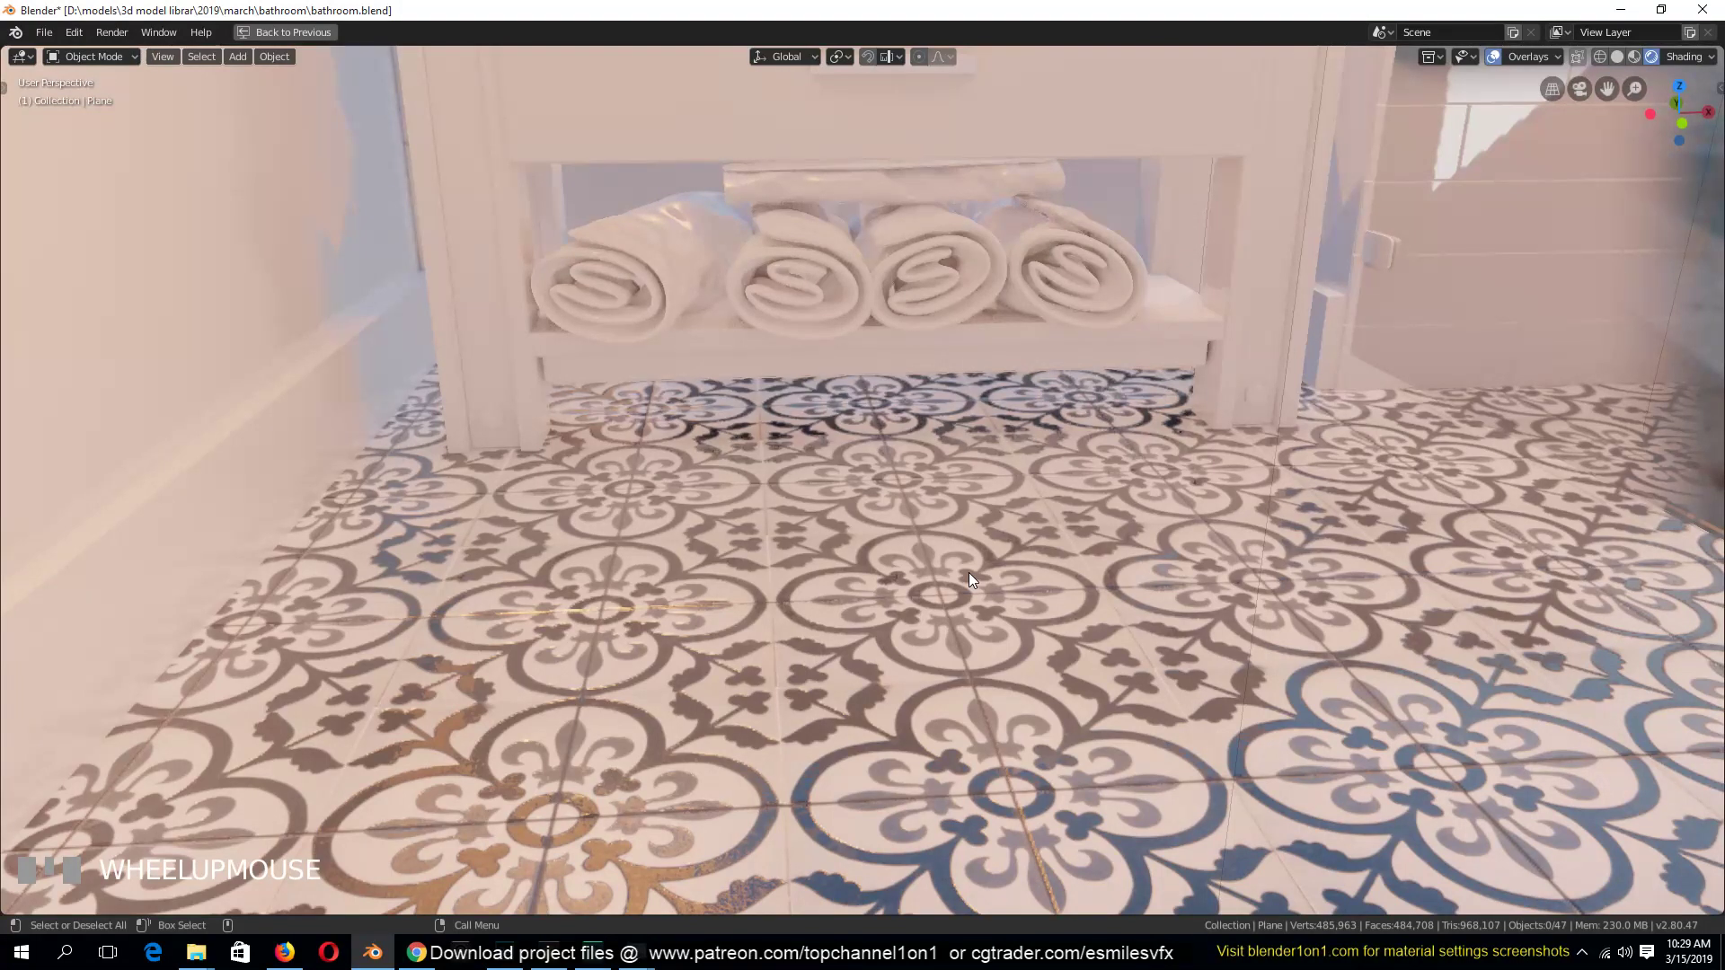
Select the cabinet's lower drawer and restore the full Shading layout from the maximized viewport
{"action": "scroll", "coordinate": [1150, 641], "scroll_direction": "down", "scroll_amount": 3}
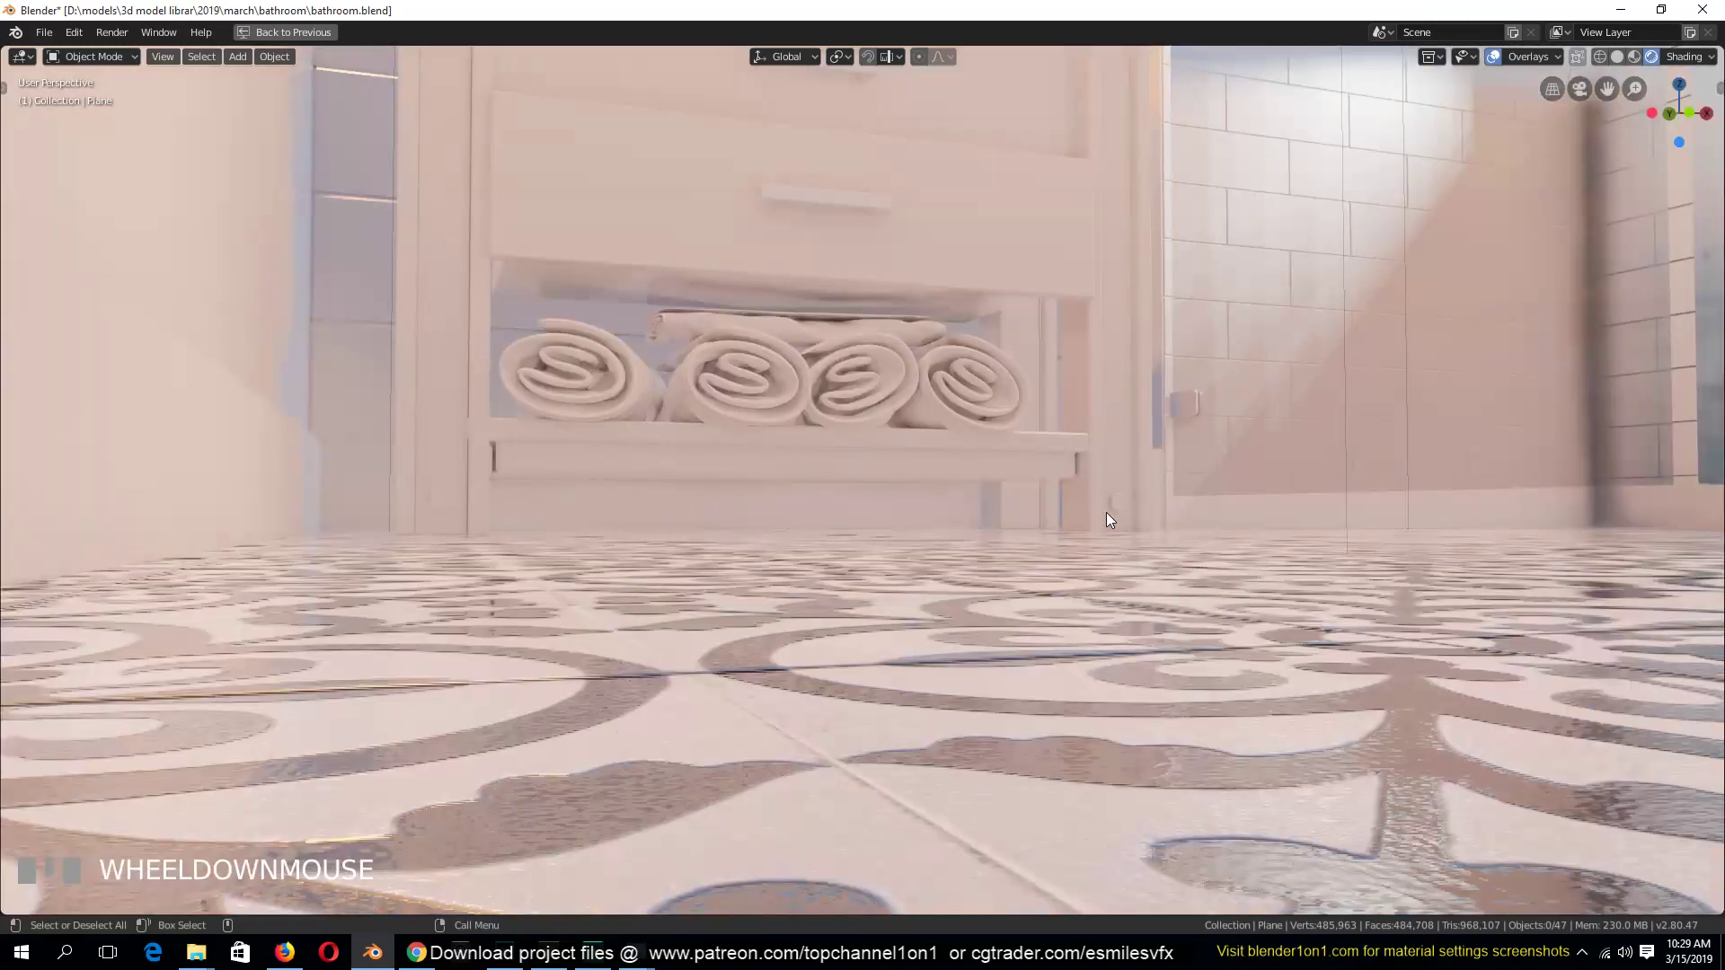
{"action": "left_click", "coordinate": [1031, 261]}
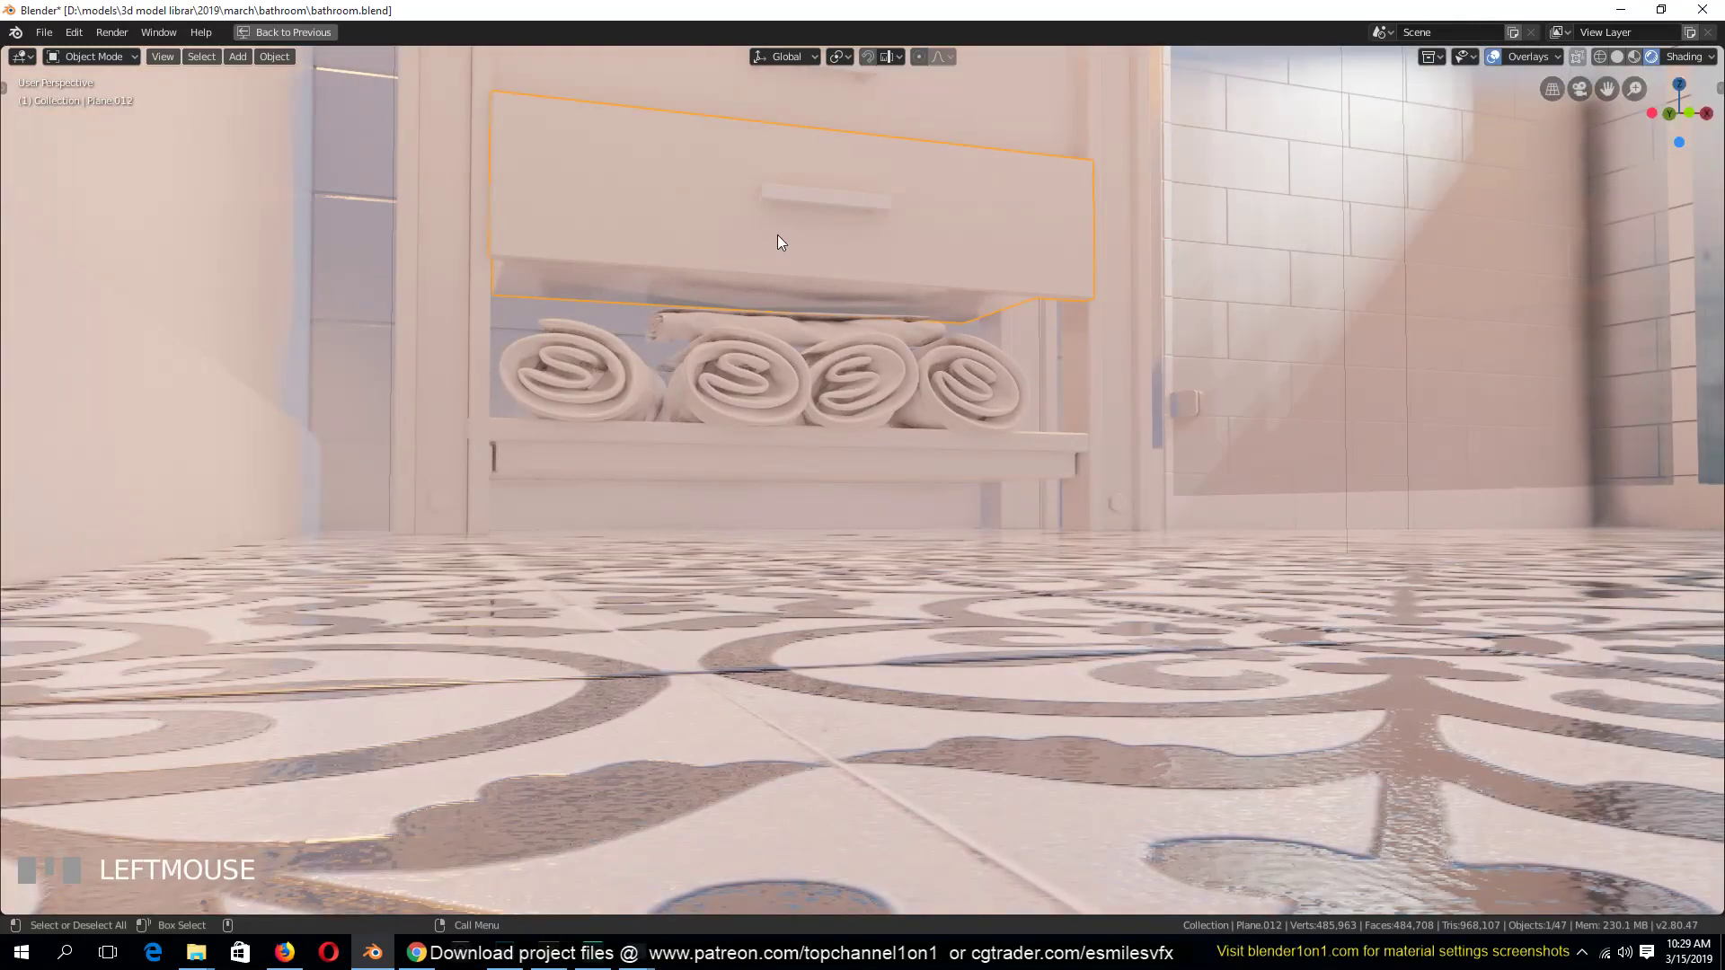
{"action": "key", "text": "ctrl+space"}
{"action": "middle_click_drag", "start_coordinate": [896, 247], "coordinate": [894, 860]}
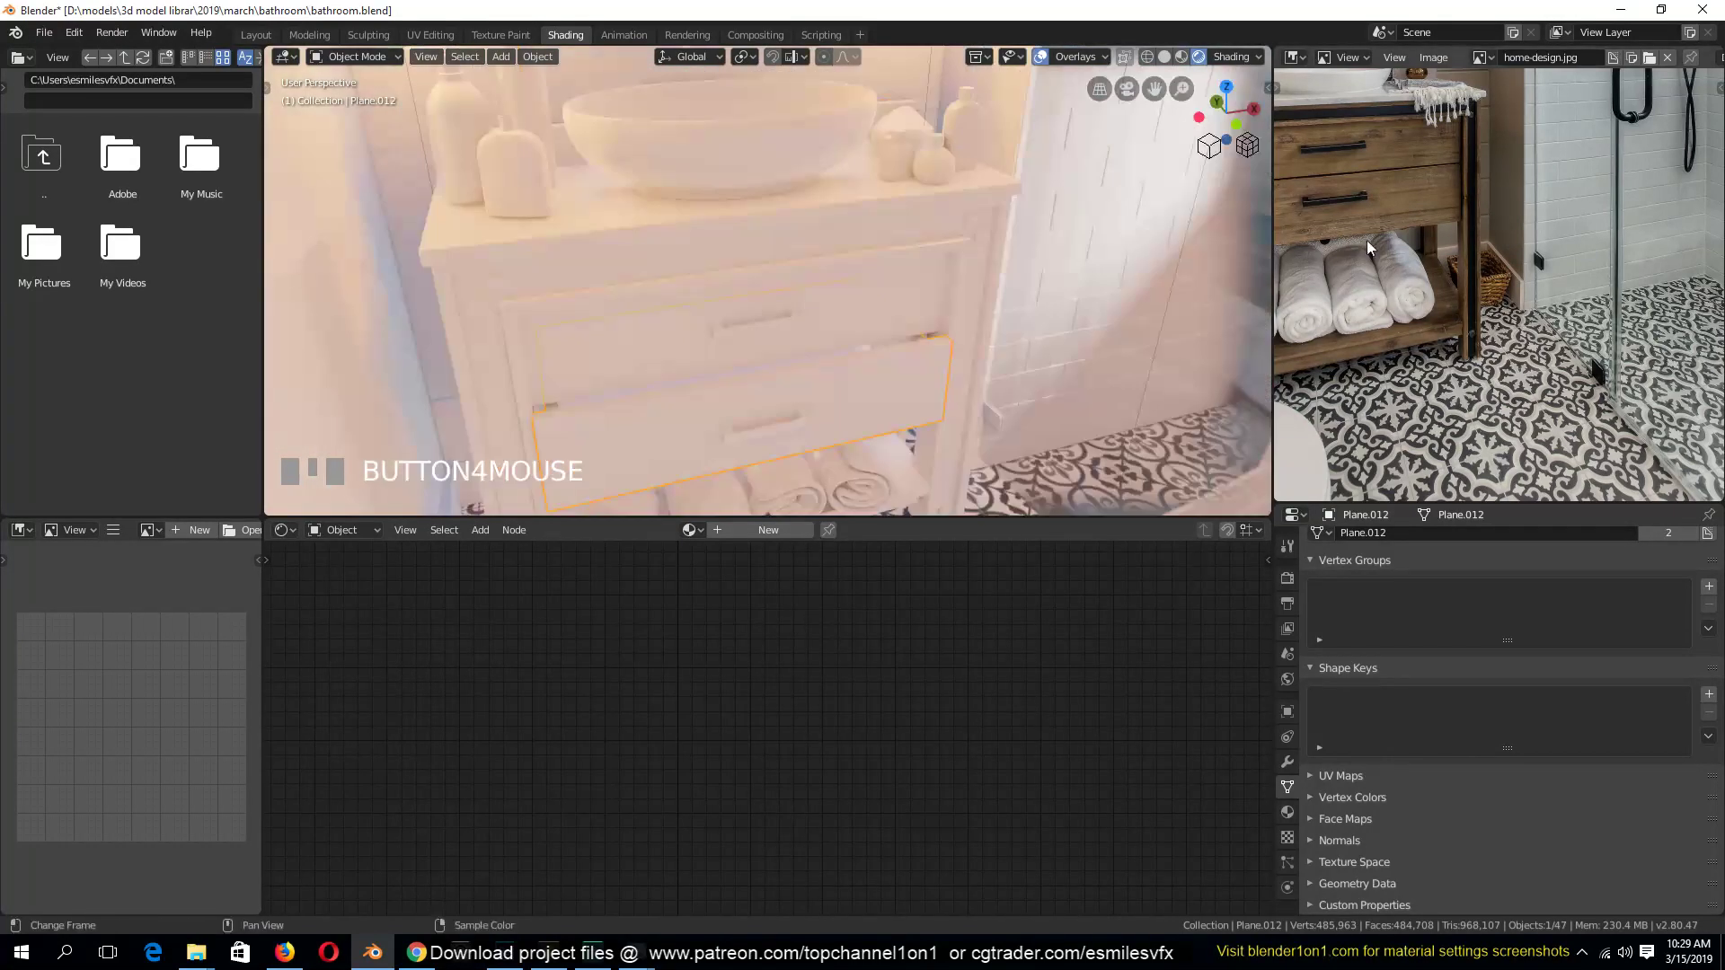
Examine the wooden vanity and its drawers in the reference image home-design.jpg
{"action": "scroll", "coordinate": [1433, 210], "scroll_direction": "down", "scroll_amount": 4}
{"action": "scroll", "coordinate": [1432, 210], "scroll_direction": "up", "scroll_amount": 3}
{"action": "scroll", "coordinate": [1495, 257], "scroll_direction": "up", "scroll_amount": 4}
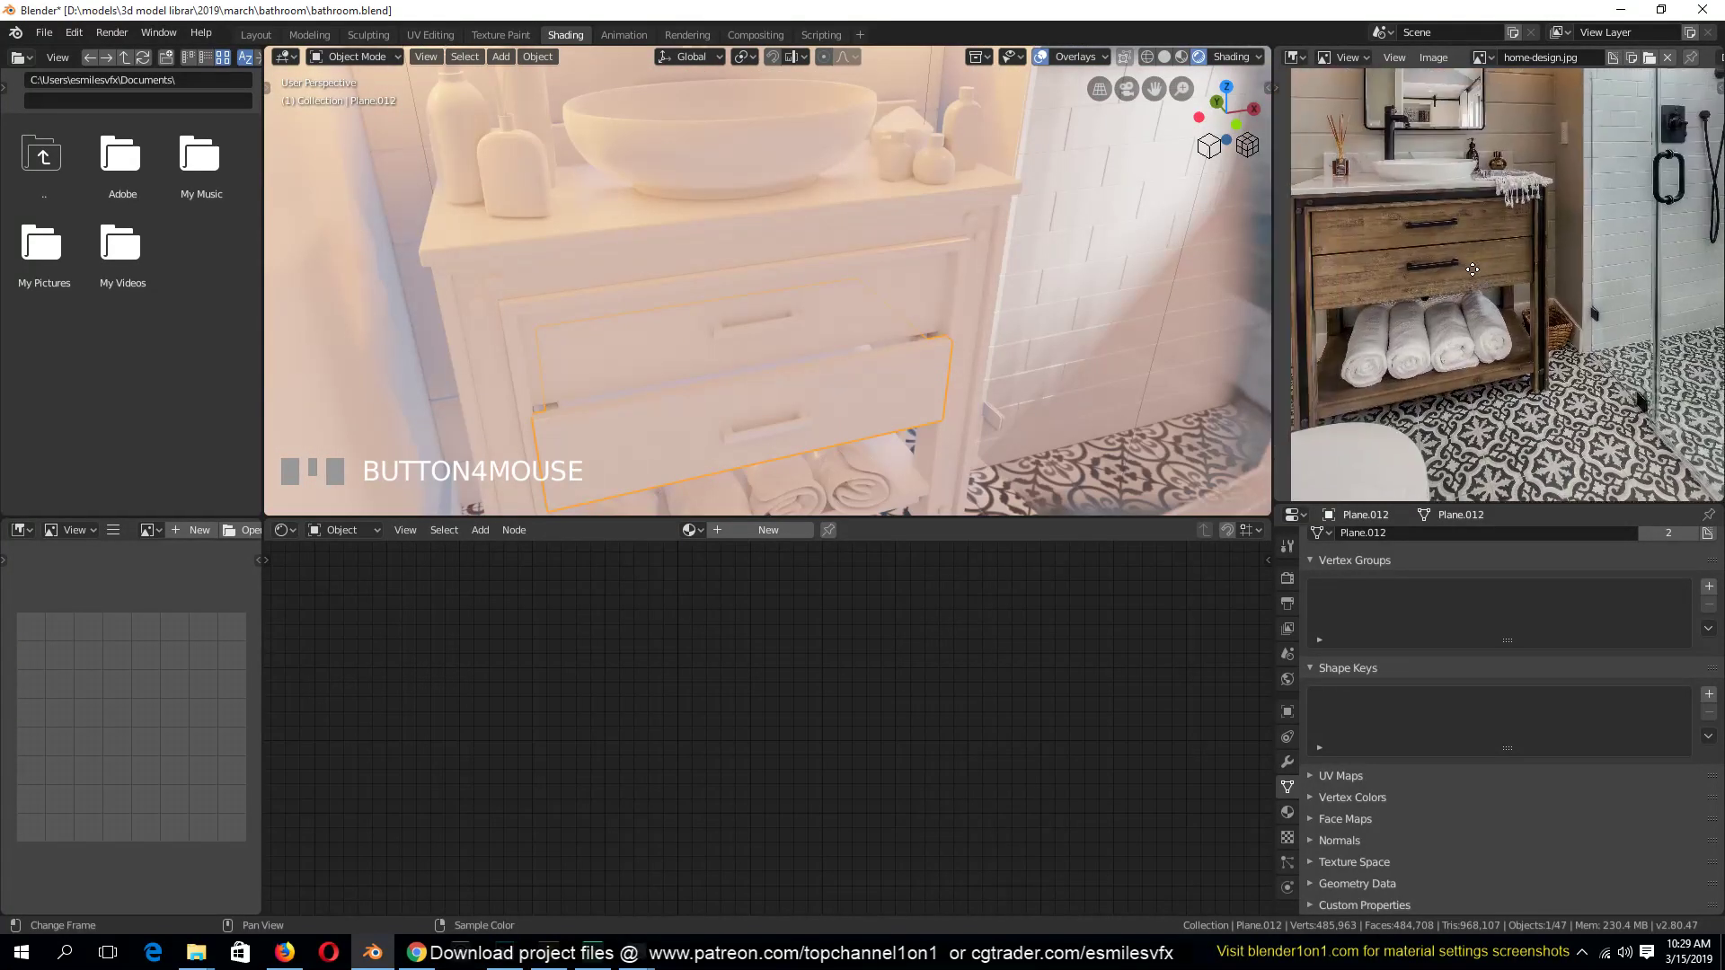
{"action": "scroll", "coordinate": [1423, 202], "scroll_direction": "down", "scroll_amount": 2}
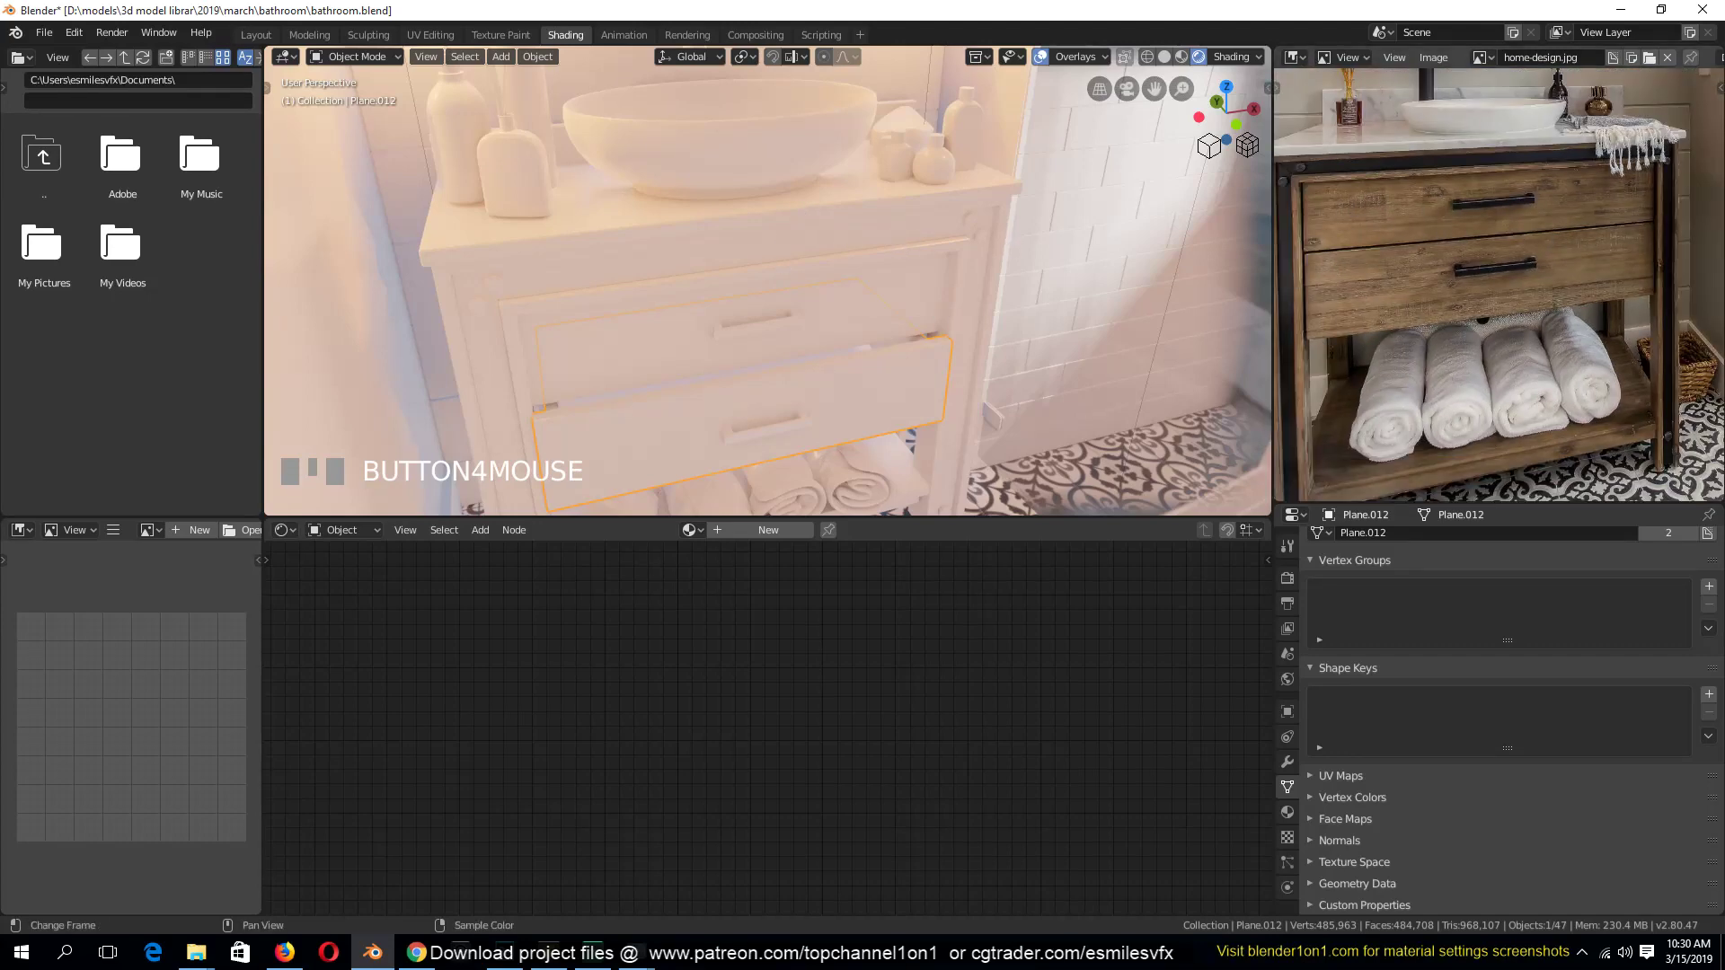
{"action": "key", "text": "alt+Tab"}
{"action": "key", "text": "alt+Tab"}
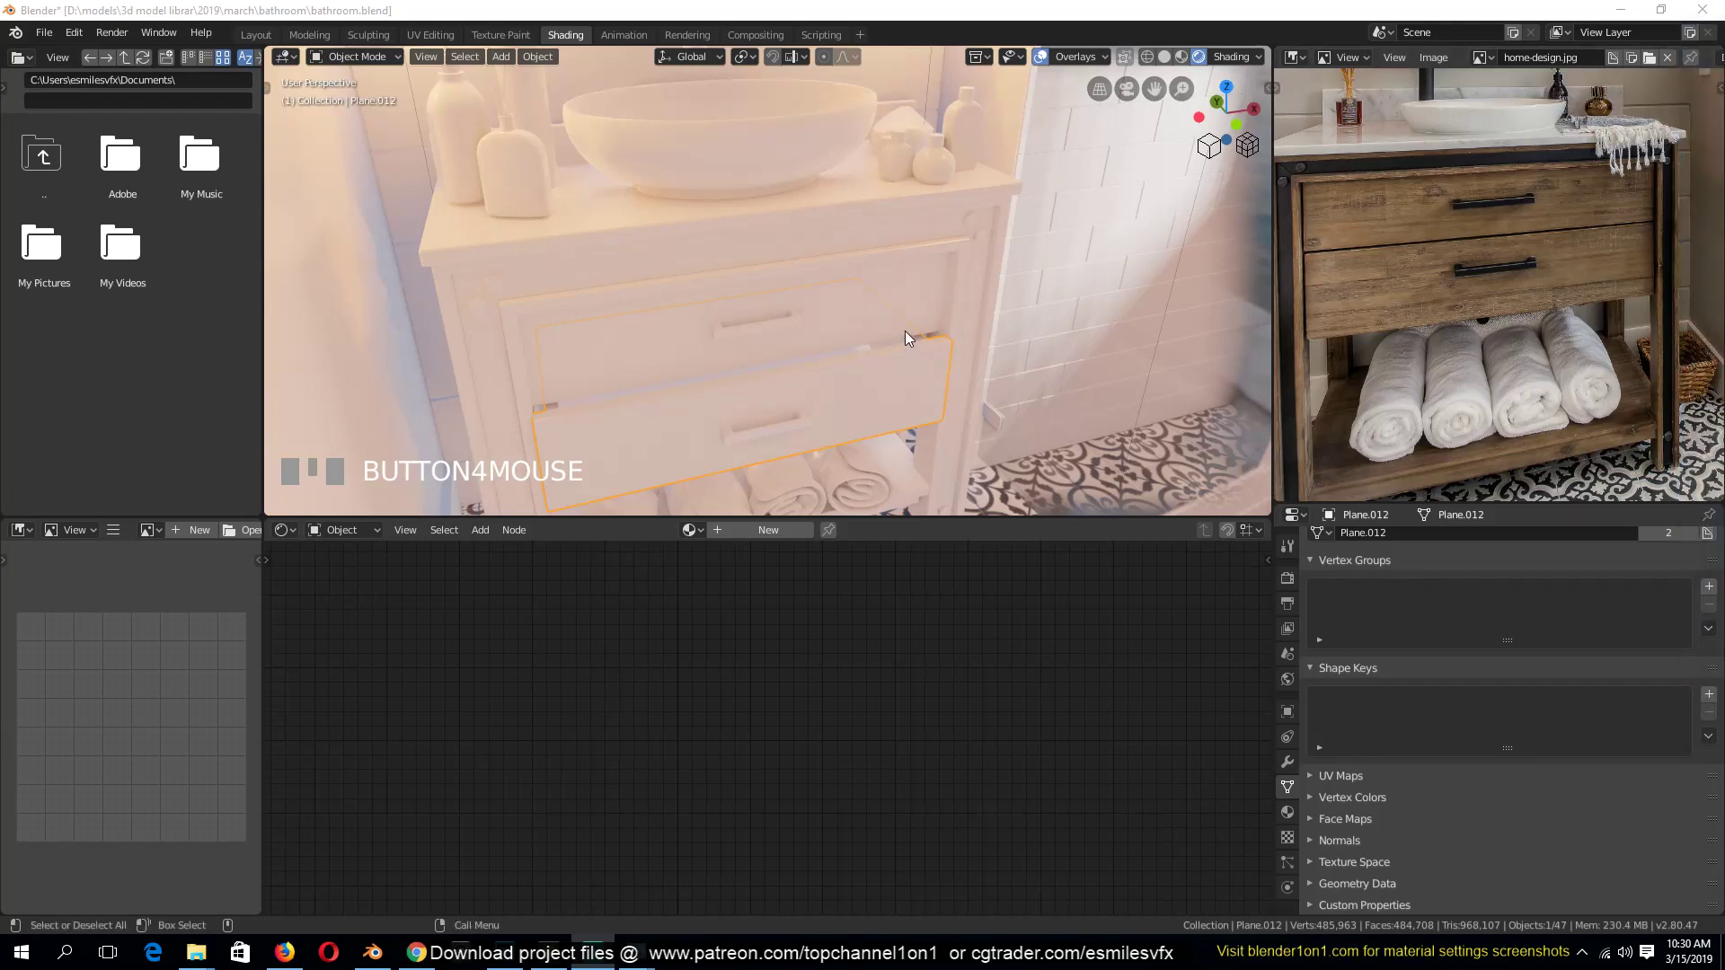
Isolate the lower drawer by hiding all other objects, frame it, and open its mesh for editing with everything selected
{"action": "left_click", "coordinate": [883, 368]}
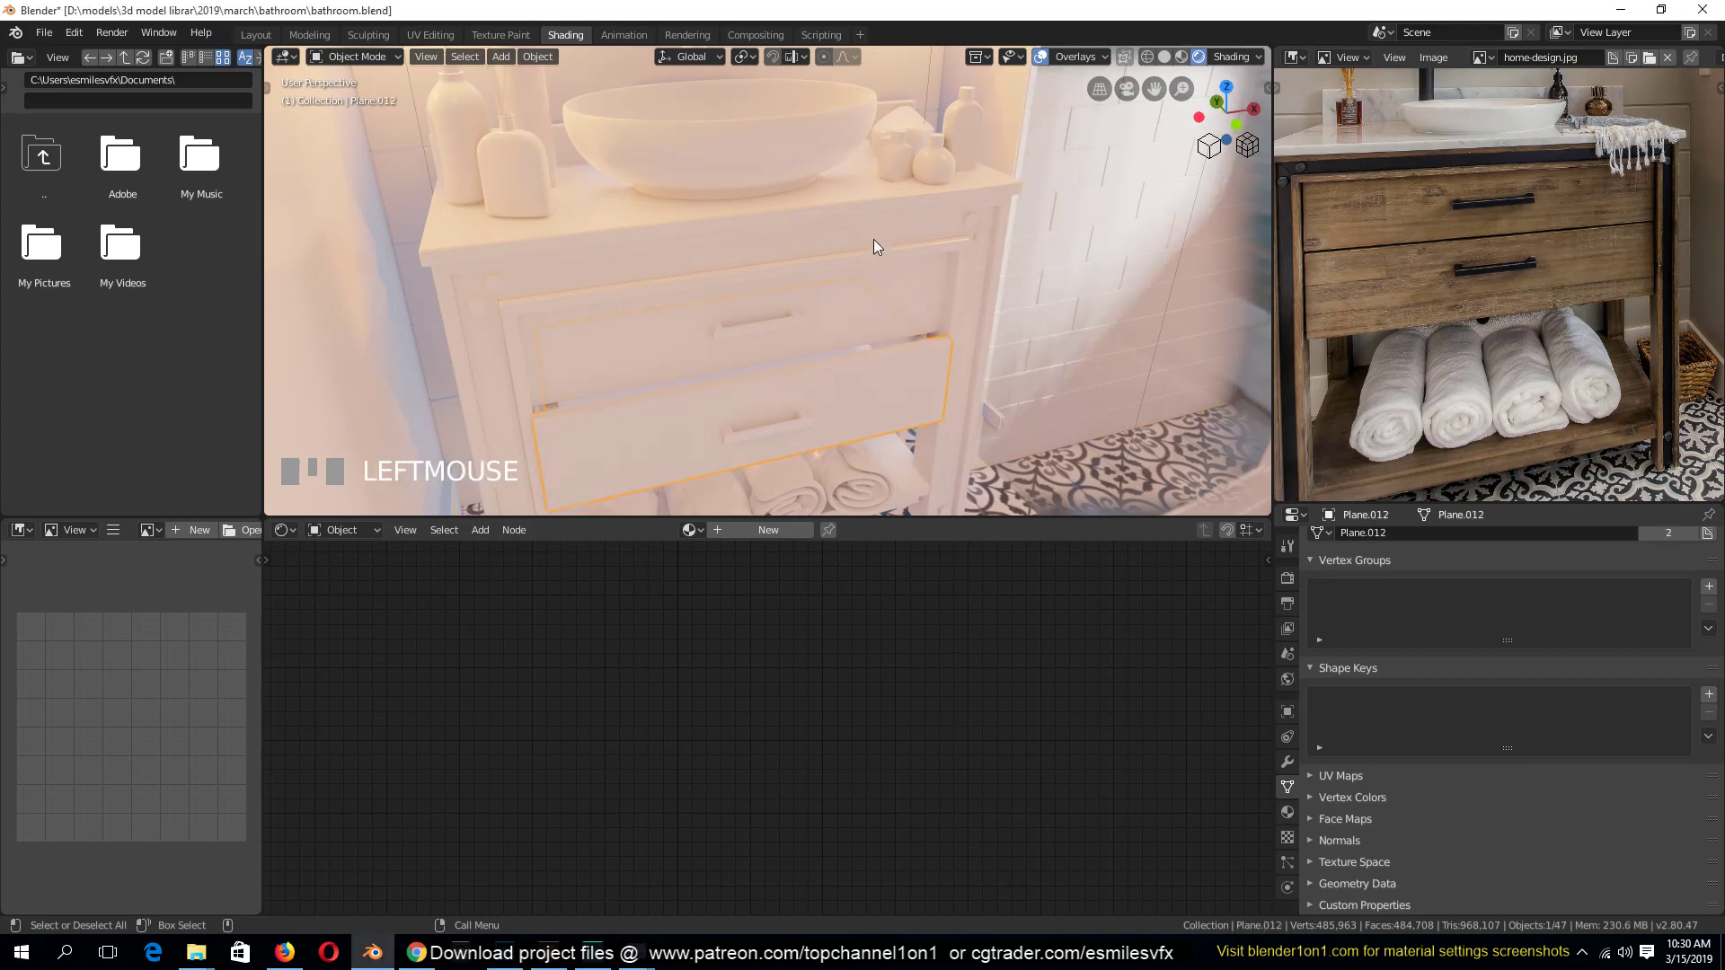
{"action": "key", "text": "shift+h"}
{"action": "middle_click_drag", "start_coordinate": [864, 417], "coordinate": [972, 241]}
{"action": "key", "text": "KP_Decimal"}
{"action": "scroll", "coordinate": [997, 187], "scroll_direction": "up", "scroll_amount": 3}
{"action": "key", "text": "alt+a"}
{"action": "key", "text": "grave"}
{"action": "left_click", "coordinate": [989, 277]}
{"action": "key", "text": "Tab"}
{"action": "key", "text": "a"}
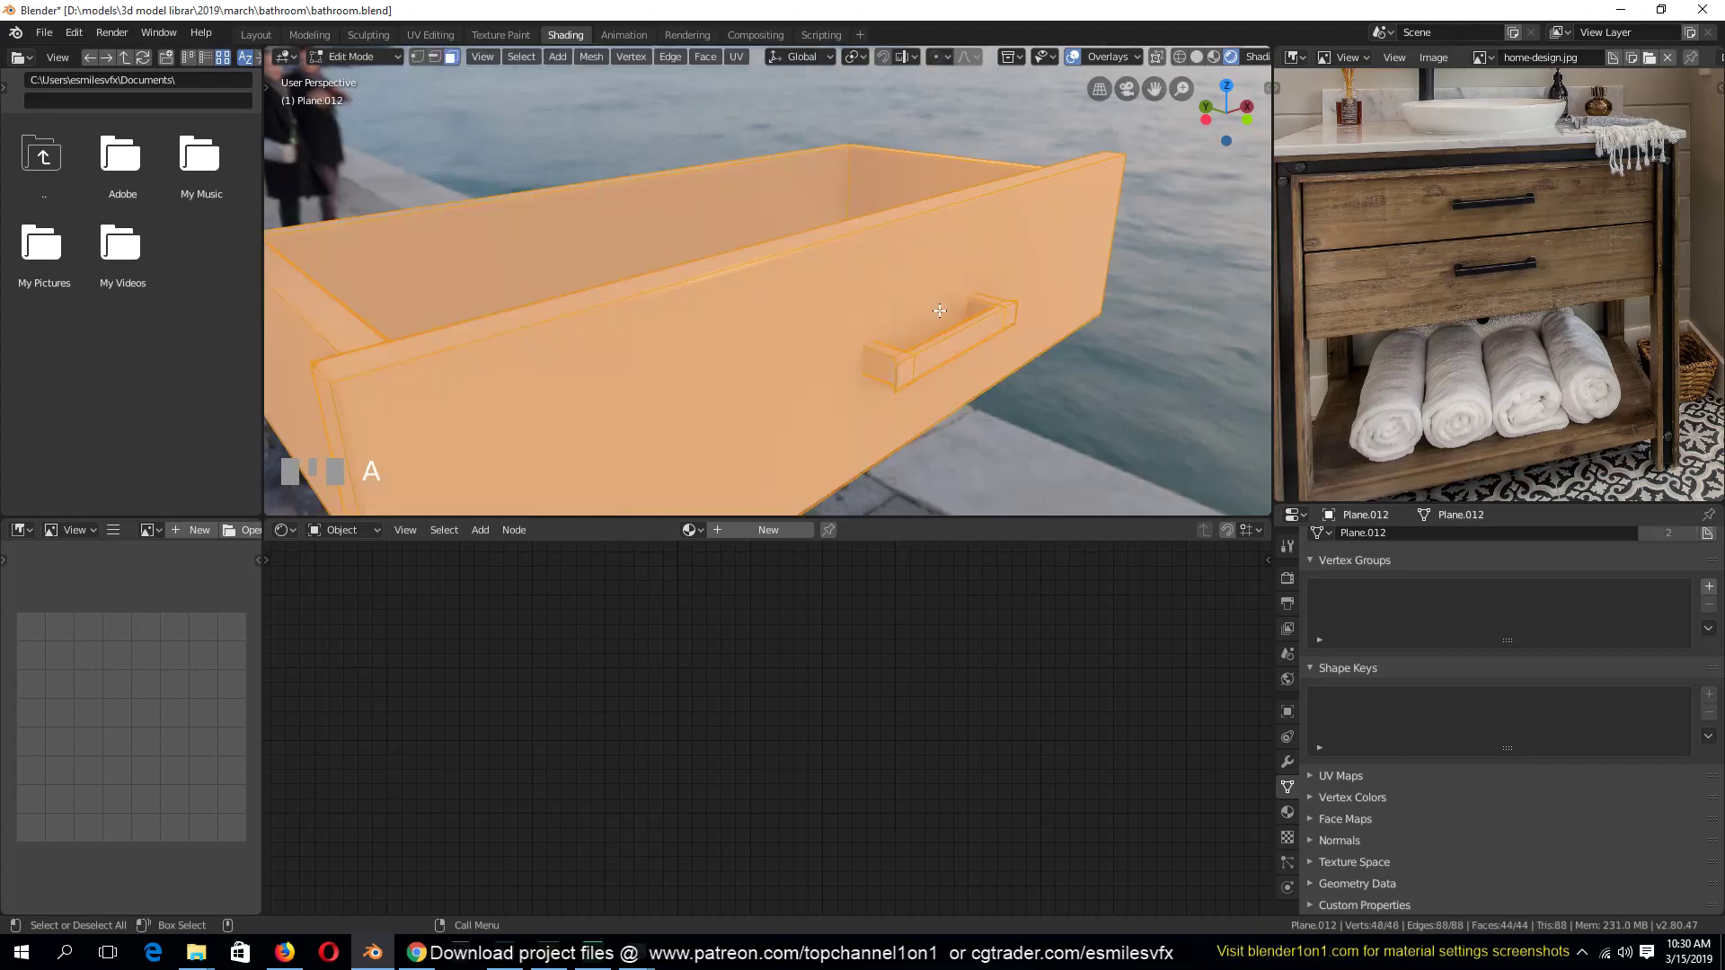
Mark seams along the edge loop of the drawer's inner top rim and along its adjoining corner edges
{"action": "key", "text": "grave"}
{"action": "middle_click_drag", "start_coordinate": [970, 317], "coordinate": [557, 334]}
{"action": "scroll", "coordinate": [604, 278], "scroll_direction": "down", "scroll_amount": 4}
{"action": "key", "text": "grave"}
{"action": "key", "text": "alt+a"}
{"action": "key", "text": "grave"}
{"action": "key", "text": "2"}
{"action": "left_click", "coordinate": [550, 343], "text": "alt"}
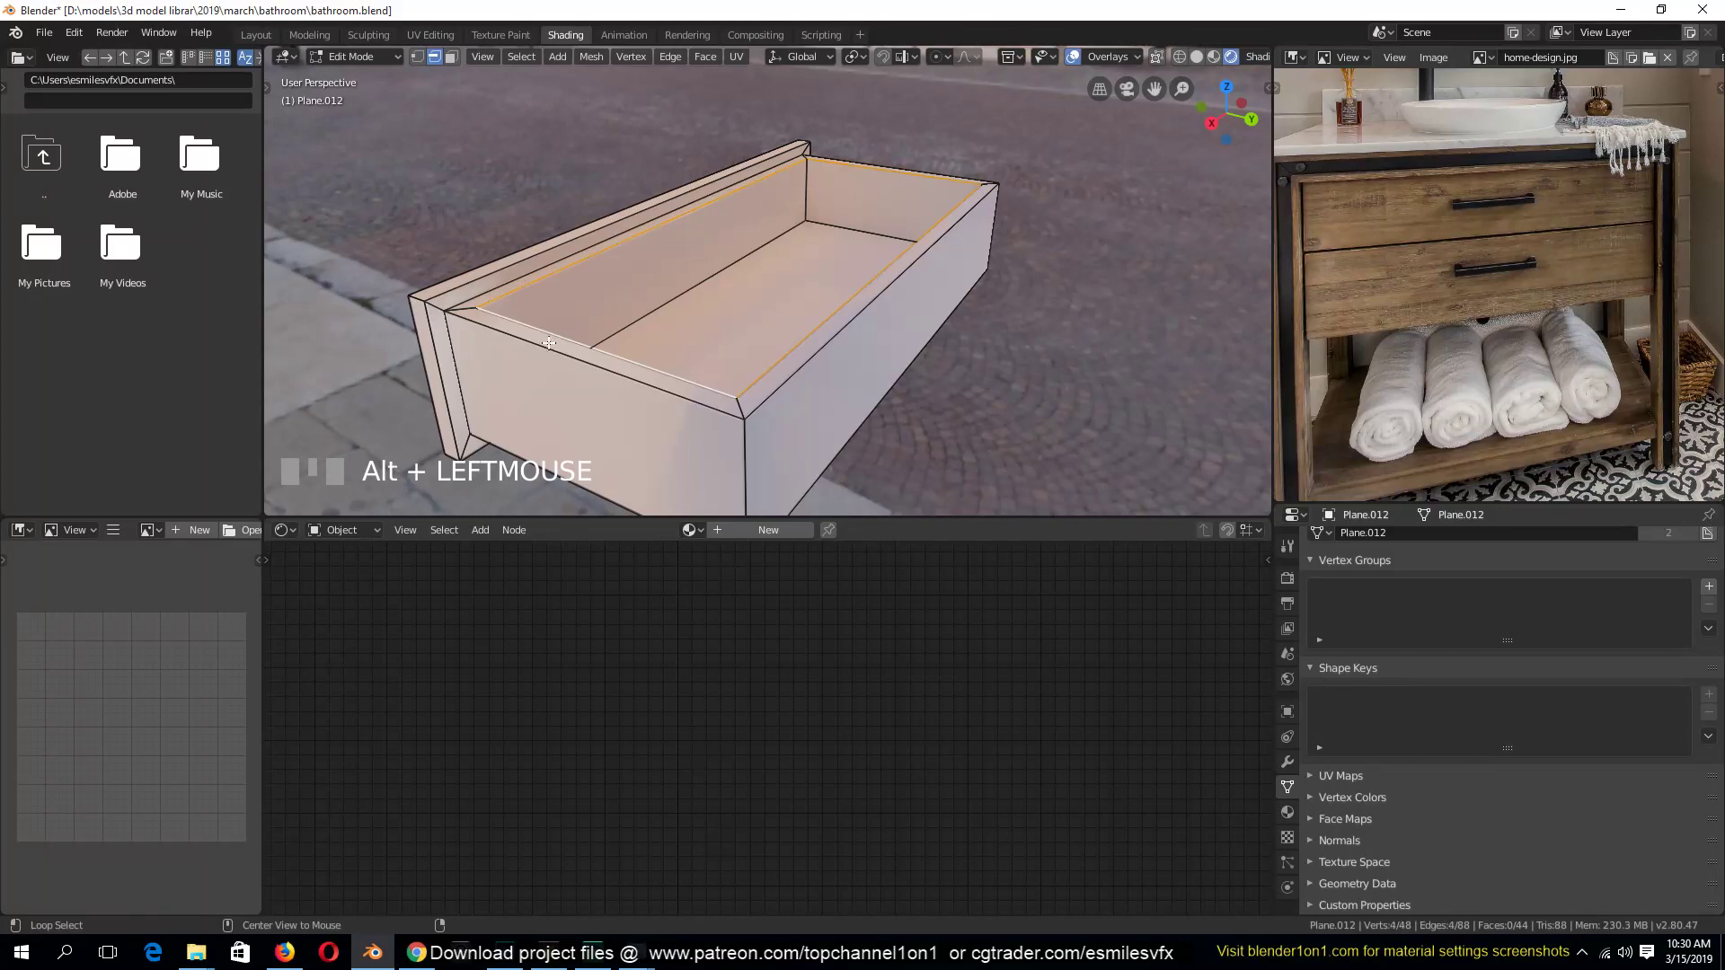
{"action": "middle_click_drag", "start_coordinate": [632, 360], "coordinate": [694, 358]}
{"action": "left_click", "coordinate": [706, 191], "text": "shift"}
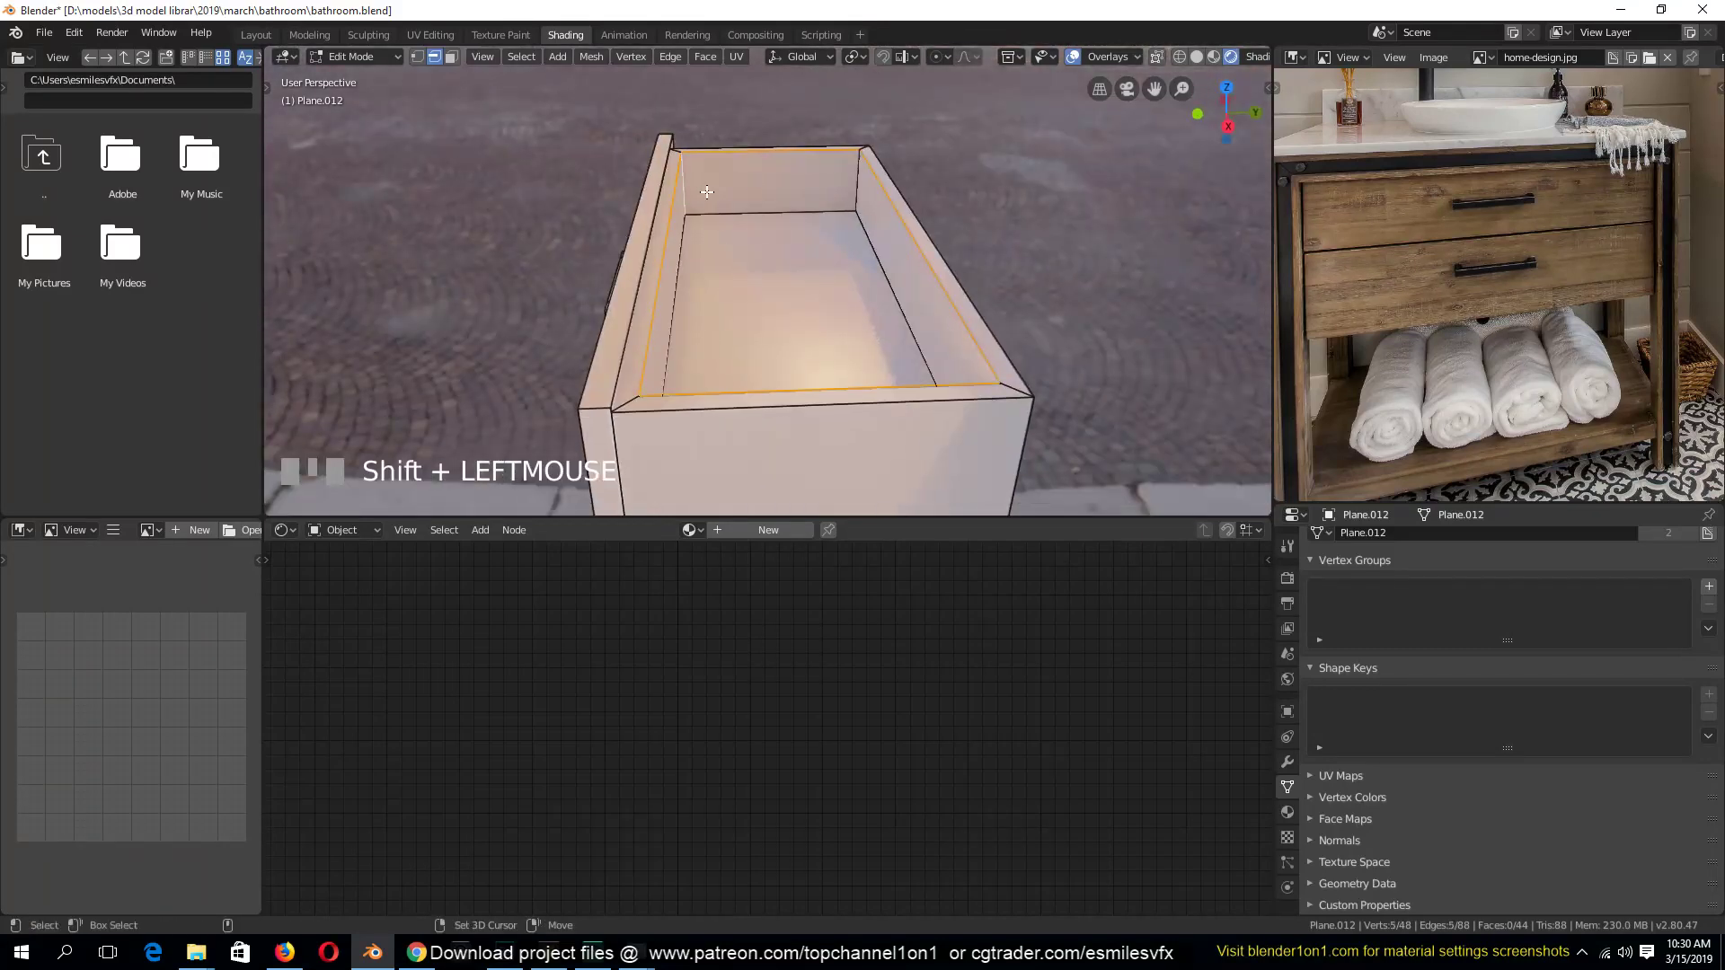
{"action": "left_click", "coordinate": [865, 181], "text": "shift"}
{"action": "middle_click_drag", "start_coordinate": [876, 269], "coordinate": [1110, 294]}
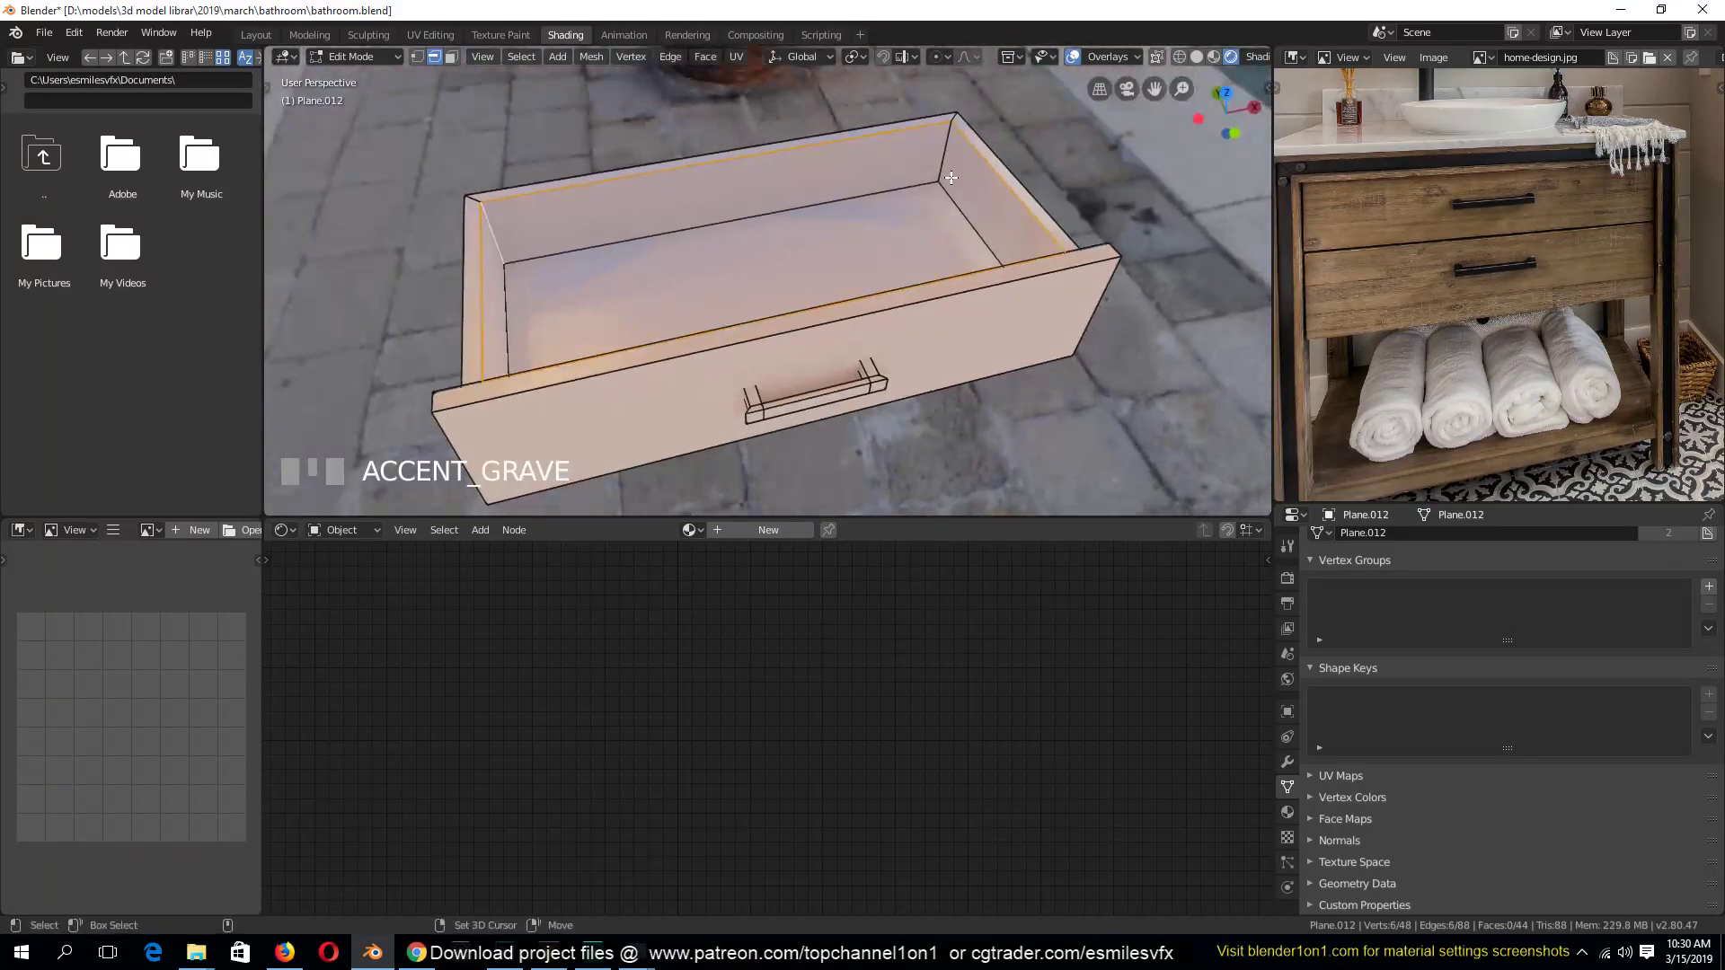
{"action": "left_click", "coordinate": [950, 178], "text": "shift"}
{"action": "middle_click_drag", "start_coordinate": [951, 178], "coordinate": [1079, 202]}
{"action": "key", "text": "ctrl+z"}
{"action": "left_click", "coordinate": [728, 84], "text": "shift"}
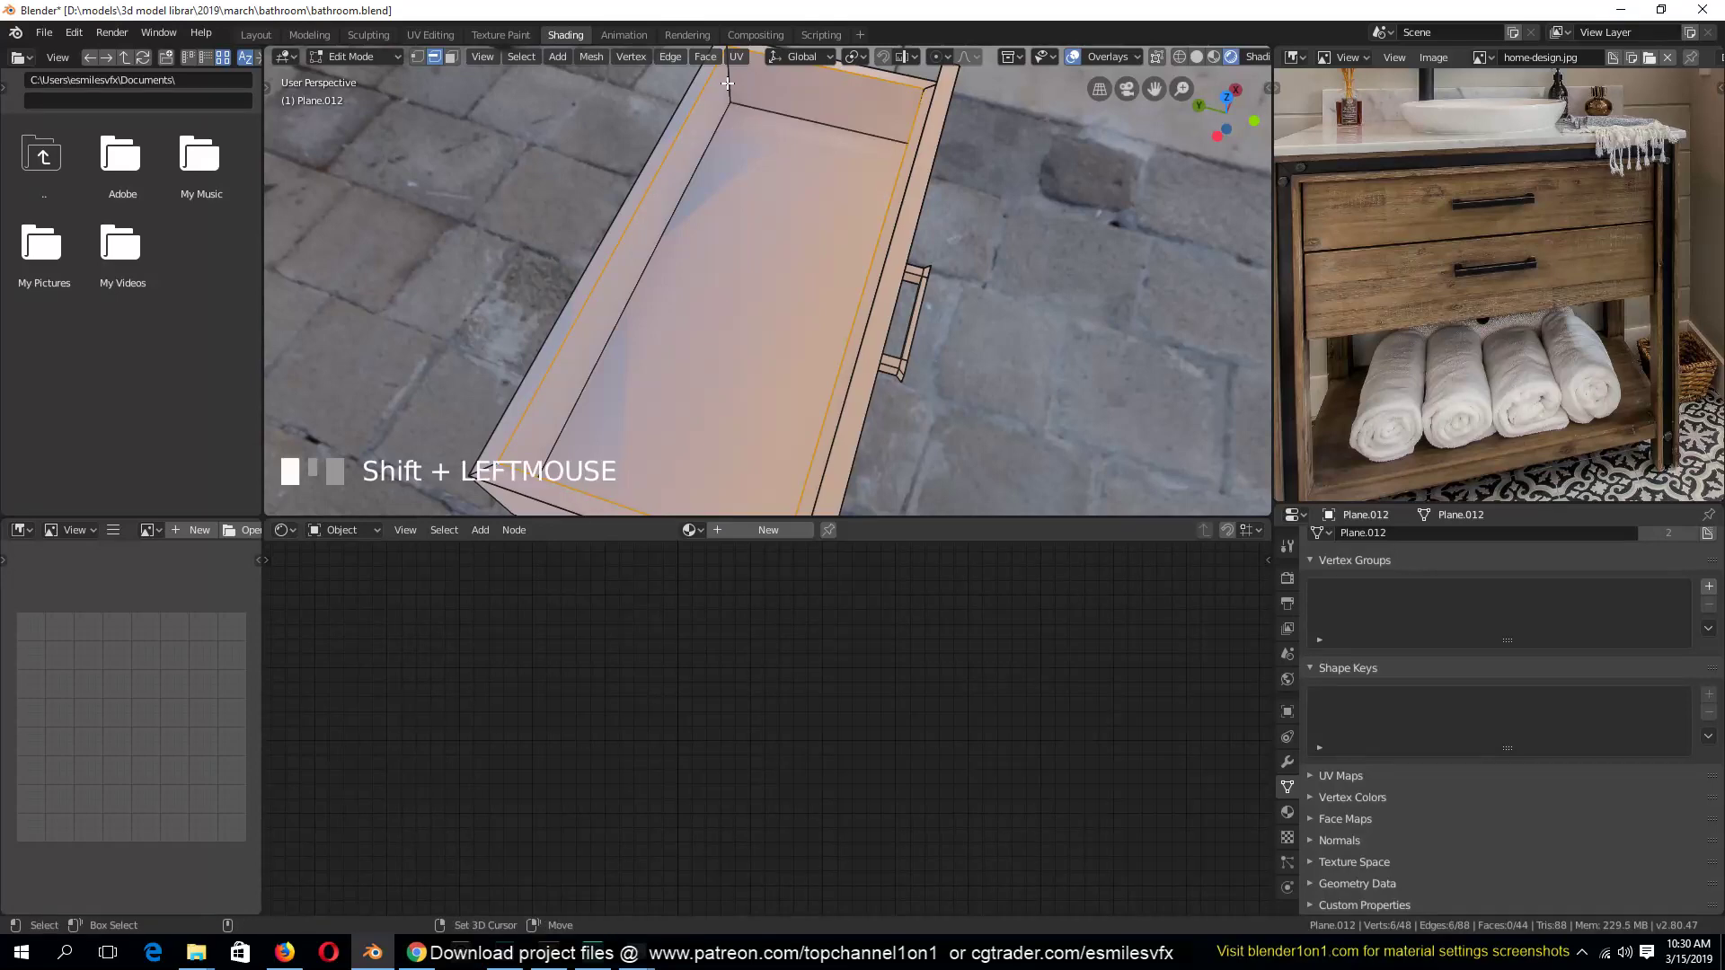
{"action": "key", "text": "grave"}
{"action": "middle_click_drag", "start_coordinate": [539, 180], "coordinate": [666, 139]}
{"action": "left_click", "coordinate": [687, 111], "text": "shift"}
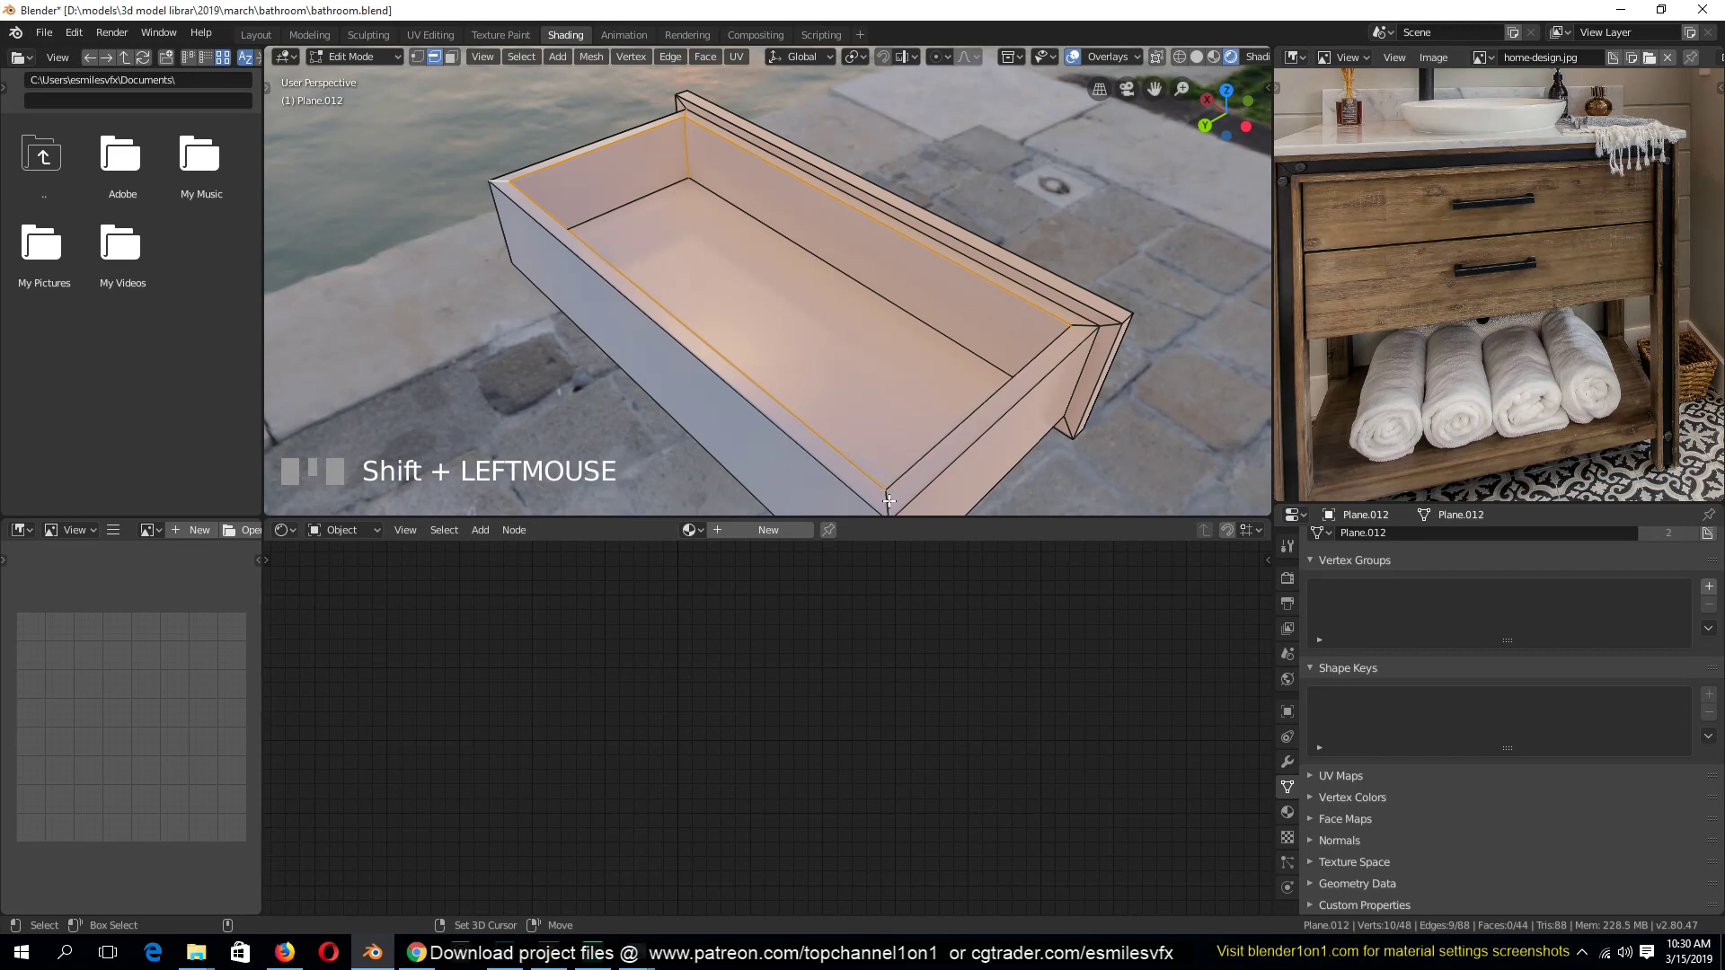
{"action": "left_click", "coordinate": [1082, 326], "text": "shift"}
{"action": "key", "text": "ctrl+e"}
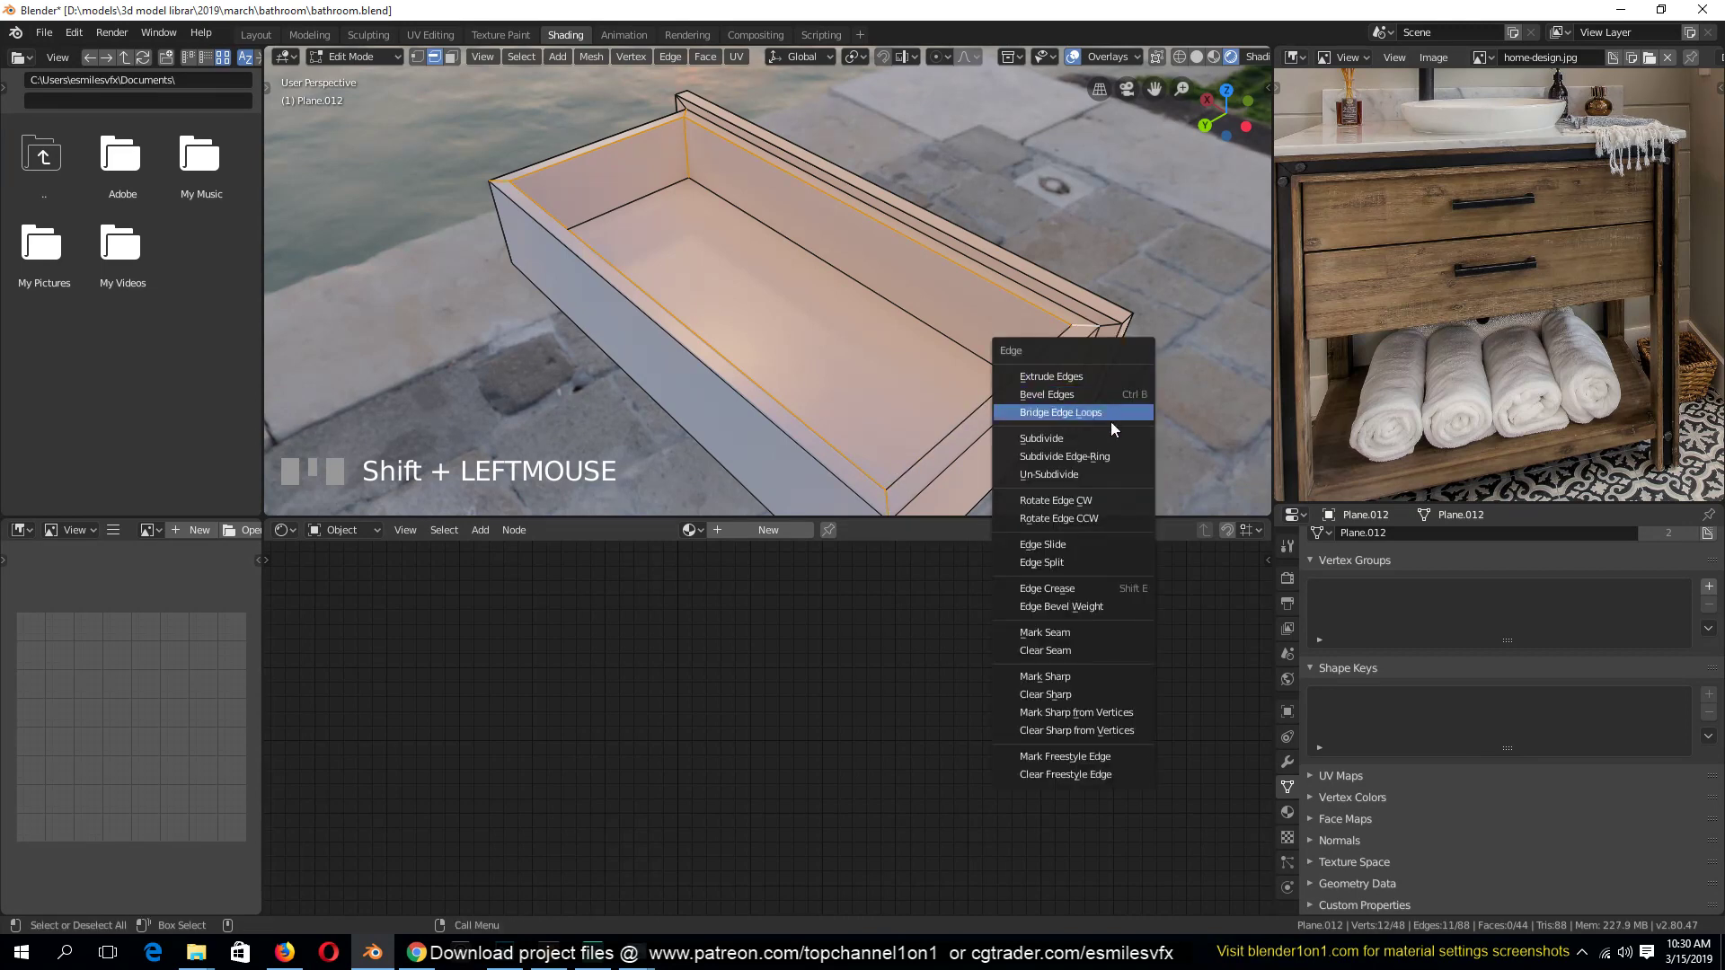
{"action": "left_click", "coordinate": [1133, 629]}
{"action": "key", "text": "a"}
{"action": "key", "text": "a"}
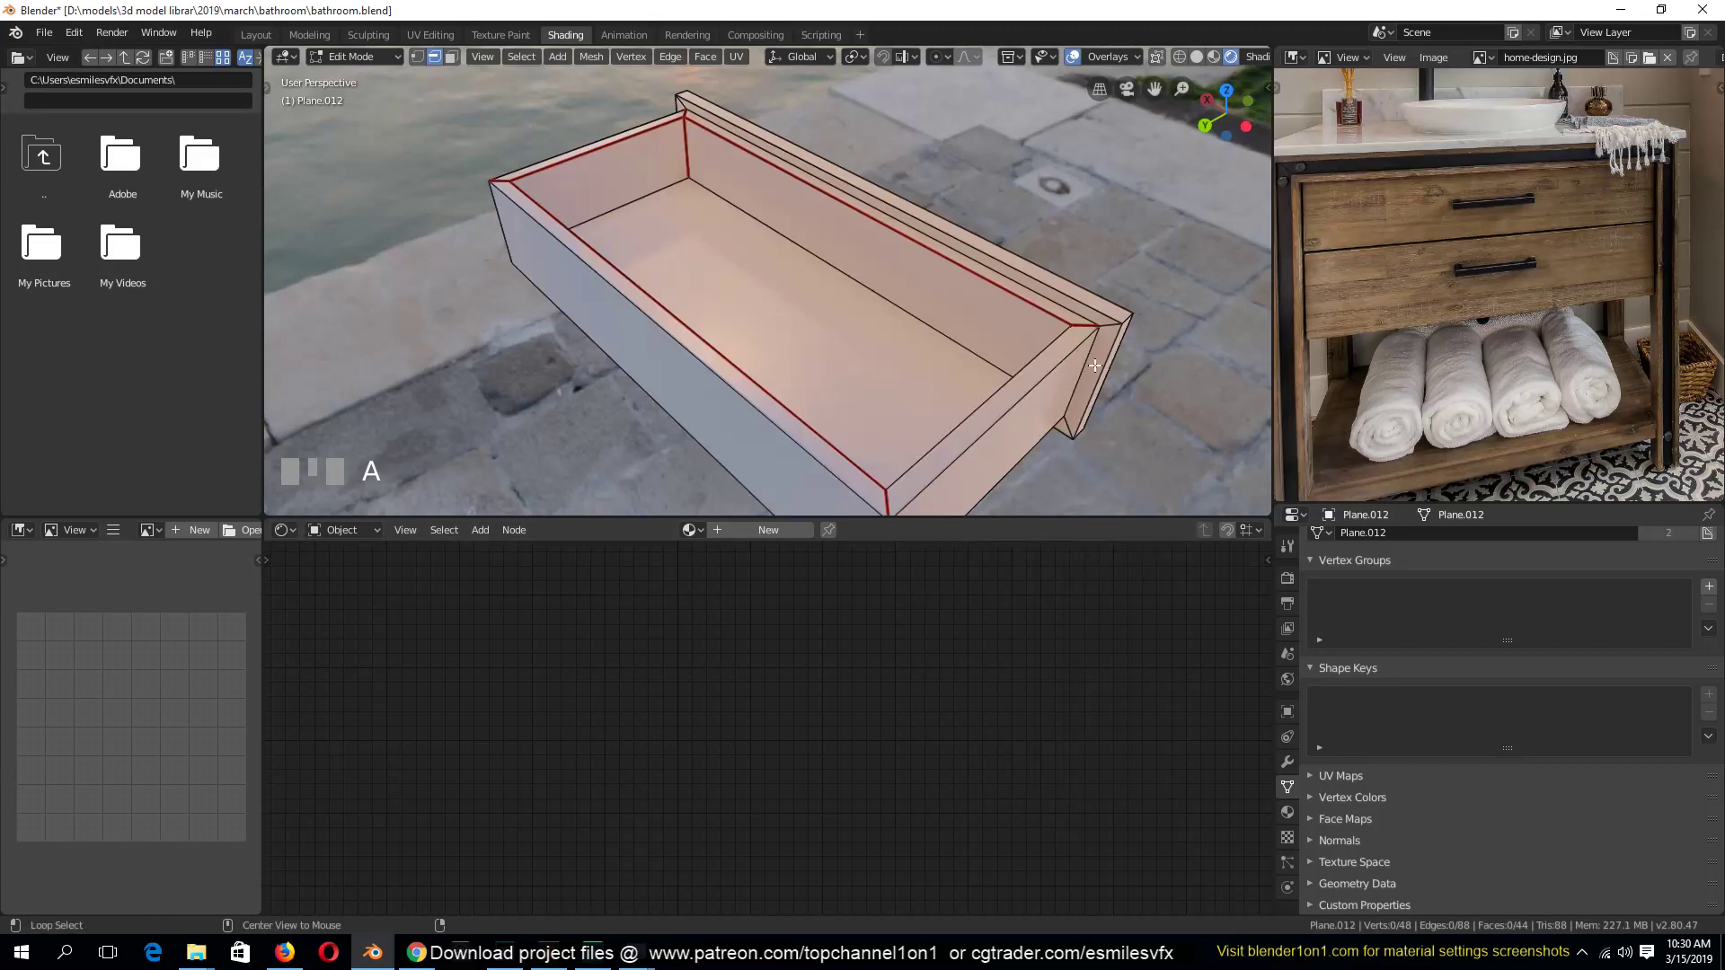
Mark seams on the short thickness edges at the corners of the drawer's front panel
{"action": "left_click", "coordinate": [1089, 361], "text": "alt"}
{"action": "key", "text": "grave"}
{"action": "middle_click_drag", "start_coordinate": [1087, 361], "coordinate": [1049, 330]}
{"action": "left_click", "coordinate": [1049, 331]}
{"action": "left_click", "coordinate": [1035, 462], "text": "shift"}
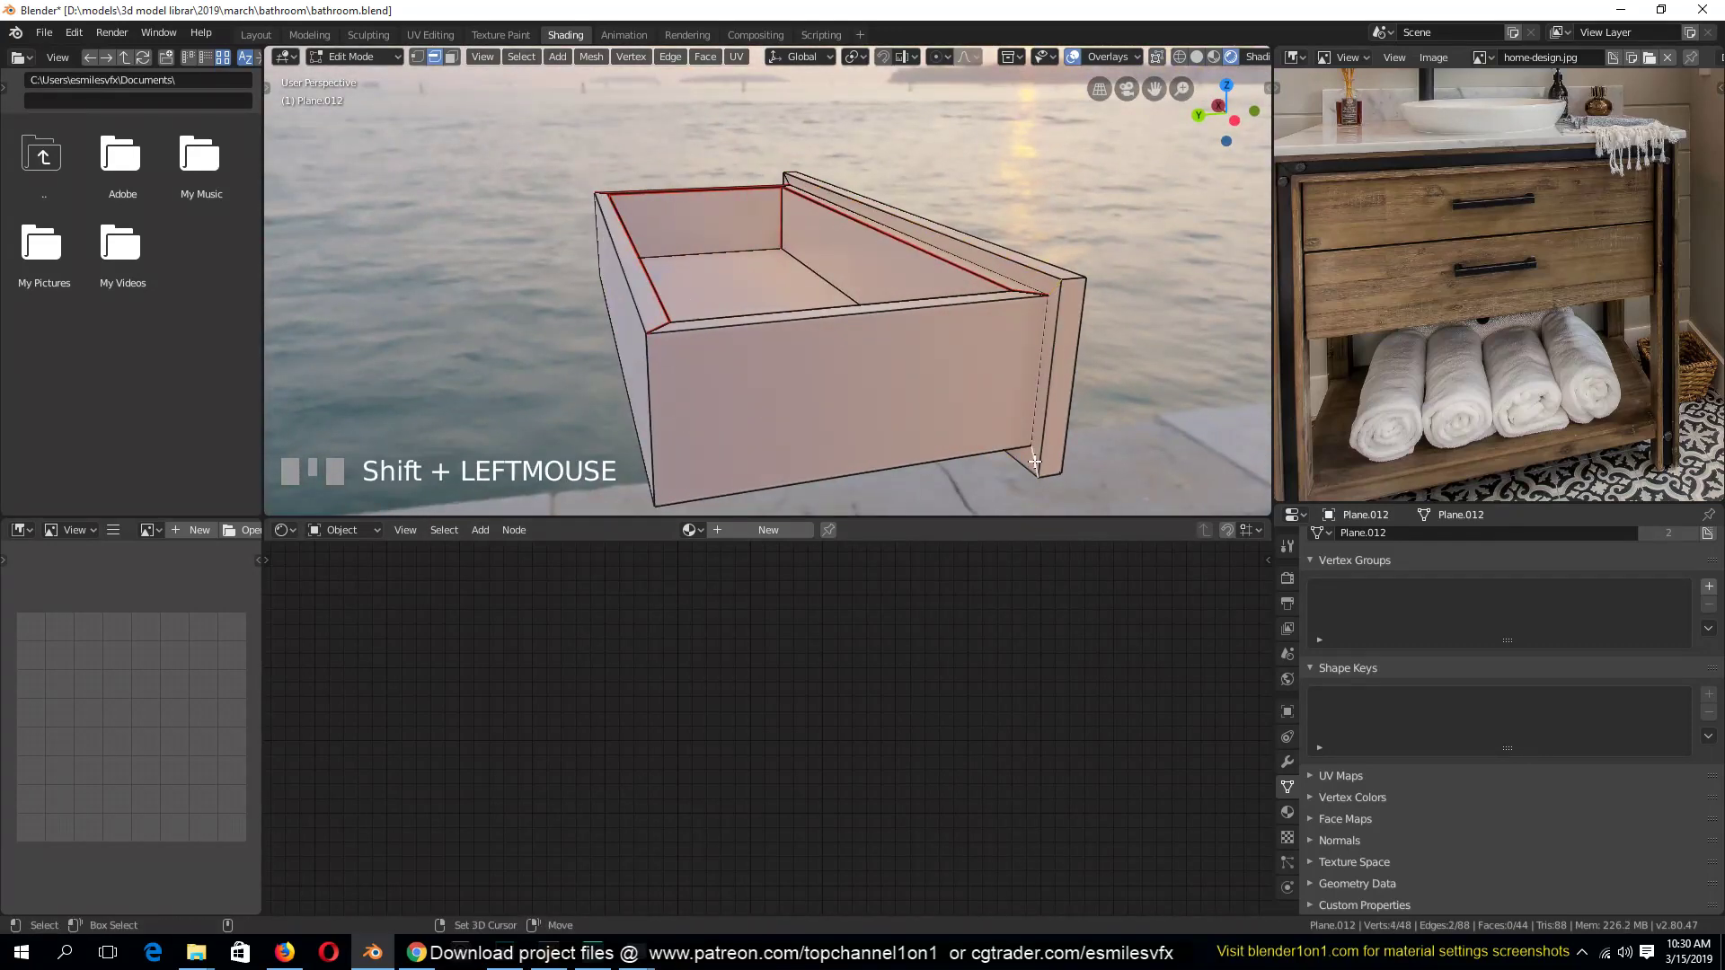
{"action": "key", "text": "grave"}
{"action": "middle_click_drag", "start_coordinate": [942, 241], "coordinate": [525, 252]}
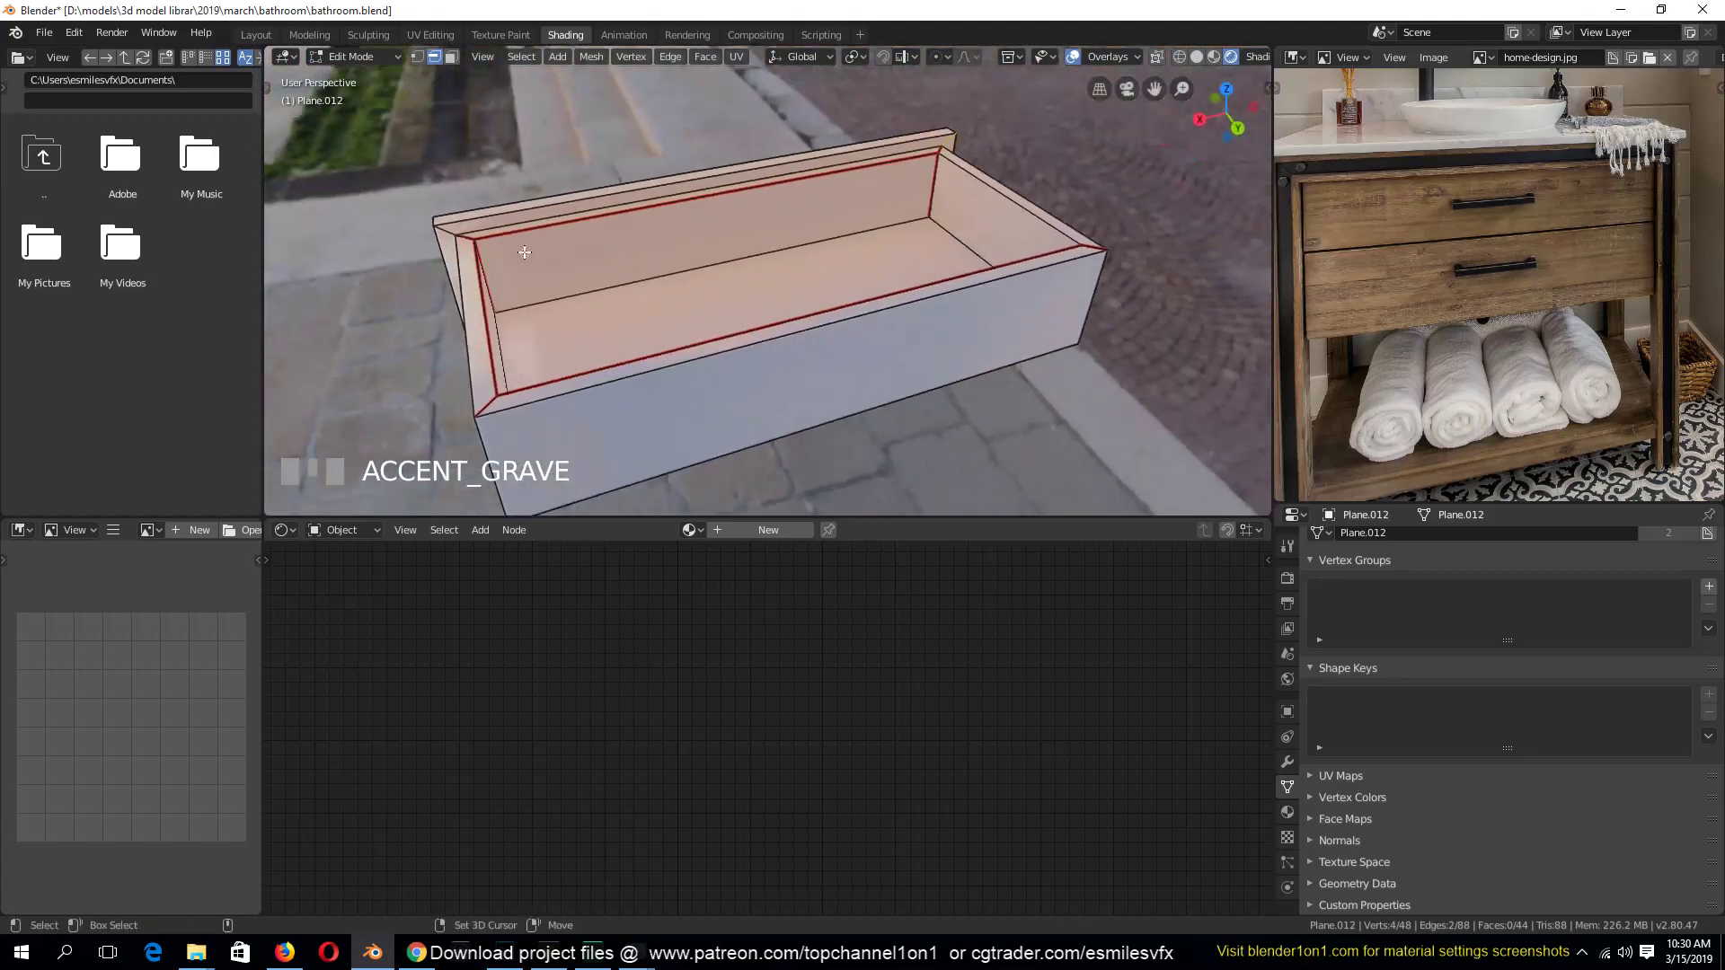
{"action": "left_click", "coordinate": [445, 230], "text": "shift"}
{"action": "key", "text": "grave"}
{"action": "middle_click_drag", "start_coordinate": [432, 221], "coordinate": [735, 199]}
{"action": "left_click", "coordinate": [834, 397], "text": "shift"}
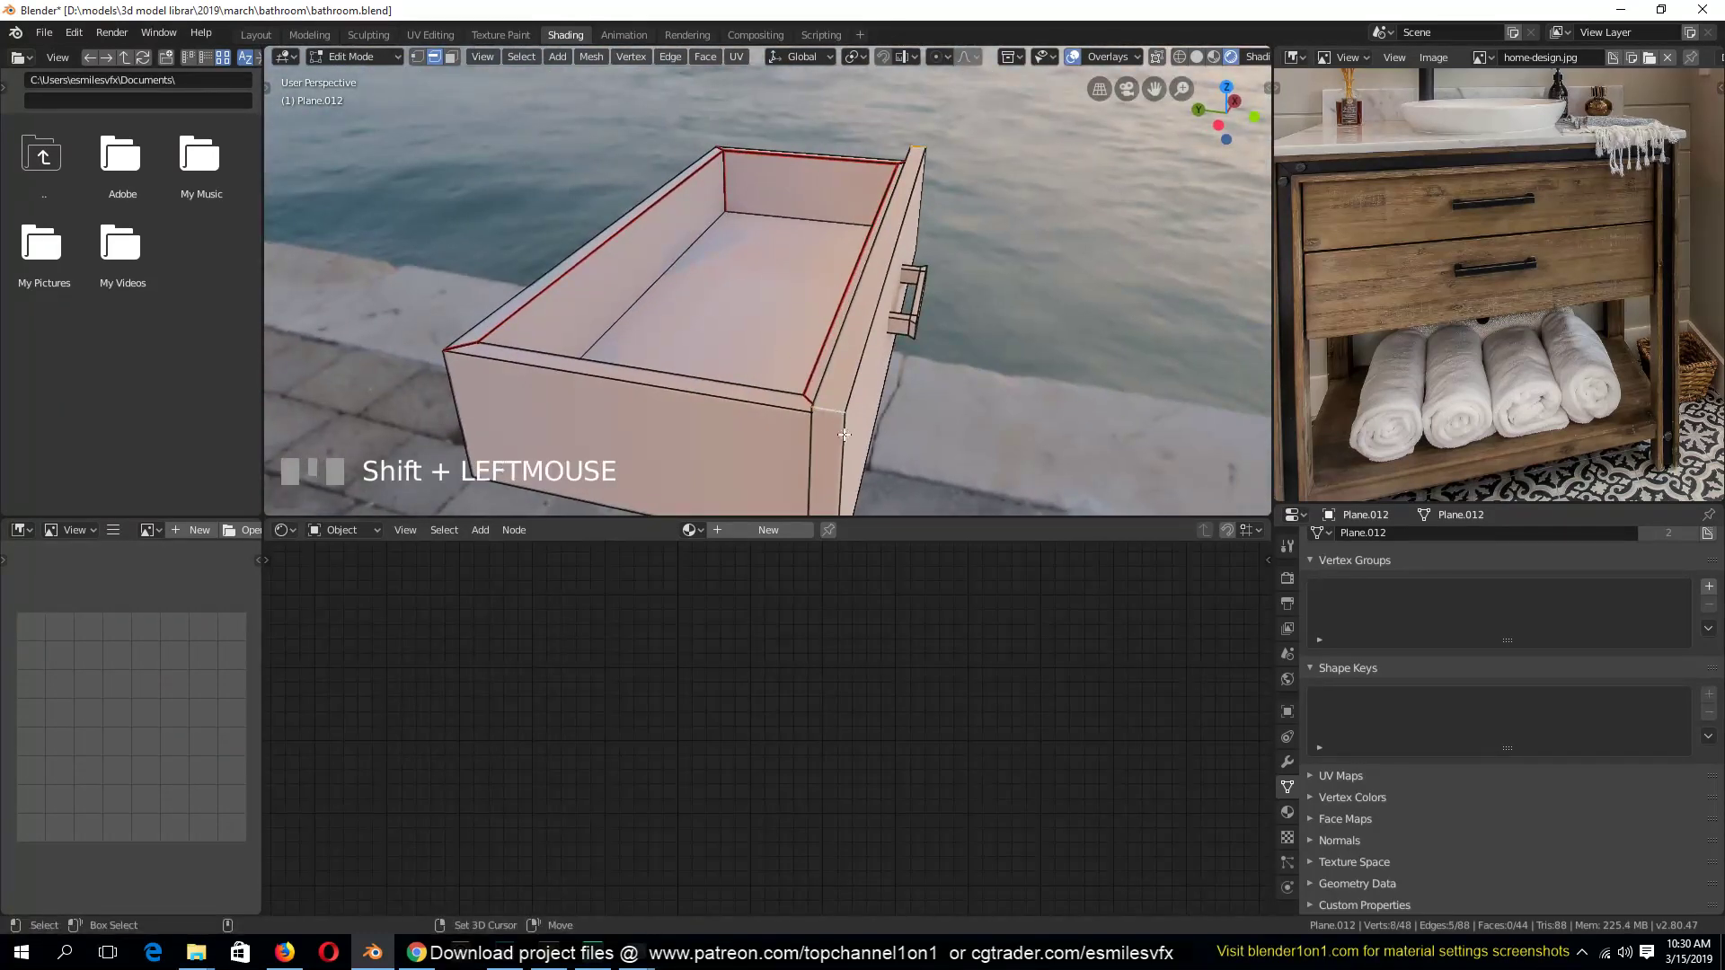
{"action": "key", "text": "grave"}
{"action": "middle_click_drag", "start_coordinate": [834, 396], "coordinate": [573, 345]}
{"action": "left_click", "coordinate": [986, 219], "text": "shift"}
{"action": "key", "text": "grave"}
{"action": "key", "text": "grave"}
{"action": "key", "text": "ctrl+e"}
{"action": "left_click", "coordinate": [619, 327]}
{"action": "key", "text": "a"}
Mark seams where the drawer box joins the back of the front panel
{"action": "key", "text": "grave"}
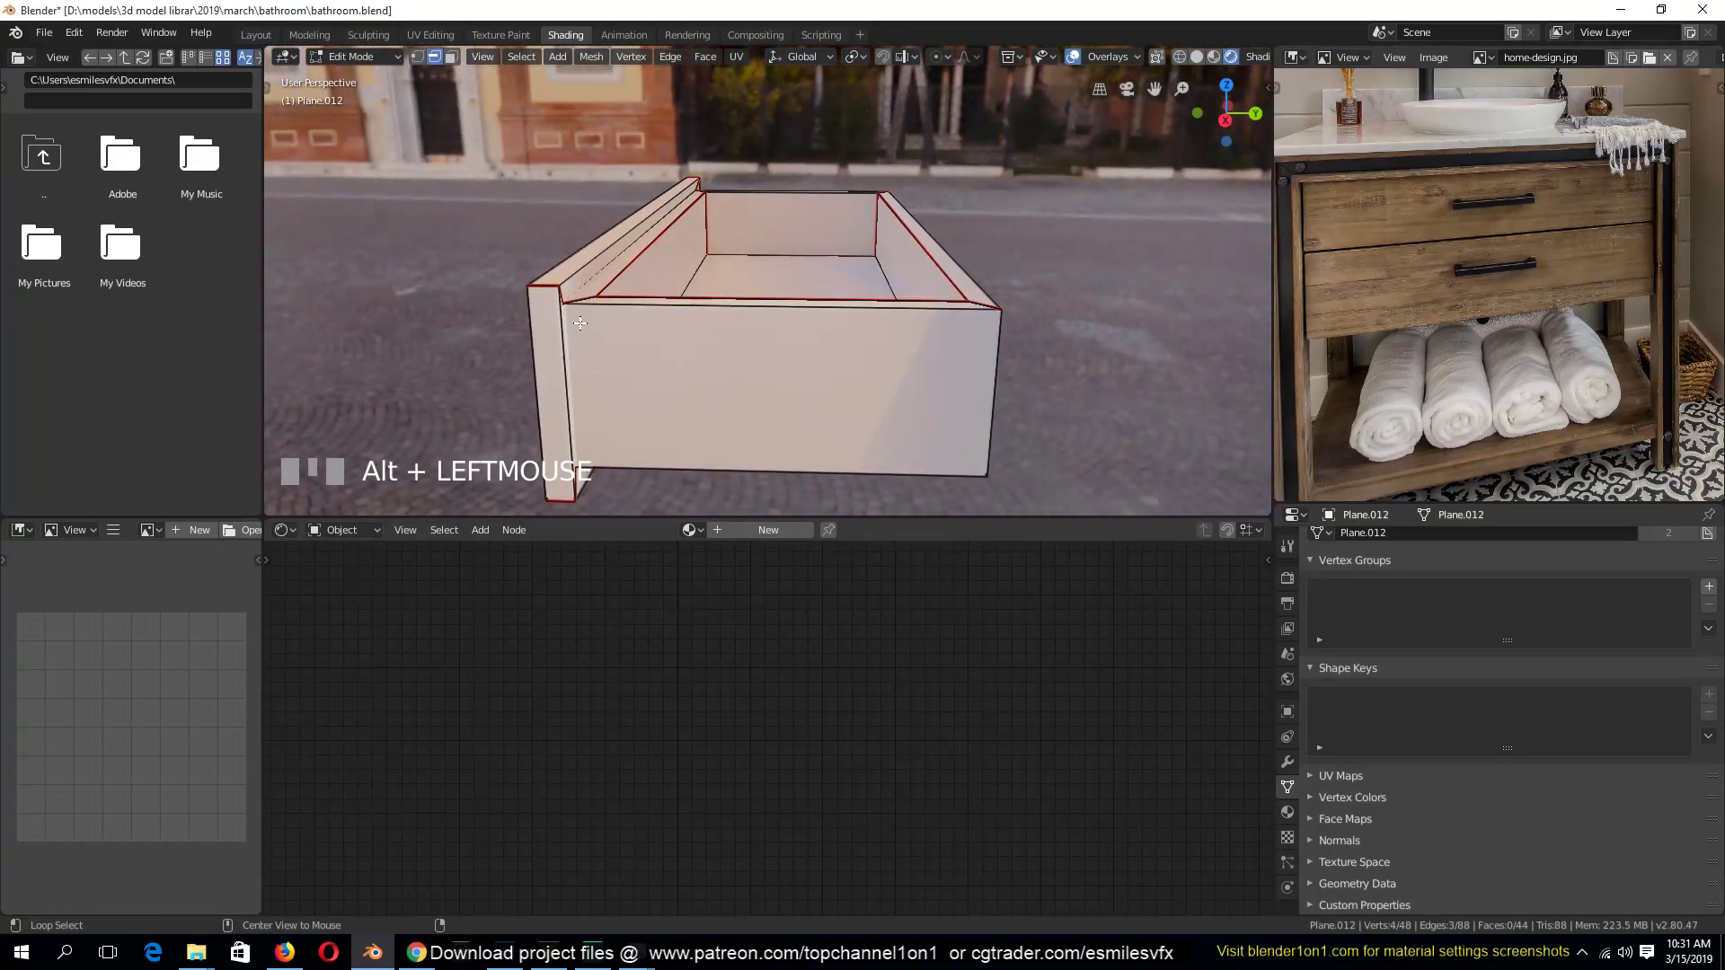
{"action": "key", "text": "grave"}
{"action": "middle_click_drag", "start_coordinate": [862, 207], "coordinate": [803, 236]}
{"action": "key", "text": "ctrl+e"}
{"action": "left_click", "coordinate": [764, 325]}
{"action": "key", "text": "a"}
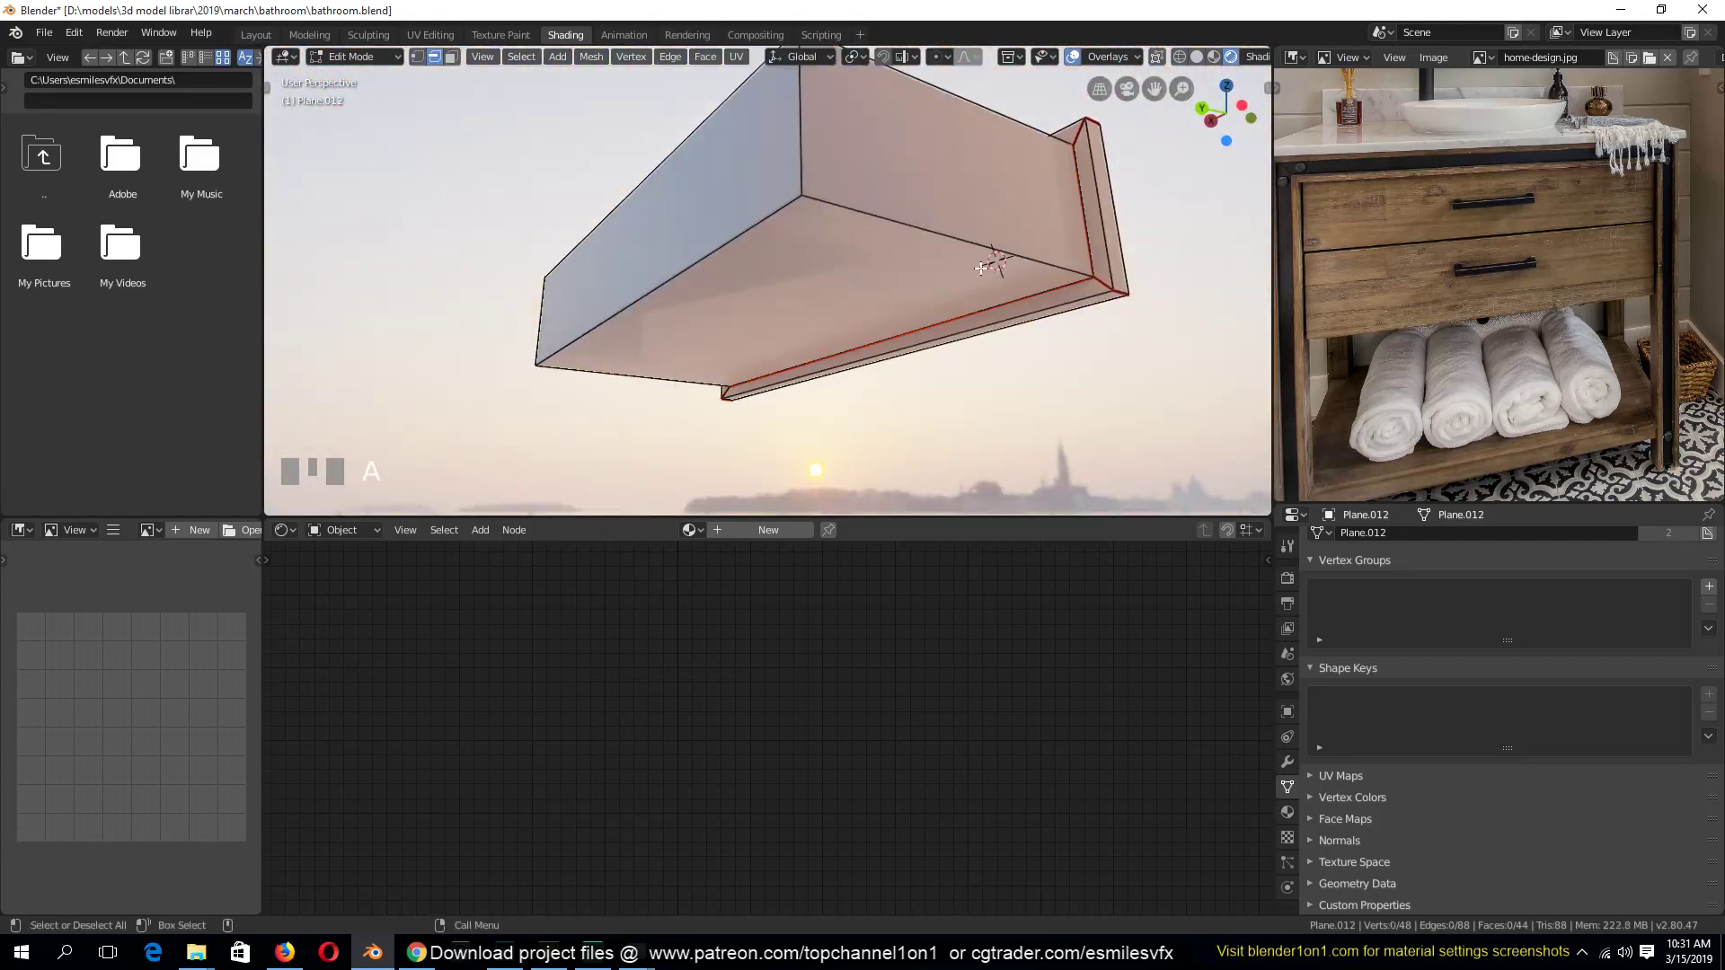
Mark seams along the upper and lower outer edges of the drawer box's side walls
{"action": "key", "text": "grave"}
{"action": "middle_click_drag", "start_coordinate": [938, 230], "coordinate": [890, 367]}
{"action": "left_click", "coordinate": [765, 364], "text": "shift"}
{"action": "key", "text": "grave"}
{"action": "middle_click_drag", "start_coordinate": [764, 364], "coordinate": [1013, 361]}
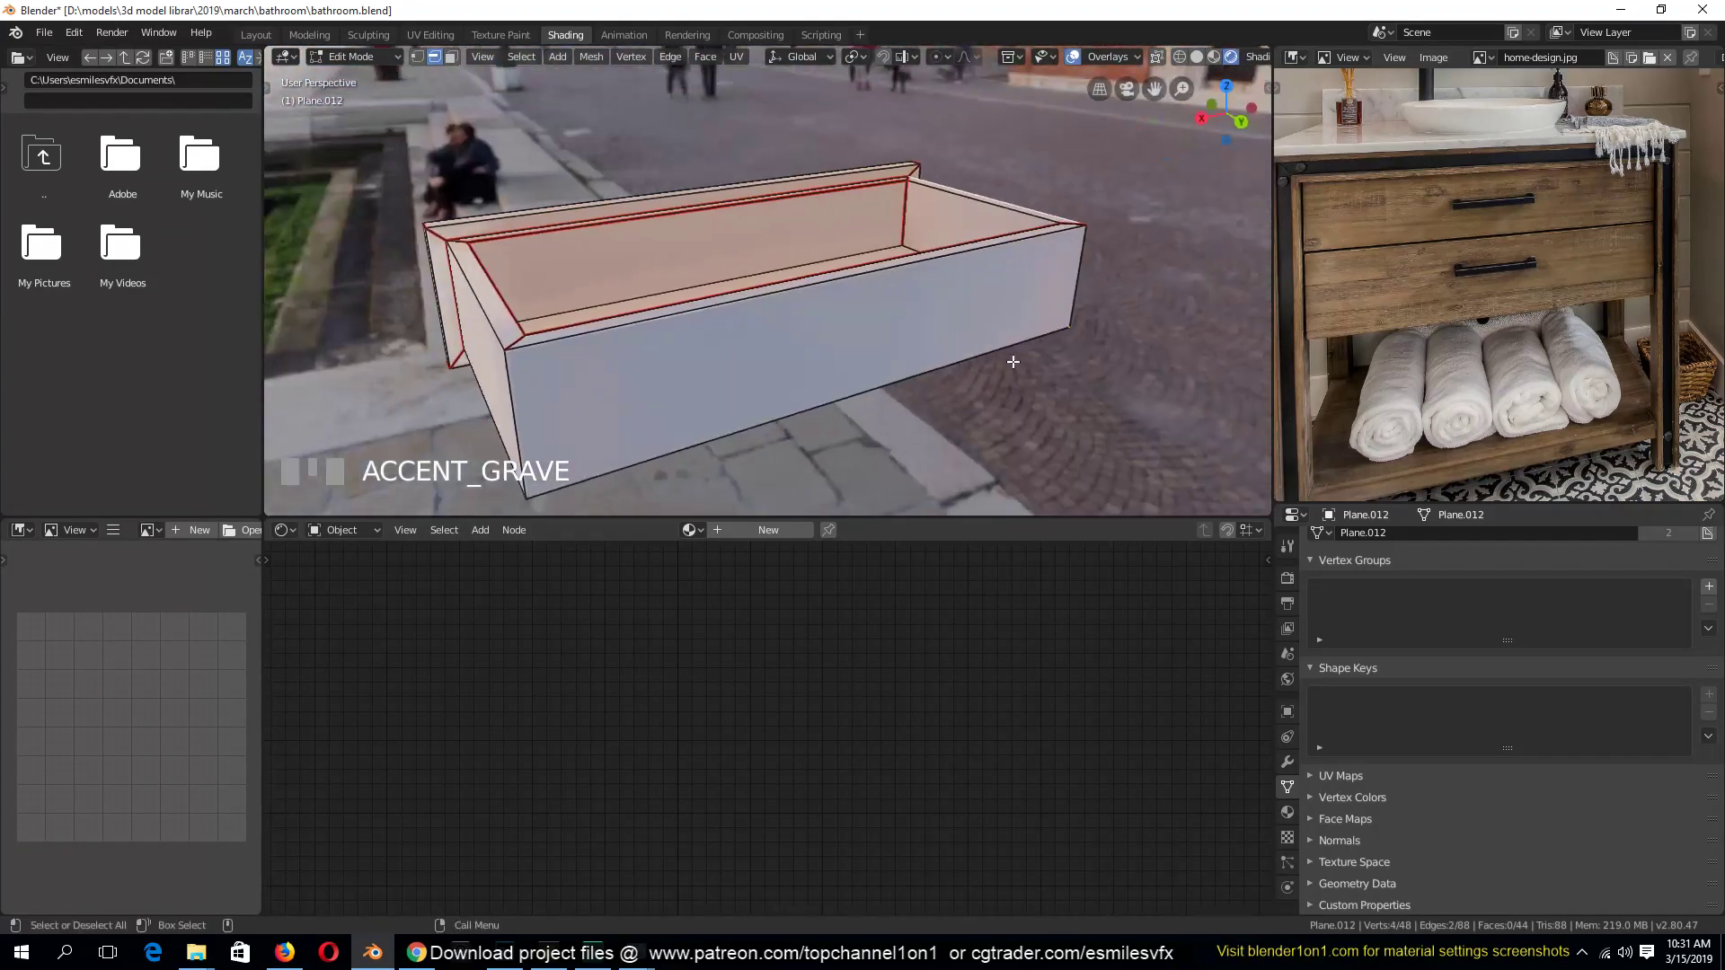
{"action": "middle_click_drag", "start_coordinate": [501, 318], "coordinate": [881, 308]}
{"action": "left_click", "coordinate": [881, 309], "text": "shift"}
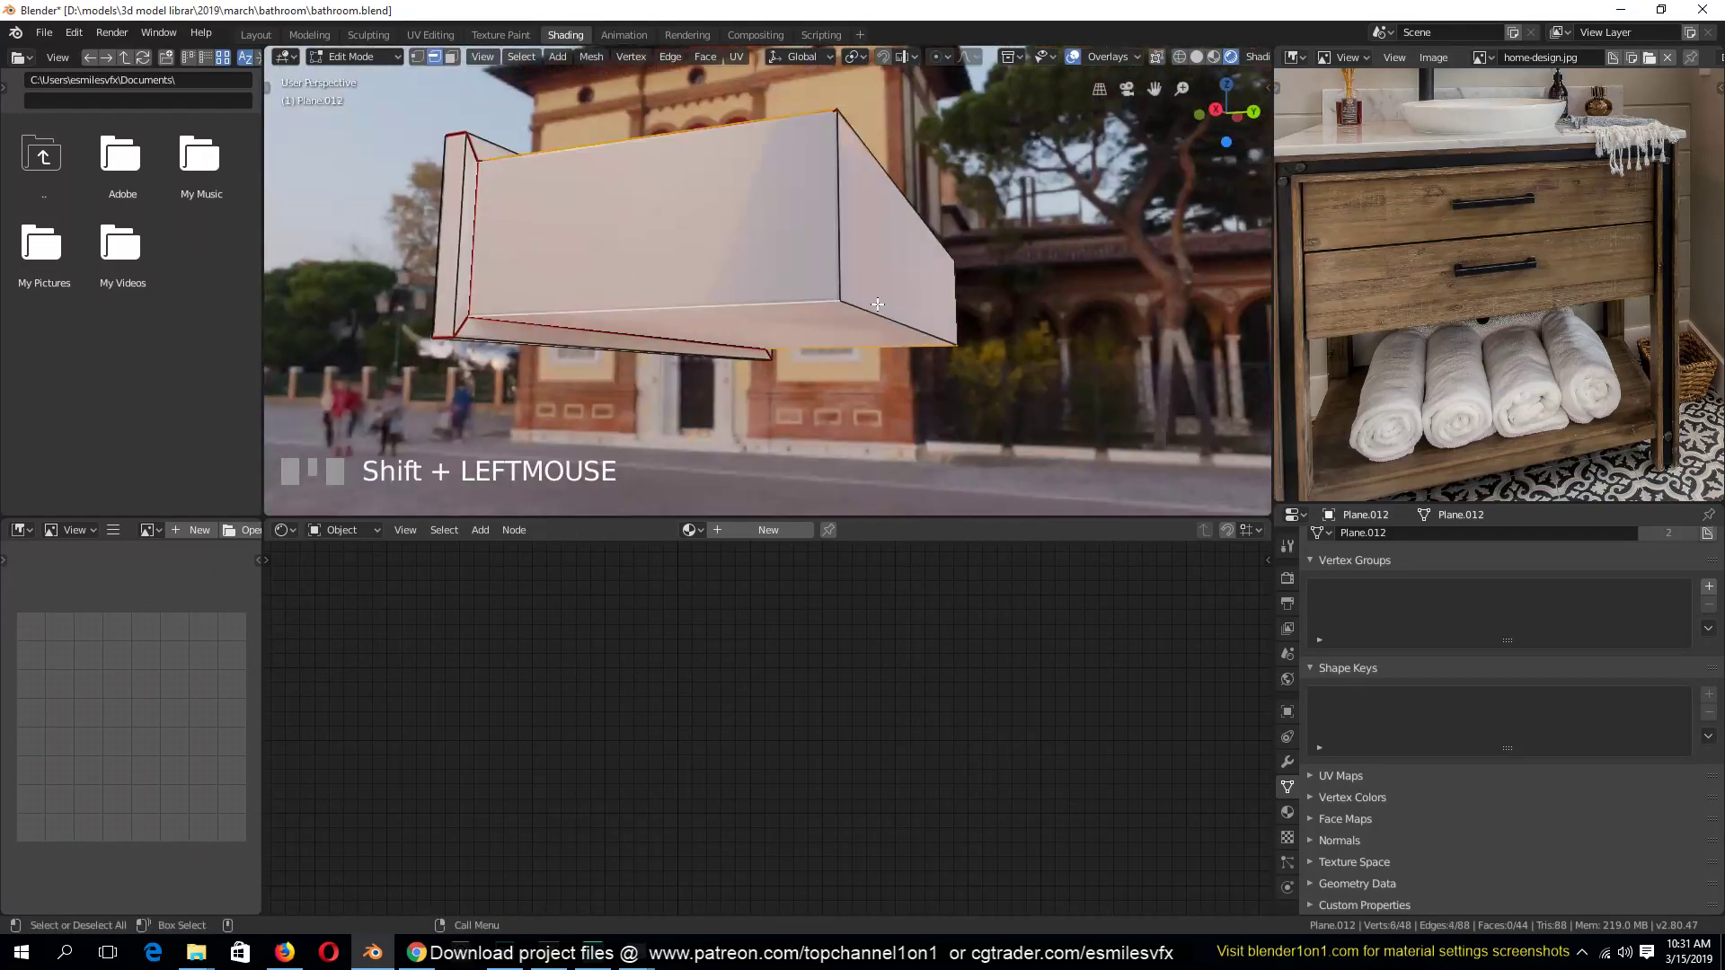
{"action": "key", "text": "ctrl+e"}
{"action": "left_click", "coordinate": [873, 329]}
{"action": "key", "text": "alt+a"}
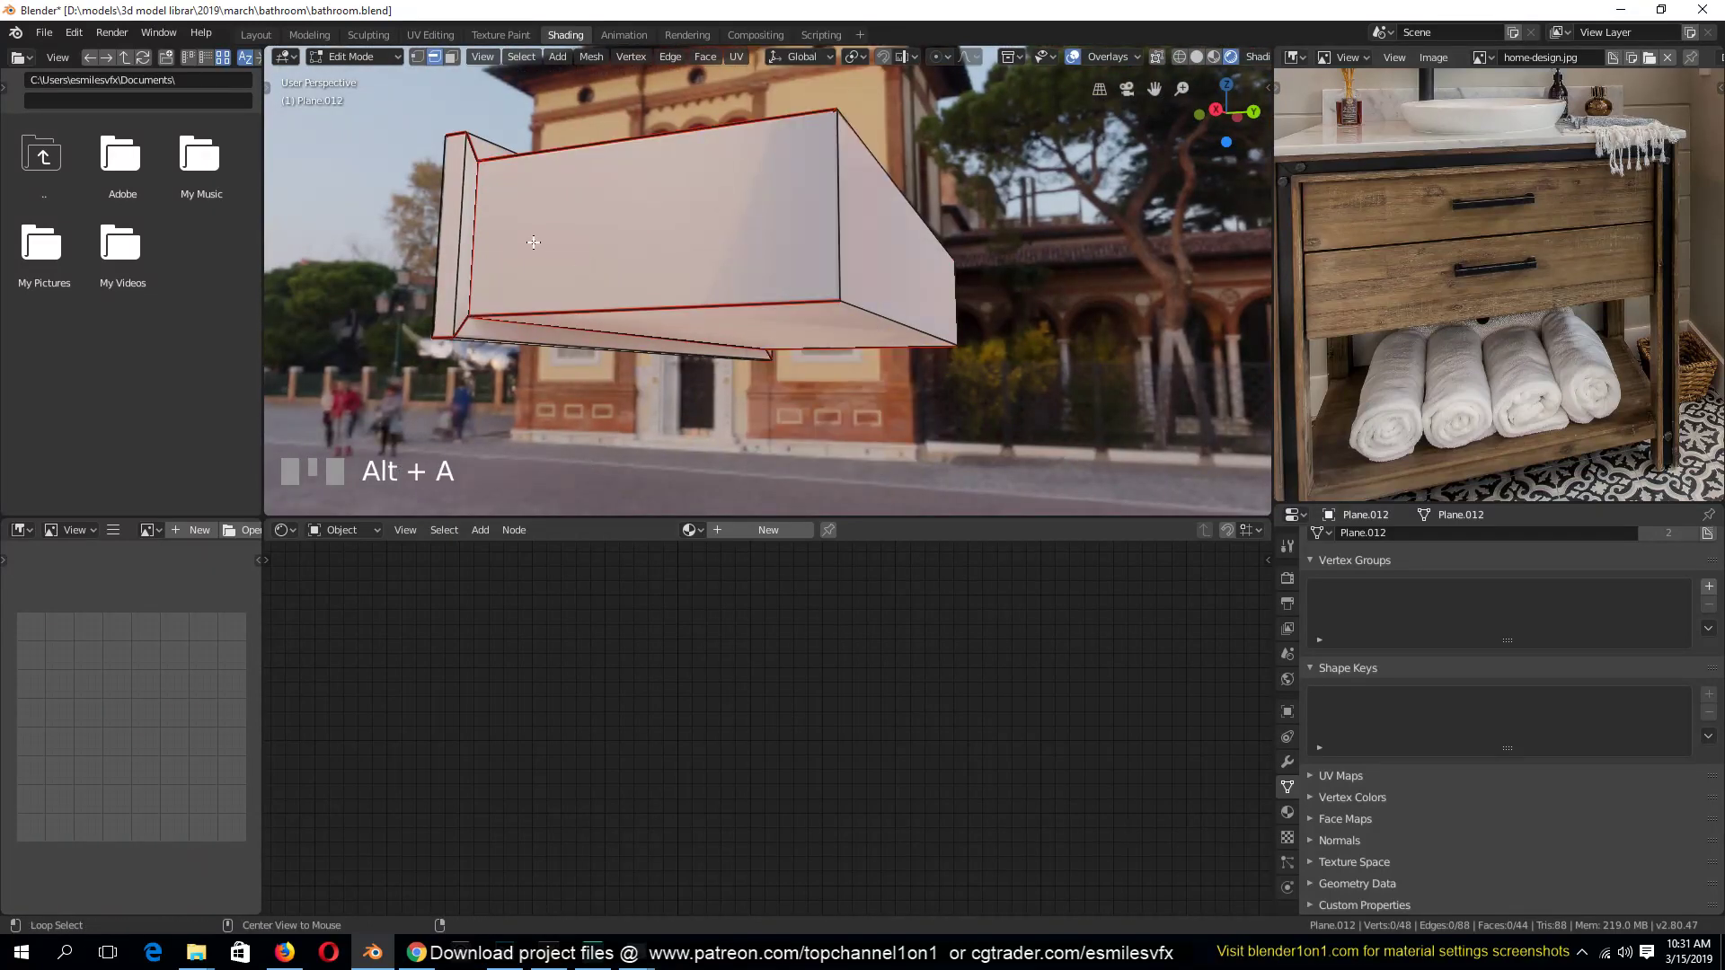
Mark seams along the edges of the two mounting ends of the drawer handle
{"action": "key", "text": "grave"}
{"action": "middle_click_drag", "start_coordinate": [531, 239], "coordinate": [770, 349]}
{"action": "scroll", "coordinate": [683, 355], "scroll_direction": "up", "scroll_amount": 3}
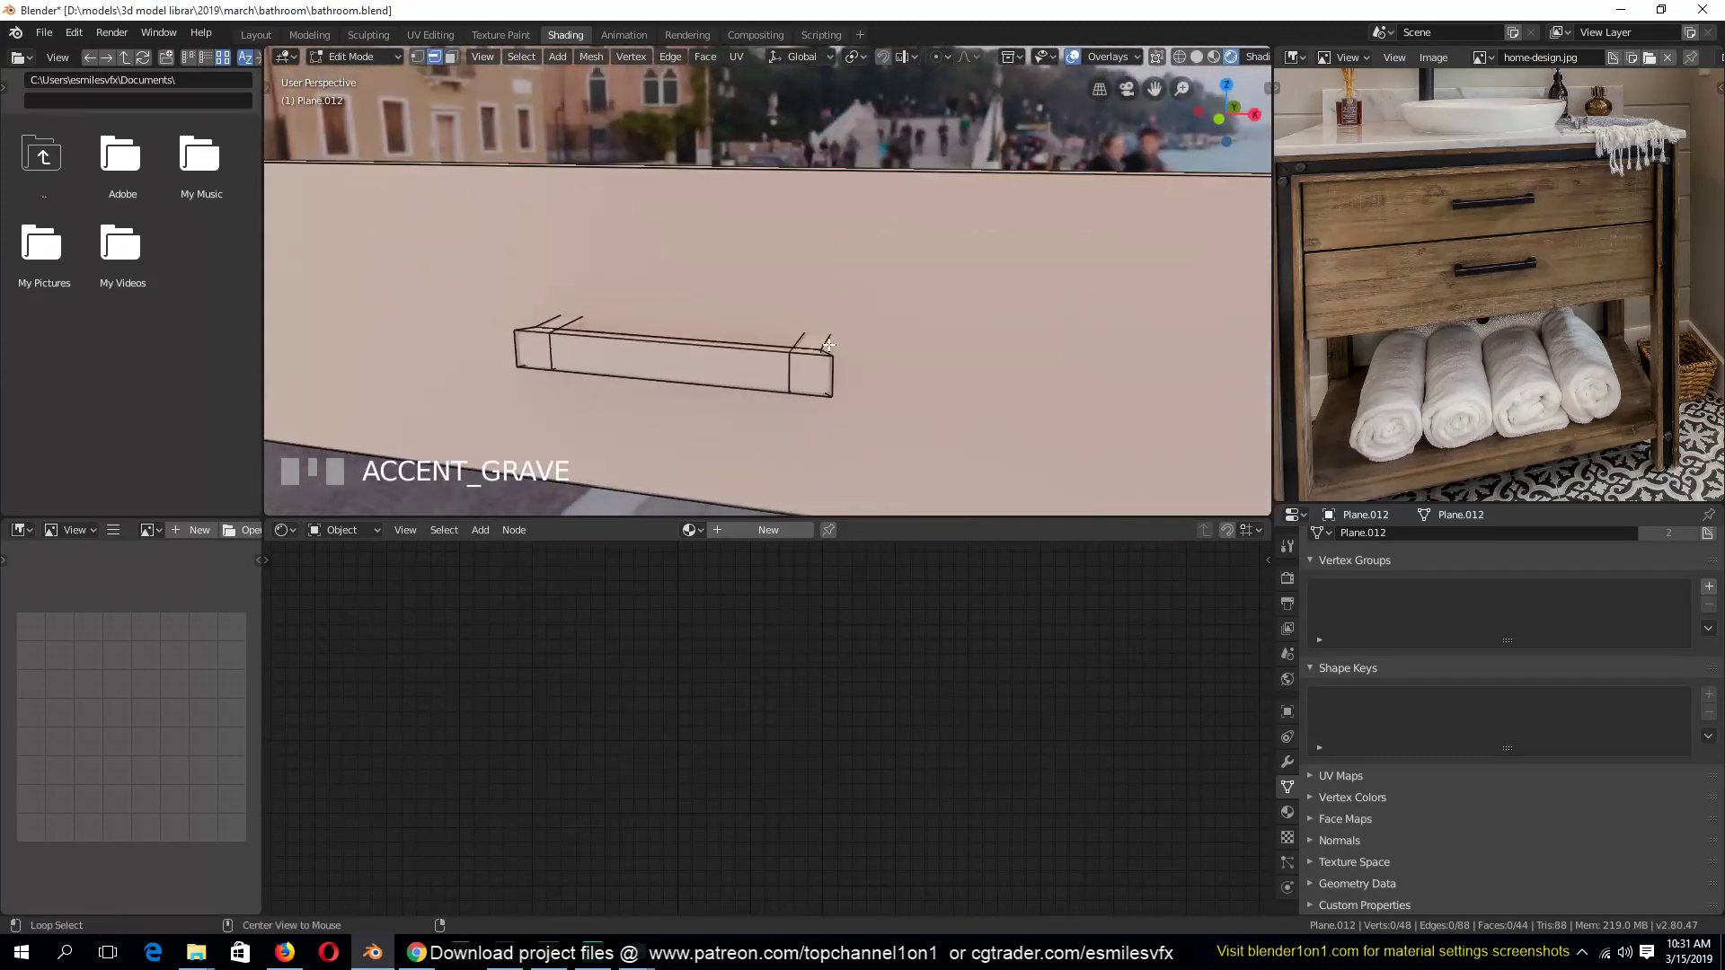
{"action": "left_click", "coordinate": [795, 364], "text": "alt"}
{"action": "left_click", "coordinate": [542, 317], "text": "alt+shift"}
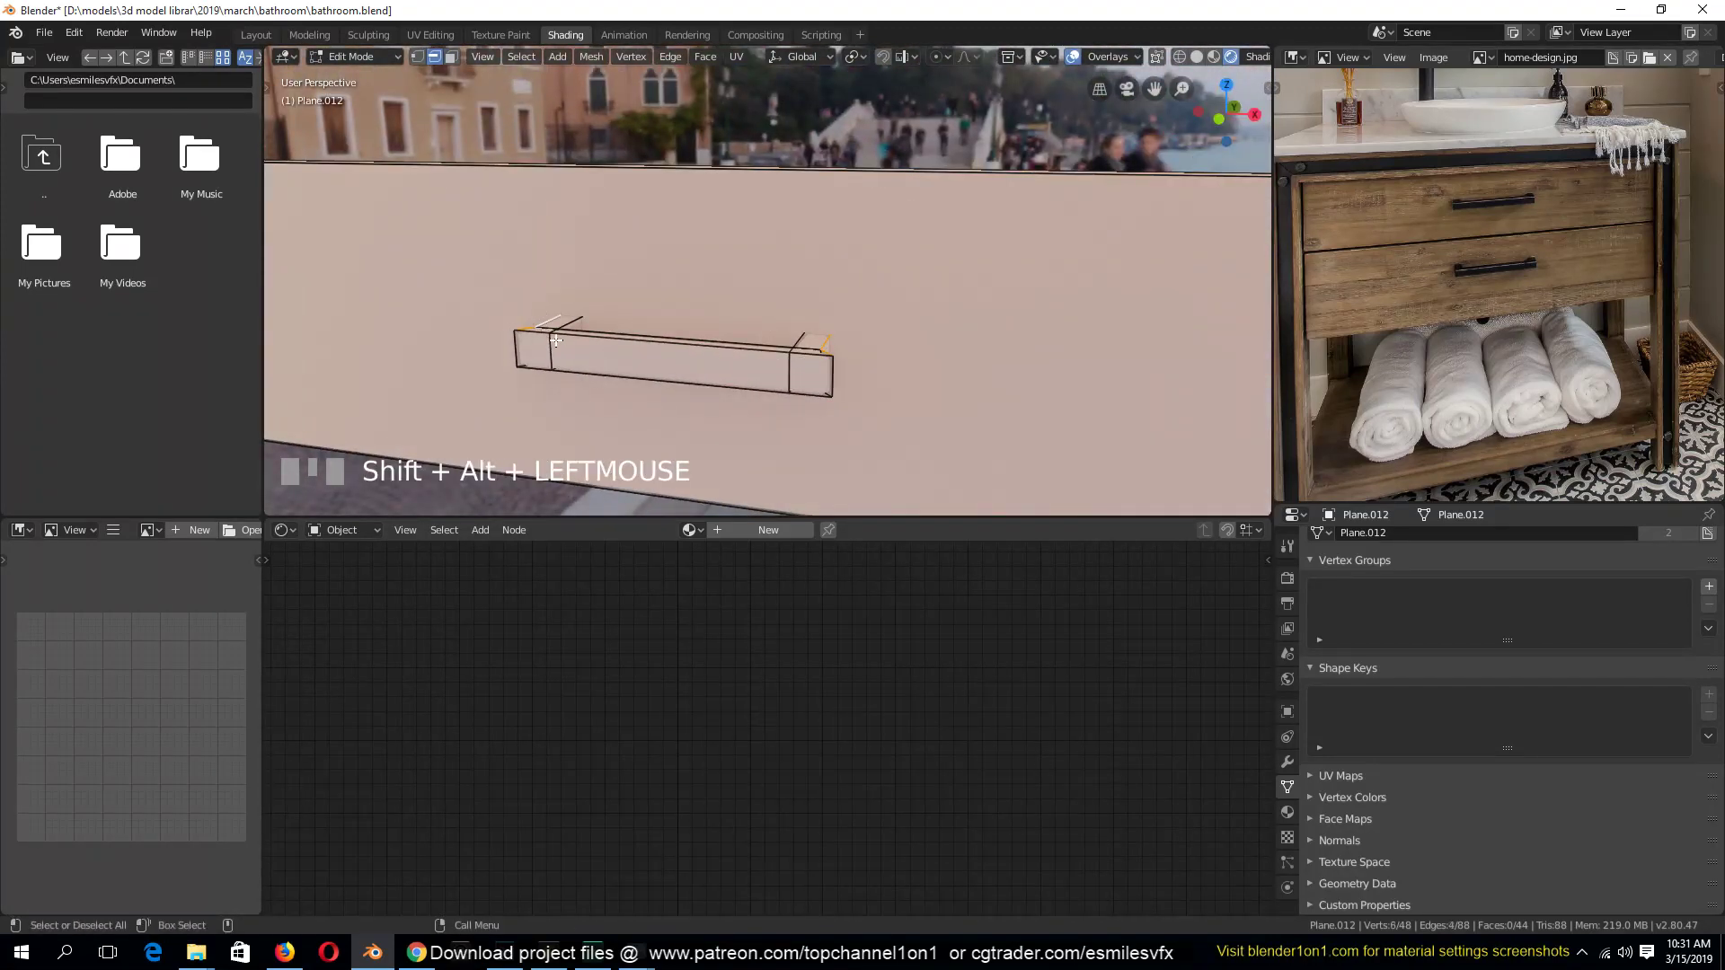
{"action": "key", "text": "grave"}
{"action": "middle_click_drag", "start_coordinate": [542, 317], "coordinate": [623, 367]}
{"action": "left_click", "coordinate": [938, 201], "text": "alt+shift"}
{"action": "key", "text": "grave"}
{"action": "left_click", "coordinate": [546, 373], "text": "alt+shift"}
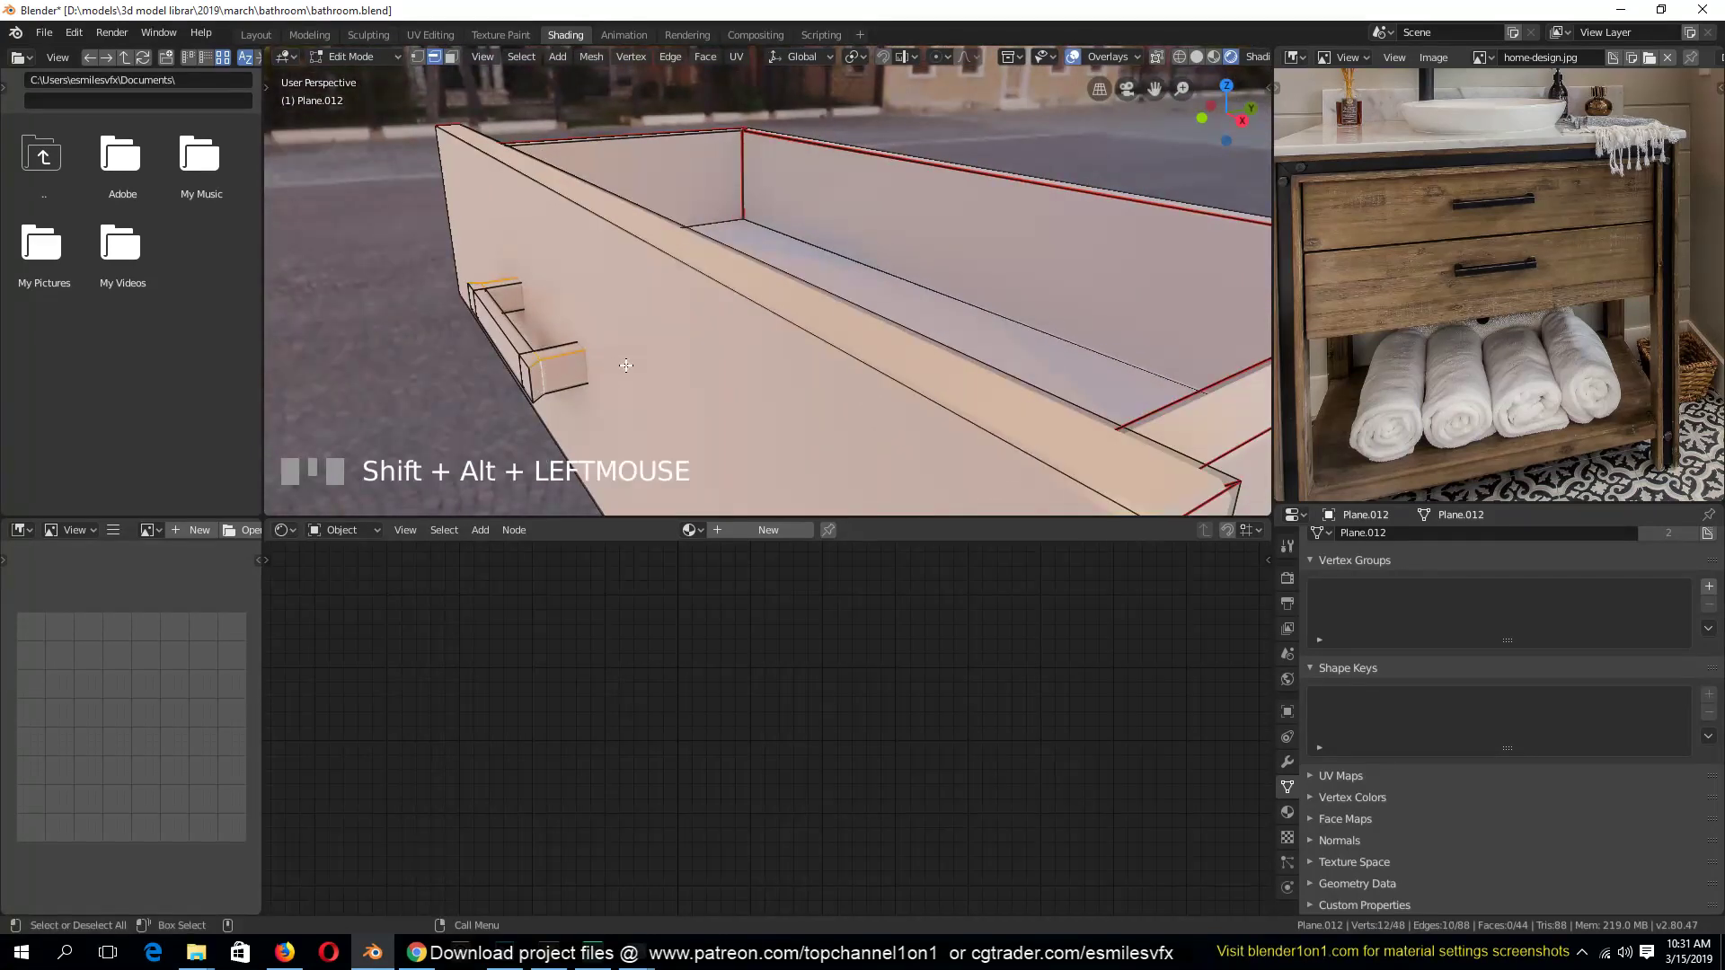
{"action": "key", "text": "ctrl+e"}
{"action": "left_click", "coordinate": [626, 365]}
Unwrap the entire drawer mesh and inspect its UV layout in the UV Editing workspace
{"action": "key", "text": "a"}
{"action": "key", "text": "u"}
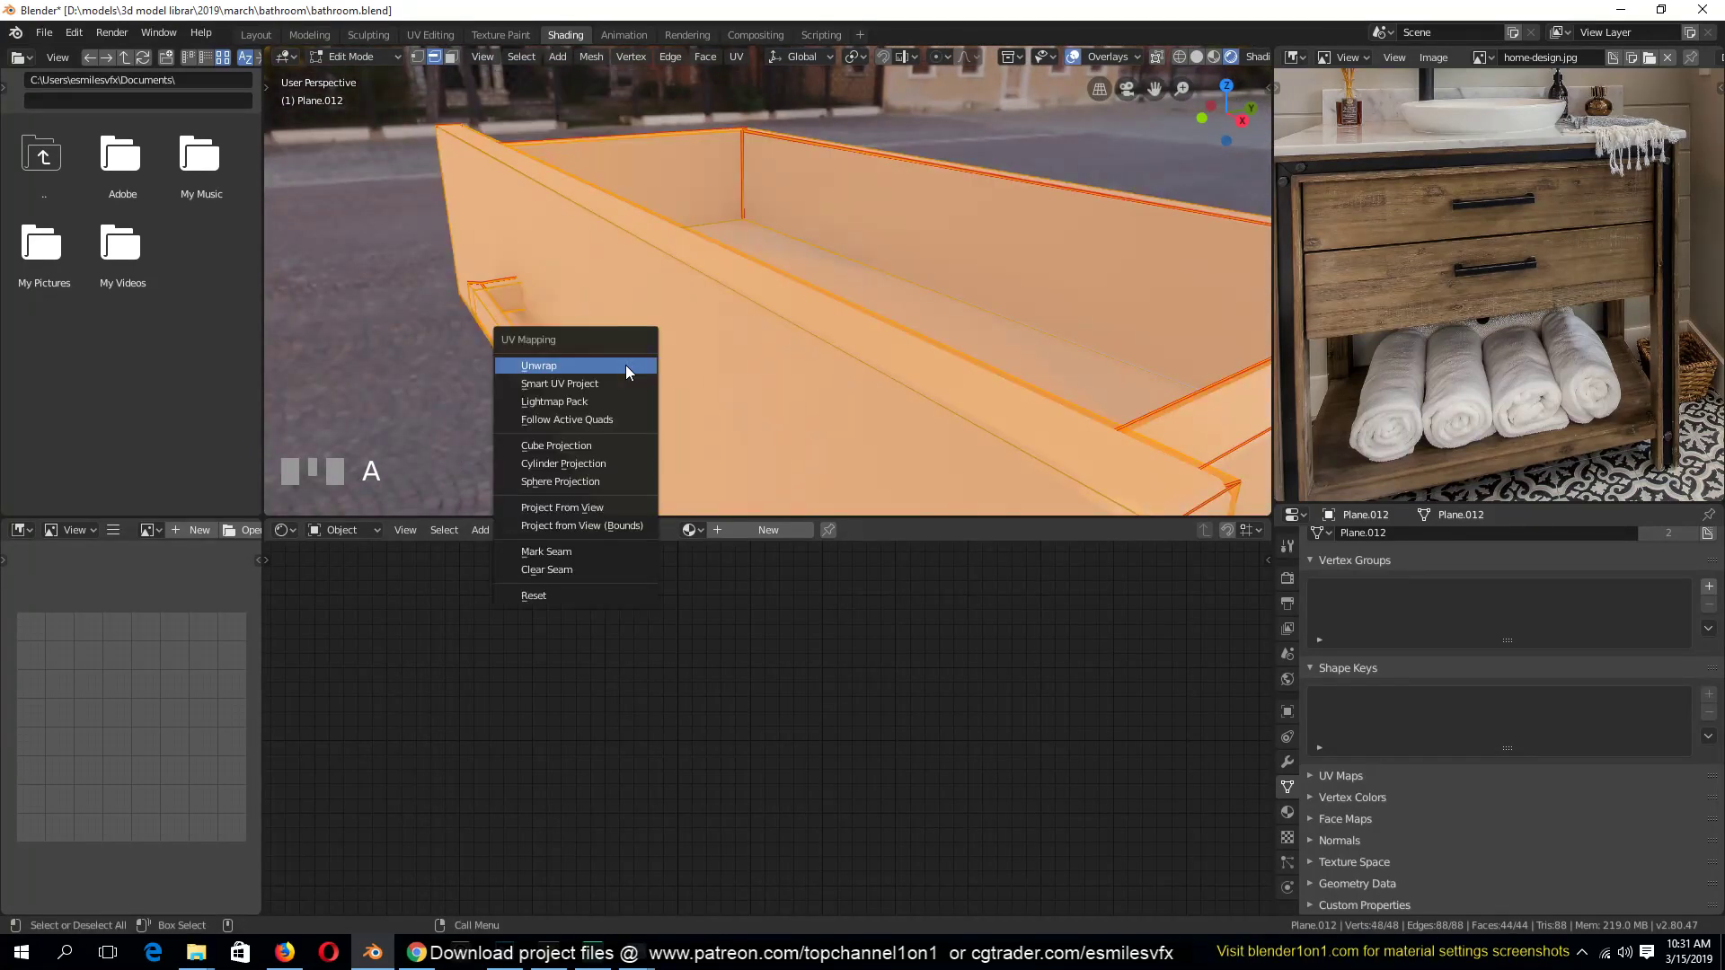
{"action": "left_click", "coordinate": [625, 361]}
{"action": "left_click", "coordinate": [430, 34]}
{"action": "scroll", "coordinate": [521, 385], "scroll_direction": "down", "scroll_amount": 4}
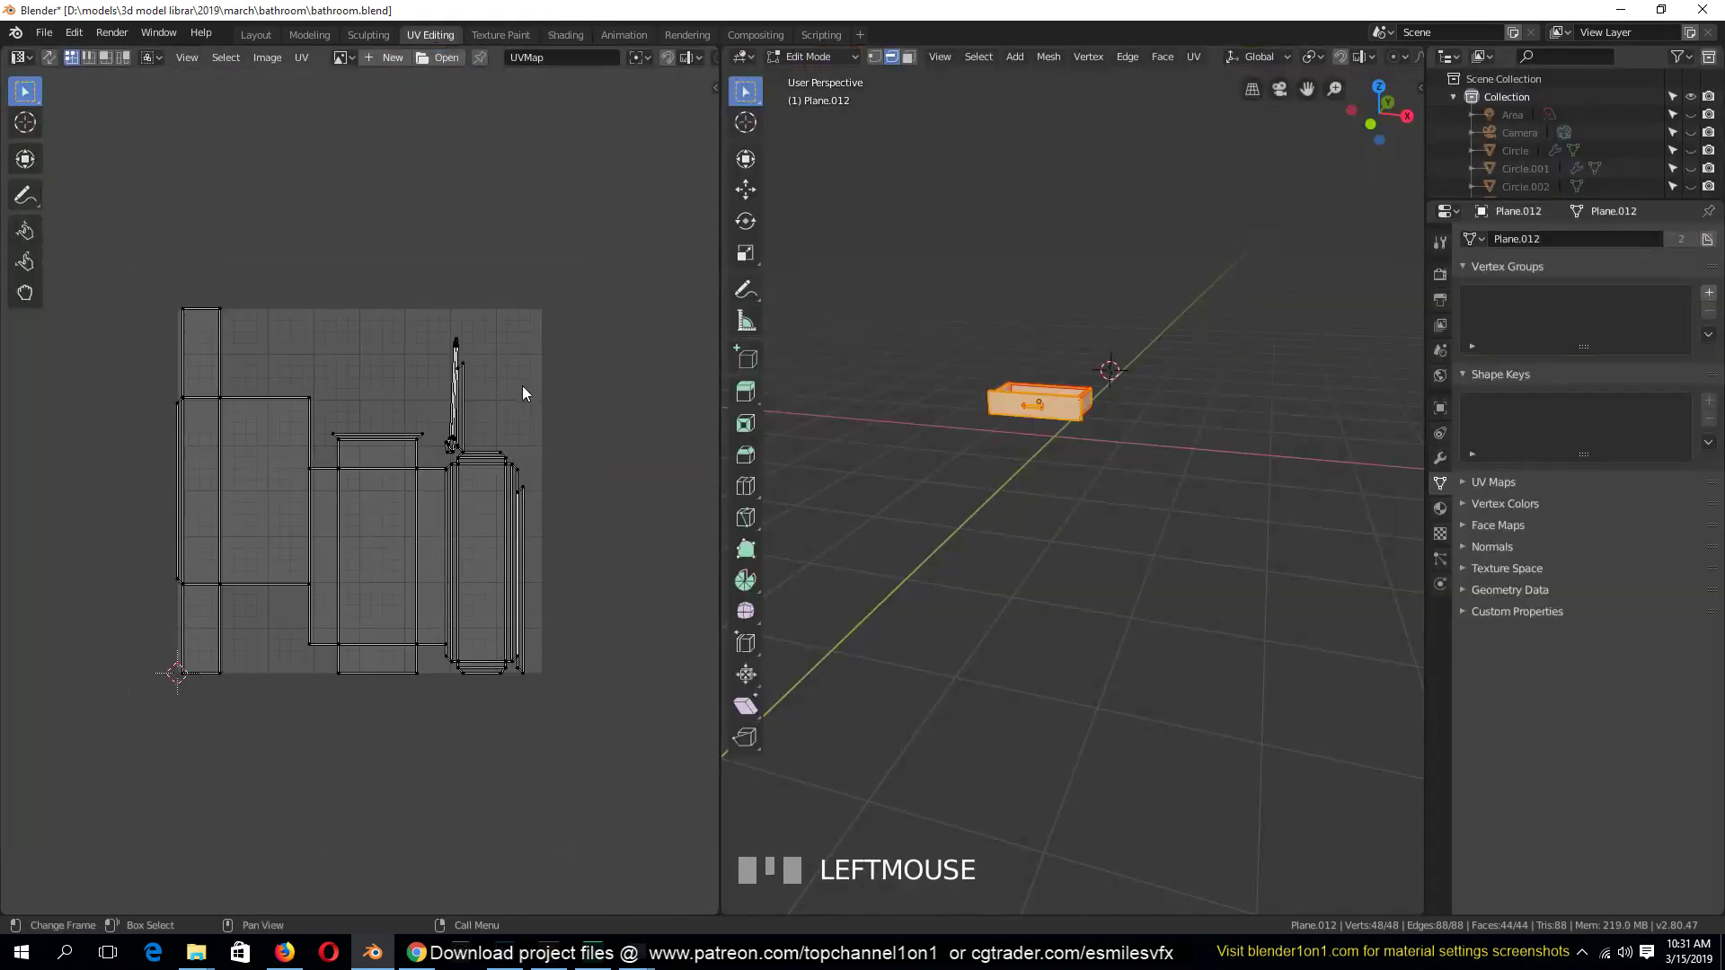
{"action": "scroll", "coordinate": [571, 365], "scroll_direction": "up", "scroll_amount": 4}
{"action": "scroll", "coordinate": [575, 280], "scroll_direction": "down", "scroll_amount": 3}
{"action": "scroll", "coordinate": [468, 461], "scroll_direction": "up", "scroll_amount": 2}
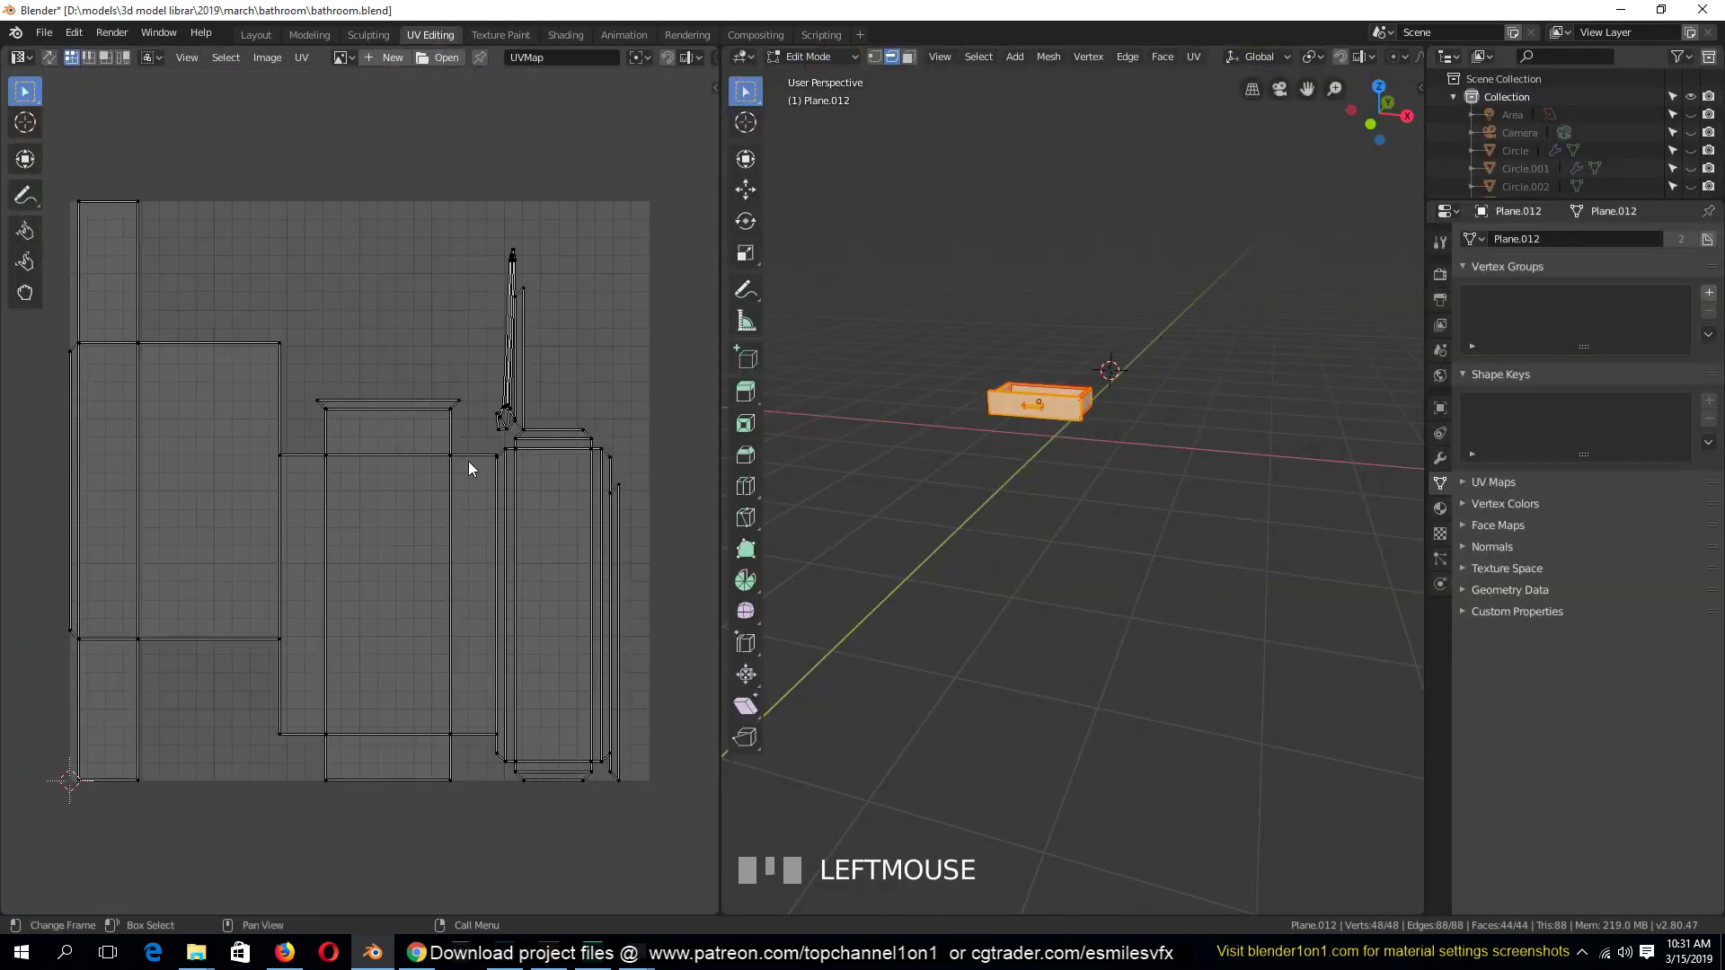
{"action": "scroll", "coordinate": [451, 420], "scroll_direction": "up", "scroll_amount": 7}
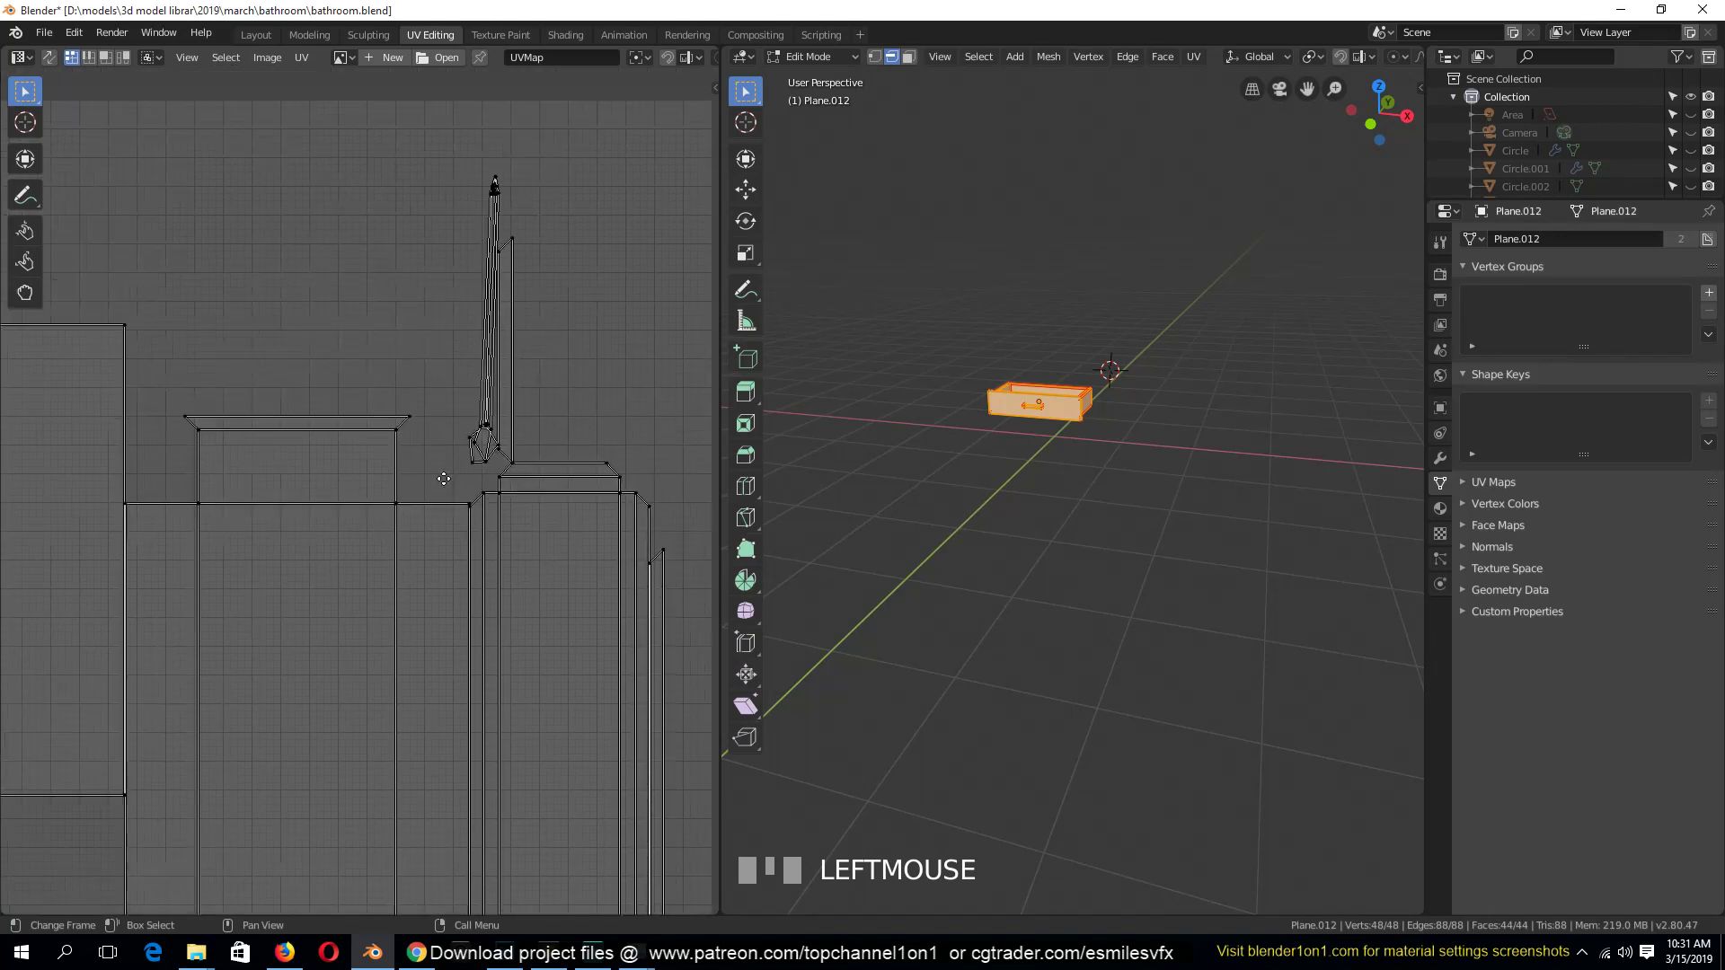
Select all geometry linked to the drawer handle and hide the rest of the mesh
{"action": "left_click", "coordinate": [1038, 409]}
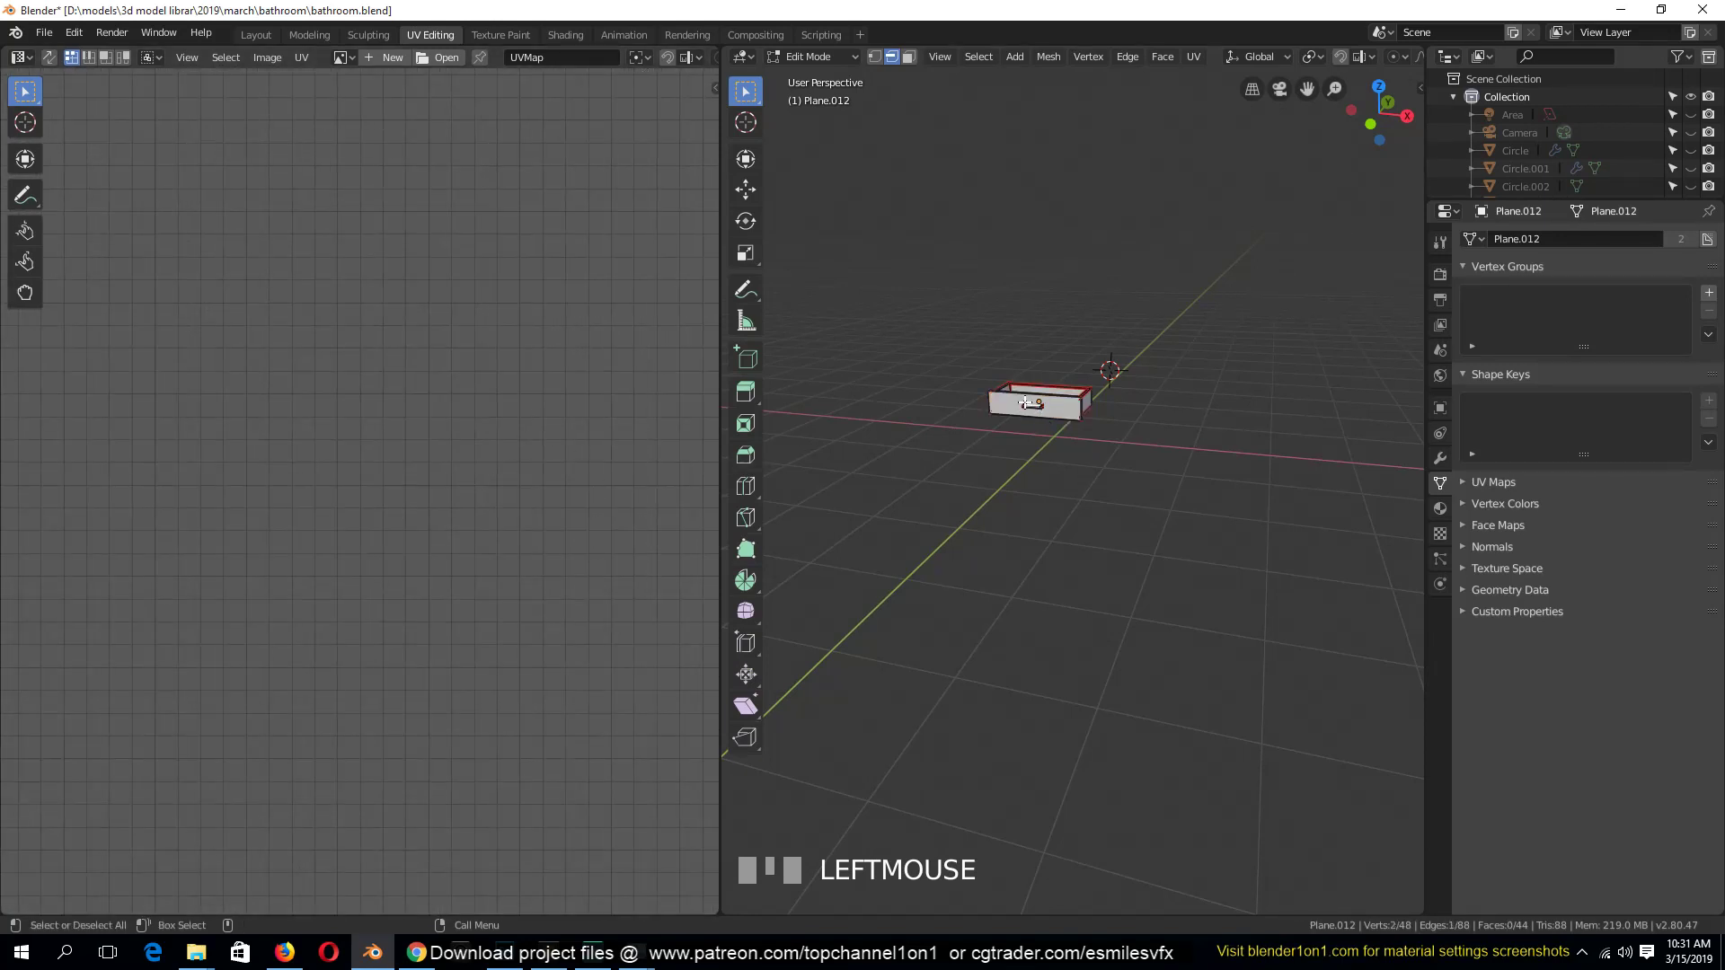
{"action": "key", "text": "KP_Decimal"}
{"action": "scroll", "coordinate": [1101, 434], "scroll_direction": "down", "scroll_amount": 1}
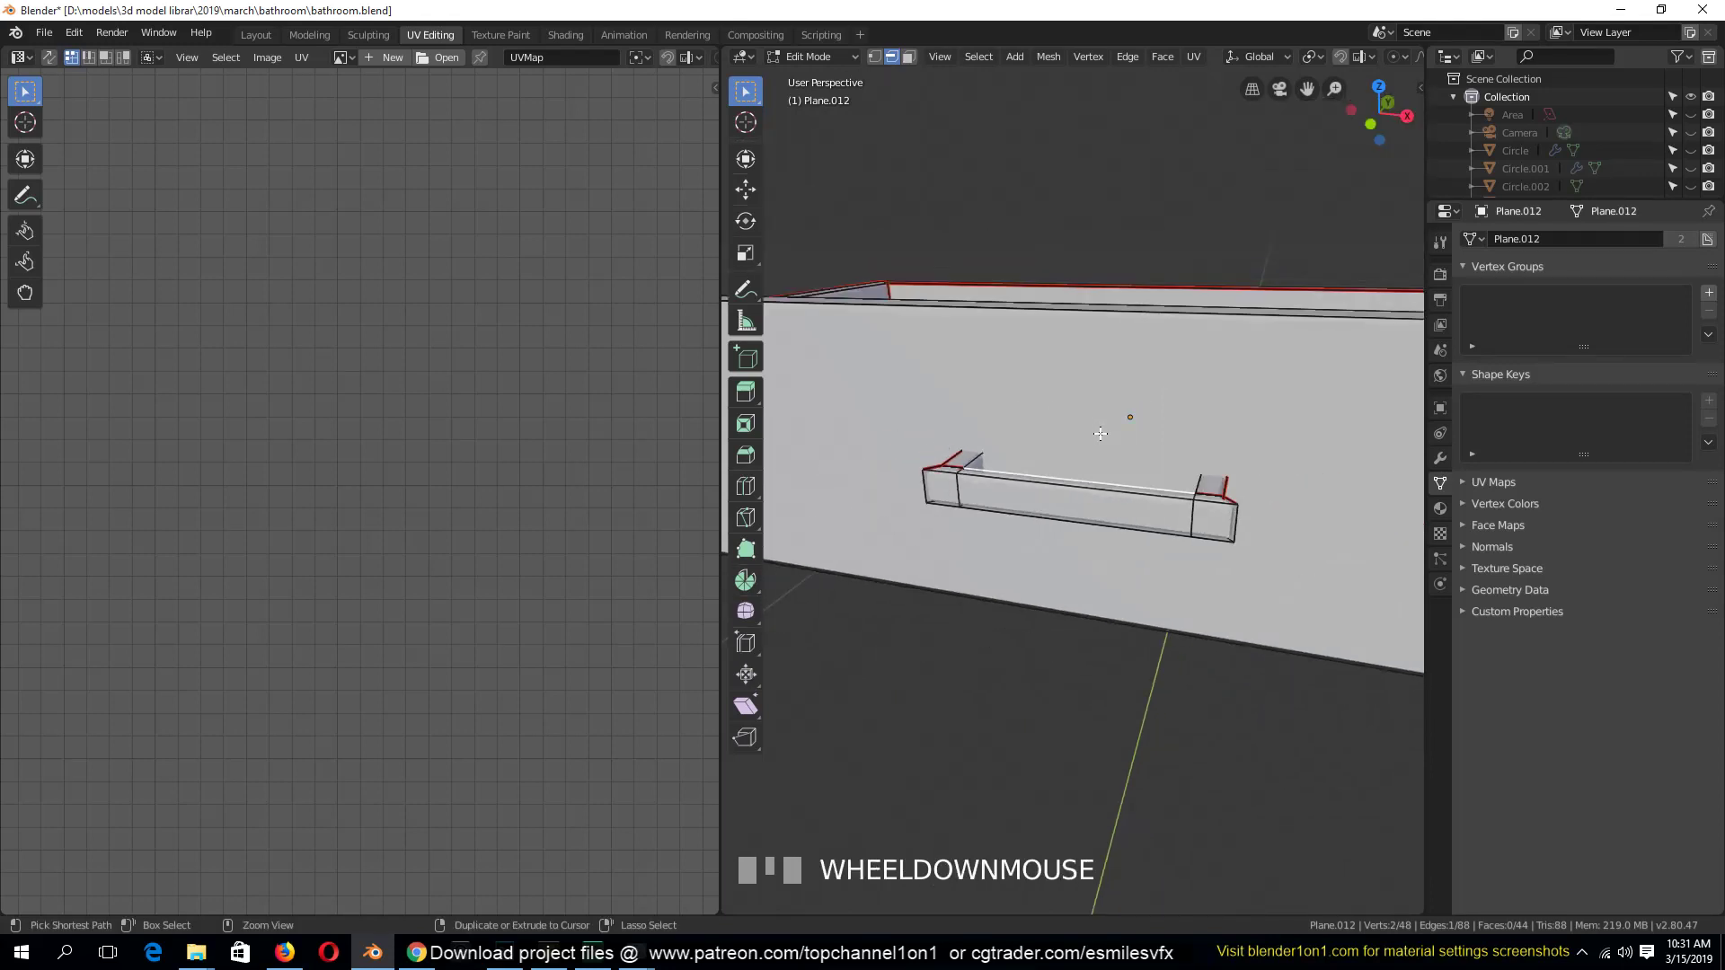
{"action": "key", "text": "ctrl+l"}
{"action": "middle_click_drag", "start_coordinate": [1206, 545], "coordinate": [990, 493]}
{"action": "key", "text": "shift+h"}
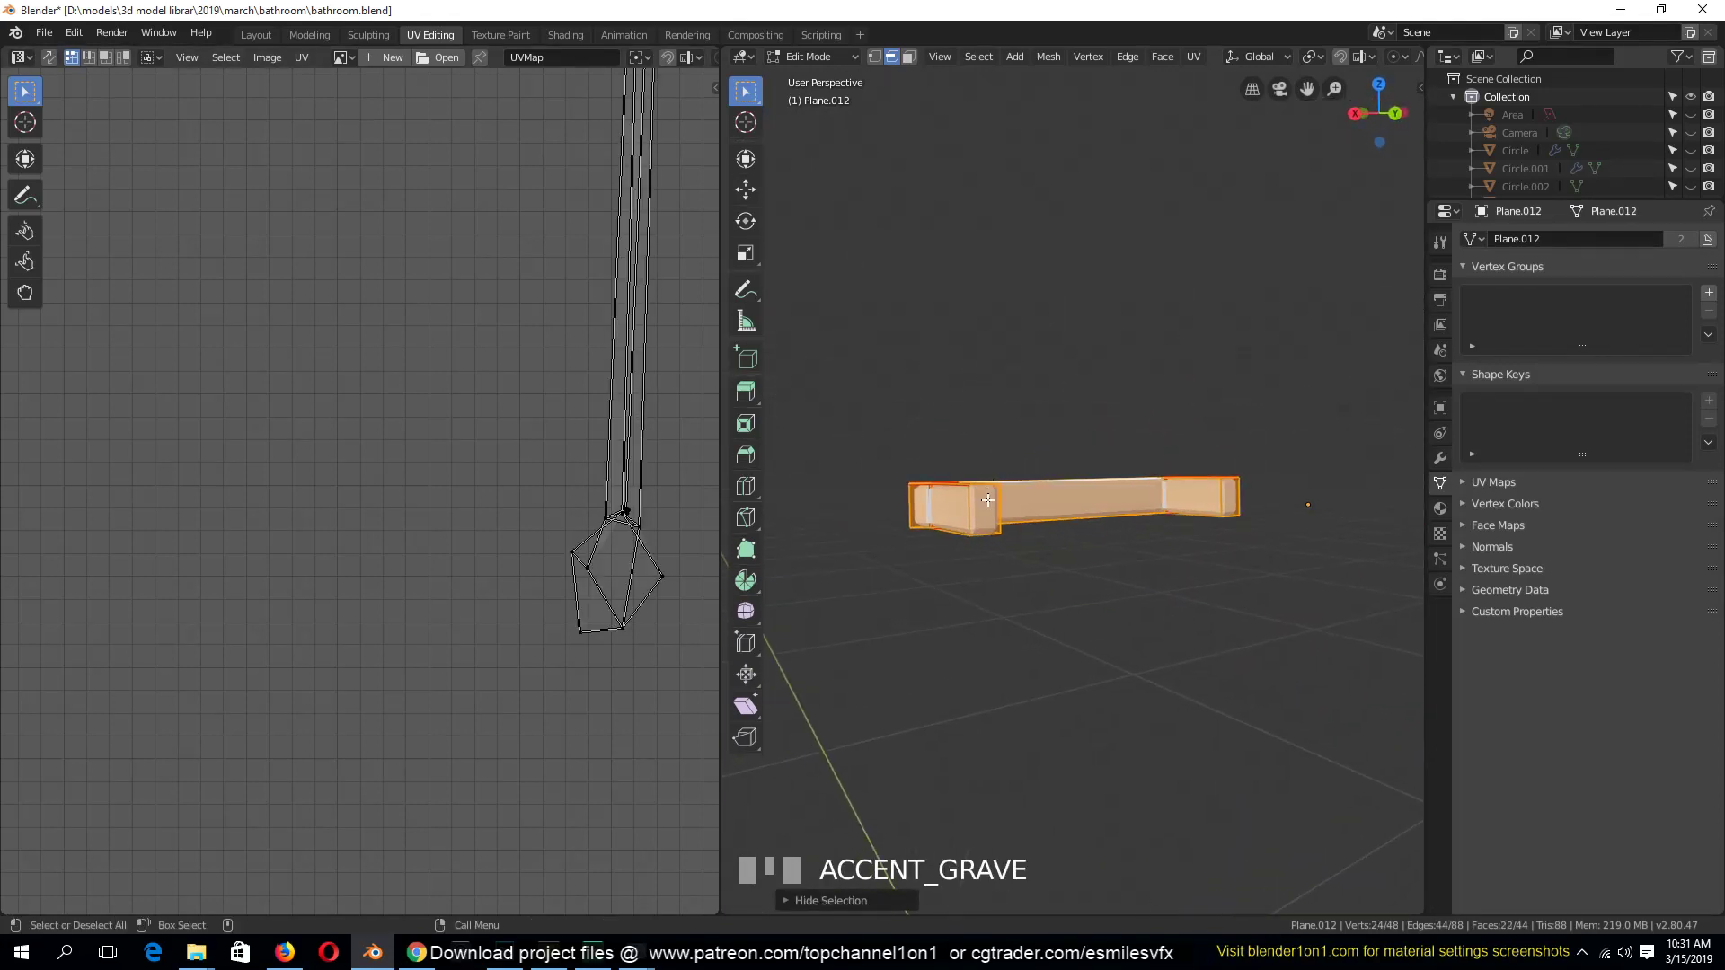
Delete the two back end faces of the handle's mounting posts
{"action": "key", "text": "3"}
{"action": "left_click", "coordinate": [988, 500]}
{"action": "left_click", "coordinate": [1233, 501], "text": "shift"}
{"action": "key", "text": "u"}
{"action": "key", "text": "Escape"}
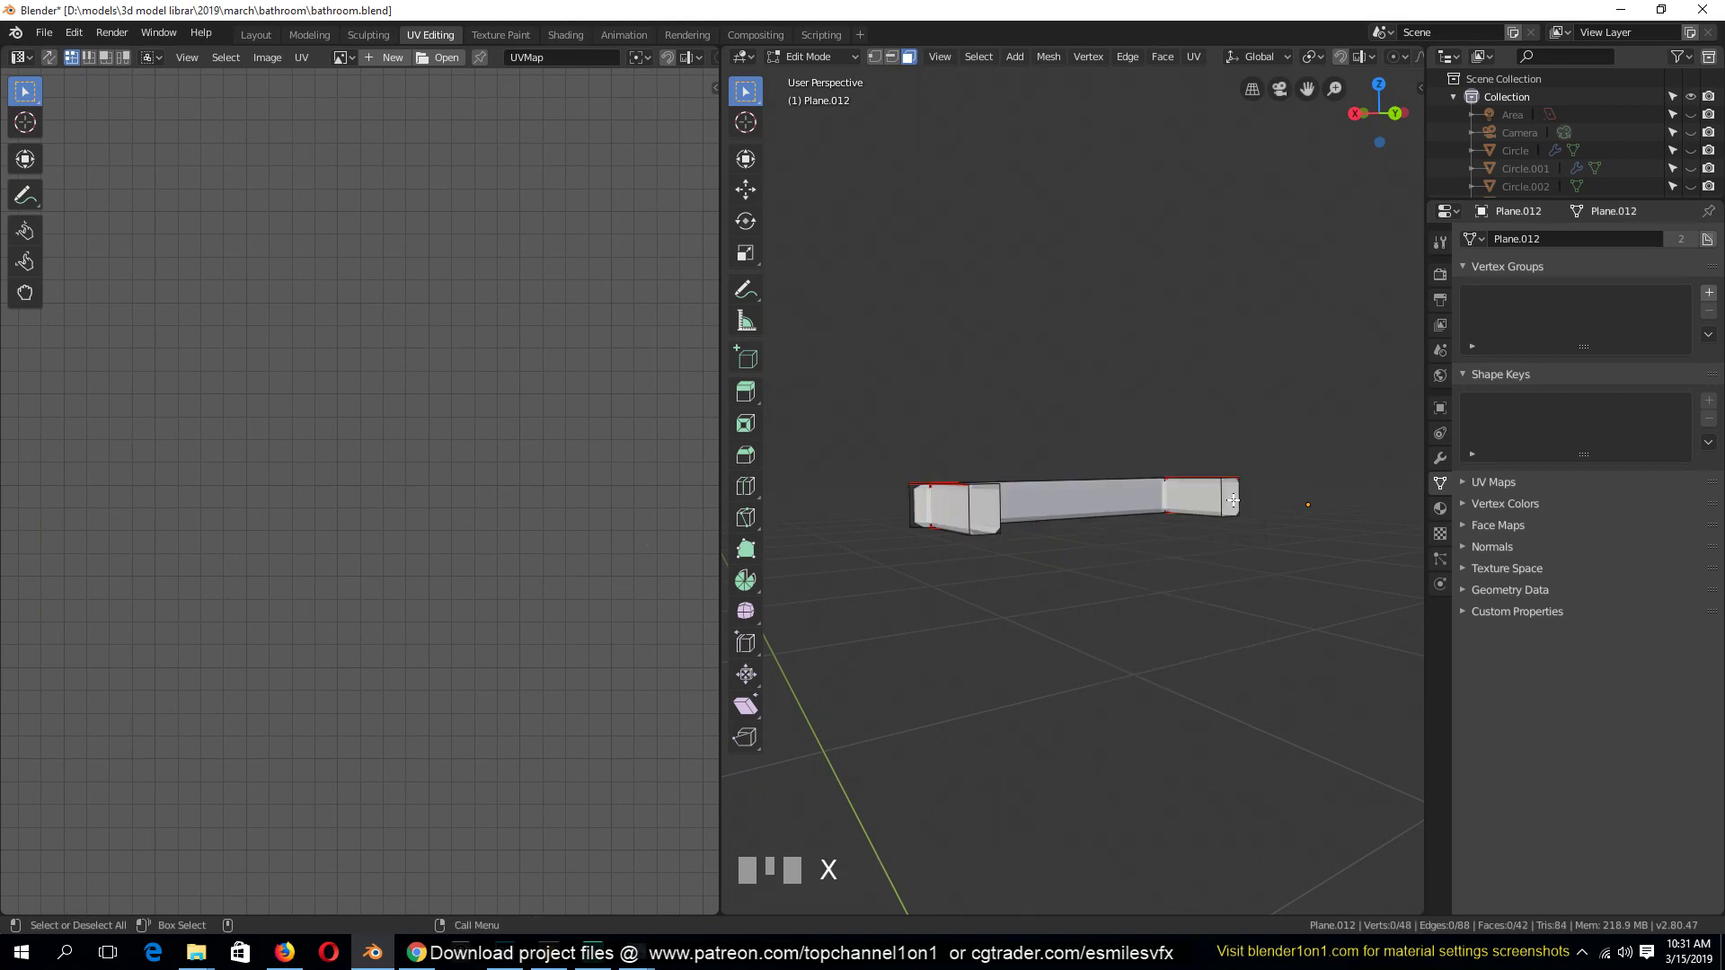
Unwrap the whole isolated drawer handle again
{"action": "key", "text": "a"}
{"action": "key", "text": "u"}
{"action": "left_click", "coordinate": [1215, 497]}
{"action": "scroll", "coordinate": [509, 451], "scroll_direction": "down", "scroll_amount": 5}
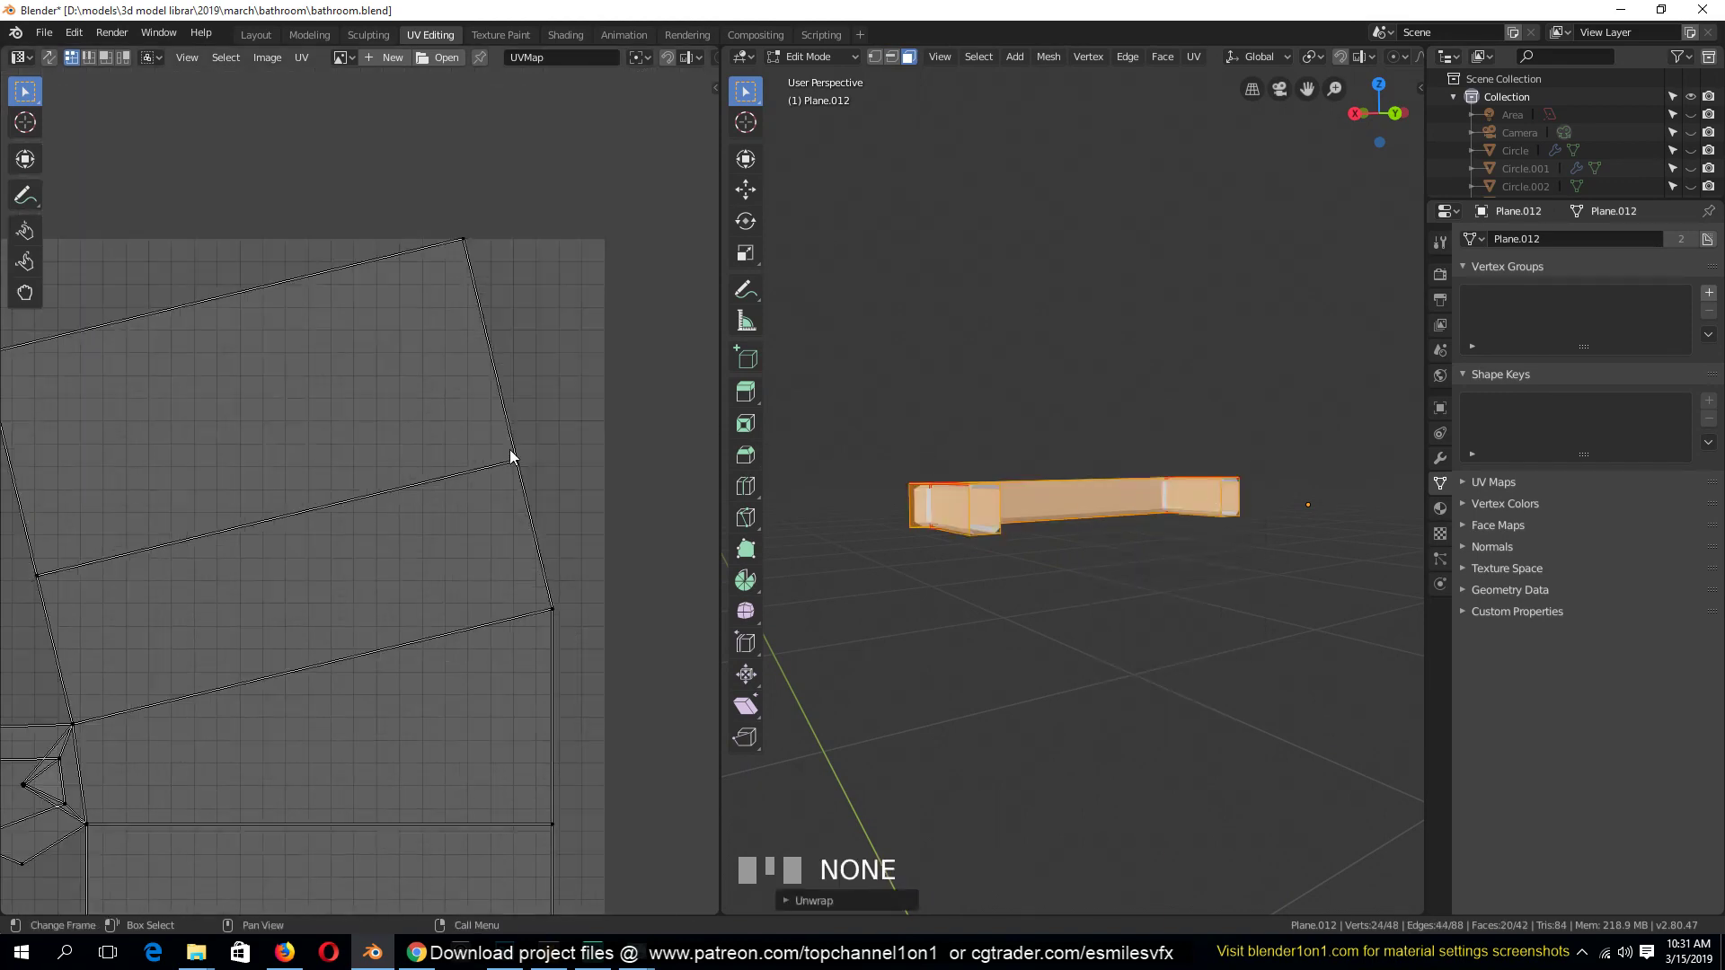
Mark a seam along the long lower edge of the handle's grip bar and unwrap the whole handle
{"action": "scroll", "coordinate": [354, 566], "scroll_direction": "up", "scroll_amount": 8}
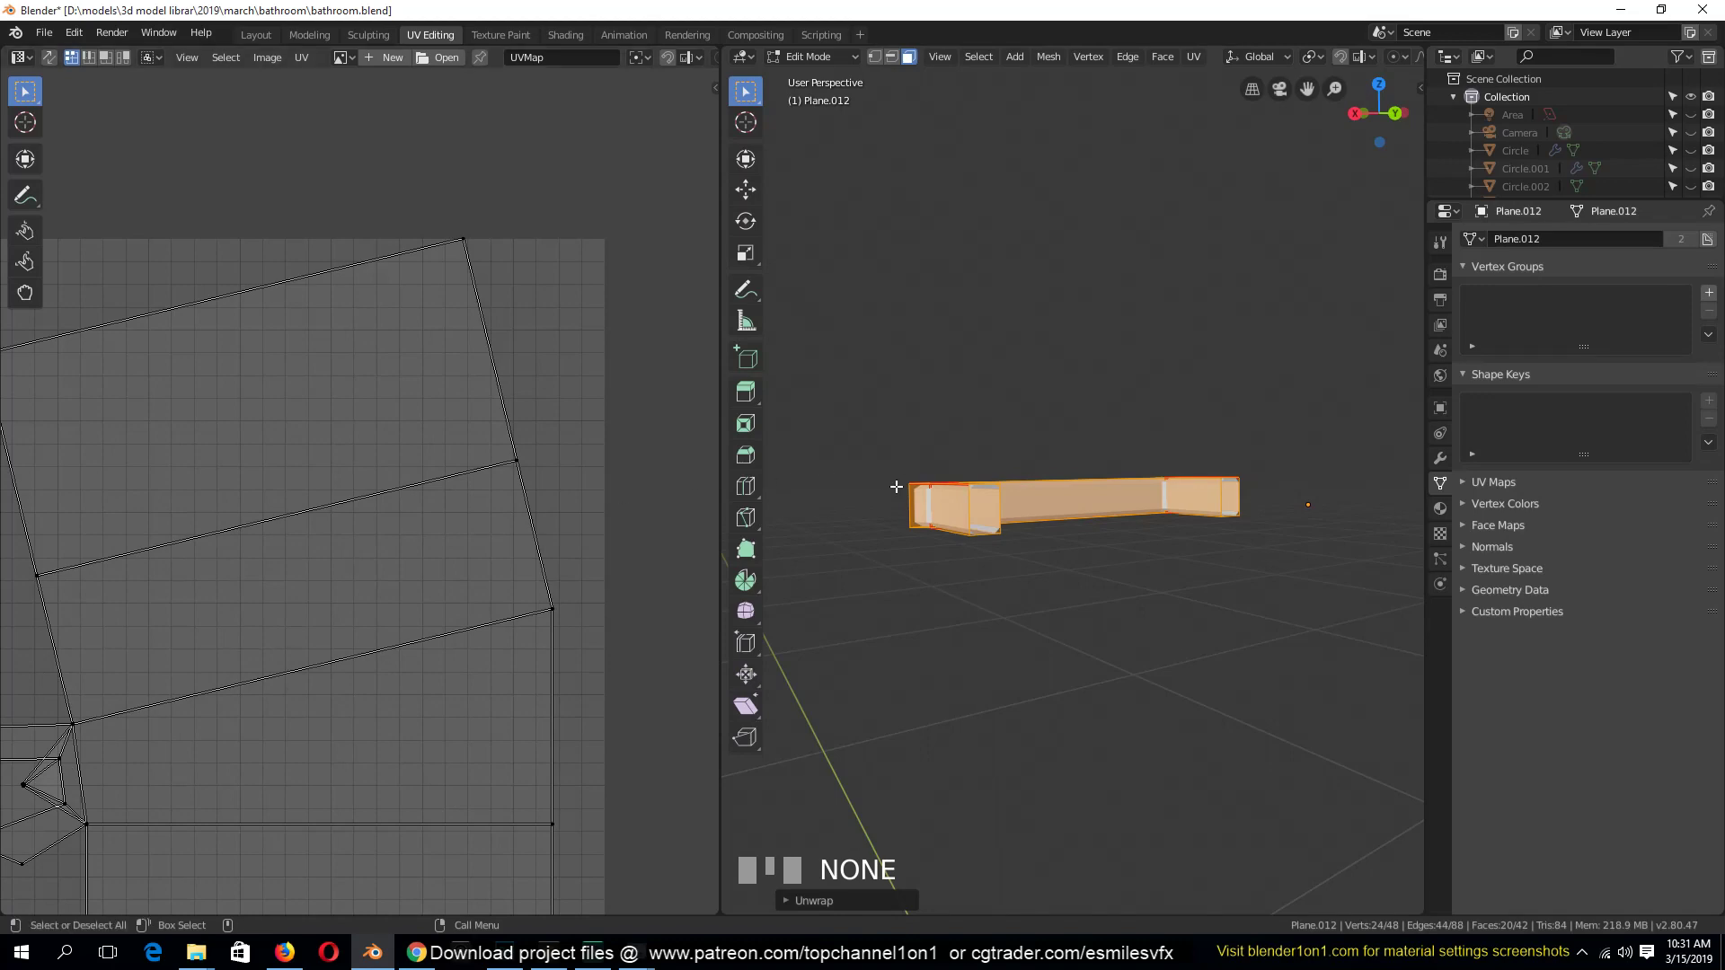
{"action": "key", "text": "shift+grave"}
{"action": "middle_click_drag", "start_coordinate": [346, 605], "coordinate": [611, 396]}
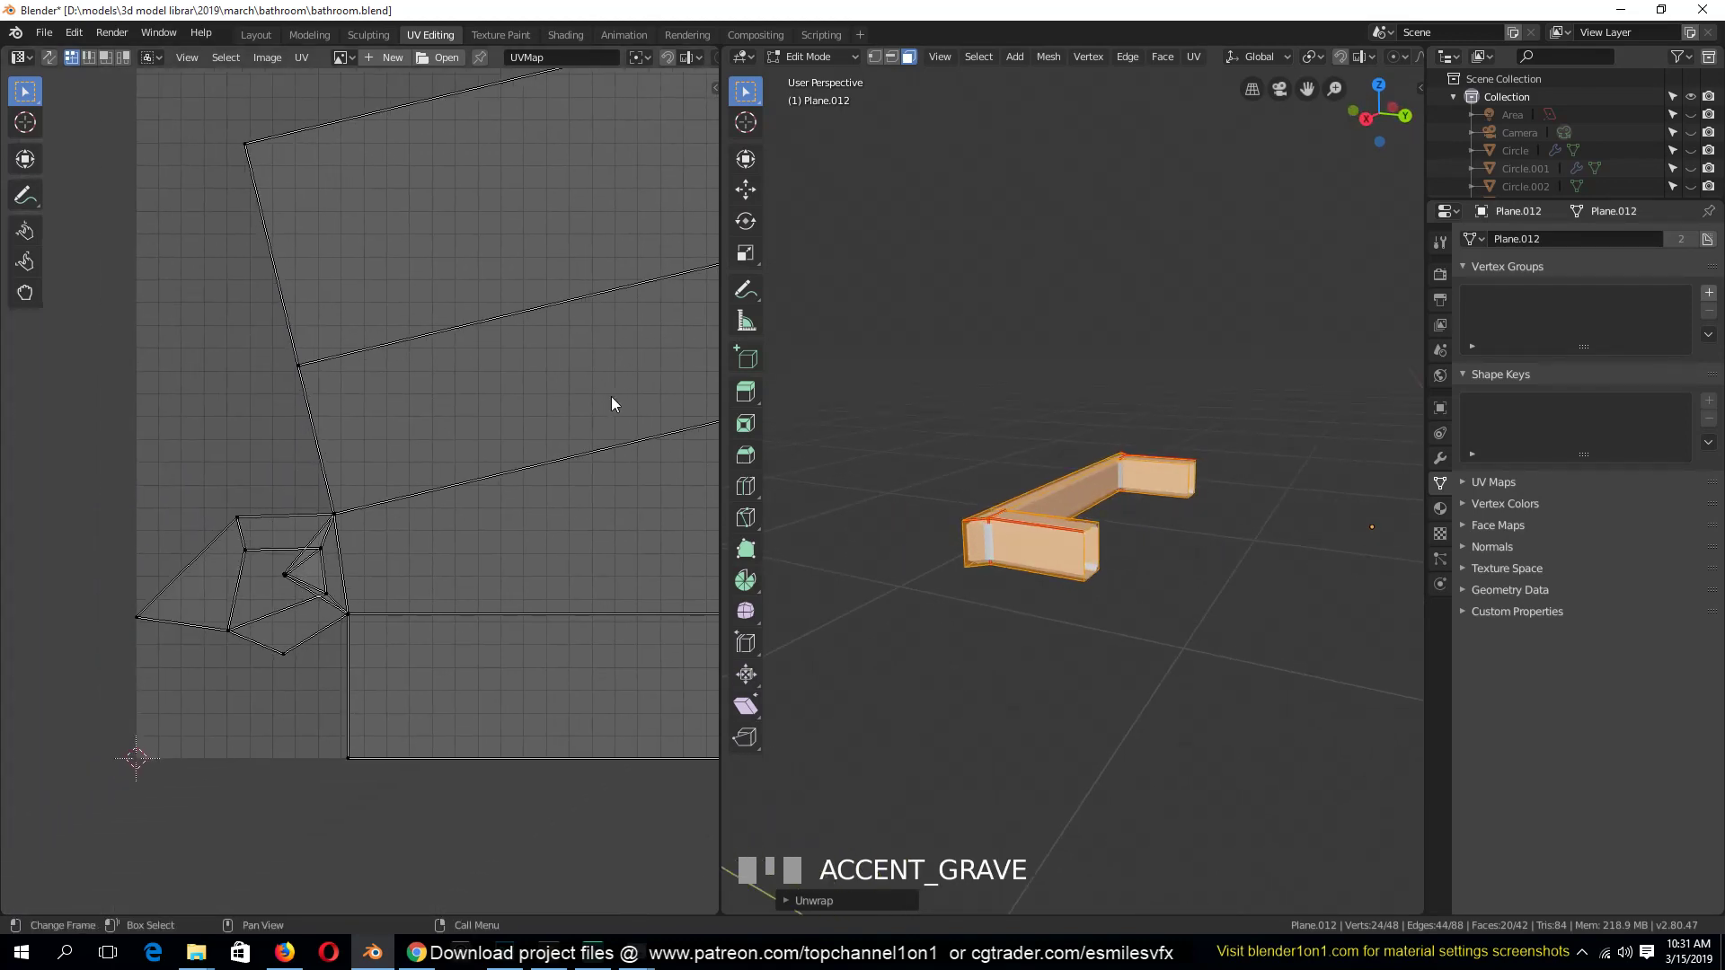
{"action": "scroll", "coordinate": [611, 396], "scroll_direction": "up", "scroll_amount": 2}
{"action": "middle_click_drag", "start_coordinate": [993, 588], "coordinate": [1001, 539]}
{"action": "scroll", "coordinate": [1132, 620], "scroll_direction": "up", "scroll_amount": 3}
{"action": "key", "text": "alt+a"}
{"action": "left_click", "coordinate": [1000, 539]}
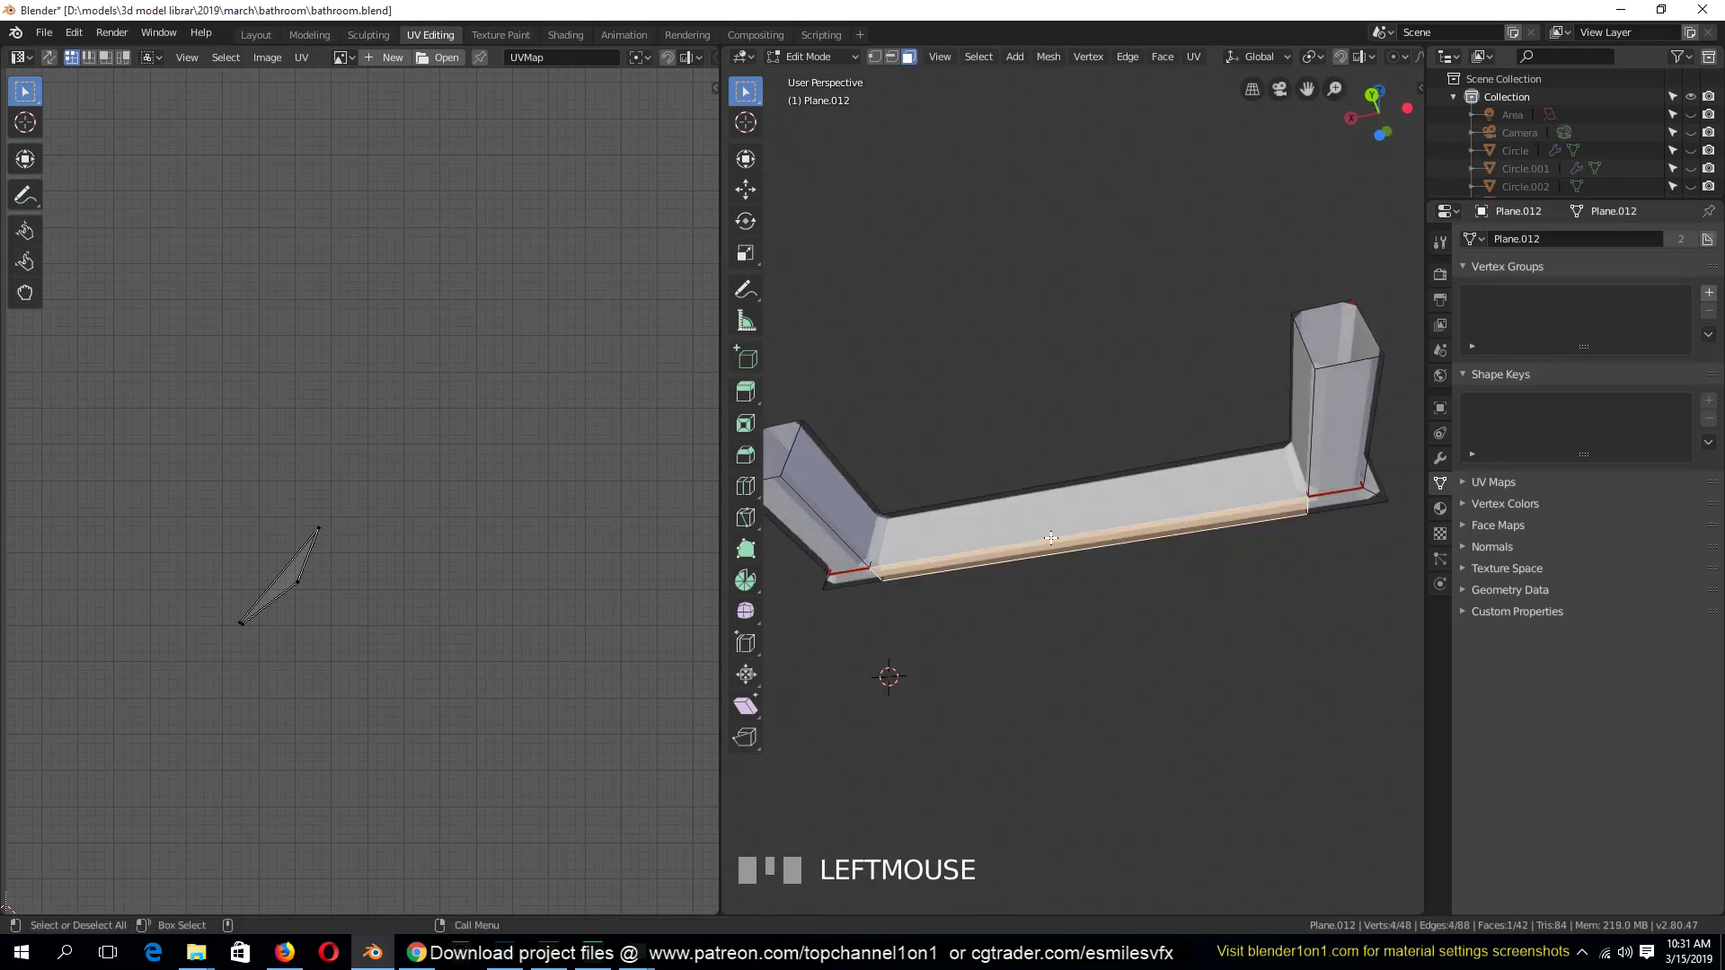
{"action": "key", "text": "2"}
{"action": "left_click", "coordinate": [1012, 553]}
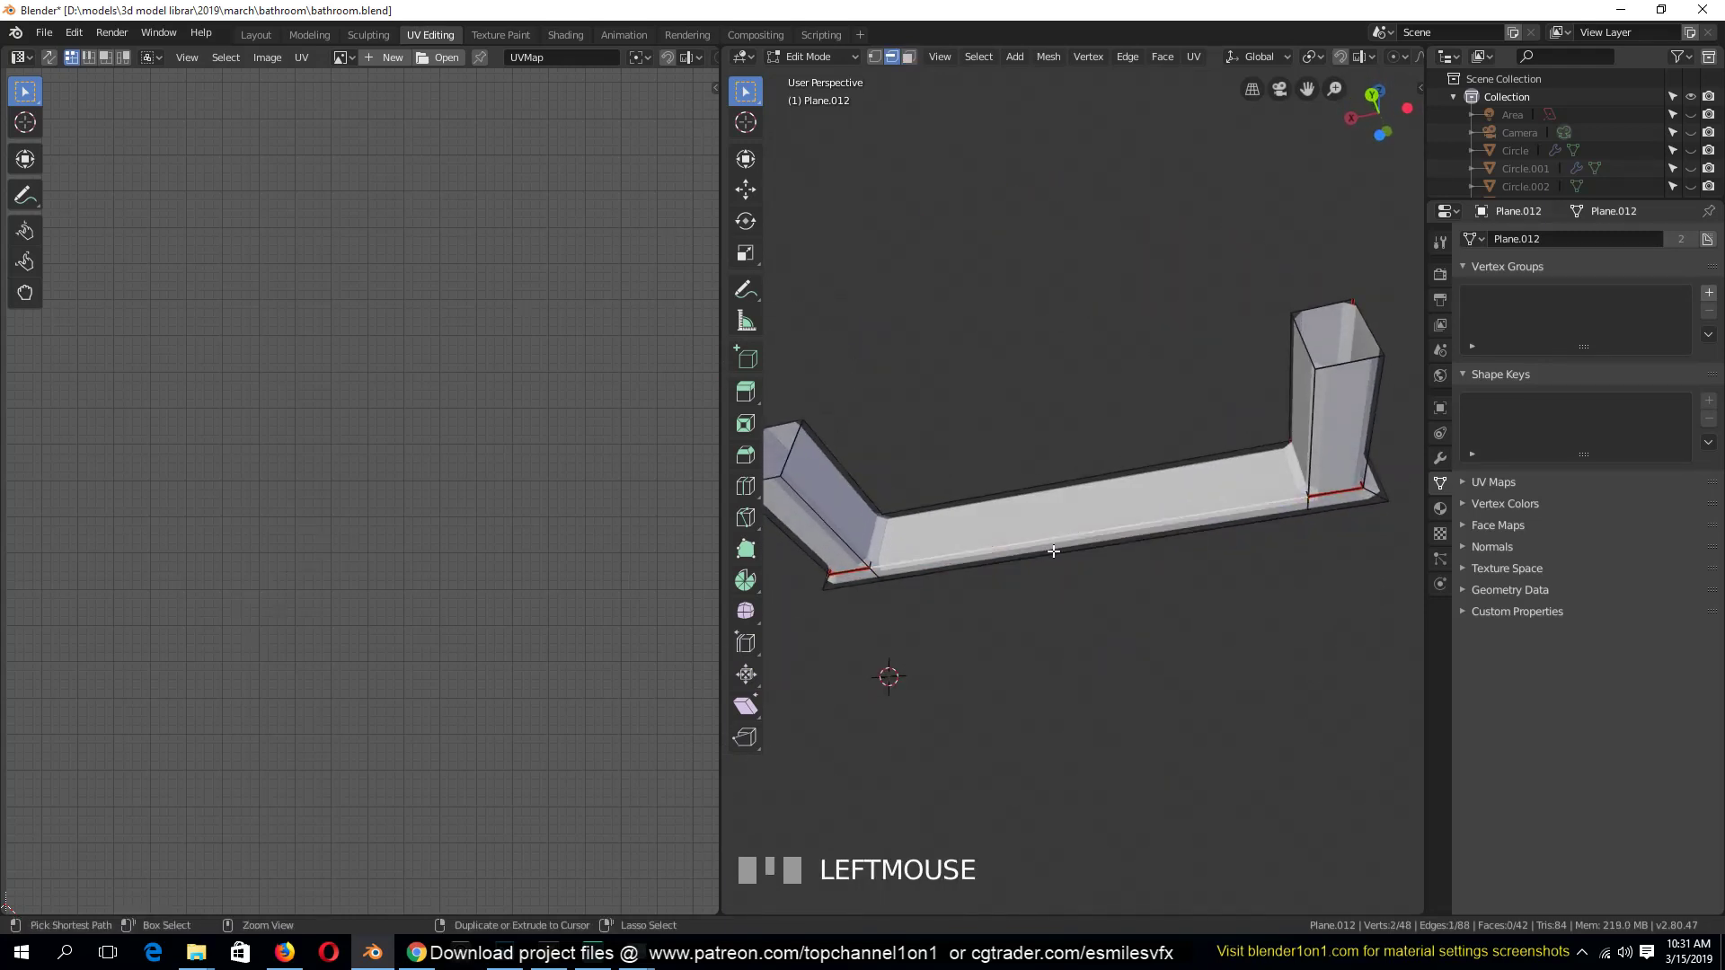
{"action": "key", "text": "ctrl+e"}
{"action": "left_click", "coordinate": [1054, 552]}
{"action": "key", "text": "a"}
{"action": "key", "text": "u"}
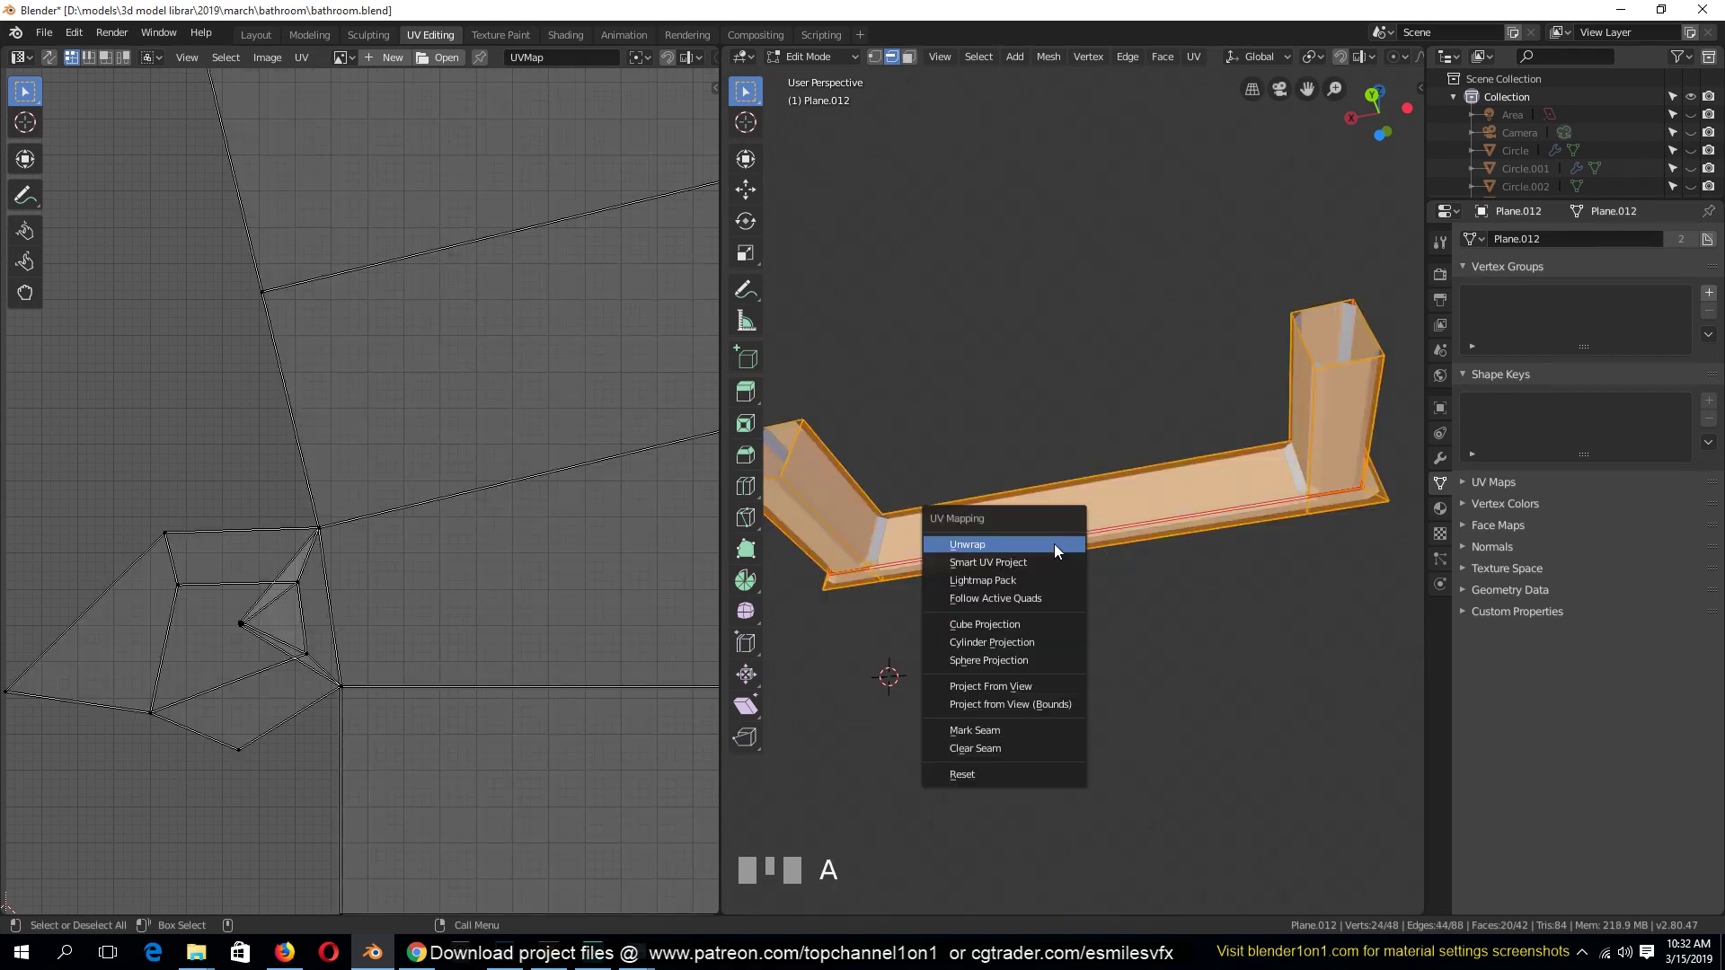
{"action": "left_click", "coordinate": [1052, 544]}
{"action": "key", "text": "alt+a"}
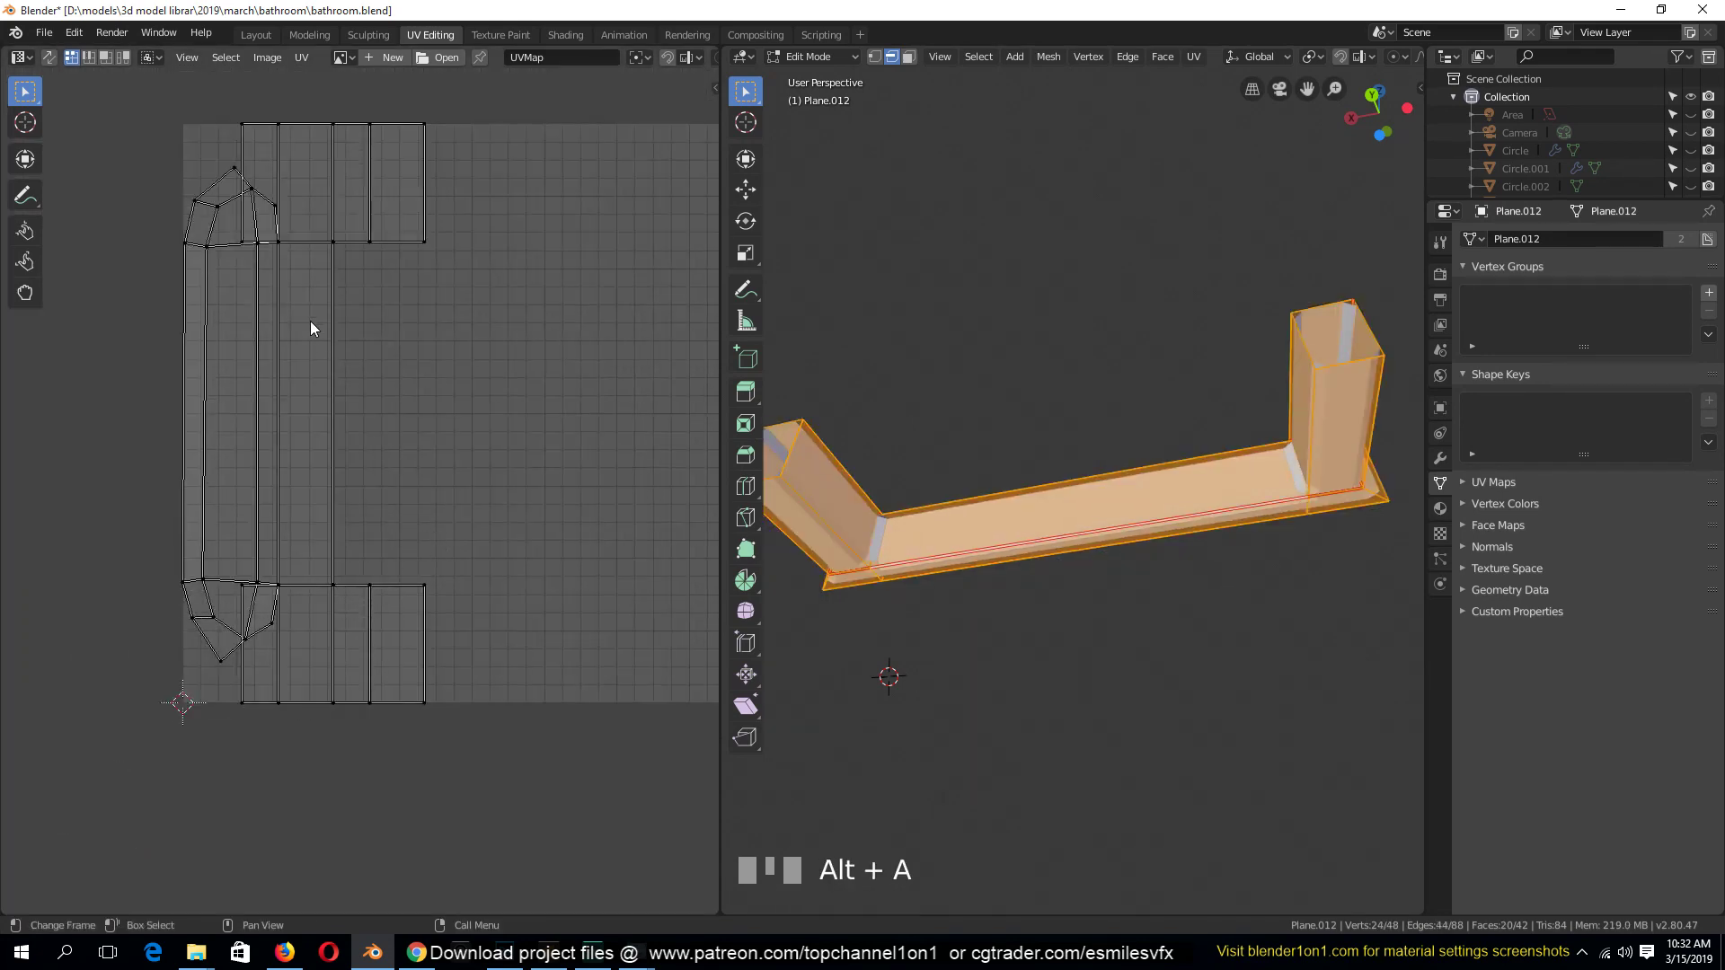
Clear the seam on the inner corner edge at one end of the handle and mark the vertical outer corner edge instead
{"action": "key", "text": "grave"}
{"action": "middle_click_drag", "start_coordinate": [782, 587], "coordinate": [882, 611]}
{"action": "key", "text": "alt+a"}
{"action": "key", "text": "grave"}
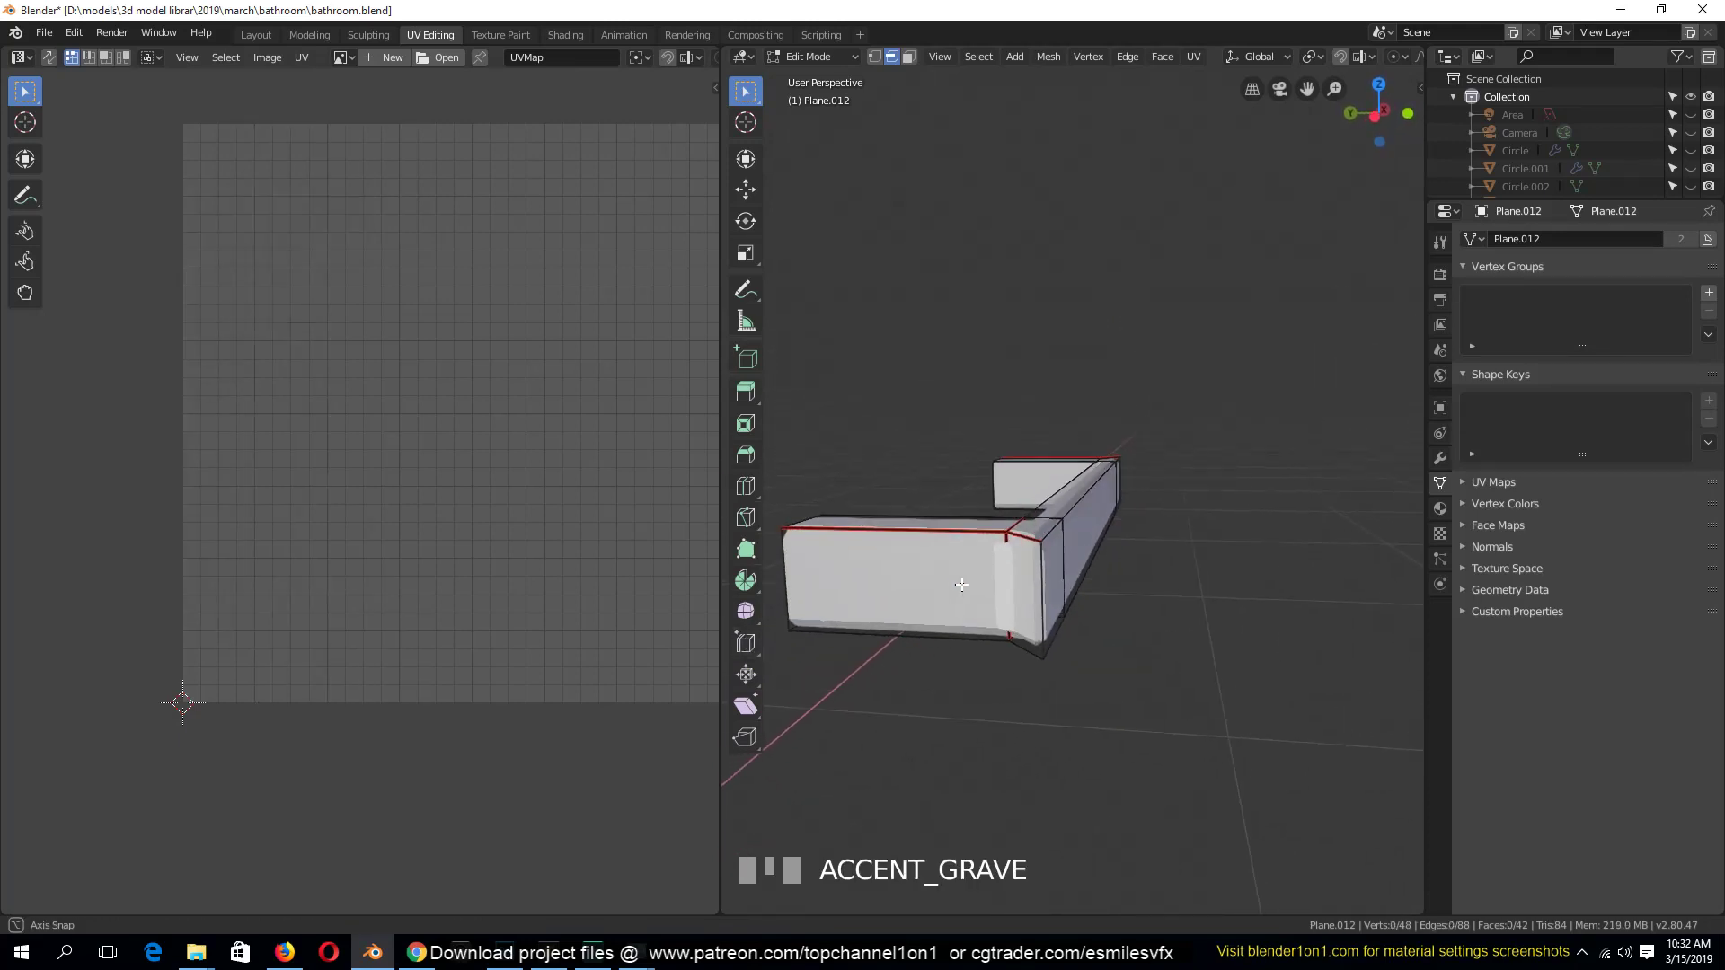
{"action": "left_click", "coordinate": [1064, 556]}
{"action": "key", "text": "ctrl+e"}
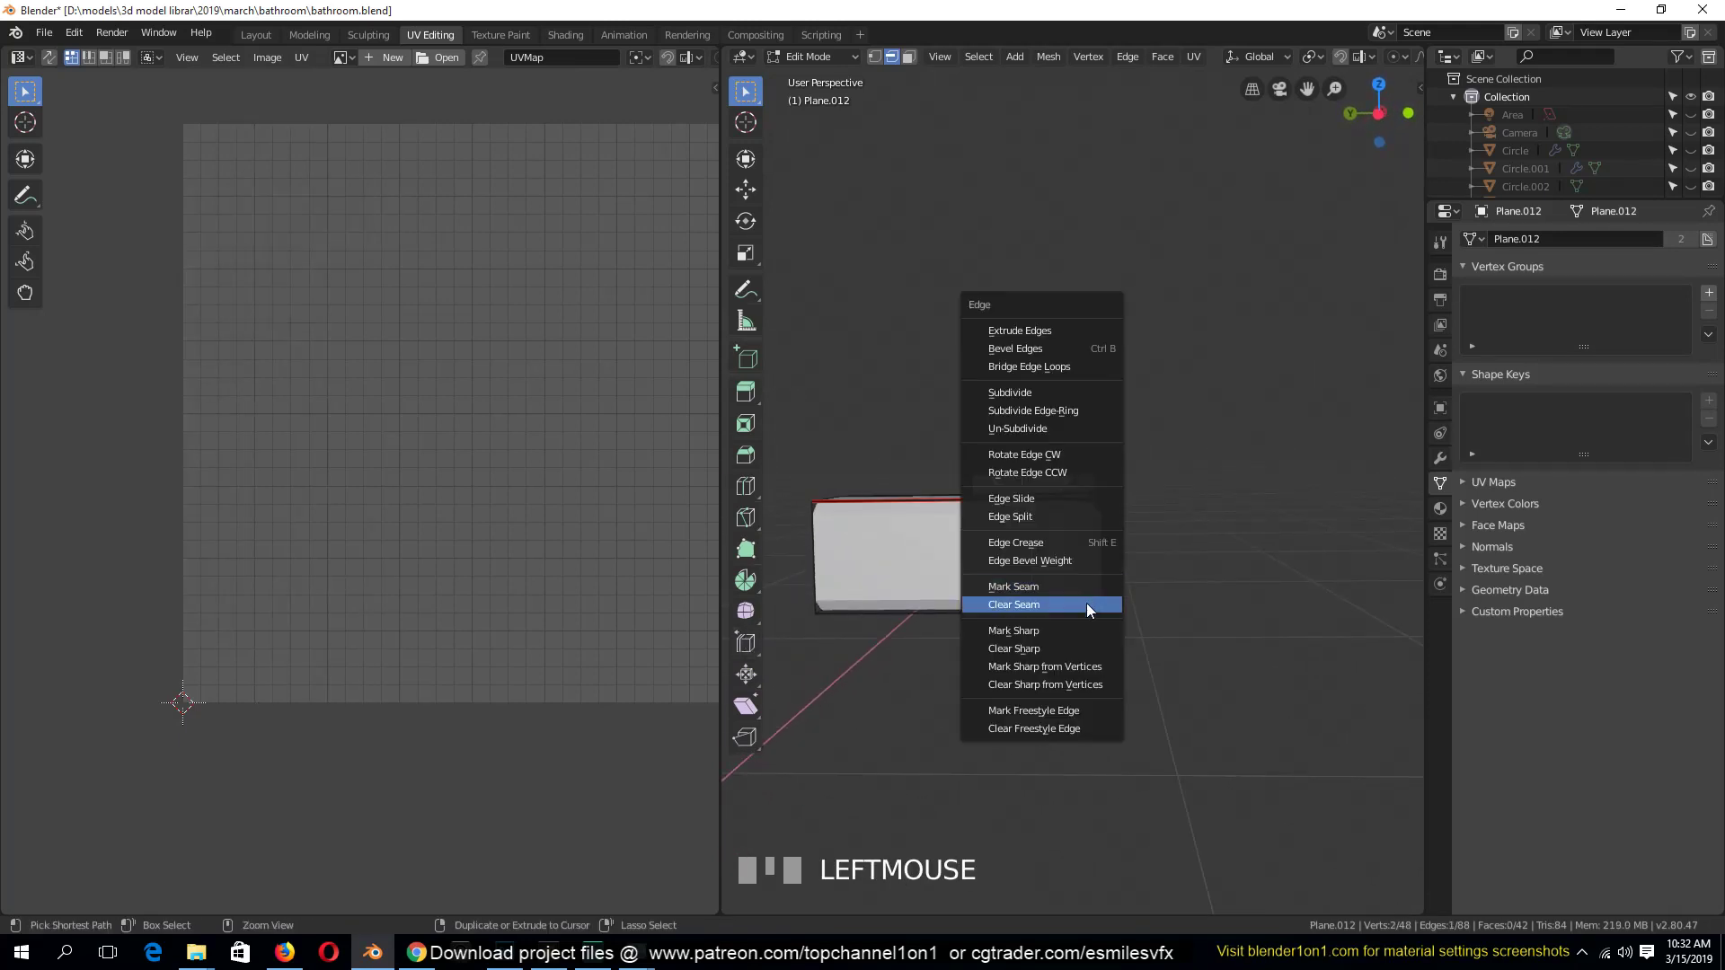
{"action": "left_click", "coordinate": [1081, 590]}
{"action": "key", "text": "ctrl+e"}
{"action": "left_click", "coordinate": [1075, 593]}
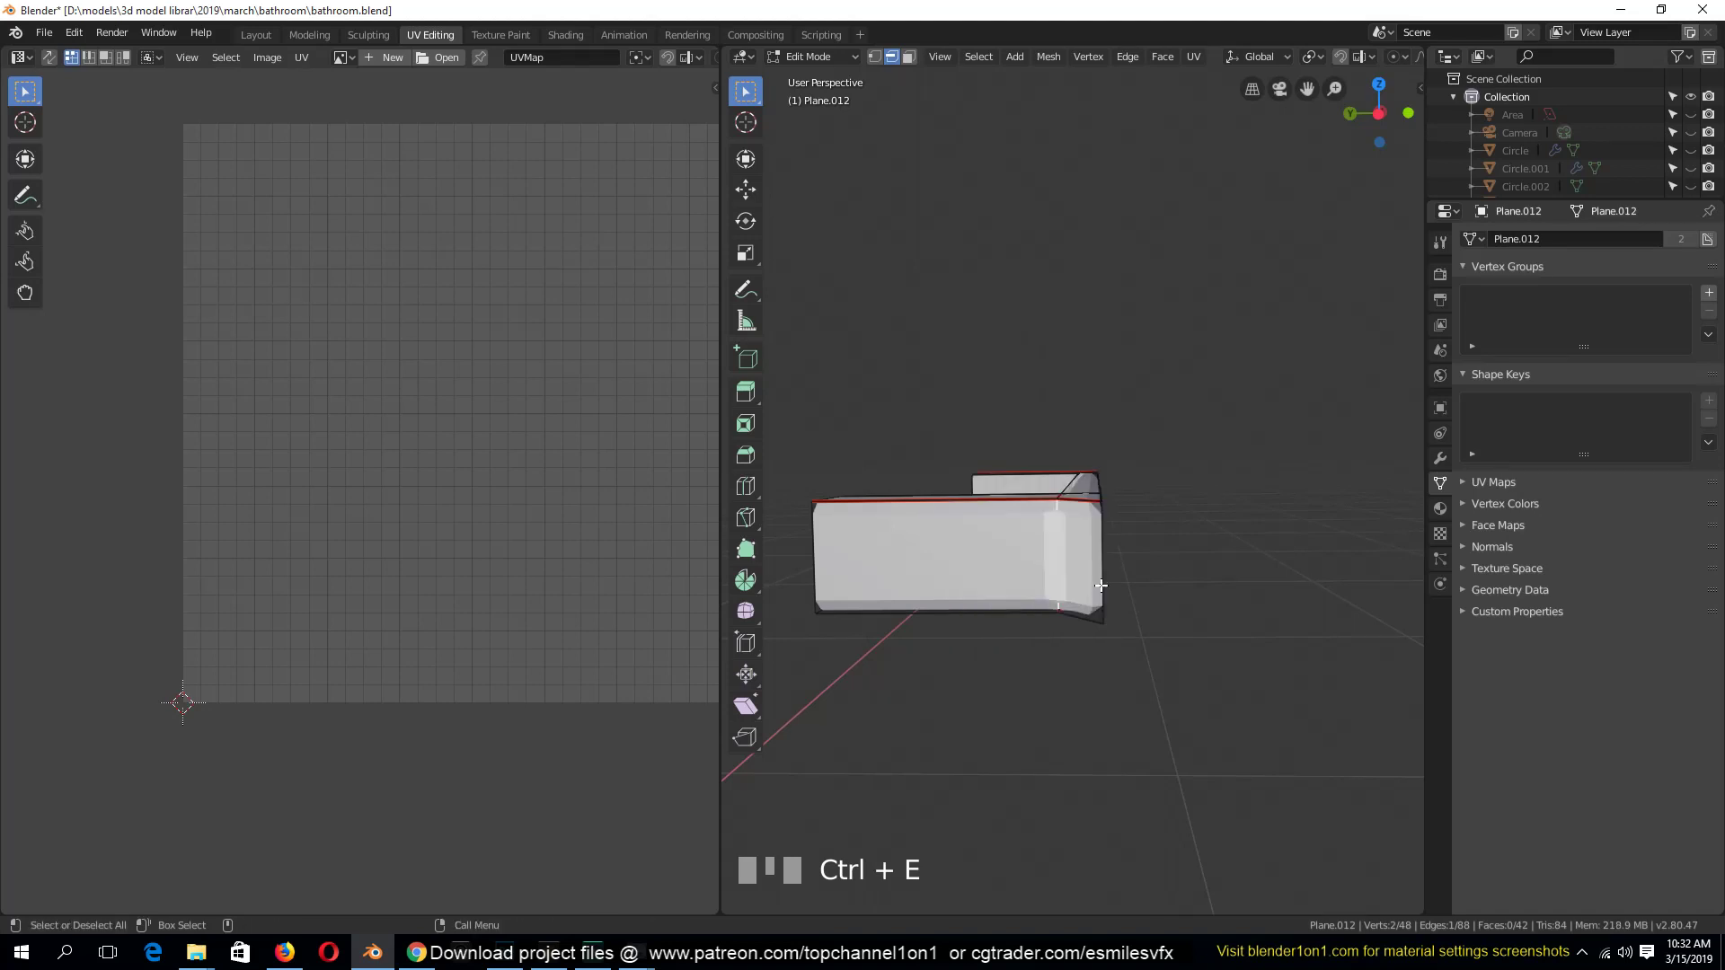
{"action": "key", "text": "ctrl+e"}
{"action": "left_click", "coordinate": [1107, 586]}
Move the seam at the handle's opposite end from the inner corner edge to the vertical outer corner edge
{"action": "key", "text": "grave"}
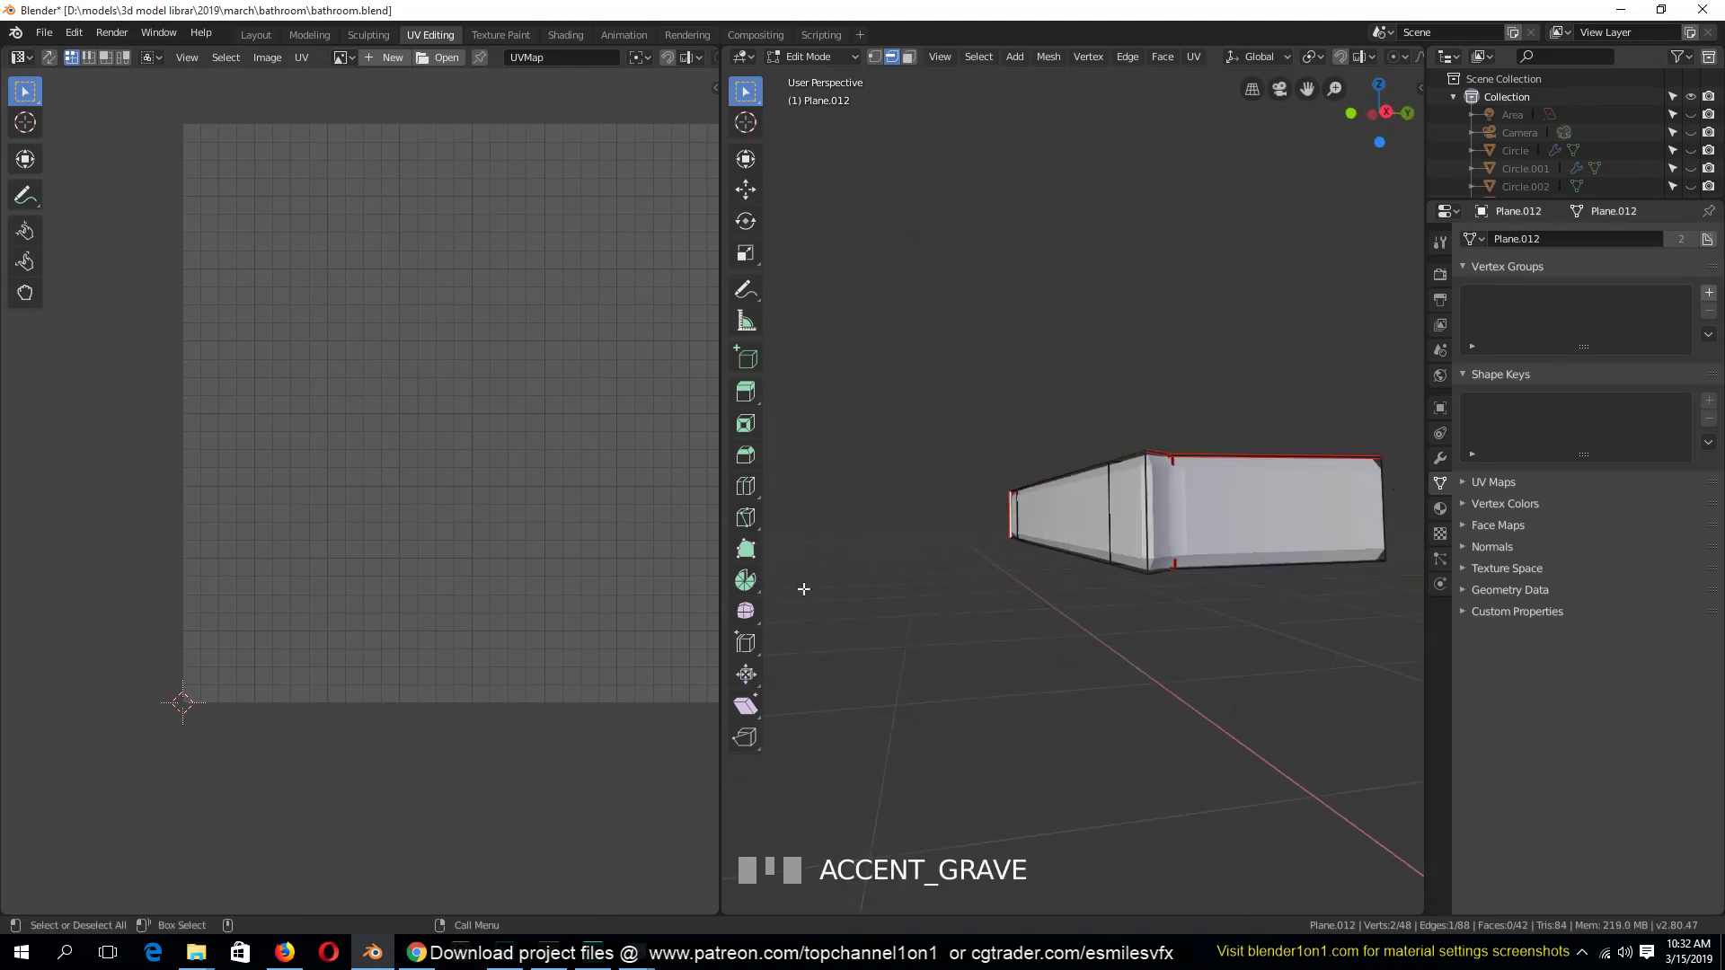
{"action": "key", "text": "ctrl+e"}
{"action": "left_click", "coordinate": [1170, 515]}
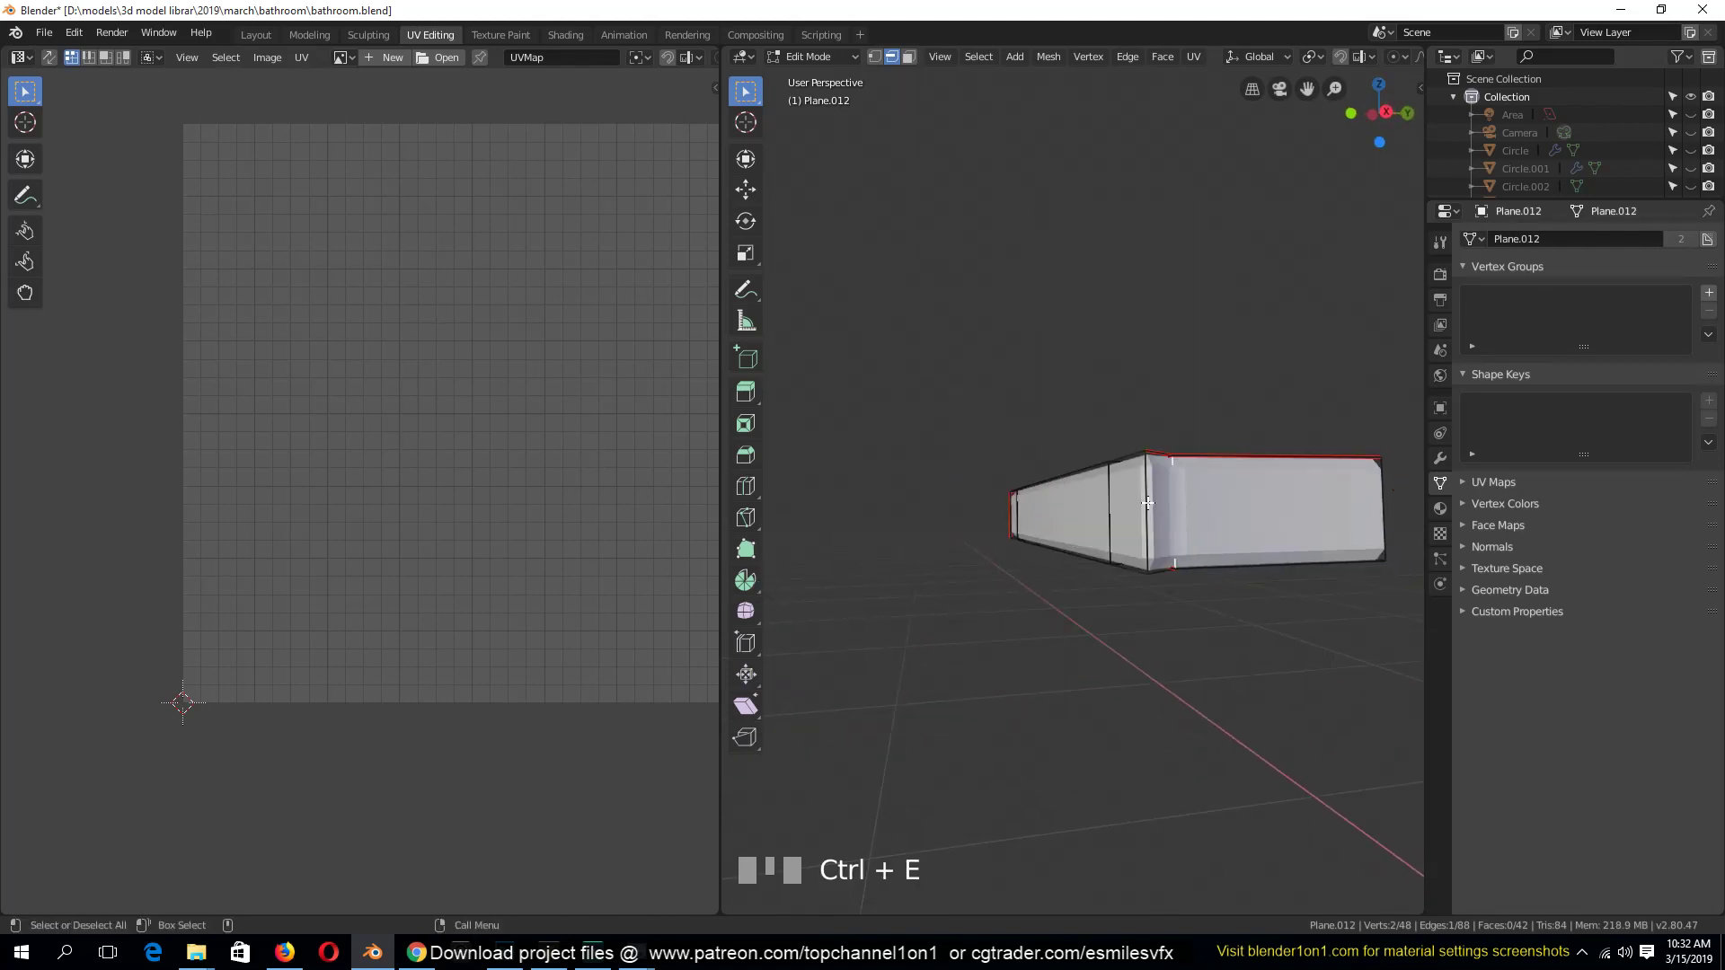
{"action": "key", "text": "ctrl+e"}
{"action": "left_click", "coordinate": [1147, 503]}
{"action": "key", "text": "ctrl+e"}
{"action": "left_click", "coordinate": [1146, 487]}
Try unwrapping the whole handle with the relocated corner seams, and undo the unwrap
{"action": "key", "text": "a"}
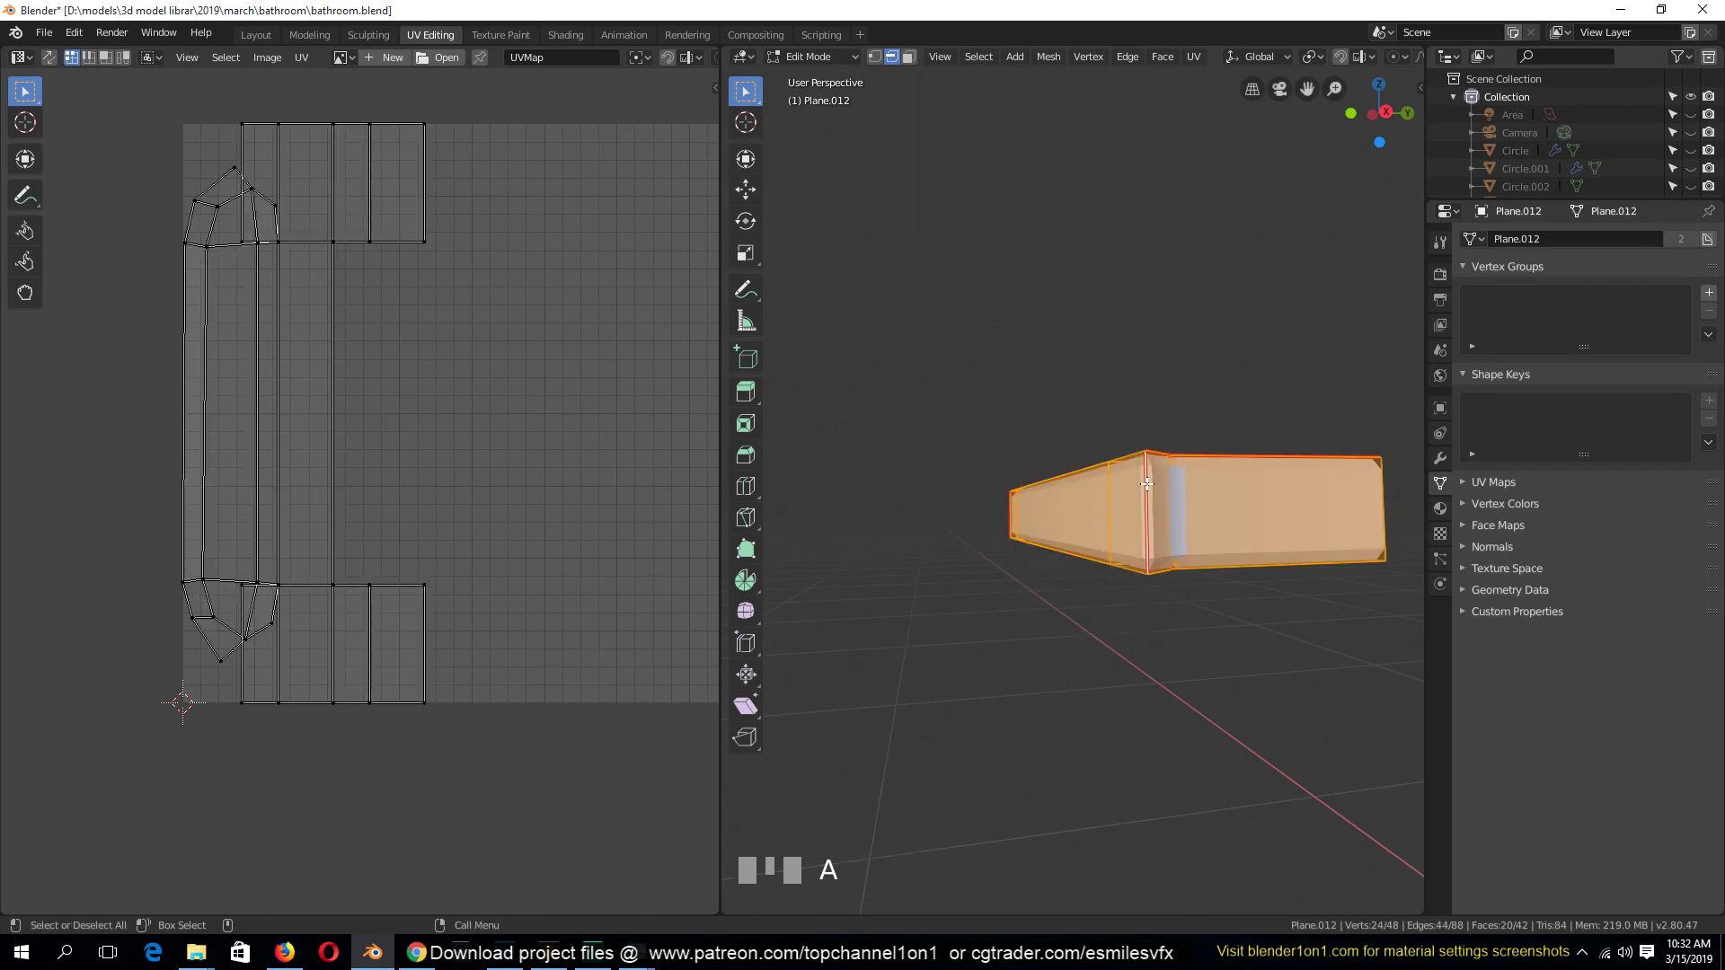
{"action": "key", "text": "u"}
{"action": "left_click", "coordinate": [1146, 482]}
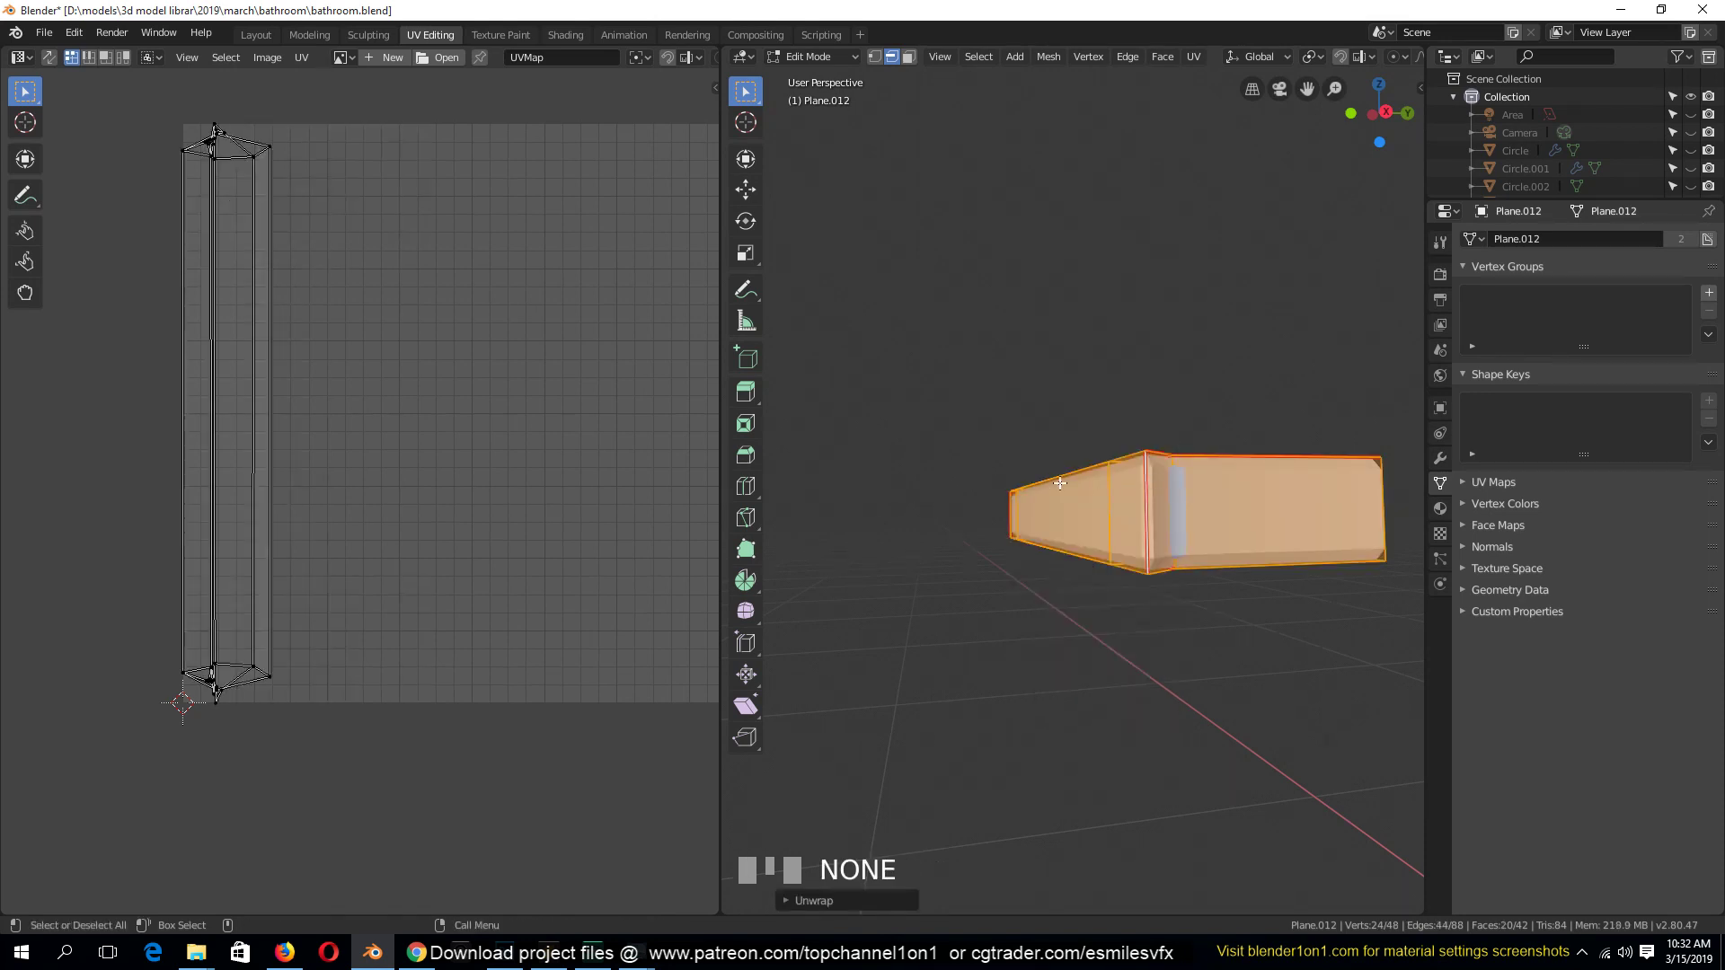
{"action": "key", "text": "ctrl+z"}
Mark another vertical corner edge of the handle as a seam and unwrap the whole handle again
{"action": "left_click", "coordinate": [1070, 499]}
{"action": "key", "text": "grave"}
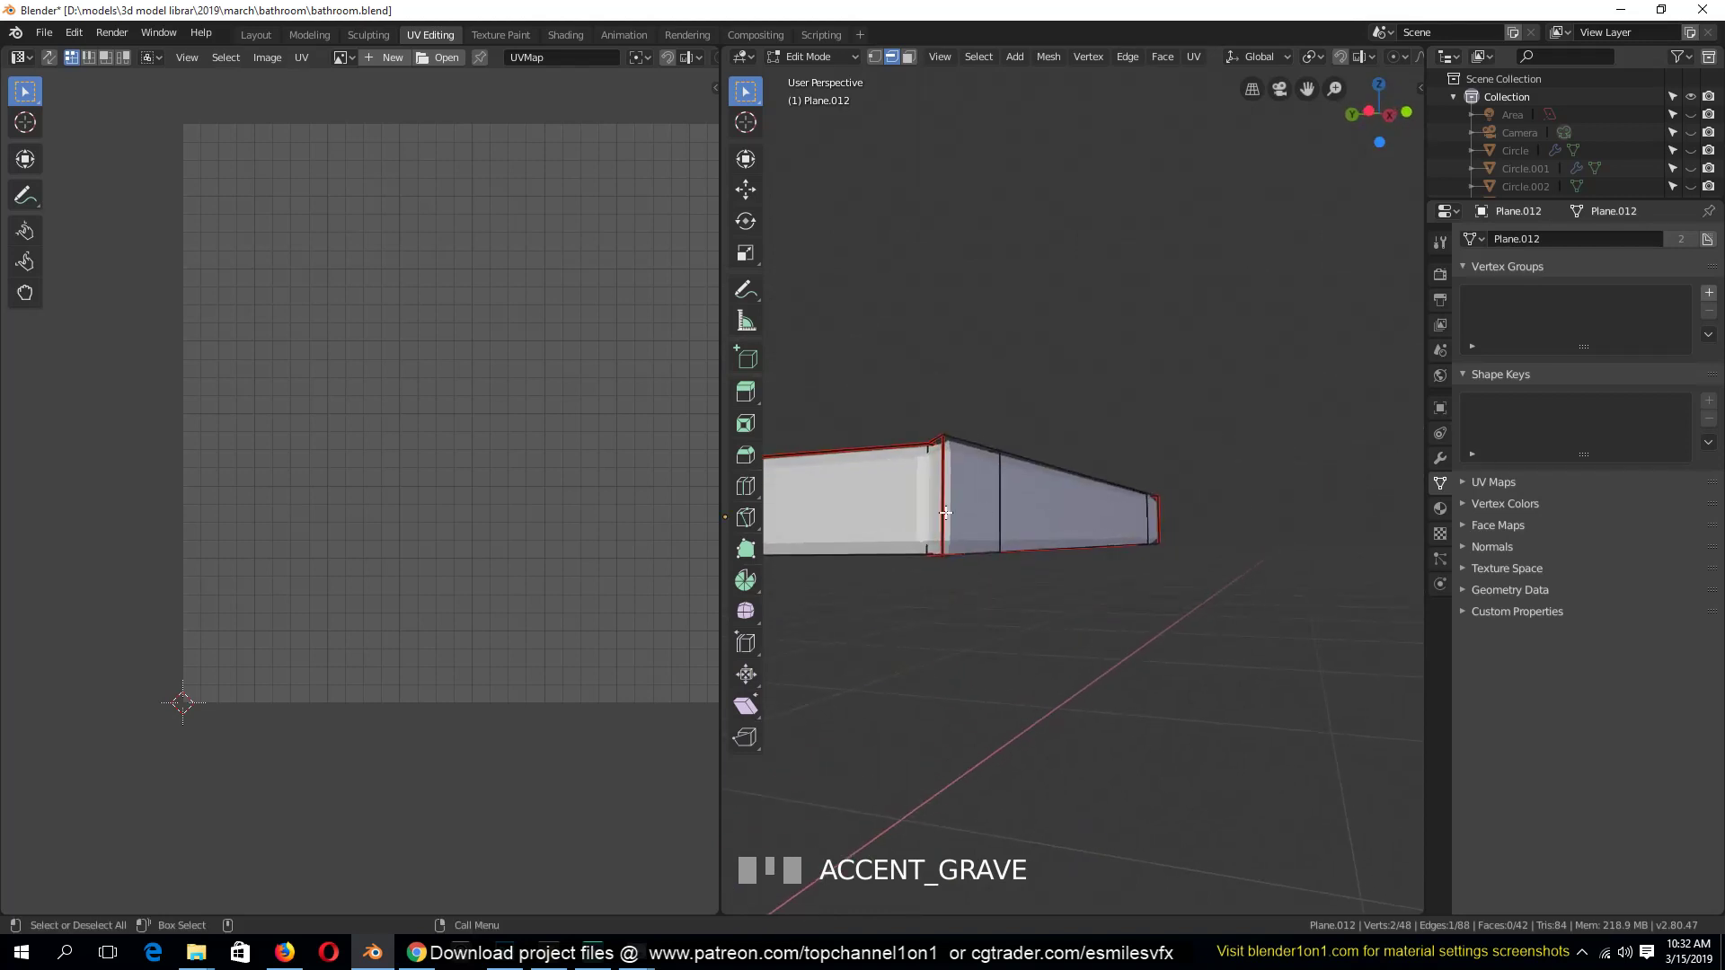
{"action": "left_click", "coordinate": [945, 512], "text": "shift"}
{"action": "key", "text": "ctrl+e"}
{"action": "left_click", "coordinate": [944, 508]}
{"action": "key", "text": "a"}
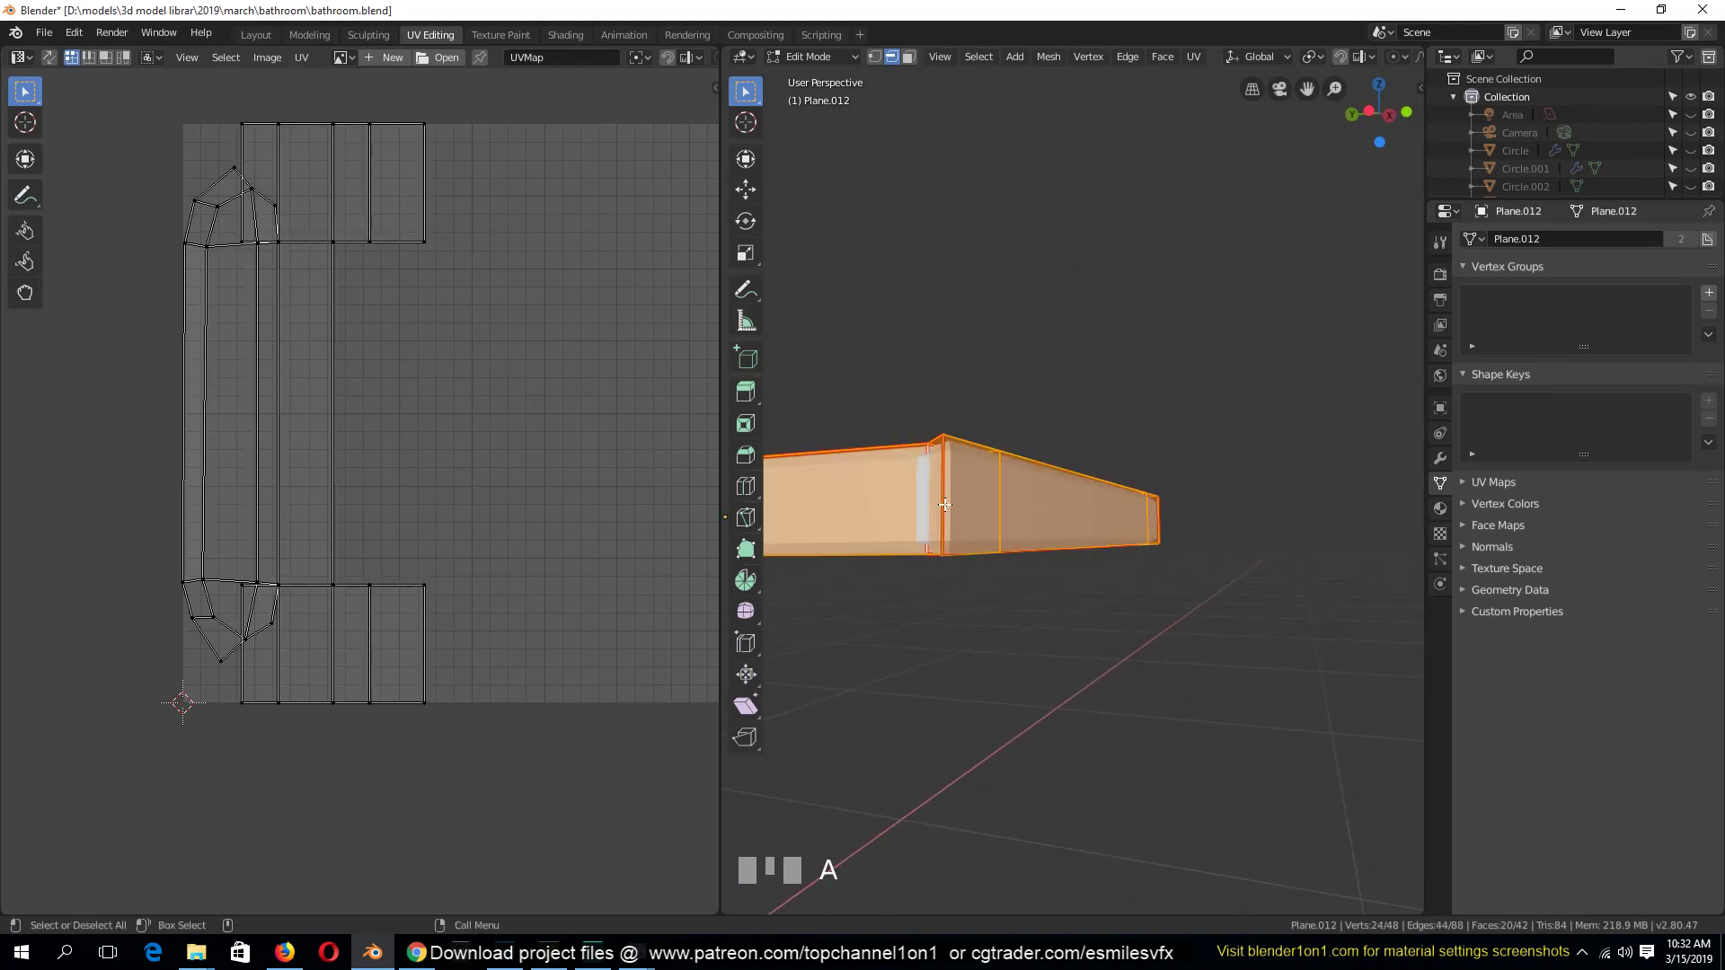
{"action": "key", "text": "u"}
{"action": "left_click", "coordinate": [945, 504]}
{"action": "key", "text": "alt+a"}
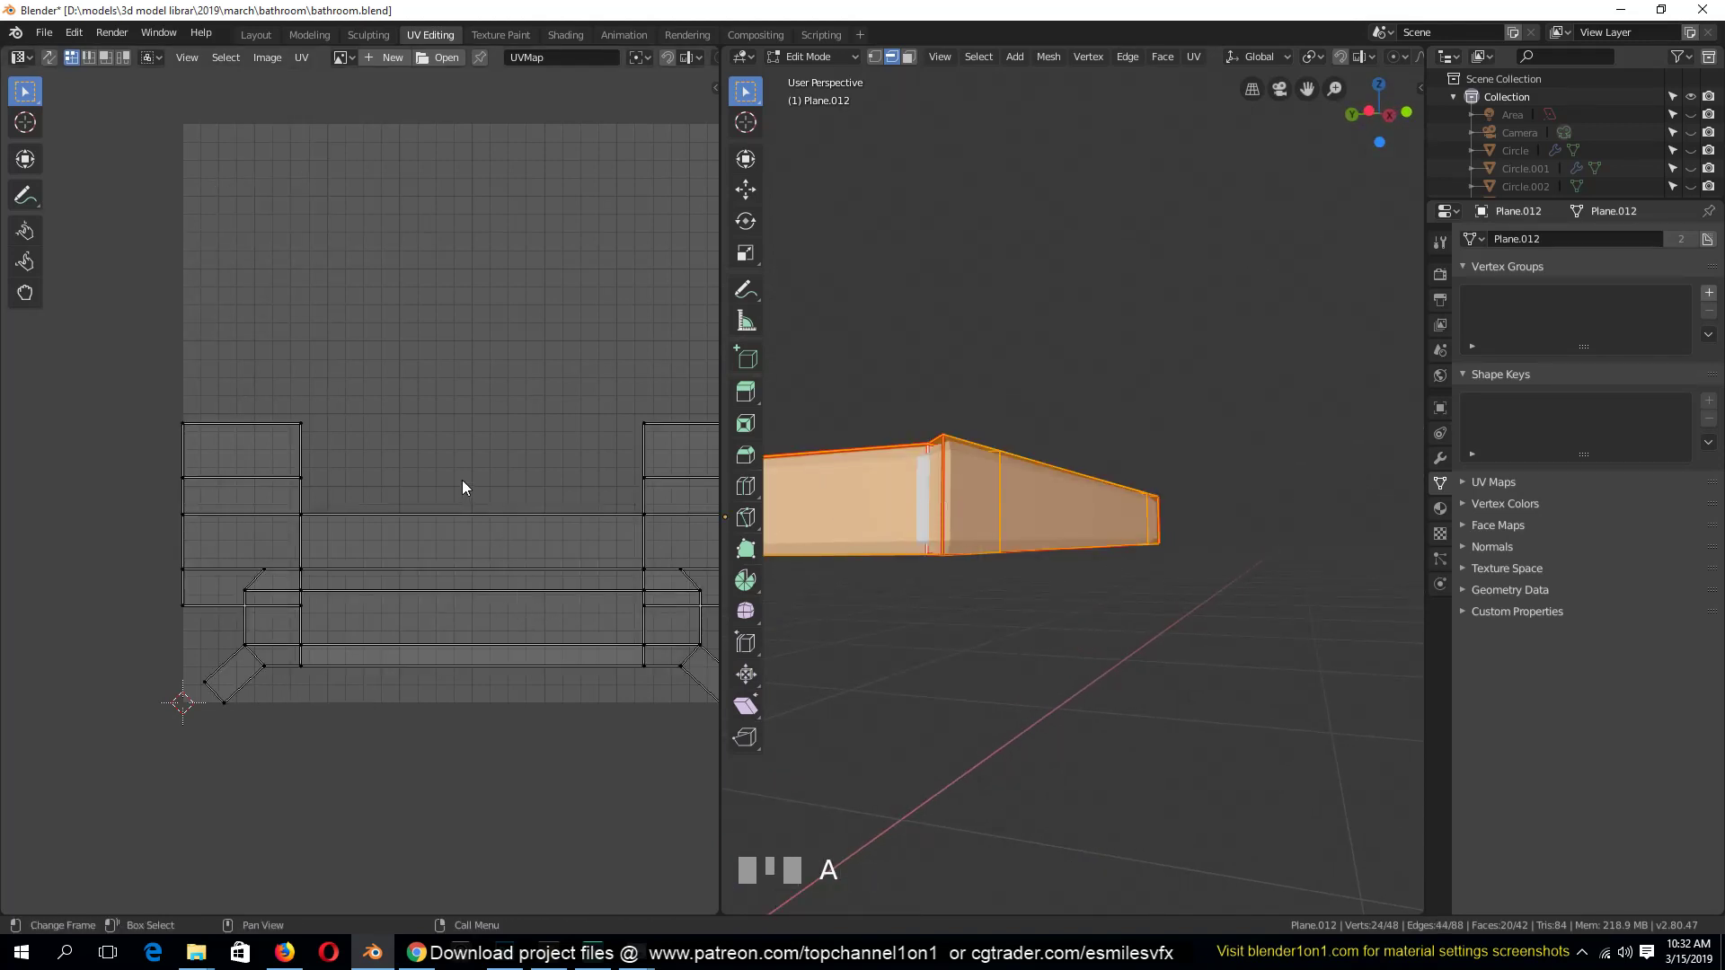
Mark a seam along the lower lengthwise edge of one mounting post, continuing to the handle's outer corner
{"action": "left_click", "coordinate": [701, 591]}
{"action": "key", "text": "grave"}
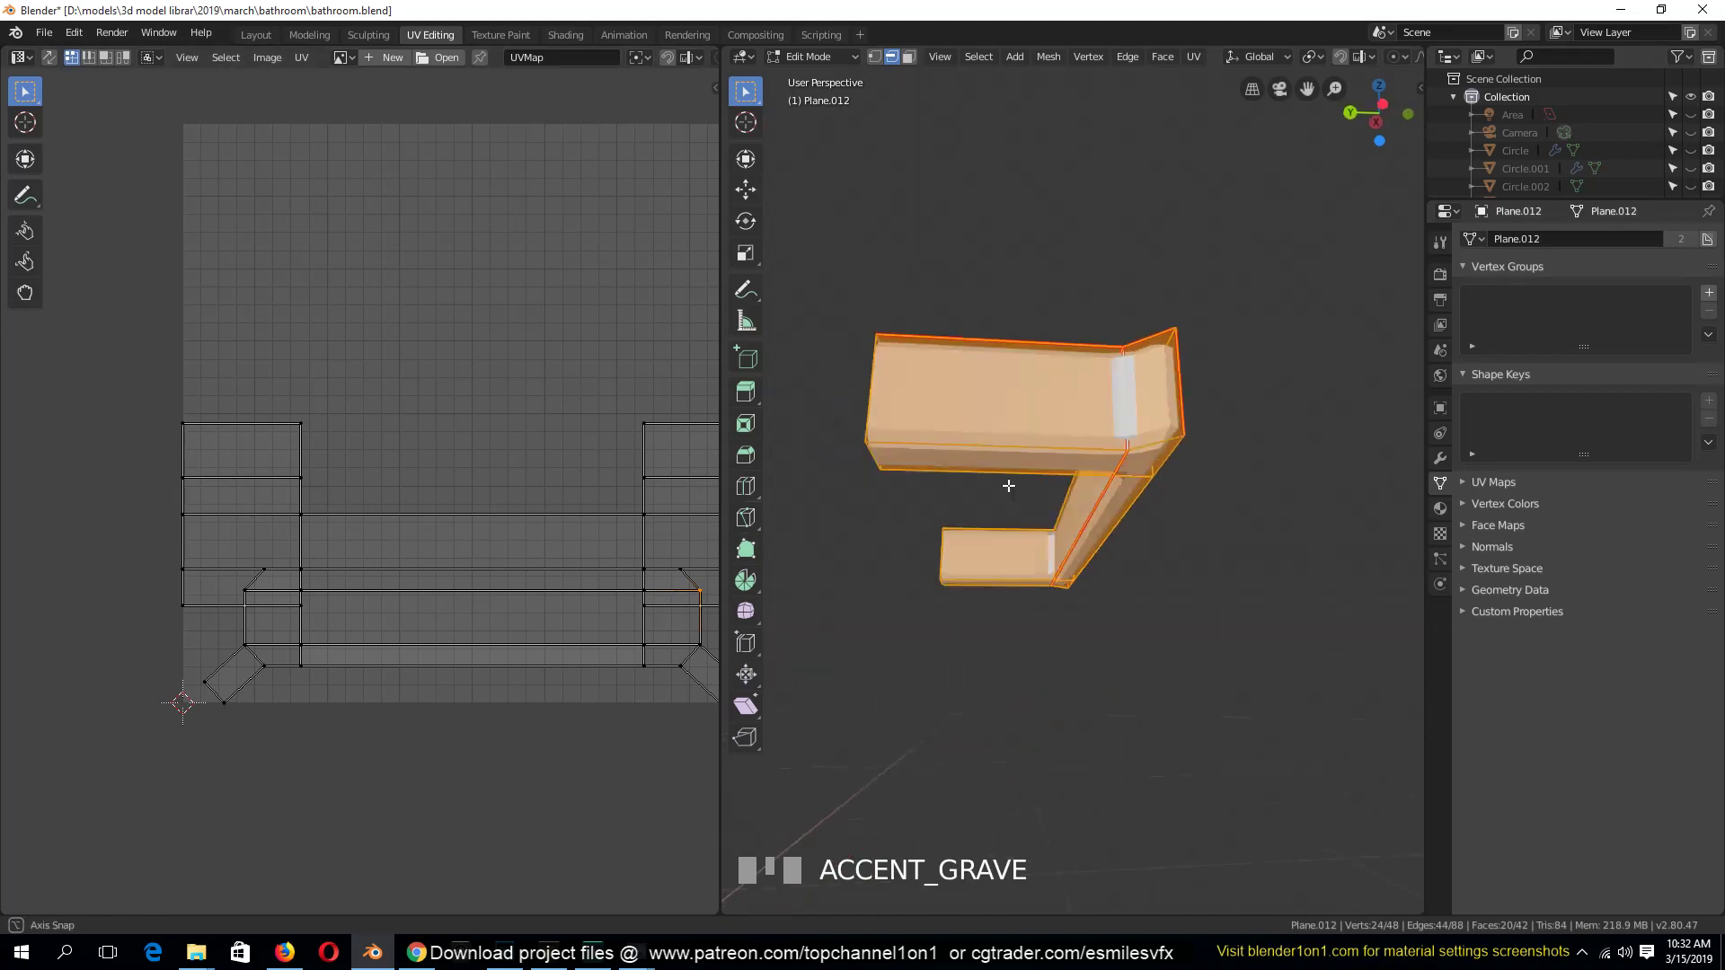
{"action": "key", "text": "alt+a"}
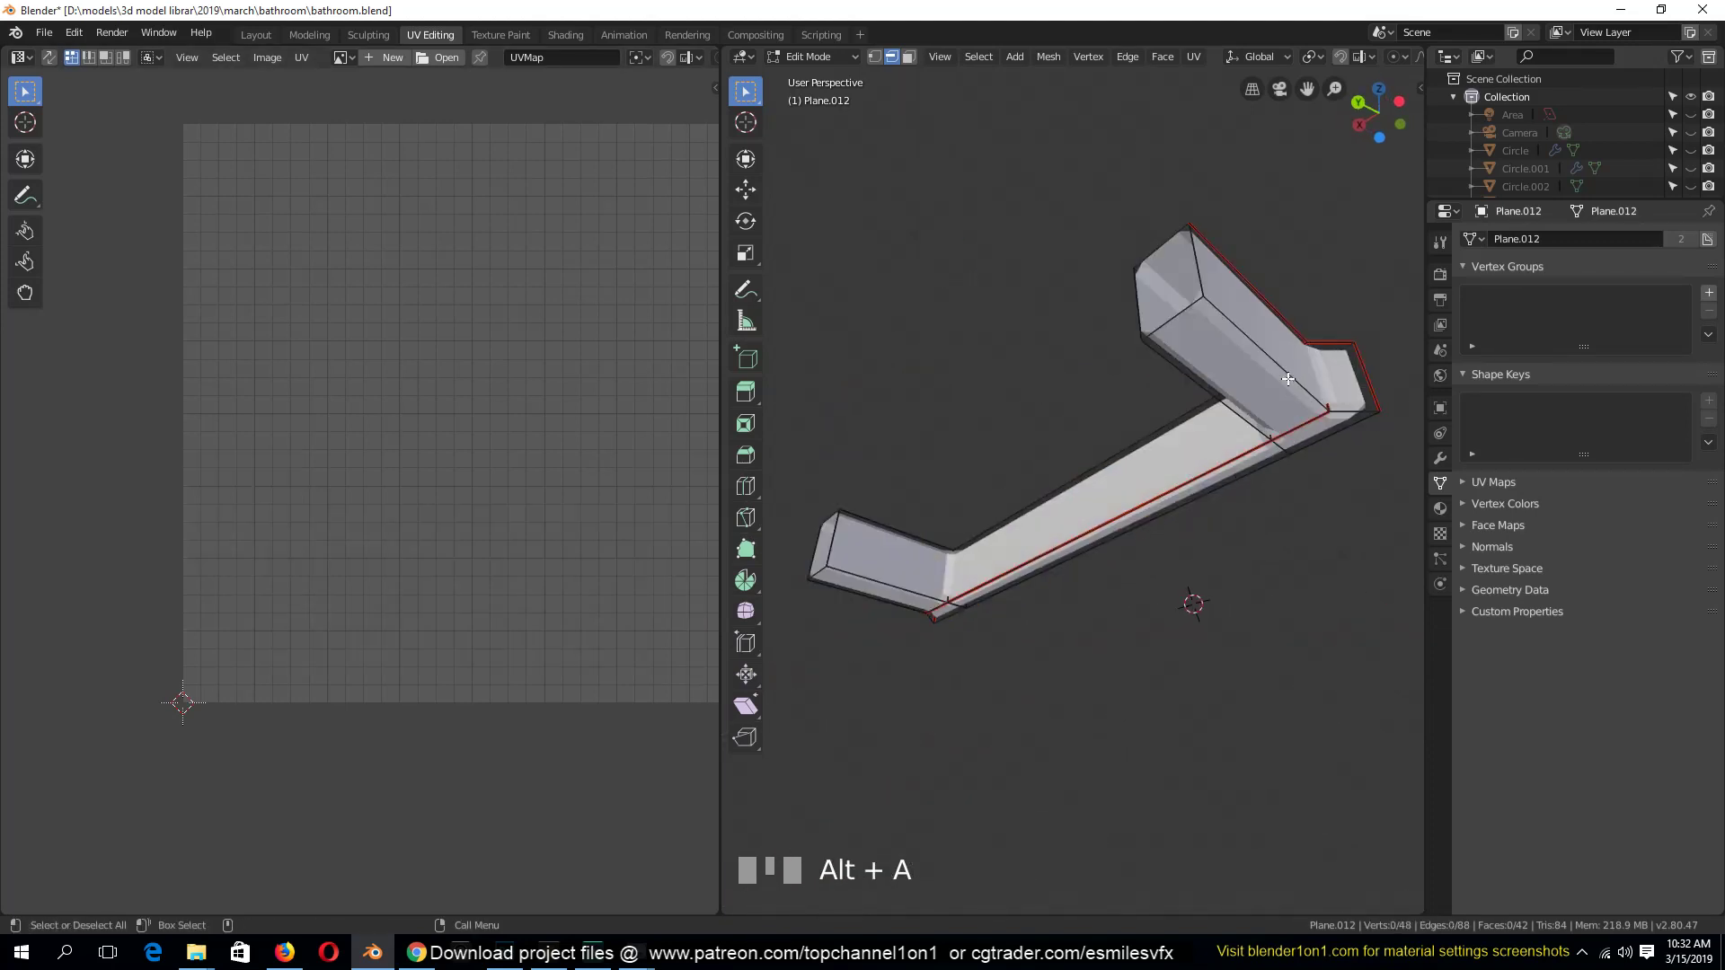
{"action": "key", "text": "grave"}
{"action": "left_click", "coordinate": [1156, 447], "text": "alt"}
{"action": "key", "text": "ctrl+e"}
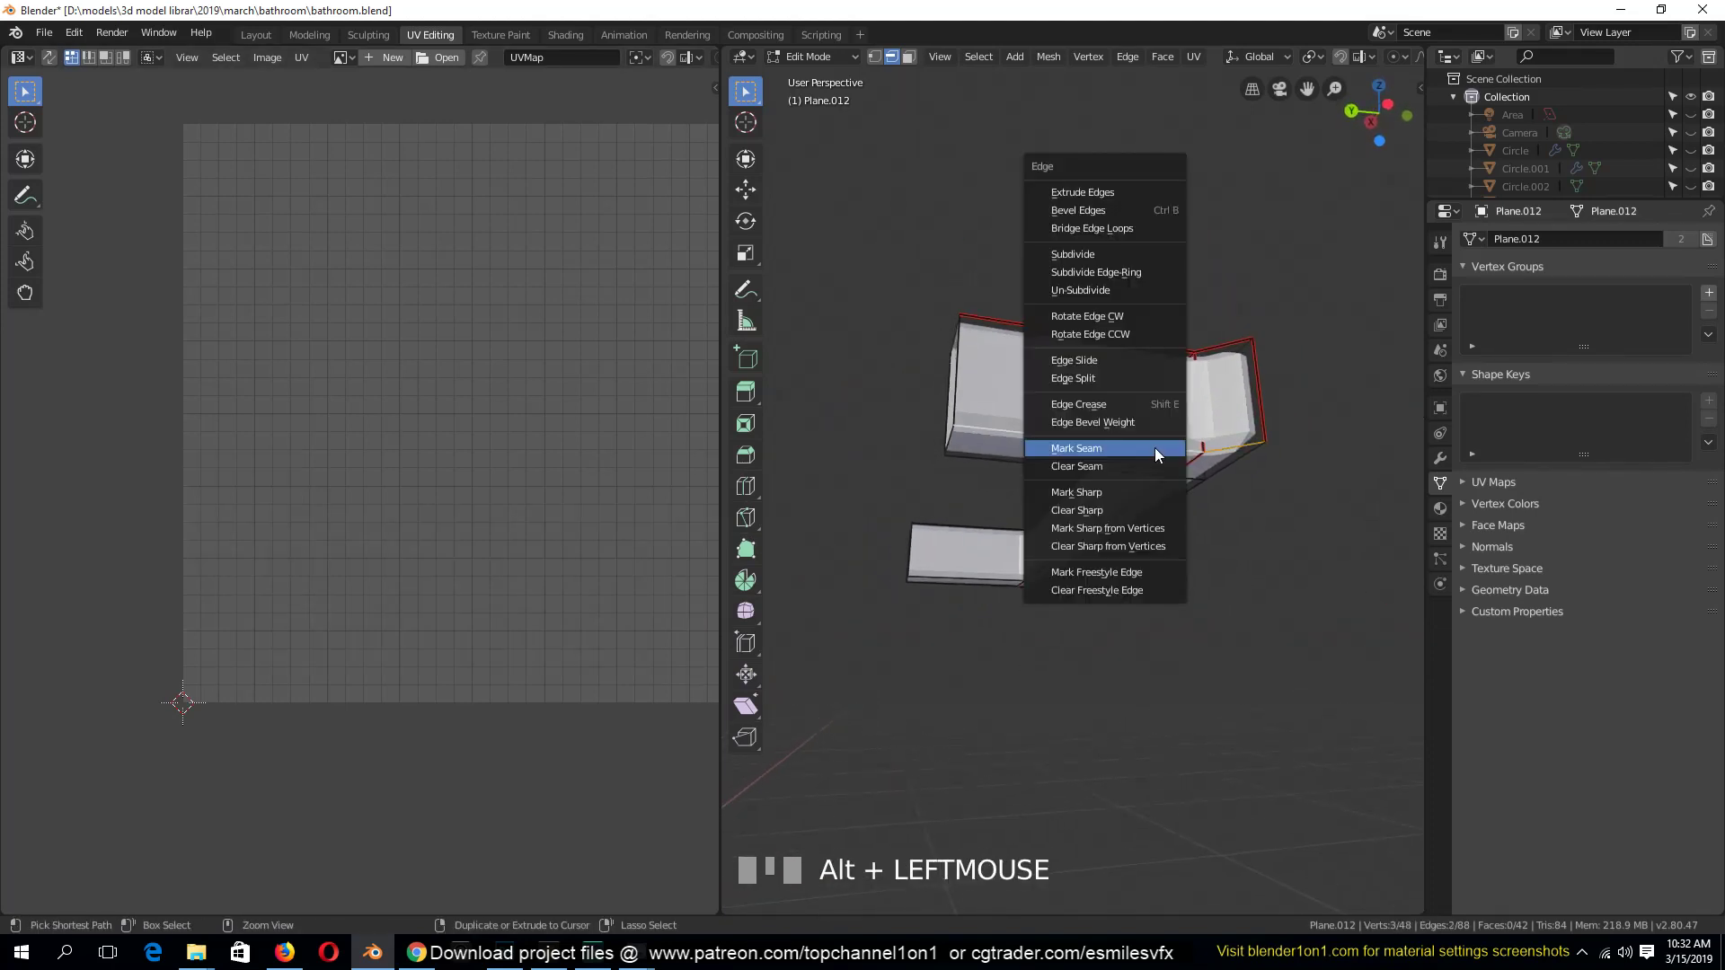
{"action": "left_click", "coordinate": [1155, 447]}
Mark the matching seam along the lower lengthwise edge of the other mounting post
{"action": "key", "text": "grave"}
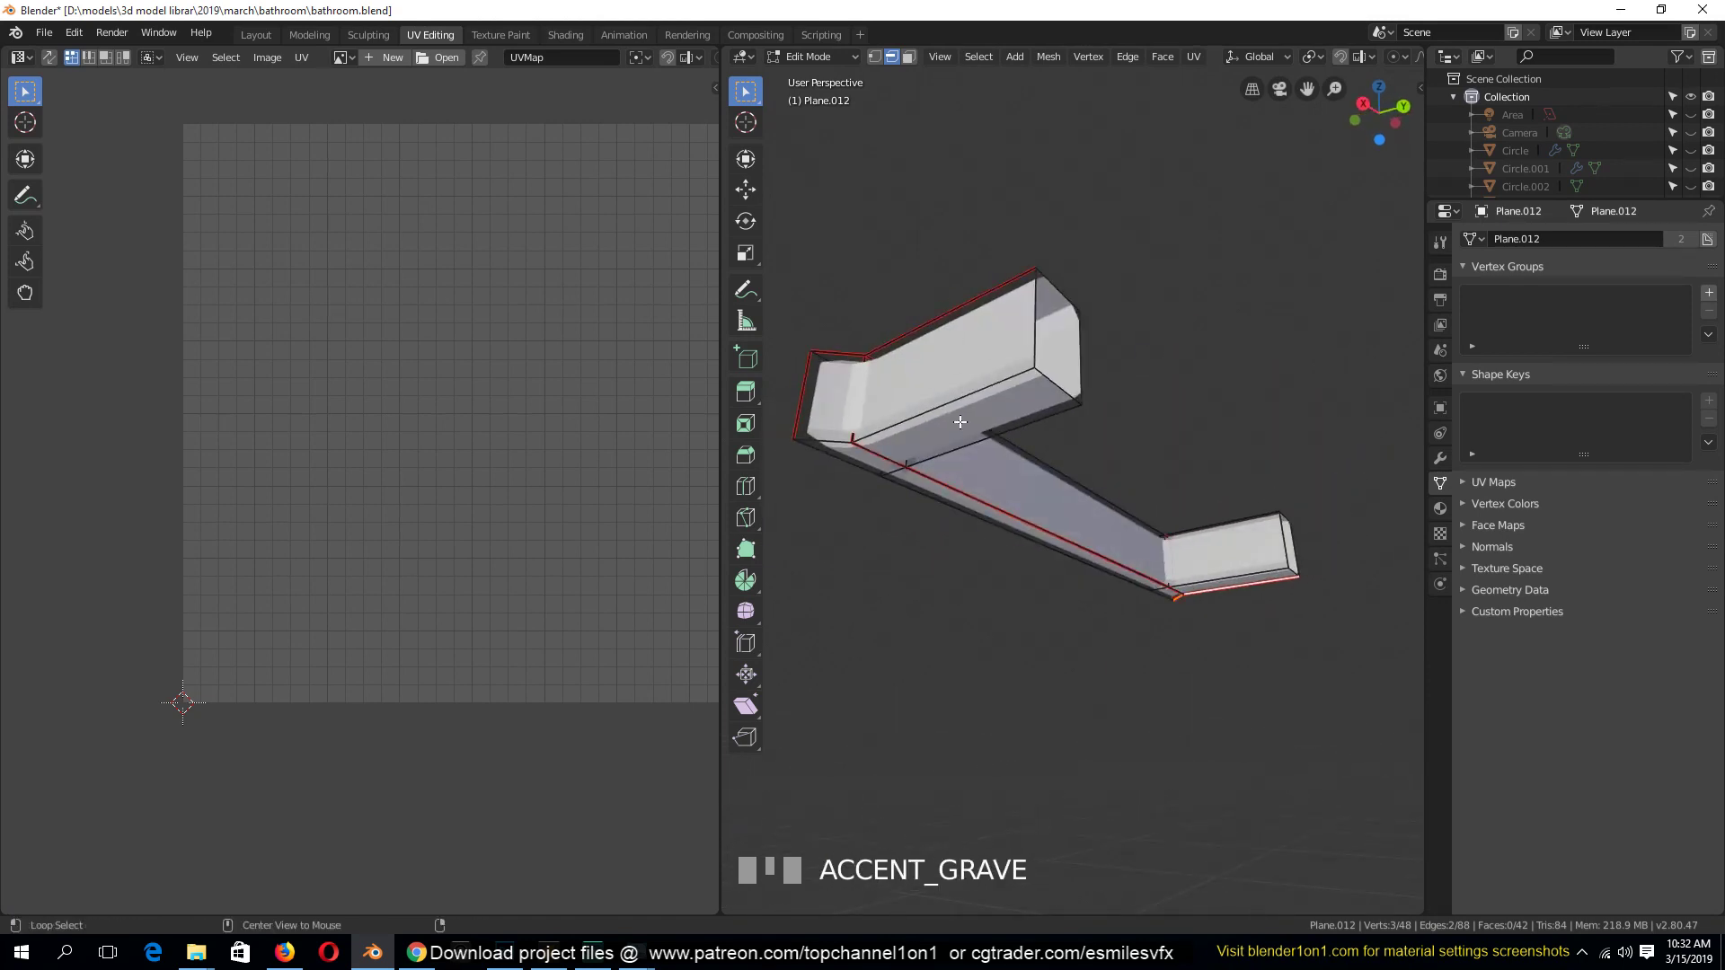
{"action": "left_click", "coordinate": [959, 421], "text": "alt"}
{"action": "key", "text": "ctrl+e"}
{"action": "left_click", "coordinate": [952, 419]}
{"action": "key", "text": "alt+a"}
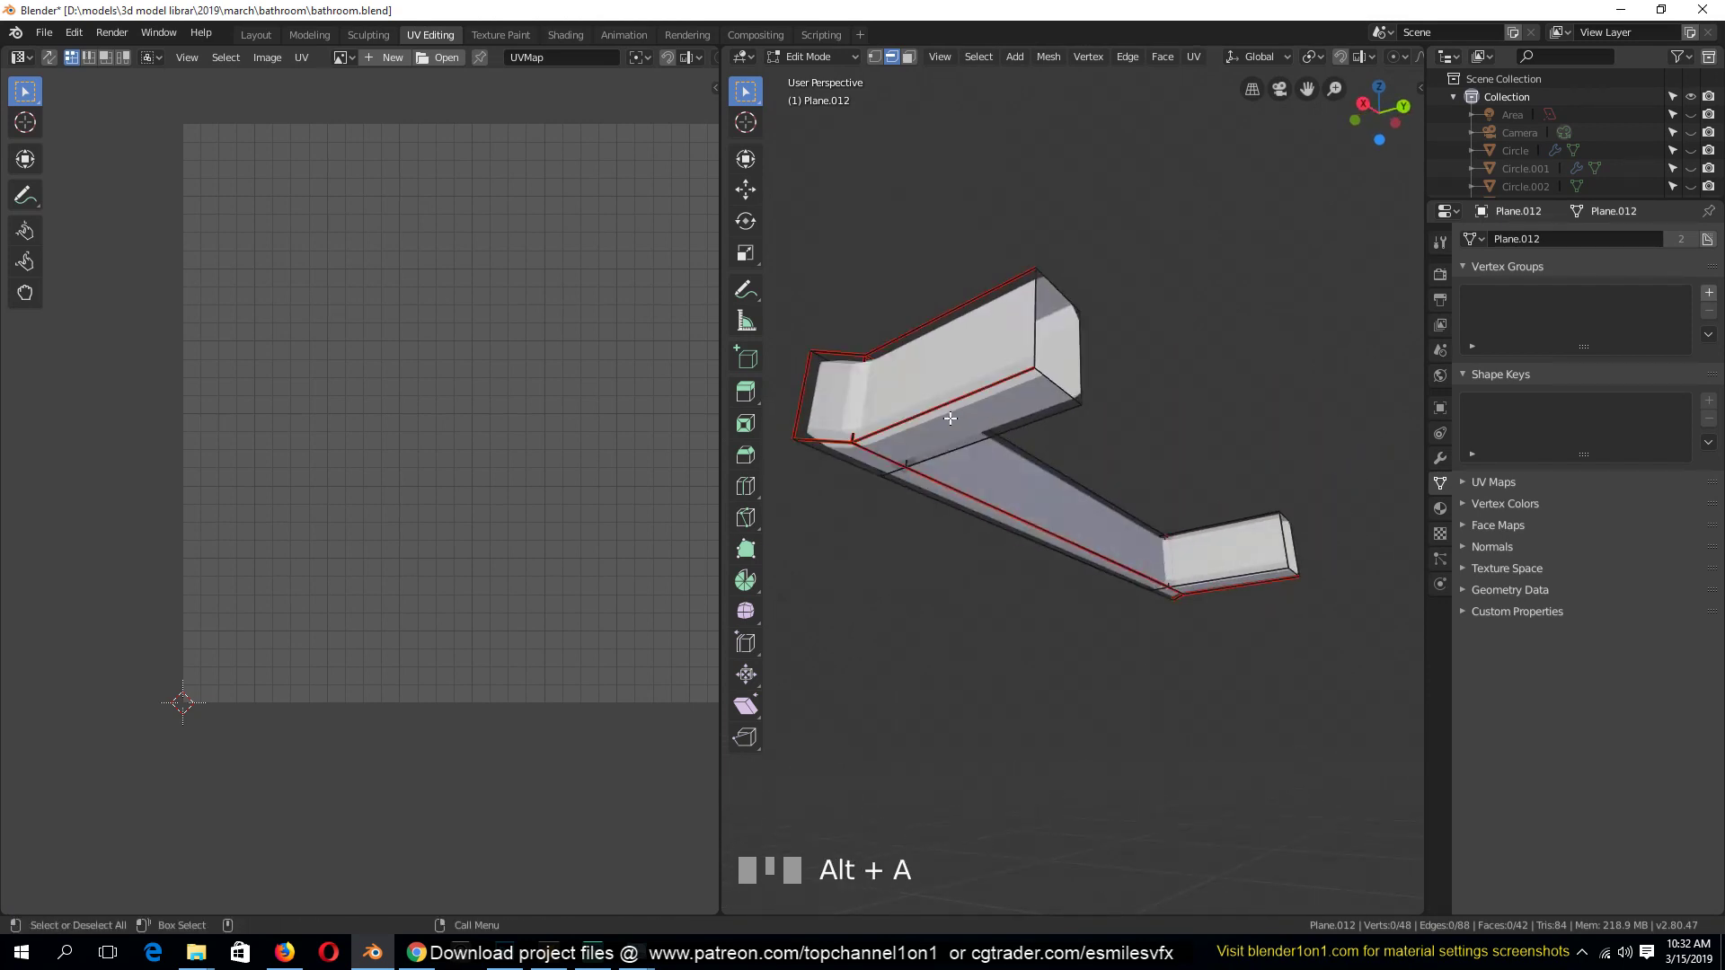
Clear the seams from the inner corner edges at both handle ends and unwrap the whole handle
{"action": "left_click", "coordinate": [872, 403]}
{"action": "key", "text": "ctrl+e"}
{"action": "left_click", "coordinate": [882, 404]}
{"action": "key", "text": "grave"}
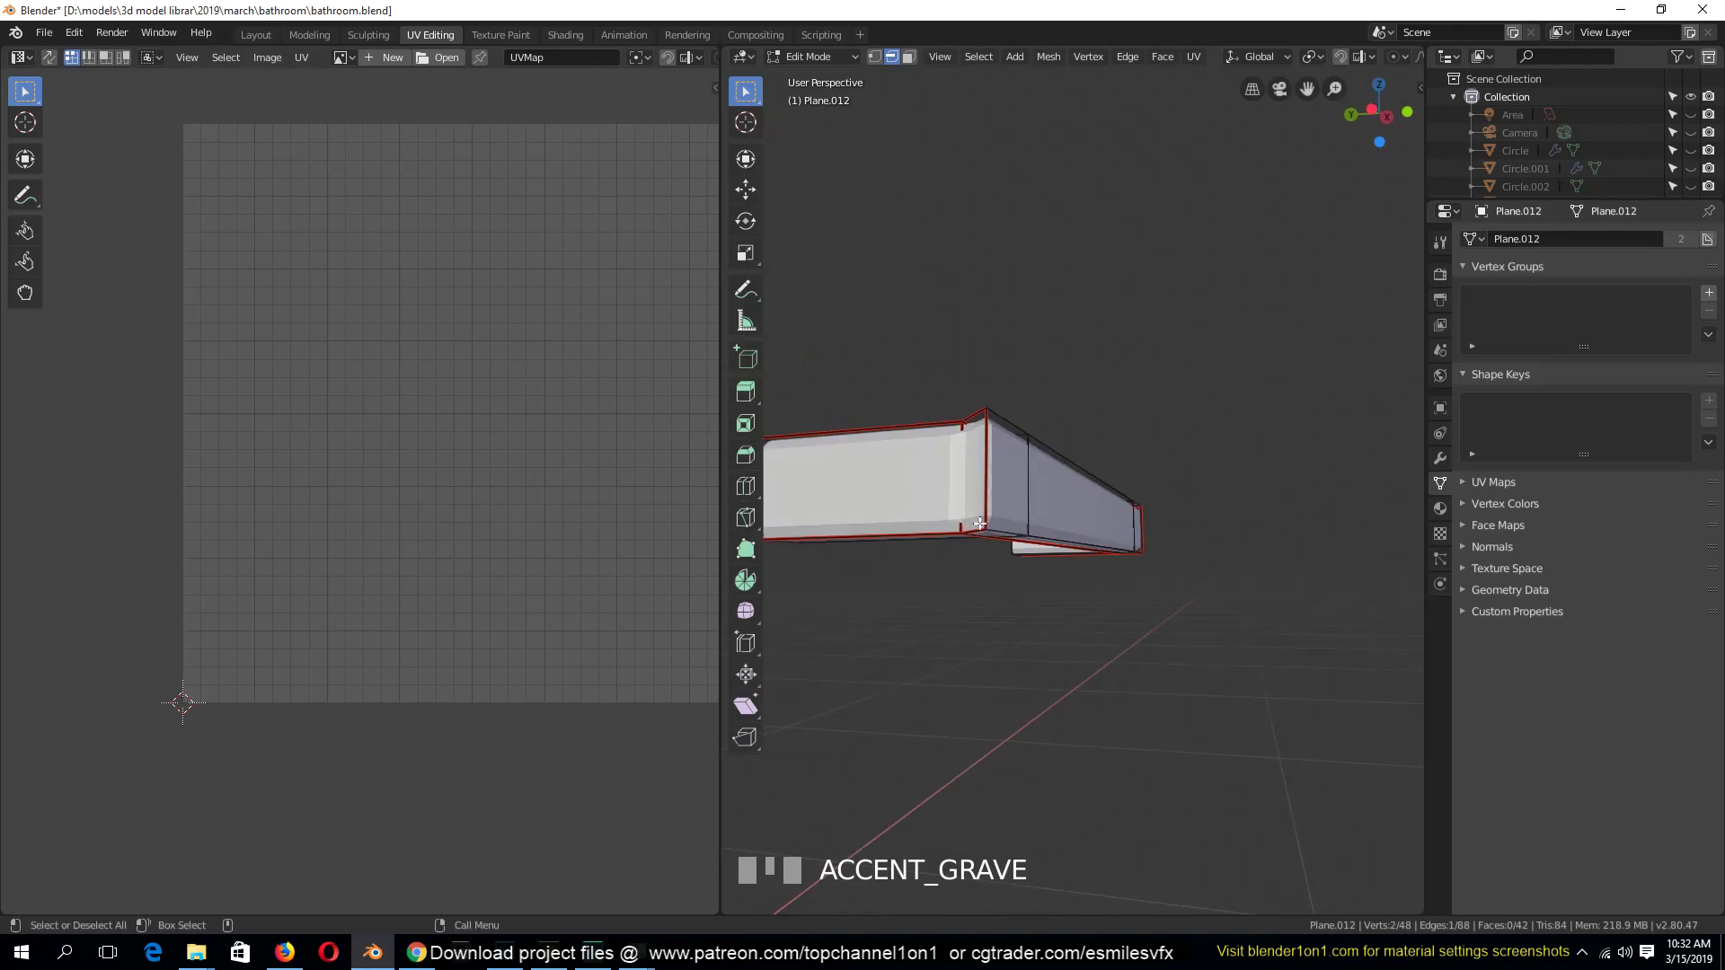
{"action": "left_click", "coordinate": [963, 505]}
{"action": "key", "text": "ctrl+e"}
{"action": "left_click", "coordinate": [963, 505]}
{"action": "key", "text": "a"}
{"action": "key", "text": "u"}
{"action": "left_click", "coordinate": [964, 505]}
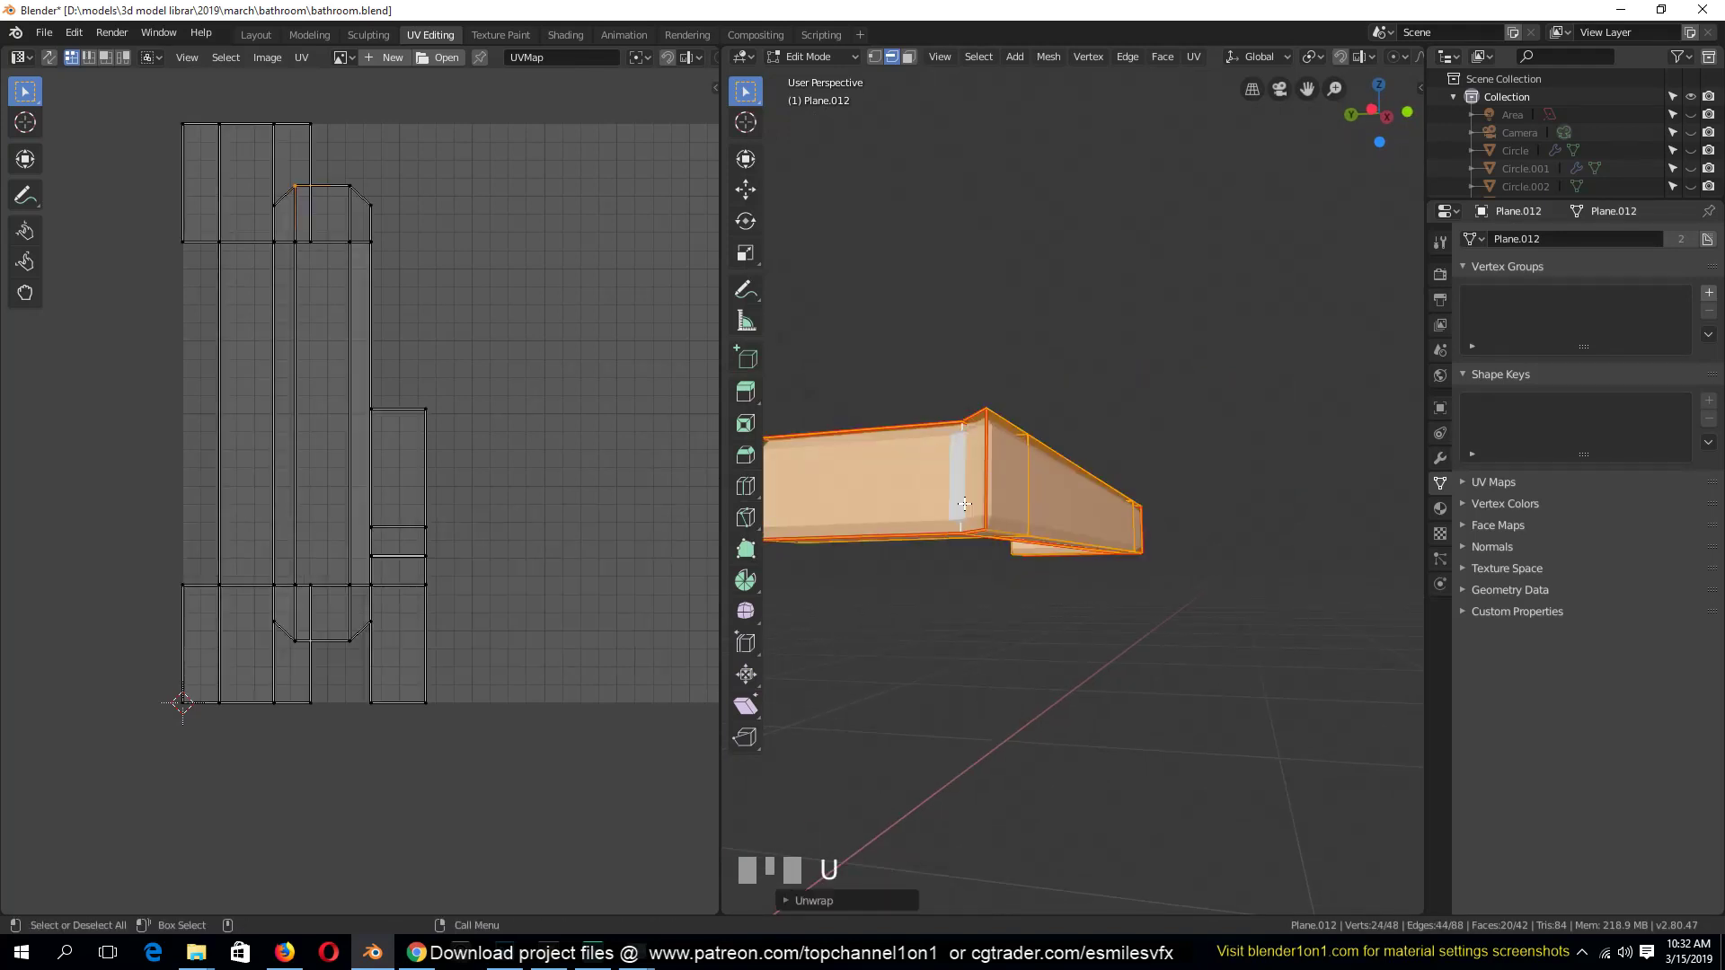
{"action": "key", "text": "alt+a"}
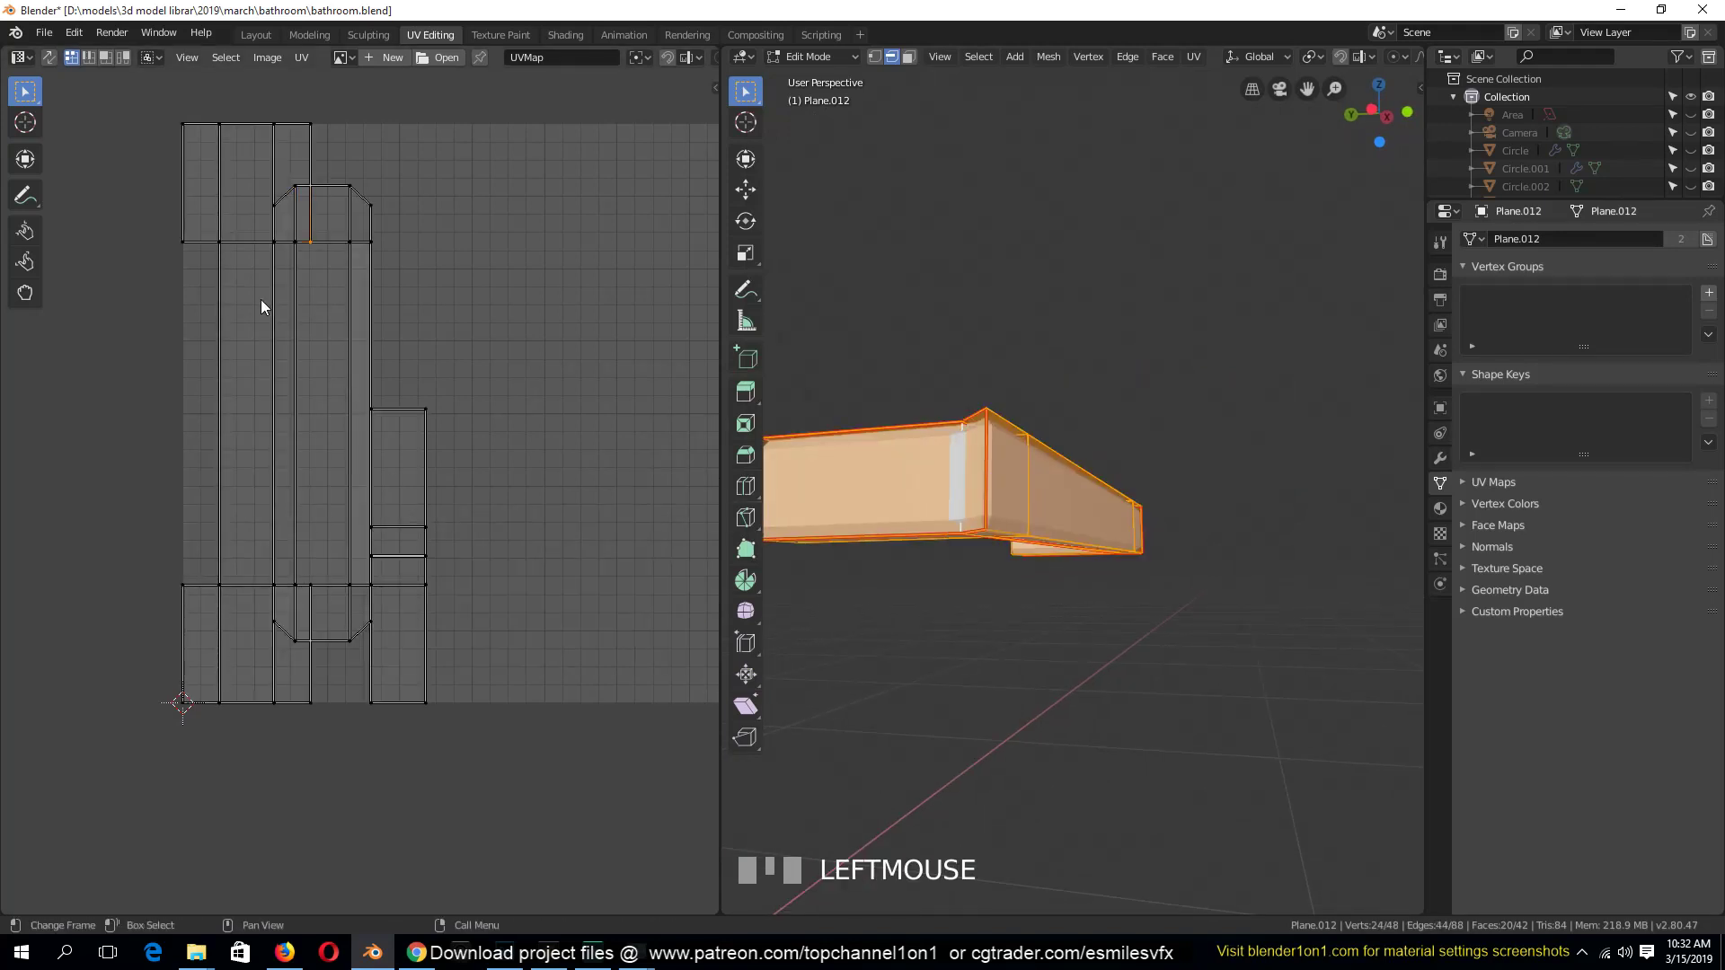
Turn on UV sync selection and select a mounting post edge in the UV layout to locate it on the mesh
{"action": "left_click", "coordinate": [49, 57]}
{"action": "left_click", "coordinate": [273, 203]}
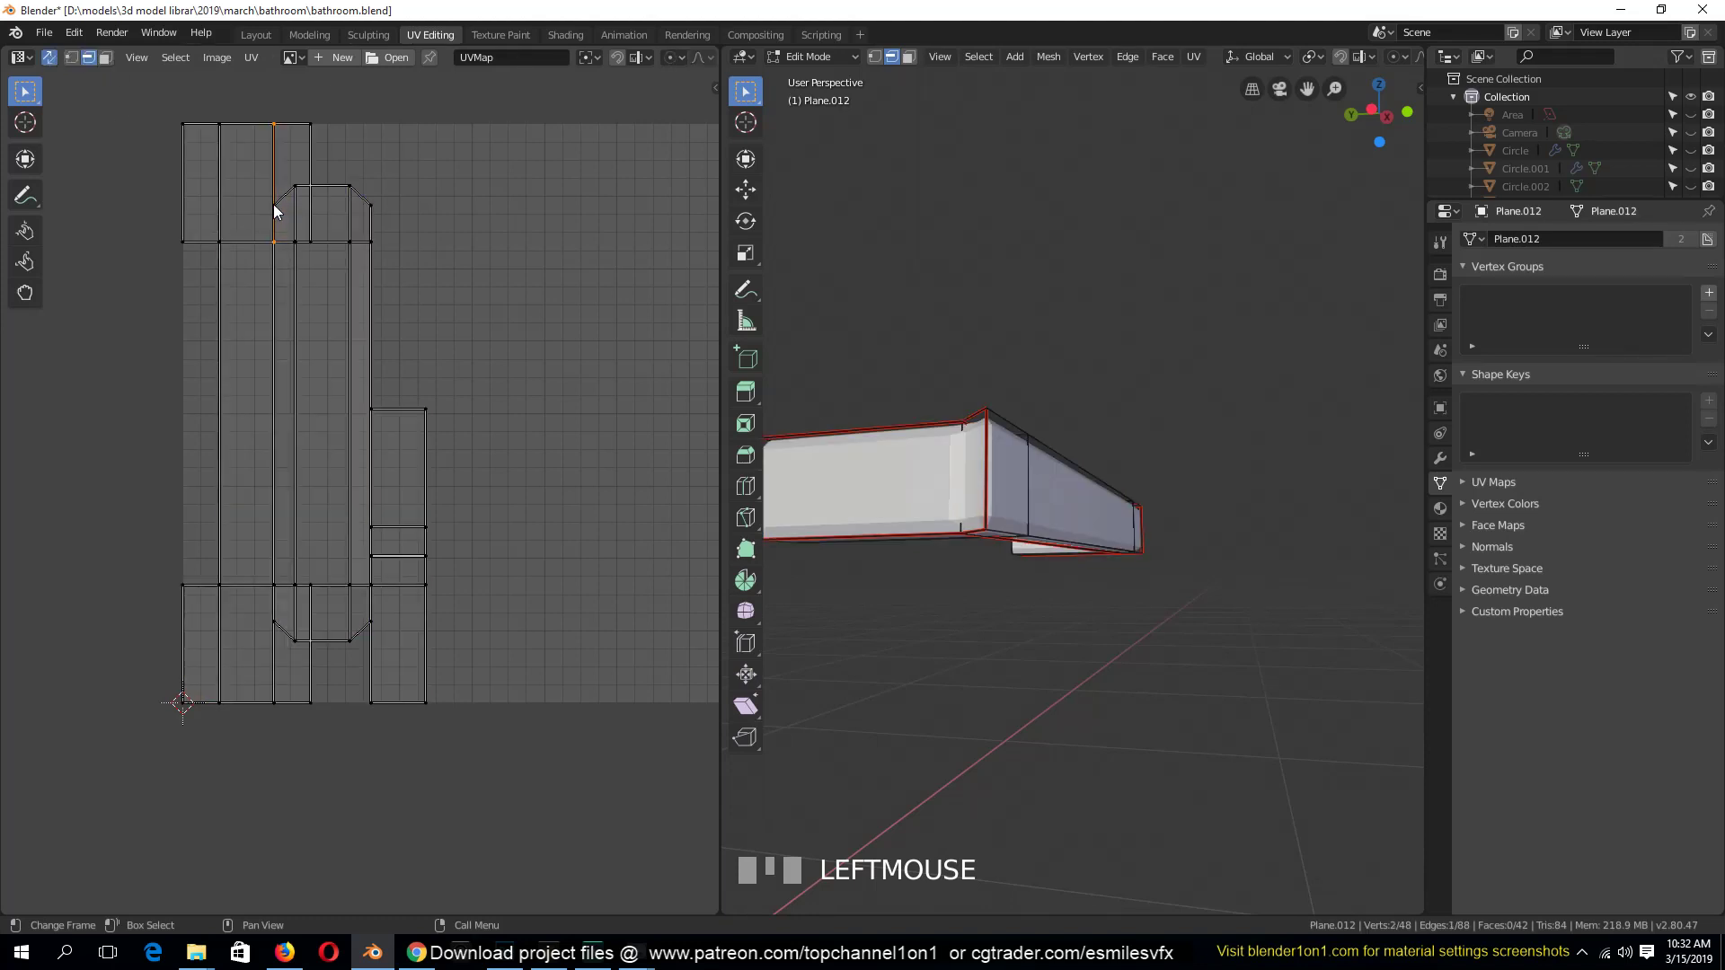
{"action": "key", "text": "KP_Decimal"}
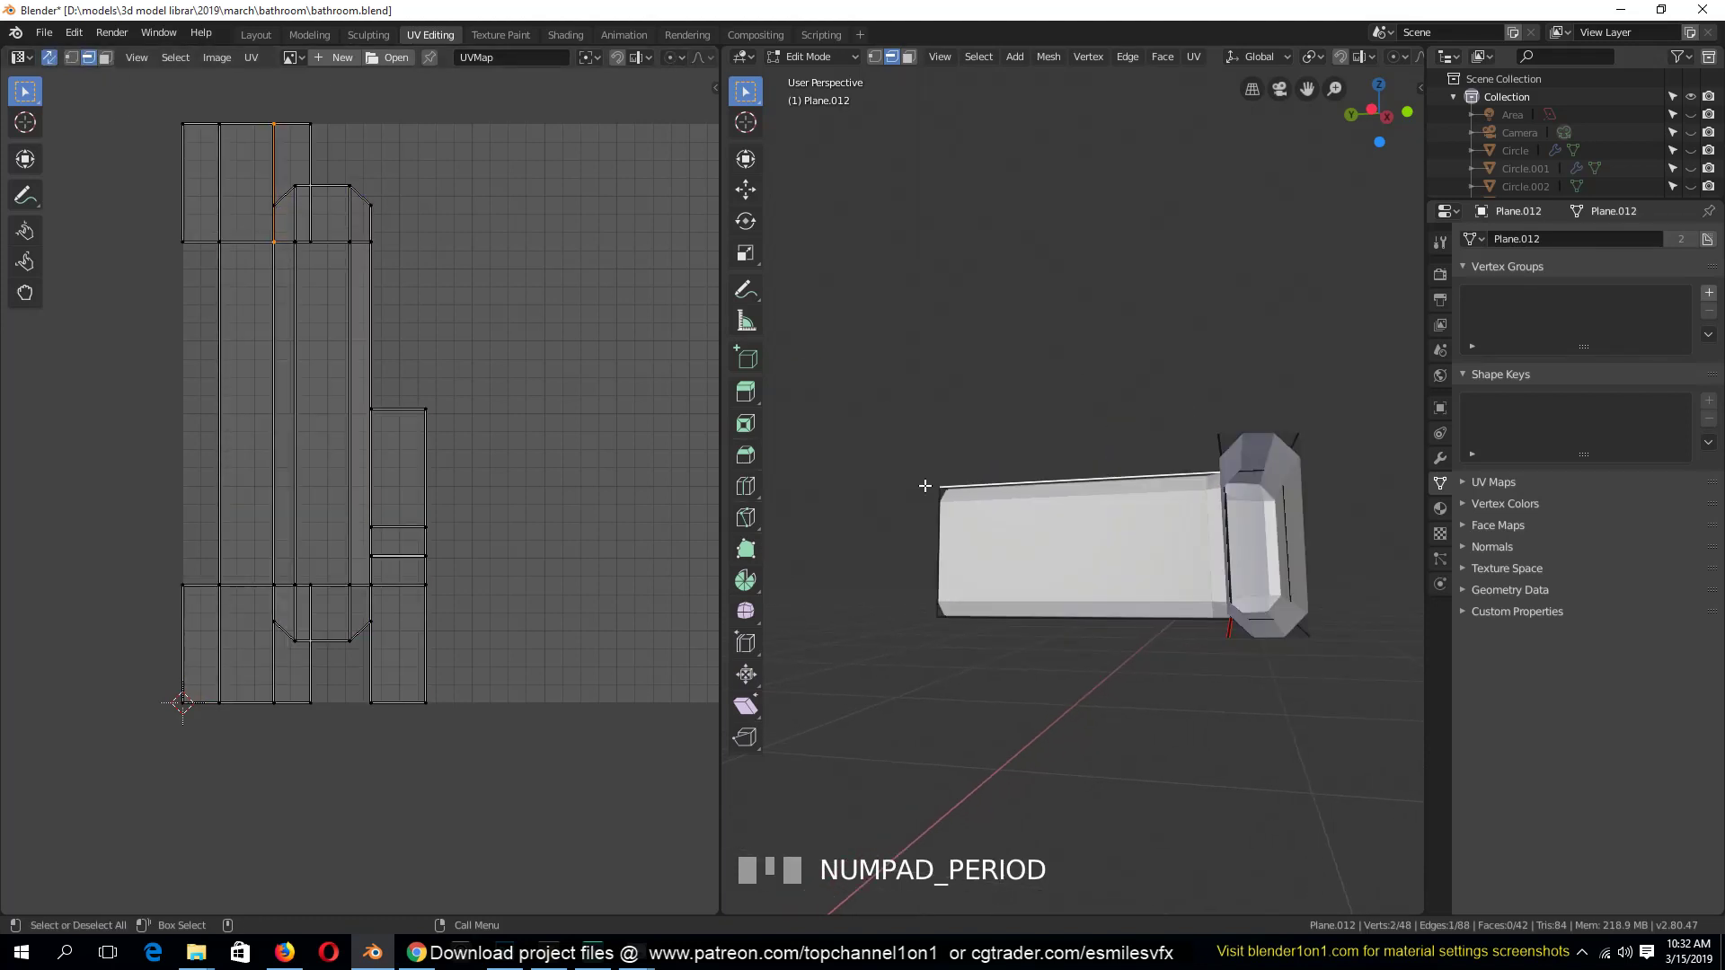
Turn off the Bevel modifier's viewport display and return to editing the handle
{"action": "key", "text": "grave"}
{"action": "key", "text": "Tab"}
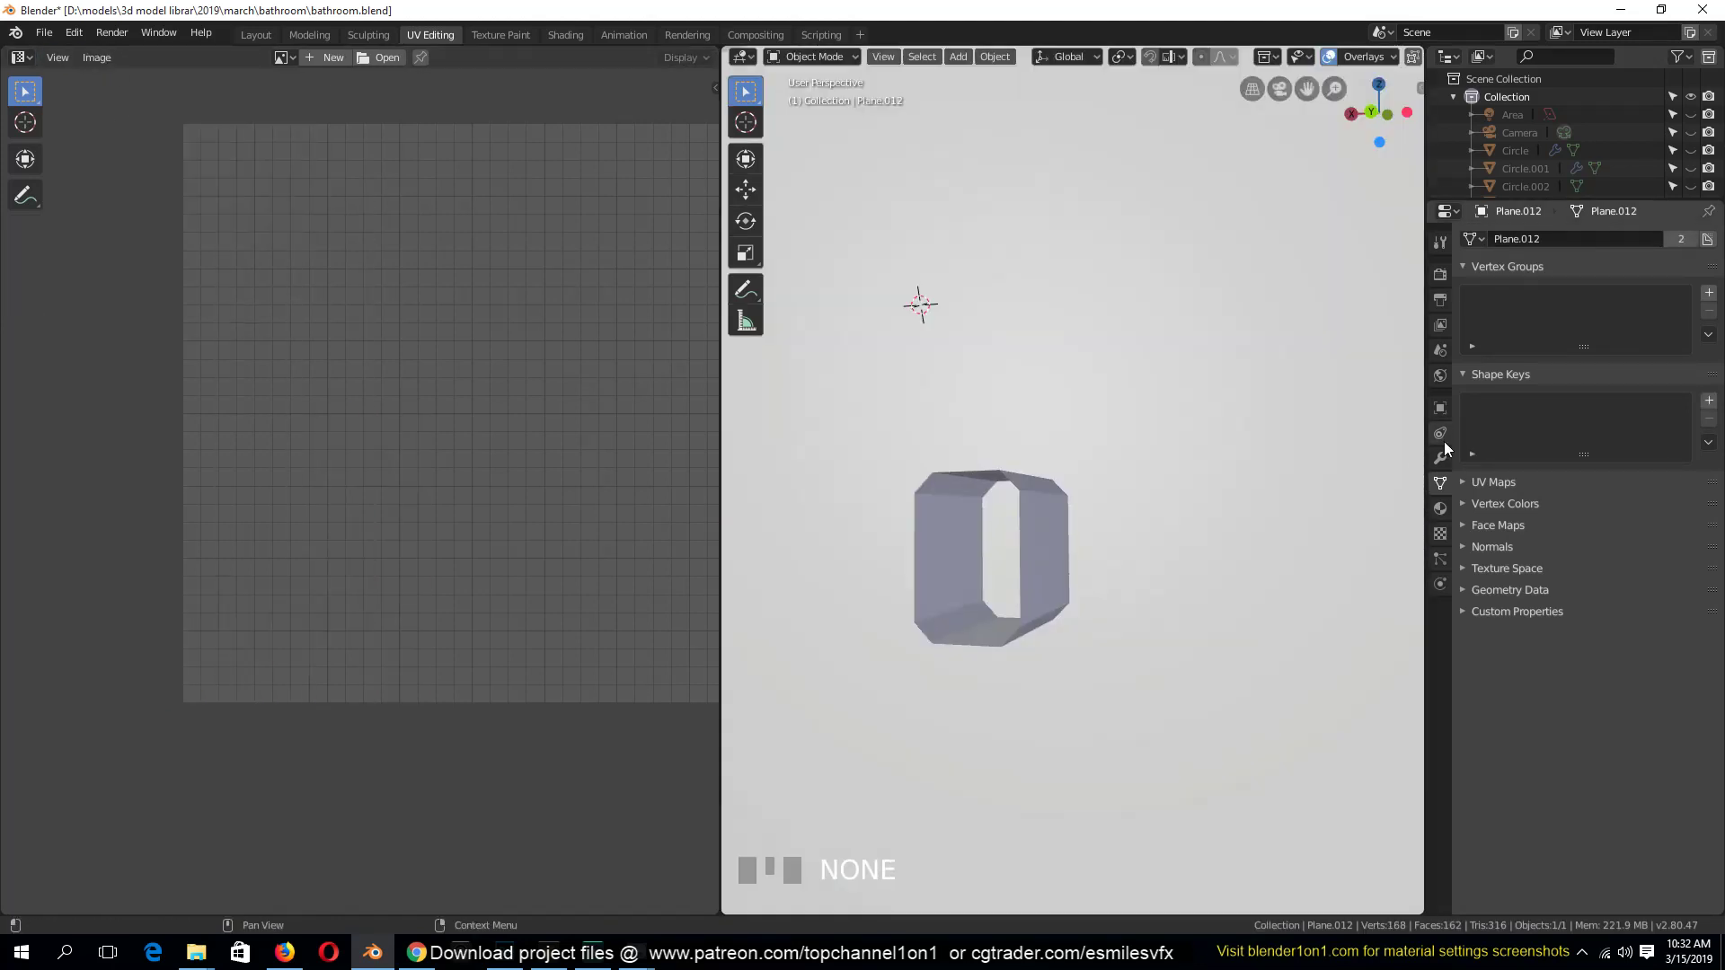
{"action": "left_click", "coordinate": [1443, 459]}
{"action": "left_click", "coordinate": [1603, 266]}
{"action": "key", "text": "Tab"}
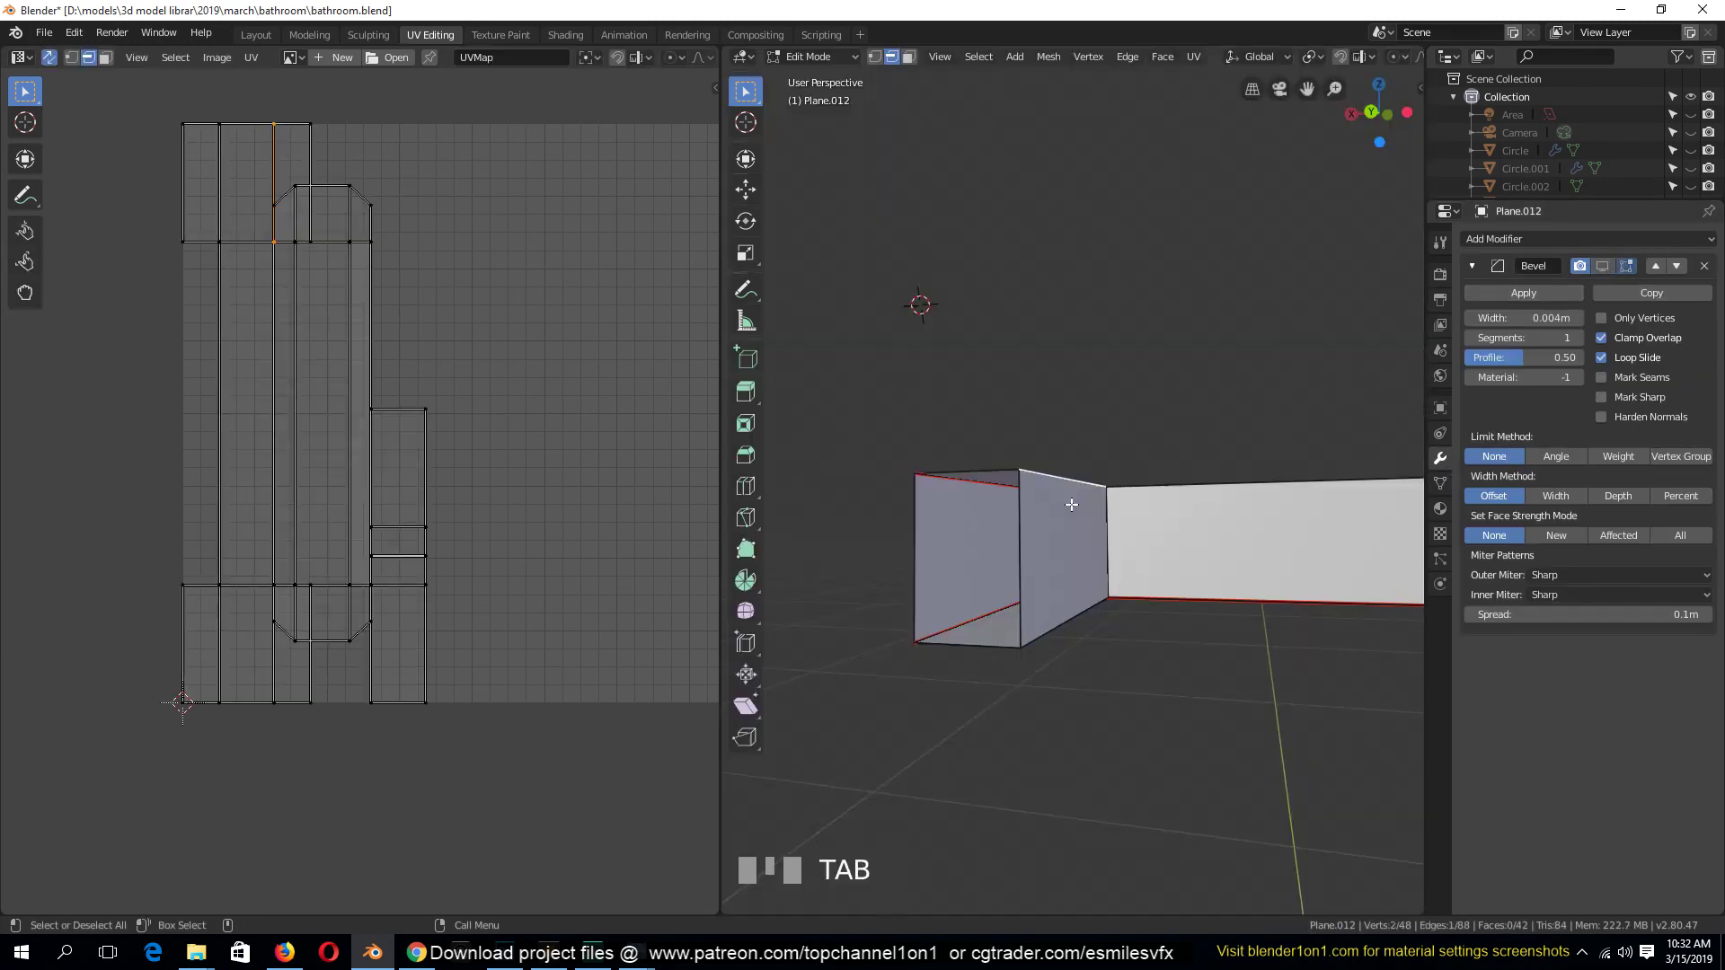
Mark the two unseamed lengthwise edges of one mounting post as seams
{"action": "middle_click_drag", "start_coordinate": [1039, 548], "coordinate": [1226, 535]}
{"action": "left_click", "coordinate": [1098, 474]}
{"action": "left_click", "coordinate": [1065, 467], "text": "shift"}
{"action": "key", "text": "ctrl+e"}
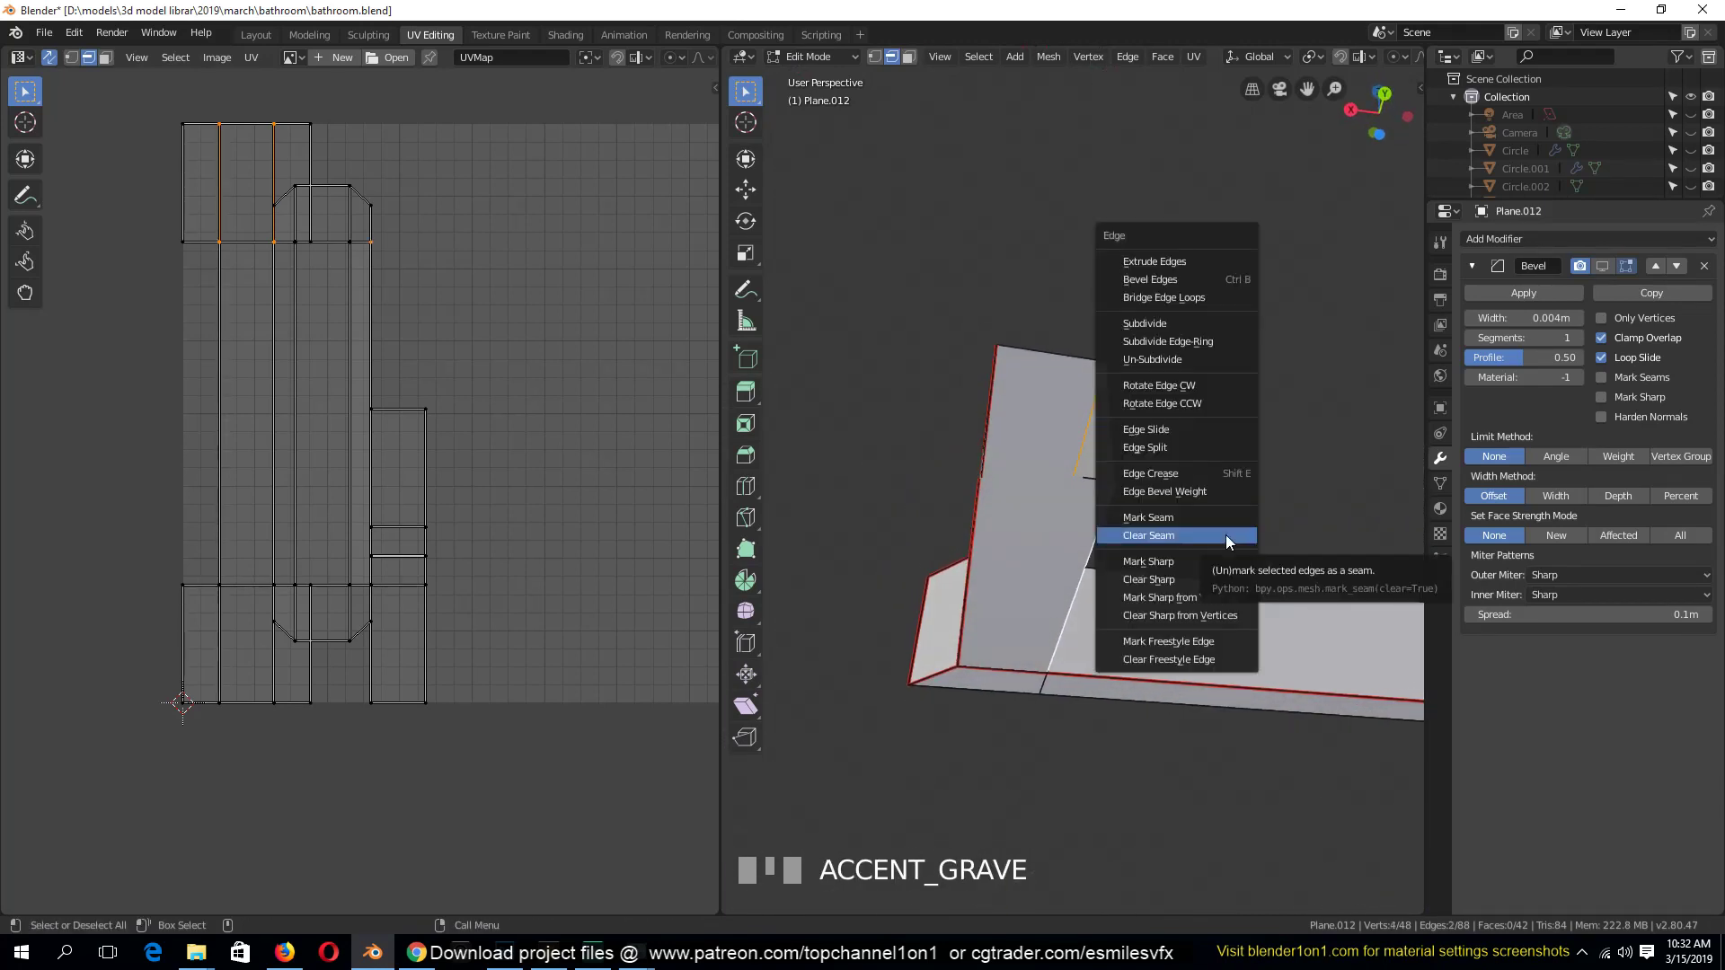
{"action": "left_click", "coordinate": [1226, 535]}
Mark the two corresponding lengthwise edges of the opposite mounting post as seams
{"action": "middle_click_drag", "start_coordinate": [1295, 761], "coordinate": [1334, 636]}
{"action": "left_click", "coordinate": [1333, 634]}
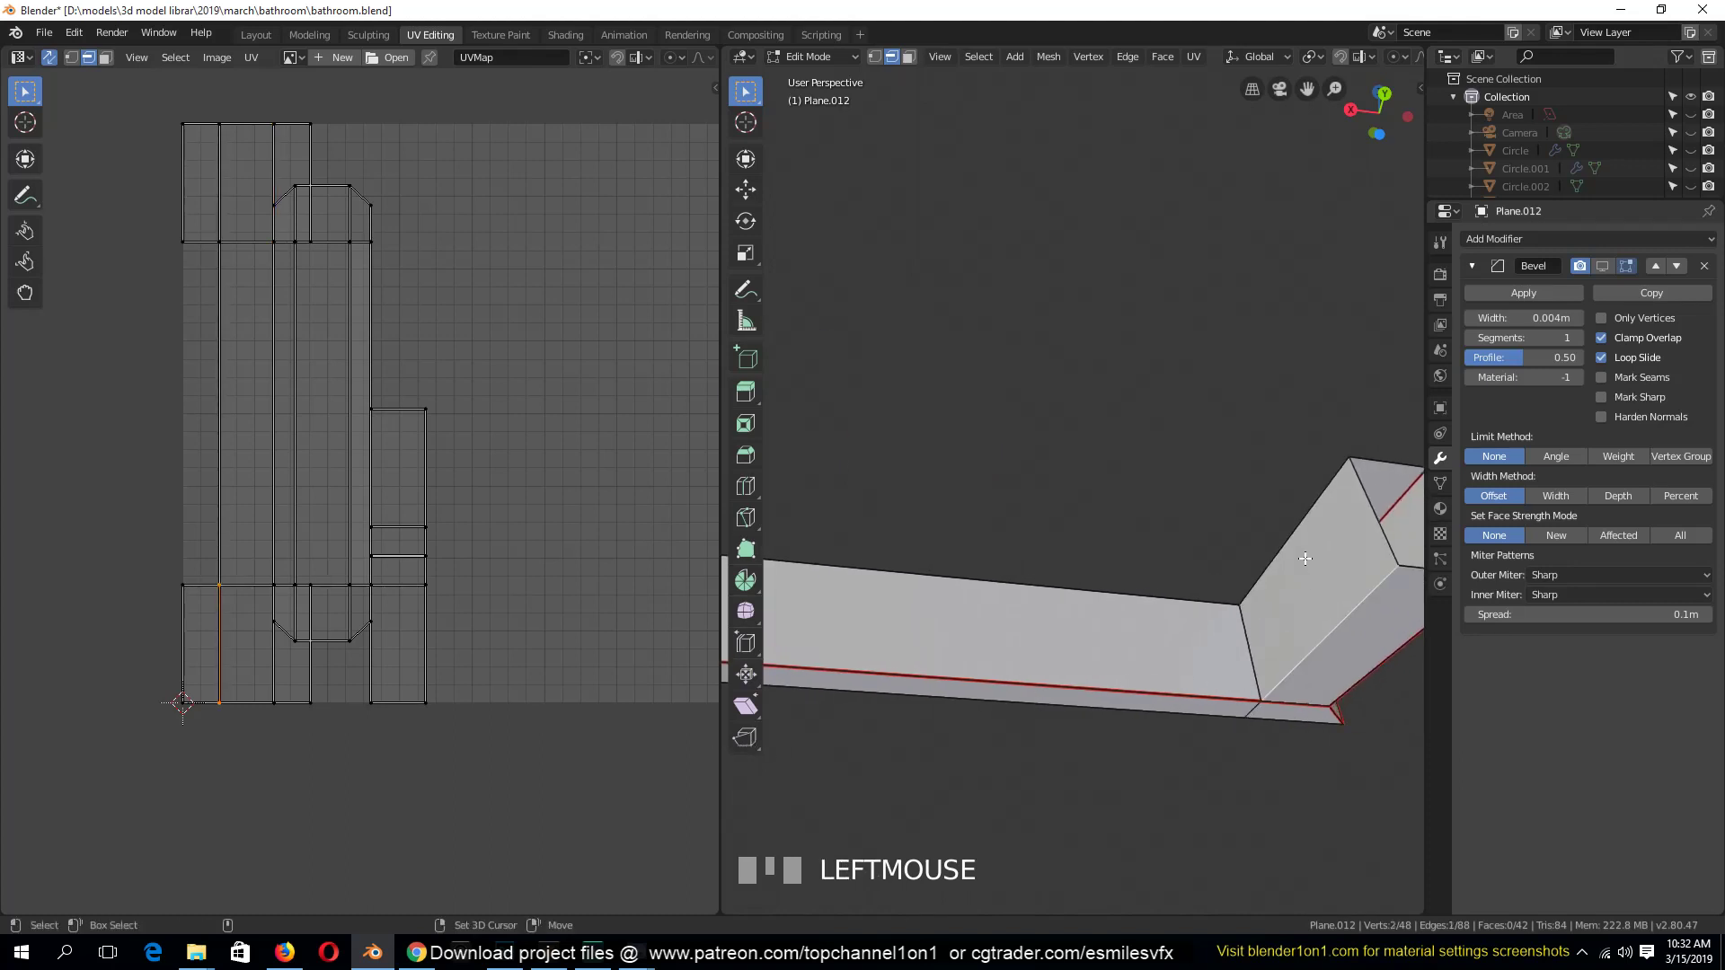
{"action": "left_click", "coordinate": [1294, 555], "text": "shift"}
{"action": "key", "text": "ctrl+e"}
Unwrap the entire handle with the mounting post seams in place
{"action": "key", "text": "i"}
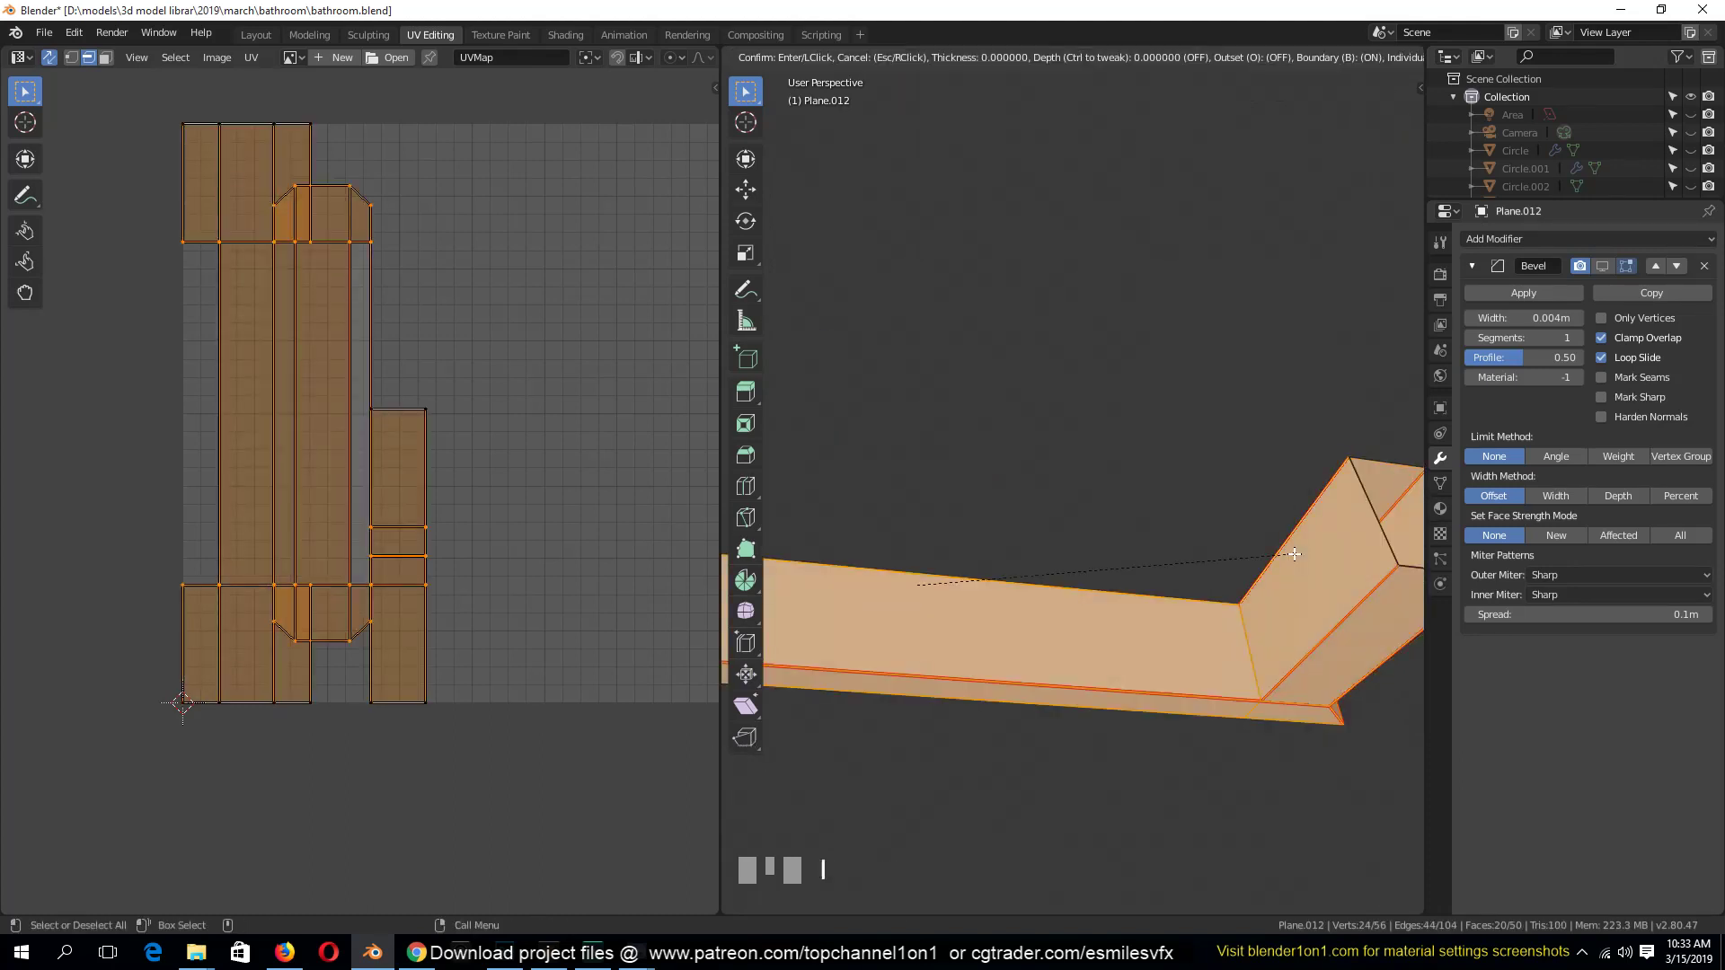
{"action": "right_click", "coordinate": [1294, 555]}
{"action": "key", "text": "u"}
{"action": "left_click", "coordinate": [1293, 552]}
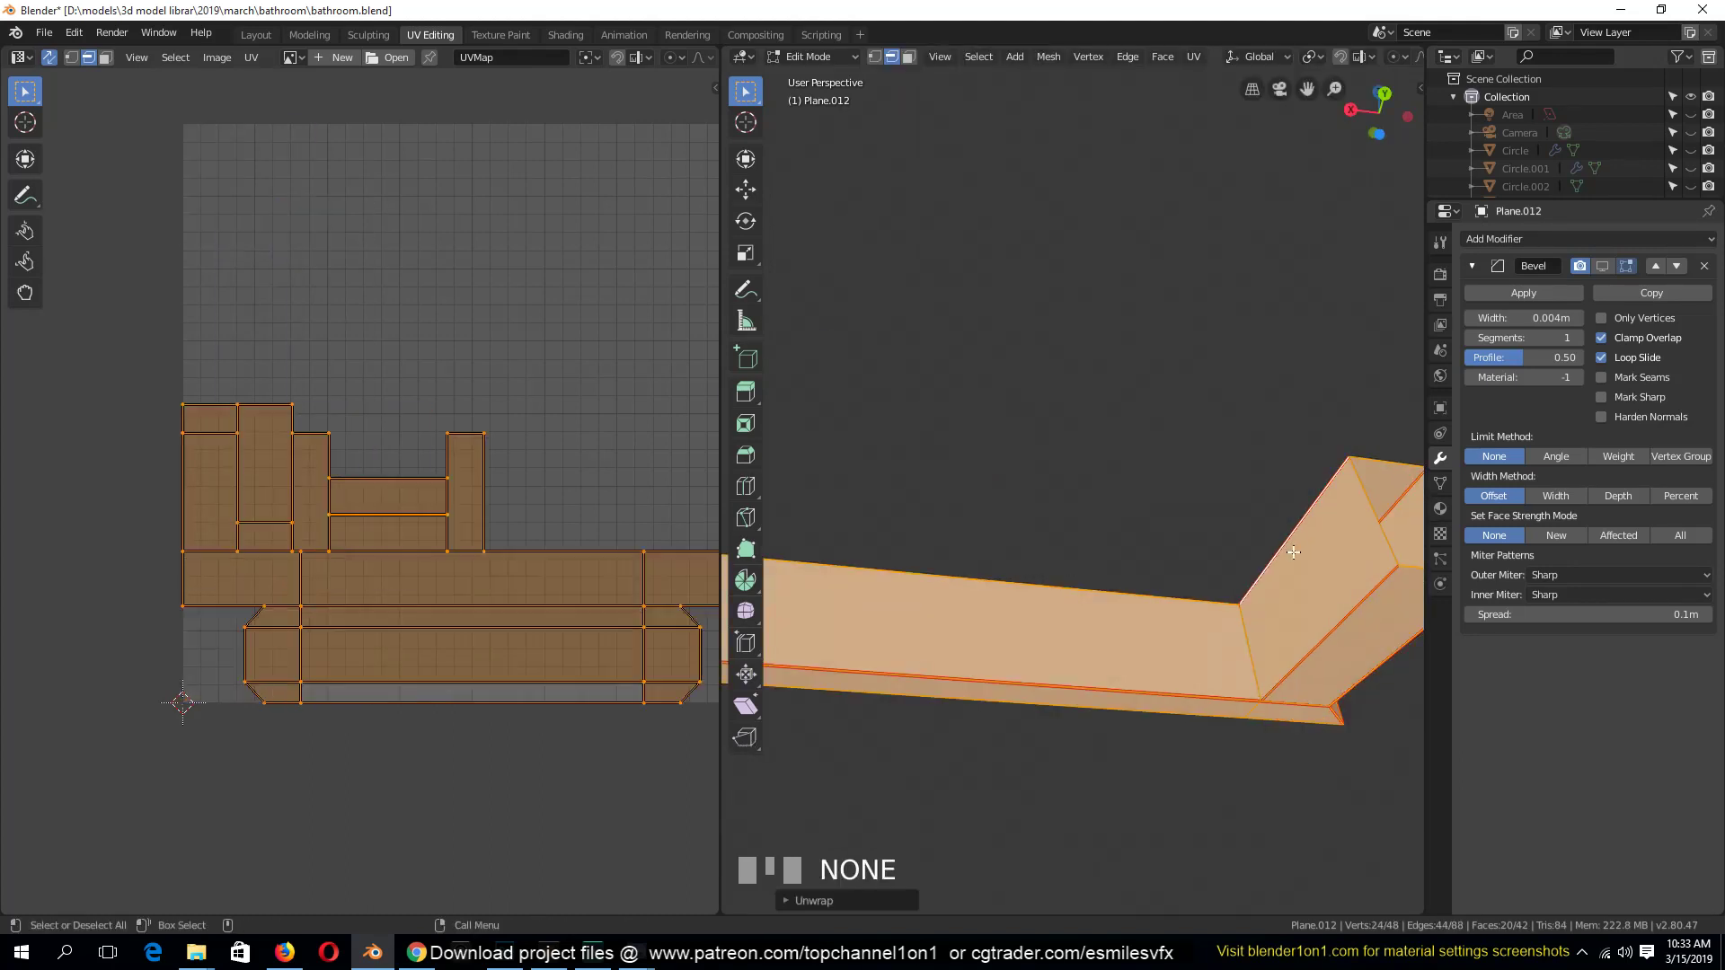
Return to Object Mode with the viewport in LookDev shading and save the blend file
{"action": "key", "text": "Tab"}
{"action": "scroll", "coordinate": [951, 692], "scroll_direction": "down", "scroll_amount": 5}
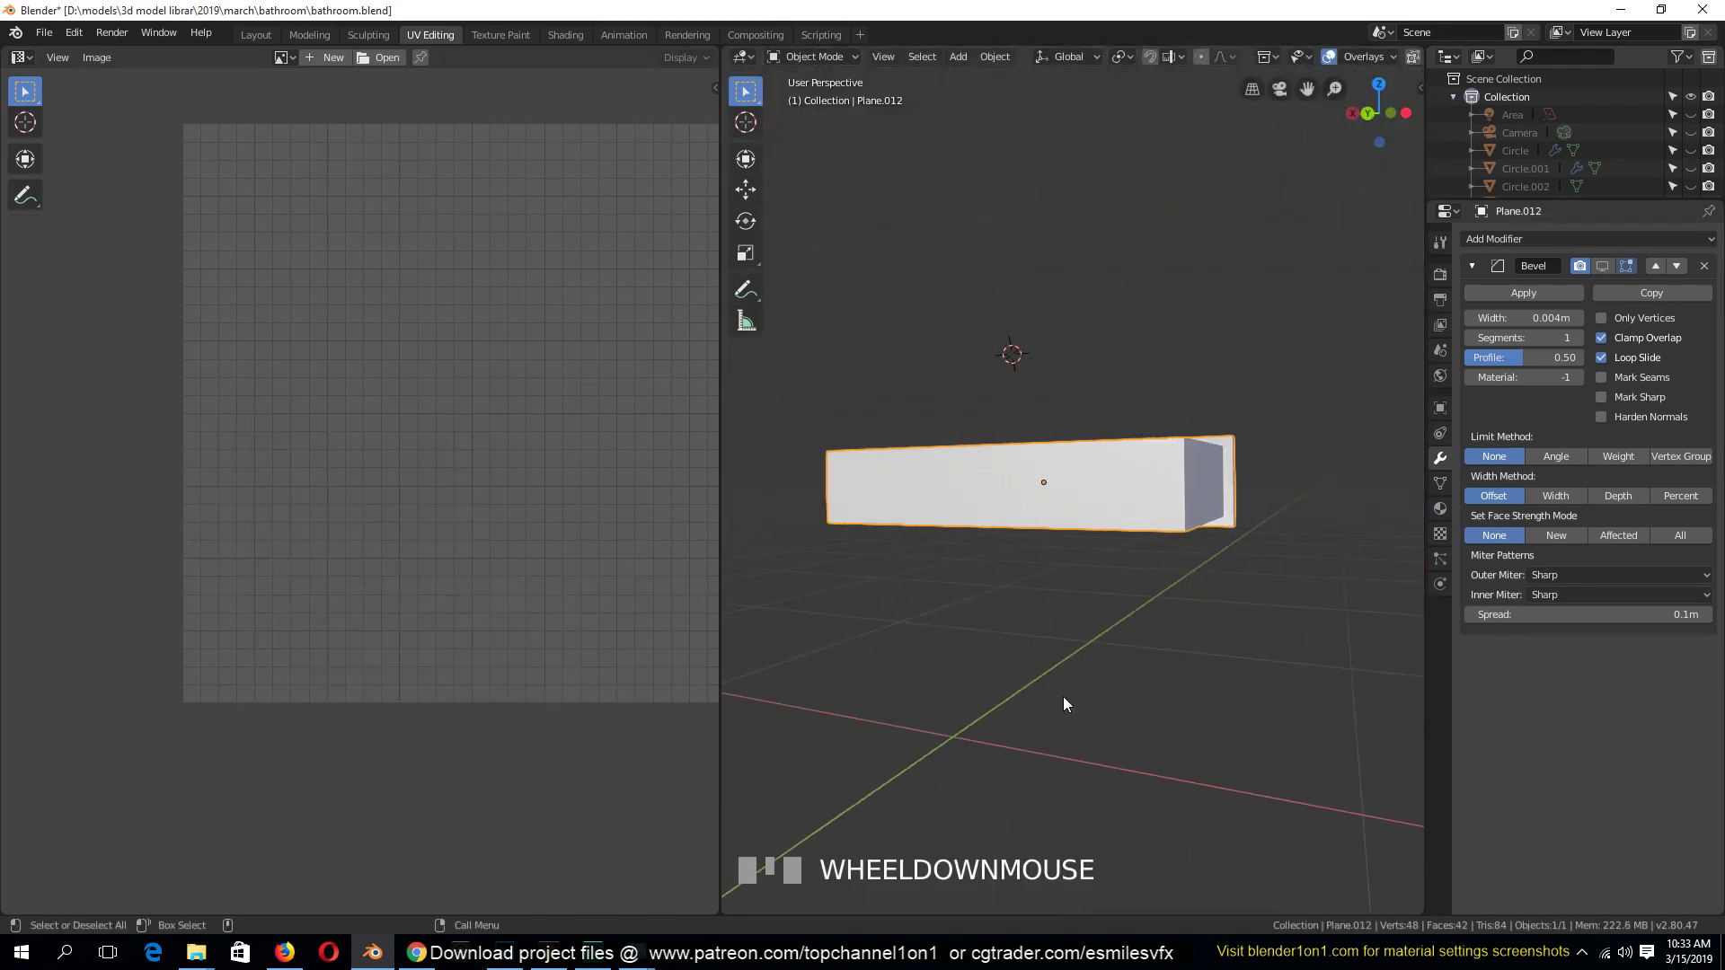
{"action": "middle_click_drag", "start_coordinate": [1063, 701], "coordinate": [1040, 334]}
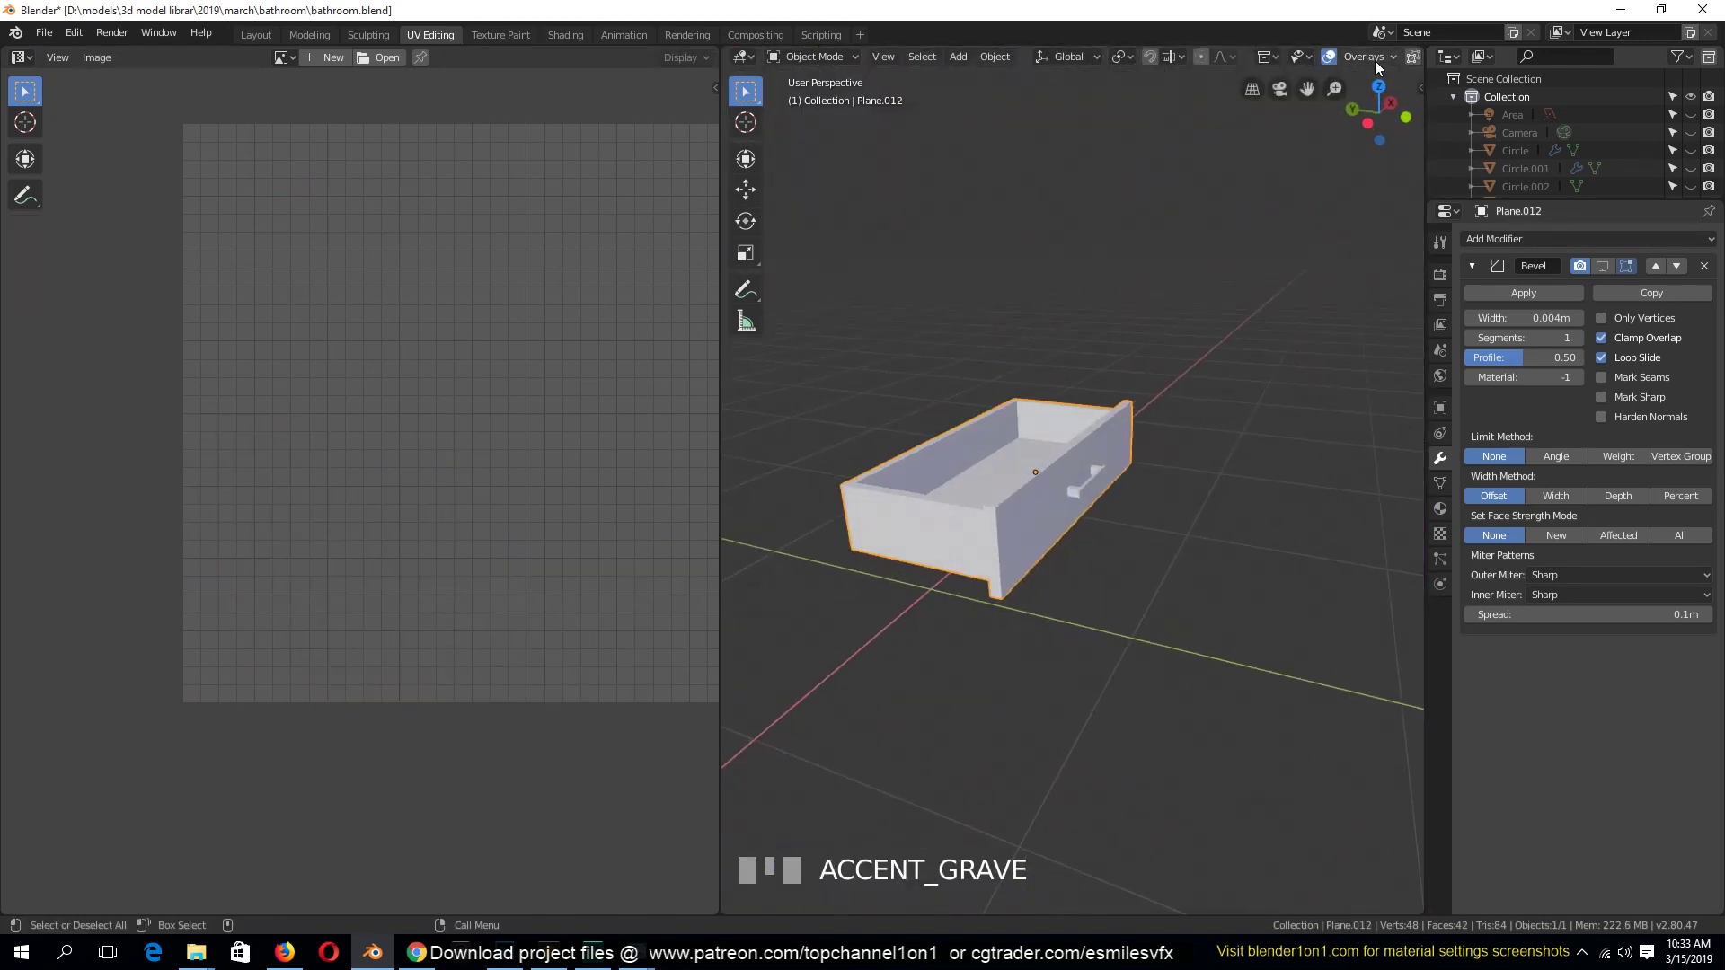
{"action": "scroll", "coordinate": [1257, 57], "scroll_direction": "down", "scroll_amount": 3}
{"action": "left_click", "coordinate": [1335, 57]}
{"action": "key", "text": "ctrl+s"}
{"action": "scroll", "coordinate": [1150, 429], "scroll_direction": "up", "scroll_amount": 3}
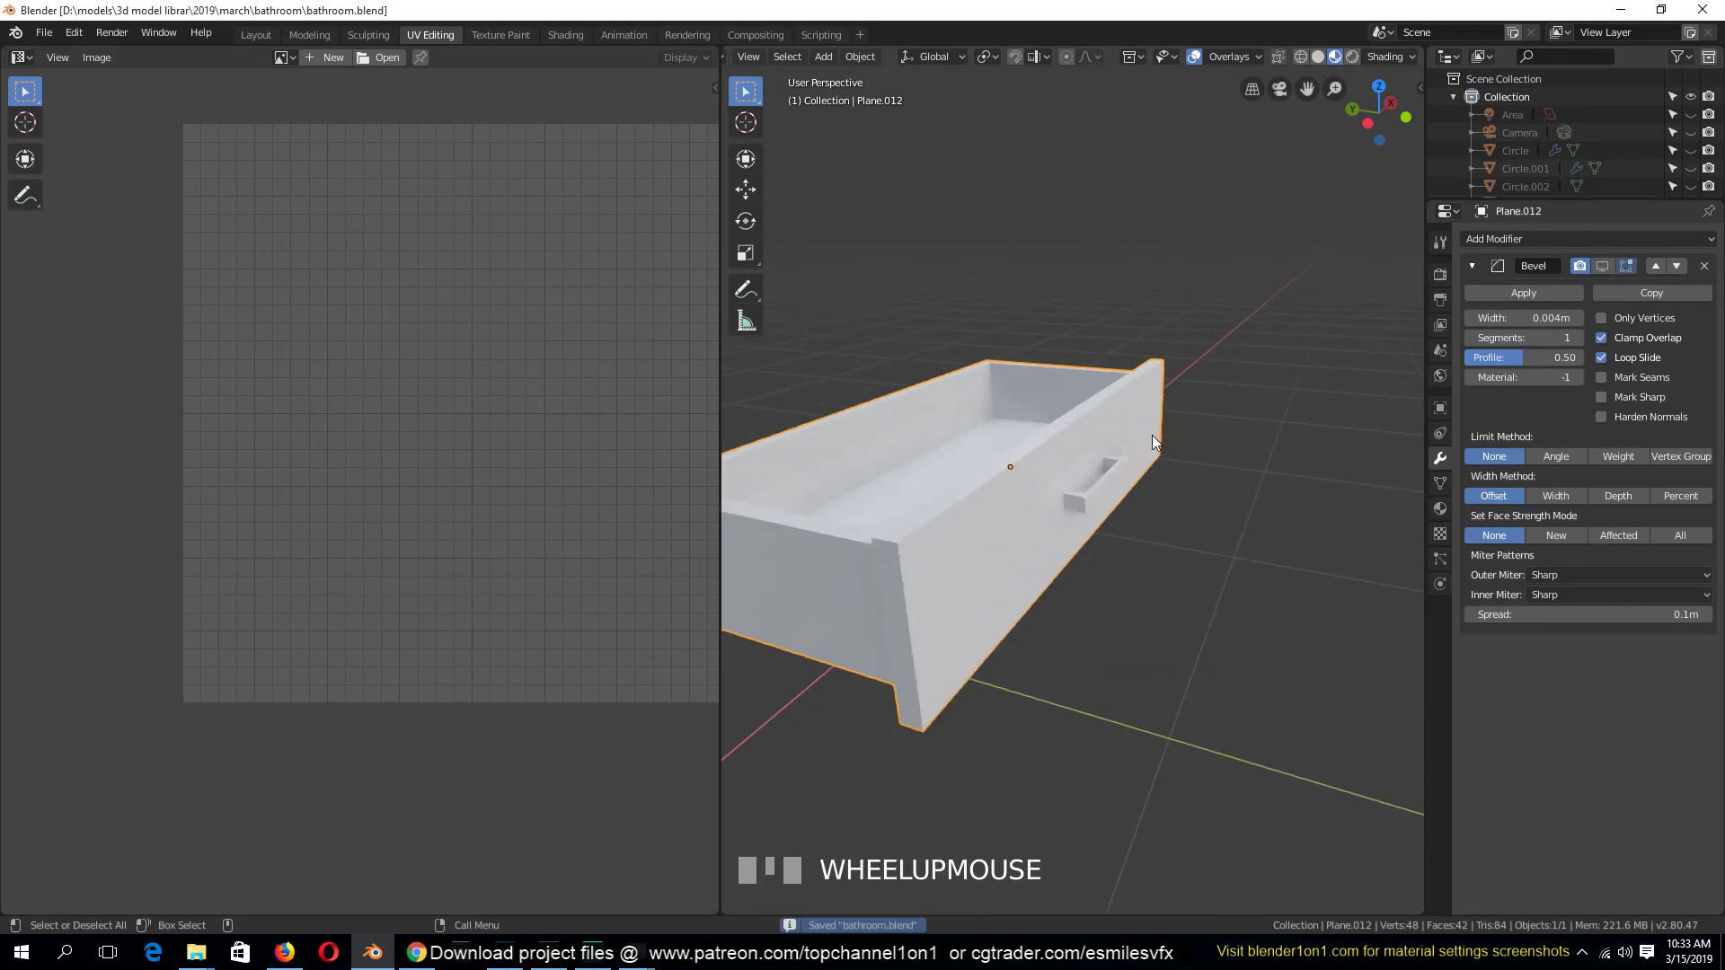
Switch to the Shading workspace, set the viewport to LookDev shading, and keep the drawer selected
{"action": "key", "text": "grave"}
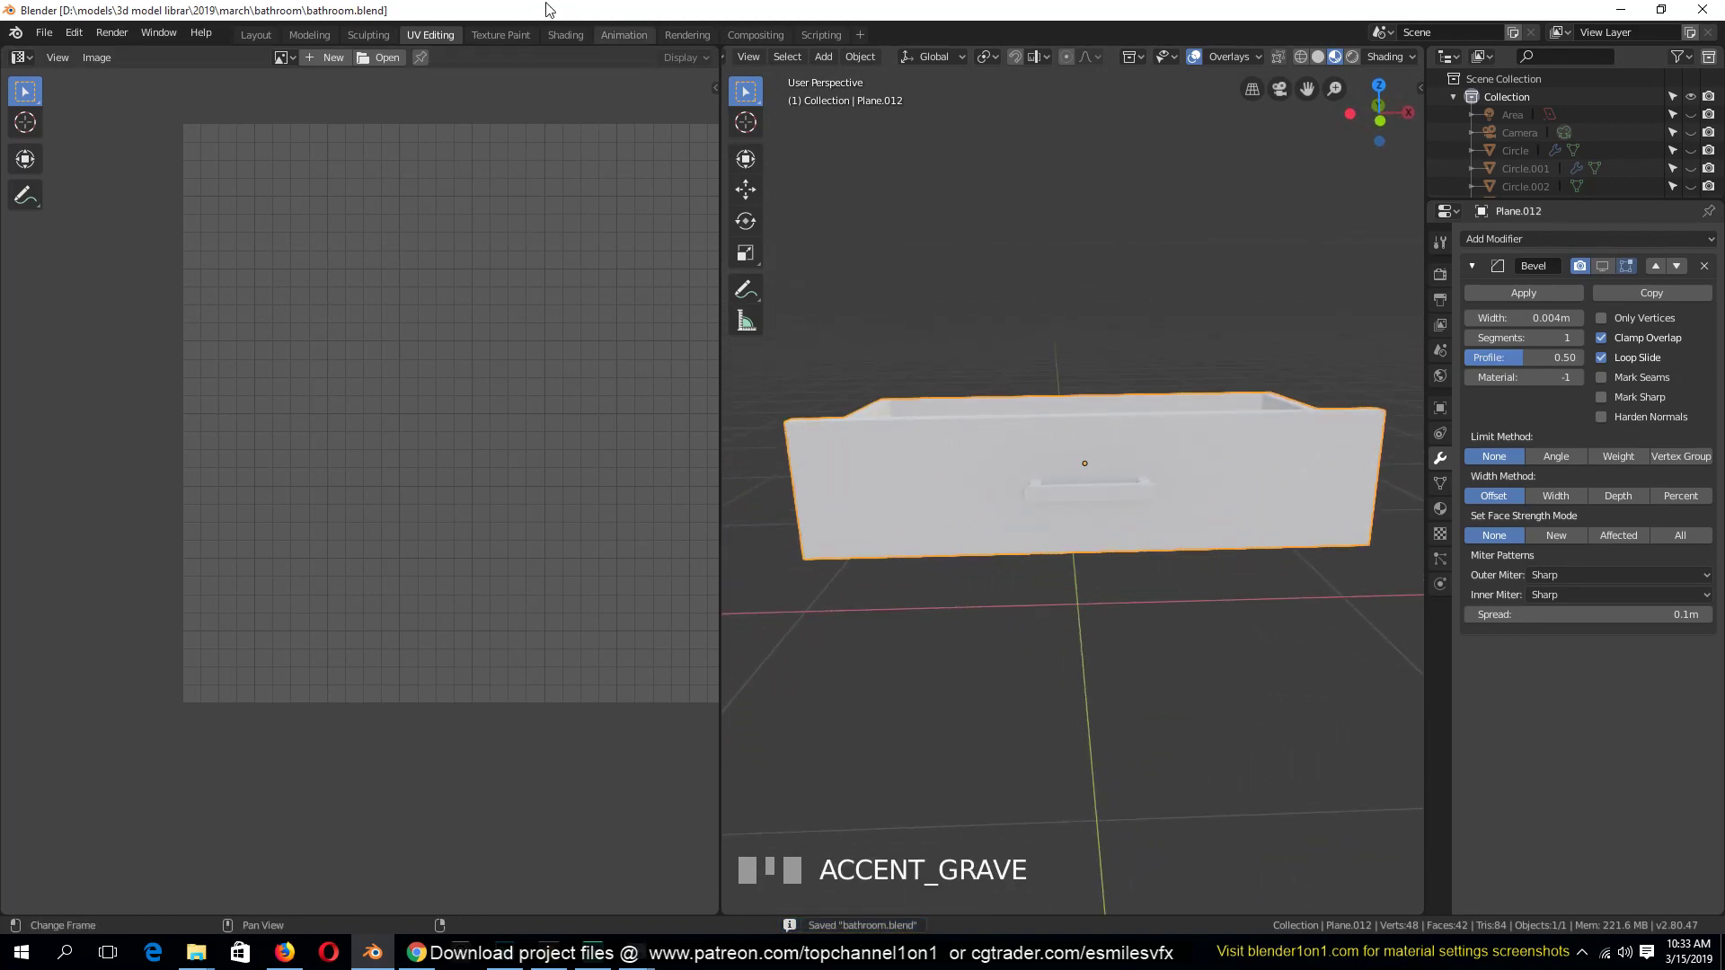
{"action": "left_click", "coordinate": [555, 35]}
{"action": "key", "text": "grave"}
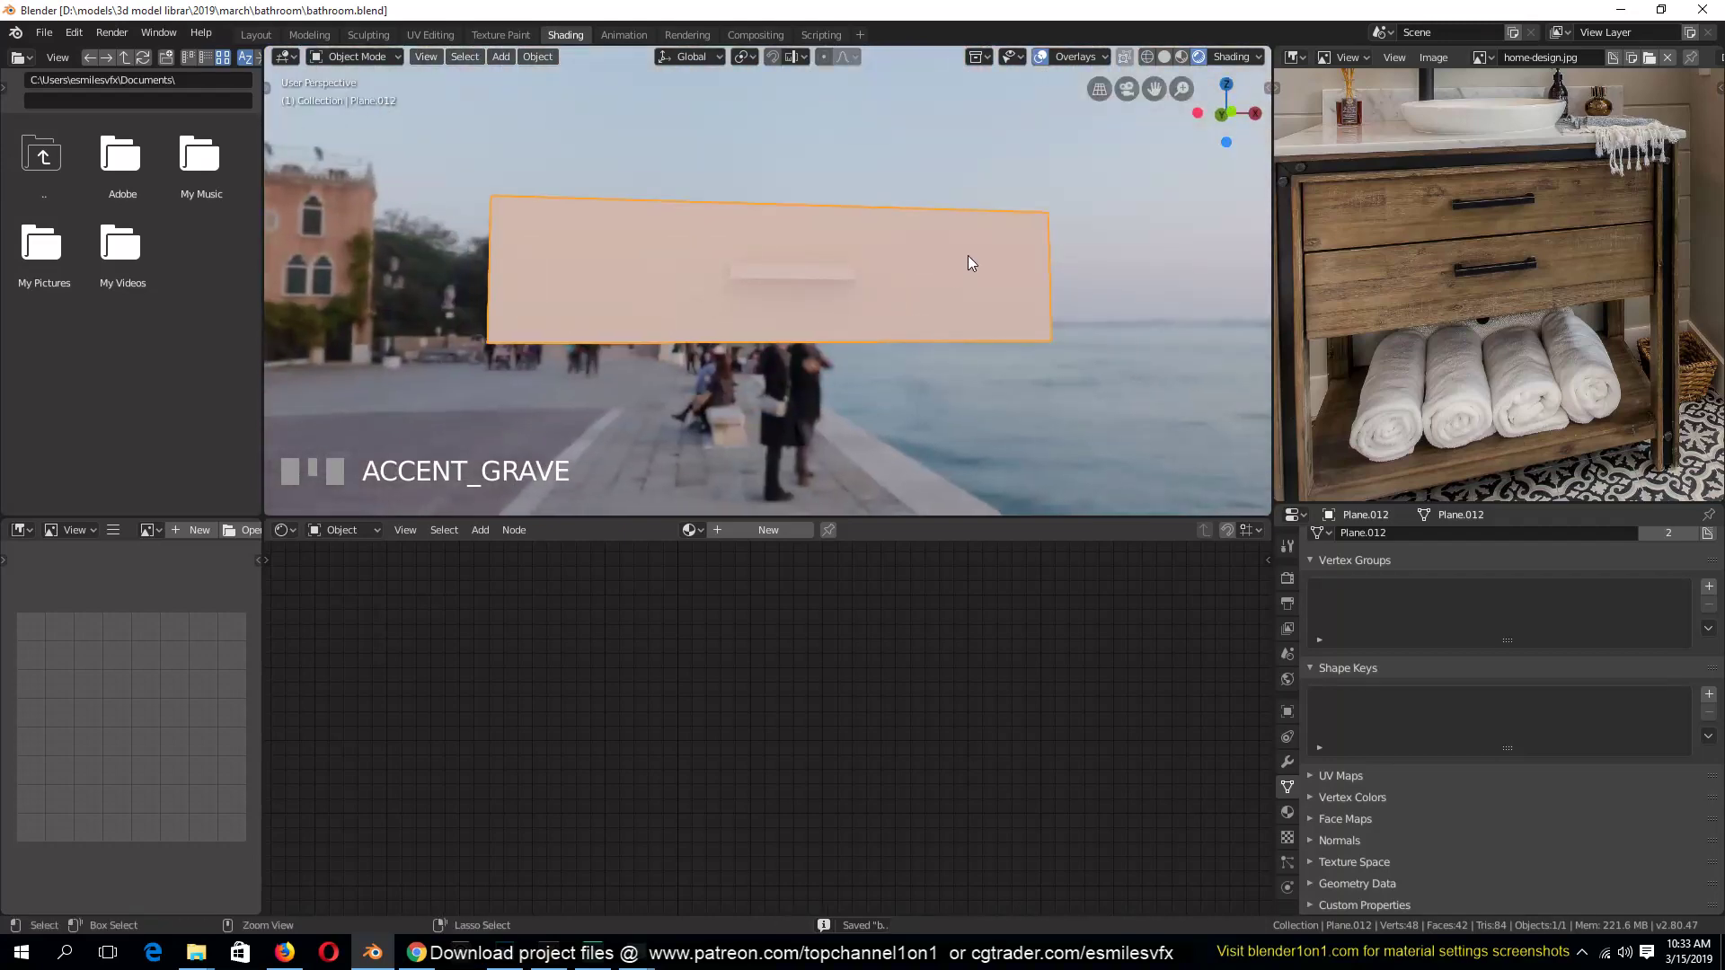
{"action": "key", "text": "alt+a"}
{"action": "middle_click_drag", "start_coordinate": [764, 255], "coordinate": [834, 331]}
{"action": "left_click", "coordinate": [1168, 57]}
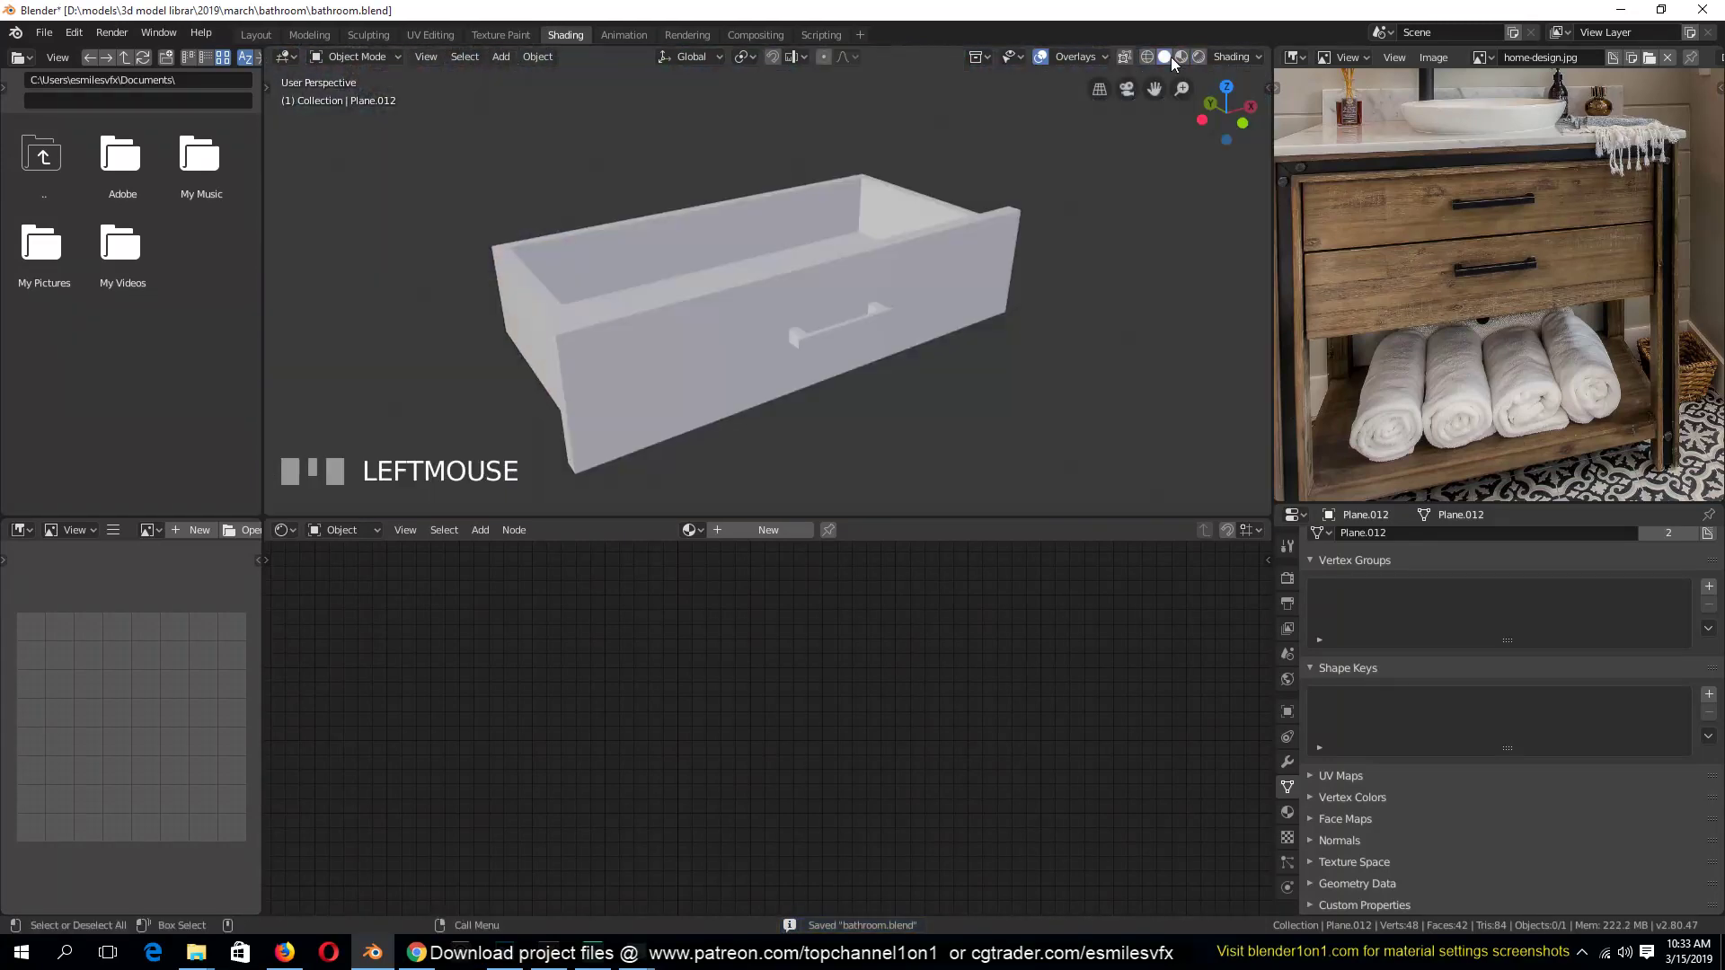
{"action": "left_click", "coordinate": [939, 247]}
{"action": "left_click", "coordinate": [1181, 57]}
{"action": "middle_click_drag", "start_coordinate": [907, 242], "coordinate": [827, 226]}
{"action": "key", "text": "grave"}
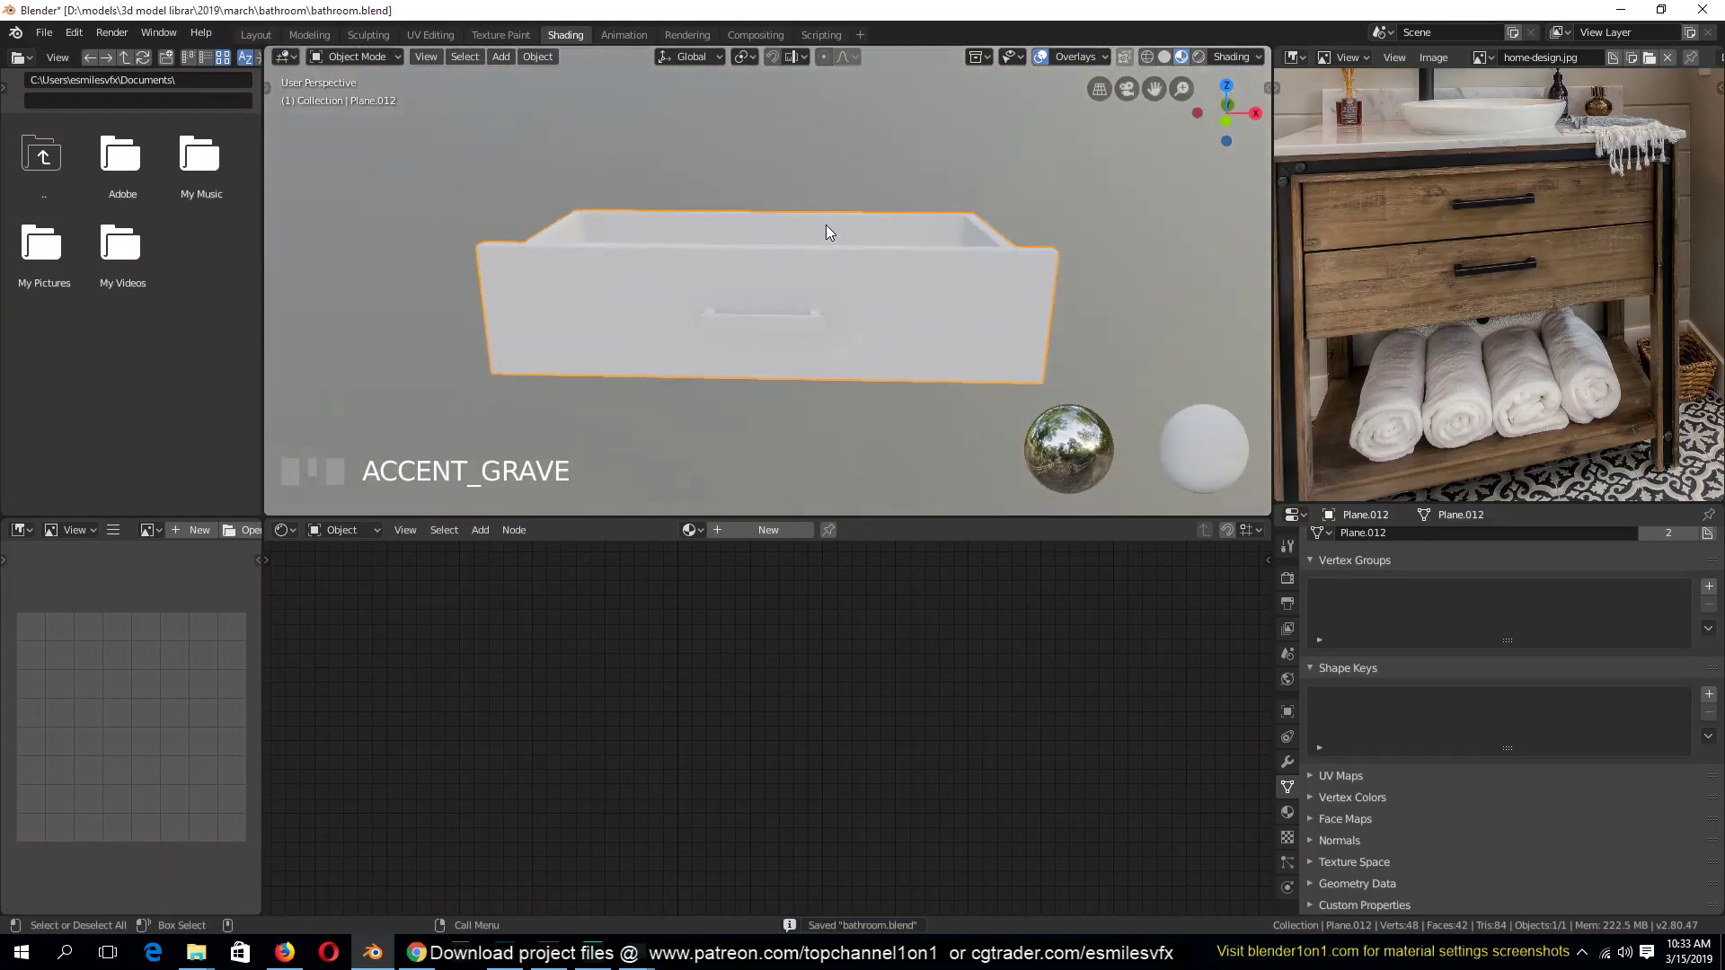
Create a new material named "wood" for the drawer and save the blend file
{"action": "left_click", "coordinate": [786, 421]}
{"action": "left_click", "coordinate": [773, 532]}
{"action": "double_click", "coordinate": [766, 531]}
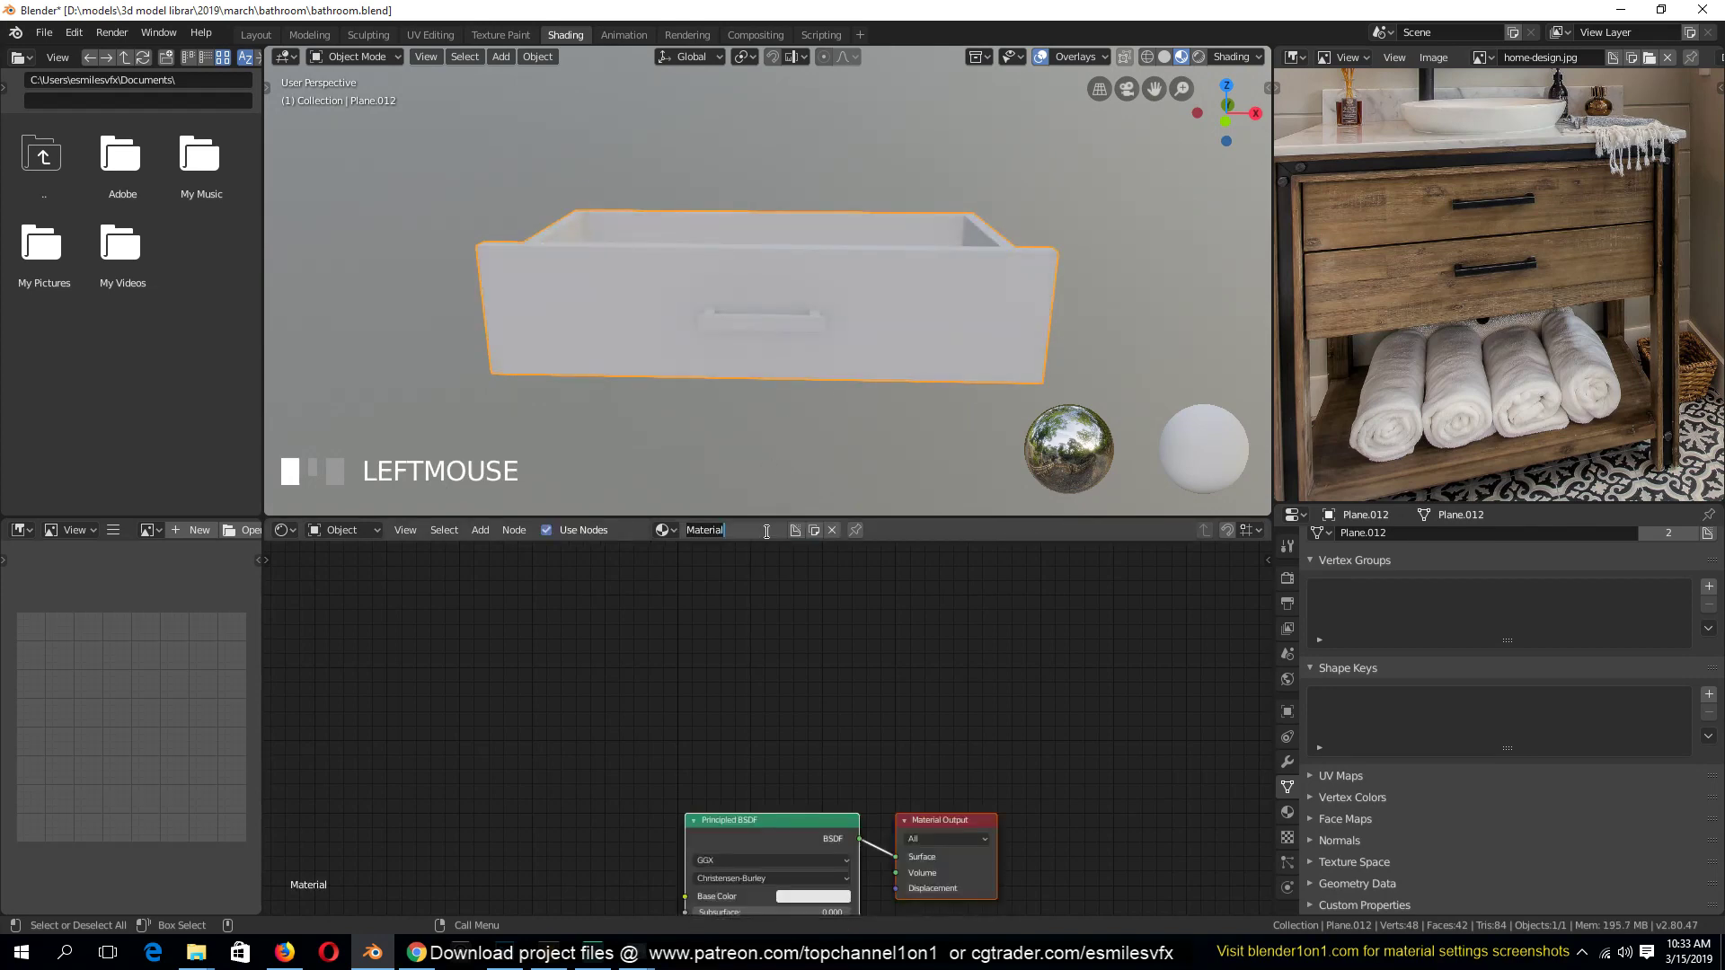
{"action": "type", "text": "wood"}
{"action": "left_click", "coordinate": [769, 566]}
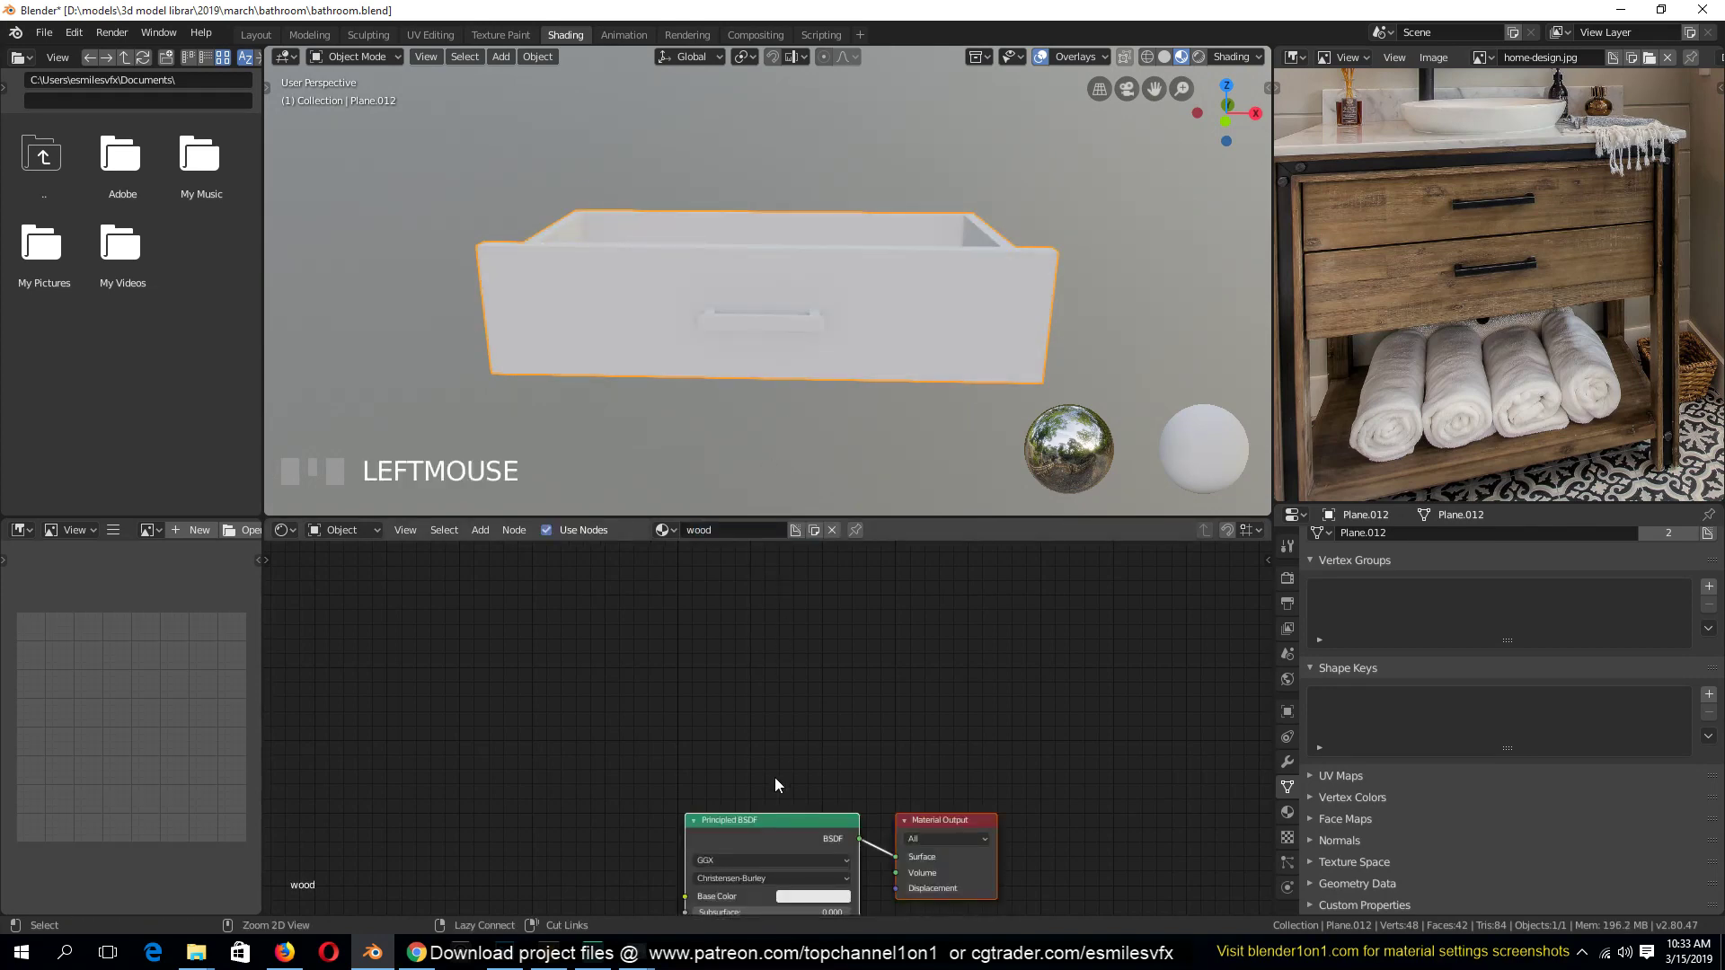
{"action": "key", "text": "ctrl+s"}
Bring the wood image starting with 13b4b68224d187 into the material as an image texture node, spaced out beside the Principled BSDF
{"action": "left_click_drag", "start_coordinate": [774, 823], "coordinate": [759, 652]}
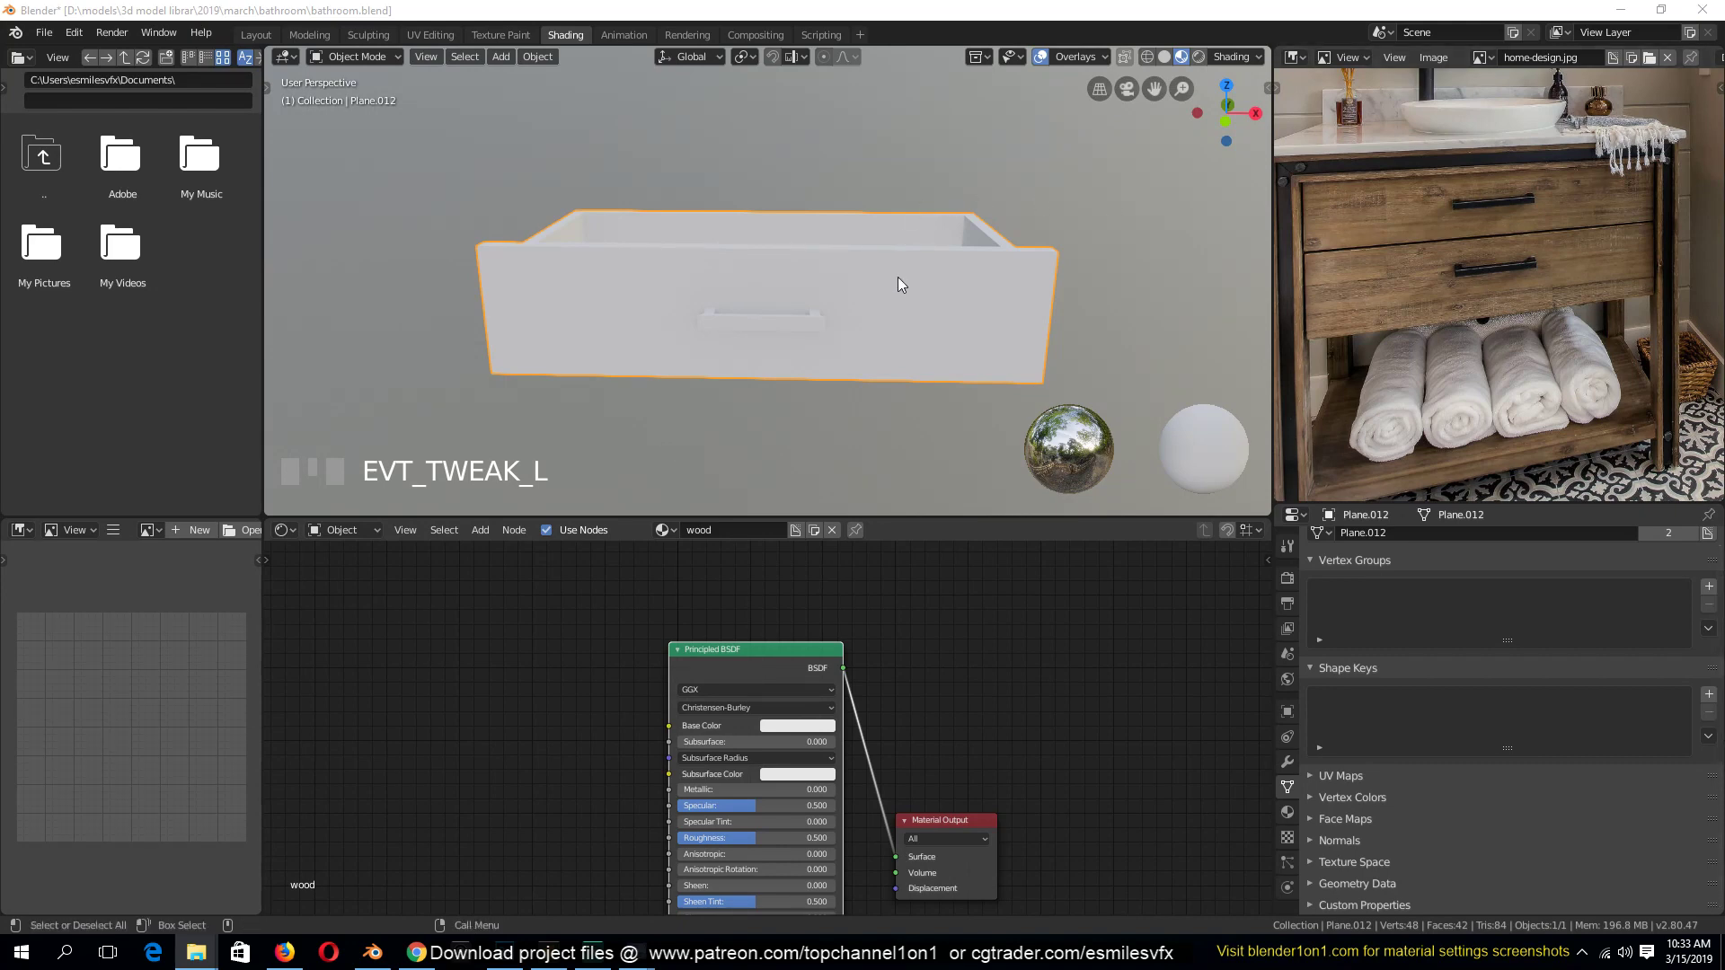
{"action": "left_click", "coordinate": [1615, 303]}
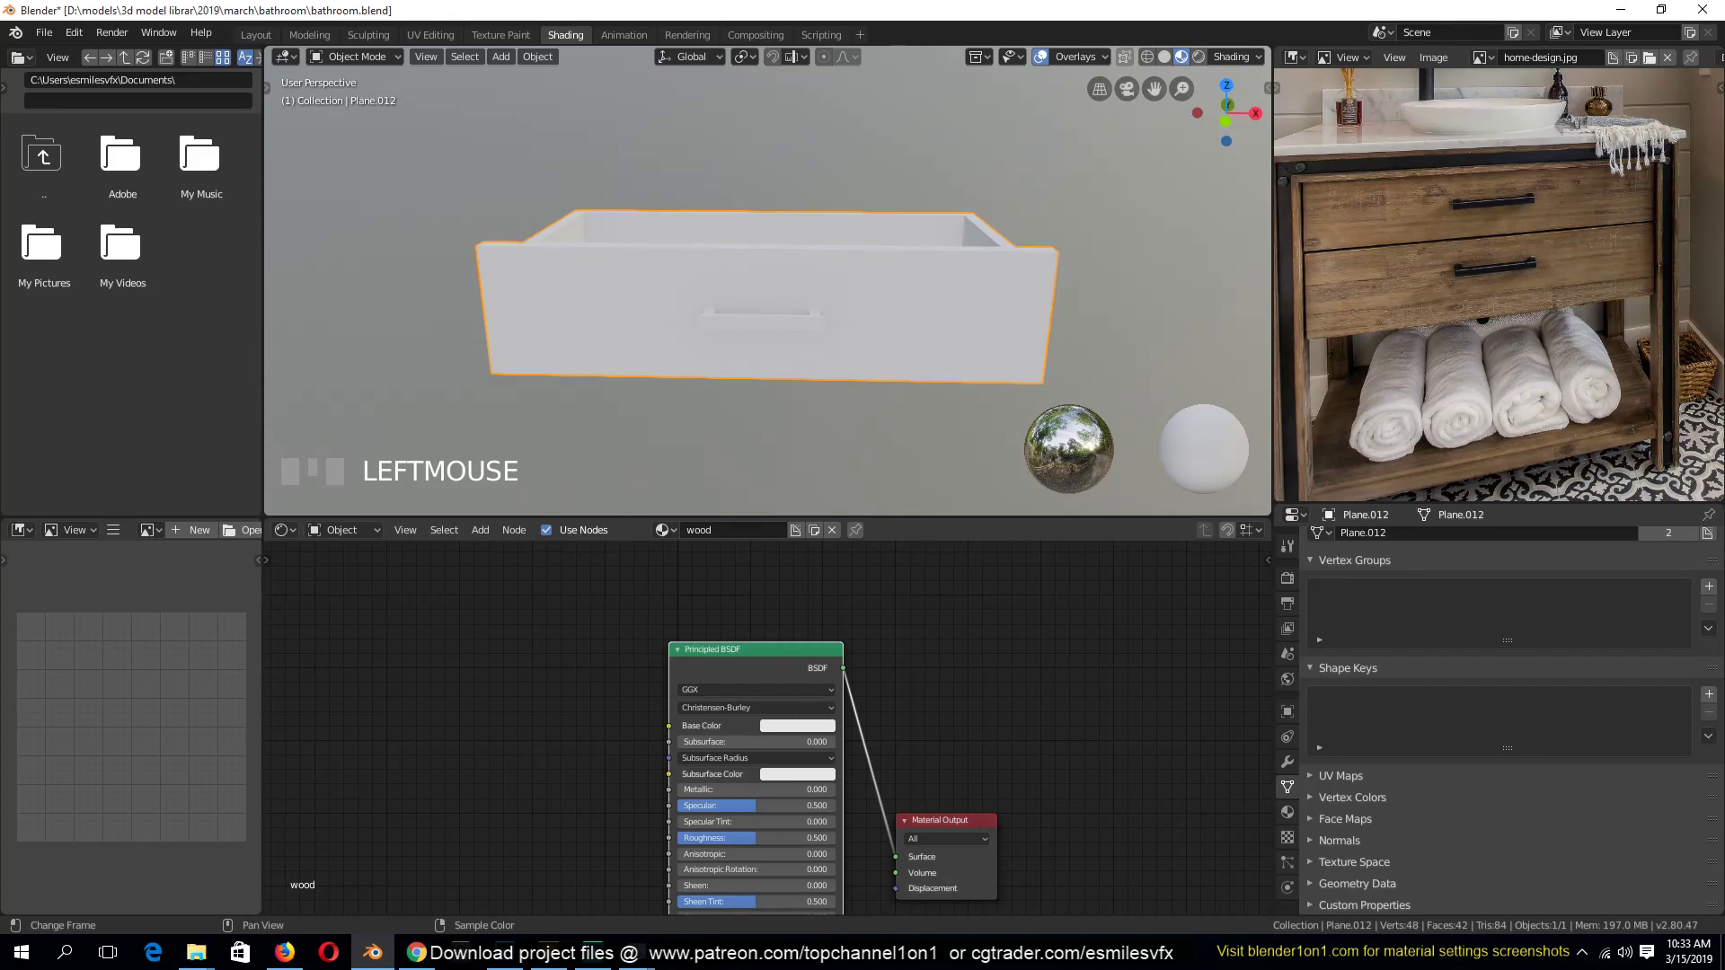
{"action": "key", "text": "alt+Tab"}
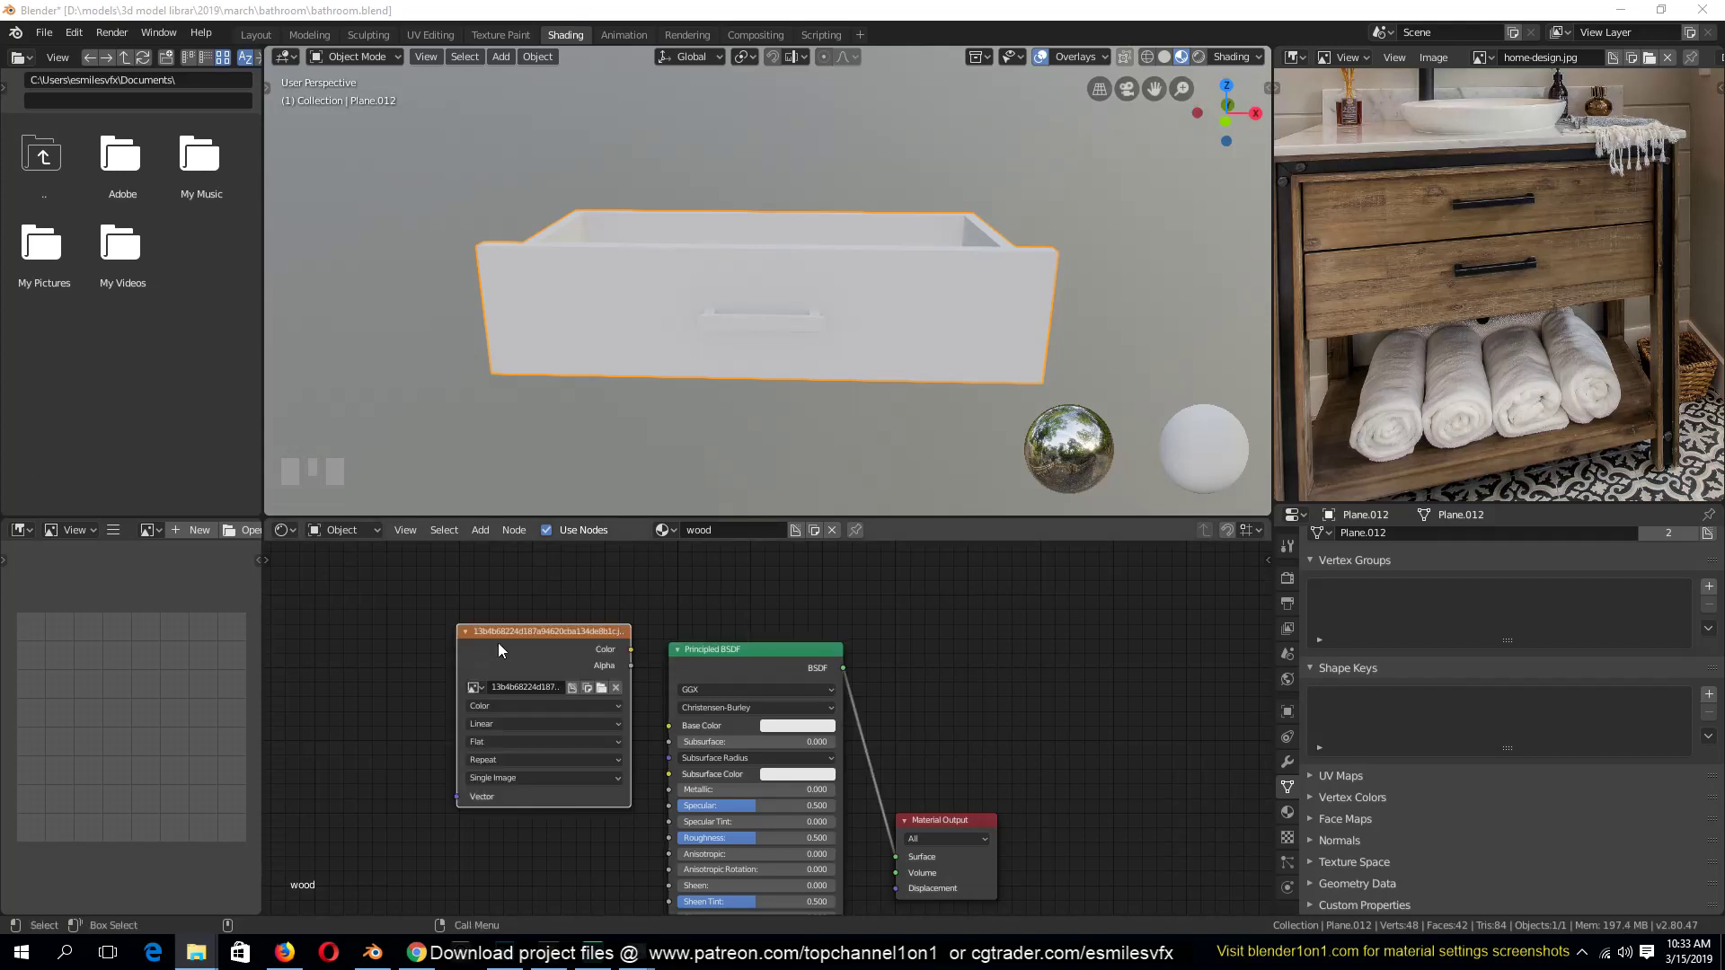
{"action": "left_click_drag", "start_coordinate": [498, 644], "coordinate": [383, 640]}
{"action": "left_click_drag", "start_coordinate": [785, 649], "coordinate": [819, 611]}
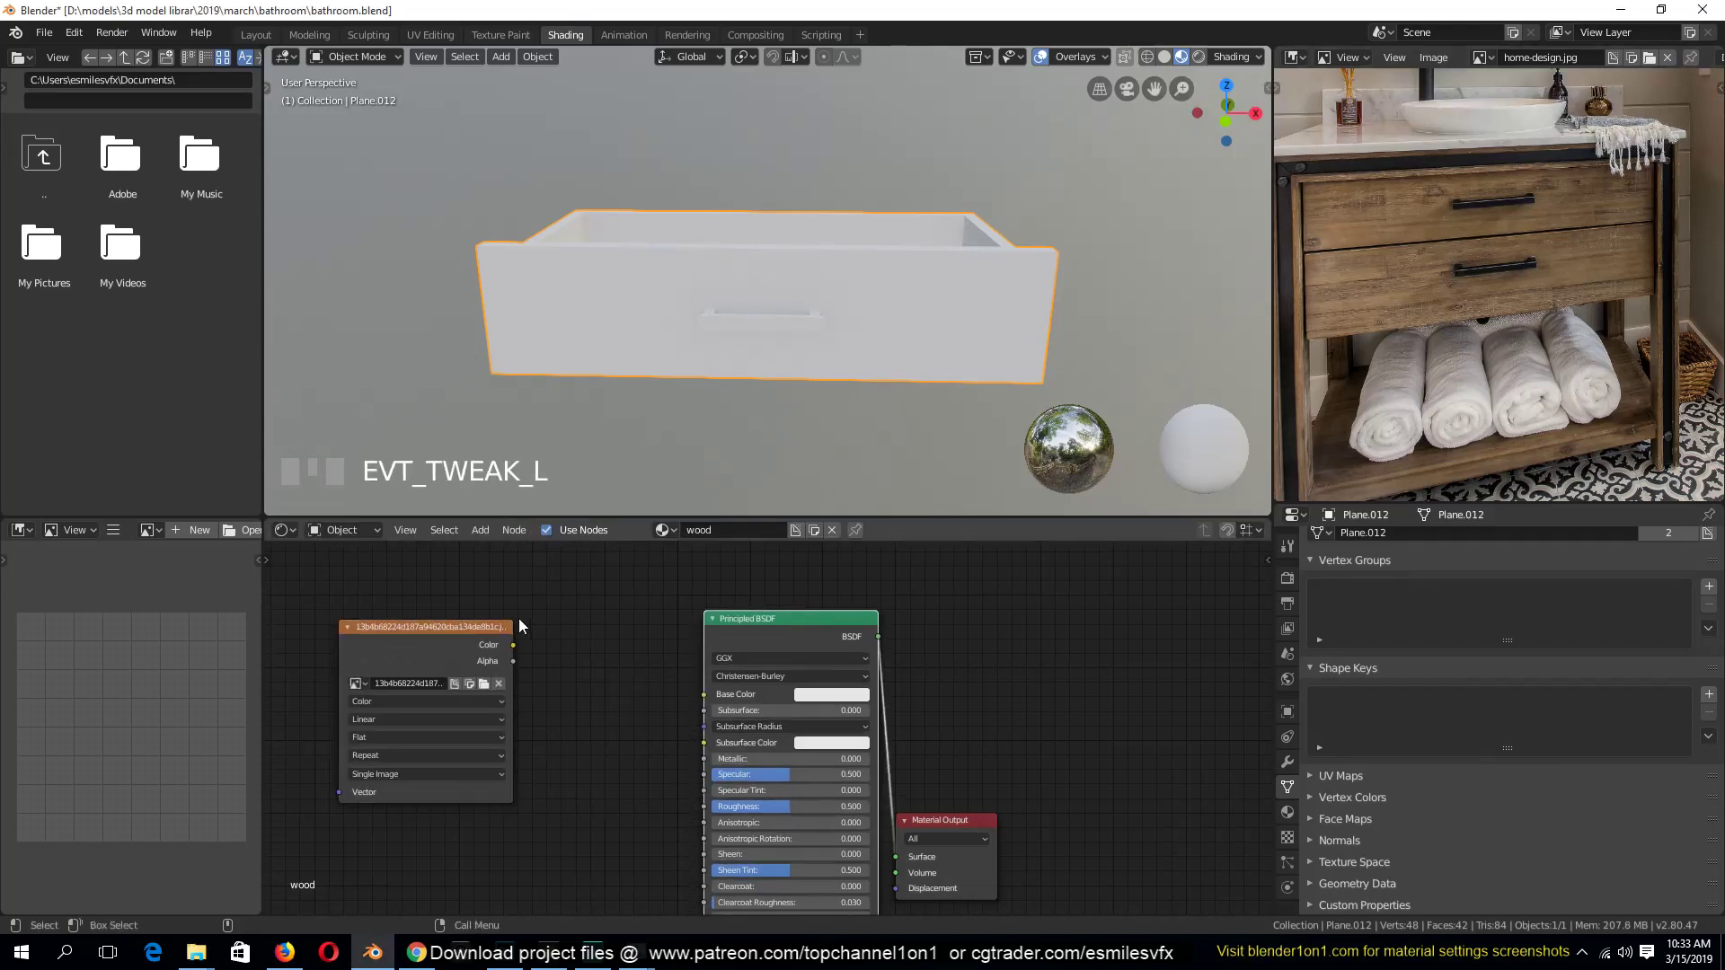
Preview the wood image texture on the drawer through a Viewer node and inspect the grain from the front and above
{"action": "left_click", "coordinate": [472, 642]}
{"action": "left_click", "coordinate": [472, 642], "text": "ctrl+shift"}
{"action": "mouse_move", "coordinate": [665, 386]}
{"action": "middle_mouse_down"}
{"action": "mouse_move", "coordinate": [849, 298]}
{"action": "mouse_move", "coordinate": [739, 299]}
{"action": "mouse_move", "coordinate": [633, 376]}
{"action": "middle_mouse_up"}
{"action": "scroll", "coordinate": [701, 323], "scroll_direction": "up", "scroll_amount": 6}
{"action": "key", "text": "grave"}
{"action": "left_click_drag", "start_coordinate": [442, 646], "coordinate": [386, 647]}
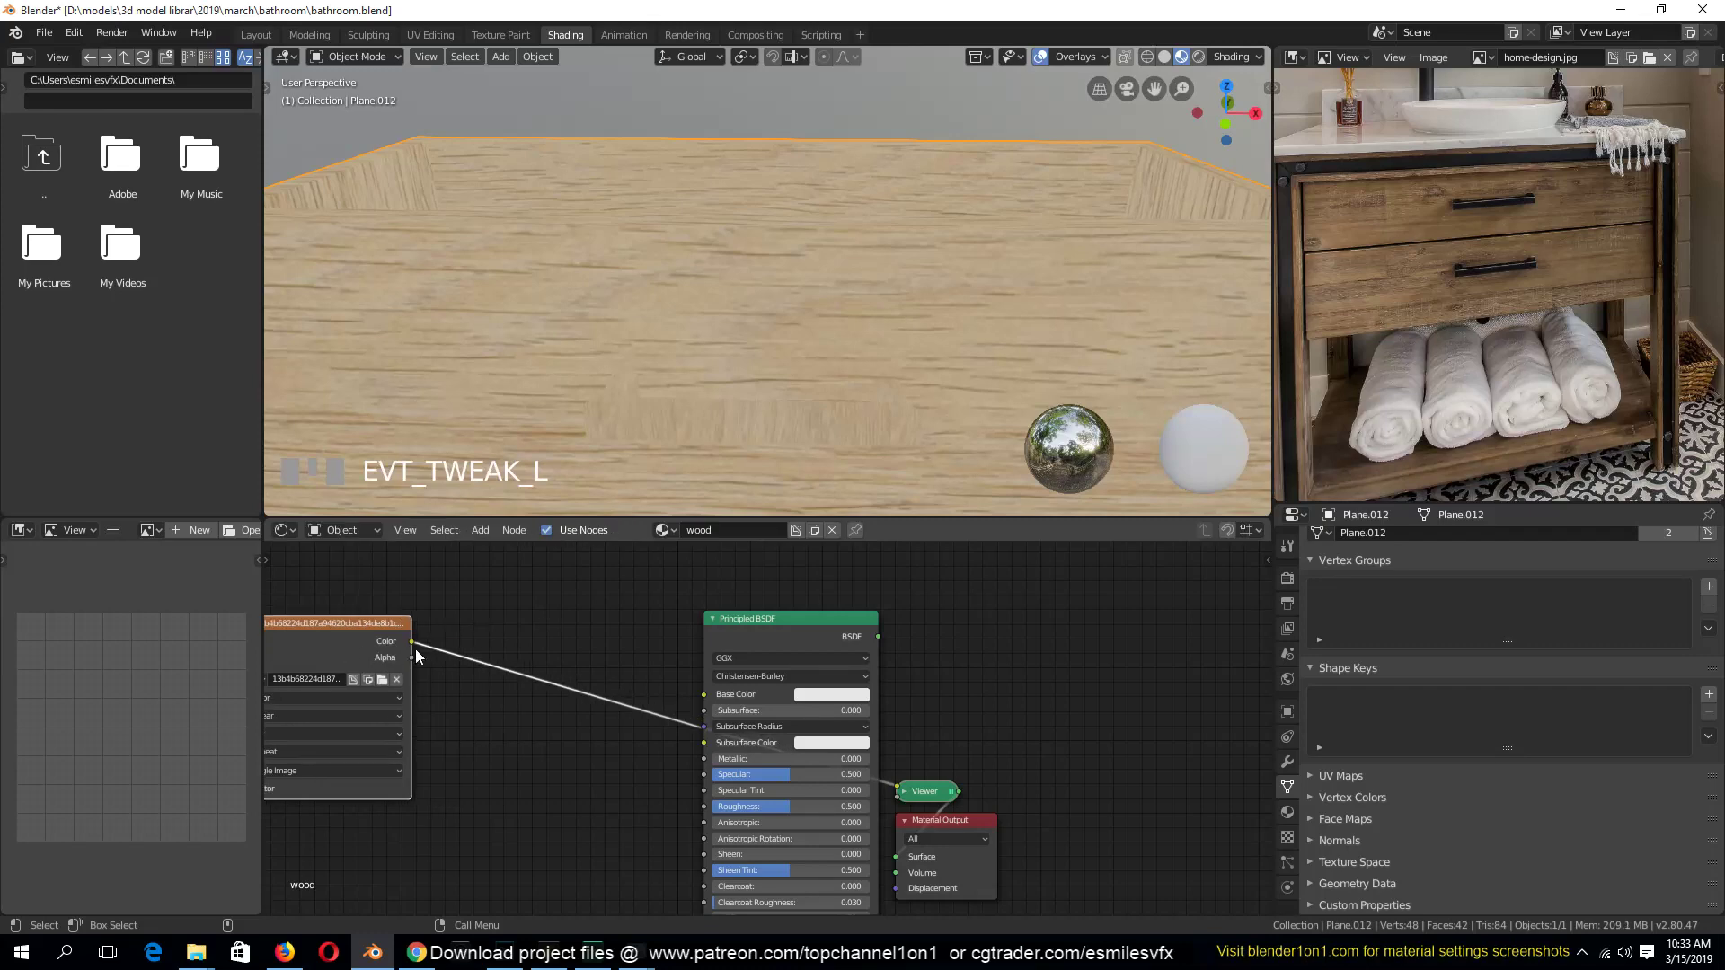
{"action": "middle_click_drag", "start_coordinate": [574, 674], "coordinate": [952, 699]}
{"action": "scroll", "coordinate": [759, 339], "scroll_direction": "down", "scroll_amount": 1}
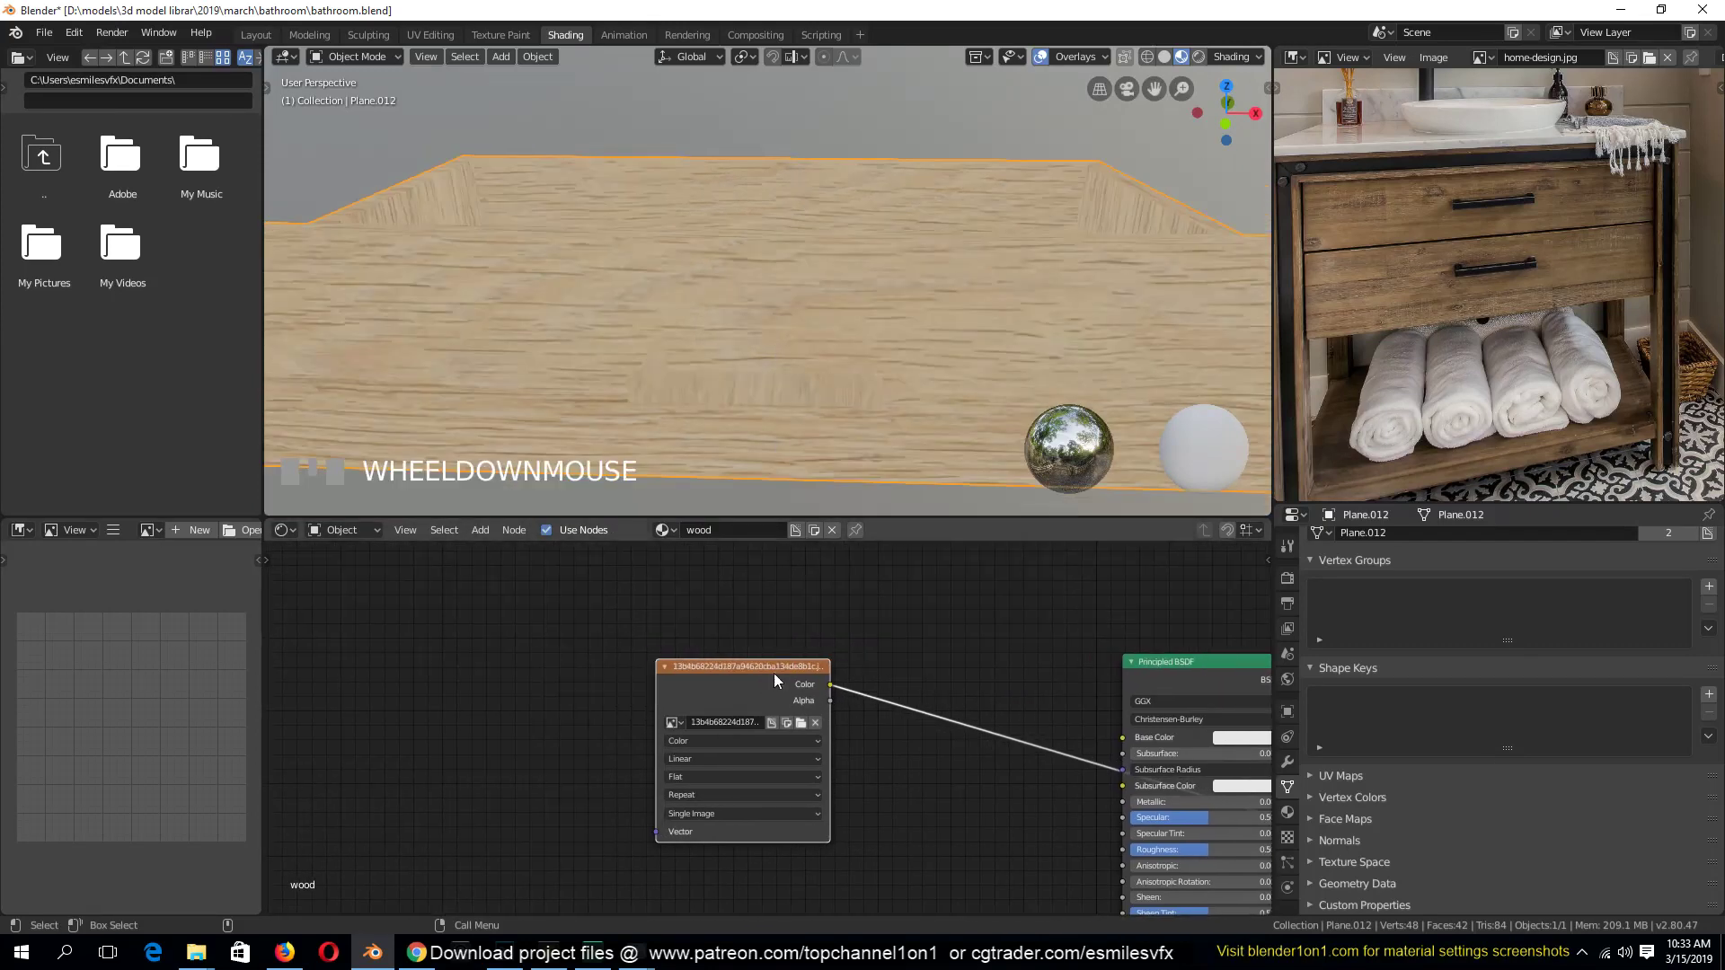
{"action": "left_click", "coordinate": [773, 673]}
{"action": "key", "text": "grave"}
{"action": "middle_click_drag", "start_coordinate": [780, 303], "coordinate": [913, 336]}
{"action": "scroll", "coordinate": [912, 342], "scroll_direction": "up", "scroll_amount": 2}
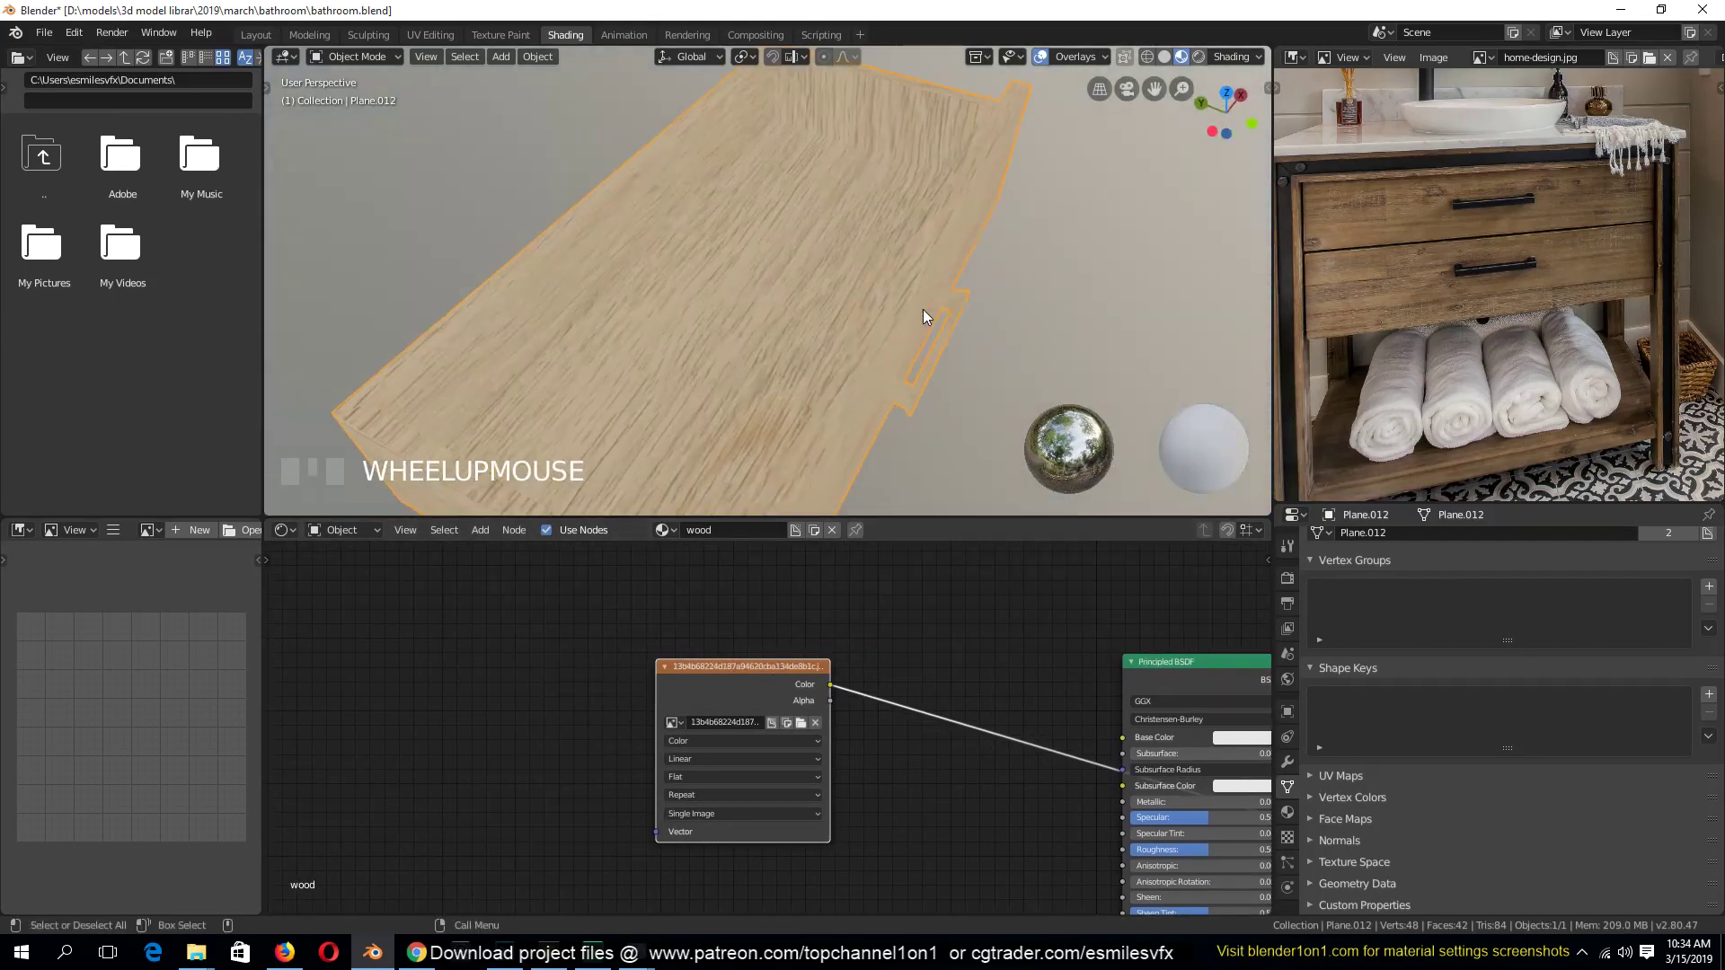
{"action": "key", "text": "grave"}
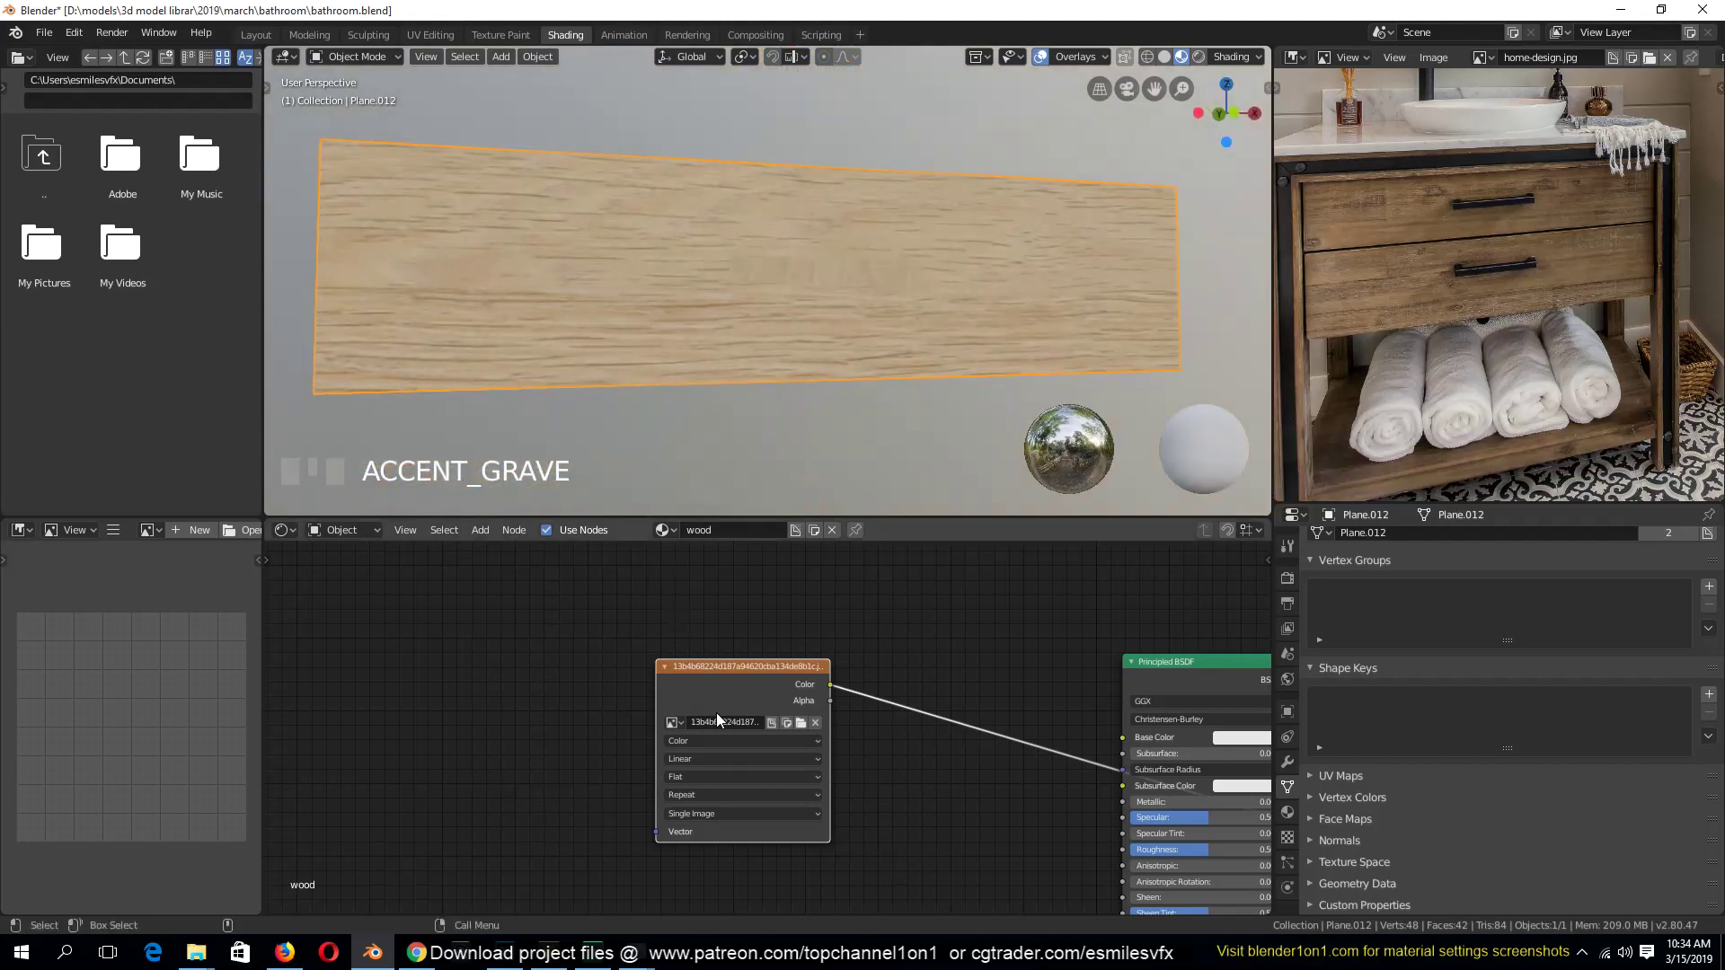
Add Texture Coordinate and Mapping nodes to the wood image texture and set the mapping scale to 2.800 on X, Y and Z
{"action": "left_click", "coordinate": [719, 681], "text": "ctrl"}
{"action": "key", "text": "ctrl+t"}
{"action": "middle_click_drag", "start_coordinate": [765, 681], "coordinate": [787, 675]}
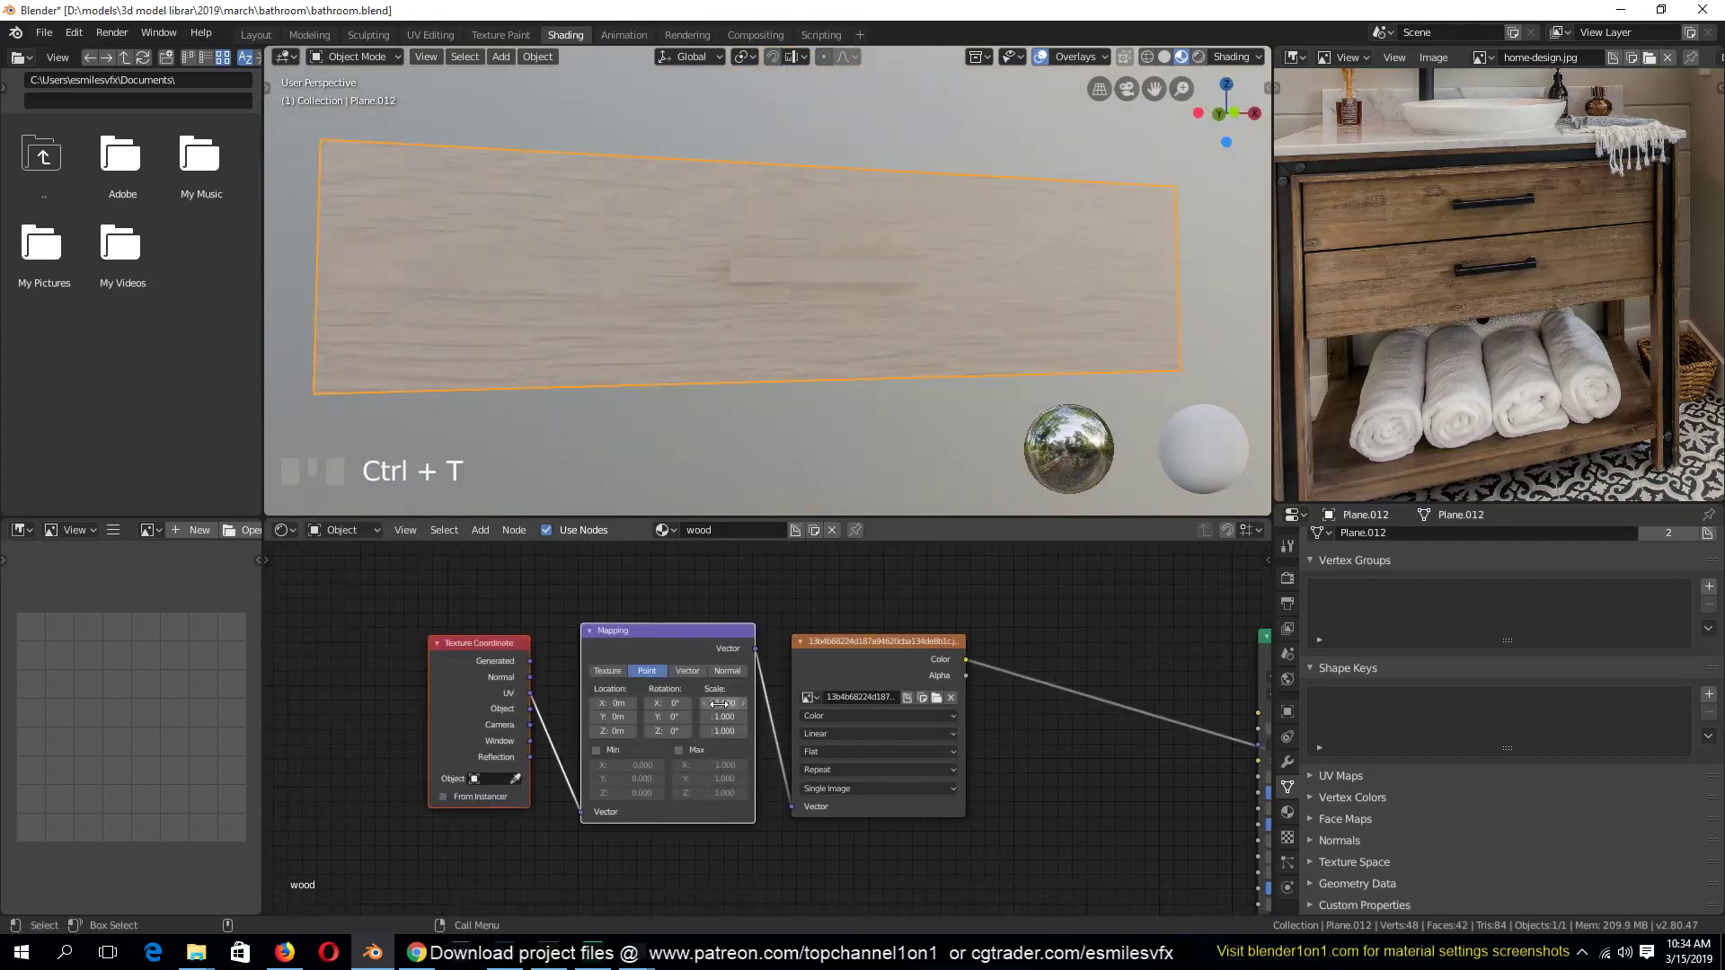
{"action": "left_click", "coordinate": [724, 703]}
{"action": "left_click", "coordinate": [723, 722]}
{"action": "left_click_drag", "start_coordinate": [724, 704], "coordinate": [769, 730]}
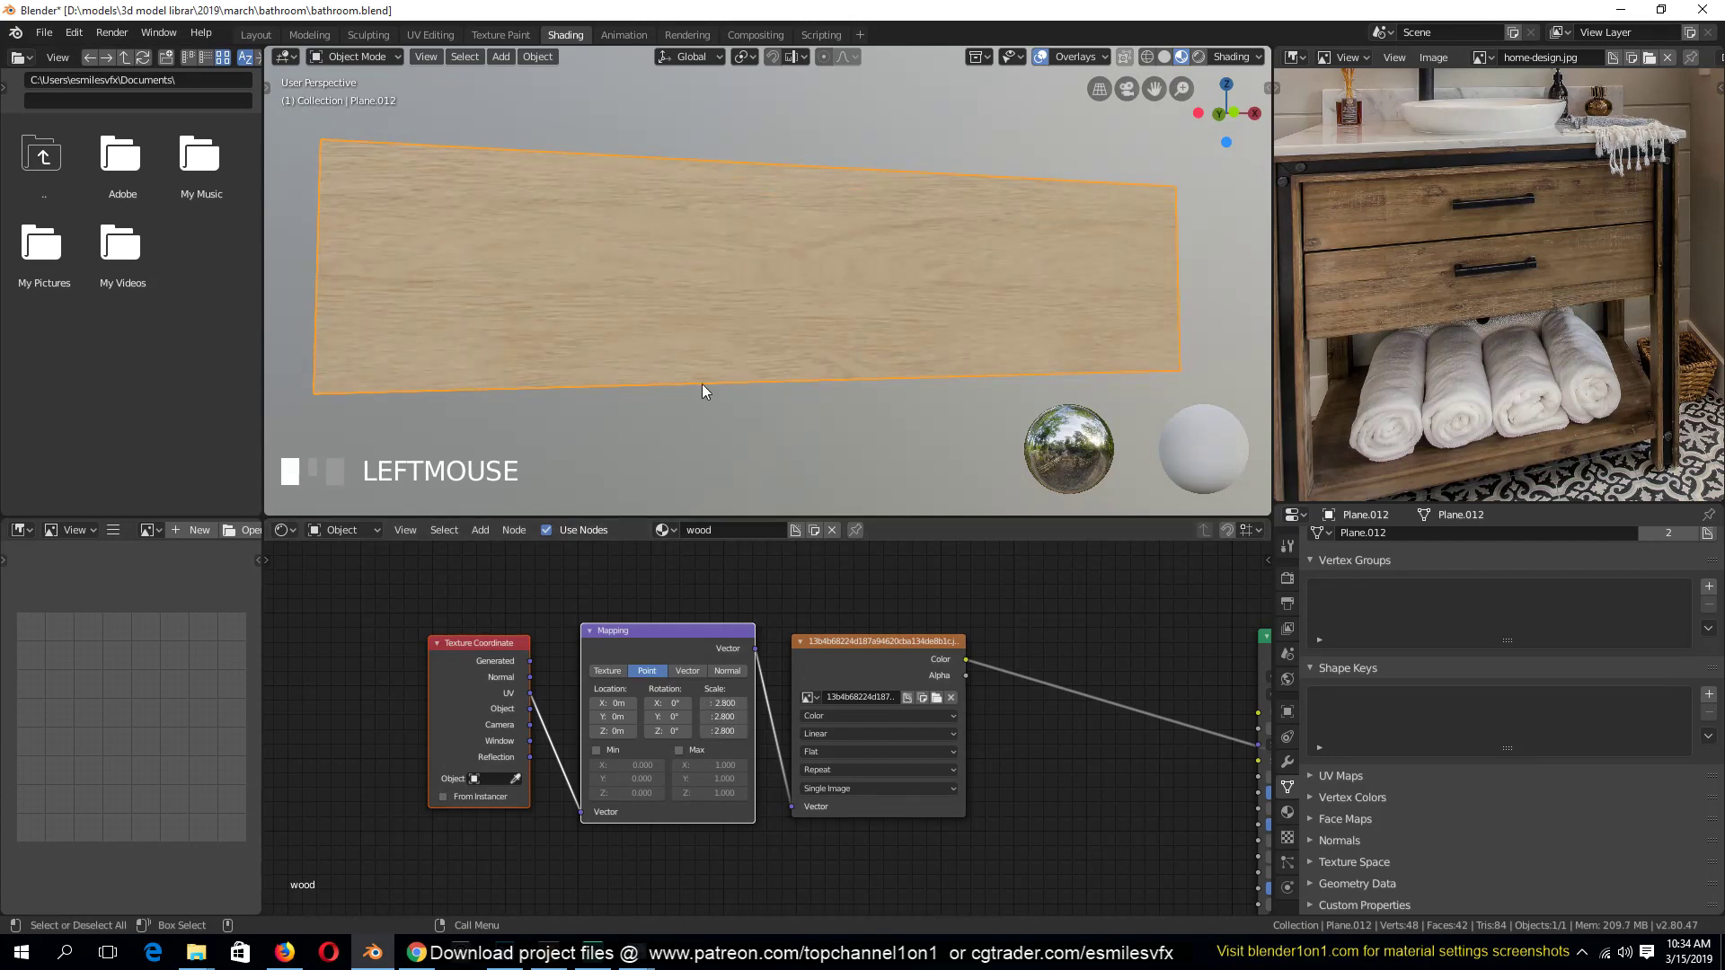
{"action": "middle_click_drag", "start_coordinate": [702, 384], "coordinate": [692, 431]}
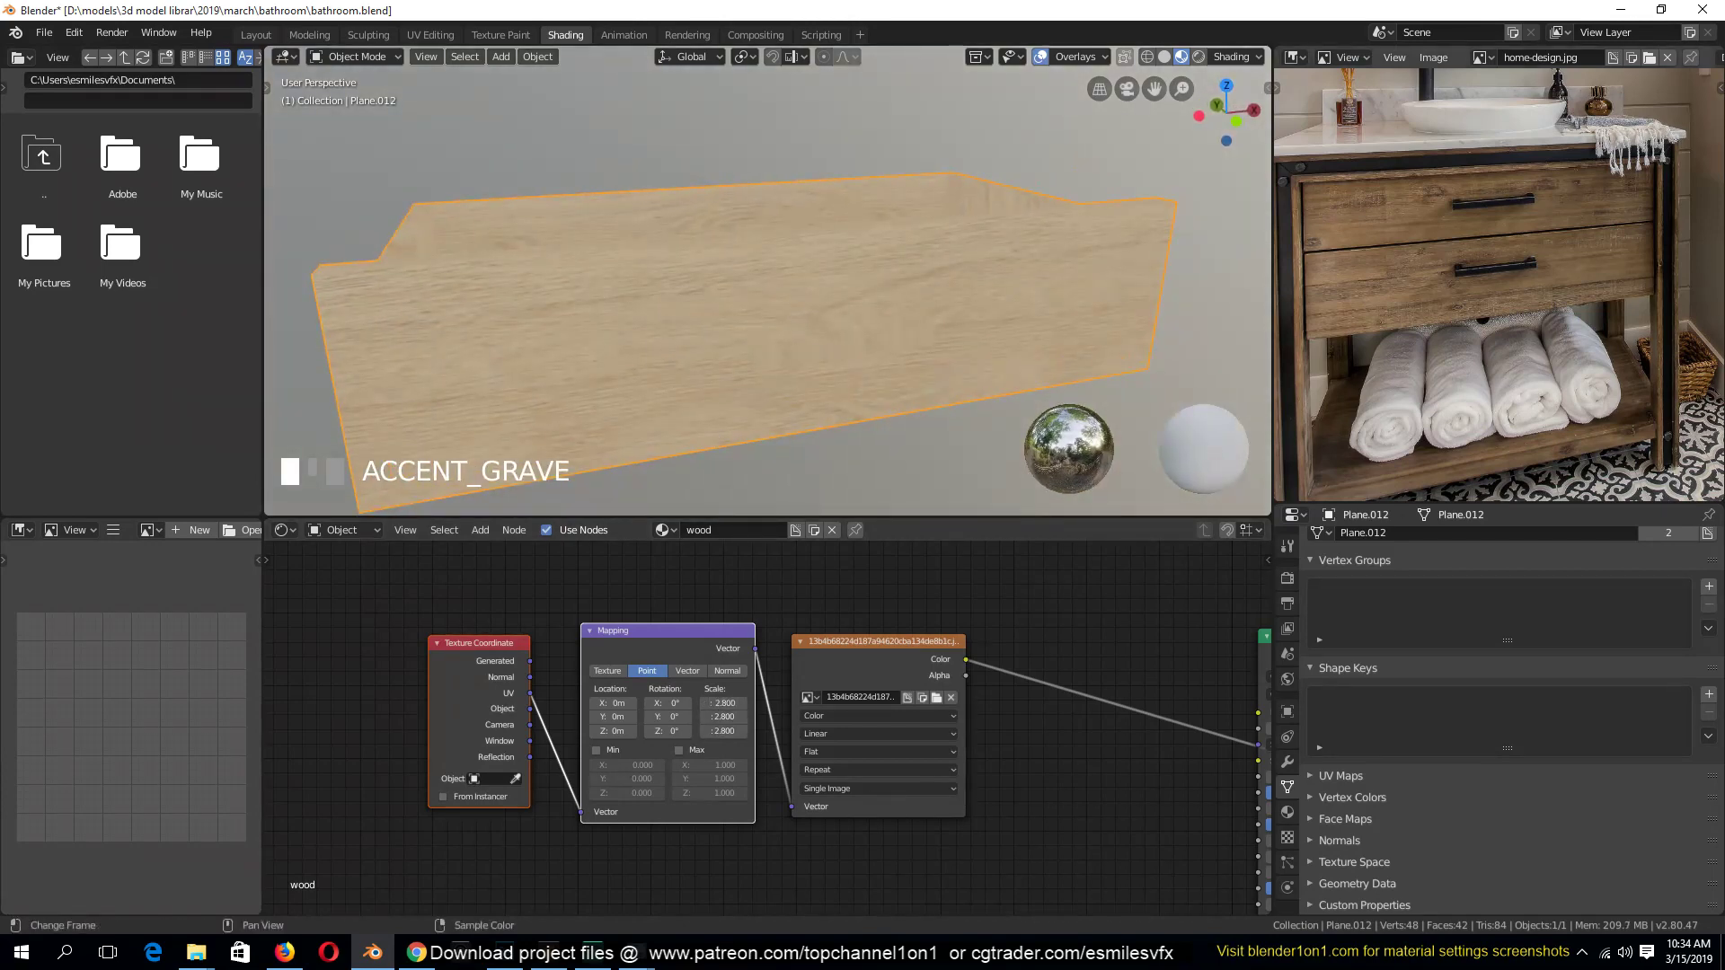
Bring the second wood image, starting with b3cd8021b592, into the material as an image texture node above the first one
{"action": "key", "text": "alt+Tab"}
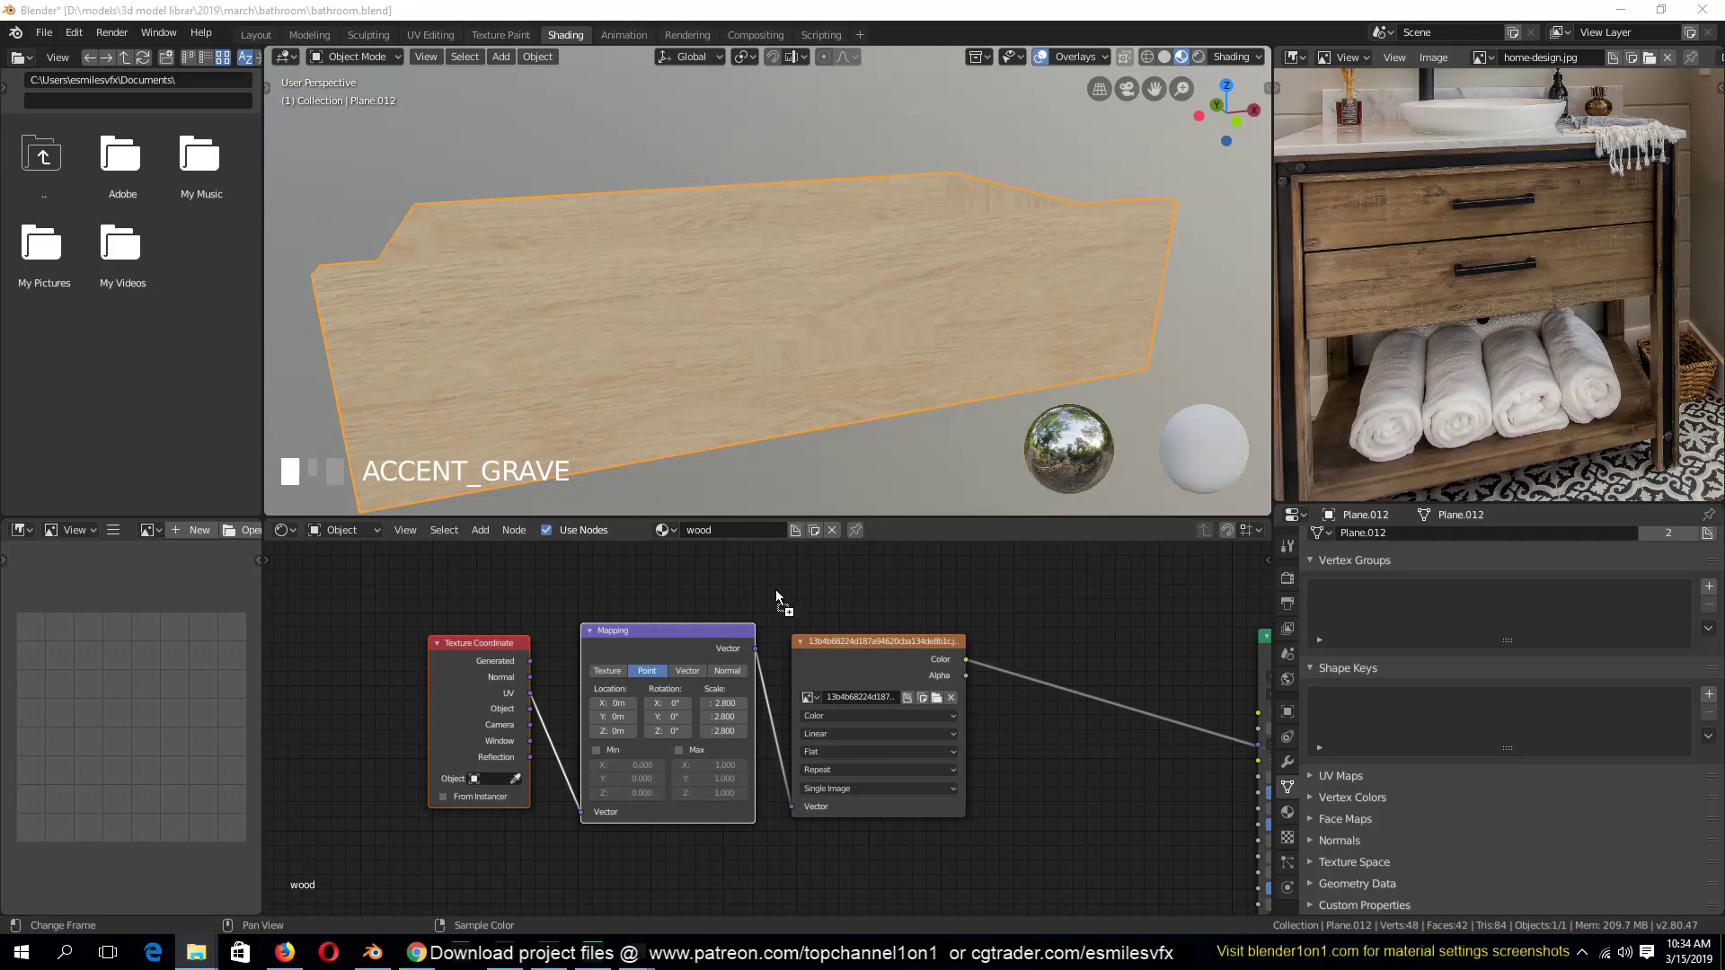
{"action": "left_click_drag", "start_coordinate": [777, 593], "coordinate": [778, 593]}
{"action": "left_click", "coordinate": [1063, 631]}
{"action": "middle_click_drag", "start_coordinate": [925, 623], "coordinate": [831, 778]}
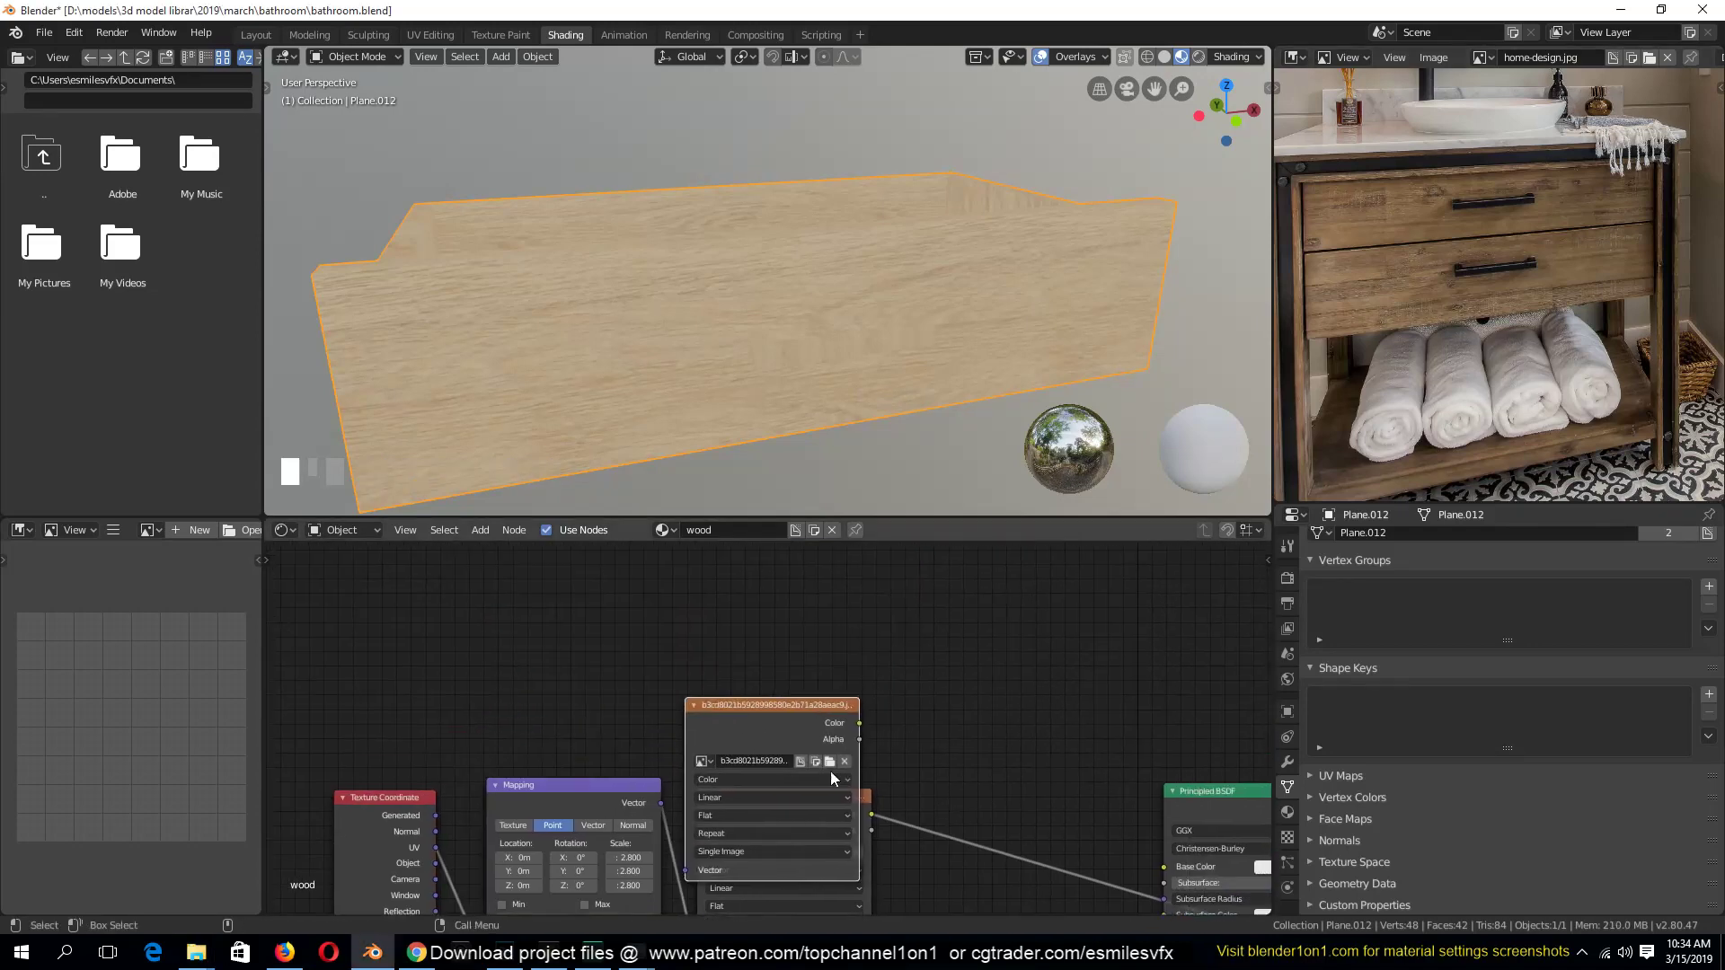
{"action": "left_click_drag", "start_coordinate": [830, 771], "coordinate": [818, 622]}
Preview the second wood texture on the drawer and check its grain from the side and front
{"action": "left_click", "coordinate": [773, 586], "text": "ctrl+shift"}
{"action": "middle_click_drag", "start_coordinate": [781, 386], "coordinate": [794, 472]}
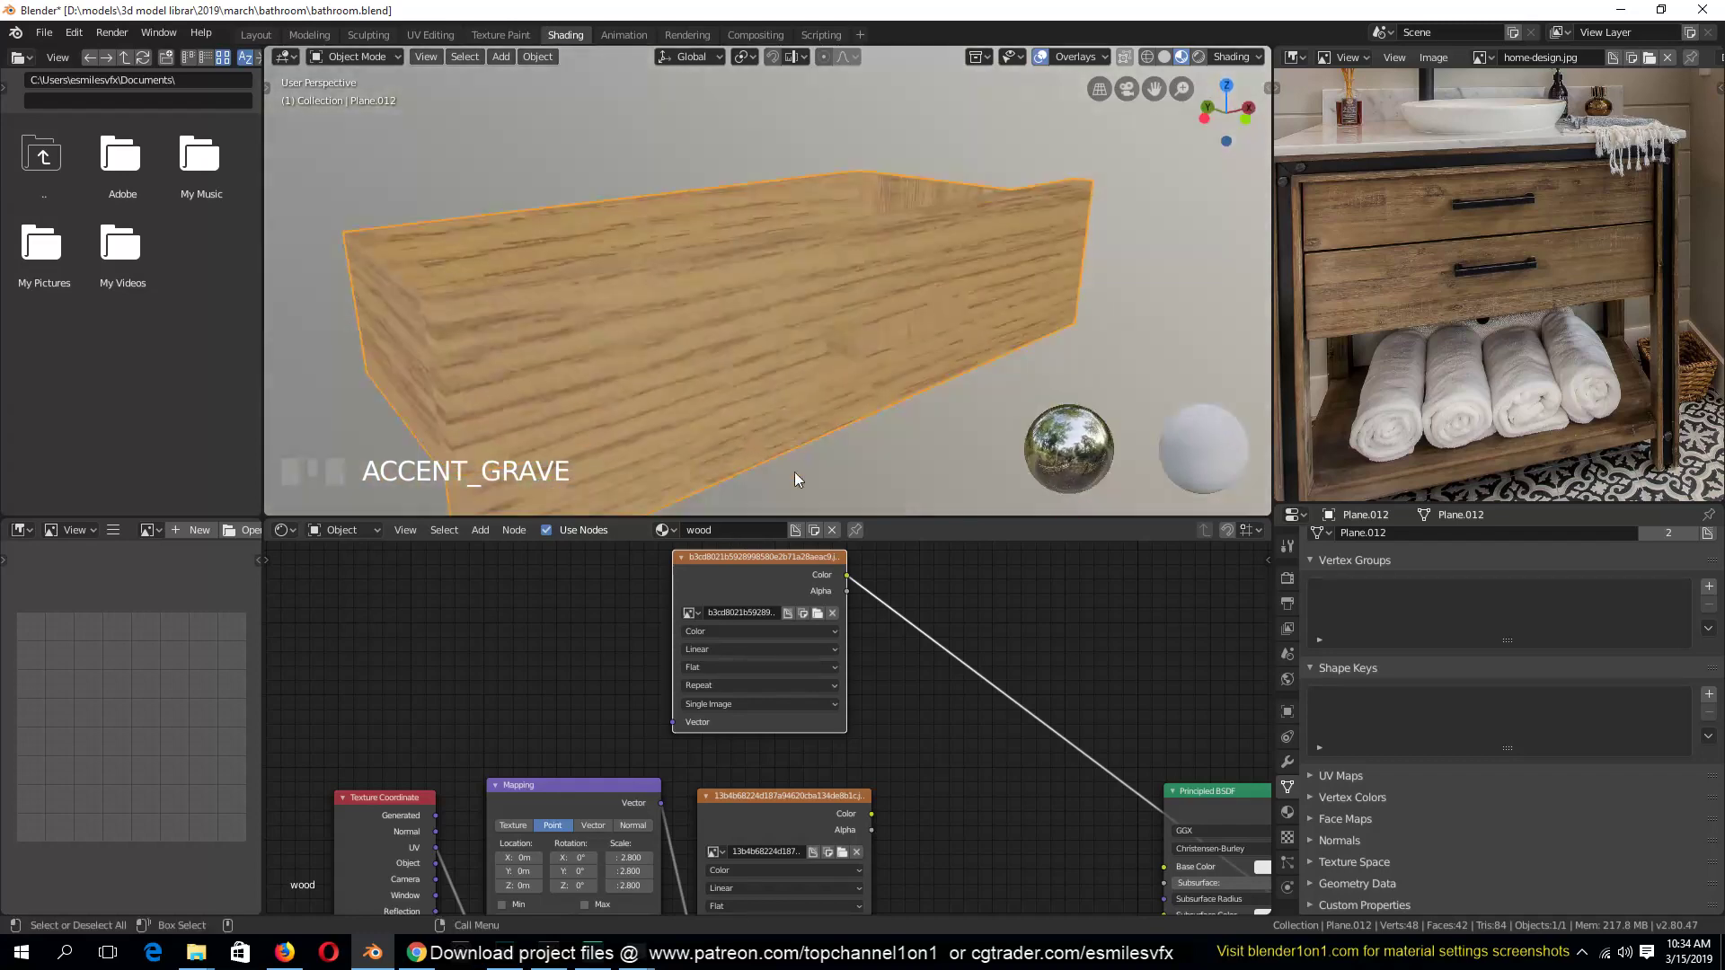
{"action": "middle_click_drag", "start_coordinate": [768, 406], "coordinate": [868, 547]}
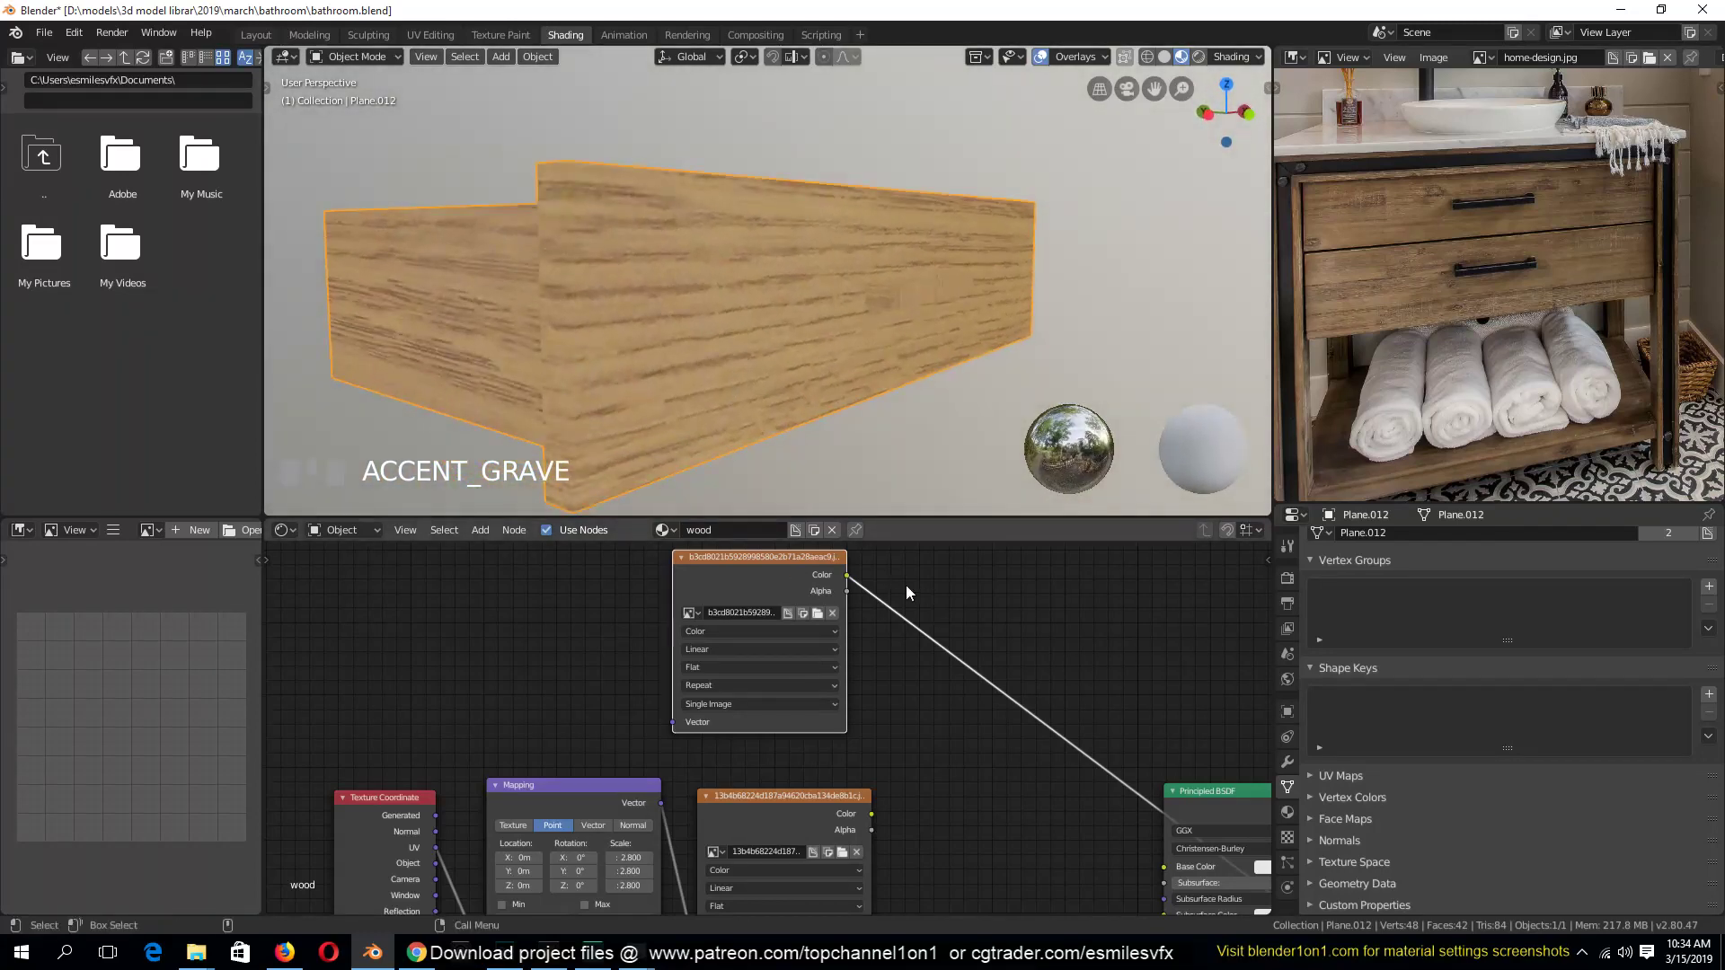
{"action": "middle_click_drag", "start_coordinate": [647, 246], "coordinate": [823, 539]}
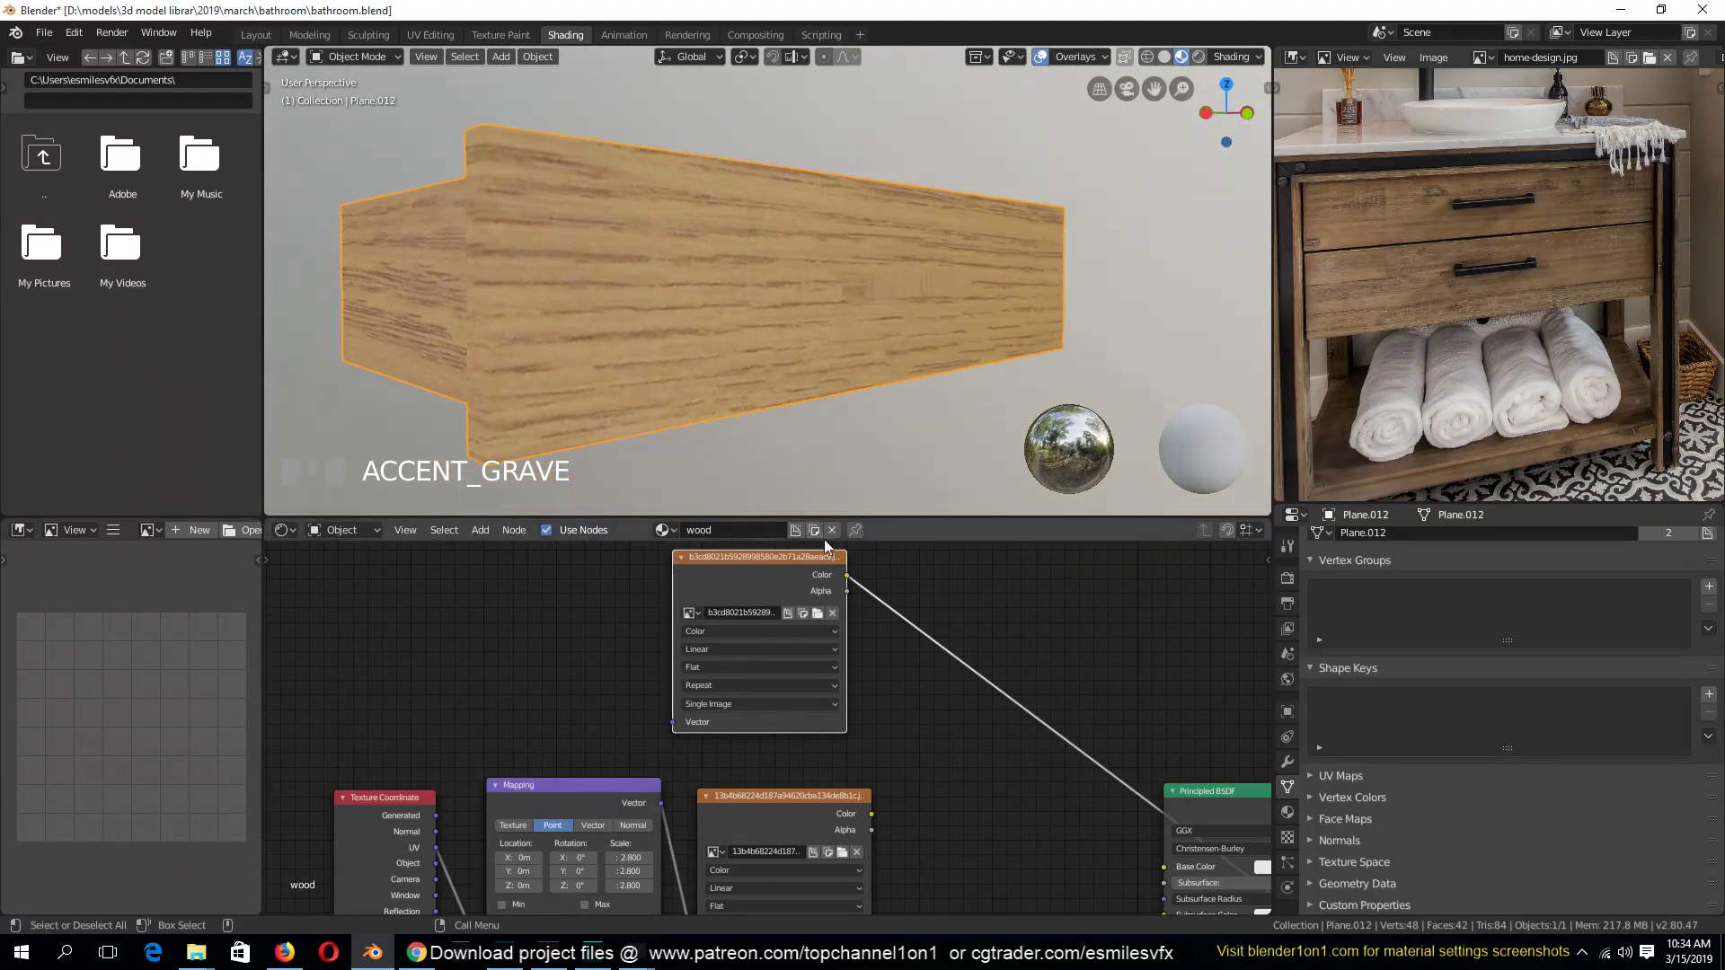
Add a MixRGB node and connect the second wood texture to Color1 and the first wood texture to Color2
{"action": "key", "text": "shift+a"}
{"action": "mouse_move", "coordinate": [868, 575]}
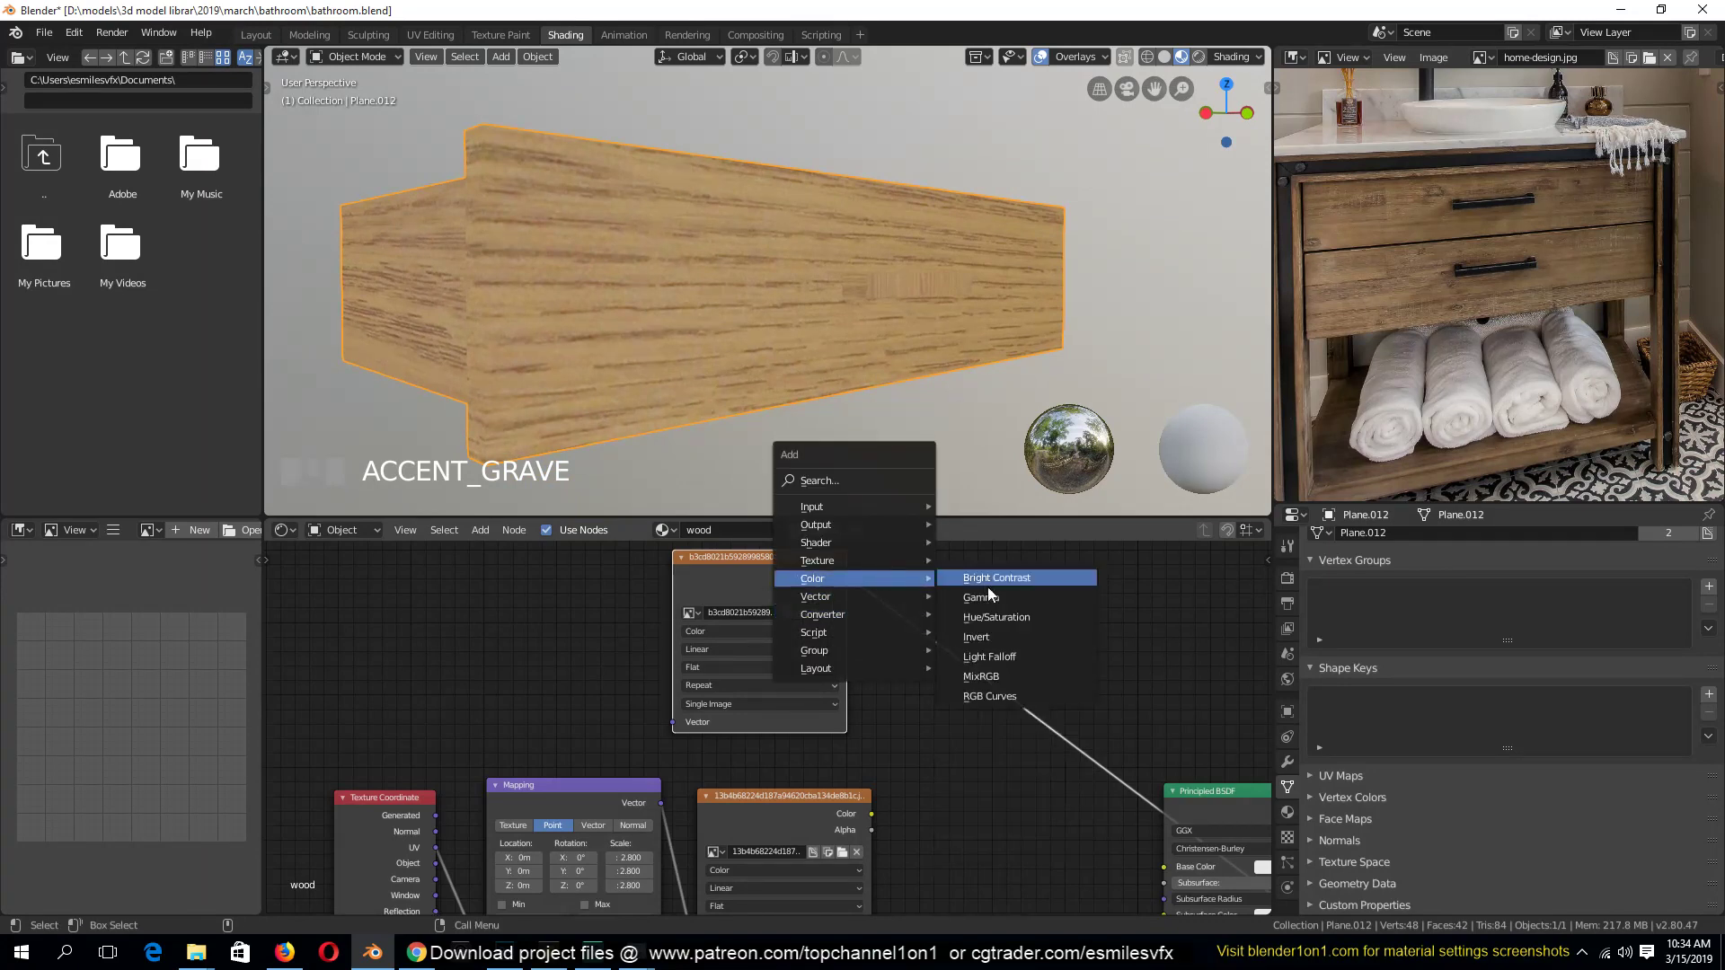
{"action": "left_click", "coordinate": [1017, 675]}
{"action": "left_click", "coordinate": [1120, 568]}
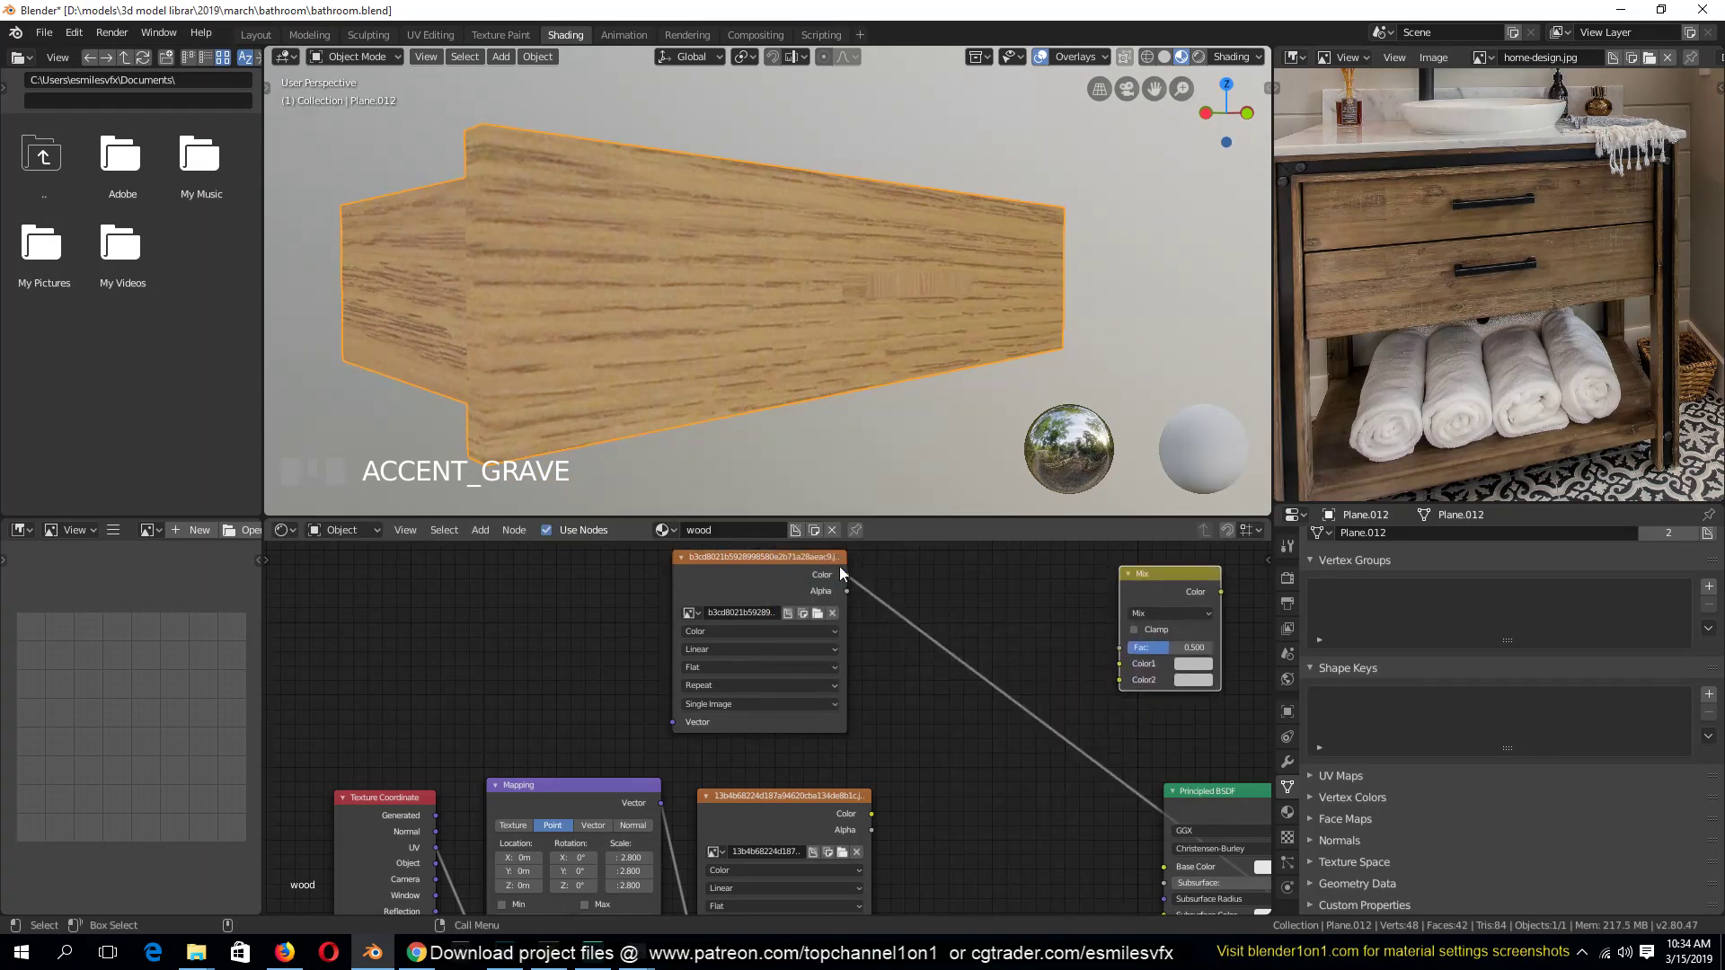
{"action": "left_click_drag", "start_coordinate": [841, 574], "coordinate": [1120, 663]}
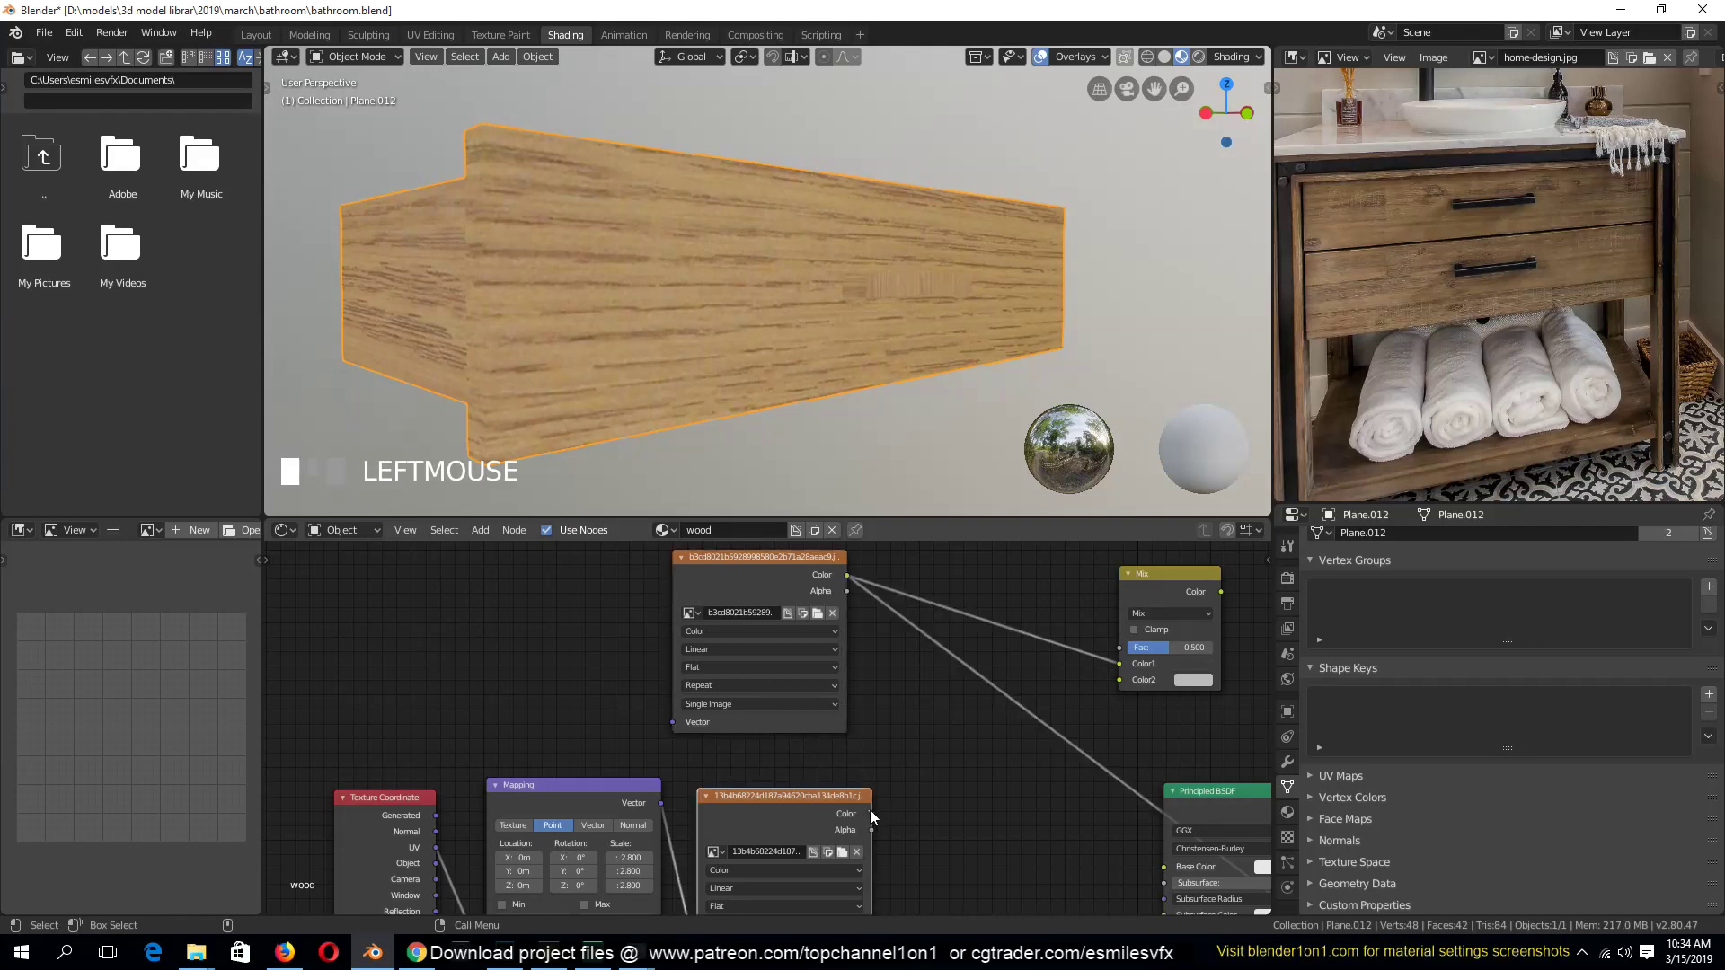
{"action": "left_click_drag", "start_coordinate": [870, 810], "coordinate": [1119, 680]}
Preview the mix node's output on the drawer and set its factor to 1.000
{"action": "left_click", "coordinate": [1179, 576], "text": "ctrl+shift"}
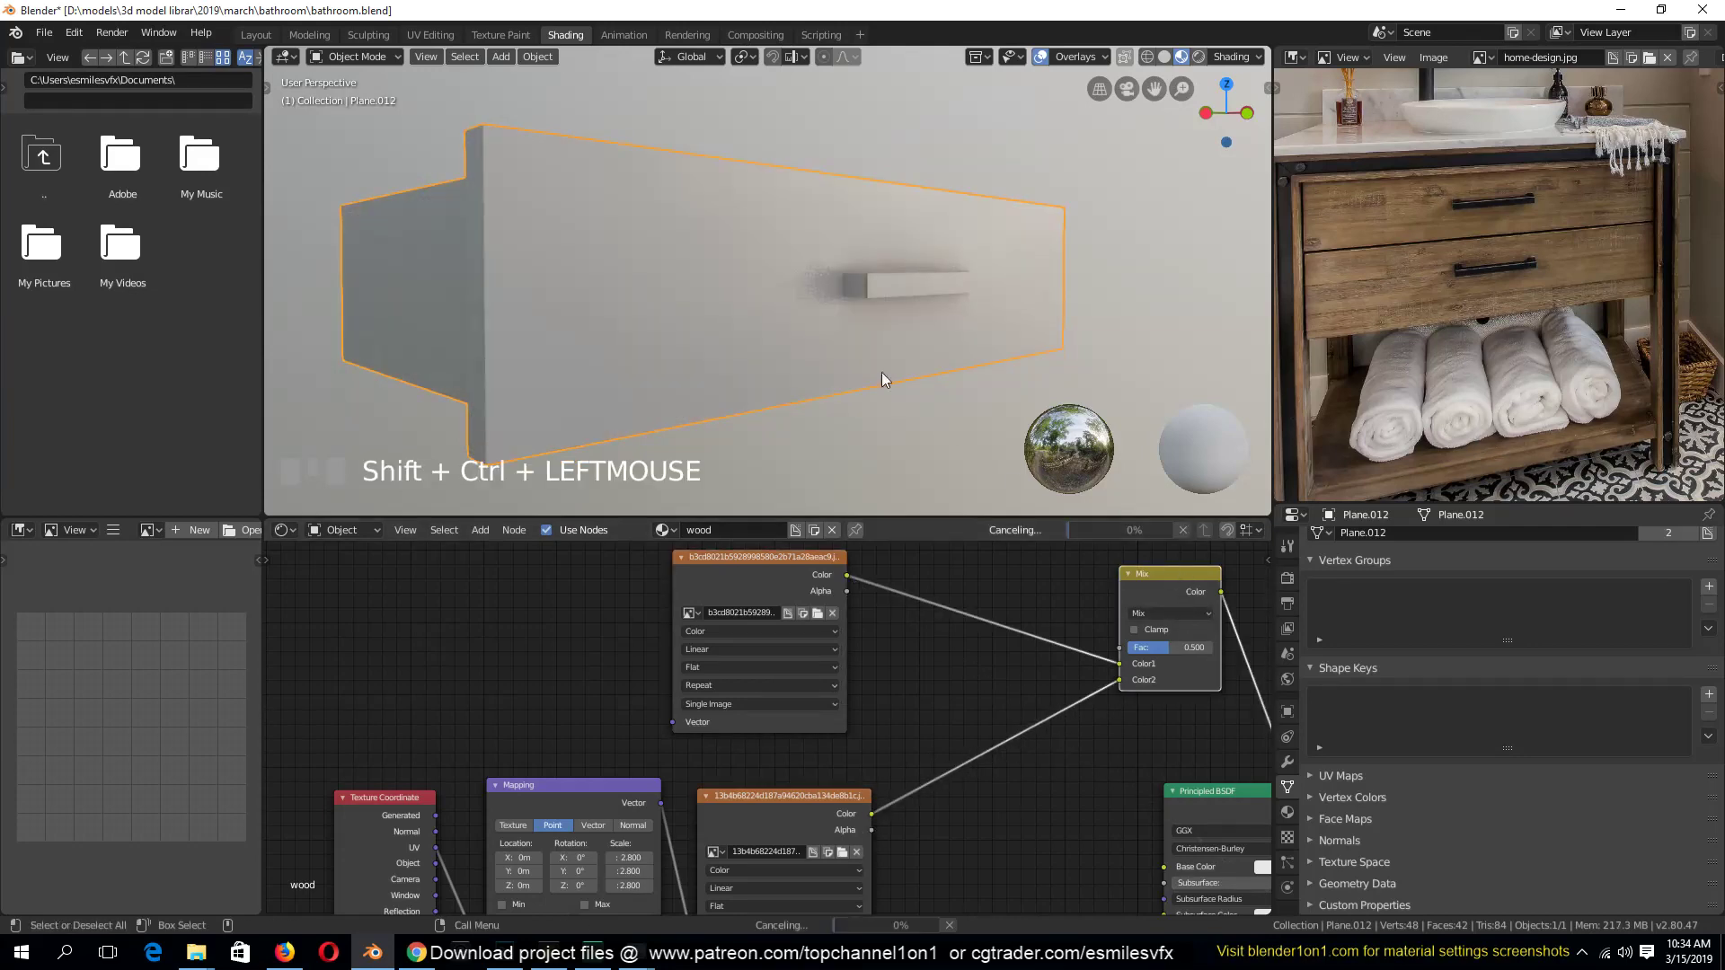
{"action": "key", "text": "grave"}
{"action": "left_click_drag", "start_coordinate": [1173, 645], "coordinate": [1215, 649]}
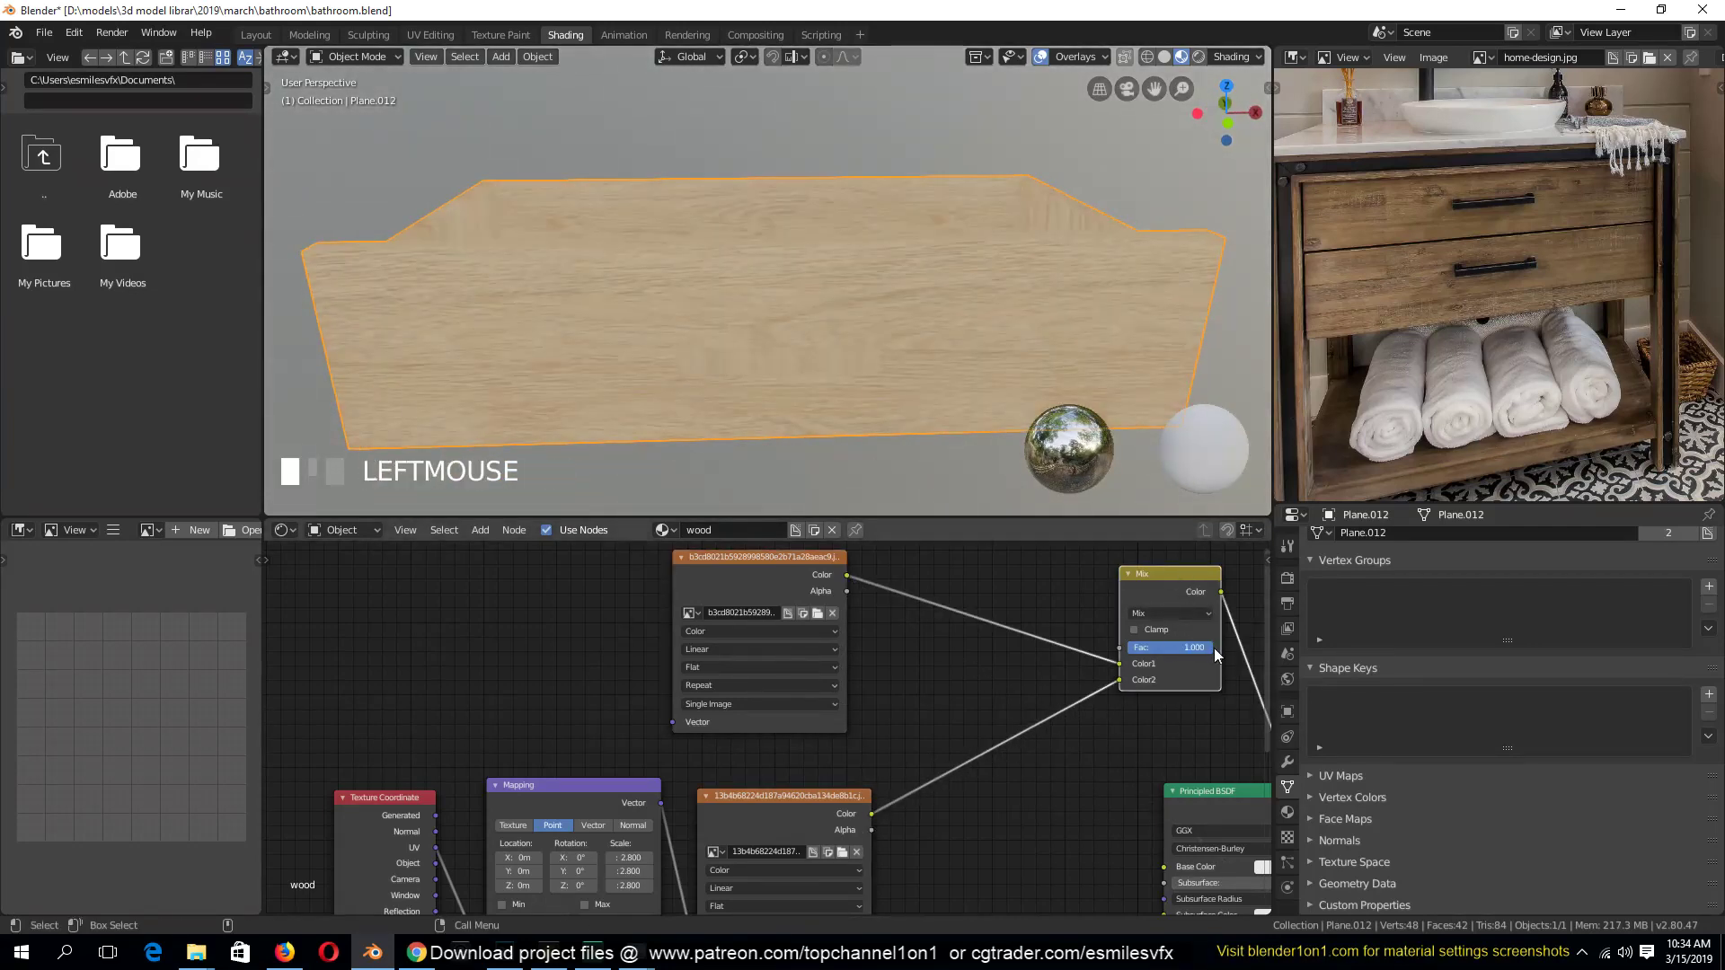
Try the Multiply blend type on the mix node and check the drawer's front
{"action": "left_click", "coordinate": [1171, 611]}
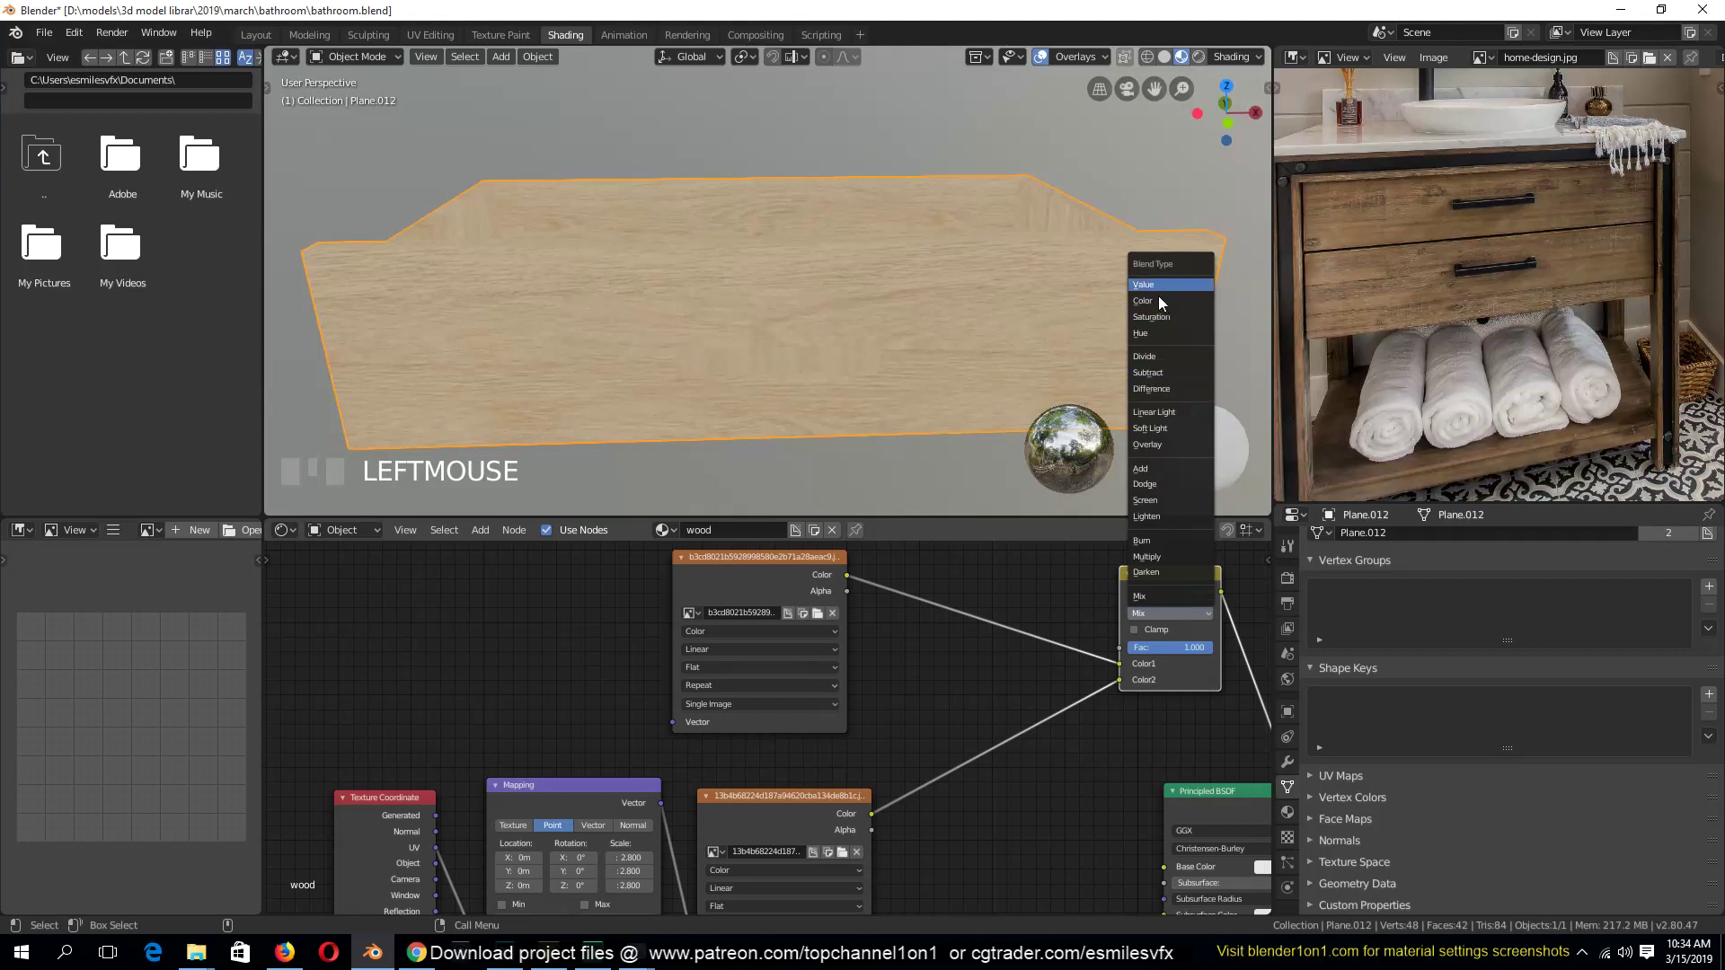
{"action": "left_click", "coordinate": [1157, 556]}
{"action": "key", "text": "grave"}
{"action": "middle_click_drag", "start_coordinate": [908, 305], "coordinate": [1114, 482]}
Set the mix node's blend type to Overlay and check the blended wood on the drawer
{"action": "left_click", "coordinate": [1194, 616]}
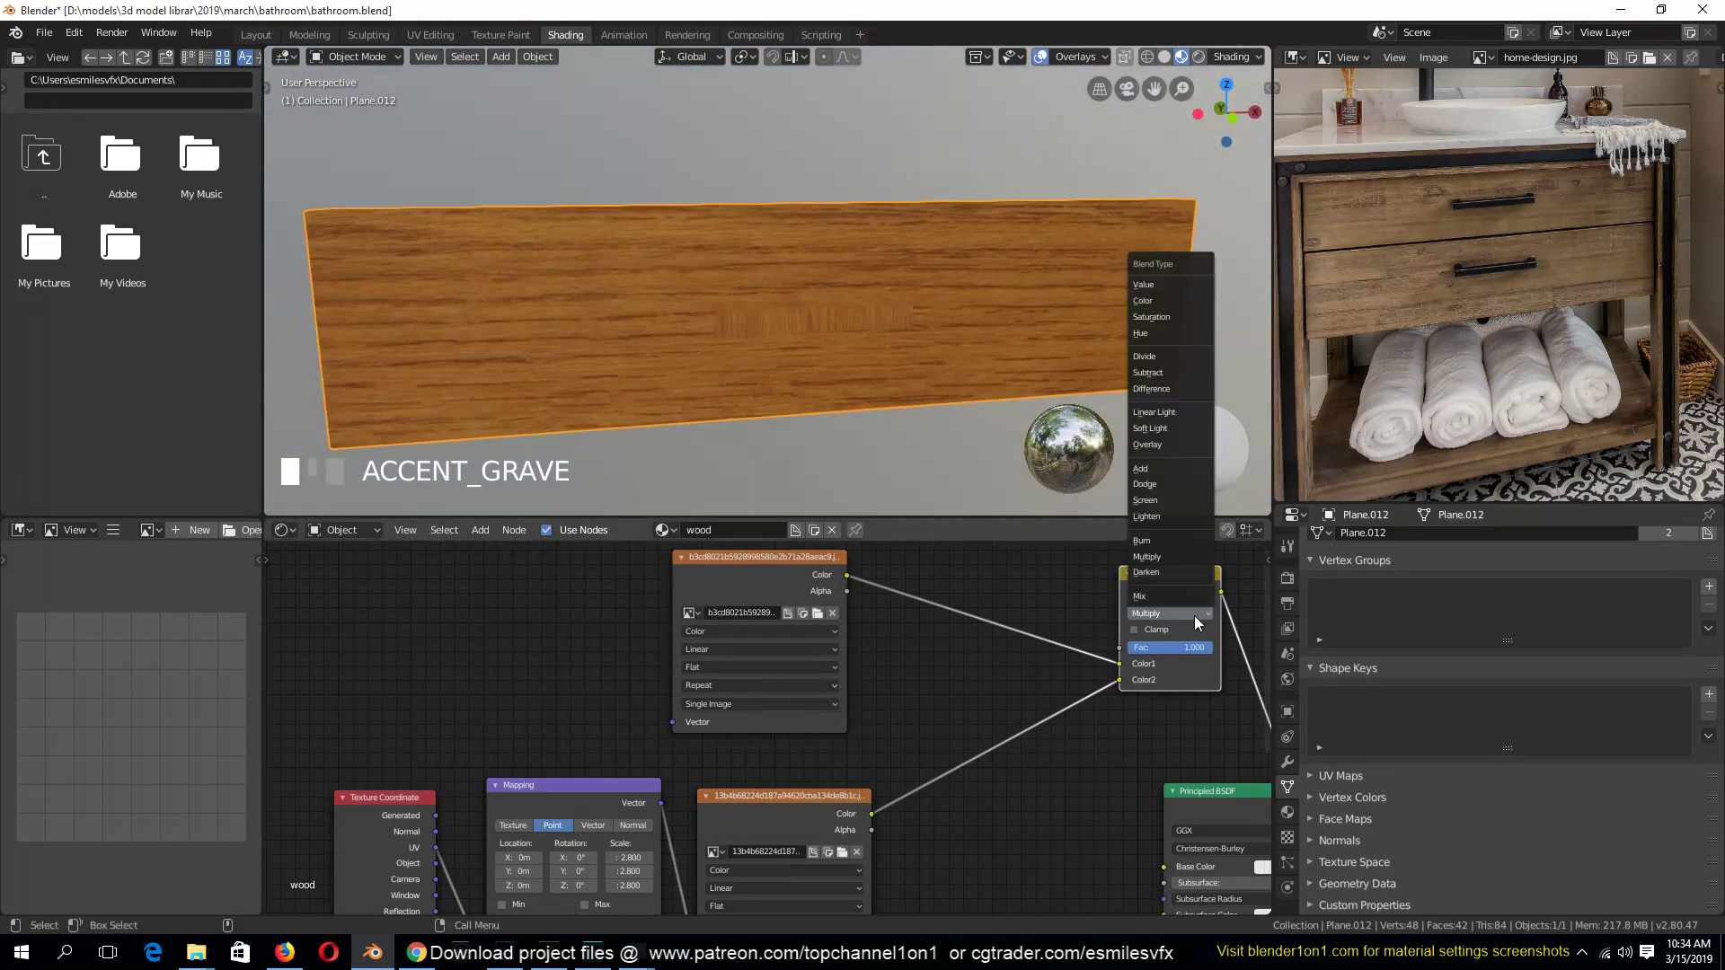
{"action": "left_click", "coordinate": [1173, 440]}
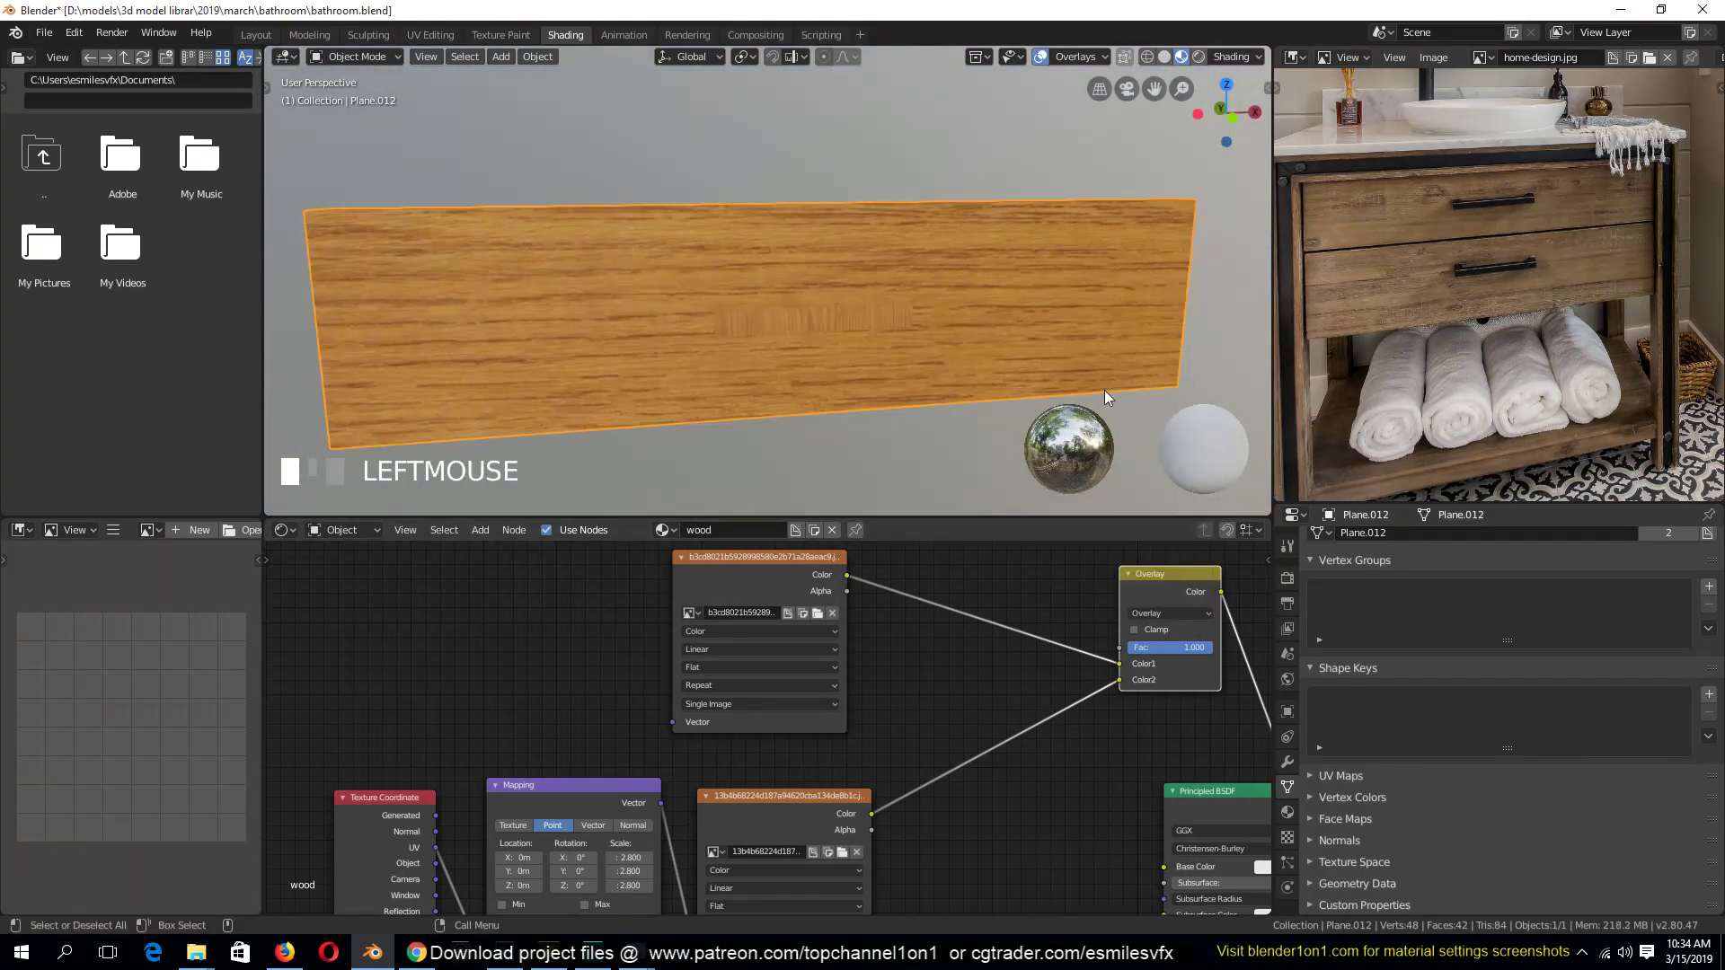
{"action": "key", "text": "grave"}
{"action": "middle_click_drag", "start_coordinate": [924, 325], "coordinate": [1011, 310]}
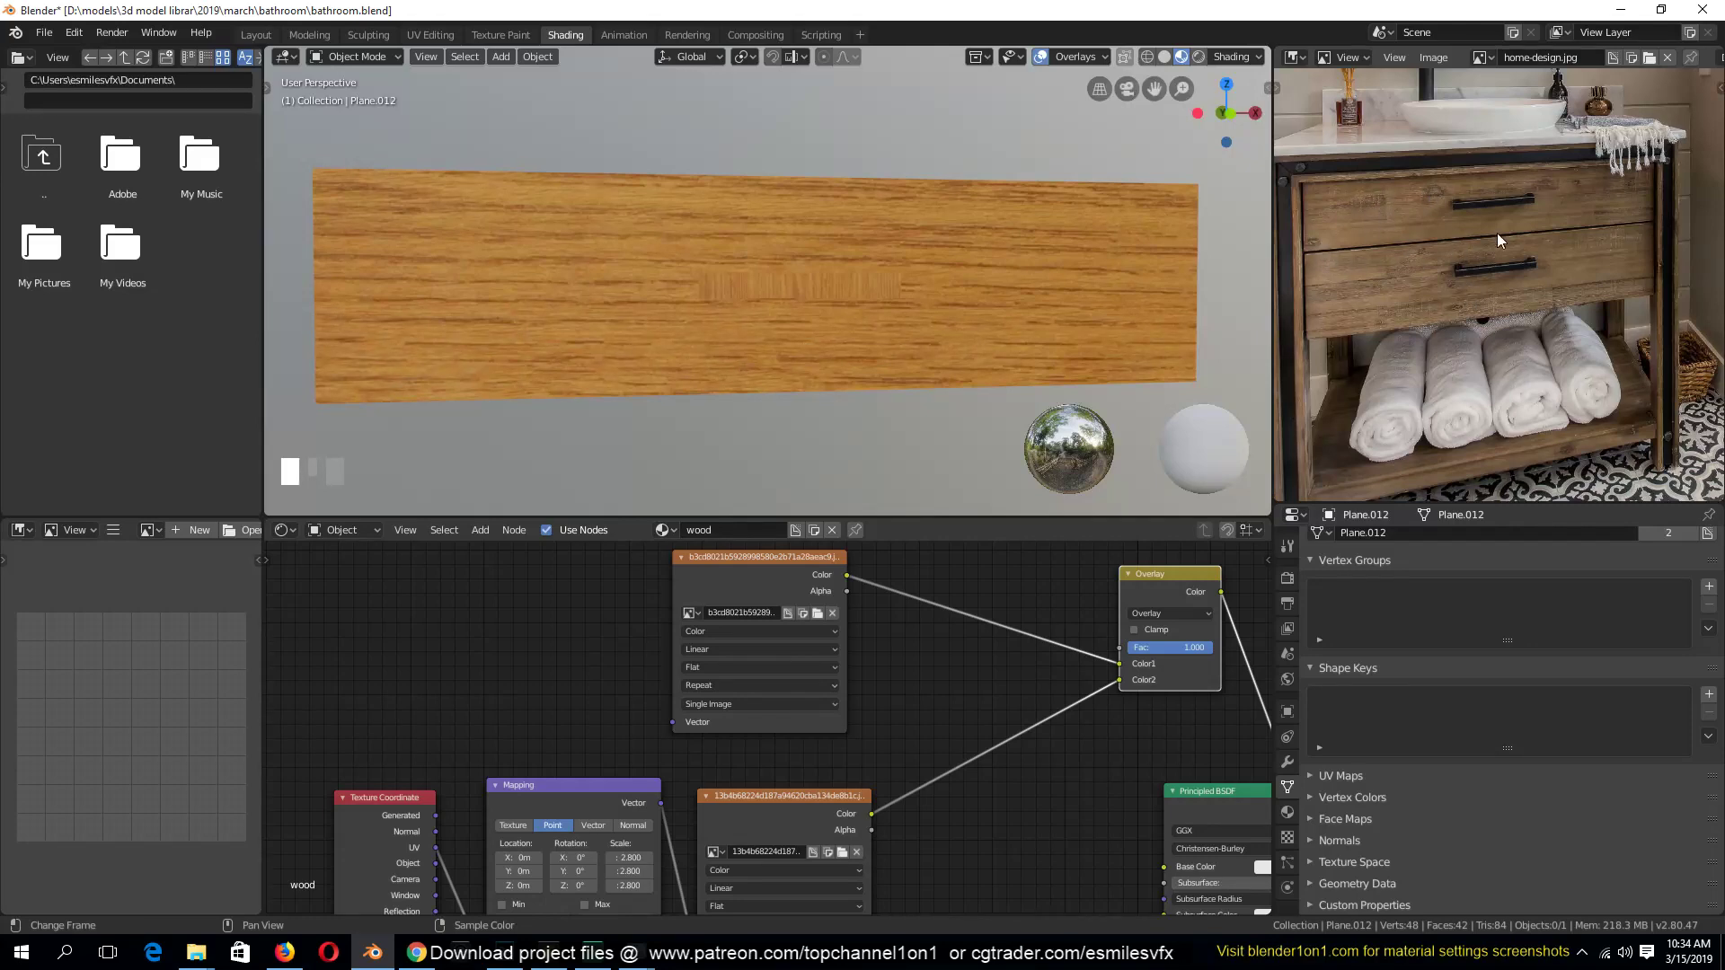
Compare the hardwood and antique wood photos with the reference, and add abstract-antique-backdrop-164005 as an image texture node in the wood material
{"action": "key", "text": "alt+Tab"}
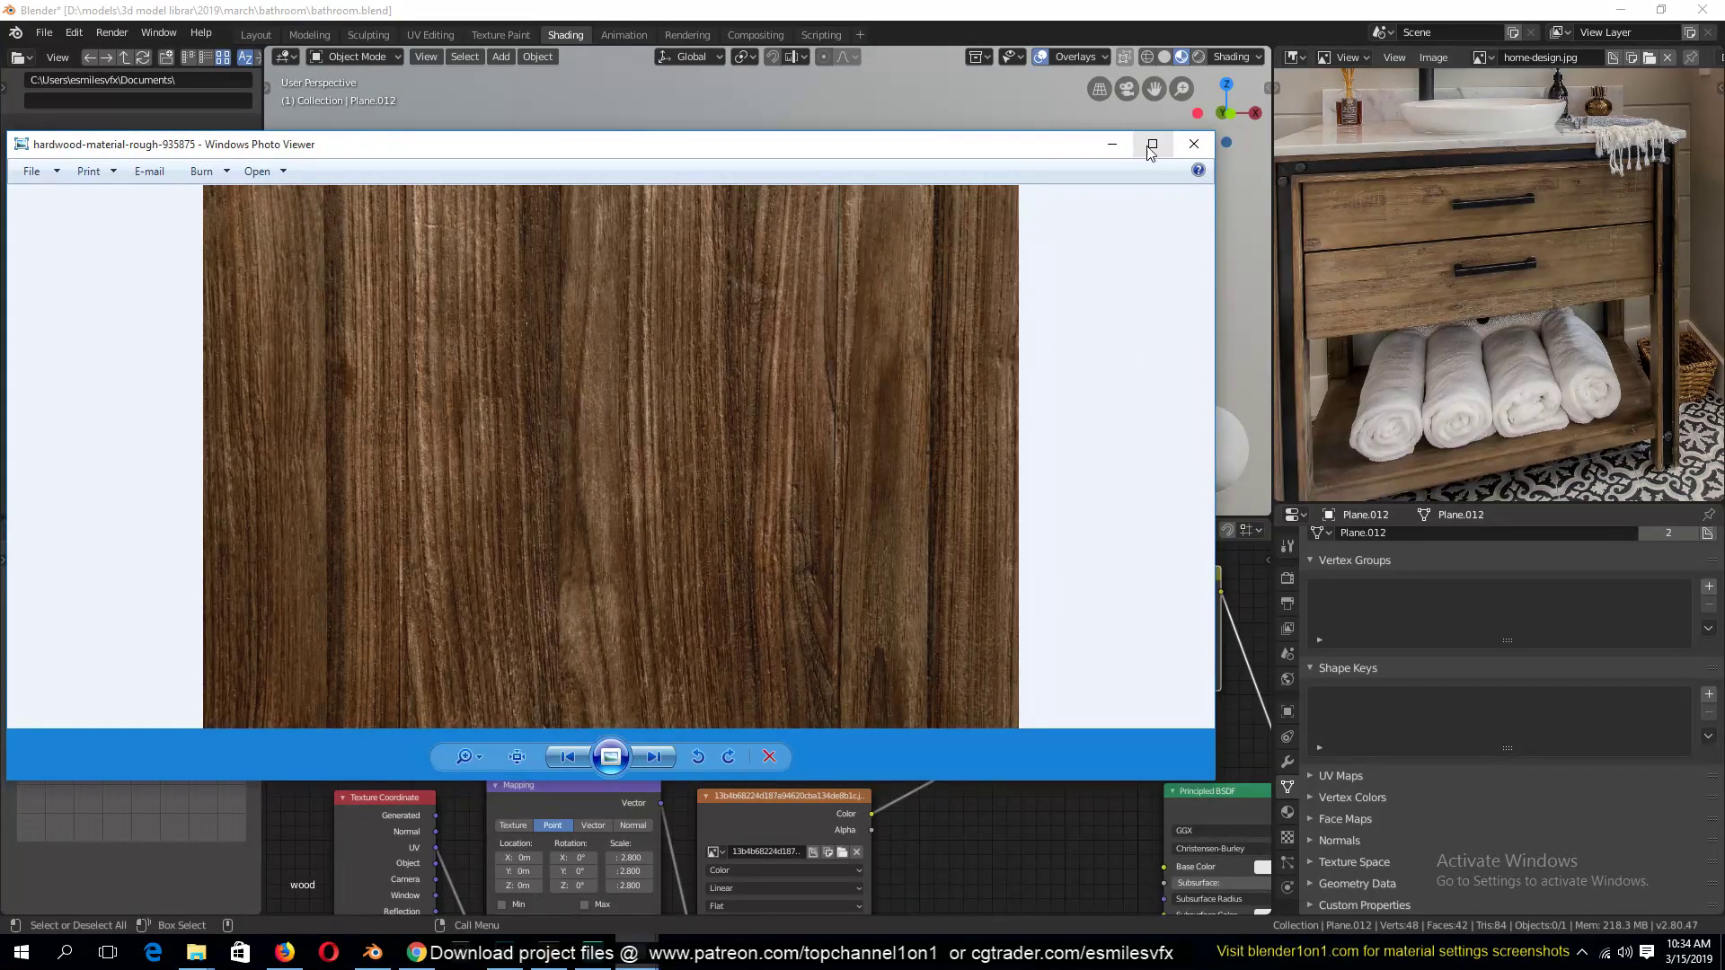
{"action": "left_click", "coordinate": [1194, 143]}
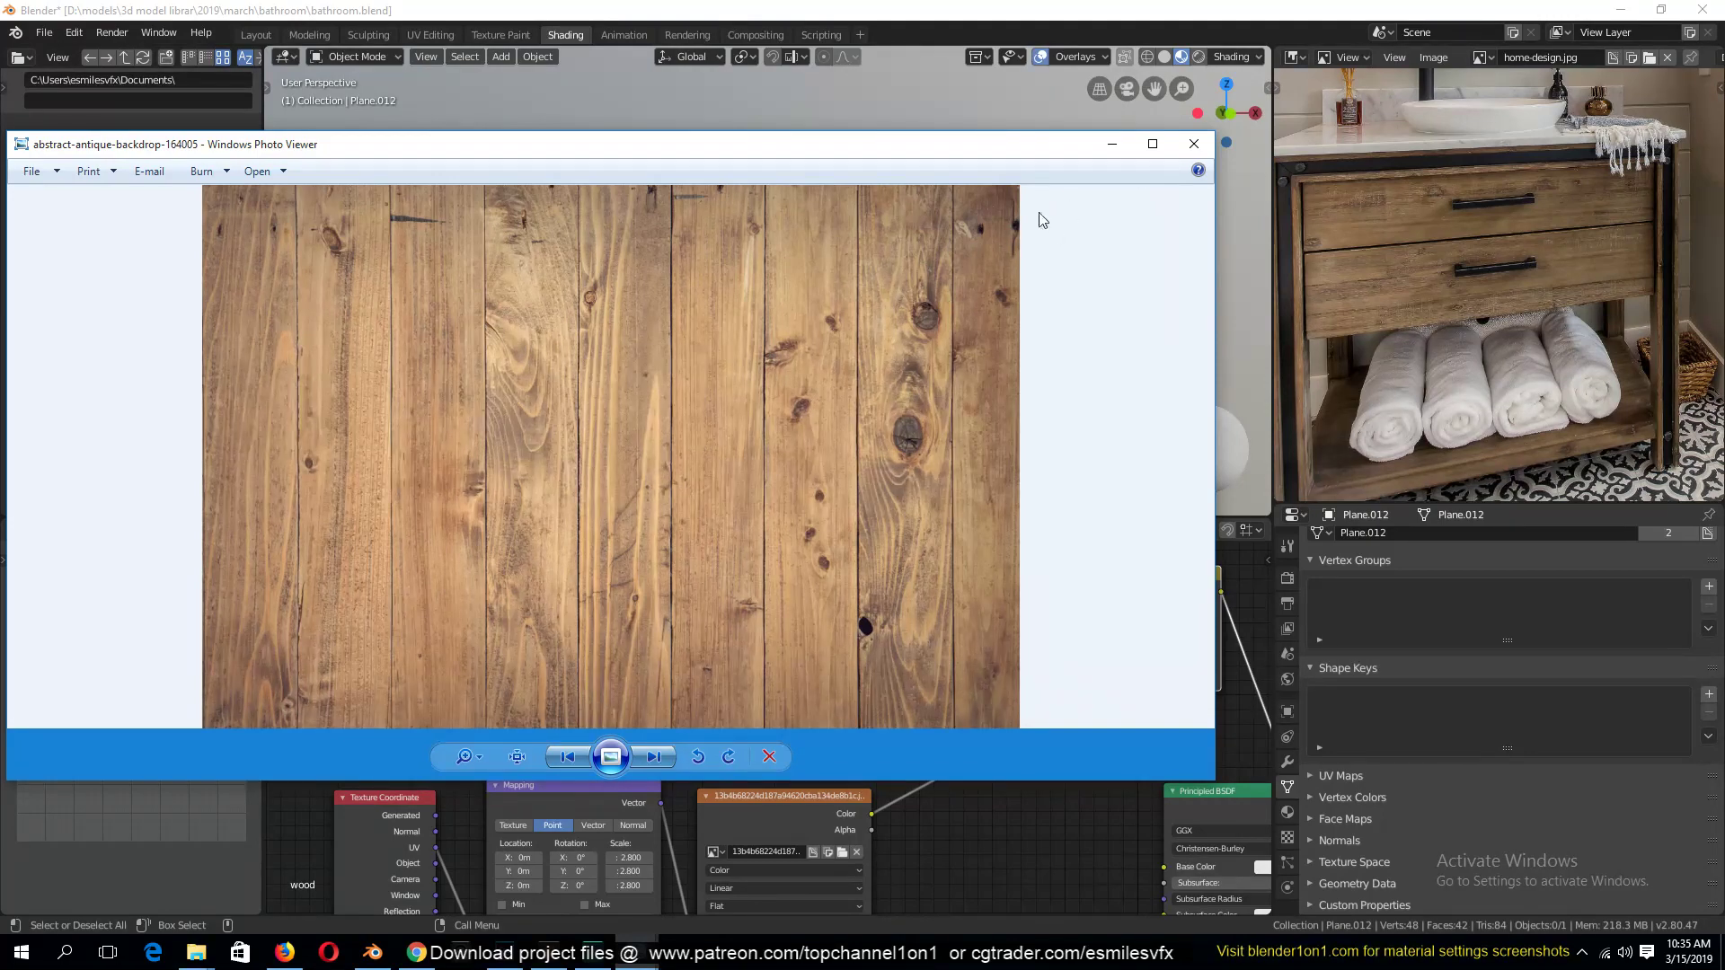
{"action": "left_click", "coordinate": [1192, 146]}
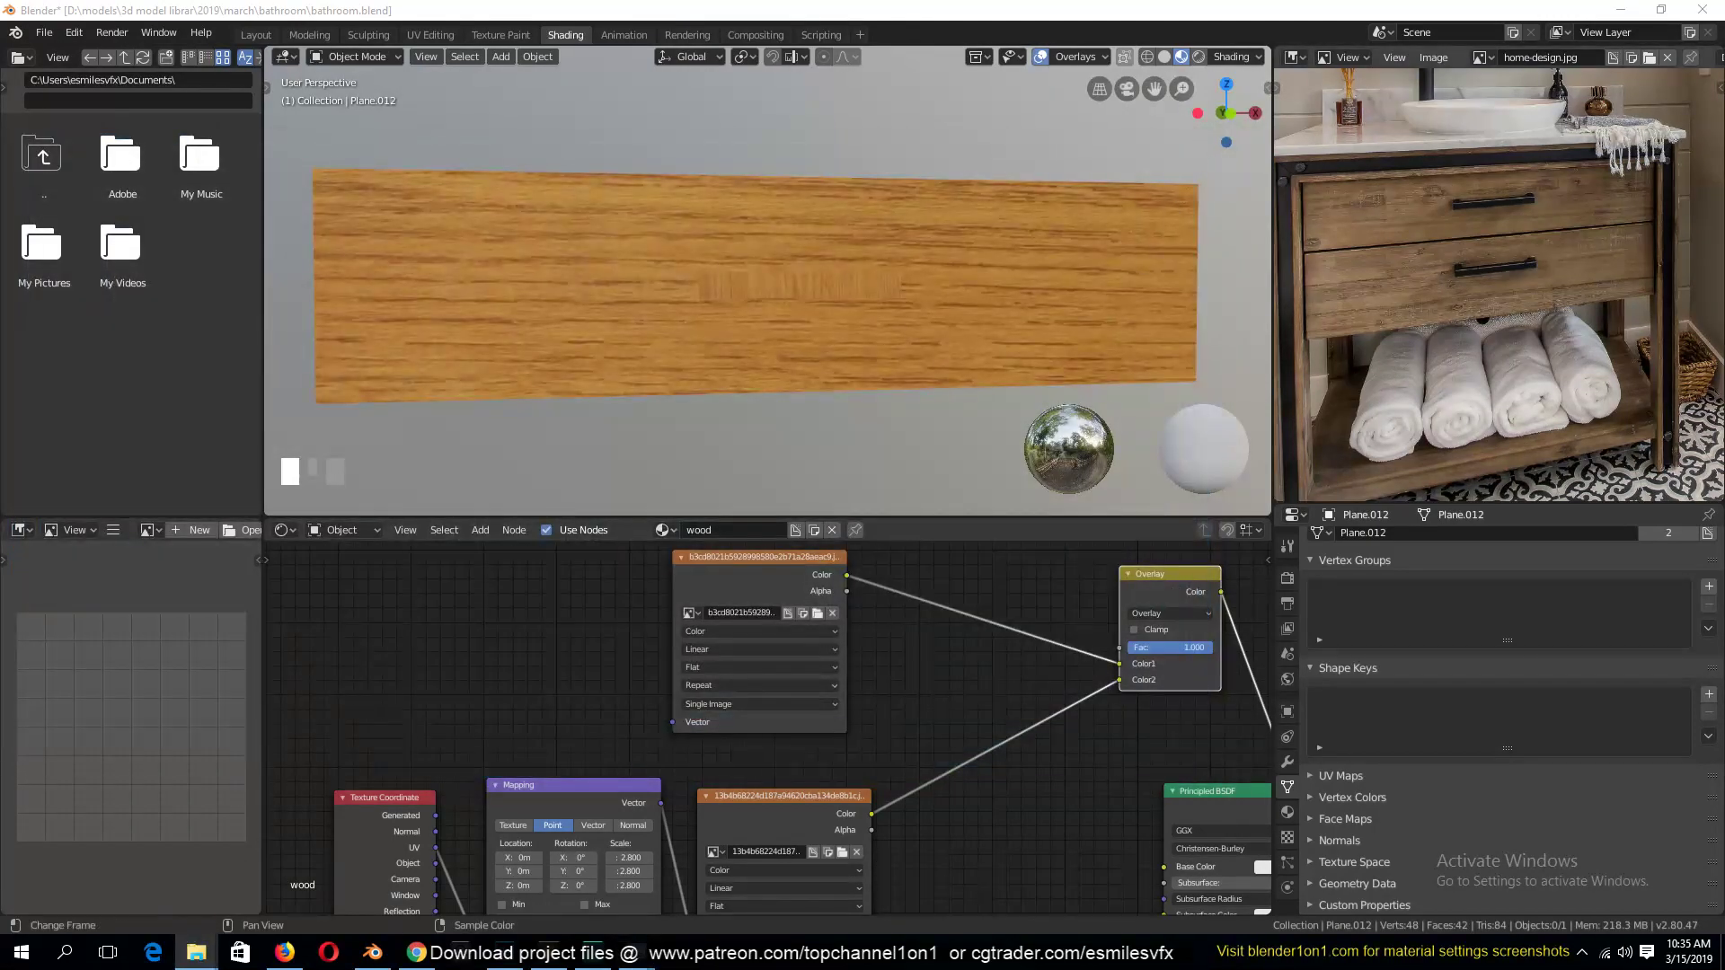
{"action": "left_click_drag", "start_coordinate": [326, 887], "coordinate": [604, 632]}
{"action": "scroll", "coordinate": [604, 632], "scroll_direction": "down", "scroll_amount": 1}
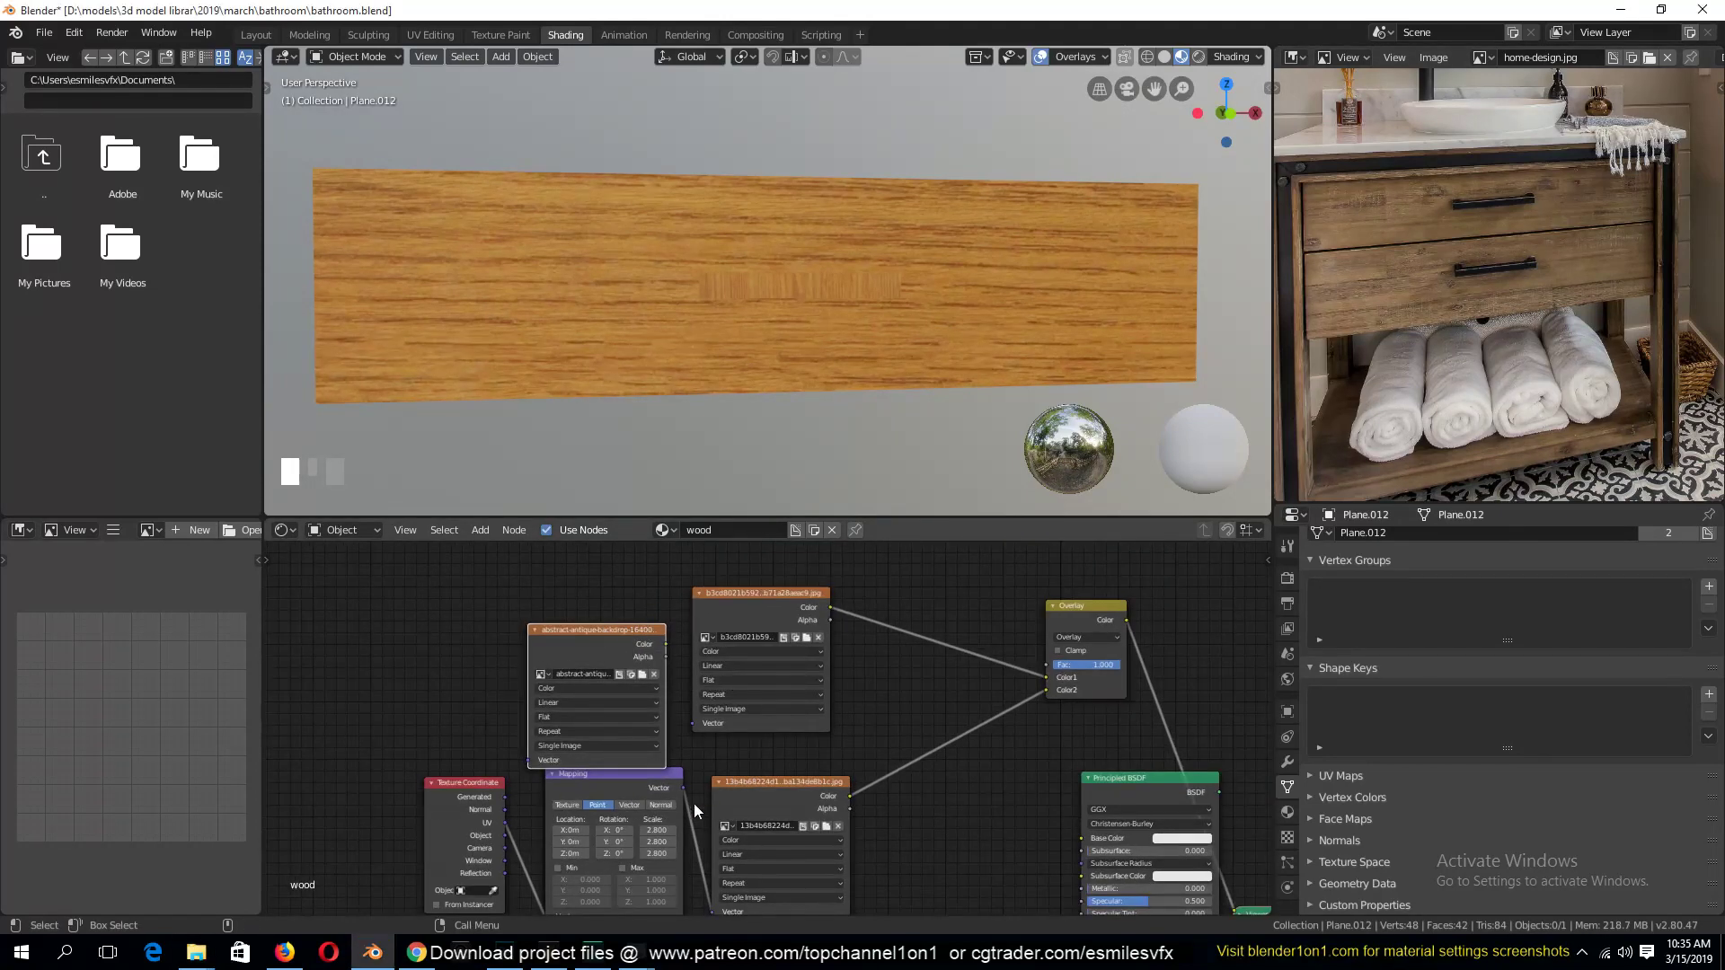
Duplicate the Overlay mix node and connect the abstract-antique-backdrop-164005 texture's color to the second input of the new blend
{"action": "middle_click_drag", "start_coordinate": [693, 804], "coordinate": [634, 905]}
{"action": "left_click_drag", "start_coordinate": [545, 756], "coordinate": [526, 631]}
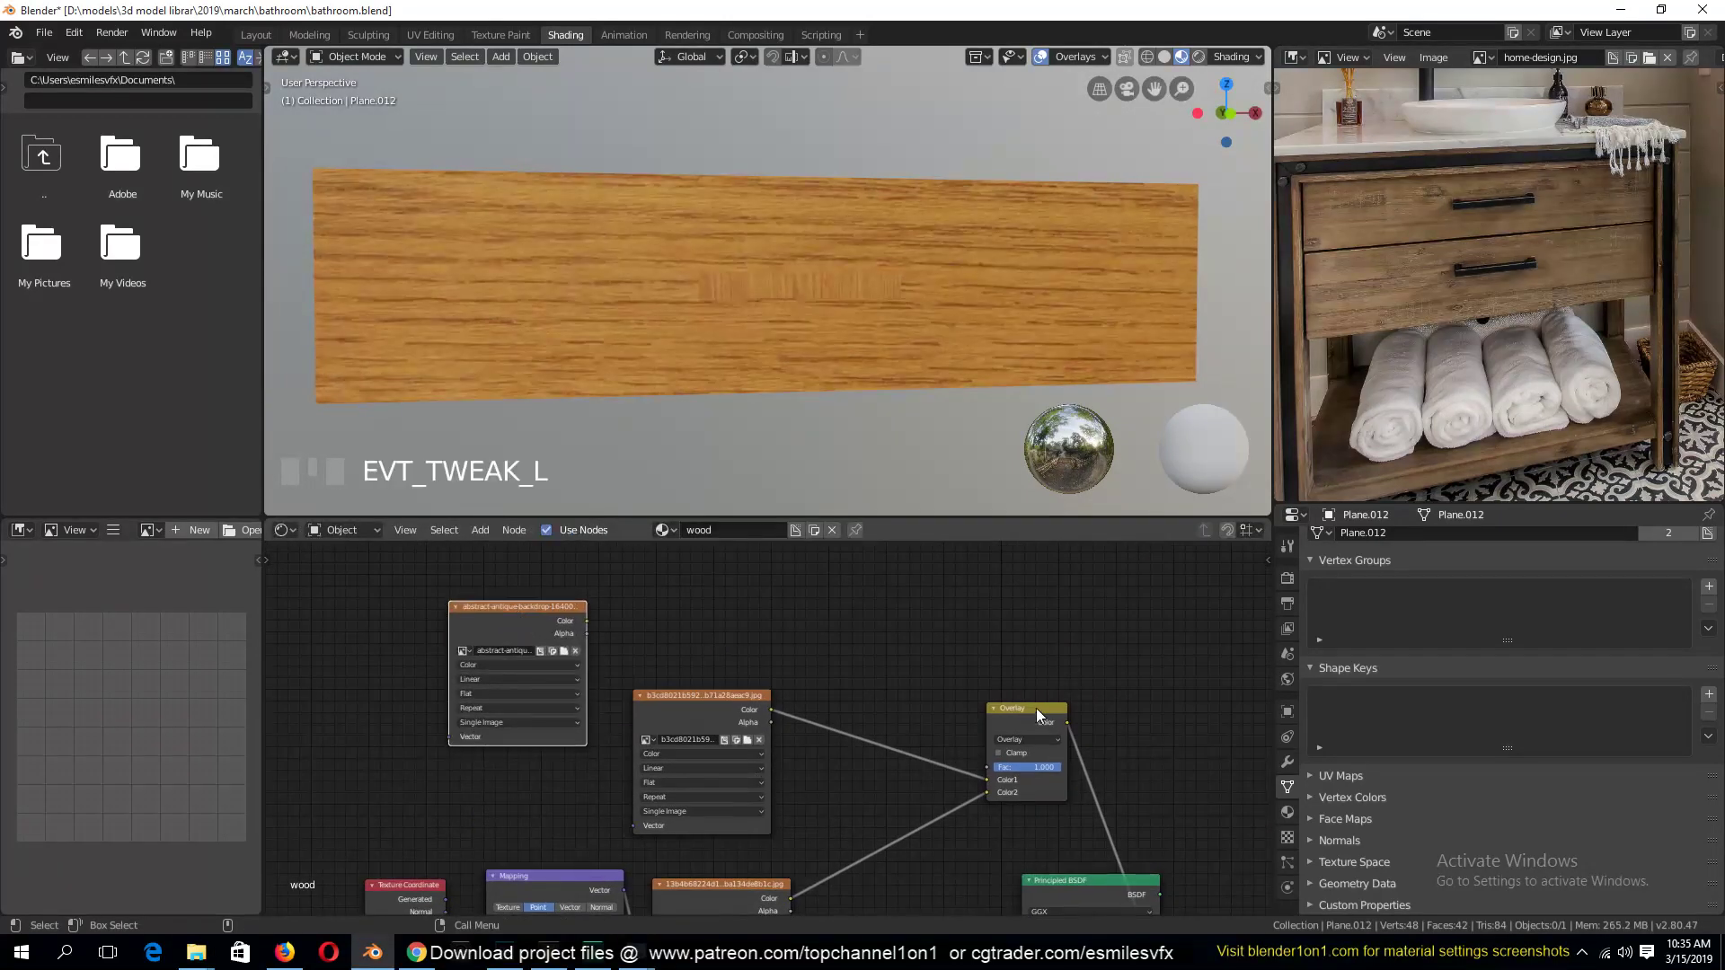
{"action": "left_click_drag", "start_coordinate": [1036, 710], "coordinate": [1092, 736]}
{"action": "key", "text": "shift+d"}
{"action": "left_click", "coordinate": [1140, 667]}
{"action": "left_click_drag", "start_coordinate": [587, 621], "coordinate": [1092, 748]}
Preview the antique backdrop texture directly on the drawer and check it from the front
{"action": "left_click", "coordinate": [505, 623], "text": "ctrl+shift"}
{"action": "key", "text": "grave"}
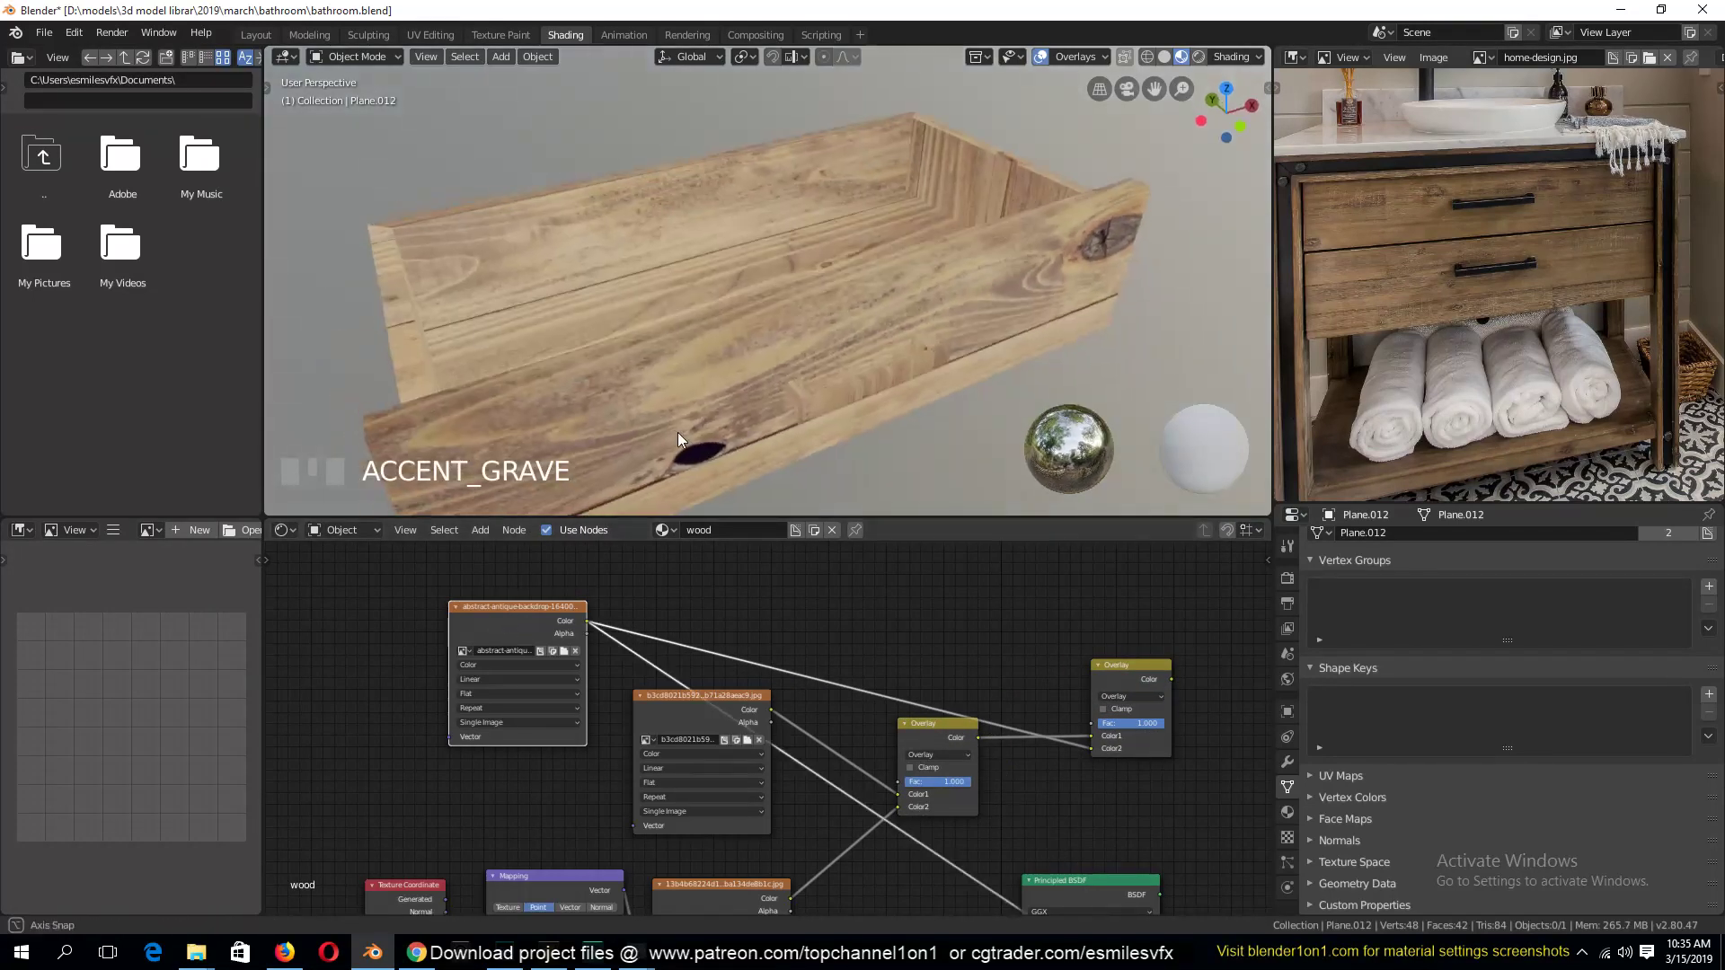
{"action": "middle_click_drag", "start_coordinate": [642, 392], "coordinate": [680, 338]}
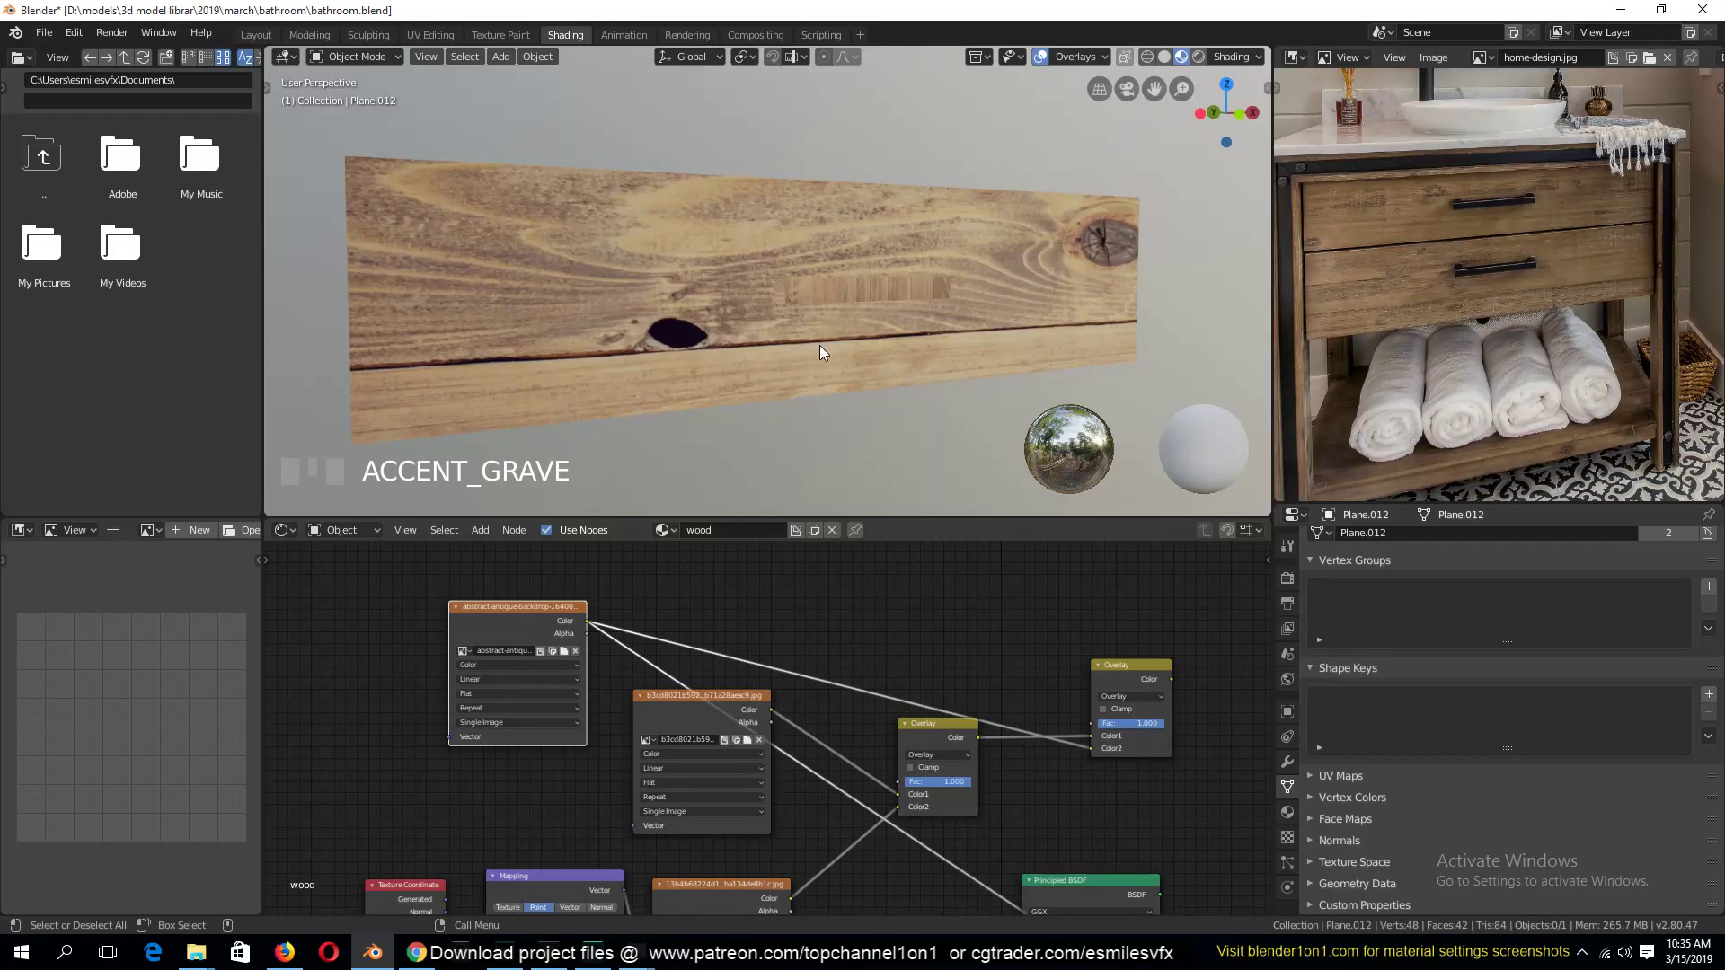
Add Mapping and Texture Coordinate nodes to the antique backdrop texture
{"action": "left_click", "coordinate": [545, 622]}
{"action": "key", "text": "ctrl+t"}
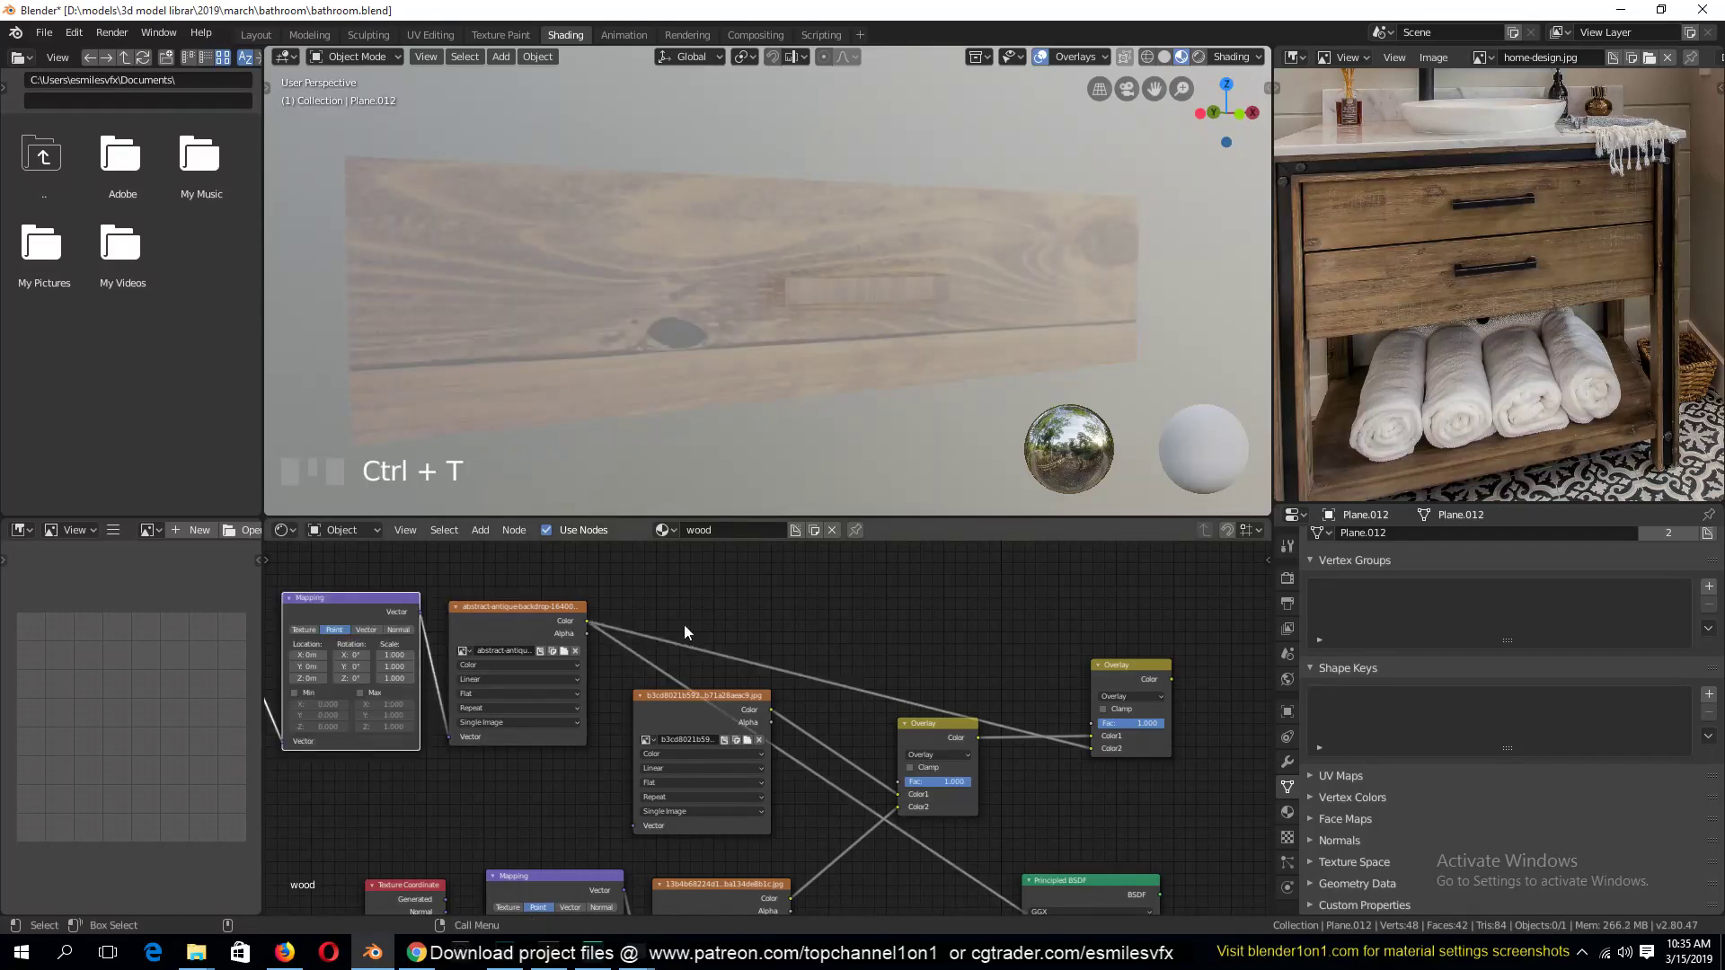
{"action": "middle_click_drag", "start_coordinate": [771, 627], "coordinate": [1191, 626]}
{"action": "scroll", "coordinate": [871, 629], "scroll_direction": "up", "scroll_amount": 3}
{"action": "left_click", "coordinate": [746, 588]}
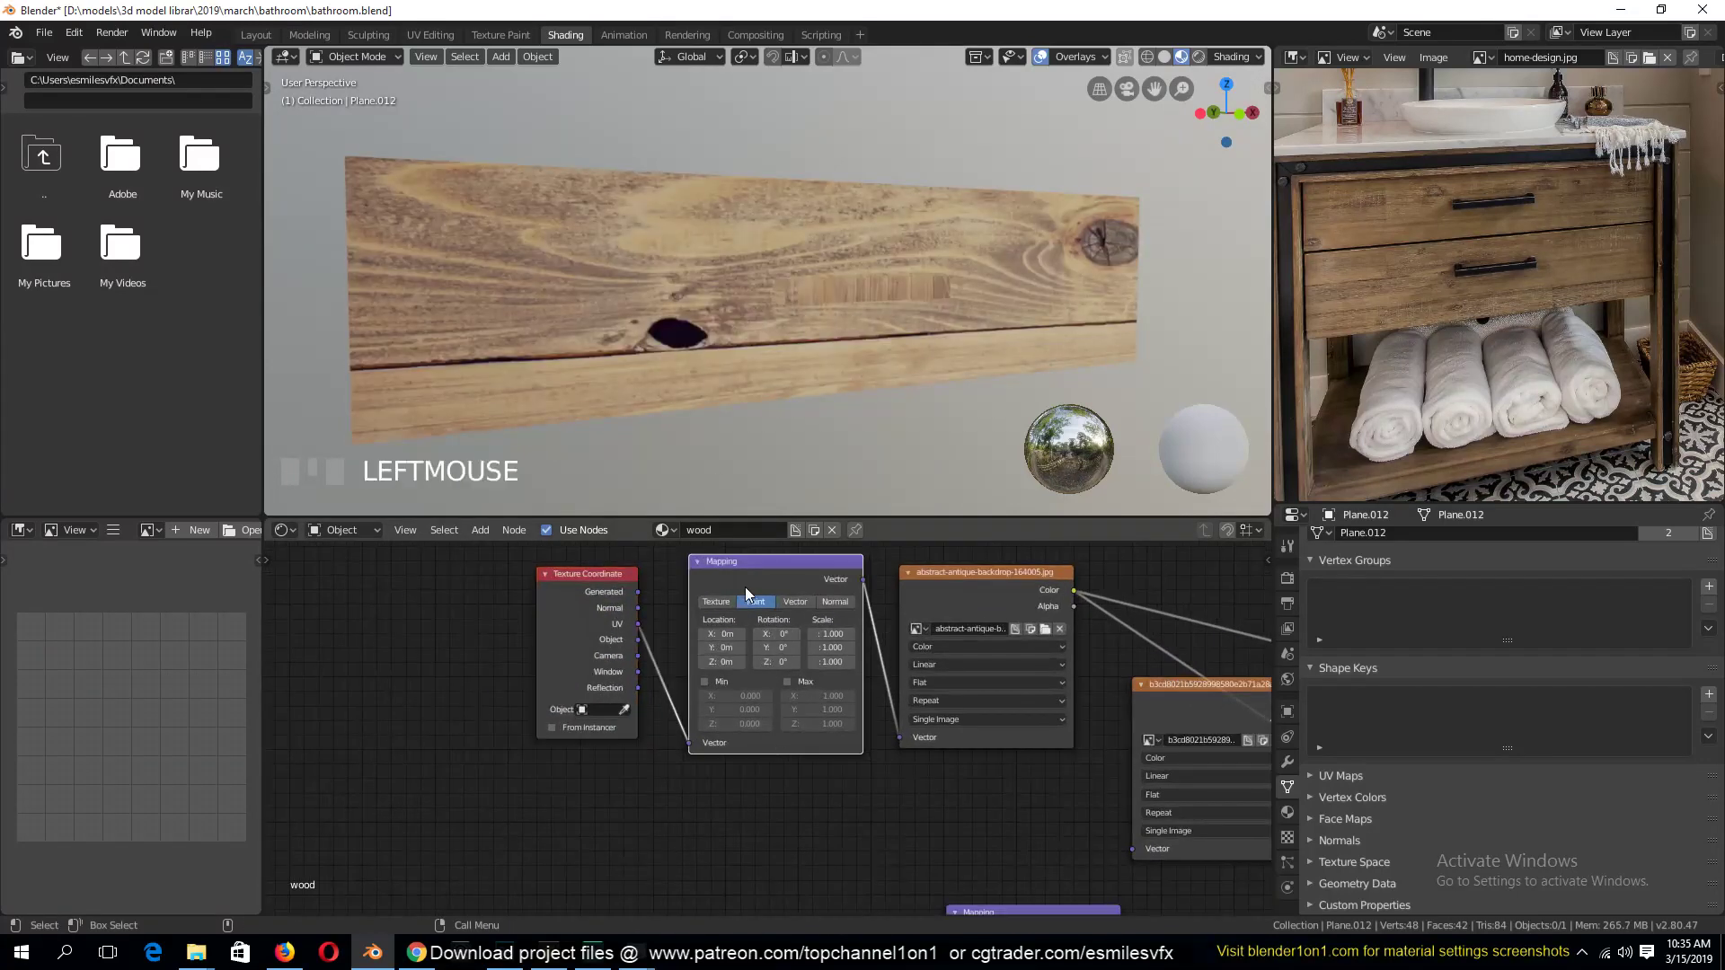
Try an X location of 1.2 m and a Y location of 0.9 m on the antique texture's mapping, undoing each
{"action": "left_click", "coordinate": [722, 634]}
{"action": "type", "text": "1.2"}
{"action": "key", "text": "Return"}
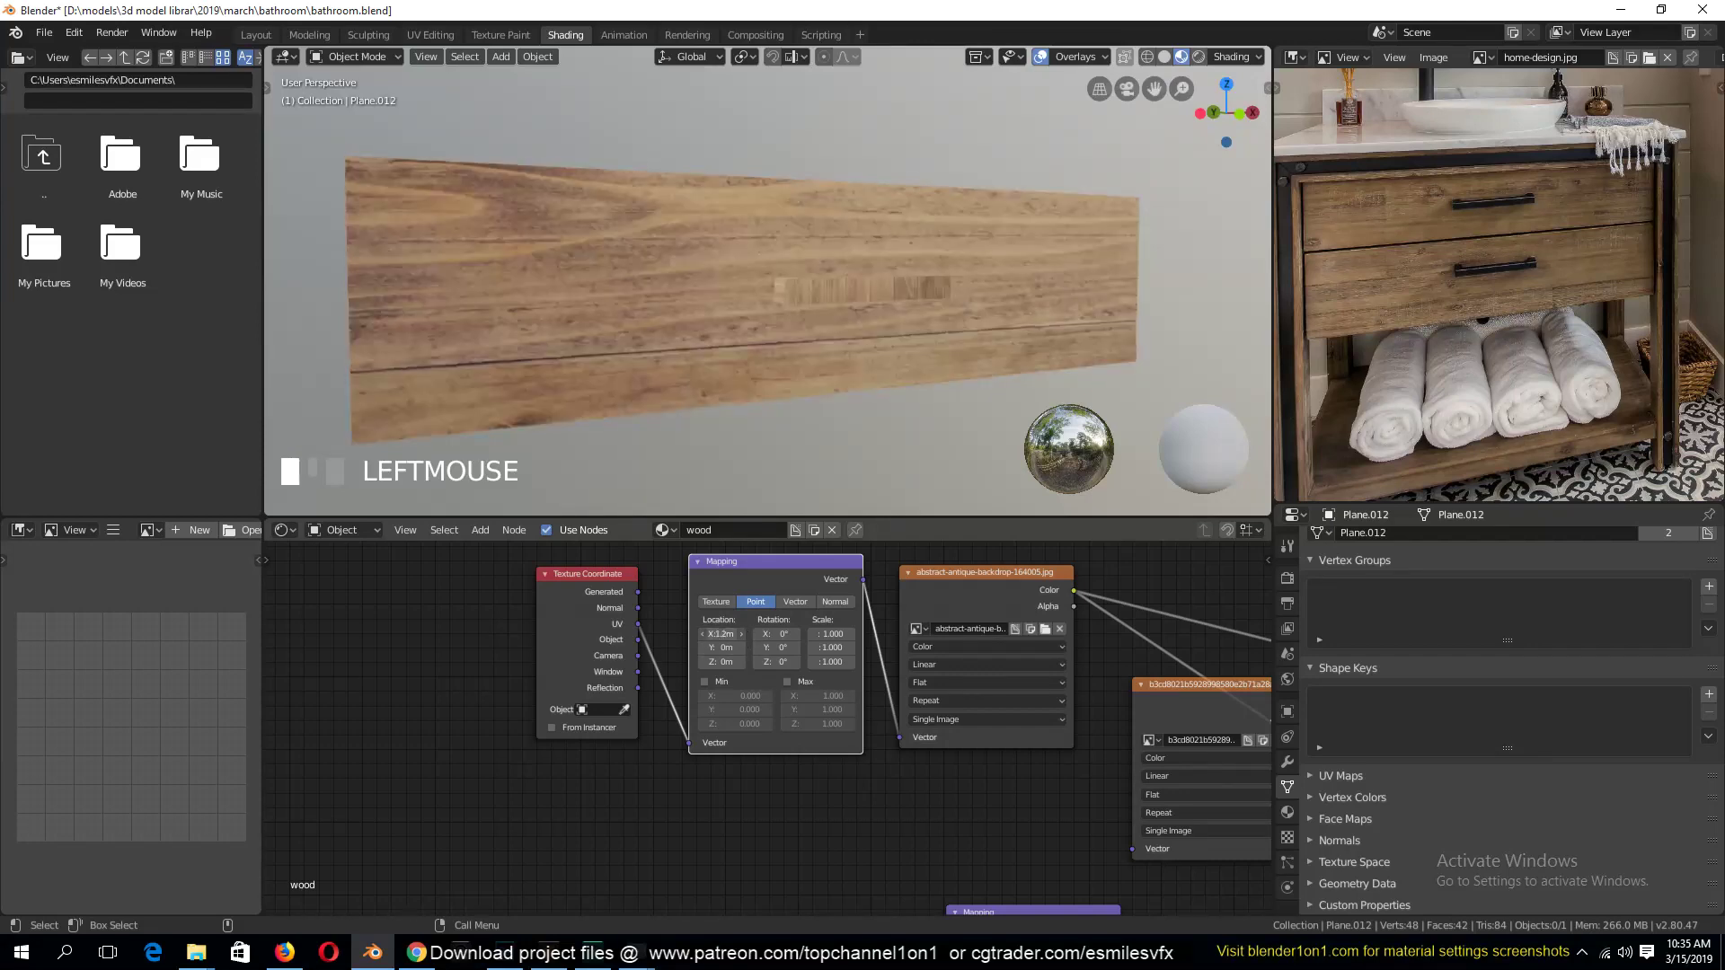
{"action": "key", "text": "ctrl+z"}
{"action": "left_click", "coordinate": [730, 637]}
{"action": "left_click", "coordinate": [722, 648]}
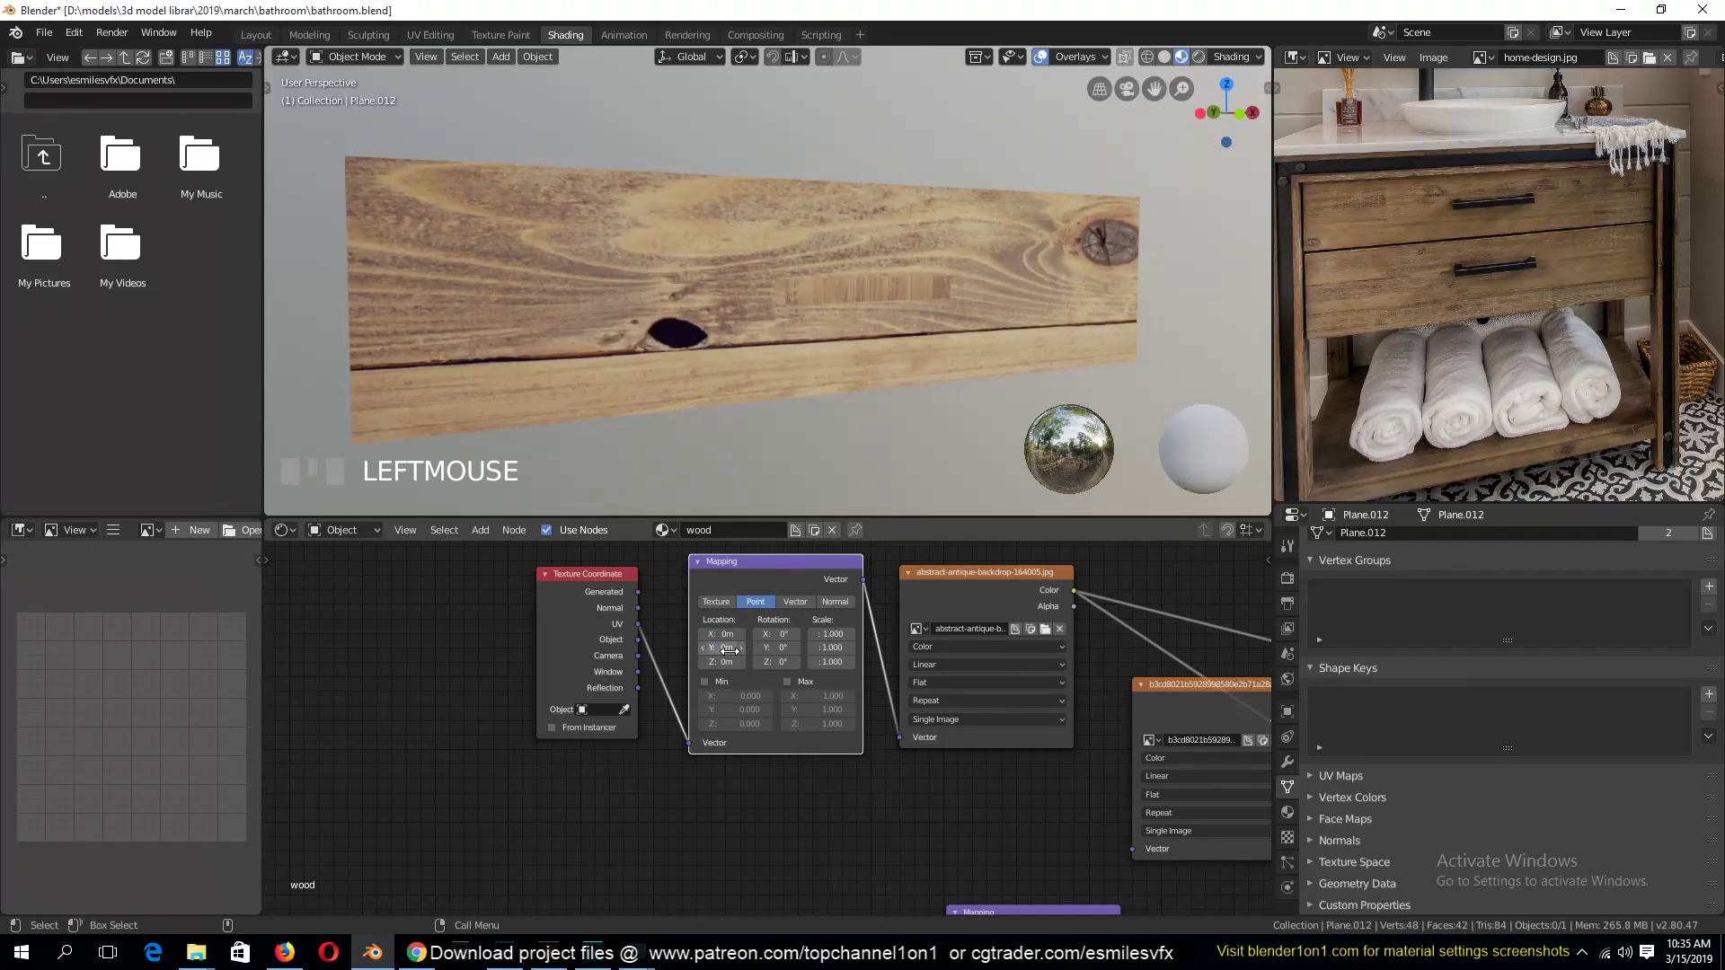
{"action": "type", "text": "0.9"}
{"action": "key", "text": "Return"}
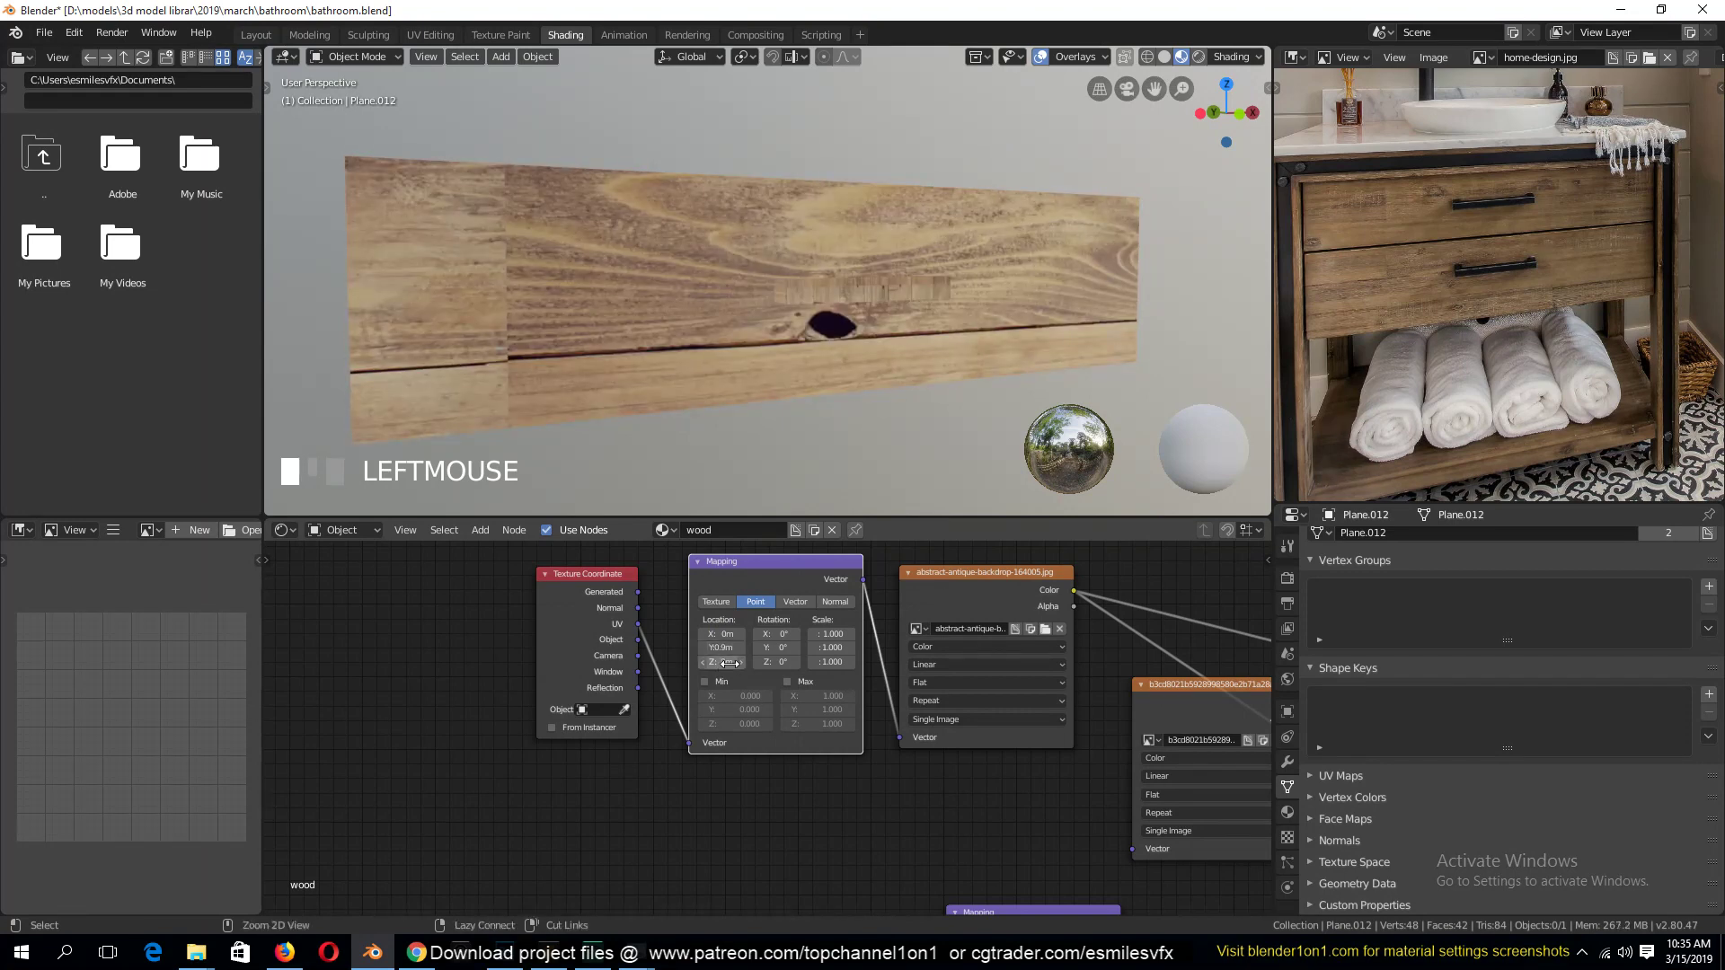
{"action": "key", "text": "ctrl+z"}
Enable the Min limit on the antique texture's mapping and try a Z location of 3.2 m
{"action": "left_click", "coordinate": [730, 681]}
{"action": "left_click_drag", "start_coordinate": [723, 662], "coordinate": [795, 662]}
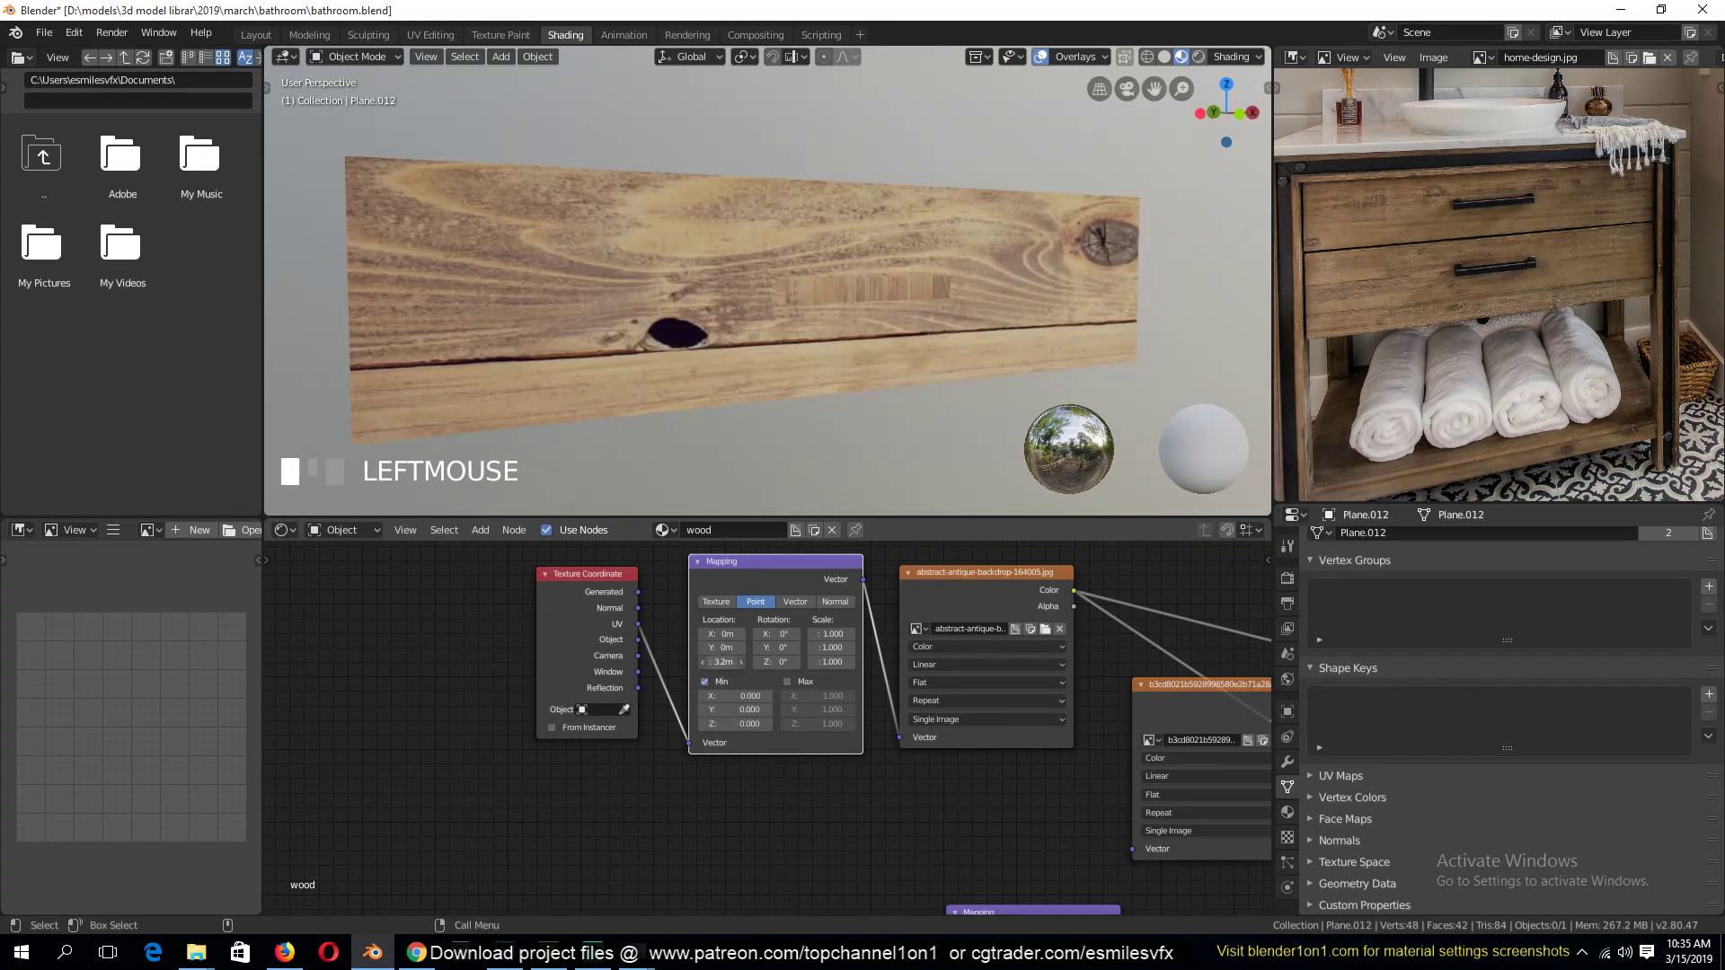
{"action": "key", "text": "ctrl+z"}
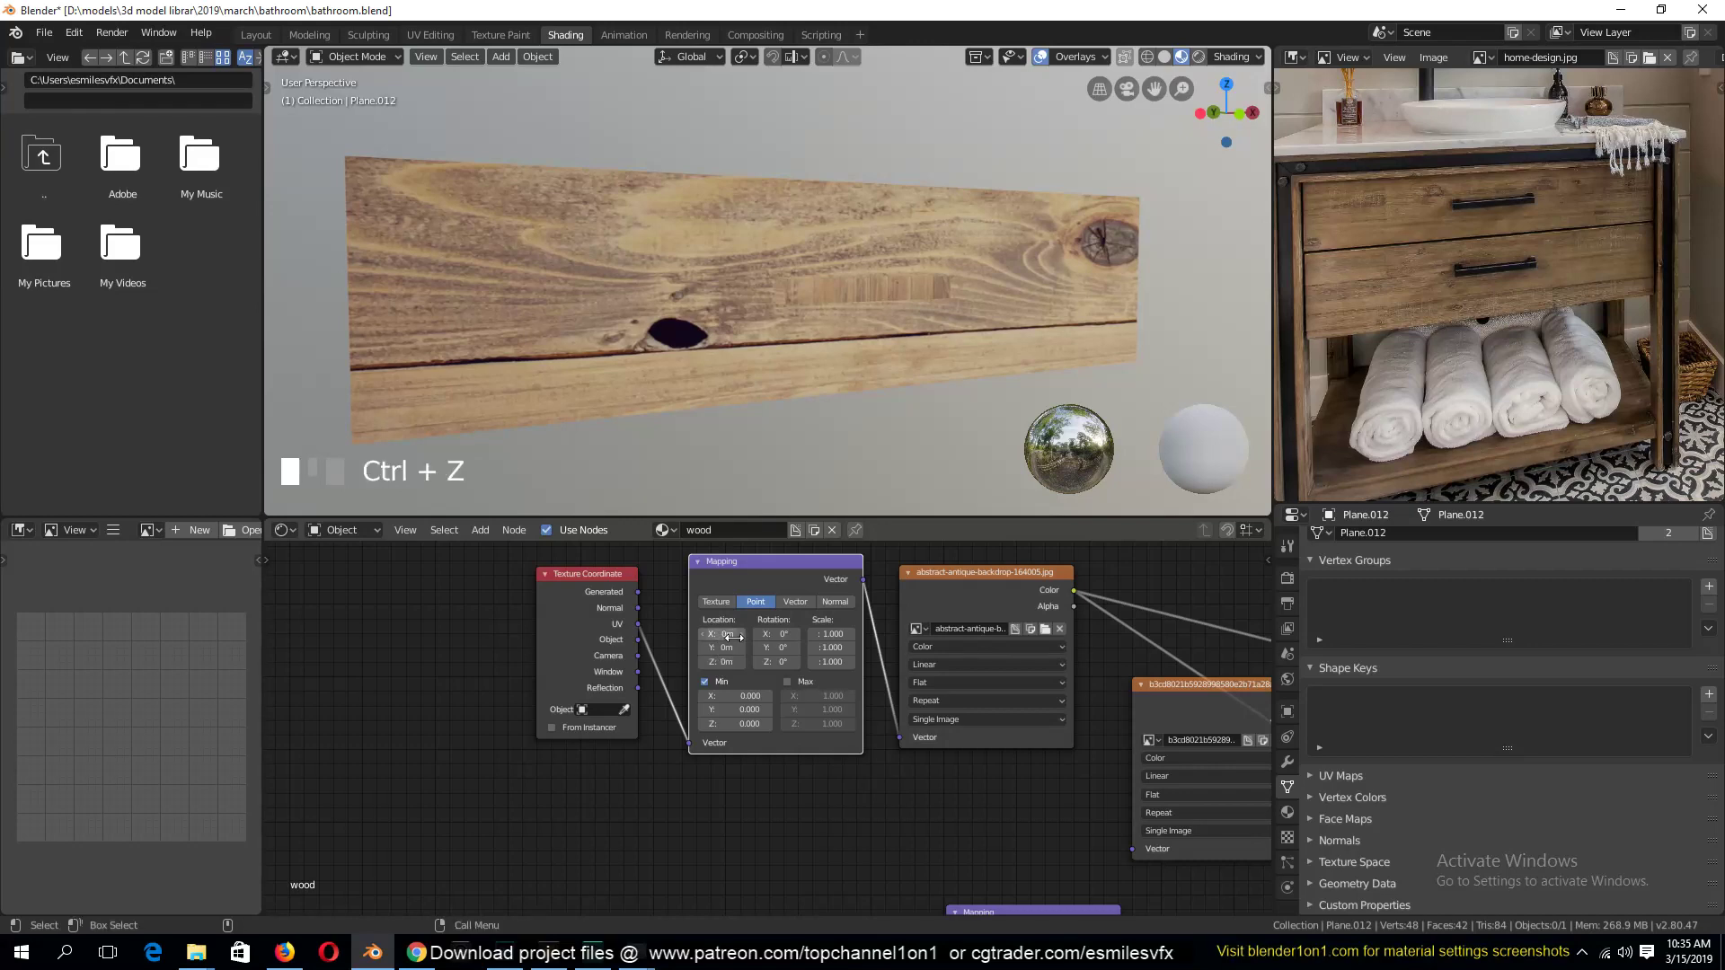
Try an X location of 0.5 m on the antique texture's mapping and check the drawer from above
{"action": "left_click", "coordinate": [728, 635]}
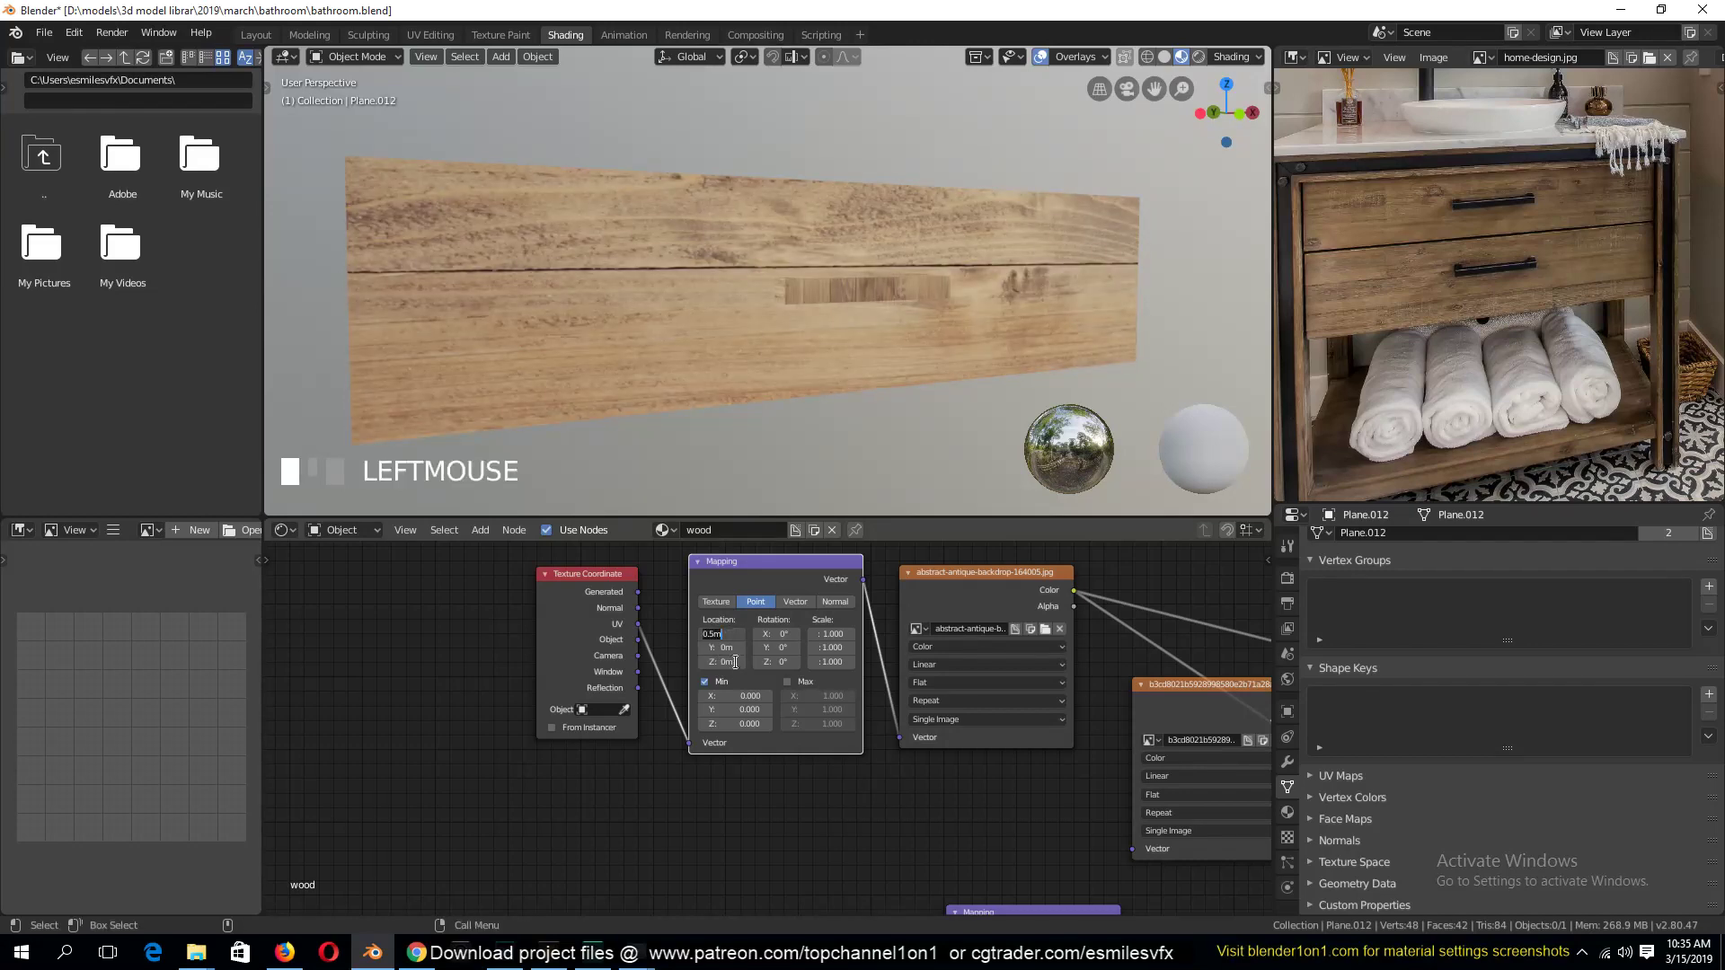
{"action": "key", "text": "Return"}
{"action": "key", "text": "grave"}
{"action": "middle_click_drag", "start_coordinate": [728, 337], "coordinate": [768, 434]}
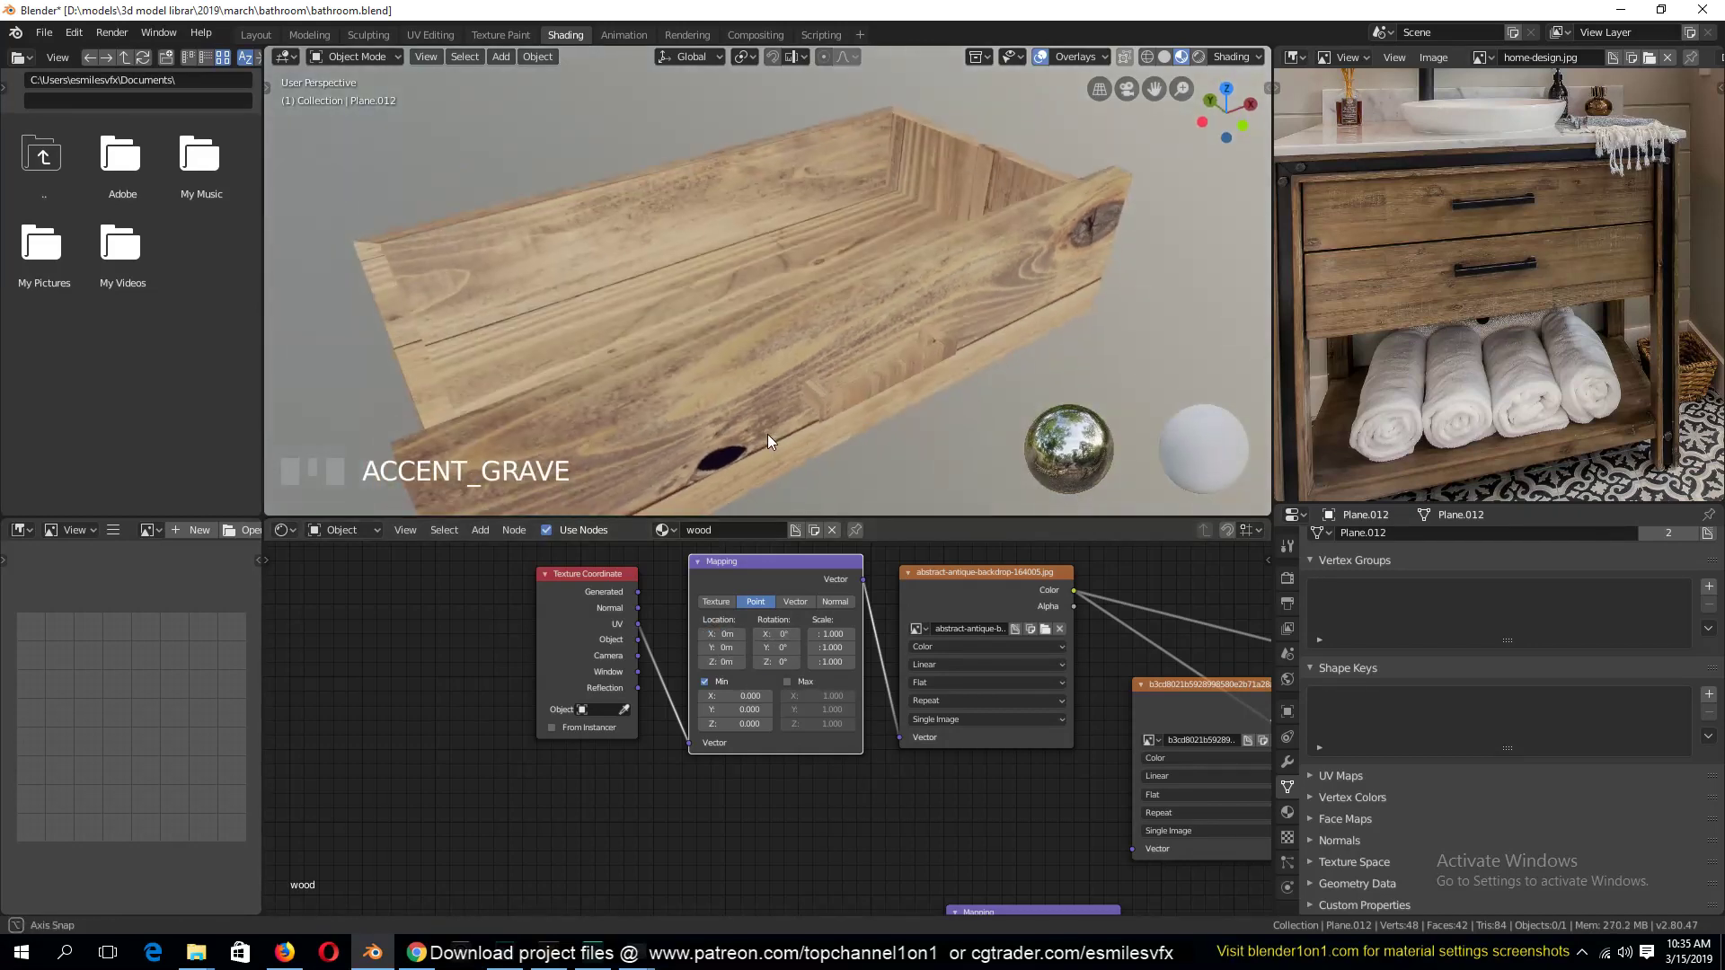
Try larger scale values on the antique texture's mapping, including 1.6 for X and 1.9 for Z
{"action": "mouse_move", "coordinate": [833, 633]}
{"action": "left_mouse_down"}
{"action": "mouse_move", "coordinate": [906, 633]}
{"action": "mouse_move", "coordinate": [844, 663]}
{"action": "left_mouse_up"}
{"action": "key", "text": "ctrl+z"}
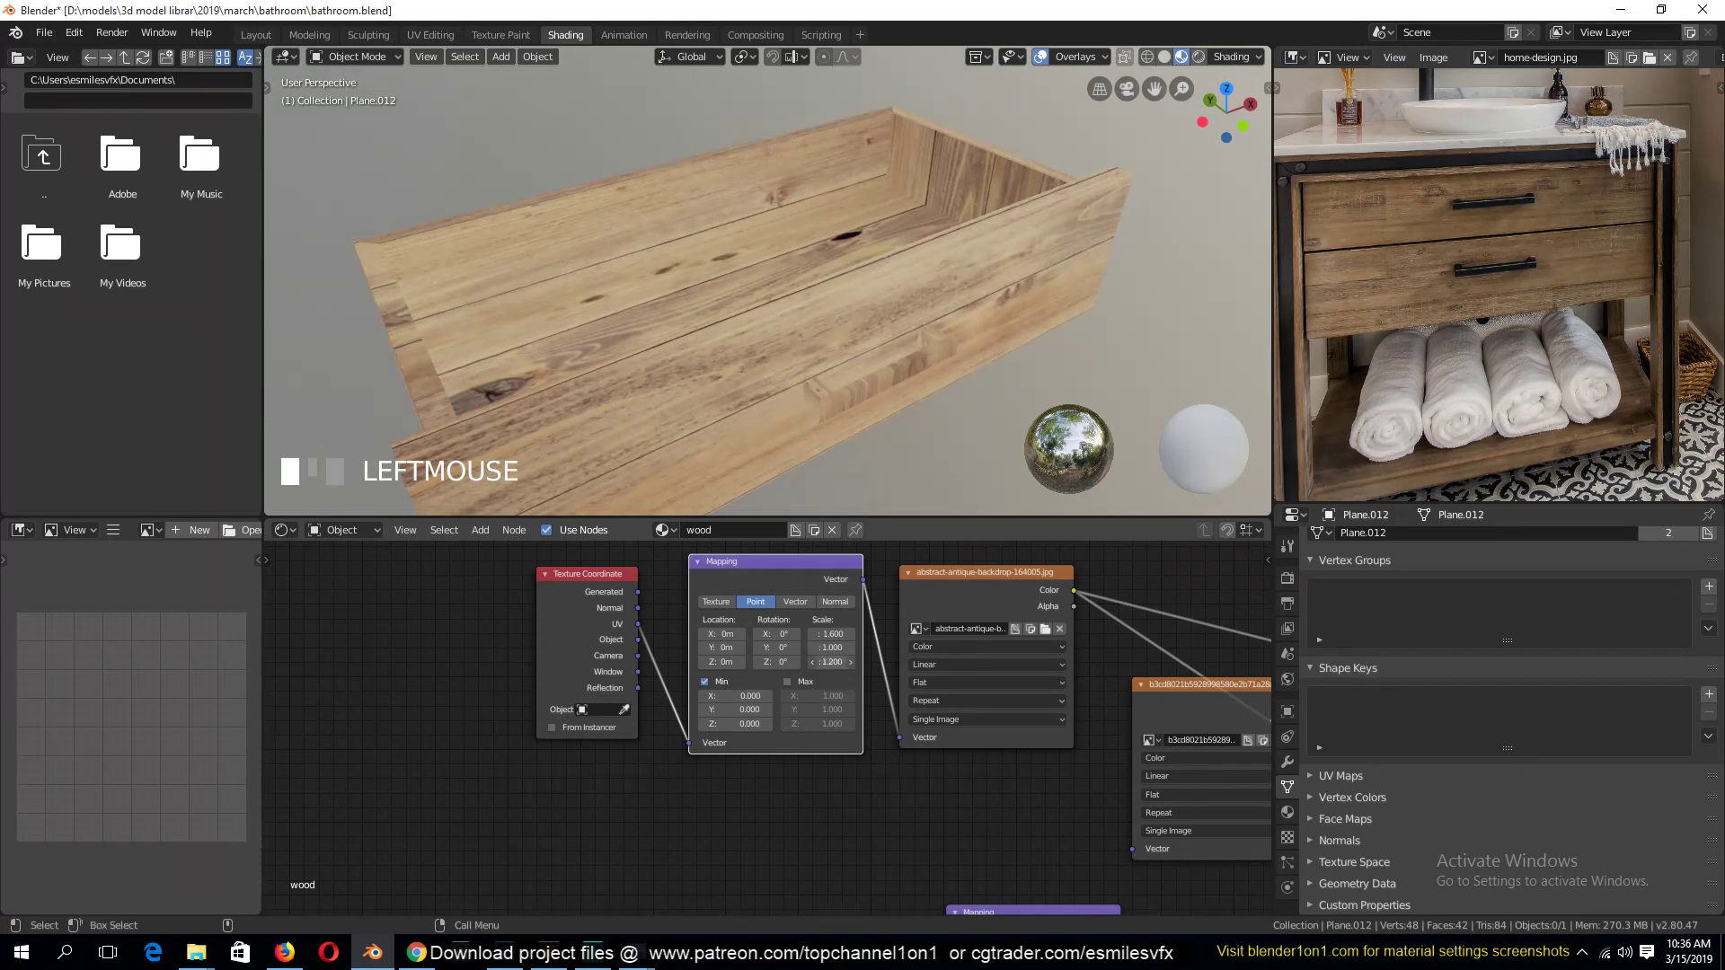
{"action": "left_click", "coordinate": [832, 664]}
{"action": "type", "text": "1.9"}
{"action": "left_click", "coordinate": [838, 675]}
Set the antique texture mapping's X scale to 0.9 and inspect the drawer front up close
{"action": "left_click_drag", "start_coordinate": [832, 633], "coordinate": [769, 634]}
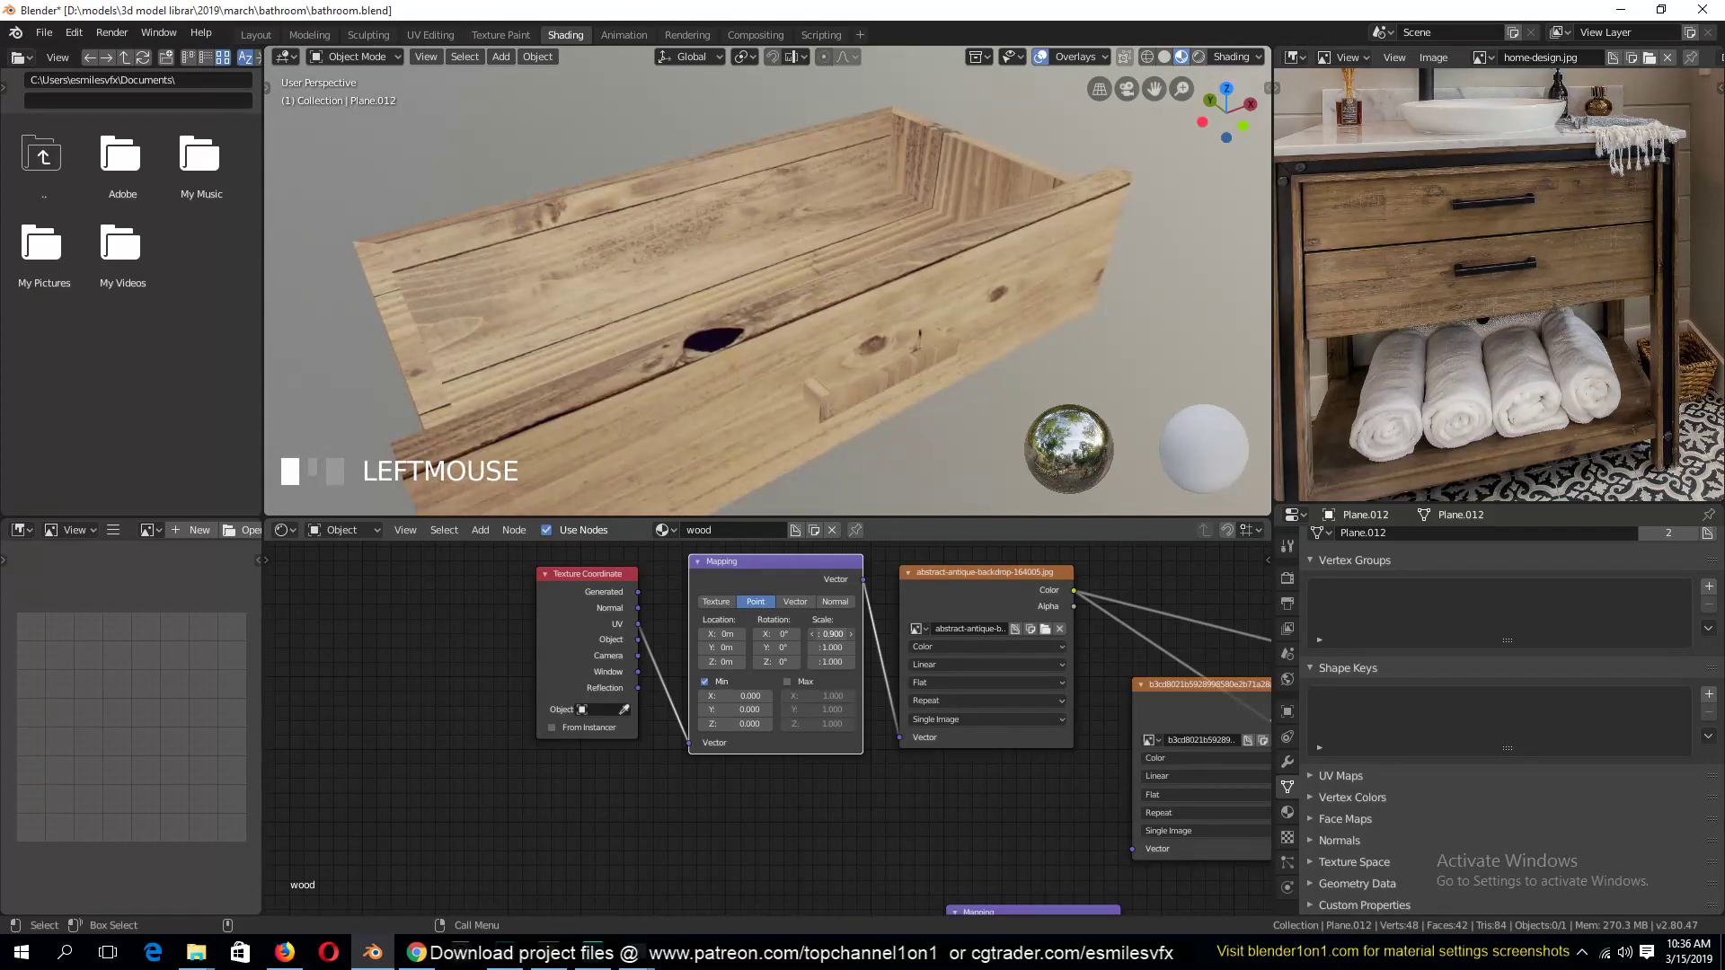
{"action": "scroll", "coordinate": [863, 424], "scroll_direction": "down", "scroll_amount": 2}
{"action": "key", "text": "grave"}
{"action": "scroll", "coordinate": [741, 239], "scroll_direction": "up", "scroll_amount": 3}
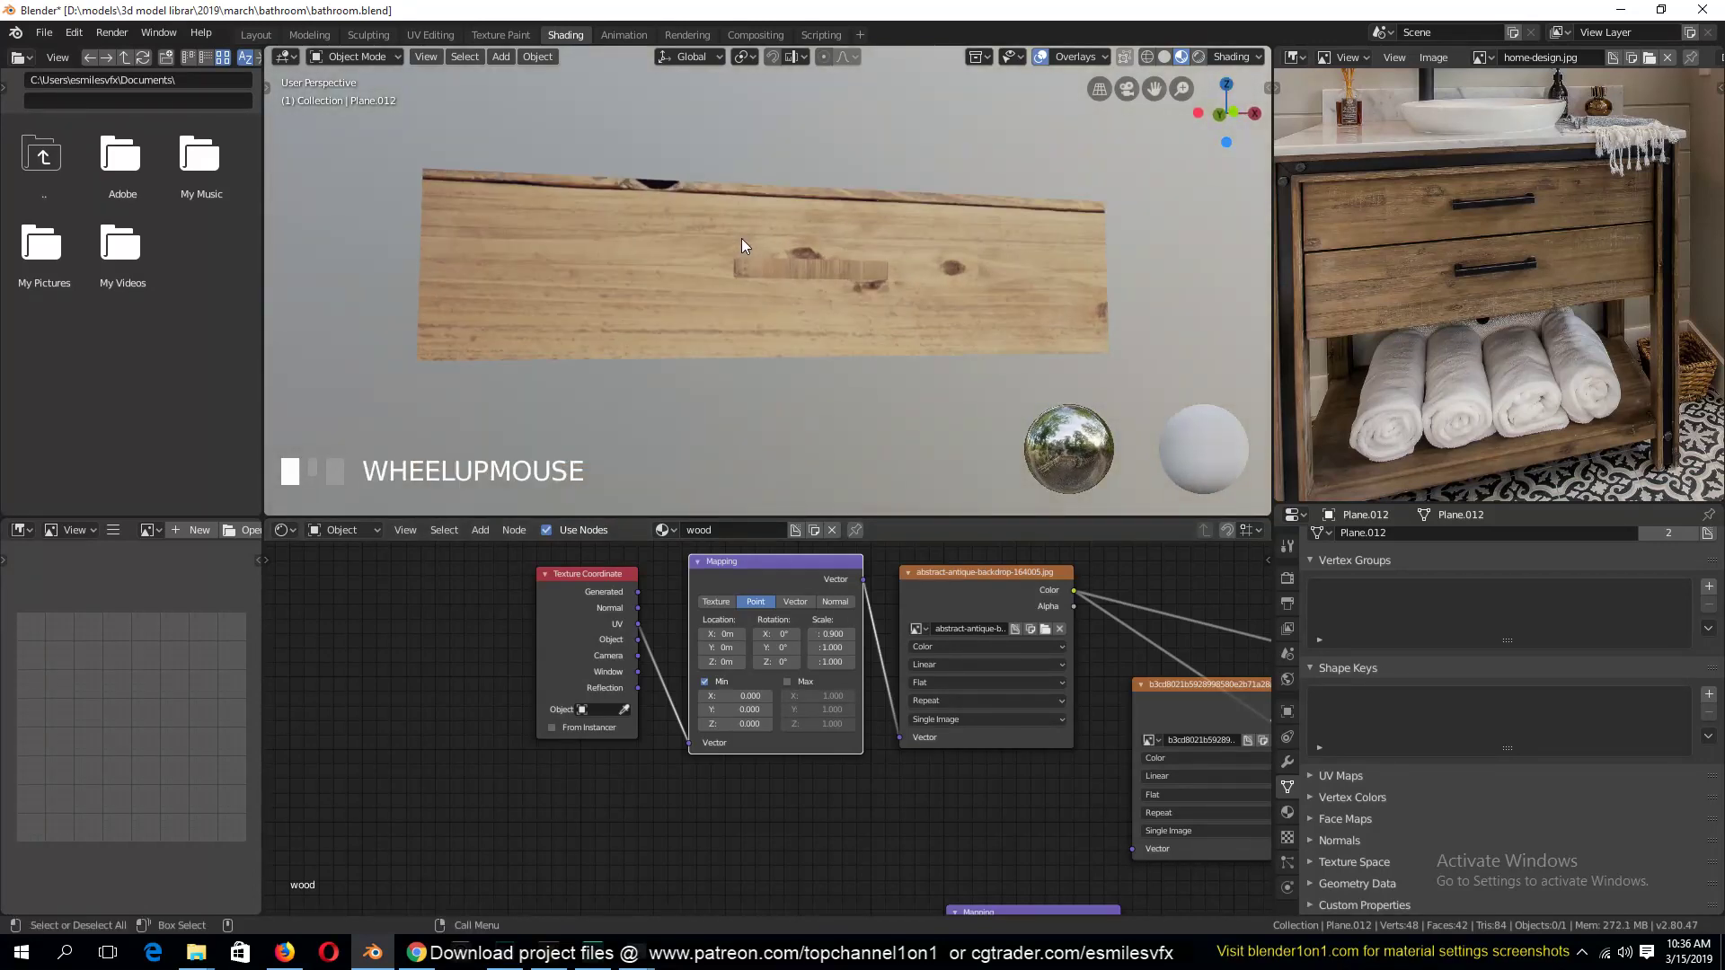
{"action": "middle_click_drag", "start_coordinate": [742, 239], "coordinate": [705, 230]}
{"action": "scroll", "coordinate": [904, 338], "scroll_direction": "up", "scroll_amount": 3}
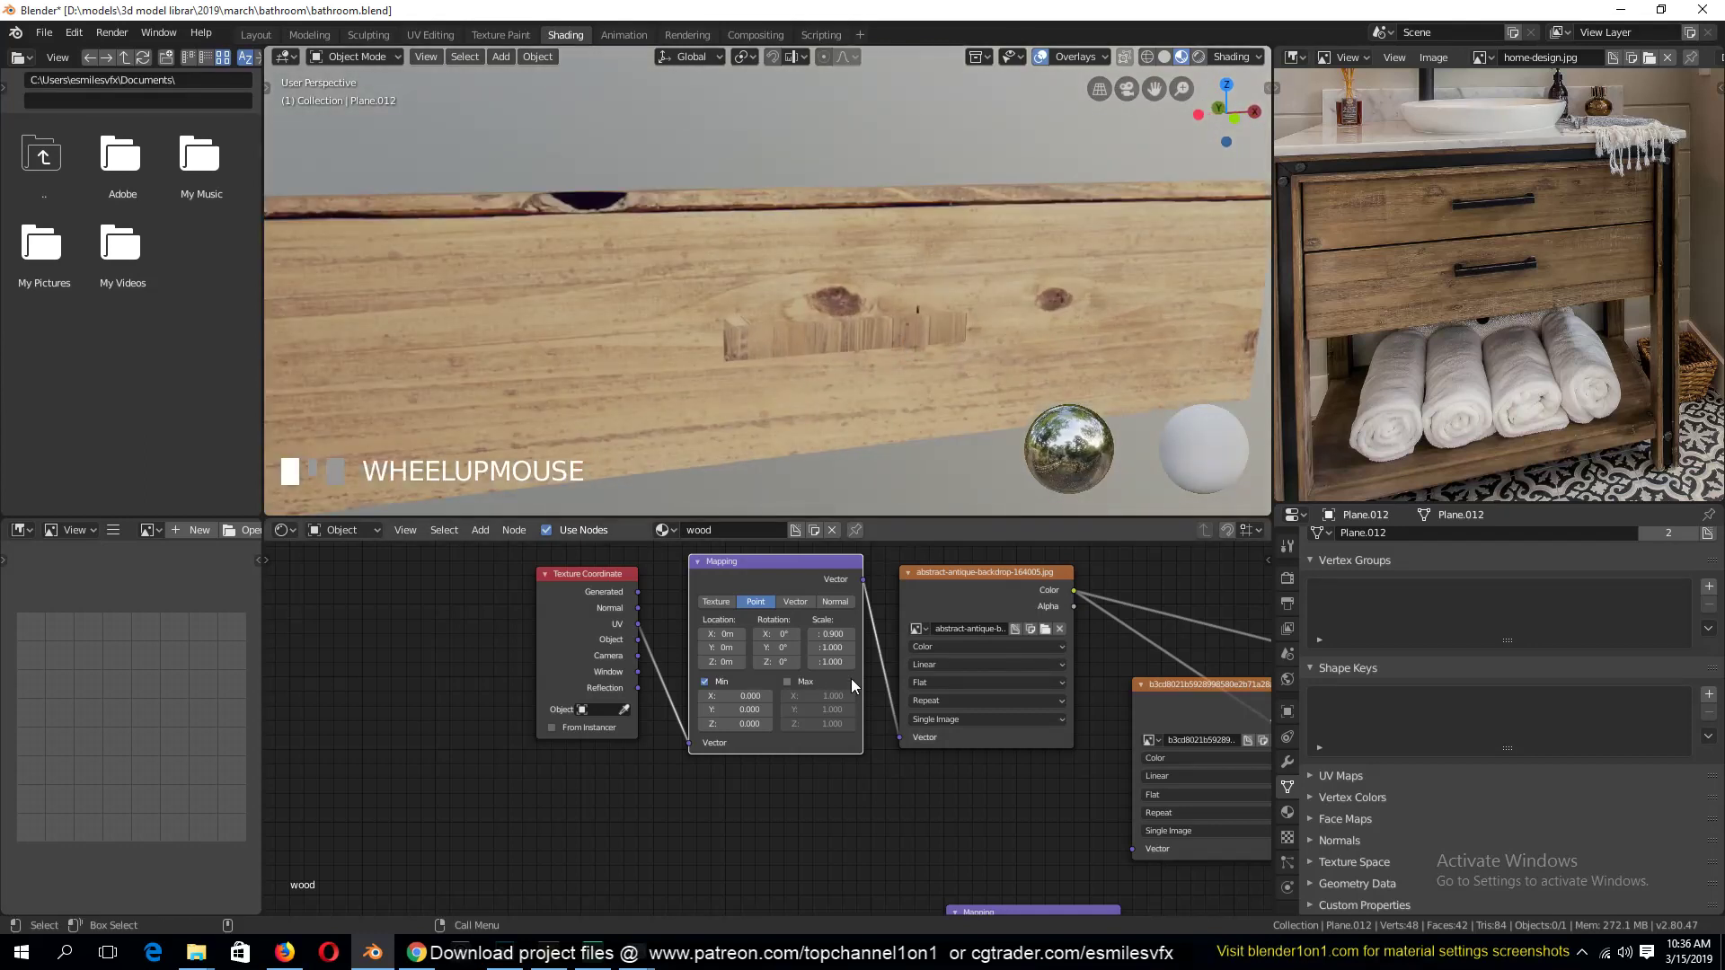
Try X scale values of 1.0, 0.8 and 0.91 on the antique texture's mapping
{"action": "left_click", "coordinate": [850, 634]}
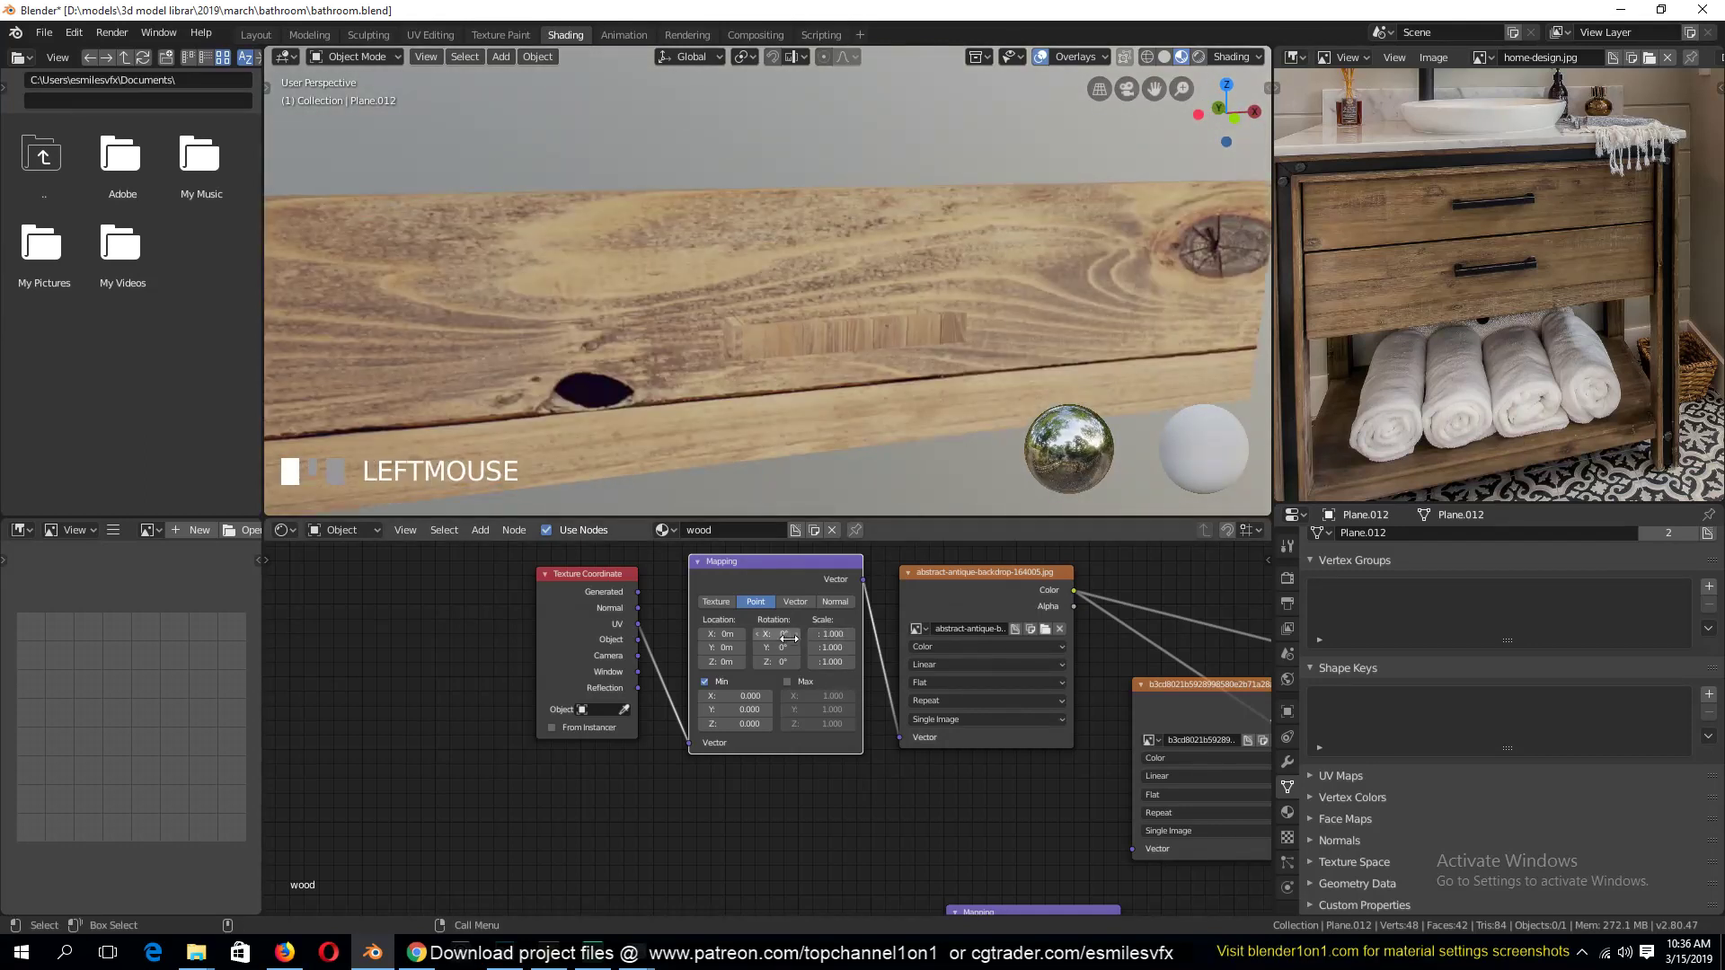
{"action": "left_click", "coordinate": [815, 635]}
{"action": "left_click", "coordinate": [814, 634]}
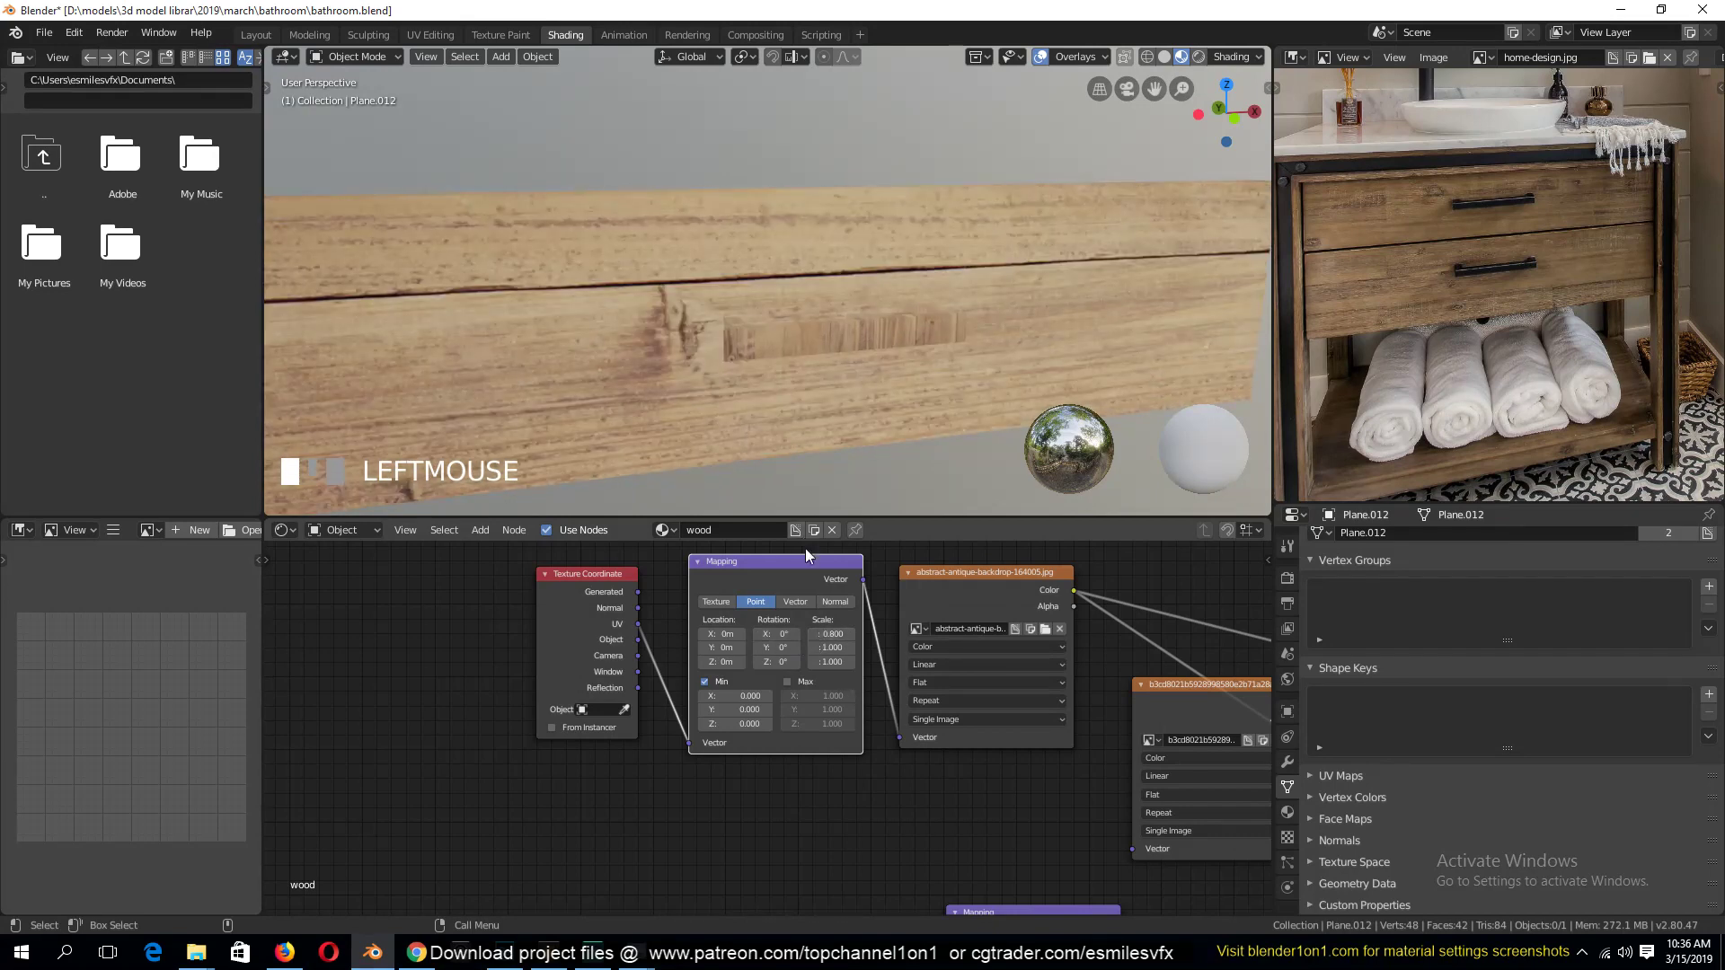
{"action": "left_click", "coordinate": [852, 634]}
{"action": "left_click", "coordinate": [829, 632]}
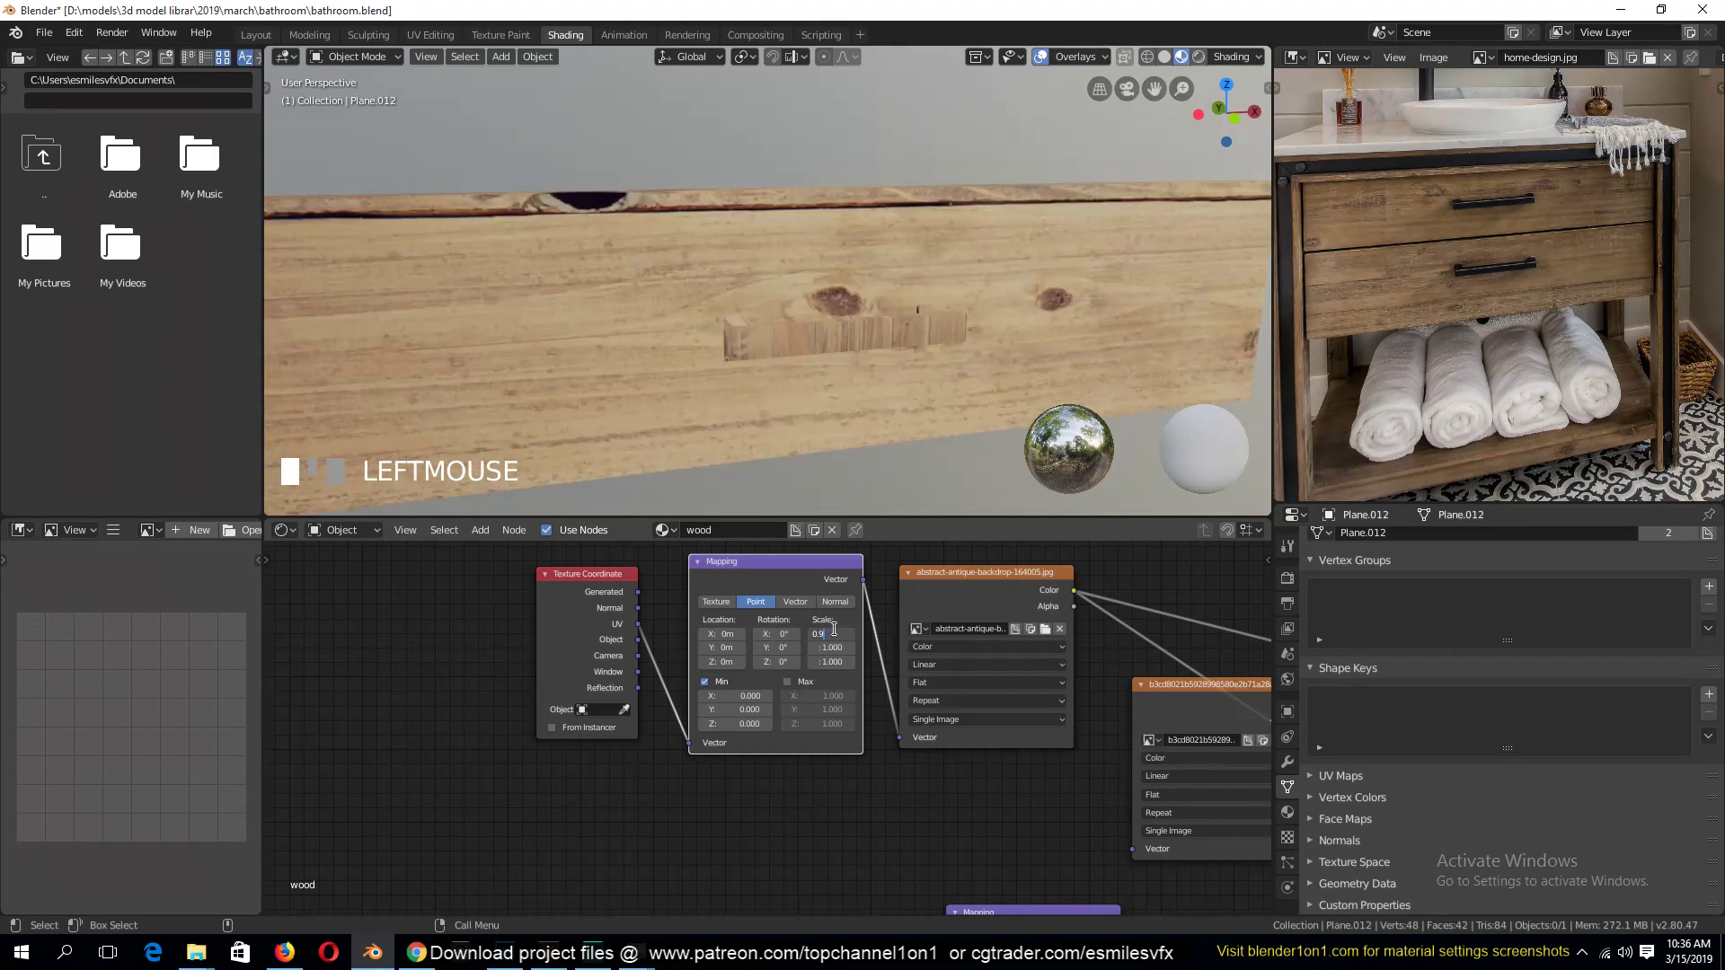
{"action": "type", "text": "10"}
{"action": "key", "text": "Return"}
Fine-tune the antique texture mapping's X scale to 0.891 so the plank seams sit near the drawer front's edges
{"action": "left_click", "coordinate": [834, 633]}
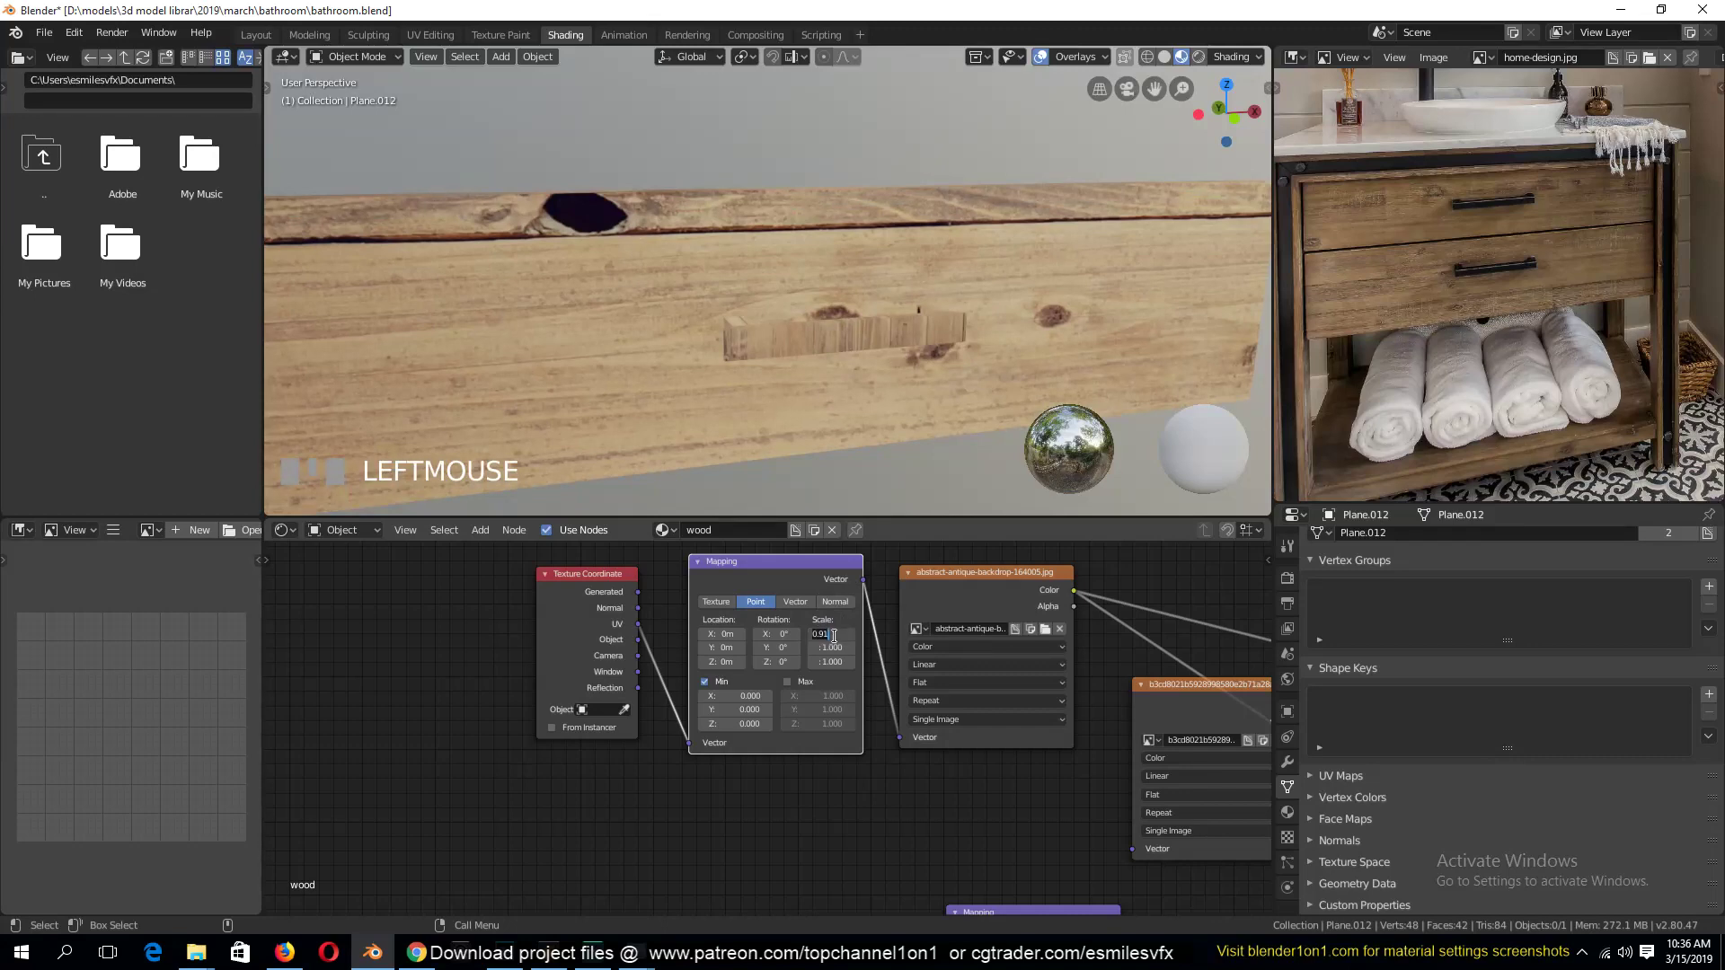
{"action": "type", "text": "0.8.9"}
{"action": "left_click", "coordinate": [870, 594]}
{"action": "left_click", "coordinate": [833, 633]}
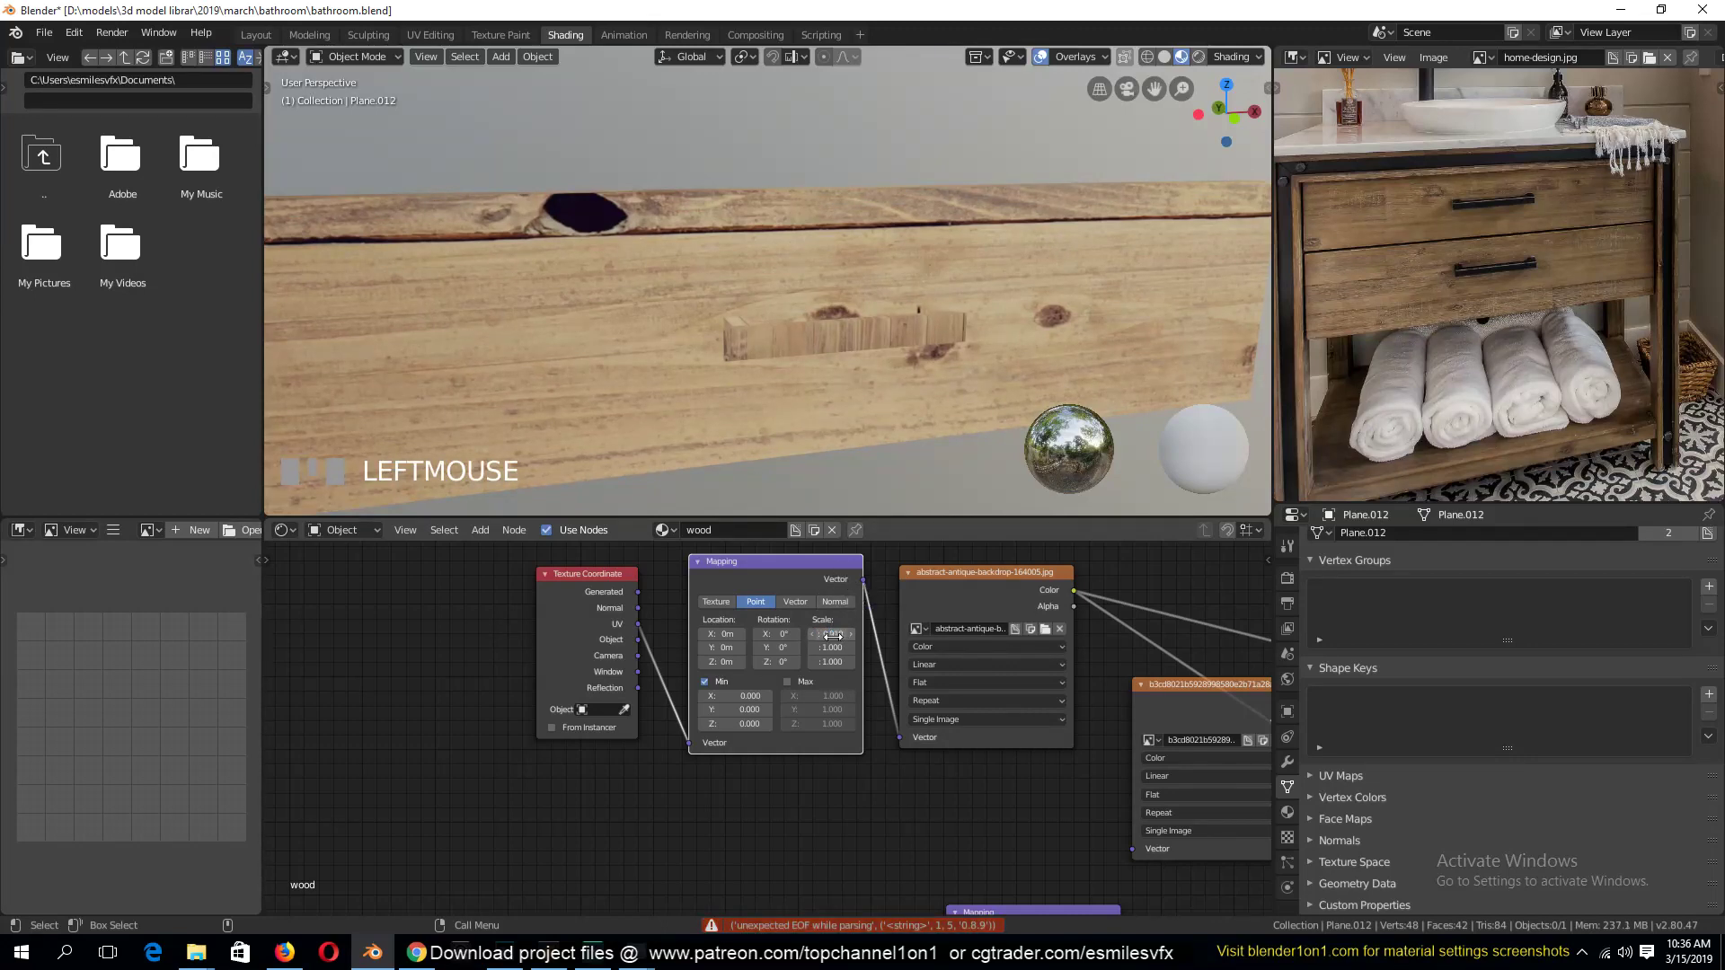
{"action": "type", "text": "0."}
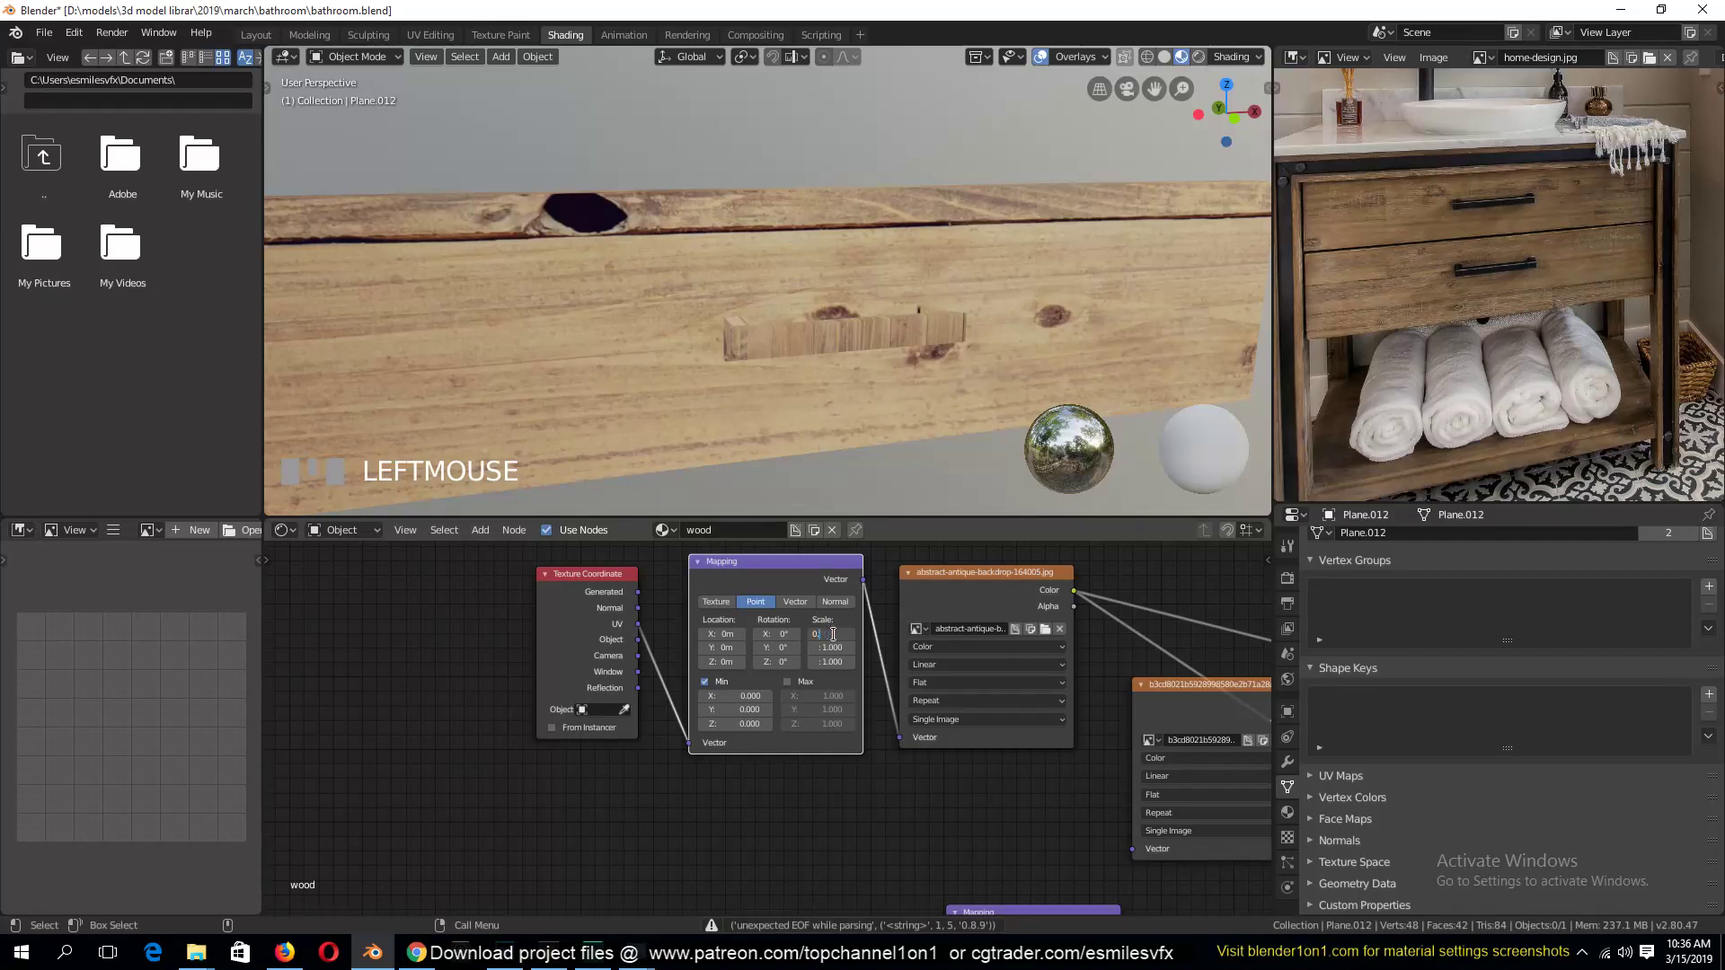
{"action": "type", "text": "89"}
{"action": "left_click", "coordinate": [816, 584]}
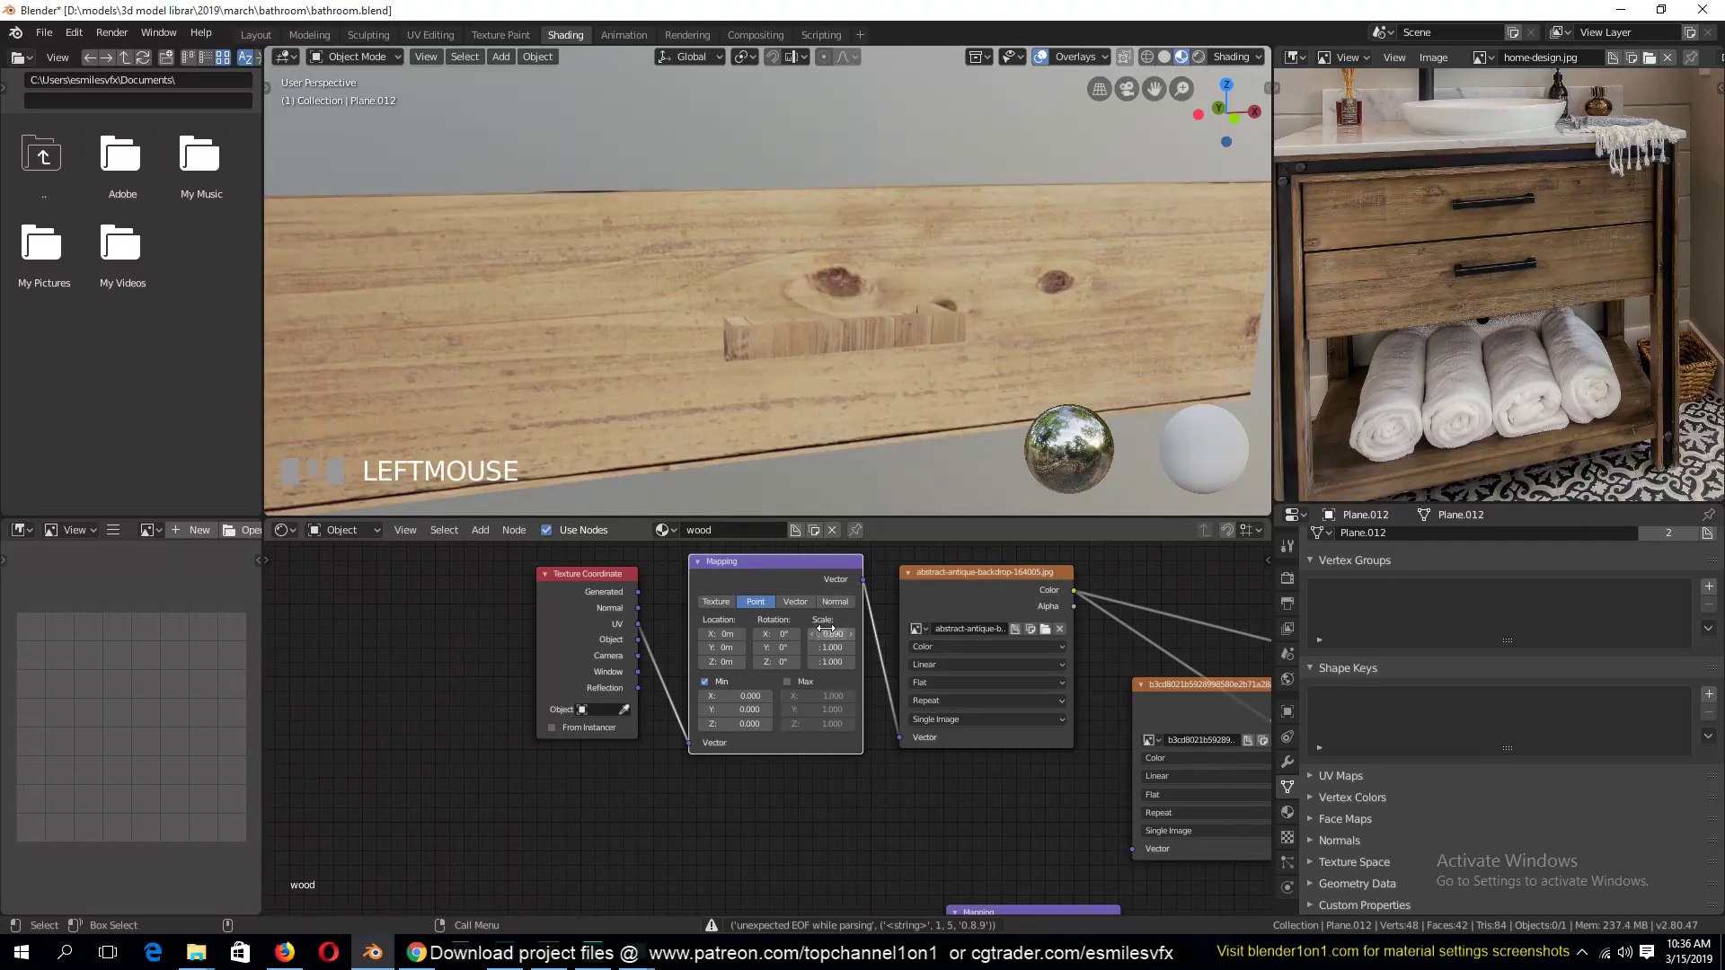
{"action": "left_click", "coordinate": [834, 633]}
{"action": "type", "text": "0.891"}
{"action": "left_click", "coordinate": [822, 579]}
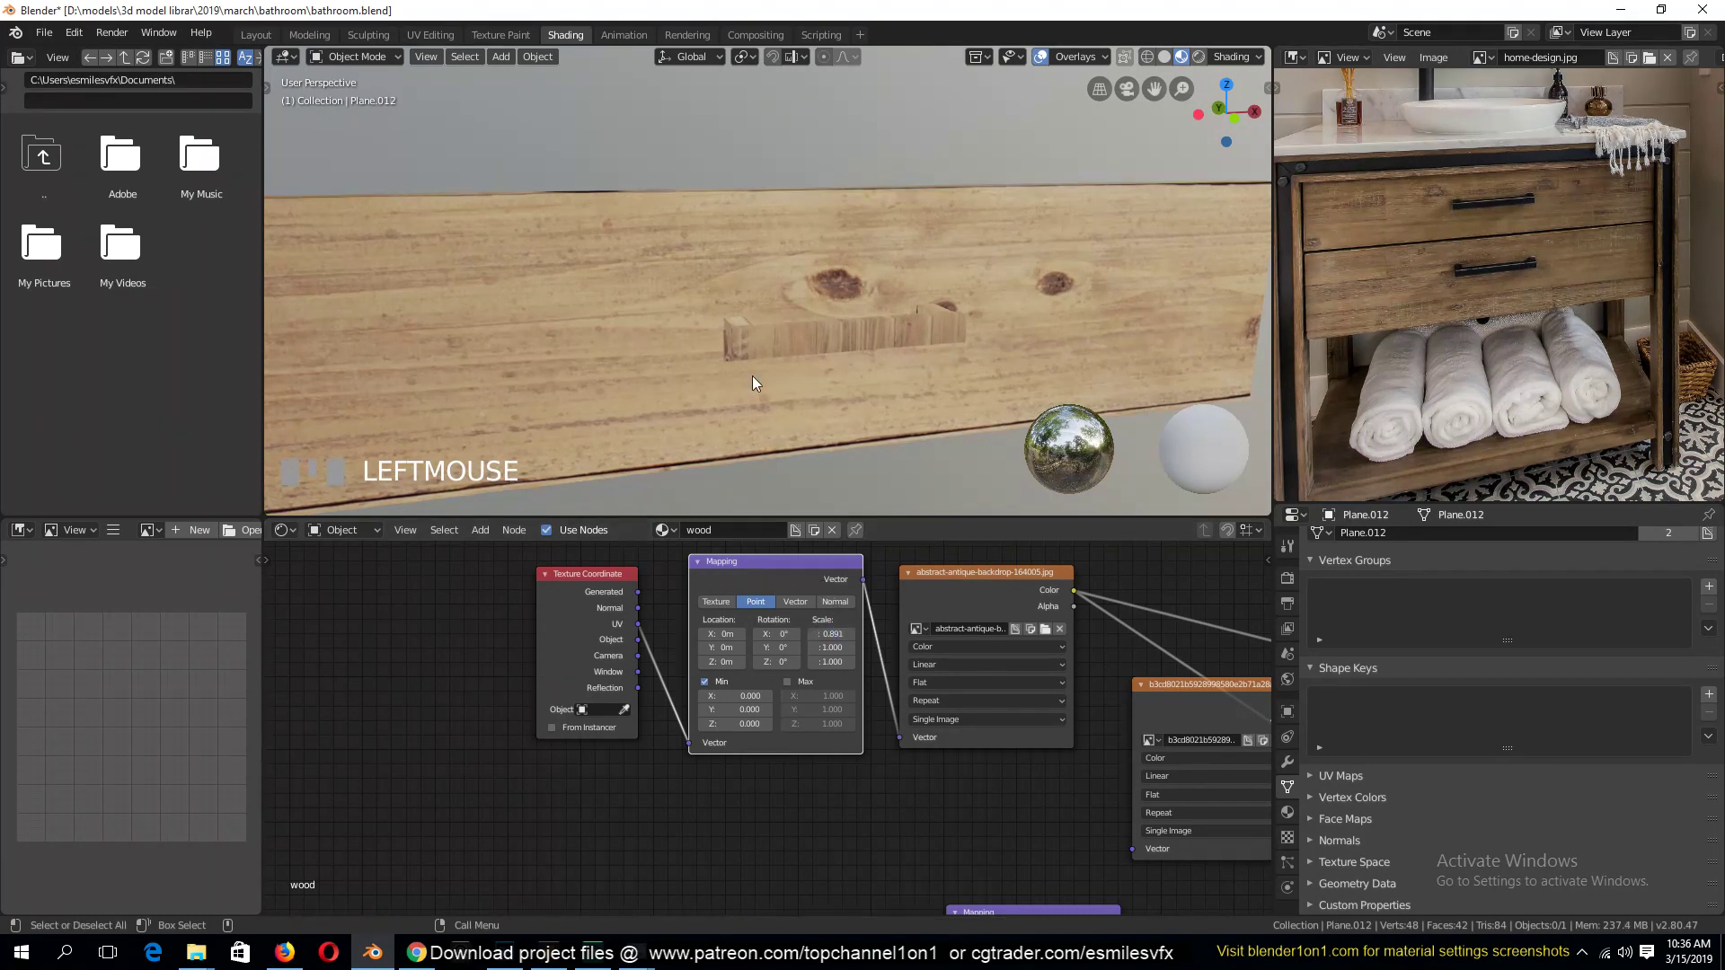
Reposition the second Overlay mix node and preview its output on the drawer
{"action": "scroll", "coordinate": [752, 376], "scroll_direction": "down", "scroll_amount": 3}
{"action": "middle_click_drag", "start_coordinate": [726, 316], "coordinate": [834, 354]}
{"action": "middle_click_drag", "start_coordinate": [1086, 691], "coordinate": [430, 698]}
{"action": "left_click_drag", "start_coordinate": [1097, 641], "coordinate": [1010, 636]}
{"action": "left_click", "coordinate": [1038, 636], "text": "ctrl+shift"}
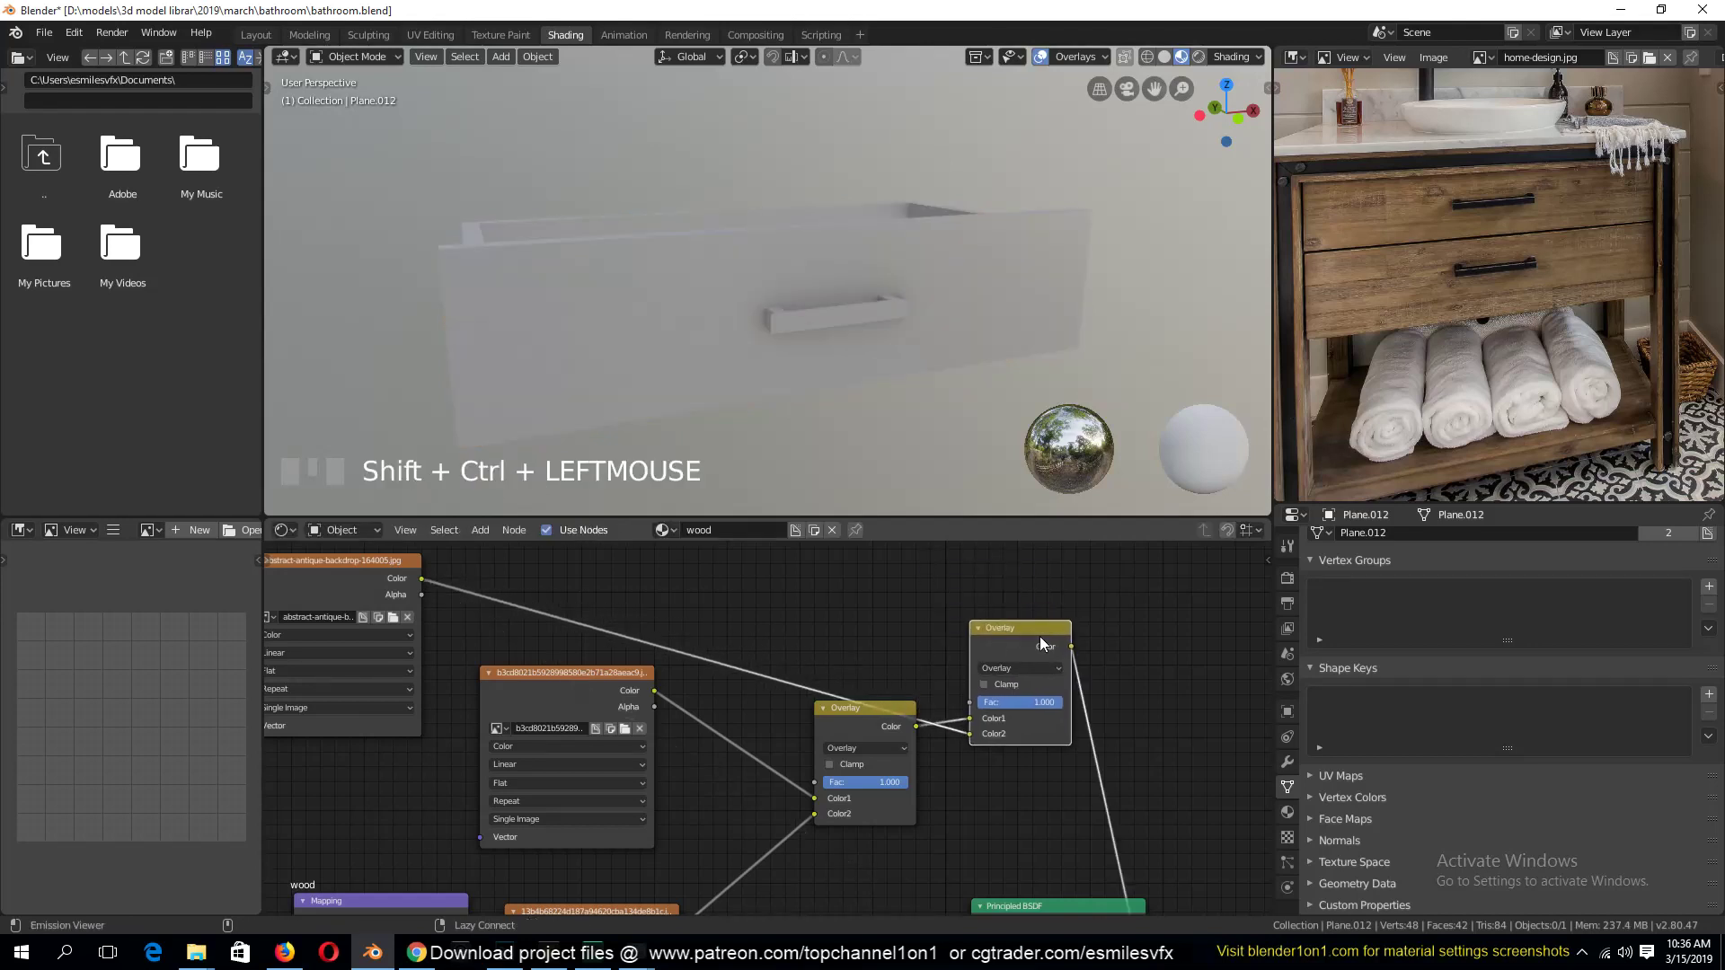
{"action": "middle_click_drag", "start_coordinate": [898, 379], "coordinate": [784, 337]}
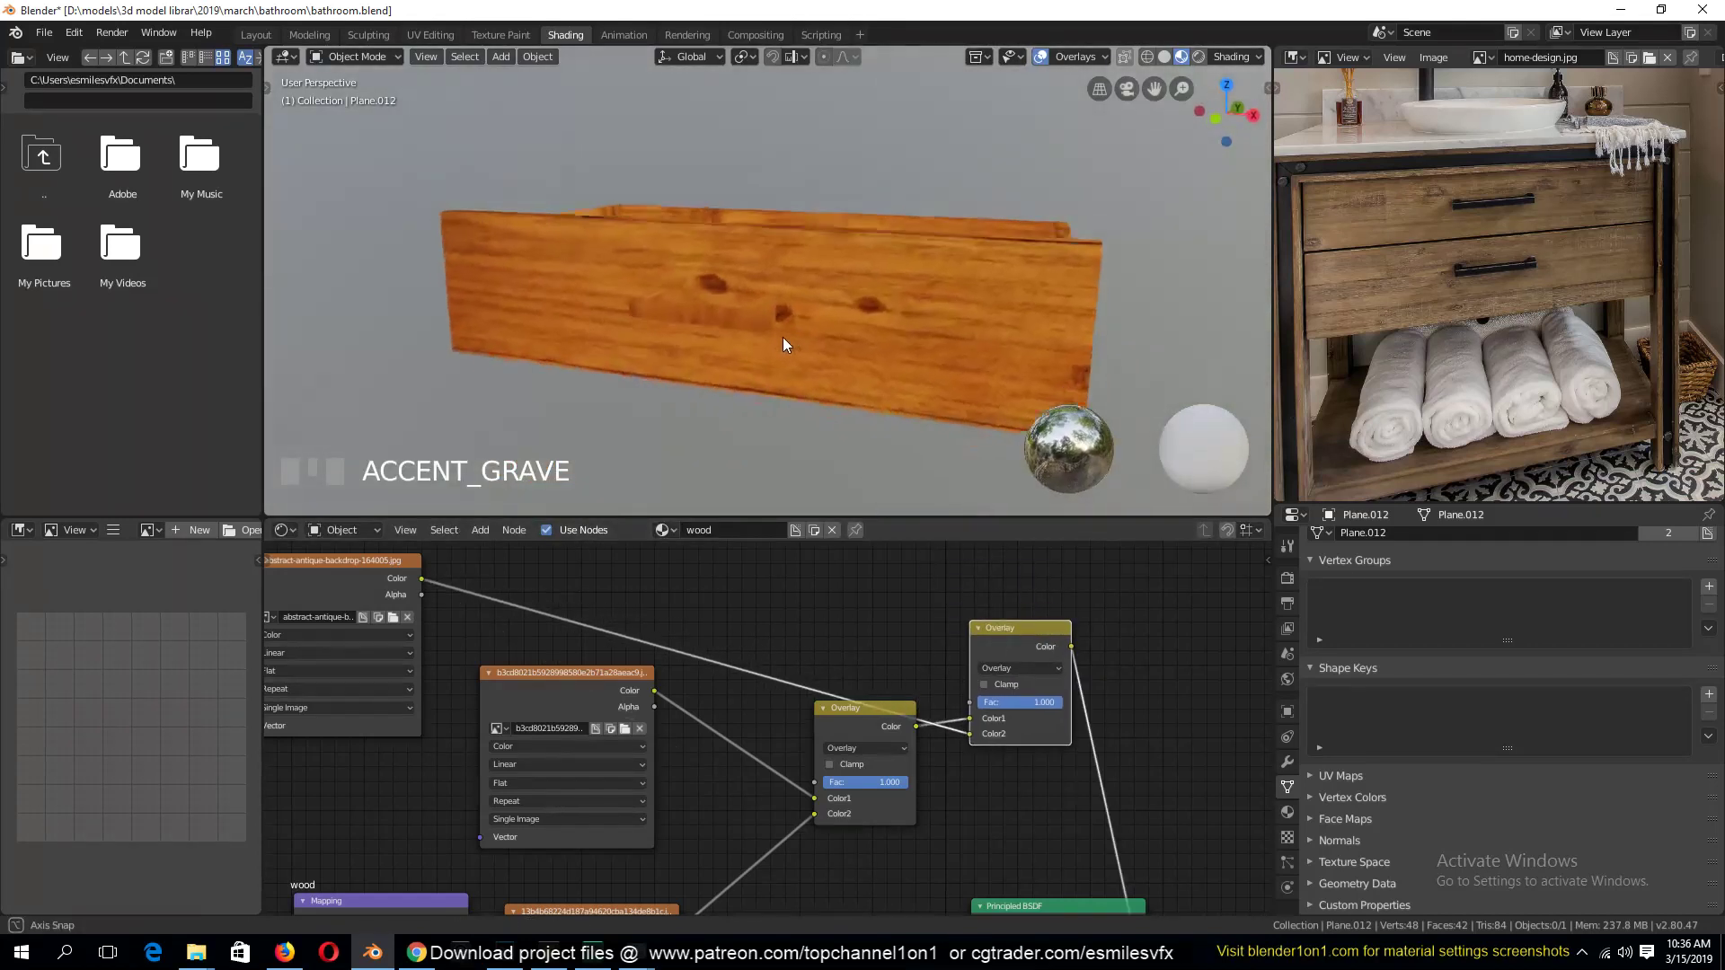
Try the Multiply, Lighten and Soft Light blend types on the second mix node
{"action": "left_click", "coordinate": [1023, 669]}
{"action": "left_click", "coordinate": [1017, 619]}
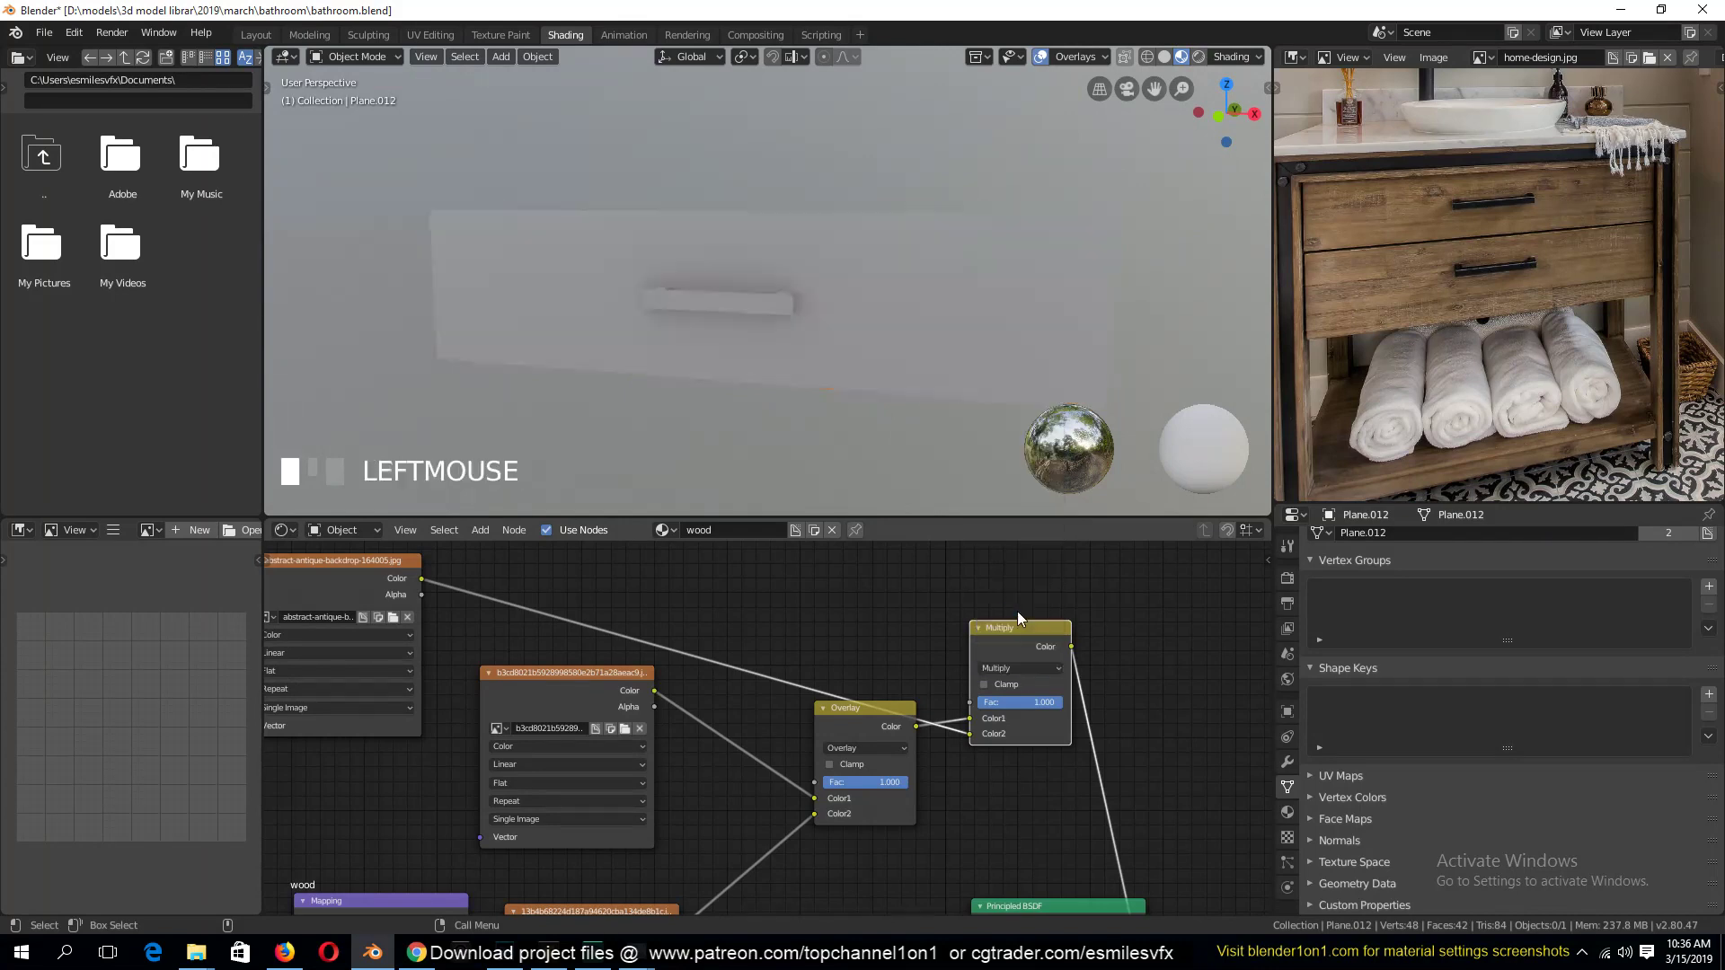
{"action": "left_click", "coordinate": [1025, 670]}
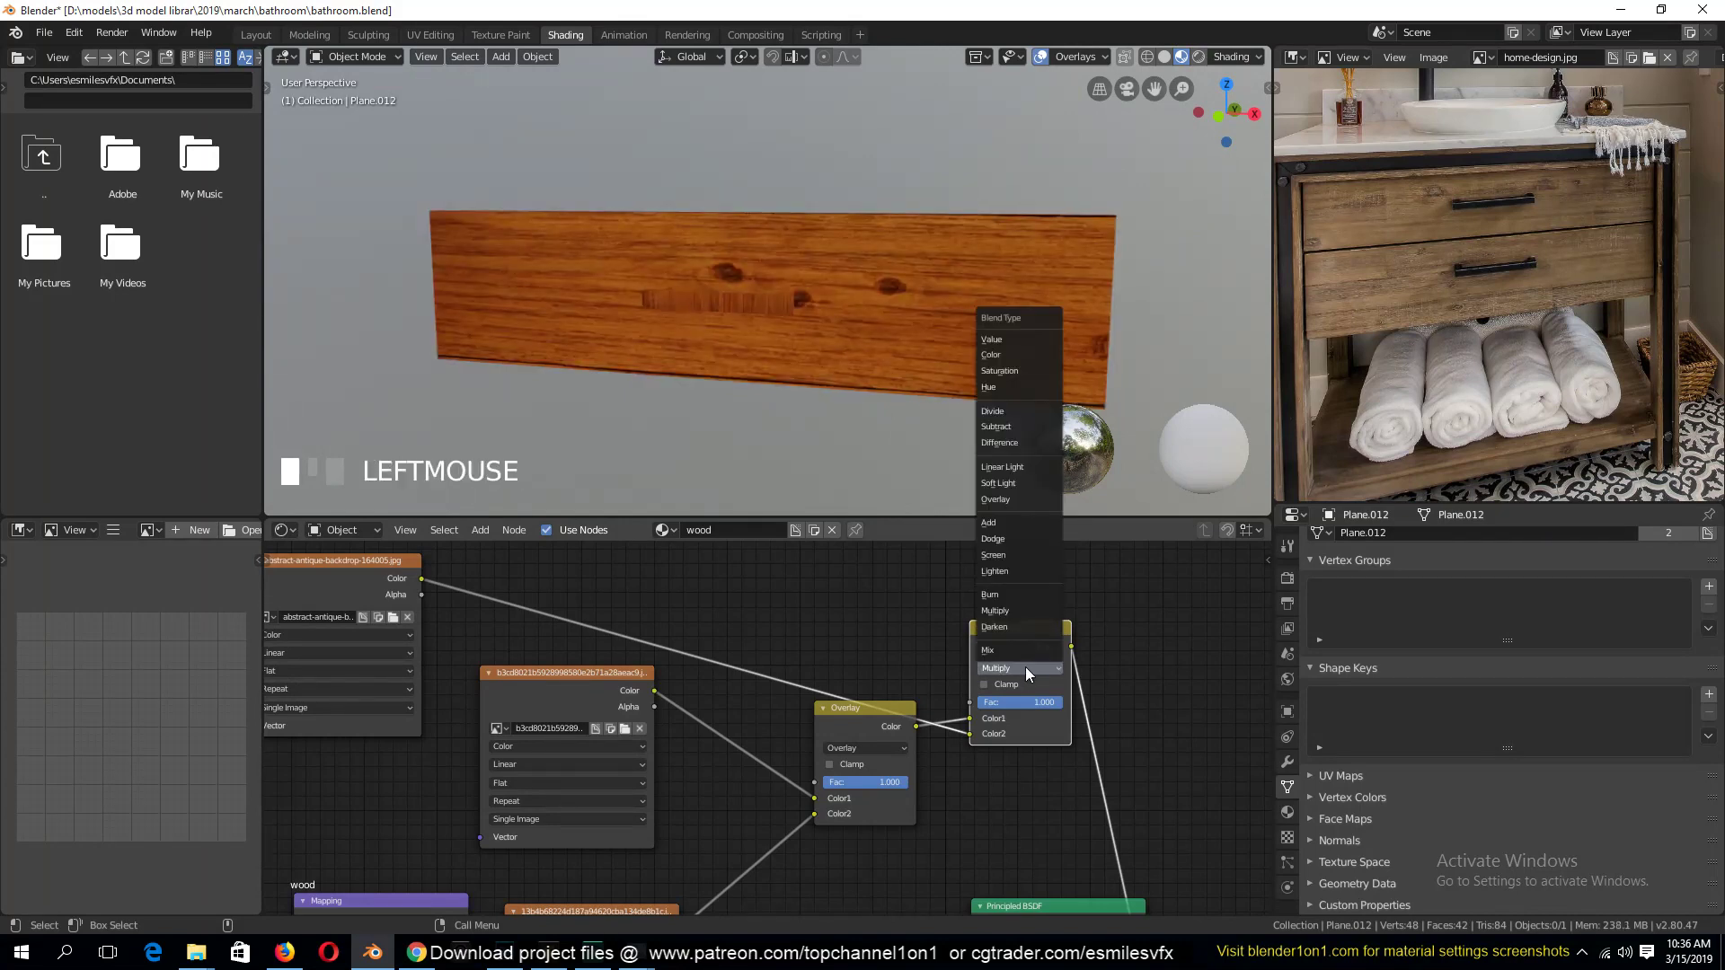
{"action": "left_click", "coordinate": [1035, 571]}
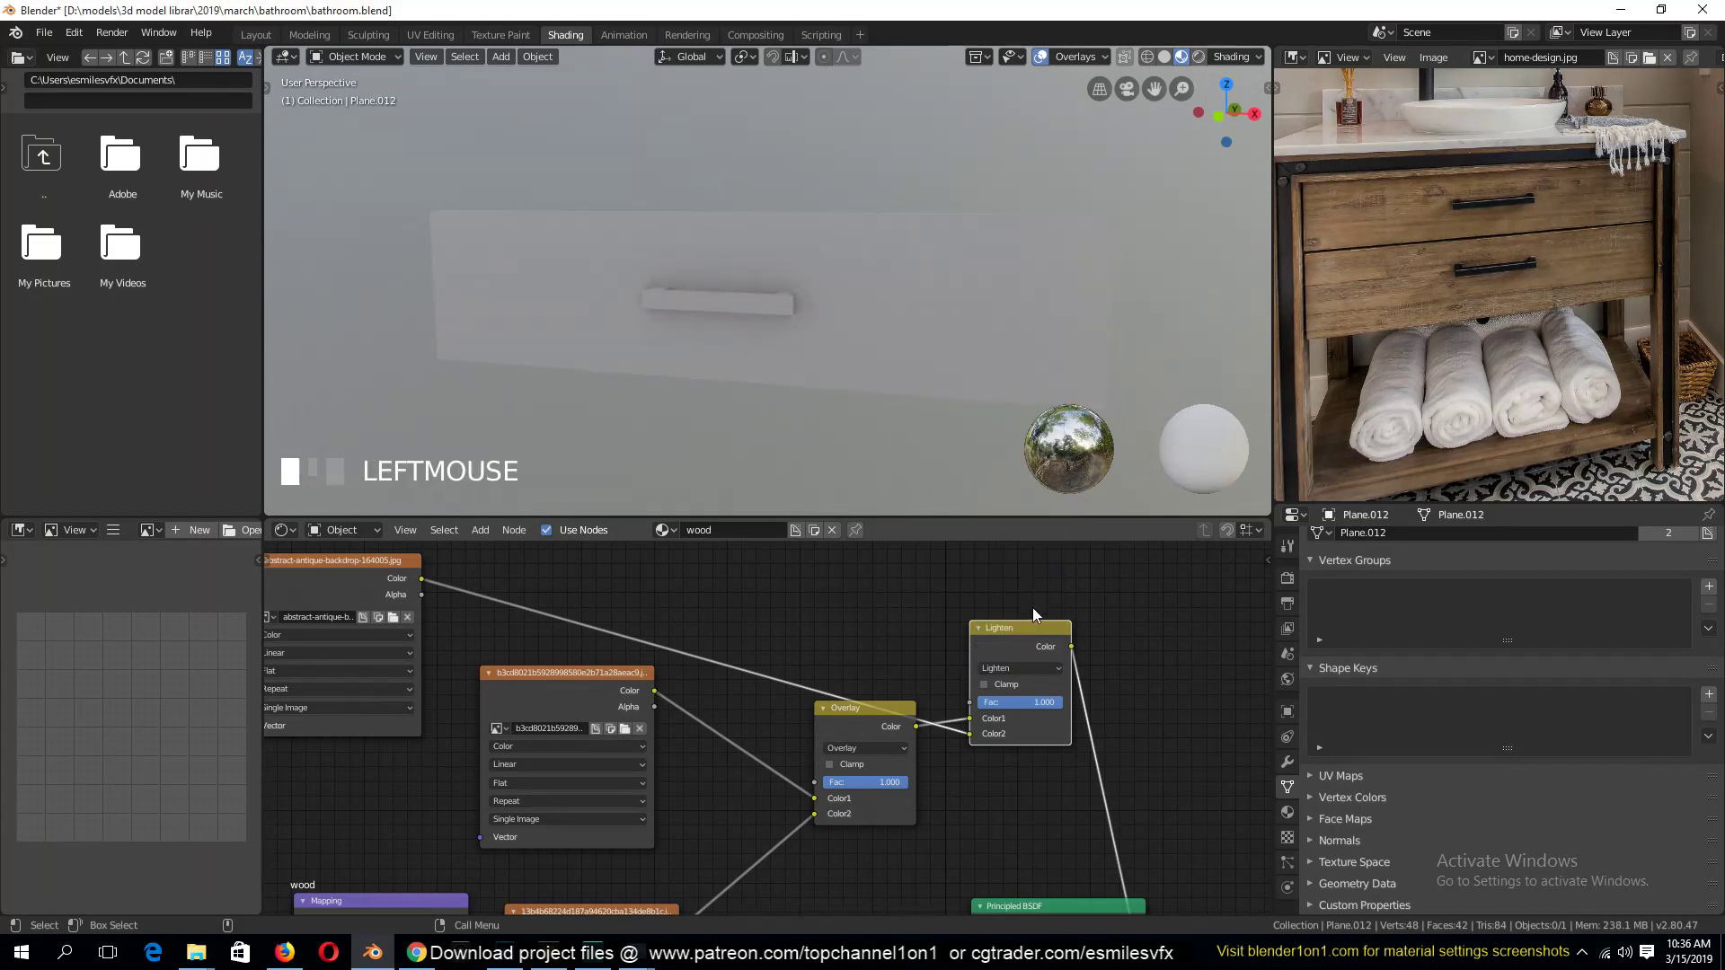
{"action": "left_click", "coordinate": [1049, 667]}
{"action": "left_click", "coordinate": [1022, 487]}
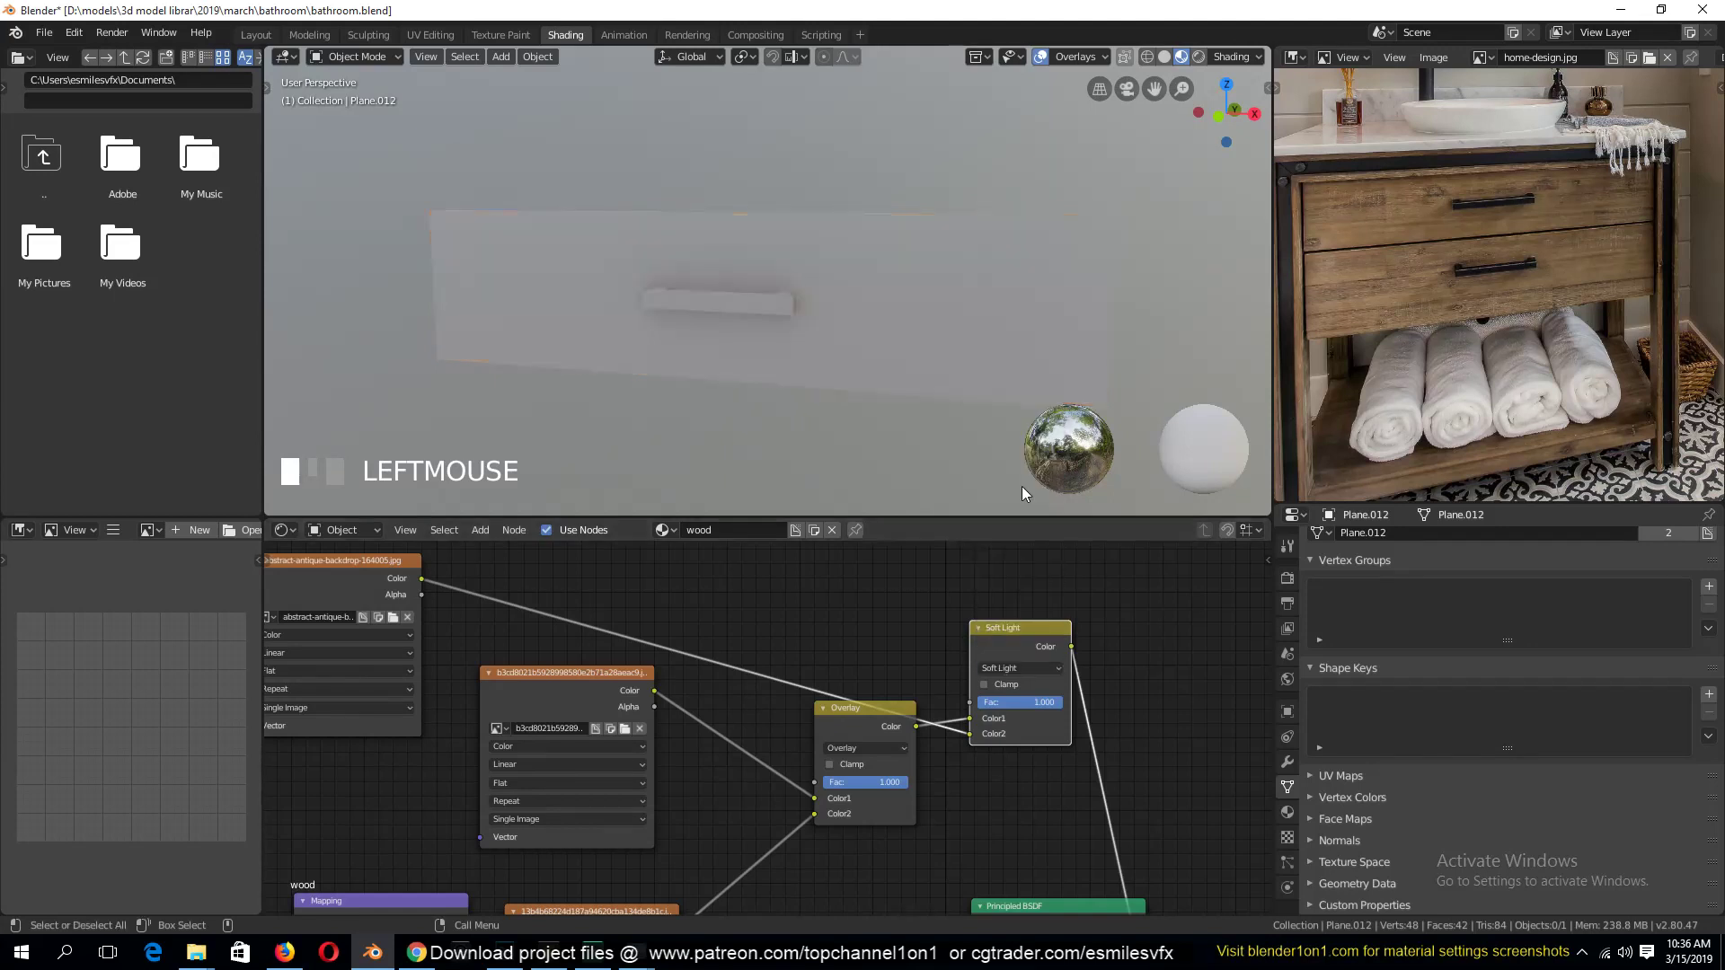
Try the Linear Light, Divide and Difference blend types on the second mix node
{"action": "left_click", "coordinate": [1024, 667]}
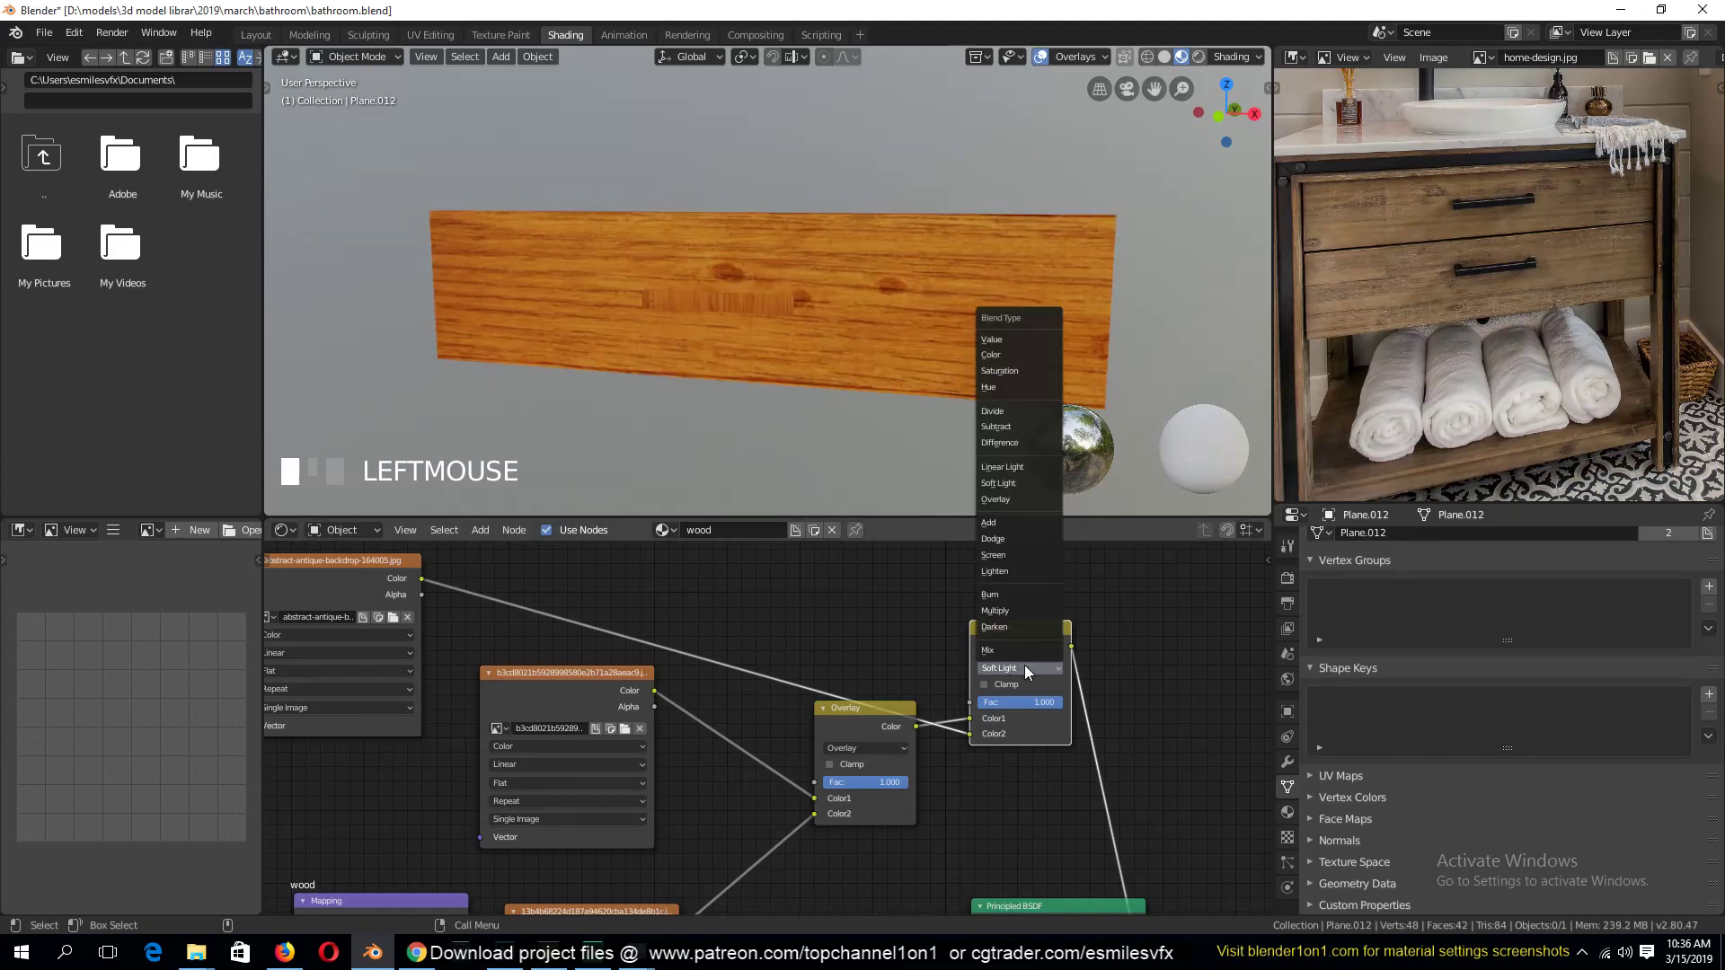
{"action": "left_click", "coordinate": [1010, 467]}
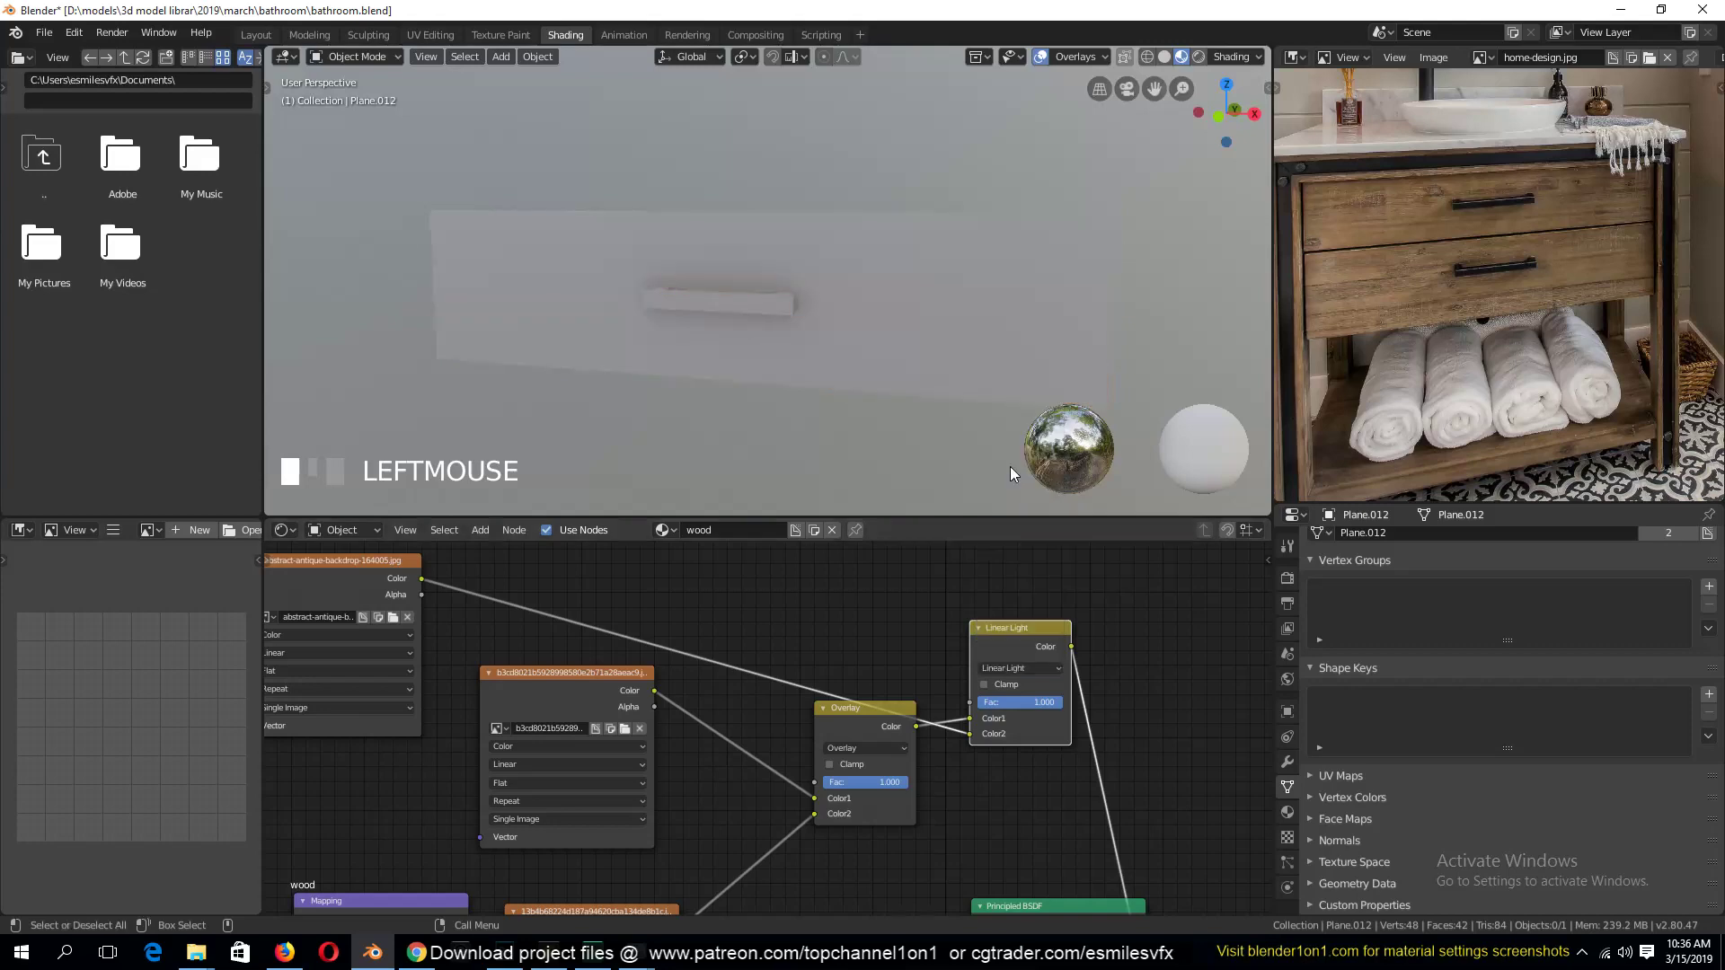
{"action": "left_click", "coordinate": [1032, 667]}
{"action": "left_click", "coordinate": [1017, 410]}
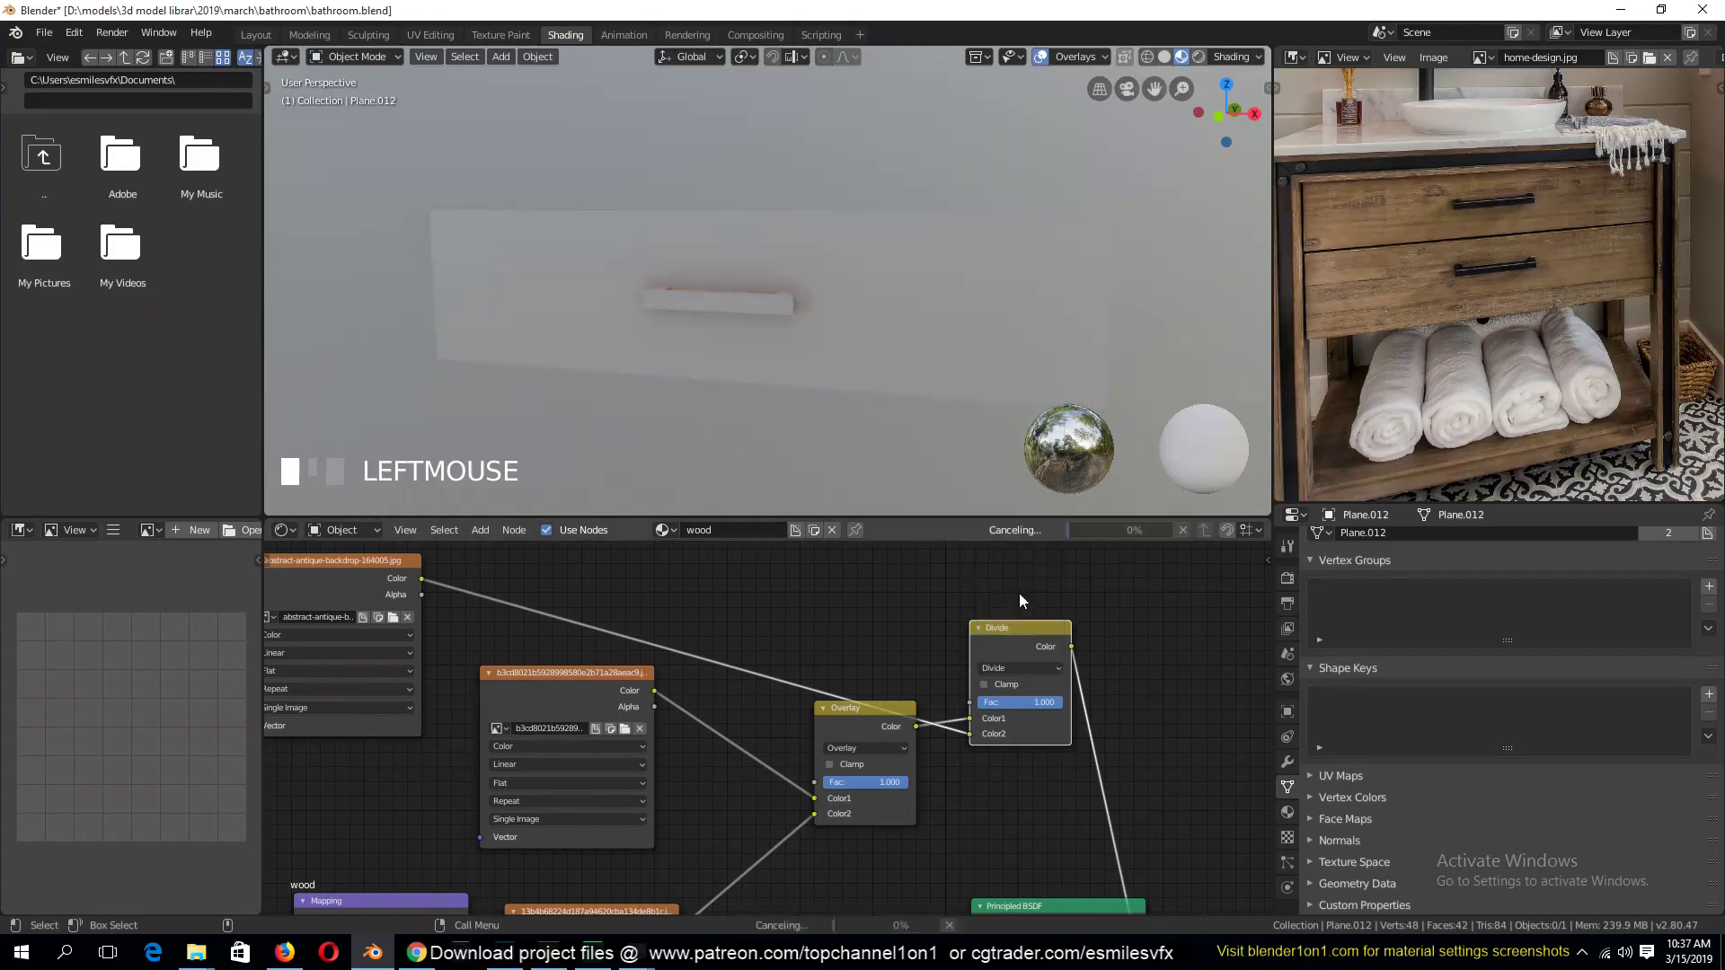
{"action": "left_click", "coordinate": [1038, 667]}
{"action": "left_click", "coordinate": [1020, 443]}
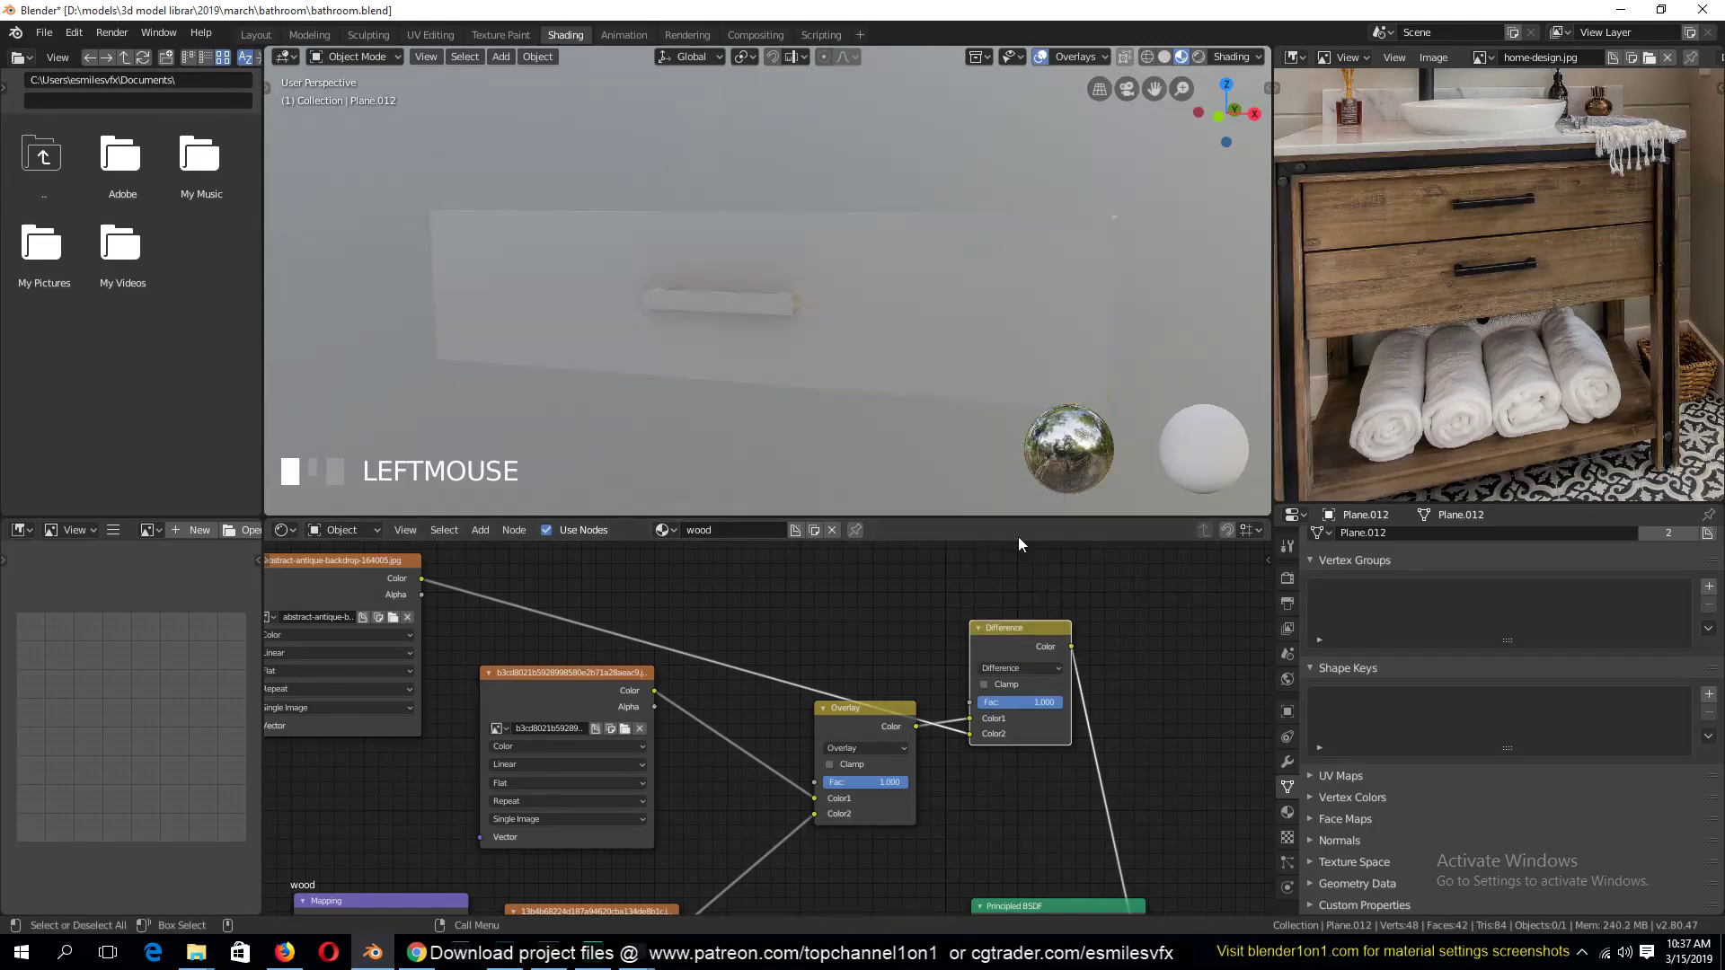
Return the second mix node to Overlay, try a factor of 0.645 and raise it to about 0.8
{"action": "left_click", "coordinate": [1023, 665]}
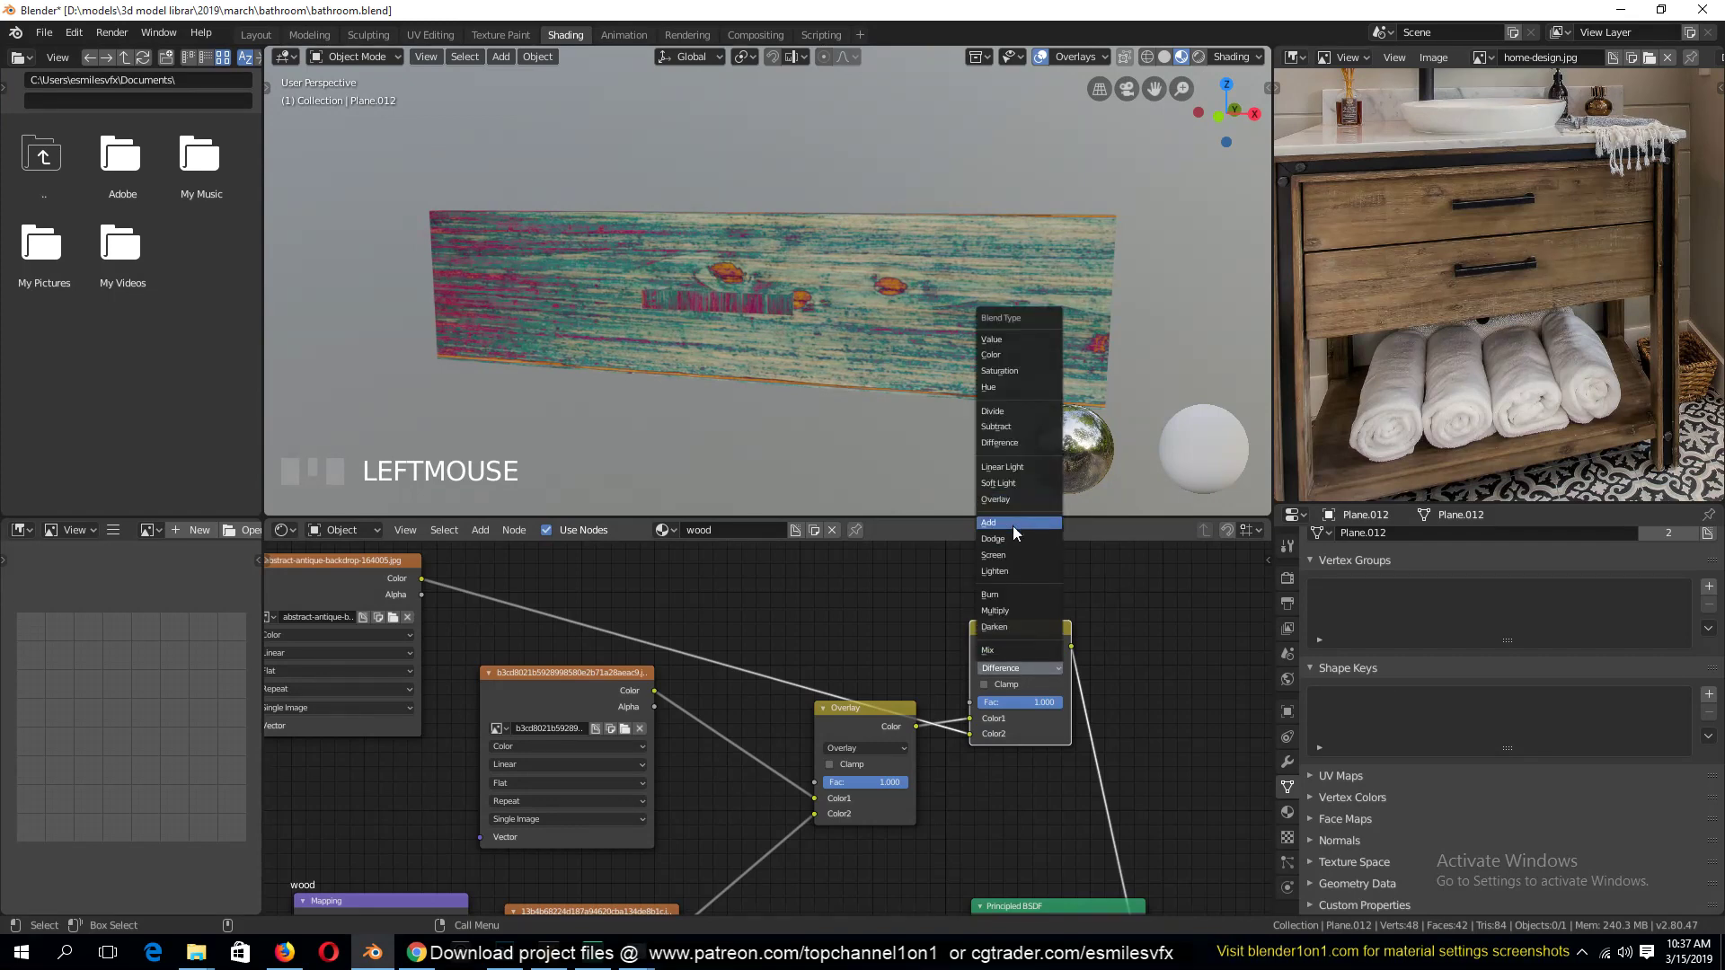
{"action": "left_click", "coordinate": [1027, 500]}
{"action": "key", "text": "grave"}
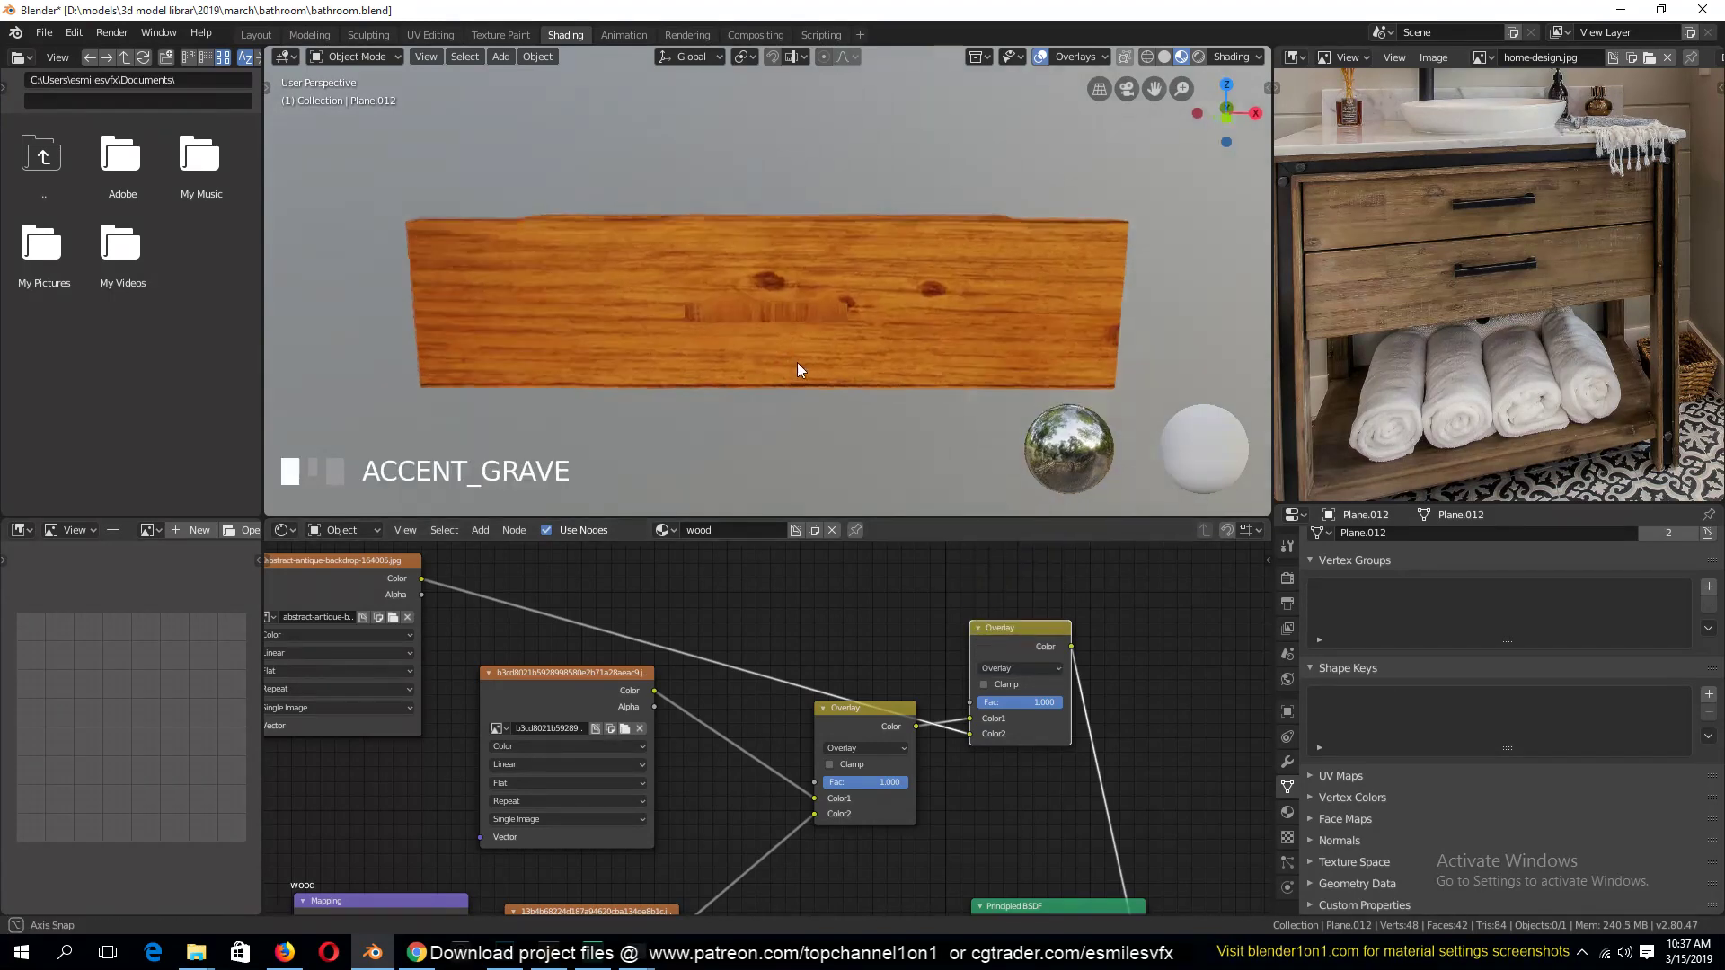
{"action": "mouse_move", "coordinate": [1043, 702]}
{"action": "left_mouse_down"}
{"action": "mouse_move", "coordinate": [1015, 702]}
{"action": "mouse_move", "coordinate": [1030, 702]}
{"action": "left_mouse_up"}
{"action": "scroll", "coordinate": [859, 334], "scroll_direction": "down", "scroll_amount": 2}
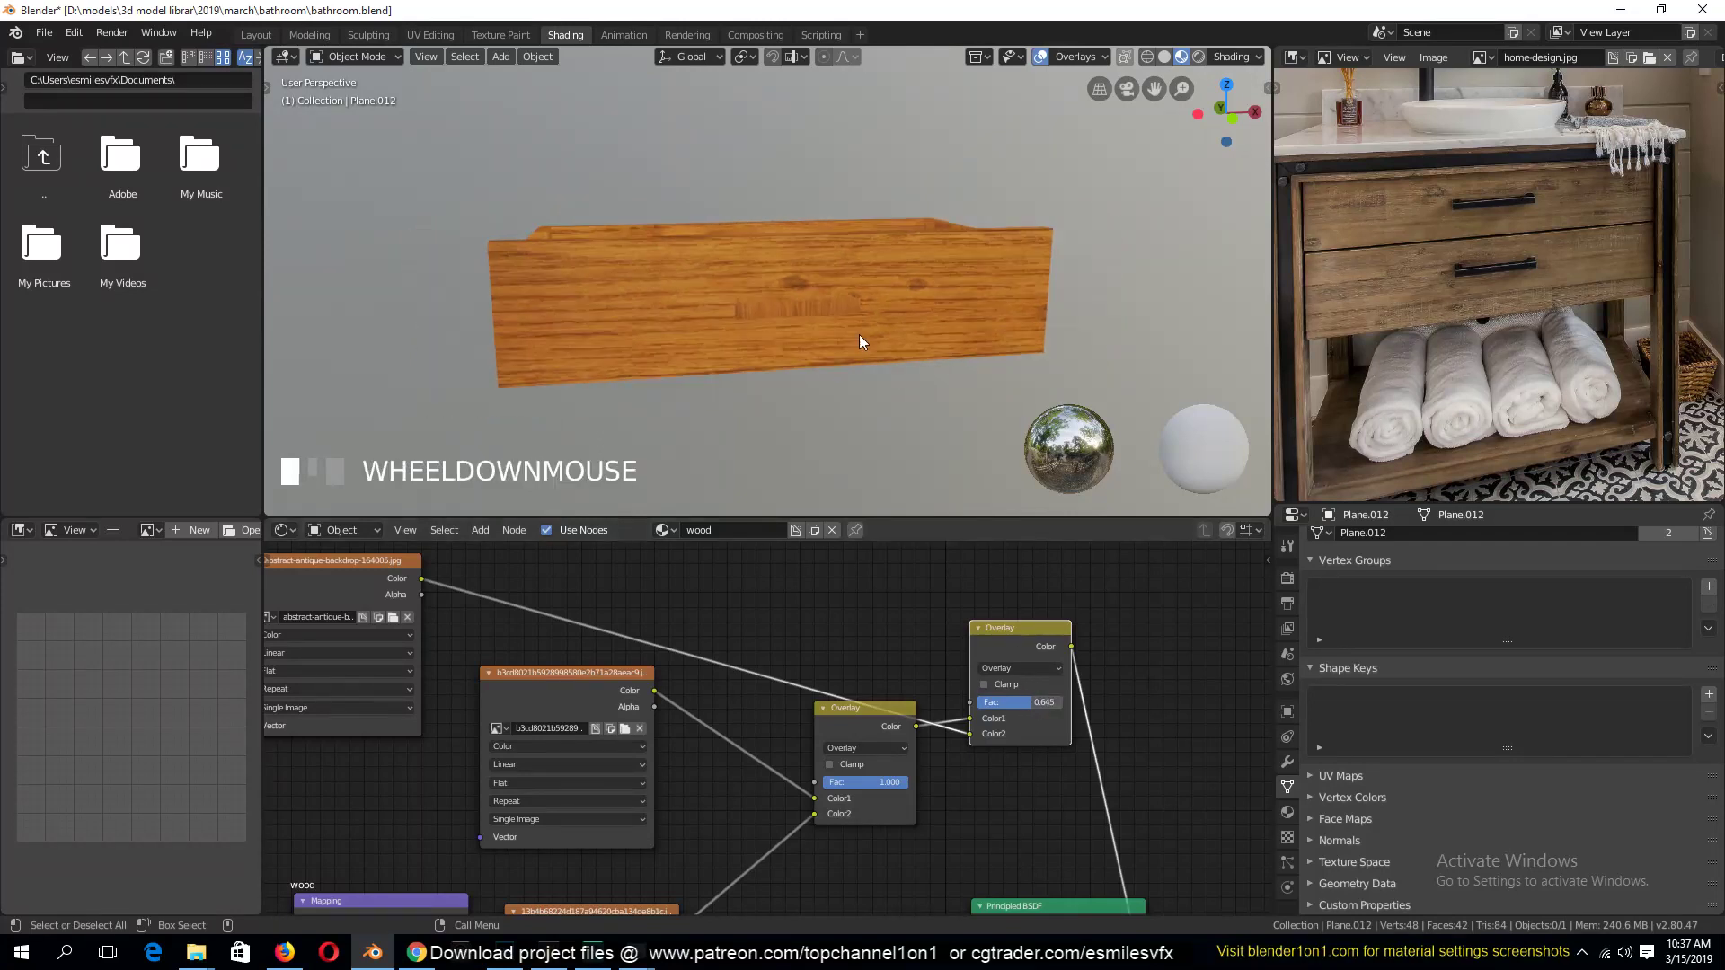
{"action": "key", "text": "grave"}
{"action": "middle_click_drag", "start_coordinate": [927, 266], "coordinate": [791, 320]}
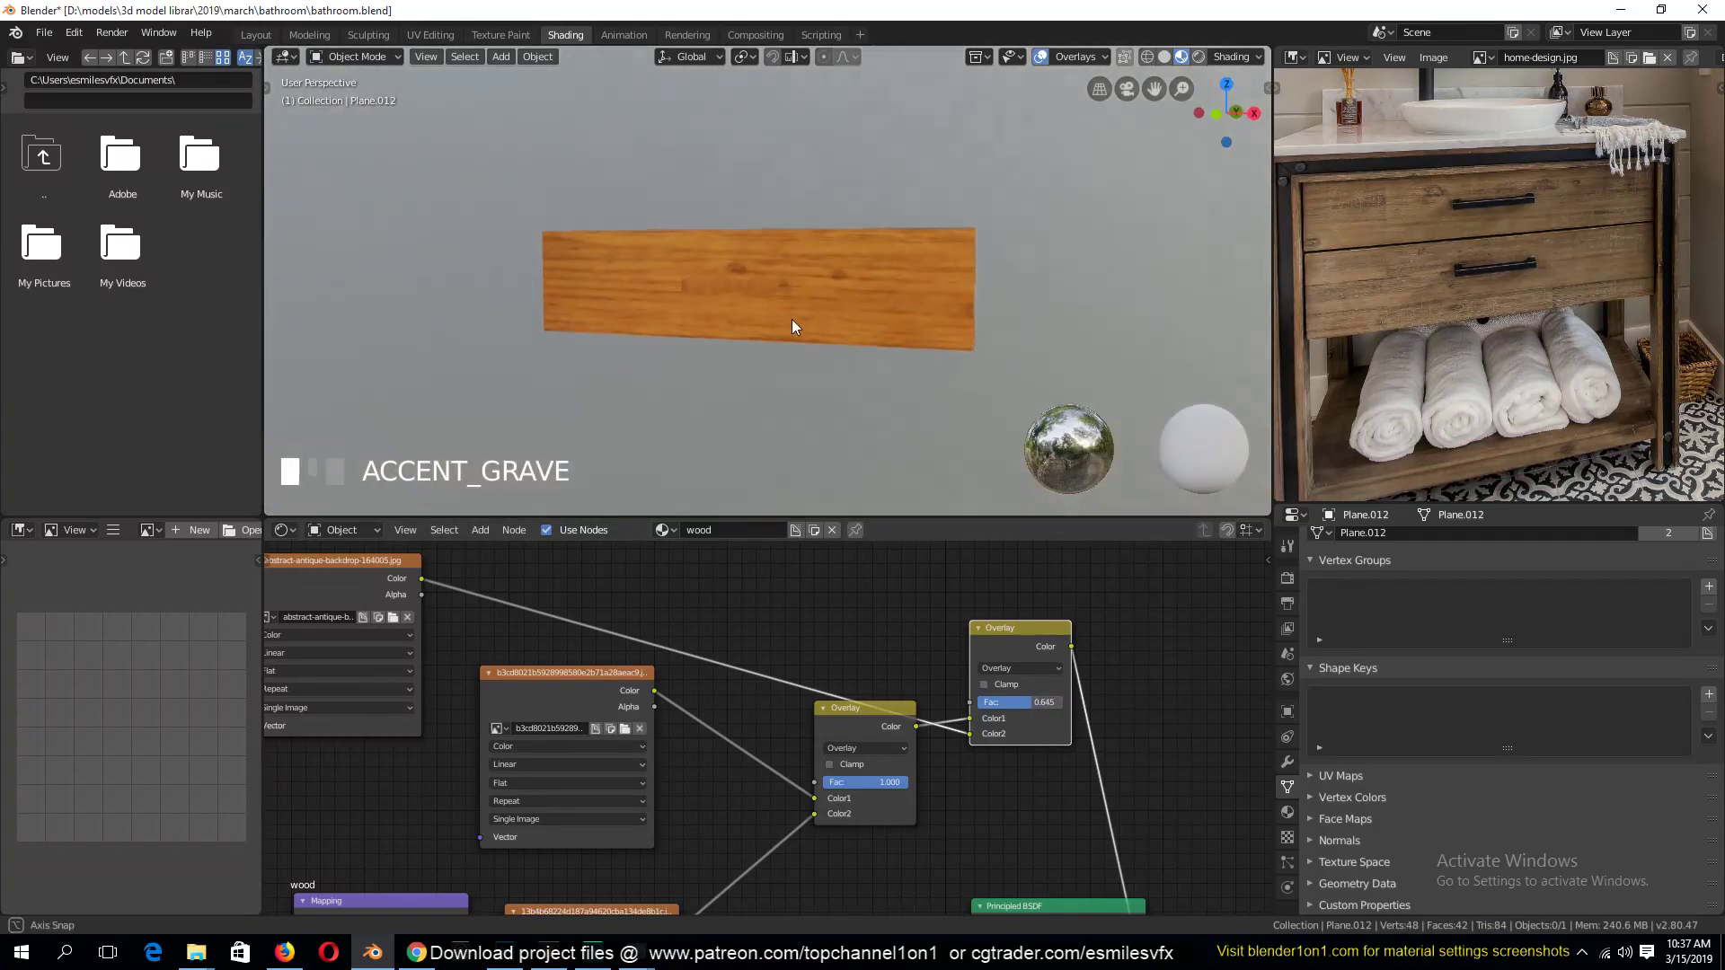
{"action": "left_click_drag", "start_coordinate": [1024, 705], "coordinate": [1049, 708]}
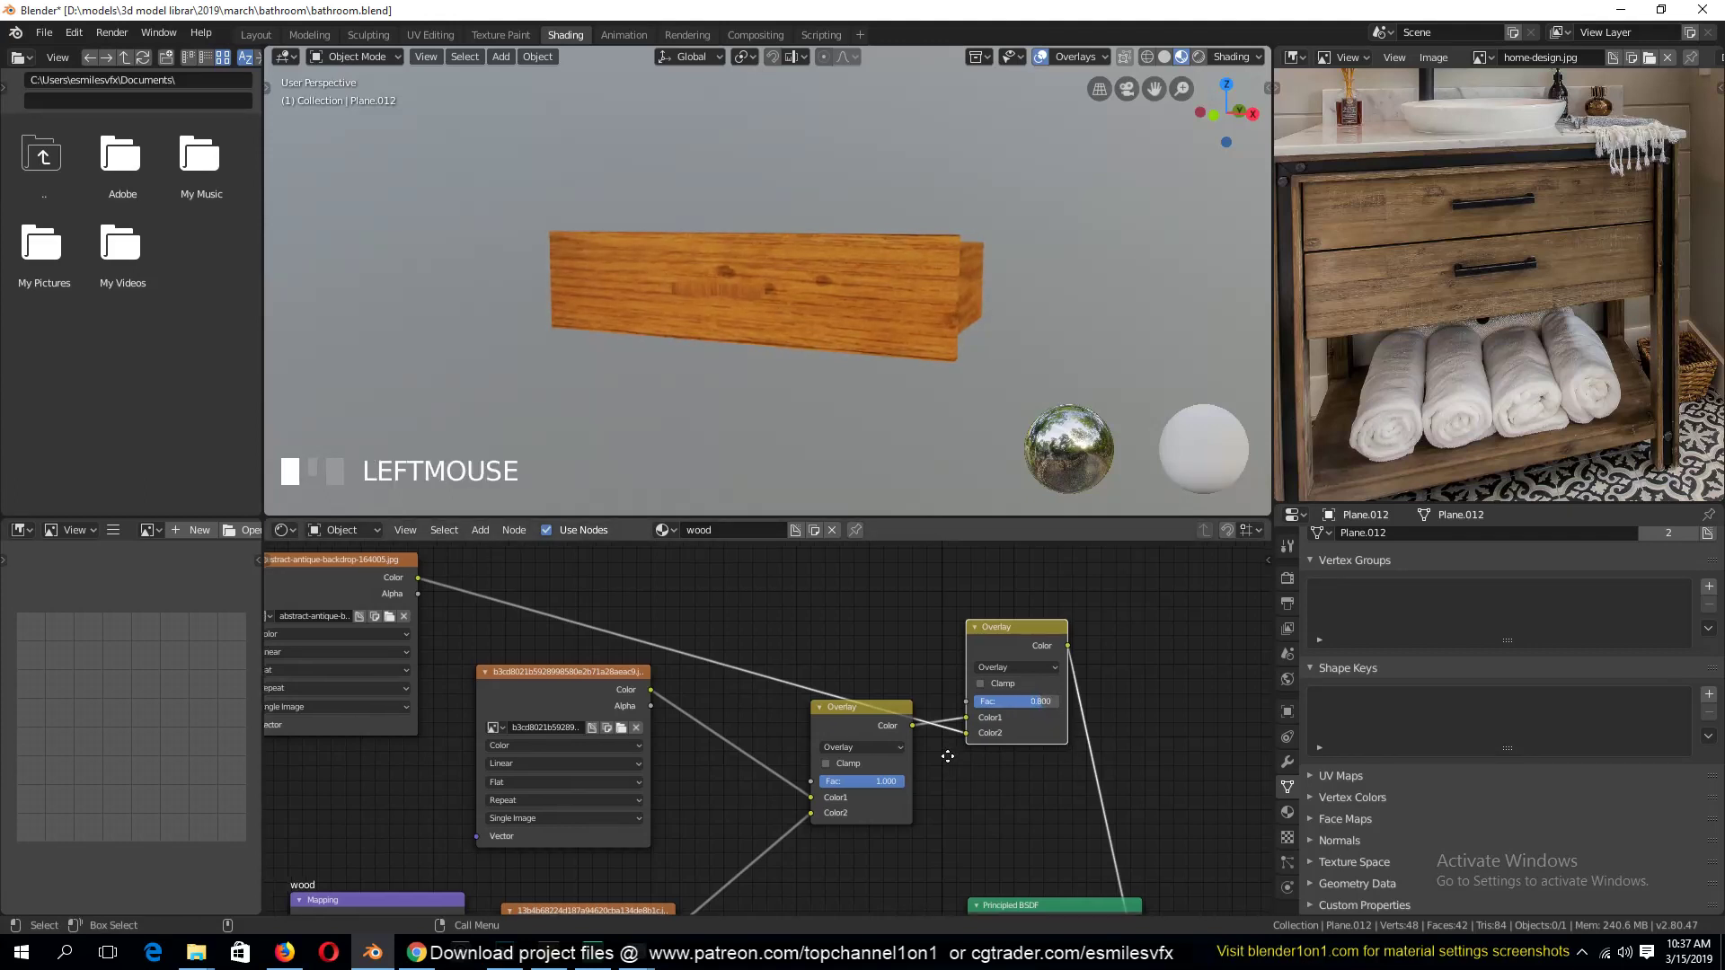
{"action": "middle_click_drag", "start_coordinate": [1059, 859], "coordinate": [985, 729]}
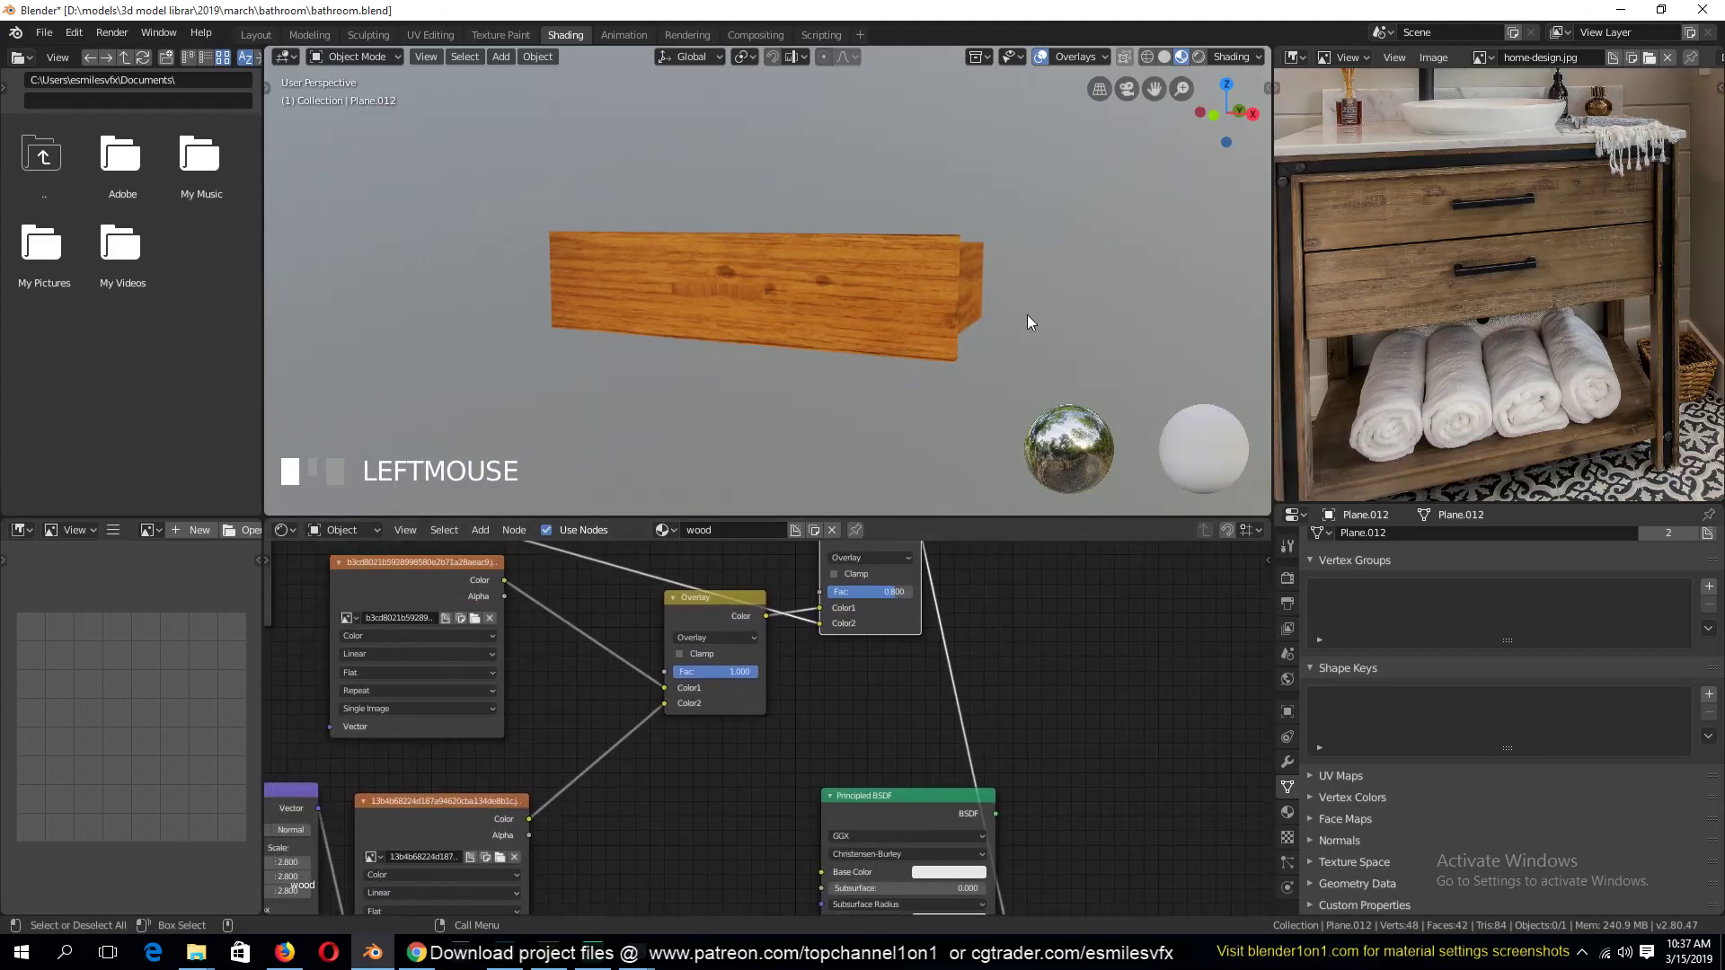
Bring in the Wood07_col.jpg image from File Explorer and insert its node between the antique texture and the second mix node
{"action": "key", "text": "alt+Tab"}
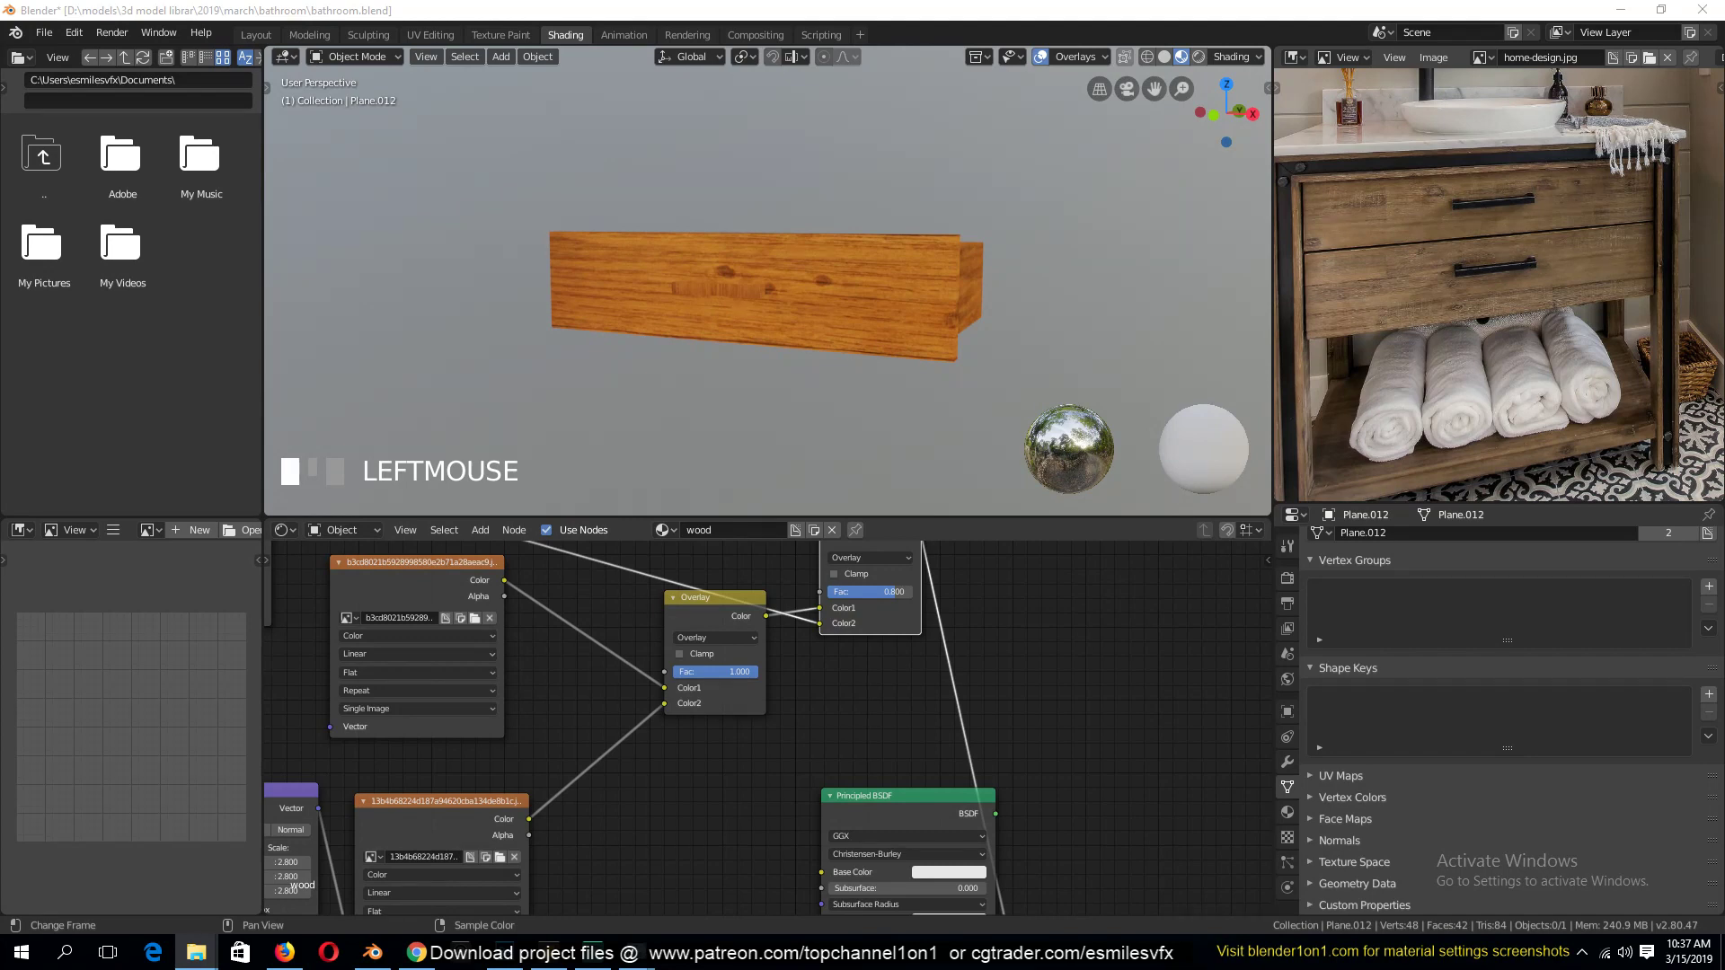
{"action": "left_click_drag", "start_coordinate": [1236, 619], "coordinate": [1017, 603]}
{"action": "scroll", "coordinate": [1017, 604], "scroll_direction": "down", "scroll_amount": 4}
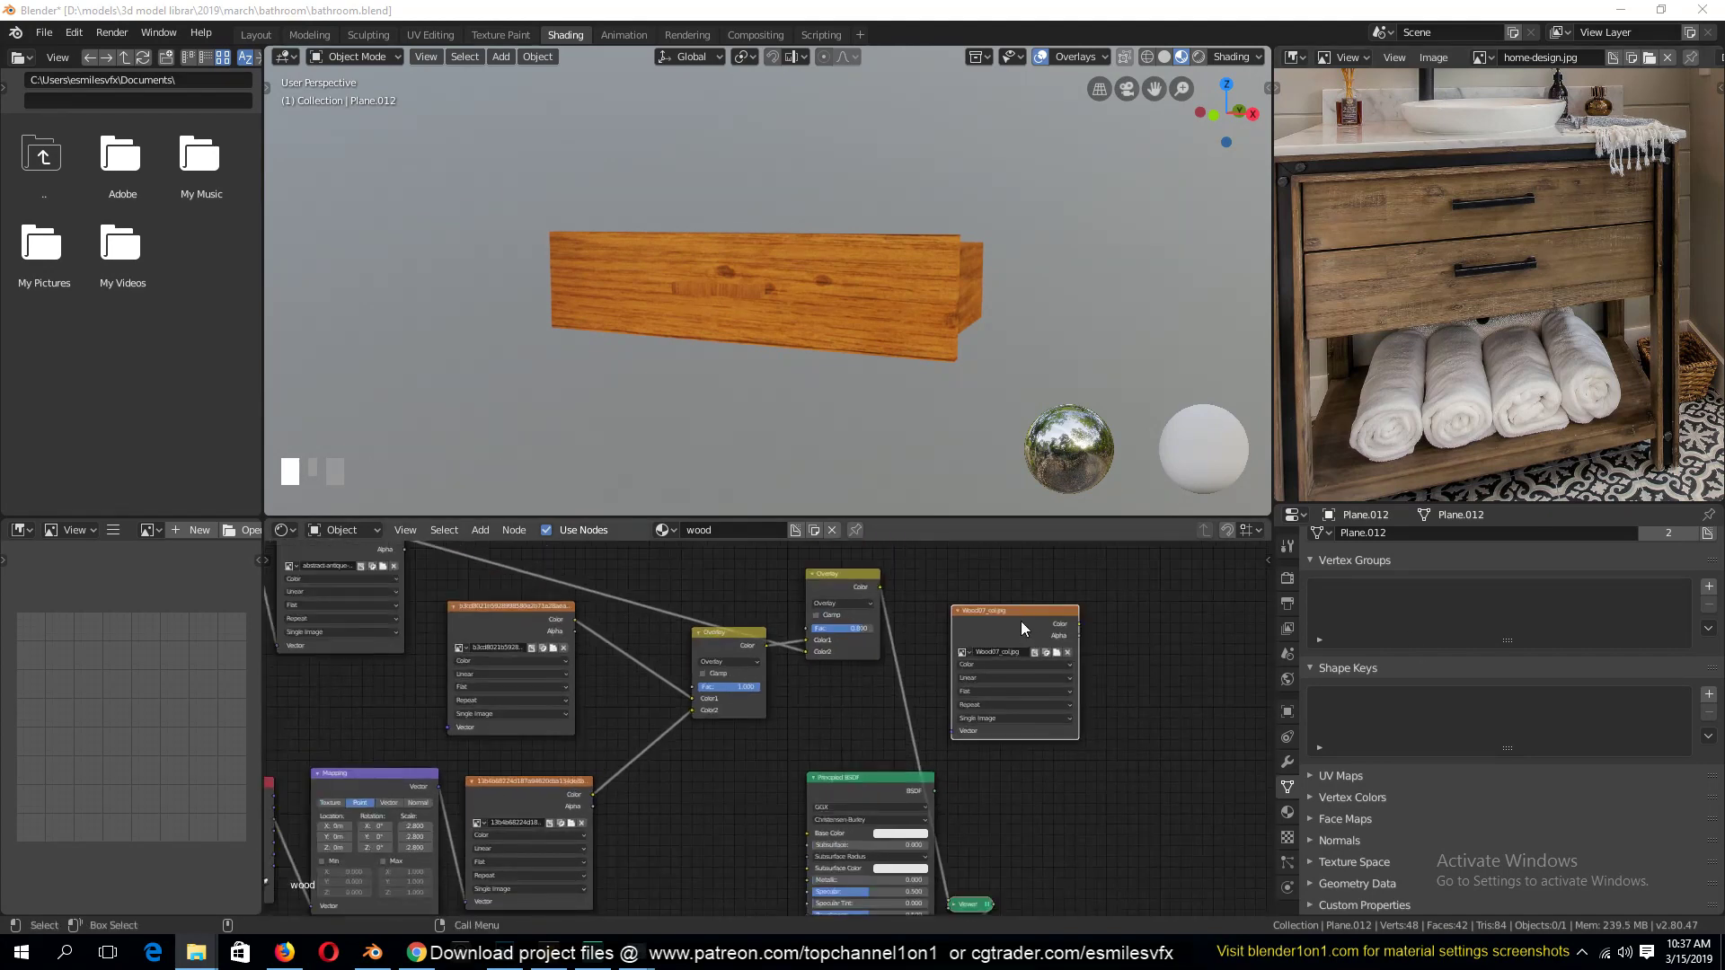
{"action": "middle_click_drag", "start_coordinate": [978, 575], "coordinate": [1228, 685]}
{"action": "left_click_drag", "start_coordinate": [1228, 710], "coordinate": [702, 562]}
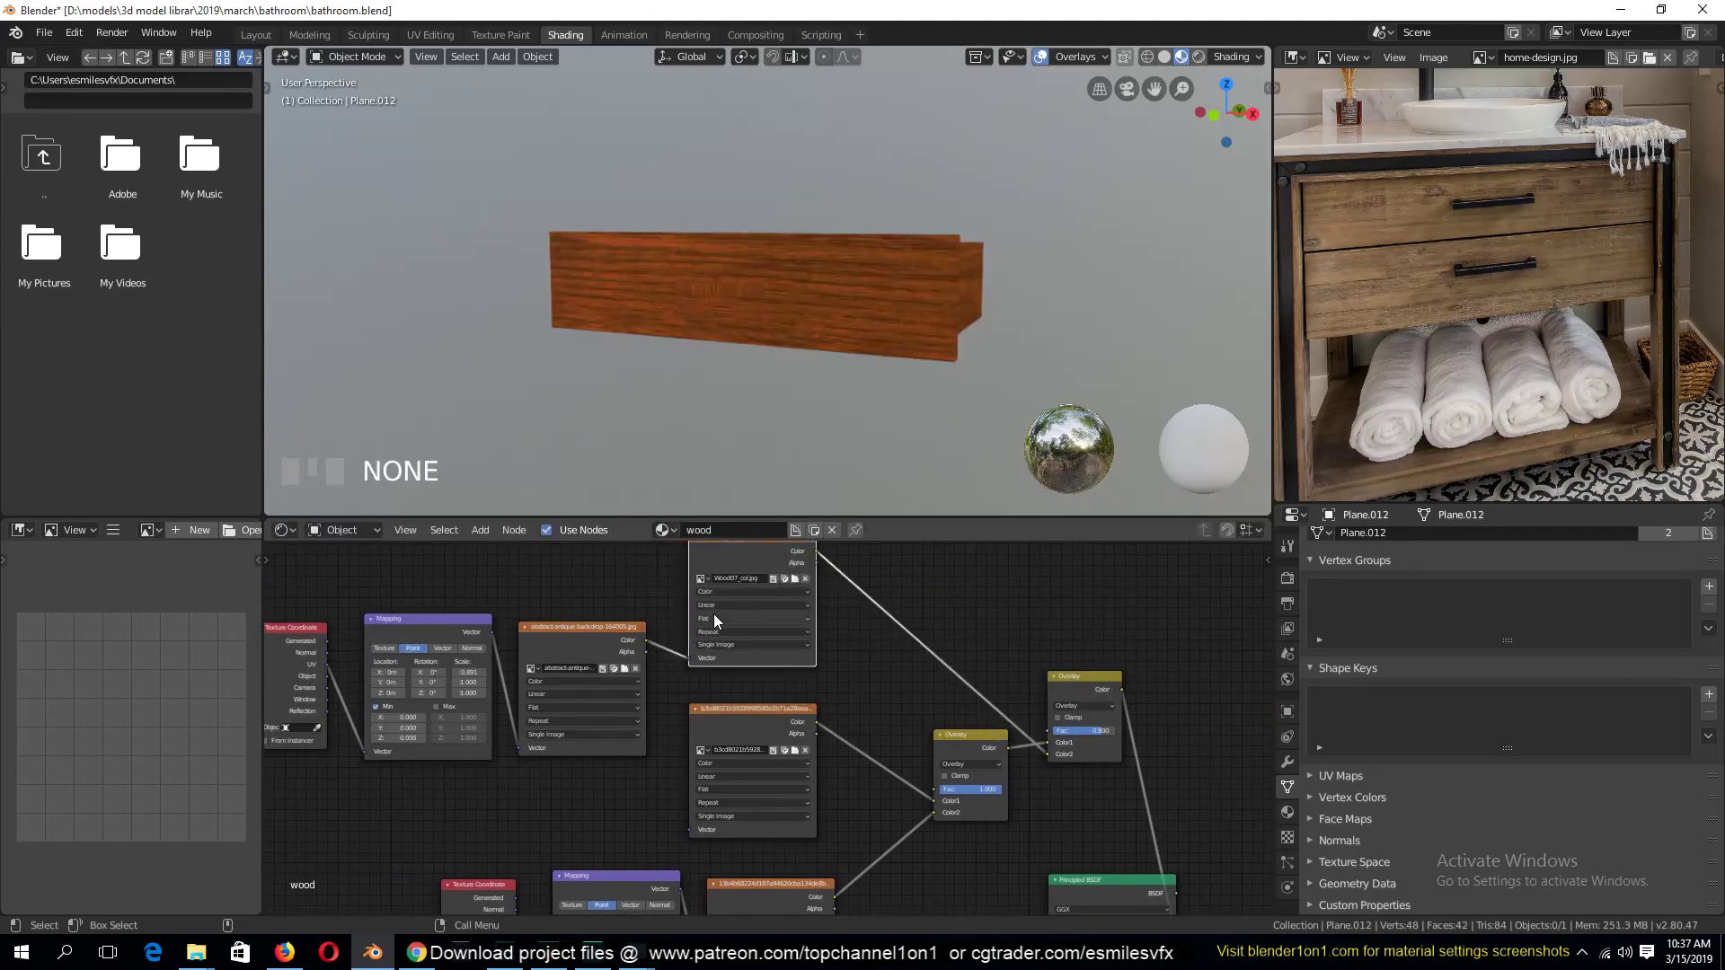
Preview the Wood07_col texture, connect the antique texture's mapping directly to it and delete the antique backdrop node
{"action": "middle_click_drag", "start_coordinate": [714, 614], "coordinate": [800, 678]}
{"action": "left_click", "coordinate": [837, 628], "text": "ctrl+shift"}
{"action": "middle_click_drag", "start_coordinate": [809, 318], "coordinate": [851, 326]}
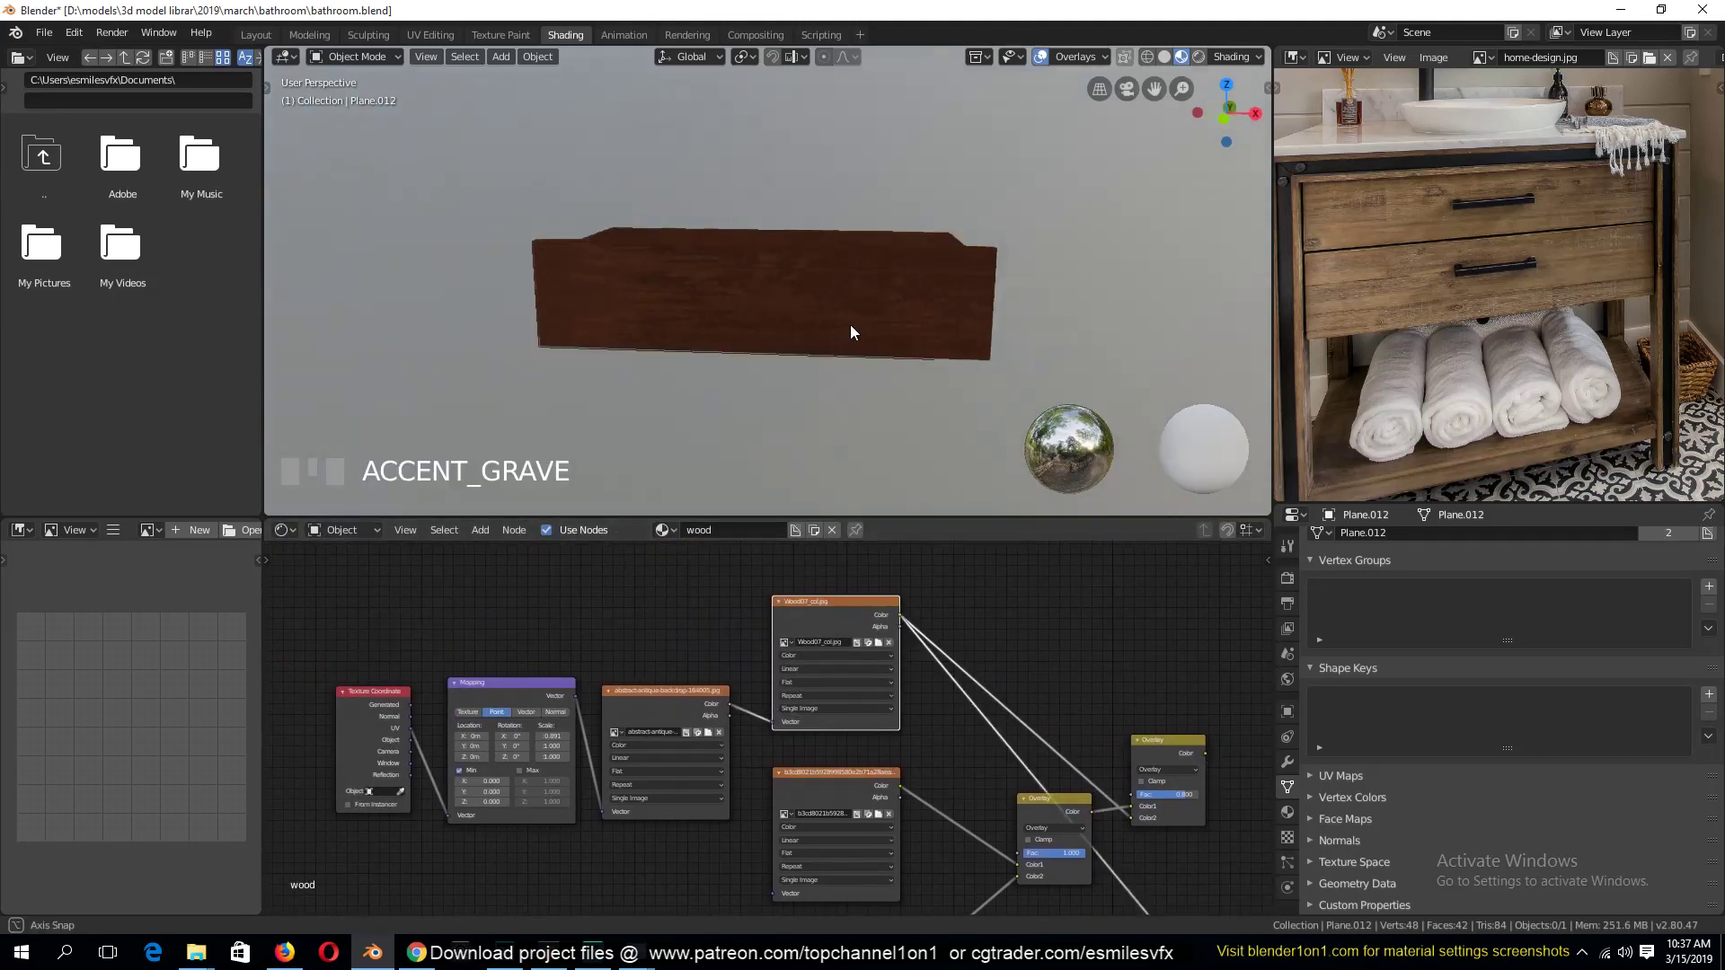
{"action": "left_click_drag", "start_coordinate": [575, 697], "coordinate": [773, 721]}
{"action": "left_click", "coordinate": [664, 687]}
{"action": "key", "text": "Delete"}
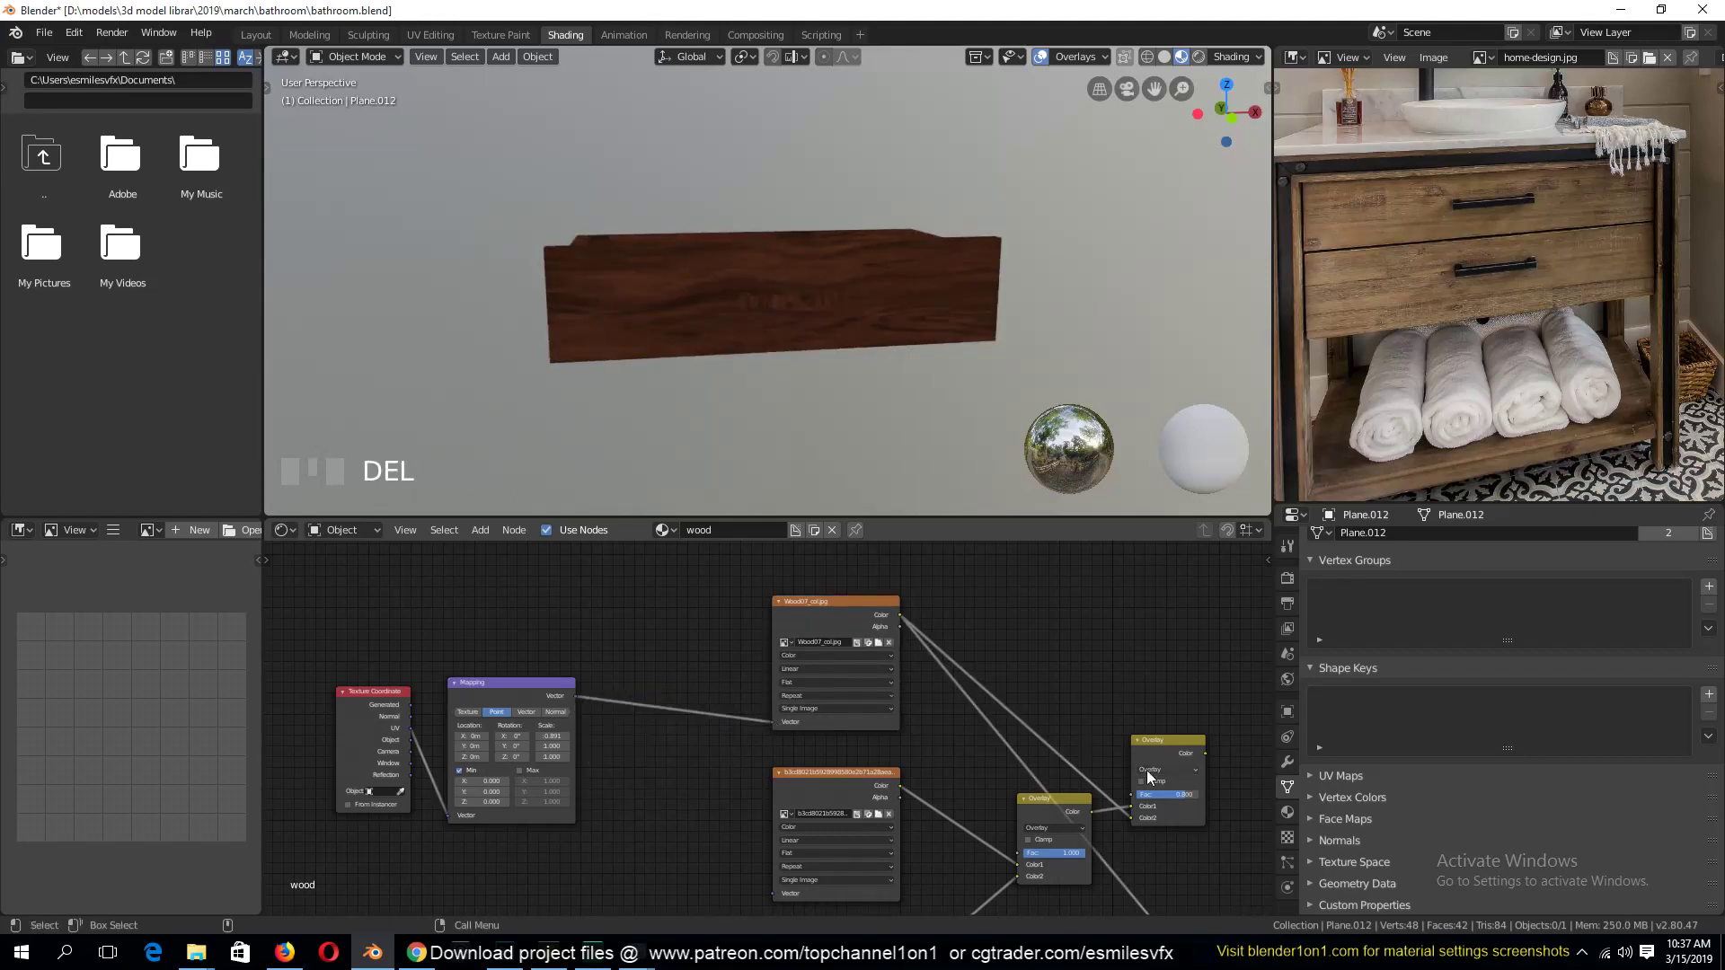
Preview the second Overlay mix node's output on the drawer and set its factor to 1.000
{"action": "left_click", "coordinate": [1169, 755], "text": "ctrl+shift"}
{"action": "middle_click_drag", "start_coordinate": [934, 377], "coordinate": [865, 63]}
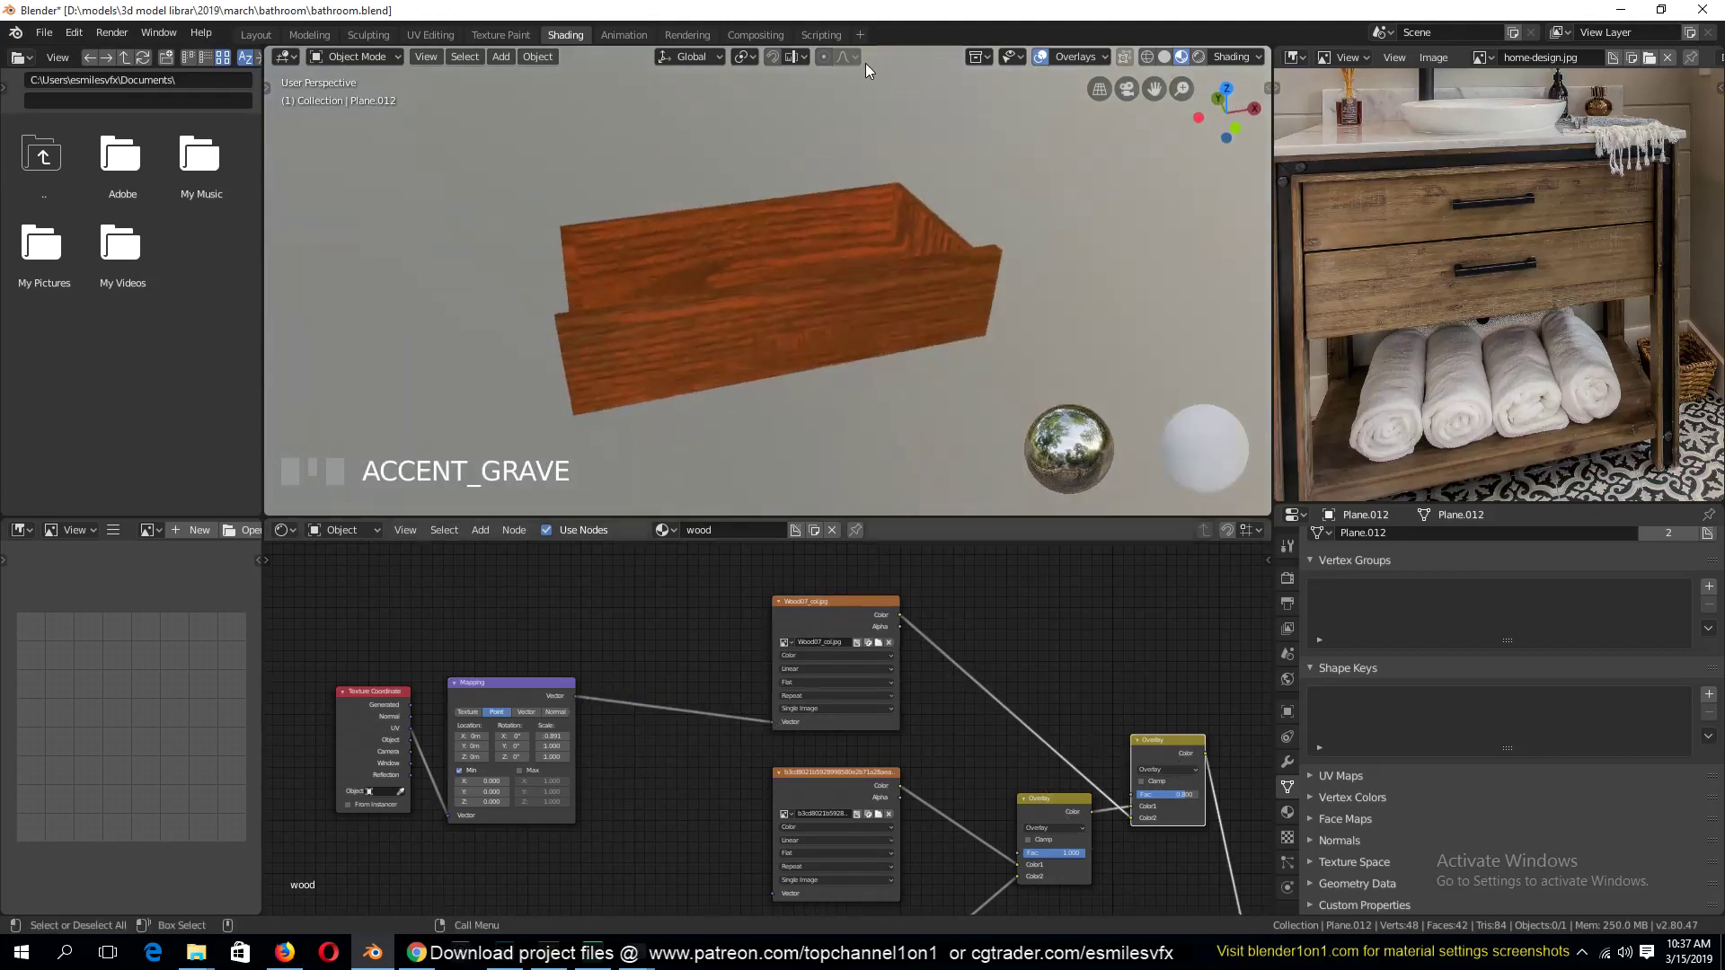
{"action": "left_click_drag", "start_coordinate": [1189, 792], "coordinate": [1205, 791]}
{"action": "middle_click_drag", "start_coordinate": [833, 357], "coordinate": [832, 342]}
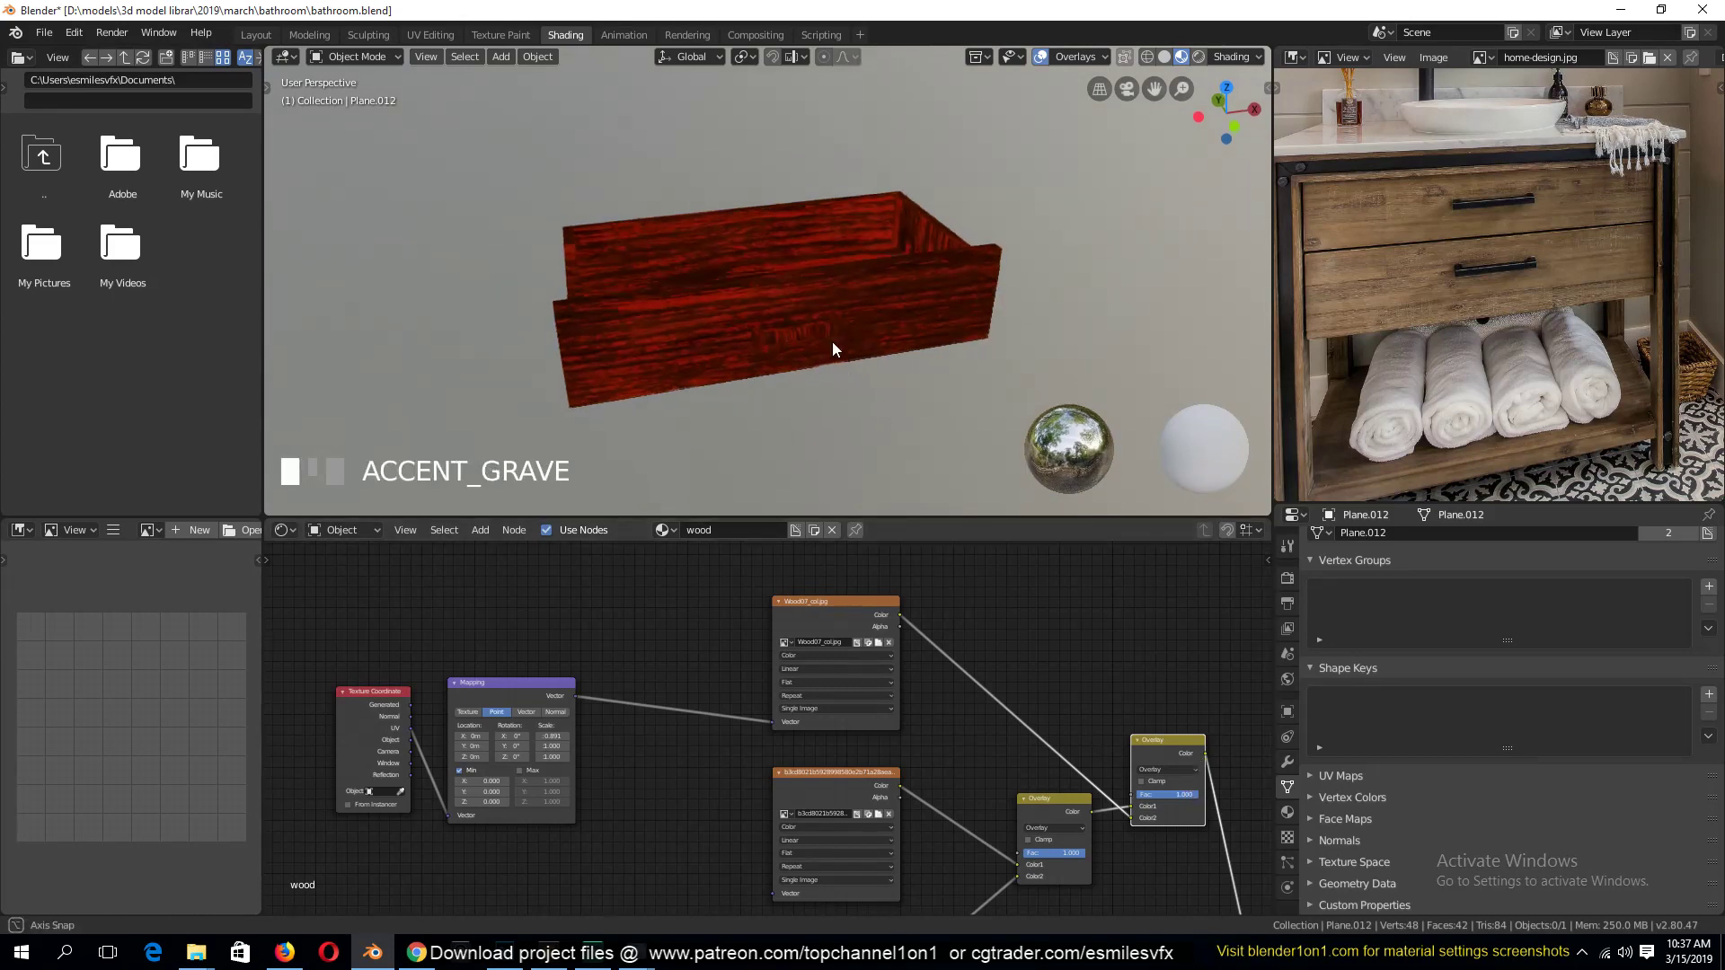
{"action": "scroll", "coordinate": [914, 471], "scroll_direction": "up", "scroll_amount": 3}
Try the Multiply blend type on the second mix node at full factor and at a lower factor
{"action": "left_click", "coordinate": [1167, 770]}
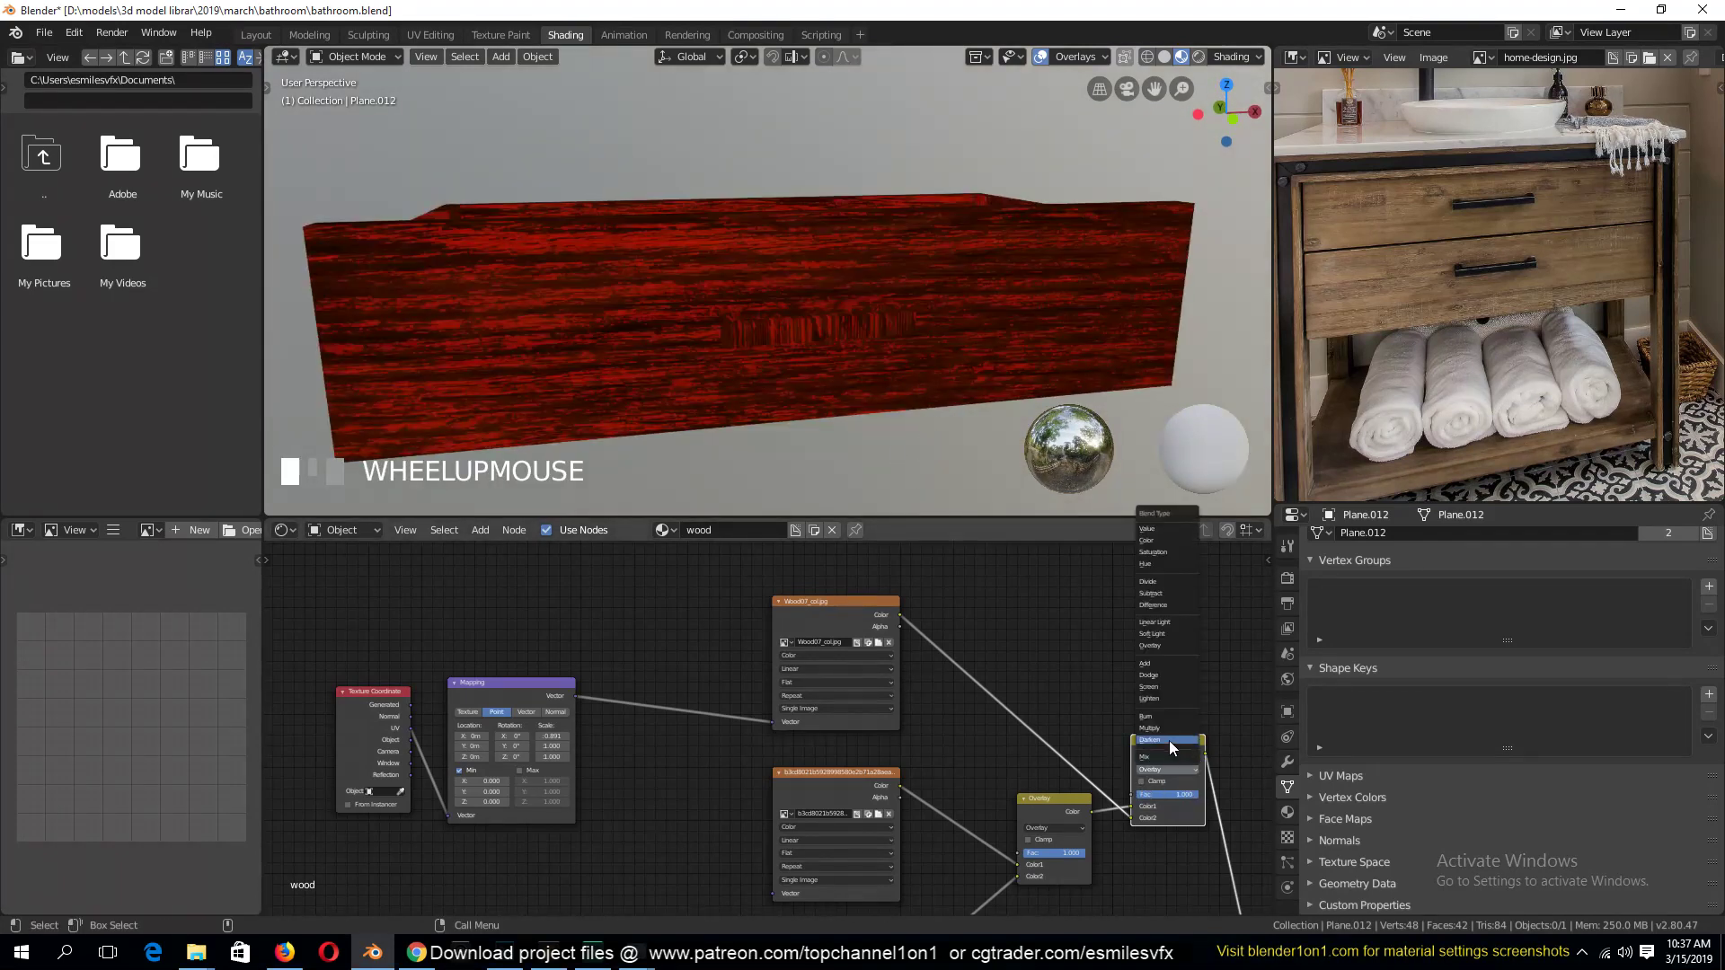
{"action": "left_click", "coordinate": [1164, 728]}
{"action": "key", "text": "grave"}
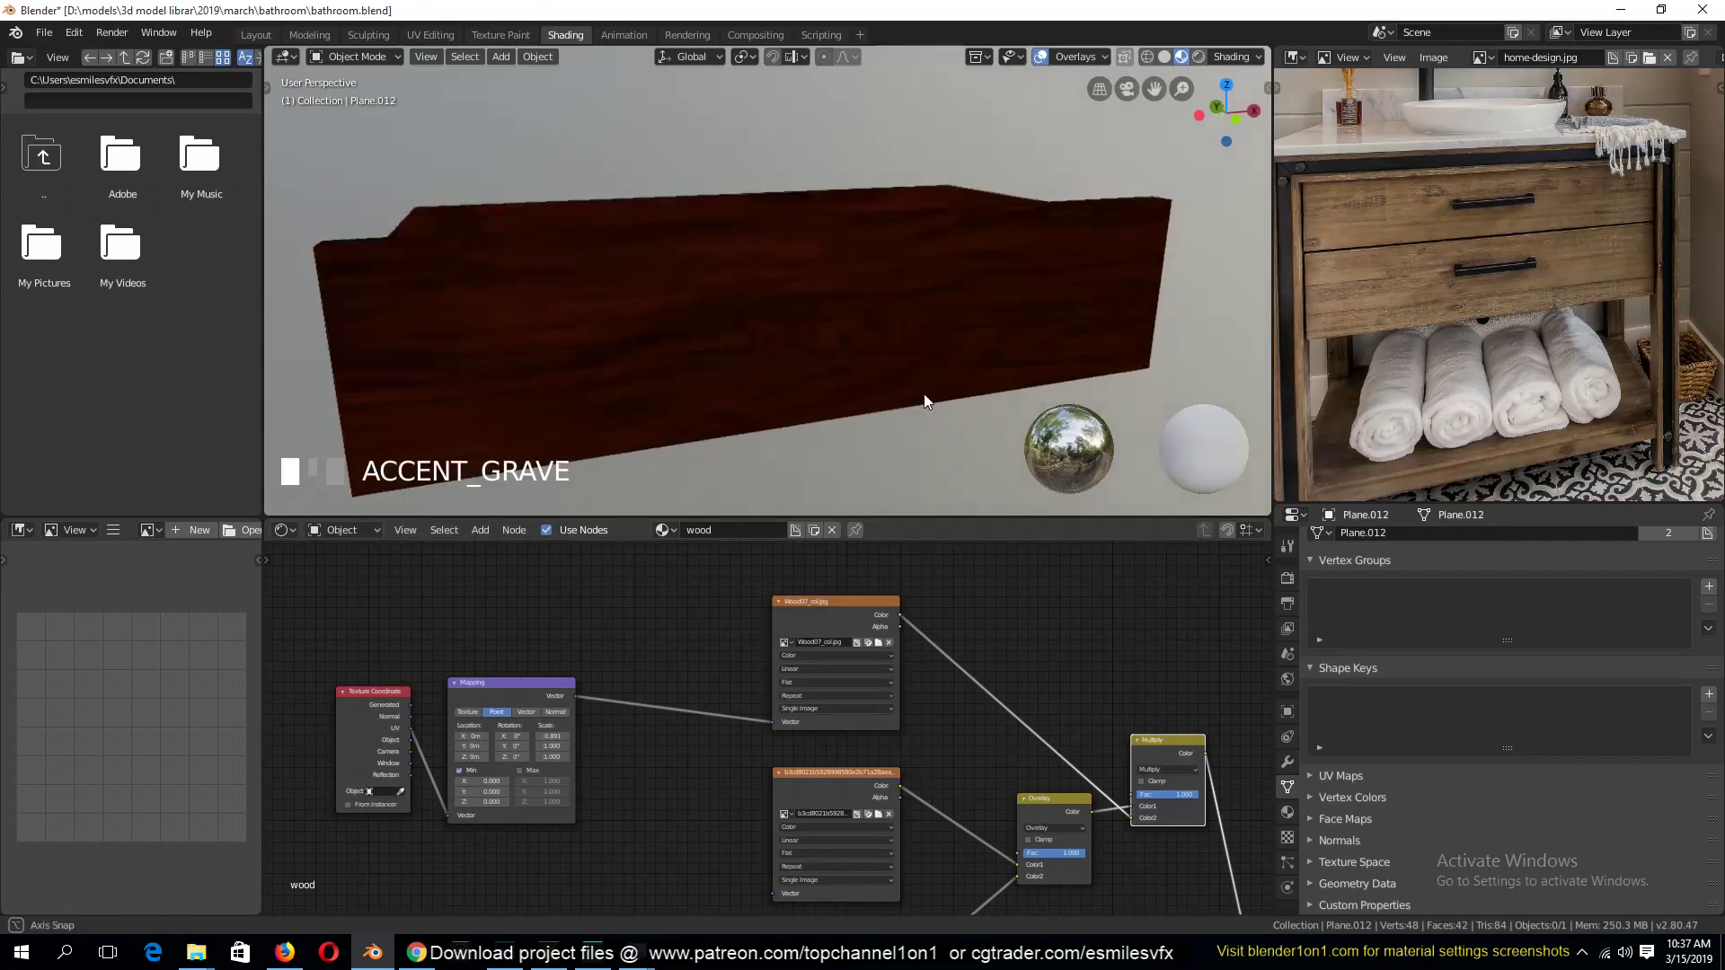
{"action": "middle_click_drag", "start_coordinate": [929, 396], "coordinate": [962, 403]}
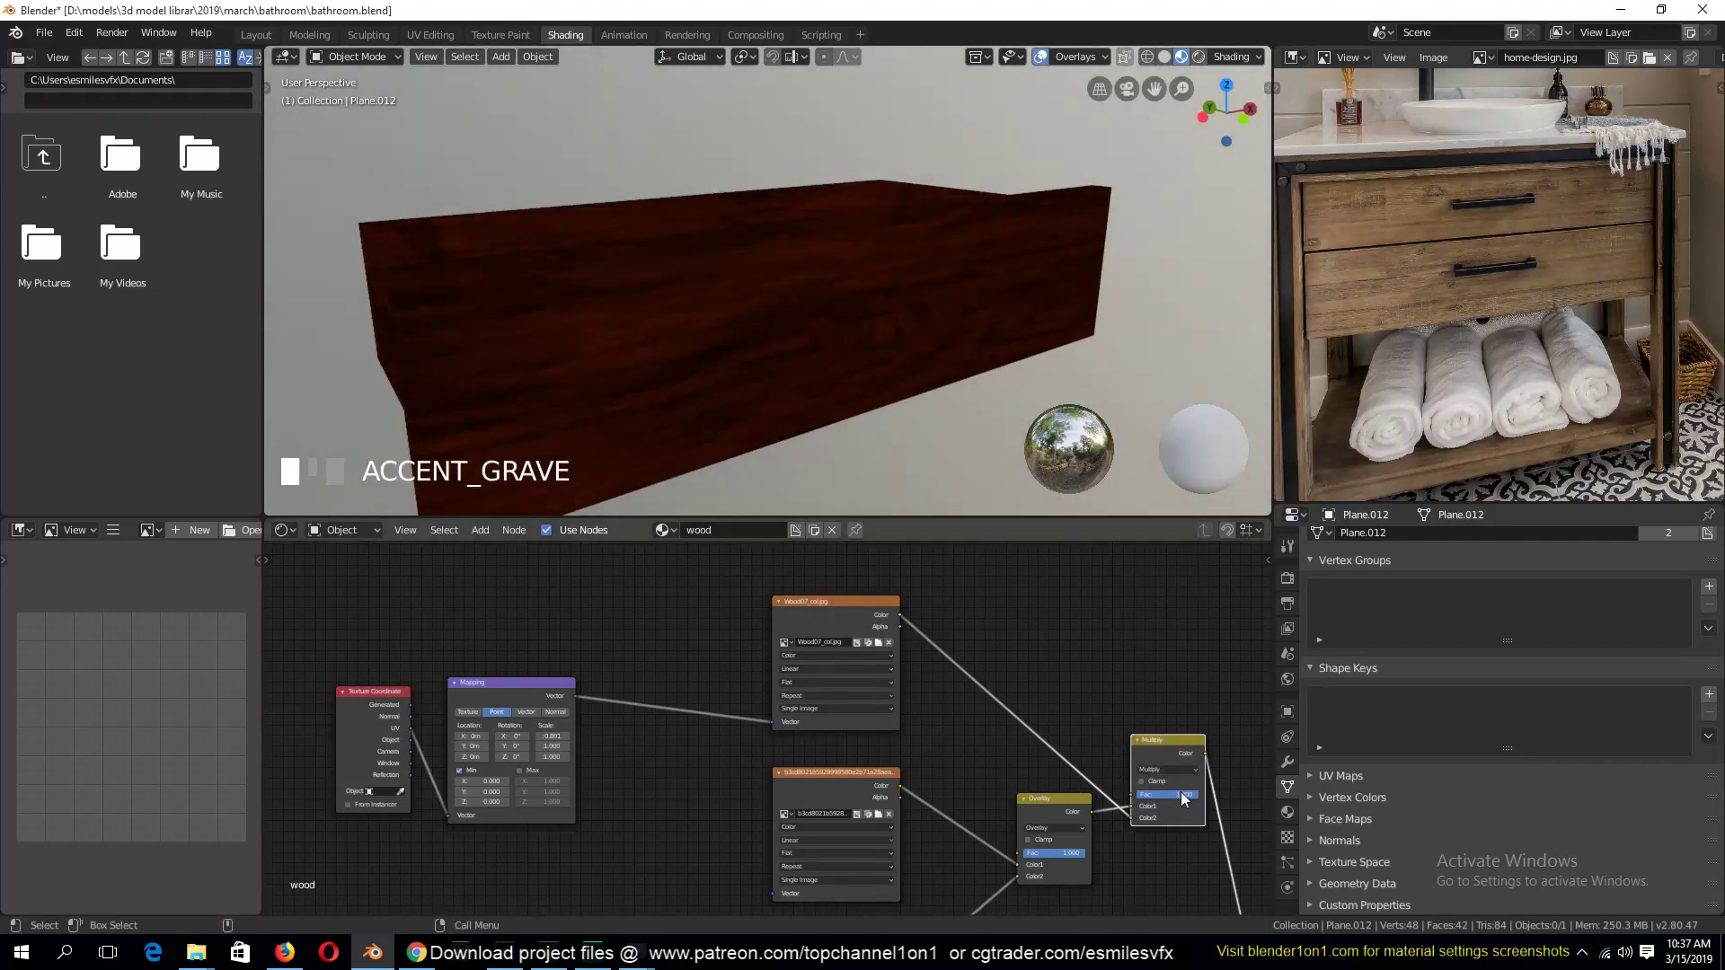
{"action": "left_click_drag", "start_coordinate": [1185, 799], "coordinate": [1165, 799]}
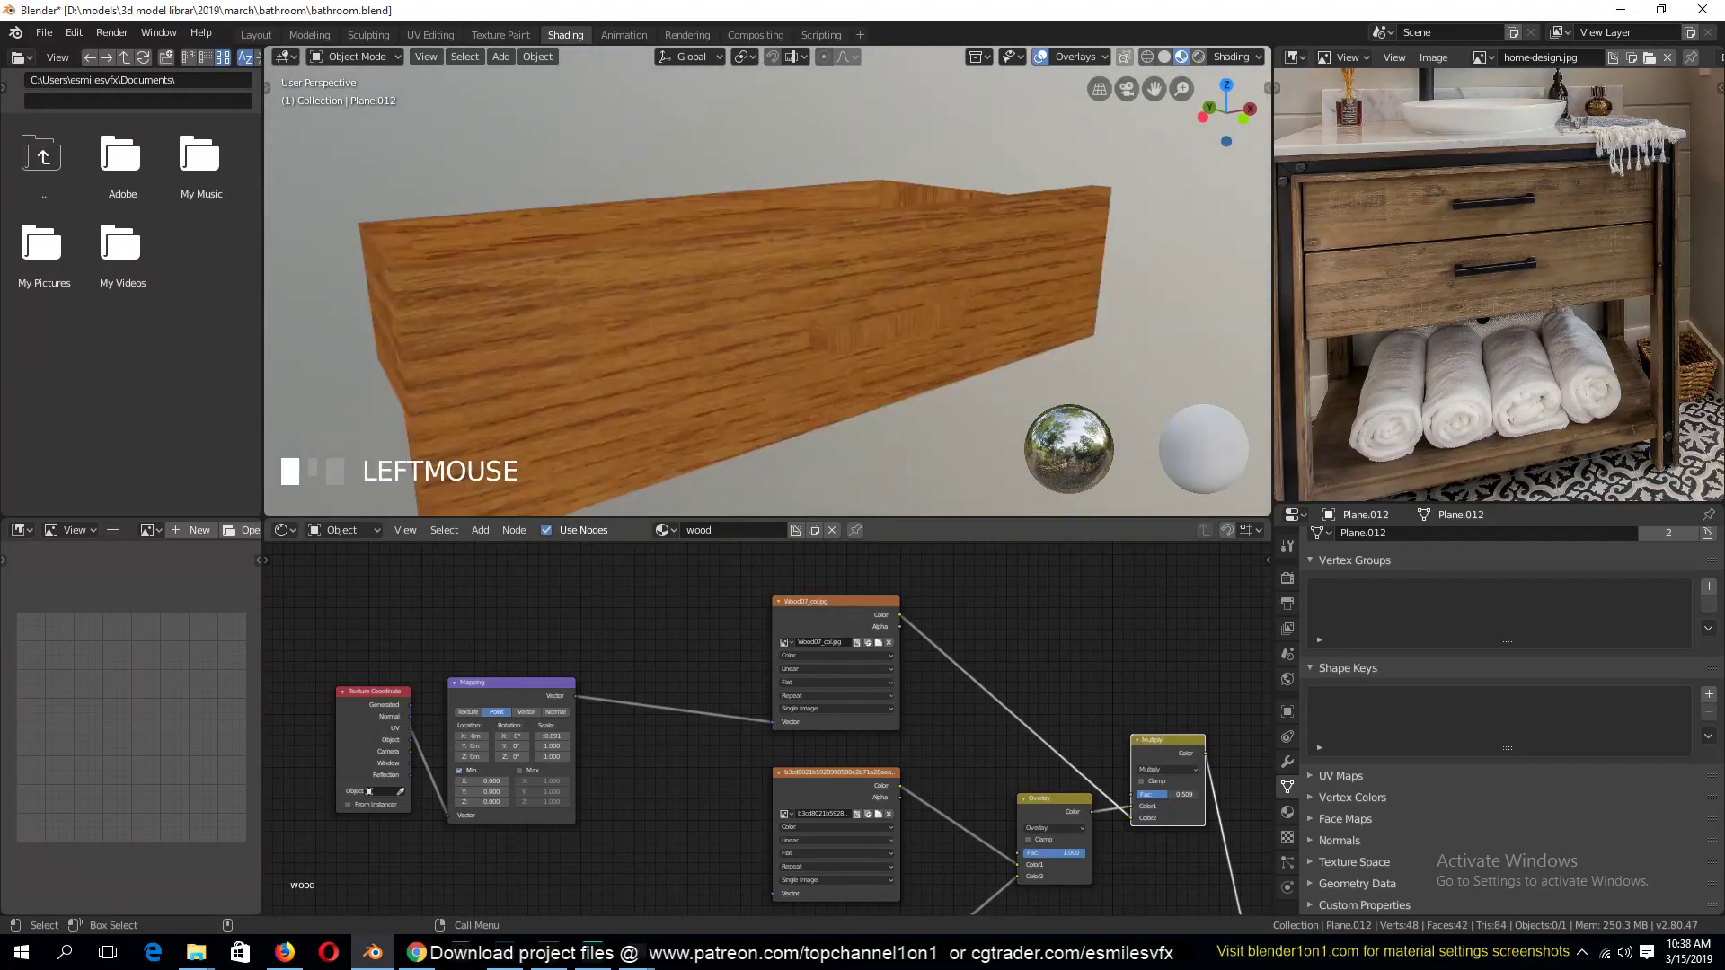
Try the Screen blend type on the second mix node with the factor at 1.000
{"action": "left_click", "coordinate": [1178, 770]}
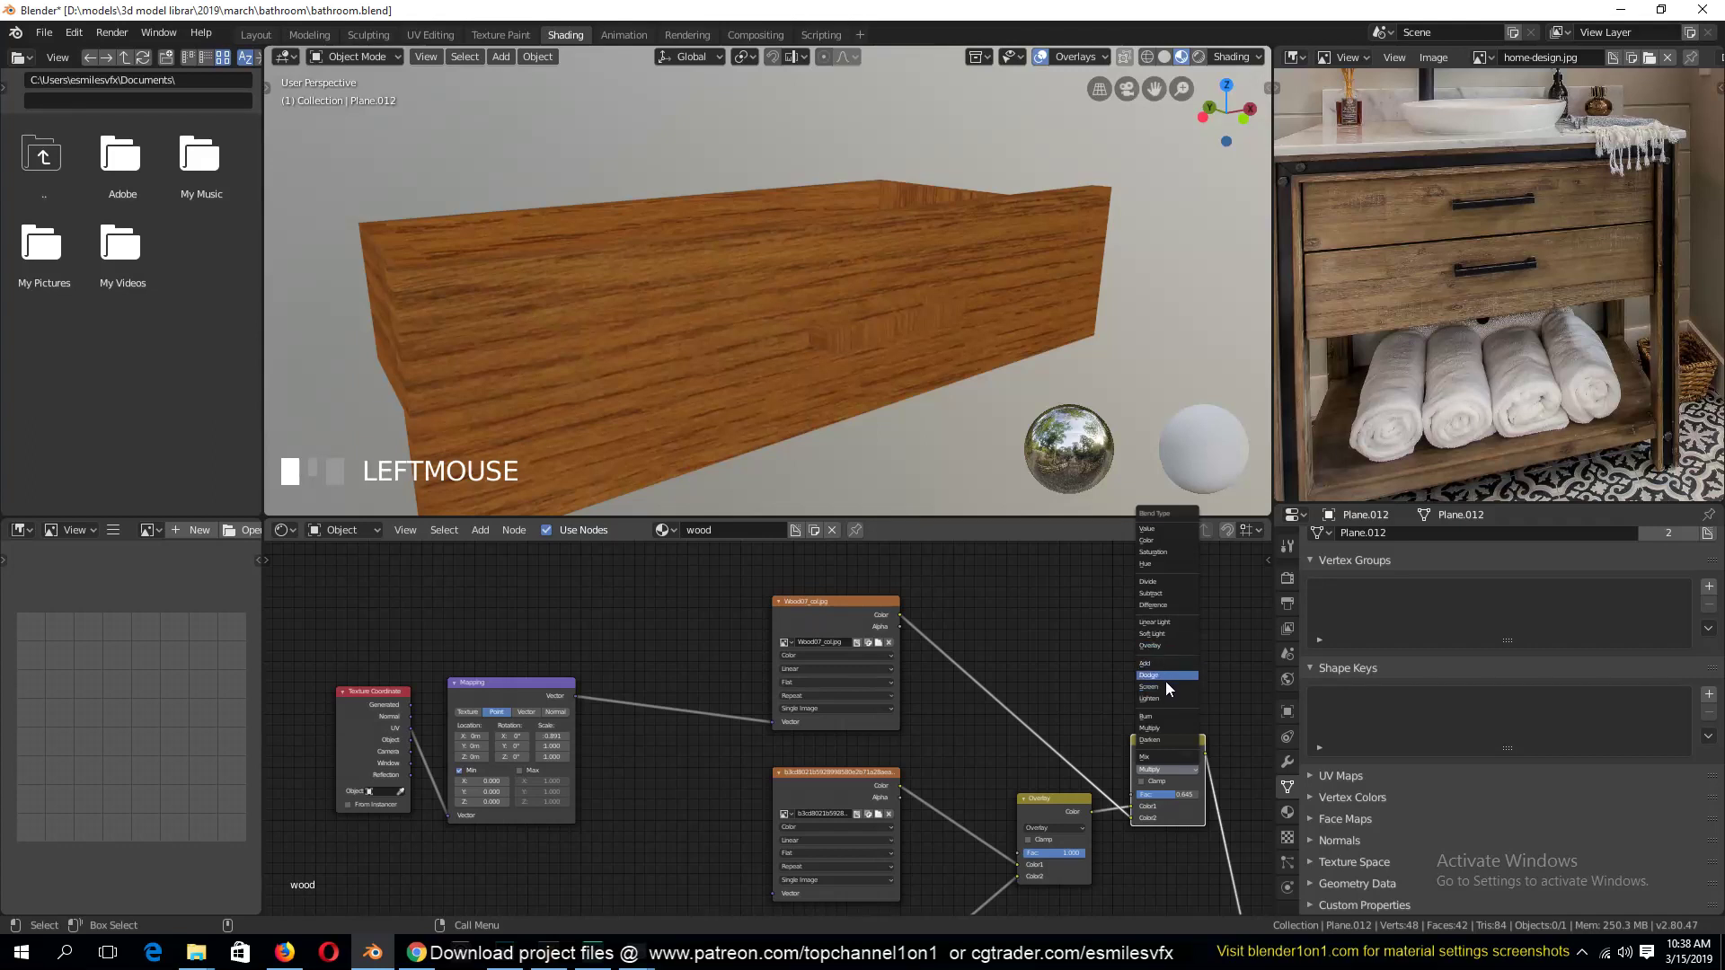
{"action": "left_click", "coordinate": [1166, 687]}
{"action": "mouse_move", "coordinate": [1188, 800]}
{"action": "left_mouse_down"}
{"action": "mouse_move", "coordinate": [1211, 788]}
{"action": "mouse_move", "coordinate": [1187, 775]}
{"action": "mouse_move", "coordinate": [1206, 781]}
{"action": "left_mouse_up"}
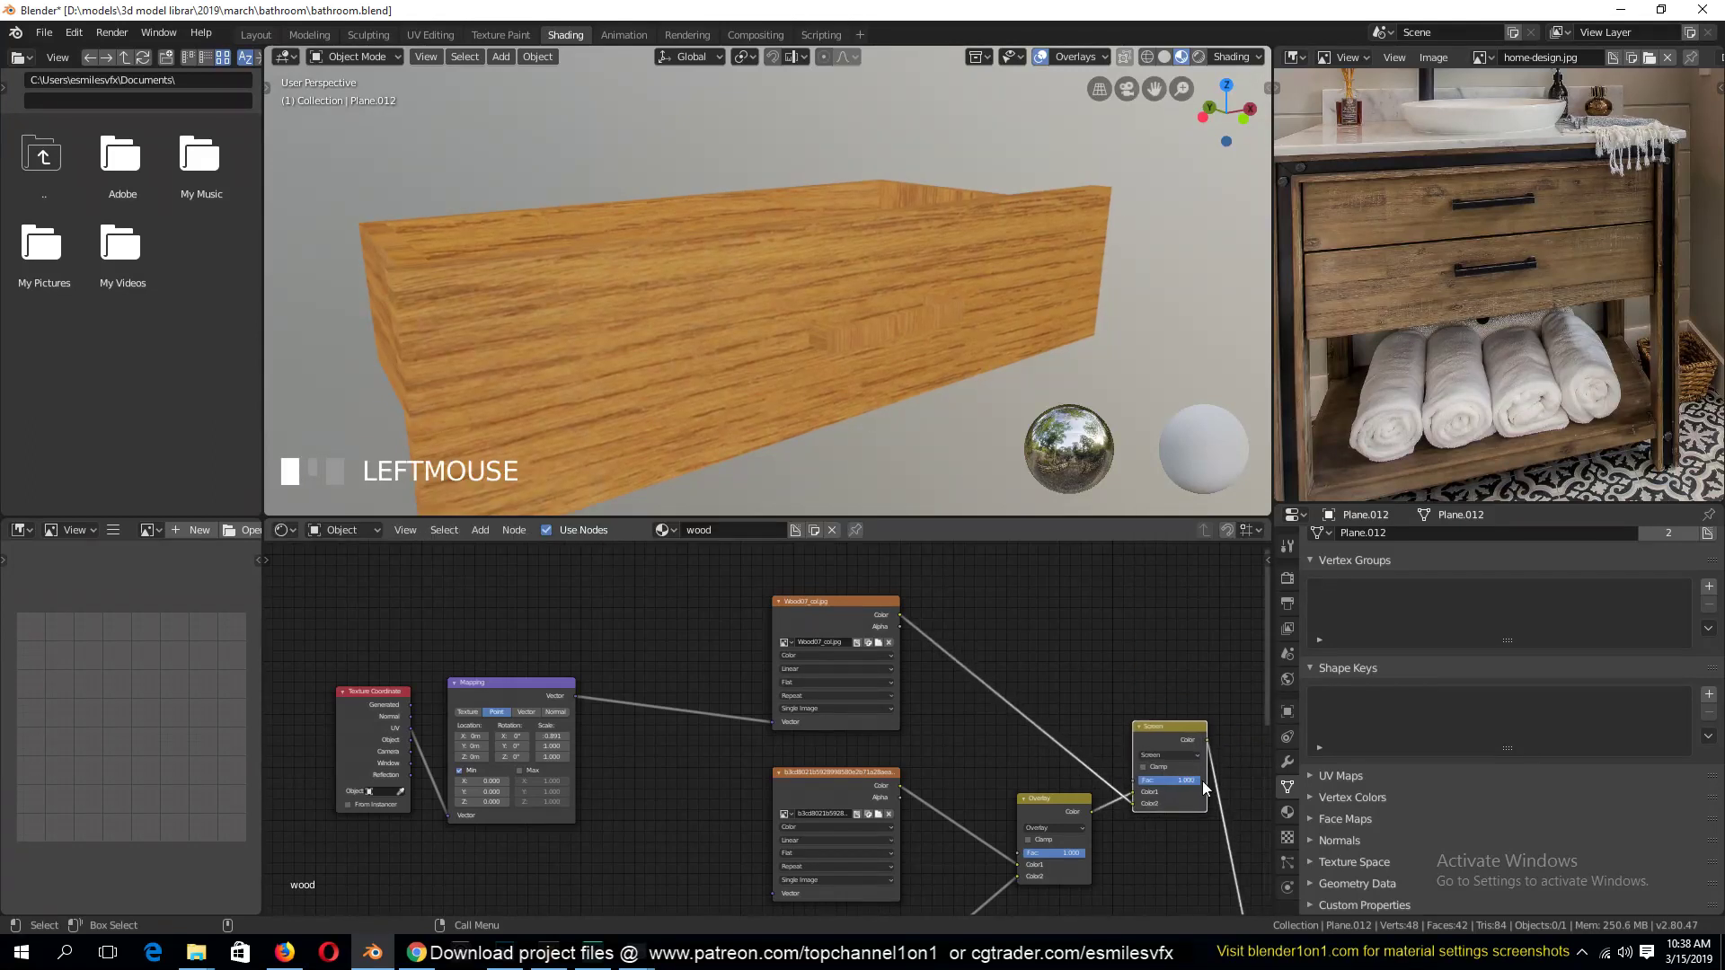
Preview the Wood07_col texture on the drawer and set its mapping's X scale to 2.300 to correct the grain on the front
{"action": "left_click", "coordinate": [881, 616], "text": "ctrl+shift"}
{"action": "key", "text": "grave"}
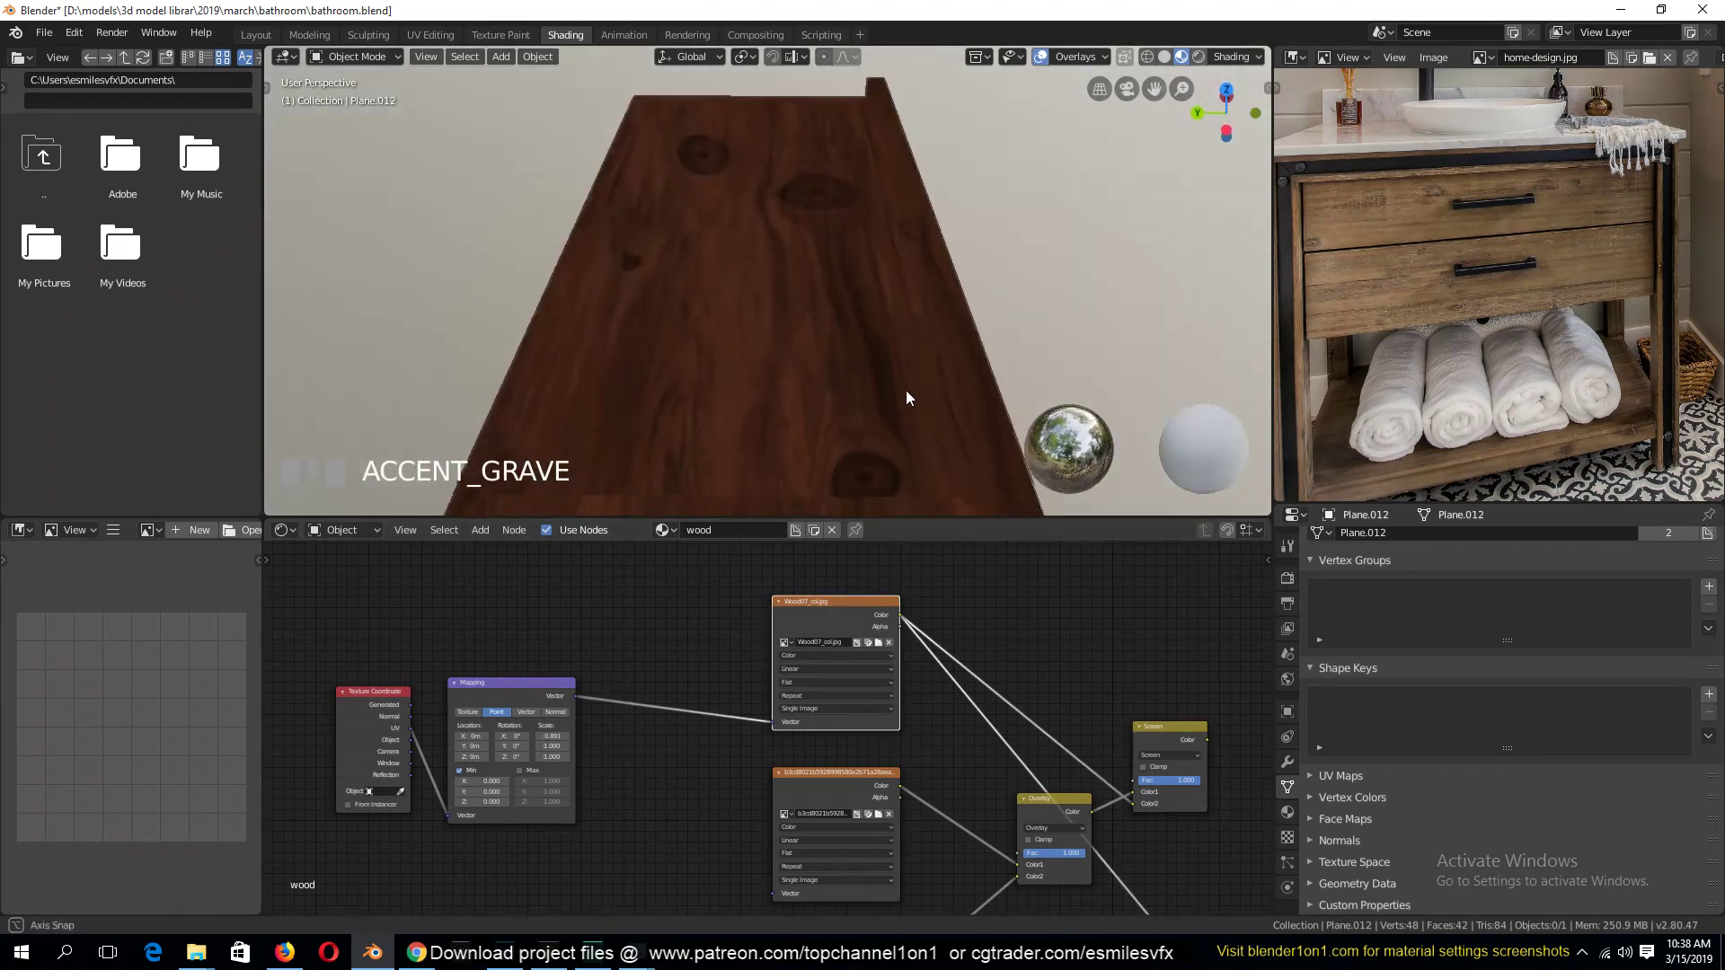
{"action": "middle_click_drag", "start_coordinate": [906, 390], "coordinate": [875, 392]}
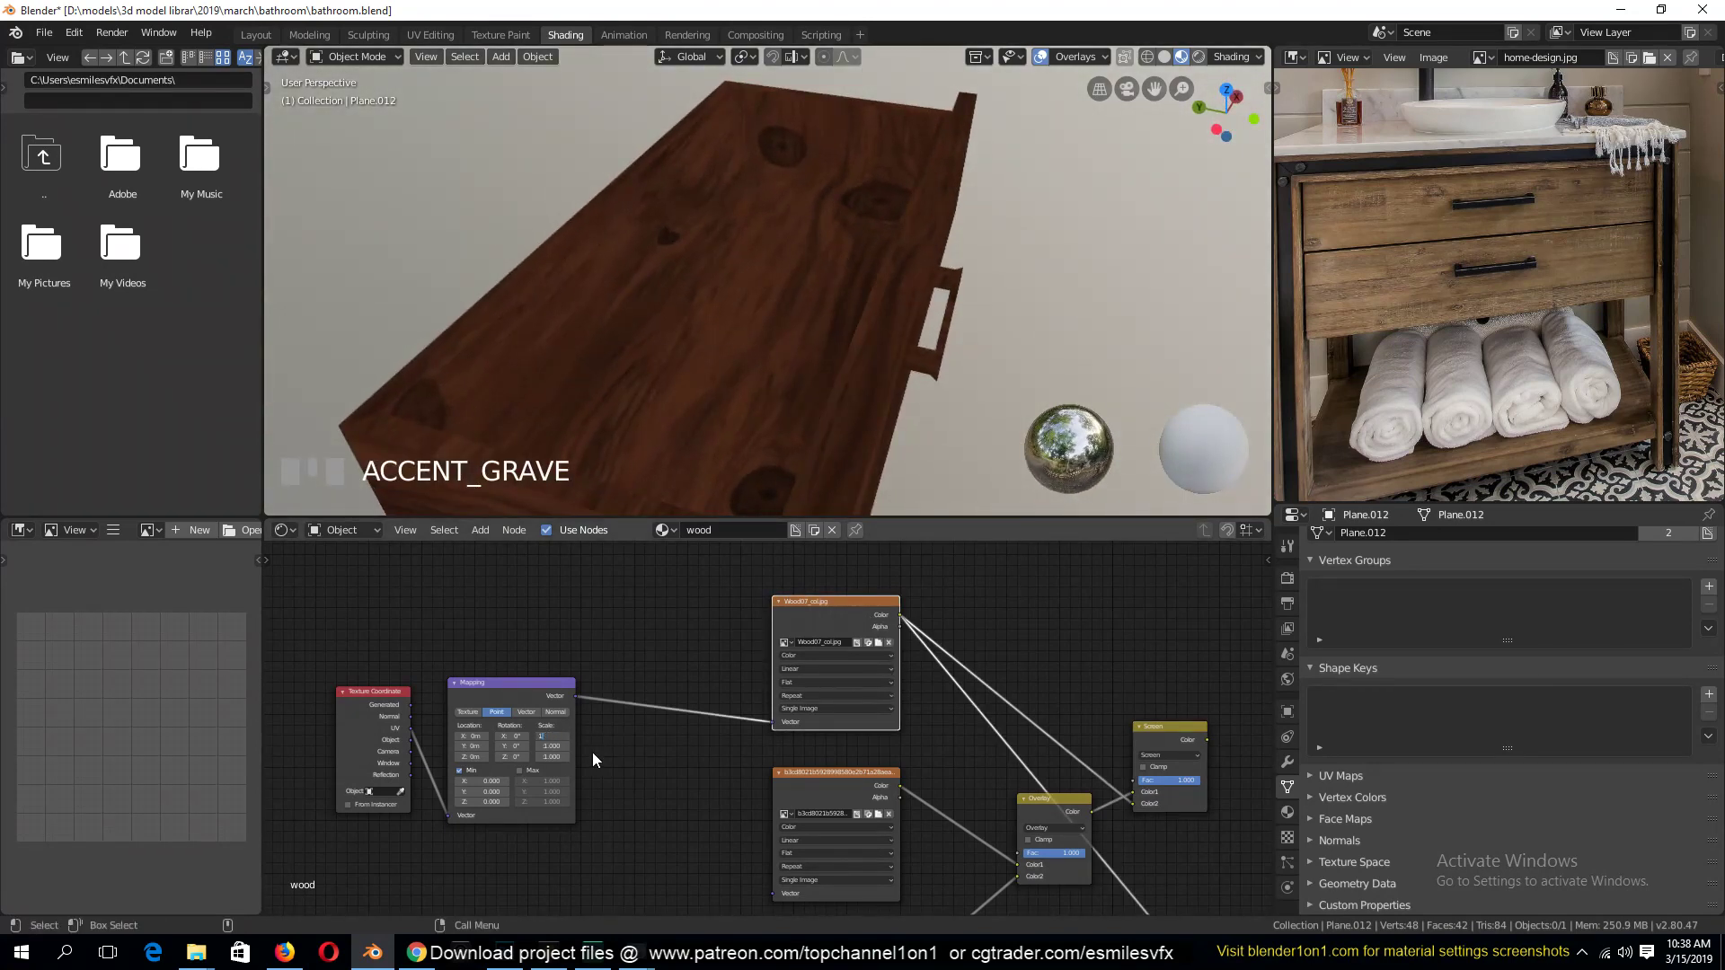
{"action": "middle_click_drag", "start_coordinate": [591, 752], "coordinate": [563, 640]}
{"action": "middle_click_drag", "start_coordinate": [681, 270], "coordinate": [607, 196]}
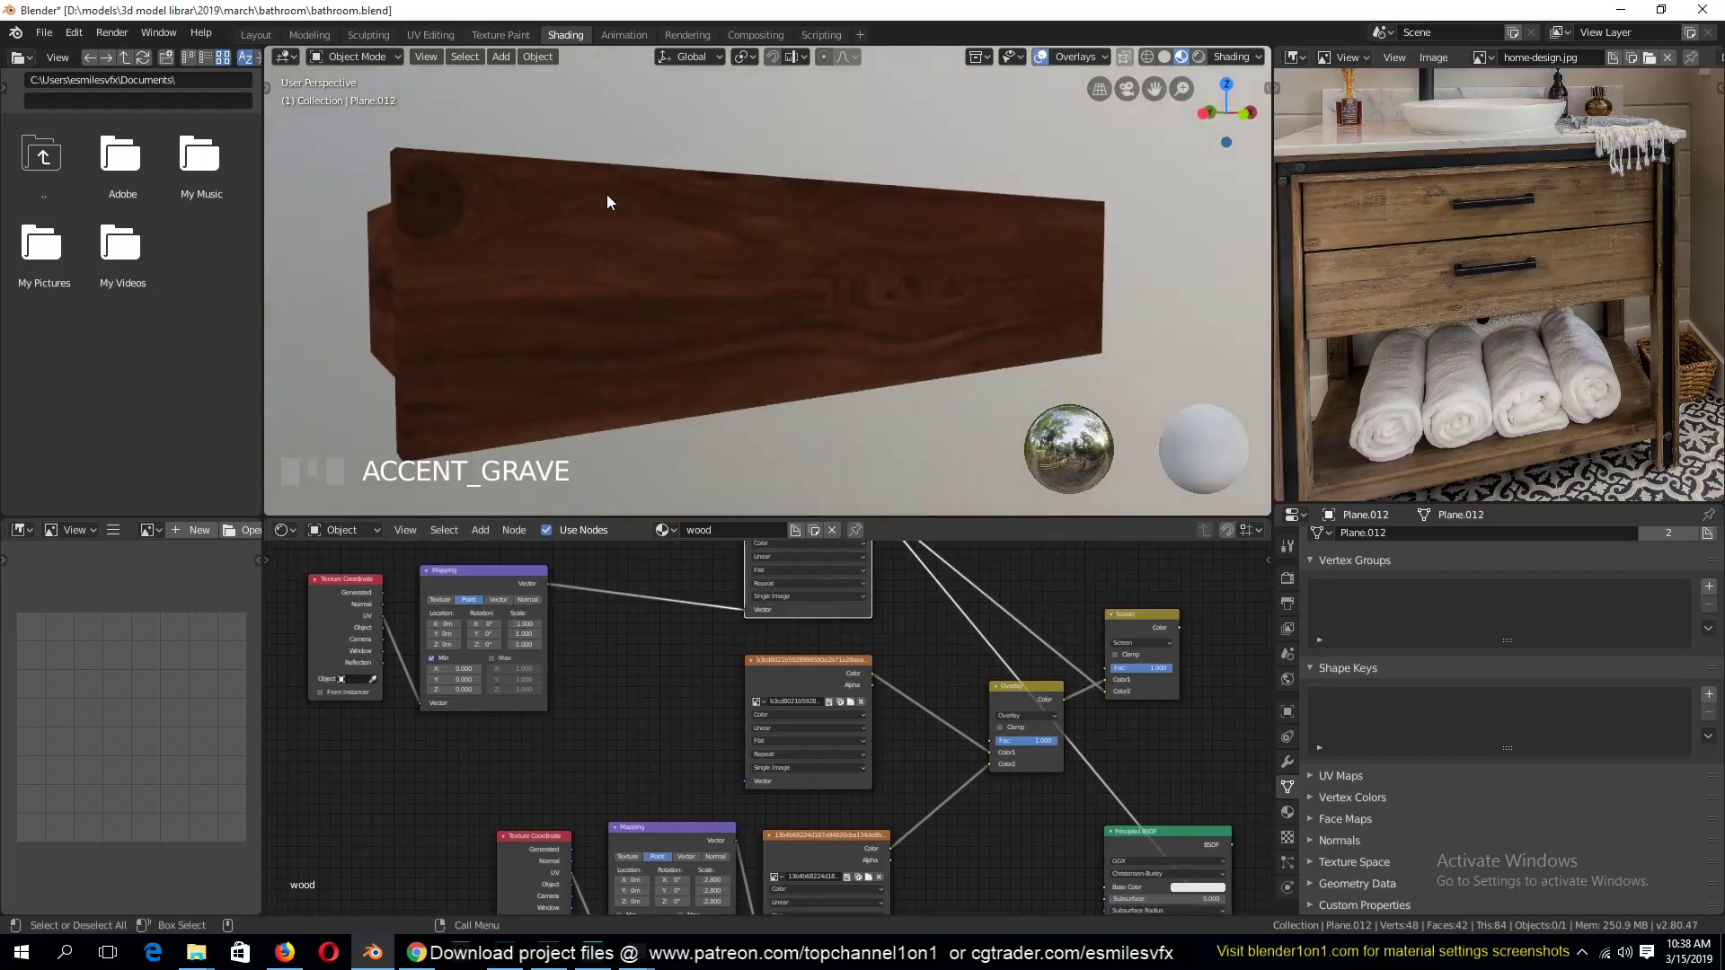
{"action": "left_click_drag", "start_coordinate": [521, 627], "coordinate": [584, 626]}
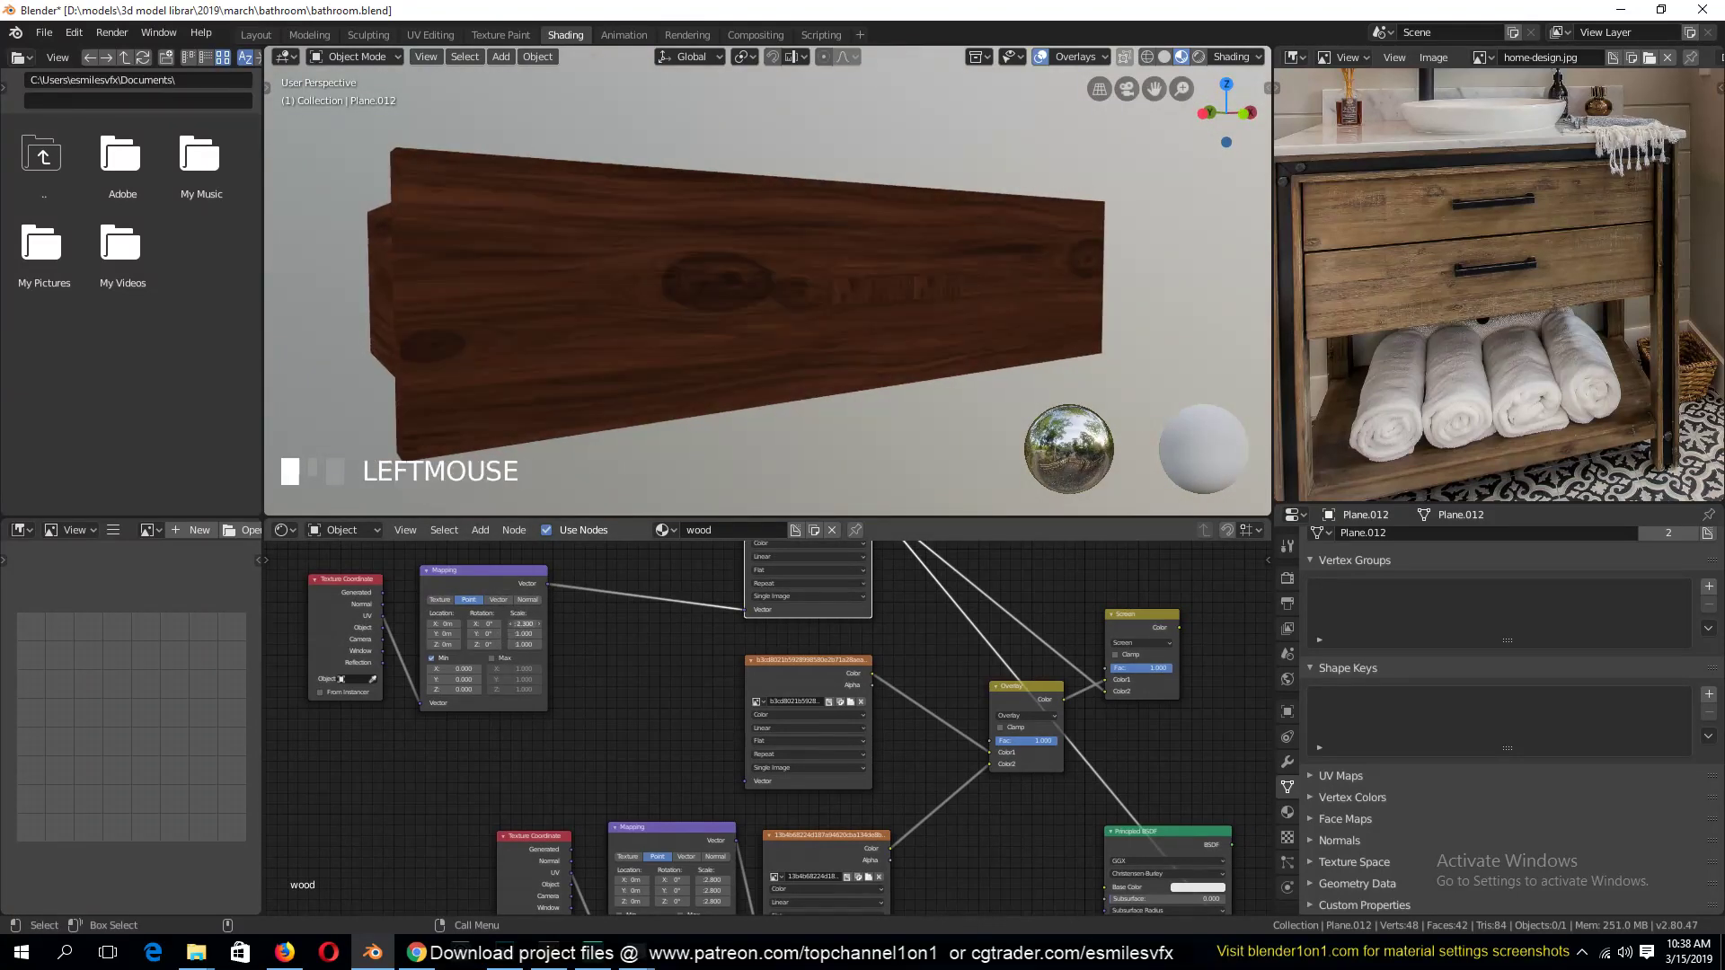
{"action": "left_click", "coordinate": [679, 325]}
{"action": "key", "text": "grave"}
{"action": "middle_click_drag", "start_coordinate": [679, 325], "coordinate": [566, 325]}
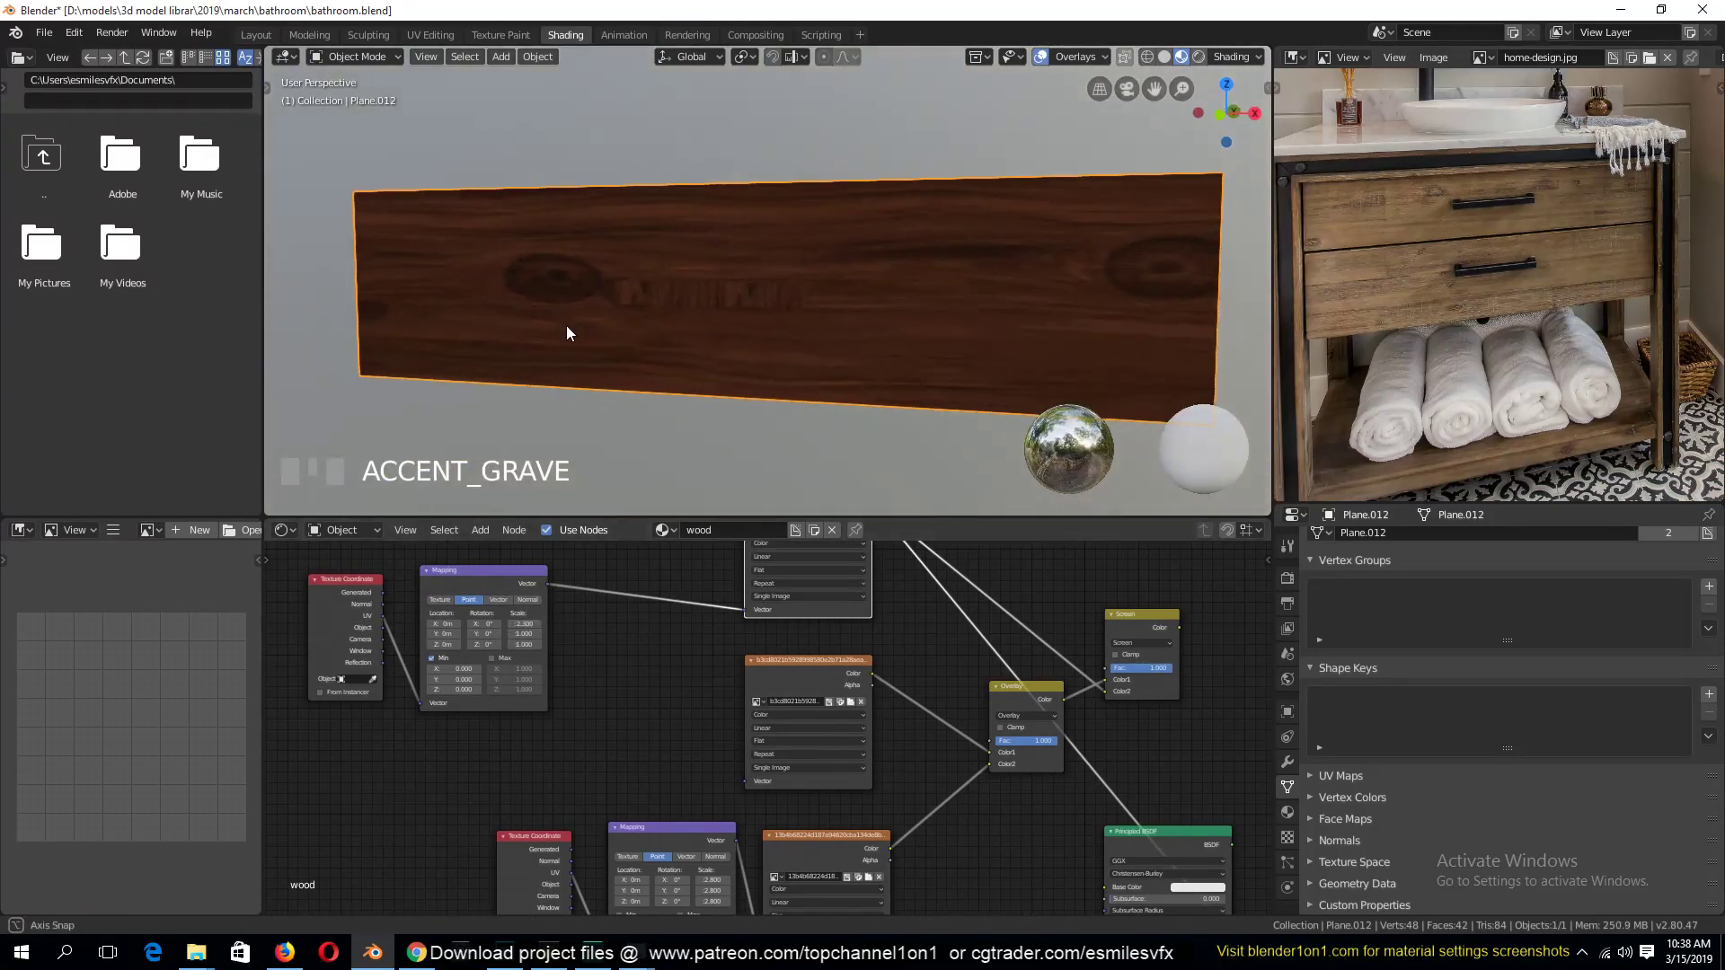
{"action": "middle_click_drag", "start_coordinate": [845, 286], "coordinate": [931, 300]}
{"action": "scroll", "coordinate": [621, 326], "scroll_direction": "up", "scroll_amount": 3}
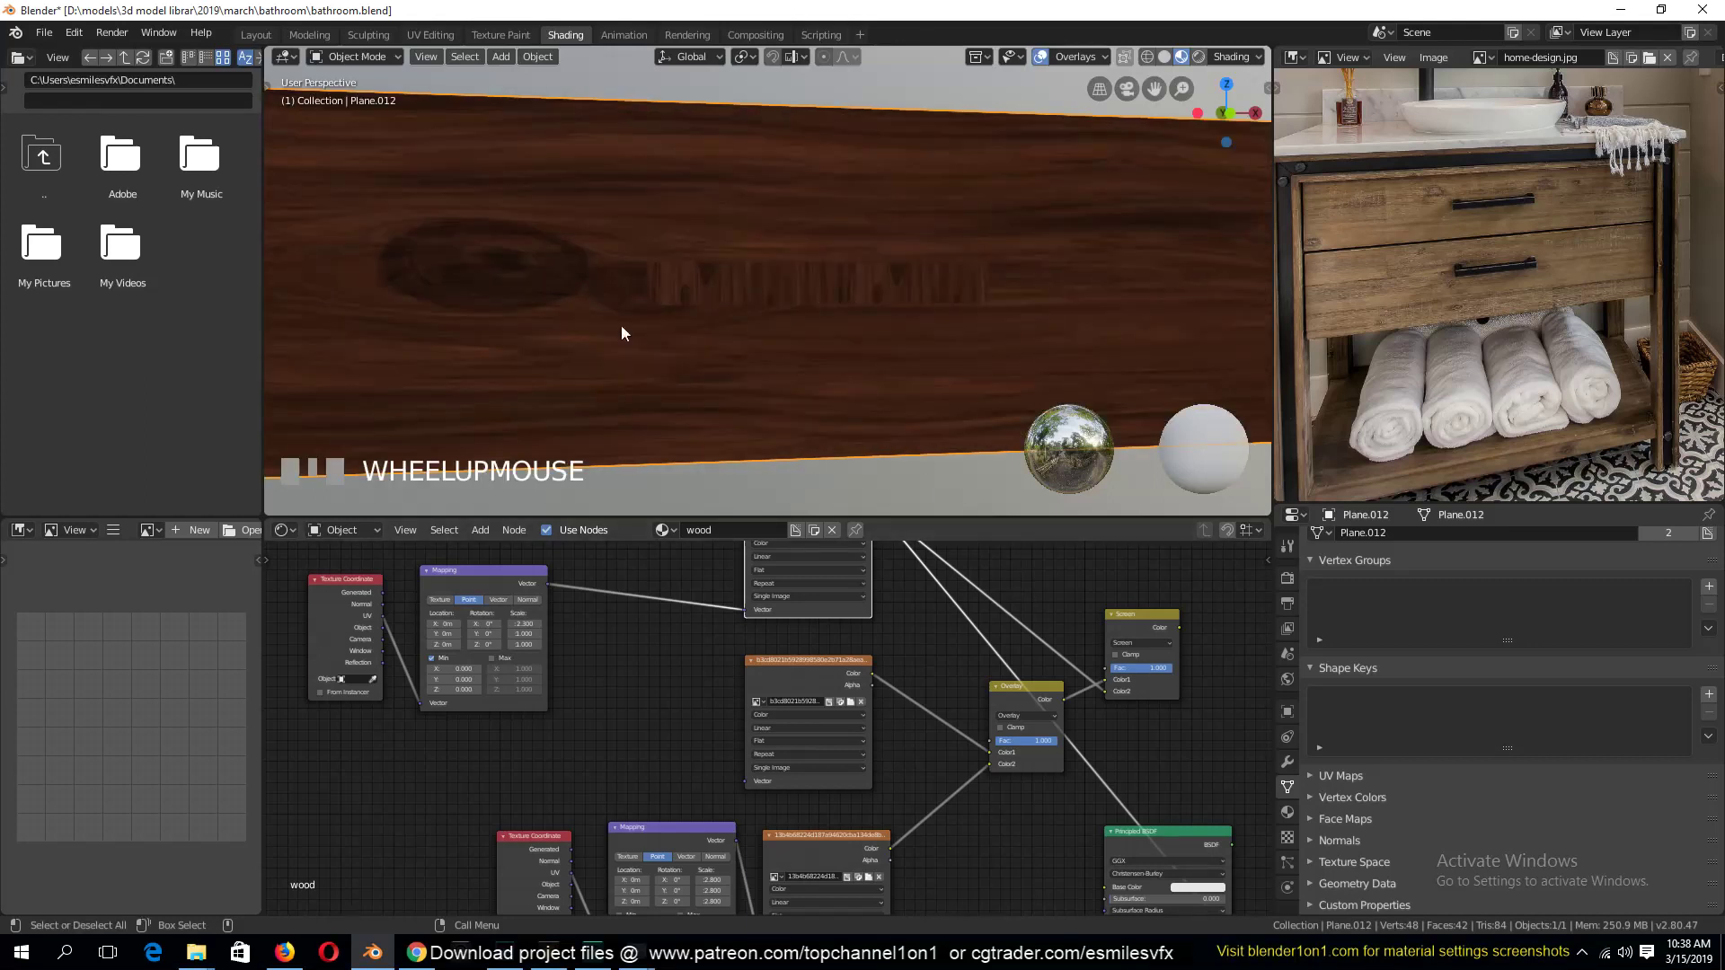
Preview the second mix node's output, set its blend type to Multiply and swap its two color inputs
{"action": "middle_click_drag", "start_coordinate": [1053, 657], "coordinate": [892, 762]}
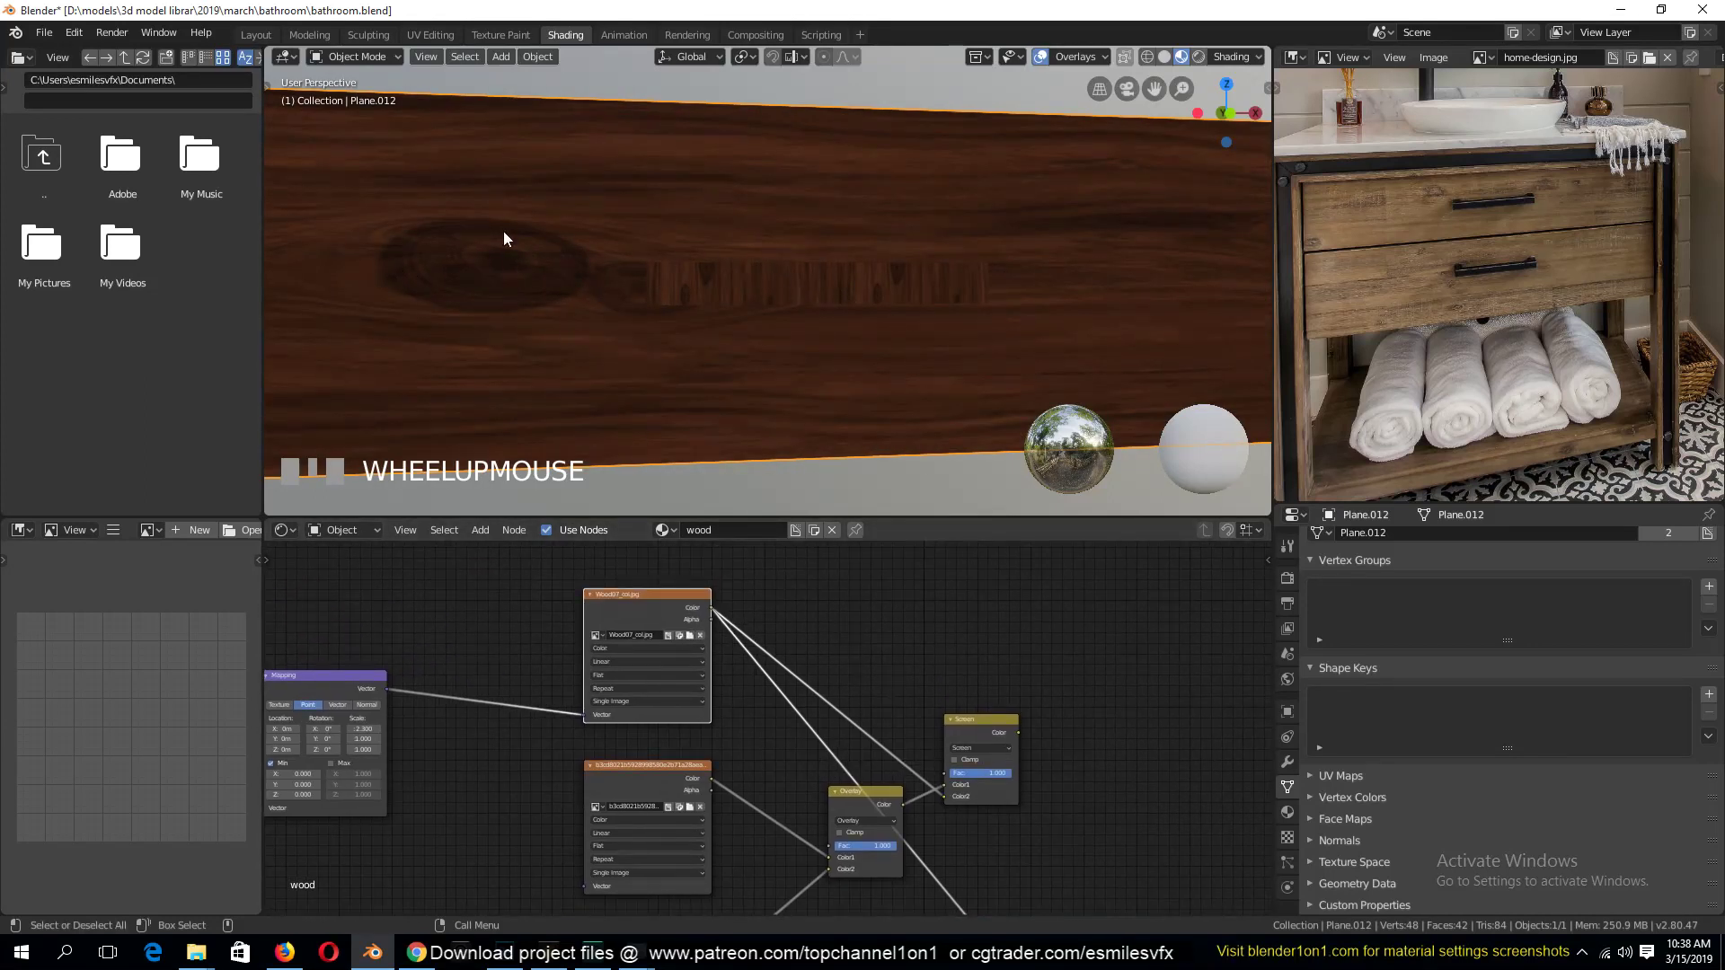
{"action": "middle_click_drag", "start_coordinate": [850, 735], "coordinate": [869, 651]}
{"action": "left_click", "coordinate": [1010, 650], "text": "ctrl+shift"}
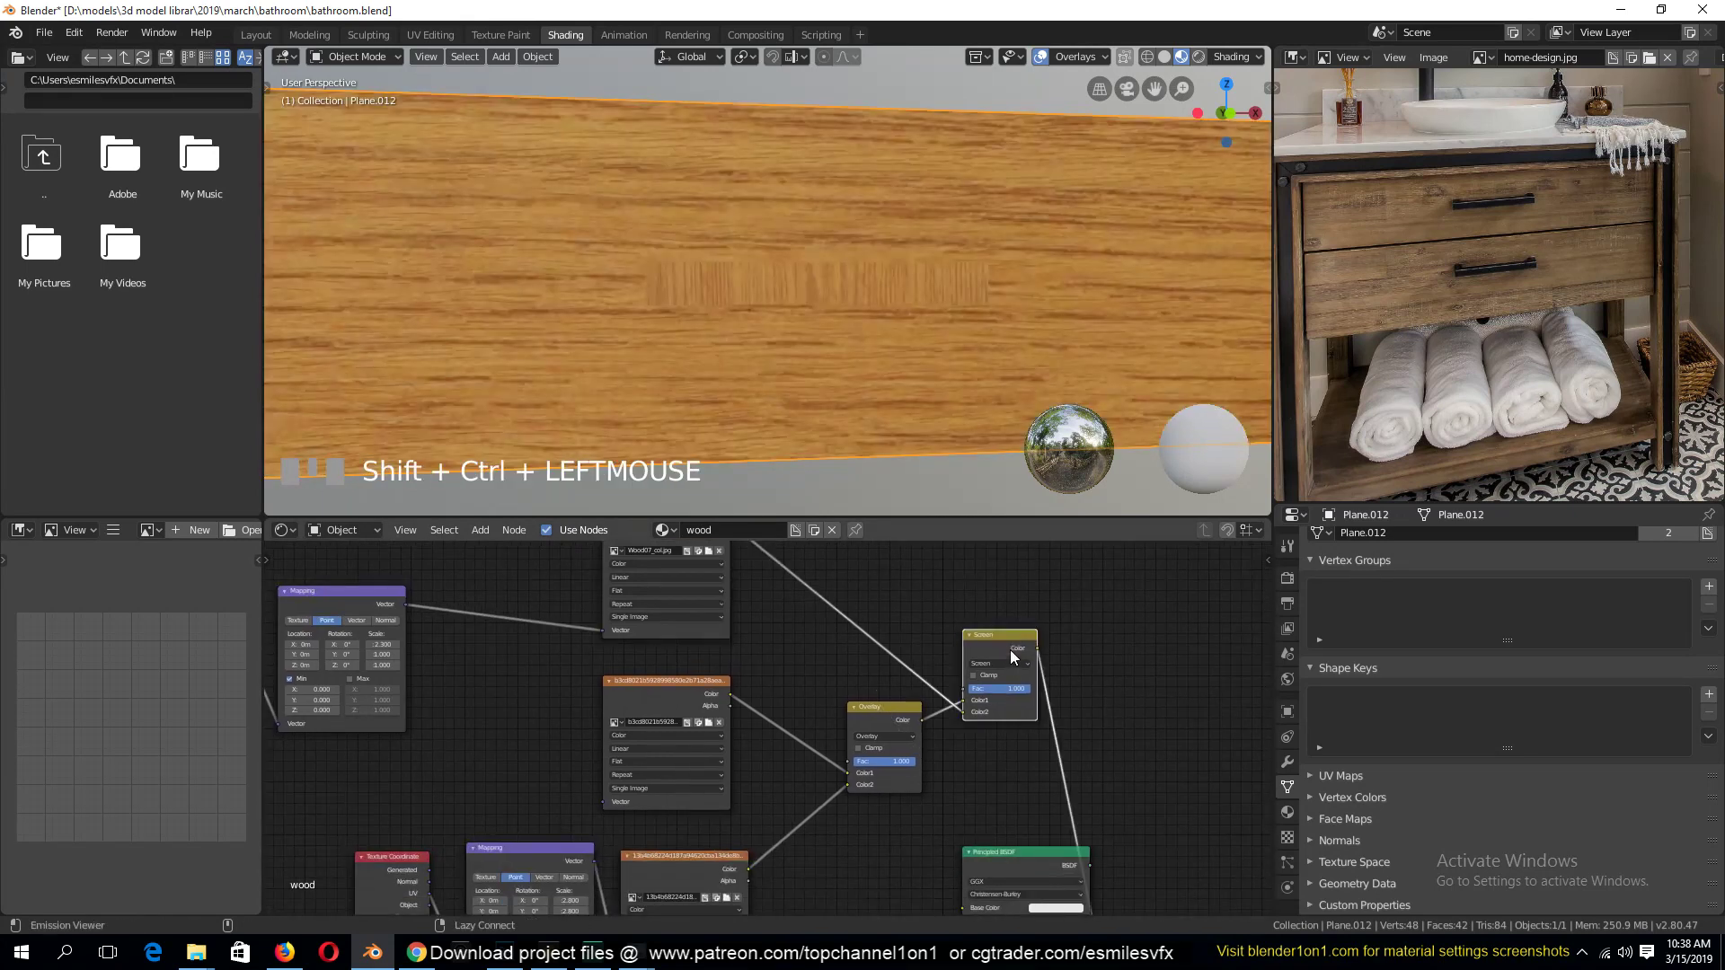
{"action": "middle_click_drag", "start_coordinate": [1010, 650], "coordinate": [1016, 705]}
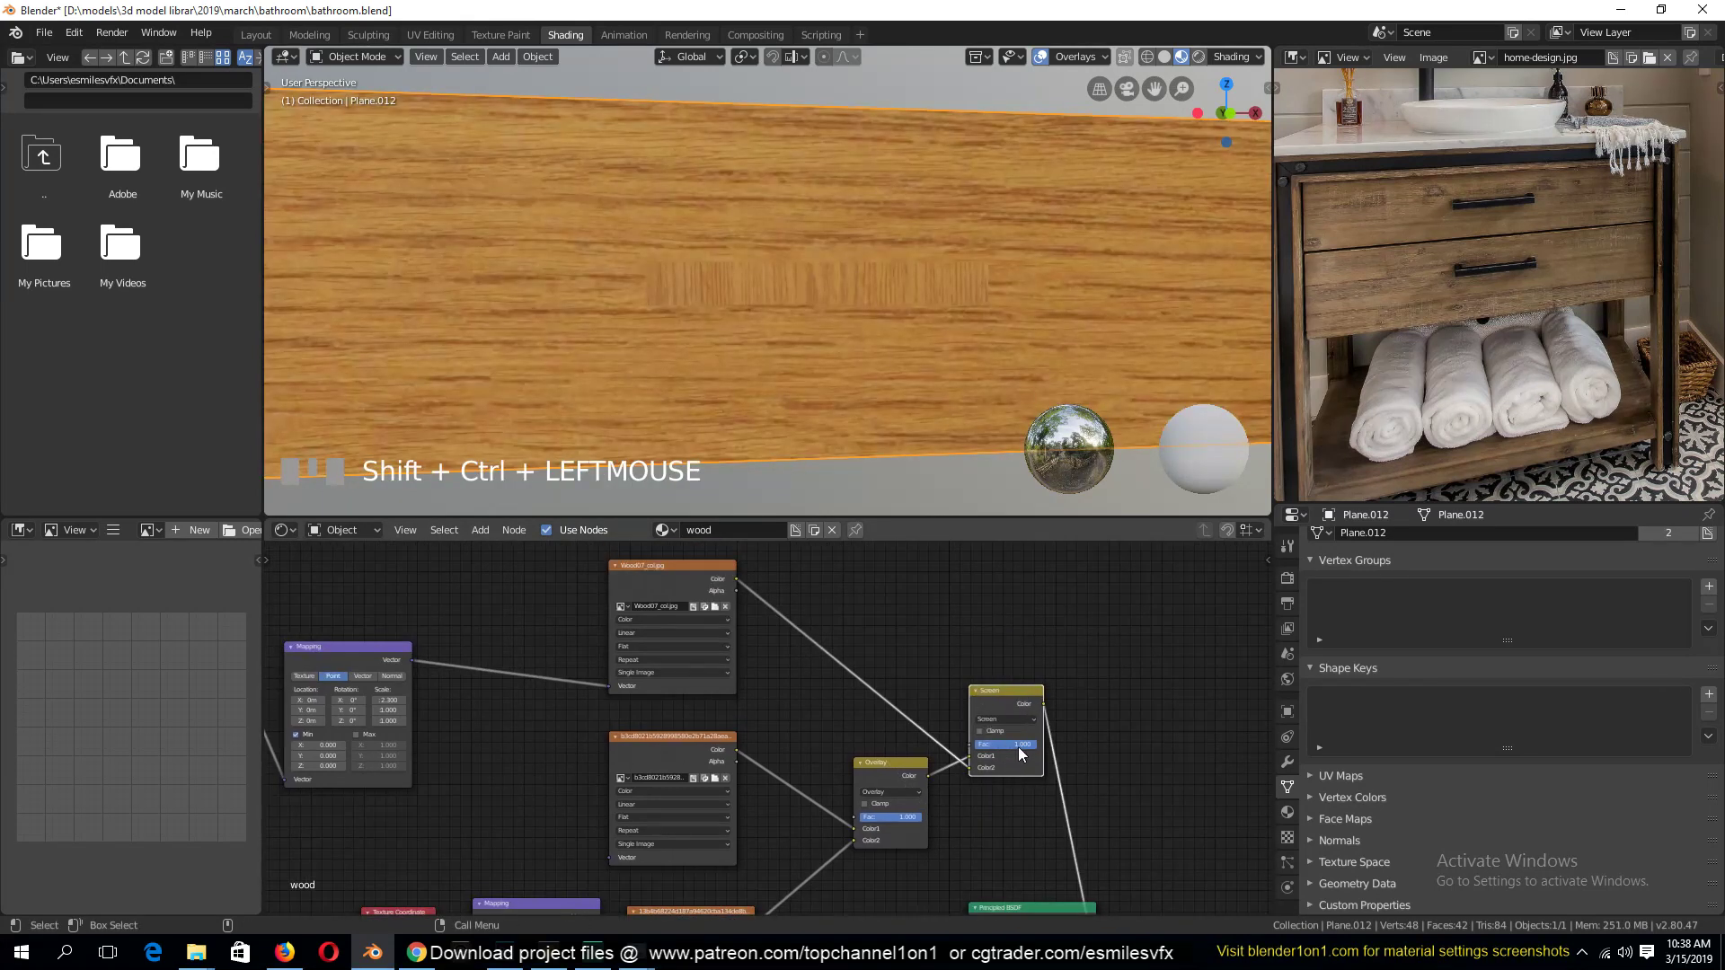
{"action": "left_click", "coordinate": [1021, 725]}
{"action": "left_click", "coordinate": [1022, 721]}
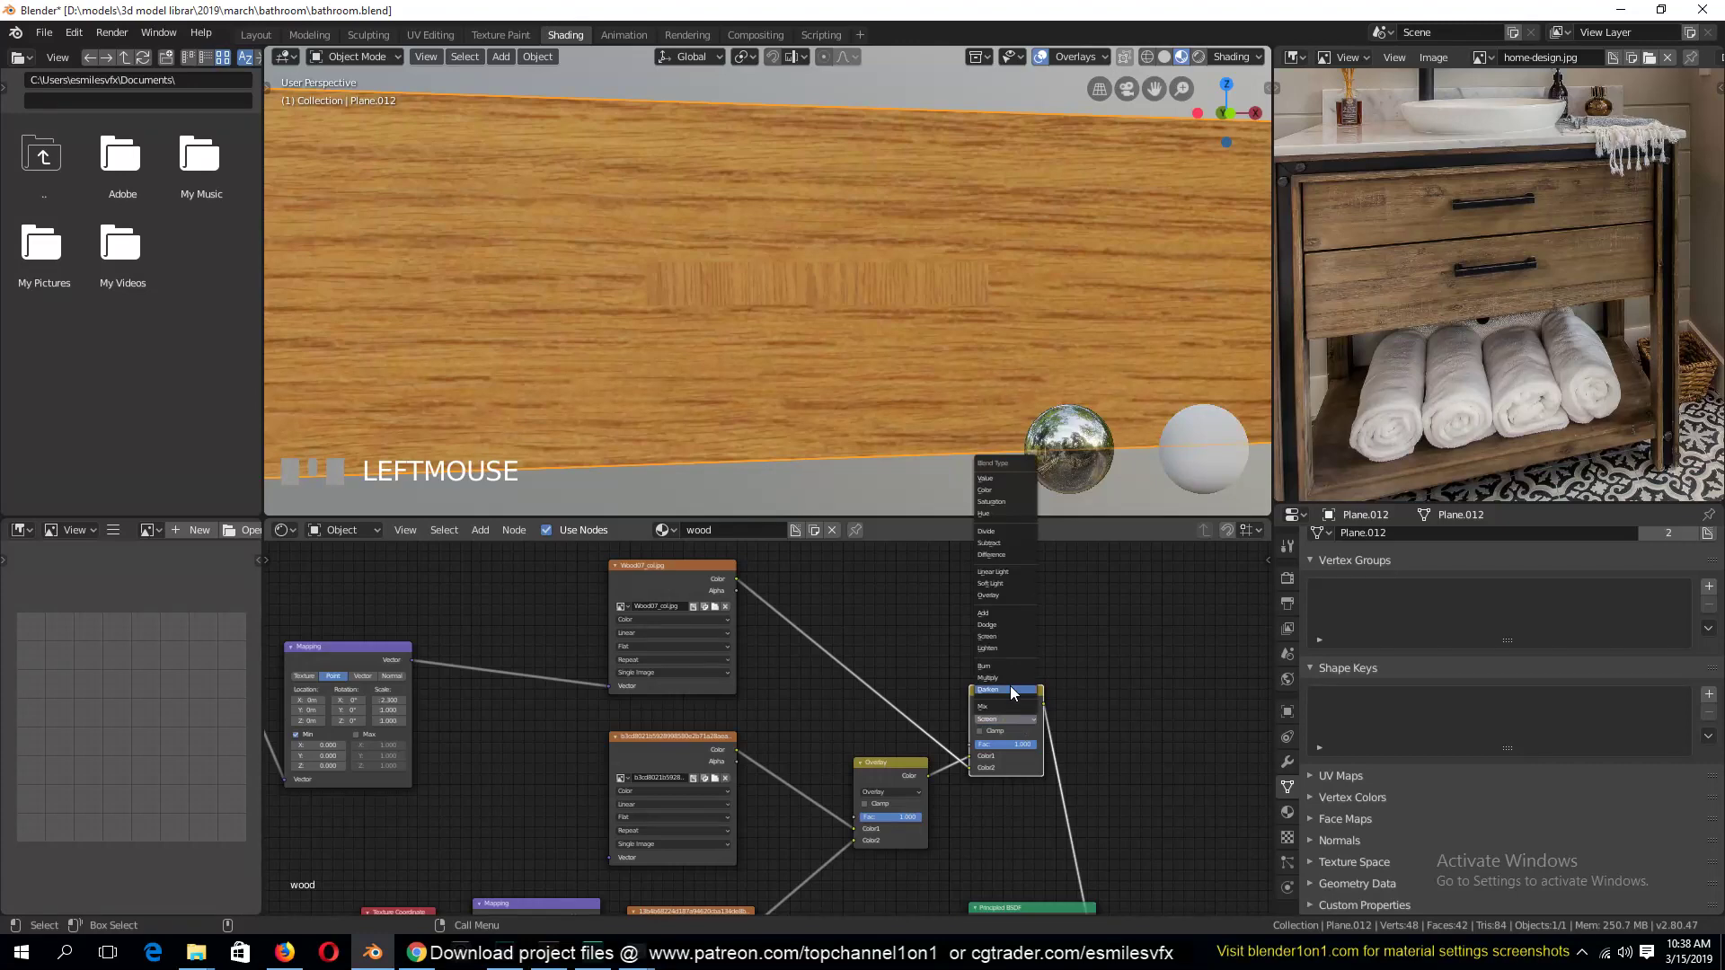
{"action": "left_click", "coordinate": [1010, 677]}
{"action": "key", "text": "grave"}
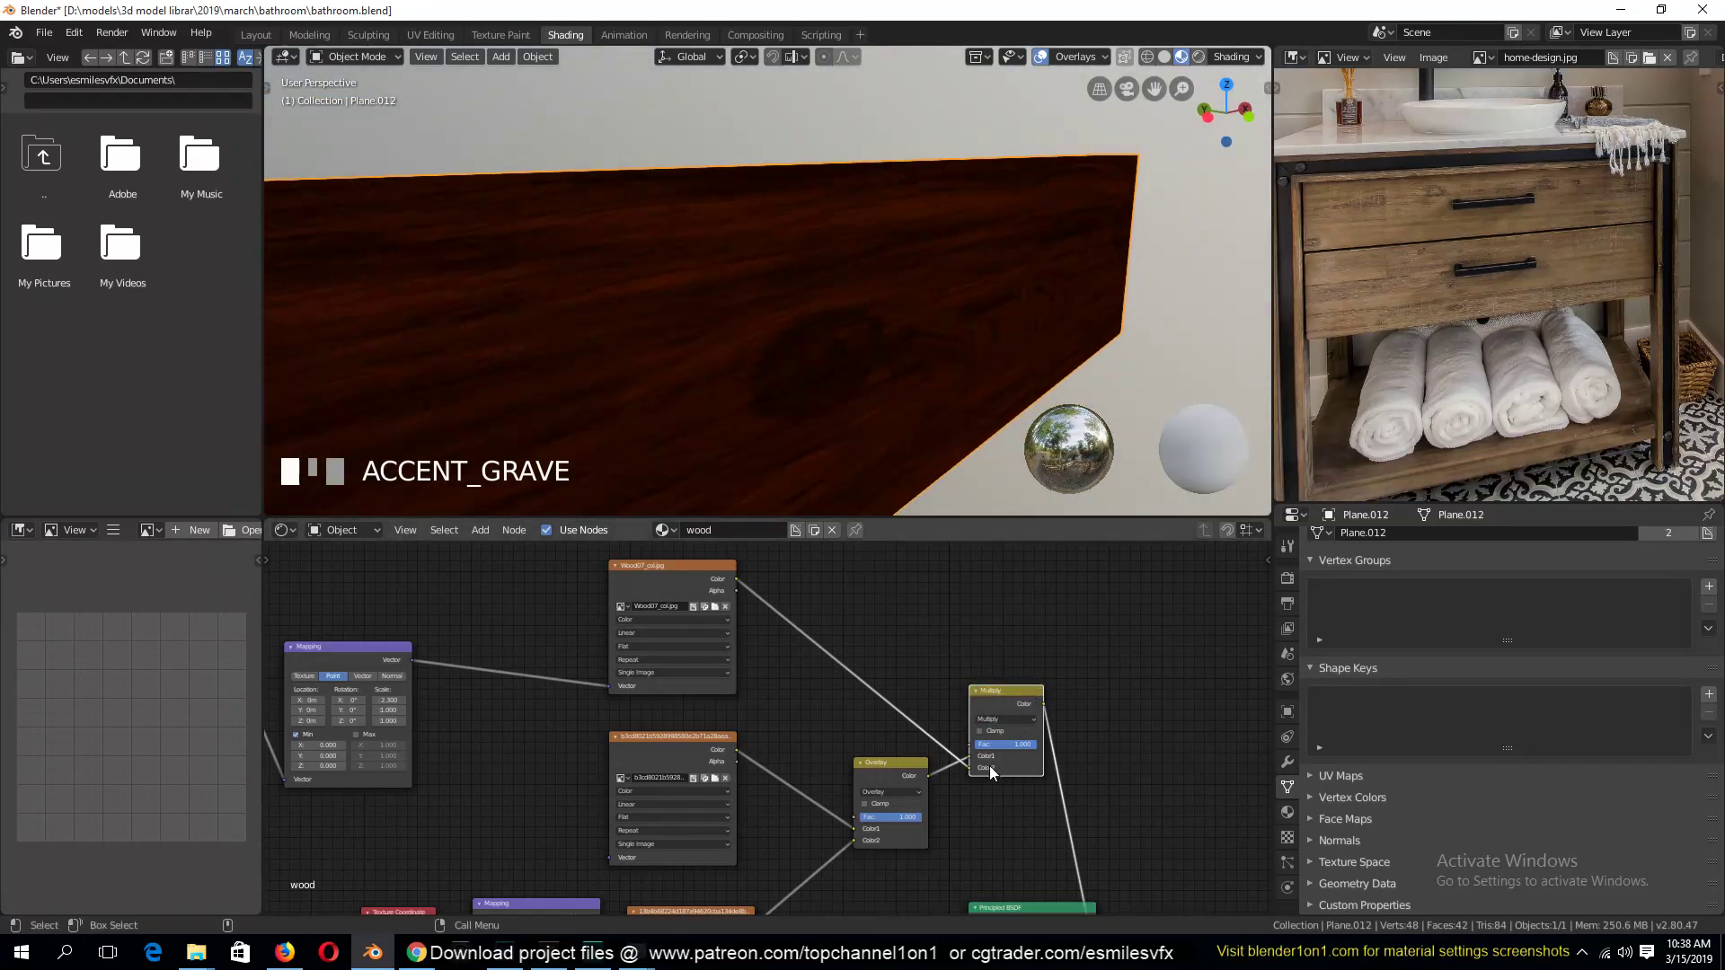
{"action": "left_click_drag", "start_coordinate": [968, 755], "coordinate": [970, 765]}
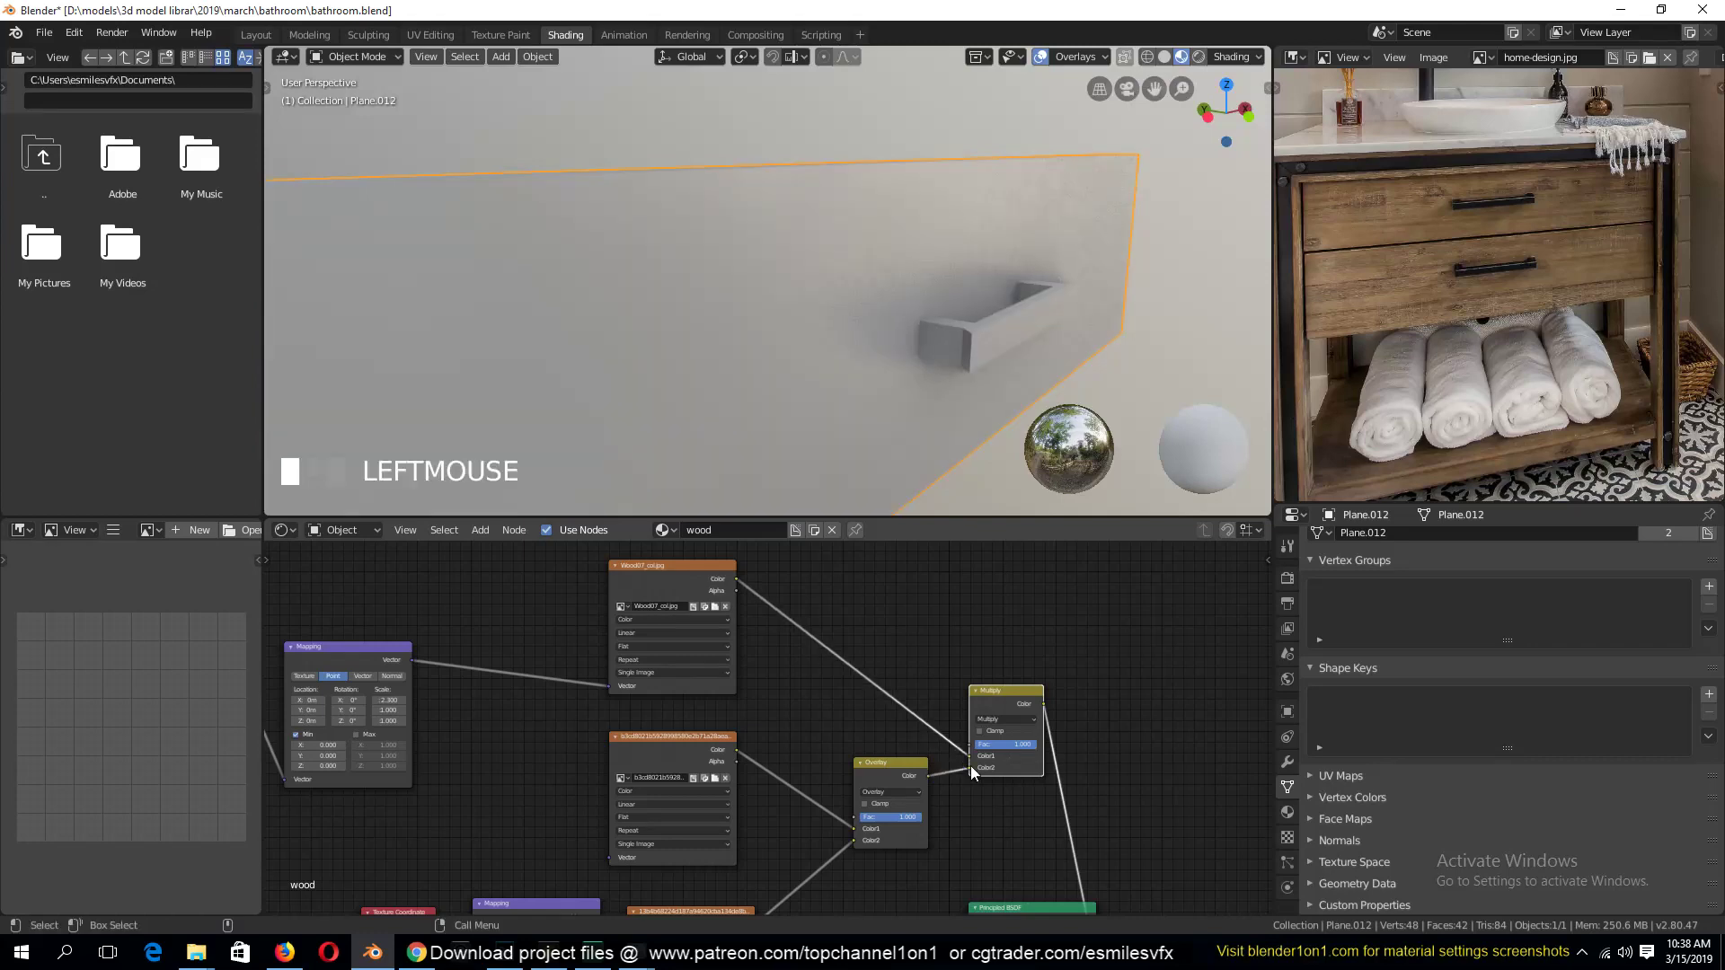
Try the Screen blend type on the second mix node and inspect the drawer front
{"action": "key", "text": "grave"}
{"action": "left_click", "coordinate": [1007, 718]}
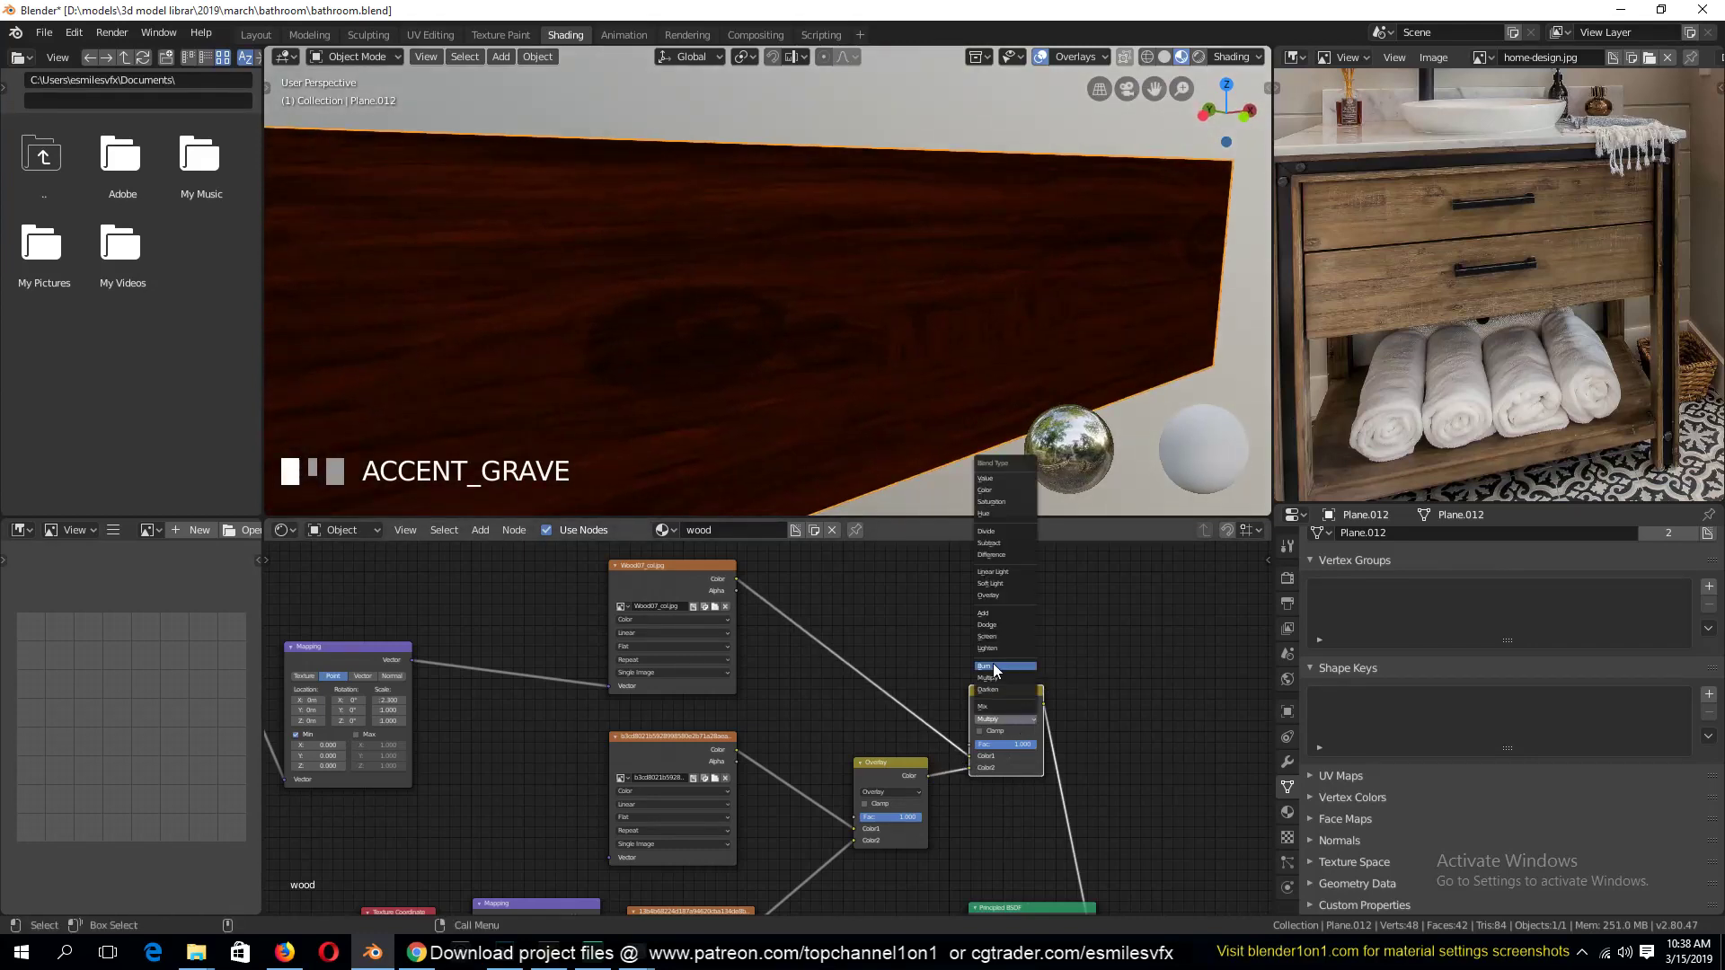
{"action": "left_click", "coordinate": [1000, 633]}
{"action": "key", "text": "grave"}
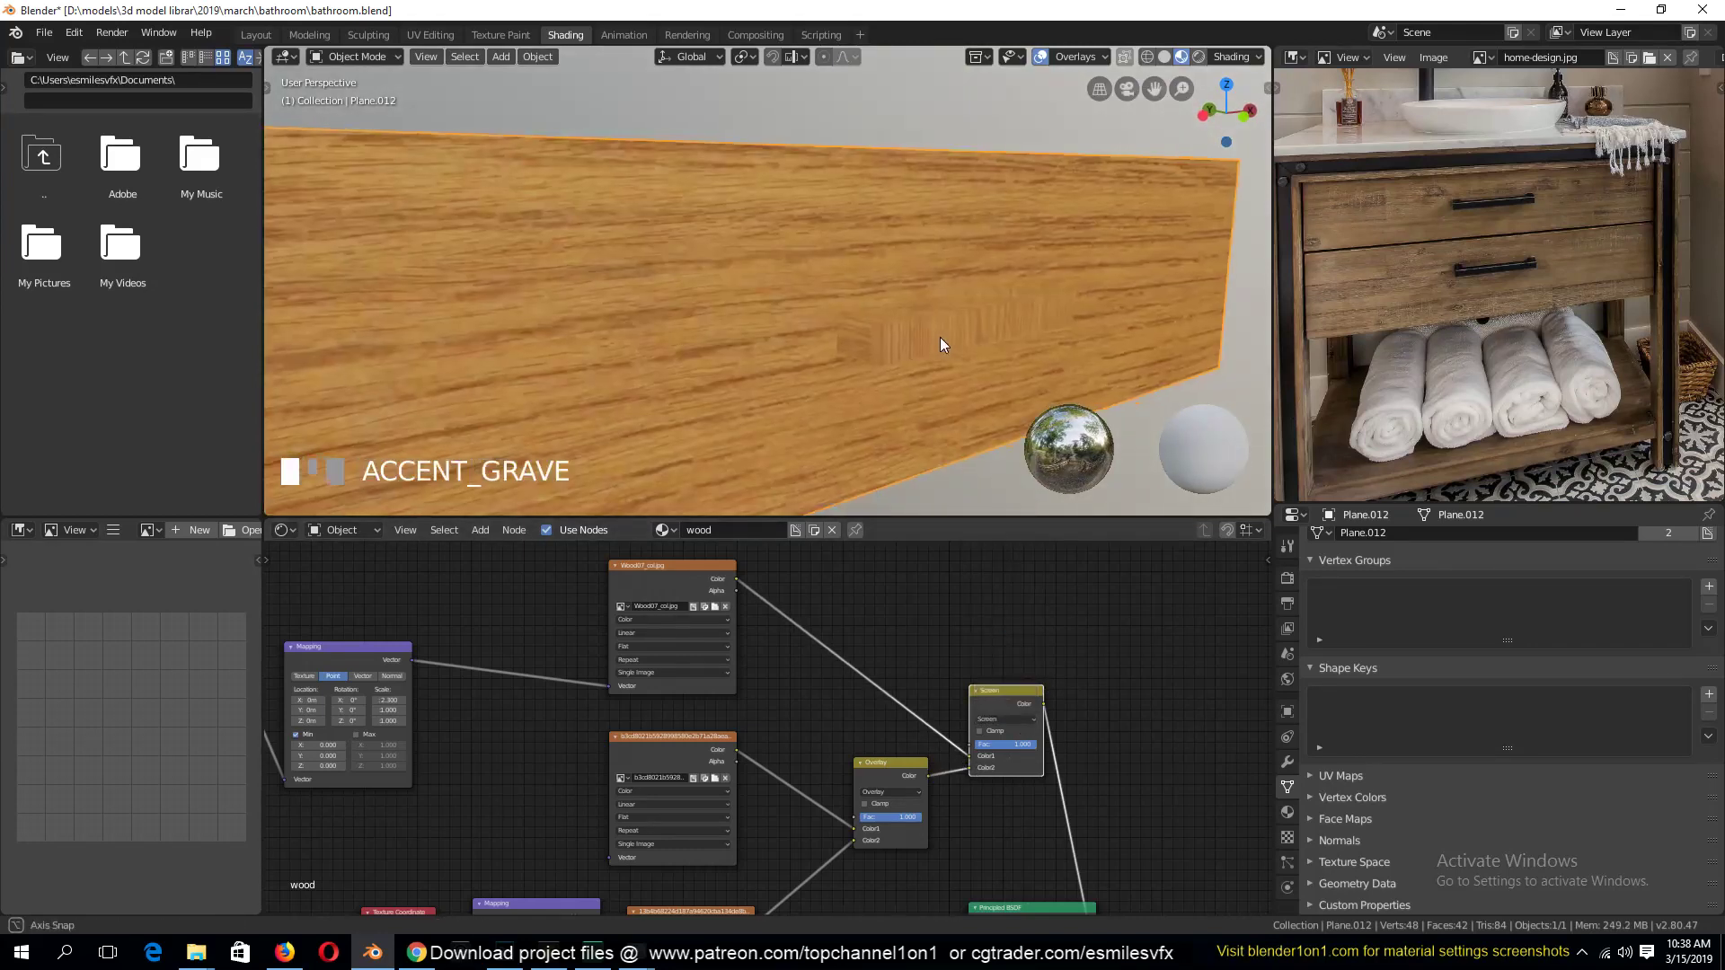
Set the second mix node's blend type to Overlay and swap its two color inputs again
{"action": "left_click", "coordinate": [1006, 720]}
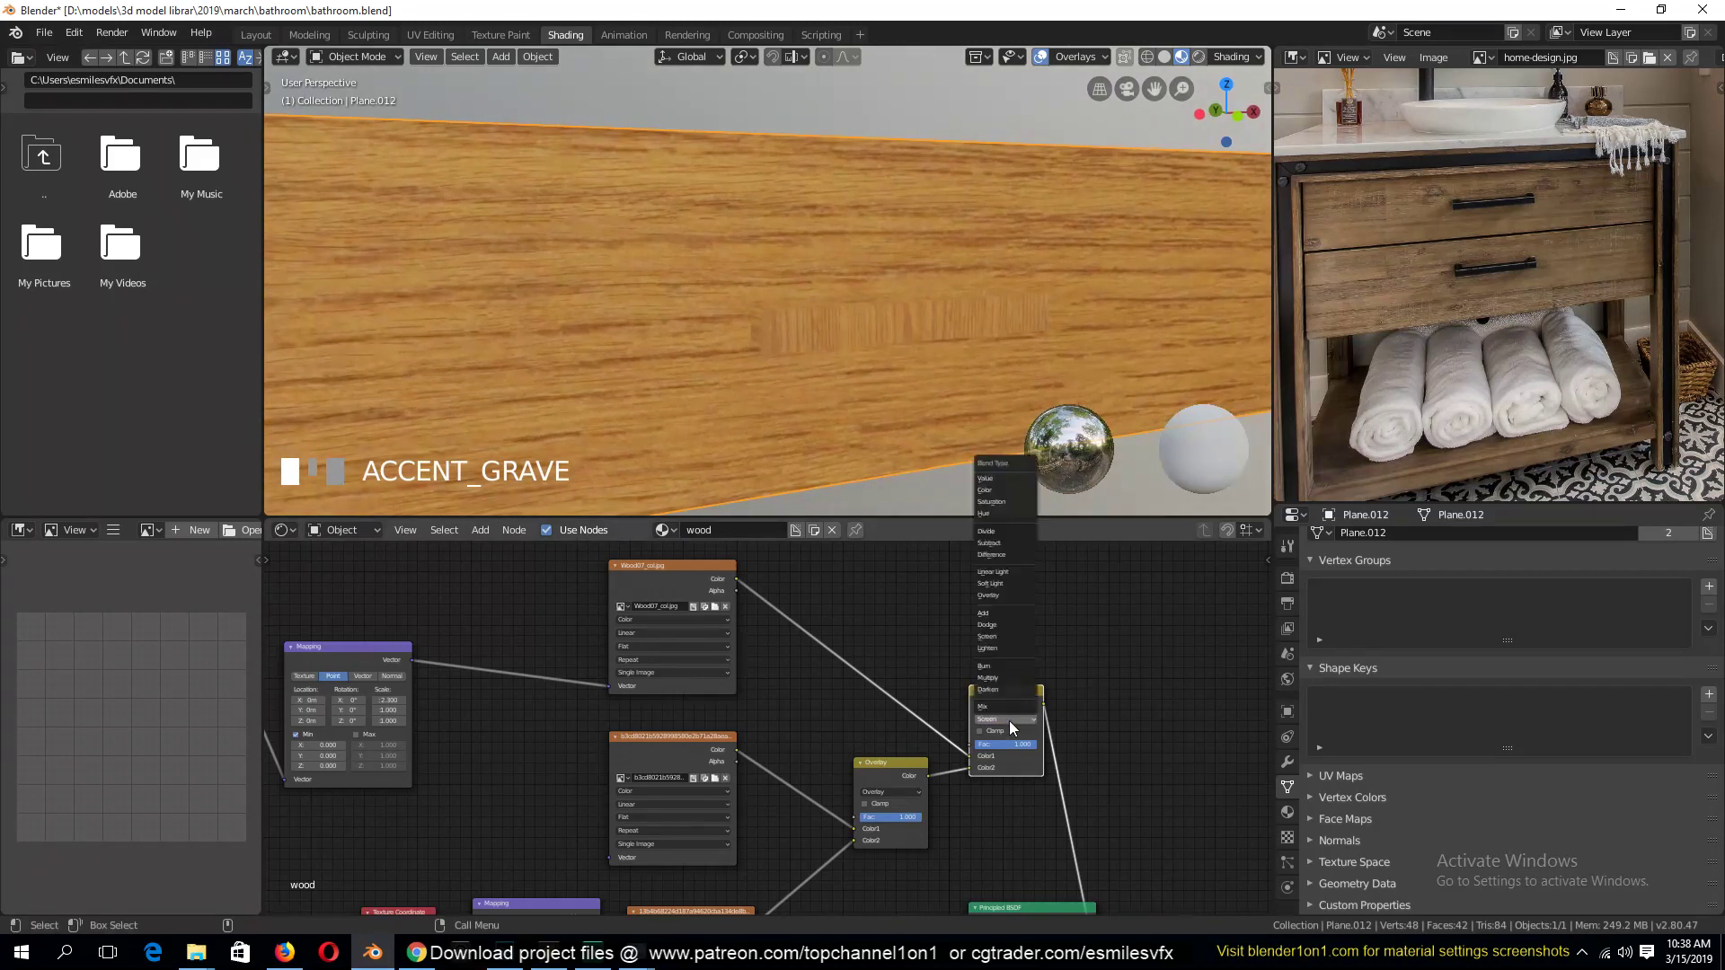
{"action": "left_click", "coordinate": [1011, 593]}
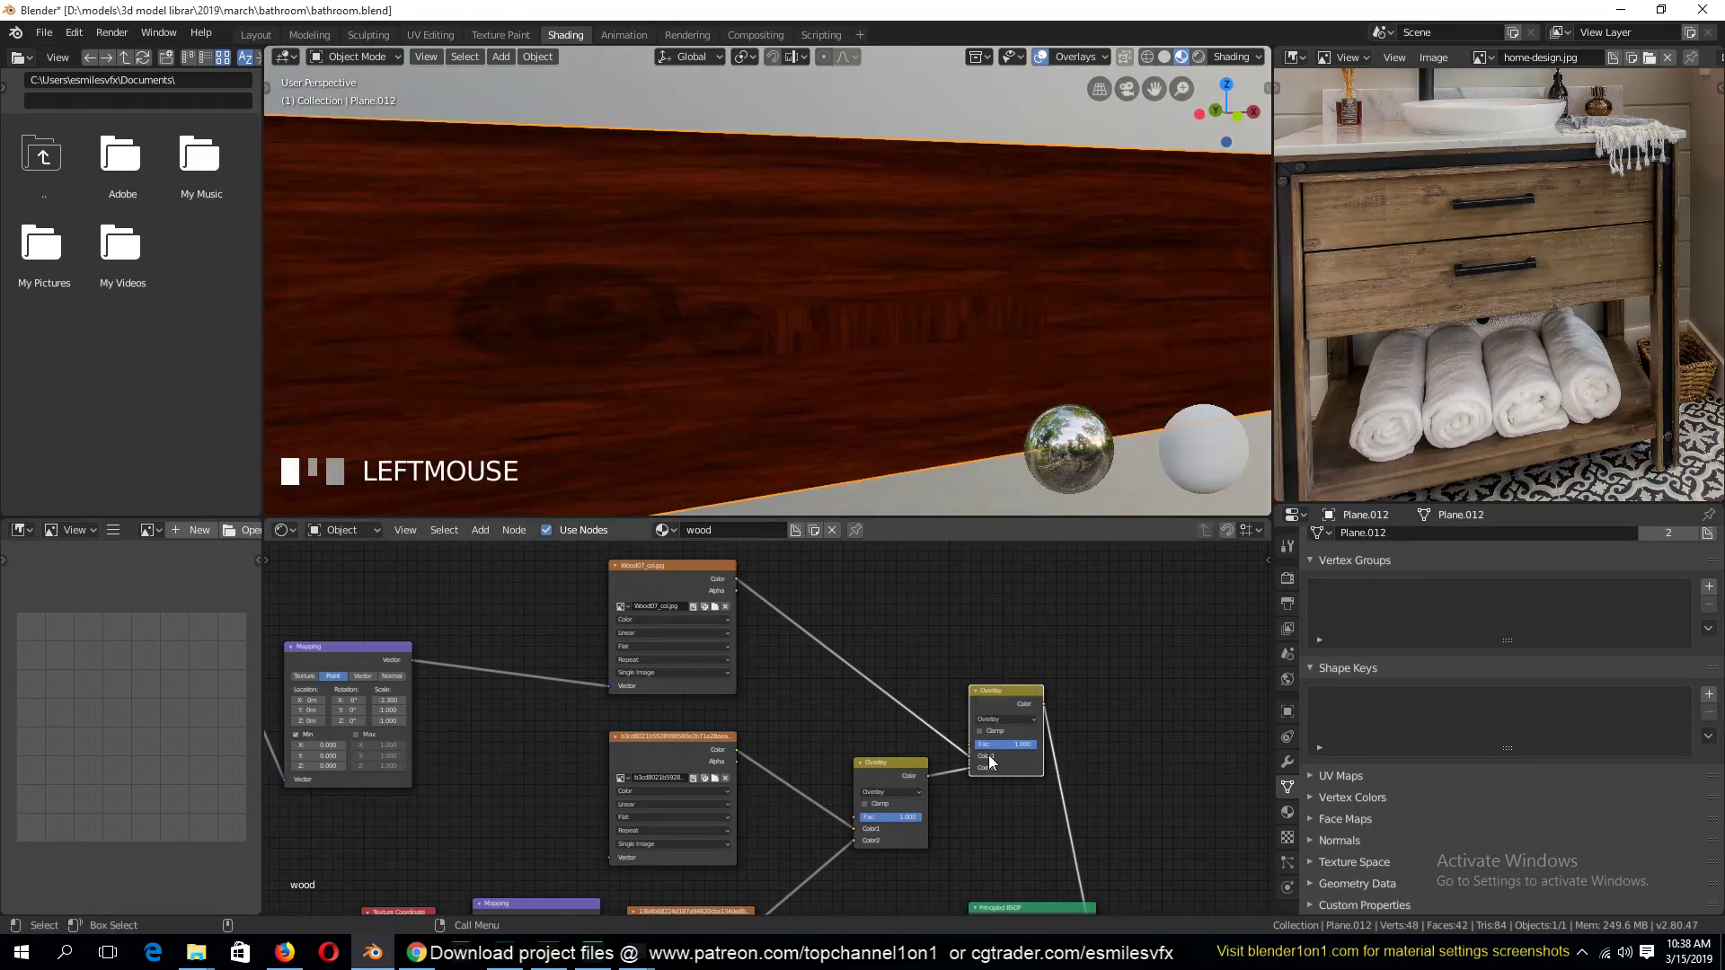
{"action": "left_click_drag", "start_coordinate": [976, 765], "coordinate": [977, 756]}
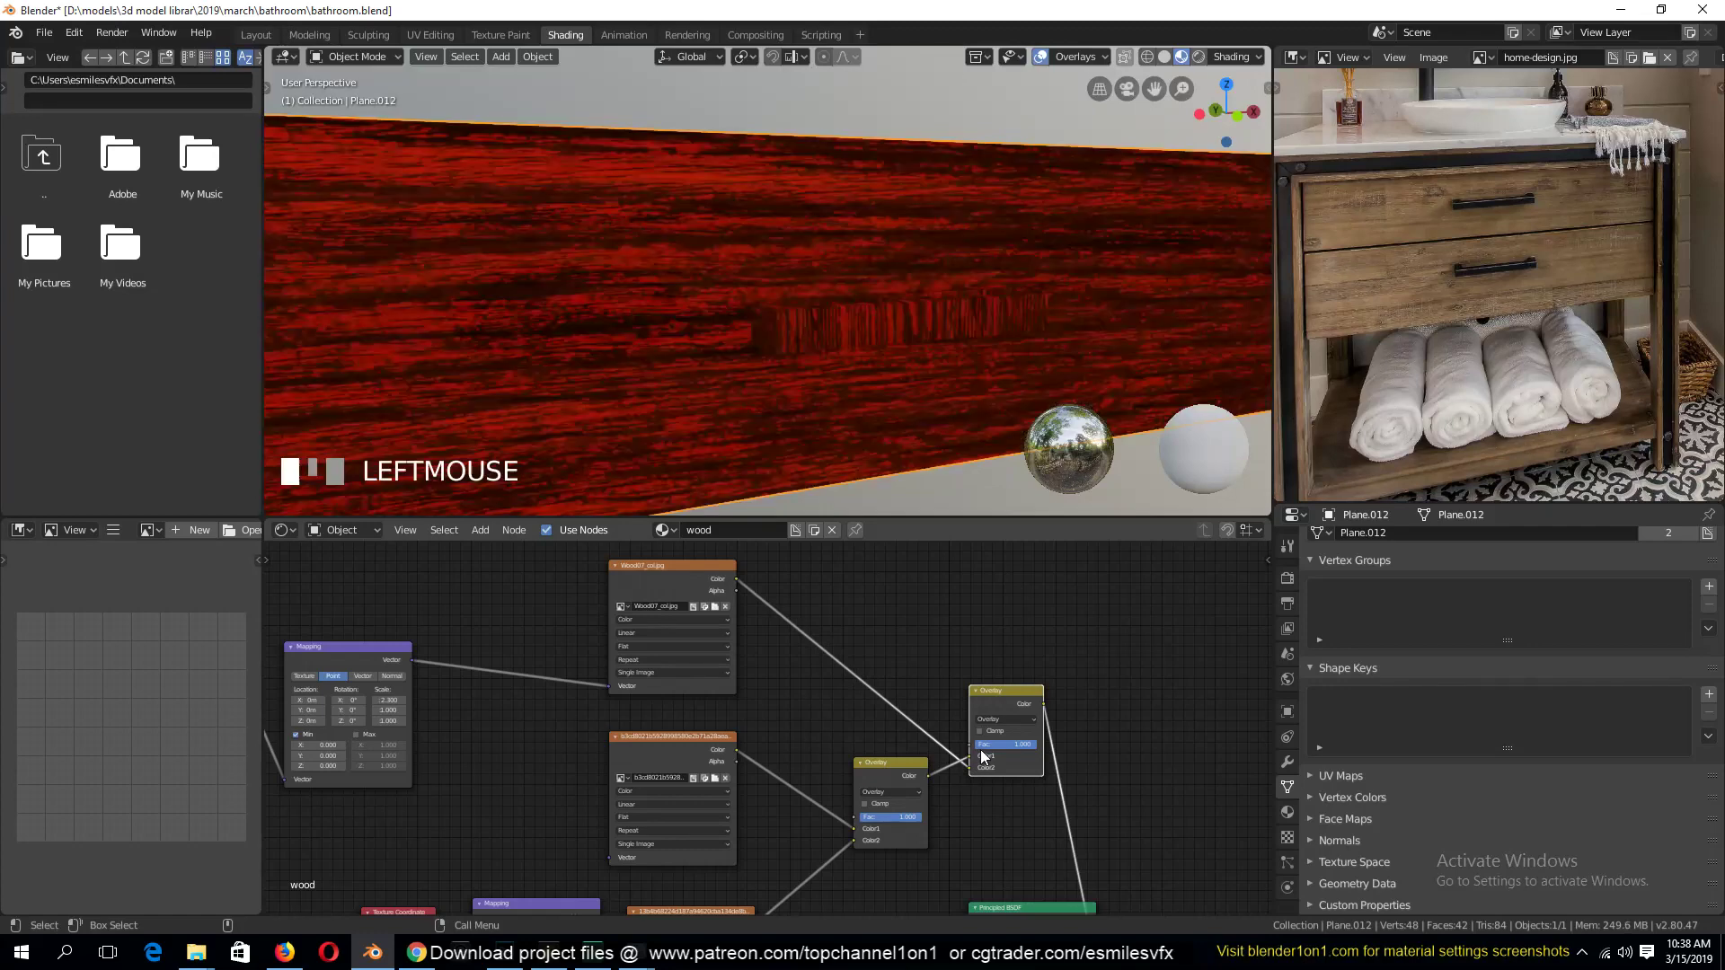
Try the Soft Light blend type on the second mix node and check the drawer front
{"action": "left_click", "coordinate": [1027, 720]}
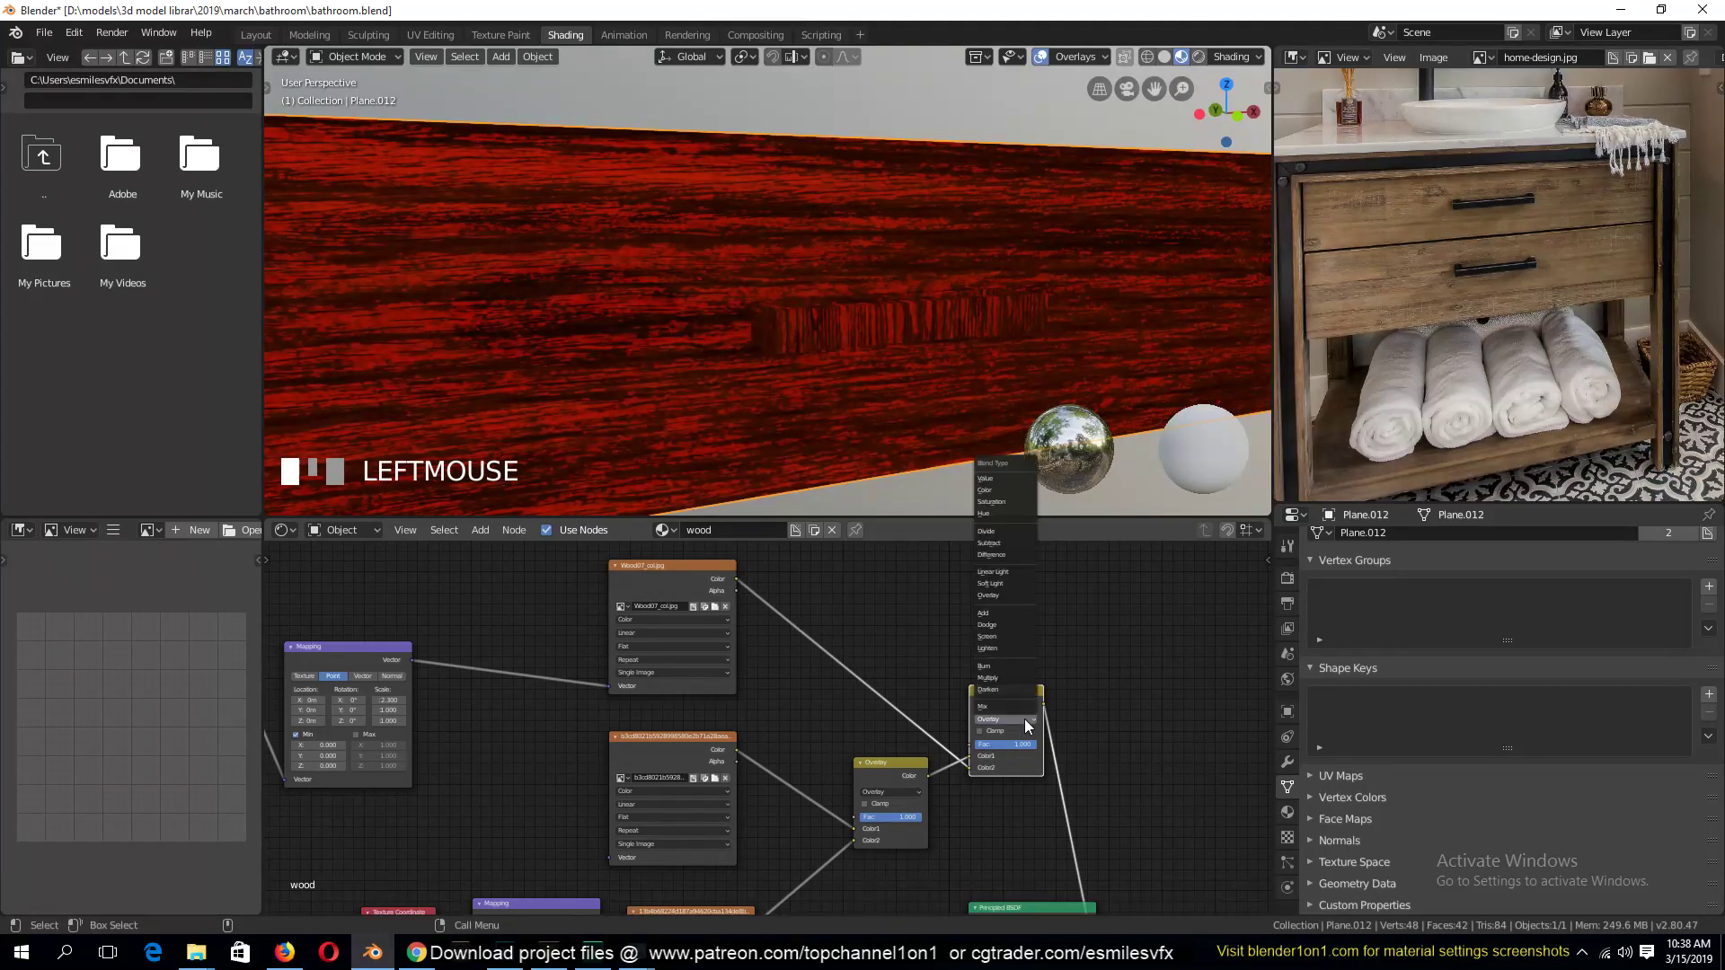
{"action": "left_click", "coordinate": [1016, 583]}
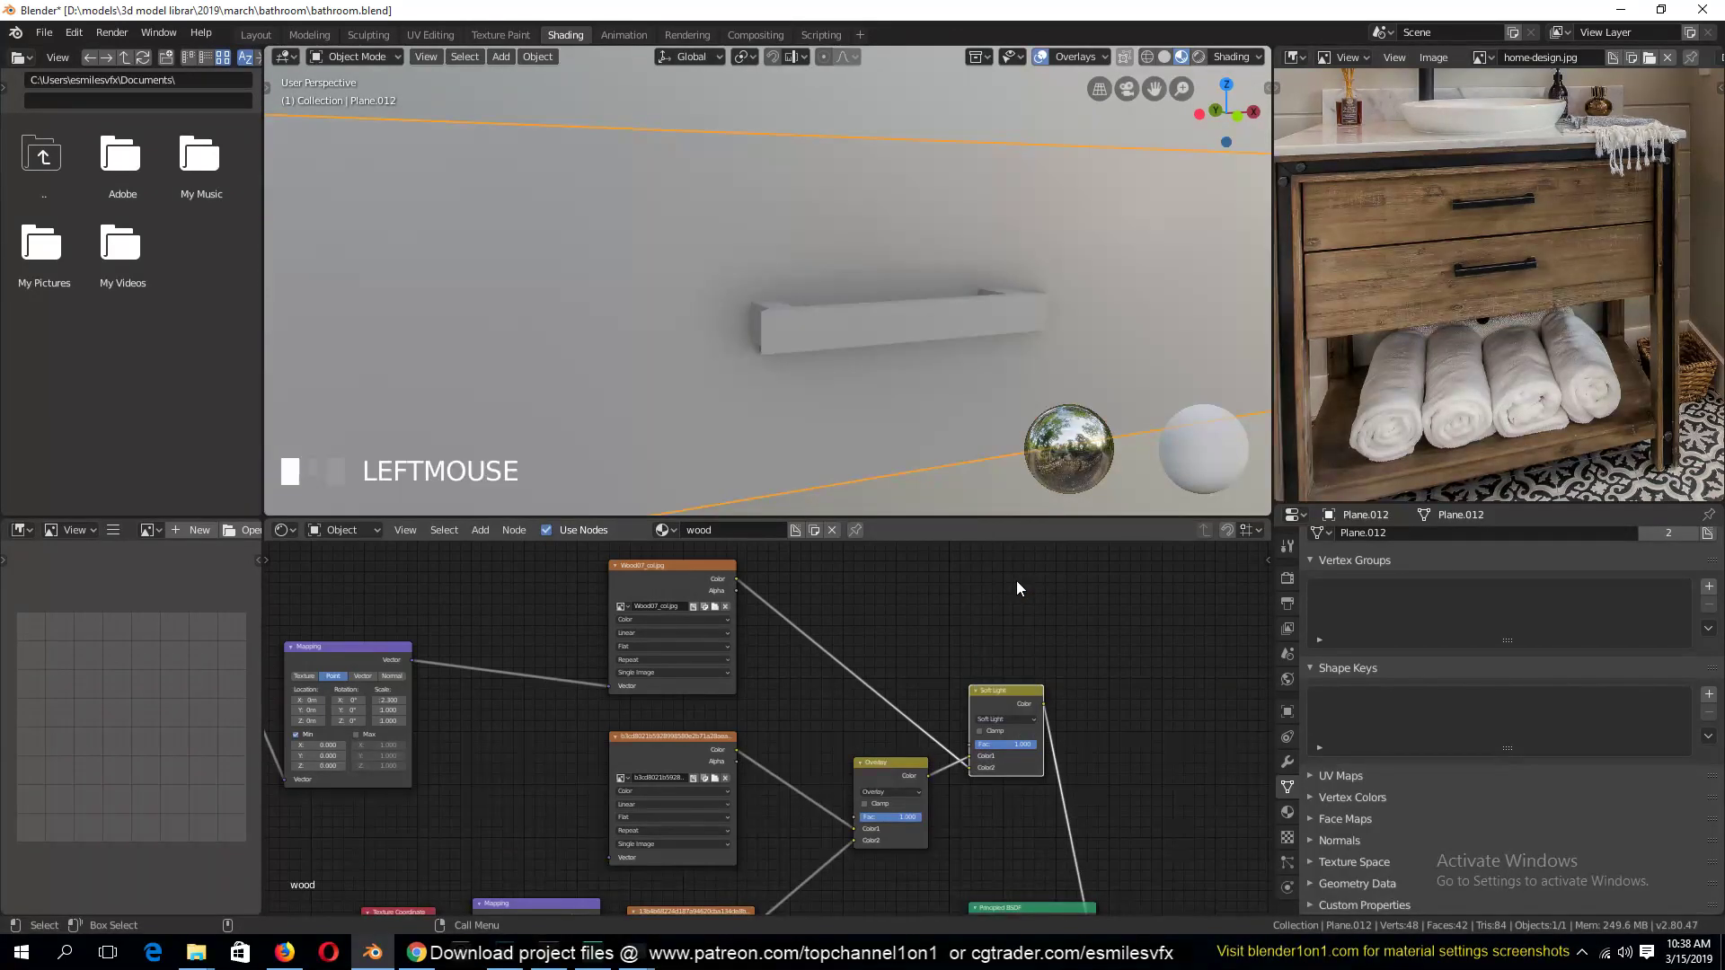
{"action": "key", "text": "grave"}
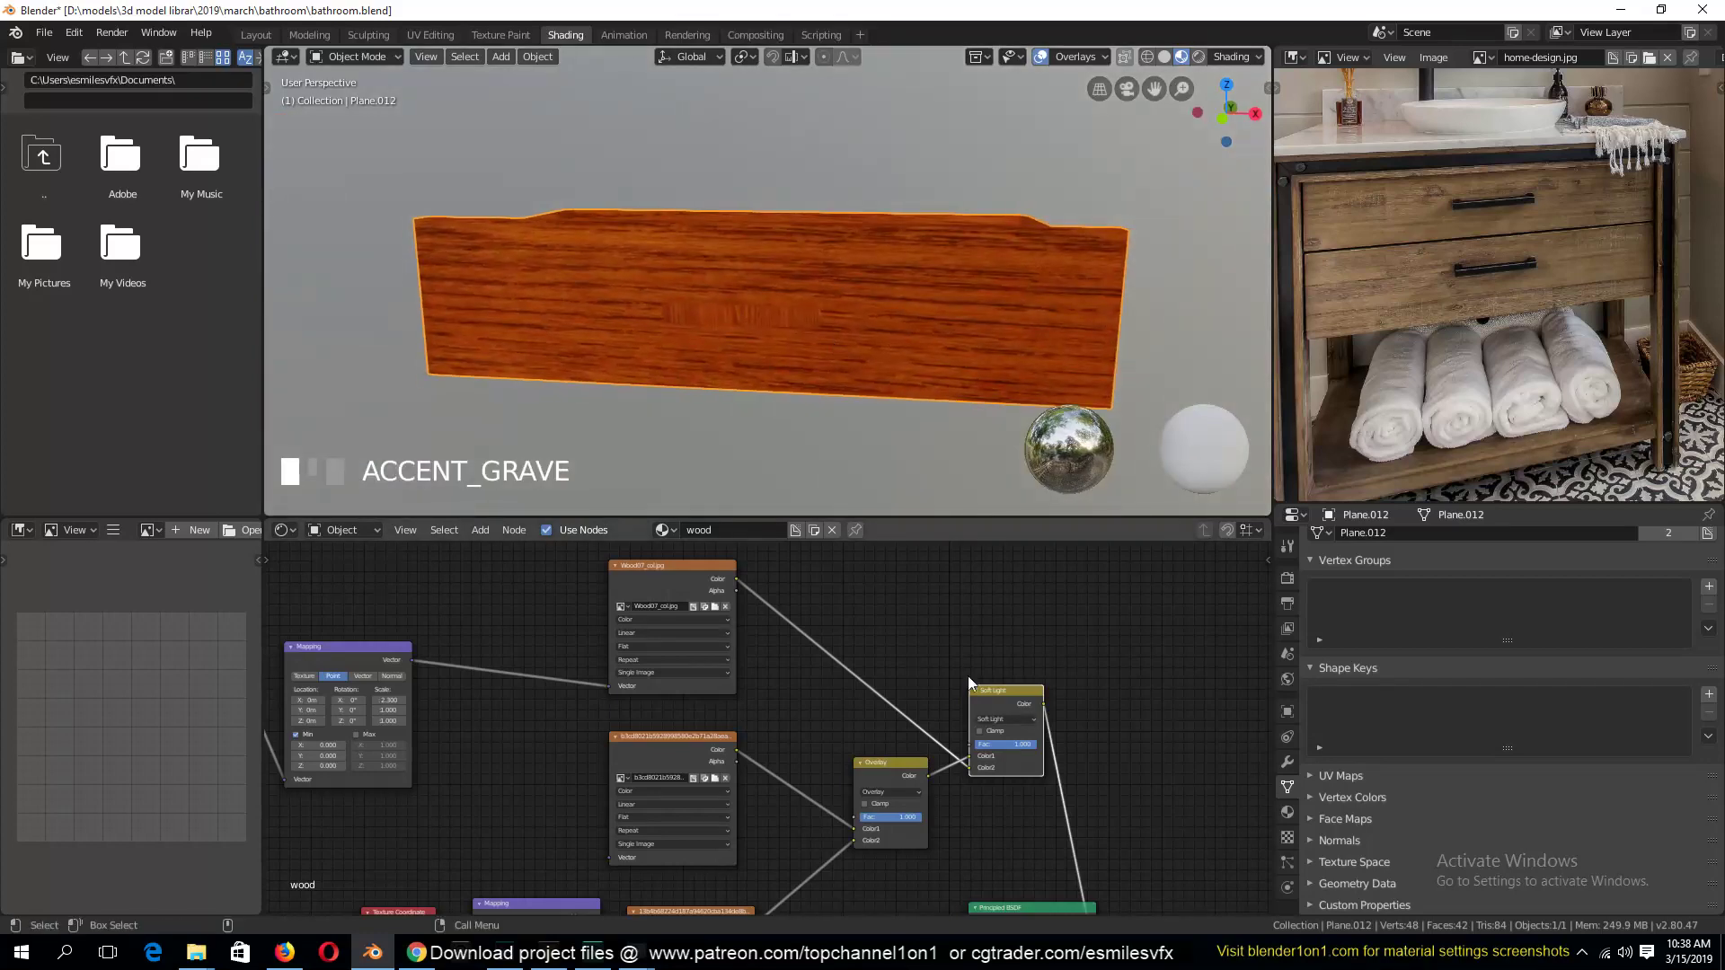
Set the second mix node's blend type to Multiply and lower its factor slightly
{"action": "left_click", "coordinate": [1014, 719]}
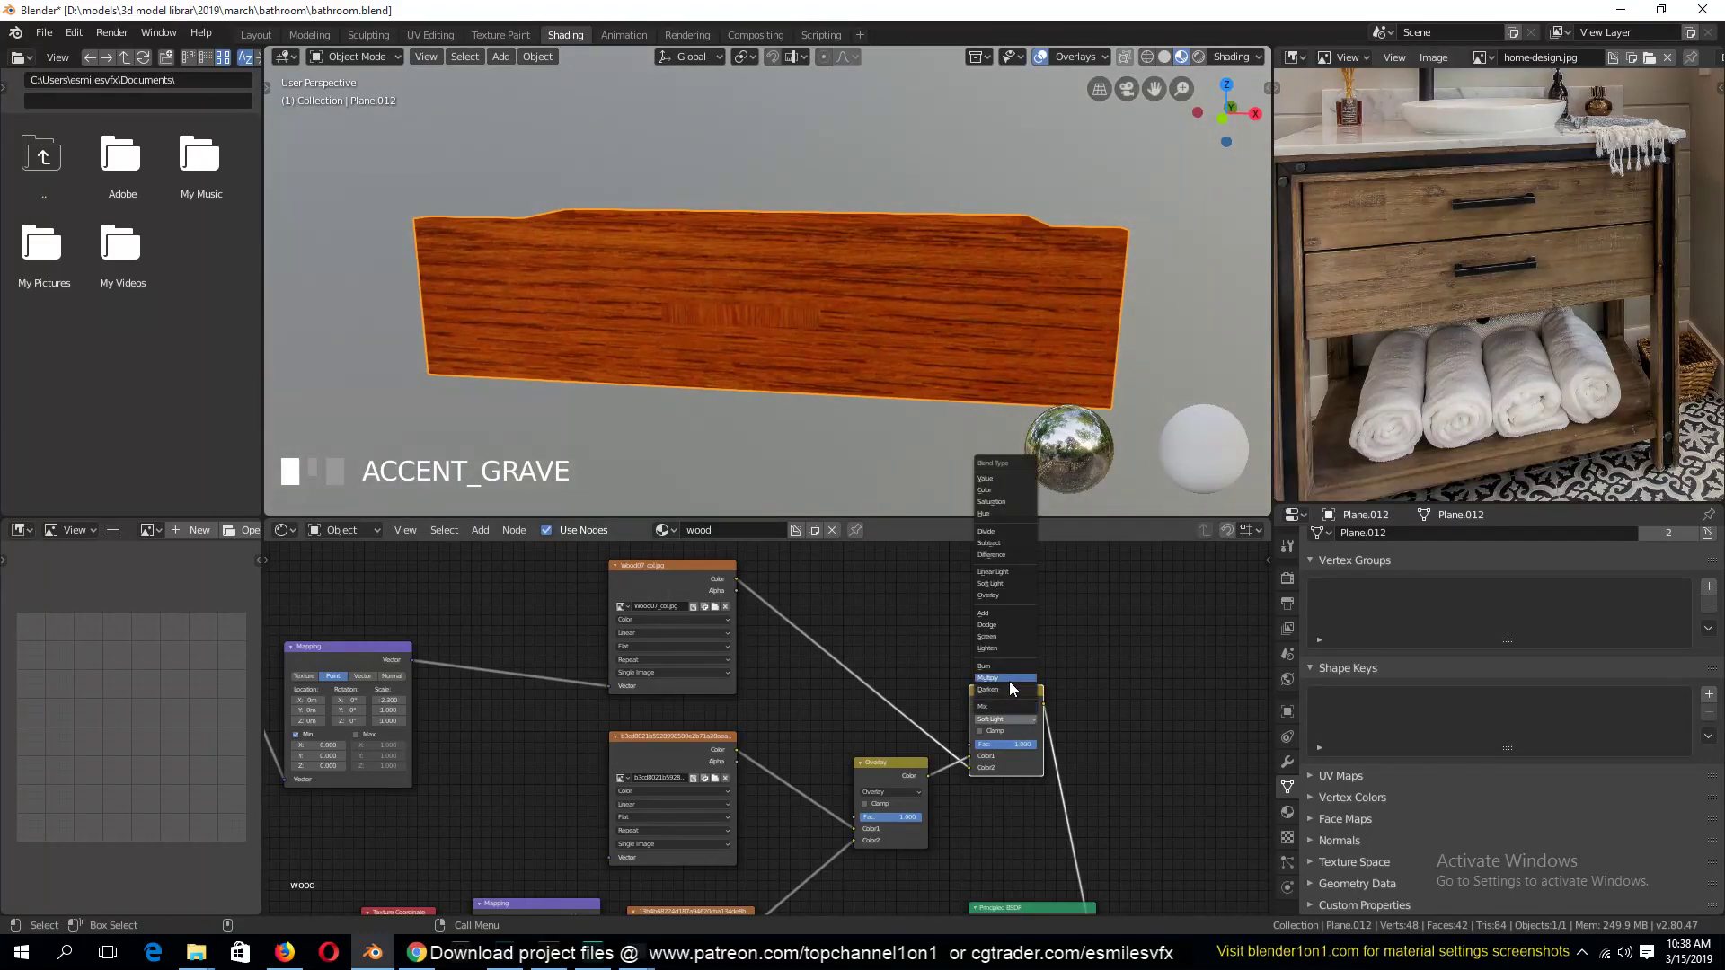
{"action": "left_click", "coordinate": [1006, 678]}
{"action": "key", "text": "grave"}
{"action": "middle_click_drag", "start_coordinate": [931, 326], "coordinate": [1055, 333]}
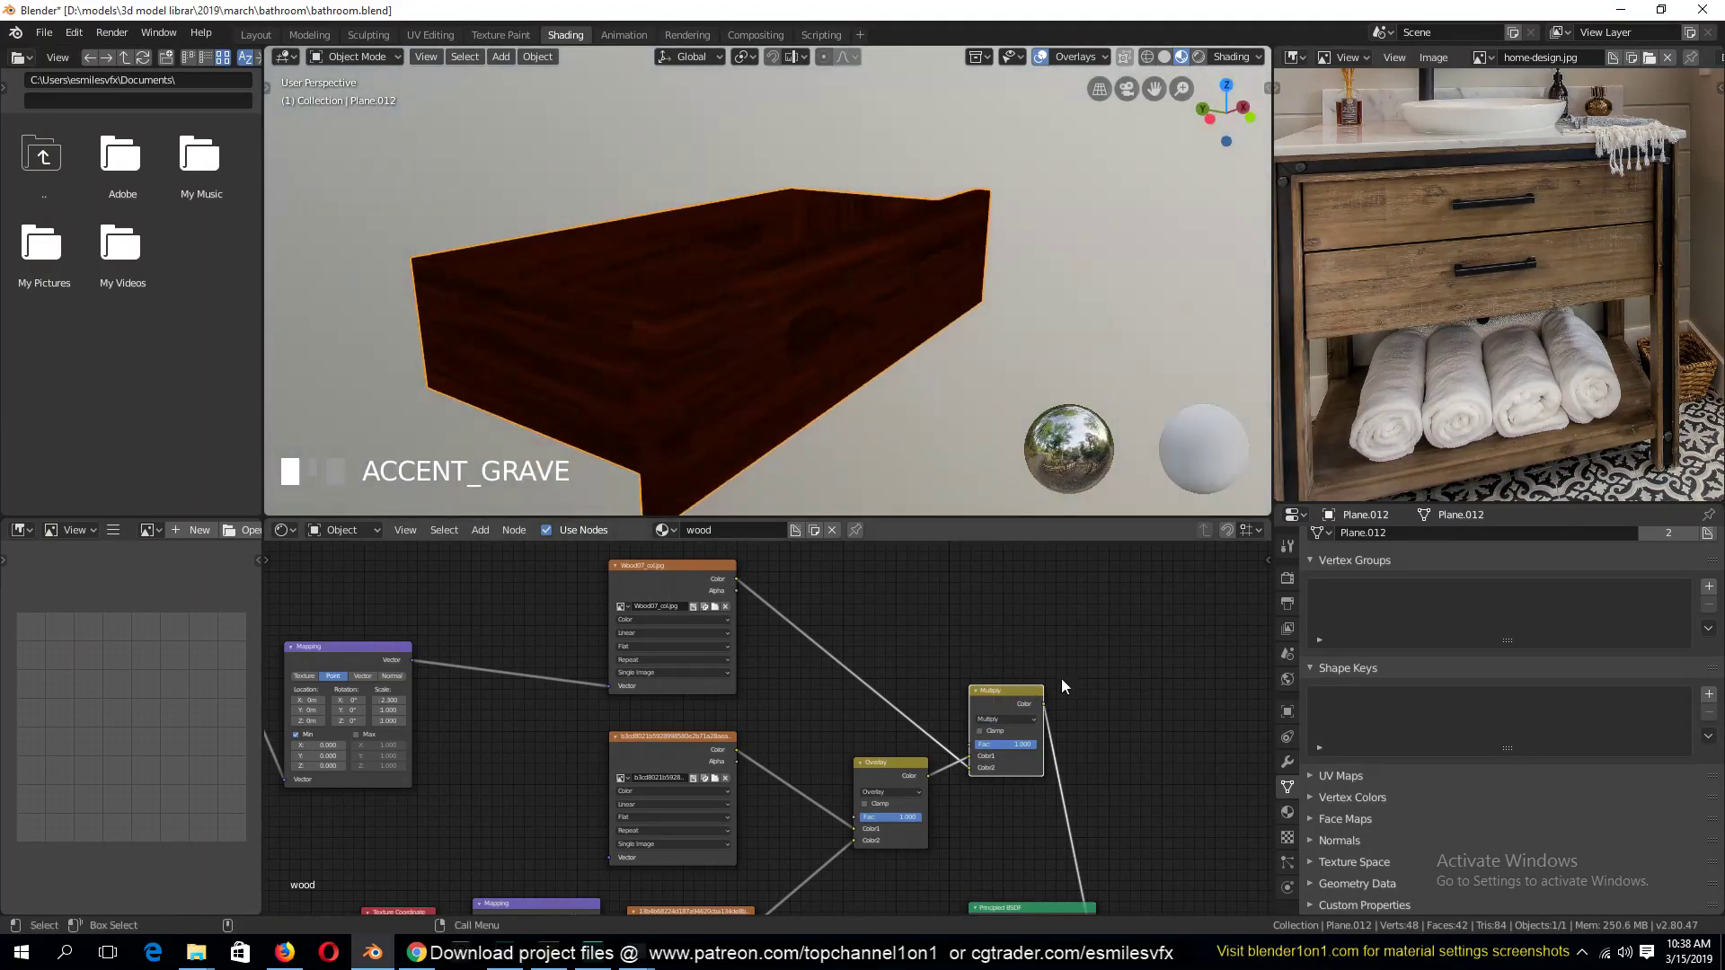
{"action": "mouse_move", "coordinate": [1033, 744]}
{"action": "left_mouse_down"}
{"action": "mouse_move", "coordinate": [1000, 744]}
{"action": "mouse_move", "coordinate": [1025, 744]}
{"action": "left_mouse_up"}
{"action": "key", "text": "grave"}
{"action": "middle_click_drag", "start_coordinate": [903, 325], "coordinate": [826, 284]}
Try a wood_grain image texture, linked to the mapping's vector, as the Multiply node's Color2 input
{"action": "middle_click_drag", "start_coordinate": [675, 724], "coordinate": [795, 728]}
{"action": "scroll", "coordinate": [854, 703], "scroll_direction": "down", "scroll_amount": 5}
{"action": "scroll", "coordinate": [854, 703], "scroll_direction": "up", "scroll_amount": 2}
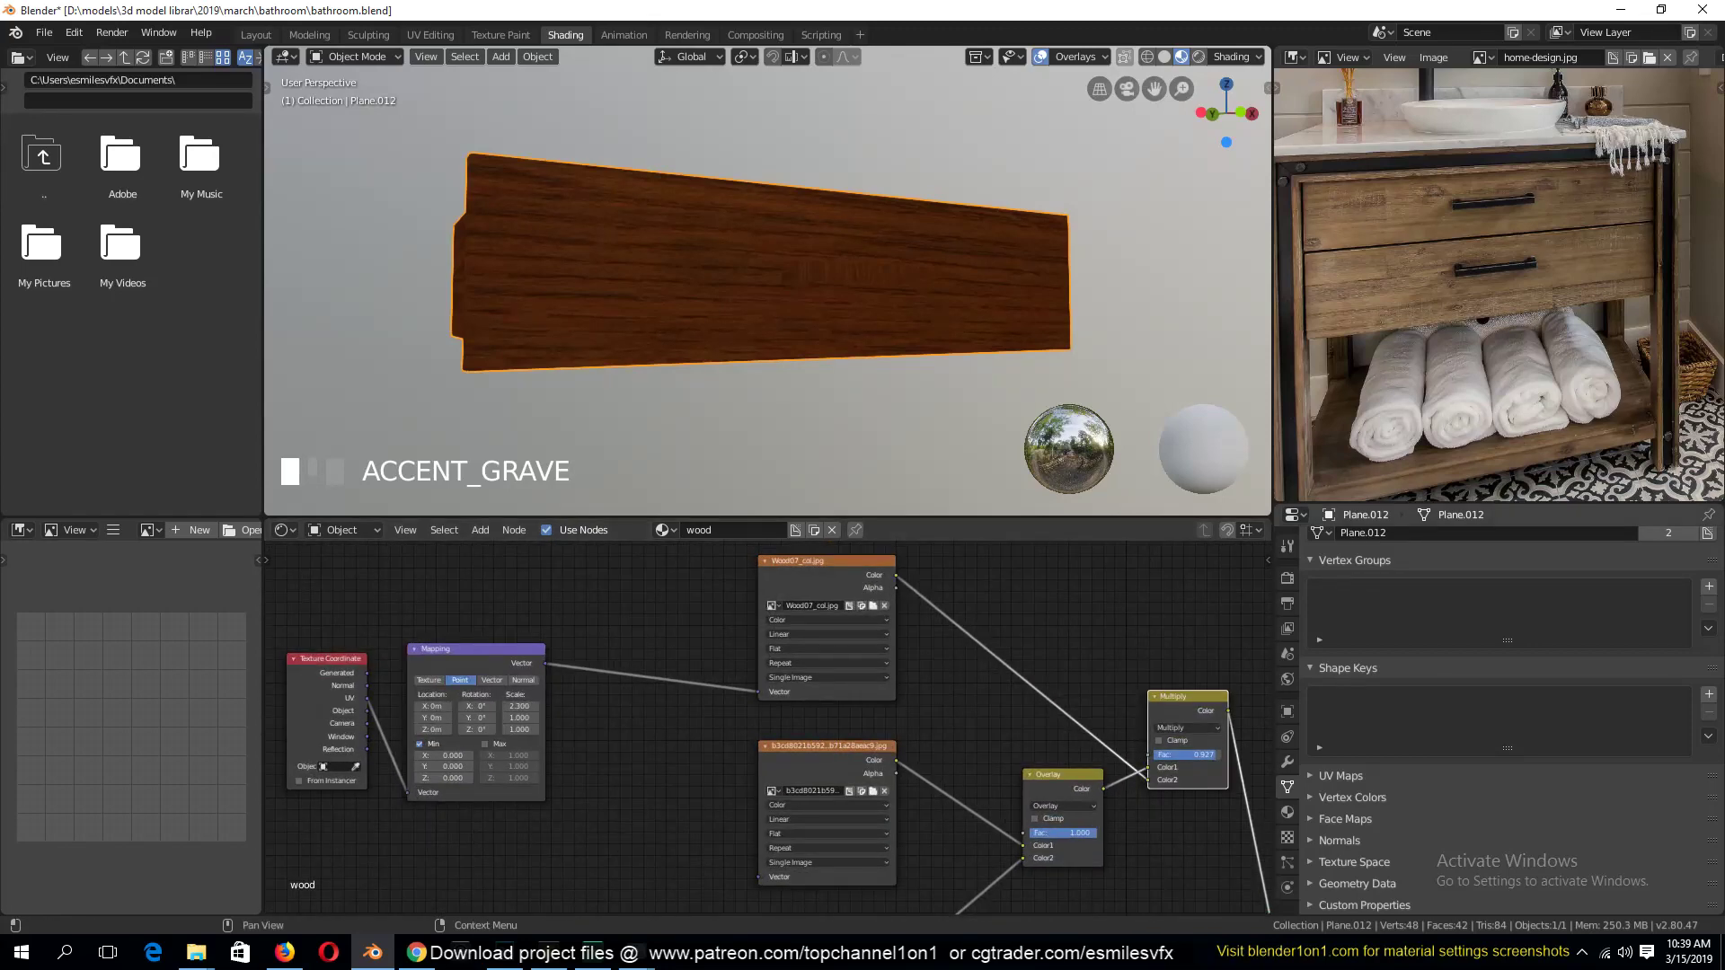
{"action": "left_click_drag", "start_coordinate": [1724, 629], "coordinate": [700, 581]}
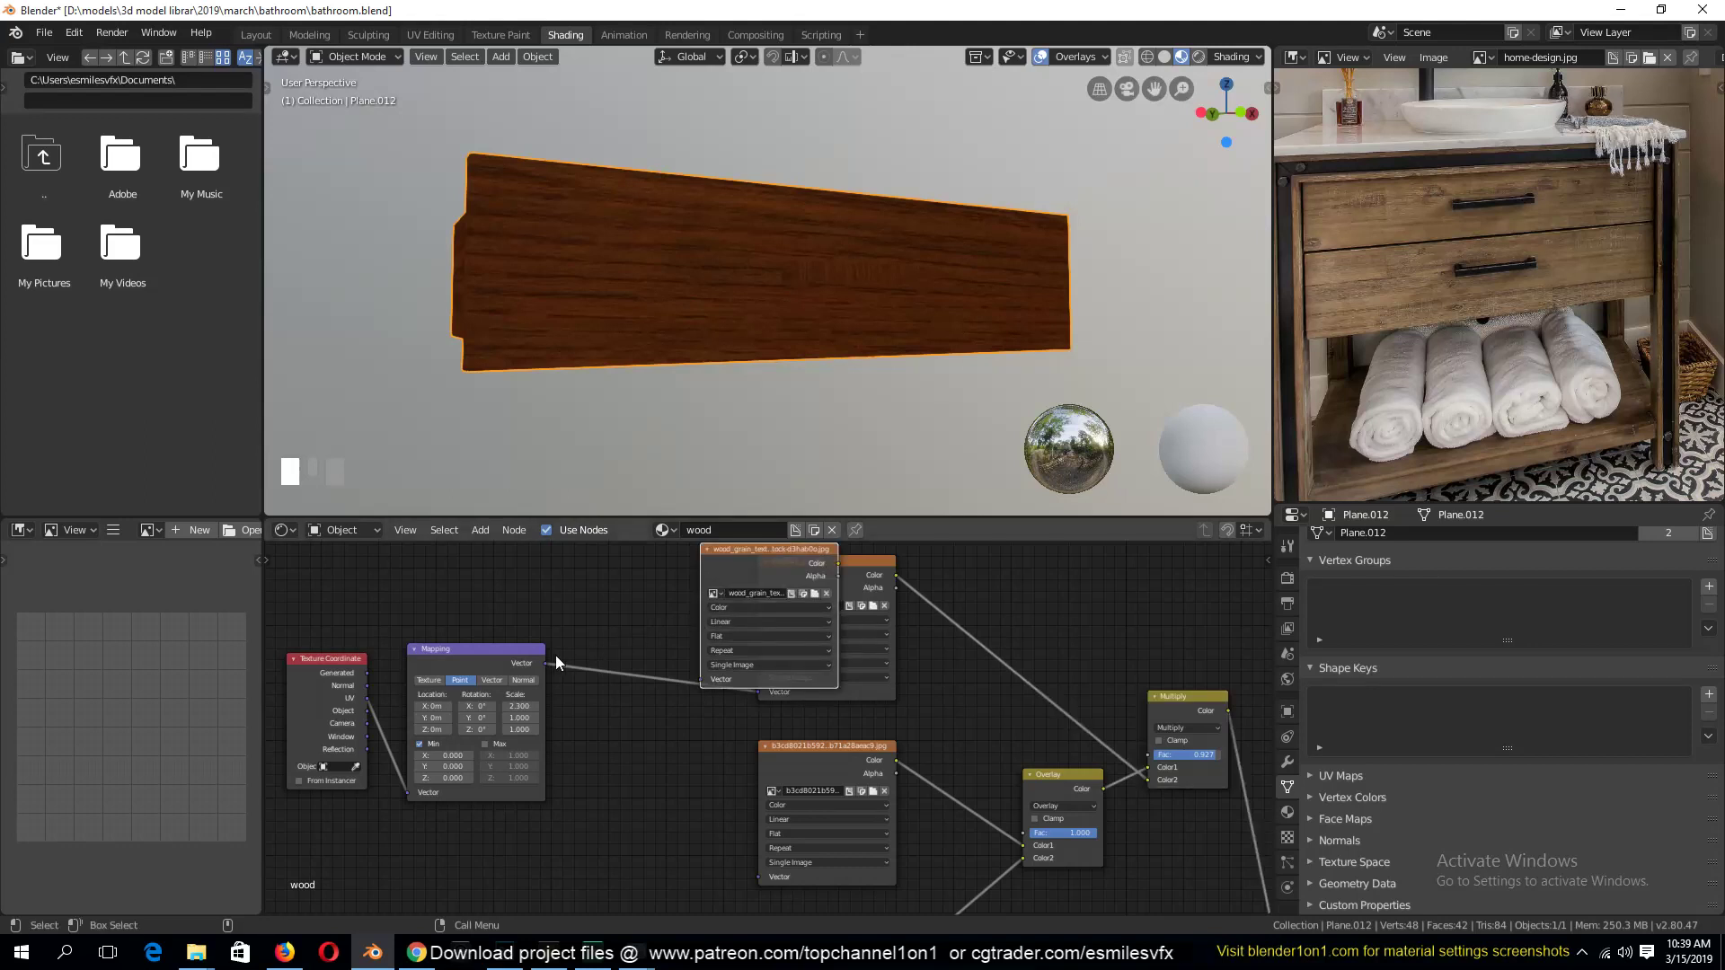
{"action": "left_click_drag", "start_coordinate": [555, 663], "coordinate": [712, 681]}
{"action": "left_click_drag", "start_coordinate": [829, 566], "coordinate": [1156, 783]}
{"action": "key", "text": "grave"}
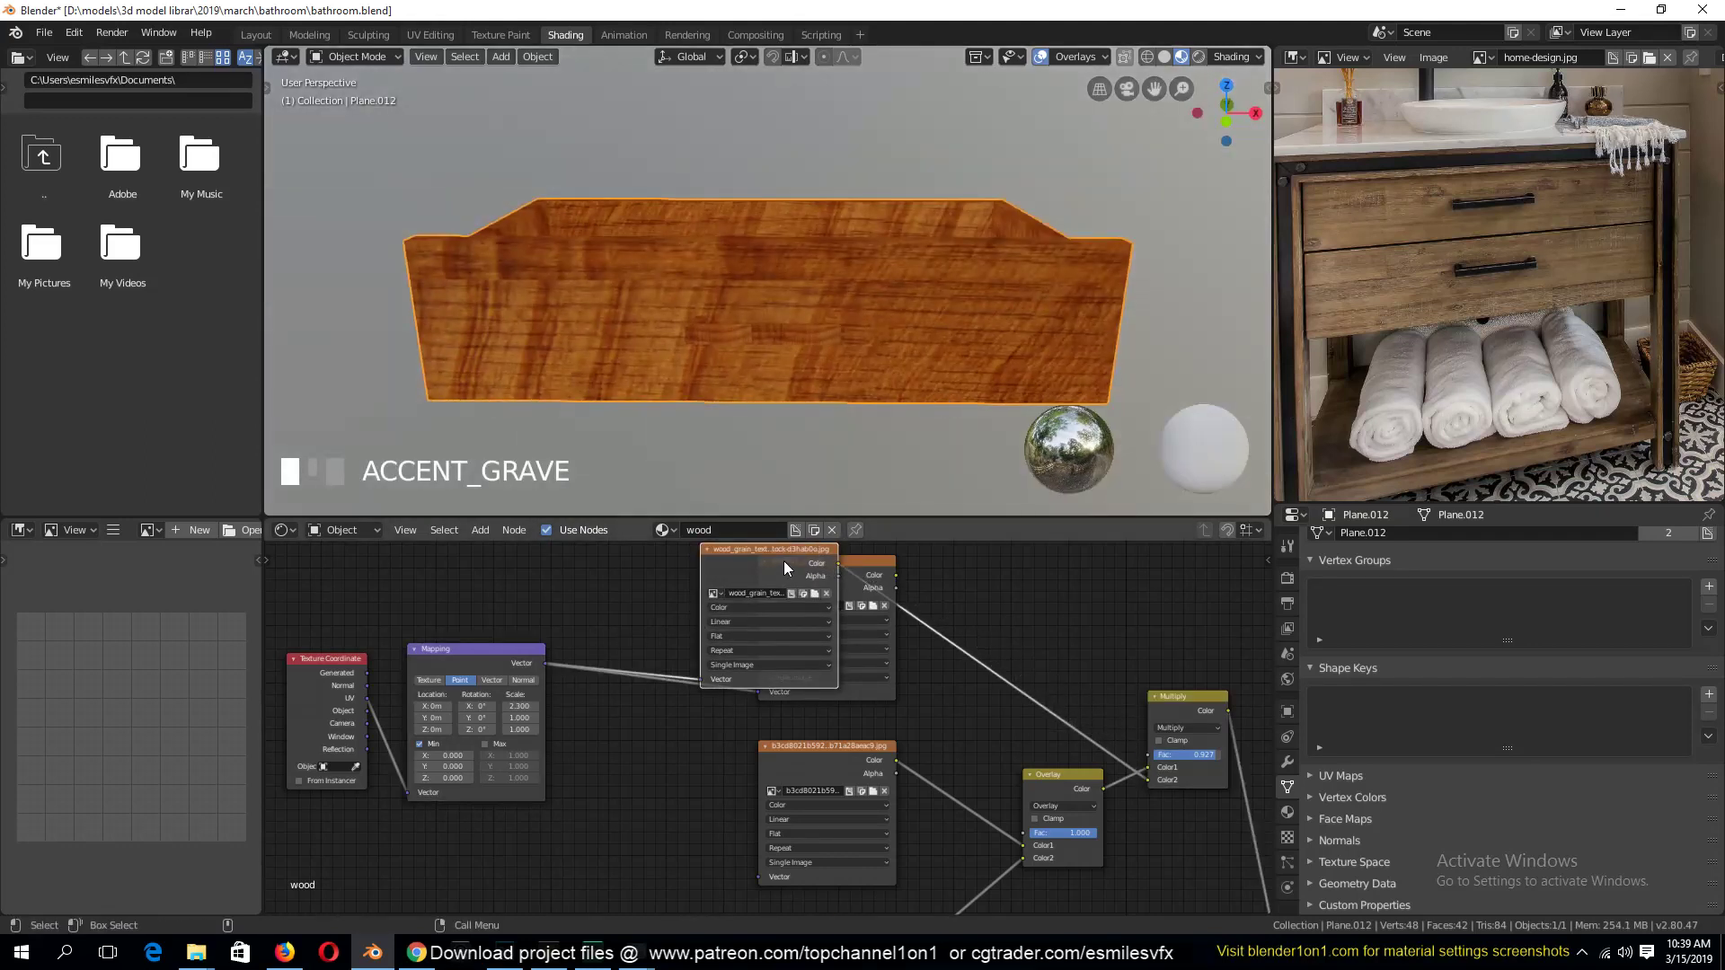
{"action": "middle_click_drag", "start_coordinate": [945, 403], "coordinate": [665, 430]}
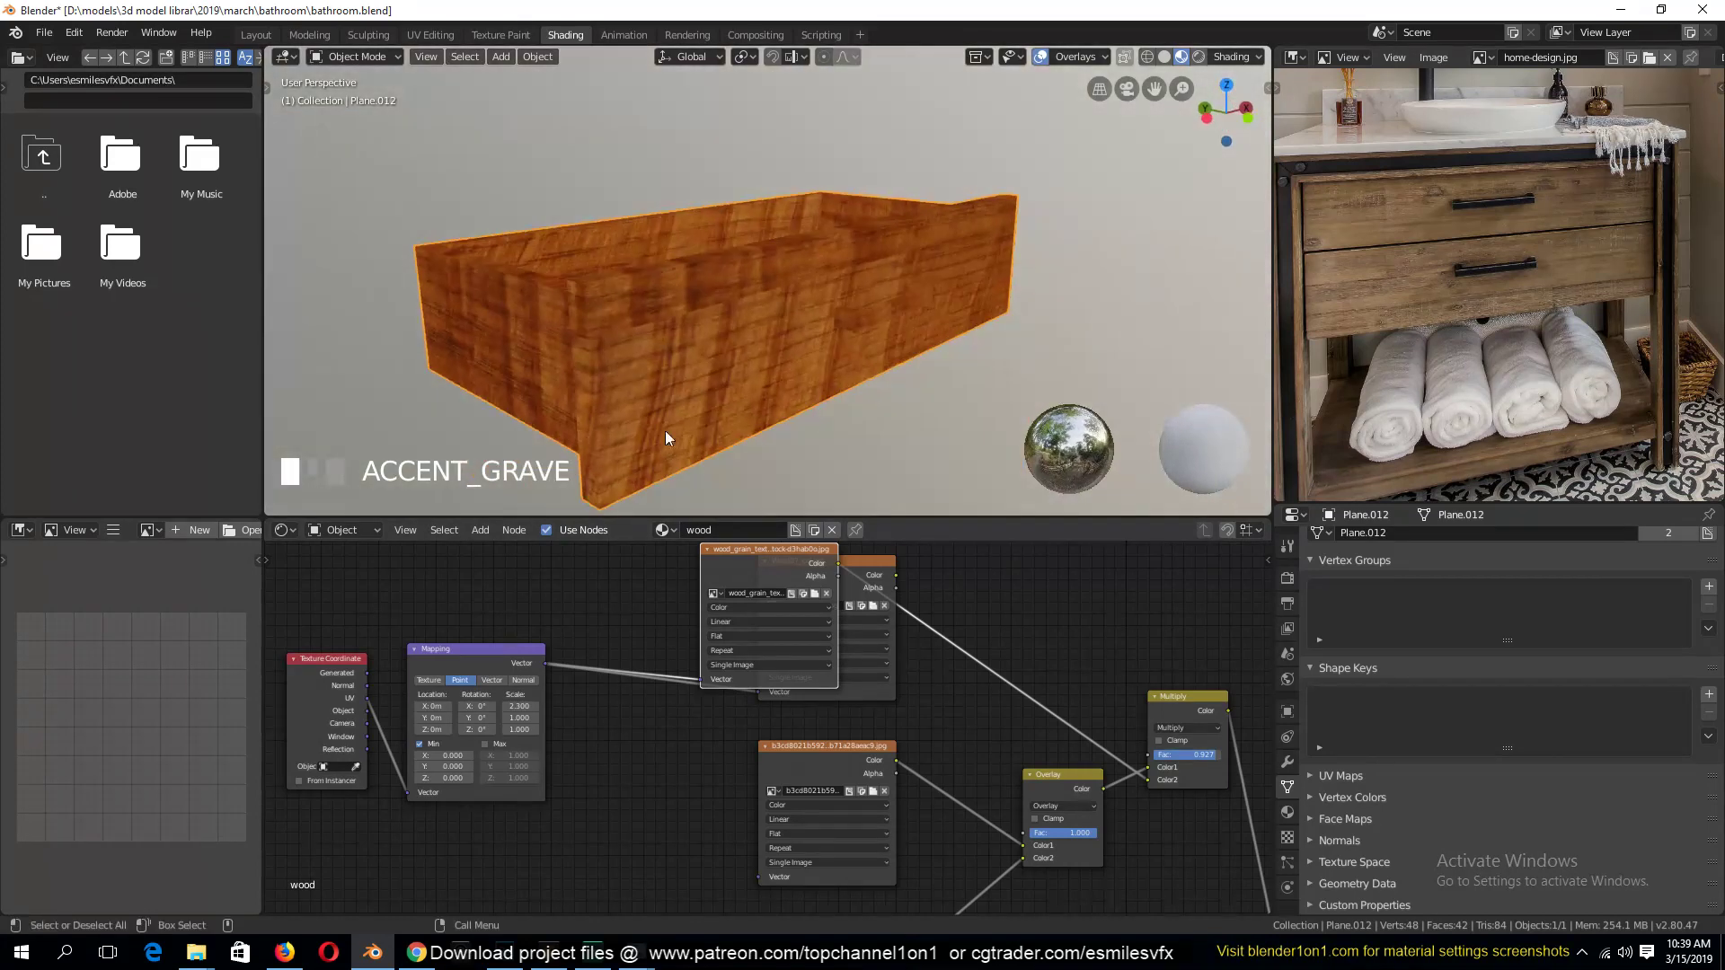
Delete the wood_grain texture node and reconnect the Wood07_col color to the Multiply node's Color2 input
{"action": "left_click", "coordinate": [751, 564]}
{"action": "key", "text": "Delete"}
{"action": "left_click", "coordinate": [859, 580]}
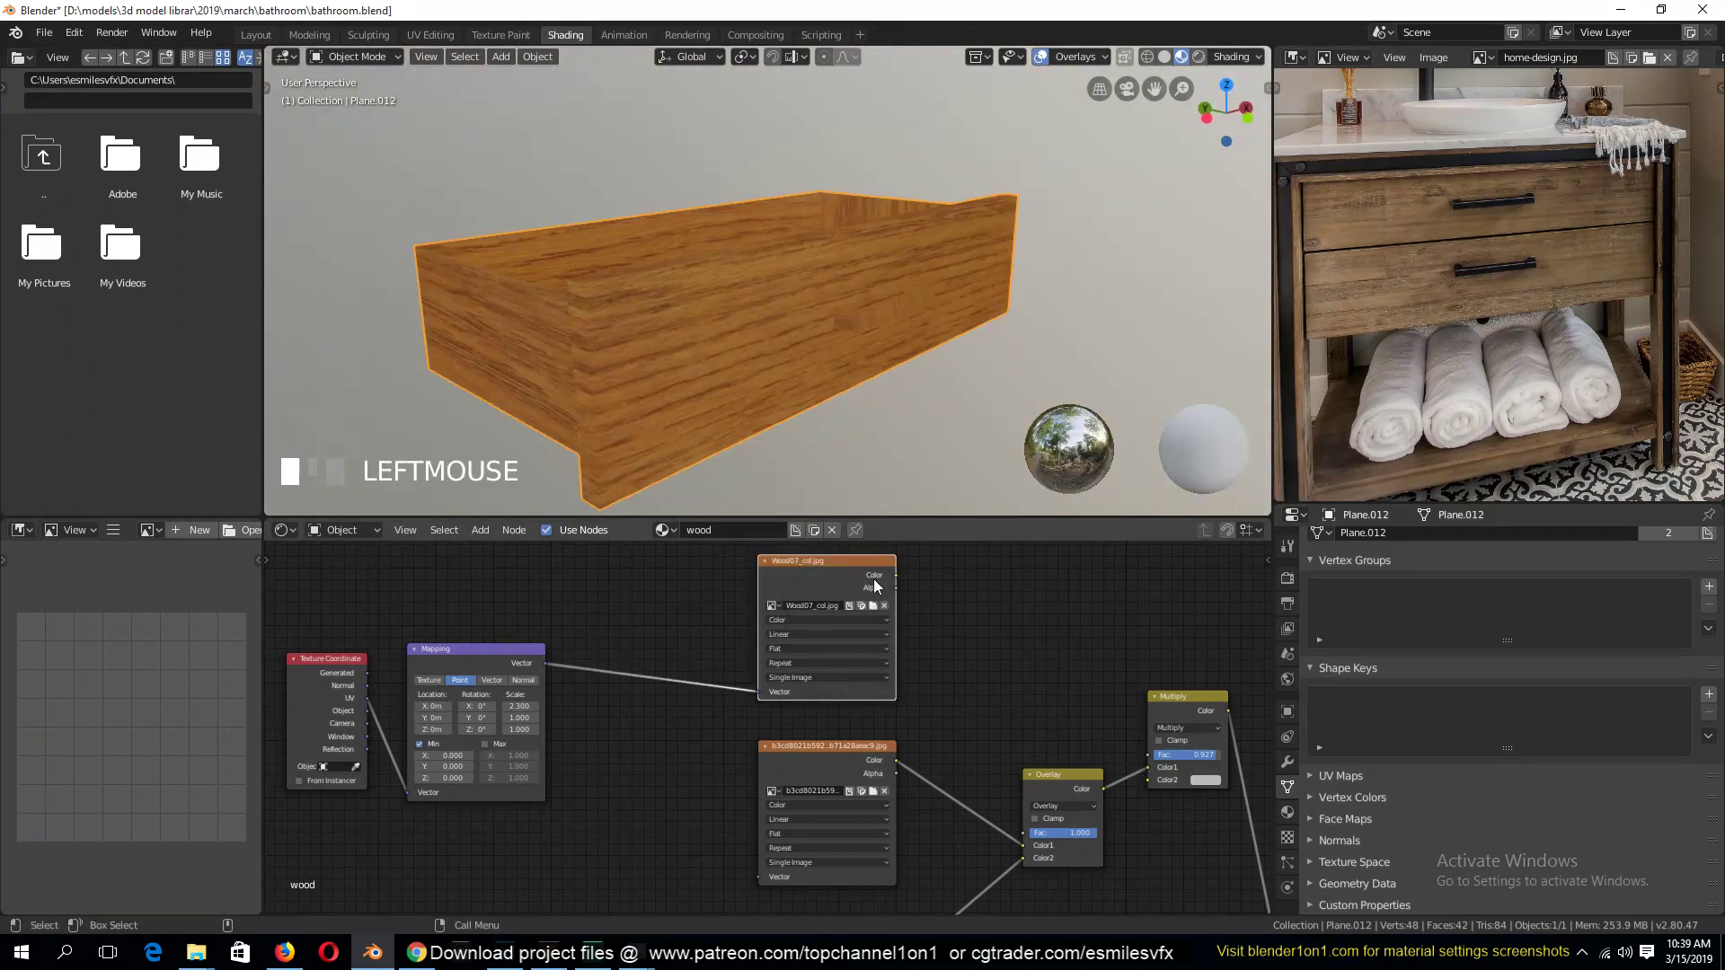
{"action": "left_click_drag", "start_coordinate": [895, 576], "coordinate": [1153, 779]}
{"action": "key", "text": "grave"}
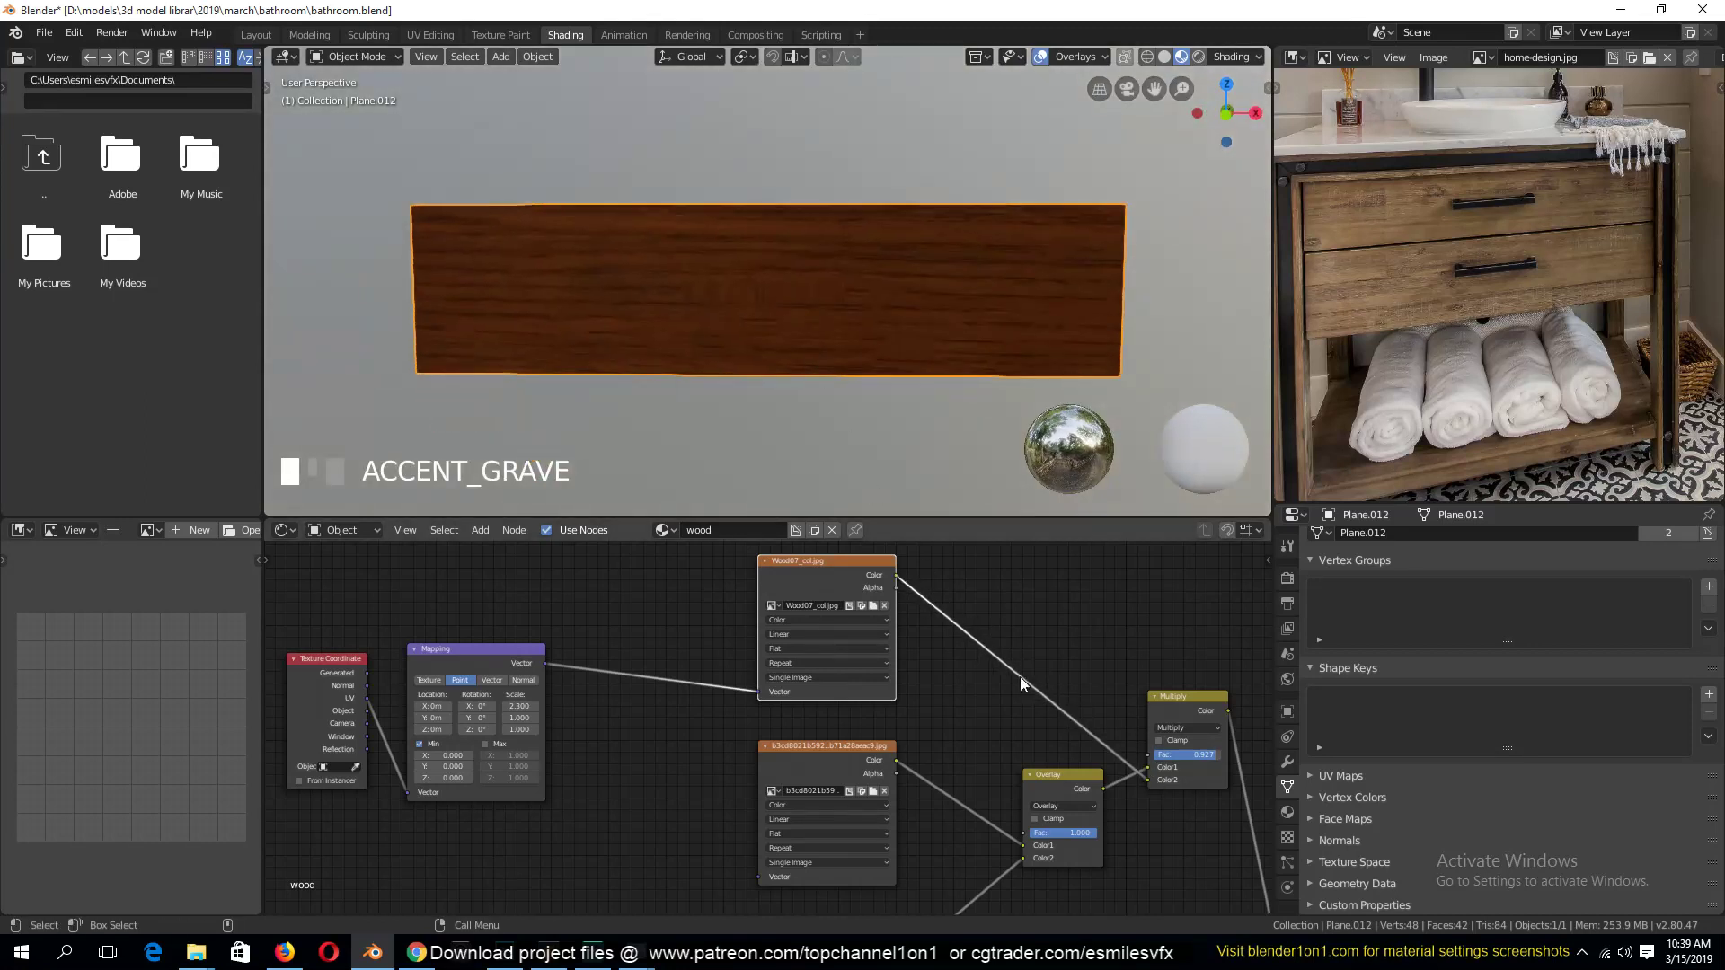
Set the Multiply factor to 1.000 and insert an RGB Curves node between the Wood07_col texture and the Multiply node
{"action": "left_click_drag", "start_coordinate": [1204, 759], "coordinate": [1222, 755]}
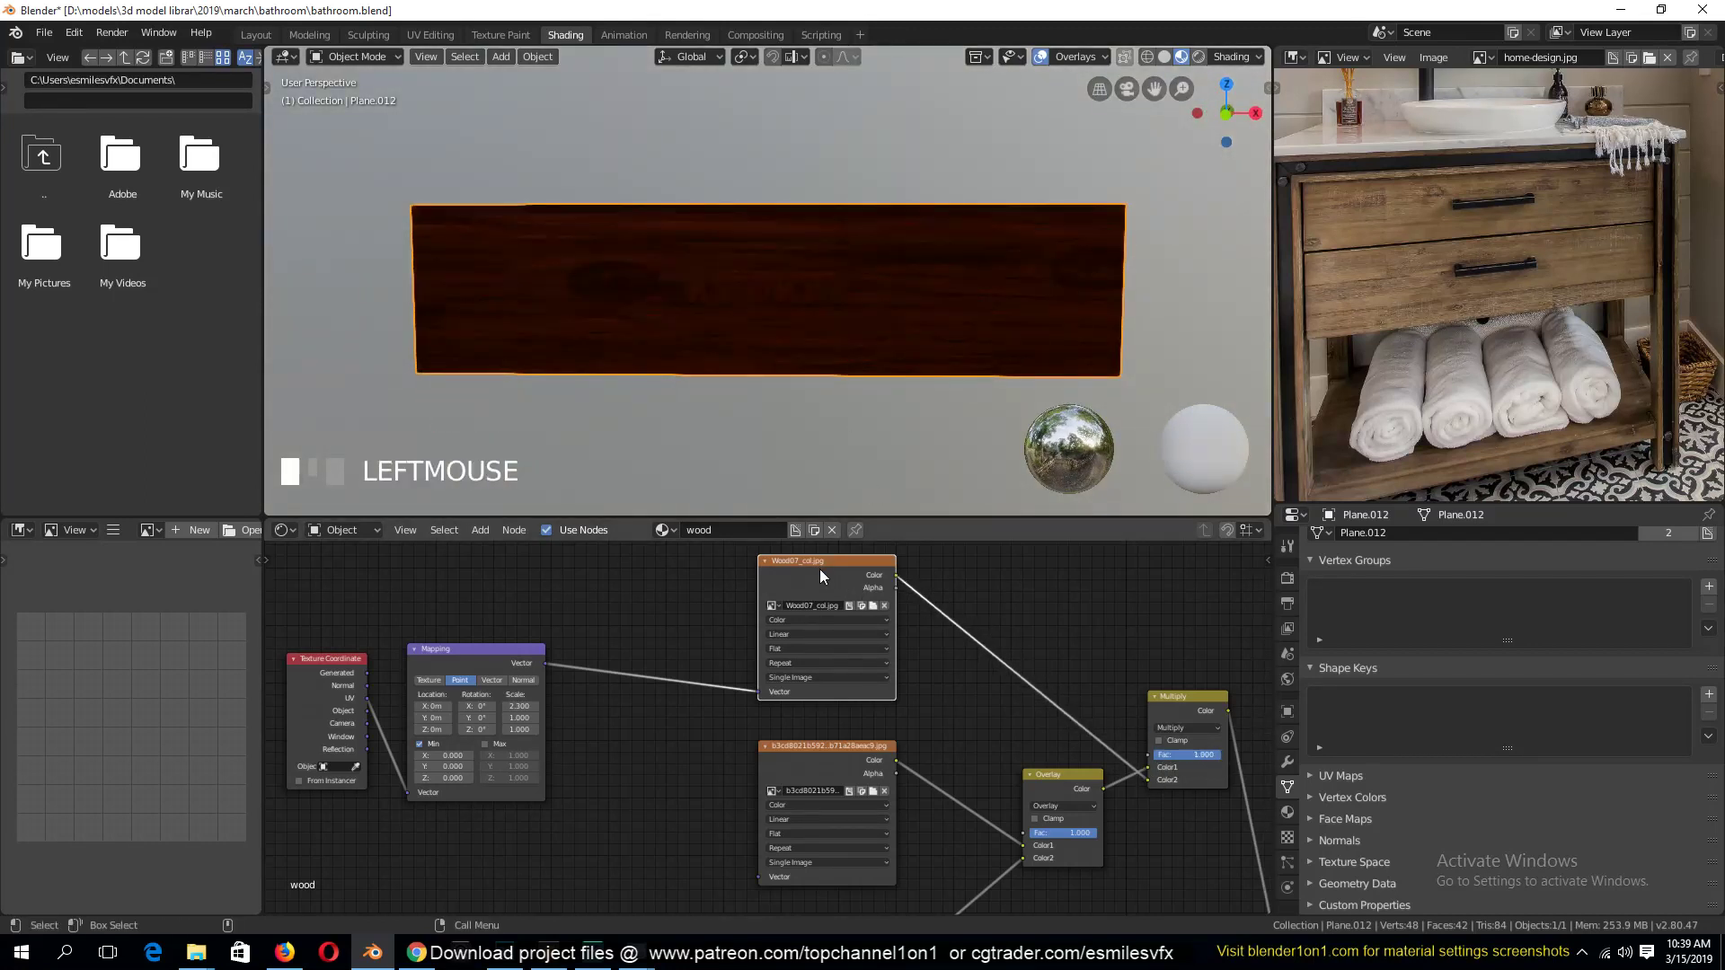
{"action": "left_click_drag", "start_coordinate": [819, 568], "coordinate": [670, 550]}
{"action": "key", "text": "shift+a"}
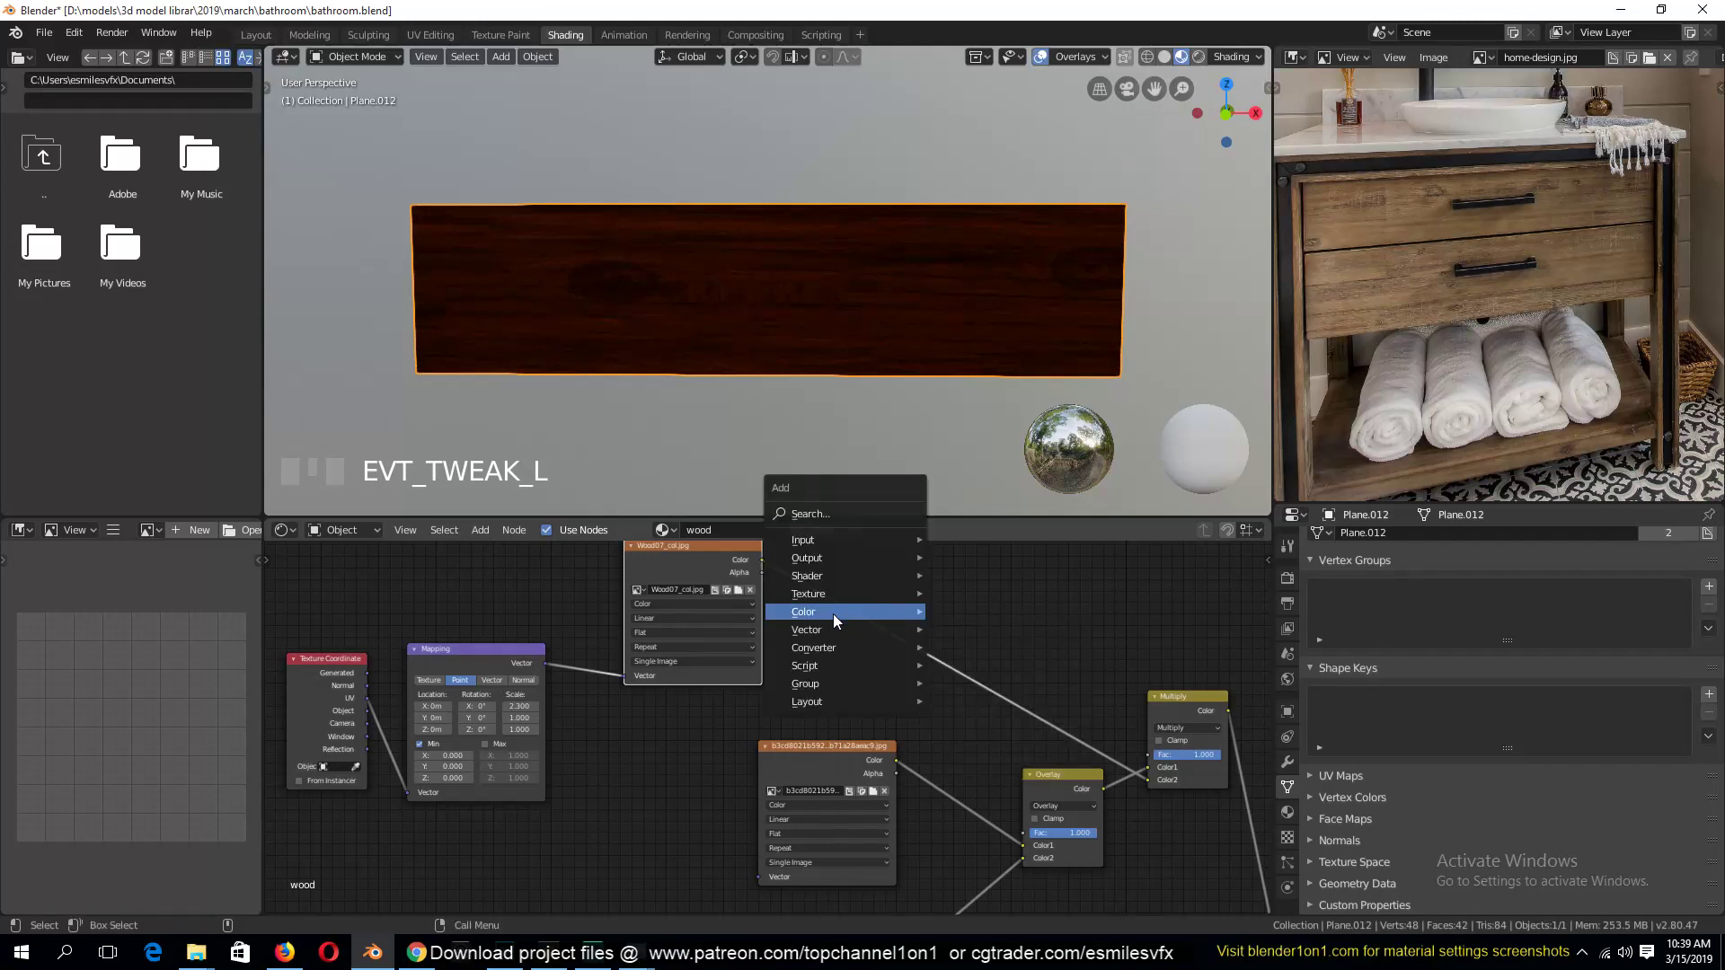
{"action": "mouse_move", "coordinate": [833, 613]}
{"action": "left_click", "coordinate": [985, 730]}
{"action": "left_click", "coordinate": [959, 647]}
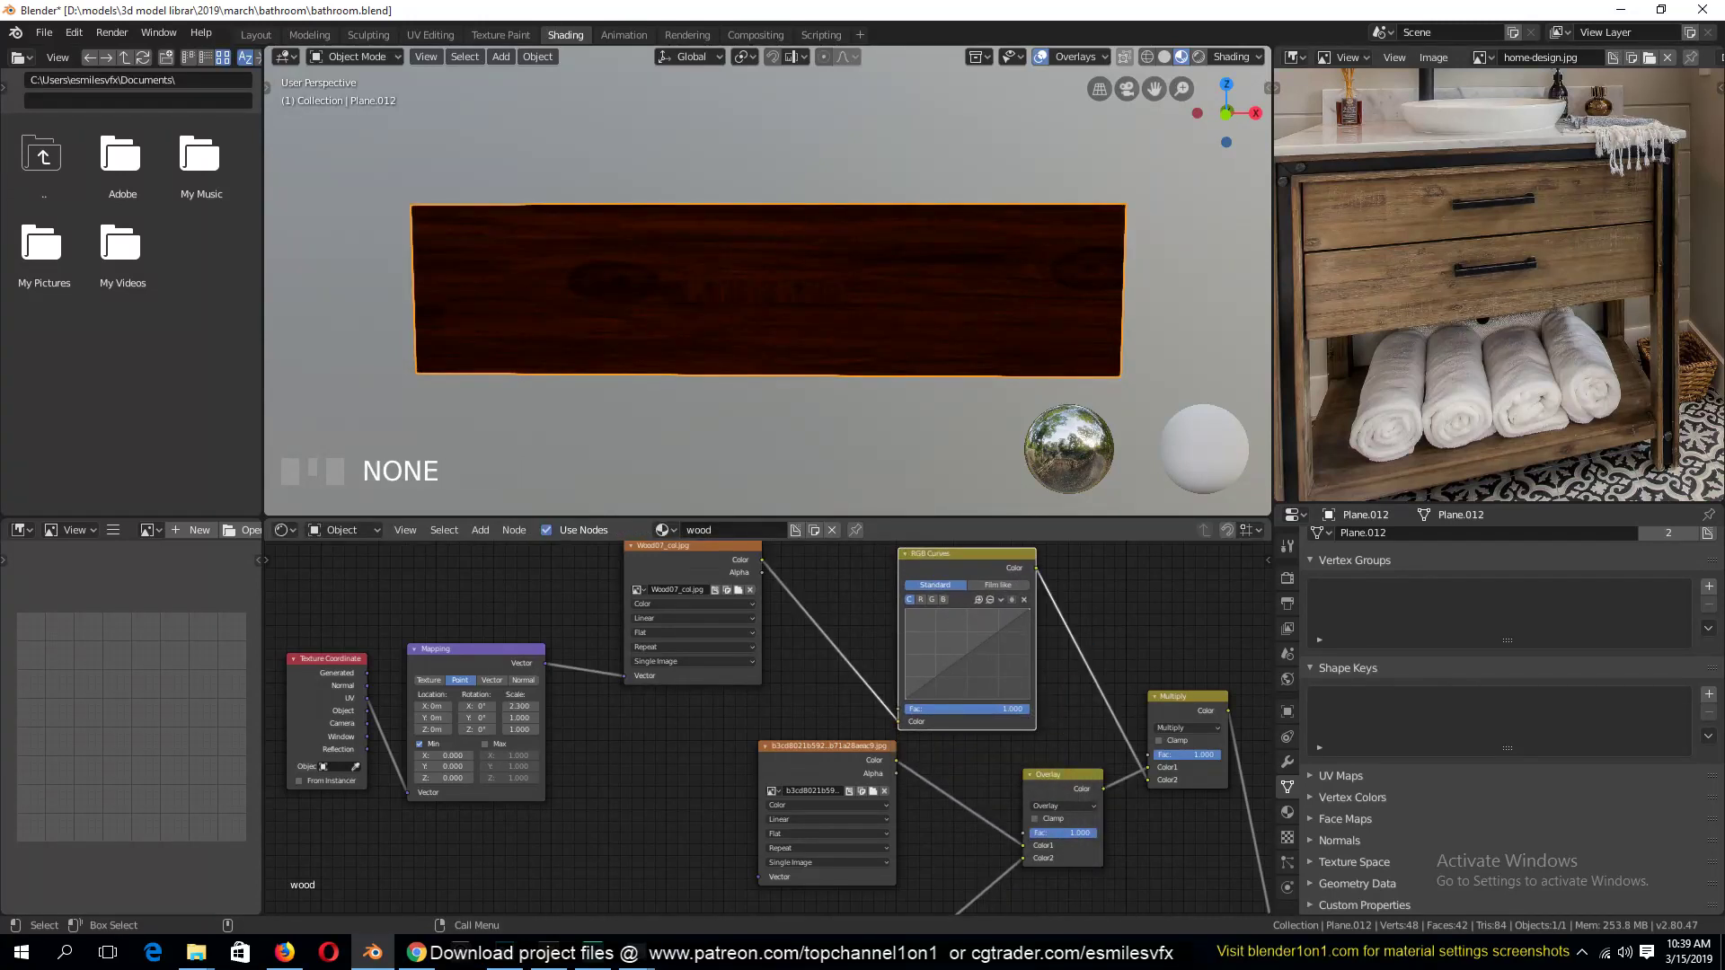
Brighten the Wood07_col curve with a point raised to about X 0.36, Y 0.78, and lower the curve's upper end point
{"action": "mouse_move", "coordinate": [993, 665]}
{"action": "left_mouse_down"}
{"action": "mouse_move", "coordinate": [956, 608]}
{"action": "mouse_move", "coordinate": [995, 639]}
{"action": "mouse_move", "coordinate": [1026, 607]}
{"action": "mouse_move", "coordinate": [959, 608]}
{"action": "mouse_move", "coordinate": [954, 666]}
{"action": "left_mouse_up"}
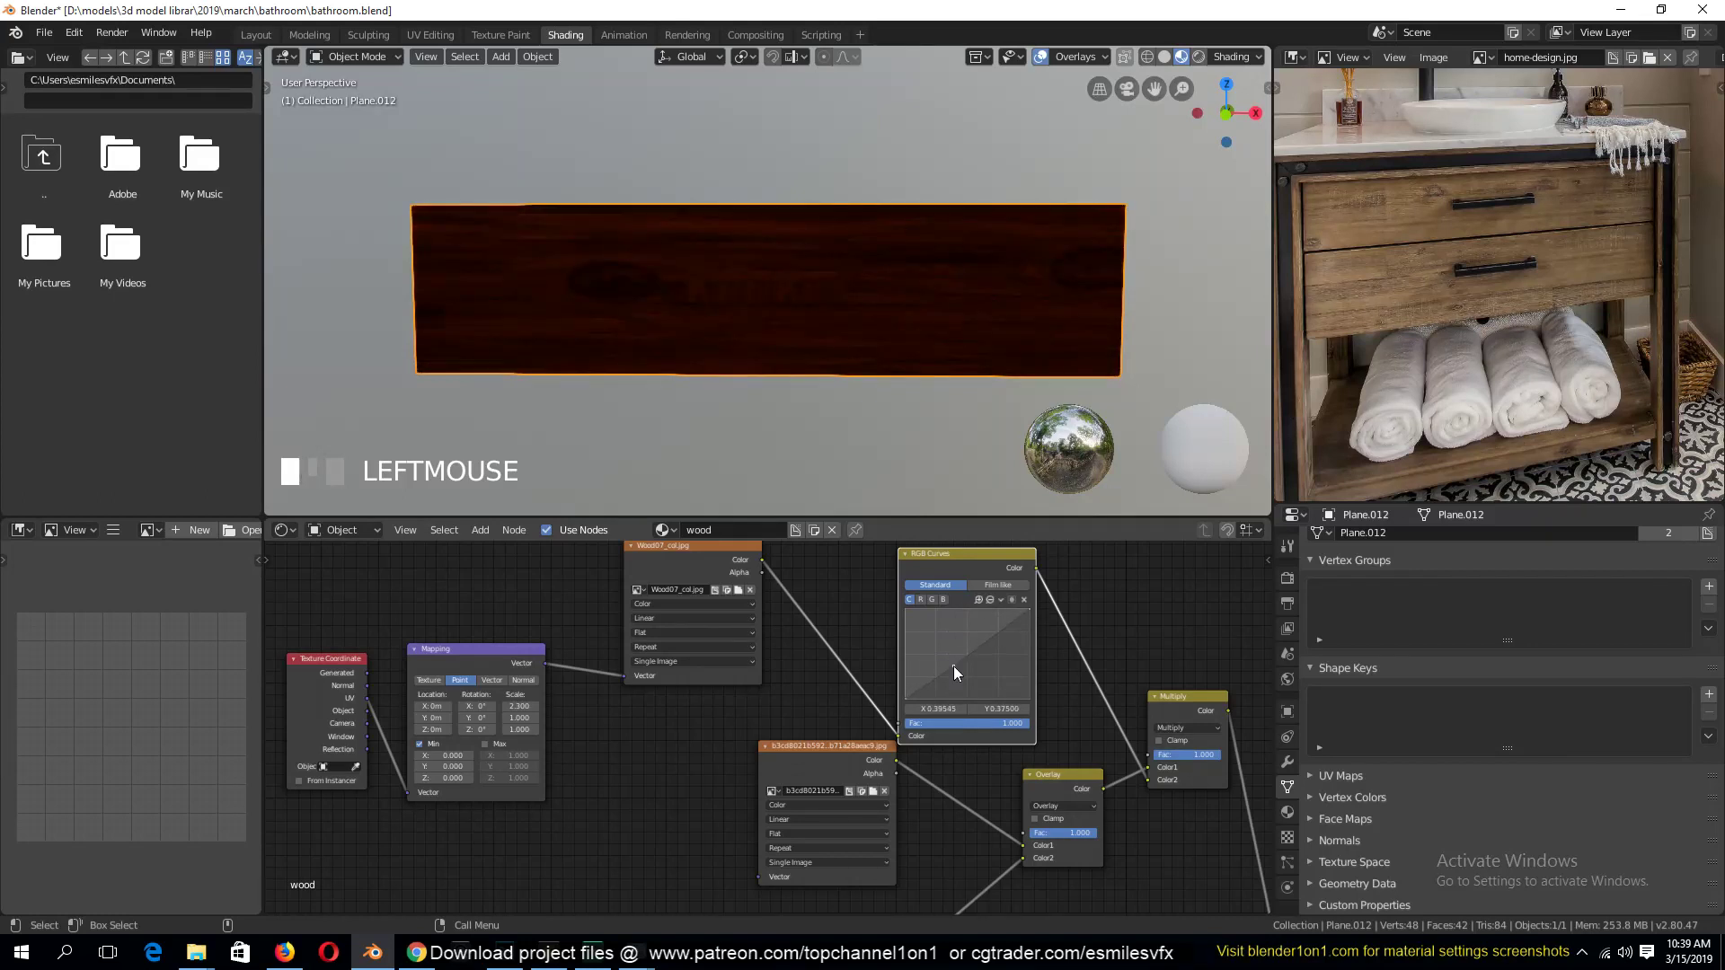
{"action": "left_click_drag", "start_coordinate": [1026, 612], "coordinate": [1003, 667]}
{"action": "left_click_drag", "start_coordinate": [950, 666], "coordinate": [948, 628]}
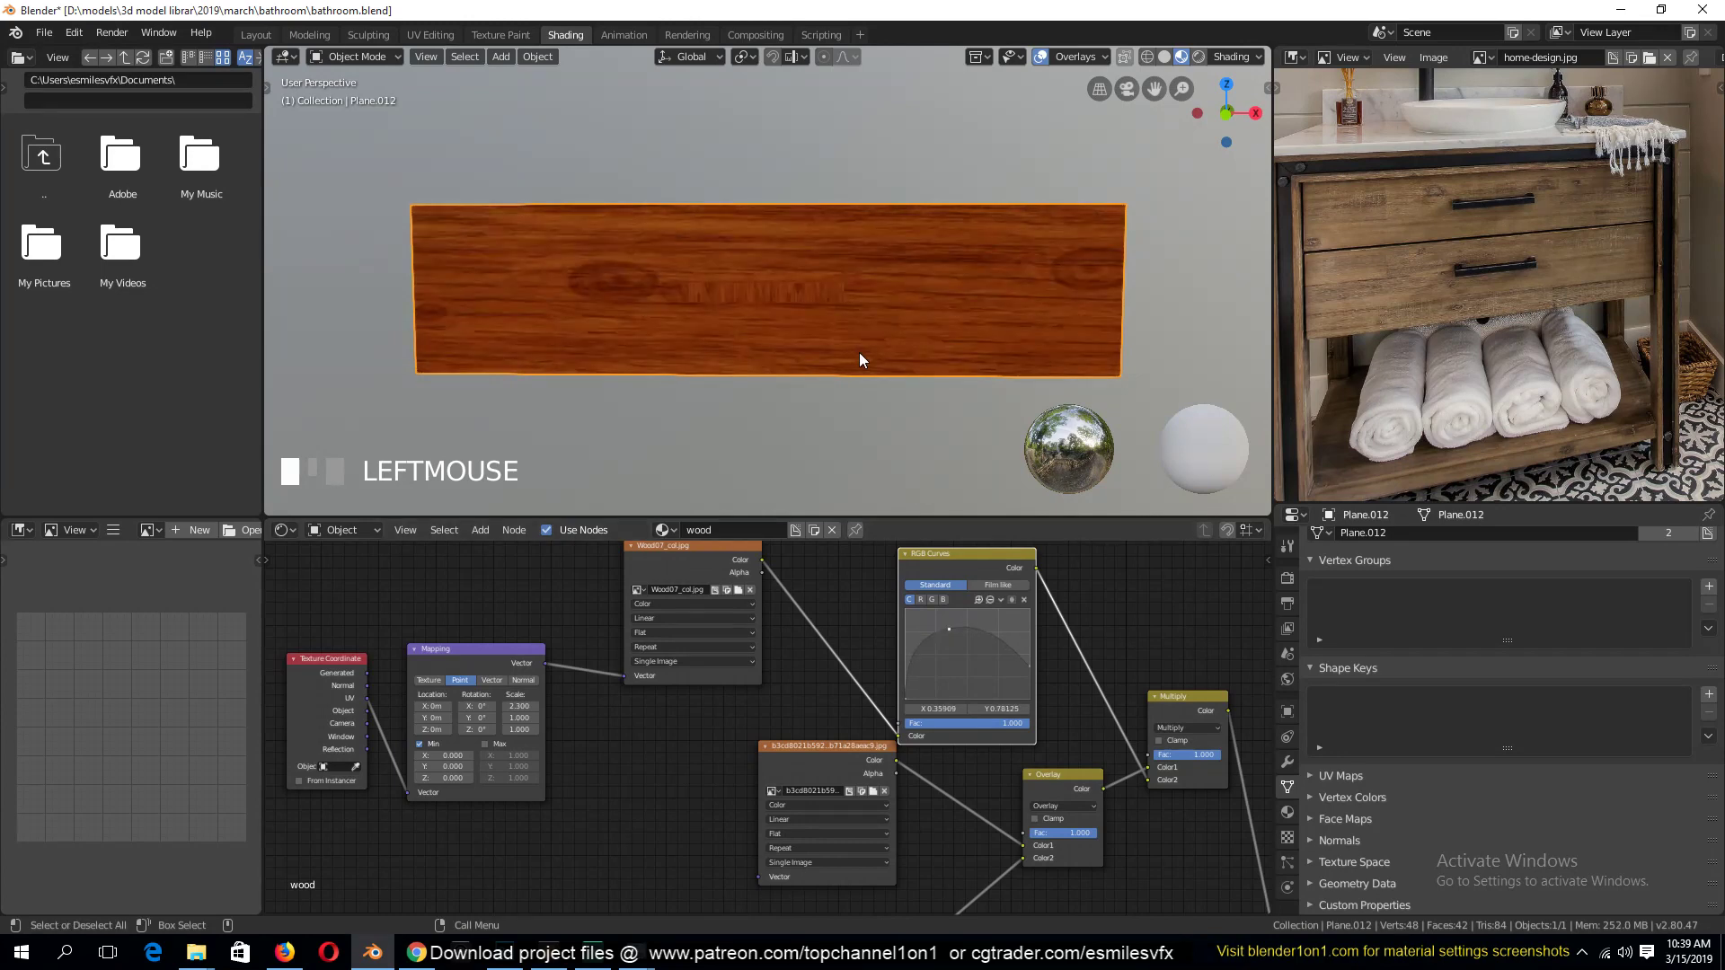
{"action": "middle_click_drag", "start_coordinate": [859, 352], "coordinate": [978, 366]}
{"action": "key", "text": "alt+a"}
{"action": "scroll", "coordinate": [839, 294], "scroll_direction": "down", "scroll_amount": 1}
Connect the Multiply color to the Principled BSDF's Base Color, route the shader to the Material Output and move the output node beside it
{"action": "middle_click_drag", "start_coordinate": [1044, 676], "coordinate": [608, 666]}
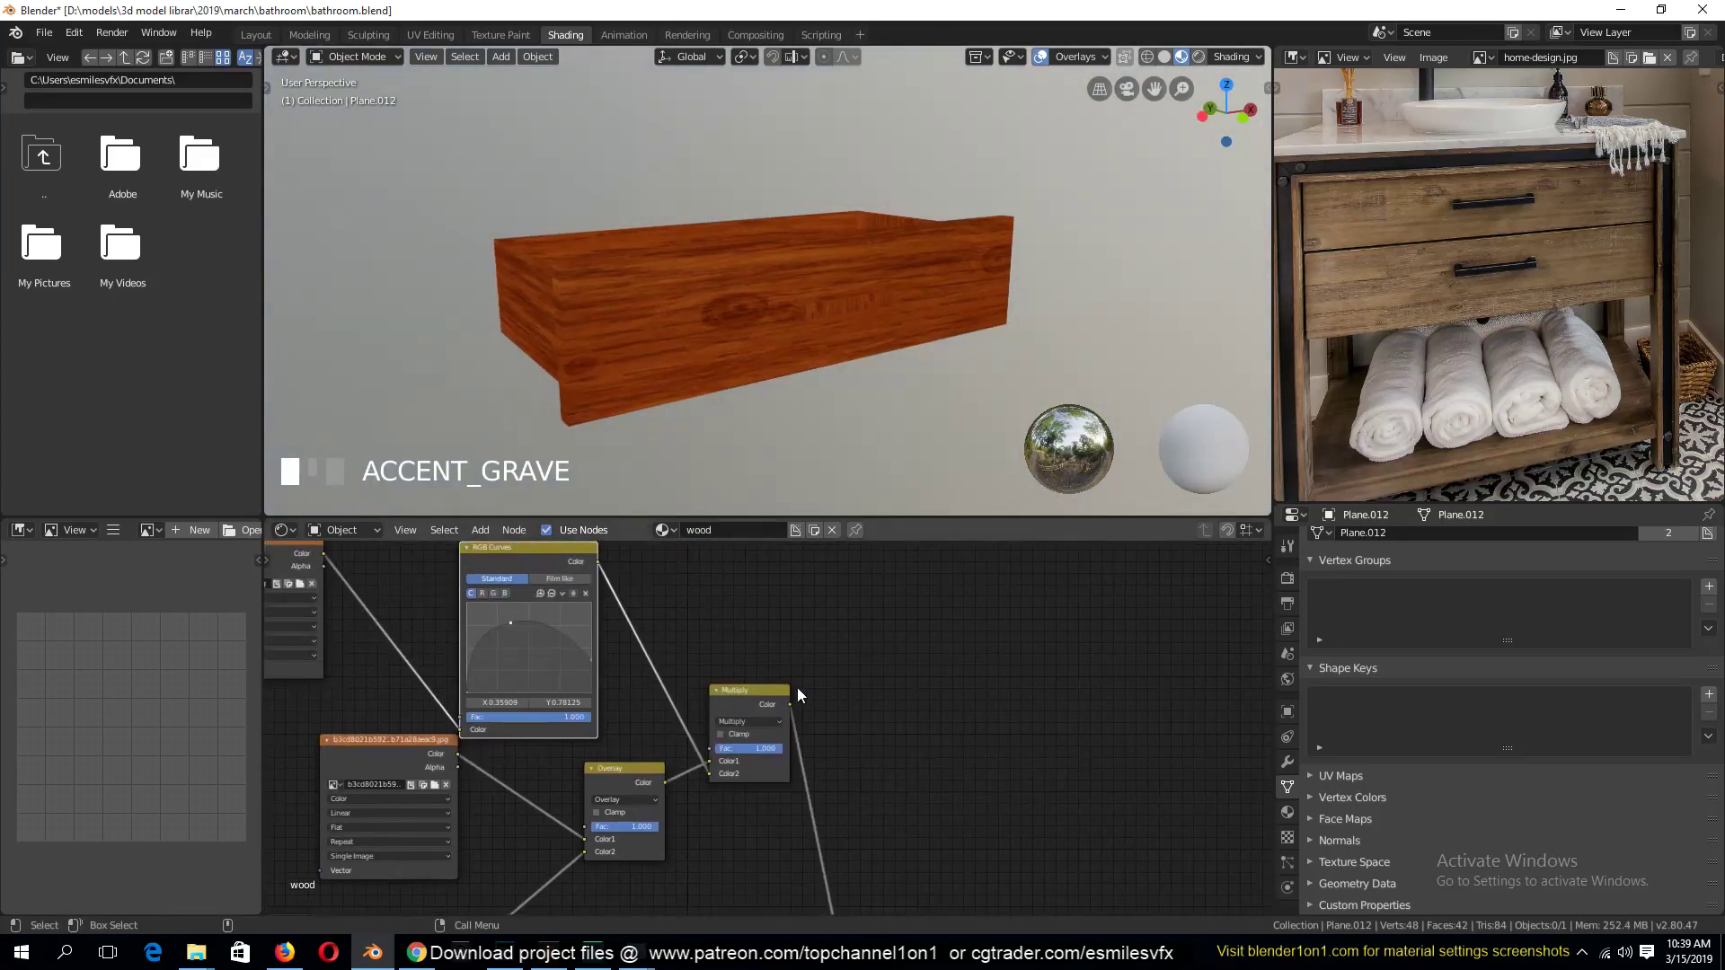
{"action": "scroll", "coordinate": [800, 690], "scroll_direction": "down", "scroll_amount": 3}
{"action": "middle_click_drag", "start_coordinate": [823, 701], "coordinate": [780, 554]}
{"action": "left_click_drag", "start_coordinate": [750, 730], "coordinate": [1001, 549]}
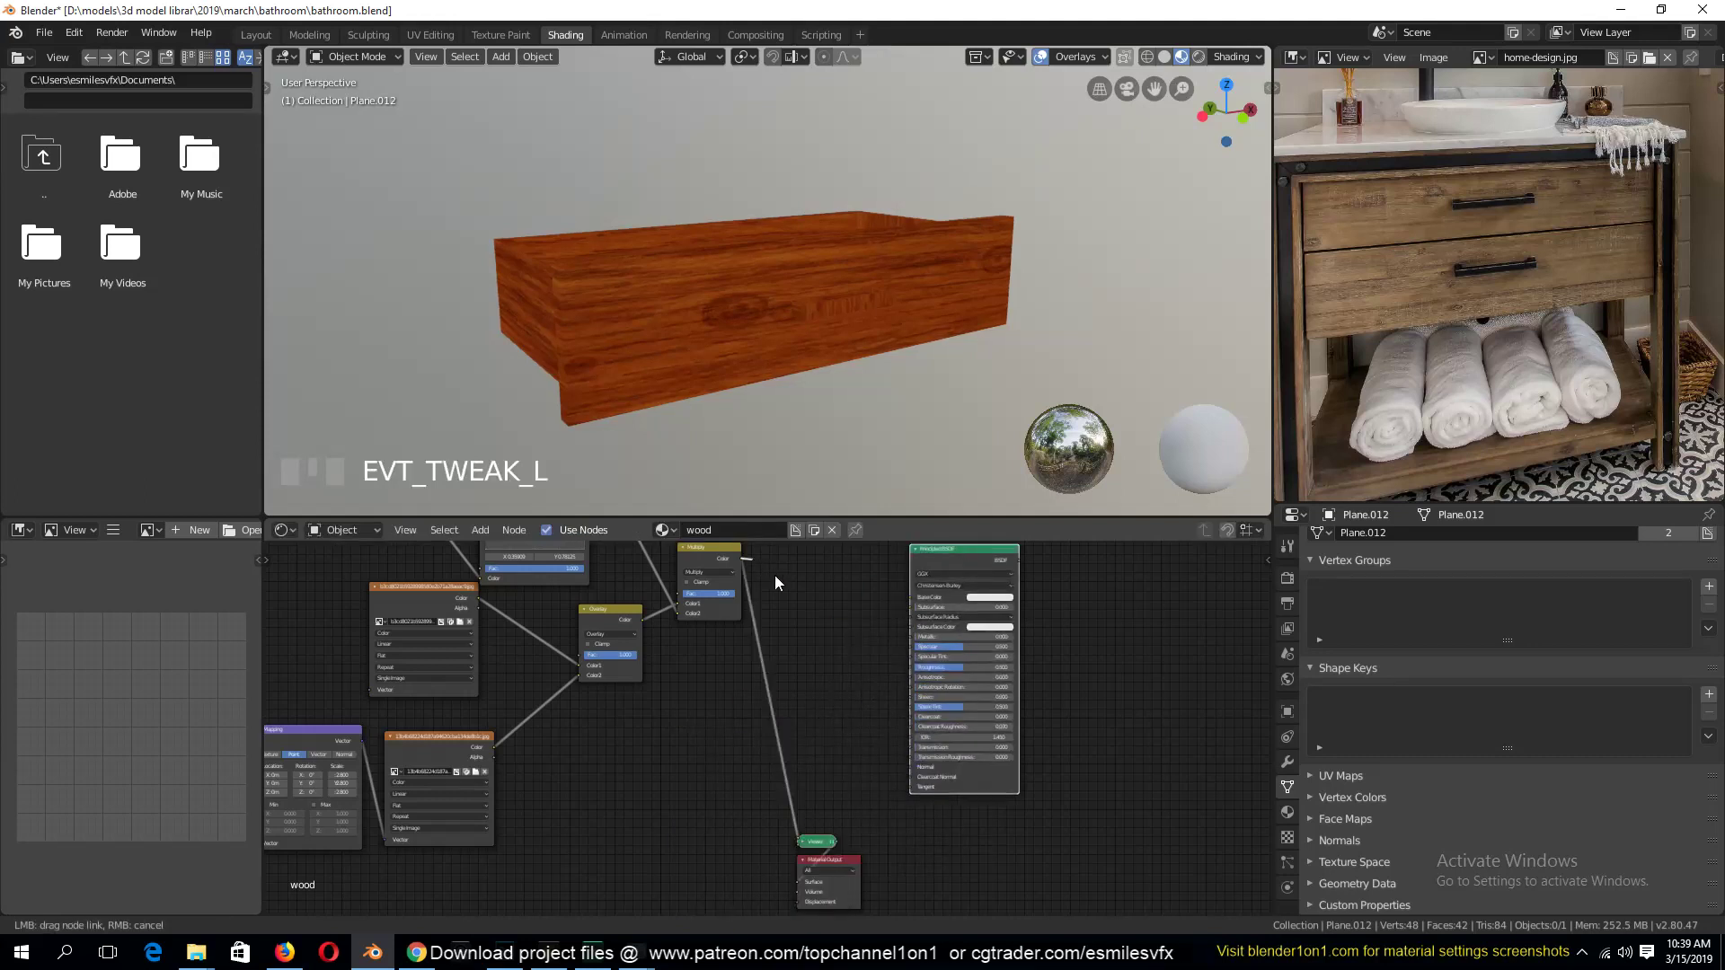
{"action": "left_click_drag", "start_coordinate": [741, 559], "coordinate": [913, 595]}
{"action": "left_click", "coordinate": [962, 564], "text": "ctrl+shift"}
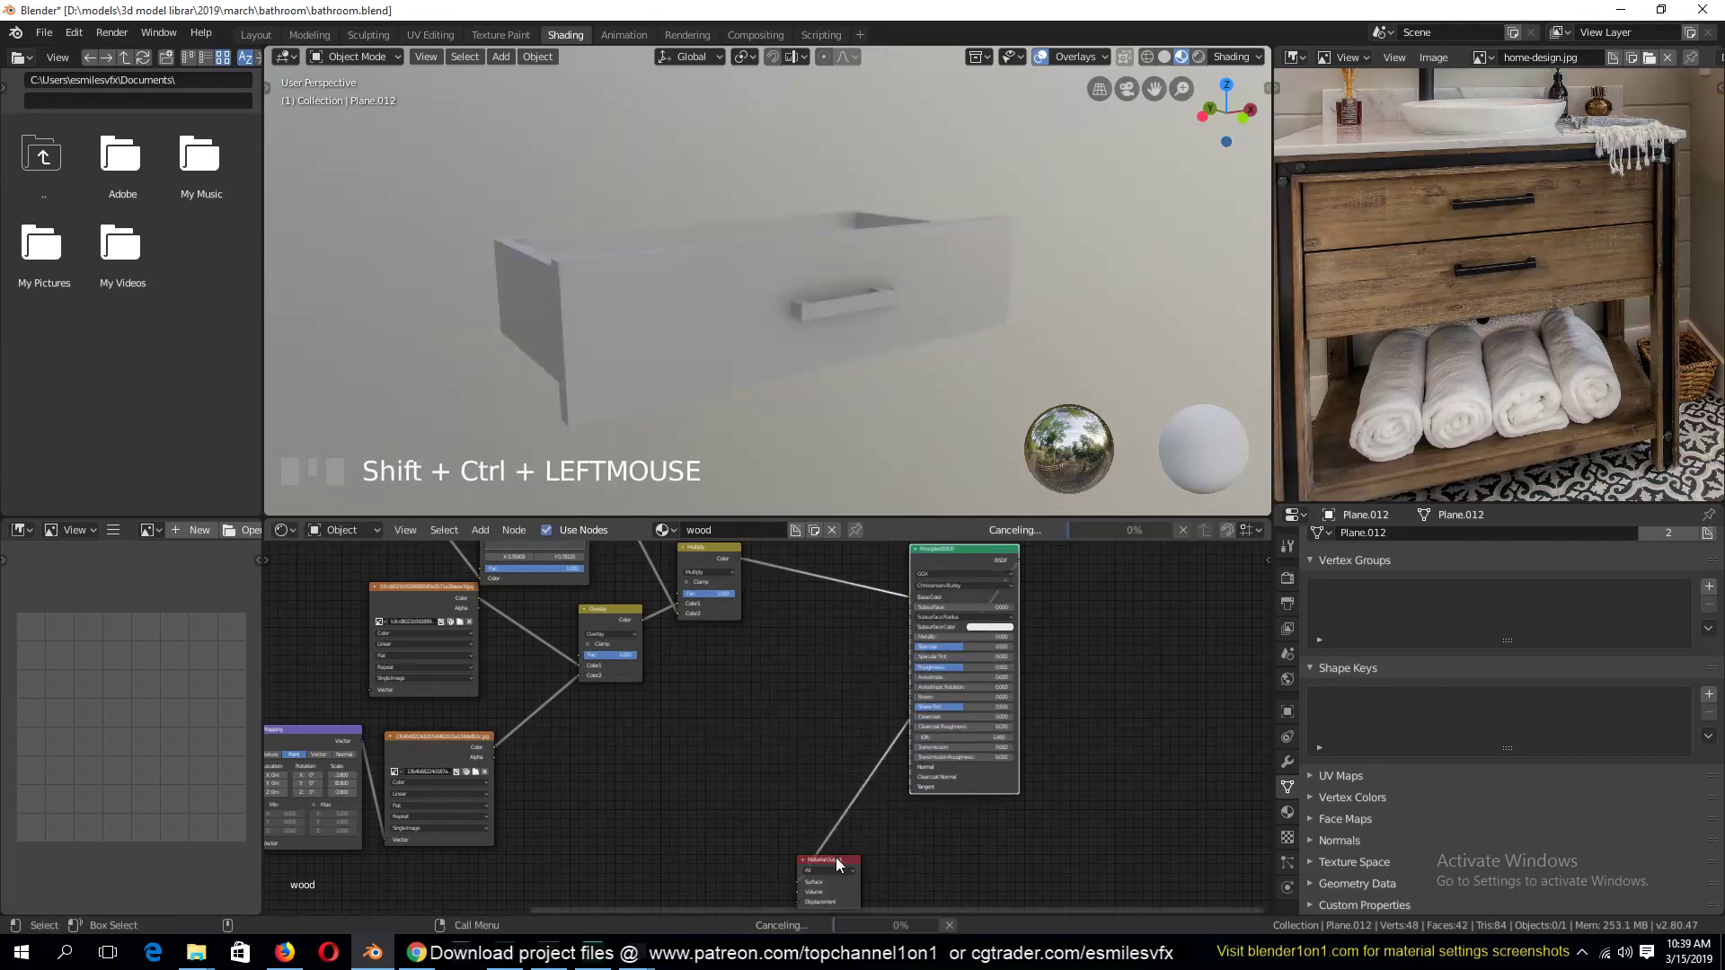
{"action": "left_click_drag", "start_coordinate": [857, 850], "coordinate": [1143, 614]}
Examine the shaded wood material on the drawer and its handle from several angles
{"action": "left_click", "coordinate": [857, 246]}
{"action": "key", "text": "grave"}
{"action": "middle_click_drag", "start_coordinate": [858, 246], "coordinate": [805, 236]}
{"action": "key", "text": "a"}
{"action": "key", "text": "grave"}
{"action": "middle_click_drag", "start_coordinate": [821, 347], "coordinate": [958, 365]}
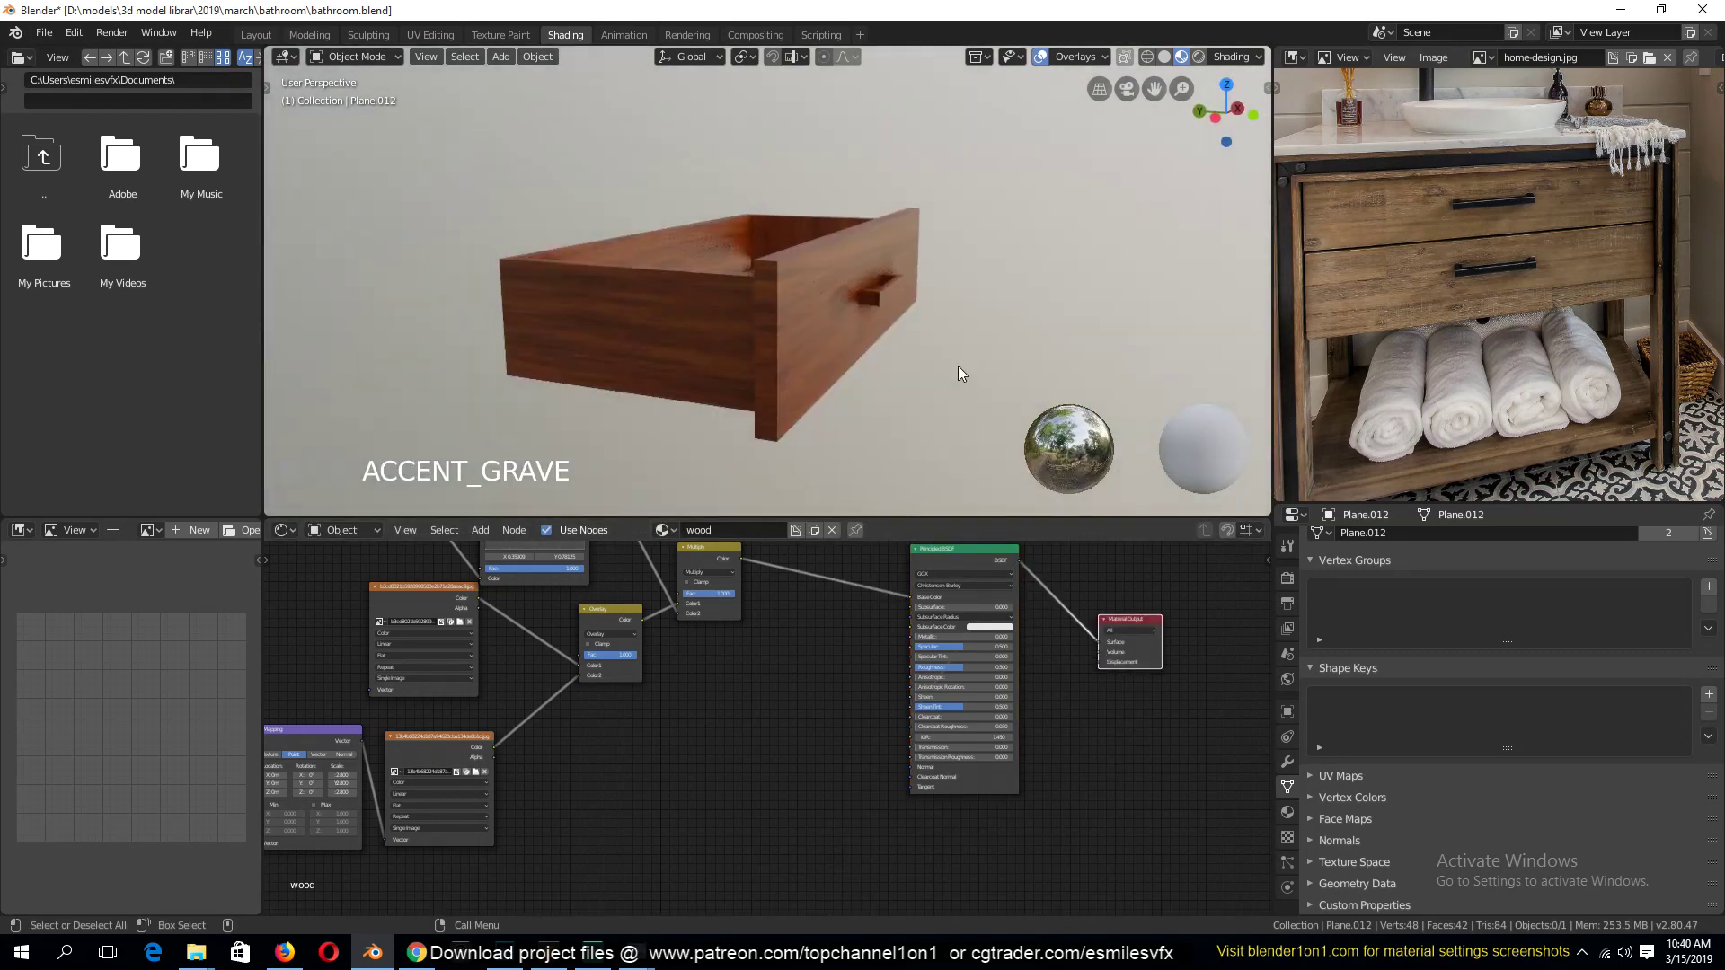
{"action": "scroll", "coordinate": [837, 318], "scroll_direction": "up", "scroll_amount": 2}
{"action": "key", "text": "grave"}
{"action": "middle_click_drag", "start_coordinate": [838, 318], "coordinate": [798, 415]}
Add a Bump node, feeding the Multiply color into its Height and its Normal output into the Principled BSDF's Normal
{"action": "mouse_move", "coordinate": [774, 709]}
{"action": "middle_mouse_down"}
{"action": "mouse_move", "coordinate": [763, 781]}
{"action": "mouse_move", "coordinate": [778, 712]}
{"action": "mouse_move", "coordinate": [749, 707]}
{"action": "middle_mouse_up"}
{"action": "key", "text": "shift+a"}
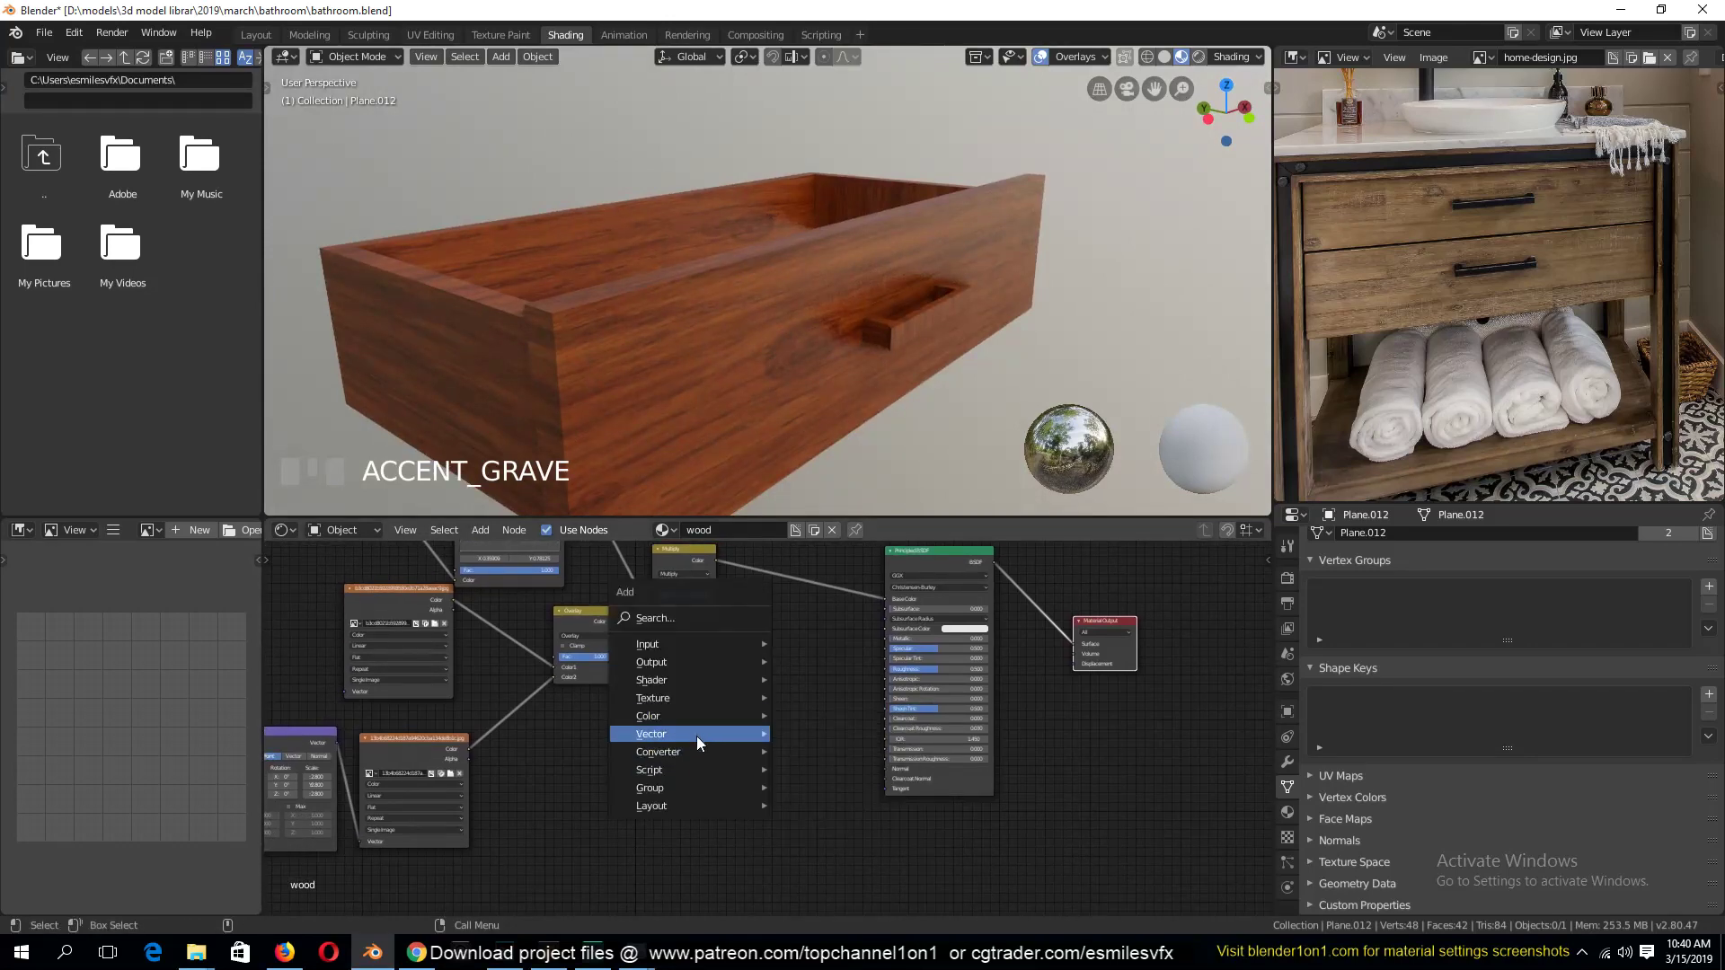
{"action": "mouse_move", "coordinate": [762, 743]}
{"action": "left_click", "coordinate": [853, 734]}
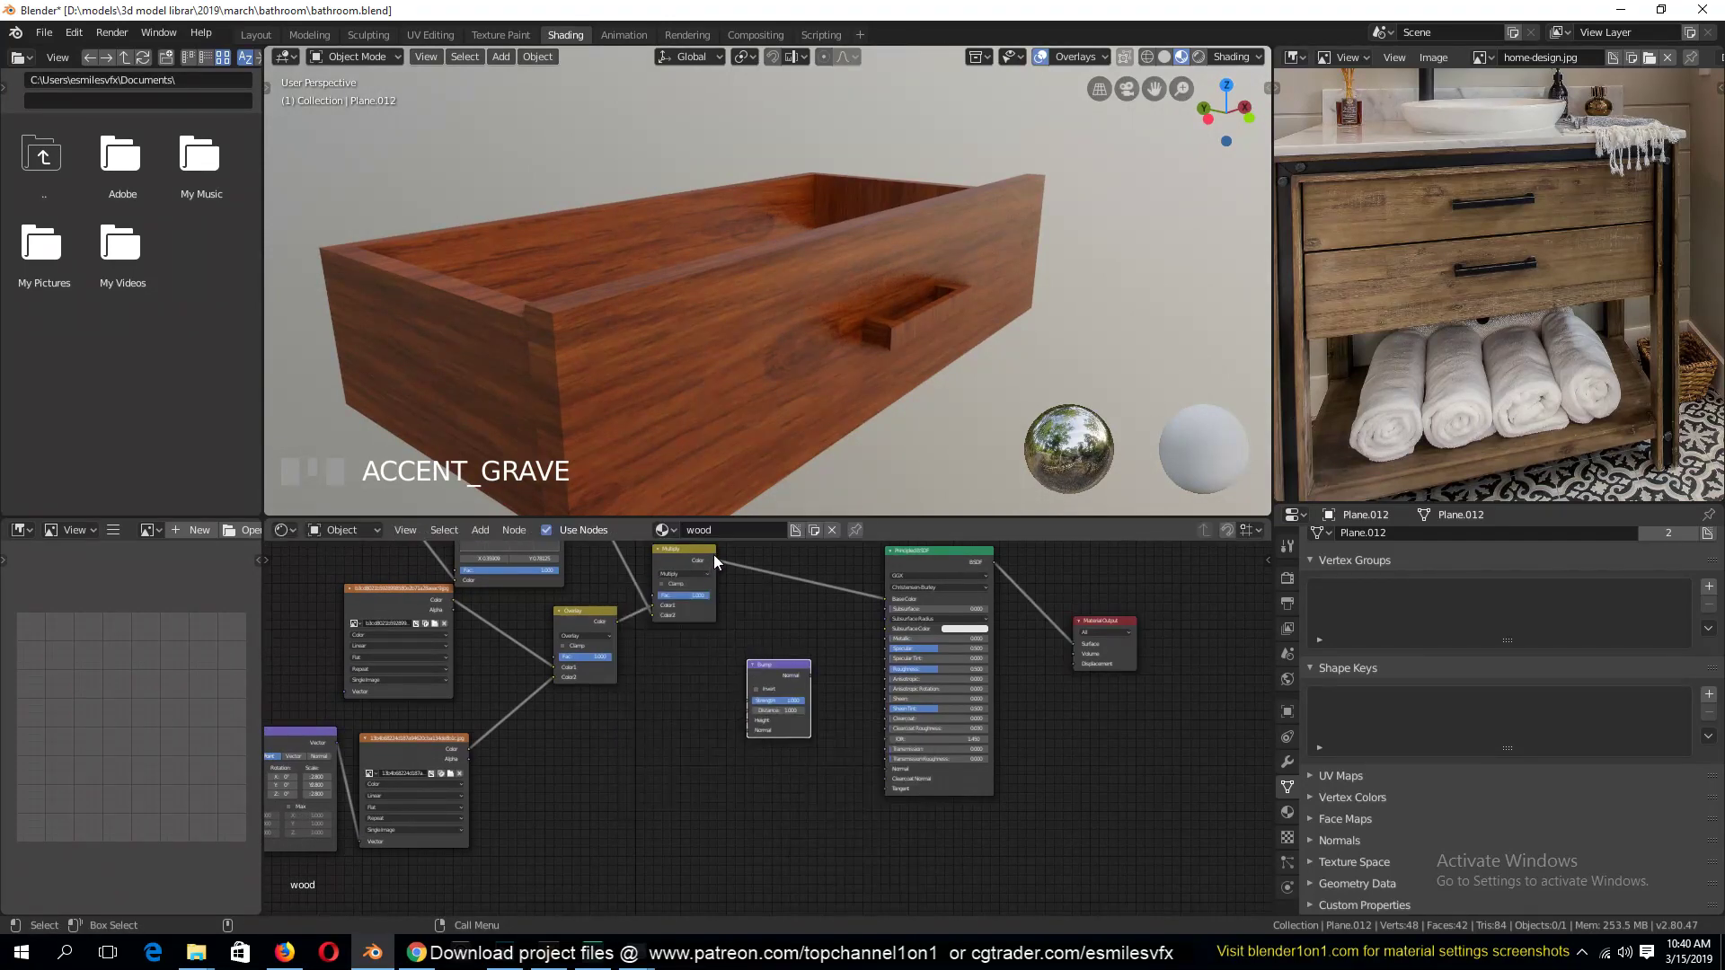
{"action": "left_click_drag", "start_coordinate": [715, 554], "coordinate": [700, 701]}
{"action": "left_click_drag", "start_coordinate": [701, 559], "coordinate": [885, 769]}
{"action": "scroll", "coordinate": [867, 388], "scroll_direction": "up", "scroll_amount": 4}
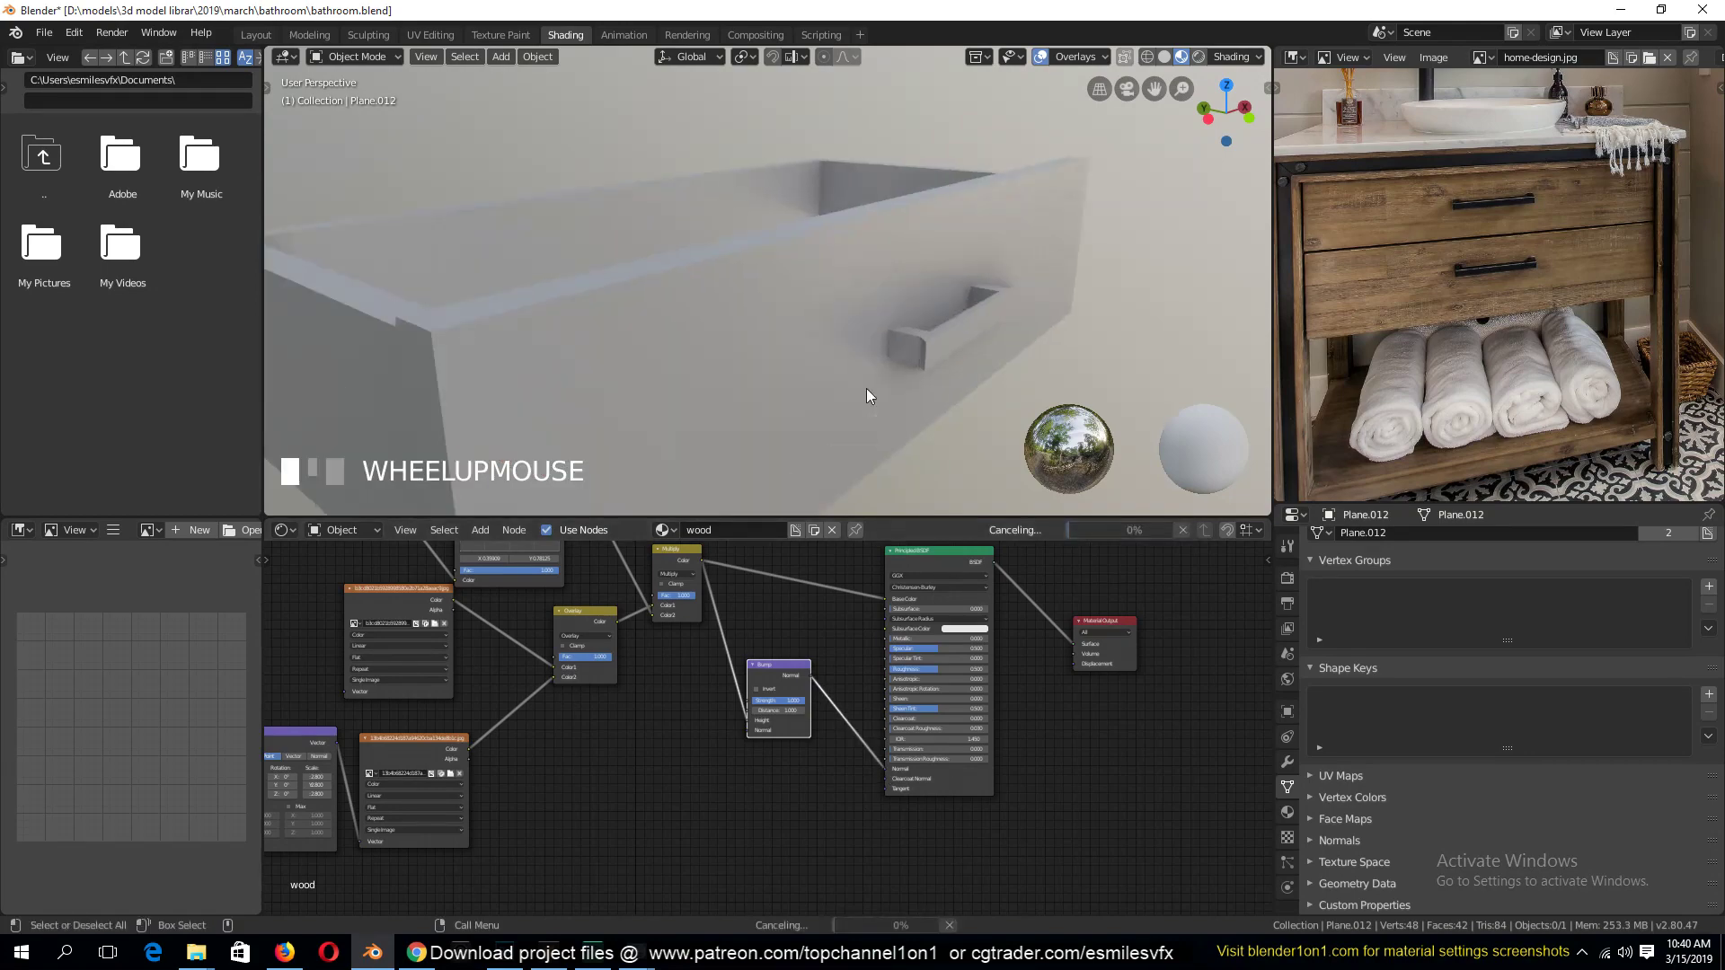
{"action": "key", "text": "shift+grave"}
{"action": "middle_click_drag", "start_coordinate": [894, 389], "coordinate": [894, 321]}
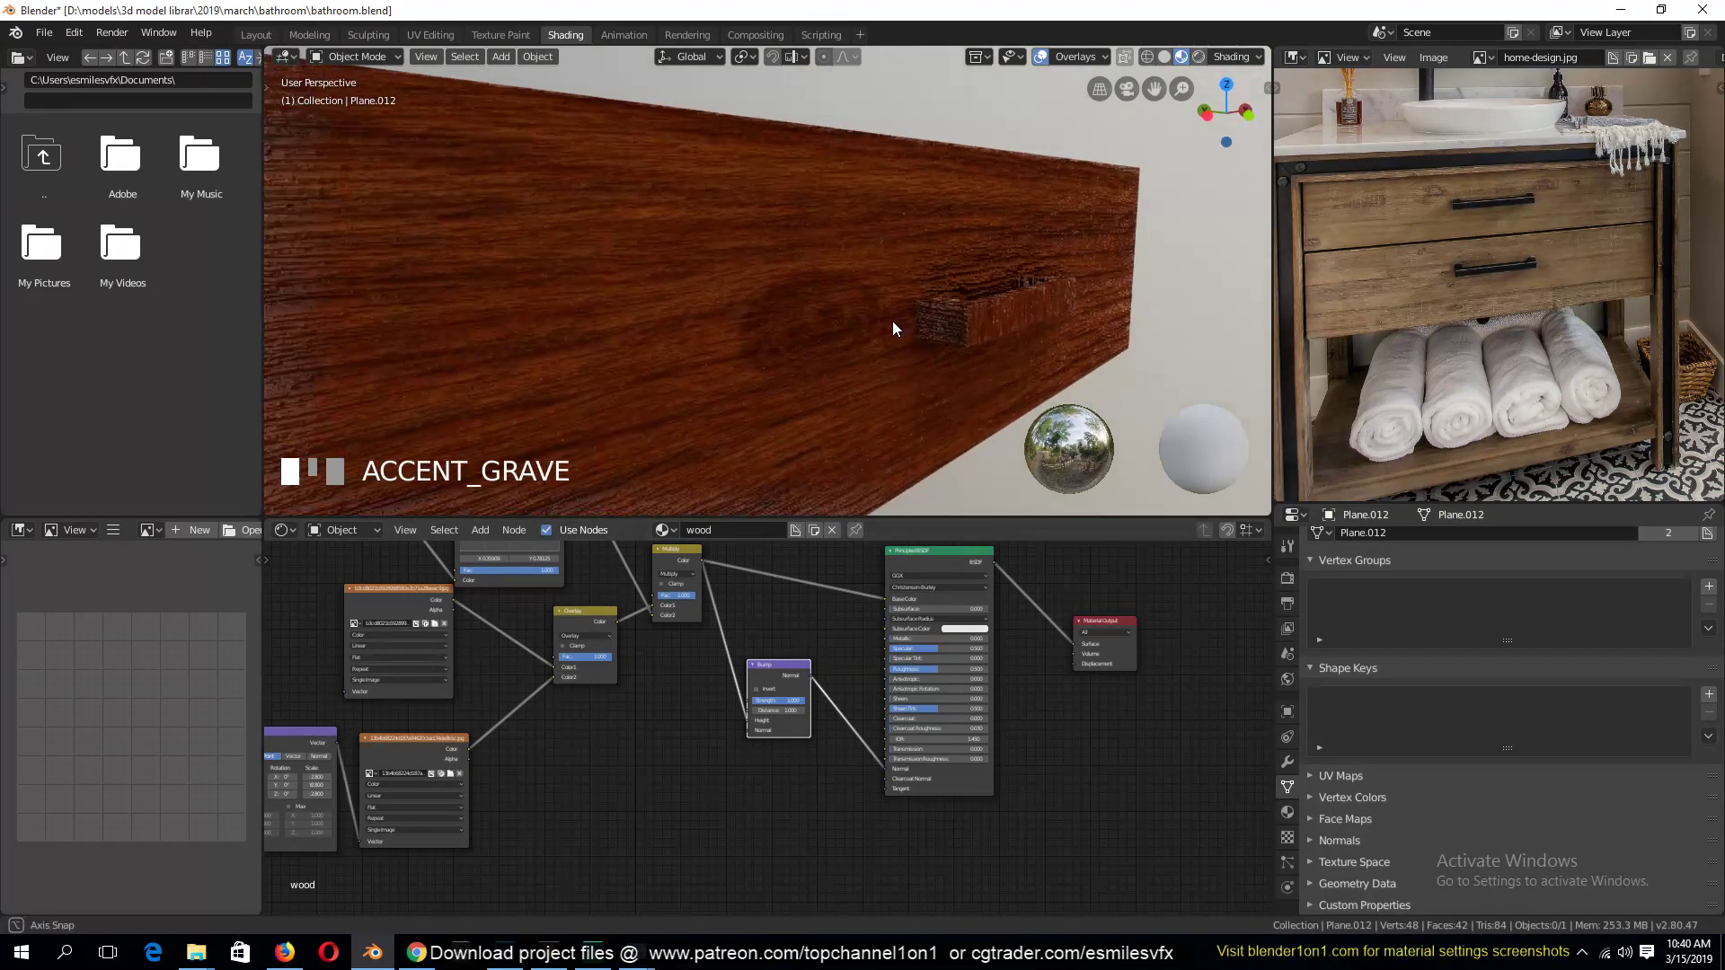
Disconnect the texture from the Principled BSDF's Base Color to inspect the bump relief alone
{"action": "left_click_drag", "start_coordinate": [886, 602], "coordinate": [854, 597]}
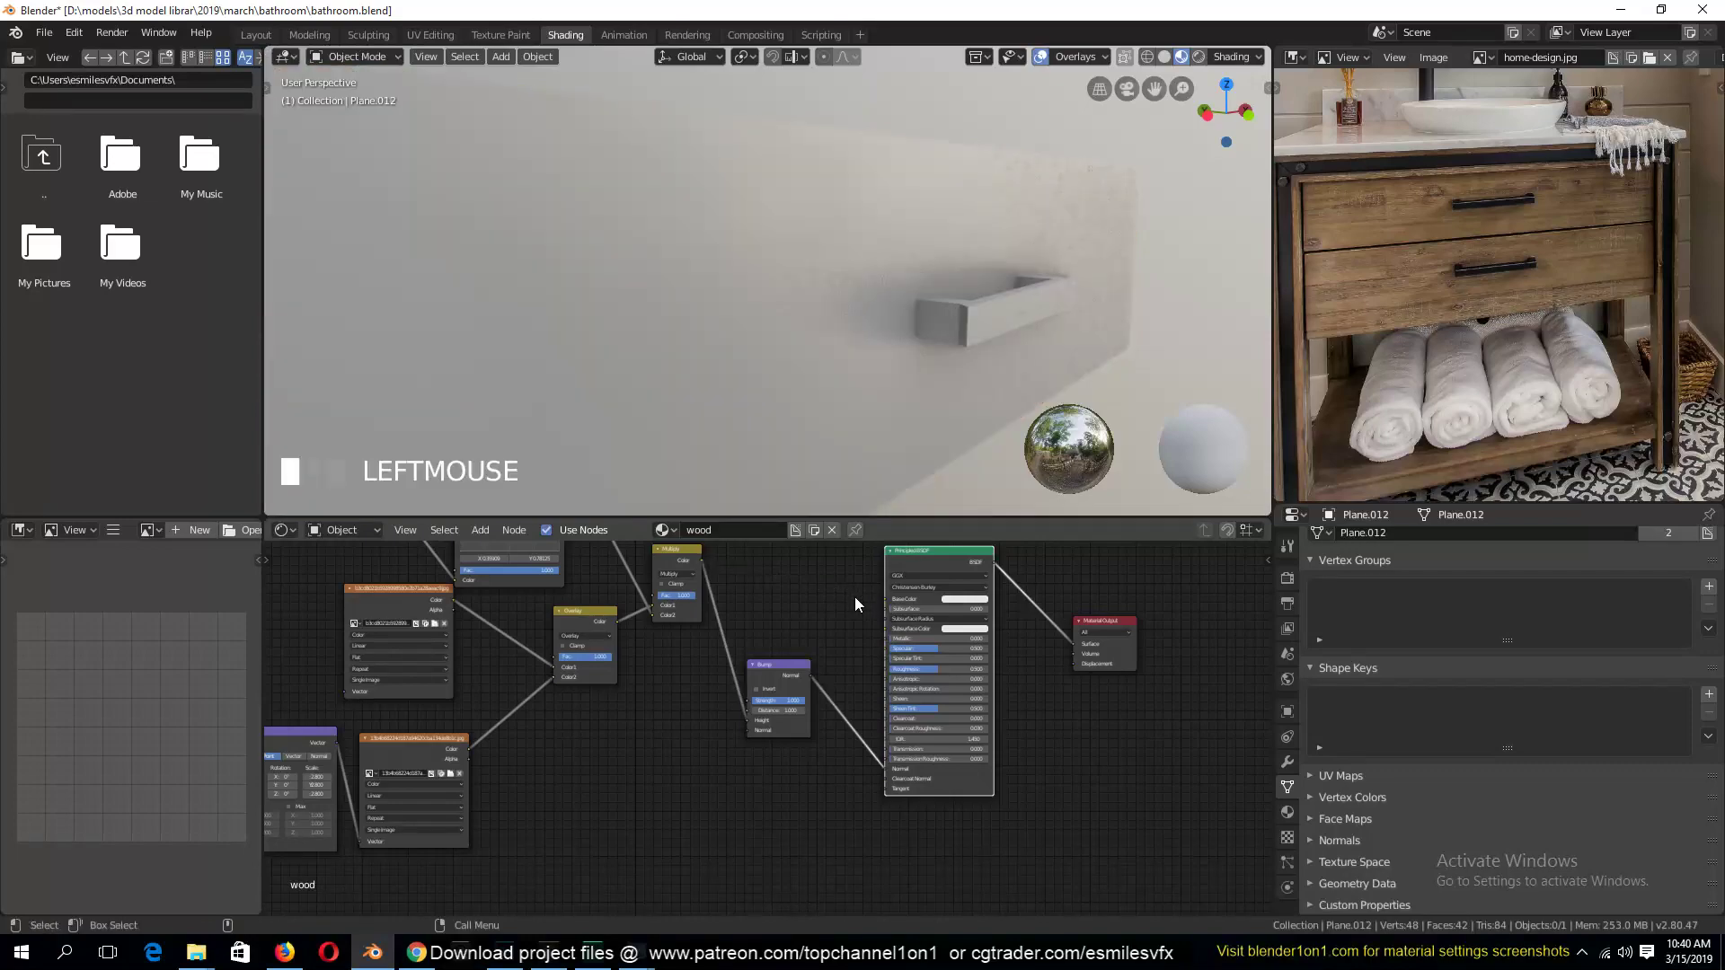
{"action": "key", "text": "shift+grave"}
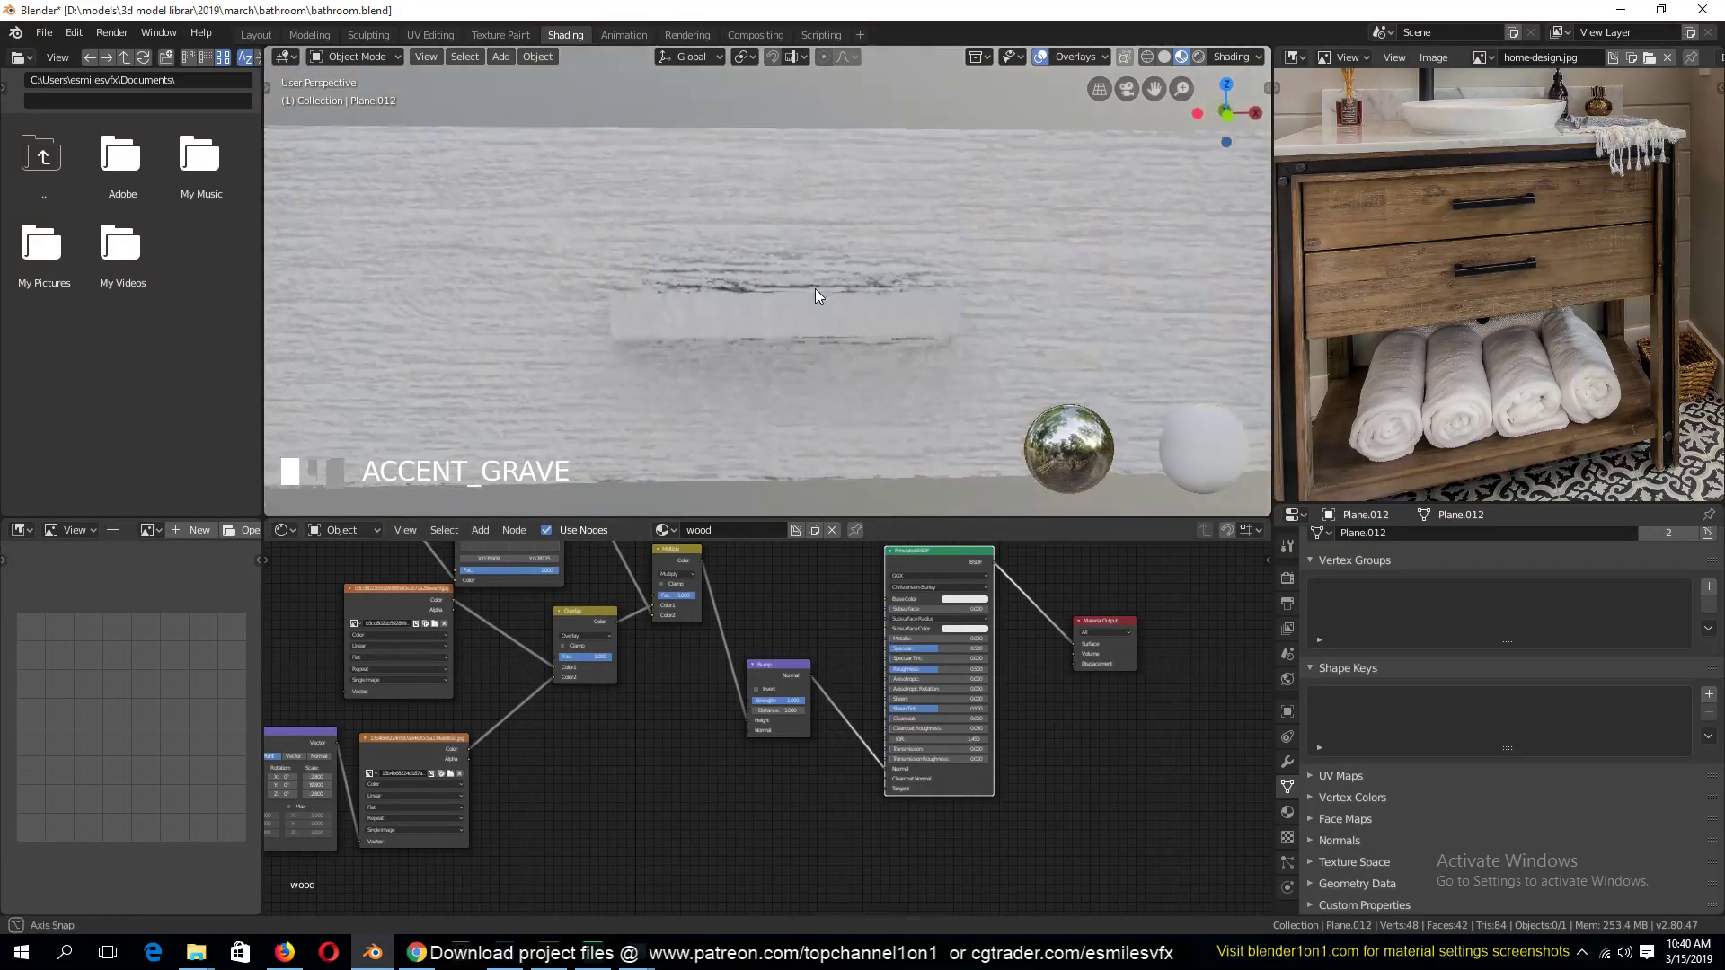
{"action": "middle_click_drag", "start_coordinate": [910, 380], "coordinate": [929, 381]}
{"action": "middle_click_drag", "start_coordinate": [919, 601], "coordinate": [919, 698]}
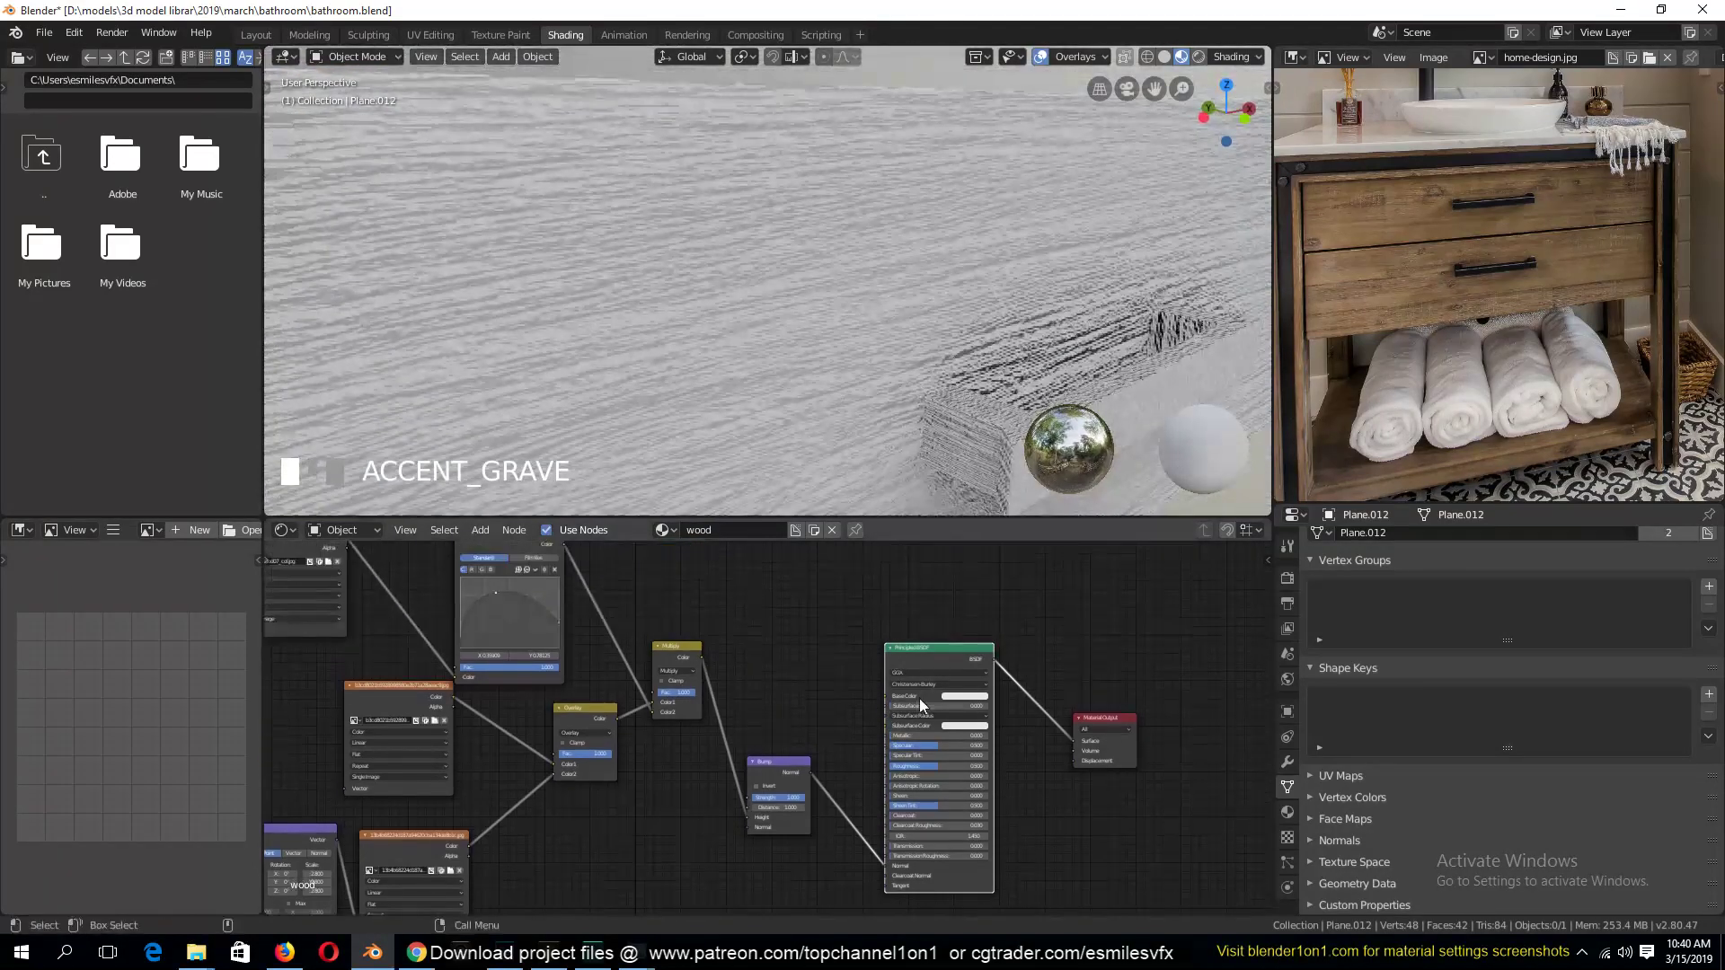
Space out the shader and Bump nodes, set the bump strength to 0.100 and reconnect the Multiply color to Base Color
{"action": "left_click_drag", "start_coordinate": [929, 669], "coordinate": [993, 653]}
{"action": "left_click_drag", "start_coordinate": [789, 758], "coordinate": [856, 717]}
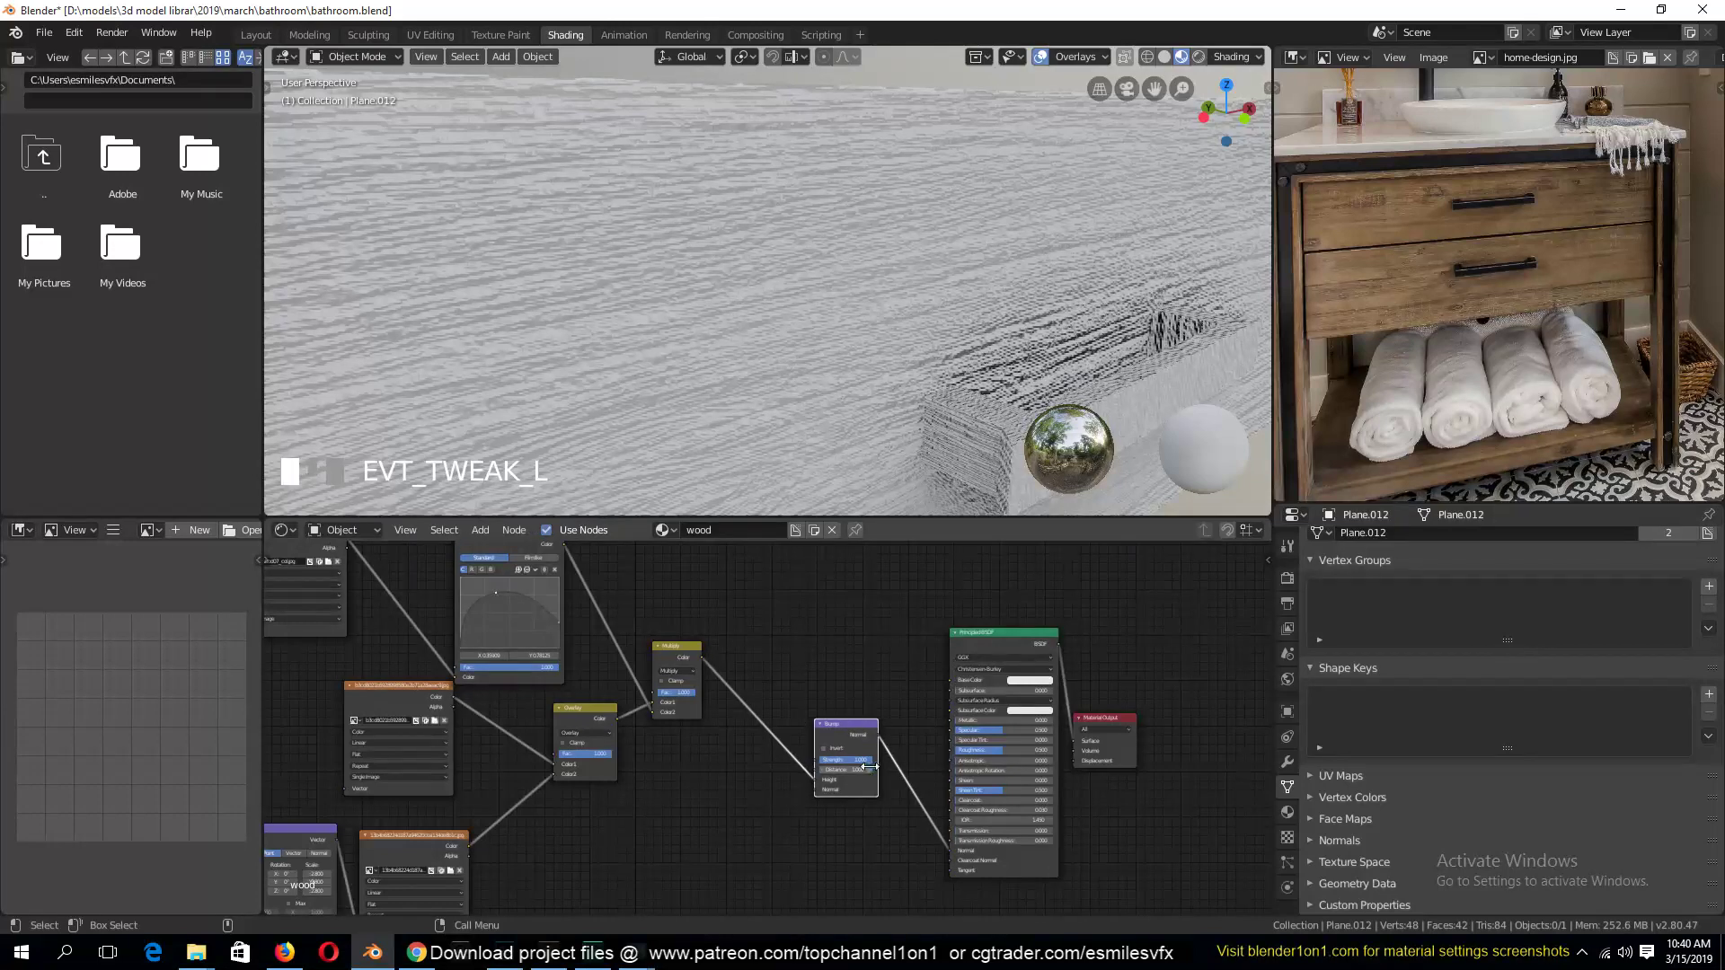
{"action": "scroll", "coordinate": [868, 767], "scroll_direction": "up", "scroll_amount": 2}
{"action": "left_click_drag", "start_coordinate": [908, 787], "coordinate": [884, 785]}
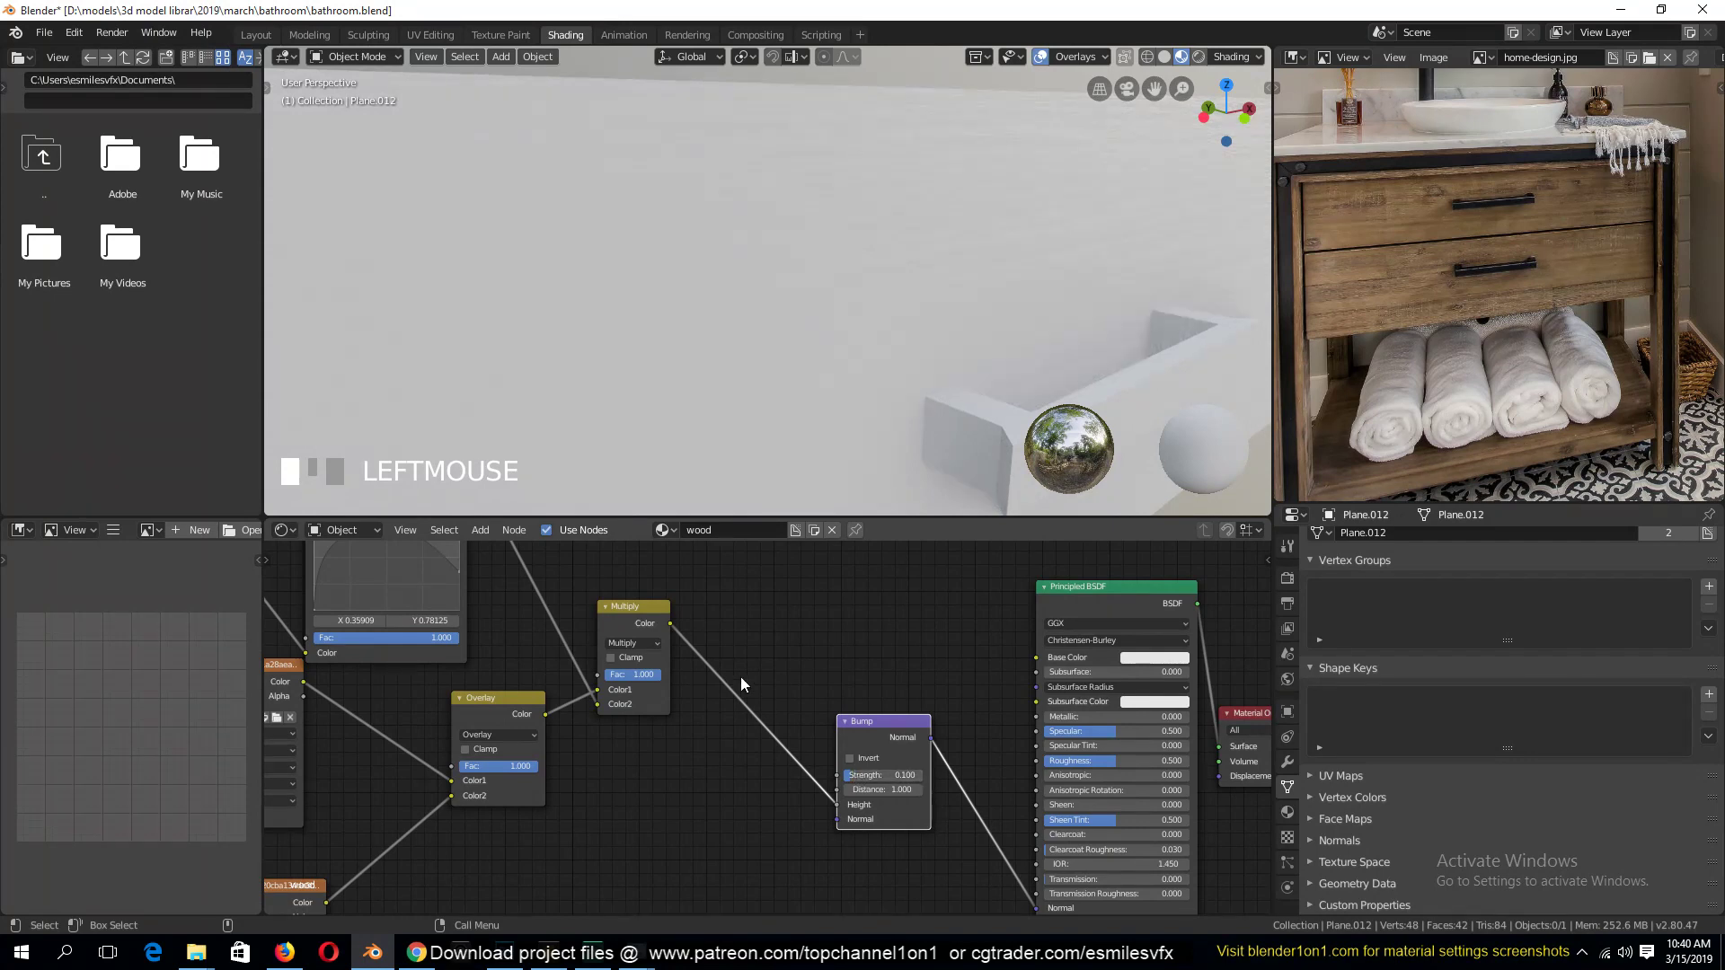
{"action": "left_click_drag", "start_coordinate": [670, 624], "coordinate": [1036, 657]}
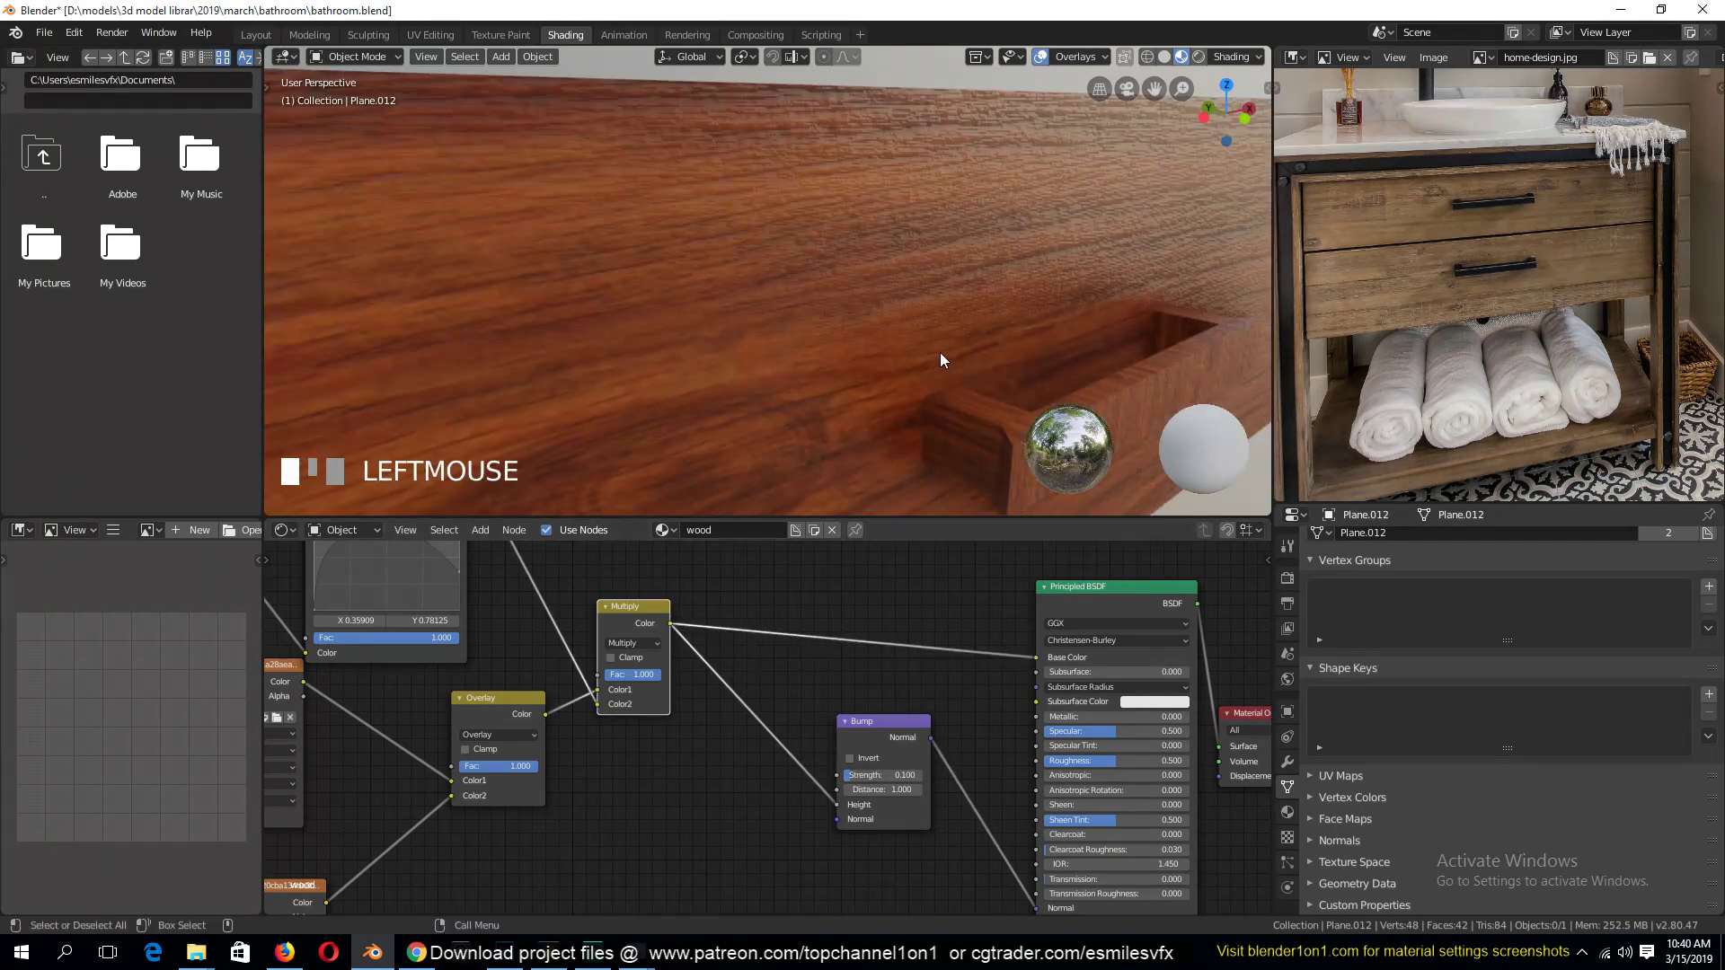
Move the Bump node lower and feed the Multiply color into the Principled BSDF's Roughness
{"action": "key", "text": "shift+grave"}
{"action": "middle_click_drag", "start_coordinate": [968, 343], "coordinate": [940, 318]}
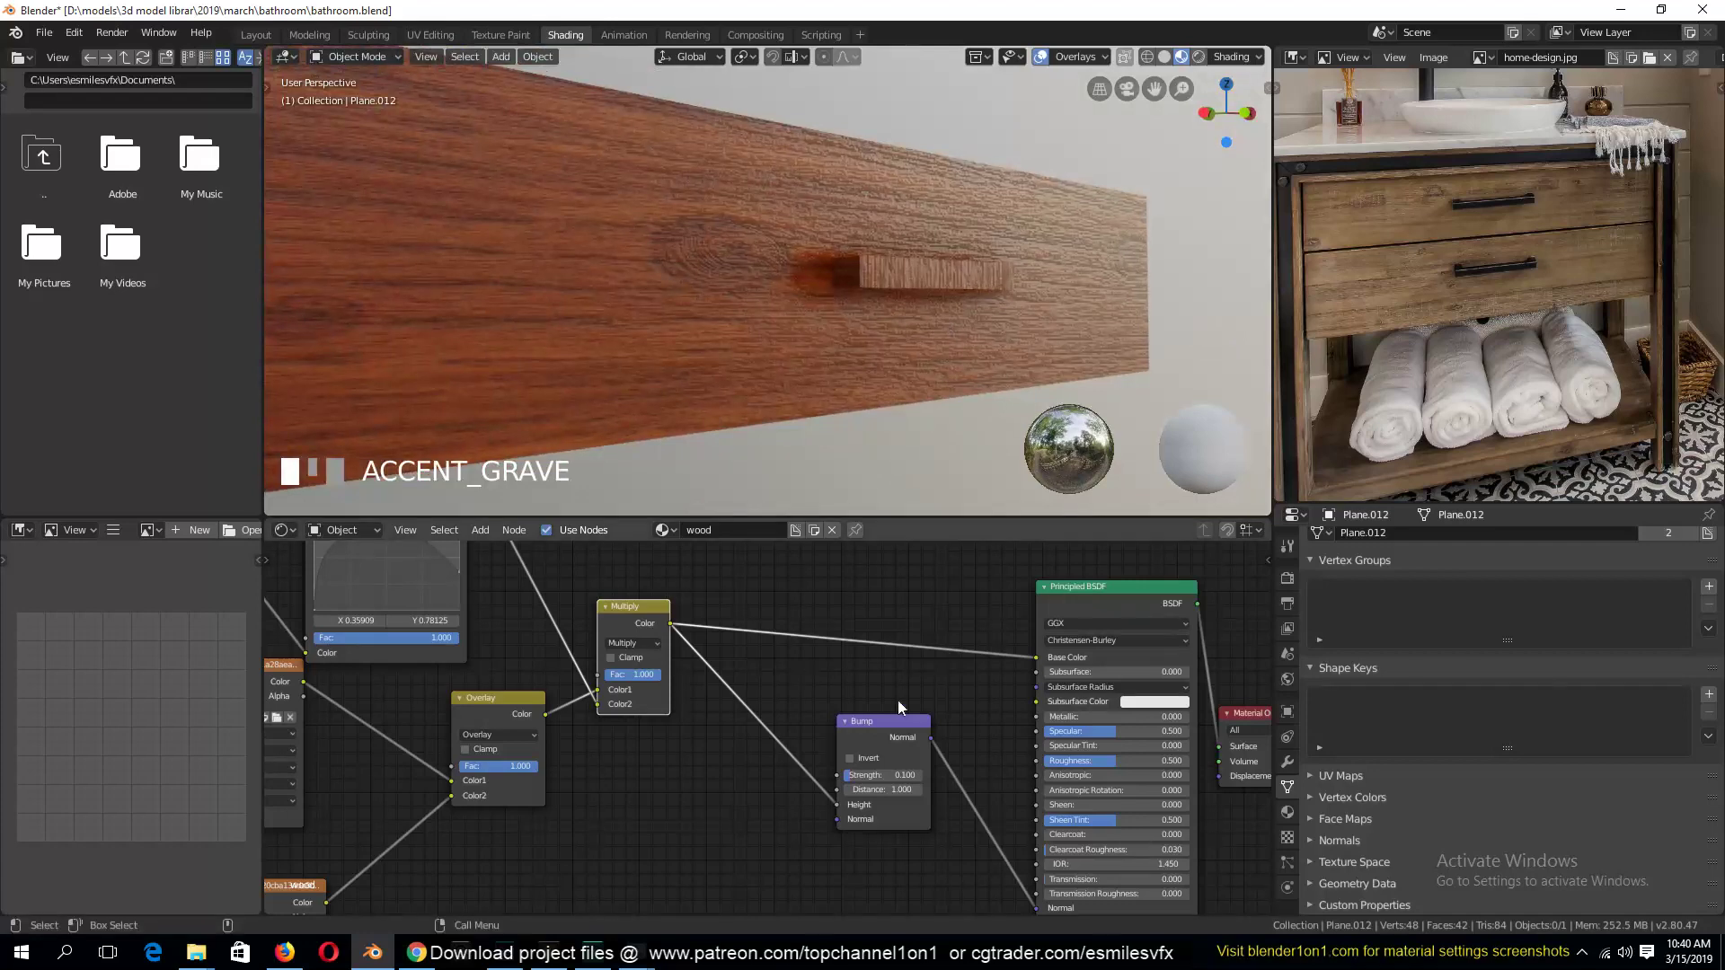
{"action": "left_click_drag", "start_coordinate": [903, 736], "coordinate": [800, 836]}
{"action": "key", "text": "shift+a"}
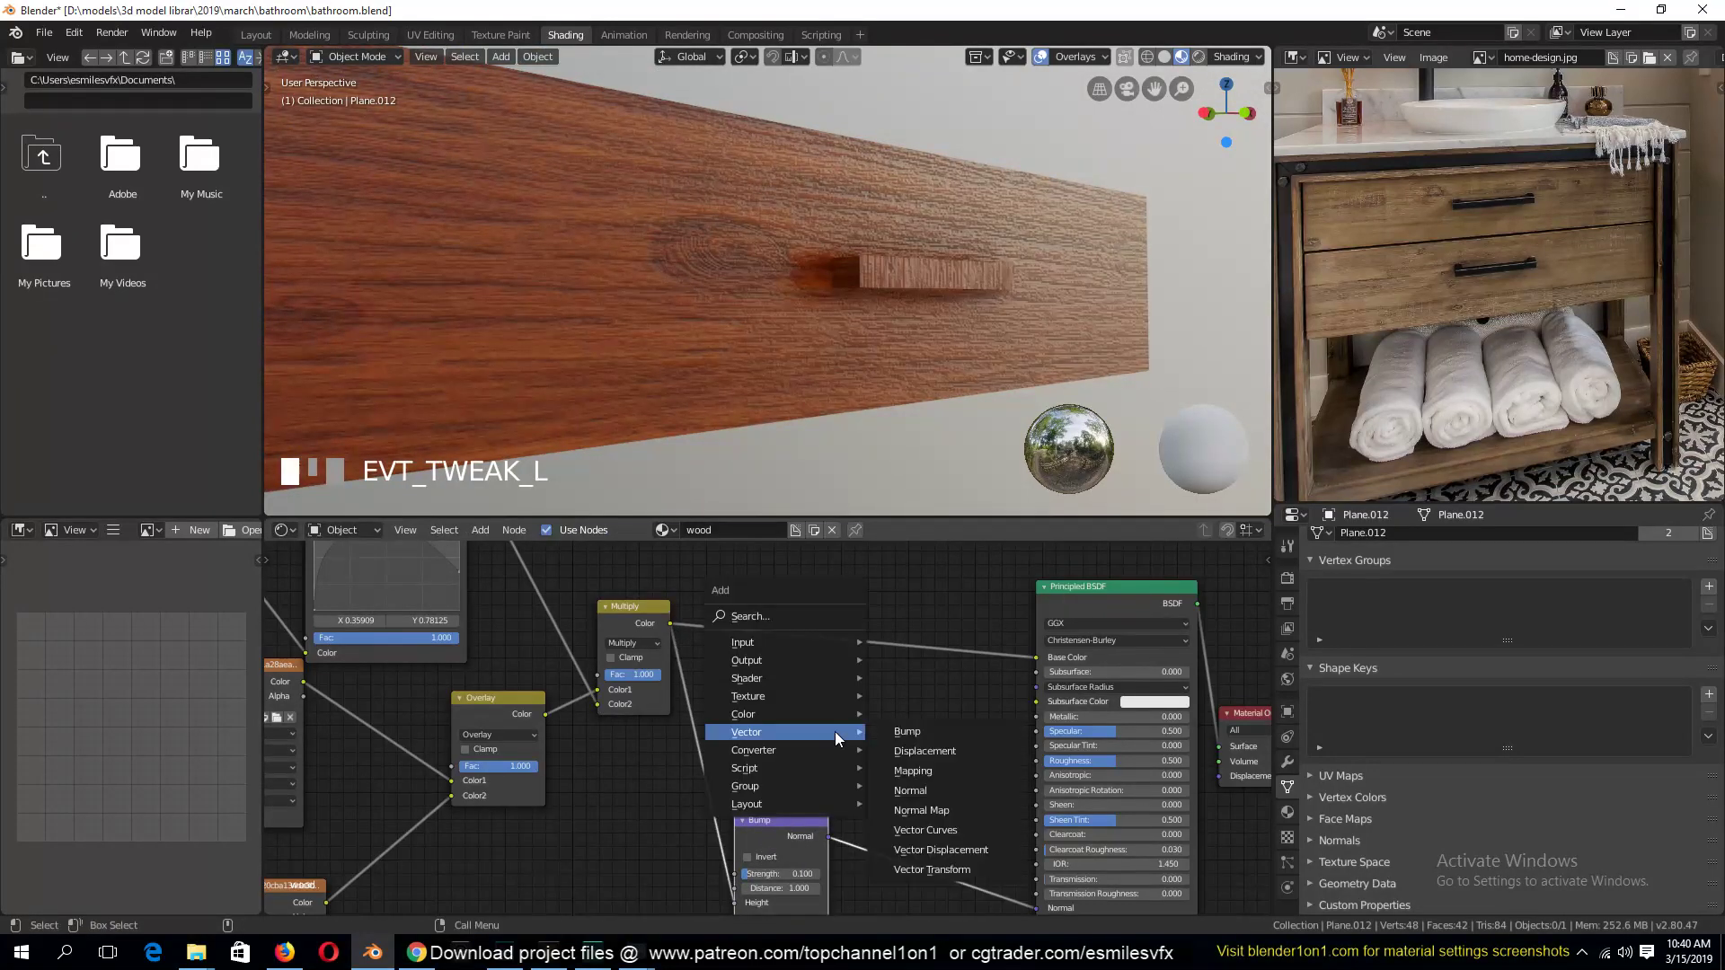
{"action": "left_click_drag", "start_coordinate": [670, 624], "coordinate": [1003, 758]}
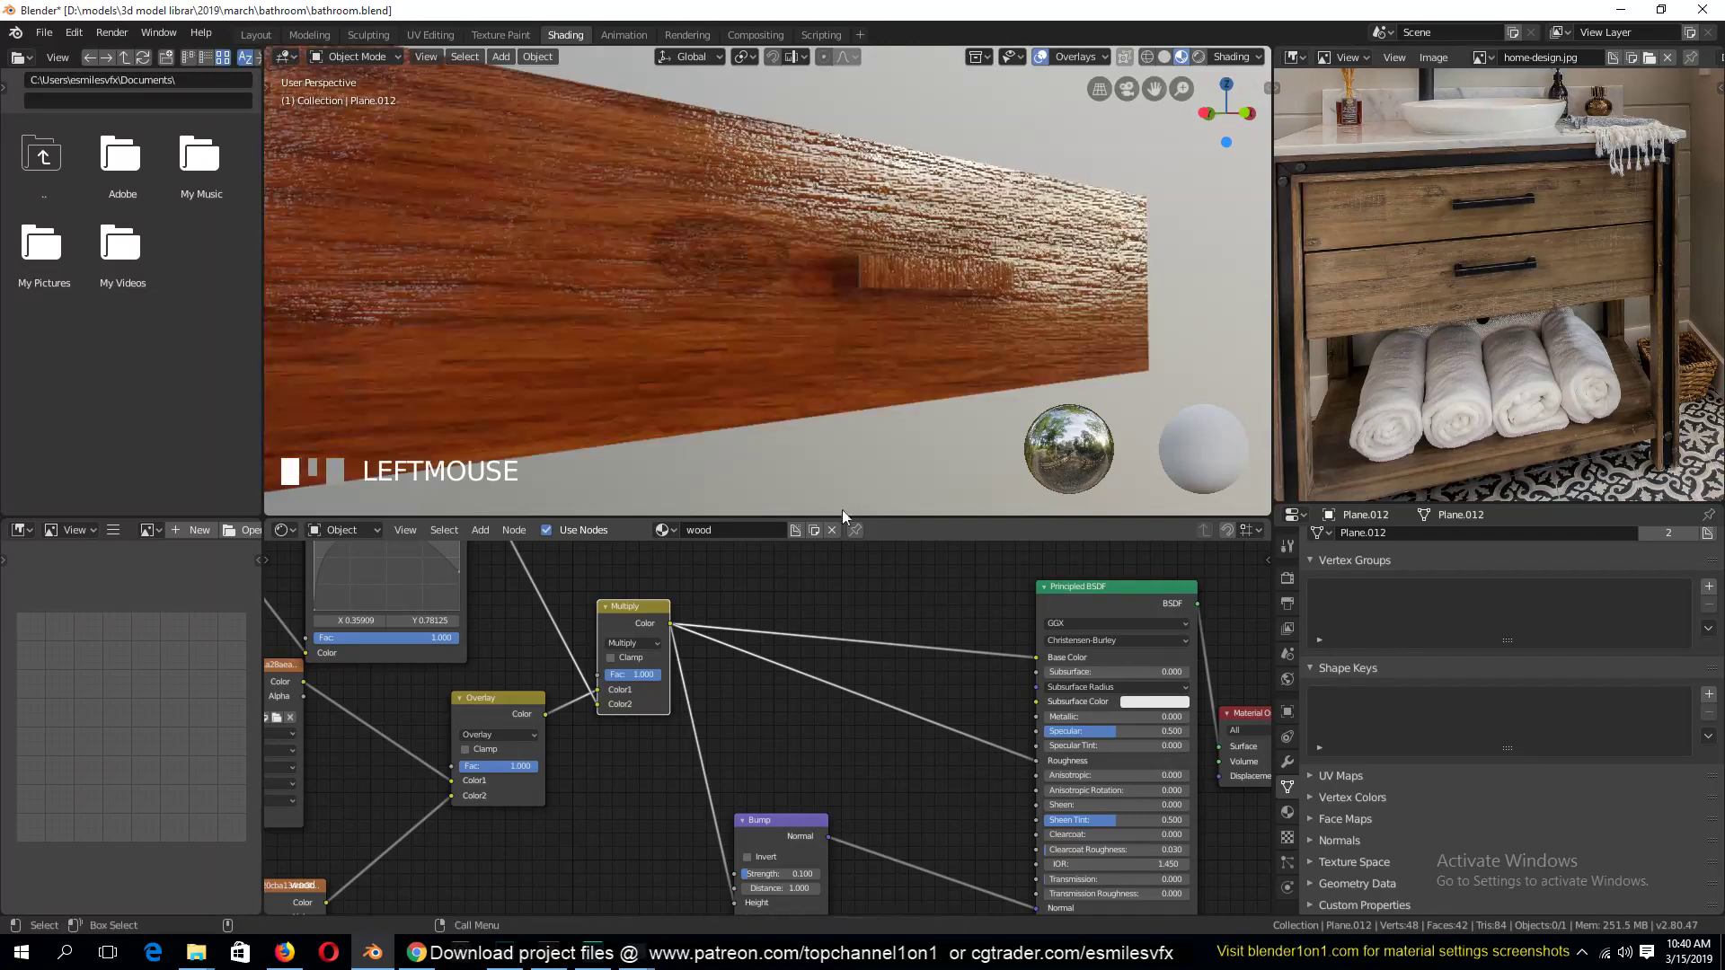
{"action": "middle_click_drag", "start_coordinate": [843, 311], "coordinate": [881, 318]}
Insert a ColorRamp node into the link between the Multiply color and the shader's Roughness
{"action": "key", "text": "shift+a"}
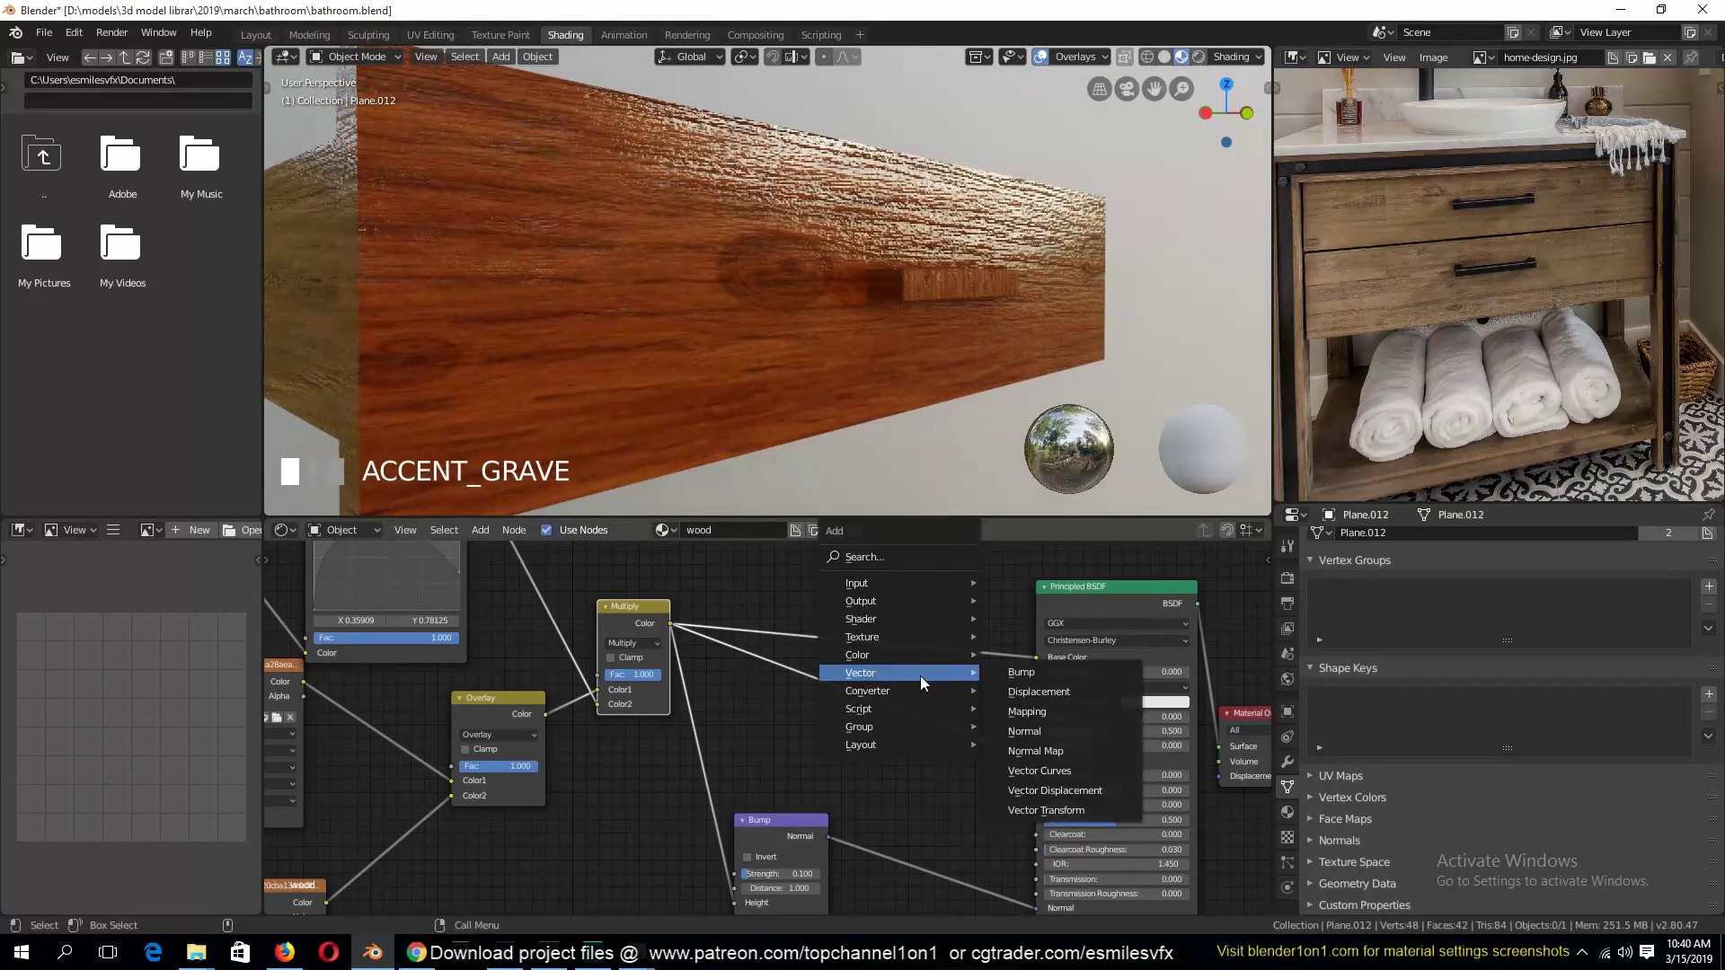
{"action": "mouse_move", "coordinate": [935, 686]}
{"action": "left_click", "coordinate": [1033, 473]}
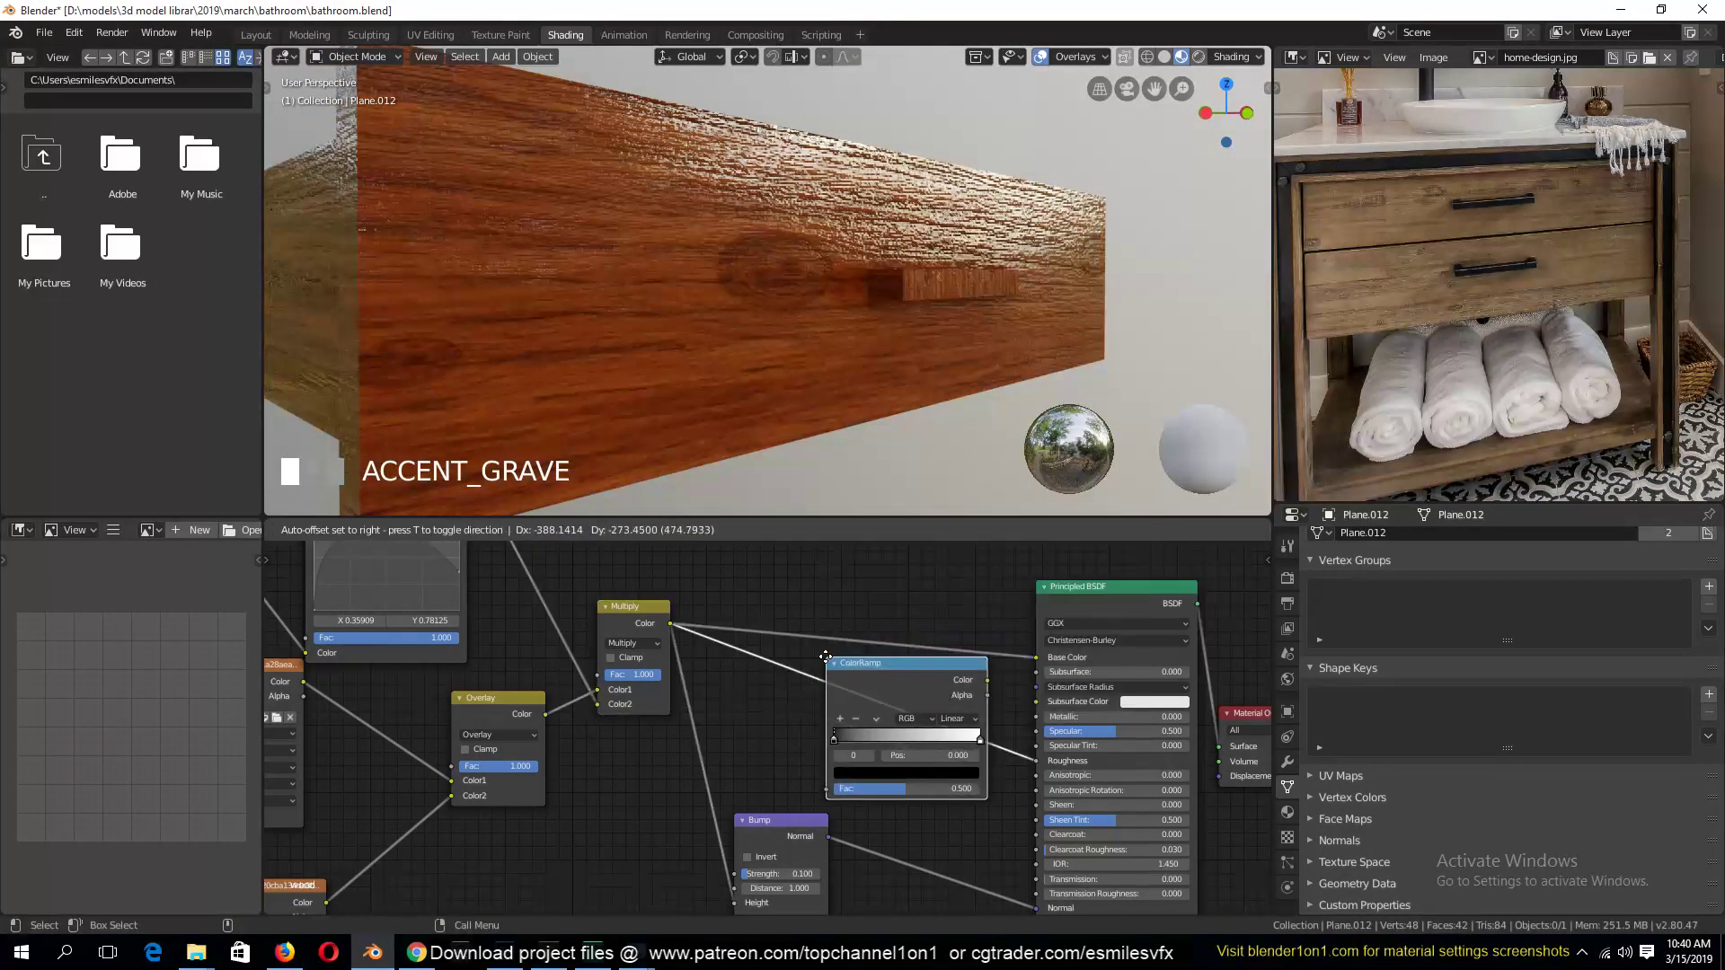
{"action": "left_click", "coordinate": [855, 671]}
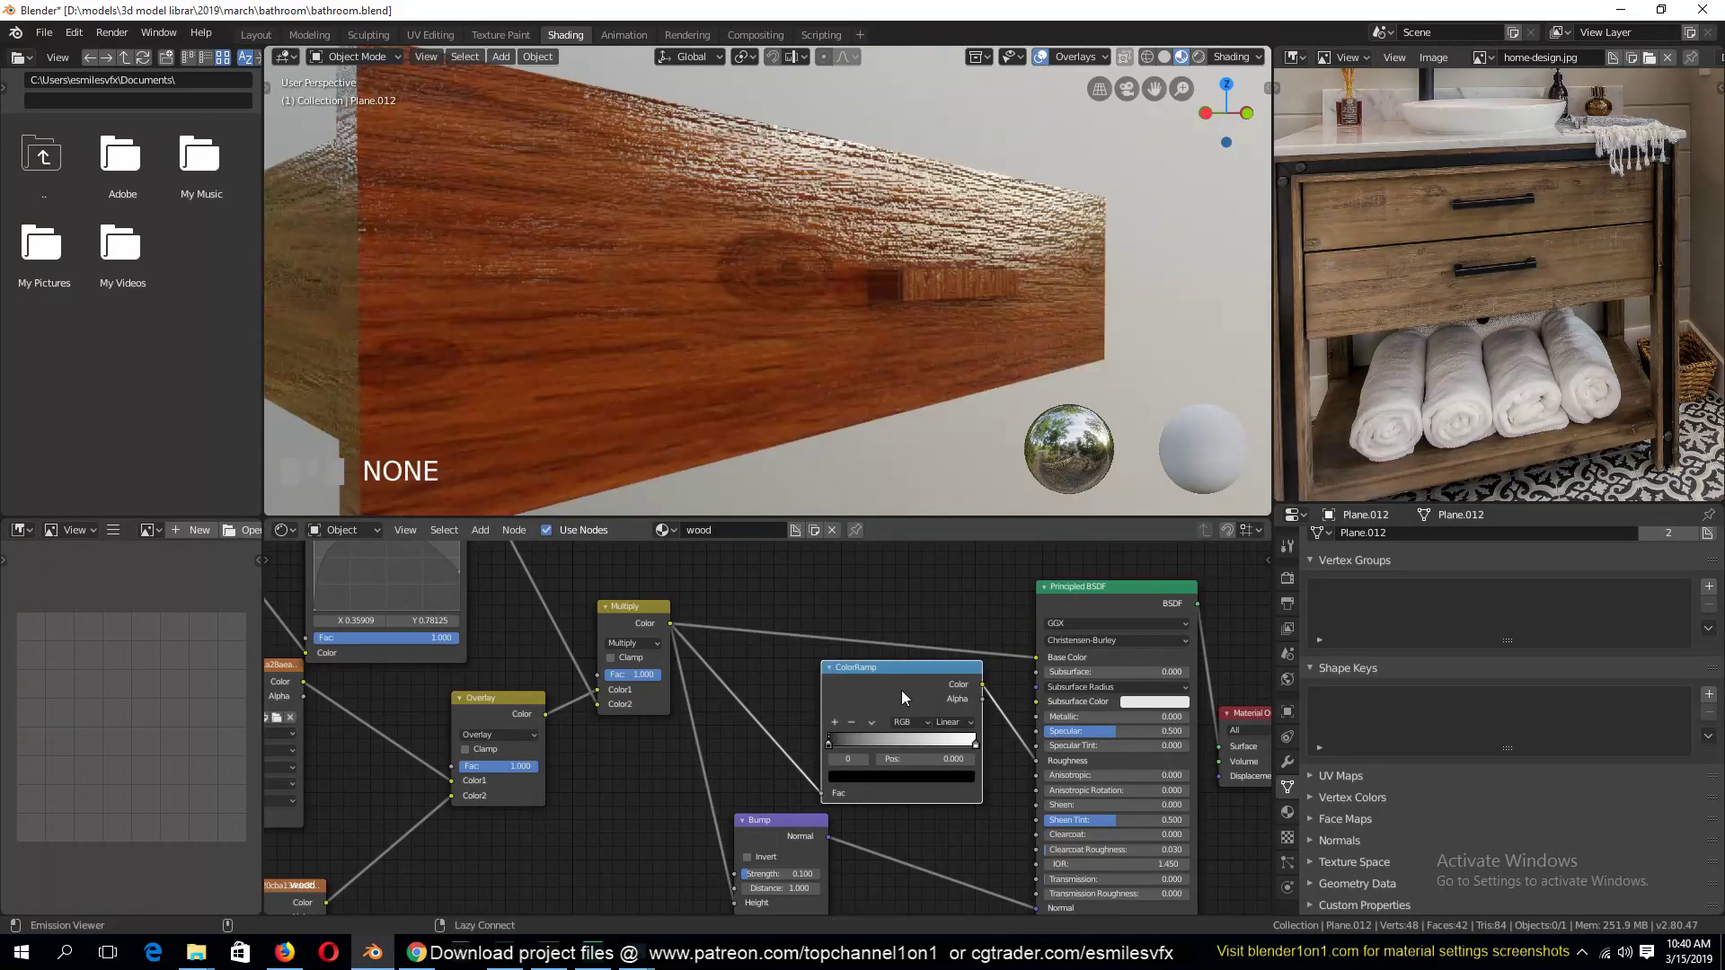
Preview the ColorRamp on the drawer and tighten its contrast, bringing the white stop near the dark end and the black stop to 0.036
{"action": "left_click", "coordinate": [902, 690], "text": "ctrl+shift"}
{"action": "key", "text": "grave"}
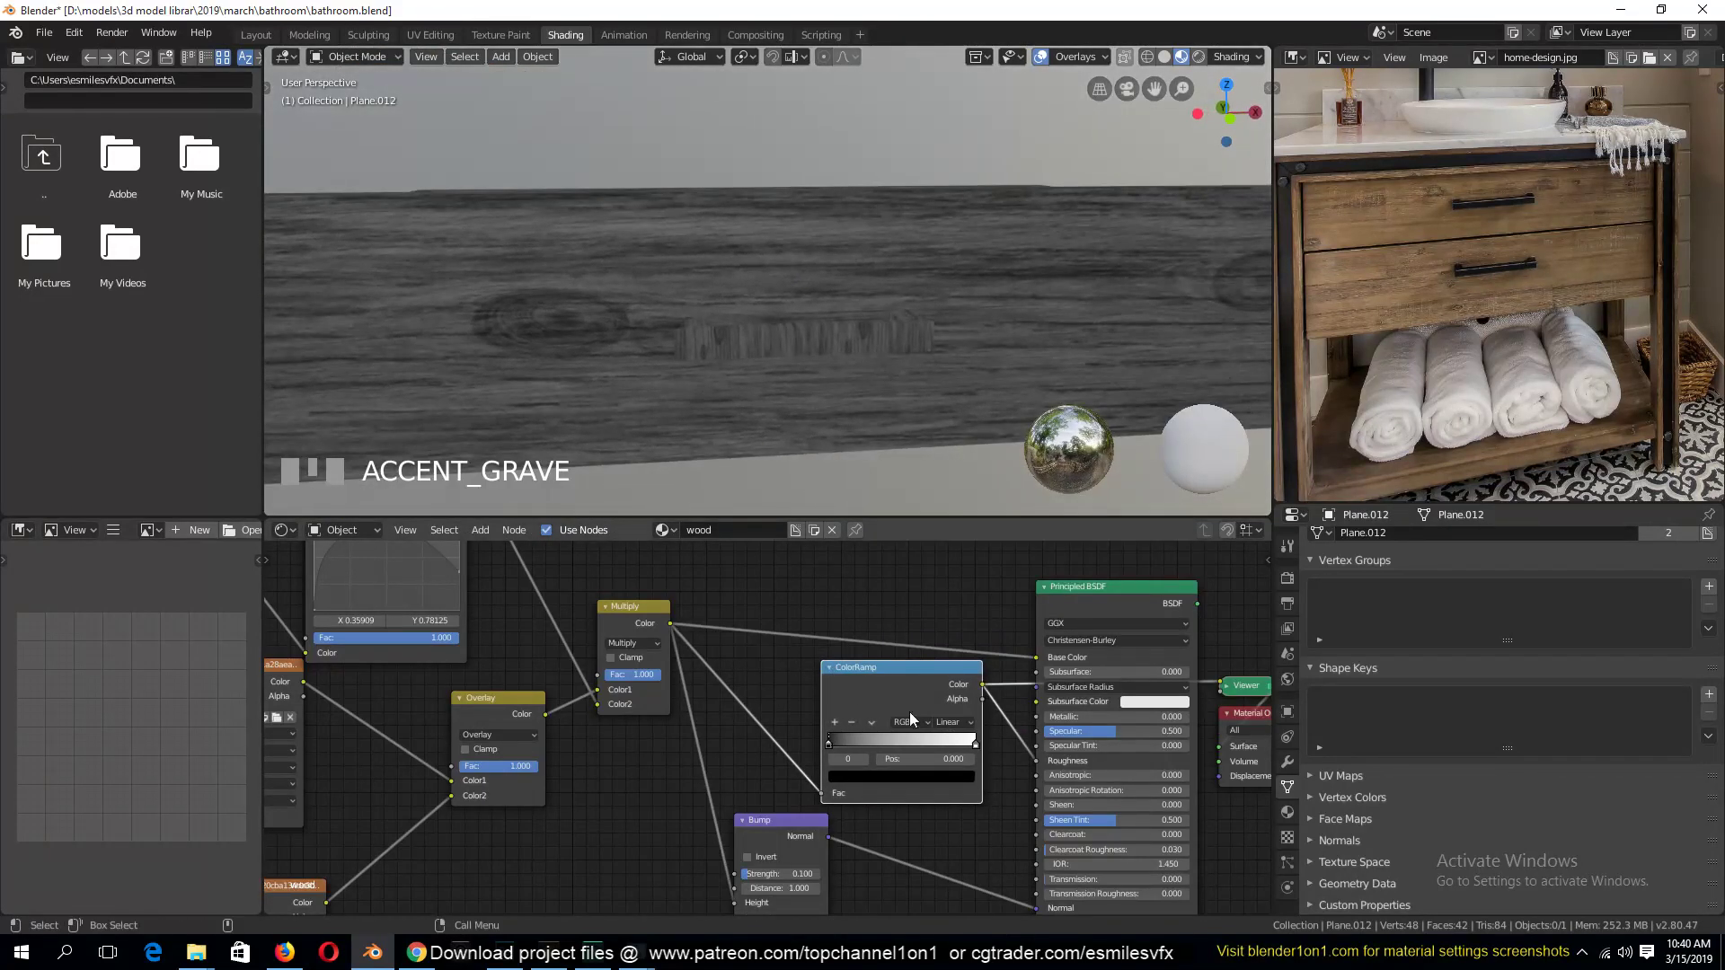
{"action": "left_click_drag", "start_coordinate": [974, 744], "coordinate": [862, 744]}
{"action": "left_click", "coordinate": [835, 744]}
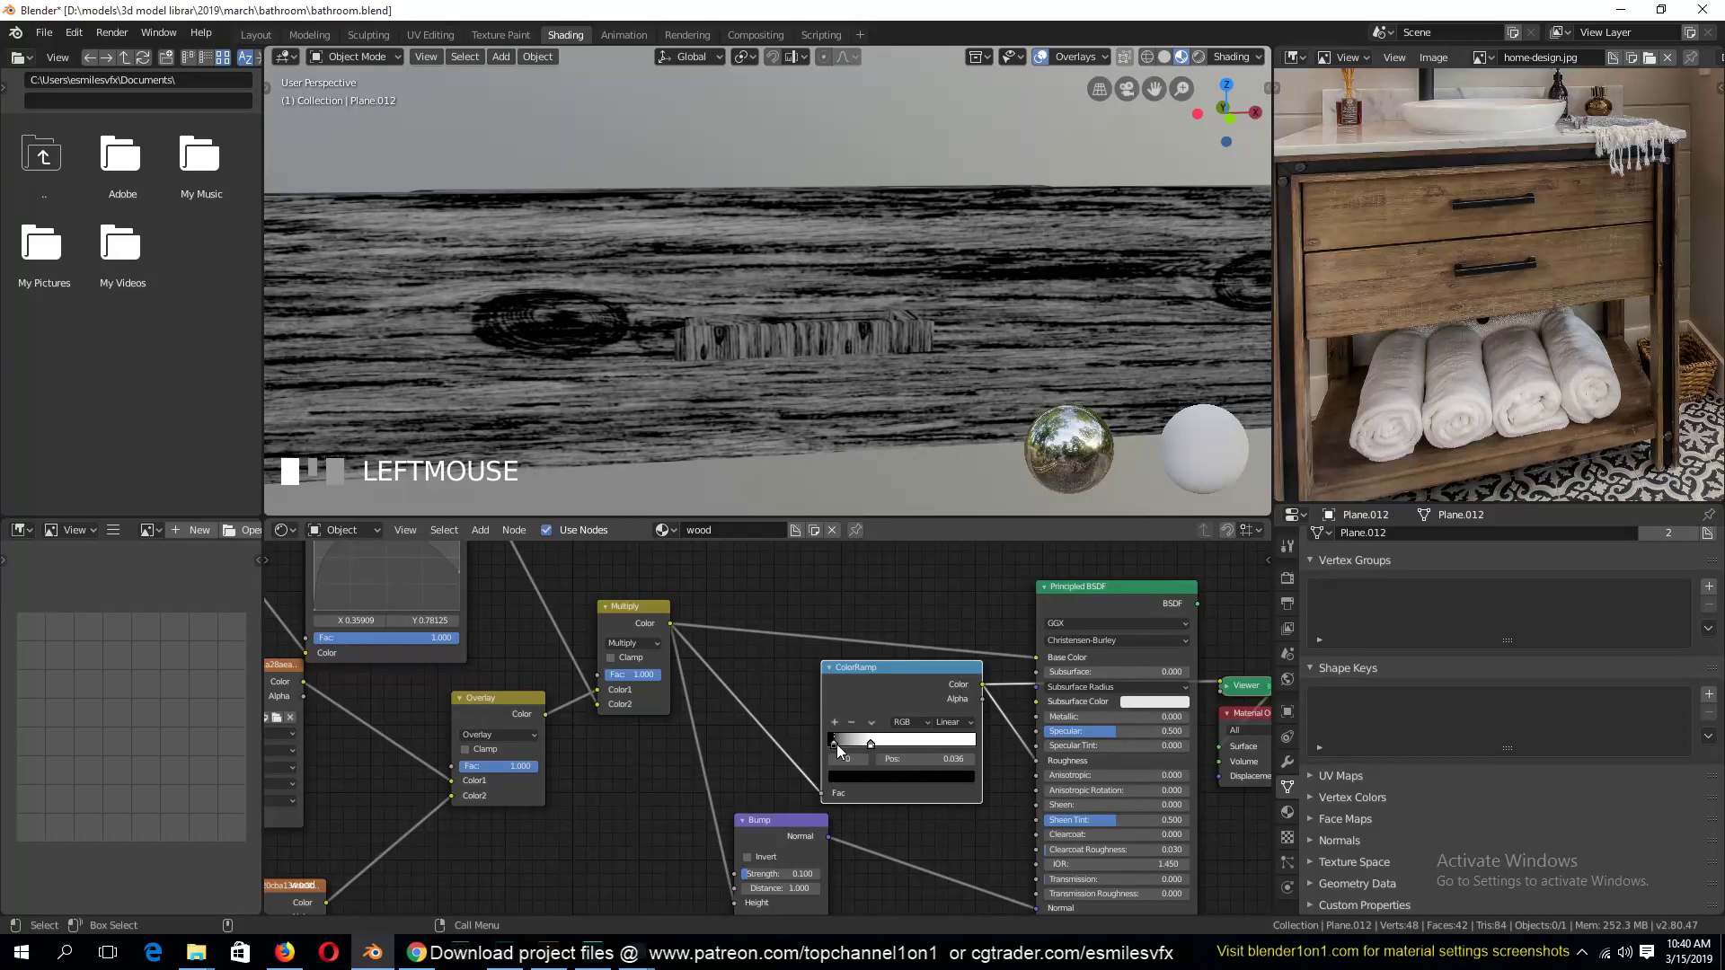
Lighten the ramp's dark stop to a value of 0.205 and route the Principled BSDF back to the material output
{"action": "left_click", "coordinate": [859, 775]}
{"action": "left_click", "coordinate": [944, 660]}
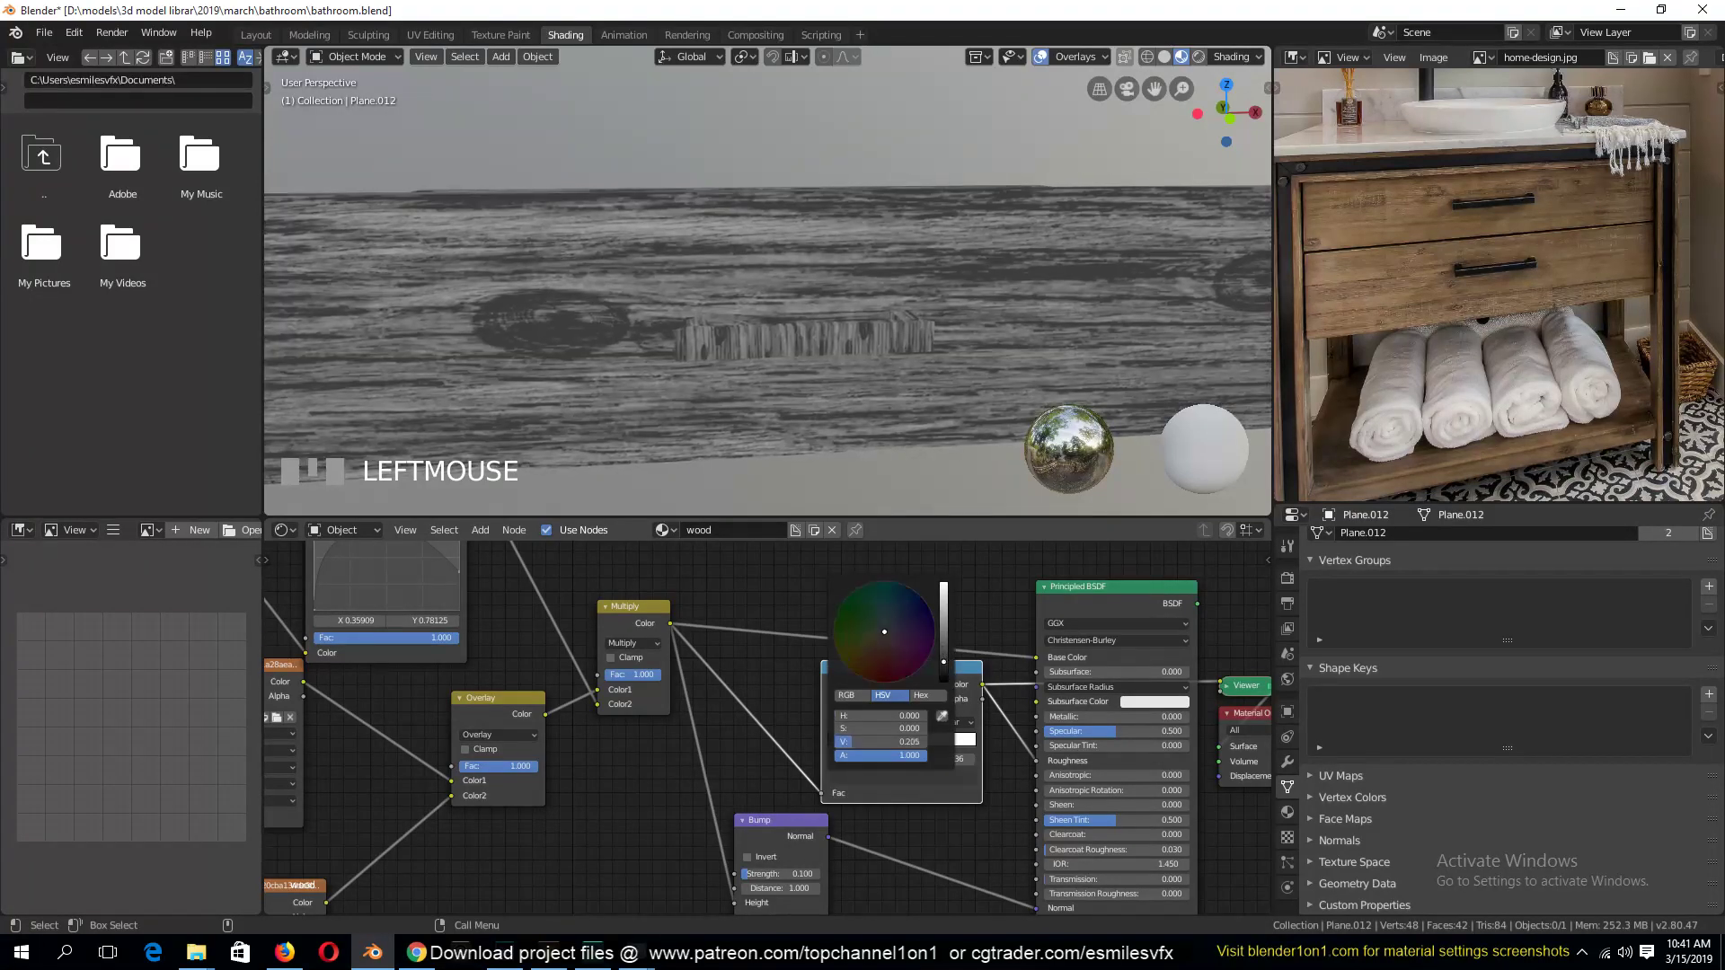
{"action": "left_click", "coordinate": [1162, 597], "text": "ctrl+shift"}
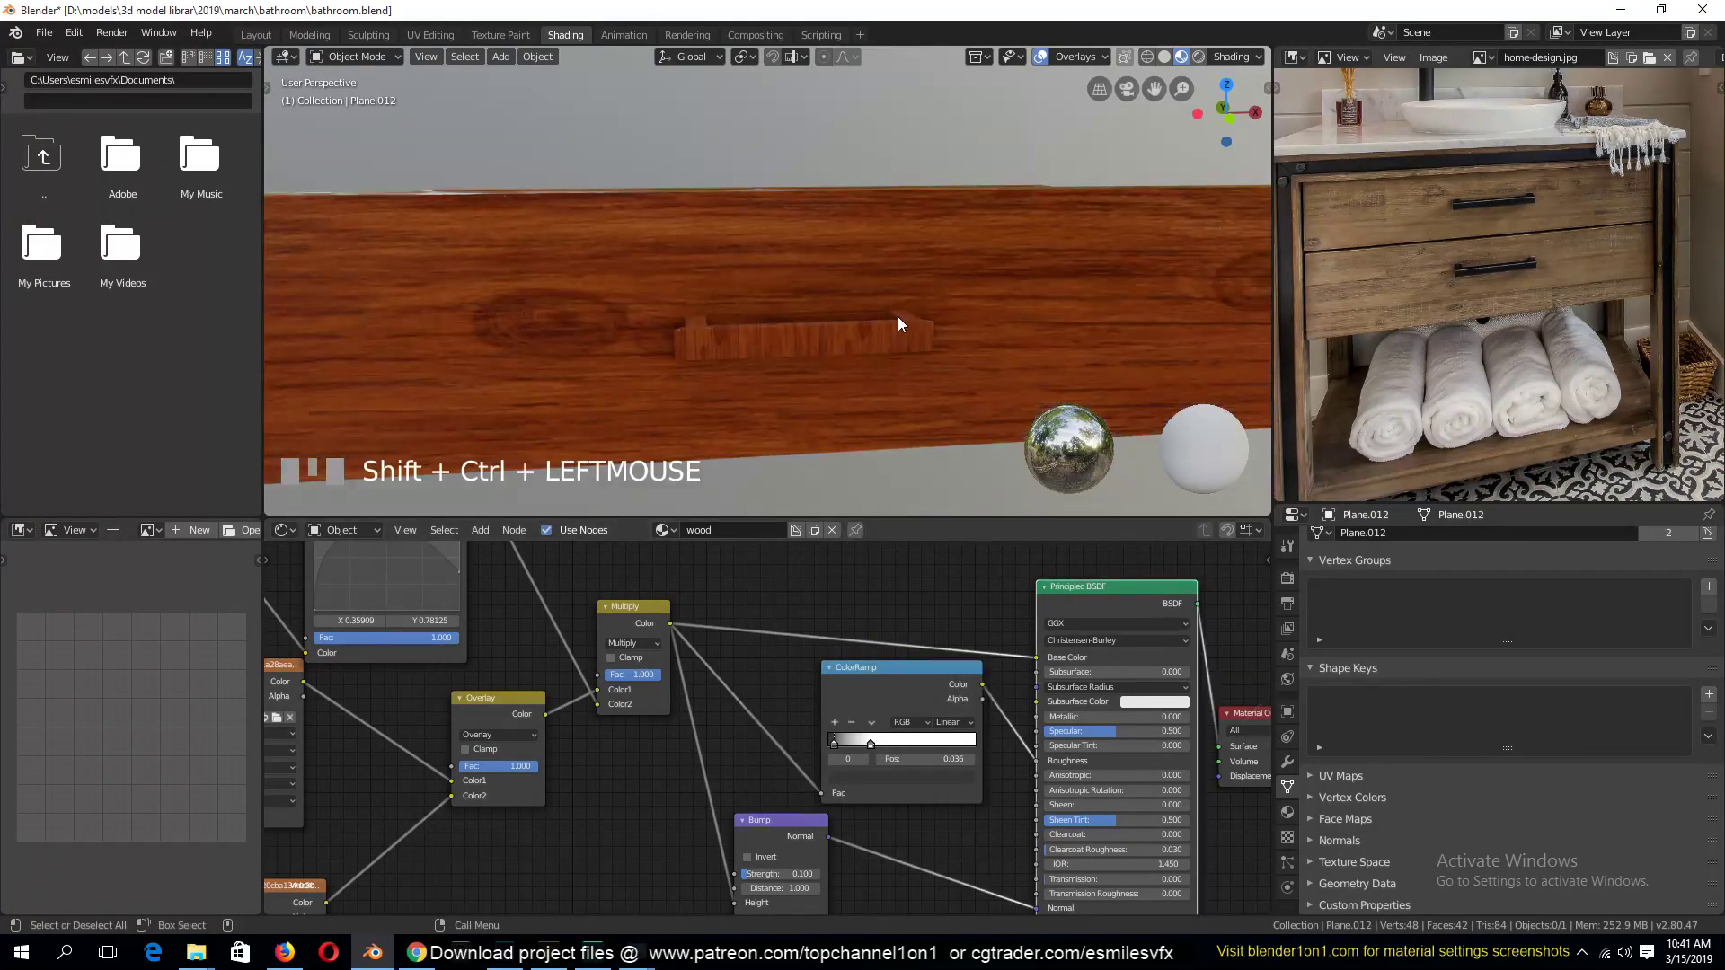
{"action": "scroll", "coordinate": [862, 305], "scroll_direction": "down", "scroll_amount": 3}
{"action": "key", "text": "alt+a"}
{"action": "key", "text": "grave"}
{"action": "scroll", "coordinate": [962, 277], "scroll_direction": "up", "scroll_amount": 3}
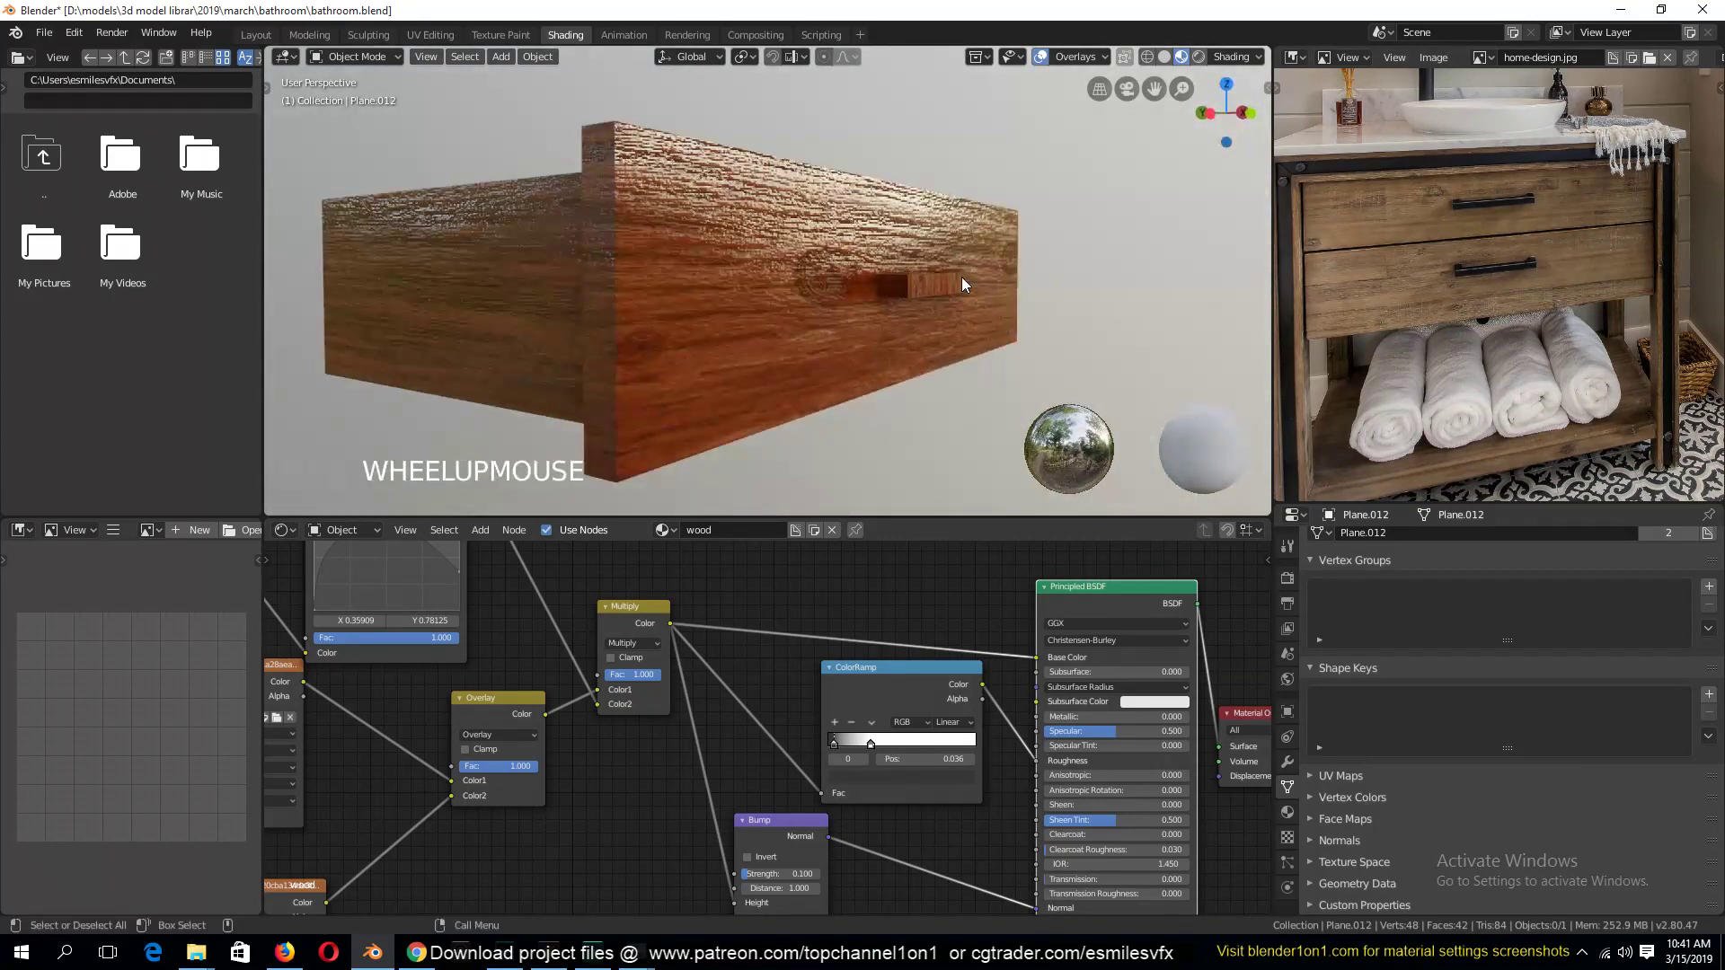
{"action": "key", "text": "grave"}
Reduce the Bump node's strength to 0.050
{"action": "middle_click_drag", "start_coordinate": [811, 862], "coordinate": [861, 683]}
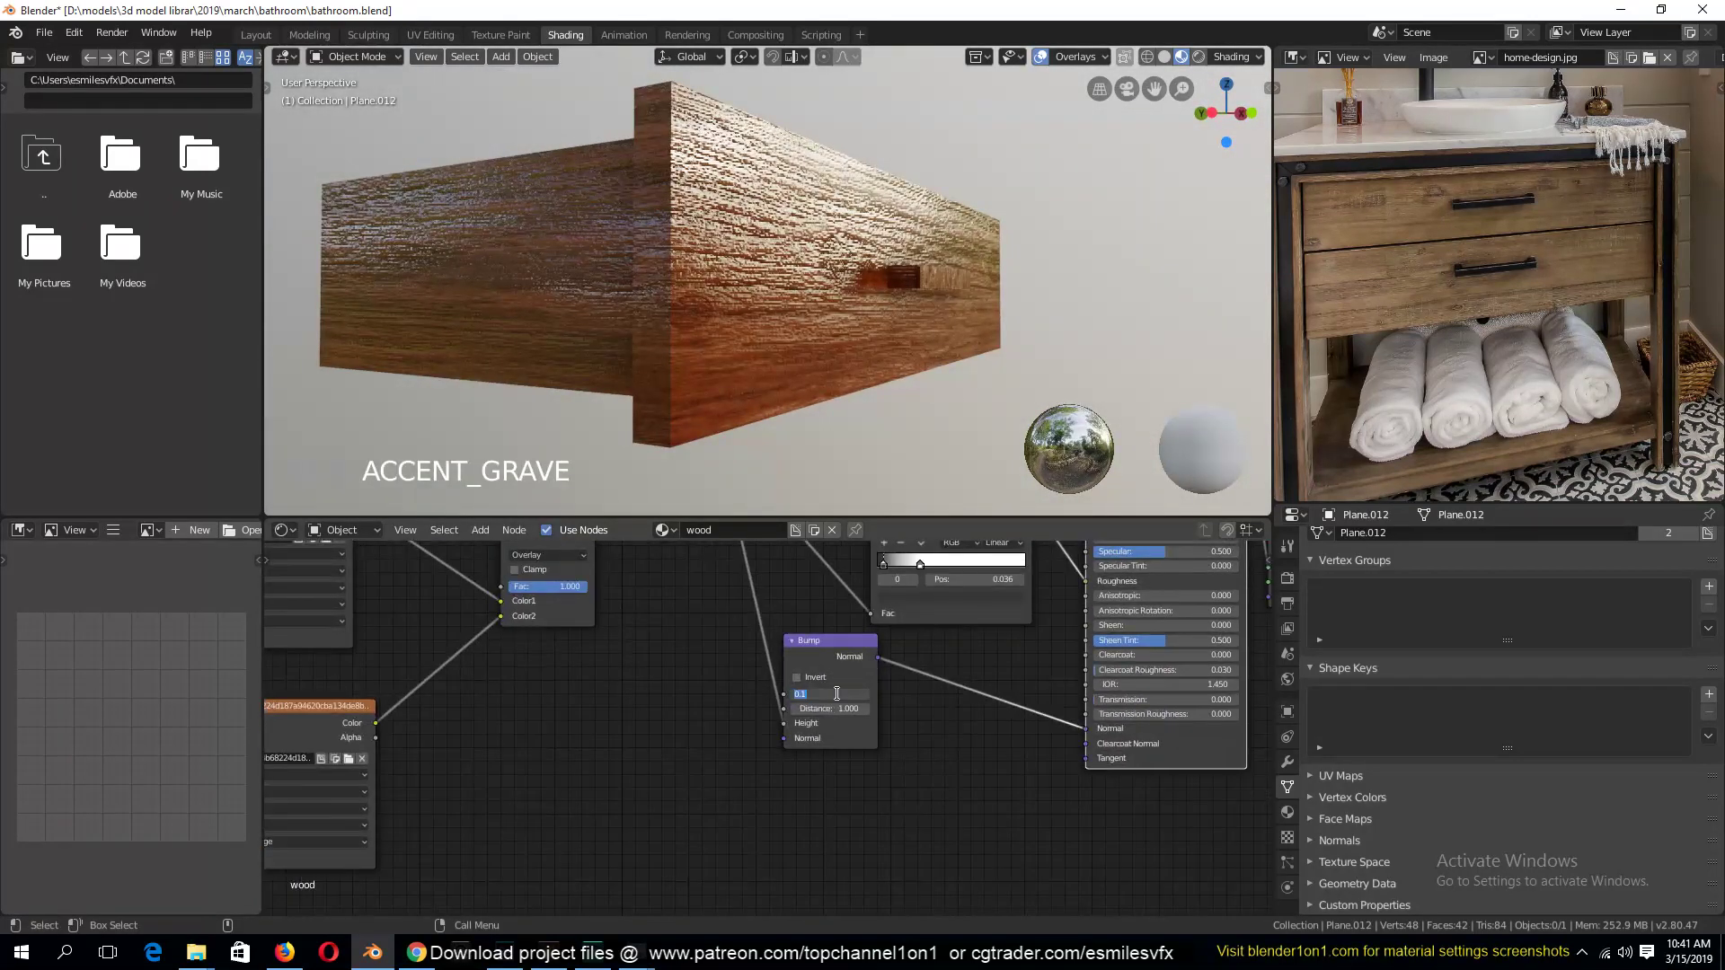
{"action": "left_click", "coordinate": [902, 704]}
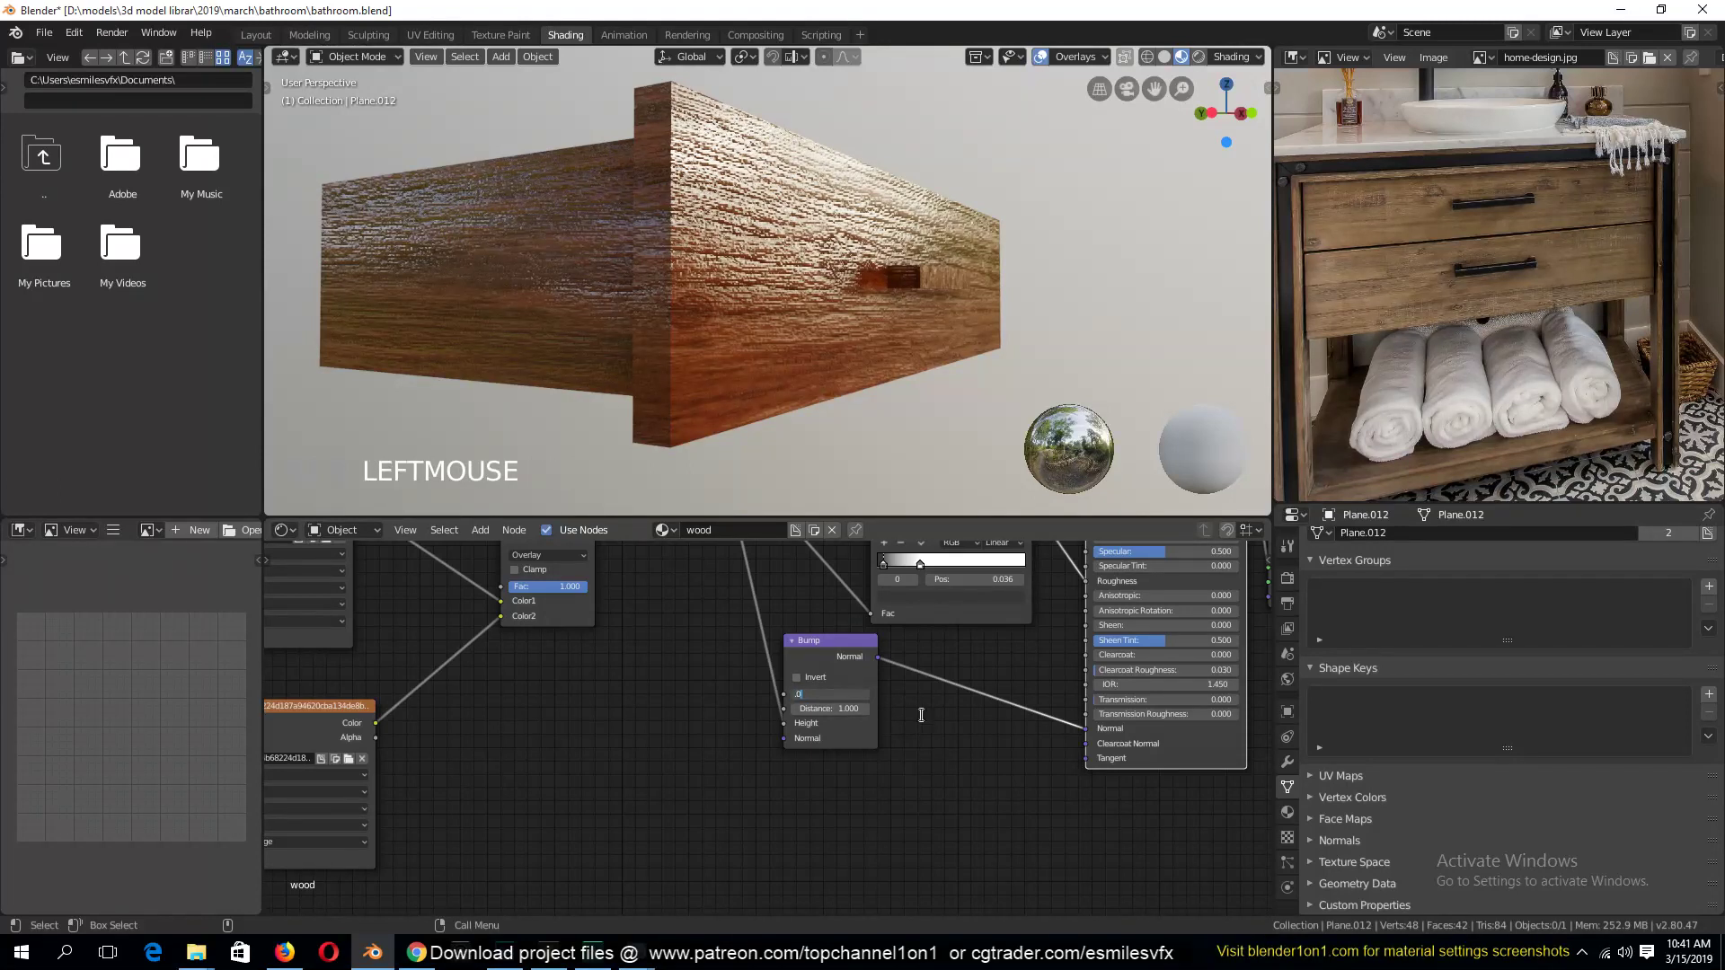
{"action": "type", "text": "1"}
{"action": "left_click", "coordinate": [926, 719]}
{"action": "left_click", "coordinate": [833, 694]}
{"action": "type", "text": ".0"}
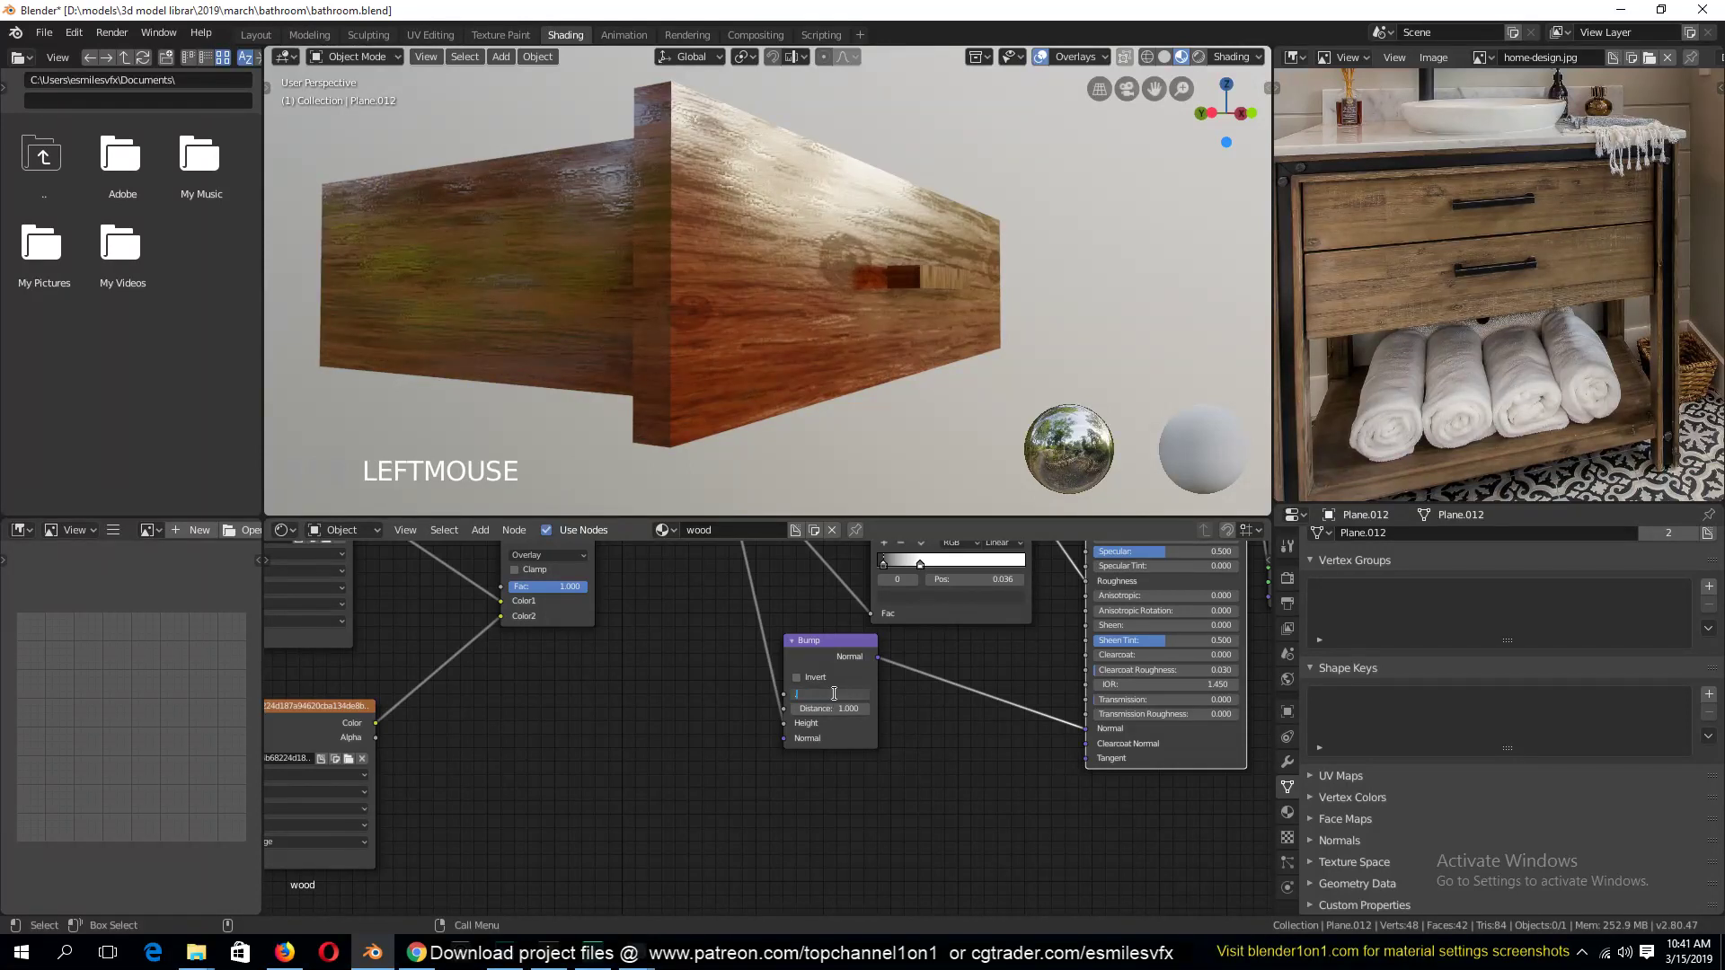
{"action": "left_click", "coordinate": [911, 716]}
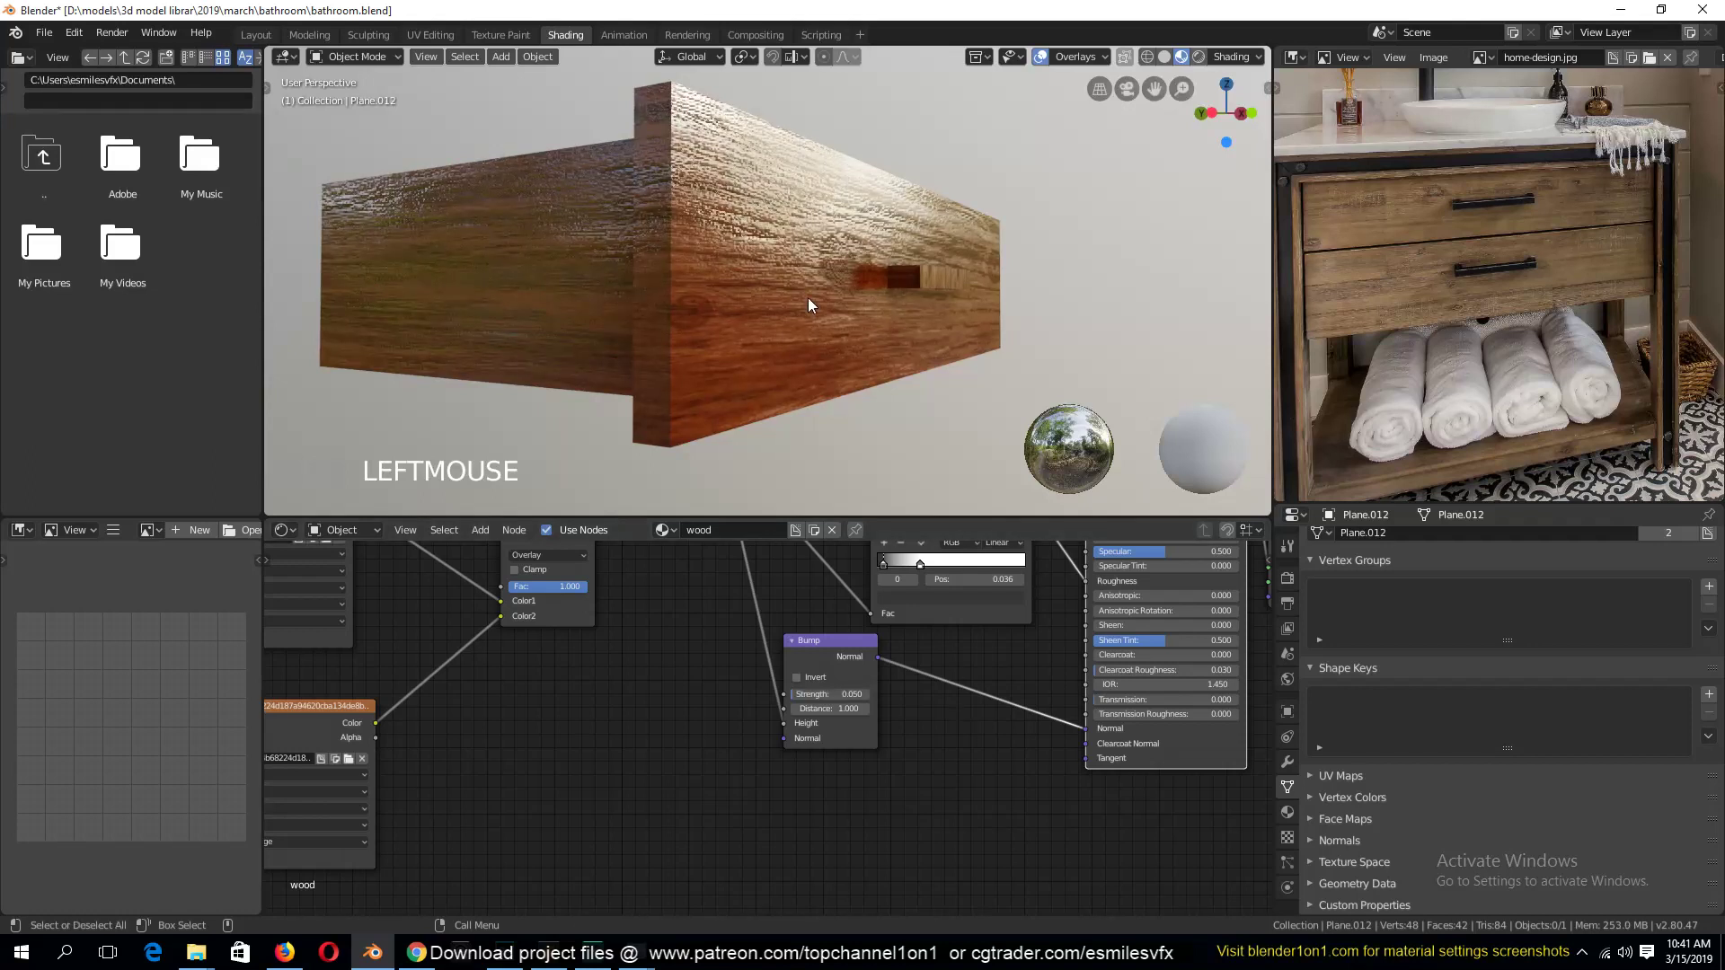
Look over the whole drawer with the updated wood material and save the file
{"action": "scroll", "coordinate": [807, 298], "scroll_direction": "down", "scroll_amount": 3}
{"action": "key", "text": "grave"}
{"action": "scroll", "coordinate": [774, 380], "scroll_direction": "down", "scroll_amount": 3}
{"action": "middle_click_drag", "start_coordinate": [775, 380], "coordinate": [854, 503]}
{"action": "middle_click_drag", "start_coordinate": [999, 650], "coordinate": [1010, 910]}
{"action": "key", "text": "ctrl+s"}
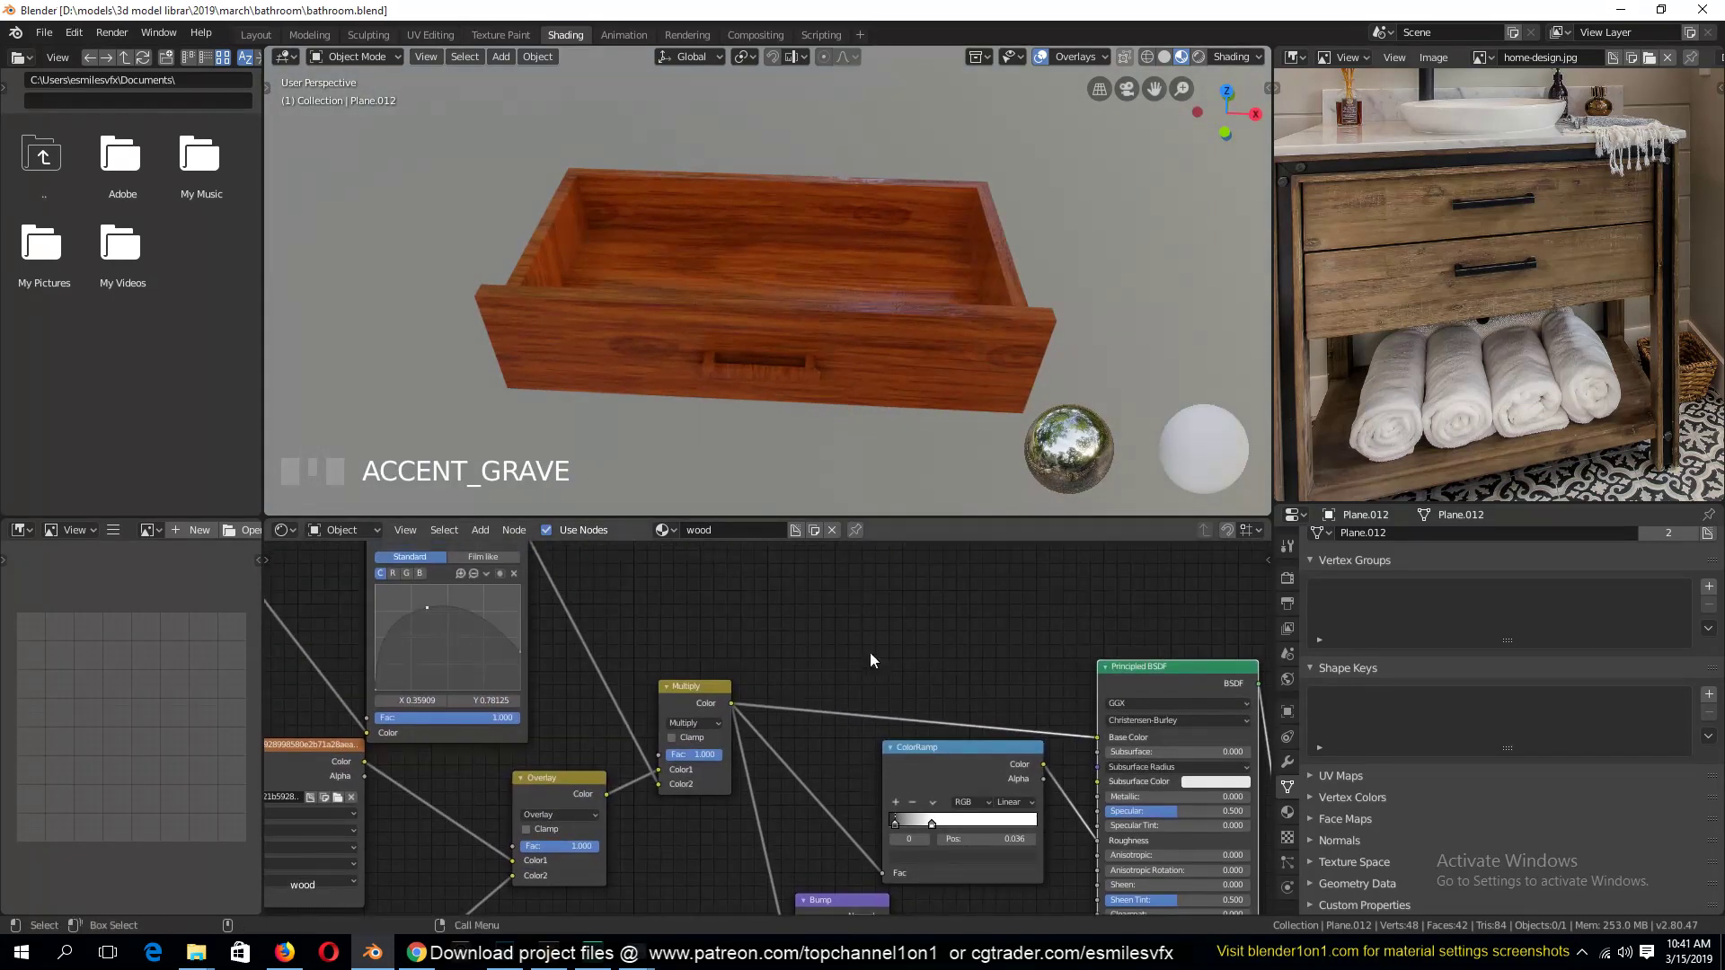
Shift the Multiply node and place an Ambient Occlusion node above it
{"action": "middle_click_drag", "start_coordinate": [704, 617], "coordinate": [684, 668]}
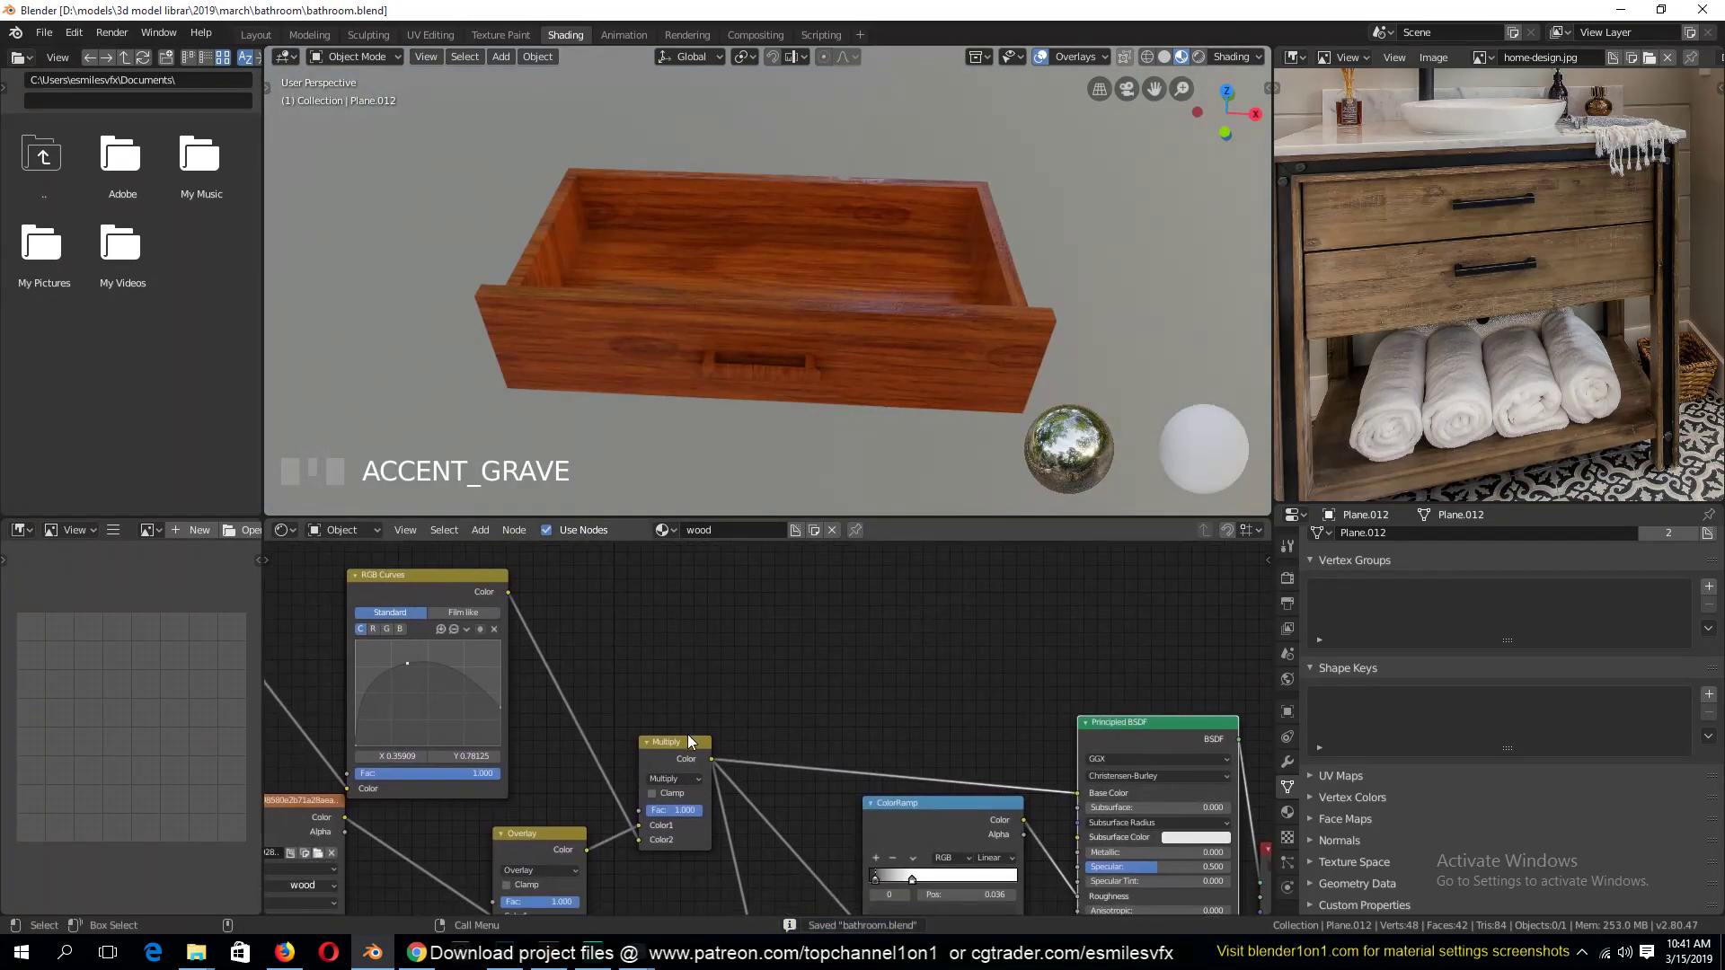
{"action": "left_click_drag", "start_coordinate": [687, 735], "coordinate": [705, 697]}
{"action": "key", "text": "shift+a"}
{"action": "mouse_move", "coordinate": [672, 523]}
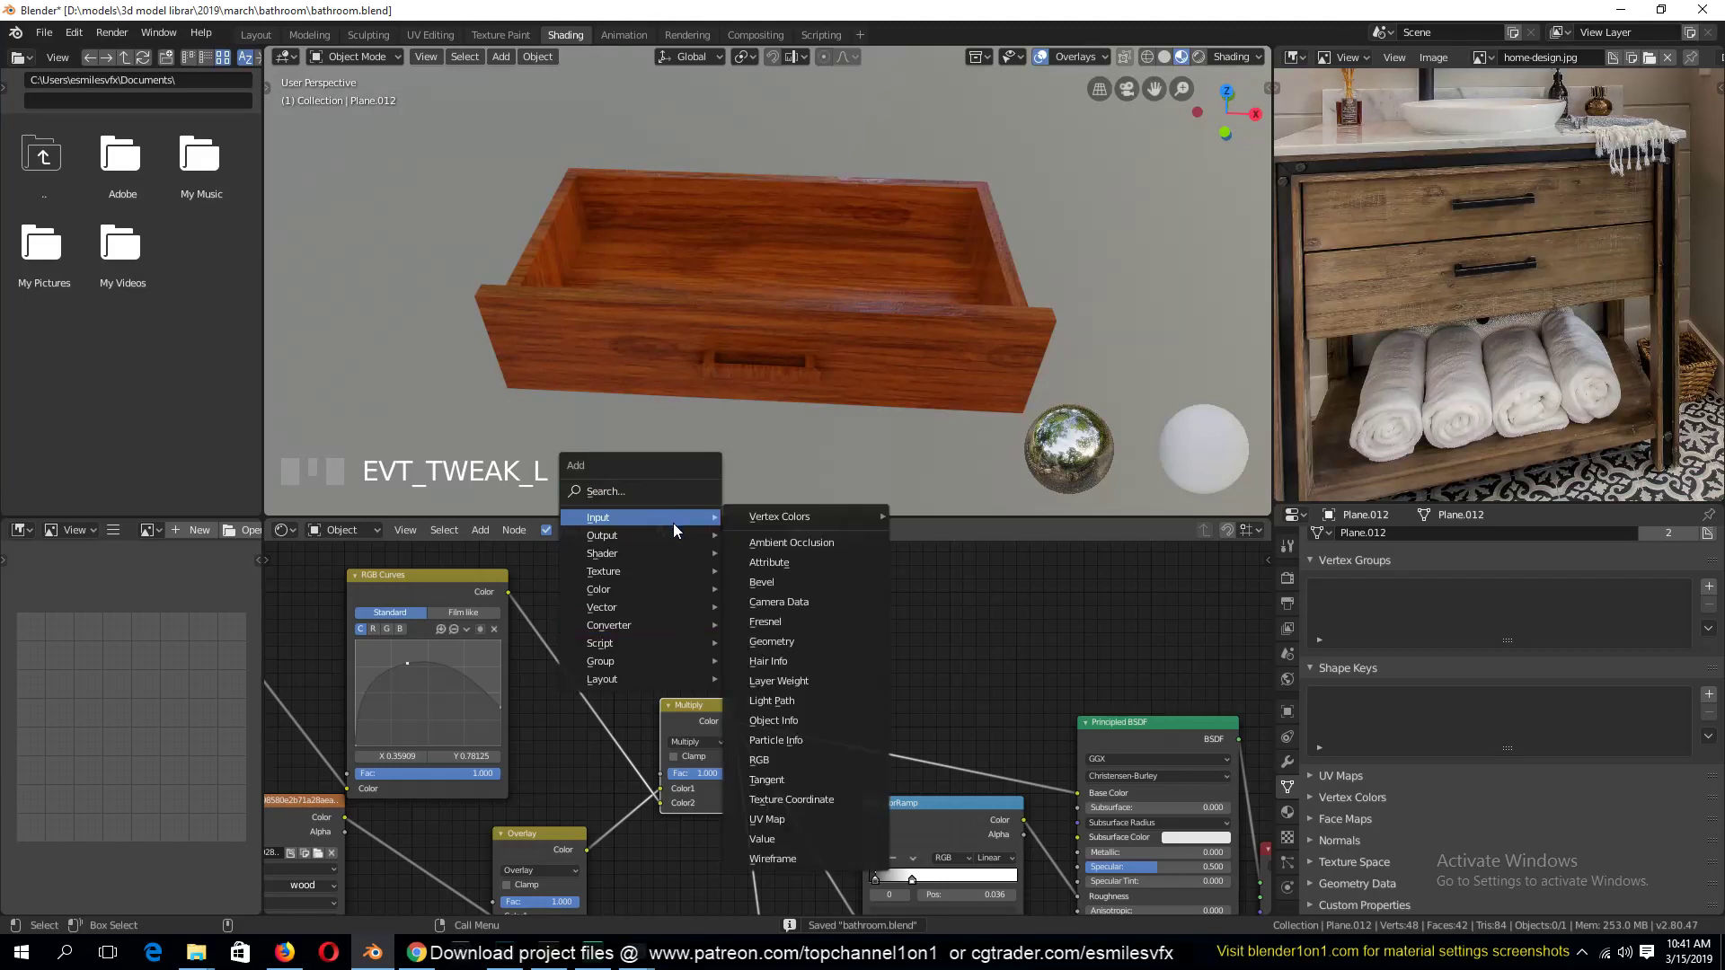
{"action": "left_click", "coordinate": [790, 521]}
{"action": "left_click", "coordinate": [635, 903]}
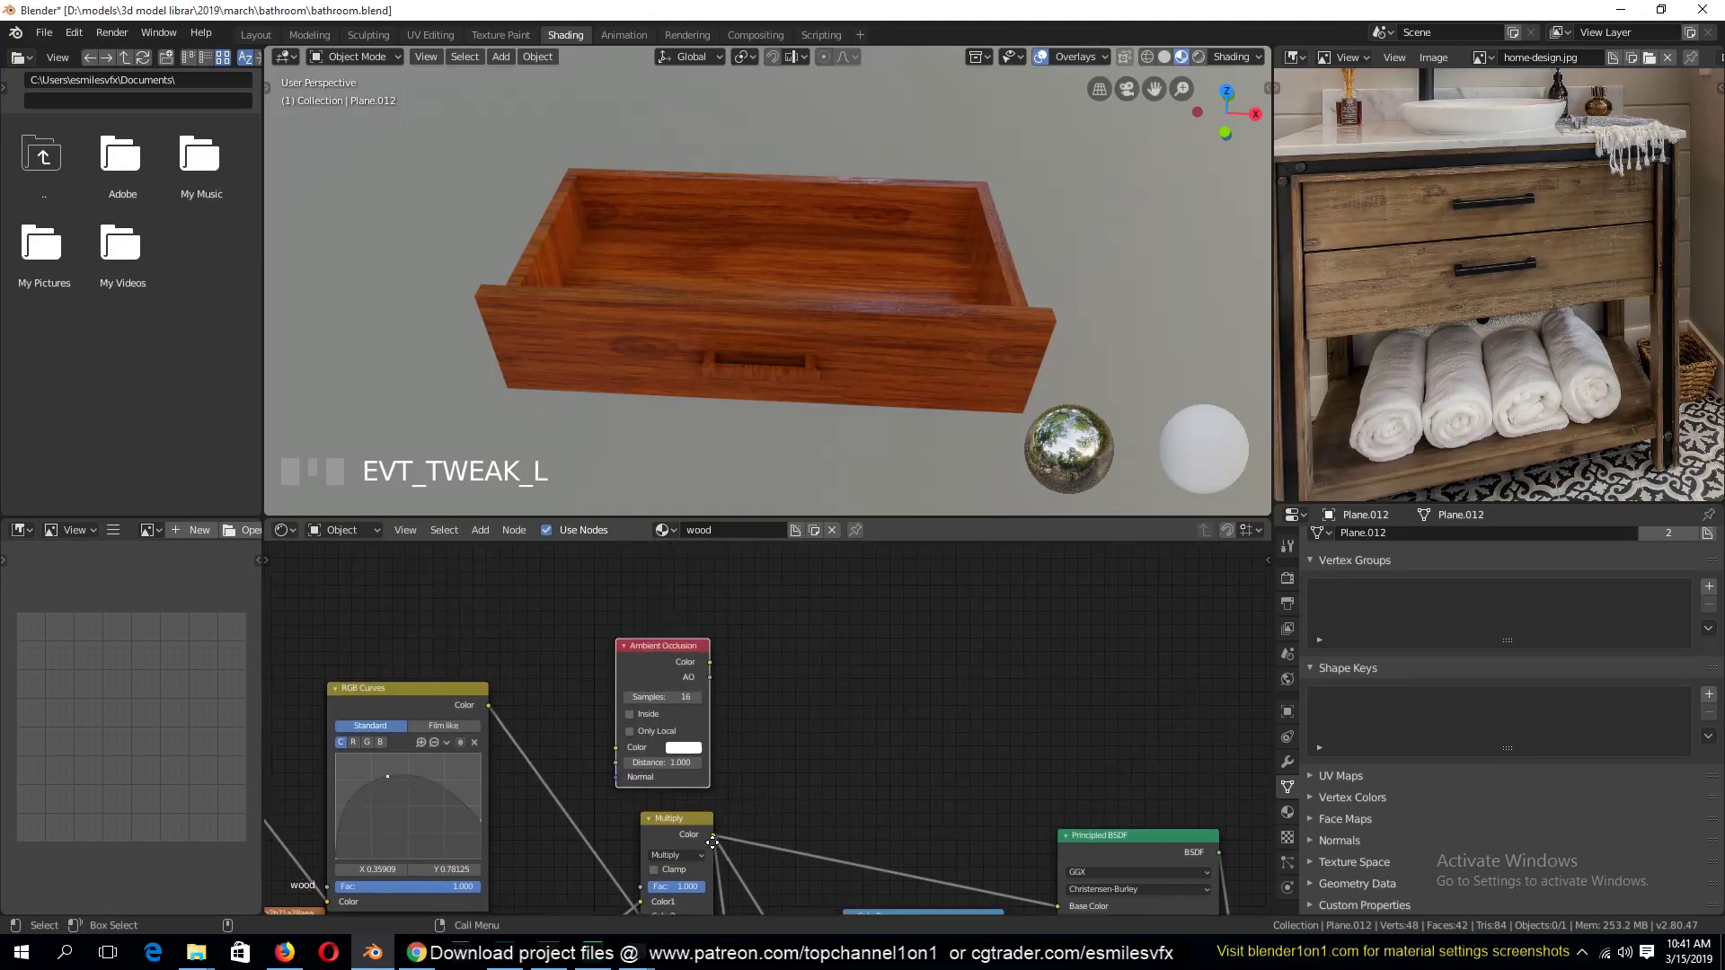
Add a MixRGB node beside the Ambient Occlusion node and set its blend type to Multiply
{"action": "middle_click_drag", "start_coordinate": [706, 844], "coordinate": [678, 915]}
{"action": "key", "text": "shift+a"}
{"action": "mouse_move", "coordinate": [788, 822]}
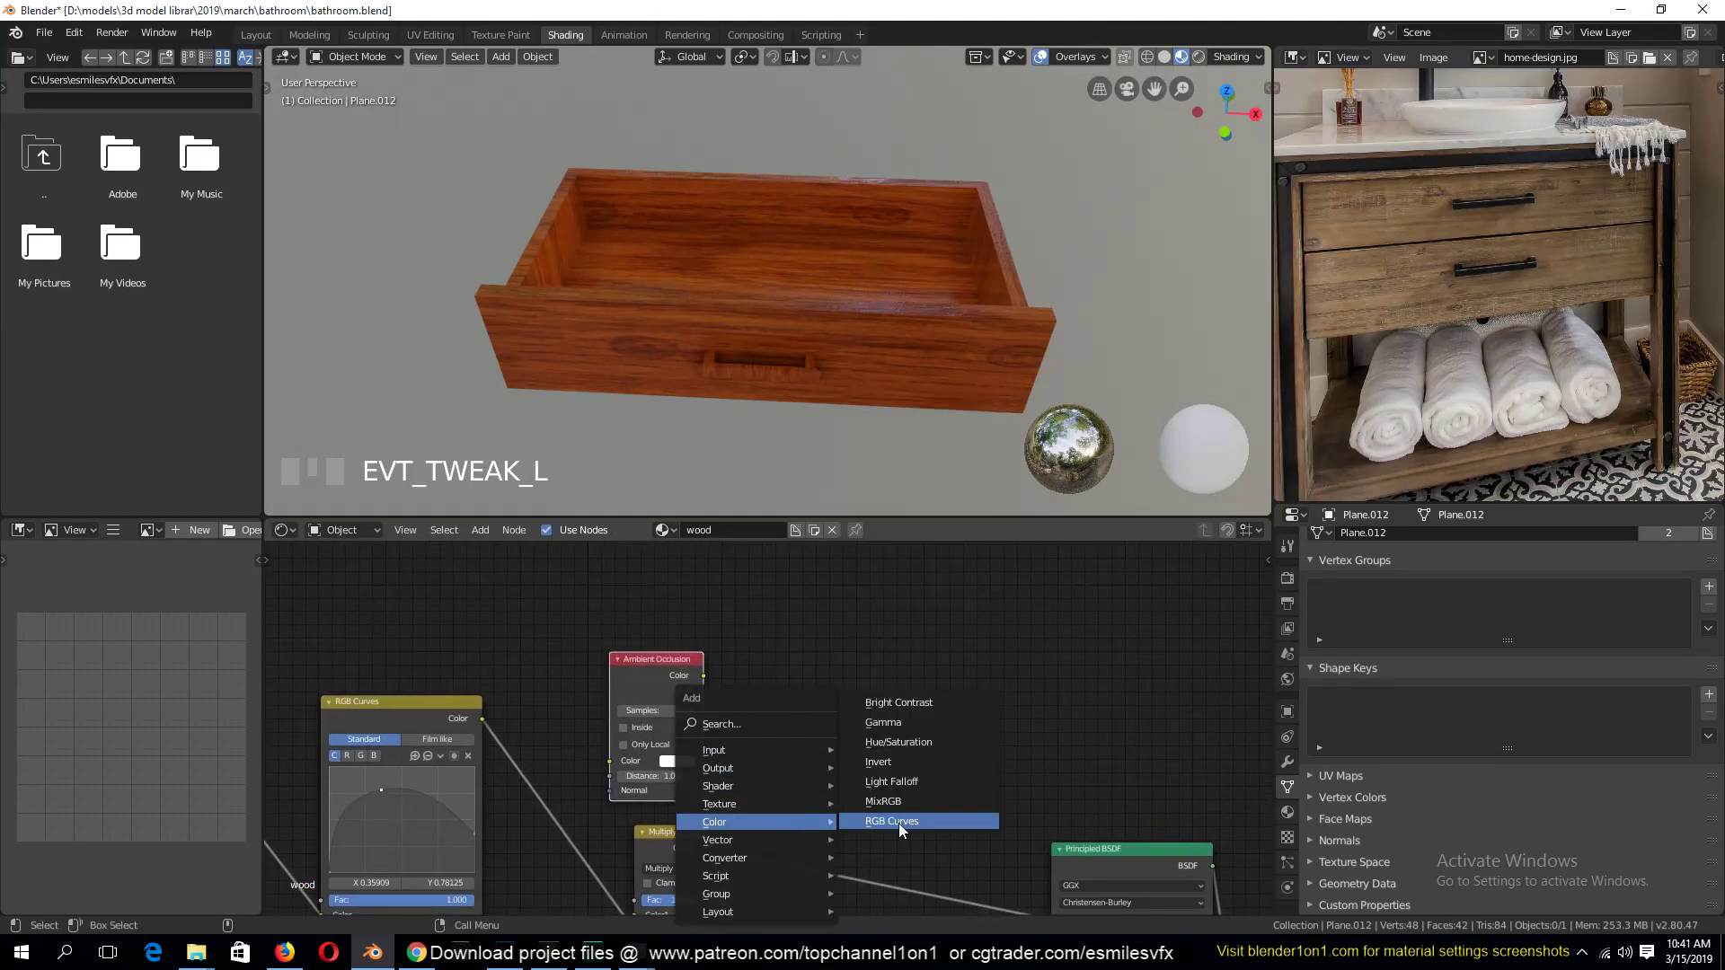
{"action": "left_click", "coordinate": [899, 823]}
{"action": "left_click", "coordinate": [936, 684]}
{"action": "left_click", "coordinate": [958, 712]}
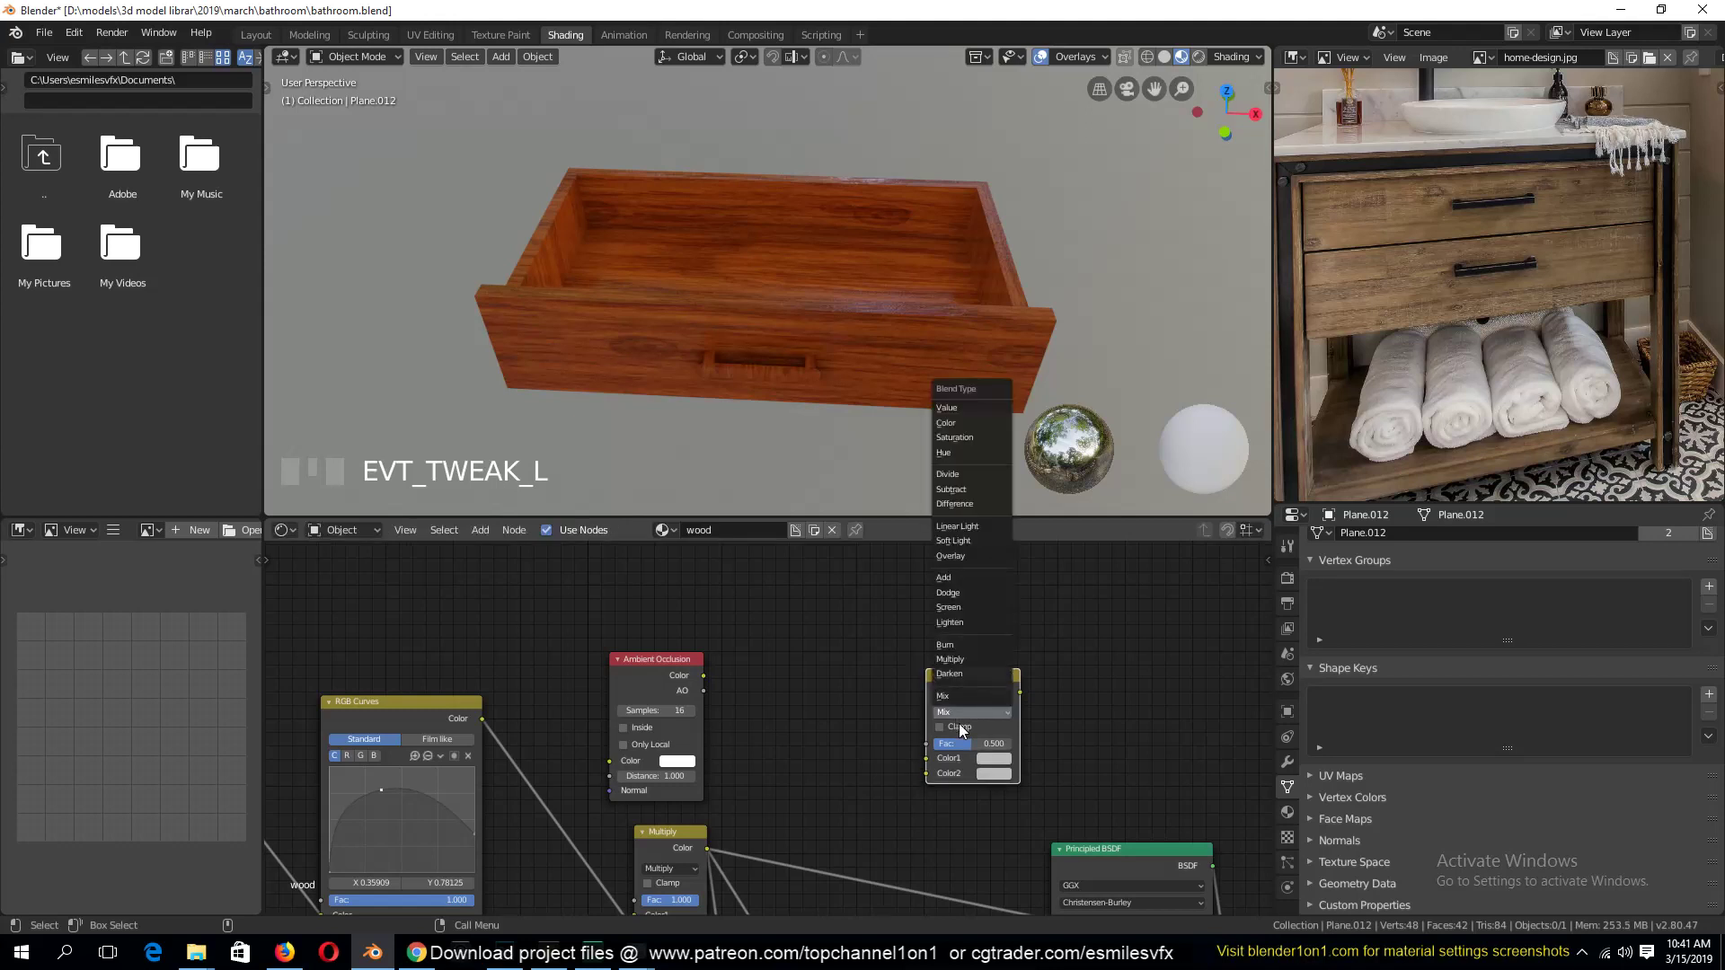
{"action": "left_click", "coordinate": [961, 661]}
Connect AO to the new Multiply node's Color2 and the wood color to its Color1, and preview it at factor 1.000
{"action": "left_click_drag", "start_coordinate": [703, 690], "coordinate": [929, 774]}
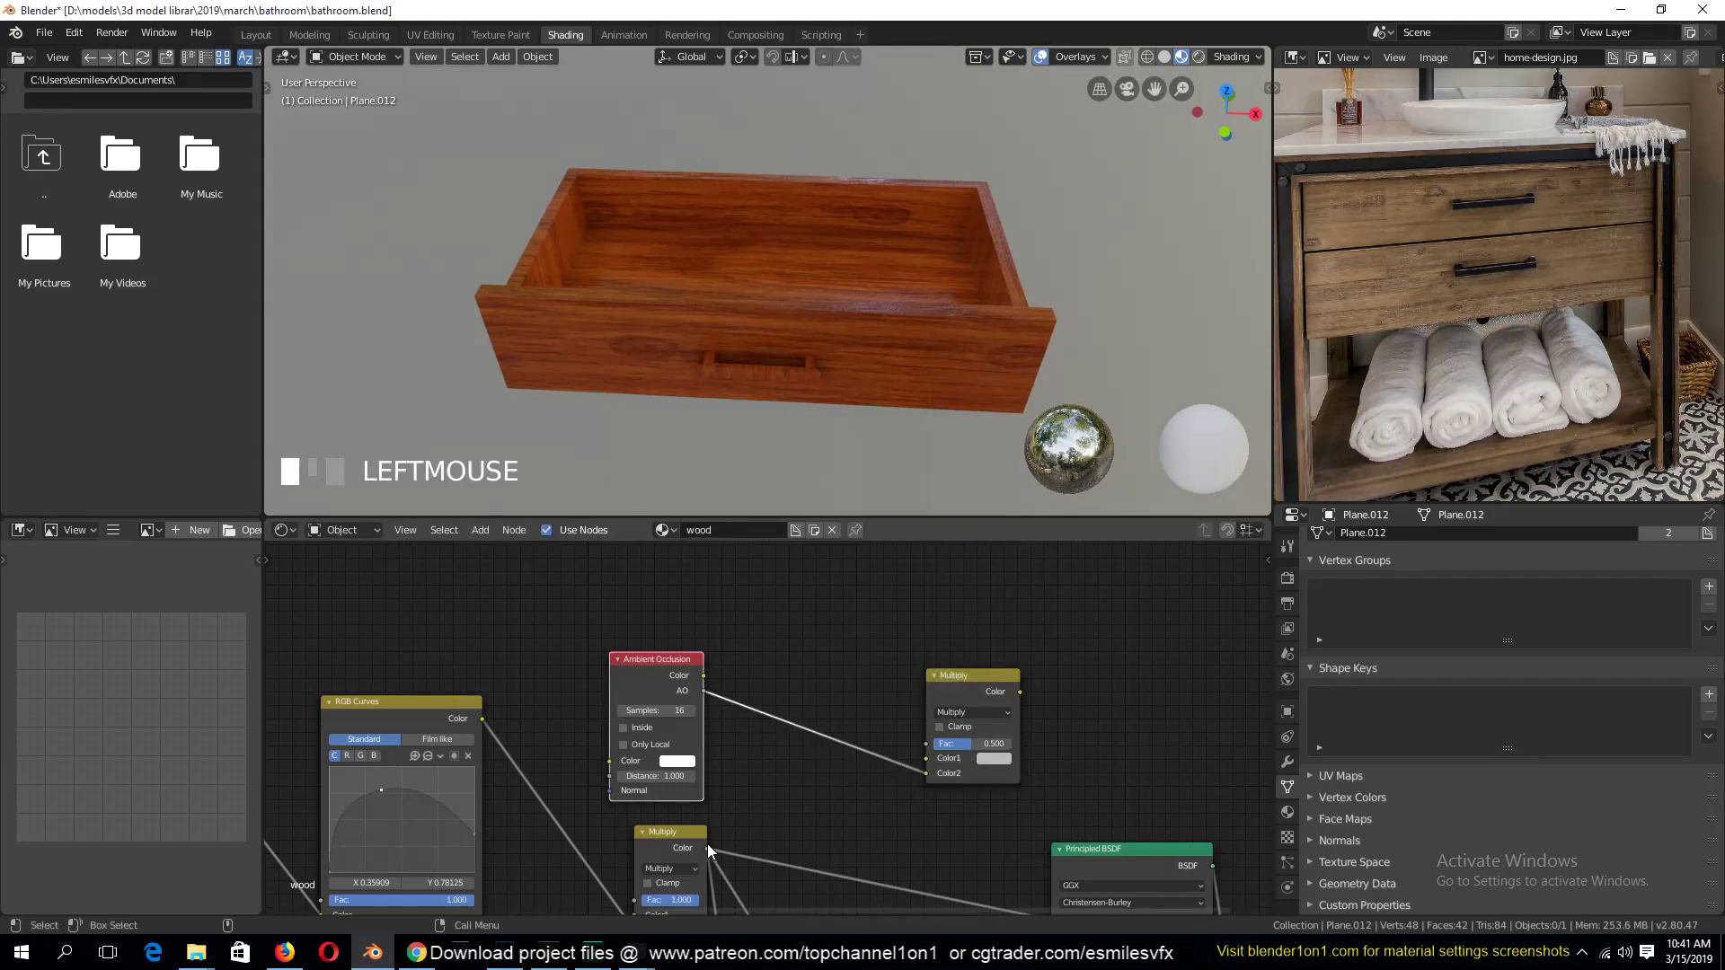
{"action": "mouse_move", "coordinate": [708, 849]}
{"action": "left_mouse_down"}
{"action": "mouse_move", "coordinate": [899, 752]}
{"action": "mouse_move", "coordinate": [1012, 746]}
{"action": "left_mouse_up"}
{"action": "left_click", "coordinate": [994, 692], "text": "ctrl+shift"}
{"action": "key", "text": "grave"}
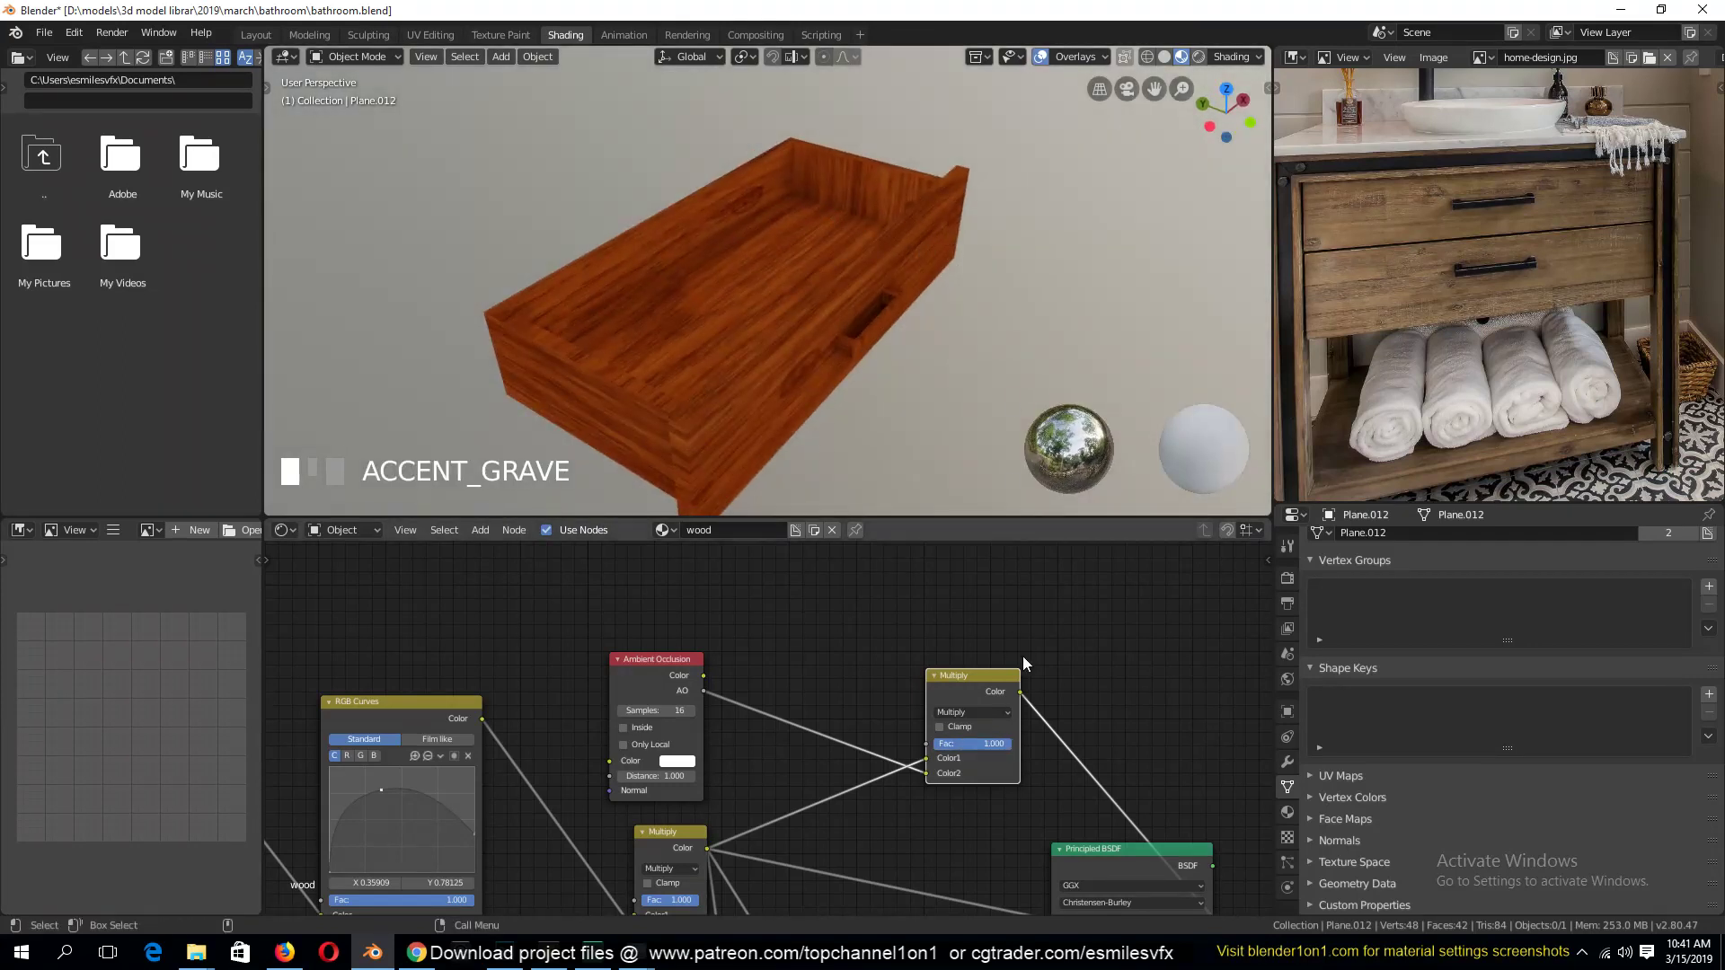
Feed the ambient-occlusion Multiply into Base Color, with the Principled BSDF restored to the material output, and save the file
{"action": "middle_click_drag", "start_coordinate": [1023, 663], "coordinate": [904, 525]}
{"action": "left_click_drag", "start_coordinate": [866, 559], "coordinate": [931, 780]}
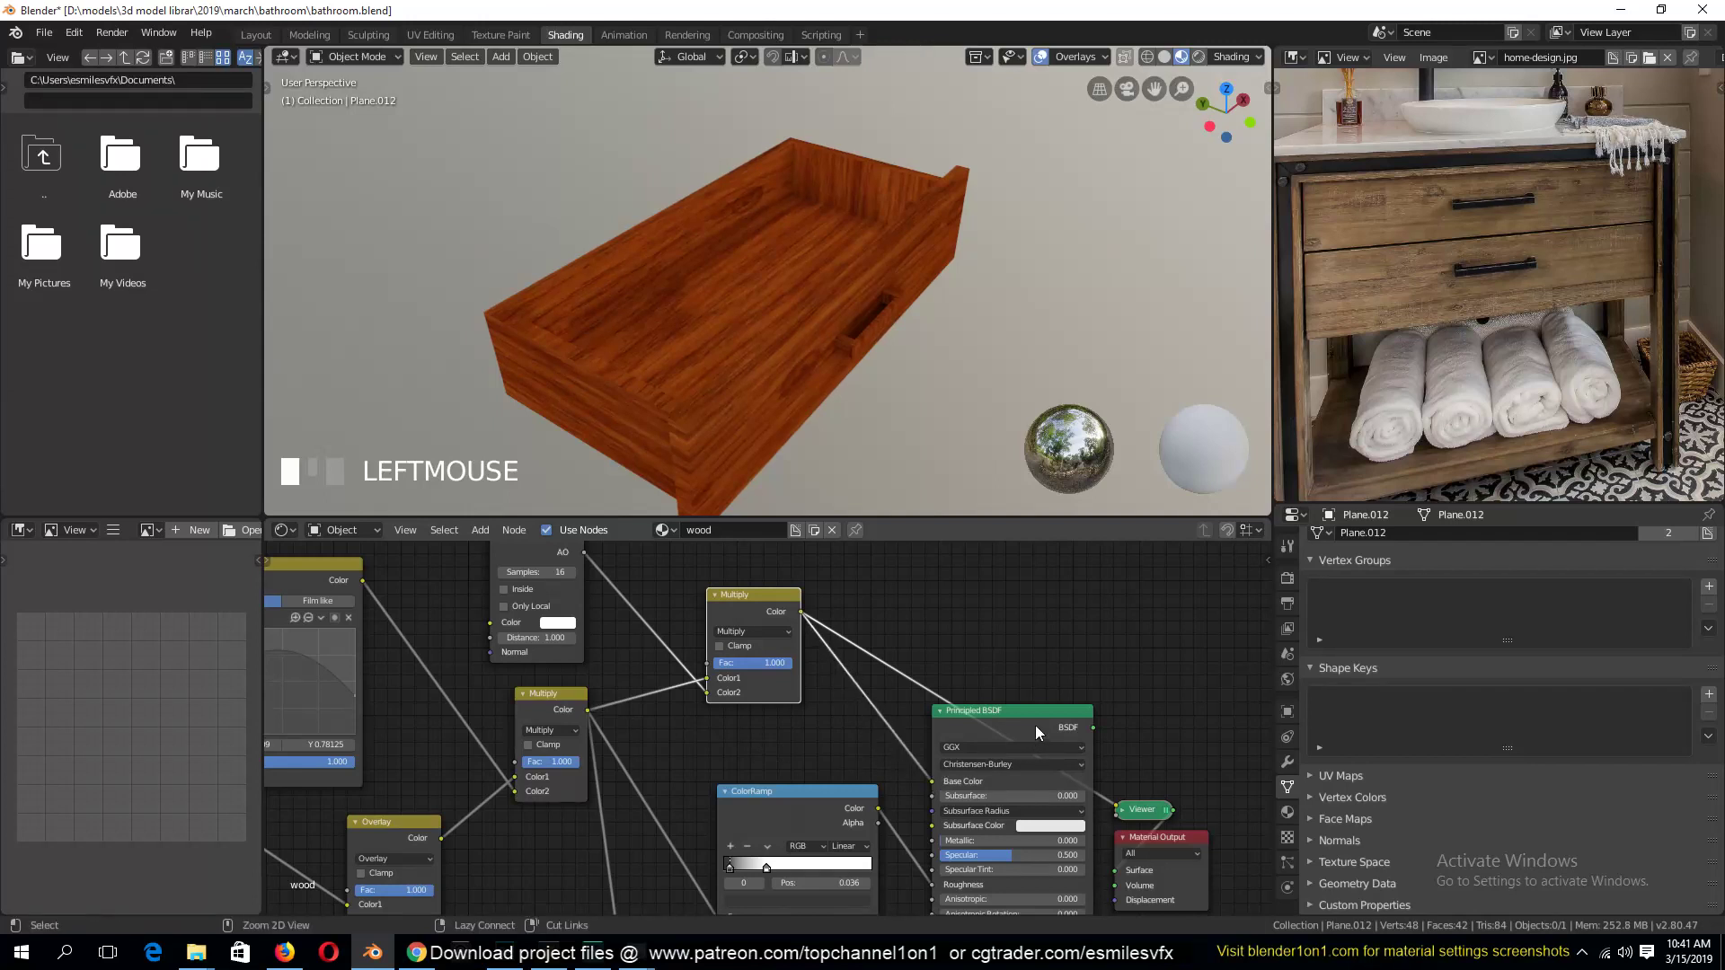
{"action": "left_click", "coordinate": [1035, 725], "text": "ctrl+shift"}
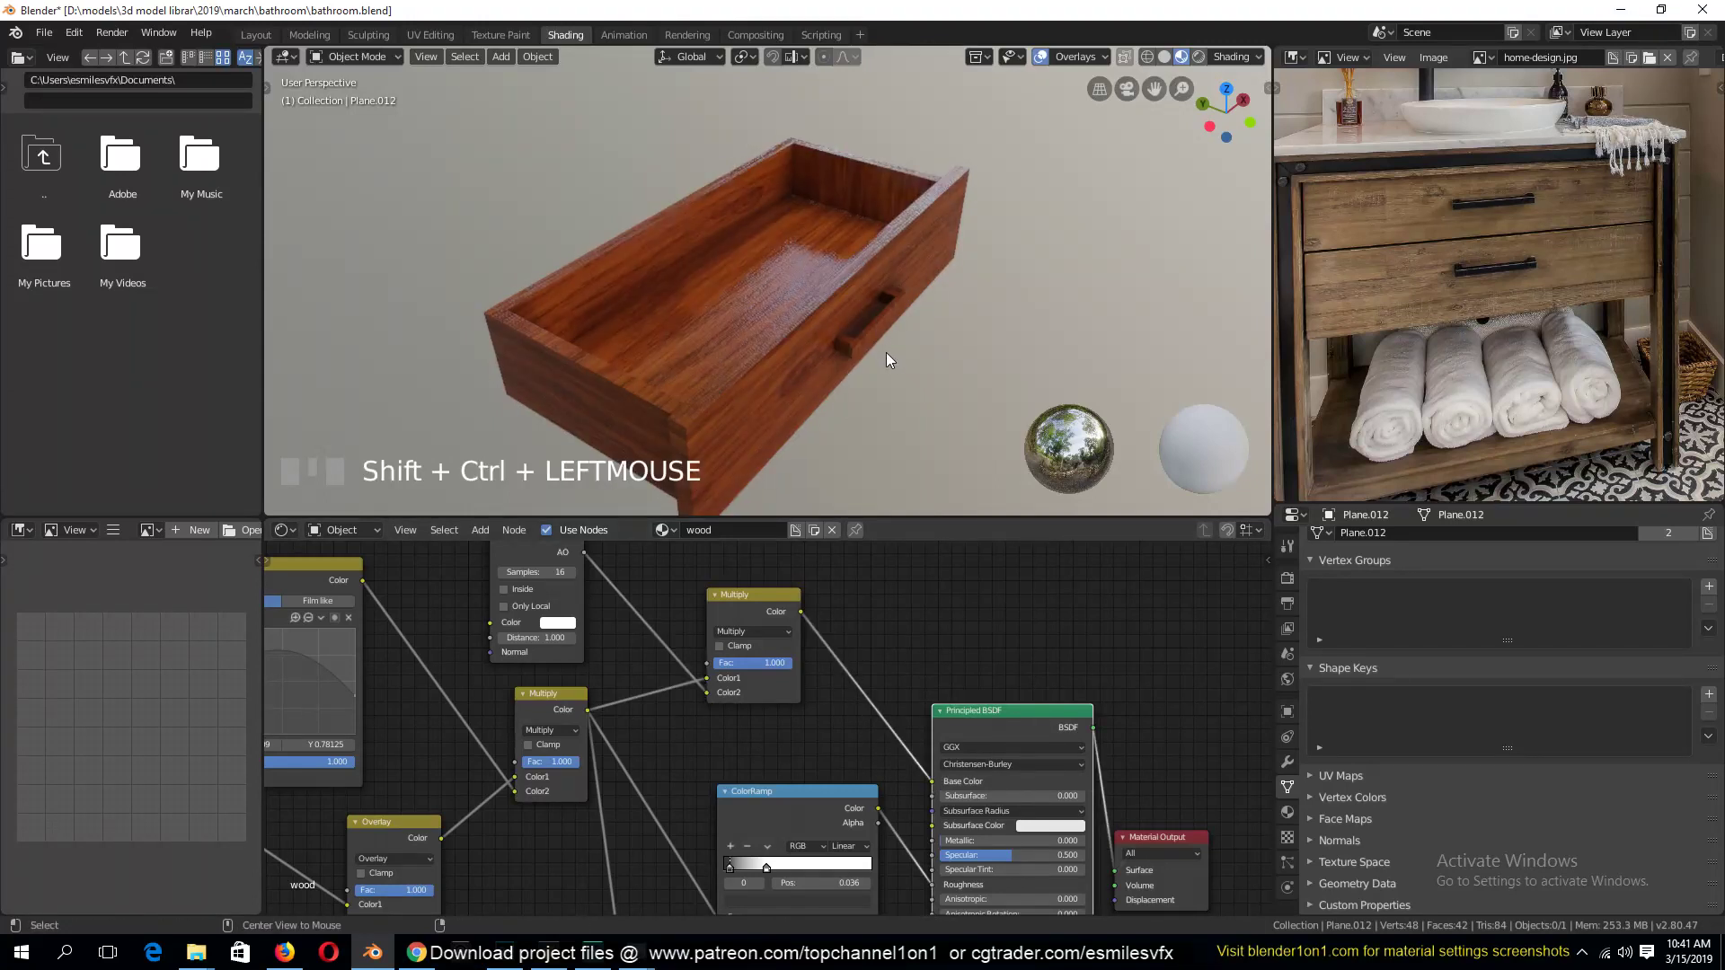
{"action": "key", "text": "grave"}
{"action": "middle_click_drag", "start_coordinate": [703, 263], "coordinate": [868, 293]}
{"action": "key", "text": "ctrl+s"}
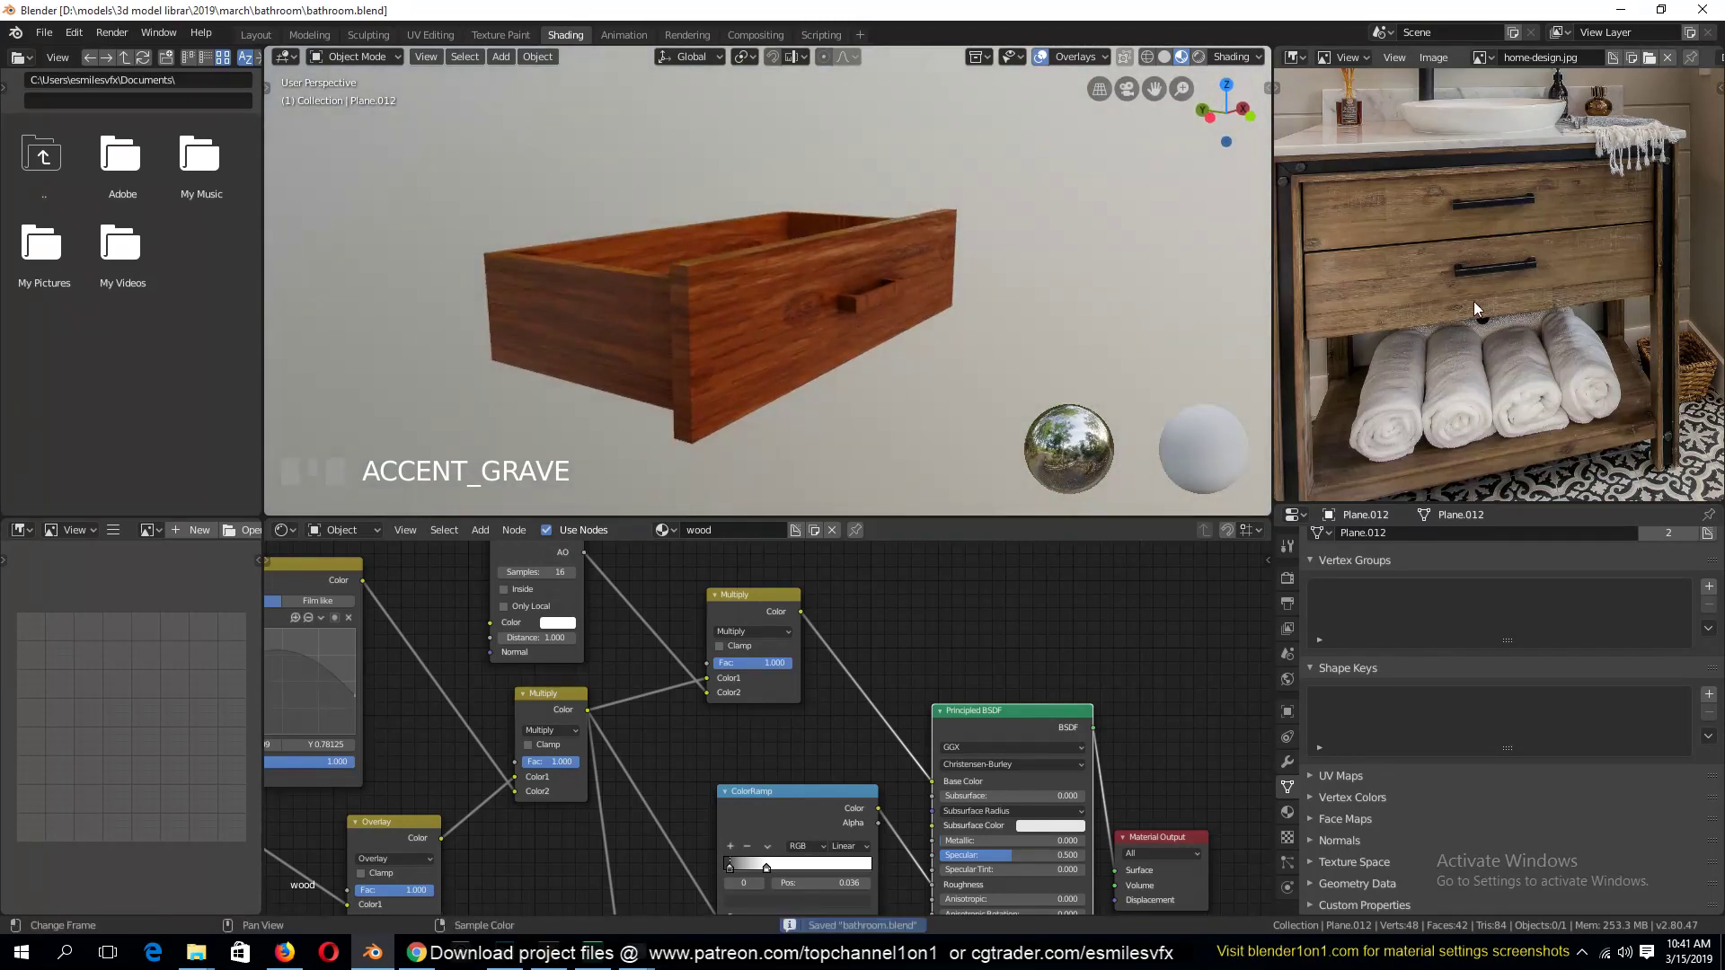
Duplicate the ambient-occlusion Multiply node and connect the original's Color to the copy's Color1
{"action": "left_click", "coordinate": [789, 321]}
{"action": "left_click_drag", "start_coordinate": [778, 595], "coordinate": [718, 592]}
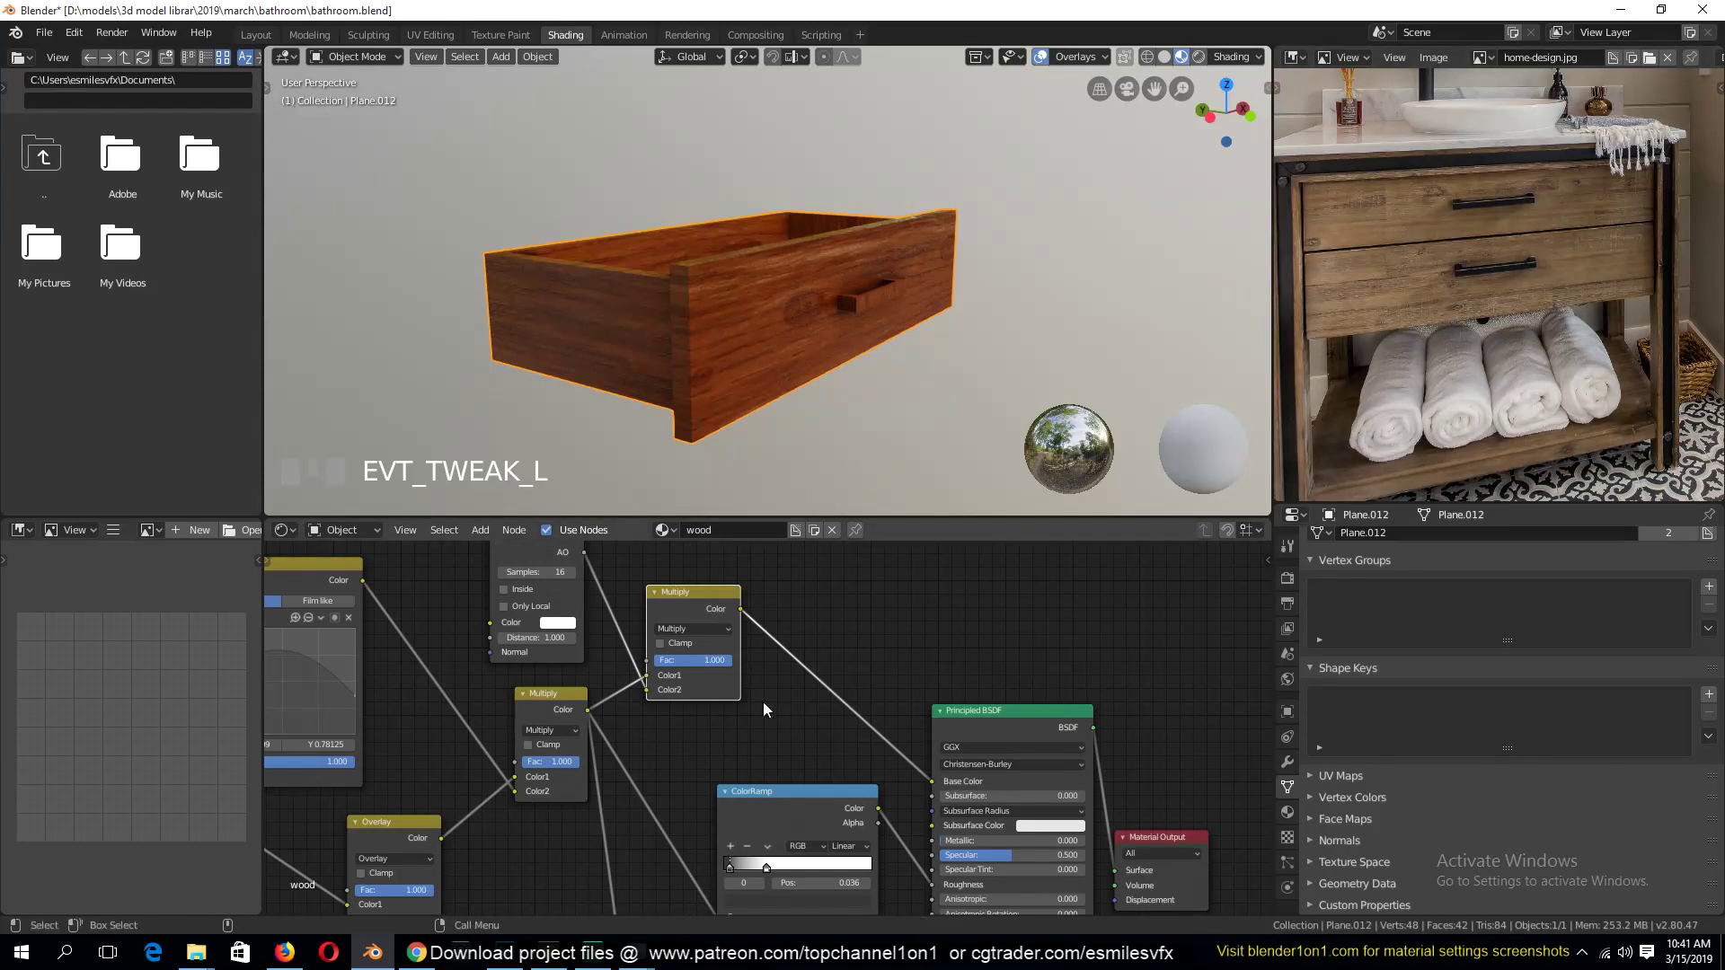
{"action": "left_click", "coordinate": [714, 640]}
{"action": "middle_click_drag", "start_coordinate": [713, 640], "coordinate": [721, 638]}
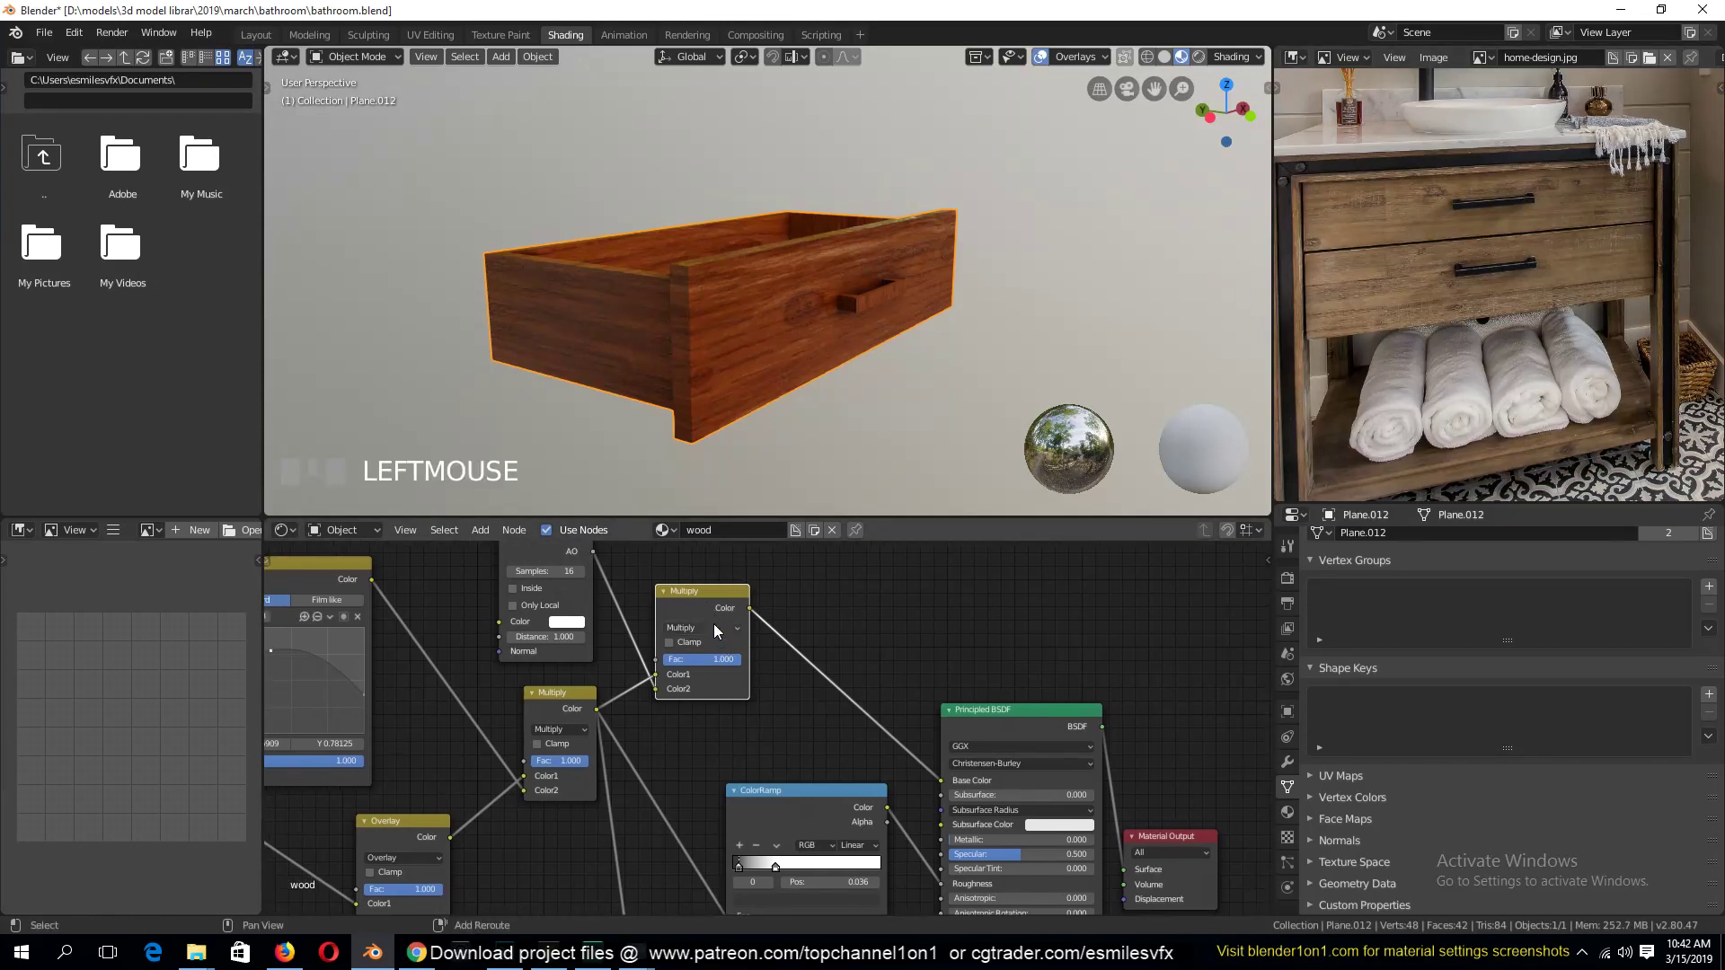
{"action": "key", "text": "shift+d"}
{"action": "left_click_drag", "start_coordinate": [749, 608], "coordinate": [840, 647]}
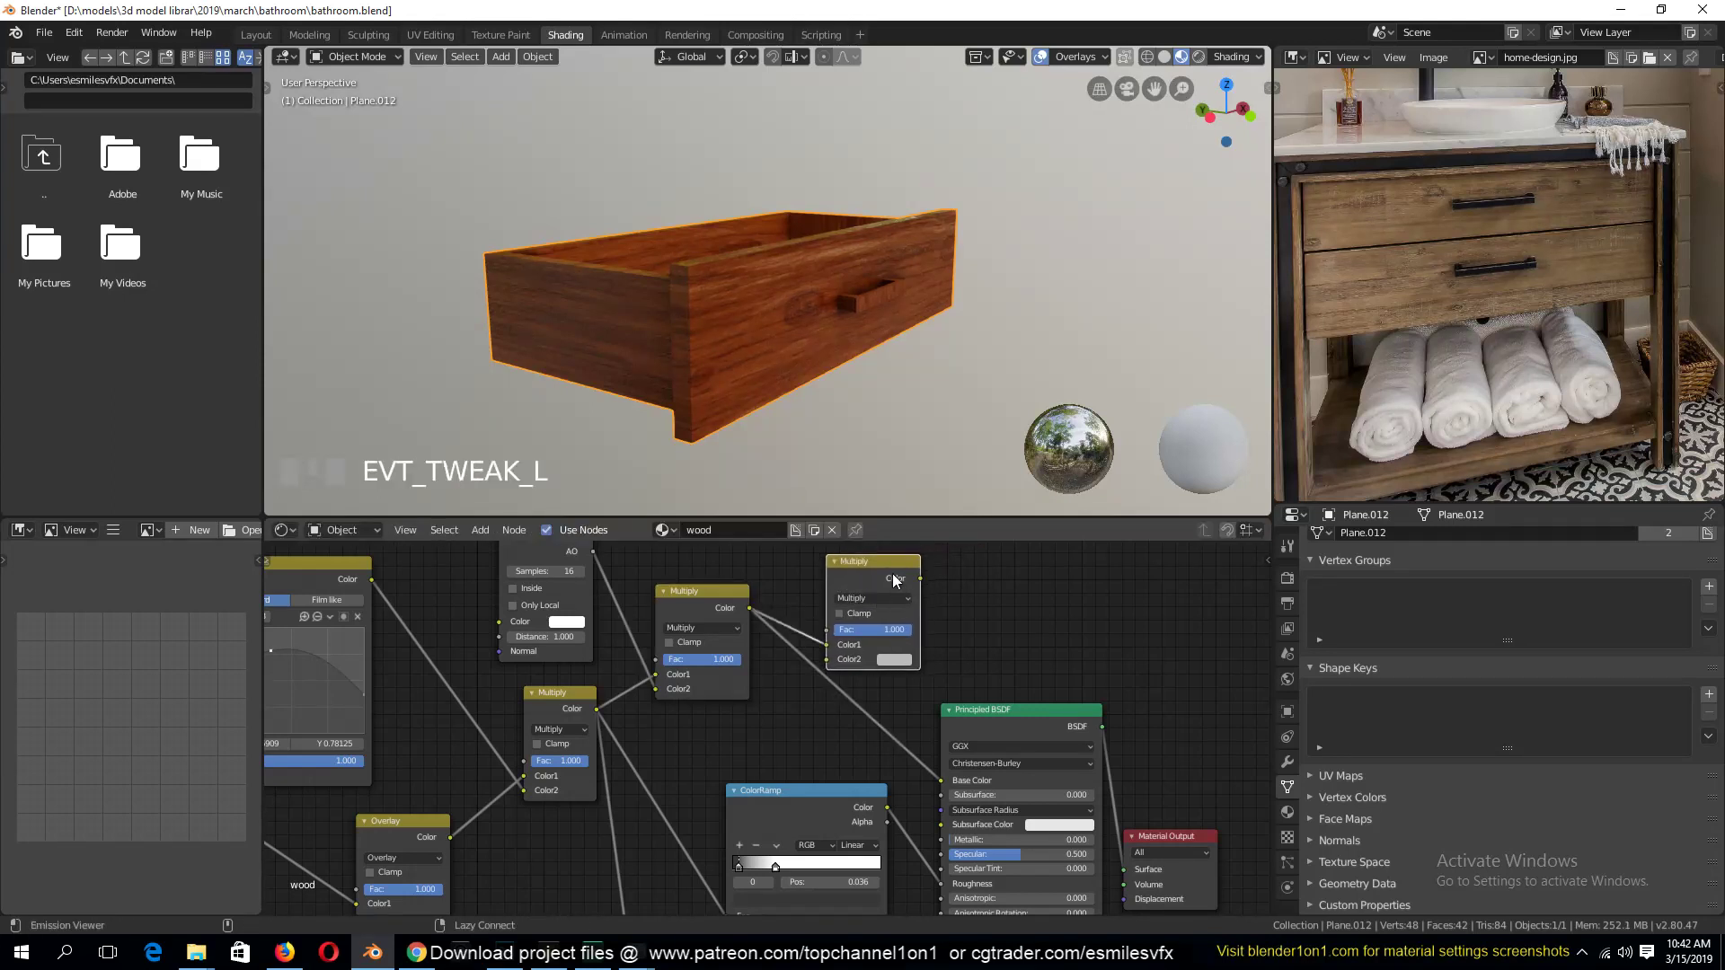
Preview the duplicated node, switch its blend type to Overlay and tint Color2 pale green (H 0.366, S 0.215, V 1.000)
{"action": "left_click", "coordinate": [892, 573], "text": "ctrl+shift"}
{"action": "left_click", "coordinate": [882, 599]}
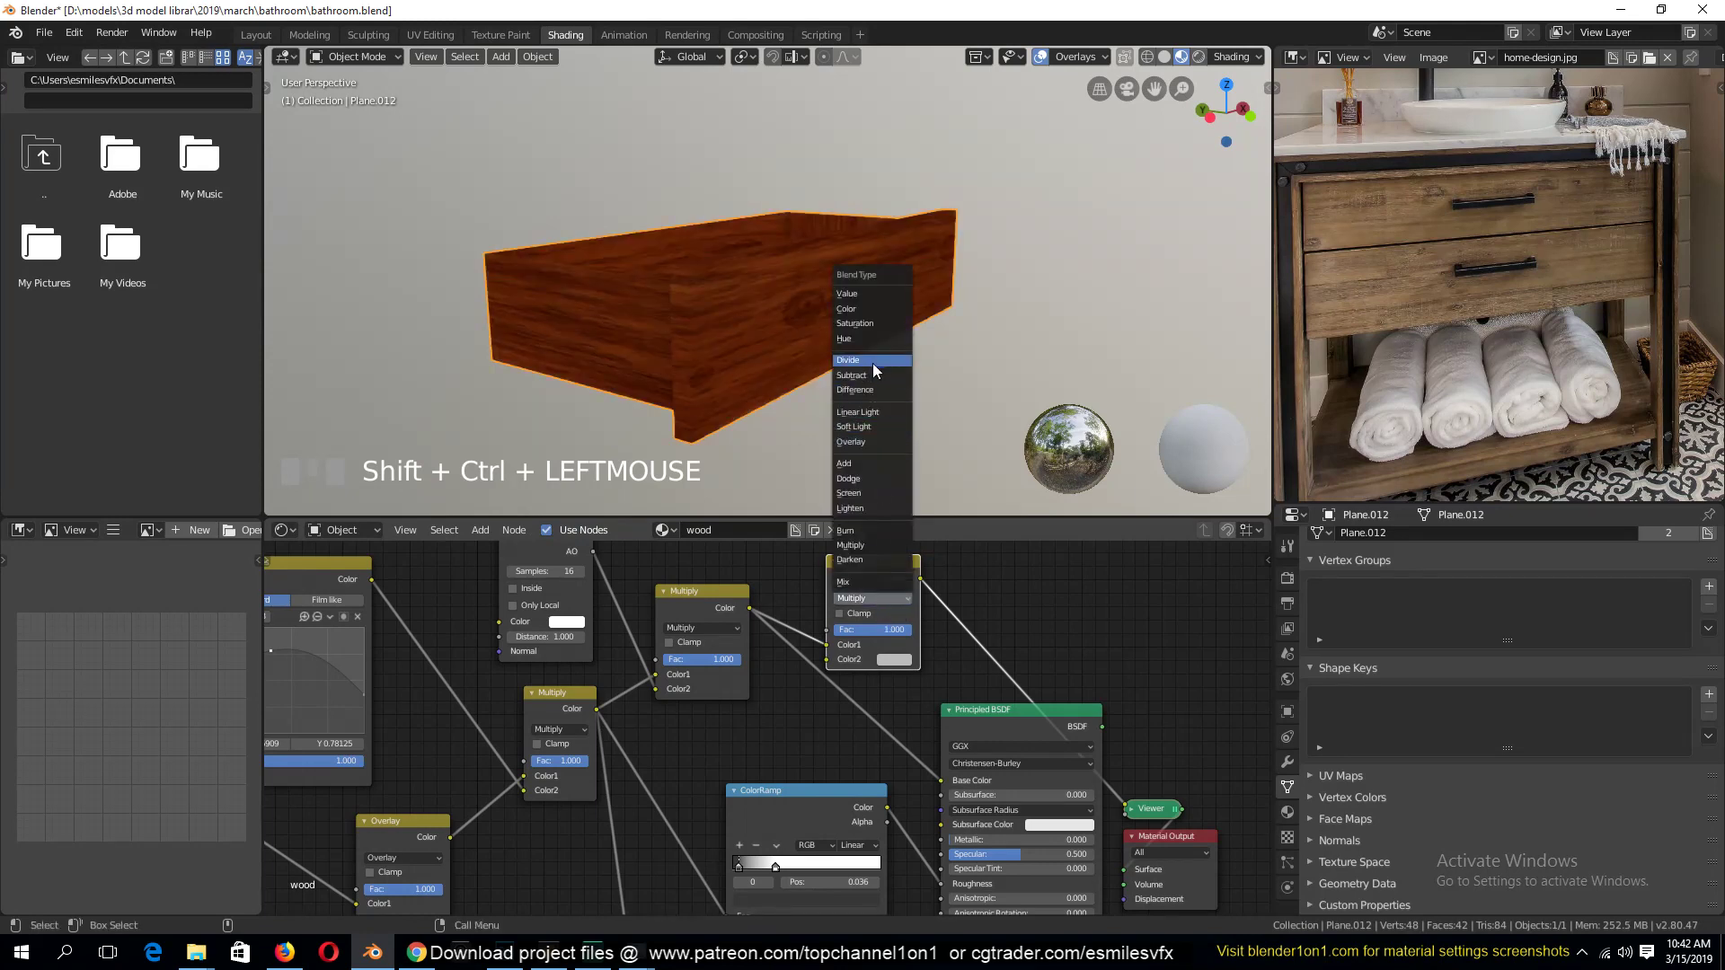
{"action": "left_click", "coordinate": [868, 442]}
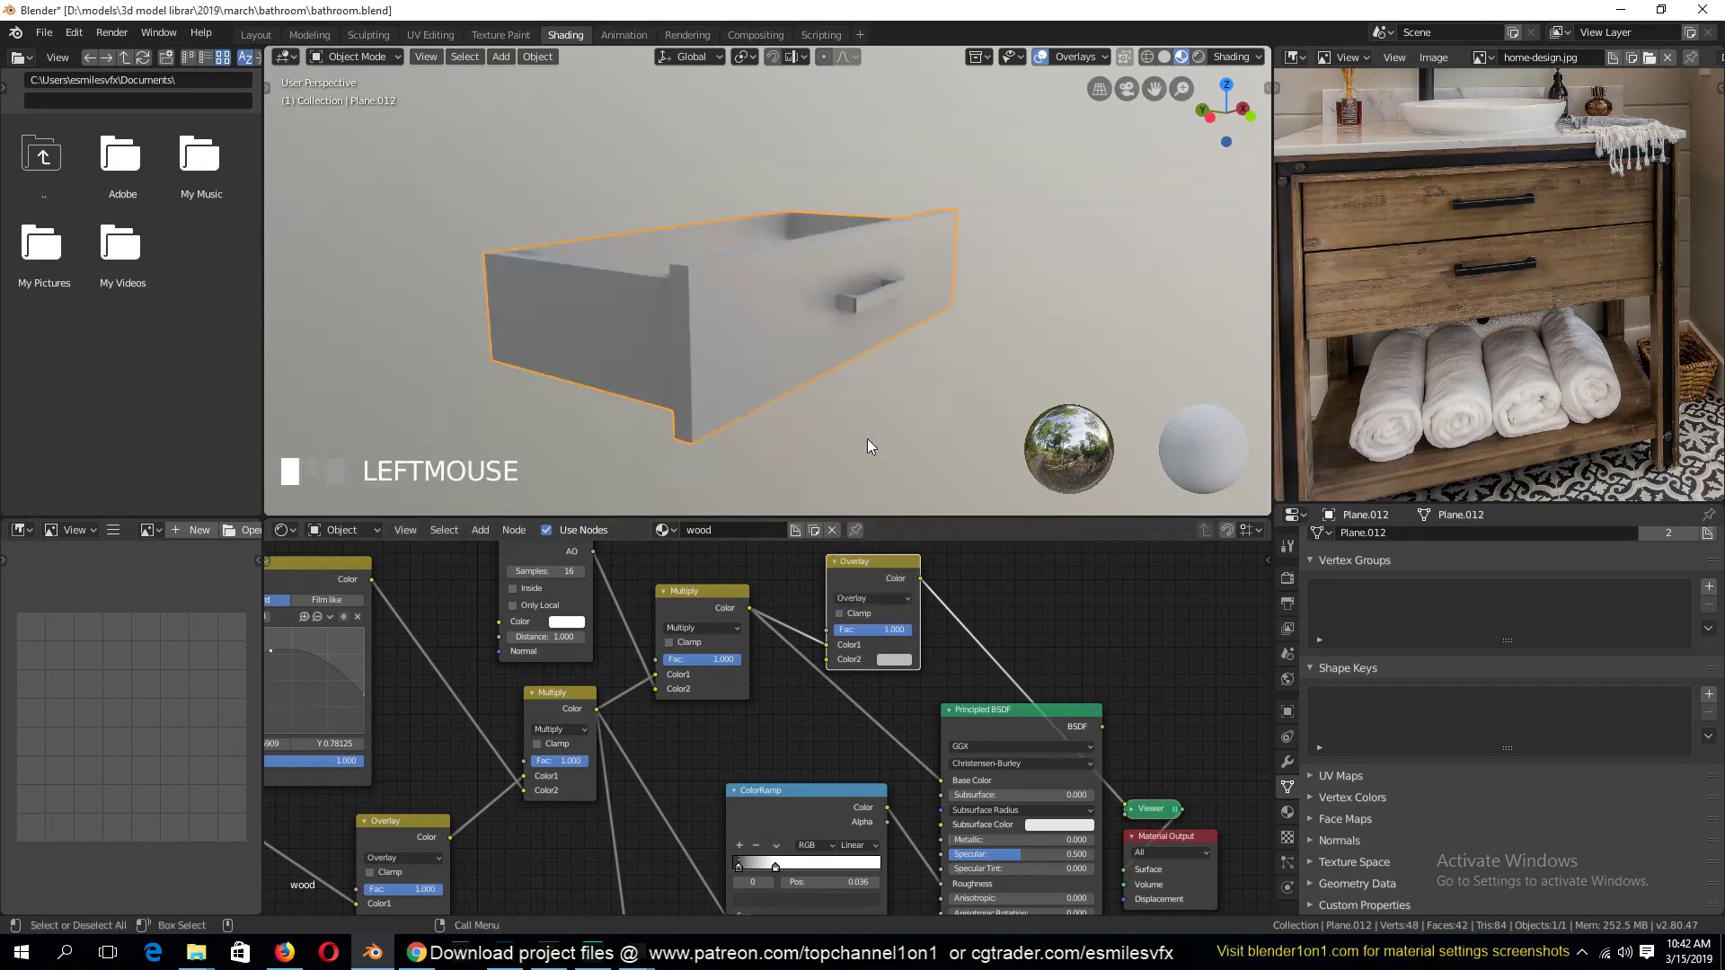
{"action": "left_click", "coordinate": [903, 659]}
{"action": "left_click_drag", "start_coordinate": [972, 495], "coordinate": [927, 522]}
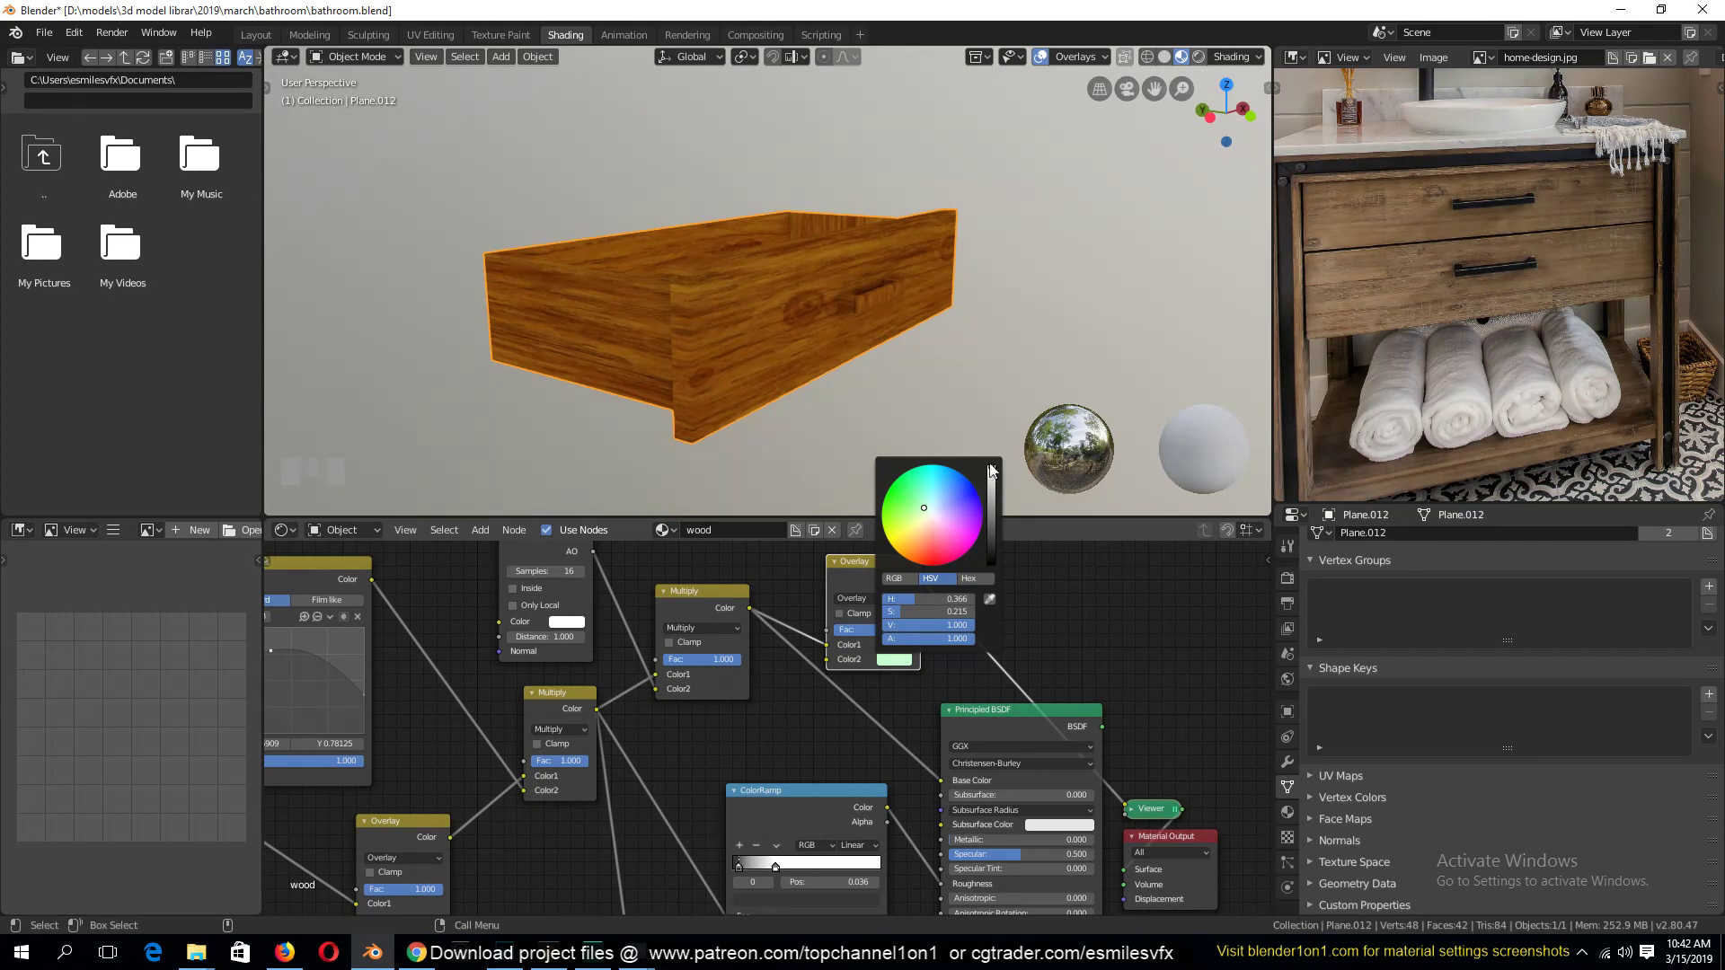
Shift the Overlay node's Color2 towards yellow-green, with hue 0.262, saturation 0.233 and value 1.000
{"action": "key", "text": "grave"}
{"action": "middle_click_drag", "start_coordinate": [858, 364], "coordinate": [818, 422]}
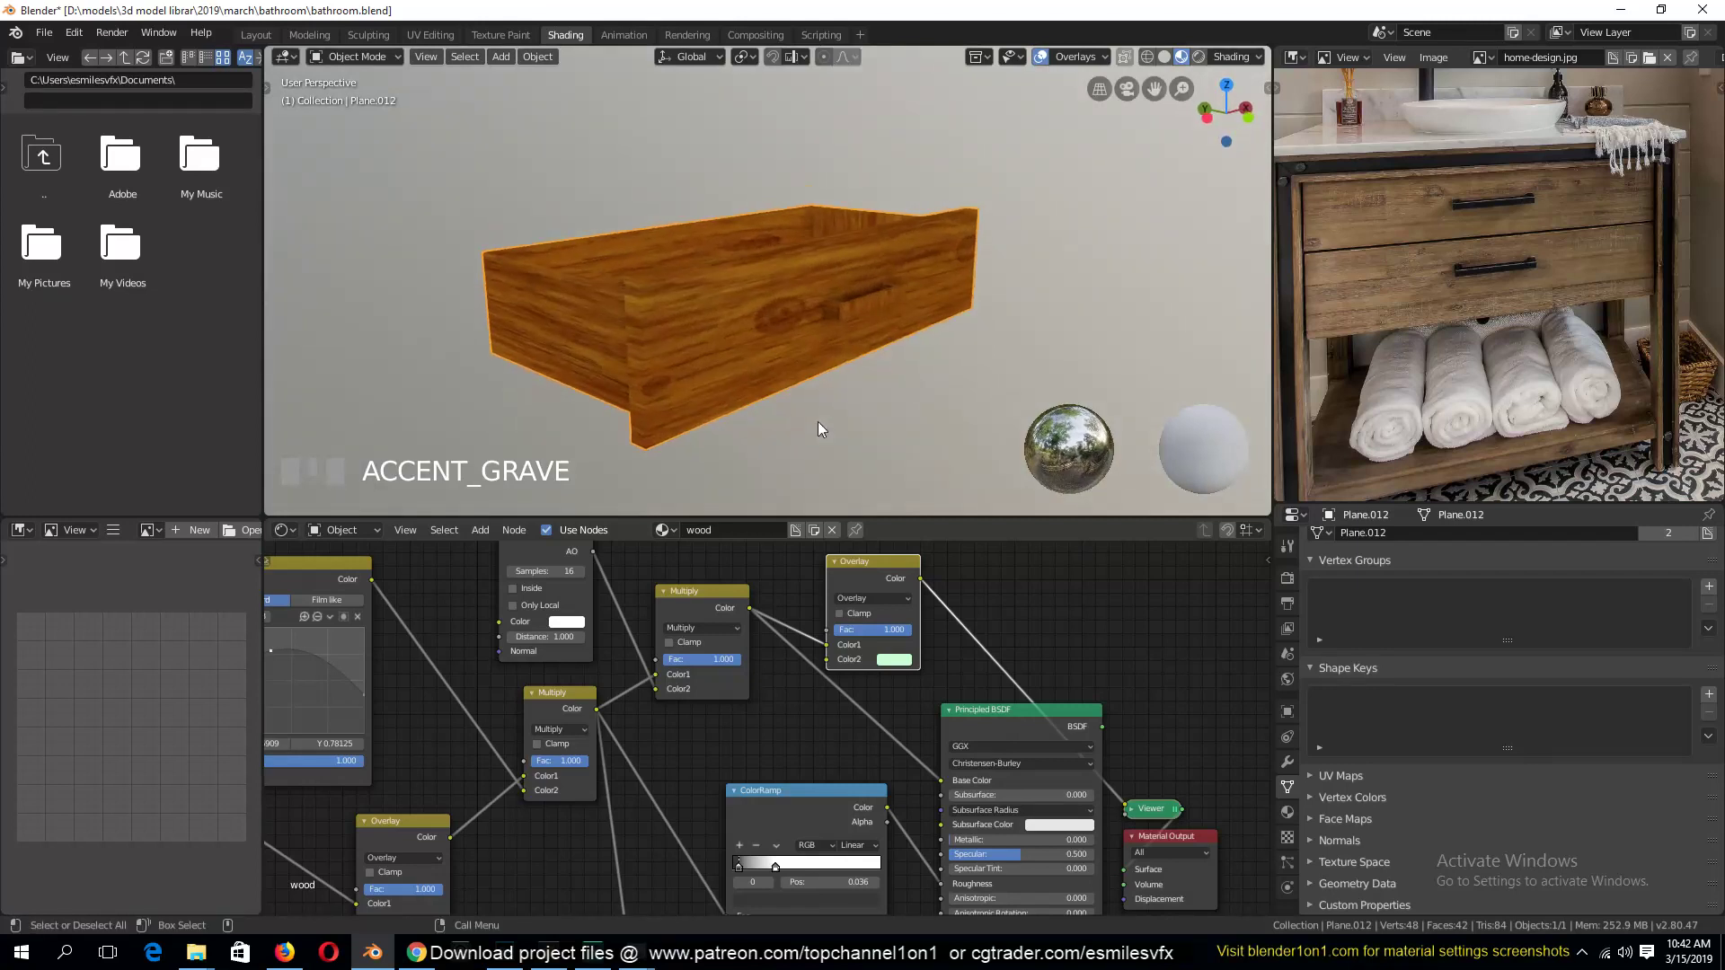
{"action": "left_click", "coordinate": [894, 659]}
{"action": "left_click", "coordinate": [923, 509]}
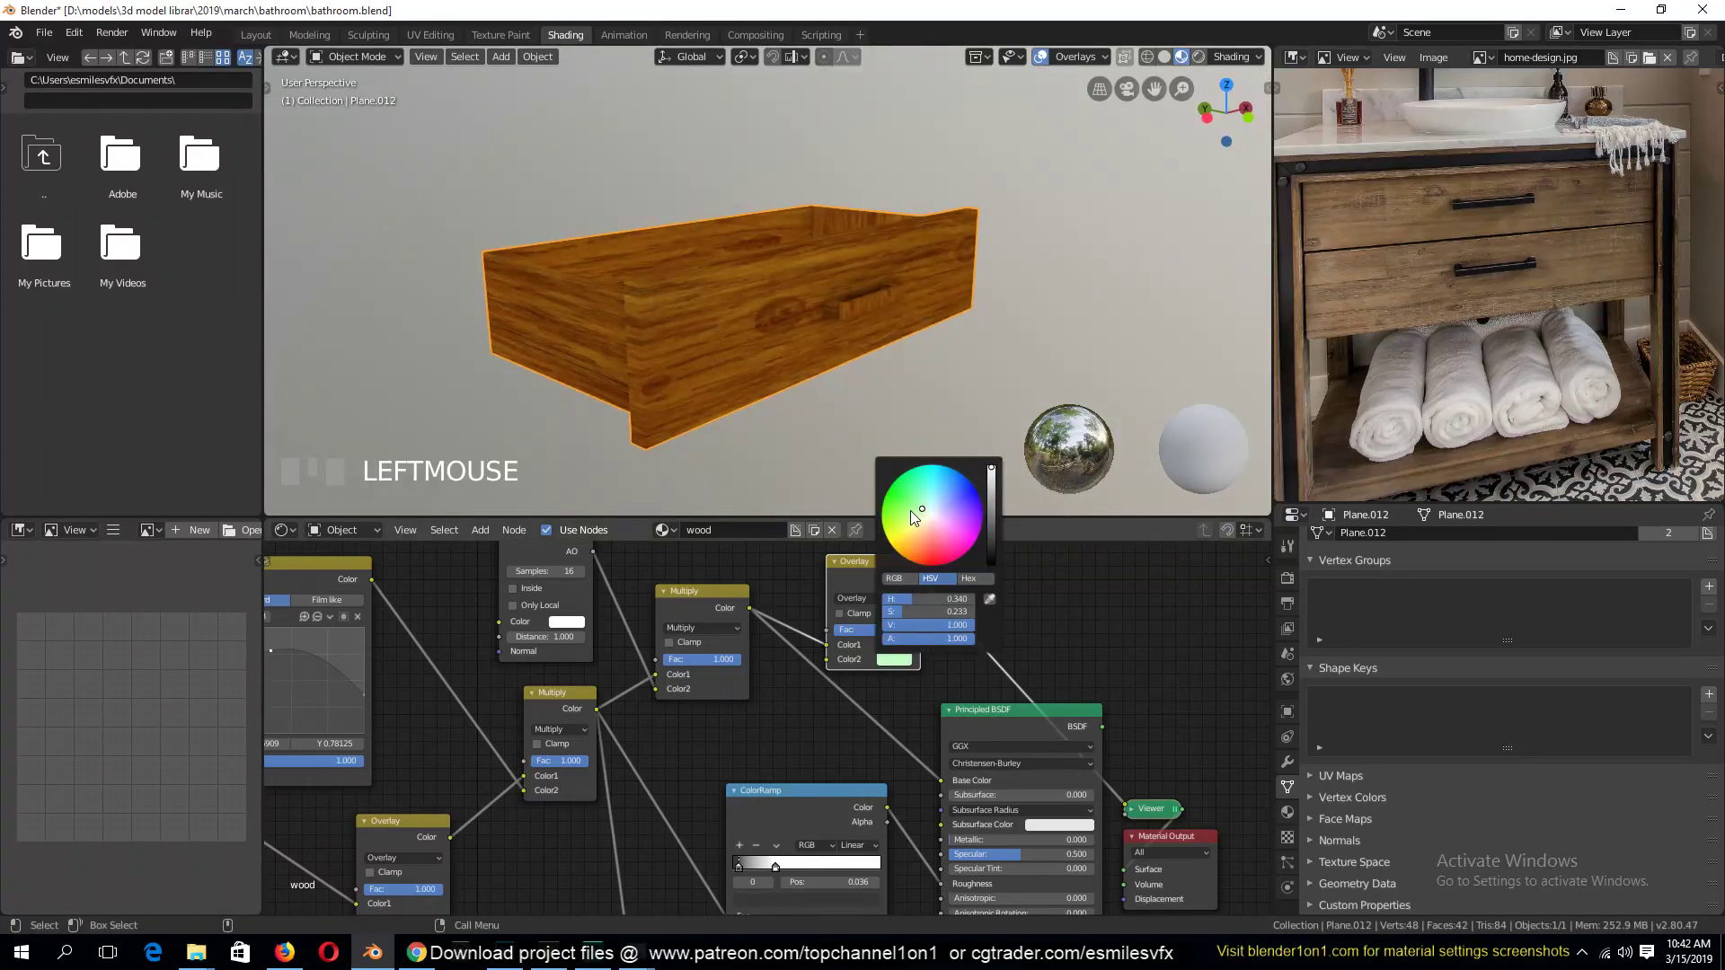
{"action": "mouse_move", "coordinate": [920, 504]}
{"action": "left_mouse_down"}
{"action": "mouse_move", "coordinate": [916, 490]}
{"action": "mouse_move", "coordinate": [952, 496]}
{"action": "mouse_move", "coordinate": [956, 544]}
{"action": "mouse_move", "coordinate": [970, 513]}
{"action": "mouse_move", "coordinate": [915, 499]}
{"action": "mouse_move", "coordinate": [928, 490]}
{"action": "mouse_move", "coordinate": [923, 520]}
{"action": "left_mouse_up"}
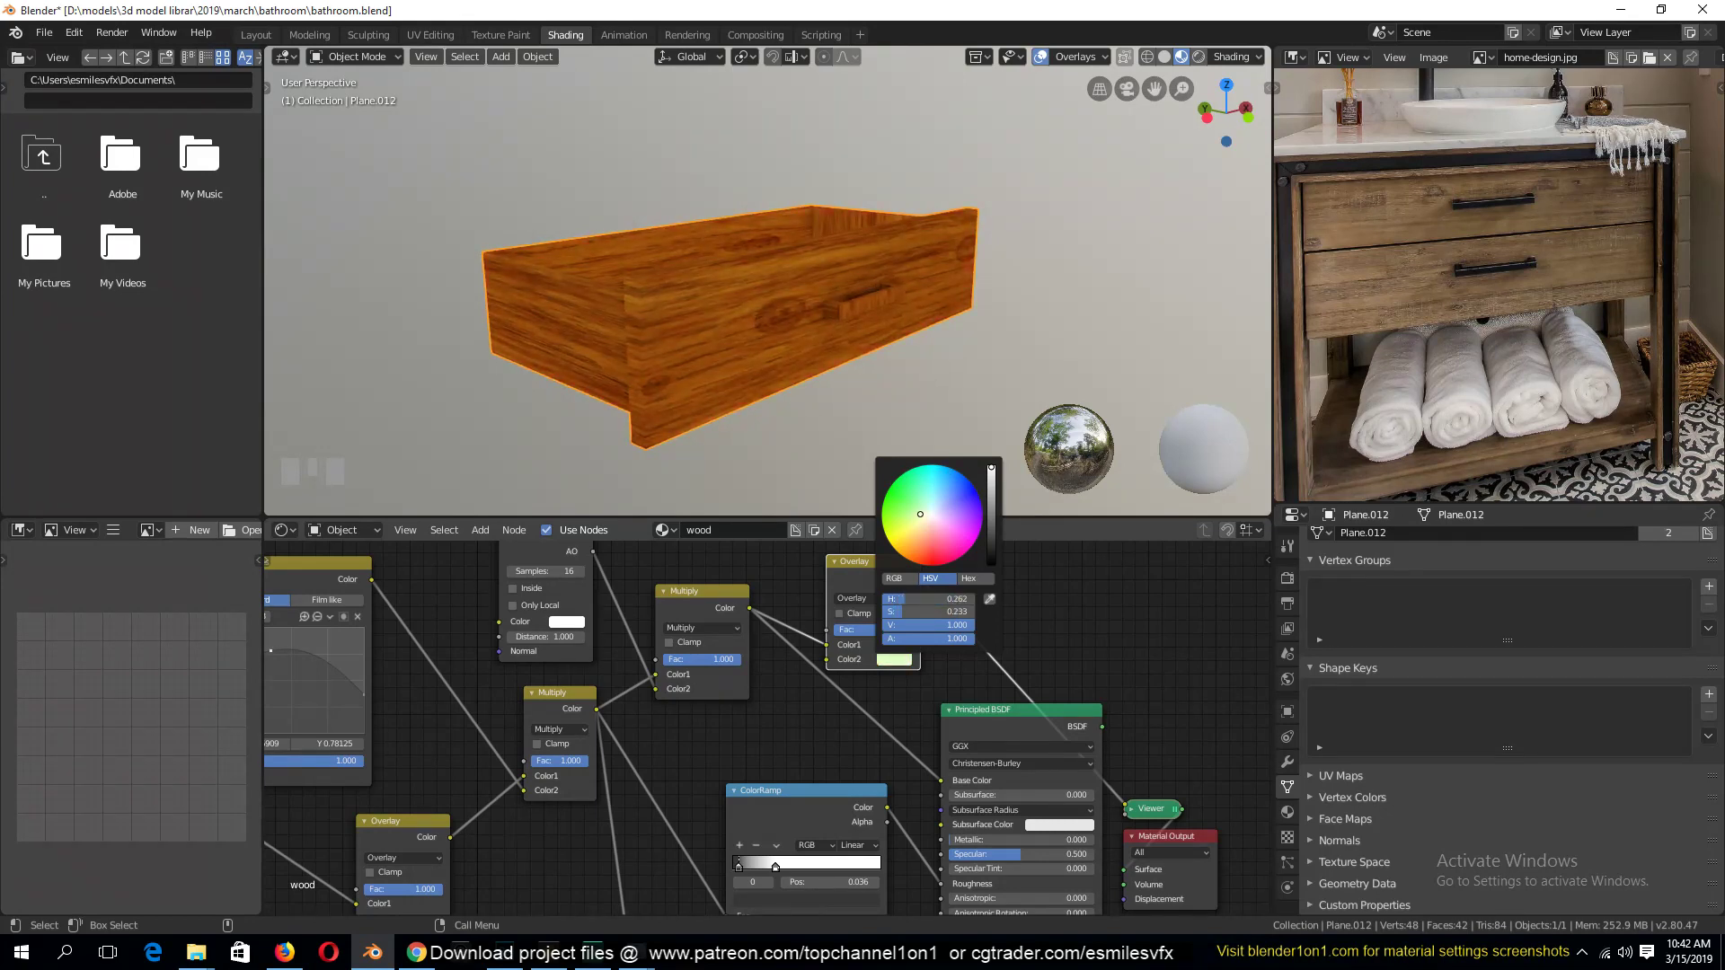
Place the Overlay node between the ambient-occlusion Multiply and Base Color, and reconnect the Principled BSDF to the material output
{"action": "key", "text": "grave"}
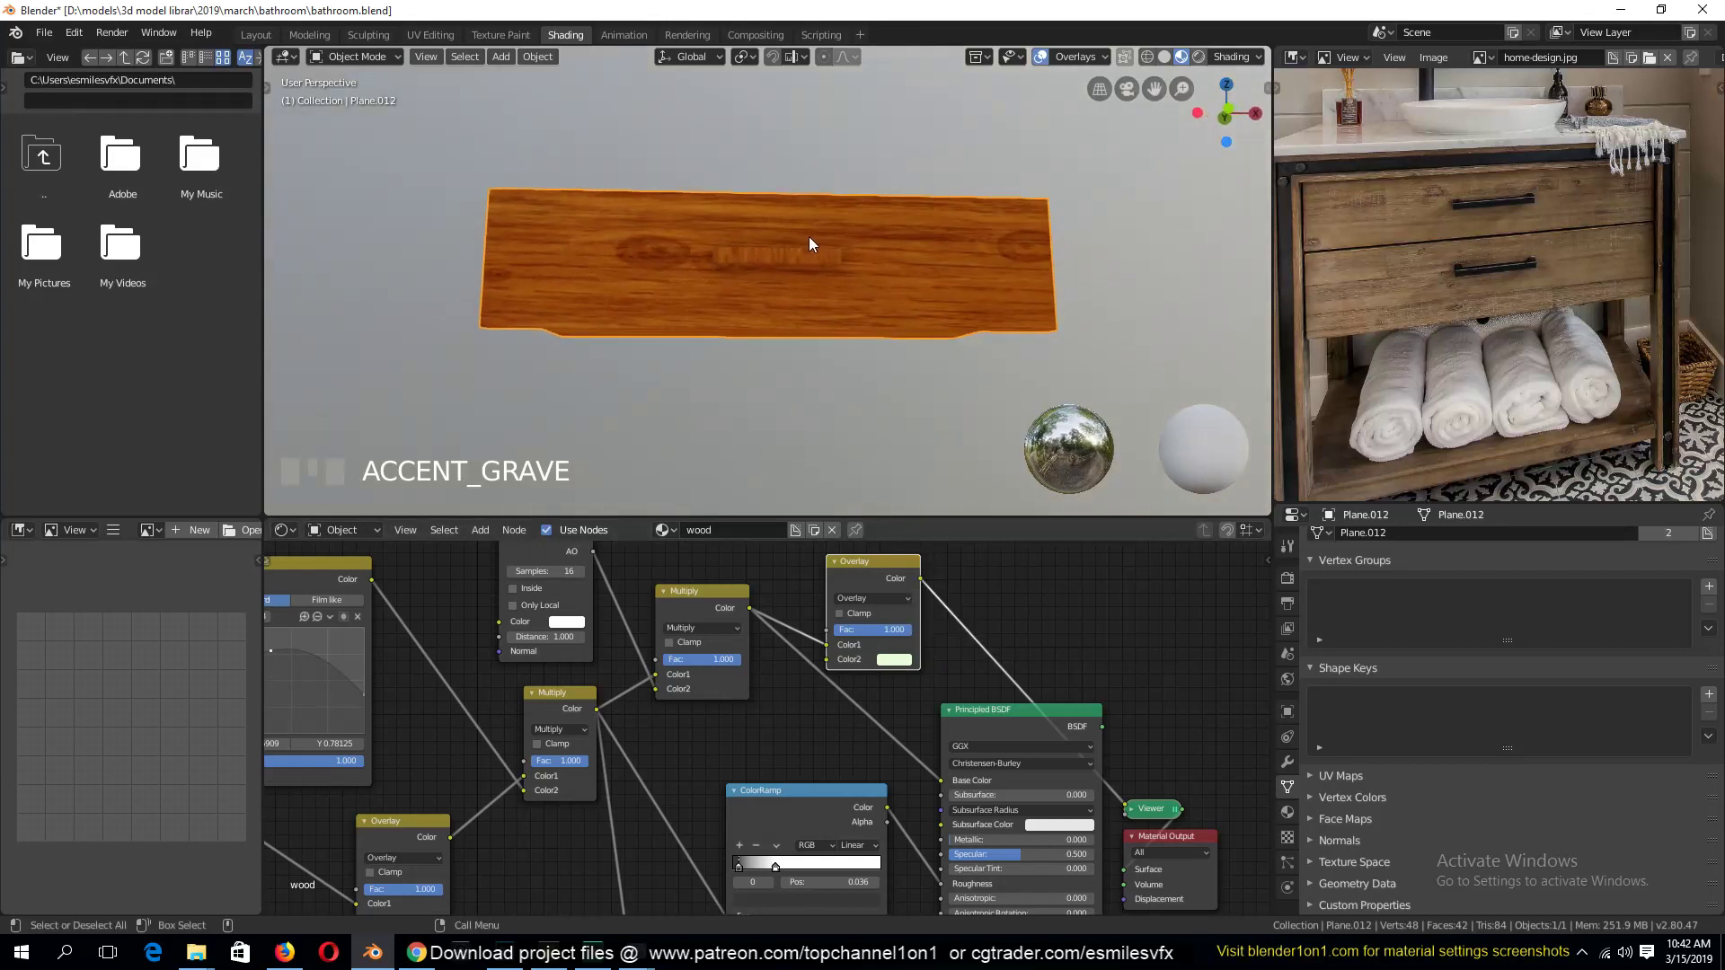
{"action": "left_click", "coordinate": [844, 586]}
{"action": "left_click_drag", "start_coordinate": [844, 589], "coordinate": [940, 781]}
{"action": "left_click", "coordinate": [1035, 720], "text": "ctrl+shift"}
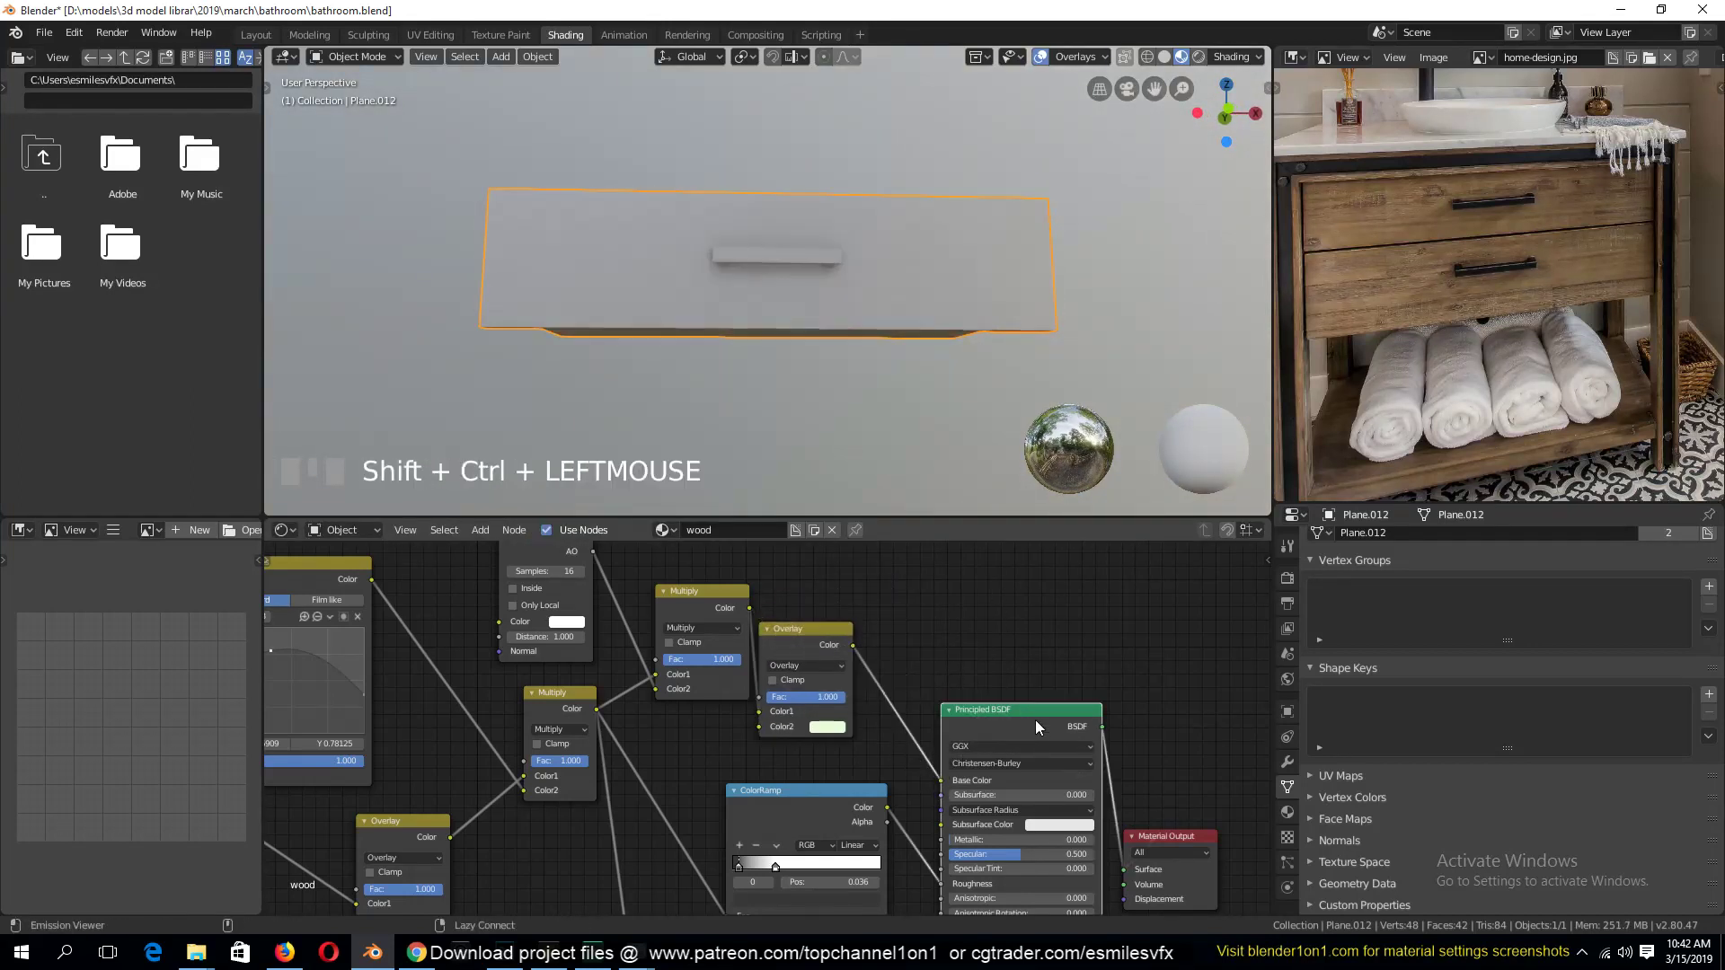
Lighten the Overlay node's Color2 to a near-white mint tint at full brightness
{"action": "key", "text": "grave"}
{"action": "middle_click_drag", "start_coordinate": [923, 343], "coordinate": [1004, 444]}
{"action": "left_click", "coordinate": [827, 727]}
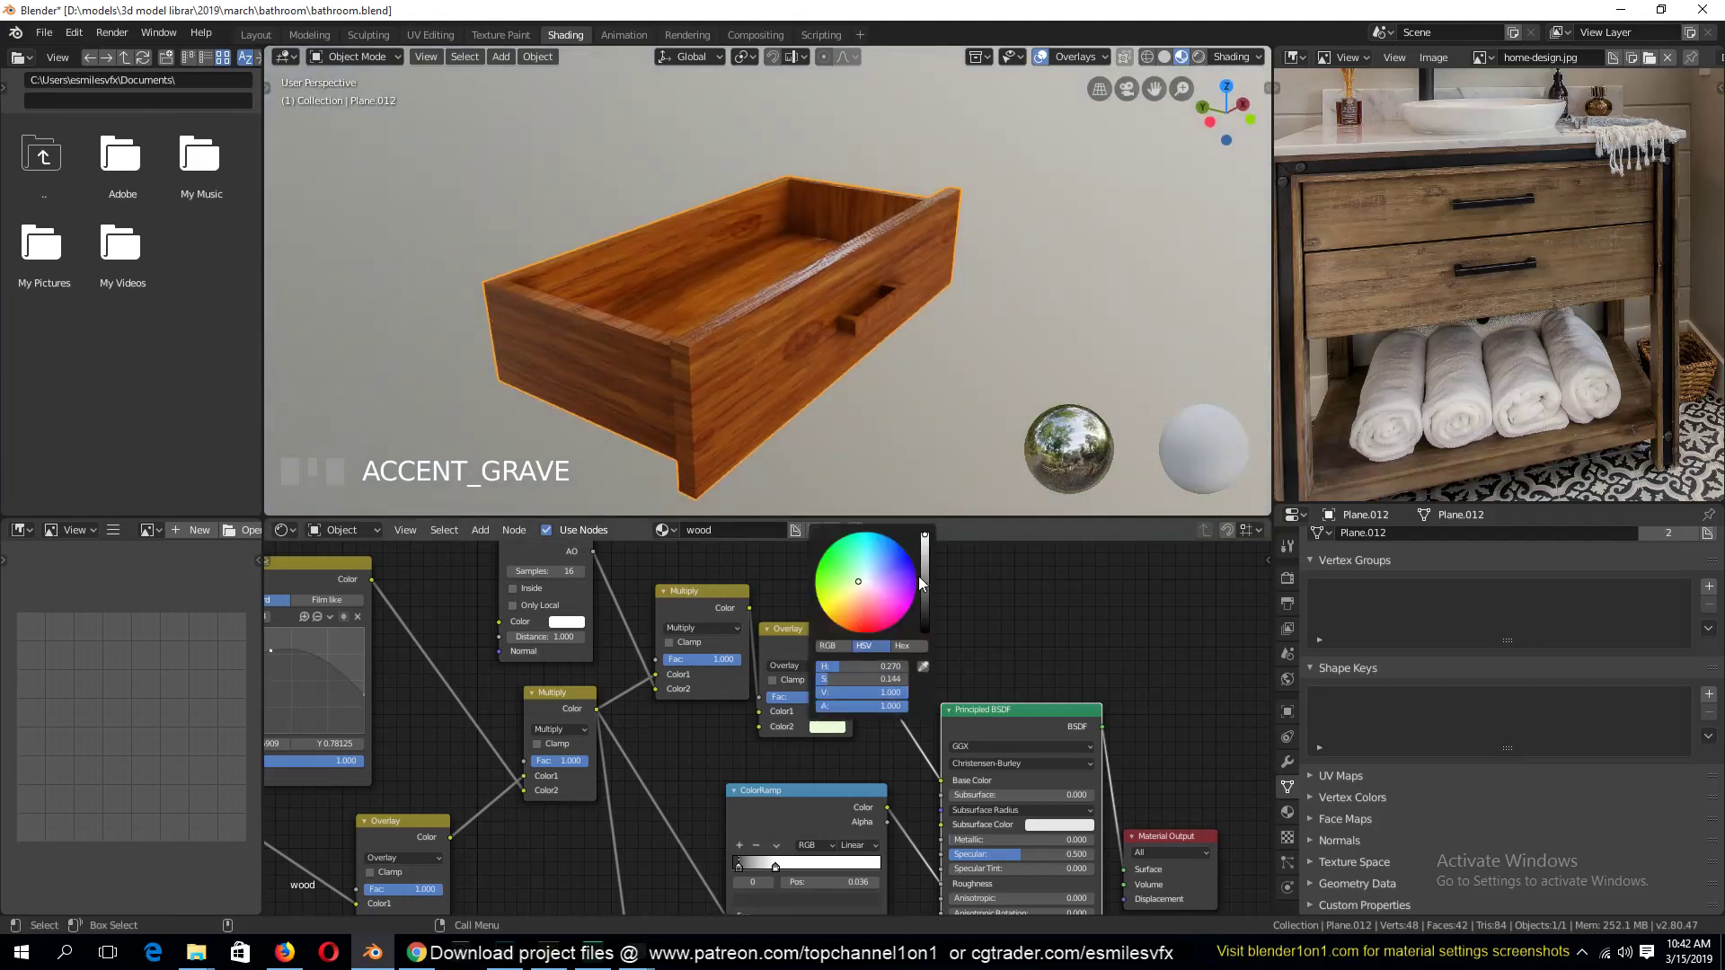
{"action": "left_click_drag", "start_coordinate": [918, 582], "coordinate": [901, 620]}
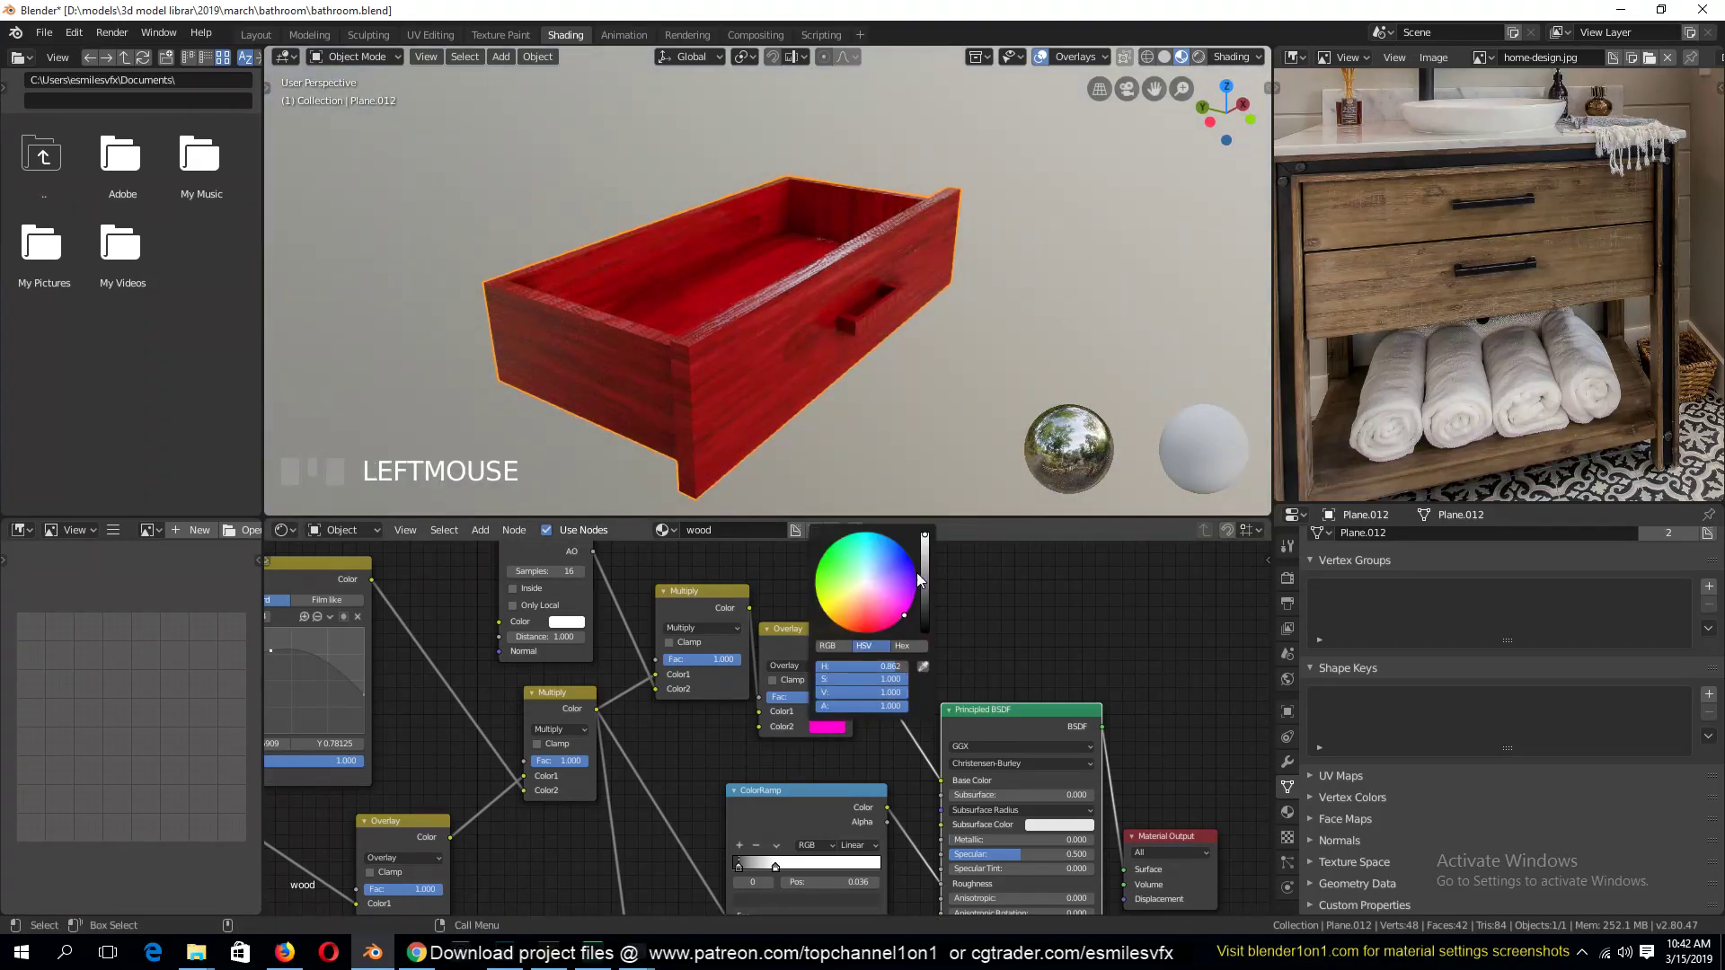
{"action": "left_click", "coordinate": [864, 581]}
{"action": "left_click_drag", "start_coordinate": [923, 567], "coordinate": [924, 618]}
{"action": "mouse_move", "coordinate": [885, 368]}
{"action": "middle_mouse_down"}
{"action": "mouse_move", "coordinate": [818, 293]}
{"action": "mouse_move", "coordinate": [739, 306]}
{"action": "mouse_move", "coordinate": [909, 348]}
{"action": "mouse_move", "coordinate": [864, 342]}
{"action": "middle_mouse_up"}
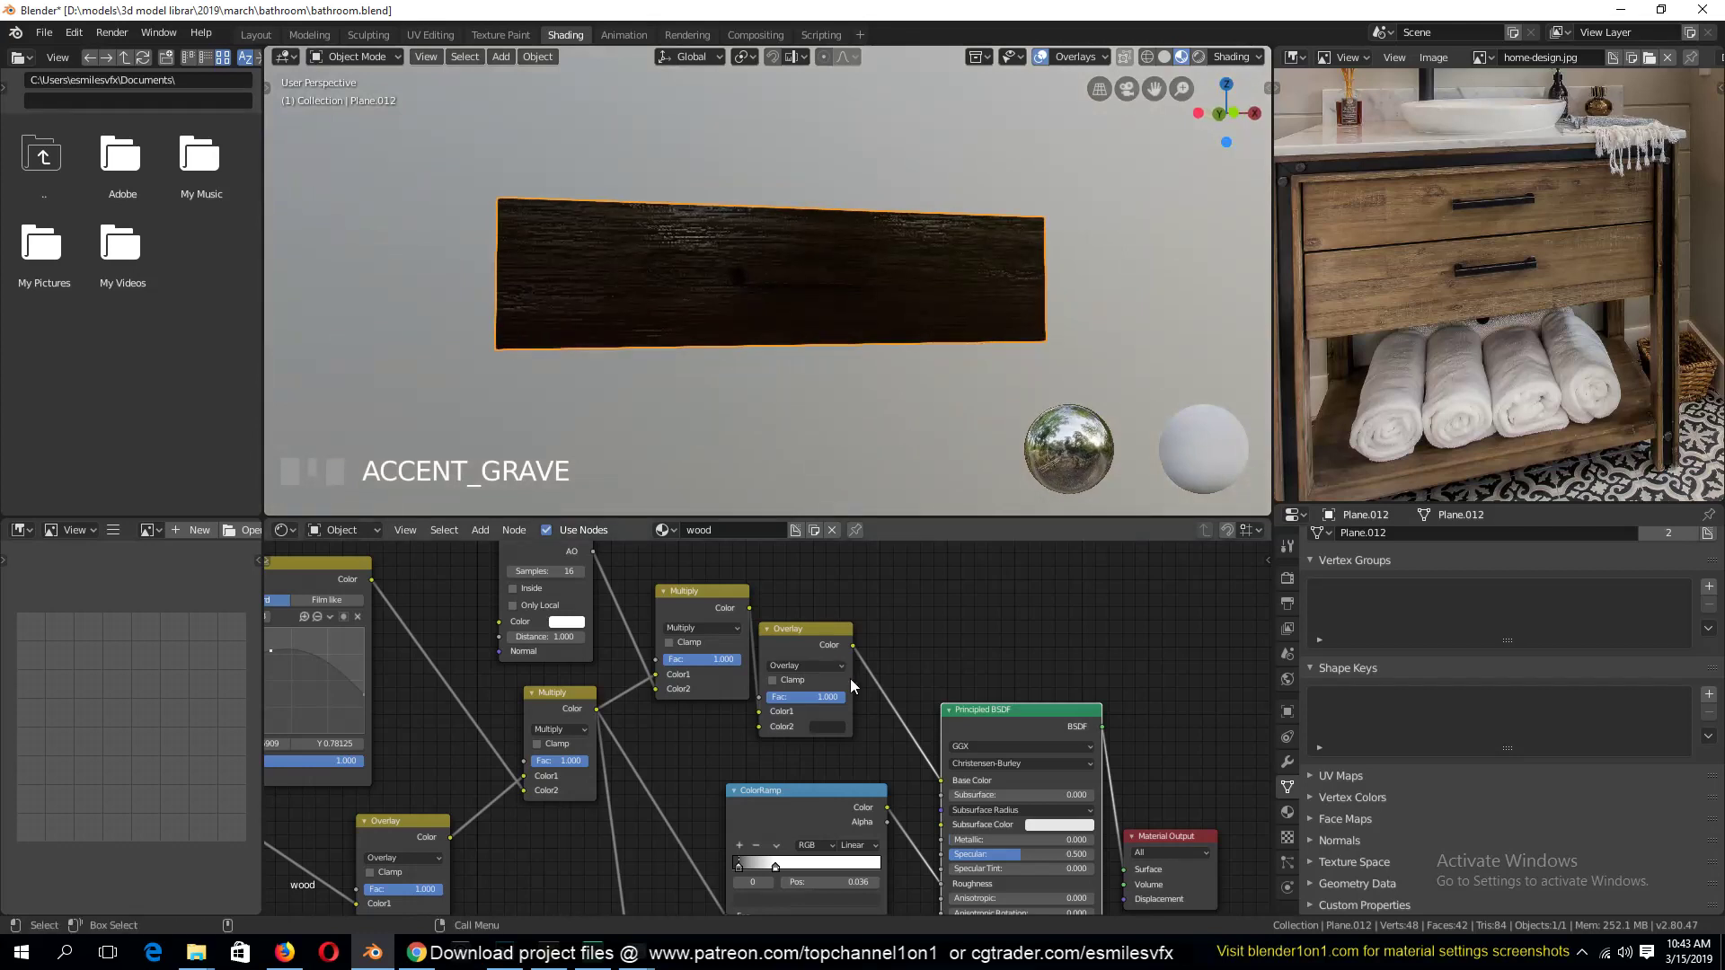
{"action": "left_click", "coordinate": [840, 726]}
{"action": "left_click_drag", "start_coordinate": [925, 549], "coordinate": [925, 534]}
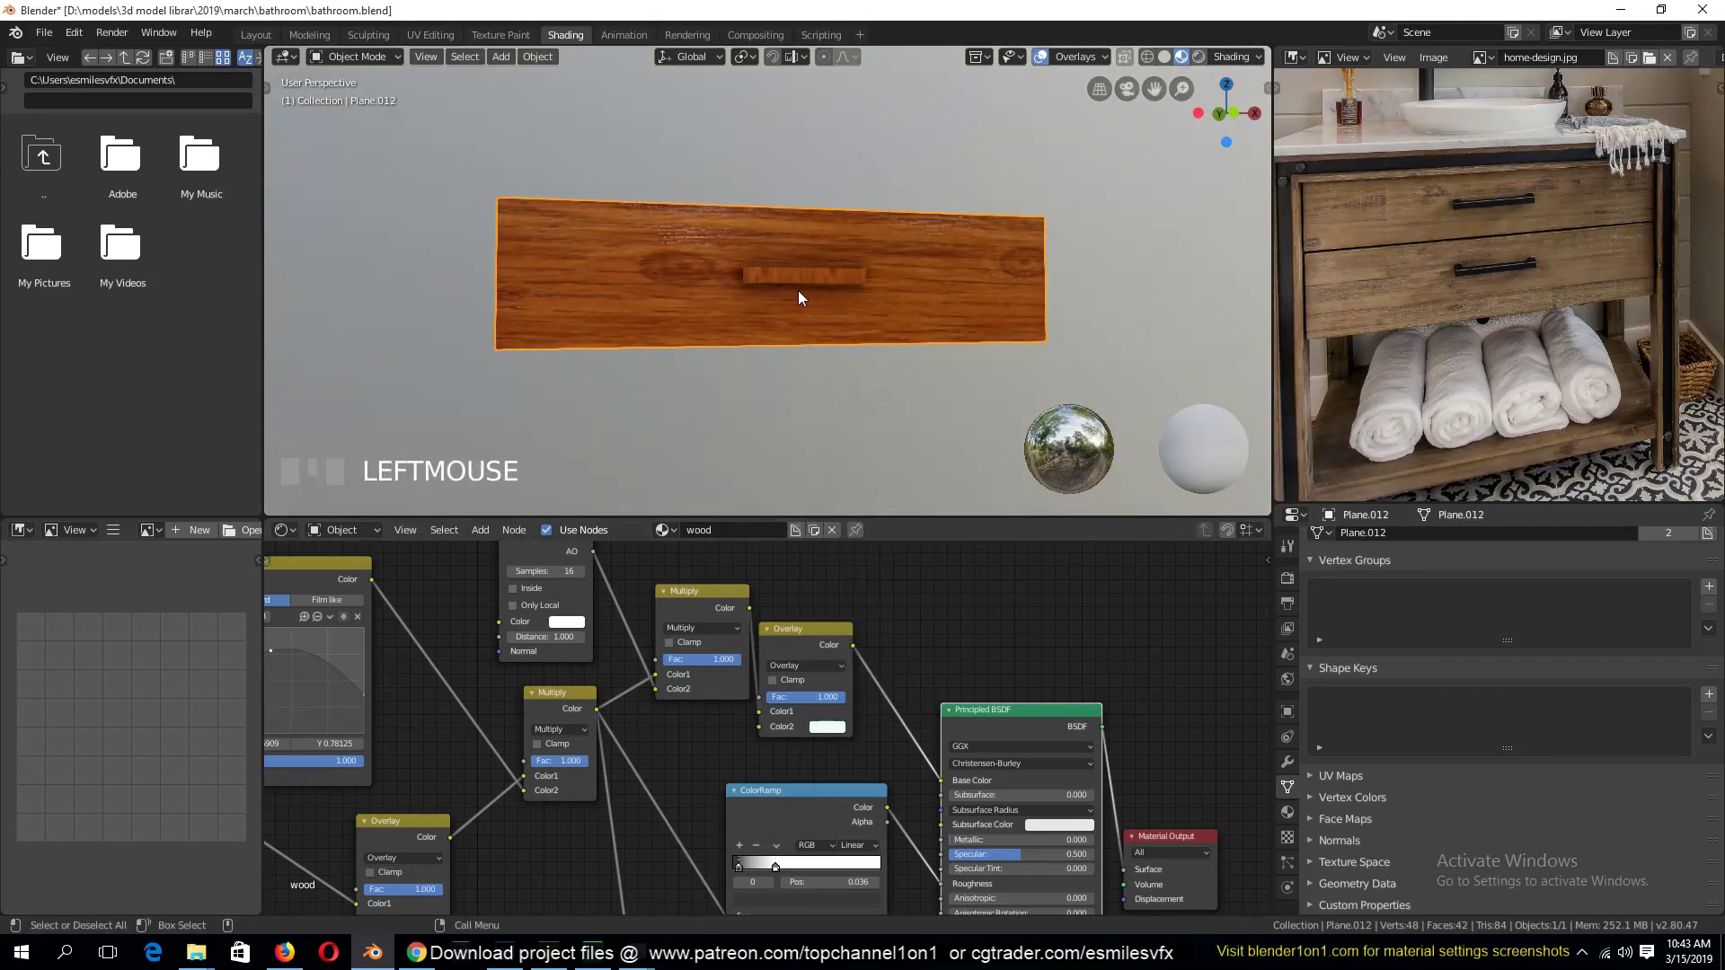
Save the file, then reveal all the hidden bathroom objects and leave everything deselected
{"action": "middle_click_drag", "start_coordinate": [798, 290], "coordinate": [755, 294]}
{"action": "key", "text": "a"}
{"action": "key", "text": "grave"}
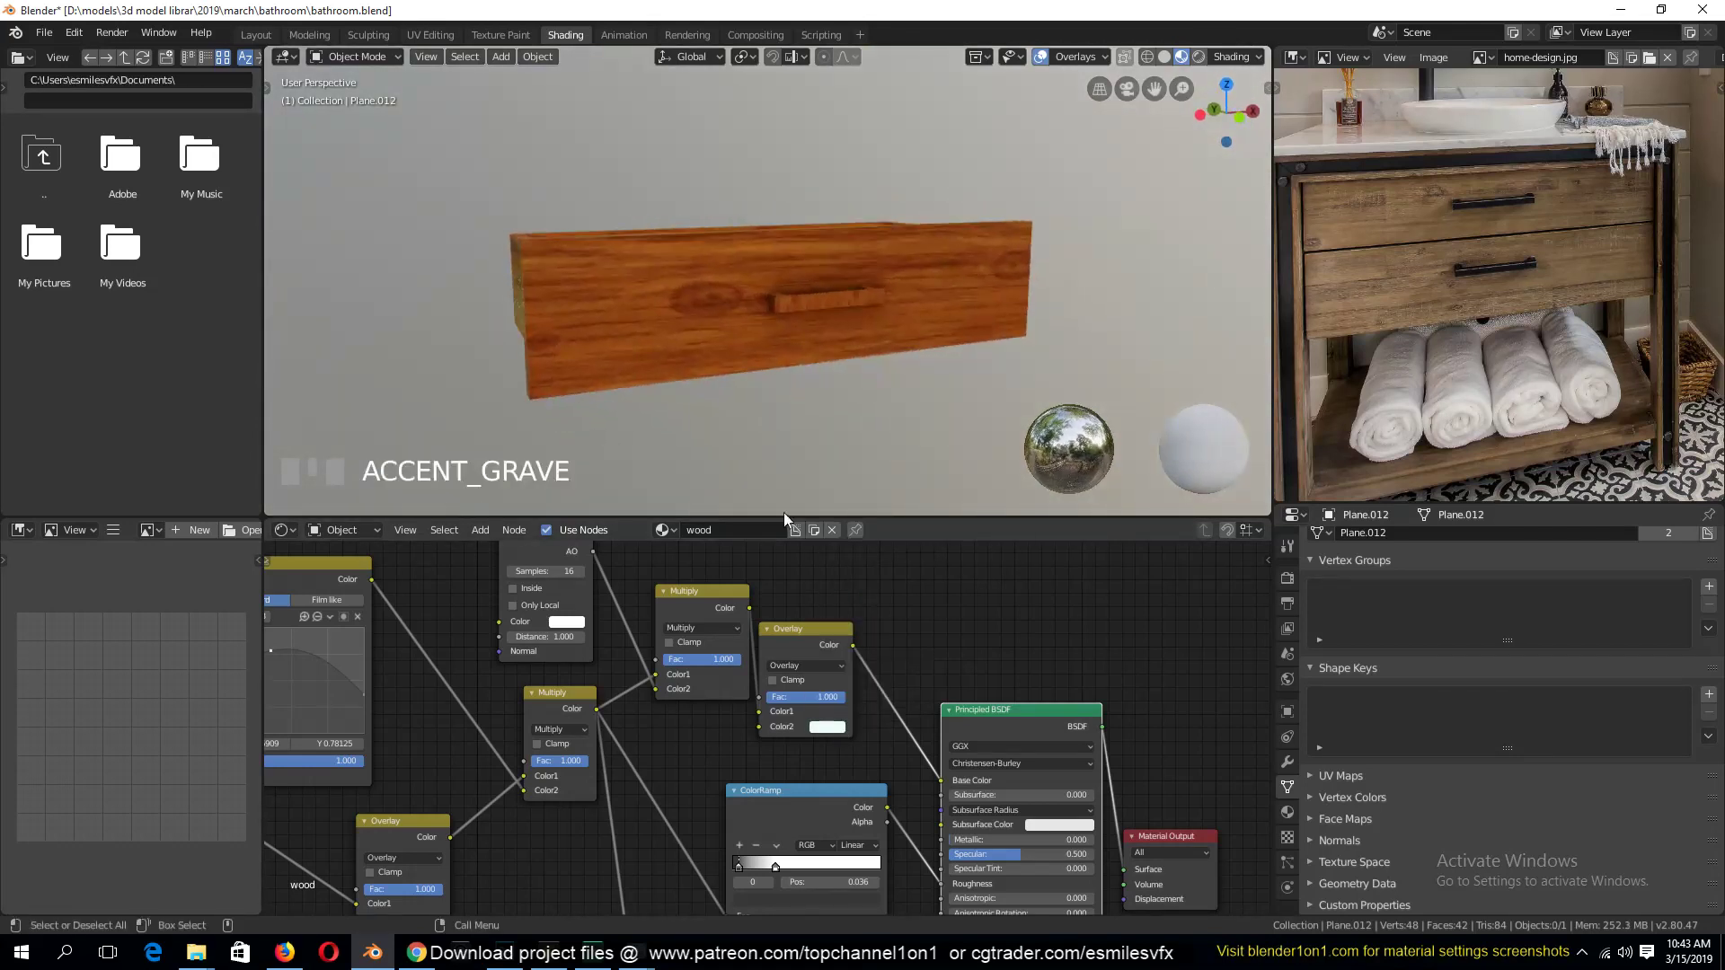
{"action": "left_click", "coordinate": [833, 725]}
{"action": "middle_click_drag", "start_coordinate": [958, 267], "coordinate": [827, 251]}
{"action": "key", "text": "ctrl+s"}
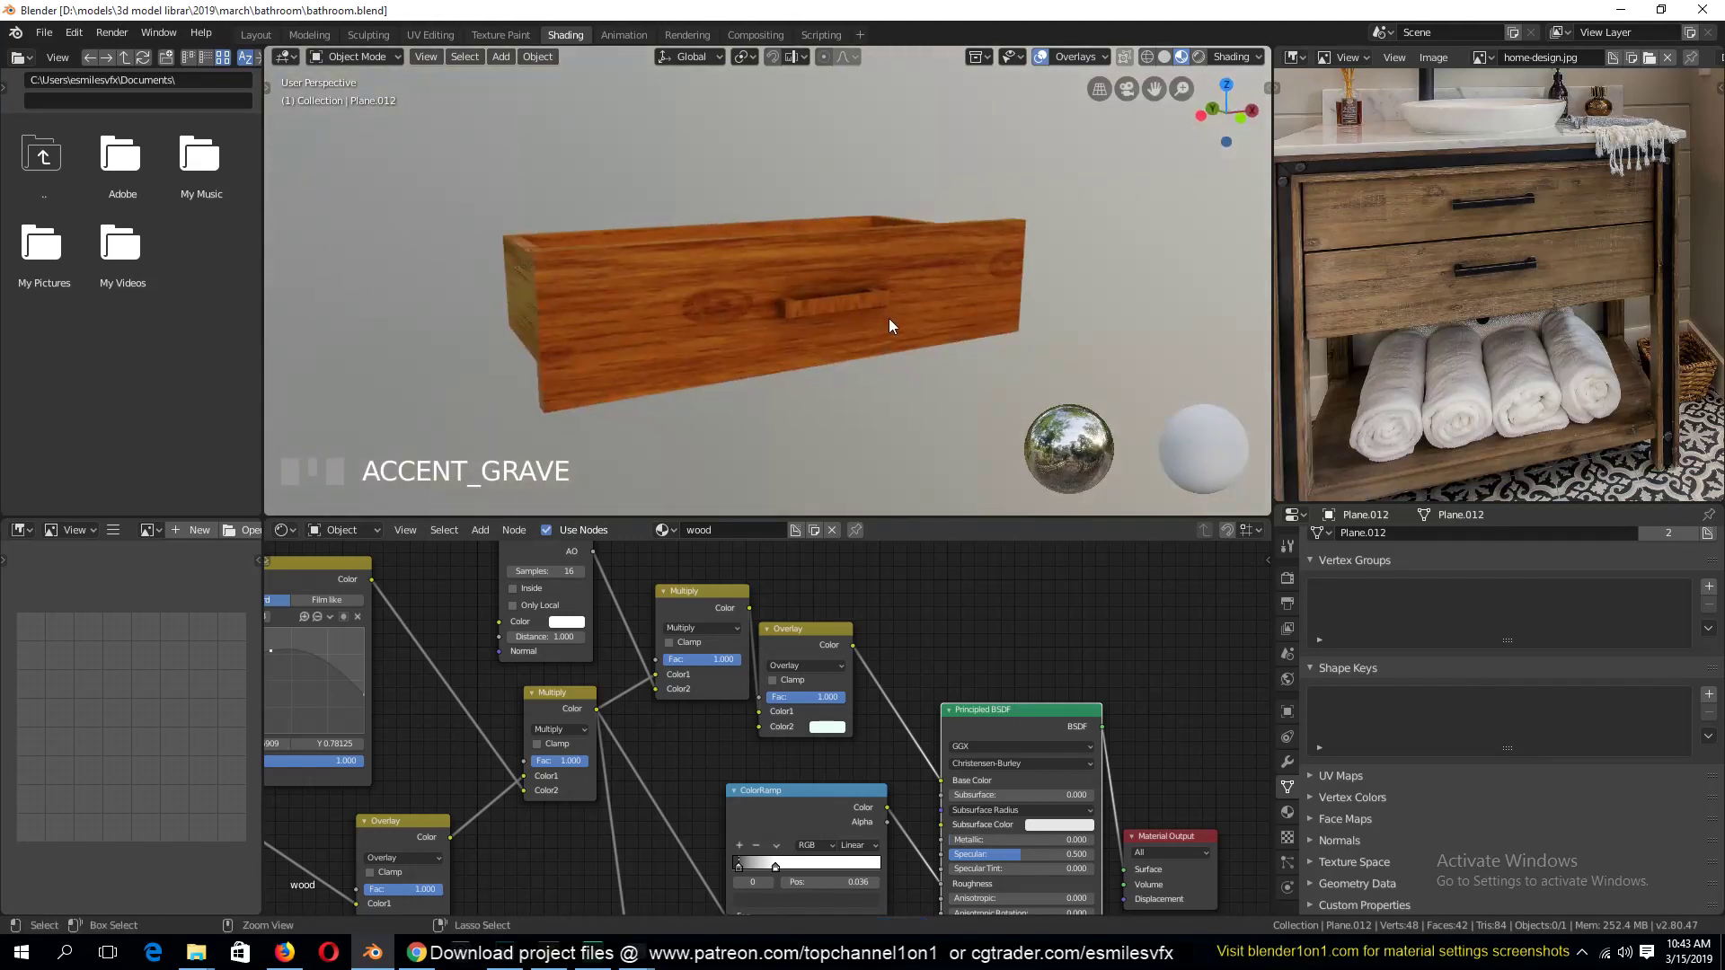
{"action": "key", "text": "alt+h"}
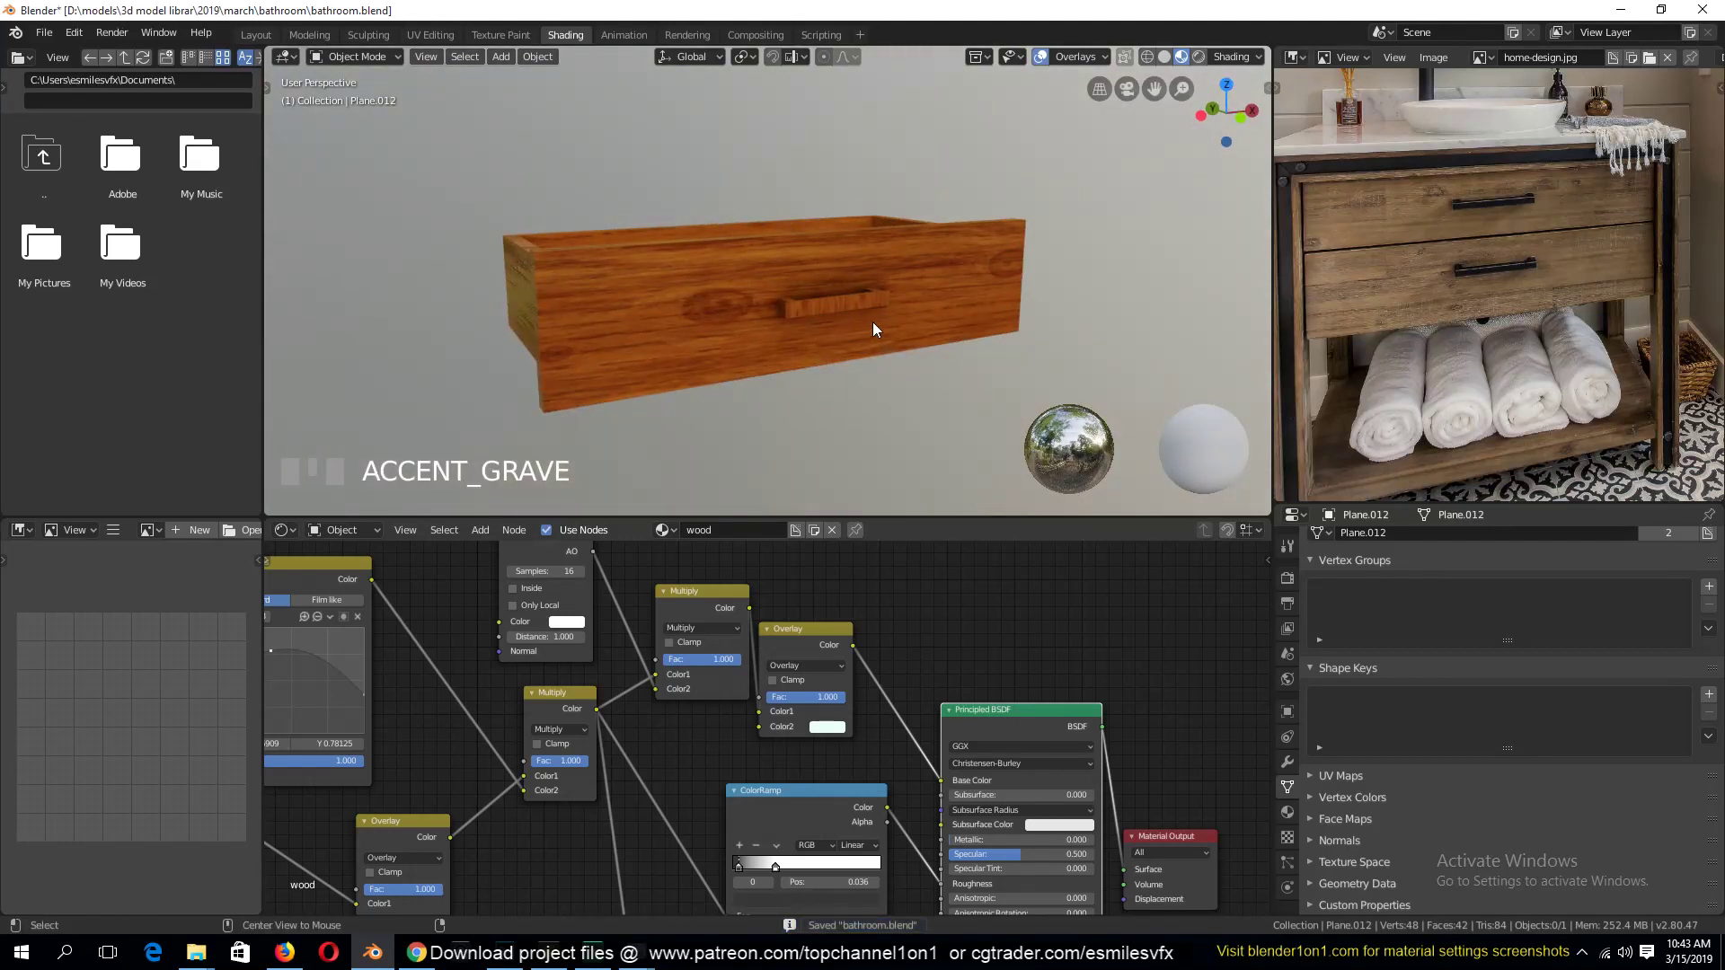
{"action": "key", "text": "alt+a"}
{"action": "key", "text": "grave"}
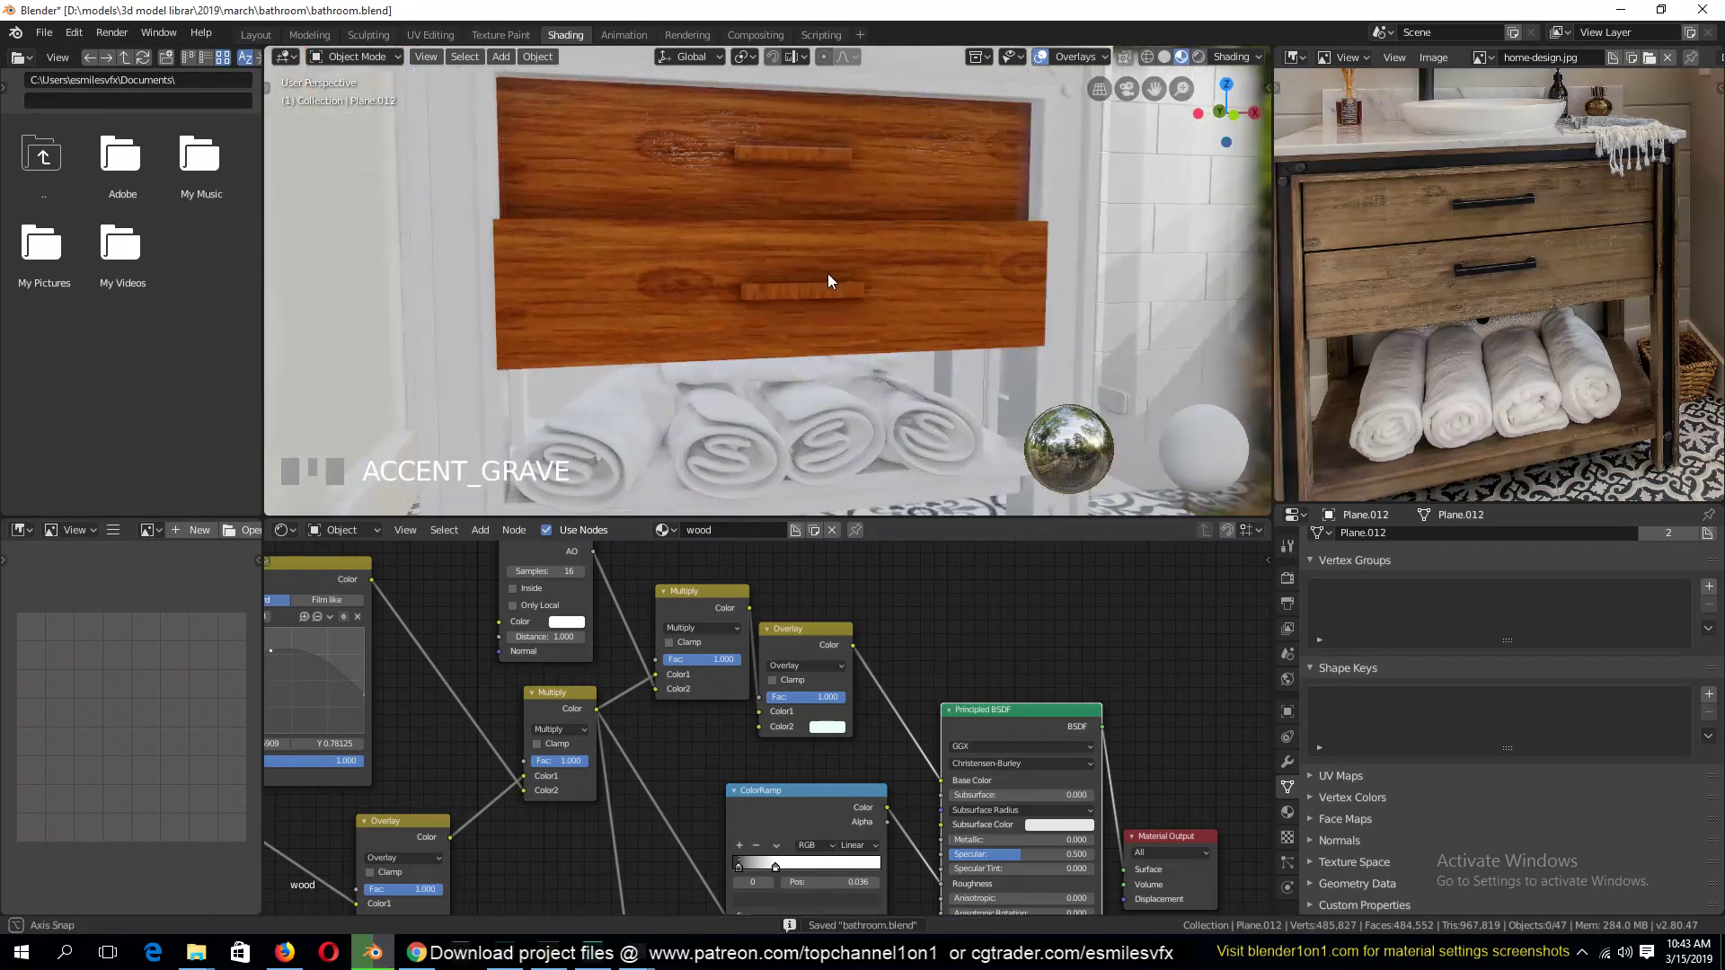
Save the file and mirror the upper drawer horizontally so its wood knots differ from the lower drawer's
{"action": "left_click", "coordinate": [864, 165]}
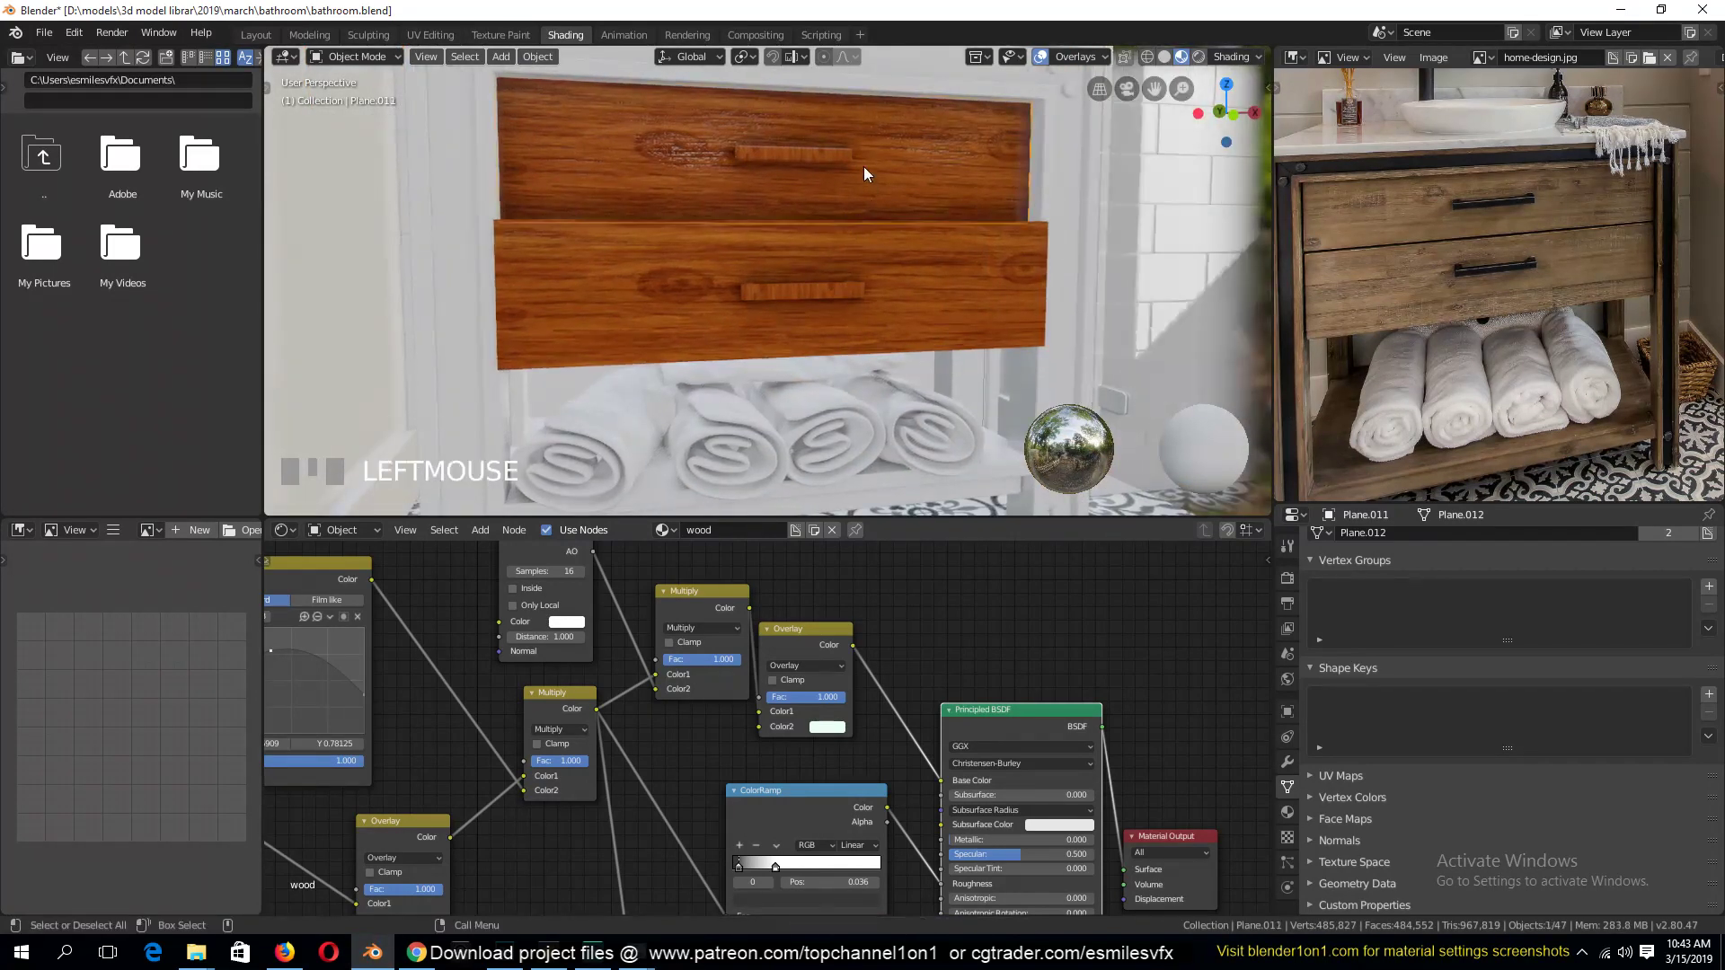
{"action": "left_click", "coordinate": [909, 263]}
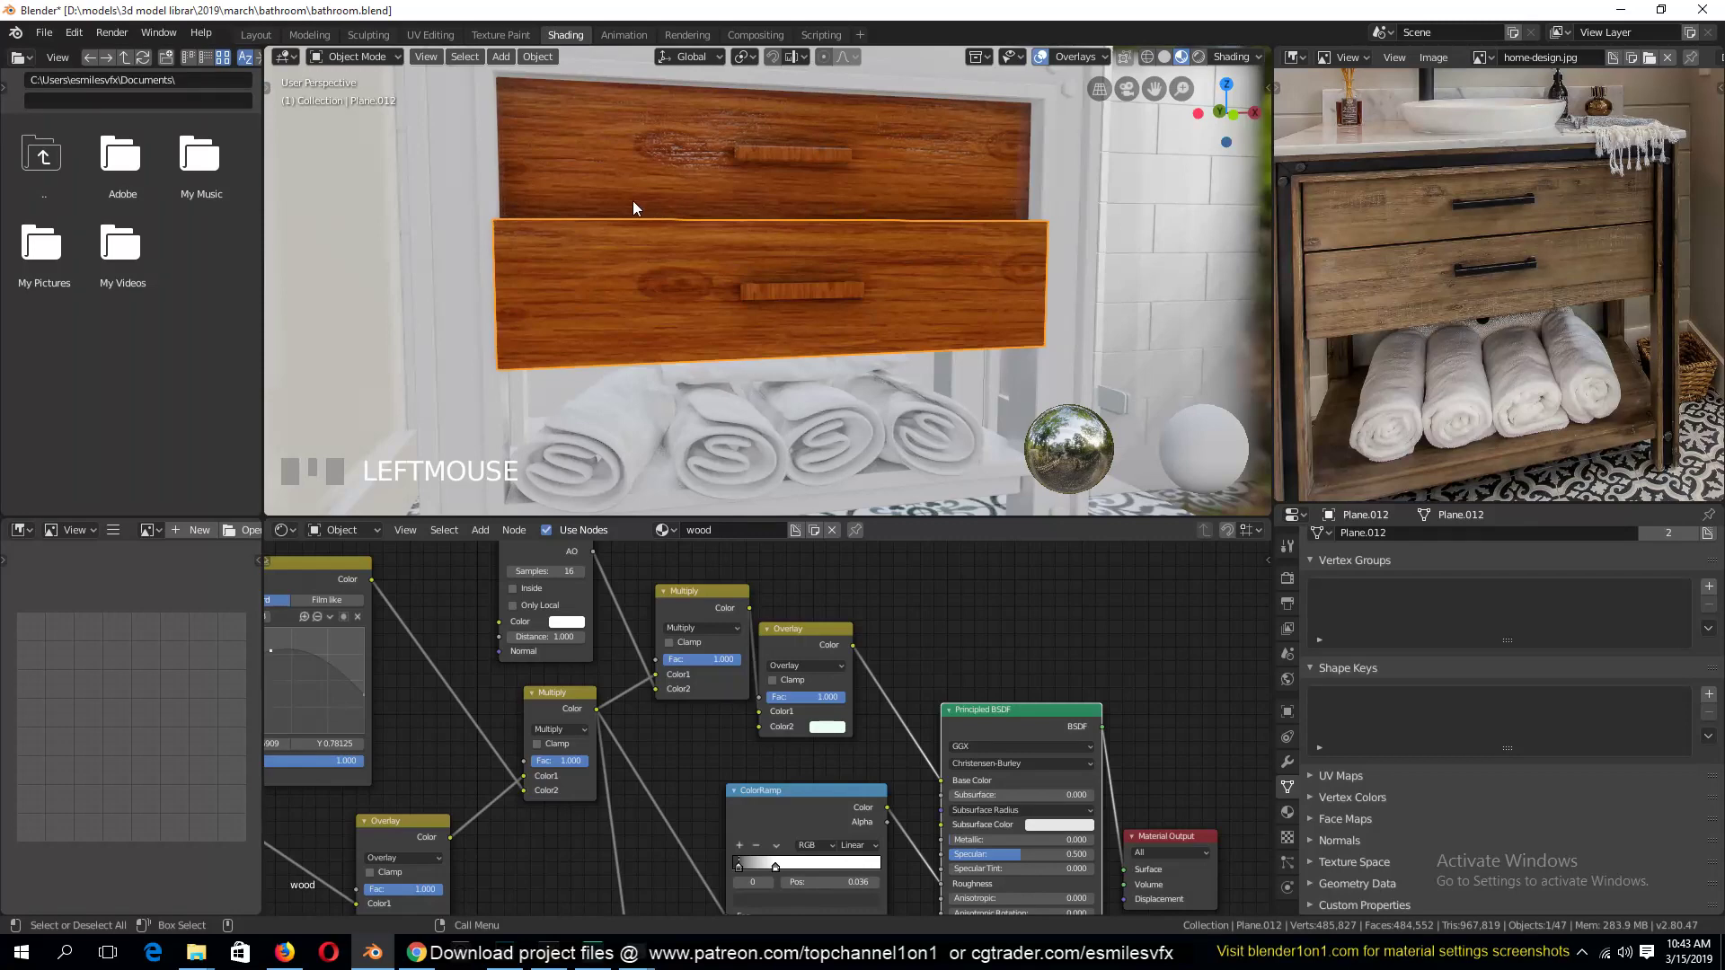
{"action": "key", "text": "grave"}
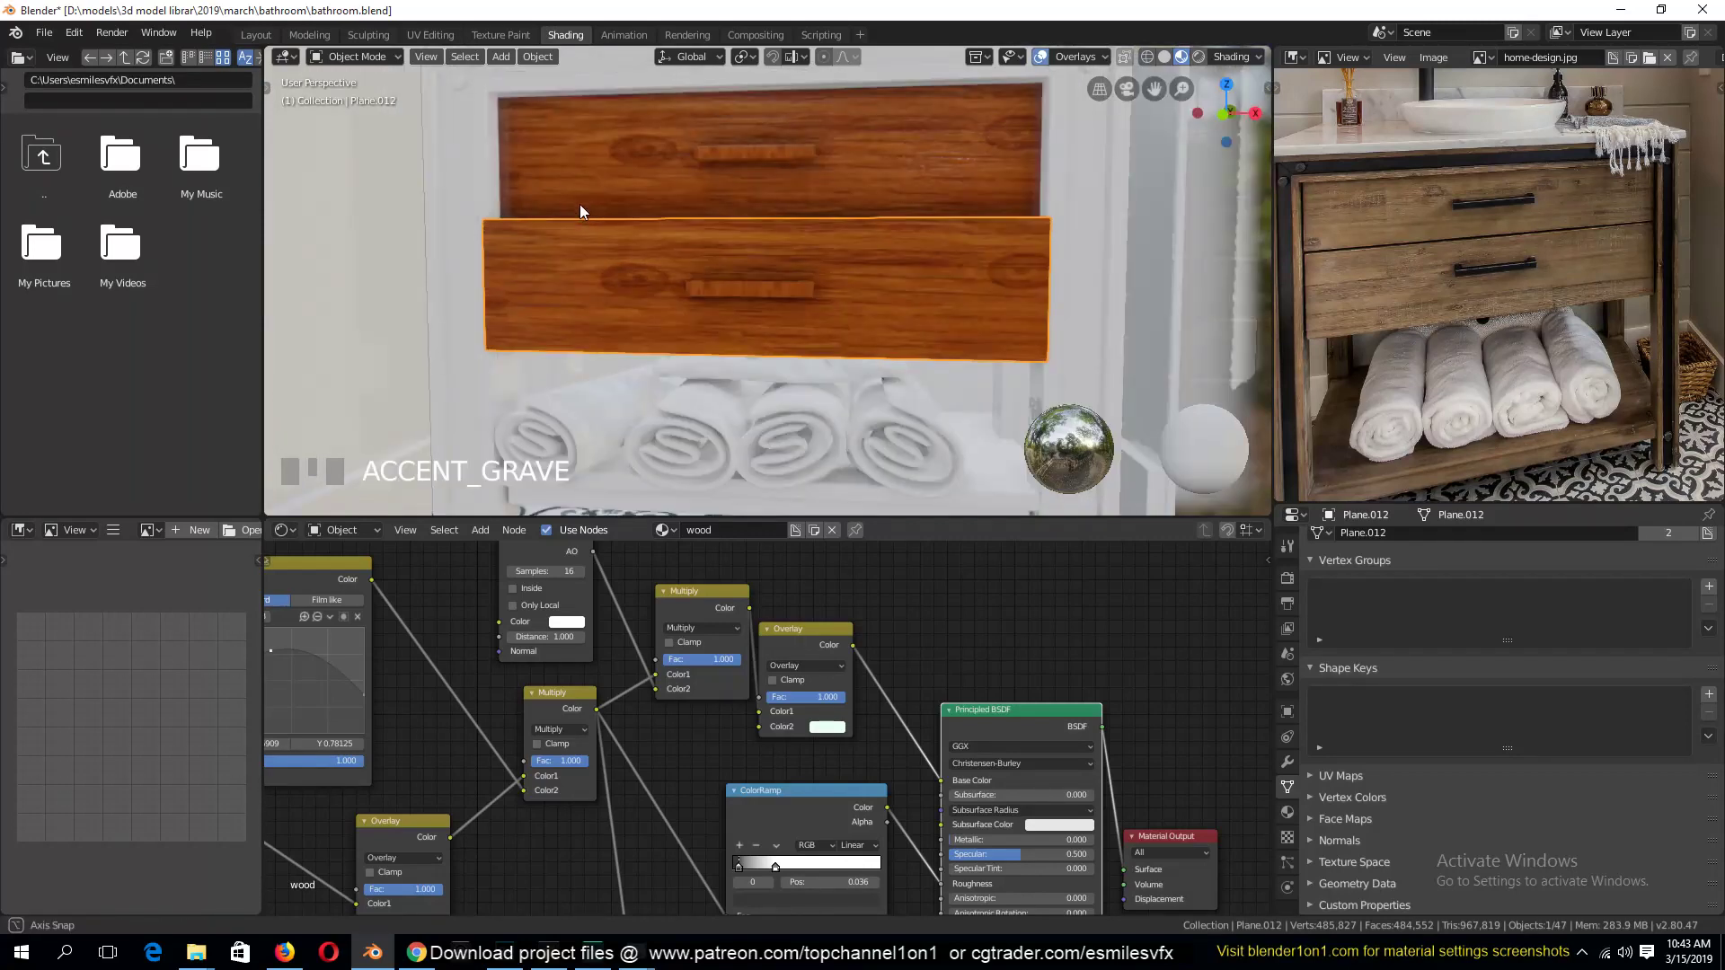
{"action": "middle_click_drag", "start_coordinate": [580, 203], "coordinate": [894, 269]}
{"action": "key", "text": "ctrl+s"}
{"action": "left_click", "coordinate": [893, 269]}
{"action": "left_click", "coordinate": [893, 171]}
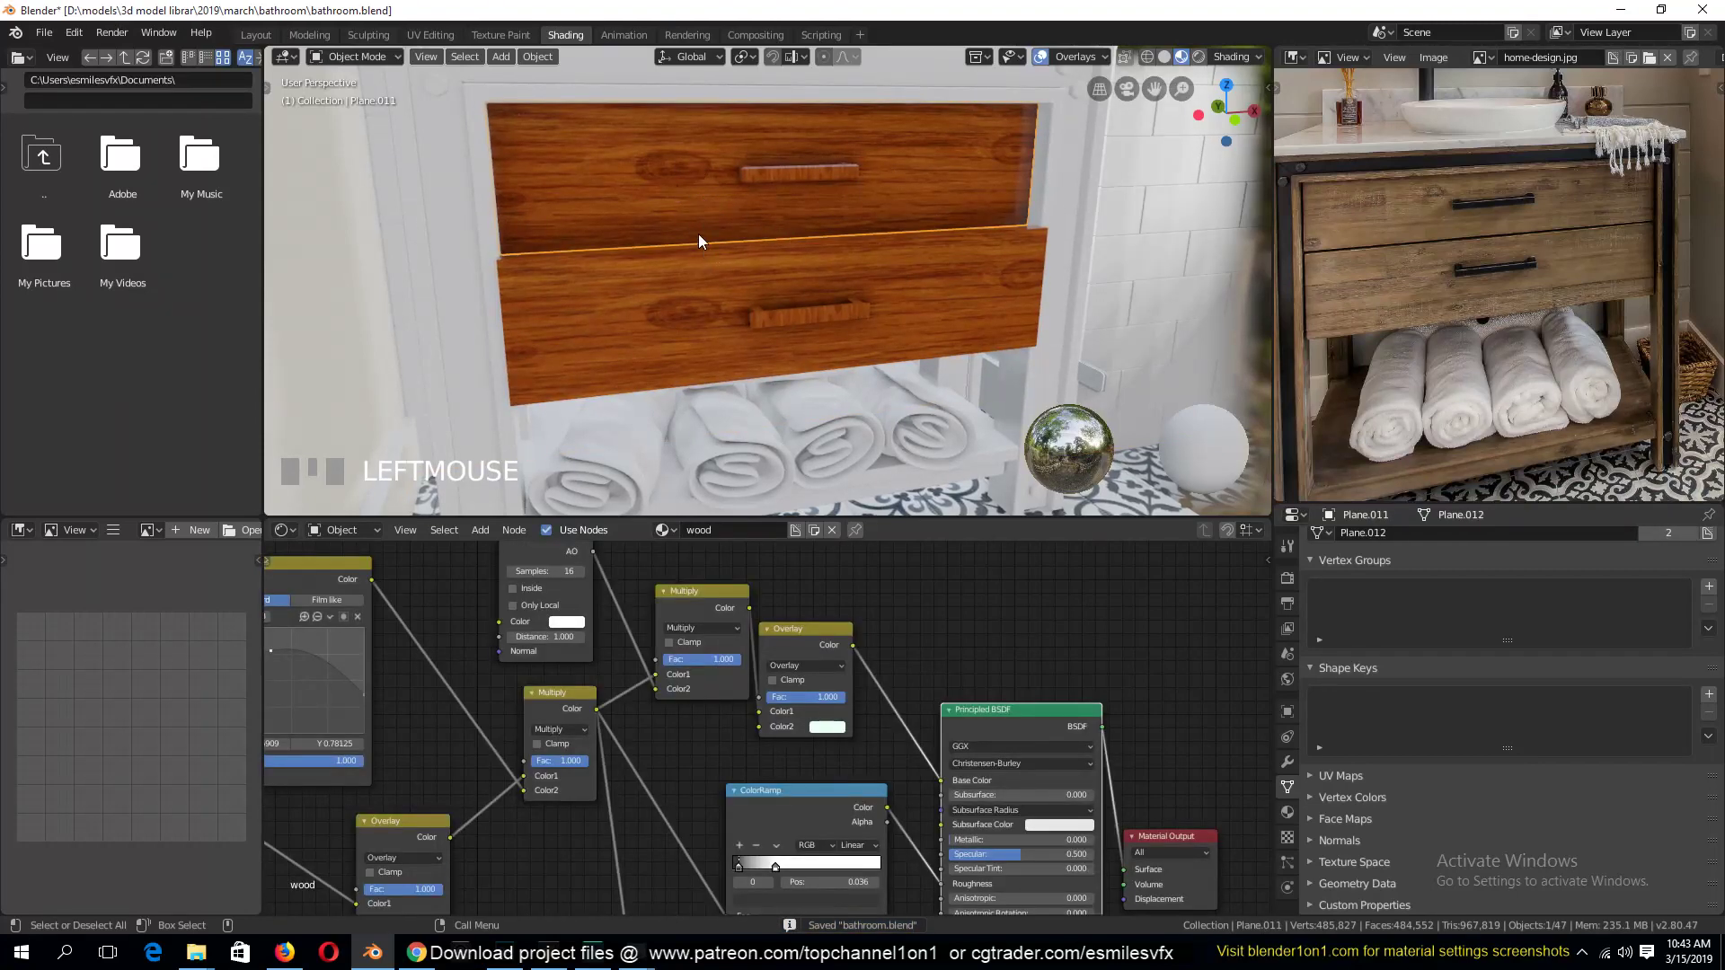
{"action": "key", "text": "ctrl+m"}
{"action": "left_click", "coordinate": [913, 235]}
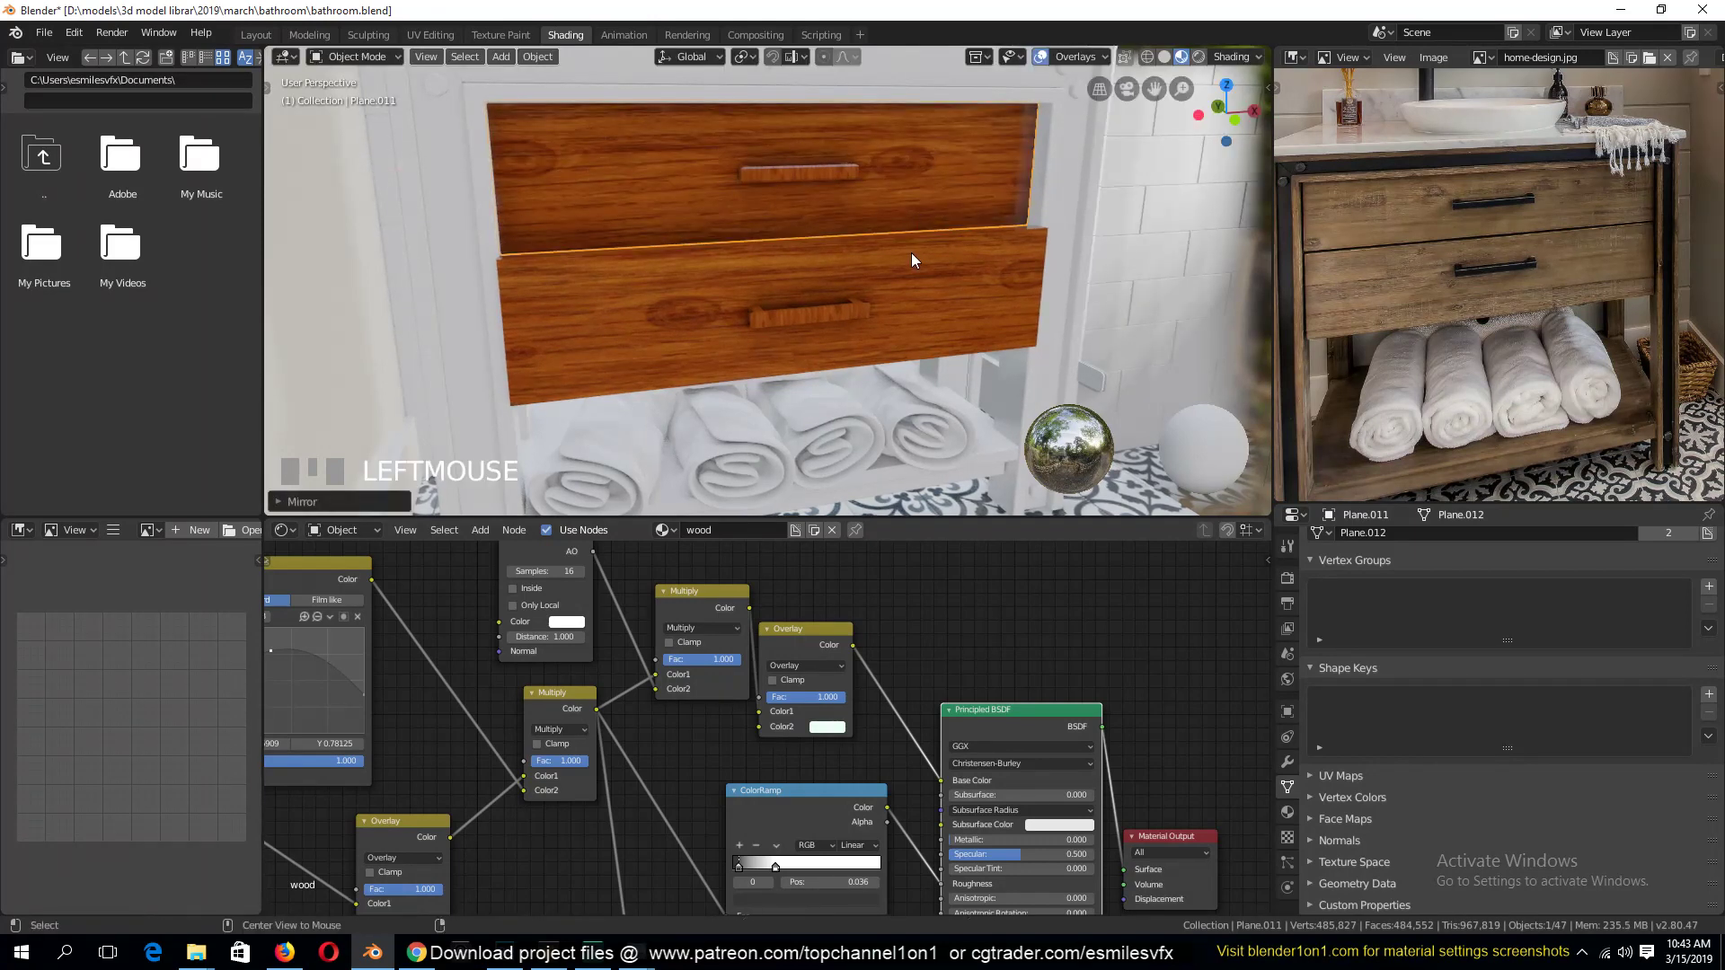
Turn on the viewport display of the lower drawer's Bevel modifier and deselect everything
{"action": "left_click", "coordinate": [911, 251]}
{"action": "left_click", "coordinate": [1287, 762]}
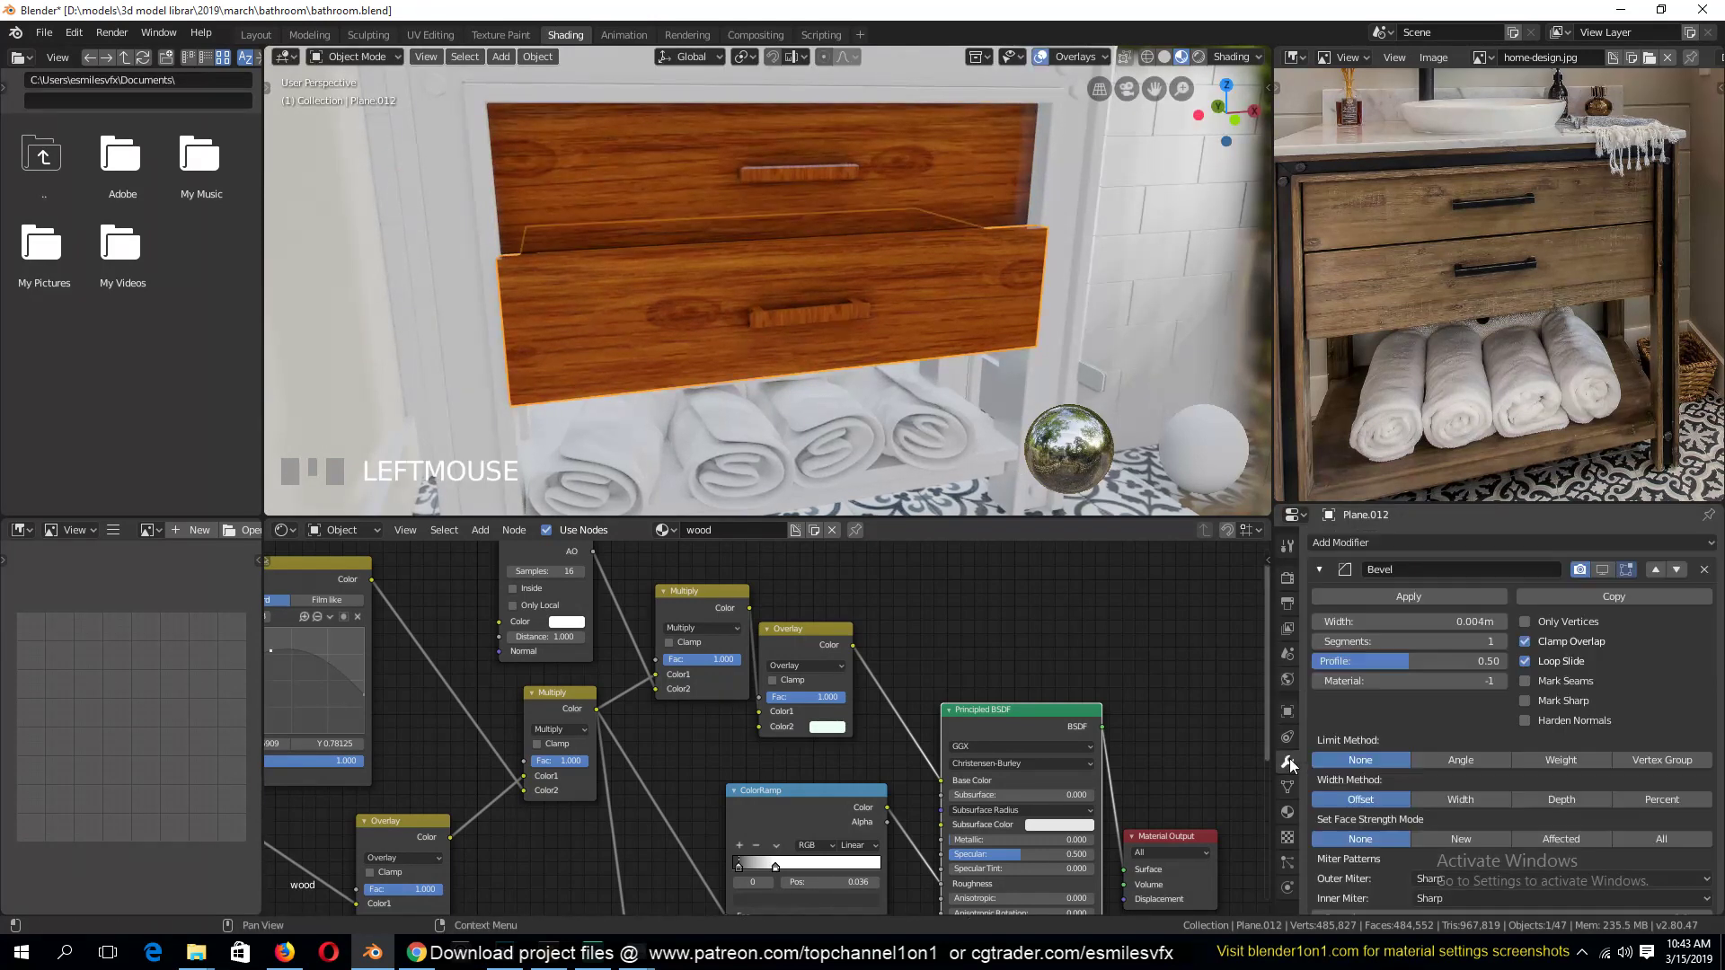
{"action": "key", "text": "a"}
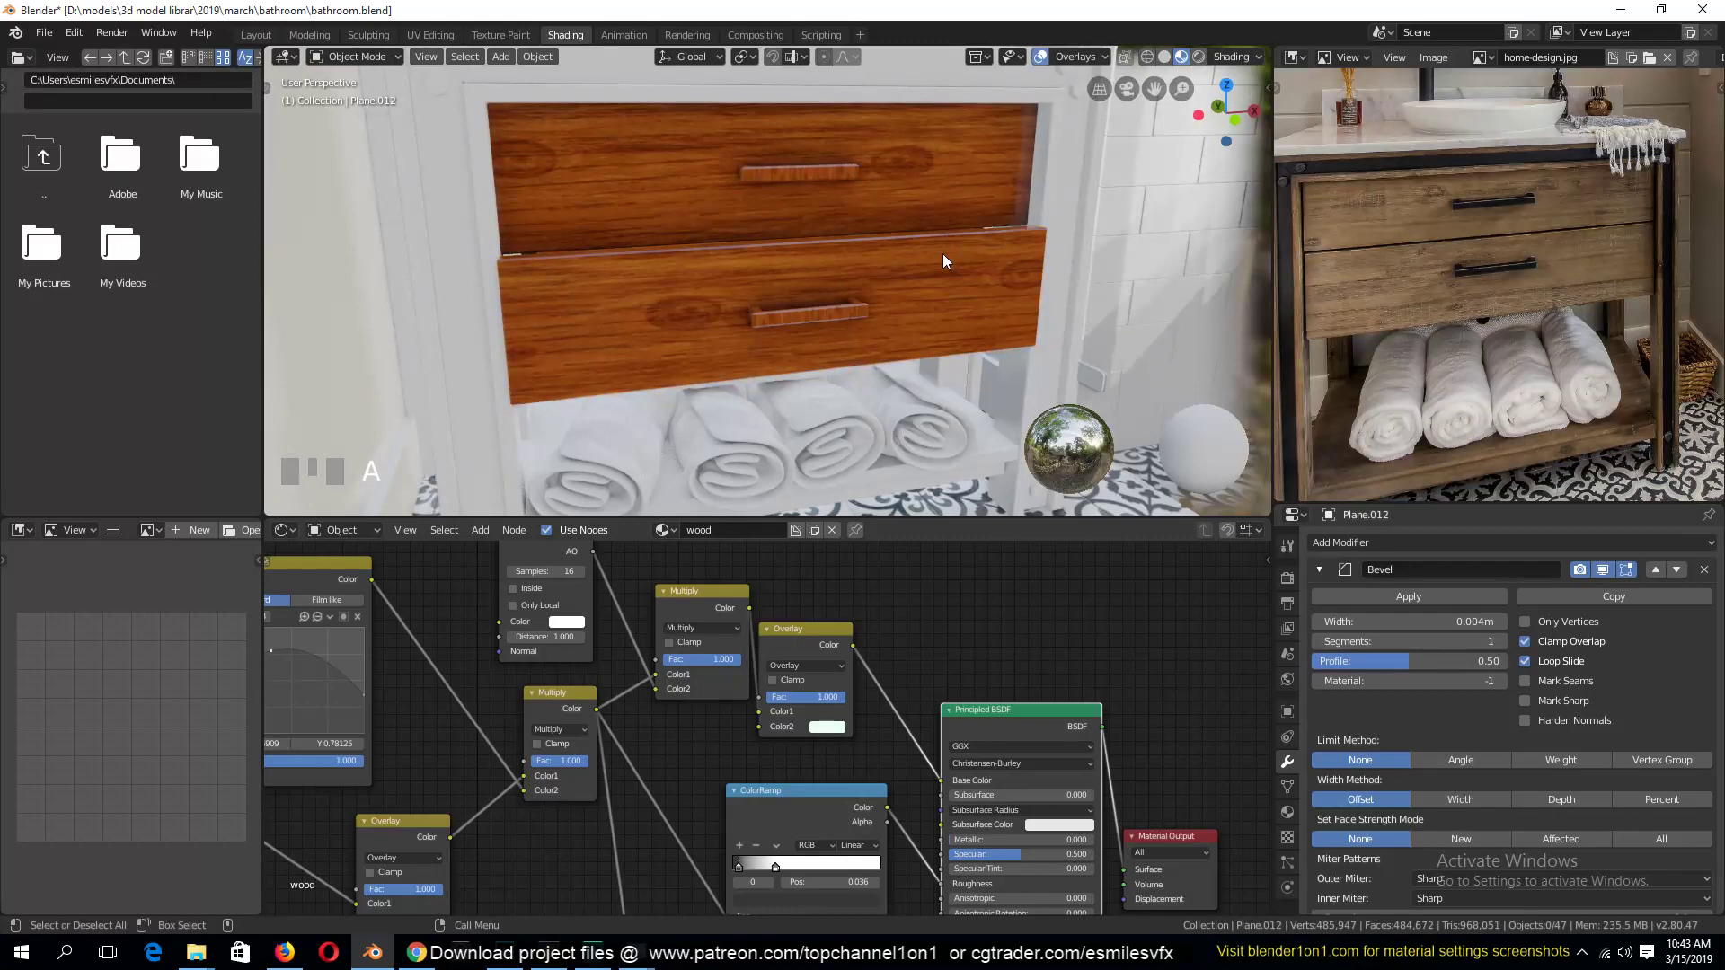
{"action": "key", "text": "grave"}
{"action": "middle_click_drag", "start_coordinate": [841, 279], "coordinate": [848, 278]}
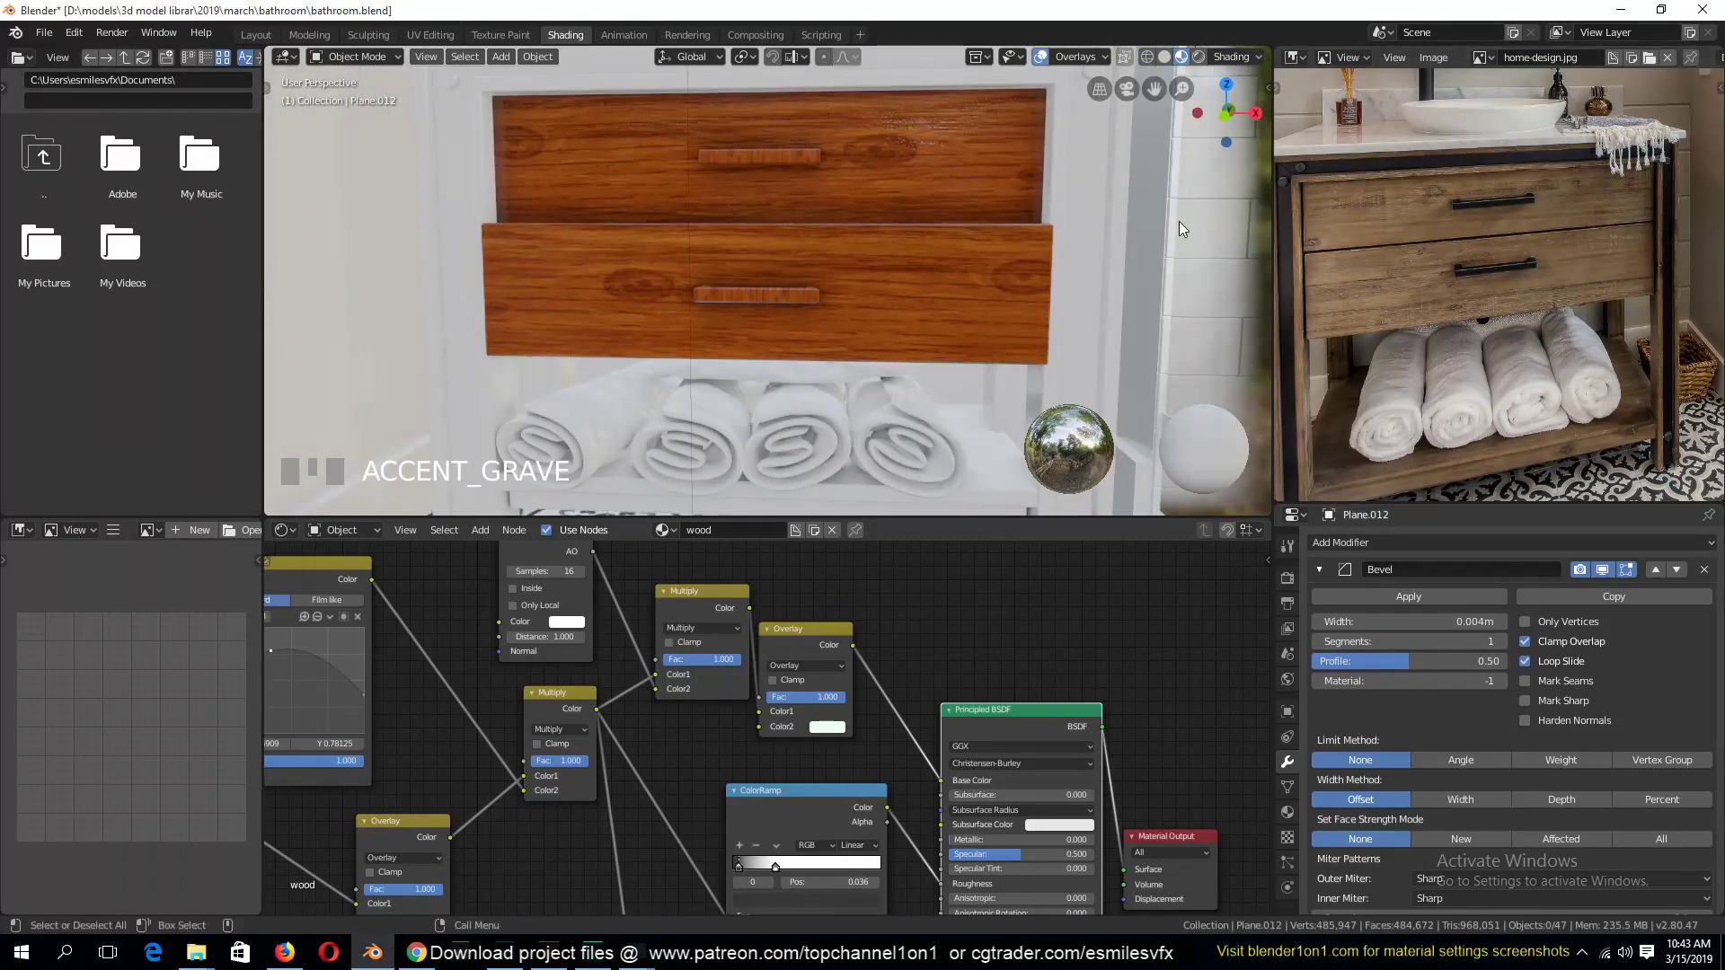
Assign the existing wood material to the vanity frame and save the file
{"action": "left_click", "coordinate": [1155, 232]}
{"action": "middle_click_drag", "start_coordinate": [1179, 228], "coordinate": [1037, 241]}
{"action": "left_click", "coordinate": [1129, 191]}
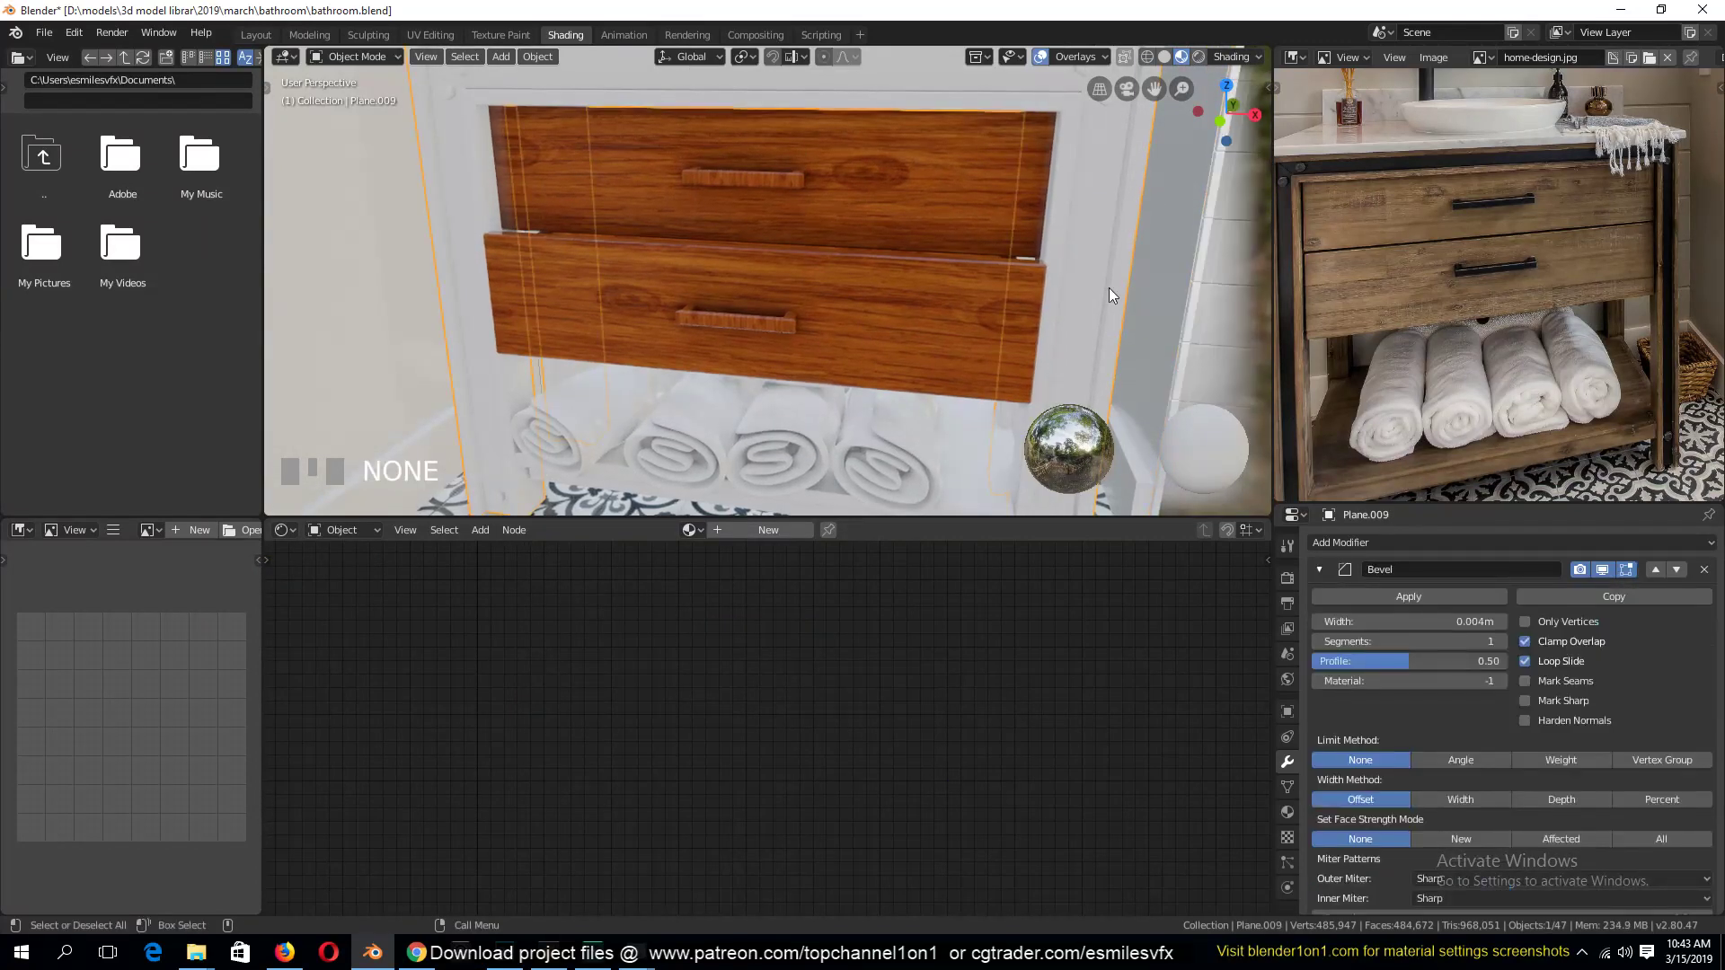
{"action": "left_click", "coordinate": [693, 530]}
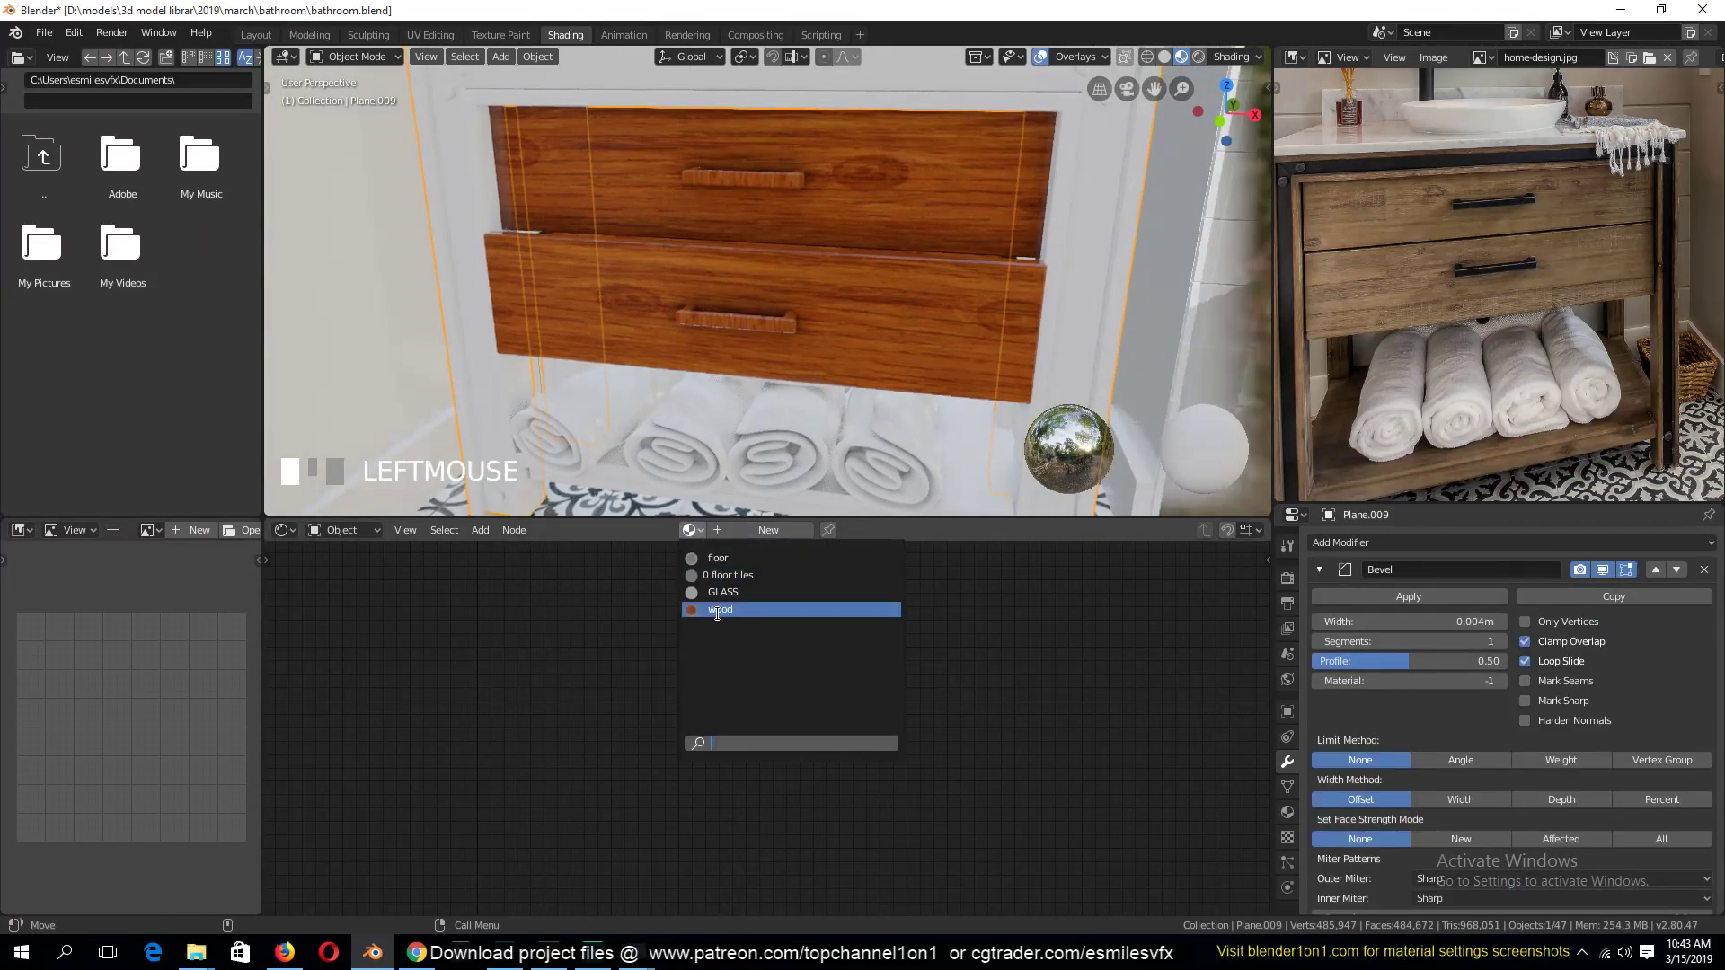
{"action": "left_click", "coordinate": [719, 607]}
{"action": "left_click", "coordinate": [891, 278]}
{"action": "scroll", "coordinate": [898, 288], "scroll_direction": "down", "scroll_amount": 2}
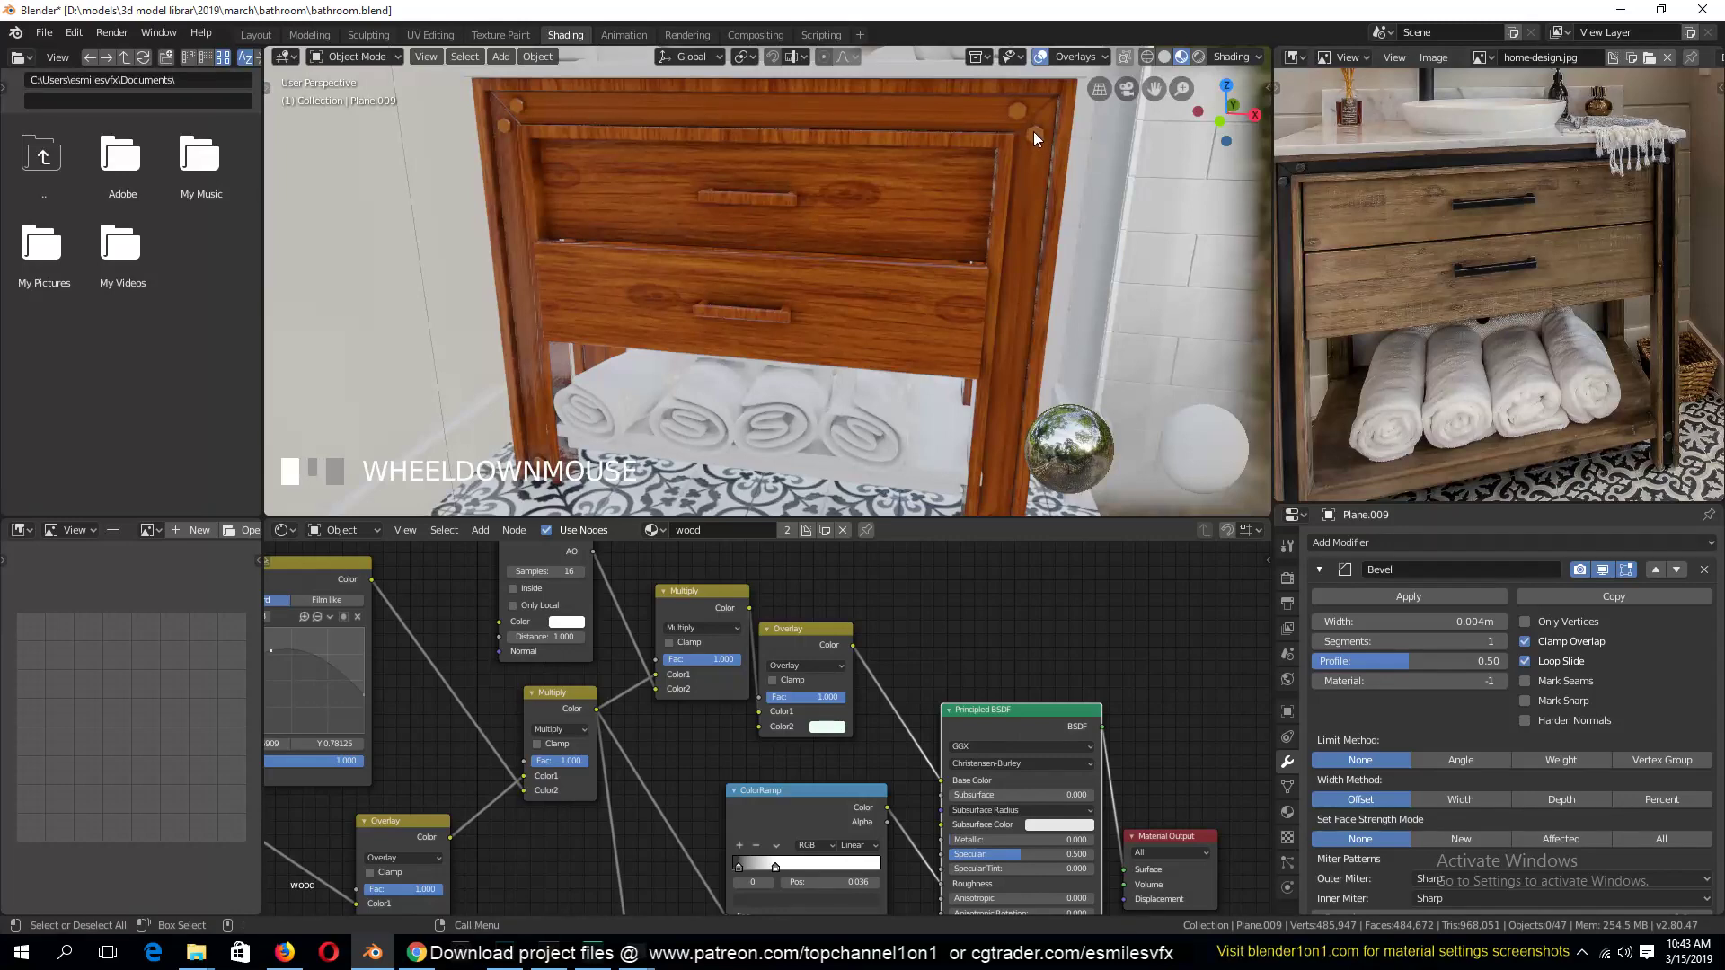
{"action": "left_click", "coordinate": [951, 128]}
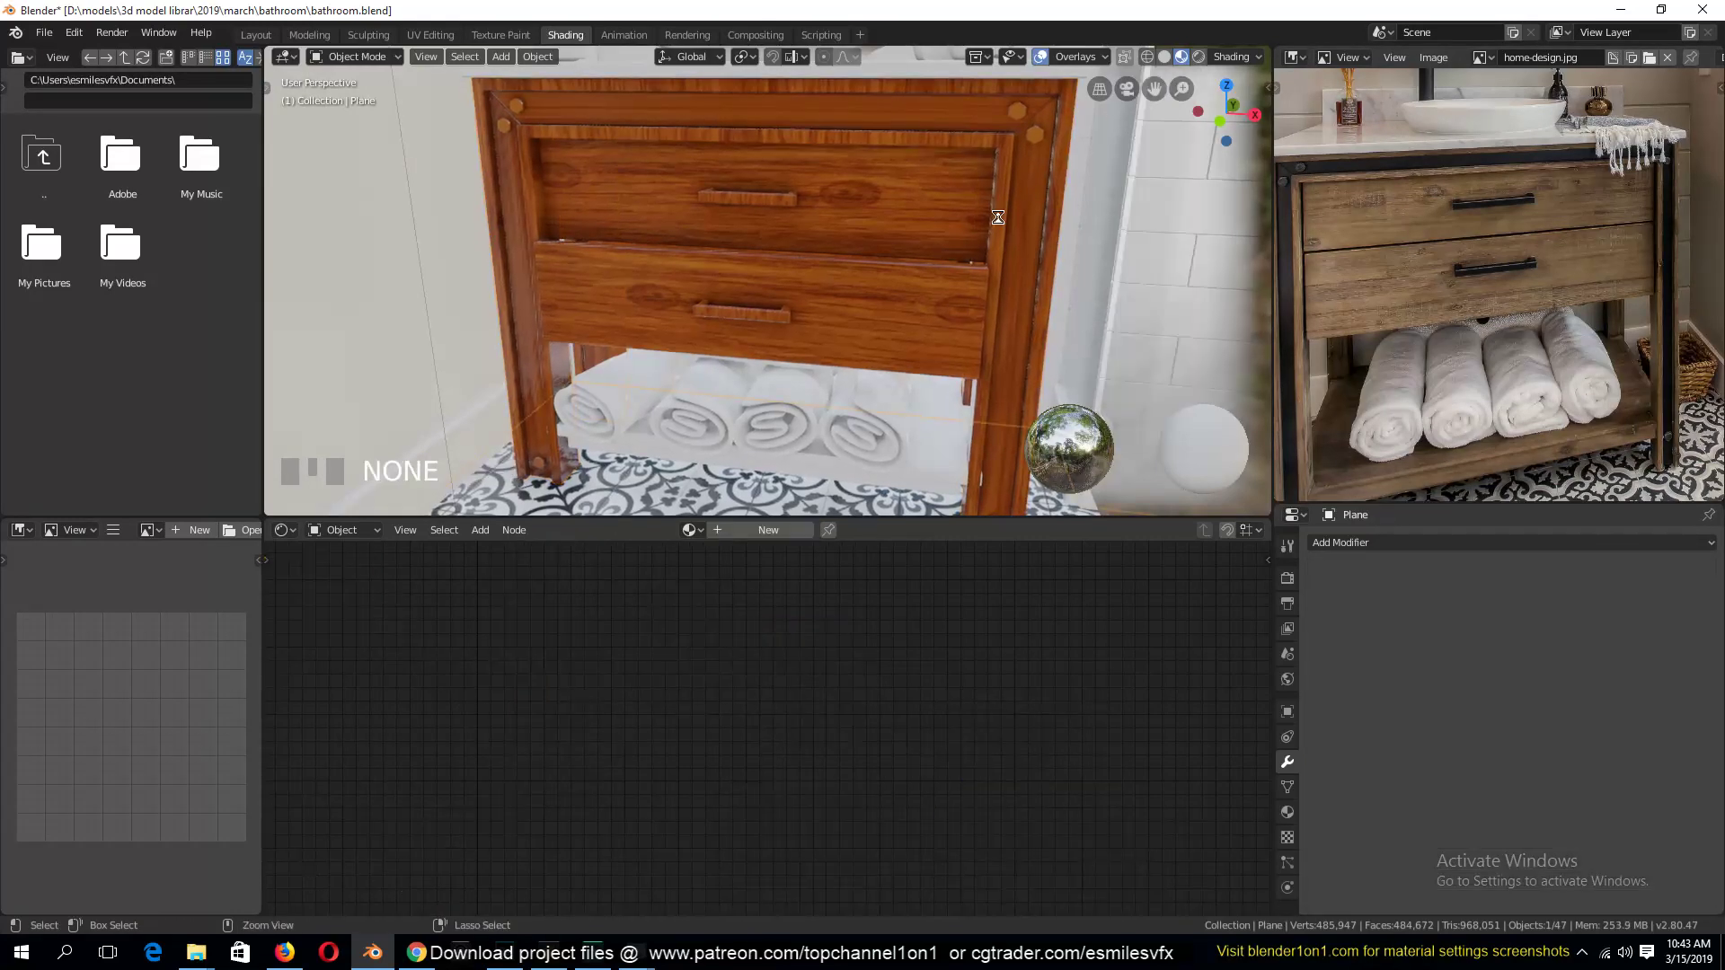
{"action": "key", "text": "ctrl+s"}
In the vanity frame's mesh, select the inset front strip across the top and legs with all its linked faces
{"action": "left_click", "coordinate": [1033, 165]}
{"action": "key", "text": "Tab"}
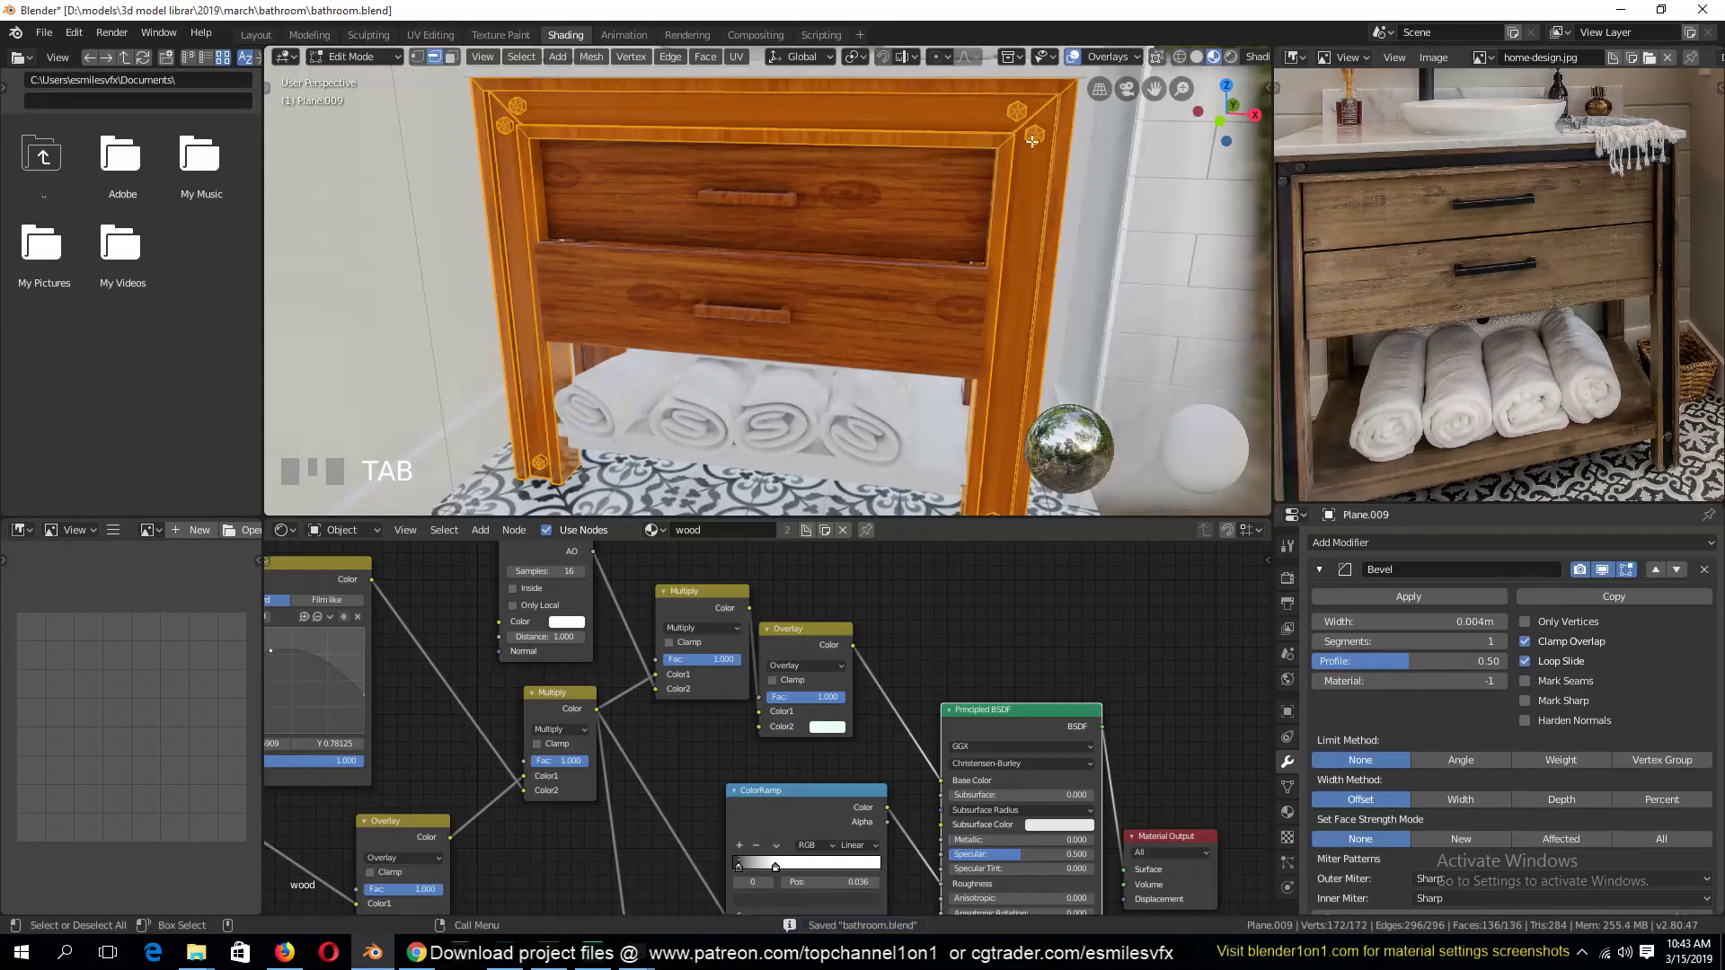
{"action": "left_click", "coordinate": [982, 145]}
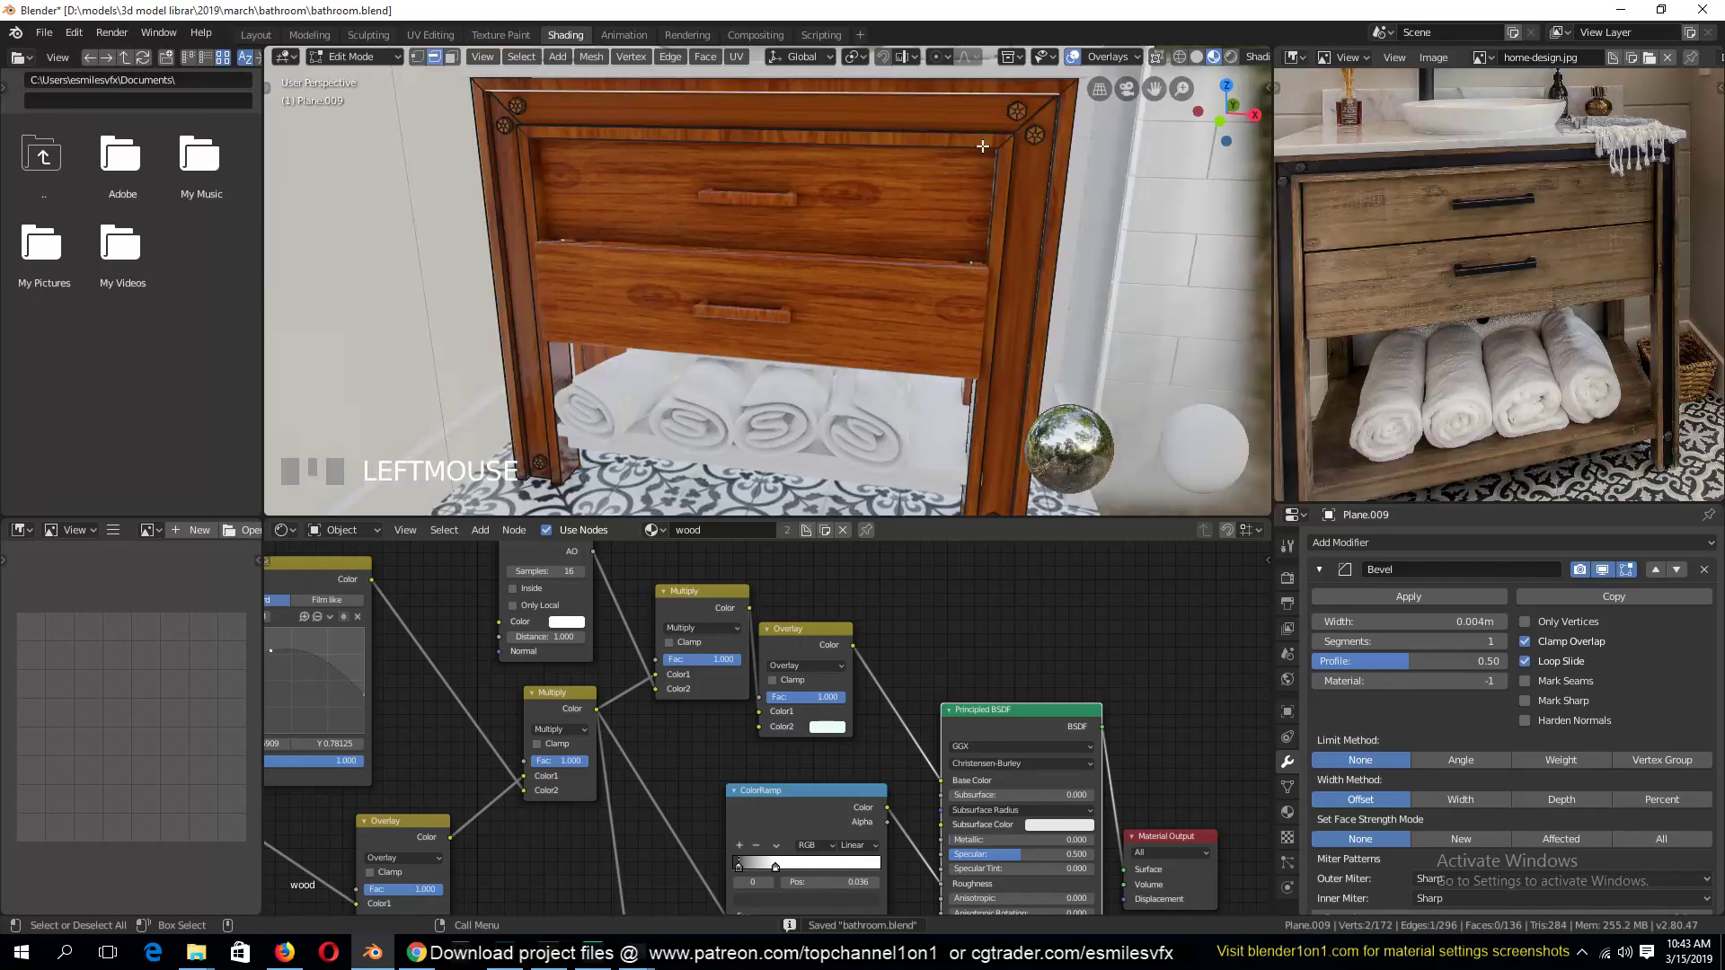
{"action": "key", "text": "Tab"}
{"action": "key", "text": "Tab"}
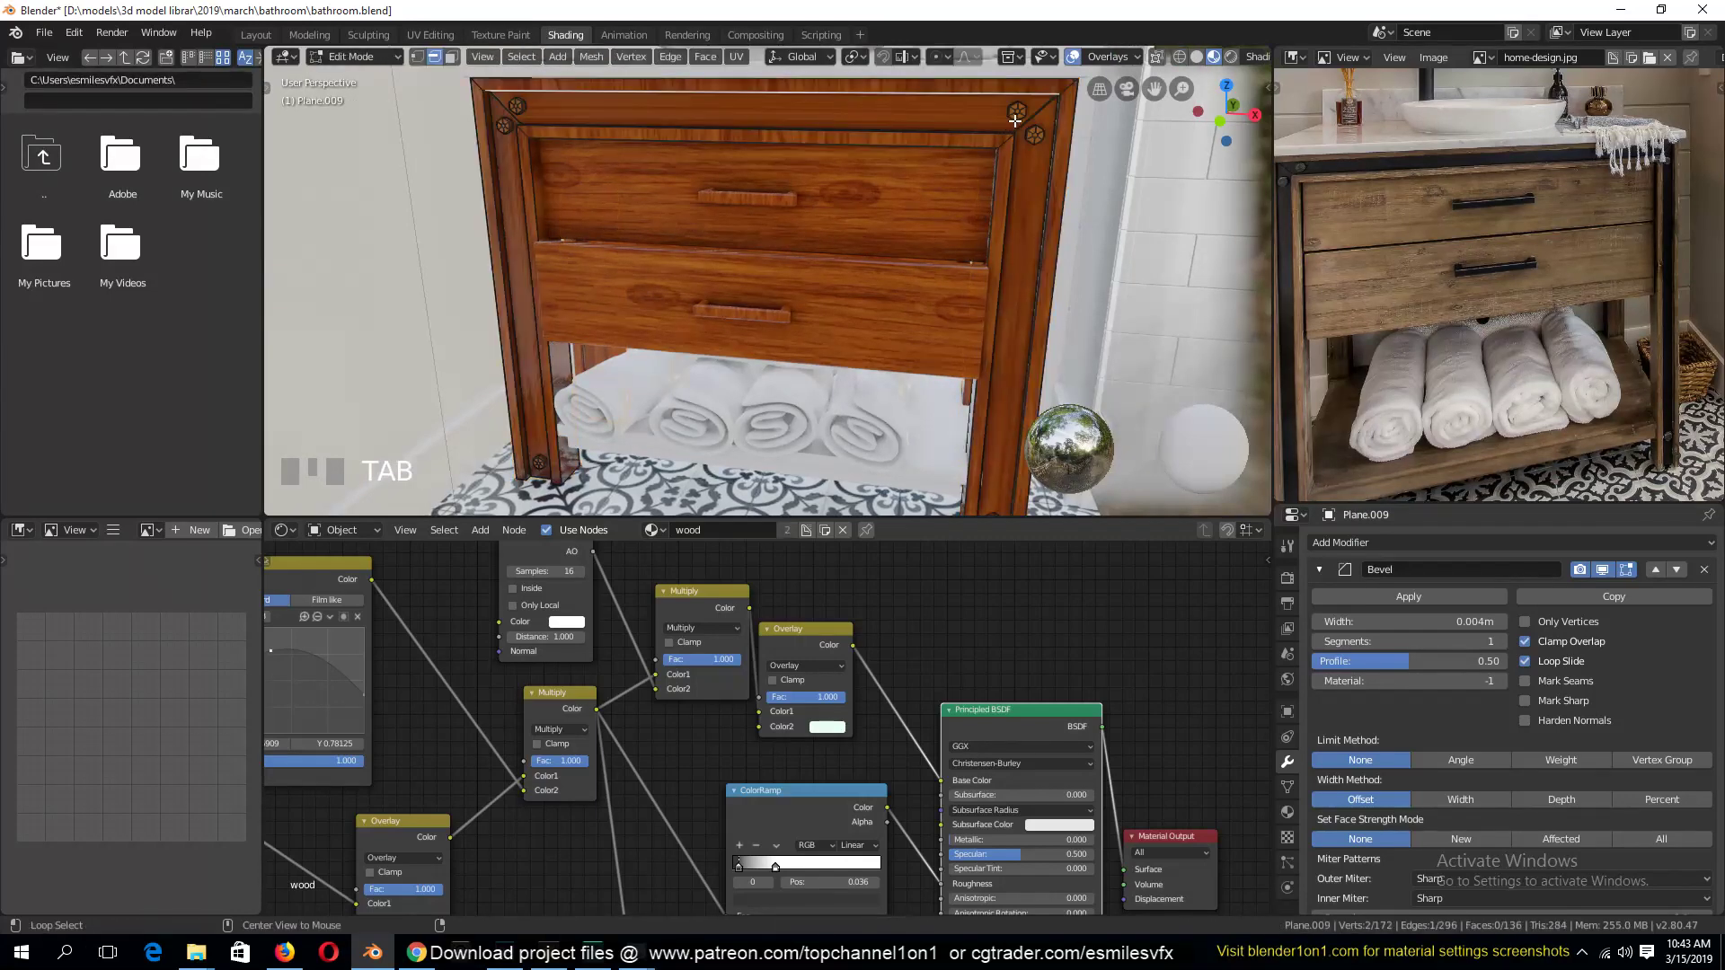
{"action": "left_click", "coordinate": [966, 105]}
{"action": "key", "text": "3"}
{"action": "left_click", "coordinate": [795, 118]}
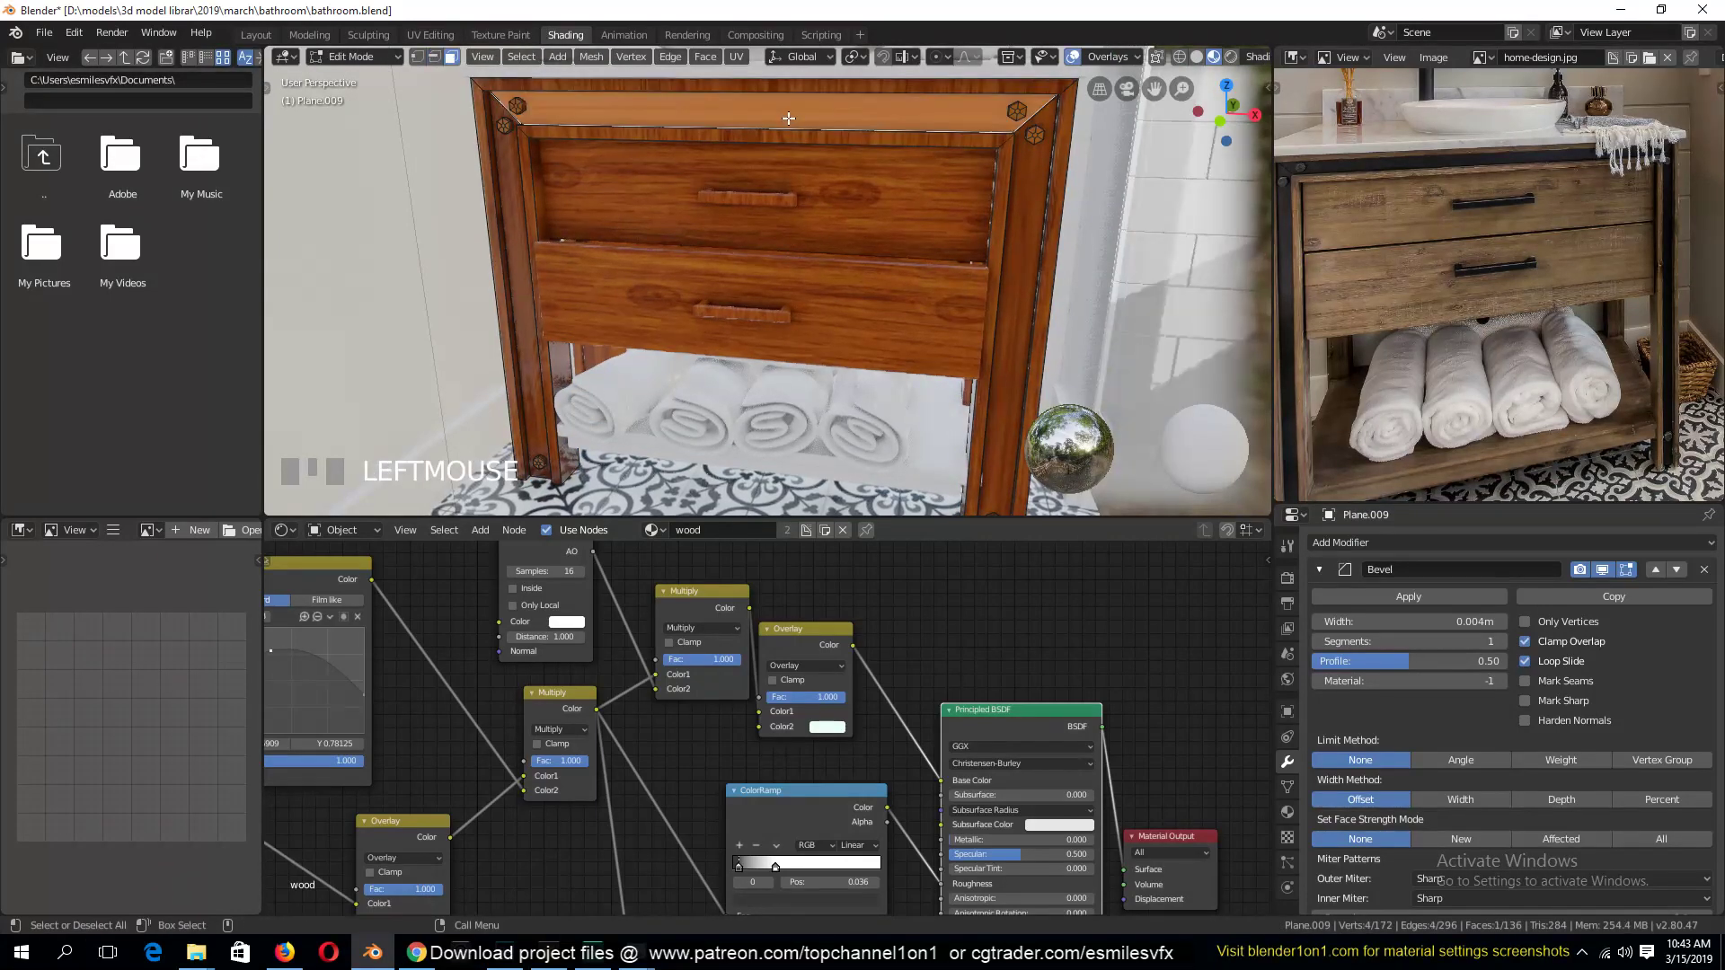
{"action": "key", "text": "ctrl+l"}
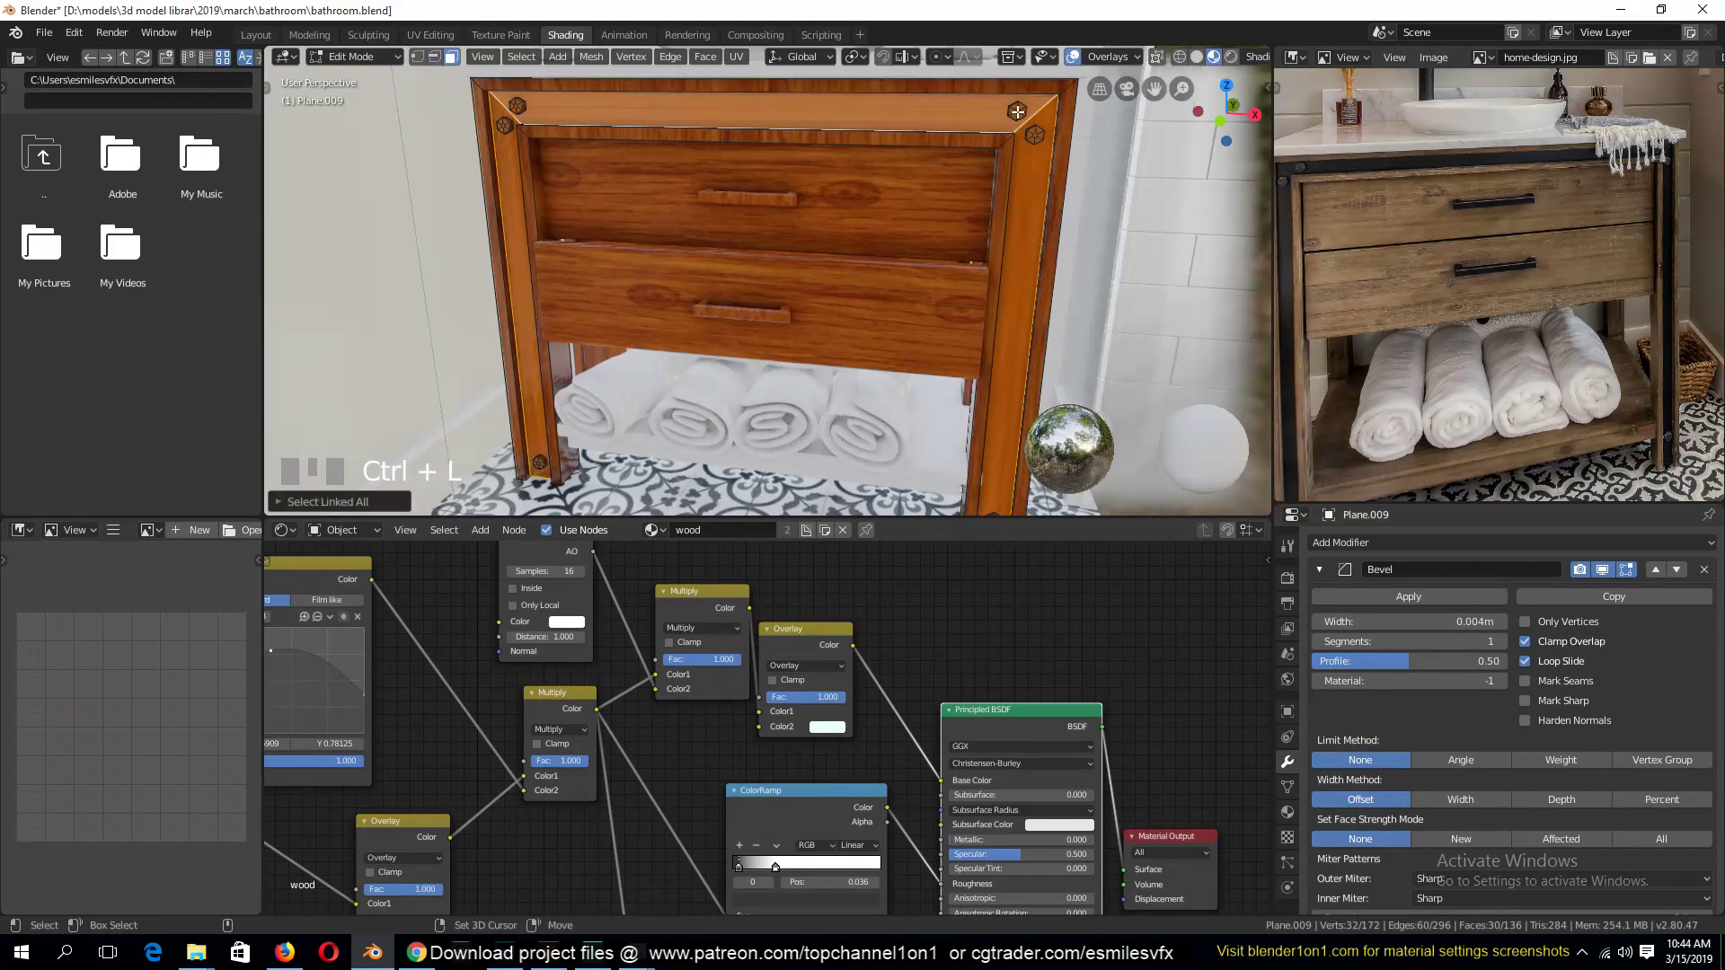
Extend the selection to the bolt heads at the frame's upper corners and leg bottoms, including their linked faces
{"action": "left_click", "coordinate": [1034, 135], "text": "shift"}
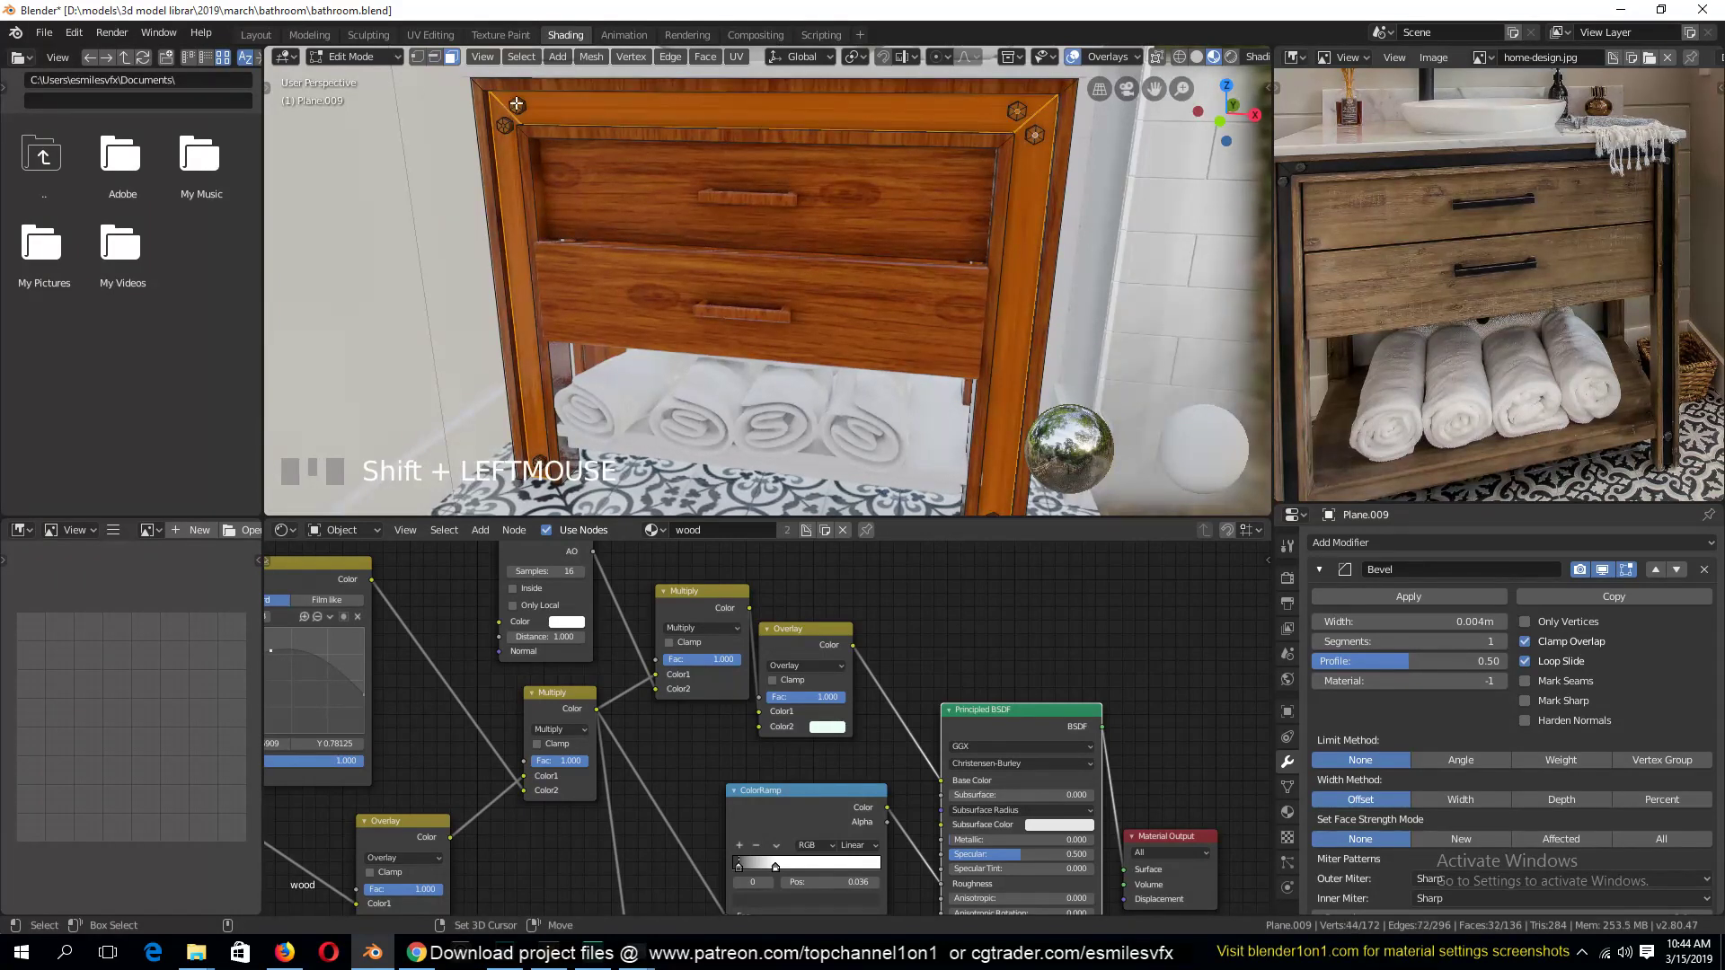
{"action": "left_click", "coordinate": [516, 103], "text": "shift"}
{"action": "left_click", "coordinate": [502, 125], "text": "shift"}
{"action": "left_click", "coordinate": [535, 470], "text": "shift"}
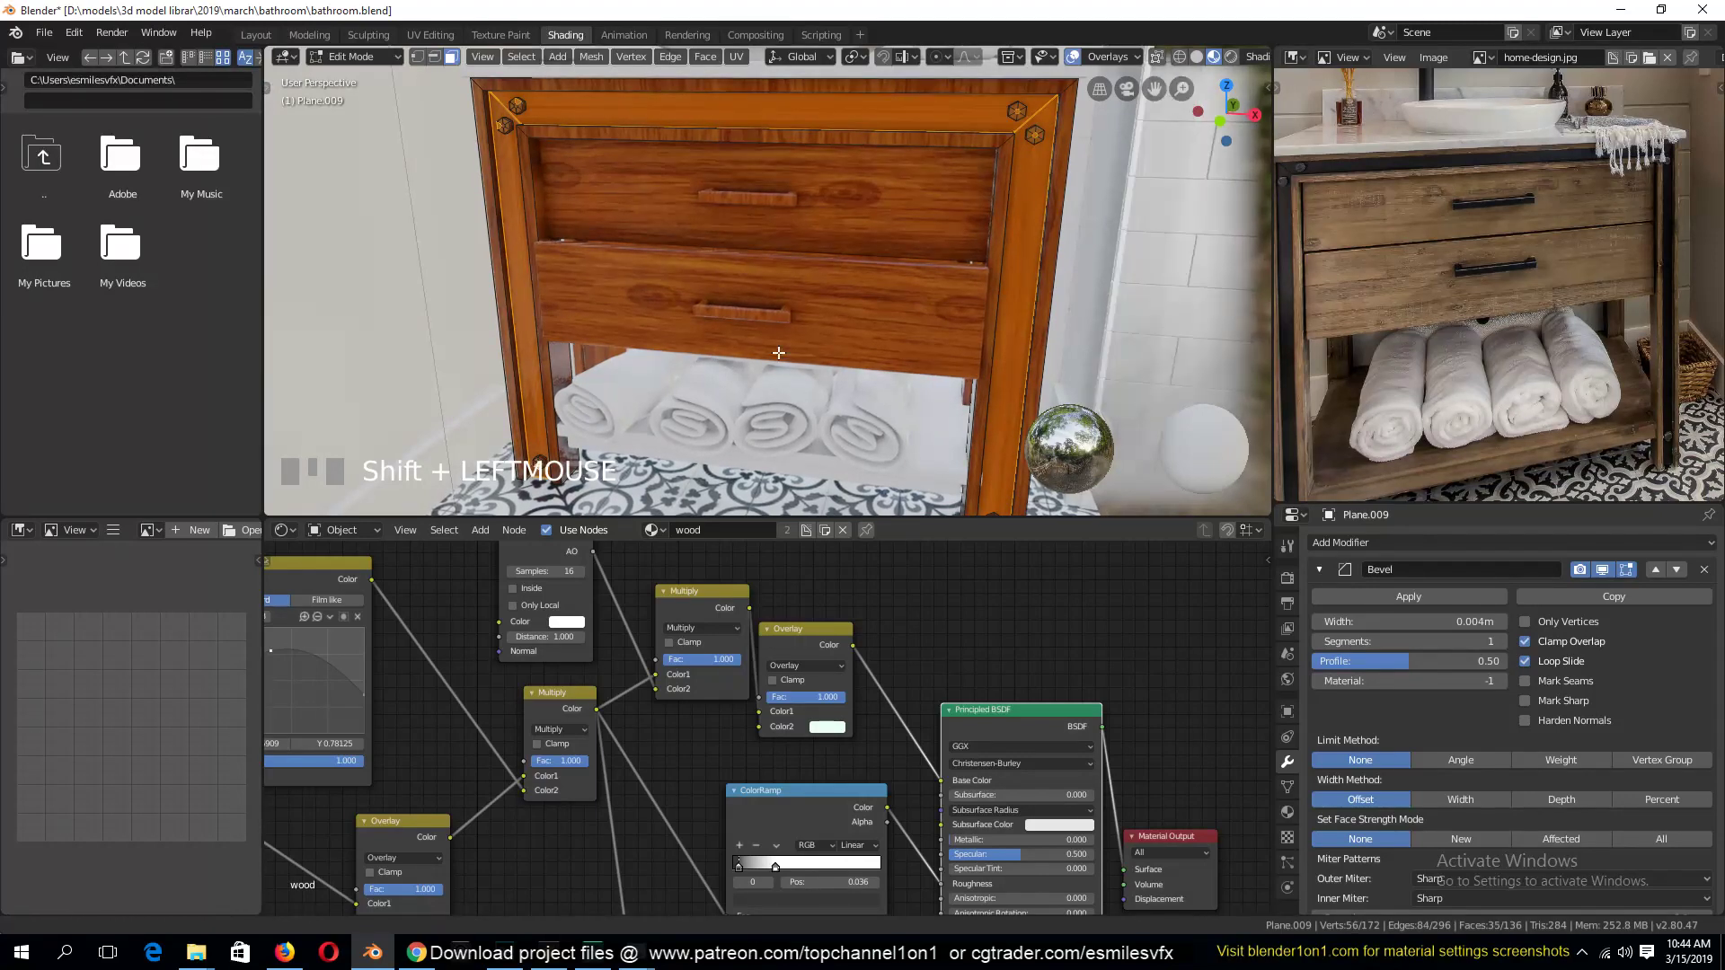
{"action": "middle_click_drag", "start_coordinate": [972, 512], "coordinate": [972, 414], "text": "shift"}
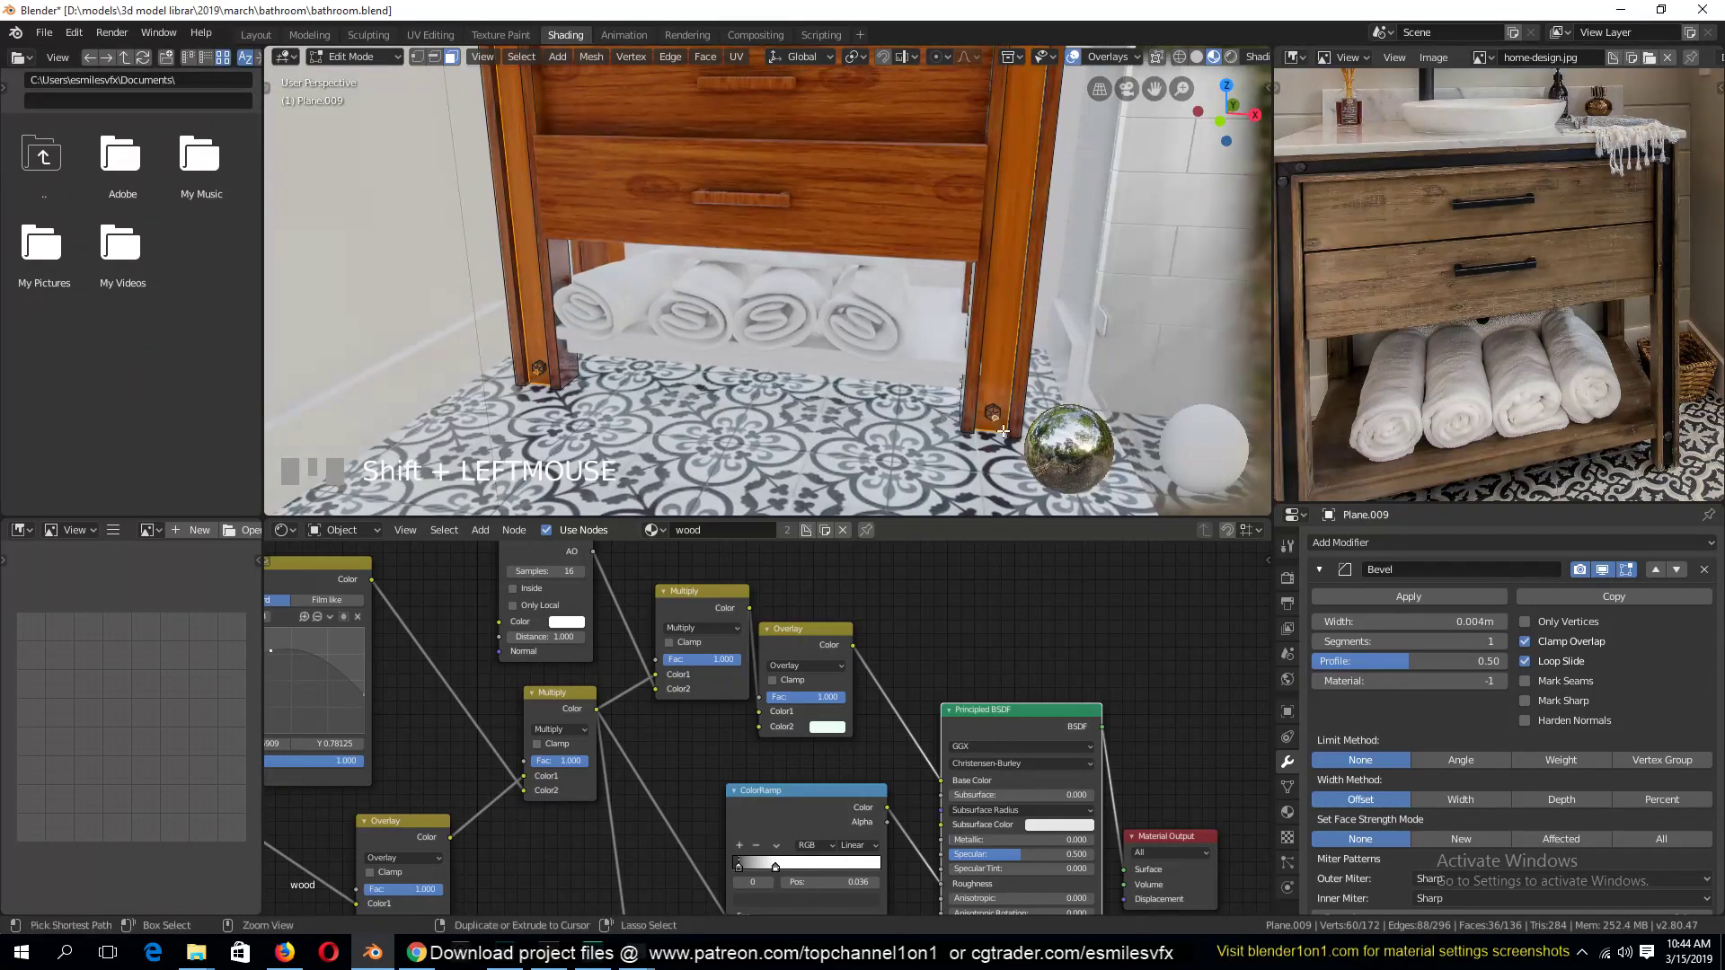
{"action": "left_click", "coordinate": [994, 418], "text": "shift"}
{"action": "key", "text": "ctrl+l"}
Add a second material named "metal" to the frame, assign it to the selected strips and bolts, and return to Object Mode
{"action": "left_click", "coordinate": [1287, 812]}
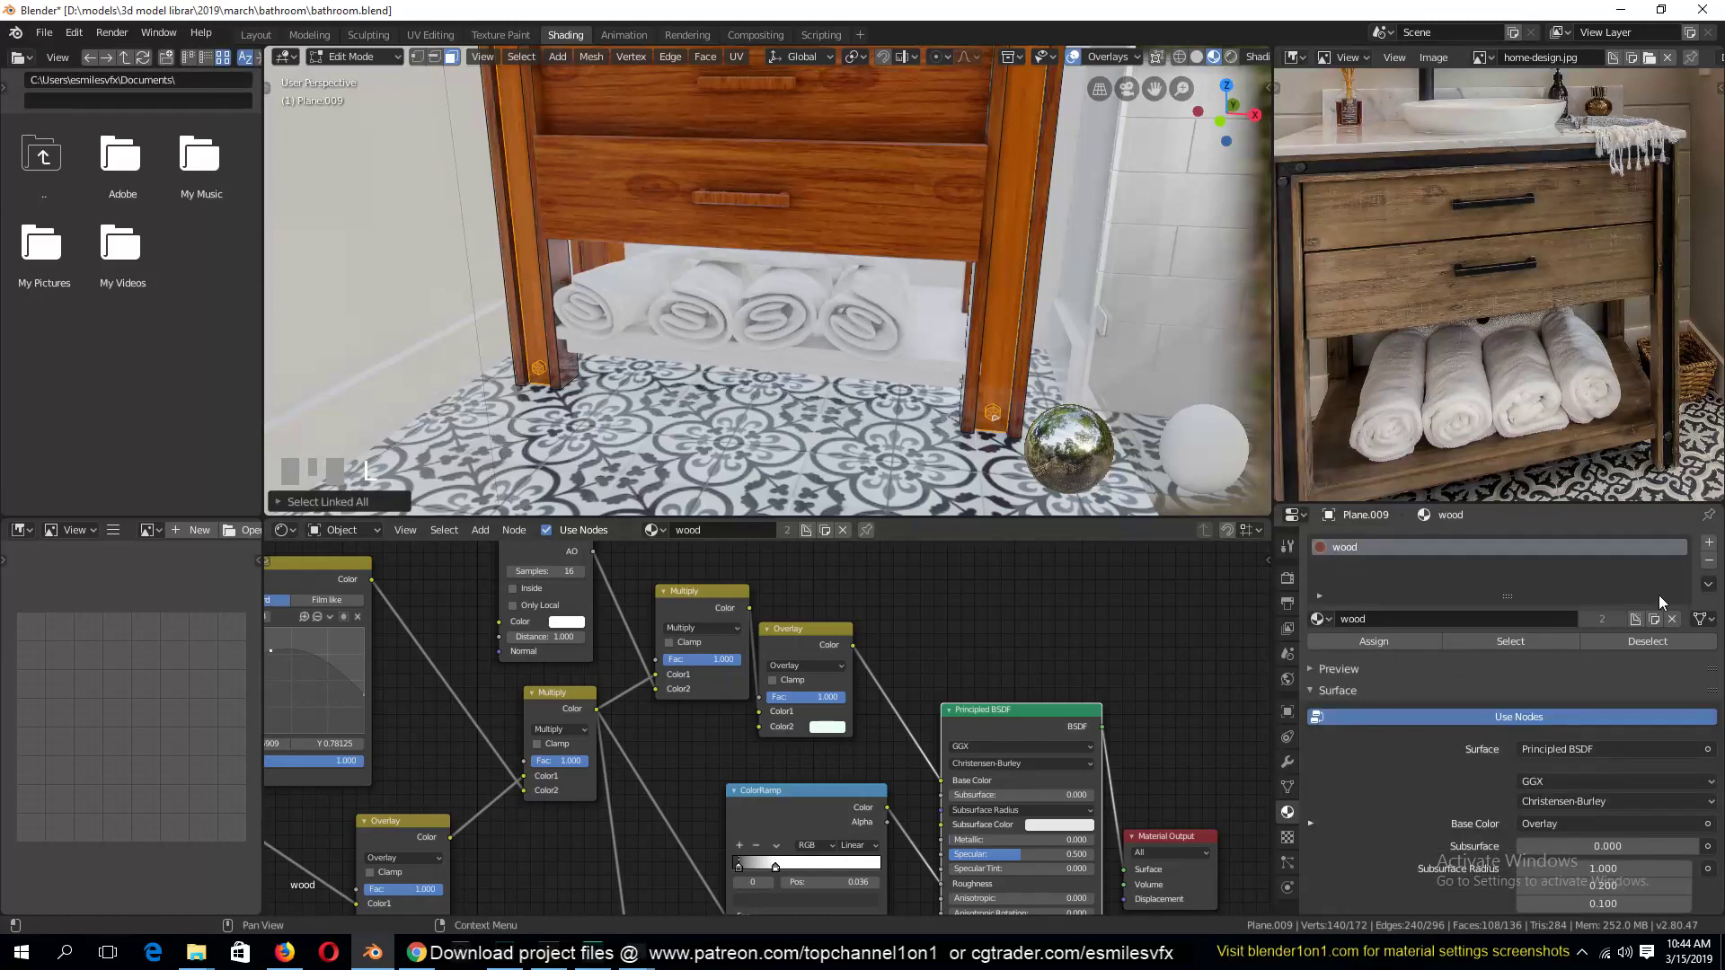
{"action": "left_click", "coordinate": [1709, 542]}
{"action": "left_click", "coordinate": [1506, 653]}
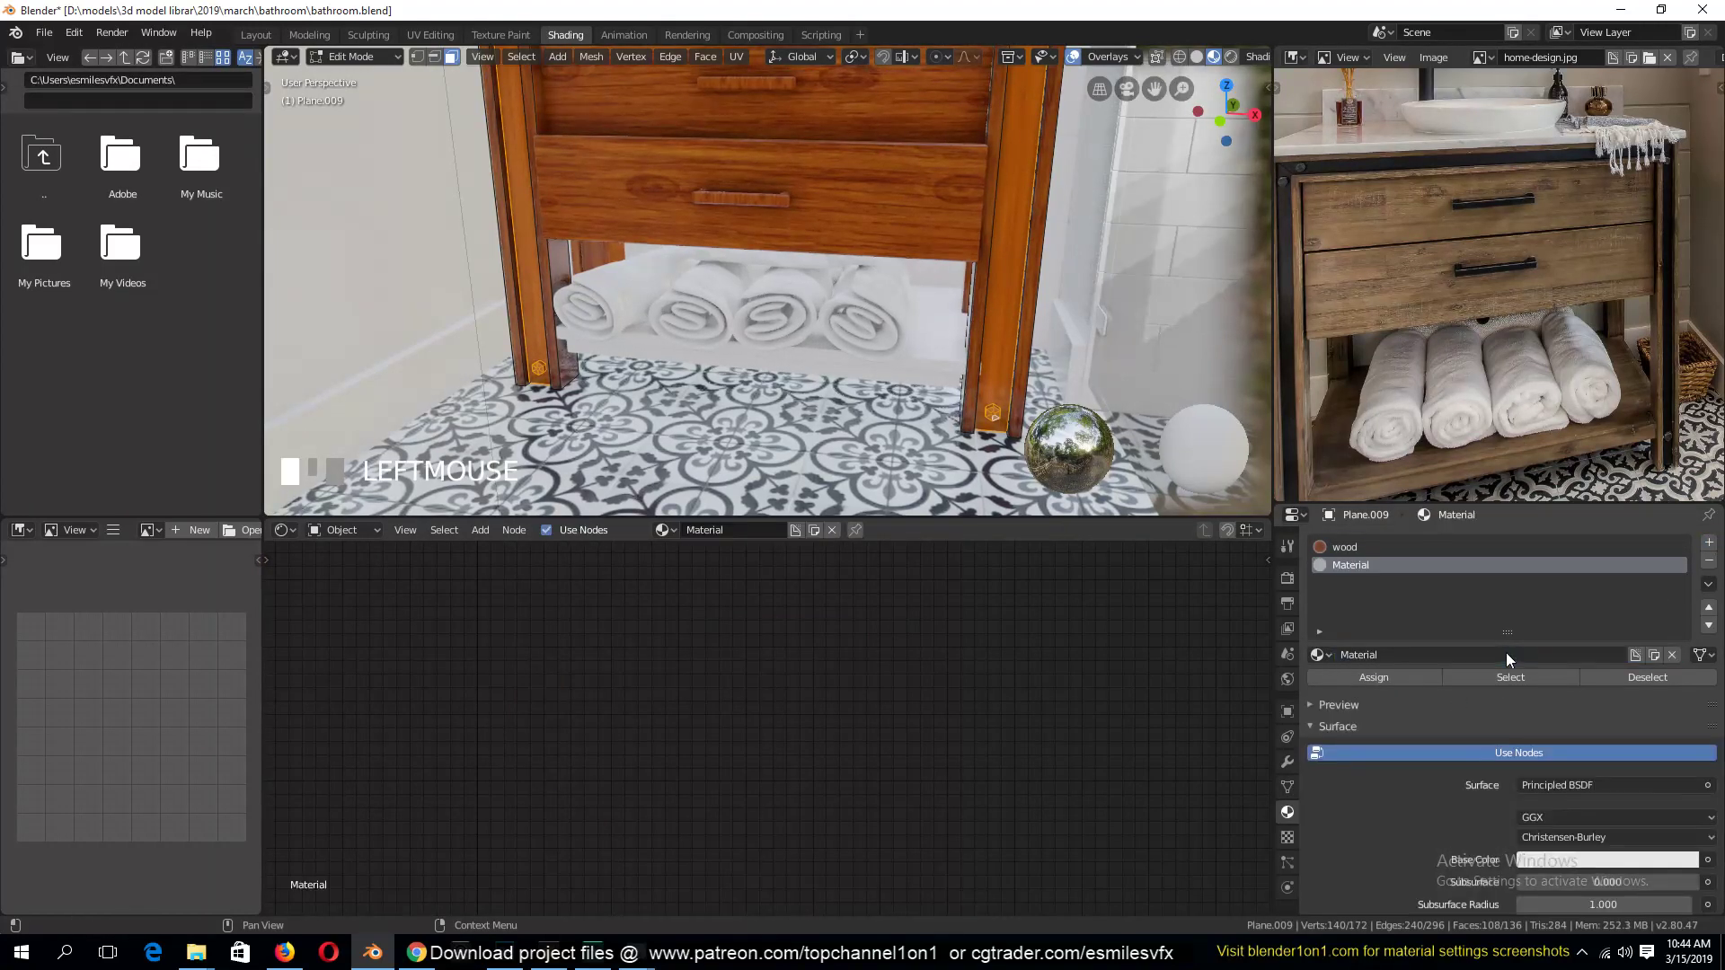
{"action": "double_click", "coordinate": [1505, 654]}
{"action": "type", "text": "met"}
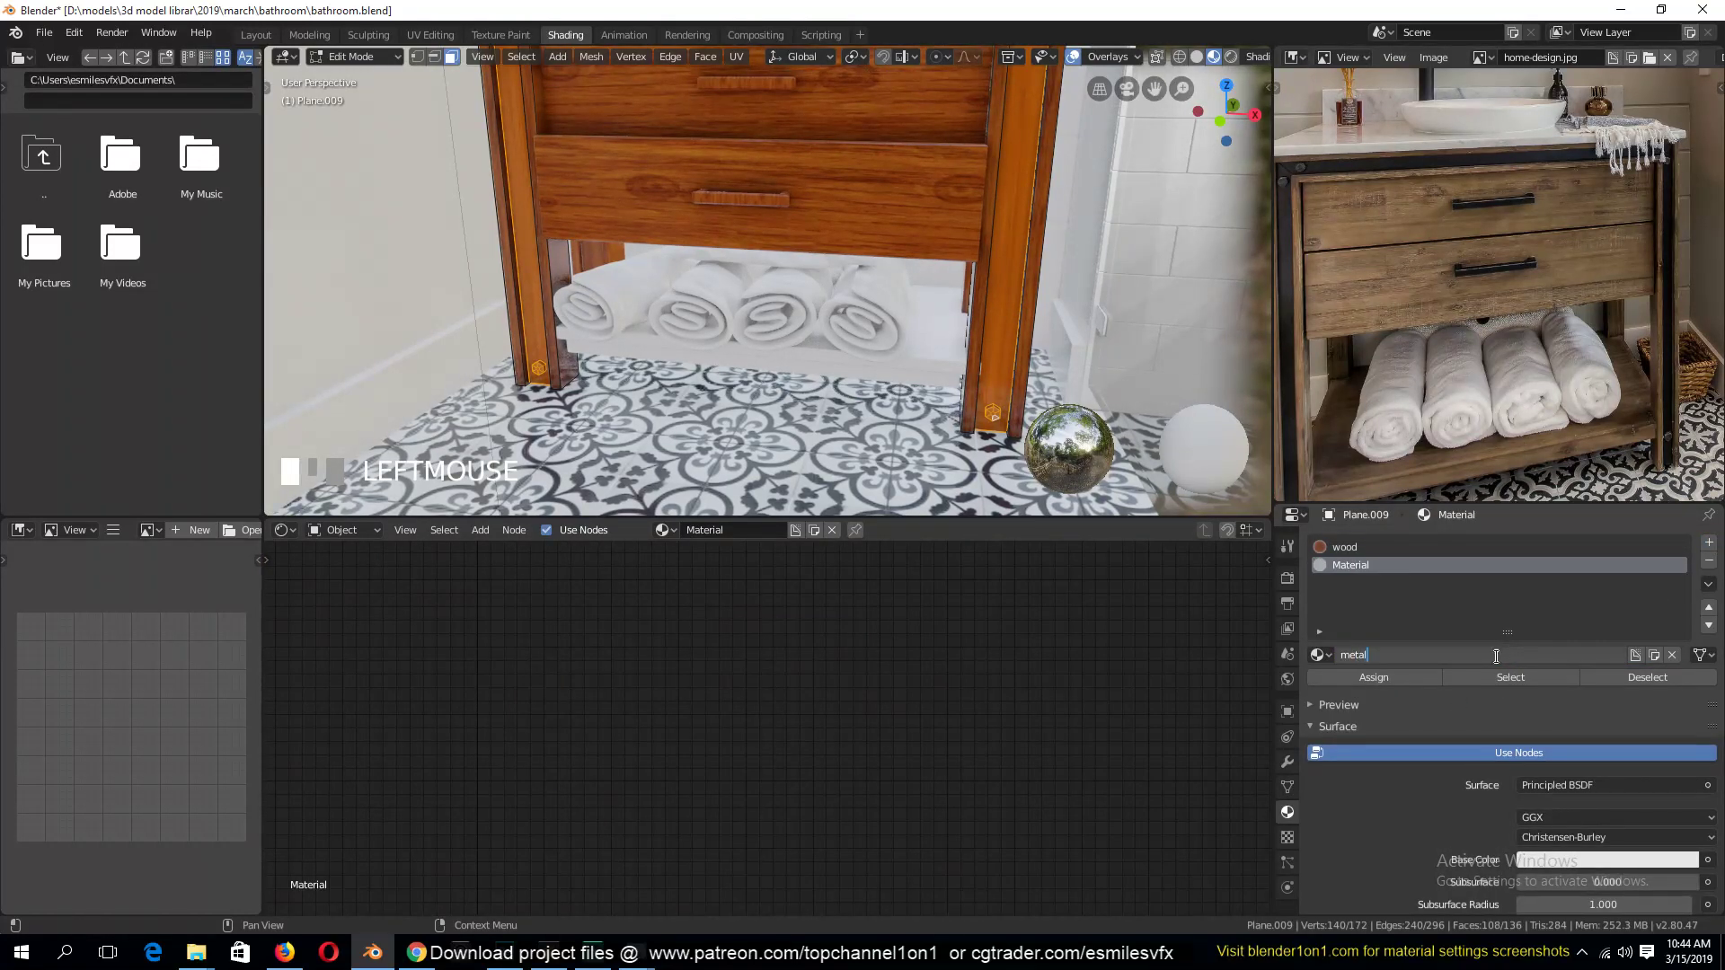
{"action": "key", "text": "Return"}
{"action": "left_click", "coordinate": [1374, 678]}
{"action": "key", "text": "Tab"}
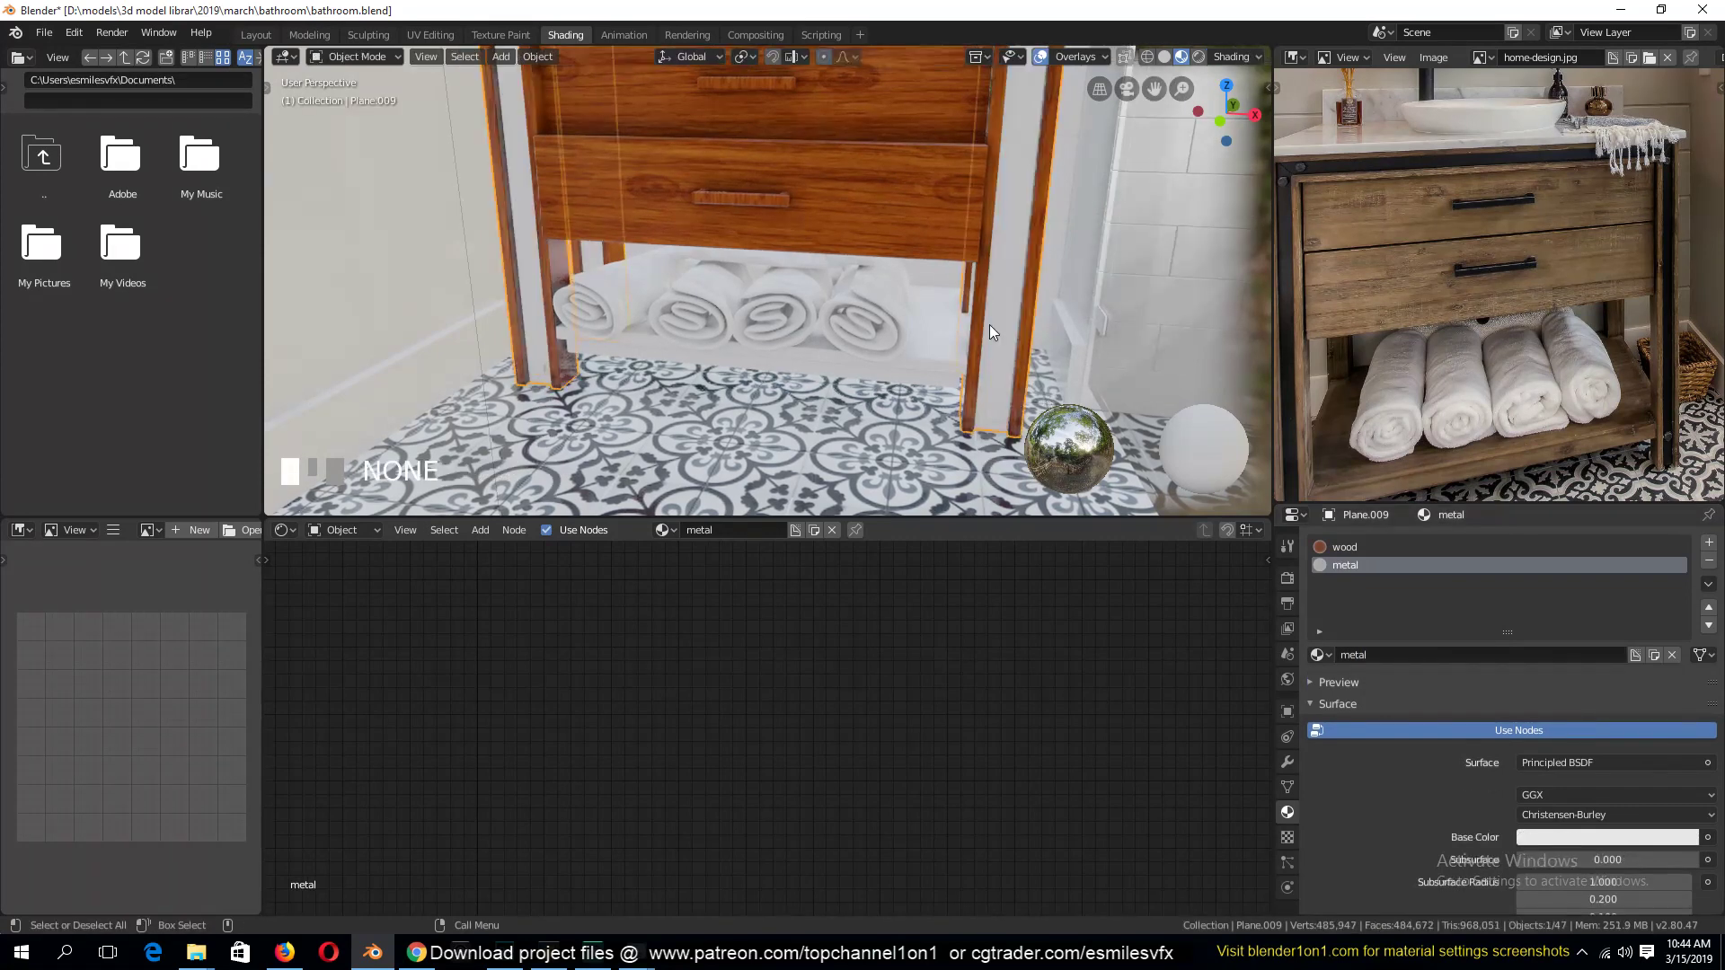
Isolate the vanity frame by hiding all the other objects
{"action": "key", "text": "shift+h"}
{"action": "middle_click_drag", "start_coordinate": [983, 318], "coordinate": [1015, 490], "text": "shift"}
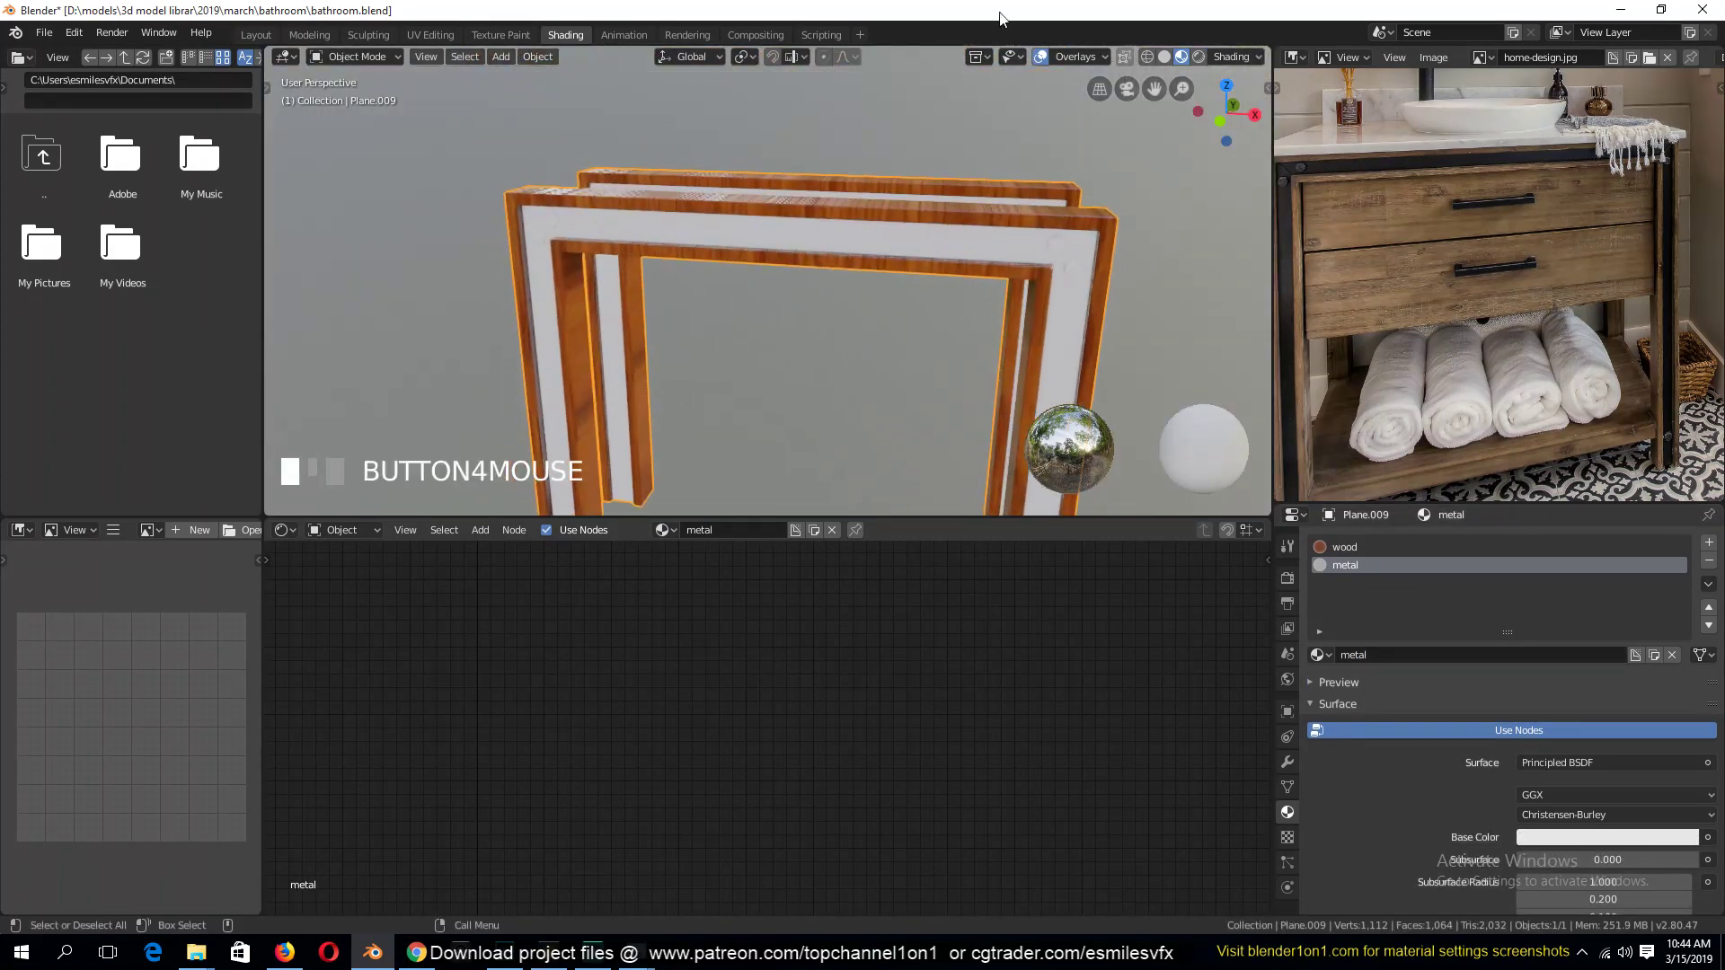
In the vanity frame's mesh, select the edge loops along the legs, crossbar and mitred corner and mark them as seams
{"action": "middle_click_drag", "start_coordinate": [998, 193], "coordinate": [904, 250]}
{"action": "key", "text": "Tab"}
{"action": "key", "text": "a"}
{"action": "right_click", "coordinate": [904, 251]}
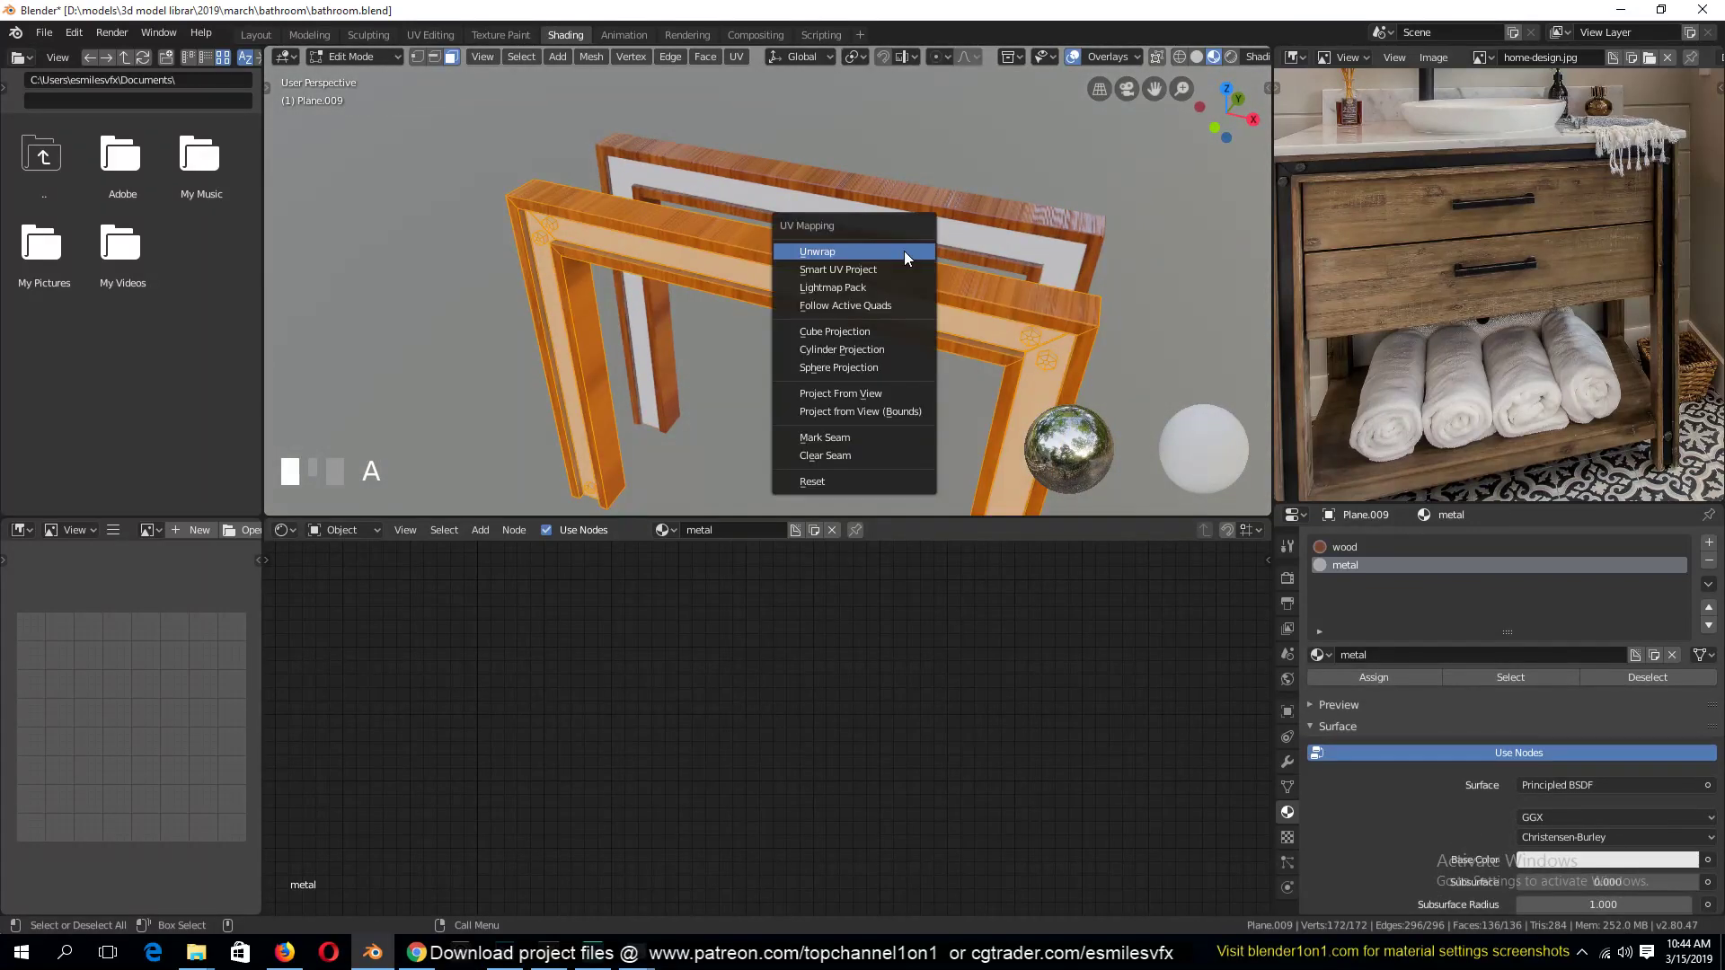
{"action": "left_click", "coordinate": [1082, 329], "text": "alt"}
{"action": "middle_click_drag", "start_coordinate": [1082, 329], "coordinate": [810, 232]}
{"action": "left_click", "coordinate": [988, 169], "text": "alt+shift"}
{"action": "key", "text": "grave"}
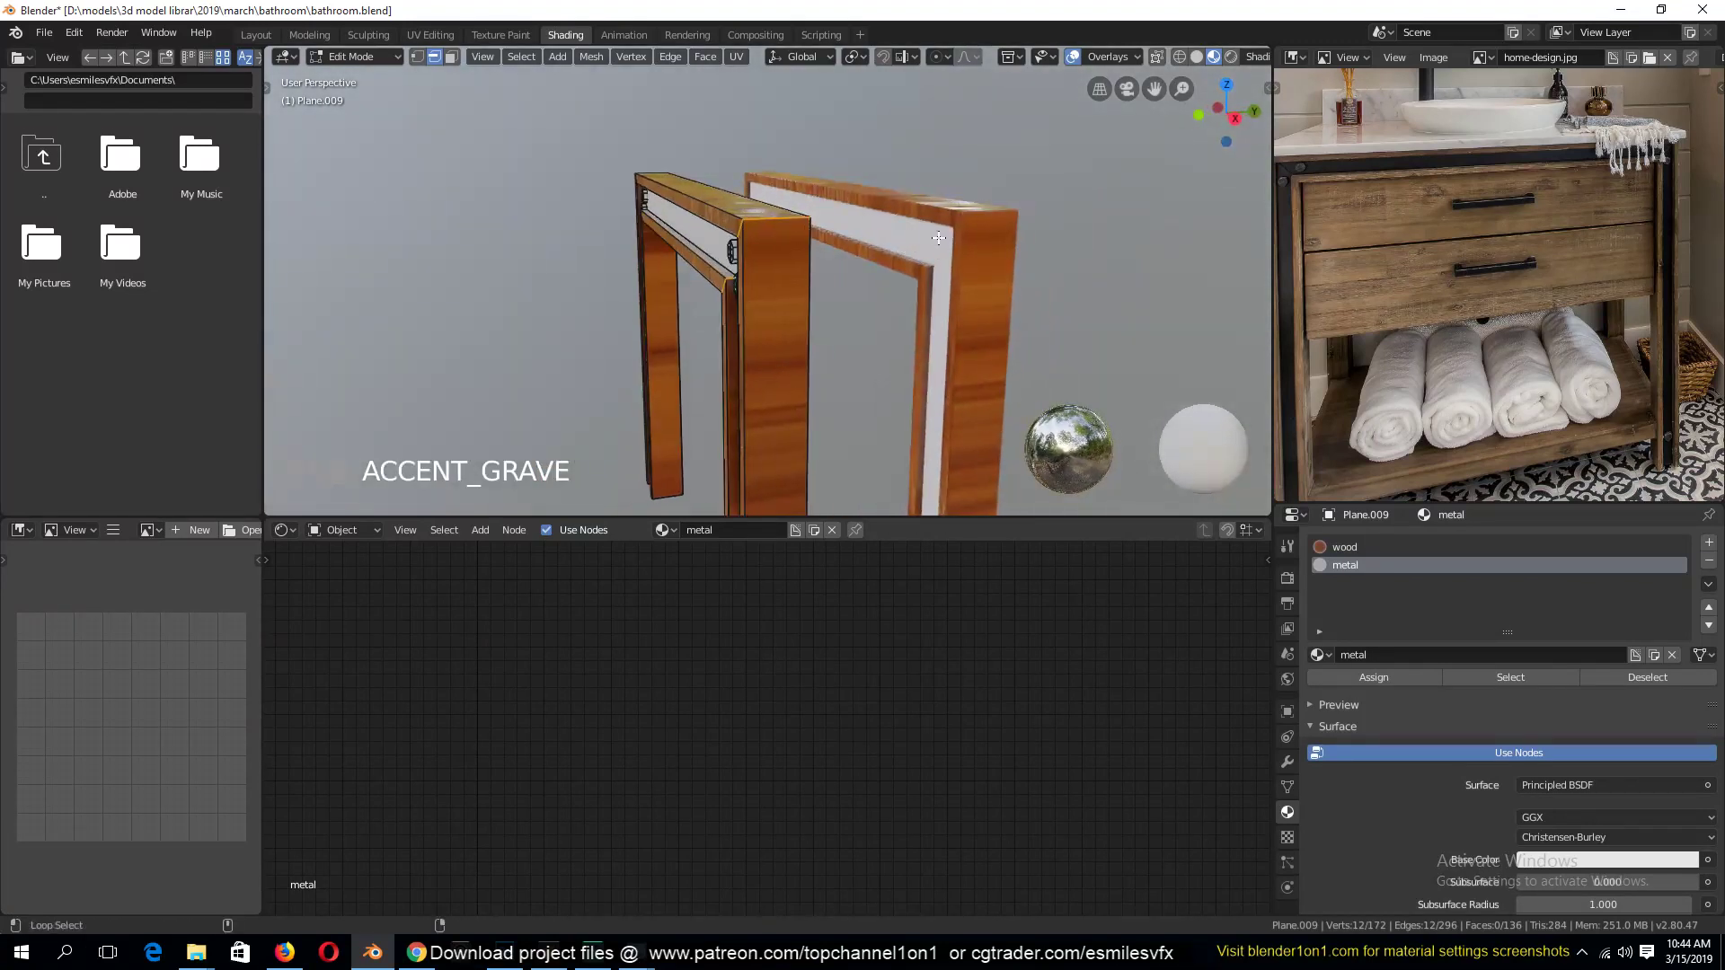
{"action": "left_click", "coordinate": [797, 257], "text": "alt+shift"}
{"action": "key", "text": "grave"}
{"action": "middle_click_drag", "start_coordinate": [797, 257], "coordinate": [594, 252]}
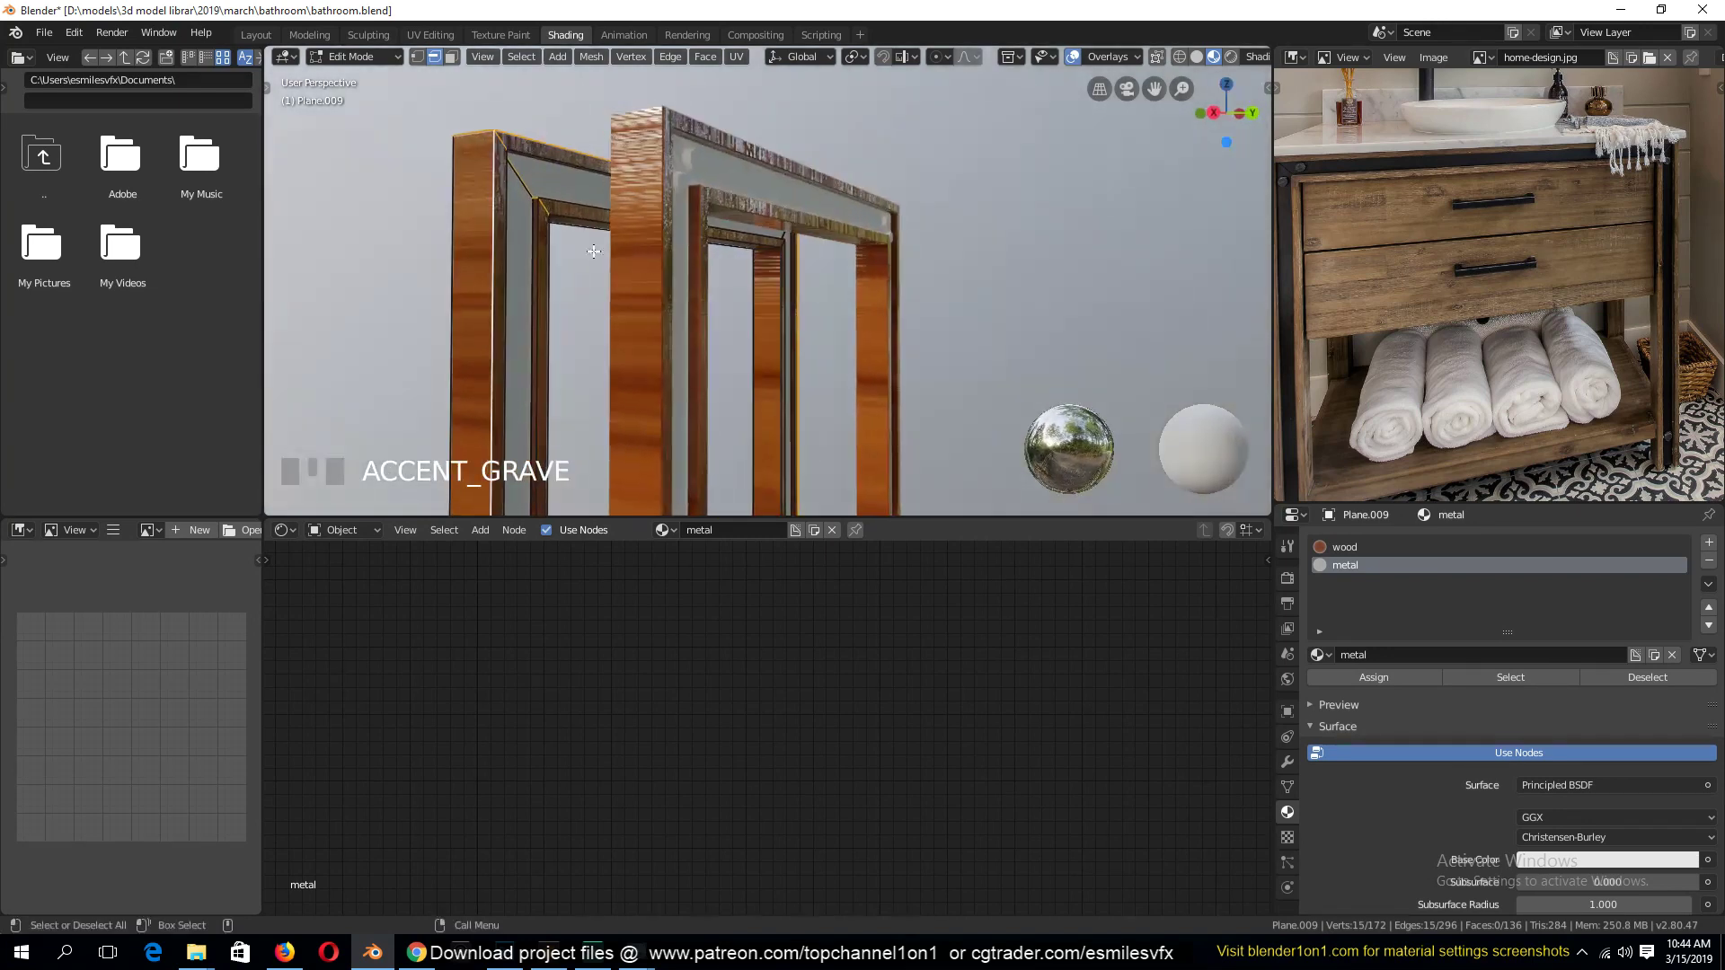
{"action": "left_click", "coordinate": [537, 235], "text": "alt+shift"}
{"action": "key", "text": "ctrl+e"}
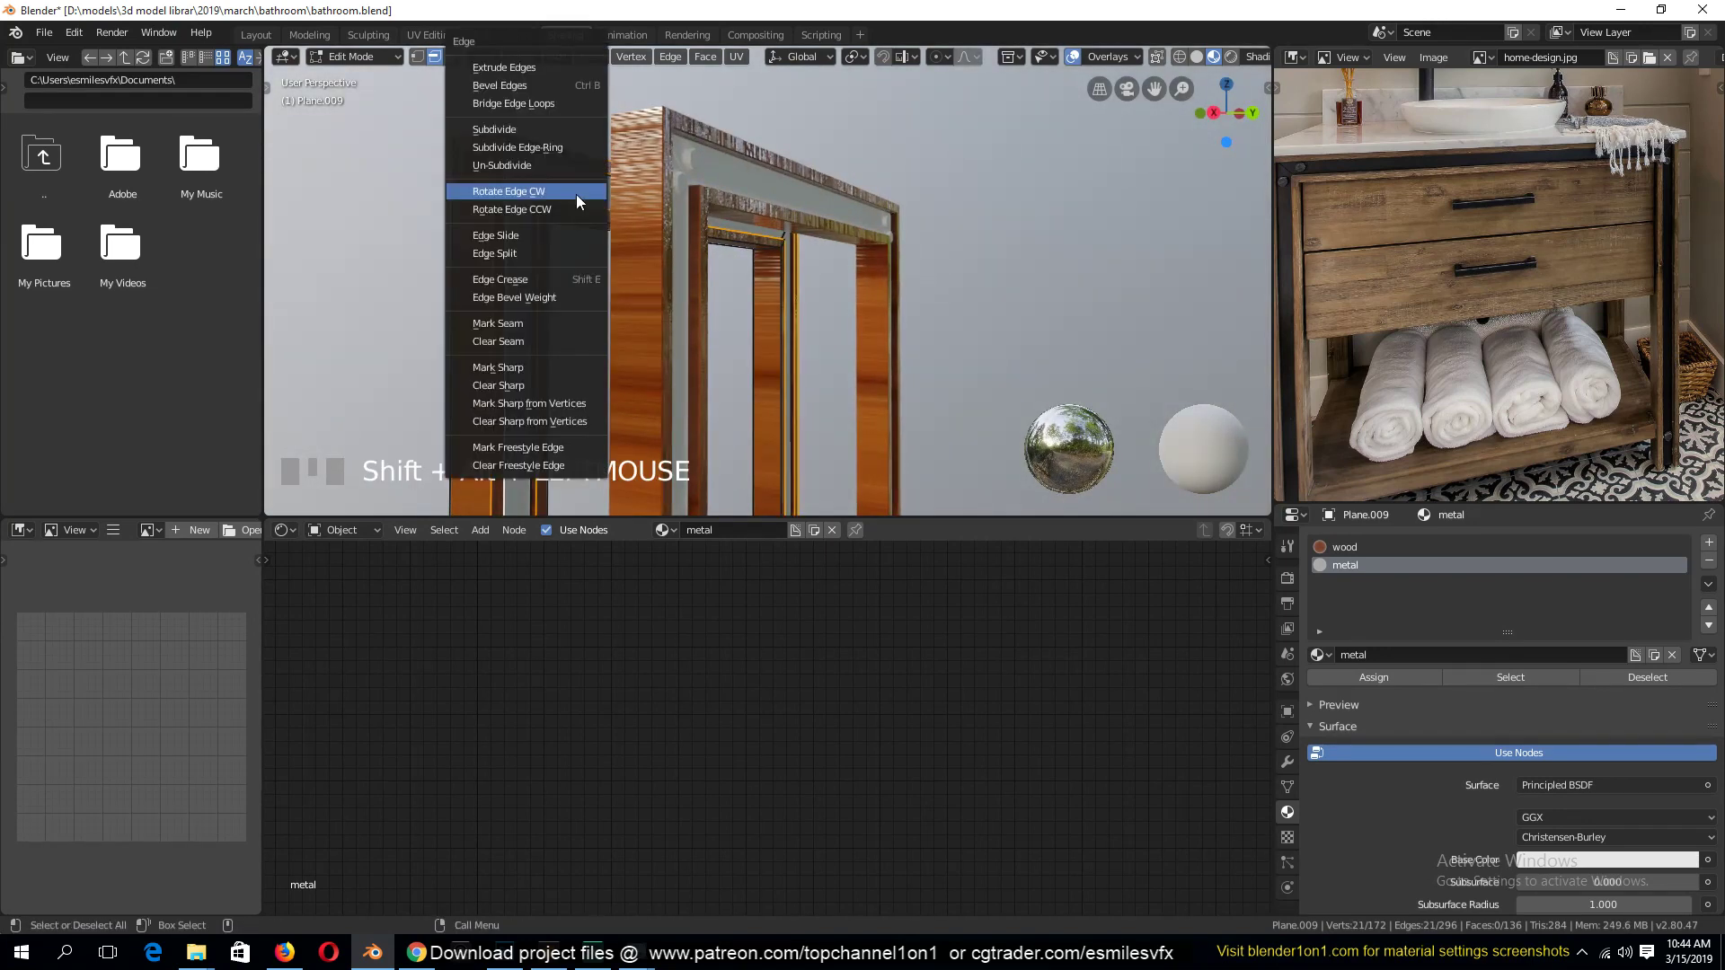
{"action": "left_click", "coordinate": [578, 320]}
Unwrap the whole frame mesh and save the file
{"action": "key", "text": "a"}
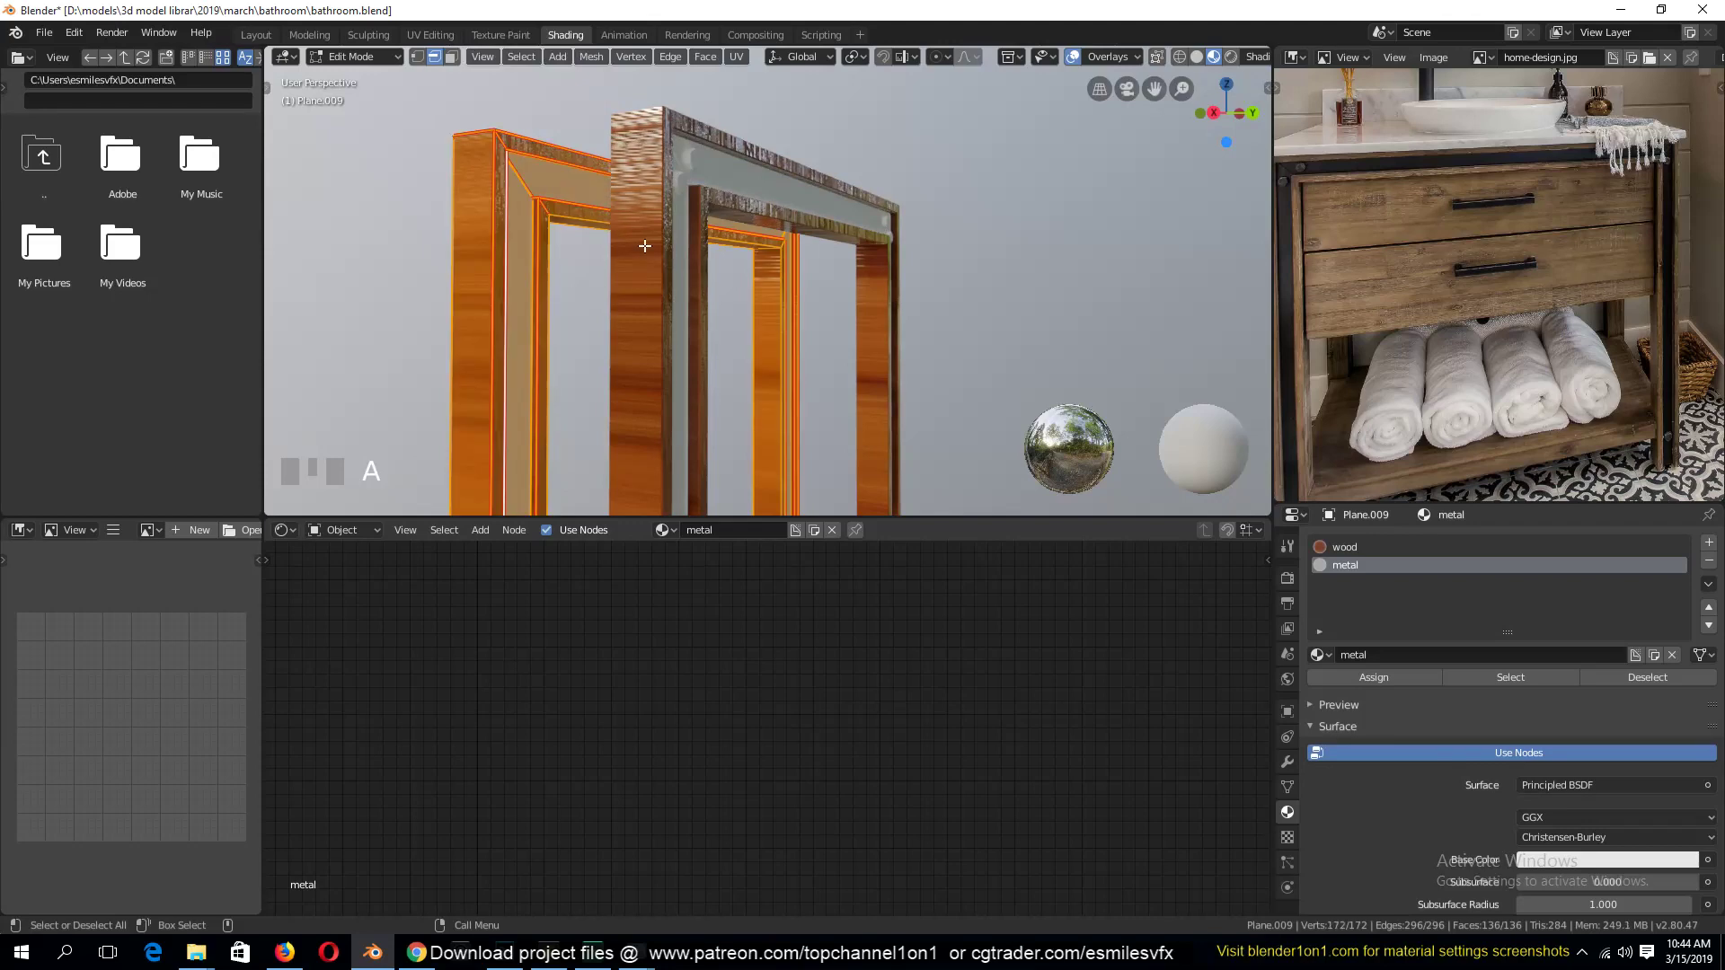
{"action": "key", "text": "u"}
{"action": "left_click", "coordinate": [644, 245]}
{"action": "key", "text": "grave"}
{"action": "middle_click_drag", "start_coordinate": [881, 270], "coordinate": [1056, 308]}
{"action": "key", "text": "Tab"}
{"action": "key", "text": "ctrl+s"}
Switch to the UV Editing workspace and show the frame's mesh in Edit Mode from the front
{"action": "key", "text": "grave"}
{"action": "key", "text": "Tab"}
{"action": "left_click", "coordinate": [433, 35]}
{"action": "key", "text": "grave"}
{"action": "scroll", "coordinate": [966, 212], "scroll_direction": "down", "scroll_amount": 4}
{"action": "key", "text": "grave"}
{"action": "key", "text": "KP_1"}
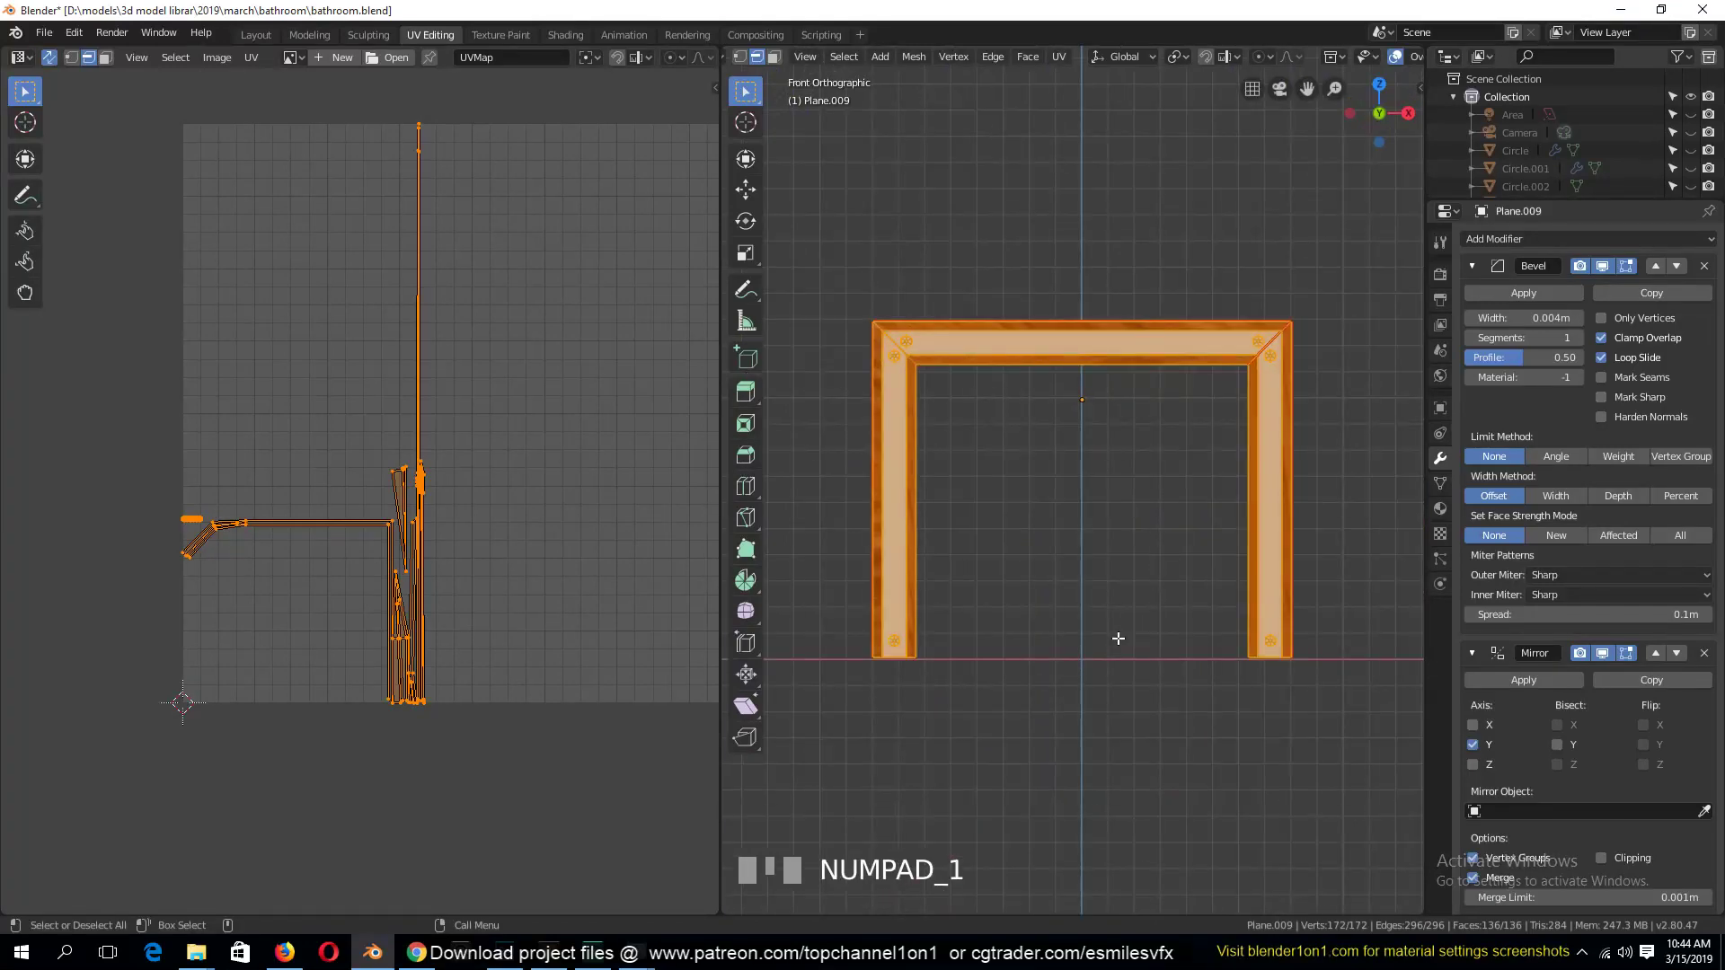
{"action": "key", "text": "1"}
{"action": "key", "text": "alt+a"}
{"action": "key", "text": "grave"}
{"action": "mouse_move", "coordinate": [861, 672]}
{"action": "middle_mouse_down"}
{"action": "mouse_move", "coordinate": [983, 618]}
{"action": "mouse_move", "coordinate": [1127, 514]}
{"action": "middle_mouse_up"}
{"action": "key", "text": "2"}
{"action": "key", "text": "shift+z"}
{"action": "scroll", "coordinate": [1331, 404], "scroll_direction": "up", "scroll_amount": 3}
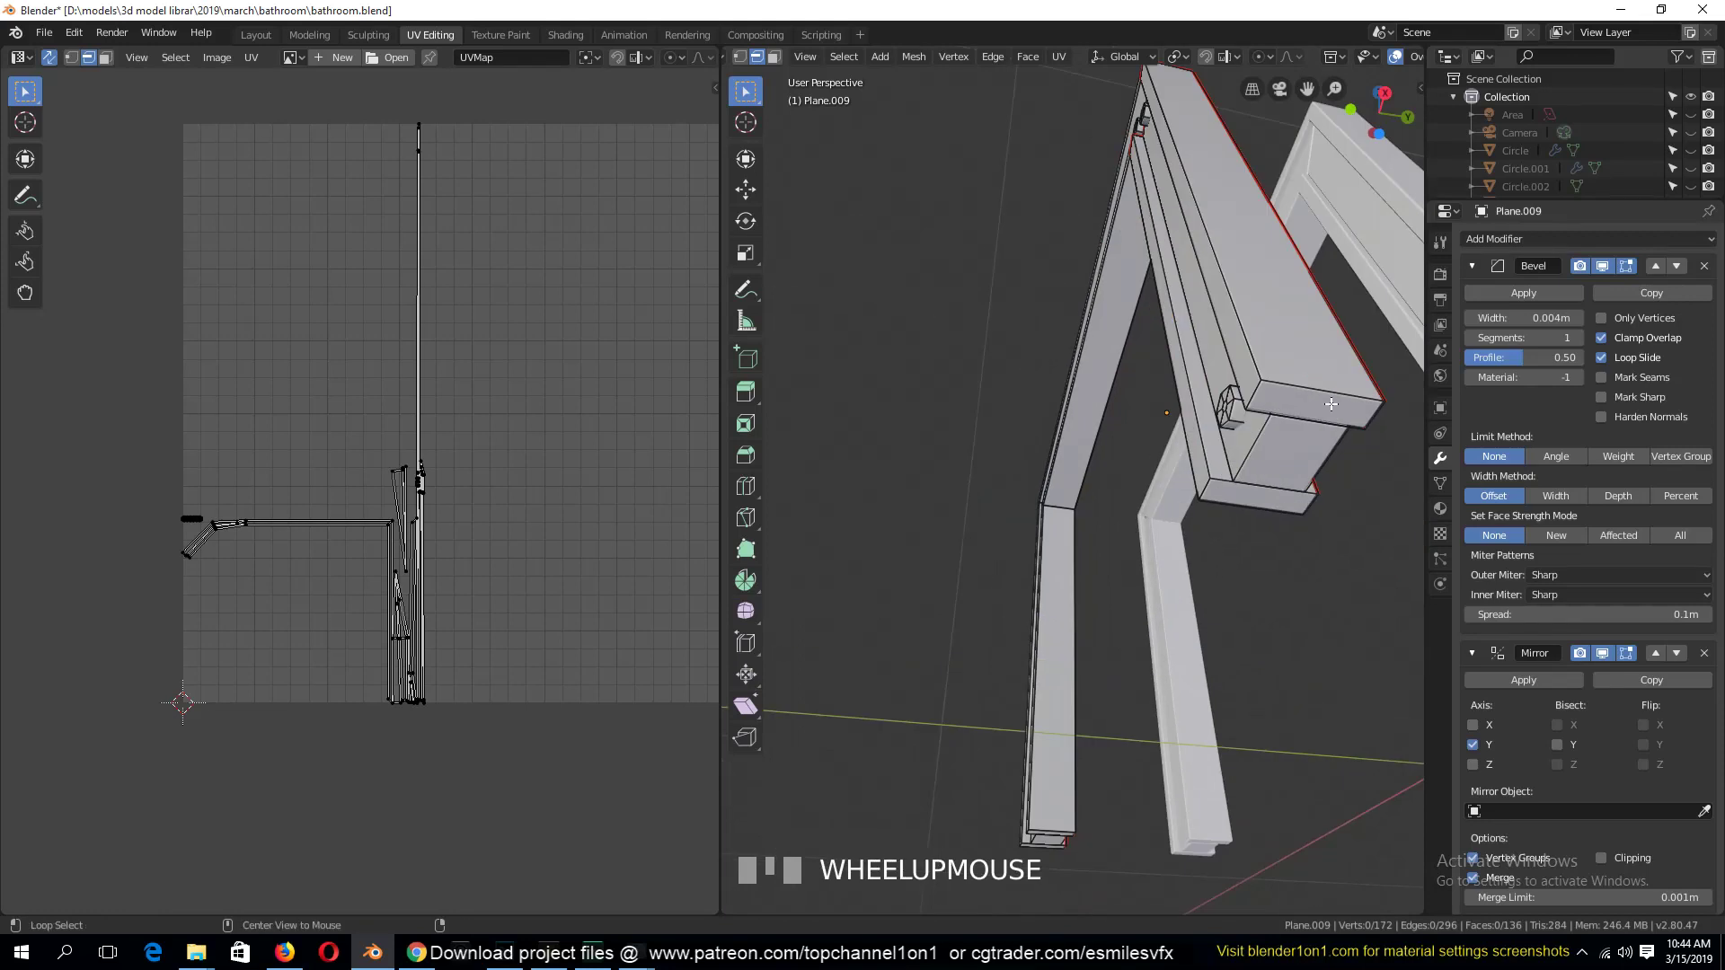
{"action": "left_click", "coordinate": [1331, 404], "text": "alt"}
{"action": "left_click", "coordinate": [1257, 395], "text": "alt+shift"}
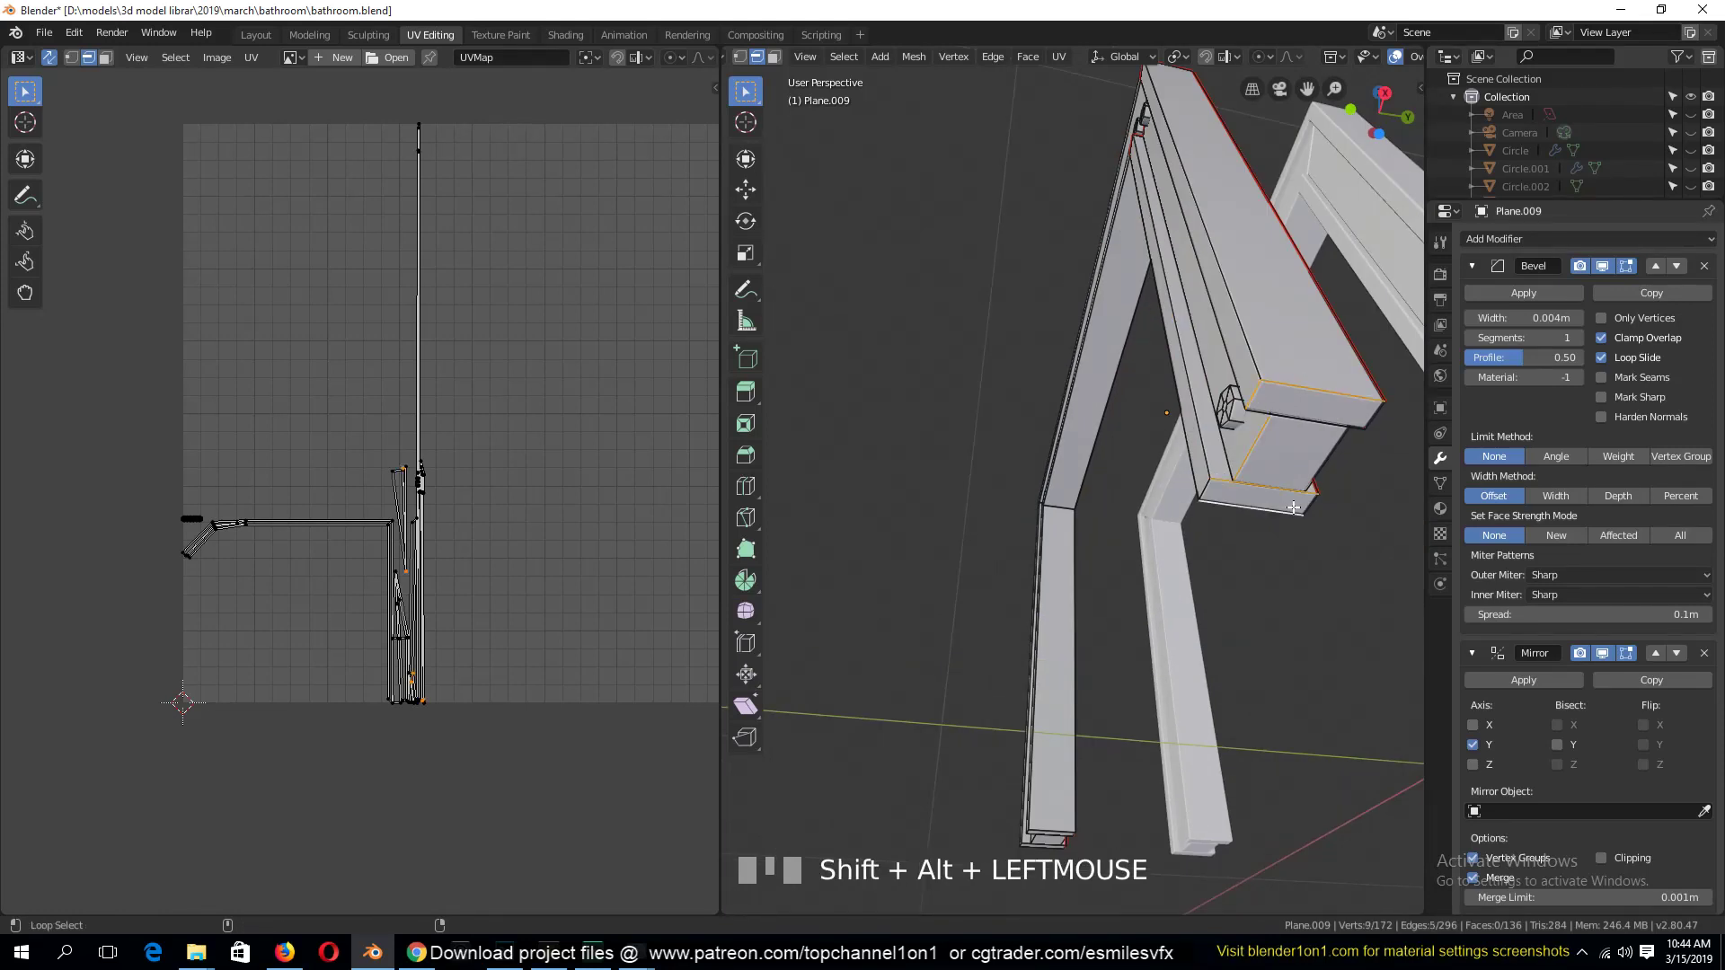
{"action": "middle_click_drag", "start_coordinate": [1309, 505], "coordinate": [1084, 614]}
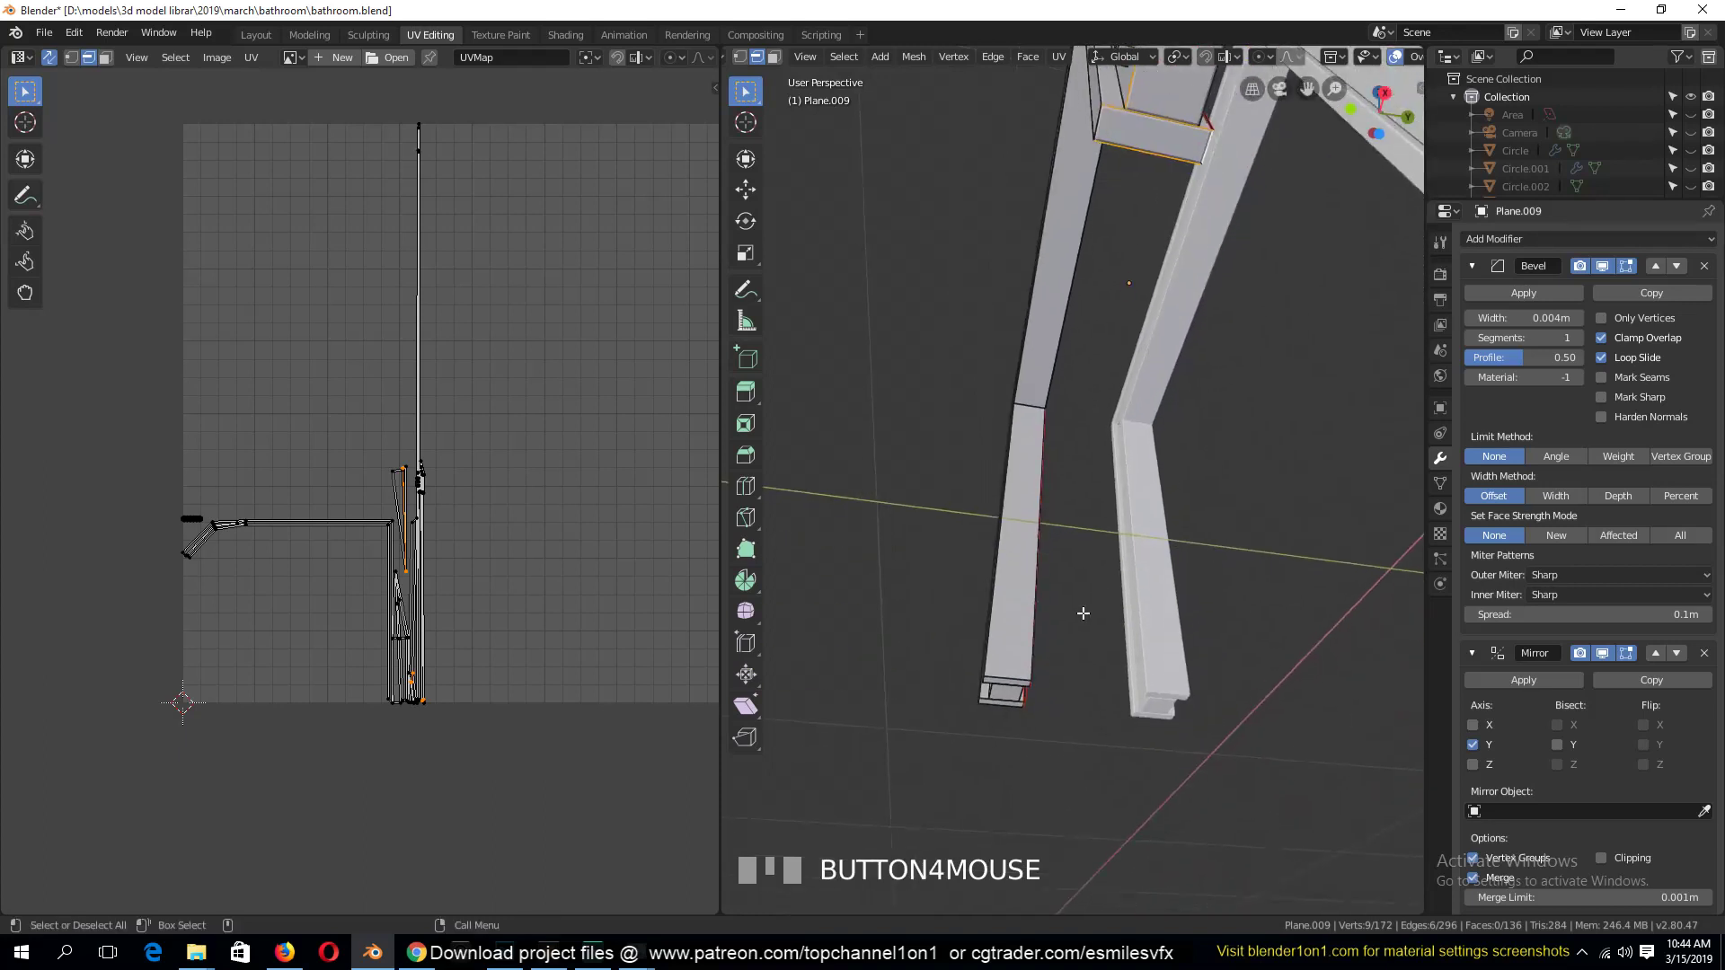
{"action": "left_click", "coordinate": [1025, 667], "text": "alt+shift"}
{"action": "key", "text": "ctrl+z"}
{"action": "left_click", "coordinate": [1020, 684], "text": "alt+shift"}
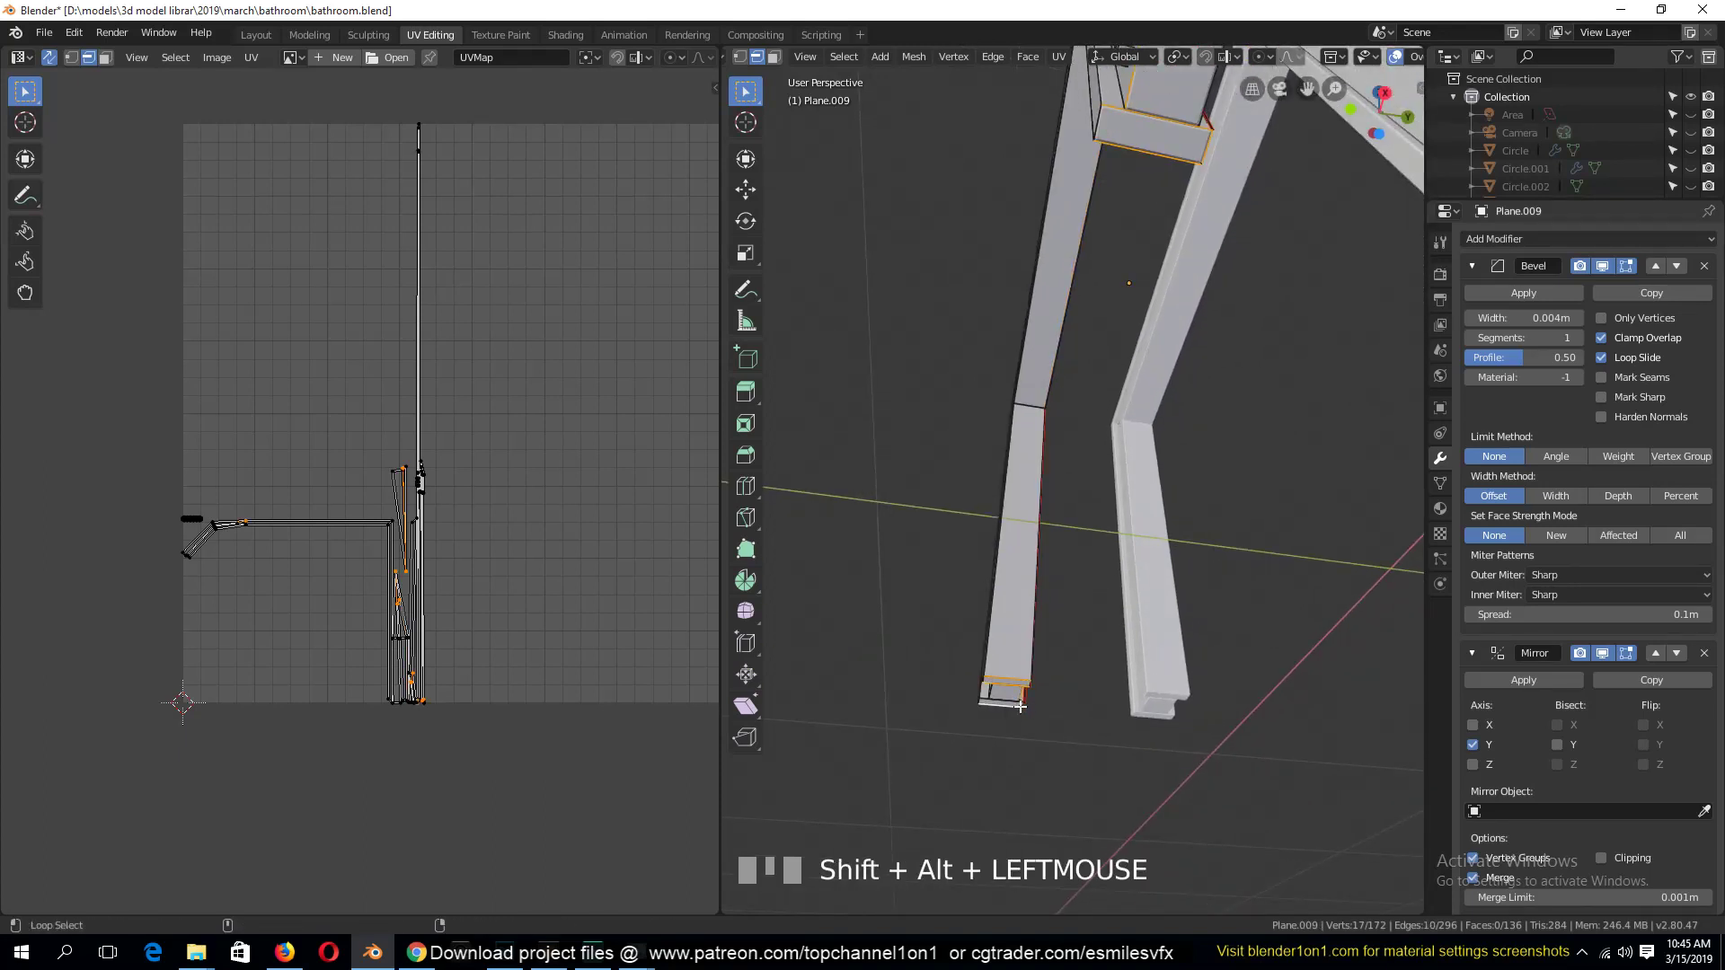
{"action": "scroll", "coordinate": [1117, 363], "scroll_direction": "down", "scroll_amount": 3}
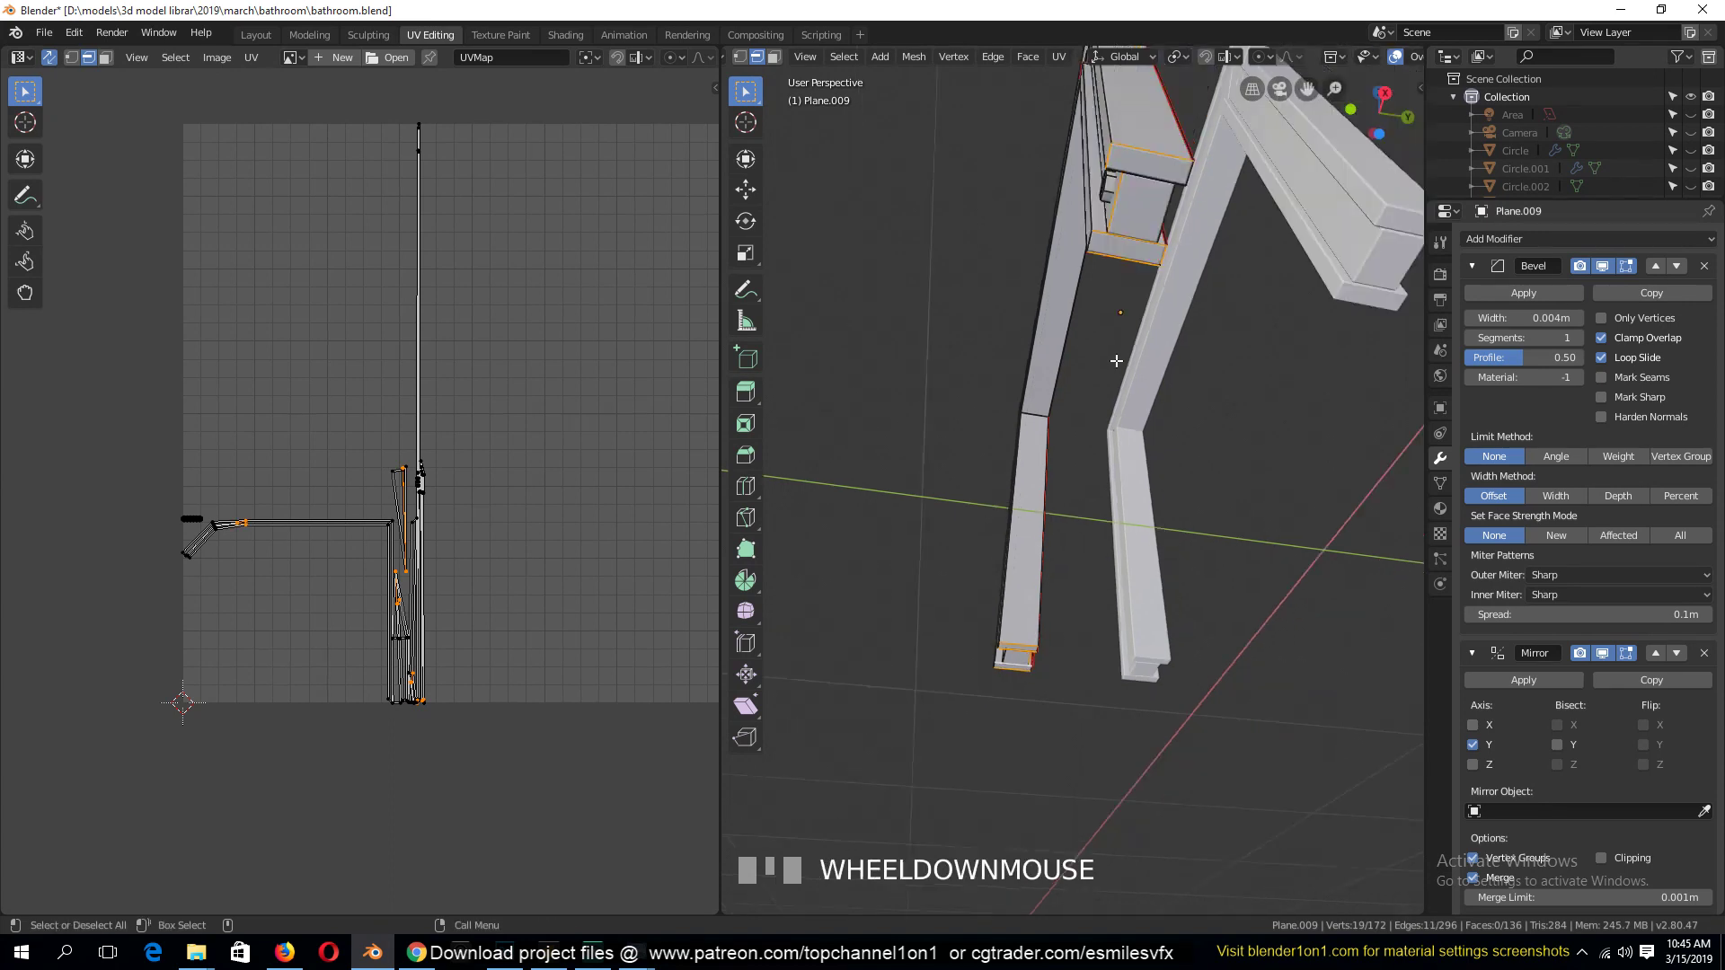
Select the faces closing the bottom ends of both frame legs and delete them
{"action": "key", "text": "3"}
{"action": "left_click", "coordinate": [1125, 262]}
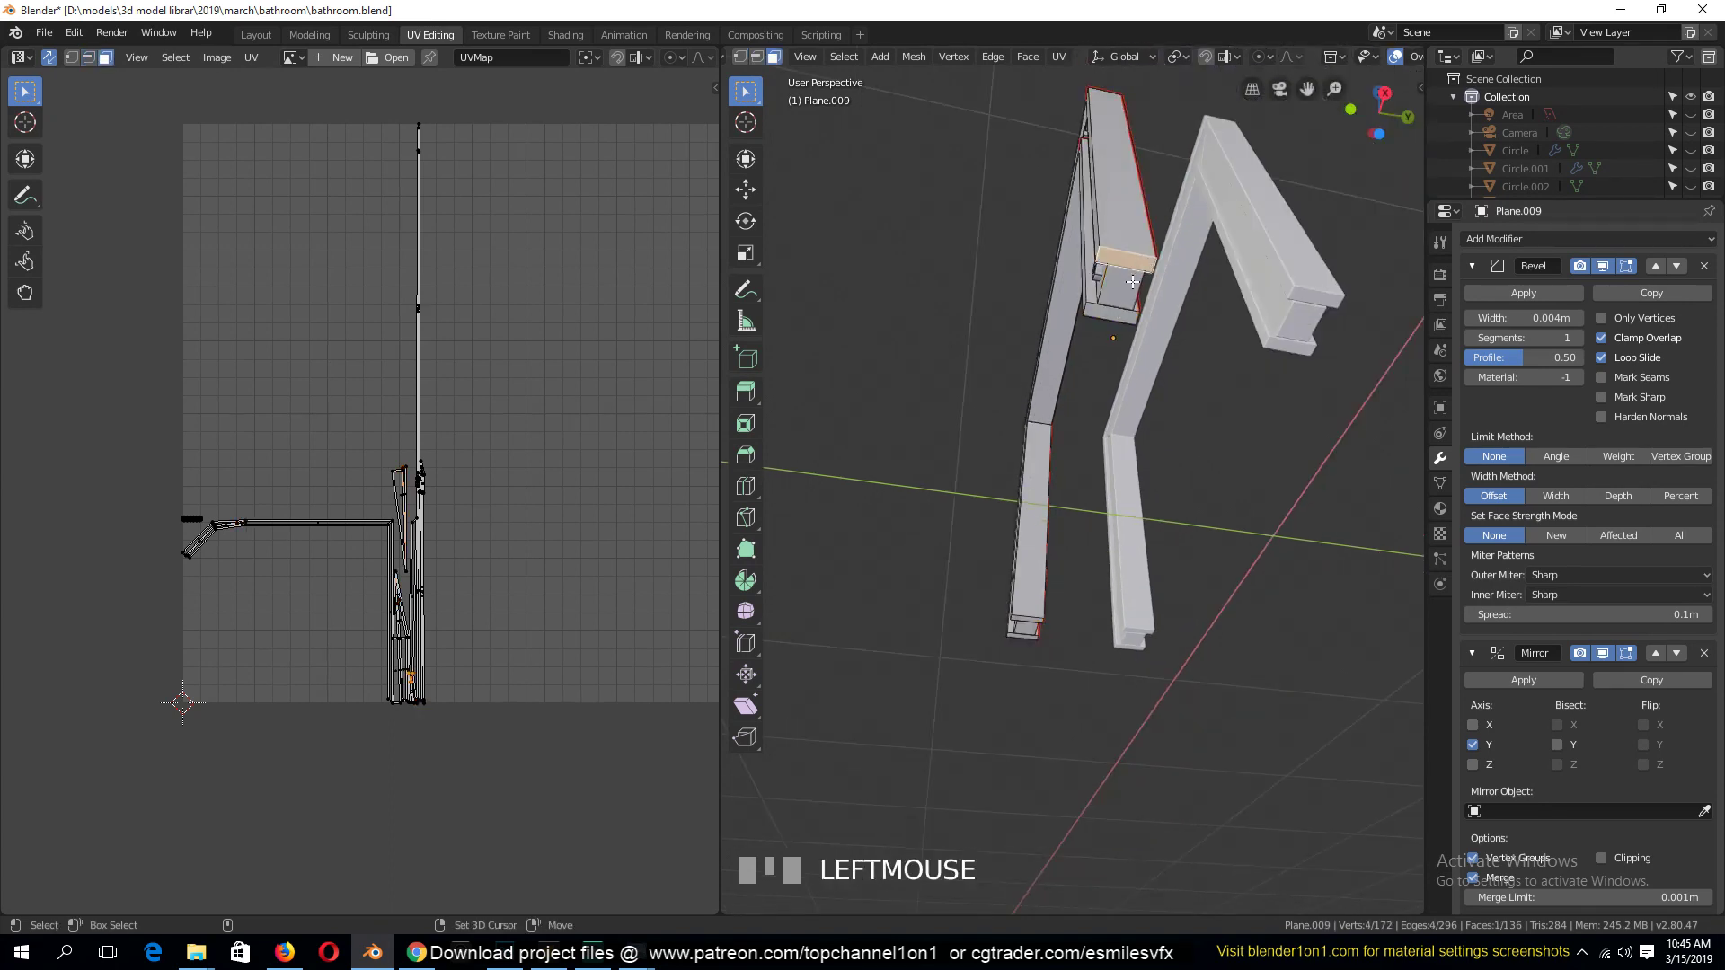
{"action": "left_click", "coordinate": [1119, 319], "text": "shift"}
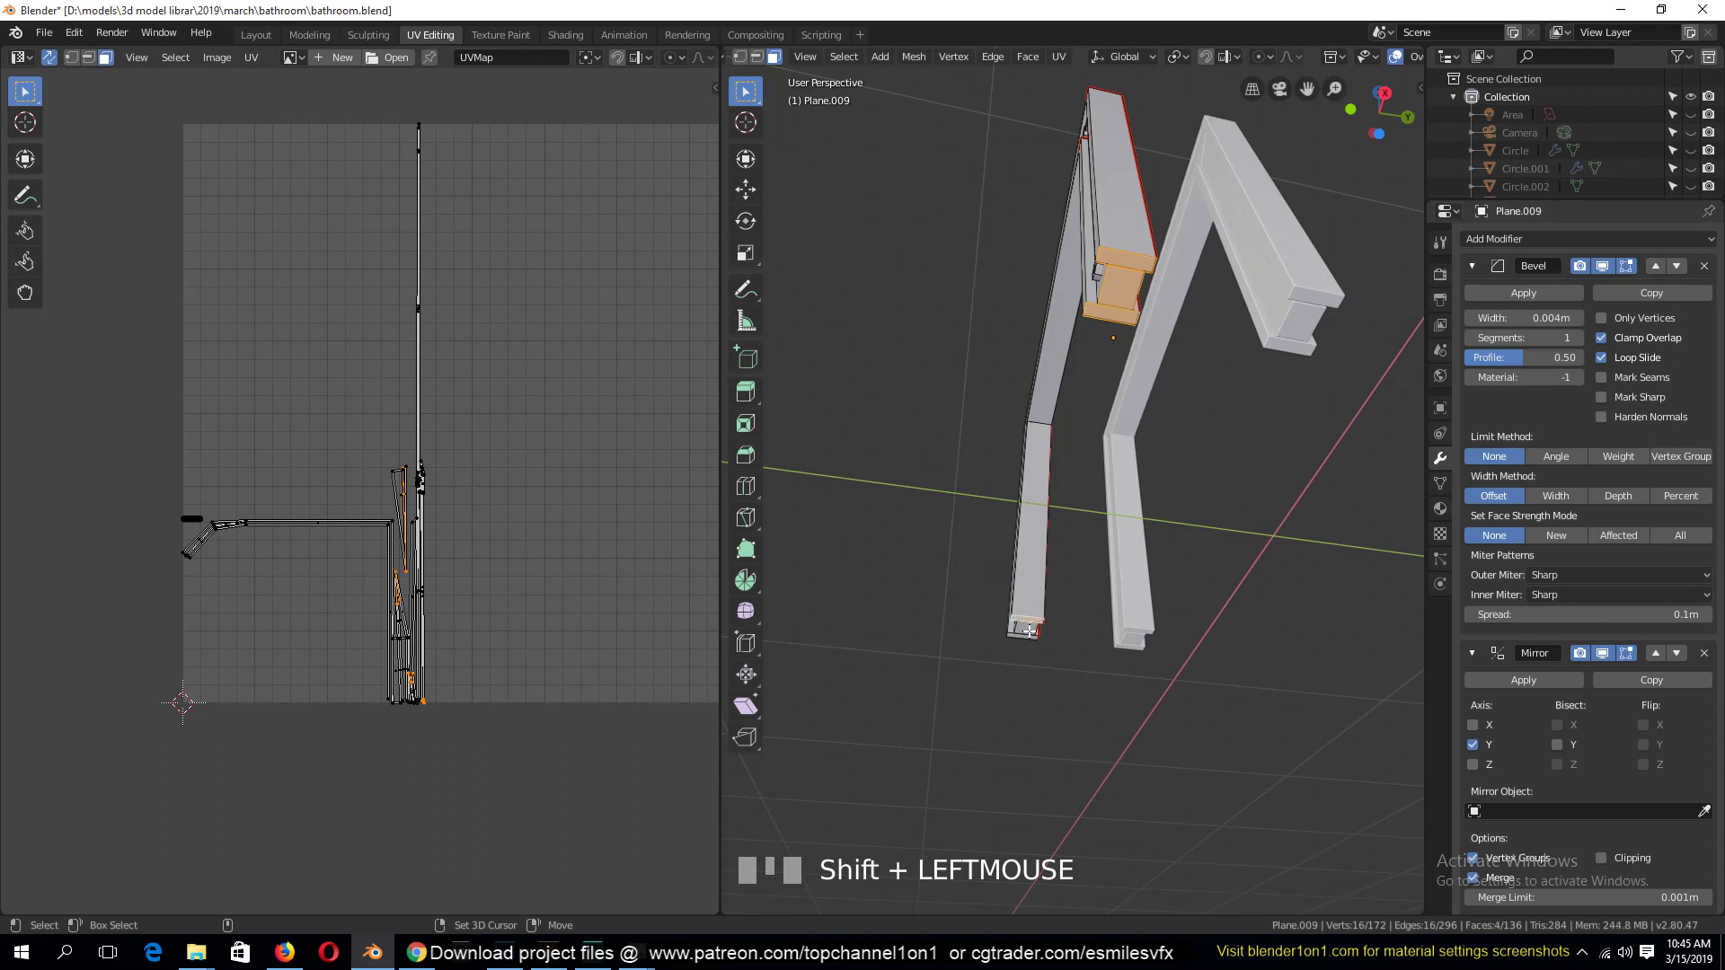
{"action": "left_click", "coordinate": [1025, 637], "text": "shift"}
{"action": "left_click", "coordinate": [1028, 637], "text": "shift"}
{"action": "key", "text": "u"}
Select the entire frame mesh and unwrap it again without the end faces
{"action": "key", "text": "a"}
{"action": "key", "text": "u"}
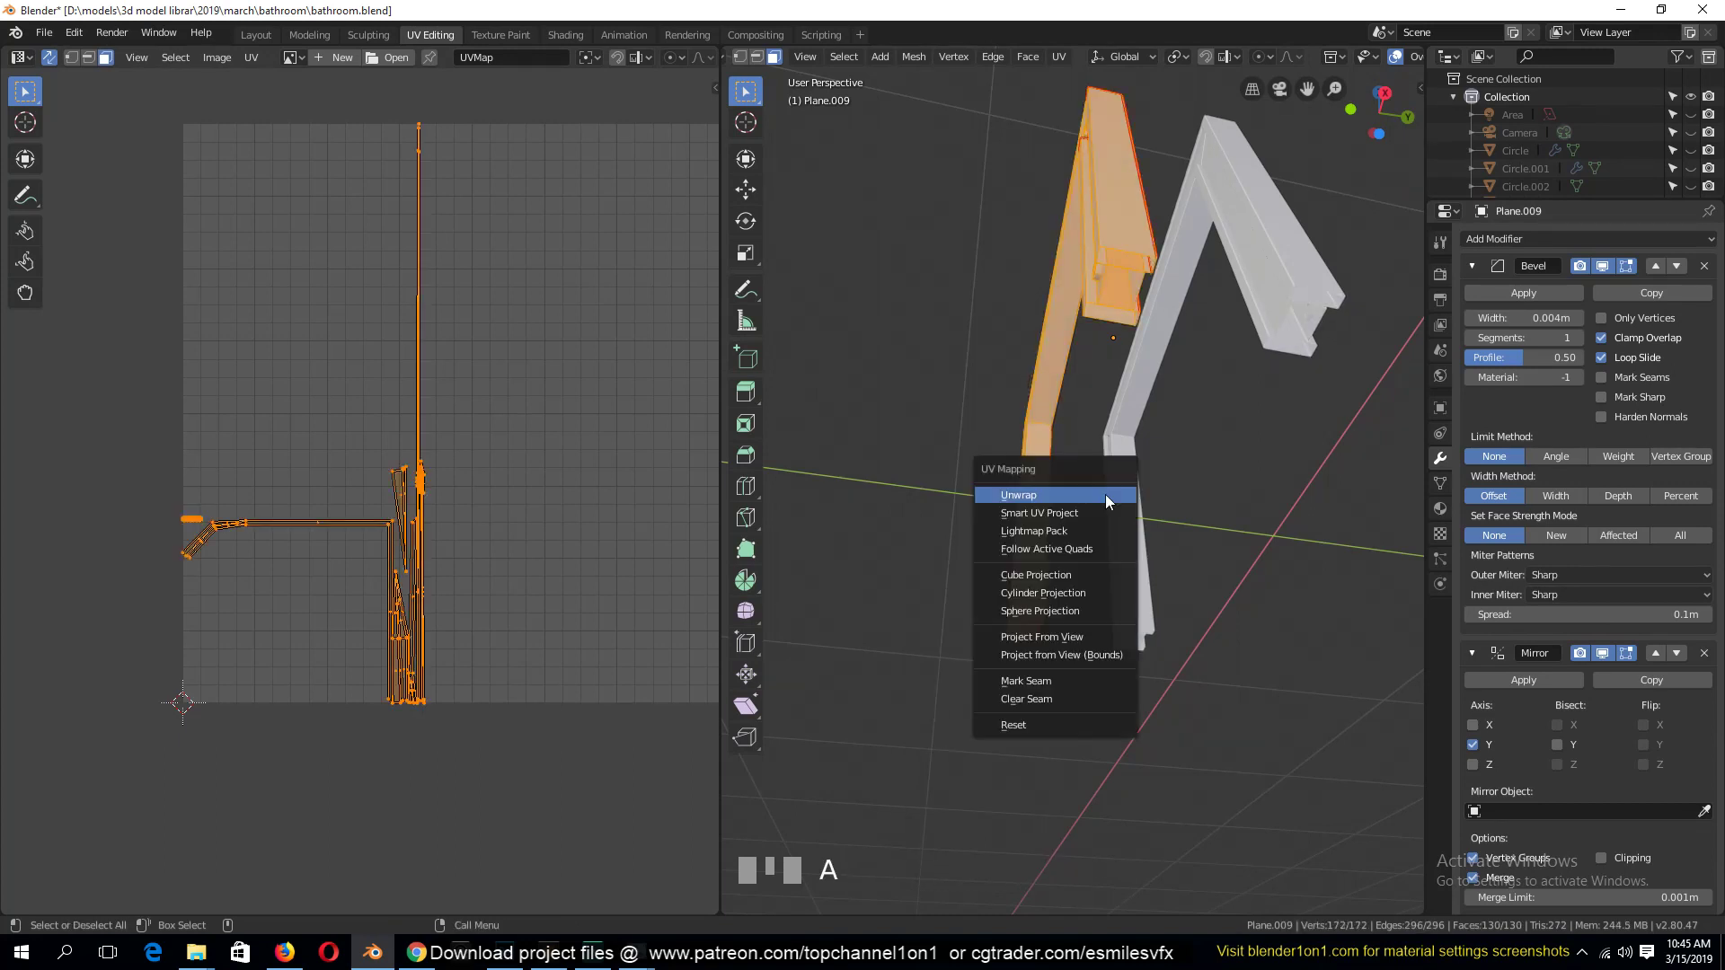
{"action": "left_click", "coordinate": [1108, 501]}
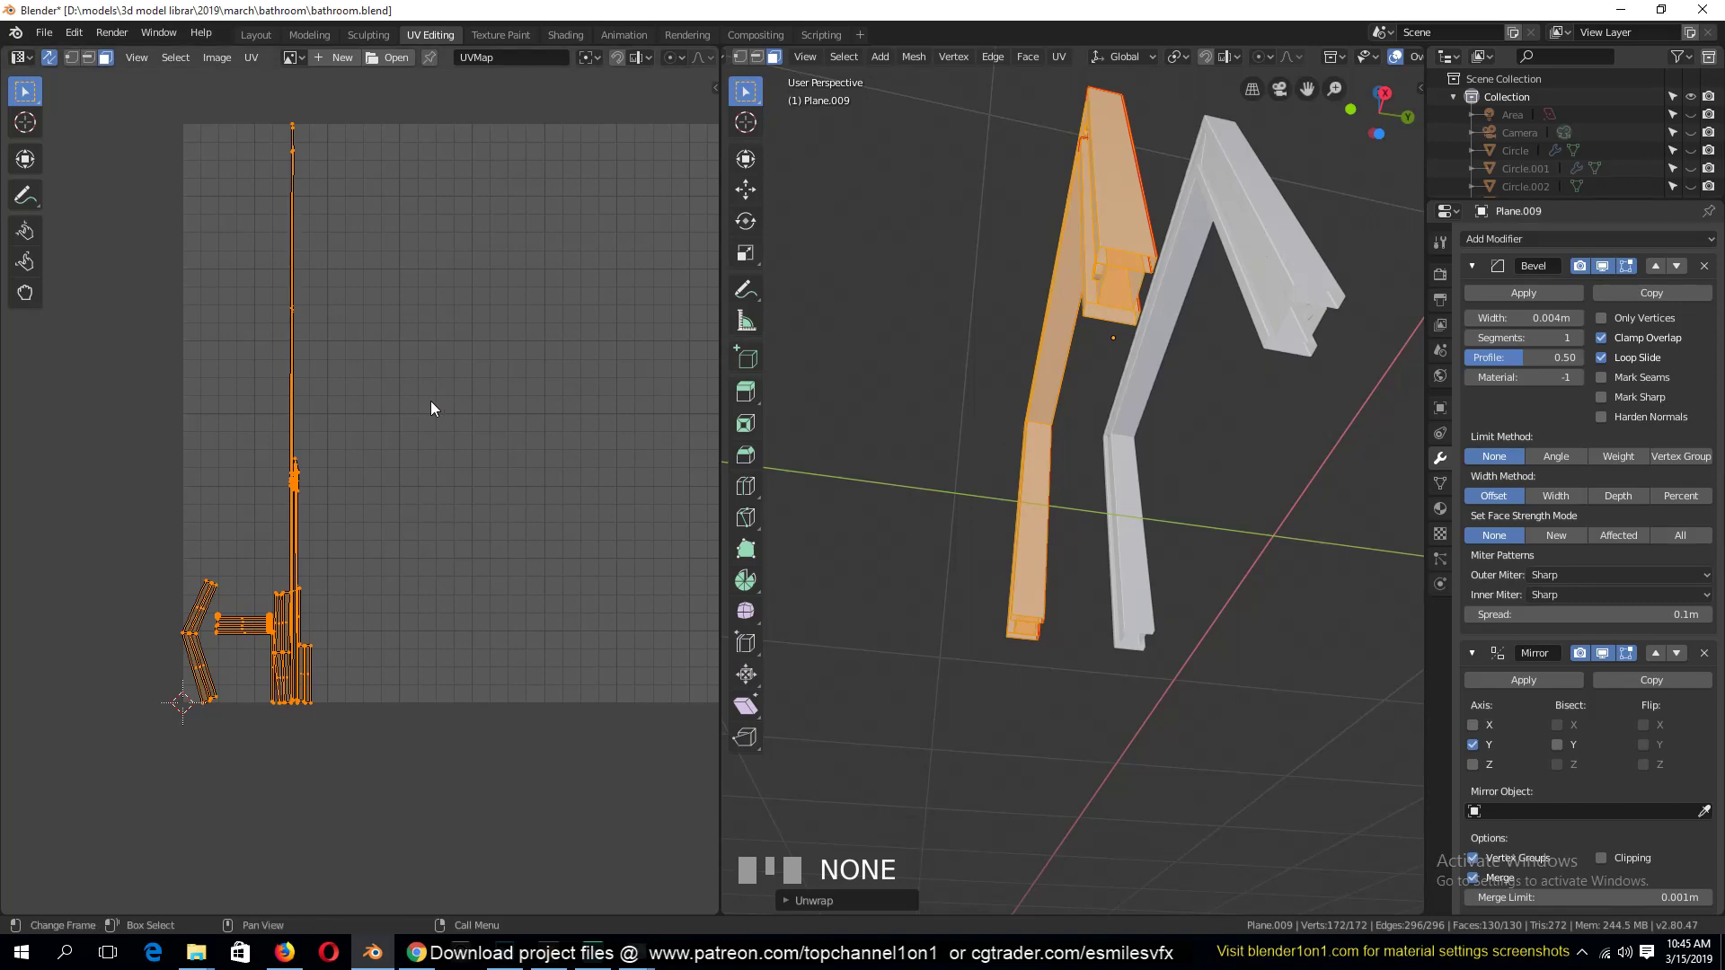
{"action": "scroll", "coordinate": [1086, 354], "scroll_direction": "up", "scroll_amount": 5}
Examine the frame's leg ends and seam lines from several angles and in wireframe
{"action": "key", "text": "alt+a"}
{"action": "middle_click_drag", "start_coordinate": [1079, 662], "coordinate": [749, 382]}
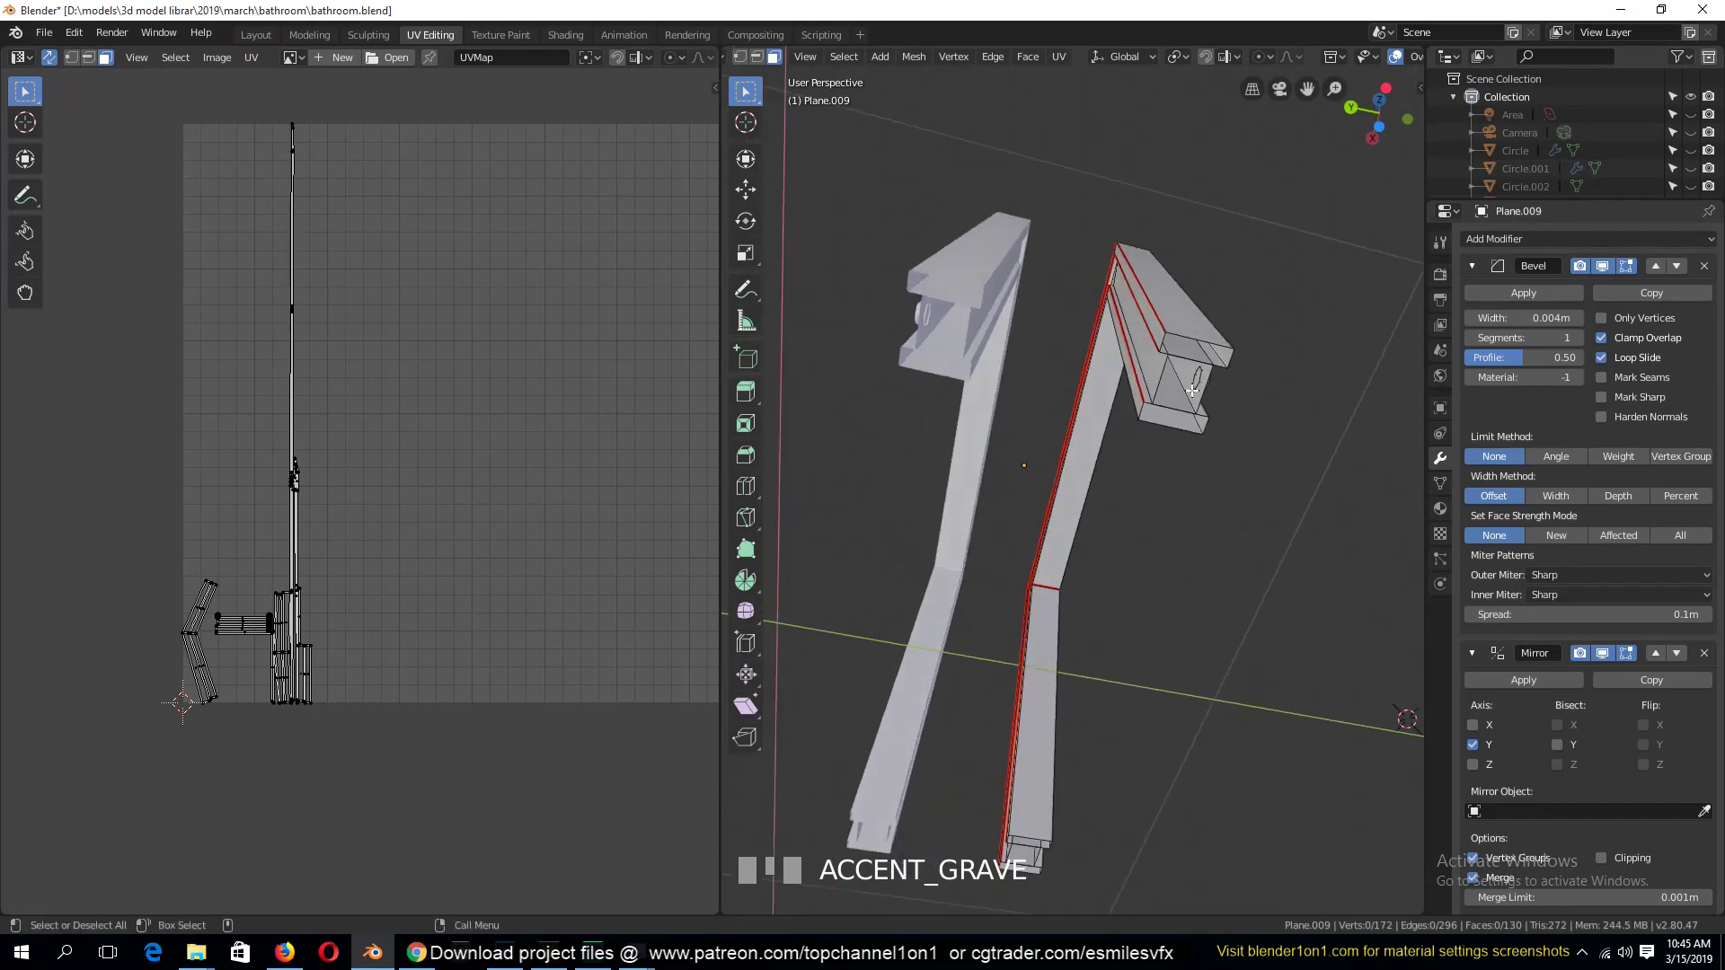
{"action": "left_click", "coordinate": [1207, 379]}
{"action": "left_click", "coordinate": [1200, 376]}
{"action": "middle_click_drag", "start_coordinate": [1200, 375], "coordinate": [1032, 499]}
{"action": "scroll", "coordinate": [1032, 499], "scroll_direction": "up", "scroll_amount": 3}
{"action": "key", "text": "z"}
{"action": "key", "text": "a"}
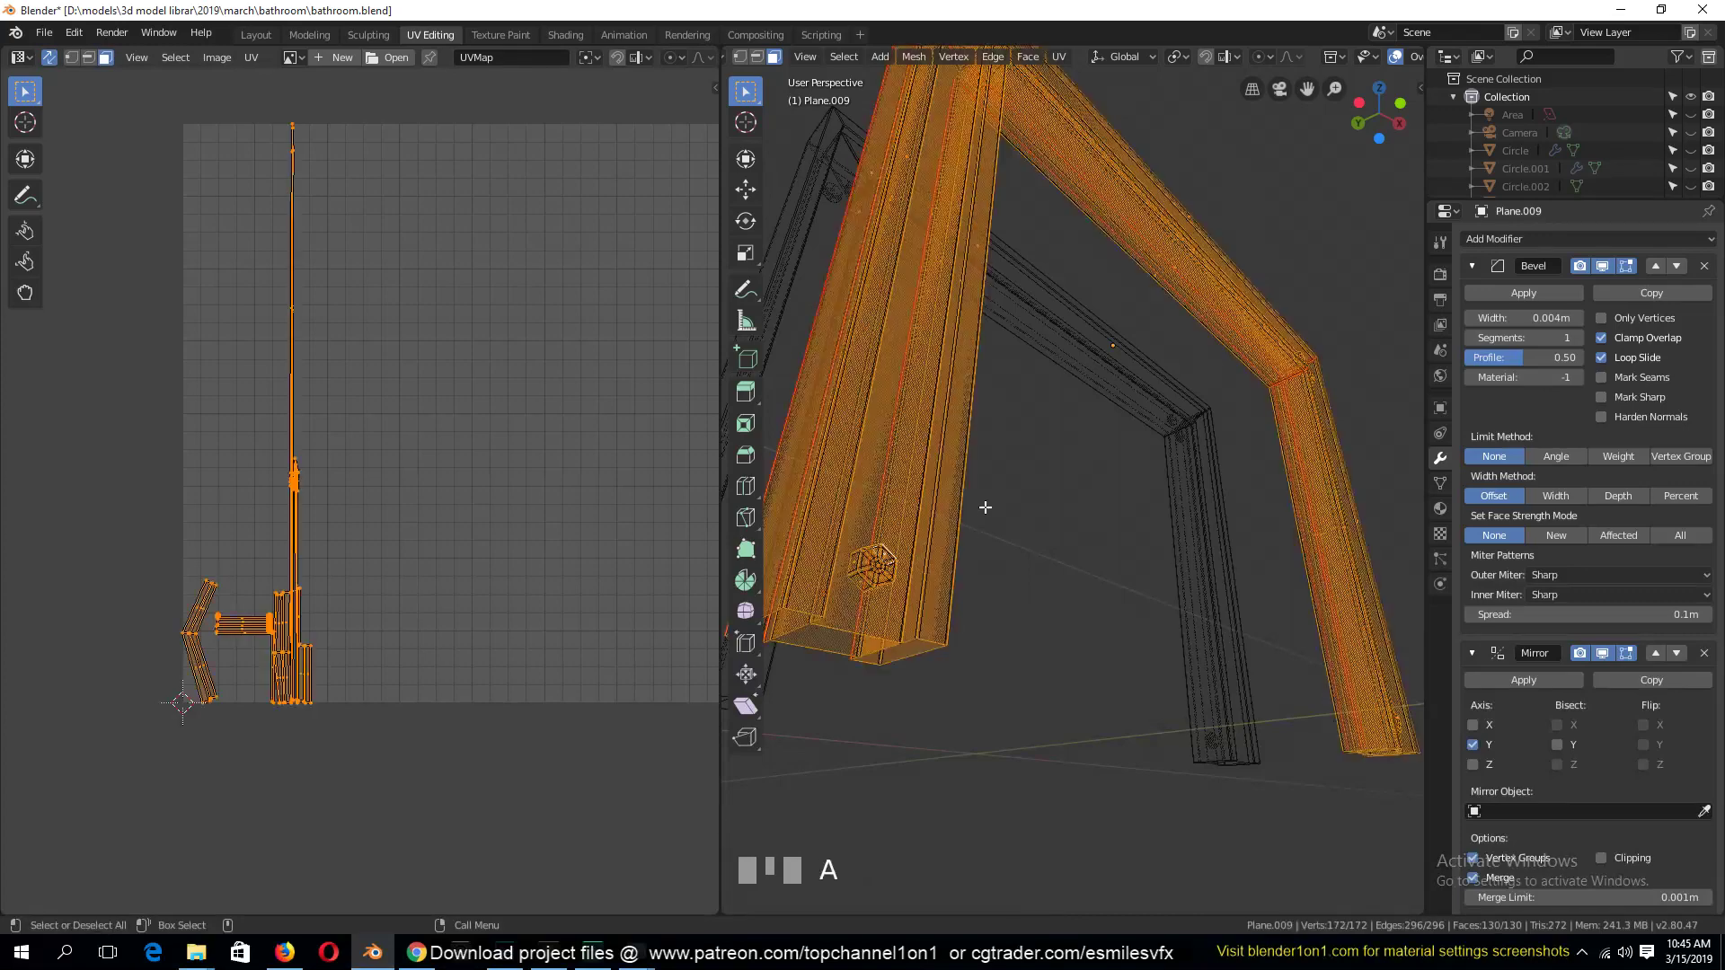
{"action": "right_click", "coordinate": [990, 502]}
{"action": "key", "text": "alt+a"}
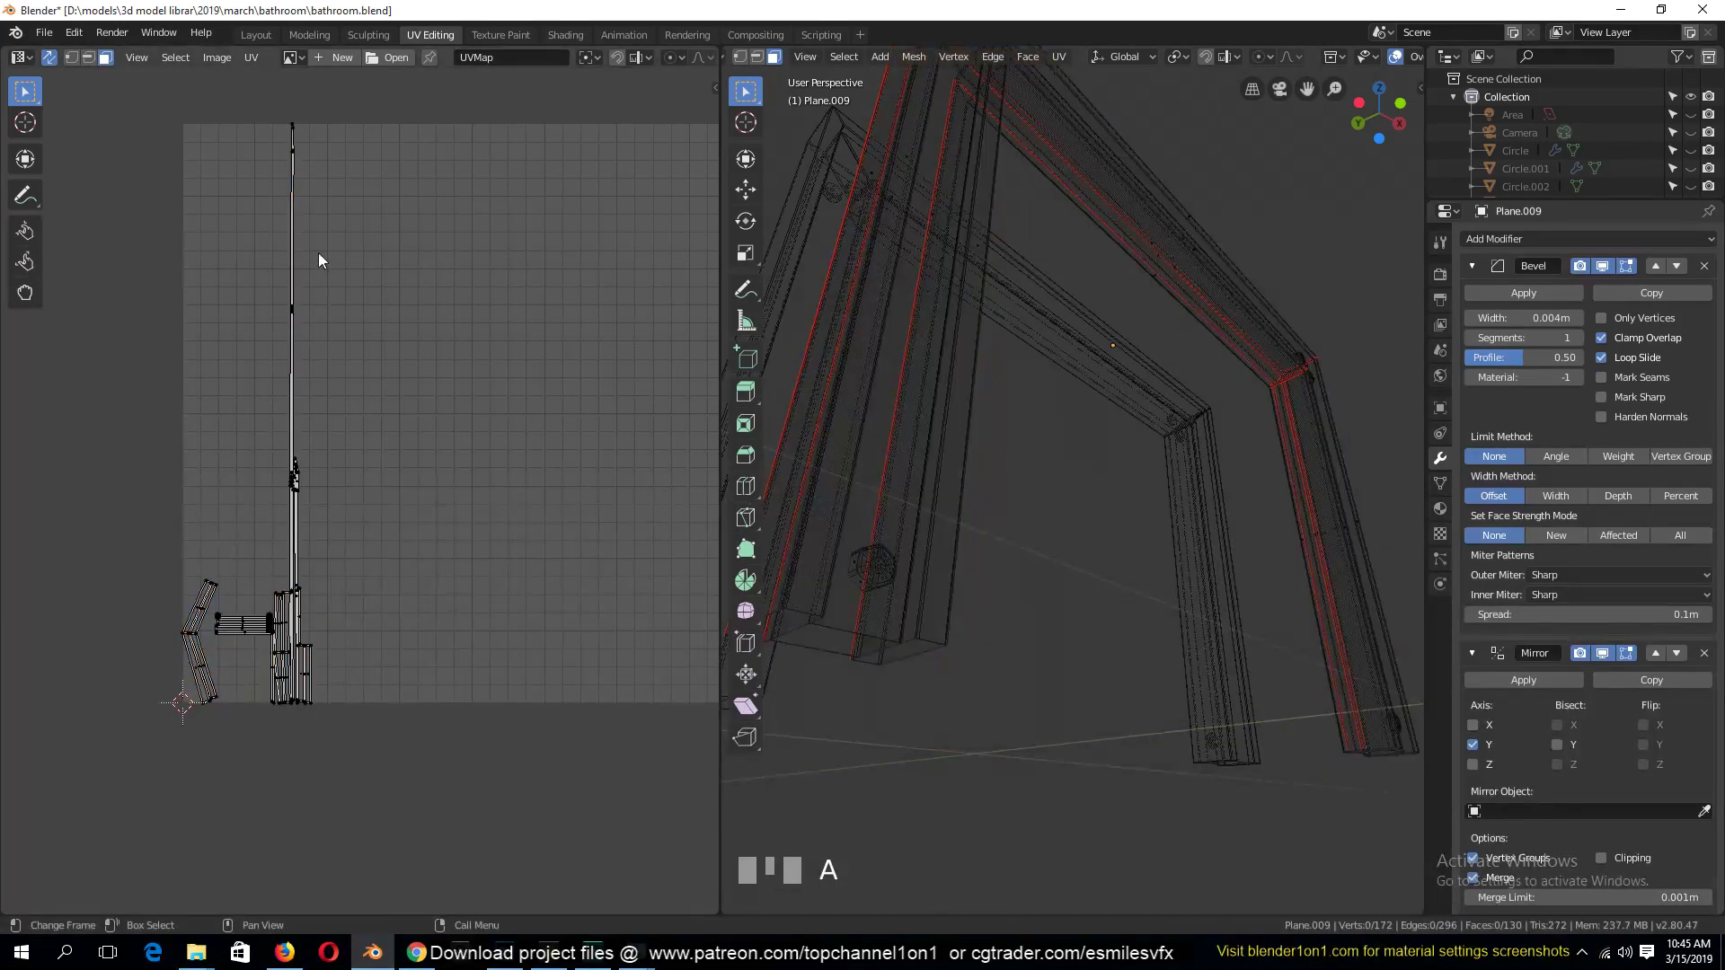
Locate the topmost vertex of the stretched UV island on the frame mesh and examine the surrounding corner
{"action": "key", "text": "1"}
{"action": "left_click", "coordinate": [292, 124]}
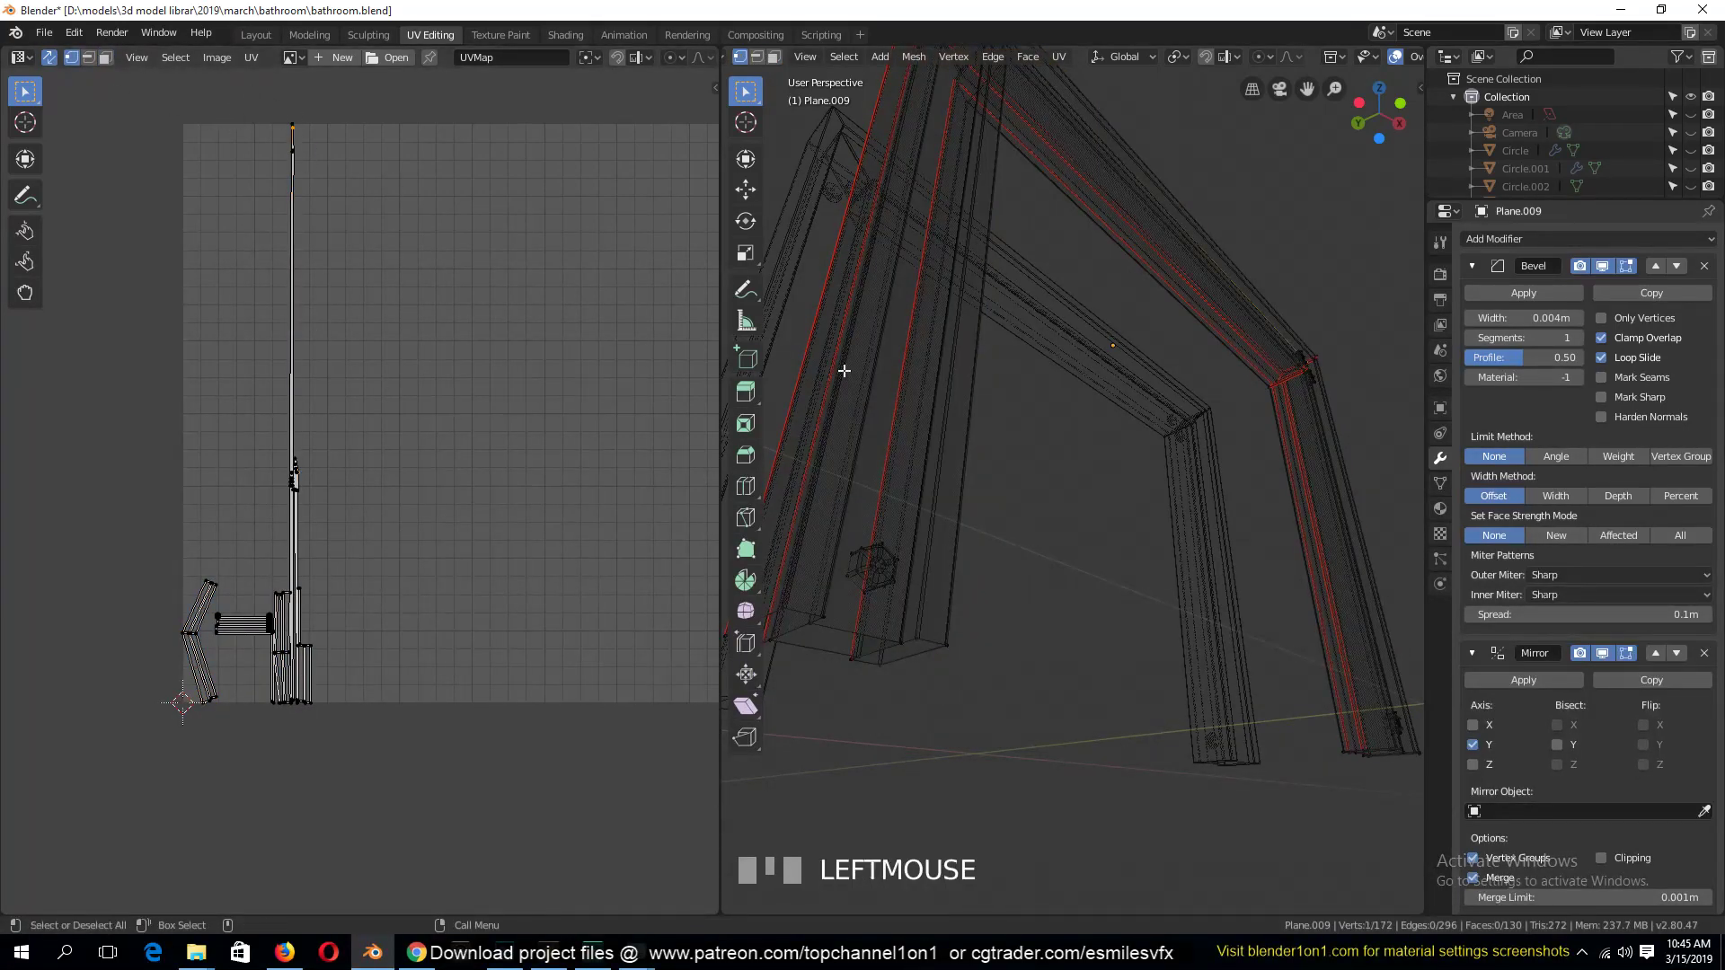
{"action": "key", "text": "KP_Decimal"}
{"action": "key", "text": "grave"}
{"action": "mouse_move", "coordinate": [1012, 503]}
{"action": "middle_mouse_down"}
{"action": "mouse_move", "coordinate": [932, 609]}
{"action": "mouse_move", "coordinate": [902, 551]}
{"action": "mouse_move", "coordinate": [1120, 547]}
{"action": "middle_mouse_up"}
{"action": "key", "text": "shift+z"}
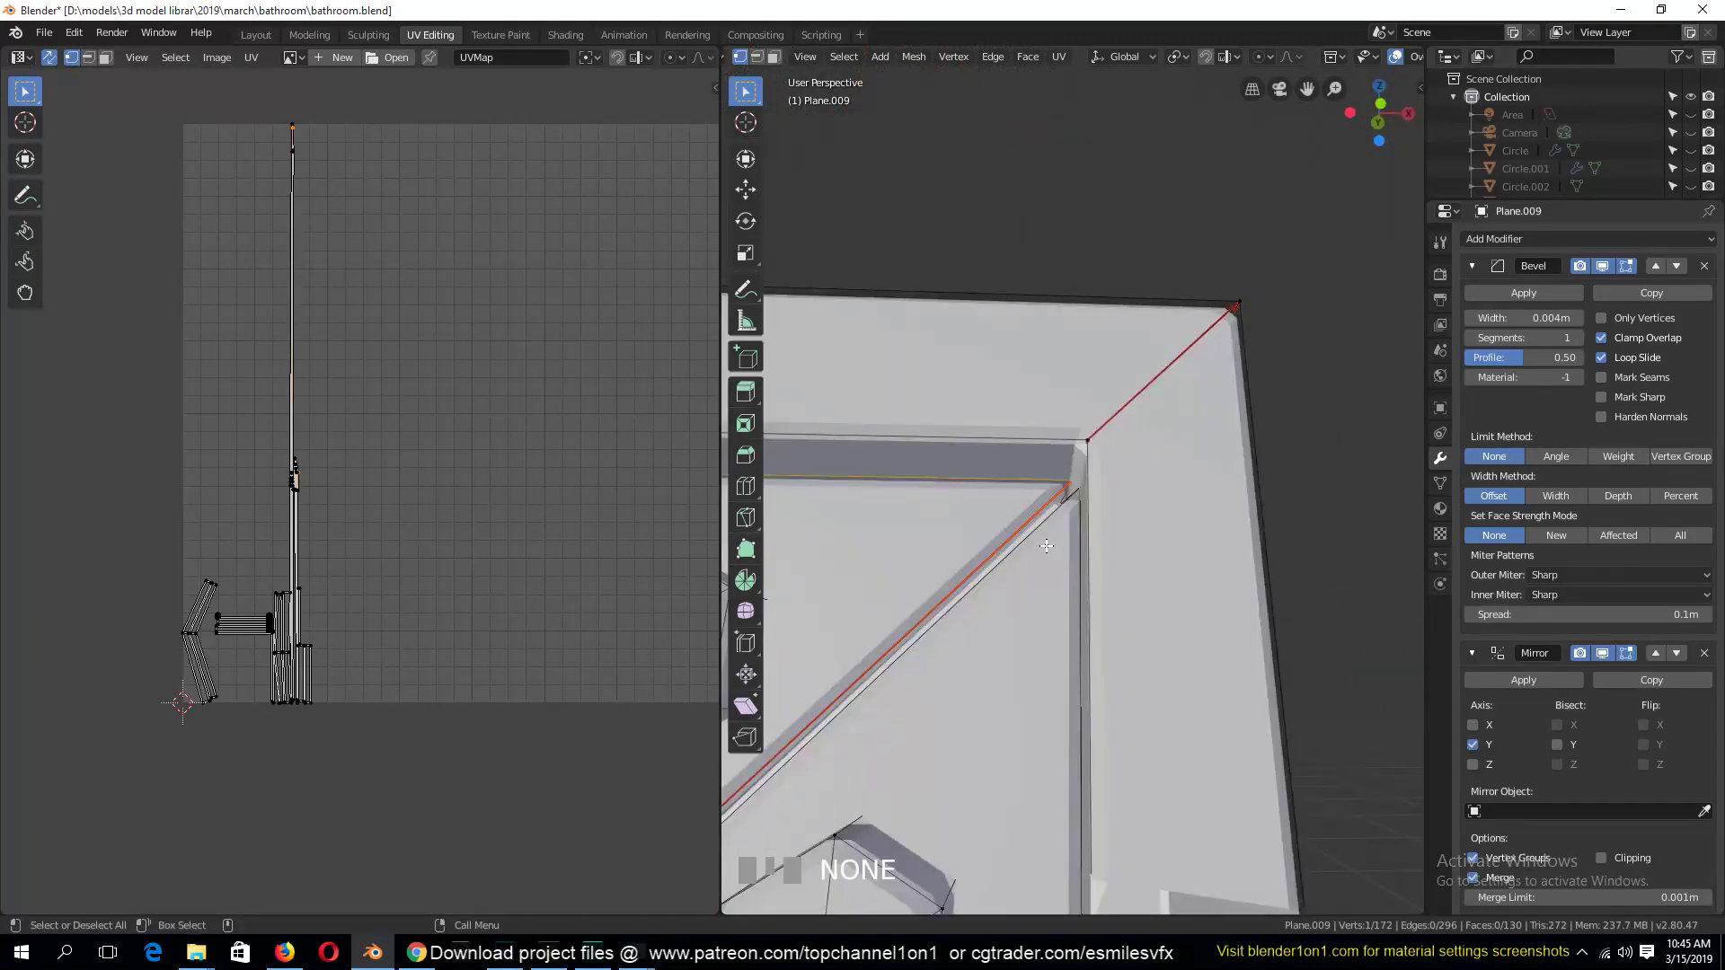
{"action": "key", "text": "shift+z"}
Select the outer frame piece with all its linked geometry from a corner edge loop and isolate it in solid shading
{"action": "key", "text": "3"}
{"action": "scroll", "coordinate": [1028, 539], "scroll_direction": "up", "scroll_amount": 2}
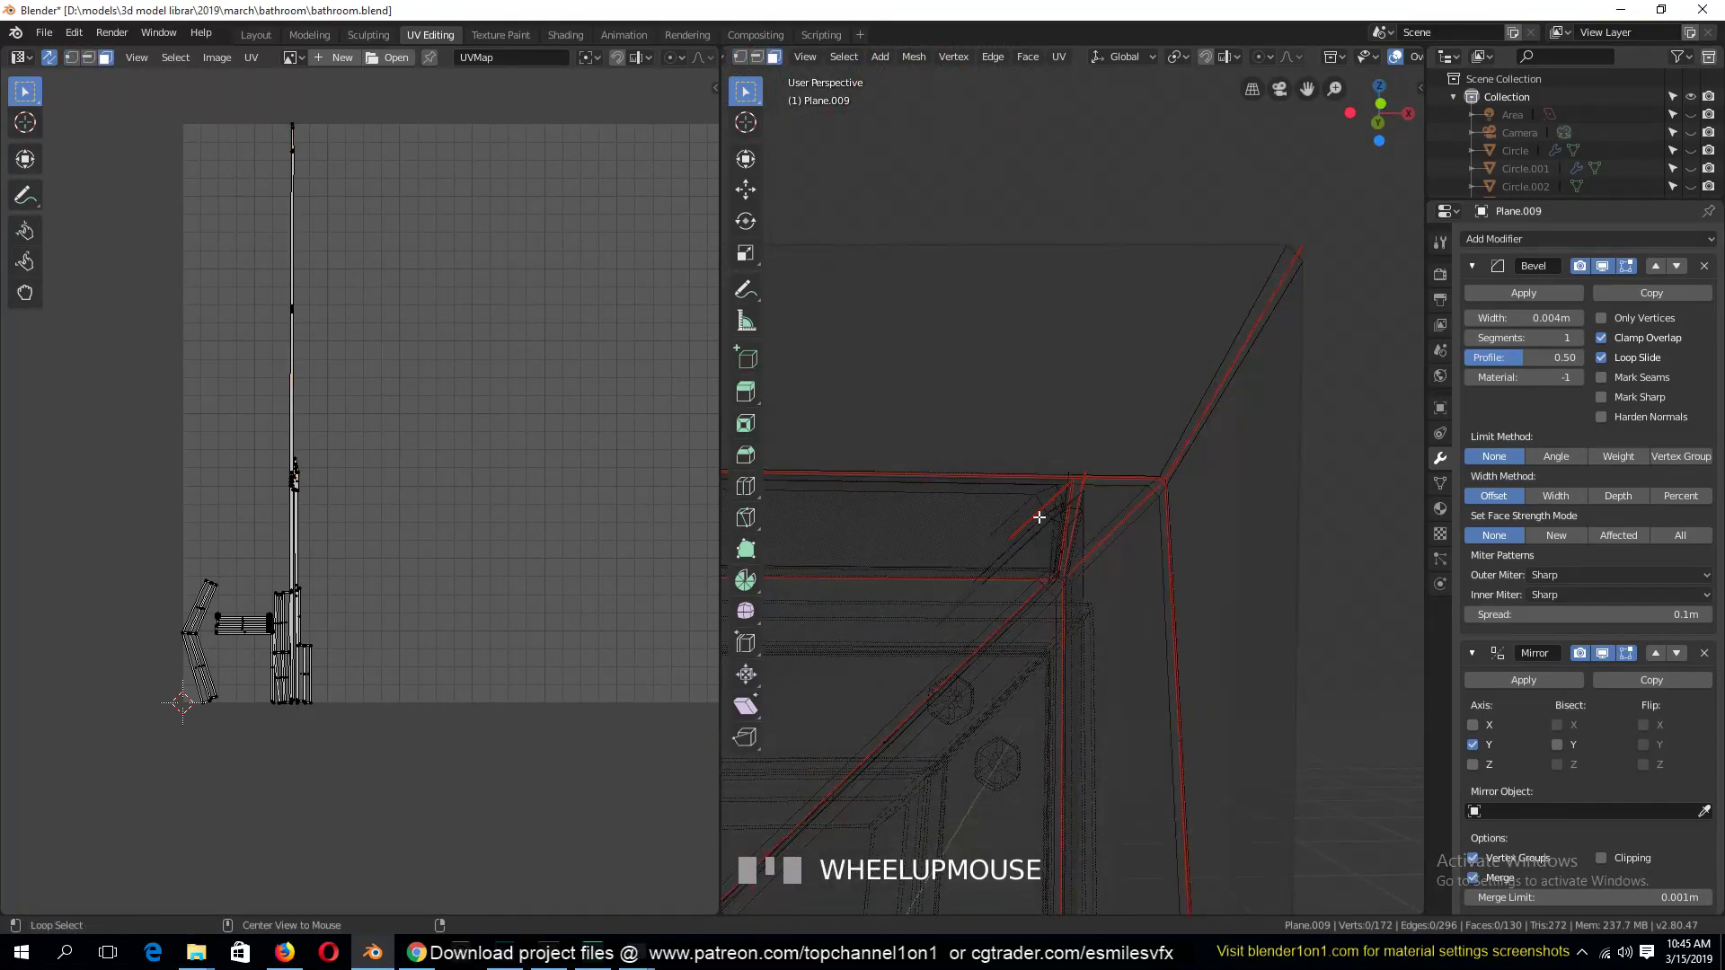
{"action": "left_click", "coordinate": [1040, 517], "text": "alt"}
{"action": "key", "text": "2"}
{"action": "key", "text": "alt+a"}
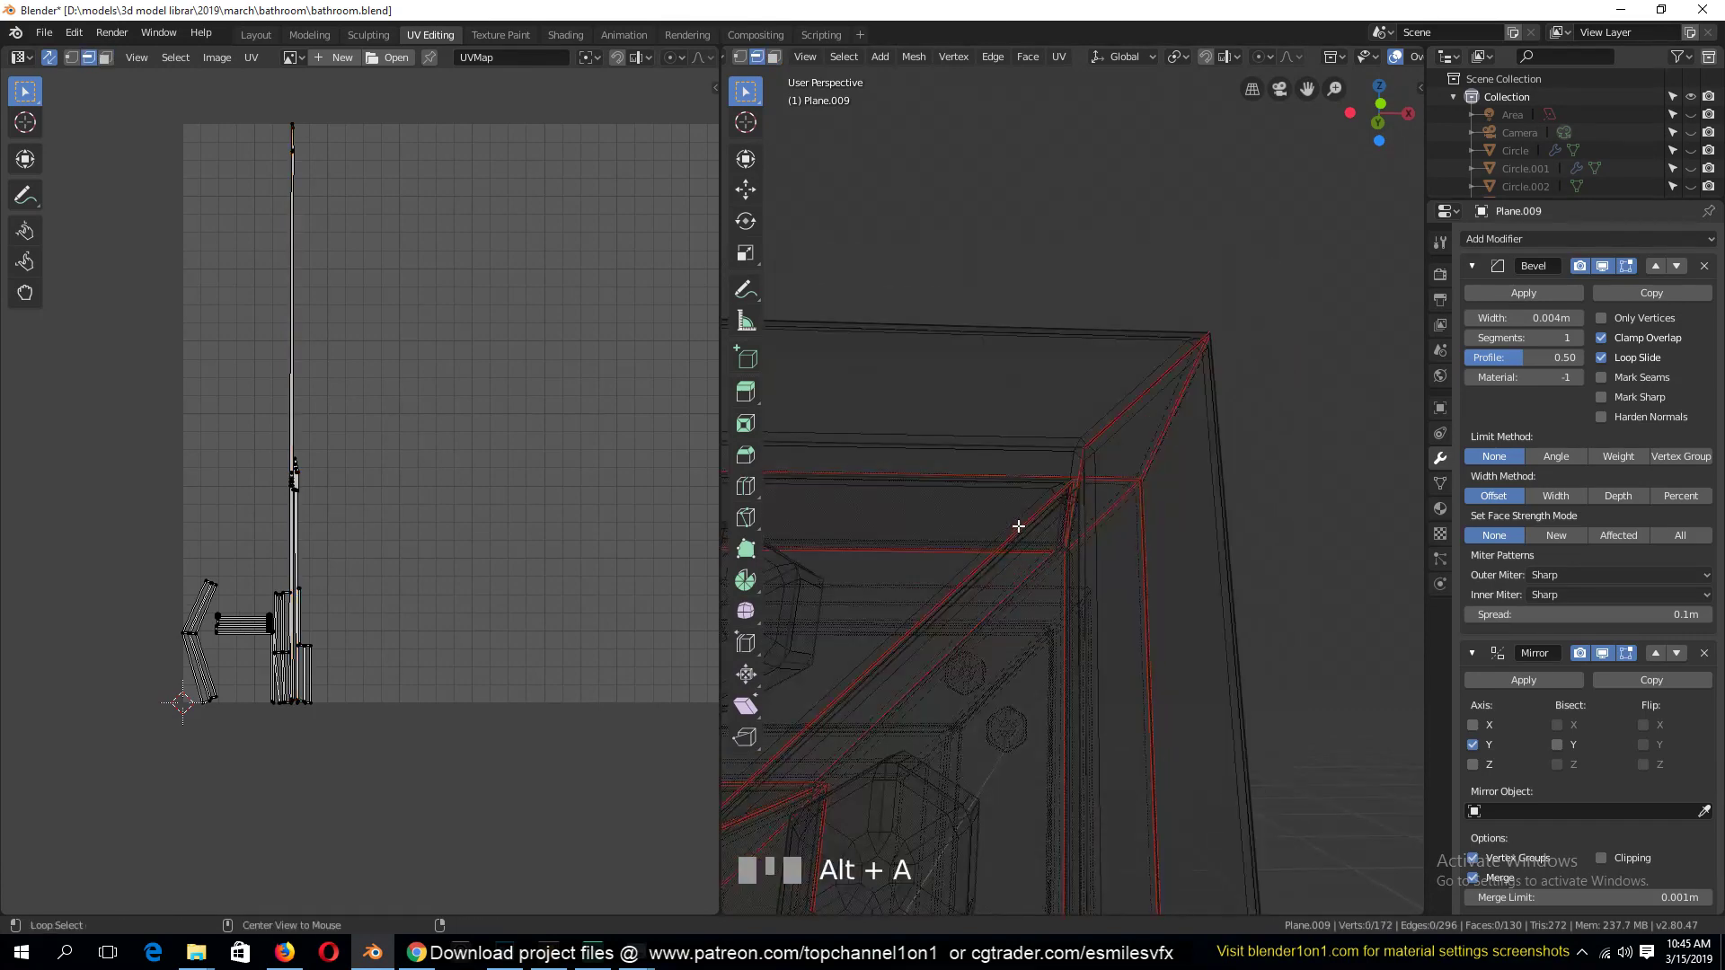
{"action": "left_click", "coordinate": [1019, 527], "text": "alt"}
{"action": "key", "text": "grave"}
{"action": "middle_click_drag", "start_coordinate": [1101, 505], "coordinate": [1067, 535]}
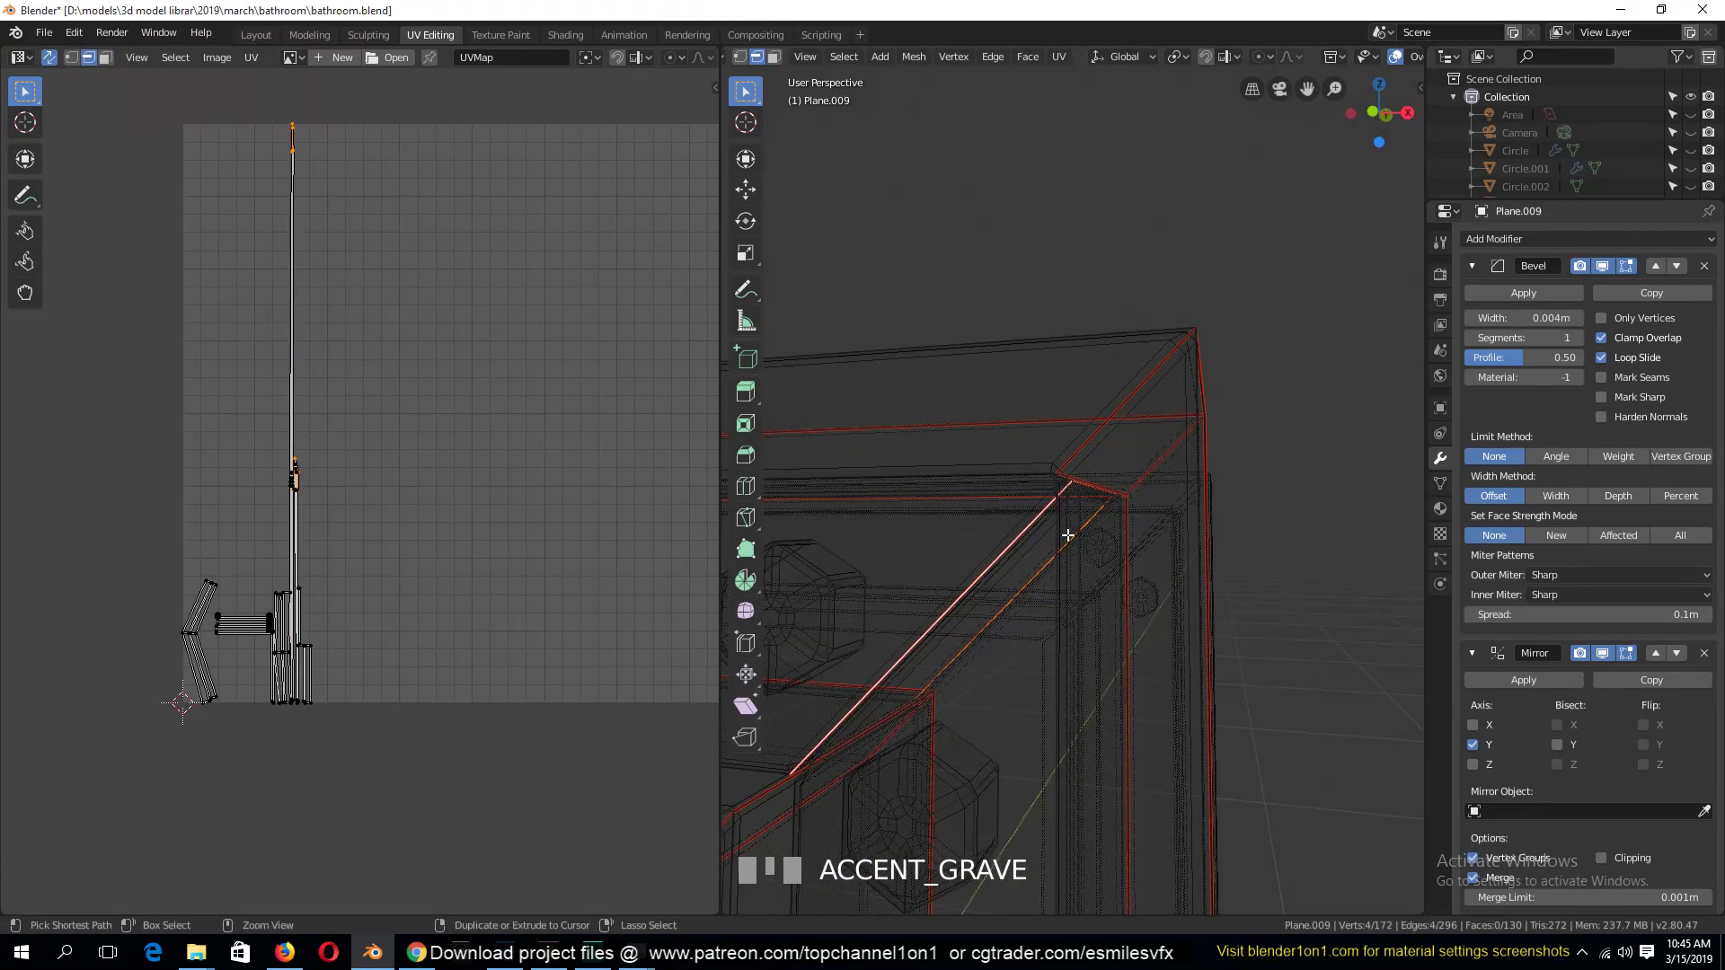
{"action": "key", "text": "ctrl+l"}
{"action": "key", "text": "shift+h"}
{"action": "key", "text": "z"}
{"action": "left_click", "coordinate": [1342, 508]}
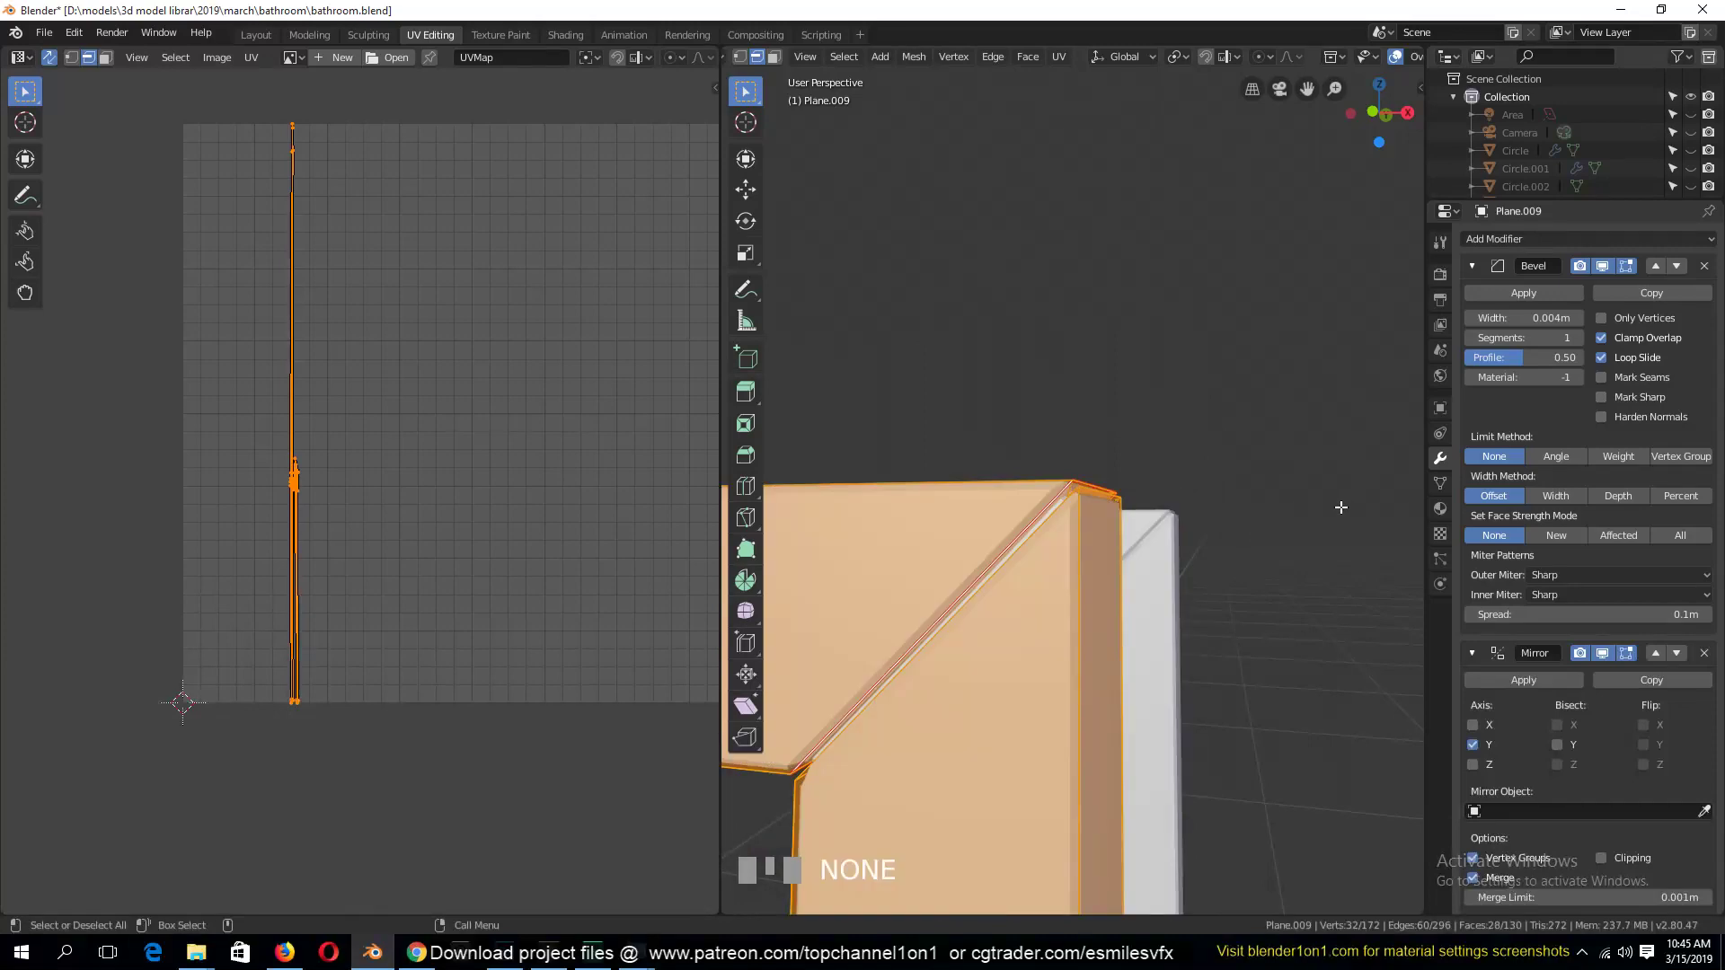
Mark the long vertical edge loop on the leg of the isolated outer frame piece as a seam
{"action": "key", "text": "grave"}
{"action": "middle_click_drag", "start_coordinate": [1342, 508], "coordinate": [997, 509]}
{"action": "key", "text": "a"}
{"action": "key", "text": "grave"}
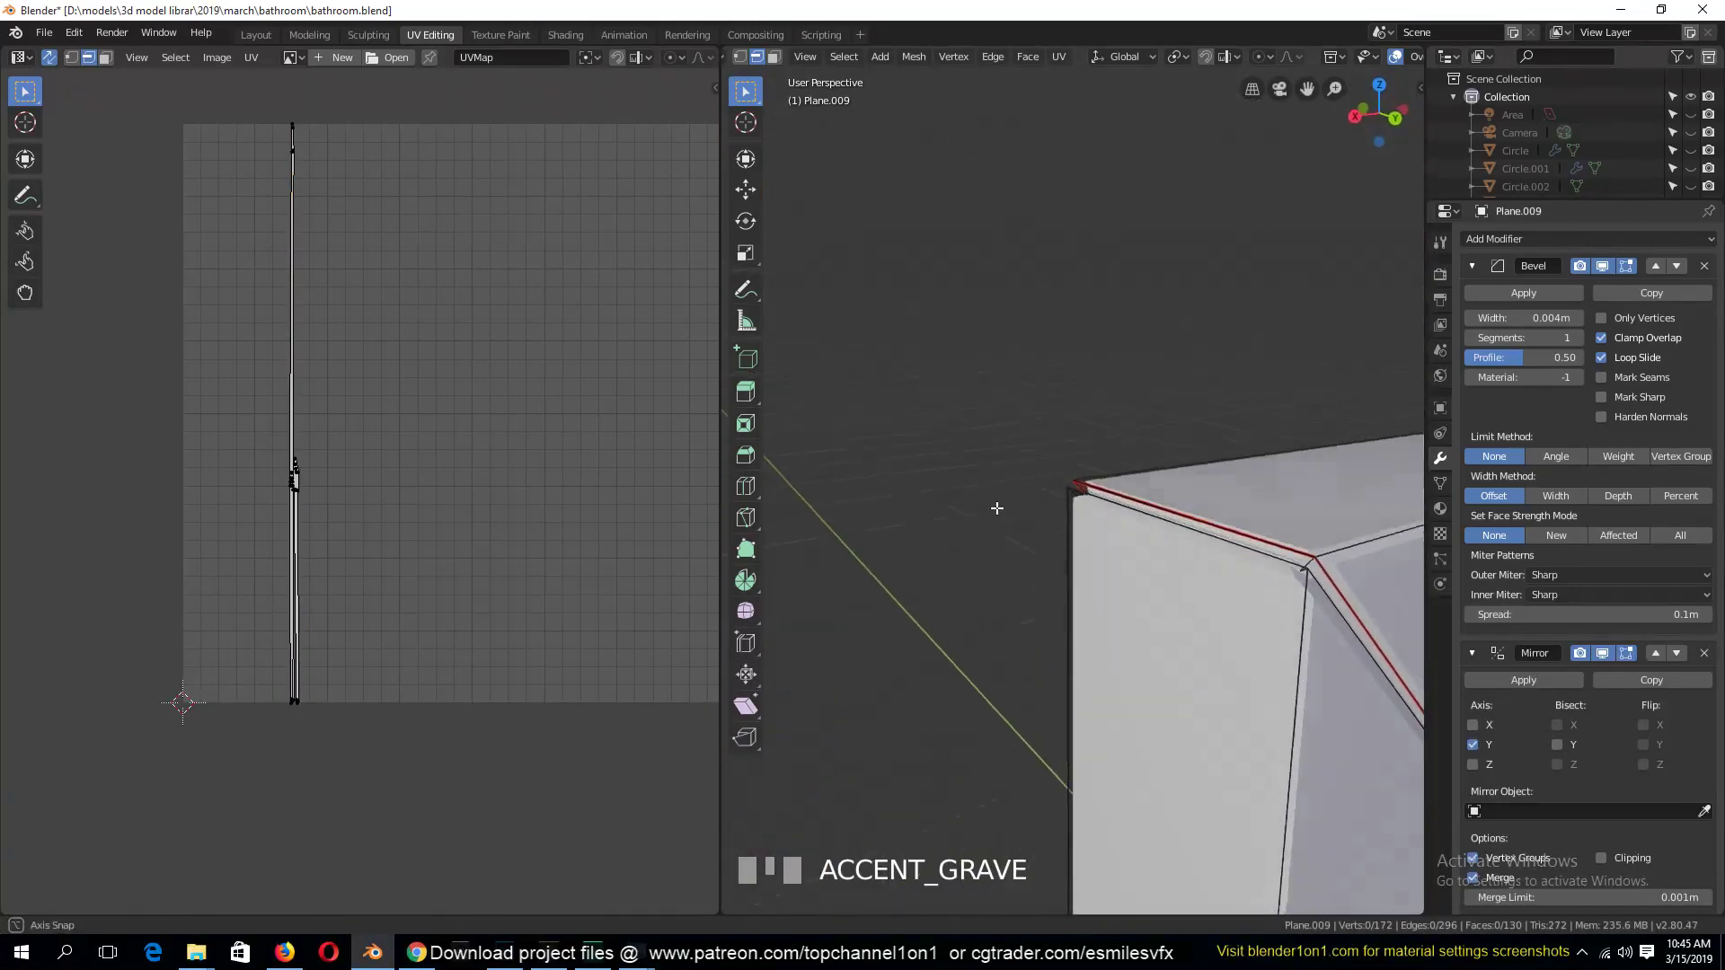
{"action": "left_click", "coordinate": [1296, 655], "text": "alt"}
{"action": "key", "text": "ctrl+e"}
{"action": "left_click", "coordinate": [1300, 655]}
Unwrap the isolated outer frame piece and check its UV layout
{"action": "key", "text": "a"}
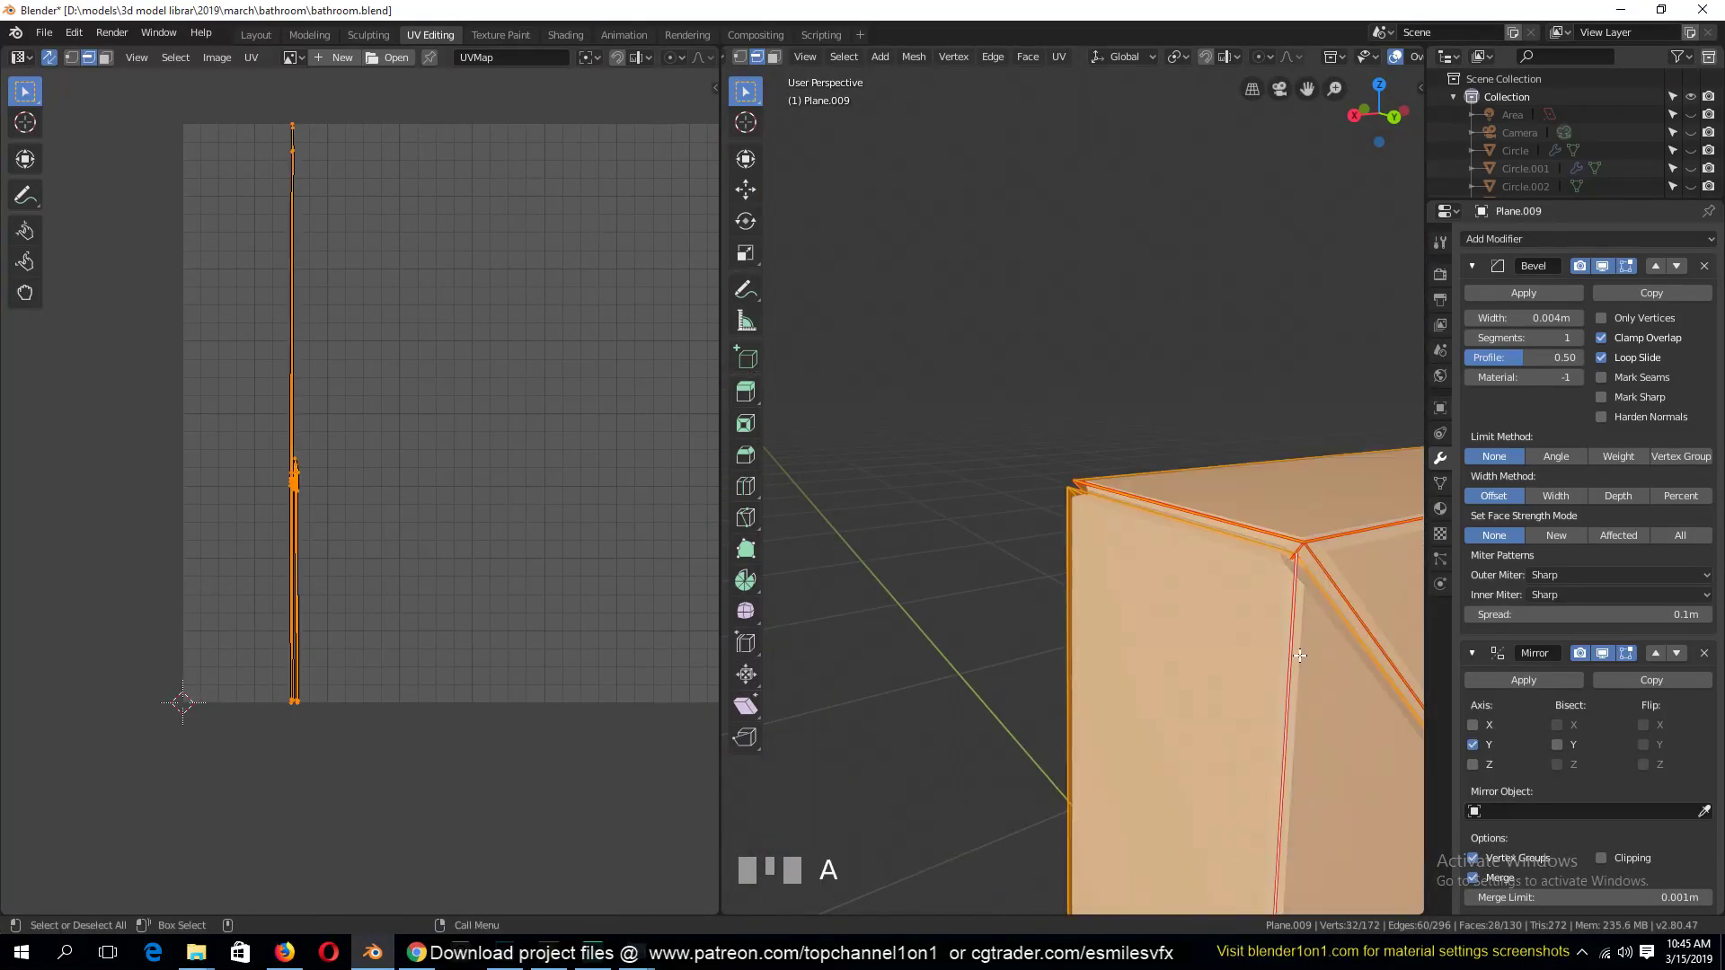
{"action": "key", "text": "u"}
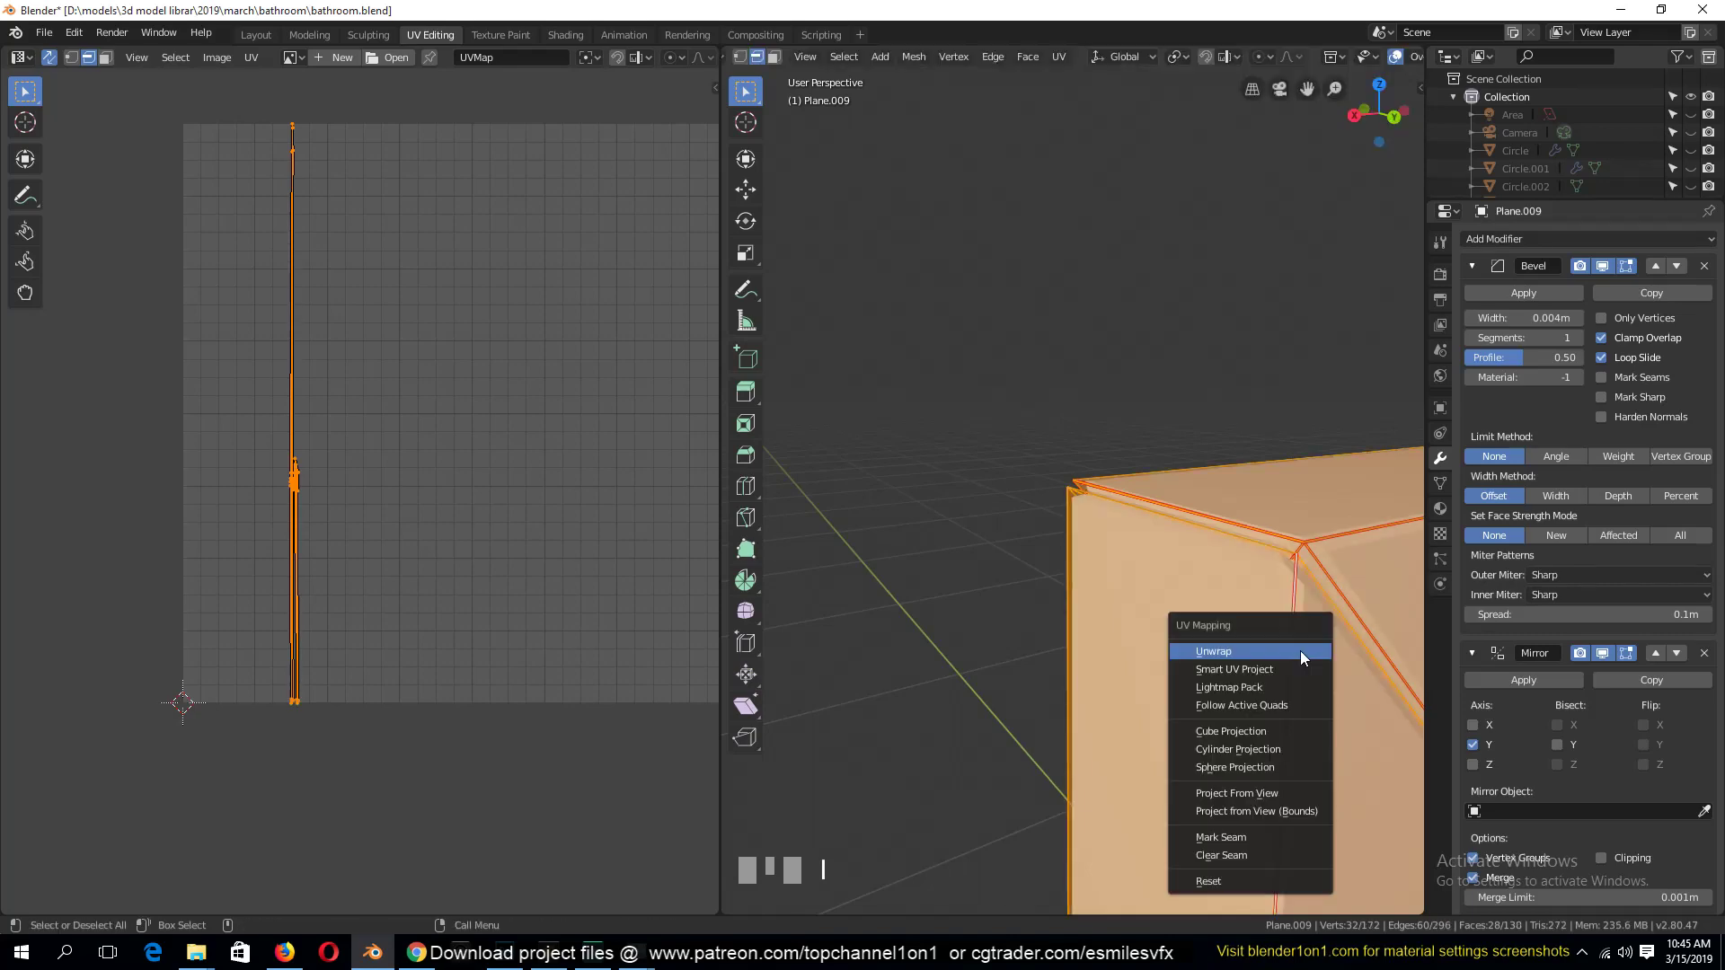
{"action": "left_click", "coordinate": [1301, 651]}
{"action": "key", "text": "Tab"}
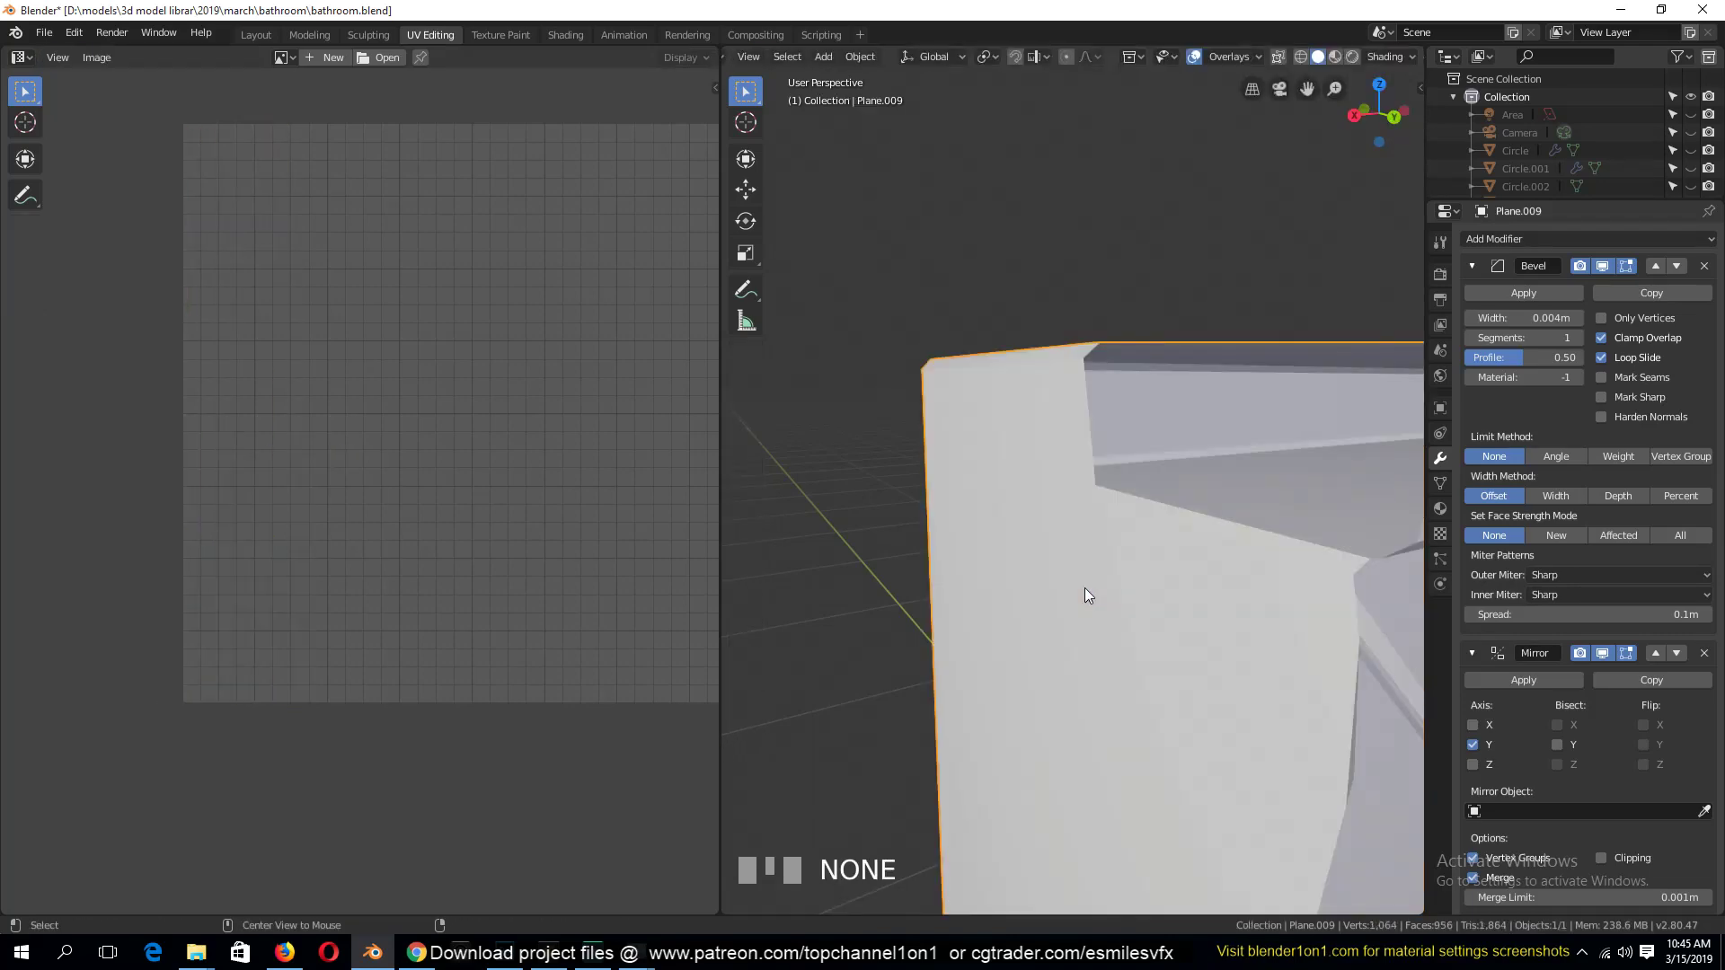
{"action": "middle_click_drag", "start_coordinate": [1016, 569], "coordinate": [1190, 582]}
{"action": "key", "text": "Tab"}
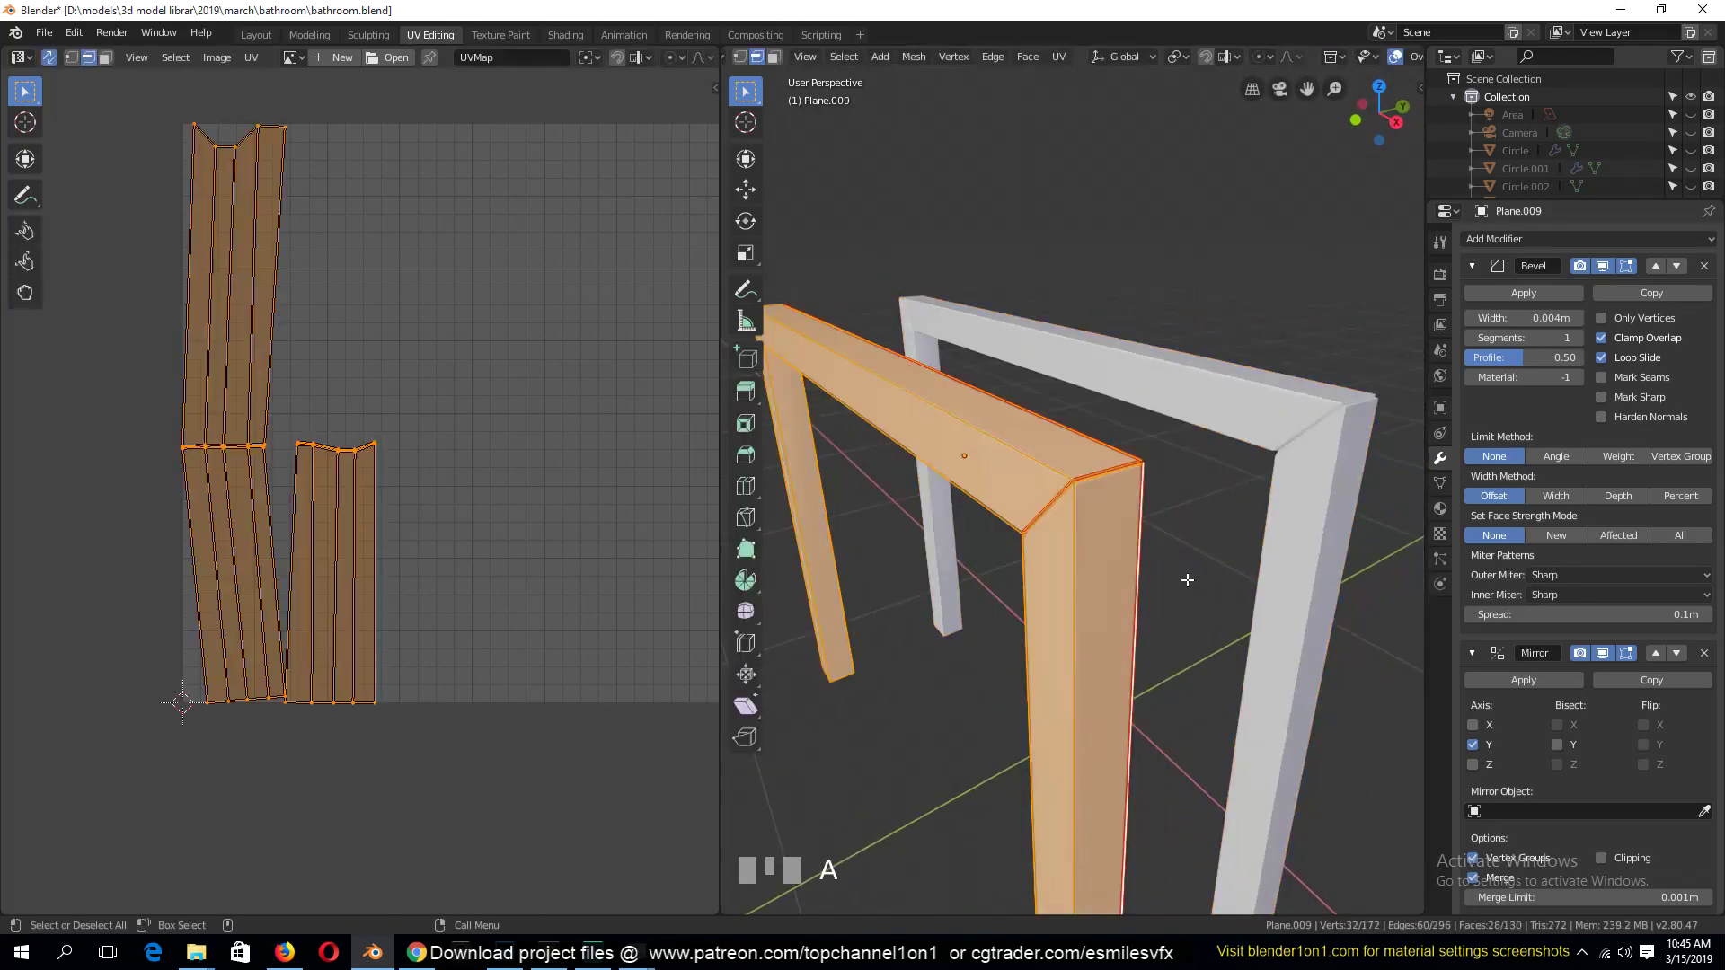
Reveal the hidden parts of the frame mesh, select everything and unwrap all the parts together
{"action": "key", "text": "alt+h"}
{"action": "key", "text": "a"}
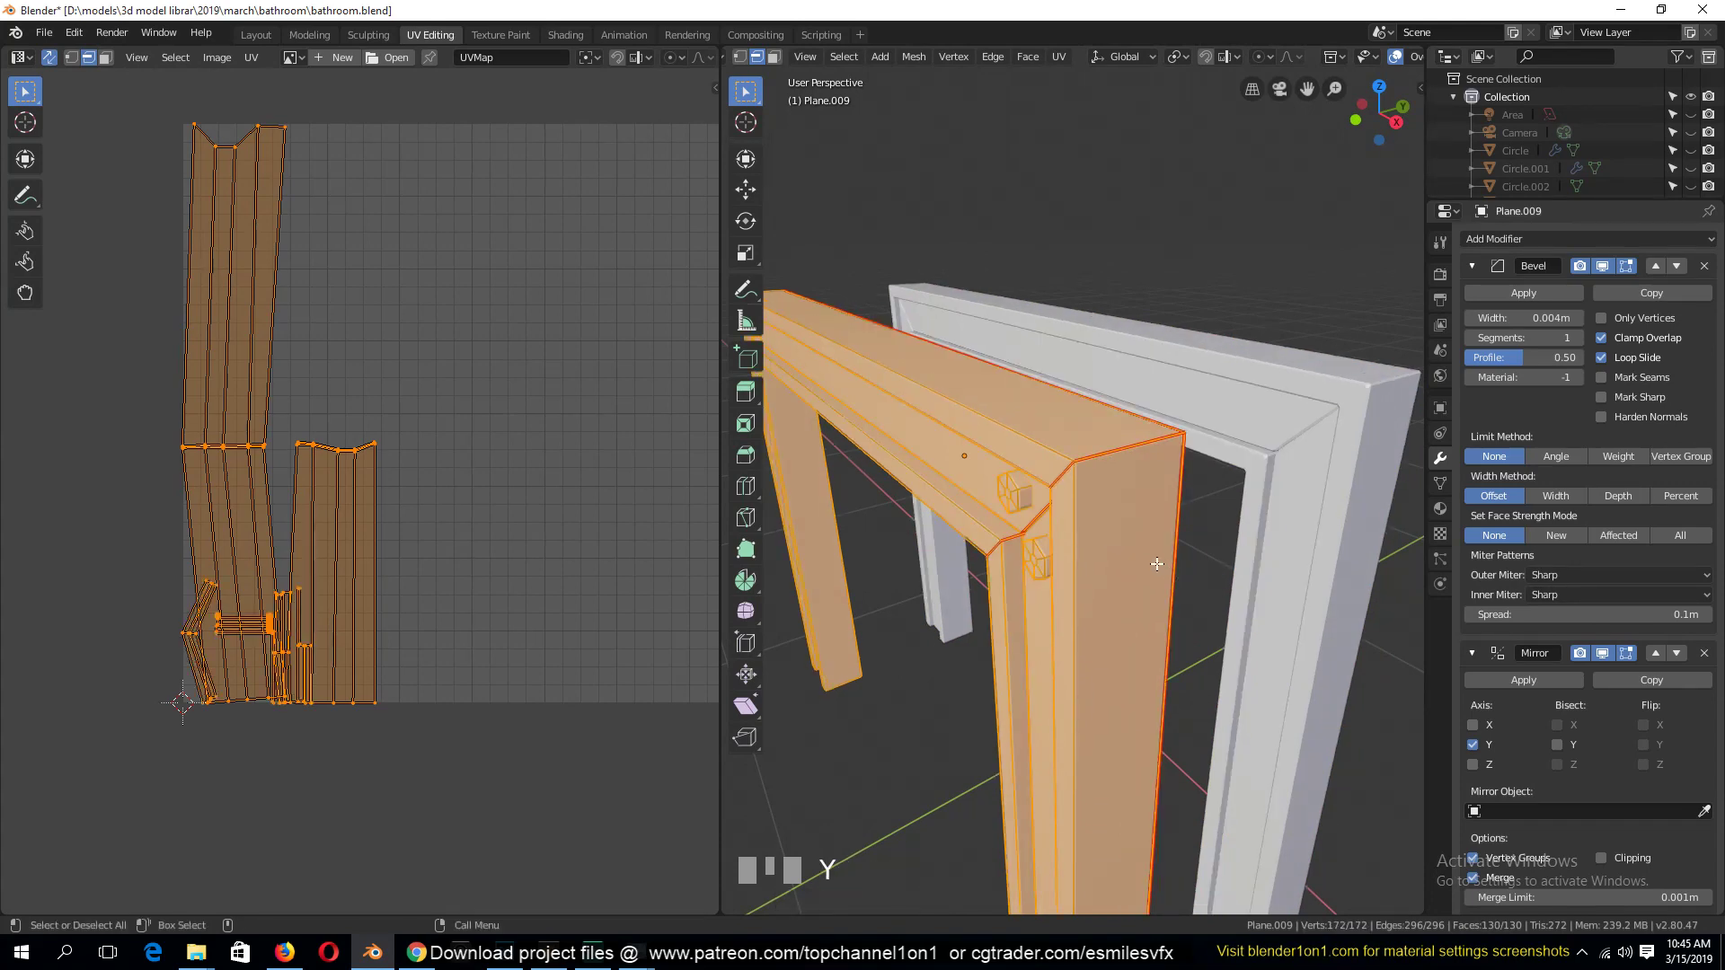
{"action": "right_click", "coordinate": [1317, 513]}
{"action": "left_click", "coordinate": [1208, 520]}
{"action": "key", "text": "u"}
{"action": "left_click", "coordinate": [1086, 415]}
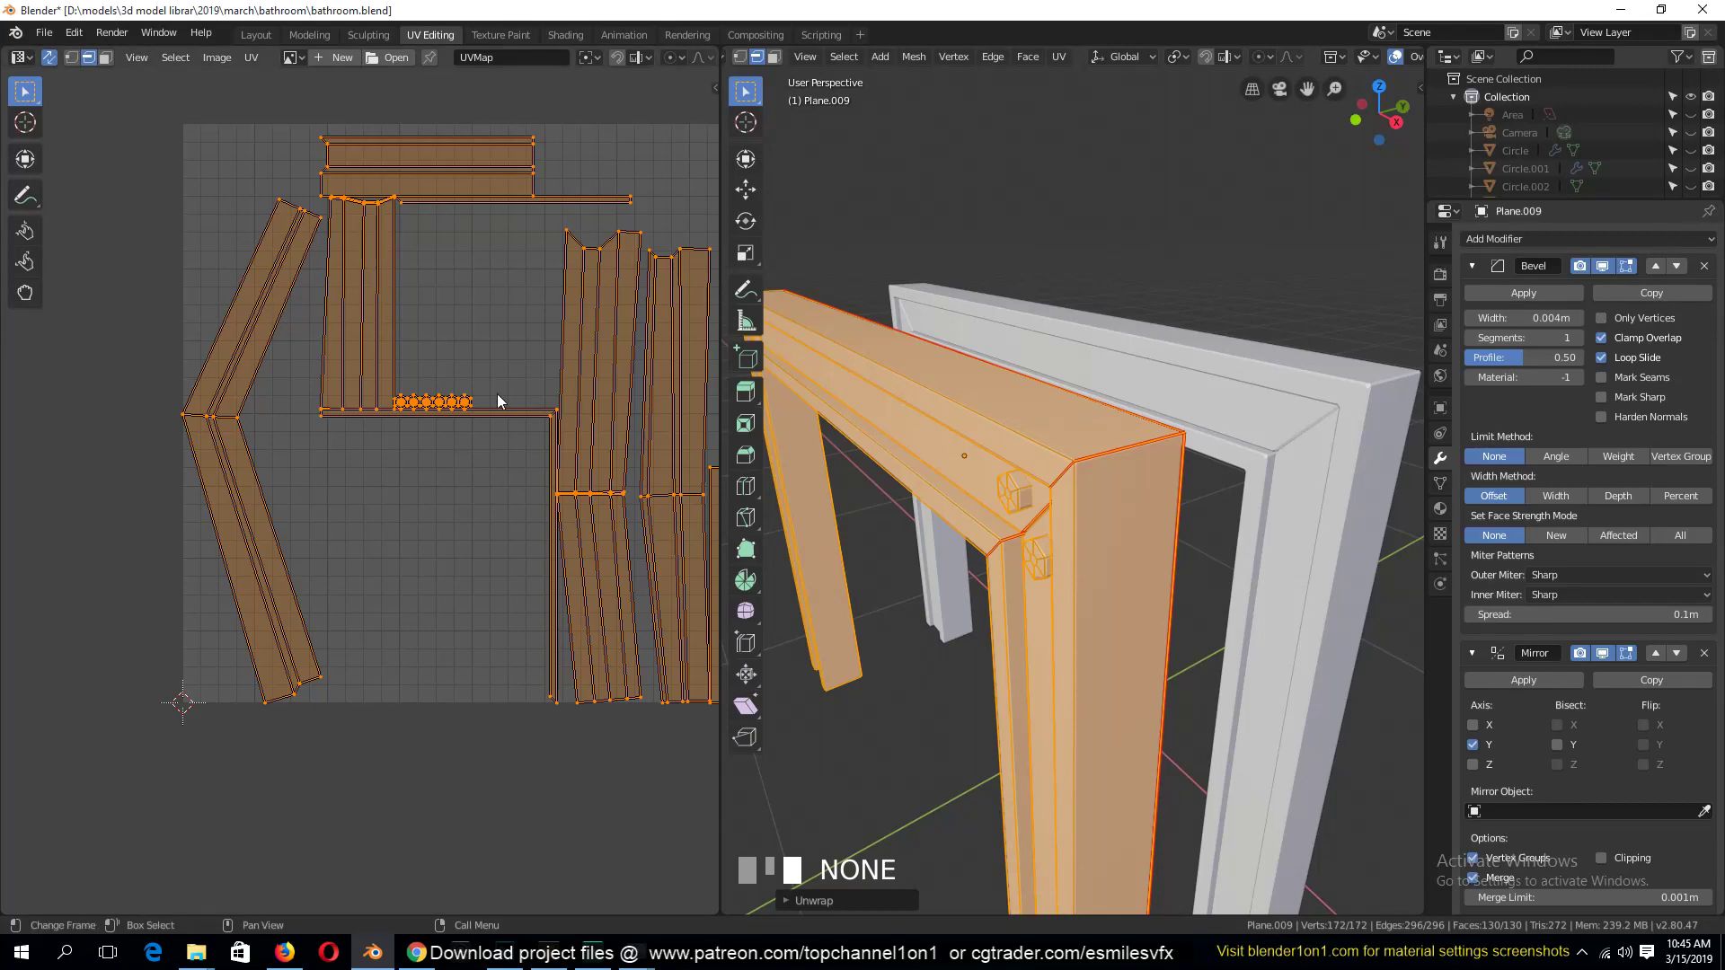
{"action": "scroll", "coordinate": [559, 418], "scroll_direction": "up", "scroll_amount": 5}
{"action": "key", "text": "Tab"}
{"action": "key", "text": "Tab"}
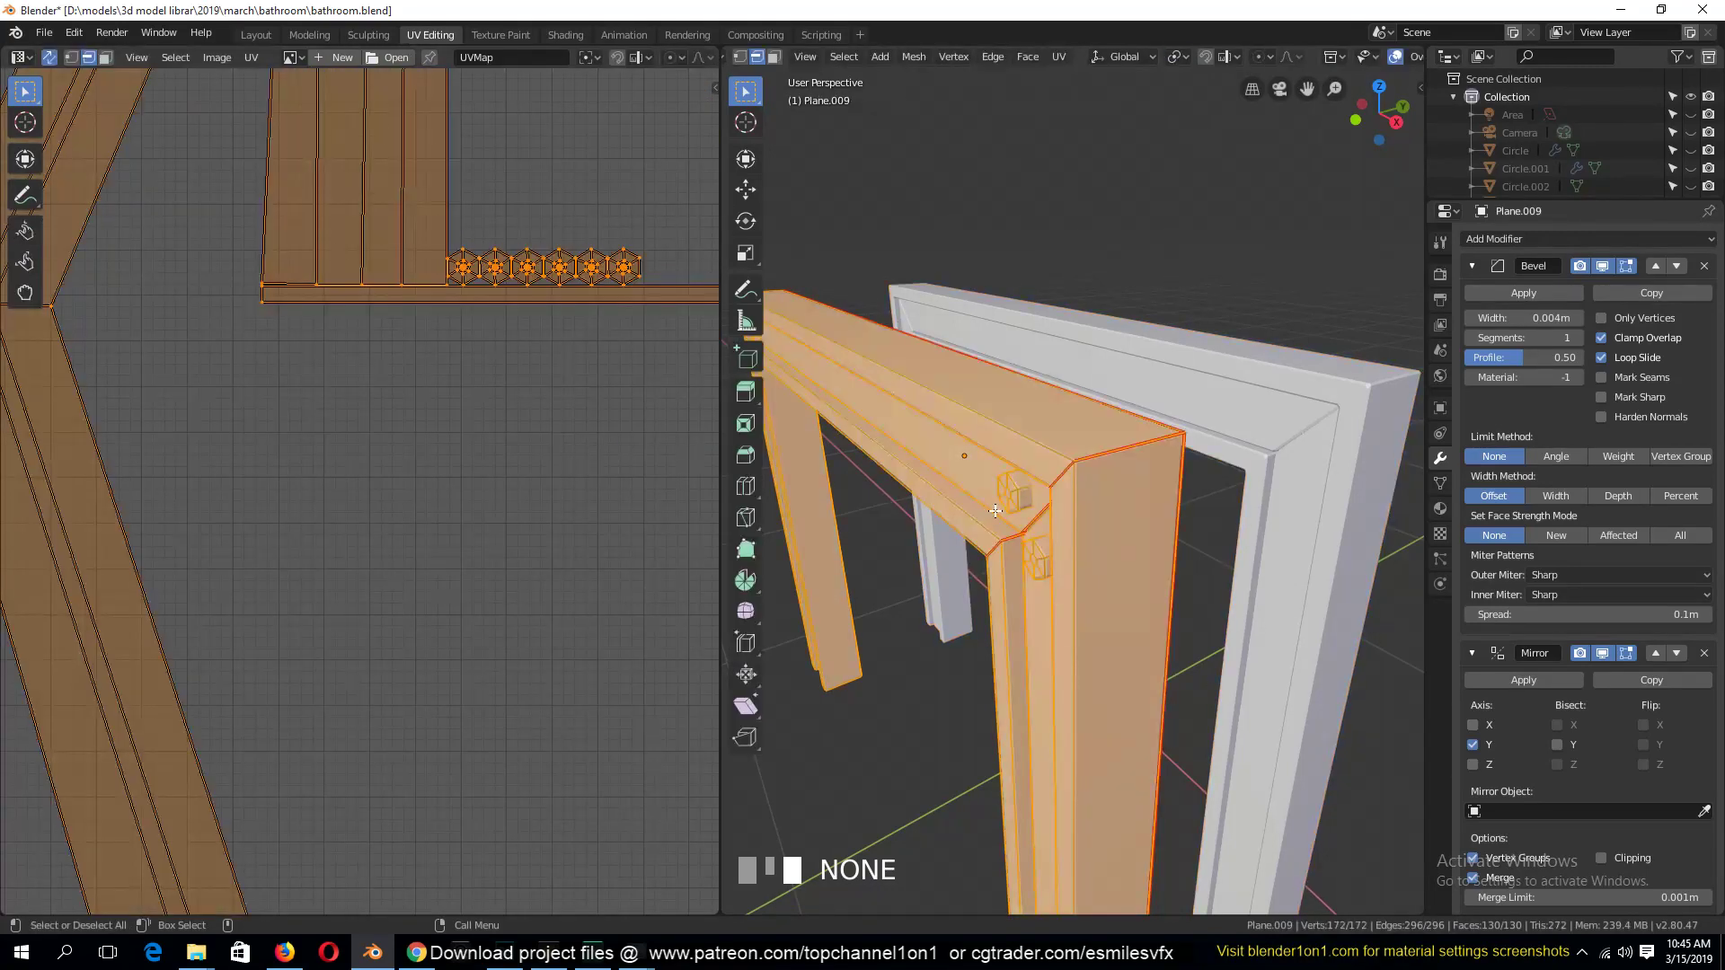
Mark the diagonal mitre edge loops at the frame's upper corner as seams
{"action": "scroll", "coordinate": [978, 525], "scroll_direction": "down", "scroll_amount": 5}
{"action": "key", "text": "grave"}
{"action": "middle_click_drag", "start_coordinate": [1005, 528], "coordinate": [1255, 504]}
{"action": "scroll", "coordinate": [1133, 532], "scroll_direction": "down", "scroll_amount": 5}
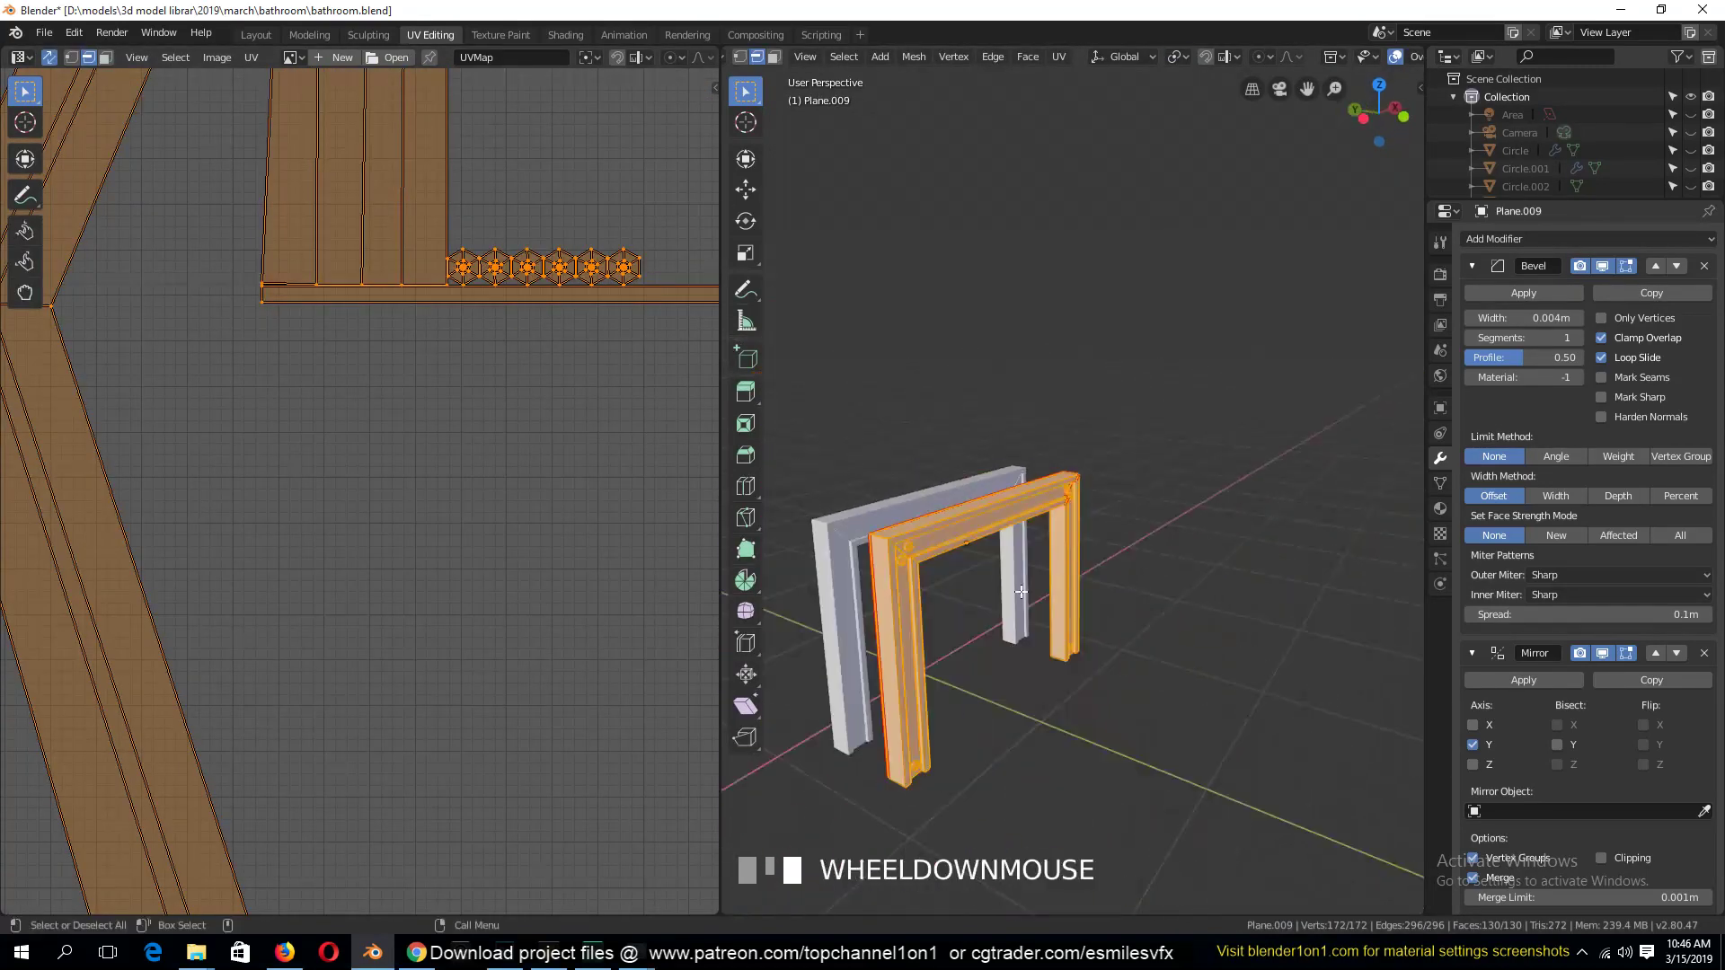
{"action": "middle_click_drag", "start_coordinate": [1022, 591], "coordinate": [1109, 523]}
{"action": "key", "text": "grave"}
{"action": "left_click", "coordinate": [862, 435], "text": "alt"}
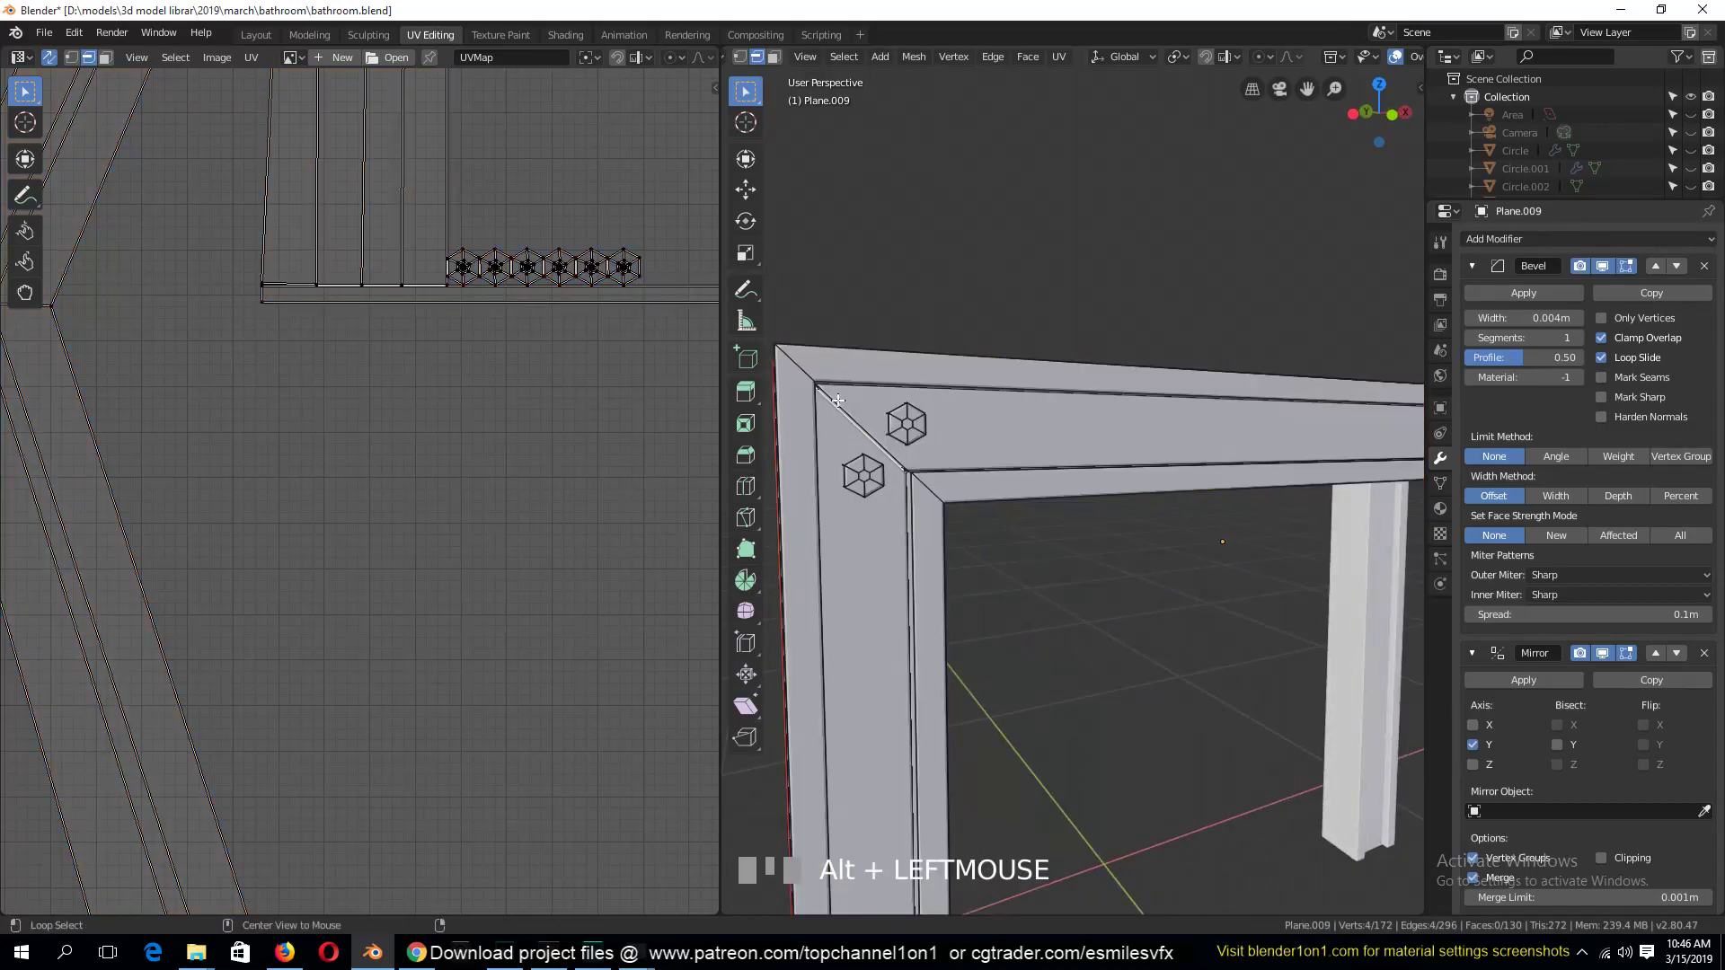
{"action": "left_click", "coordinate": [812, 374], "text": "alt+shift"}
{"action": "key", "text": "ctrl+e"}
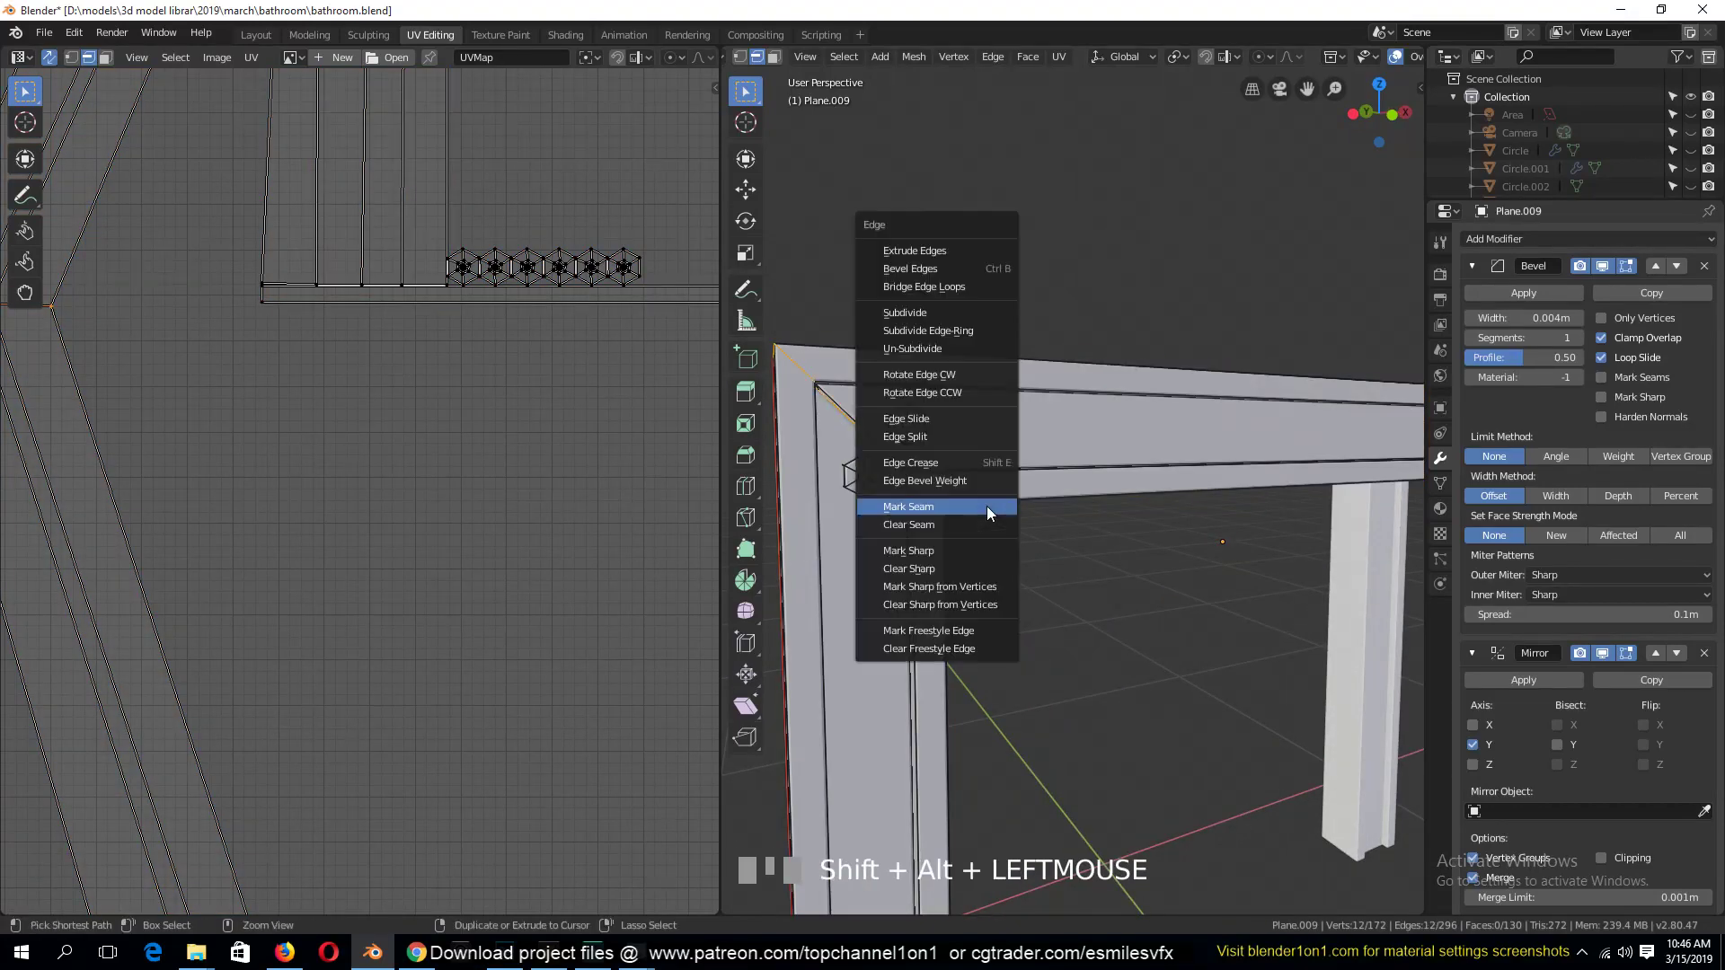
{"action": "left_click", "coordinate": [934, 499]}
Unwrap the whole frame mesh with the new seams, leave edit mode and save the file
{"action": "key", "text": "a"}
{"action": "key", "text": "u"}
{"action": "left_click", "coordinate": [993, 503]}
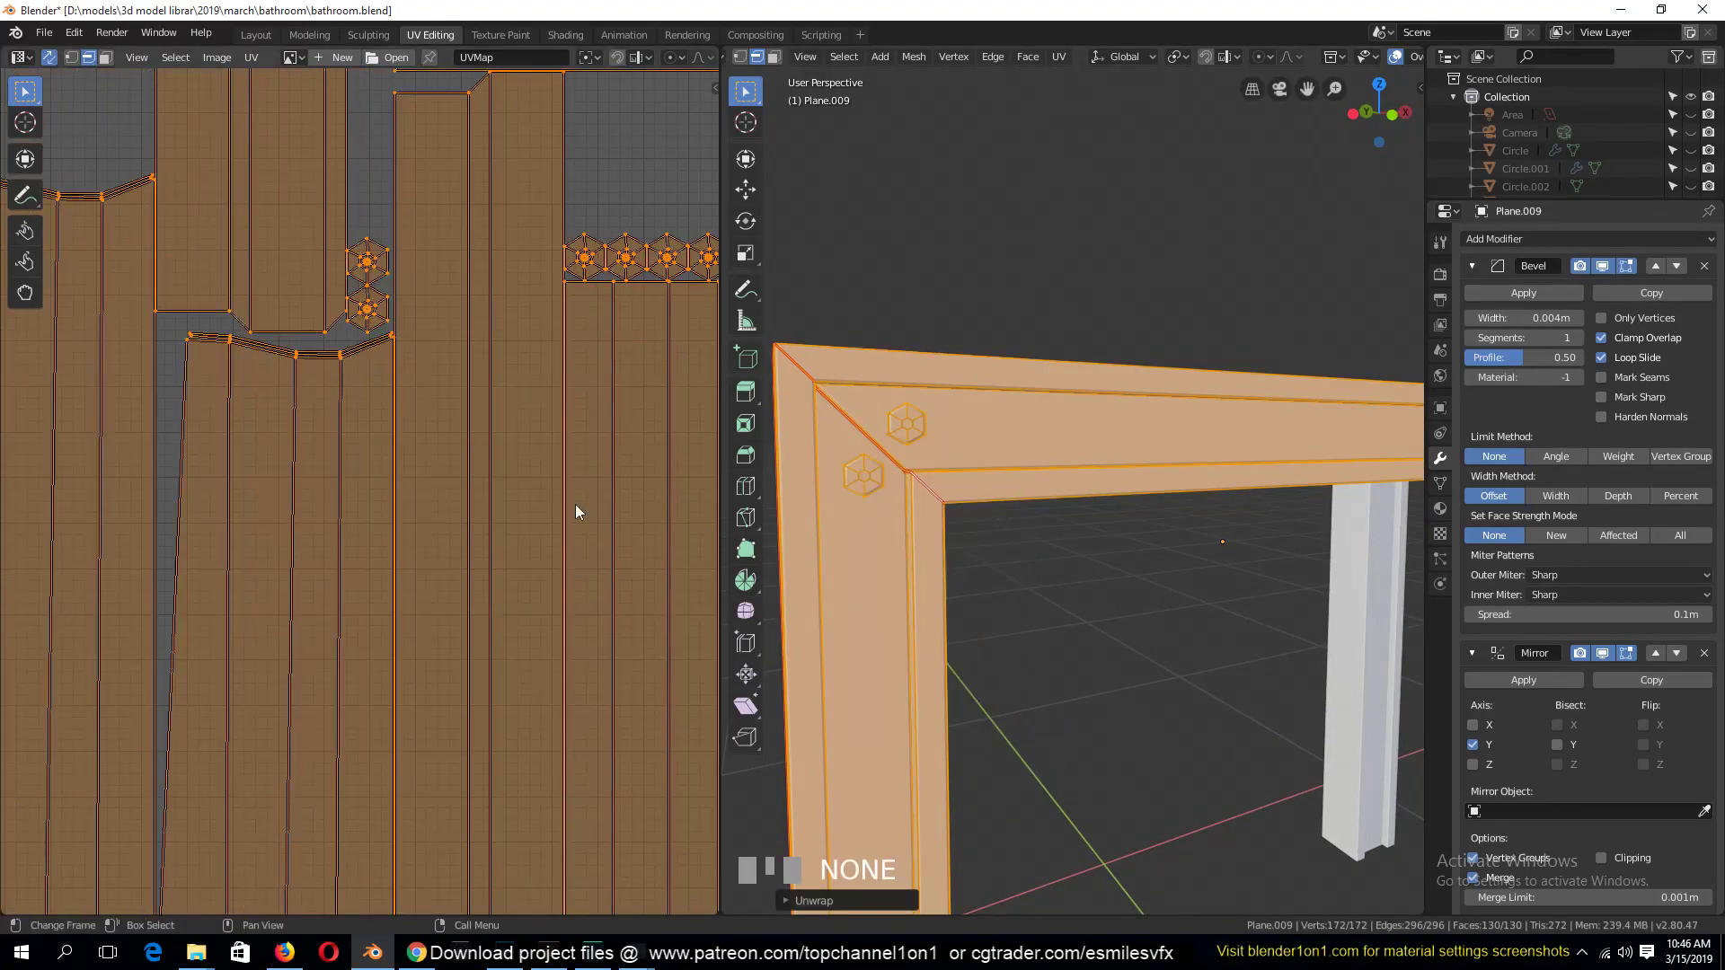
{"action": "scroll", "coordinate": [575, 504], "scroll_direction": "down", "scroll_amount": 3}
{"action": "key", "text": "Tab"}
{"action": "key", "text": "ctrl+s"}
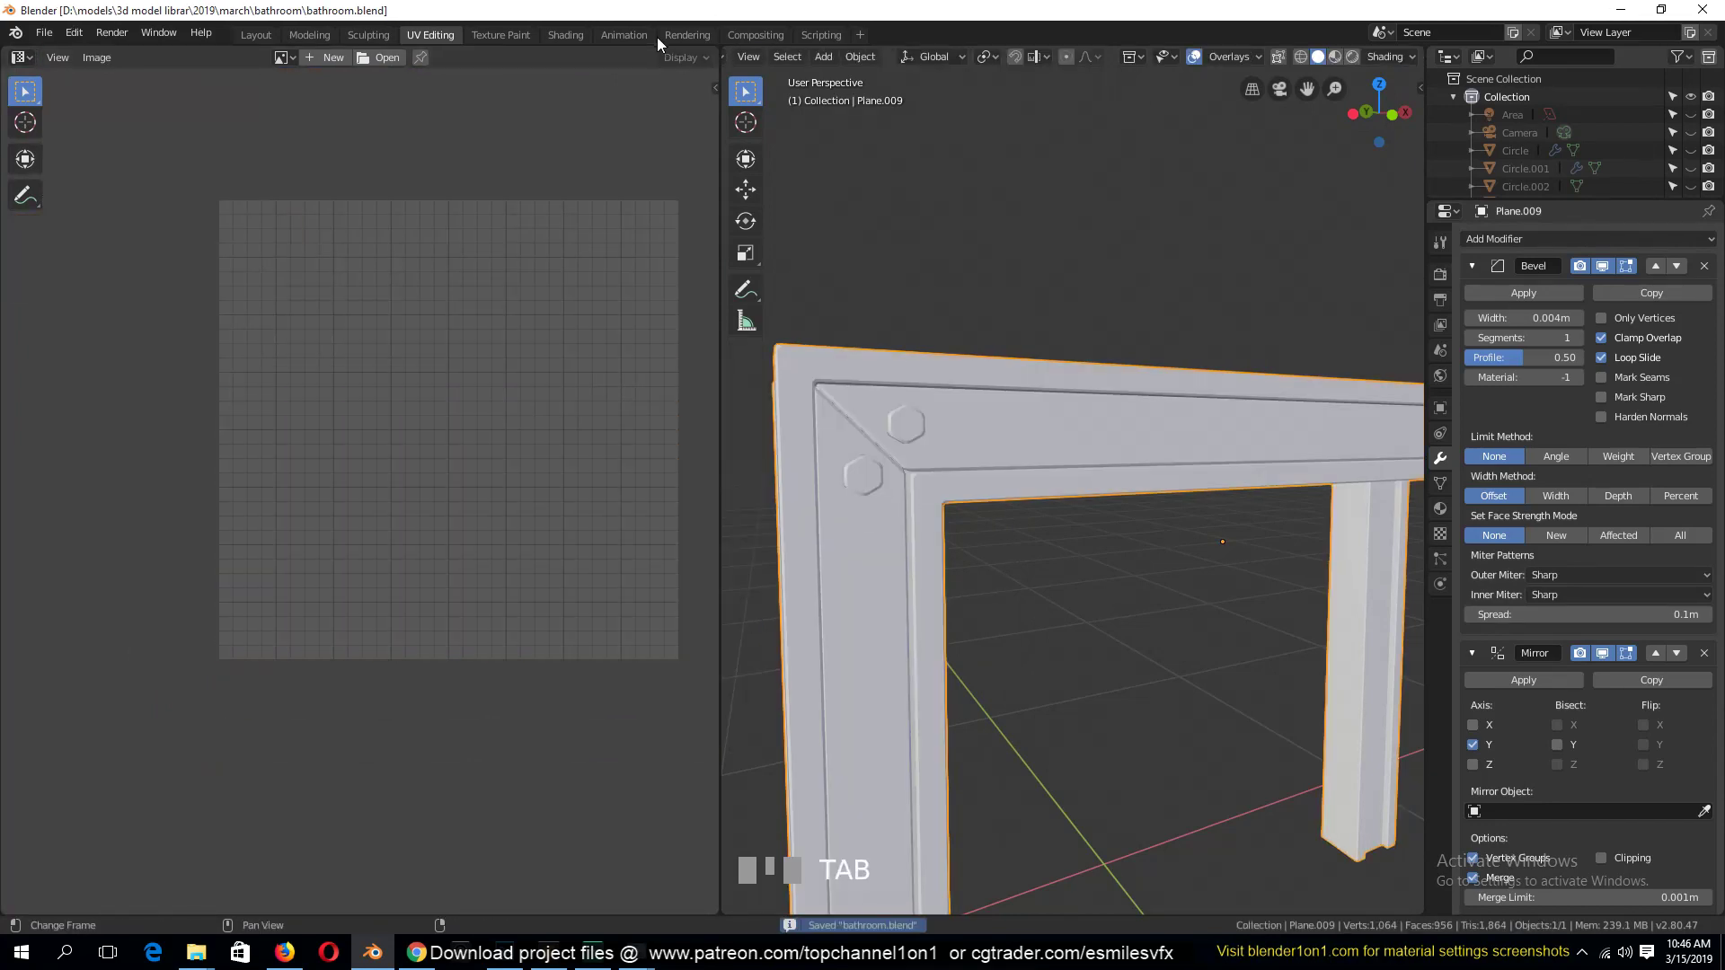
Switch to the Shading workspace, bring the metal material's nodes into view and save the file
{"action": "left_click", "coordinate": [569, 35]}
{"action": "mouse_move", "coordinate": [947, 277]}
{"action": "middle_mouse_down"}
{"action": "mouse_move", "coordinate": [988, 310]}
{"action": "mouse_move", "coordinate": [1055, 225]}
{"action": "mouse_move", "coordinate": [989, 181]}
{"action": "mouse_move", "coordinate": [866, 229]}
{"action": "mouse_move", "coordinate": [900, 247]}
{"action": "mouse_move", "coordinate": [866, 235]}
{"action": "mouse_move", "coordinate": [1032, 281]}
{"action": "middle_mouse_up"}
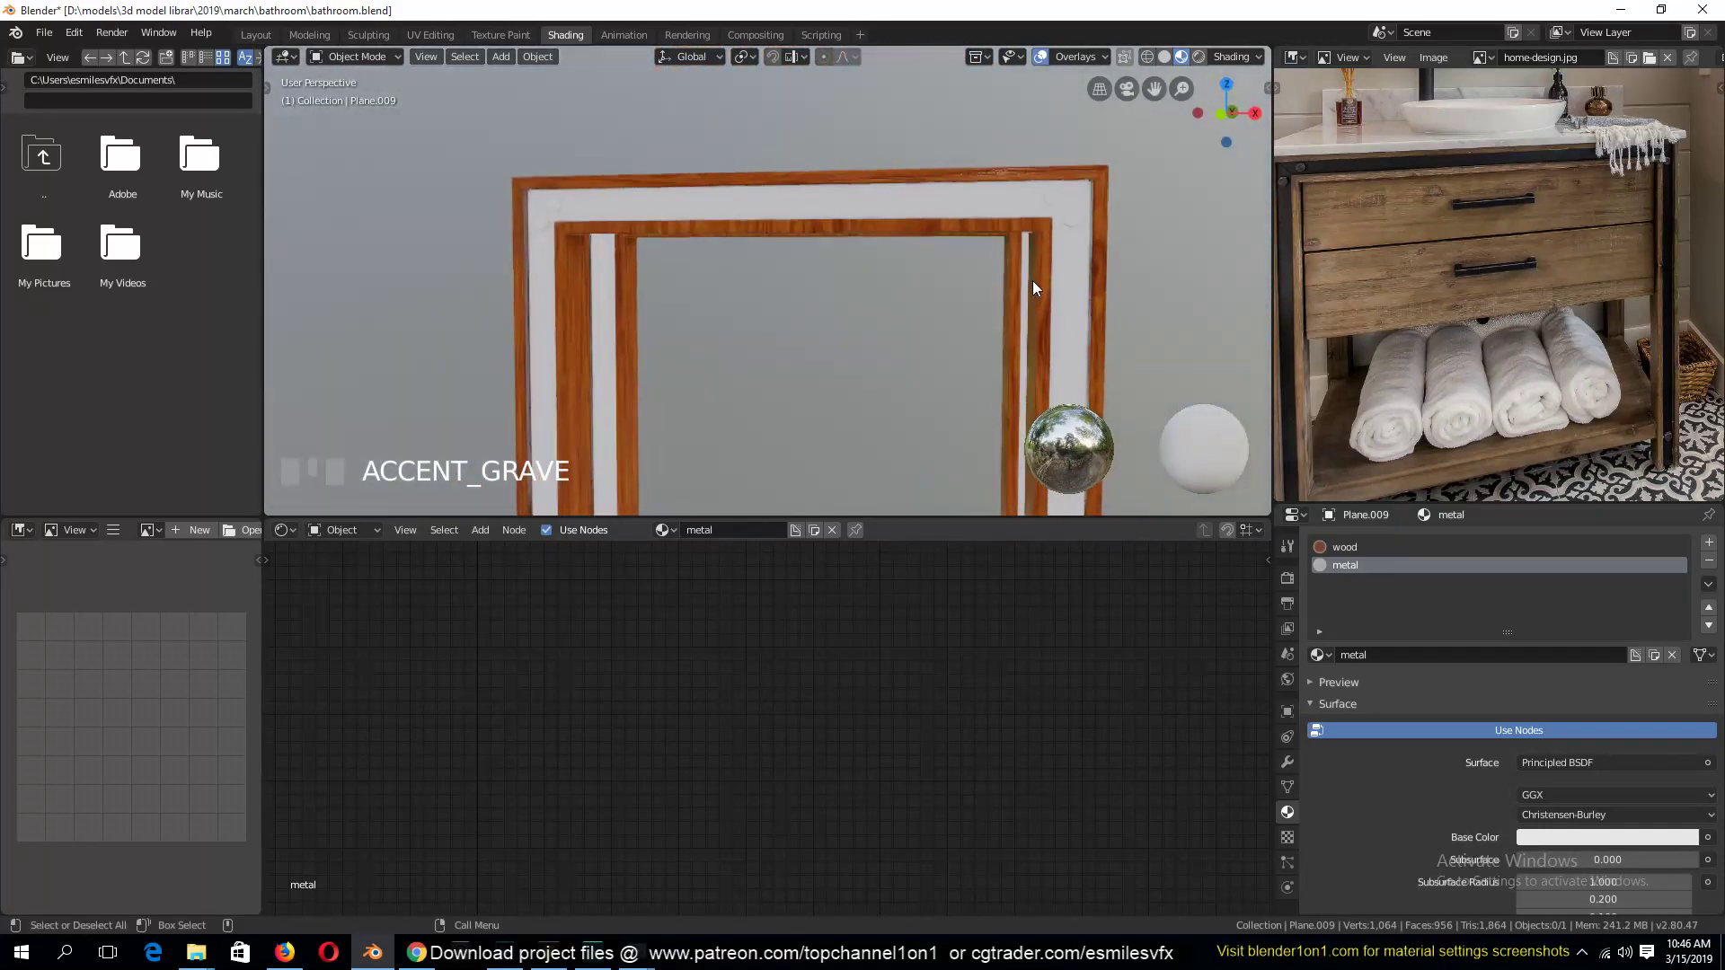
{"action": "key", "text": "ctrl+s"}
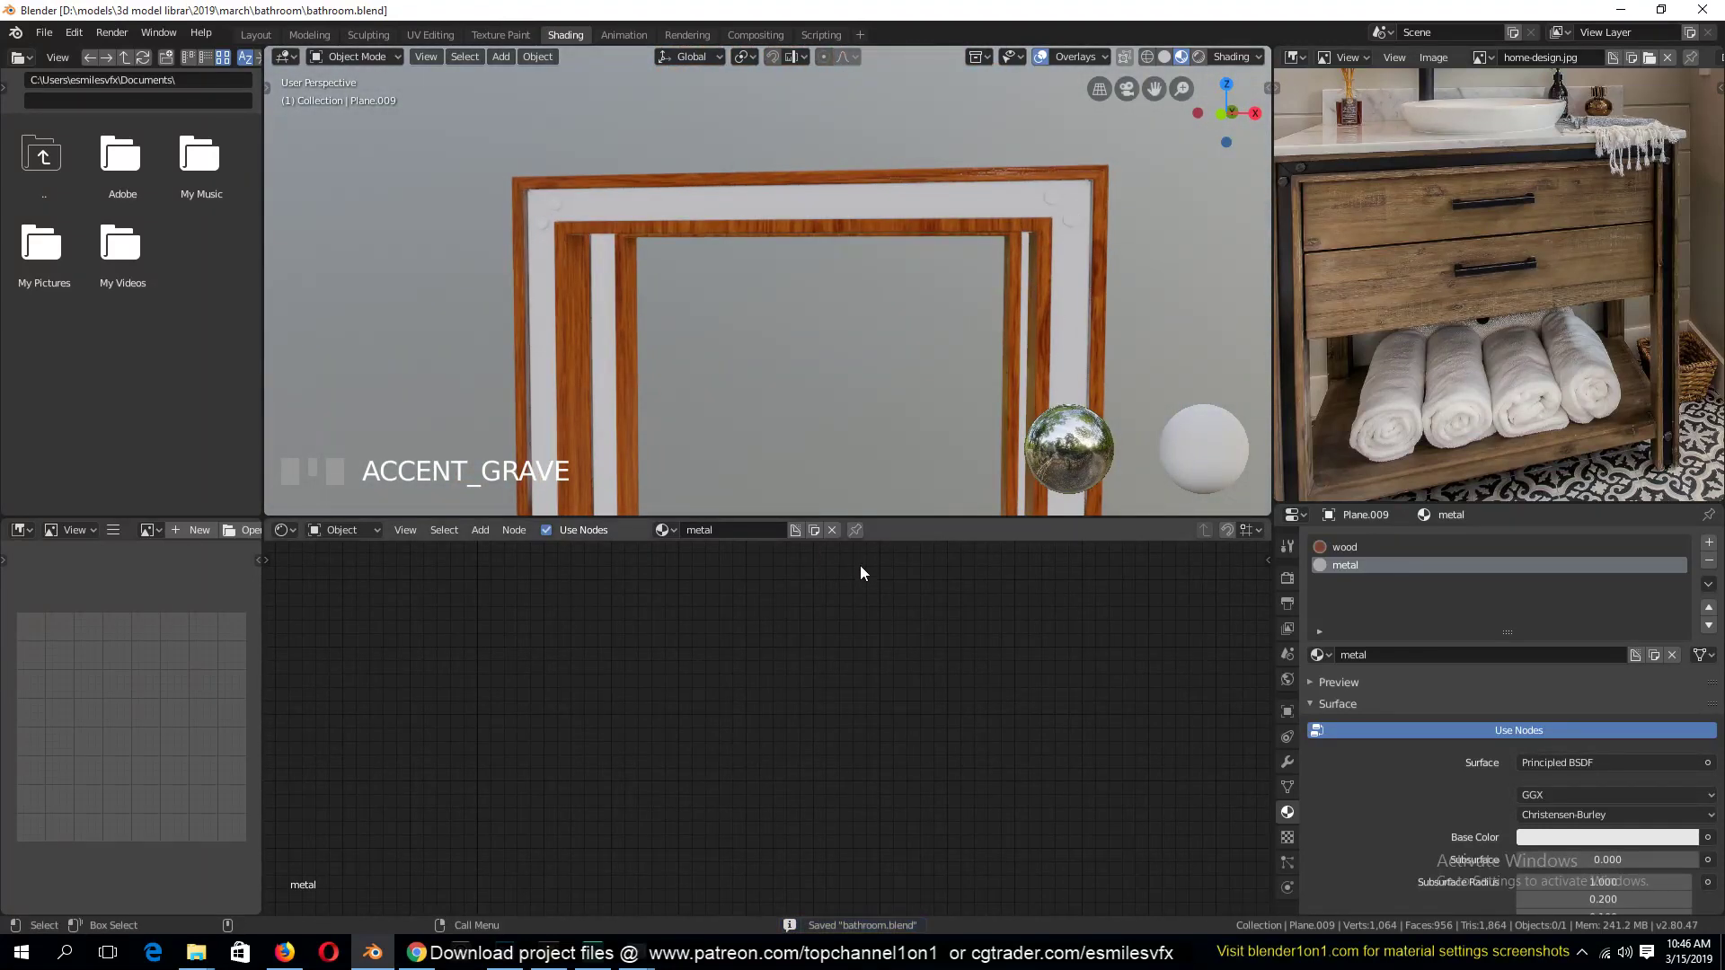
{"action": "key", "text": "a"}
{"action": "key", "text": "KP_Decimal"}
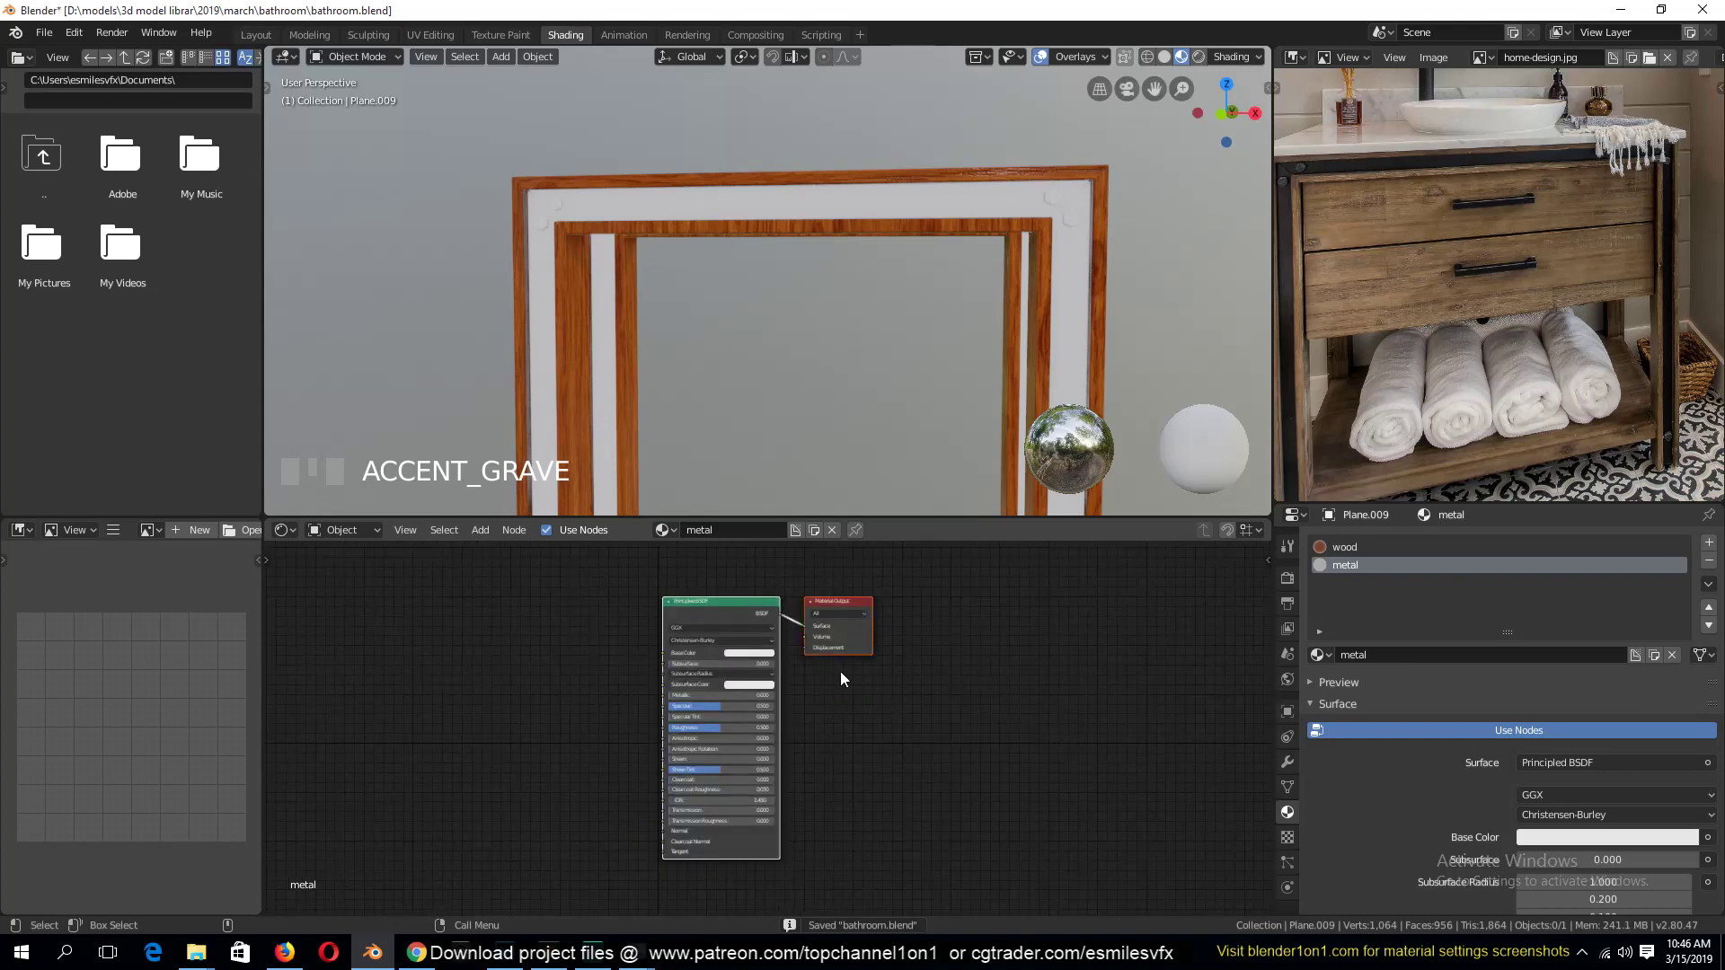
{"action": "middle_click_drag", "start_coordinate": [841, 679], "coordinate": [964, 667]}
{"action": "key", "text": "ctrl+s"}
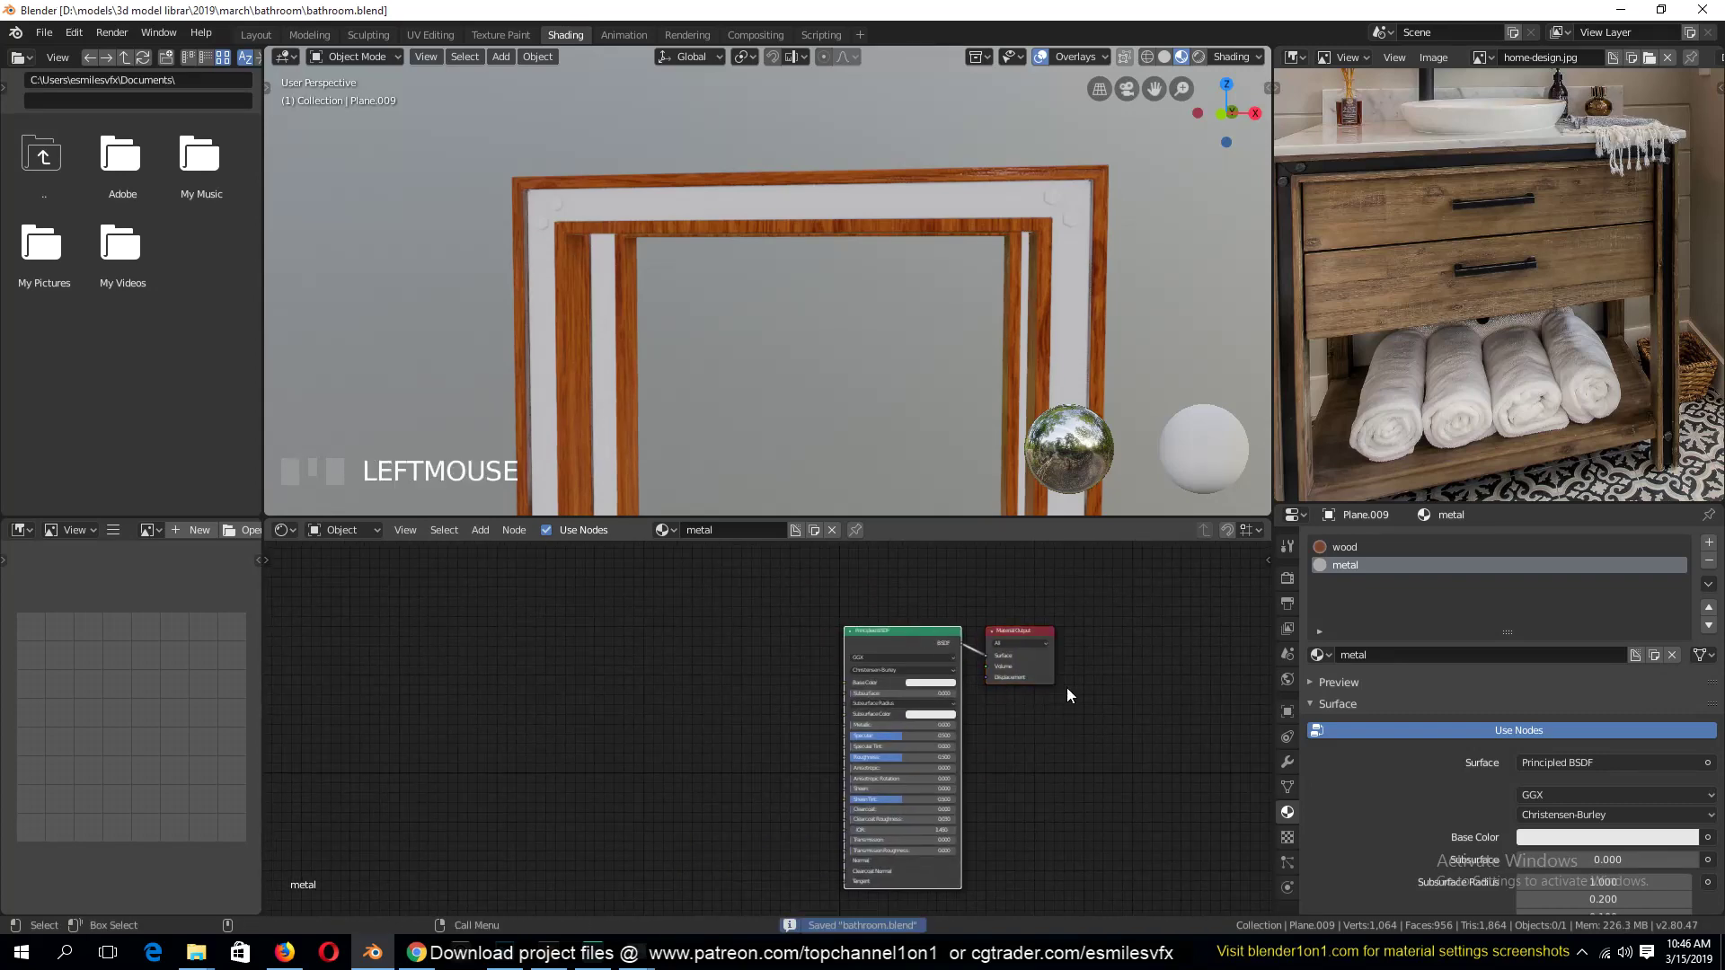
{"action": "scroll", "coordinate": [801, 747], "scroll_direction": "up", "scroll_amount": 4}
{"action": "scroll", "coordinate": [859, 732], "scroll_direction": "up", "scroll_amount": 1}
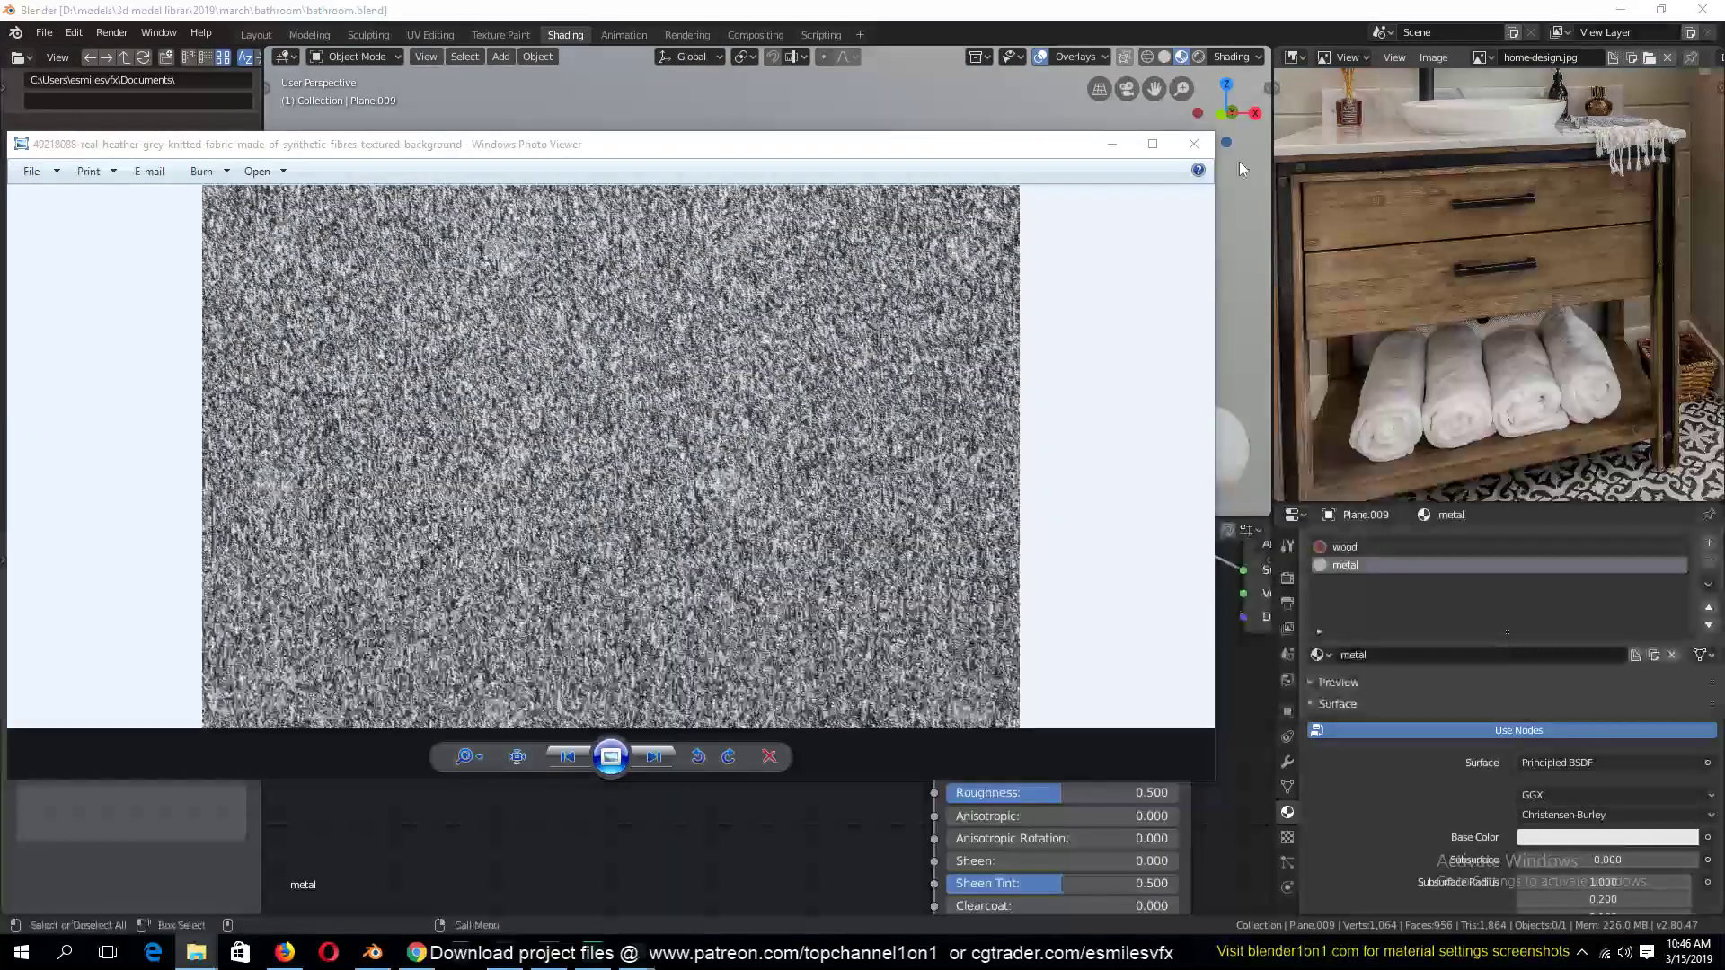
Review the candidate metal and grunge texture images in Windows Photo Viewer, closing each one
{"action": "left_click", "coordinate": [1189, 144]}
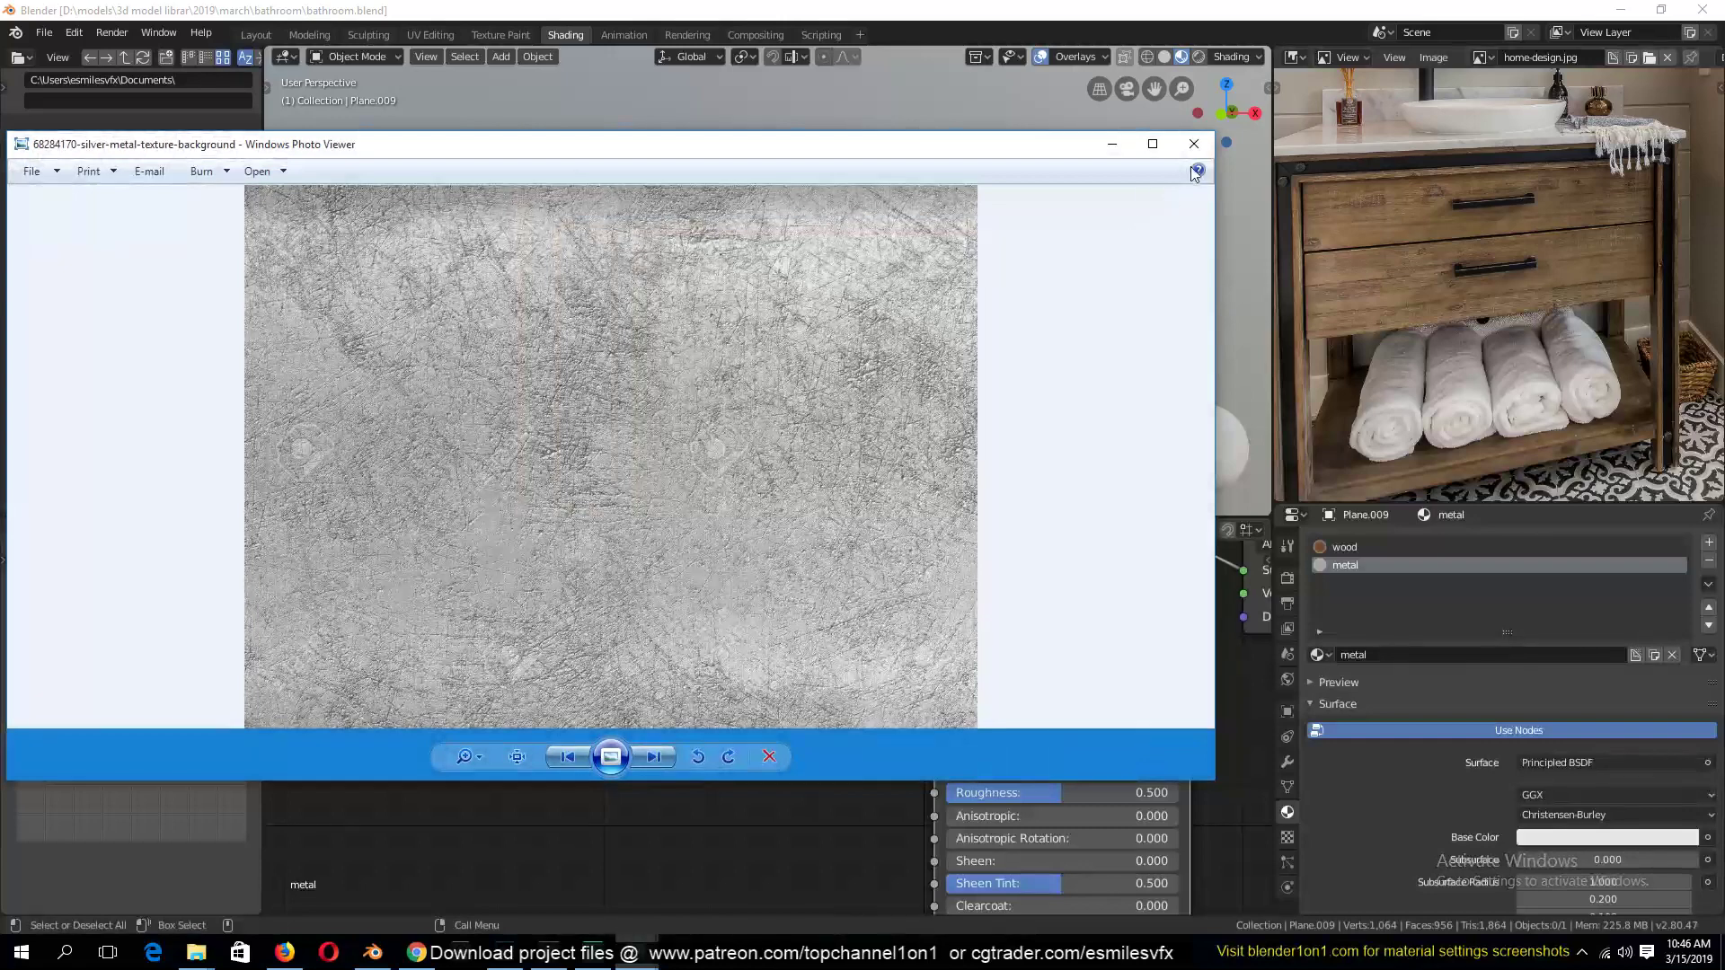
{"action": "left_click", "coordinate": [1194, 144]}
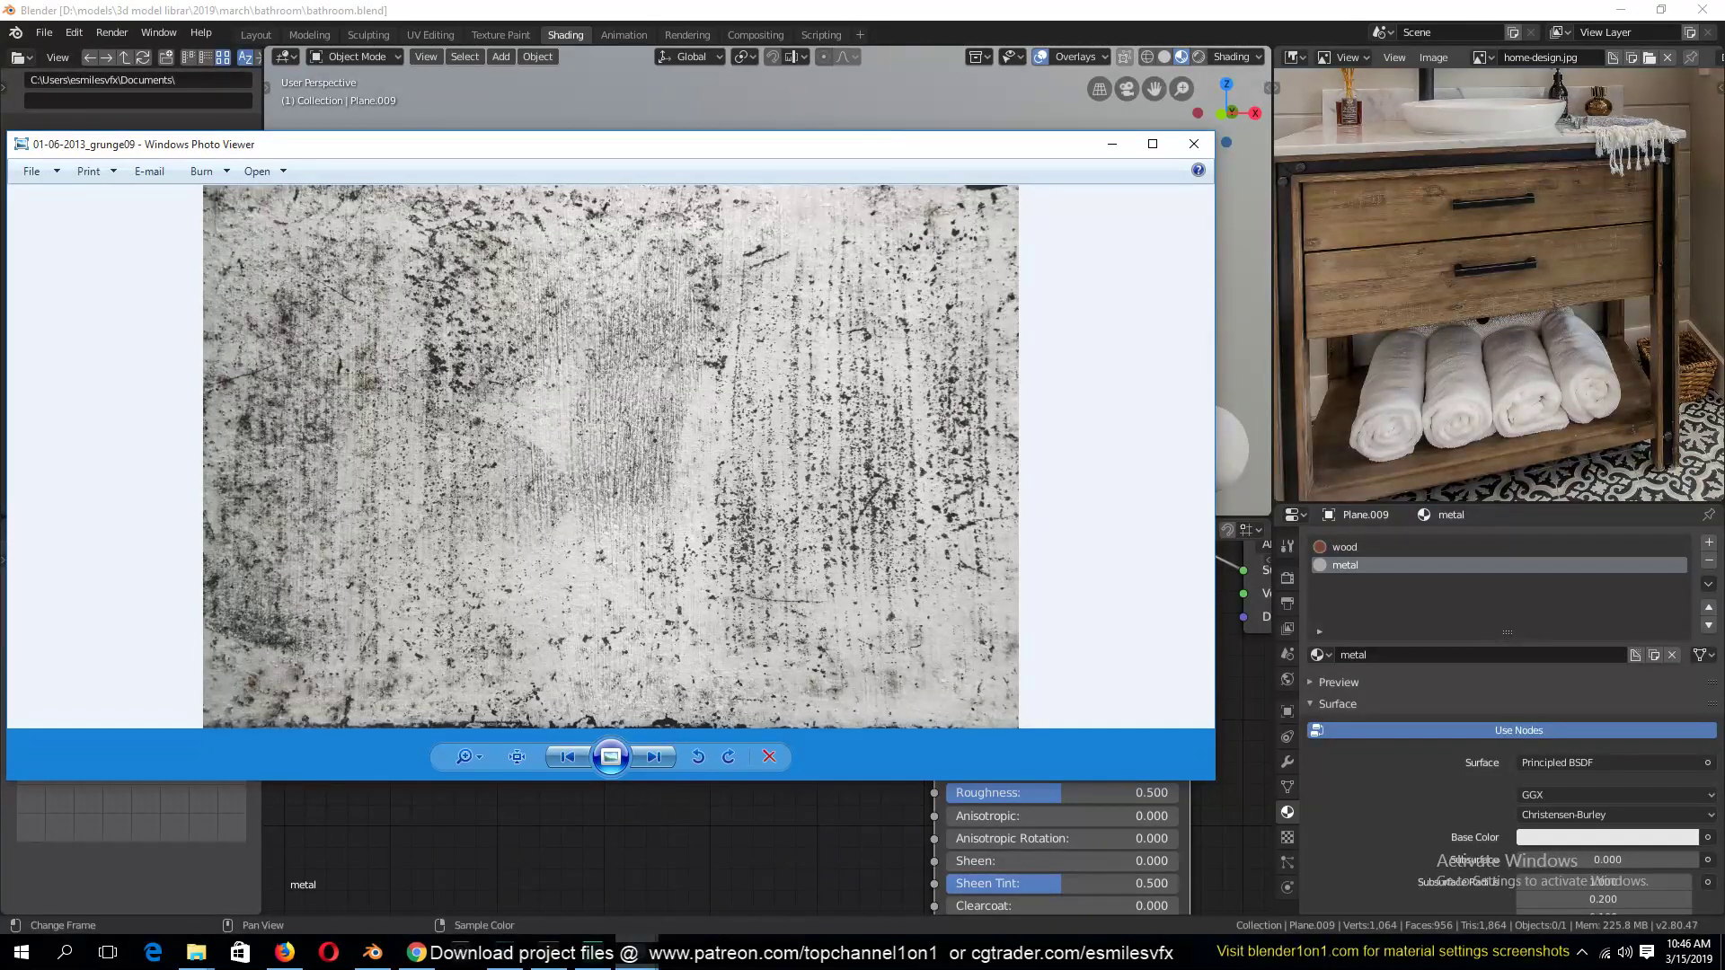
{"action": "key", "text": "Right"}
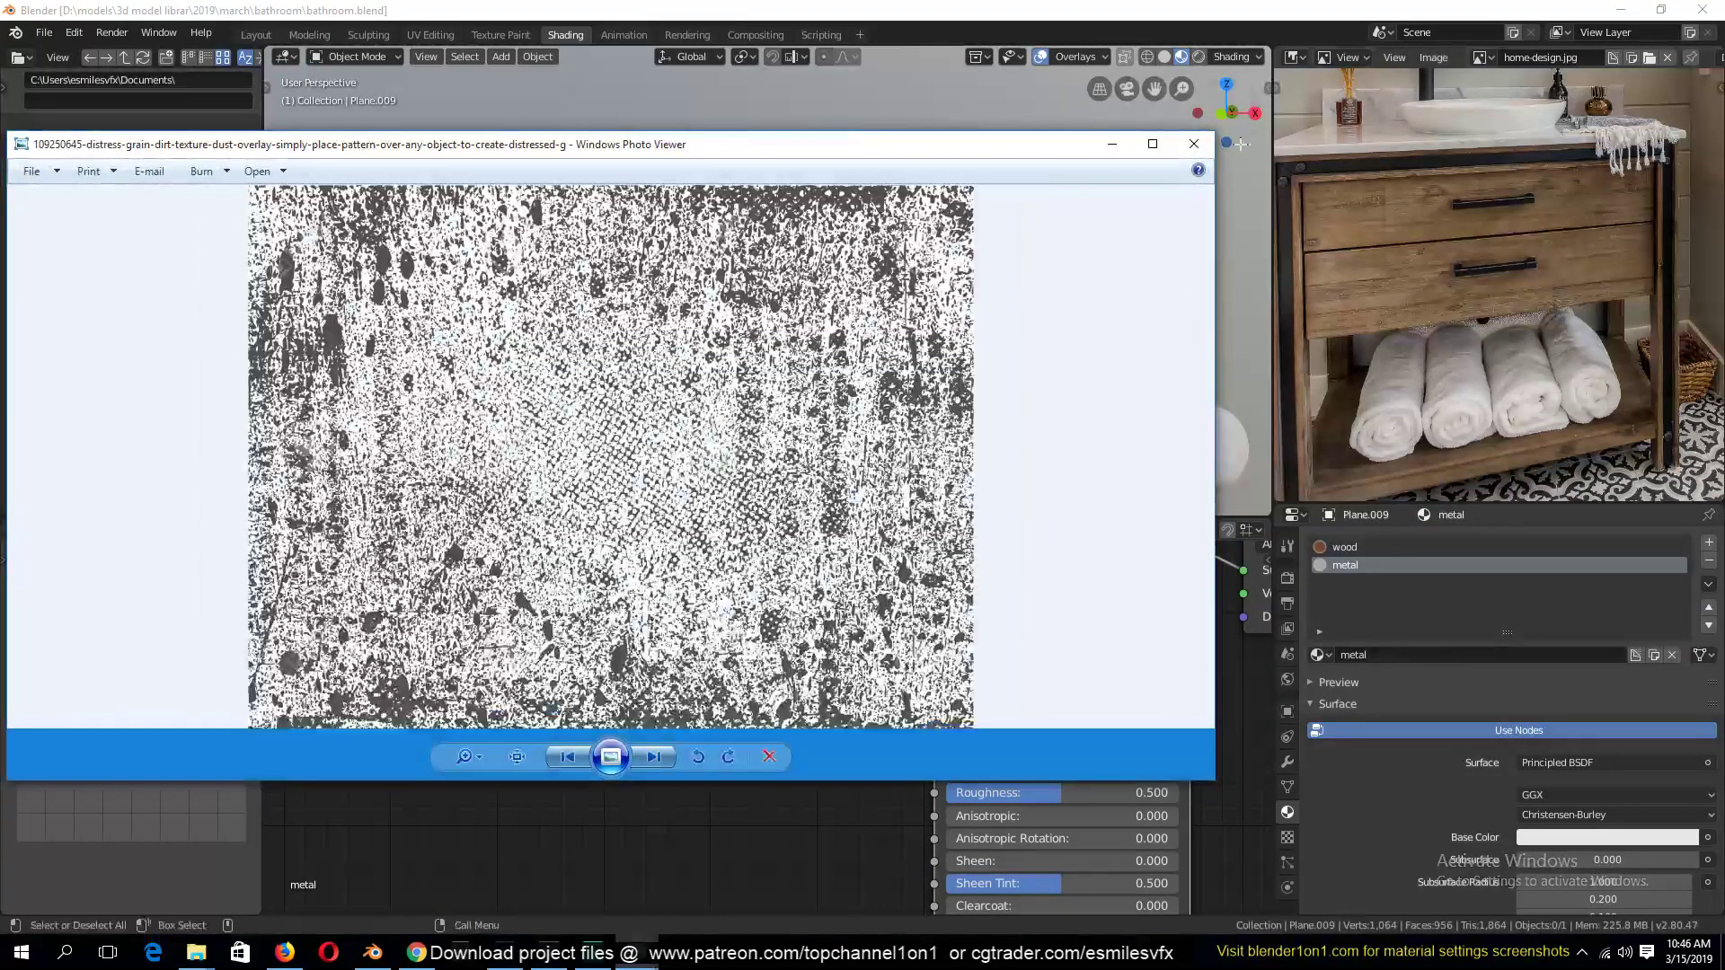
{"action": "left_click", "coordinate": [1194, 143]}
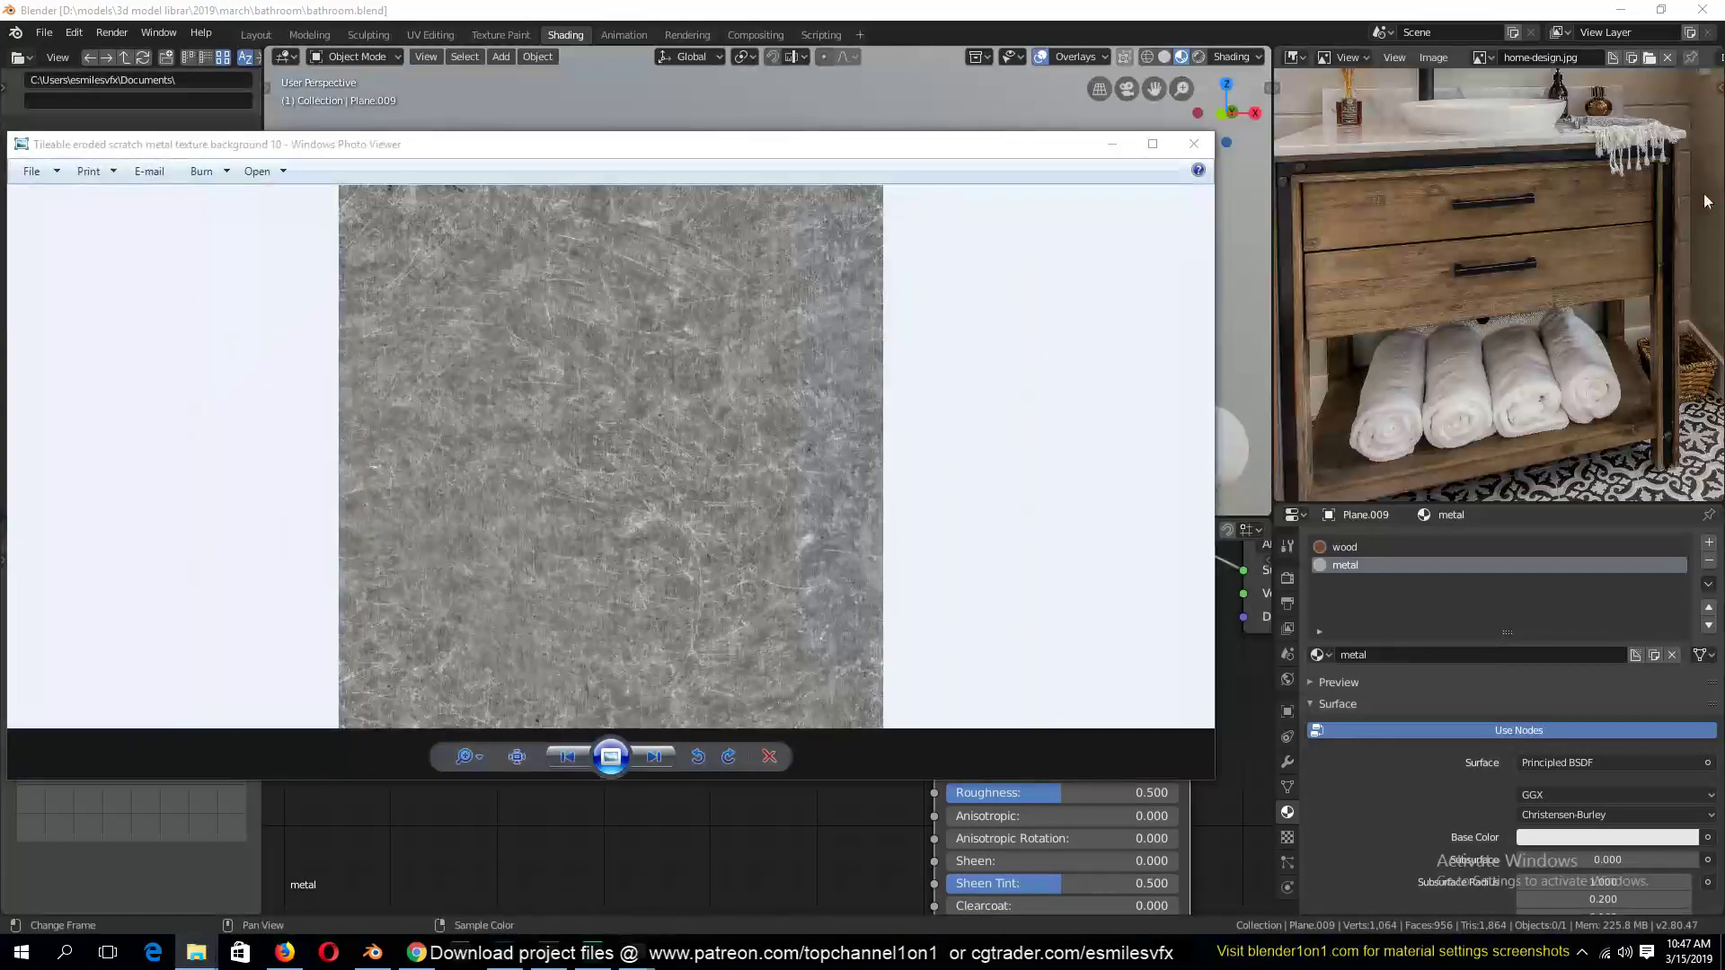
{"action": "left_click", "coordinate": [1194, 143]}
{"action": "left_click", "coordinate": [1193, 144]}
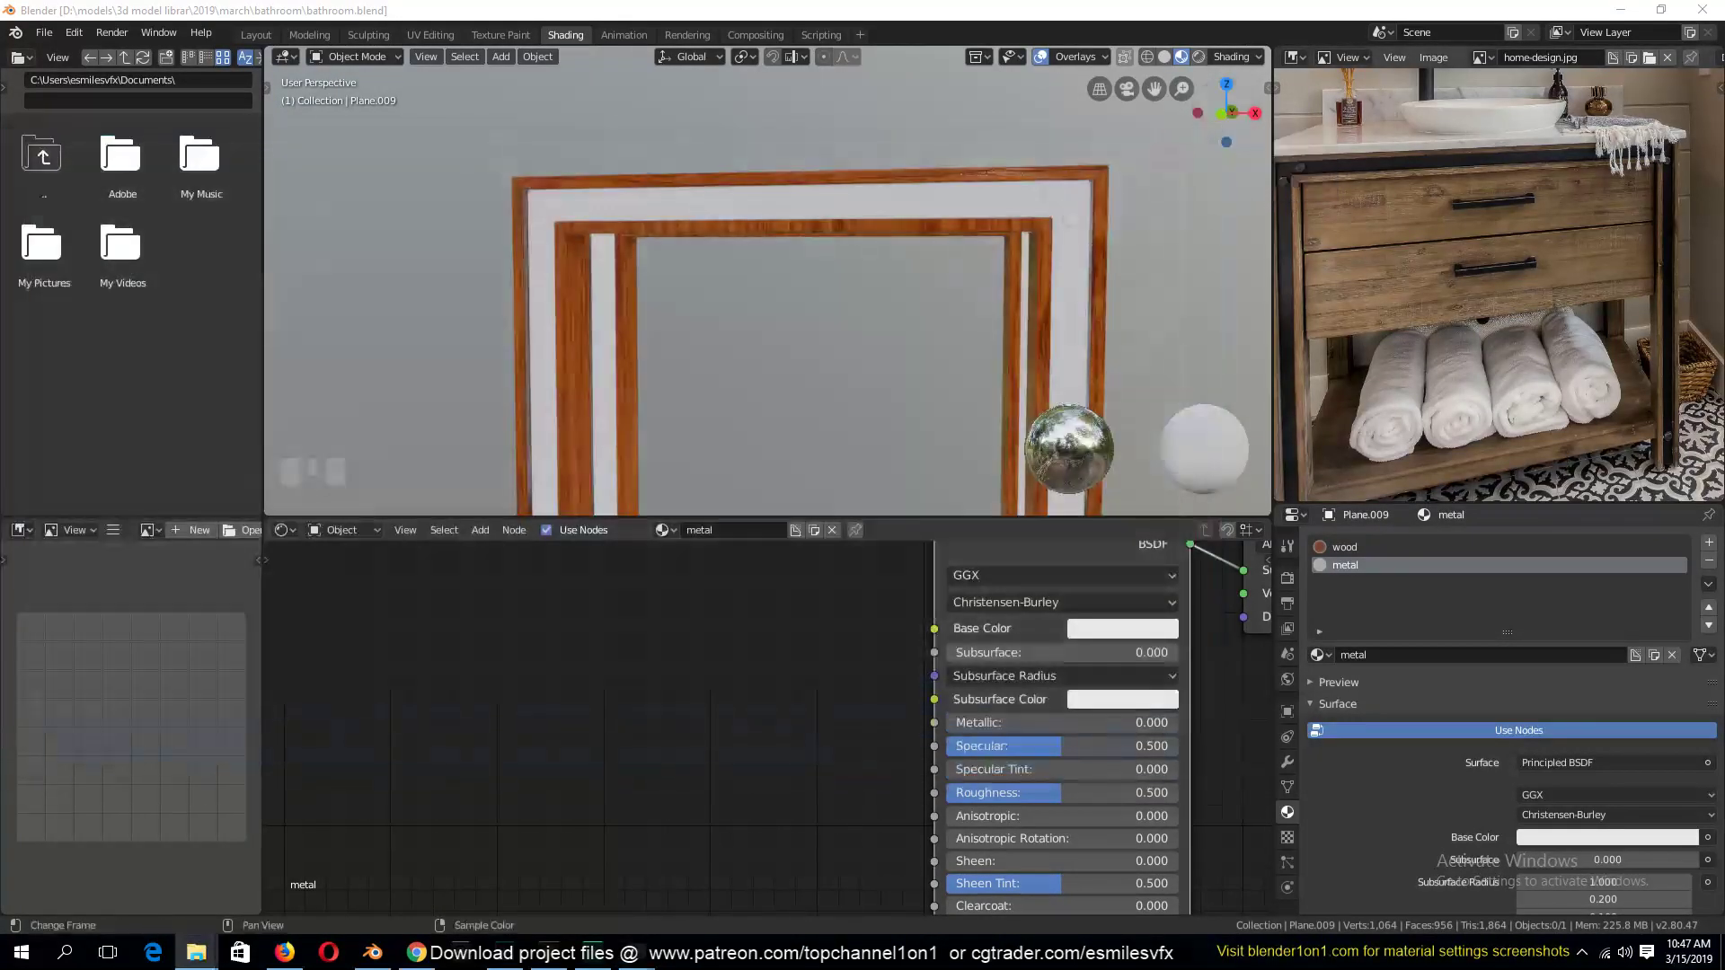
Add the tileable eroded scratch metal and 01-06-2013_grunge09.jpg images as texture nodes in the metal material, arranged beside the Principled BSDF
{"action": "left_click_drag", "start_coordinate": [728, 739], "coordinate": [618, 721]}
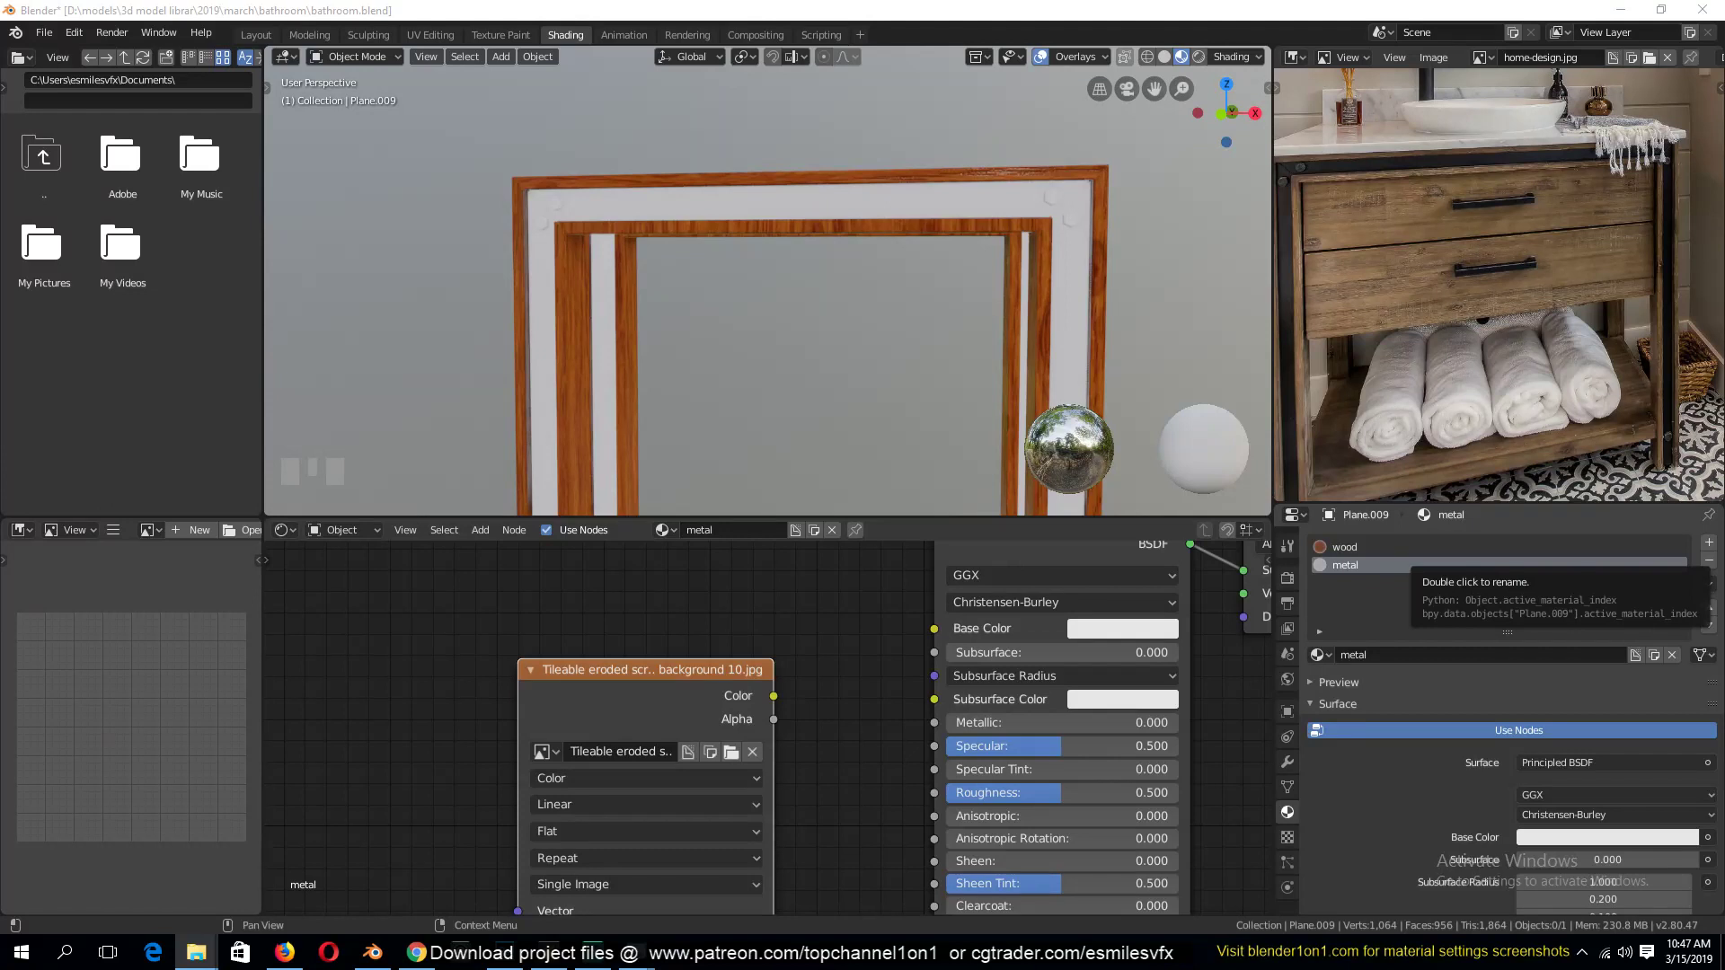
{"action": "left_click_drag", "start_coordinate": [487, 731], "coordinate": [423, 689]}
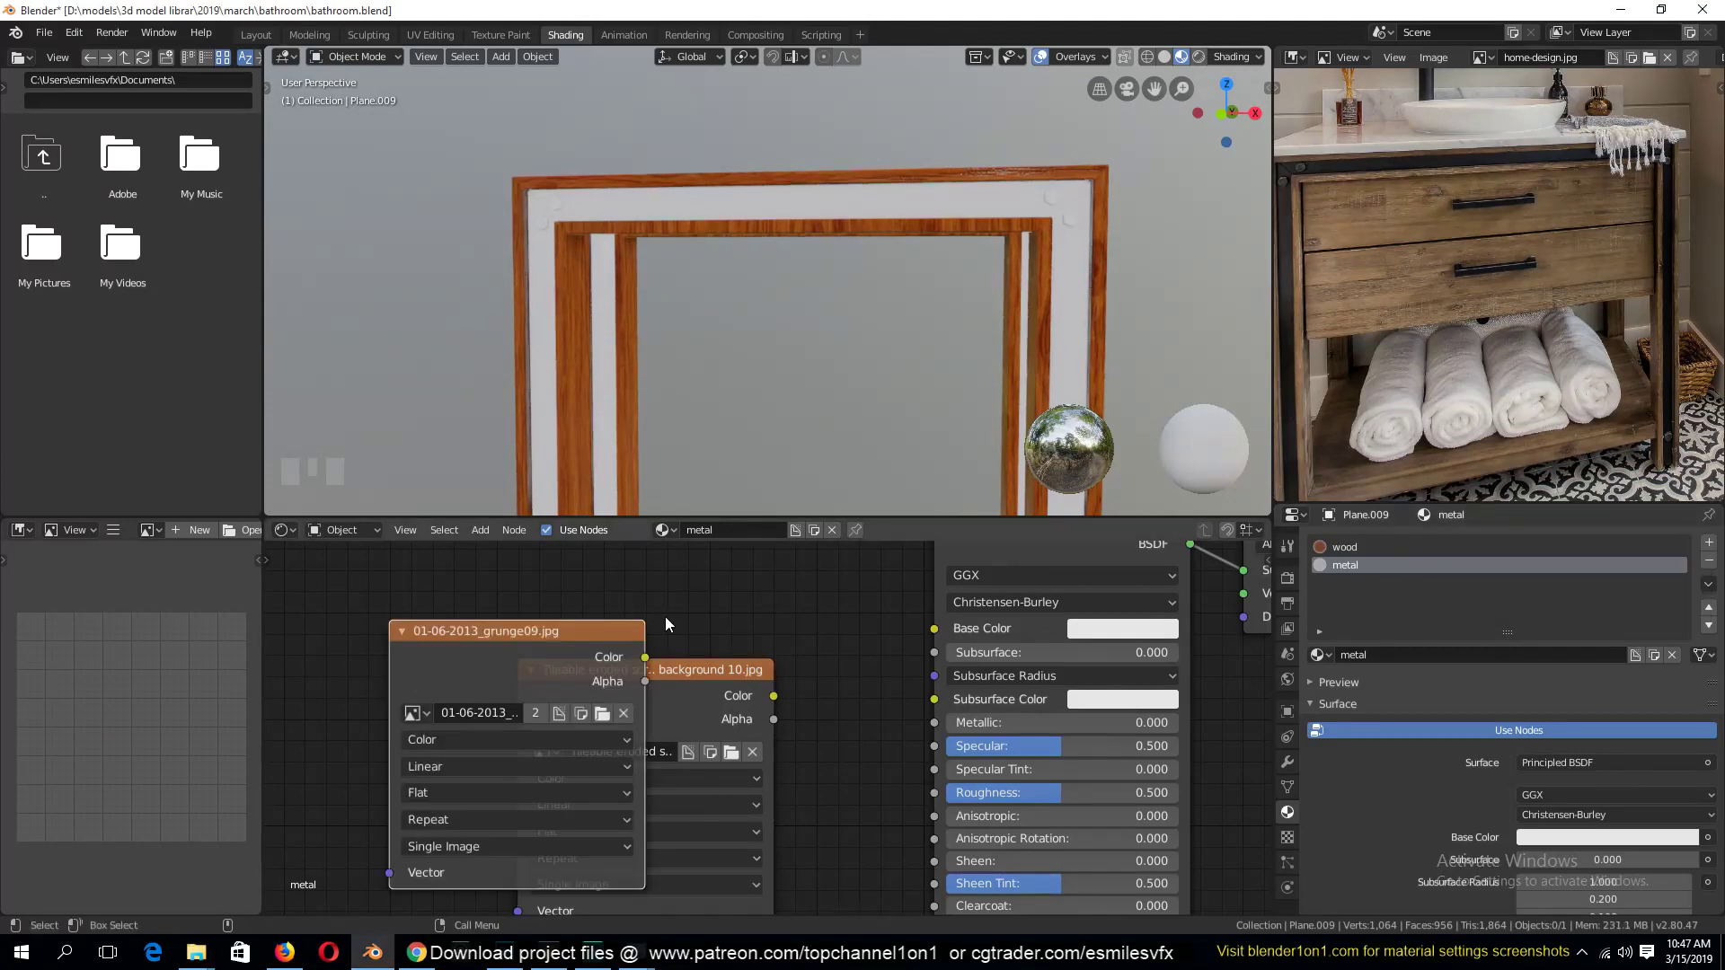
{"action": "middle_click_drag", "start_coordinate": [665, 617], "coordinate": [968, 762]}
{"action": "left_click_drag", "start_coordinate": [862, 769], "coordinate": [628, 638]}
{"action": "left_click_drag", "start_coordinate": [903, 812], "coordinate": [765, 823]}
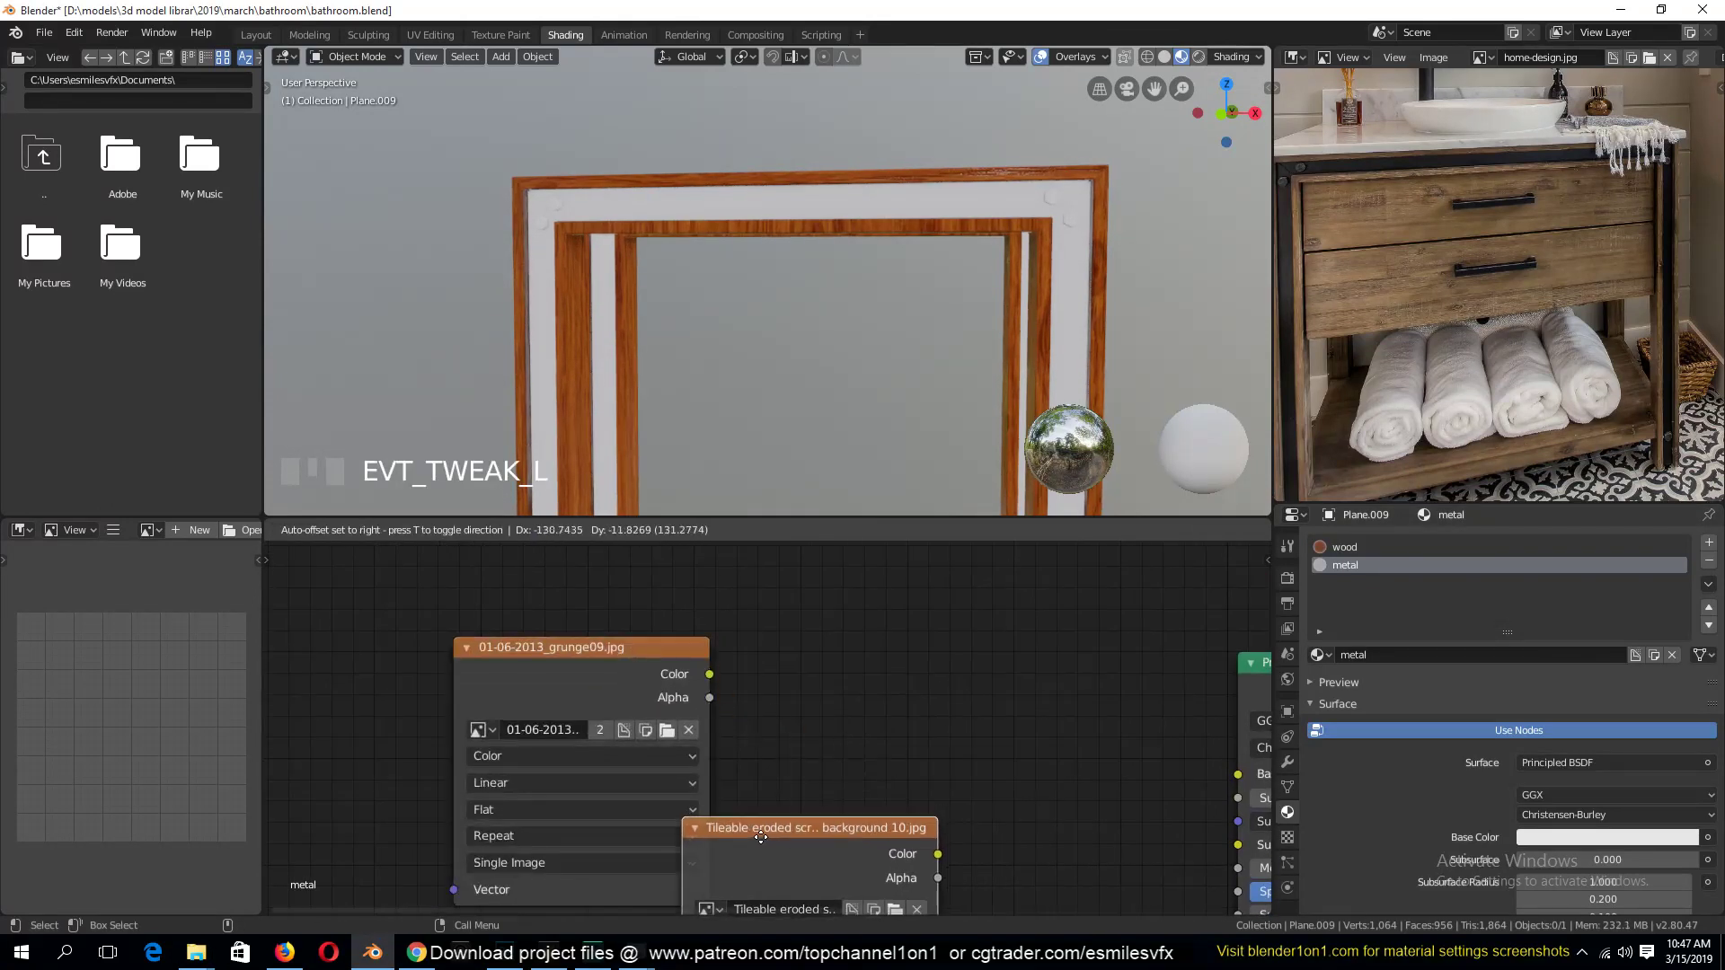
{"action": "scroll", "coordinate": [794, 744], "scroll_direction": "down", "scroll_amount": 4}
{"action": "middle_click_drag", "start_coordinate": [794, 744], "coordinate": [733, 796]}
{"action": "left_click_drag", "start_coordinate": [1115, 757], "coordinate": [1150, 712]}
{"action": "left_click_drag", "start_coordinate": [603, 739], "coordinate": [426, 703]}
{"action": "left_click_drag", "start_coordinate": [682, 879], "coordinate": [515, 853]}
Preview the grunge texture and the eroded scratch metal texture in turn on the frame
{"action": "left_click", "coordinate": [428, 710]}
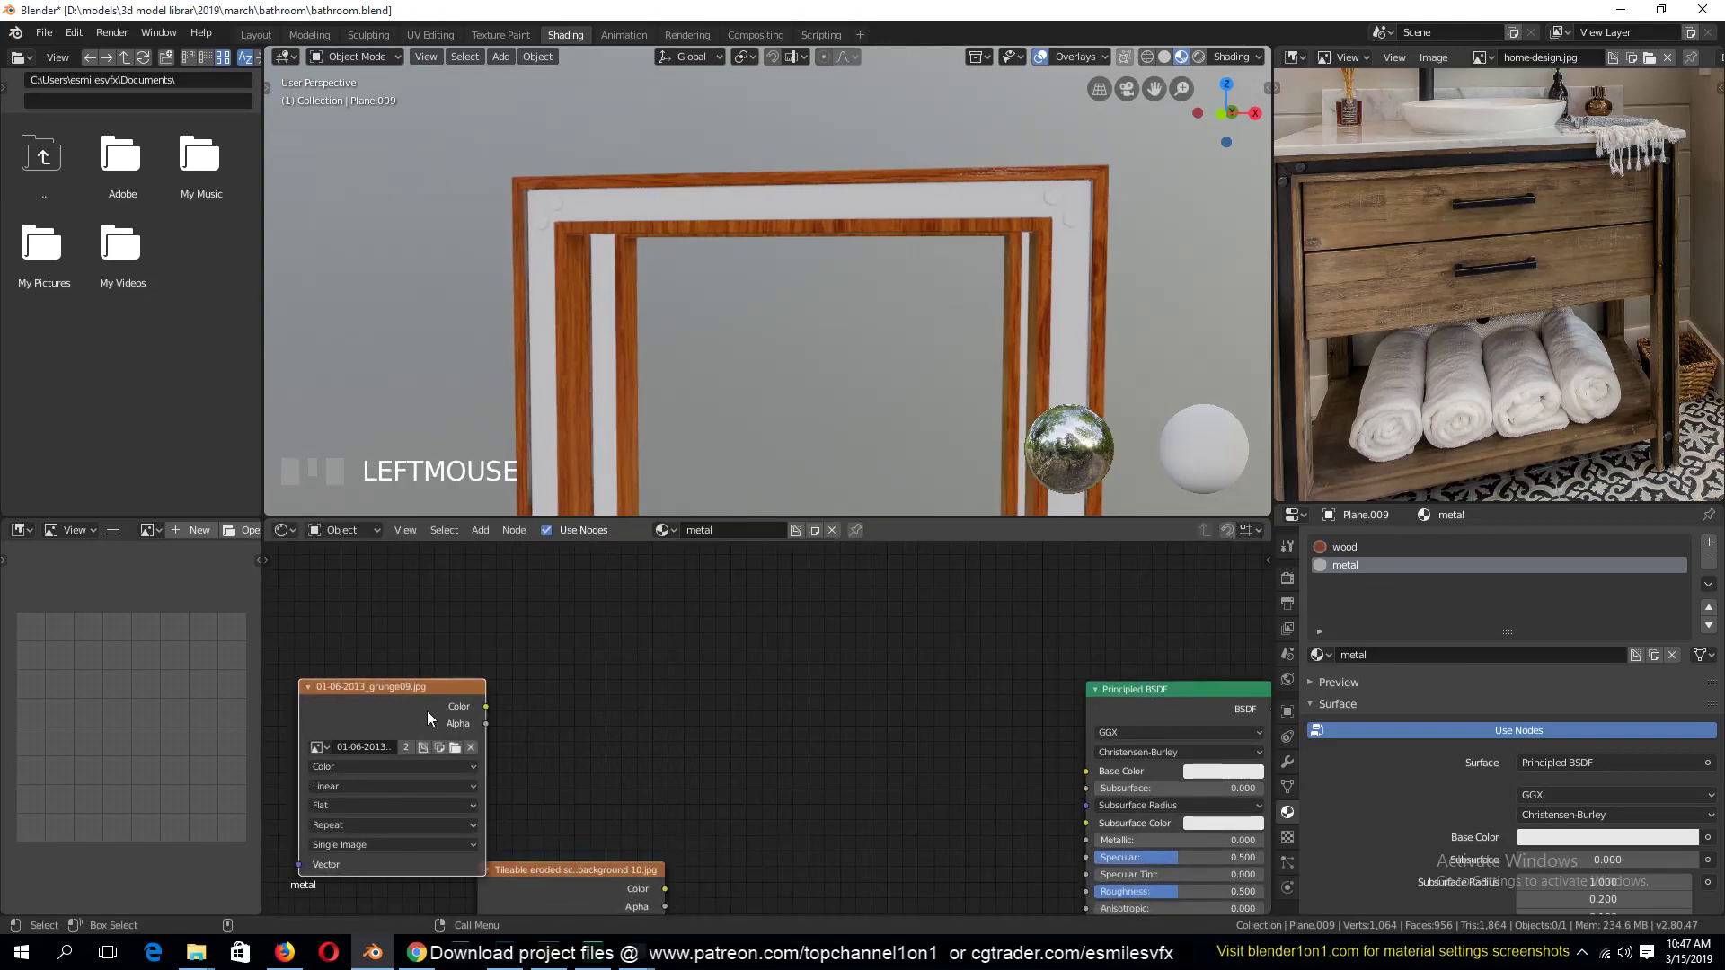
{"action": "left_click", "coordinate": [429, 708], "text": "ctrl+shift"}
{"action": "scroll", "coordinate": [665, 361], "scroll_direction": "up", "scroll_amount": 2}
{"action": "middle_click_drag", "start_coordinate": [665, 361], "coordinate": [688, 400]}
{"action": "scroll", "coordinate": [595, 377], "scroll_direction": "down", "scroll_amount": 2}
{"action": "middle_click_drag", "start_coordinate": [601, 745], "coordinate": [627, 576]}
{"action": "left_click", "coordinate": [609, 728], "text": "ctrl+shift"}
{"action": "middle_click_drag", "start_coordinate": [671, 472], "coordinate": [751, 383]}
{"action": "scroll", "coordinate": [693, 327], "scroll_direction": "up", "scroll_amount": 2}
Insert a Math node after the eroded scratch metal texture's color output, on its link to the viewer
{"action": "left_click_drag", "start_coordinate": [611, 737], "coordinate": [462, 782]}
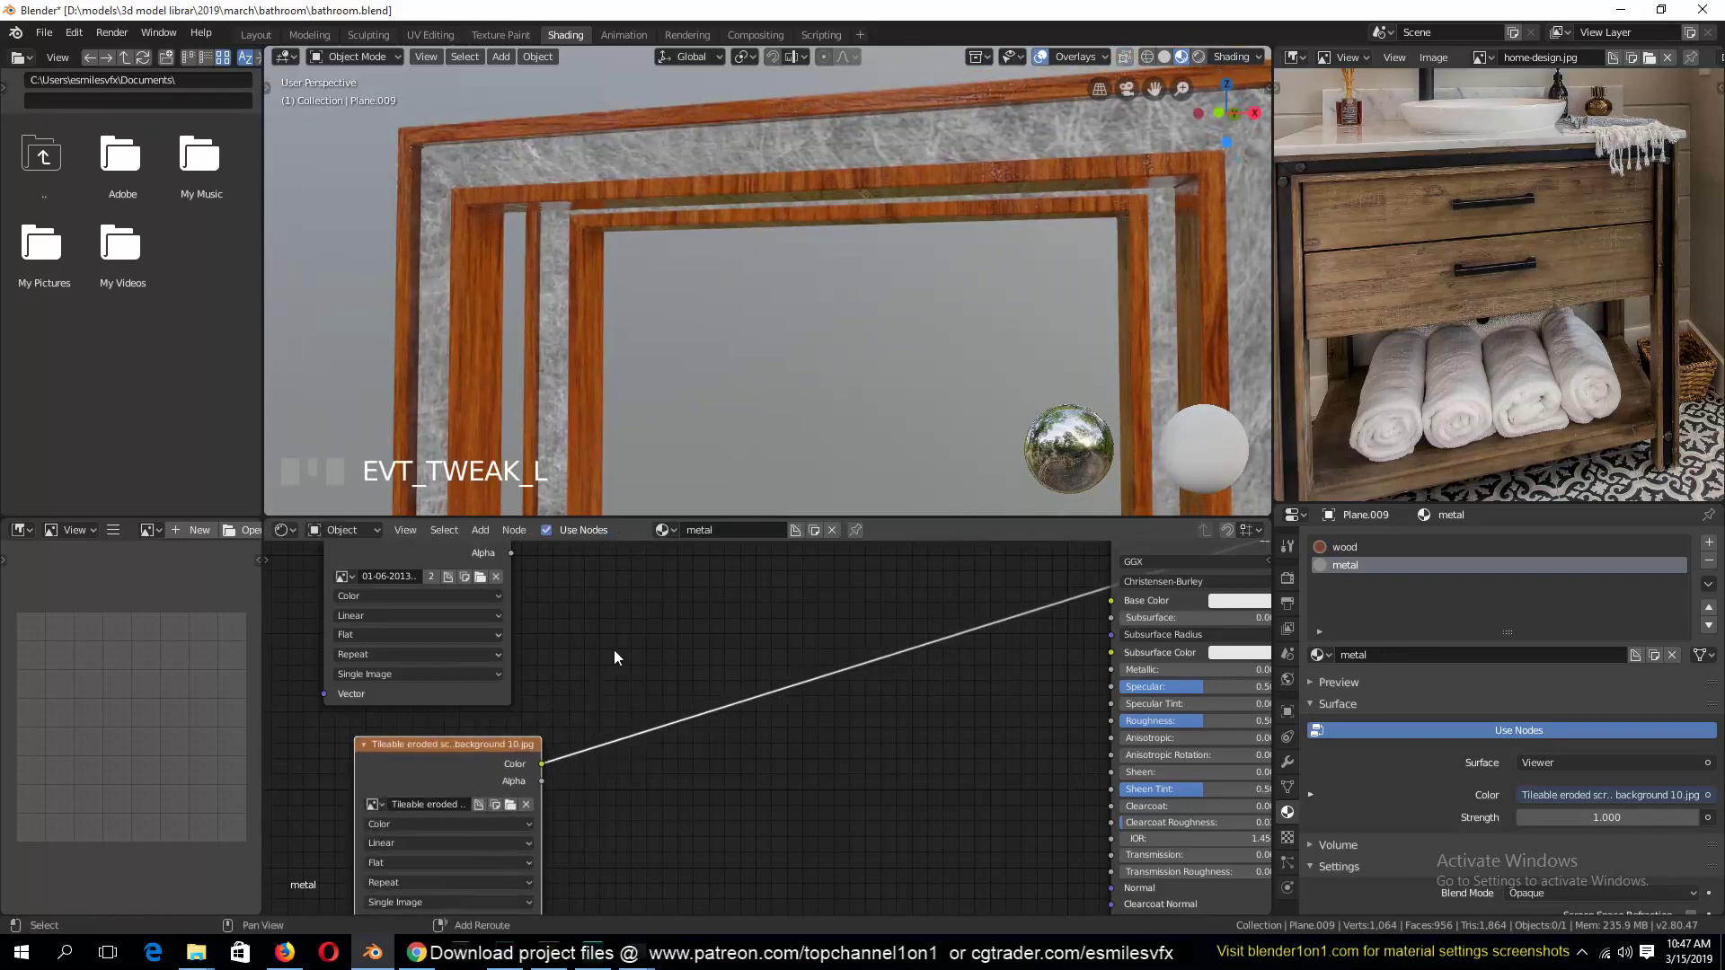
{"action": "key", "text": "shift+a"}
{"action": "mouse_move", "coordinate": [583, 691]}
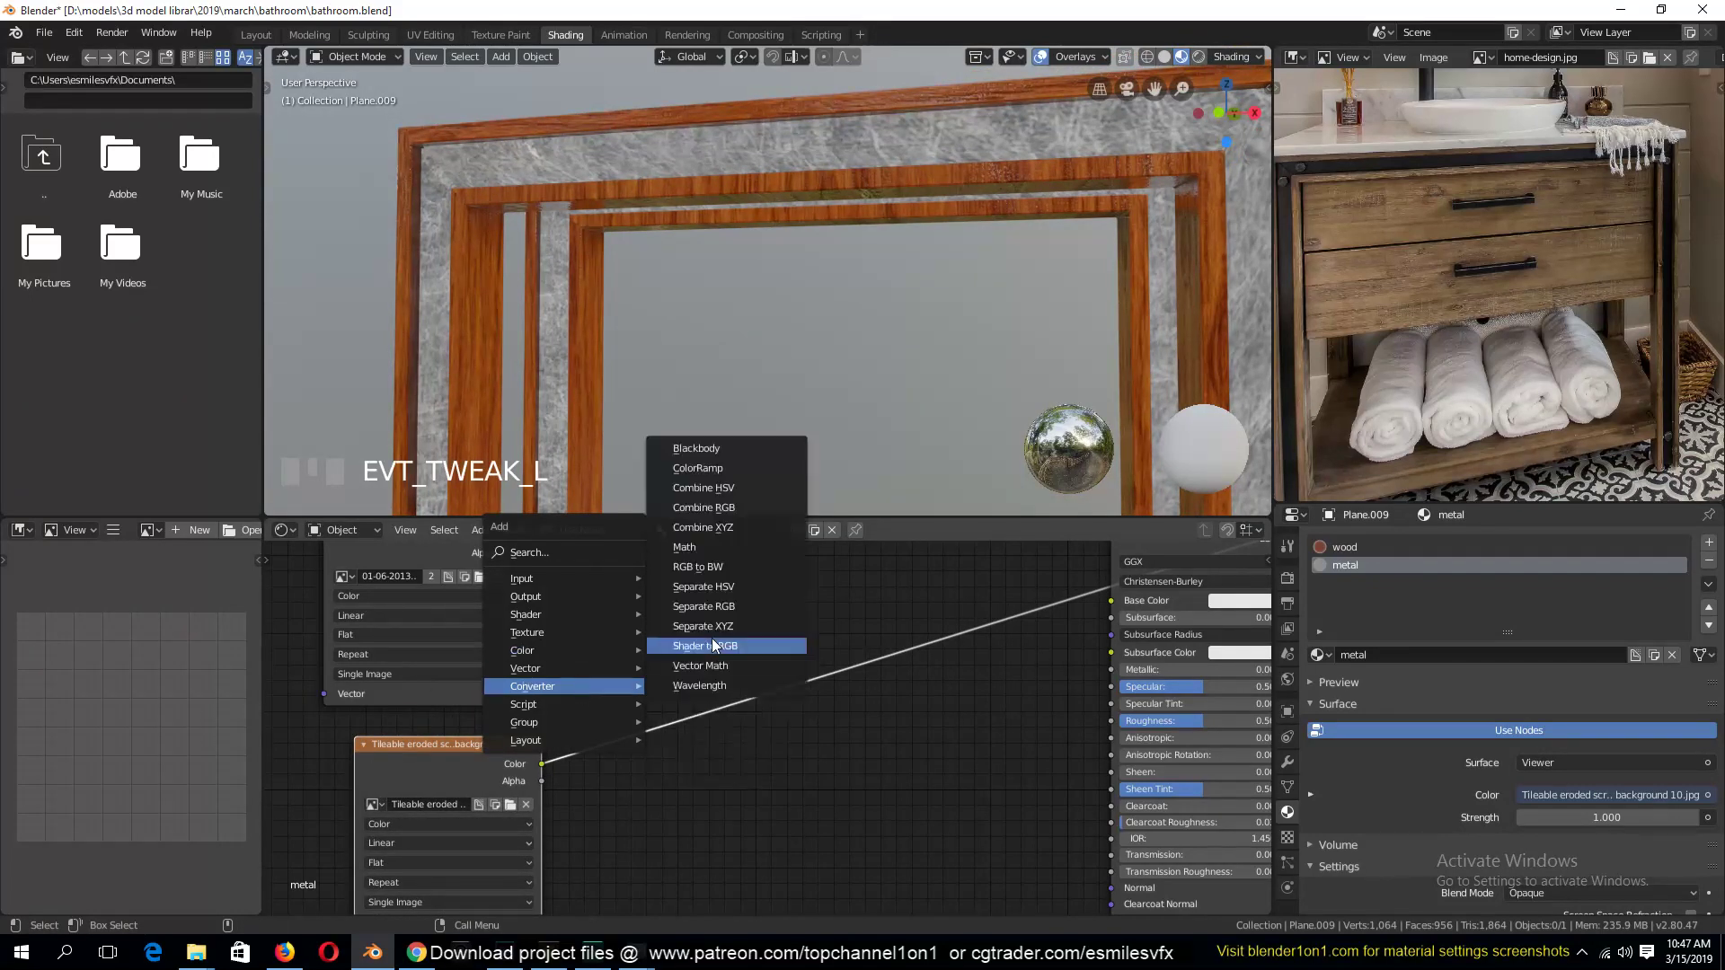
{"action": "left_click", "coordinate": [710, 550]}
{"action": "left_click", "coordinate": [739, 621]}
{"action": "middle_click_drag", "start_coordinate": [706, 571], "coordinate": [739, 622]}
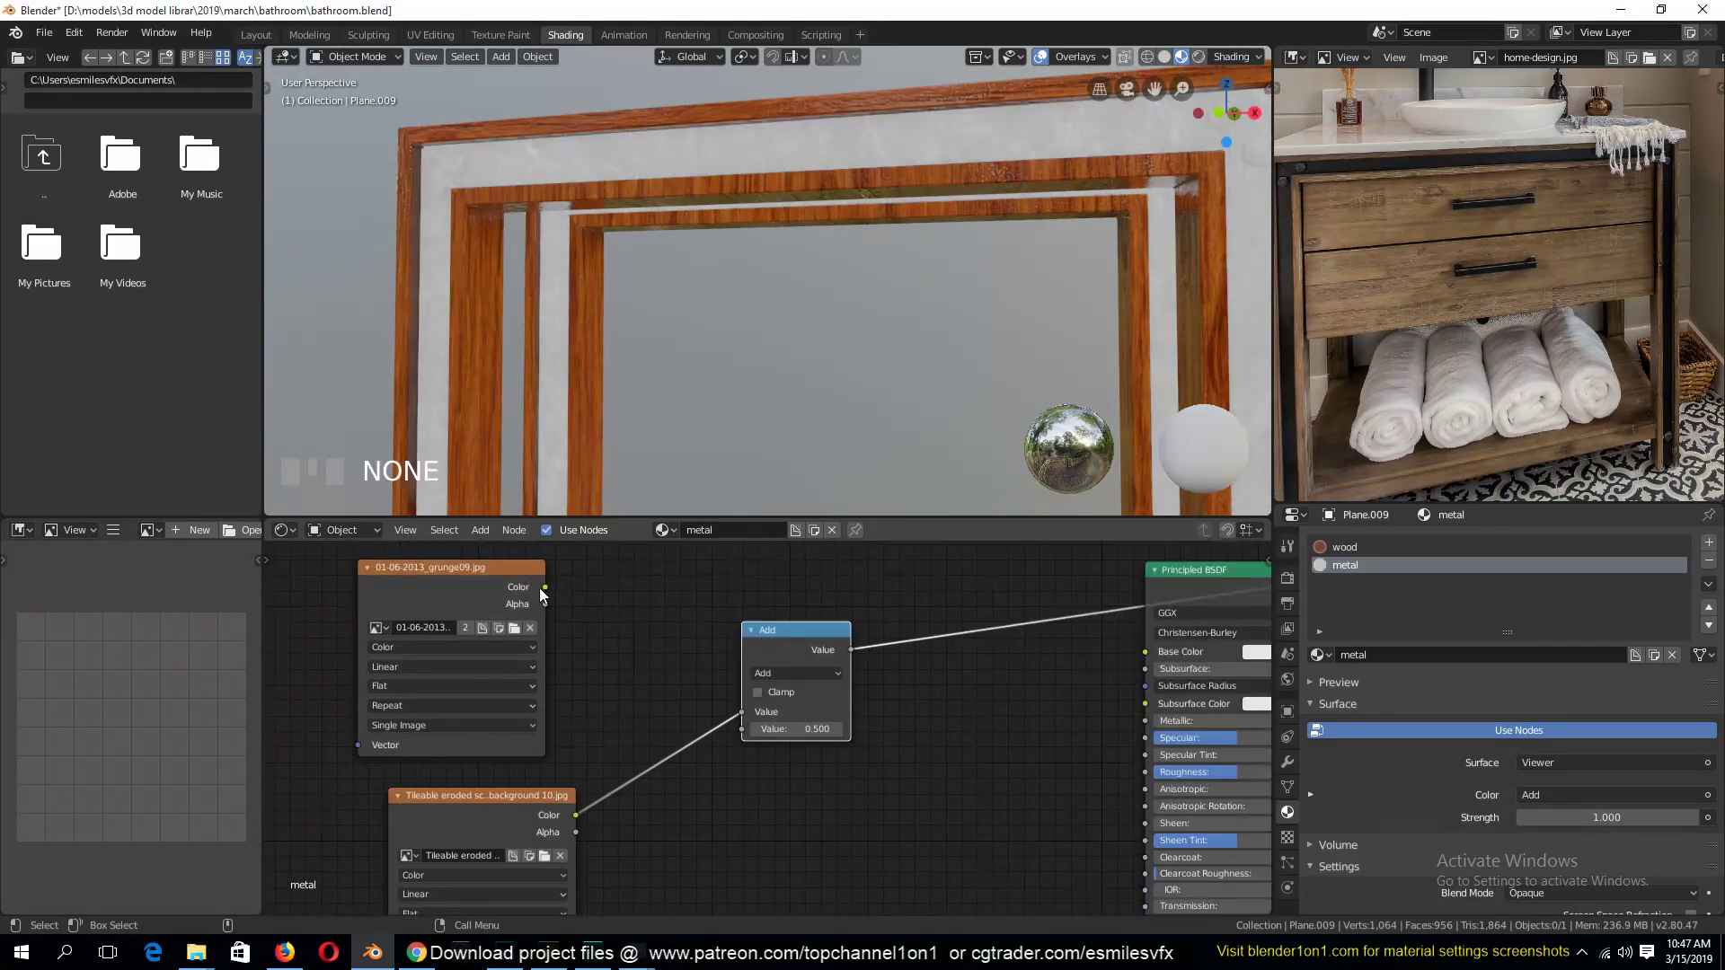
Set the scratch texture's Math node to Power with a value of 1.900 and place it beside the texture
{"action": "left_click_drag", "start_coordinate": [543, 588], "coordinate": [763, 659]}
{"action": "left_click", "coordinate": [785, 671]}
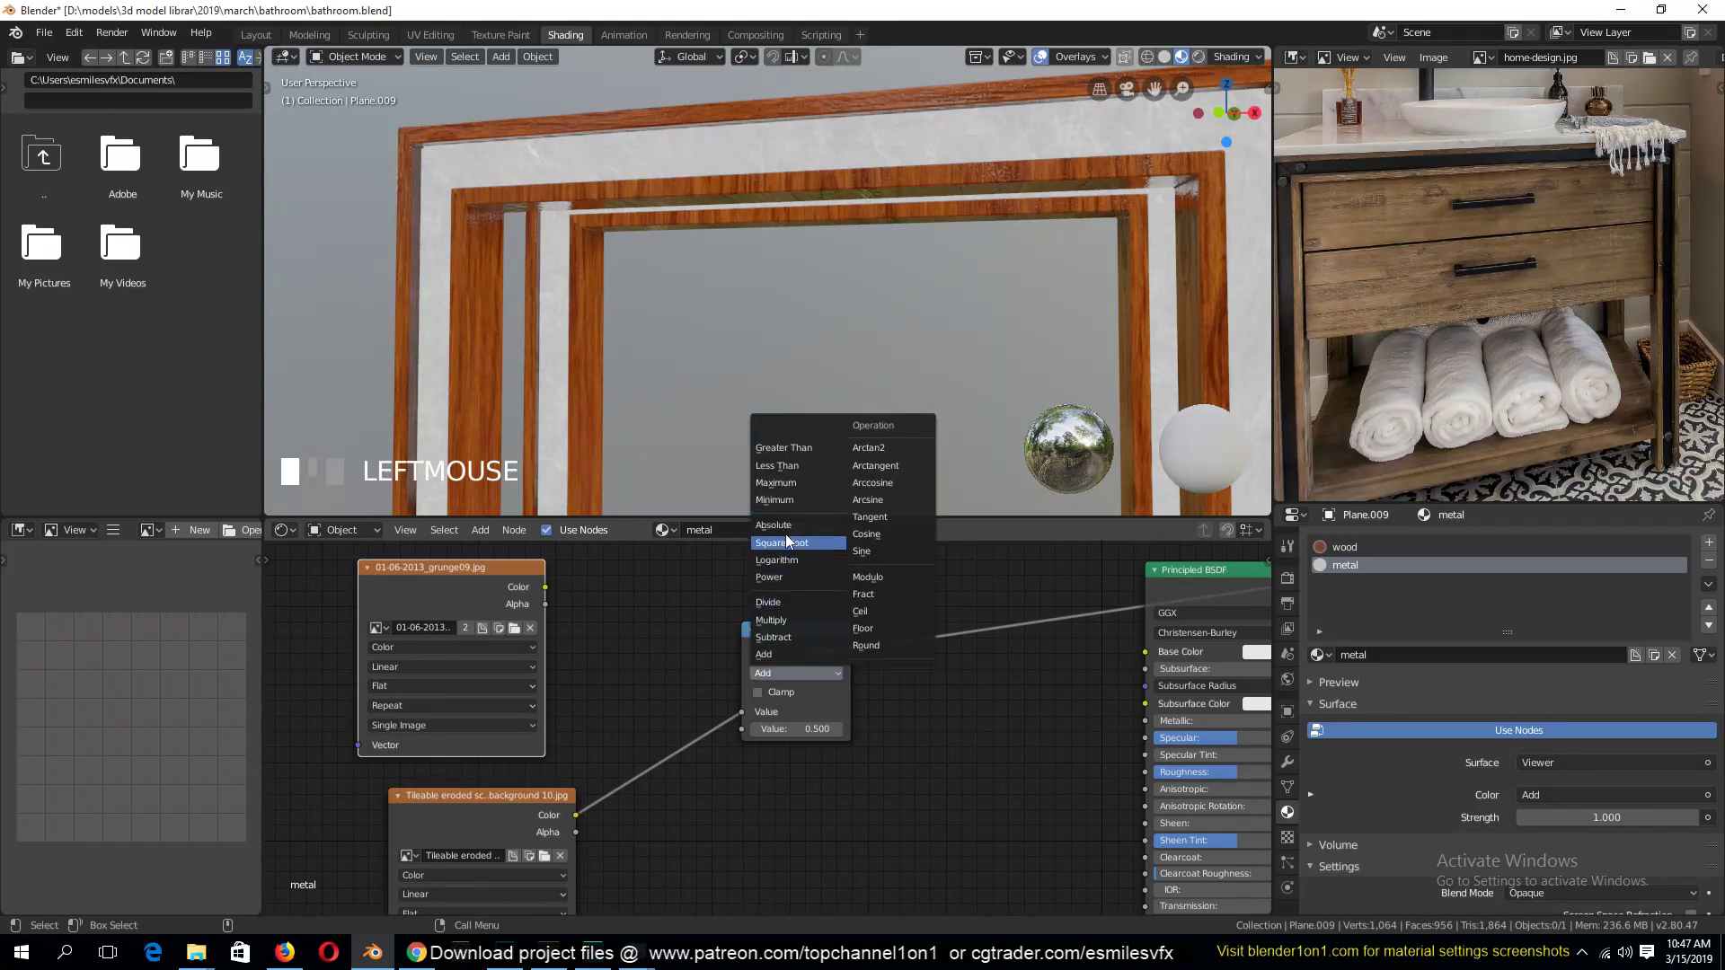
{"action": "left_click", "coordinate": [794, 579]}
{"action": "left_click_drag", "start_coordinate": [810, 728], "coordinate": [903, 730]}
{"action": "left_click_drag", "start_coordinate": [788, 651], "coordinate": [672, 760]}
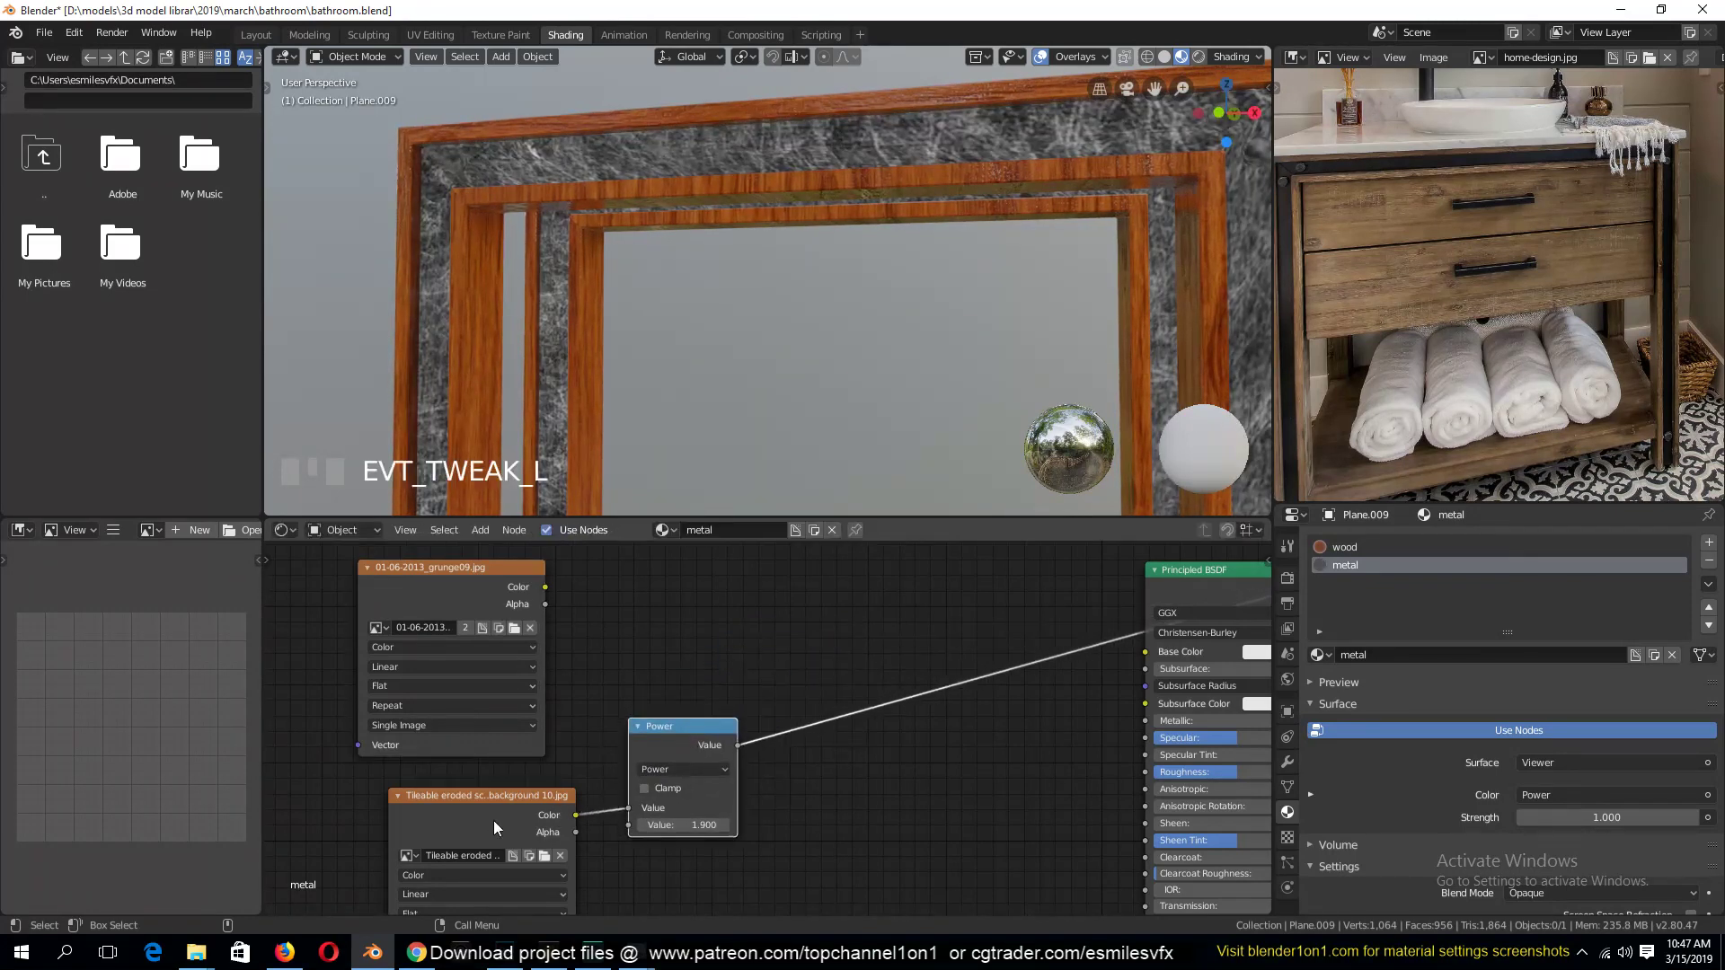
Add a second Math node set to Power, fed by the grunge texture's color and the first Power node's value
{"action": "key", "text": "shift+a"}
{"action": "mouse_move", "coordinate": [744, 631]}
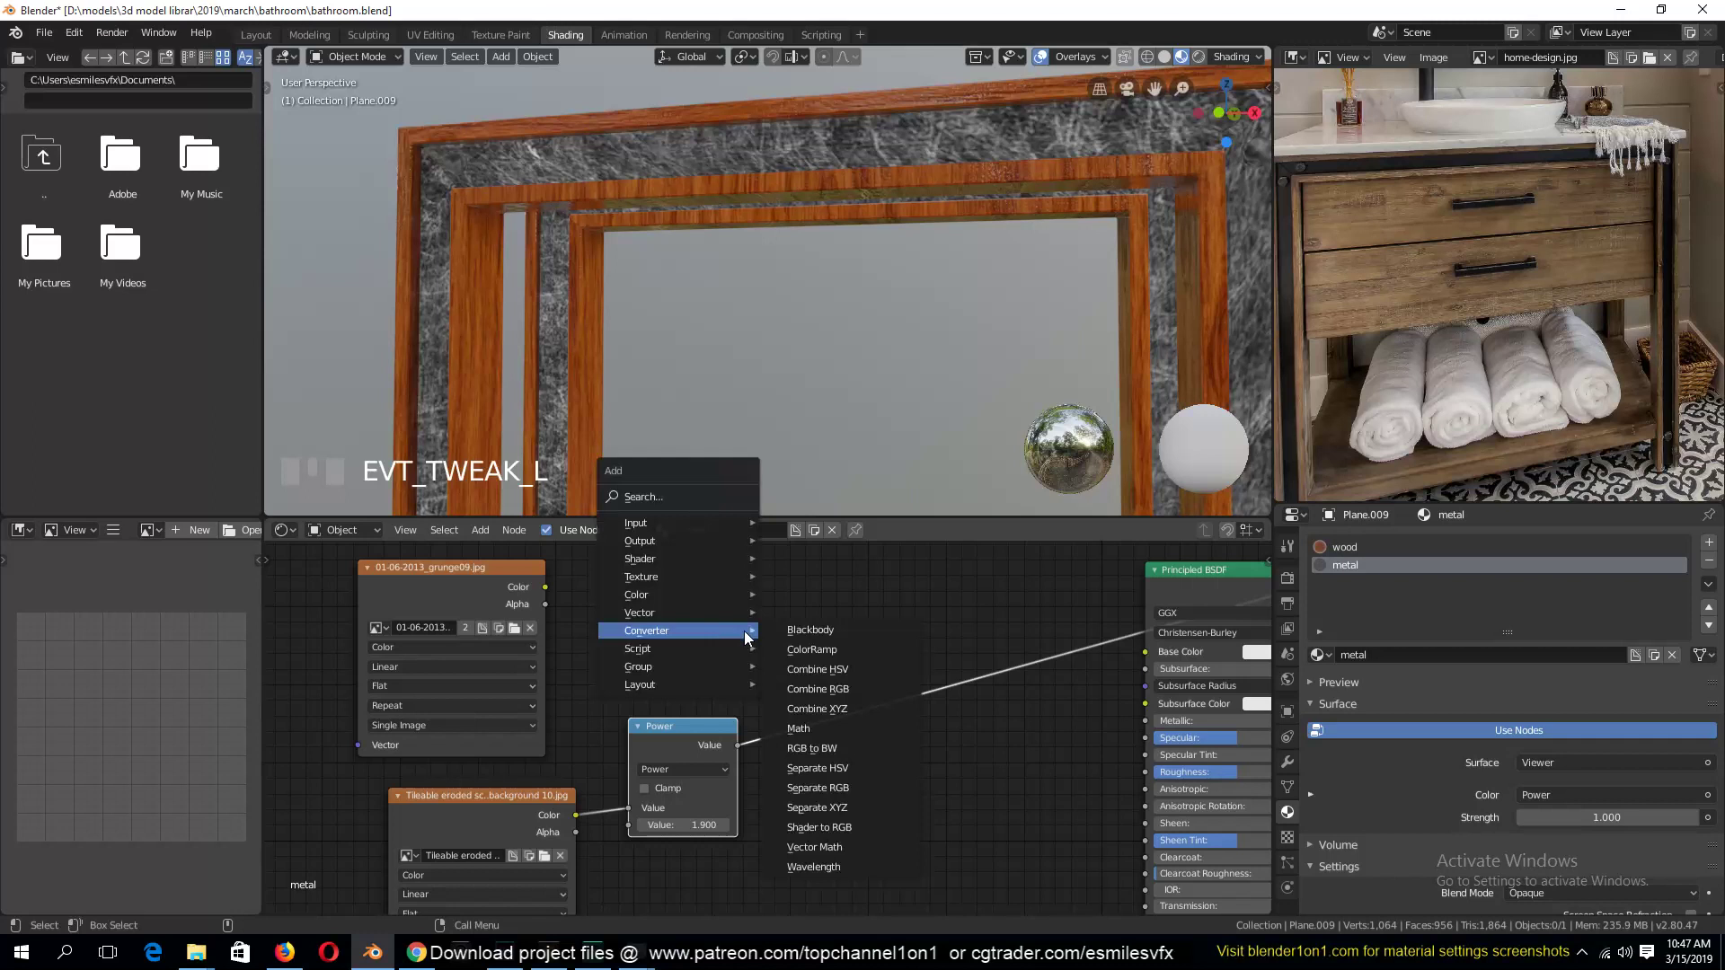
{"action": "left_click", "coordinate": [828, 731]}
{"action": "left_click", "coordinate": [815, 558]}
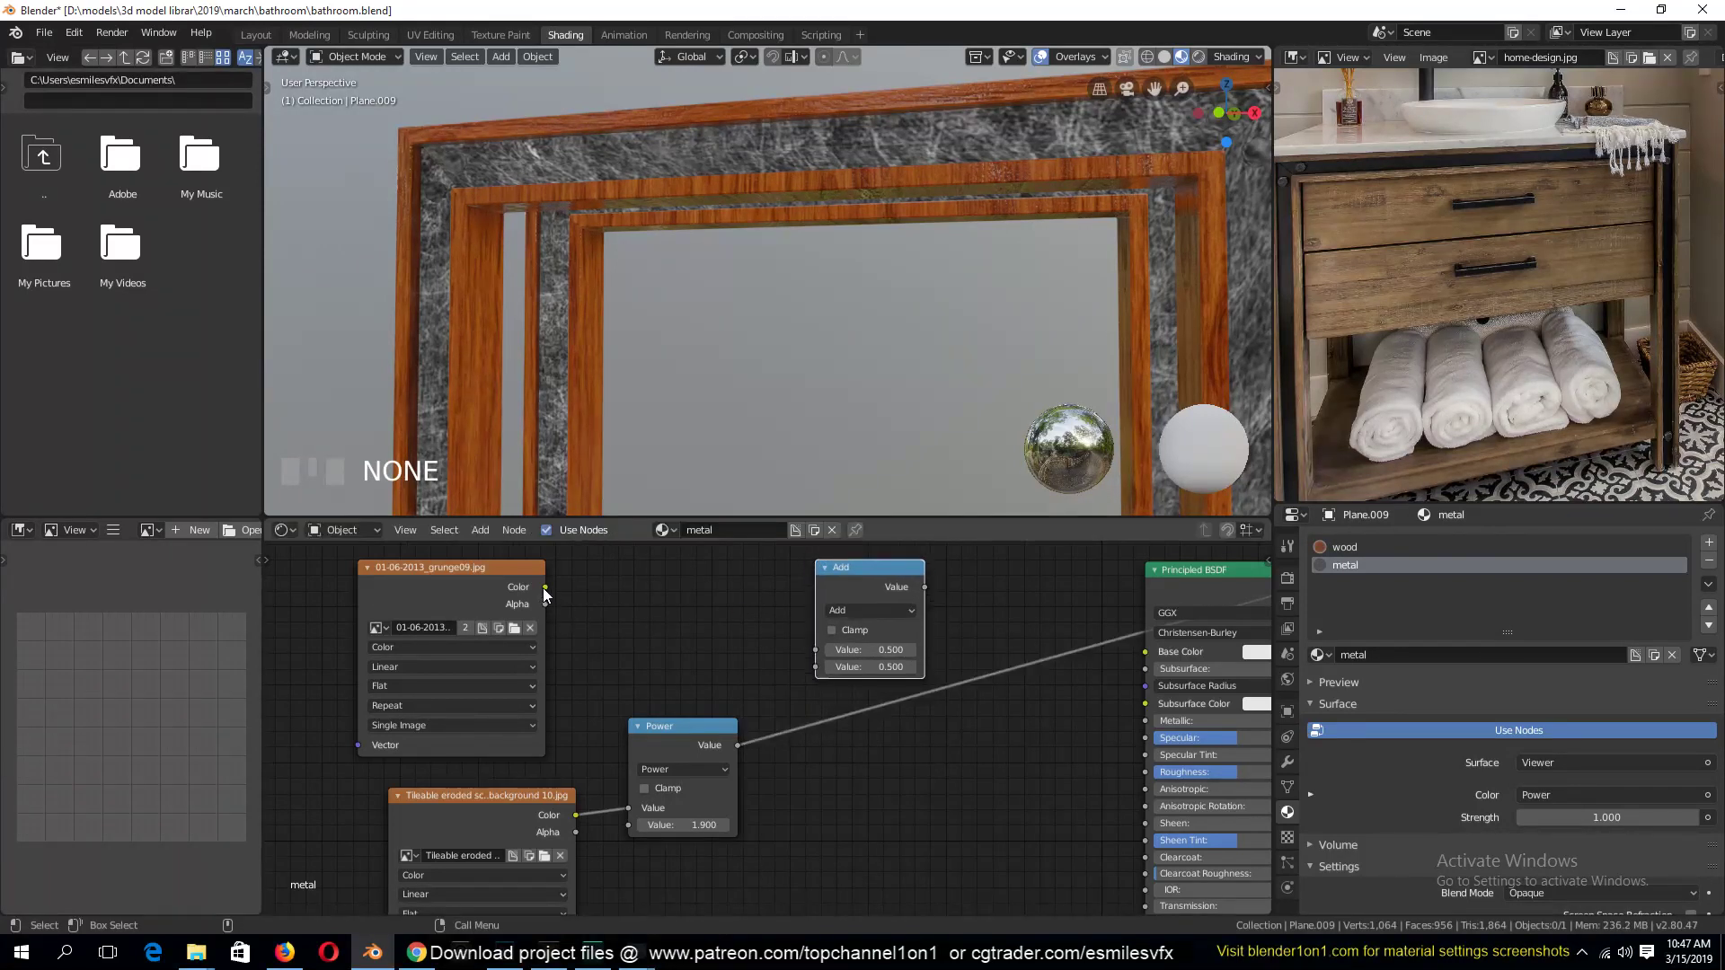
{"action": "left_click_drag", "start_coordinate": [544, 586], "coordinate": [816, 649]}
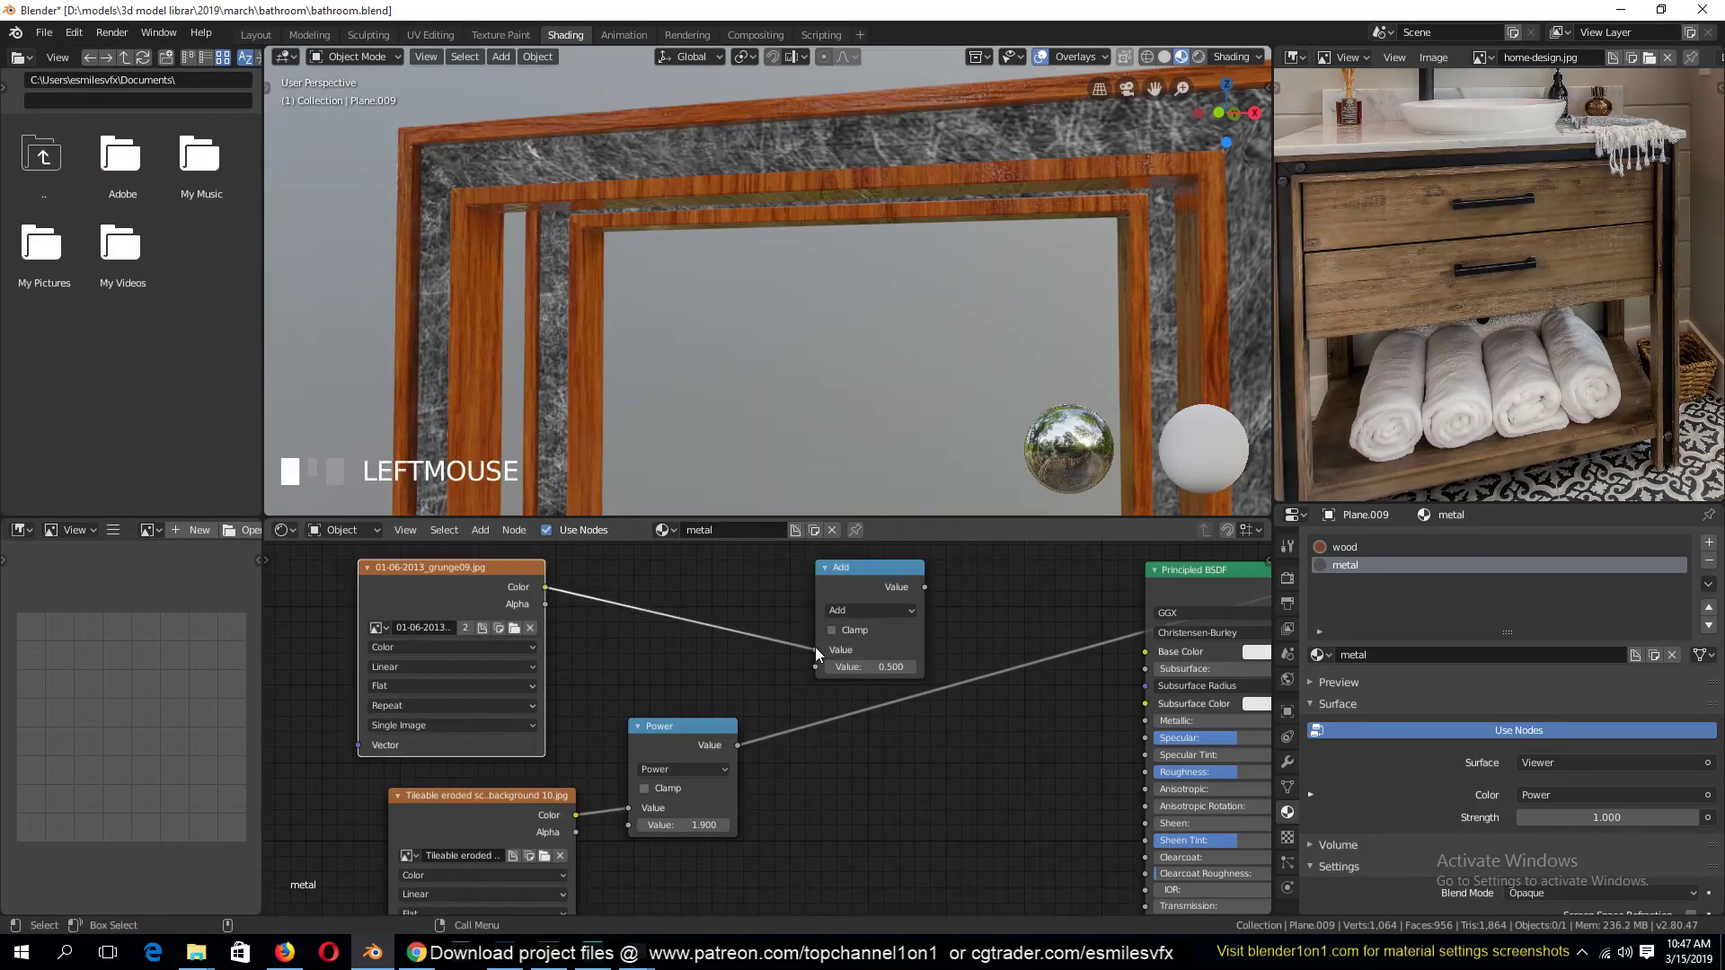
{"action": "left_click_drag", "start_coordinate": [735, 745], "coordinate": [825, 670]}
{"action": "left_click", "coordinate": [886, 610]}
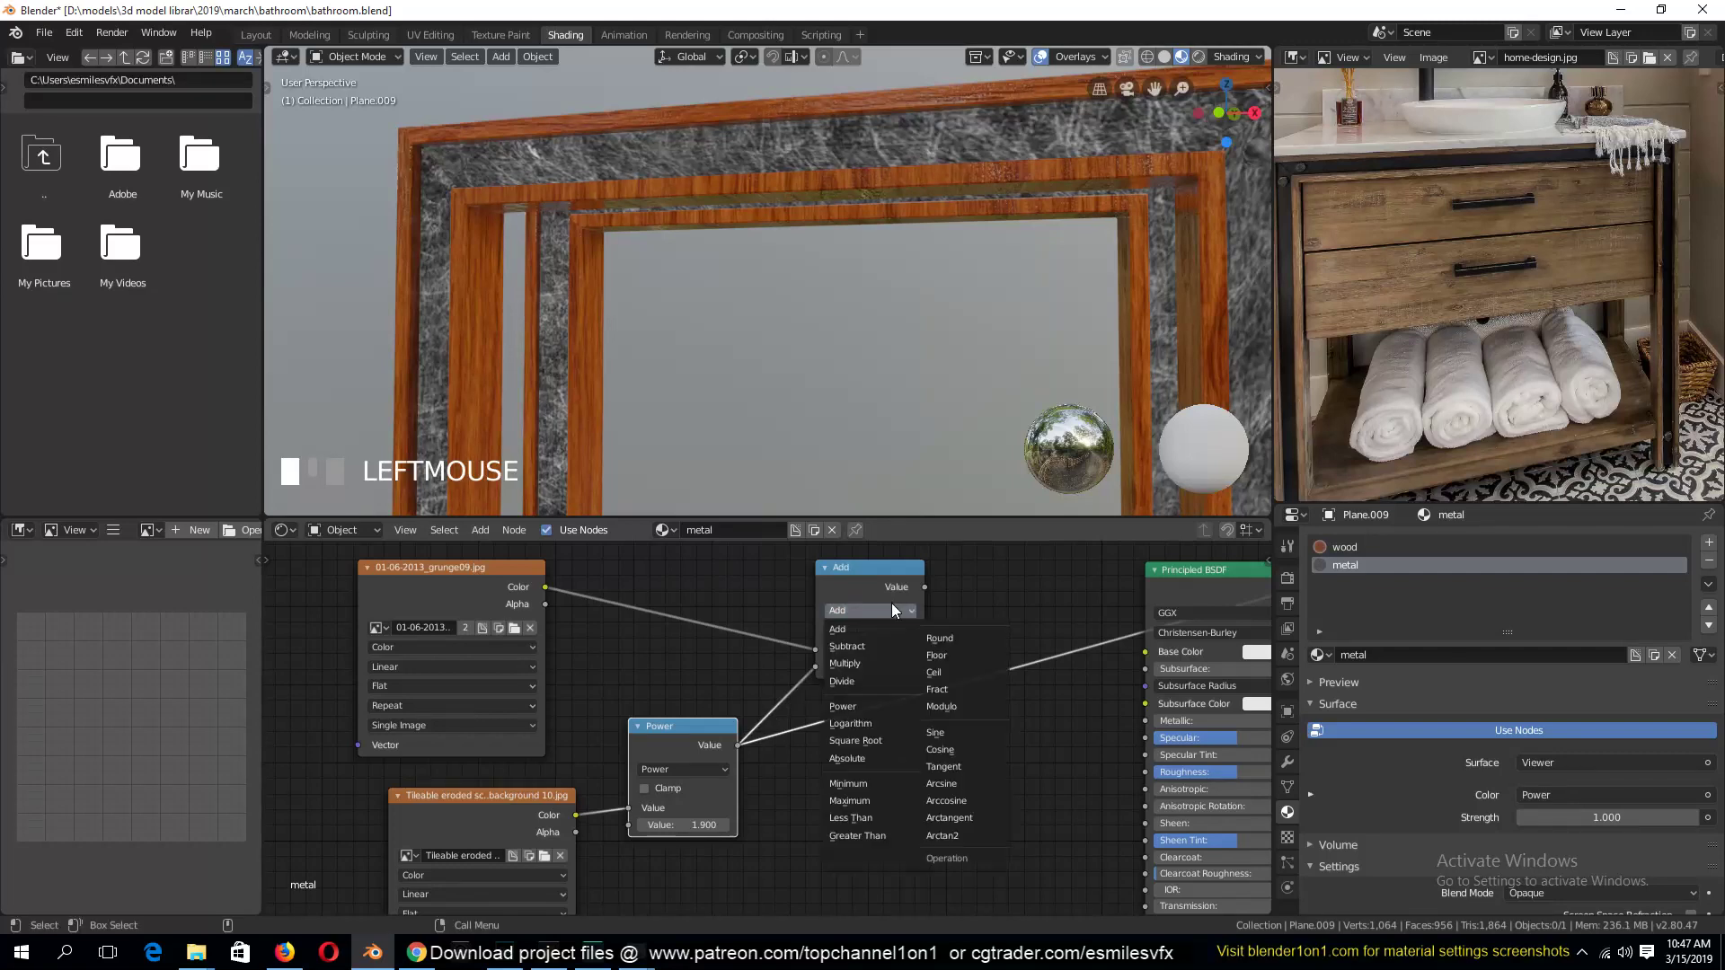
{"action": "left_click", "coordinate": [879, 704]}
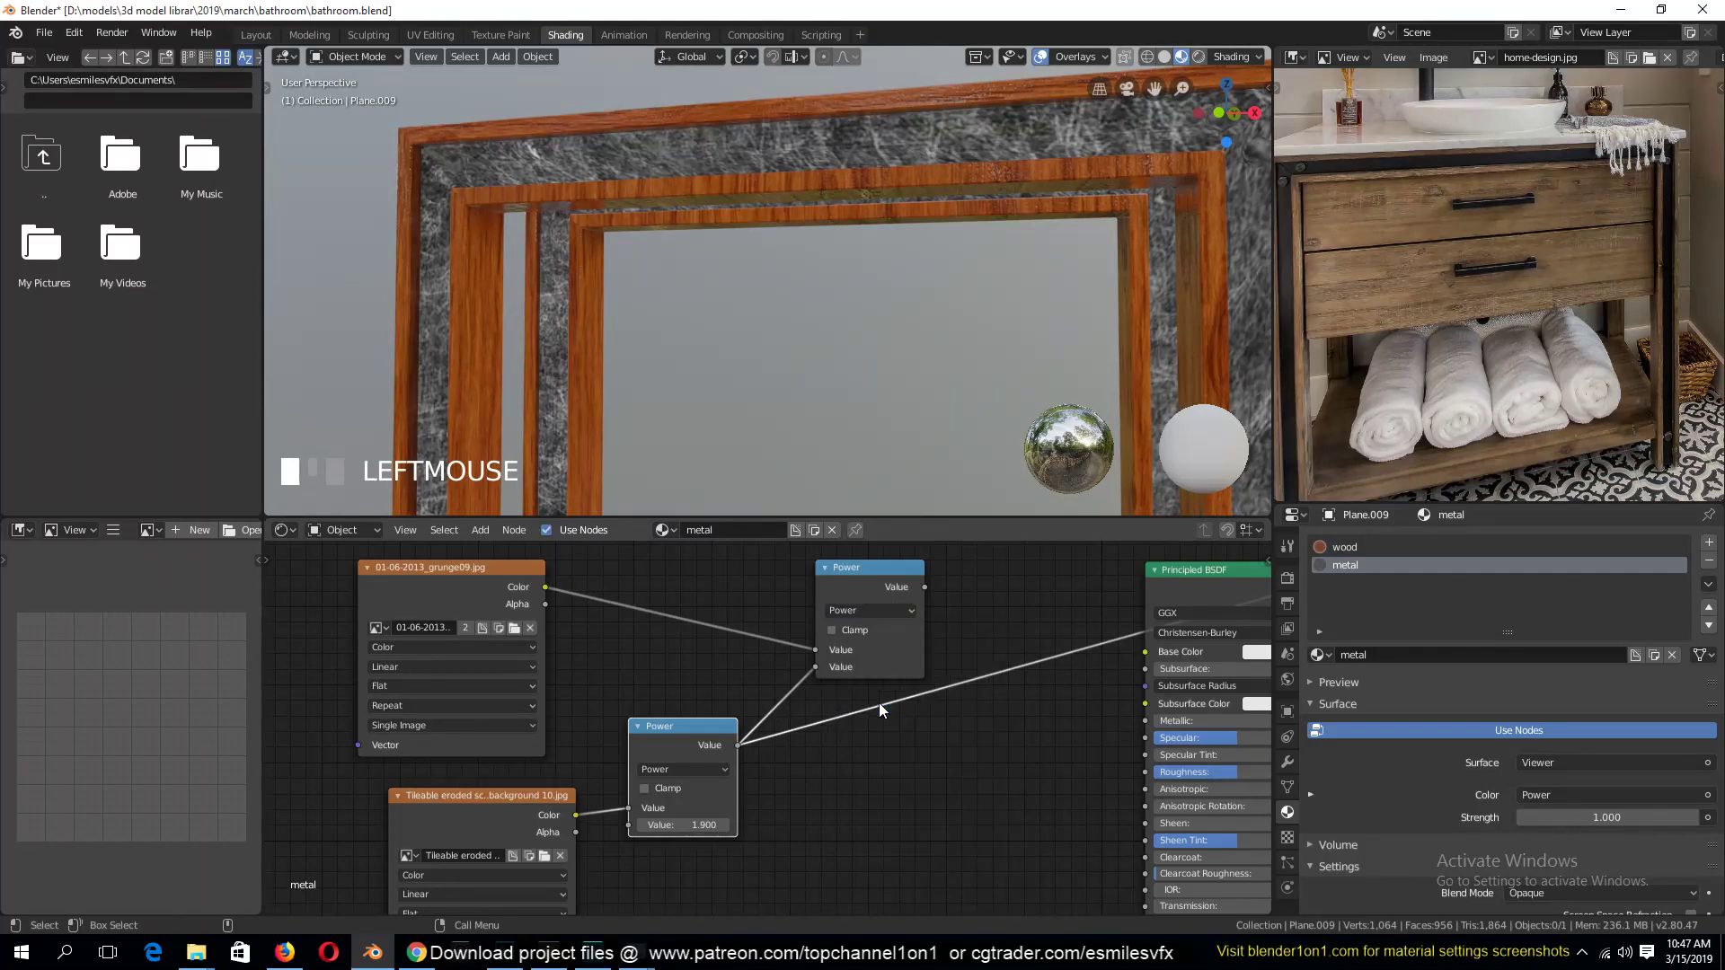
Preview the combined Power node on the frame and set the scratch texture's Power value to -0.800
{"action": "left_click", "coordinate": [896, 590], "text": "ctrl+shift"}
{"action": "key", "text": "grave"}
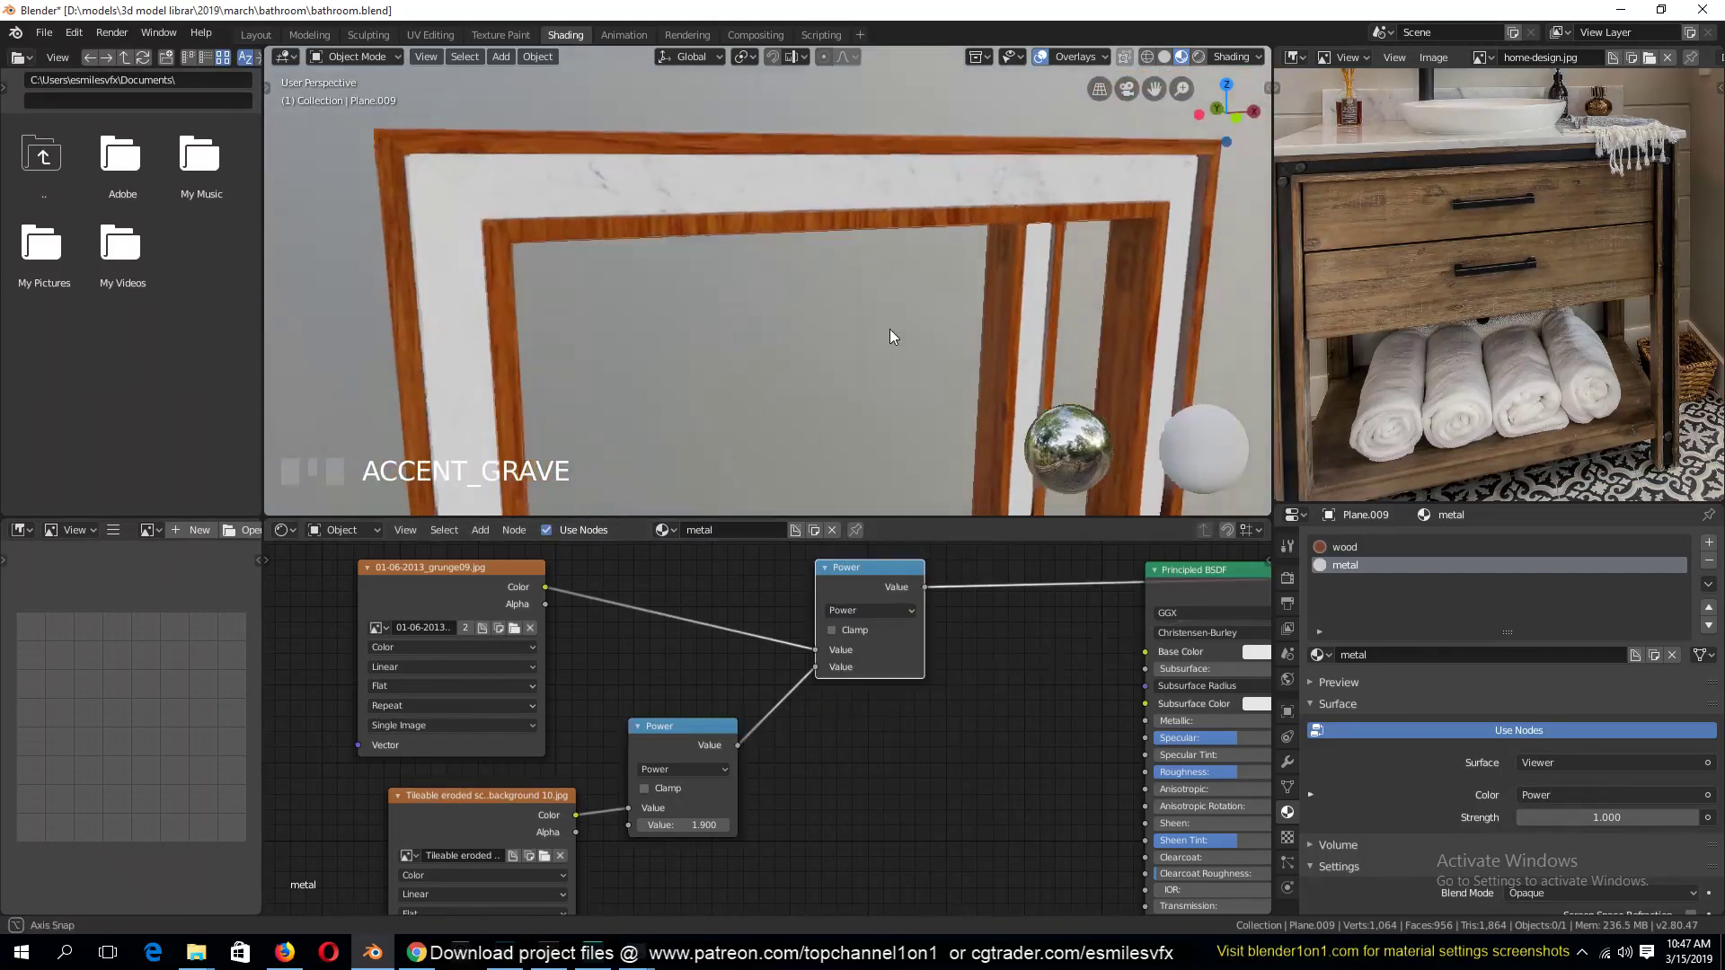
{"action": "scroll", "coordinate": [852, 356], "scroll_direction": "up", "scroll_amount": 2}
{"action": "mouse_move", "coordinate": [672, 821]}
{"action": "left_mouse_down"}
{"action": "mouse_move", "coordinate": [602, 821]}
{"action": "mouse_move", "coordinate": [683, 825]}
{"action": "left_mouse_up"}
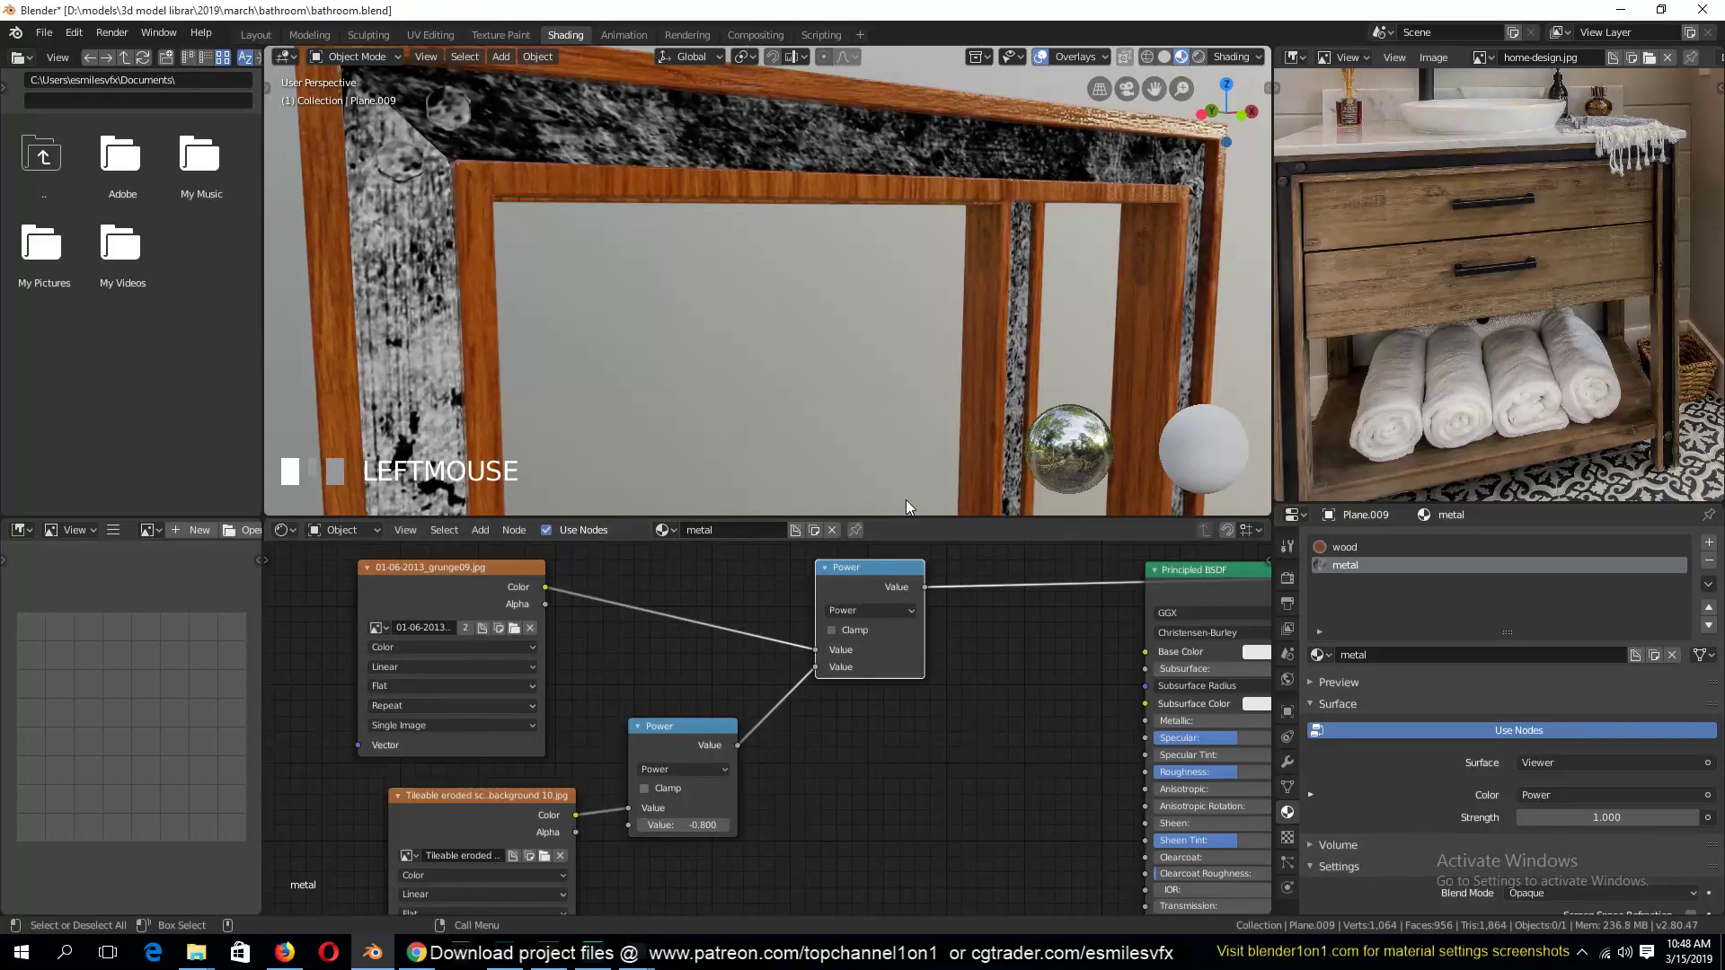
{"action": "key", "text": "shift+grave"}
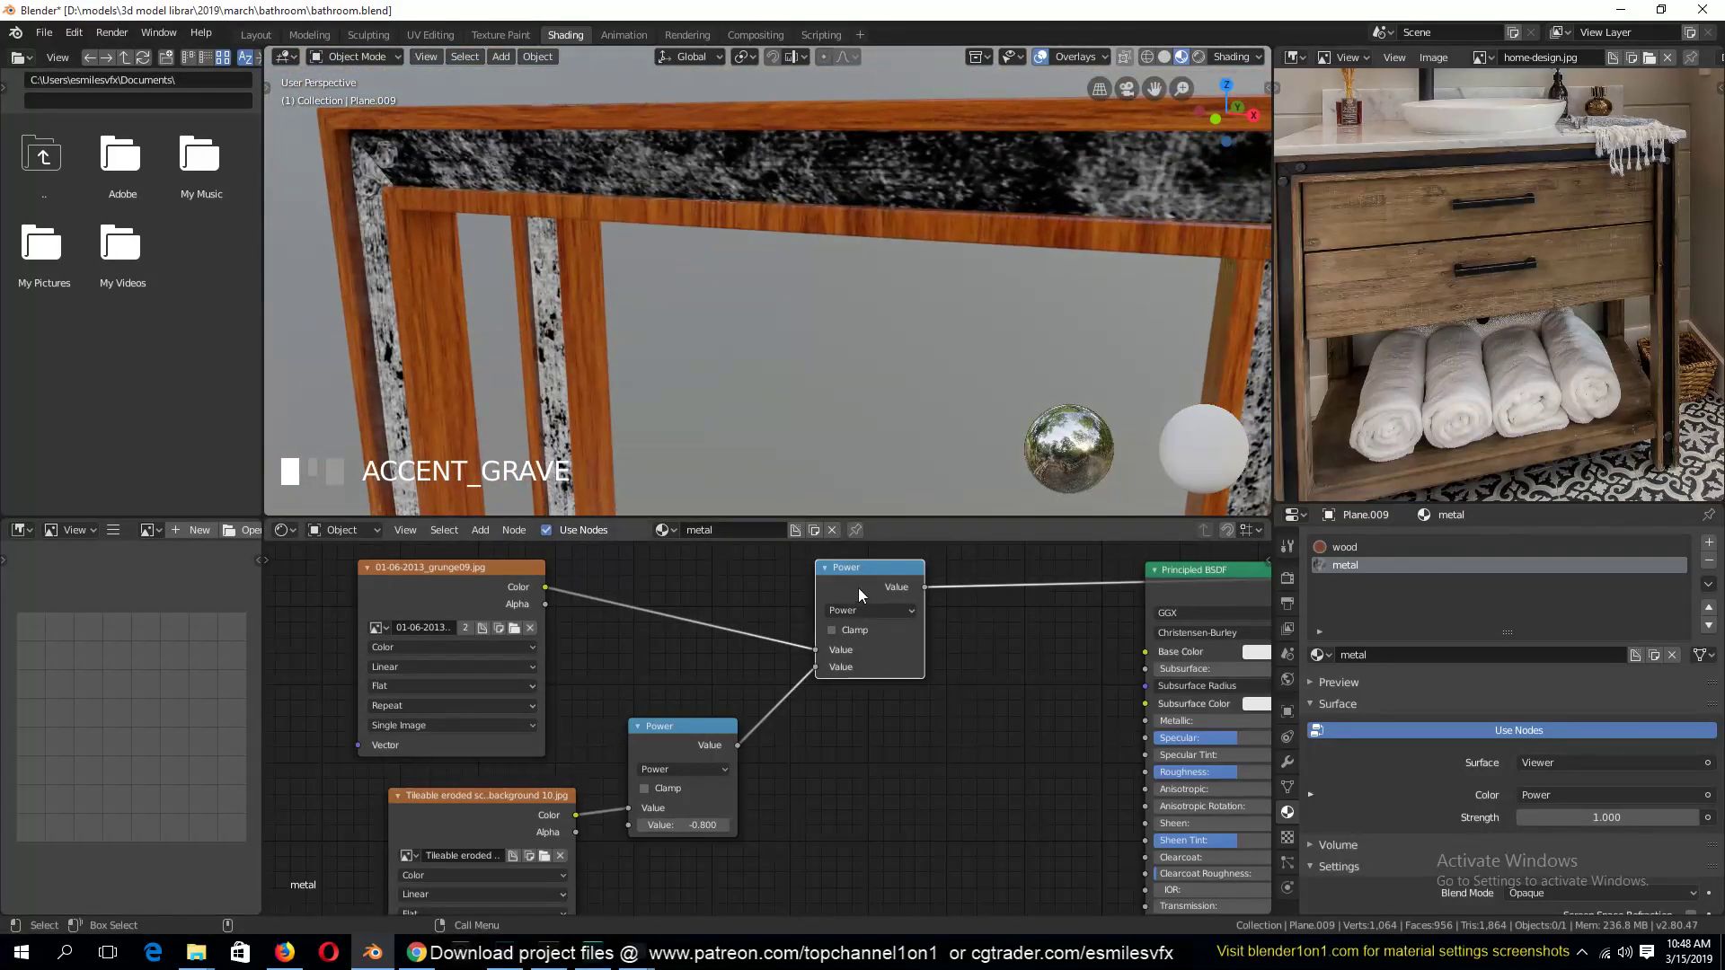
Disconnect the scratch branch from the grunge texture's Math node, set its value to 1.700 and its operation to Ceil
{"action": "left_click_drag", "start_coordinate": [858, 588], "coordinate": [900, 610]}
{"action": "mouse_move", "coordinate": [857, 689]}
{"action": "left_mouse_down"}
{"action": "mouse_move", "coordinate": [796, 708]}
{"action": "mouse_move", "coordinate": [864, 683]}
{"action": "mouse_move", "coordinate": [839, 677]}
{"action": "left_mouse_up"}
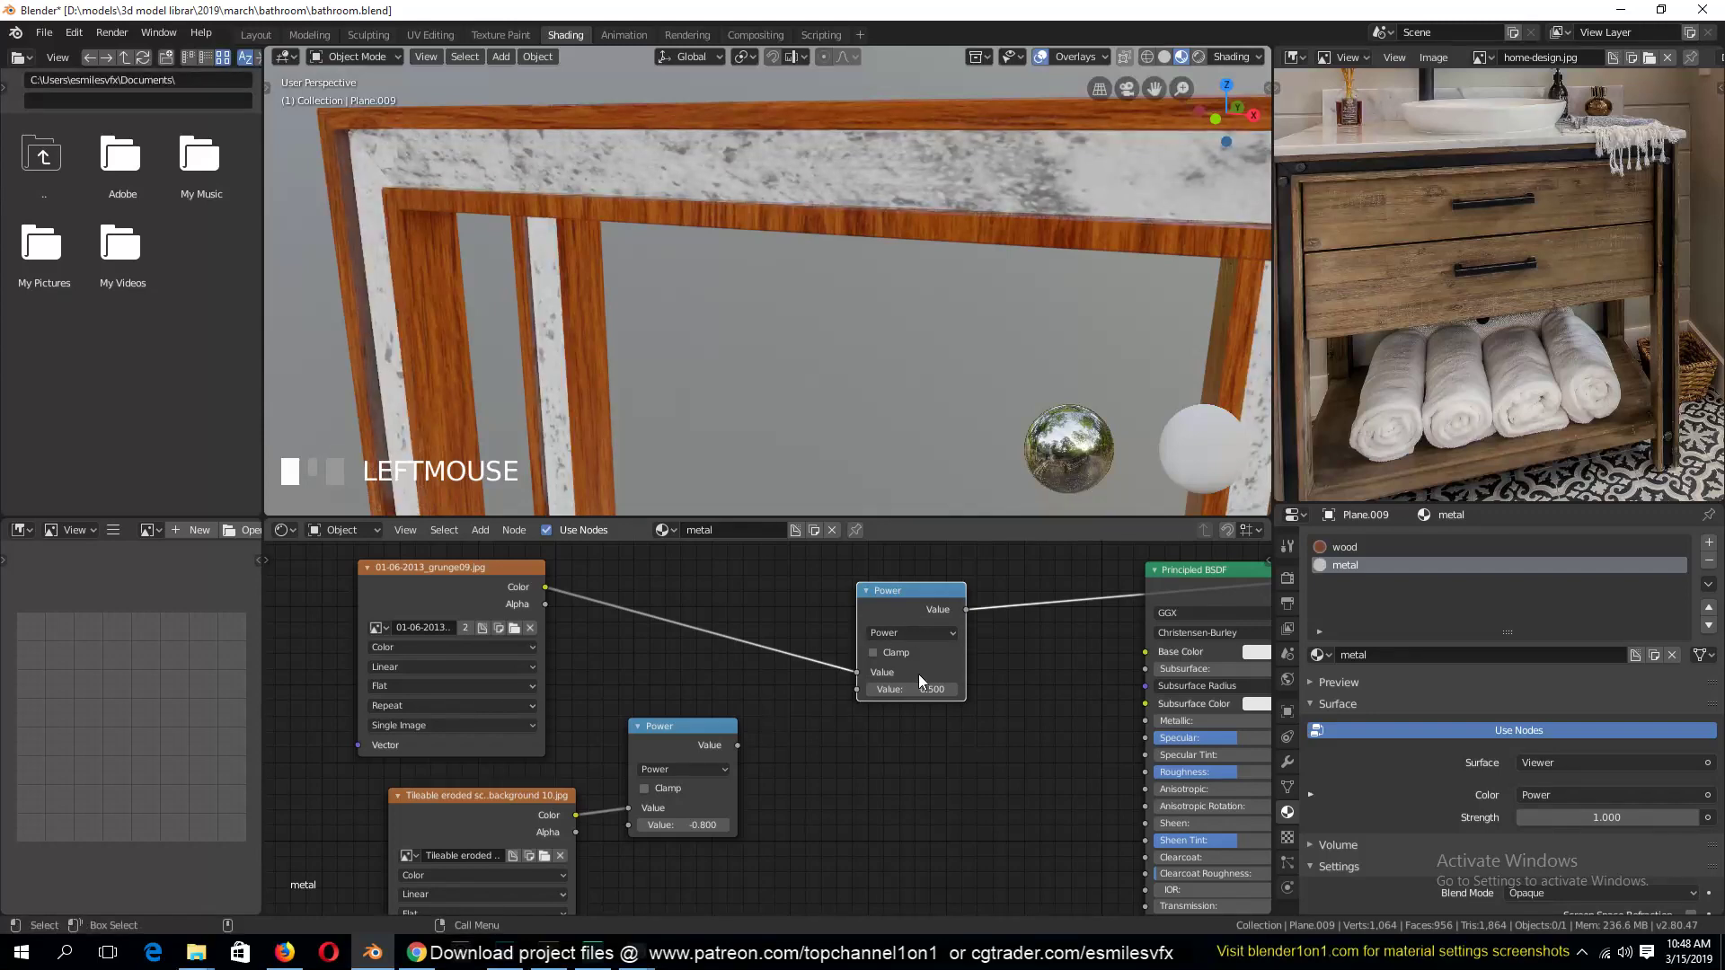
{"action": "left_click", "coordinate": [921, 632]}
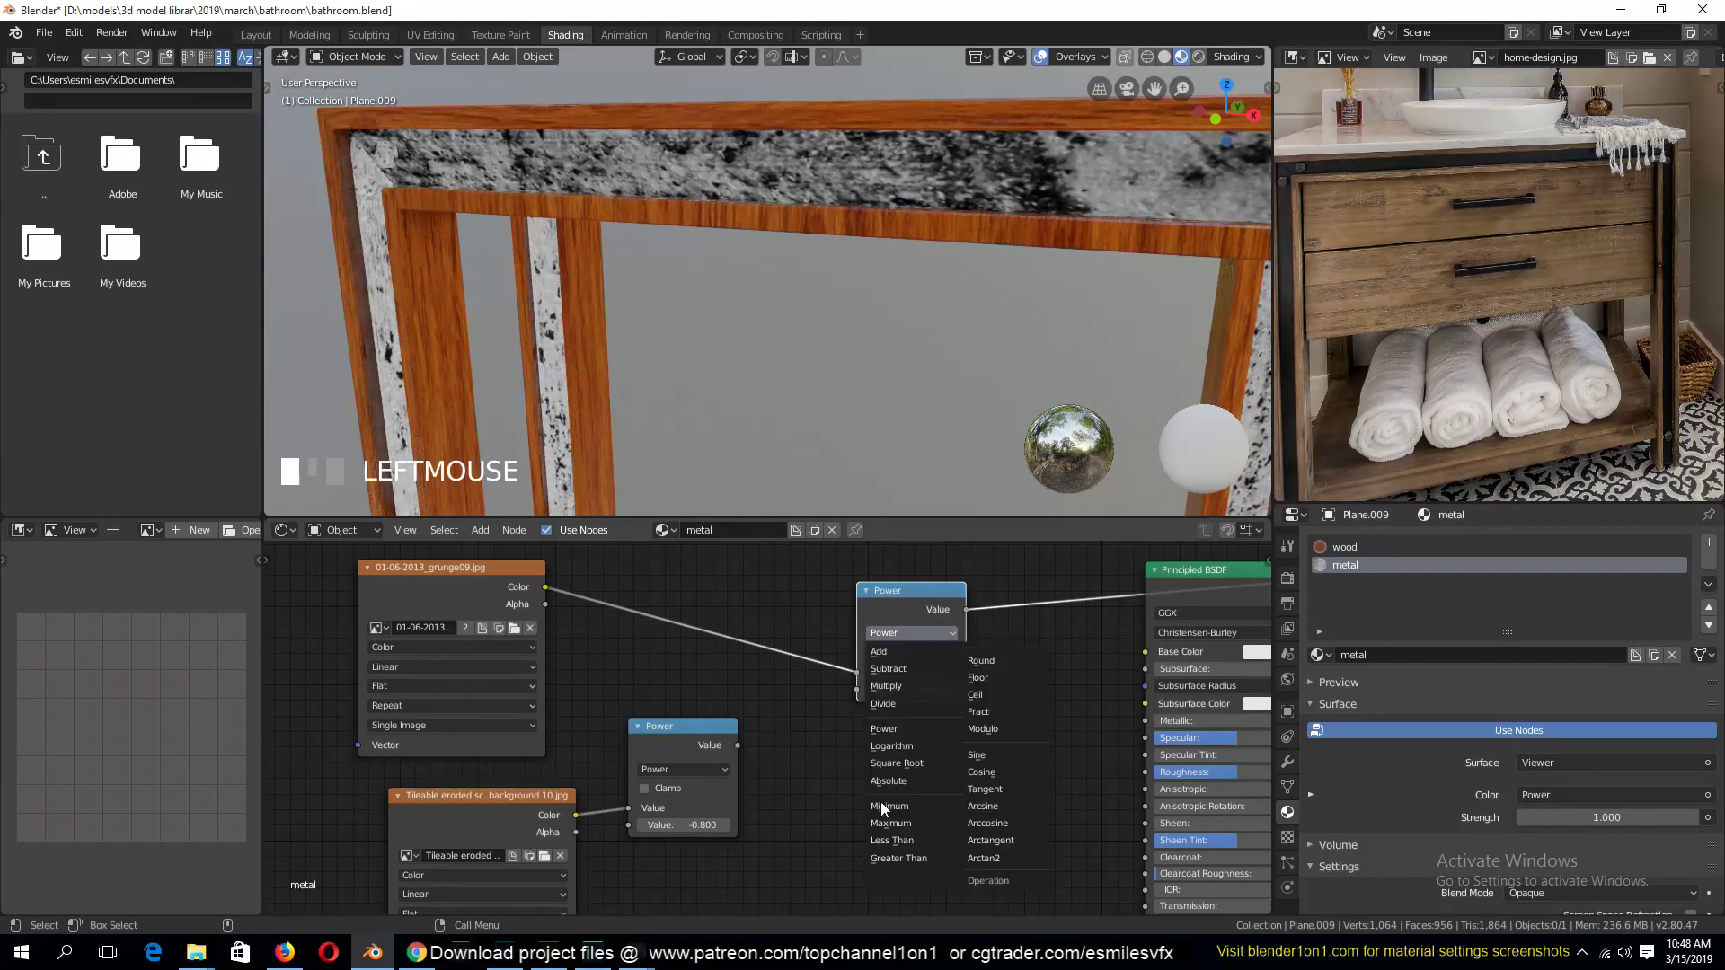
{"action": "left_click", "coordinate": [1001, 696]}
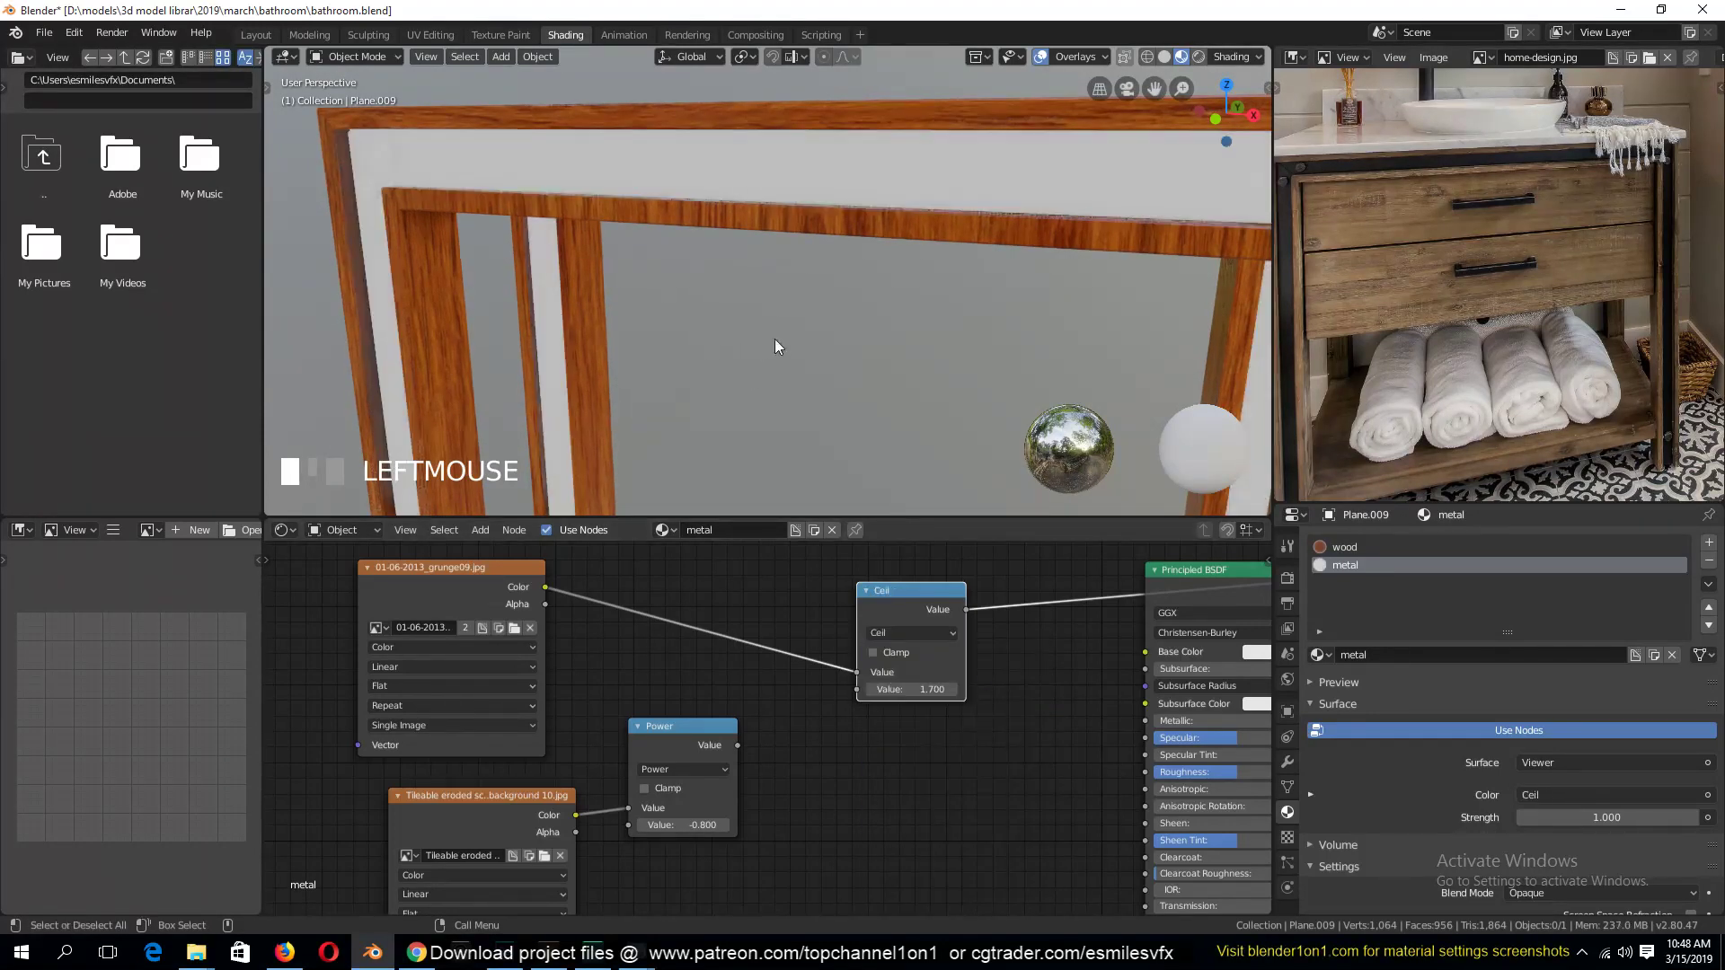
Set the Ceil node's value to 4.300 and feed it the grunge texture through a ColorRamp with its black stop at 0.364
{"action": "middle_click_drag", "start_coordinate": [774, 341], "coordinate": [800, 341]}
{"action": "key", "text": "grave"}
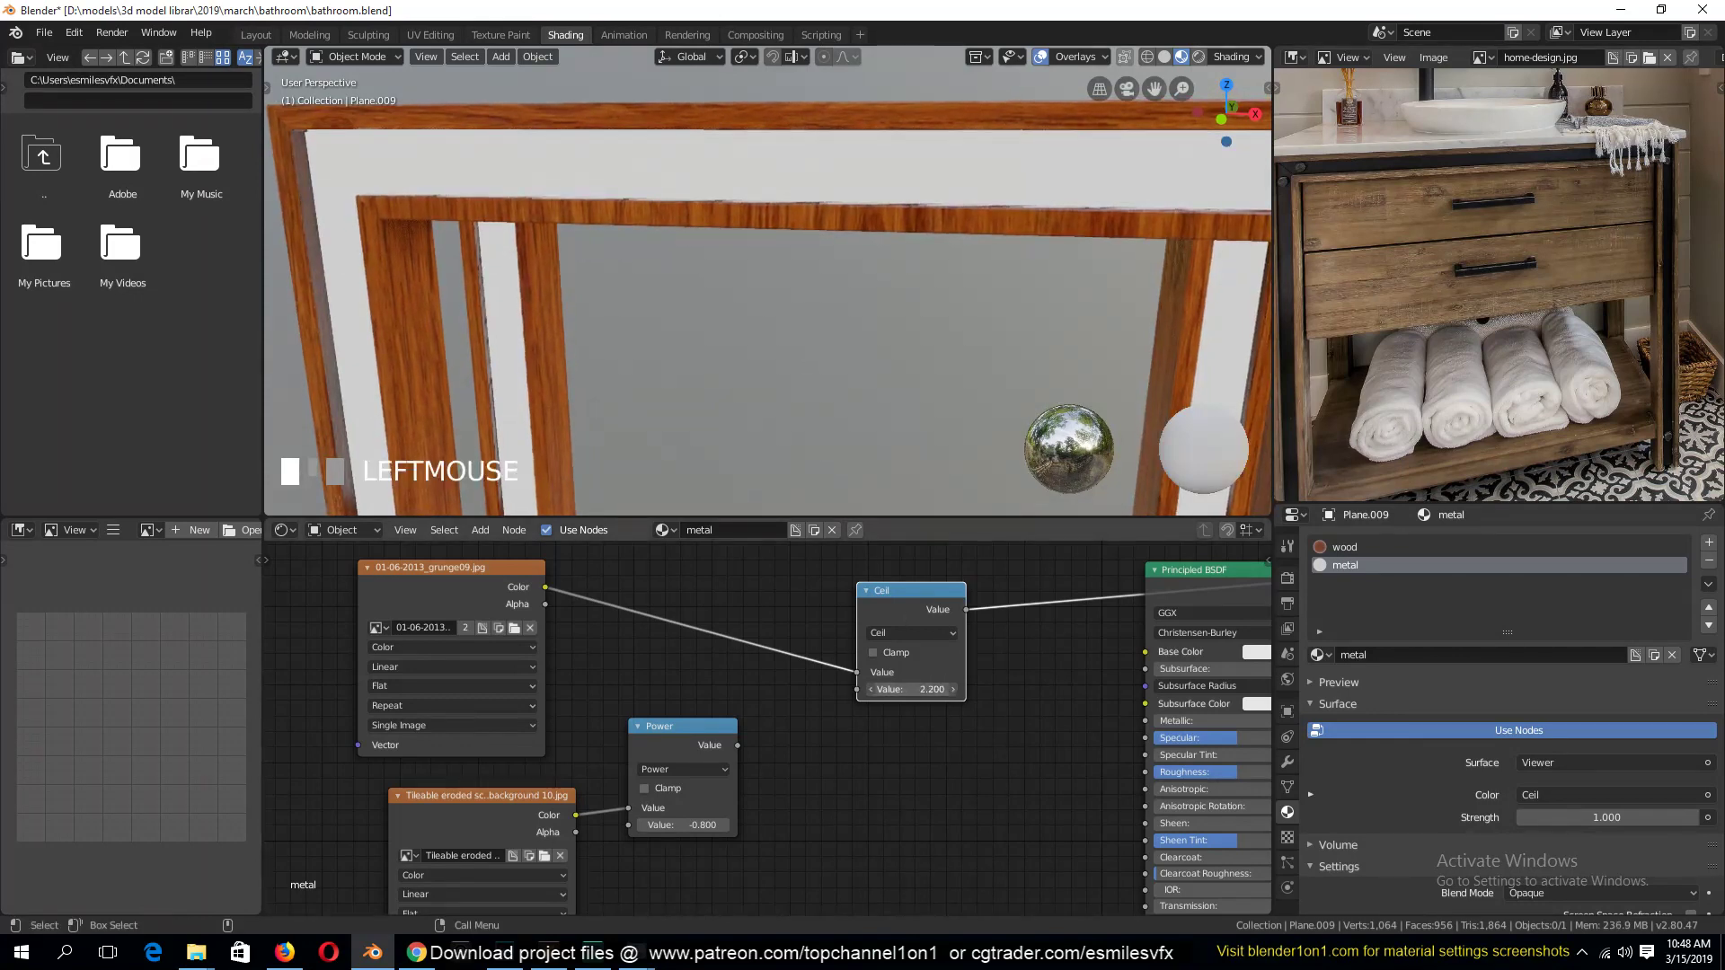
{"action": "key", "text": "shift+a"}
{"action": "left_click", "coordinate": [818, 647]}
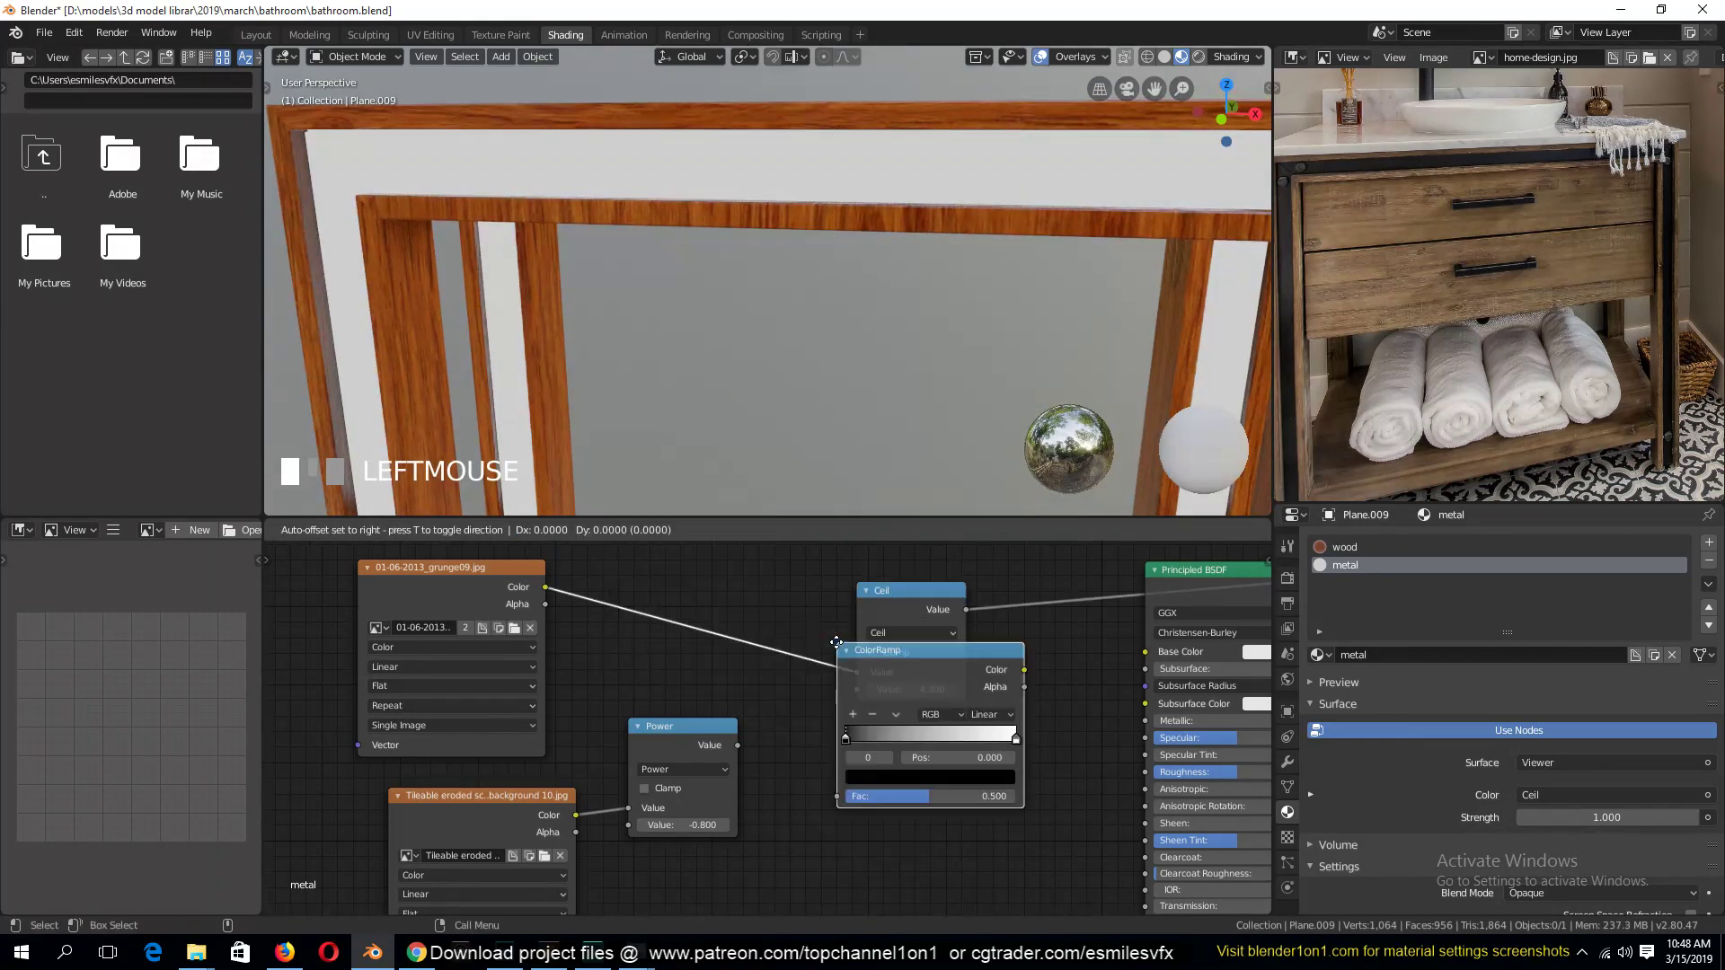
{"action": "left_click", "coordinate": [683, 666]}
{"action": "left_click_drag", "start_coordinate": [668, 660], "coordinate": [674, 550]}
Examine the black-and-white grunge mask on the frame from afar, close up and from several angles
{"action": "scroll", "coordinate": [627, 552], "scroll_direction": "down", "scroll_amount": 2}
{"action": "key", "text": "shift+grave"}
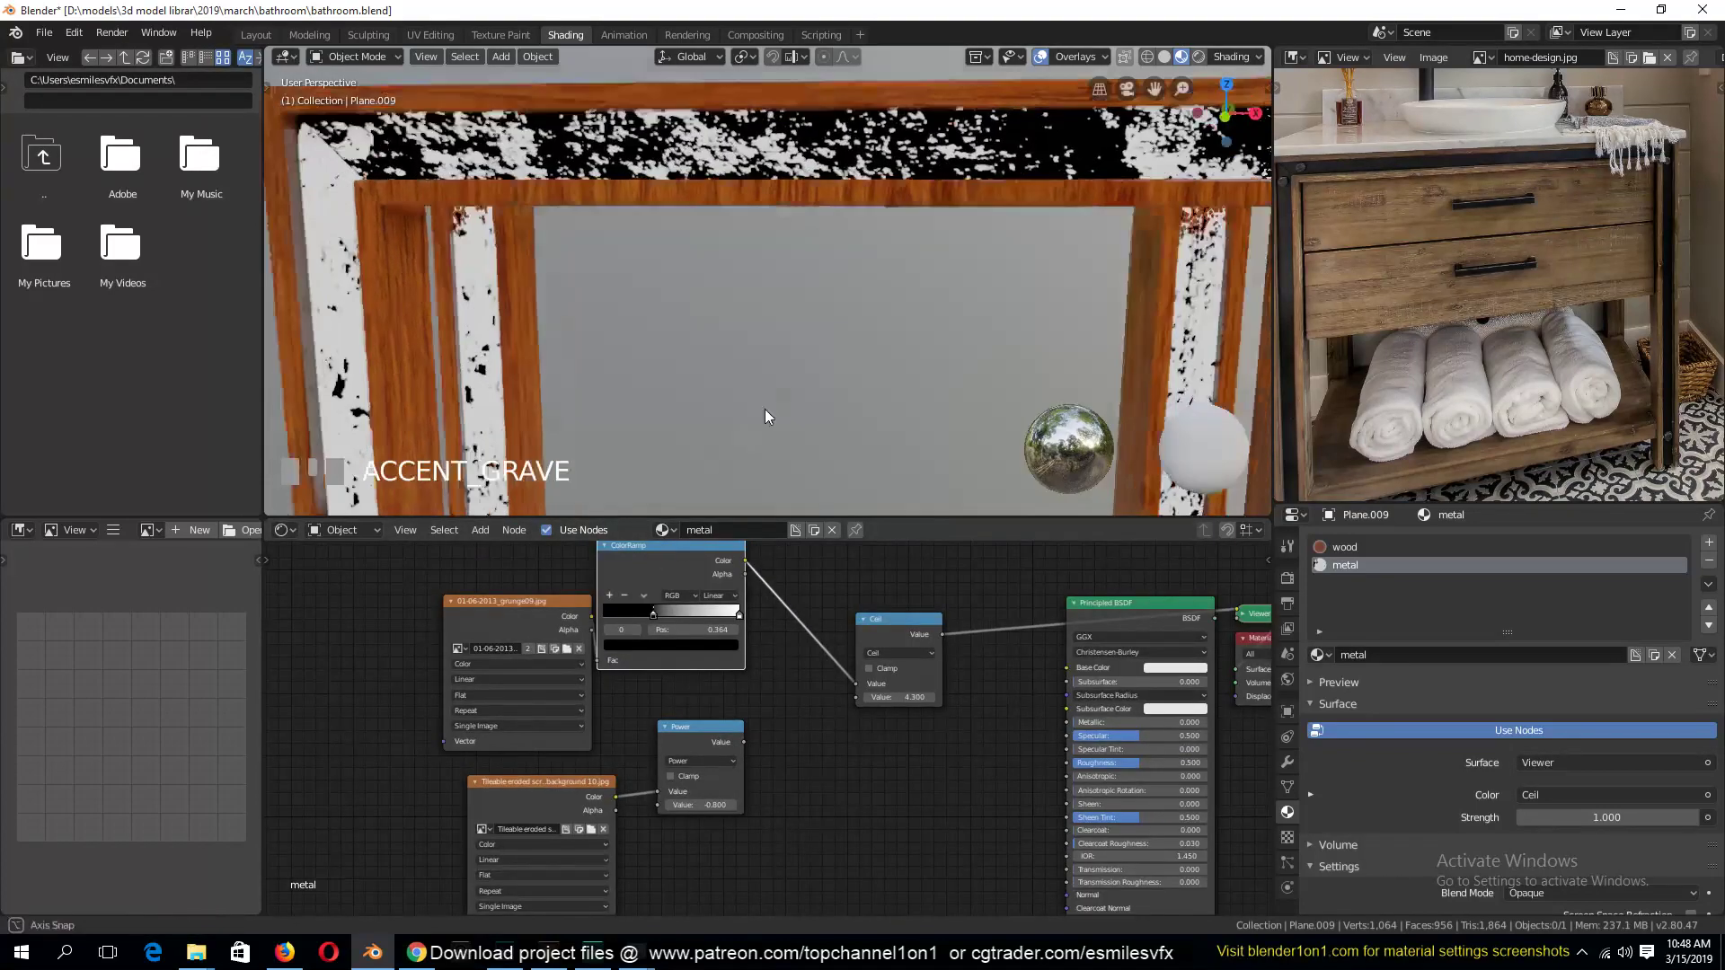
{"action": "scroll", "coordinate": [751, 434], "scroll_direction": "down", "scroll_amount": 2}
{"action": "key", "text": "shift+grave"}
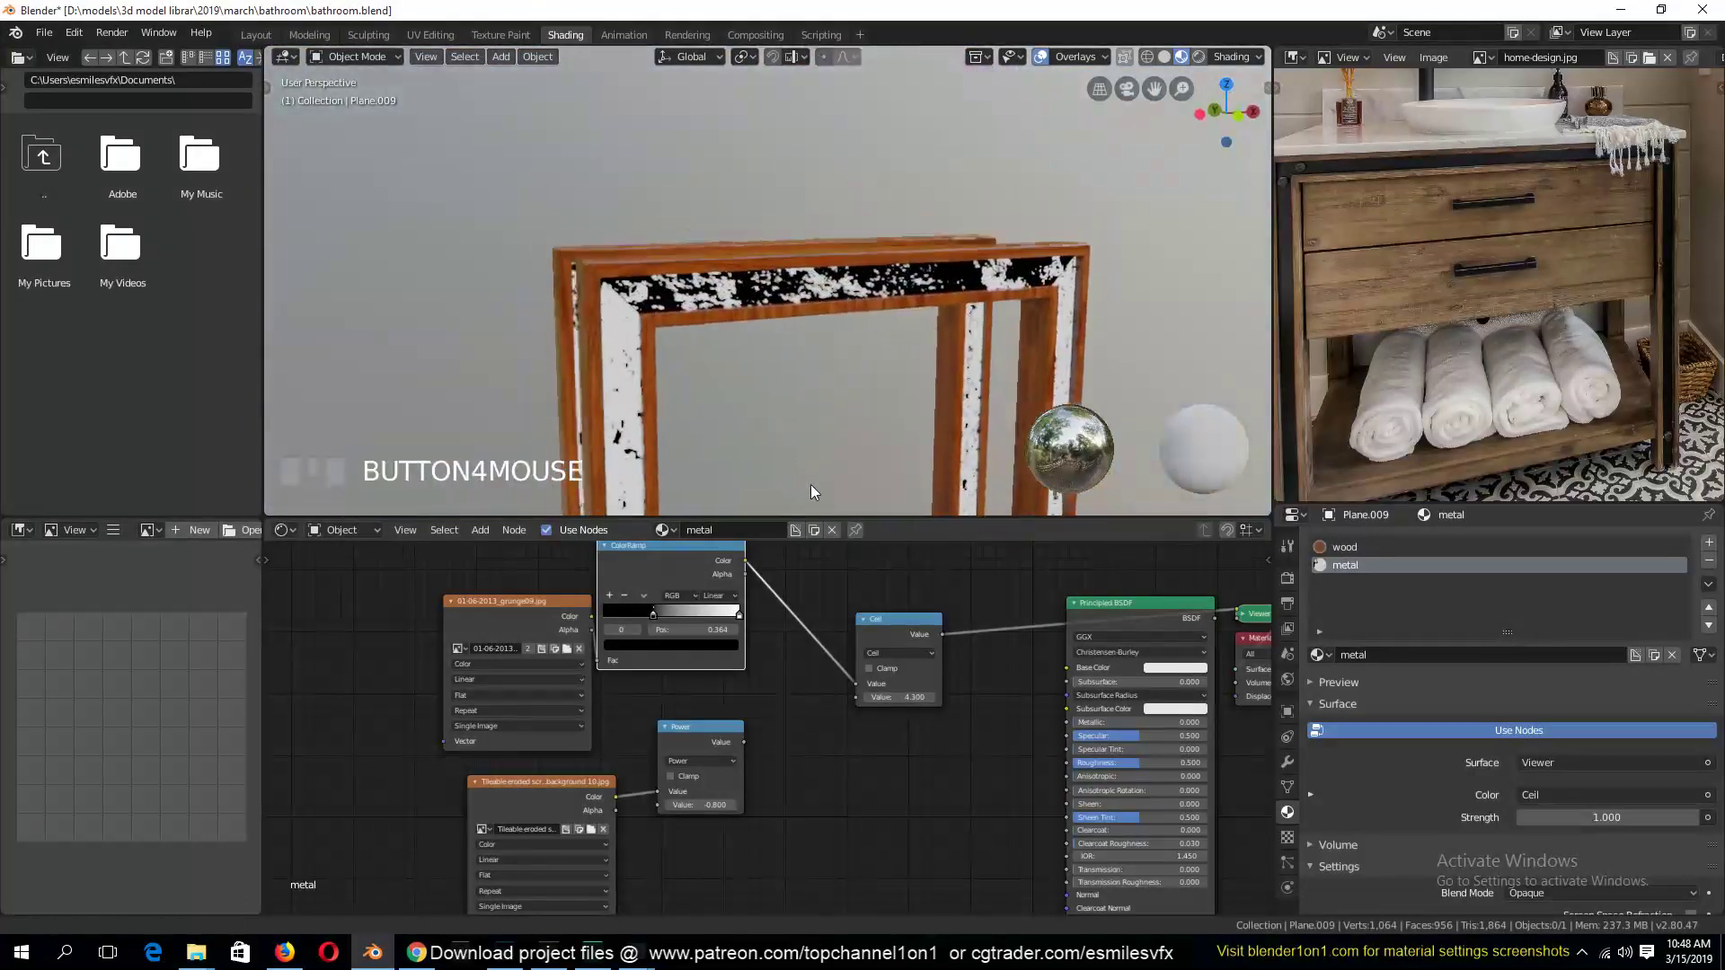
{"action": "scroll", "coordinate": [810, 483], "scroll_direction": "up", "scroll_amount": 2}
{"action": "key", "text": "shift+grave"}
{"action": "mouse_move", "coordinate": [806, 438]}
{"action": "middle_mouse_down"}
{"action": "mouse_move", "coordinate": [906, 457]}
{"action": "mouse_move", "coordinate": [809, 414]}
{"action": "middle_mouse_up"}
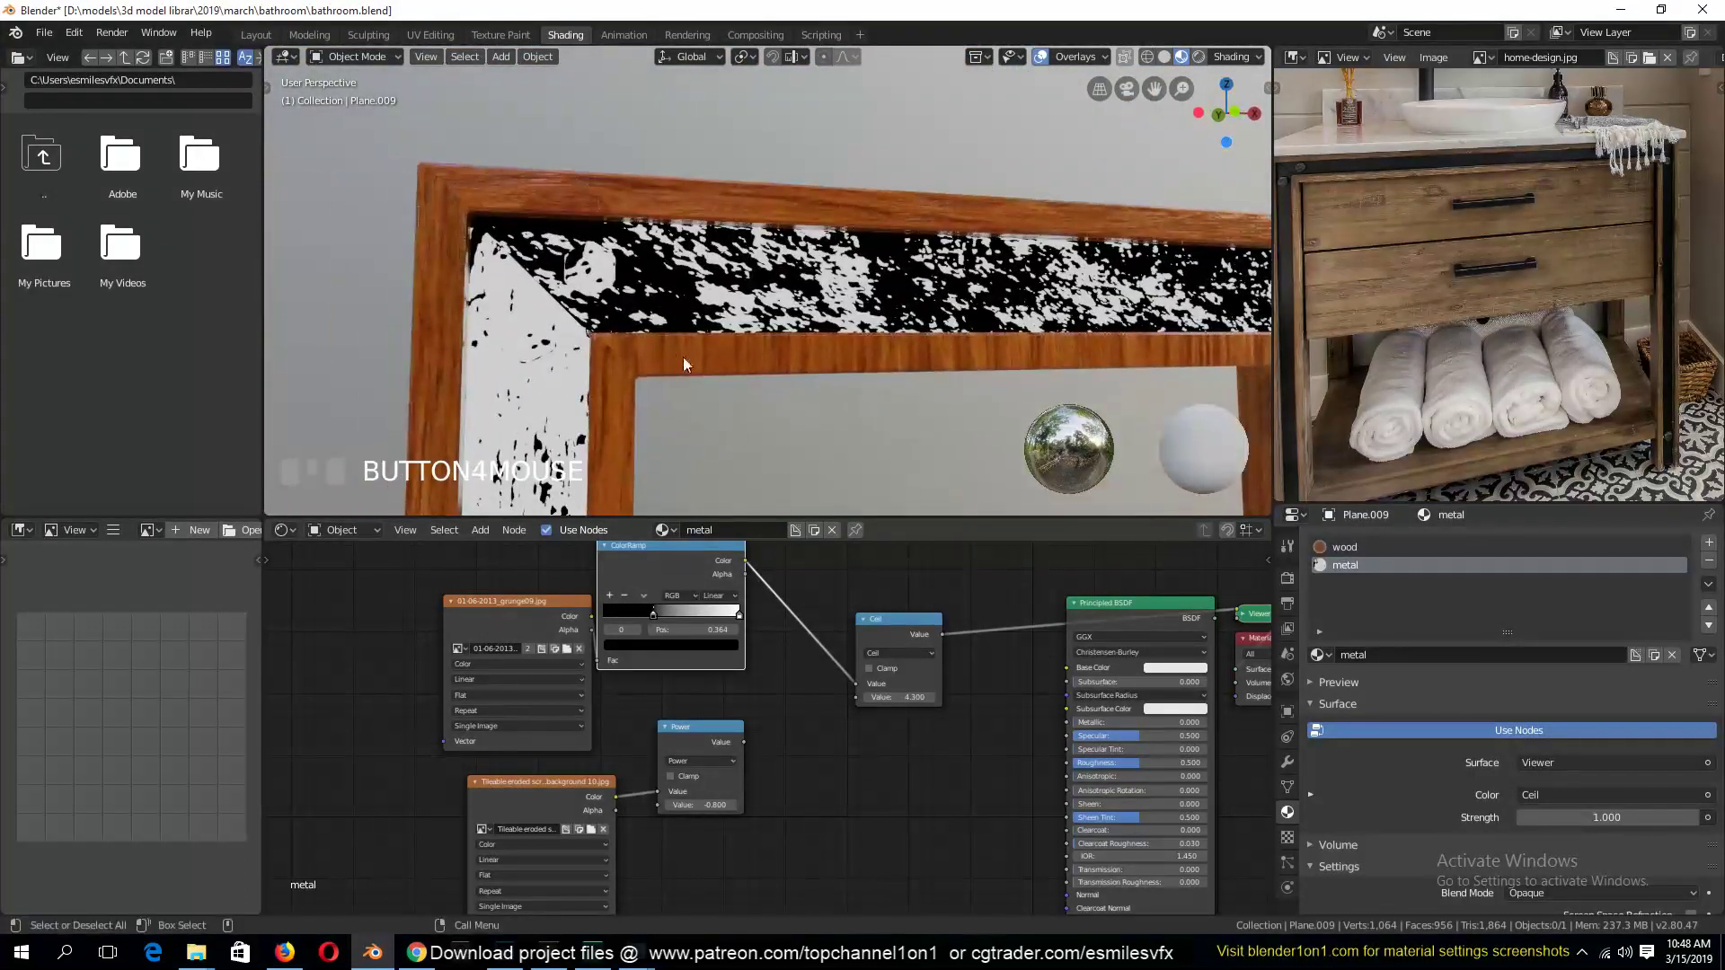
{"action": "middle_click_drag", "start_coordinate": [683, 357], "coordinate": [727, 234]}
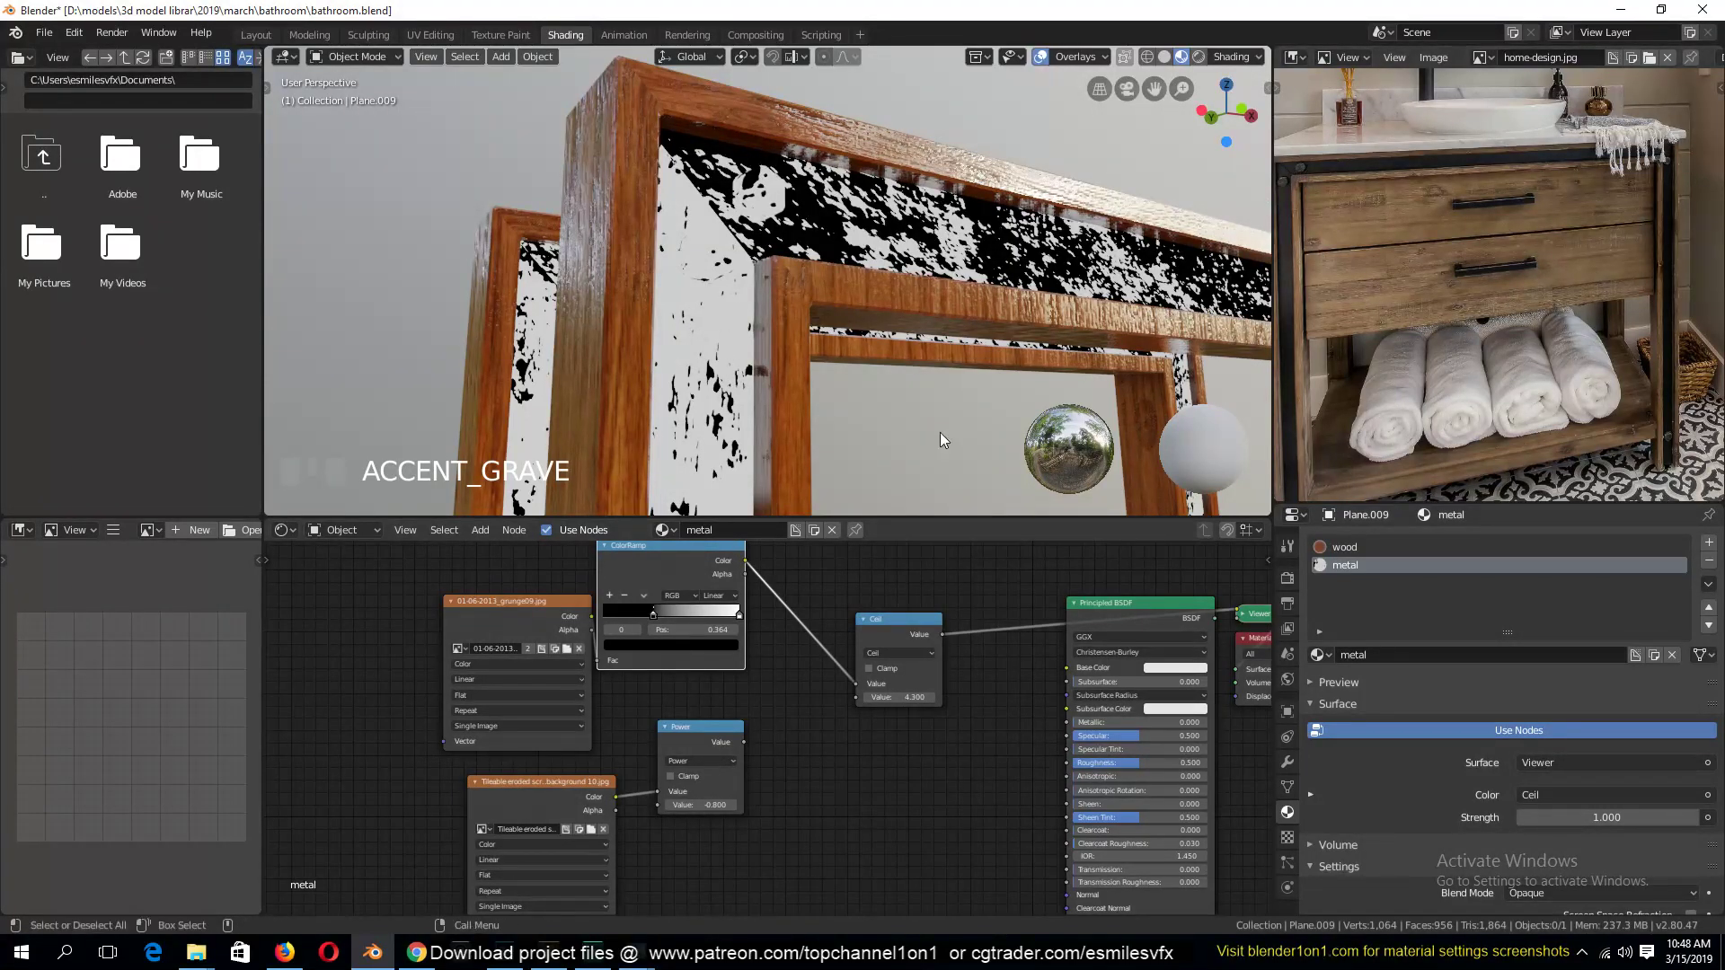
Spread out the mask nodes so the ColorRamp follows the grunge texture, with the Ceil node directly beside it and the Power node below
{"action": "middle_click_drag", "start_coordinate": [551, 636], "coordinate": [415, 675]}
{"action": "left_click_drag", "start_coordinate": [415, 676], "coordinate": [370, 656]}
{"action": "left_click_drag", "start_coordinate": [400, 636], "coordinate": [461, 700]}
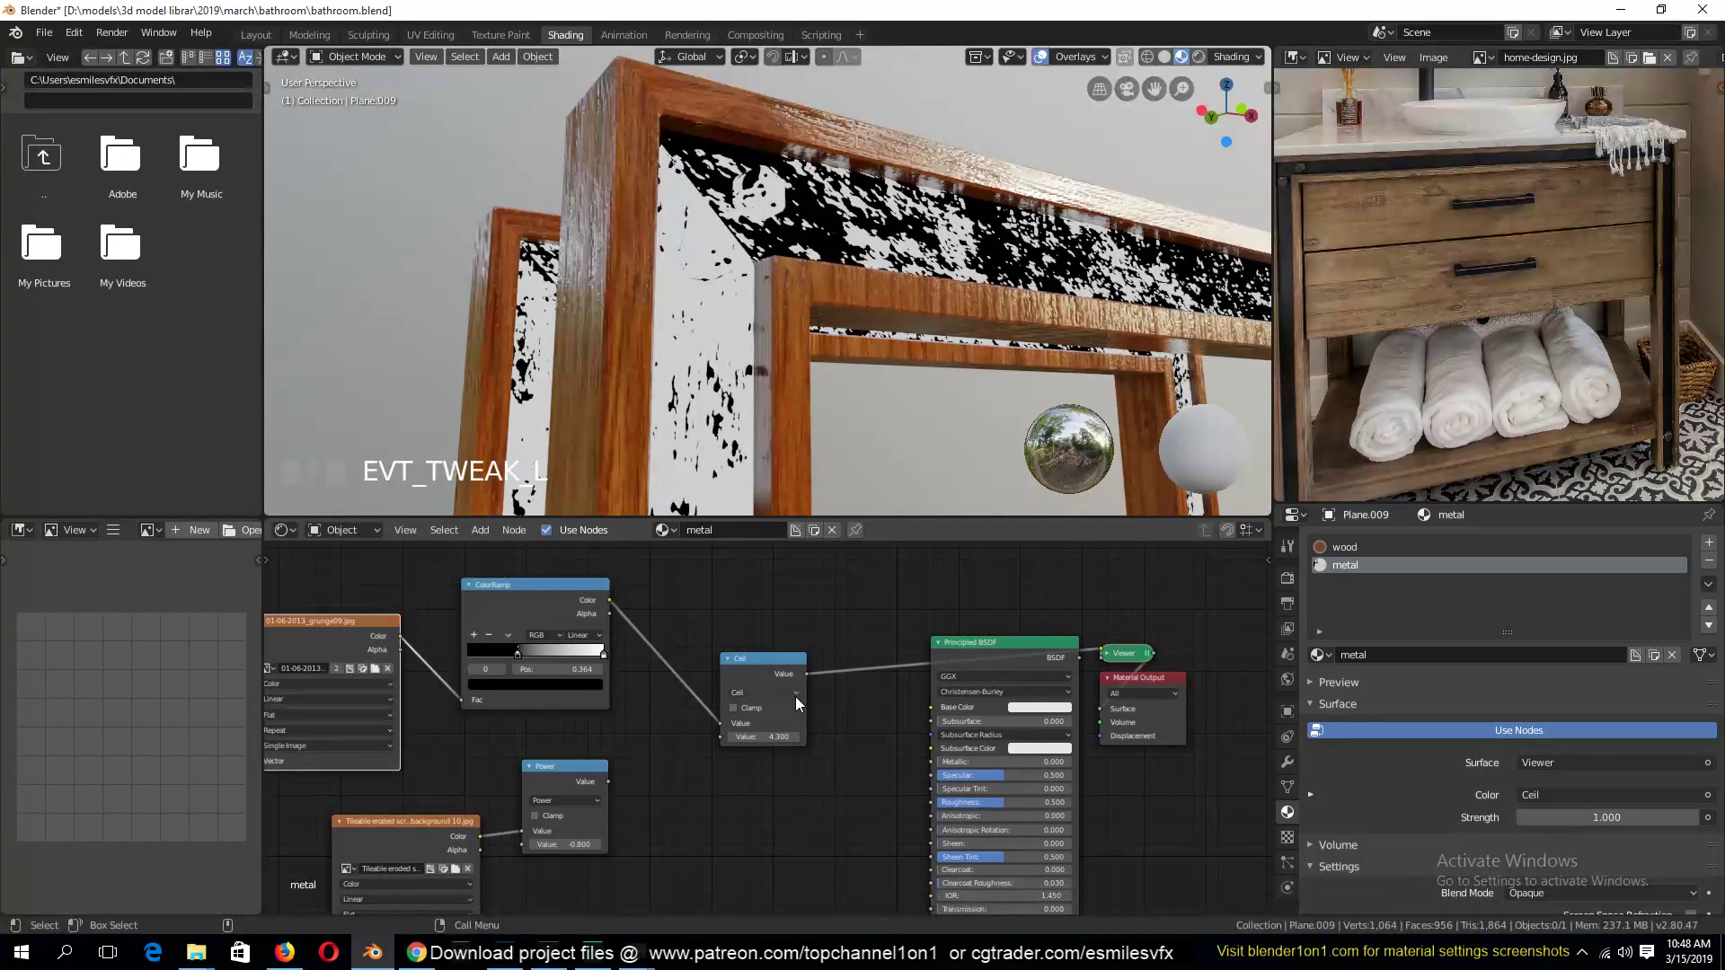
{"action": "left_click_drag", "start_coordinate": [795, 698], "coordinate": [738, 646]}
{"action": "mouse_move", "coordinate": [563, 784]}
{"action": "left_mouse_down"}
{"action": "mouse_move", "coordinate": [592, 770]}
{"action": "mouse_move", "coordinate": [583, 786]}
{"action": "left_mouse_up"}
{"action": "left_click_drag", "start_coordinate": [693, 618], "coordinate": [678, 612]}
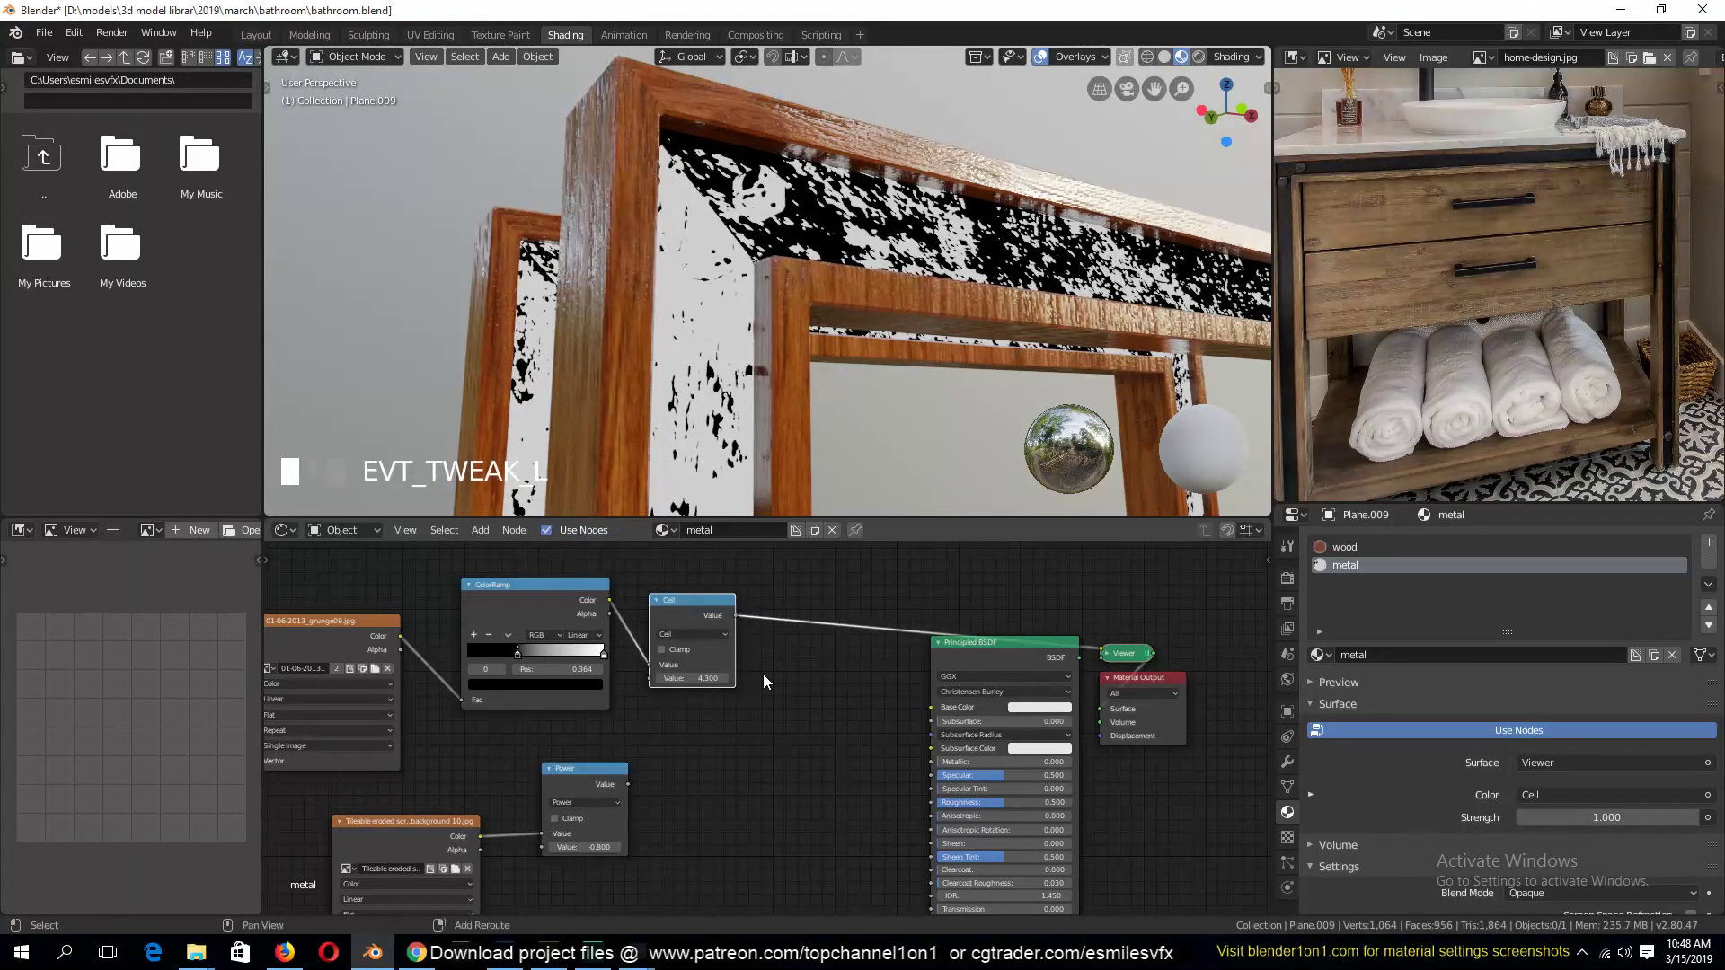
{"action": "key", "text": "shift+a"}
{"action": "mouse_move", "coordinate": [764, 647]}
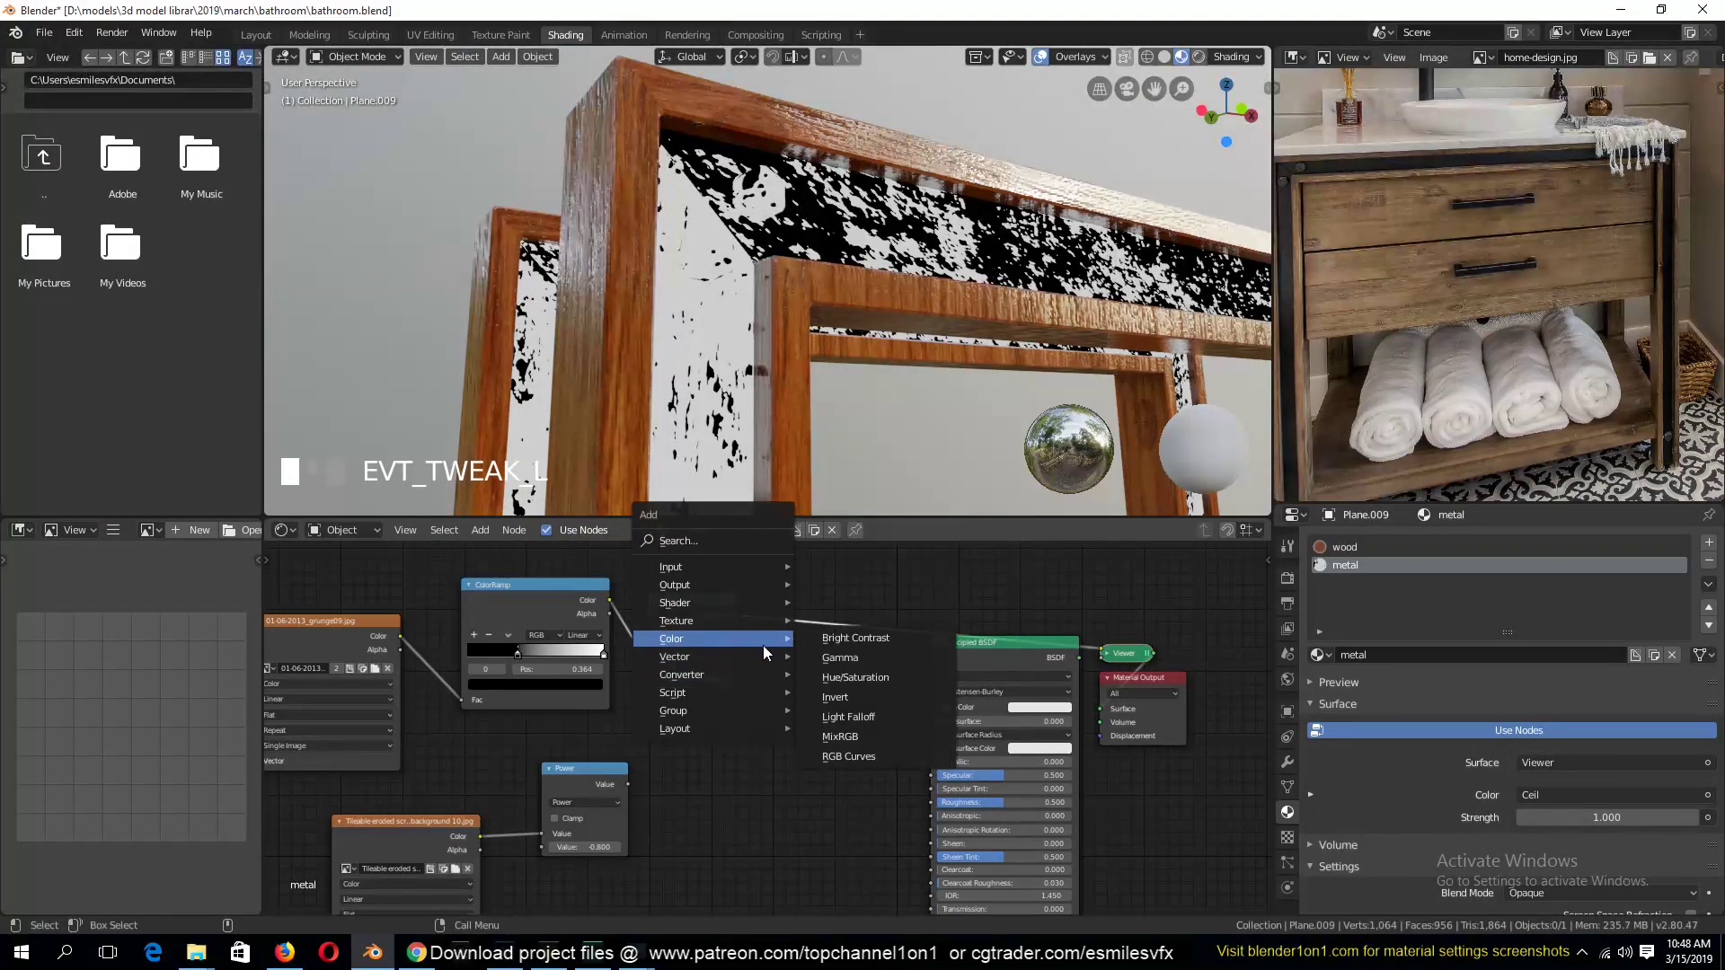
{"action": "mouse_move", "coordinate": [698, 662]}
{"action": "left_click", "coordinate": [891, 523]}
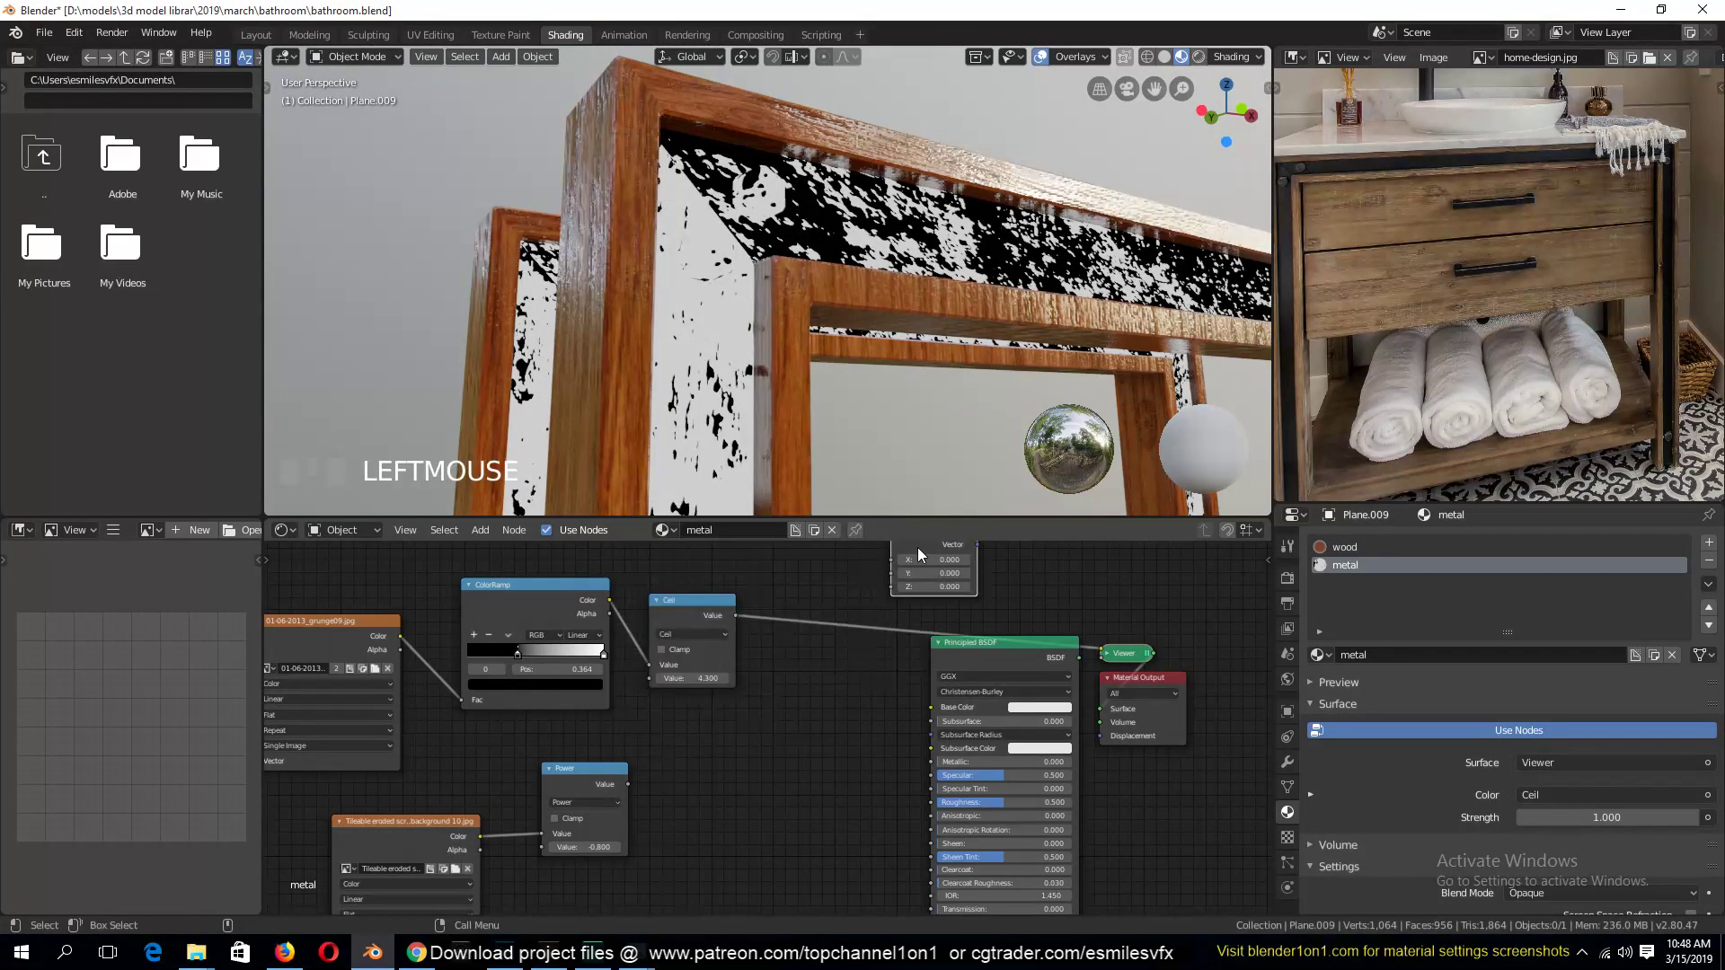
{"action": "key", "text": "Delete"}
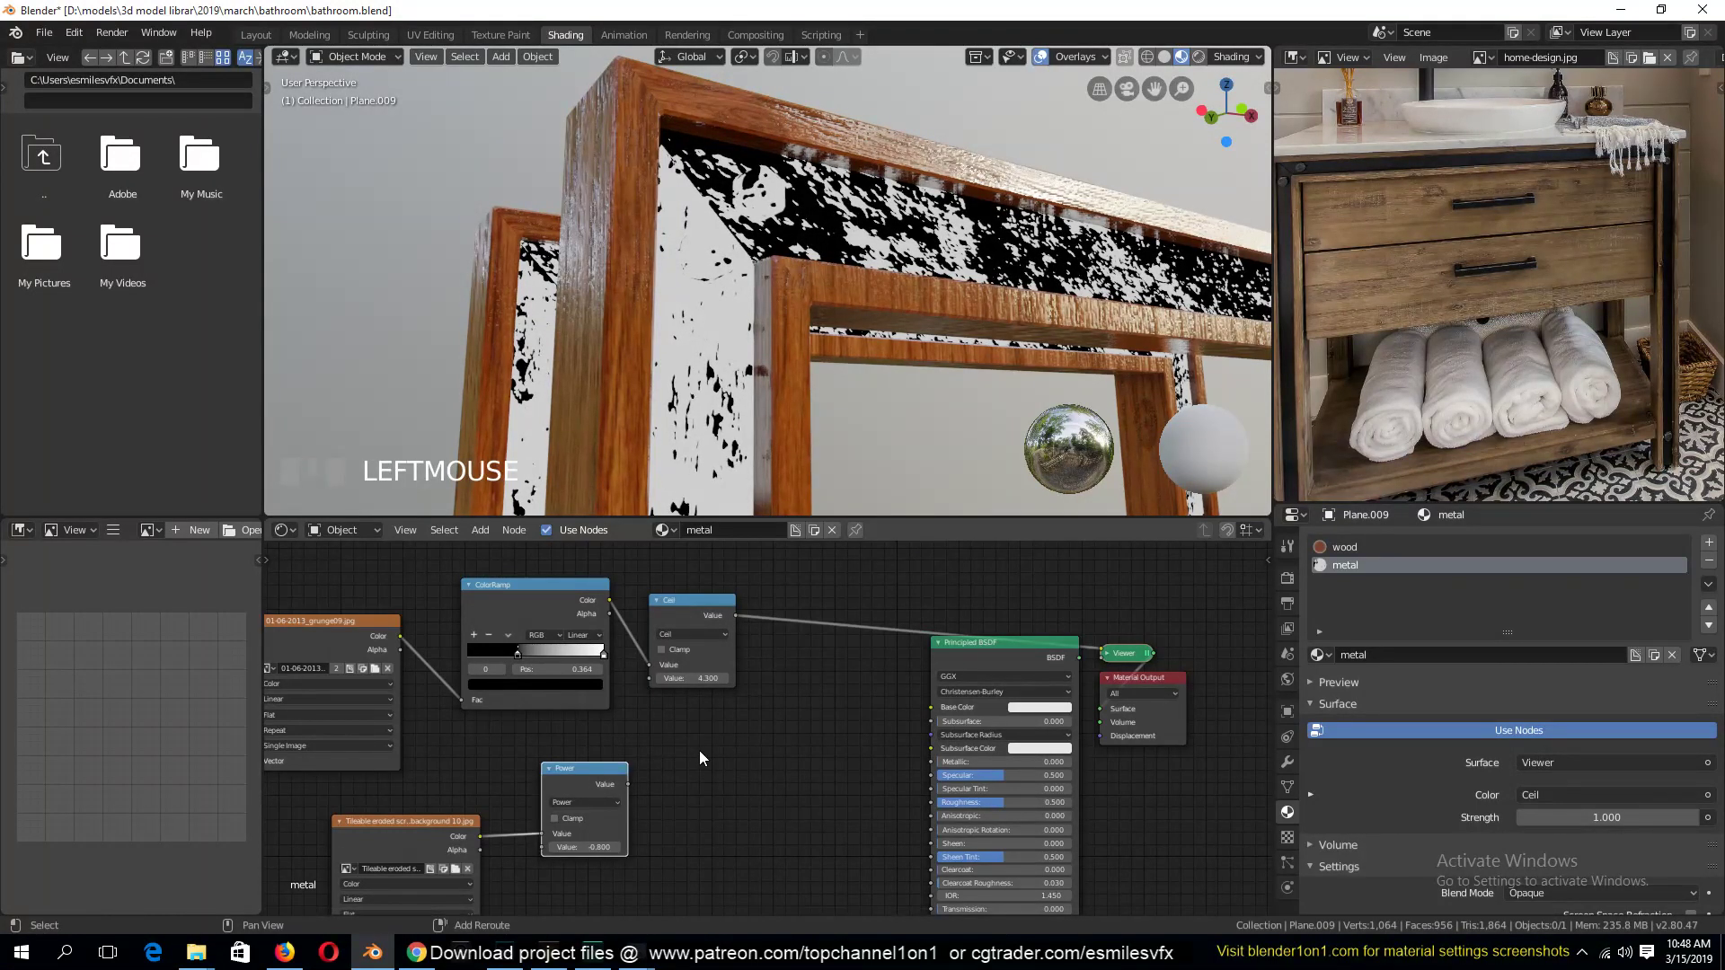
Duplicate the Power node, feed the copy the Ceil and scratch Power values, and preview it on the frame
{"action": "key", "text": "shift+d"}
{"action": "left_click_drag", "start_coordinate": [735, 618], "coordinate": [781, 762]}
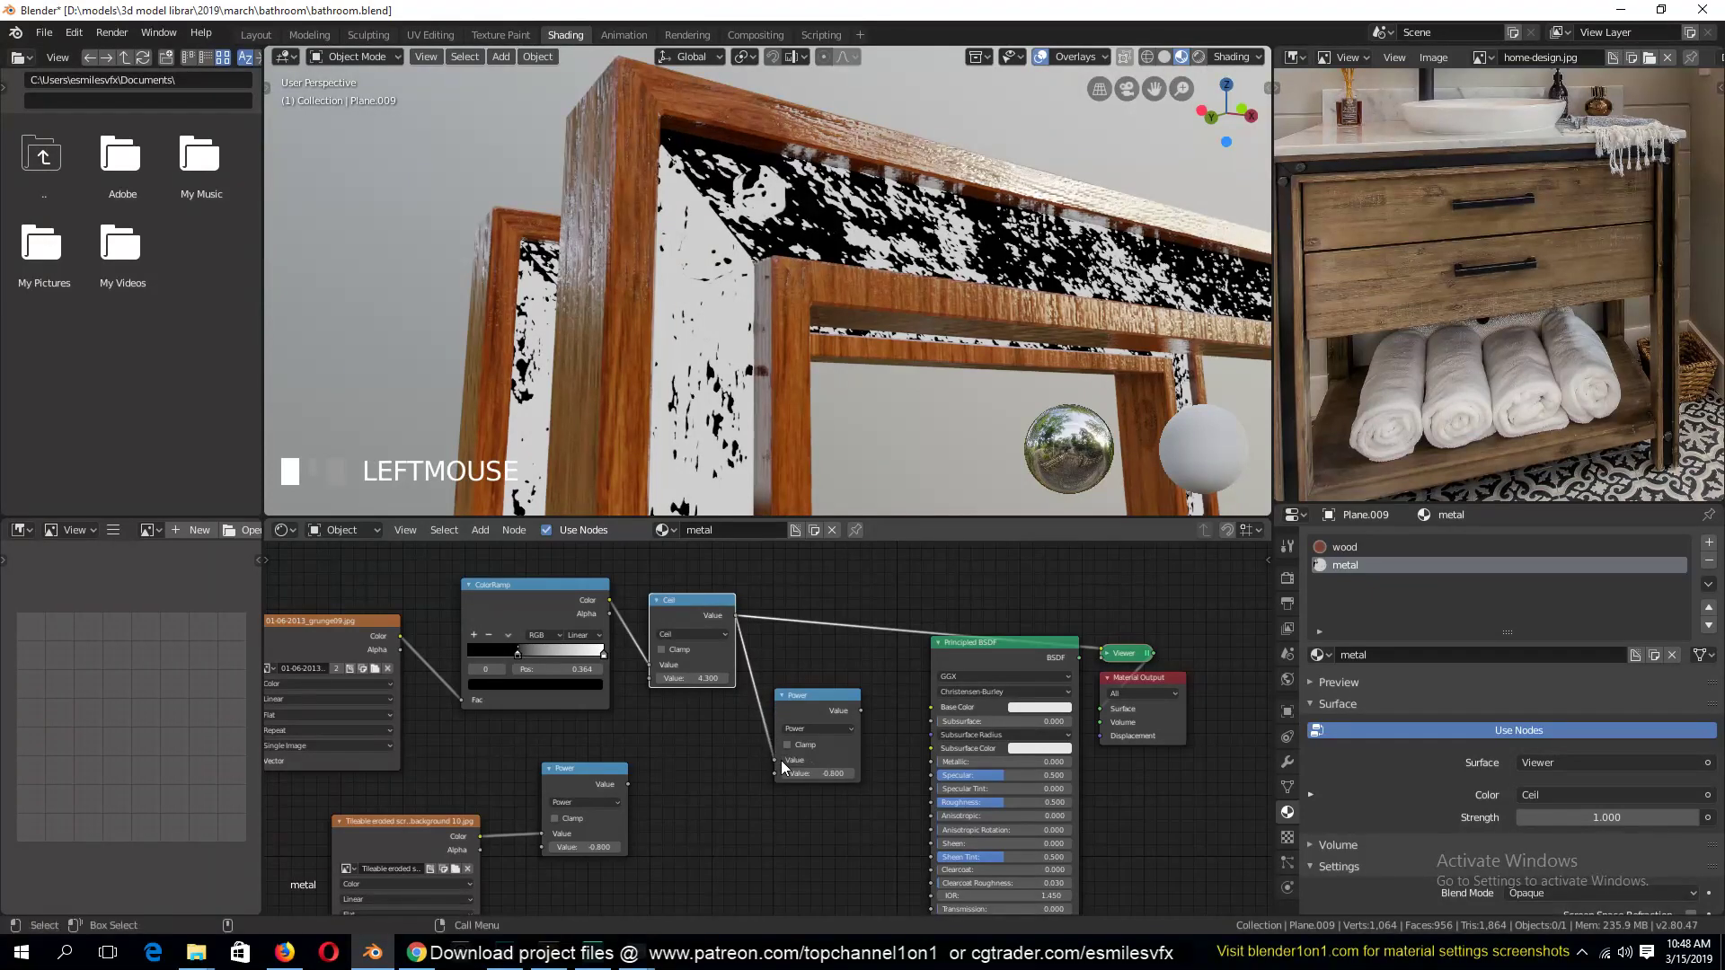
{"action": "left_click_drag", "start_coordinate": [628, 785], "coordinate": [773, 774]}
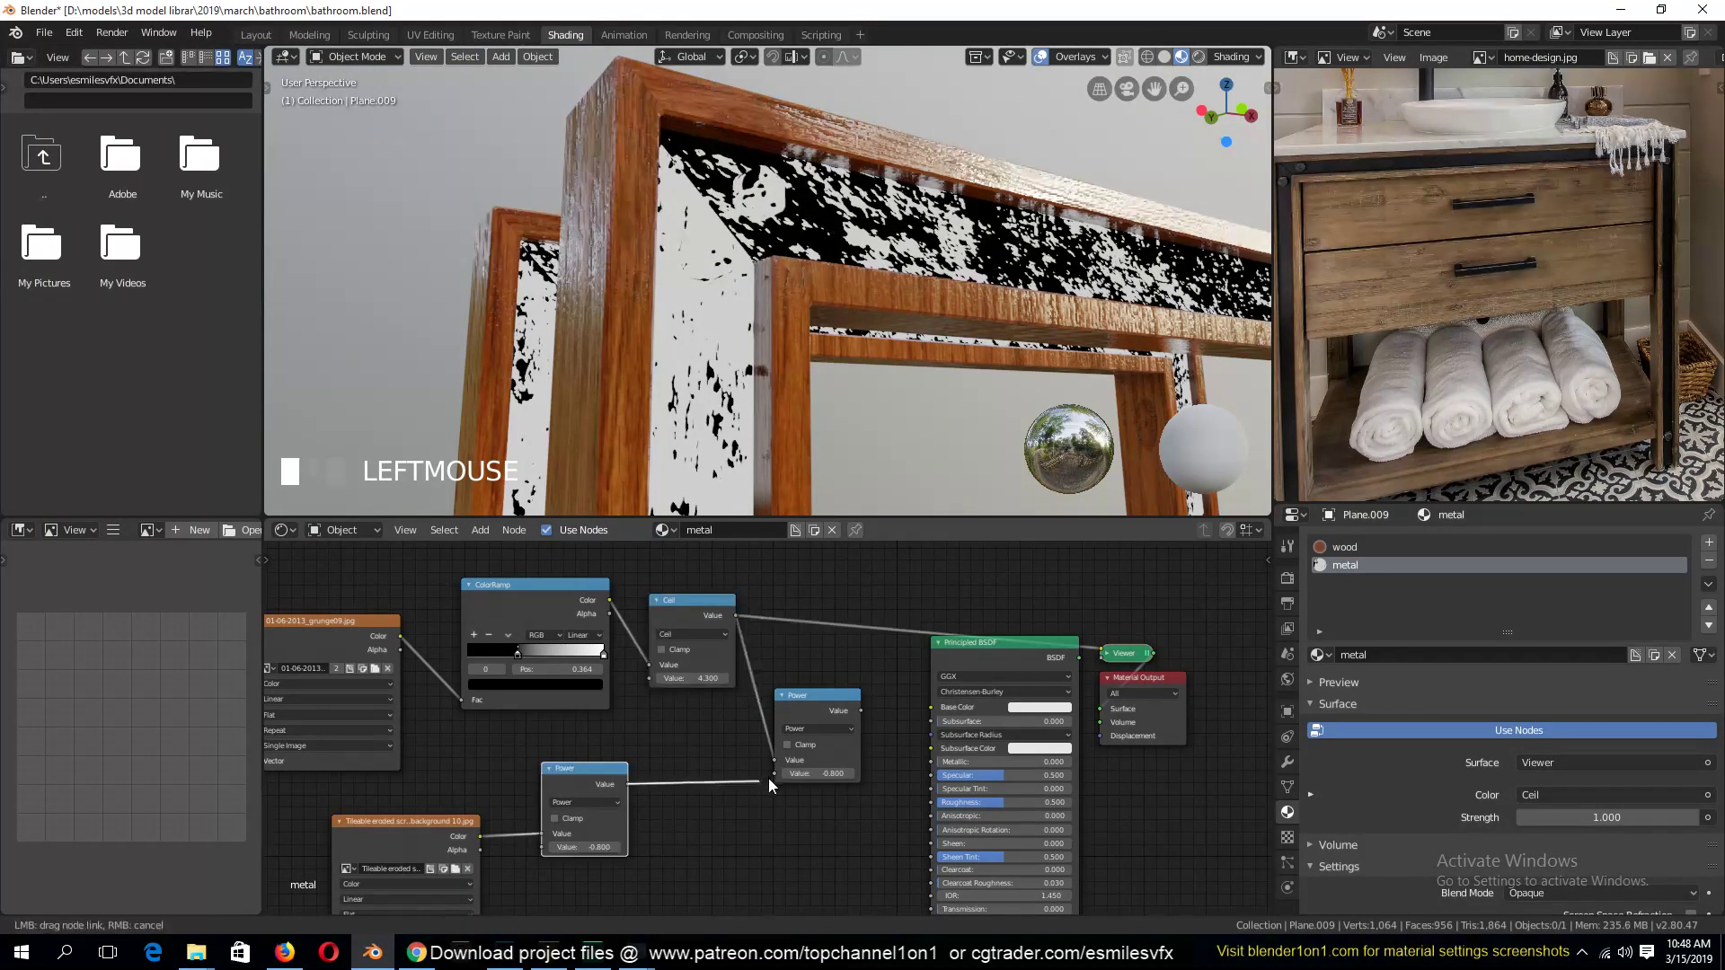
{"action": "left_click", "coordinate": [827, 701], "text": "ctrl+shift"}
Set the combining Math node's operation to Subtract and check the previewed frame
{"action": "left_click", "coordinate": [834, 728]}
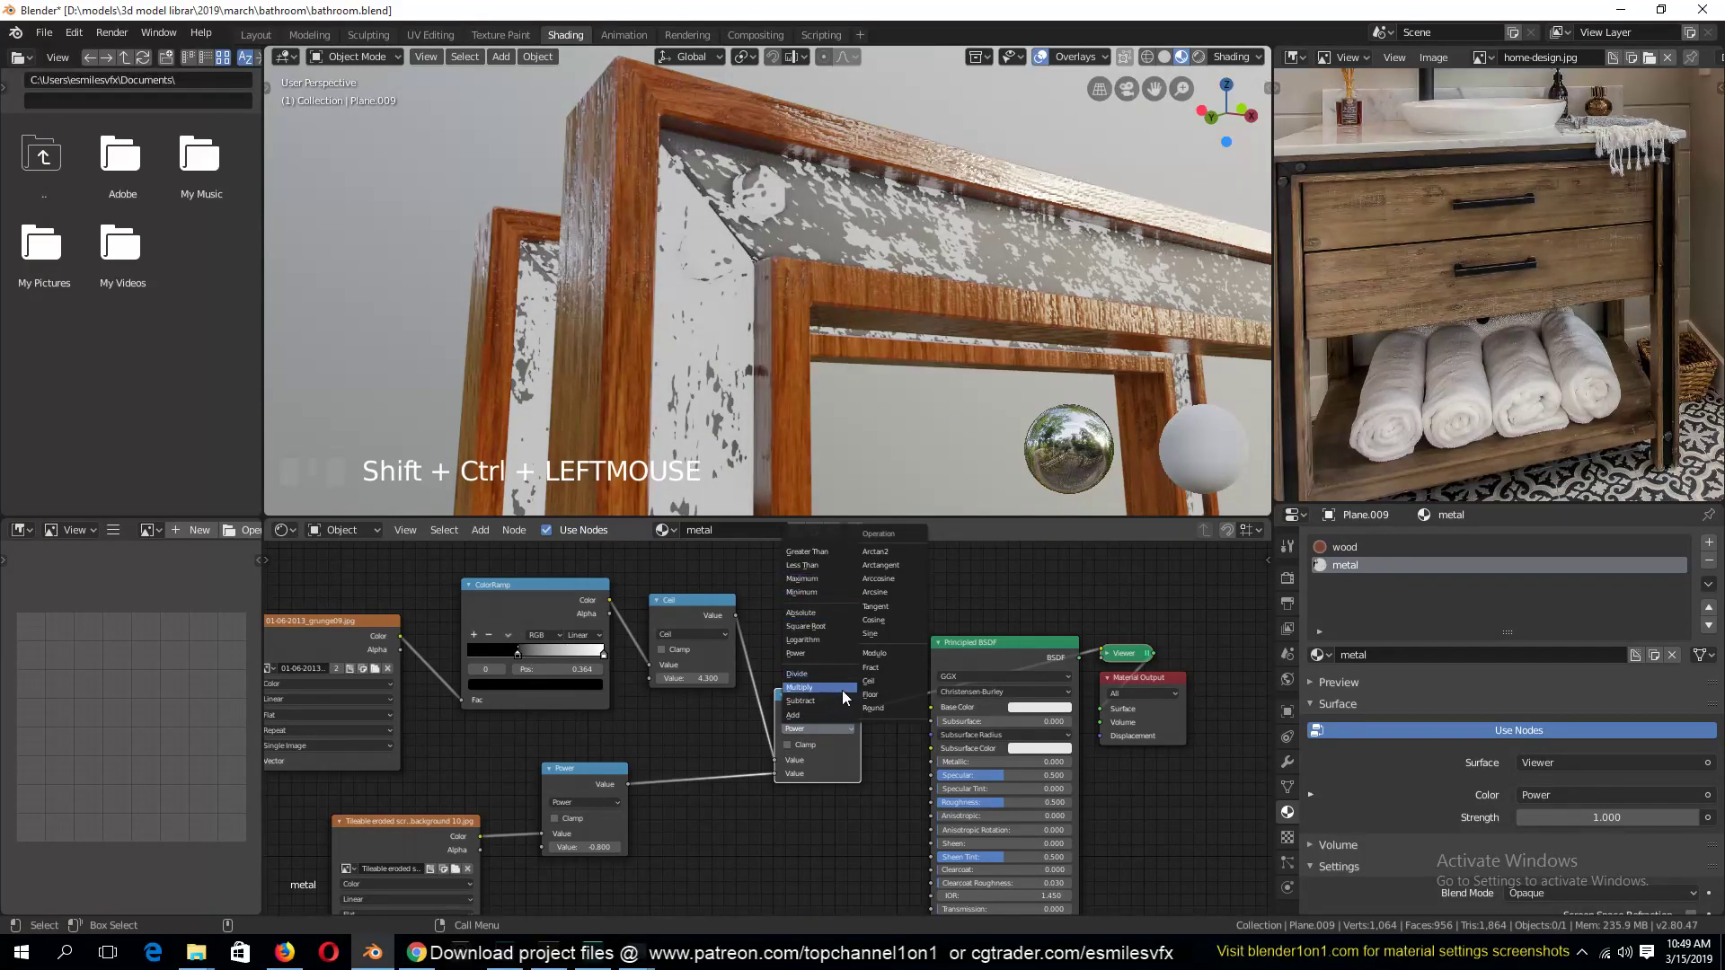
{"action": "left_click", "coordinate": [827, 699]}
{"action": "key", "text": "grave"}
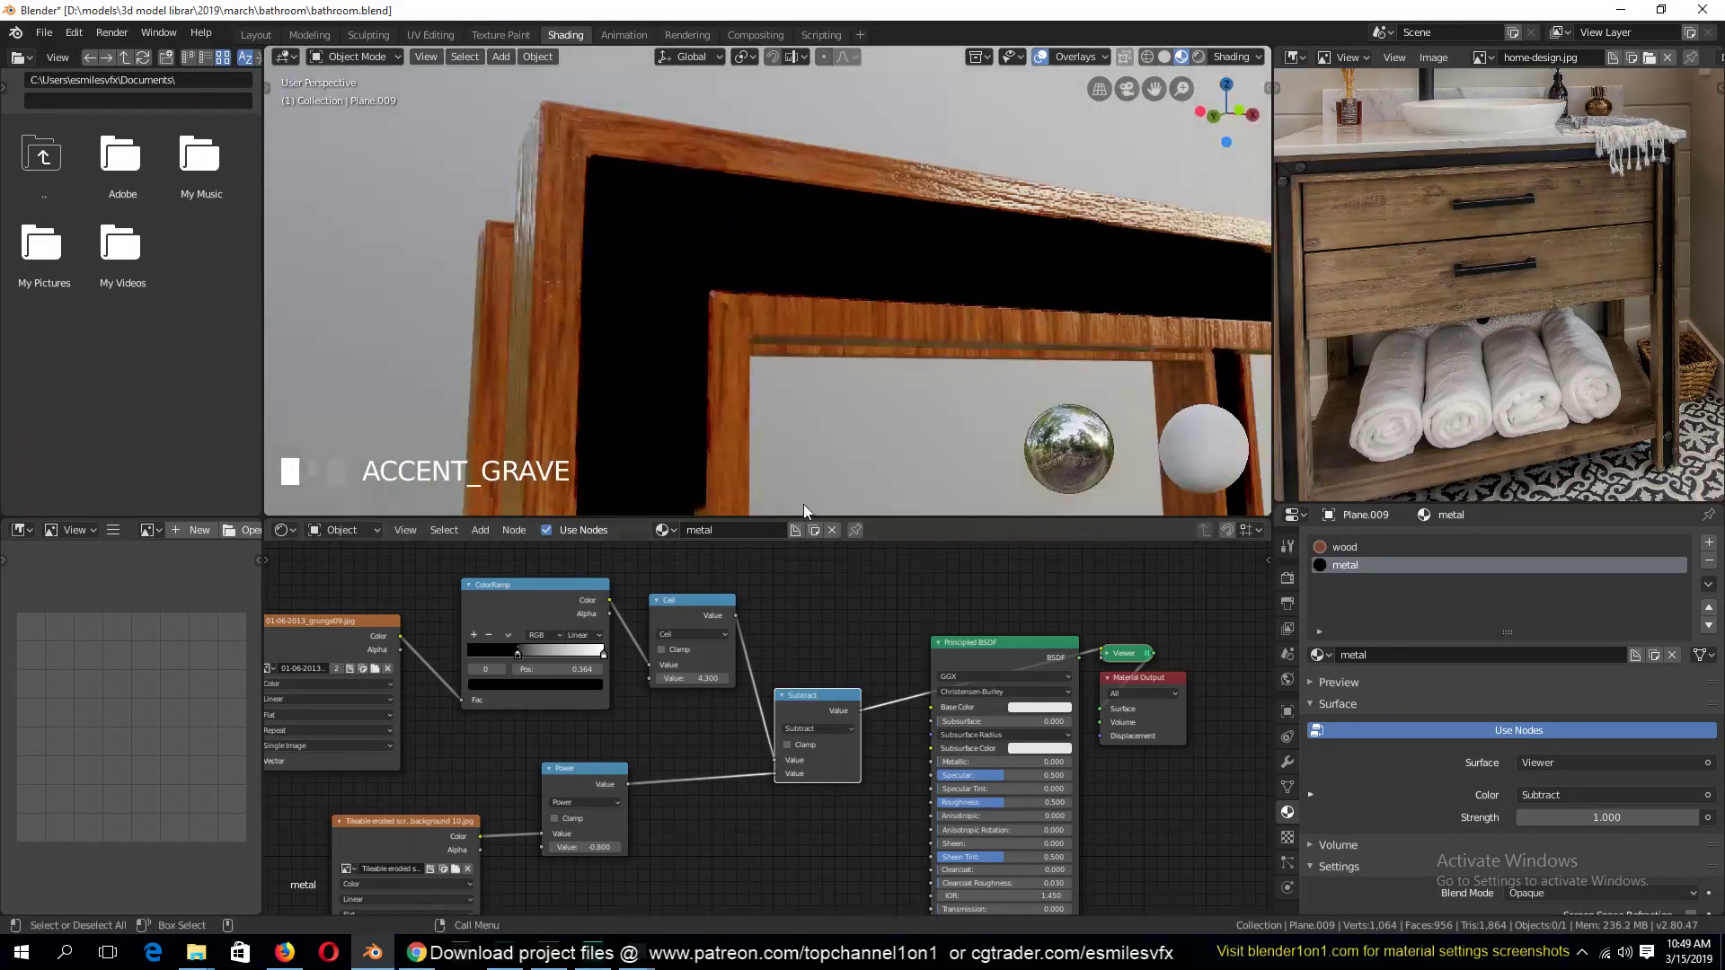
{"action": "scroll", "coordinate": [823, 677], "scroll_direction": "up", "scroll_amount": 1}
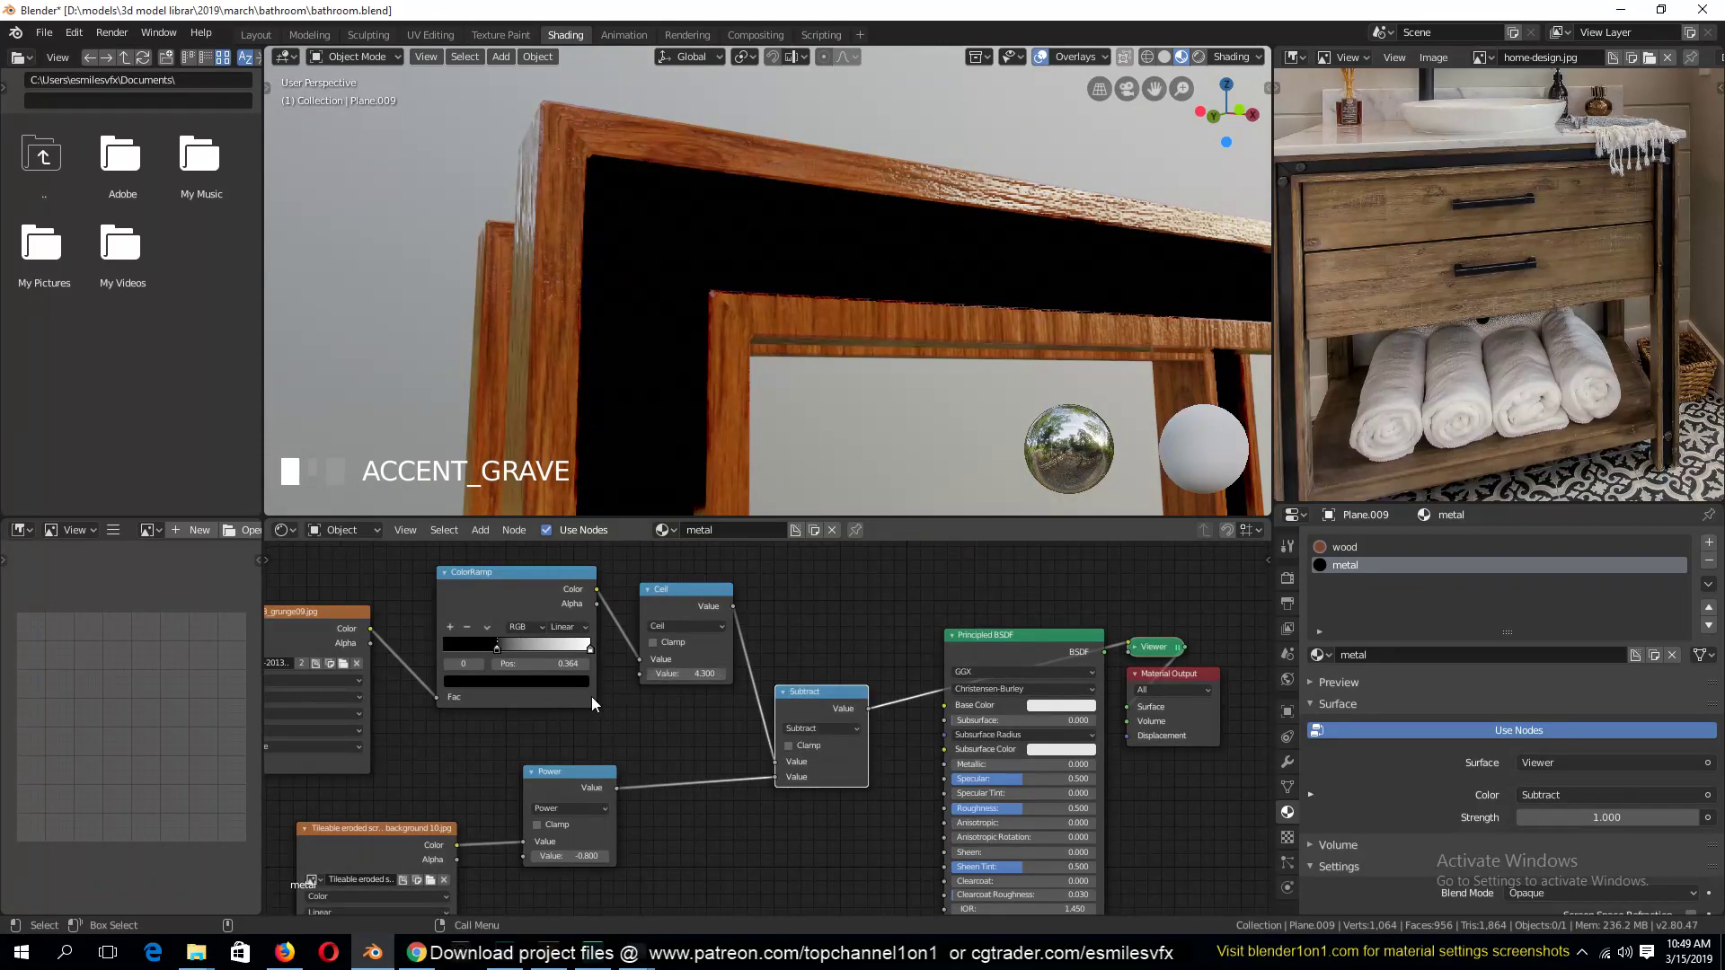
Swap the two inputs of the Subtract node and set the scratch texture's Power value to 0.900
{"action": "mouse_move", "coordinate": [586, 855]}
{"action": "left_mouse_down"}
{"action": "mouse_move", "coordinate": [549, 855]}
{"action": "mouse_move", "coordinate": [586, 855]}
{"action": "left_mouse_up"}
{"action": "mouse_move", "coordinate": [787, 764]}
{"action": "left_mouse_down"}
{"action": "mouse_move", "coordinate": [748, 771]}
{"action": "mouse_move", "coordinate": [778, 779]}
{"action": "left_mouse_up"}
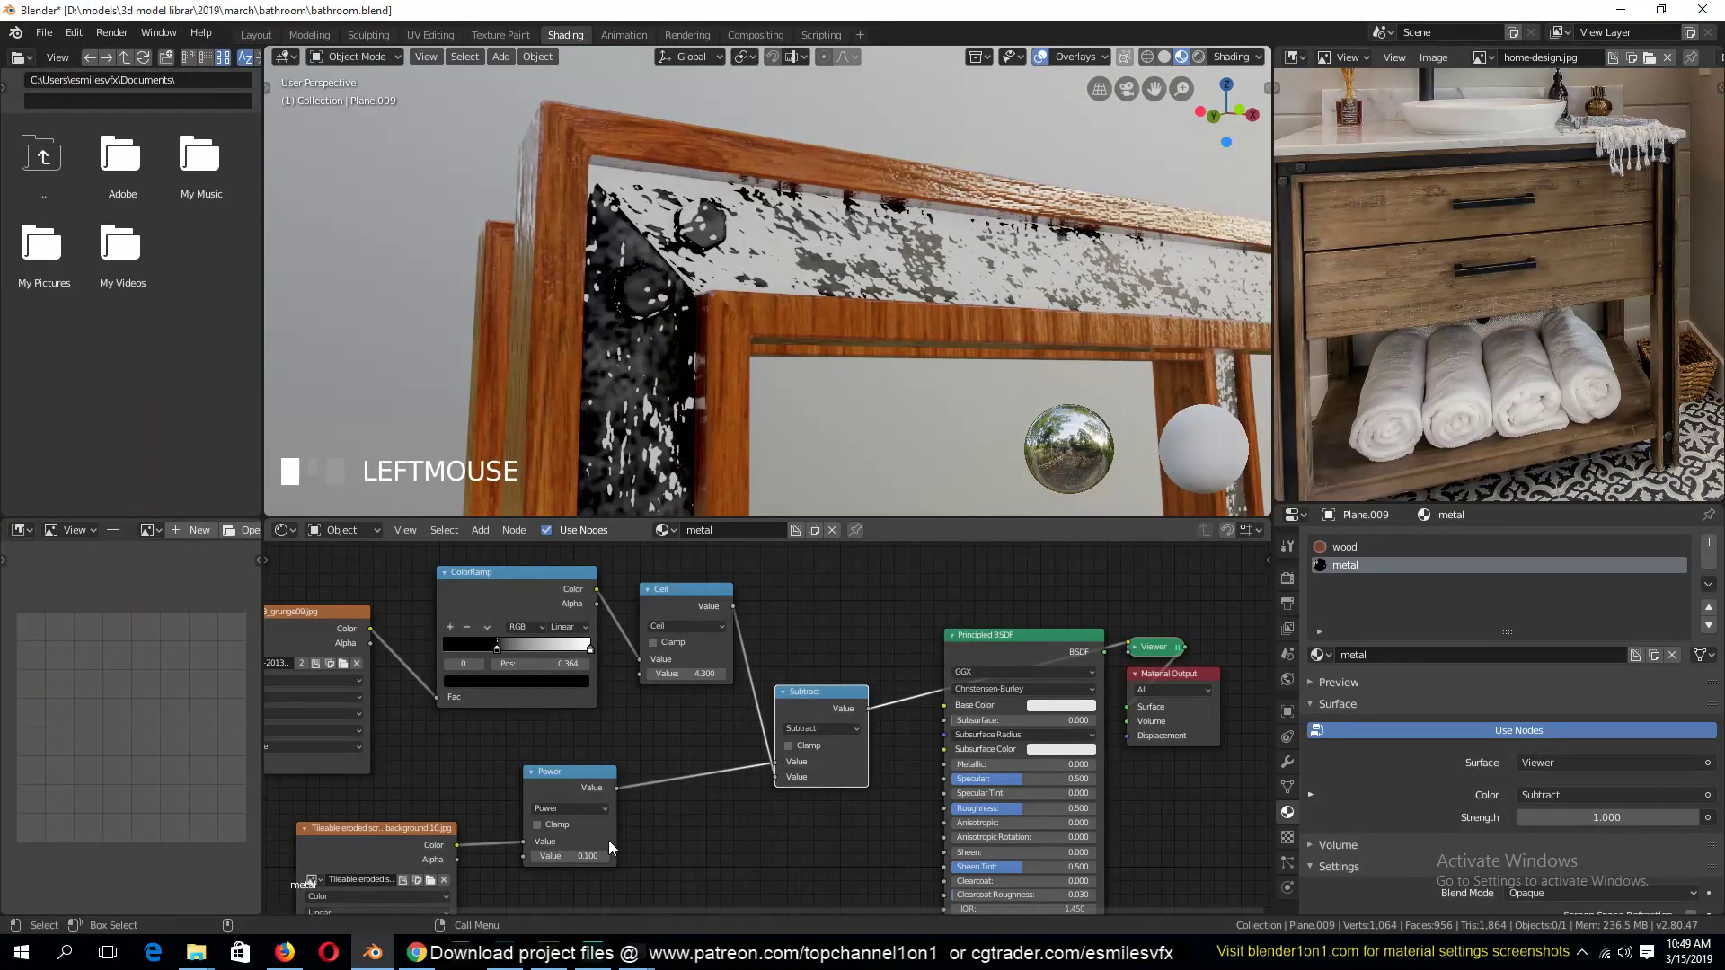
{"action": "left_click_drag", "start_coordinate": [586, 856], "coordinate": [584, 855]}
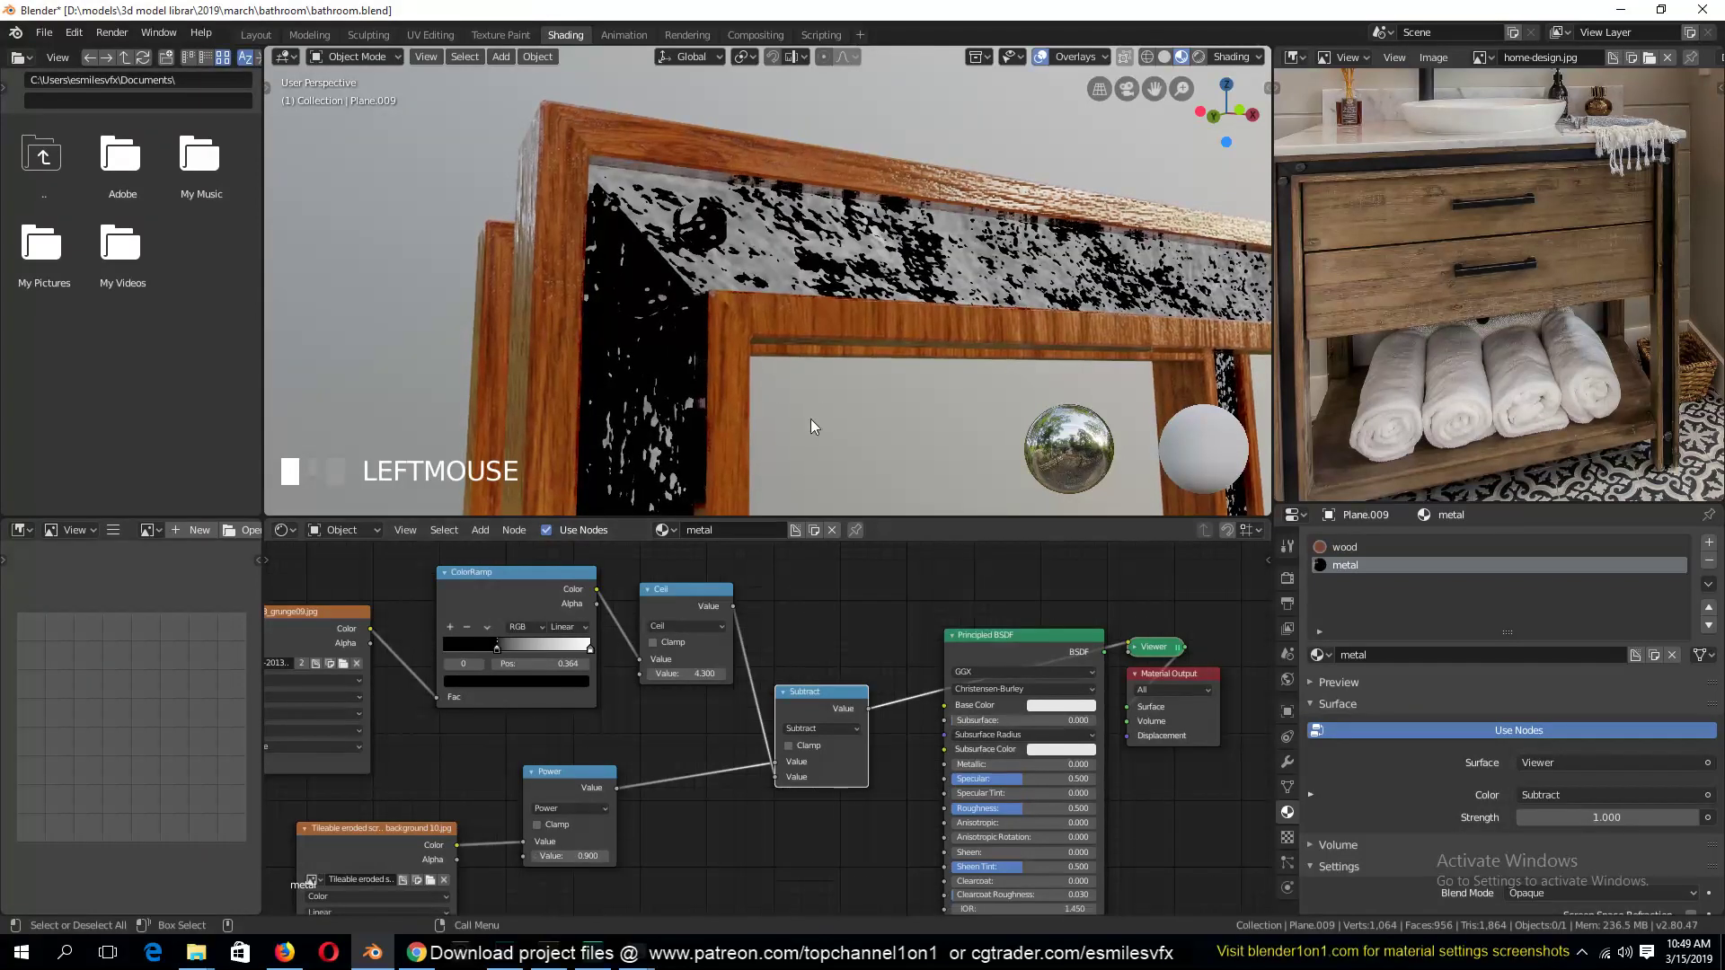
Check the subtracted mask across the frame and delete the Subtract node
{"action": "scroll", "coordinate": [811, 419], "scroll_direction": "down", "scroll_amount": 3}
{"action": "middle_click_drag", "start_coordinate": [811, 419], "coordinate": [747, 396]}
{"action": "scroll", "coordinate": [746, 460], "scroll_direction": "down", "scroll_amount": 2}
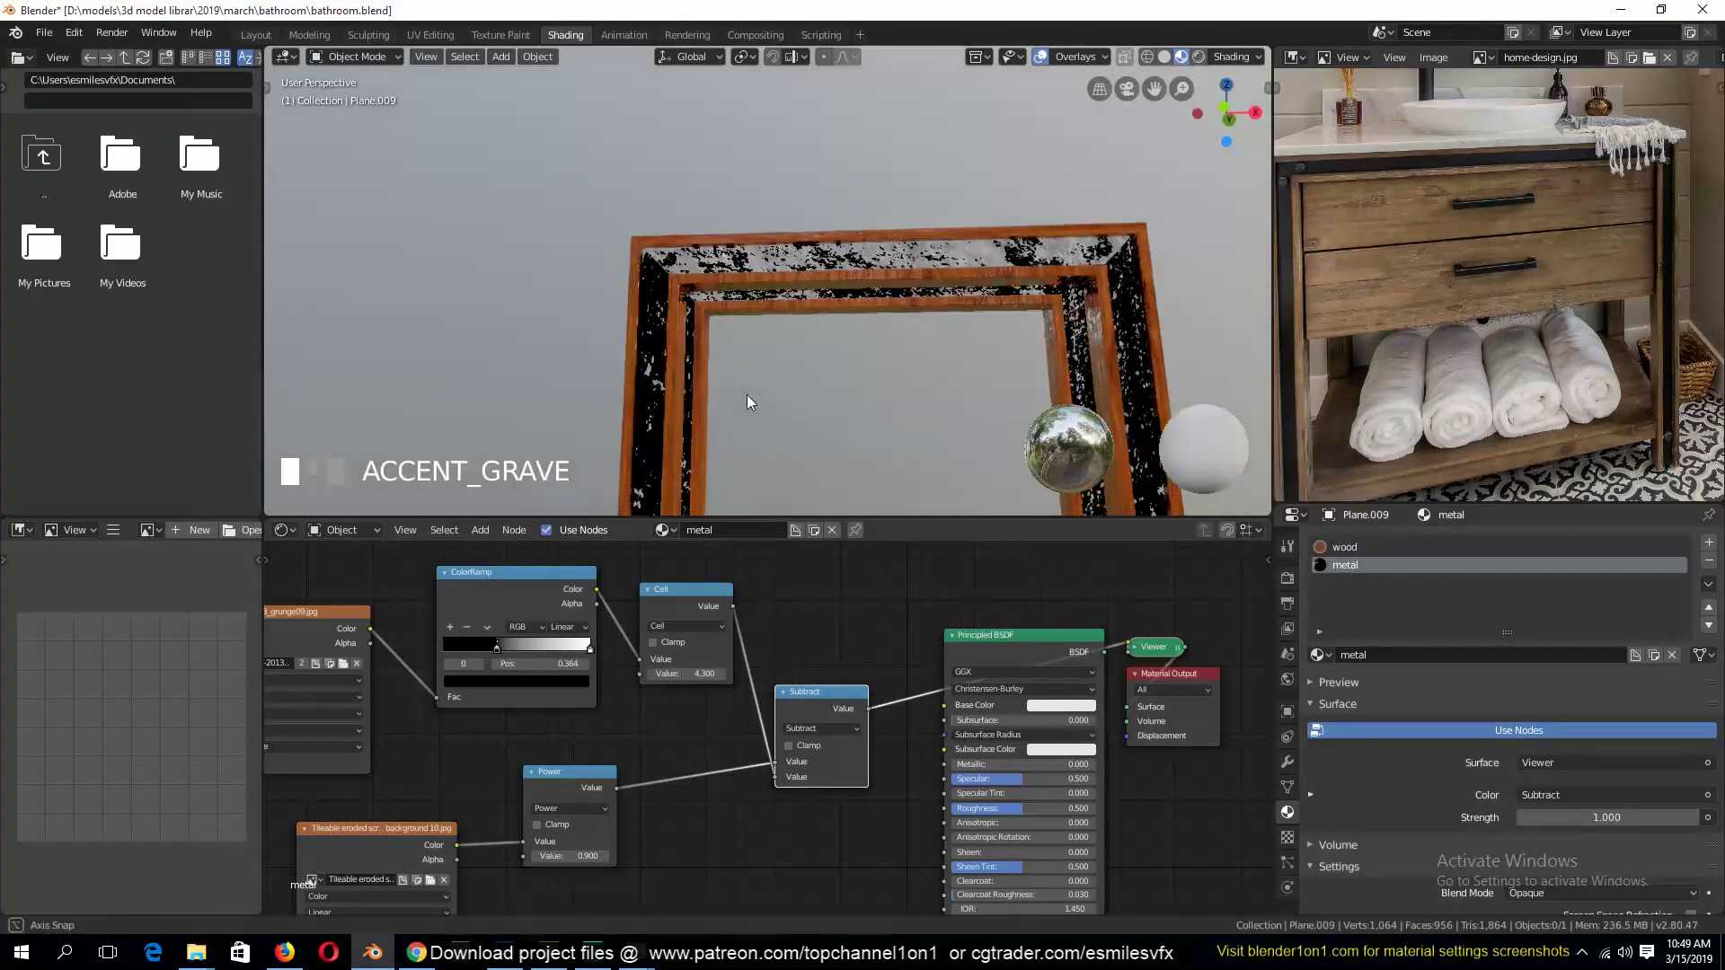
{"action": "left_click", "coordinate": [805, 692]}
{"action": "key", "text": "Delete"}
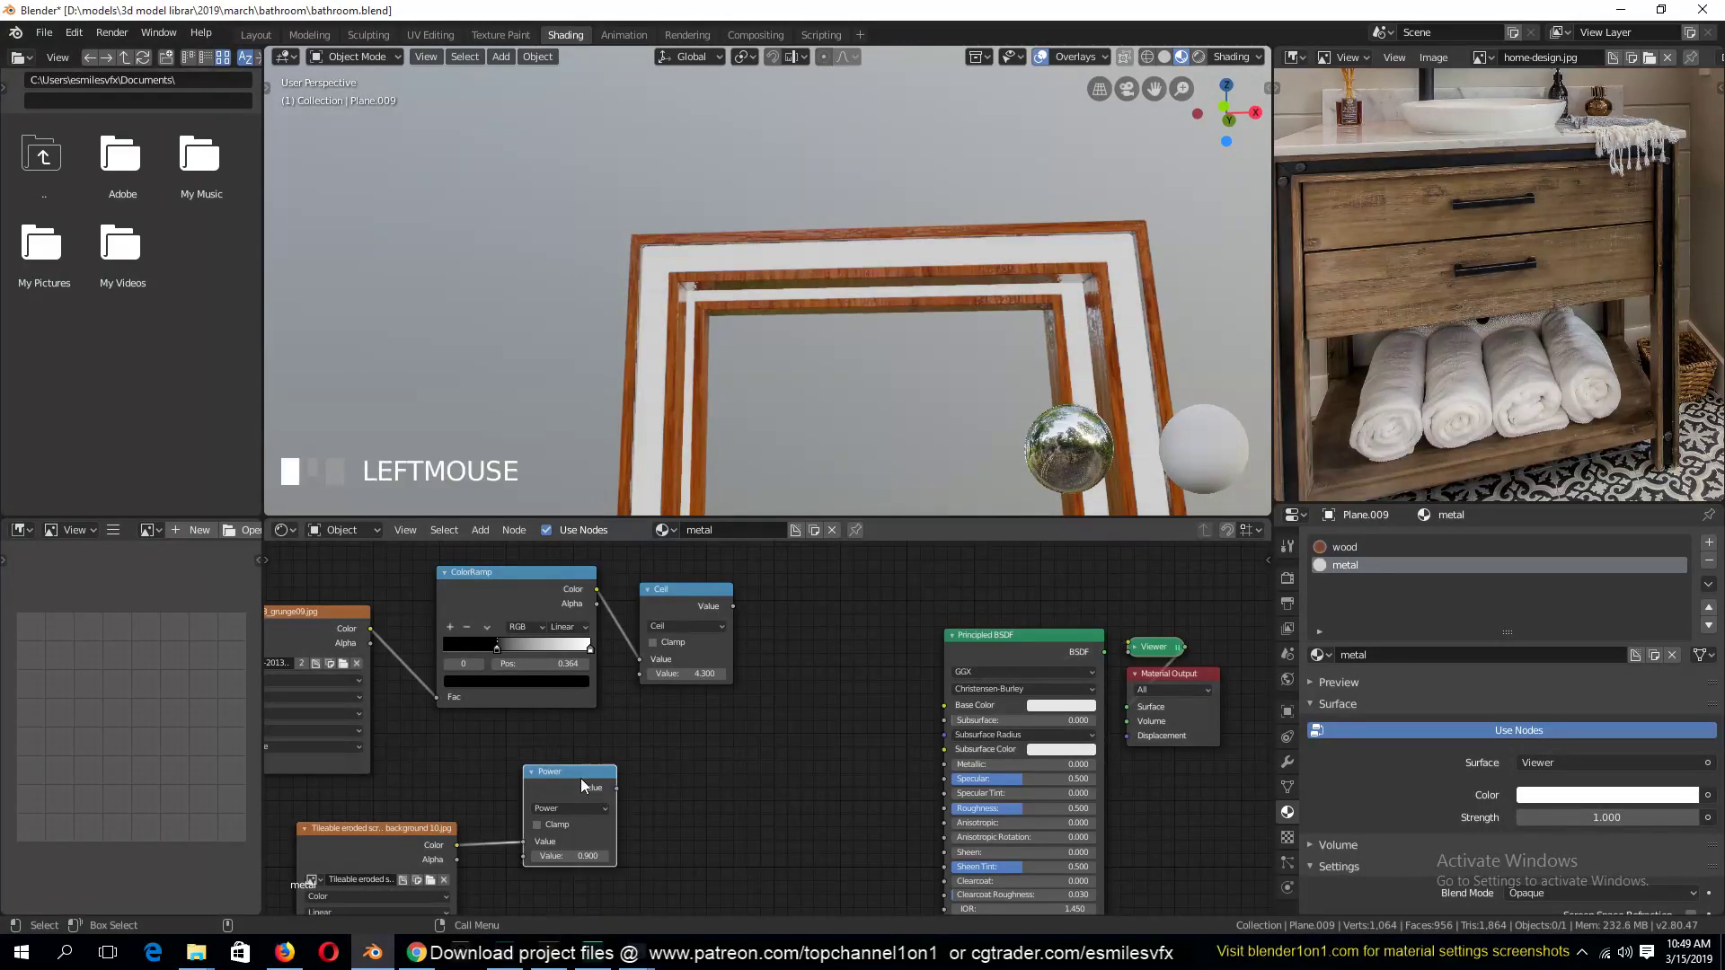
Move the scratch texture's Power node closer below the Ceil node and preview the Ceil node on the frame
{"action": "left_click_drag", "start_coordinate": [581, 778], "coordinate": [643, 751]}
{"action": "key", "text": "shift+a"}
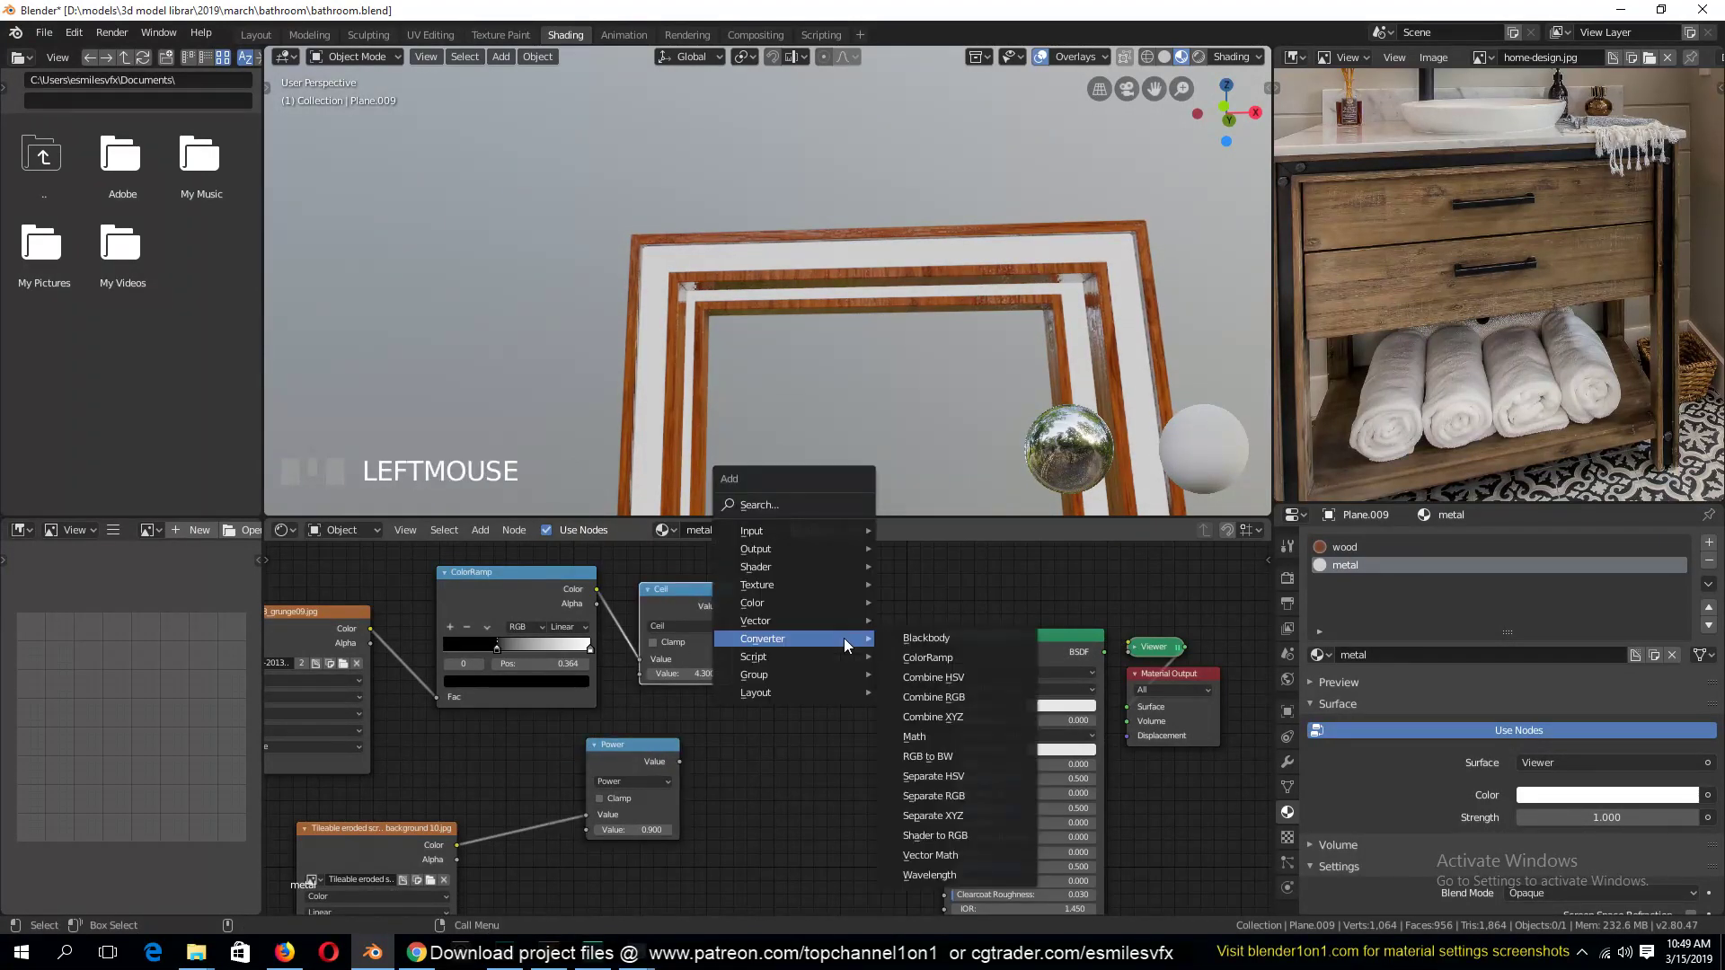
{"action": "mouse_move", "coordinate": [758, 600]}
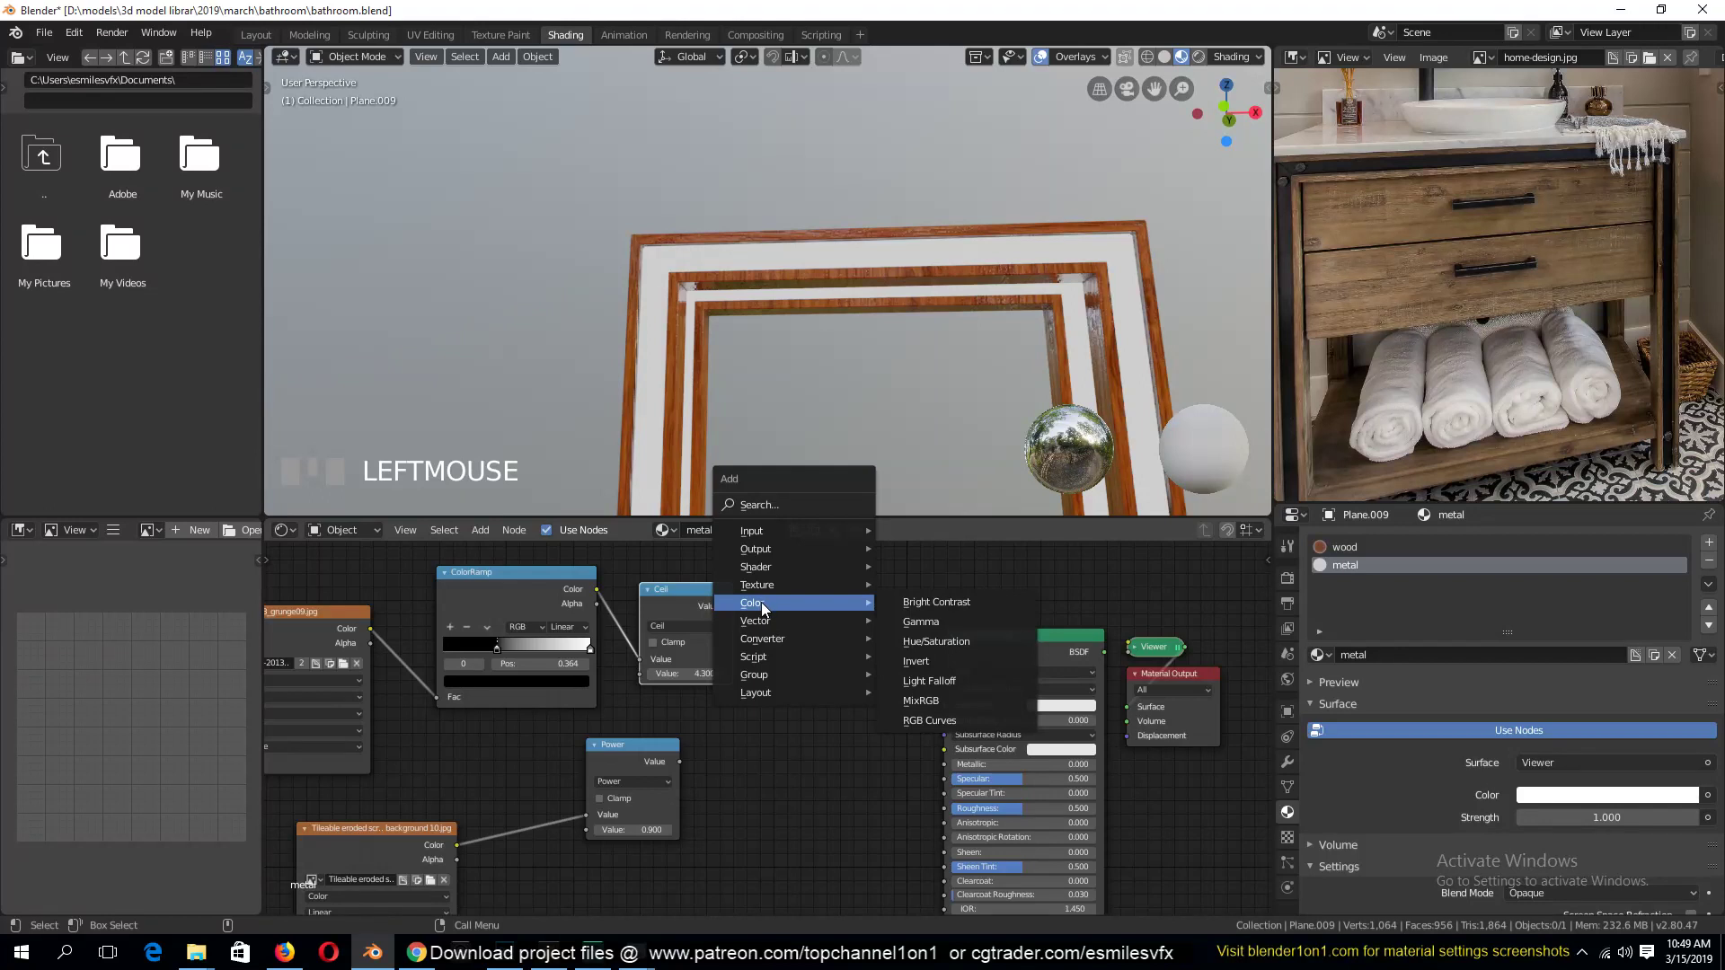
{"action": "left_click", "coordinate": [661, 602]}
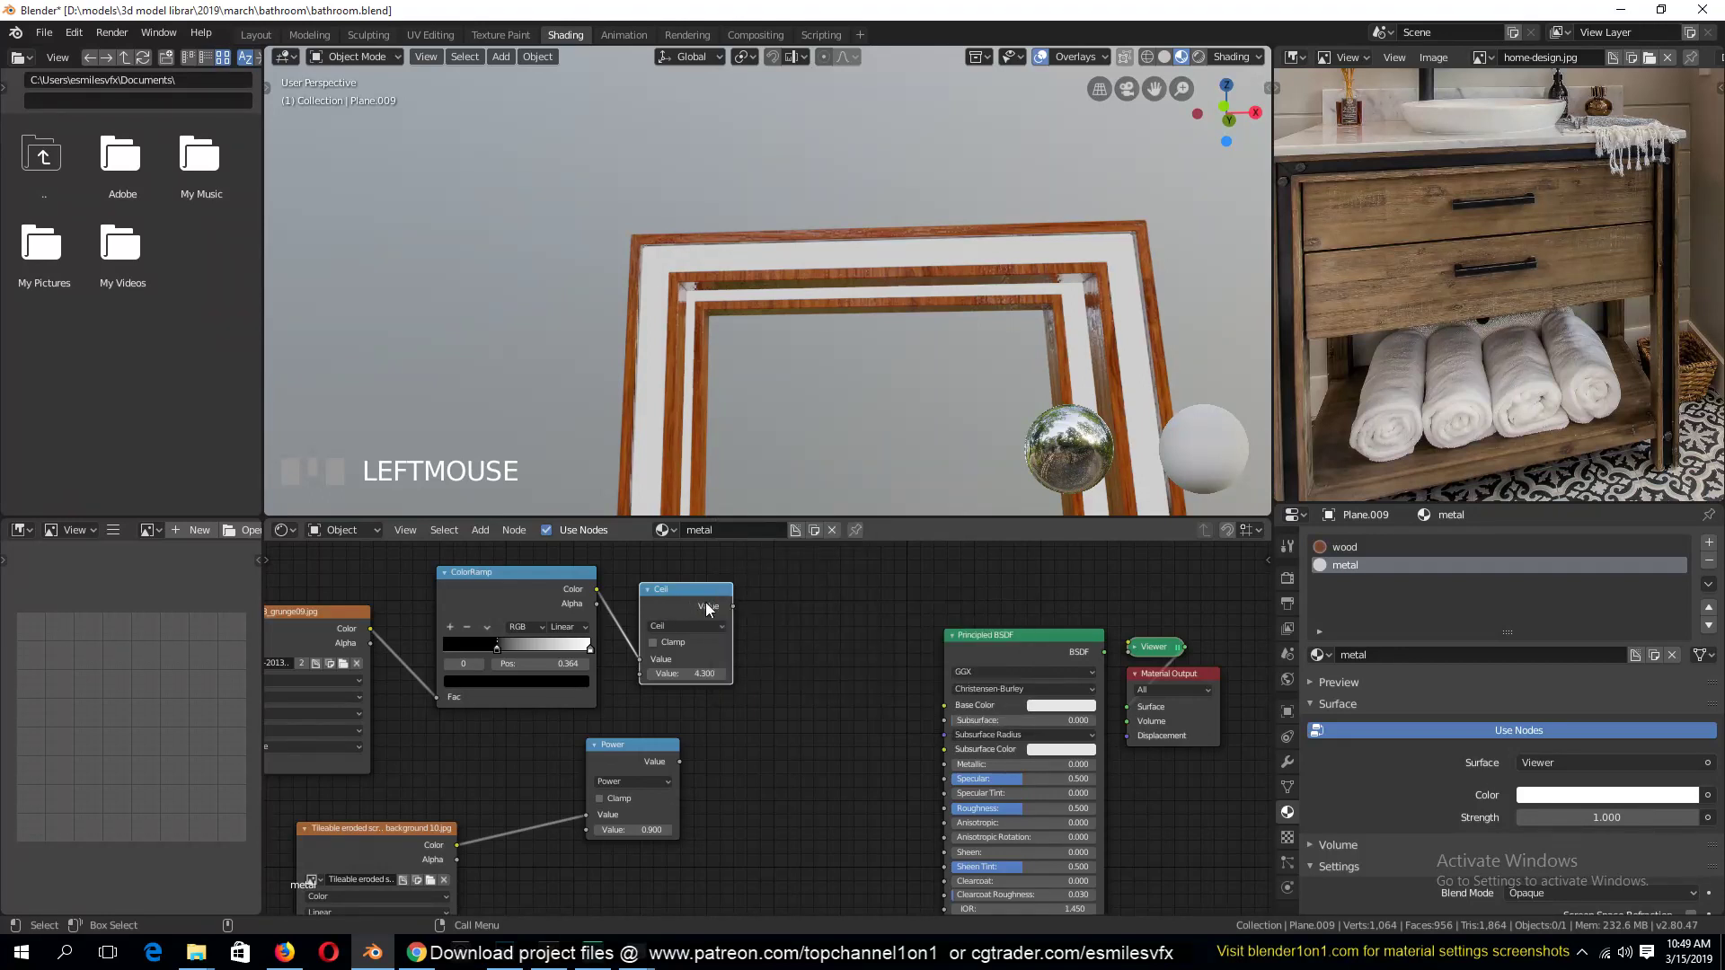
{"action": "left_click", "coordinate": [711, 602], "text": "ctrl+shift"}
Insert a MixRGB node after the Ceil node and connect the Ceil value to its Fac input
{"action": "key", "text": "shift+a"}
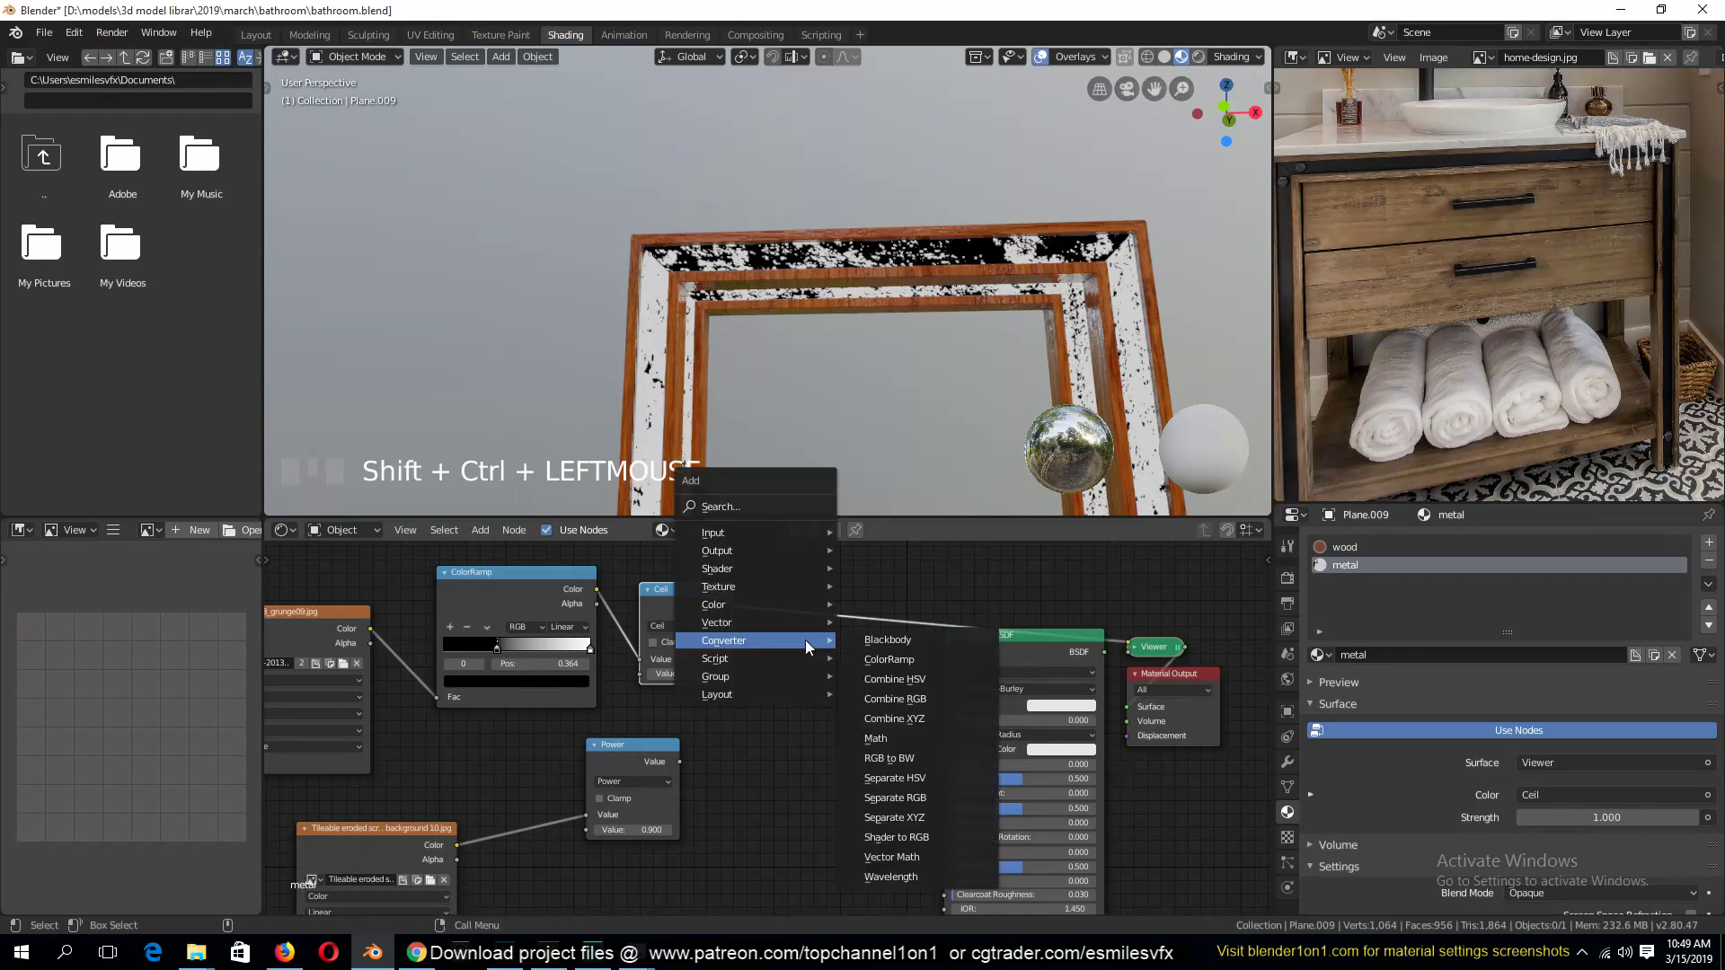
{"action": "mouse_move", "coordinate": [769, 600]}
{"action": "left_click", "coordinate": [876, 688]}
{"action": "left_click", "coordinate": [838, 584]}
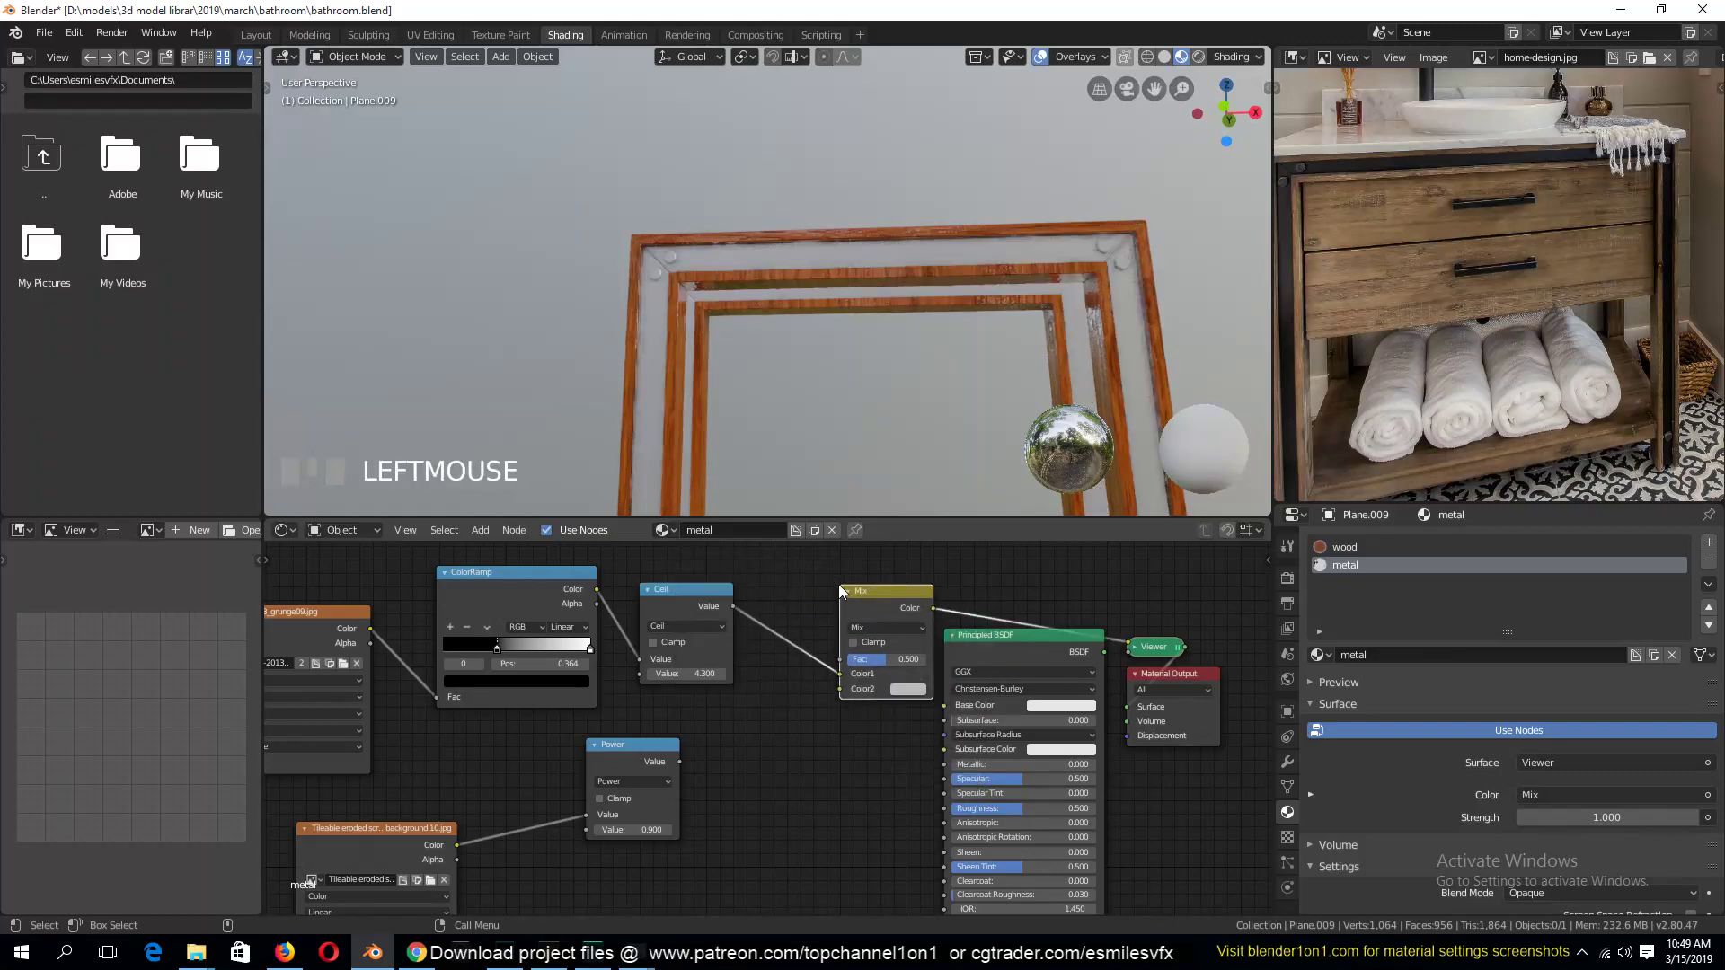
{"action": "scroll", "coordinate": [769, 400], "scroll_direction": "up", "scroll_amount": 5}
{"action": "key", "text": "grave"}
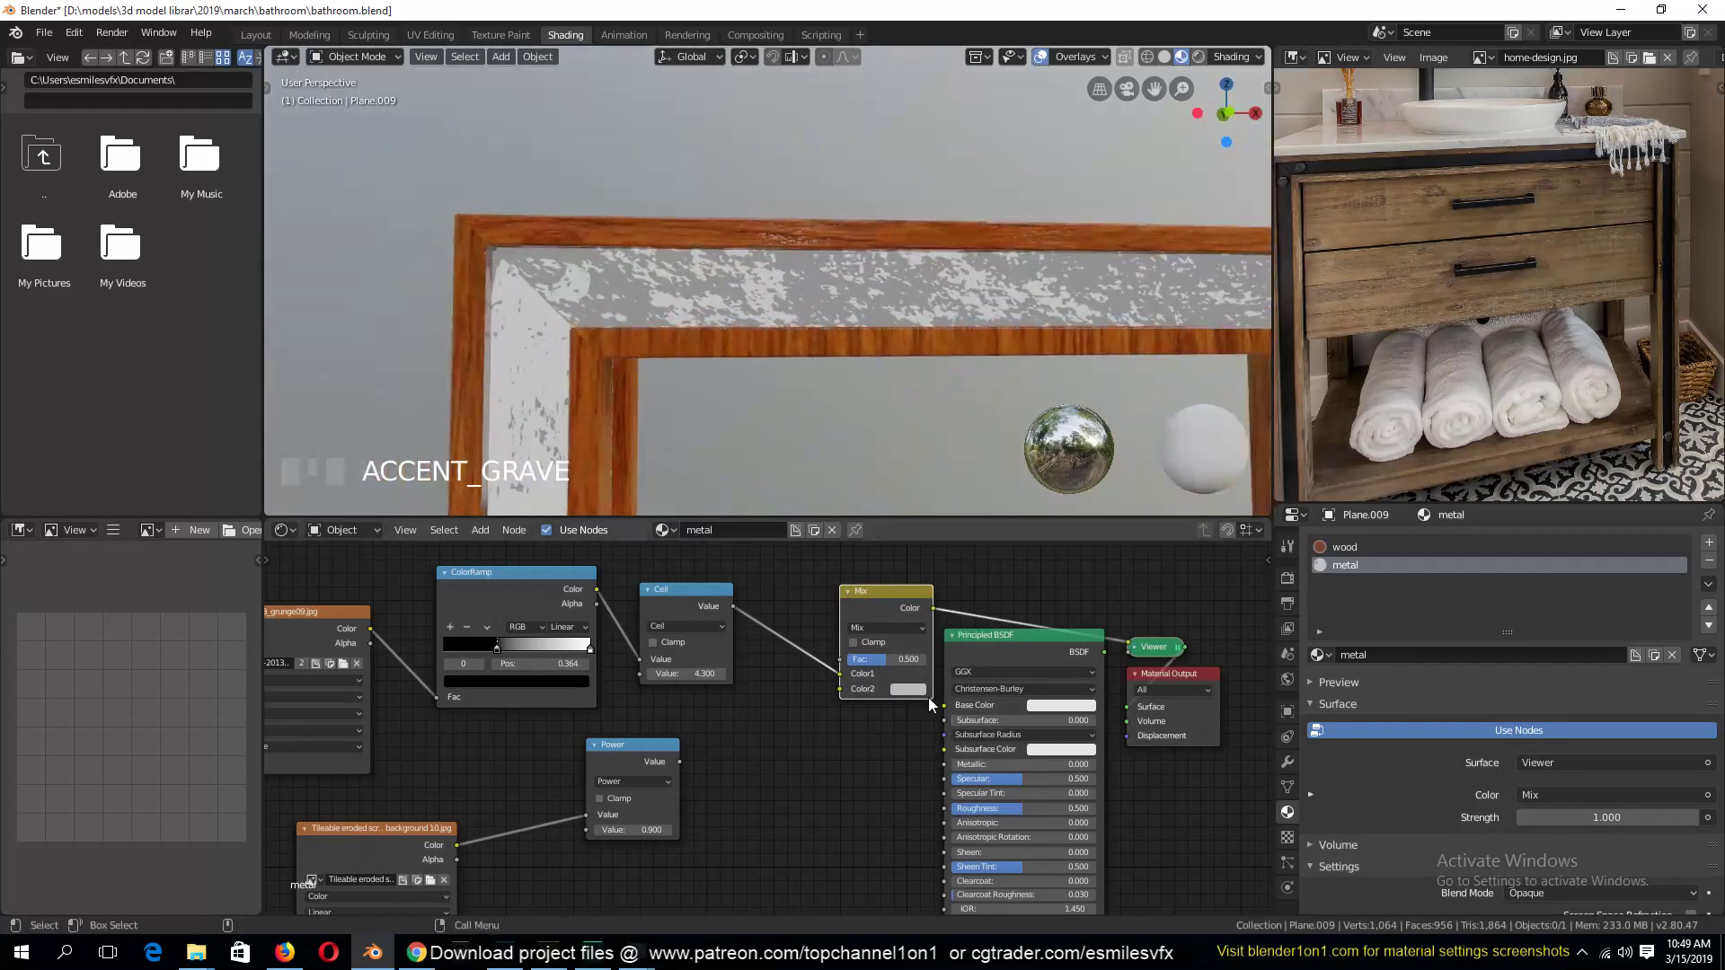
{"action": "mouse_move", "coordinate": [841, 674]}
{"action": "left_mouse_down"}
{"action": "mouse_move", "coordinate": [823, 659]}
{"action": "mouse_move", "coordinate": [848, 660]}
{"action": "left_mouse_up"}
Set the Mix node's Color1 to a dark slate blue and its Color2 to a light greyish blue
{"action": "scroll", "coordinate": [829, 380], "scroll_direction": "up", "scroll_amount": 3}
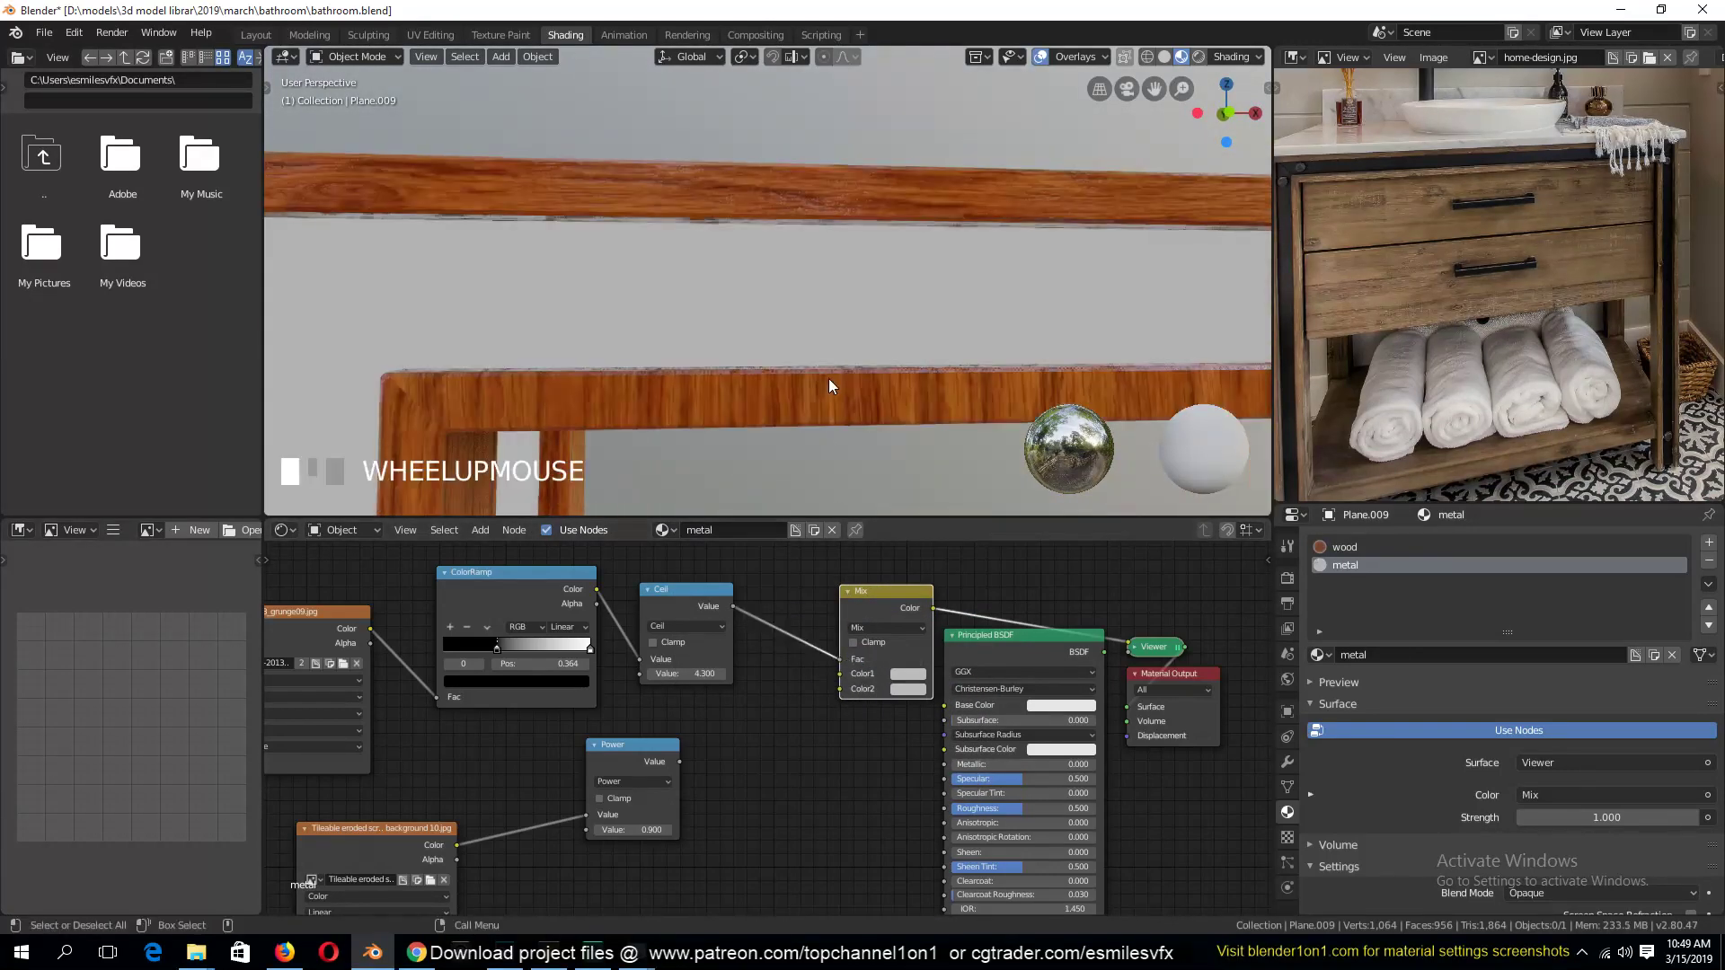
{"action": "middle_click_drag", "start_coordinate": [828, 379], "coordinate": [864, 419]}
{"action": "left_click", "coordinate": [906, 673]}
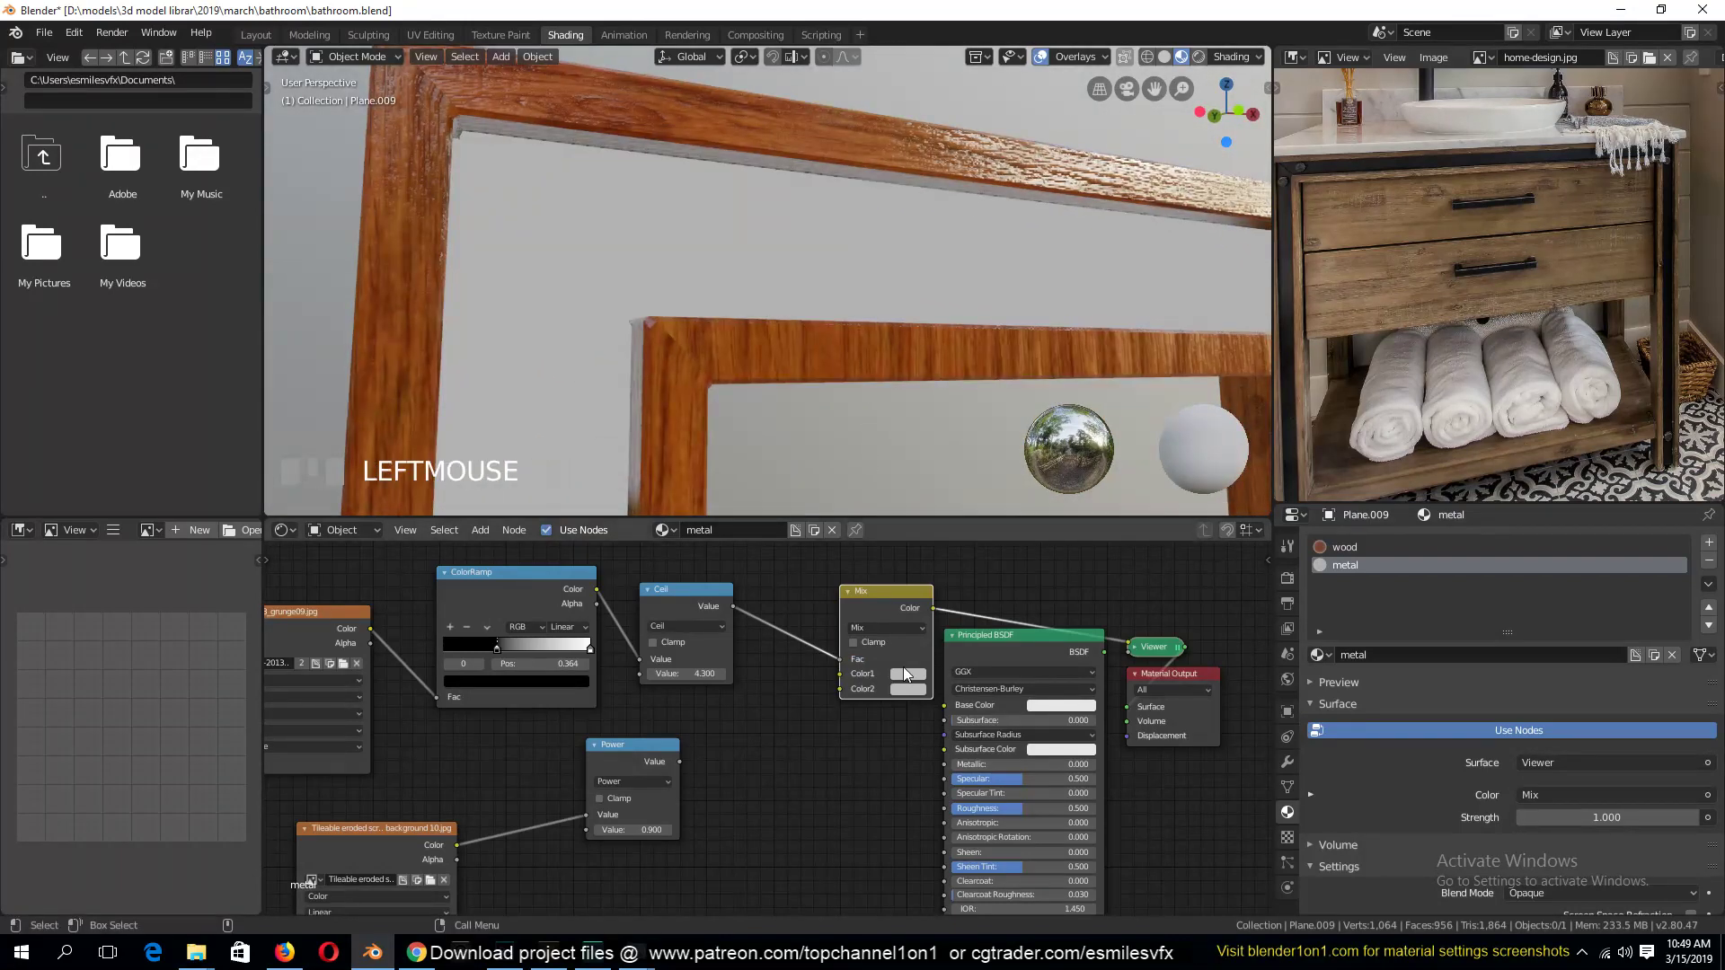
{"action": "left_click_drag", "start_coordinate": [1004, 508], "coordinate": [996, 570]}
{"action": "left_click_drag", "start_coordinate": [990, 539], "coordinate": [958, 519]}
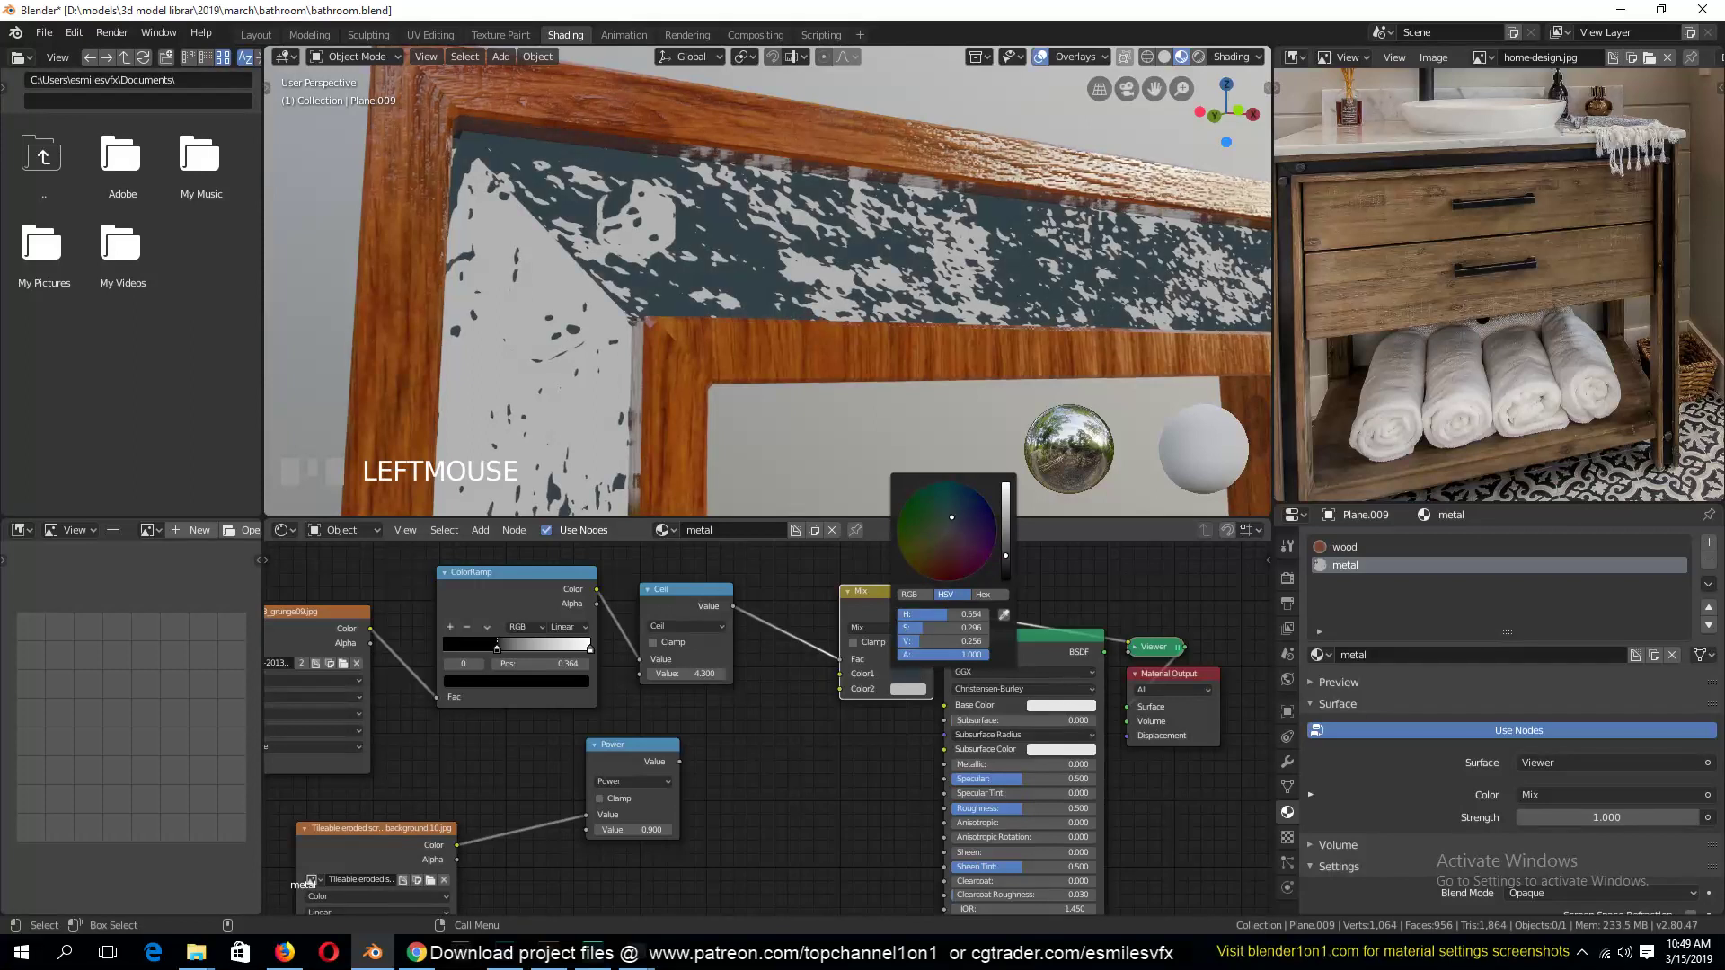
{"action": "left_click", "coordinate": [902, 690]}
{"action": "left_click_drag", "start_coordinate": [948, 564], "coordinate": [956, 530]}
{"action": "scroll", "coordinate": [884, 341], "scroll_direction": "down", "scroll_amount": 3}
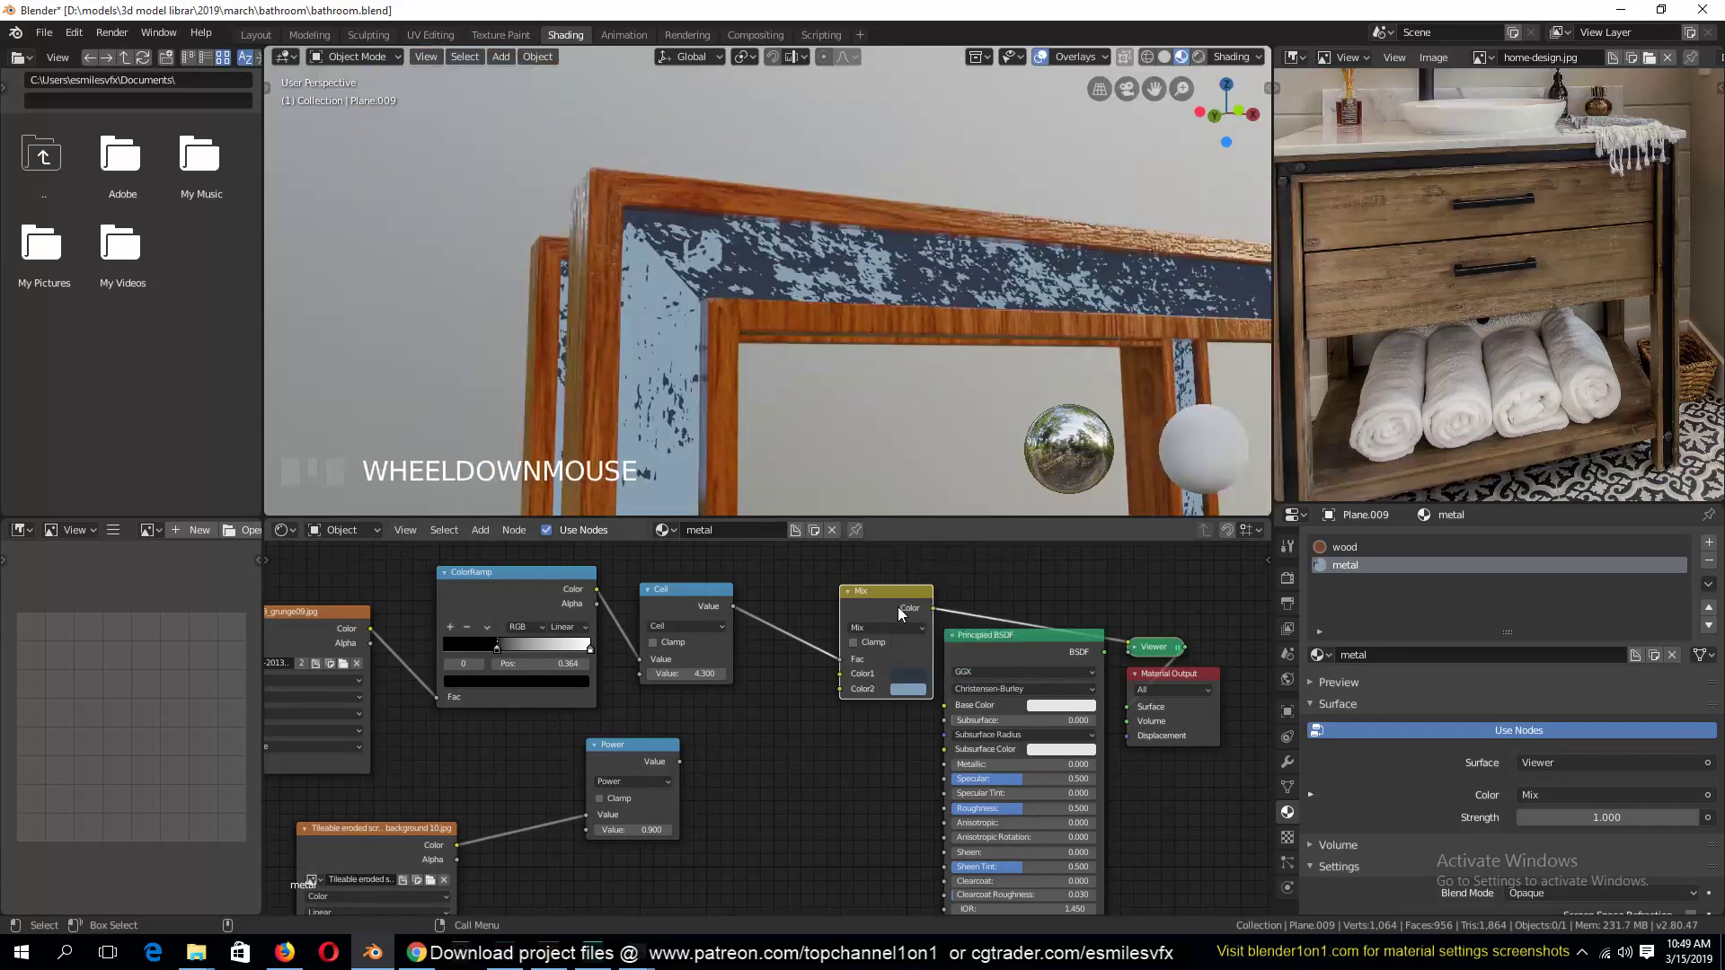
Connect the Mix node's color to the Principled BSDF's Base Color and show the full shader on the frame
{"action": "left_click_drag", "start_coordinate": [911, 610], "coordinate": [827, 651]}
{"action": "left_click_drag", "start_coordinate": [951, 701], "coordinate": [950, 704]}
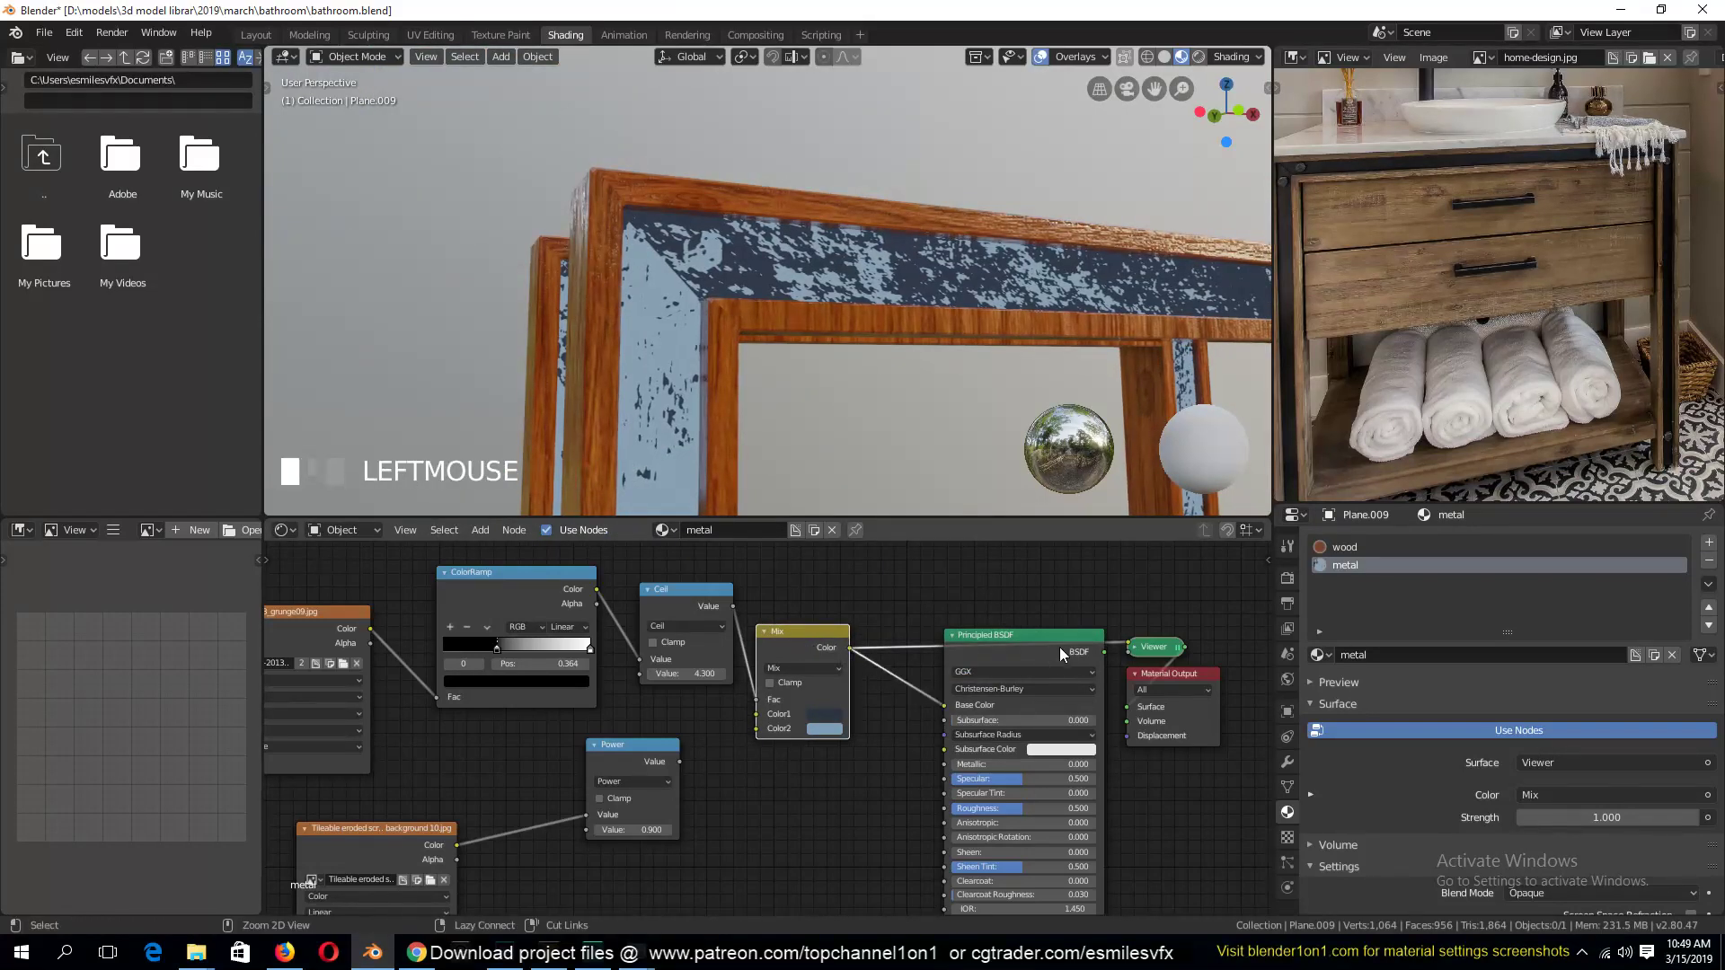
{"action": "left_click", "coordinate": [1062, 643], "text": "ctrl+shift"}
Set the Principled BSDF's Metallic to 1.000 and save the file
{"action": "left_click_drag", "start_coordinate": [1043, 760], "coordinate": [1114, 761]}
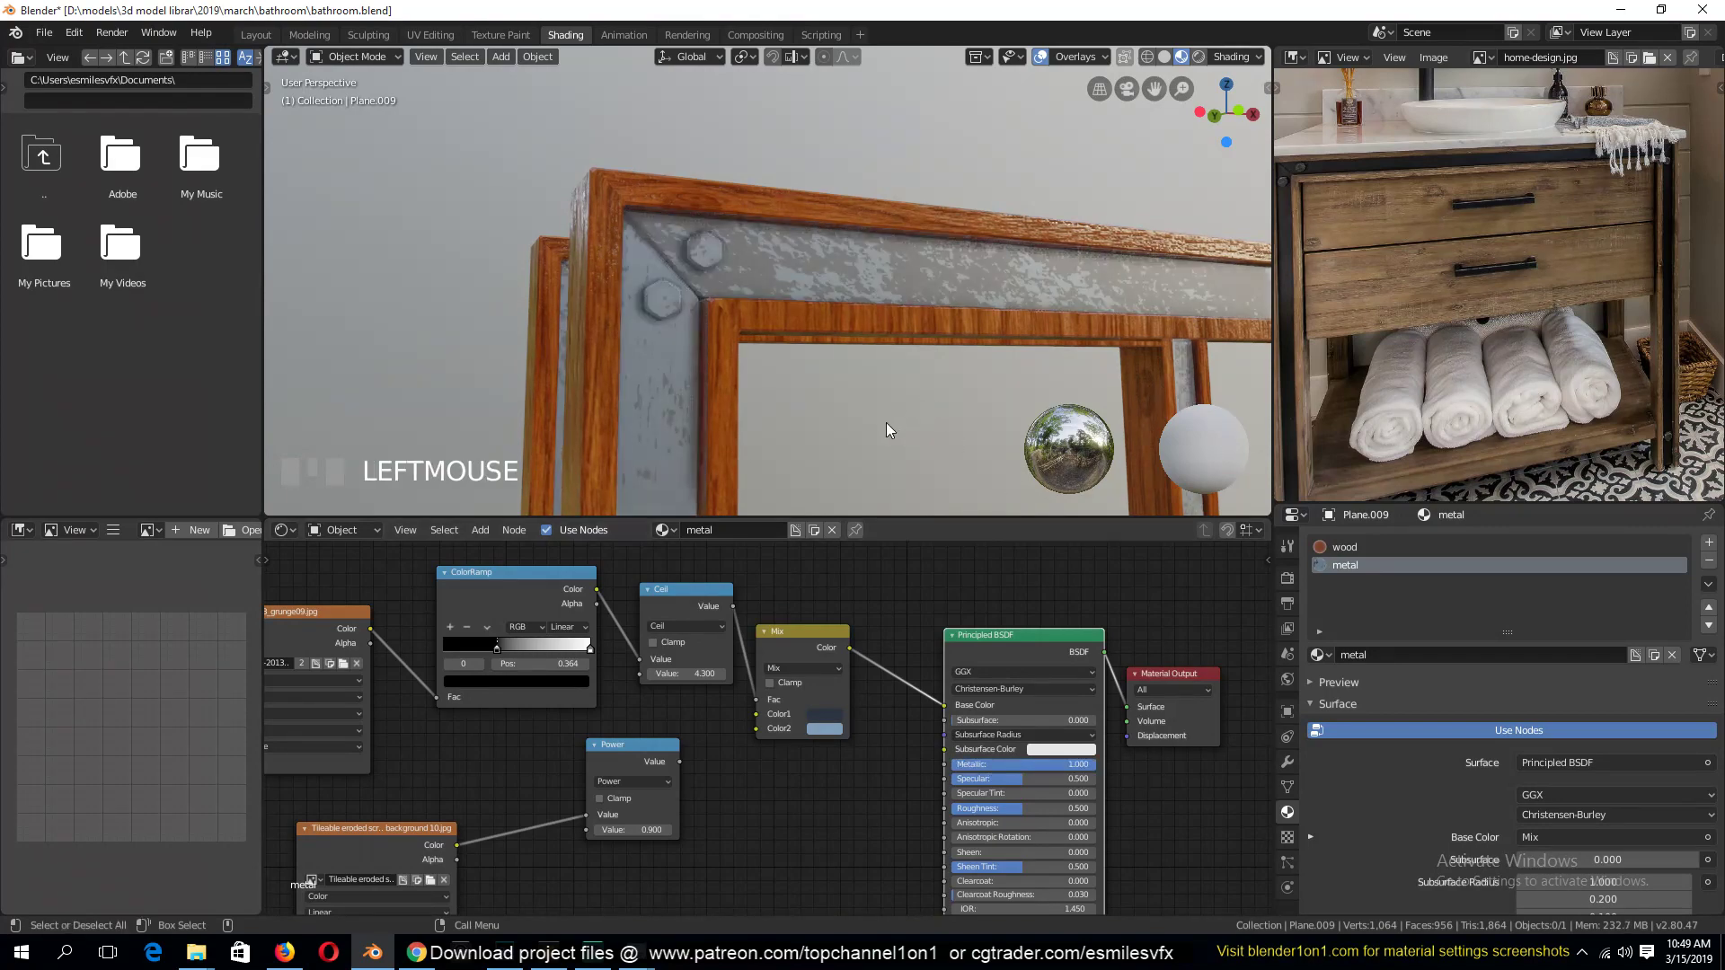
{"action": "middle_click_drag", "start_coordinate": [886, 422], "coordinate": [938, 454]}
{"action": "key", "text": "ctrl+s"}
{"action": "scroll", "coordinate": [967, 465], "scroll_direction": "up", "scroll_amount": 2}
{"action": "key", "text": "grave"}
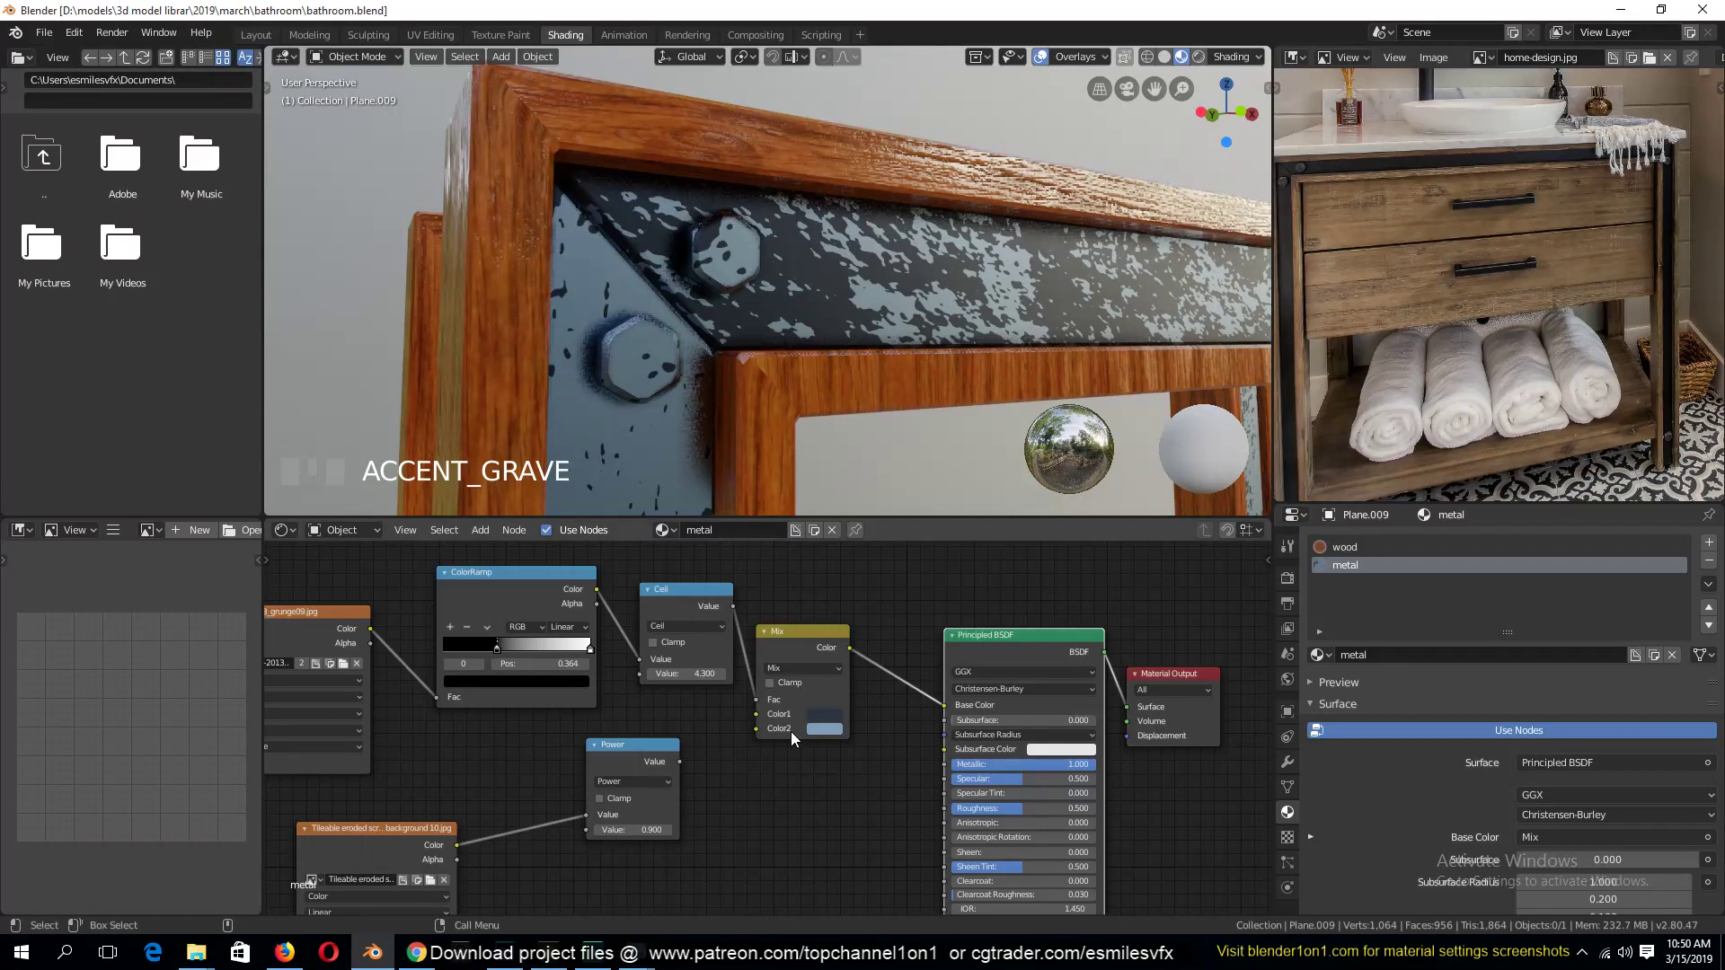
Move the Mix node up and connect the Ceil value to the Principled BSDF's Roughness, checking the reflections on the frame
{"action": "left_click_drag", "start_coordinate": [806, 647], "coordinate": [941, 805]}
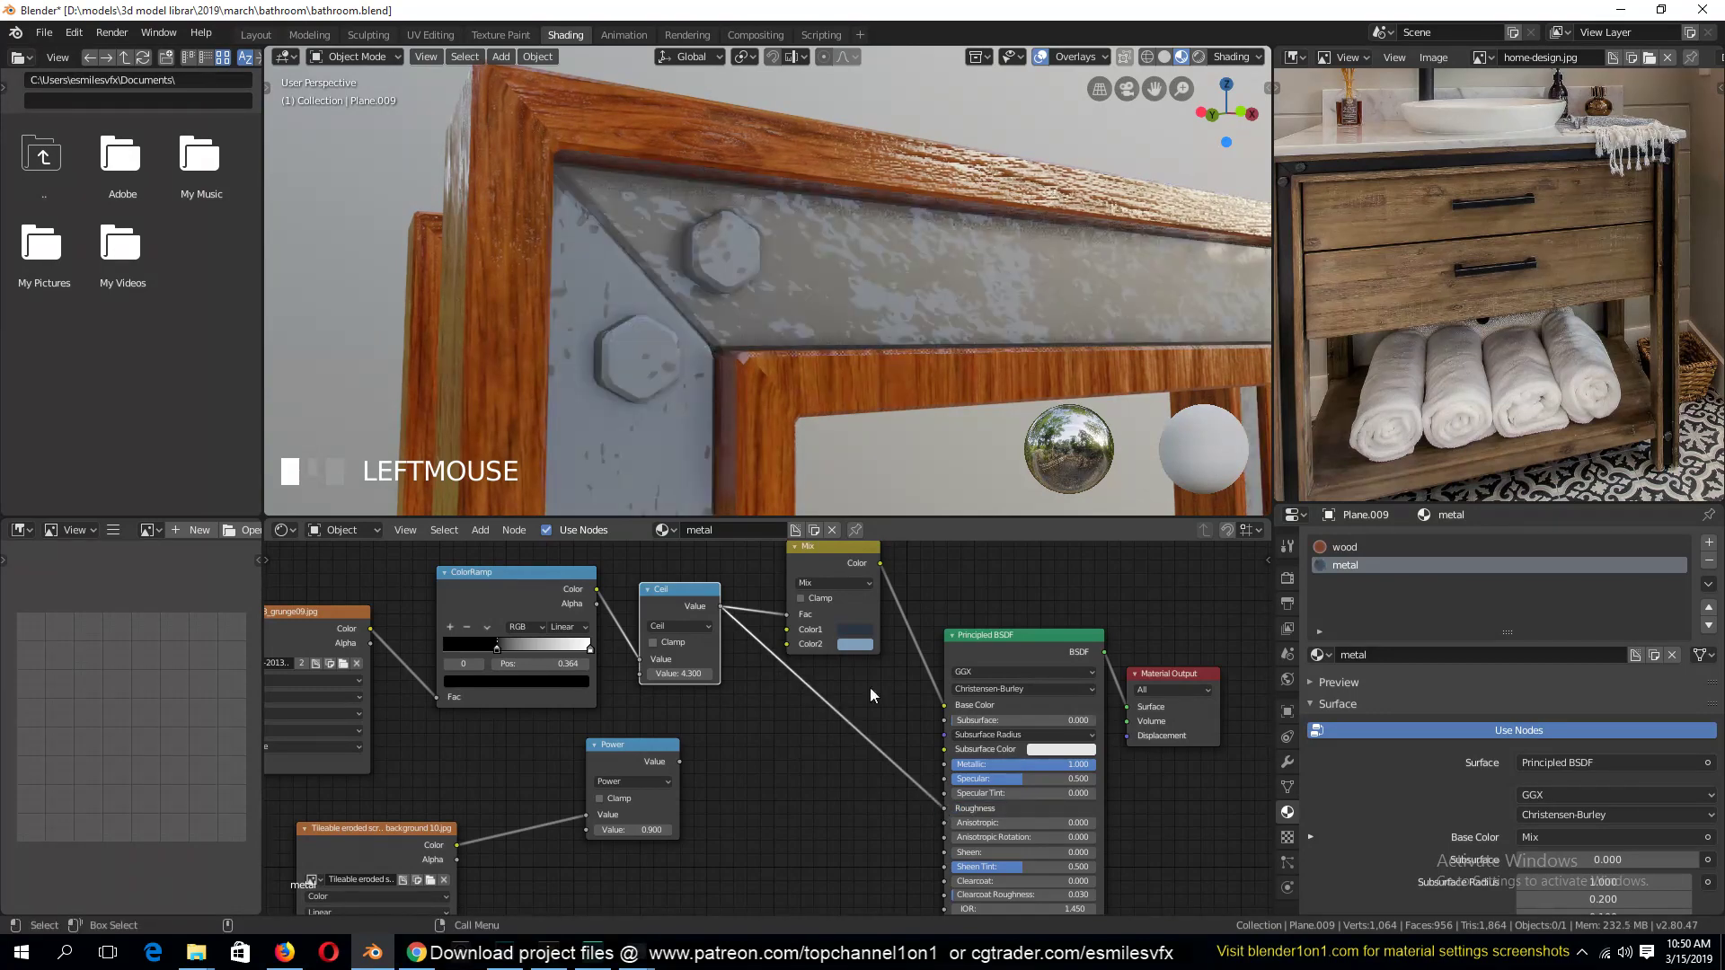
{"action": "middle_click_drag", "start_coordinate": [790, 336], "coordinate": [733, 347]}
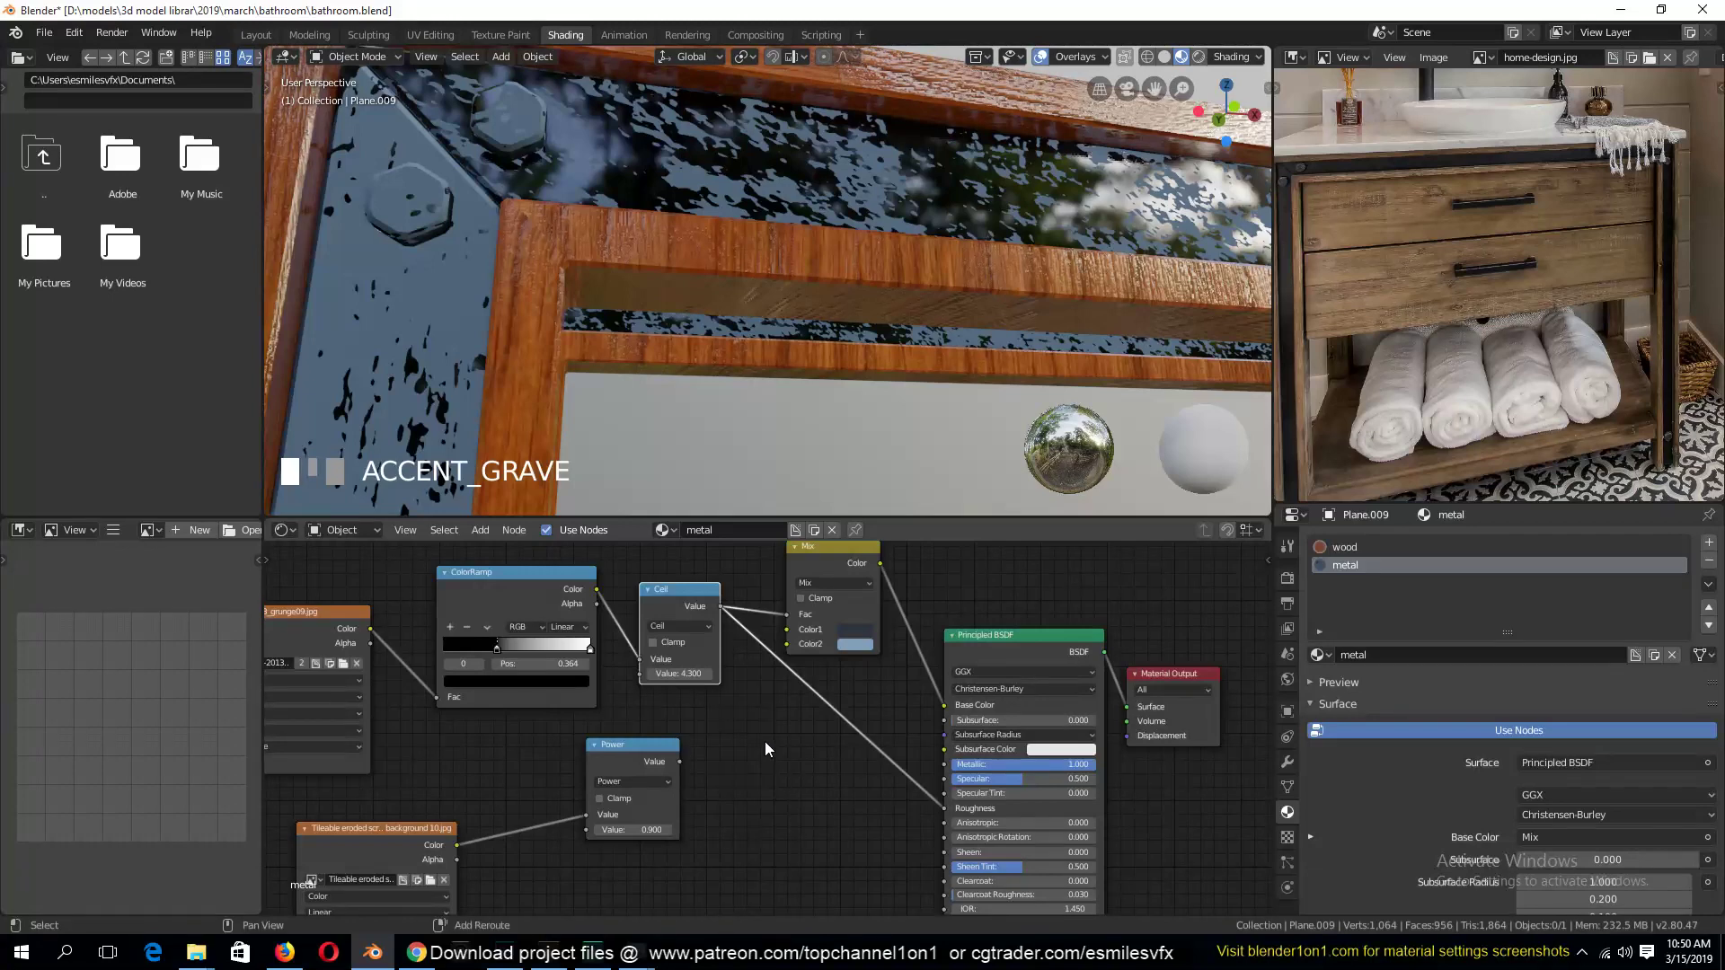
Insert a Math node set to Add between the Ceil node and the Roughness input, and connect the Power value to its second input
{"action": "key", "text": "shift+a"}
{"action": "mouse_move", "coordinate": [764, 741]}
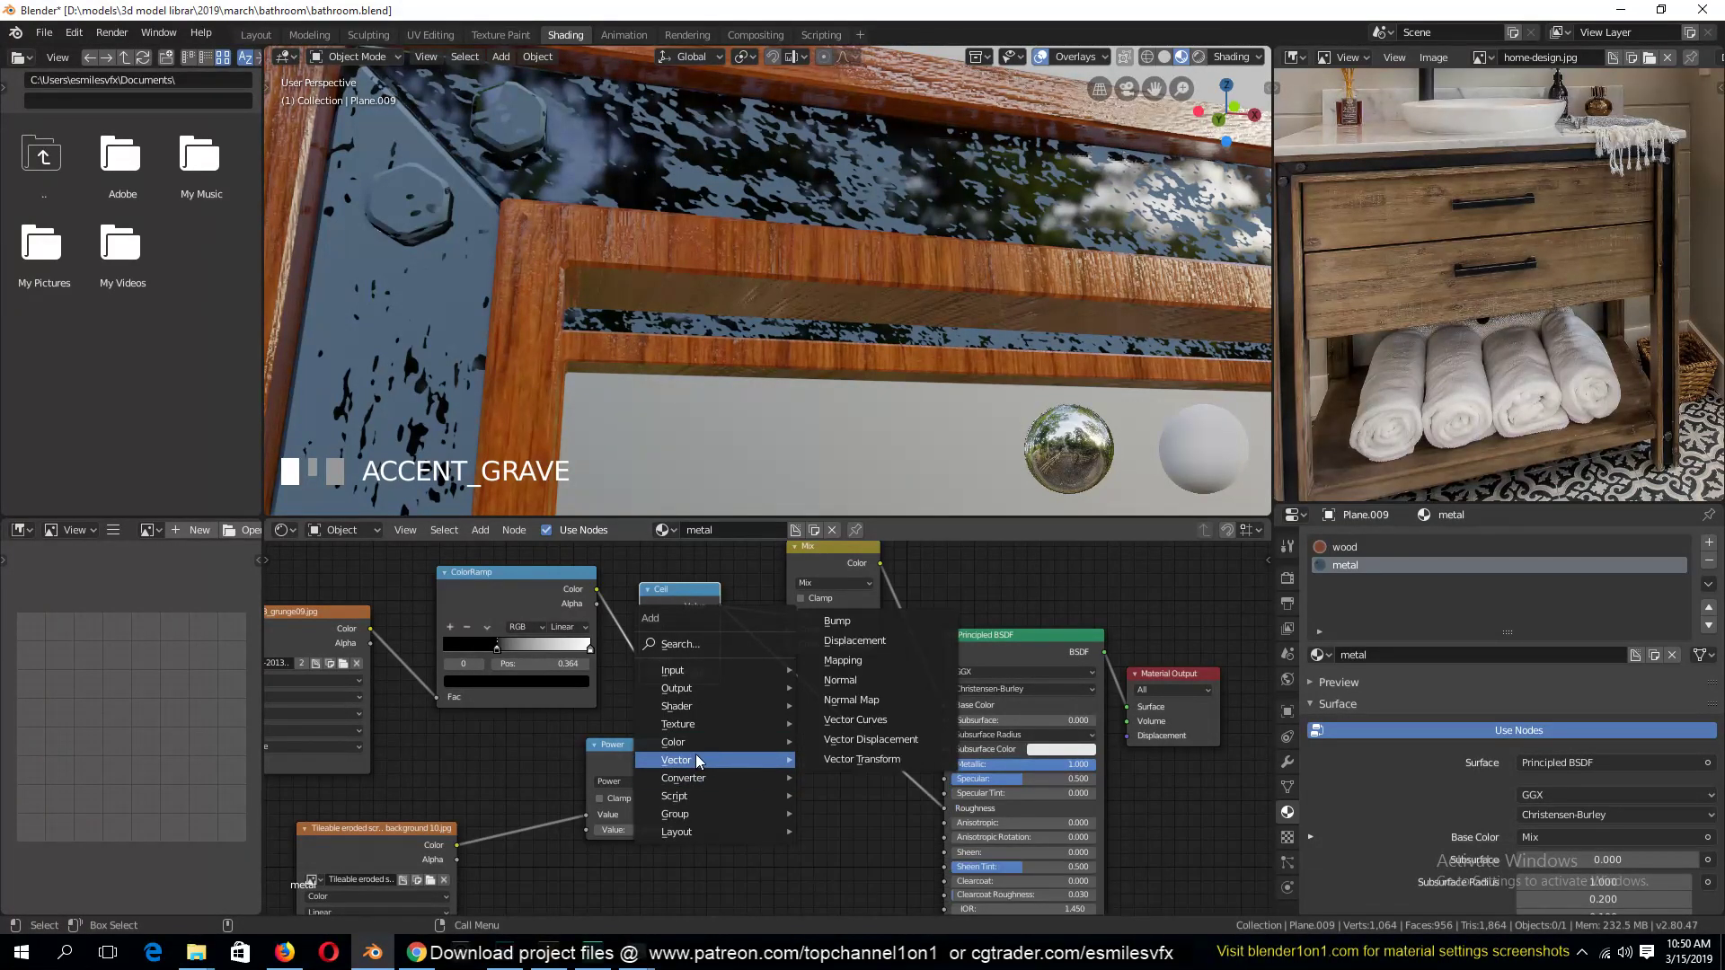
{"action": "mouse_move", "coordinate": [701, 778]}
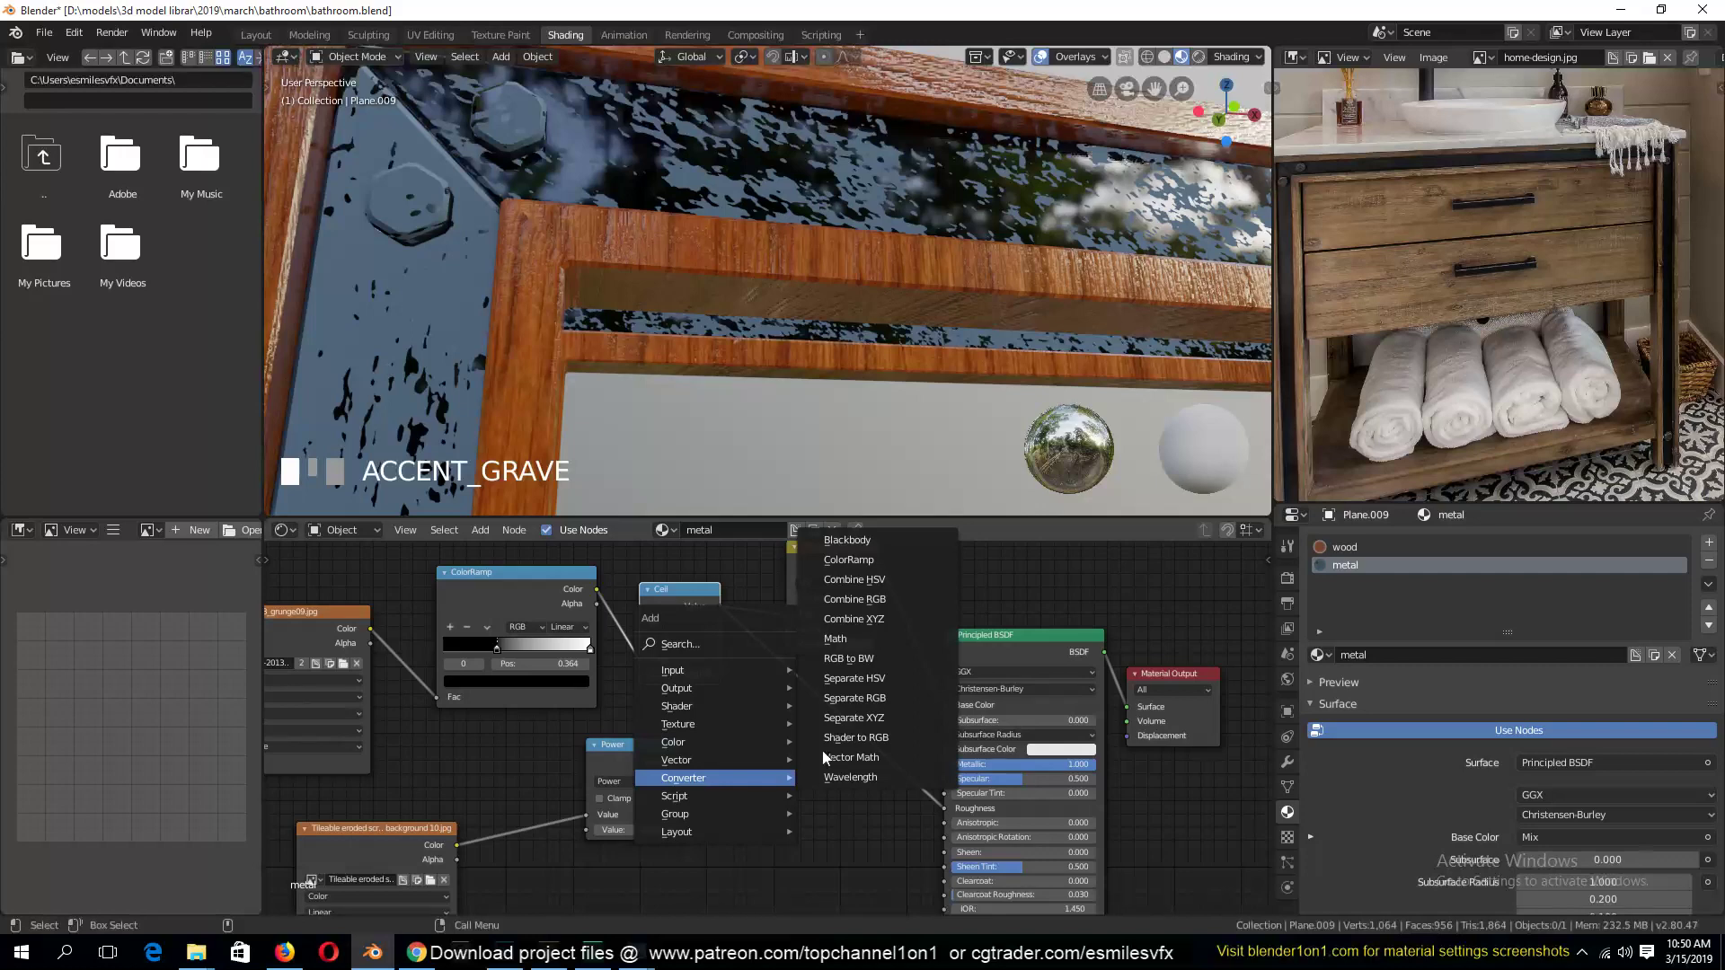
{"action": "left_click", "coordinate": [885, 639]}
{"action": "left_click", "coordinate": [795, 698]}
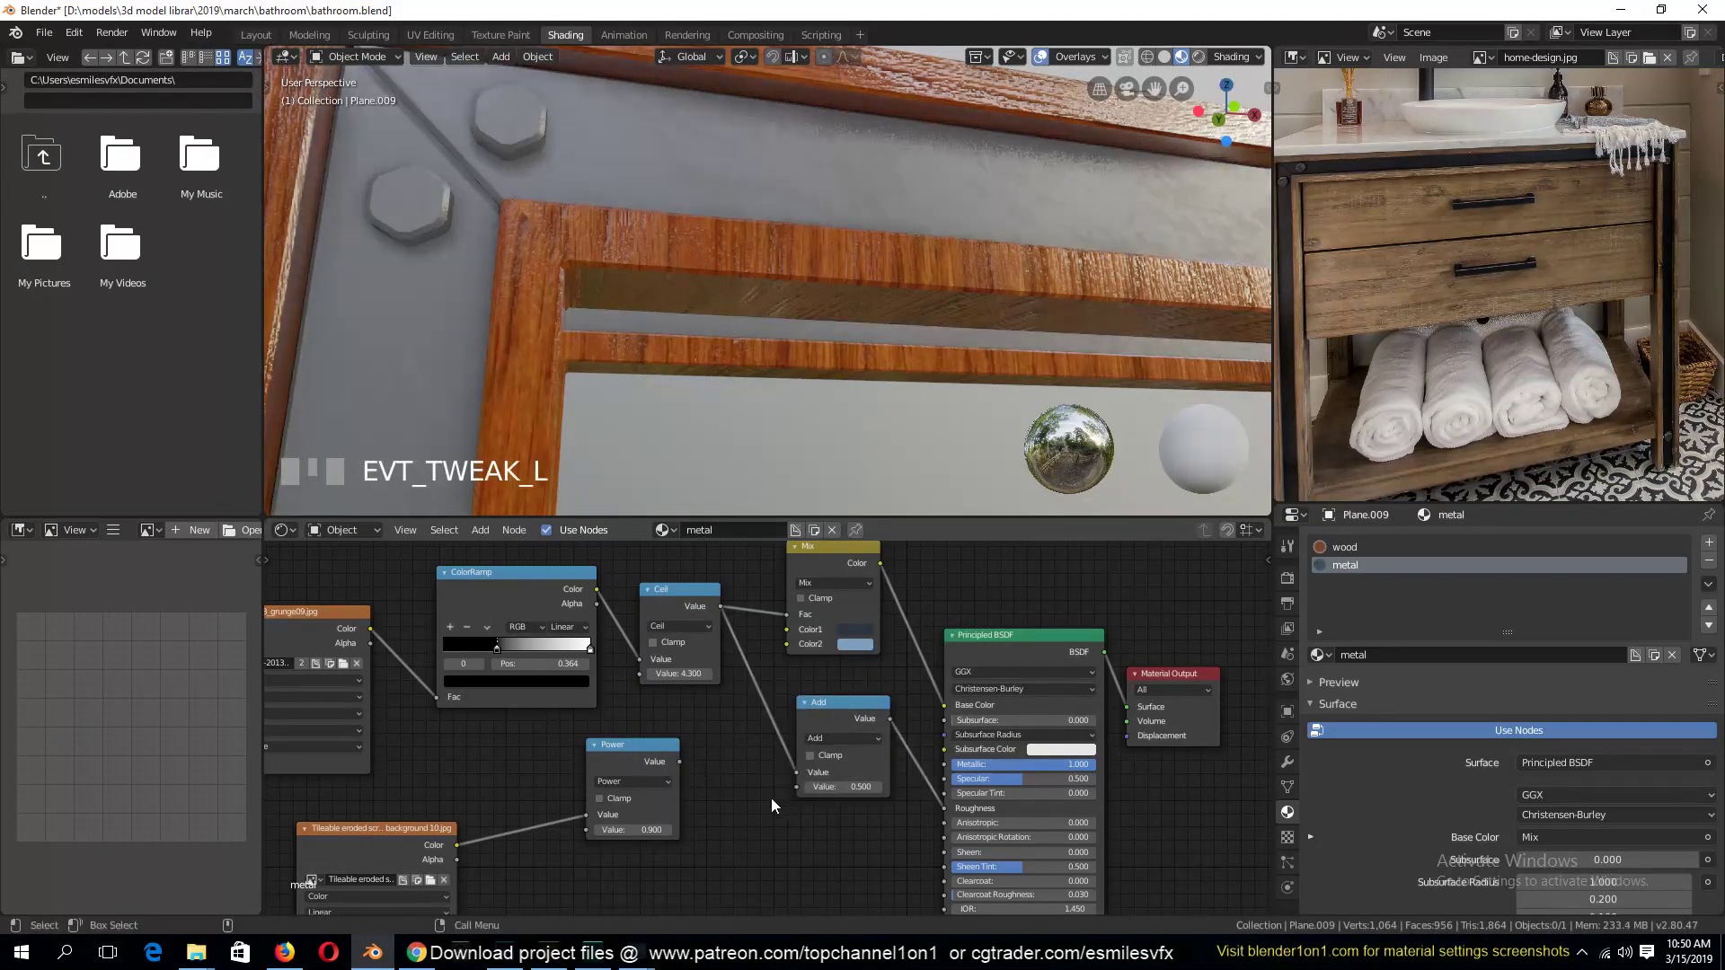
{"action": "left_click_drag", "start_coordinate": [680, 762], "coordinate": [800, 786]}
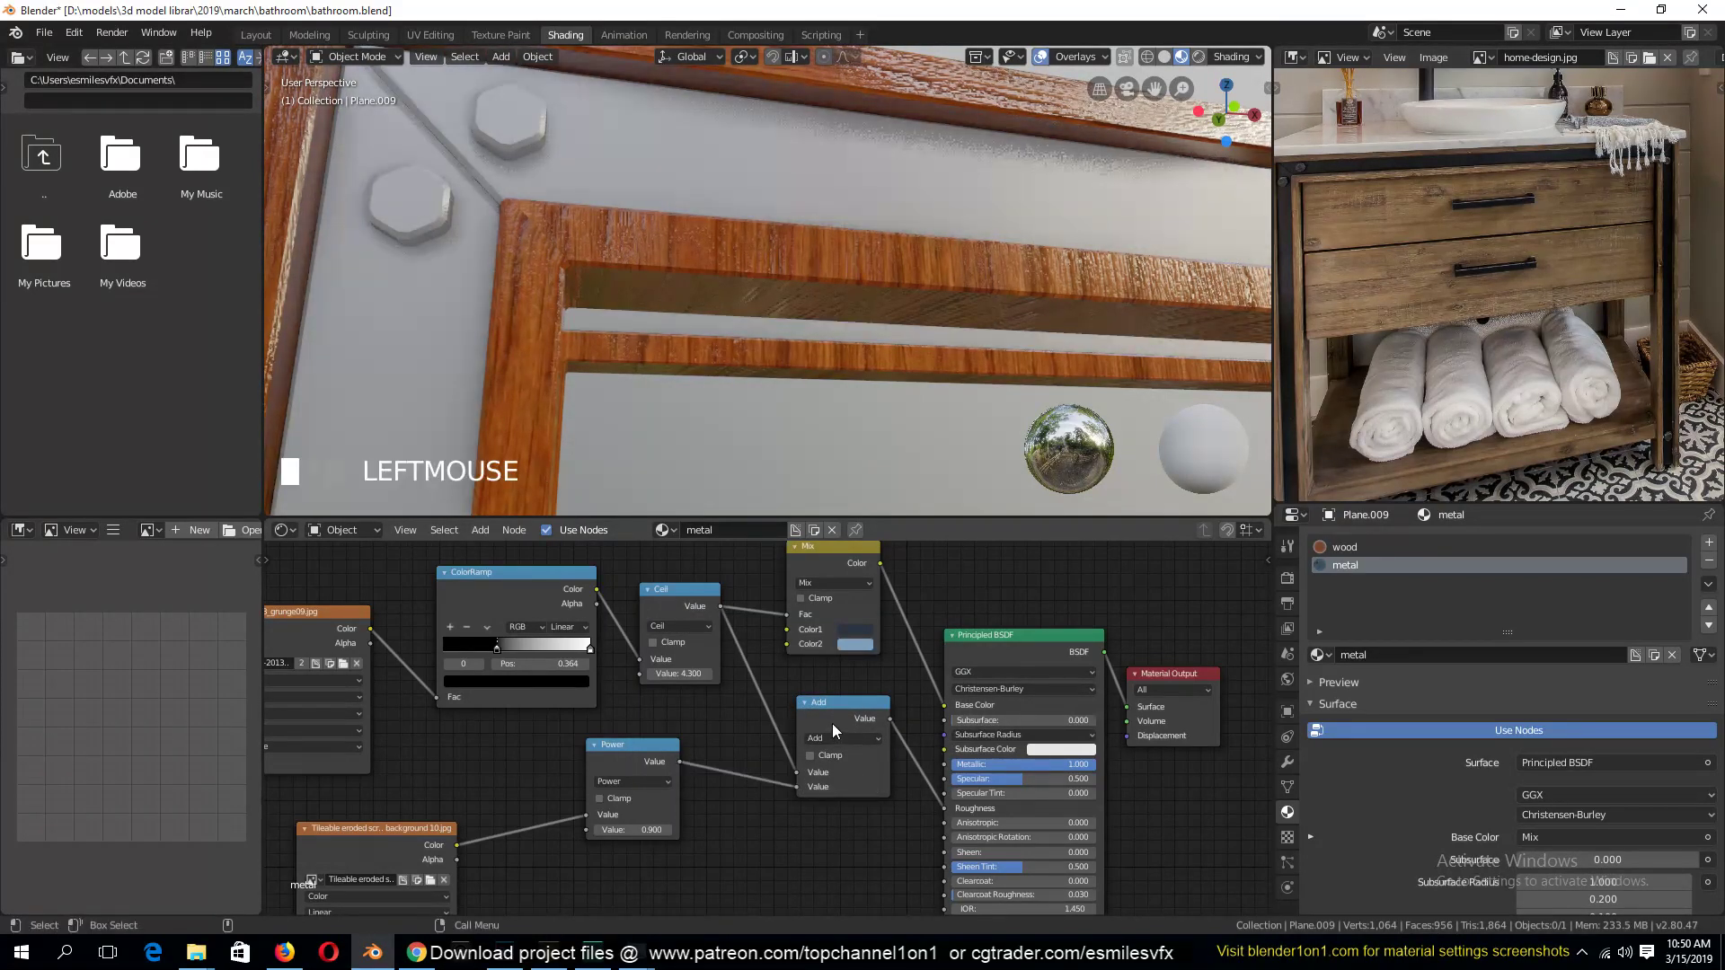
Preview the new Math node's output on the frame and switch its operation to Multiply
{"action": "left_click", "coordinate": [832, 725], "text": "ctrl+shift"}
{"action": "middle_click_drag", "start_coordinate": [750, 305], "coordinate": [752, 348]}
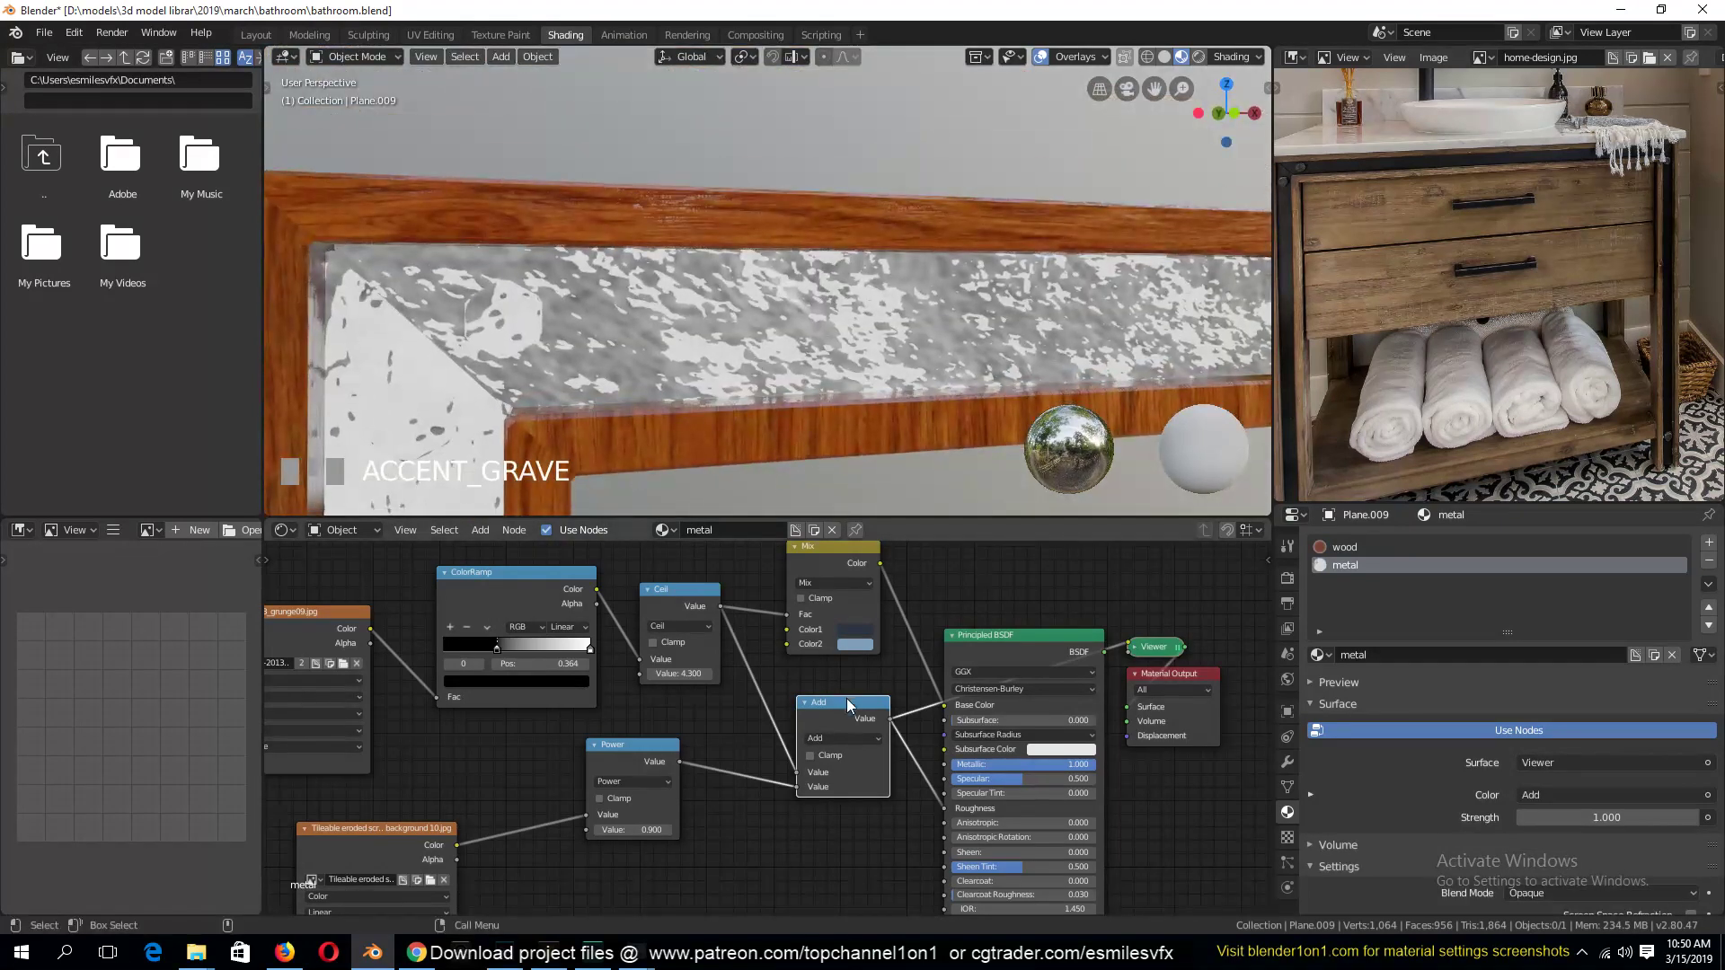
{"action": "left_click", "coordinate": [854, 738]}
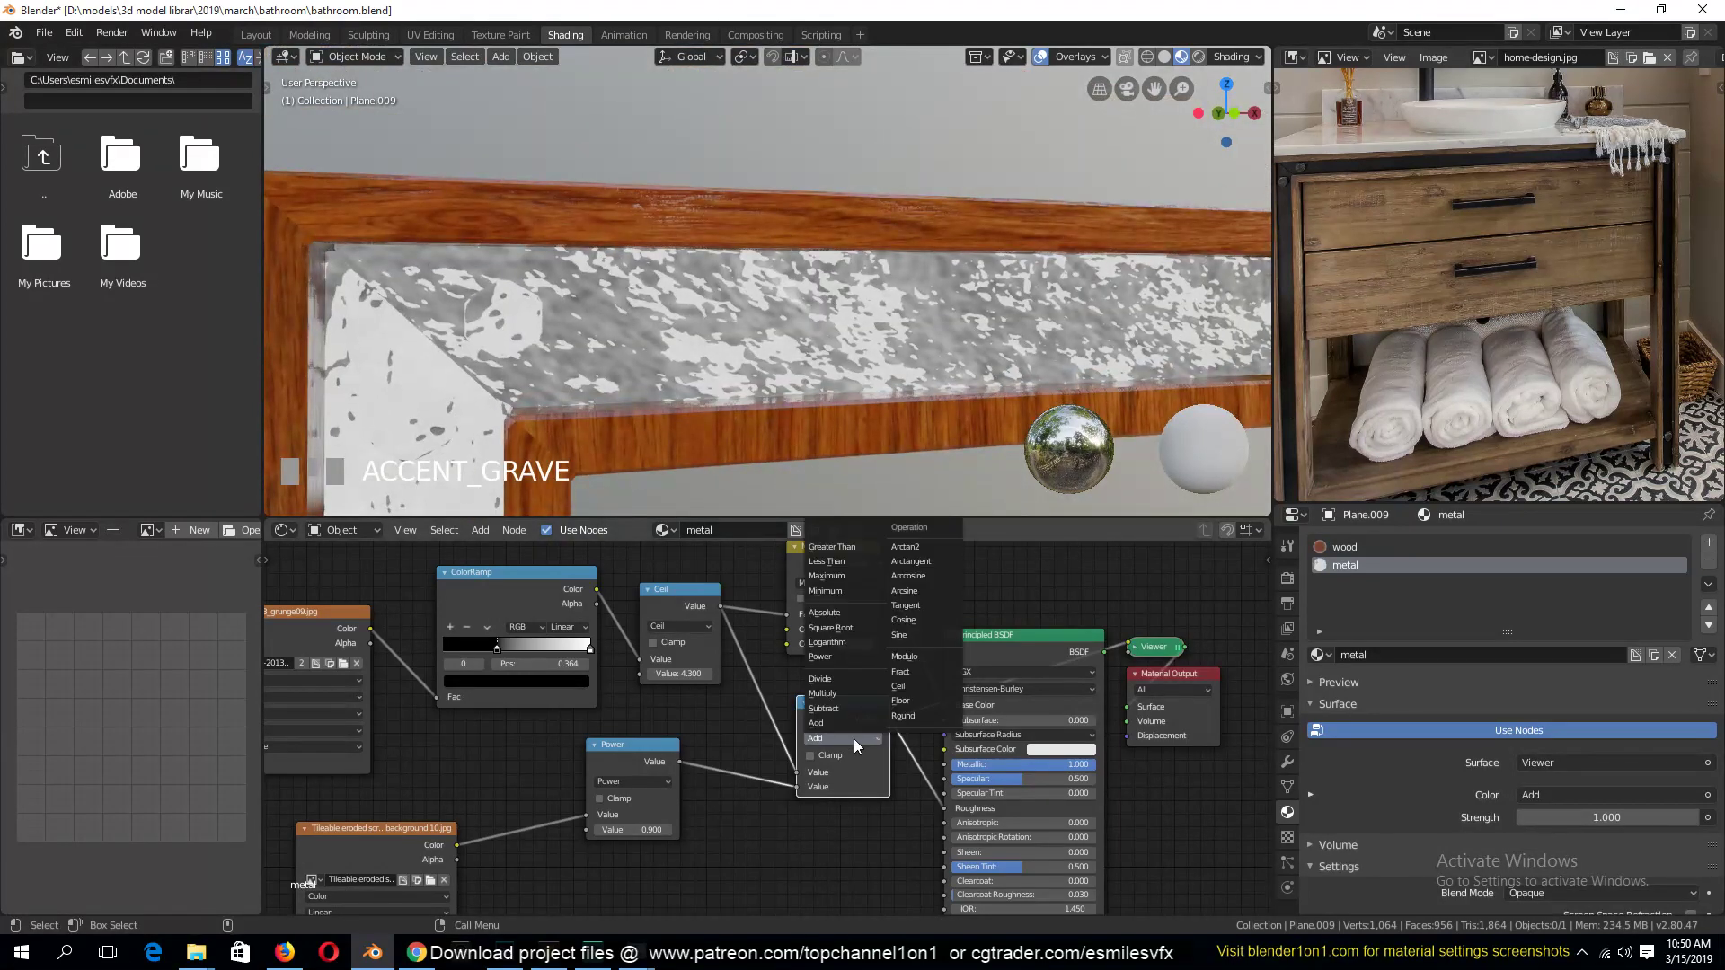
{"action": "left_click", "coordinate": [848, 694]}
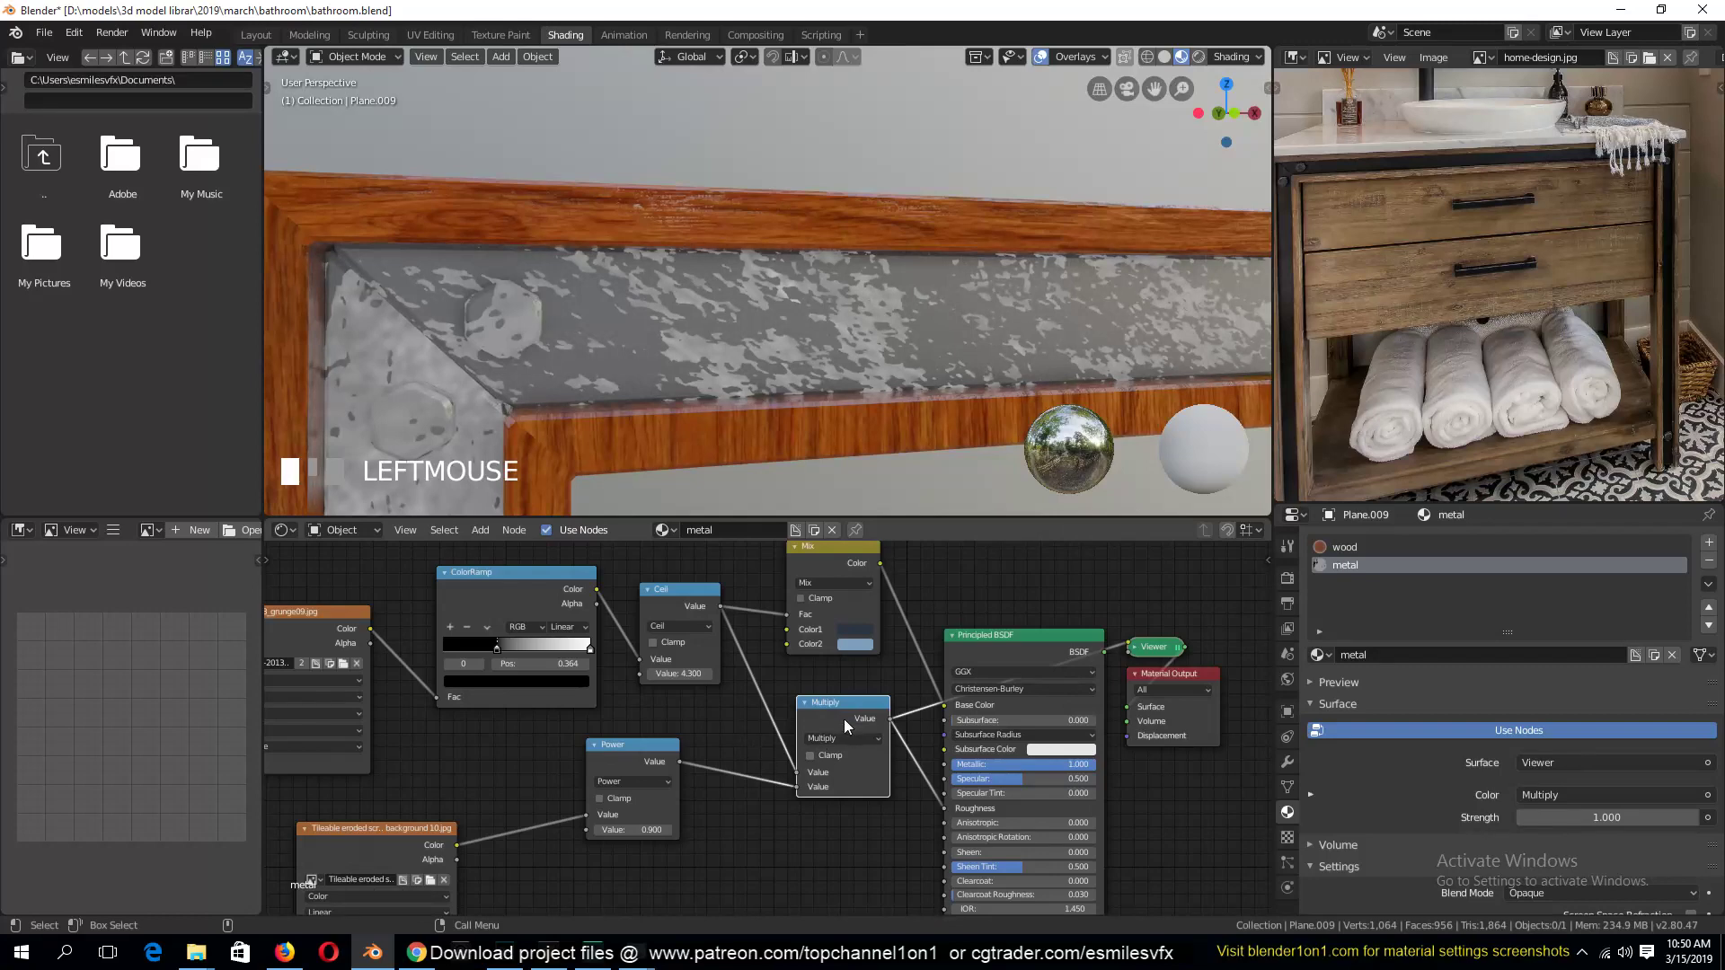
Set the Power node's exponent to 3.900 and change the previewed Math node's operation to Subtract
{"action": "left_click_drag", "start_coordinate": [639, 829], "coordinate": [782, 830]}
{"action": "left_click", "coordinate": [822, 739]}
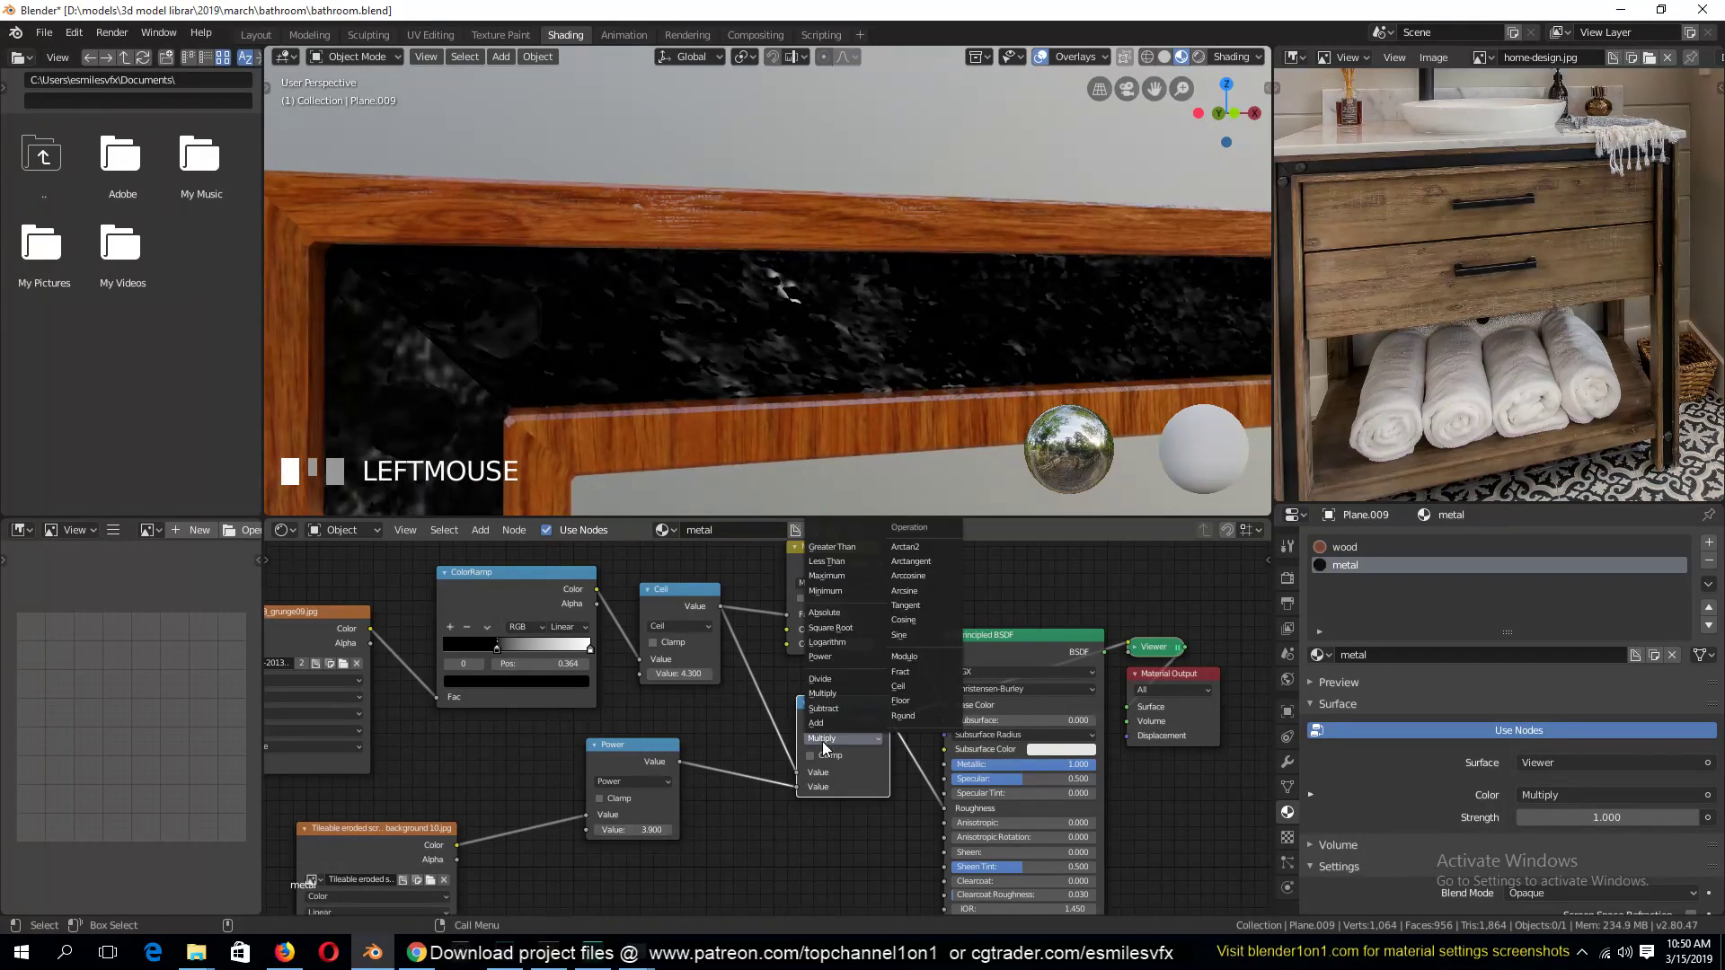
{"action": "left_click", "coordinate": [833, 709]}
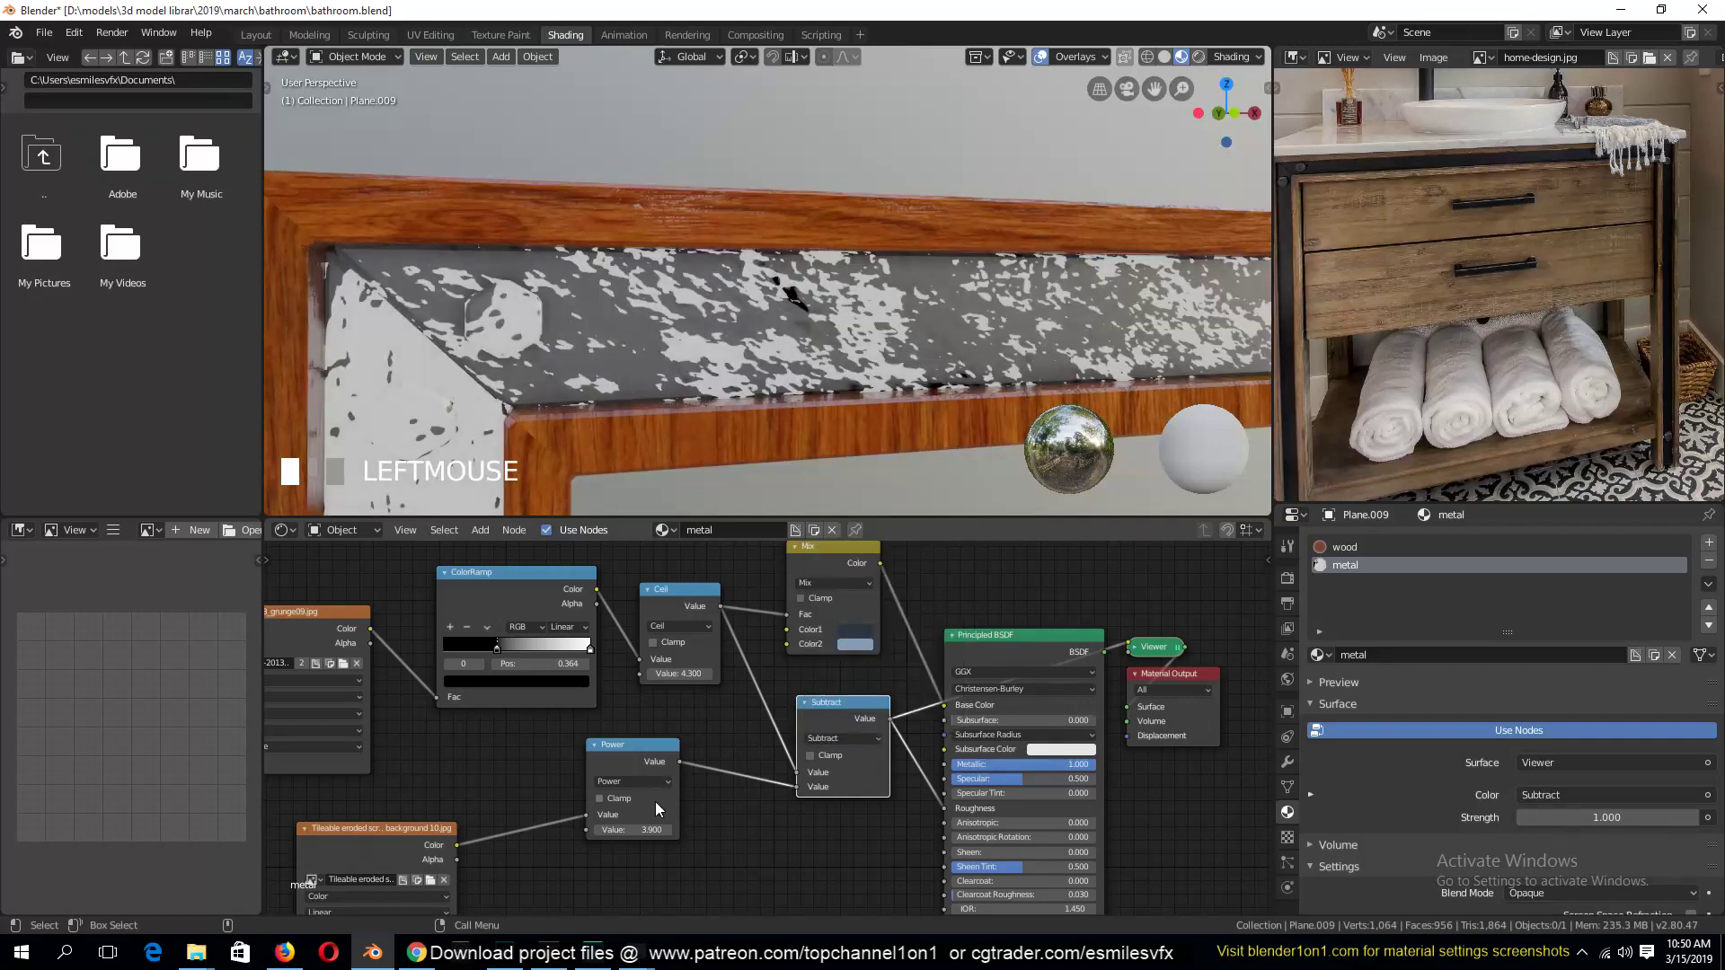
Set the Power node's exponent to 1.8 and delete the Subtract node
{"action": "left_click_drag", "start_coordinate": [647, 829], "coordinate": [597, 829]}
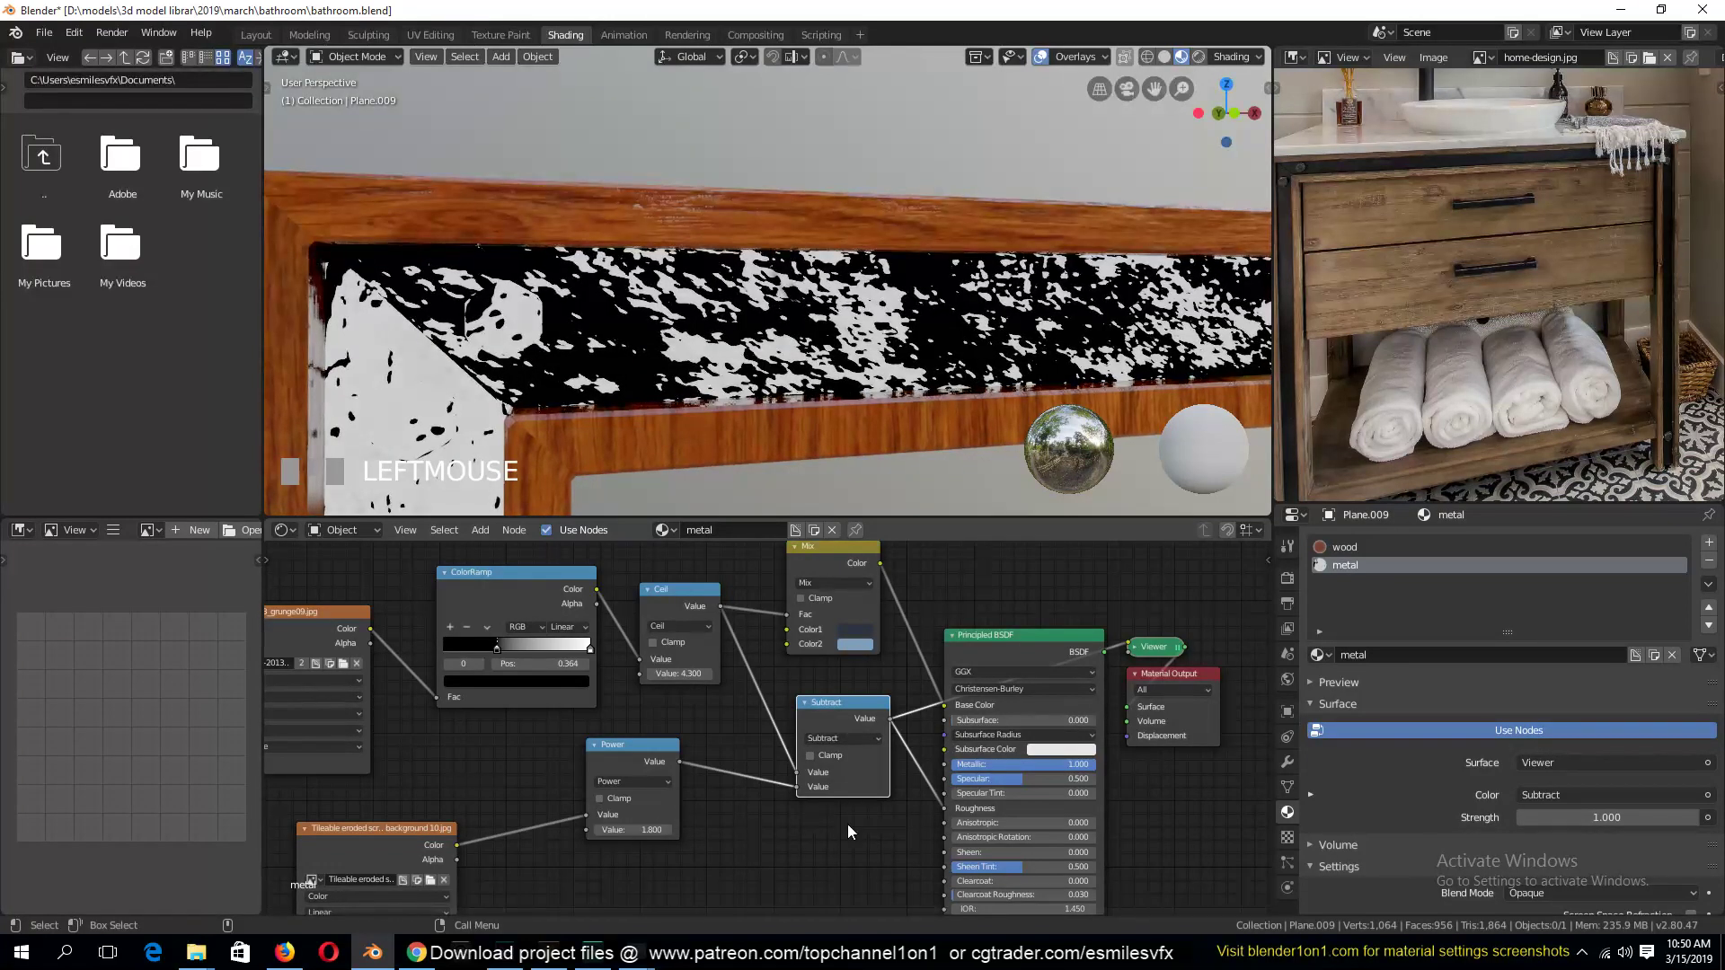
{"action": "left_click", "coordinate": [830, 721]}
{"action": "key", "text": "Delete"}
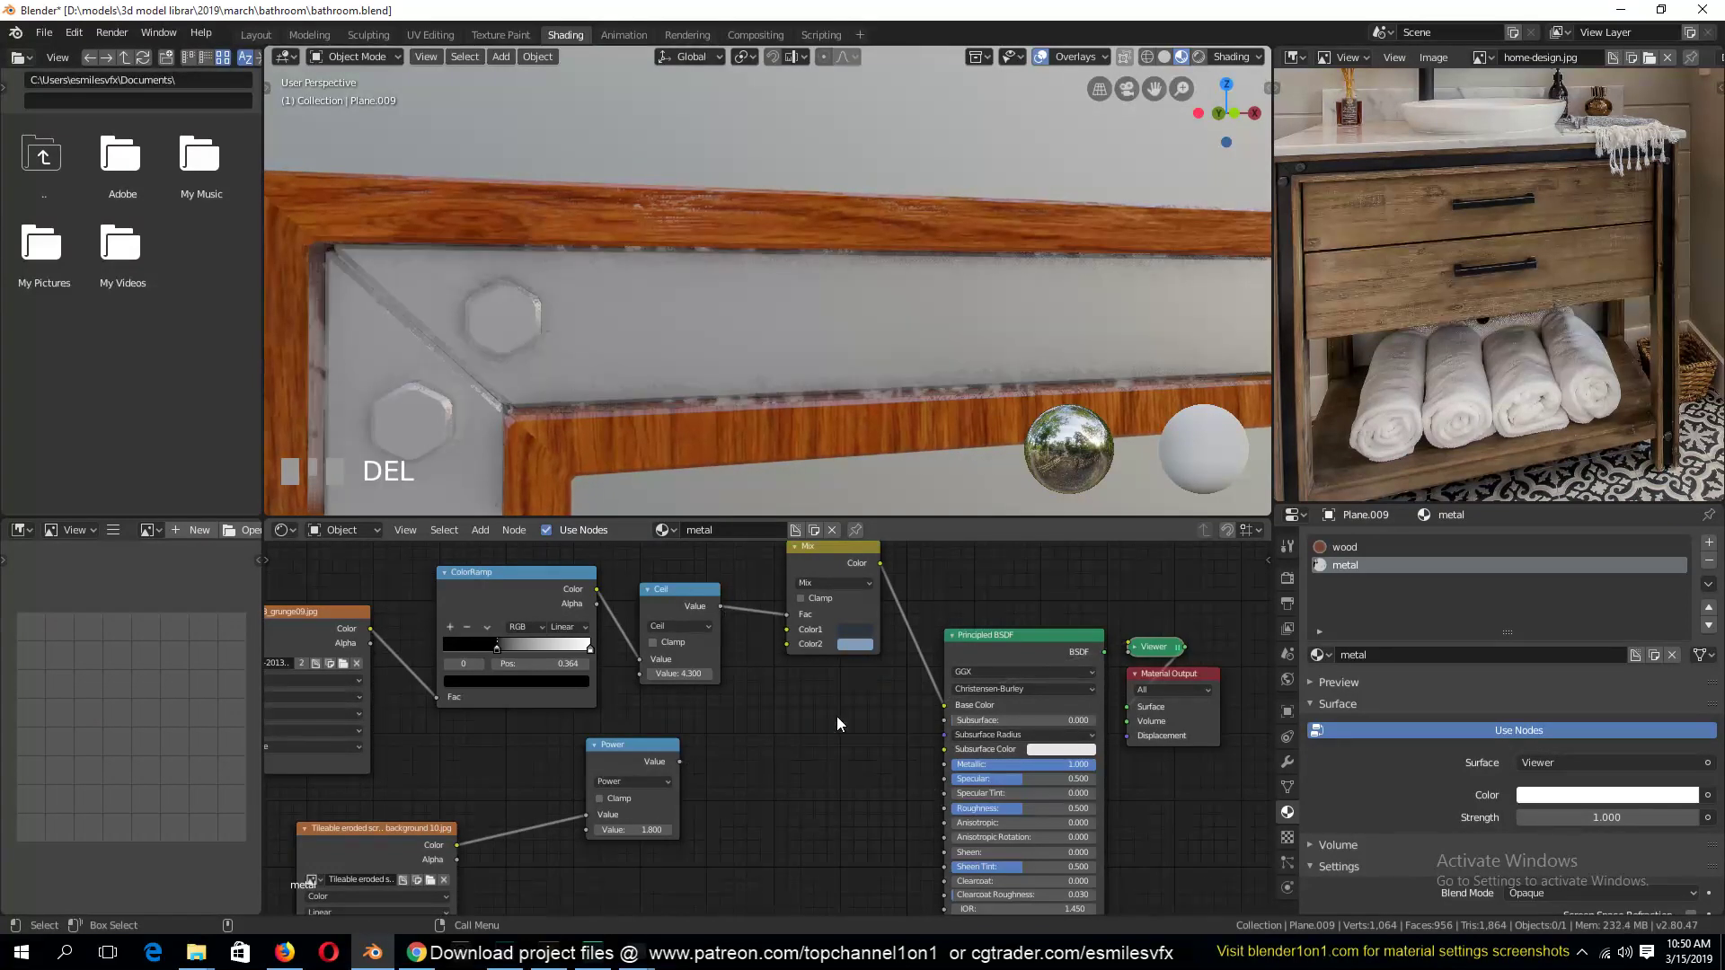
Move the Mix node slightly down and route the Principled BSDF to the Material Output
{"action": "left_click_drag", "start_coordinate": [868, 586], "coordinate": [862, 619]}
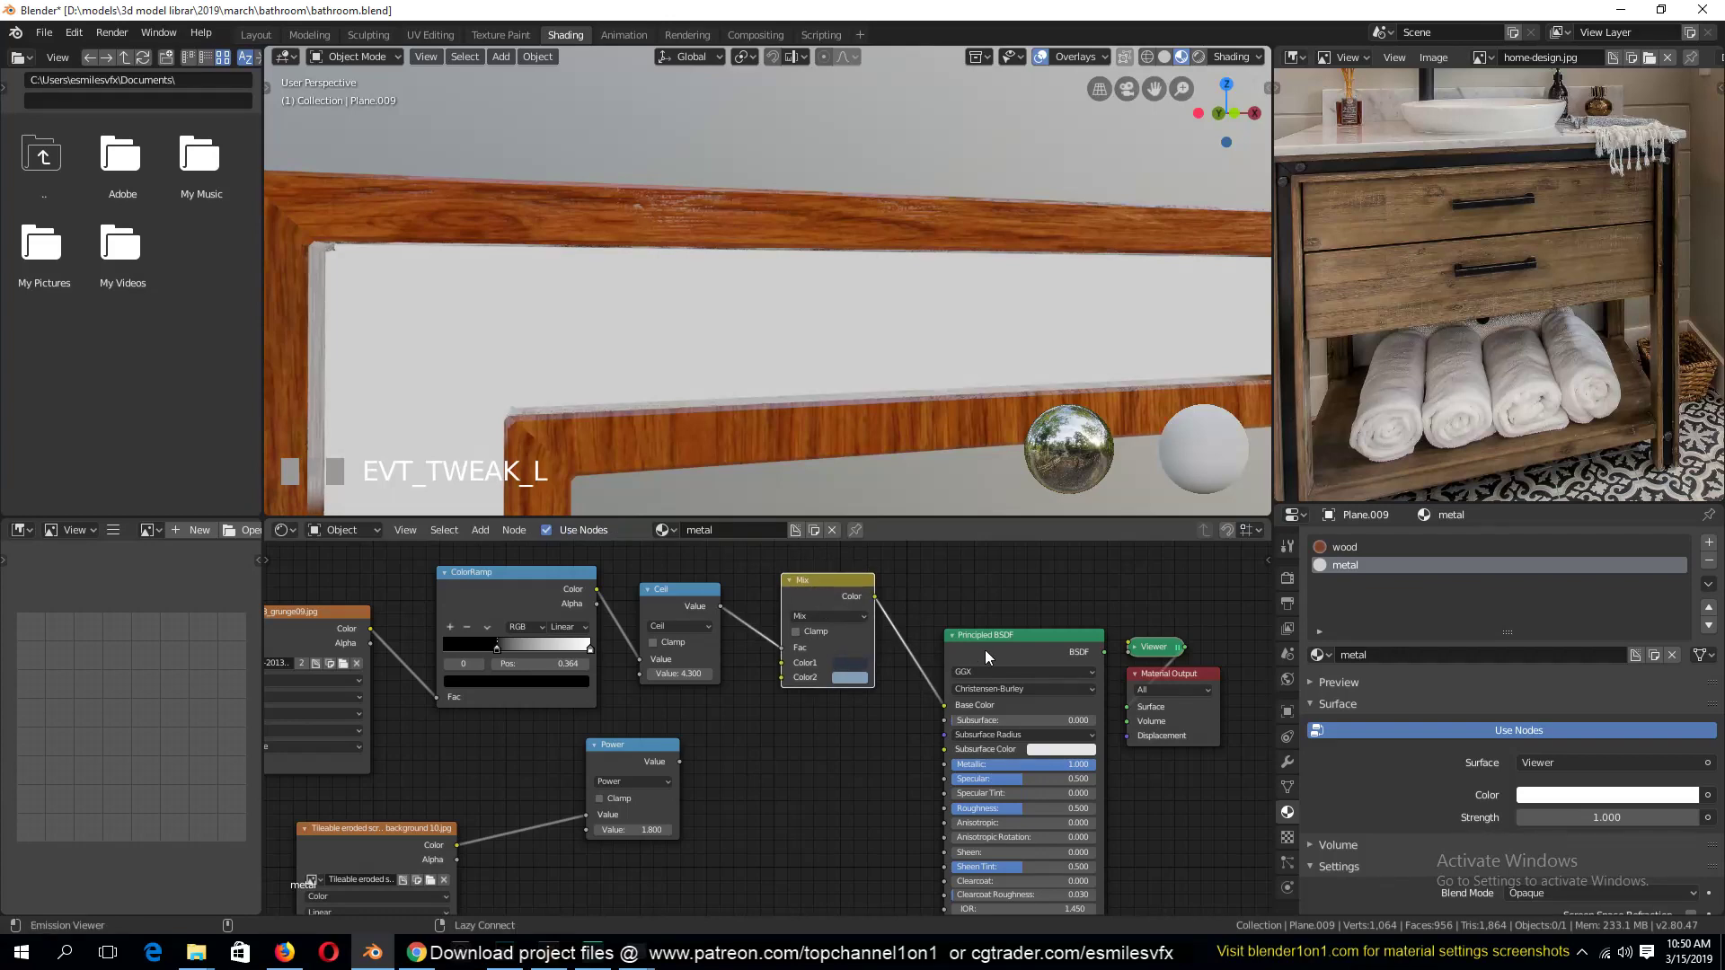
{"action": "left_click", "coordinate": [985, 650], "text": "ctrl+shift"}
{"action": "key", "text": "grave"}
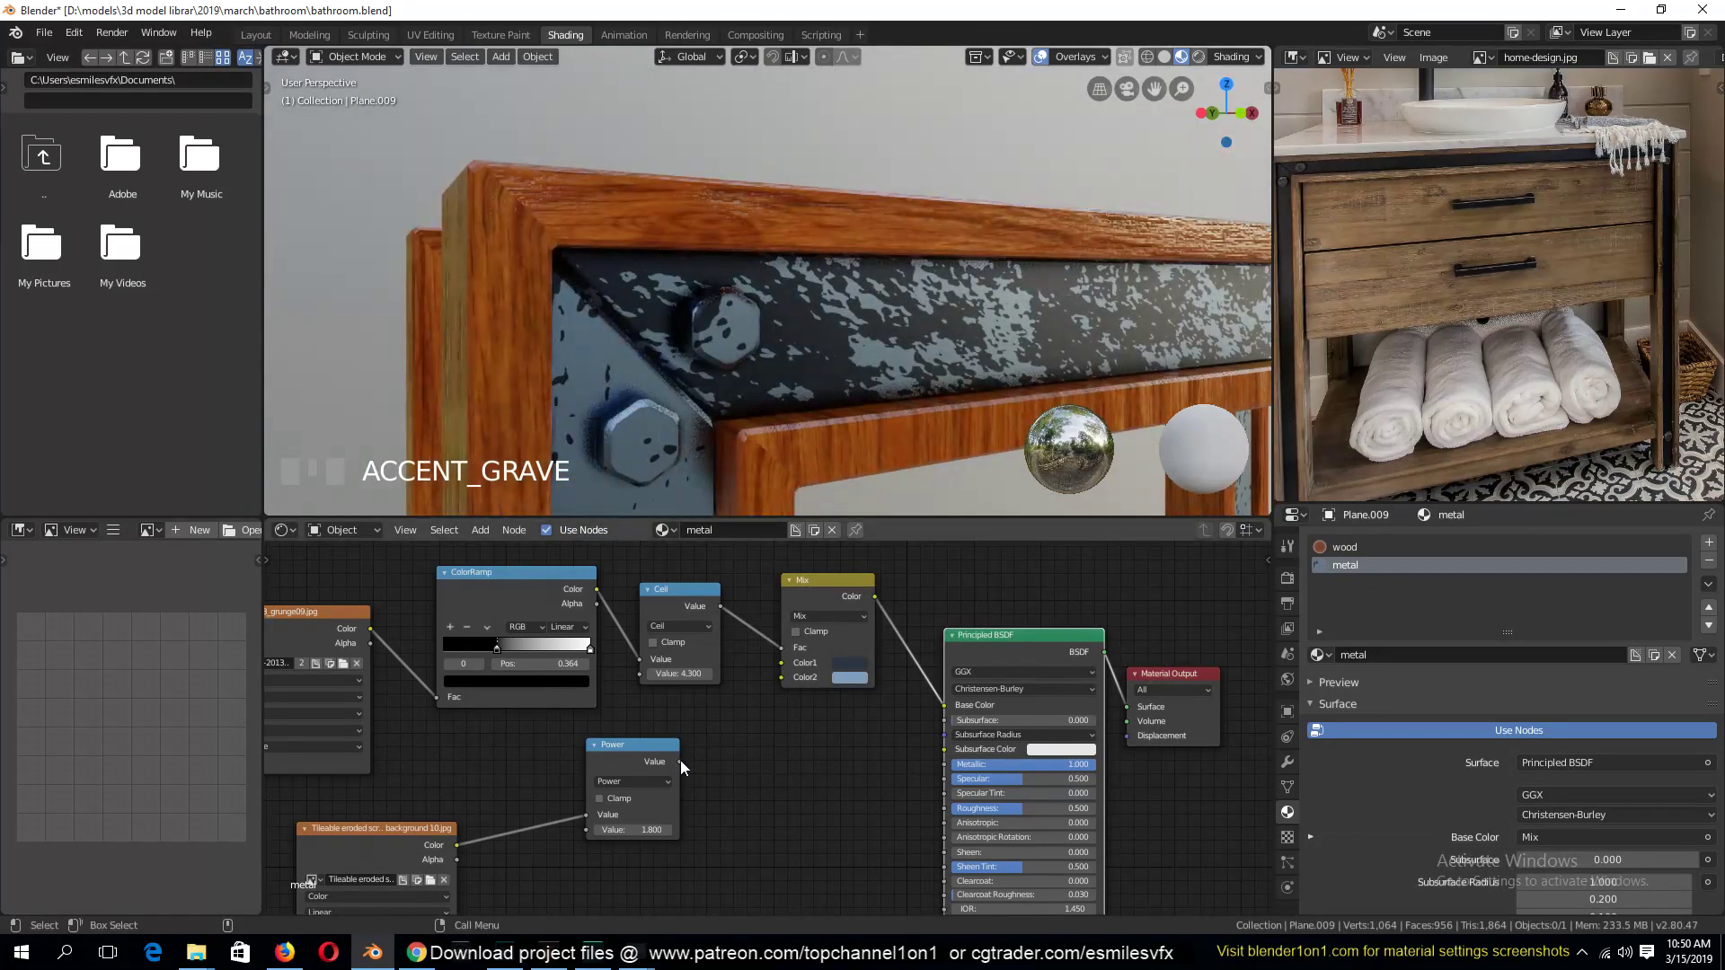
Preview the Power node and add Texture Coordinate and Mapping nodes to the tileable eroded texture, scaled 5.1 on X, Y and Z
{"action": "left_click", "coordinate": [658, 762], "text": "ctrl+shift"}
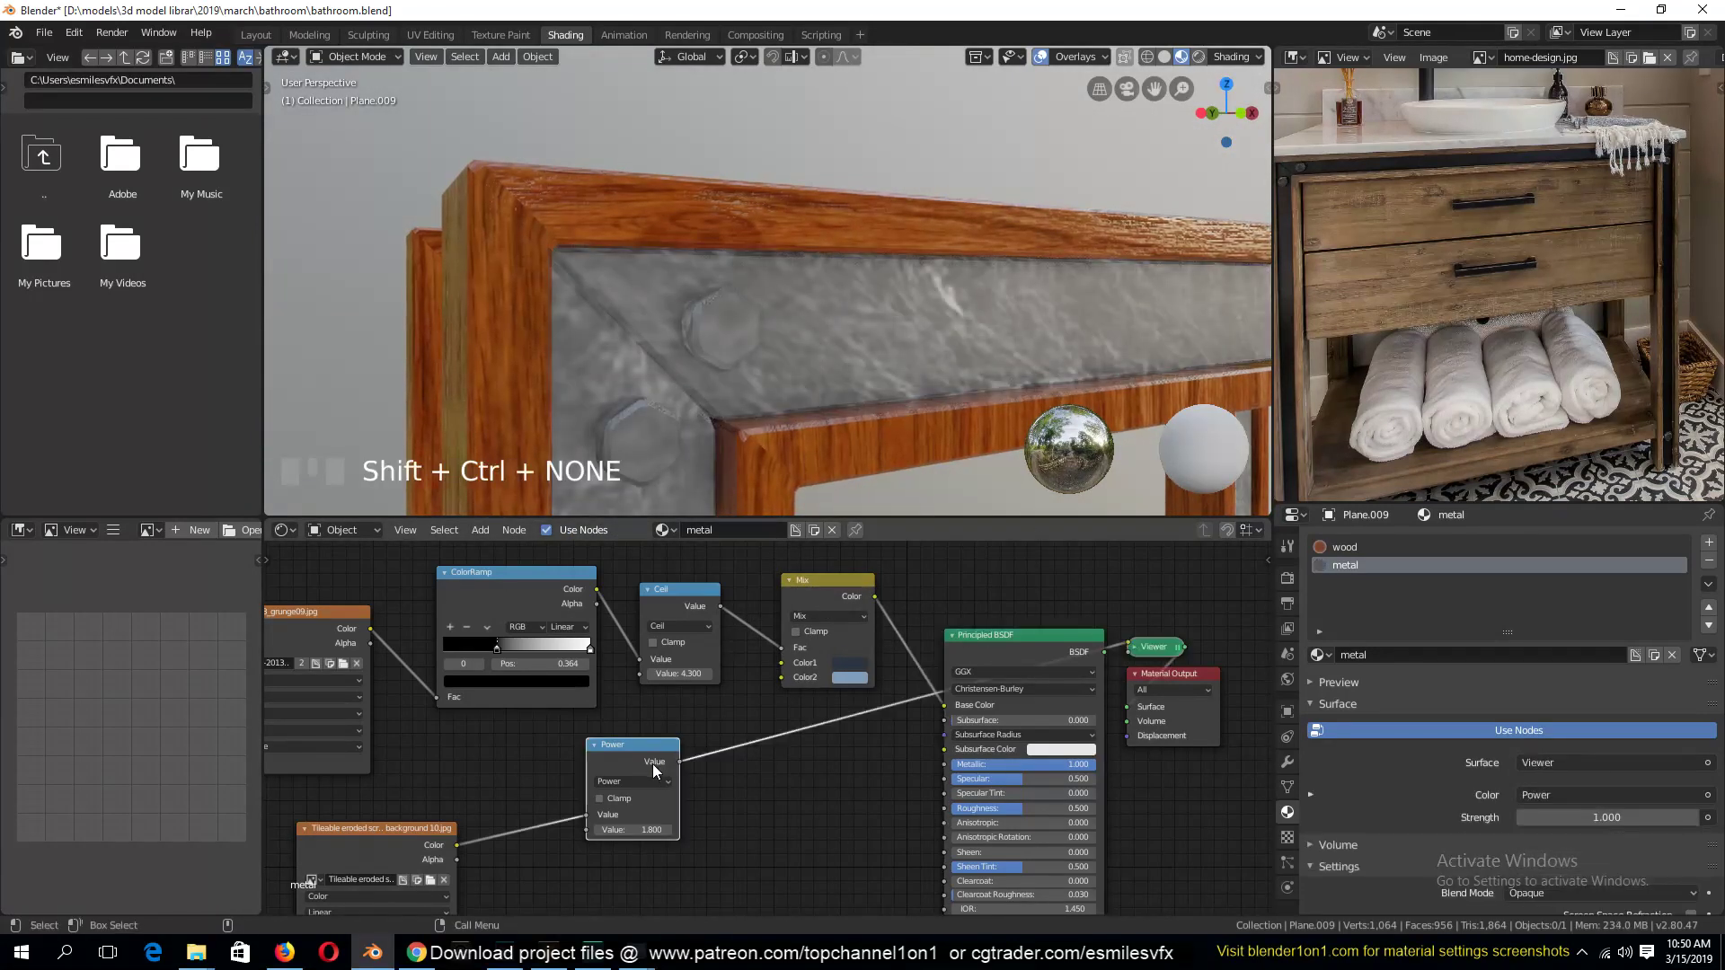
{"action": "middle_click_drag", "start_coordinate": [652, 763], "coordinate": [898, 697]}
{"action": "left_click", "coordinate": [615, 791]}
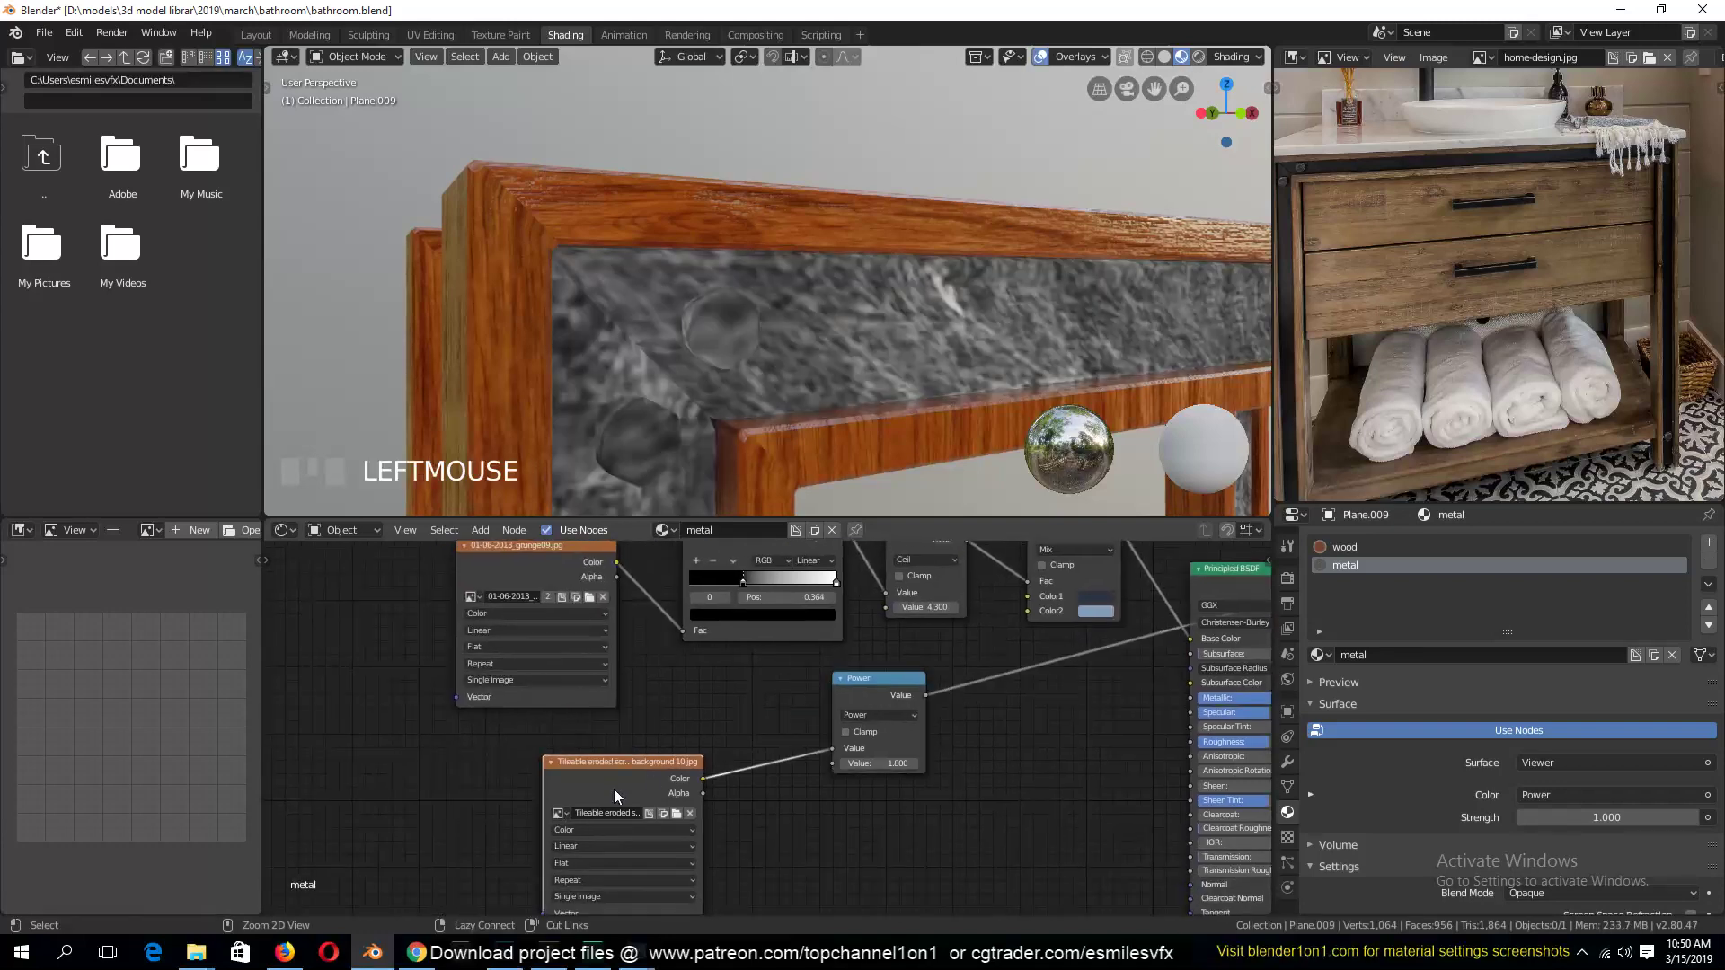
{"action": "key", "text": "ctrl+t"}
{"action": "key", "text": "grave"}
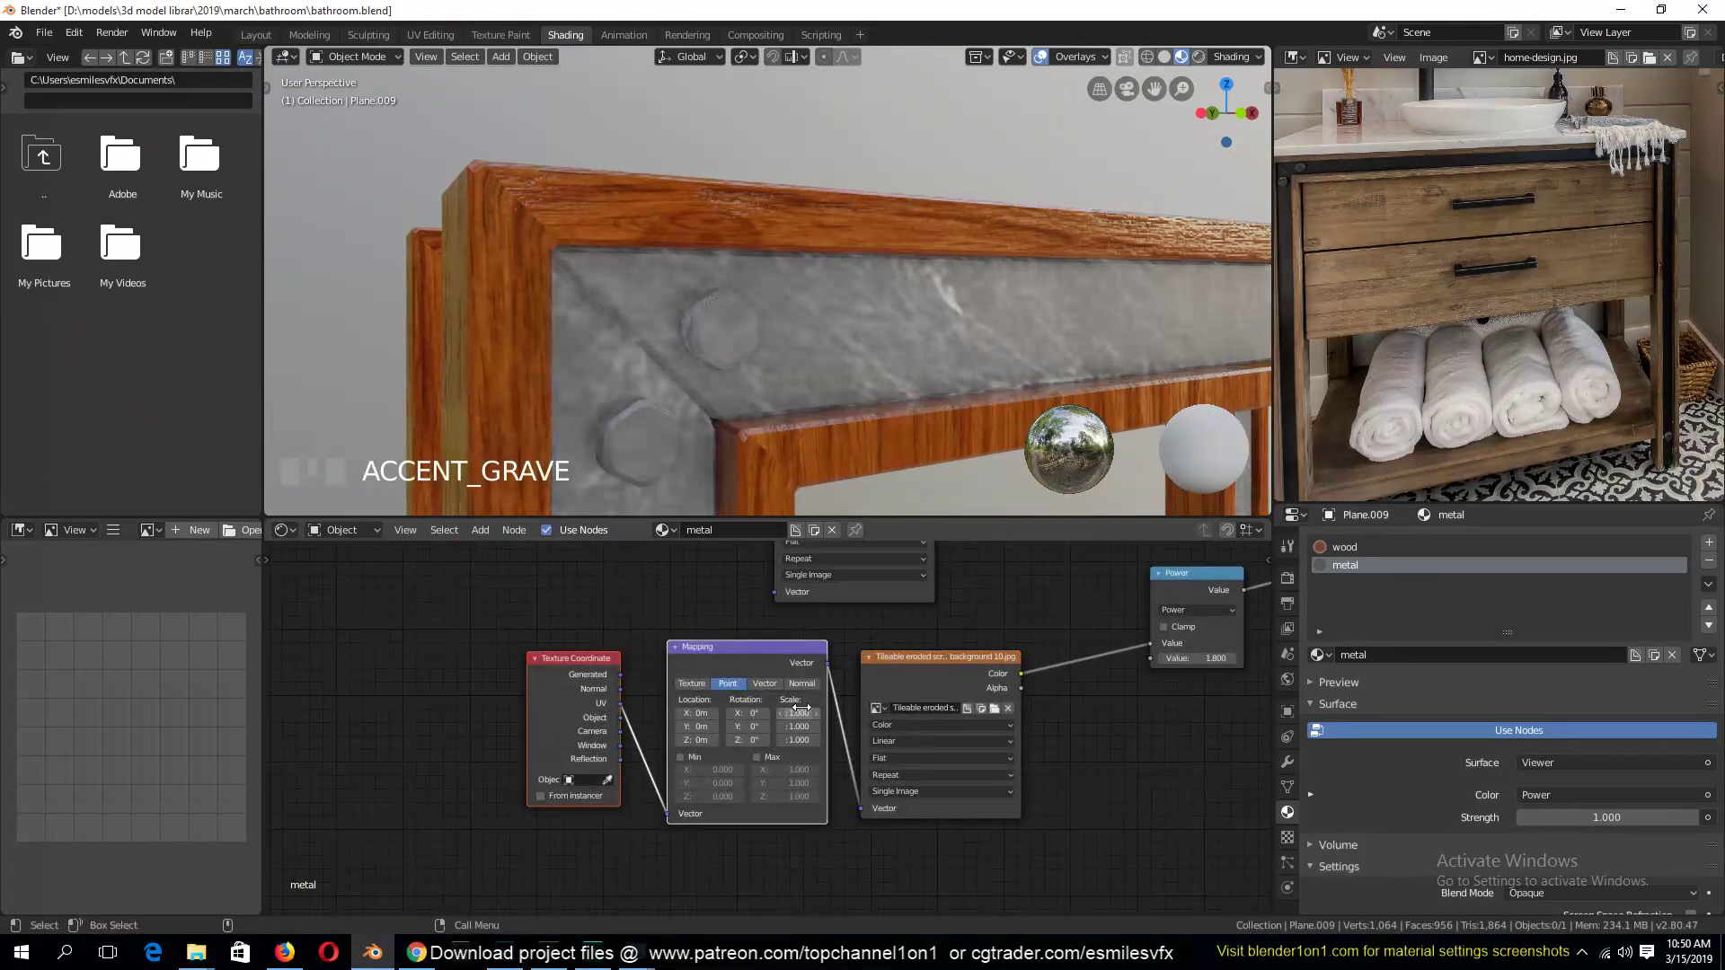
{"action": "left_click_drag", "start_coordinate": [800, 709], "coordinate": [939, 740]}
Move the Ceil node and the Mix node up to free space beside the Power node
{"action": "middle_click_drag", "start_coordinate": [1023, 701], "coordinate": [468, 837]}
{"action": "middle_click_drag", "start_coordinate": [795, 667], "coordinate": [751, 706]}
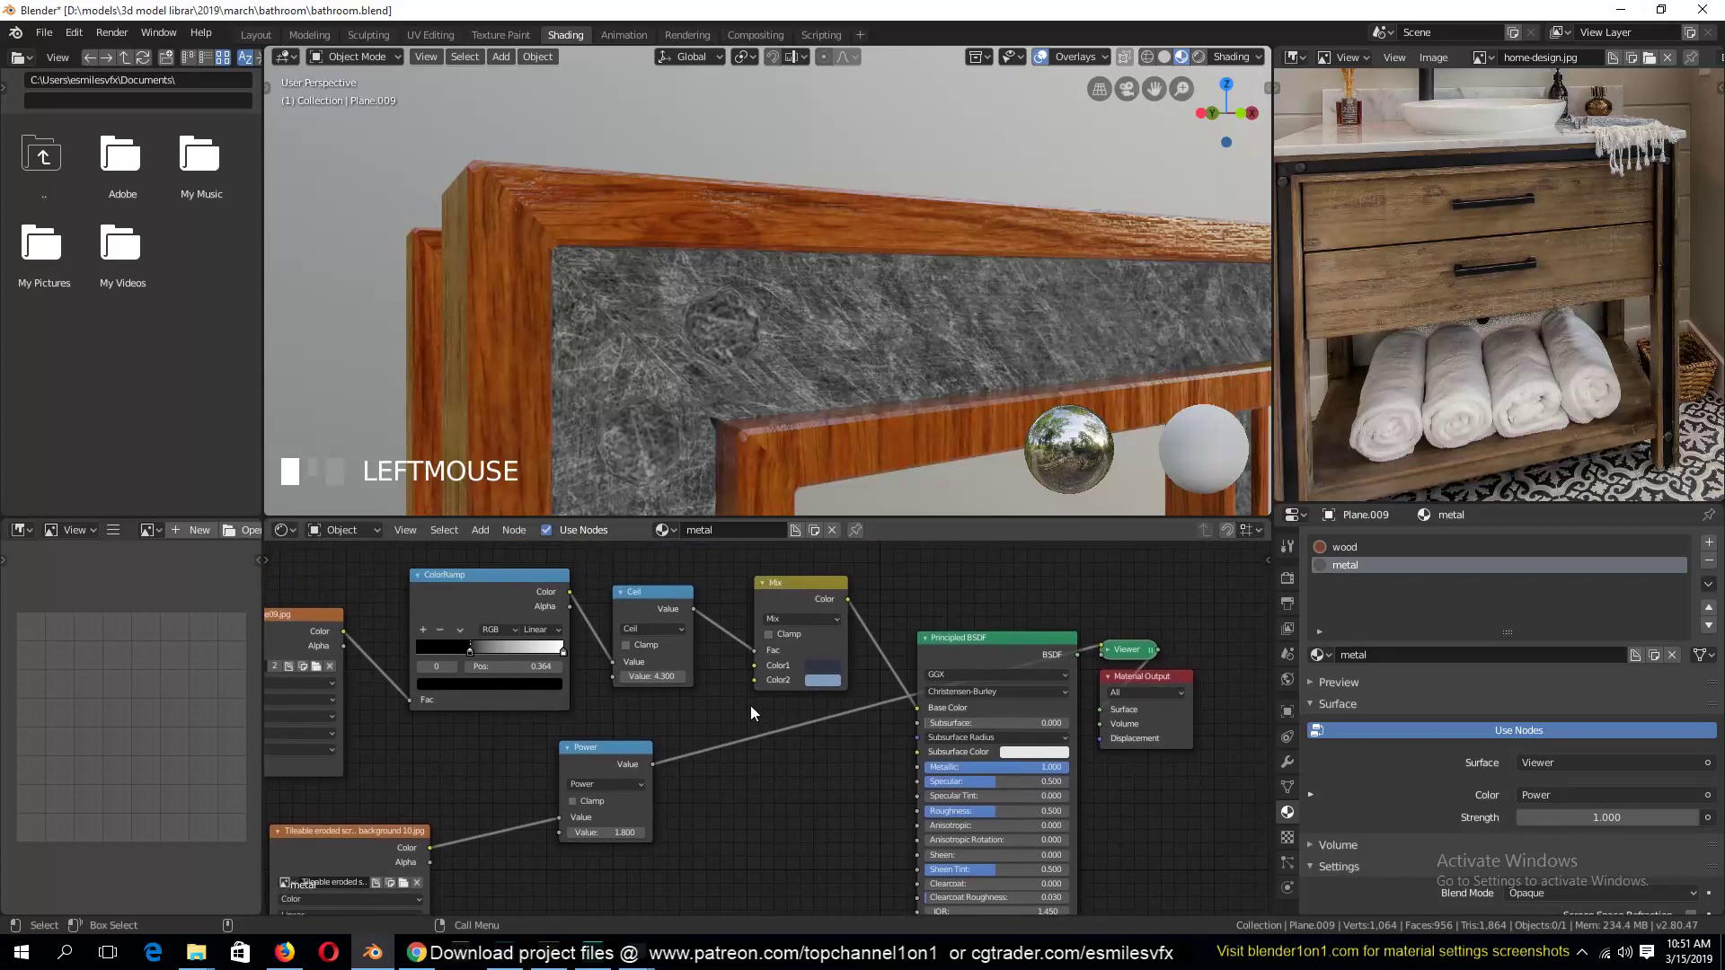
{"action": "left_click_drag", "start_coordinate": [684, 620], "coordinate": [679, 589]}
{"action": "left_click_drag", "start_coordinate": [813, 586], "coordinate": [759, 567]}
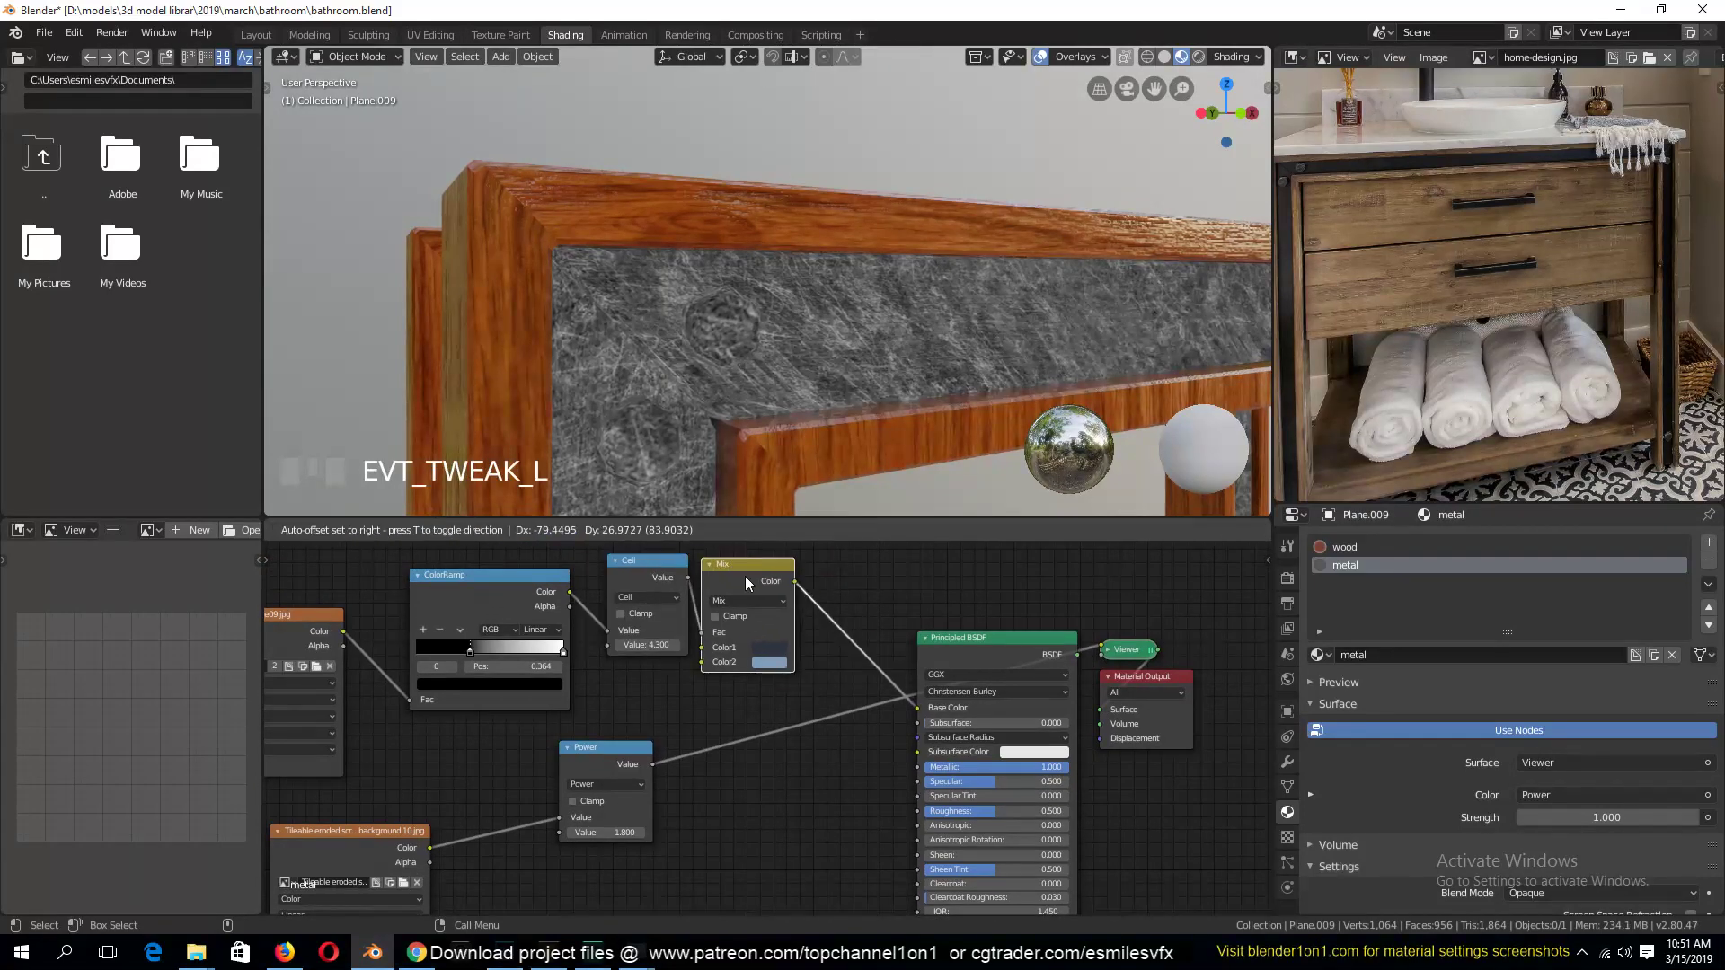
Duplicate the Ceil node and insert the copy on the link leaving the Power node
{"action": "left_click", "coordinate": [656, 584]}
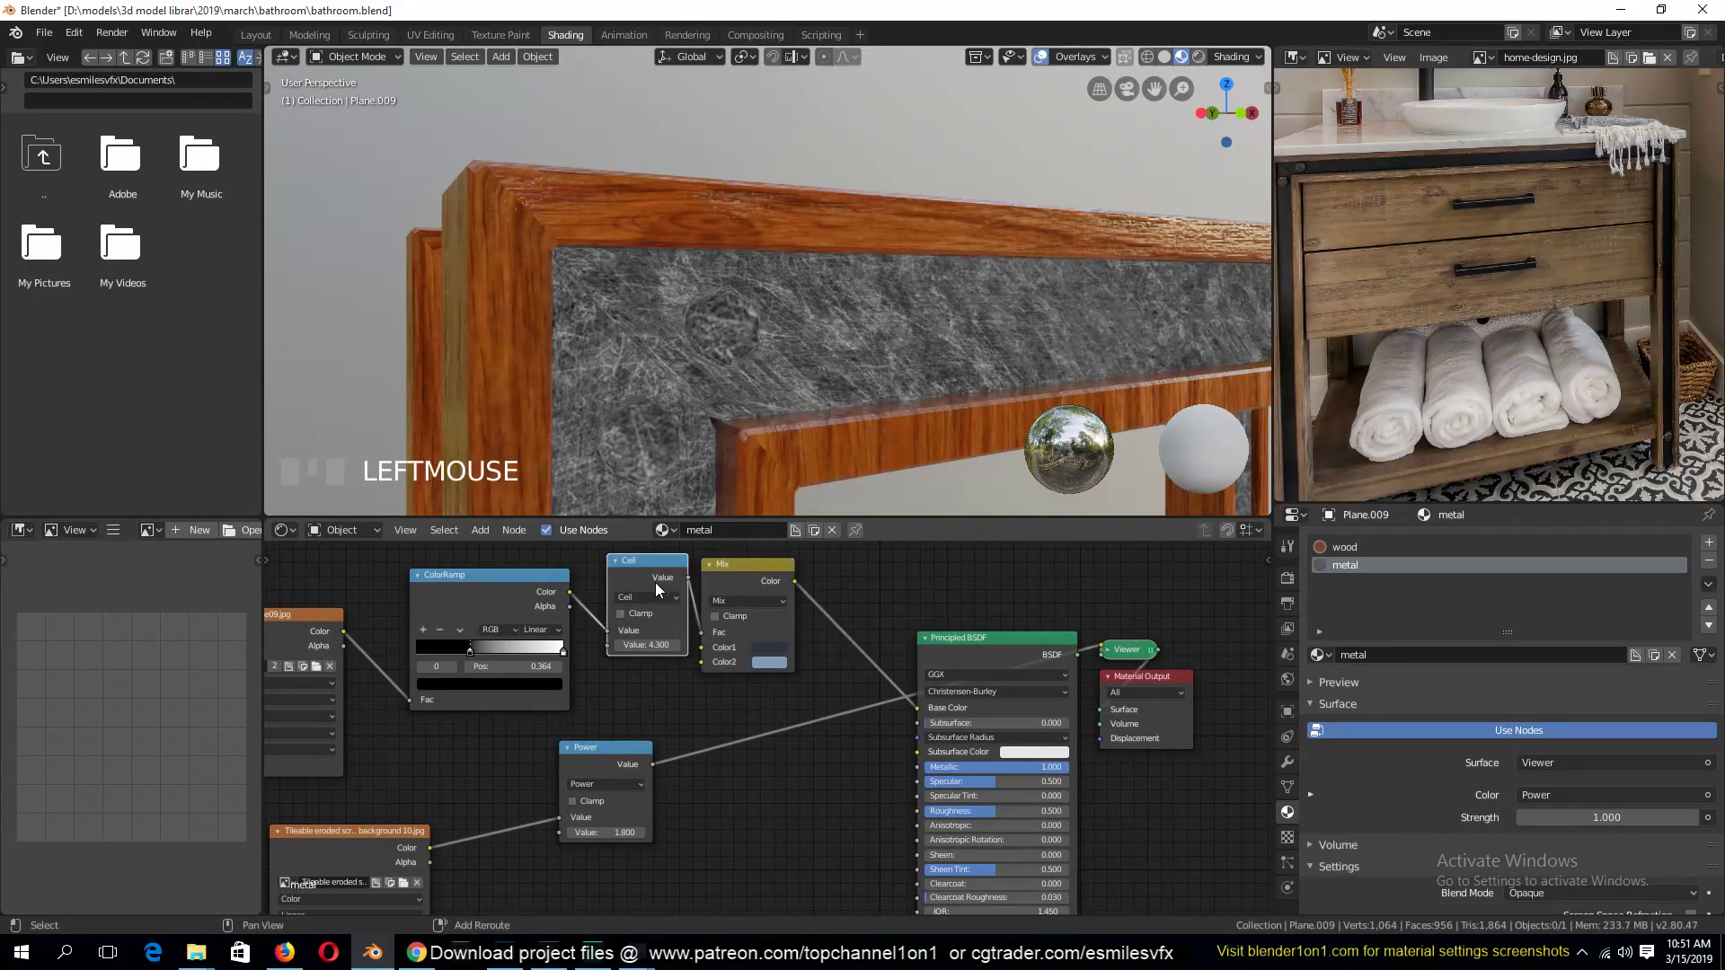
{"action": "key", "text": "shift+d"}
{"action": "left_click", "coordinate": [805, 729]}
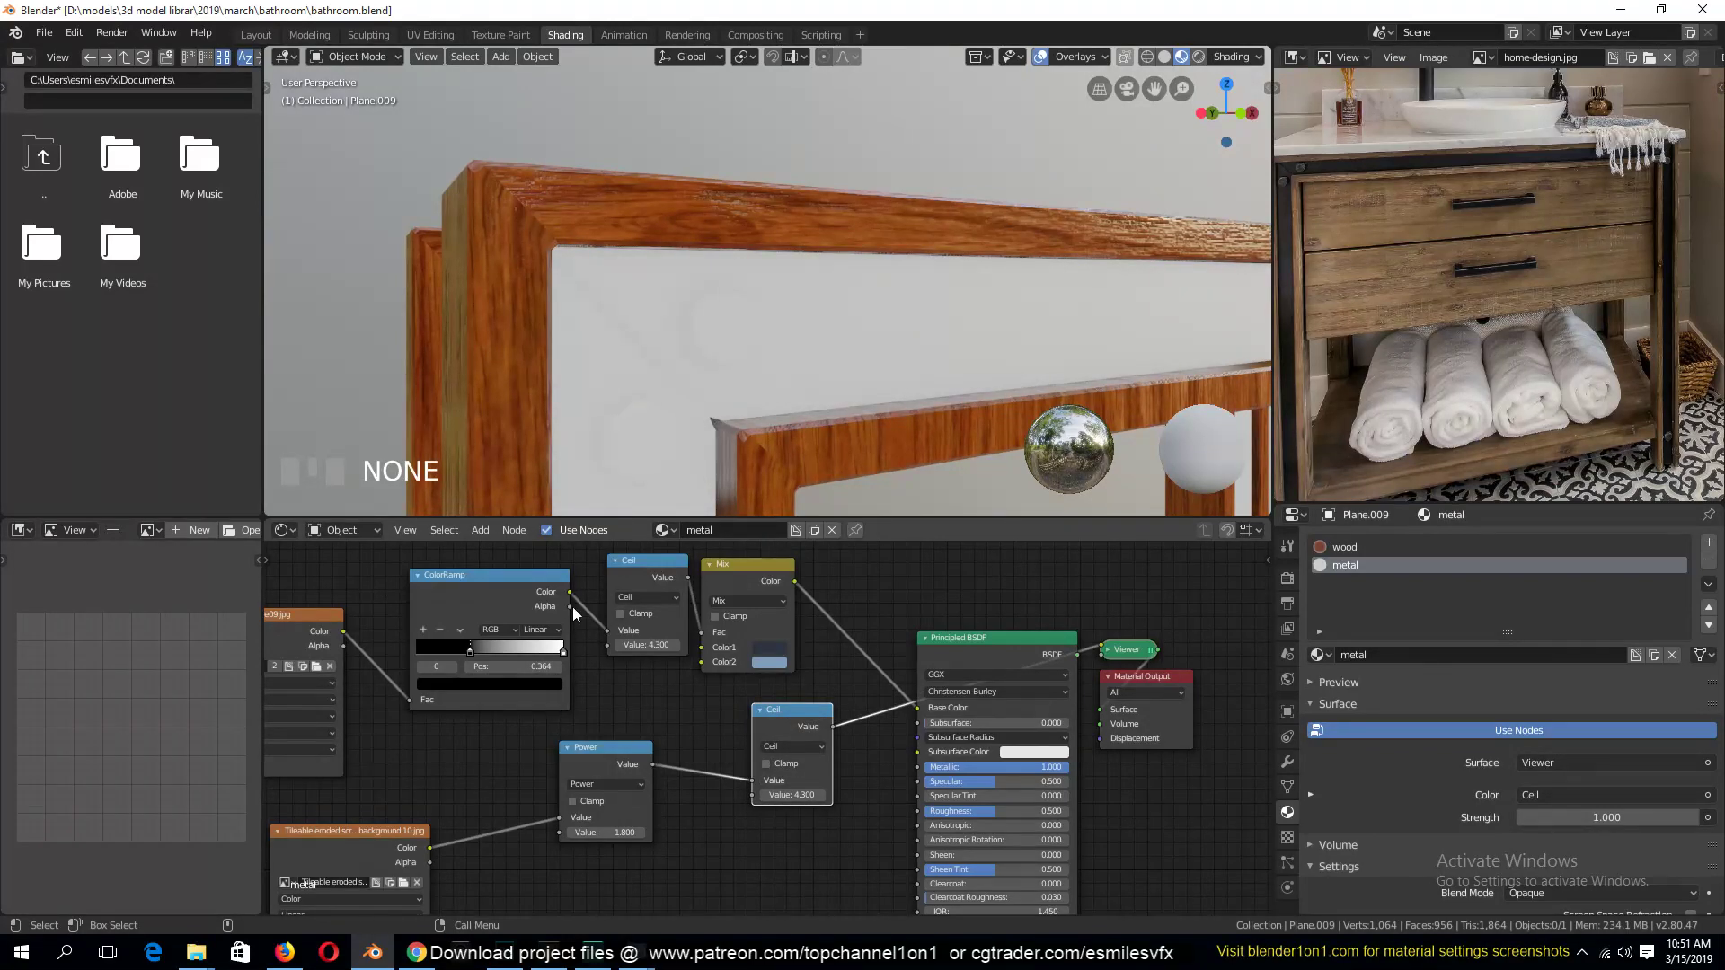
Connect the ColorRamp Color output to the duplicated math node's second value and set its operation to Subtract
{"action": "left_click_drag", "start_coordinate": [569, 594], "coordinate": [751, 795]}
{"action": "left_click", "coordinate": [798, 747]}
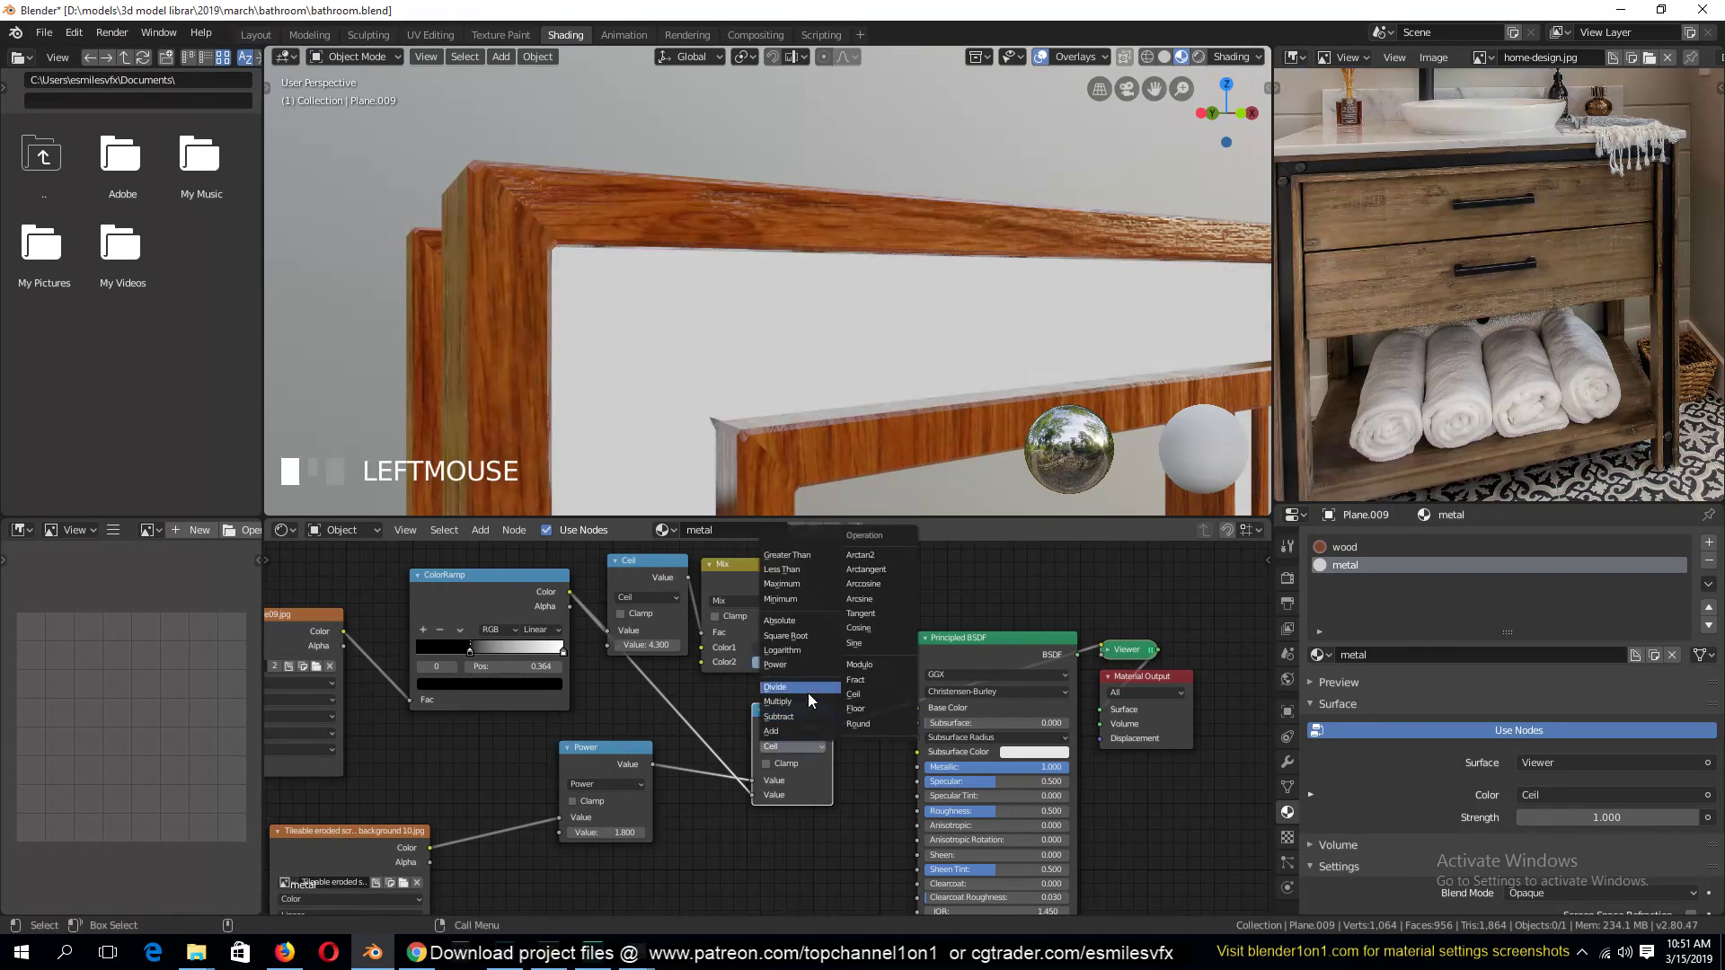
{"action": "left_click", "coordinate": [807, 714]}
{"action": "key", "text": "grave"}
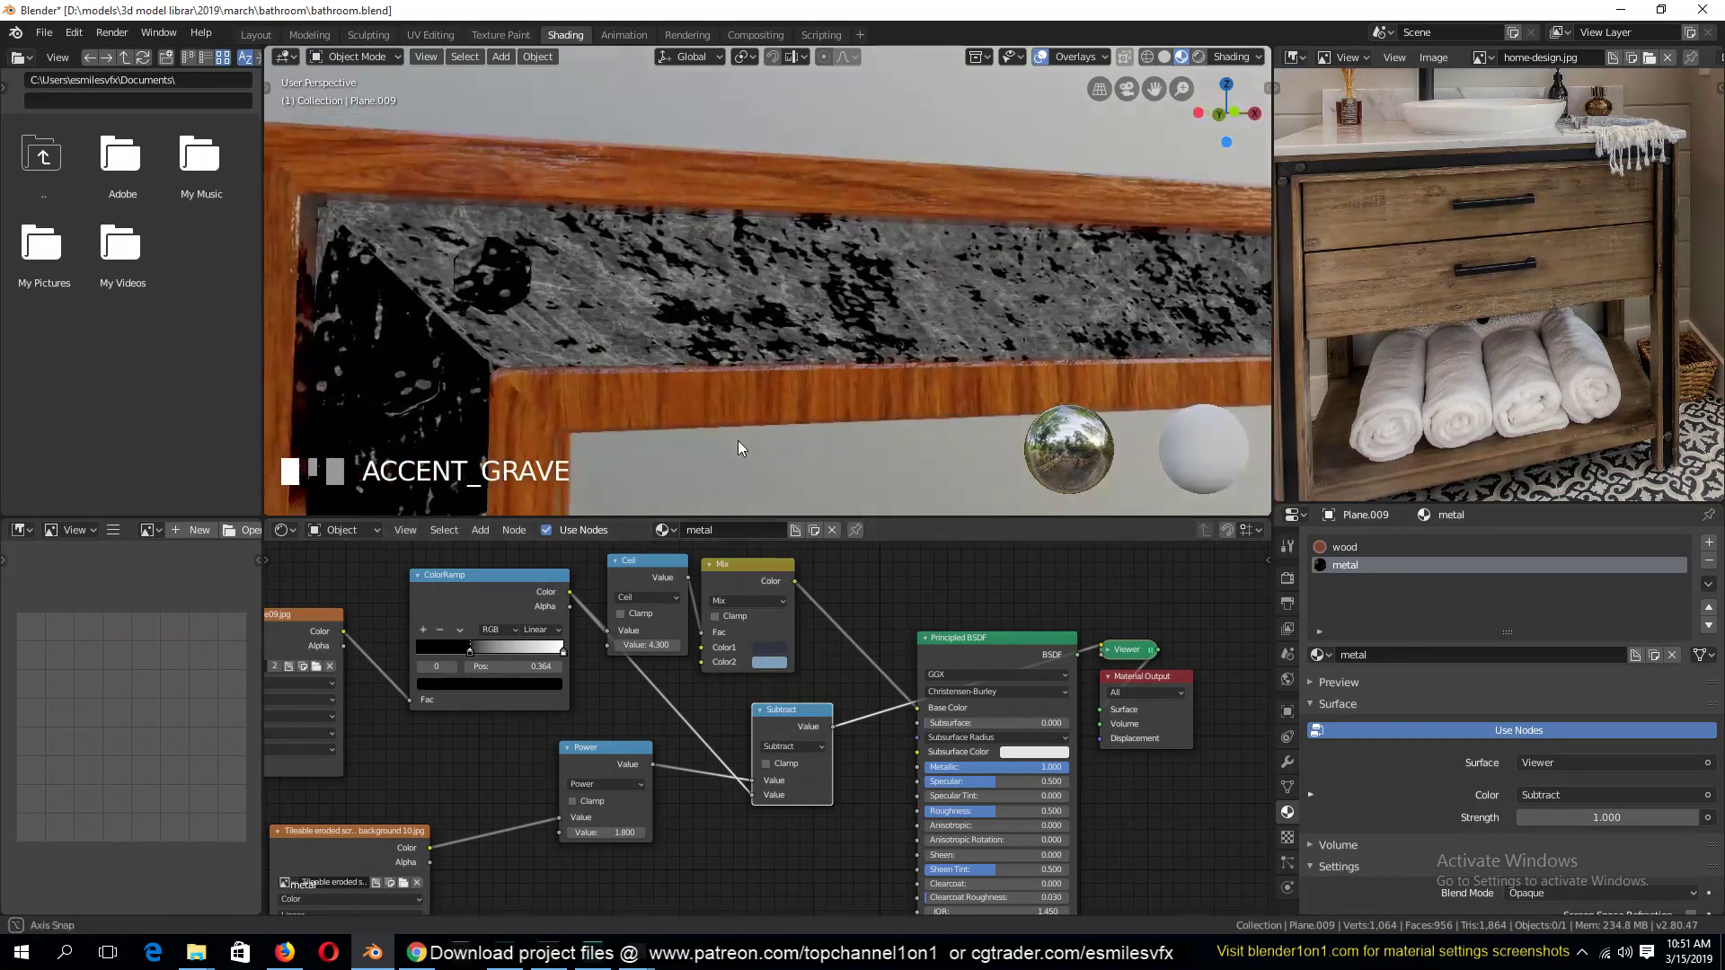
{"action": "middle_click_drag", "start_coordinate": [738, 440], "coordinate": [795, 373]}
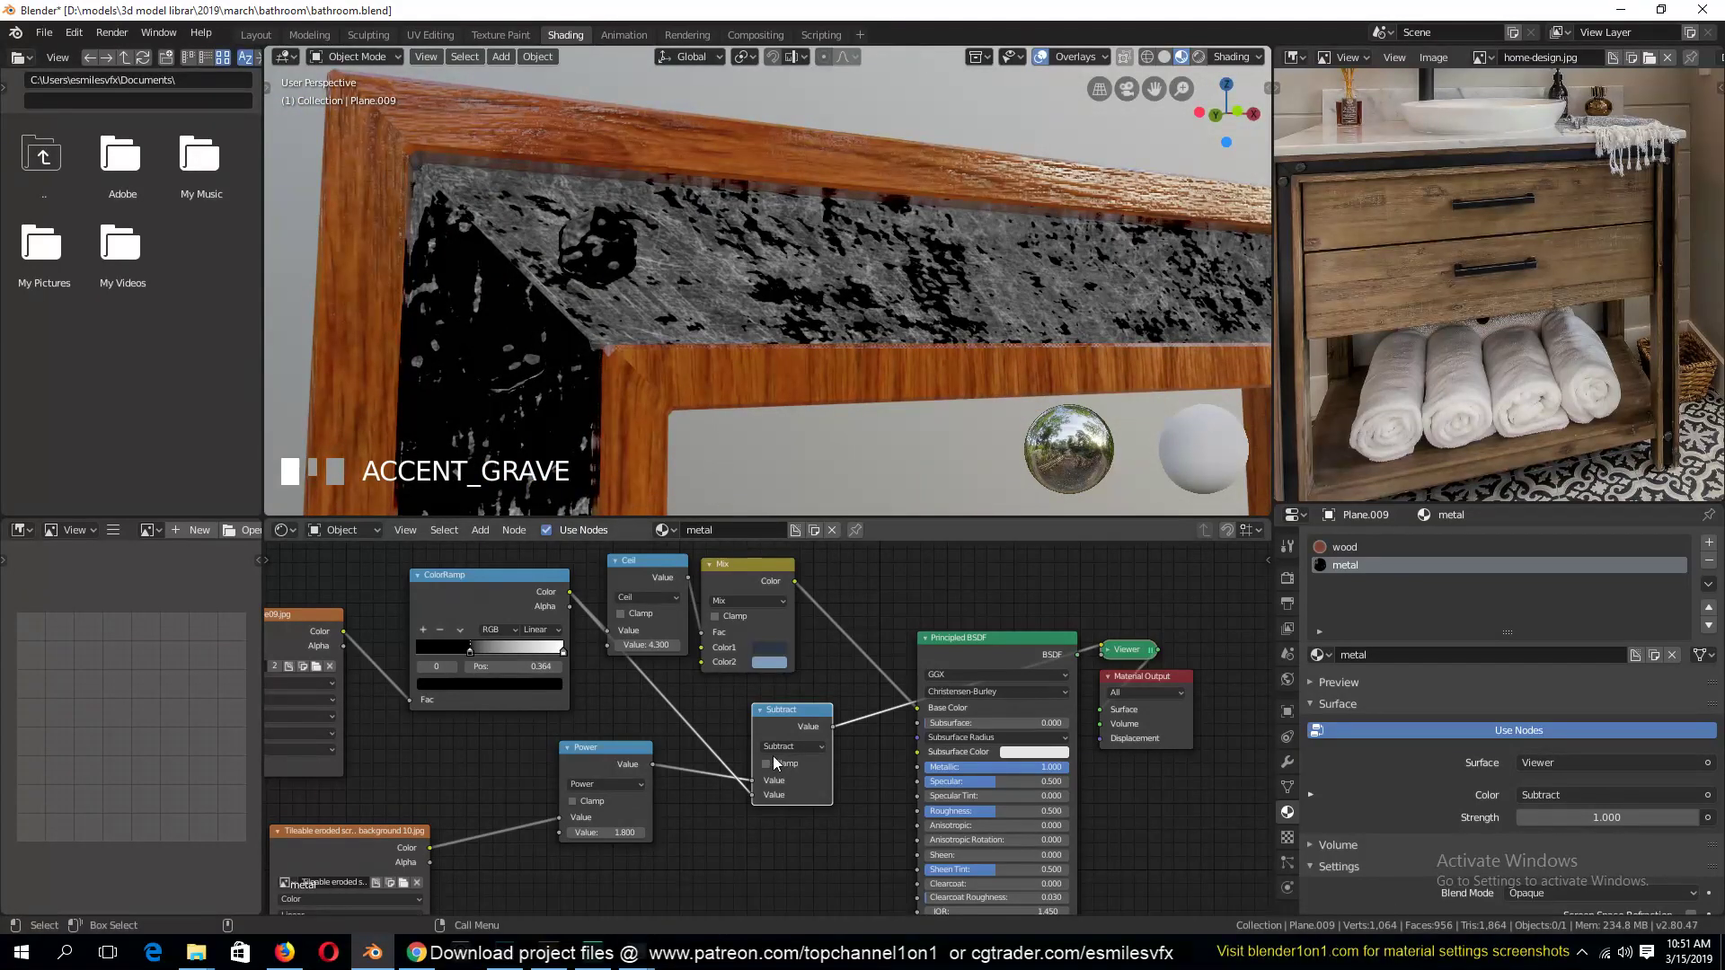
Swap the Subtract node's two input links and set the Power node's exponent to 1.6
{"action": "mouse_move", "coordinate": [608, 832]}
{"action": "left_mouse_down"}
{"action": "mouse_move", "coordinate": [647, 832]}
{"action": "mouse_move", "coordinate": [618, 830]}
{"action": "left_mouse_up"}
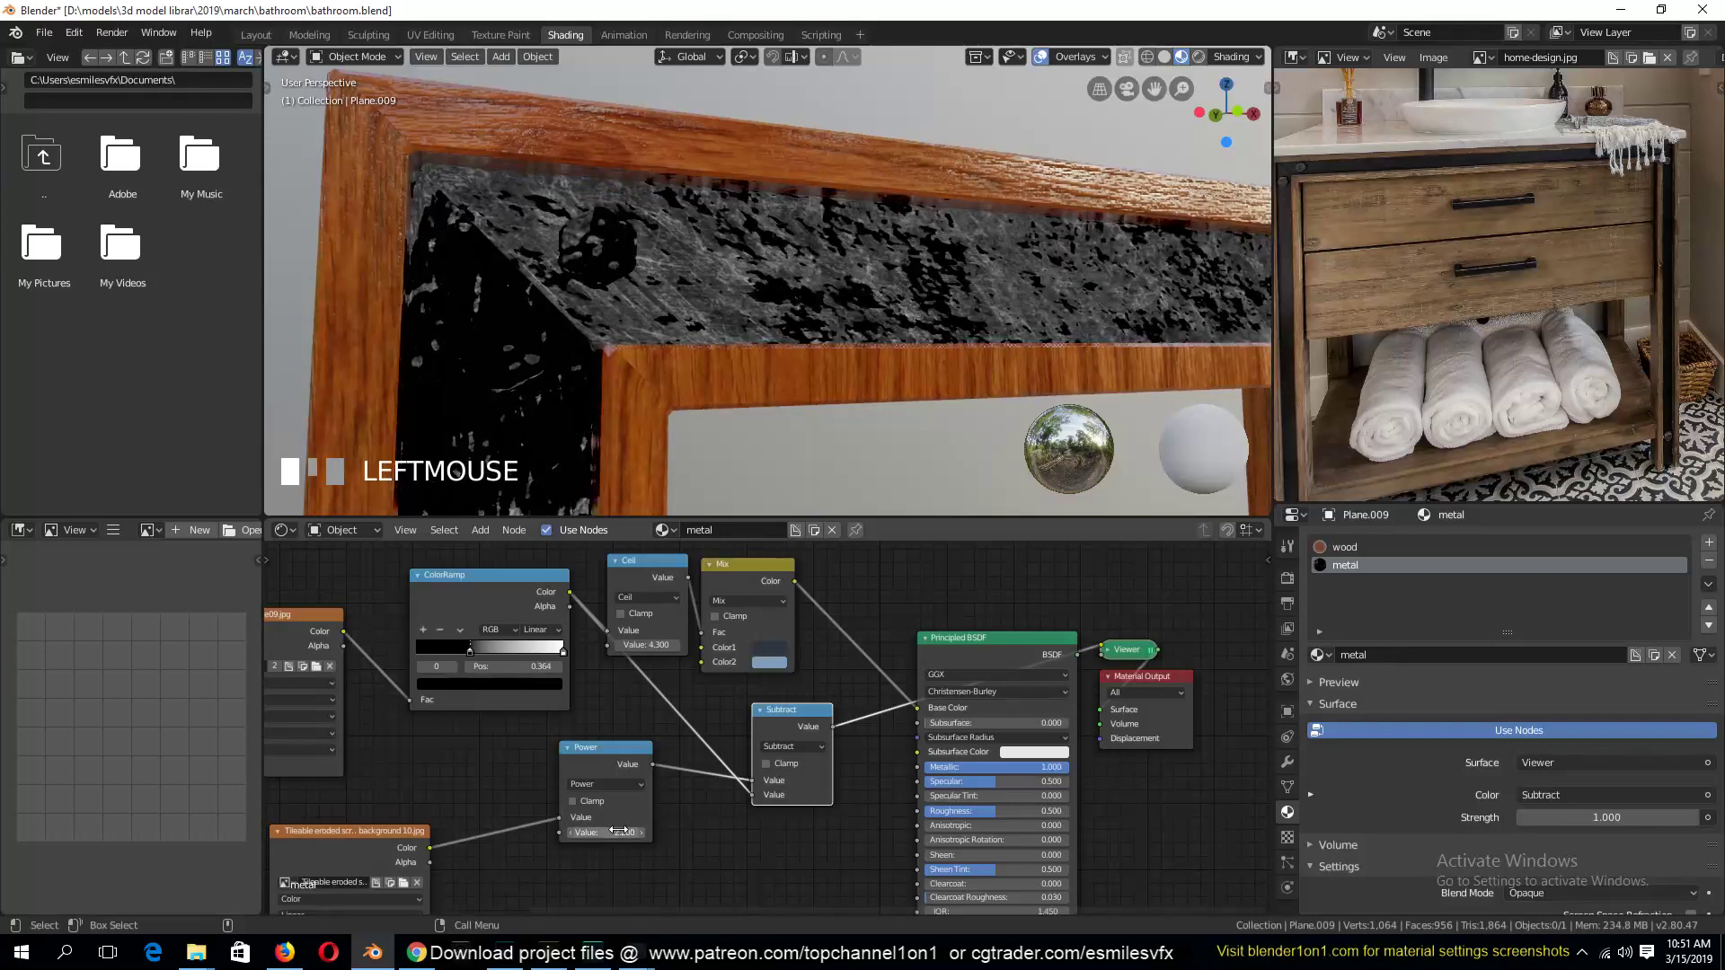
{"action": "mouse_move", "coordinate": [753, 796]}
{"action": "left_mouse_down"}
{"action": "mouse_move", "coordinate": [738, 794]}
{"action": "mouse_move", "coordinate": [755, 784]}
{"action": "left_mouse_up"}
{"action": "mouse_move", "coordinate": [683, 381]}
{"action": "middle_mouse_down"}
{"action": "mouse_move", "coordinate": [719, 379]}
{"action": "mouse_move", "coordinate": [688, 399]}
{"action": "middle_mouse_up"}
{"action": "middle_click_drag", "start_coordinate": [710, 512], "coordinate": [719, 466]}
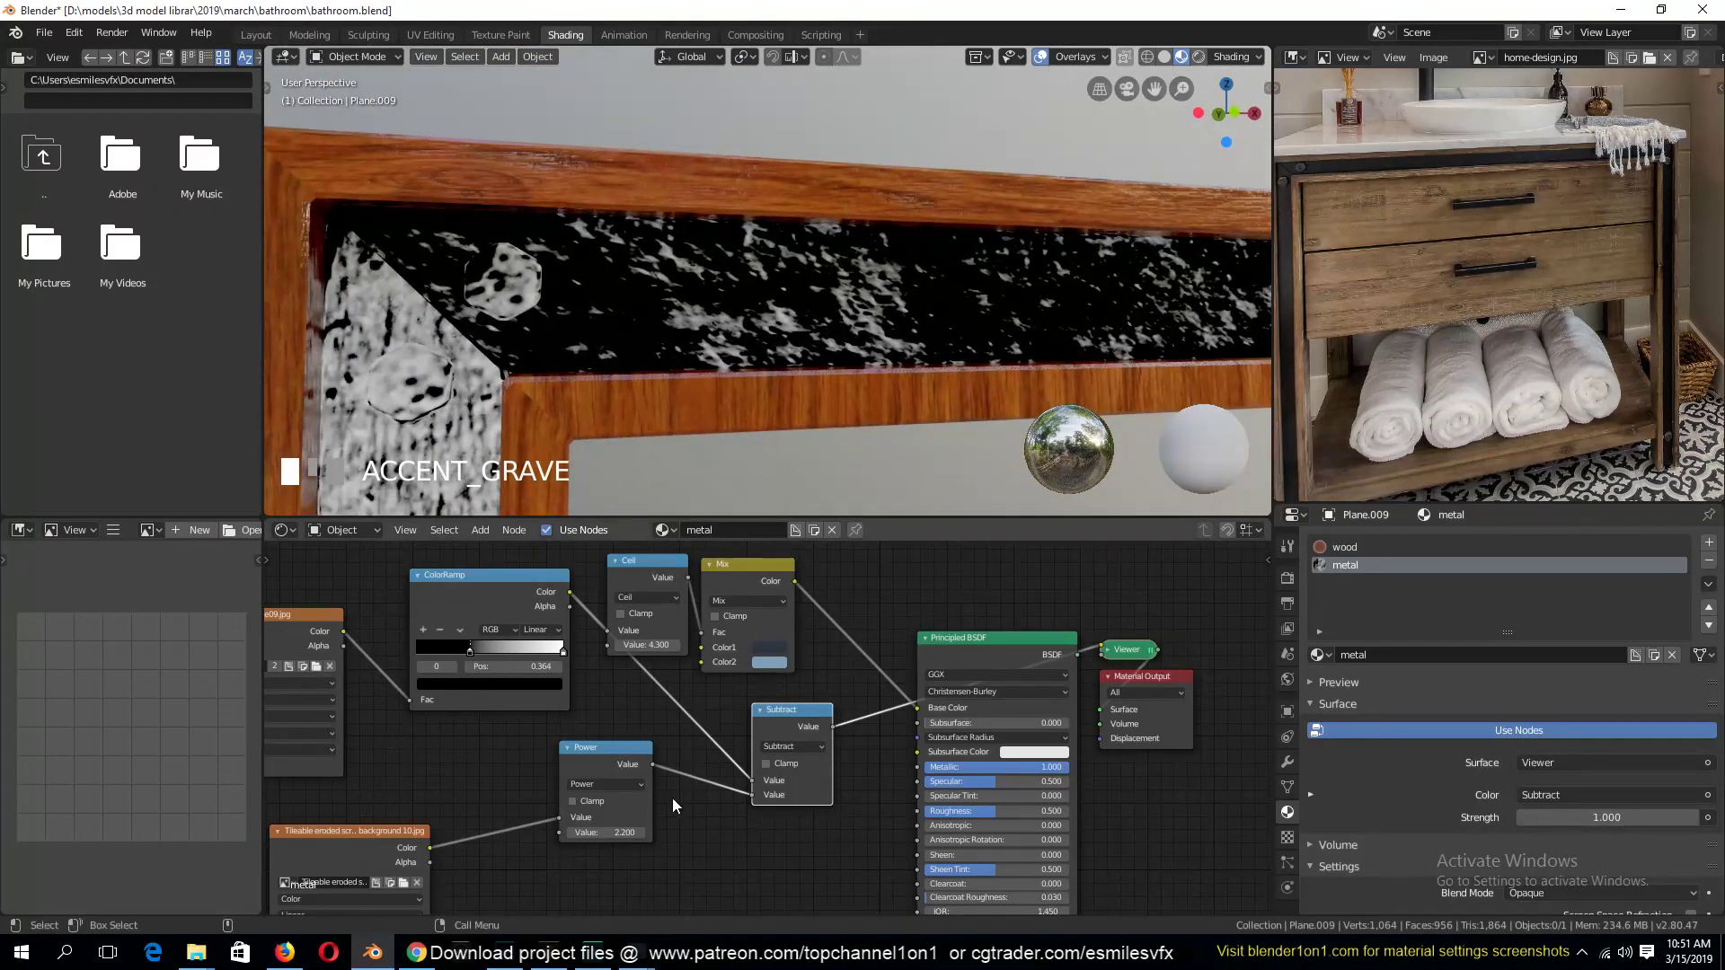
{"action": "mouse_move", "coordinate": [623, 832]}
{"action": "left_mouse_down"}
{"action": "mouse_move", "coordinate": [647, 832]}
{"action": "mouse_move", "coordinate": [607, 832]}
{"action": "left_mouse_up"}
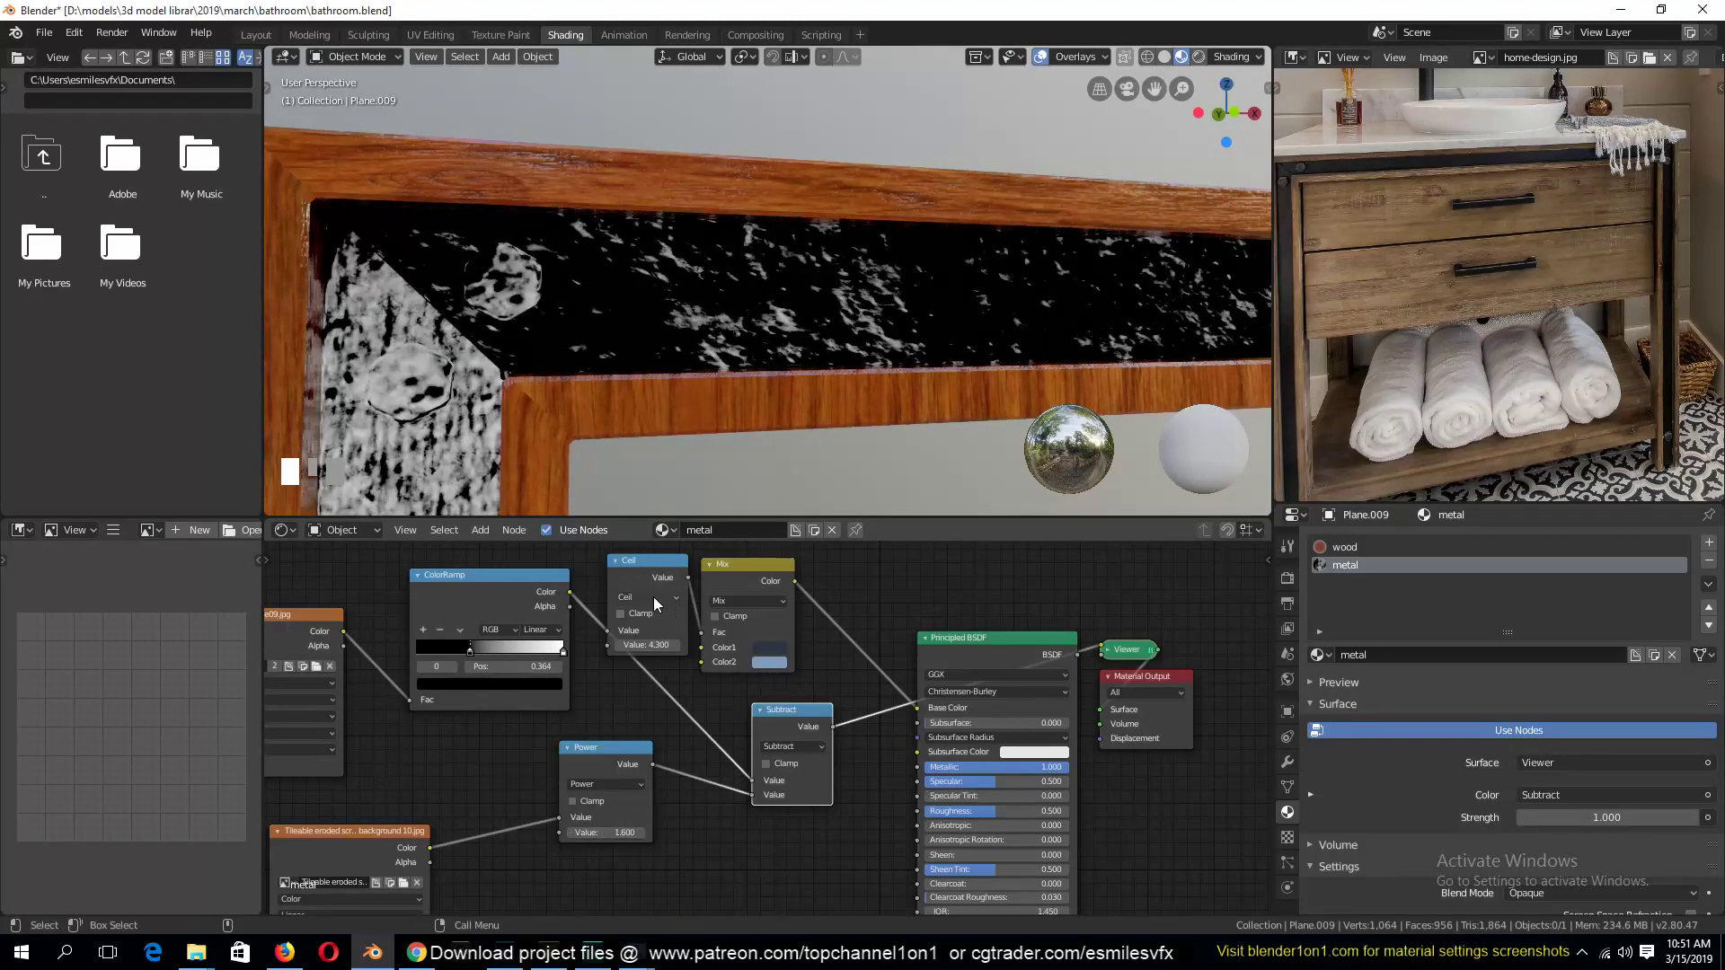
Move the Ceil node further up and change the Subtract node's operation to Multiply
{"action": "left_click_drag", "start_coordinate": [655, 597], "coordinate": [654, 558]}
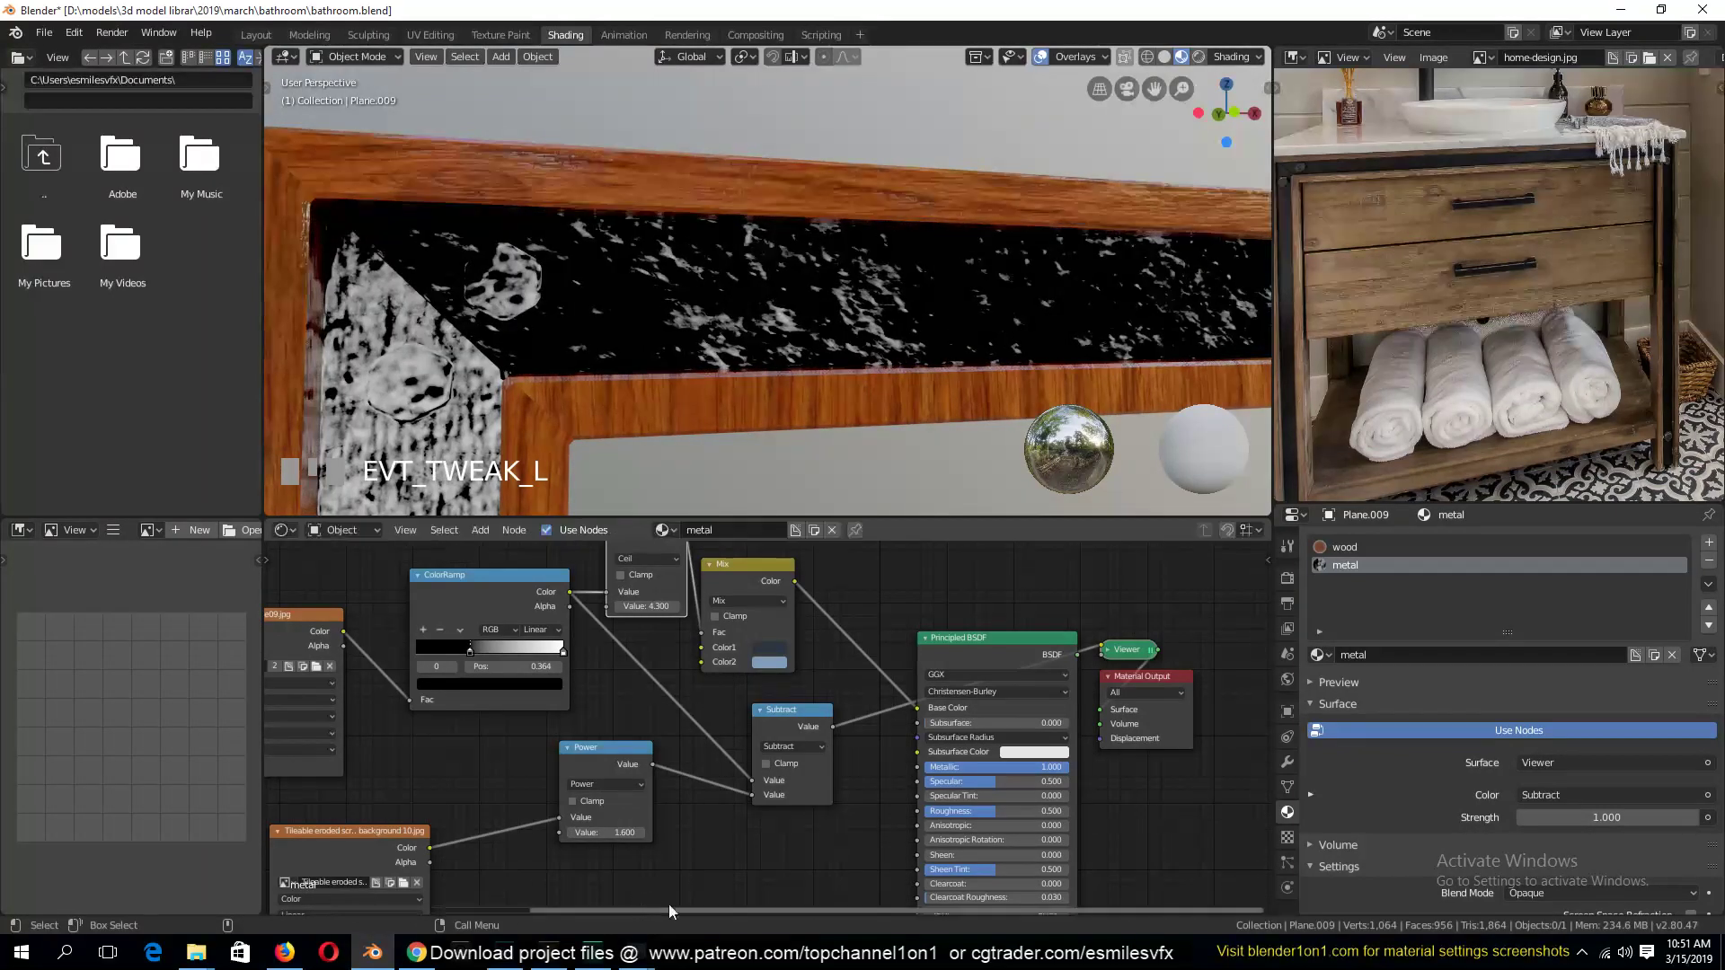
{"action": "left_click", "coordinate": [797, 744]}
{"action": "left_click", "coordinate": [805, 701]}
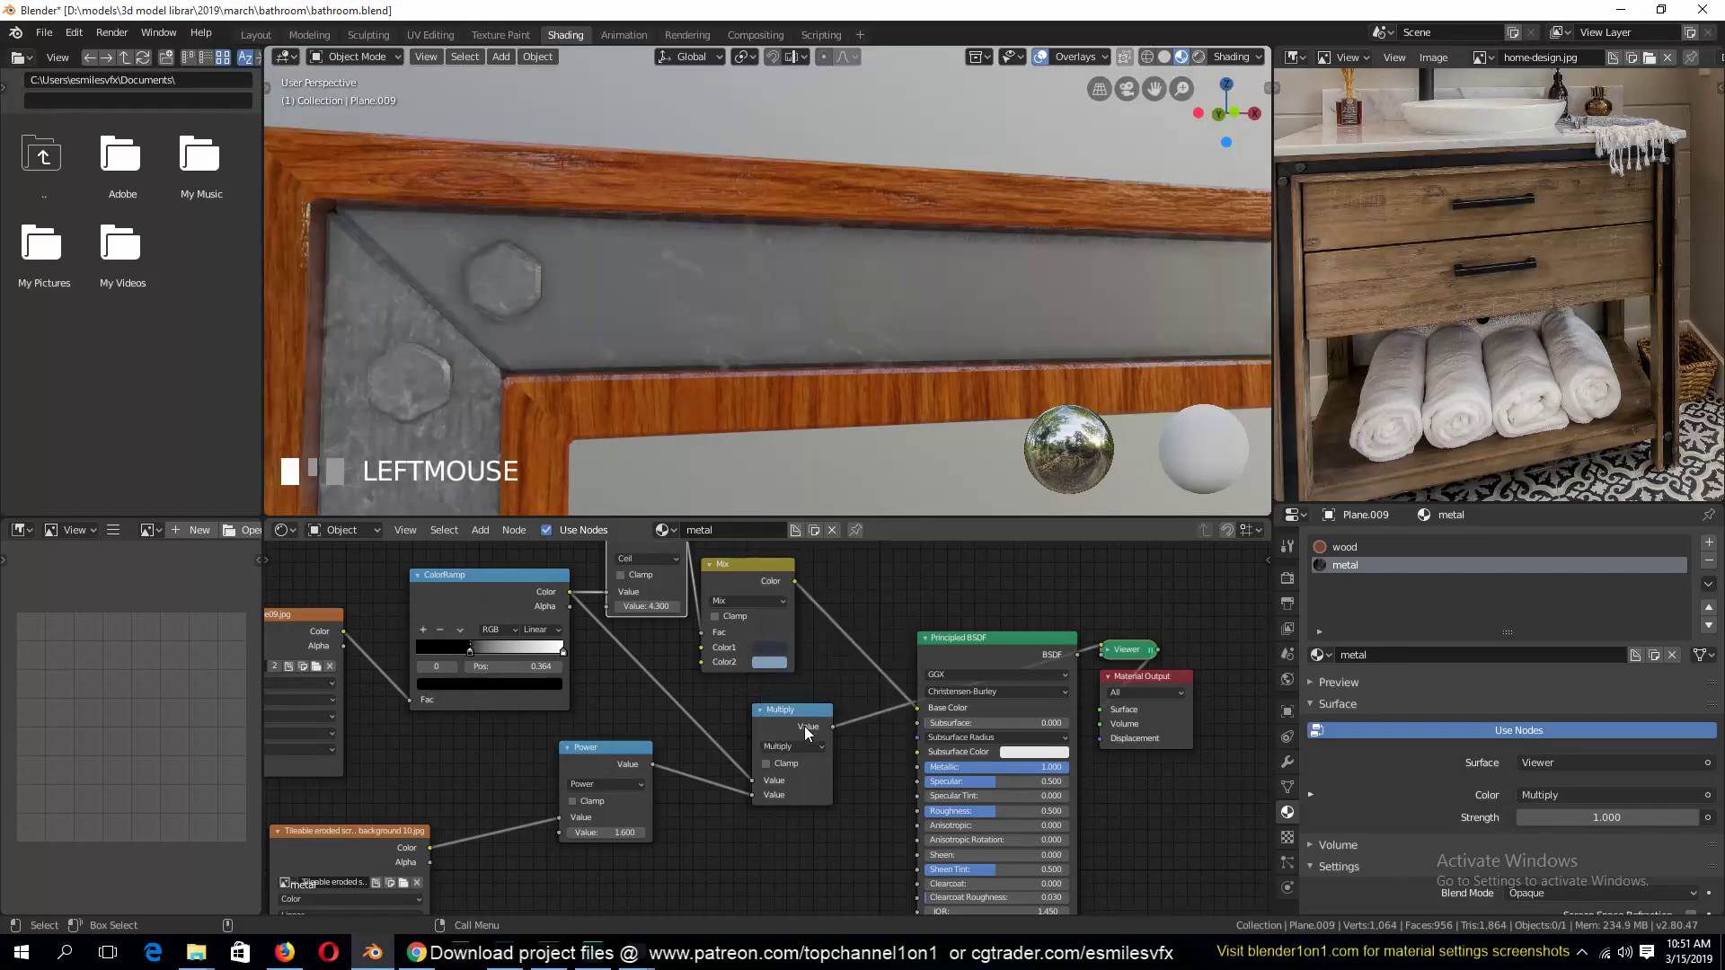
{"action": "key", "text": "shift+grave"}
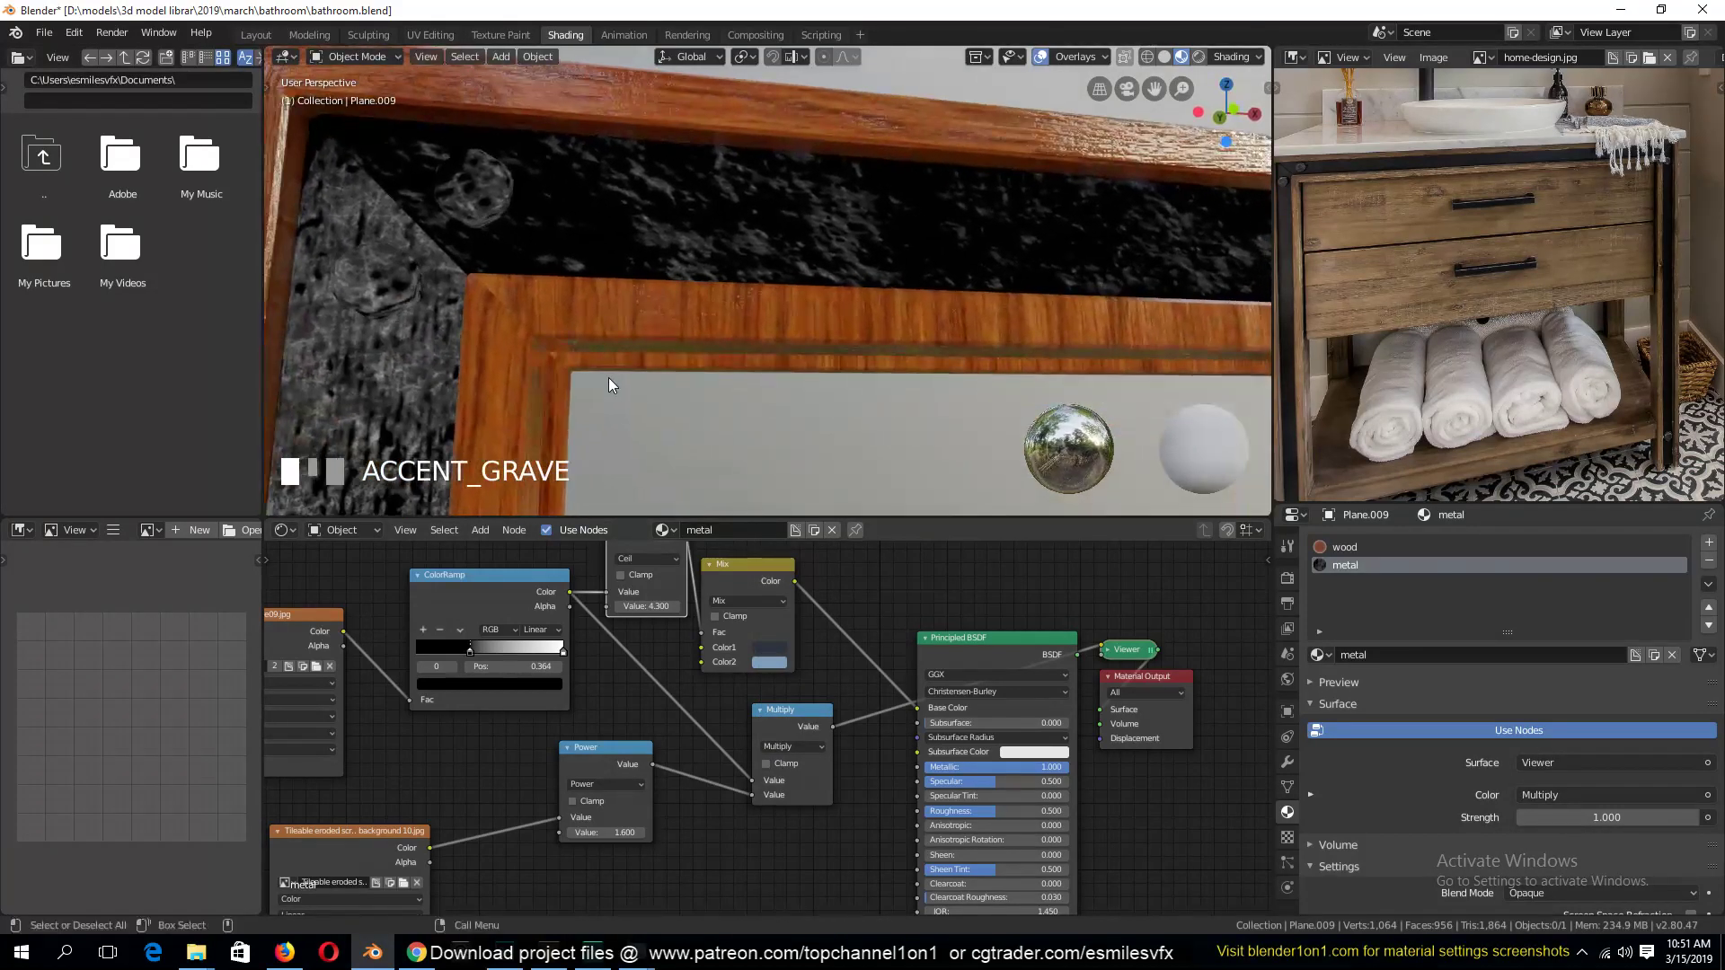
{"action": "left_click", "coordinate": [640, 373]}
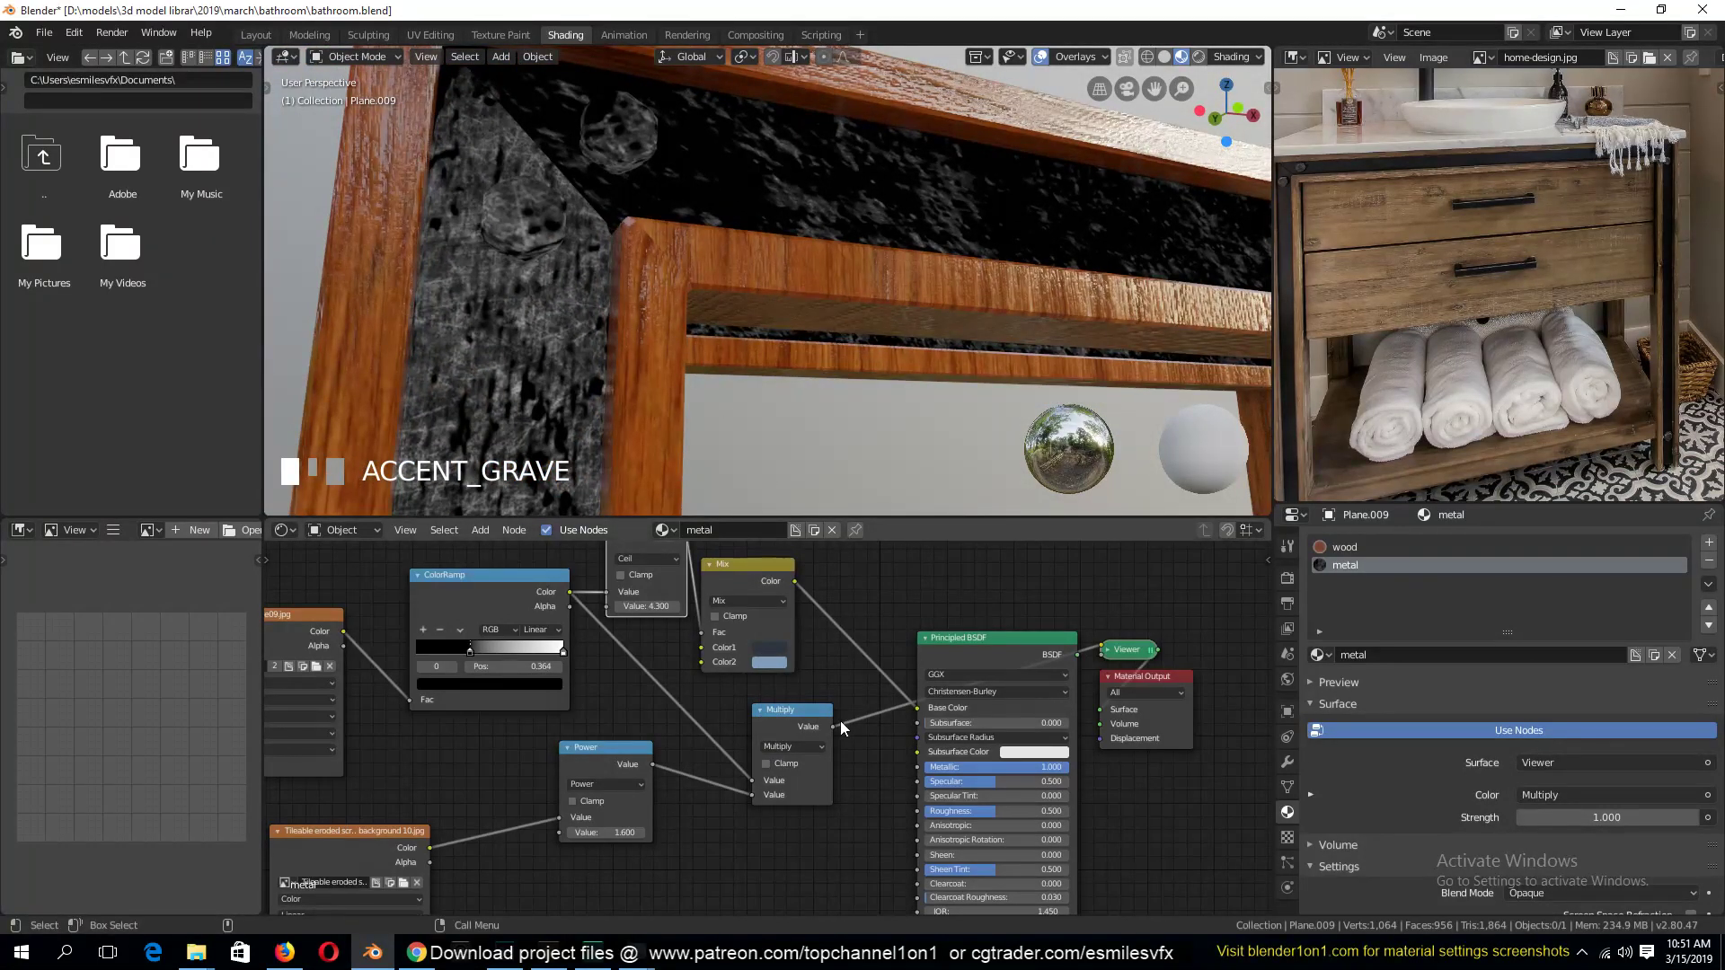
Connect the Multiply output to the Principled BSDF Roughness and route the shader to the Material Output
{"action": "left_click_drag", "start_coordinate": [841, 723], "coordinate": [925, 803]}
{"action": "left_click", "coordinate": [1001, 659], "text": "ctrl+shift"}
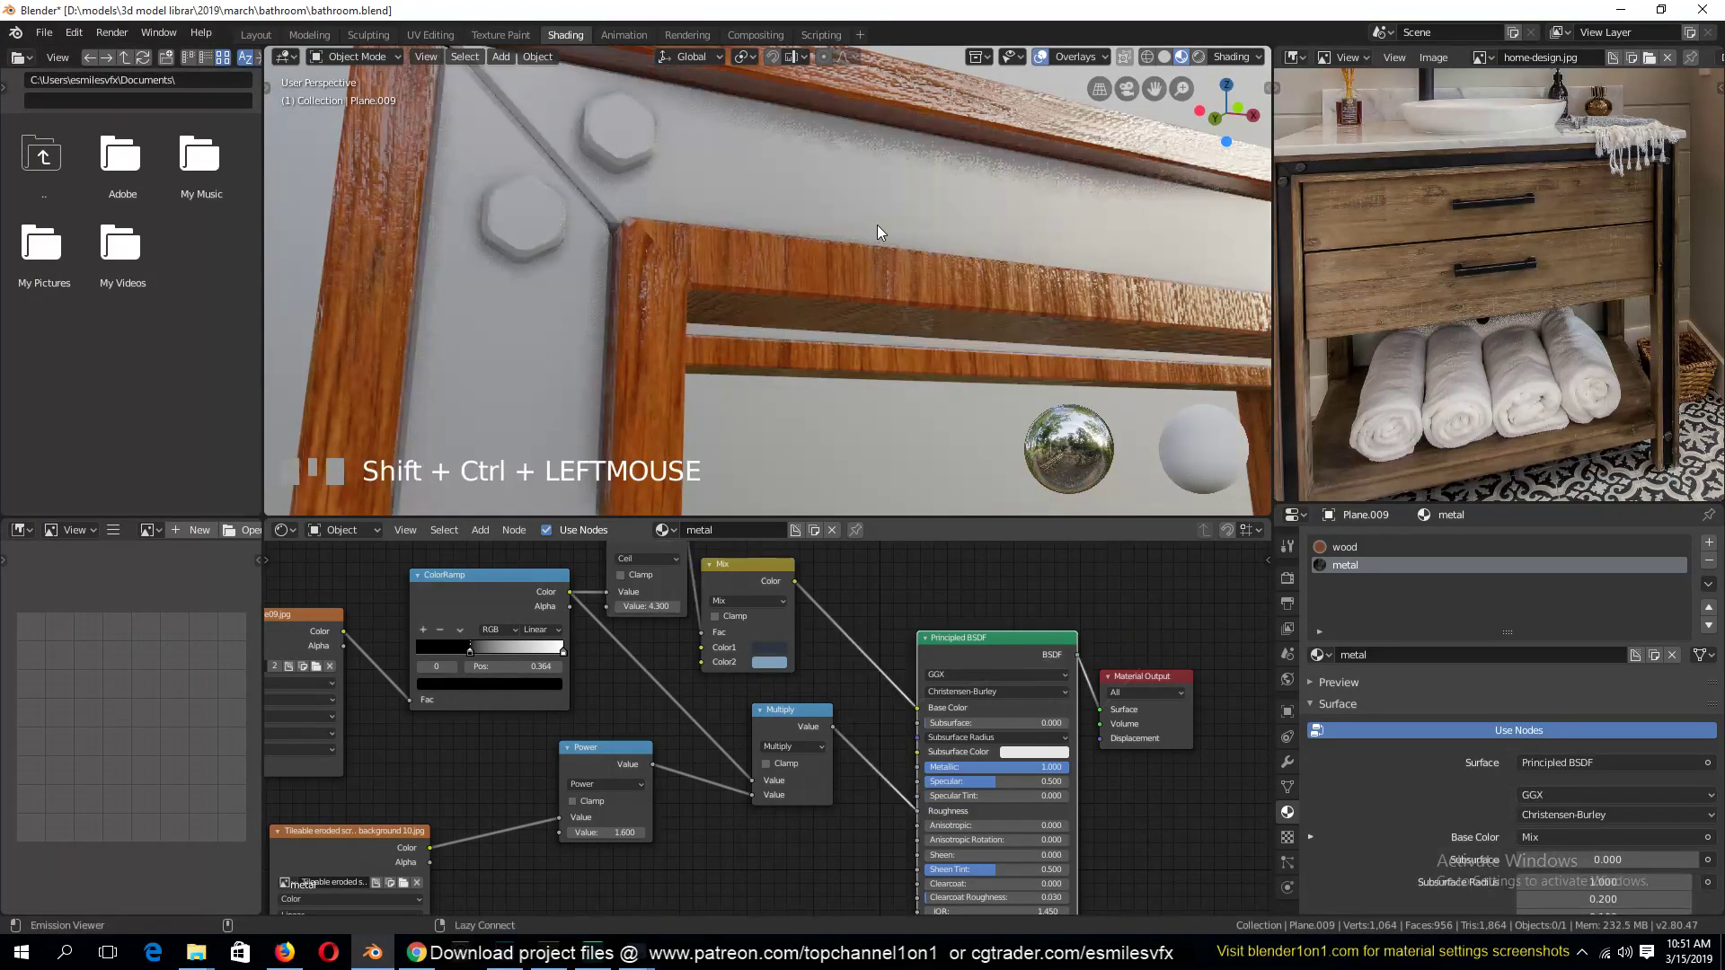
{"action": "mouse_move", "coordinate": [839, 435]}
{"action": "middle_mouse_down"}
{"action": "mouse_move", "coordinate": [799, 431]}
{"action": "mouse_move", "coordinate": [872, 390]}
{"action": "mouse_move", "coordinate": [834, 392]}
{"action": "mouse_move", "coordinate": [809, 467]}
{"action": "middle_mouse_up"}
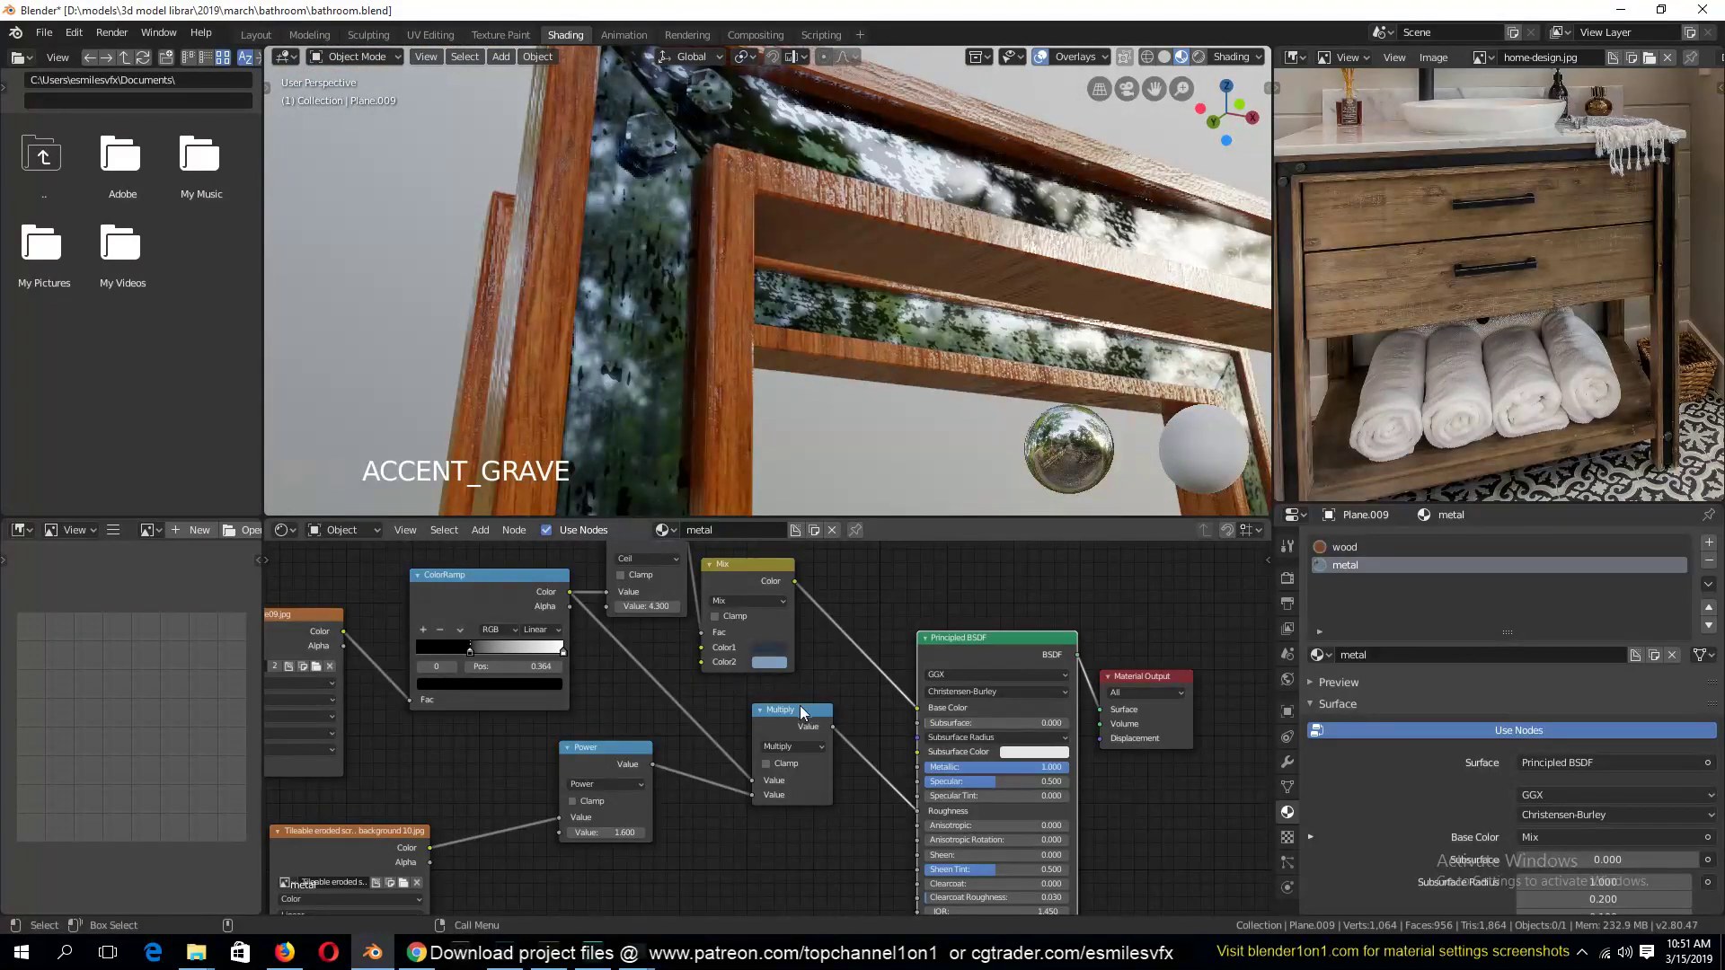
Move the Multiply node down beside the Power node and disconnect it from the Principled BSDF Roughness
{"action": "left_click_drag", "start_coordinate": [796, 719], "coordinate": [756, 773]}
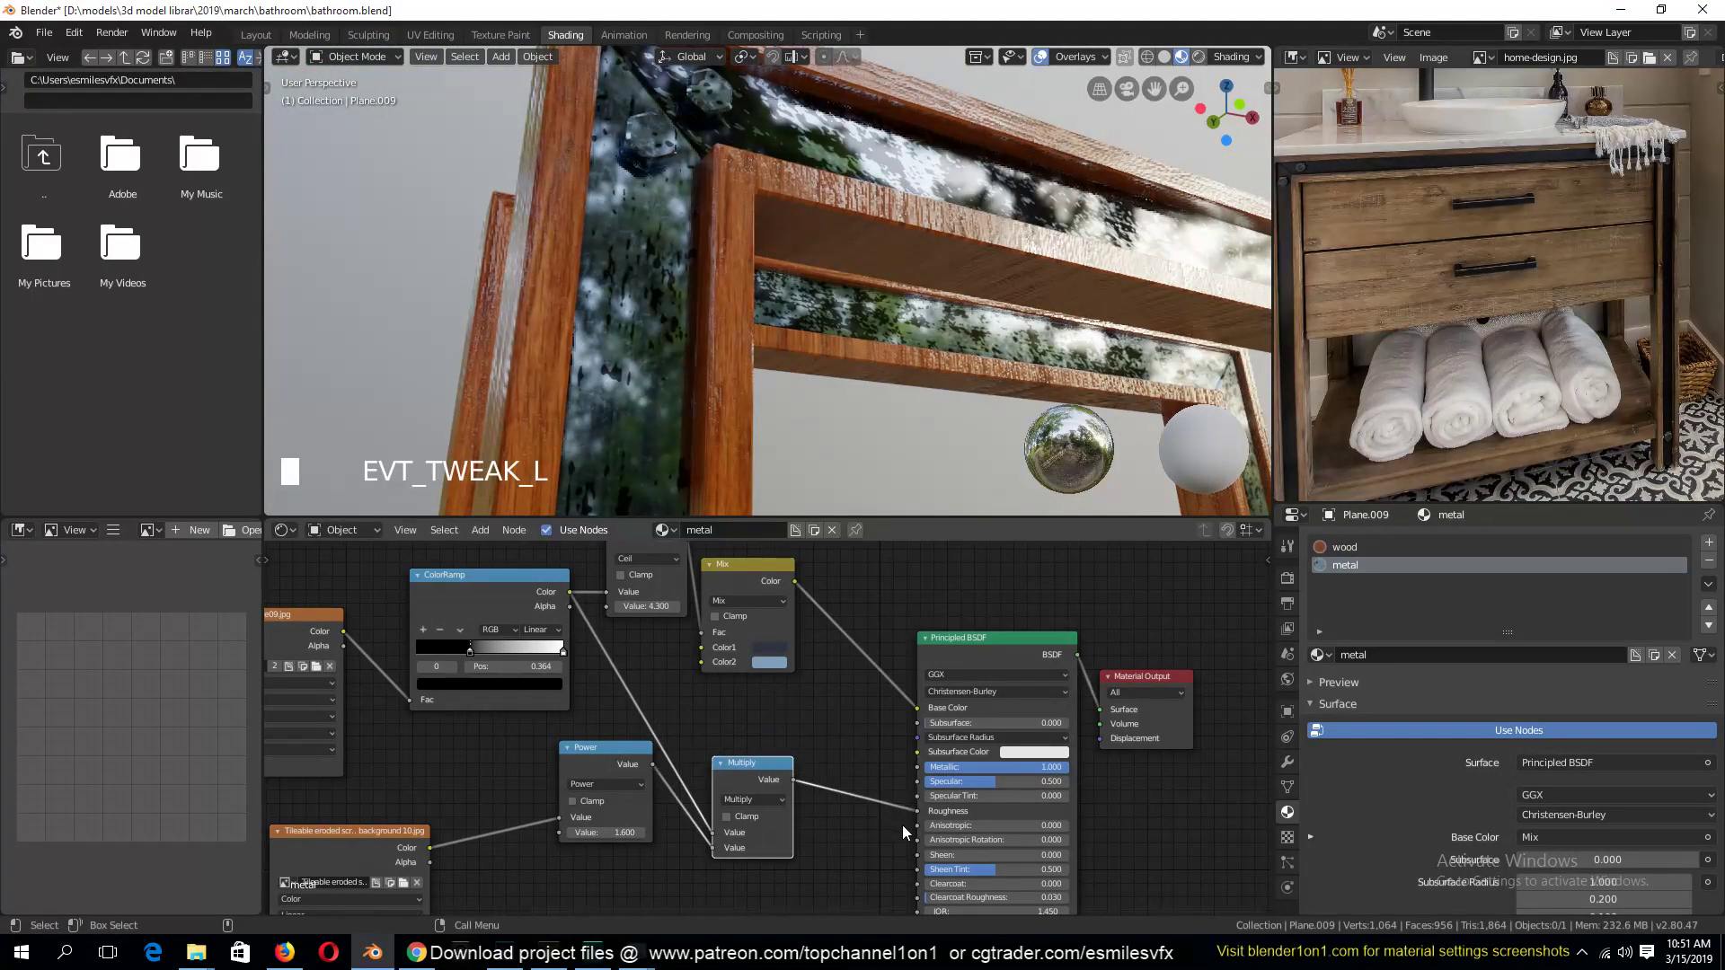
{"action": "left_click_drag", "start_coordinate": [909, 811], "coordinate": [896, 720]}
{"action": "key", "text": "shift+grave"}
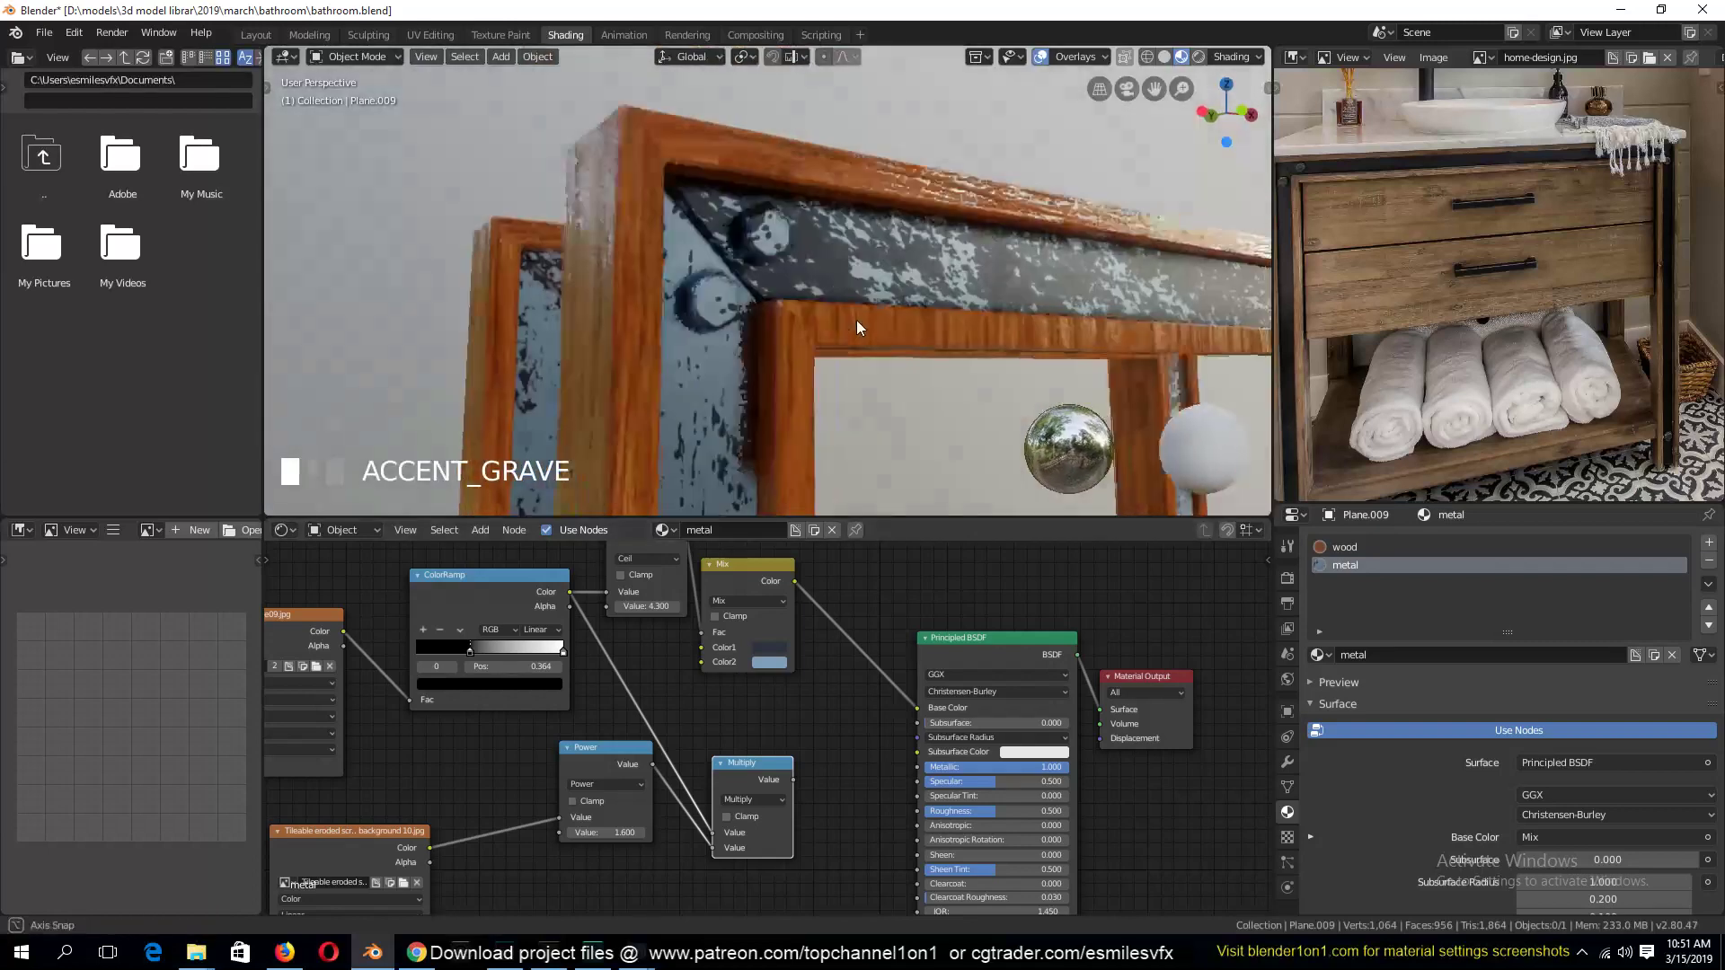
{"action": "middle_click_drag", "start_coordinate": [858, 306], "coordinate": [812, 357]}
Darken the Mix node's Color2 to a deeper blue-grey
{"action": "left_click", "coordinate": [775, 658]}
{"action": "mouse_move", "coordinate": [867, 505]}
{"action": "left_mouse_down"}
{"action": "mouse_move", "coordinate": [868, 529]}
{"action": "mouse_move", "coordinate": [867, 511]}
{"action": "left_mouse_up"}
{"action": "middle_click_drag", "start_coordinate": [988, 368], "coordinate": [988, 310]}
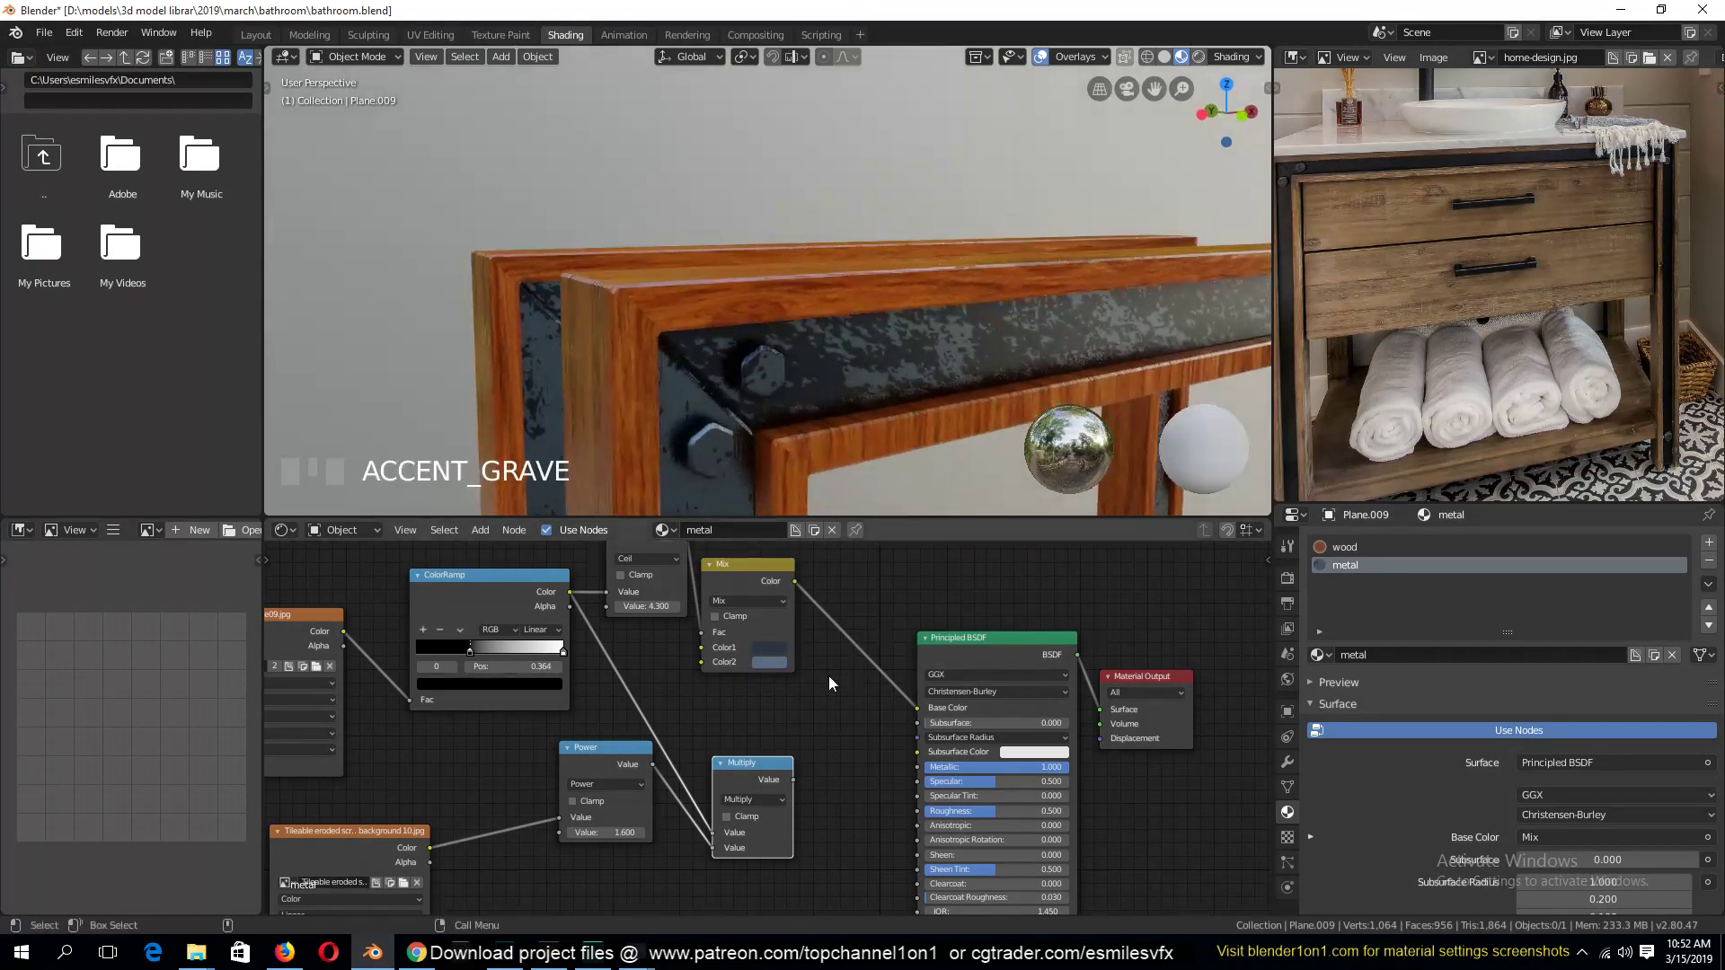
Sample the Mix node's Color1 into Color2 with the eyedropper and raise Color2's brightness to 0.454
{"action": "left_click", "coordinate": [777, 662]}
{"action": "left_click", "coordinate": [866, 602]}
{"action": "left_click", "coordinate": [770, 646]}
{"action": "left_click", "coordinate": [778, 664]}
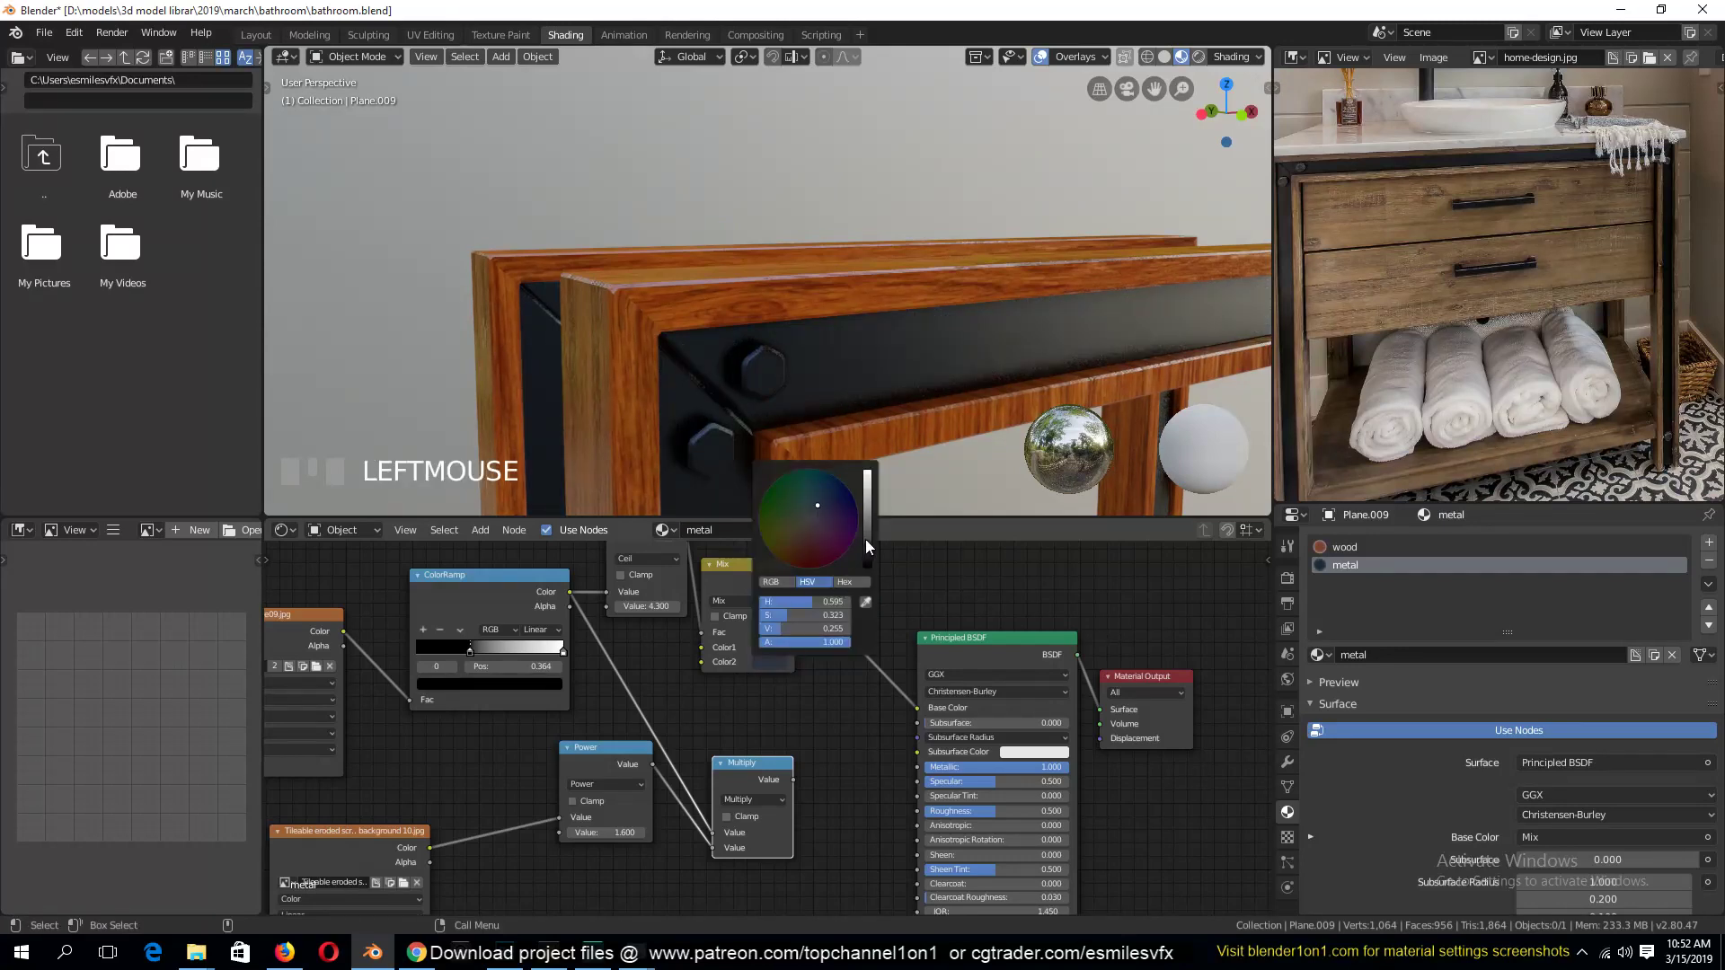
{"action": "left_click_drag", "start_coordinate": [866, 532], "coordinate": [867, 524]}
{"action": "middle_click_drag", "start_coordinate": [956, 294], "coordinate": [903, 240]}
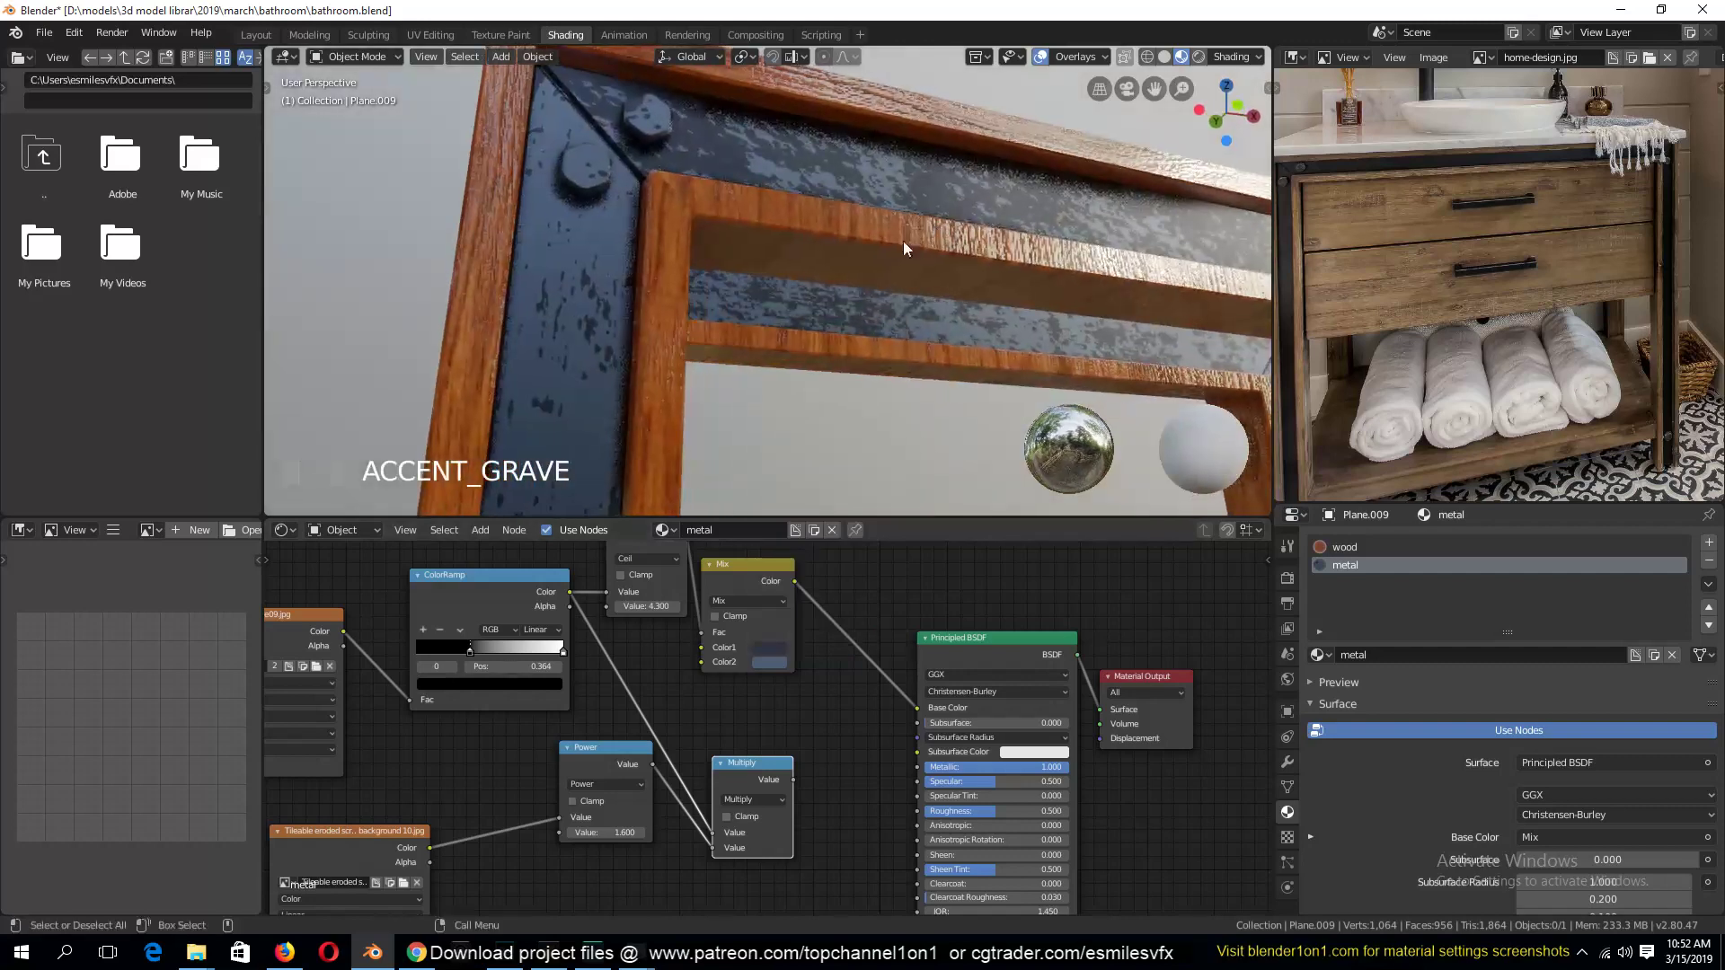
Replace the Multiply node with a direct link from the Power node to the Principled BSDF Roughness, and save the file
{"action": "scroll", "coordinate": [812, 681], "scroll_direction": "down", "scroll_amount": 2}
{"action": "middle_click_drag", "start_coordinate": [577, 806], "coordinate": [724, 760]}
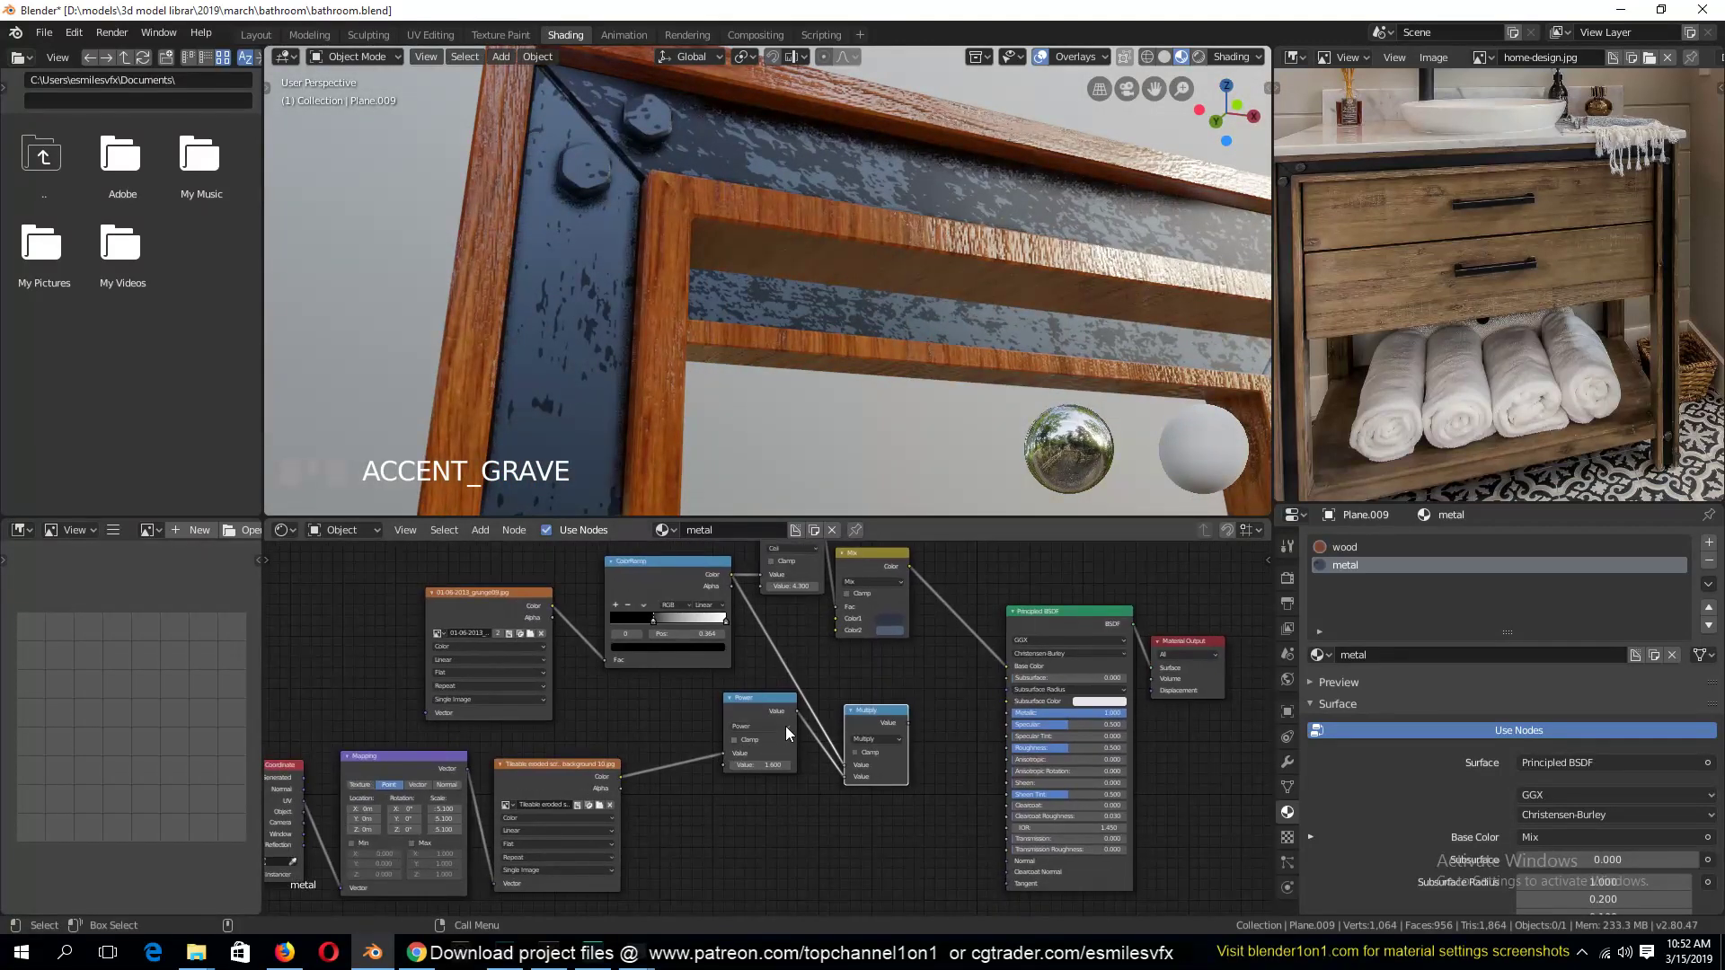
{"action": "left_click", "coordinate": [859, 713]}
{"action": "key", "text": "Delete"}
{"action": "left_click_drag", "start_coordinate": [795, 711], "coordinate": [1008, 747]}
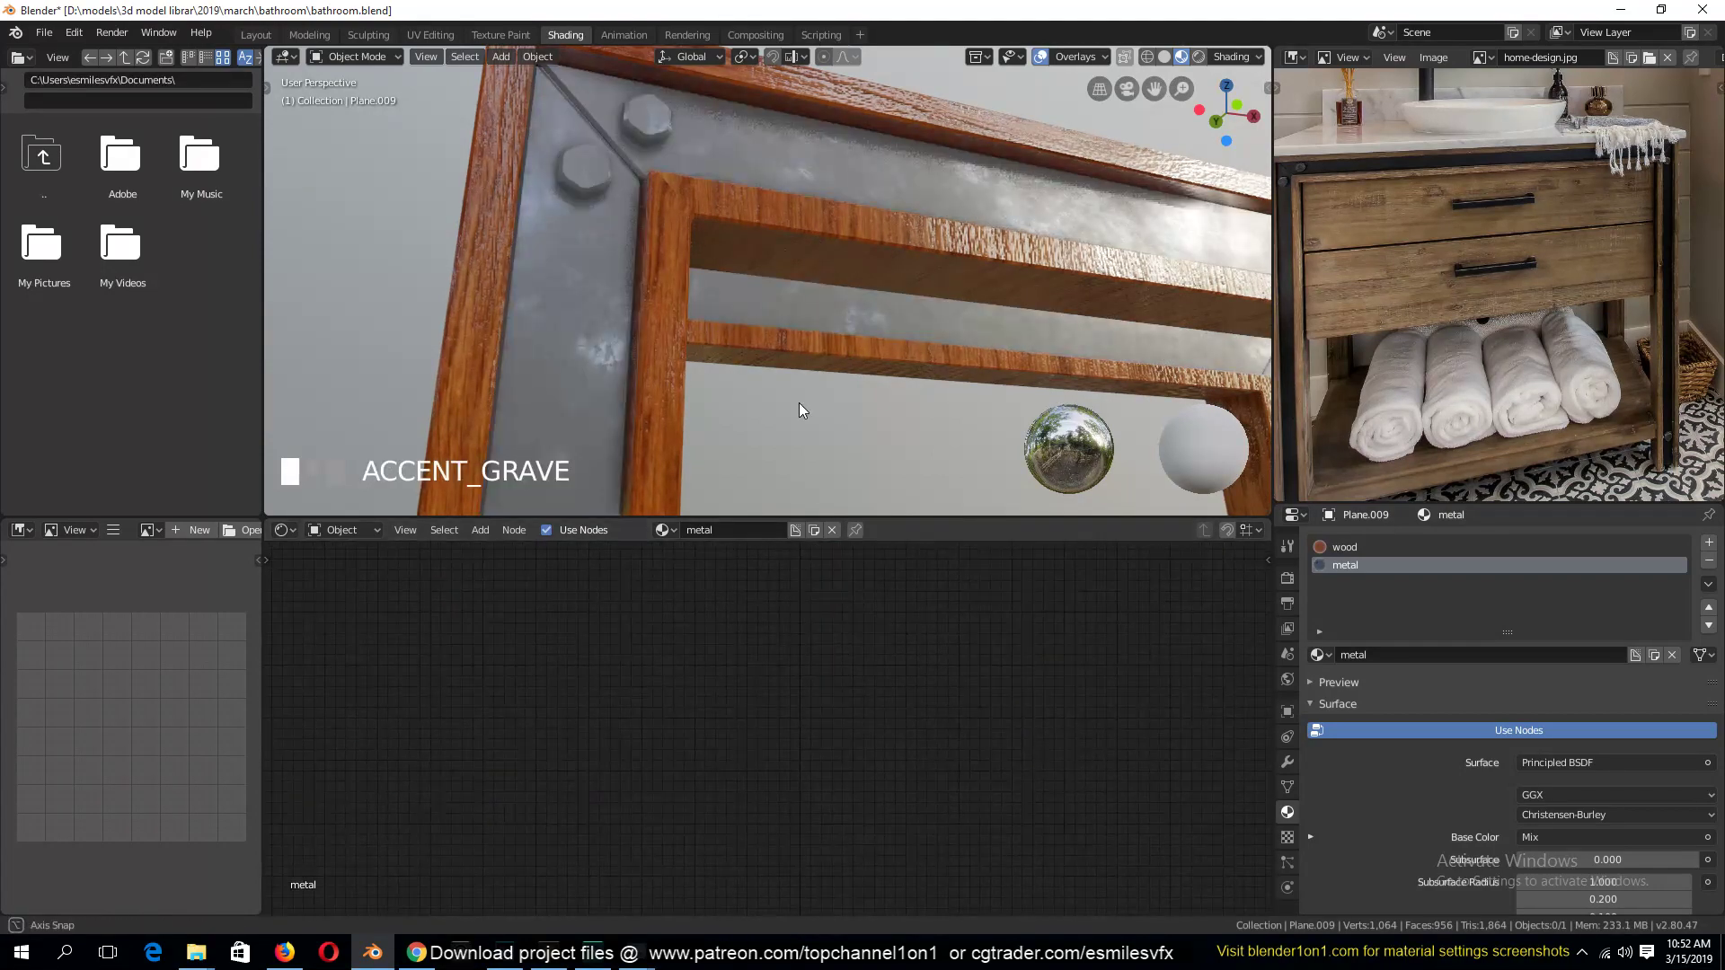
{"action": "scroll", "coordinate": [805, 433], "scroll_direction": "up", "scroll_amount": 2}
{"action": "key", "text": "ctrl+s"}
Examine the metal finish and its reflections on the frame, both close up and from a distance
{"action": "left_click", "coordinate": [712, 333]}
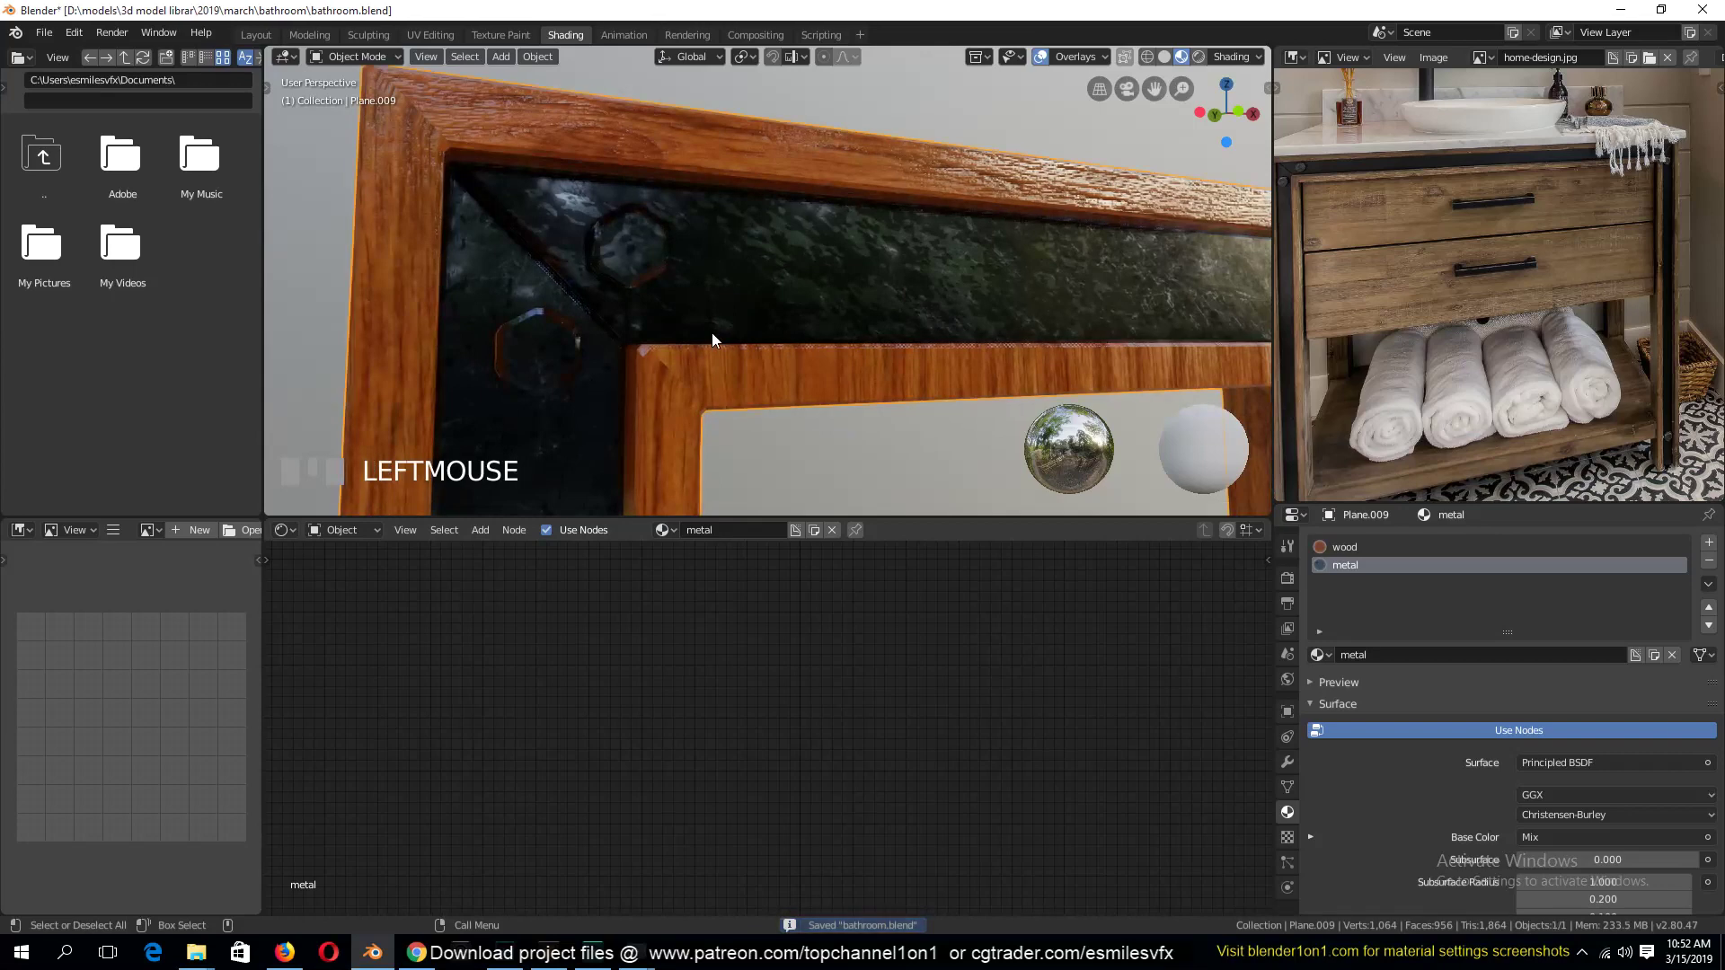
{"action": "middle_click_drag", "start_coordinate": [711, 332], "coordinate": [697, 337]}
{"action": "middle_click_drag", "start_coordinate": [492, 343], "coordinate": [563, 325]}
{"action": "scroll", "coordinate": [563, 391], "scroll_direction": "down", "scroll_amount": 4}
{"action": "scroll", "coordinate": [613, 379], "scroll_direction": "down", "scroll_amount": 3}
{"action": "left_click", "coordinate": [612, 379]}
{"action": "middle_click_drag", "start_coordinate": [613, 379], "coordinate": [687, 311]}
{"action": "left_click", "coordinate": [687, 311]}
{"action": "scroll", "coordinate": [718, 413], "scroll_direction": "up", "scroll_amount": 2}
{"action": "middle_click_drag", "start_coordinate": [726, 413], "coordinate": [764, 415]}
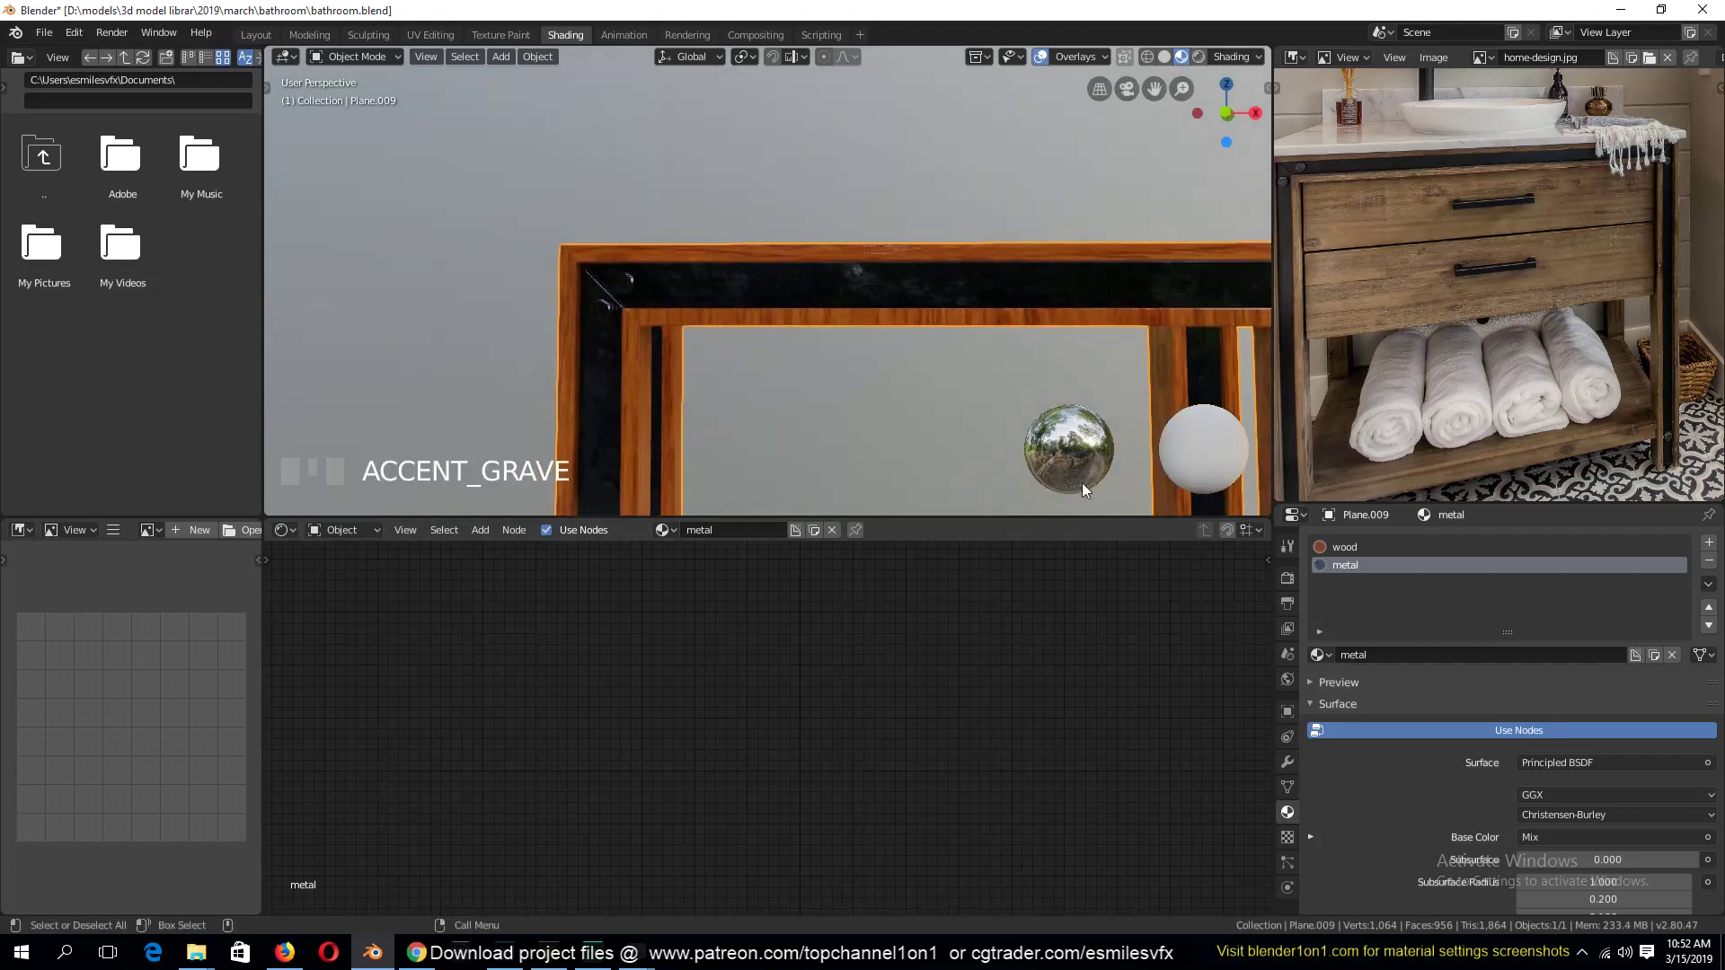
Brighten the Mix node's Color2 to a lighter blue-grey
{"action": "key", "text": "Home"}
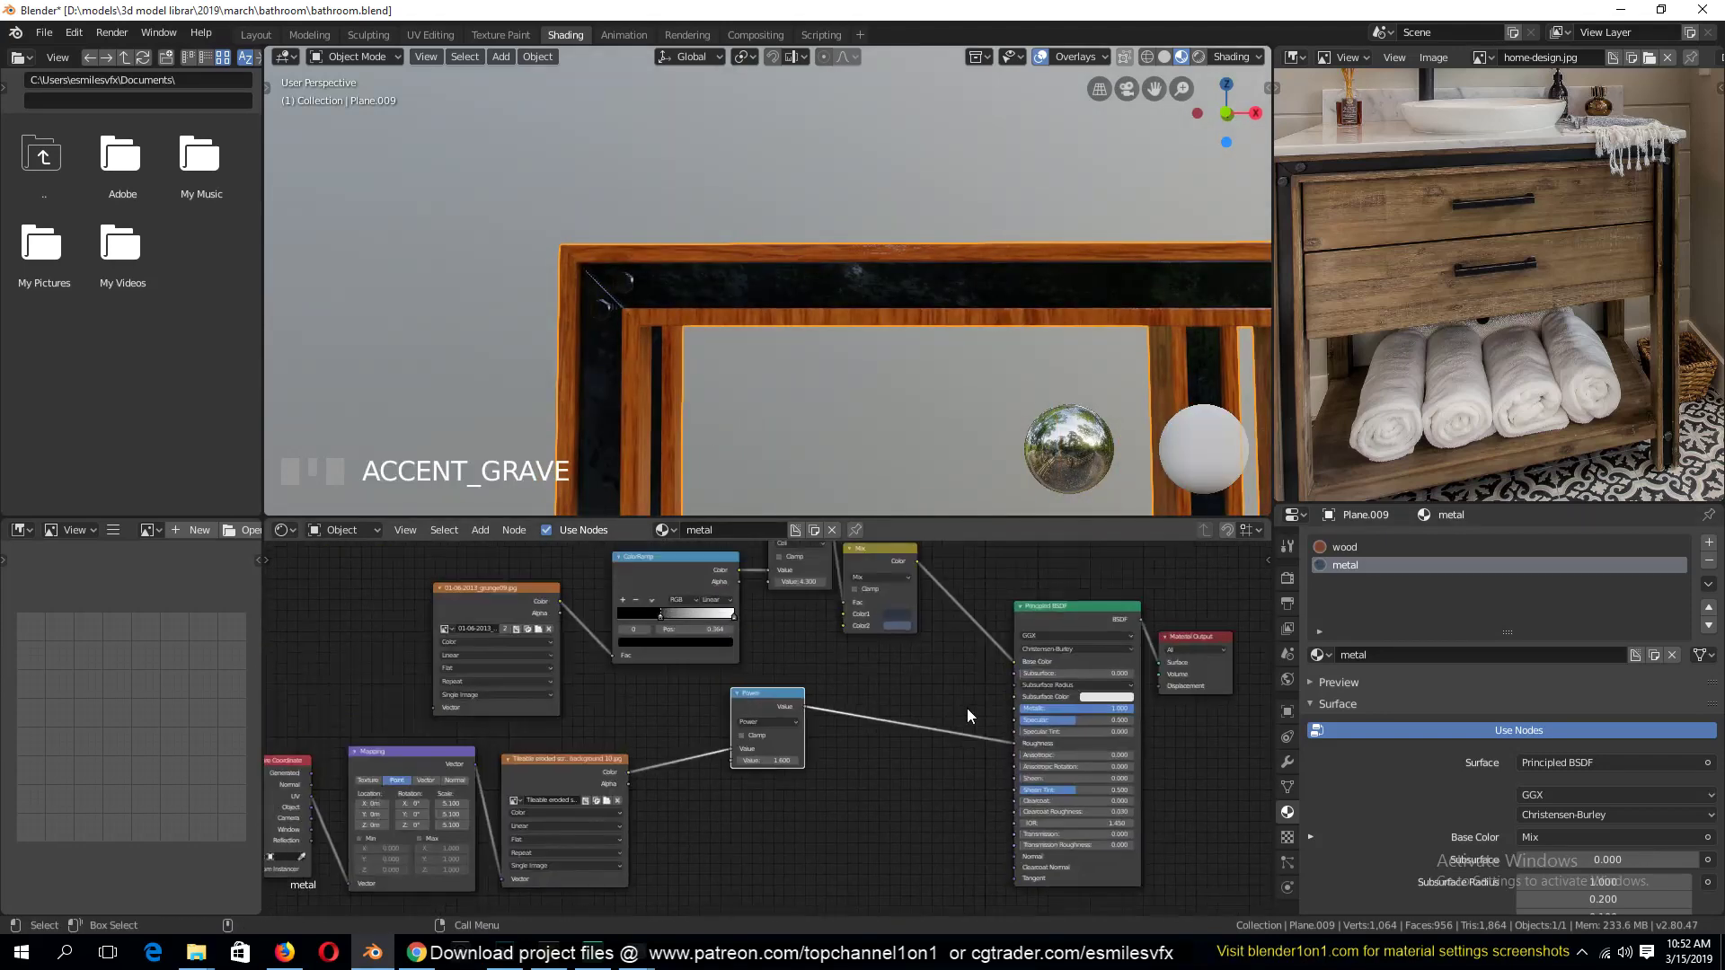
{"action": "middle_click_drag", "start_coordinate": [876, 697], "coordinate": [878, 761]}
{"action": "scroll", "coordinate": [886, 778], "scroll_direction": "up", "scroll_amount": 3}
{"action": "left_click", "coordinate": [931, 682]}
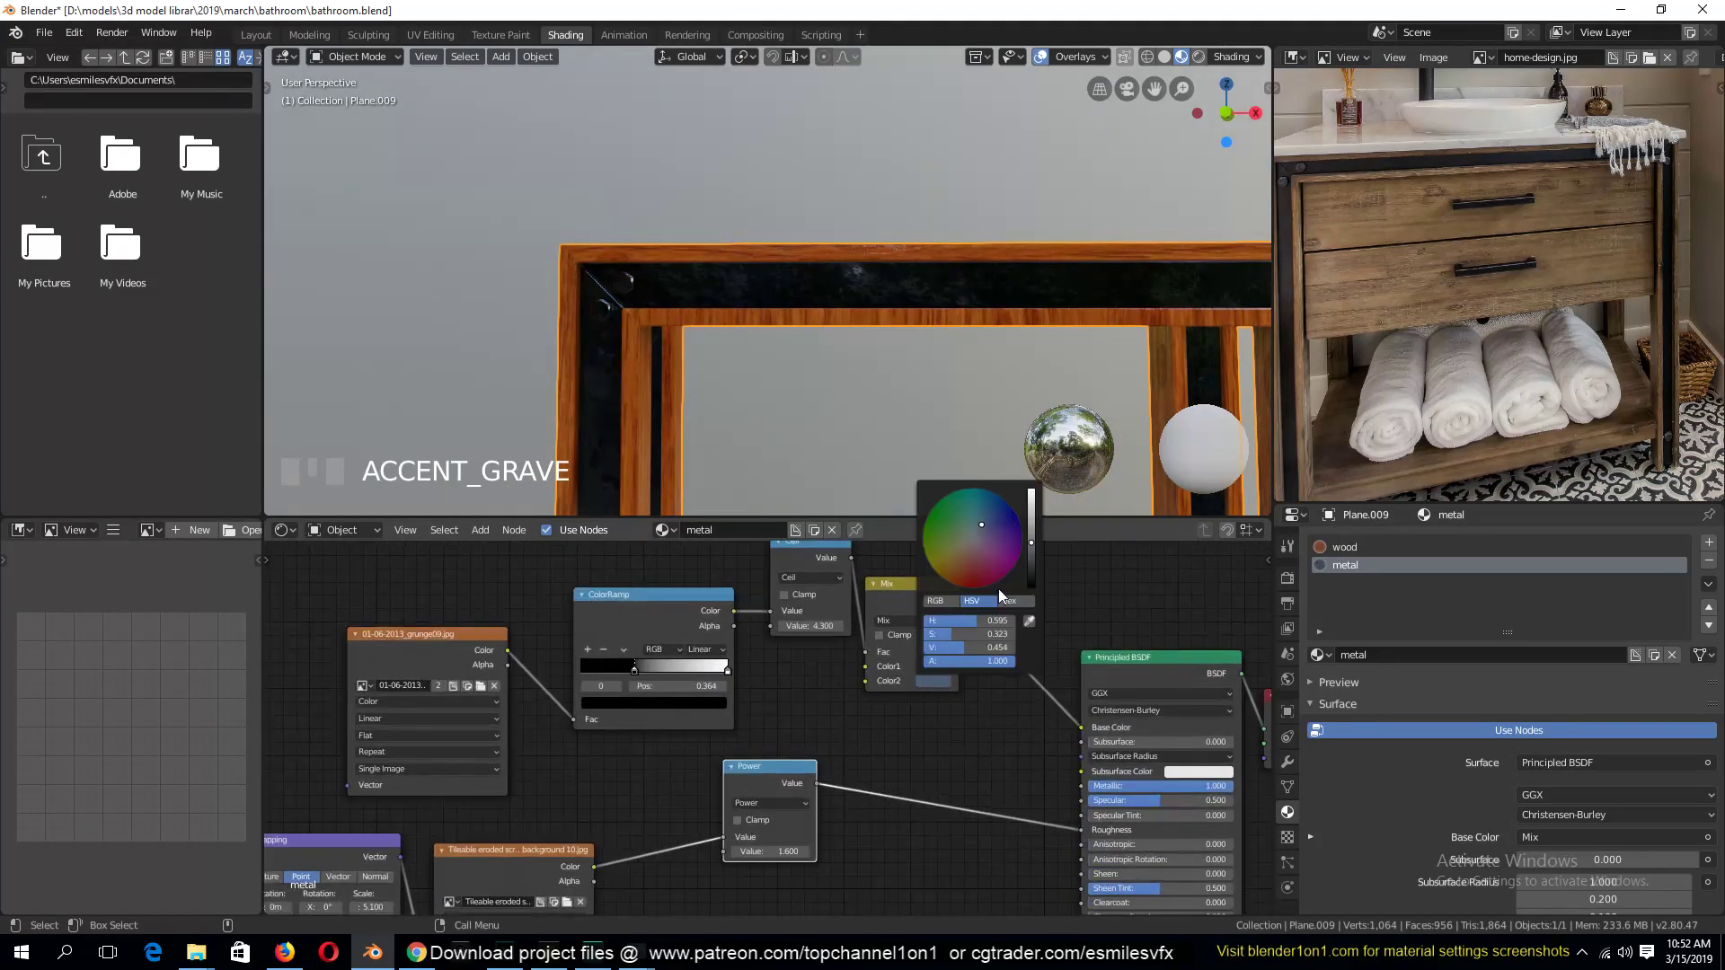
{"action": "left_click_drag", "start_coordinate": [1038, 524], "coordinate": [1032, 513]}
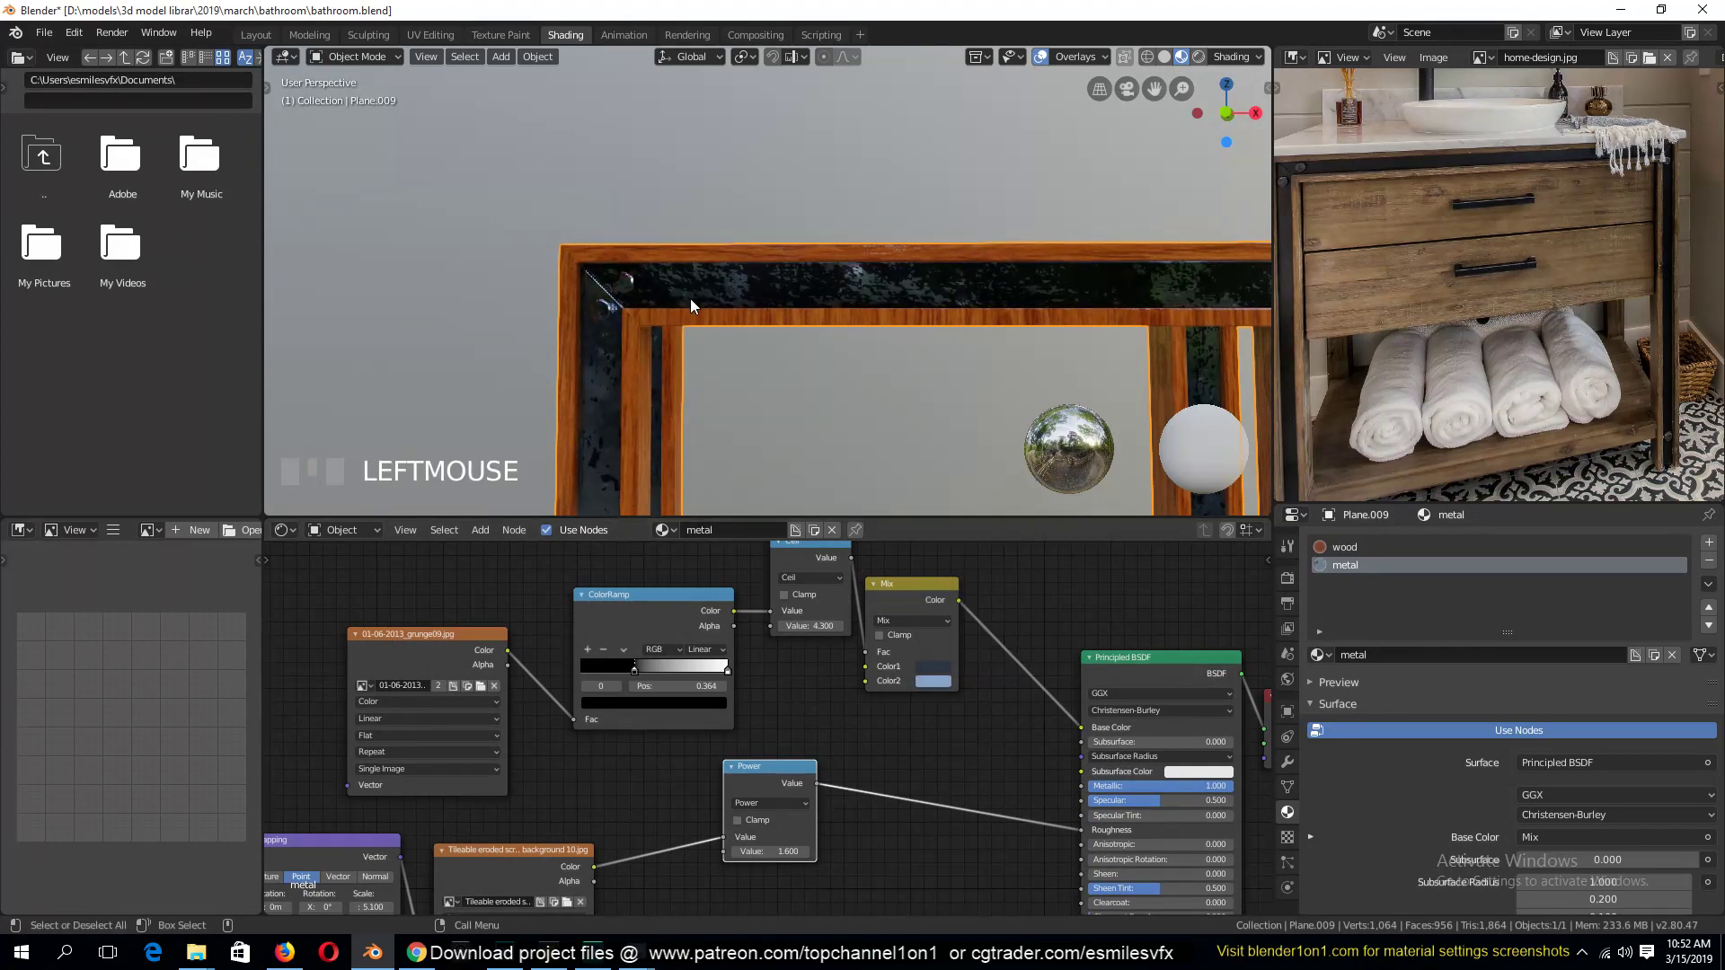
Examine the frame's metal finish from several angles, check the Mix node's Color1, and save the file
{"action": "key", "text": "grave"}
{"action": "scroll", "coordinate": [828, 344], "scroll_direction": "up", "scroll_amount": 4}
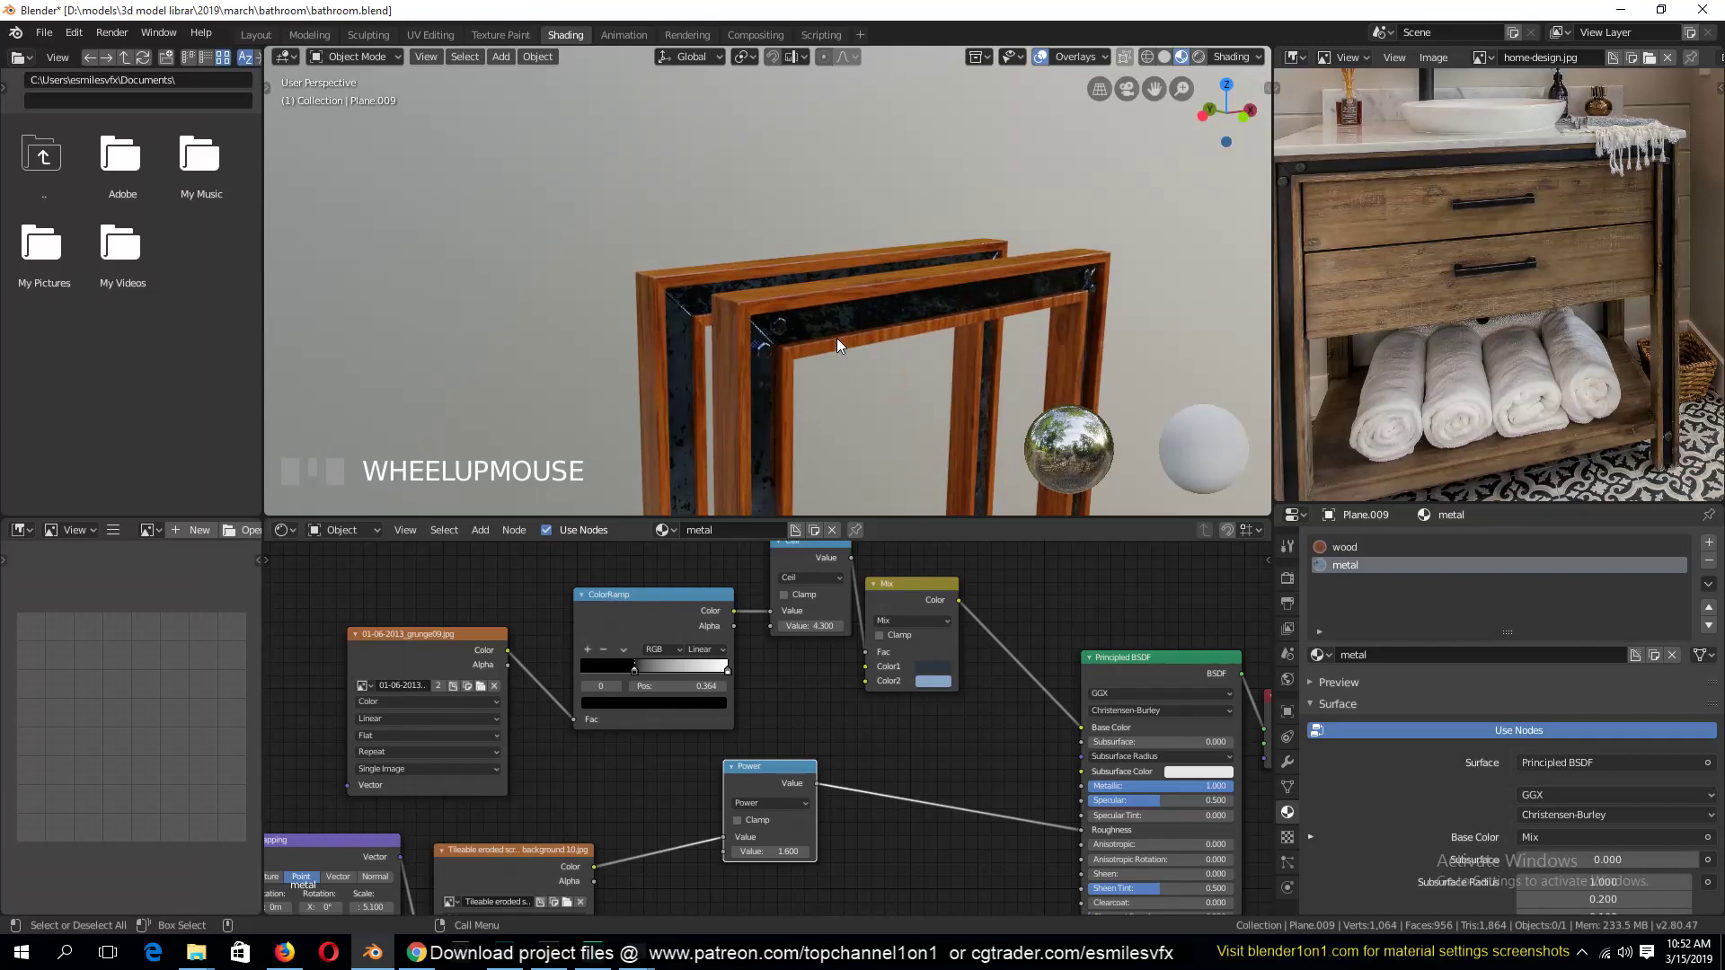
{"action": "key", "text": "grave"}
{"action": "left_click", "coordinate": [956, 639]}
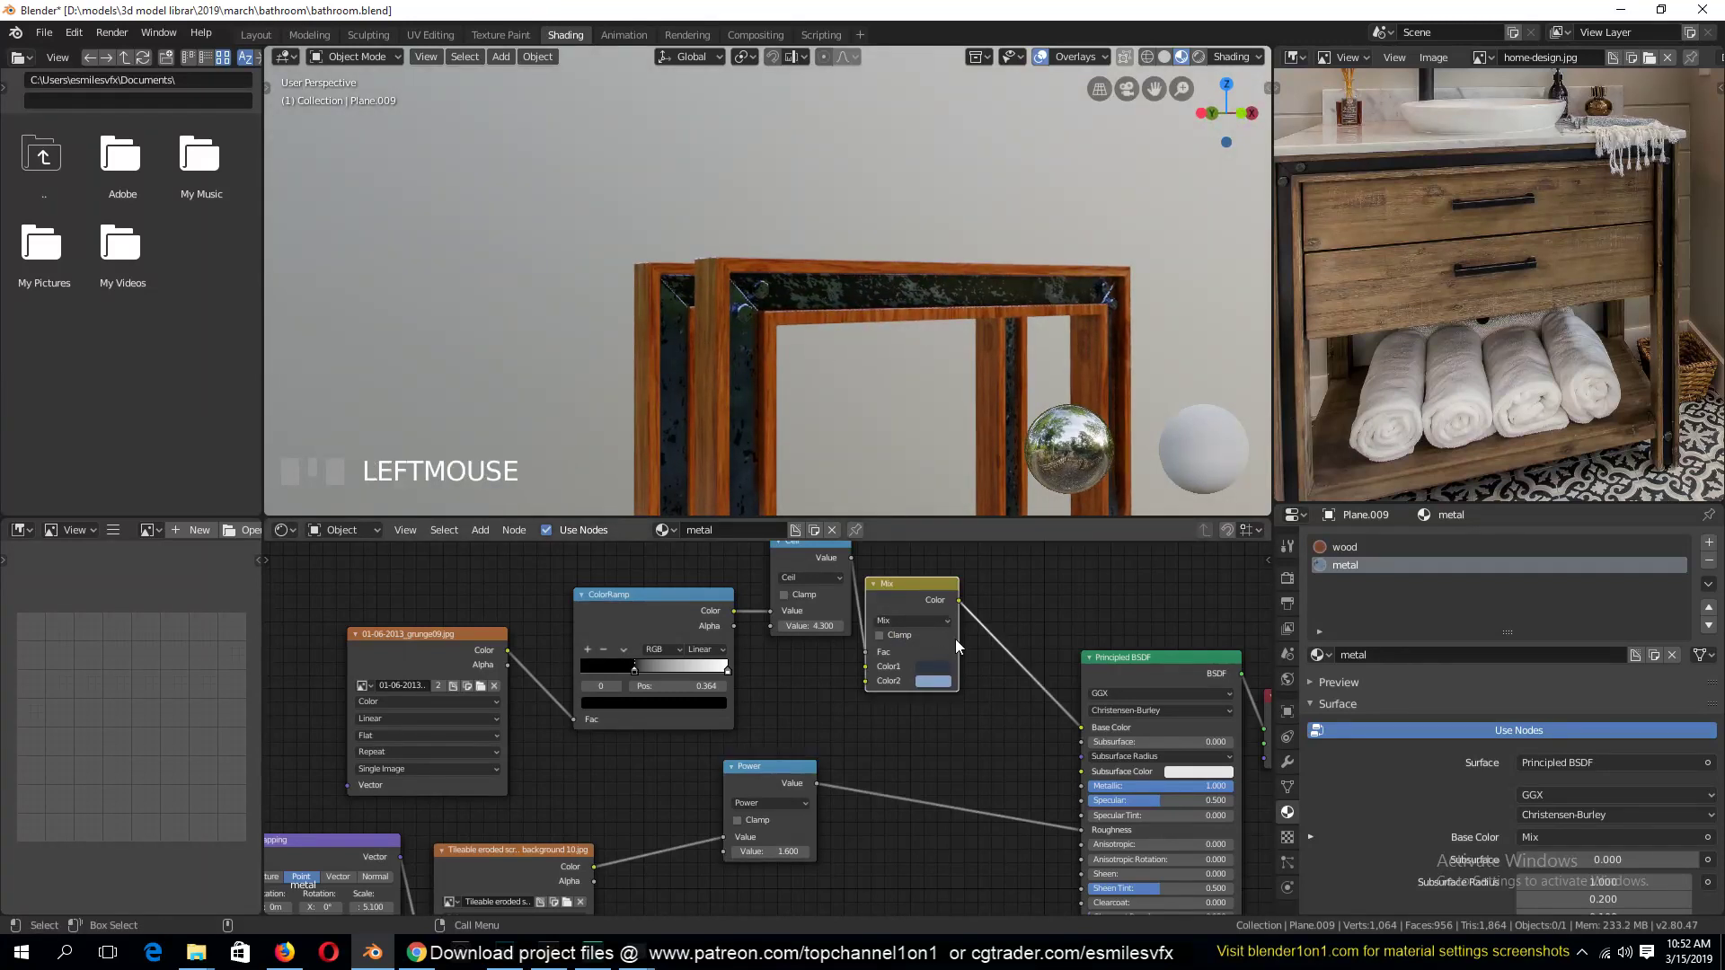
{"action": "left_click", "coordinate": [938, 679]}
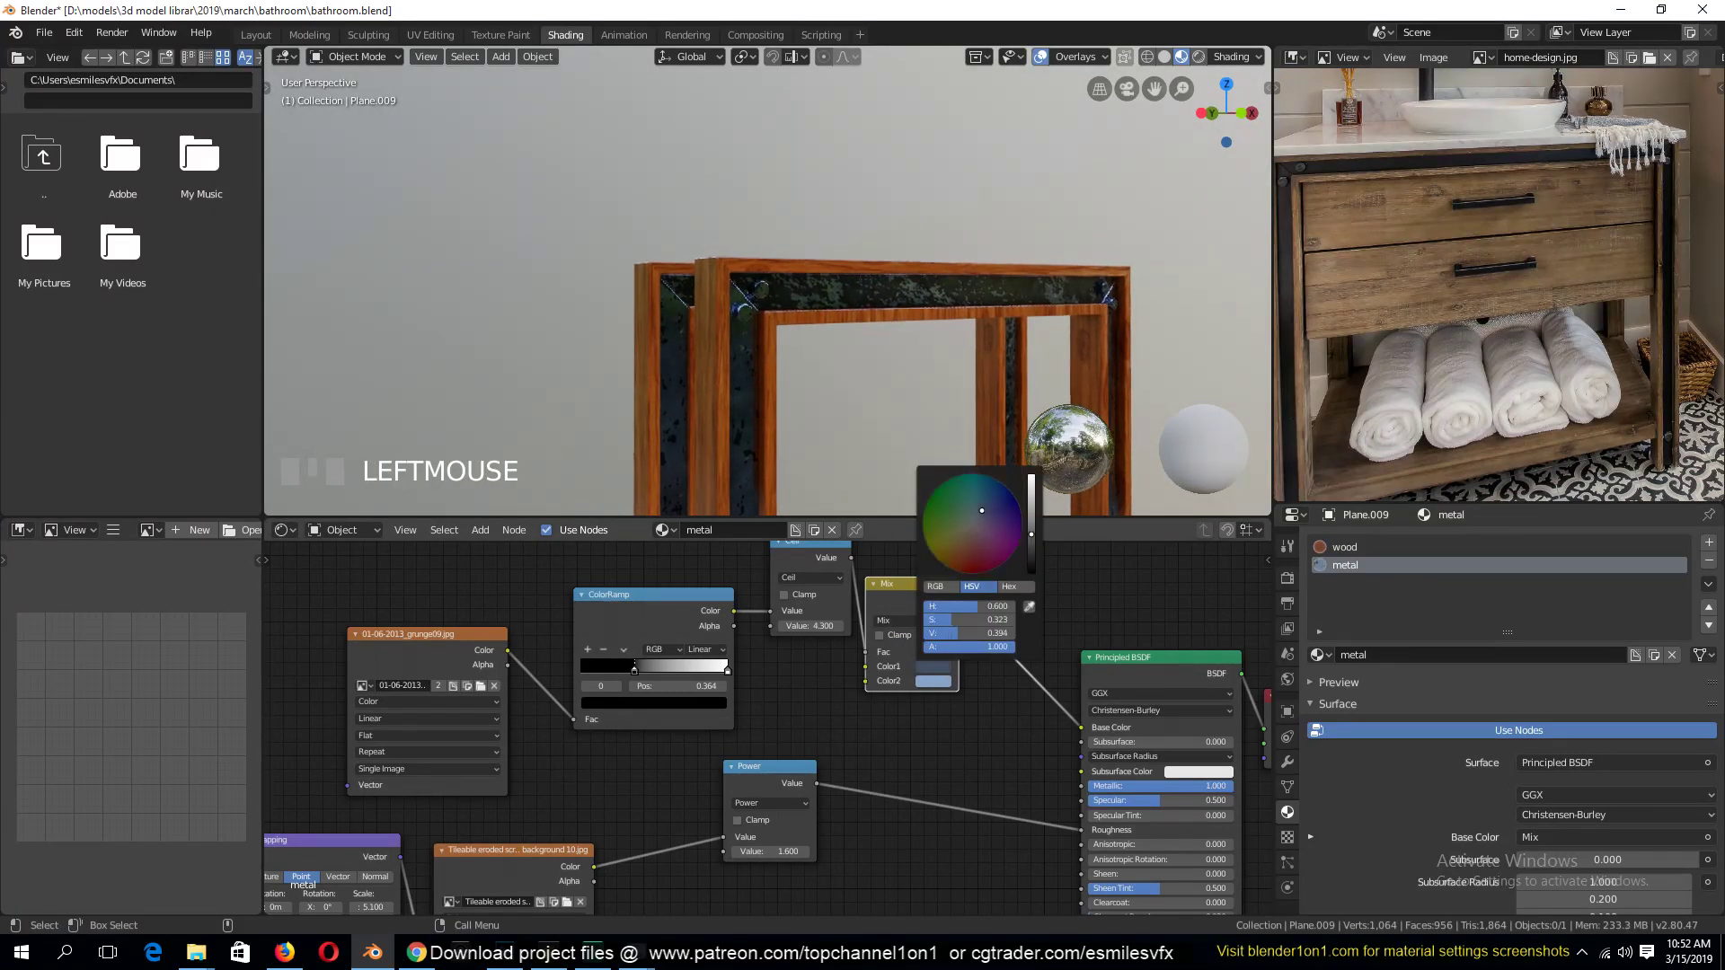
{"action": "key", "text": "ctrl+s"}
{"action": "key", "text": "grave"}
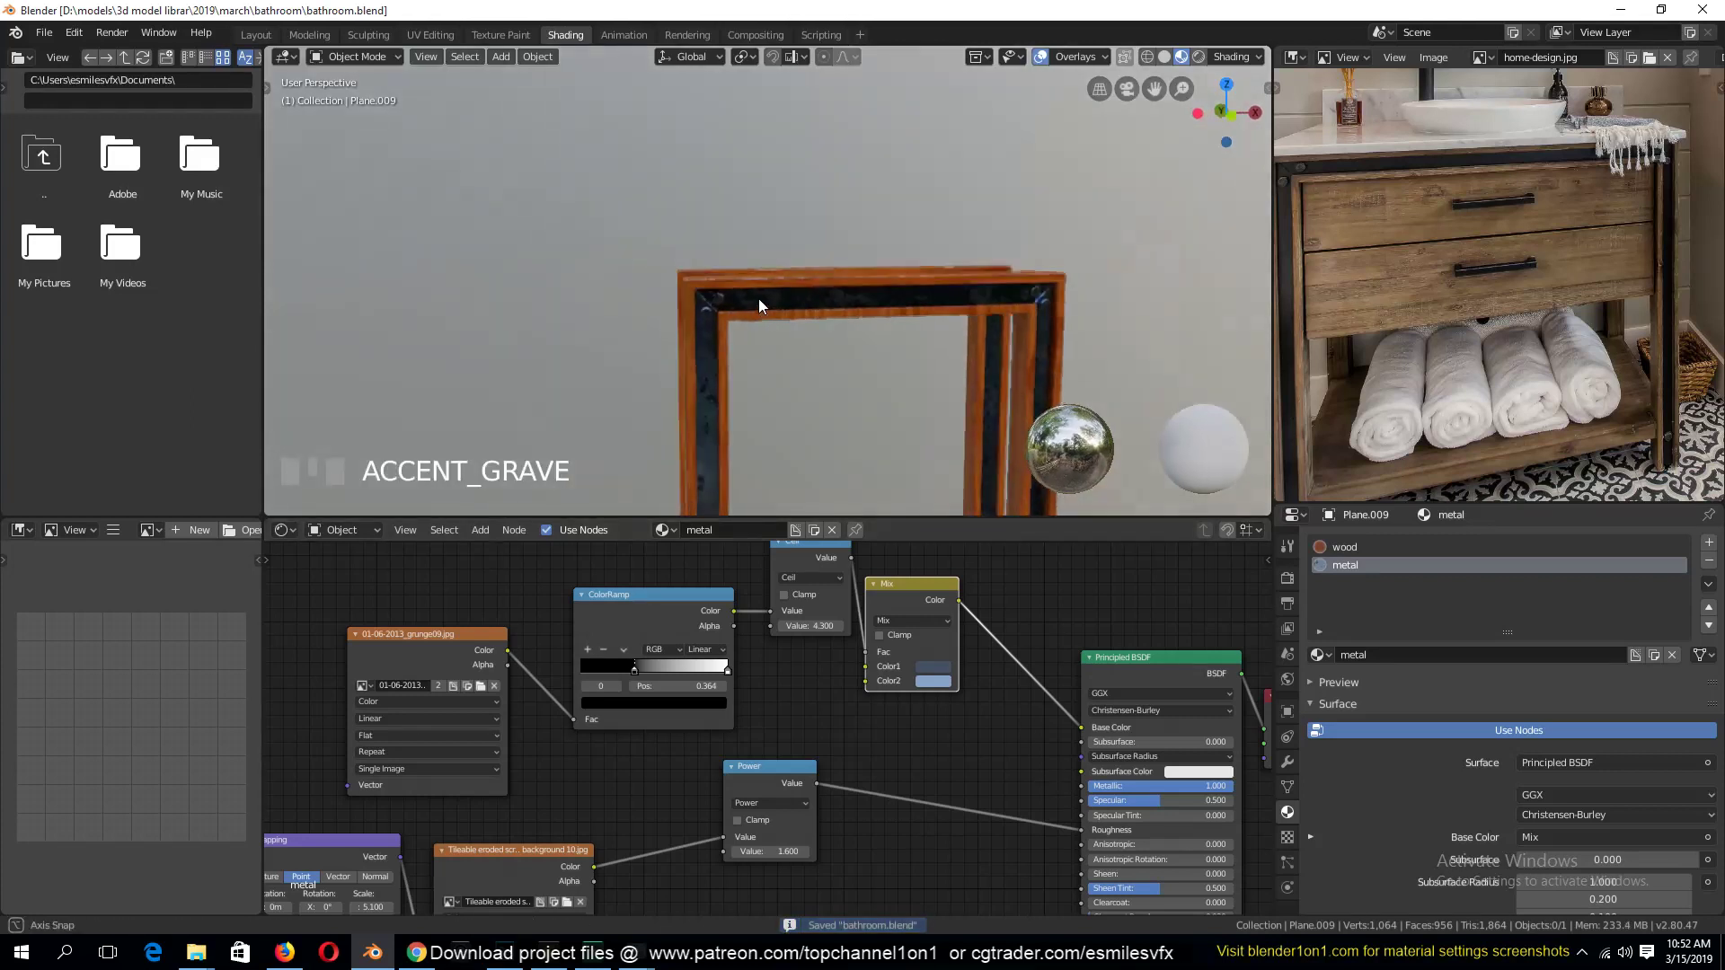
{"action": "scroll", "coordinate": [787, 672], "scroll_direction": "up", "scroll_amount": 2}
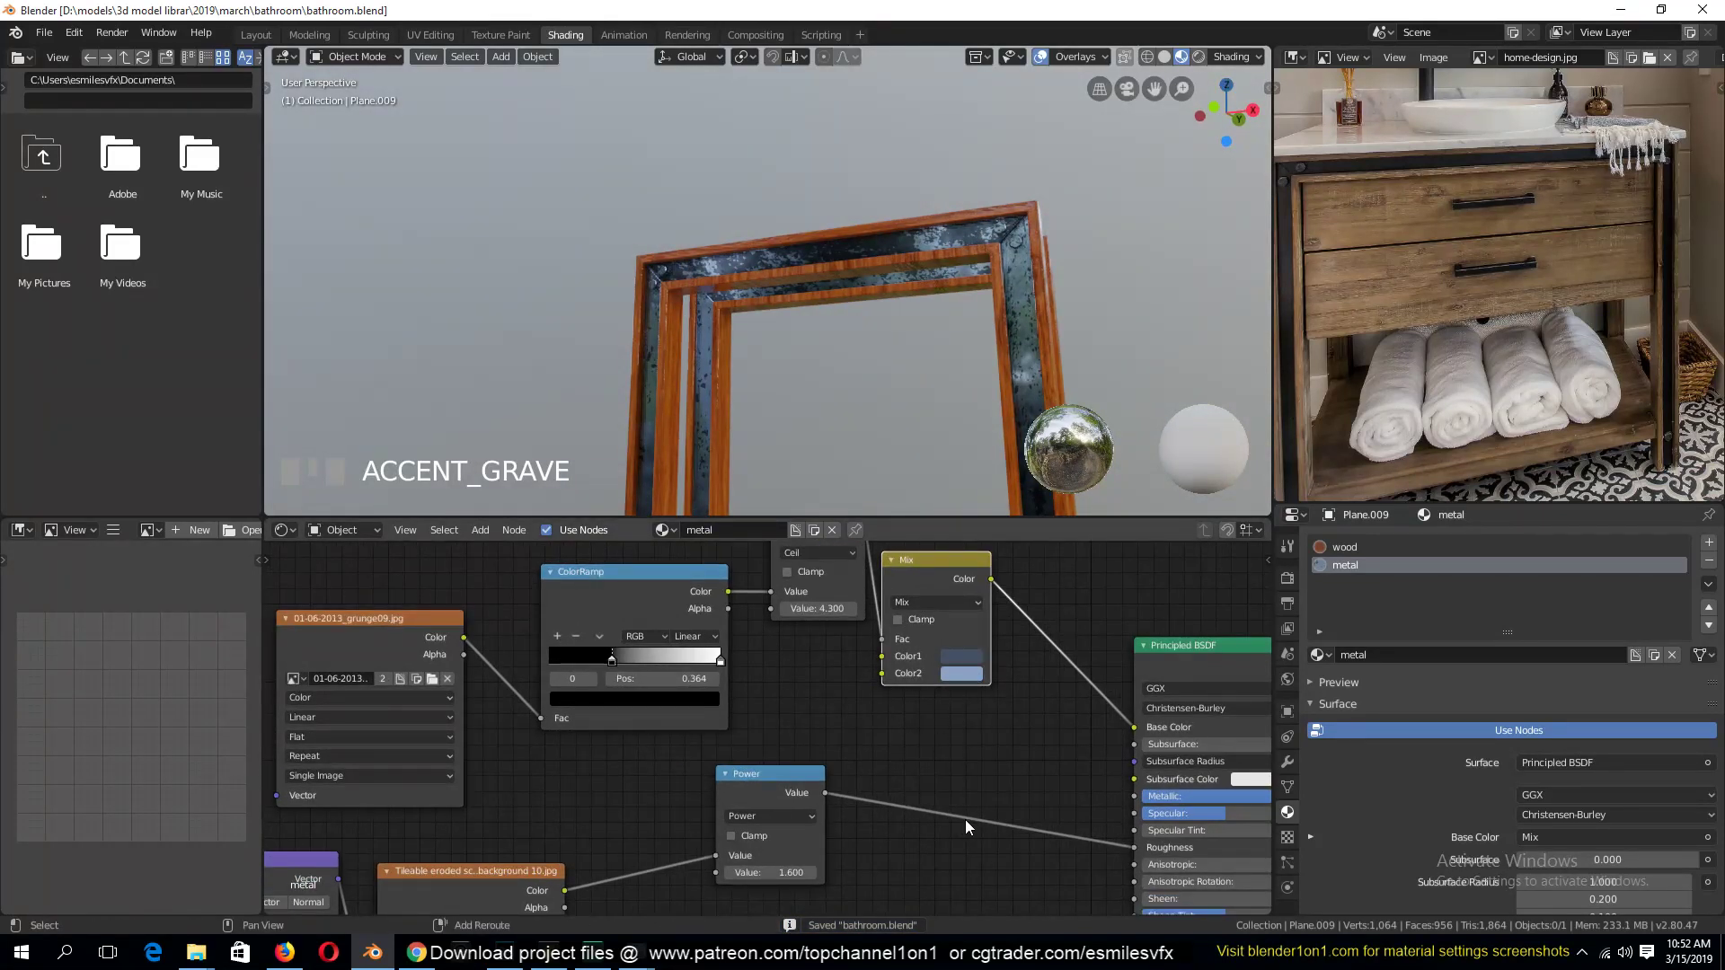
Add a ColorRamp node on the link between the Power node and the Principled BSDF Roughness
{"action": "key", "text": "shift+a"}
{"action": "mouse_move", "coordinate": [940, 812]}
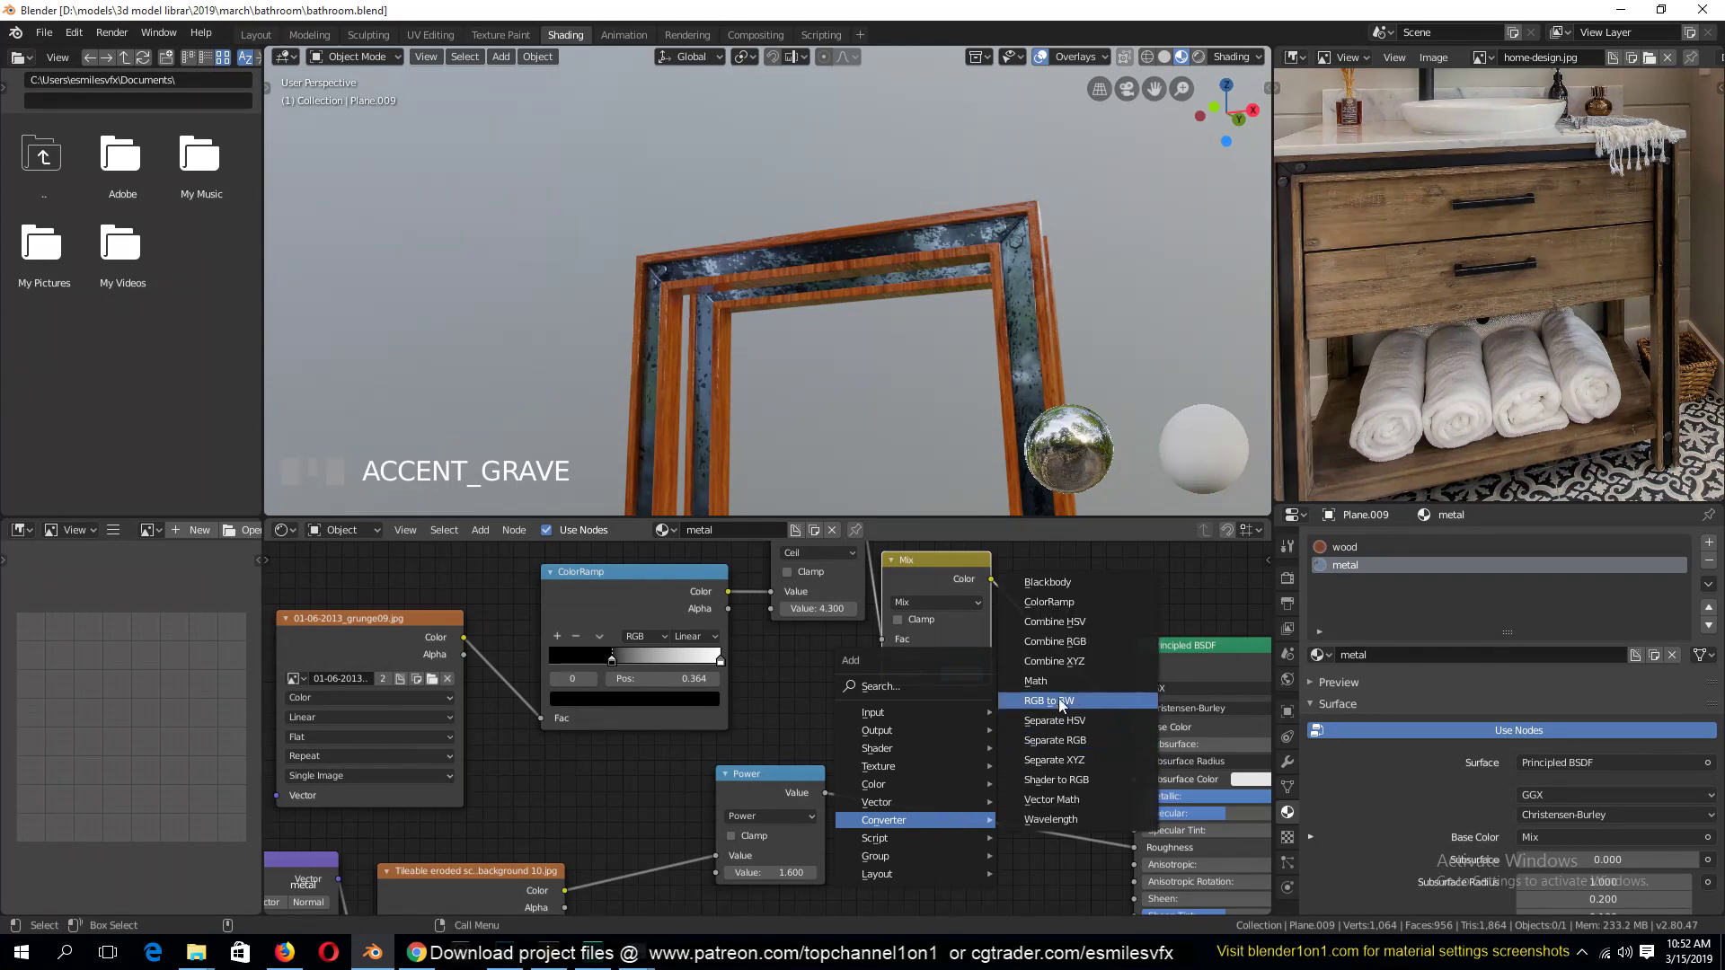
{"action": "left_click", "coordinate": [1075, 602]}
{"action": "left_click", "coordinate": [916, 780]}
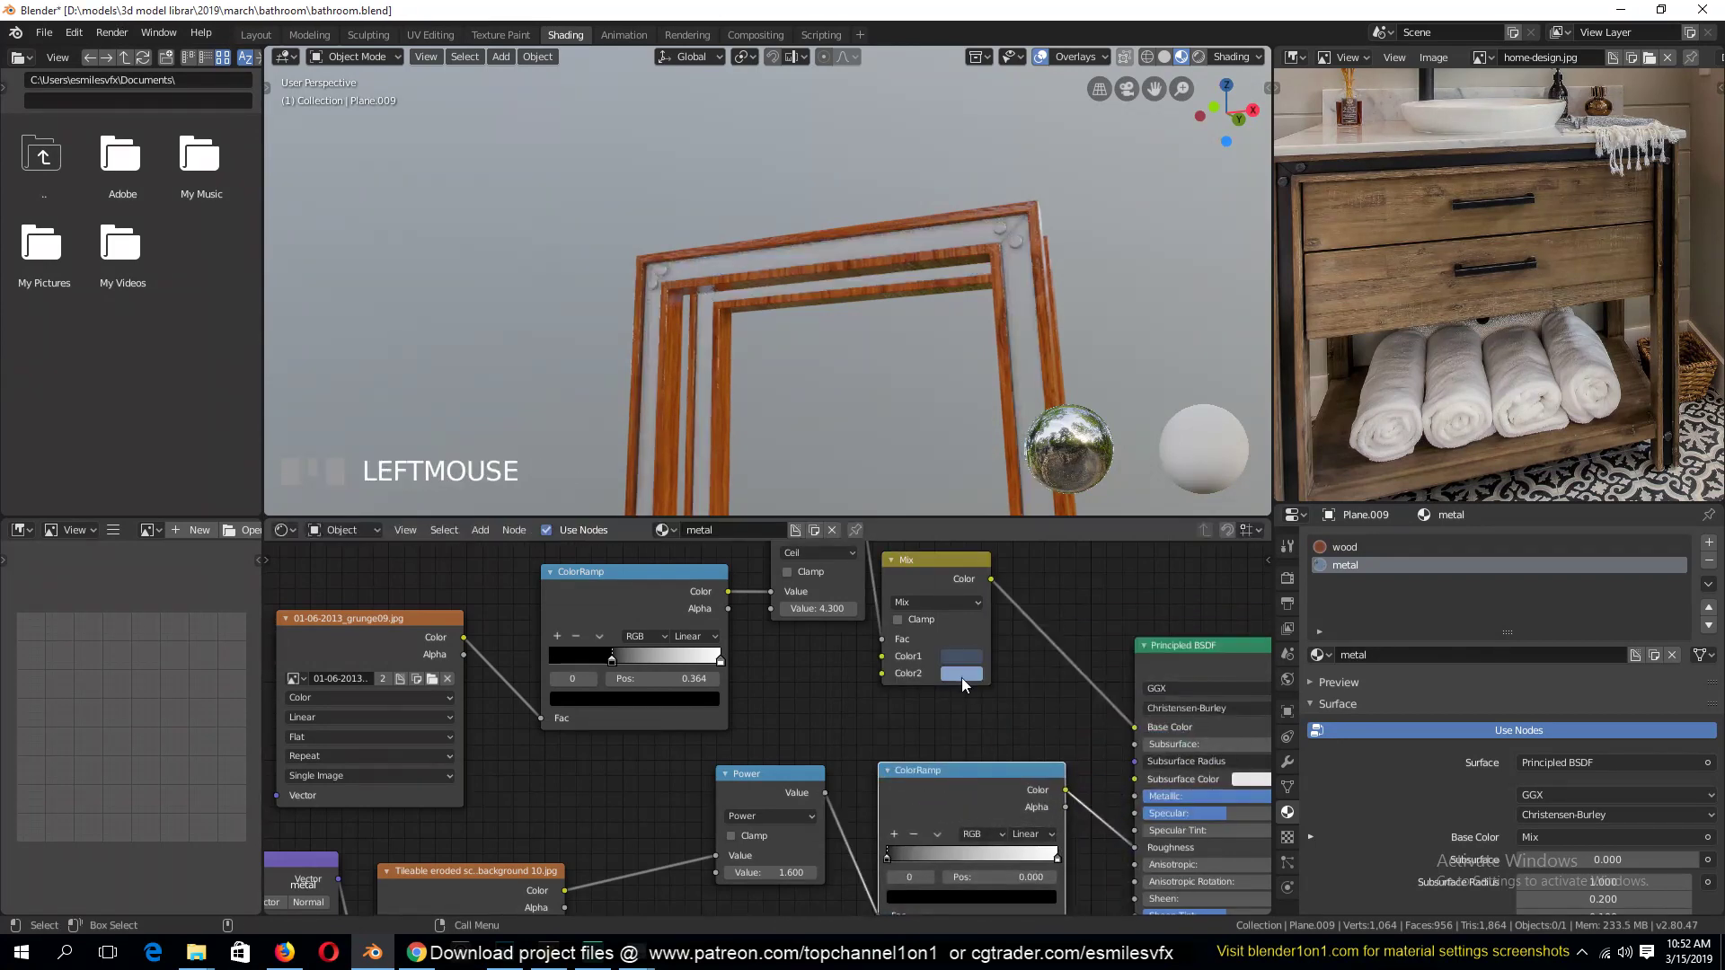
Set the roughness ColorRamp's black stop to a mid grey with a brightness of 0.408
{"action": "middle_click_drag", "start_coordinate": [886, 777], "coordinate": [999, 740]}
{"action": "left_click", "coordinate": [1012, 820]}
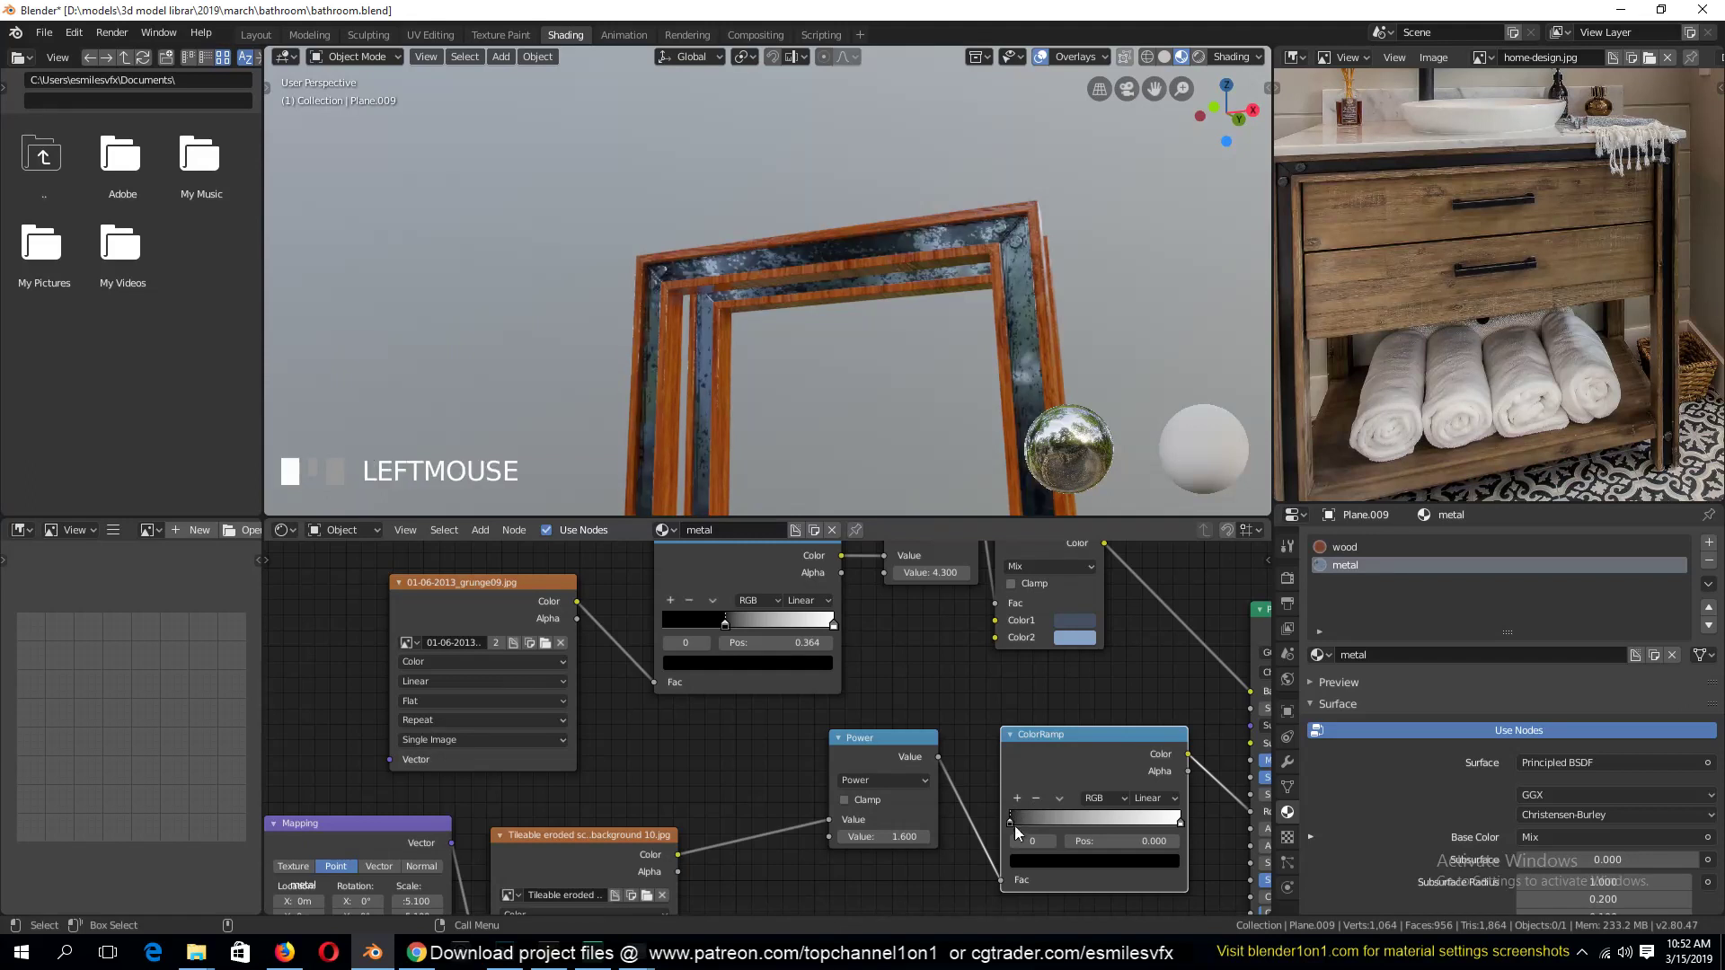
{"action": "left_click", "coordinate": [1049, 861]}
{"action": "left_click", "coordinate": [1145, 693]}
{"action": "left_click_drag", "start_coordinate": [1145, 692], "coordinate": [1144, 704]}
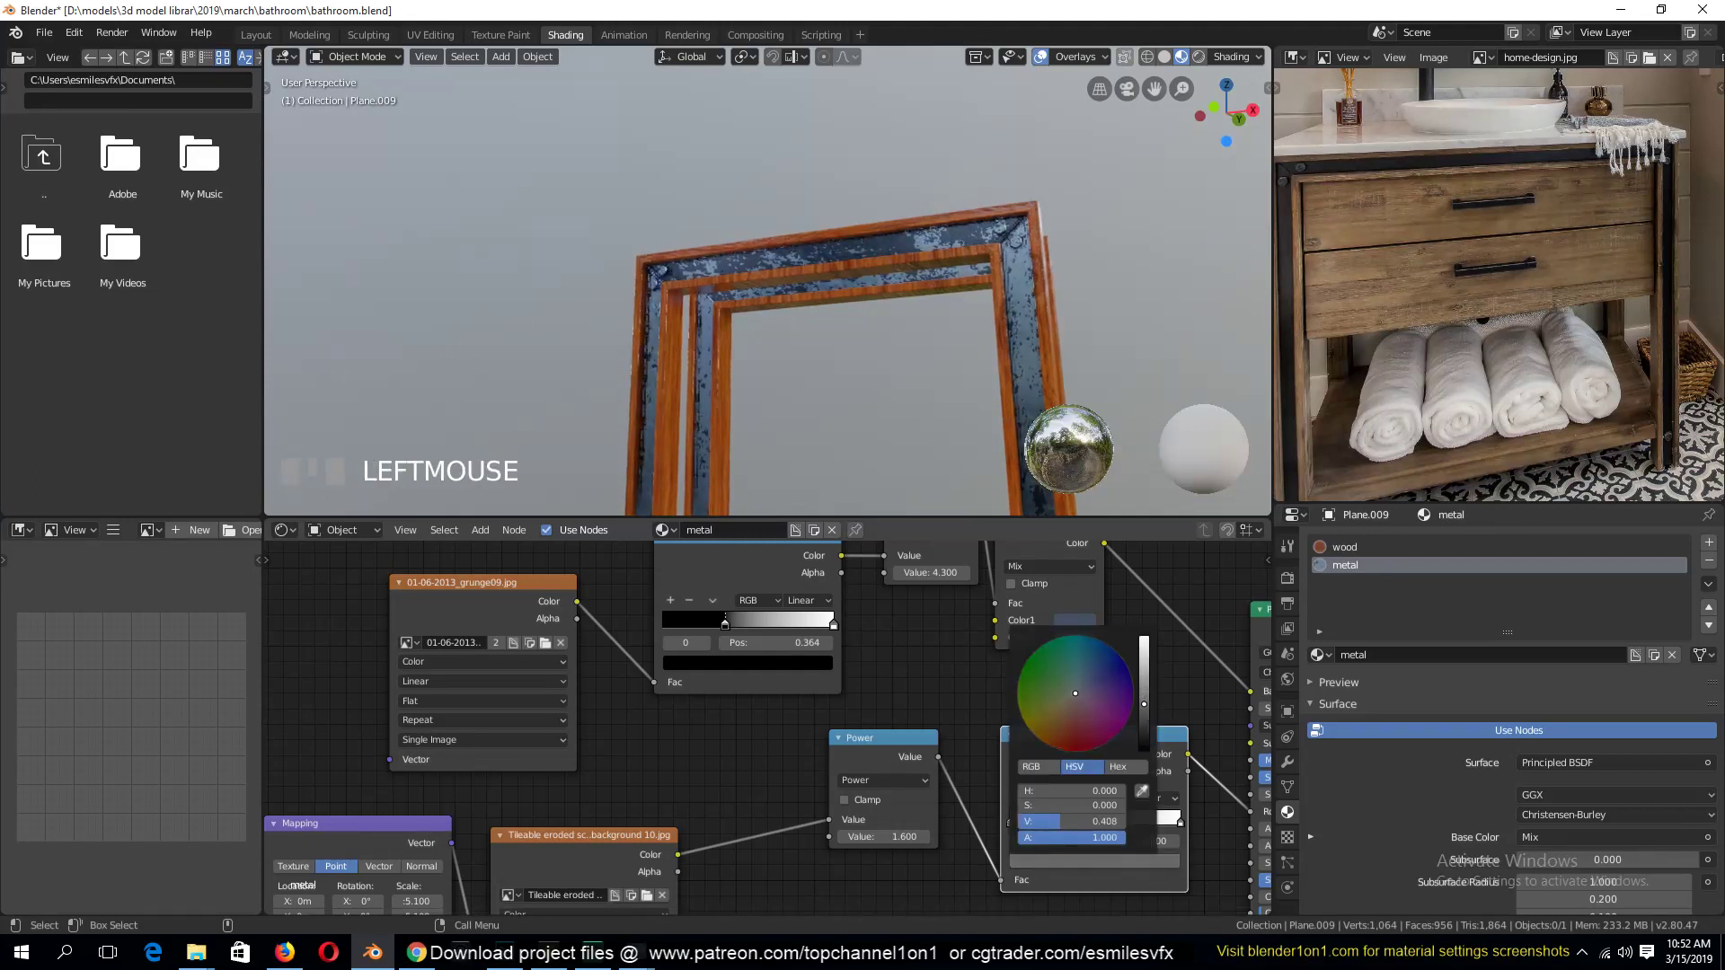
Darken the roughness ColorRamp's white stop to a light grey and save the file
{"action": "middle_click_drag", "start_coordinate": [1184, 684], "coordinate": [1060, 690]}
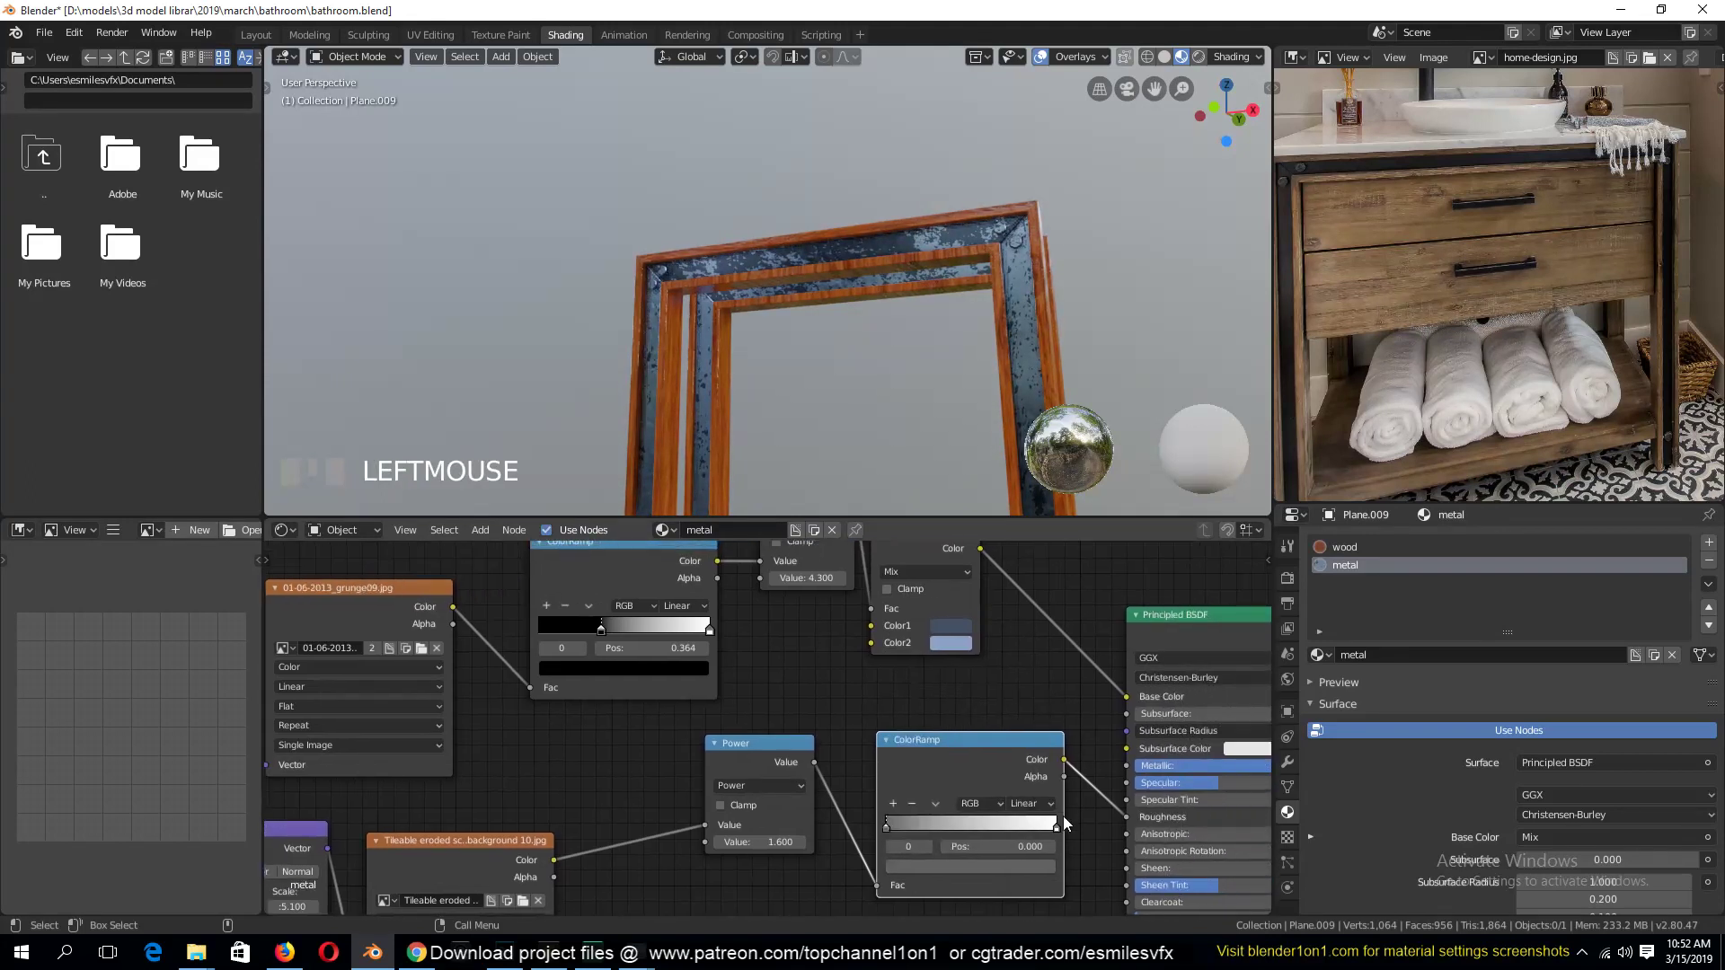
{"action": "left_click", "coordinate": [1057, 828]}
{"action": "left_click", "coordinate": [1032, 866]}
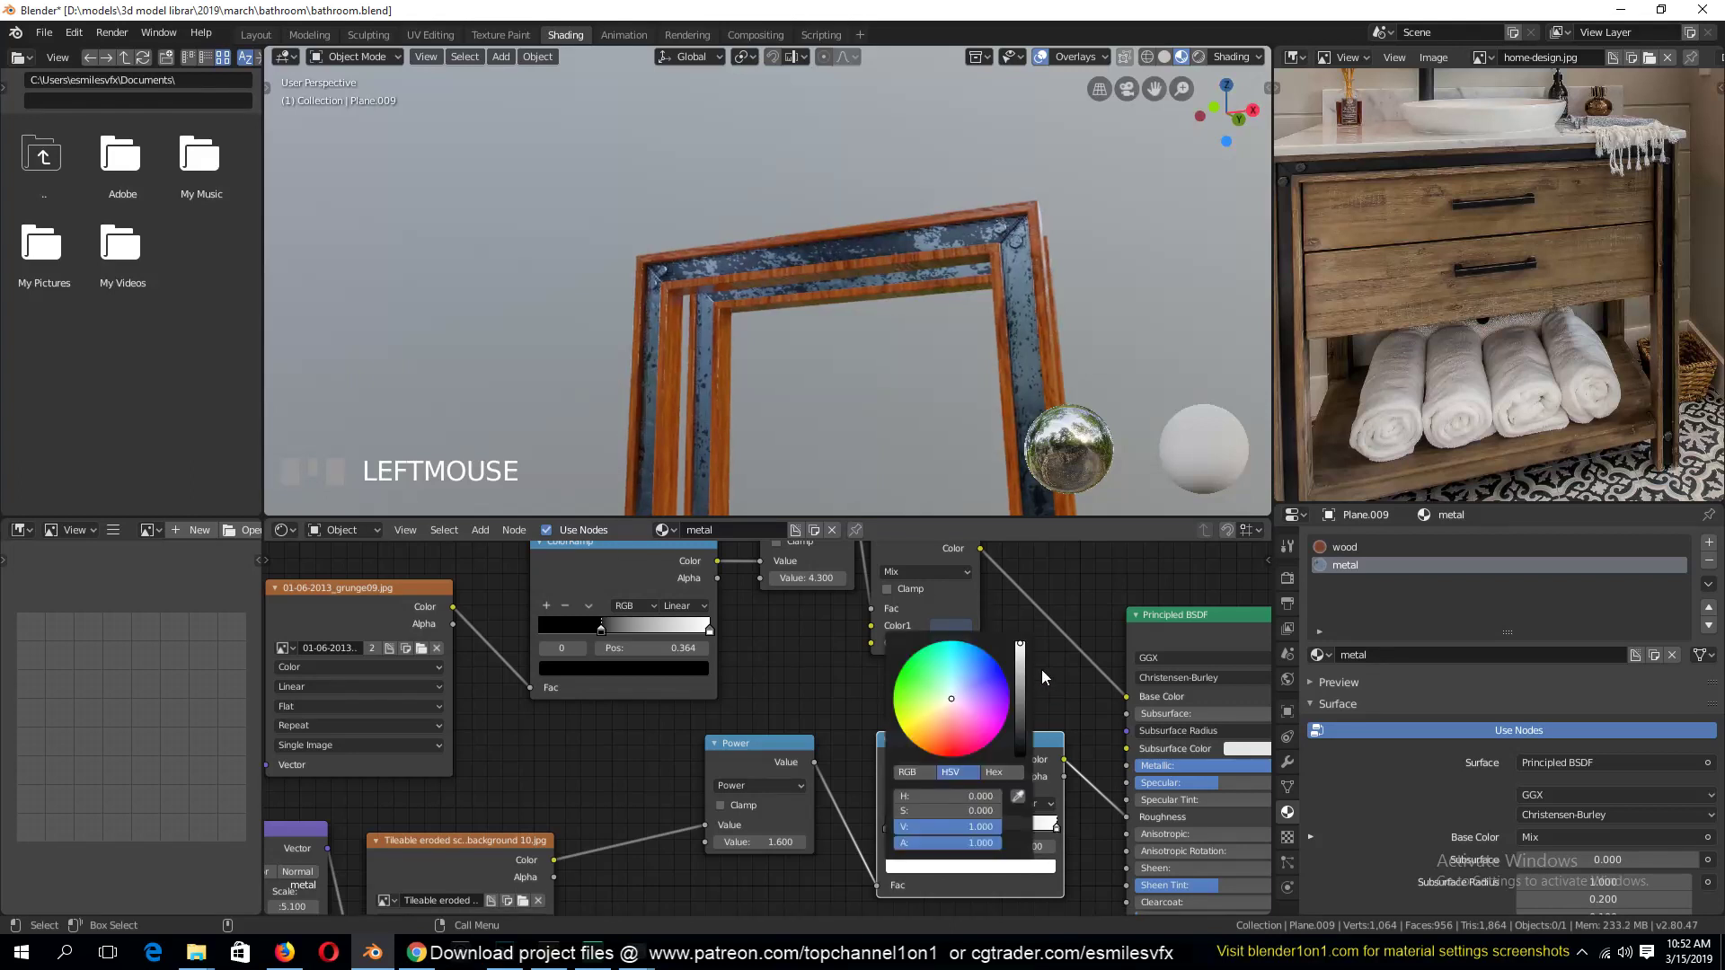
{"action": "left_click", "coordinate": [1021, 662]}
{"action": "left_click_drag", "start_coordinate": [1023, 660], "coordinate": [1022, 659]}
{"action": "key", "text": "ctrl+s"}
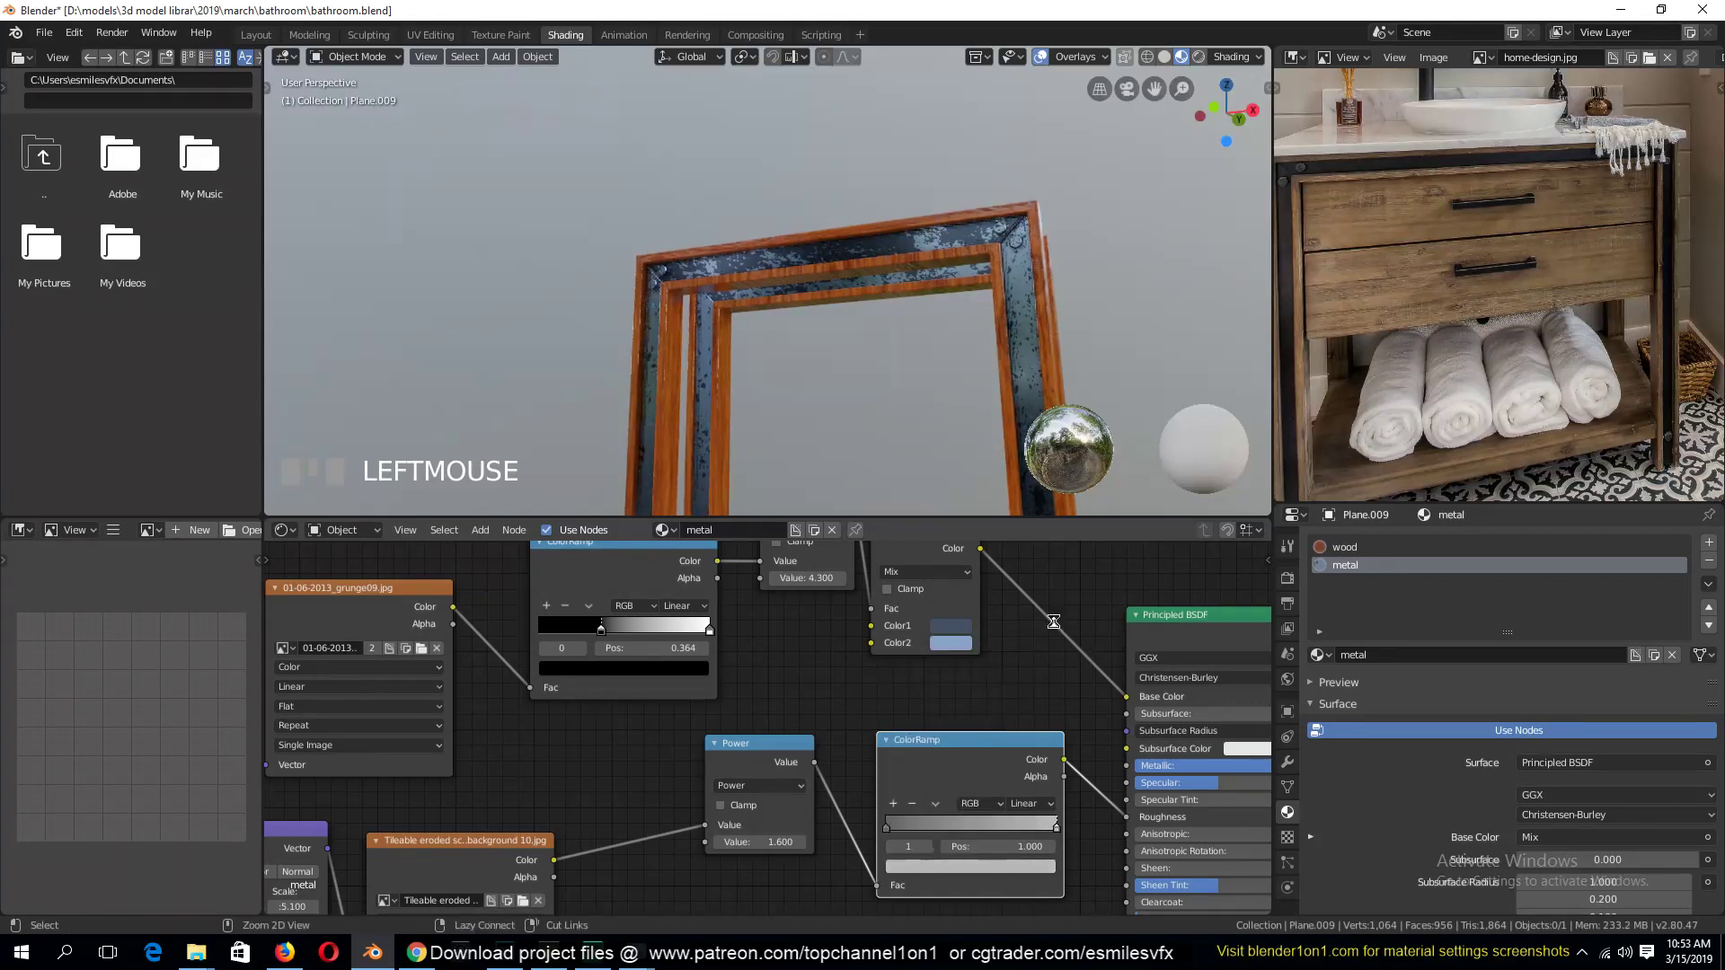
Move the black stop of the grunge texture's ColorRamp to position 0.414 and save the file
{"action": "middle_click_drag", "start_coordinate": [1040, 662], "coordinate": [943, 739]}
{"action": "middle_click_drag", "start_coordinate": [827, 355], "coordinate": [885, 350]}
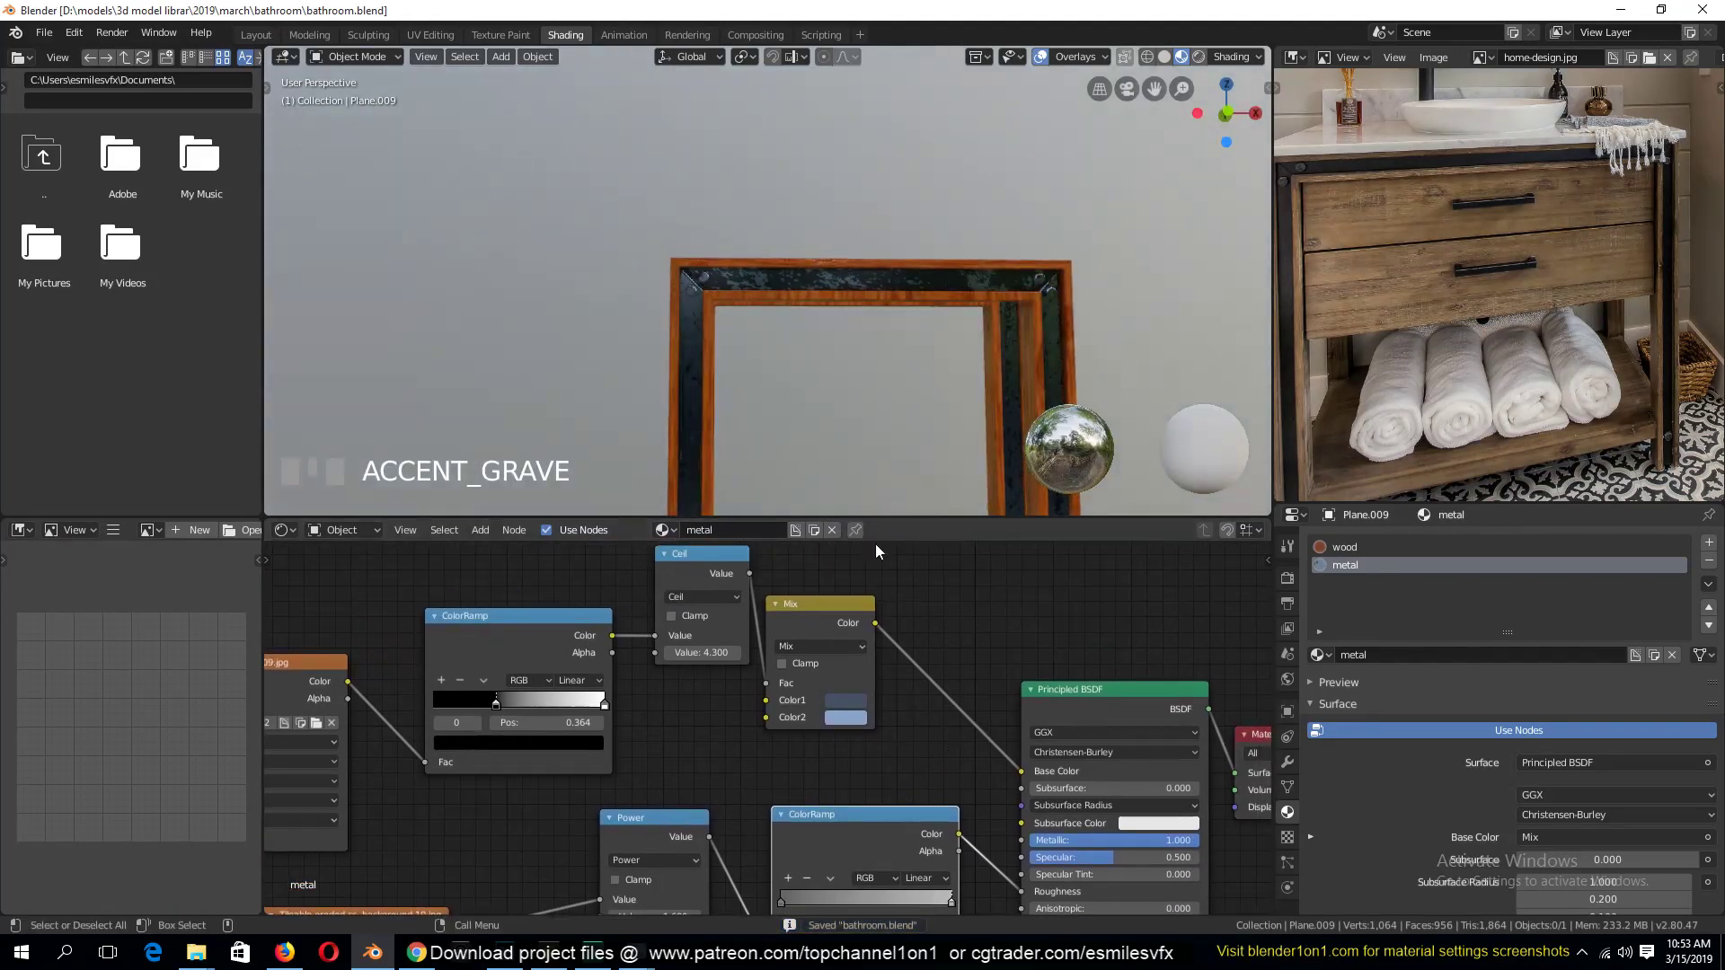
{"action": "middle_click_drag", "start_coordinate": [749, 643], "coordinate": [832, 657]}
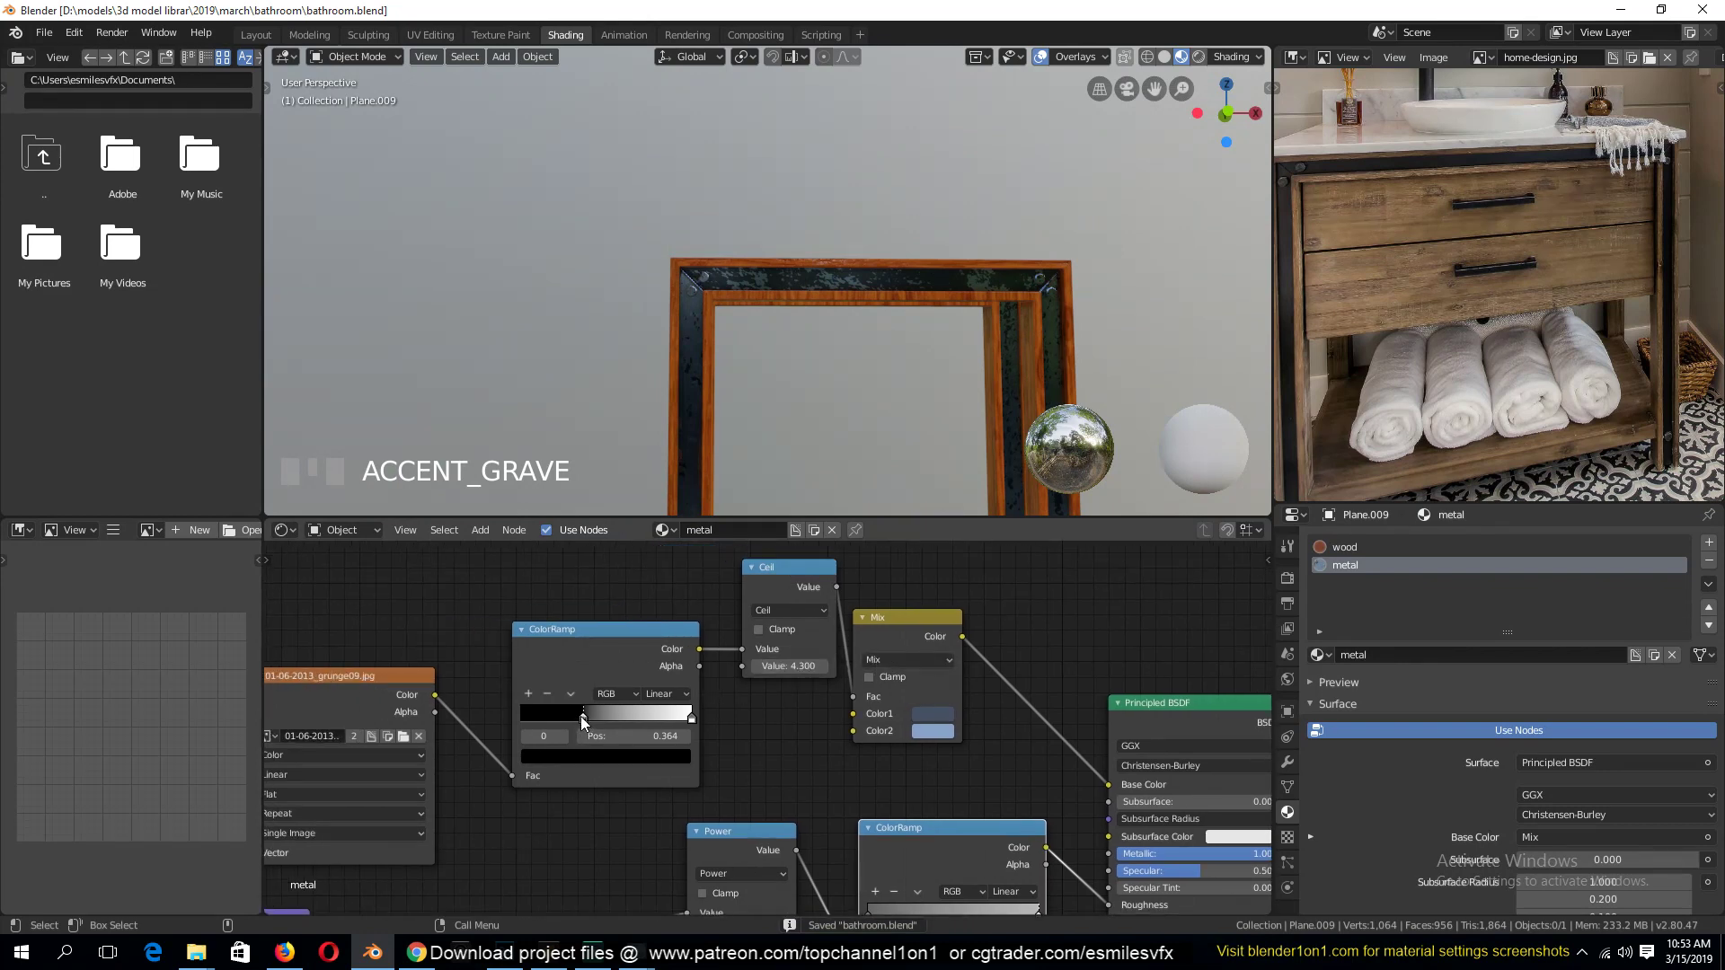
{"action": "mouse_move", "coordinate": [582, 718]}
{"action": "left_mouse_down"}
{"action": "mouse_move", "coordinate": [550, 714]}
{"action": "mouse_move", "coordinate": [628, 711]}
{"action": "mouse_move", "coordinate": [599, 721]}
{"action": "left_mouse_up"}
{"action": "scroll", "coordinate": [615, 363], "scroll_direction": "down", "scroll_amount": 2}
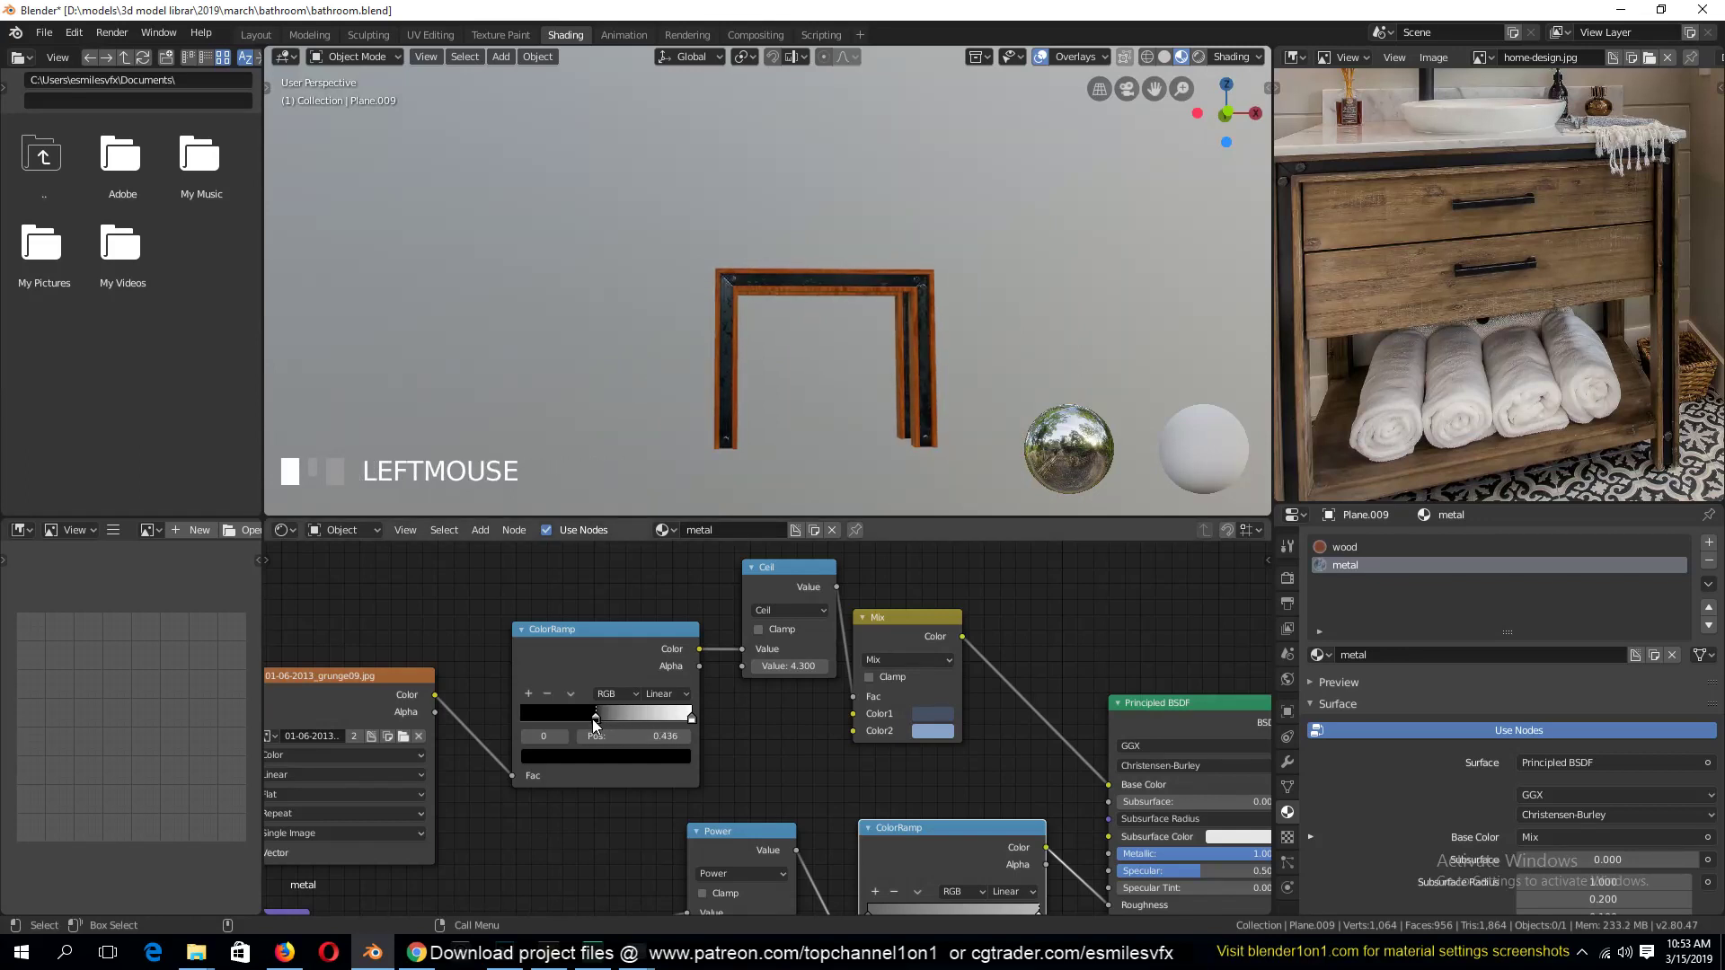
{"action": "key", "text": "grave"}
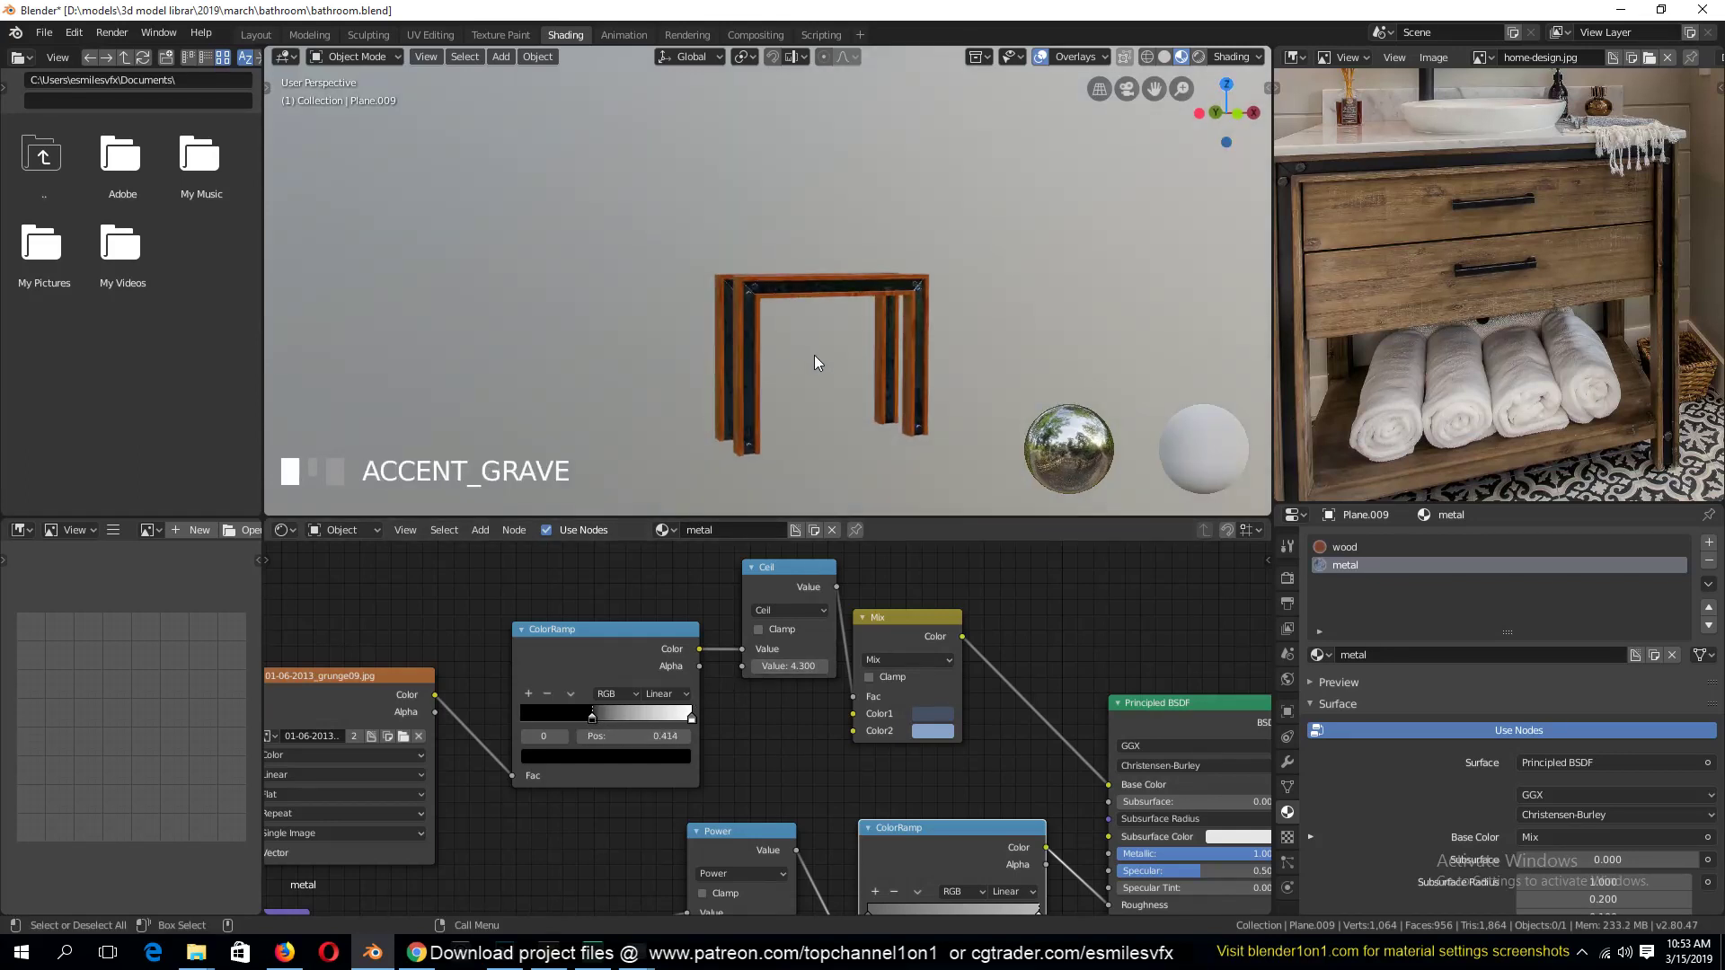
{"action": "scroll", "coordinate": [815, 354], "scroll_direction": "up", "scroll_amount": 4}
{"action": "key", "text": "ctrl+s"}
Lower the brightness of the Mix node's Color2 to 0.454 and save the file
{"action": "key", "text": "grave"}
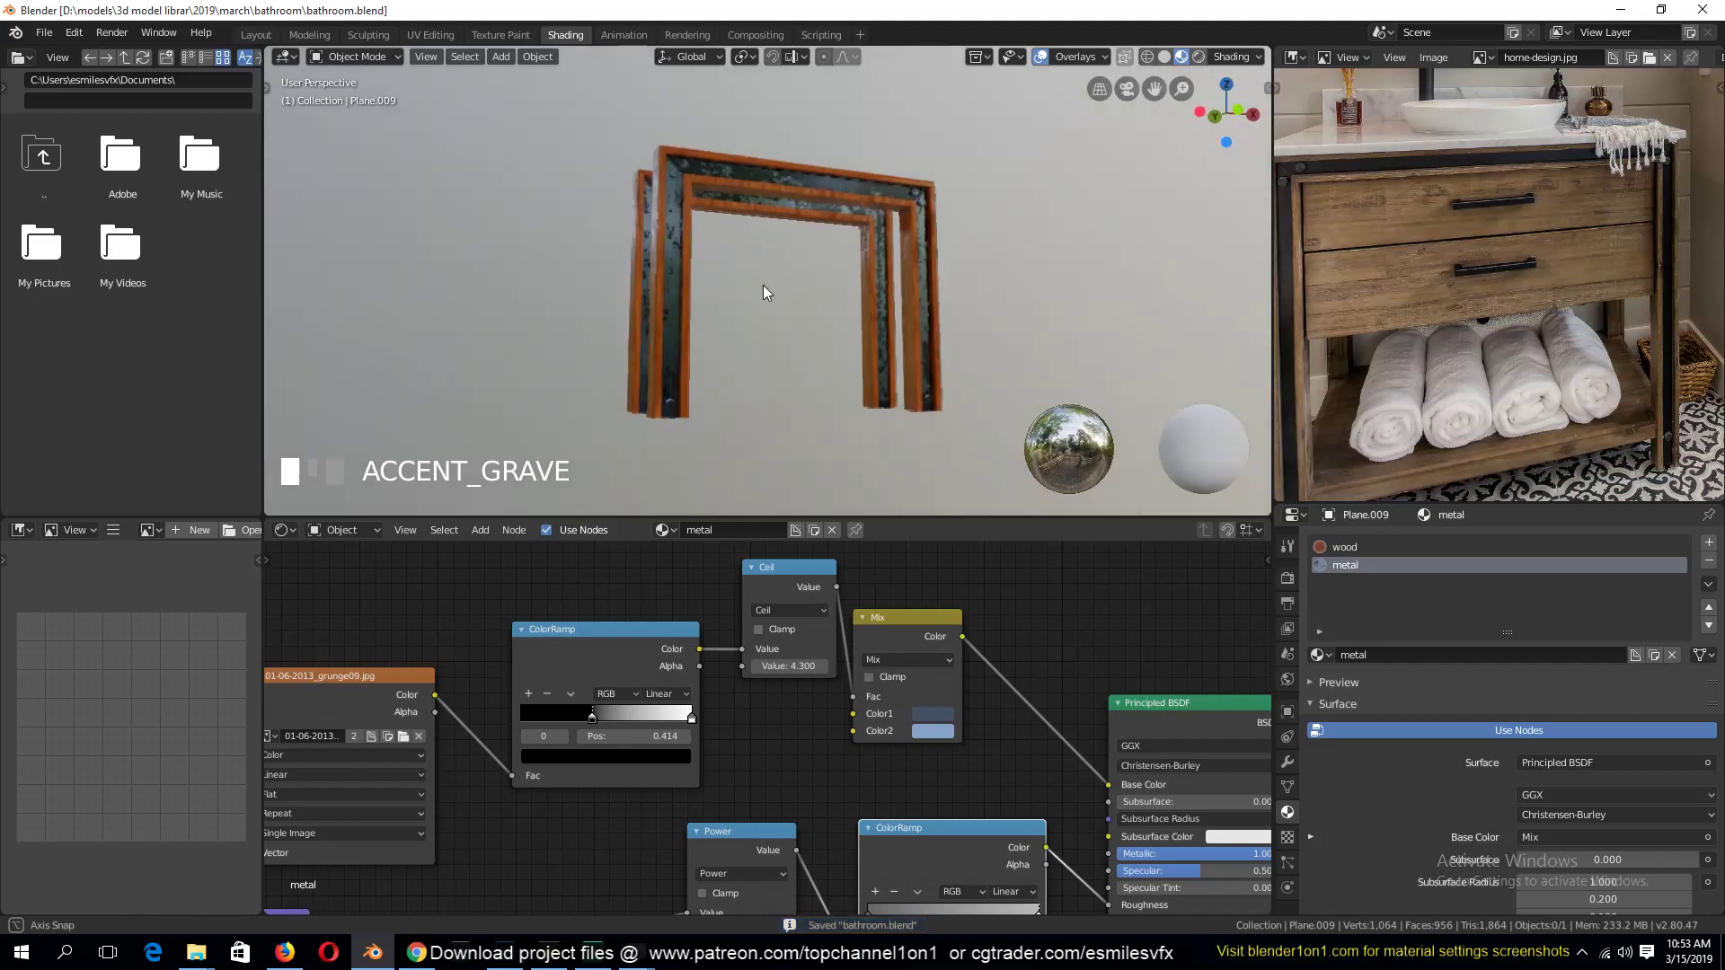
{"action": "scroll", "coordinate": [790, 359], "scroll_direction": "up", "scroll_amount": 4}
{"action": "left_click", "coordinate": [928, 714]}
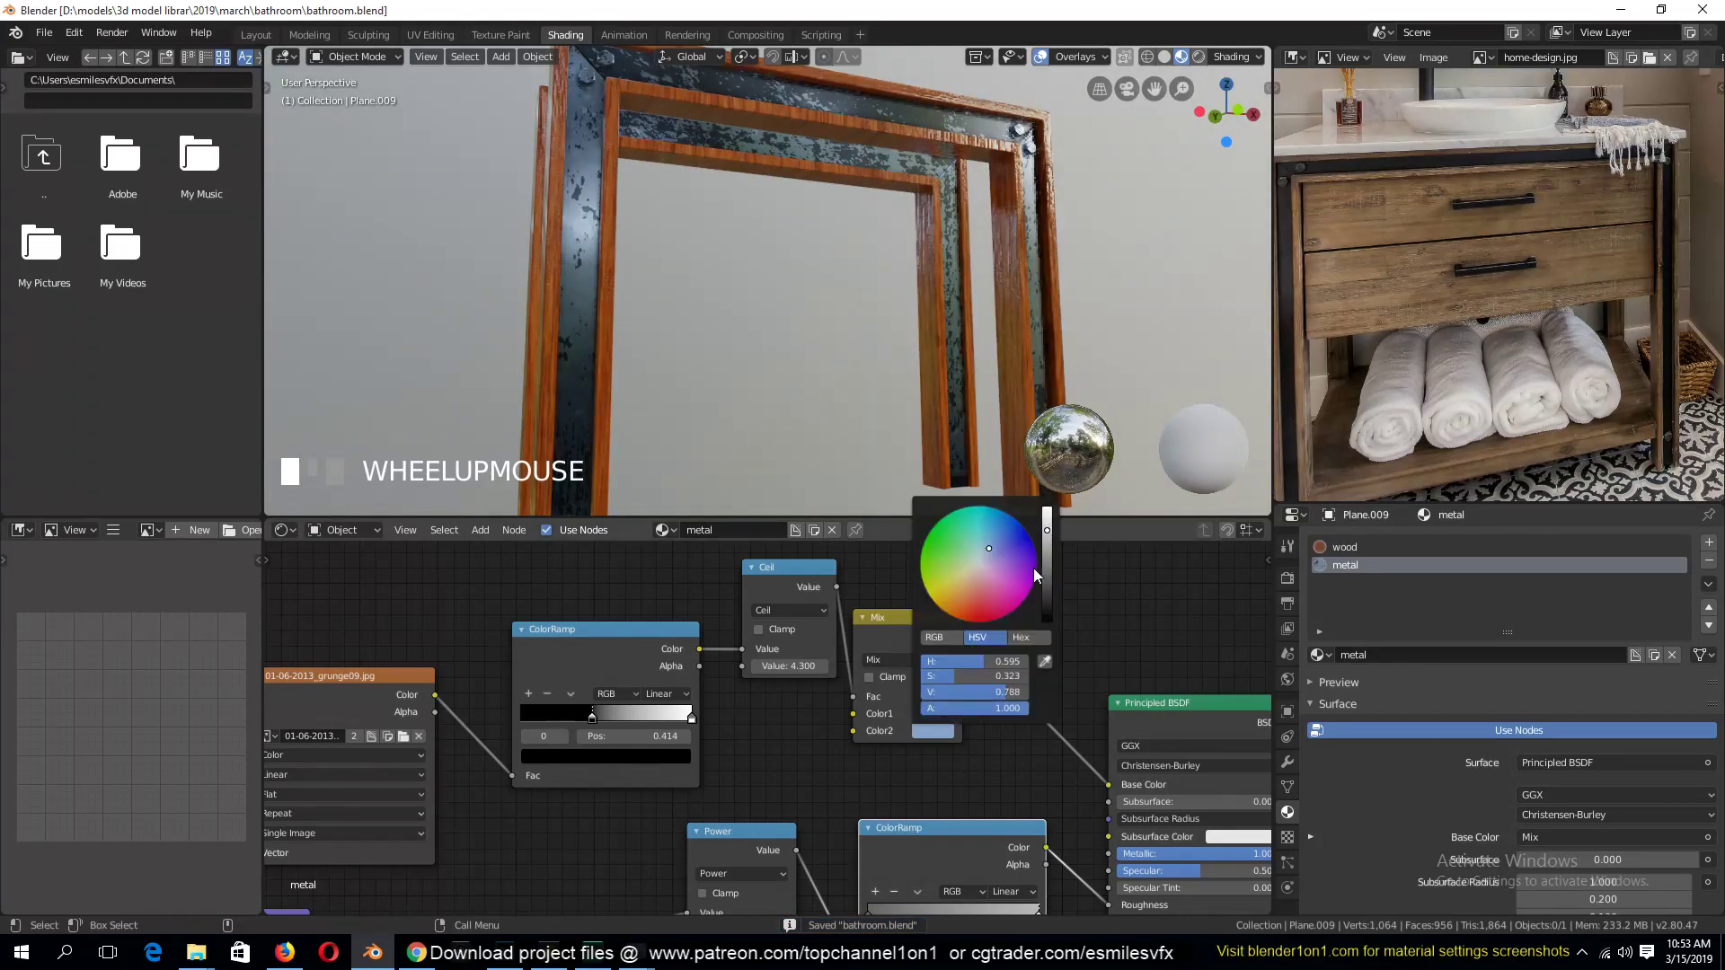
{"action": "left_click_drag", "start_coordinate": [1047, 539], "coordinate": [1047, 576]}
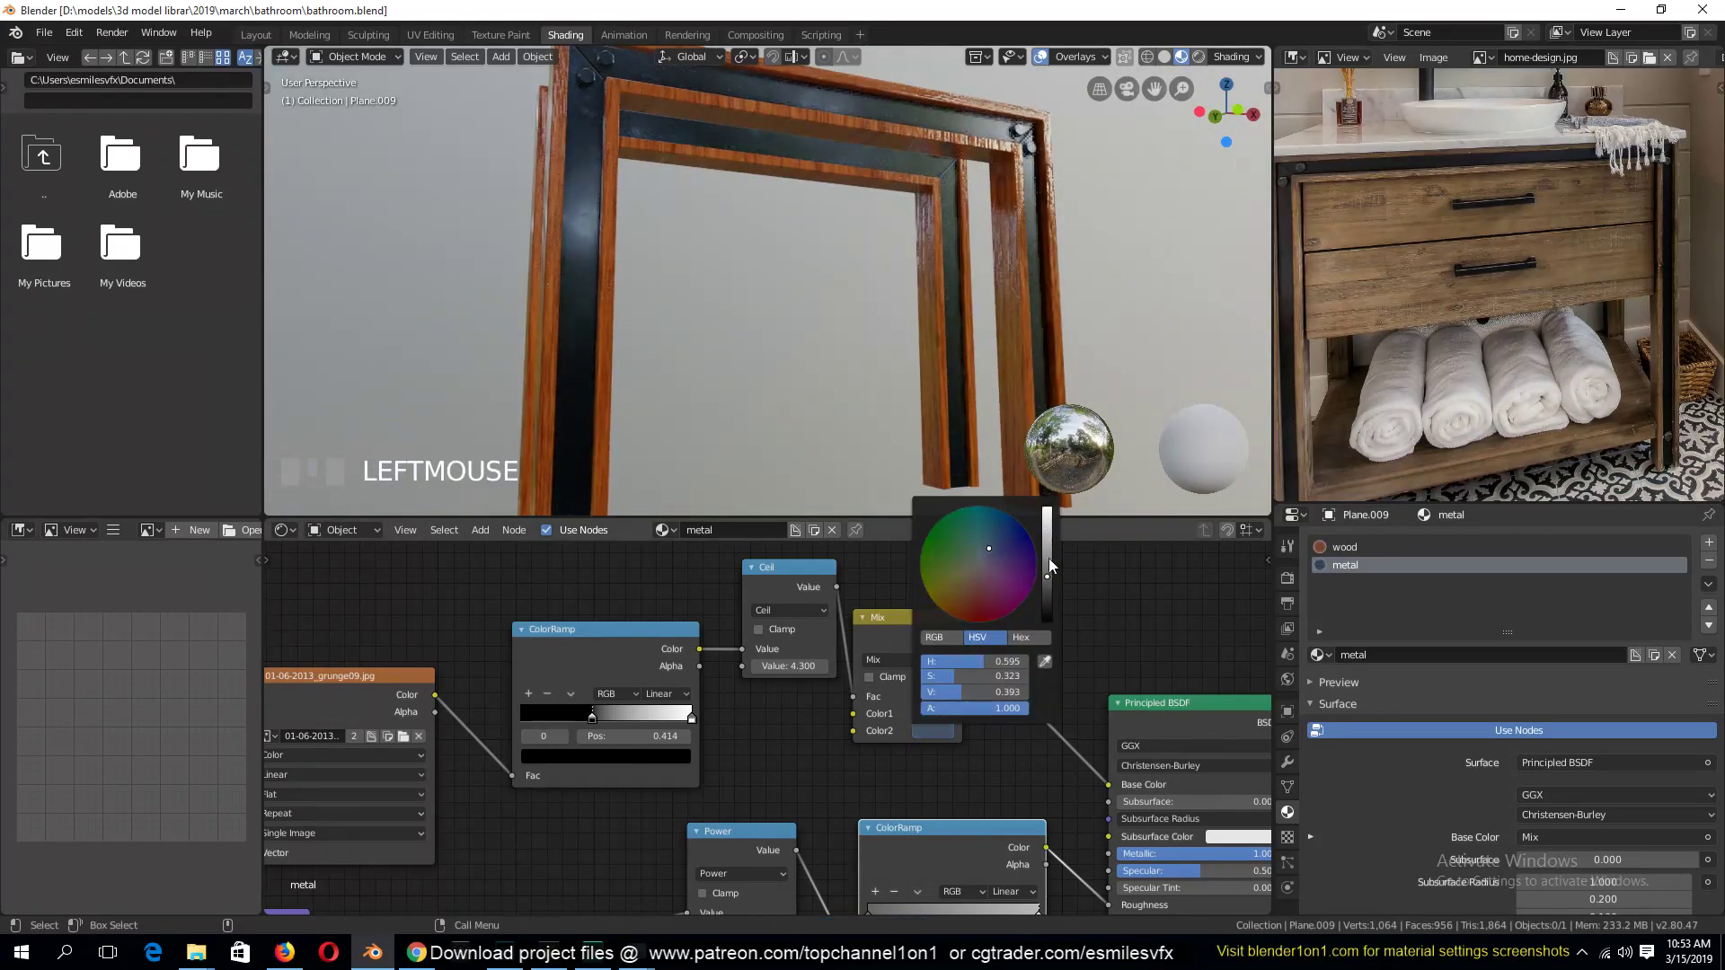
{"action": "key", "text": "grave"}
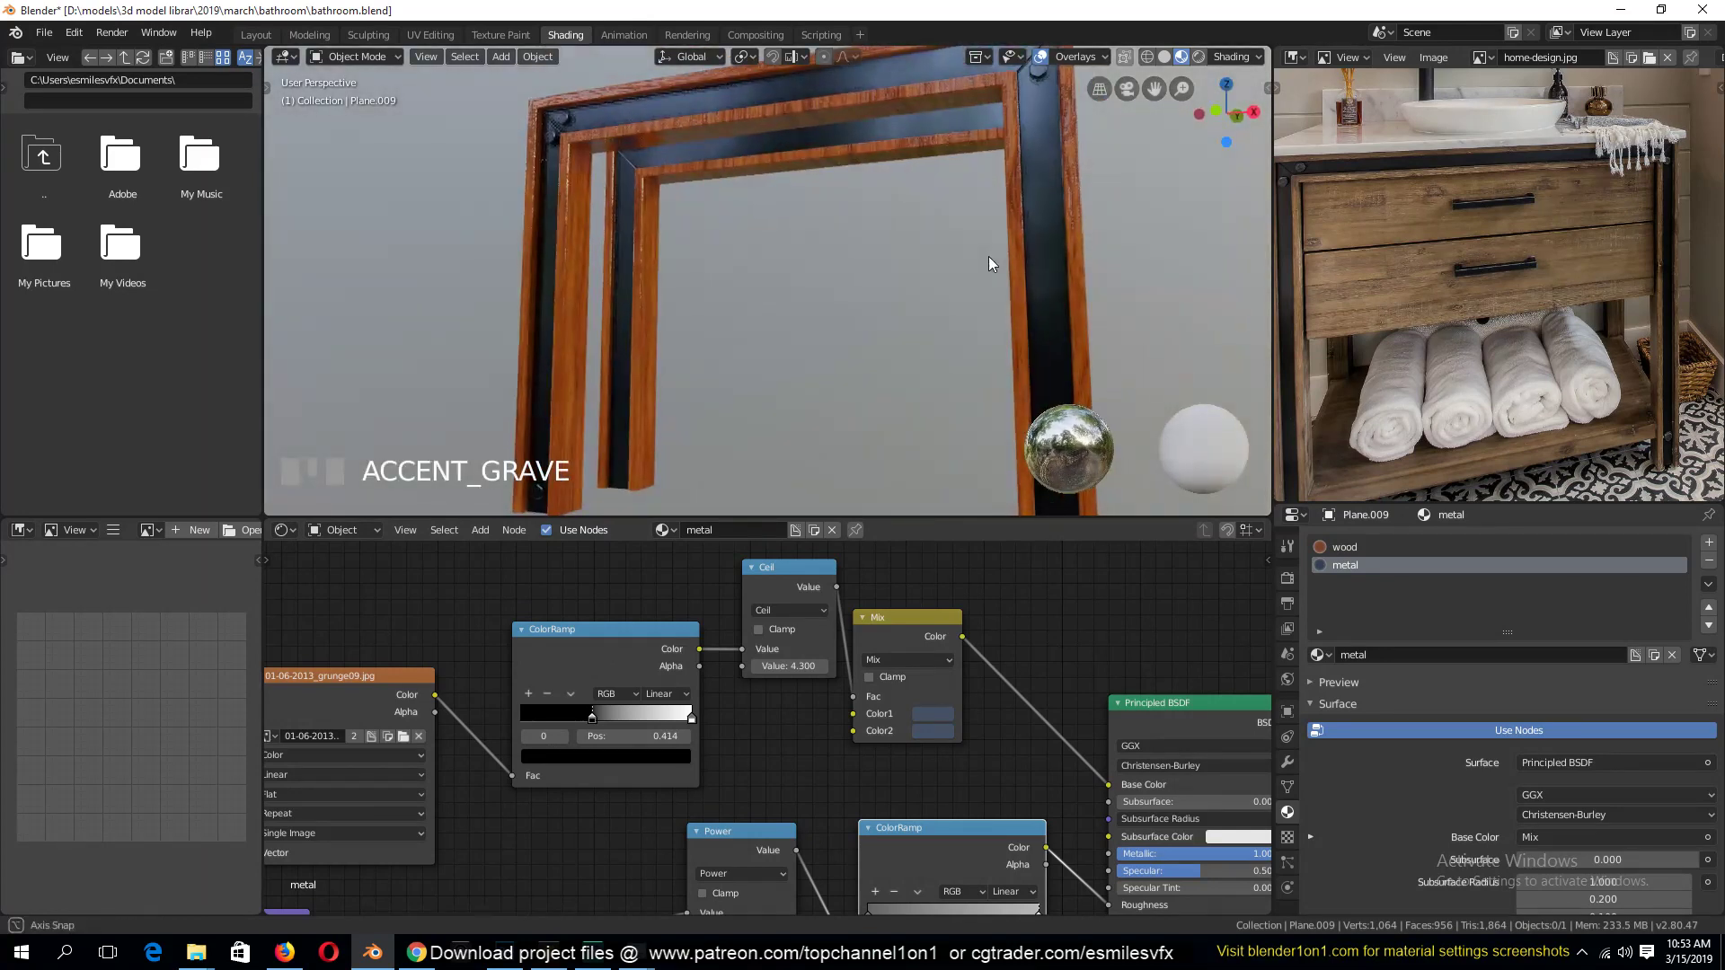
{"action": "left_click", "coordinate": [934, 715]}
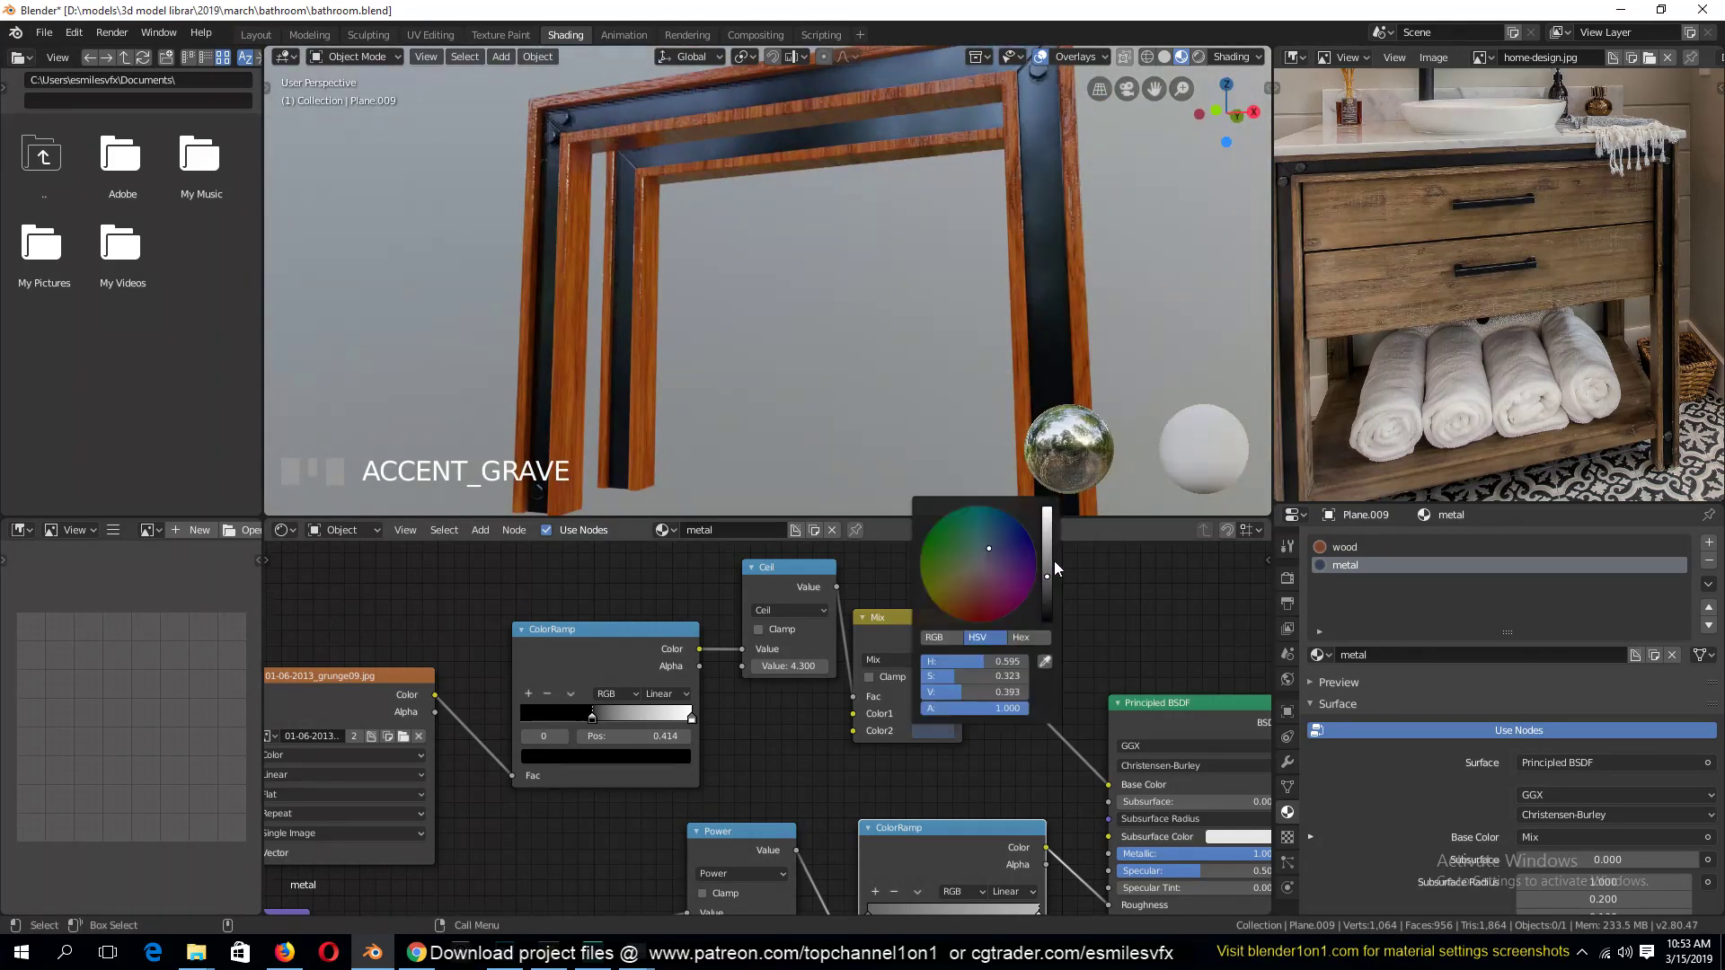
{"action": "left_click_drag", "start_coordinate": [1048, 564], "coordinate": [1047, 557]}
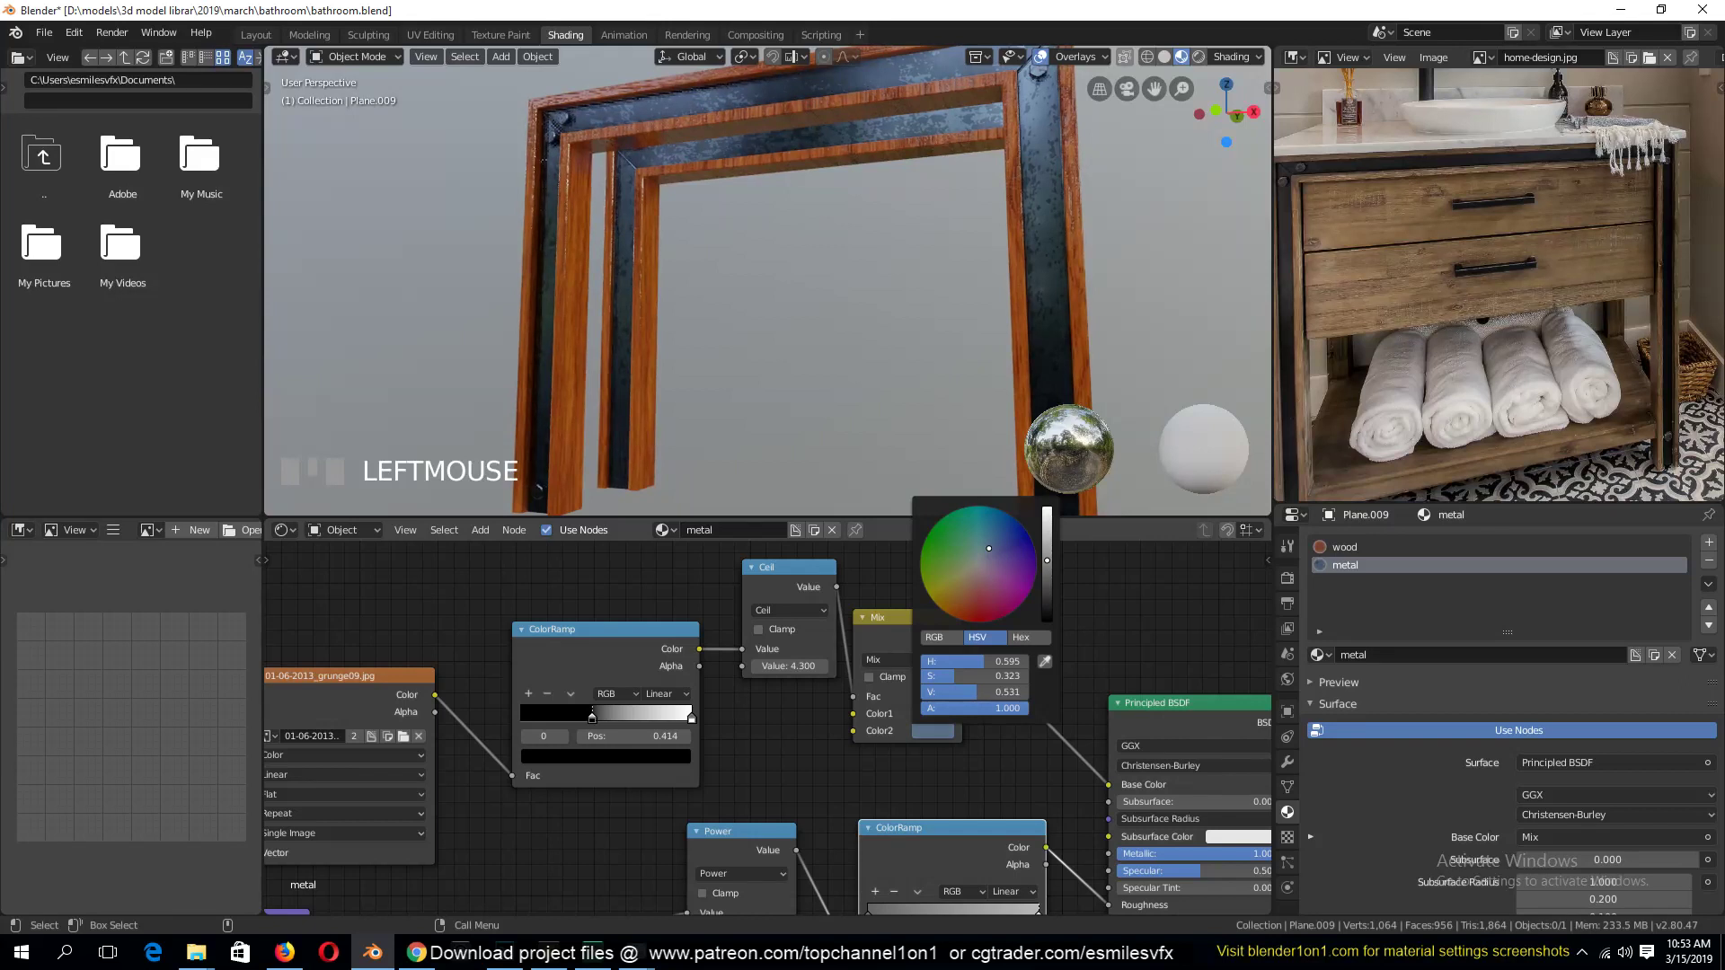
{"action": "left_click_drag", "start_coordinate": [1046, 560], "coordinate": [1047, 572]}
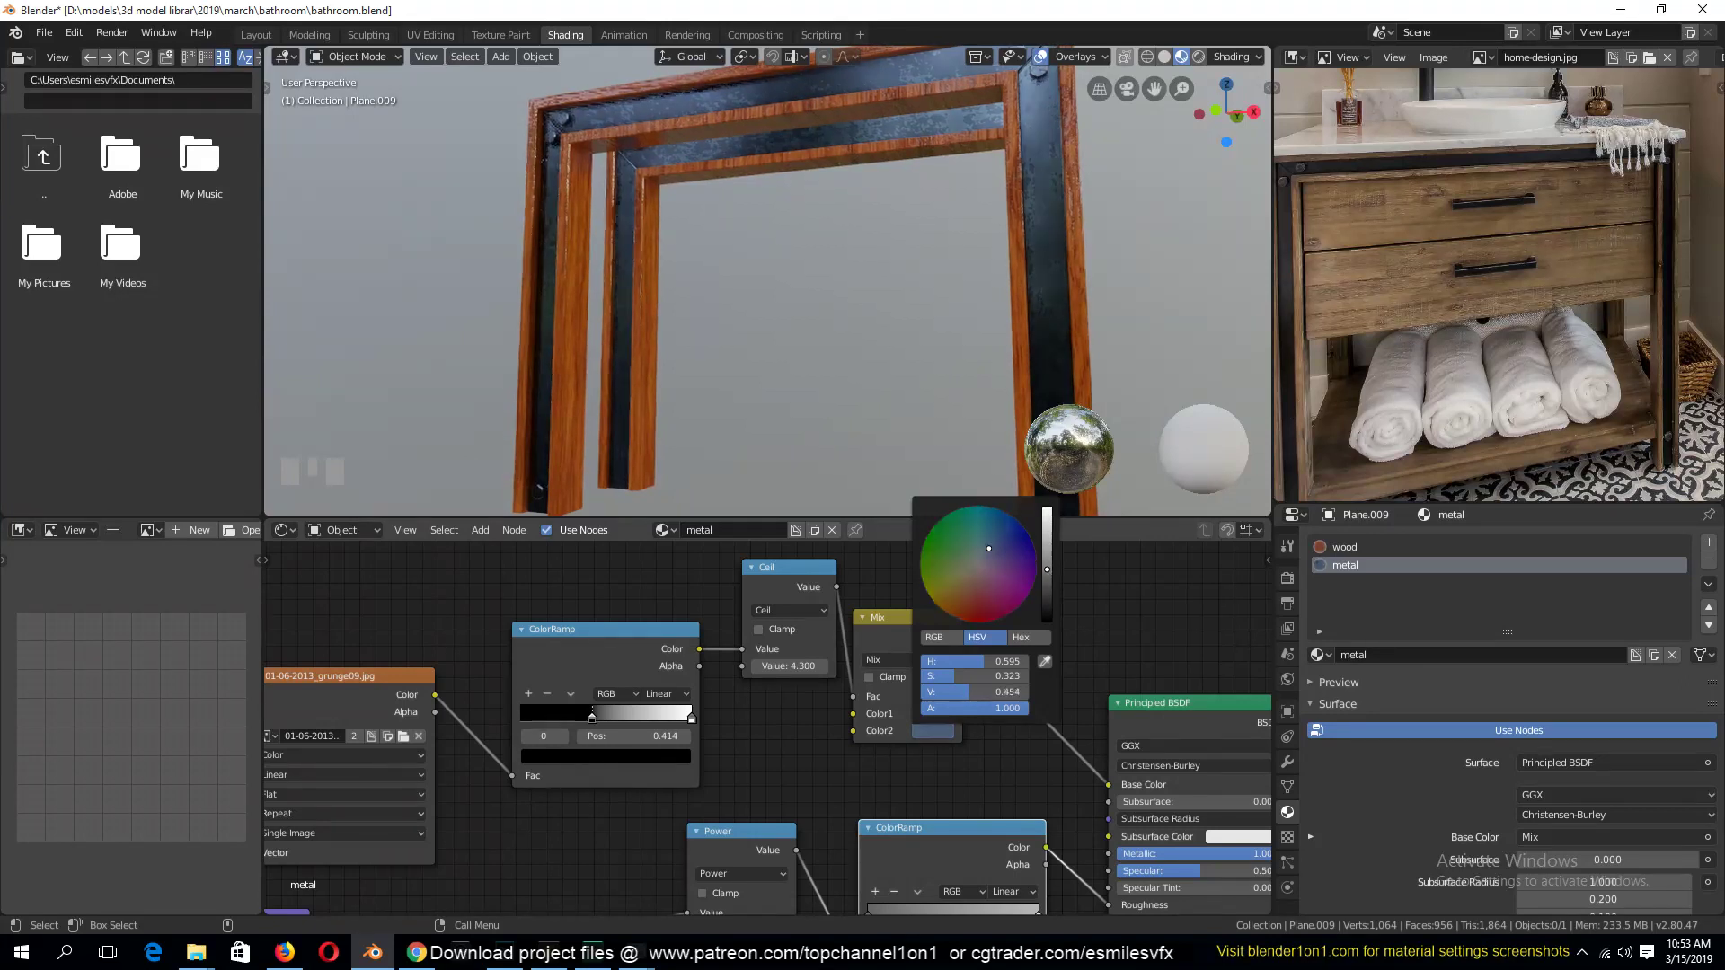
{"action": "key", "text": "grave"}
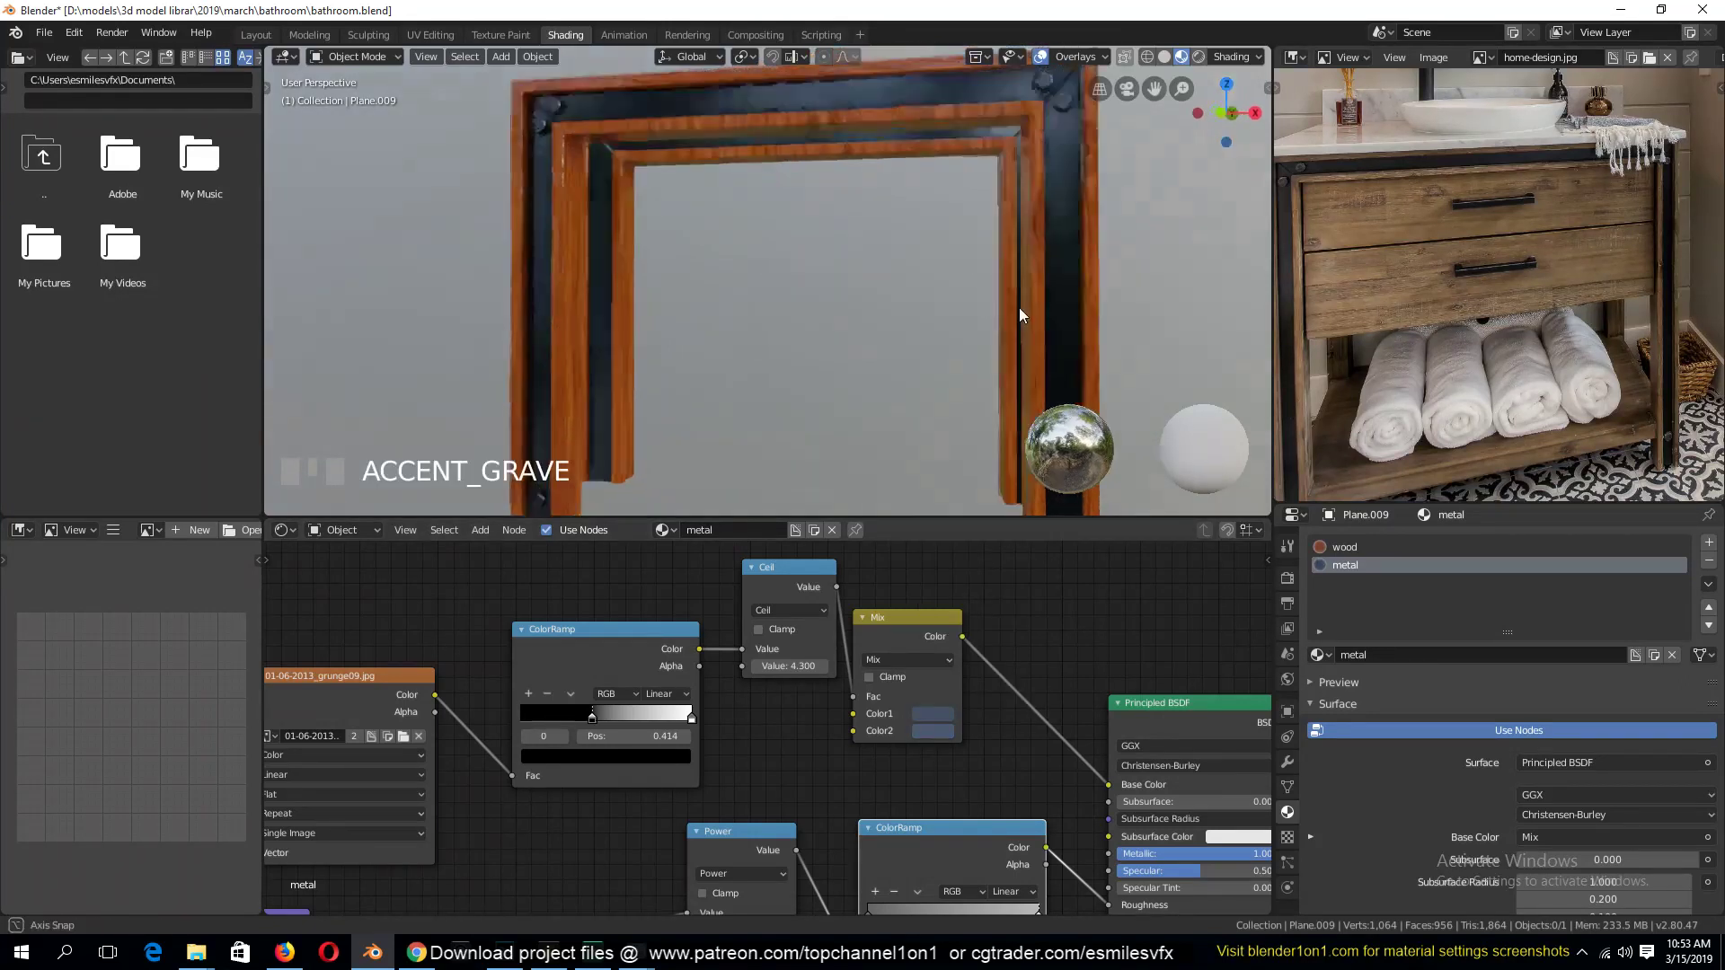
{"action": "key", "text": "ctrl+s"}
Copy the Ambient Occlusion node and its connected Multiply node from the wood material
{"action": "middle_click_drag", "start_coordinate": [914, 680], "coordinate": [866, 740]}
{"action": "scroll", "coordinate": [866, 697], "scroll_direction": "down", "scroll_amount": 5}
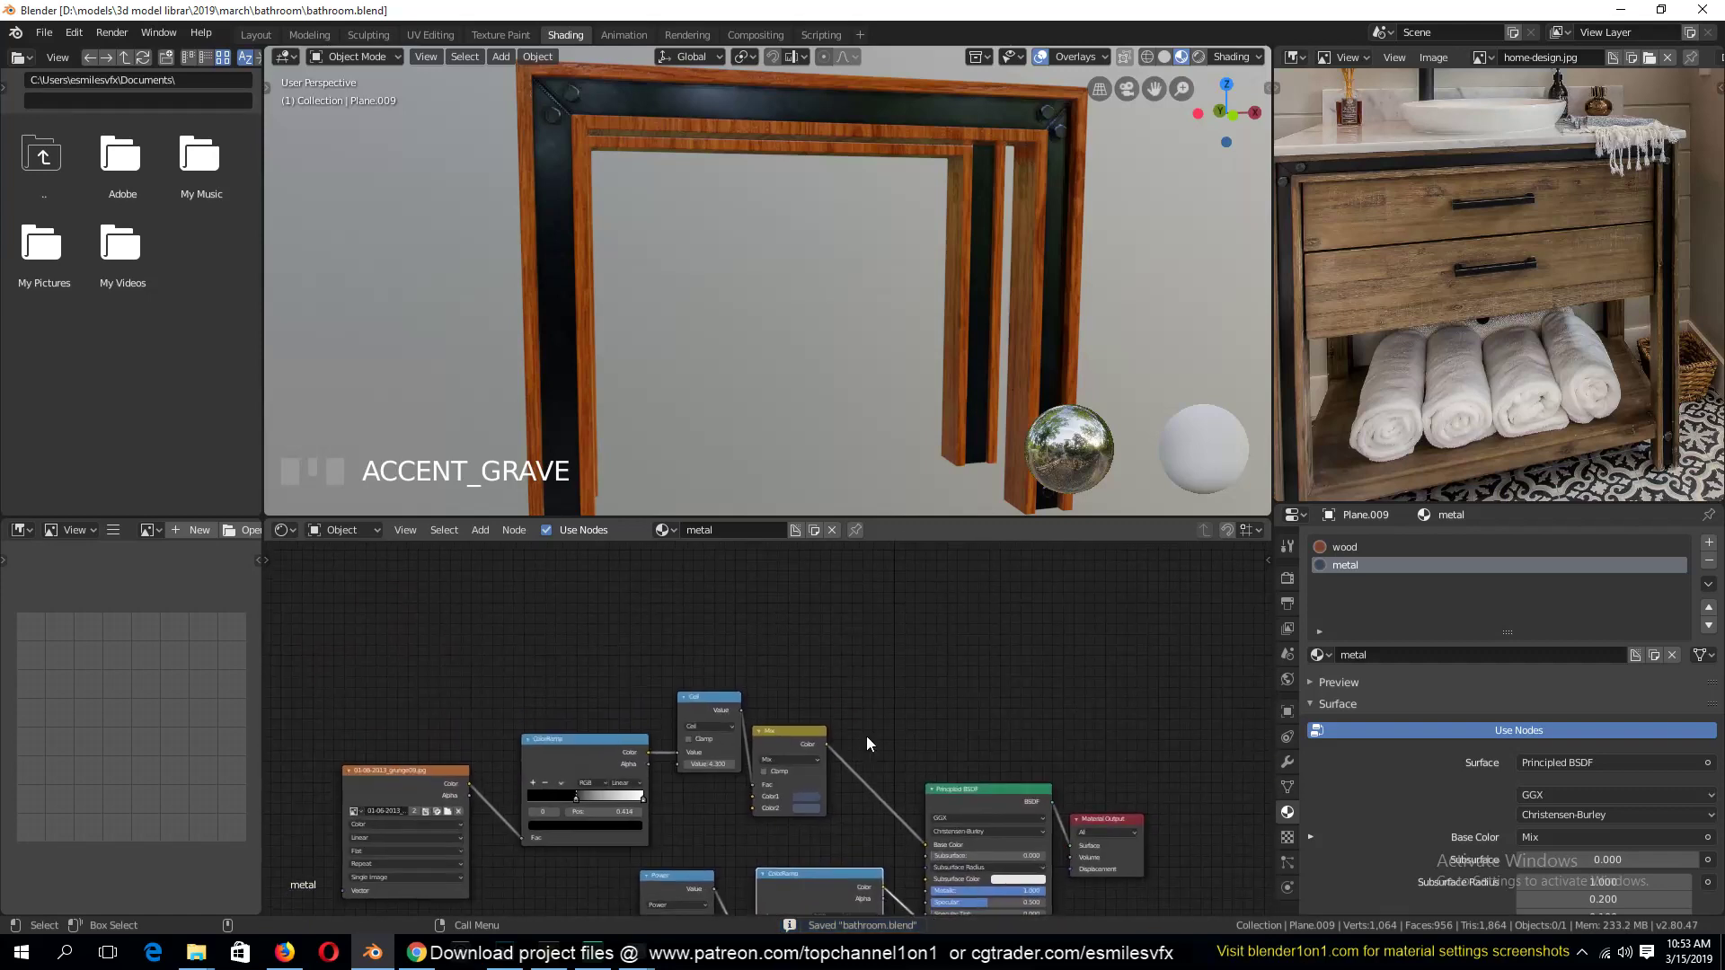
{"action": "left_click_drag", "start_coordinate": [969, 793], "coordinate": [996, 754]}
{"action": "left_click", "coordinate": [1369, 547]}
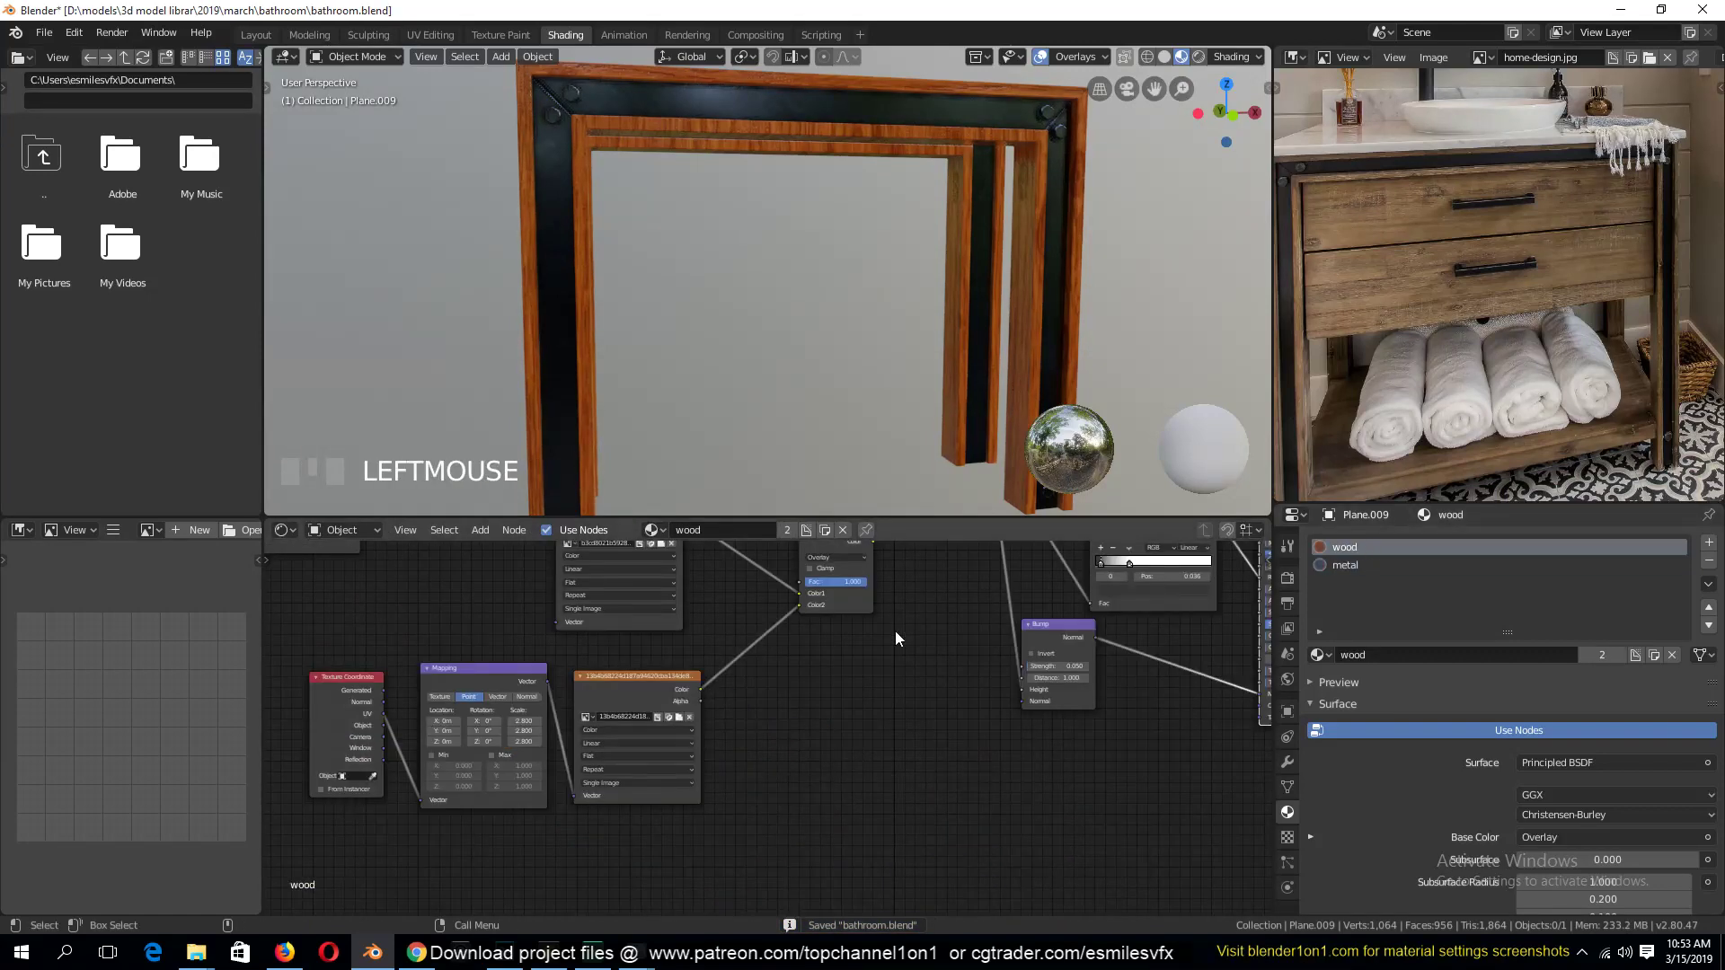
{"action": "middle_click_drag", "start_coordinate": [894, 635], "coordinate": [809, 615]}
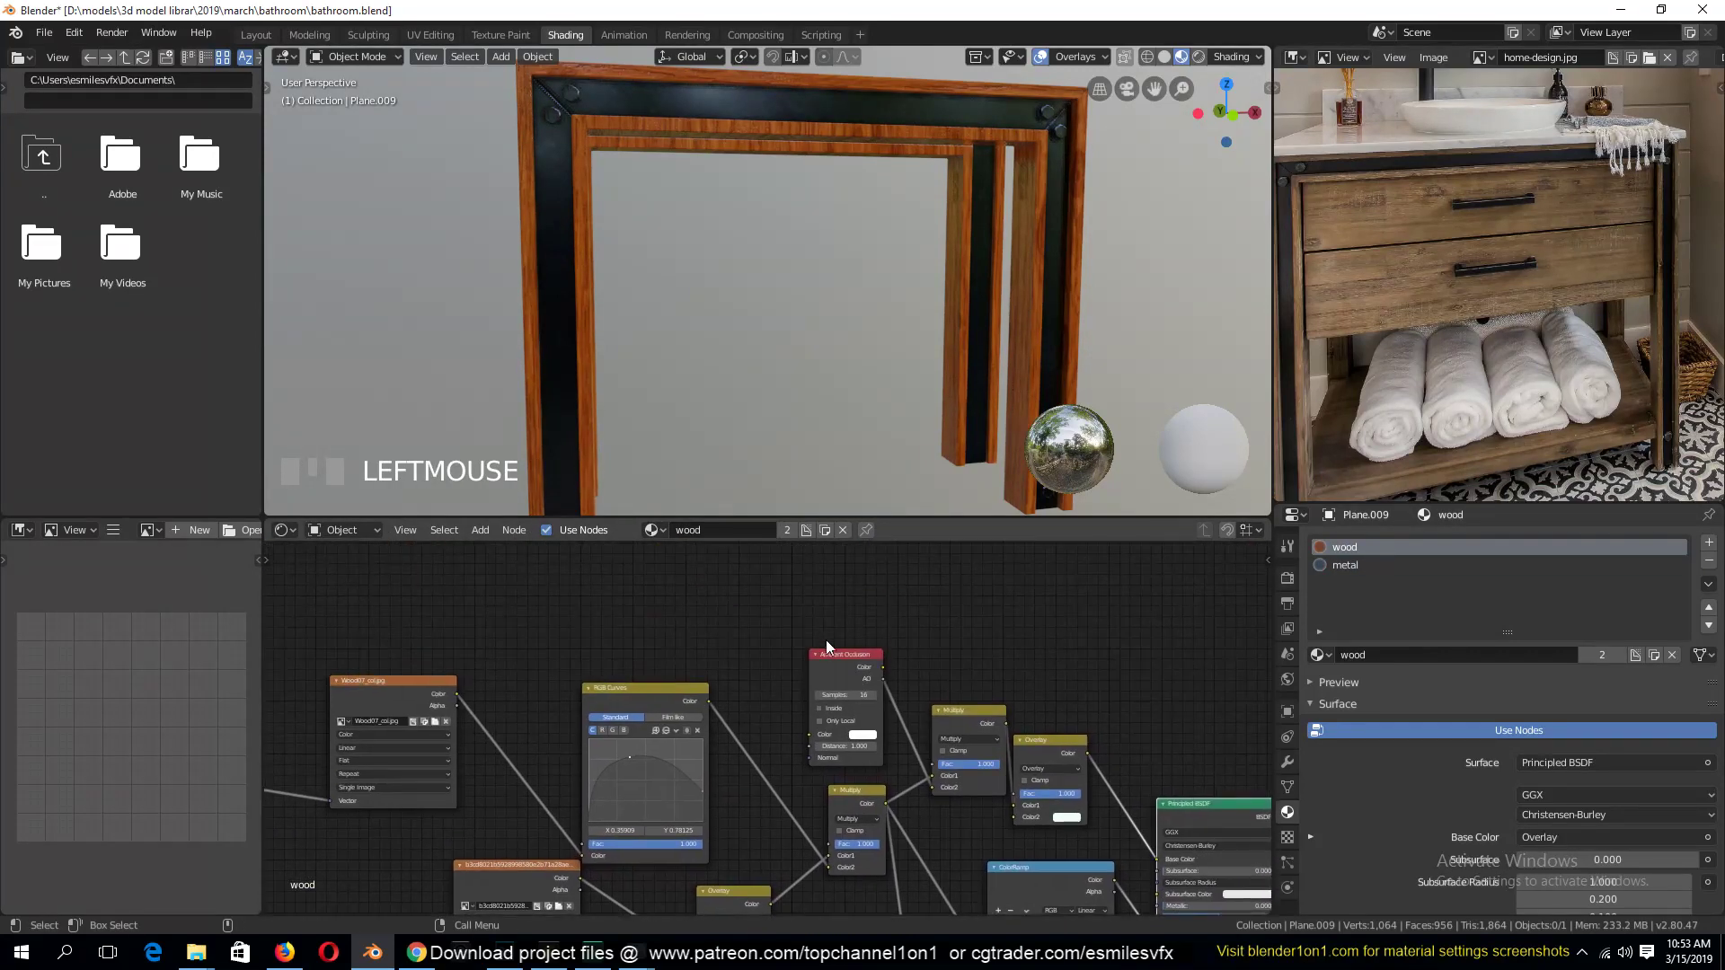
{"action": "left_click", "coordinate": [847, 656]}
{"action": "left_click", "coordinate": [970, 707], "text": "shift"}
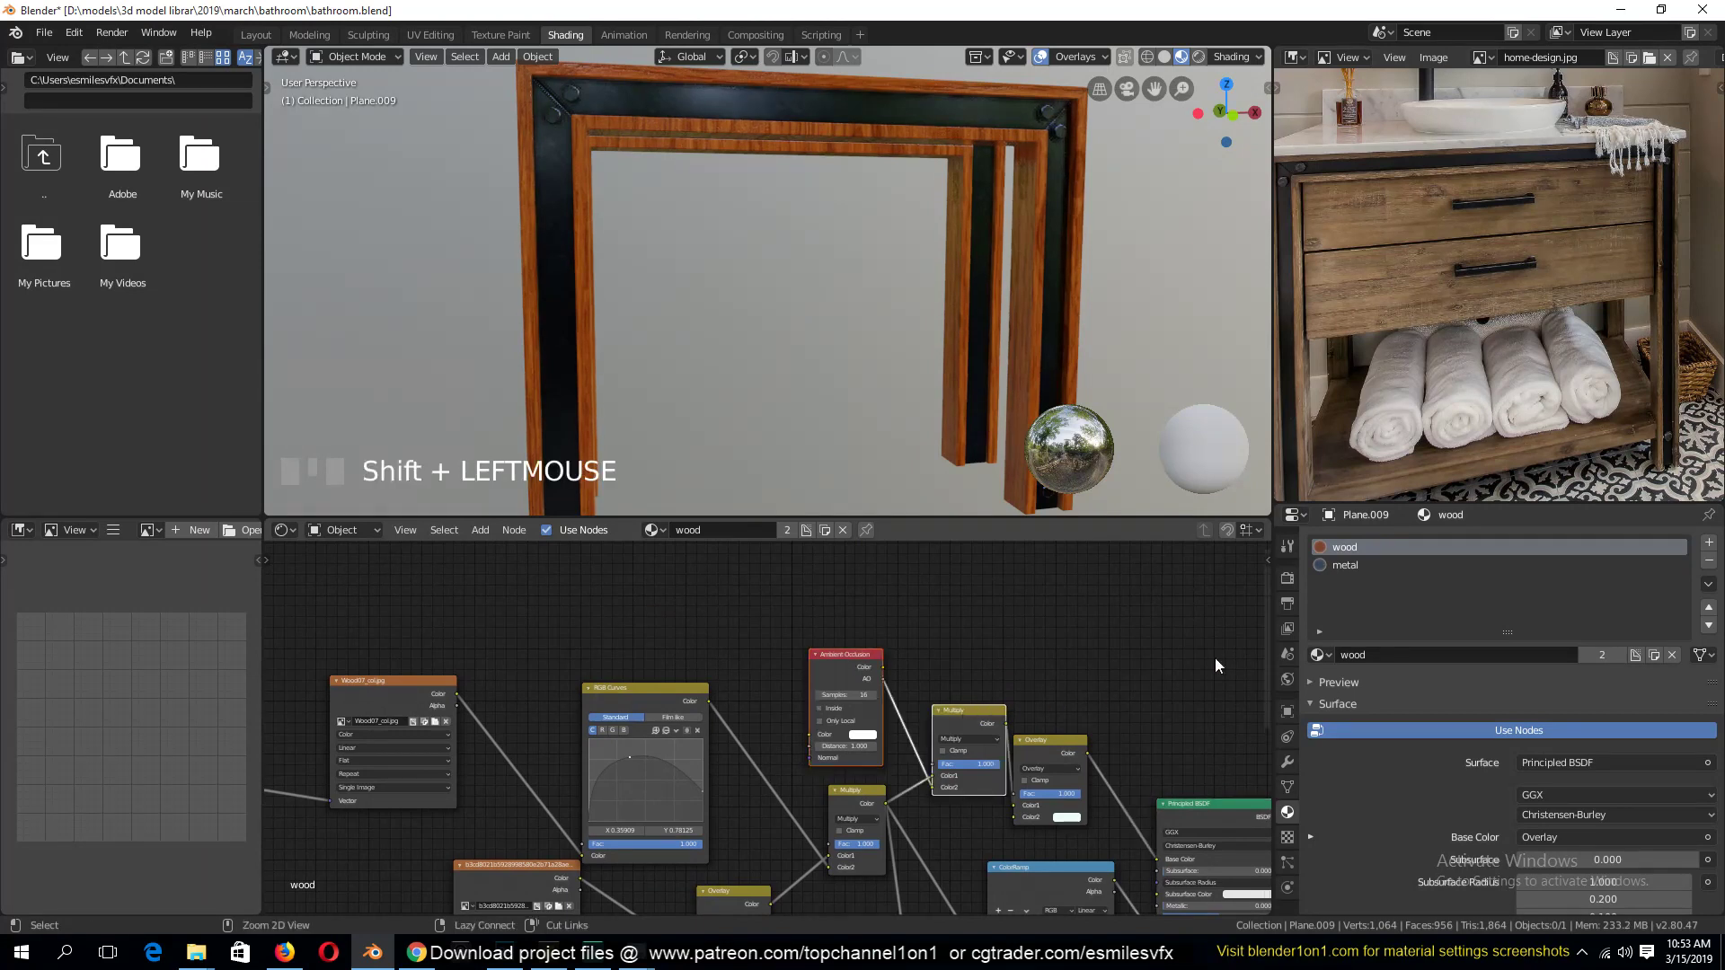
Paste the Ambient Occlusion and Multiply nodes into the metal material and place them above the Mix node
{"action": "left_click", "coordinate": [1359, 565]}
{"action": "key", "text": "KP_Decimal"}
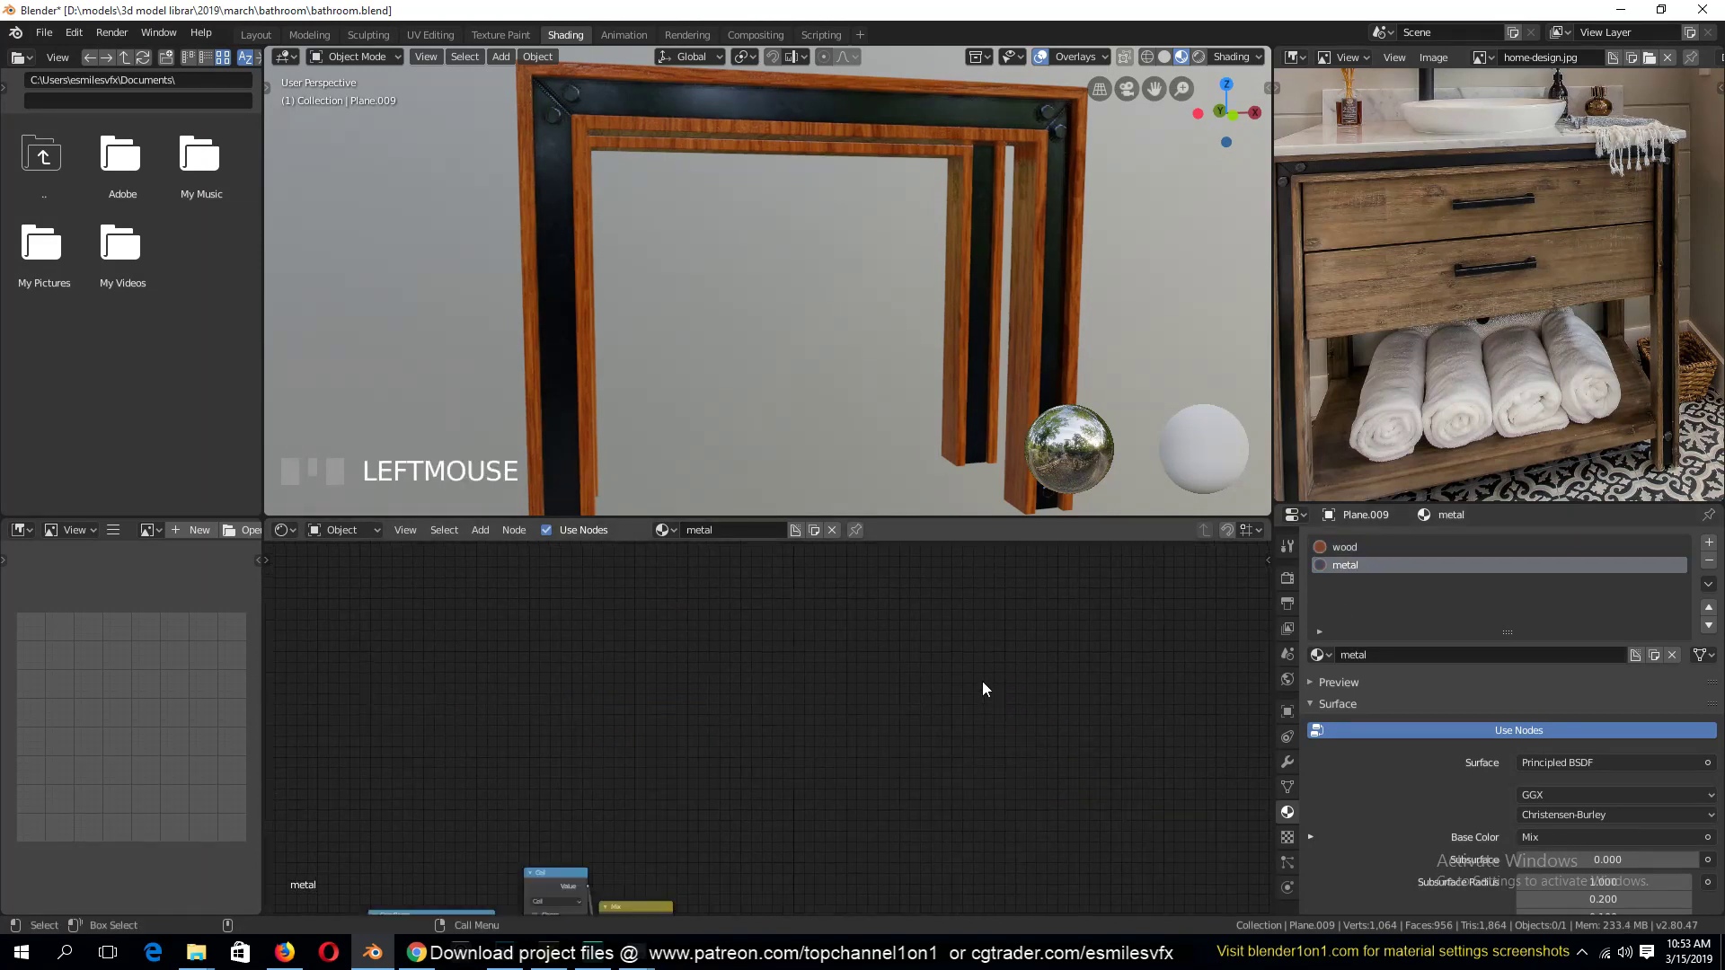
{"action": "middle_click_drag", "start_coordinate": [958, 674], "coordinate": [1067, 849]}
{"action": "key", "text": "ctrl+v"}
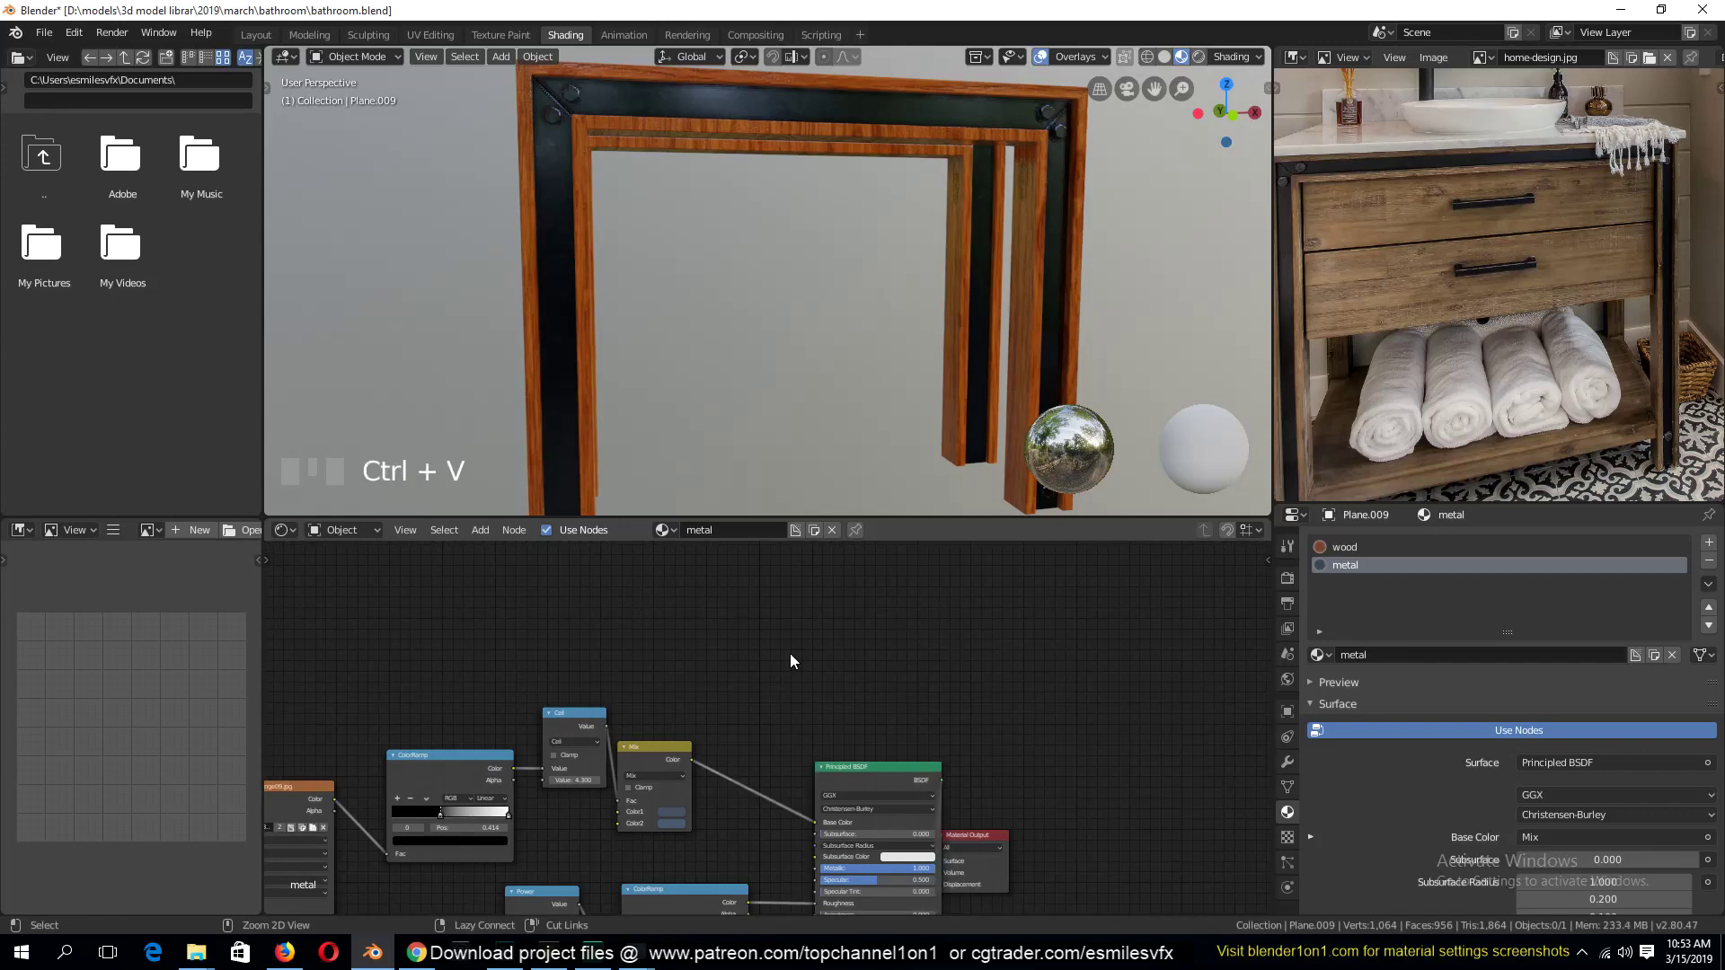
{"action": "scroll", "coordinate": [838, 672], "scroll_direction": "down", "scroll_amount": 2}
{"action": "key", "text": "g"}
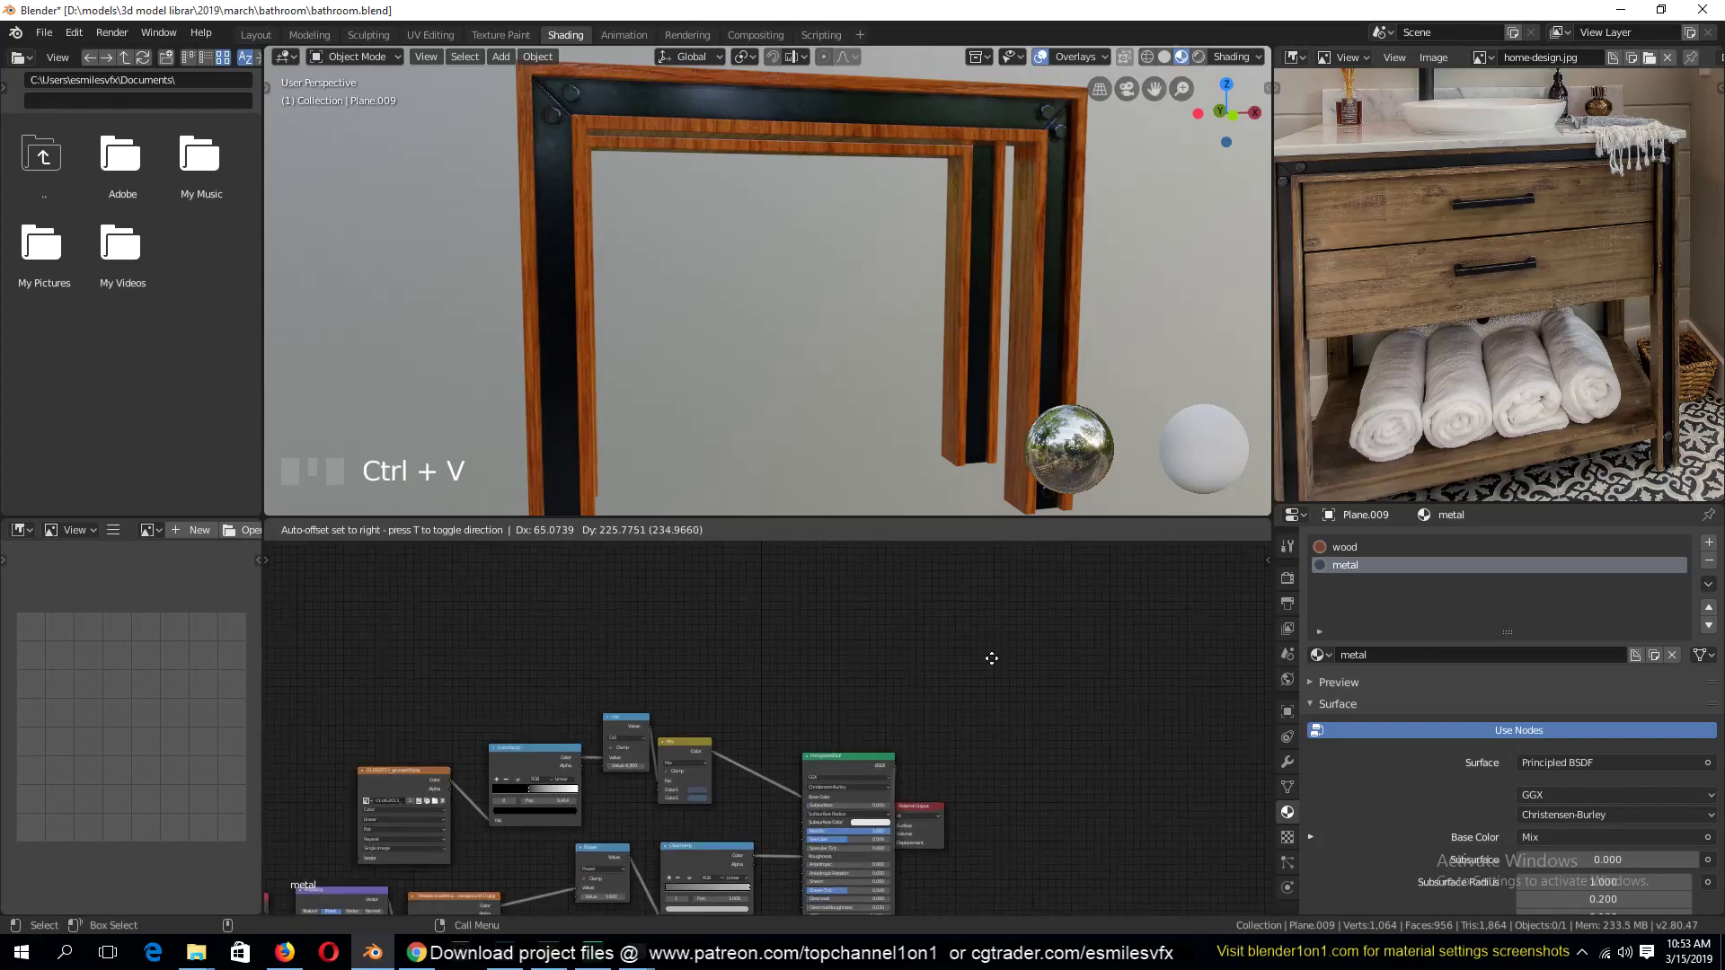
{"action": "left_click", "coordinate": [812, 622]}
{"action": "scroll", "coordinate": [812, 649], "scroll_direction": "down", "scroll_amount": 4}
{"action": "scroll", "coordinate": [814, 650], "scroll_direction": "up", "scroll_amount": 2}
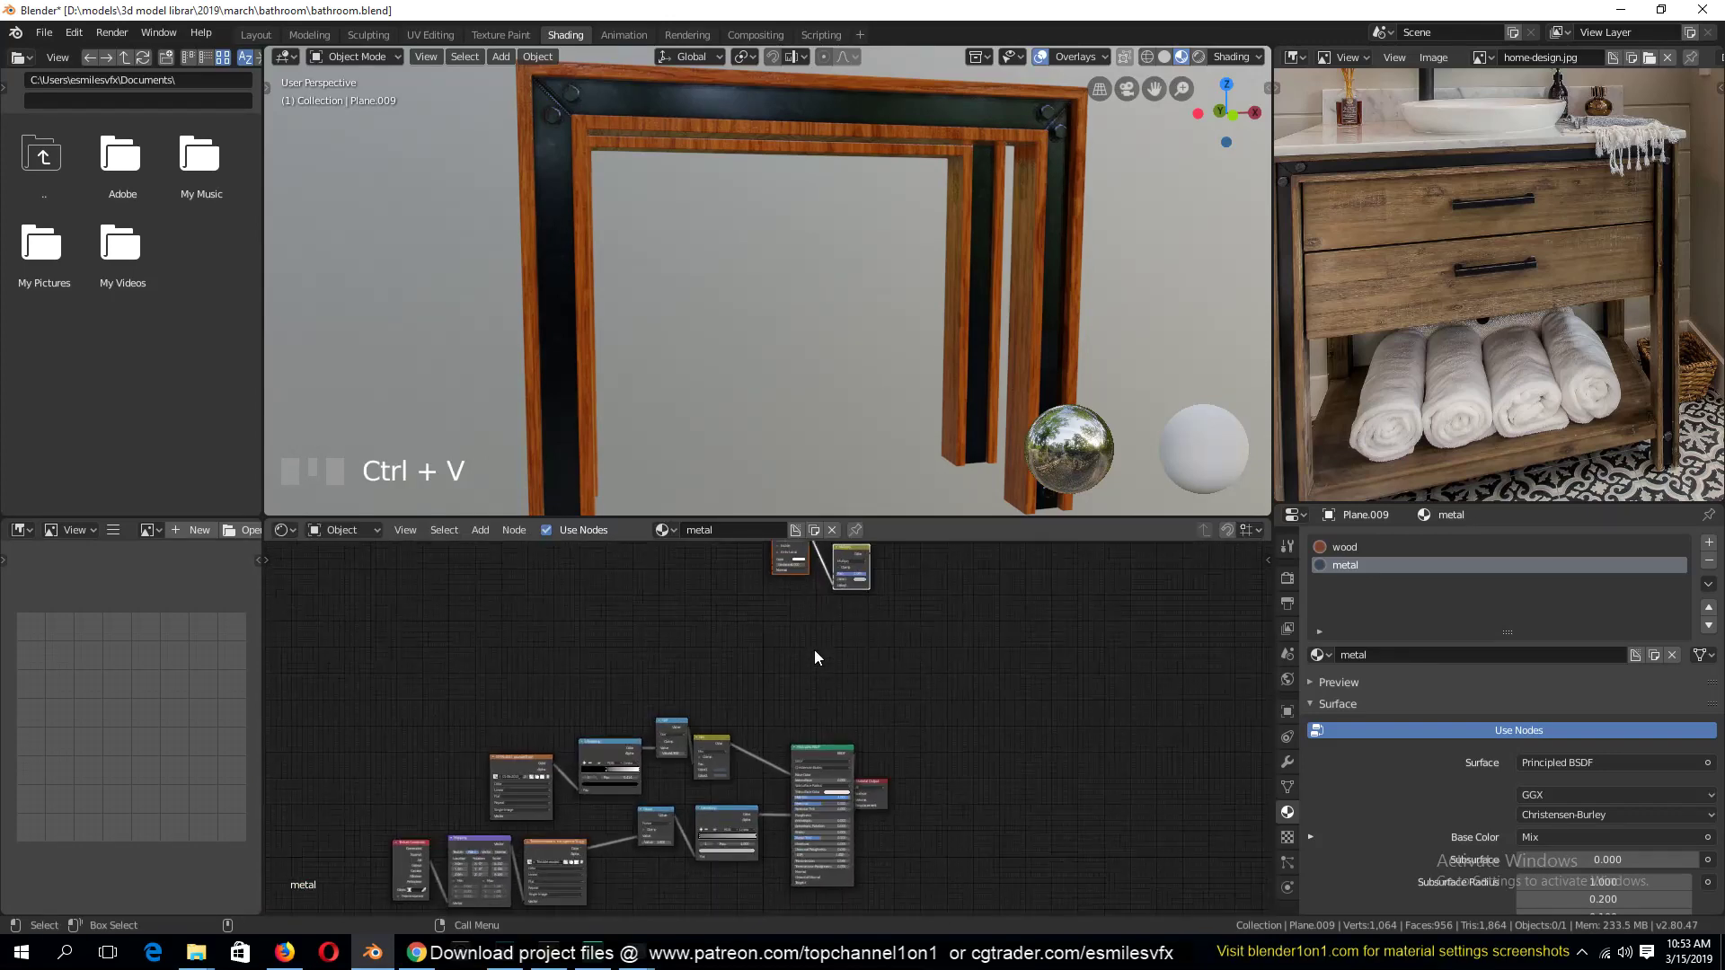
{"action": "key", "text": "g"}
{"action": "left_click", "coordinate": [724, 739]}
{"action": "scroll", "coordinate": [745, 721], "scroll_direction": "up", "scroll_amount": 4}
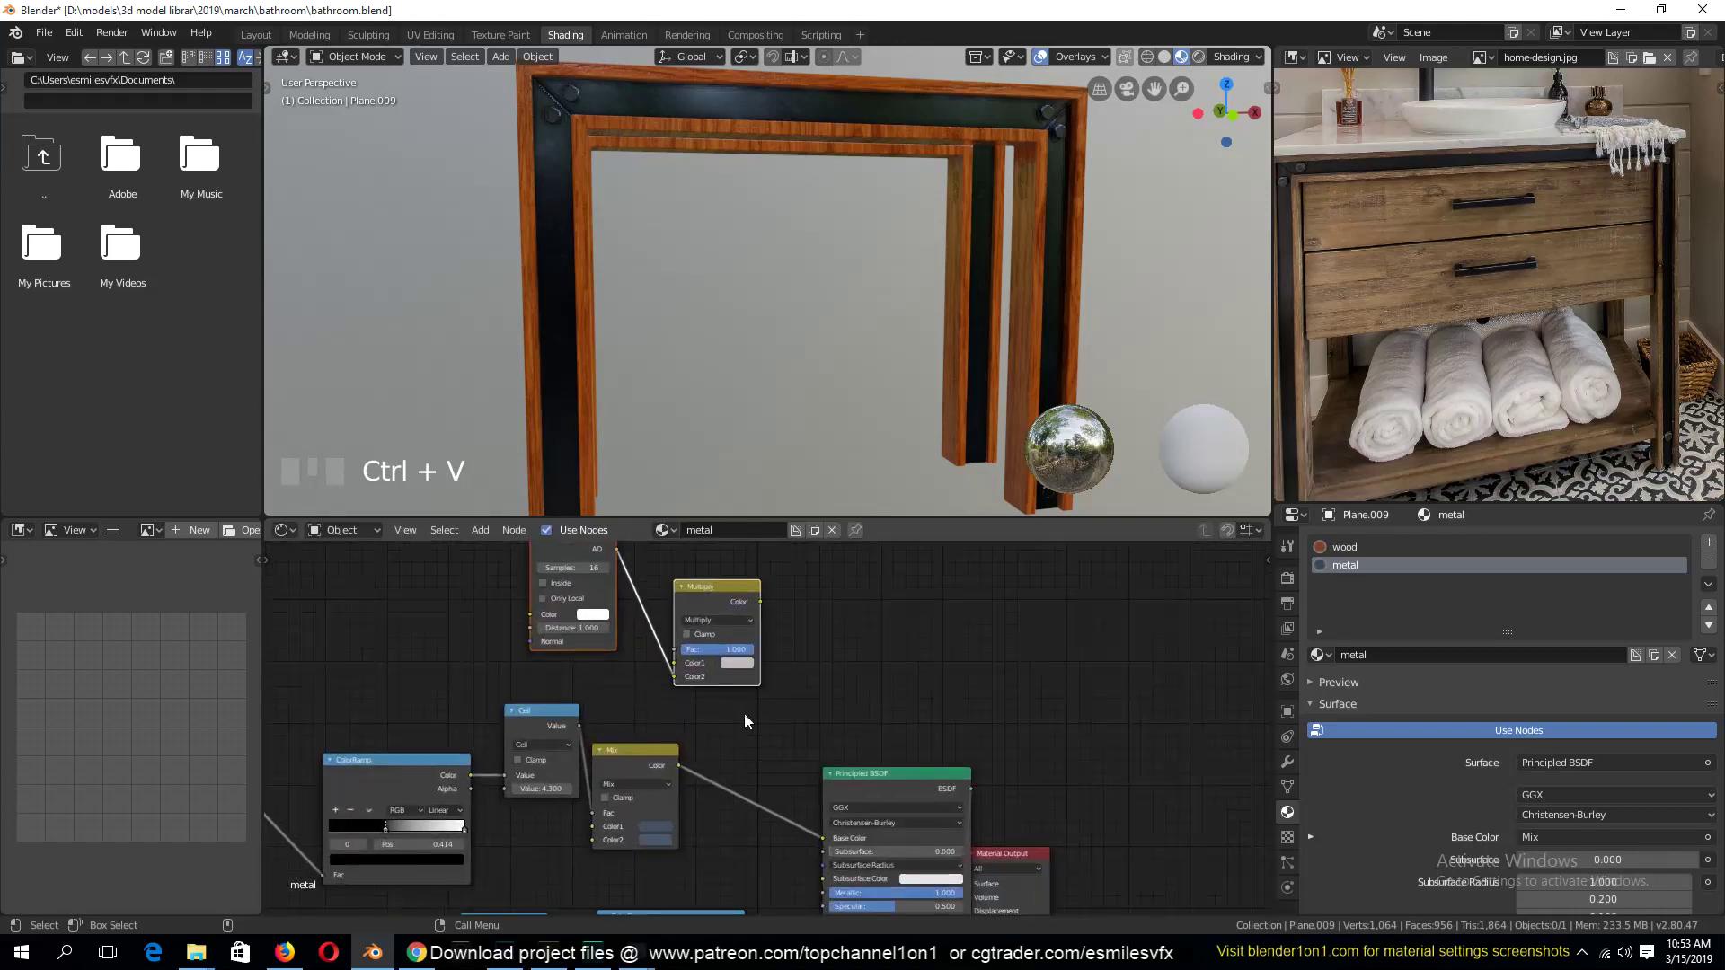
Connect the Mix node's Color to the Multiply node's Color1 and the Multiply output to the Principled BSDF Base Color
{"action": "left_click_drag", "start_coordinate": [712, 607], "coordinate": [768, 615]}
{"action": "left_click_drag", "start_coordinate": [679, 766], "coordinate": [728, 685]}
{"action": "left_click_drag", "start_coordinate": [815, 610], "coordinate": [827, 623]}
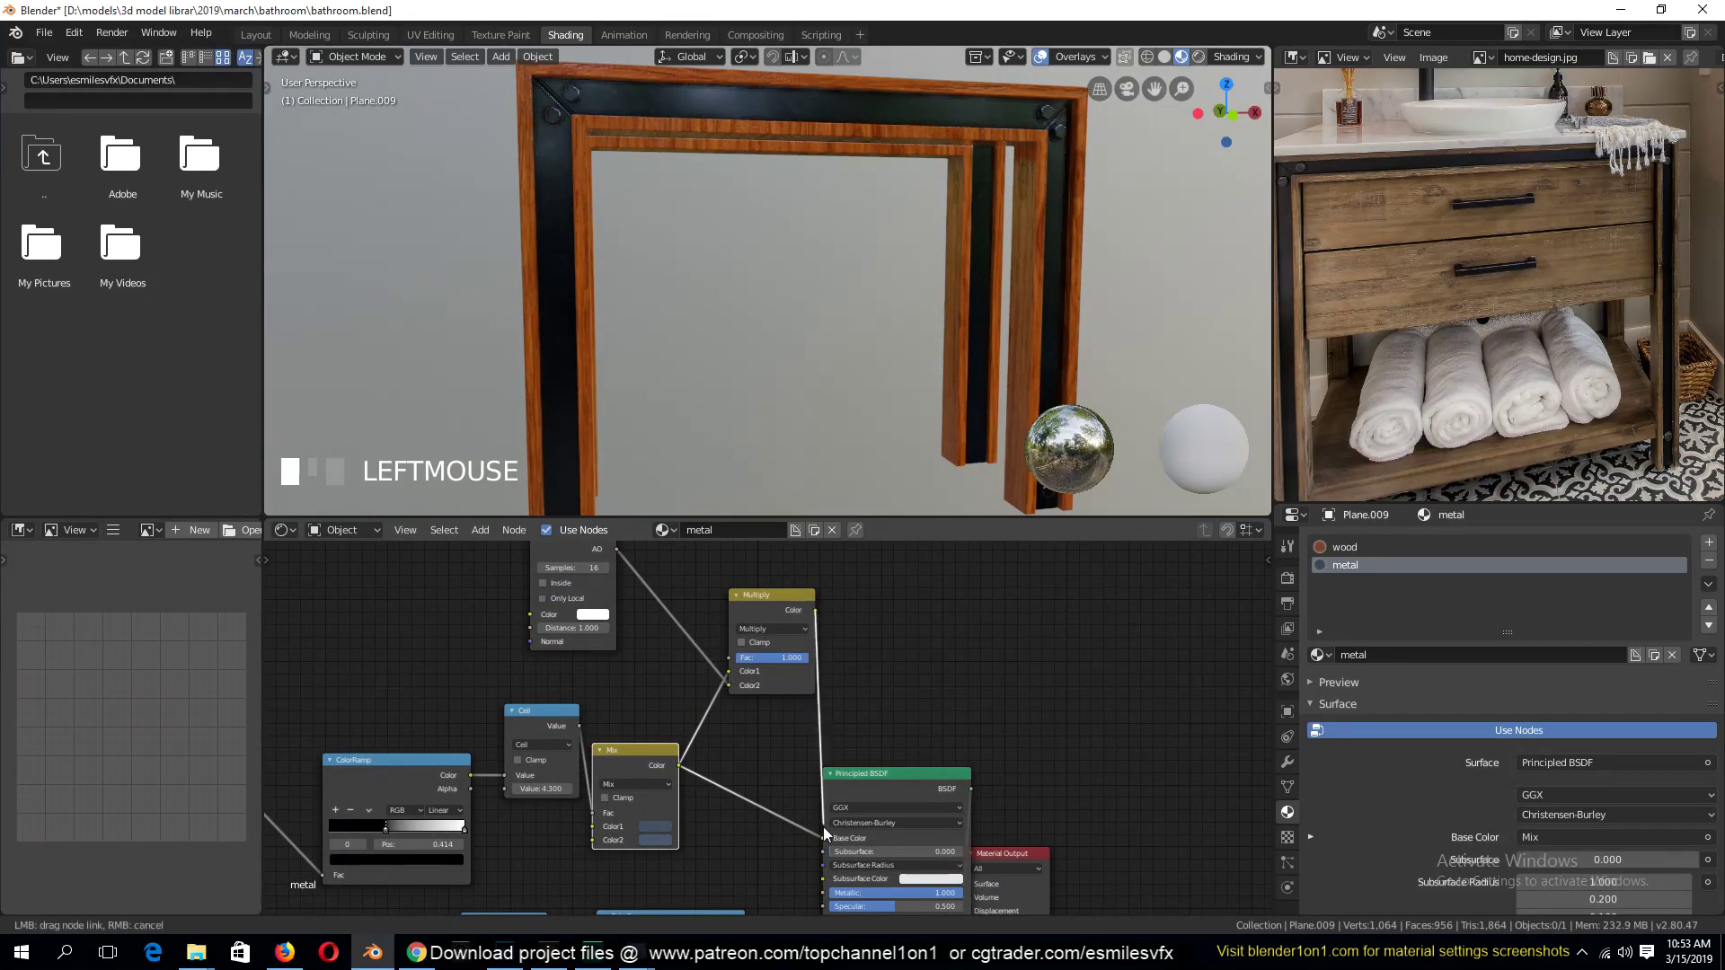
{"action": "left_click_drag", "start_coordinate": [824, 833], "coordinate": [827, 836]}
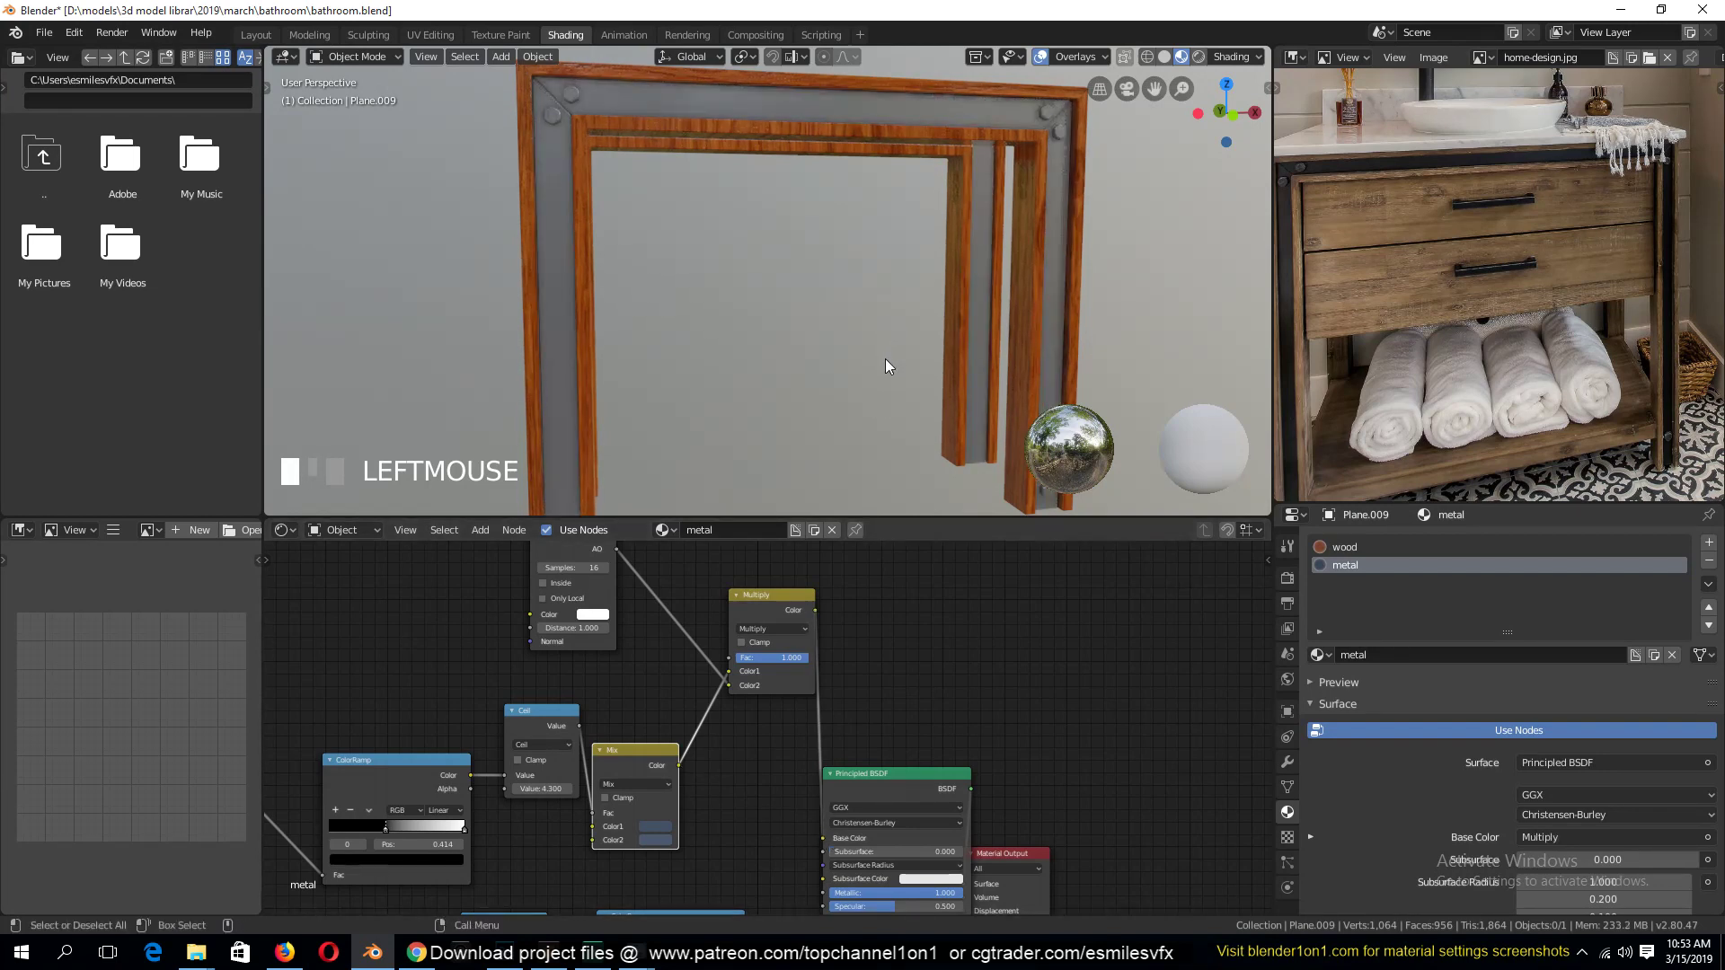
Save the file and examine the metal material on the vanity frame from several angles
{"action": "scroll", "coordinate": [885, 361], "scroll_direction": "down", "scroll_amount": 1}
{"action": "scroll", "coordinate": [886, 364], "scroll_direction": "up", "scroll_amount": 1}
{"action": "key", "text": "grave"}
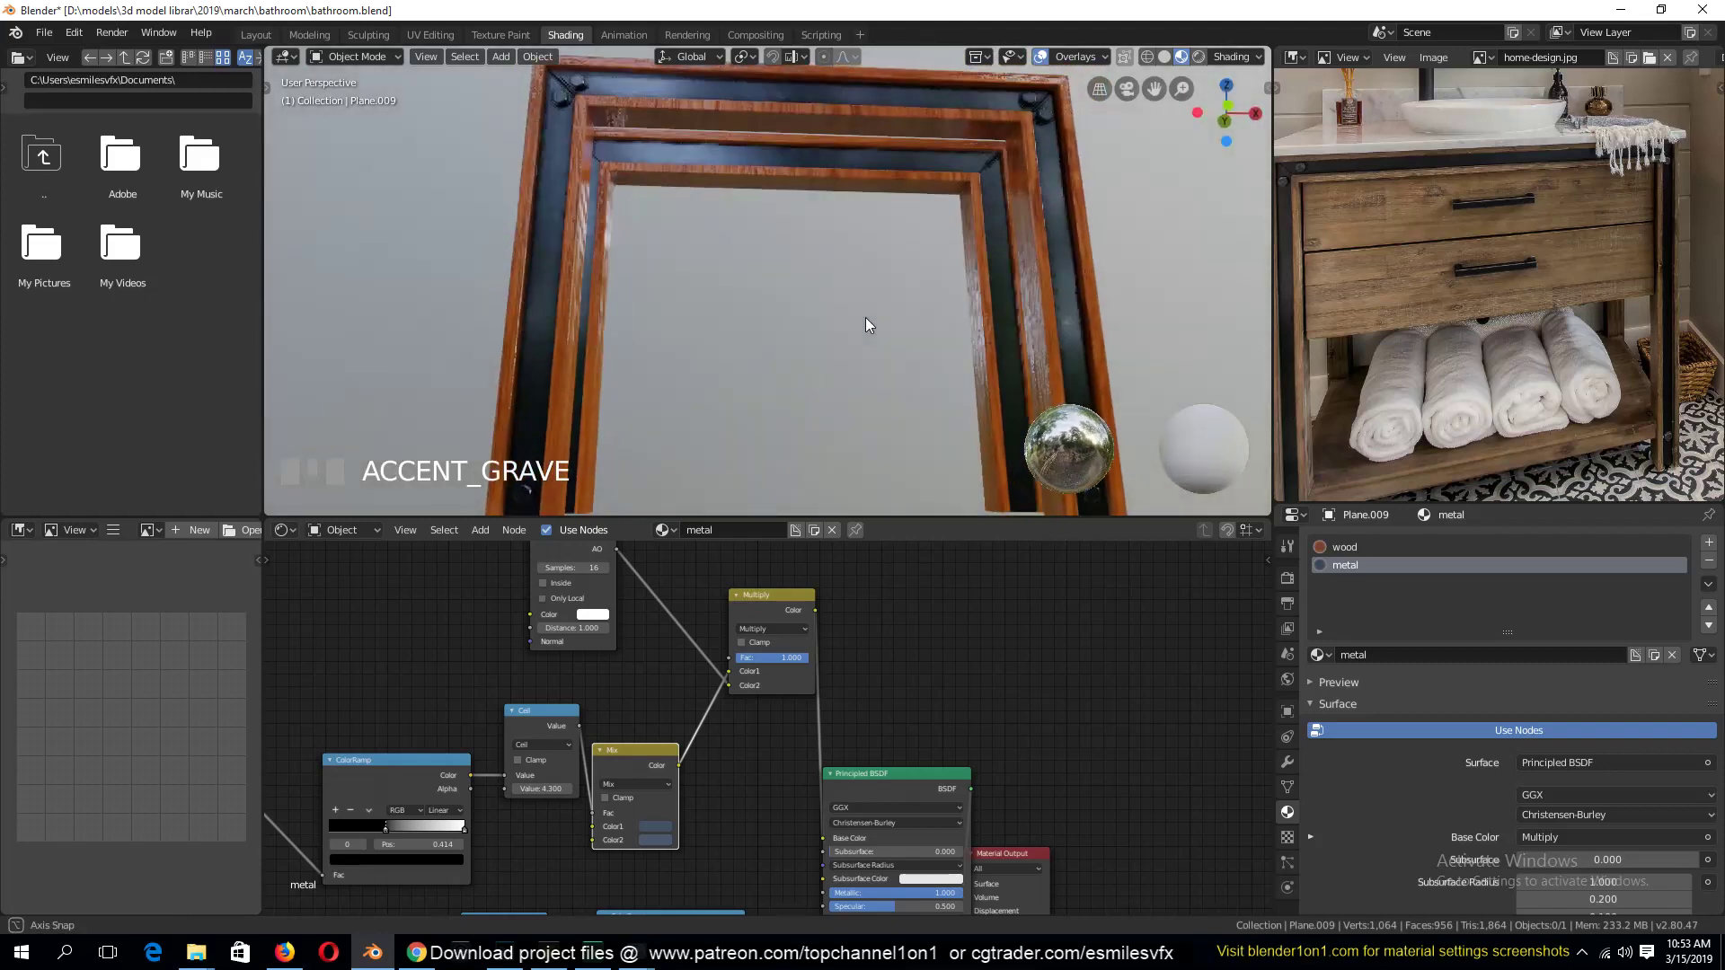
{"action": "key", "text": "ctrl+s"}
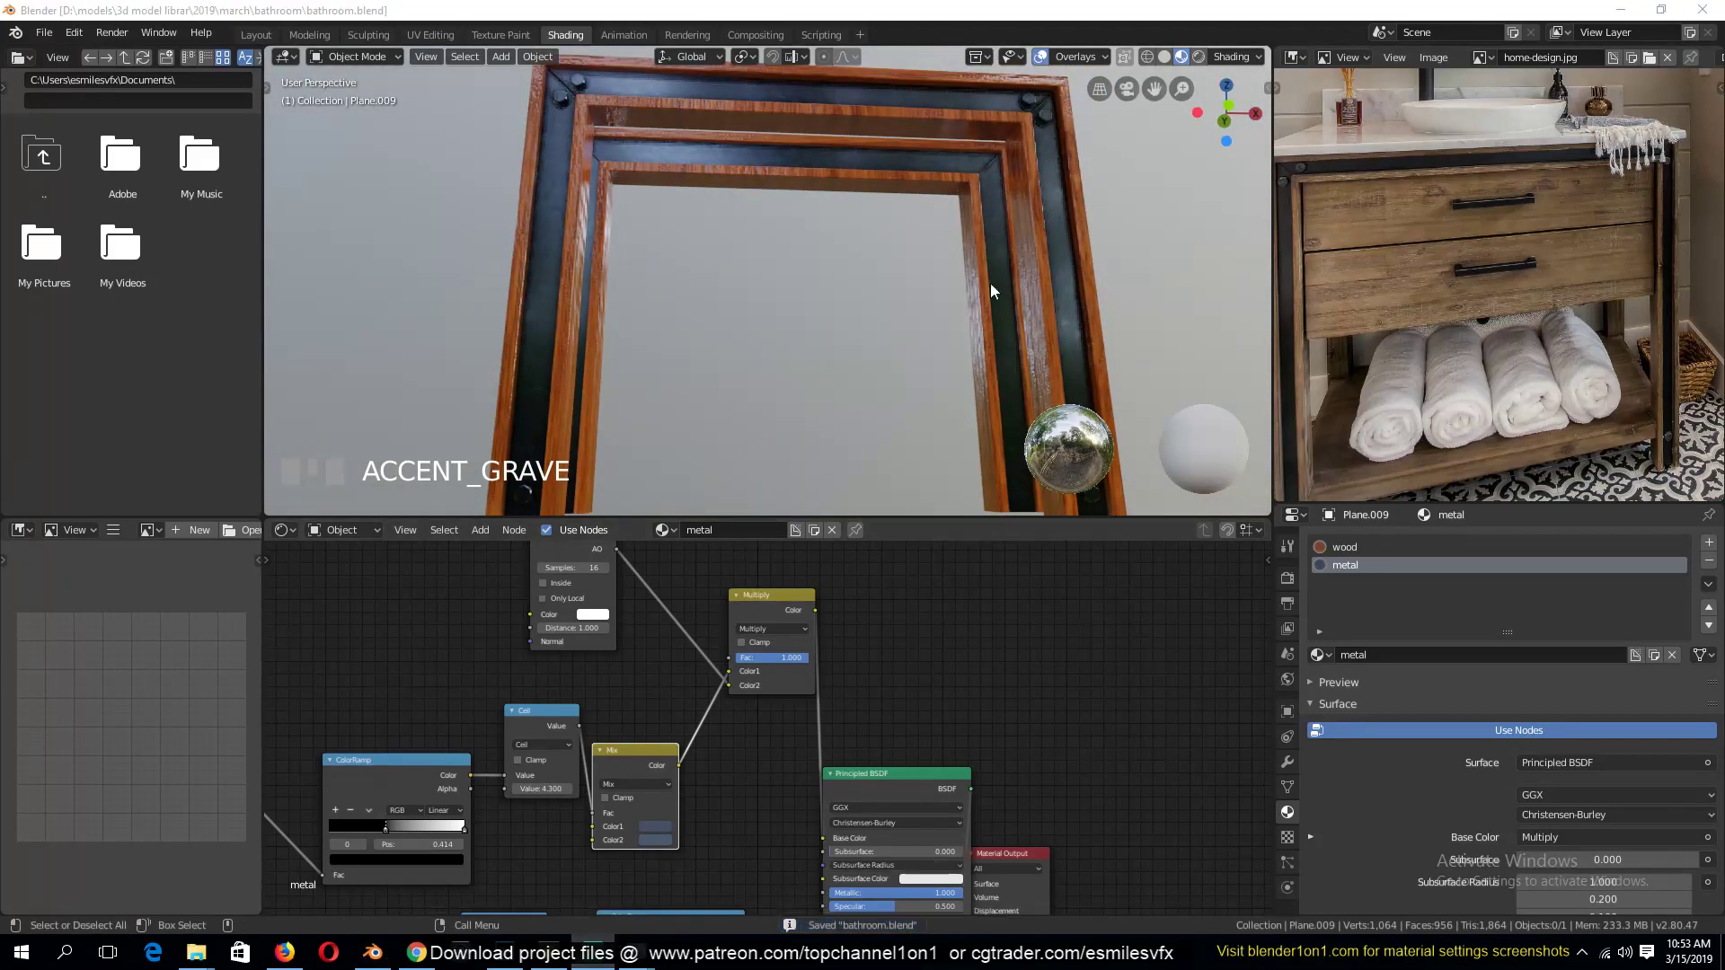
{"action": "middle_click_drag", "start_coordinate": [1117, 225], "coordinate": [1097, 262]}
{"action": "left_click", "coordinate": [1097, 263]}
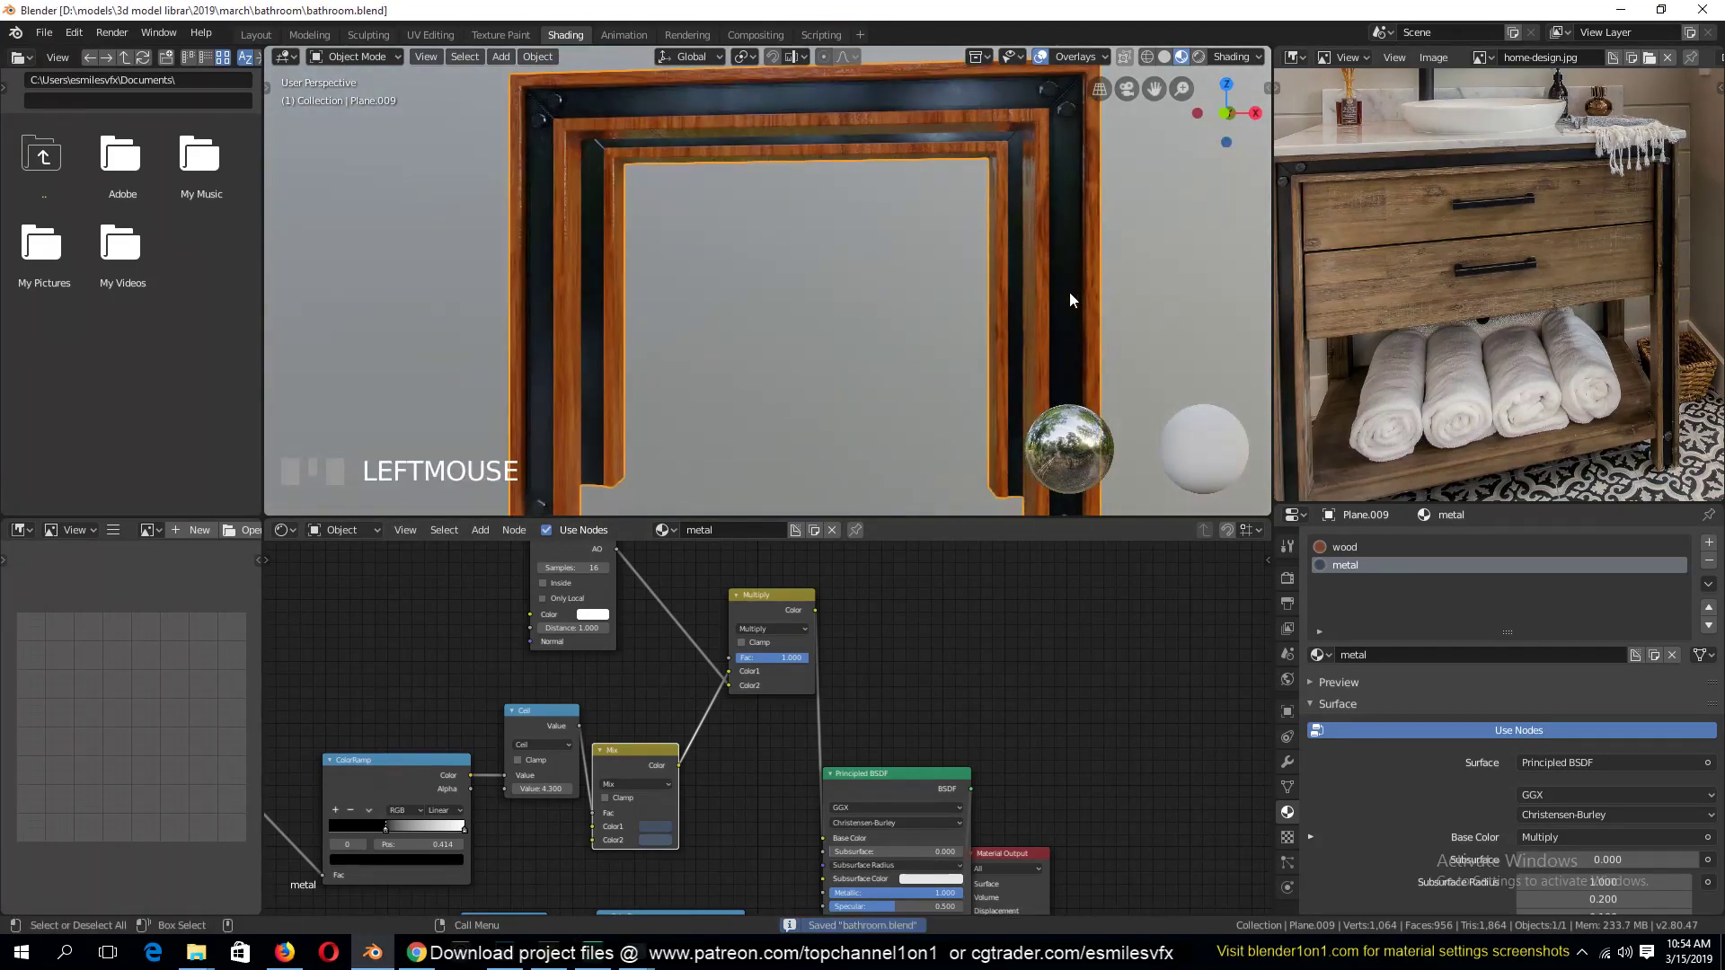
{"action": "key", "text": "grave"}
{"action": "middle_click_drag", "start_coordinate": [929, 348], "coordinate": [974, 286]}
{"action": "scroll", "coordinate": [977, 301], "scroll_direction": "down", "scroll_amount": 6}
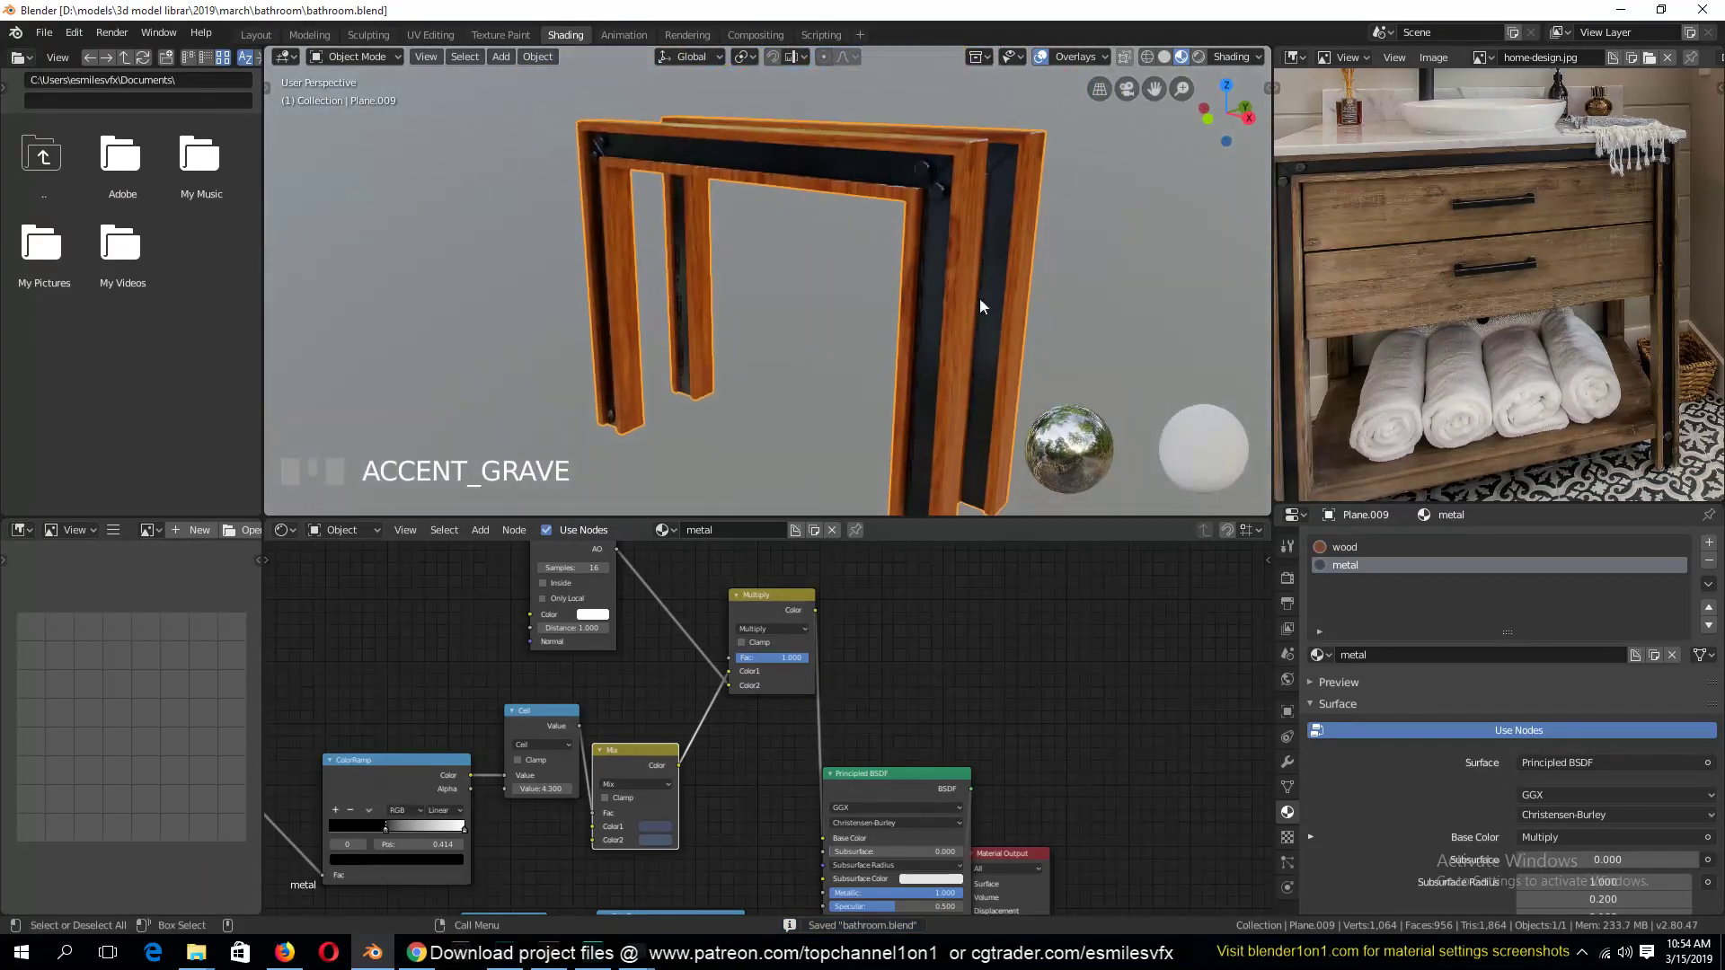
Tint the wood material's final Overlay node Color2 pale light blue, set its factor to 1.000, and save the file
{"action": "left_click", "coordinate": [990, 220]}
{"action": "left_click", "coordinate": [1340, 548]}
{"action": "middle_click_drag", "start_coordinate": [1010, 668], "coordinate": [846, 913]}
{"action": "middle_click_drag", "start_coordinate": [860, 699], "coordinate": [925, 645]}
{"action": "left_click_drag", "start_coordinate": [982, 679], "coordinate": [1056, 602]}
{"action": "scroll", "coordinate": [1074, 670], "scroll_direction": "up", "scroll_amount": 2}
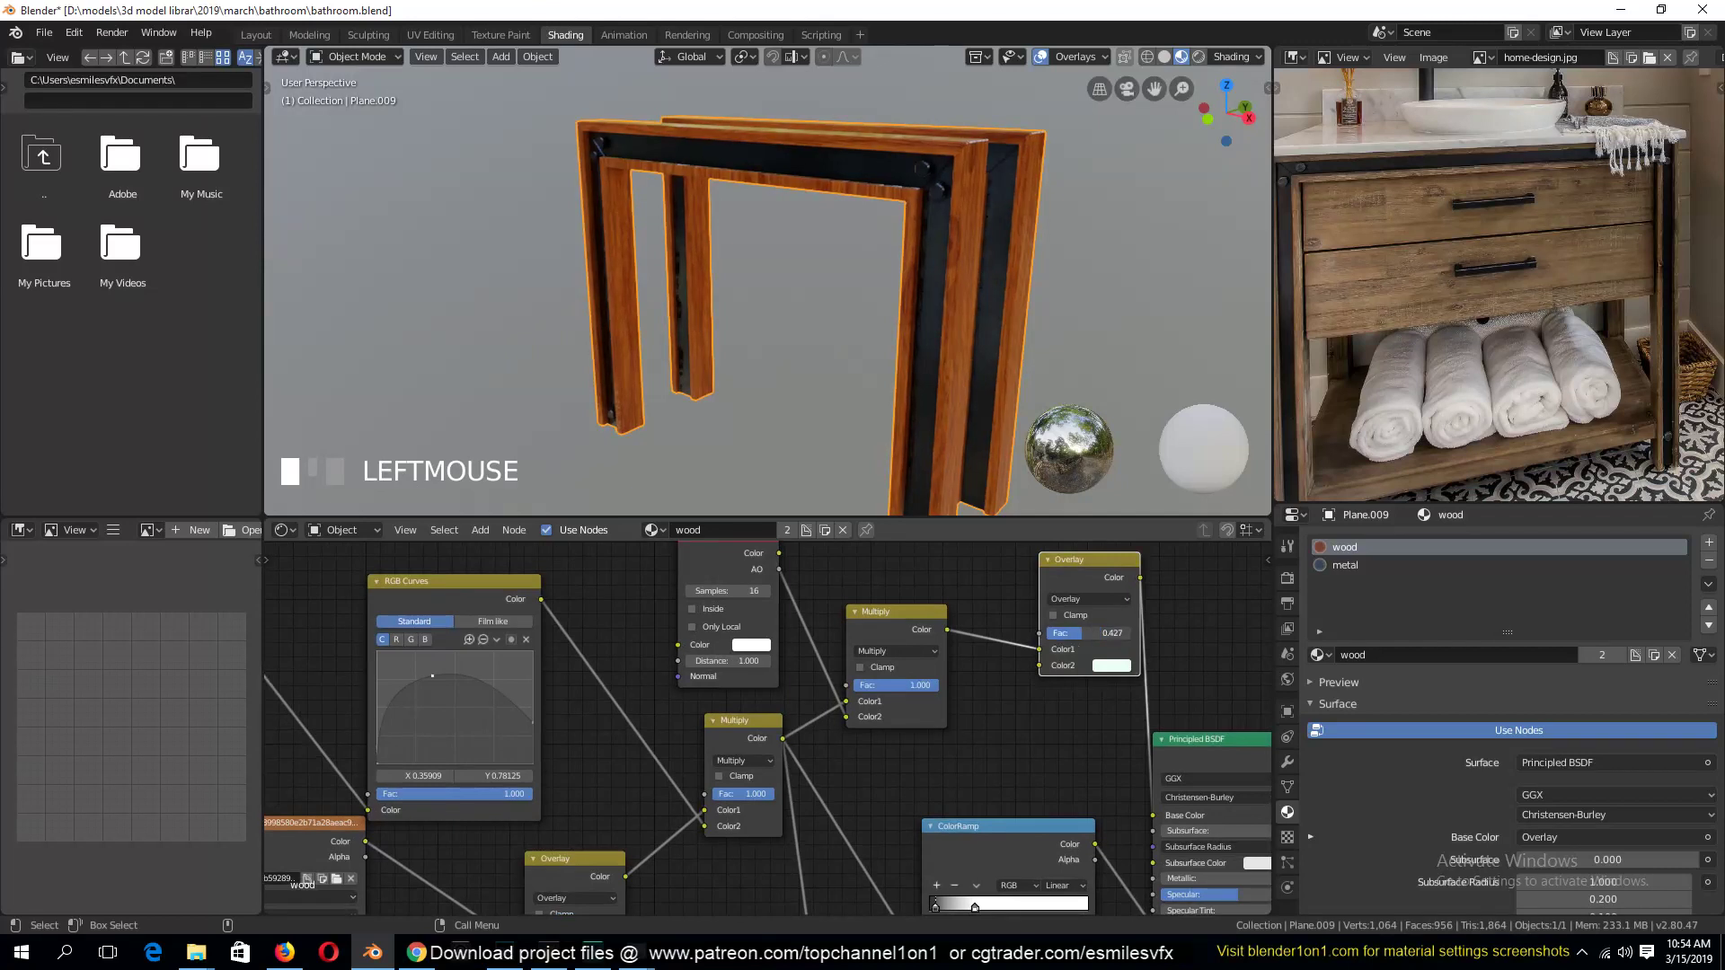
{"action": "left_click", "coordinate": [1119, 666]}
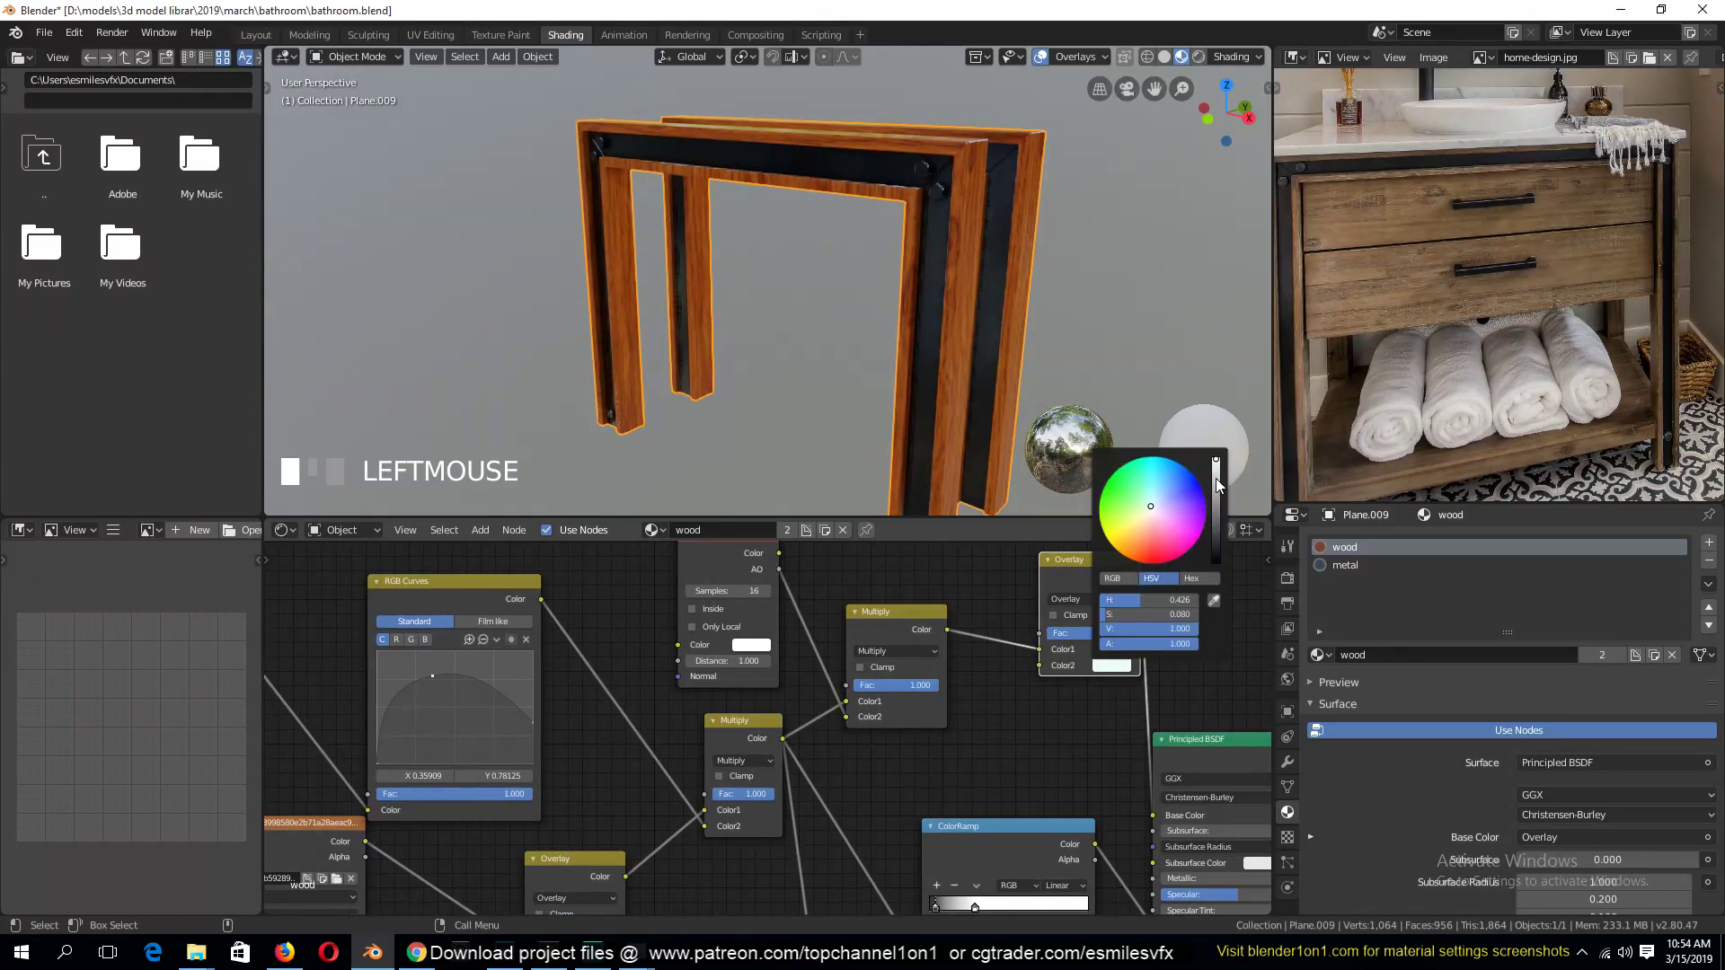
{"action": "left_click_drag", "start_coordinate": [1216, 486], "coordinate": [1217, 456]}
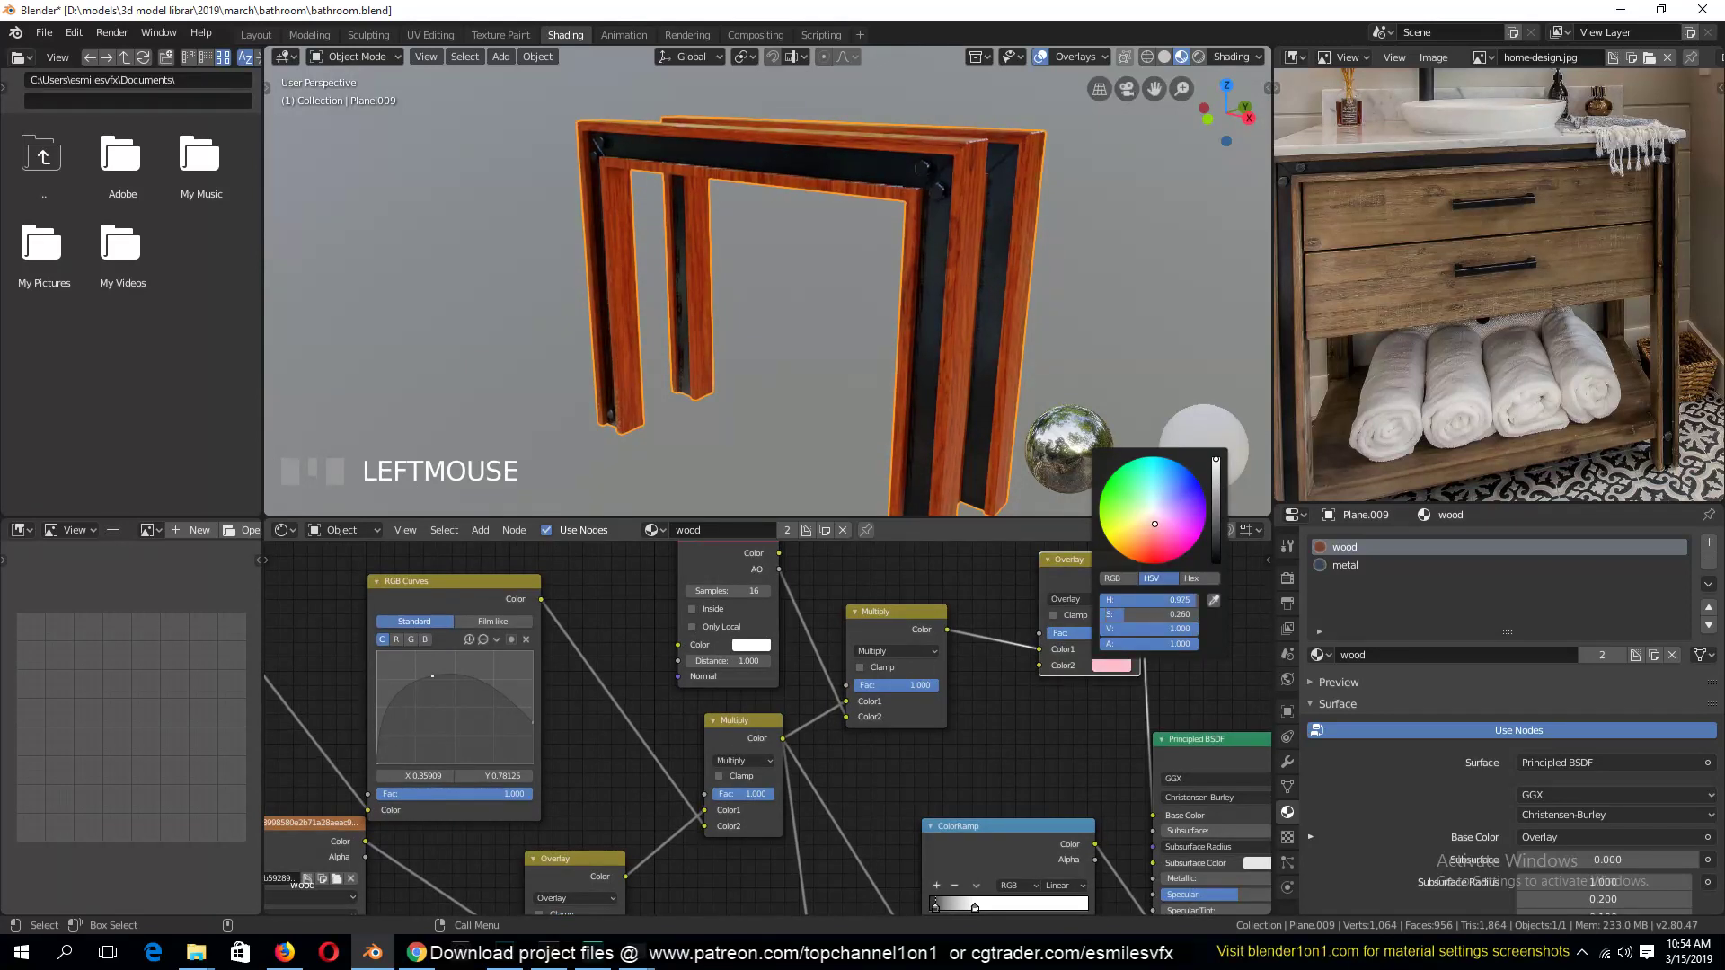
{"action": "left_click_drag", "start_coordinate": [1151, 525], "coordinate": [1161, 506]}
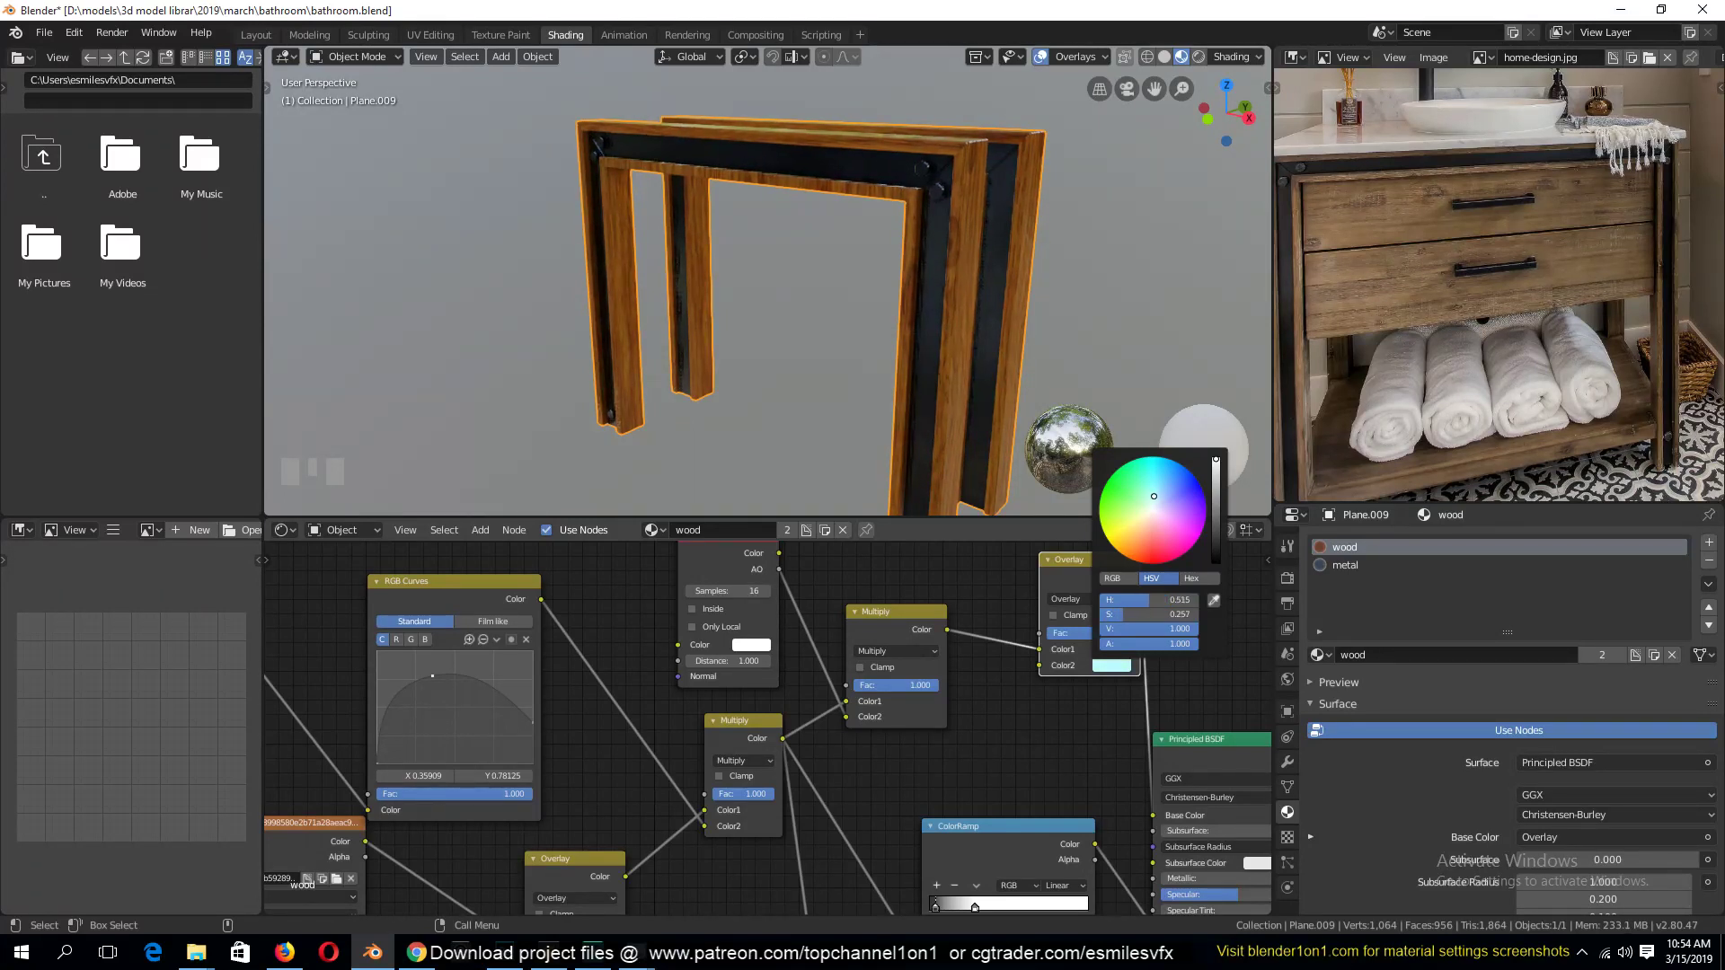
{"action": "key", "text": "grave"}
{"action": "middle_click_drag", "start_coordinate": [946, 212], "coordinate": [909, 234]}
{"action": "left_click", "coordinate": [1118, 148]}
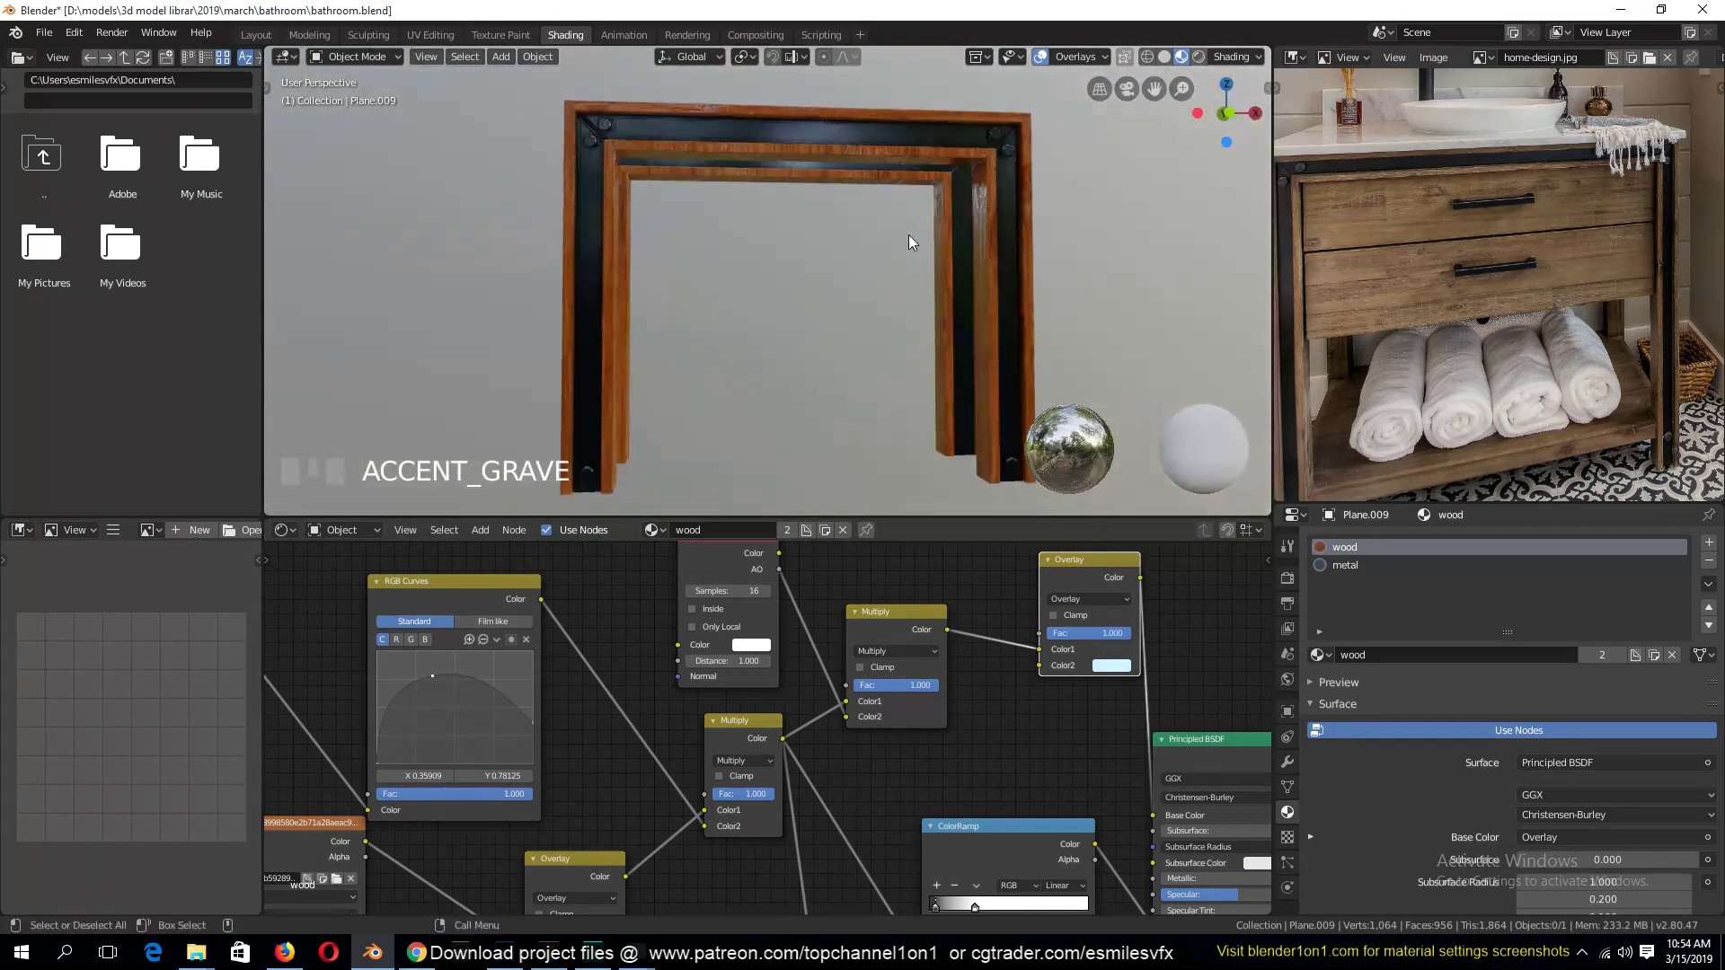
{"action": "key", "text": "ctrl+s"}
Unhide all objects, leave them deselected, and view the scene through the camera
{"action": "key", "text": "alt+h"}
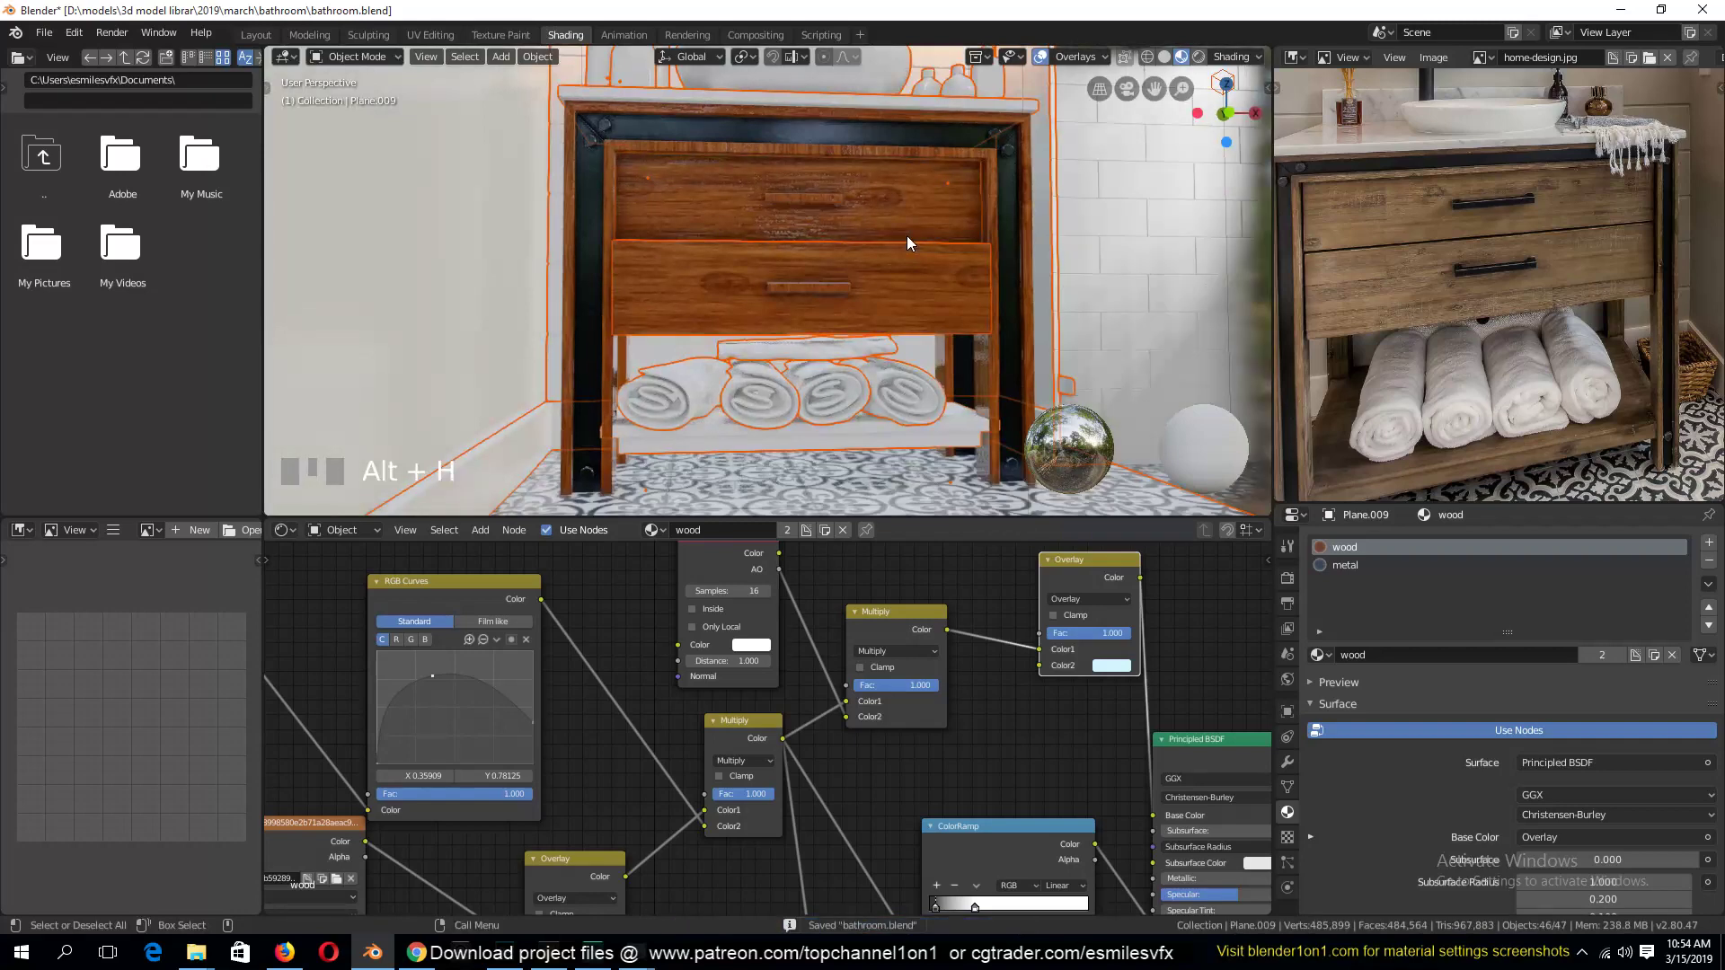
{"action": "key", "text": "KP_0"}
{"action": "key", "text": "alt+a"}
{"action": "scroll", "coordinate": [897, 250], "scroll_direction": "down", "scroll_amount": 2}
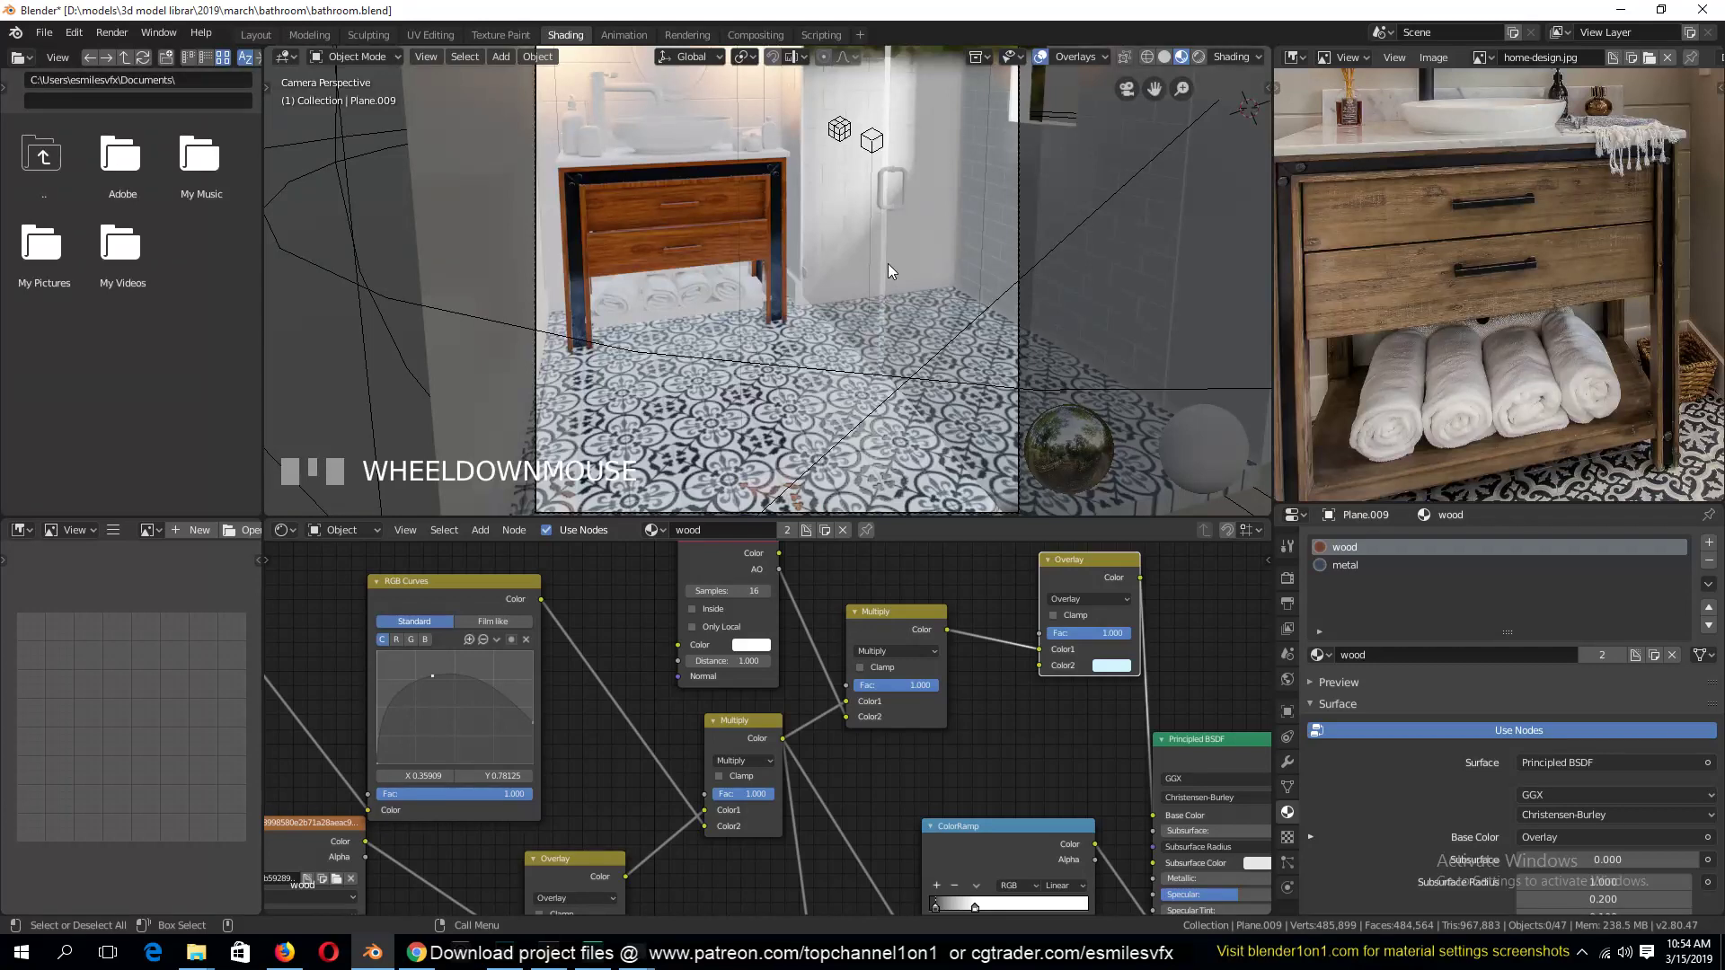
Apply the existing wood material to the vanity's lower shelf beneath the towels
{"action": "left_click", "coordinate": [639, 319]}
{"action": "left_click", "coordinate": [690, 529]}
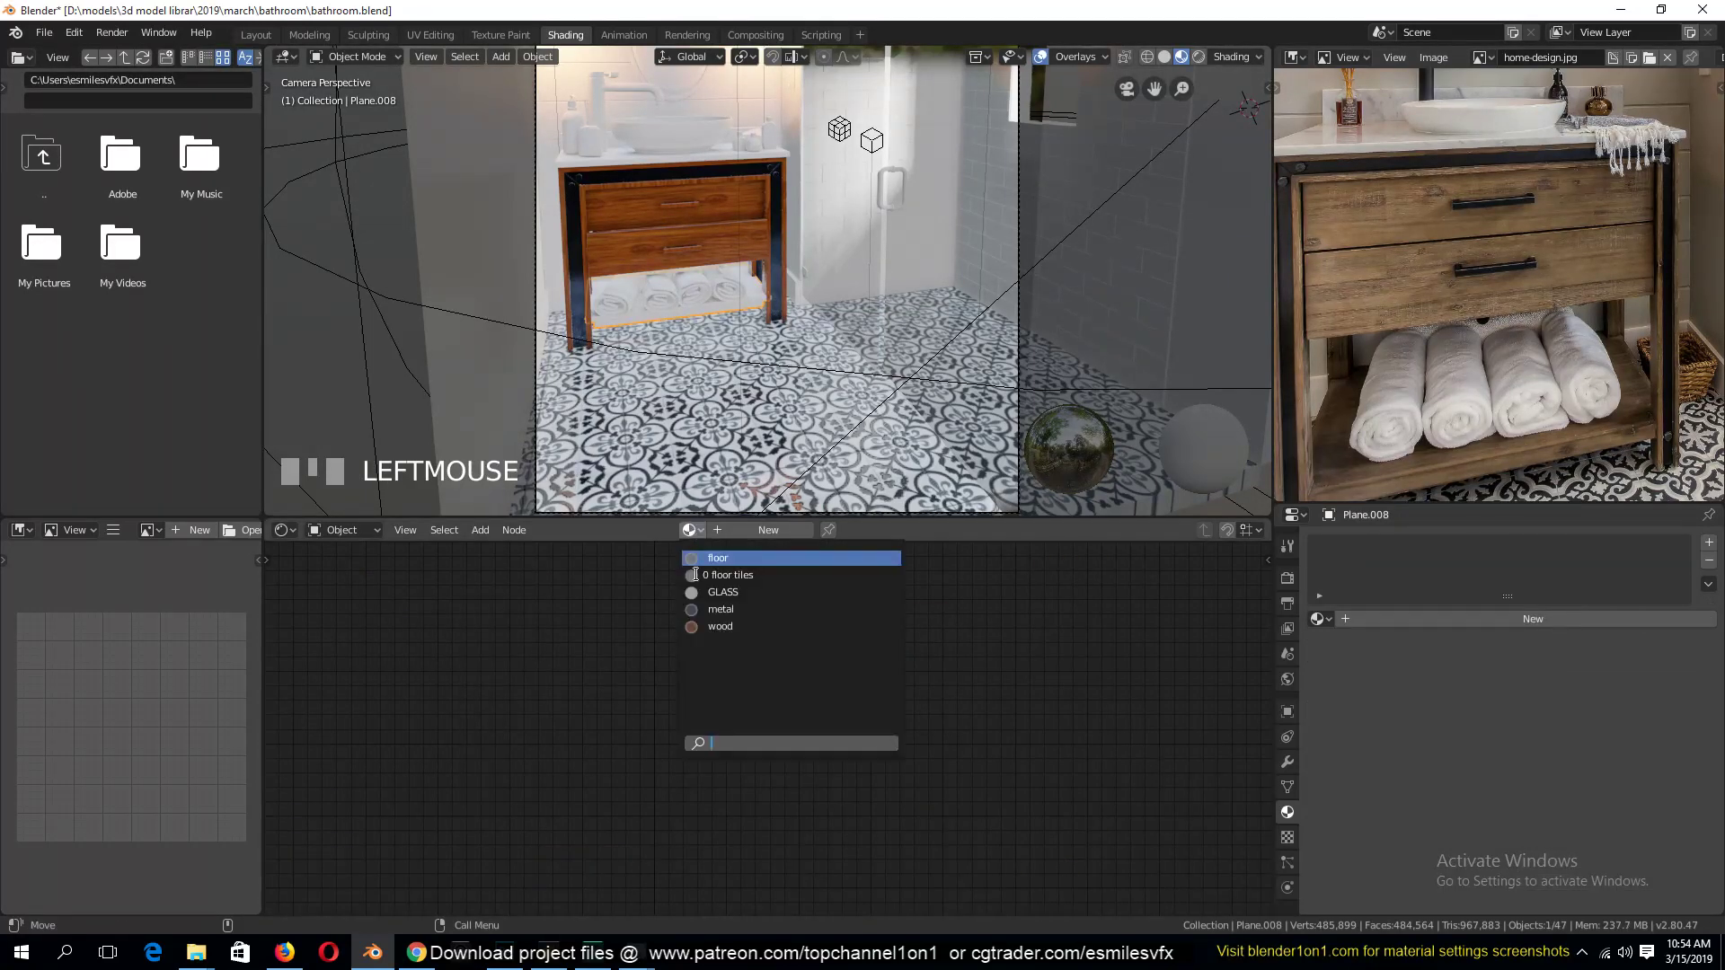
{"action": "left_click", "coordinate": [706, 627]}
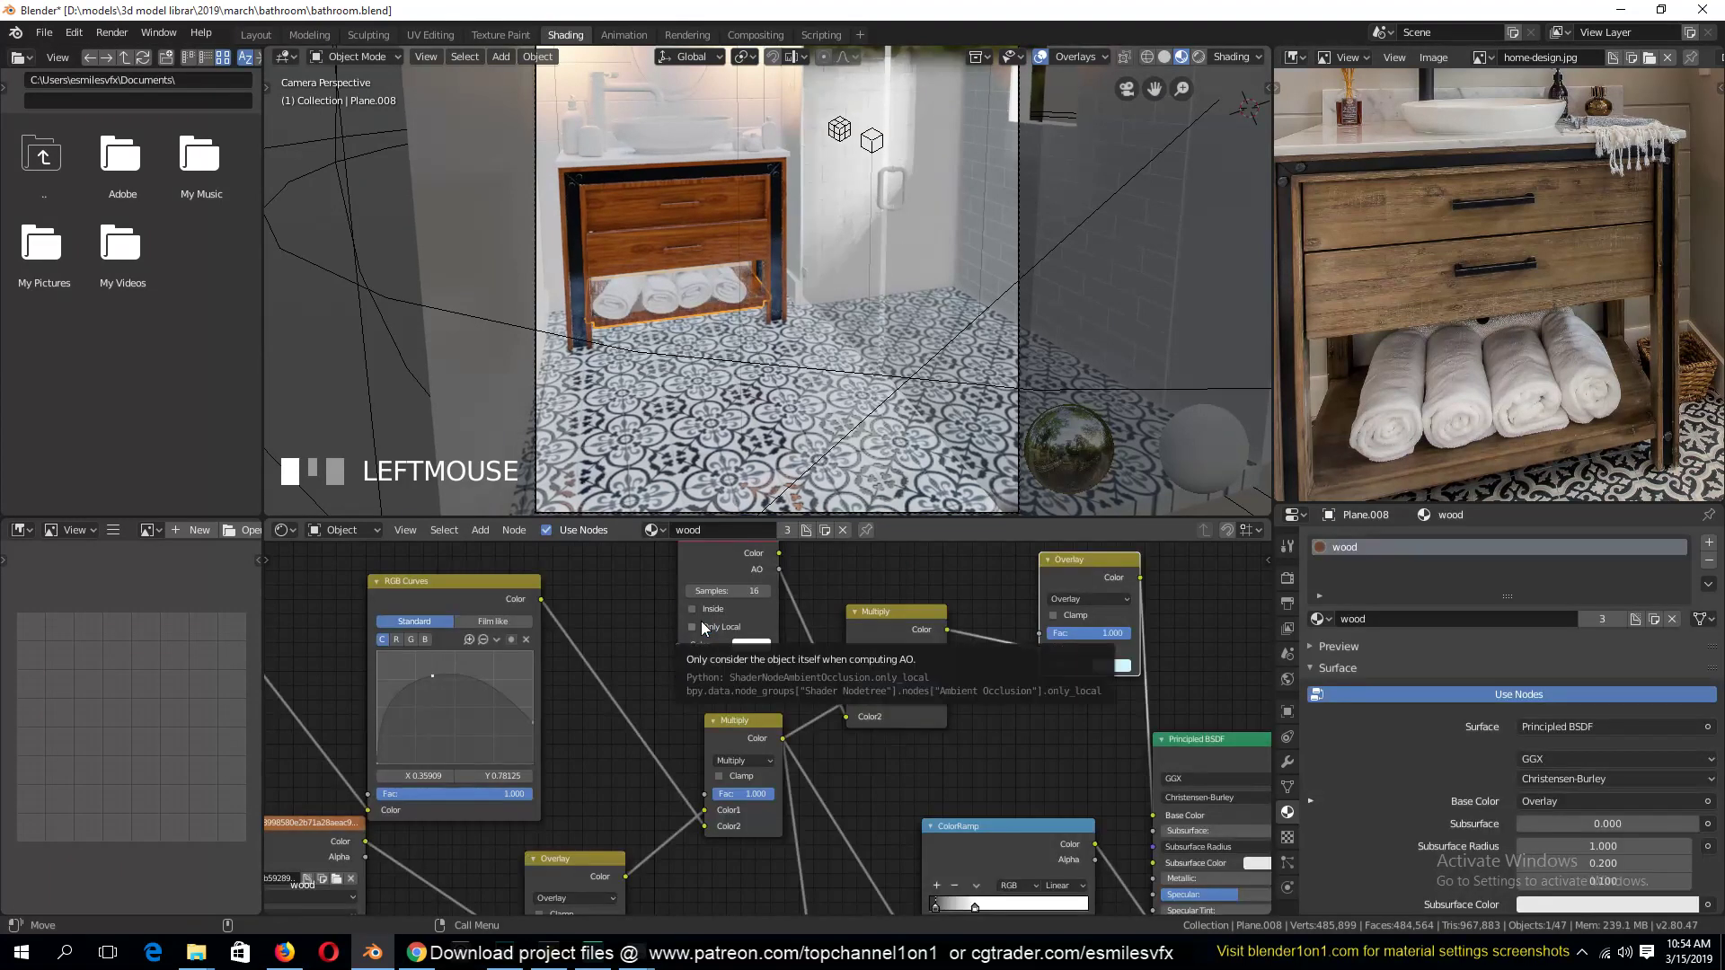
Unwrap all of the lower shelf's faces with Smart UV Project and save the file
{"action": "key", "text": "Tab"}
{"action": "key", "text": "a"}
{"action": "key", "text": "u"}
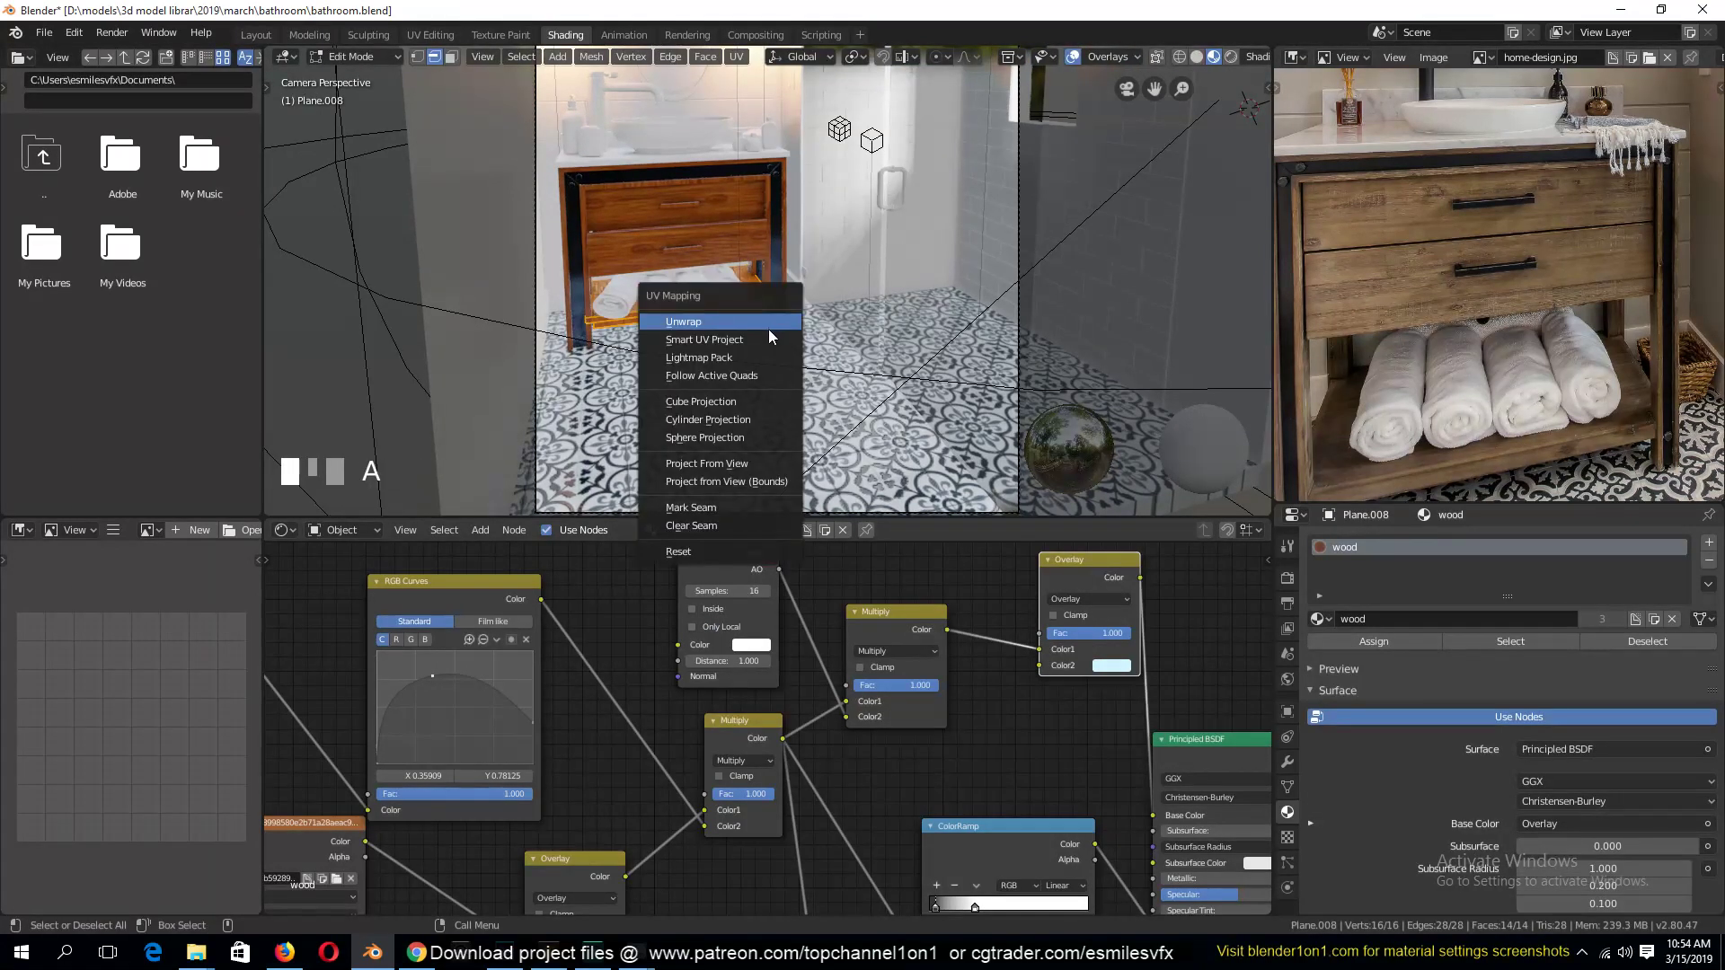
{"action": "left_click", "coordinate": [768, 339]}
{"action": "left_click", "coordinate": [795, 462]}
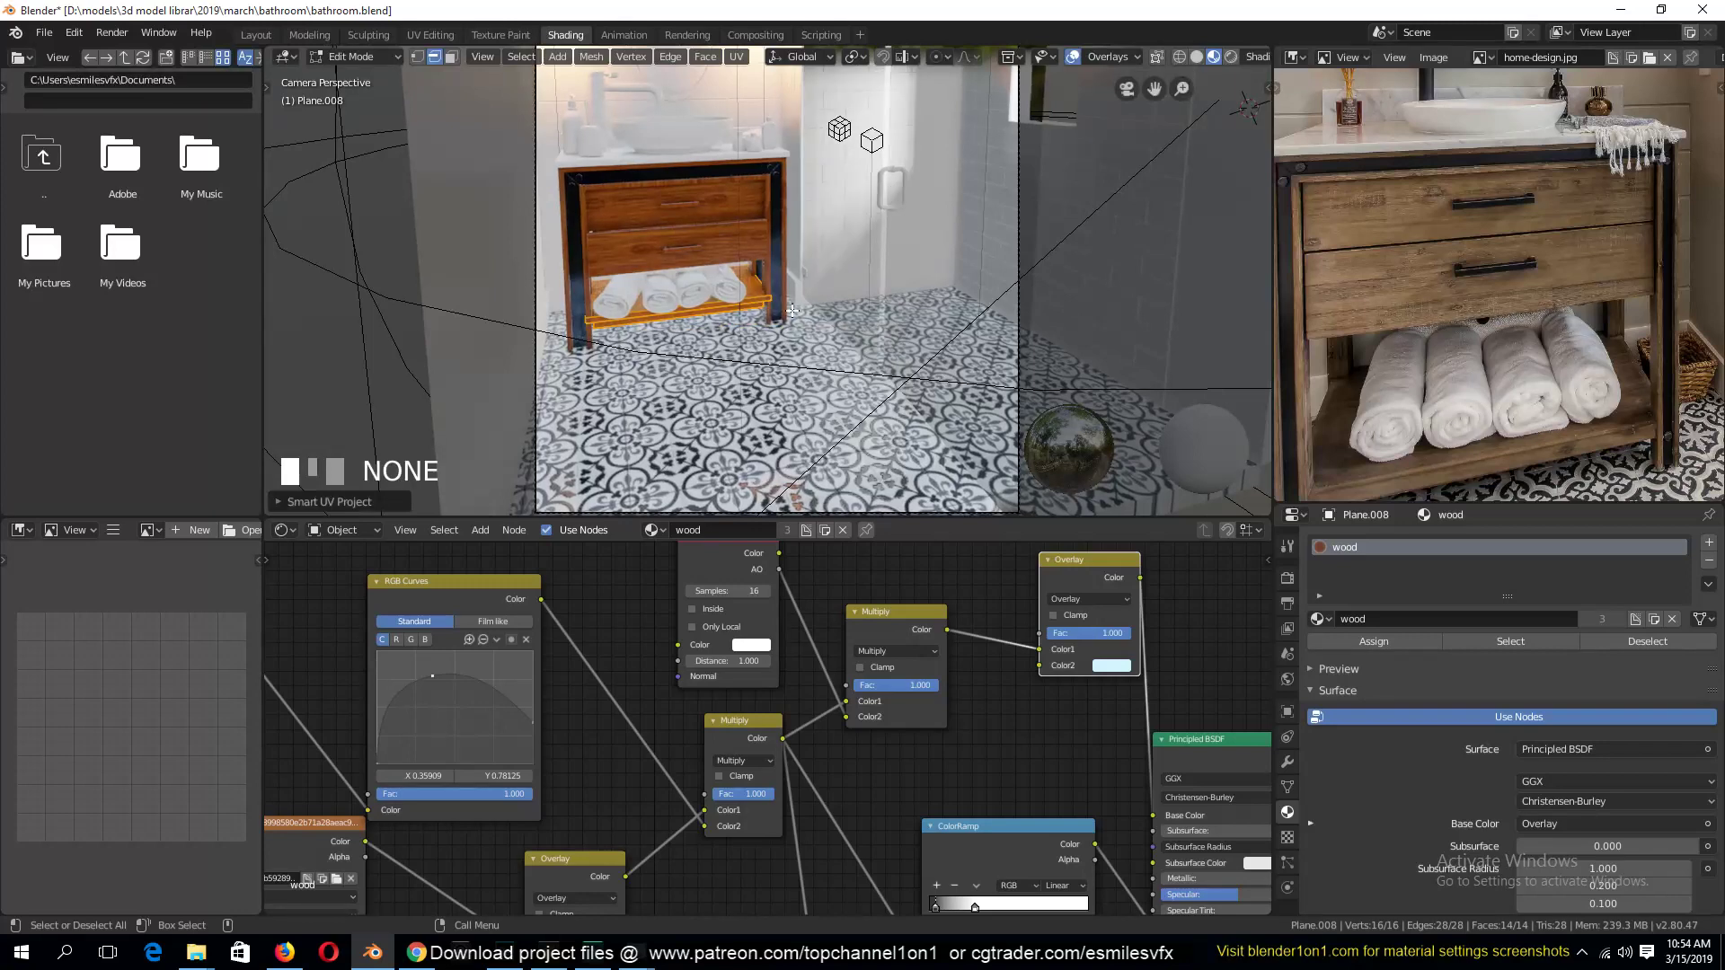
{"action": "key", "text": "Tab"}
{"action": "key", "text": "ctrl+s"}
{"action": "key", "text": "alt+a"}
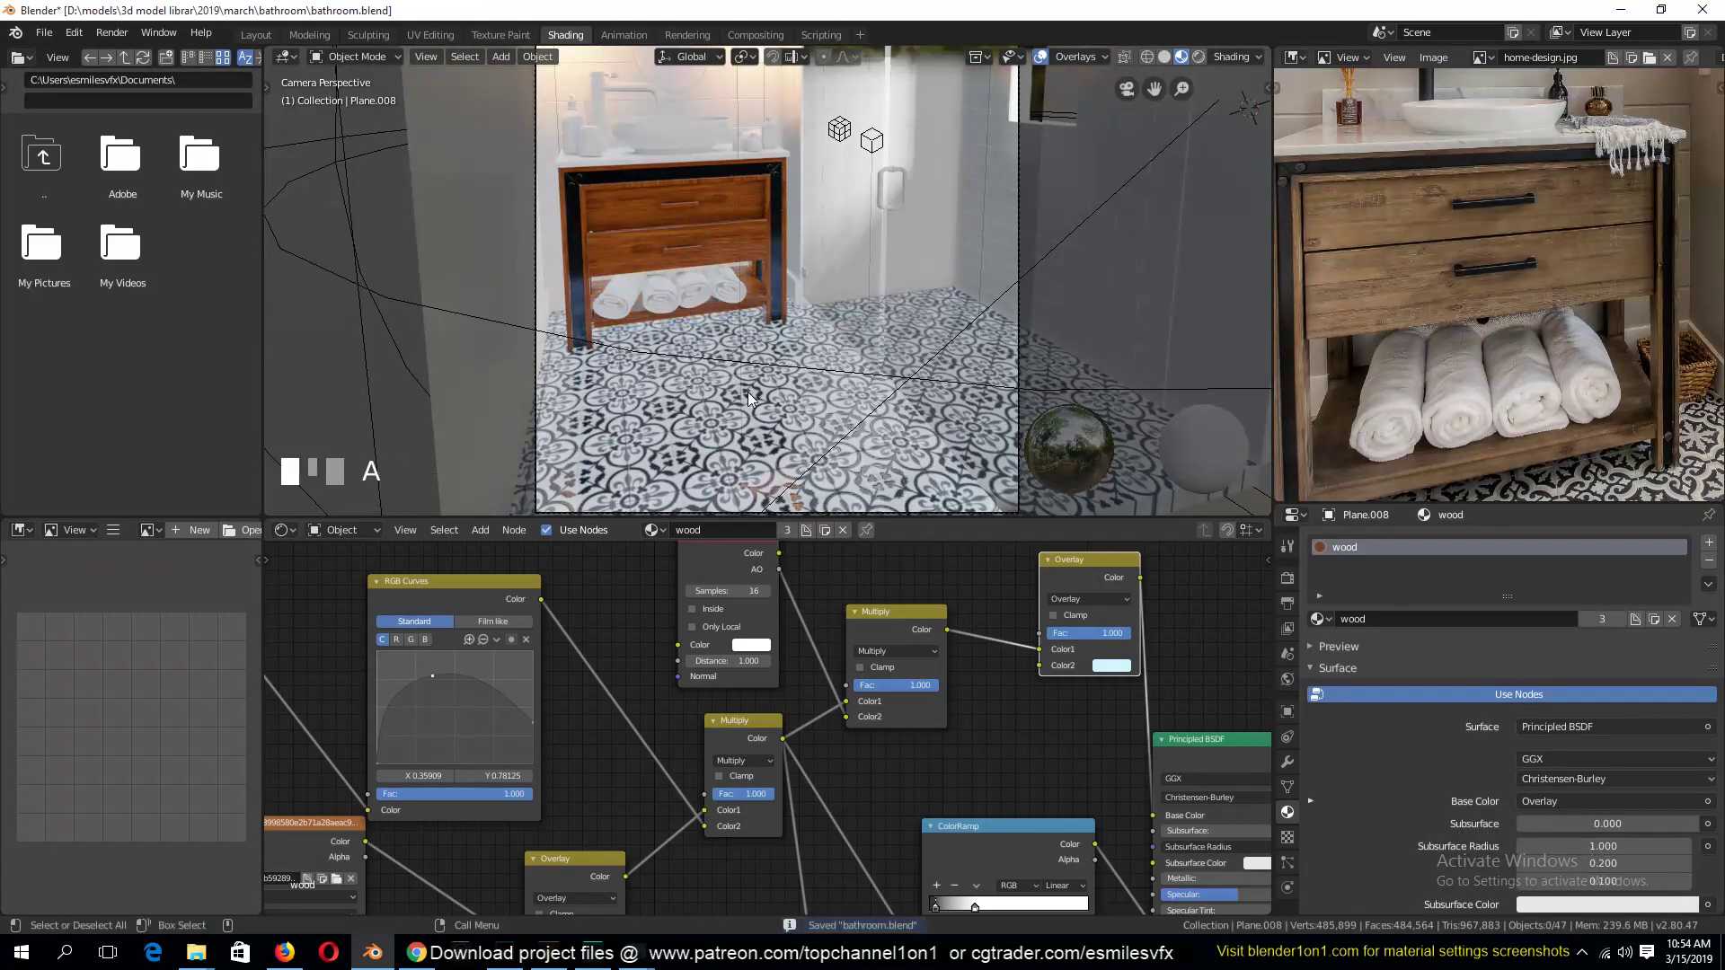
Isolate the mirror above the sink and frame it in the viewport
{"action": "scroll", "coordinate": [1369, 321], "scroll_direction": "down", "scroll_amount": 5}
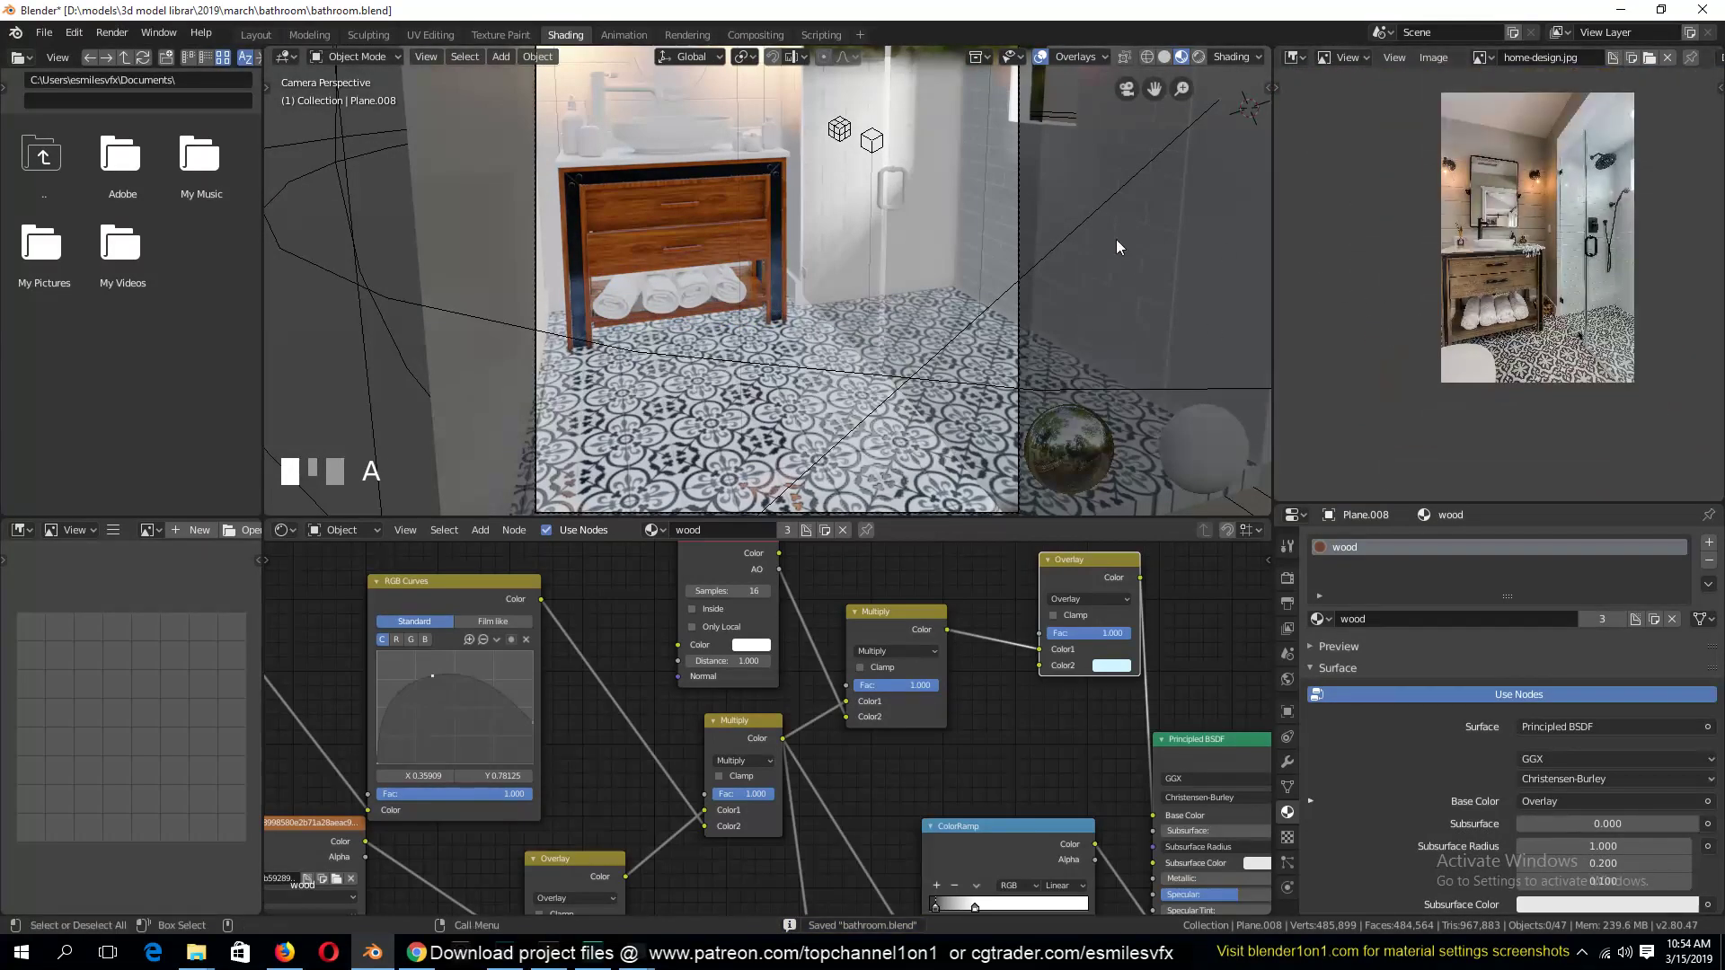
{"action": "left_click", "coordinate": [688, 70]}
{"action": "key", "text": "shift+h"}
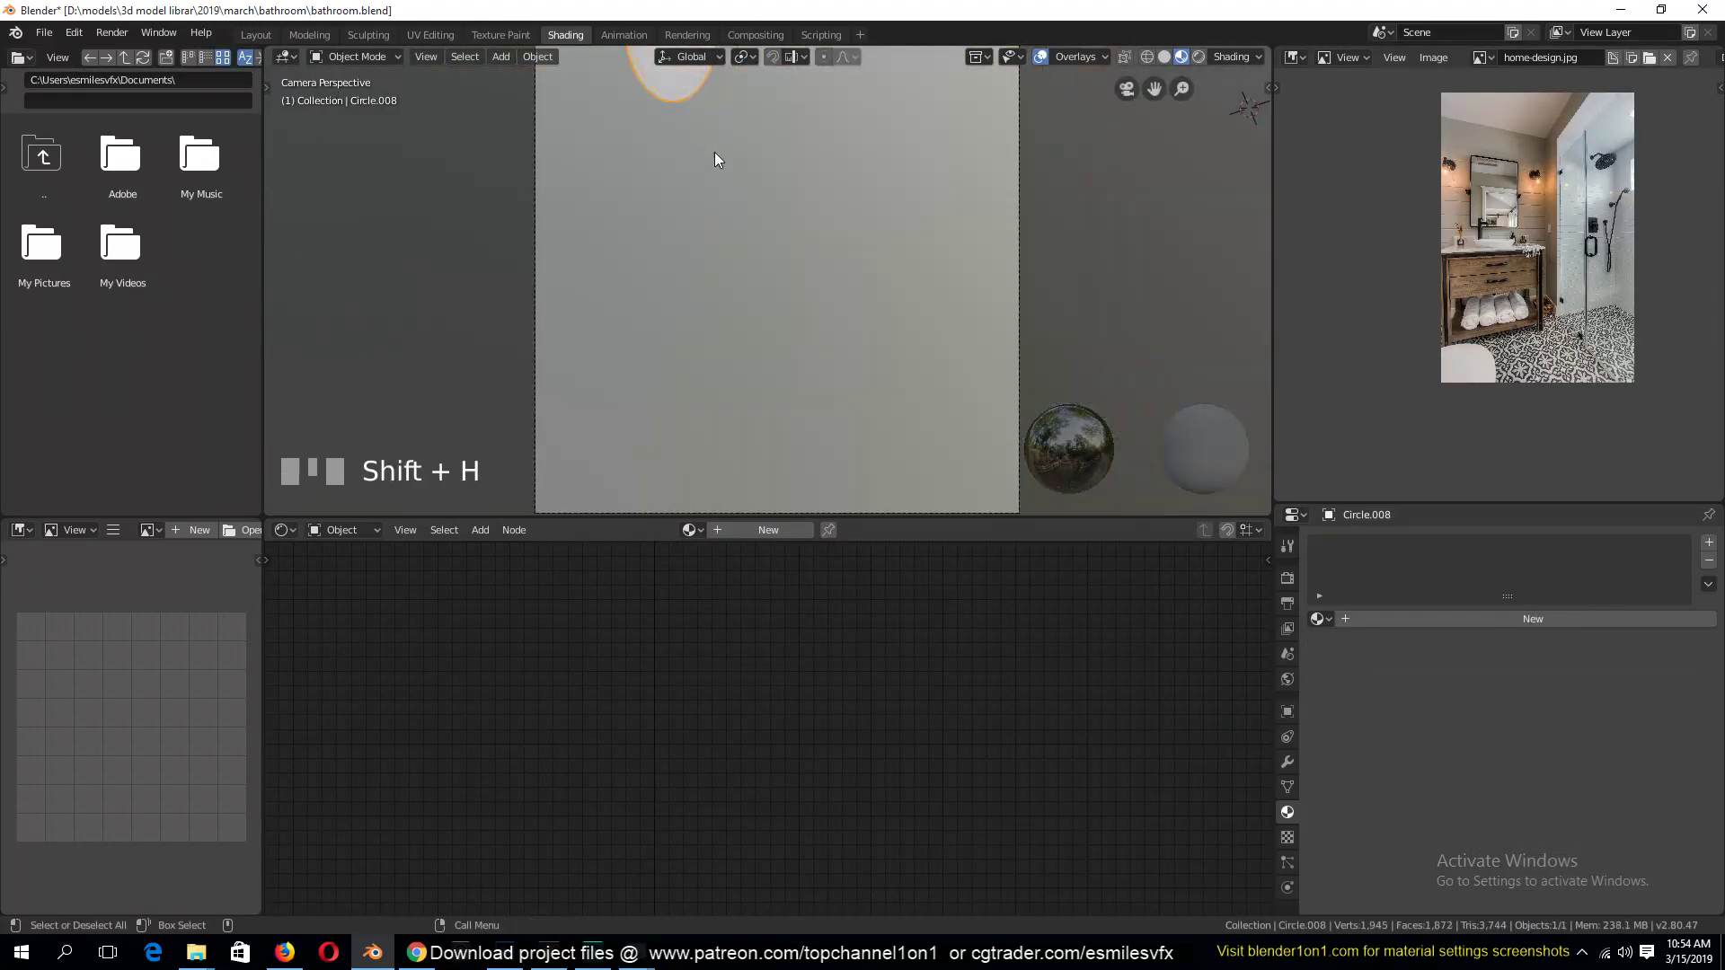
{"action": "key", "text": "KP_Decimal"}
{"action": "key", "text": "Tab"}
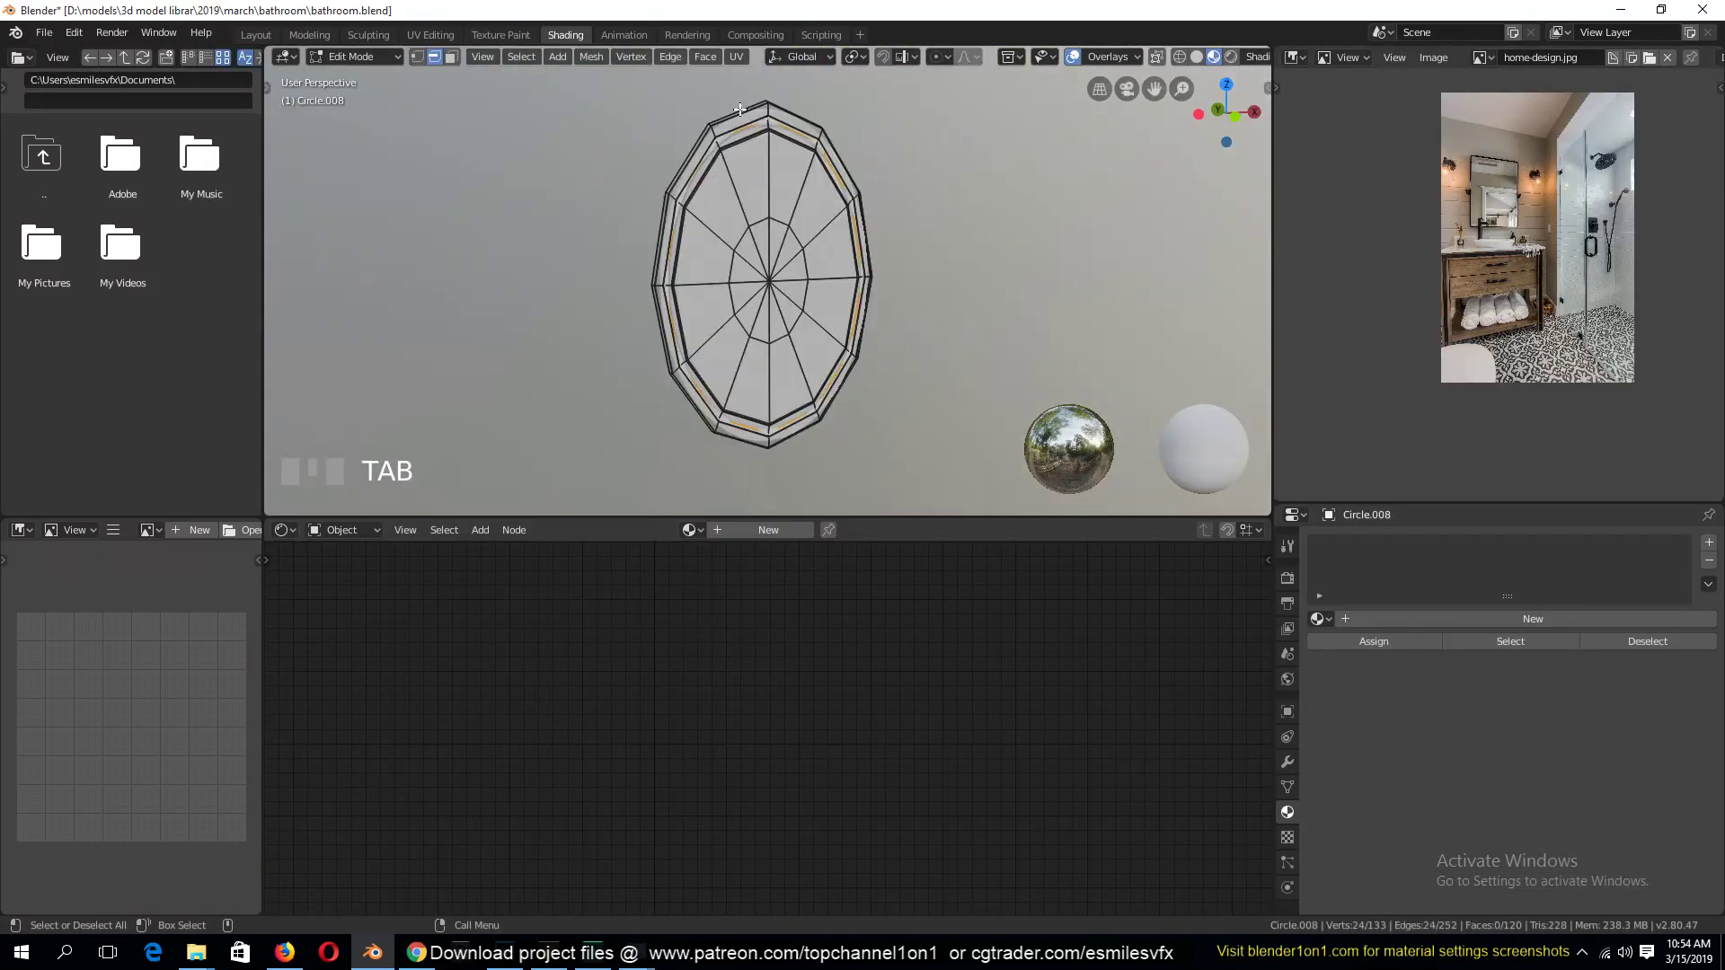
{"action": "left_click", "coordinate": [707, 127], "text": "alt"}
{"action": "key", "text": "KP_Decimal"}
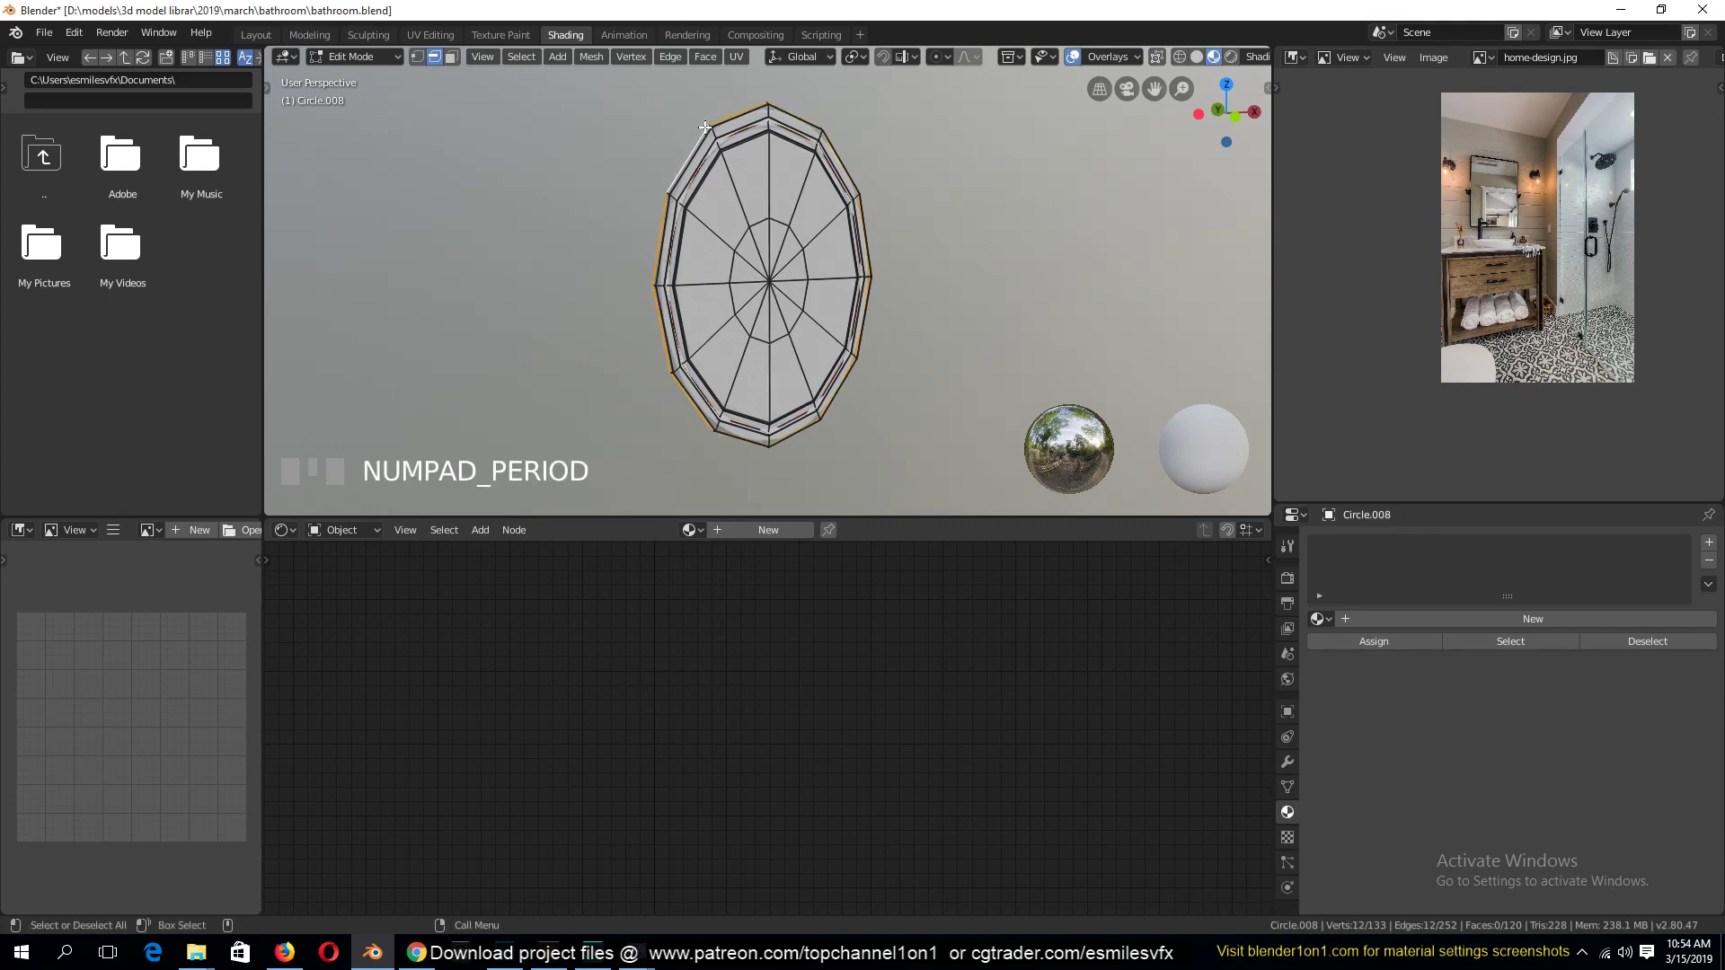
{"action": "key", "text": "3"}
{"action": "left_click", "coordinate": [720, 139], "text": "alt"}
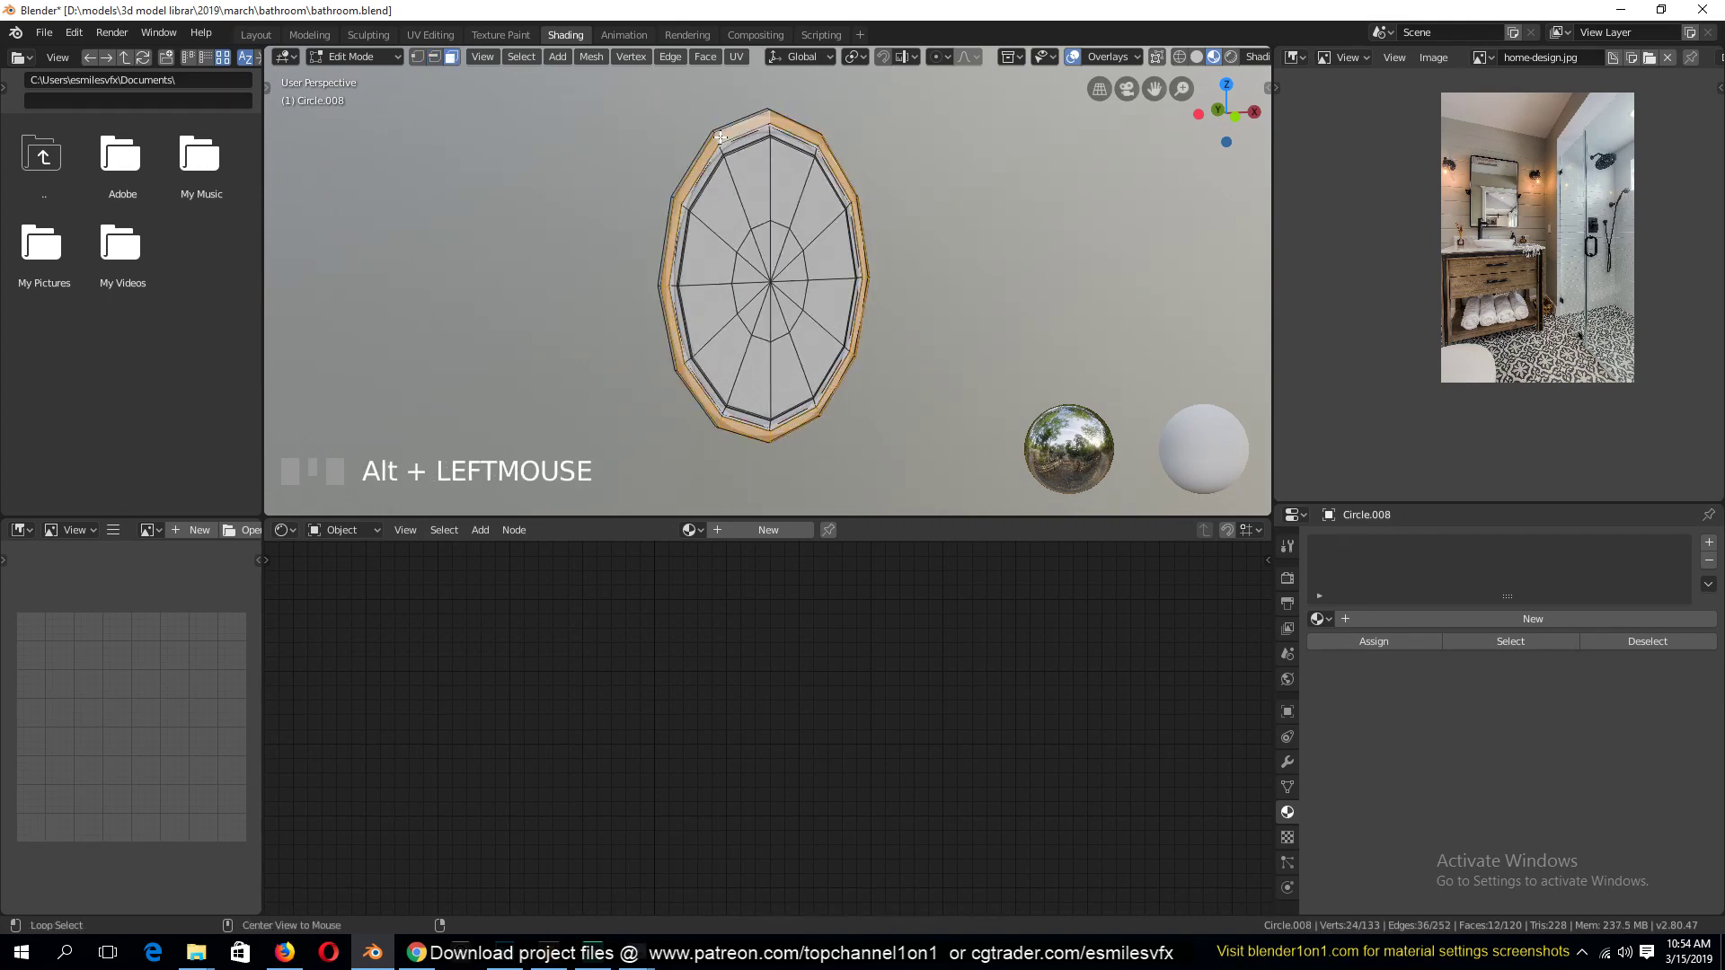
{"action": "key", "text": "ctrl+KP_Add"}
{"action": "key", "text": "ctrl+KP_Add"}
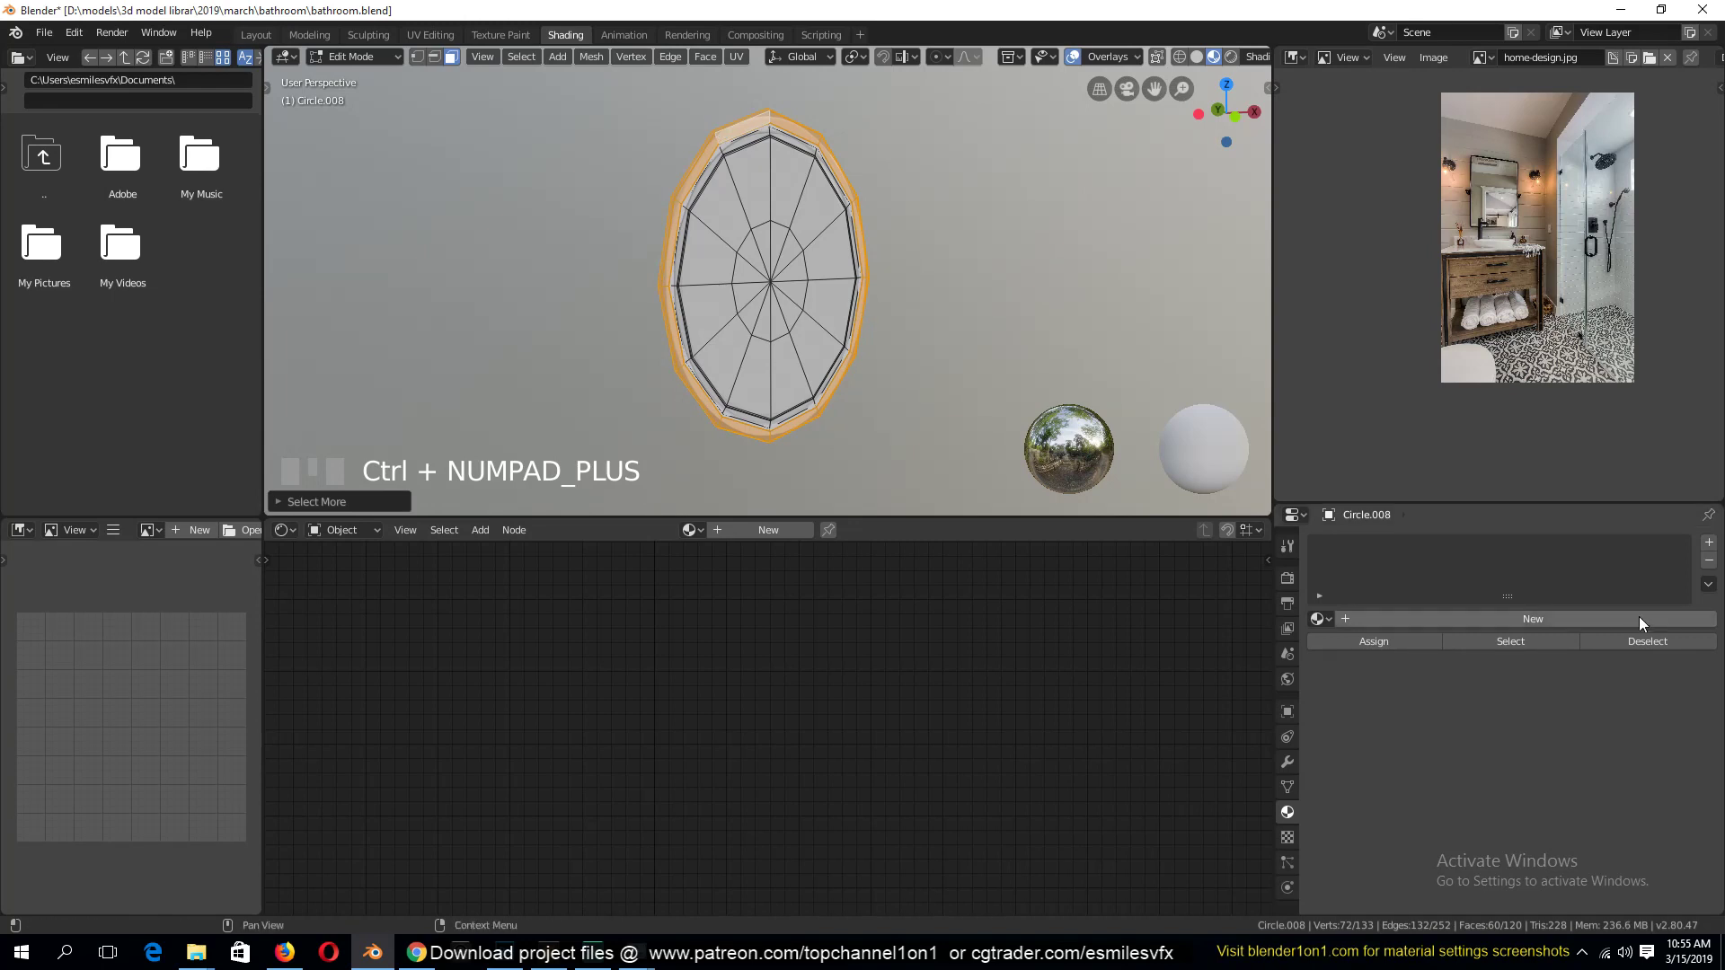
{"action": "key", "text": "Tab"}
Apply the existing wood material to the mirror, UV unwrap all its faces, and save the file
{"action": "left_click", "coordinate": [1318, 620]}
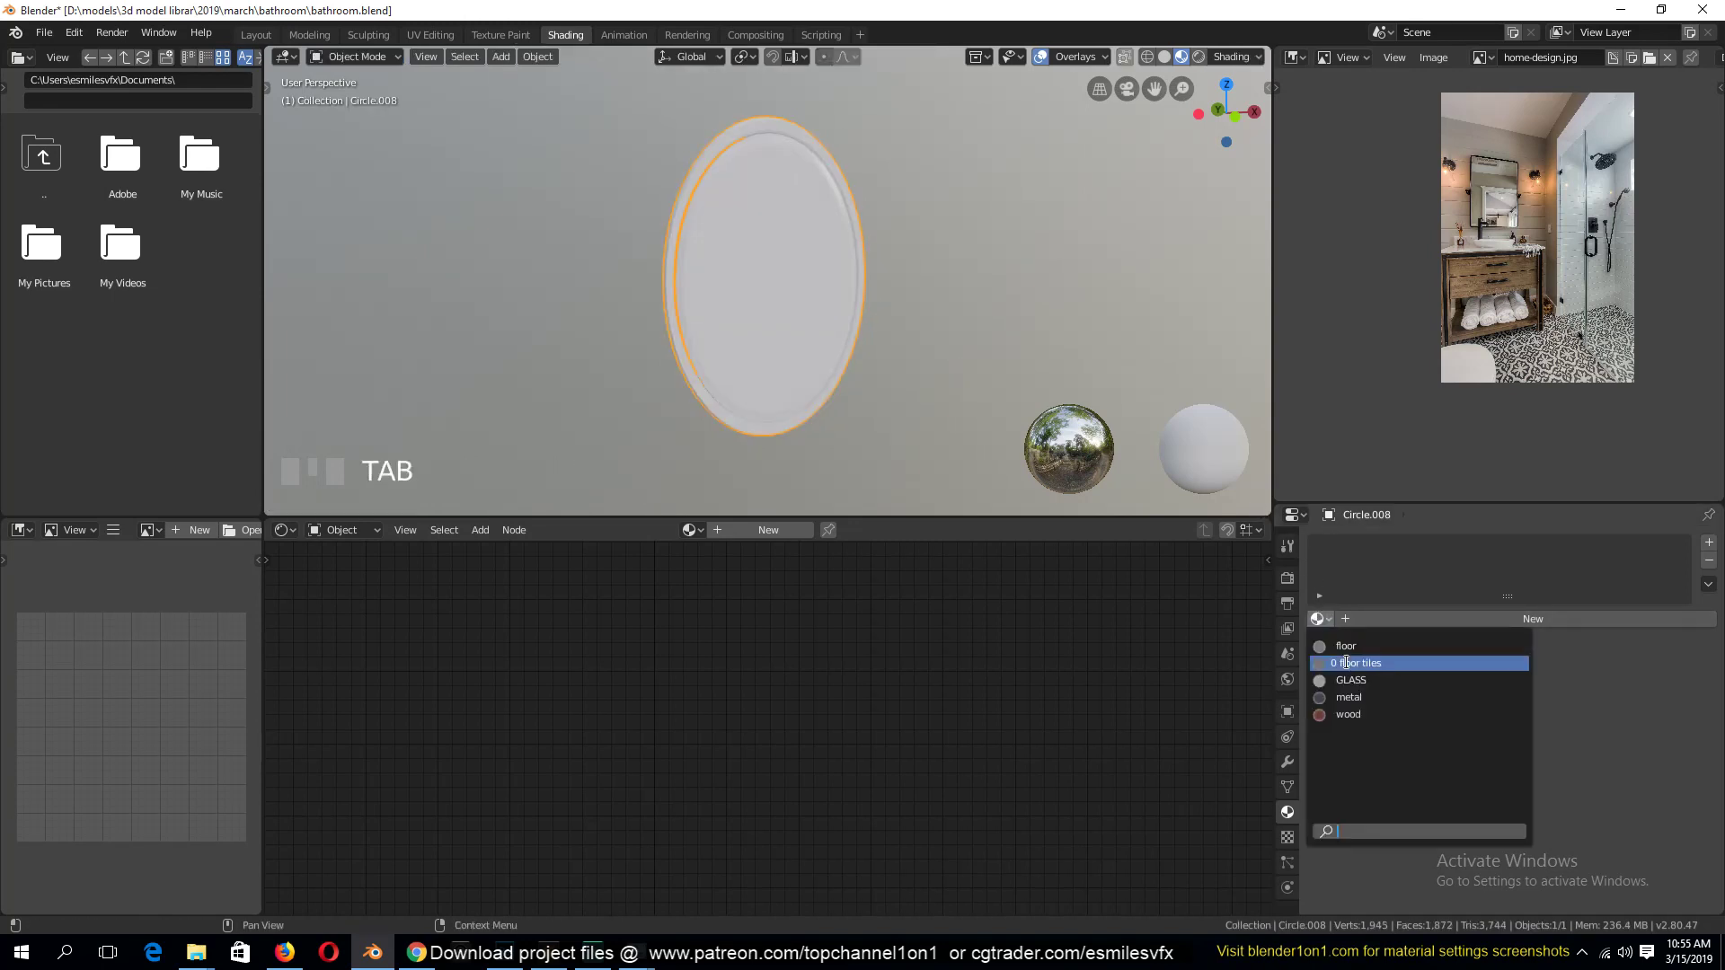
{"action": "left_click", "coordinate": [1352, 715]}
{"action": "key", "text": "Tab"}
{"action": "key", "text": "a"}
{"action": "key", "text": "u"}
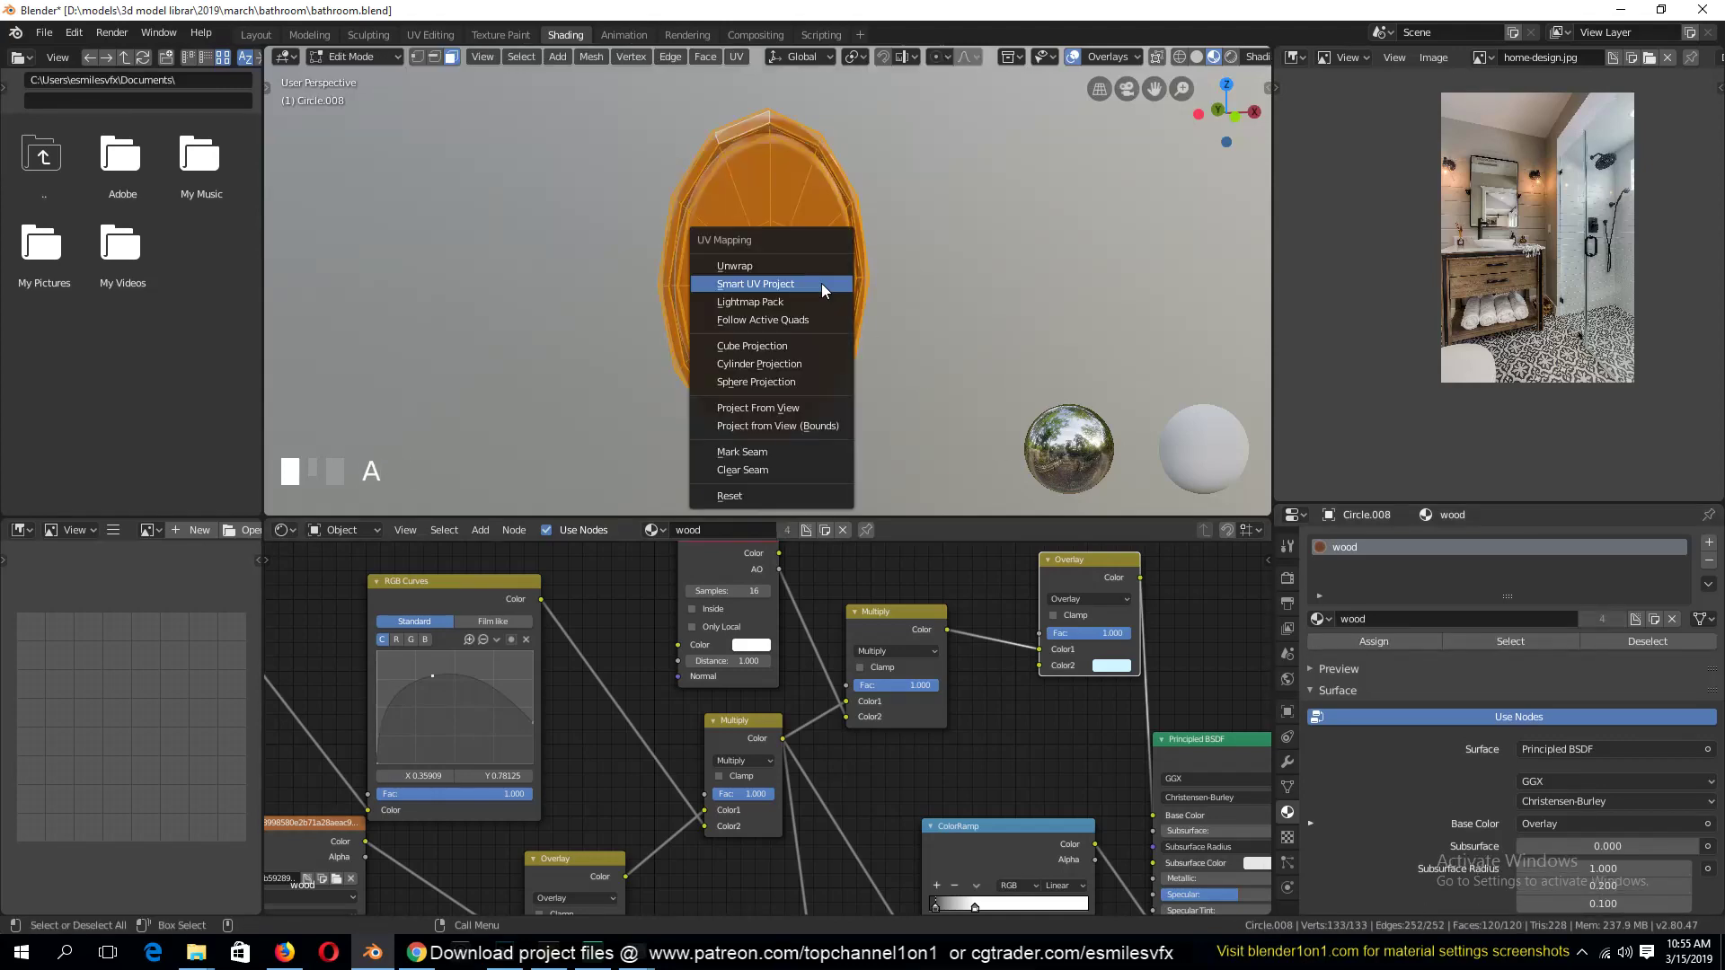
{"action": "left_click", "coordinate": [798, 267]}
{"action": "key", "text": "Tab"}
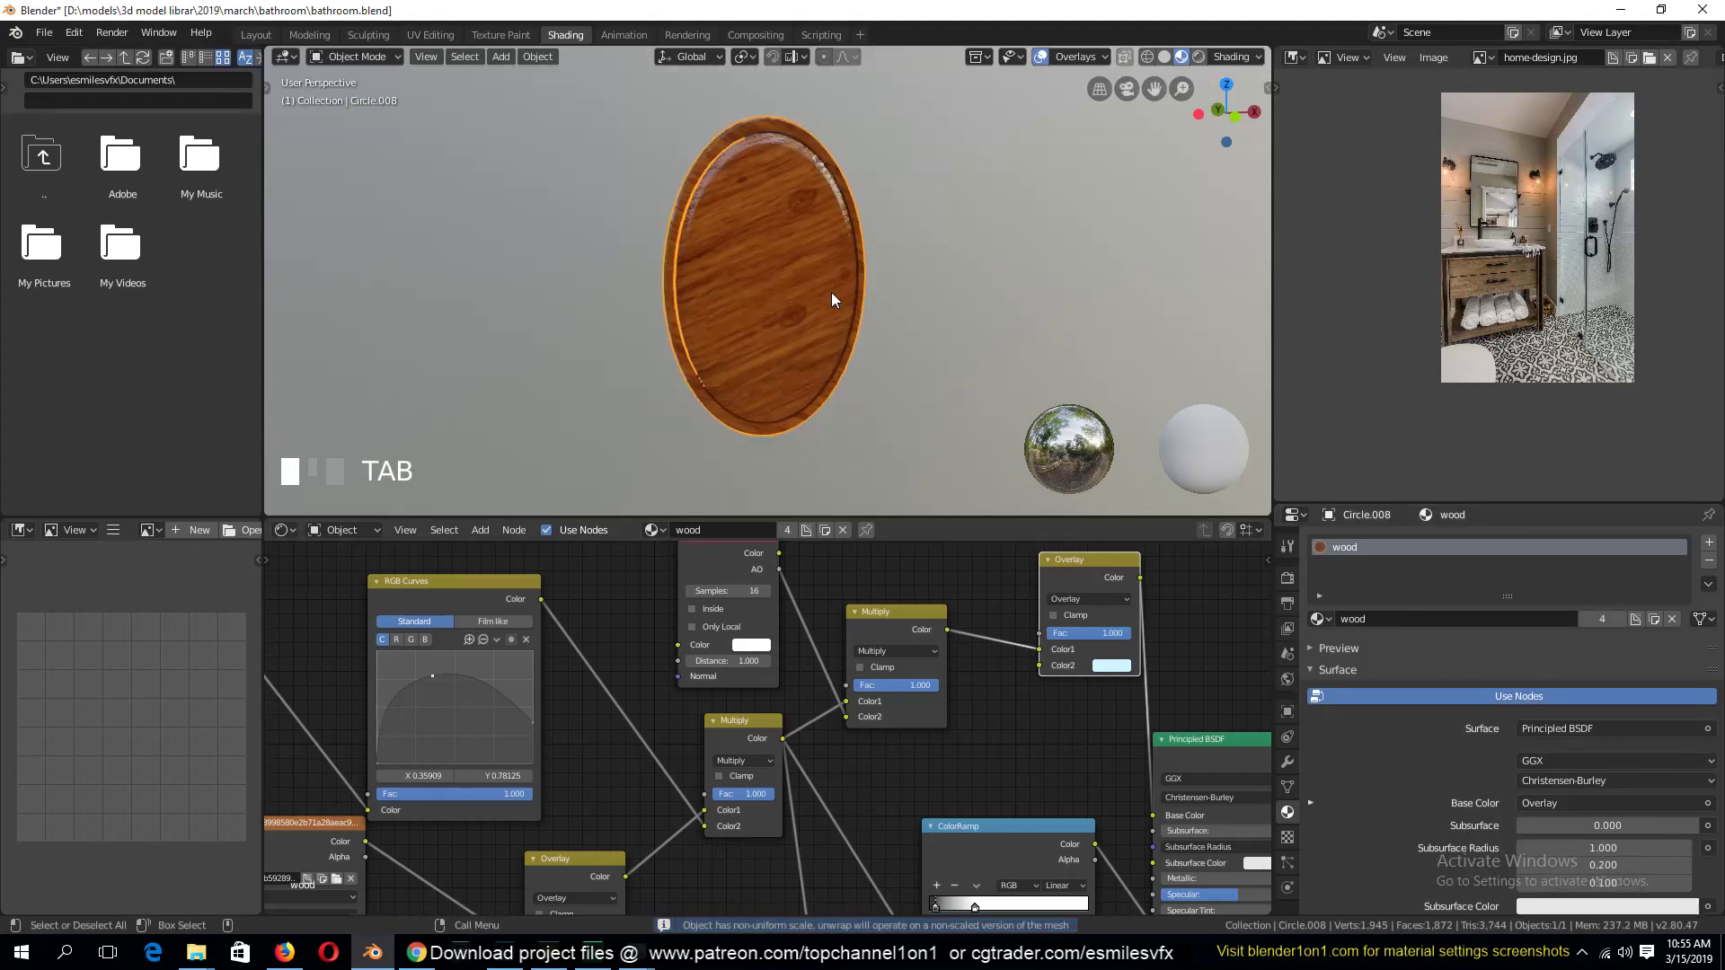
{"action": "key", "text": "grave"}
{"action": "middle_click_drag", "start_coordinate": [722, 271], "coordinate": [841, 263]}
{"action": "key", "text": "ctrl+s"}
Add a second material slot to the mirror with a new material named MIRROR and save the file
{"action": "scroll", "coordinate": [762, 275], "scroll_direction": "up", "scroll_amount": 4}
{"action": "key", "text": "Tab"}
{"action": "key", "text": "1"}
{"action": "key", "text": "Tab"}
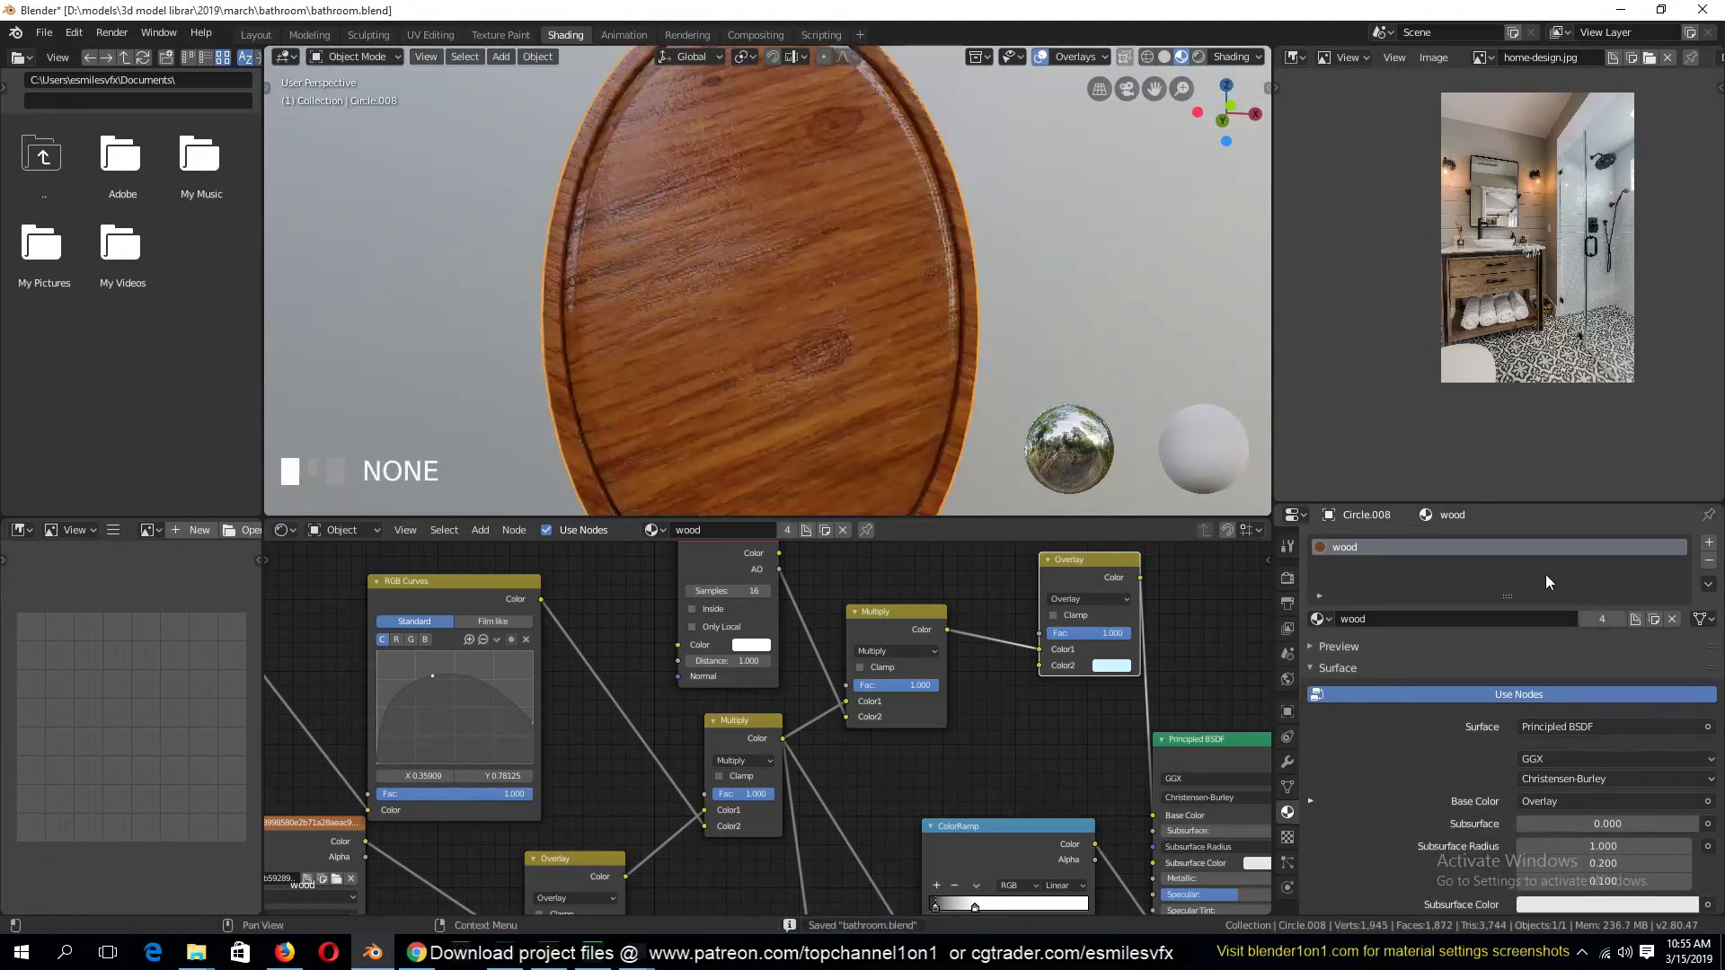
{"action": "left_click", "coordinate": [1708, 542]}
{"action": "left_click", "coordinate": [1470, 653]}
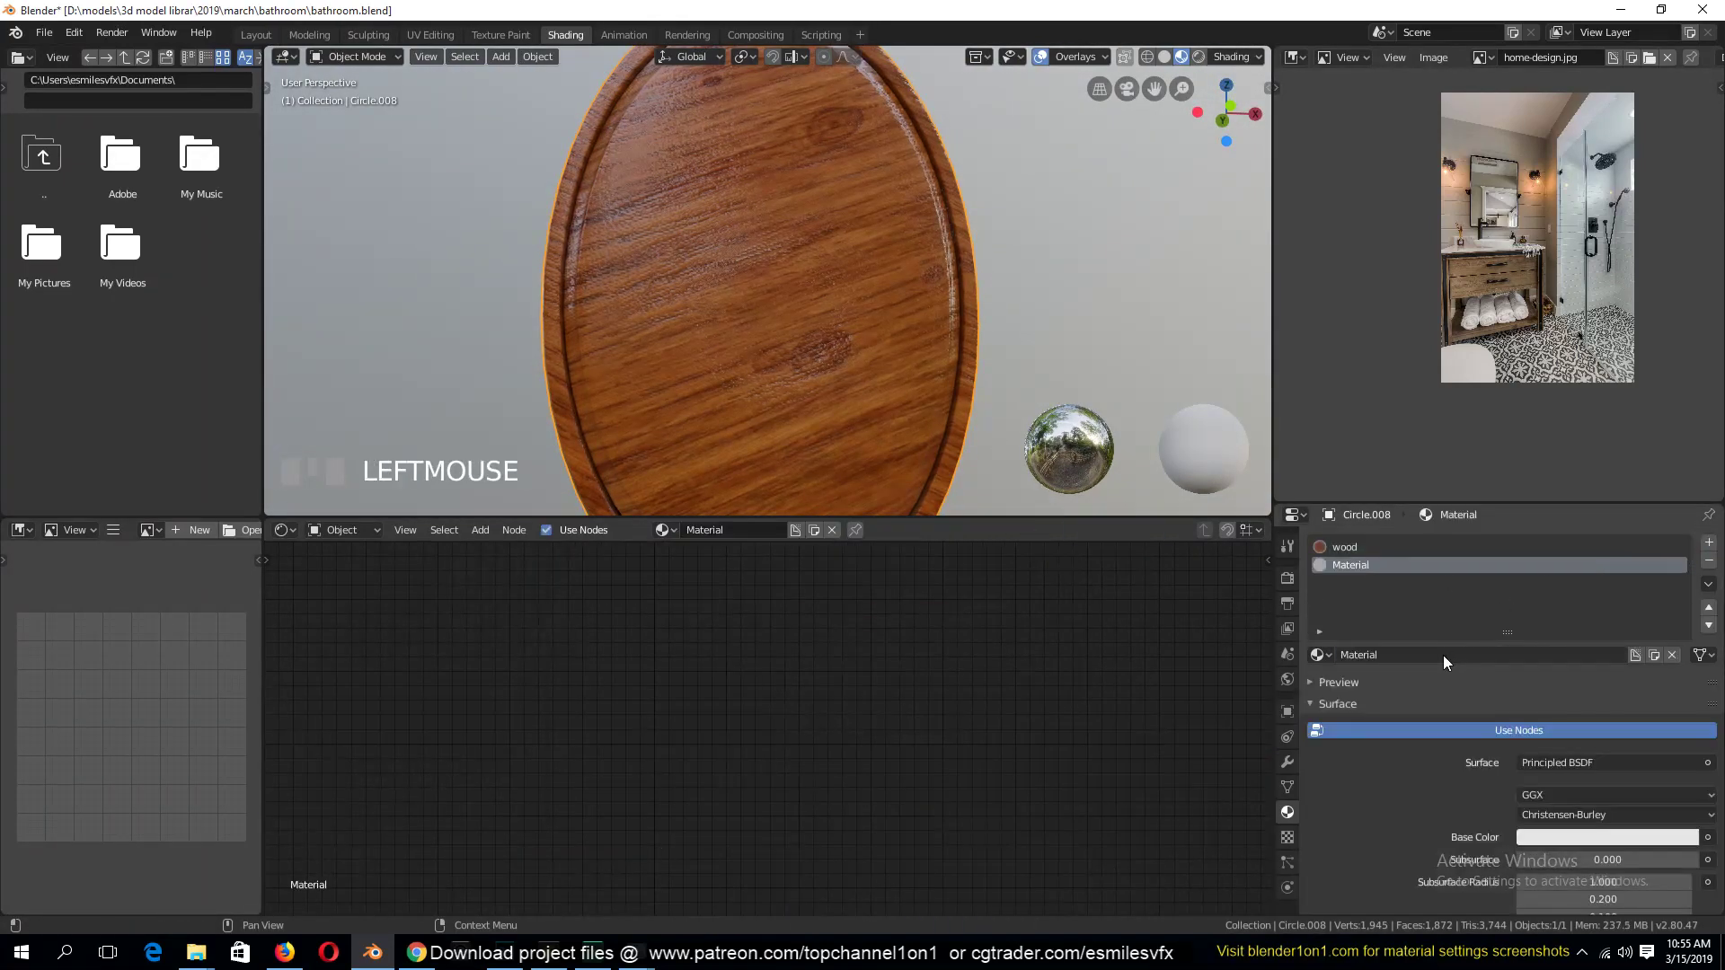
{"action": "double_click", "coordinate": [1442, 655]}
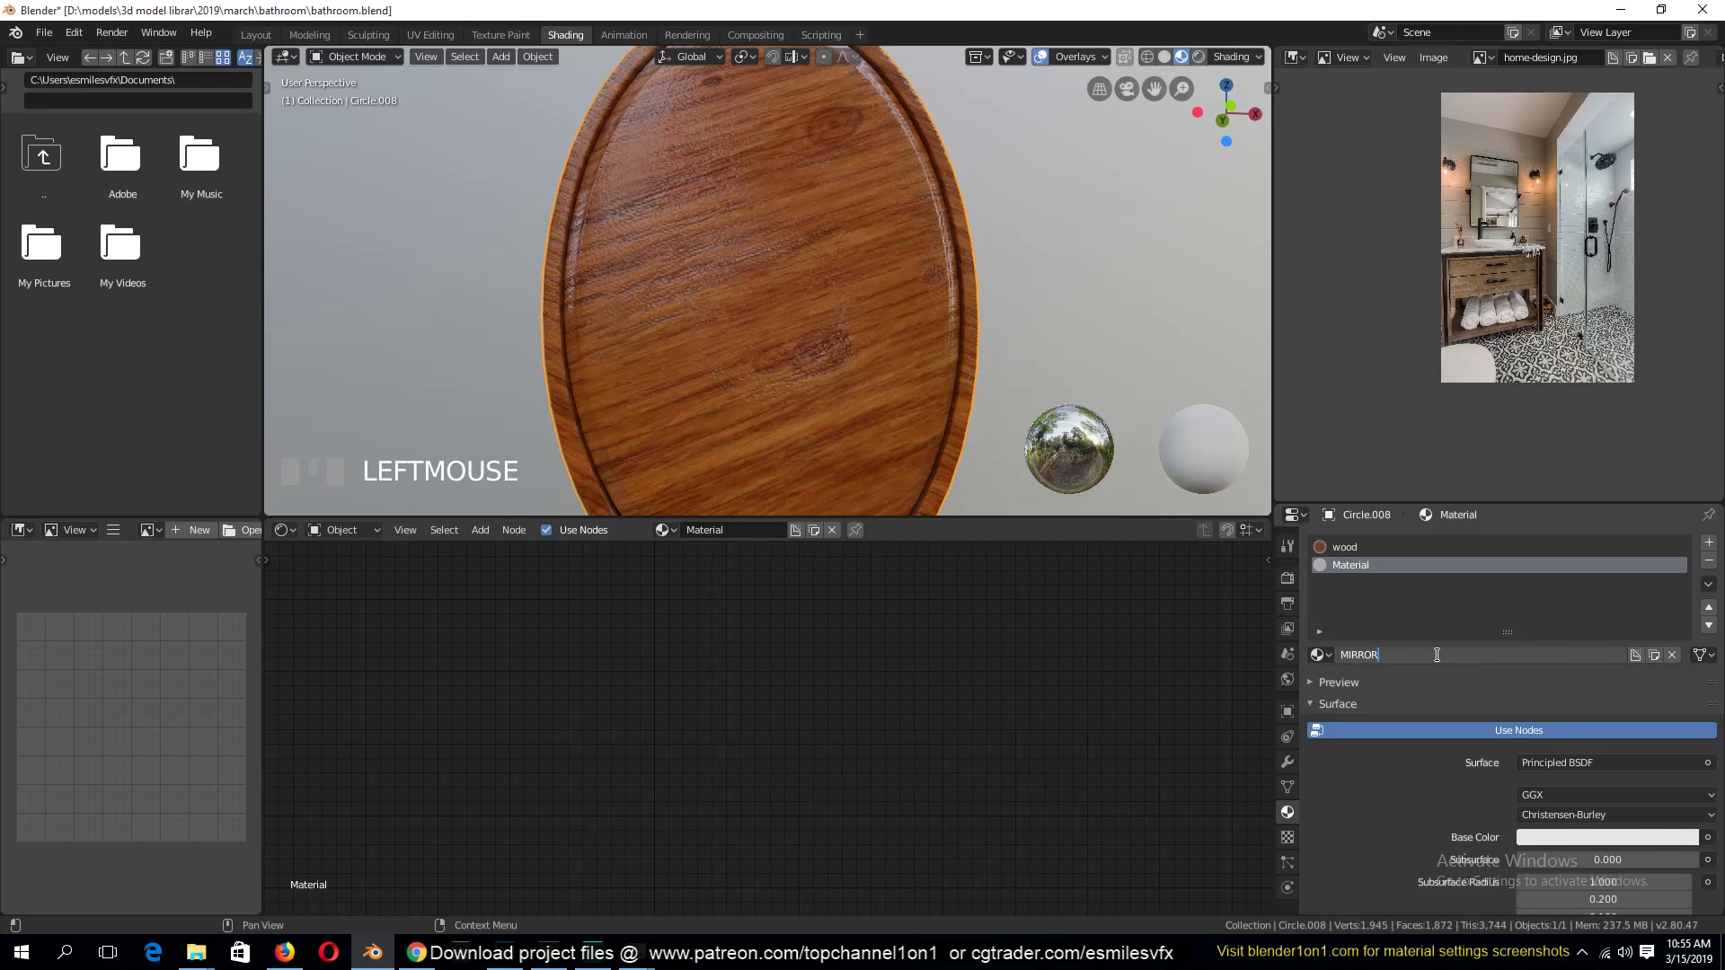
{"action": "type", "text": "MIRROR"}
{"action": "key", "text": "Return"}
{"action": "key", "text": "ctrl+s"}
Assign the MIRROR material to the mirror's inner faces, growing the selection from the centre vertex out to the frame
{"action": "key", "text": "Tab"}
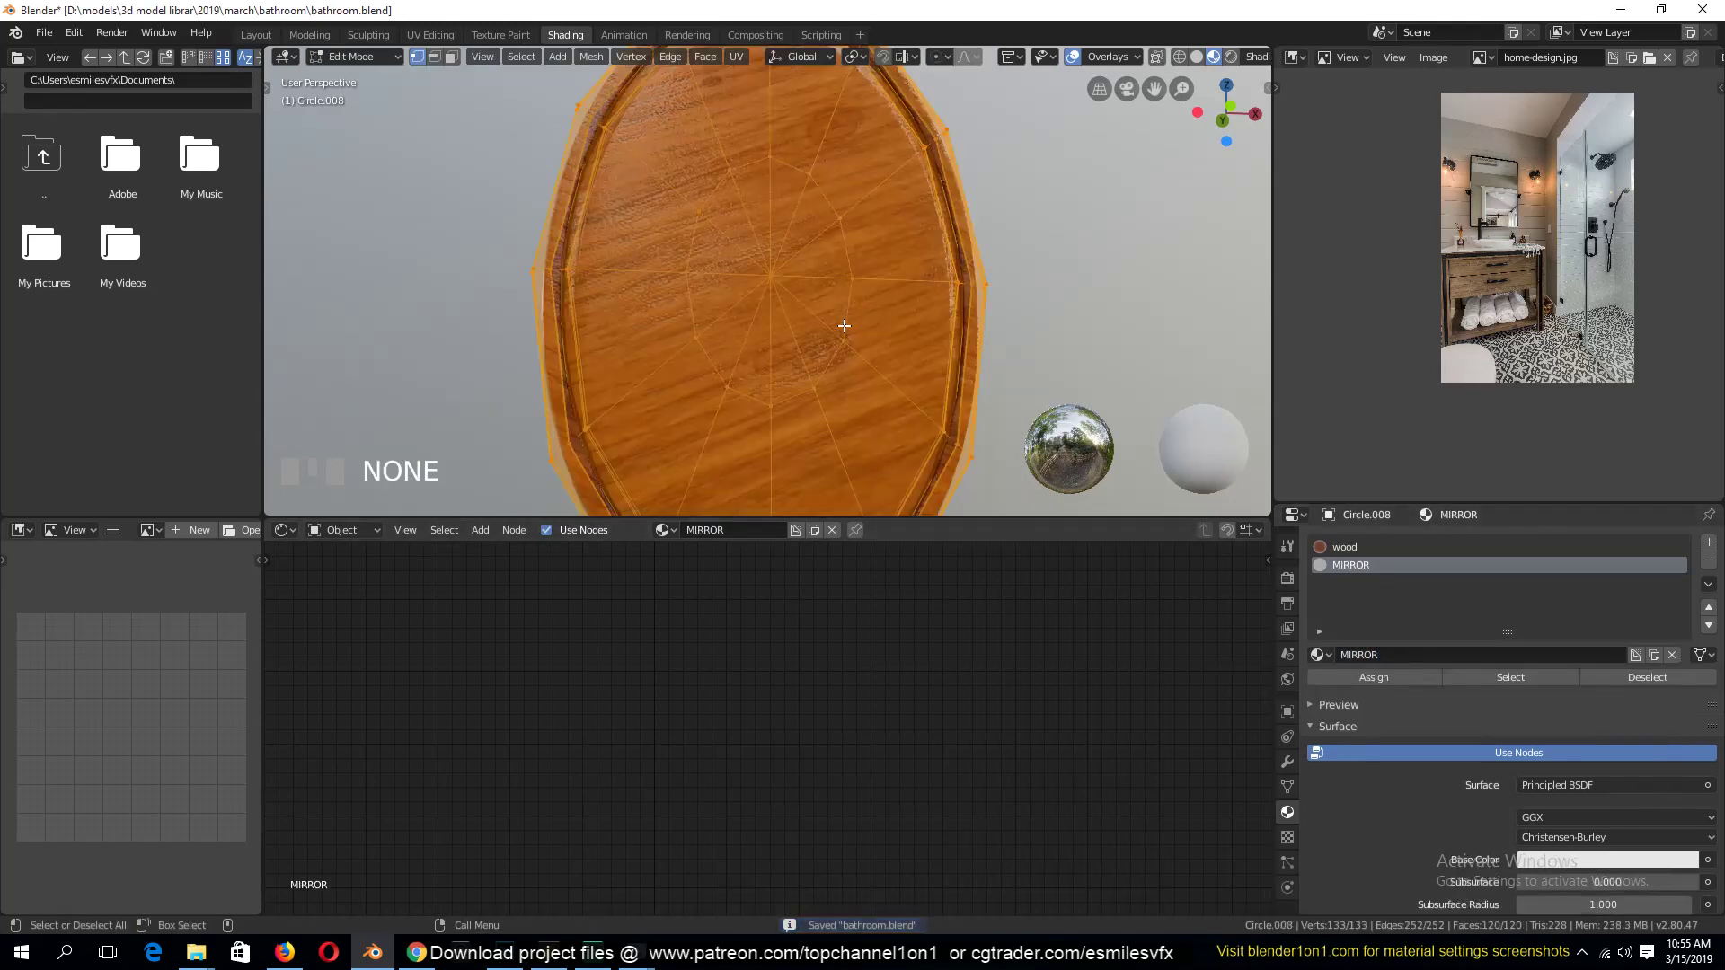
{"action": "left_click", "coordinate": [778, 275]}
{"action": "key", "text": "ctrl+KP_Add"}
{"action": "key", "text": "ctrl+KP_Add"}
{"action": "key", "text": "ctrl+KP_Add"}
{"action": "key", "text": "ctrl+KP_Add"}
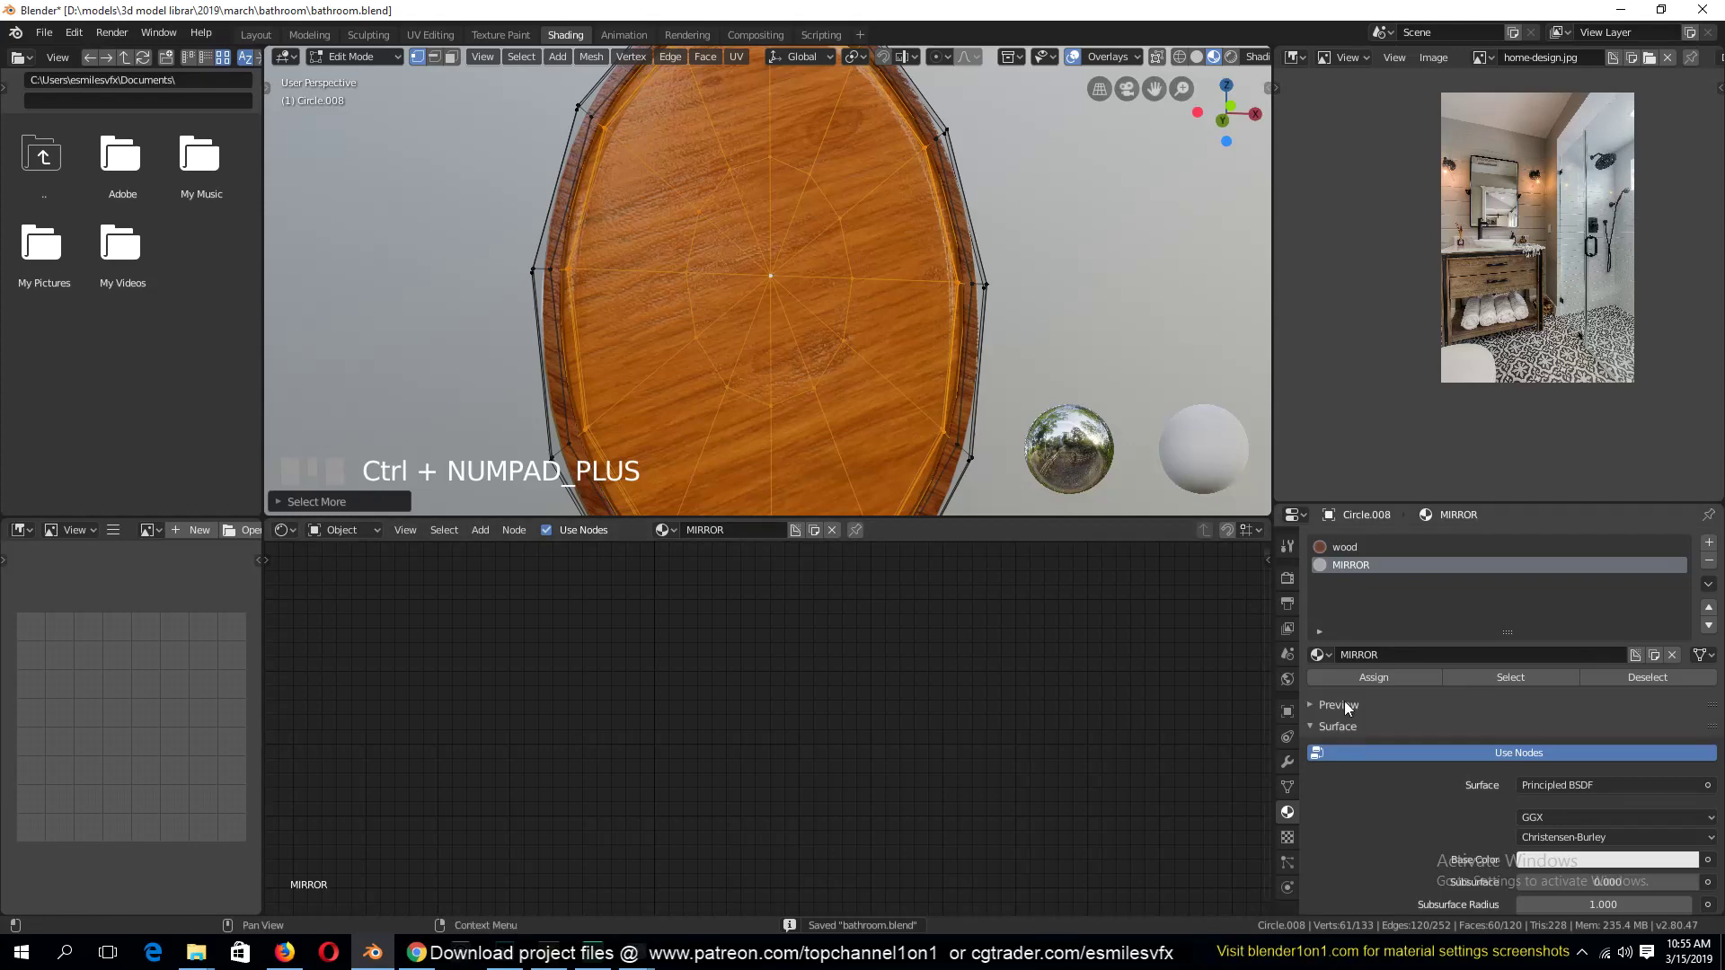
{"action": "left_click", "coordinate": [1356, 677]}
{"action": "key", "text": "Tab"}
Set the MIRROR material's Principled BSDF Metallic to 1 and save the file
{"action": "key", "text": "Home"}
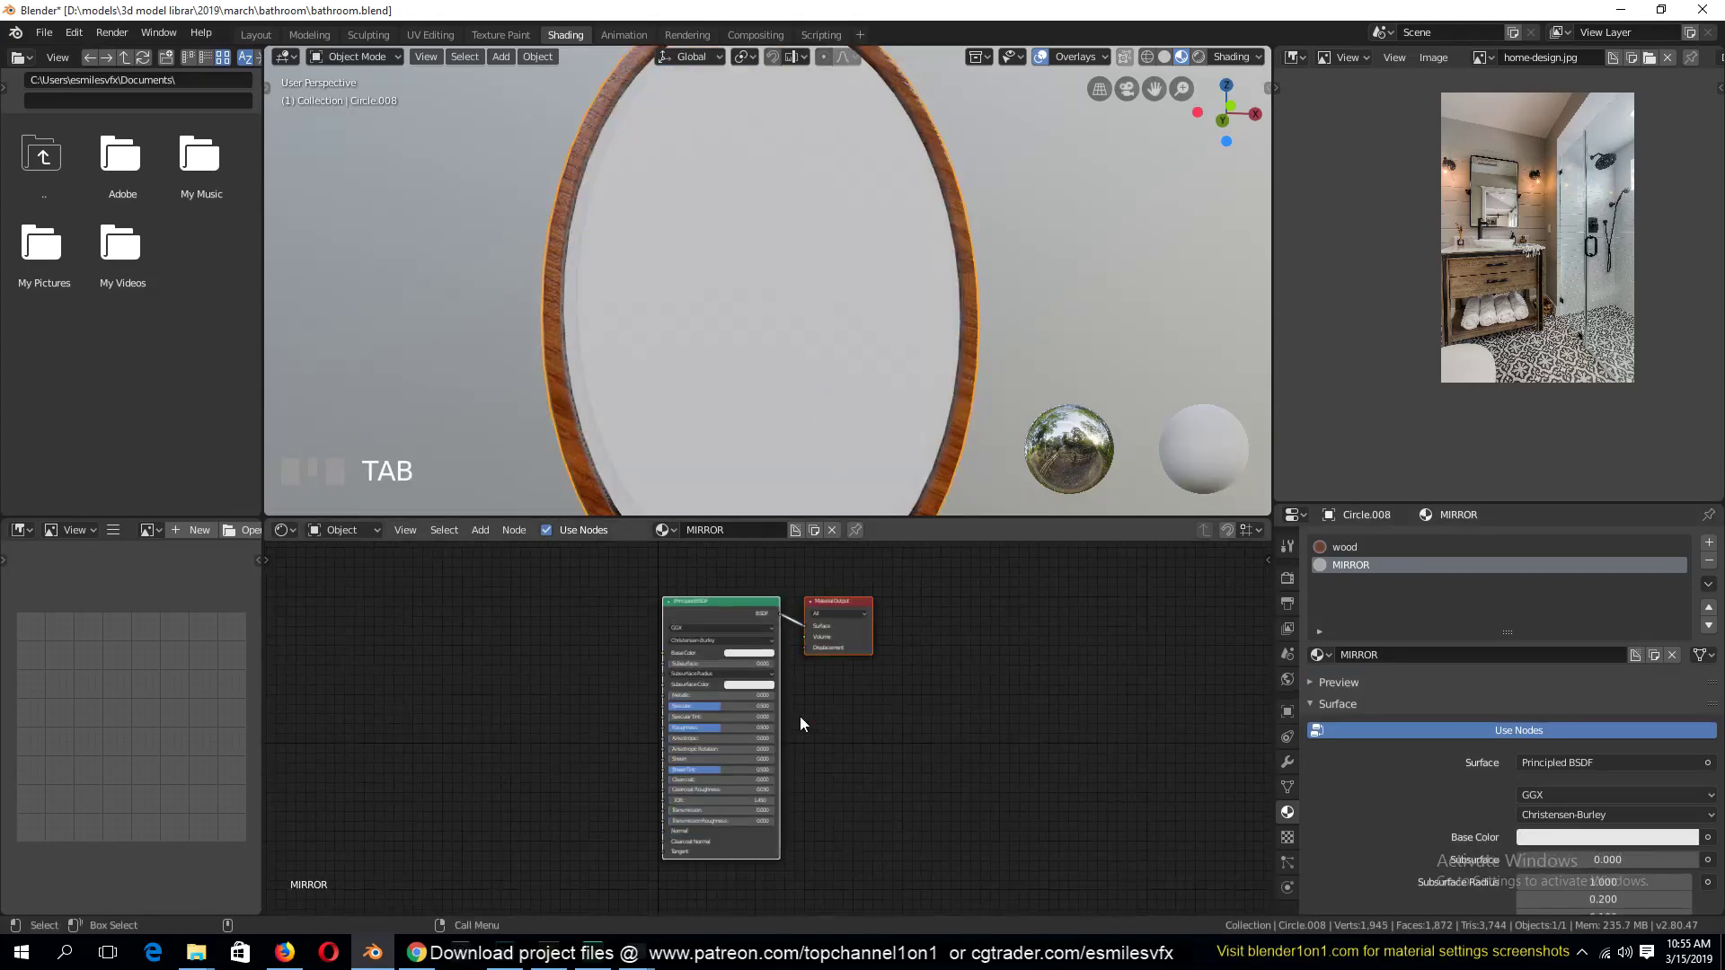
{"action": "scroll", "coordinate": [723, 688], "scroll_direction": "up", "scroll_amount": 5}
{"action": "left_click", "coordinate": [686, 663]}
{"action": "type", "text": "1"}
{"action": "left_click", "coordinate": [849, 693]}
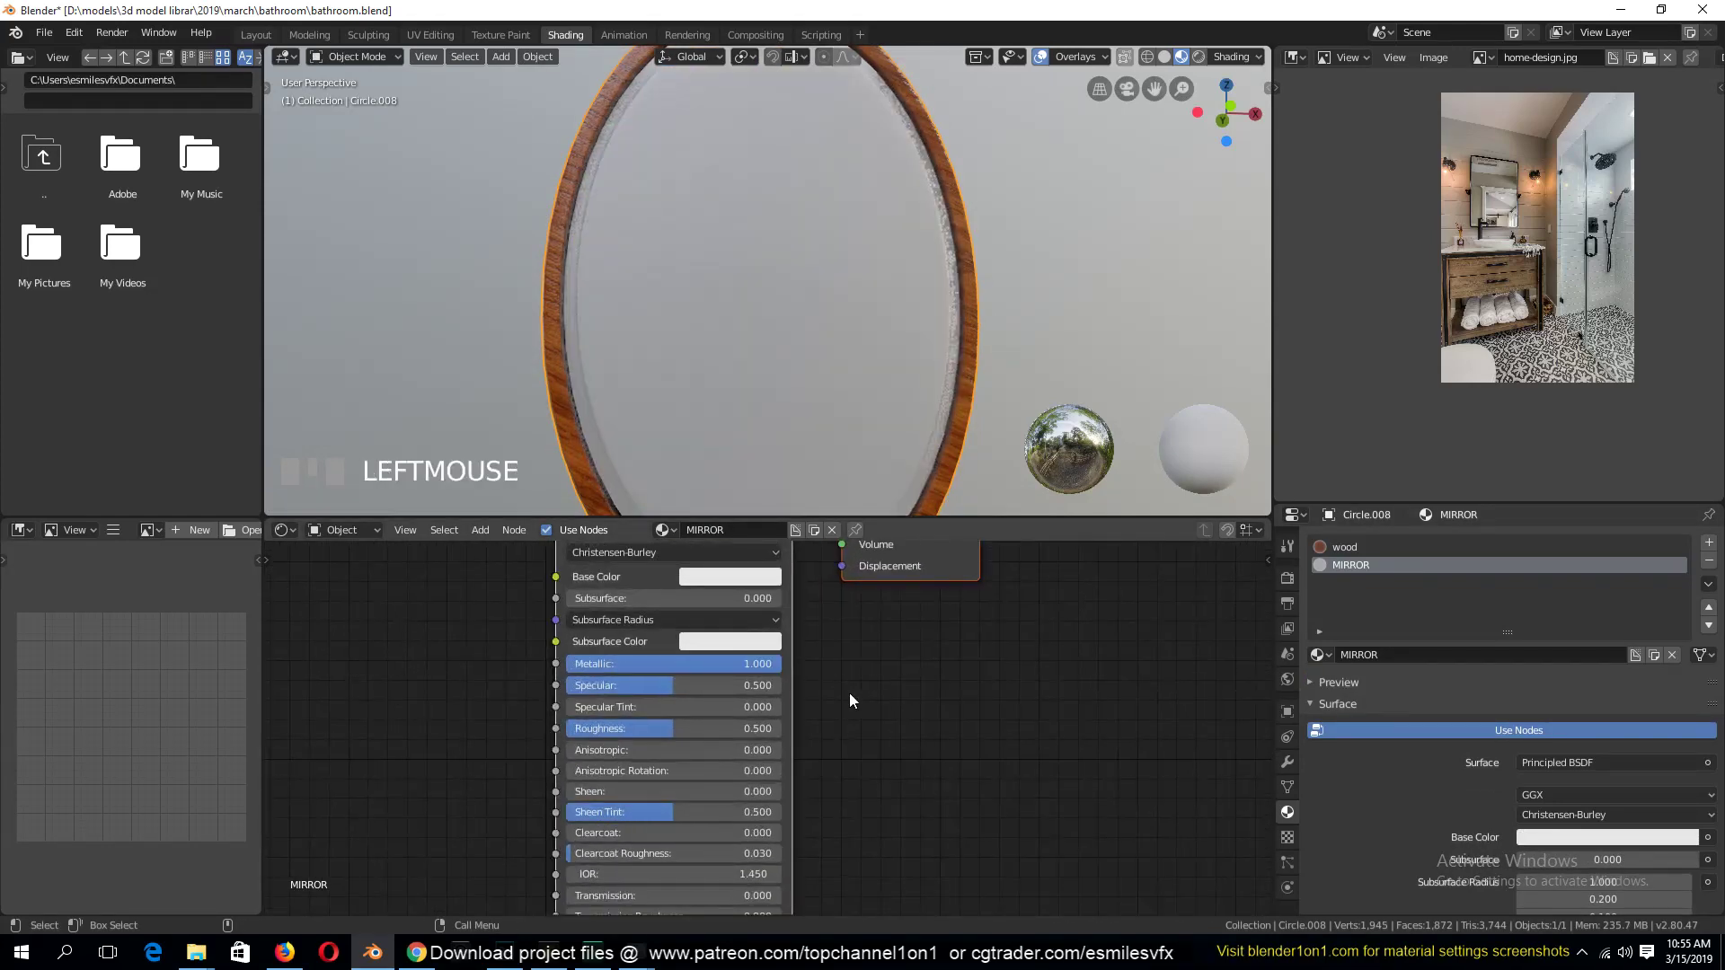
{"action": "key", "text": "ctrl+s"}
Set the MIRROR material's Roughness to 0, check the reflection from another angle, and save the file
{"action": "left_click", "coordinate": [676, 728]}
{"action": "type", "text": "0"}
{"action": "left_click", "coordinate": [891, 719]}
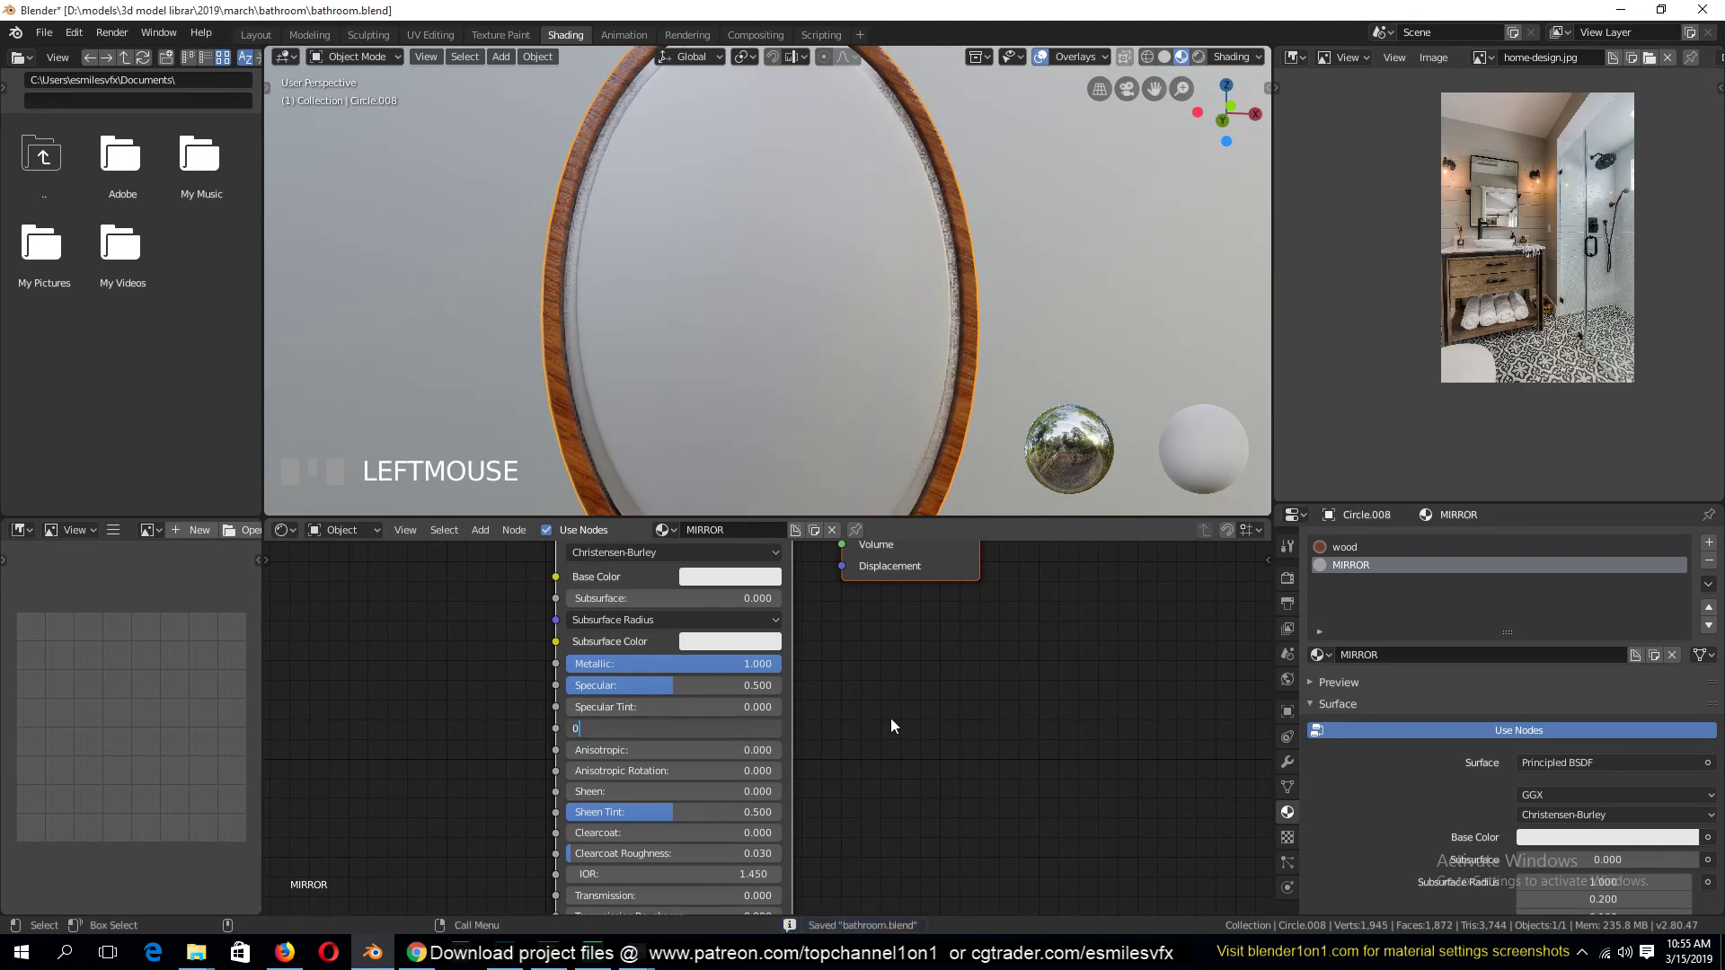
{"action": "key", "text": "grave"}
{"action": "middle_click_drag", "start_coordinate": [726, 370], "coordinate": [818, 403]}
{"action": "scroll", "coordinate": [817, 404], "scroll_direction": "up", "scroll_amount": 4}
{"action": "key", "text": "ctrl+s"}
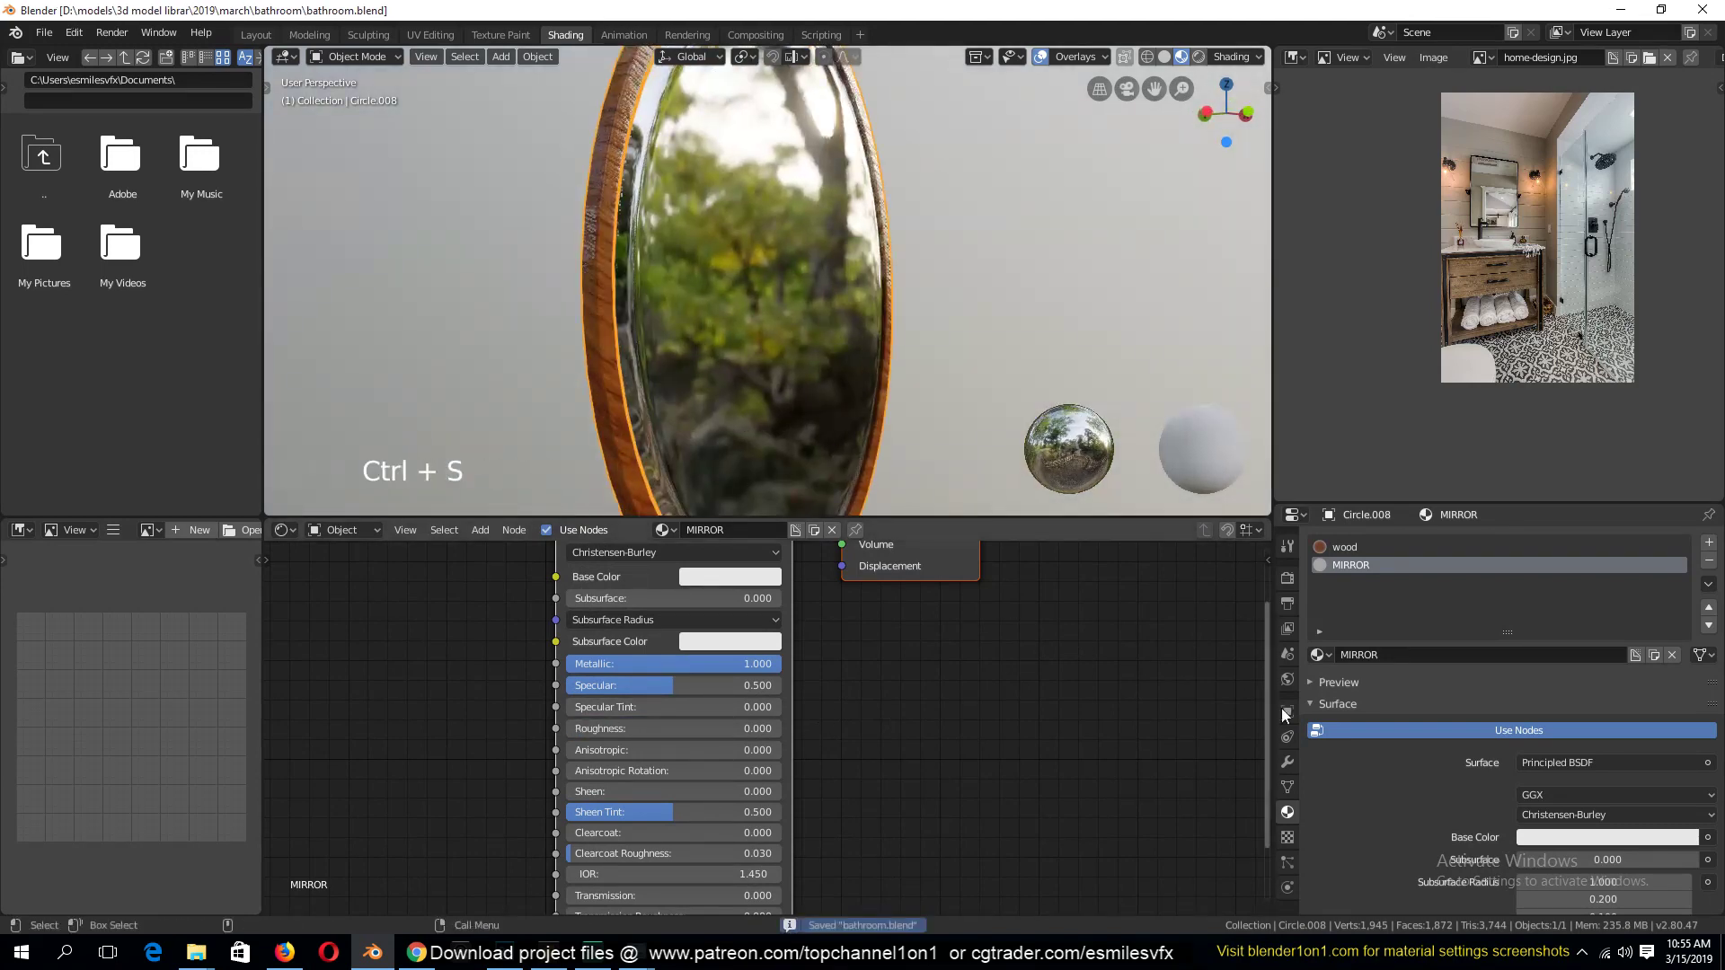
Leave the mirror's isolated view, deselect everything, and show the whole bathroom through the camera with rendered shading
{"action": "left_click", "coordinate": [1288, 580]}
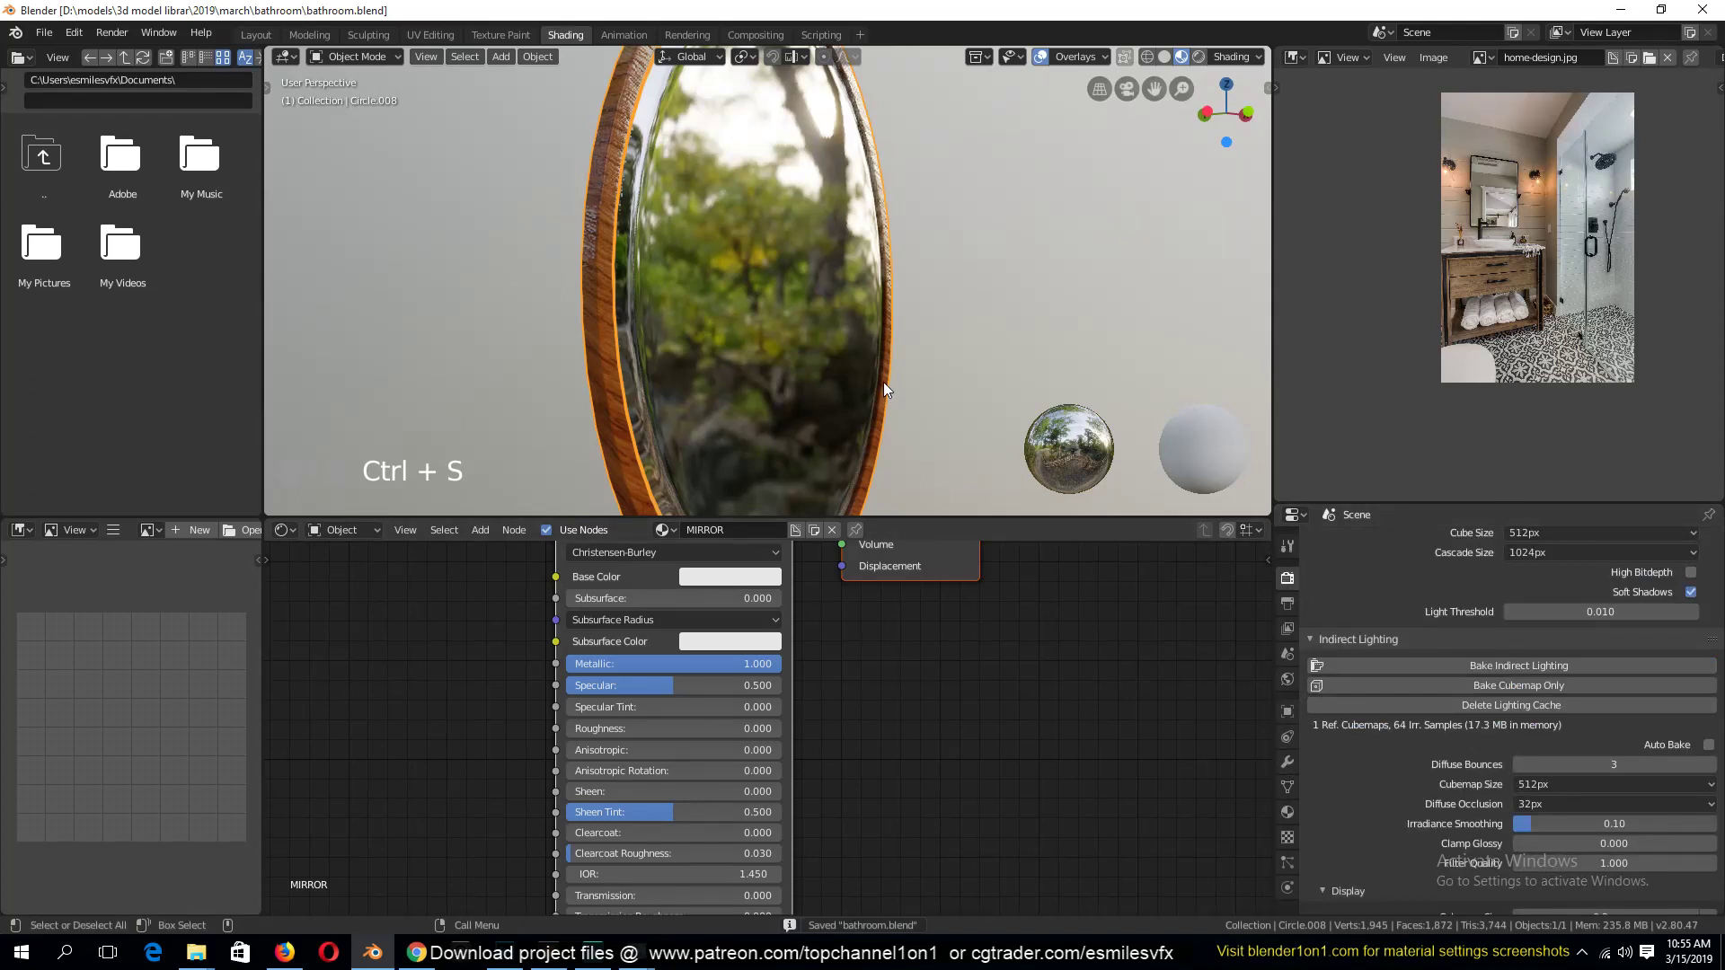
{"action": "key", "text": "KP_Divide"}
{"action": "key", "text": "alt+a"}
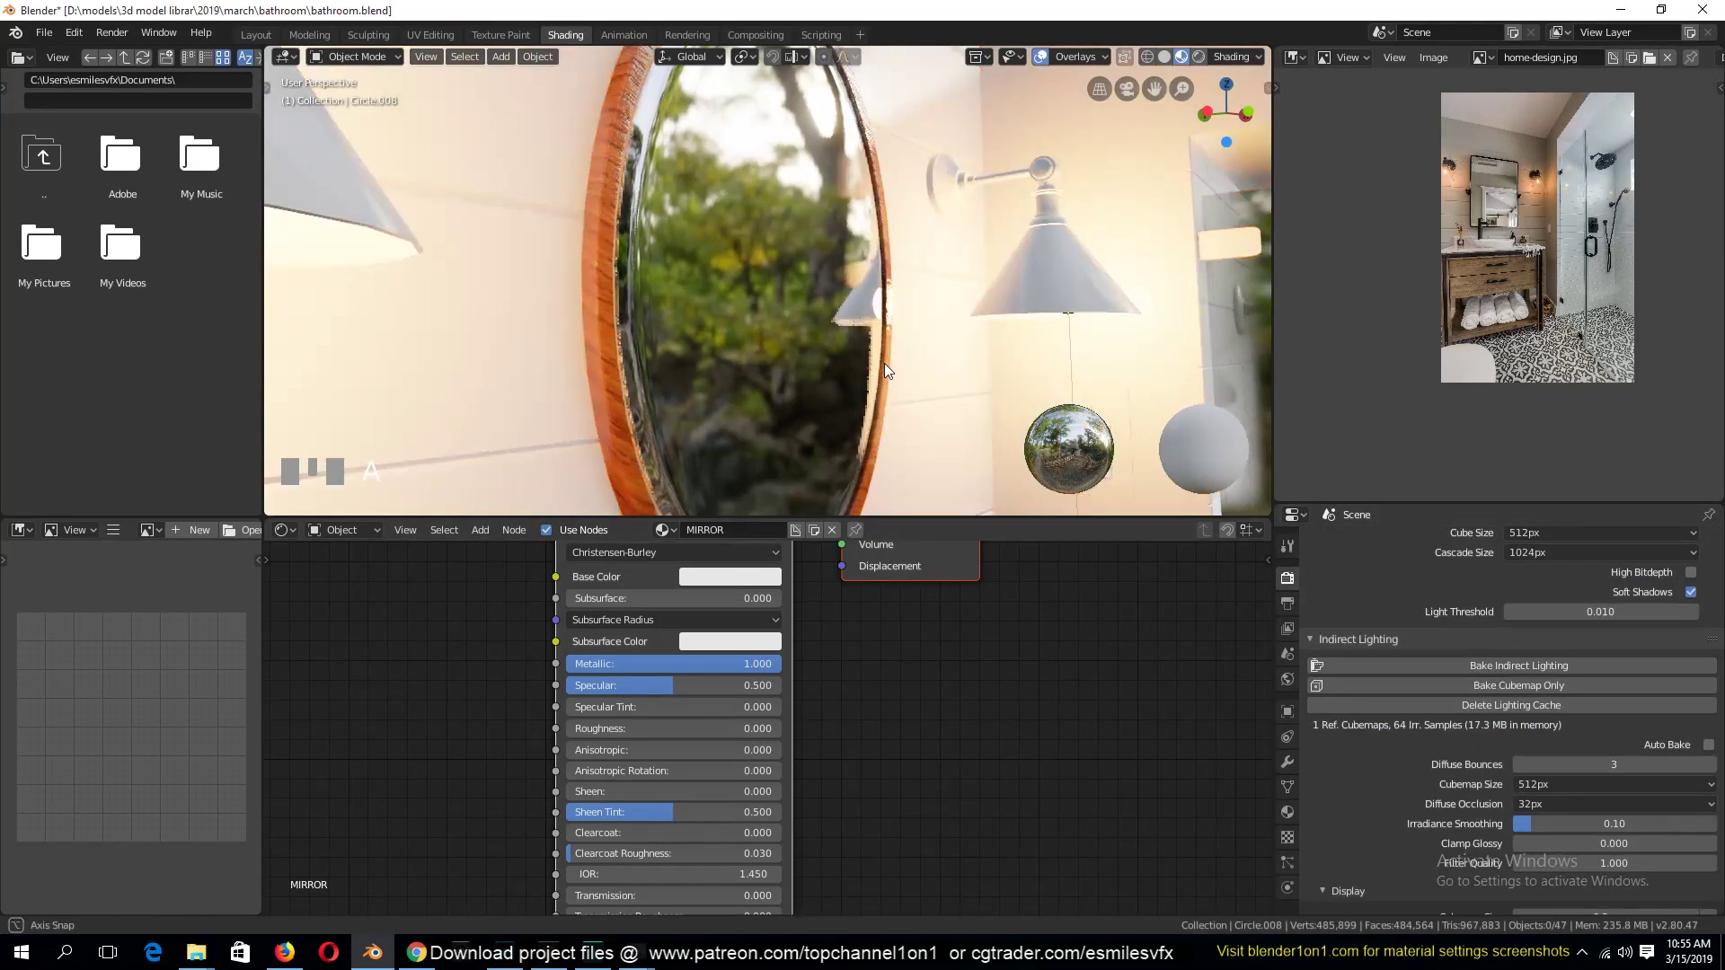
{"action": "middle_click_drag", "start_coordinate": [884, 363], "coordinate": [773, 381]}
{"action": "key", "text": "grave"}
{"action": "key", "text": "KP_0"}
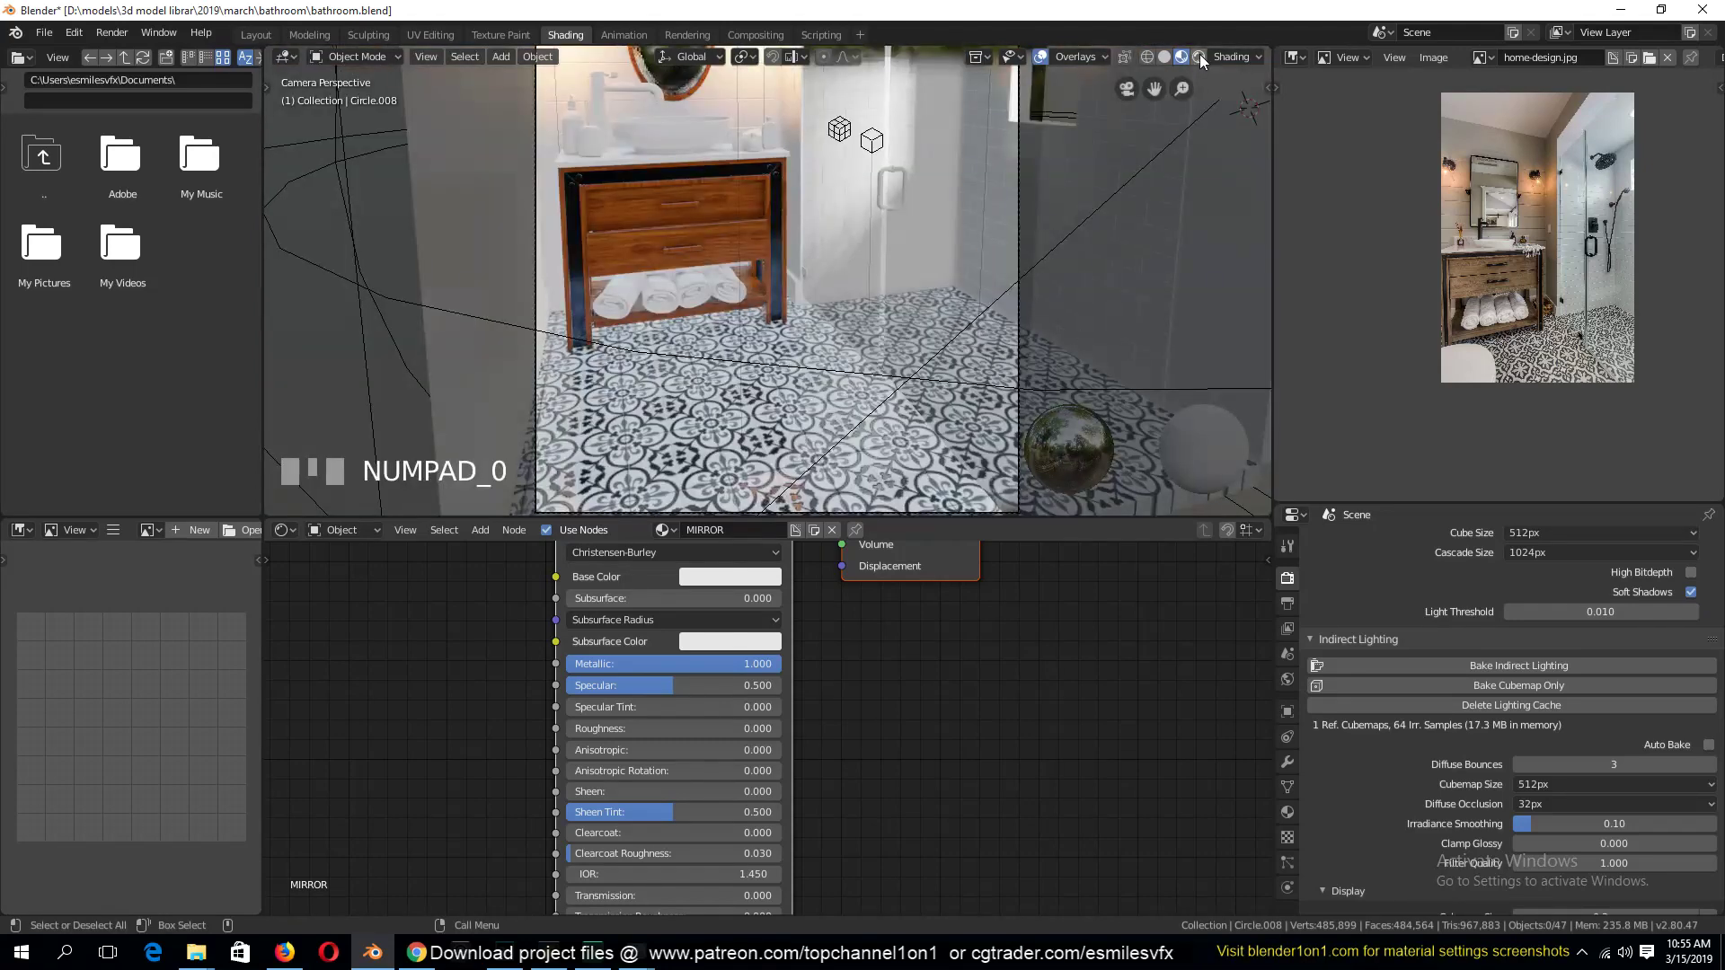
{"action": "scroll", "coordinate": [952, 262], "scroll_direction": "down", "scroll_amount": 3}
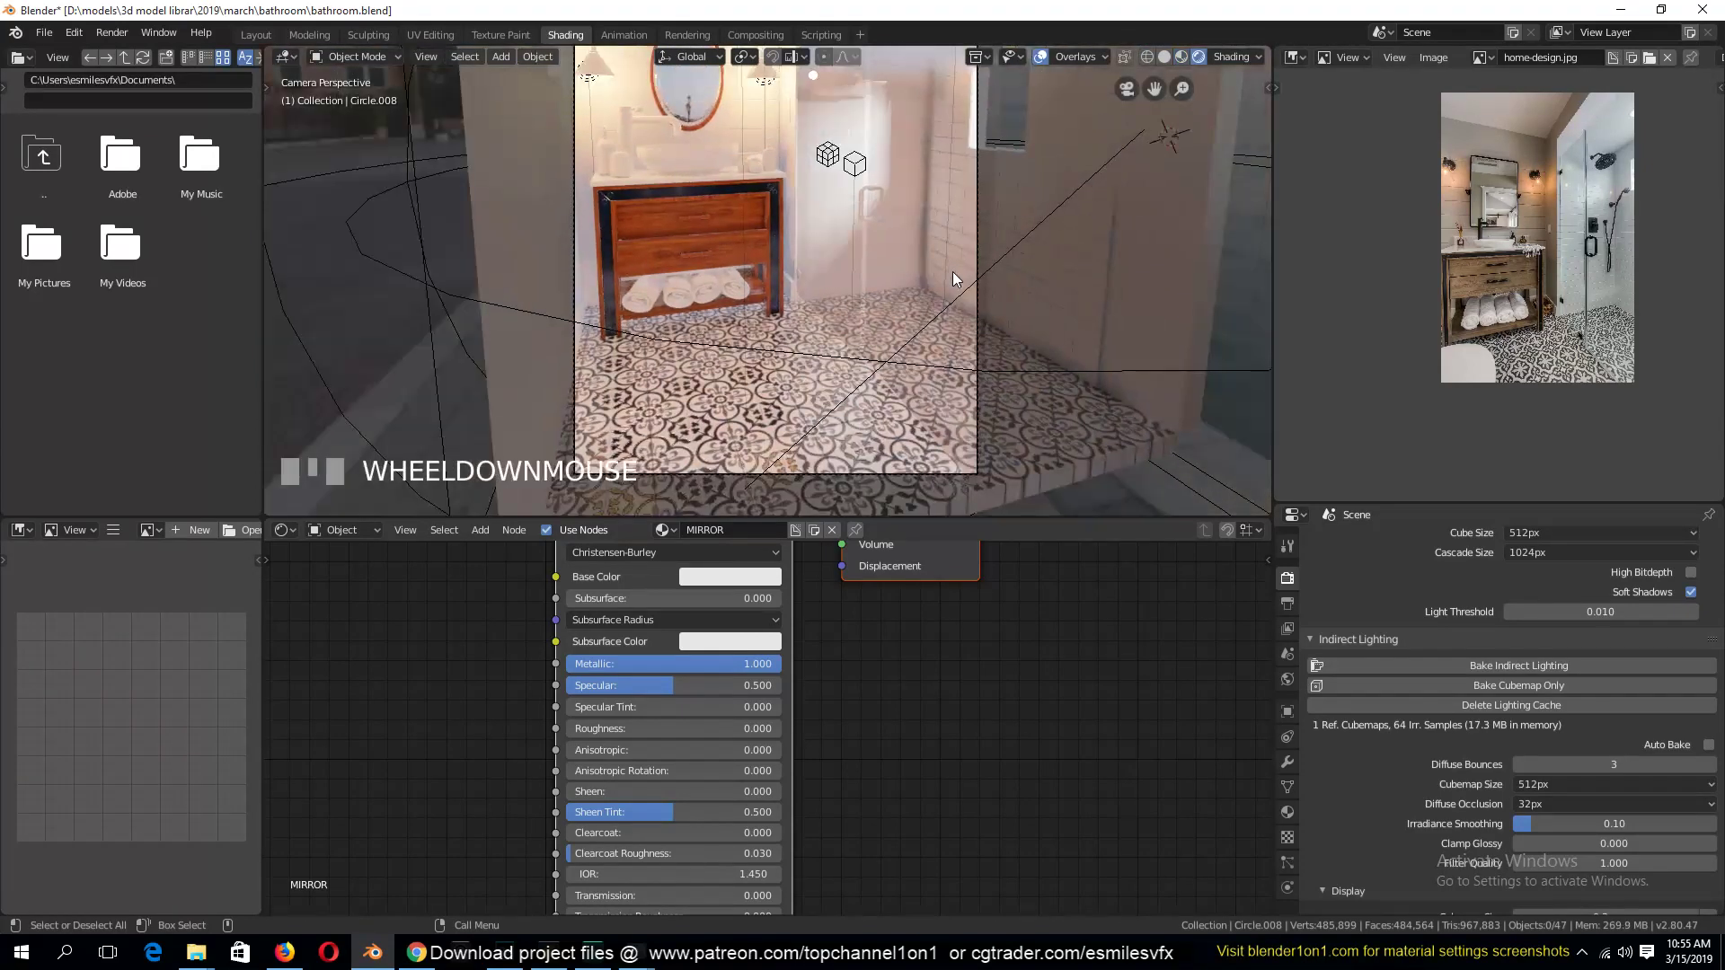
Examine the mirror's glass reflection and wooden frame up close in the rendered scene, and save the file
{"action": "left_click", "coordinate": [708, 111]}
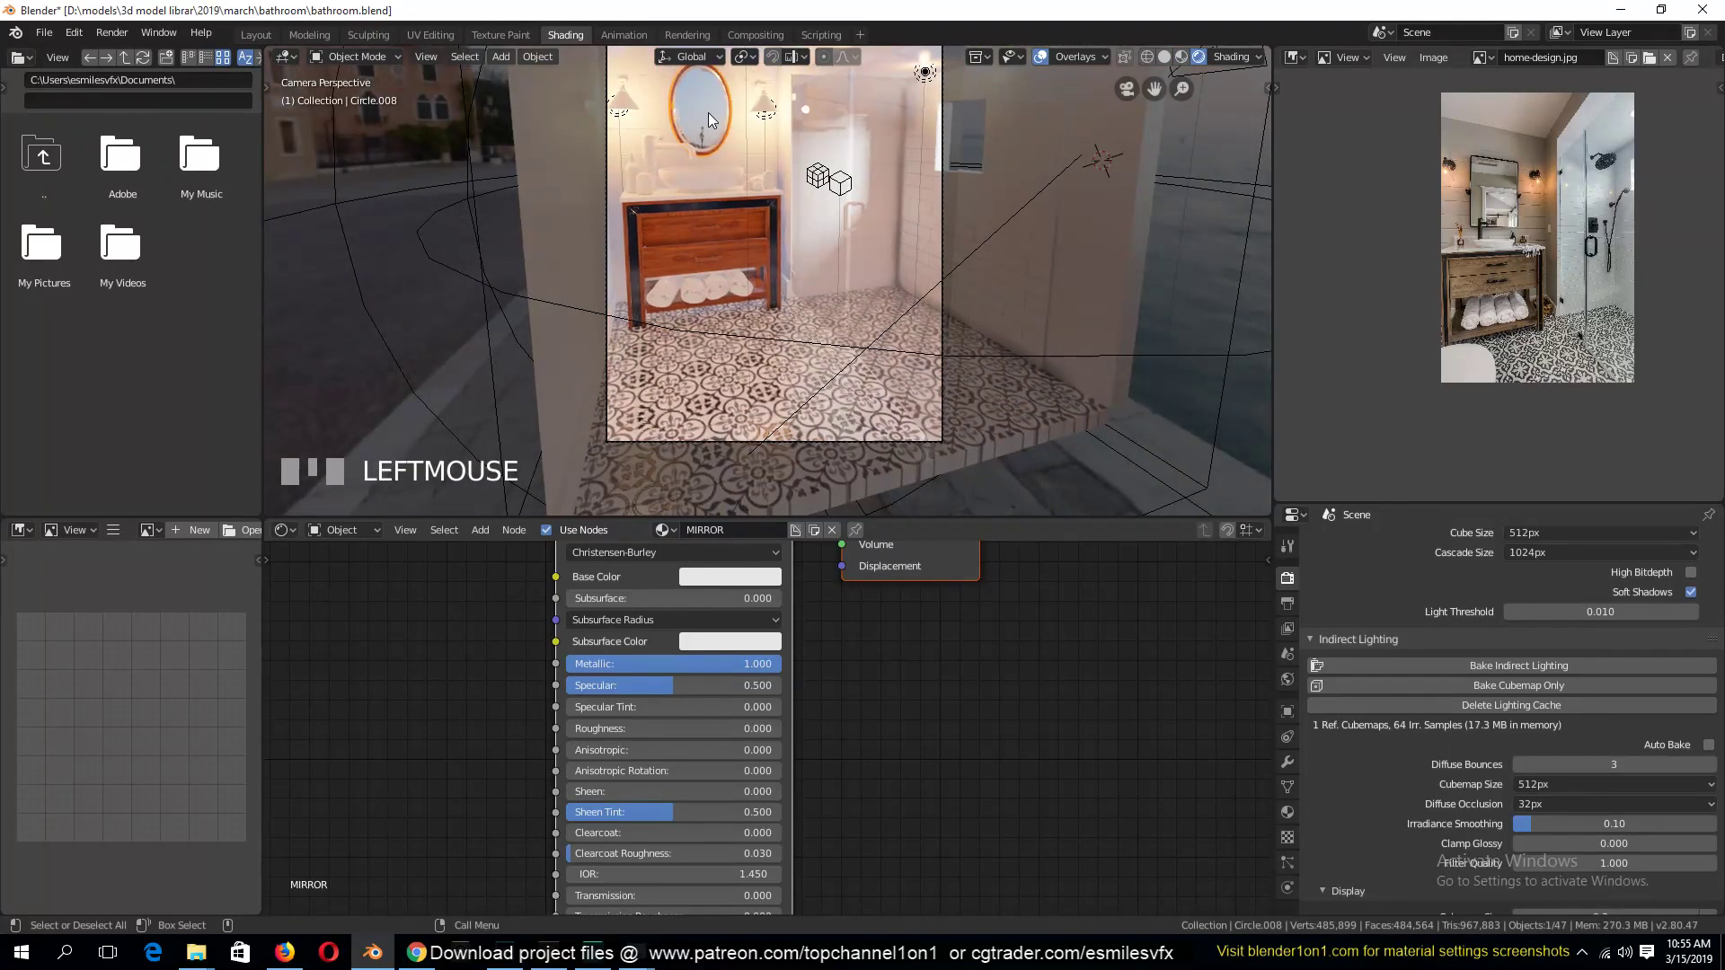
{"action": "key", "text": "KP_Decimal"}
{"action": "scroll", "coordinate": [729, 120], "scroll_direction": "up", "scroll_amount": 2}
{"action": "scroll", "coordinate": [730, 121], "scroll_direction": "up", "scroll_amount": 2}
{"action": "key", "text": "grave"}
{"action": "middle_click_drag", "start_coordinate": [729, 120], "coordinate": [790, 165]}
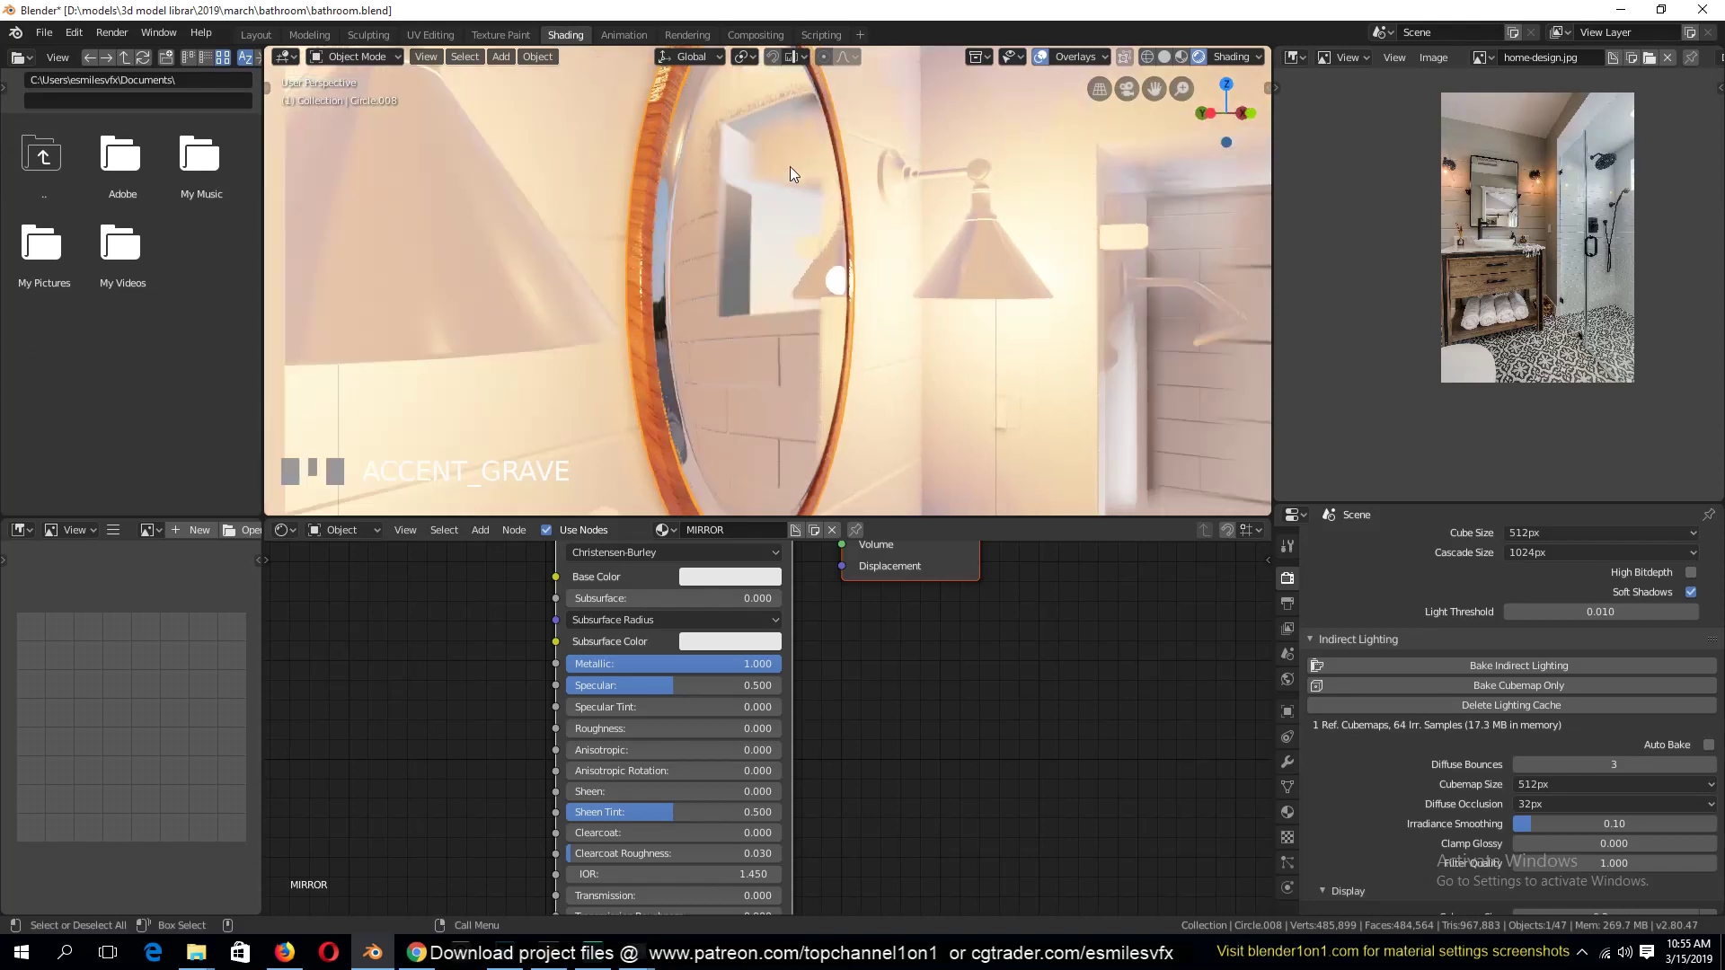
{"action": "key", "text": "ctrl+s"}
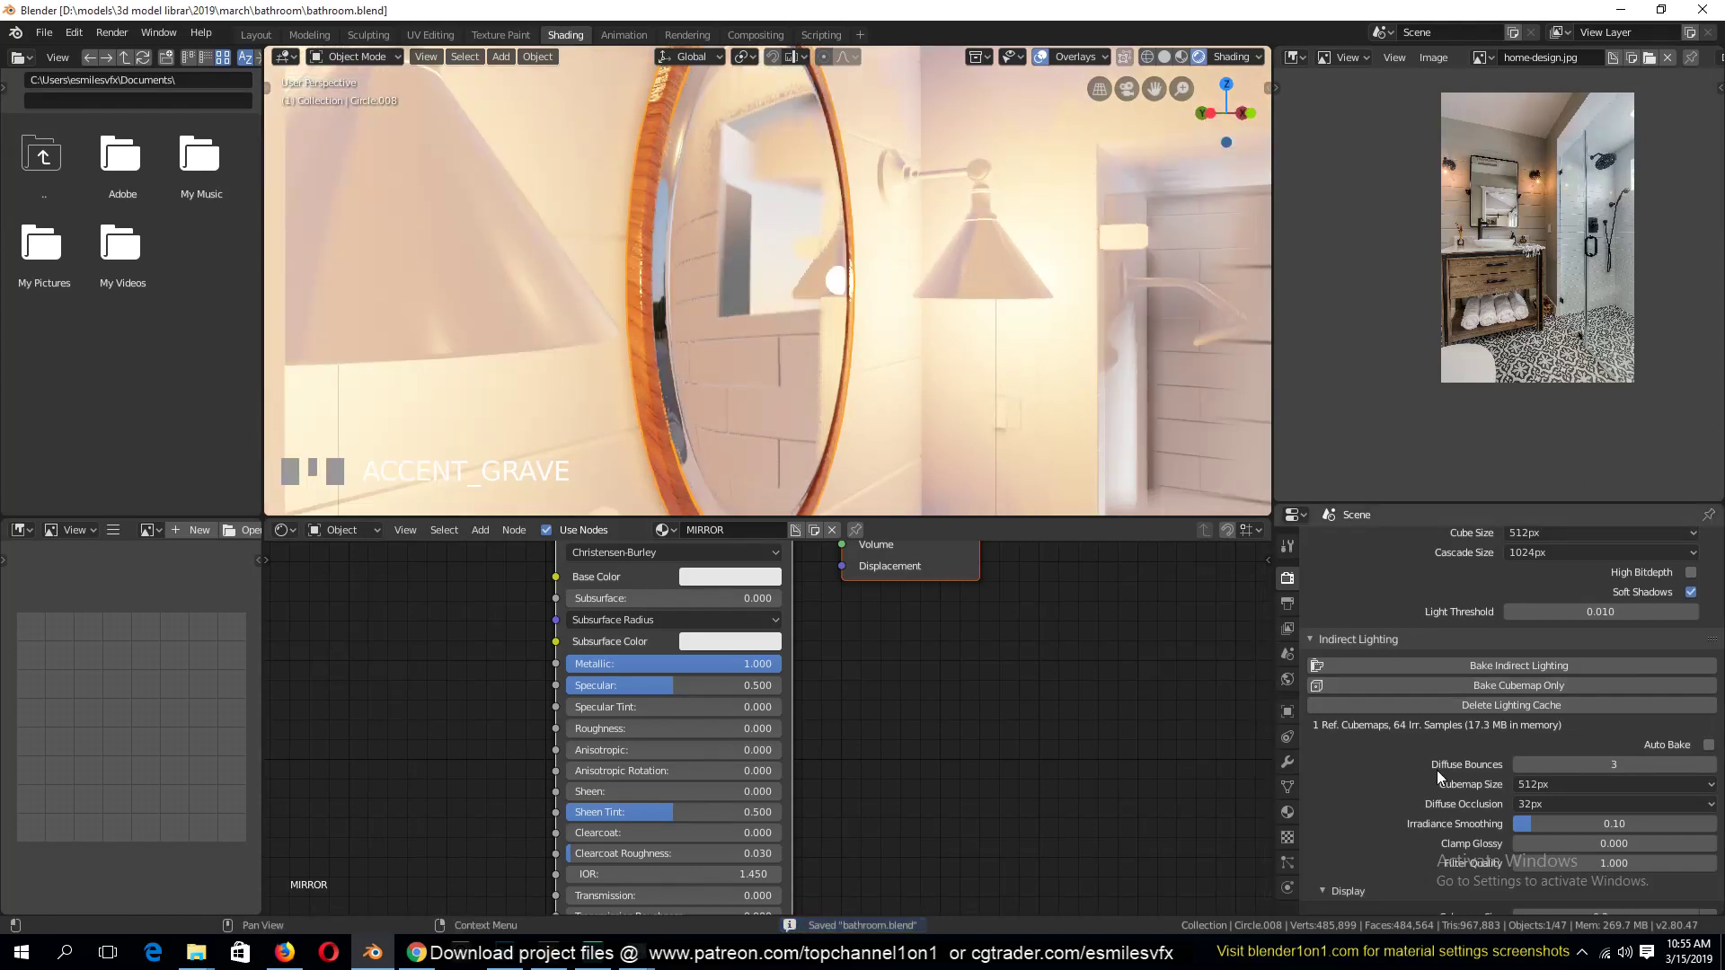
Disable Half Res Trace for Screen Space Reflections, set Trace Precision to 0.359, Max Roughness to 0.833 and Edge Fading to 0.475, and save the file
{"action": "scroll", "coordinate": [1324, 609], "scroll_direction": "up", "scroll_amount": 3}
{"action": "scroll", "coordinate": [1324, 608], "scroll_direction": "up", "scroll_amount": 3}
{"action": "scroll", "coordinate": [887, 266], "scroll_direction": "down", "scroll_amount": 2}
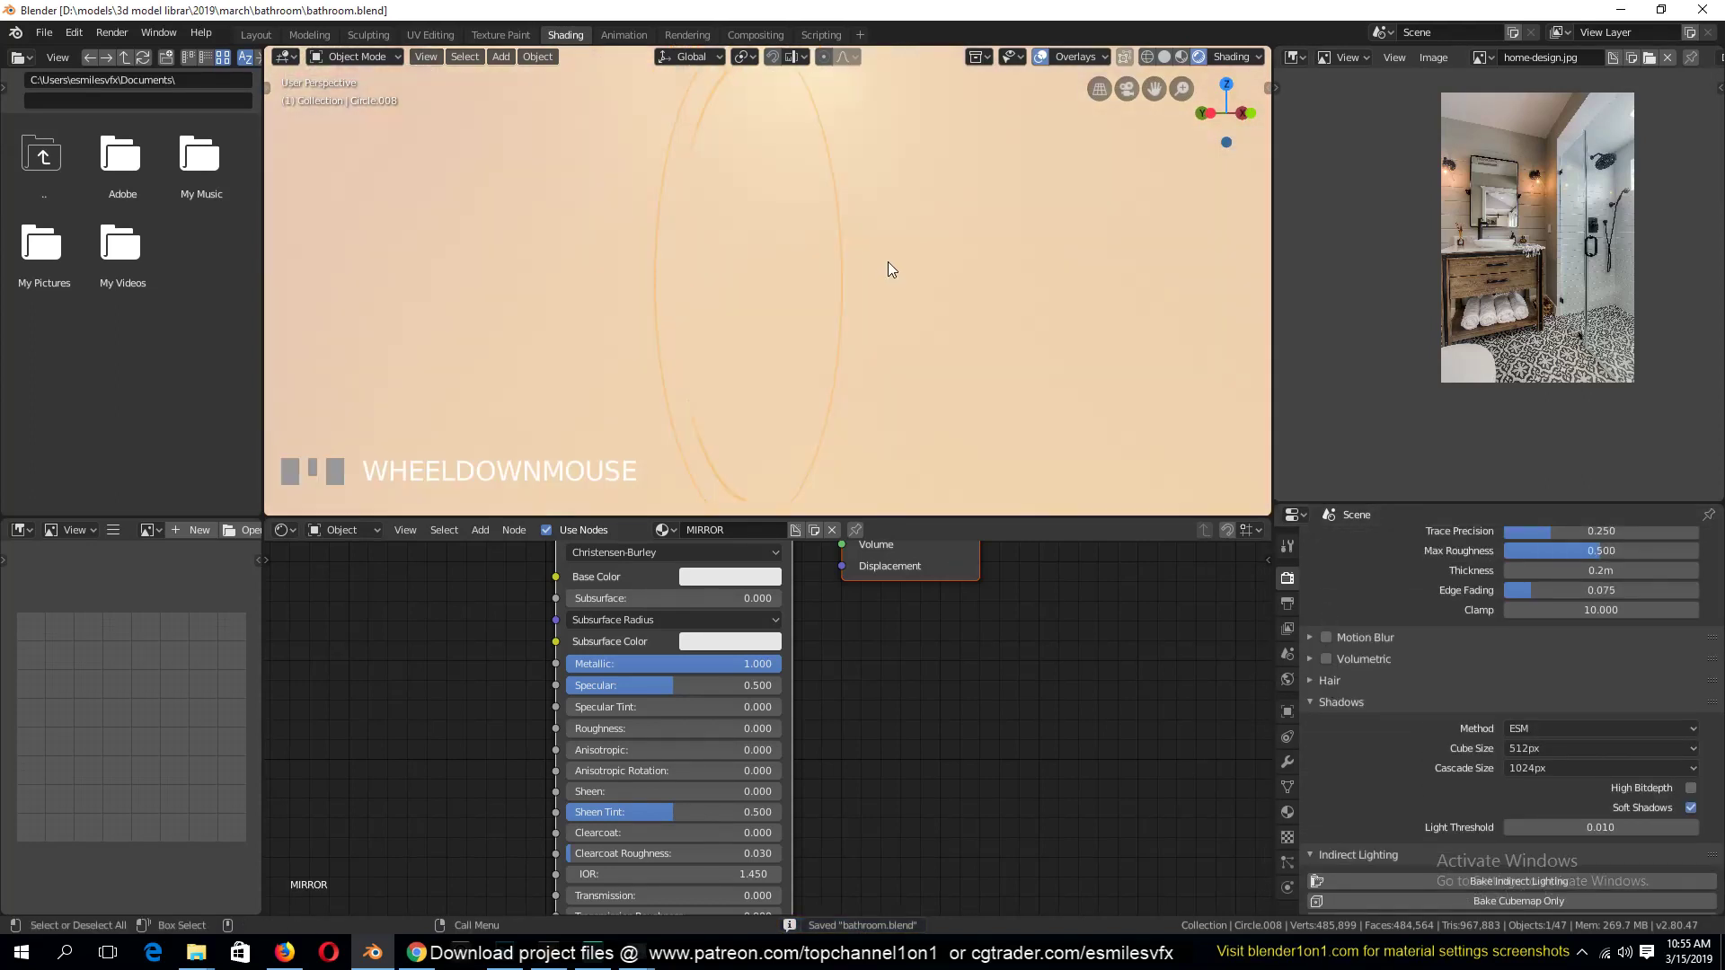
{"action": "scroll", "coordinate": [887, 266], "scroll_direction": "up", "scroll_amount": 2}
{"action": "scroll", "coordinate": [1550, 594], "scroll_direction": "up", "scroll_amount": 5}
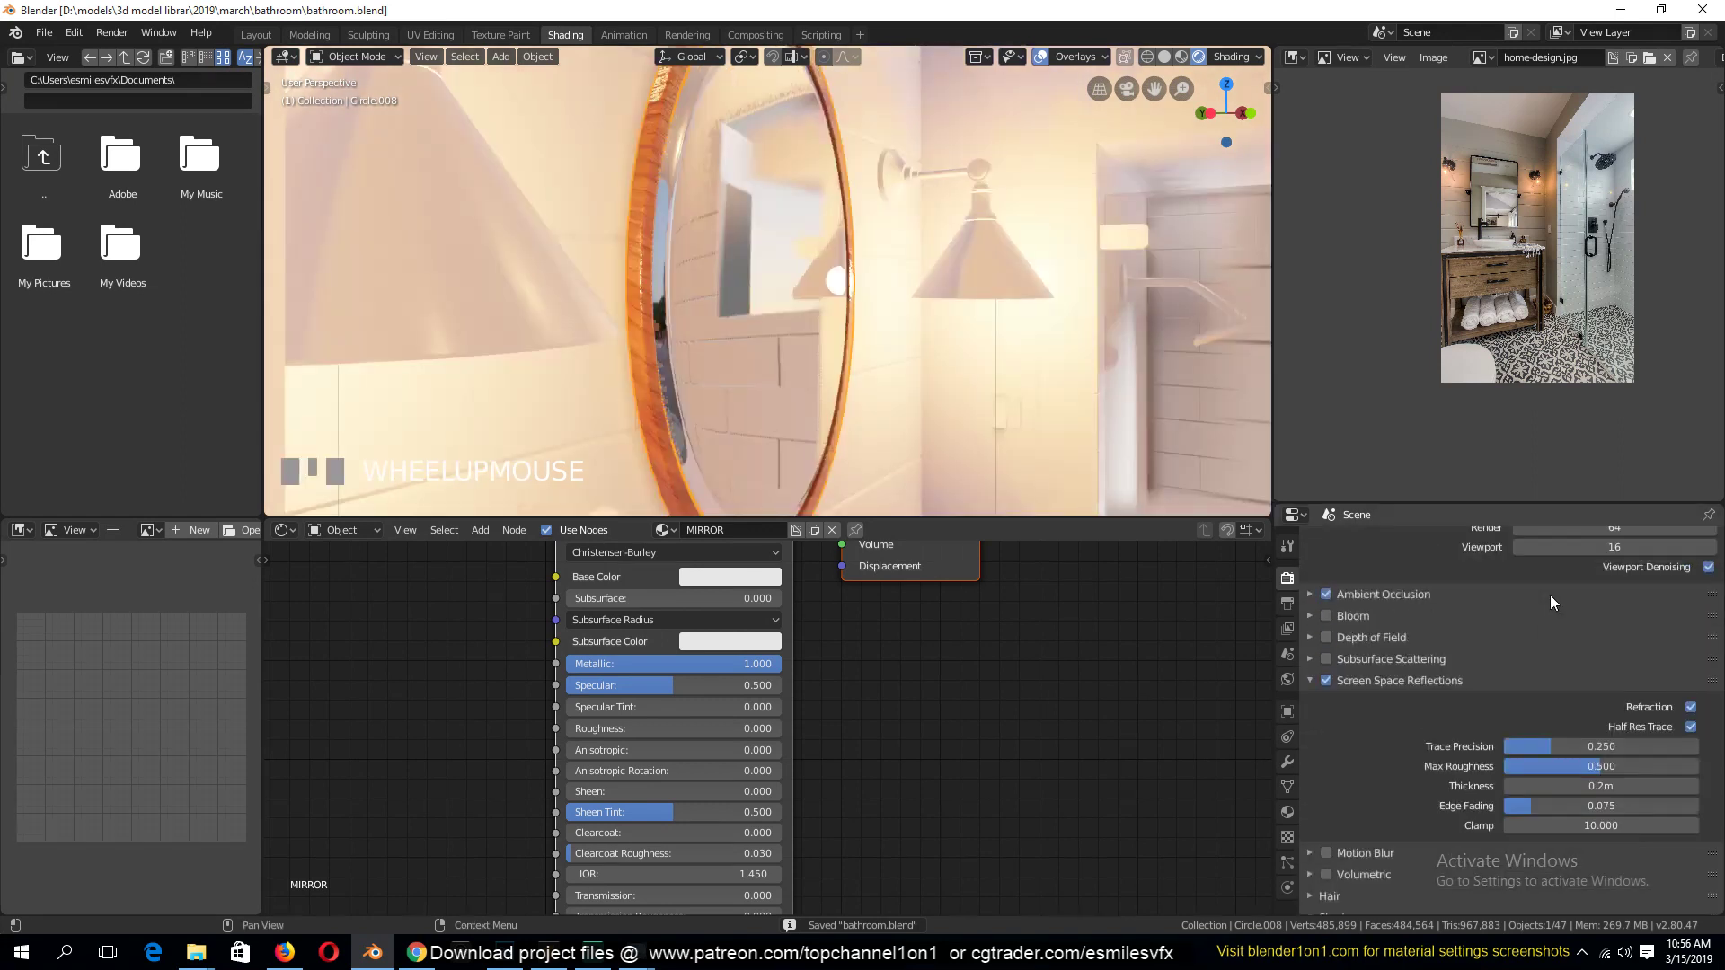
{"action": "left_click", "coordinate": [1691, 728]}
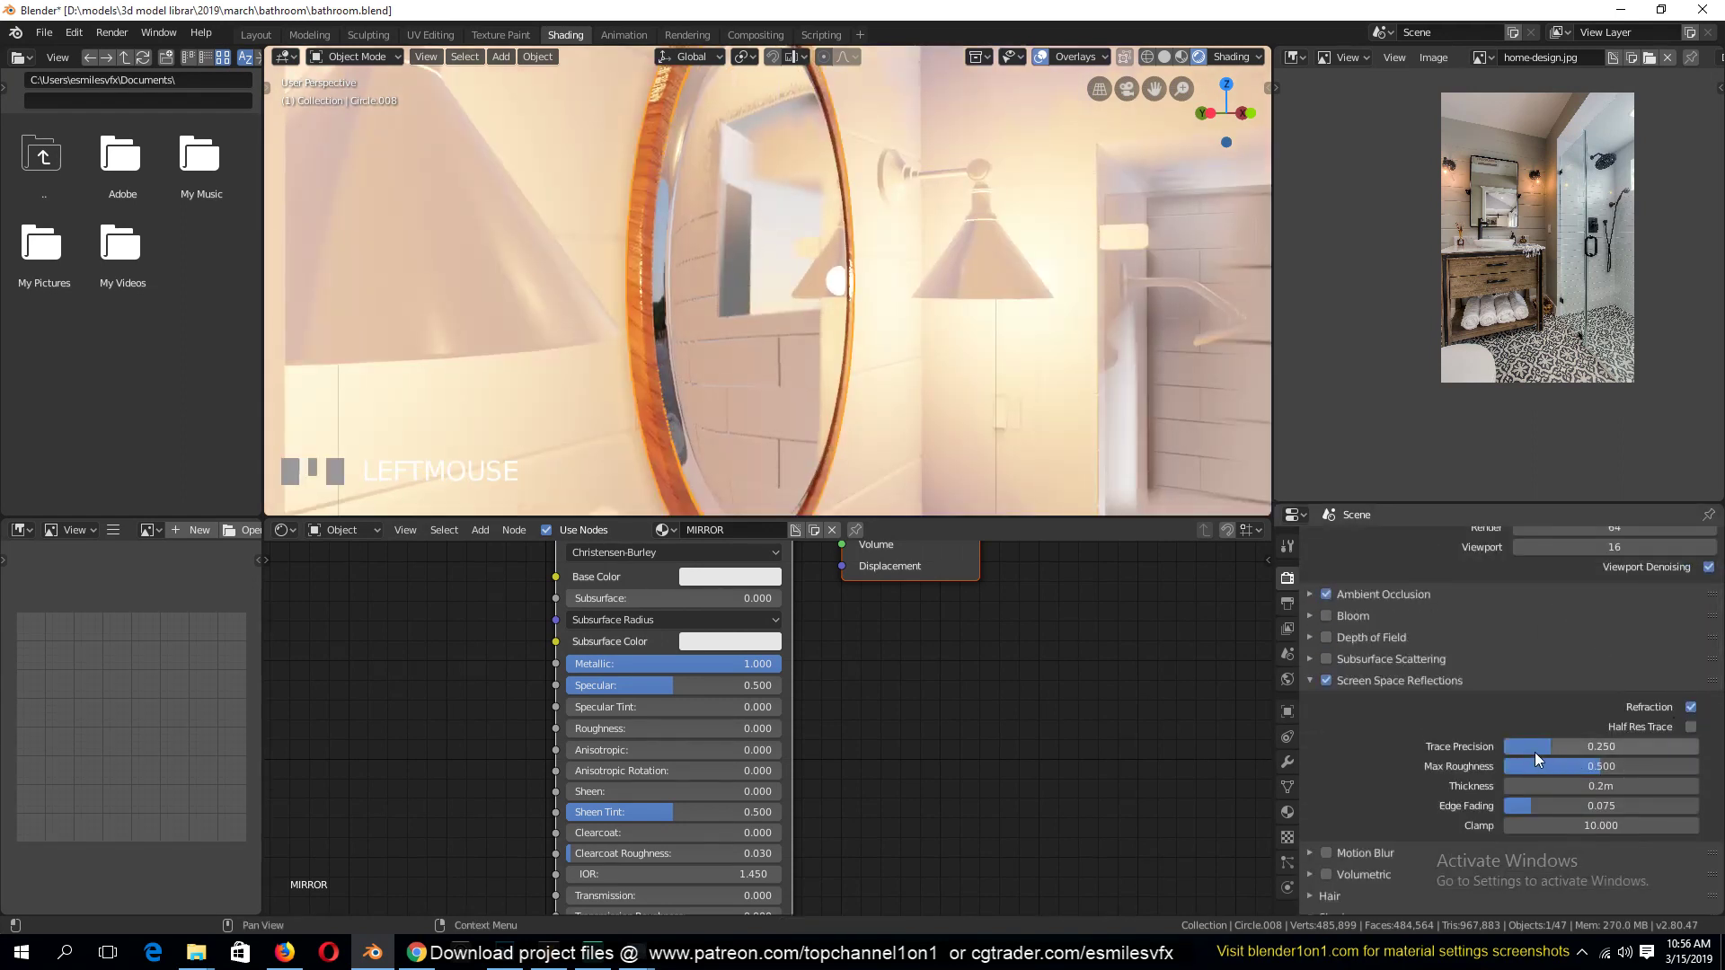
{"action": "mouse_move", "coordinate": [1538, 746]}
{"action": "left_mouse_down"}
{"action": "mouse_move", "coordinate": [1687, 747]}
{"action": "mouse_move", "coordinate": [1512, 745]}
{"action": "mouse_move", "coordinate": [1580, 746]}
{"action": "mouse_move", "coordinate": [1554, 767]}
{"action": "mouse_move", "coordinate": [1573, 767]}
{"action": "mouse_move", "coordinate": [1527, 766]}
{"action": "mouse_move", "coordinate": [1668, 765]}
{"action": "left_mouse_up"}
{"action": "left_click_drag", "start_coordinate": [1589, 805], "coordinate": [1704, 812]}
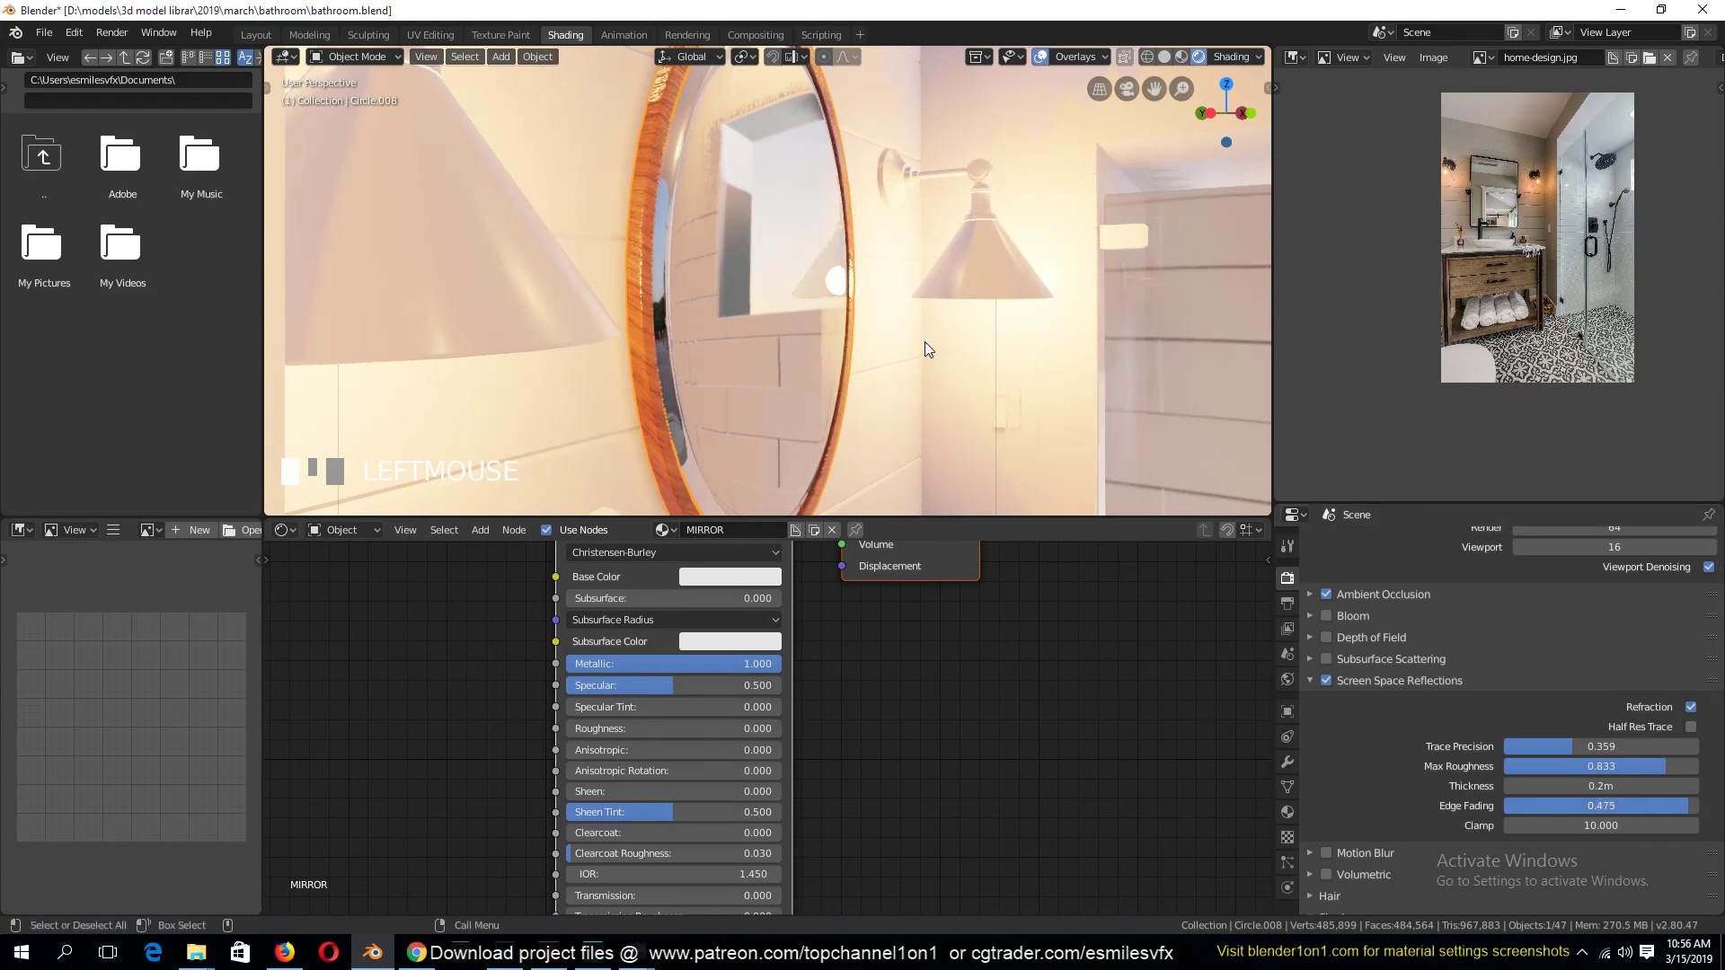
{"action": "key", "text": "KP_0"}
{"action": "key", "text": "alt+a"}
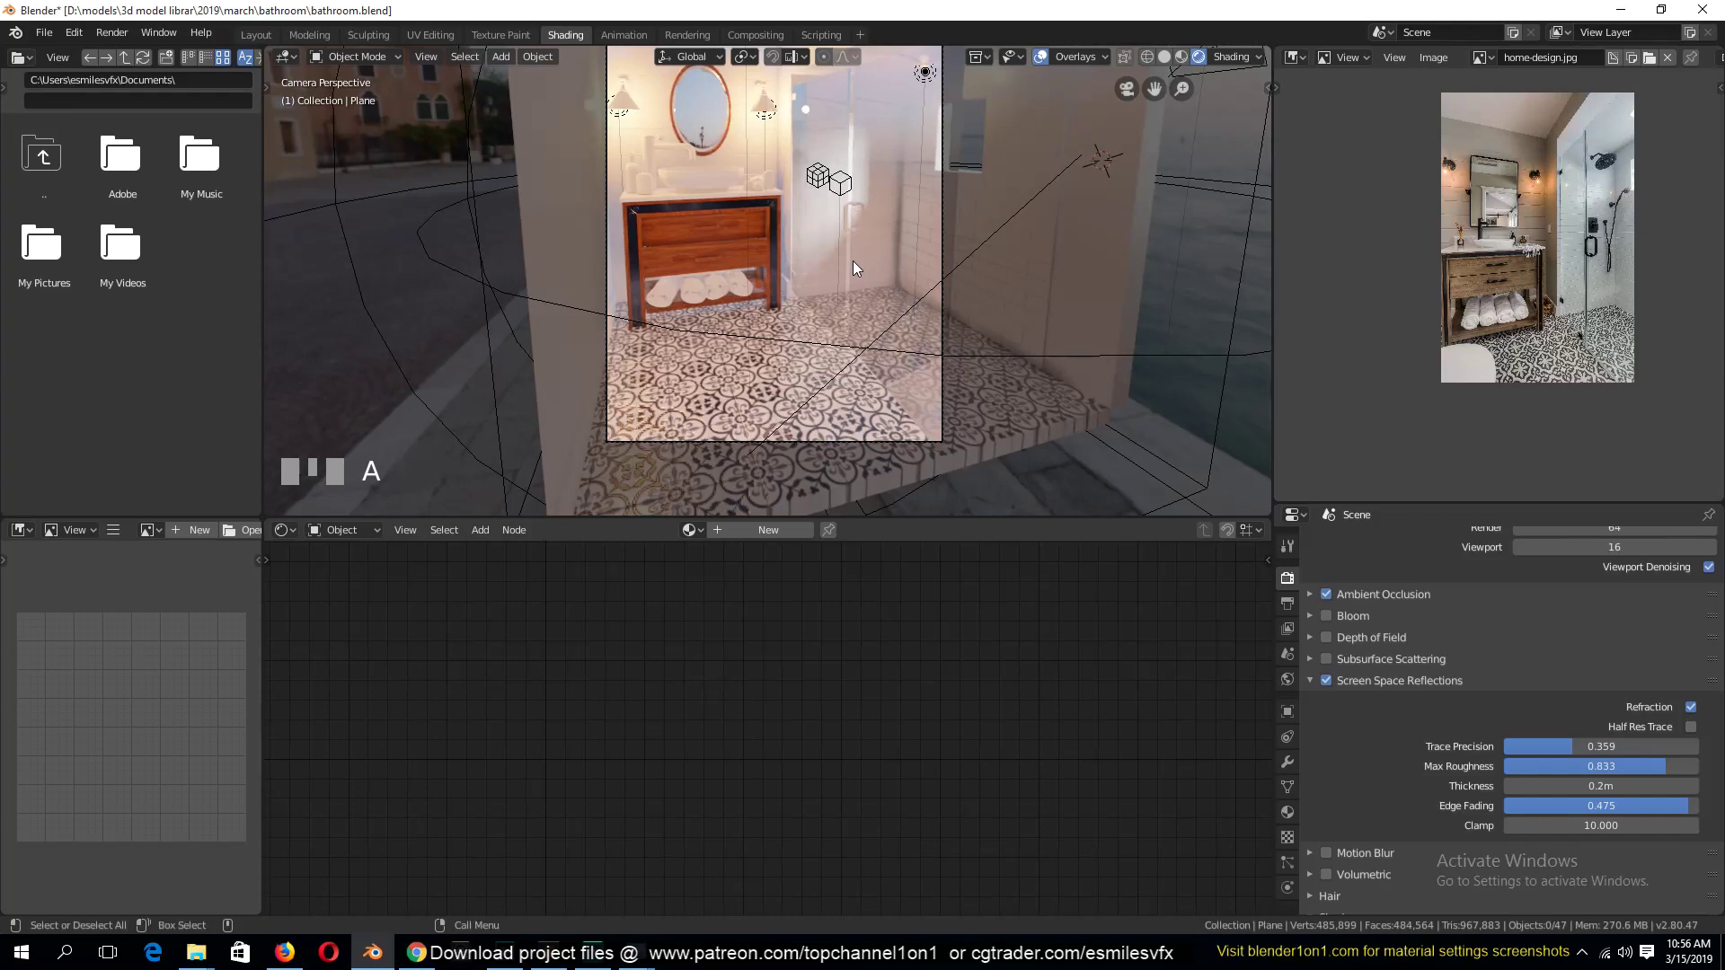
{"action": "key", "text": "ctrl+s"}
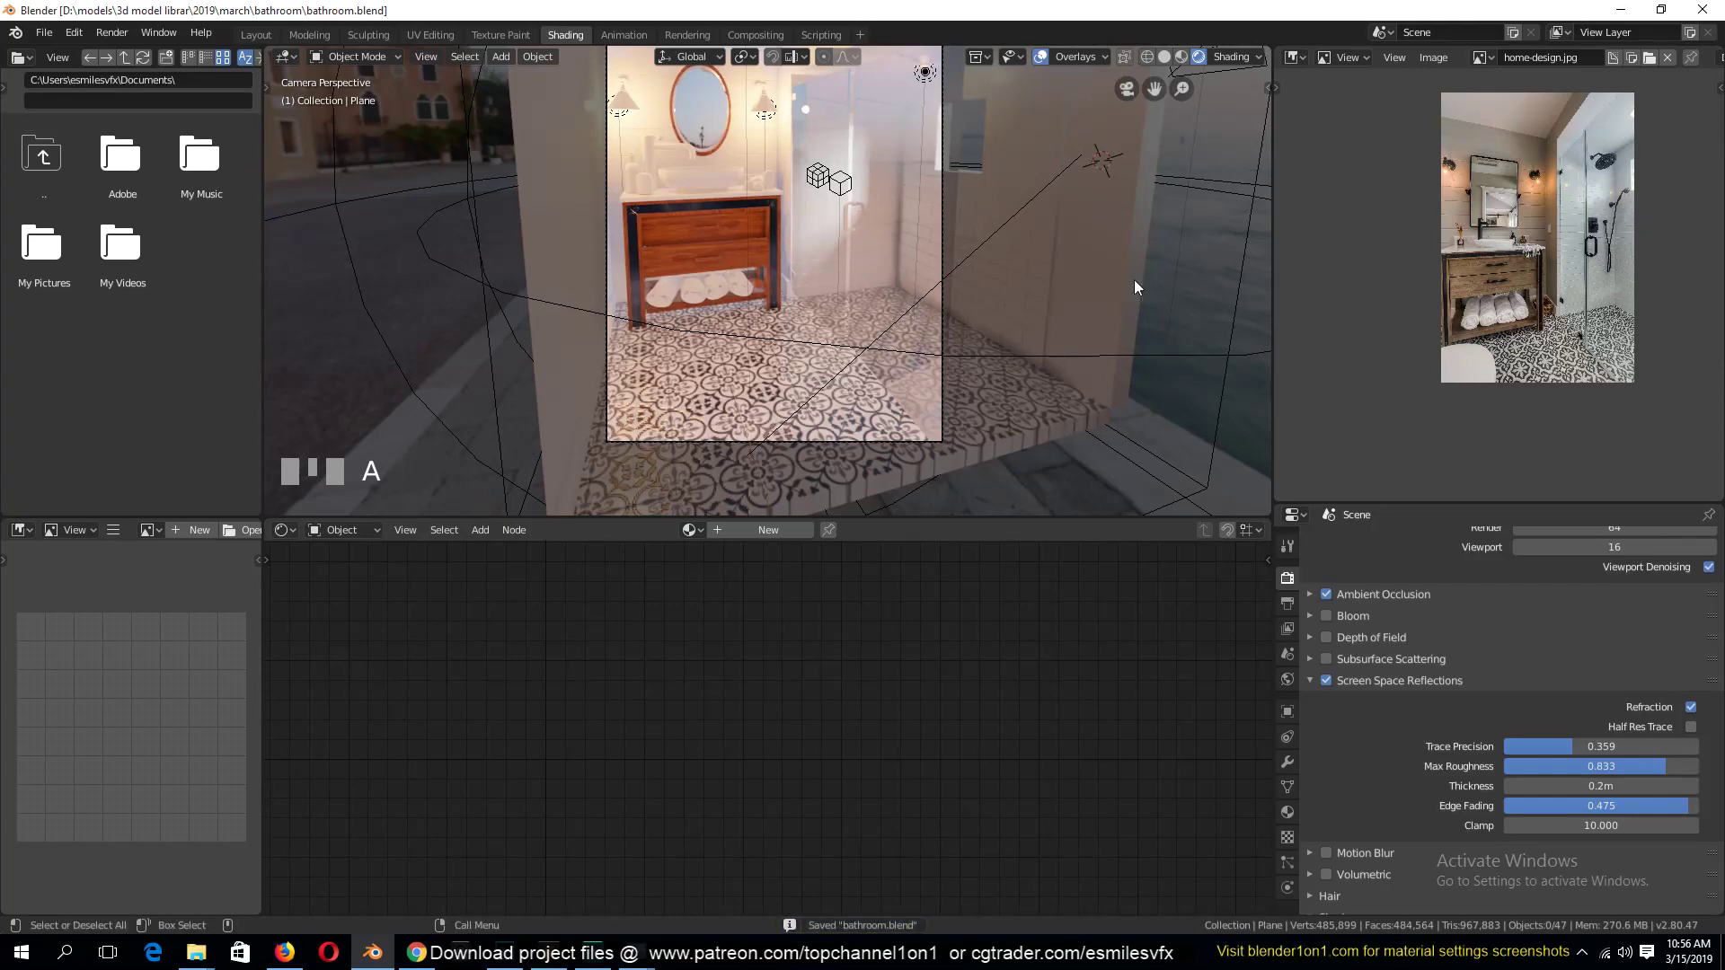
Examine the wall surfaces around the mirror, vanity and shower in the home-design.jpg reference photo
{"action": "scroll", "coordinate": [1507, 293], "scroll_direction": "up", "scroll_amount": 4}
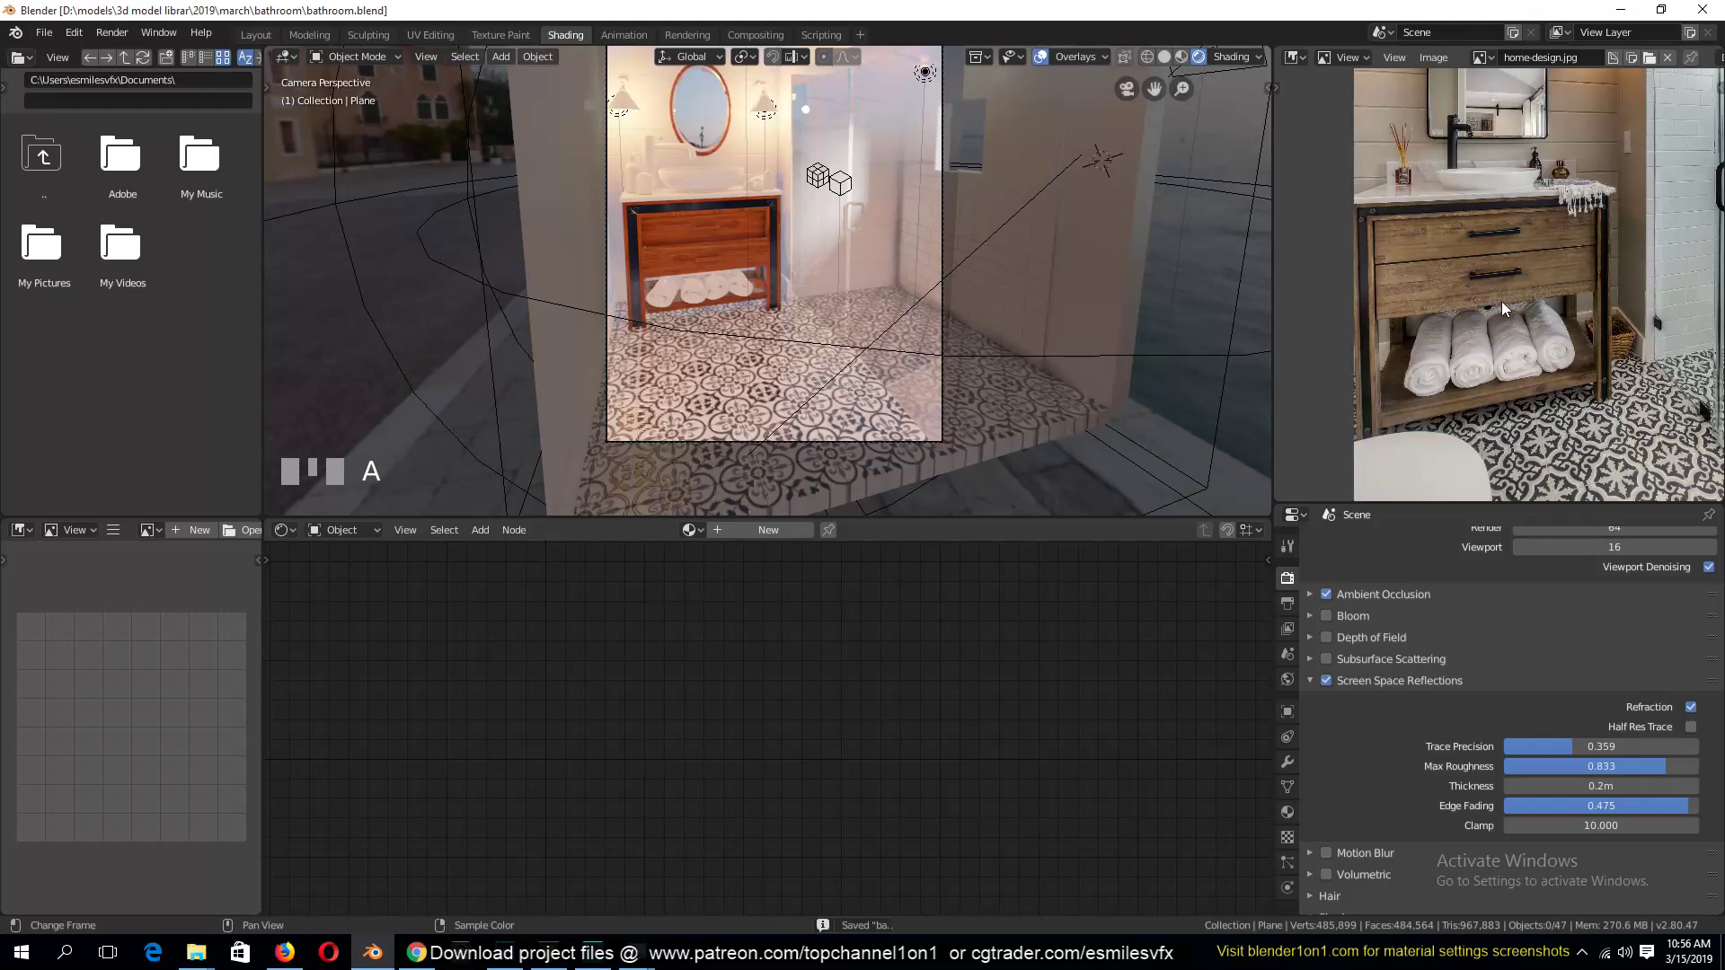
{"action": "scroll", "coordinate": [1533, 224], "scroll_direction": "up", "scroll_amount": 1}
{"action": "middle_click_drag", "start_coordinate": [1535, 214], "coordinate": [1536, 396]}
{"action": "key", "text": "ctrl+s"}
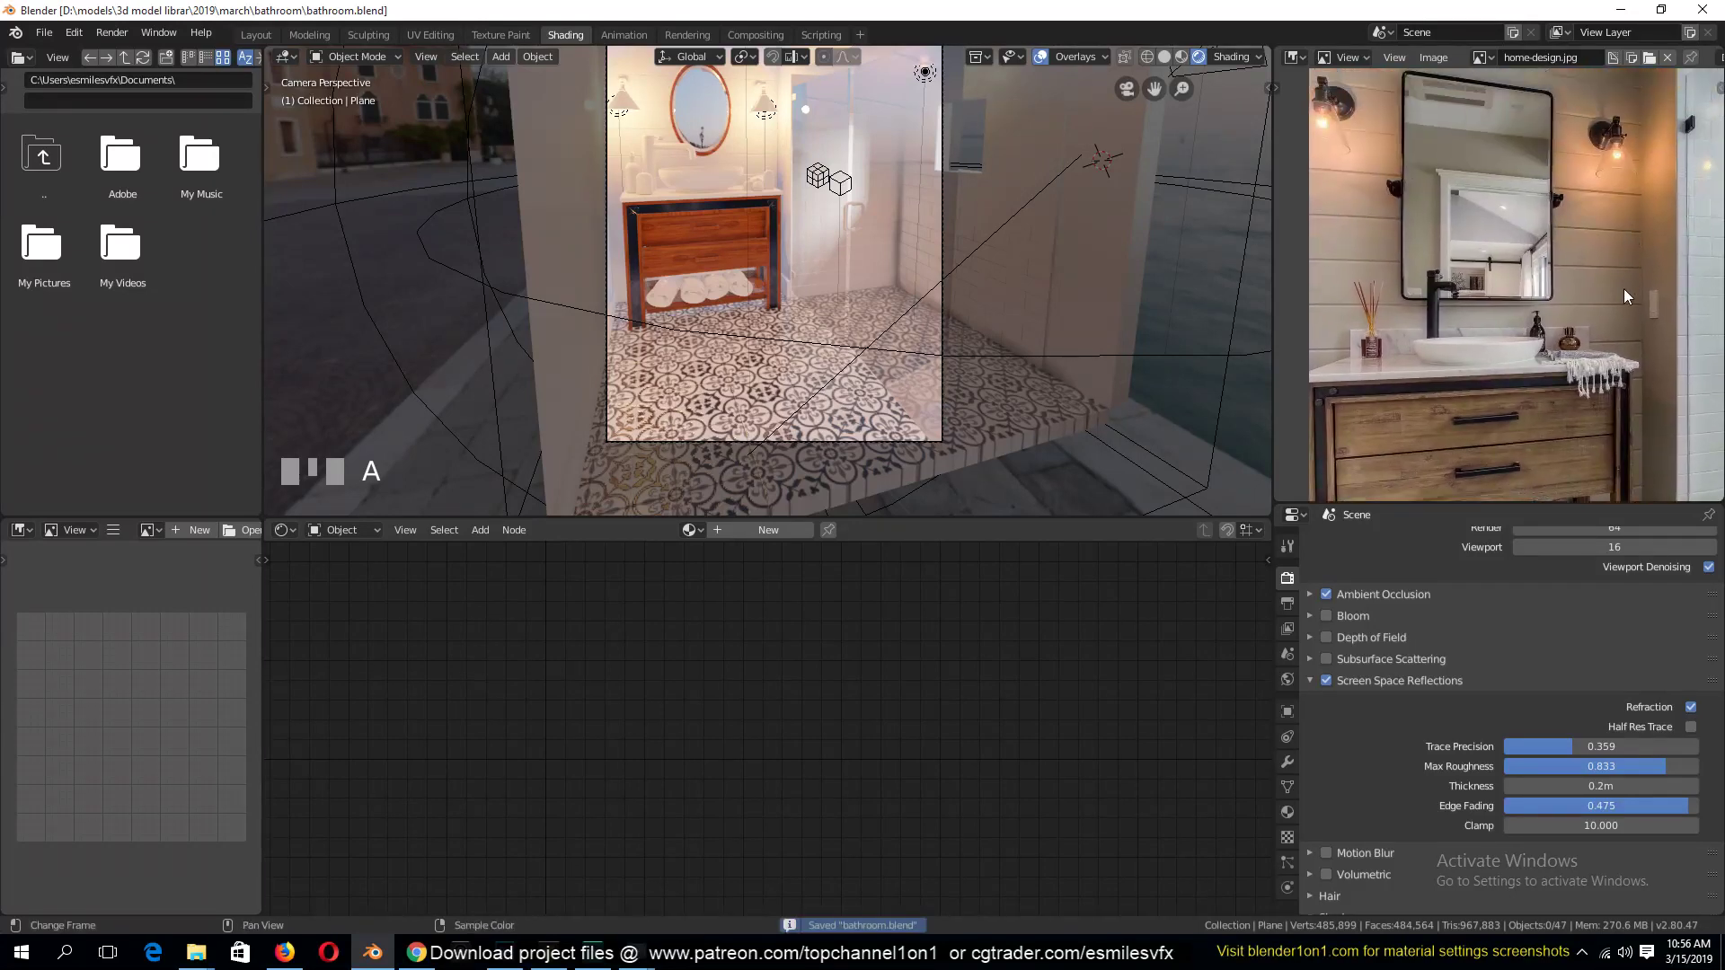
{"action": "middle_click_drag", "start_coordinate": [1625, 288], "coordinate": [1529, 273]}
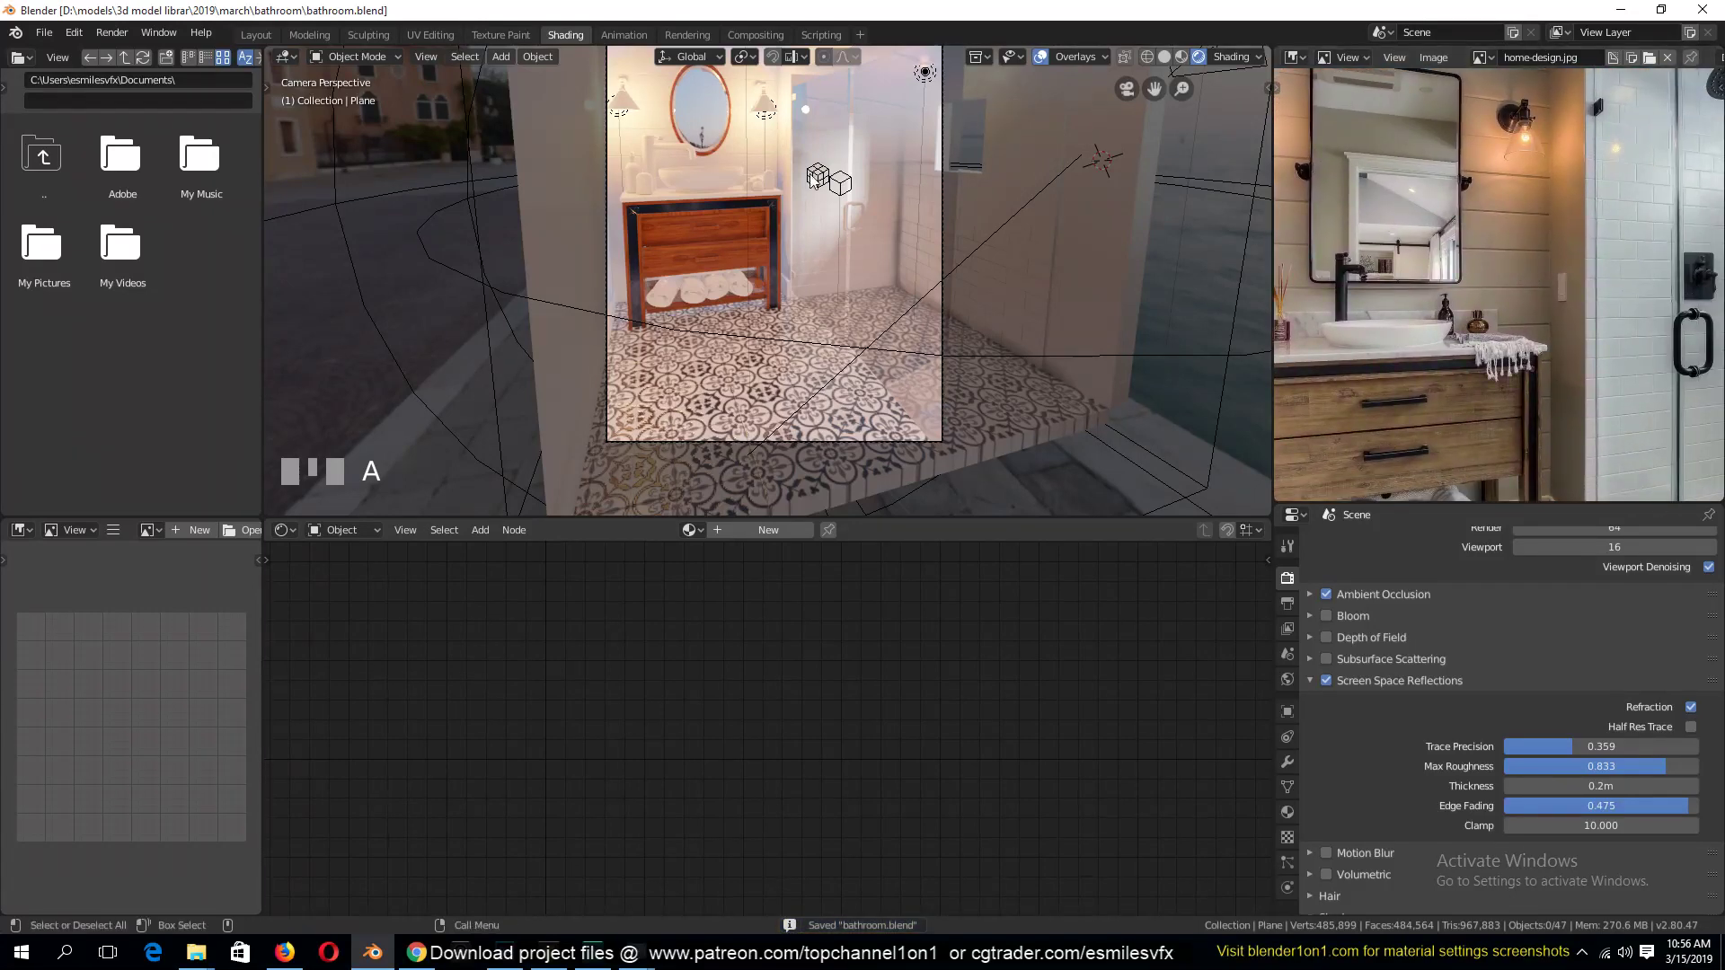
Create a new material on the bathroom's right-hand wall with a pure white Base Color and Roughness 0.181
{"action": "left_click", "coordinate": [1003, 260]}
{"action": "left_click", "coordinate": [791, 530]}
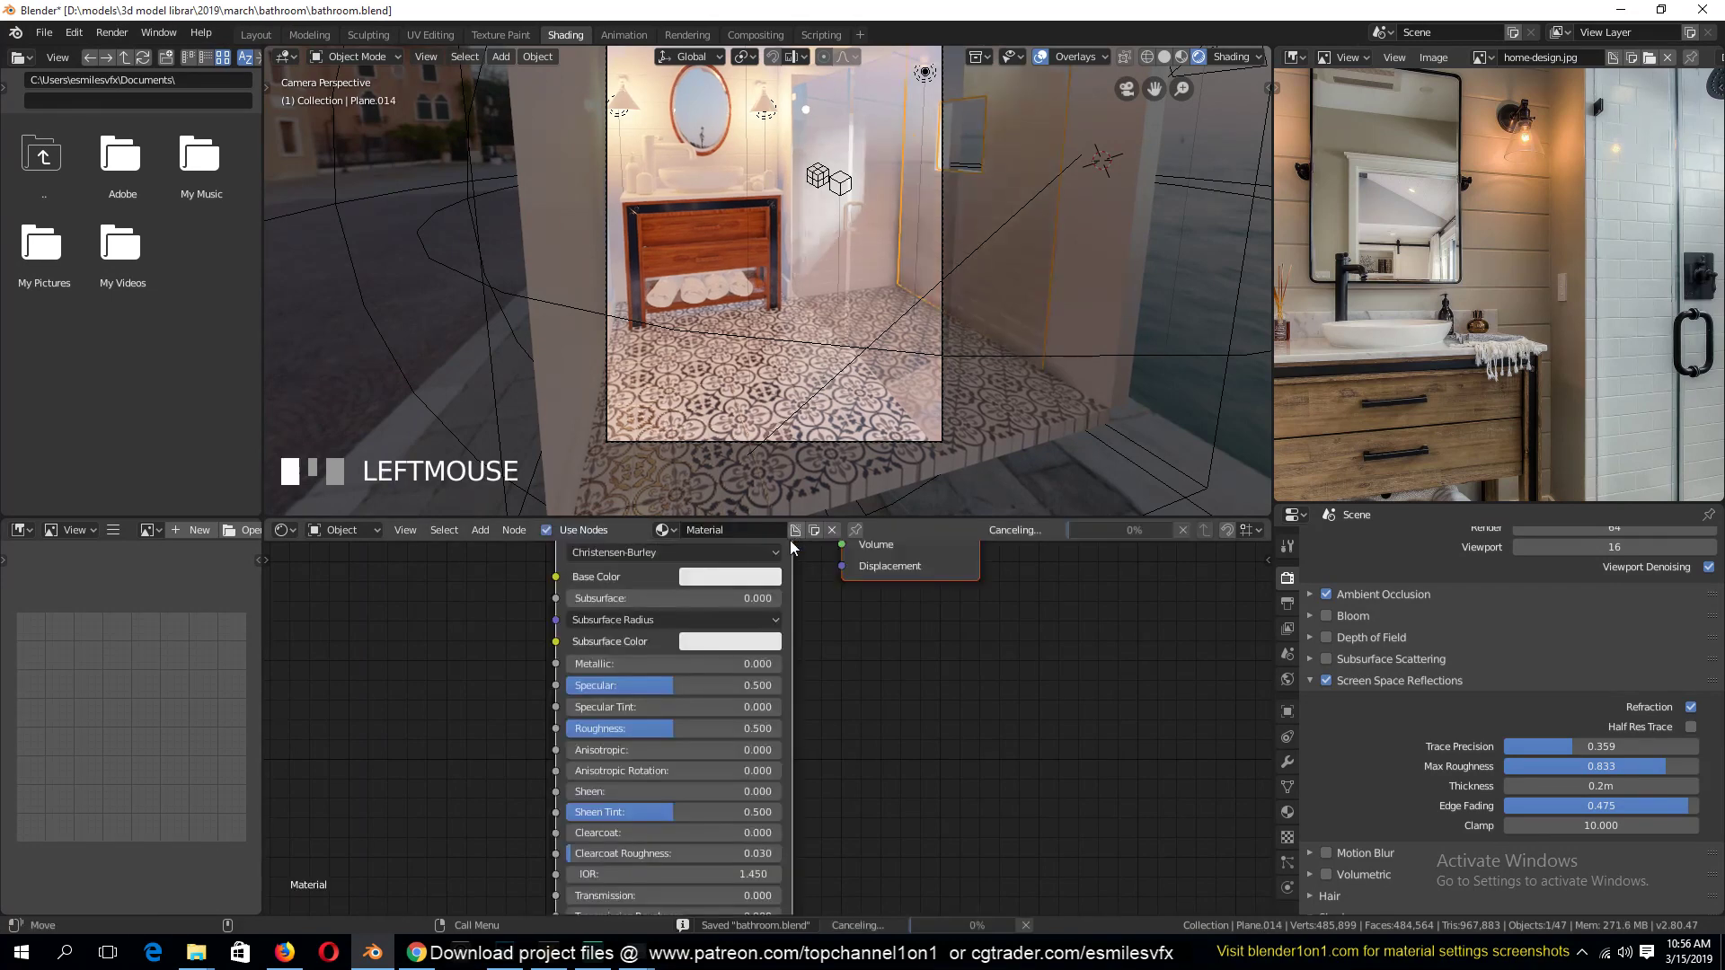
{"action": "key", "text": "ctrl+s"}
{"action": "left_click", "coordinate": [898, 663]}
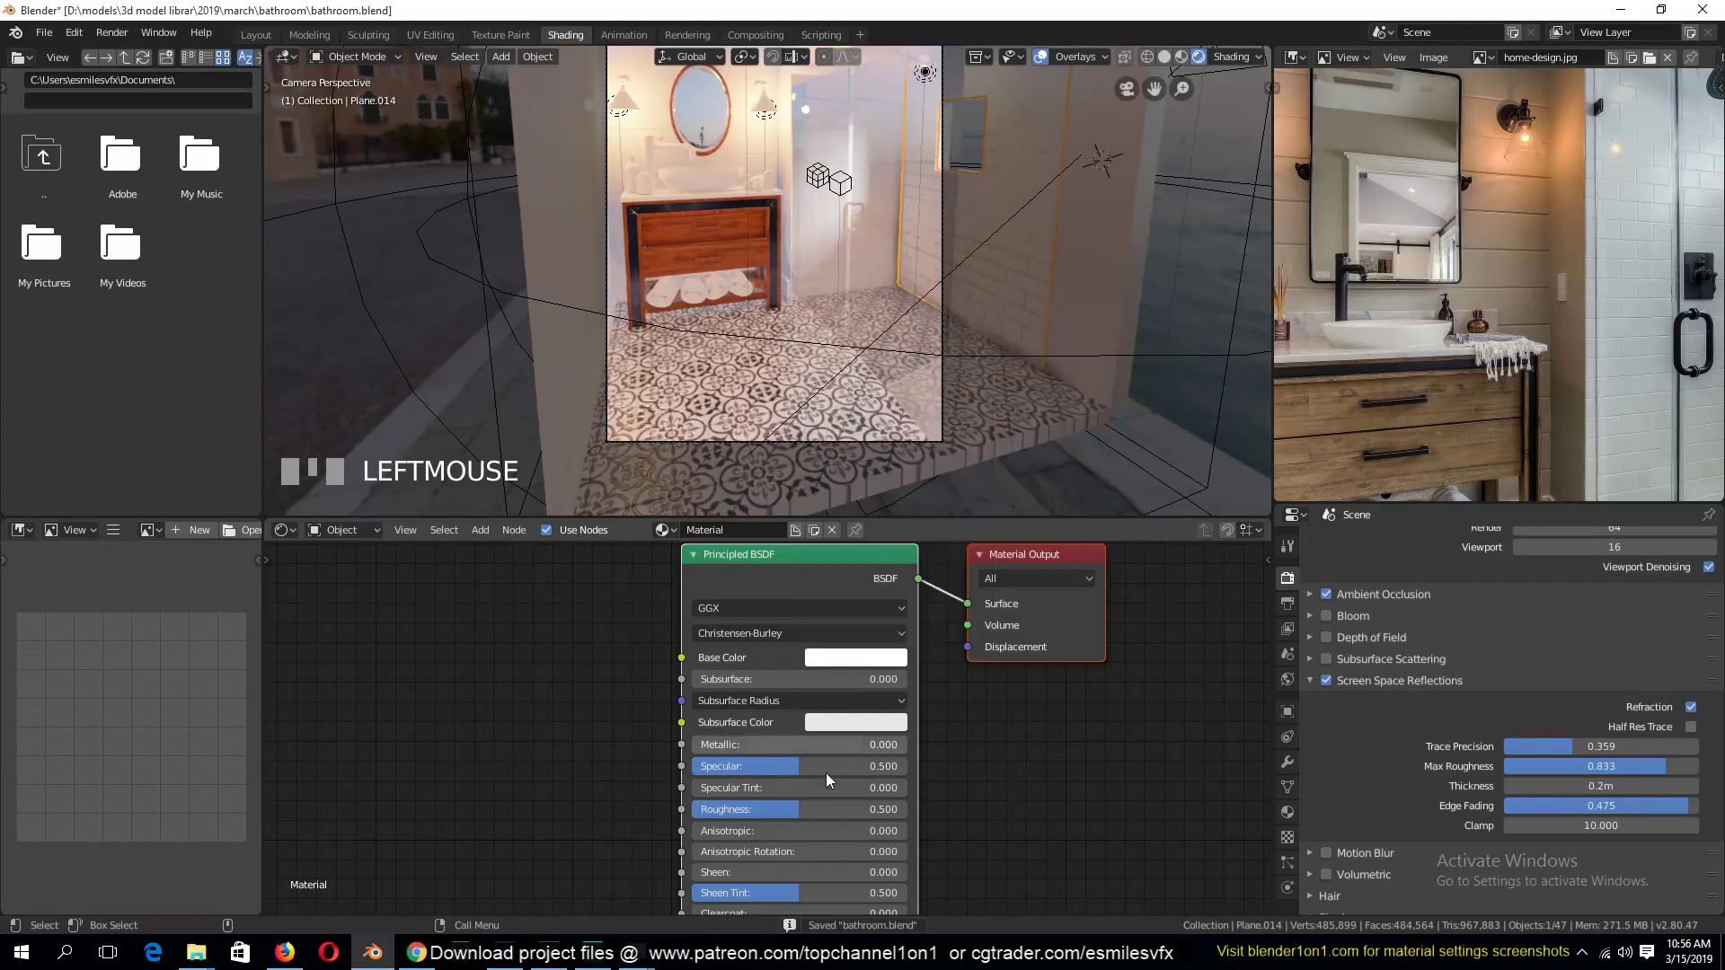
{"action": "left_click", "coordinate": [890, 659]}
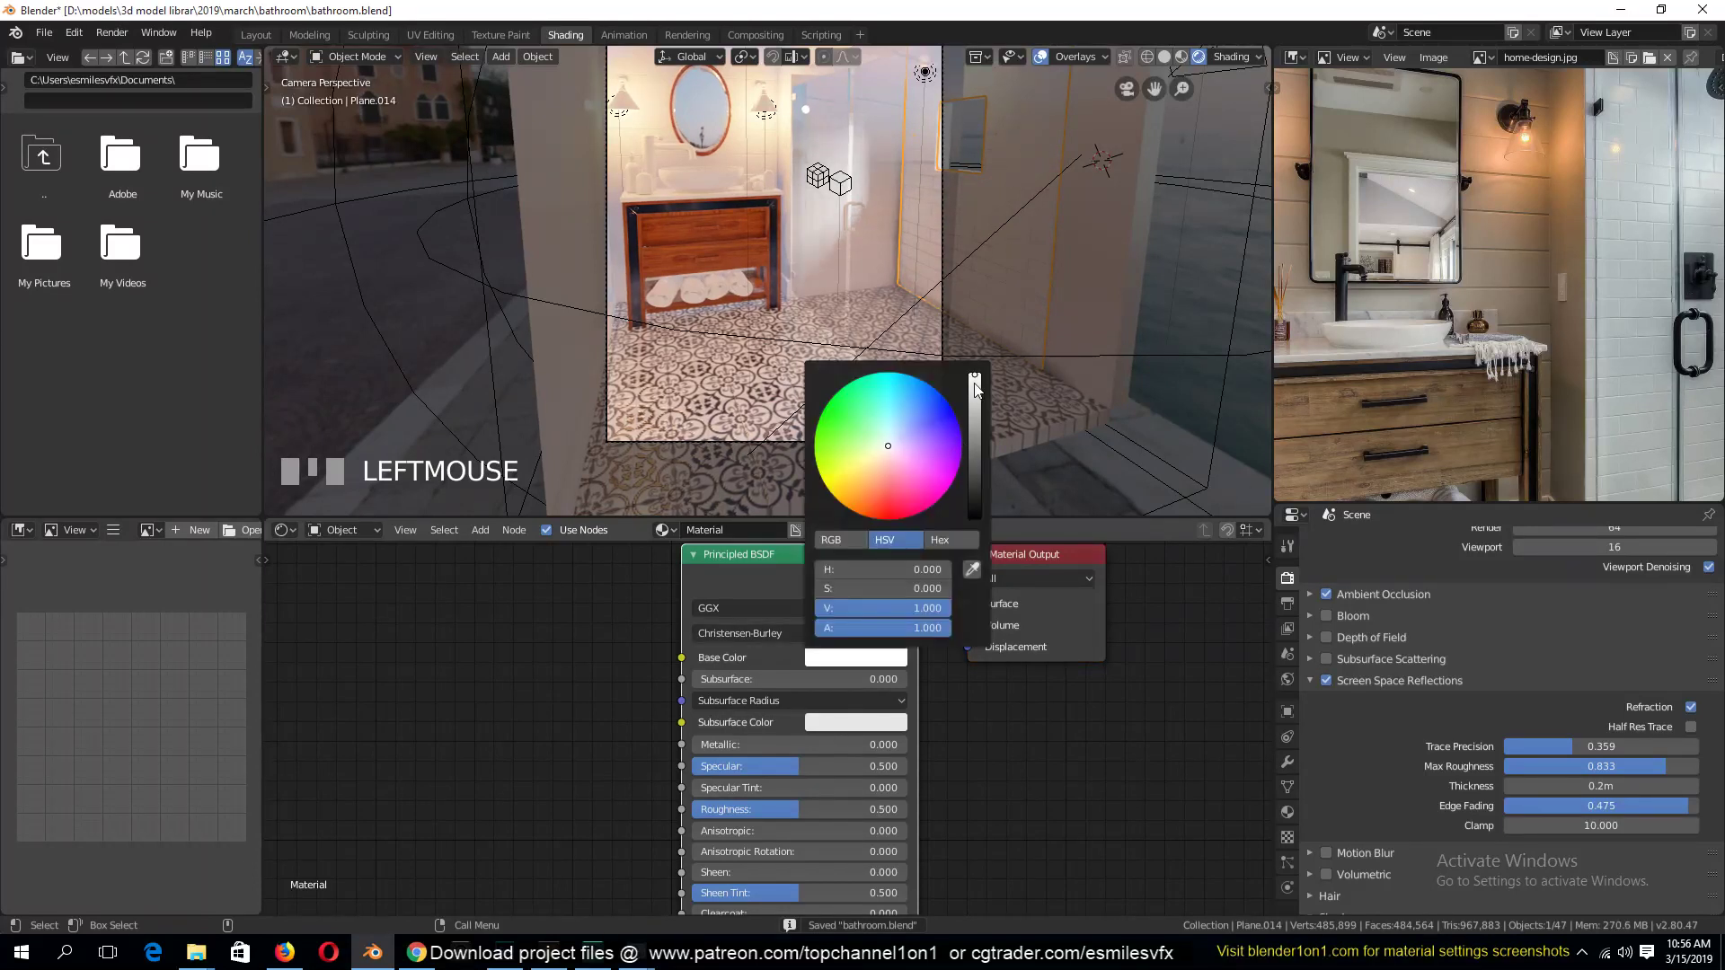
{"action": "left_click_drag", "start_coordinate": [785, 802], "coordinate": [723, 802]}
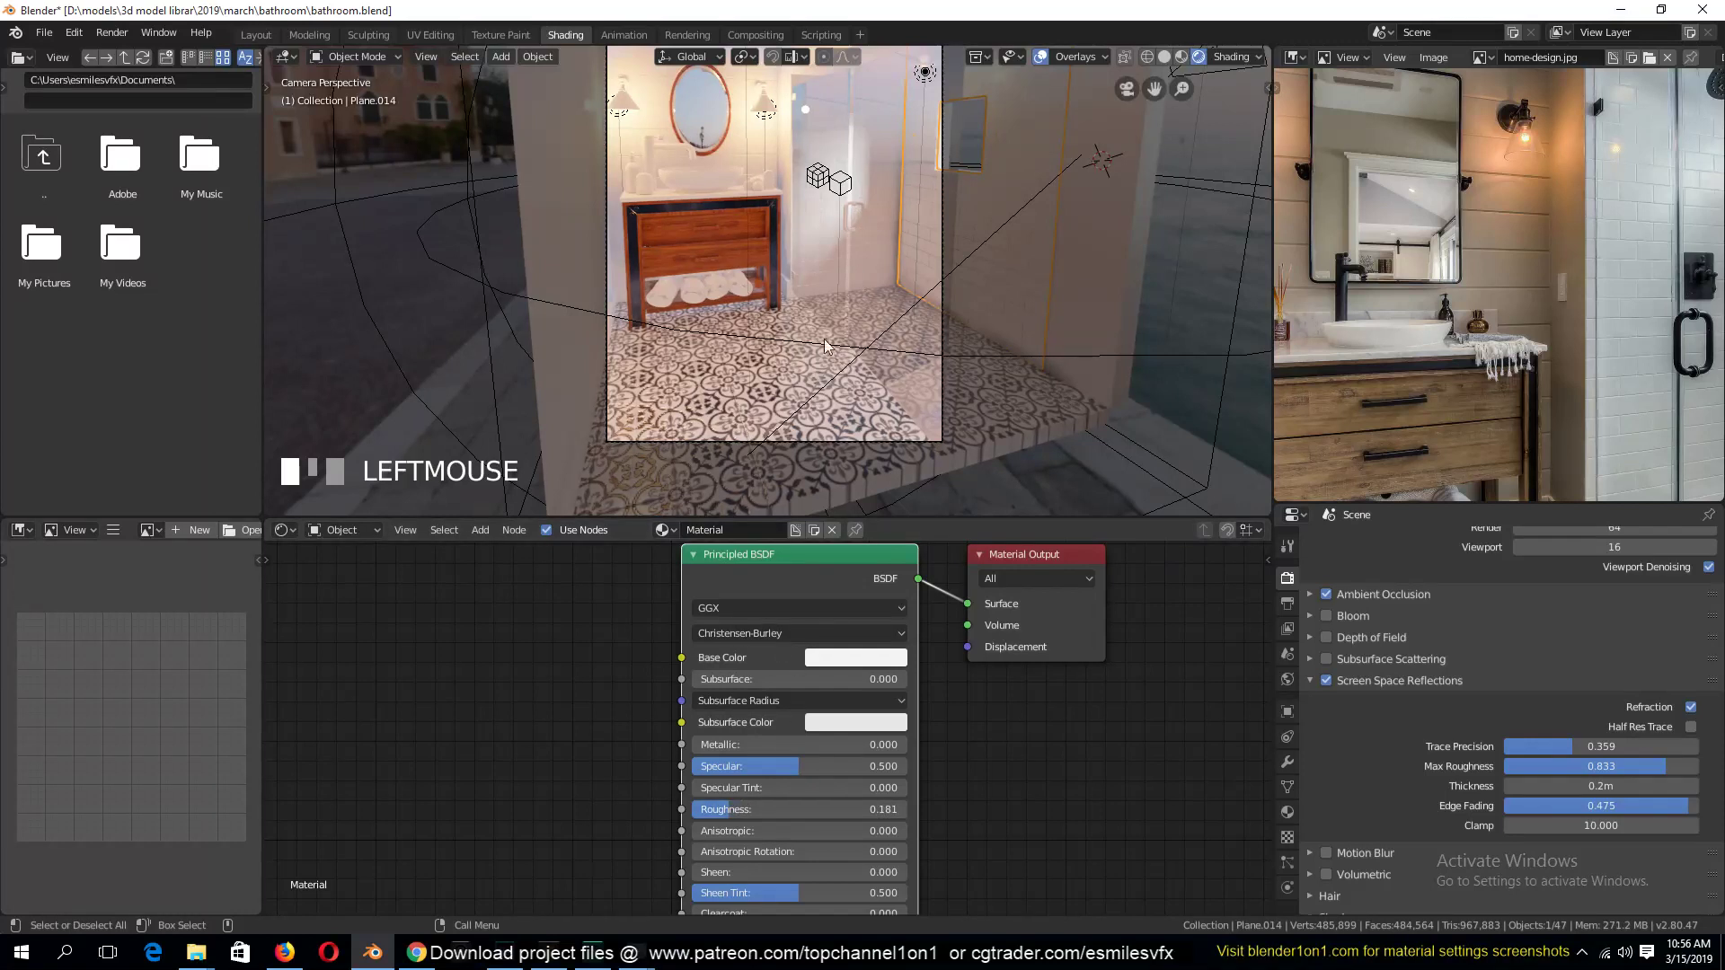
Rename the right-hand wall's material to WHITE and save the file
{"action": "type", "text": "WHITE"}
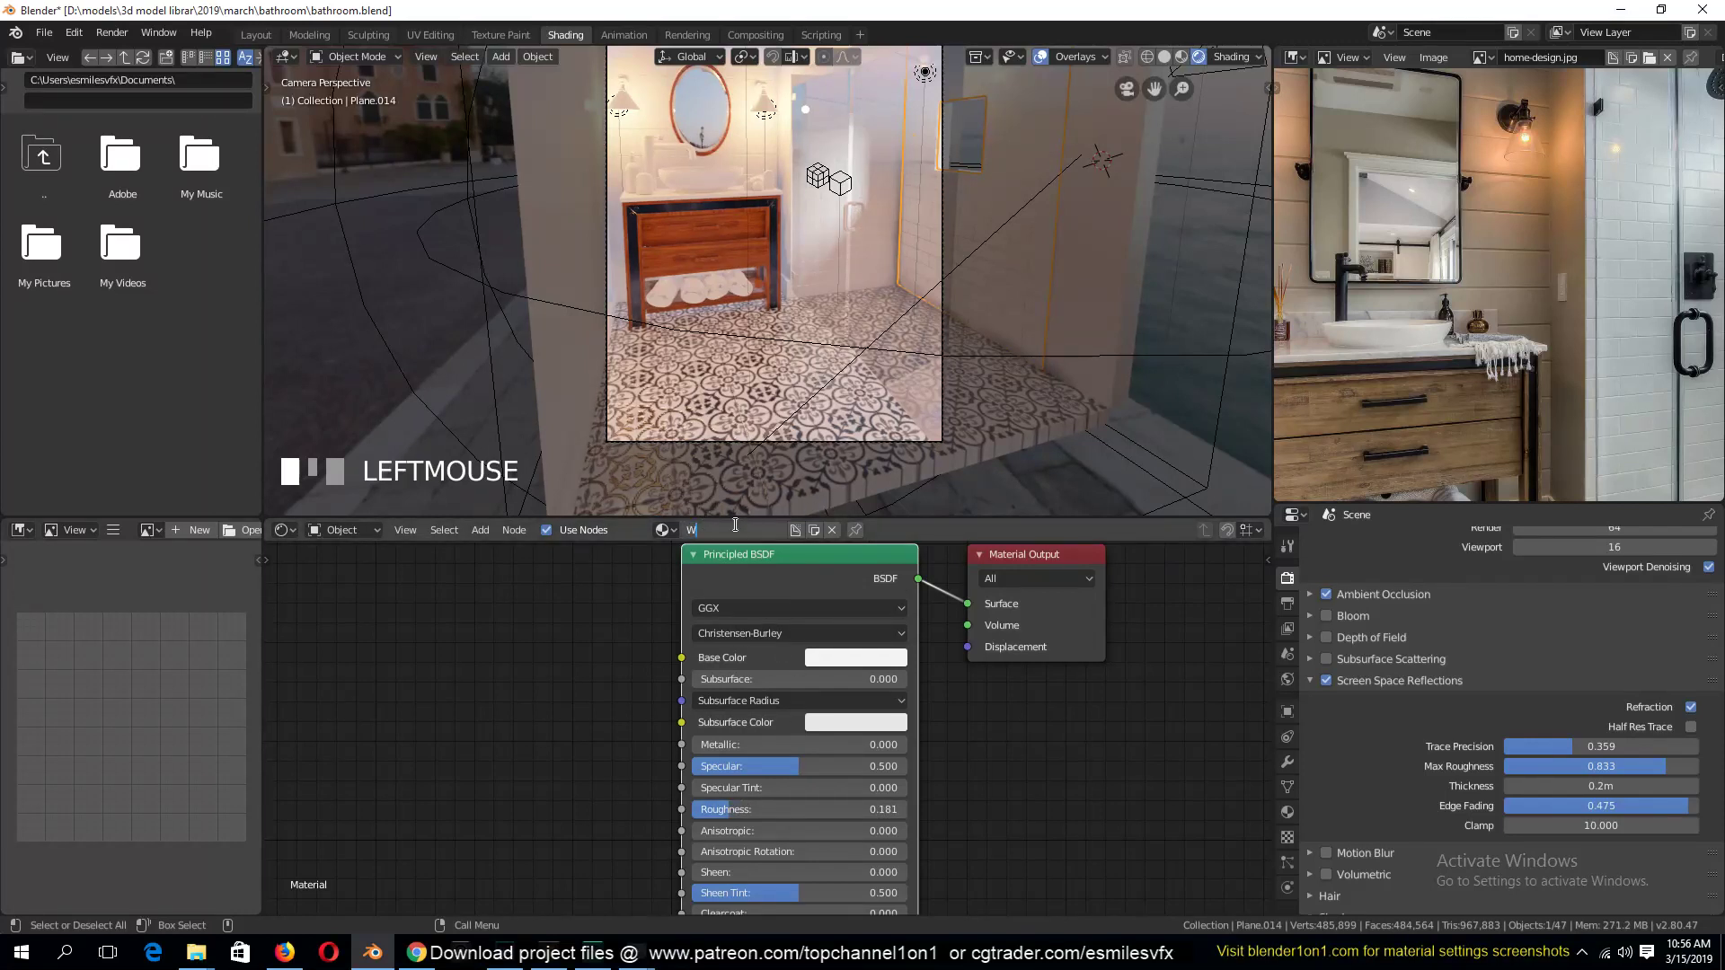
{"action": "left_click", "coordinate": [1035, 729]}
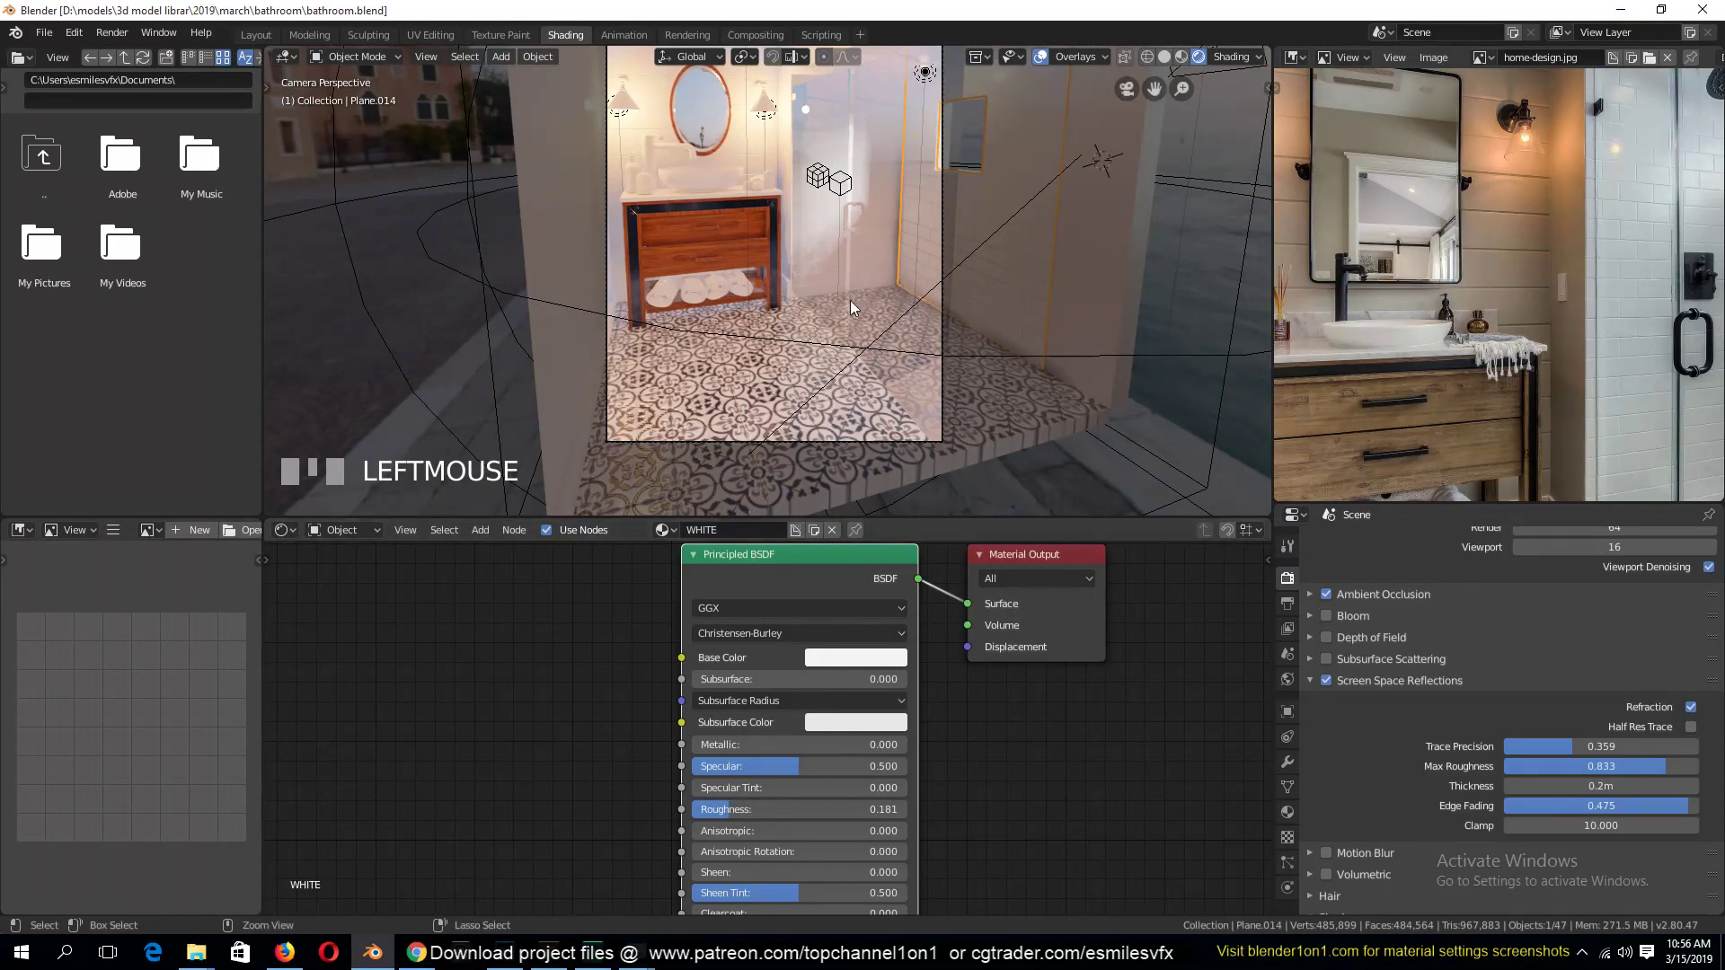
{"action": "key", "text": "ctrl+s"}
Assign the existing WHITE material to the shower's back wall and clear the selection
{"action": "left_click", "coordinate": [875, 246]}
{"action": "left_click", "coordinate": [875, 246]}
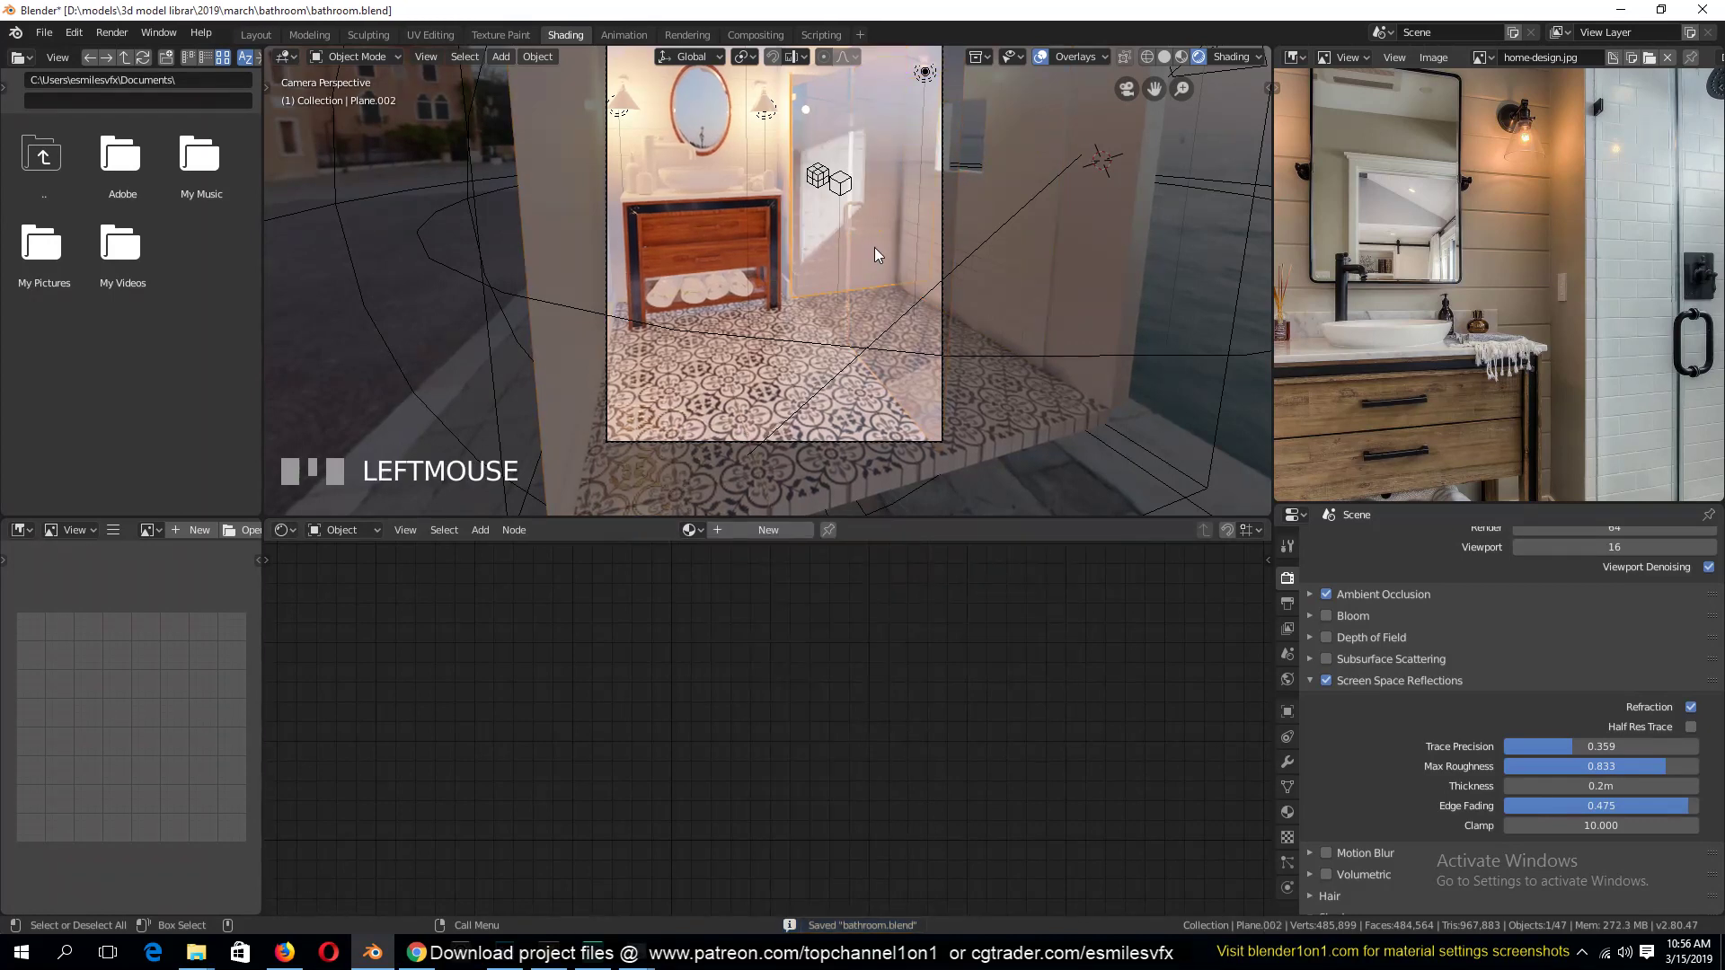
{"action": "left_click", "coordinate": [689, 530]}
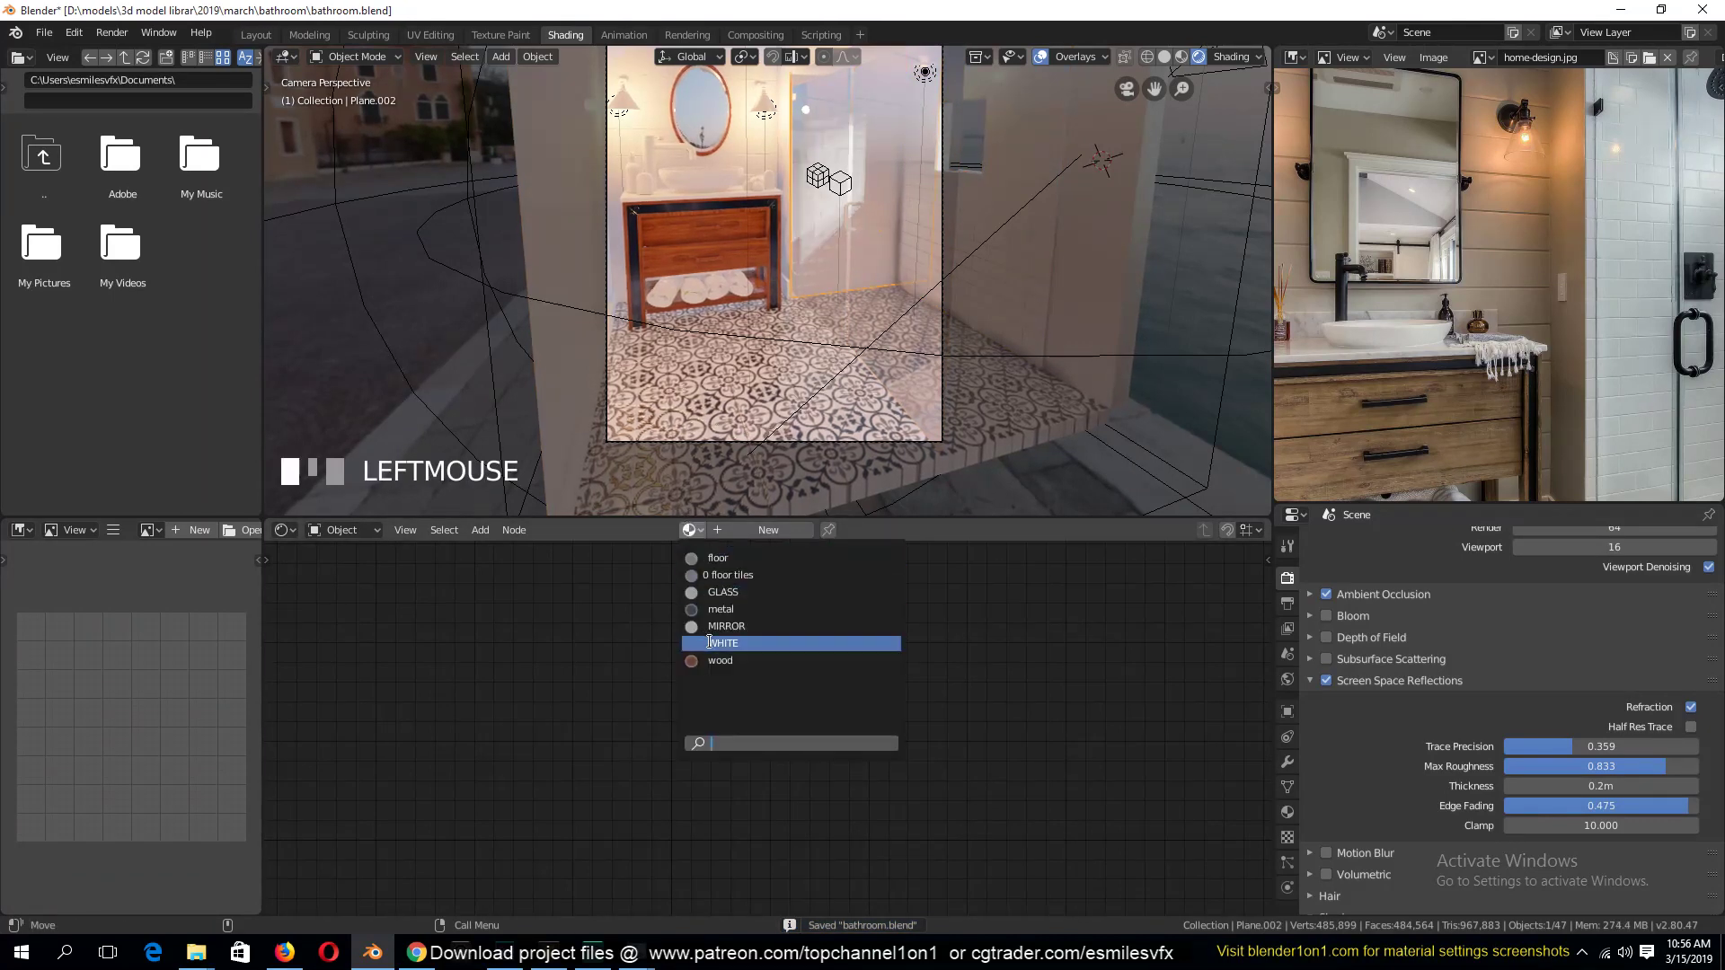
{"action": "left_click", "coordinate": [723, 643]}
{"action": "key", "text": "a"}
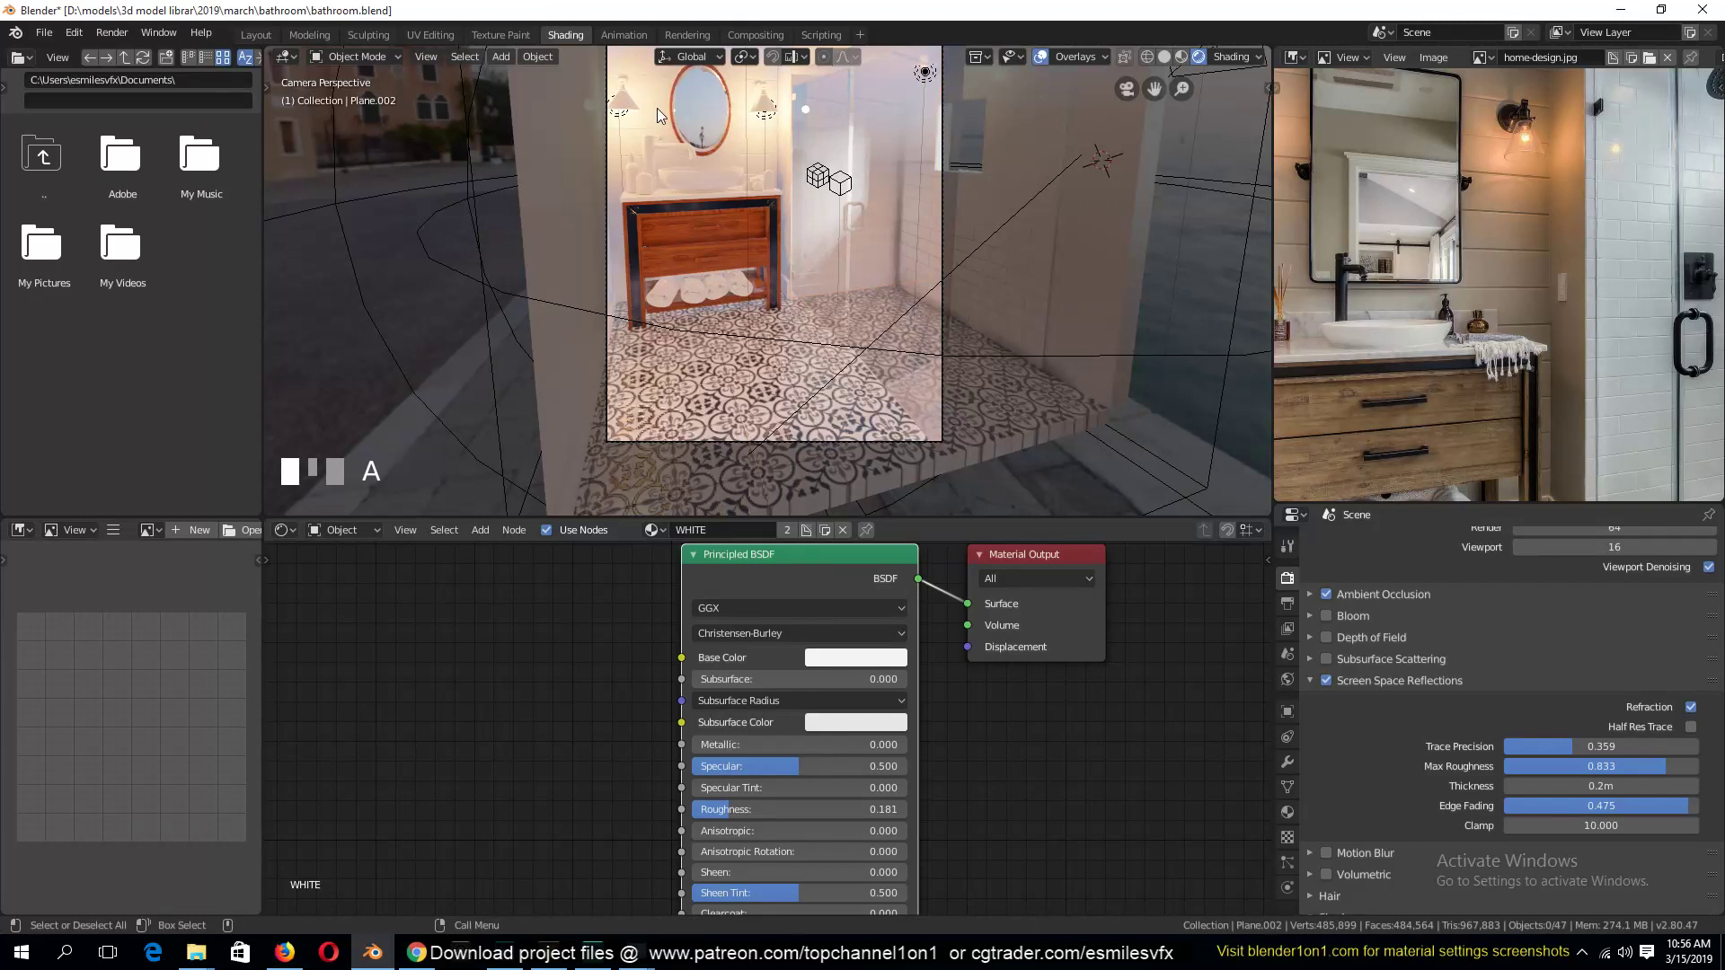
Create a new material named GRAY on the plank wall behind the mirror and save the file
{"action": "left_click", "coordinate": [657, 110]}
{"action": "left_click", "coordinate": [761, 535]}
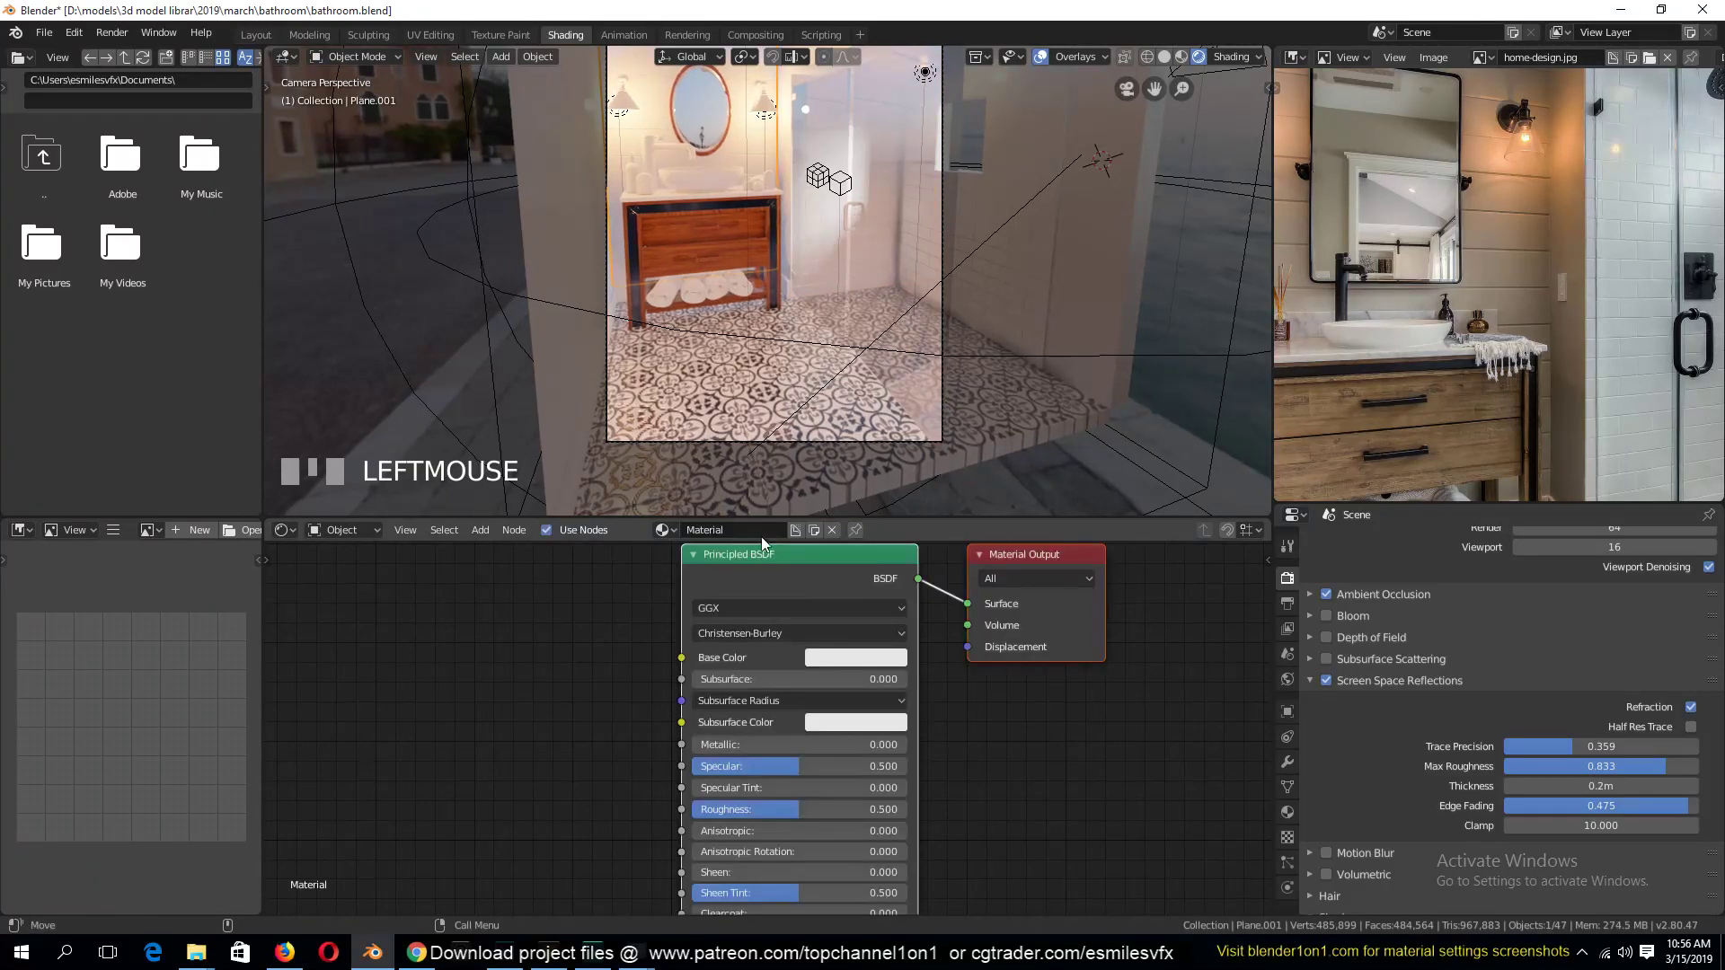
{"action": "left_click", "coordinate": [761, 532]}
{"action": "type", "text": "GRAY"}
{"action": "key", "text": "Return"}
{"action": "key", "text": "ctrl+s"}
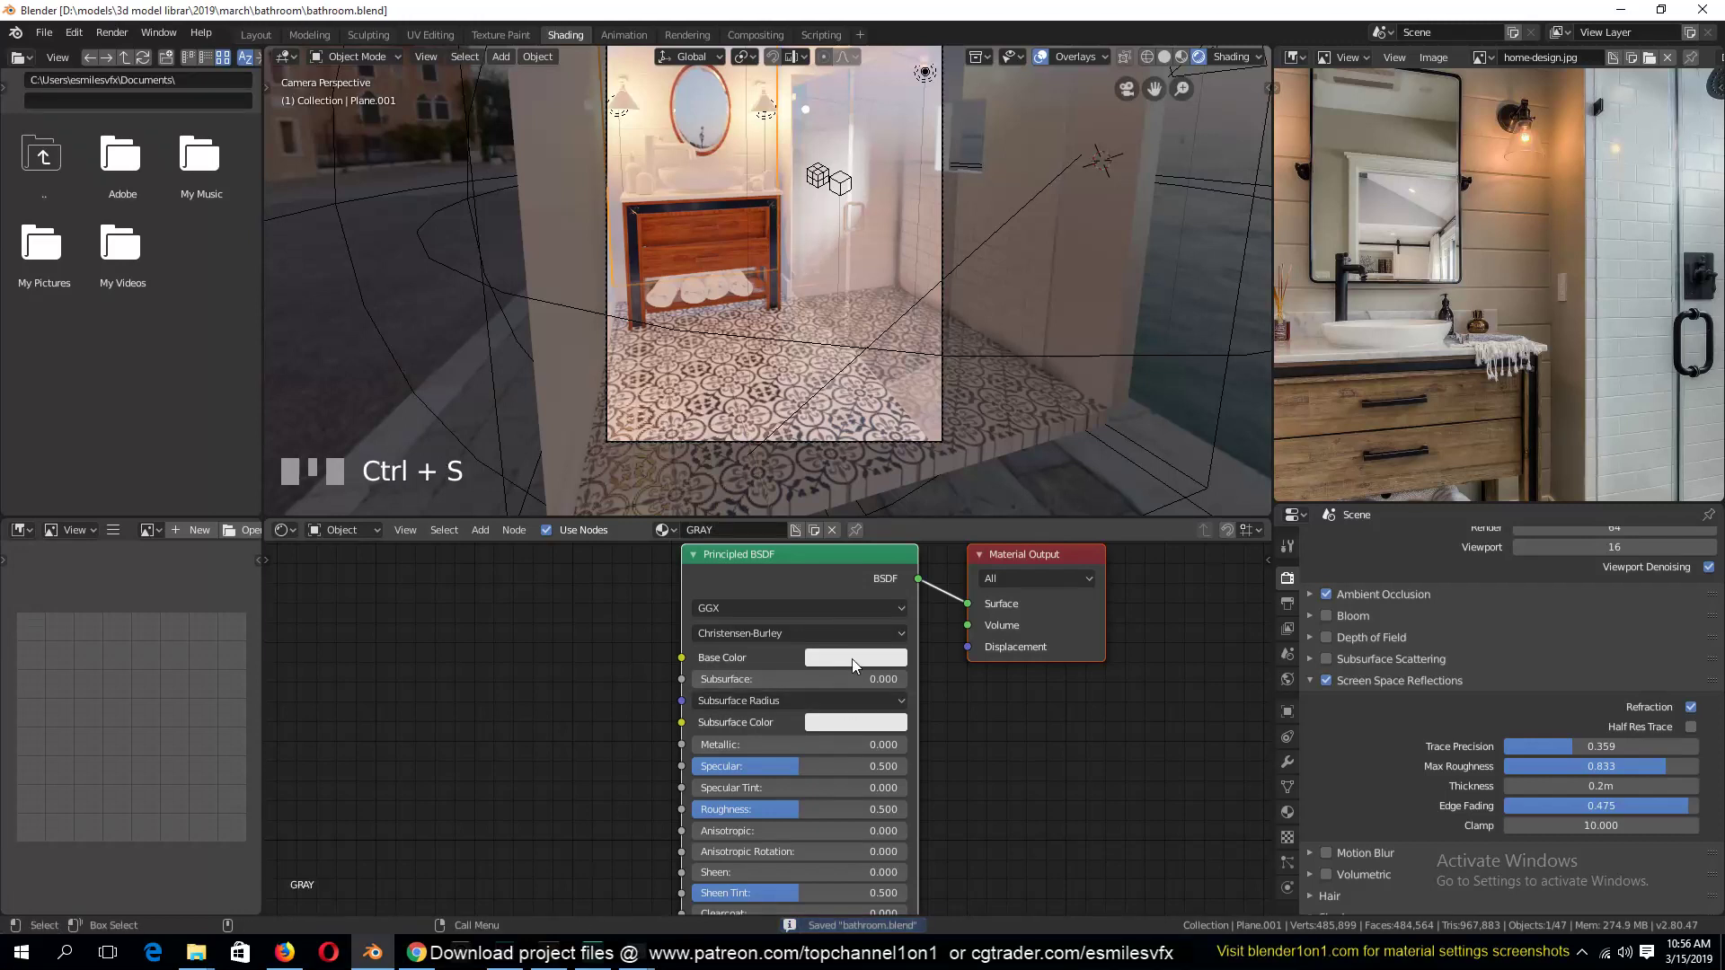
Darken the GRAY material's Base Color to a value of 0.596, set its Roughness to 0.262, and save the file
{"action": "left_click", "coordinate": [852, 660]}
{"action": "left_click_drag", "start_coordinate": [974, 402], "coordinate": [976, 431]}
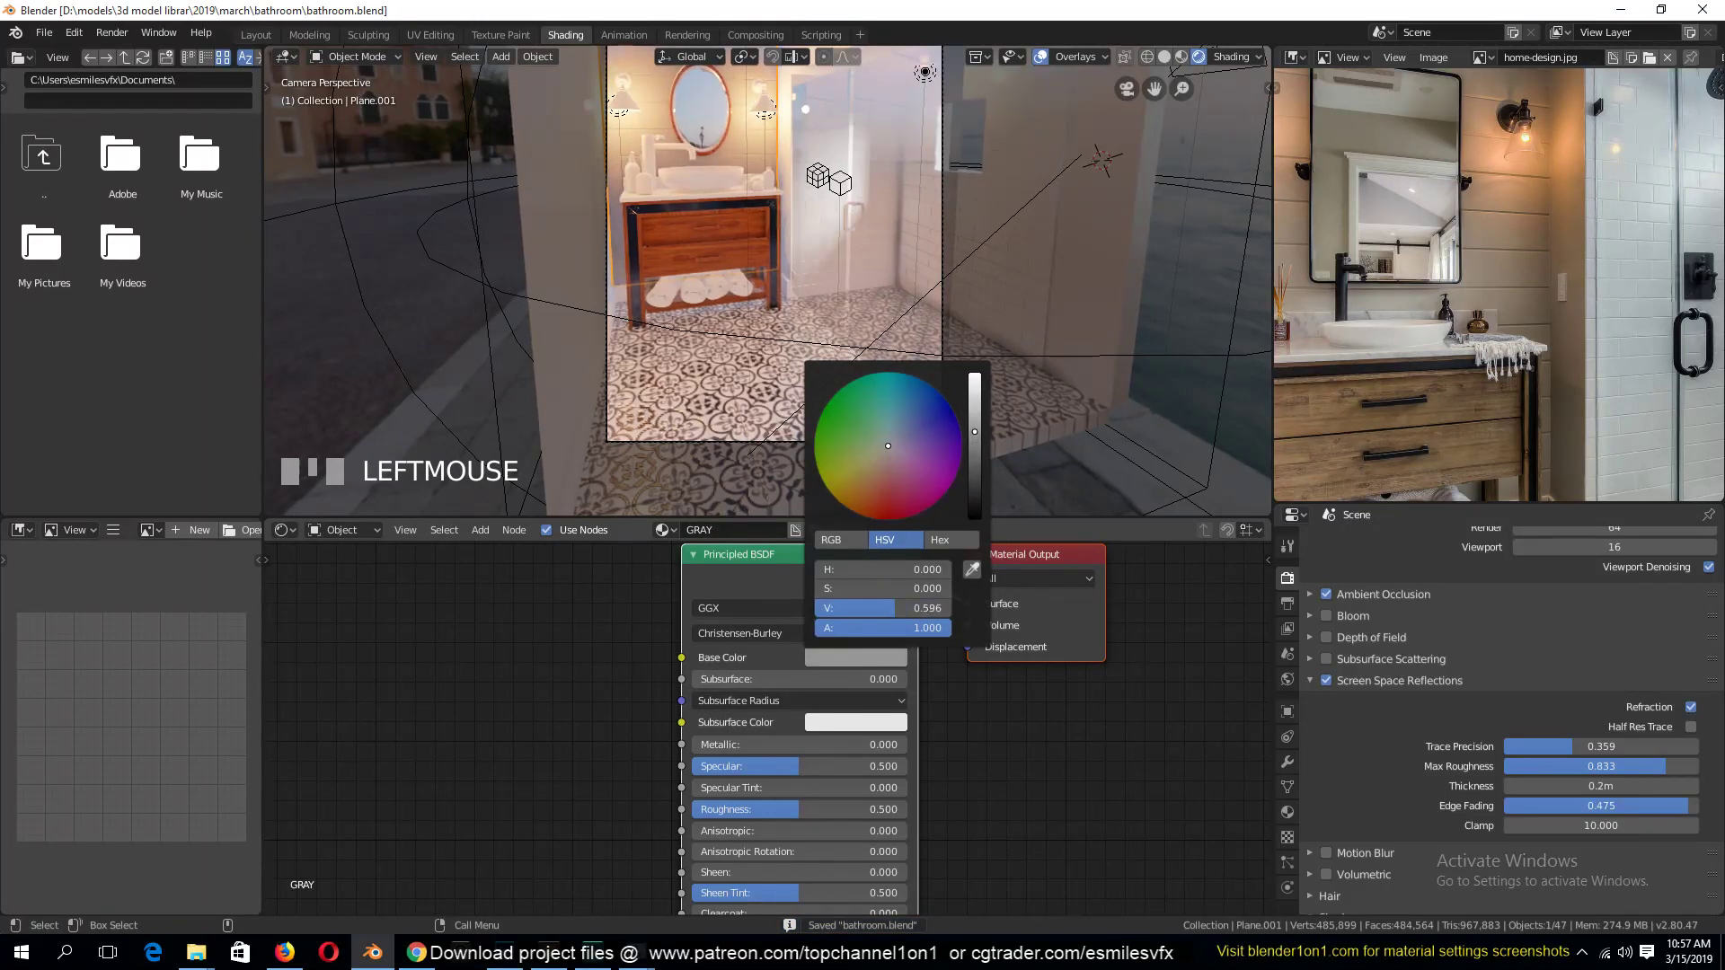
{"action": "left_click_drag", "start_coordinate": [776, 808], "coordinate": [724, 809]}
{"action": "key", "text": "ctrl+s"}
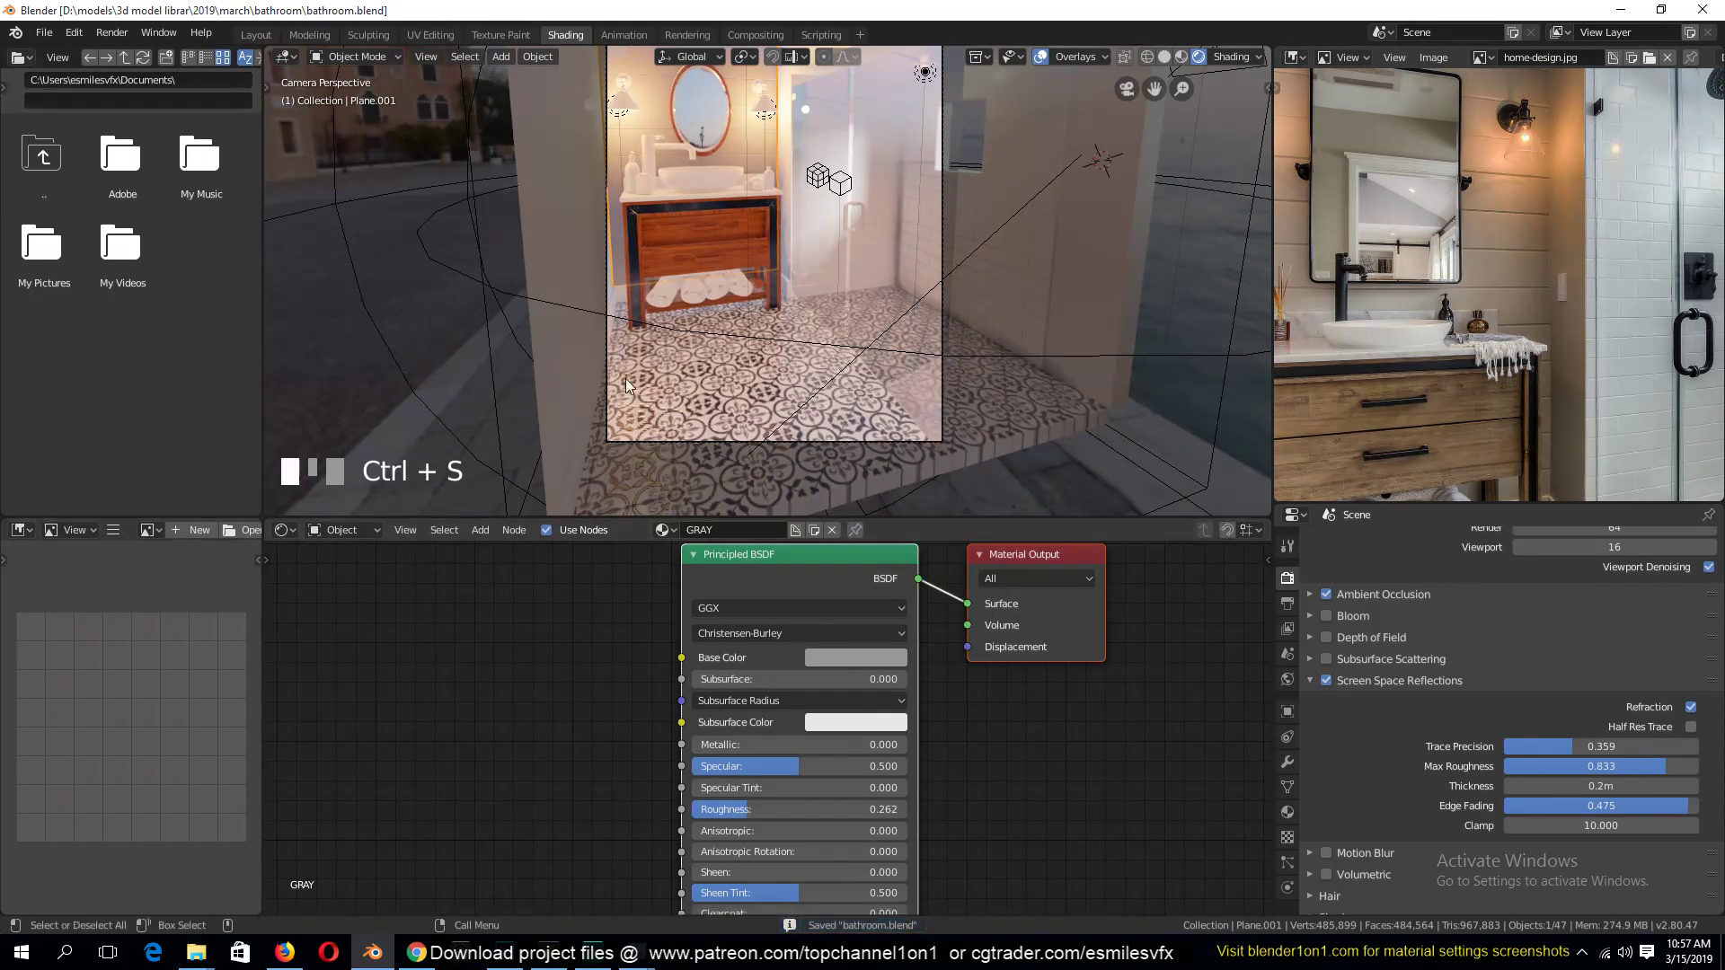
Unwrap the UVs of all the plank wall's faces
{"action": "key", "text": "Tab"}
{"action": "key", "text": "a"}
{"action": "key", "text": "u"}
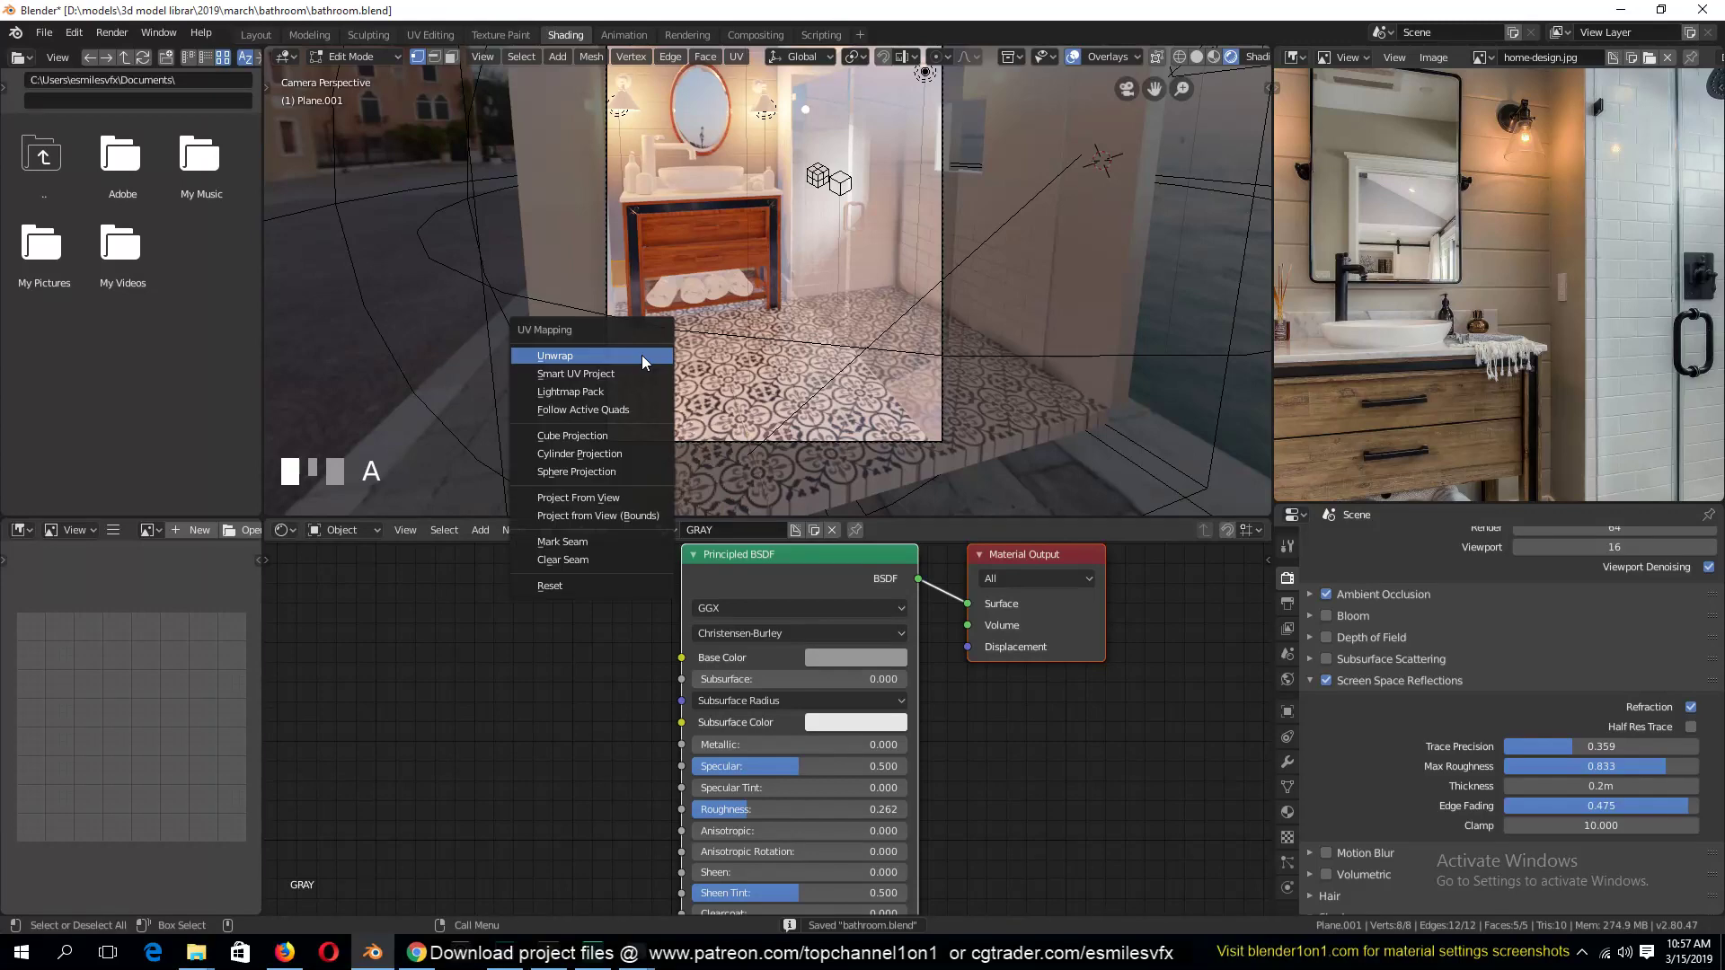
{"action": "left_click", "coordinate": [642, 356]}
{"action": "key", "text": "Tab"}
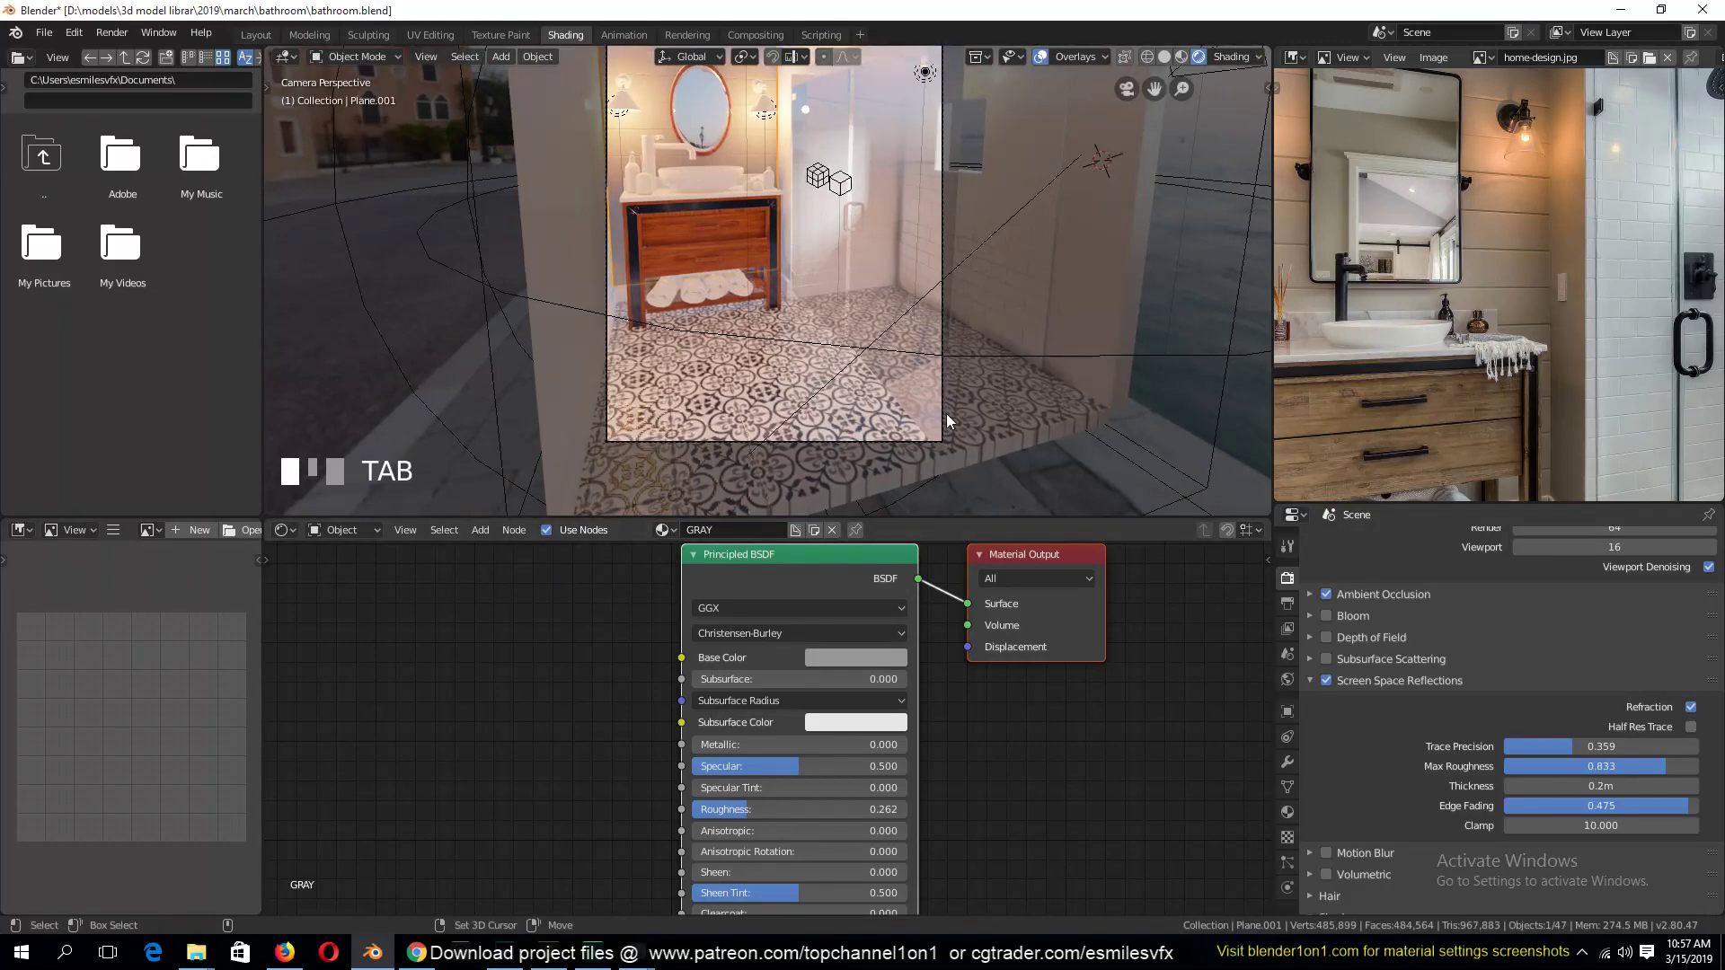
Isolate the plank wall, inspect its grooves up close, and save the file
{"action": "key", "text": "shift+h"}
{"action": "key", "text": "KP_Decimal"}
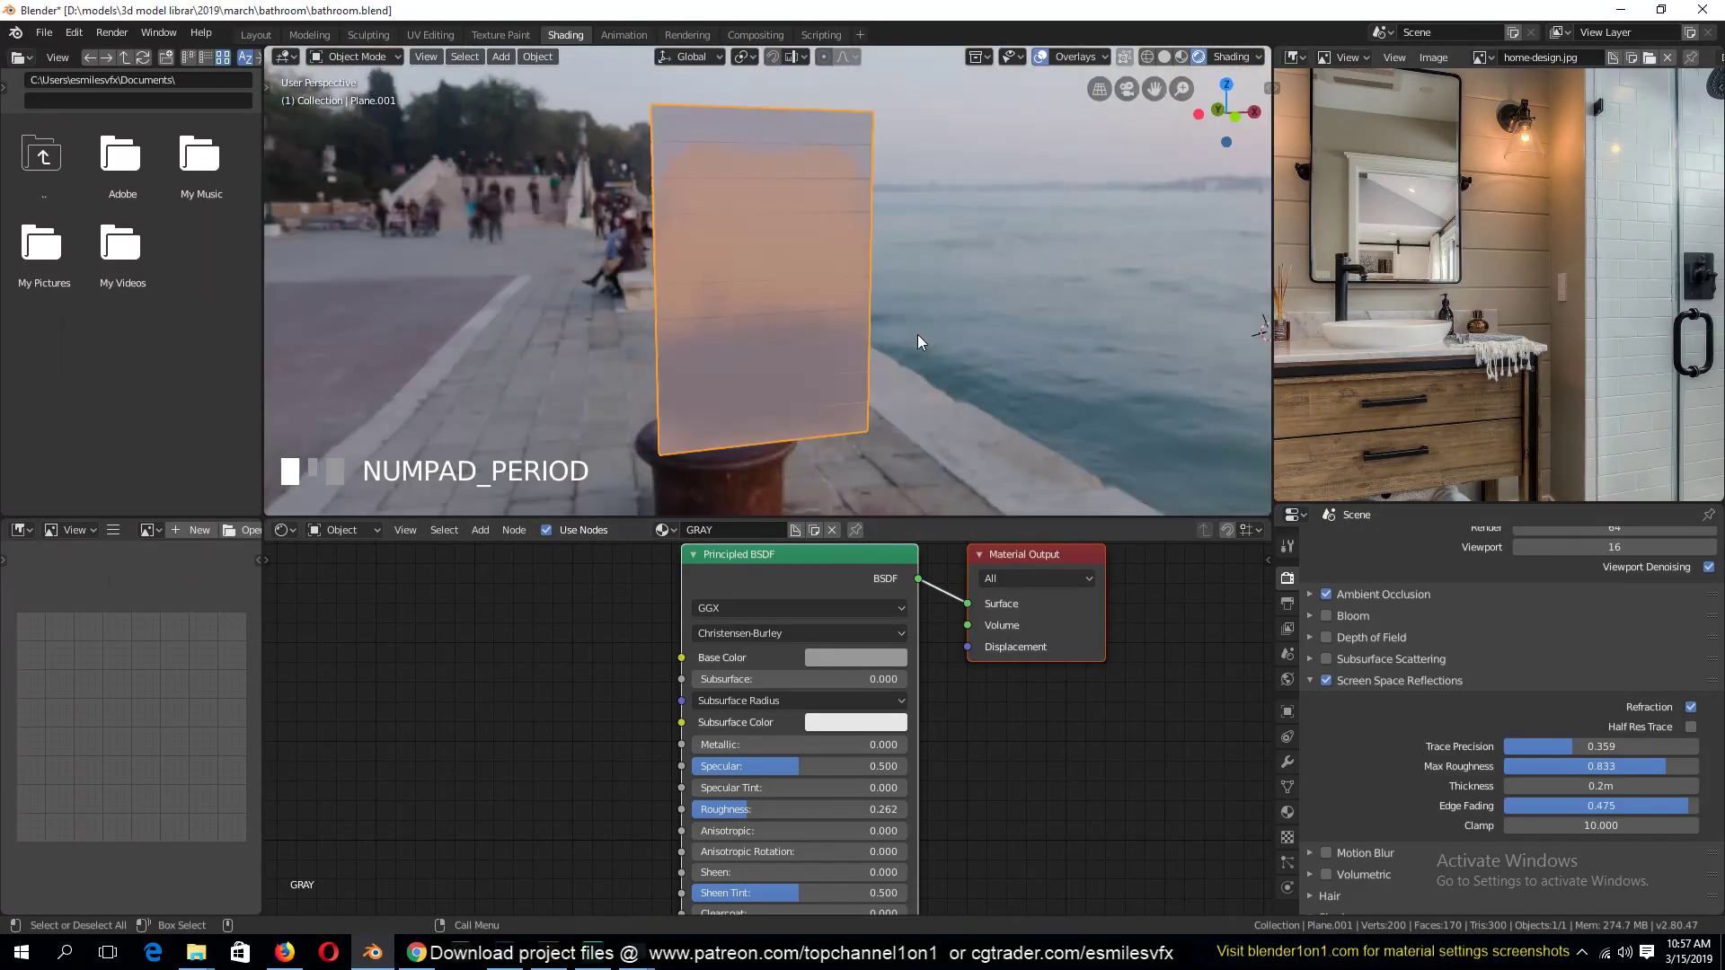
{"action": "scroll", "coordinate": [934, 378], "scroll_direction": "up", "scroll_amount": 2}
{"action": "key", "text": "shift+grave"}
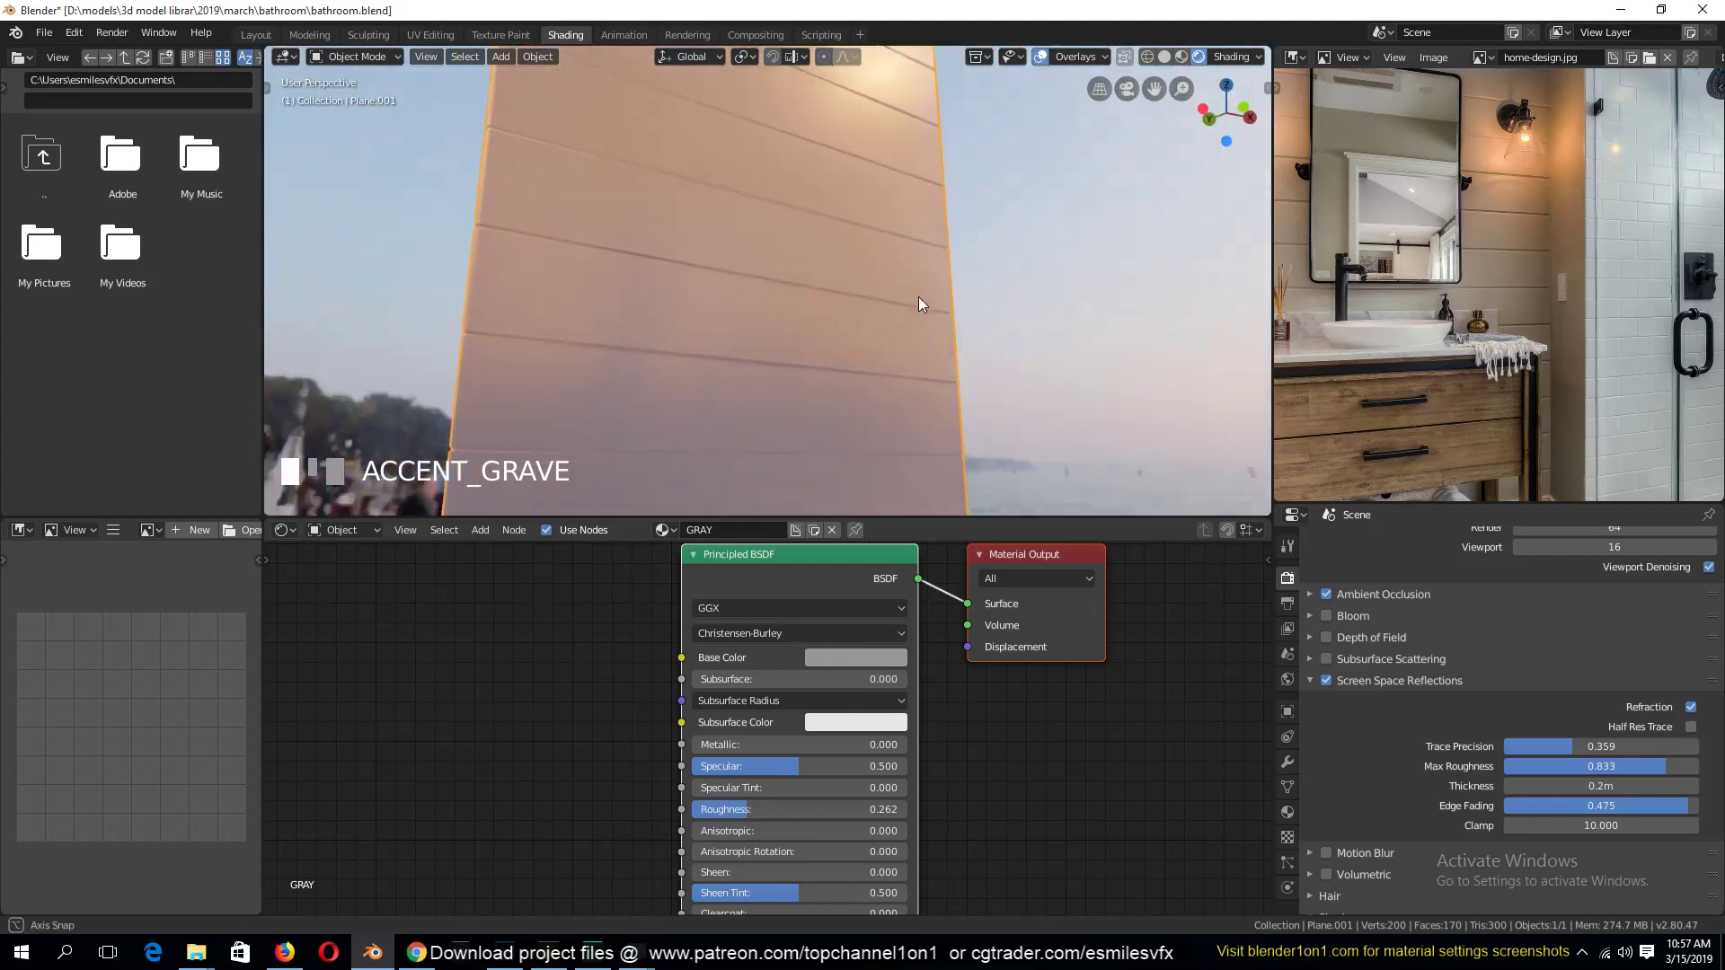
{"action": "key", "text": "ctrl+s"}
{"action": "key", "text": "shift+grave"}
Apply the plank wall's Array modifier
{"action": "left_click", "coordinate": [1285, 761]}
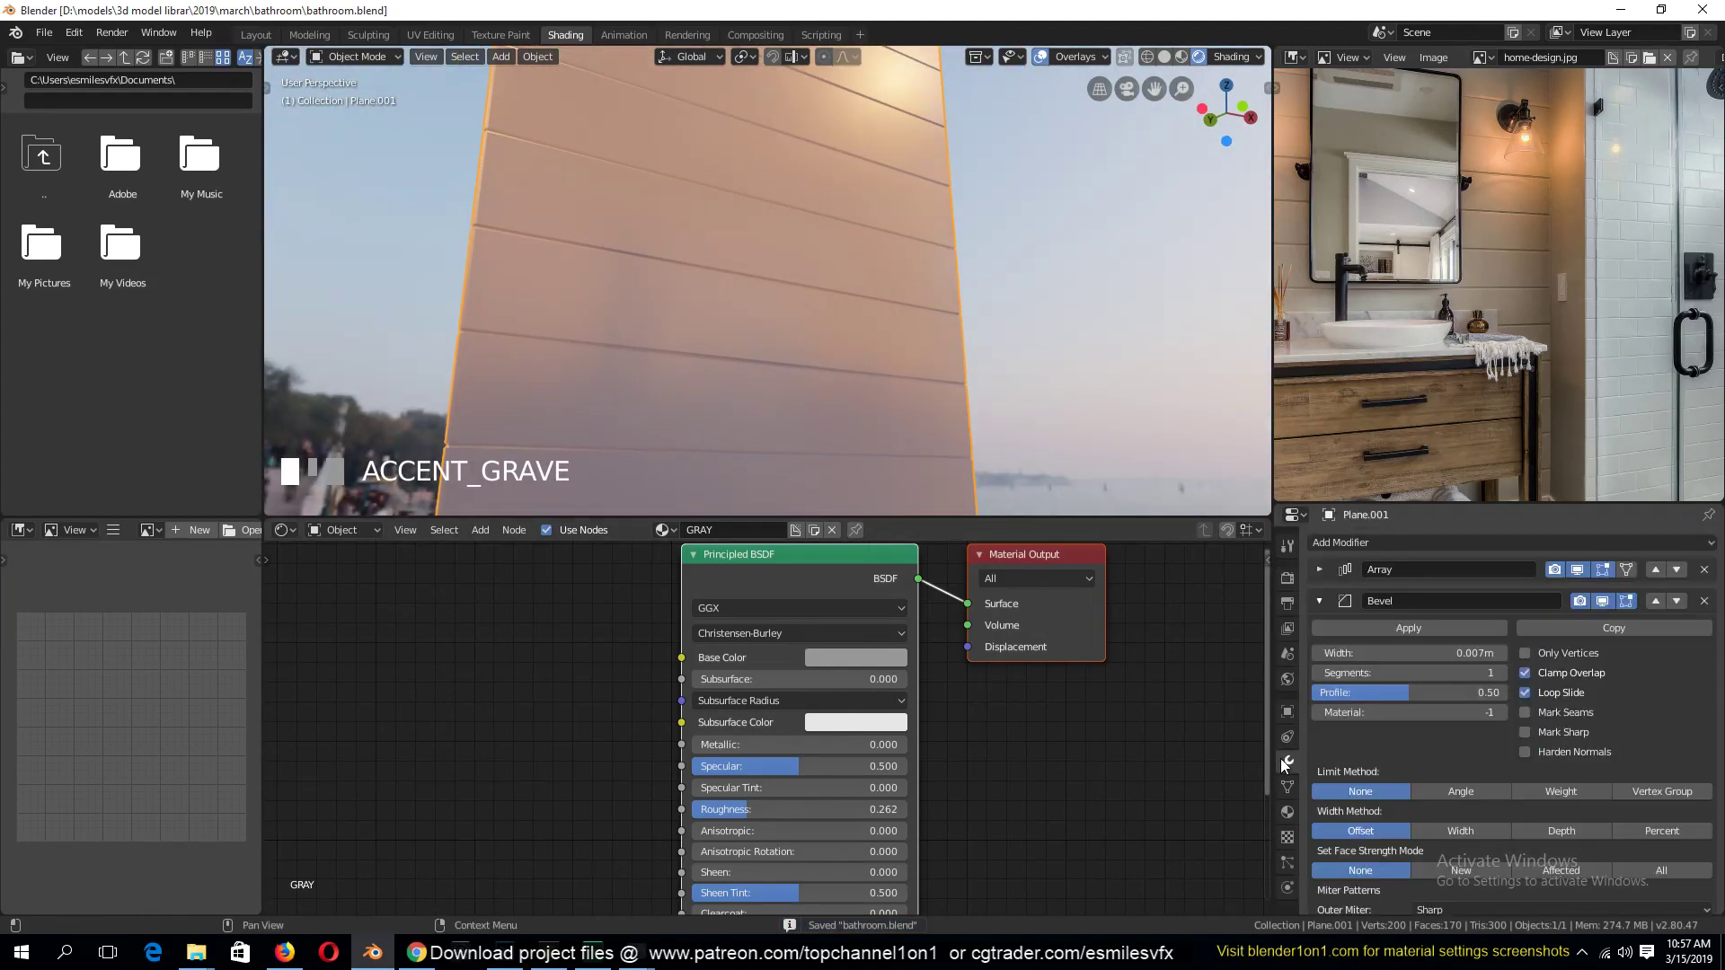
{"action": "left_click", "coordinate": [1326, 568]}
{"action": "left_click", "coordinate": [1343, 595]}
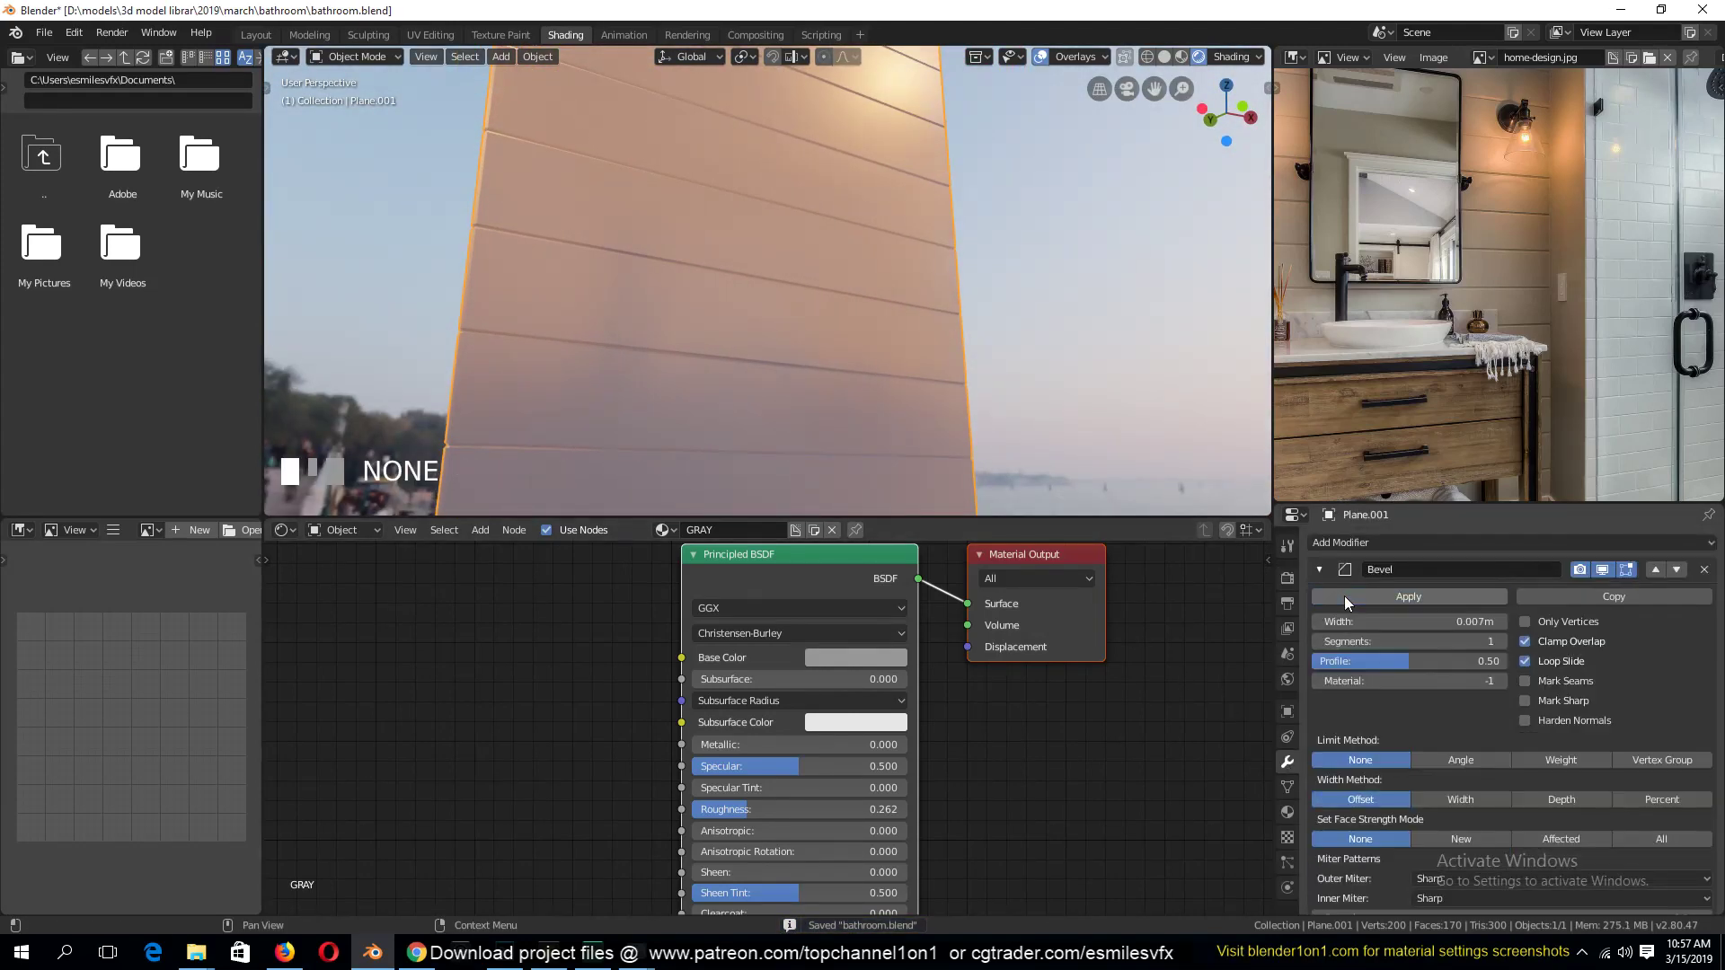
Unwrap all of the plank wall's geometry with Smart UV Project at a 66.00 angle limit
{"action": "scroll", "coordinate": [871, 266], "scroll_direction": "down", "scroll_amount": 2}
{"action": "key", "text": "shift+grave"}
{"action": "key", "text": "Tab"}
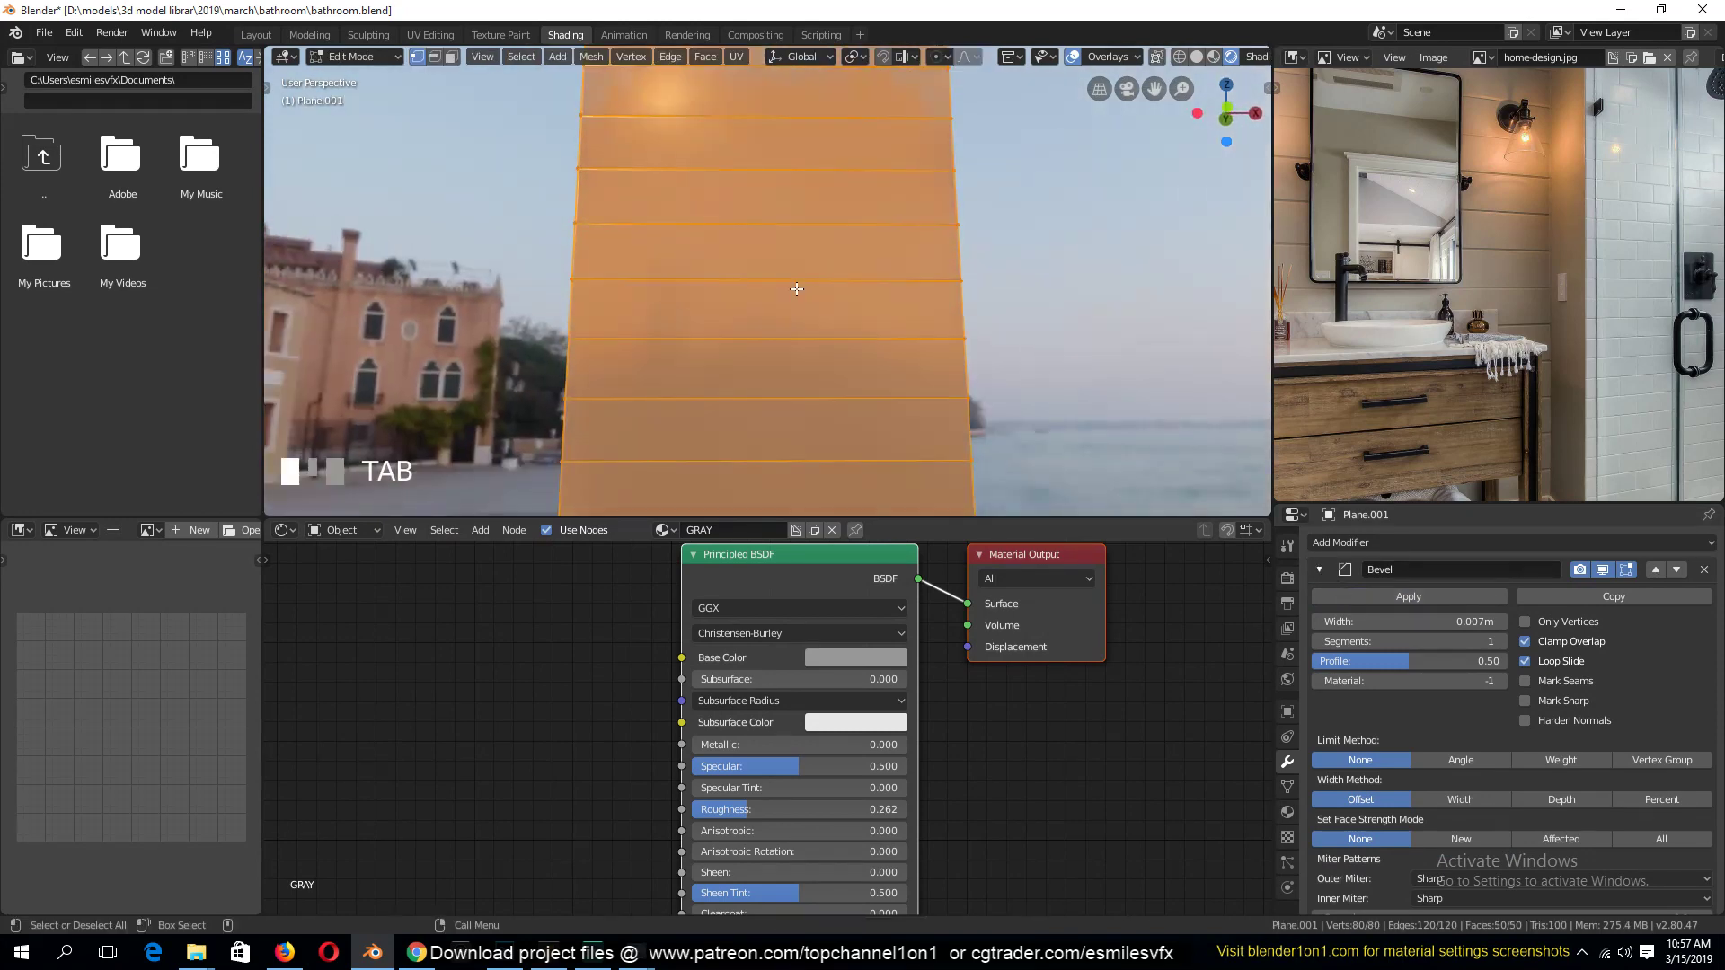
{"action": "key", "text": "a"}
{"action": "key", "text": "u"}
{"action": "left_click", "coordinate": [787, 304]}
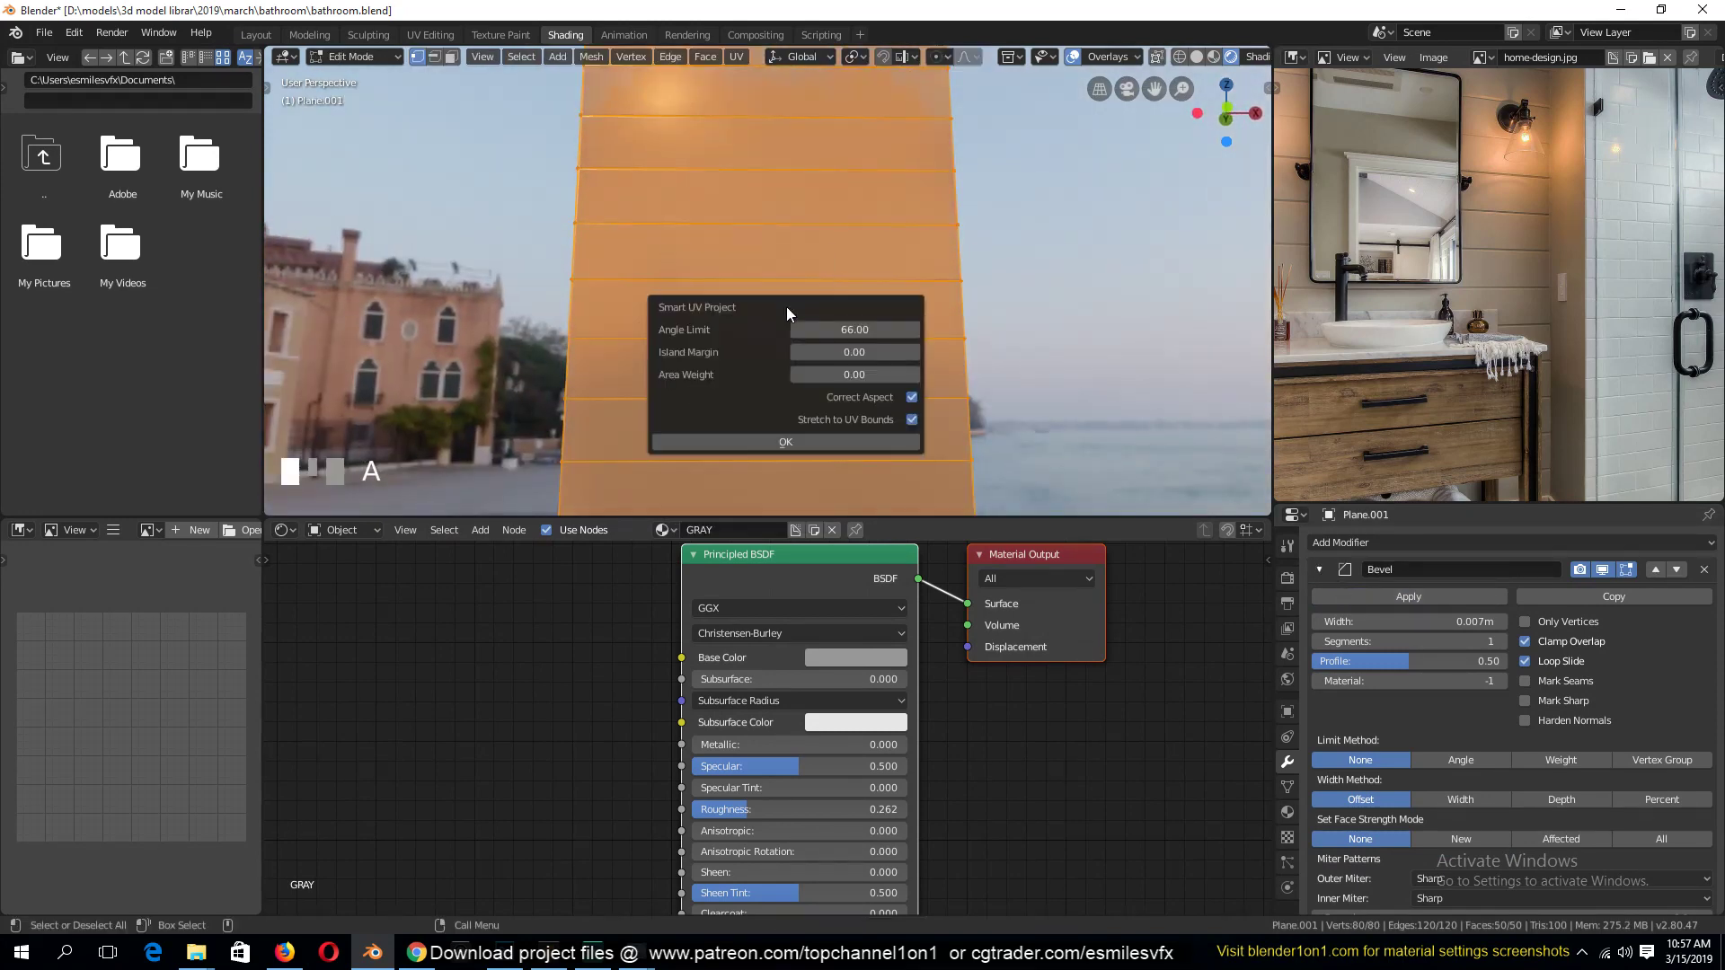
{"action": "left_click", "coordinate": [758, 441]}
{"action": "key", "text": "Tab"}
{"action": "key", "text": "shift+grave"}
{"action": "left_click", "coordinate": [741, 322]}
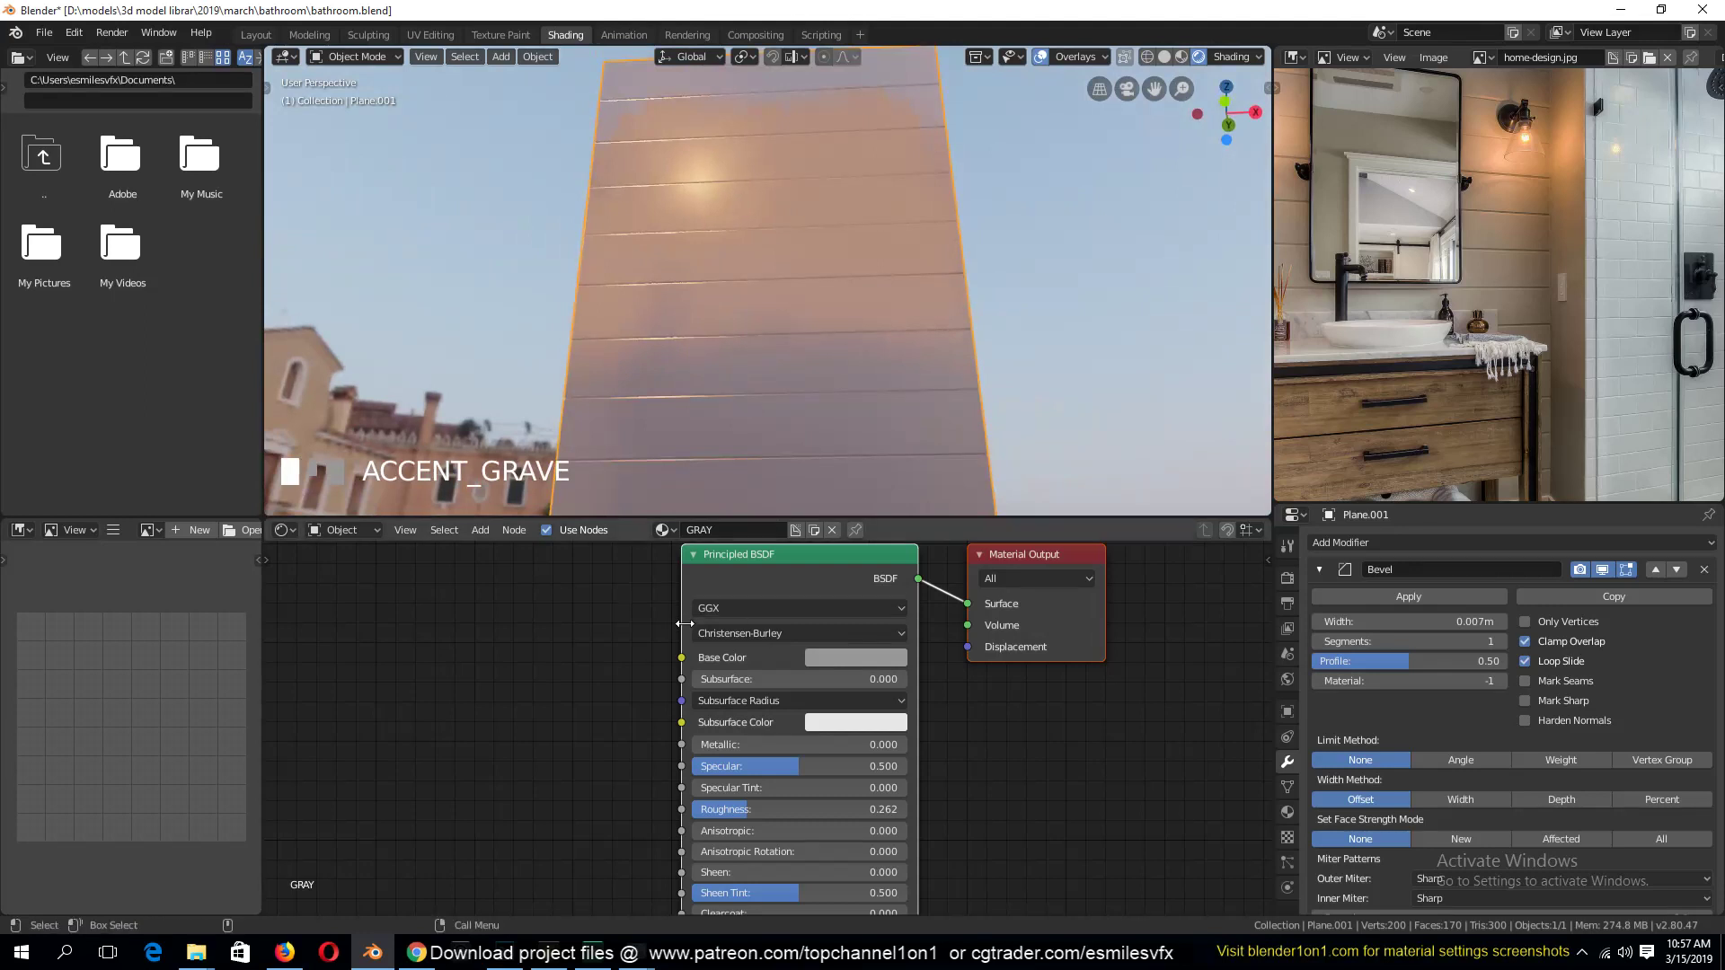
Add the 01-06-2013_grunge09.jpg image texture to the GRAY material, preview it on the wall, and connect its Color to Roughness
{"action": "key", "text": "shift+a"}
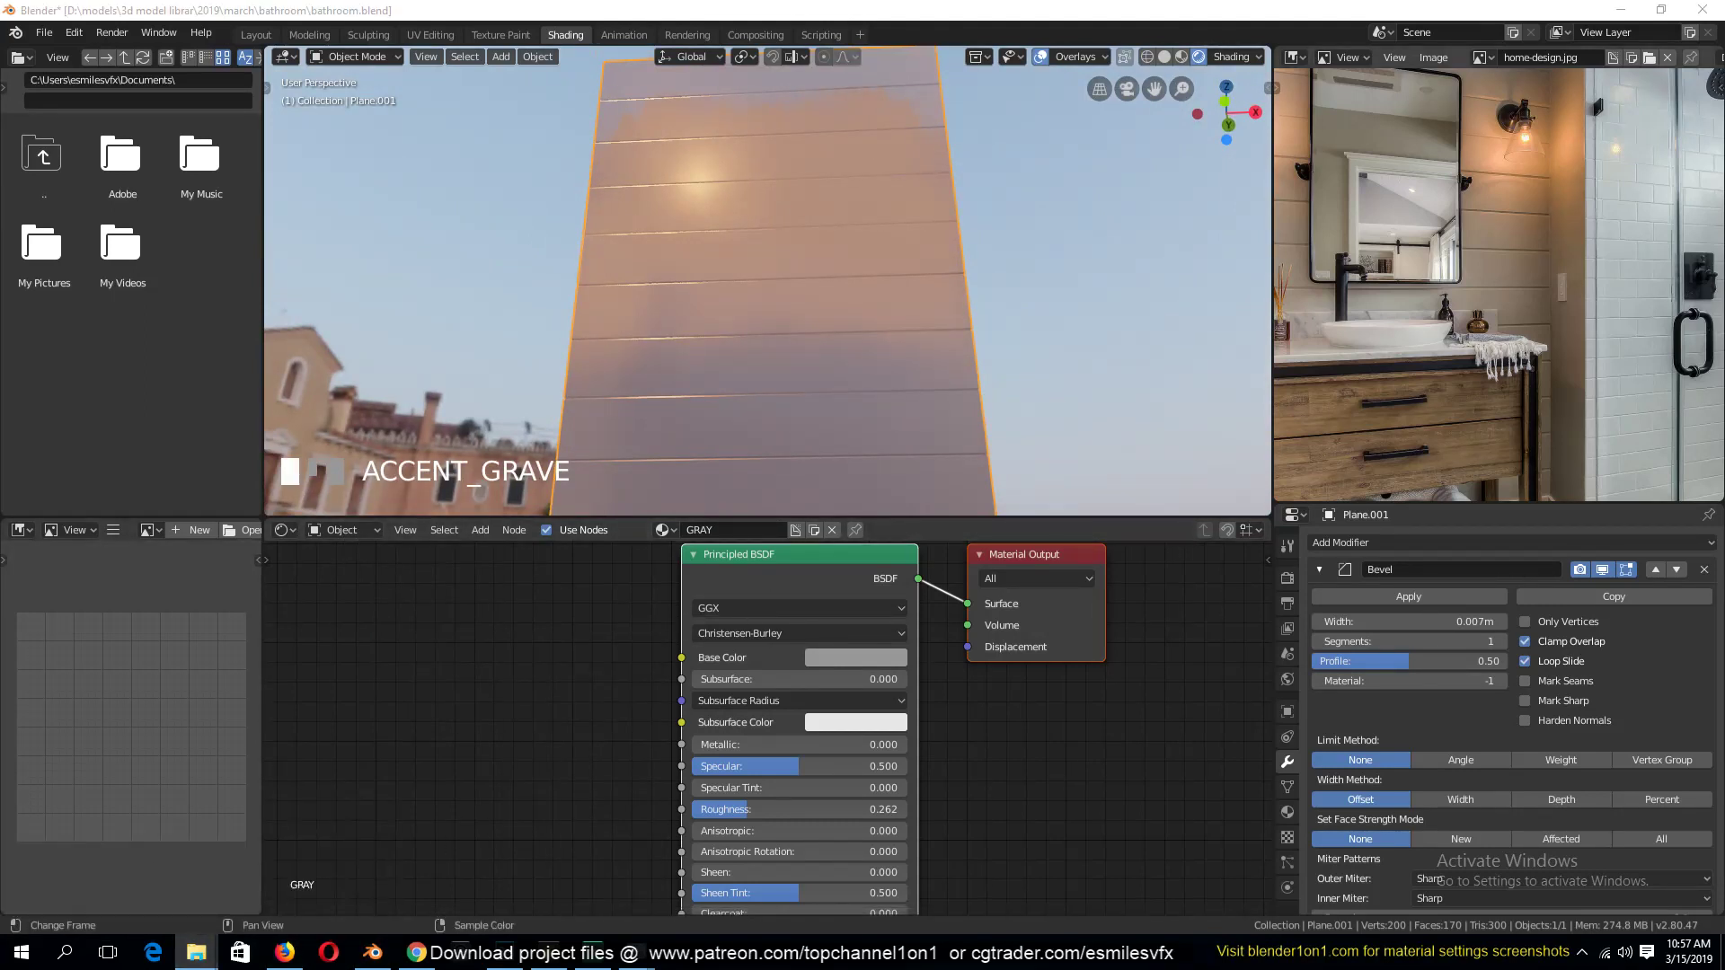
{"action": "left_click_drag", "start_coordinate": [417, 705], "coordinate": [402, 669]}
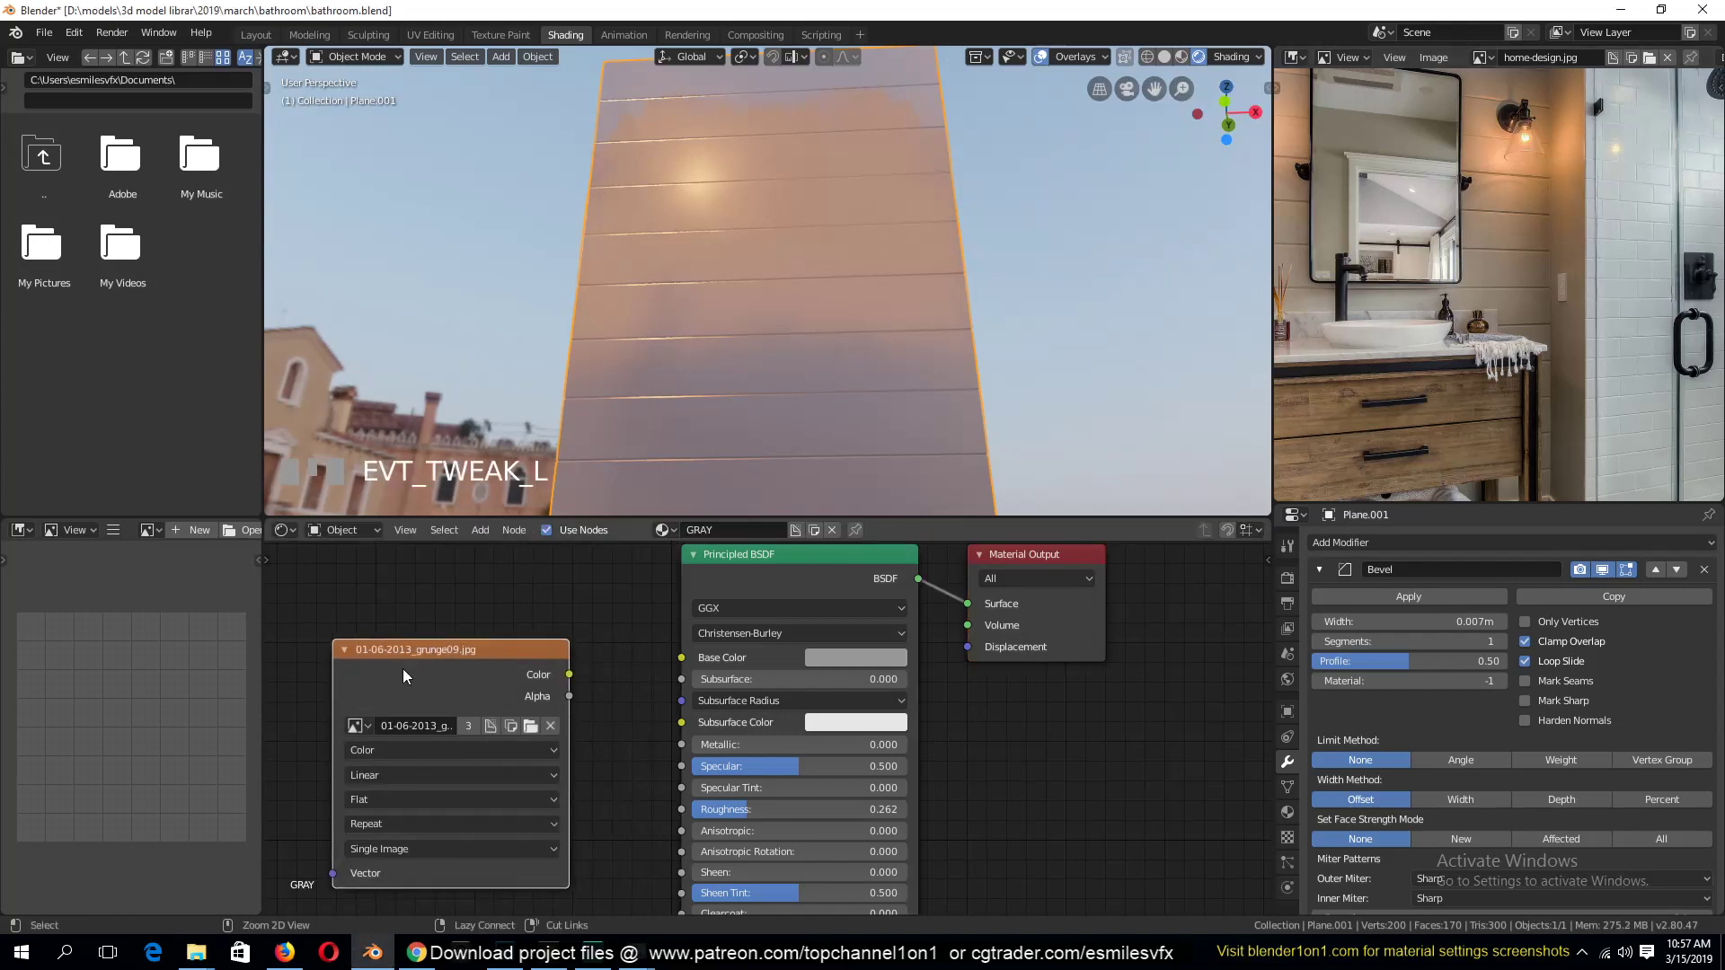
{"action": "left_click", "coordinate": [409, 663], "text": "ctrl+shift"}
{"action": "key", "text": "grave"}
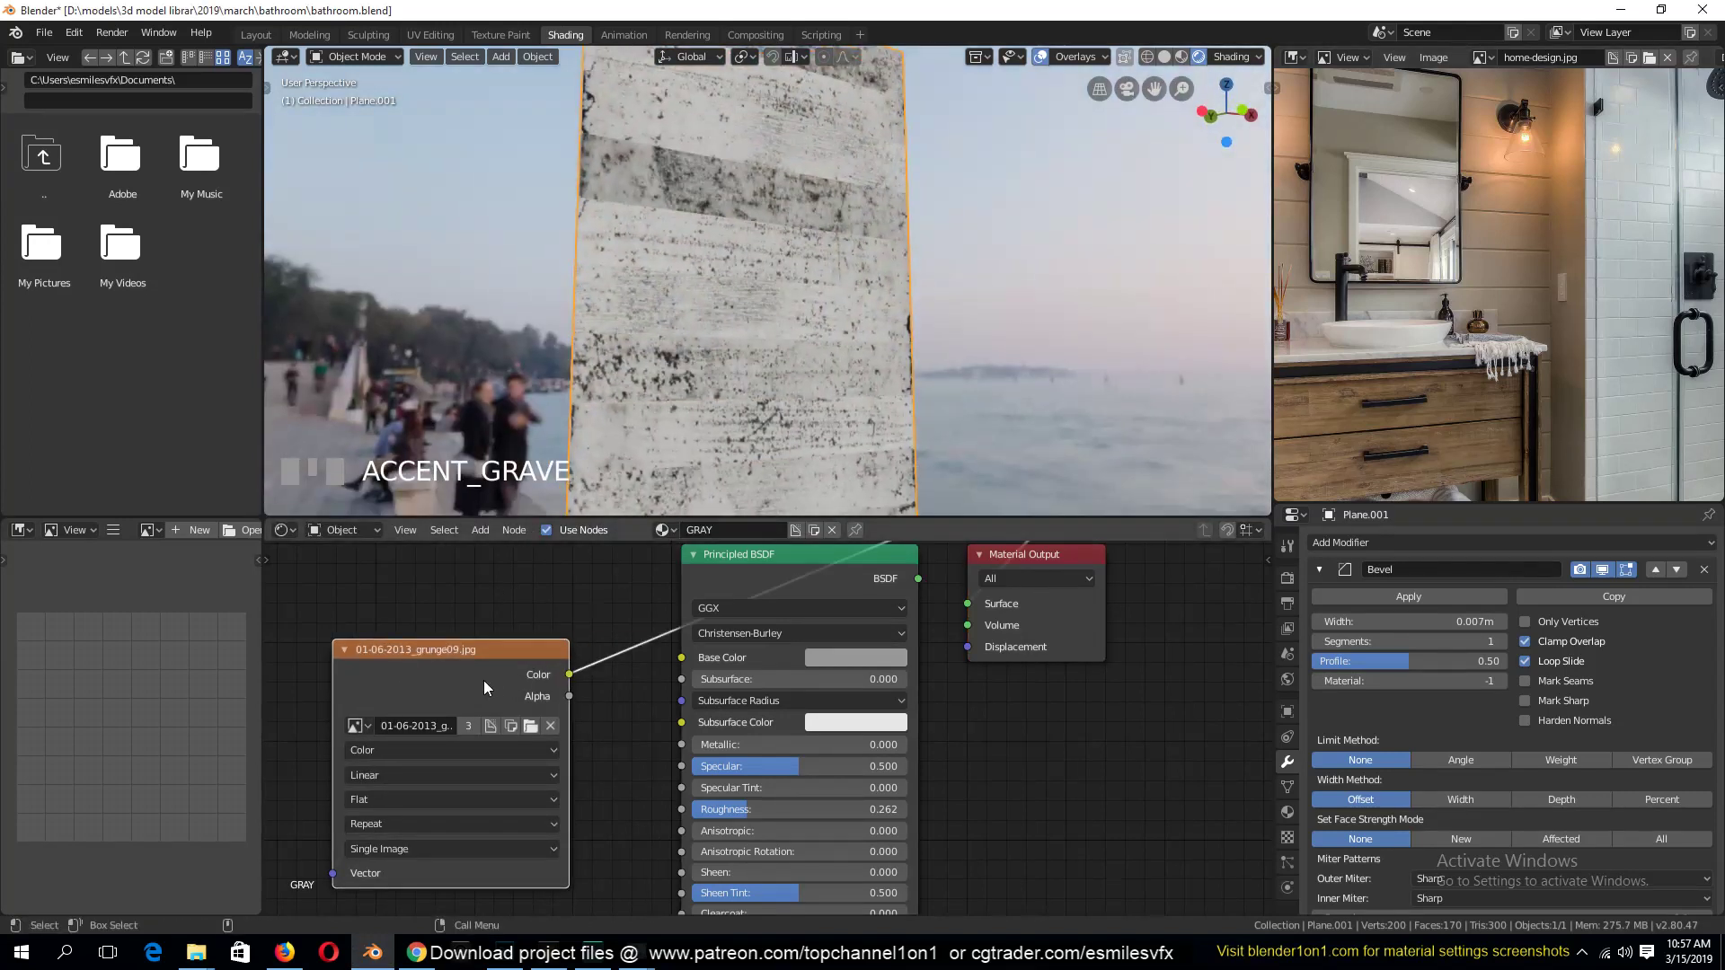
{"action": "left_click_drag", "start_coordinate": [555, 692], "coordinate": [683, 809]}
{"action": "left_click", "coordinate": [874, 579], "text": "ctrl+shift"}
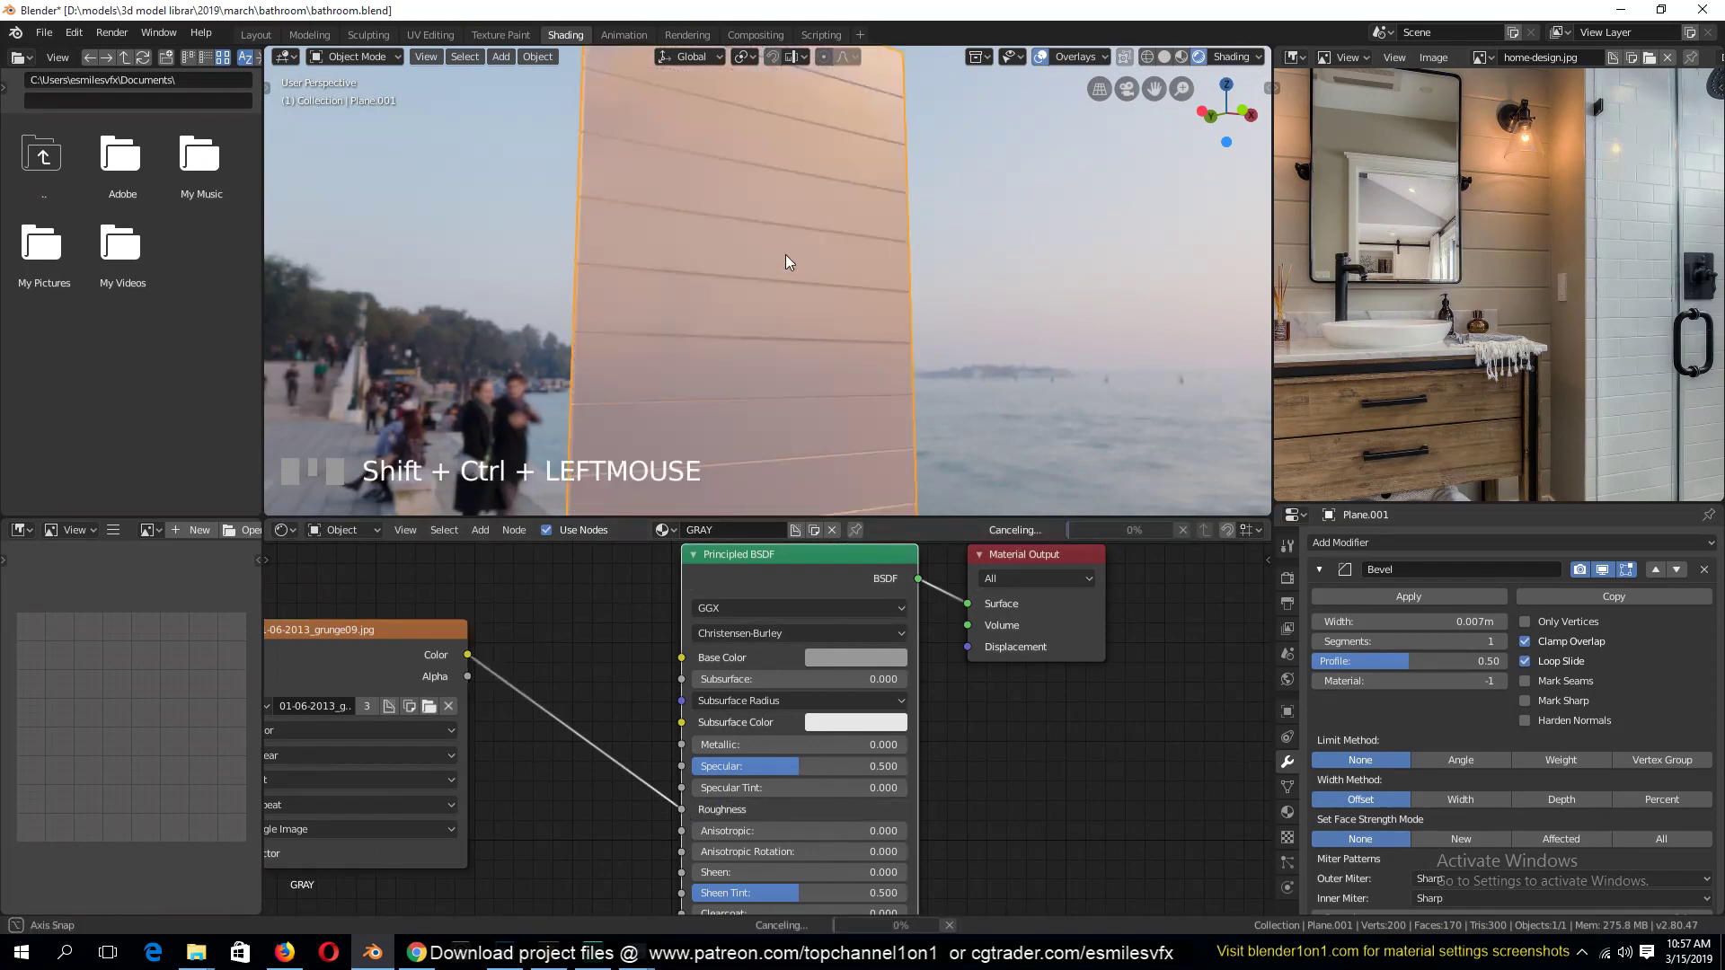
Inspect the grunge reflections on the plank wall from several angles and save the file
{"action": "key", "text": "grave"}
{"action": "mouse_move", "coordinate": [785, 255]}
{"action": "middle_mouse_down"}
{"action": "mouse_move", "coordinate": [806, 238]}
{"action": "mouse_move", "coordinate": [699, 223]}
{"action": "mouse_move", "coordinate": [773, 216]}
{"action": "mouse_move", "coordinate": [790, 186]}
{"action": "mouse_move", "coordinate": [656, 288]}
{"action": "mouse_move", "coordinate": [622, 209]}
{"action": "mouse_move", "coordinate": [750, 230]}
{"action": "mouse_move", "coordinate": [708, 286]}
{"action": "mouse_move", "coordinate": [665, 237]}
{"action": "mouse_move", "coordinate": [739, 210]}
{"action": "mouse_move", "coordinate": [728, 297]}
{"action": "middle_mouse_up"}
{"action": "key", "text": "alt+a"}
{"action": "left_click", "coordinate": [858, 653]}
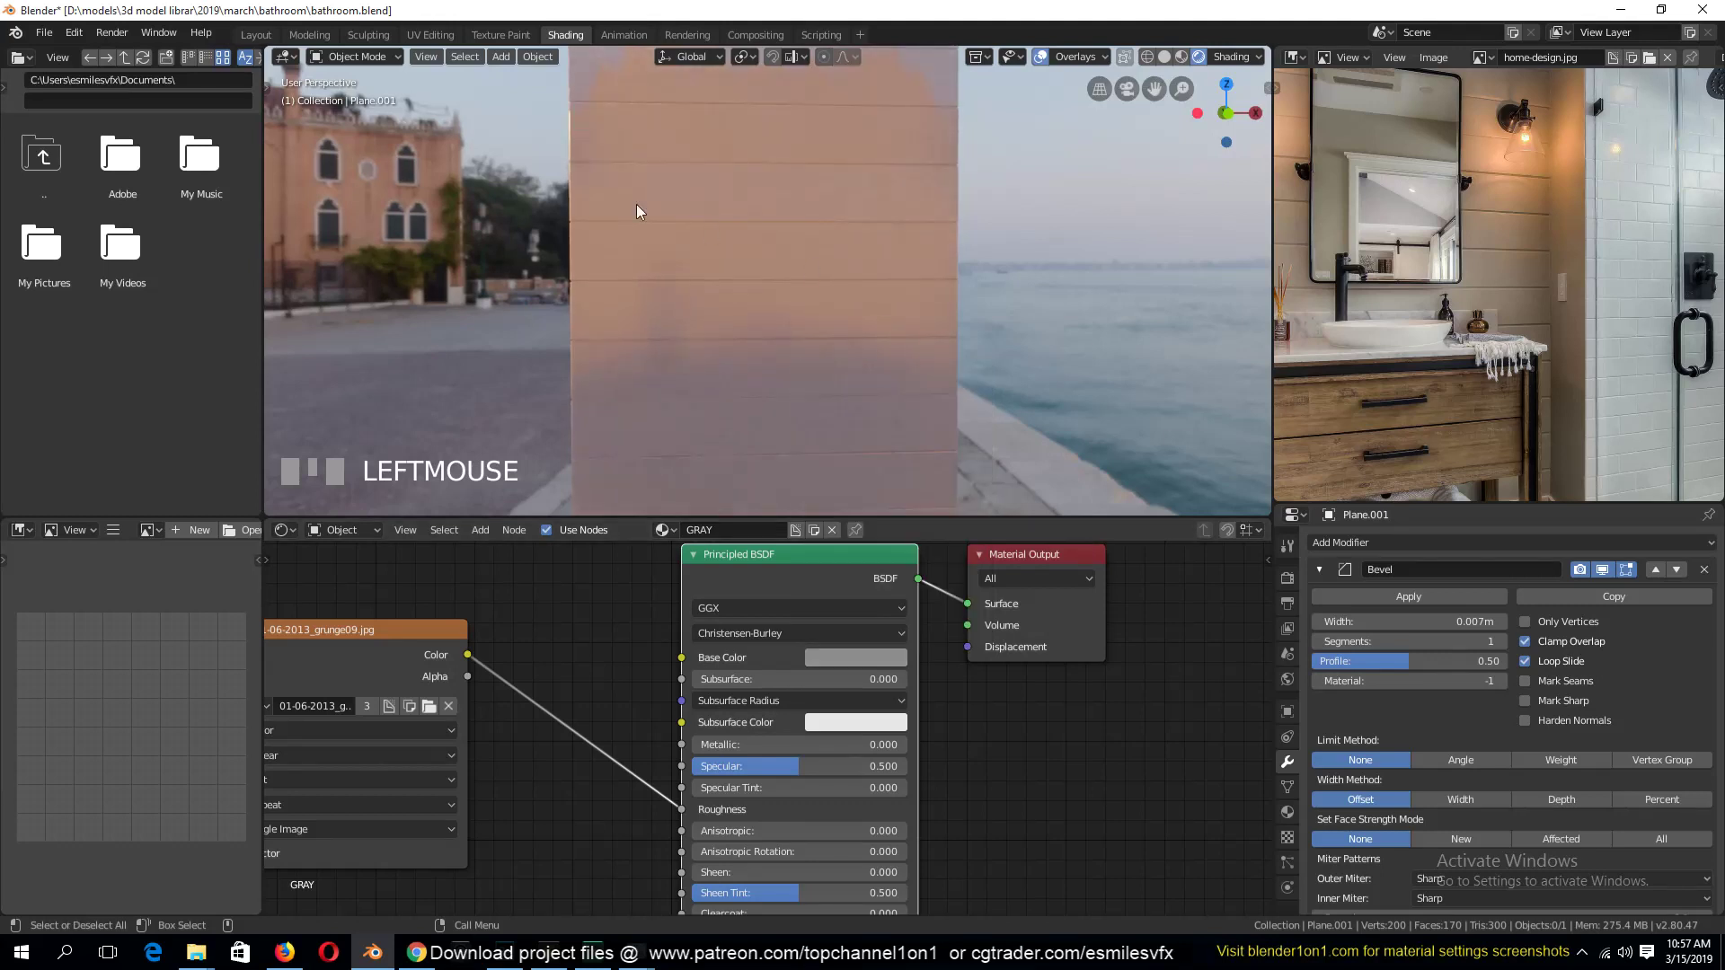
{"action": "key", "text": "ctrl+s"}
{"action": "middle_click_drag", "start_coordinate": [601, 219], "coordinate": [681, 189]}
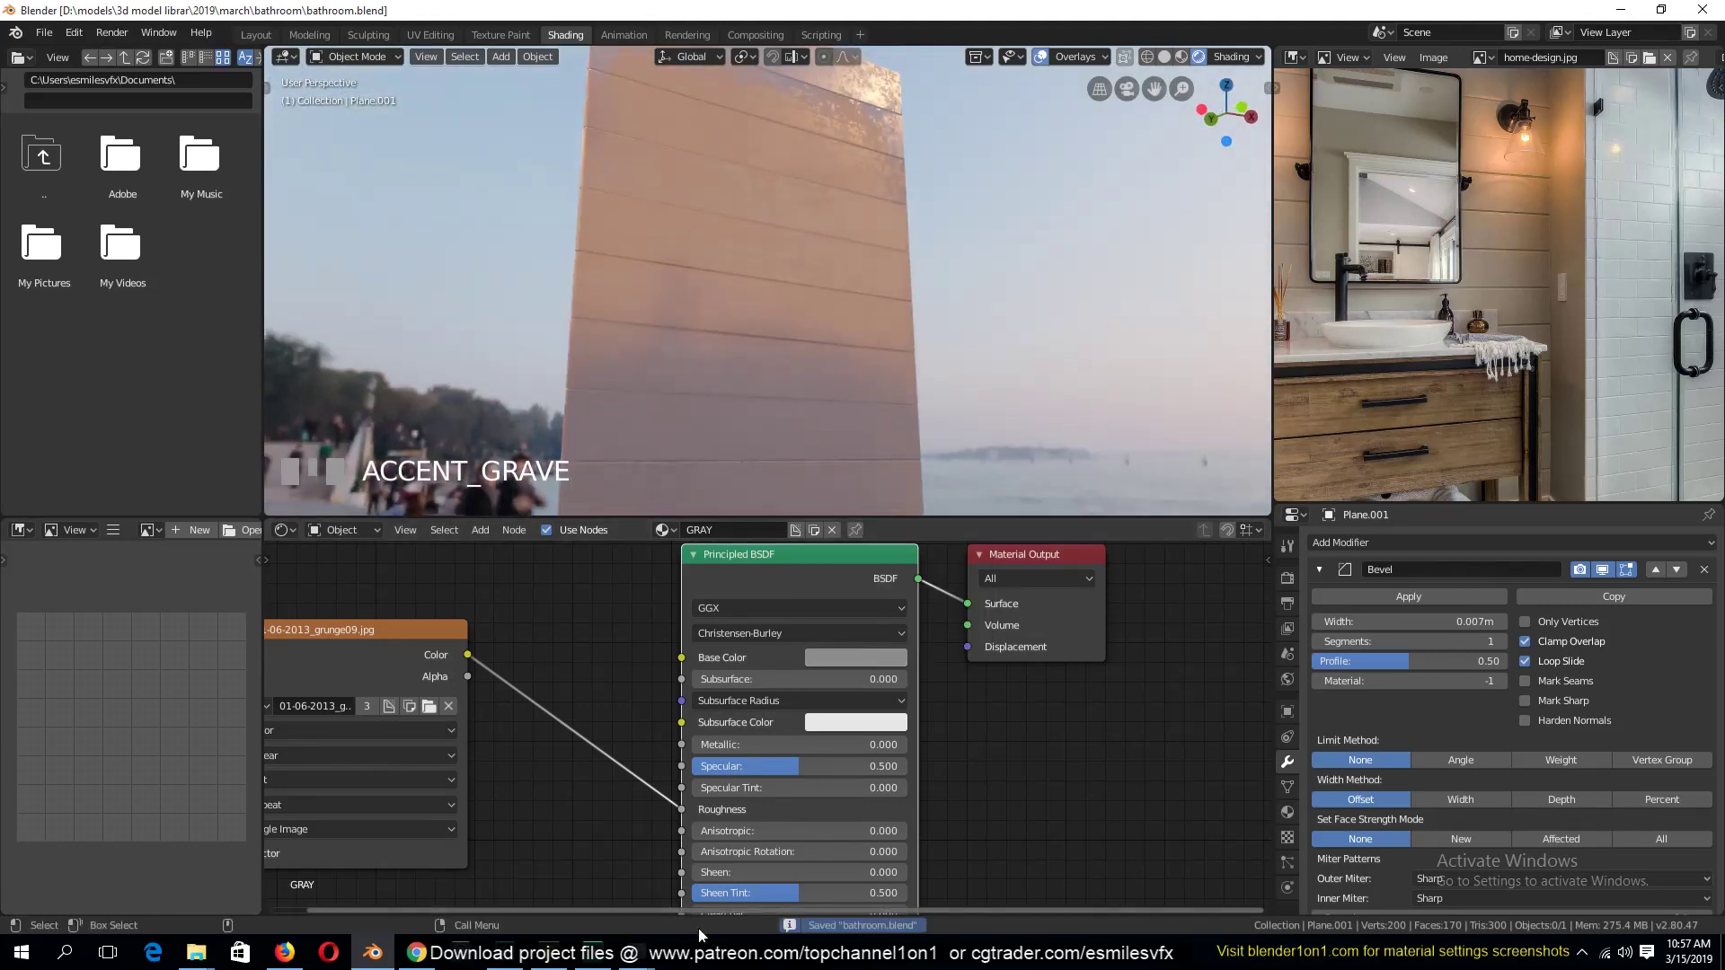
{"action": "middle_click_drag", "start_coordinate": [769, 241], "coordinate": [924, 211]}
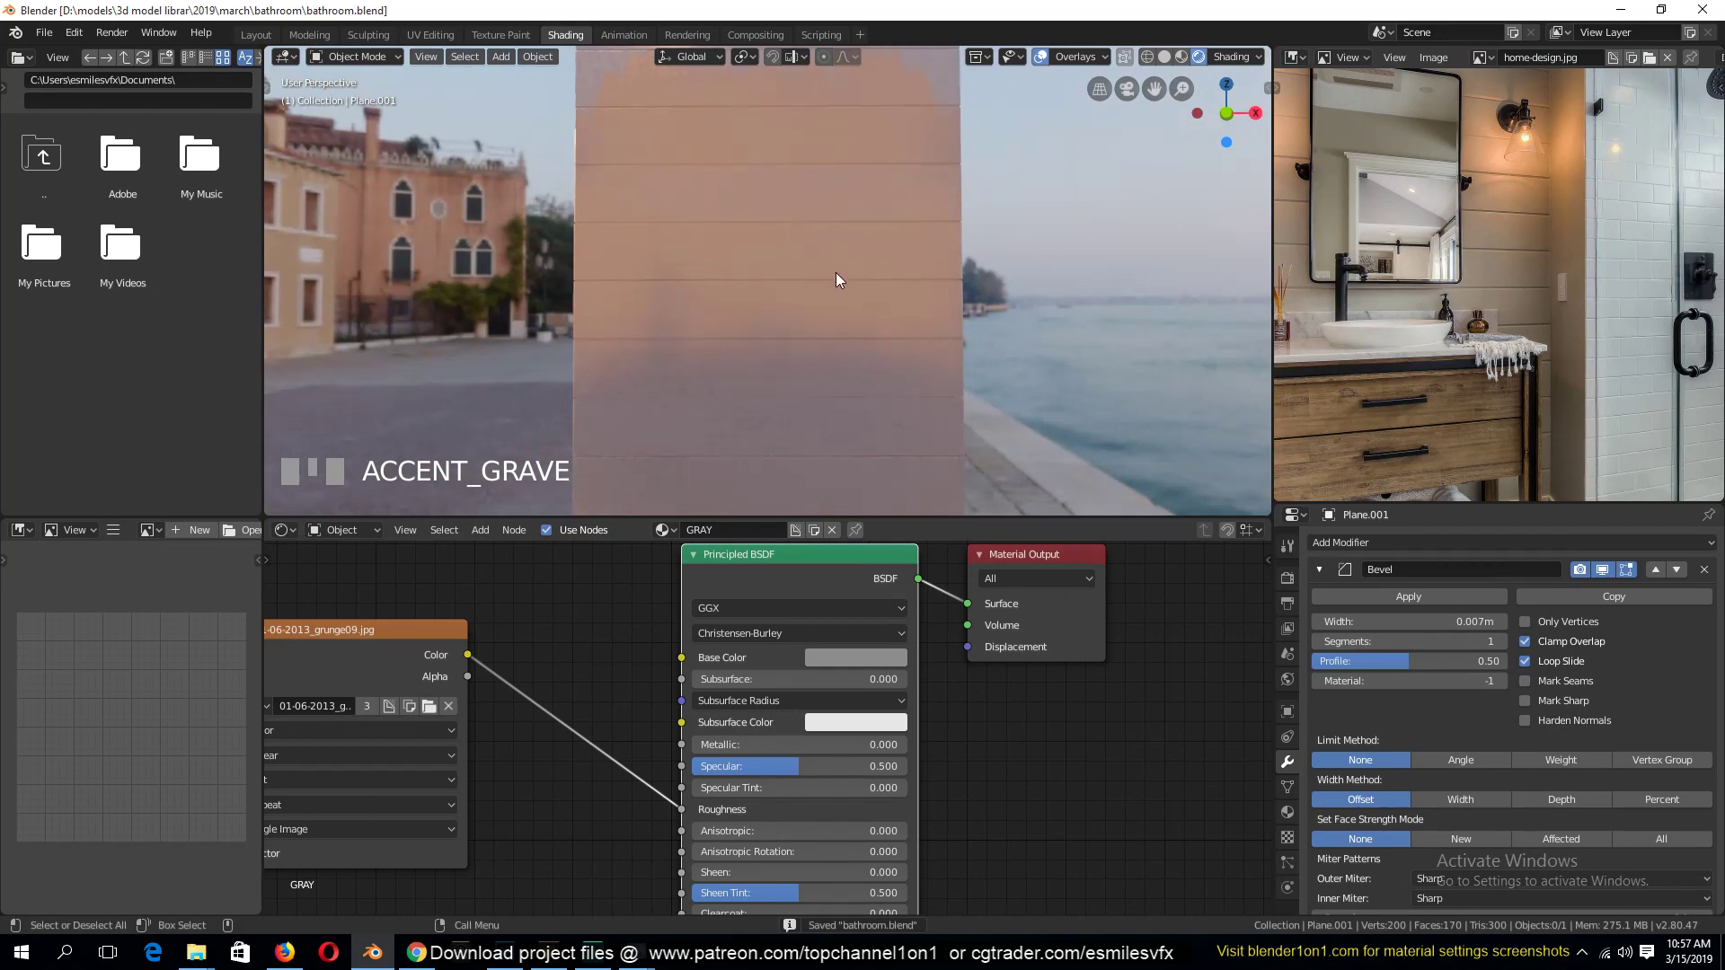
Reveal all hidden objects and hide the shower's glass panel to reach the tiled walls
{"action": "key", "text": "alt+h"}
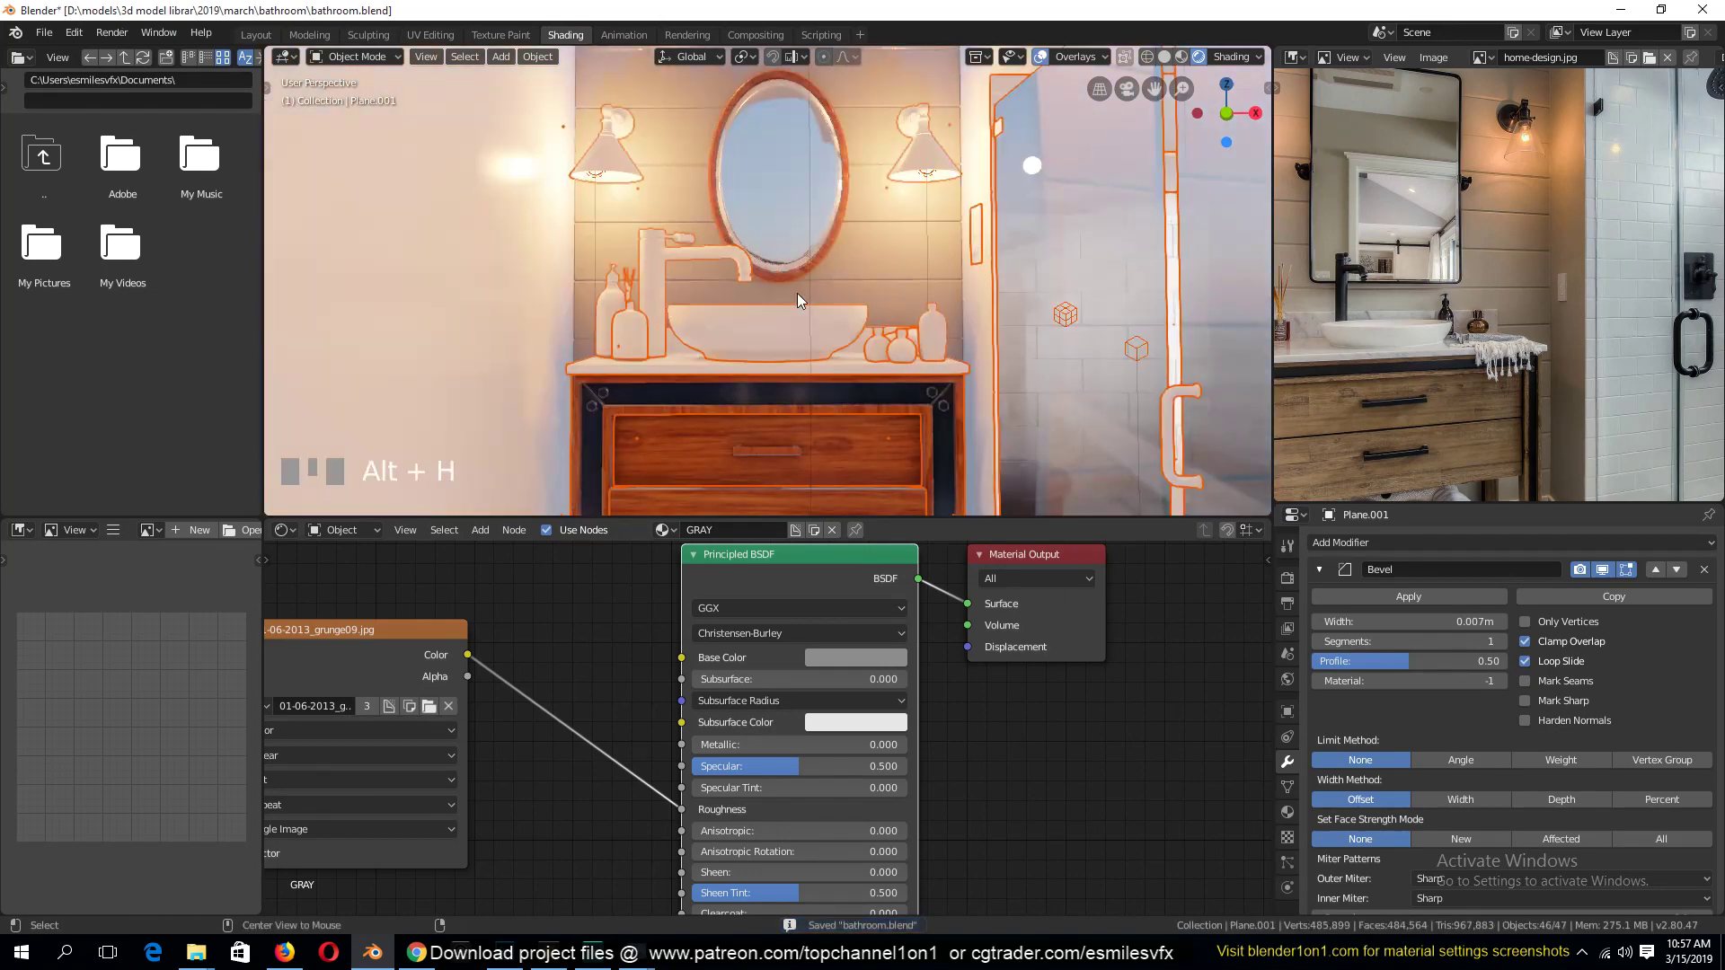
{"action": "key", "text": "alt+a"}
{"action": "scroll", "coordinate": [989, 298], "scroll_direction": "down", "scroll_amount": 2}
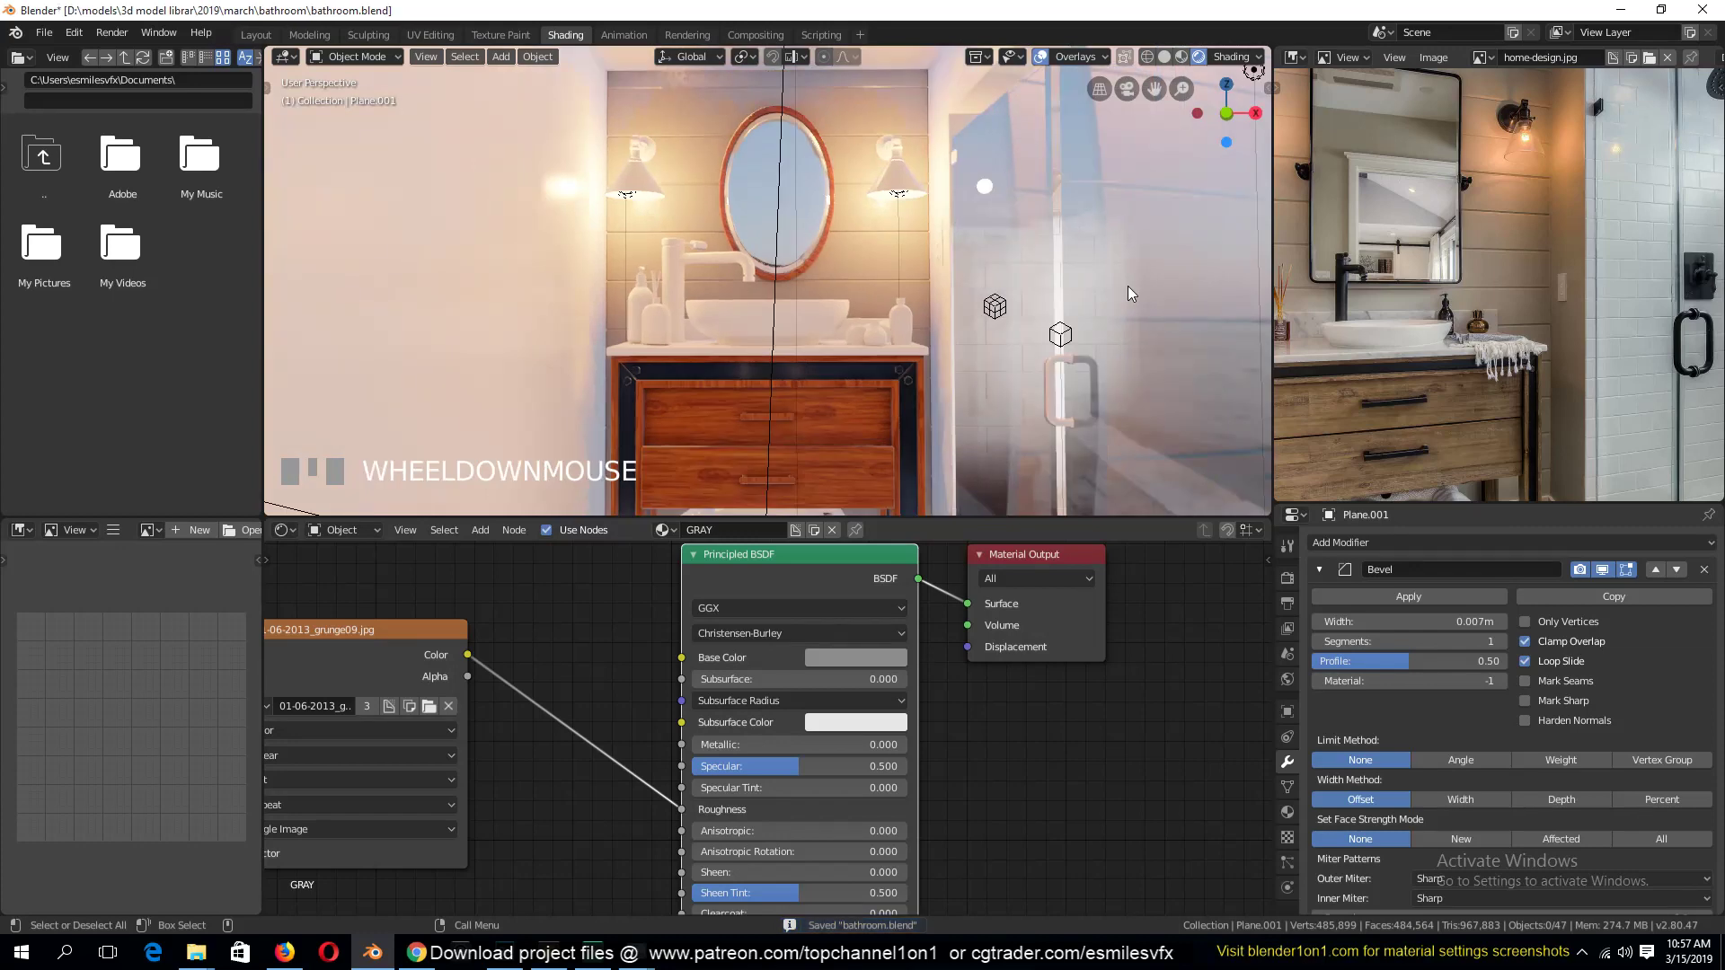
{"action": "left_click", "coordinate": [1128, 286]}
{"action": "key", "text": "h"}
{"action": "left_click", "coordinate": [1119, 271]}
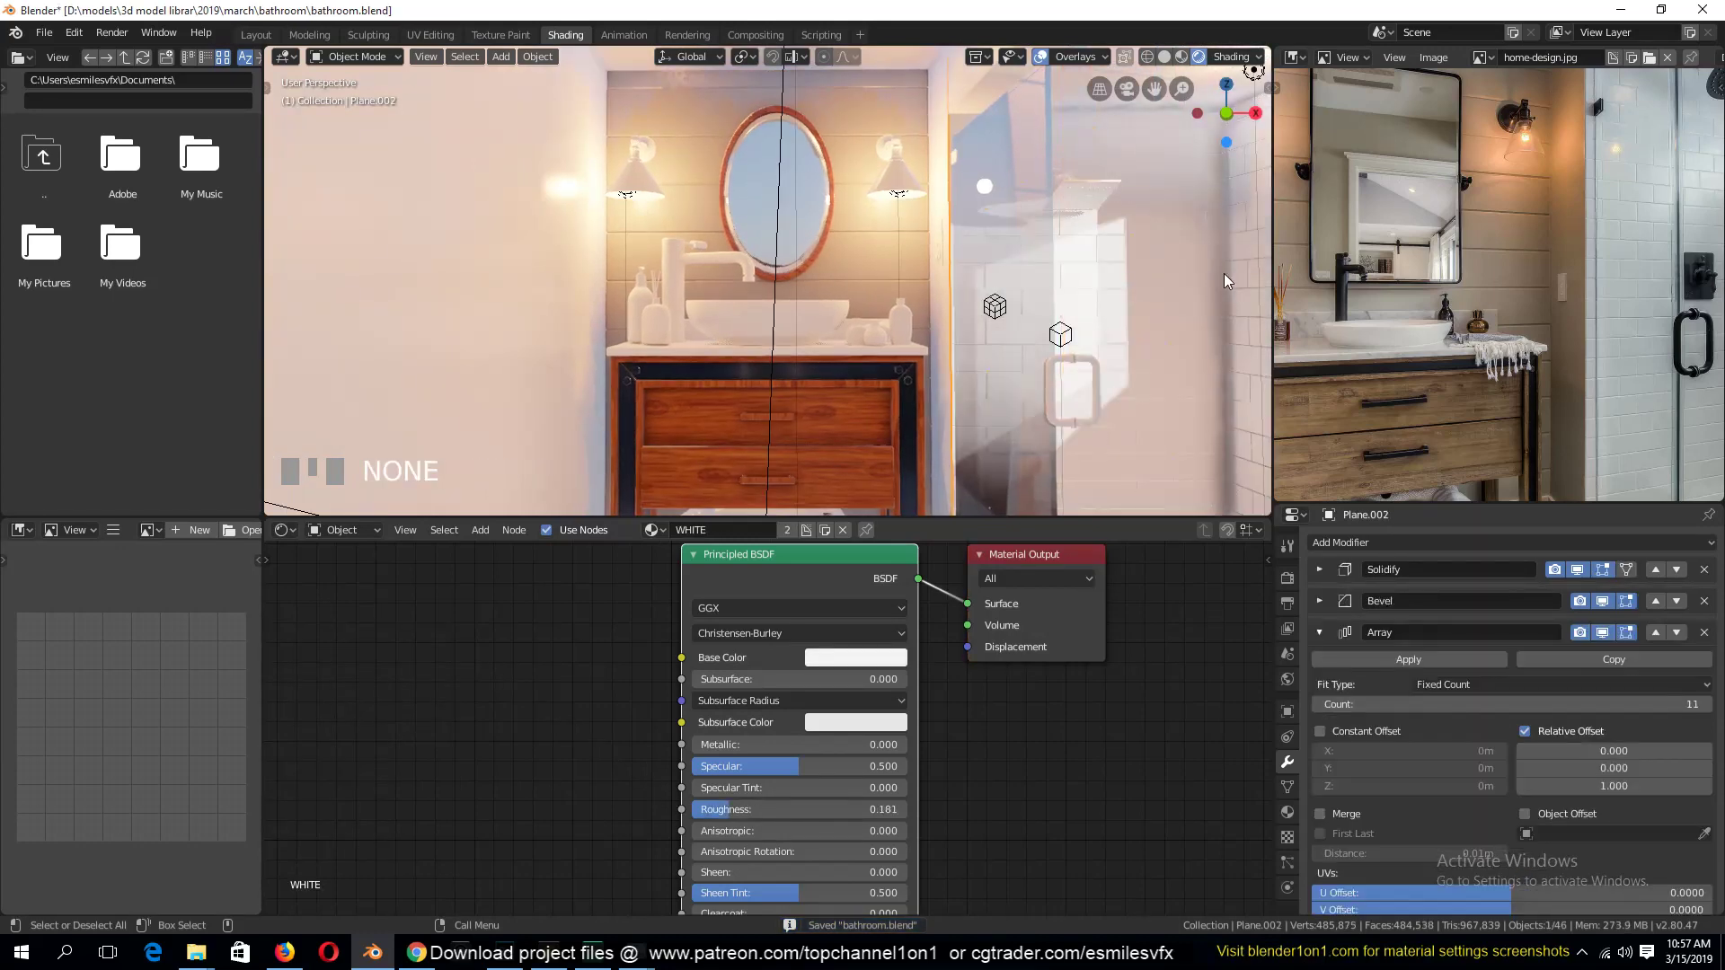
Unwrap all faces of the tiled wall beside the shower with Smart UV Project at a 66.00 angle limit
{"action": "left_click", "coordinate": [1245, 245]}
{"action": "key", "text": "Tab"}
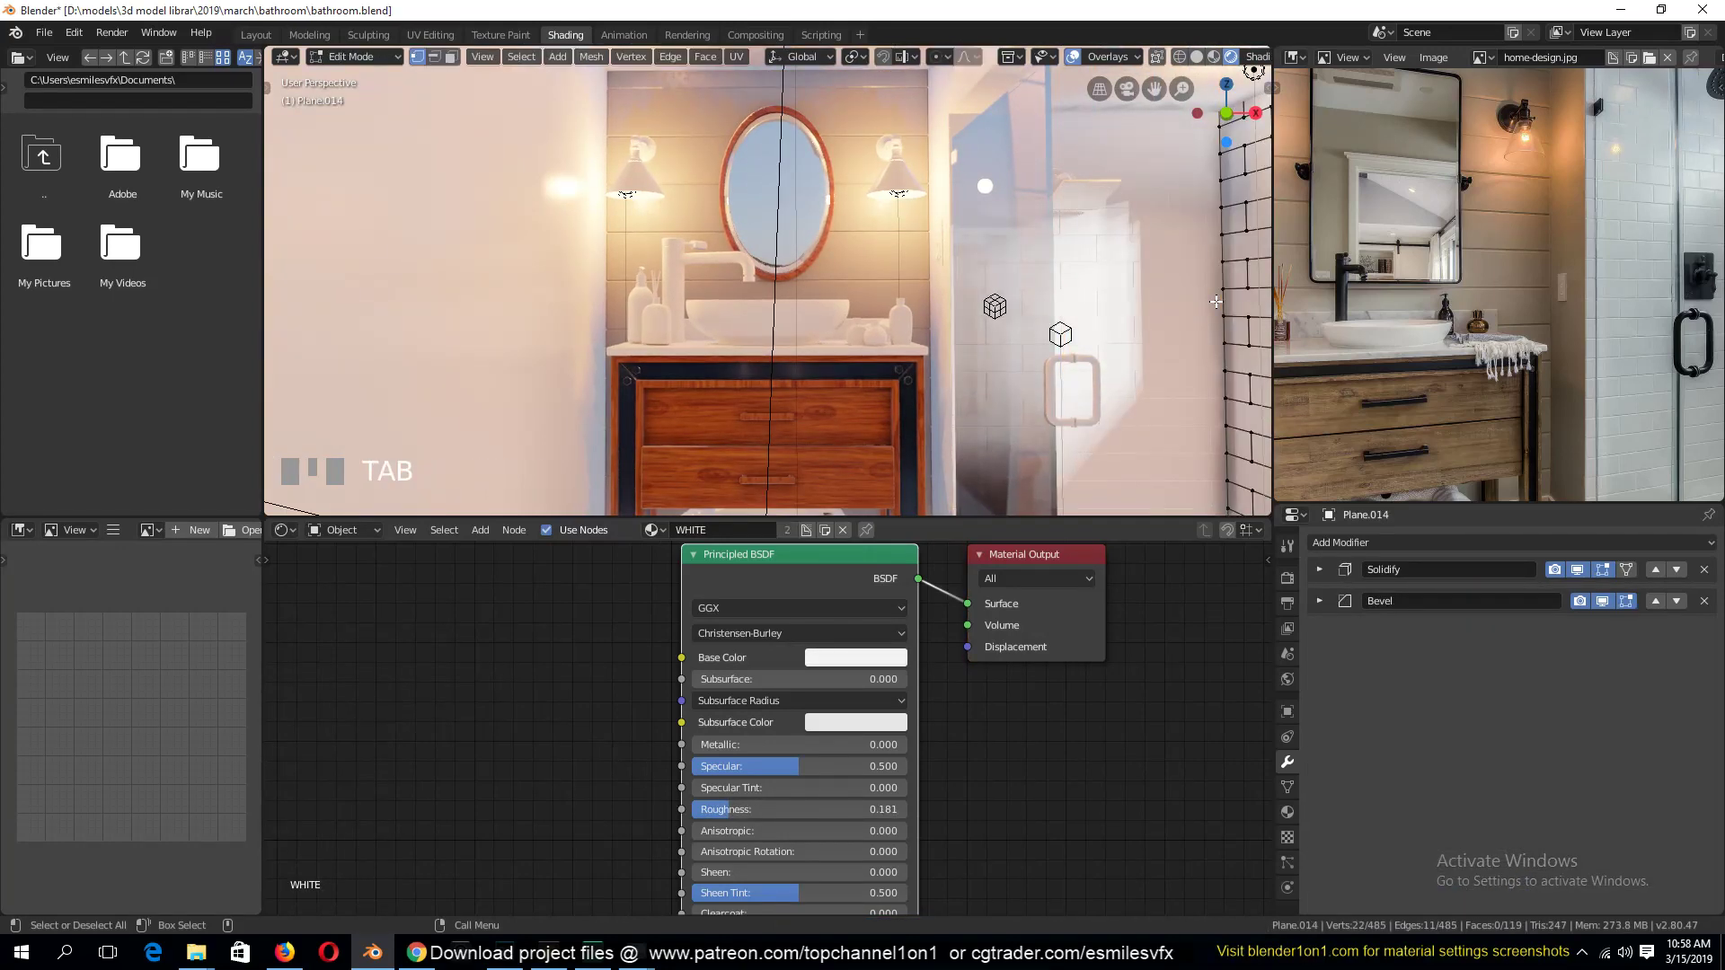
{"action": "key", "text": "a"}
{"action": "key", "text": "u"}
{"action": "left_click", "coordinate": [1214, 296]}
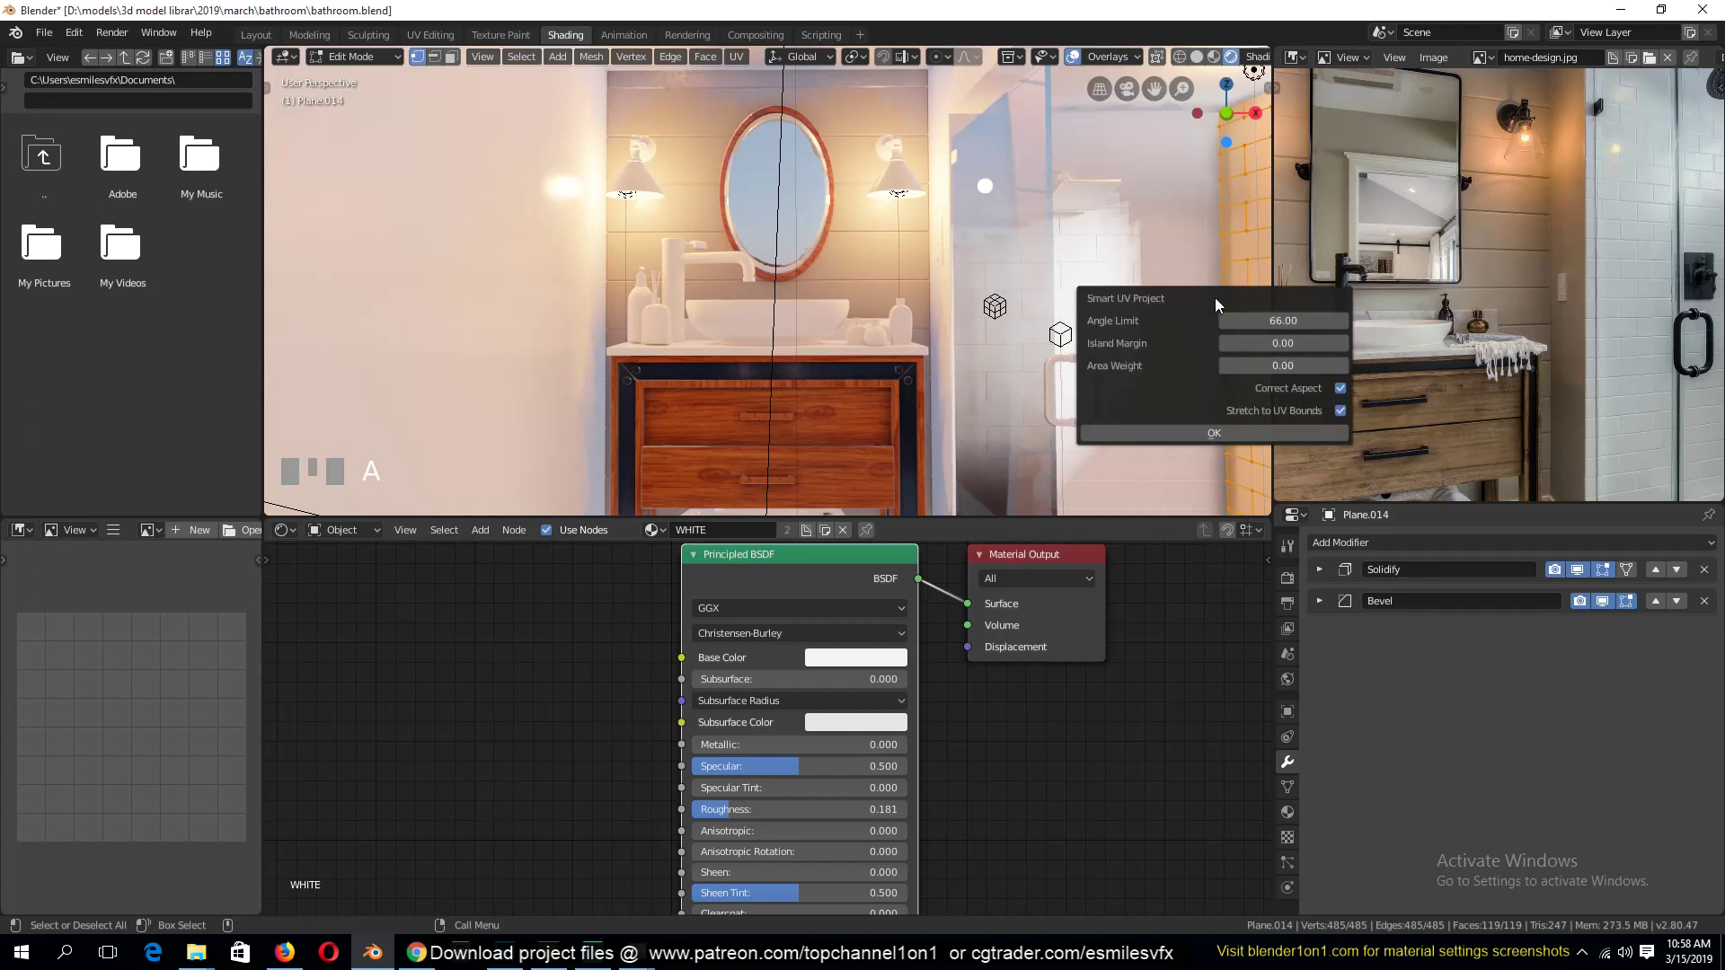
{"action": "left_click", "coordinate": [1213, 432]}
{"action": "key", "text": "Tab"}
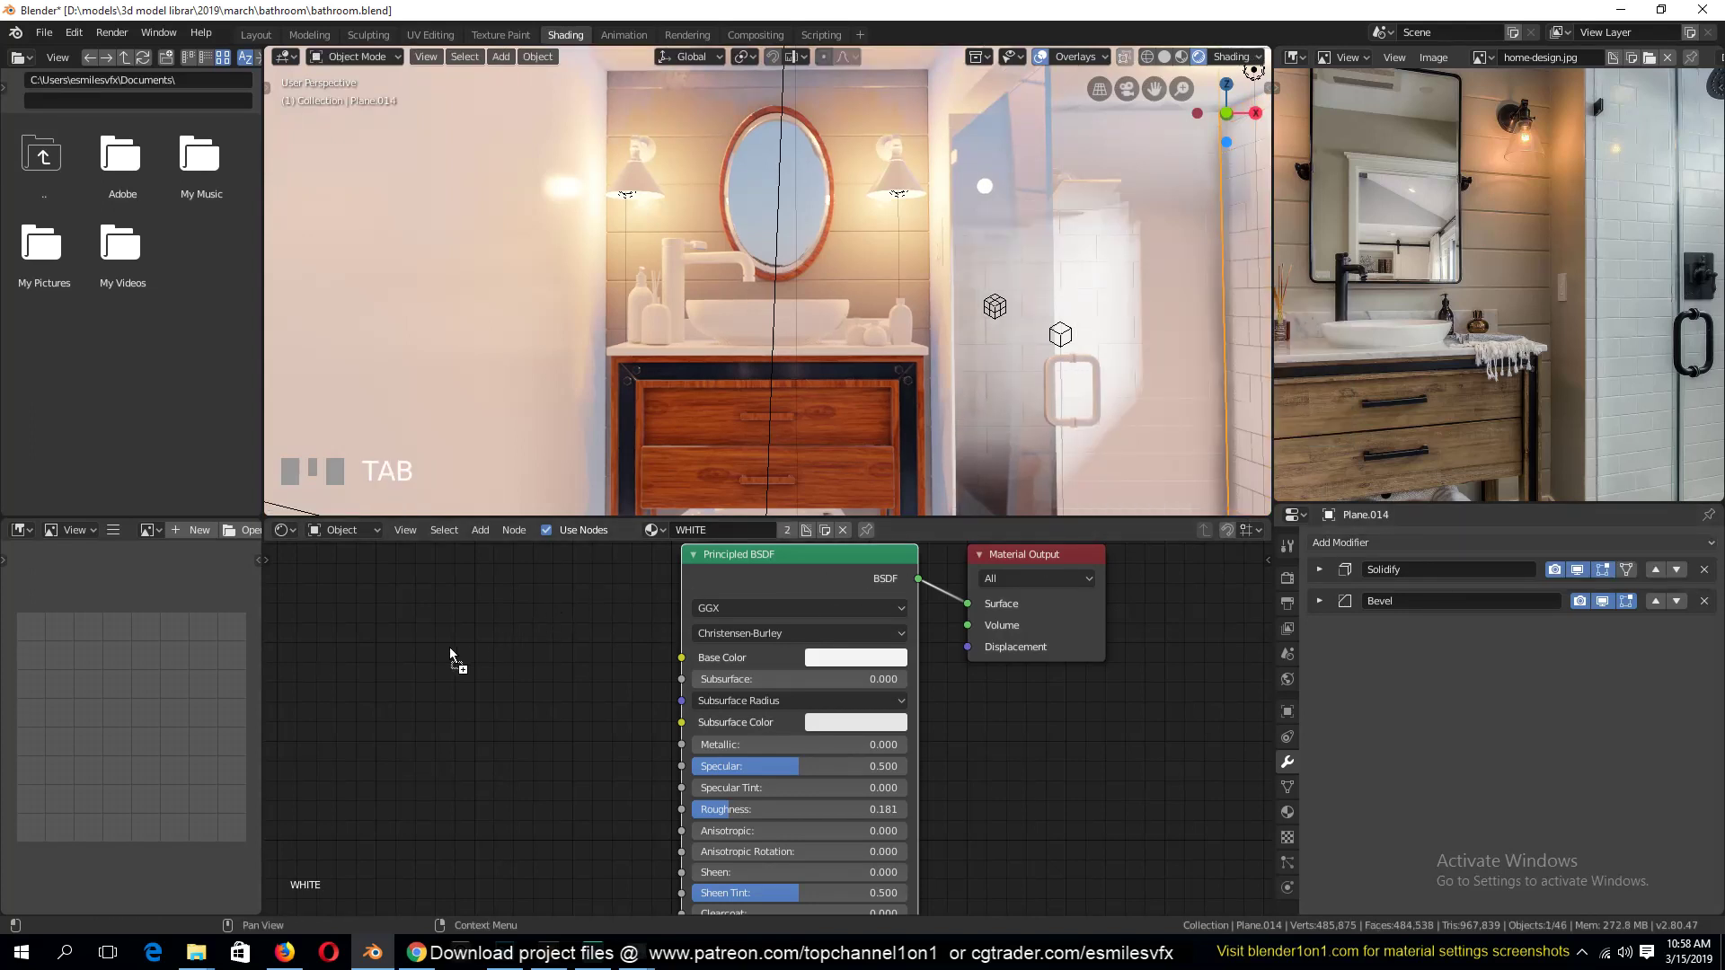
Connect the 01-06-2013_grunge09.jpg texture's Color to the WHITE material's Roughness, then isolate the windowed tile wall for inspection and save
{"action": "left_click_drag", "start_coordinate": [449, 647], "coordinate": [682, 810]}
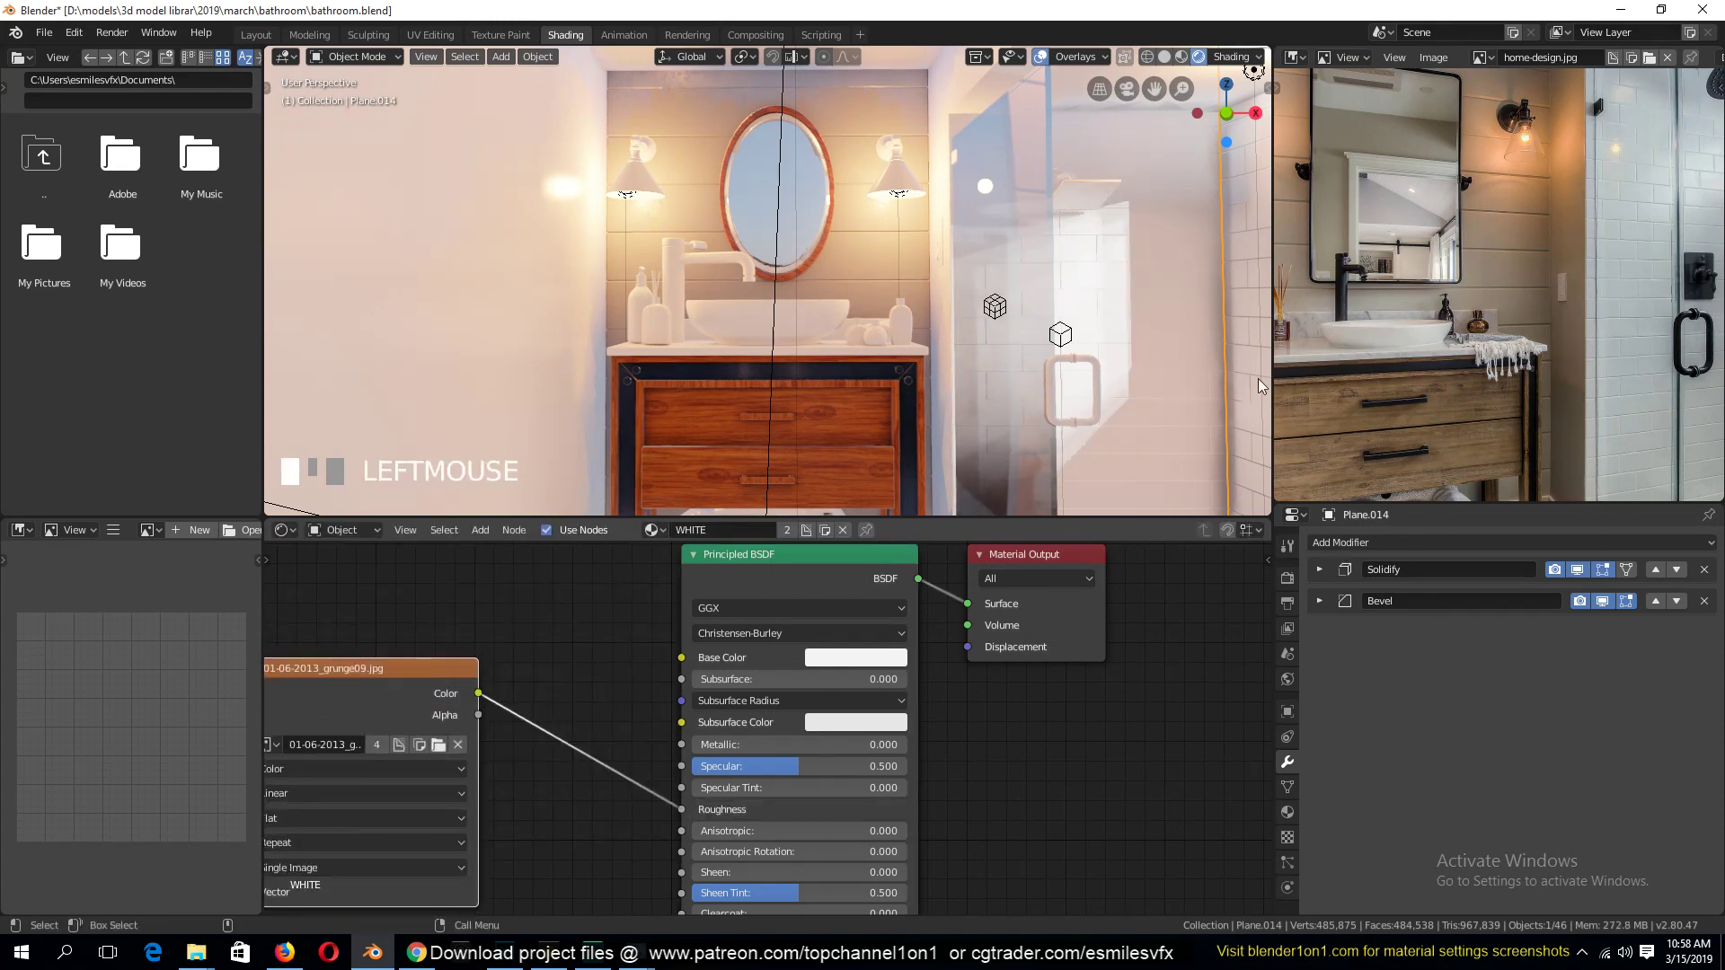
{"action": "key", "text": "shift+h"}
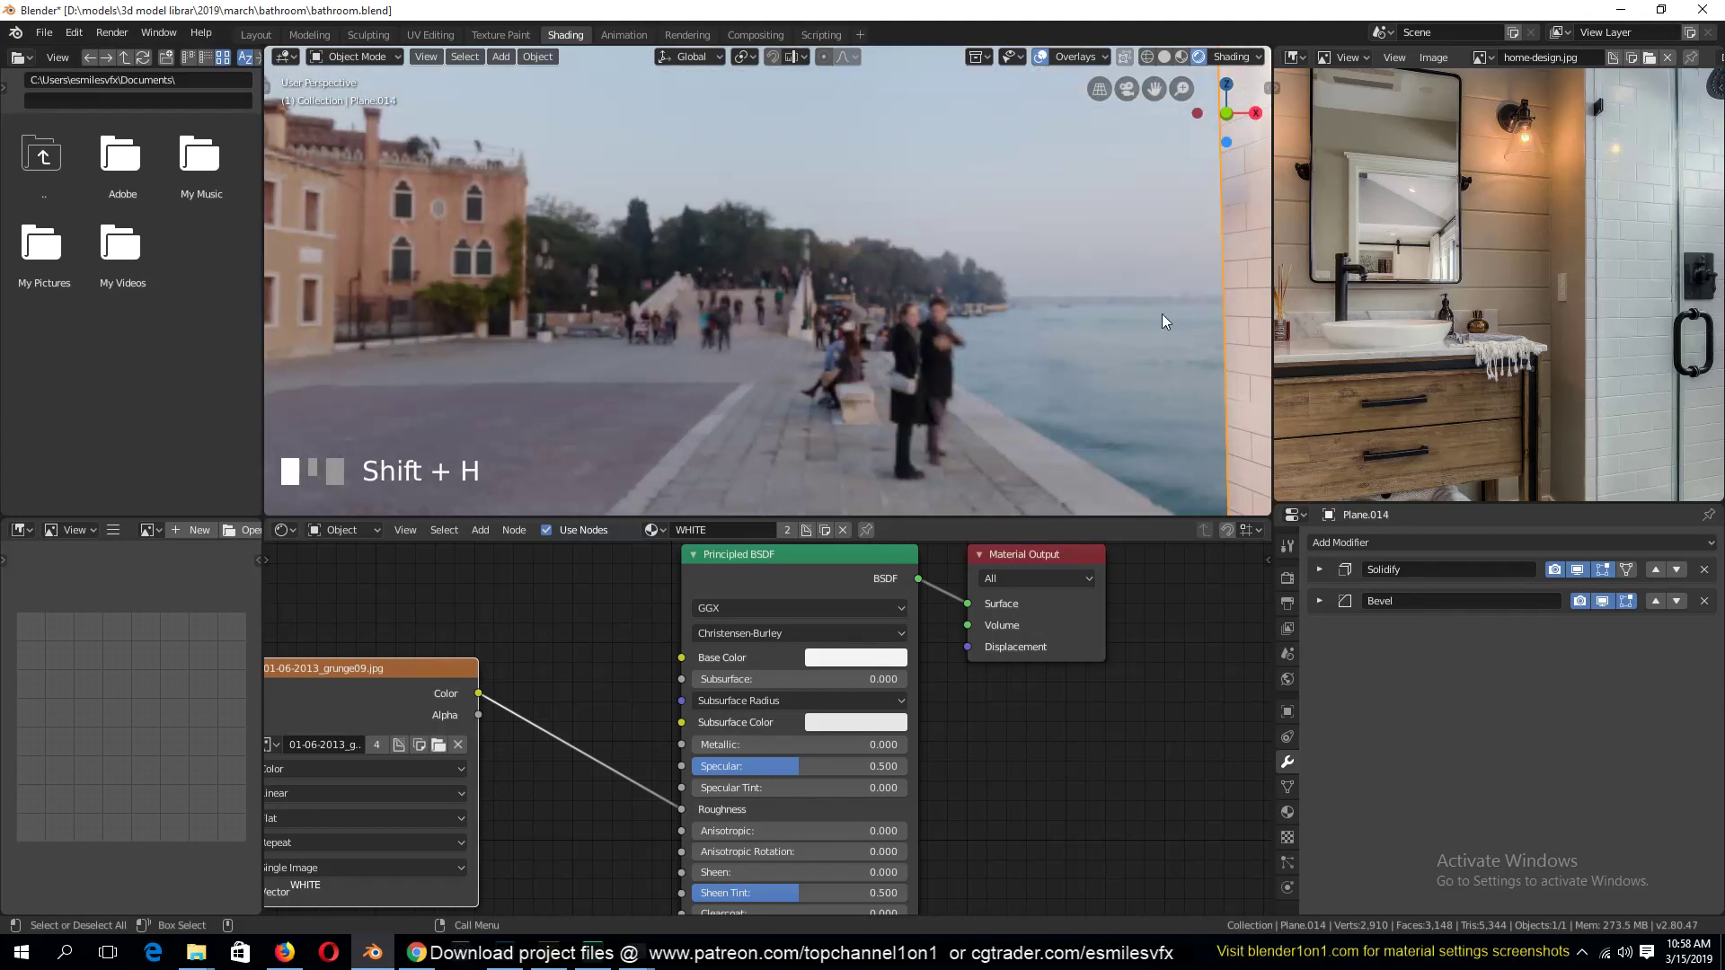
{"action": "key", "text": "grave"}
{"action": "key", "text": "KP_Decimal"}
{"action": "scroll", "coordinate": [759, 263], "scroll_direction": "up", "scroll_amount": 2}
{"action": "key", "text": "grave"}
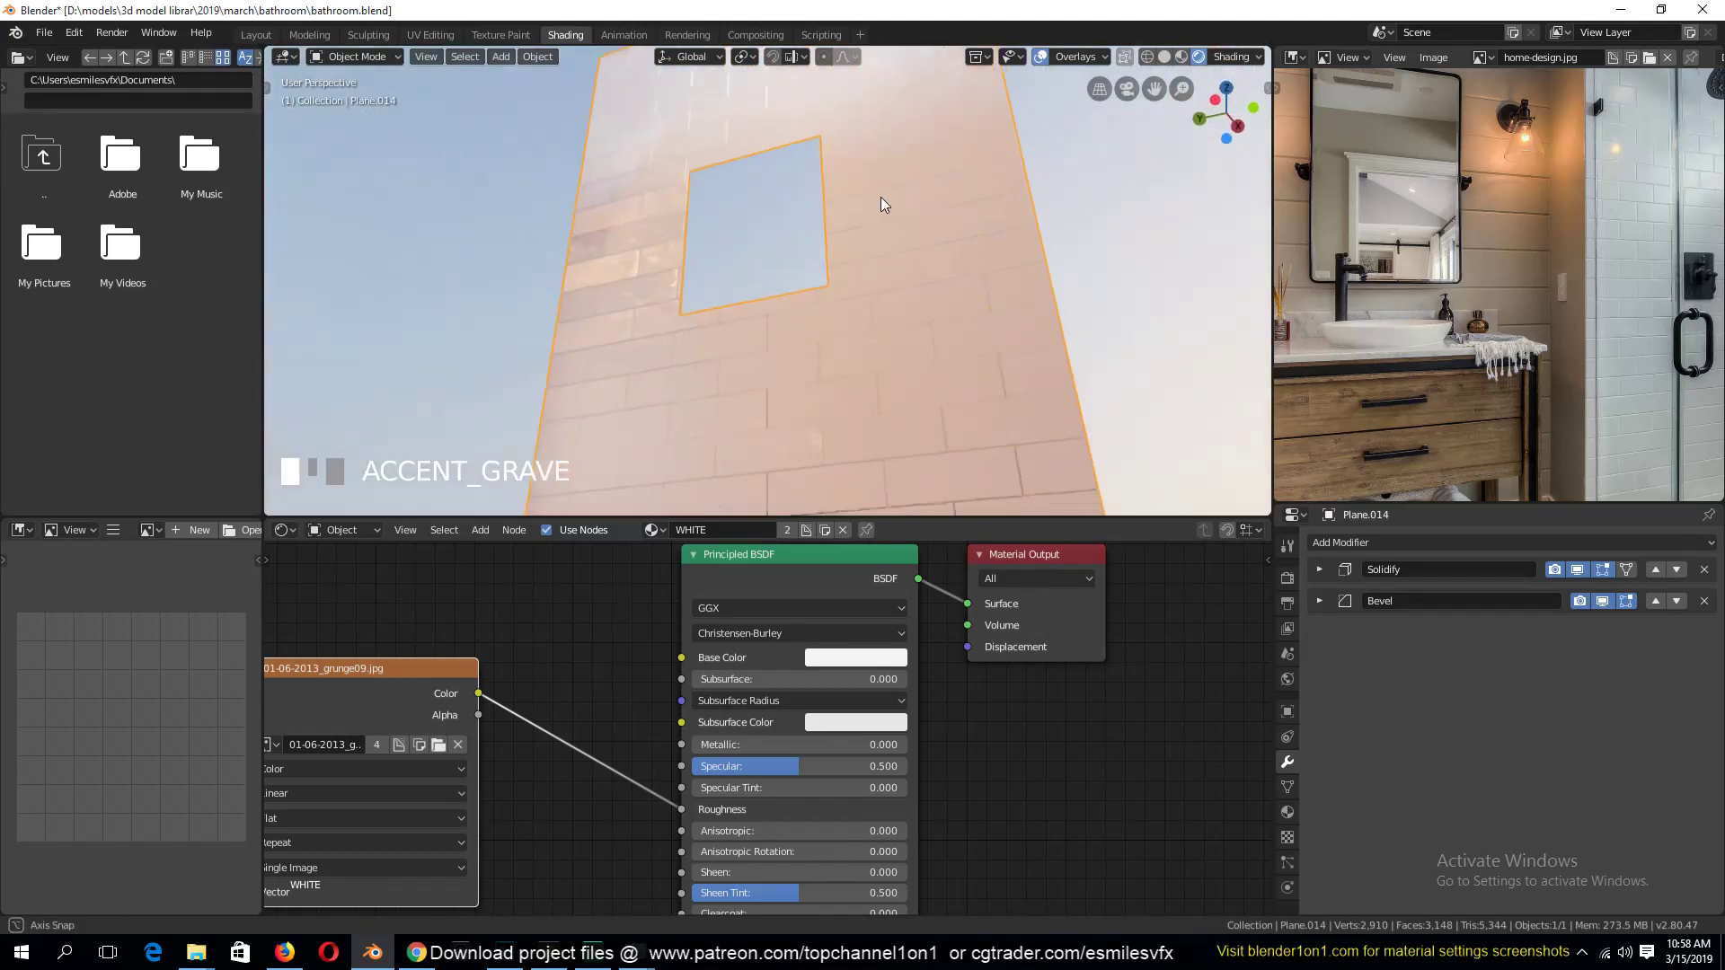
{"action": "mouse_move", "coordinate": [843, 169]}
{"action": "middle_mouse_down"}
{"action": "mouse_move", "coordinate": [820, 245]}
{"action": "mouse_move", "coordinate": [794, 239]}
{"action": "mouse_move", "coordinate": [806, 208]}
{"action": "mouse_move", "coordinate": [877, 210]}
{"action": "mouse_move", "coordinate": [832, 251]}
{"action": "mouse_move", "coordinate": [843, 185]}
{"action": "mouse_move", "coordinate": [818, 177]}
{"action": "middle_mouse_up"}
{"action": "key", "text": "ctrl+s"}
{"action": "key", "text": "grave"}
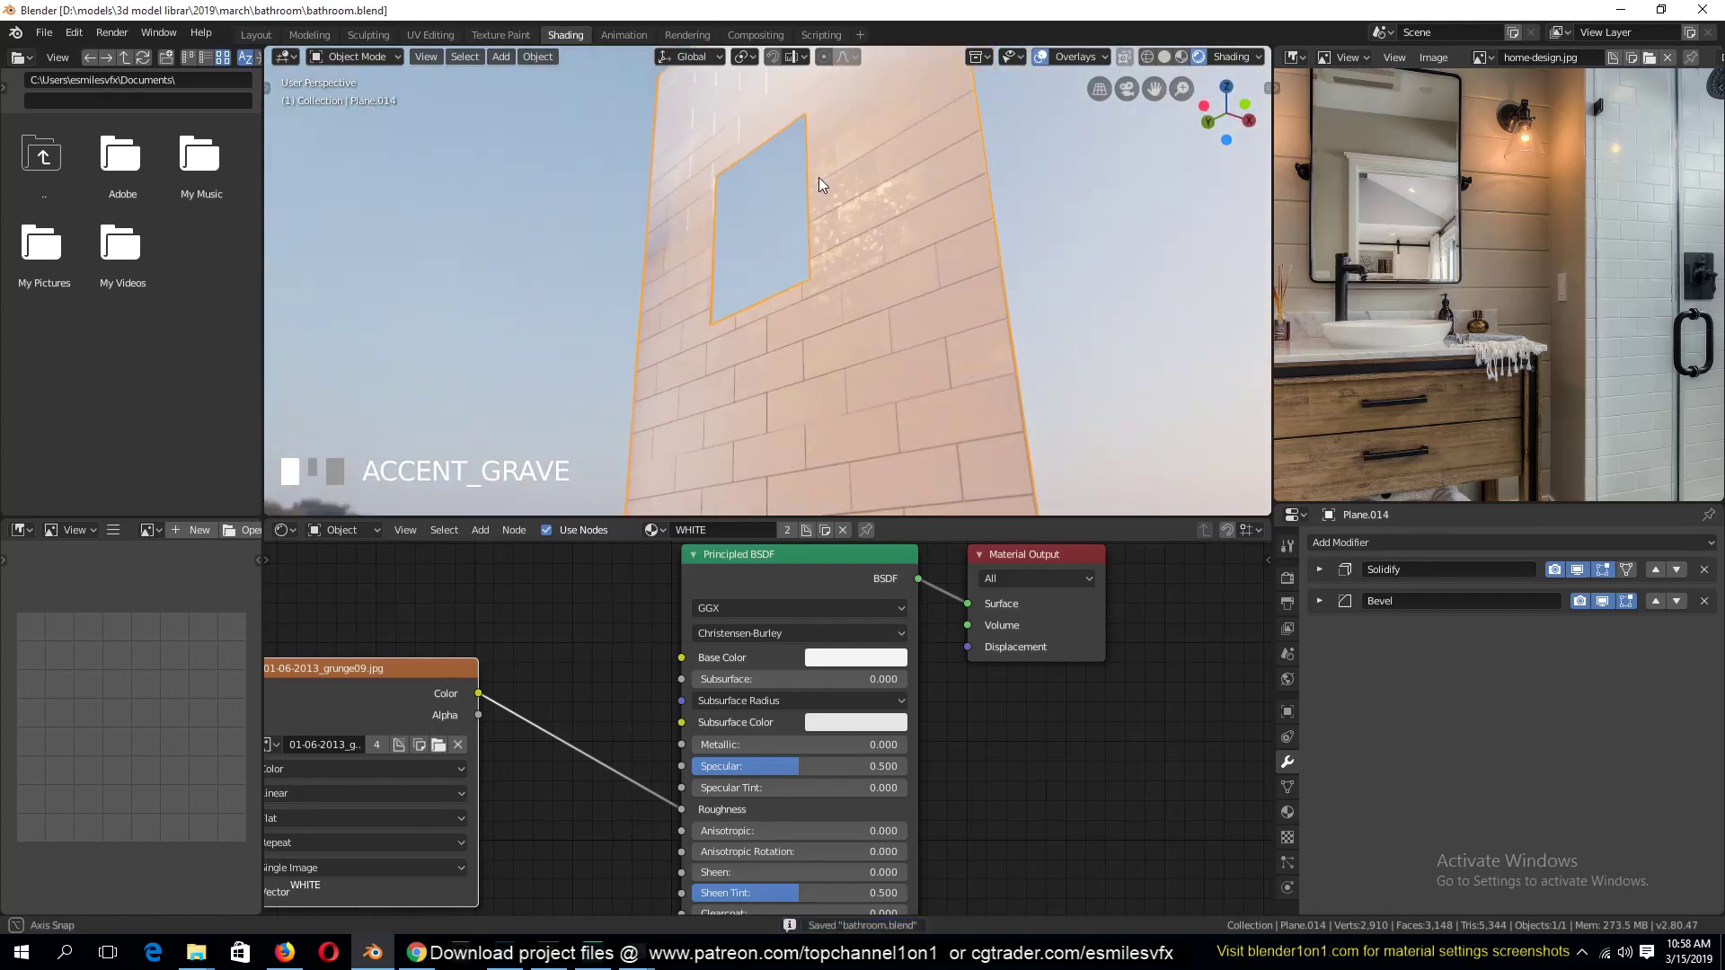
Insert a ColorRamp node between the grunge image texture and the WHITE material's Roughness
{"action": "left_click_drag", "start_coordinate": [422, 669], "coordinate": [308, 612]}
{"action": "key", "text": "shift+a"}
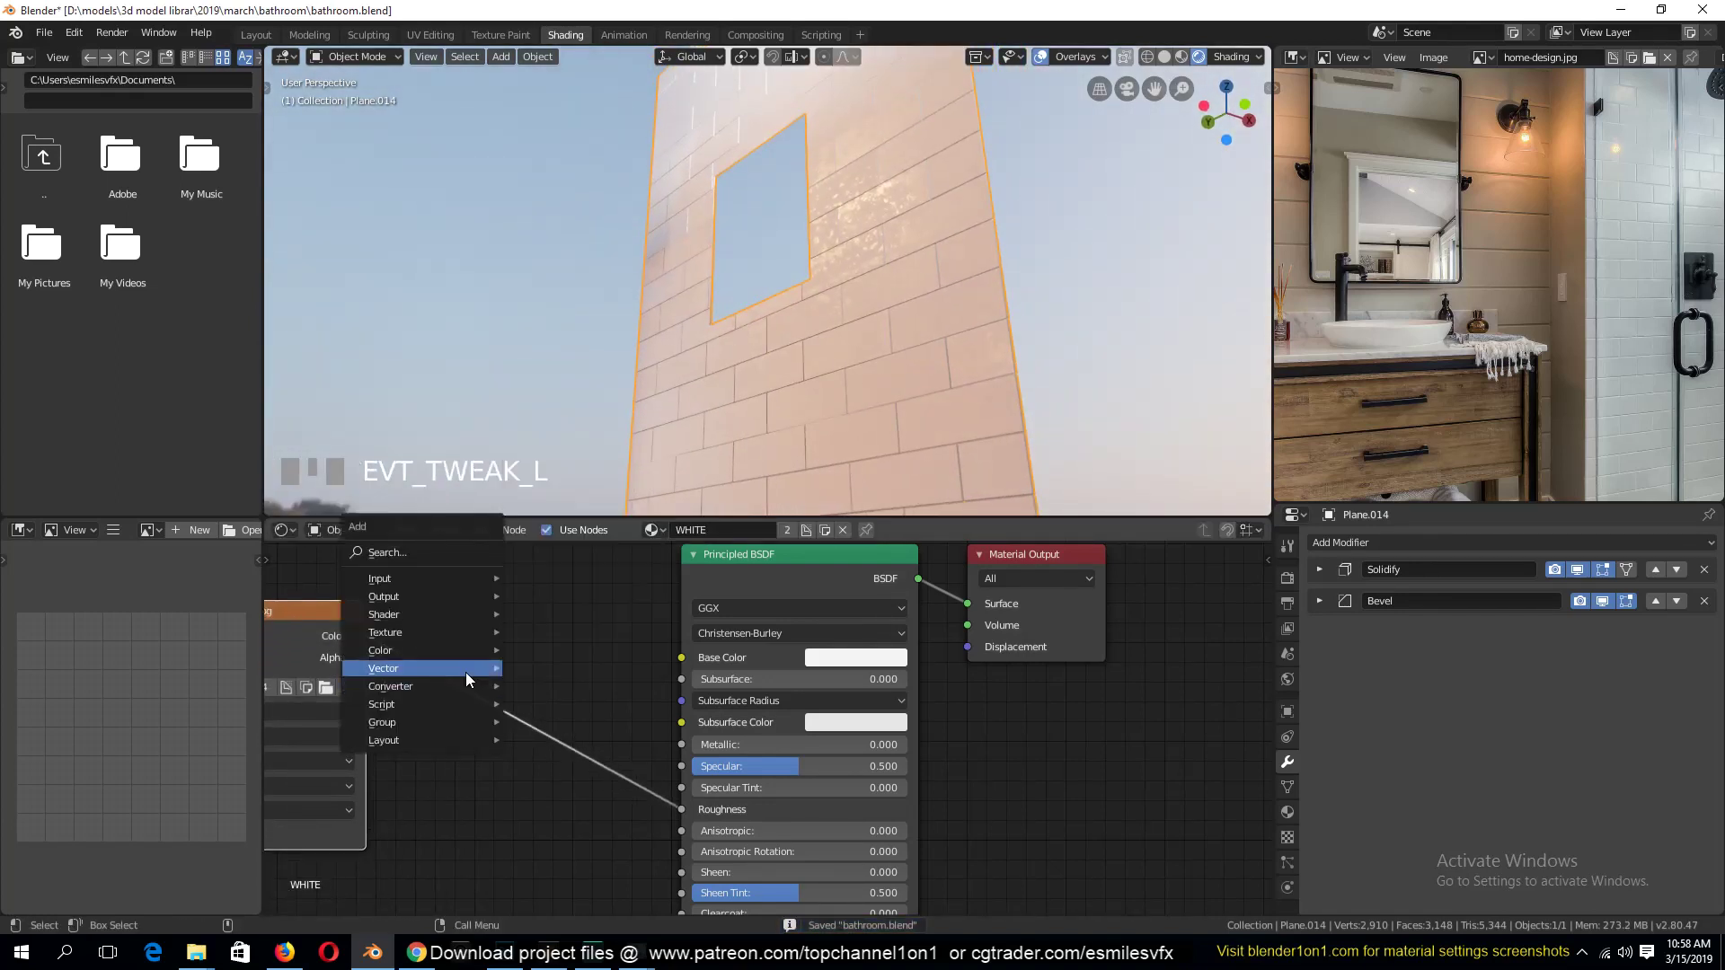
{"action": "mouse_move", "coordinate": [487, 688]}
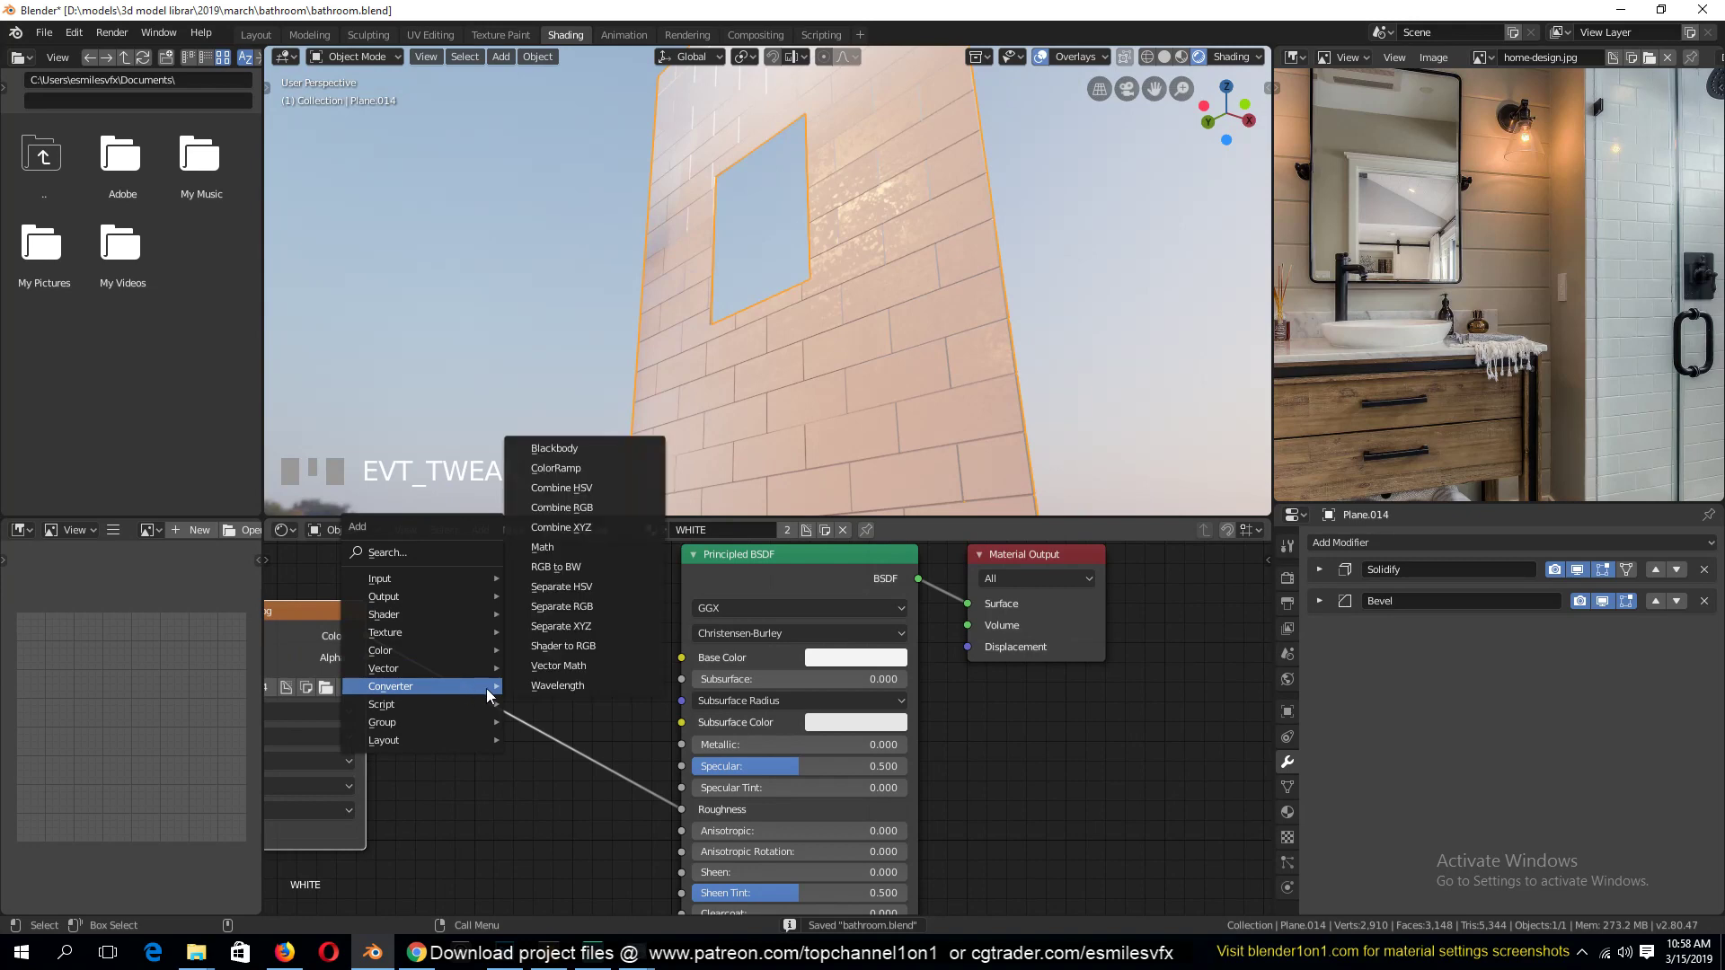
{"action": "left_click", "coordinate": [580, 470]}
{"action": "left_click", "coordinate": [442, 623]}
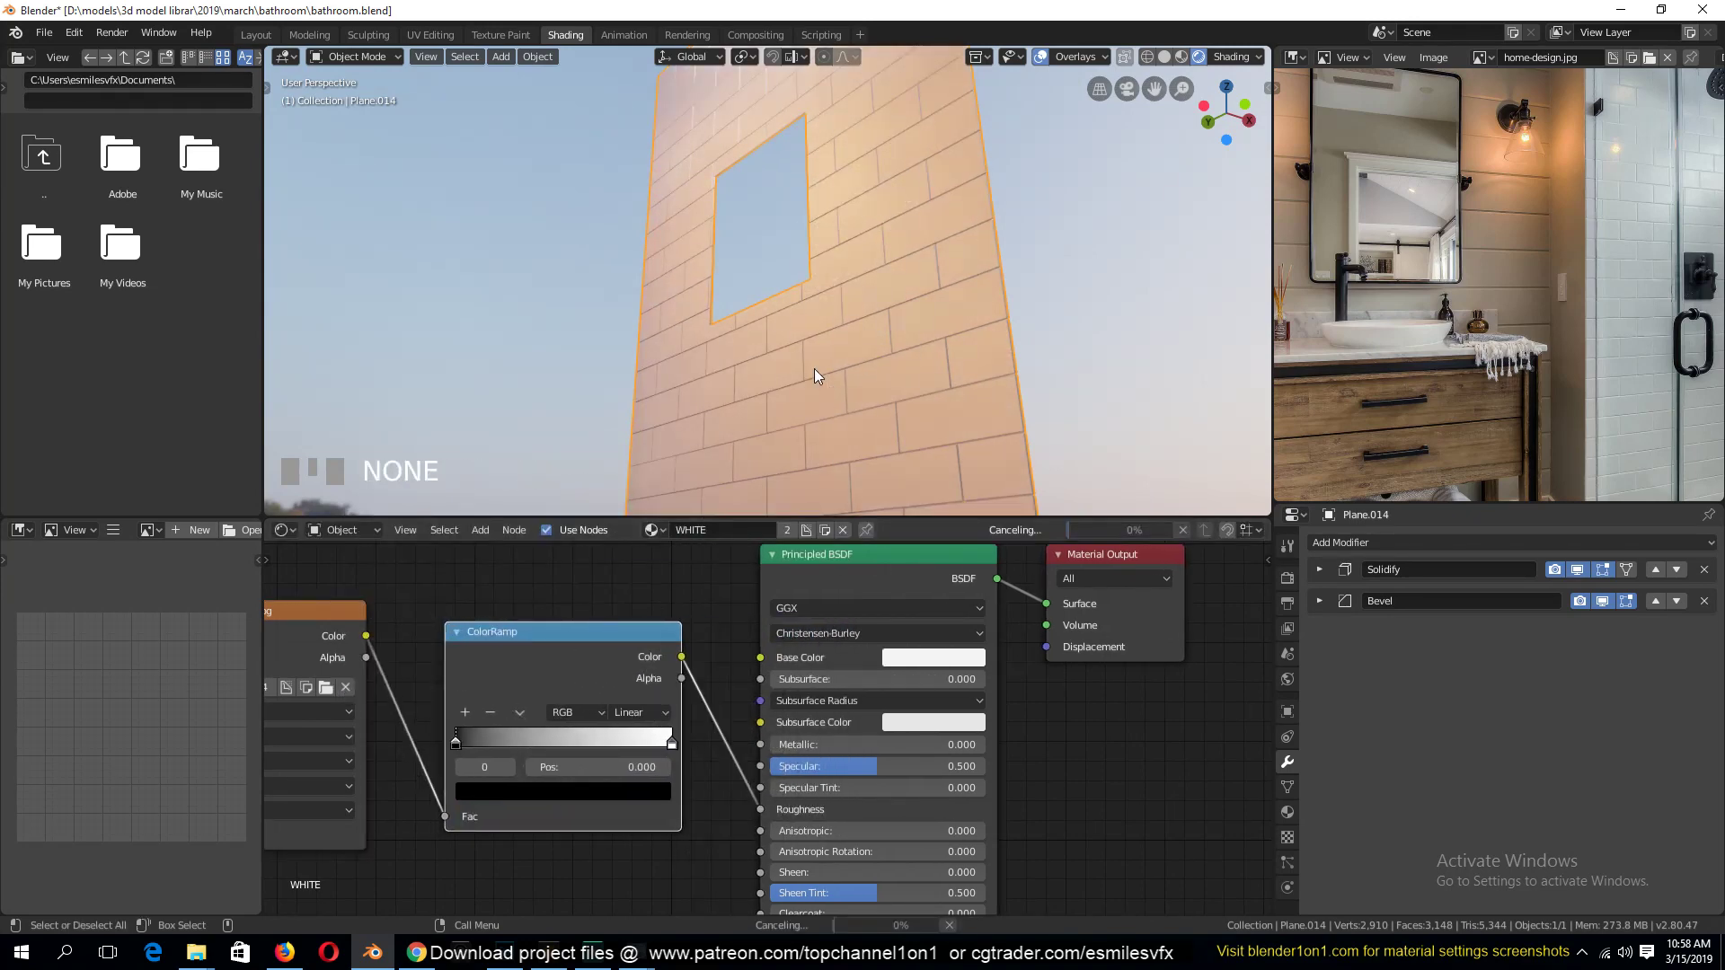
{"action": "middle_click_drag", "start_coordinate": [868, 250], "coordinate": [877, 225]}
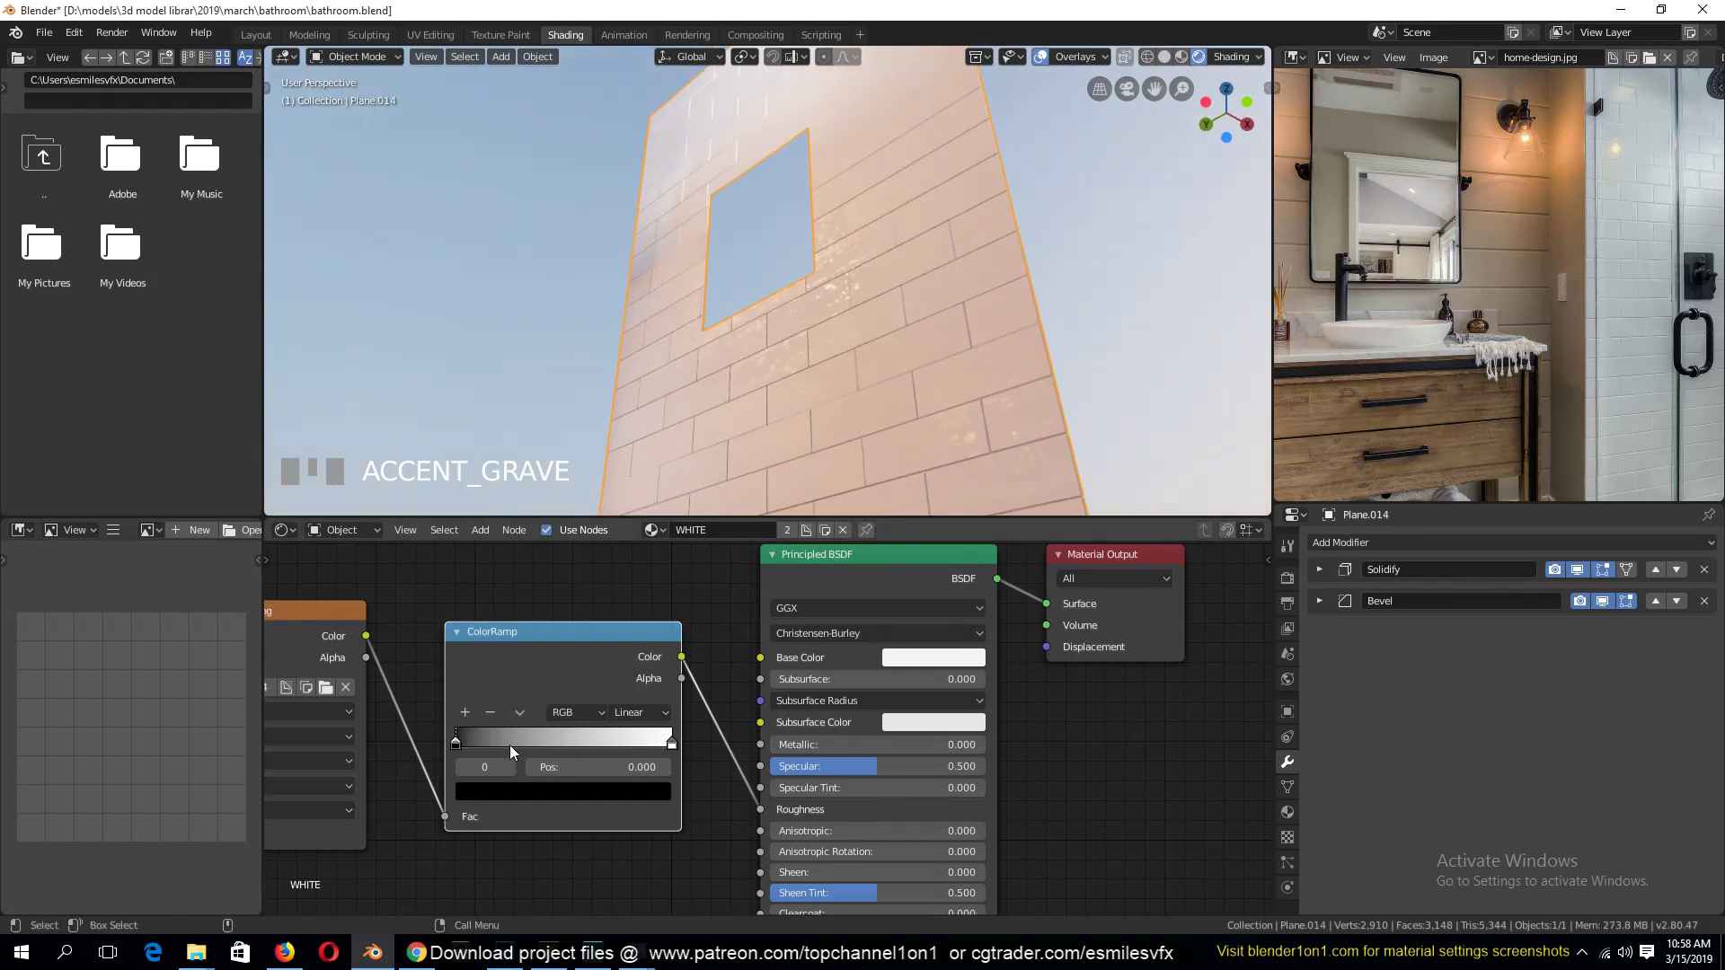
Darken the ColorRamp's white stop to a value of 0.395 and check the tiled wall's reflections
{"action": "left_click", "coordinate": [671, 744]}
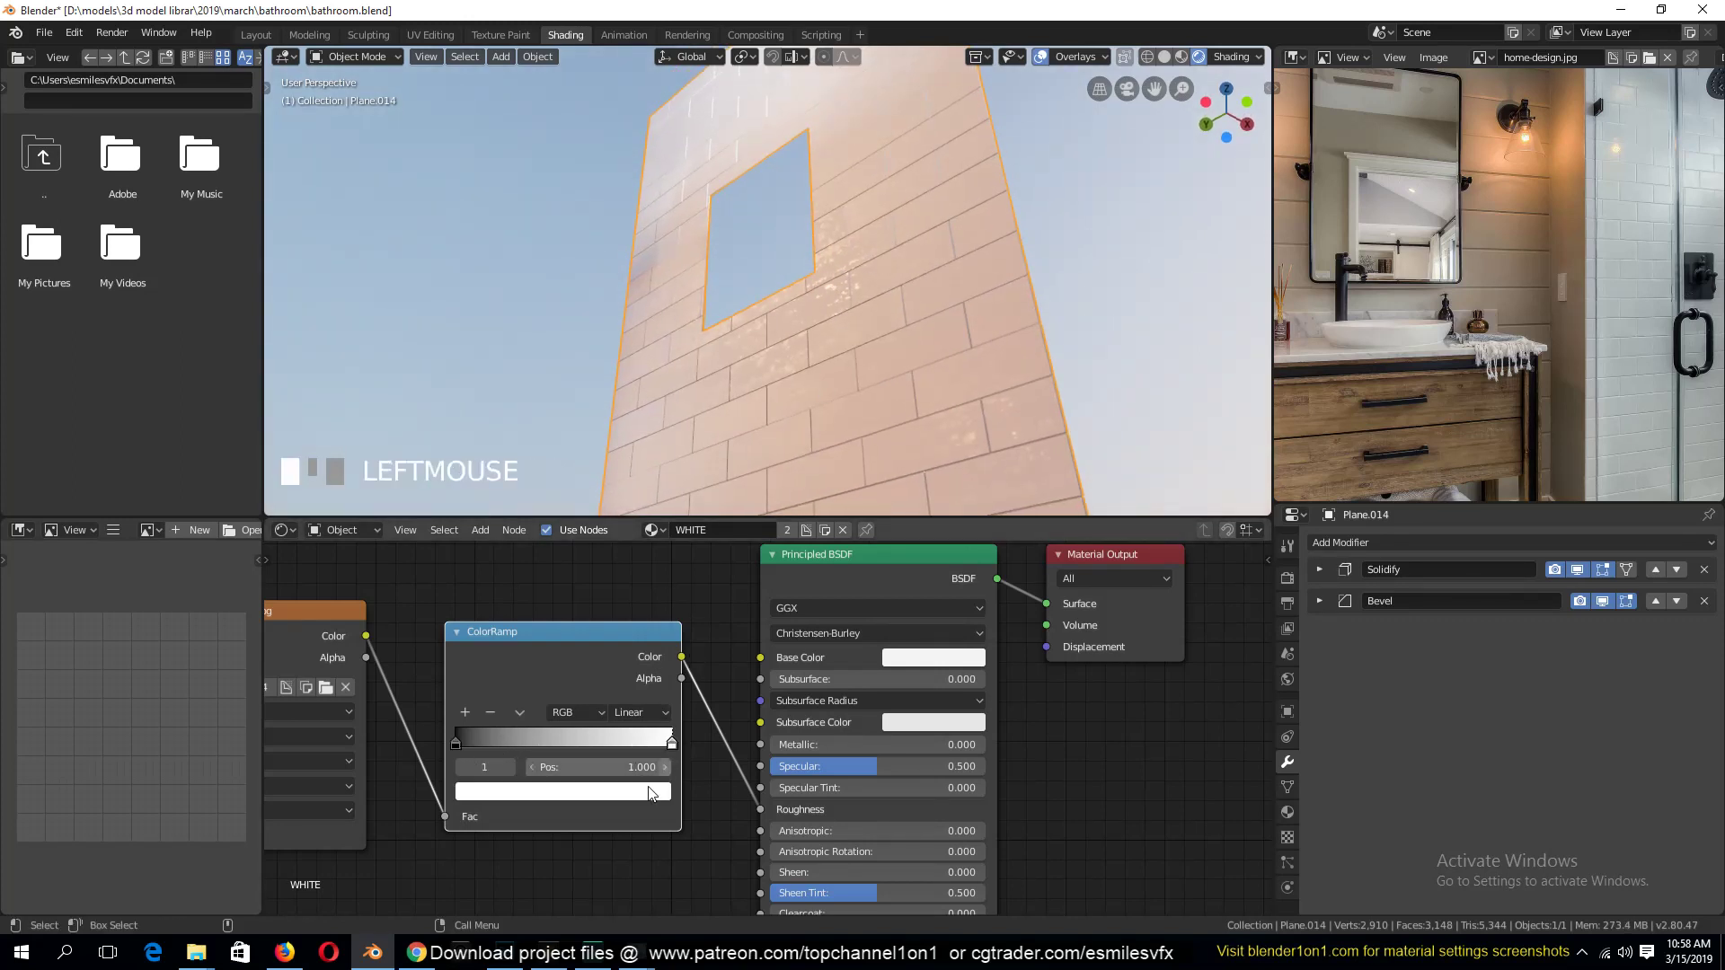
{"action": "left_click", "coordinate": [640, 800]}
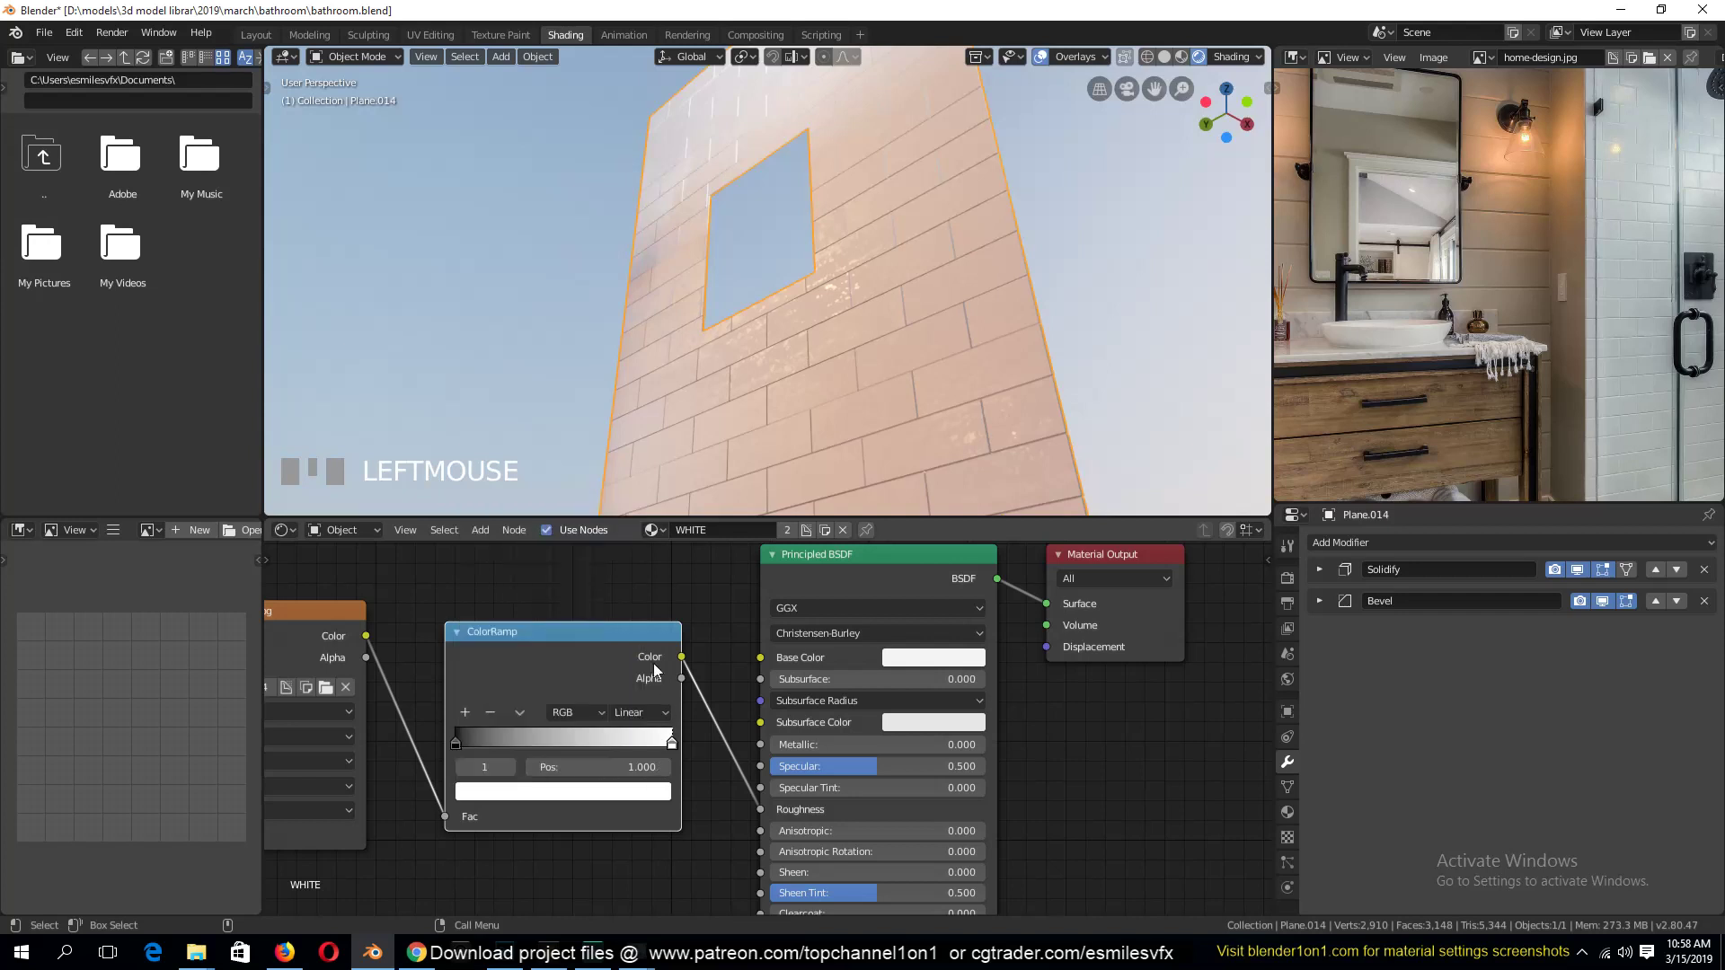
{"action": "left_click", "coordinate": [623, 802]}
{"action": "left_click_drag", "start_coordinate": [617, 550], "coordinate": [626, 588]}
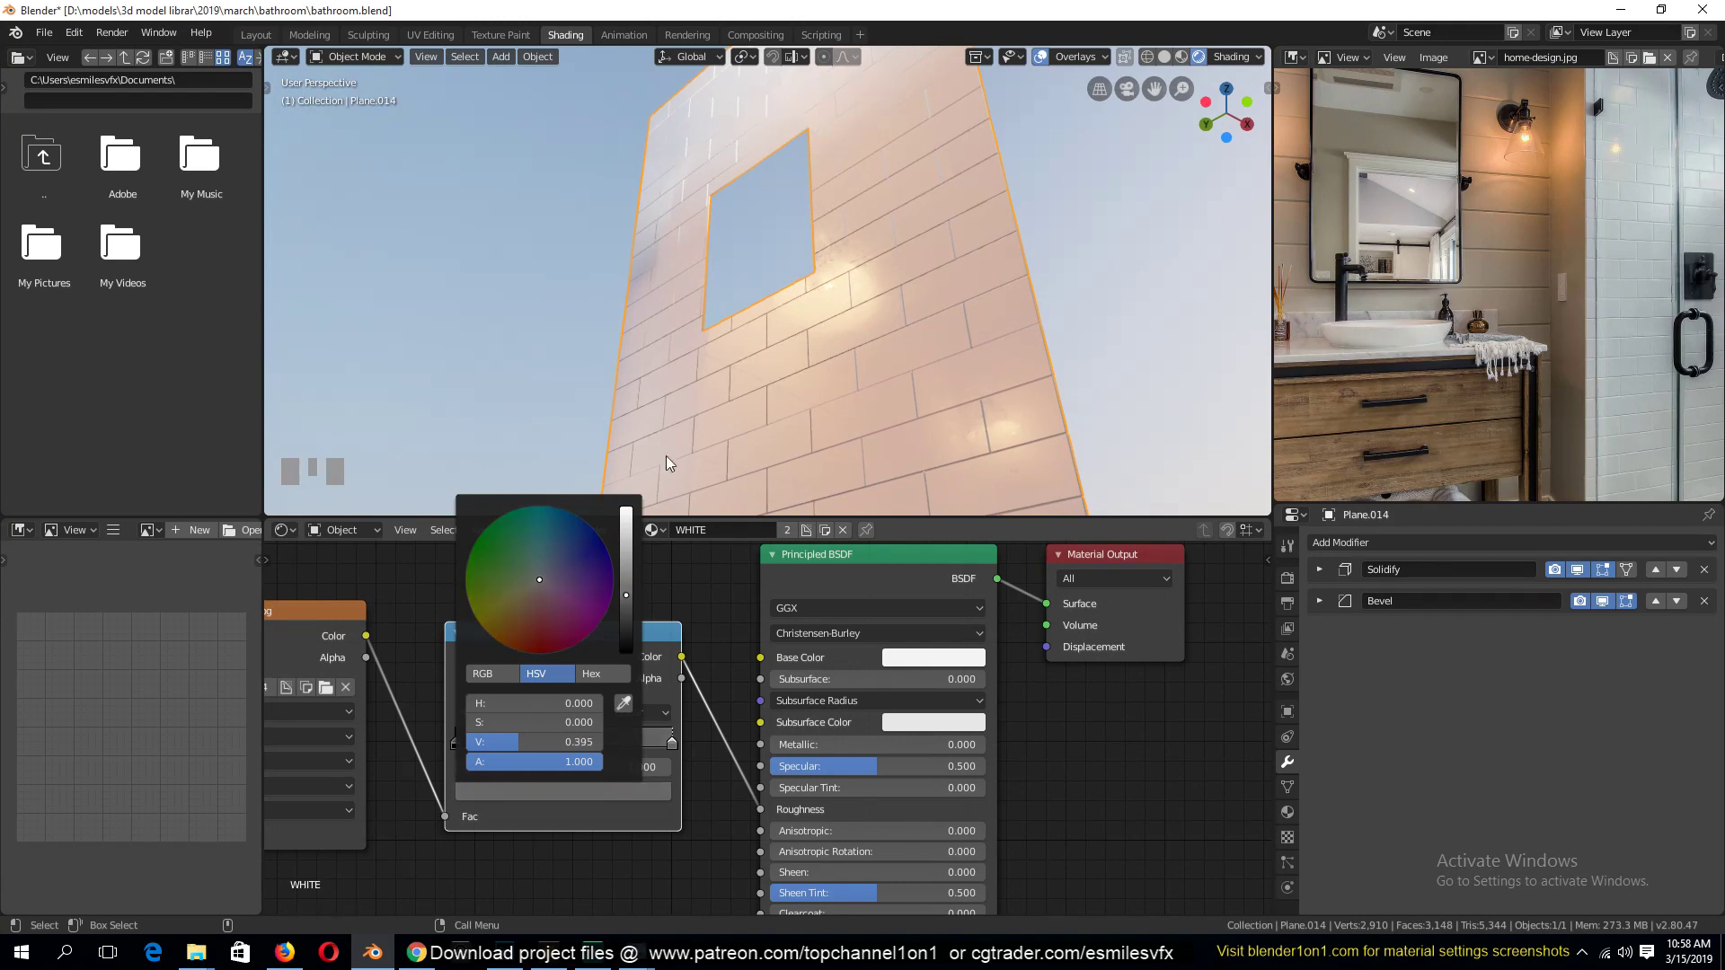
{"action": "middle_click_drag", "start_coordinate": [666, 456], "coordinate": [828, 291]}
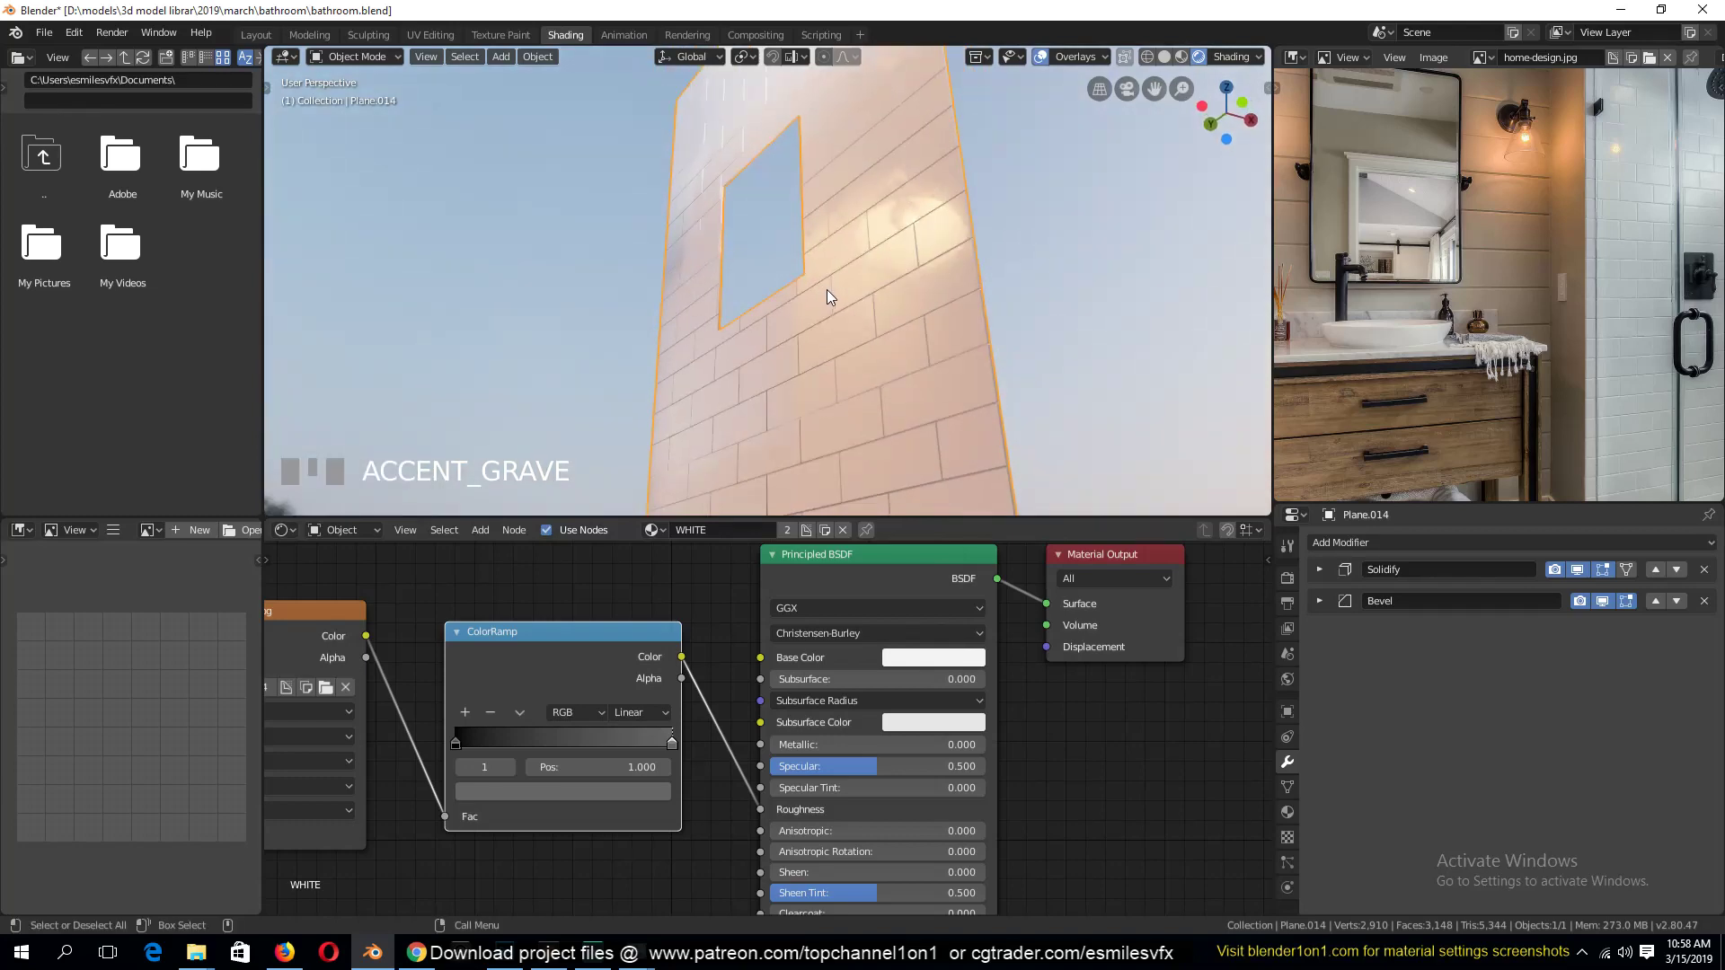
Reveal the hidden objects, switch to the camera view, and save the file
{"action": "key", "text": "ctrl+s"}
{"action": "key", "text": "KP_0"}
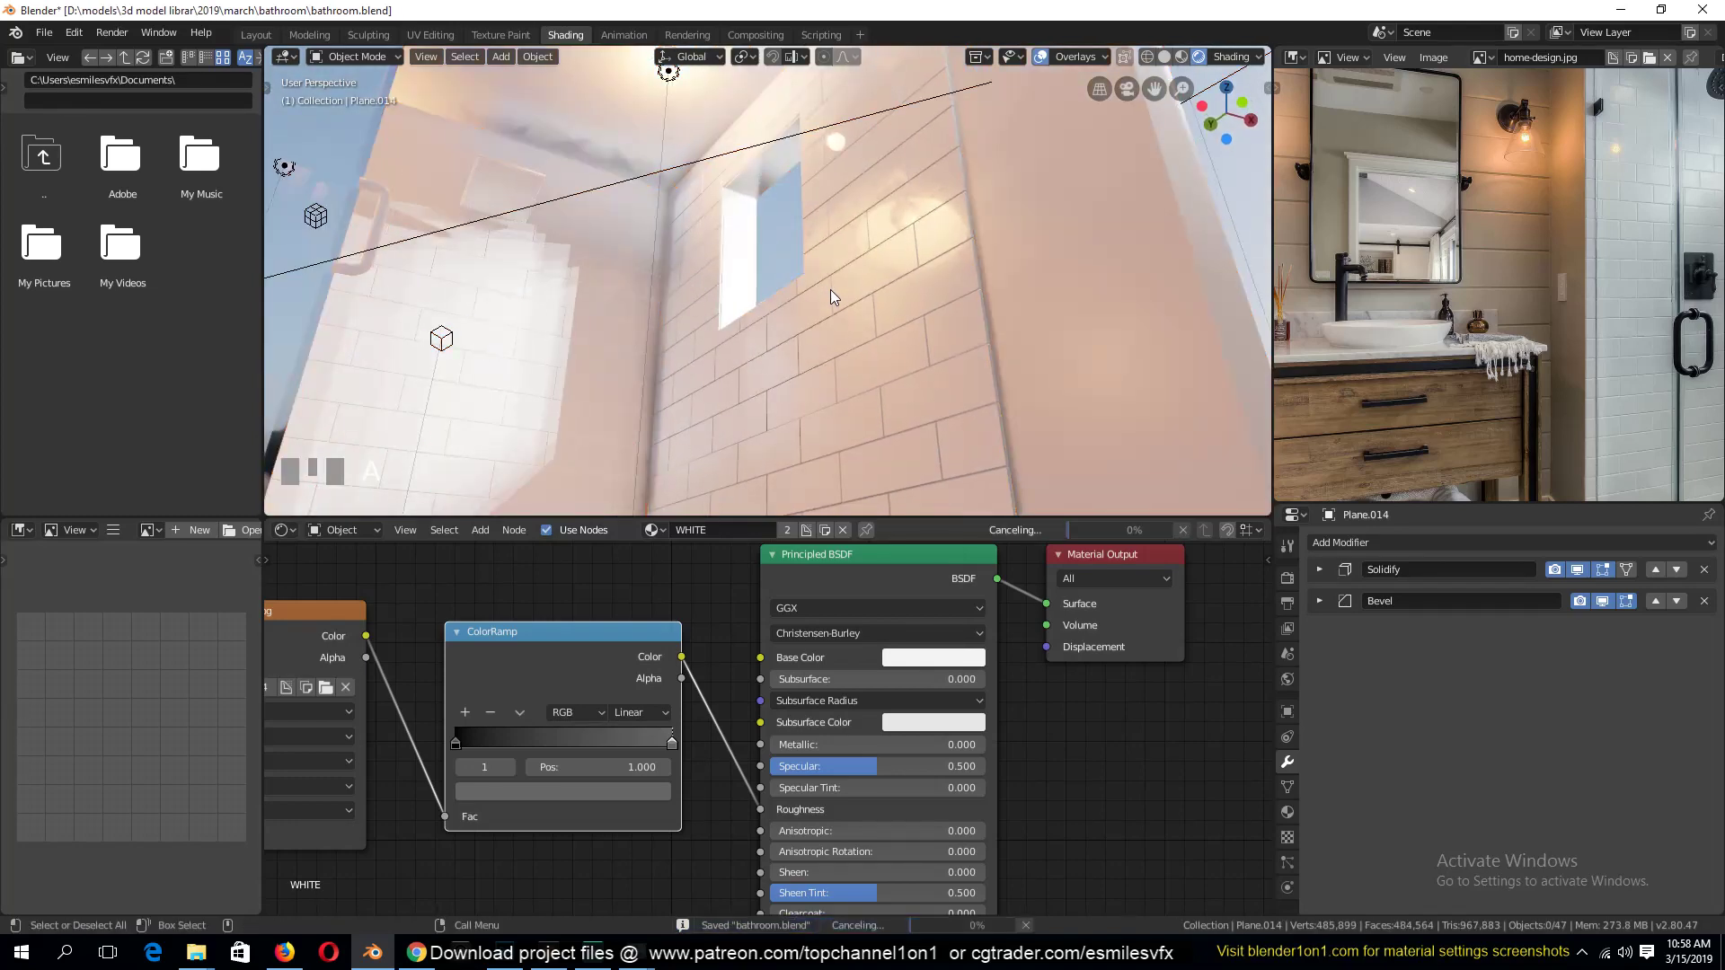
{"action": "scroll", "coordinate": [838, 299], "scroll_direction": "up", "scroll_amount": 2}
{"action": "key", "text": "ctrl+s"}
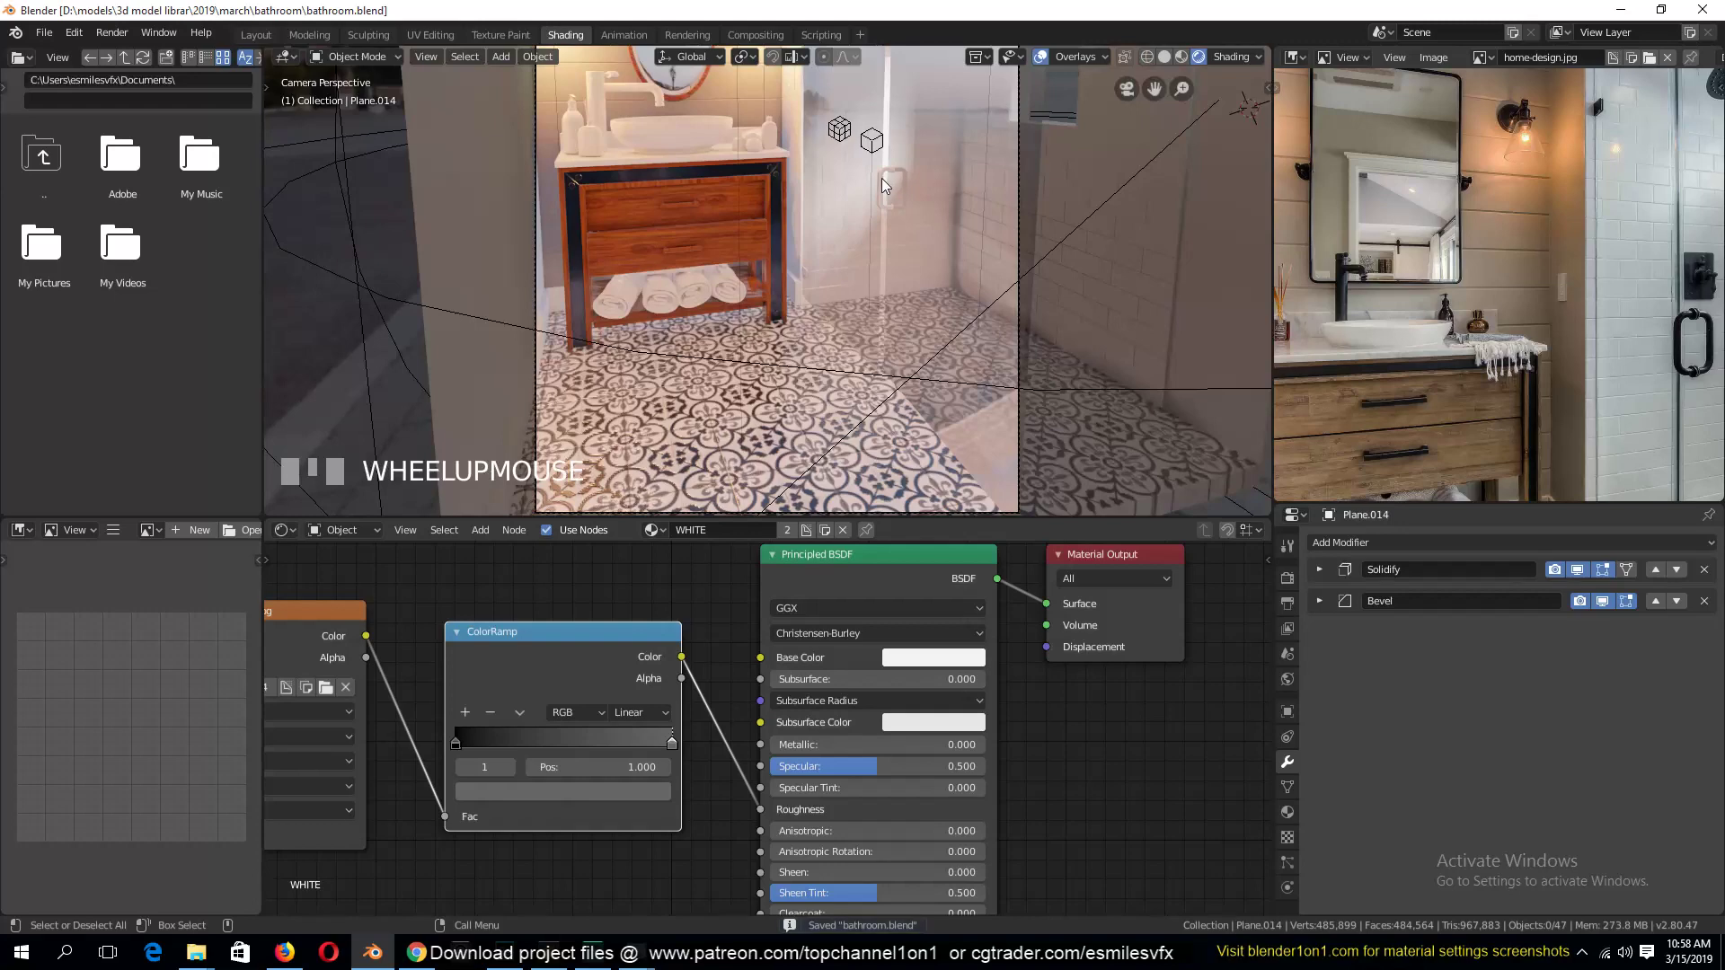
Save the file and select the shower door handle using the wireframe display, returning to solid display
{"action": "left_click", "coordinate": [881, 178]}
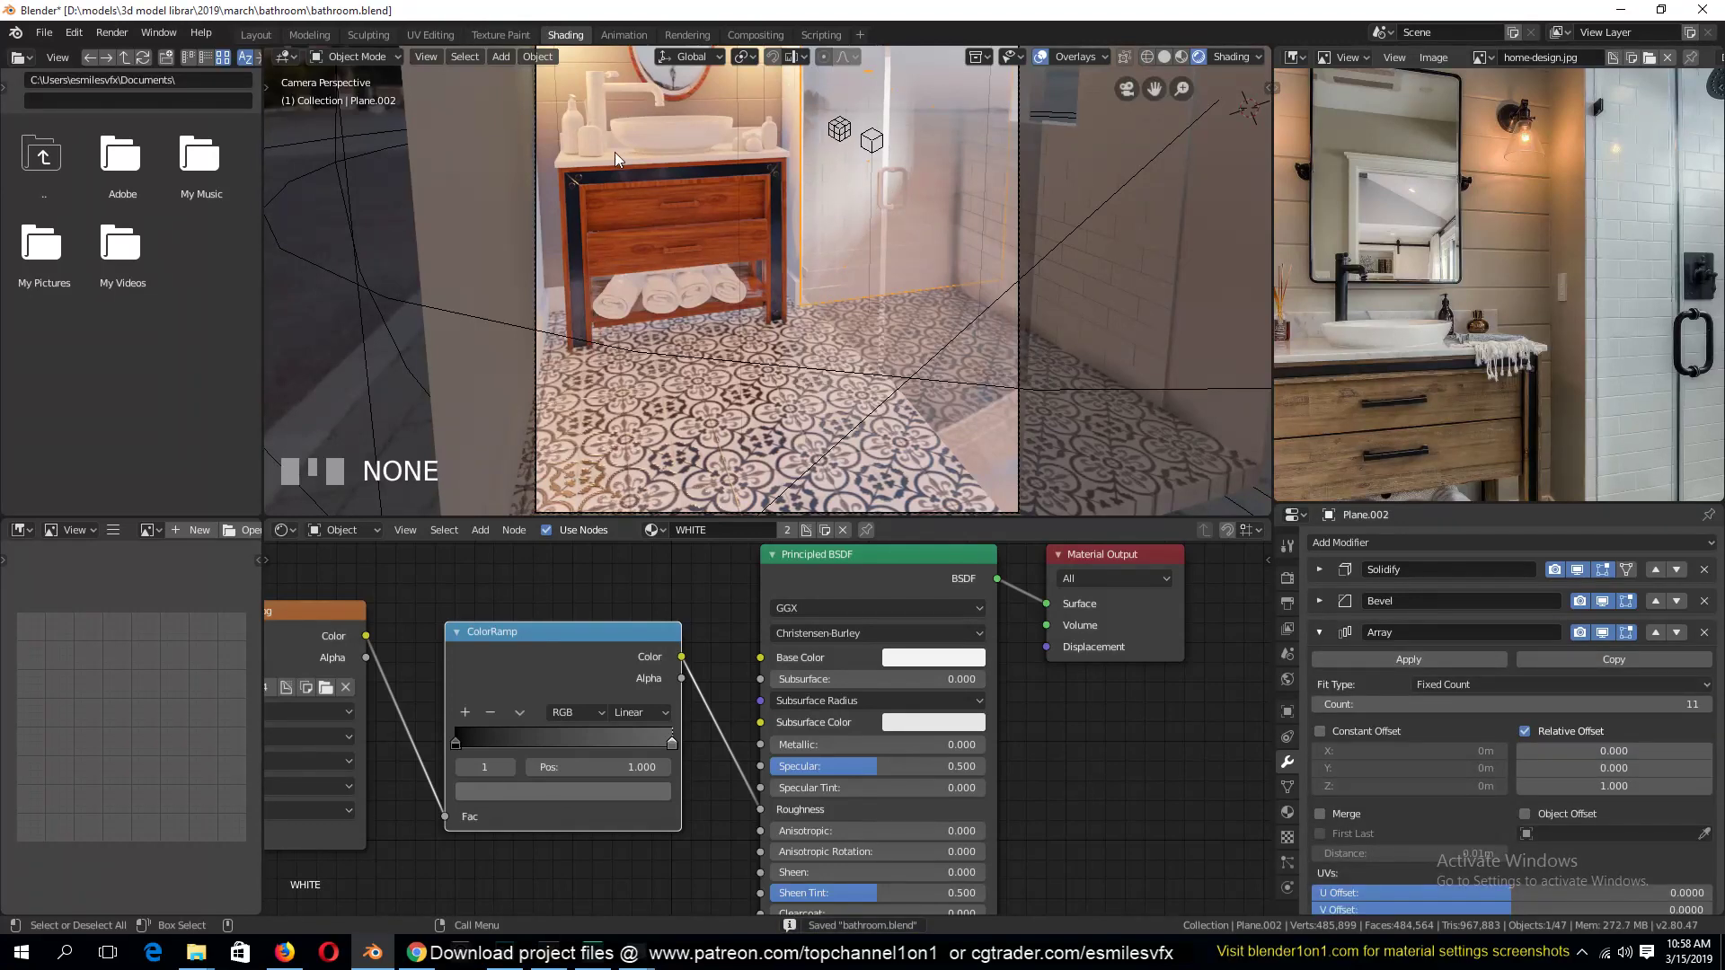
{"action": "left_click", "coordinate": [887, 170]}
{"action": "left_click", "coordinate": [887, 170]}
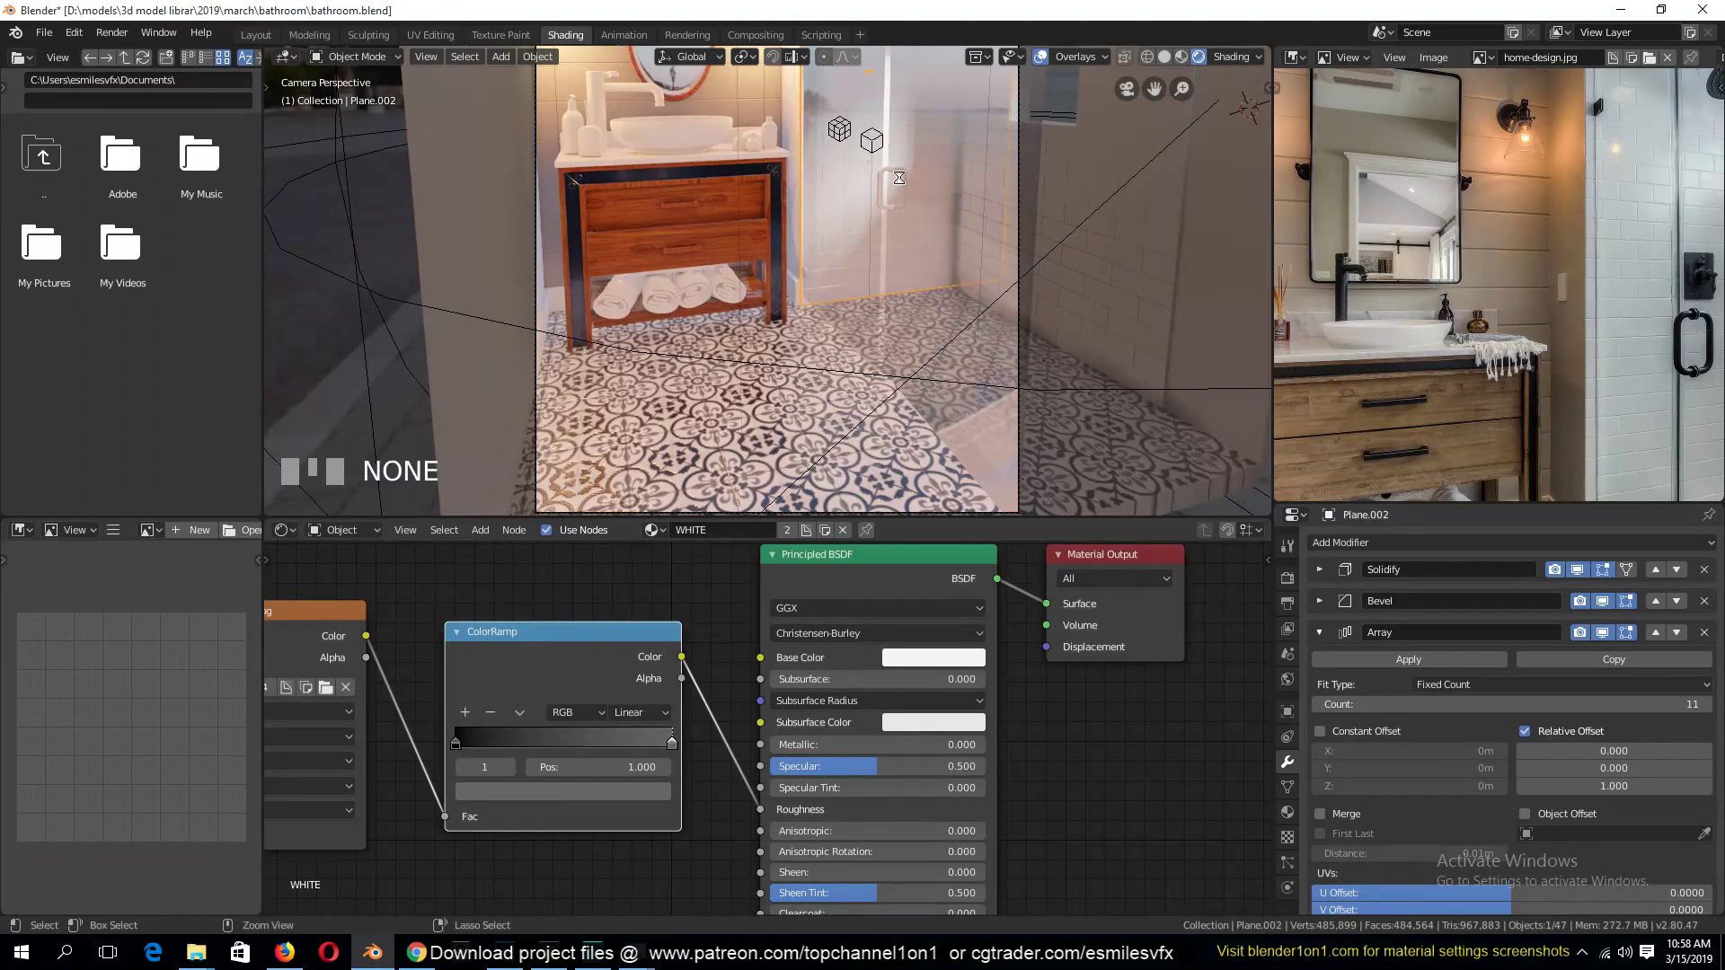
{"action": "key", "text": "ctrl+s"}
{"action": "key", "text": "z"}
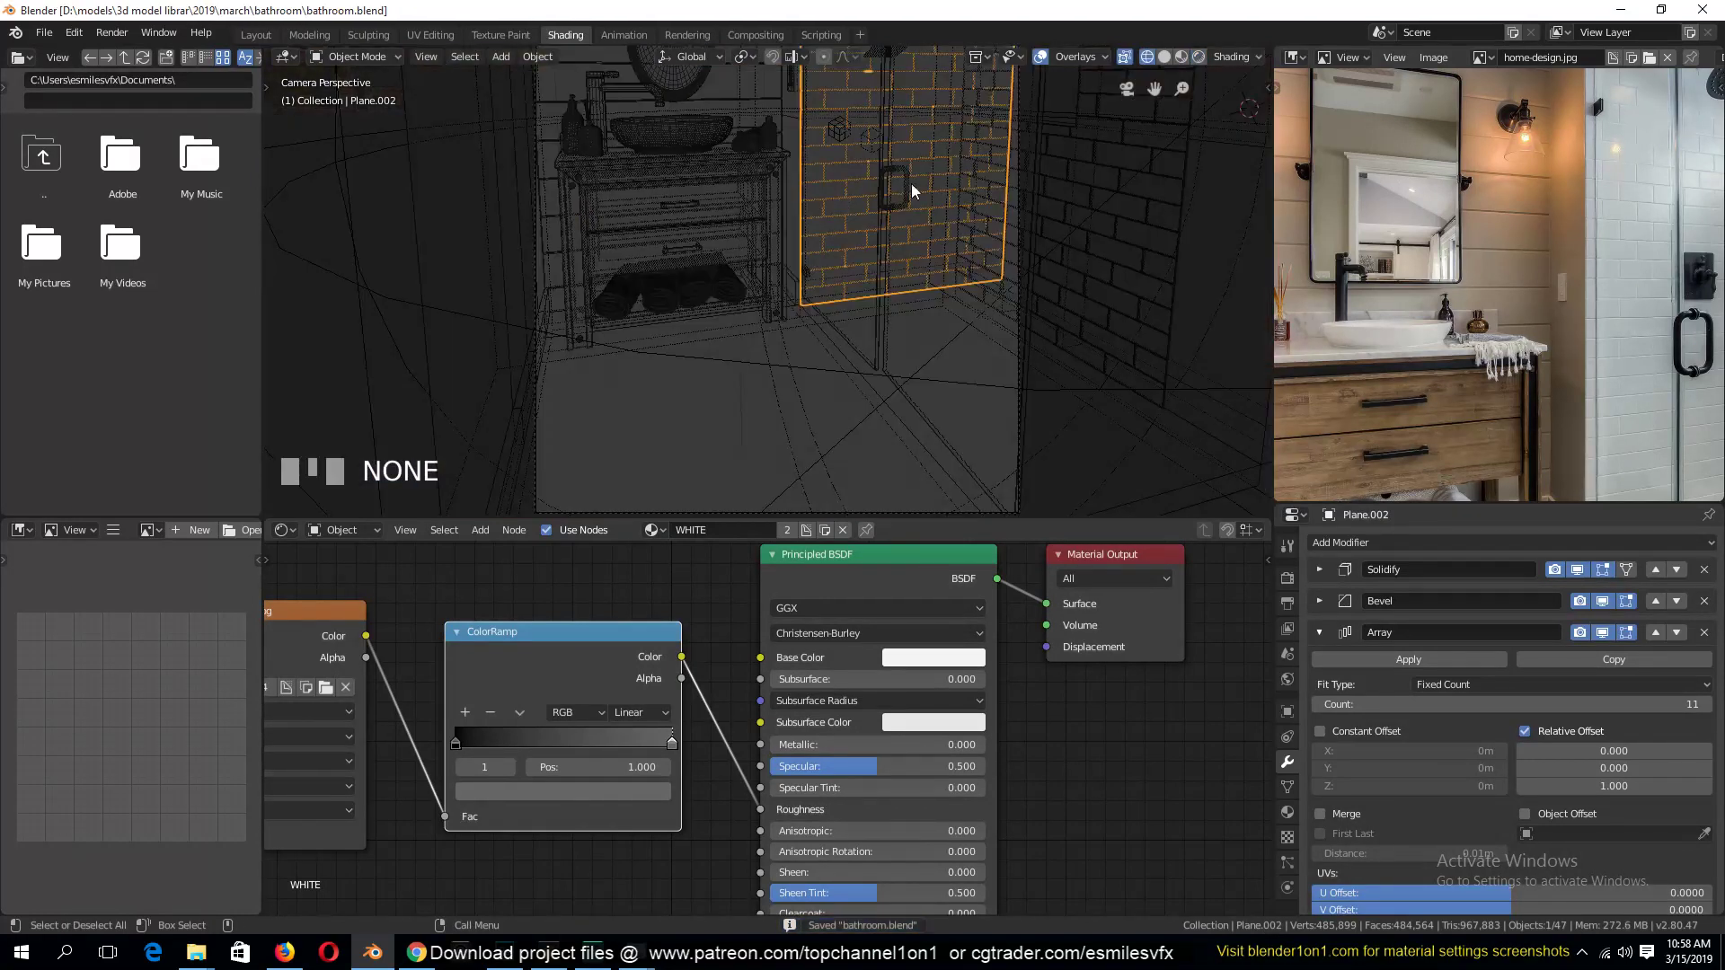
{"action": "left_click", "coordinate": [893, 173]}
{"action": "key", "text": "z"}
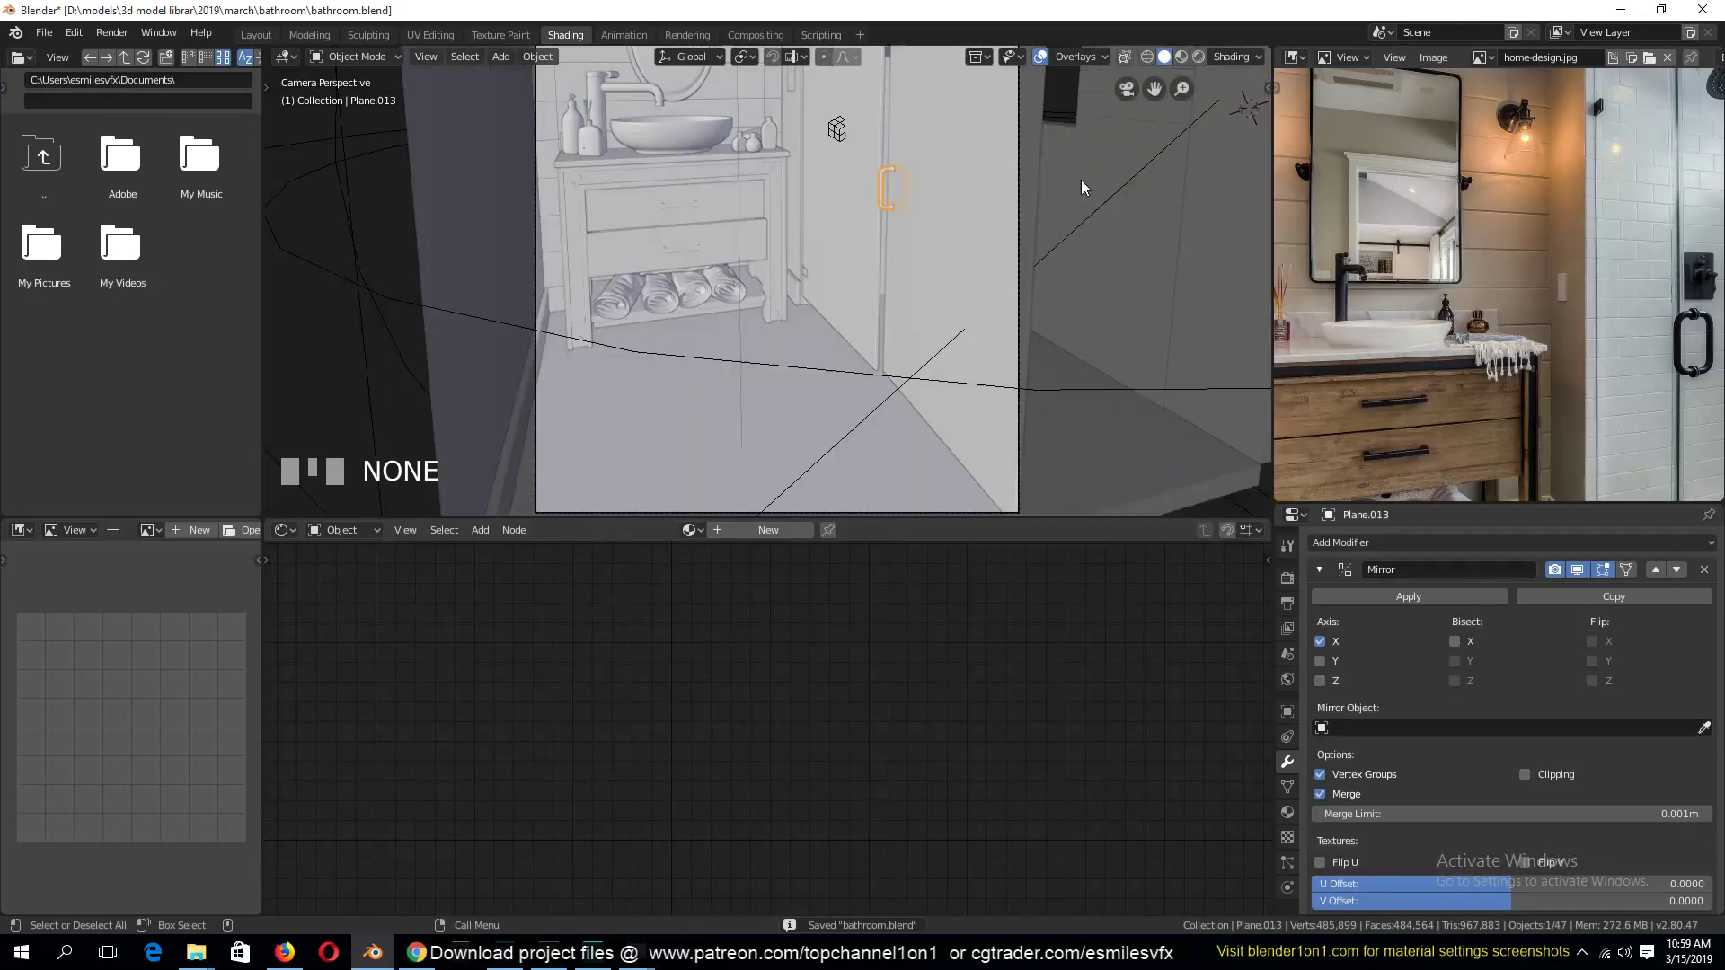
Mark a lengthwise edge loop of the shower door handle as a UV seam
{"action": "key", "text": "Tab"}
{"action": "key", "text": "a"}
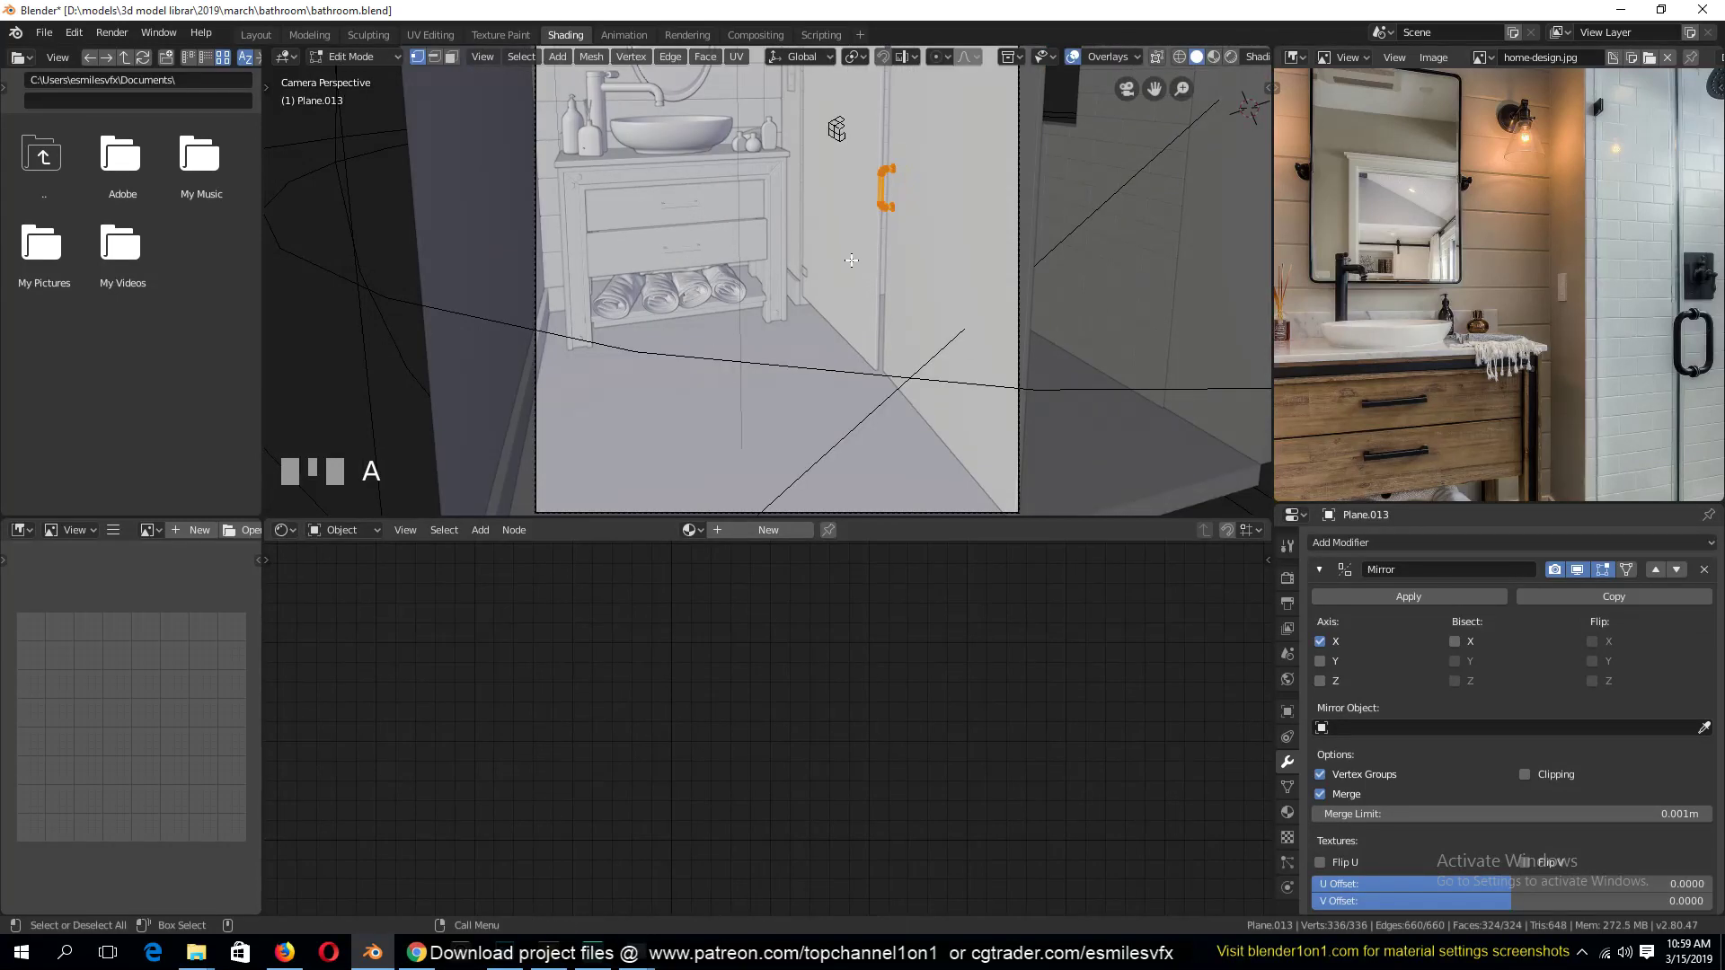
{"action": "key", "text": "KP_Decimal"}
{"action": "scroll", "coordinate": [863, 271], "scroll_direction": "up", "scroll_amount": 5}
{"action": "key", "text": "2"}
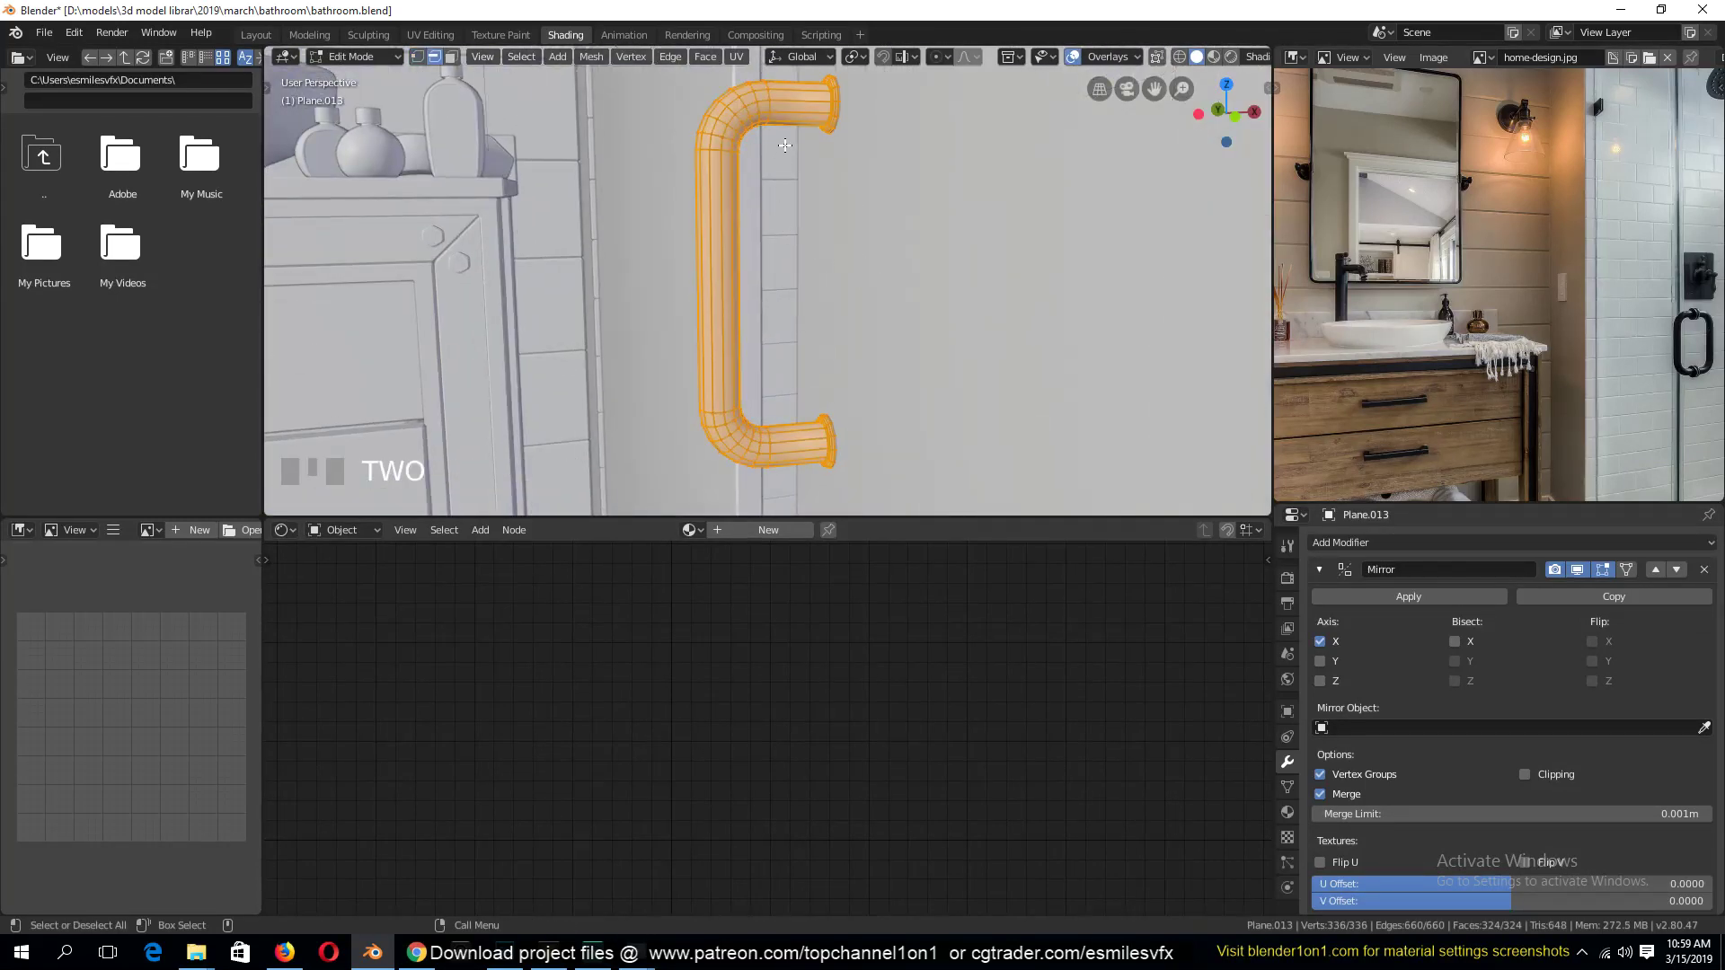
{"action": "left_click", "coordinate": [782, 164], "text": "alt"}
{"action": "key", "text": "ctrl+e"}
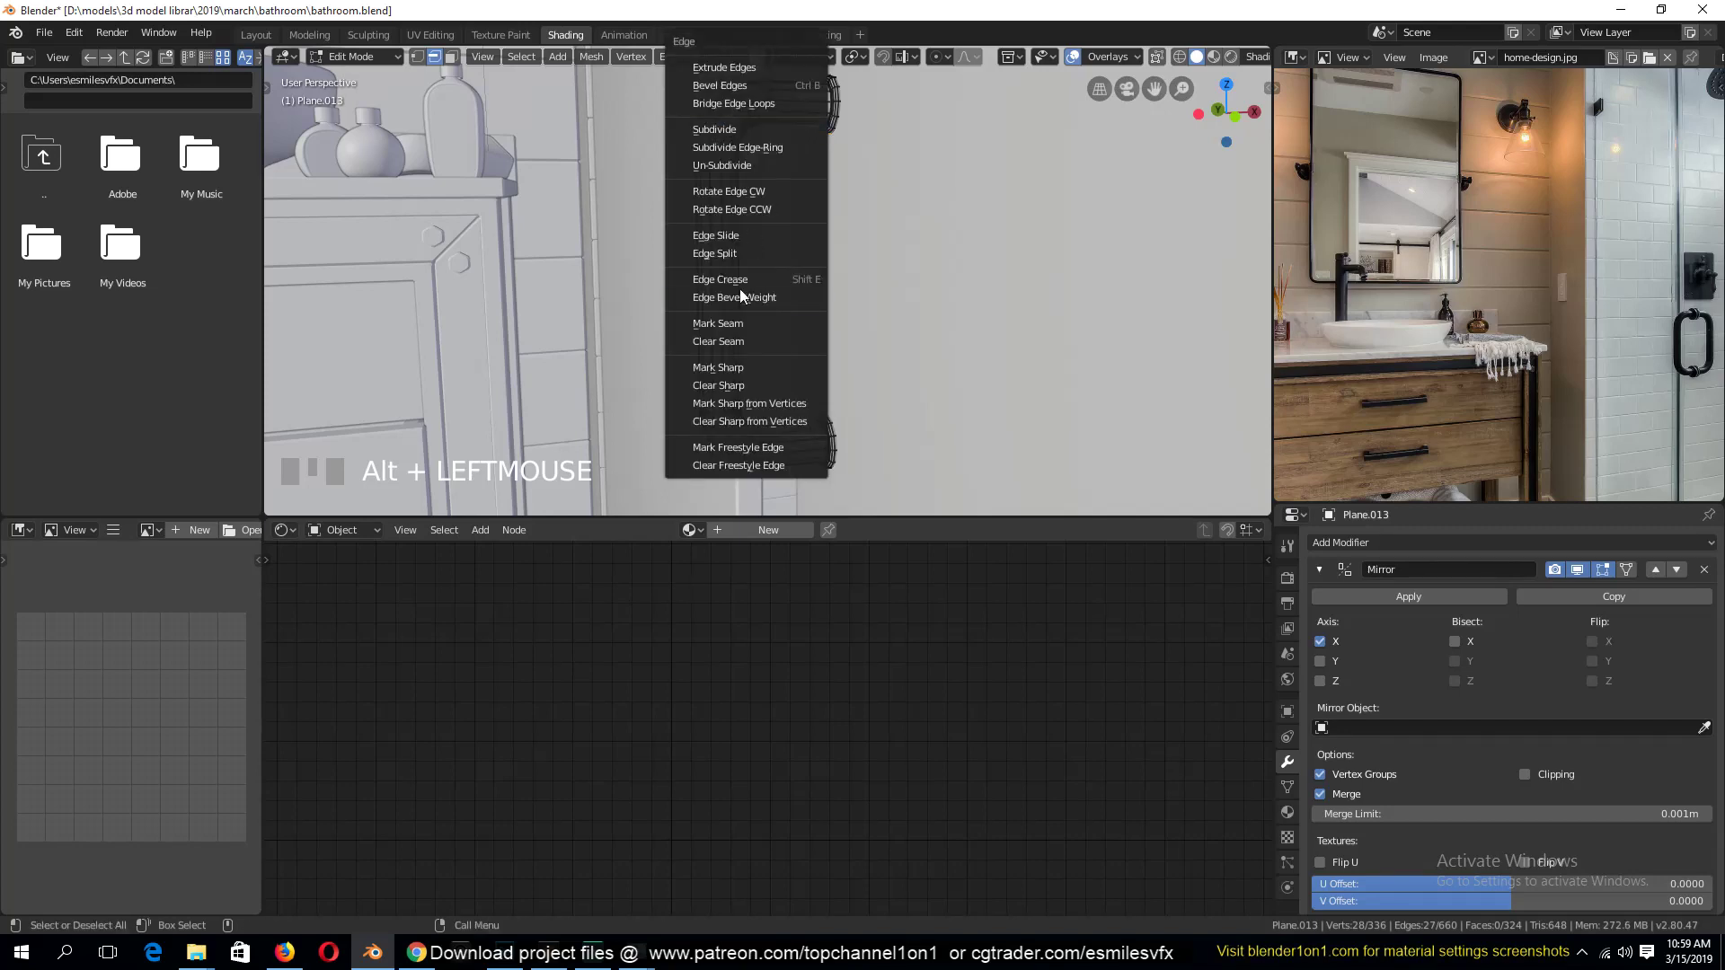
{"action": "left_click", "coordinate": [746, 323]}
Unwrap the whole door handle, check its UV layout, and save the file
{"action": "key", "text": "a"}
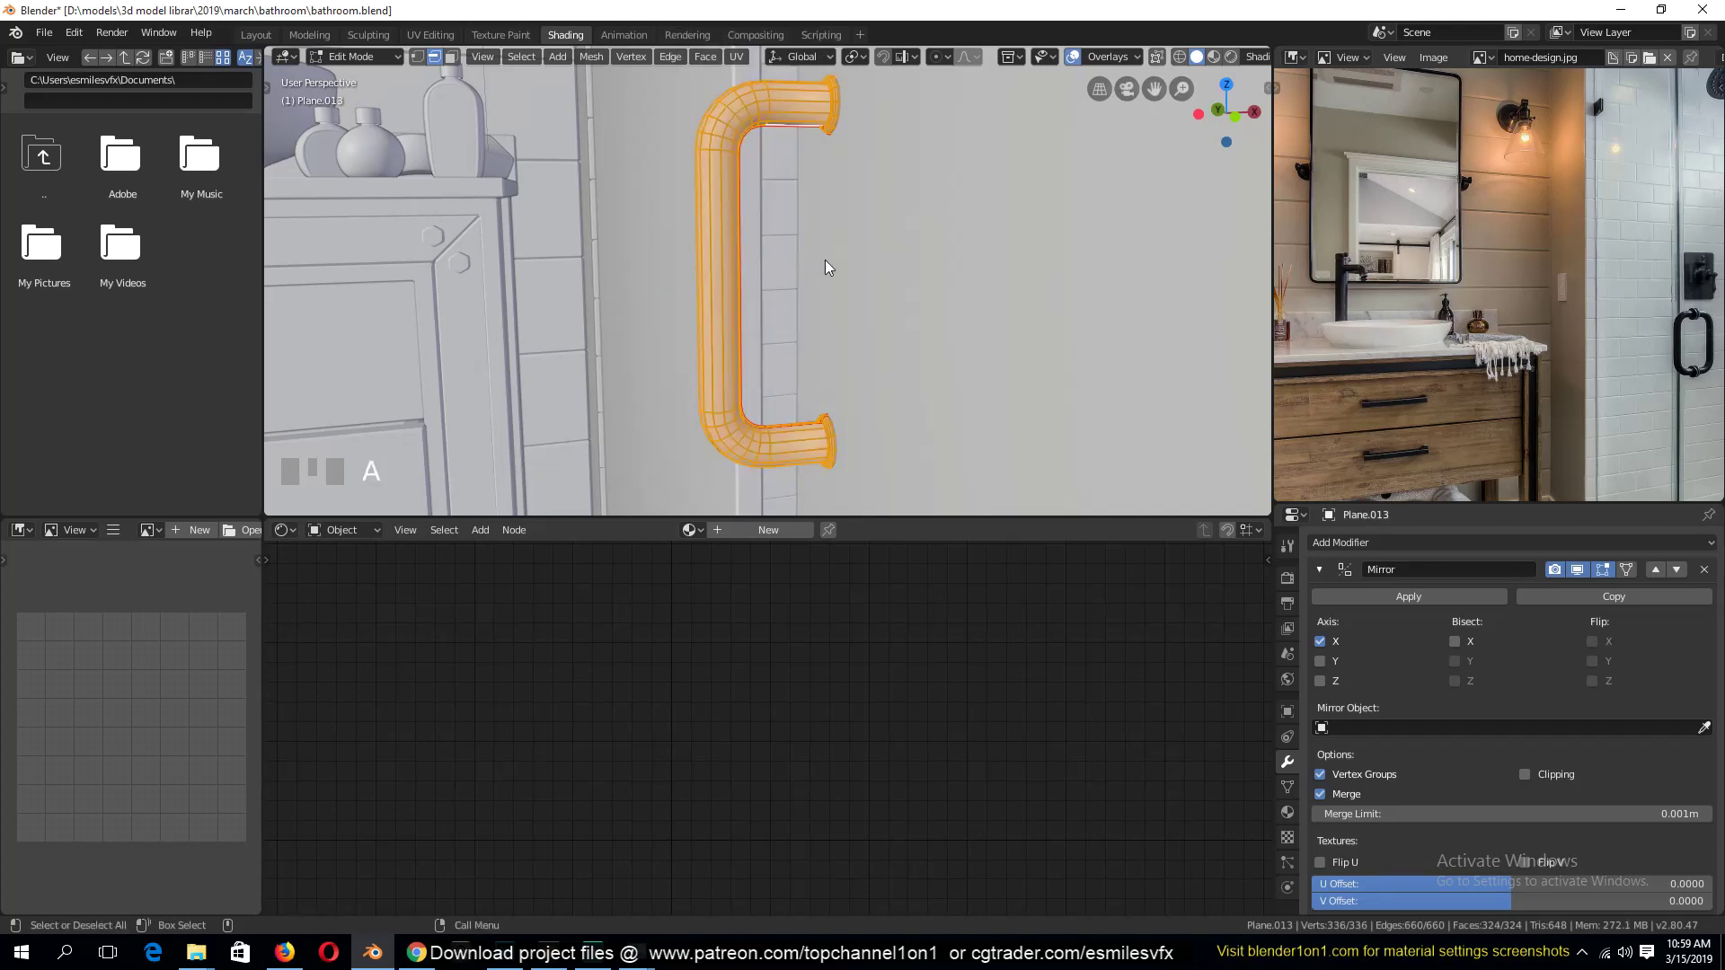
{"action": "key", "text": "u"}
{"action": "left_click", "coordinate": [822, 245]}
{"action": "key", "text": "Tab"}
{"action": "left_click", "coordinate": [428, 35]}
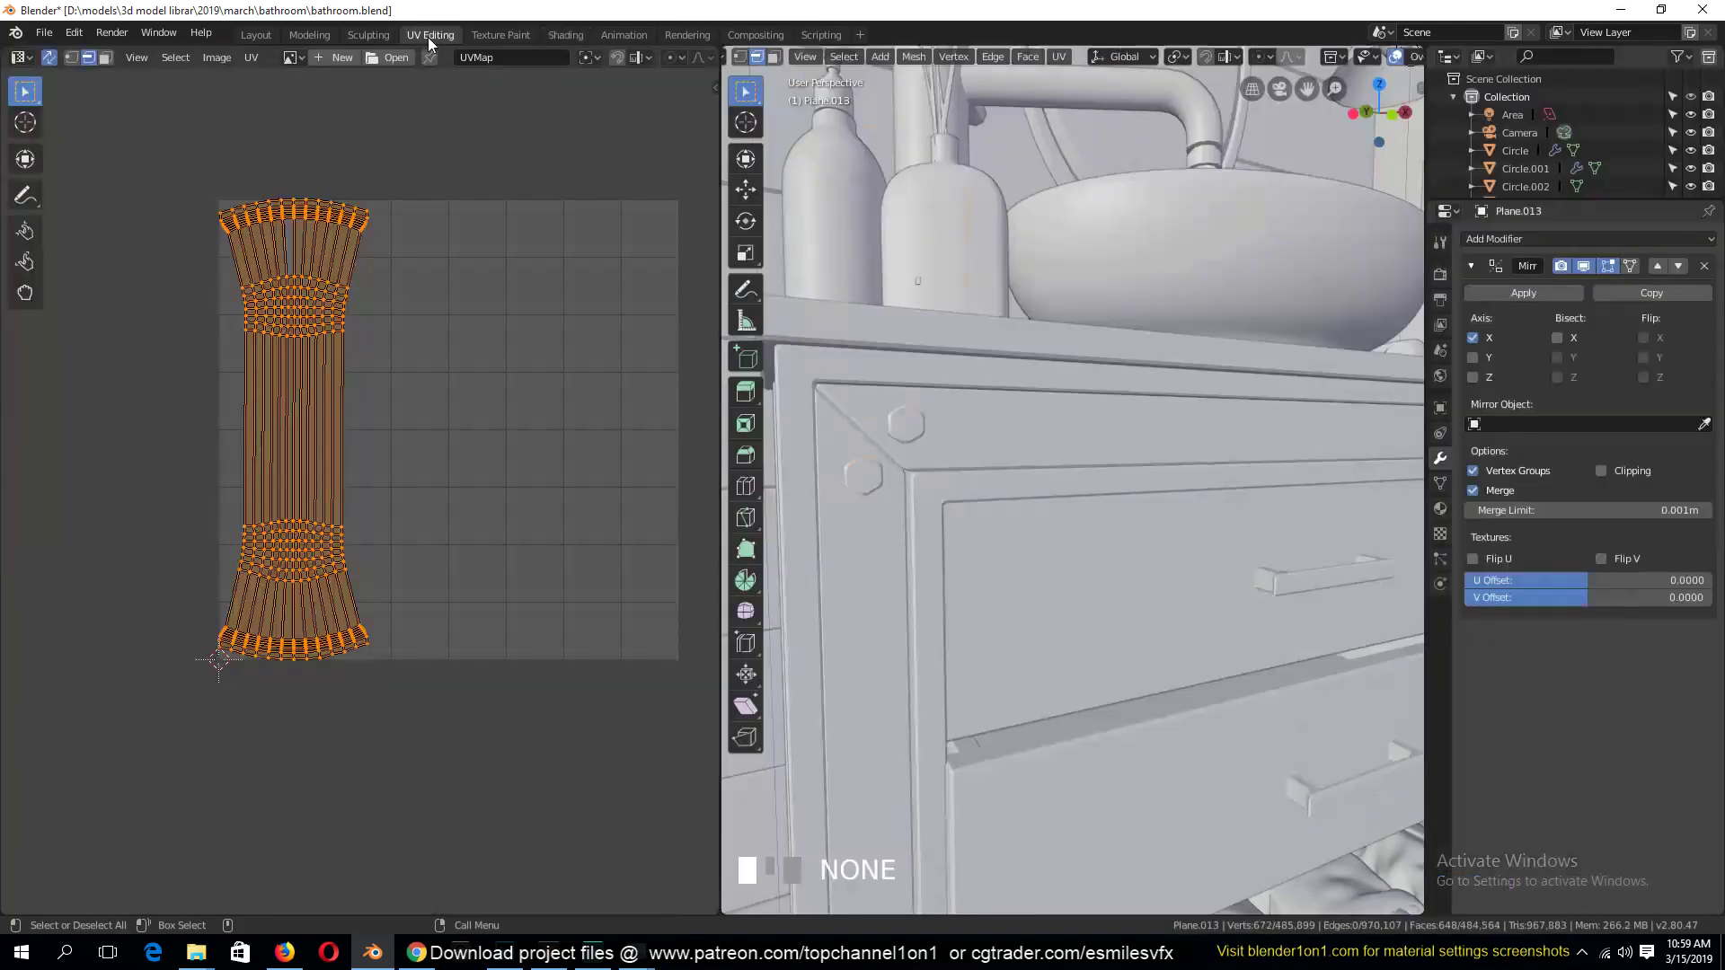
{"action": "left_click", "coordinate": [566, 34]}
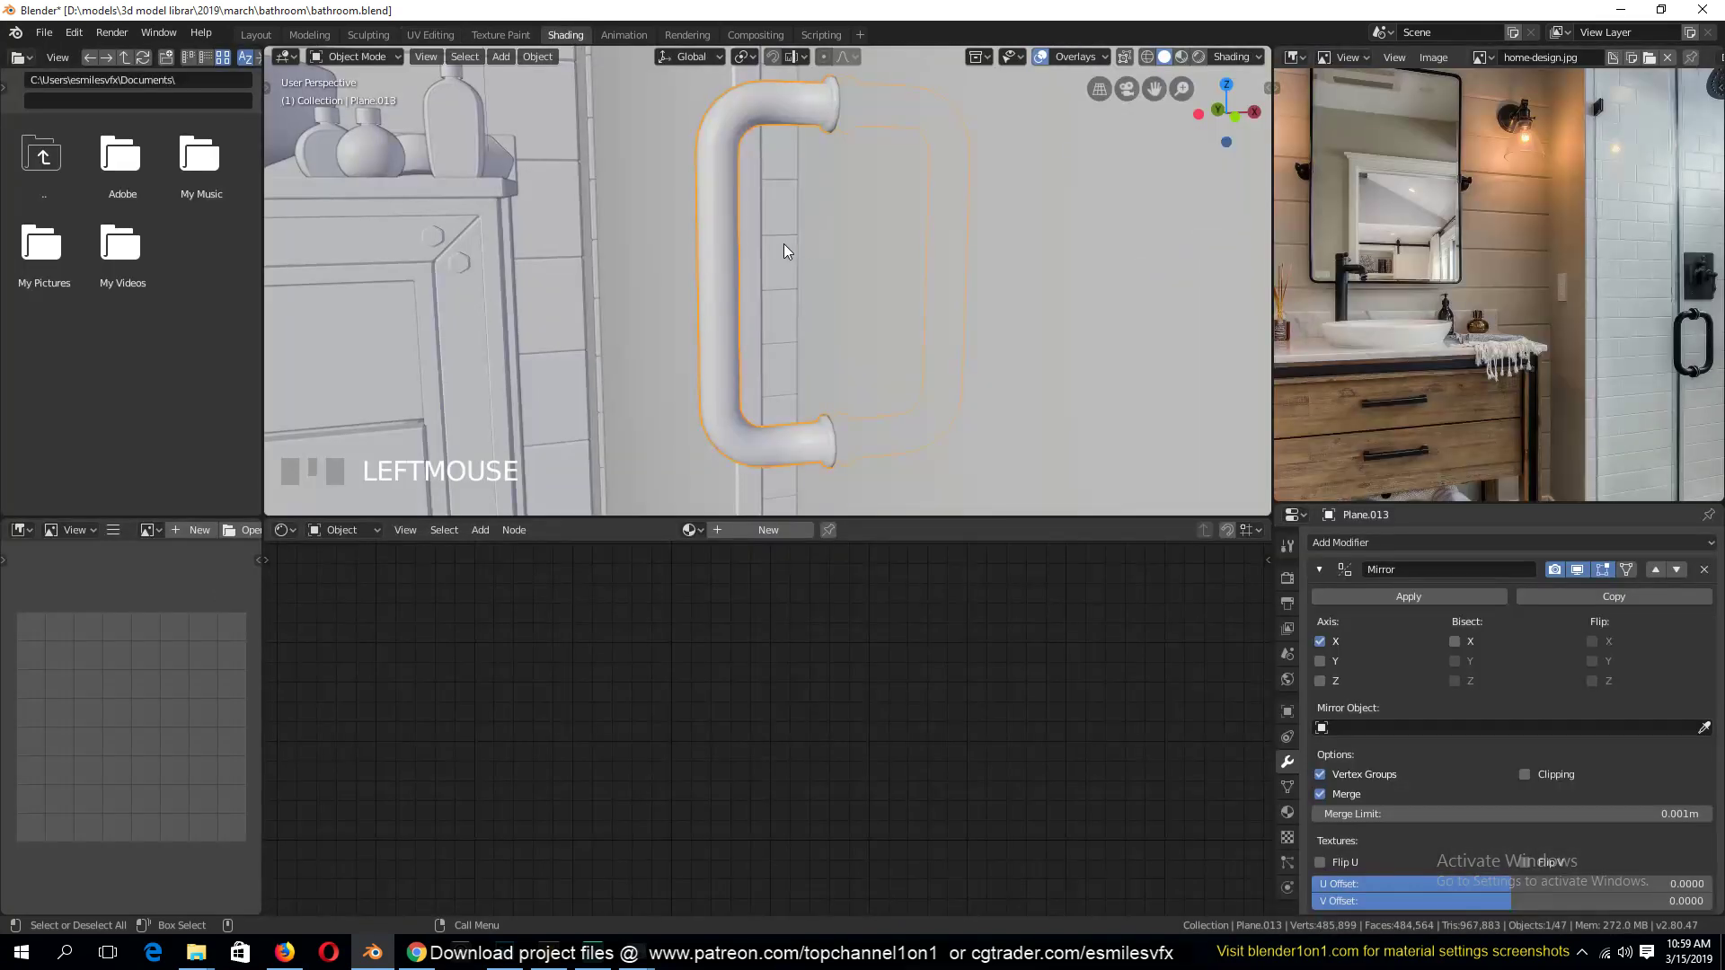
{"action": "key", "text": "ctrl+s"}
Assign the existing metal material to the door handle and inspect it in material preview
{"action": "left_click", "coordinate": [690, 530]}
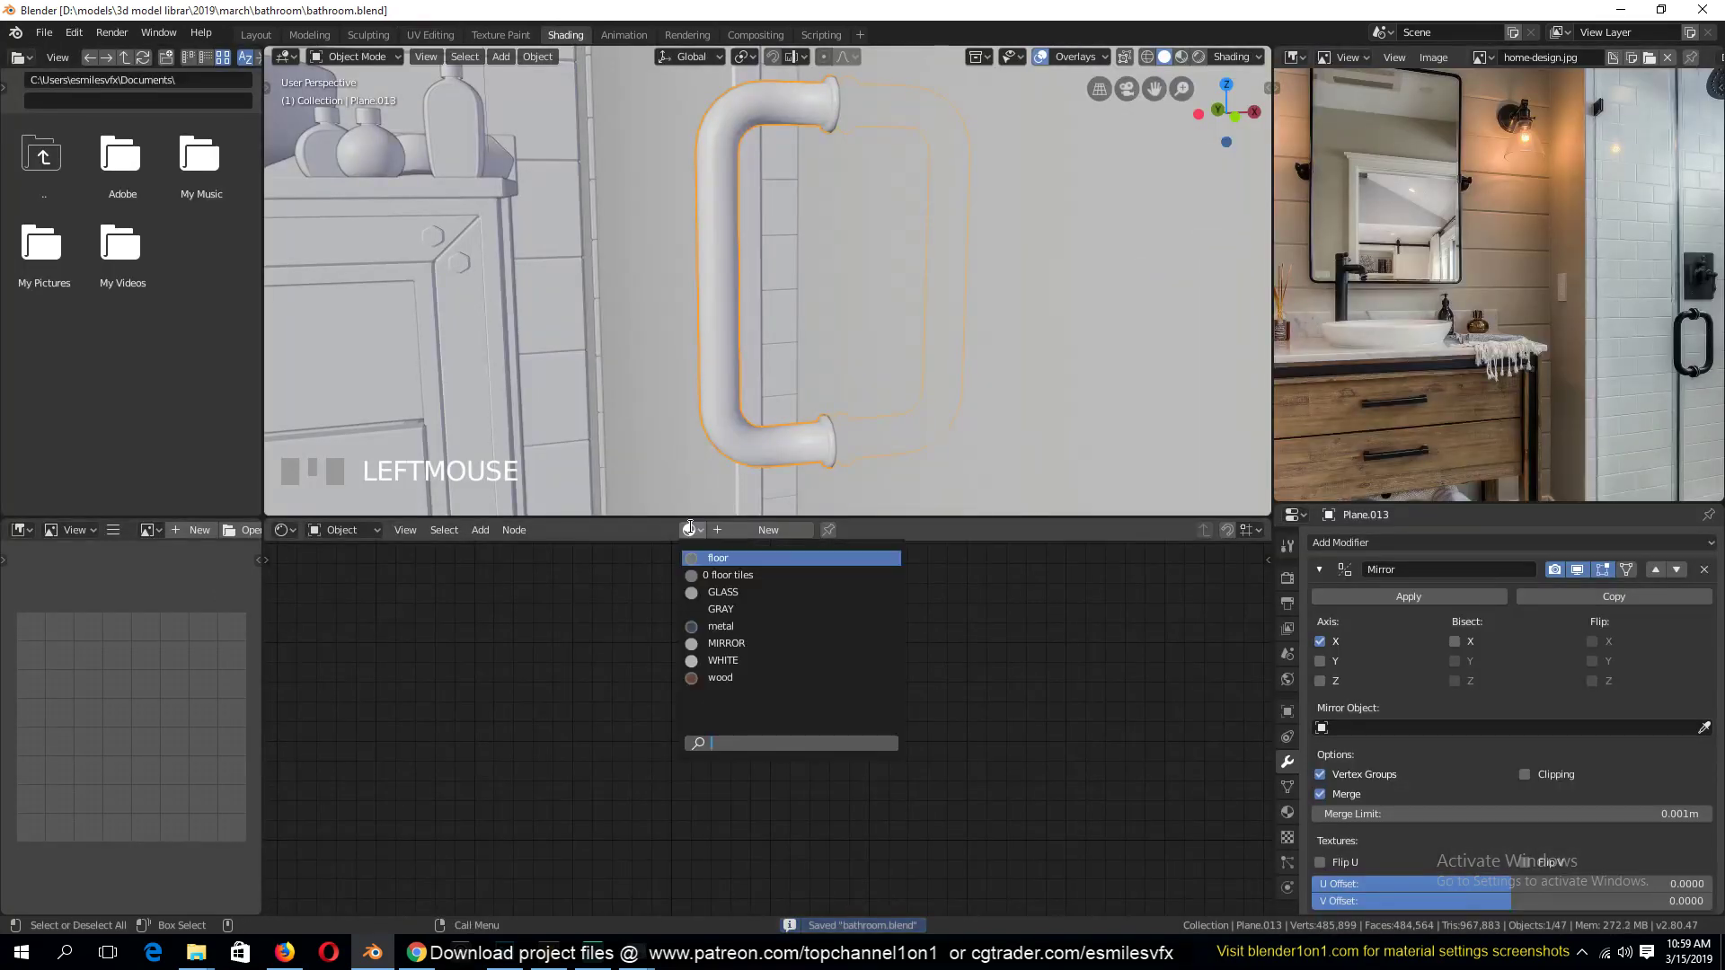
{"action": "left_click", "coordinate": [708, 631]}
{"action": "left_click", "coordinate": [1185, 57]}
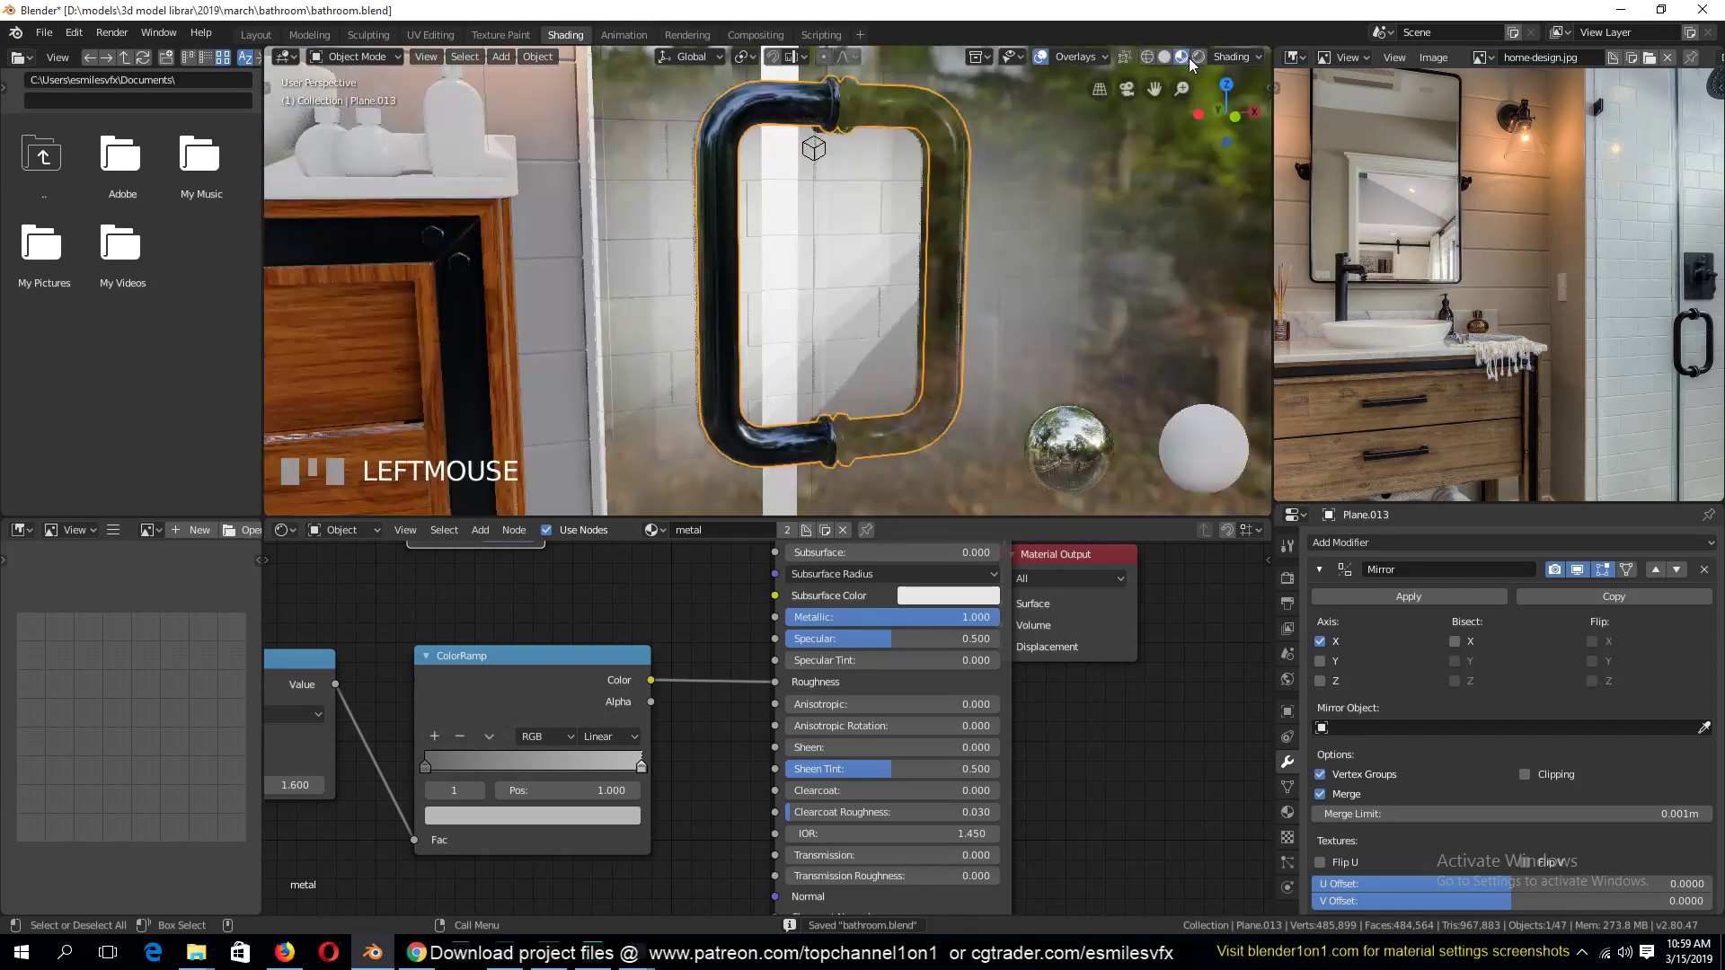
{"action": "middle_click_drag", "start_coordinate": [812, 246], "coordinate": [613, 477]}
{"action": "scroll", "coordinate": [828, 229], "scroll_direction": "up", "scroll_amount": 3}
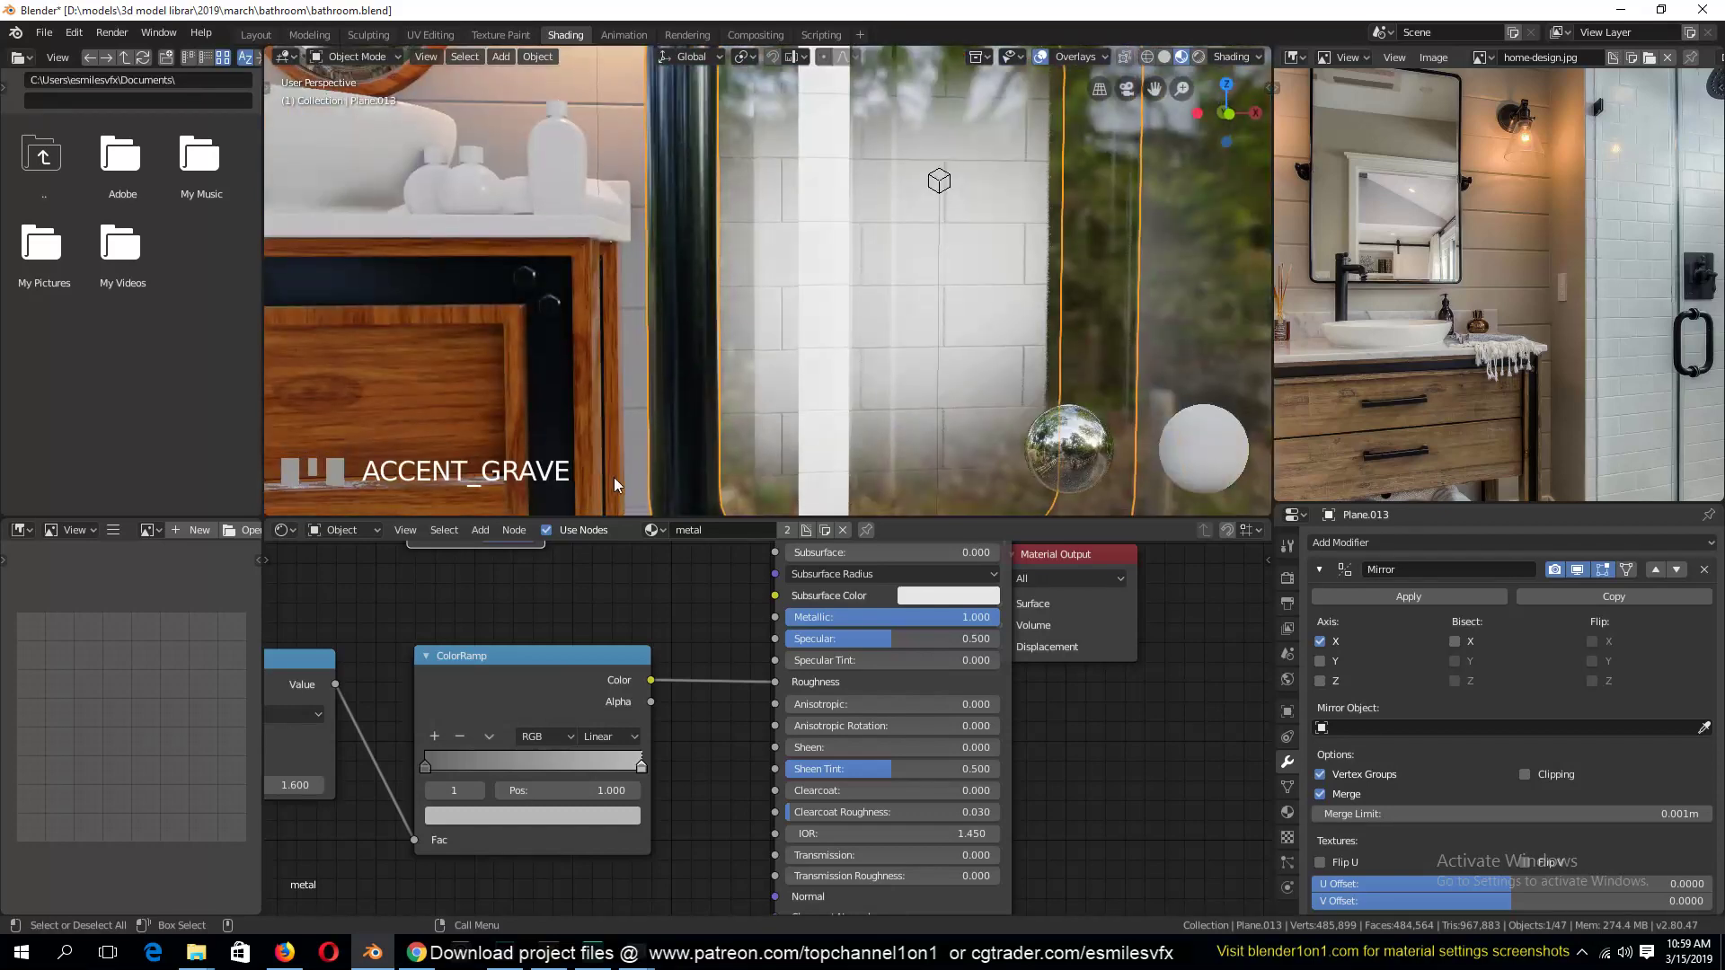
Brighten Color2 of the metal material's Mix node to a value of 0.614, check the handle, and save
{"action": "middle_click_drag", "start_coordinate": [656, 573], "coordinate": [909, 745]}
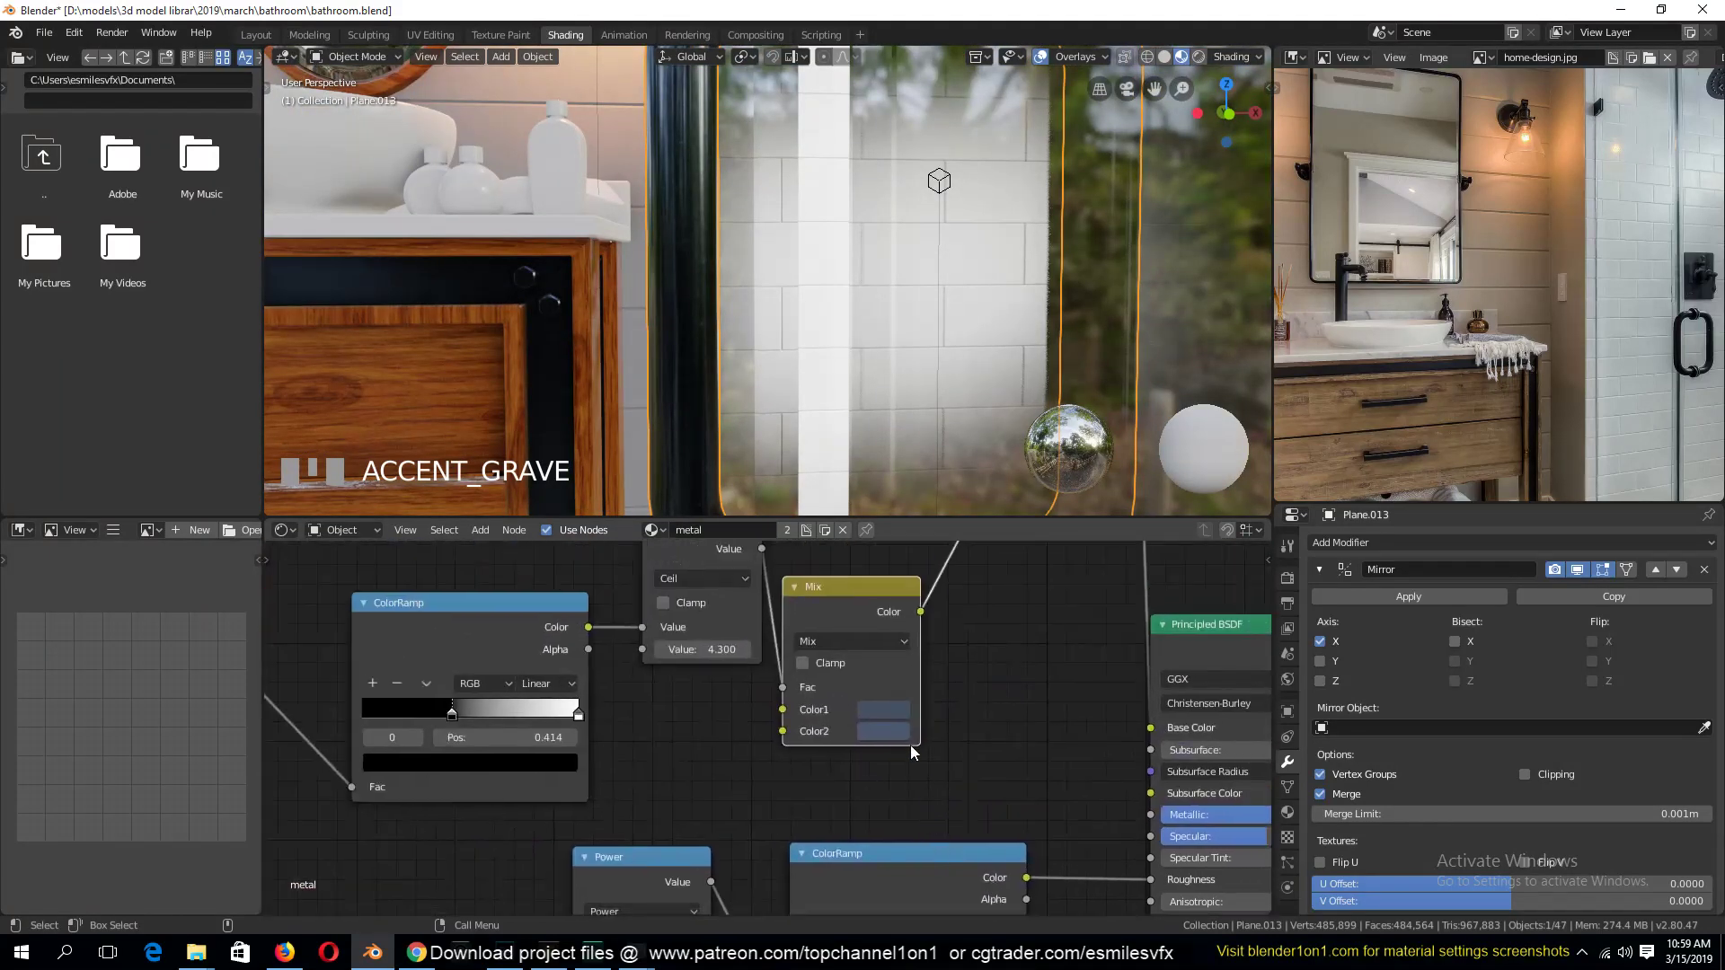
{"action": "left_click", "coordinate": [902, 712]}
{"action": "left_click_drag", "start_coordinate": [1028, 529], "coordinate": [1028, 499]}
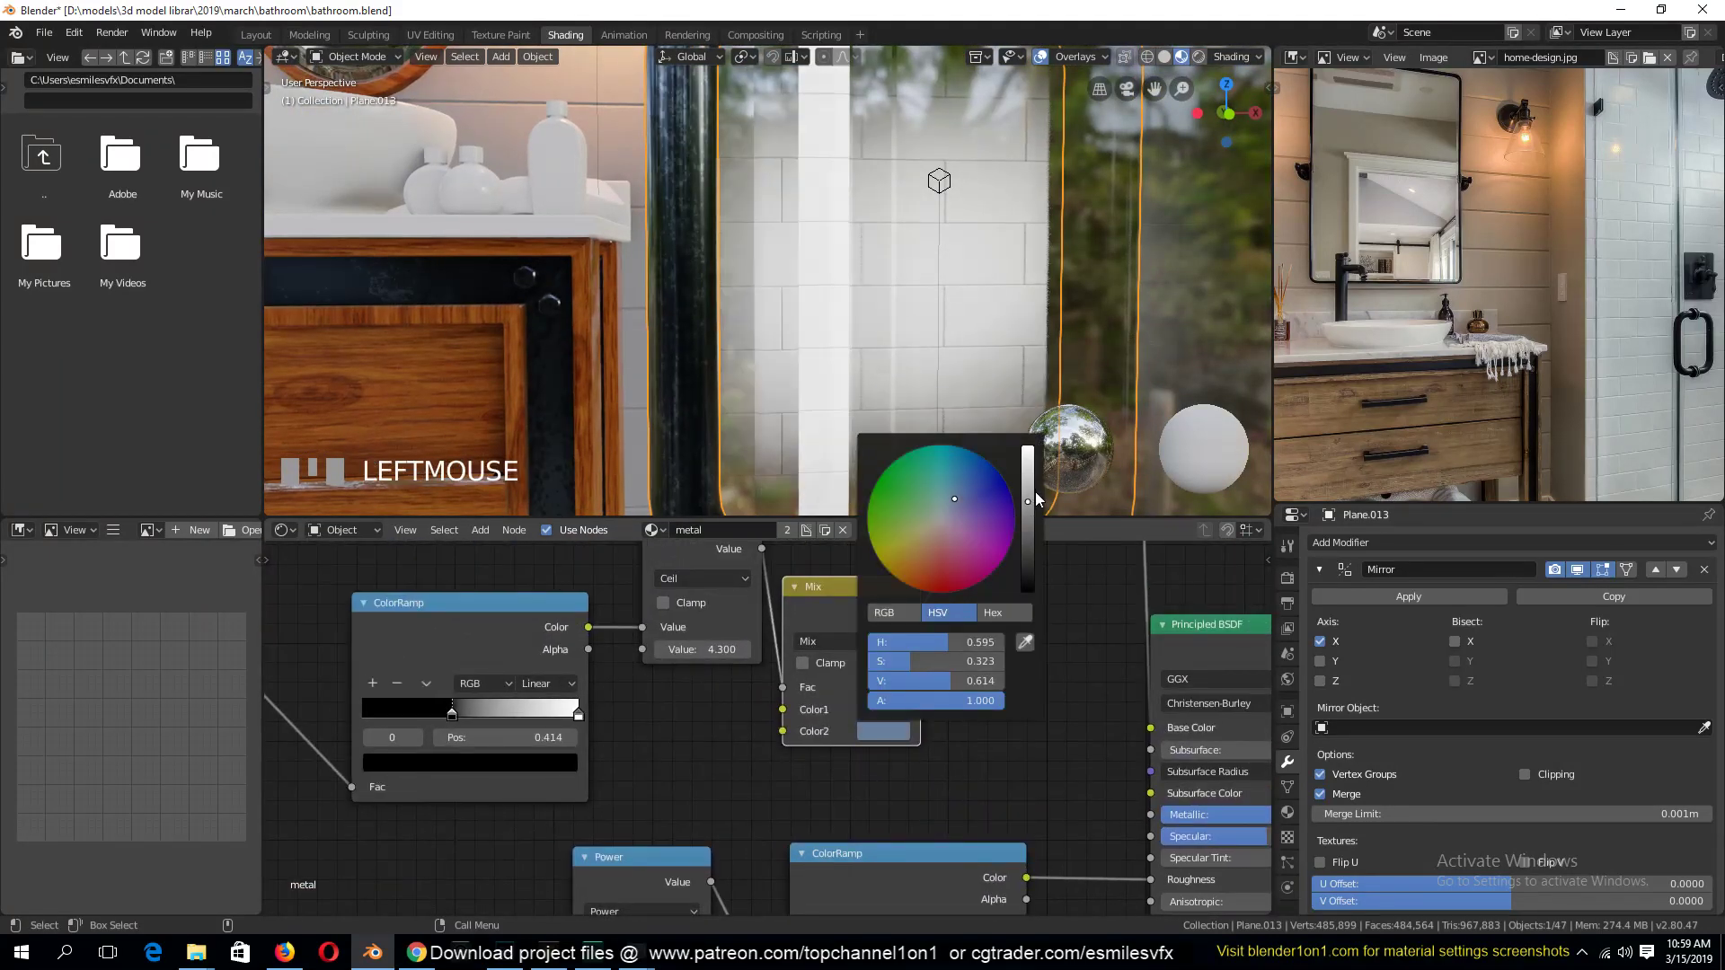
{"action": "scroll", "coordinate": [552, 207], "scroll_direction": "down", "scroll_amount": 2}
{"action": "key", "text": "grave"}
{"action": "middle_click_drag", "start_coordinate": [572, 212], "coordinate": [650, 201]}
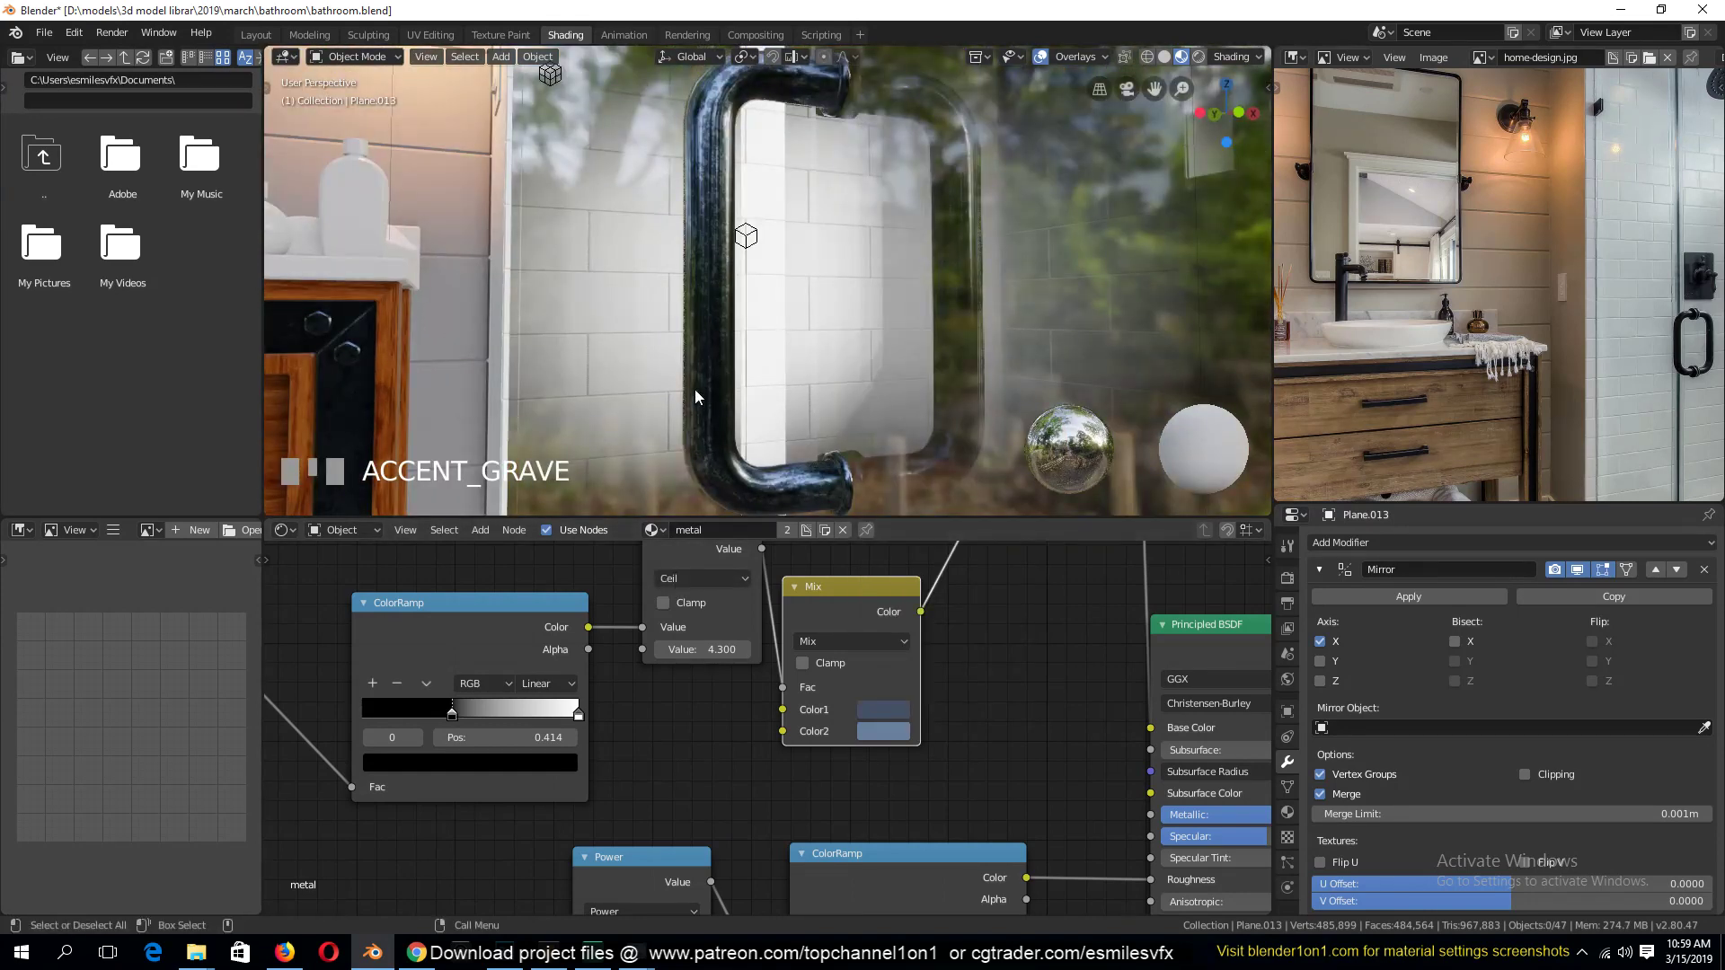
{"action": "key", "text": "ctrl+s"}
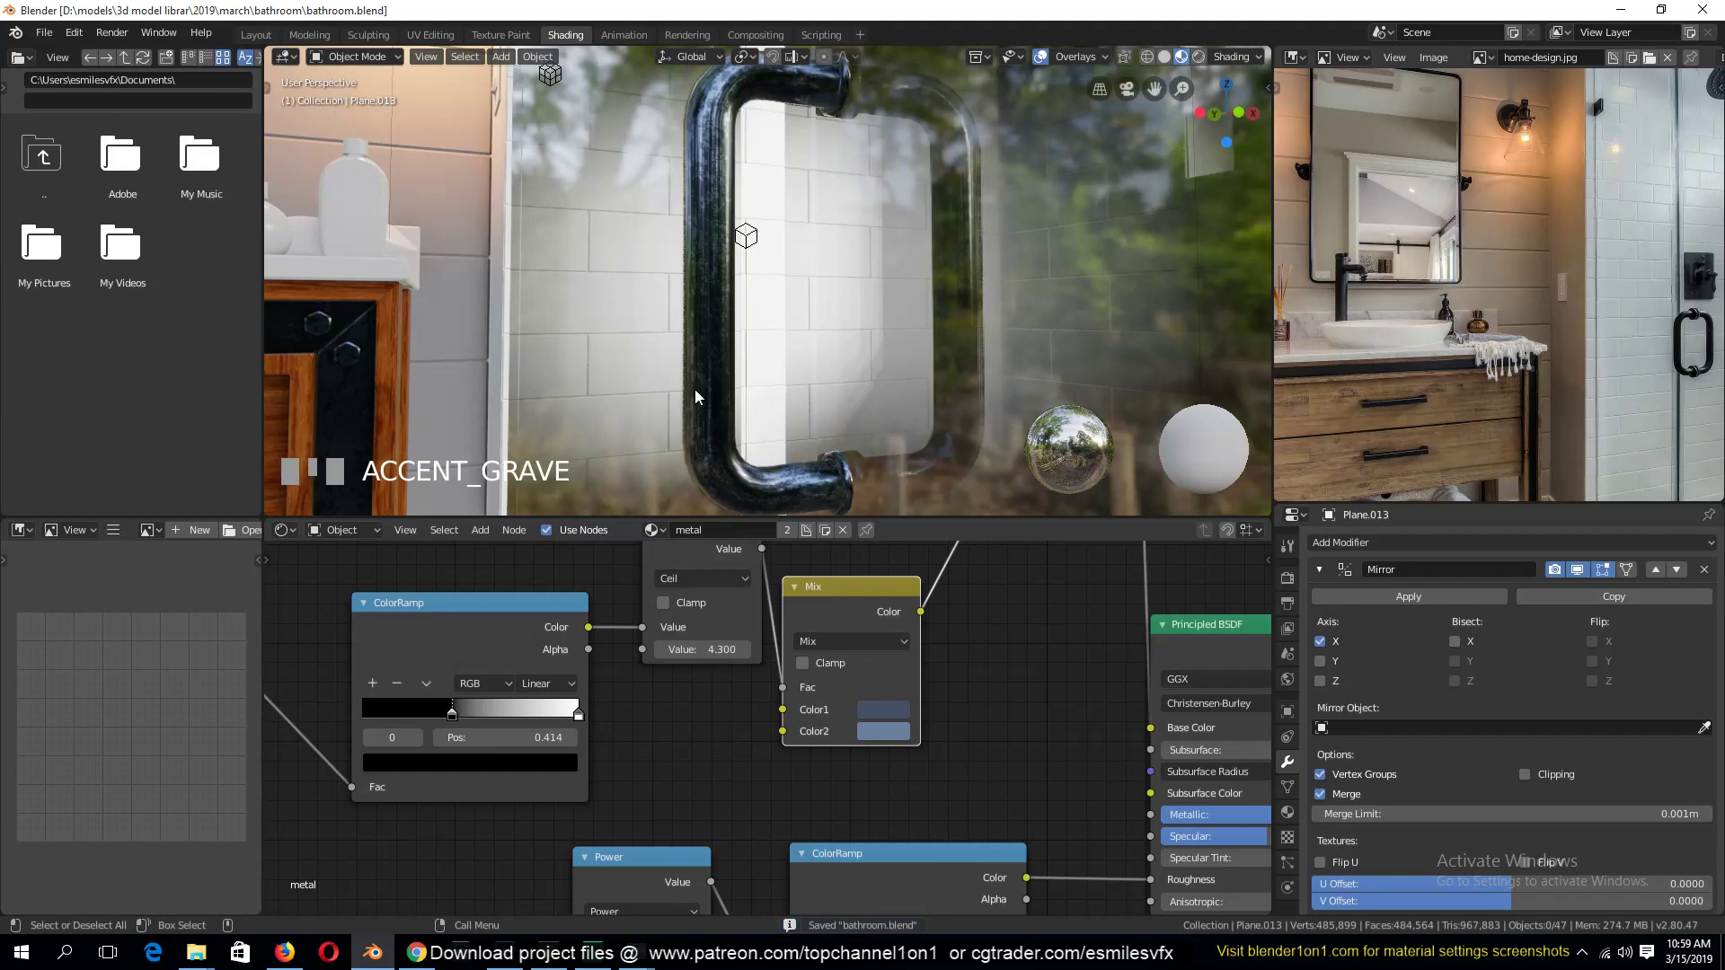
Select the vanity countertop and isolate it by hiding all other objects
{"action": "left_click", "coordinate": [401, 276]}
{"action": "key", "text": "KP_Decimal"}
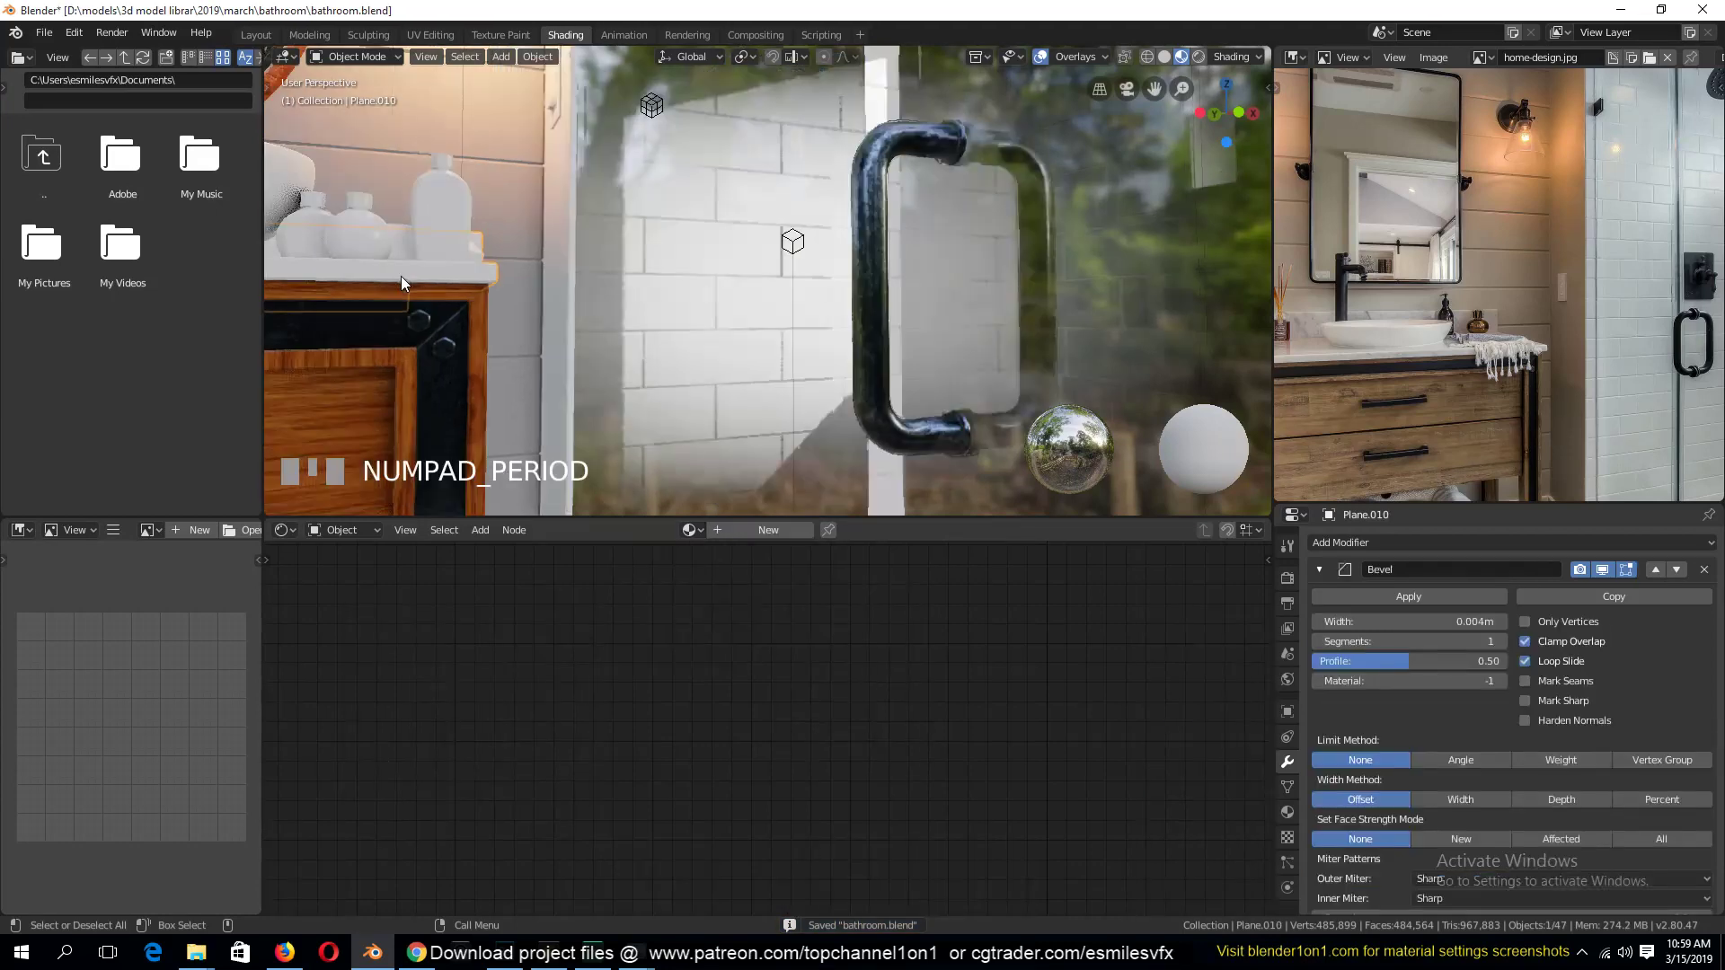
{"action": "key", "text": "grave"}
{"action": "middle_click_drag", "start_coordinate": [563, 283], "coordinate": [699, 273]}
{"action": "scroll", "coordinate": [710, 271], "scroll_direction": "up", "scroll_amount": 3}
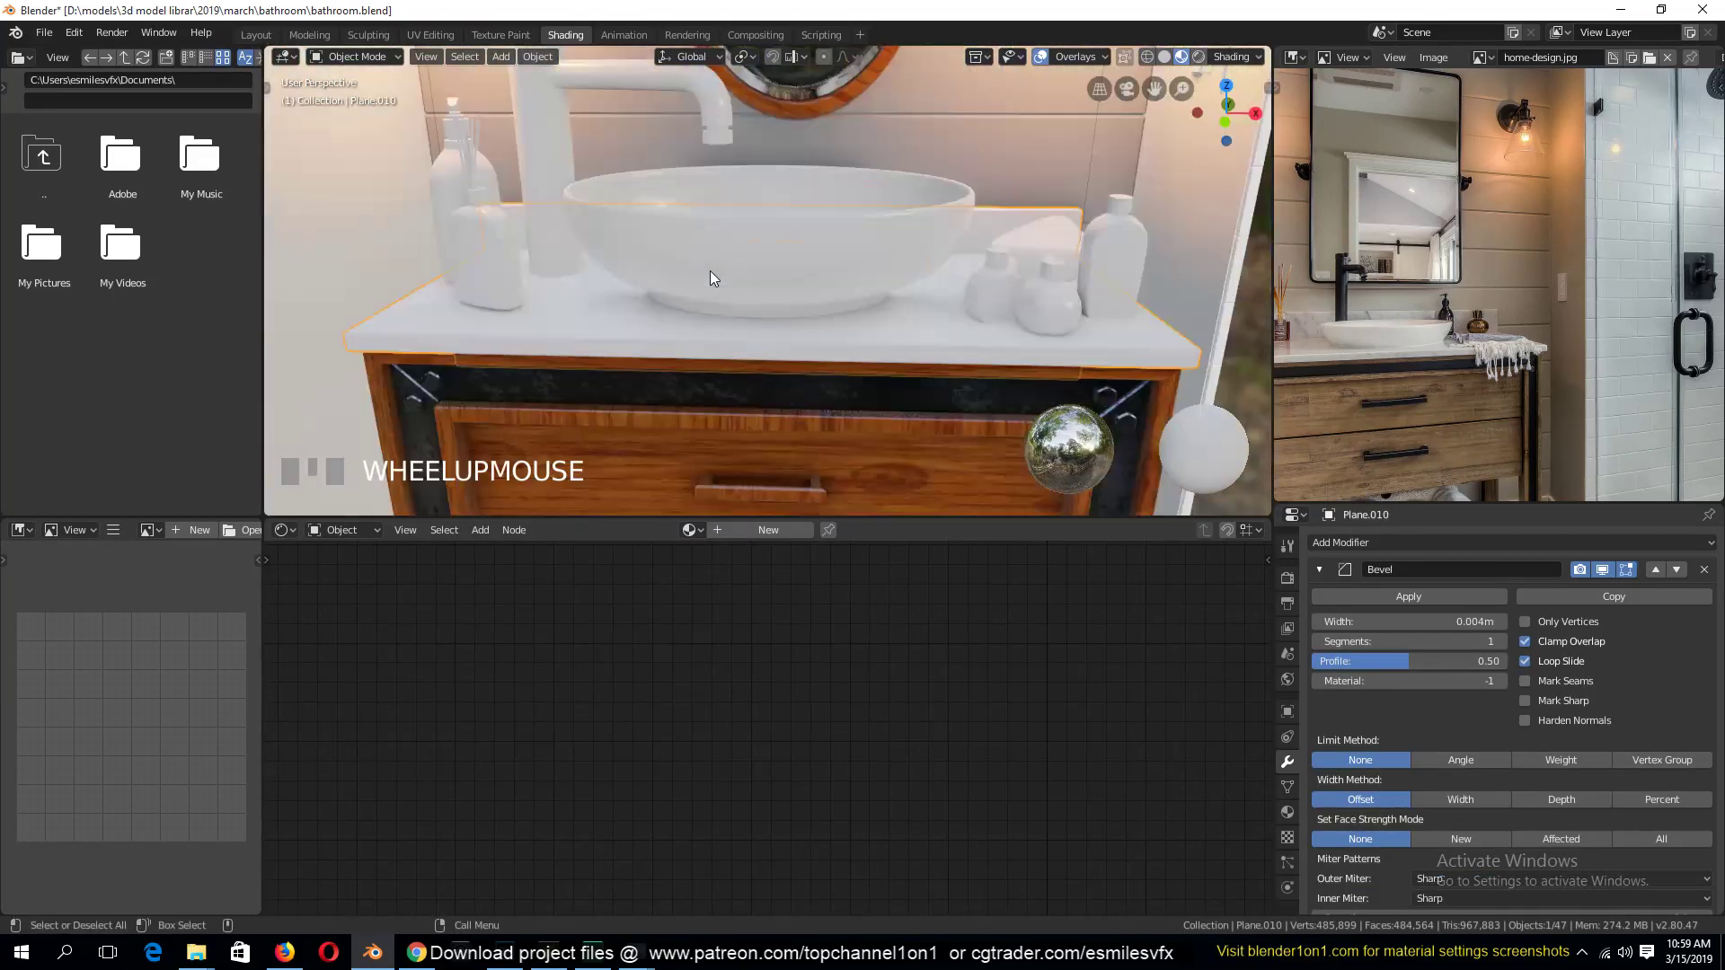
{"action": "key", "text": "shift+h"}
{"action": "key", "text": "grave"}
Unwrap all faces of the countertop with Smart UV Project using the default options
{"action": "key", "text": "Tab"}
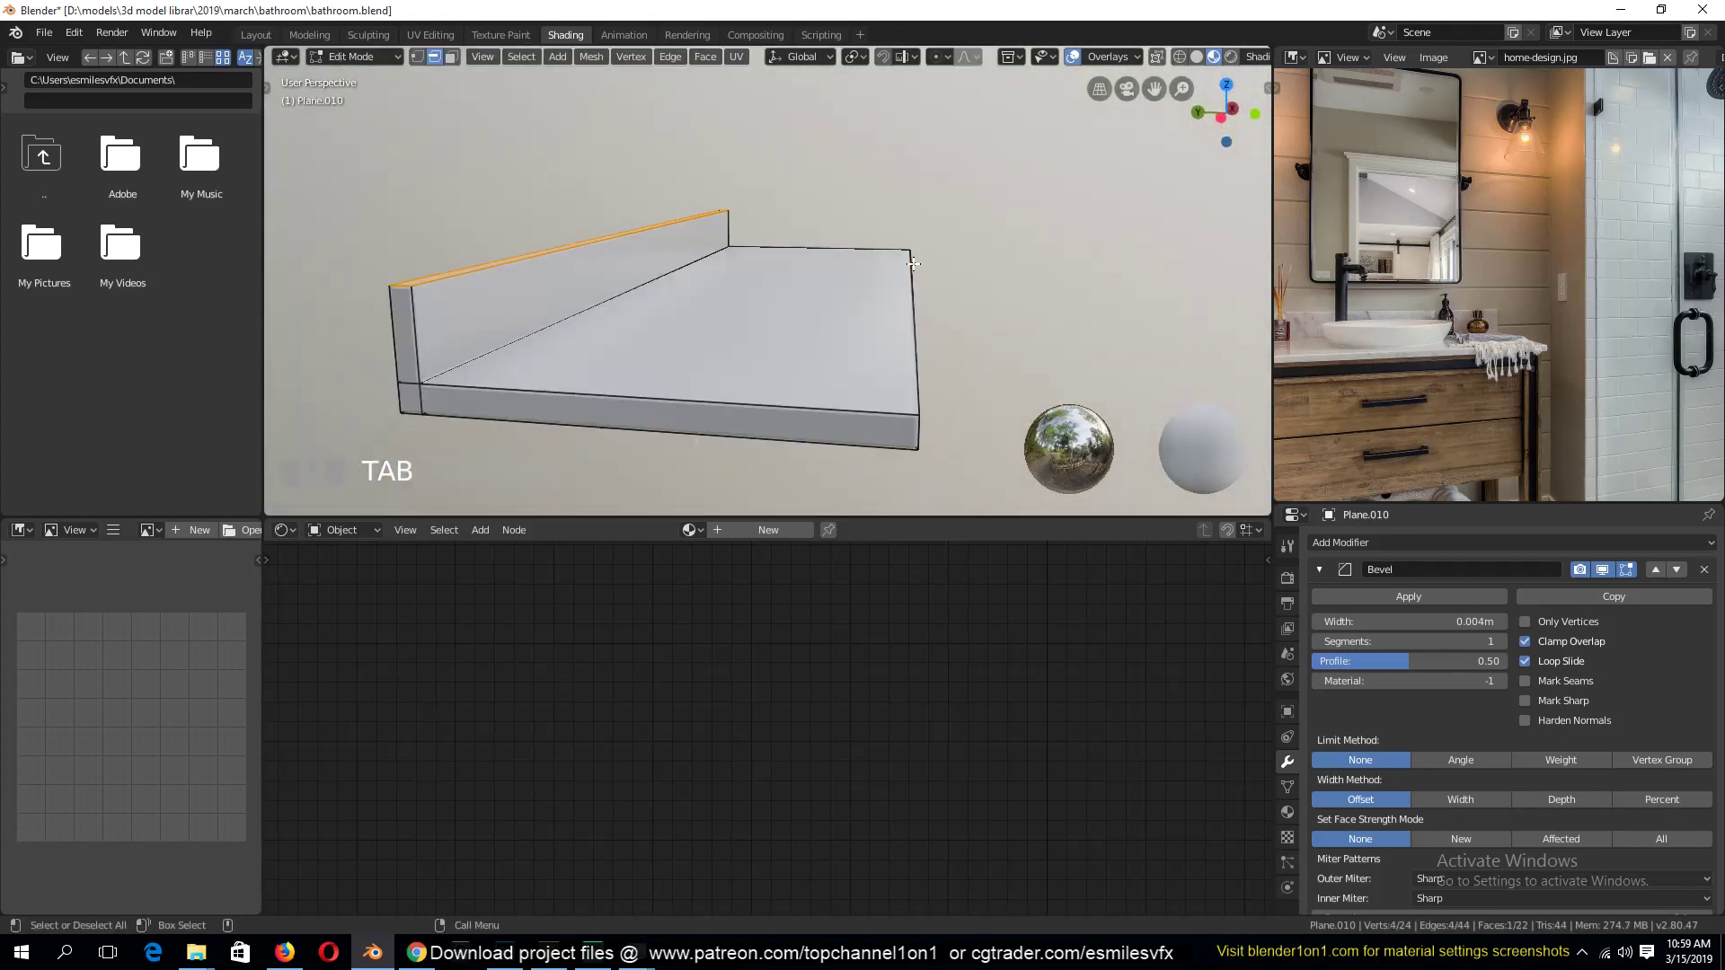
{"action": "key", "text": "a"}
{"action": "key", "text": "grave"}
{"action": "middle_click_drag", "start_coordinate": [873, 311], "coordinate": [738, 234]}
{"action": "key", "text": "u"}
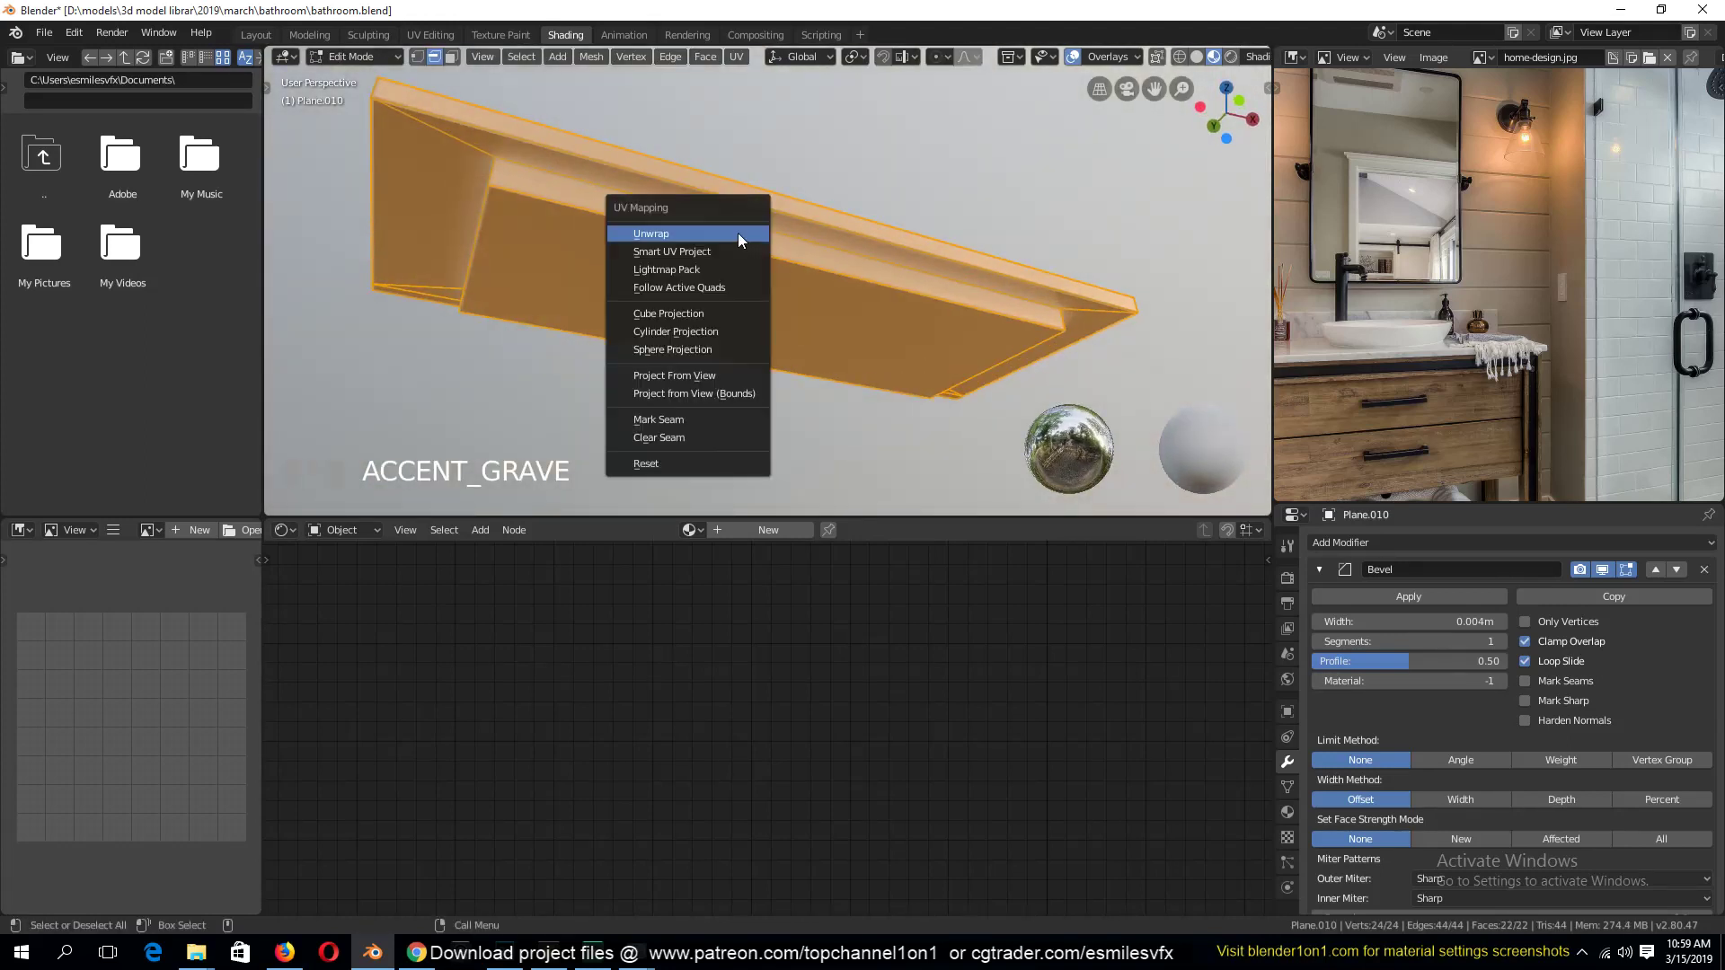
{"action": "left_click", "coordinate": [736, 248]}
{"action": "left_click", "coordinate": [766, 378]}
{"action": "key", "text": "Tab"}
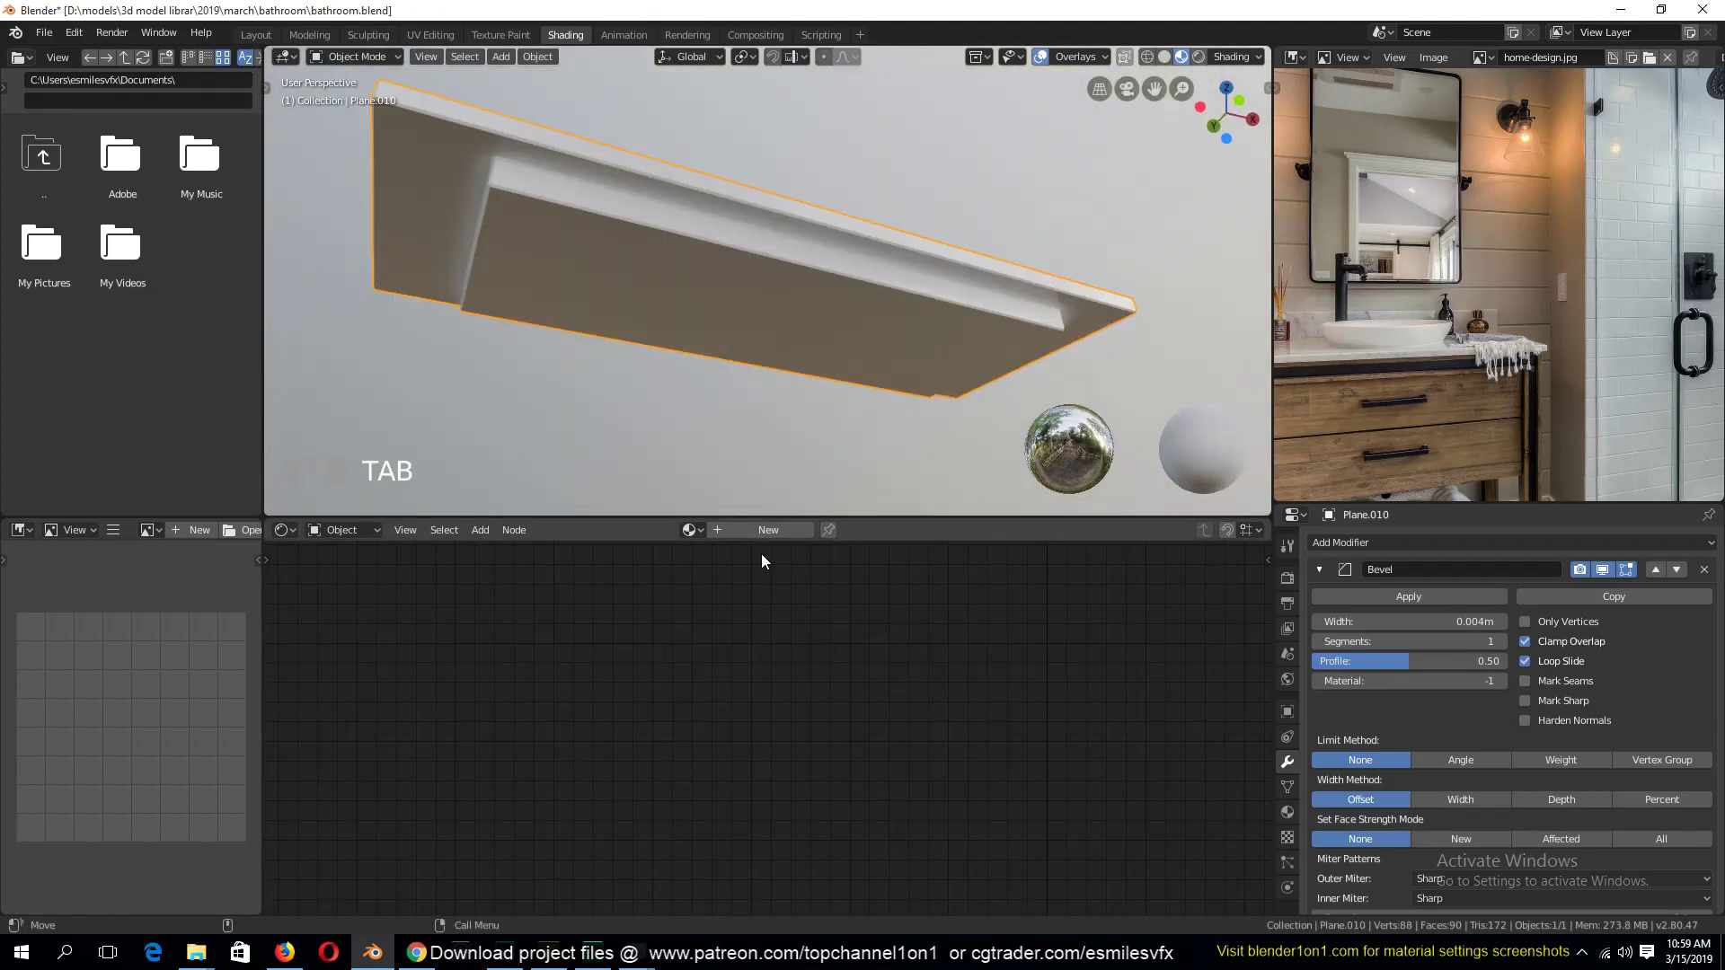
Create a new material named MABLE on the countertop and save the file
{"action": "left_click", "coordinate": [771, 532]}
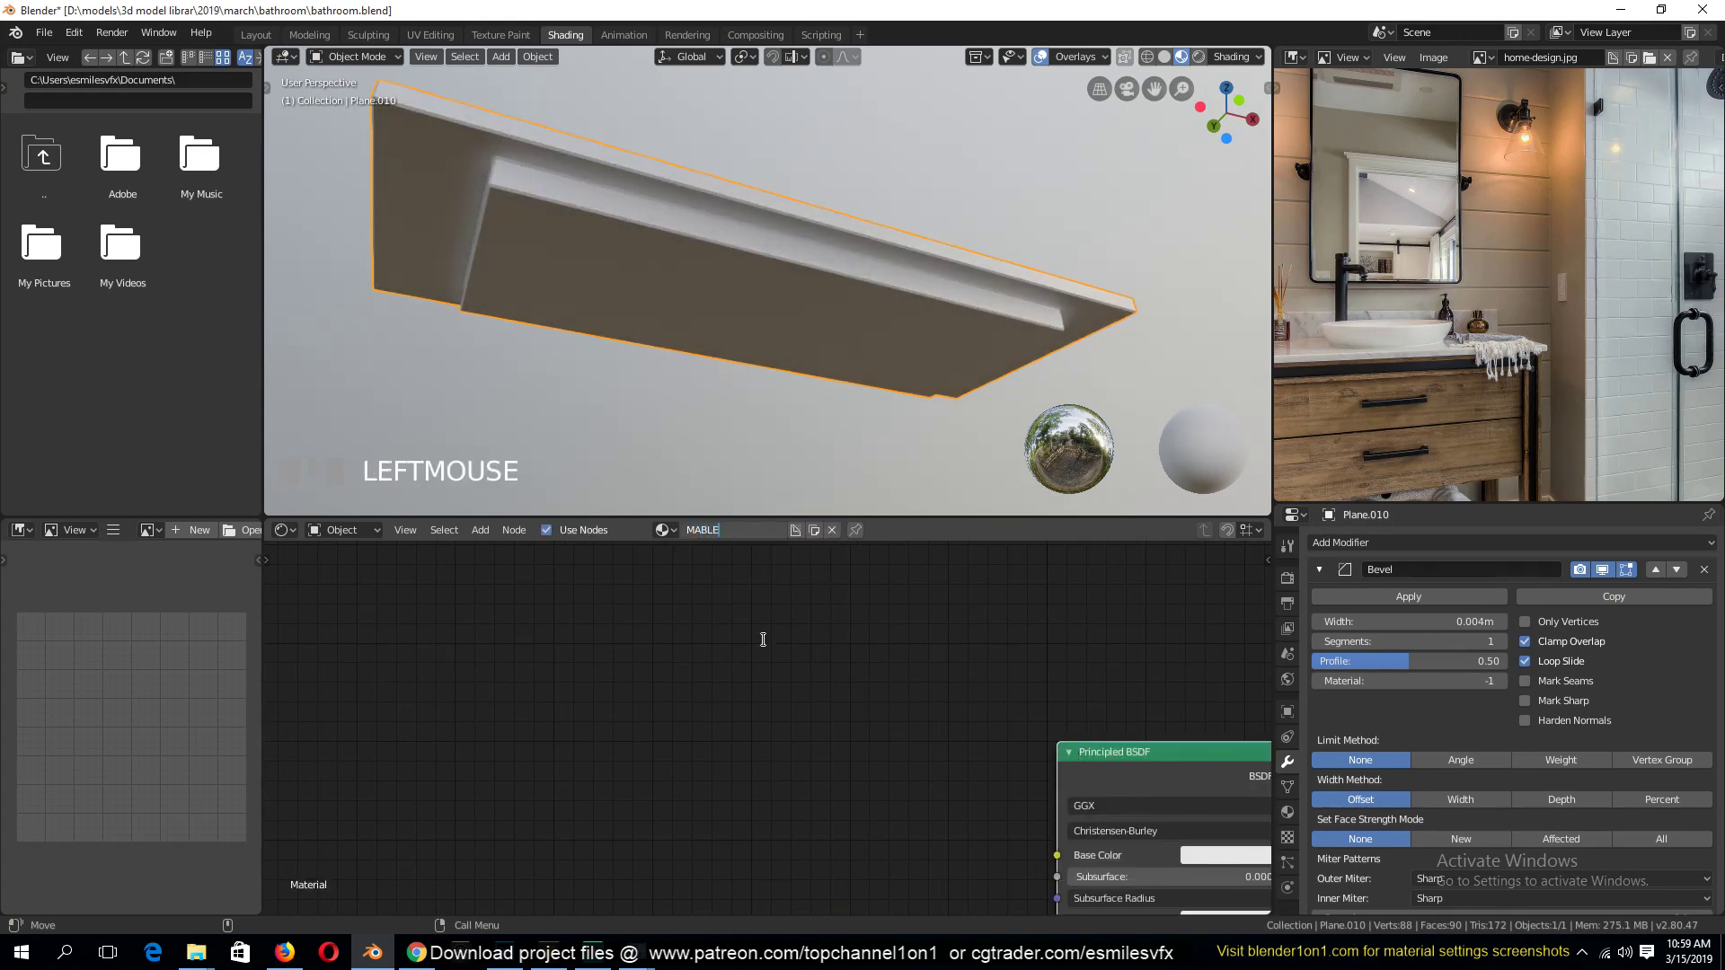
{"action": "key", "text": "Return"}
{"action": "key", "text": "ctrl+s"}
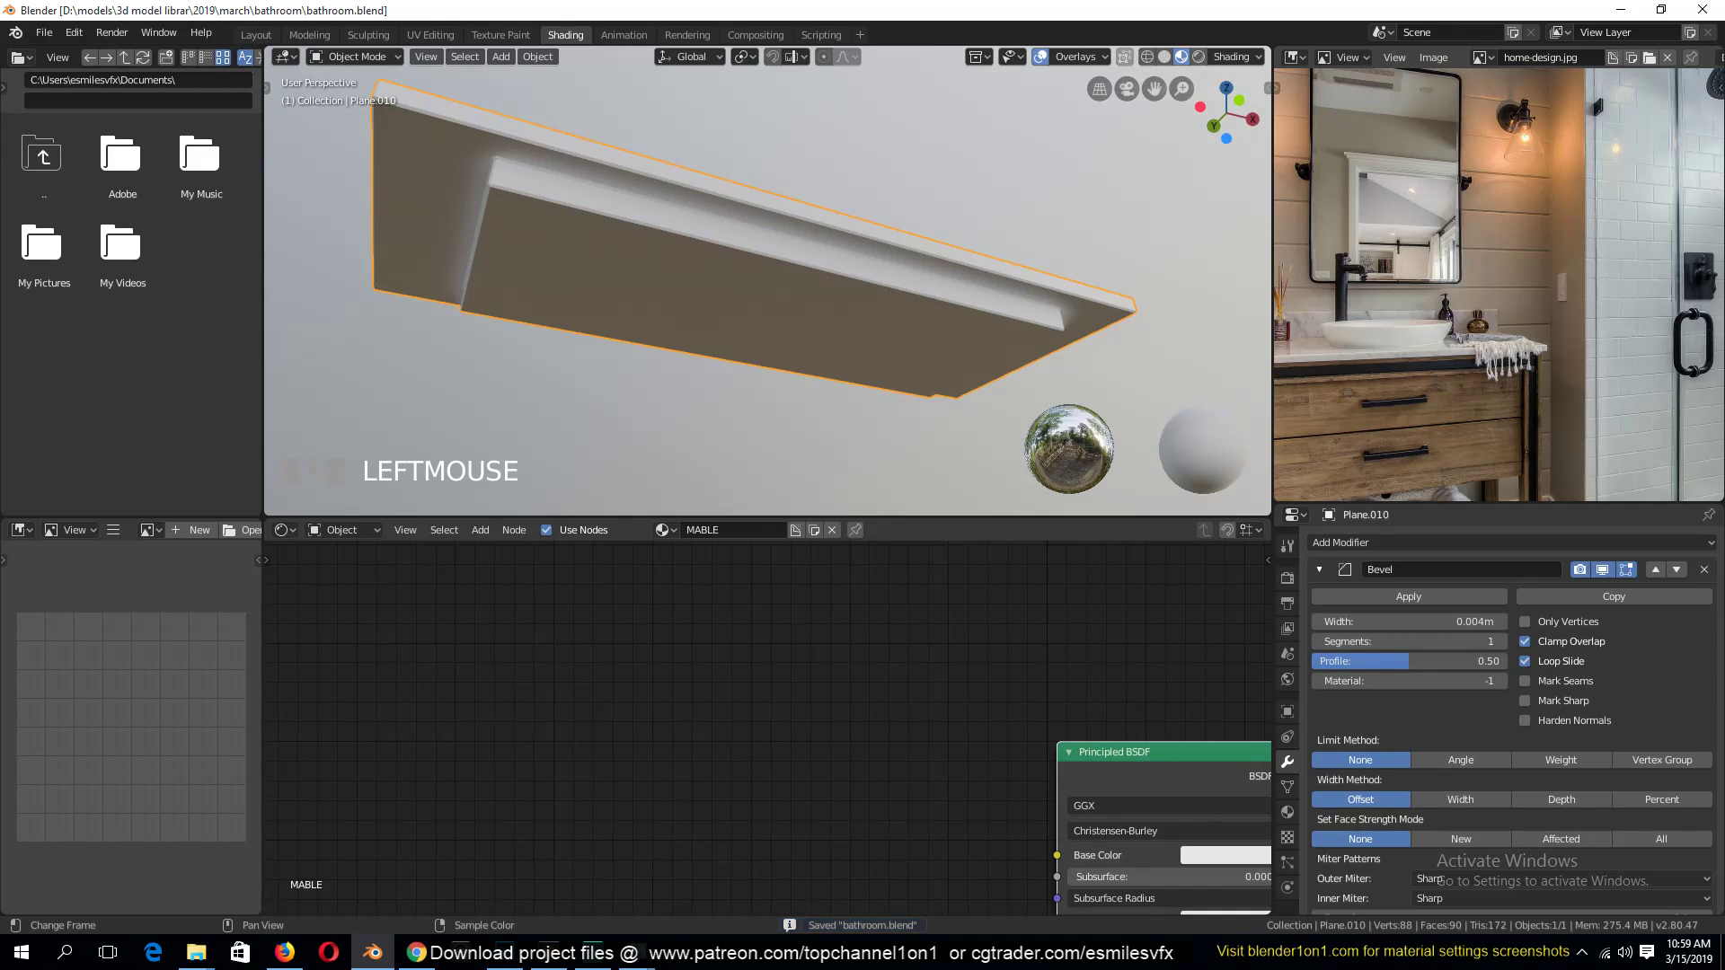
Bring dirt-texture-31.png from the file explorer into the MABLE material as an image texture and preview it on the countertop
{"action": "key", "text": "alt+Tab"}
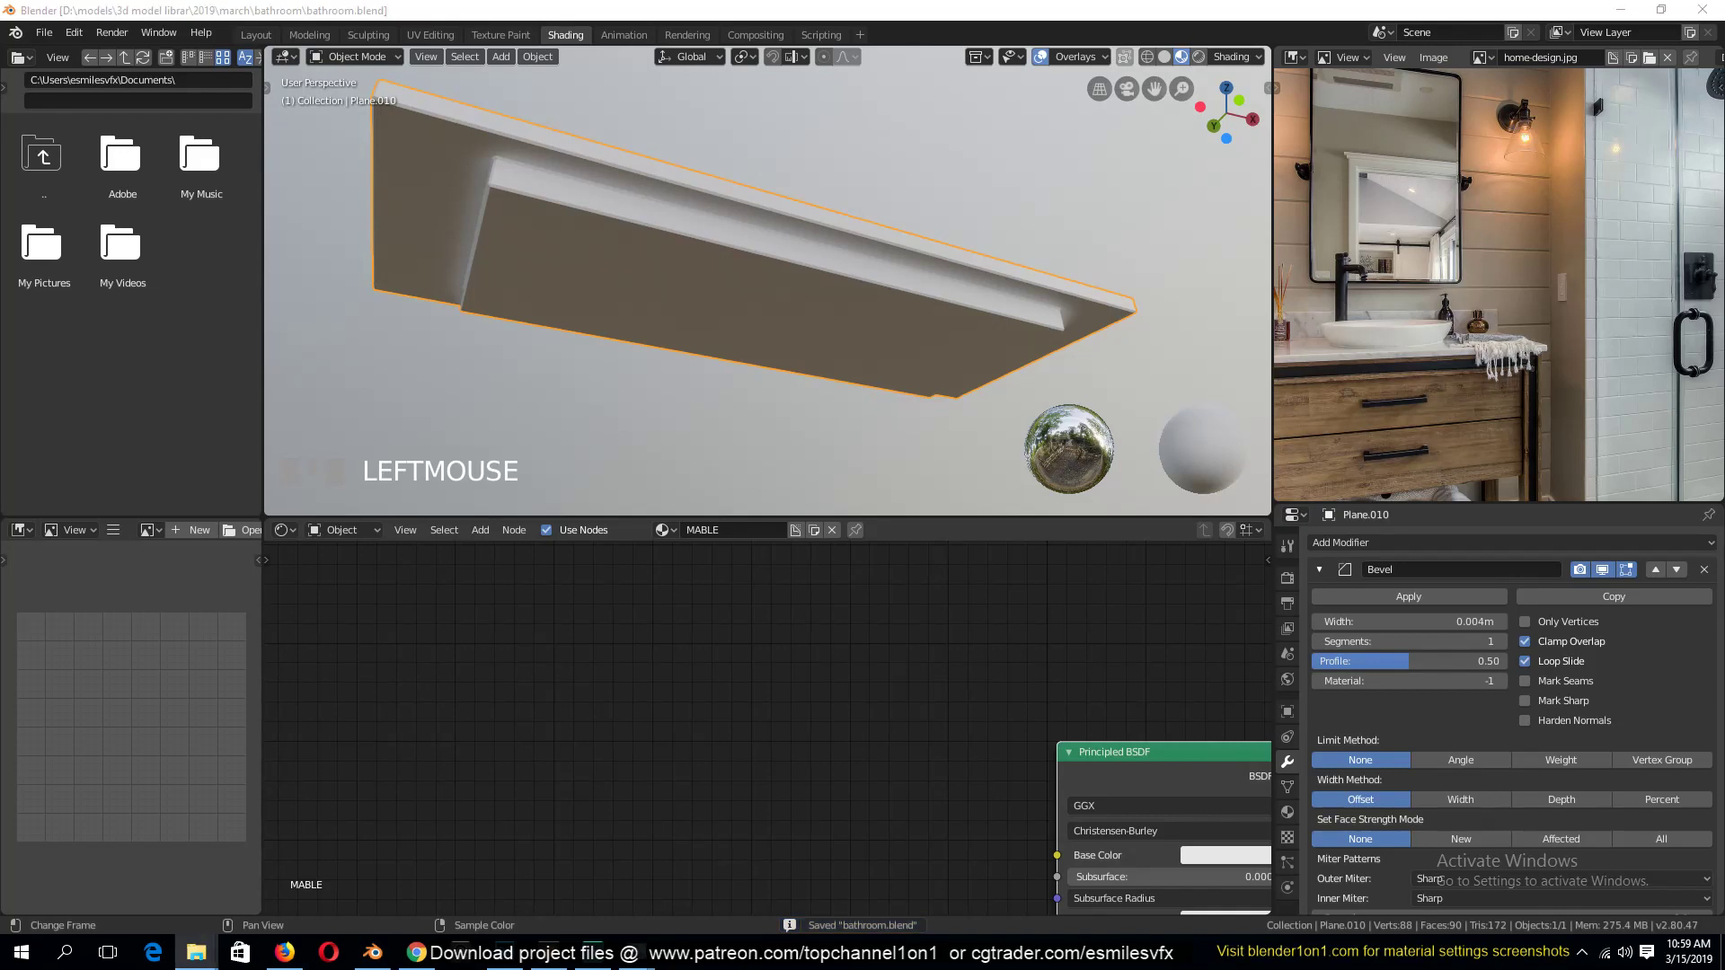
{"action": "left_click_drag", "start_coordinate": [774, 662], "coordinate": [570, 694]}
{"action": "left_click_drag", "start_coordinate": [684, 664], "coordinate": [493, 661]}
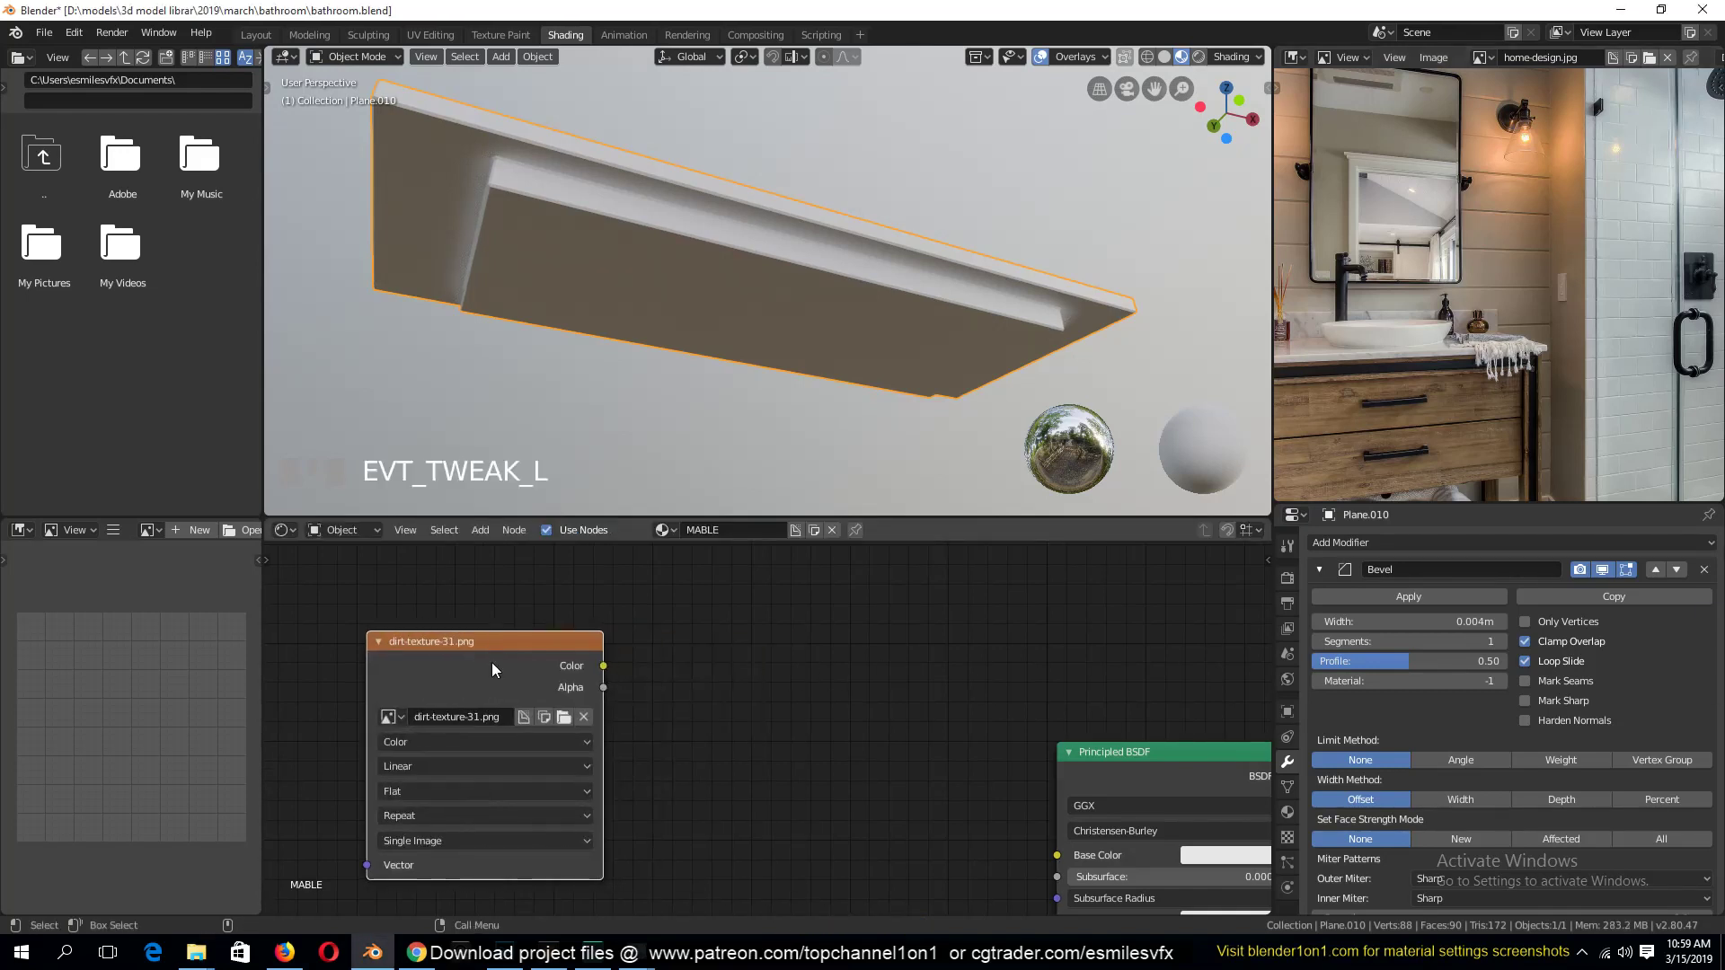
{"action": "left_click", "coordinate": [493, 661], "text": "ctrl+shift"}
{"action": "middle_click_drag", "start_coordinate": [666, 310], "coordinate": [740, 217]}
{"action": "middle_click_drag", "start_coordinate": [605, 607], "coordinate": [558, 628]}
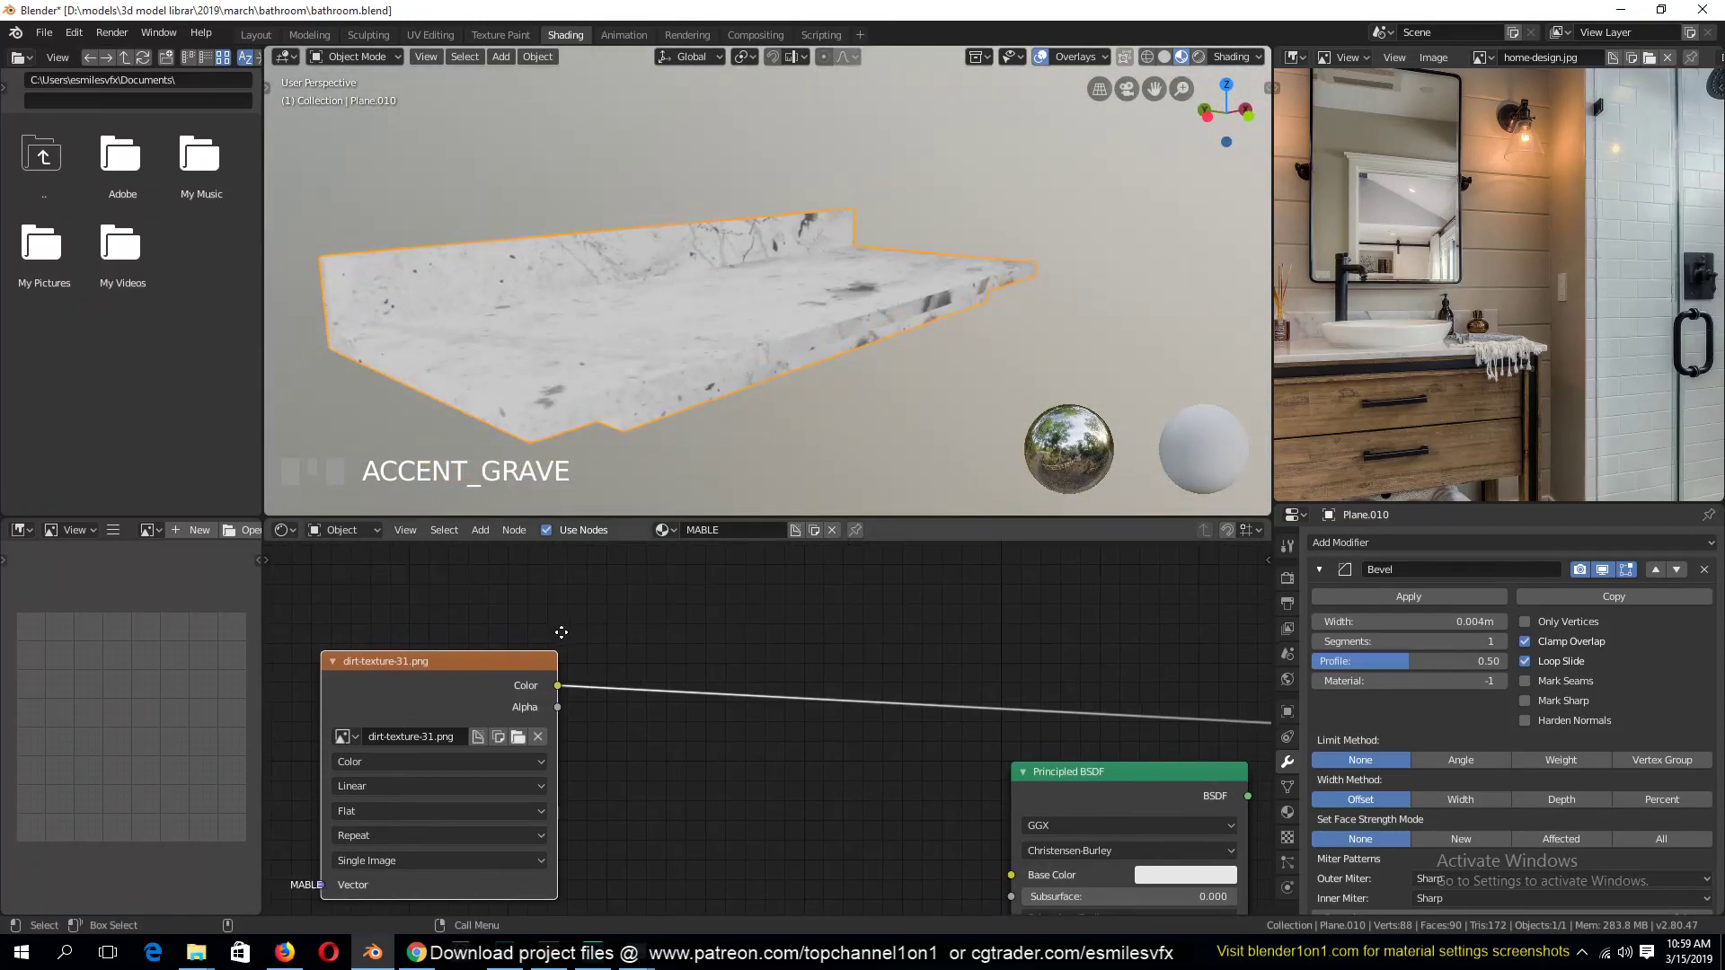
Try a Hue Saturation Value node after the dirt texture with hue 0.000 and saturation 2.000, and delete it
{"action": "key", "text": "shift+a"}
{"action": "mouse_move", "coordinate": [735, 639]}
{"action": "mouse_move", "coordinate": [721, 607]}
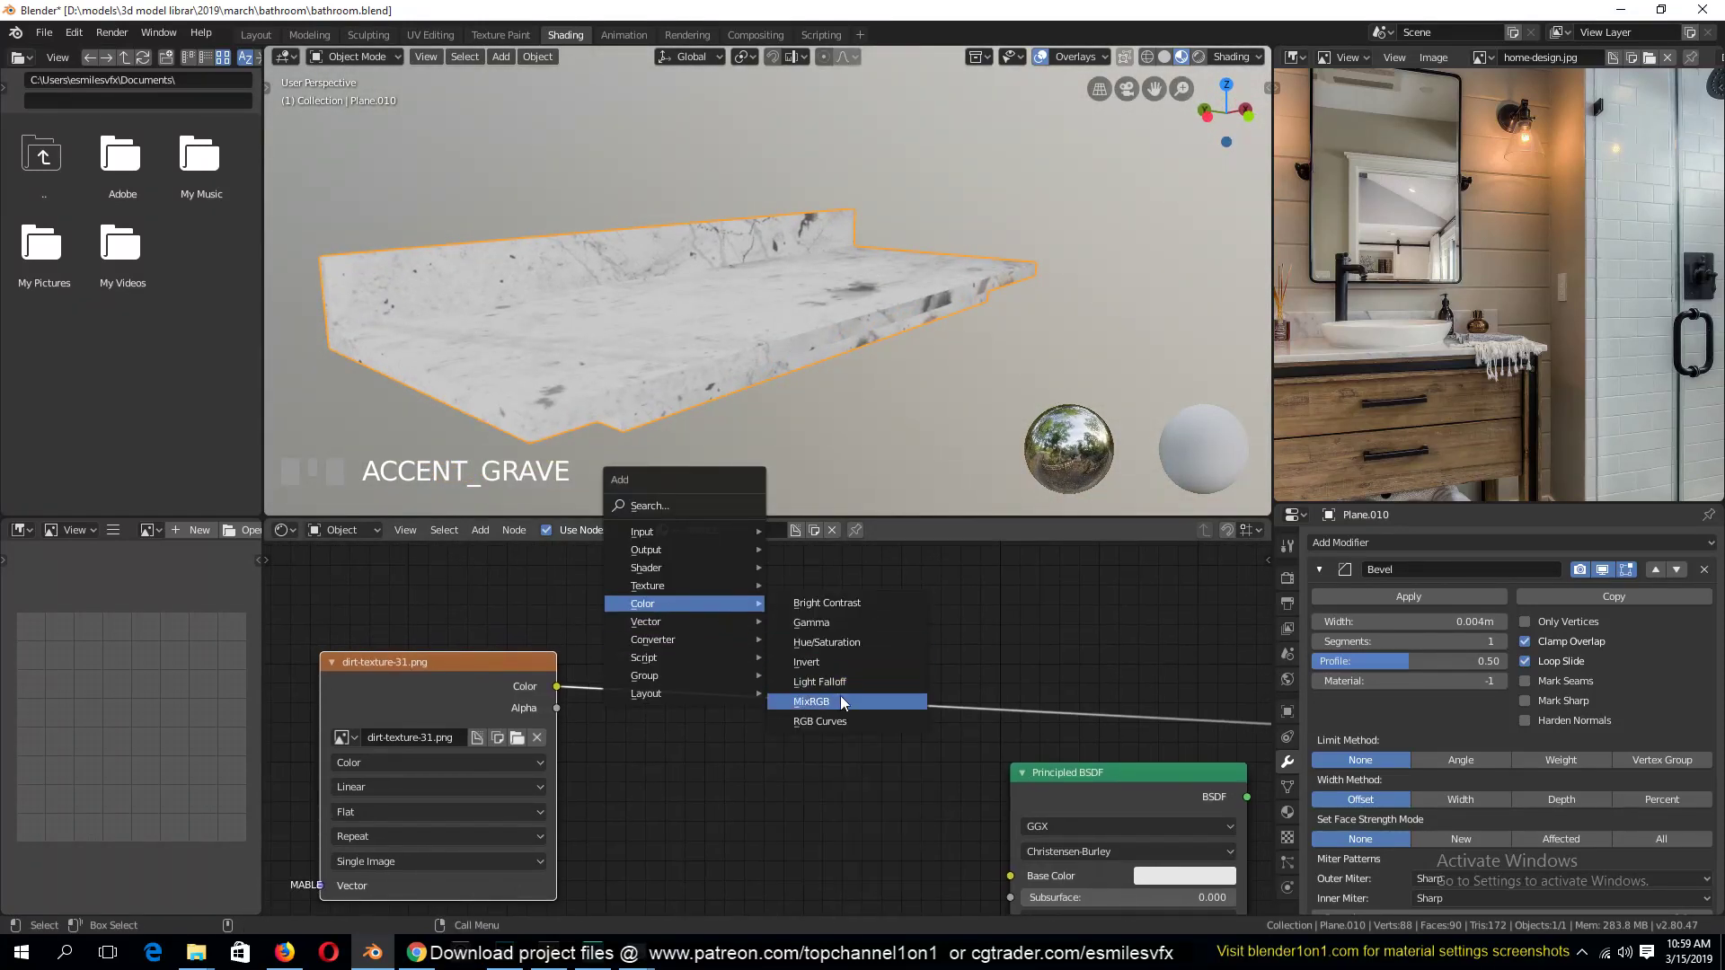
{"action": "left_click", "coordinate": [844, 642]}
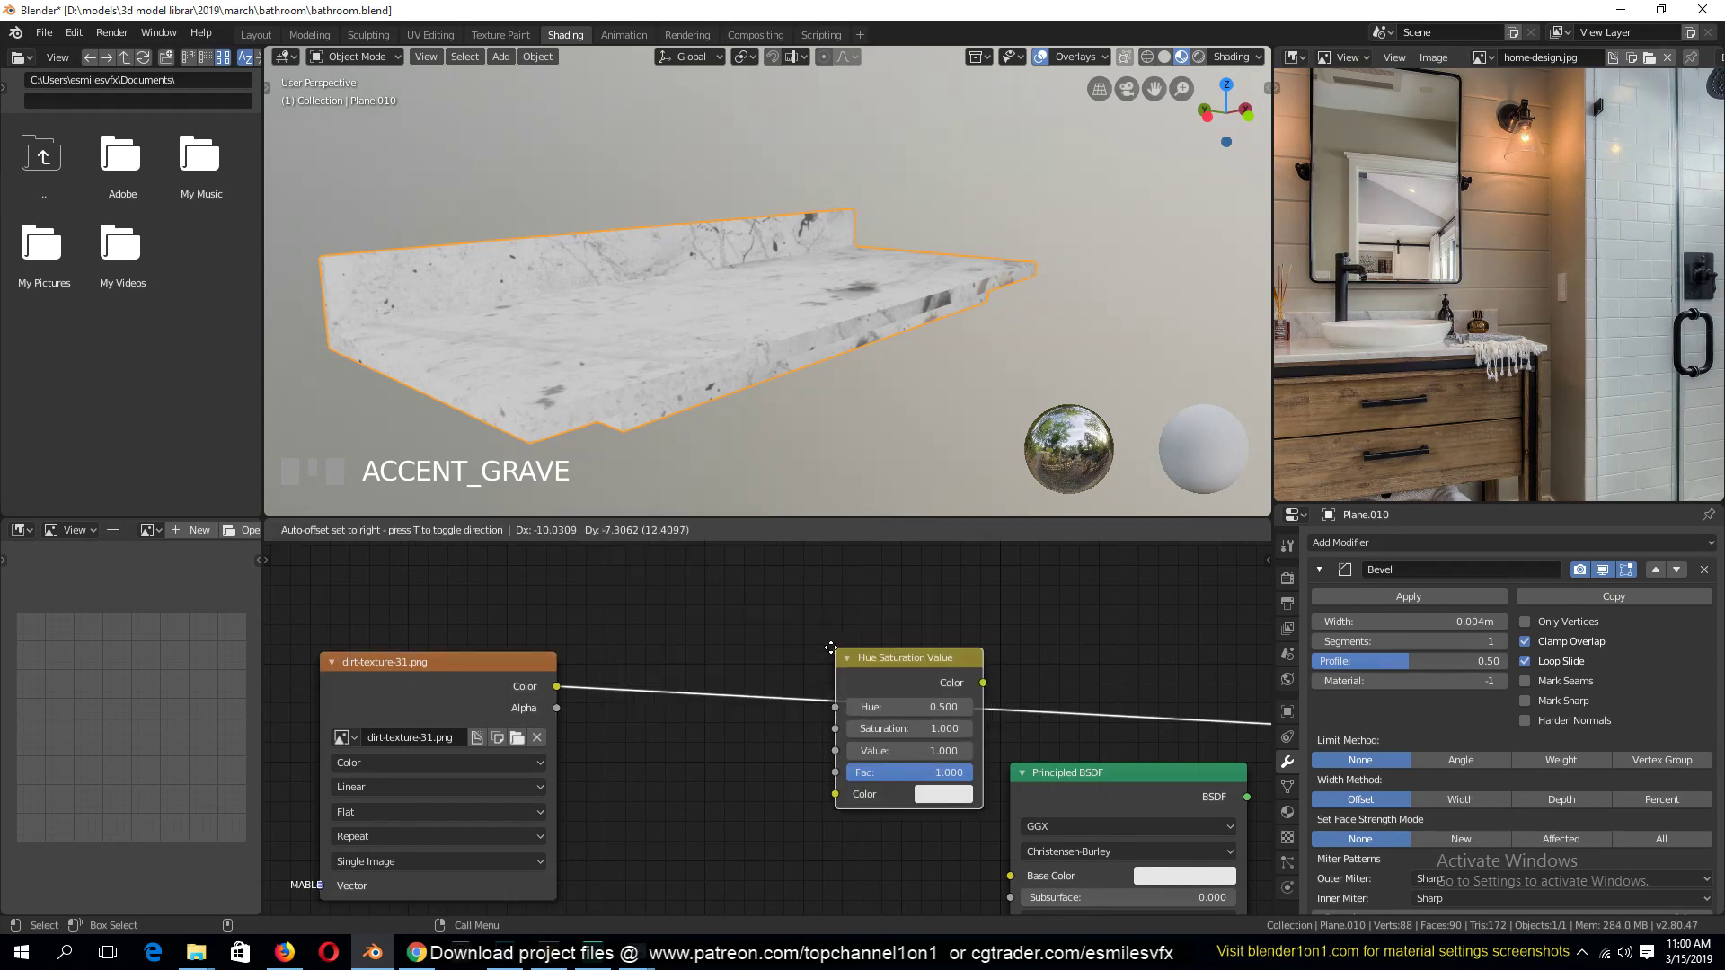
{"action": "left_click", "coordinate": [809, 649]}
{"action": "middle_click_drag", "start_coordinate": [742, 384], "coordinate": [762, 412]}
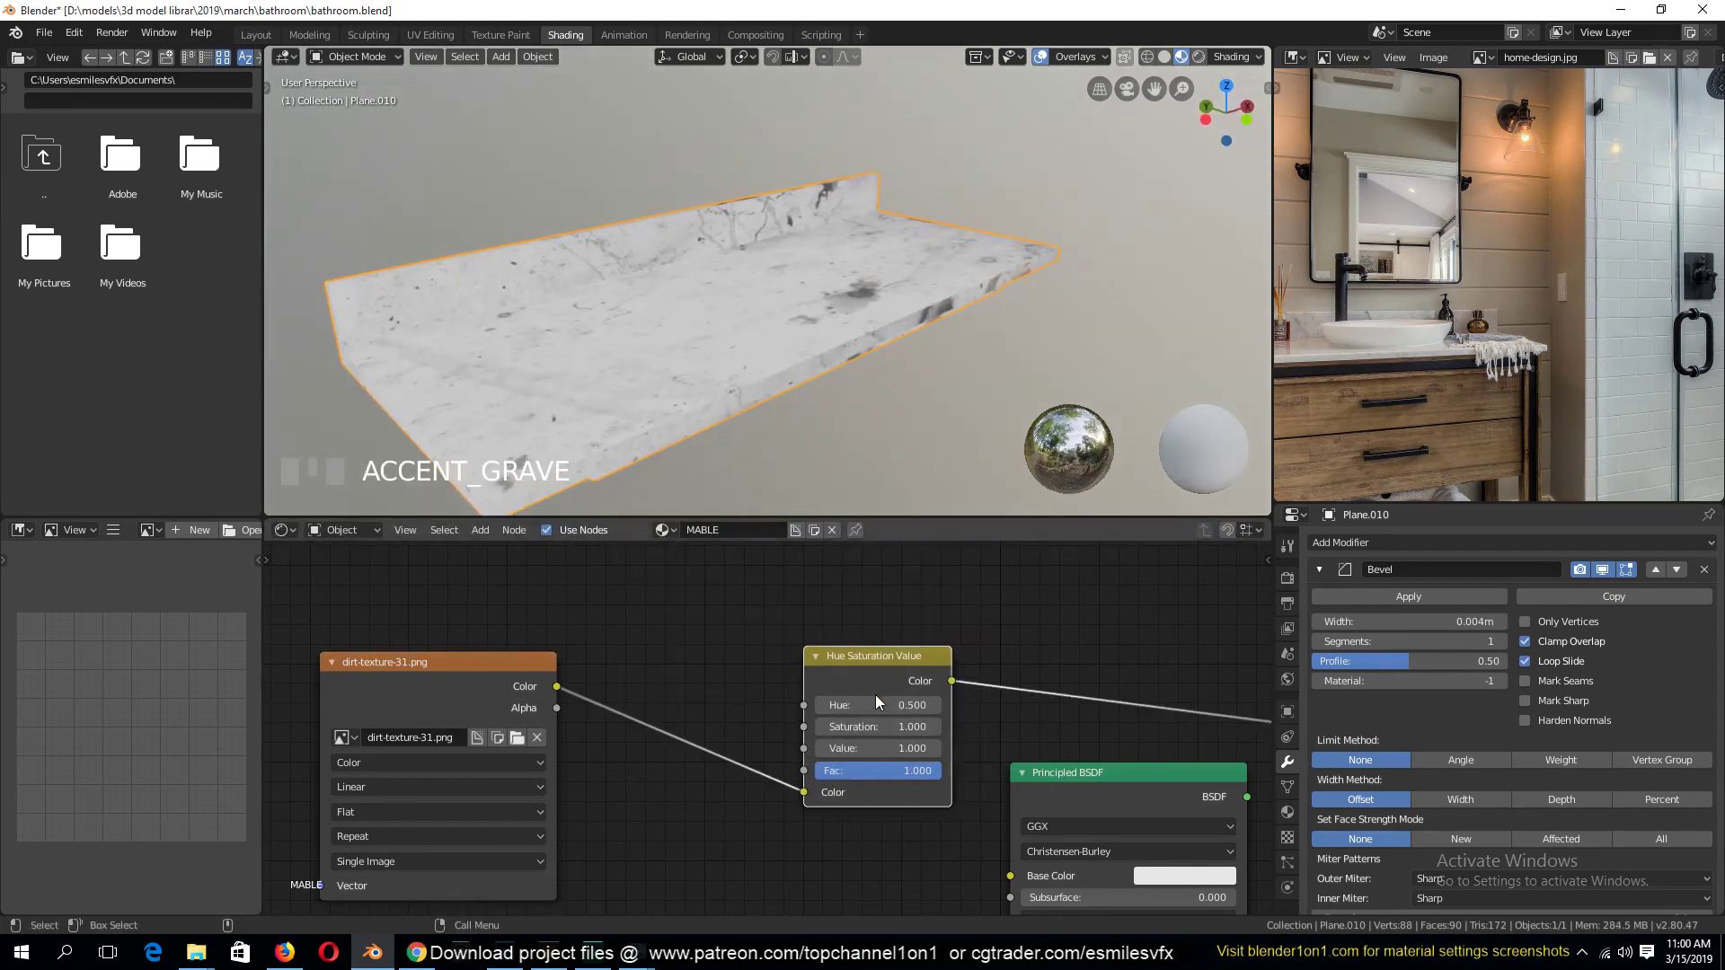
{"action": "left_click_drag", "start_coordinate": [877, 705], "coordinate": [940, 706]}
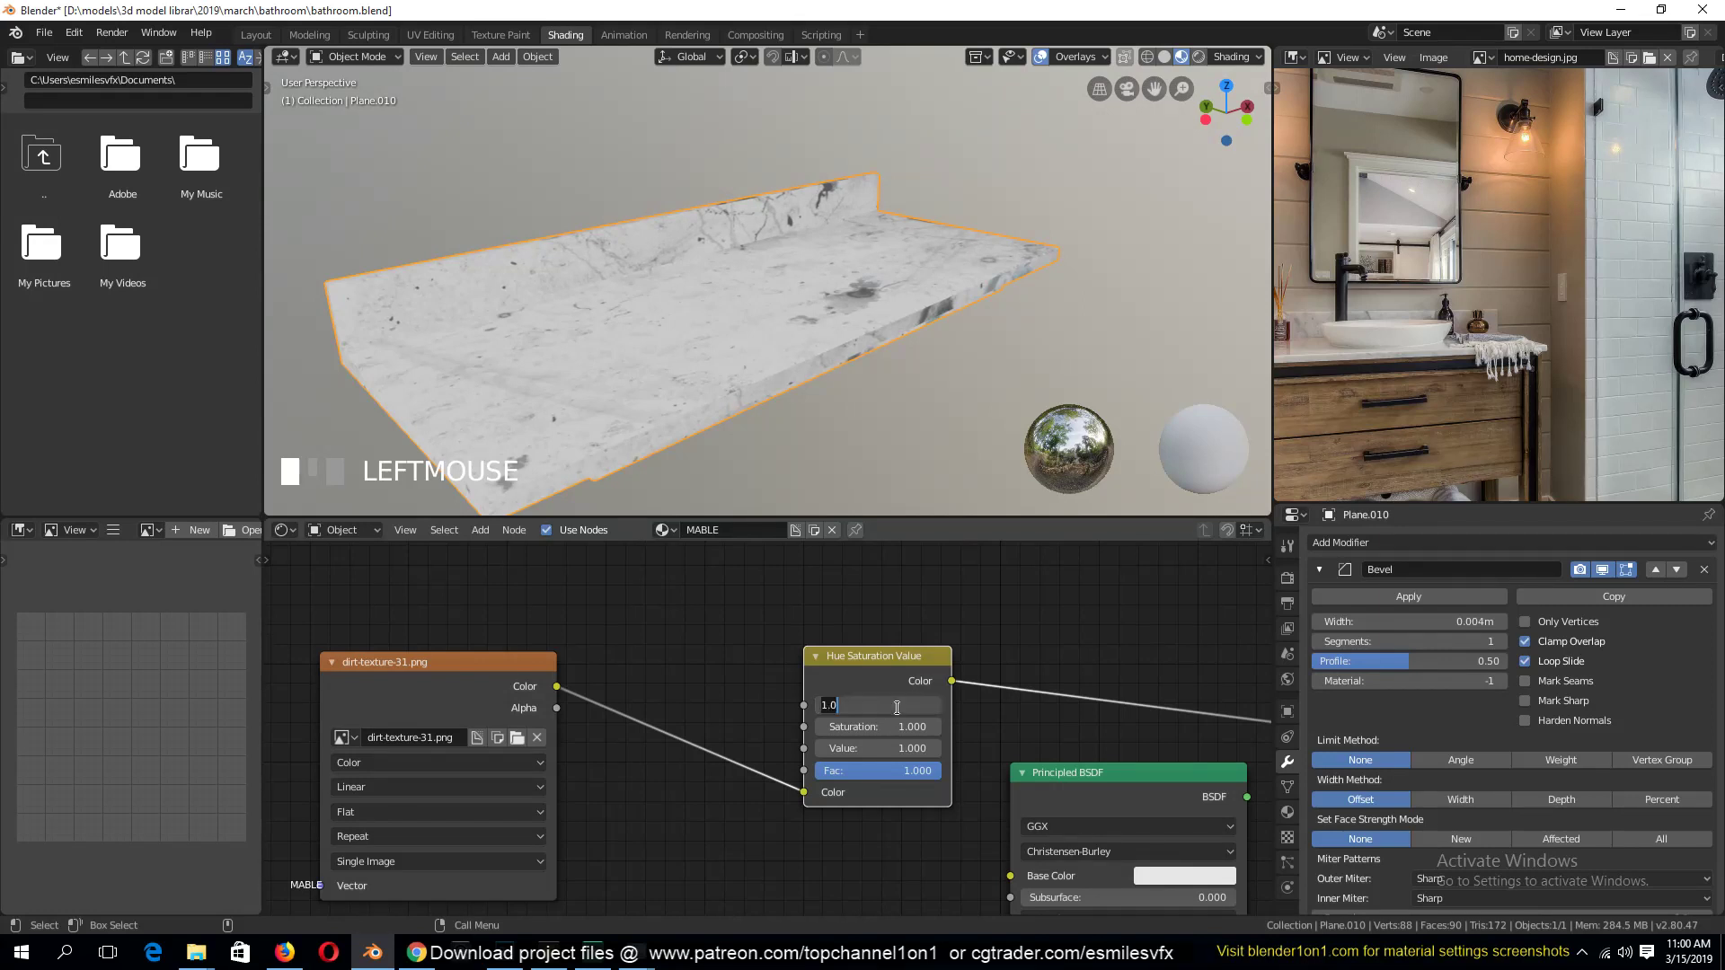
{"action": "left_click_drag", "start_coordinate": [877, 727], "coordinate": [750, 706]}
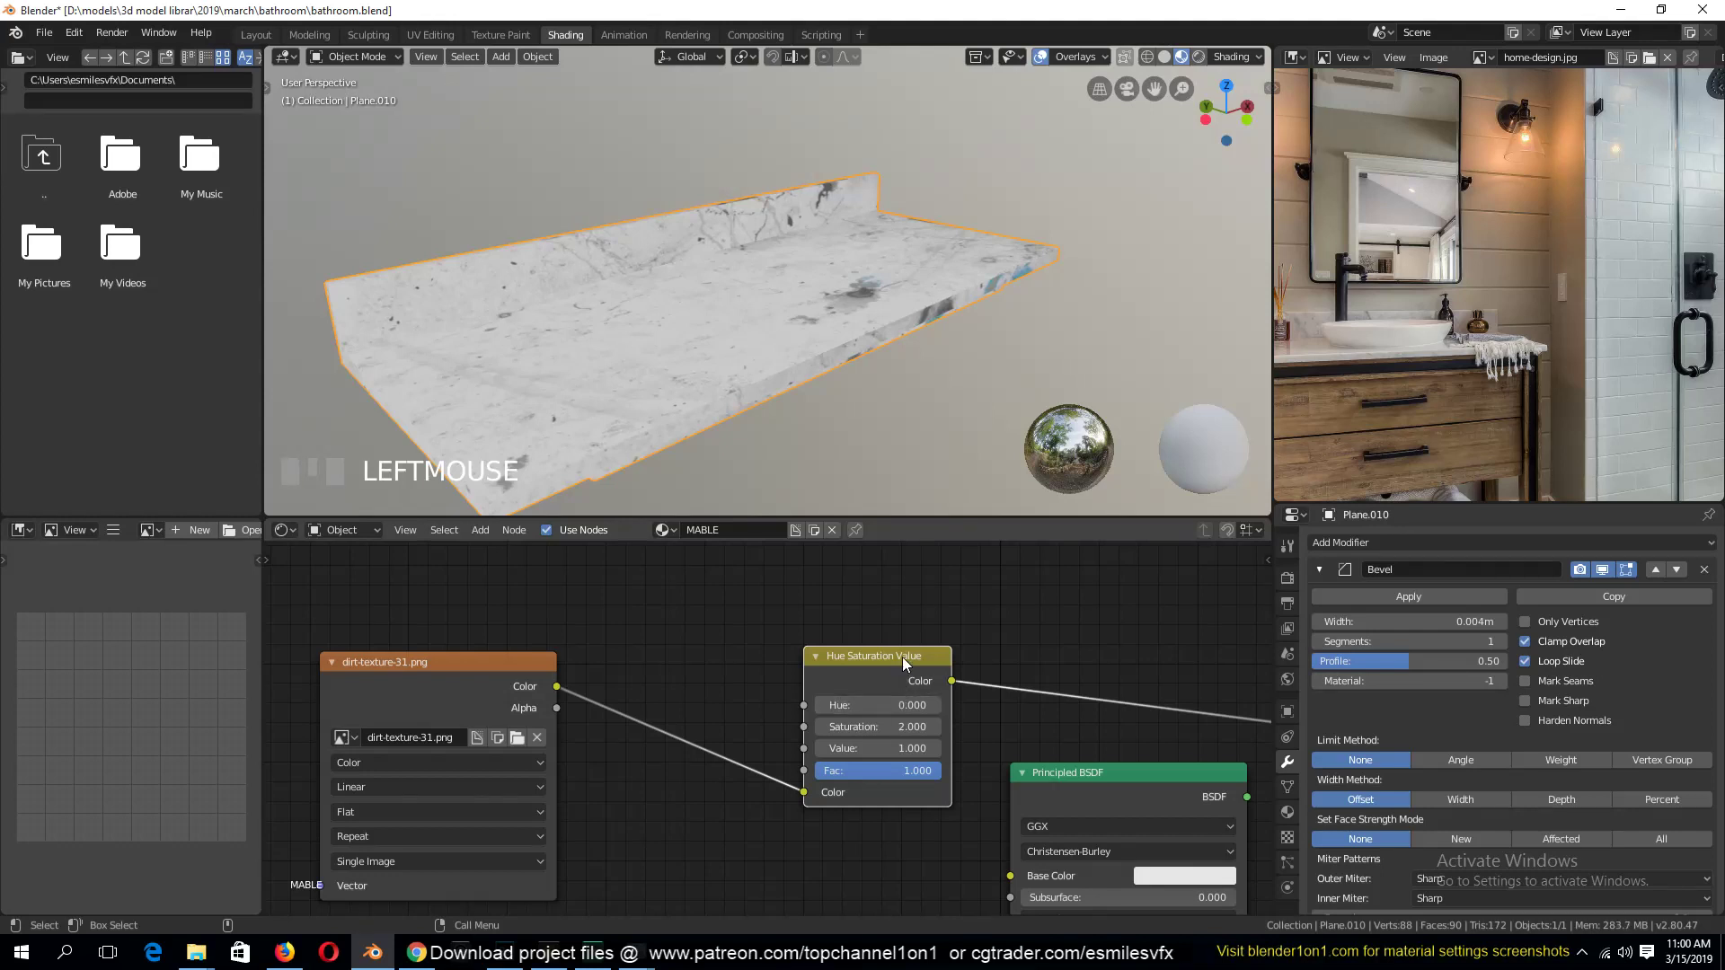
{"action": "key", "text": "Delete"}
Add a MixRGB node, connect the dirt texture's Color to its Fac, and preview the mix on the countertop
{"action": "key", "text": "shift+a"}
{"action": "mouse_move", "coordinate": [800, 650]}
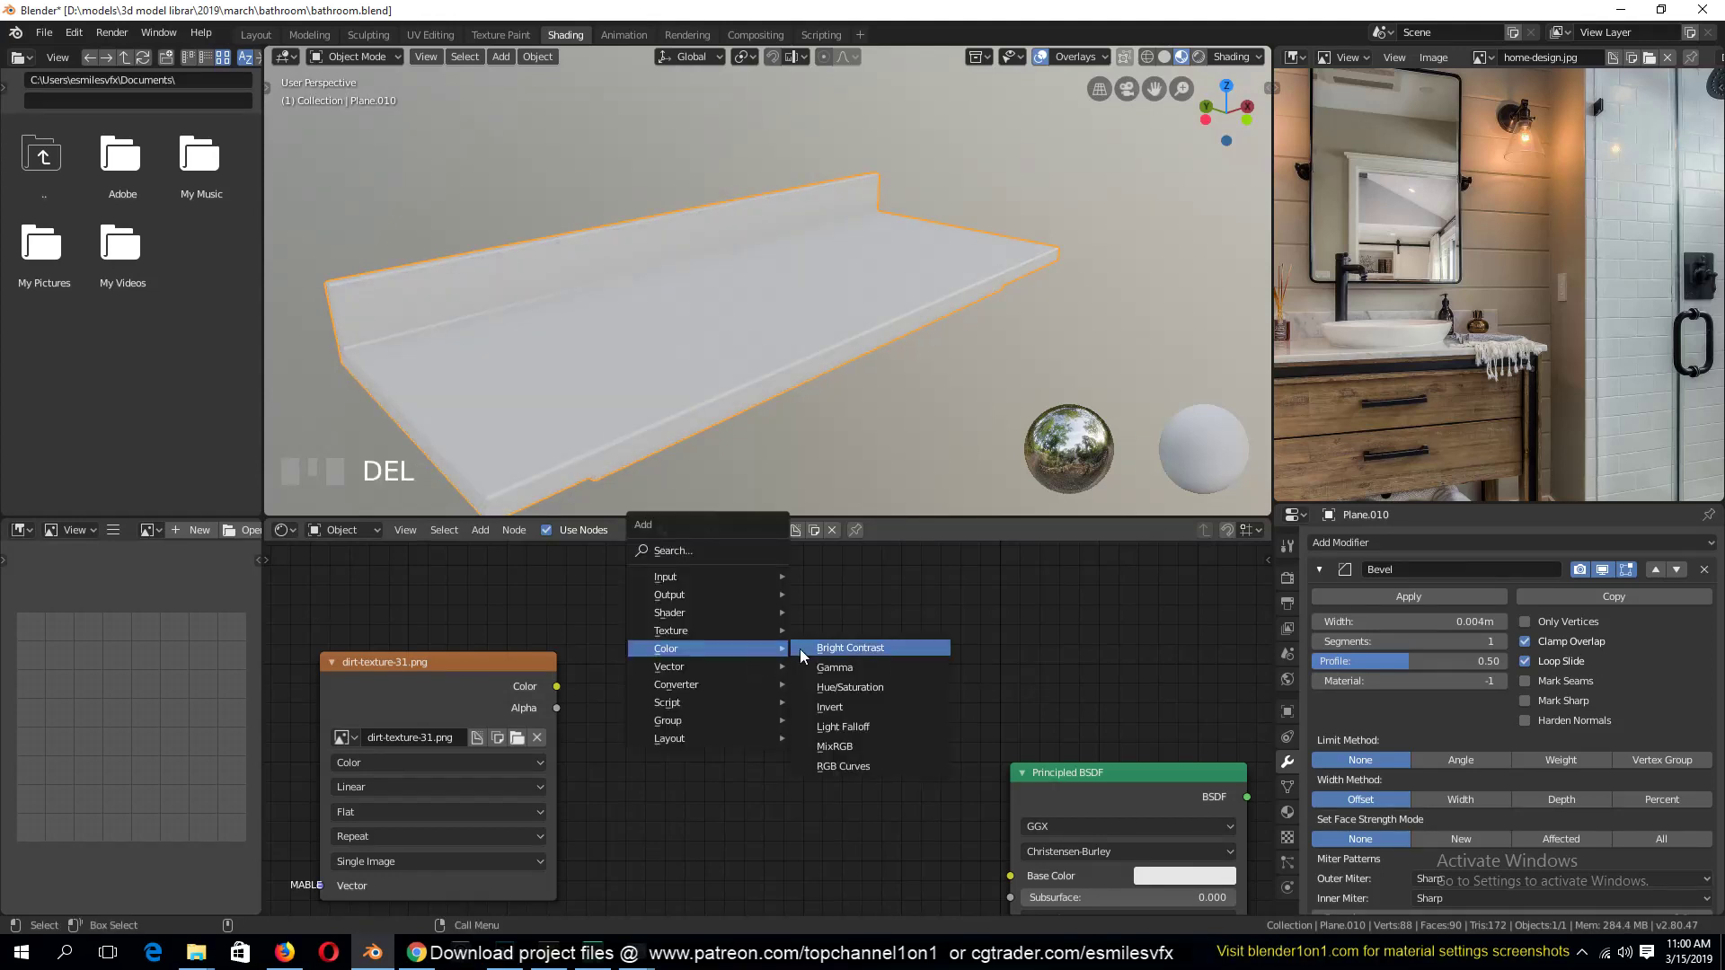
{"action": "left_click", "coordinate": [840, 746]}
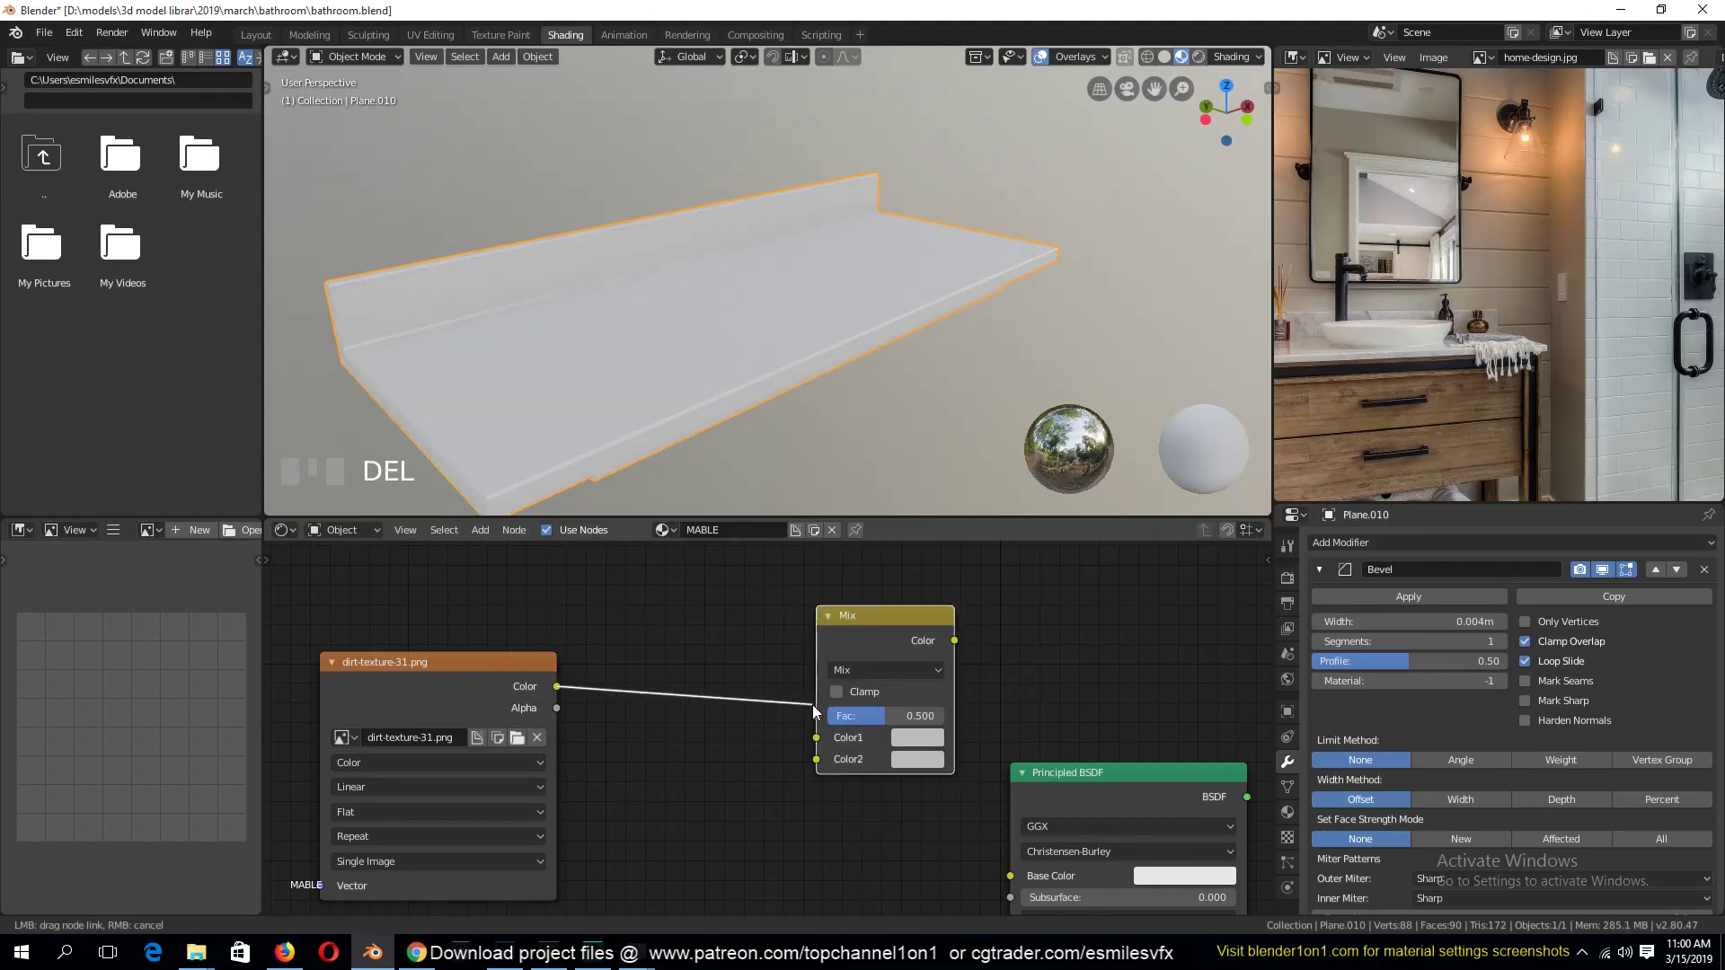
{"action": "left_click_drag", "start_coordinate": [812, 706], "coordinate": [815, 715]}
{"action": "left_click", "coordinate": [927, 640], "text": "ctrl"}
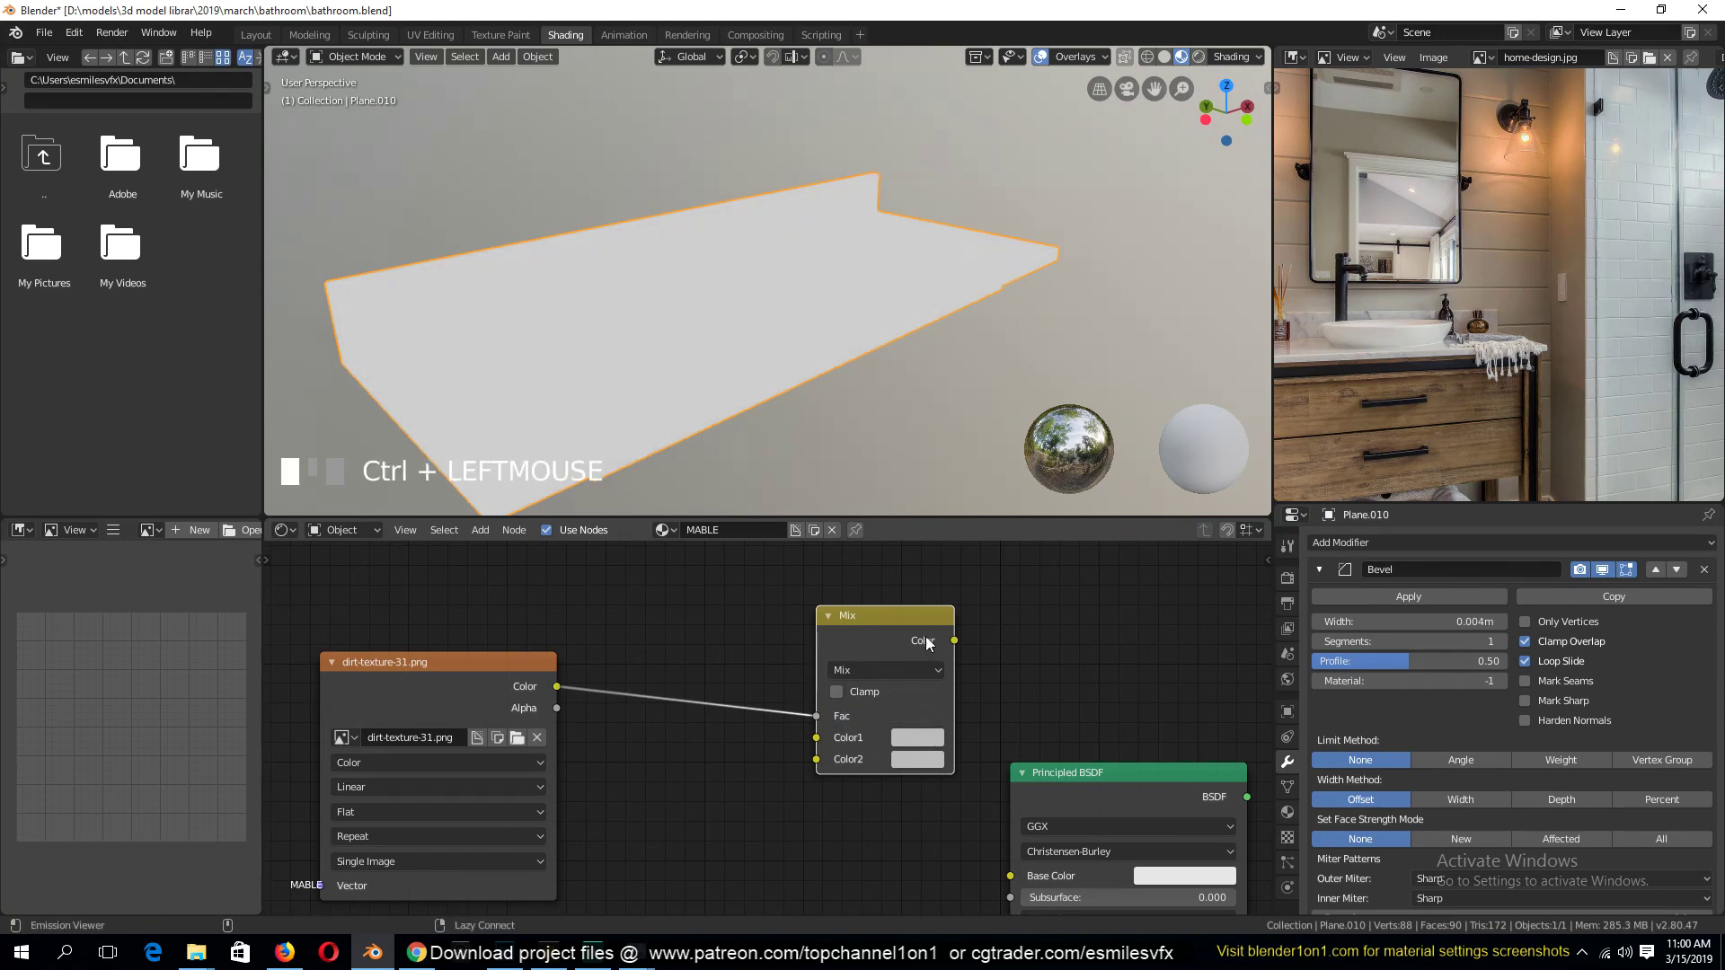
Preview the Mix node on the countertop and set its Color1 to medium blue and Color2 to pale grey-green
{"action": "left_click", "coordinate": [925, 637], "text": "ctrl+shift"}
{"action": "key", "text": "grave"}
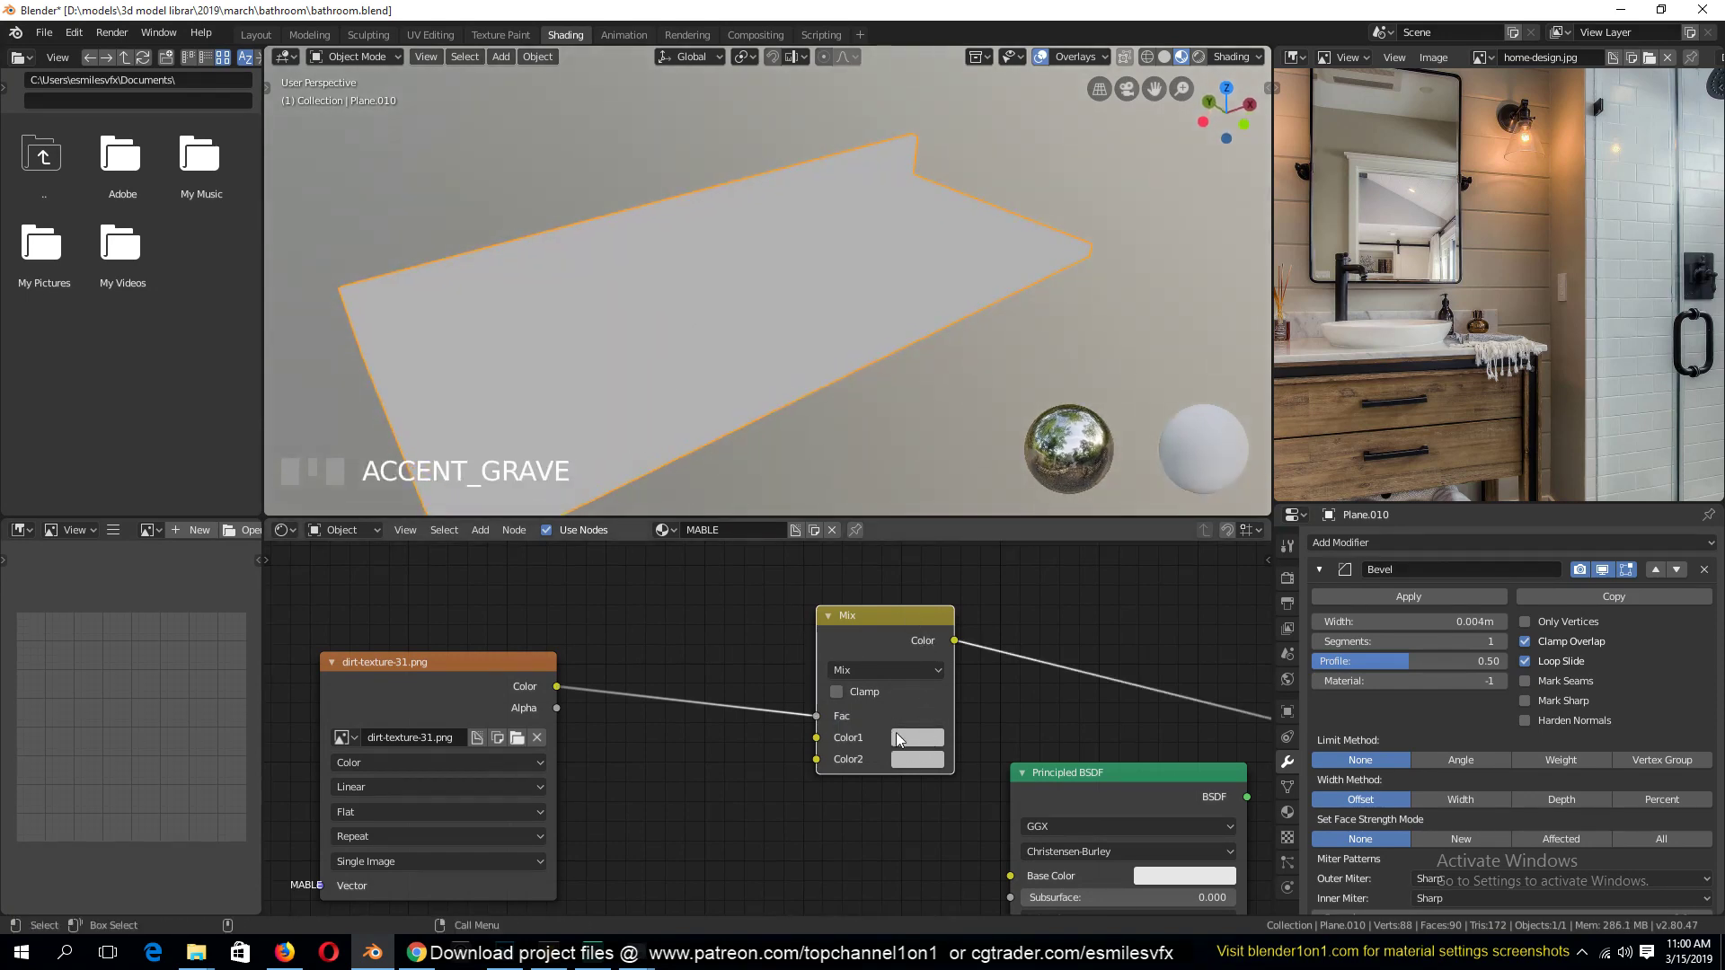
{"action": "left_click", "coordinate": [902, 736]}
{"action": "left_click_drag", "start_coordinate": [980, 510], "coordinate": [991, 498]}
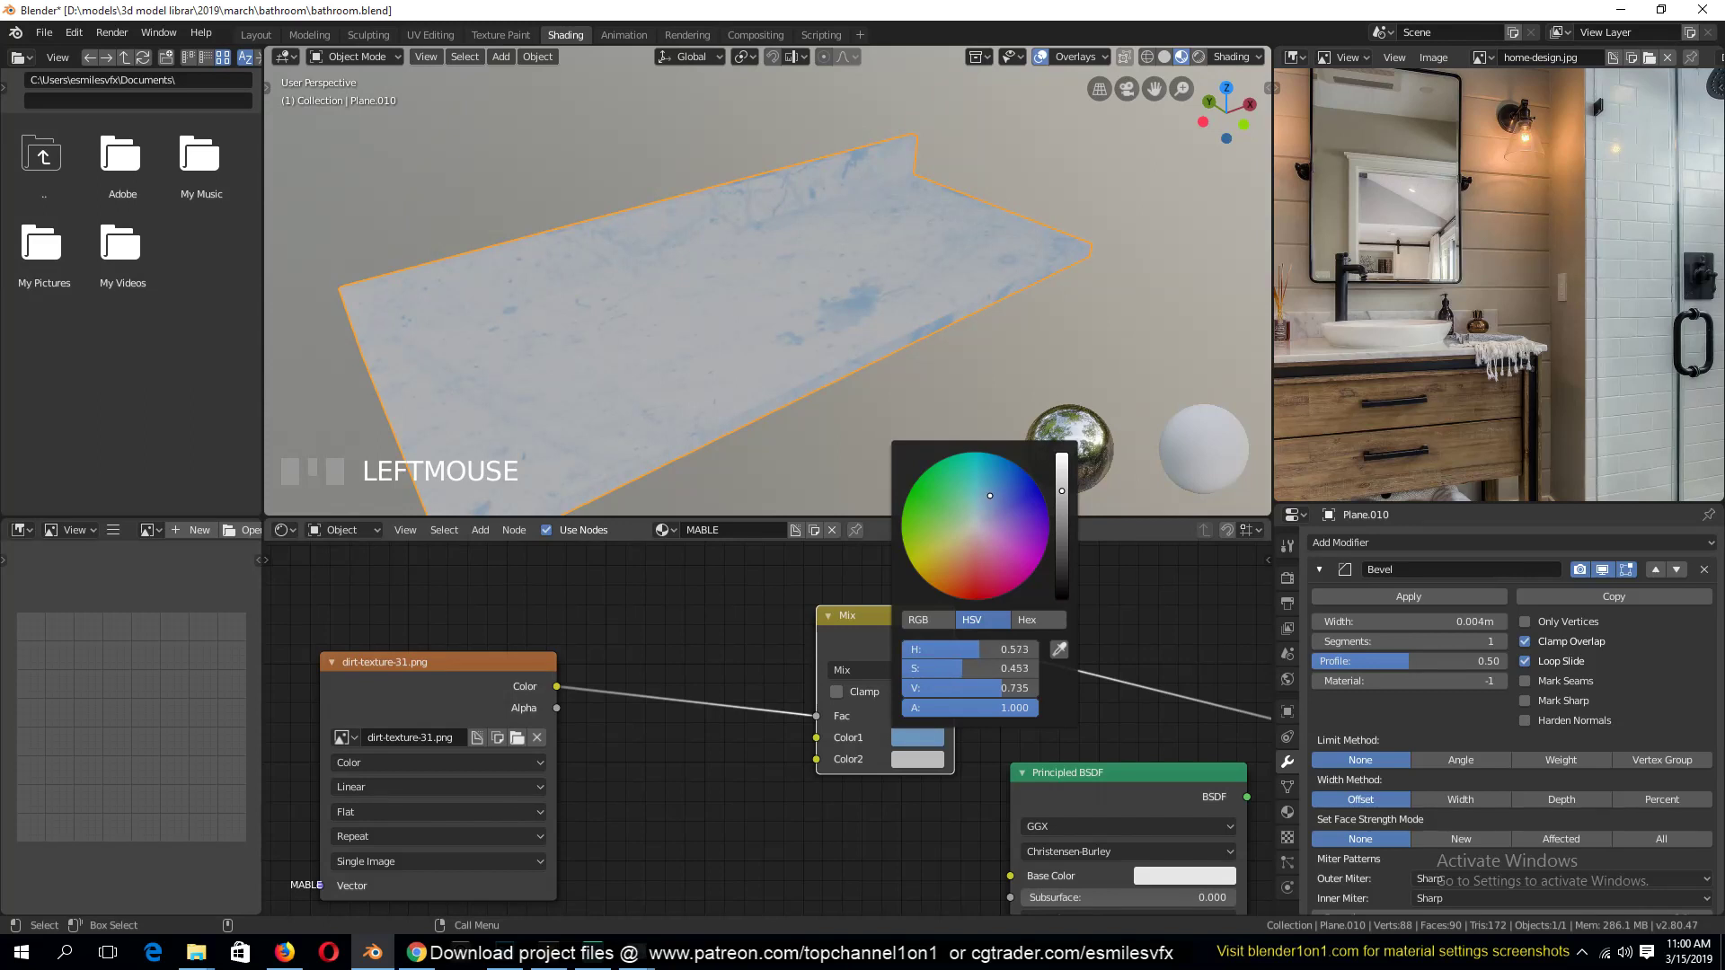
{"action": "left_click", "coordinate": [925, 763]}
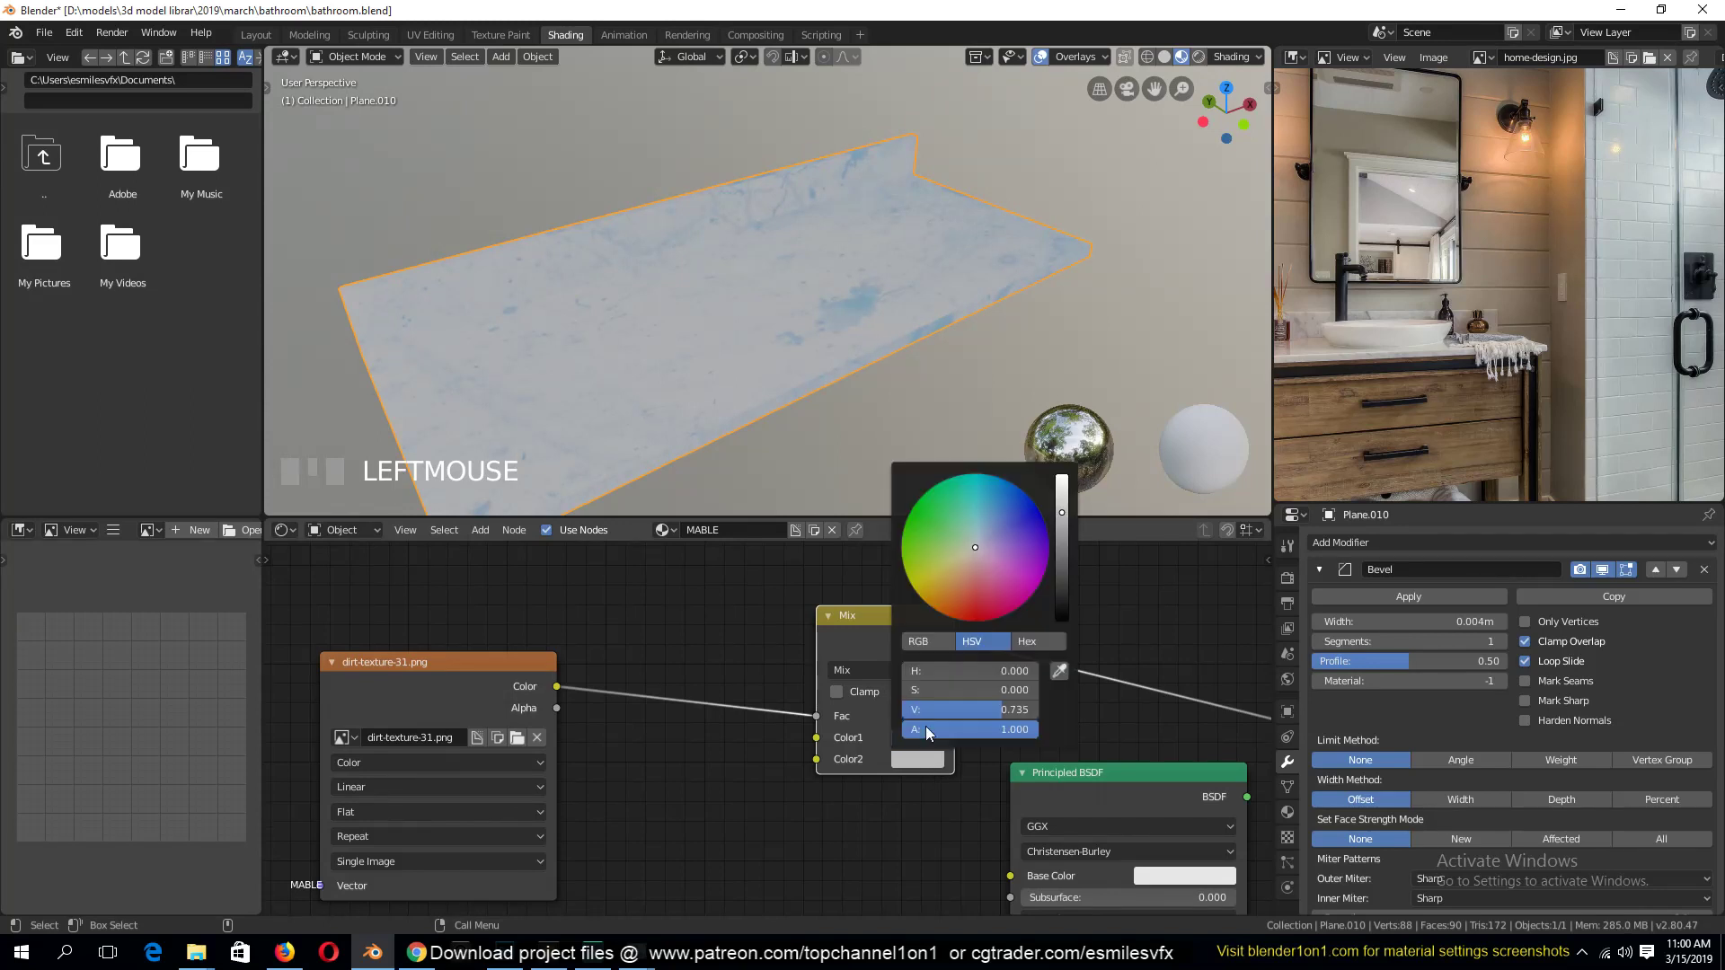
{"action": "left_click_drag", "start_coordinate": [943, 531], "coordinate": [966, 545]}
{"action": "middle_click_drag", "start_coordinate": [763, 333], "coordinate": [647, 348]}
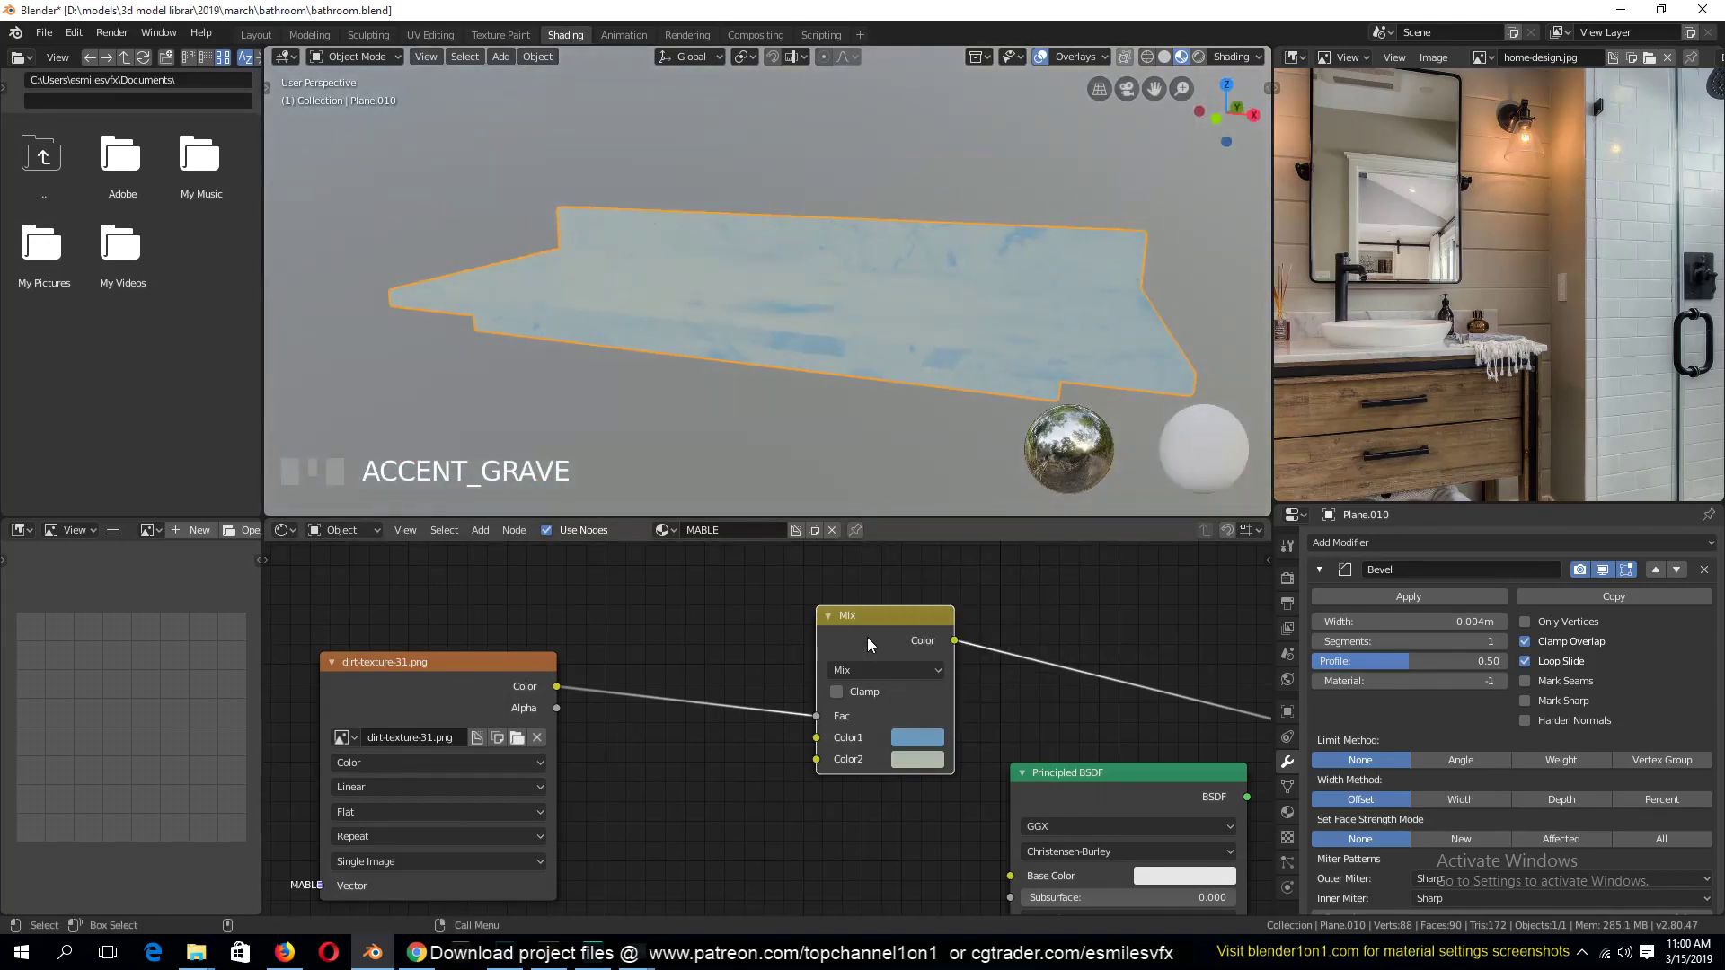
Connect the Mix node's Color to the Principled BSDF's Base Color and preview the shader on the countertop
{"action": "left_click_drag", "start_coordinate": [861, 633], "coordinate": [1009, 876]}
{"action": "left_click", "coordinate": [1128, 789], "text": "ctrl+shift"}
{"action": "middle_click_drag", "start_coordinate": [792, 342], "coordinate": [917, 363]}
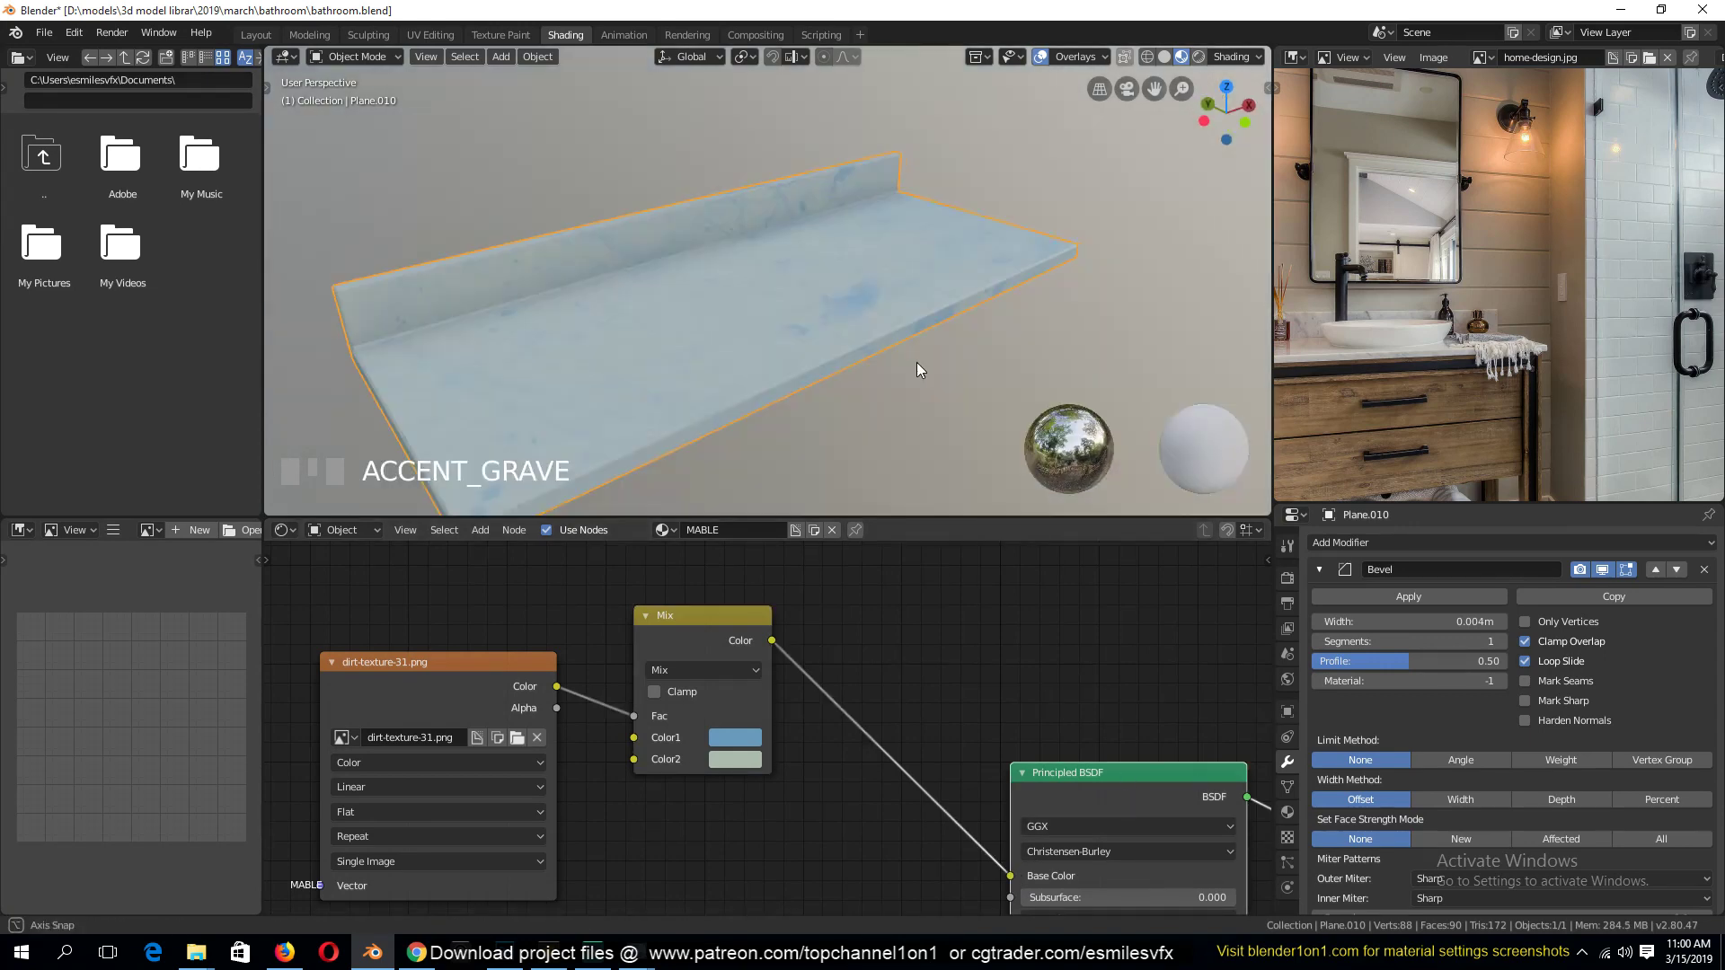
{"action": "scroll", "coordinate": [844, 315], "scroll_direction": "up", "scroll_amount": 3}
{"action": "middle_click_drag", "start_coordinate": [844, 316], "coordinate": [913, 277]}
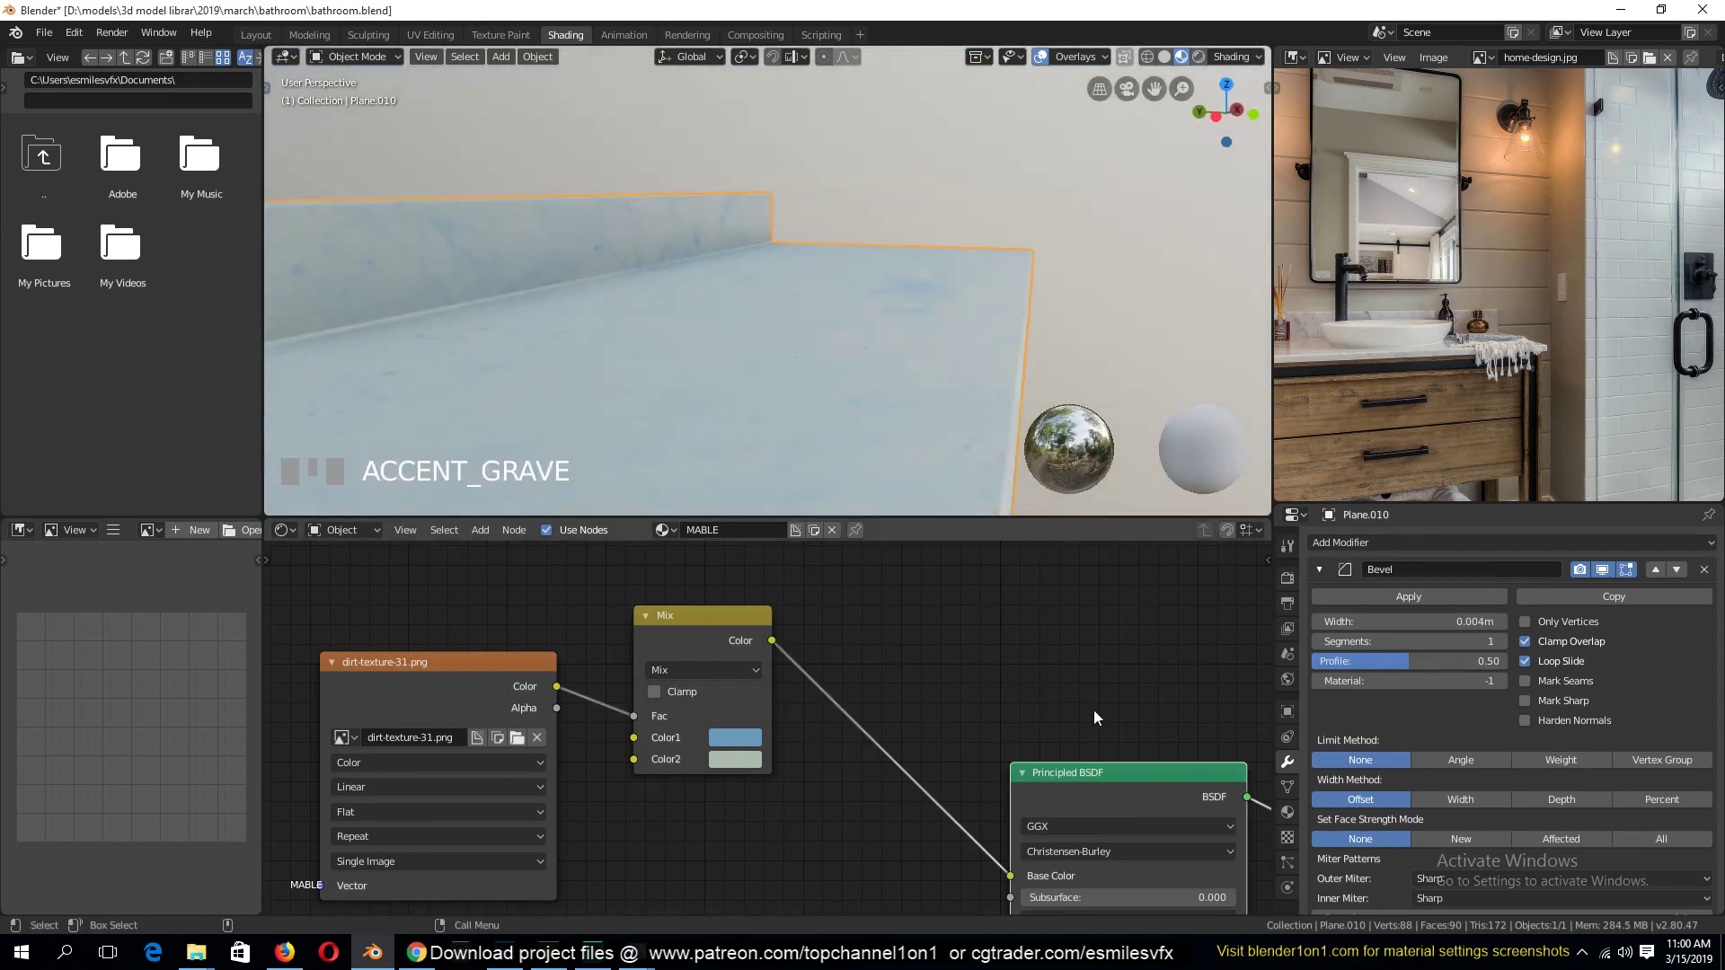
Set the Principled BSDF's Roughness to 0.190, and connect the dirt texture's Color to the Roughness input
{"action": "middle_click_drag", "start_coordinate": [1106, 712], "coordinate": [961, 467]}
{"action": "left_click_drag", "start_coordinate": [974, 783], "coordinate": [908, 784]}
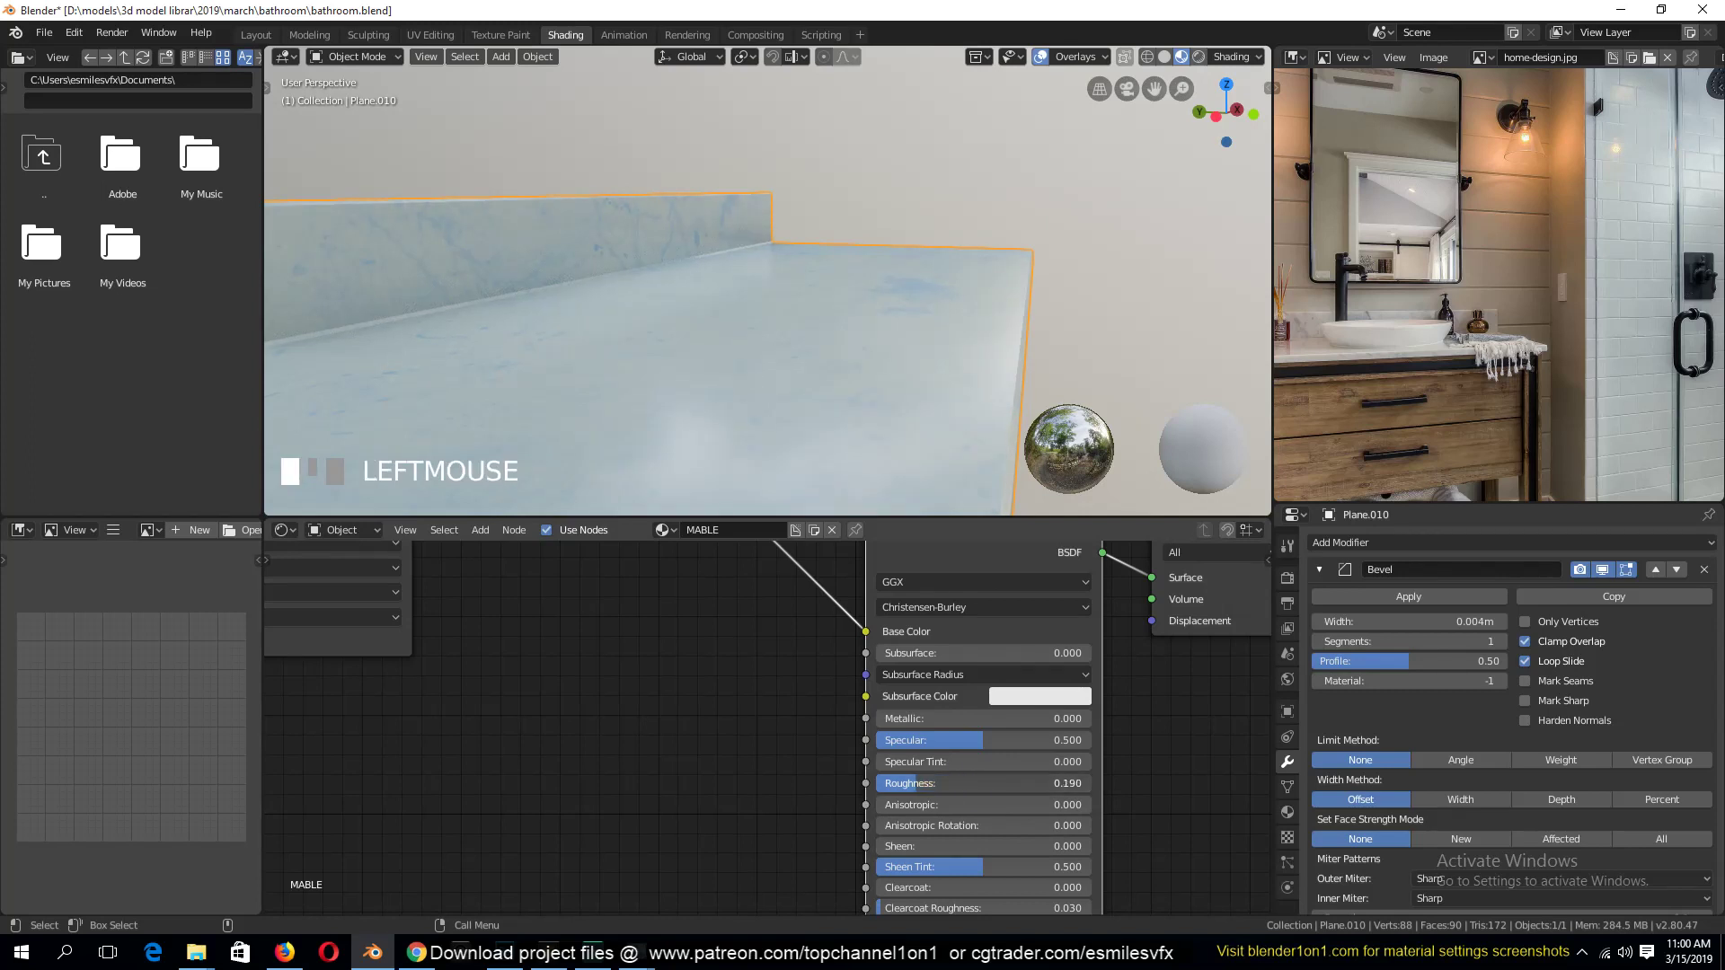
{"action": "scroll", "coordinate": [596, 705], "scroll_direction": "down", "scroll_amount": 2}
{"action": "middle_click_drag", "start_coordinate": [595, 724], "coordinate": [683, 818]}
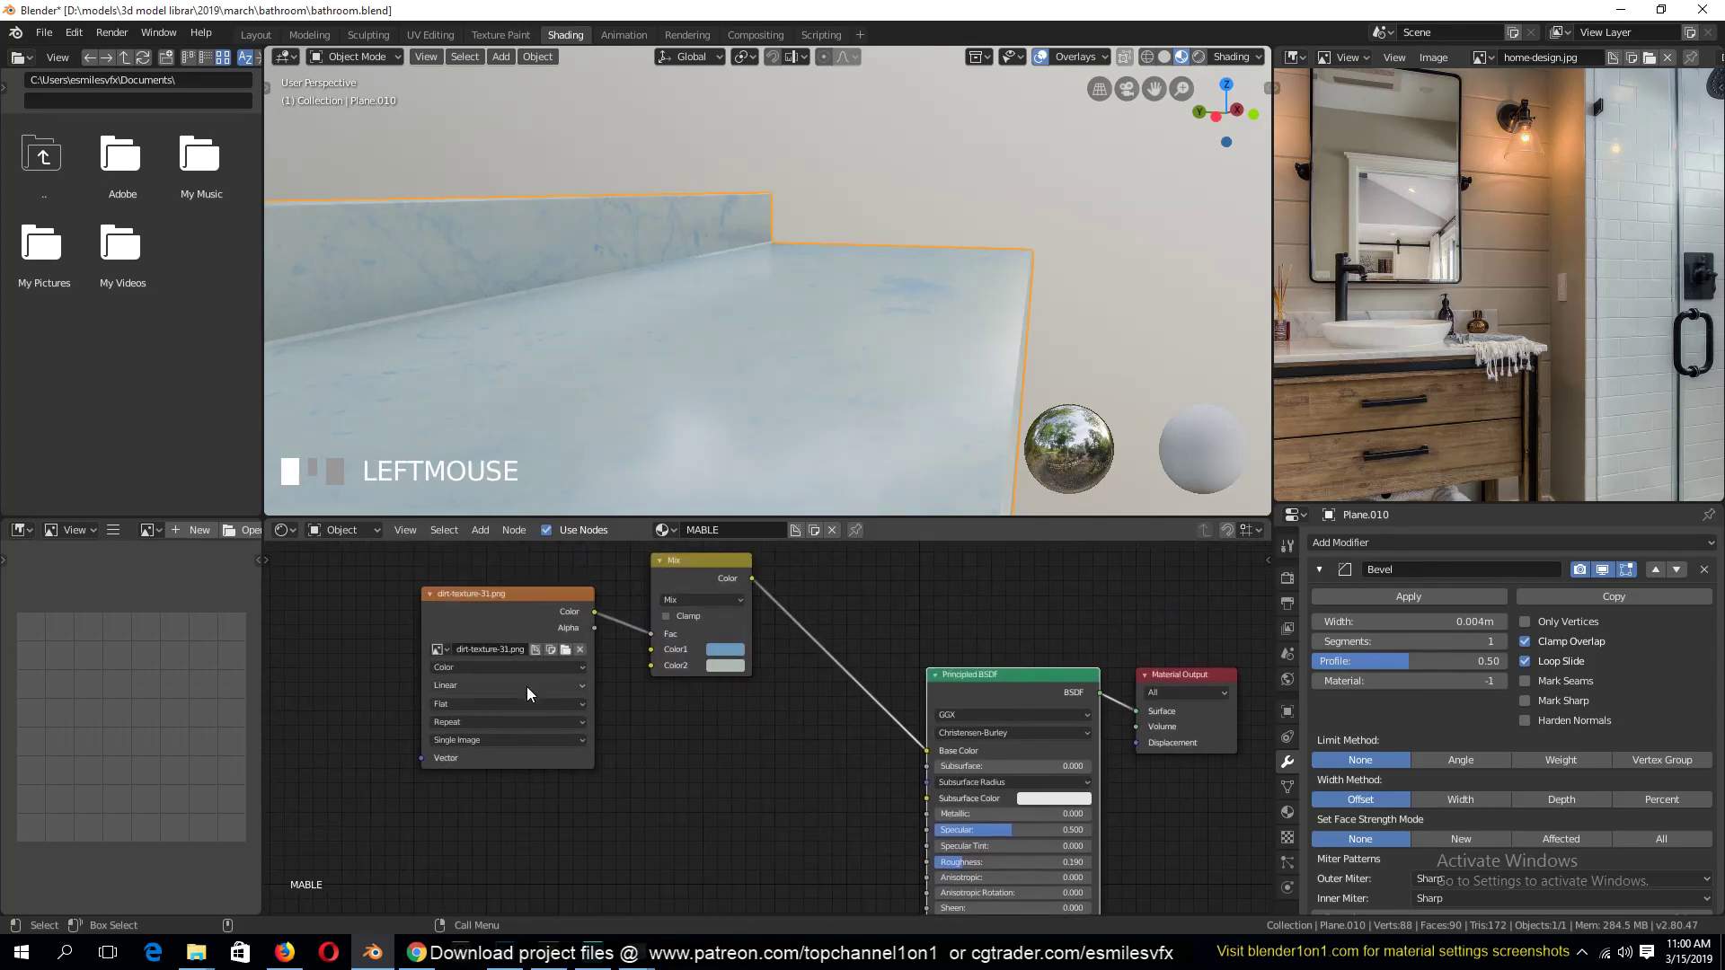
{"action": "left_click_drag", "start_coordinate": [509, 633], "coordinate": [926, 862]}
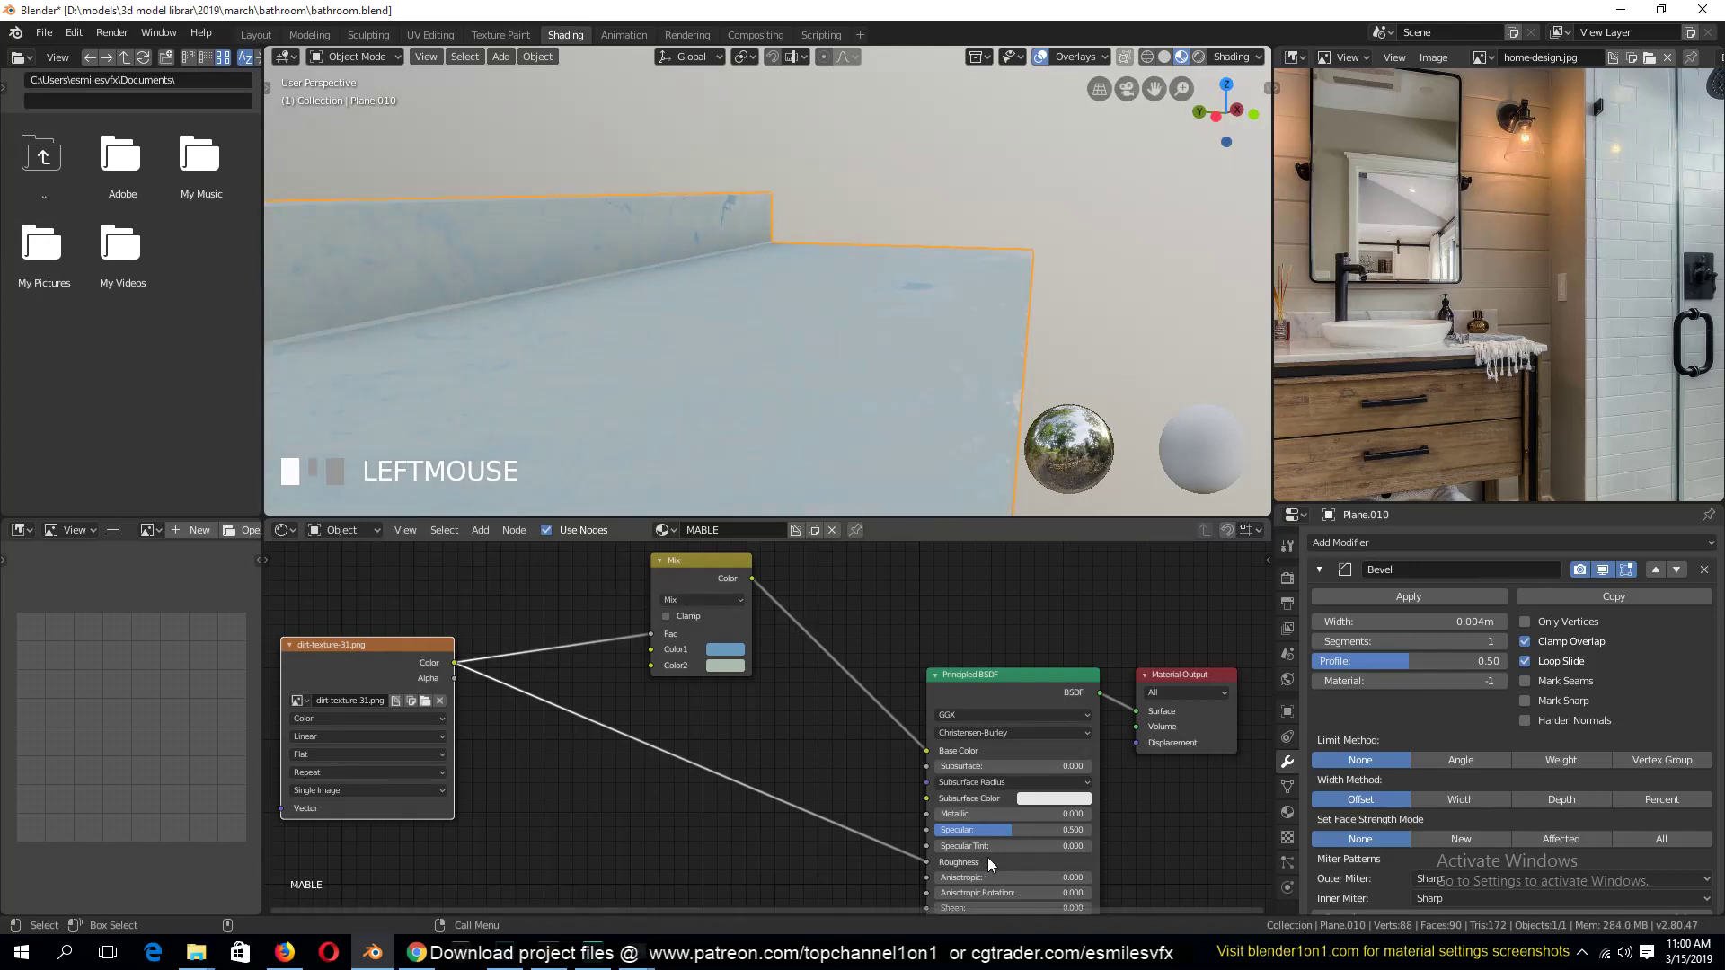
Insert a ColorRamp node on the link between the dirt texture and the Principled BSDF's Roughness
{"action": "middle_click_drag", "start_coordinate": [989, 859], "coordinate": [1005, 816]}
{"action": "key", "text": "shift+a"}
{"action": "mouse_move", "coordinate": [769, 742]}
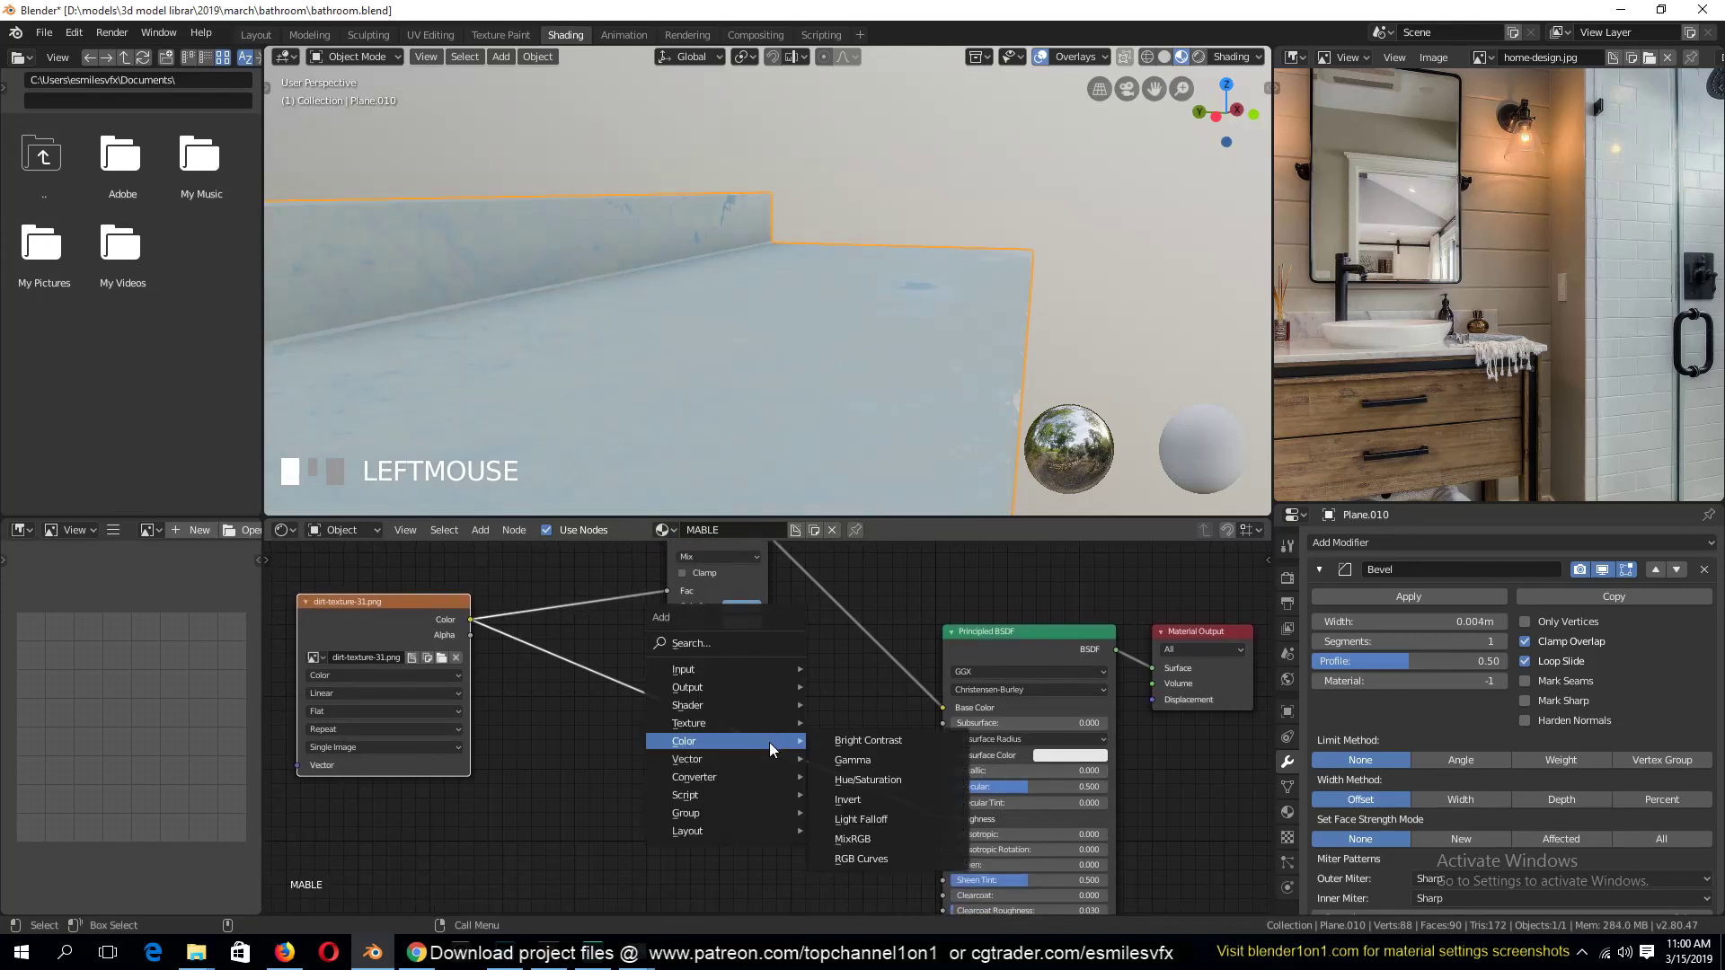
{"action": "mouse_move", "coordinate": [736, 776]}
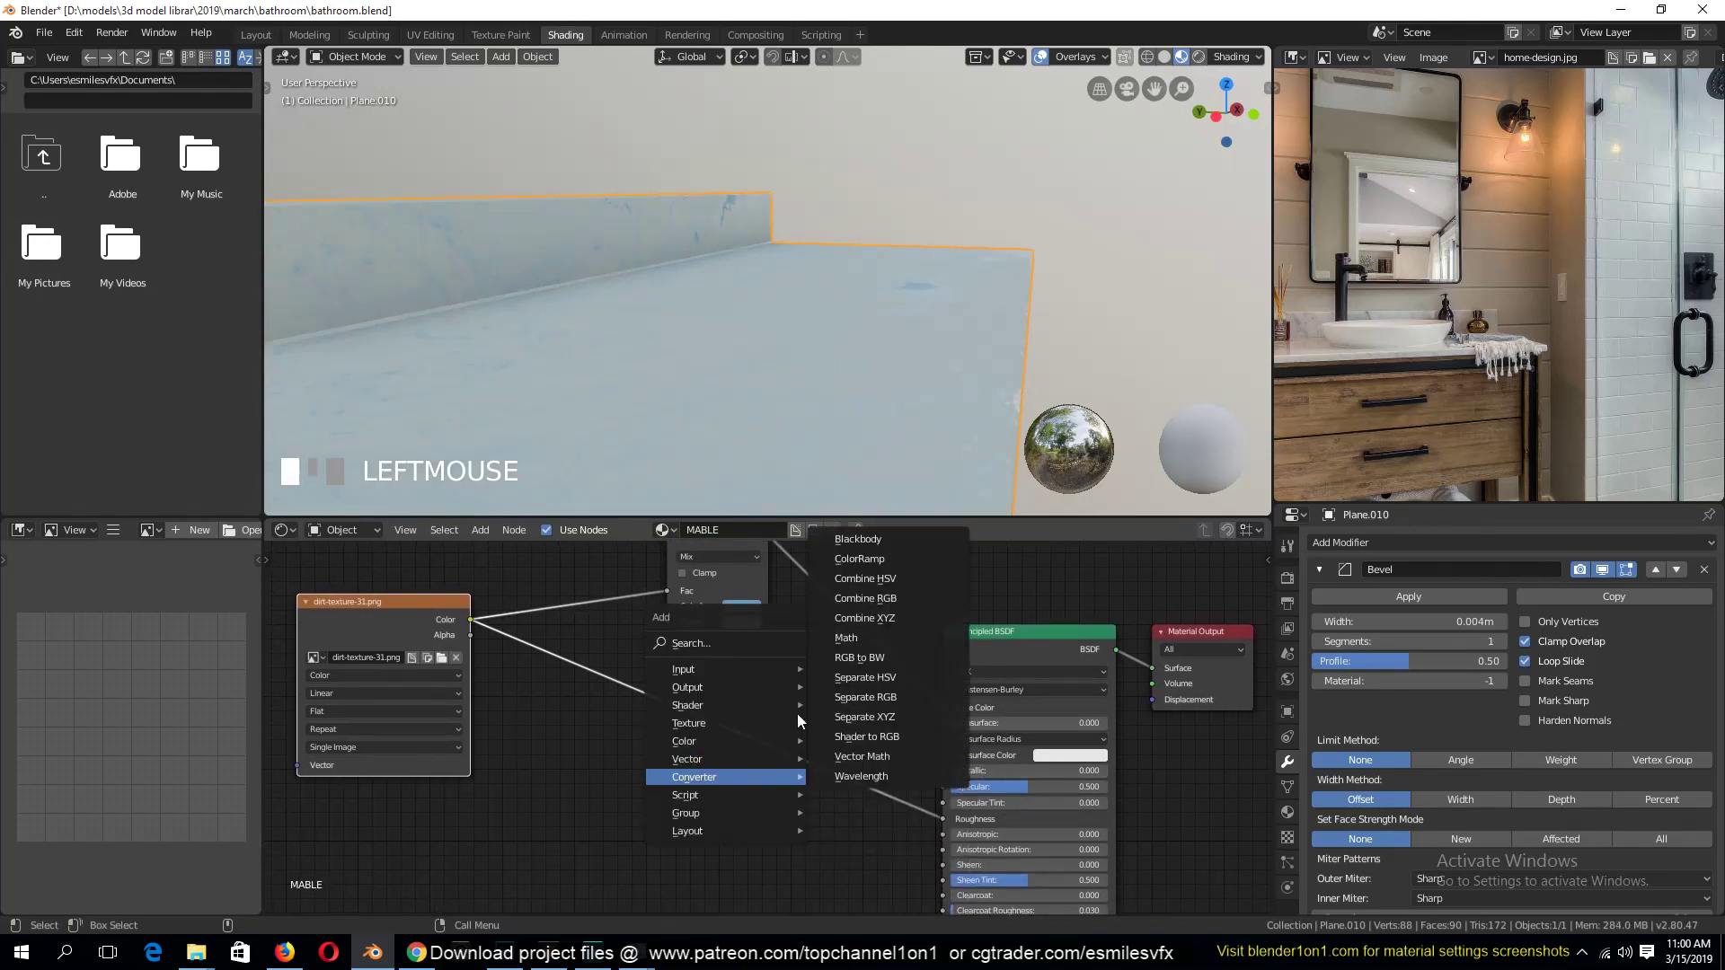
{"action": "left_click", "coordinate": [864, 553]}
{"action": "left_click", "coordinate": [628, 678]}
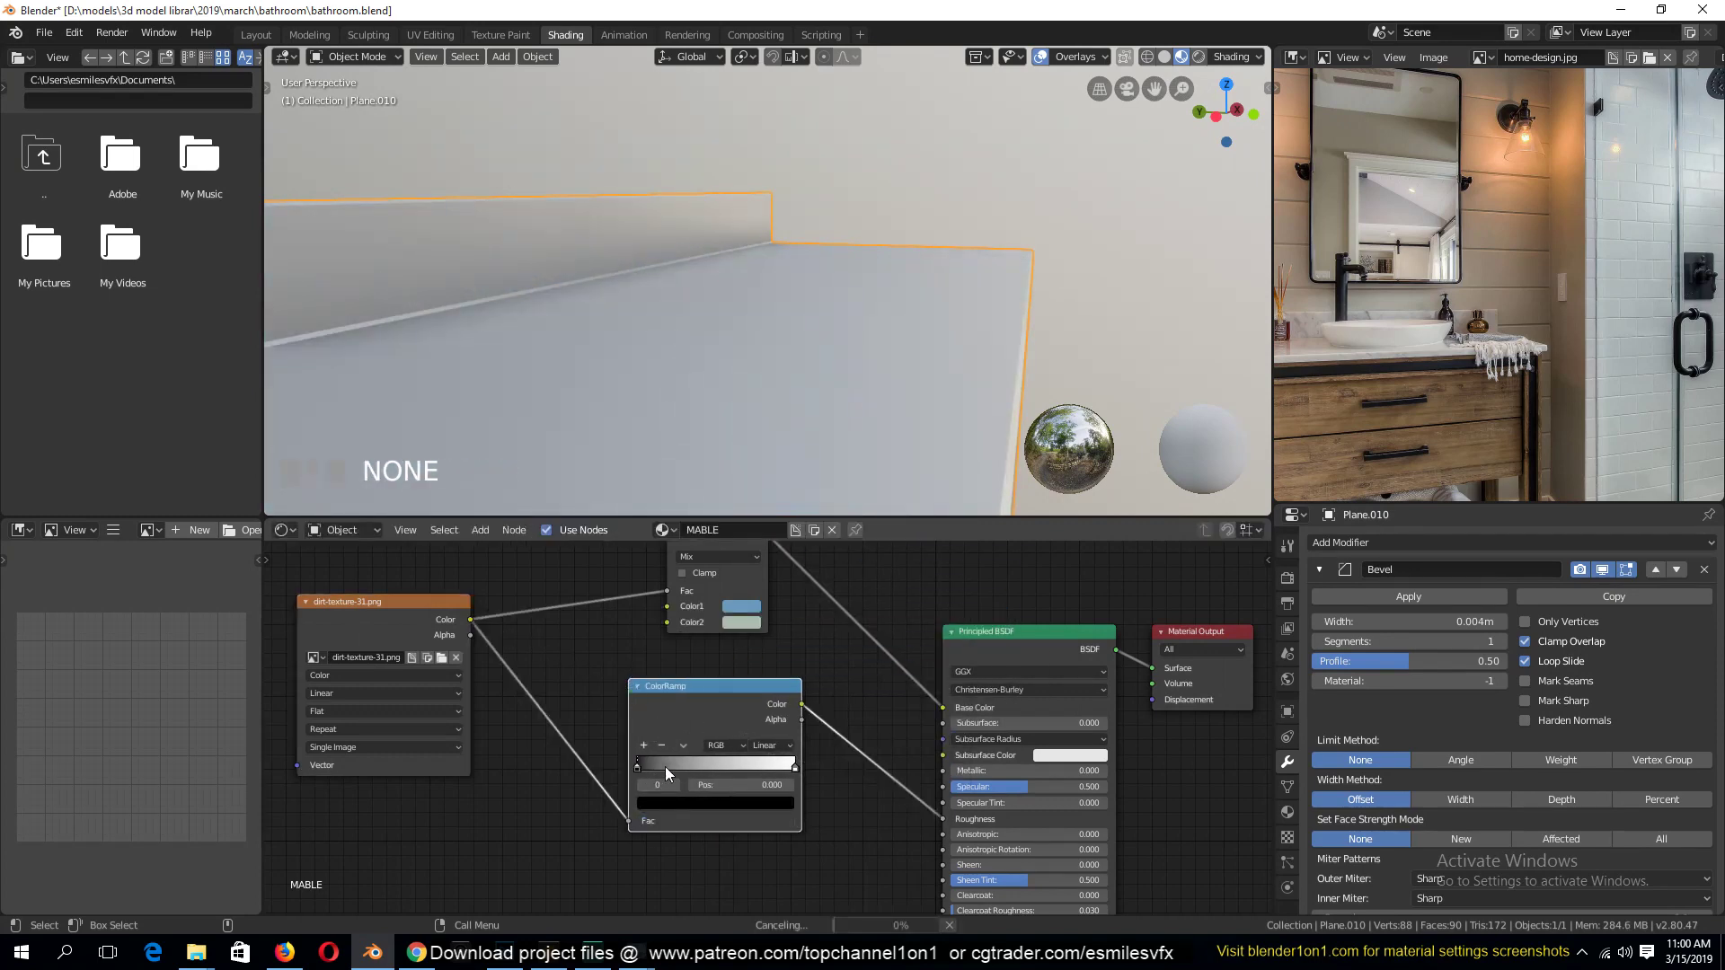
Set the ColorRamp's black stop to value 0.137 and darken its white stop to dark grey, previewing the ramp and the Principled BSDF
{"action": "left_click", "coordinate": [686, 701], "text": "ctrl+shift"}
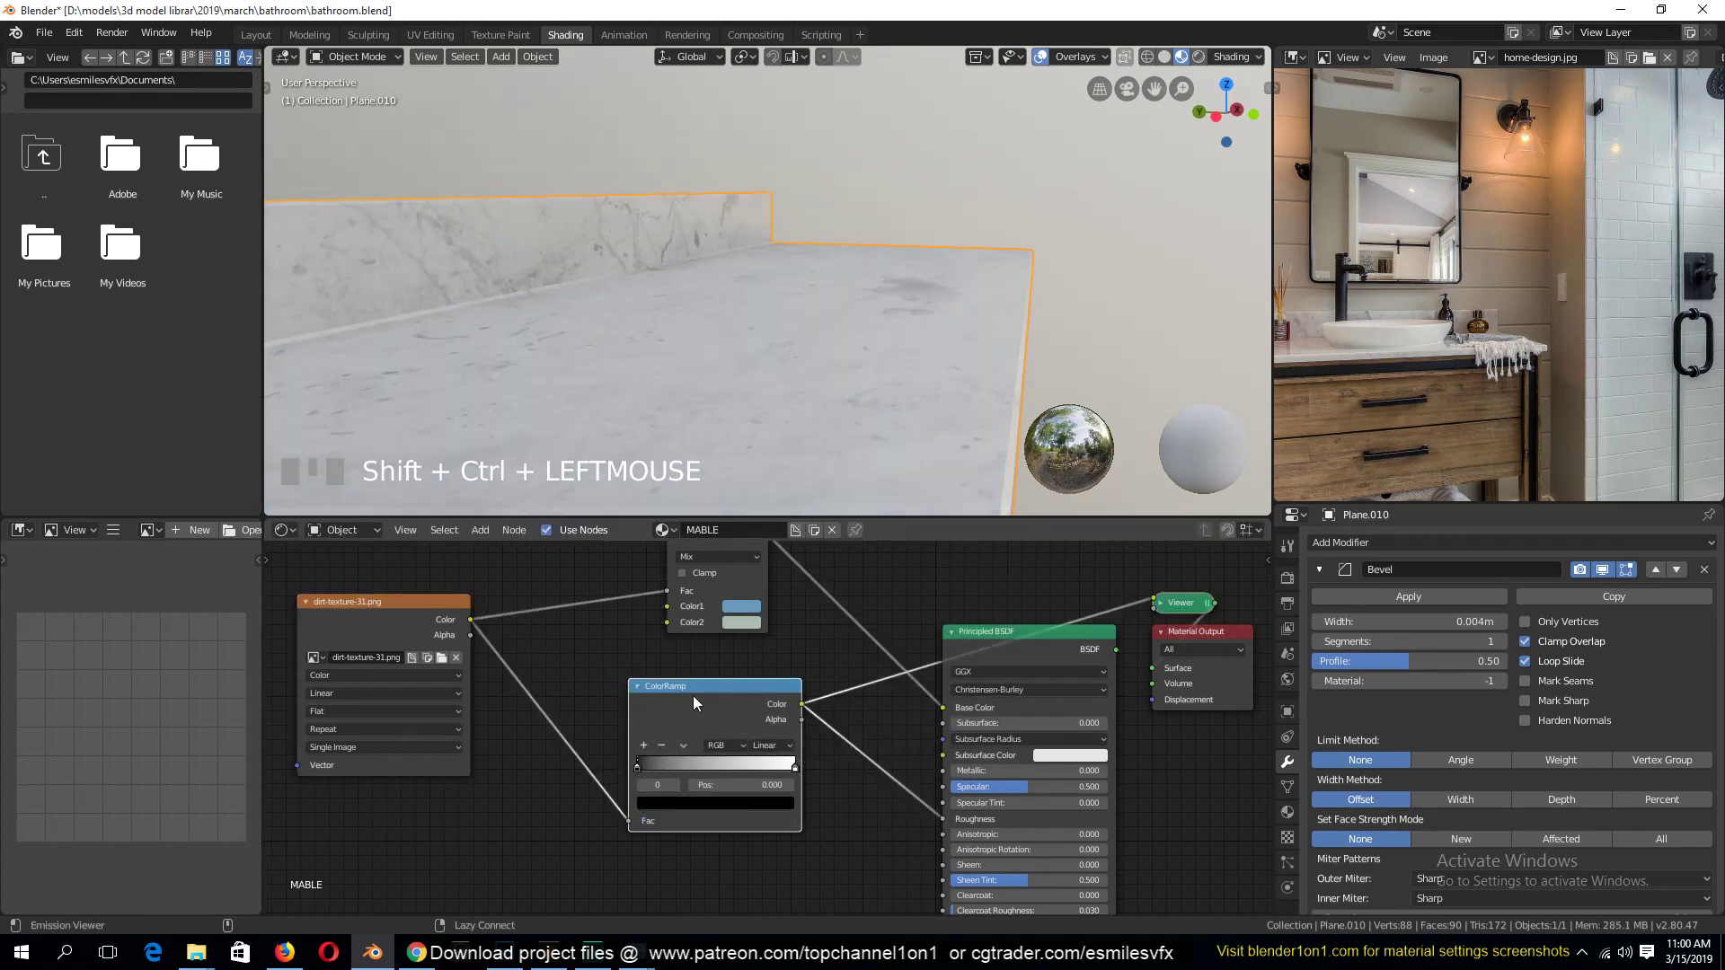
{"action": "middle_click_drag", "start_coordinate": [692, 702], "coordinate": [715, 725]}
{"action": "left_click", "coordinate": [685, 807]}
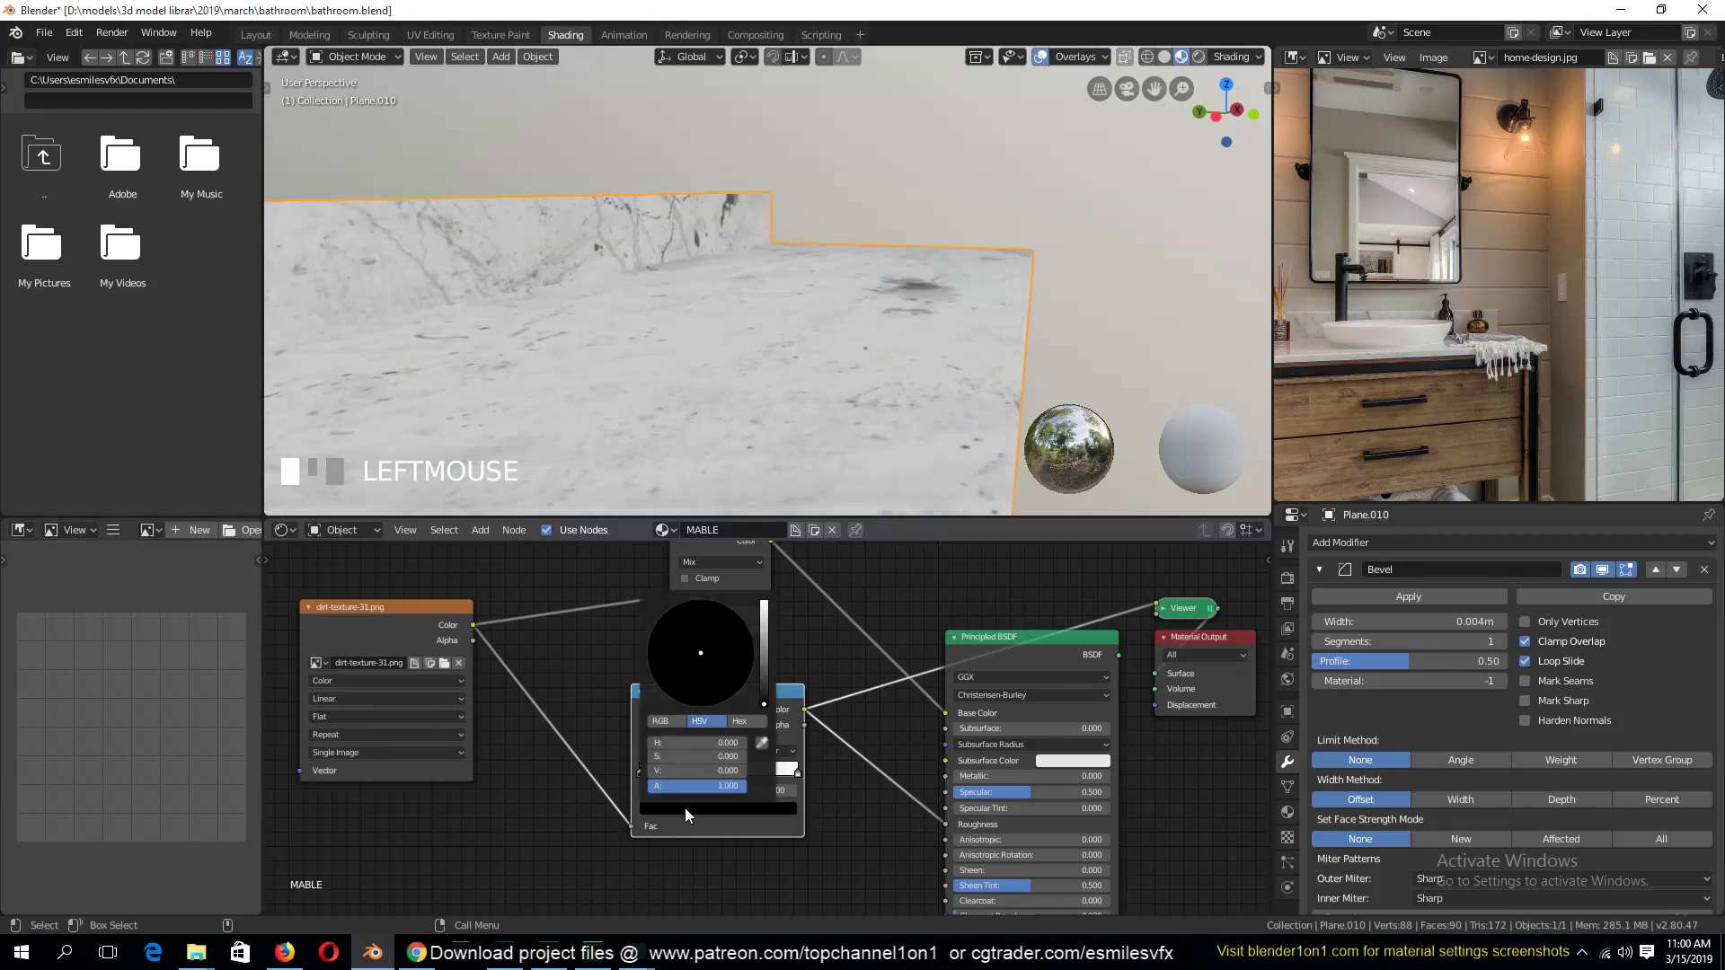
{"action": "left_click_drag", "start_coordinate": [773, 640], "coordinate": [771, 692]}
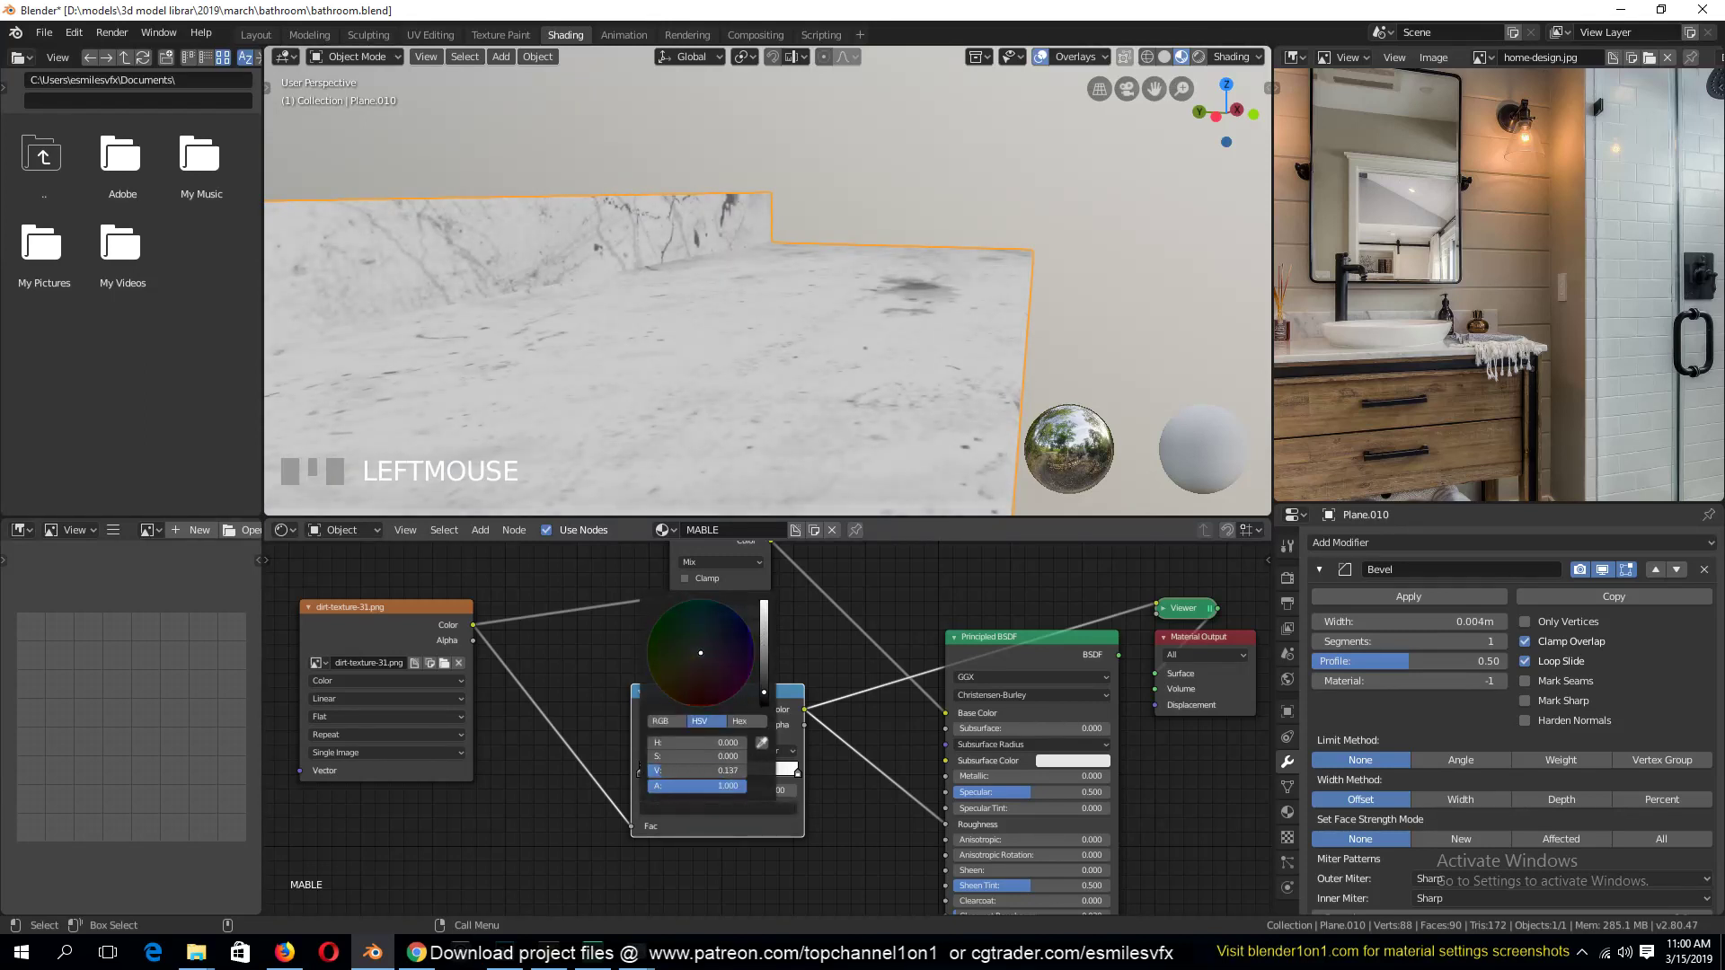
{"action": "left_click", "coordinate": [794, 774]}
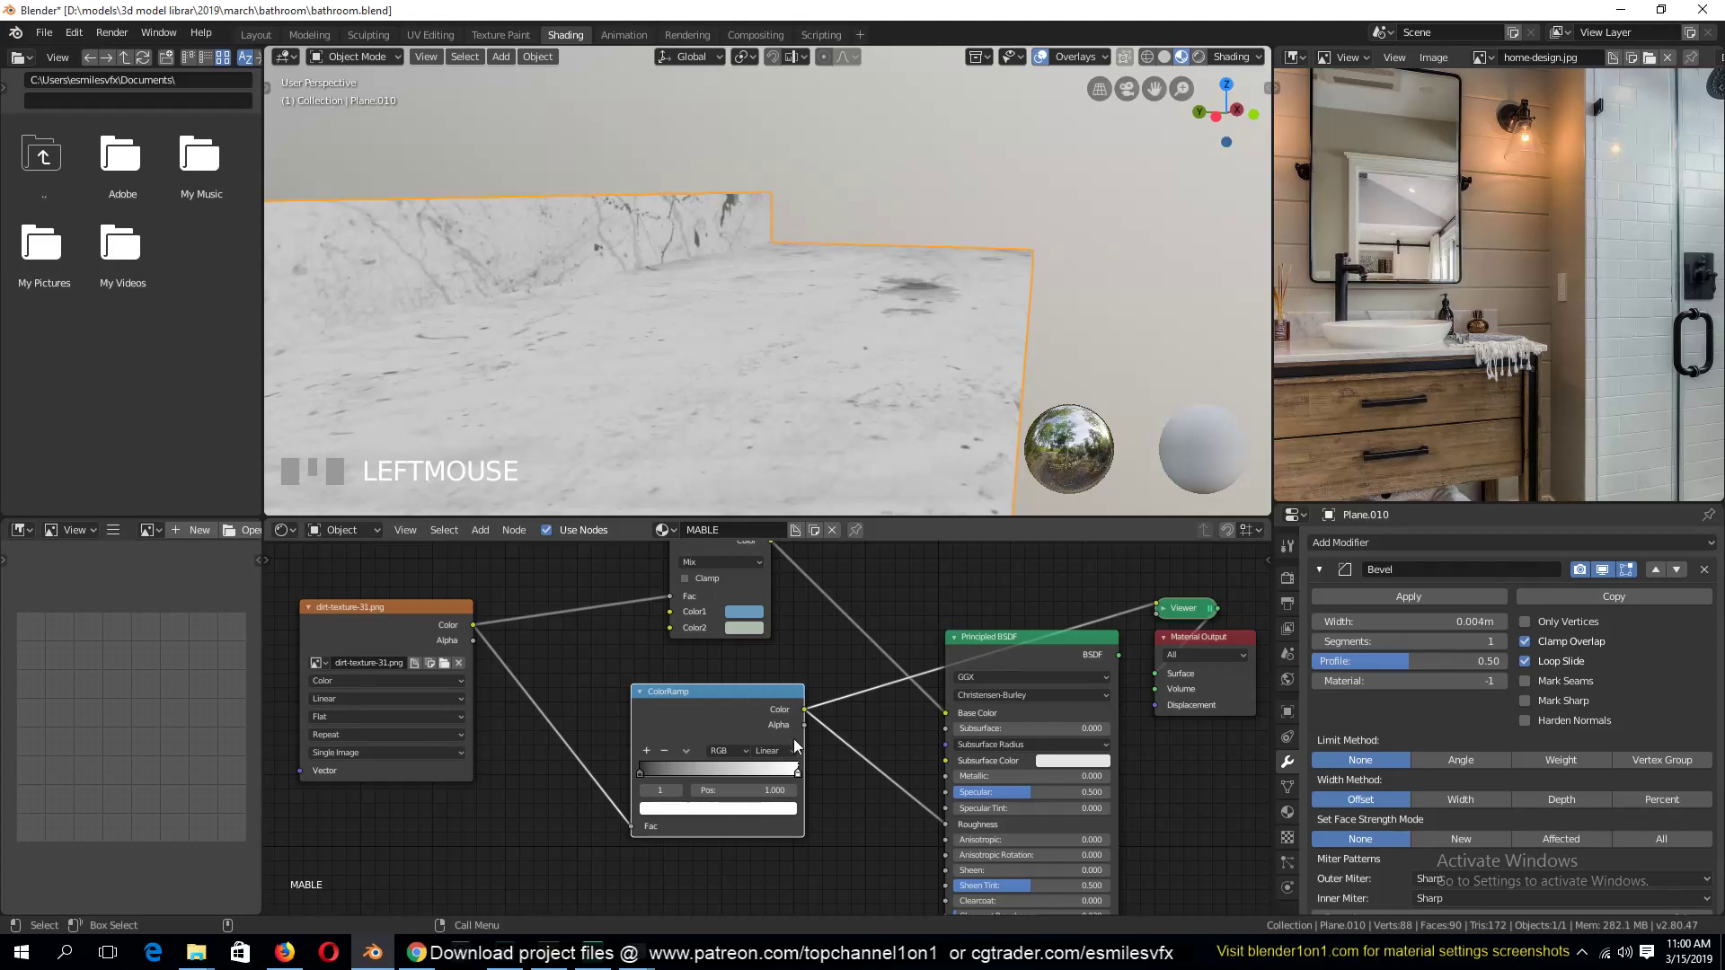
{"action": "left_click", "coordinate": [778, 808]}
{"action": "left_click_drag", "start_coordinate": [769, 633], "coordinate": [765, 685]}
{"action": "left_click", "coordinate": [1073, 683], "text": "ctrl+shift"}
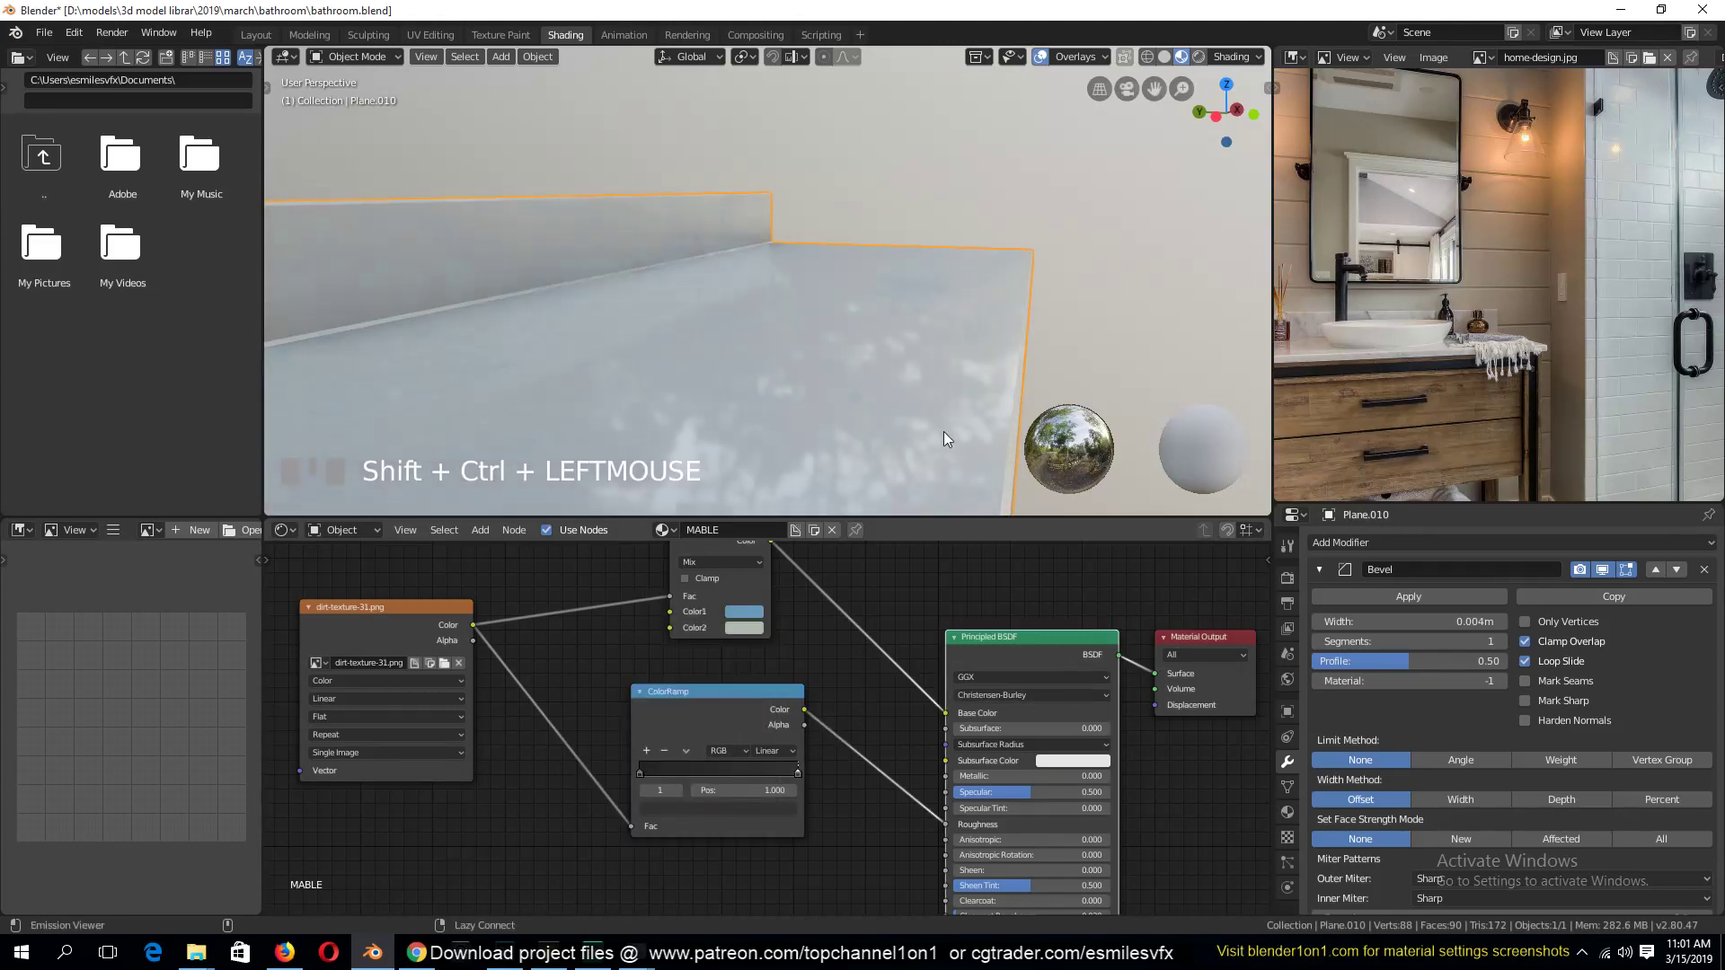
Brighten the Mix node's blue Color1 to value 0.842
{"action": "middle_click_drag", "start_coordinate": [855, 302], "coordinate": [602, 376]}
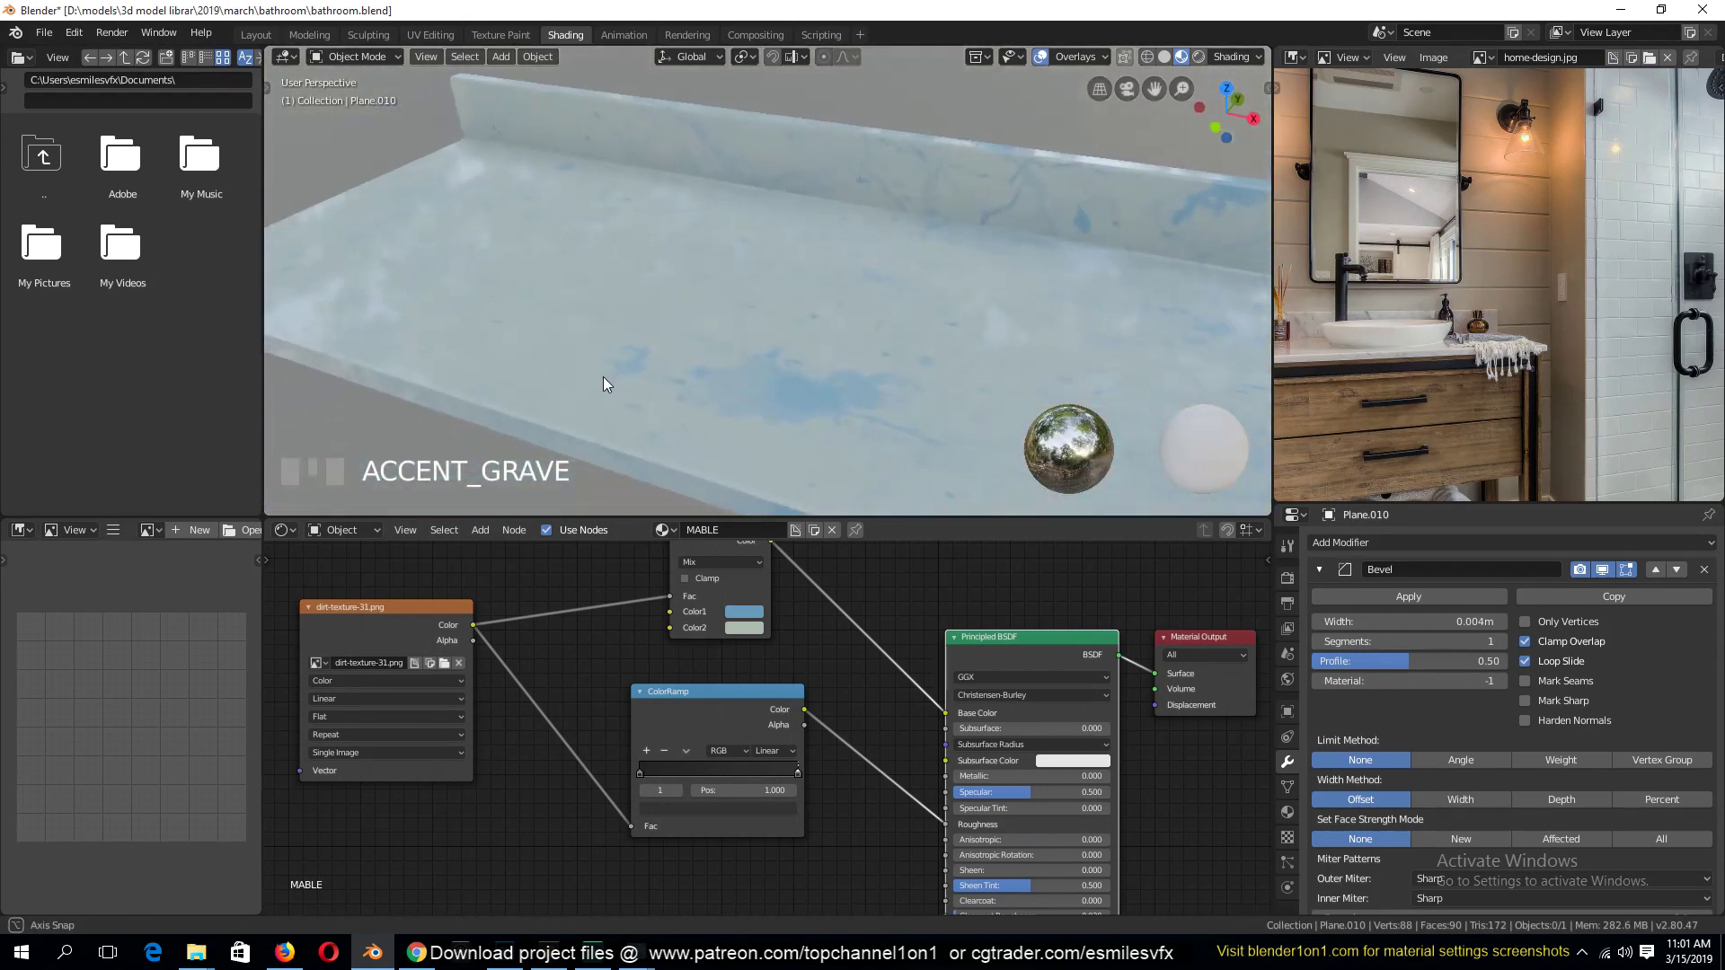
{"action": "middle_click_drag", "start_coordinate": [757, 626], "coordinate": [778, 705]}
{"action": "left_click", "coordinate": [776, 697]}
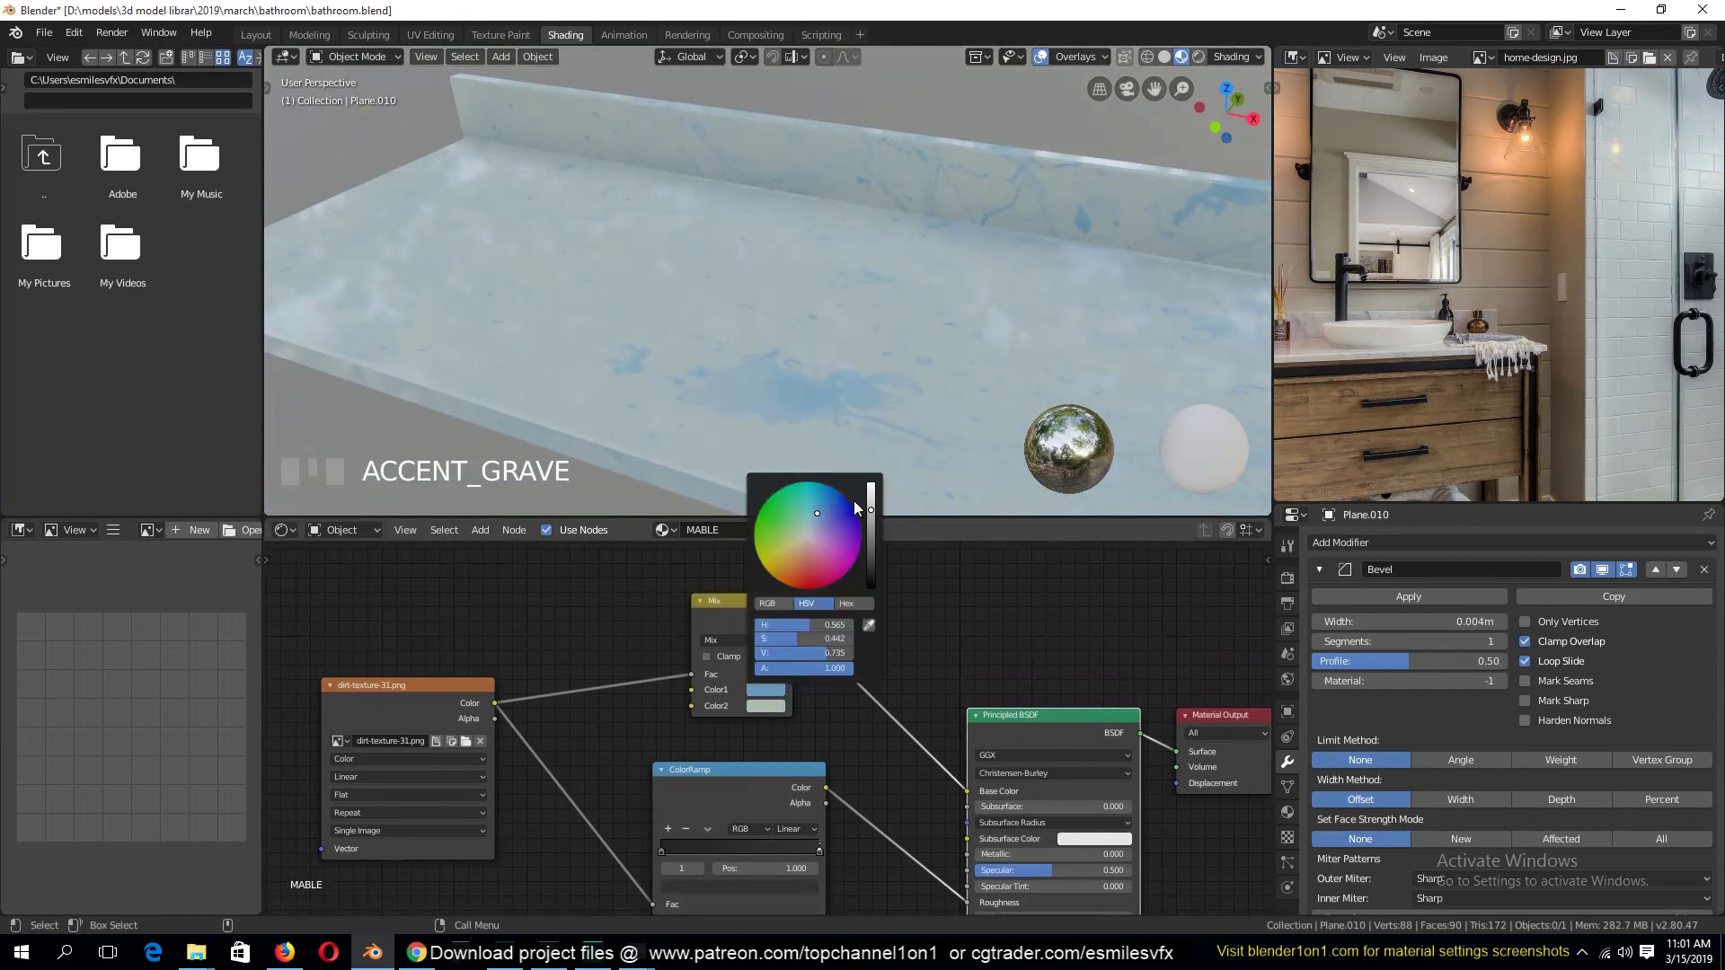
{"action": "left_click_drag", "start_coordinate": [870, 509], "coordinate": [871, 486]}
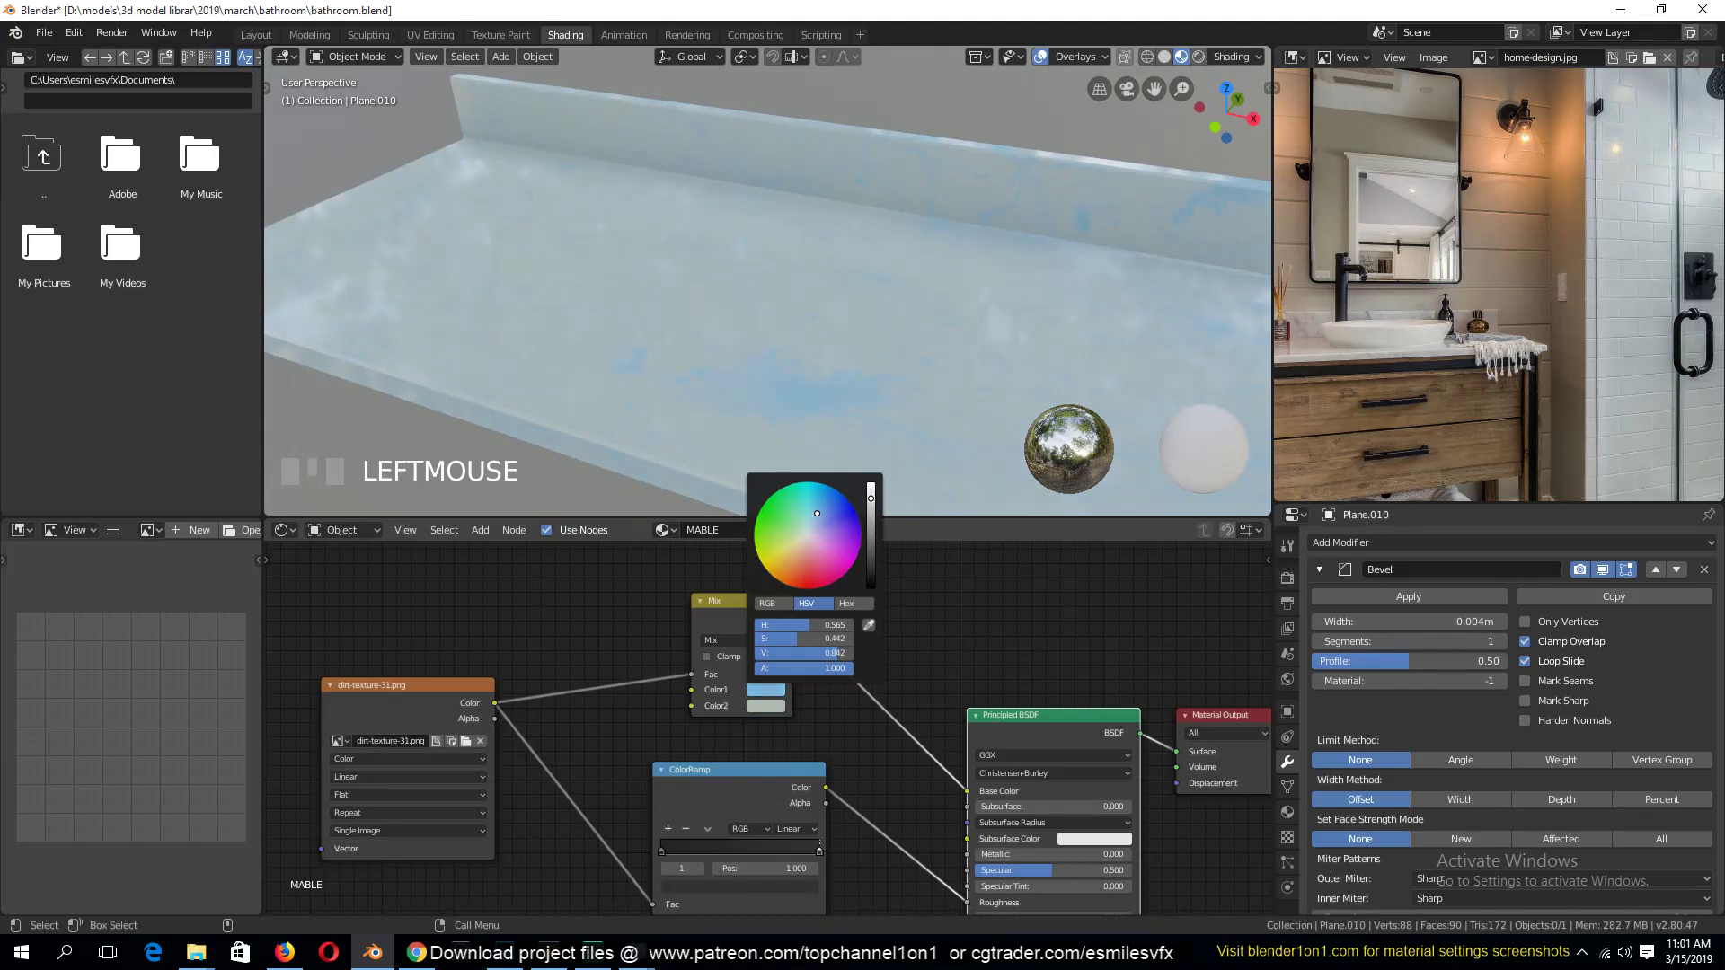
Set the Mix node's Color2 to pure white with RGB 1.000, 1.000, 1.000
{"action": "left_click", "coordinate": [768, 705]}
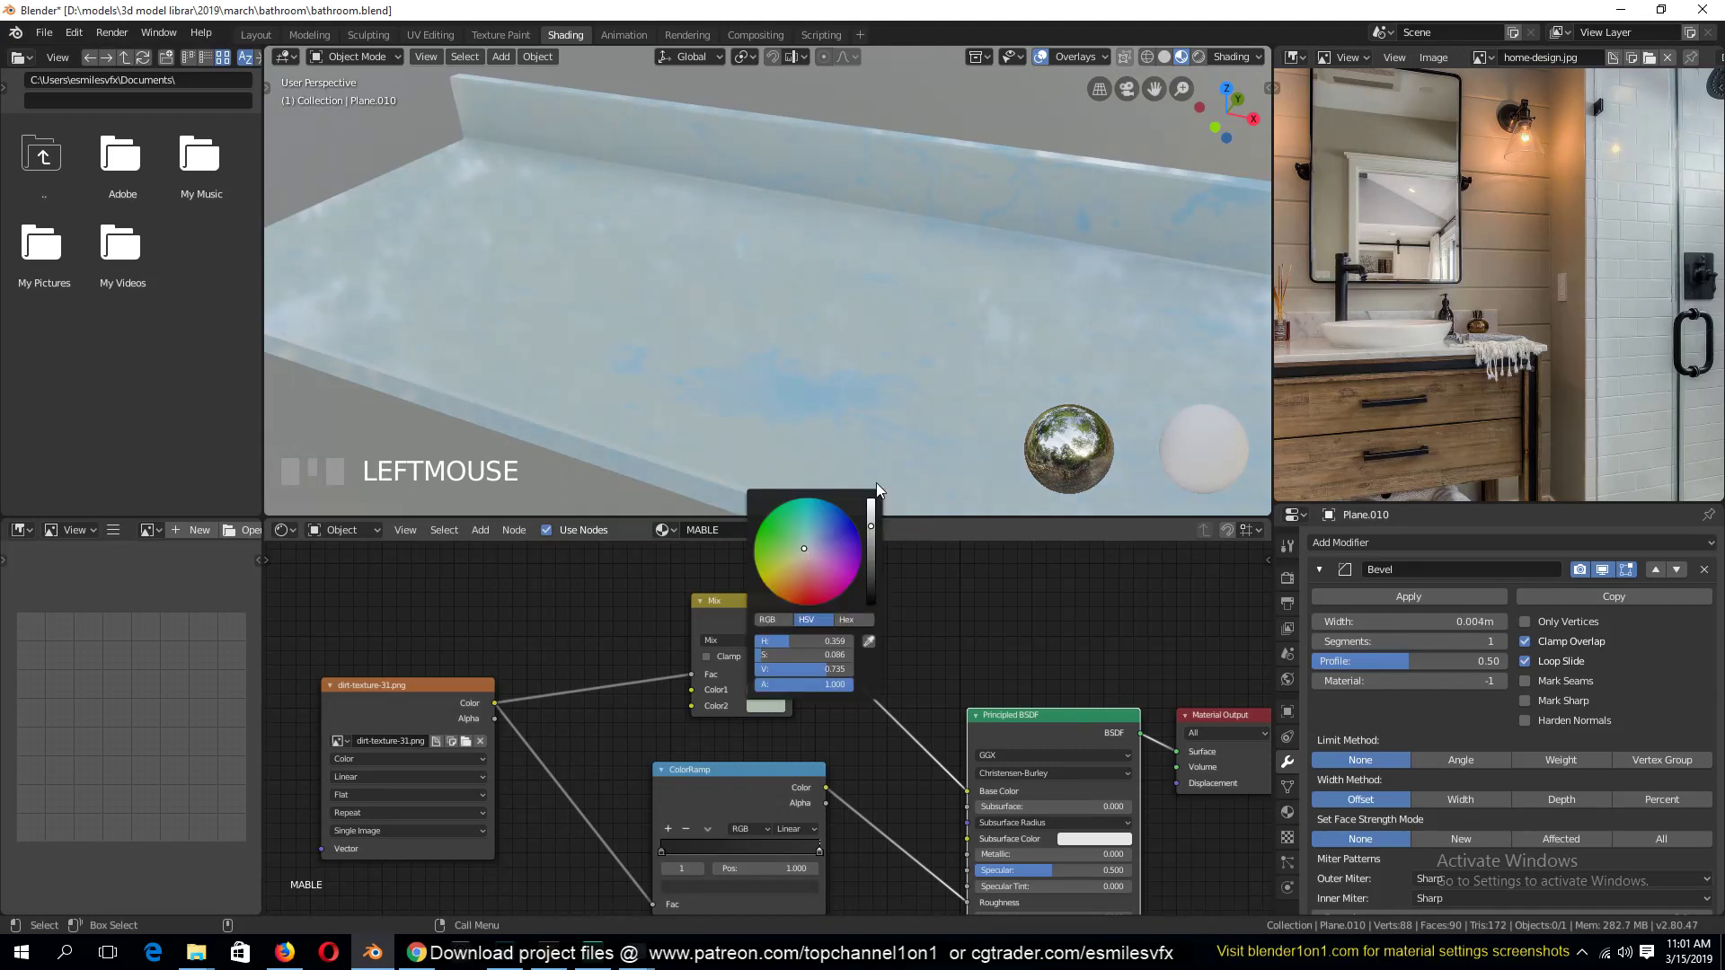
{"action": "left_click_drag", "start_coordinate": [873, 514], "coordinate": [870, 493]}
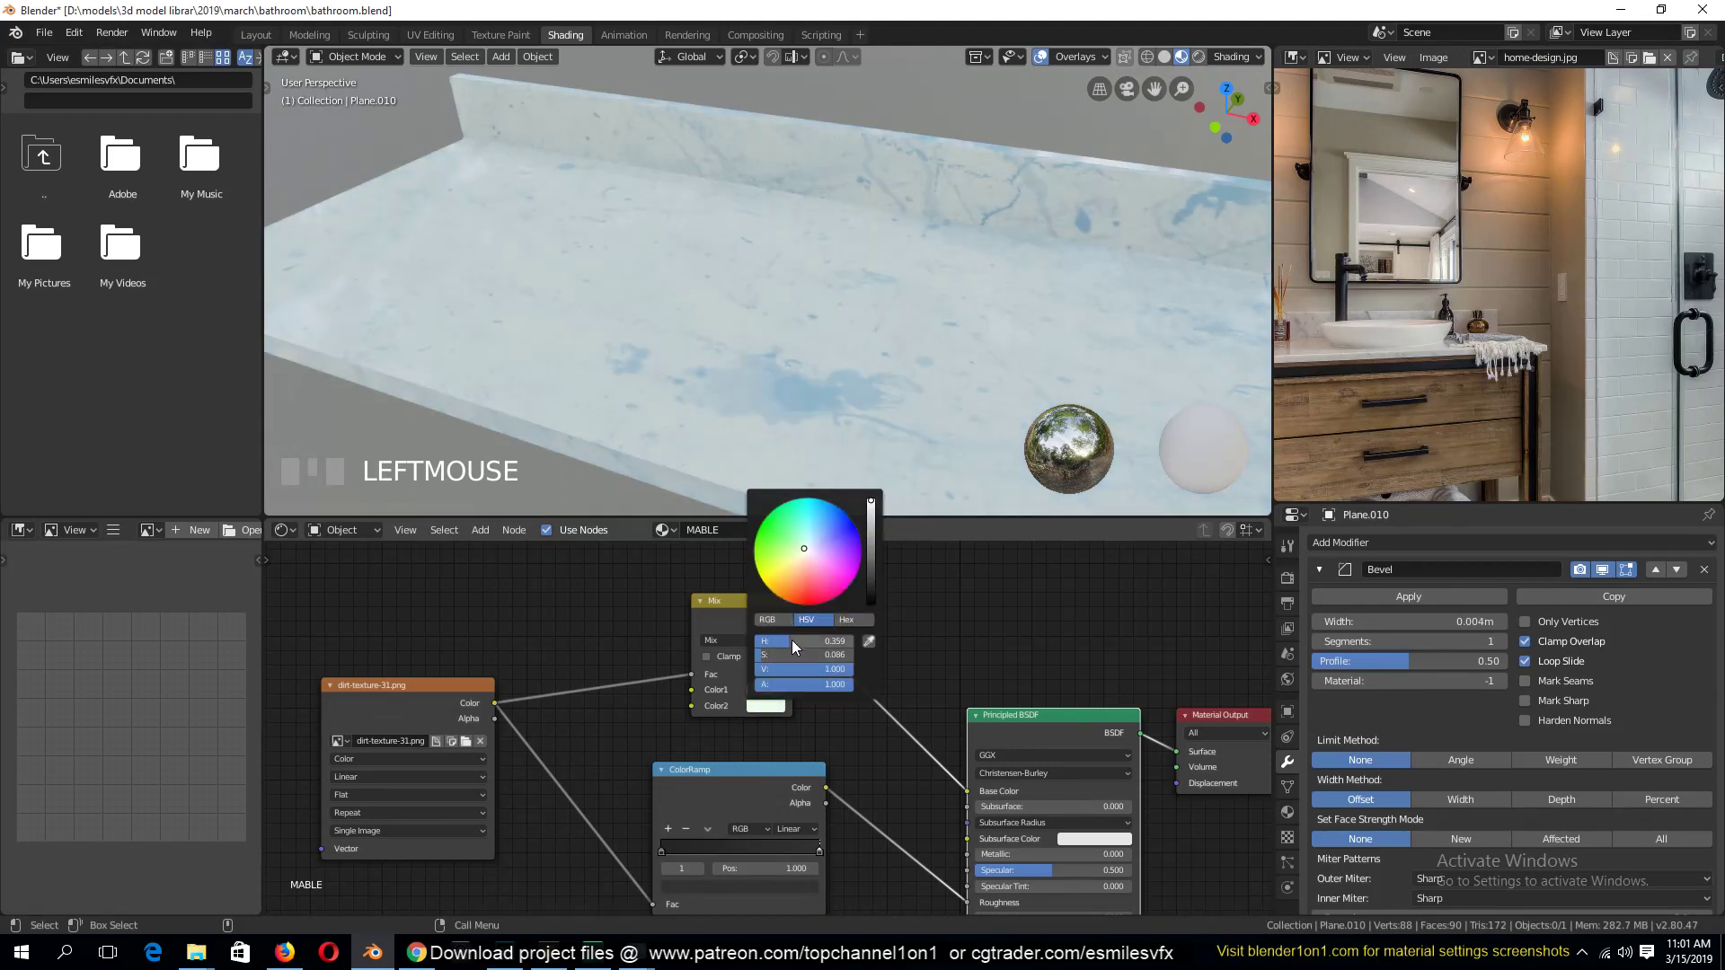
{"action": "left_click_drag", "start_coordinate": [806, 656], "coordinate": [858, 655]}
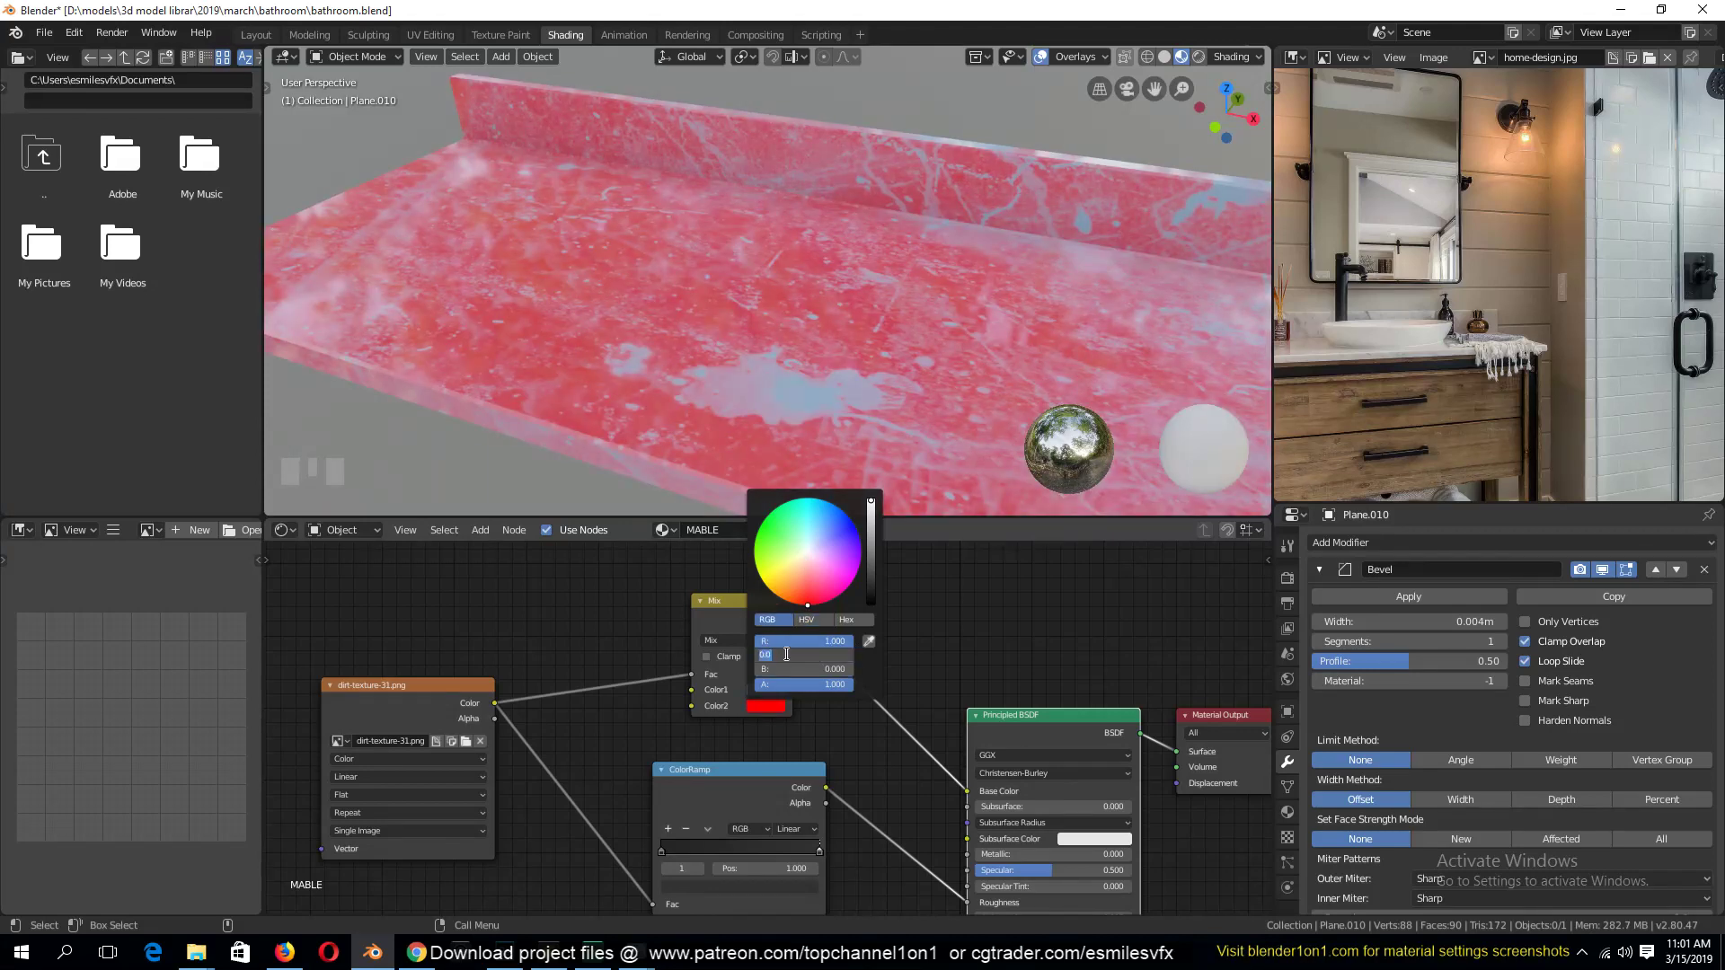
{"action": "type", "text": "1"}
{"action": "key", "text": "Return"}
{"action": "left_click", "coordinate": [789, 670]}
{"action": "type", "text": "1"}
{"action": "key", "text": "Return"}
{"action": "left_click", "coordinate": [725, 324]}
Add Texture Coordinate and Mapping nodes to the dirt texture image node
{"action": "middle_click_drag", "start_coordinate": [725, 325], "coordinate": [892, 315]}
{"action": "scroll", "coordinate": [683, 665], "scroll_direction": "up", "scroll_amount": 2}
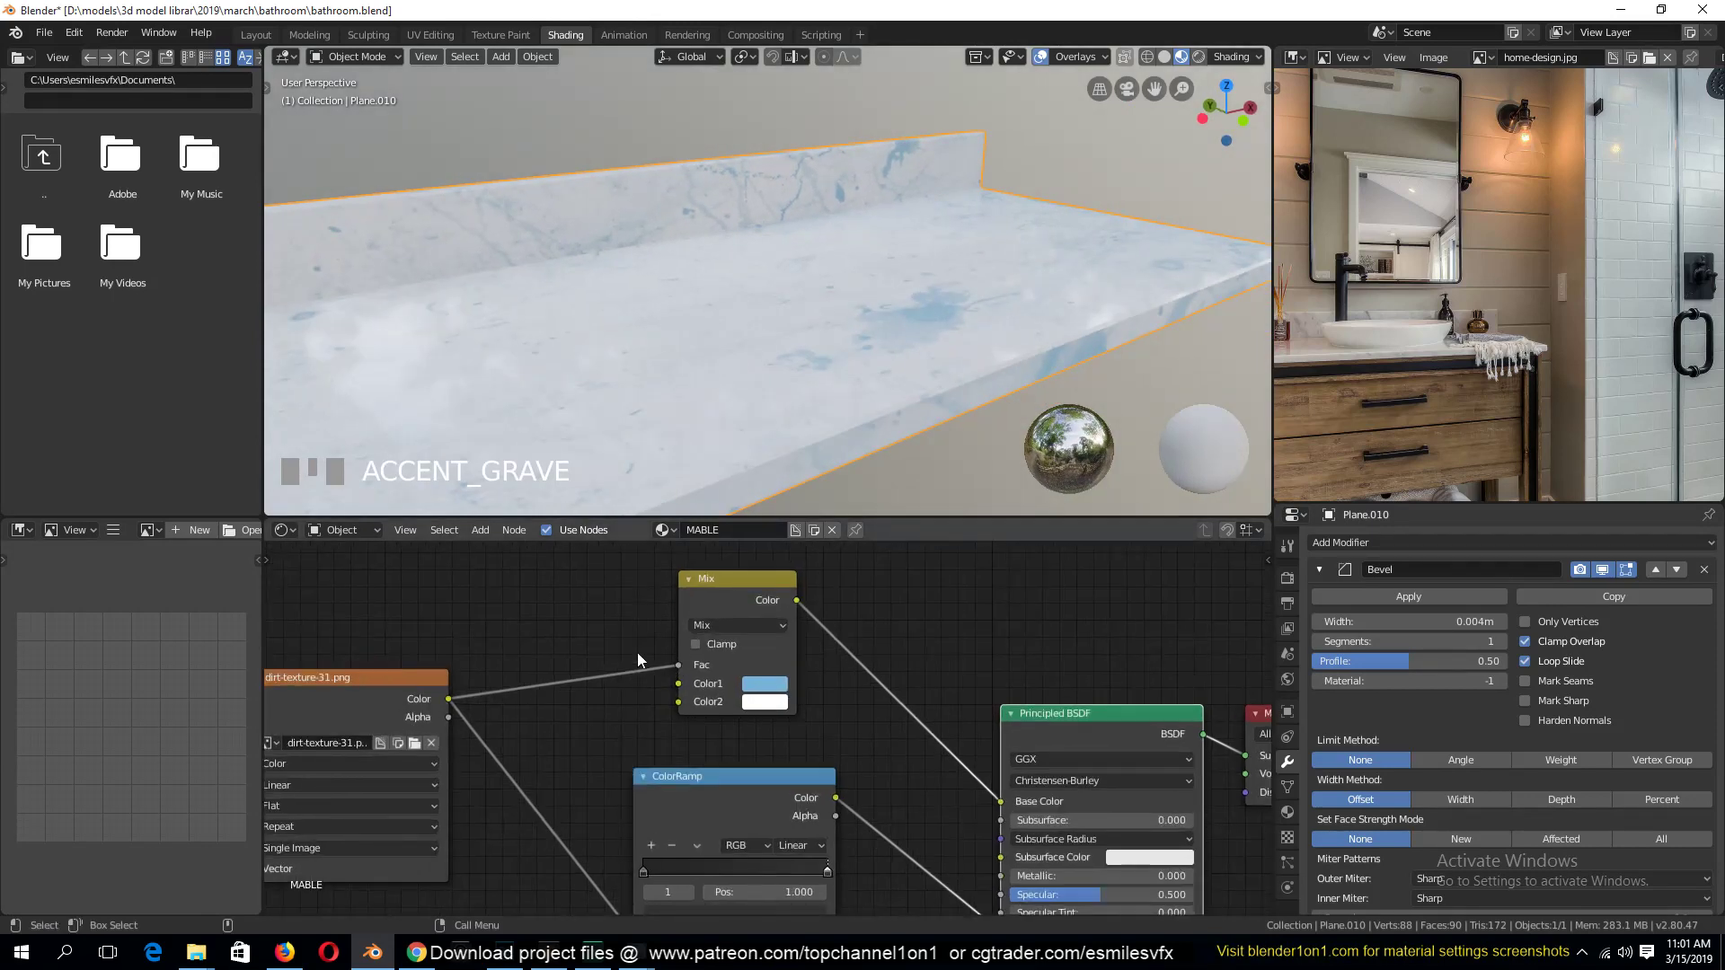
{"action": "middle_click_drag", "start_coordinate": [735, 737], "coordinate": [868, 737]}
{"action": "middle_click_drag", "start_coordinate": [760, 467], "coordinate": [830, 423]}
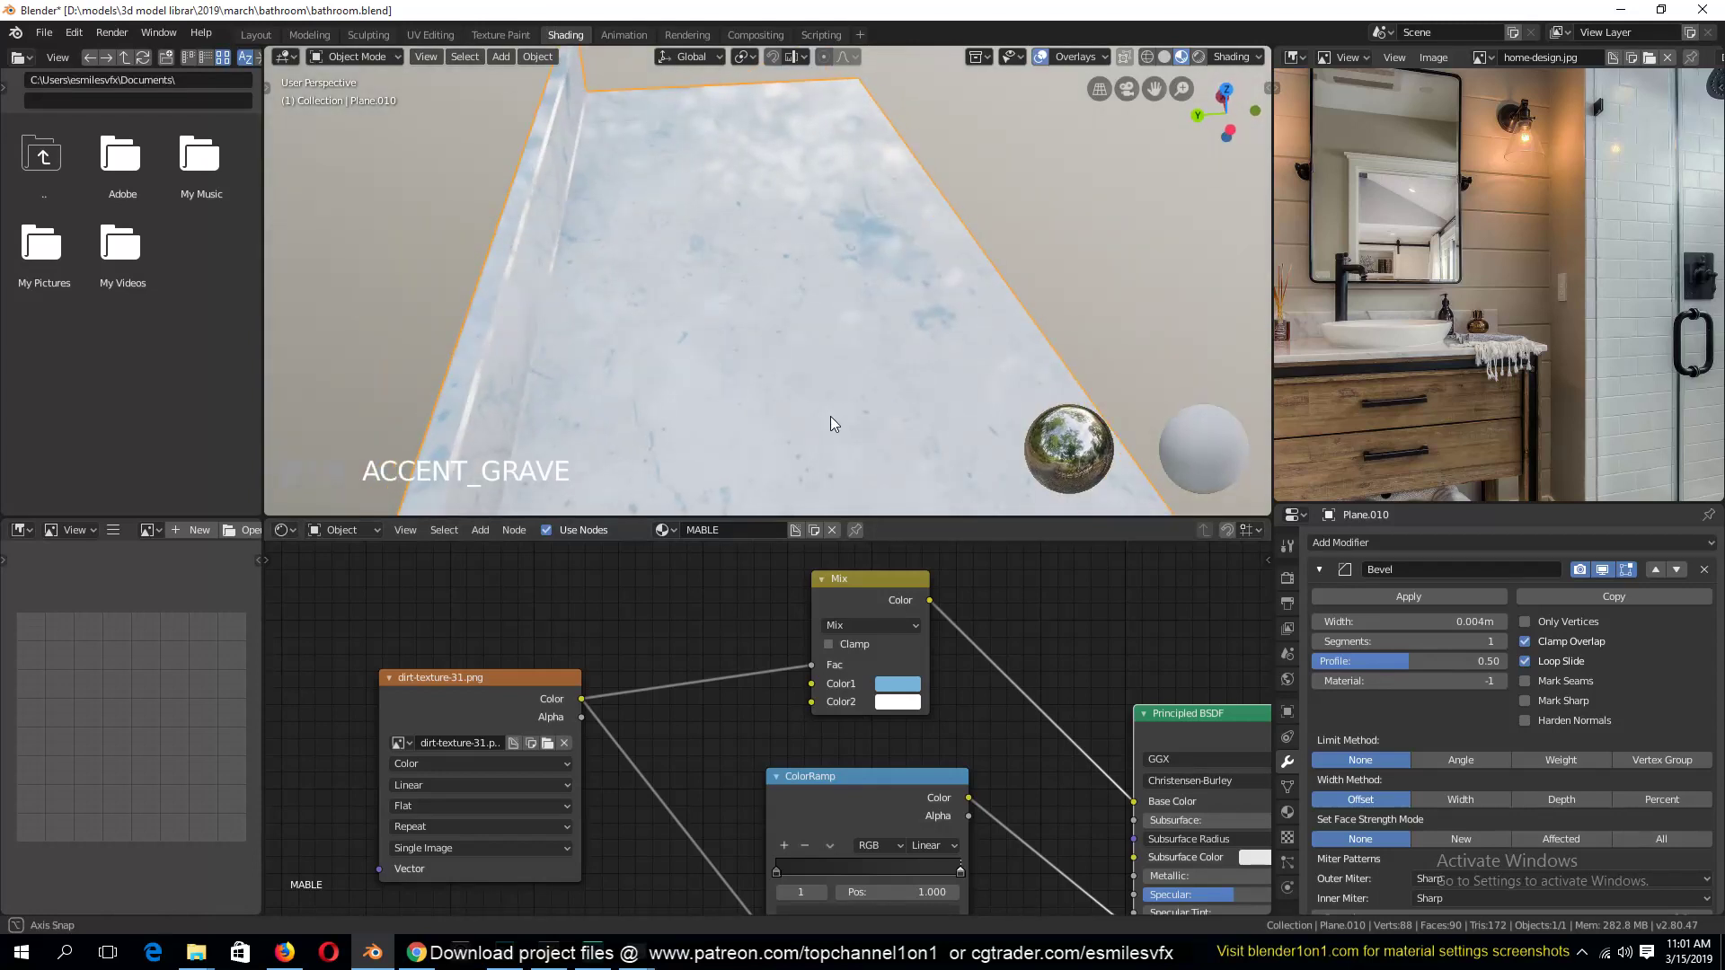
{"action": "middle_click_drag", "start_coordinate": [710, 388], "coordinate": [600, 359]}
{"action": "left_click", "coordinate": [461, 698]}
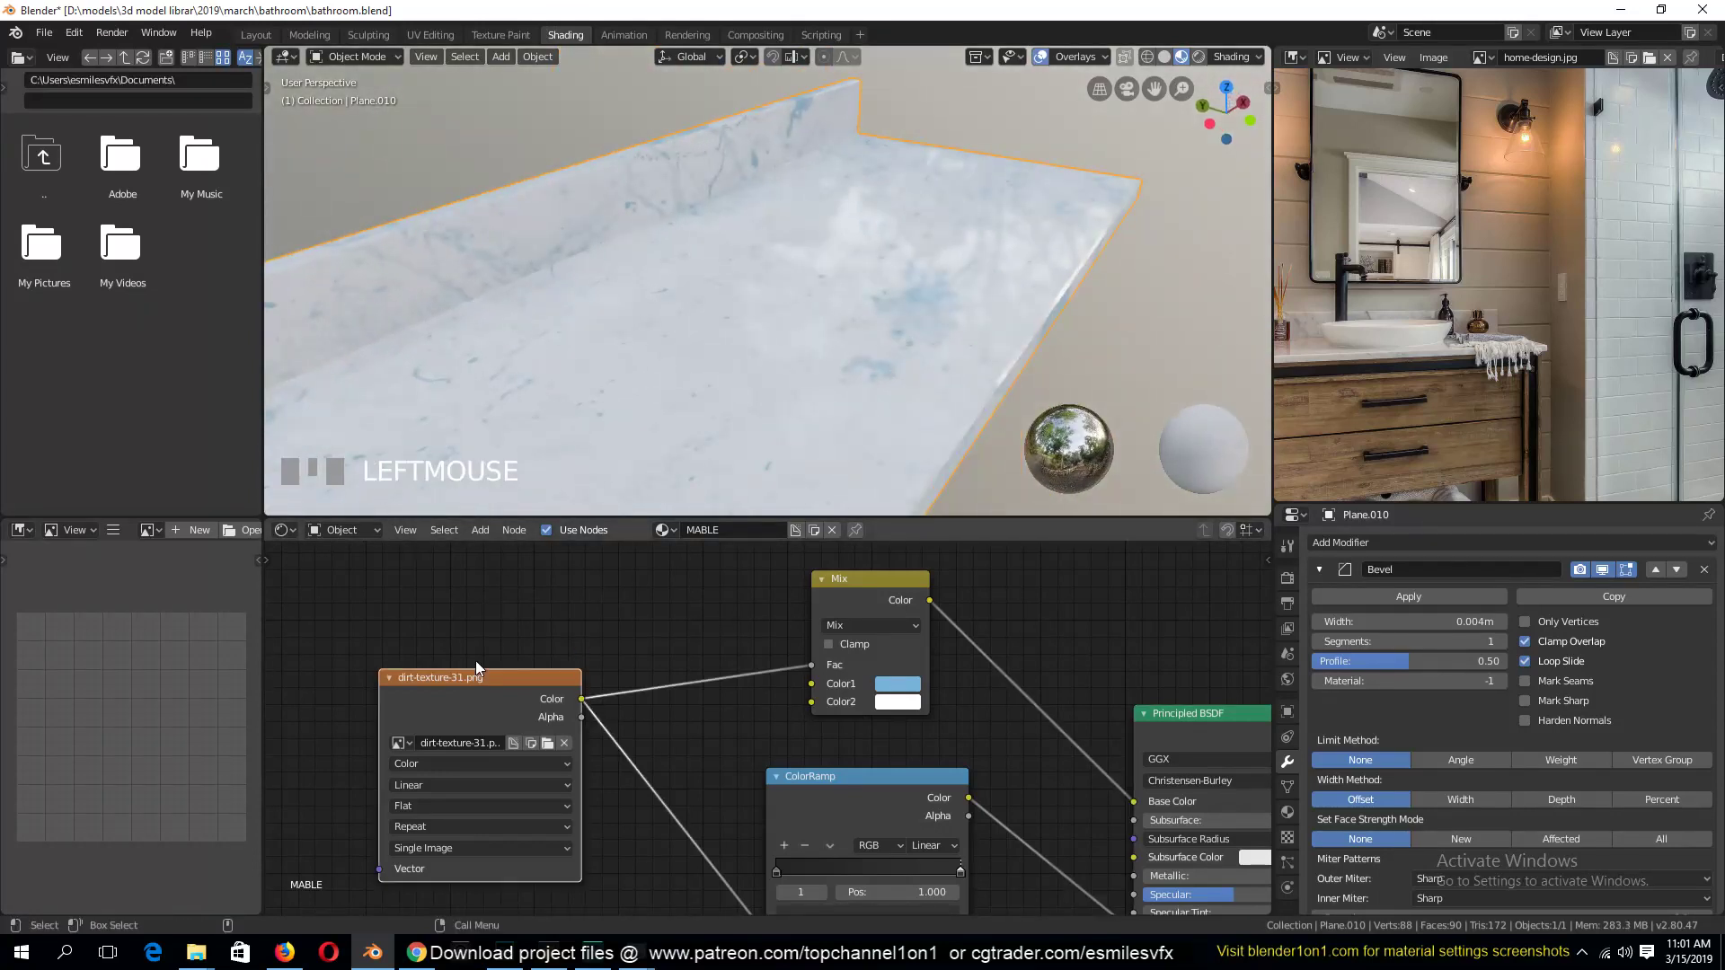
{"action": "key", "text": "ctrl+t"}
{"action": "middle_click_drag", "start_coordinate": [433, 711], "coordinate": [827, 742]}
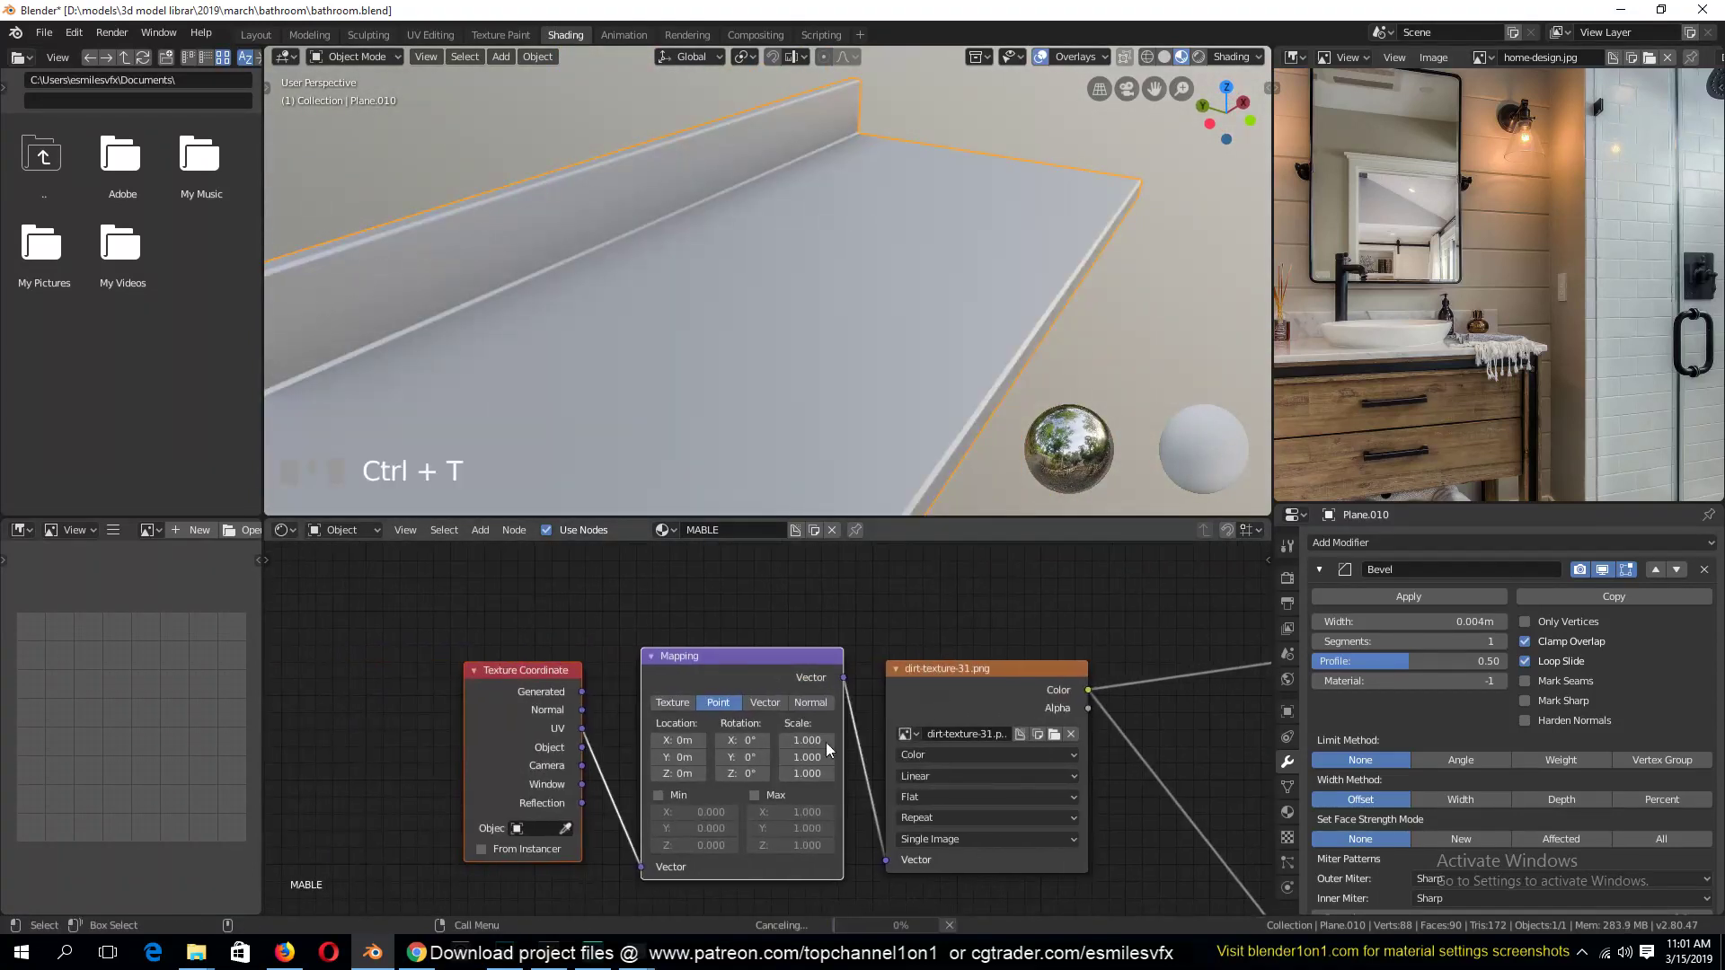
{"action": "key", "text": "grave"}
Try a Mapping scale of 1.200 on all axes on the countertop and return it to 1.000
{"action": "left_click", "coordinate": [812, 778]}
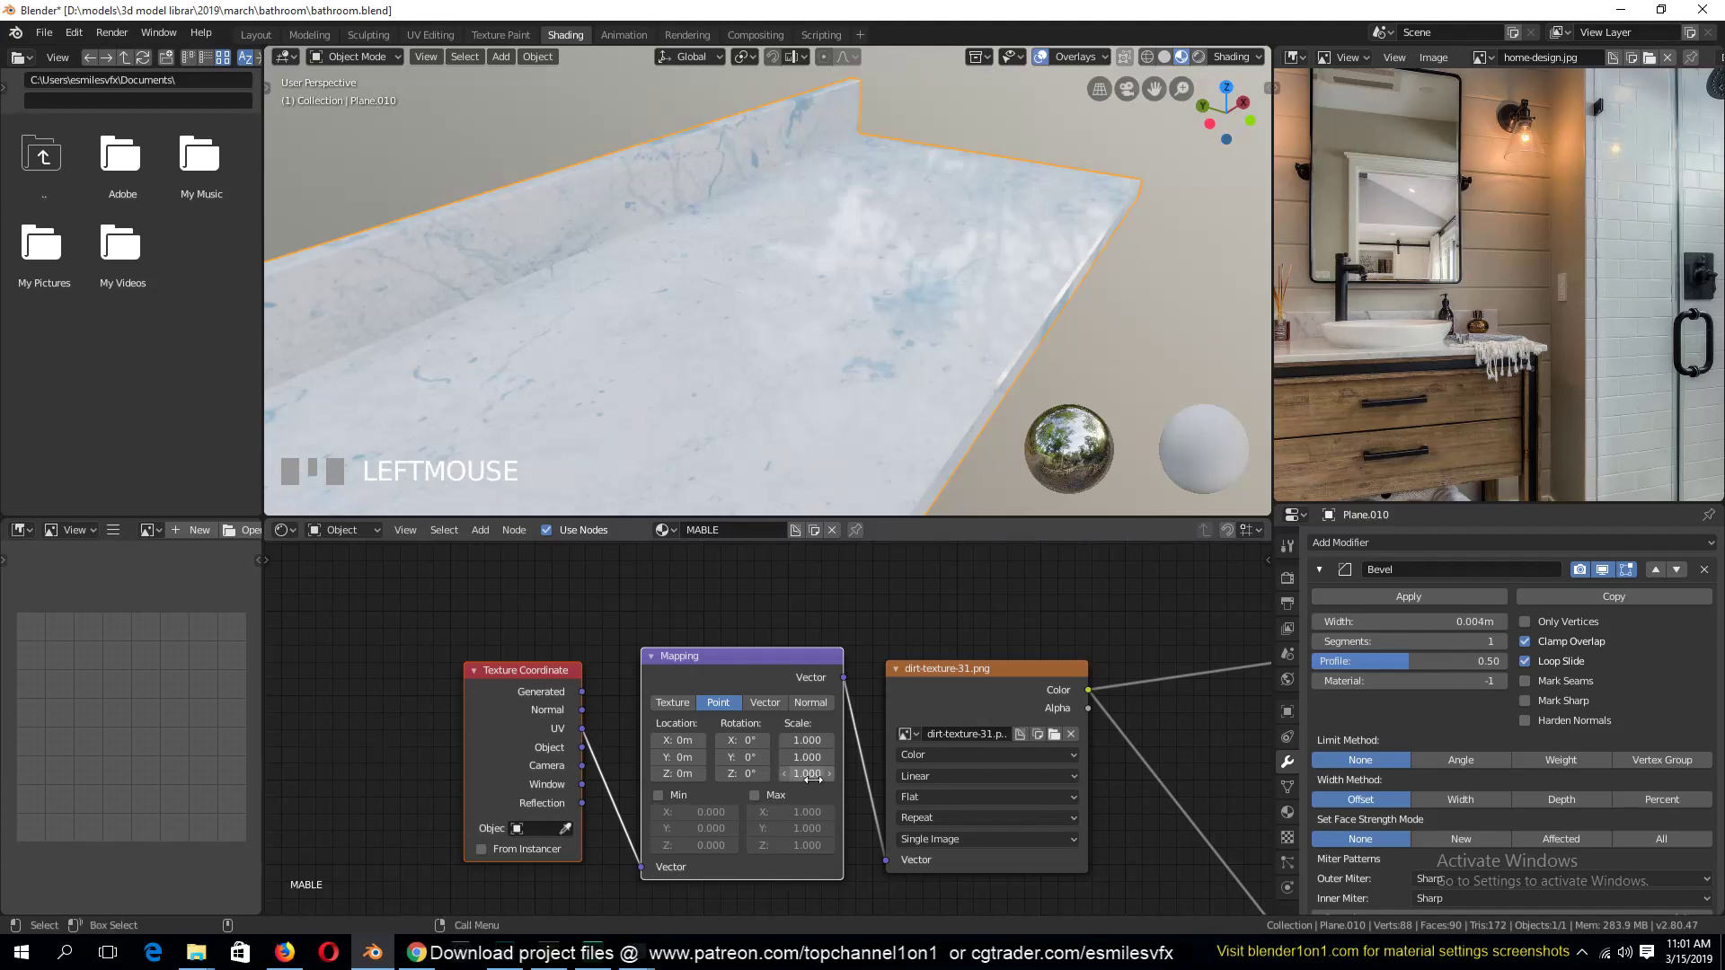
{"action": "mouse_move", "coordinate": [812, 778]}
{"action": "left_mouse_down"}
{"action": "mouse_move", "coordinate": [908, 778]}
{"action": "mouse_move", "coordinate": [818, 778]}
{"action": "left_mouse_up"}
{"action": "middle_click_drag", "start_coordinate": [891, 618], "coordinate": [886, 612]}
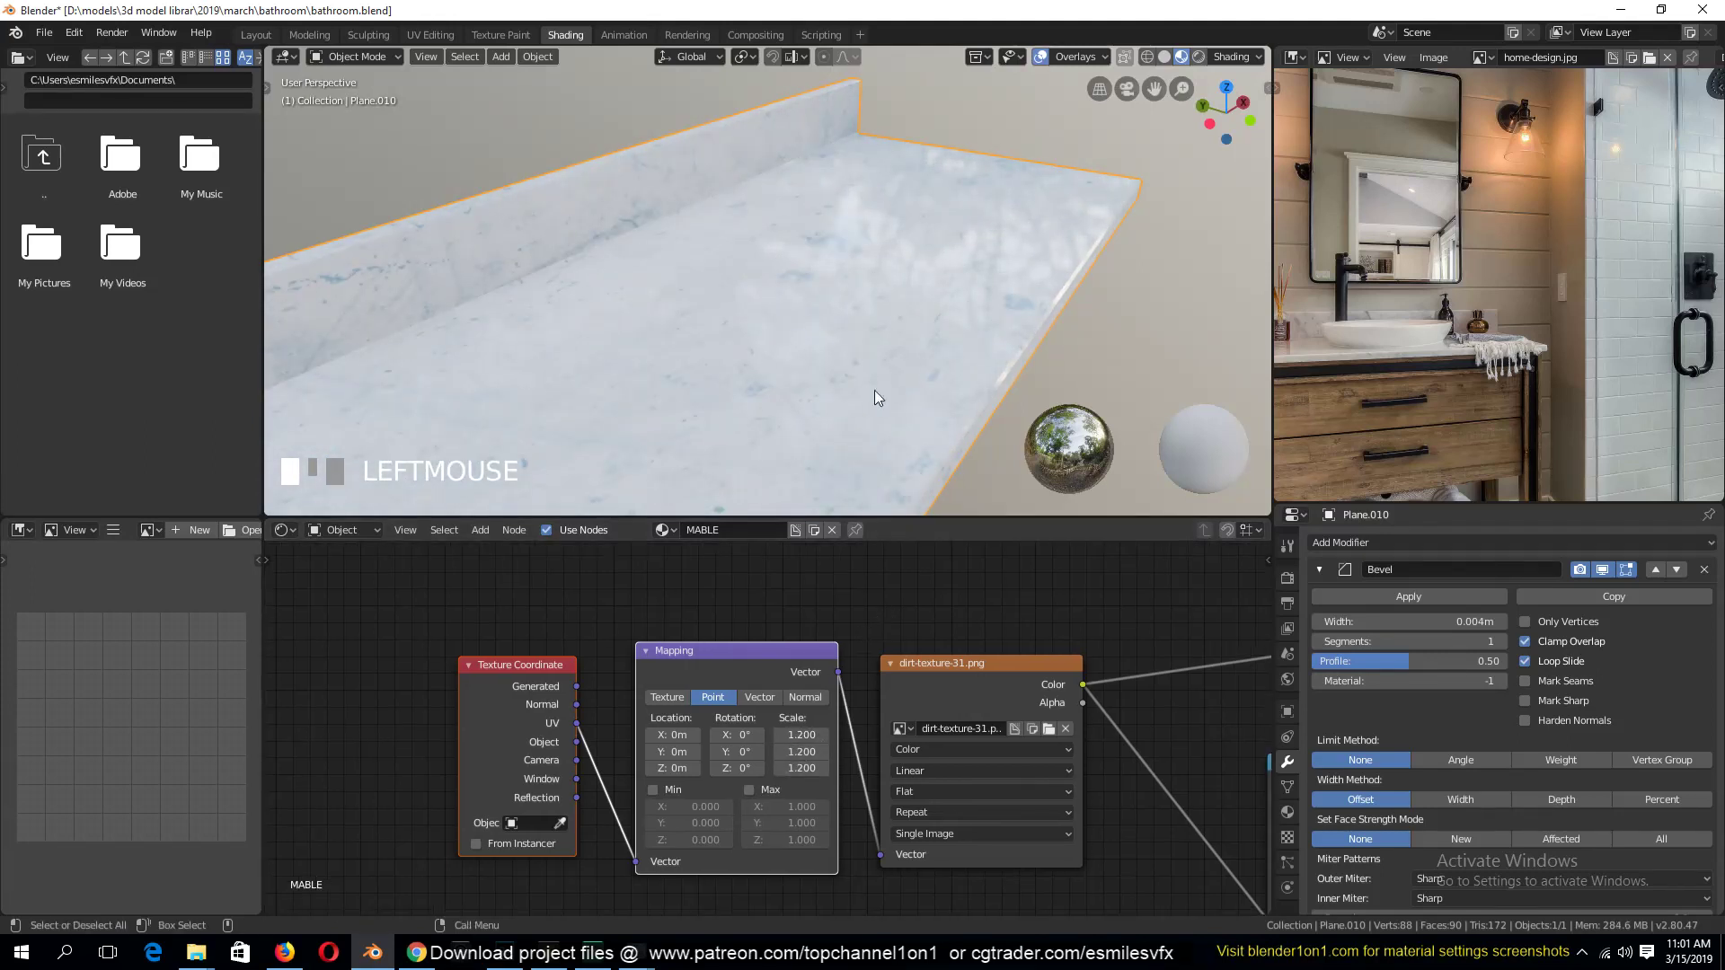
{"action": "middle_click_drag", "start_coordinate": [875, 390], "coordinate": [798, 295]}
{"action": "scroll", "coordinate": [811, 364], "scroll_direction": "down", "scroll_amount": 3}
{"action": "middle_click_drag", "start_coordinate": [811, 365], "coordinate": [925, 440]}
{"action": "left_click_drag", "start_coordinate": [820, 735], "coordinate": [789, 751]}
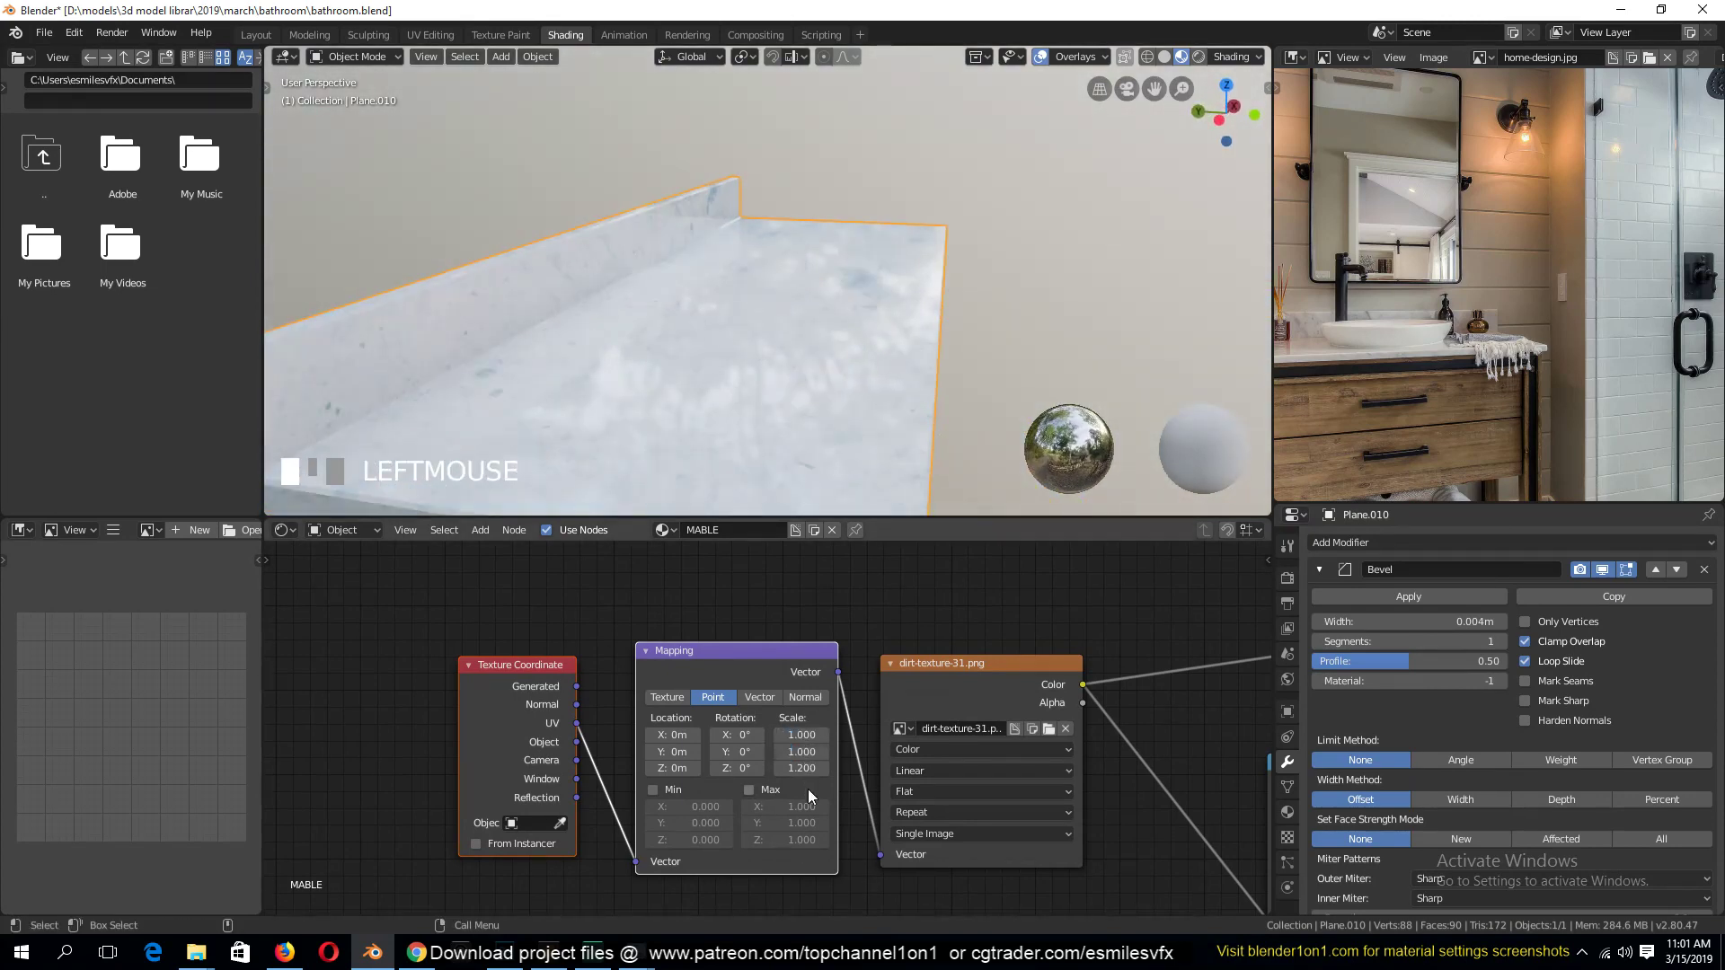
{"action": "left_click", "coordinate": [946, 639]}
{"action": "middle_click_drag", "start_coordinate": [780, 329], "coordinate": [843, 378]}
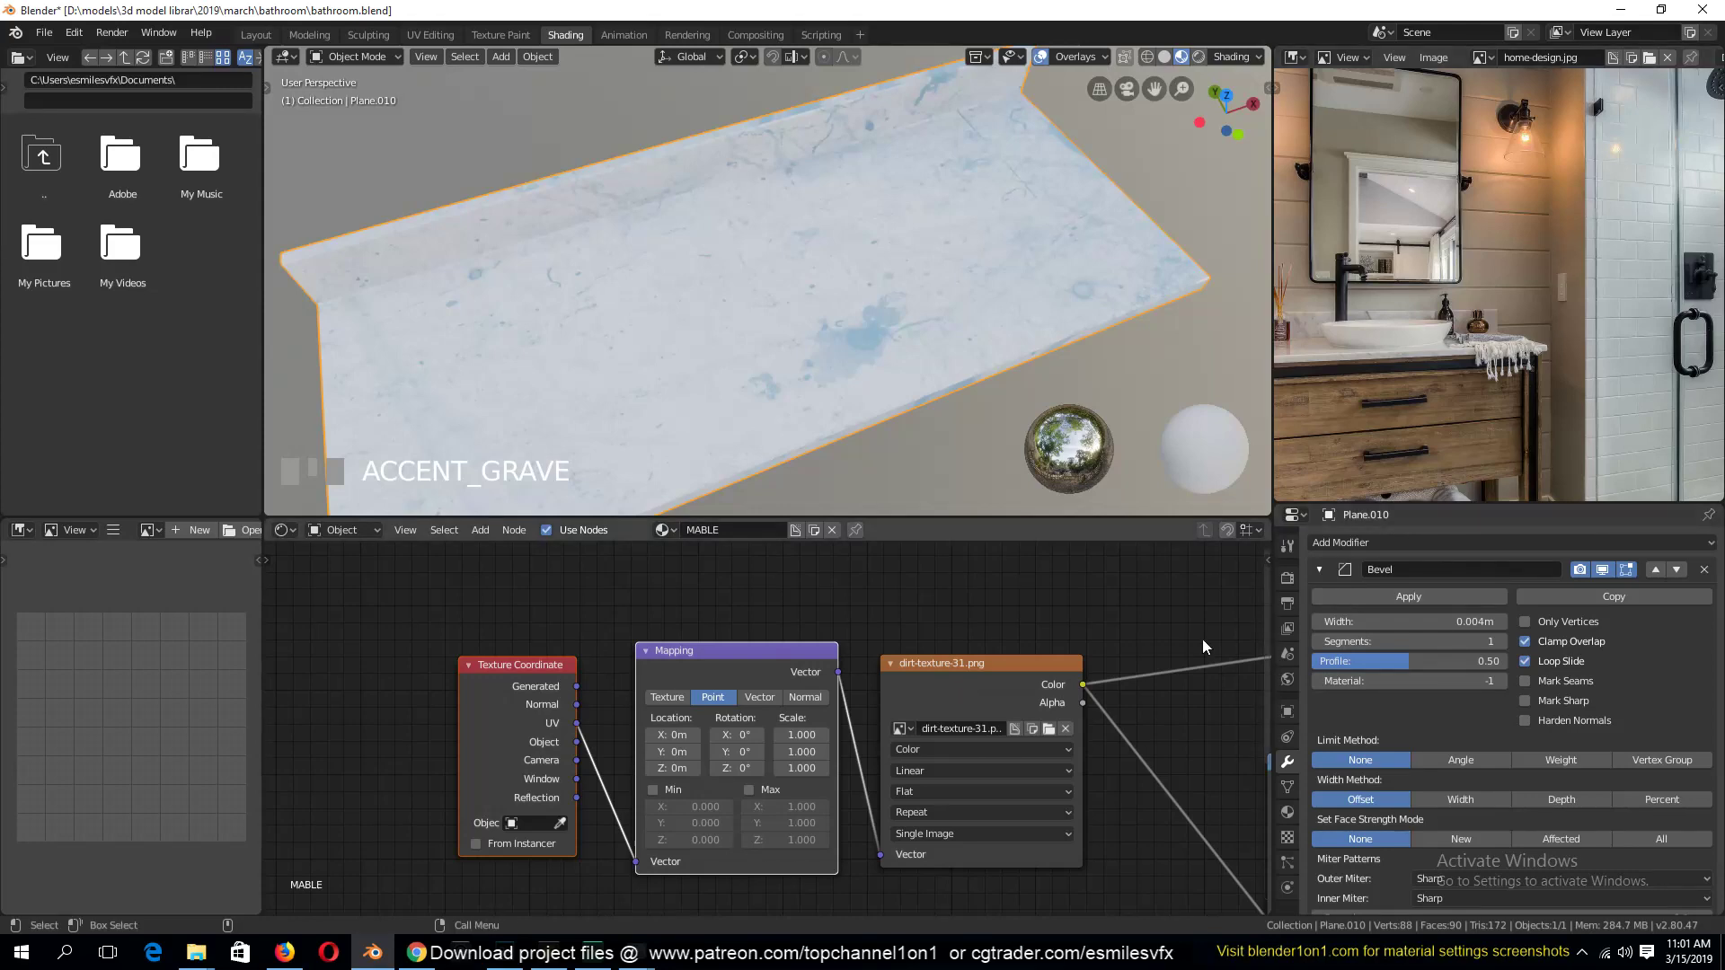
{"action": "left_click", "coordinate": [1049, 729]}
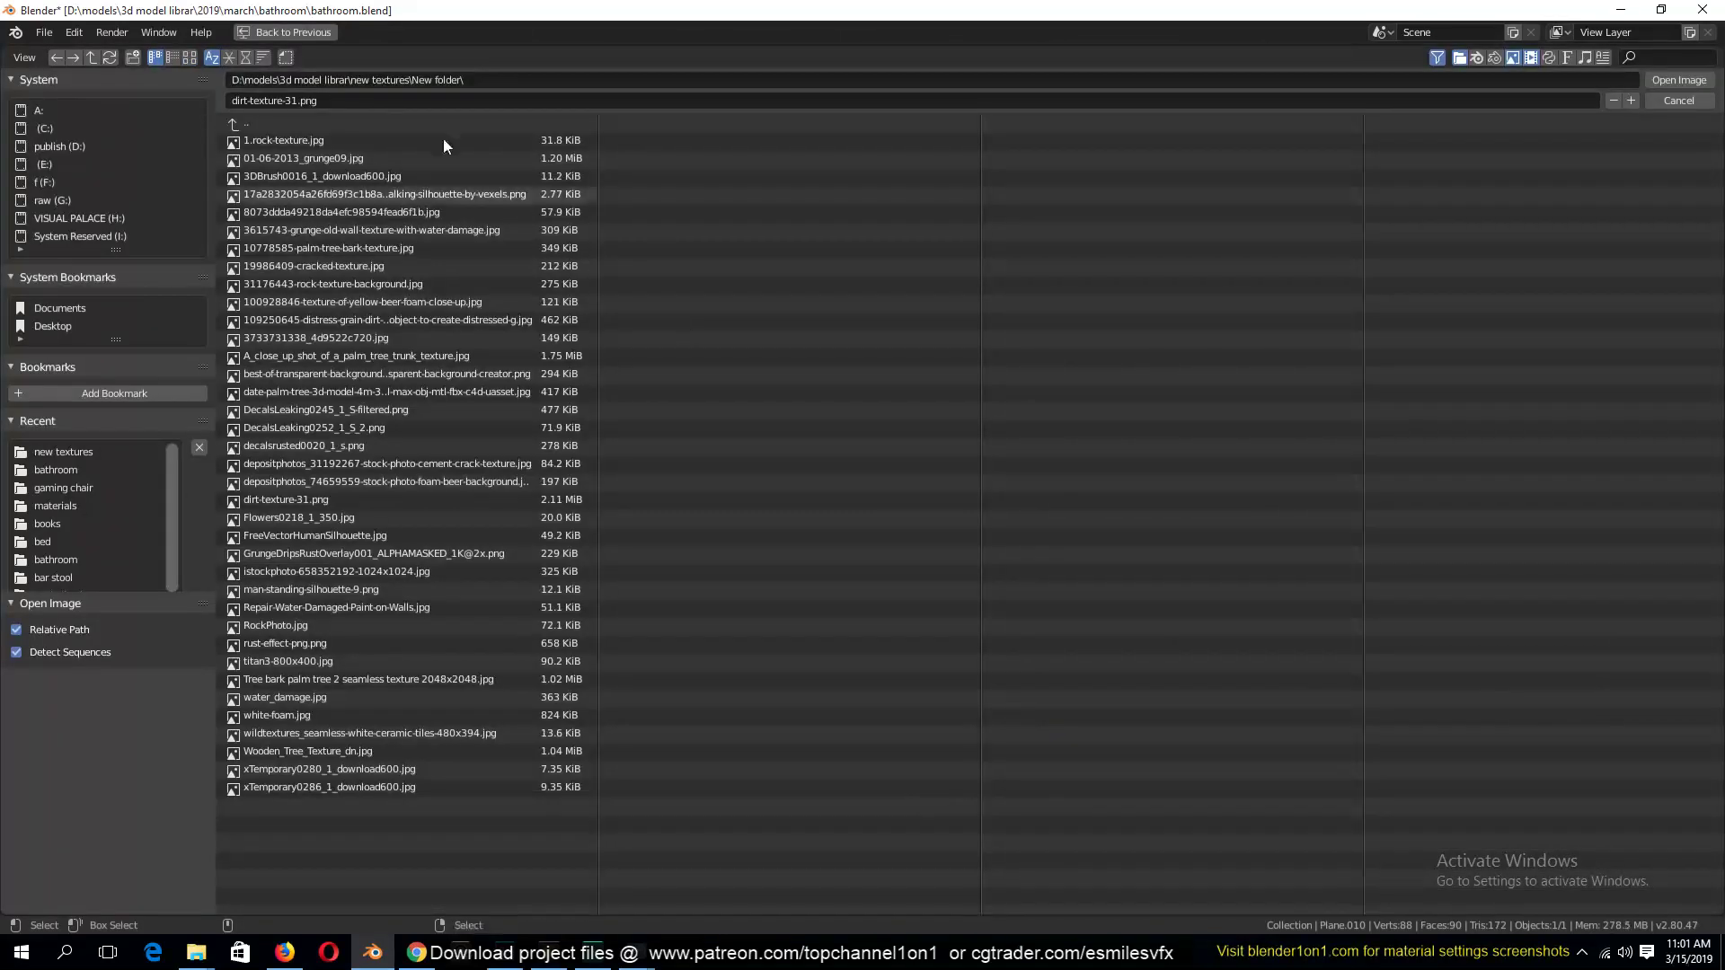
{"action": "left_click", "coordinate": [190, 57]}
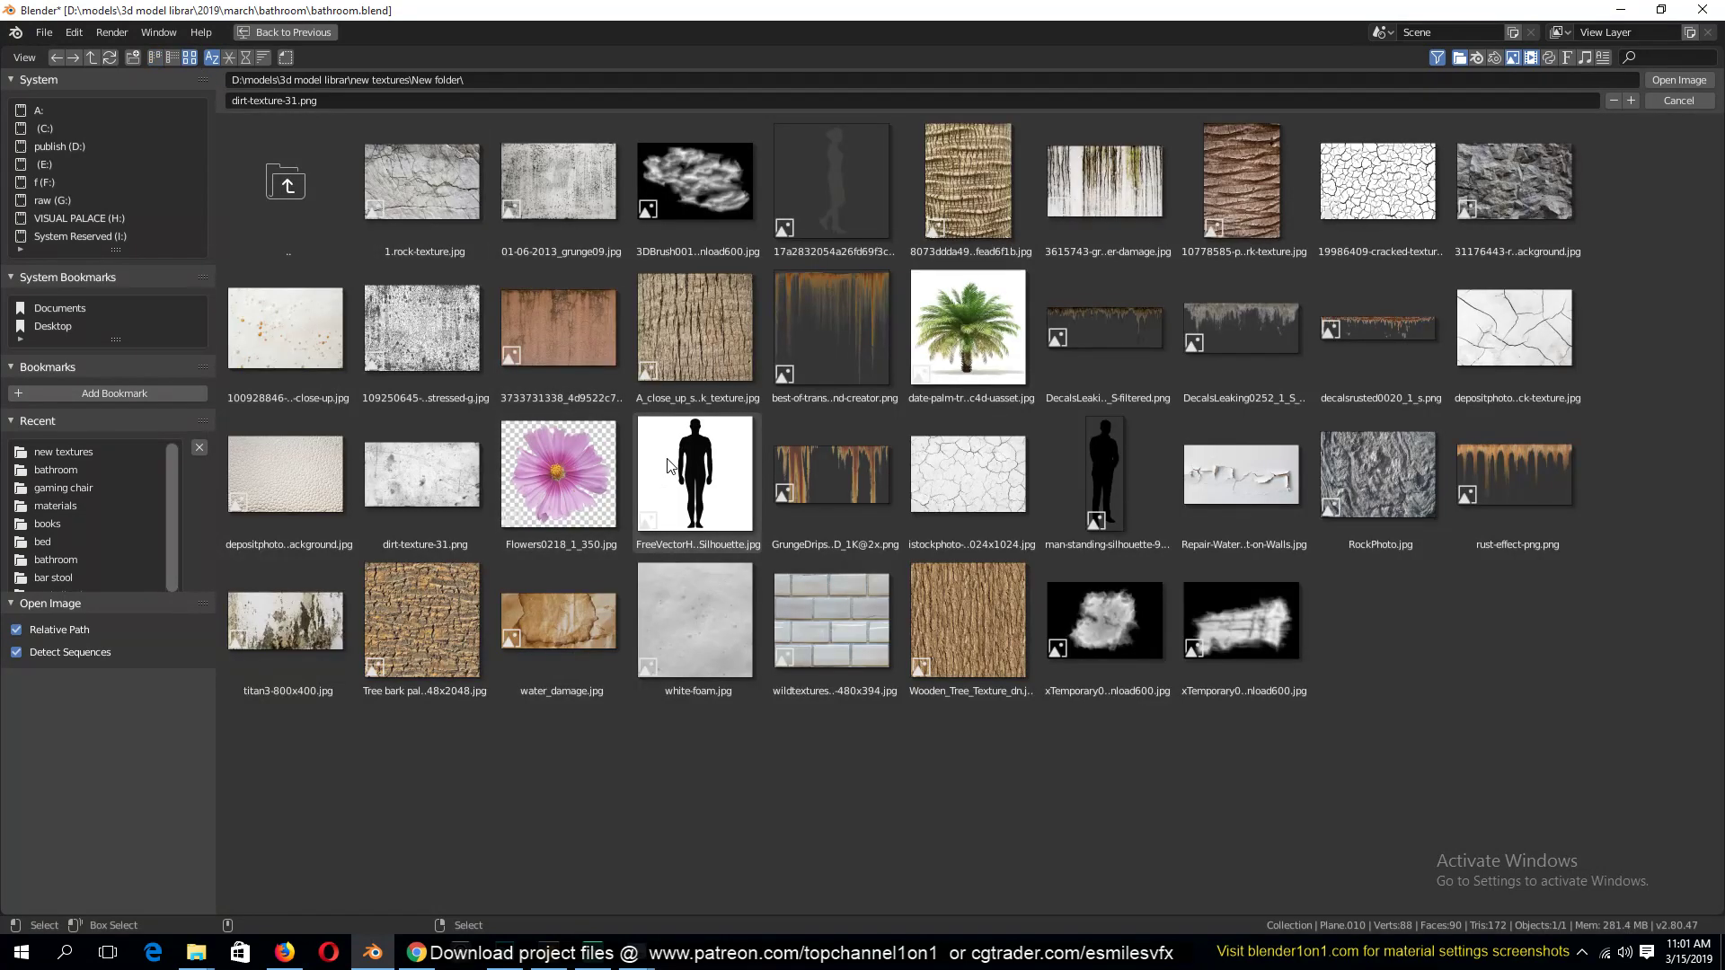
{"action": "double_click", "coordinate": [908, 466]}
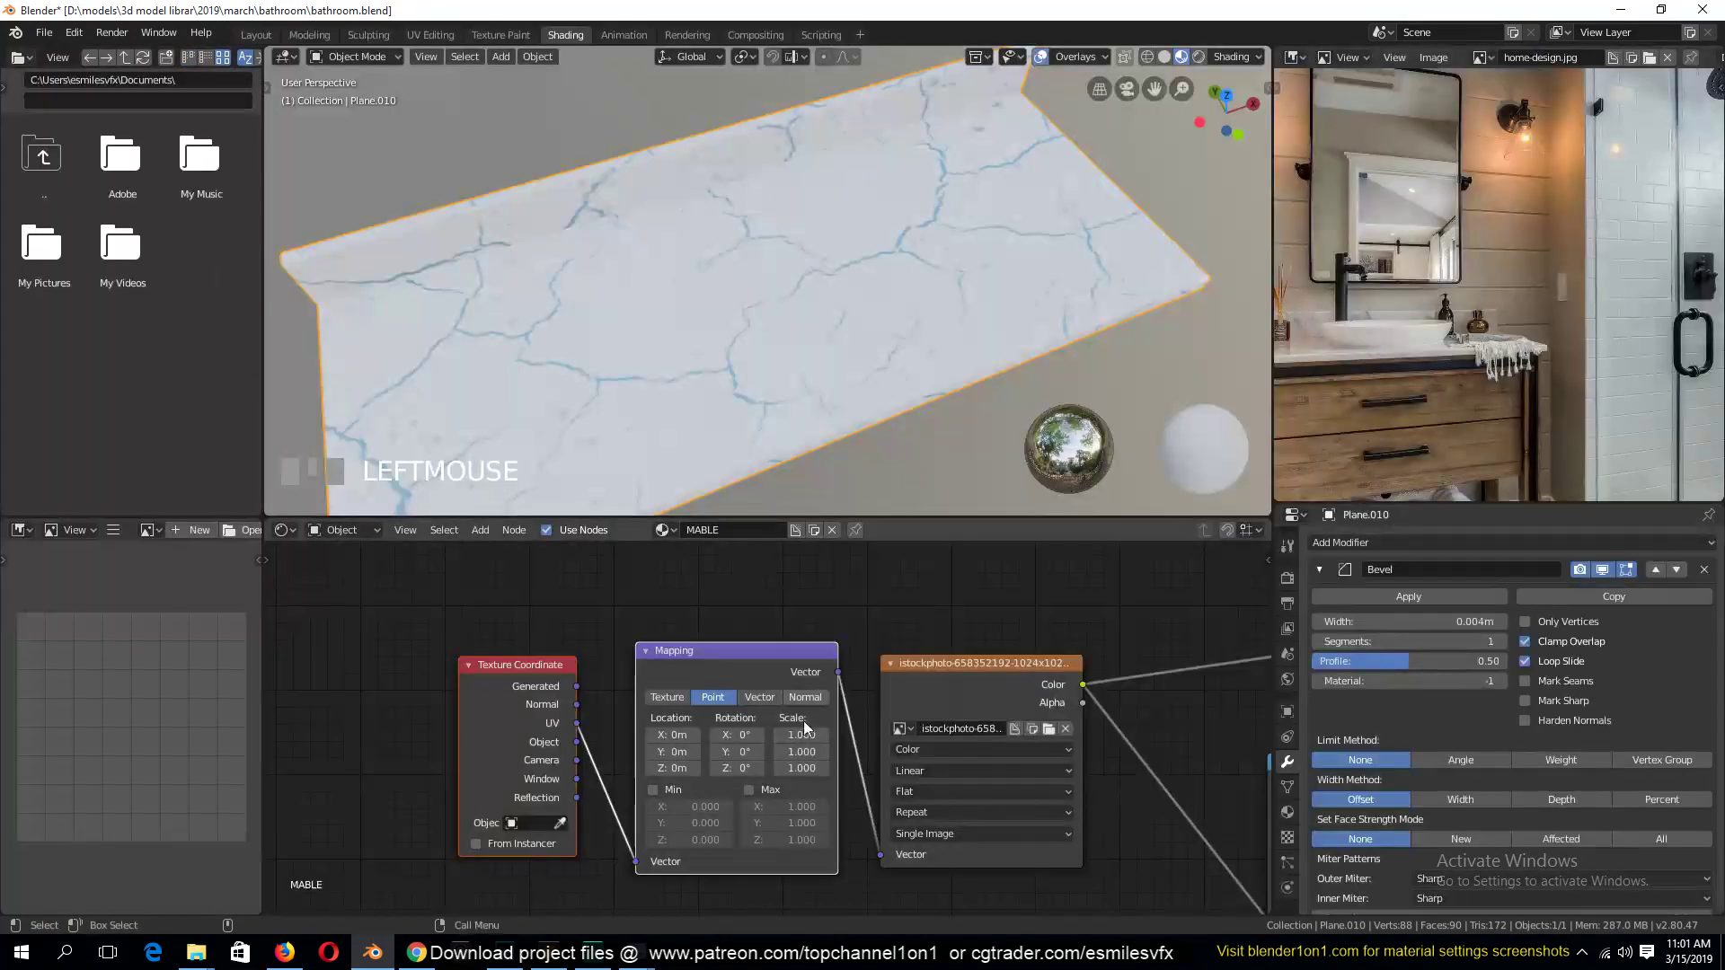
Try 1.rock-texture.jpg as the marble vein image, choosing it from the image thumbnails
{"action": "left_click", "coordinate": [1049, 728]}
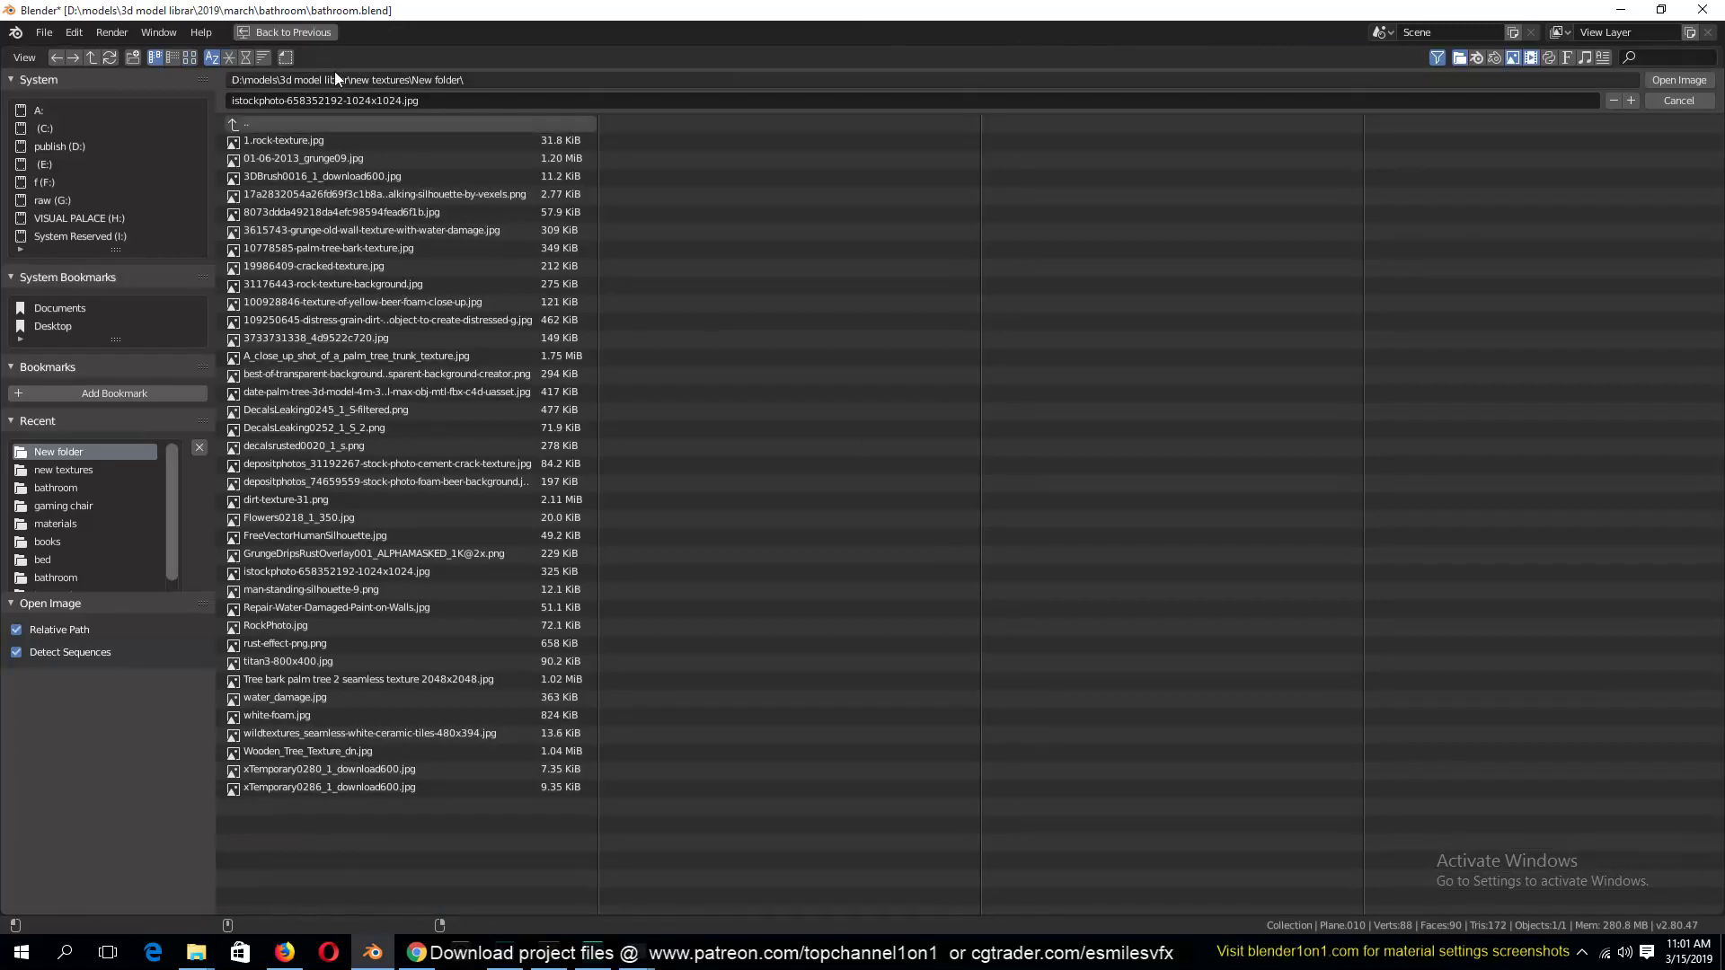
{"action": "left_click", "coordinate": [192, 63]}
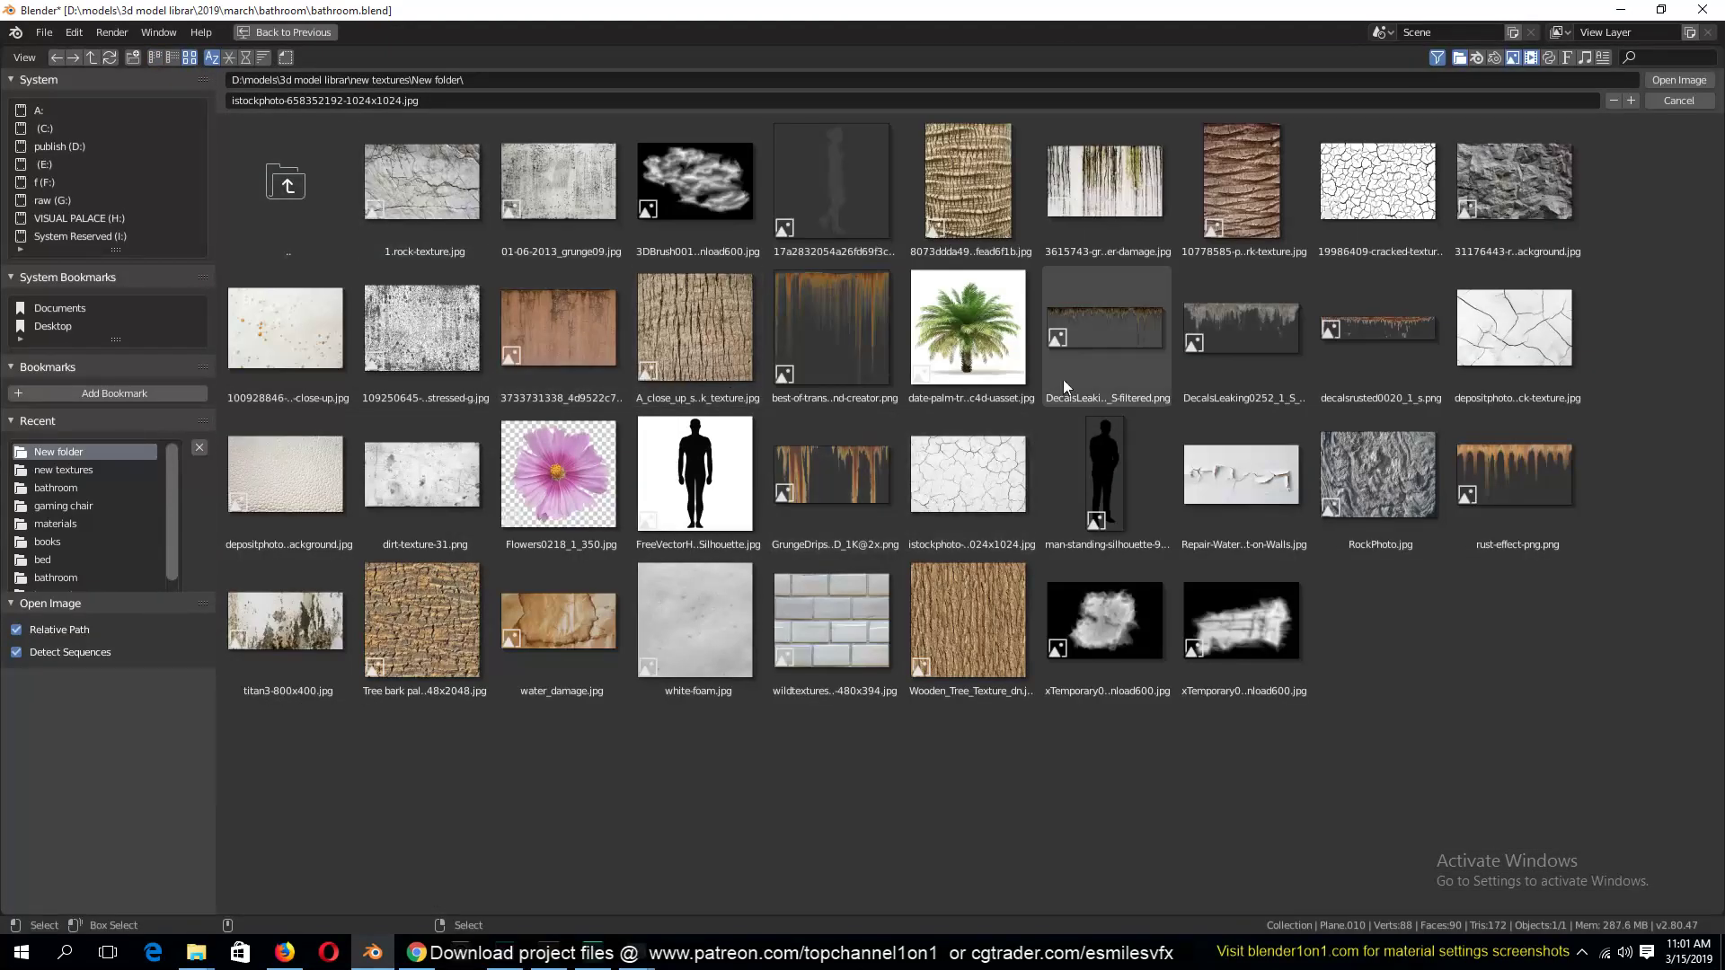
{"action": "double_click", "coordinate": [457, 224]}
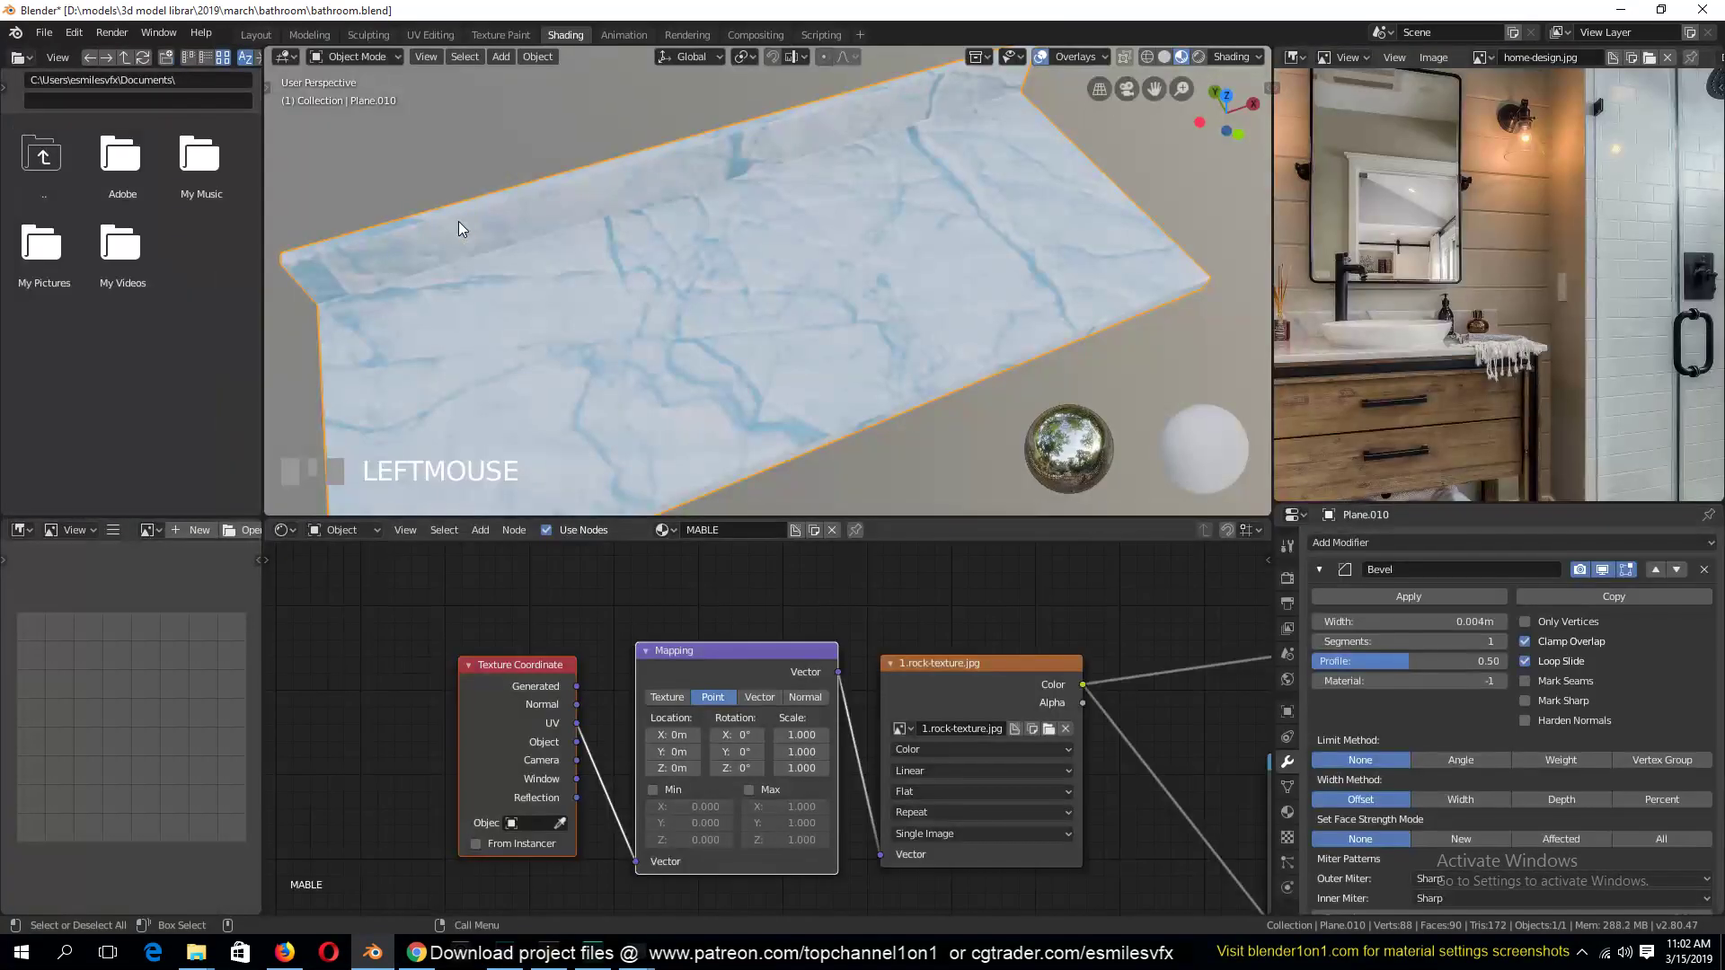
Try the 109250645-distress-grain-dirt-texture image in the marble material's image texture node
{"action": "left_click", "coordinate": [1048, 728]}
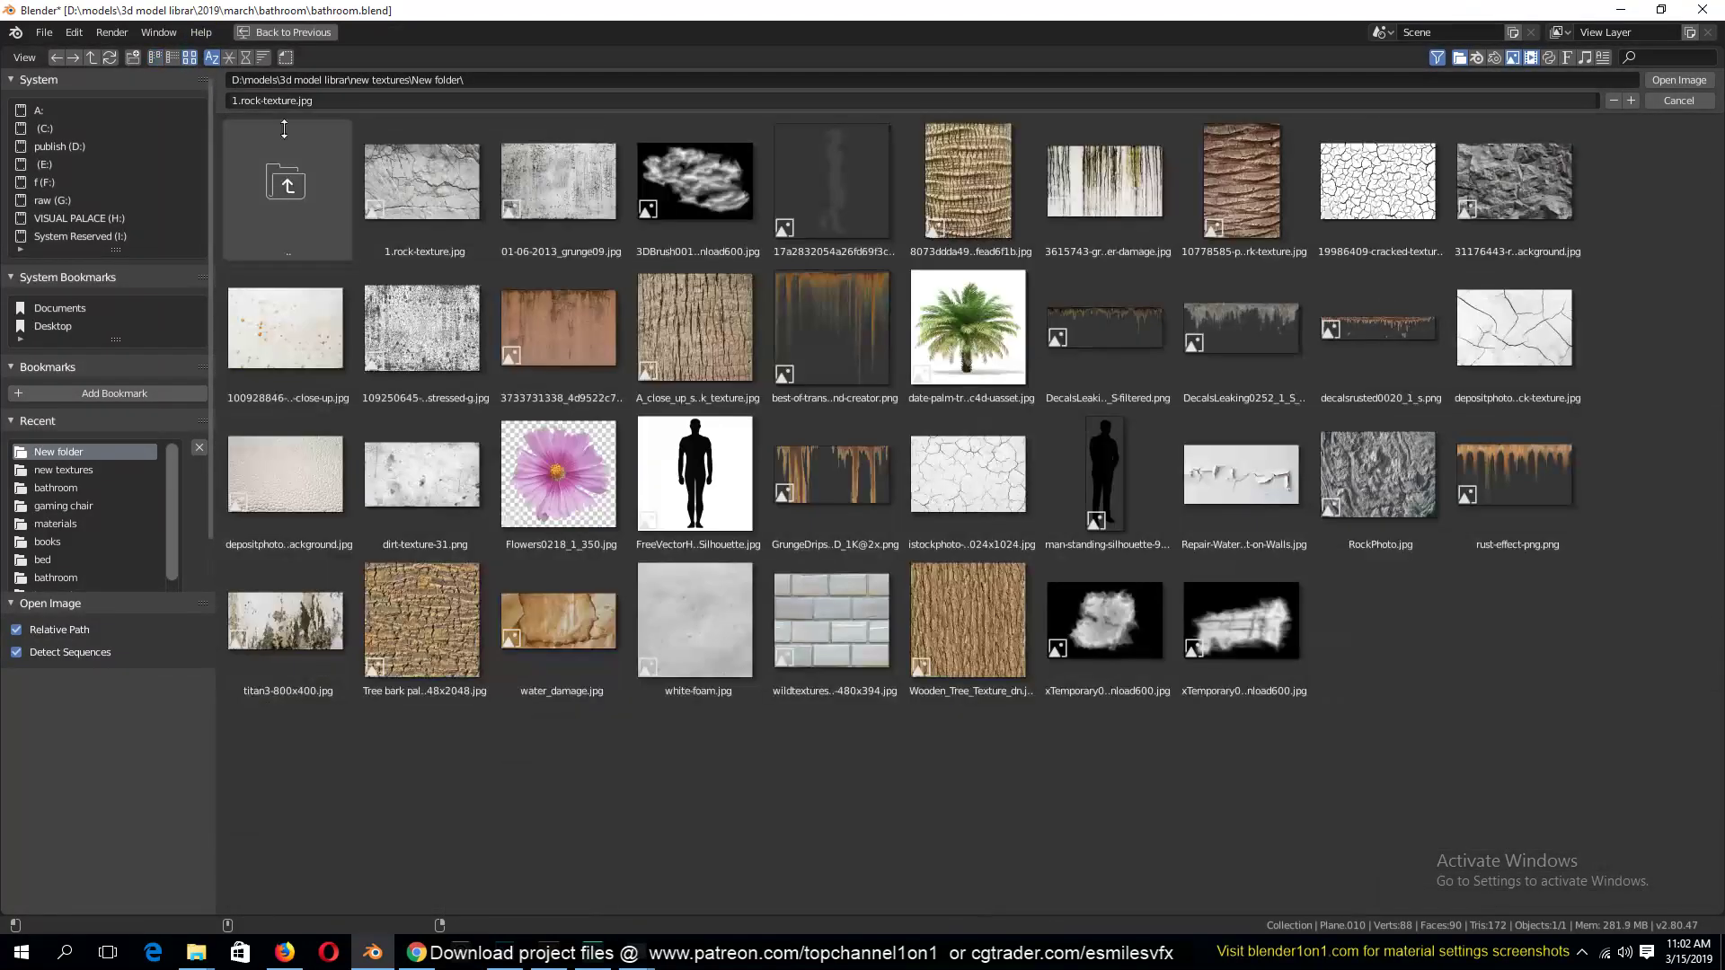
{"action": "left_click", "coordinate": [436, 340]}
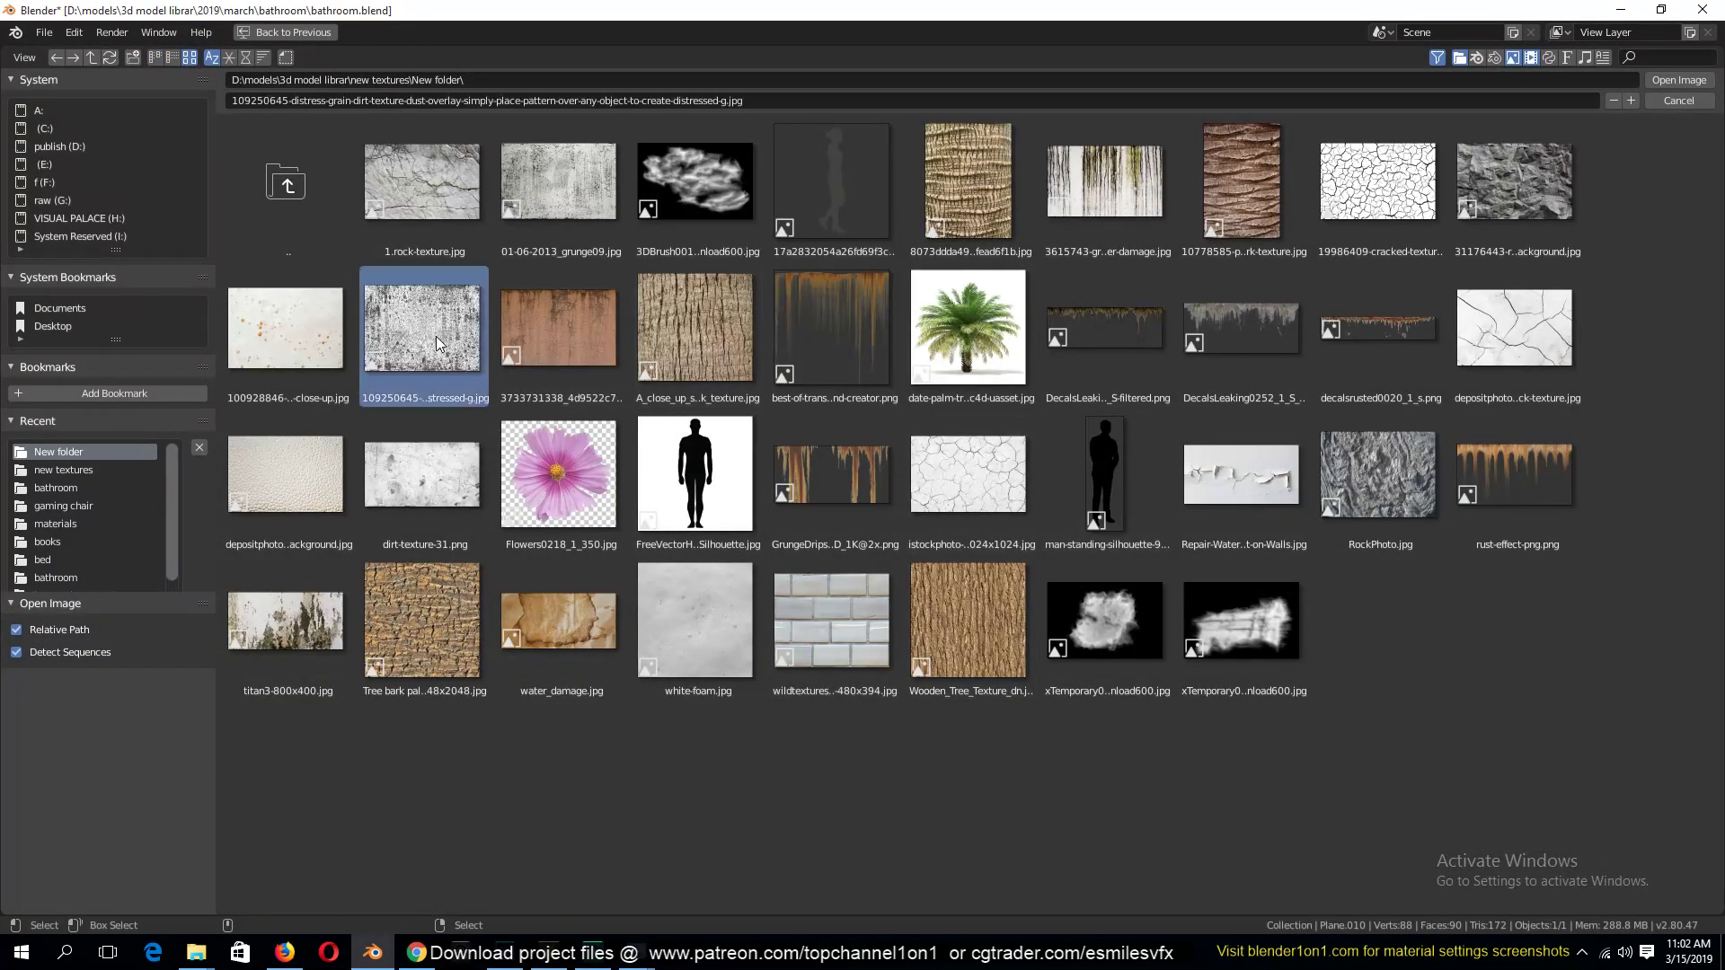
{"action": "double_click", "coordinate": [434, 336]}
Swap the distress grain image for 01-06-2013_grunge09.jpg in the image texture node
{"action": "left_click", "coordinate": [1047, 728]}
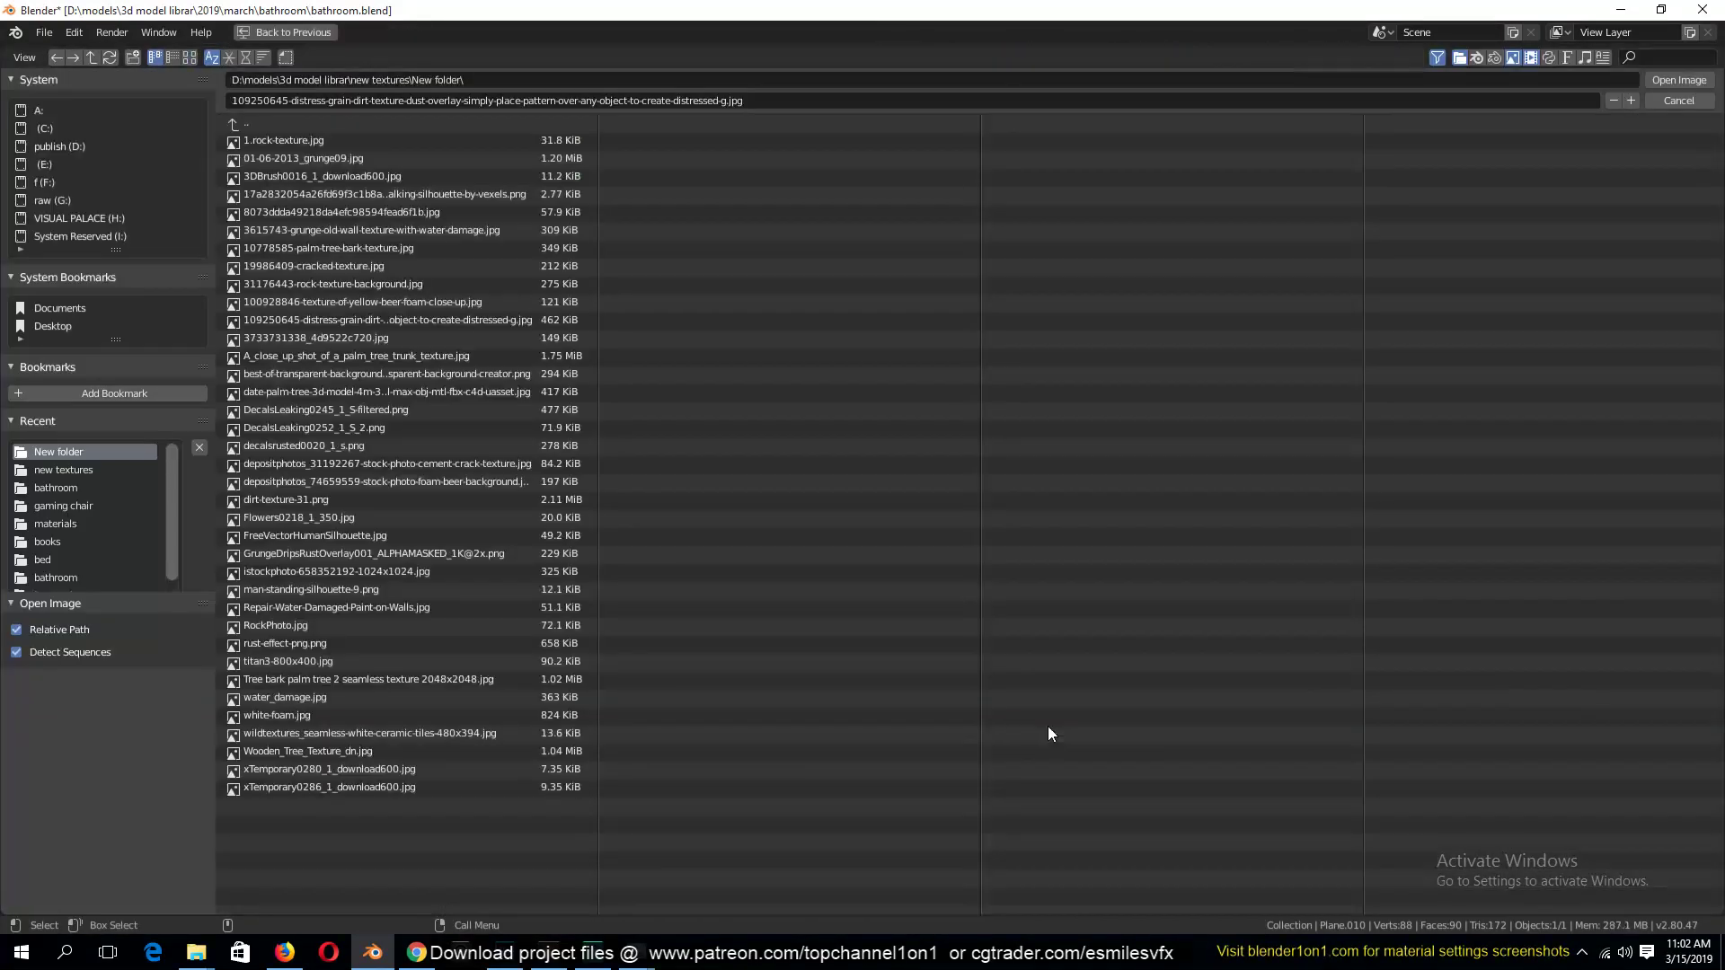
{"action": "left_click", "coordinate": [190, 56]}
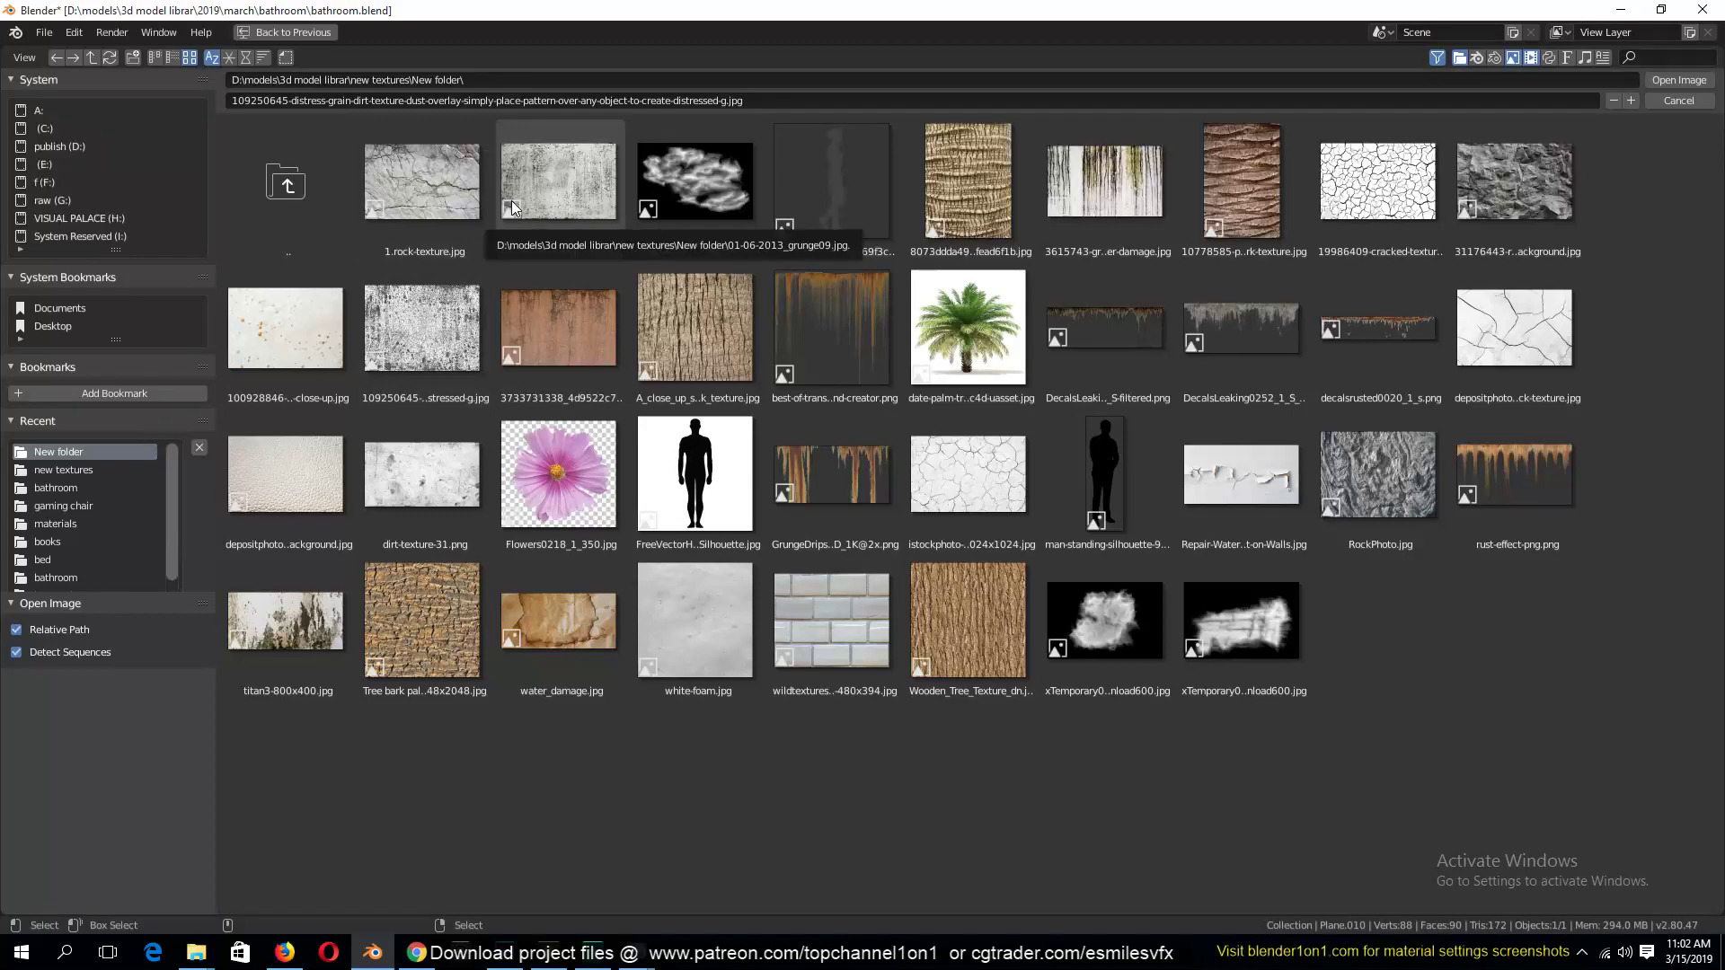
{"action": "double_click", "coordinate": [525, 176]}
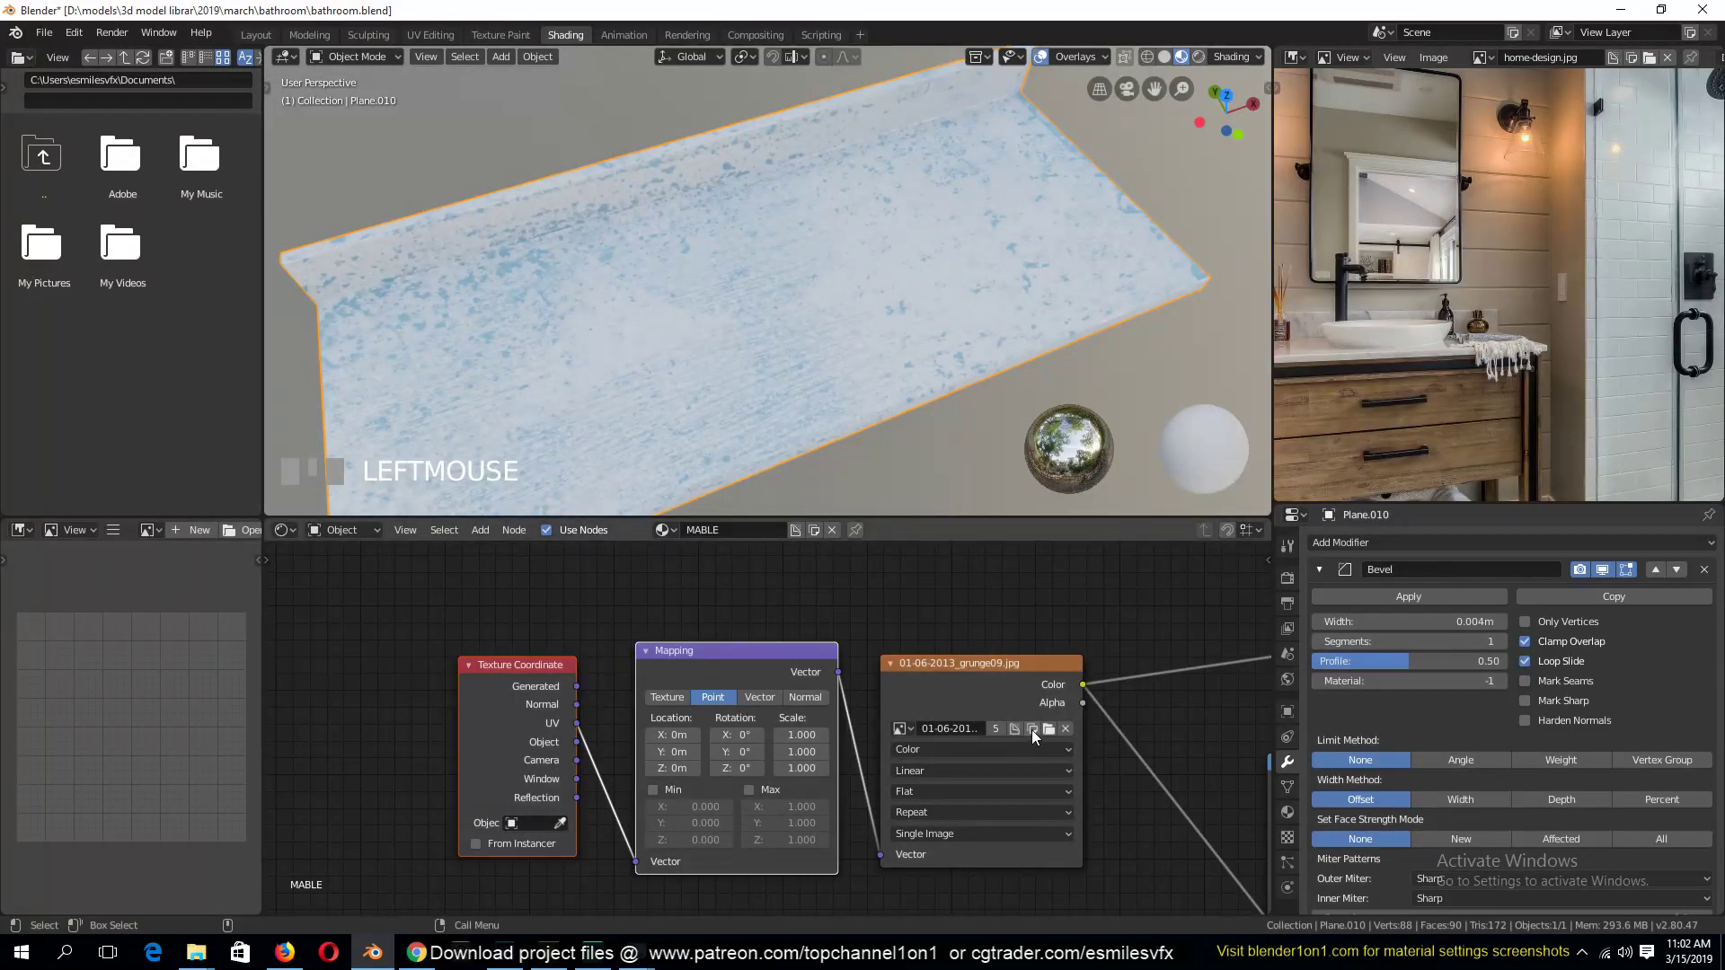
Browse the new textures folder for another vein image without opening one
{"action": "left_click", "coordinate": [1050, 730]}
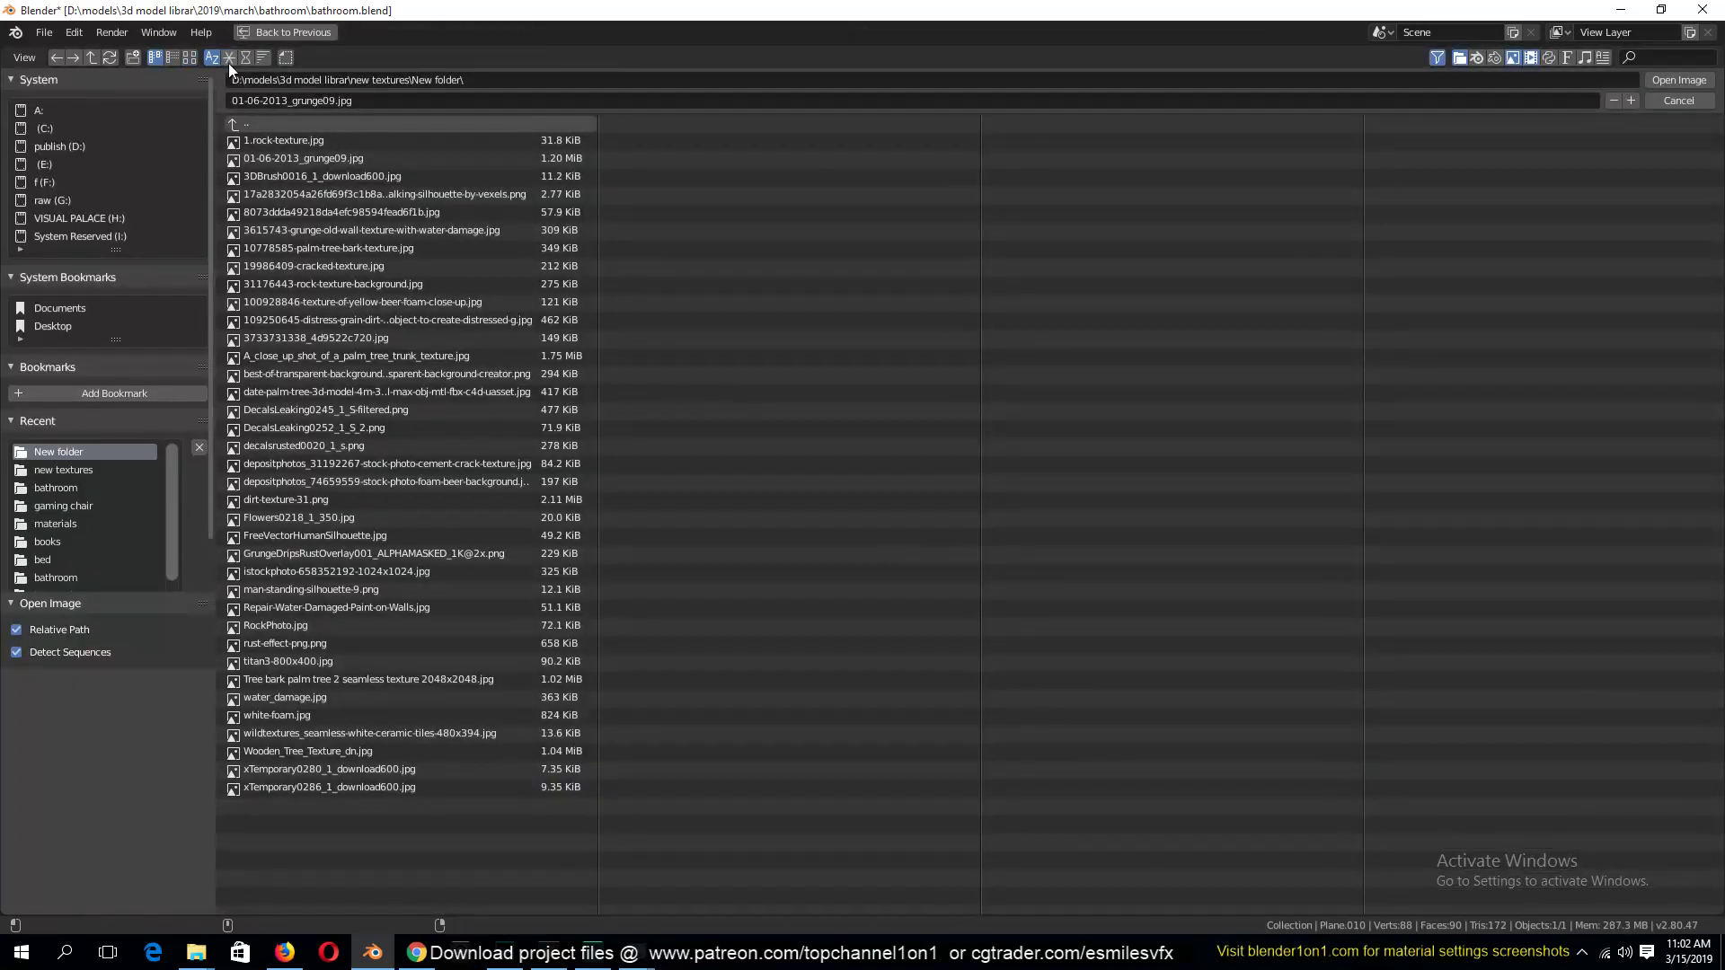
{"action": "left_click", "coordinate": [189, 57]}
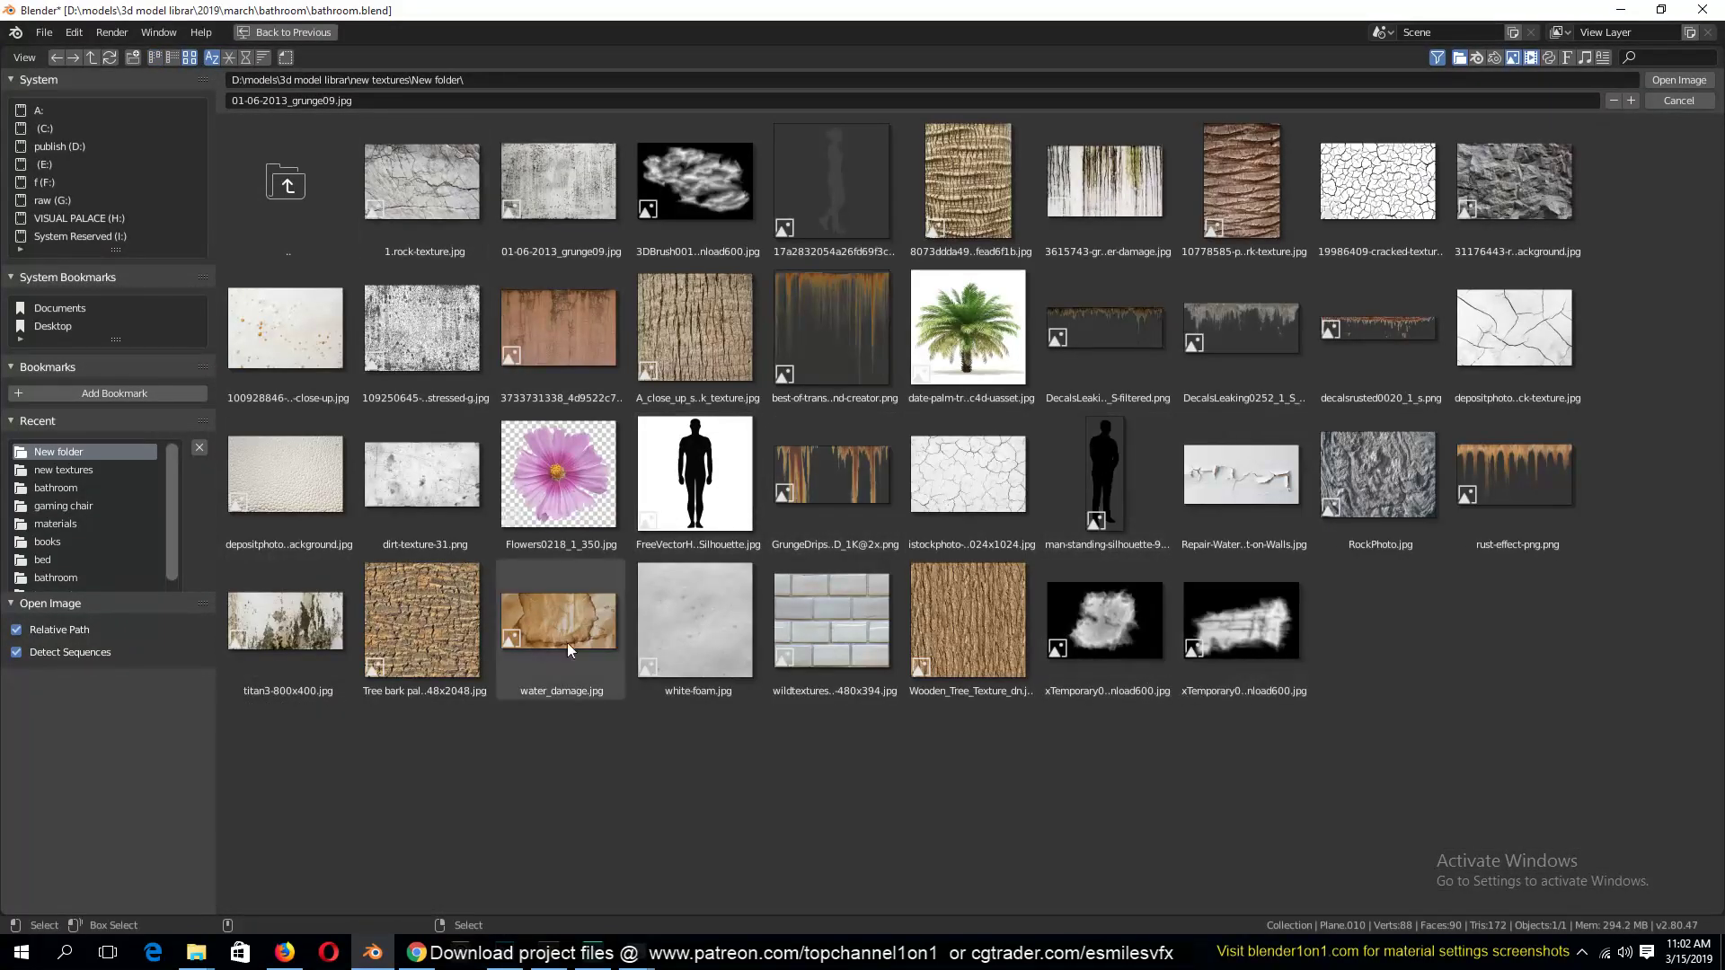
{"action": "left_click", "coordinate": [310, 220]}
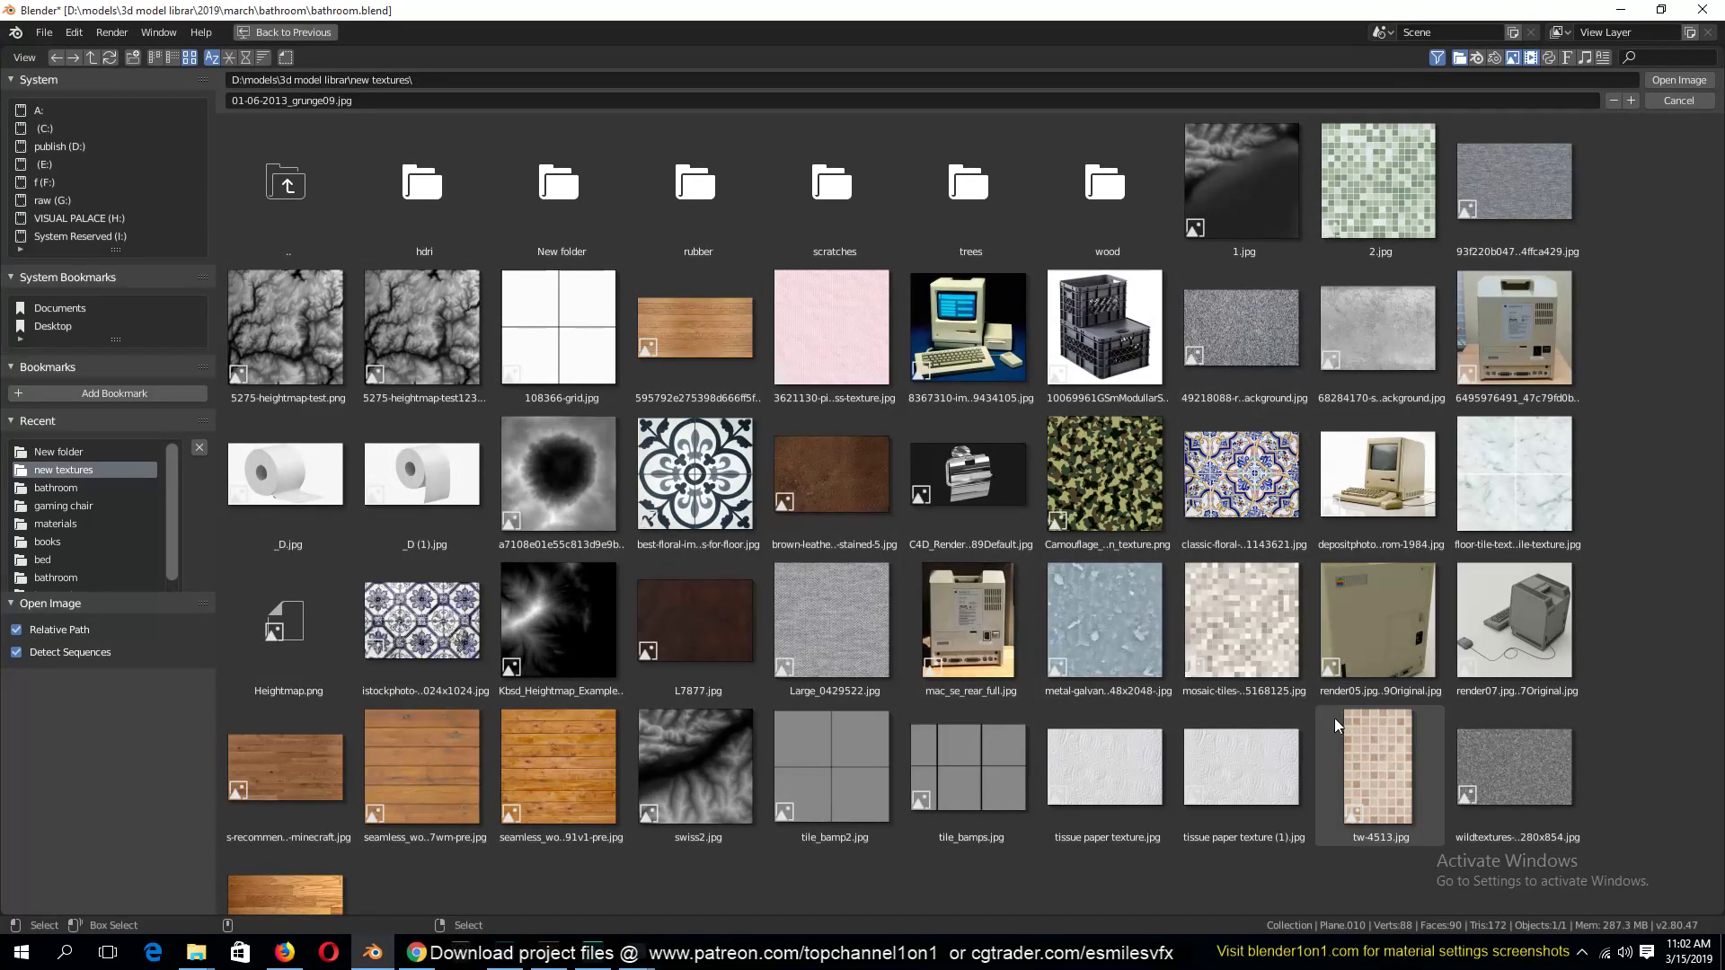
{"action": "left_click", "coordinate": [1679, 100]}
Load 01-06-2013_grunge09.jpg again into the marble material's image texture node
{"action": "left_click", "coordinate": [1048, 728]}
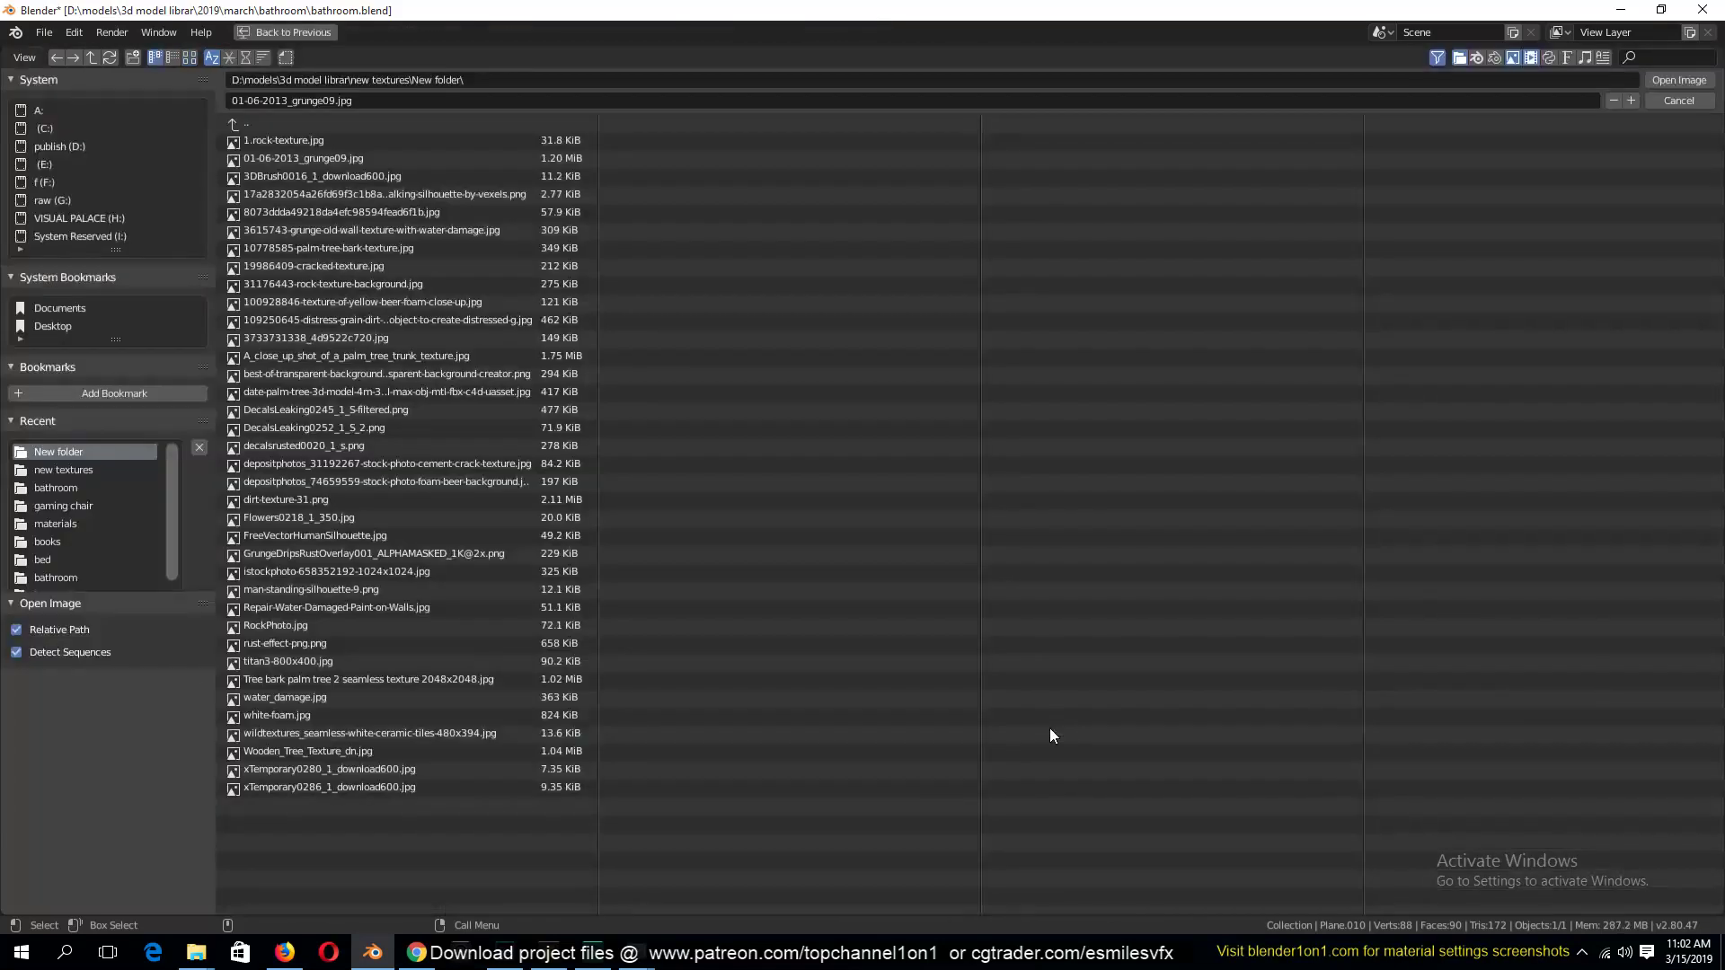
{"action": "left_click", "coordinate": [190, 57]}
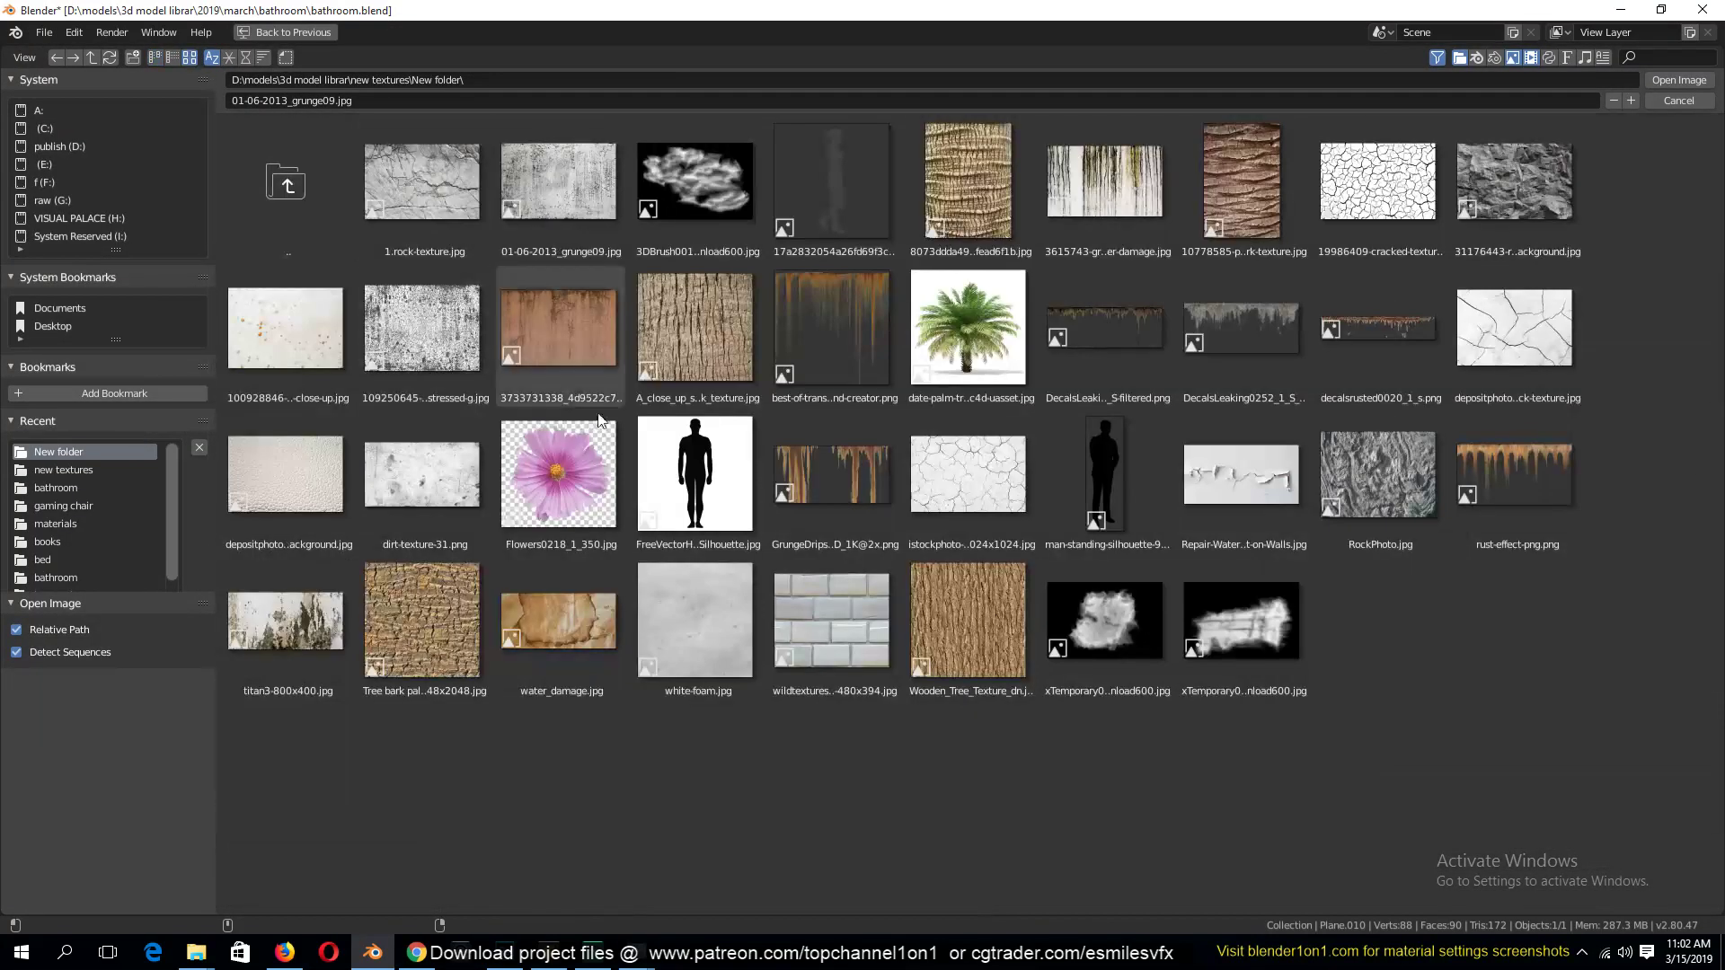
{"action": "double_click", "coordinate": [570, 197]}
Brighten the Mix node's blue Color1 to RGB 0.271, 0.651, 1.000
{"action": "middle_click_drag", "start_coordinate": [1064, 757], "coordinate": [470, 711]}
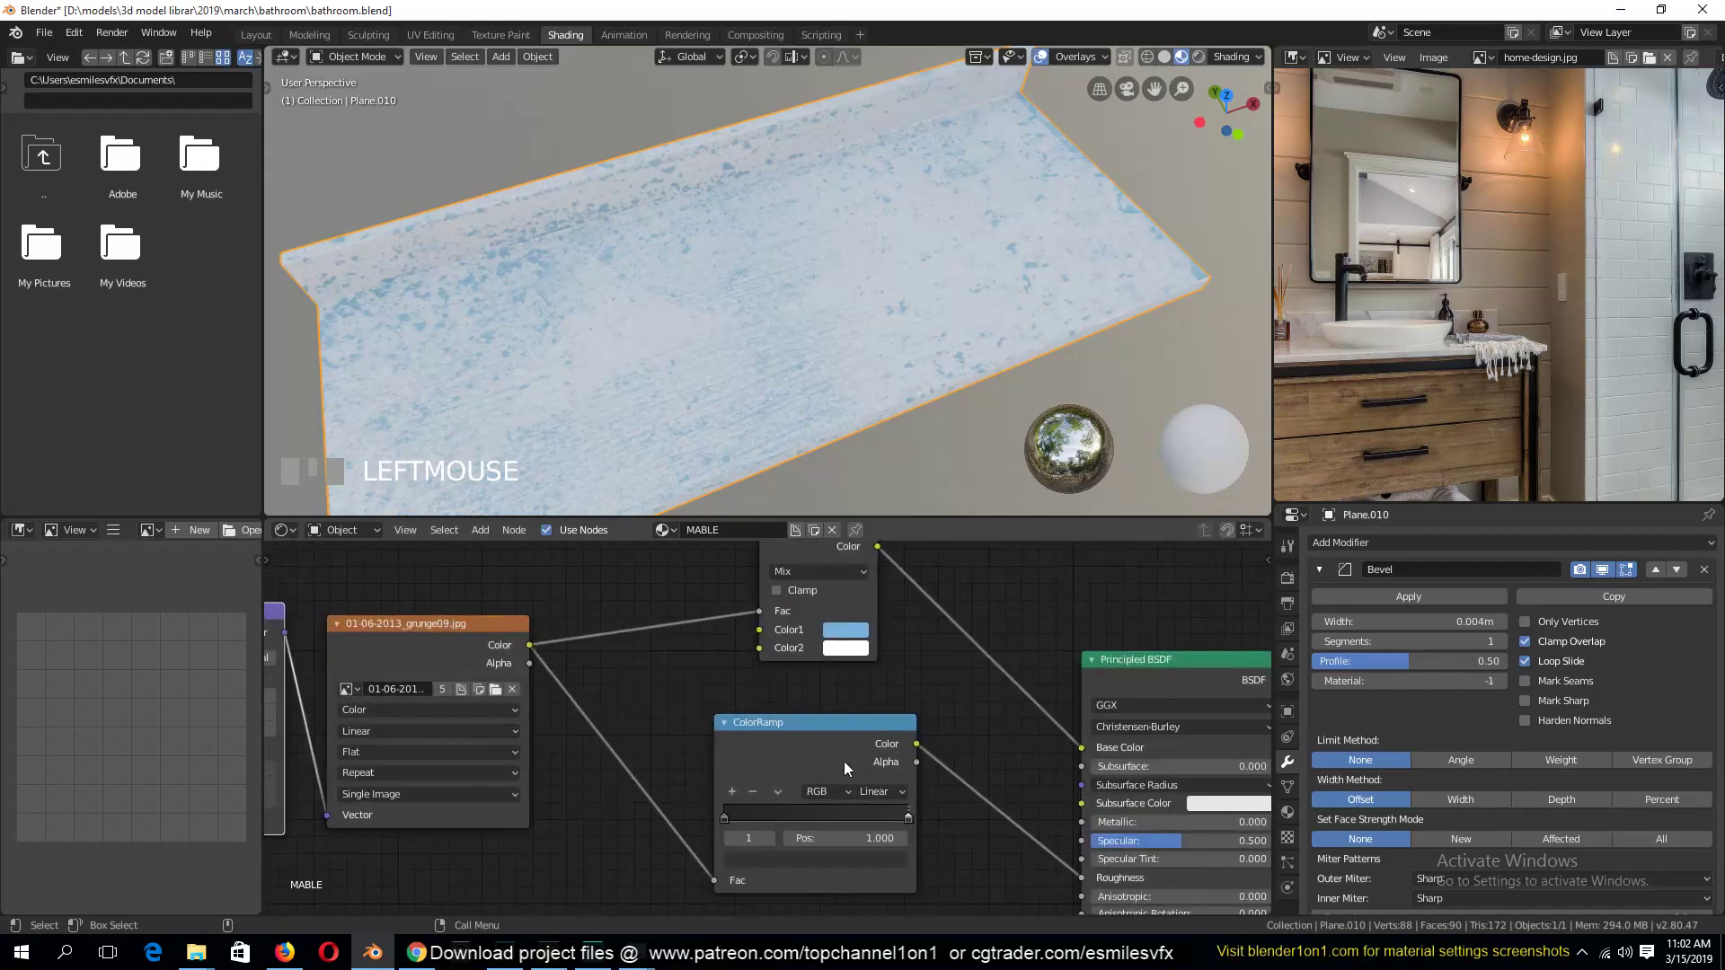
{"action": "middle_click_drag", "start_coordinate": [844, 762], "coordinate": [804, 785]}
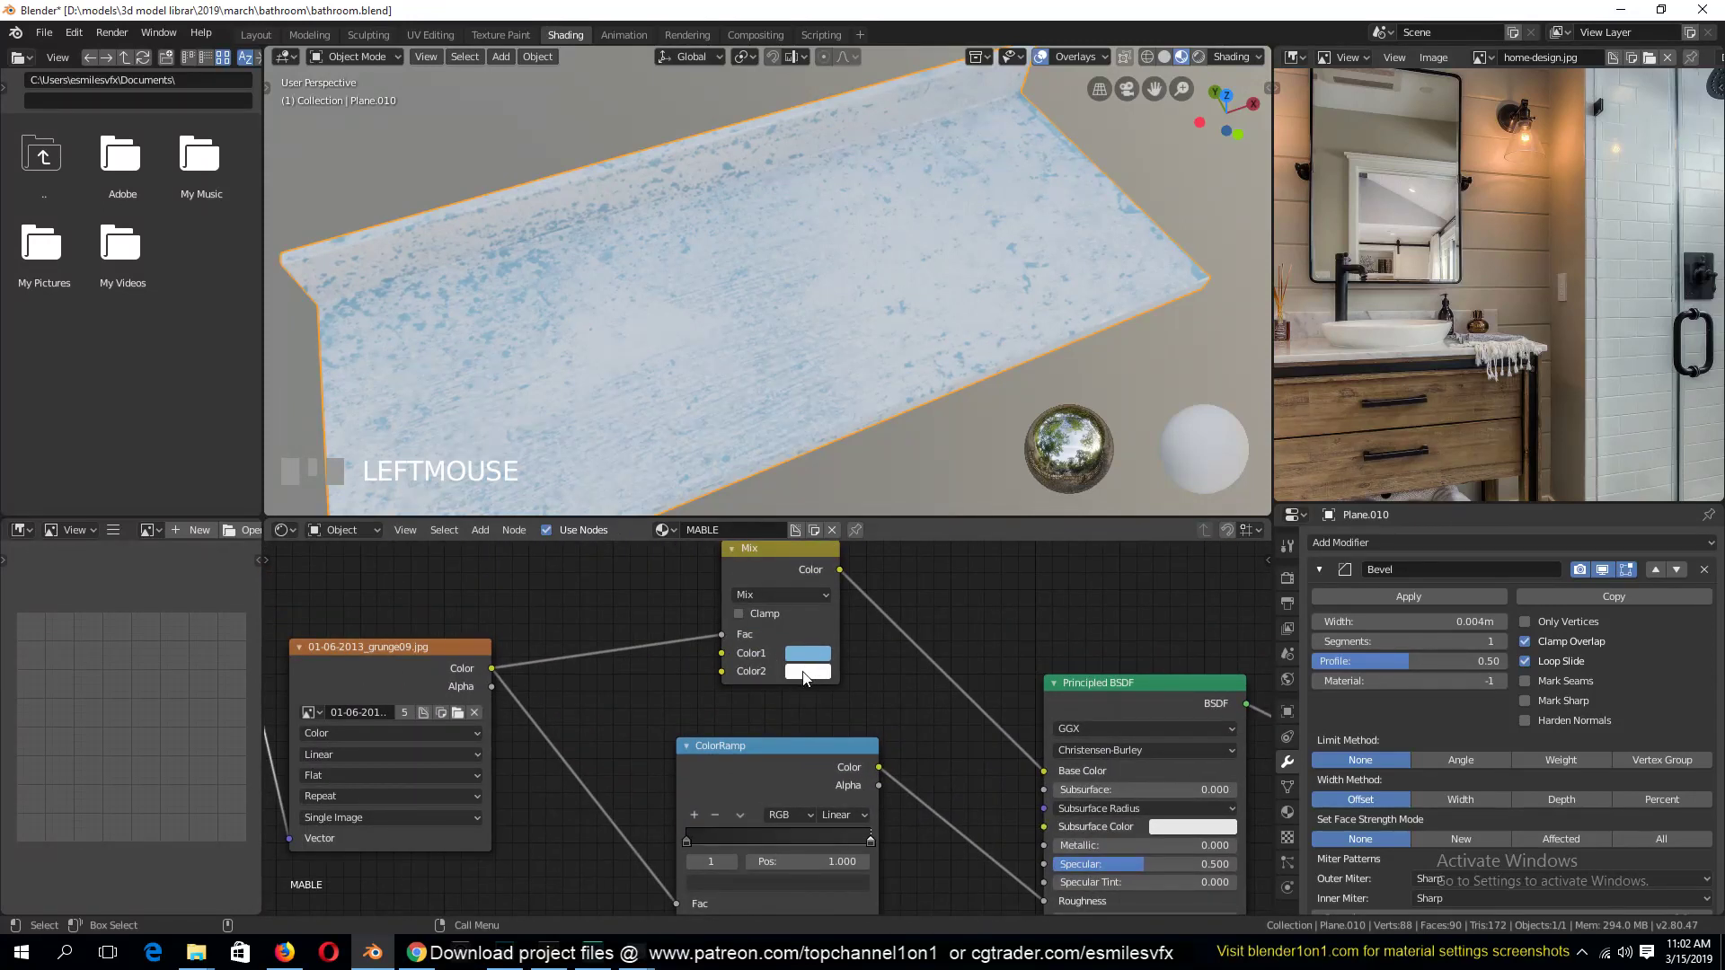
{"action": "left_click", "coordinate": [809, 661]}
{"action": "left_click_drag", "start_coordinate": [933, 434], "coordinate": [931, 413]}
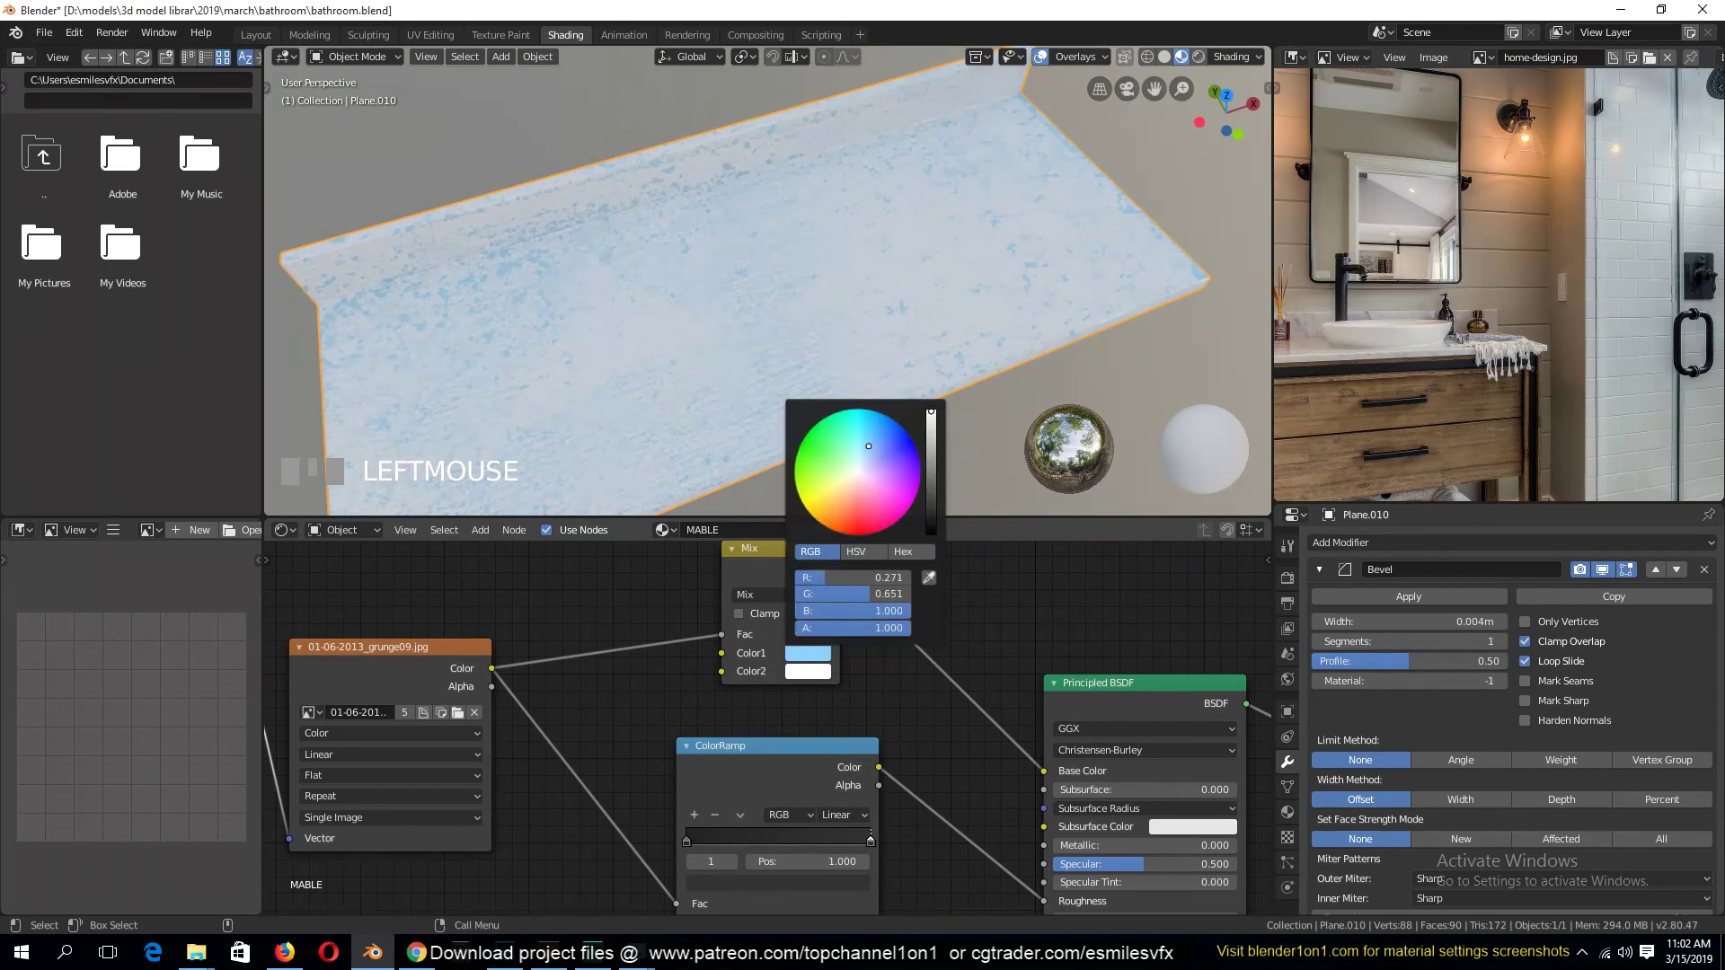
{"action": "key", "text": "grave"}
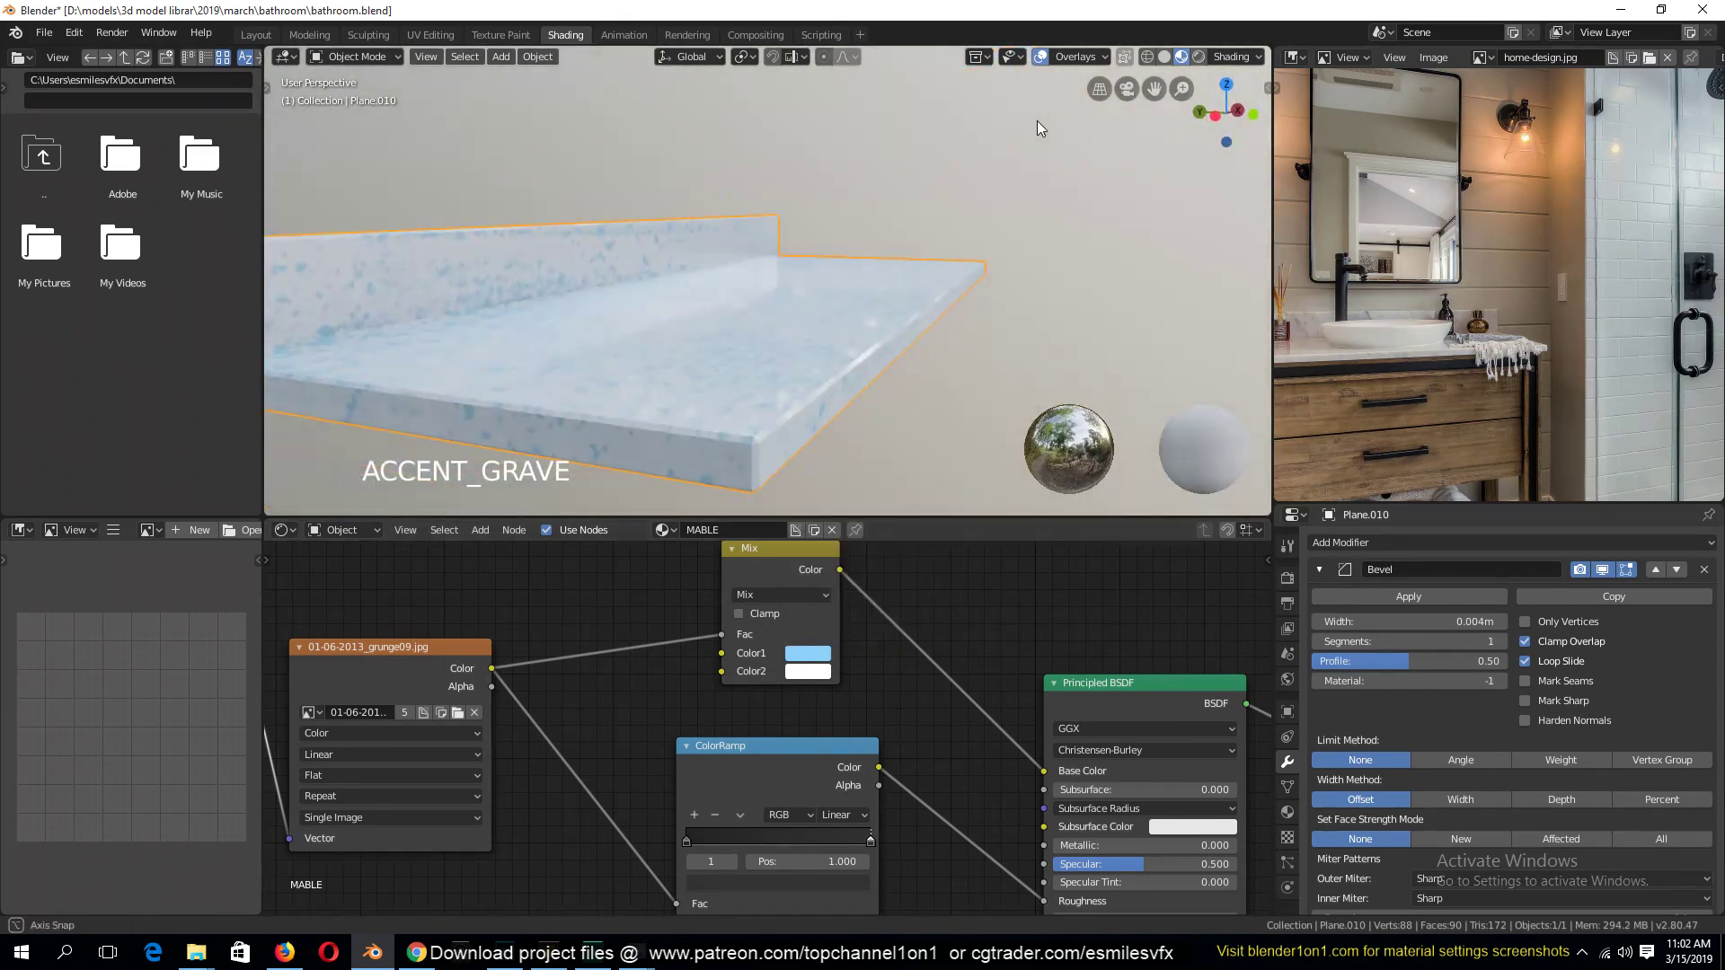
{"action": "middle_click_drag", "start_coordinate": [890, 112], "coordinate": [886, 109]}
Replace the grunge image with dirt-texture-31.png in the image texture node and deselect the countertop
{"action": "middle_click_drag", "start_coordinate": [546, 701], "coordinate": [651, 692]}
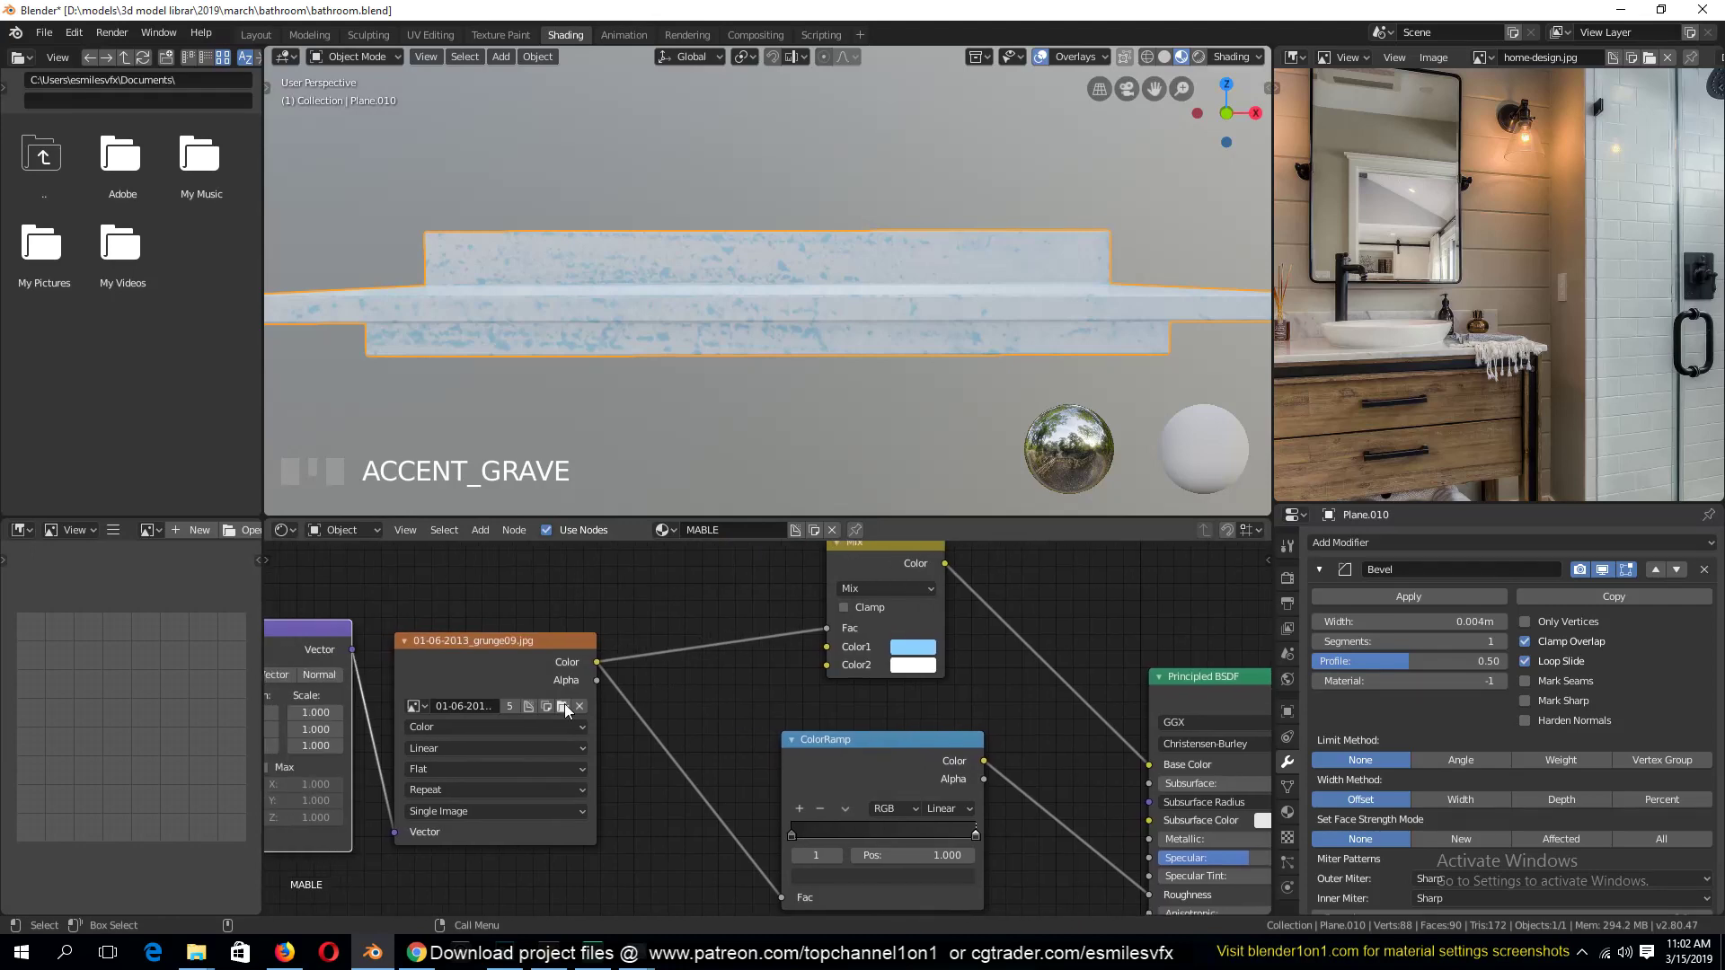
{"action": "left_click", "coordinate": [564, 703]}
{"action": "left_click", "coordinate": [190, 58]}
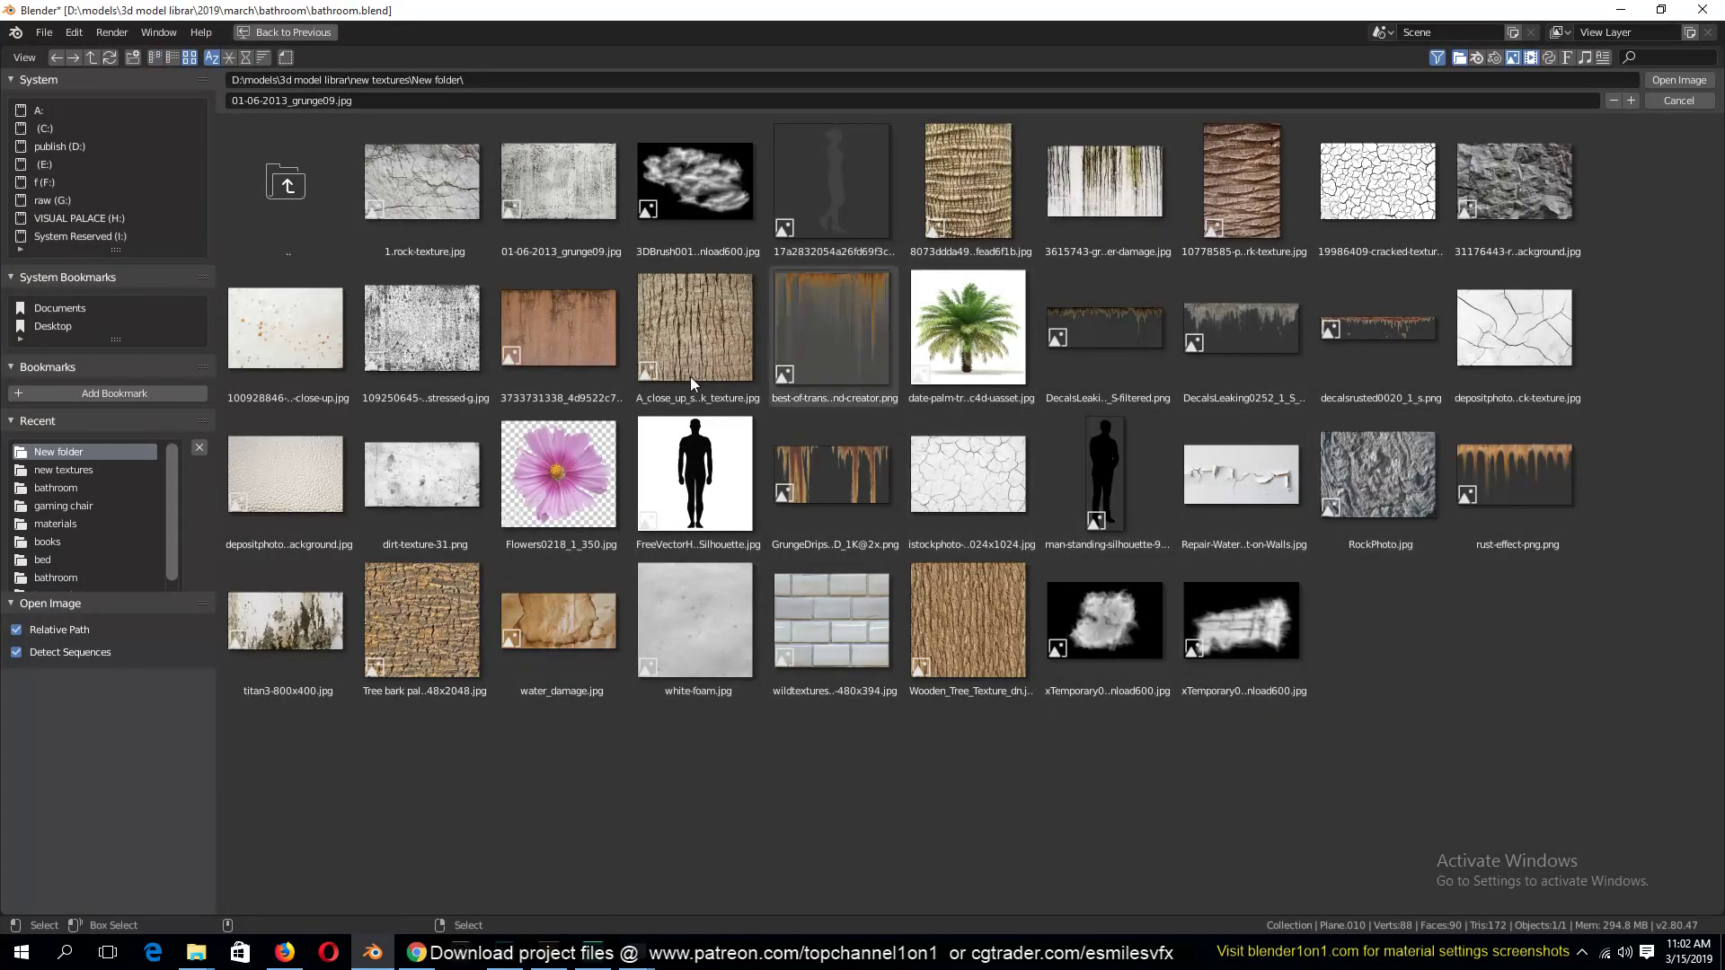
{"action": "double_click", "coordinate": [376, 473]}
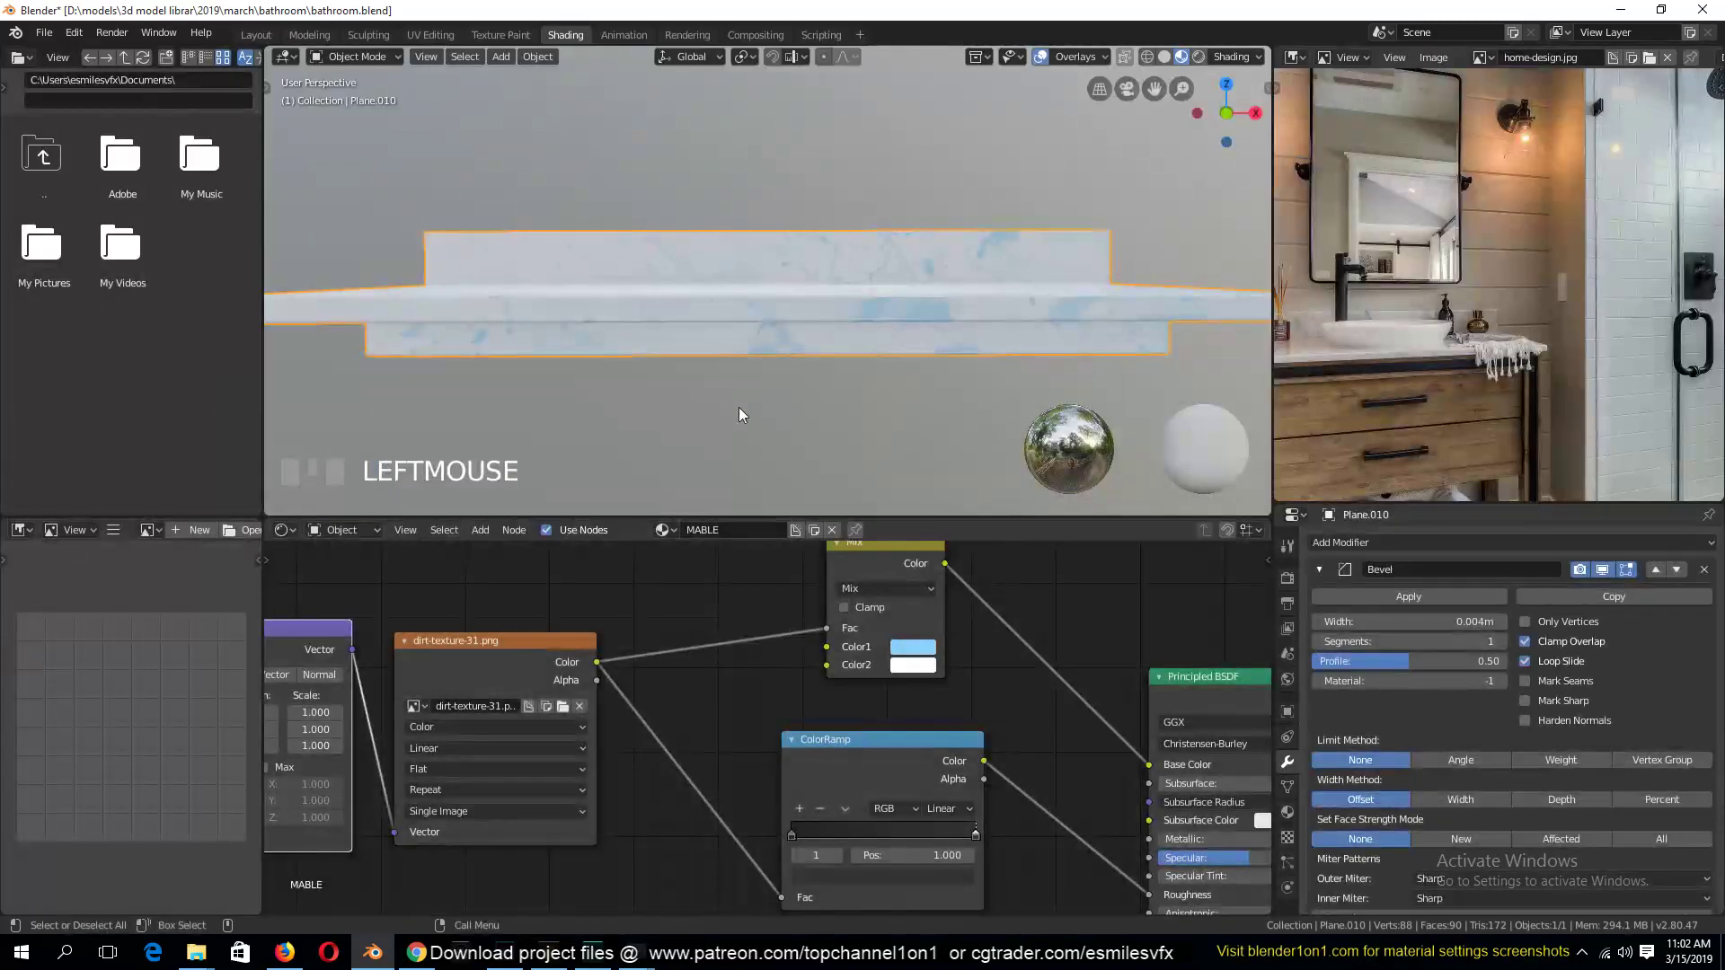
{"action": "middle_click_drag", "start_coordinate": [739, 407], "coordinate": [837, 493]}
{"action": "key", "text": "alt+a"}
{"action": "middle_click_drag", "start_coordinate": [951, 461], "coordinate": [777, 282]}
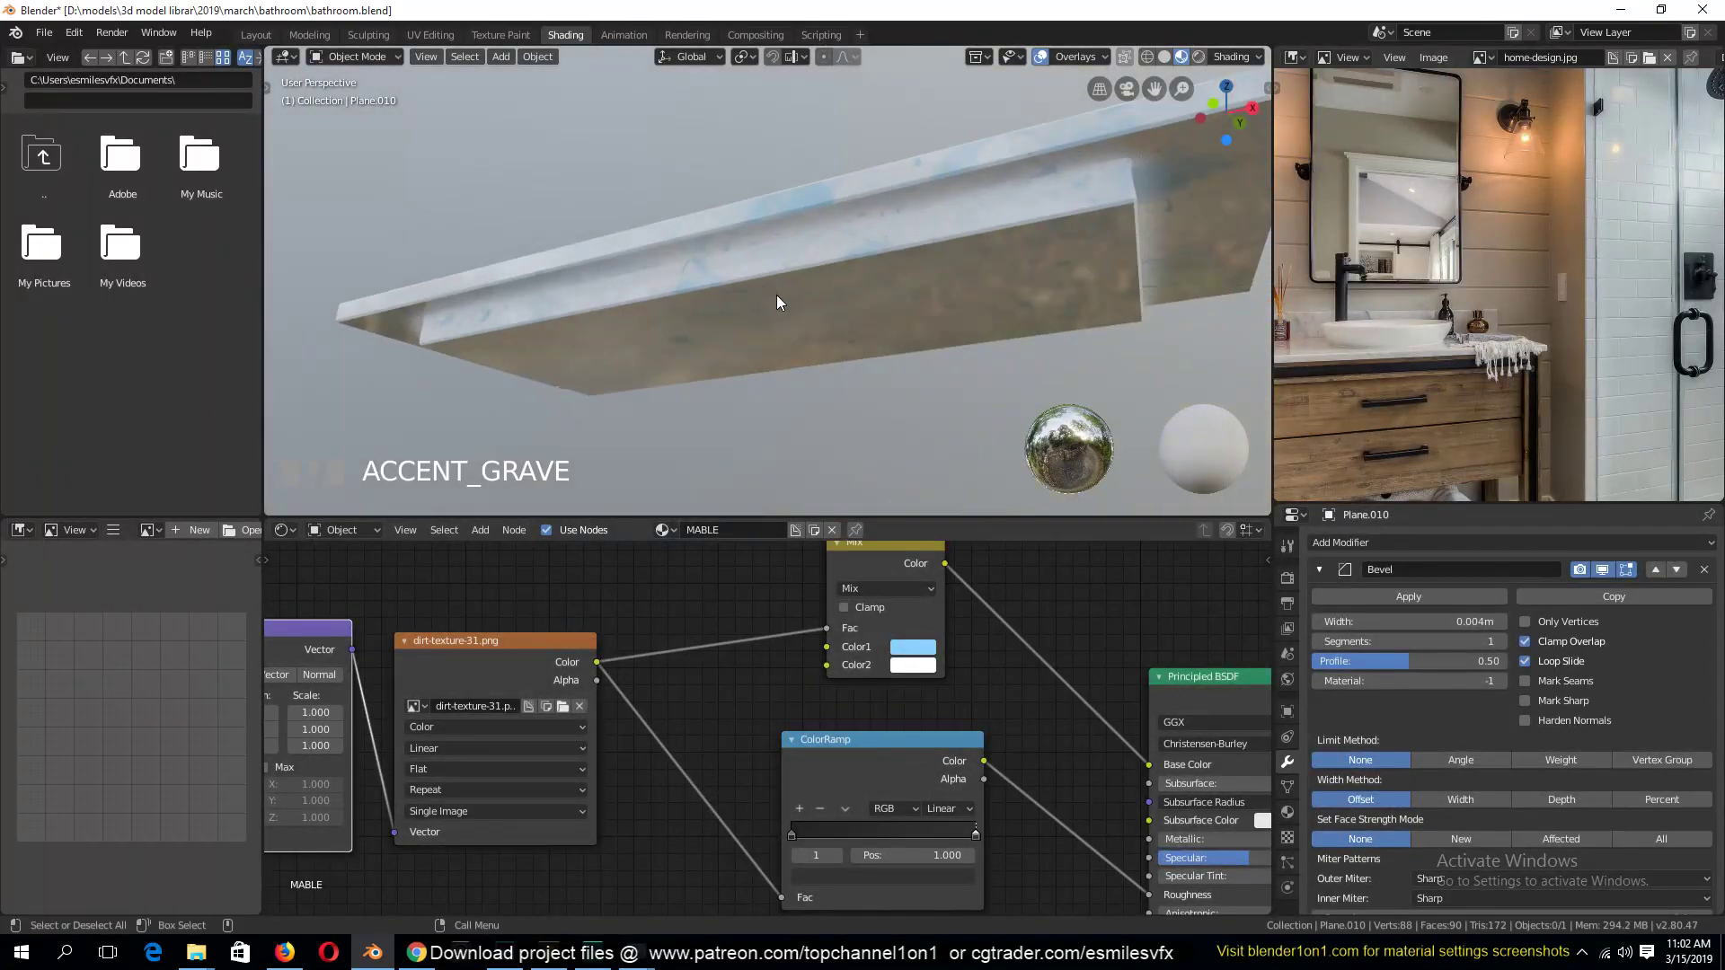
{"action": "scroll", "coordinate": [776, 306], "scroll_direction": "down", "scroll_amount": 3}
Add an Ambient Occlusion node and place it above the dirt-texture-31.png node, clear of the Mix node
{"action": "middle_click_drag", "start_coordinate": [1003, 706], "coordinate": [936, 834]}
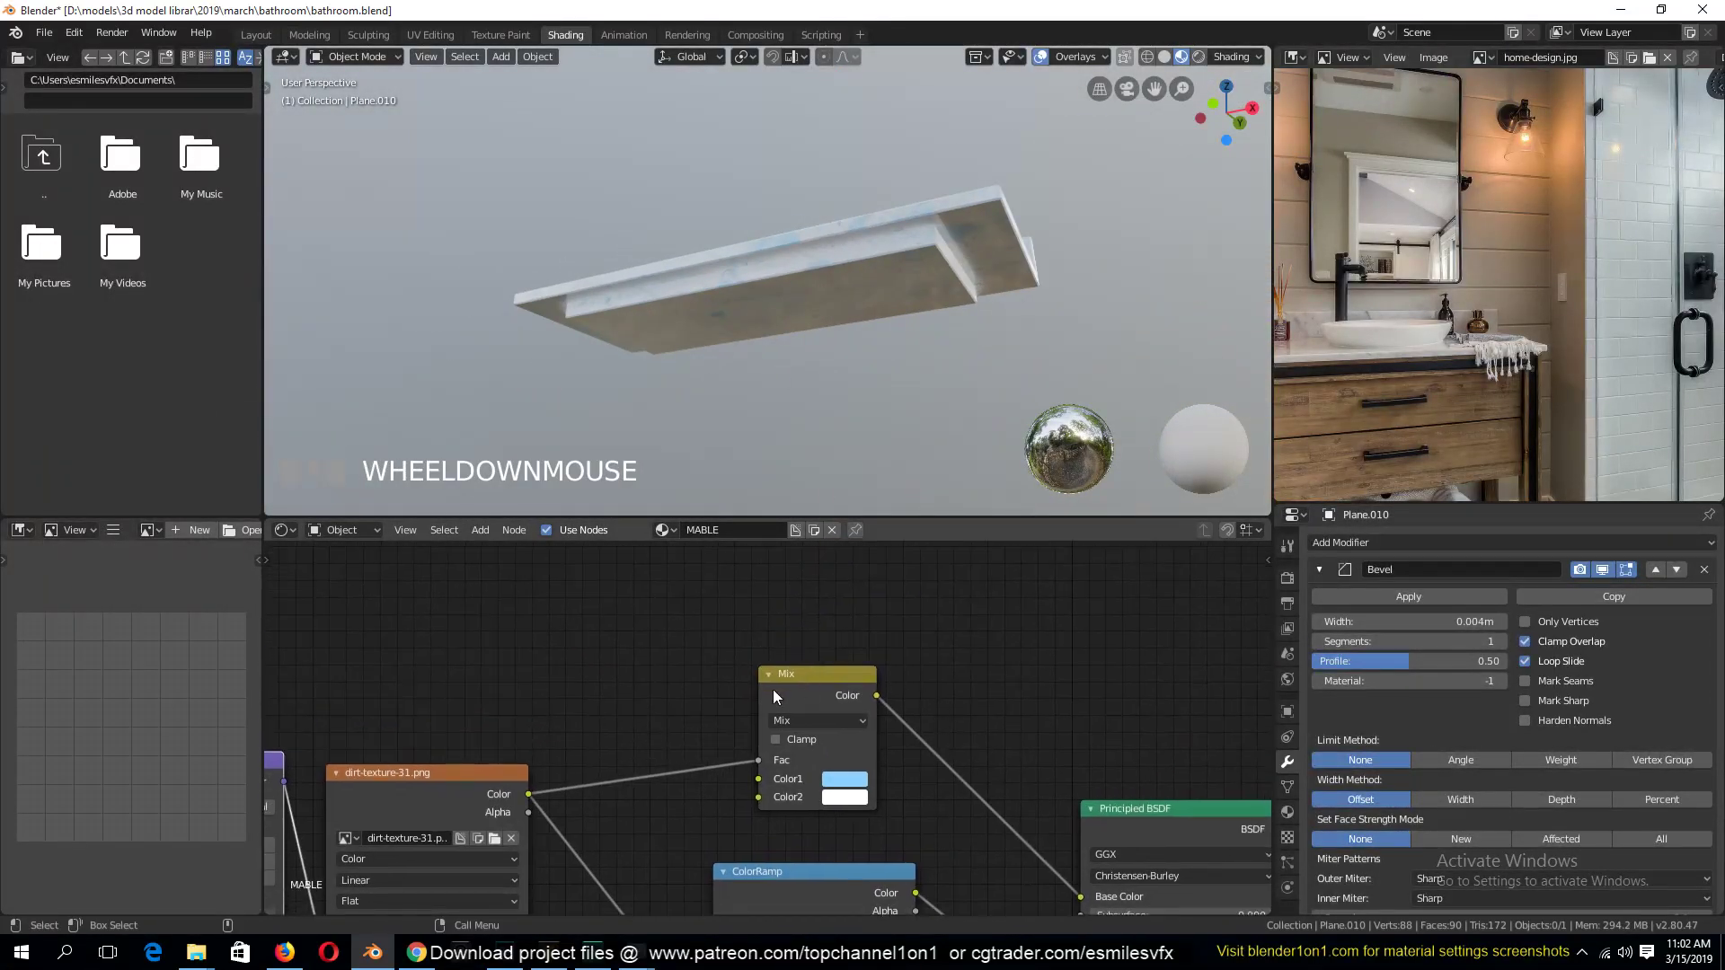
{"action": "left_click_drag", "start_coordinate": [772, 688], "coordinate": [754, 731]}
{"action": "key", "text": "shift+a"}
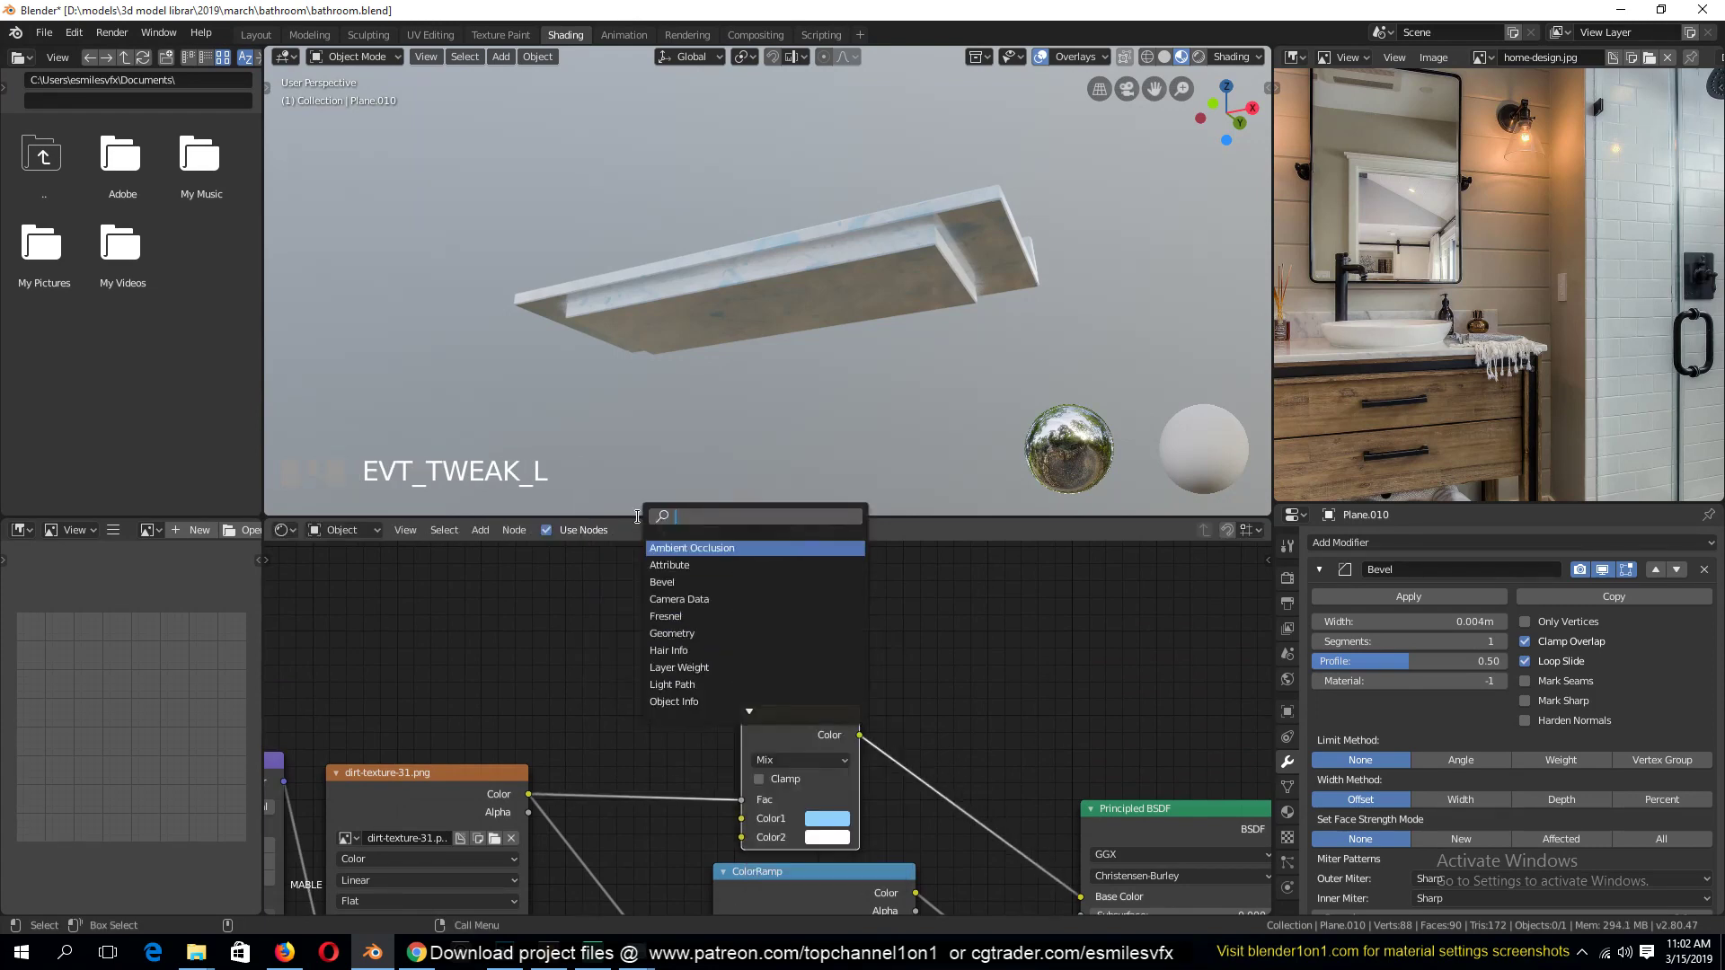
{"action": "key", "text": "shift+a"}
{"action": "mouse_move", "coordinate": [575, 634]}
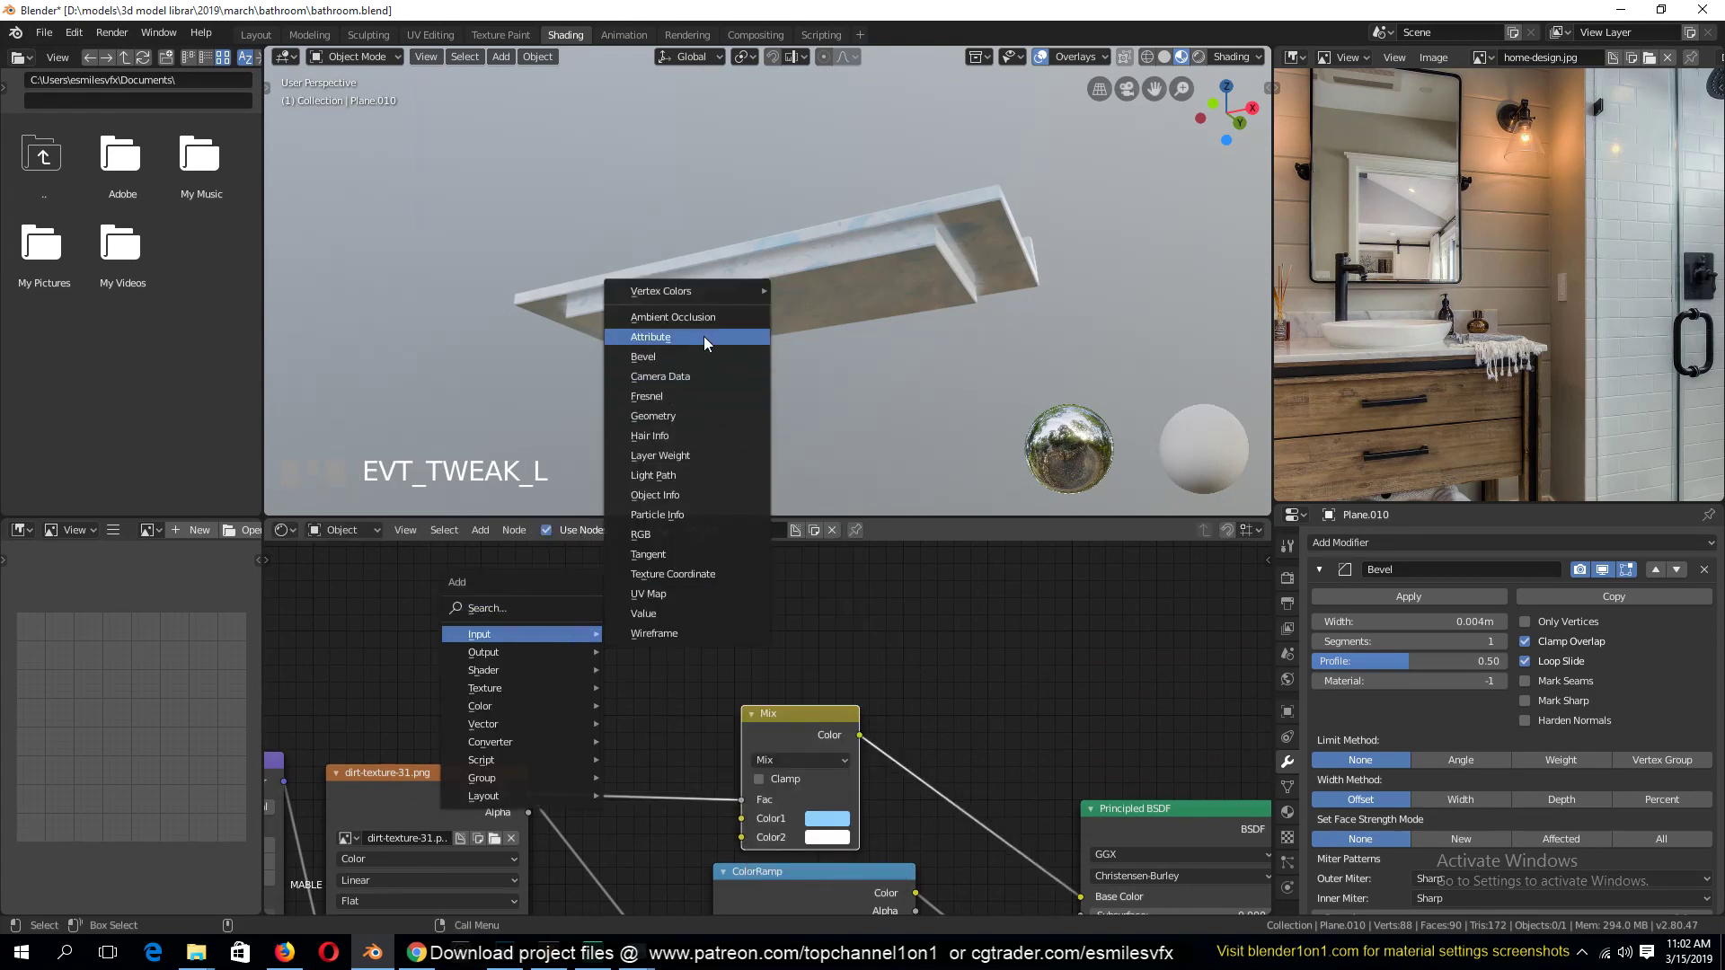
{"action": "left_click", "coordinate": [670, 317]}
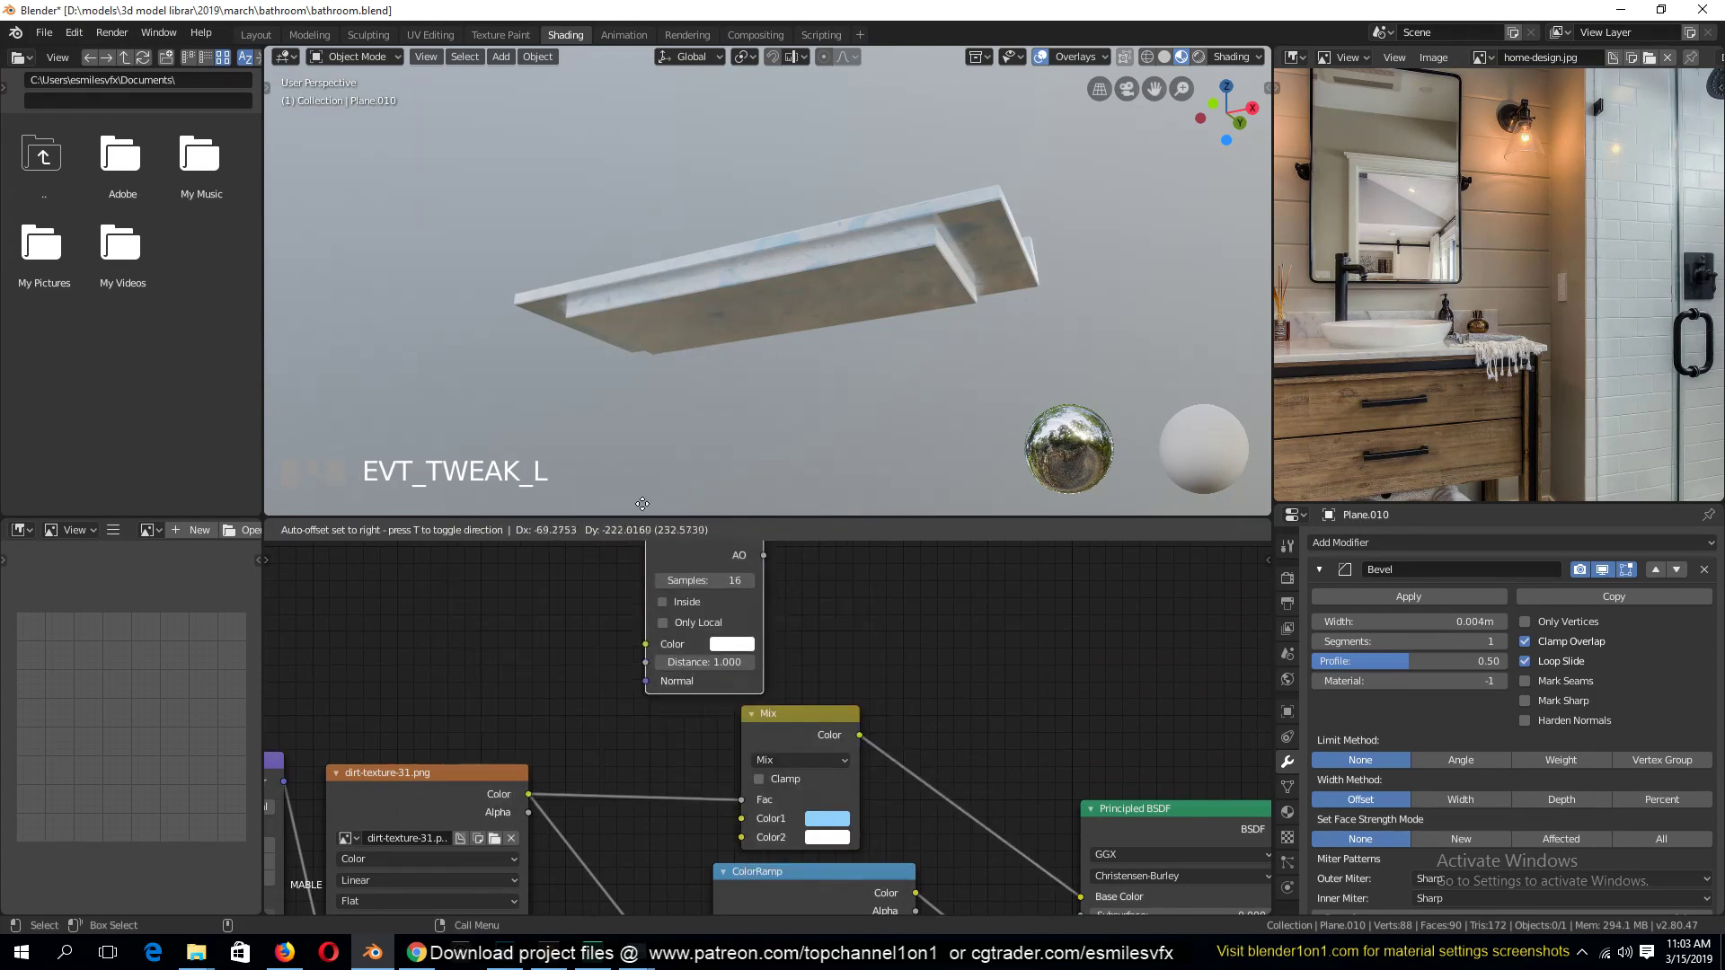
{"action": "left_click", "coordinate": [806, 719]}
{"action": "scroll", "coordinate": [812, 715], "scroll_direction": "down", "scroll_amount": 4}
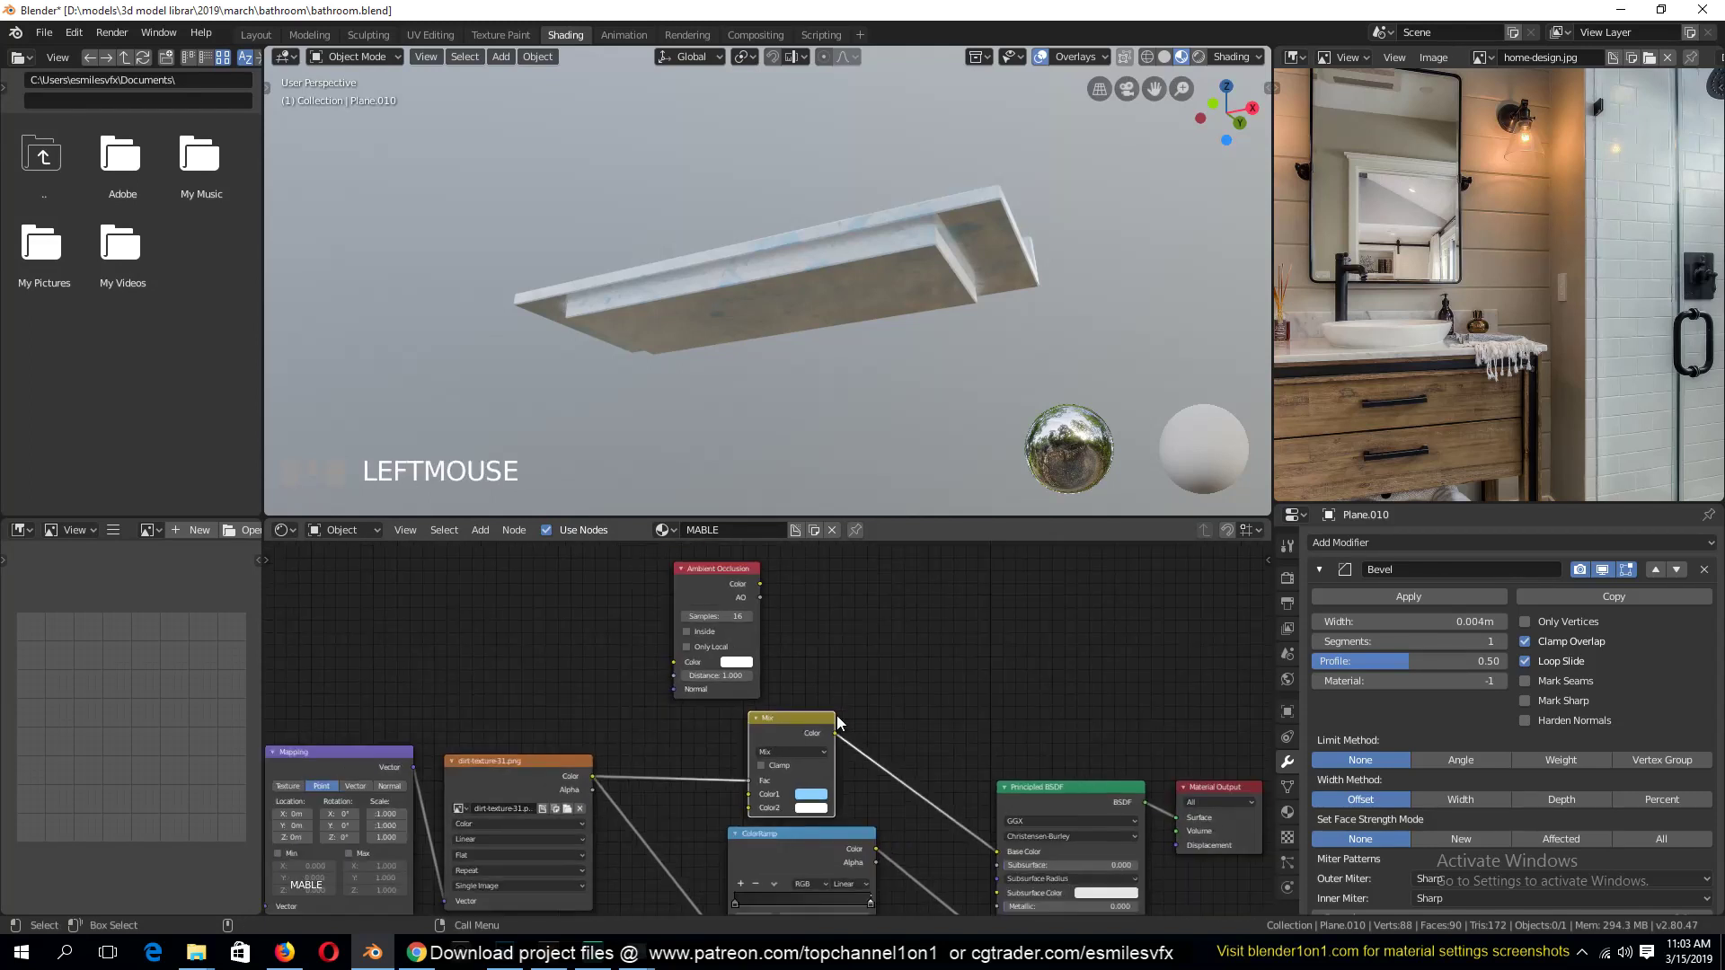
{"action": "middle_click_drag", "start_coordinate": [838, 715], "coordinate": [1022, 722]}
{"action": "left_click_drag", "start_coordinate": [915, 589], "coordinate": [779, 604]}
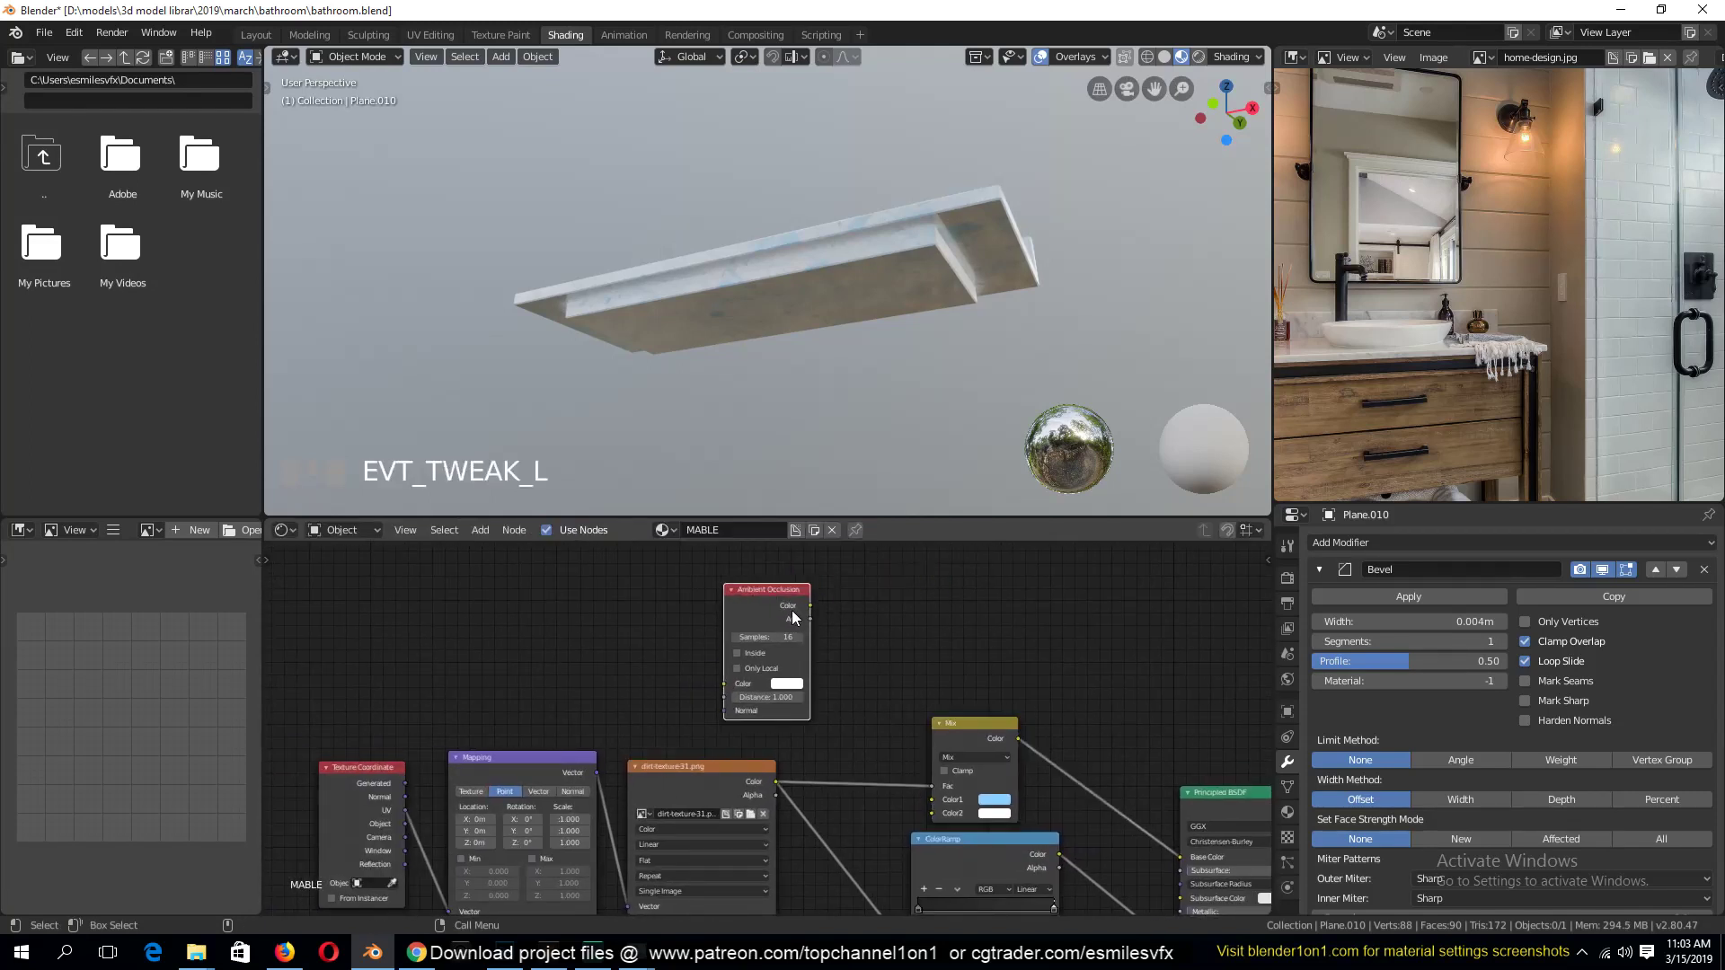
Try setting the Mix node to Multiply and connecting the Ambient Occlusion node's AO output to its Color2
{"action": "left_click", "coordinate": [978, 721]}
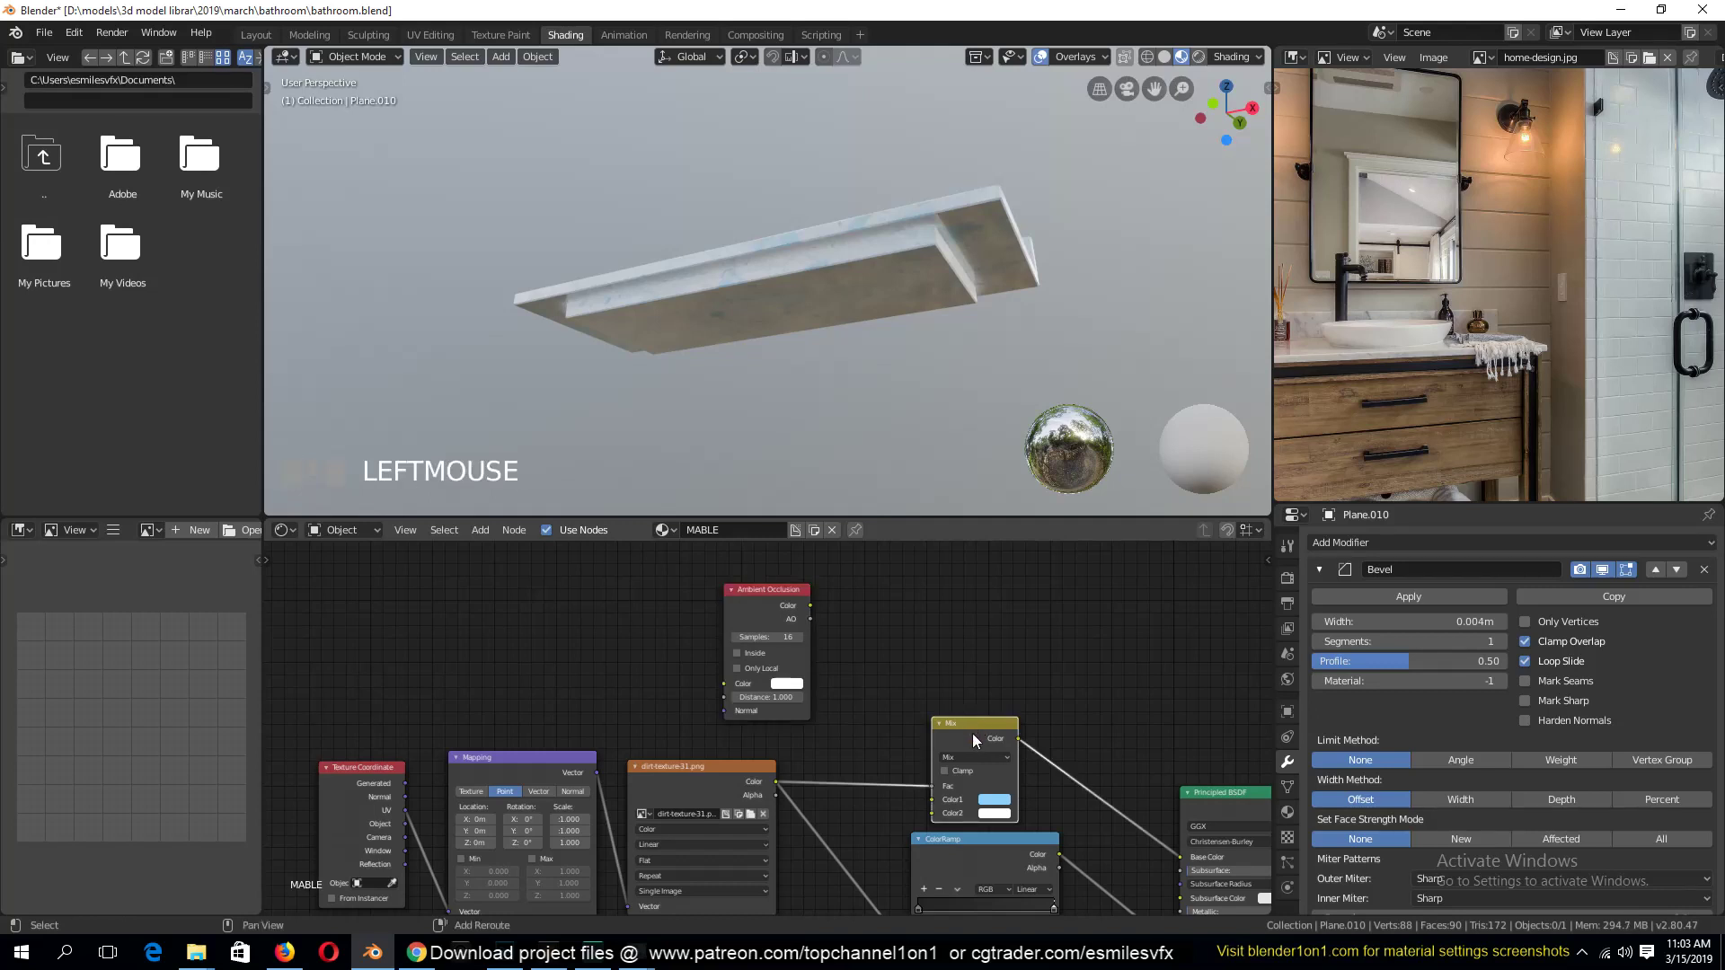
{"action": "left_click", "coordinate": [984, 759]}
{"action": "left_click", "coordinate": [985, 709]}
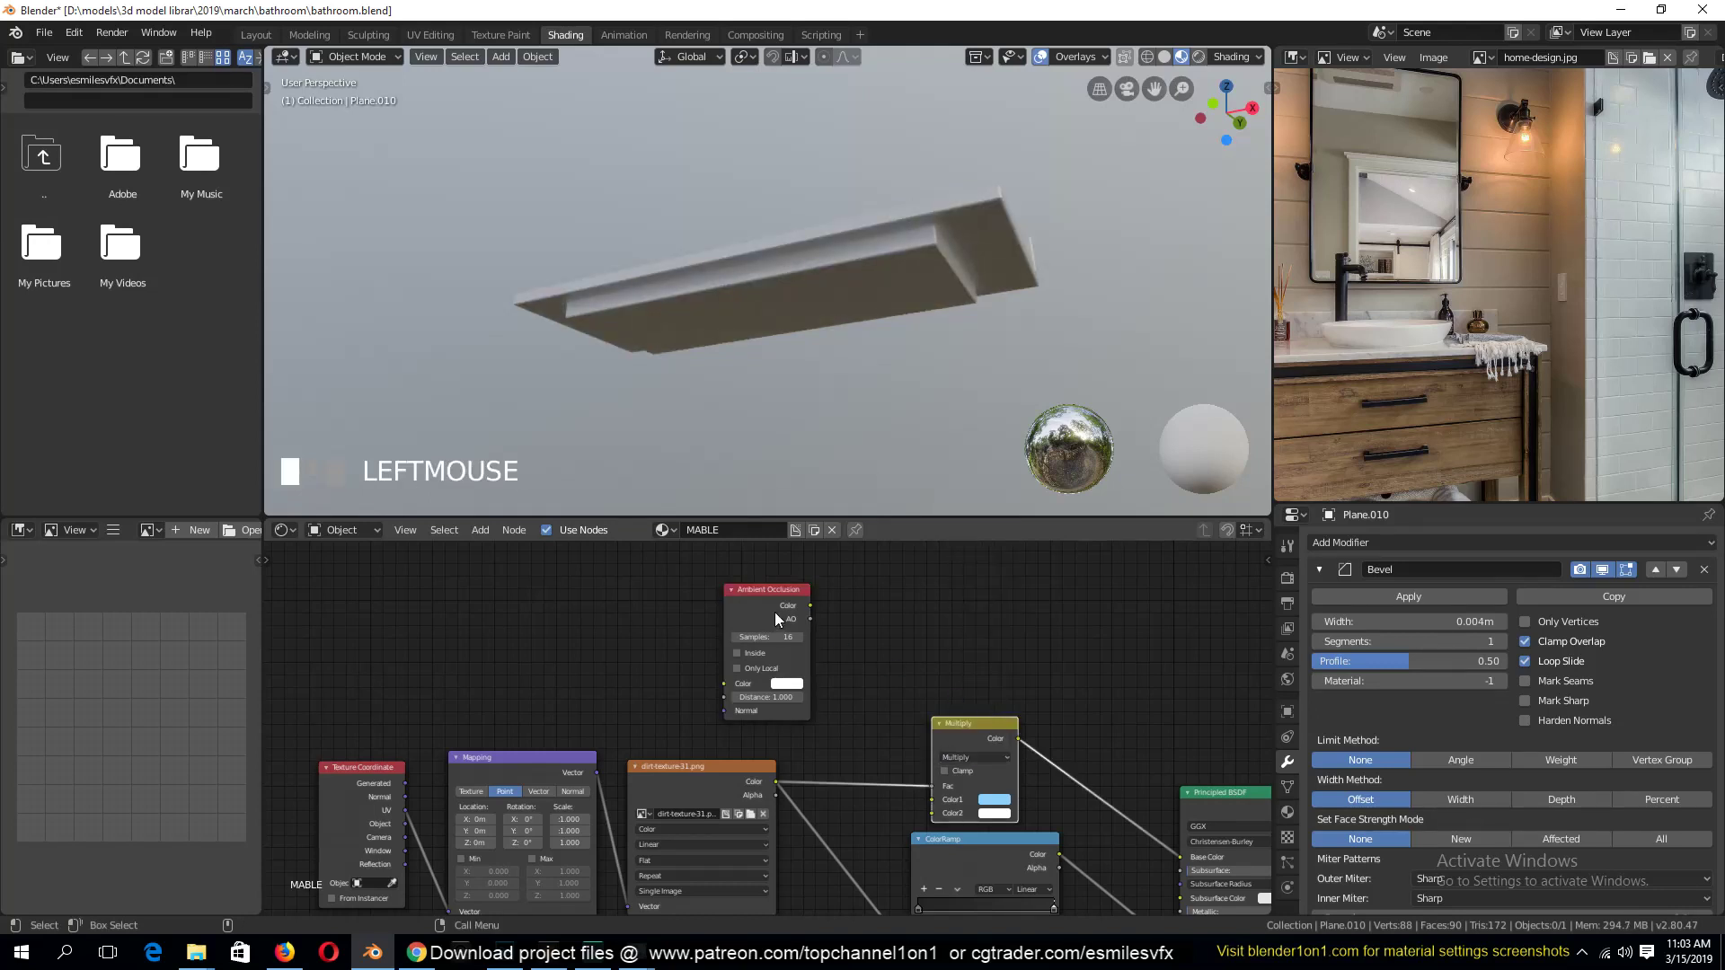
{"action": "left_click_drag", "start_coordinate": [811, 619], "coordinate": [932, 813]}
{"action": "key", "text": "grave"}
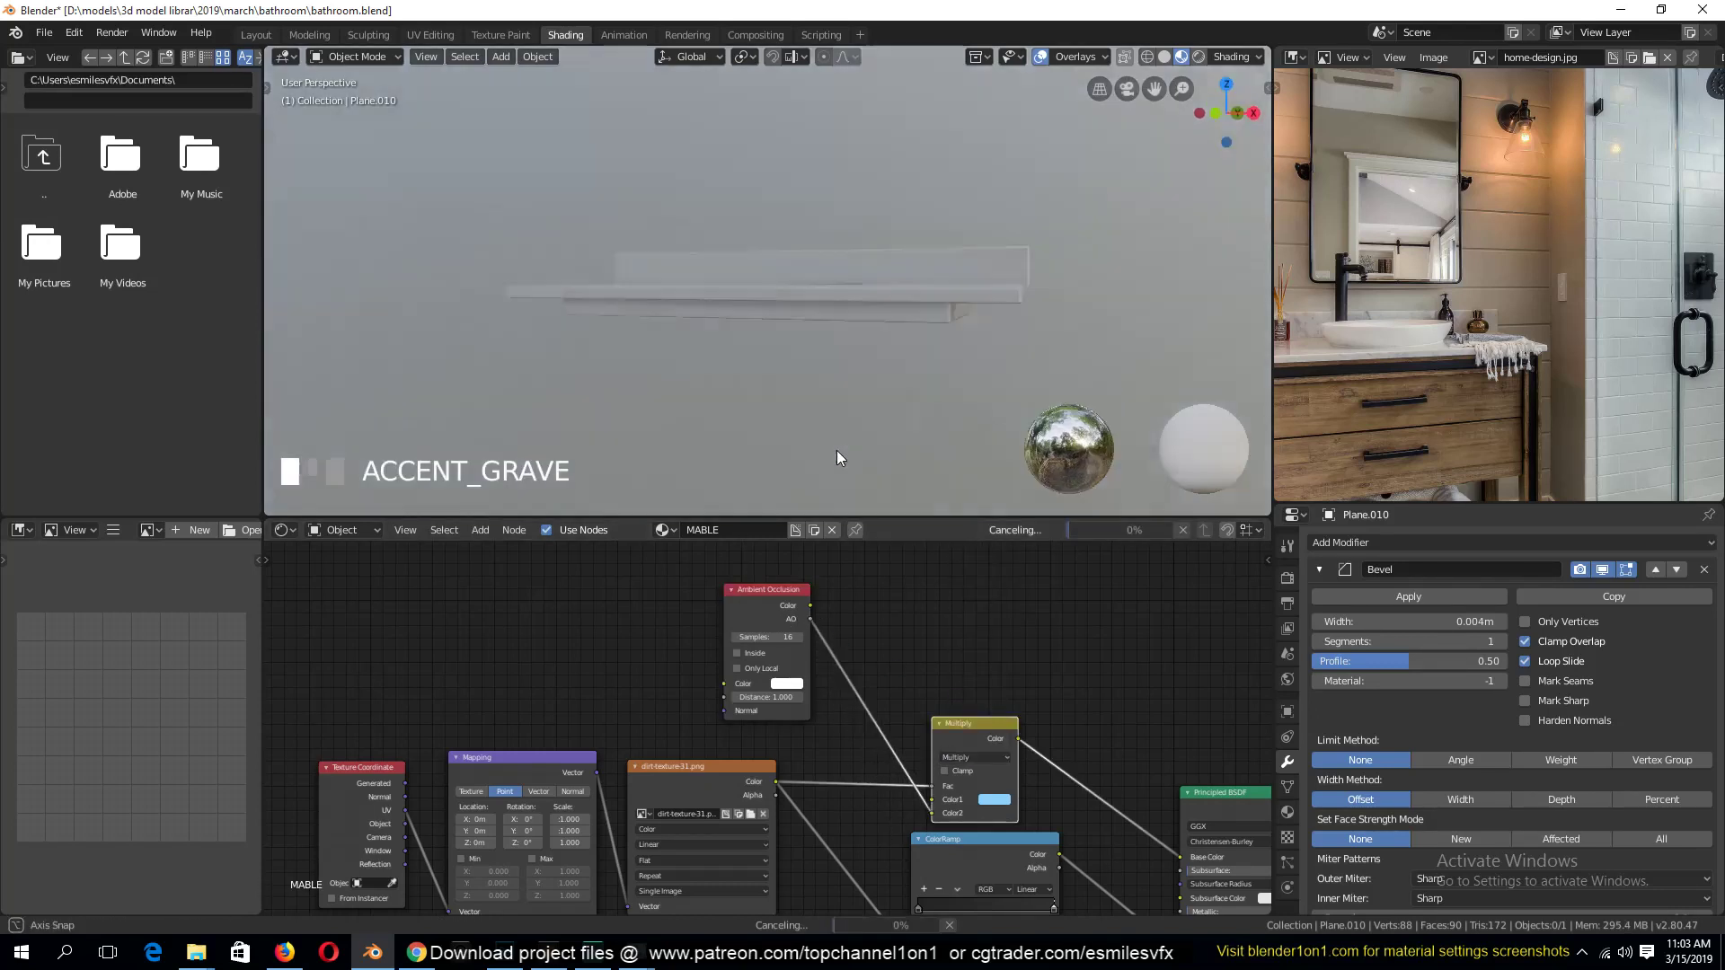
{"action": "scroll", "coordinate": [854, 453], "scroll_direction": "up", "scroll_amount": 2}
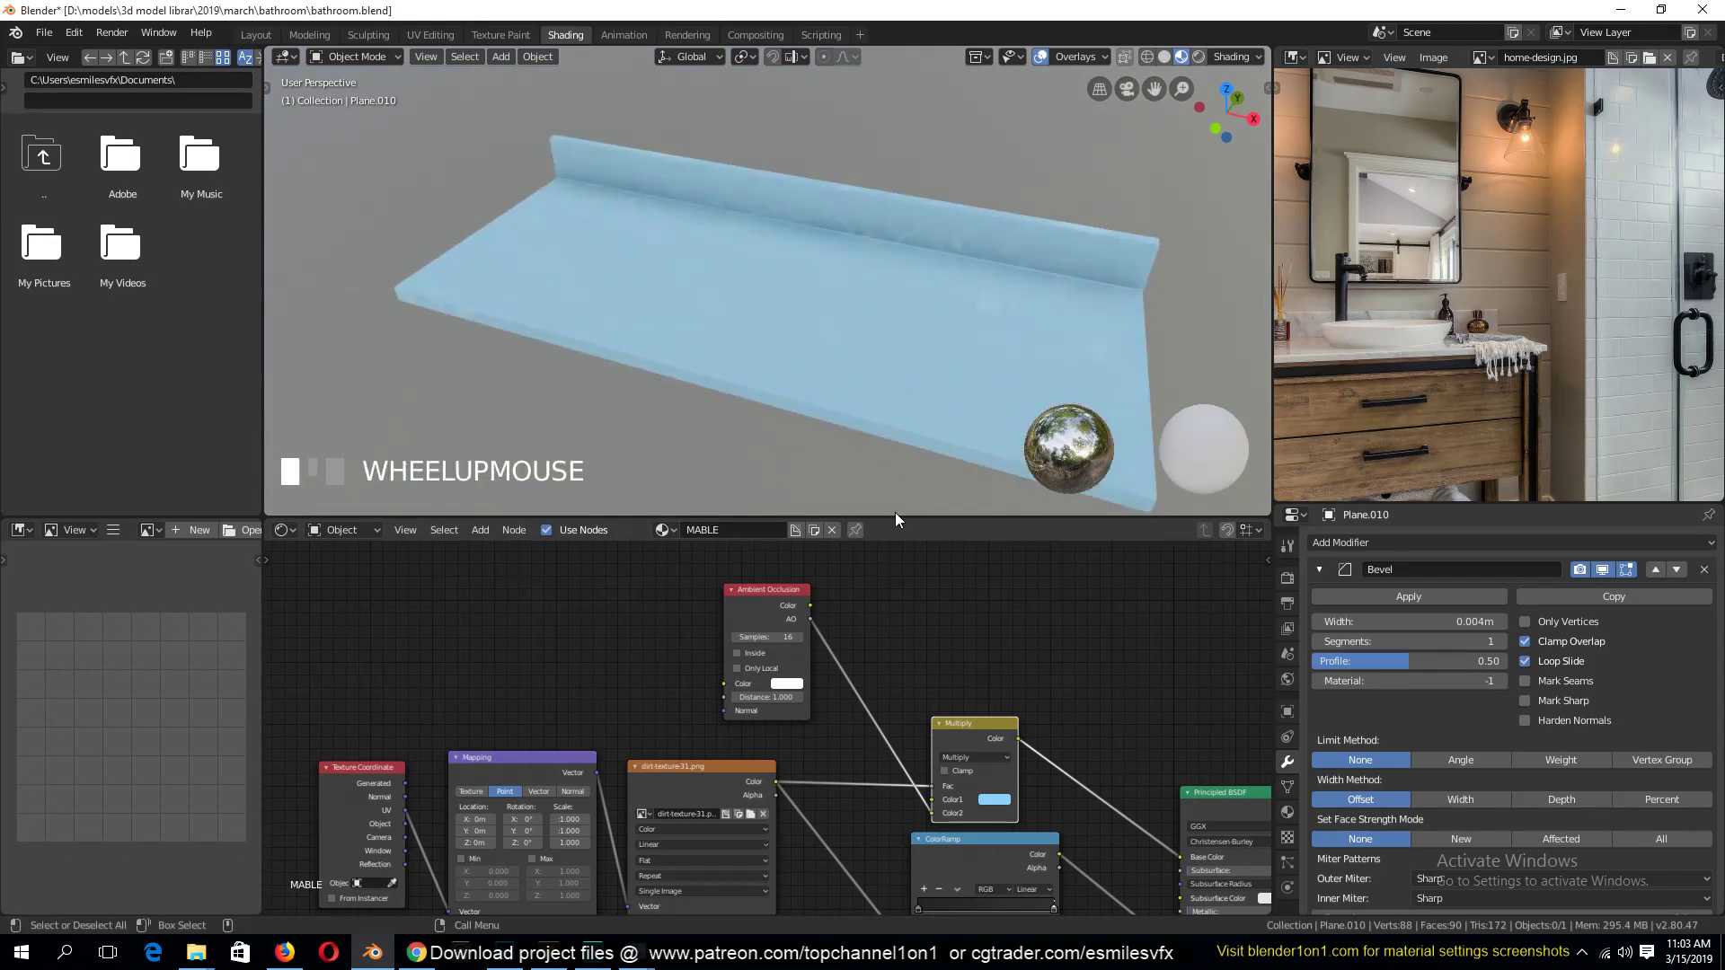
Disconnect the ambient occlusion from Color2 and return the node's blend mode to Mix
{"action": "mouse_move", "coordinate": [928, 813]}
{"action": "left_mouse_down"}
{"action": "mouse_move", "coordinate": [886, 757]}
{"action": "mouse_move", "coordinate": [897, 601]}
{"action": "left_mouse_up"}
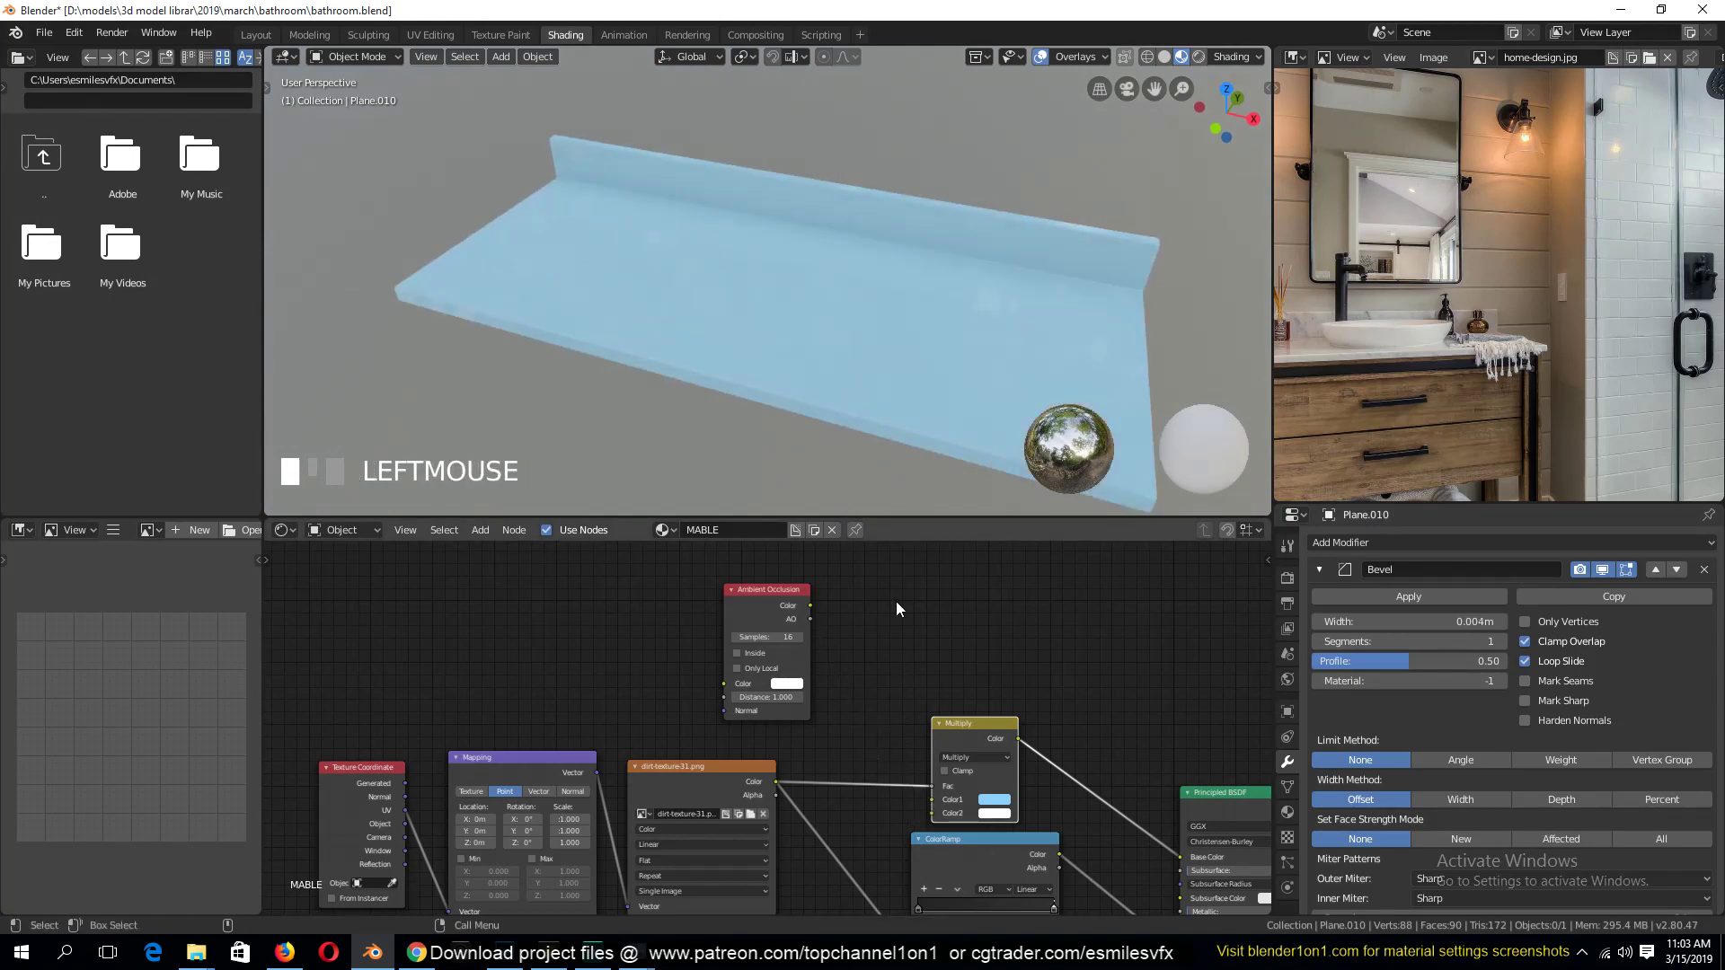
{"action": "left_click", "coordinate": [997, 761]}
{"action": "left_click", "coordinate": [999, 740]}
Duplicate the Mix node, place the copy beyond the original and connect the original's Color output to the copy's Color1
{"action": "key", "text": "shift+a"}
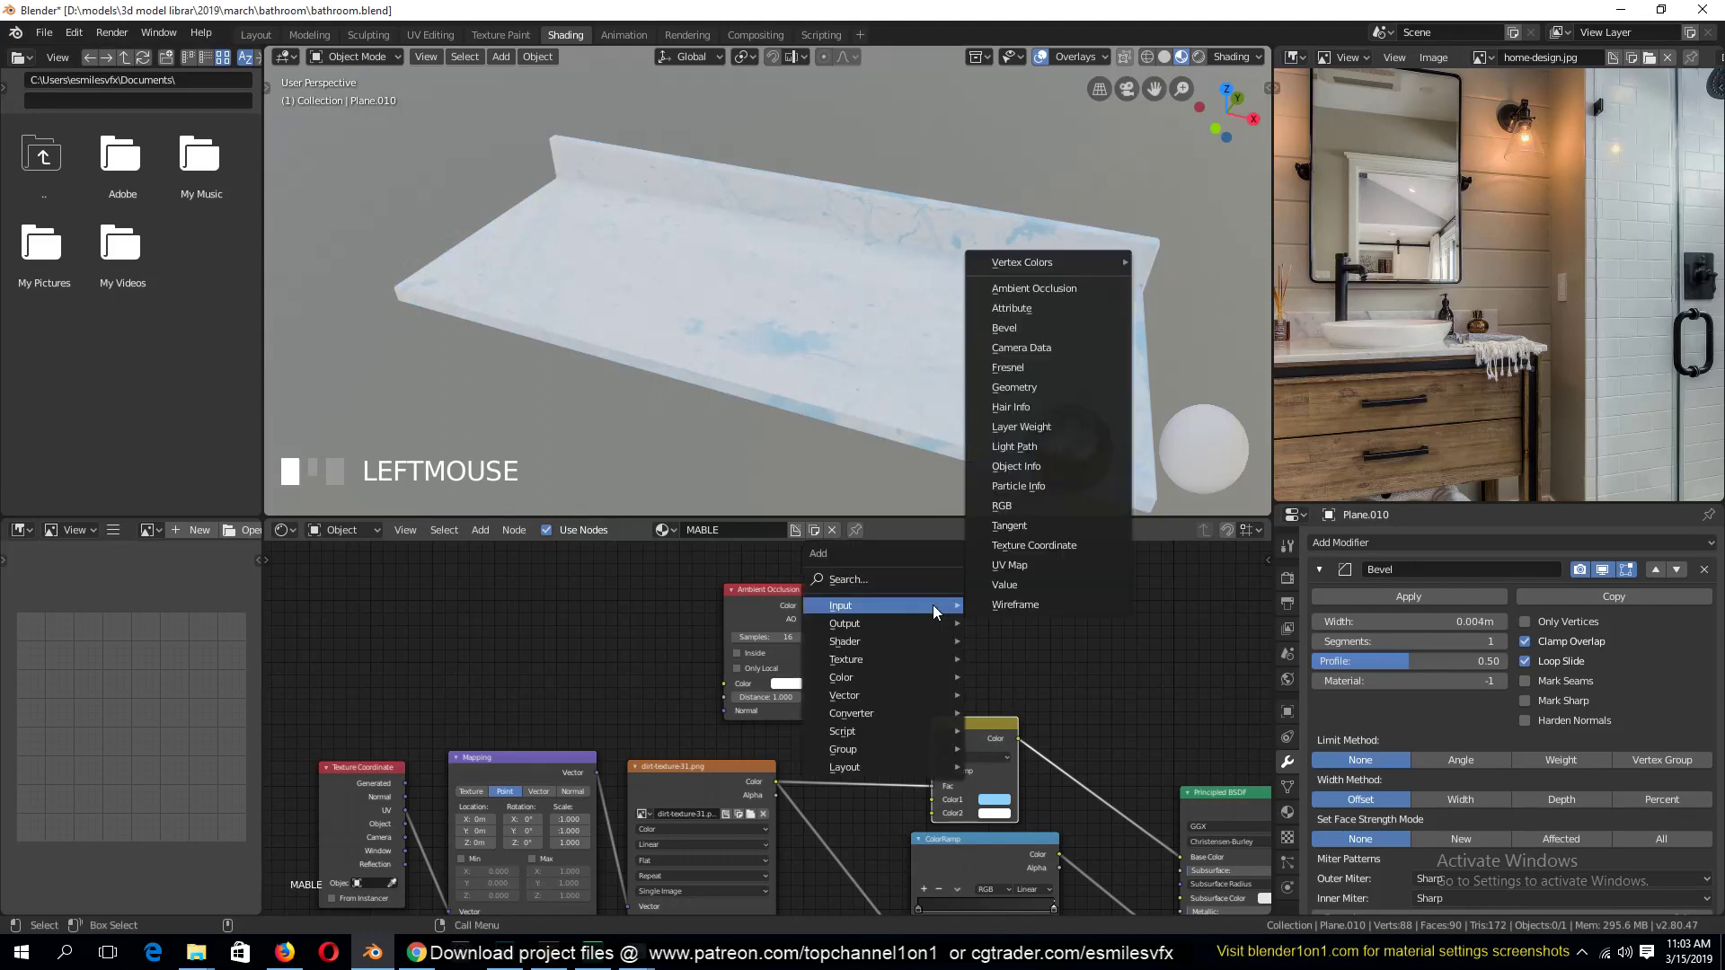
{"action": "mouse_move", "coordinate": [888, 714]}
{"action": "left_click", "coordinate": [976, 725]}
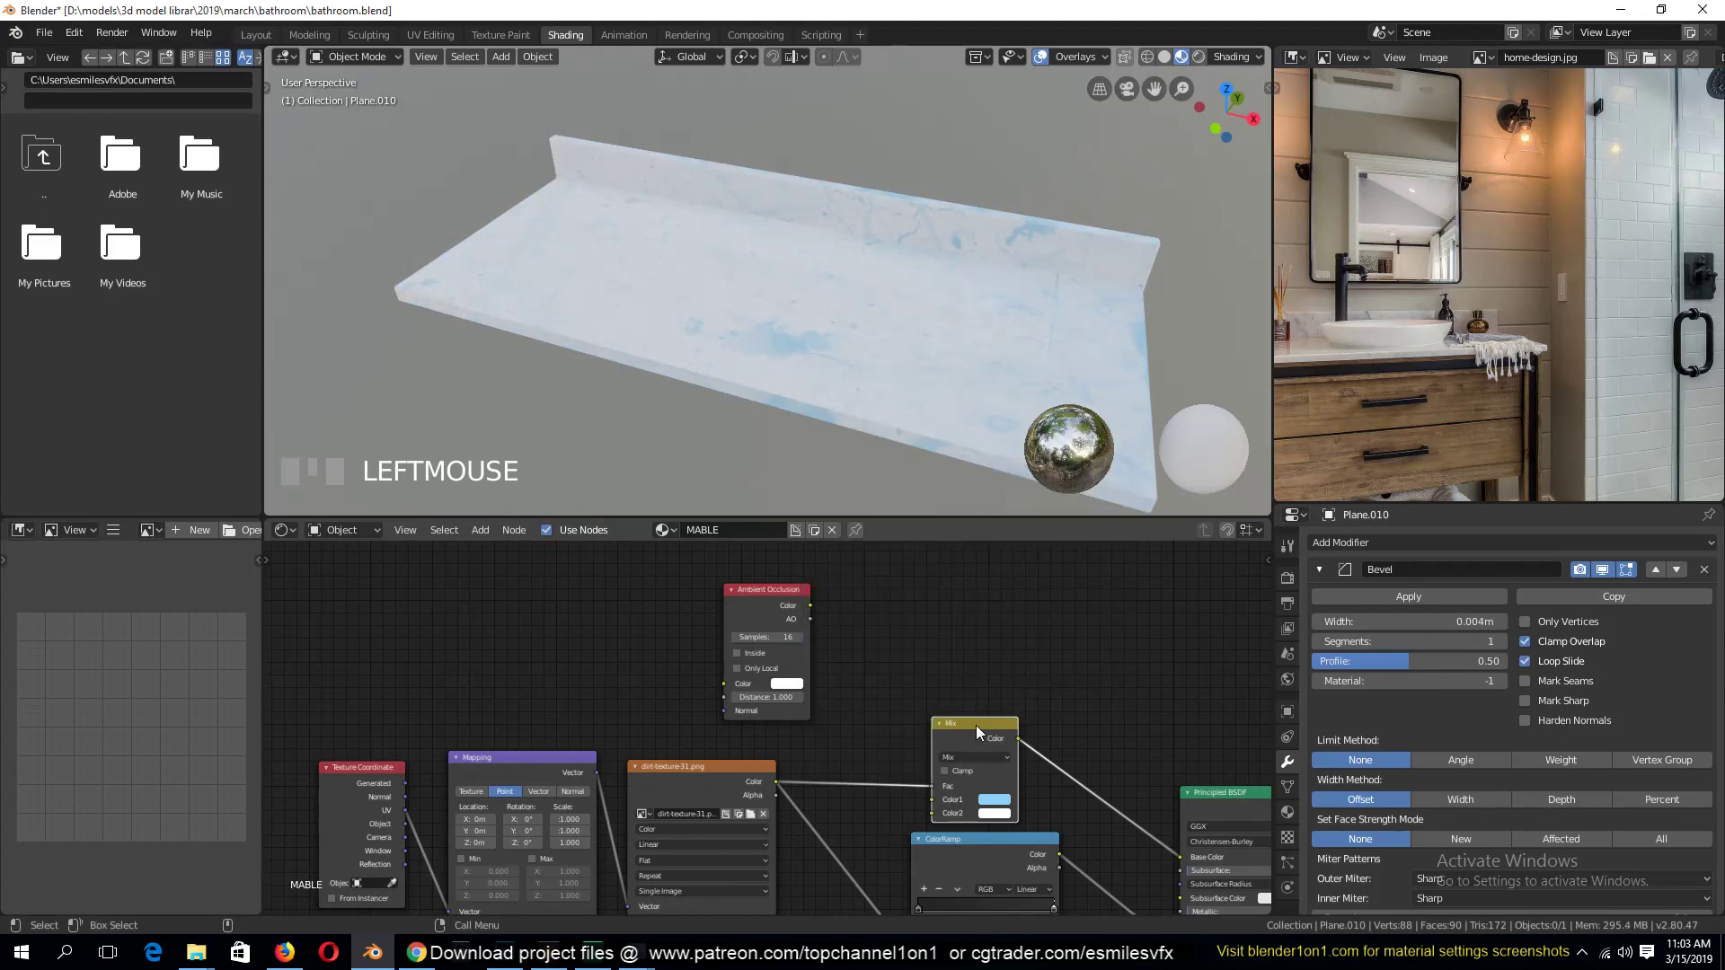
{"action": "key", "text": "shift+d"}
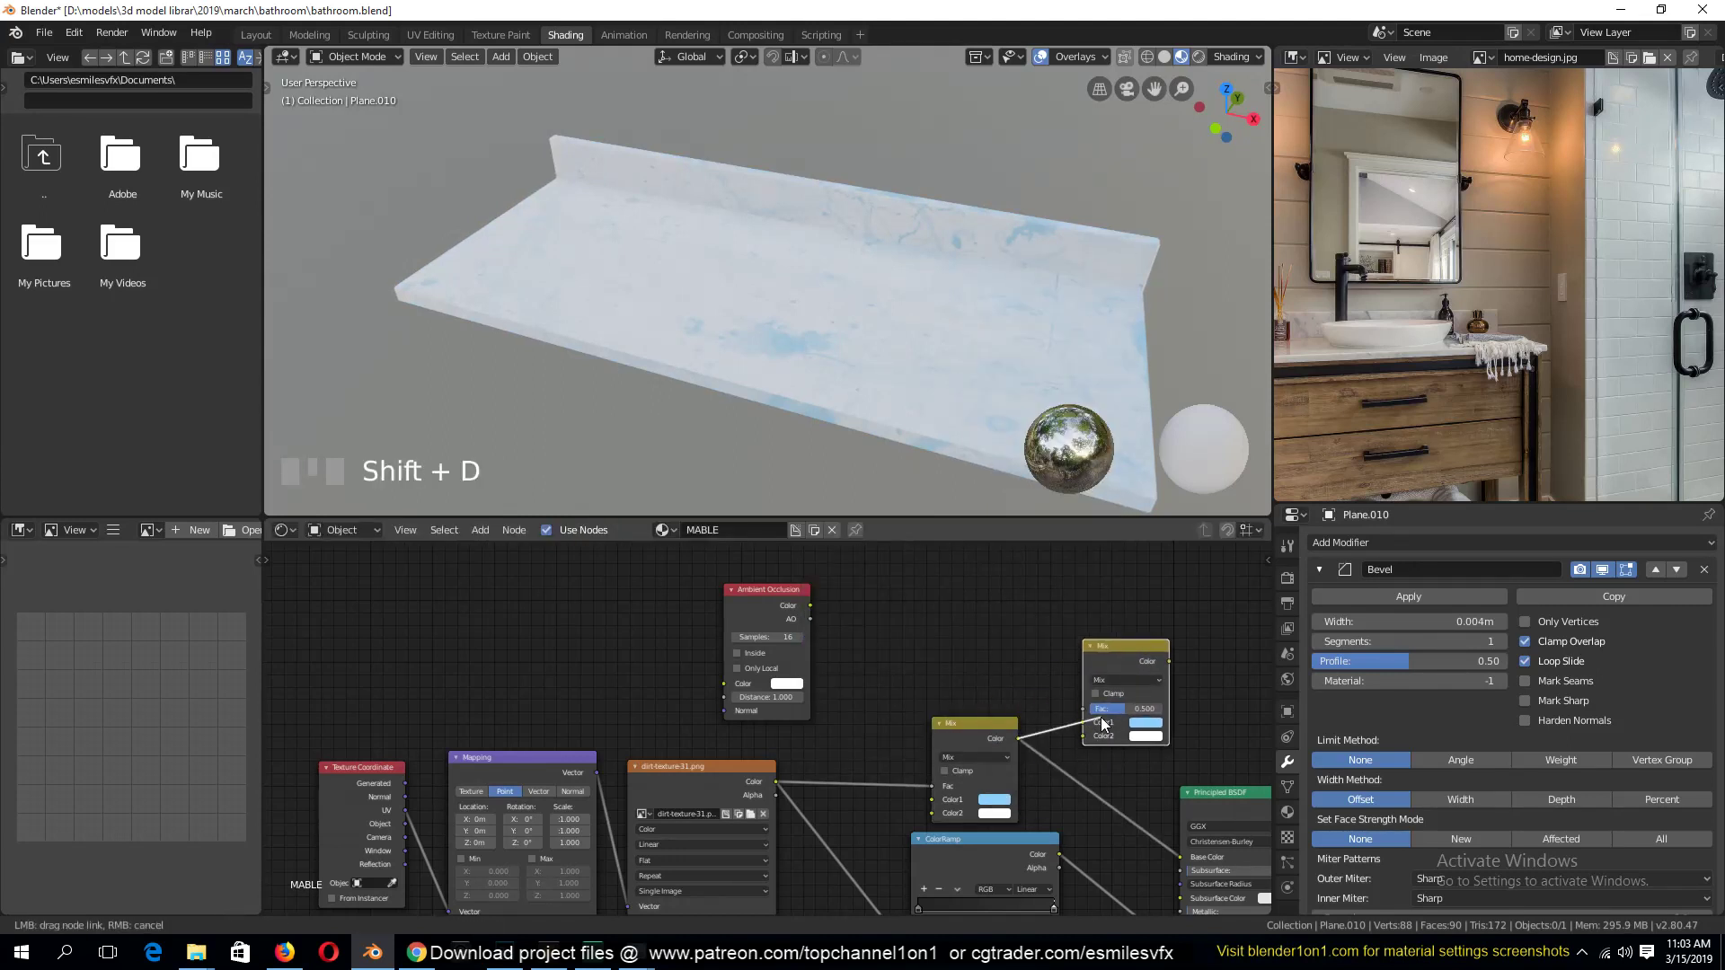
{"action": "left_click", "coordinate": [998, 741]}
{"action": "left_click_drag", "start_coordinate": [1018, 739], "coordinate": [1091, 723]}
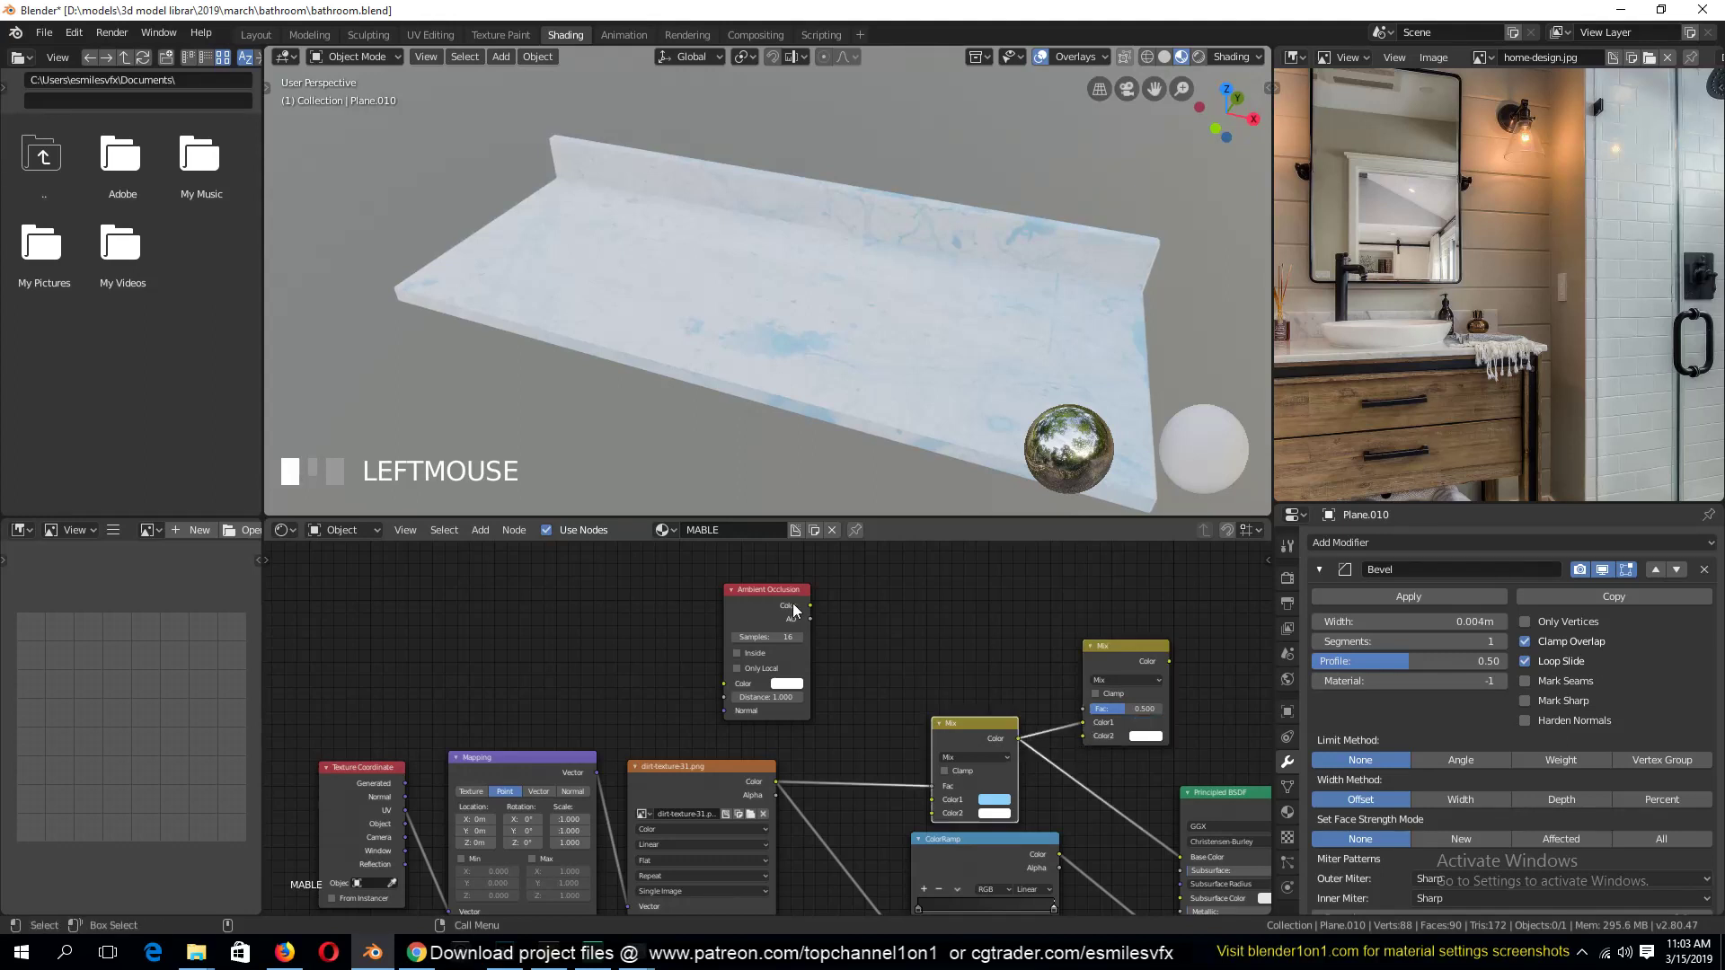
Connect the Ambient Occlusion node's AO output to the copied node's Color2 and set that node to Multiply with a factor of 1.000
{"action": "left_click_drag", "start_coordinate": [811, 617], "coordinate": [1150, 709]}
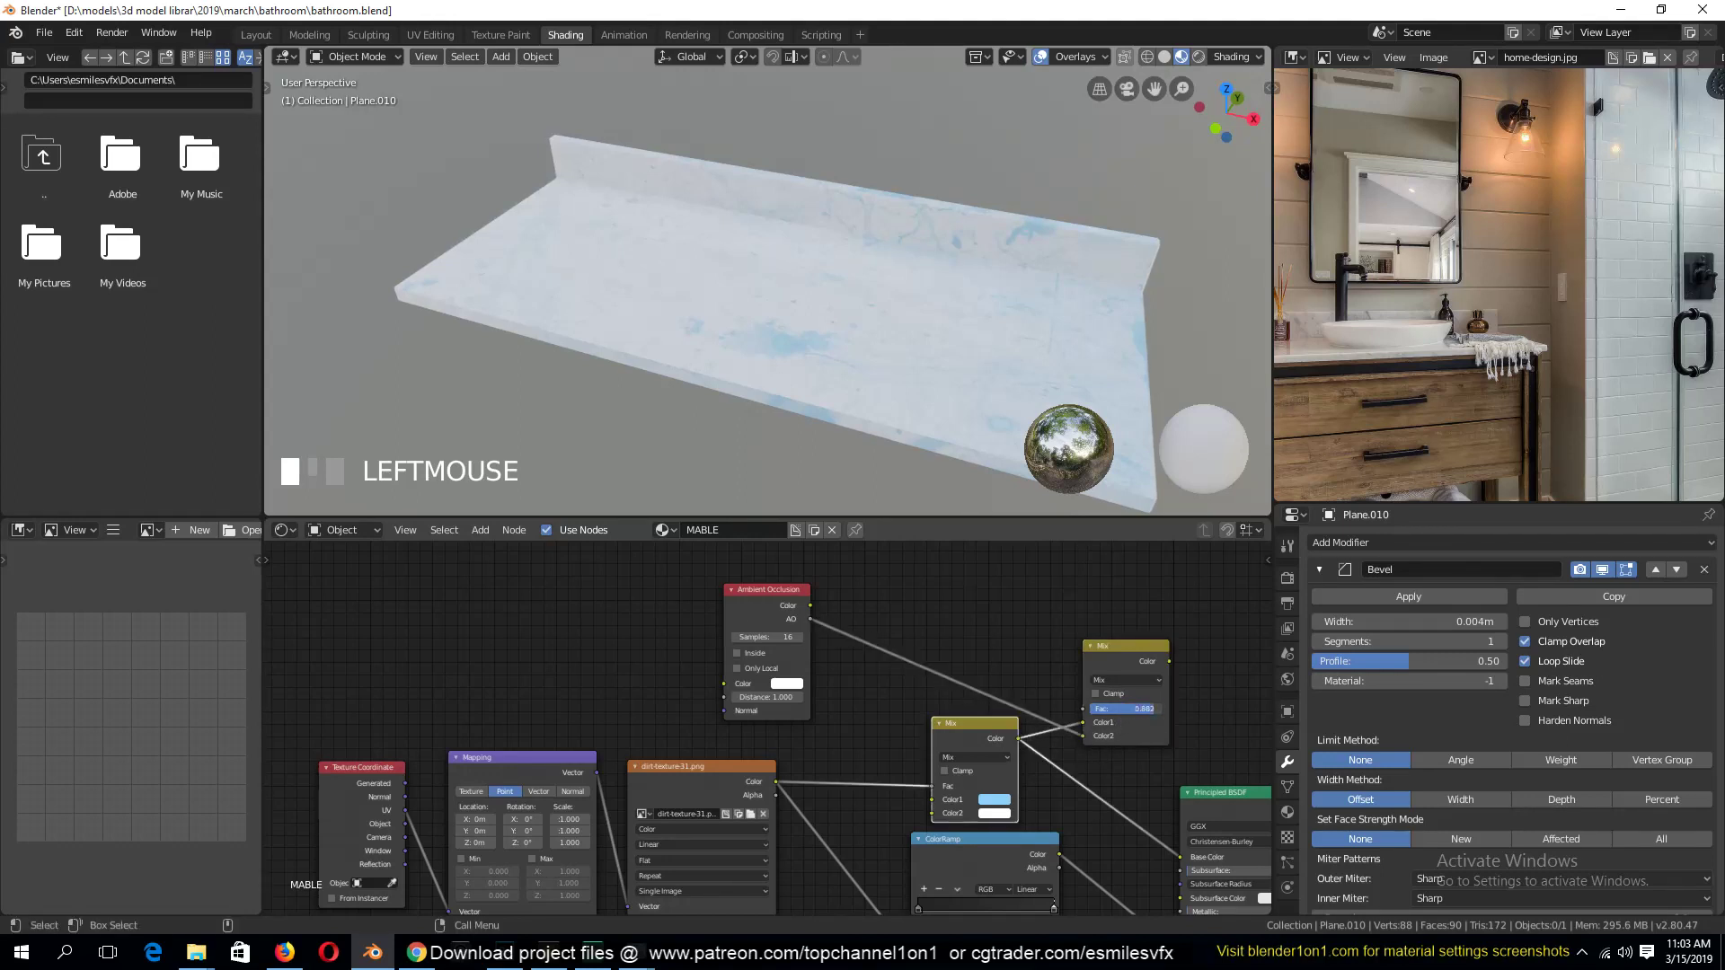
{"action": "left_click", "coordinate": [1135, 680]}
{"action": "left_click", "coordinate": [1130, 627]}
Preview the Multiply node's output, connect it to the Principled BSDF's Base Color, restore the shader output and save the file
{"action": "left_click", "coordinate": [1150, 661], "text": "ctrl+shift"}
{"action": "middle_click_drag", "start_coordinate": [1157, 667], "coordinate": [867, 637]}
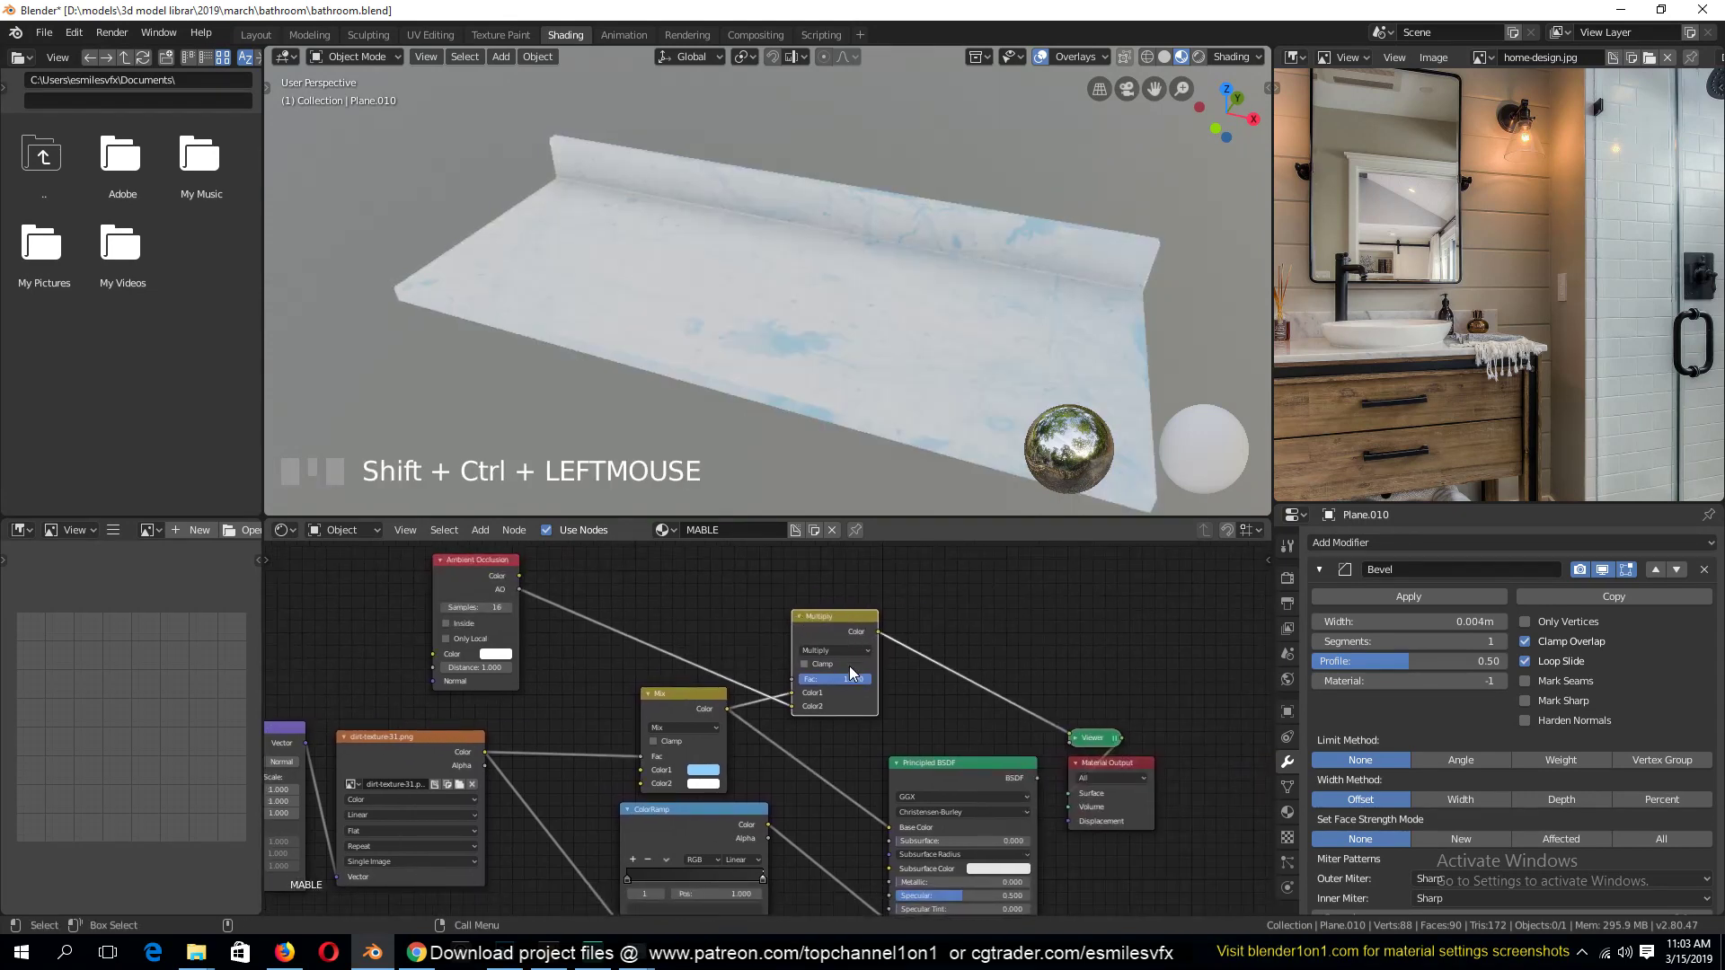
{"action": "mouse_move", "coordinate": [850, 676]}
{"action": "left_mouse_down"}
{"action": "mouse_move", "coordinate": [778, 676]}
{"action": "mouse_move", "coordinate": [875, 679]}
{"action": "mouse_move", "coordinate": [888, 823]}
{"action": "left_mouse_up"}
{"action": "left_click", "coordinate": [960, 778], "text": "ctrl+shift"}
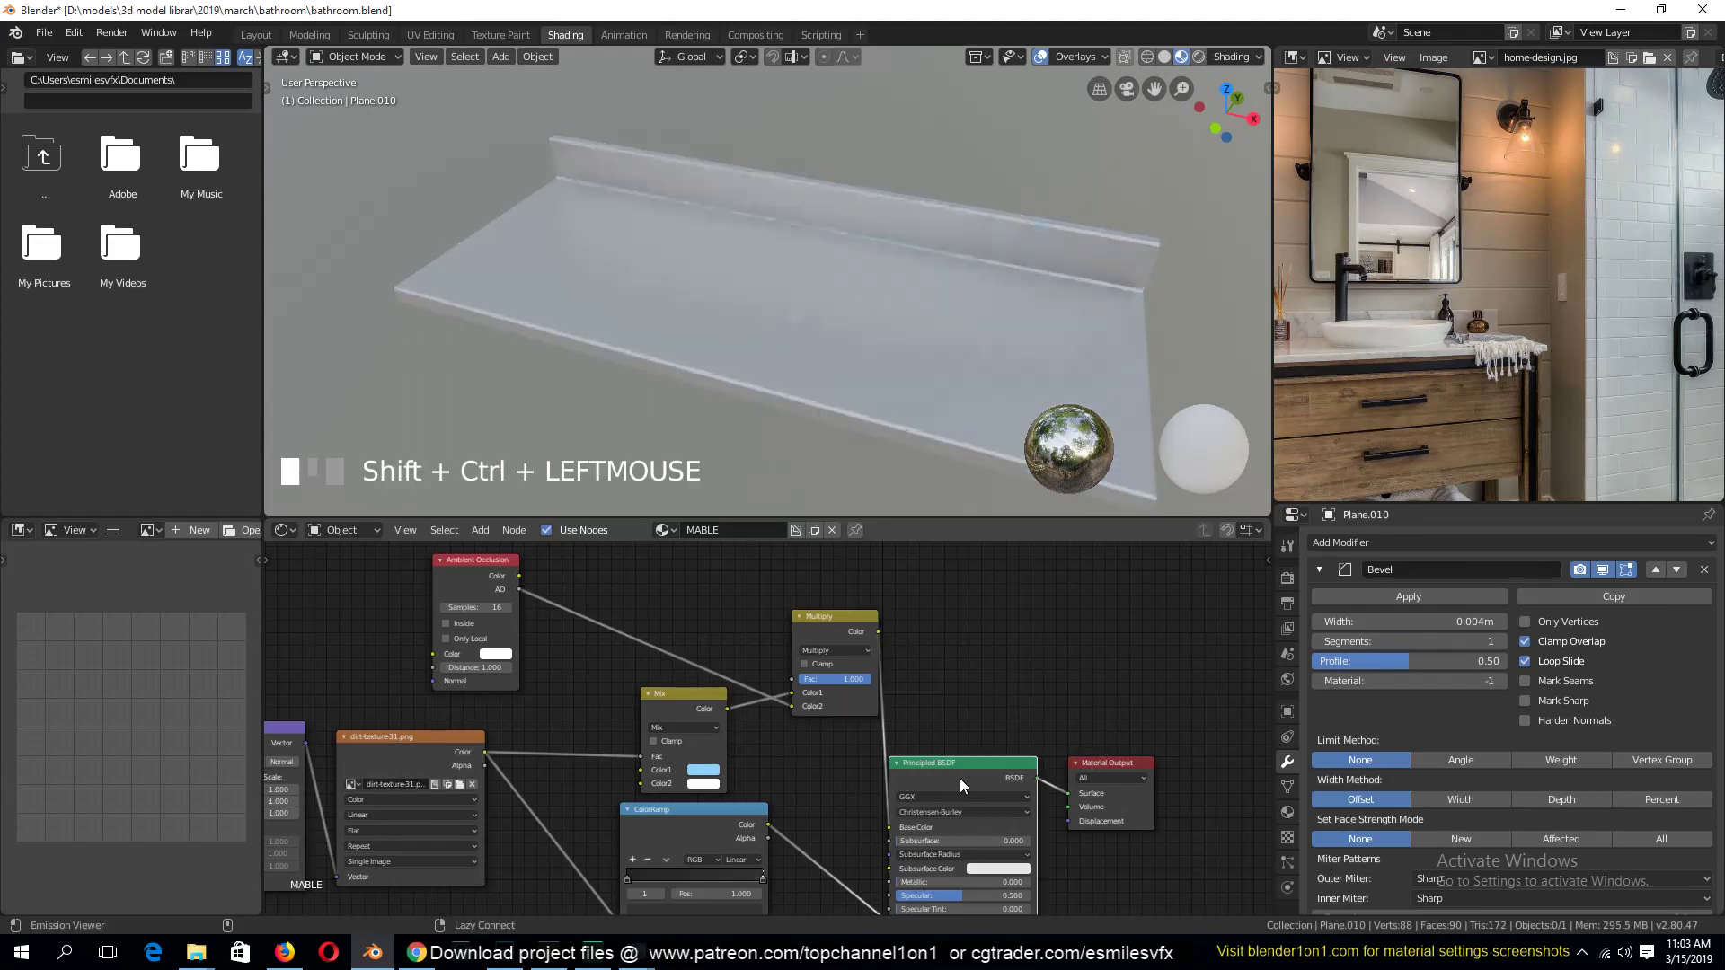
{"action": "key", "text": "grave"}
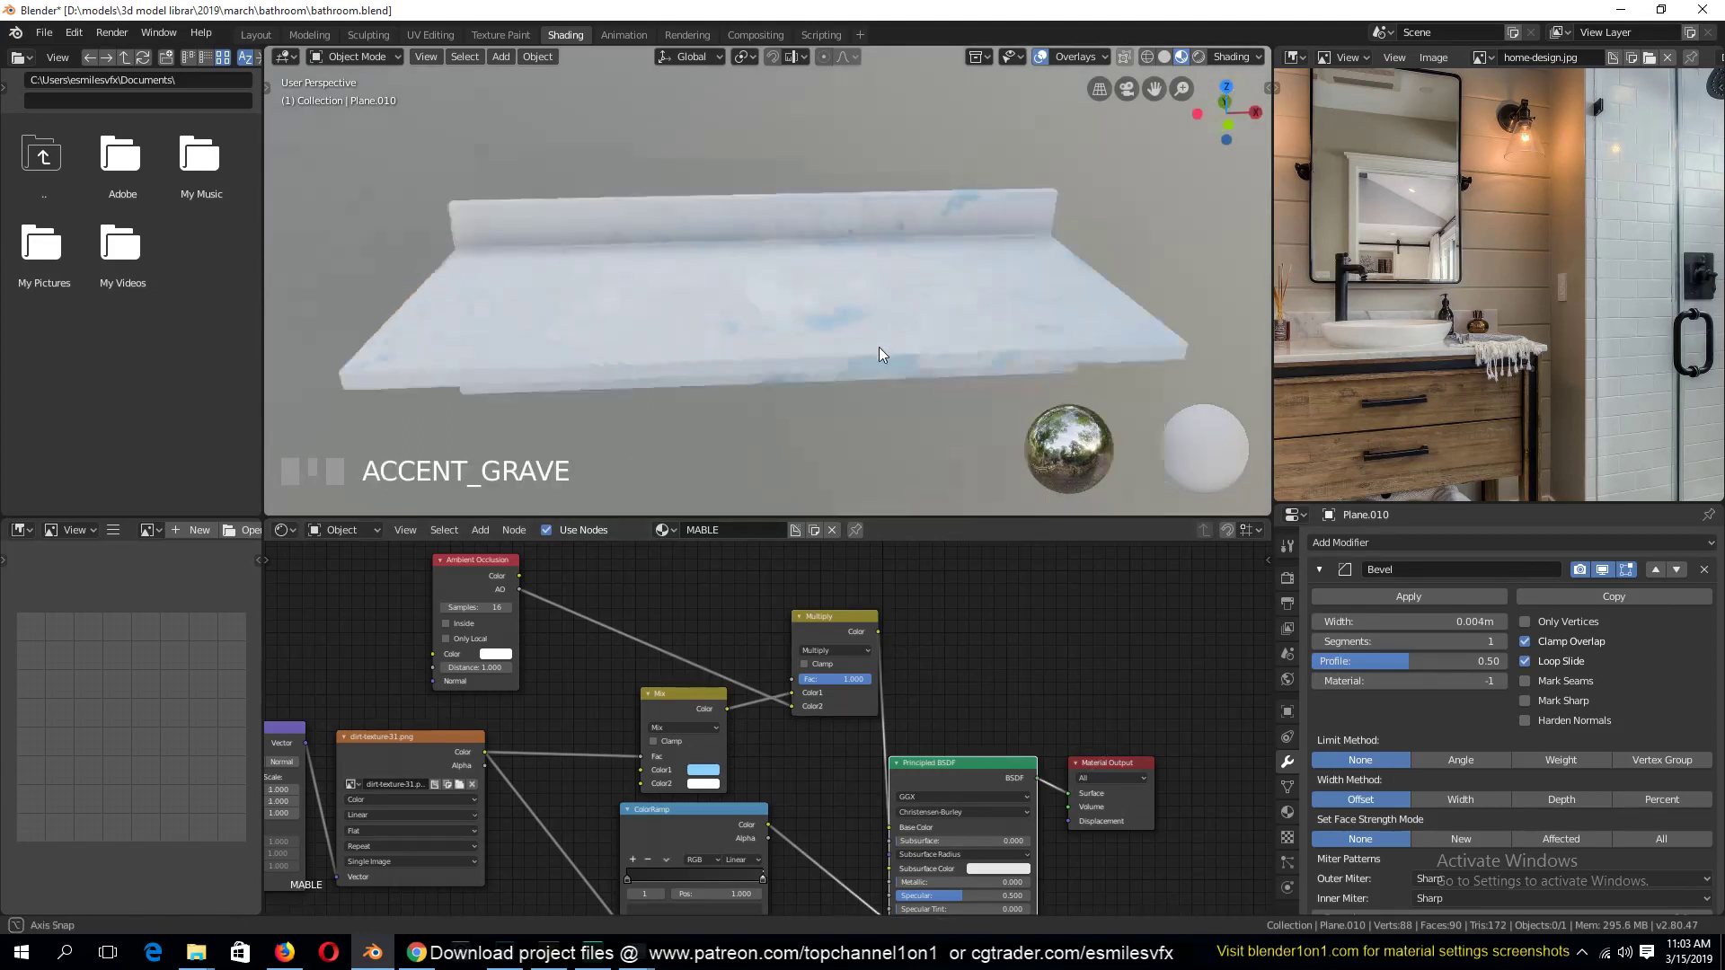
{"action": "middle_click_drag", "start_coordinate": [771, 305], "coordinate": [823, 310]}
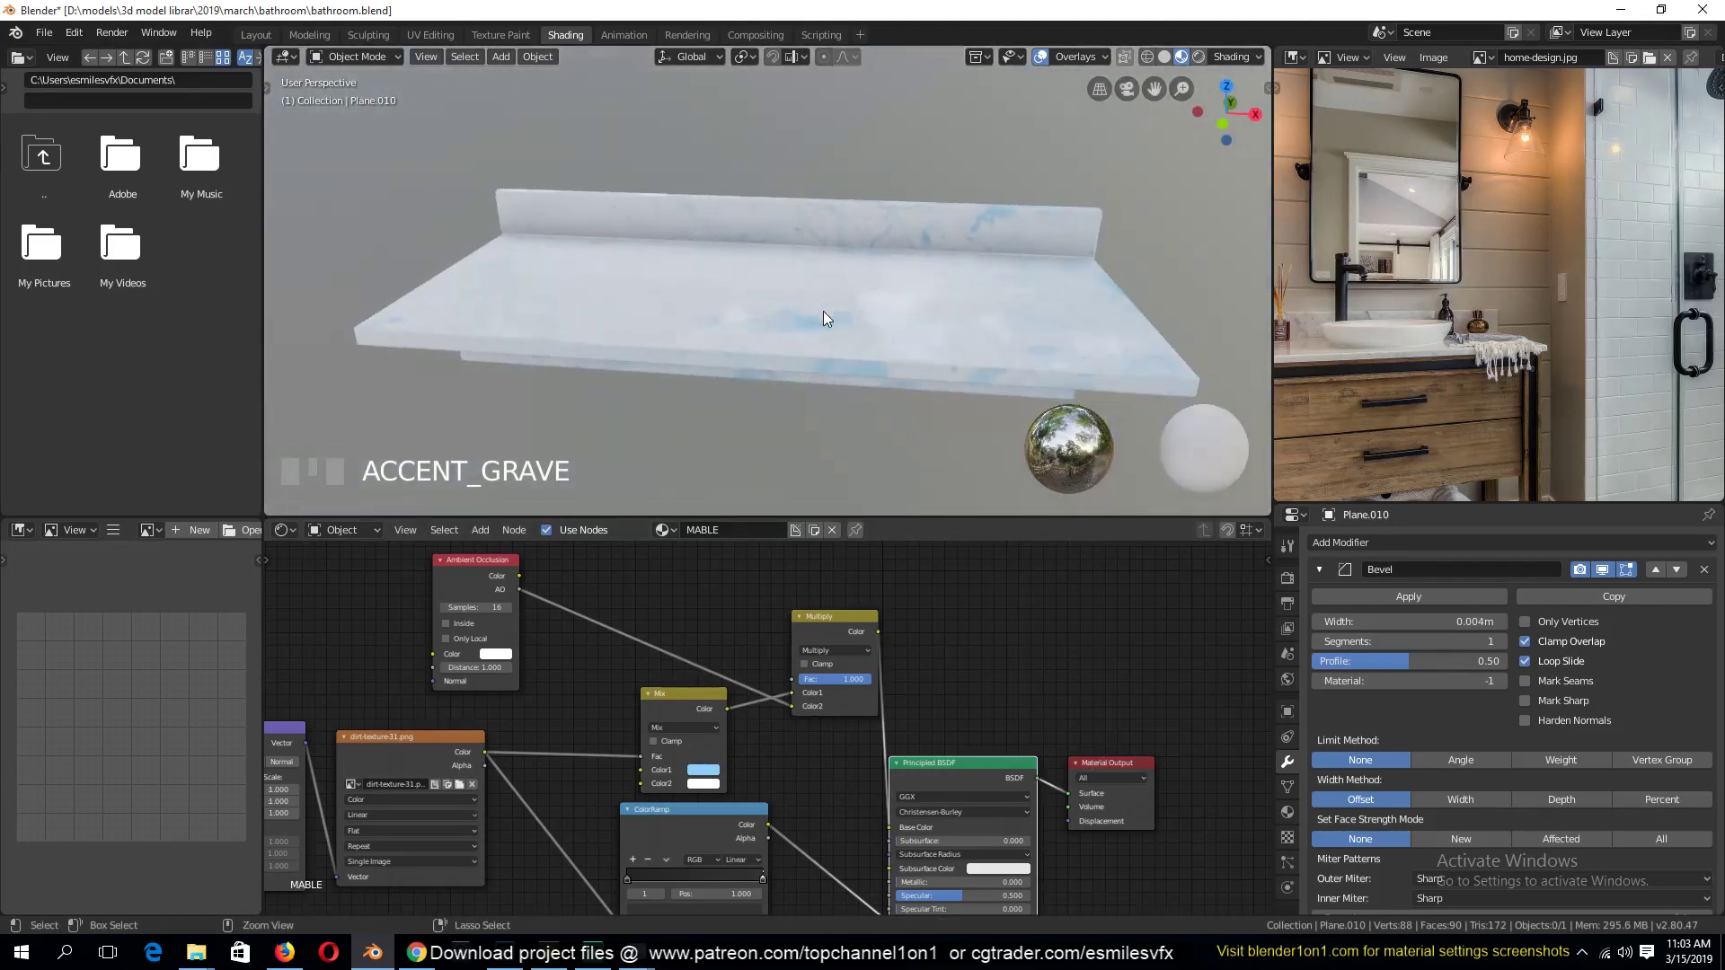
{"action": "key", "text": "ctrl+s"}
Change the marble vein colour in the Mix node's Color1 to a light grey, about R 0.517, G 0.487, B 0.571
{"action": "middle_click_drag", "start_coordinate": [760, 742], "coordinate": [863, 762]}
{"action": "left_click", "coordinate": [849, 748]}
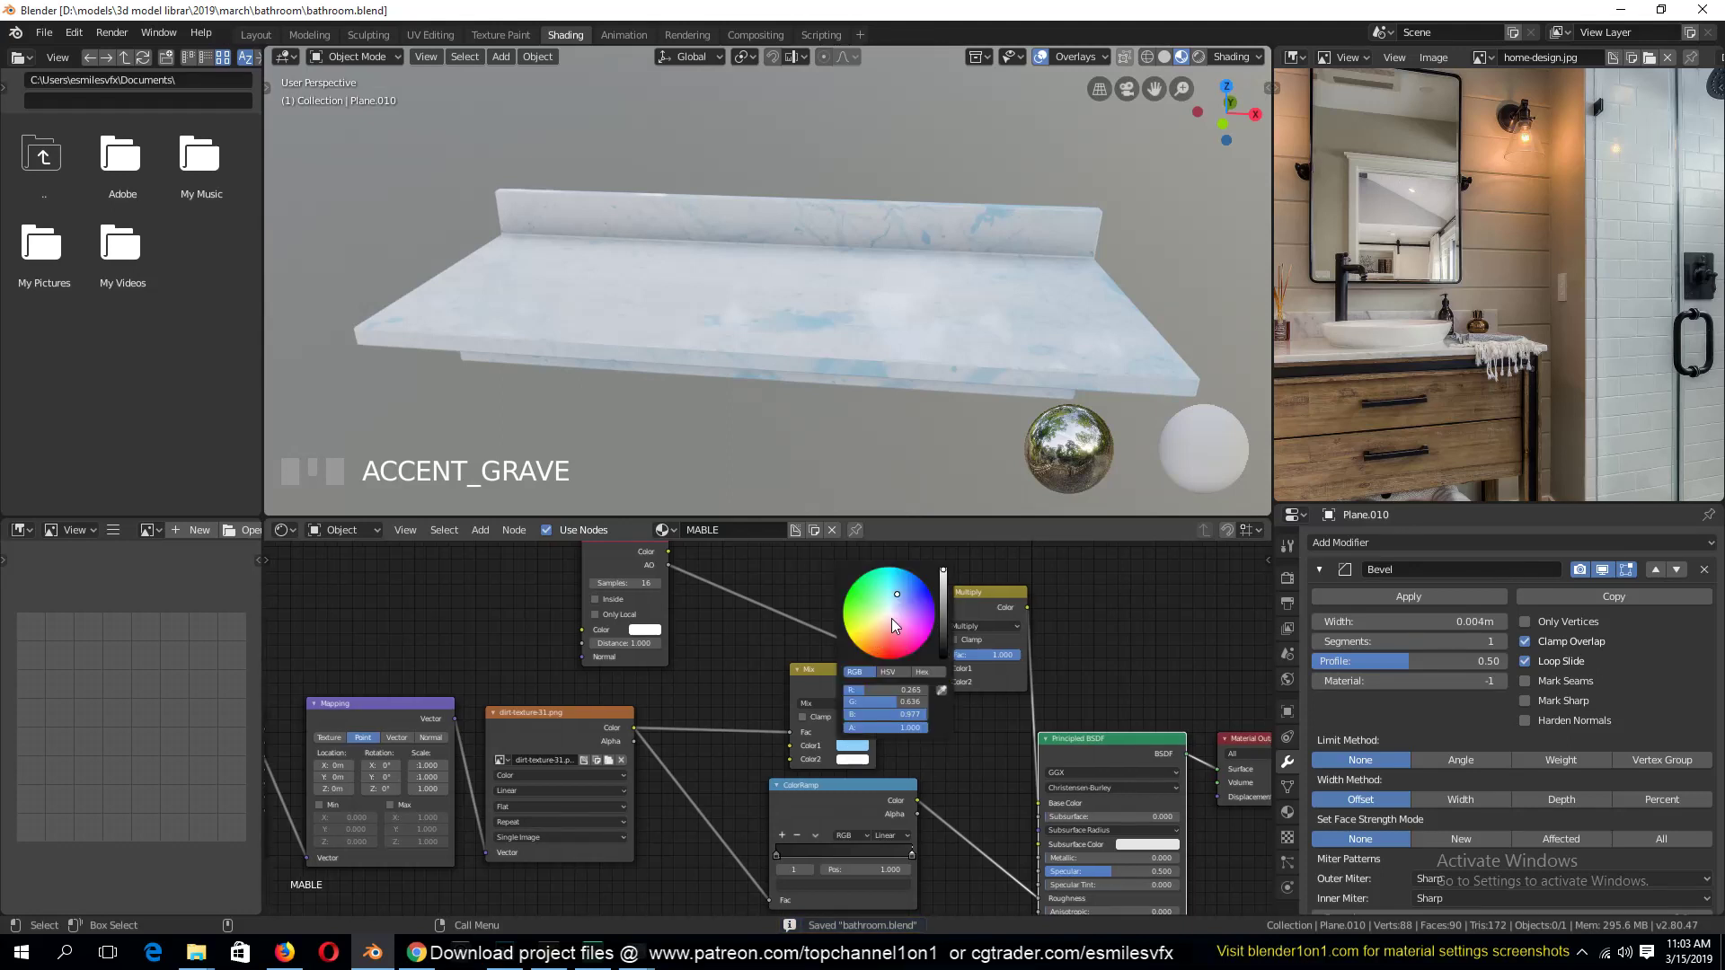
{"action": "left_click", "coordinate": [891, 618]}
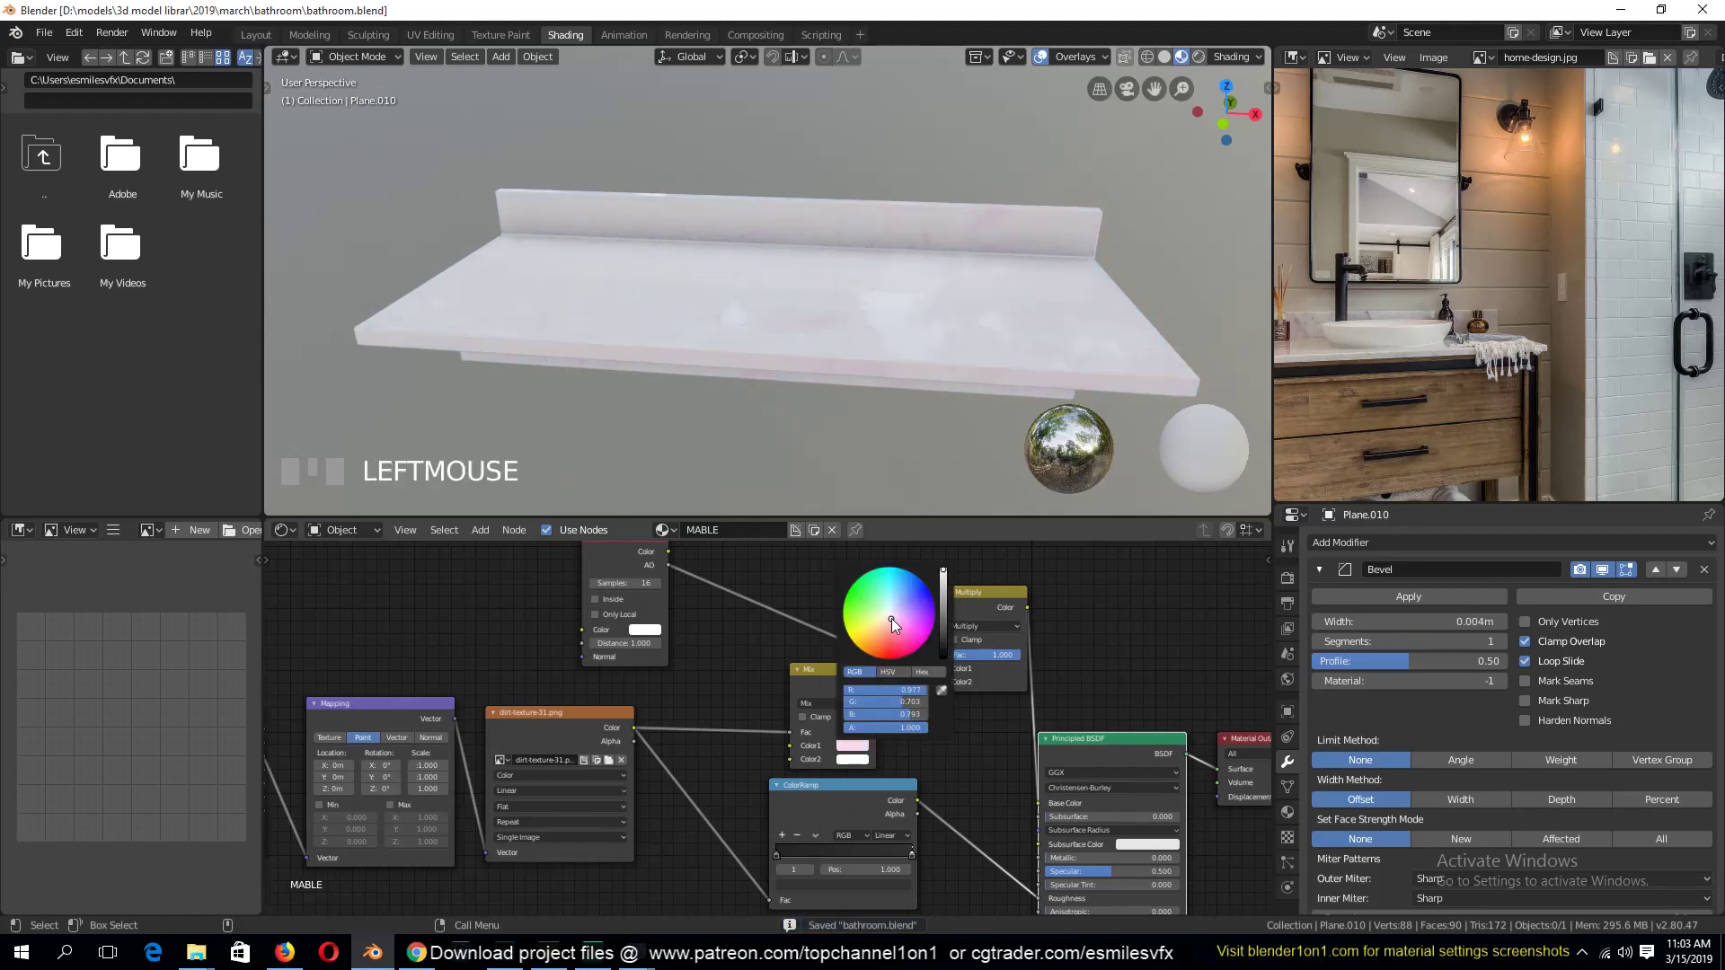
{"action": "left_click", "coordinate": [944, 613]}
{"action": "left_click_drag", "start_coordinate": [877, 692], "coordinate": [841, 714]}
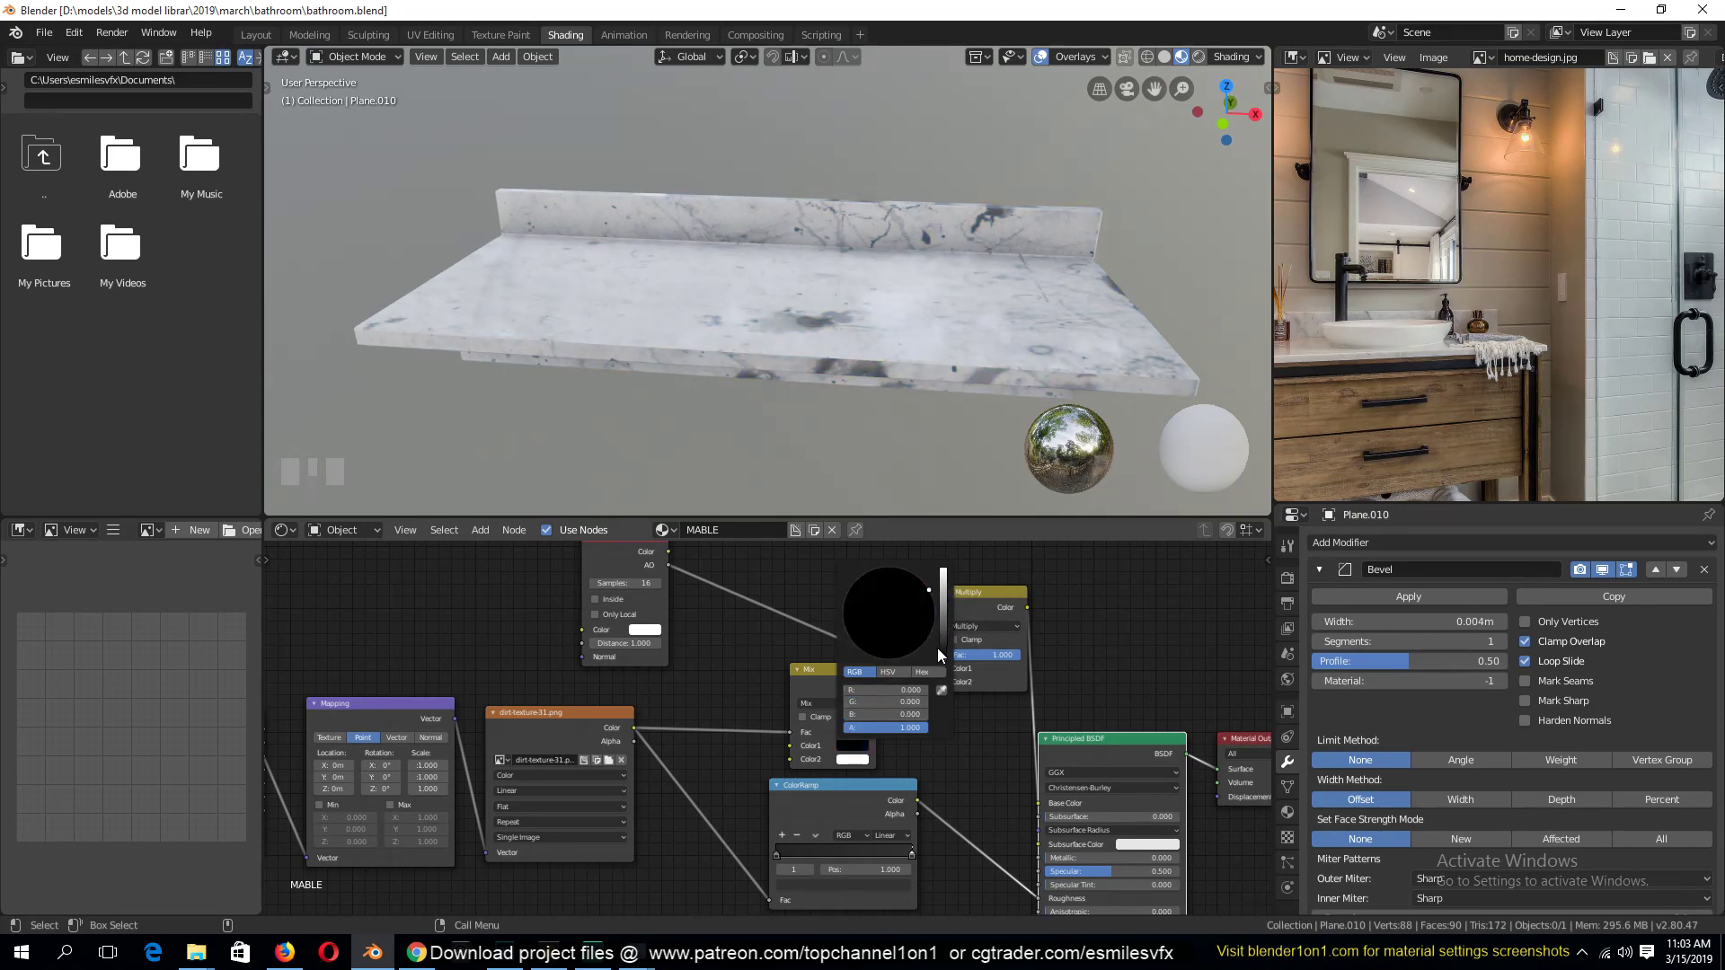
{"action": "mouse_move", "coordinate": [941, 645]}
{"action": "left_mouse_down"}
{"action": "mouse_move", "coordinate": [943, 604]}
{"action": "mouse_move", "coordinate": [942, 656]}
{"action": "left_mouse_up"}
{"action": "key", "text": "Return"}
{"action": "left_click_drag", "start_coordinate": [944, 650], "coordinate": [943, 625]}
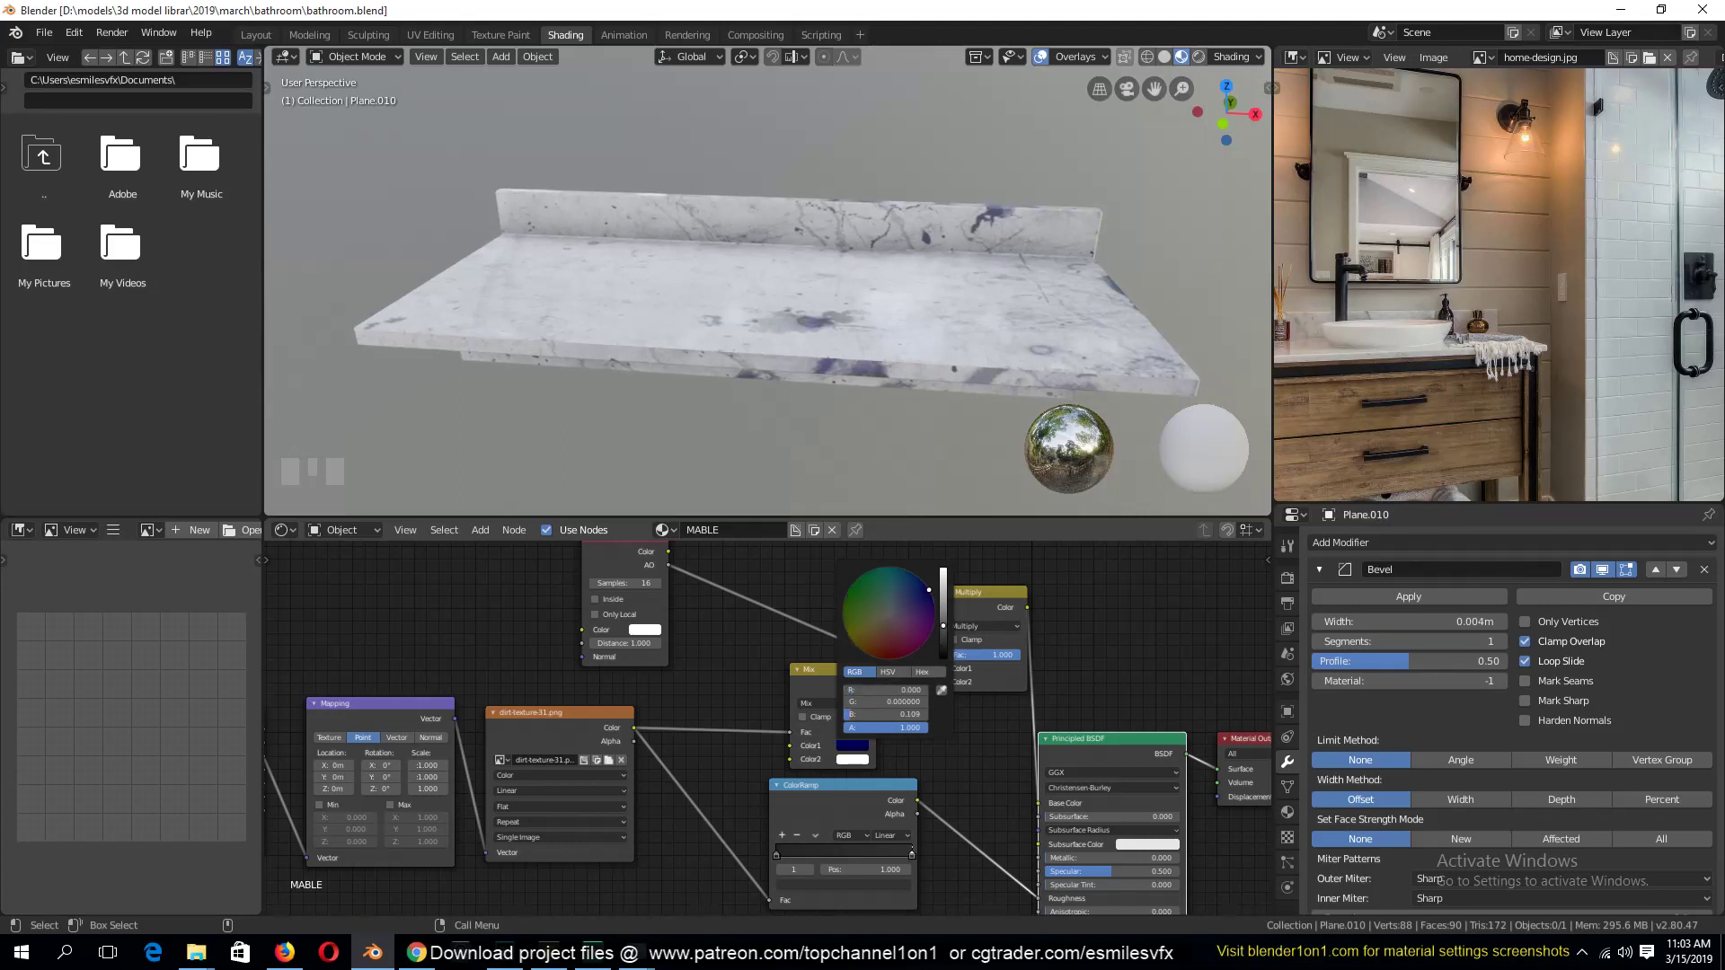
{"action": "left_click", "coordinate": [891, 612]}
{"action": "left_click_drag", "start_coordinate": [943, 625], "coordinate": [942, 584]}
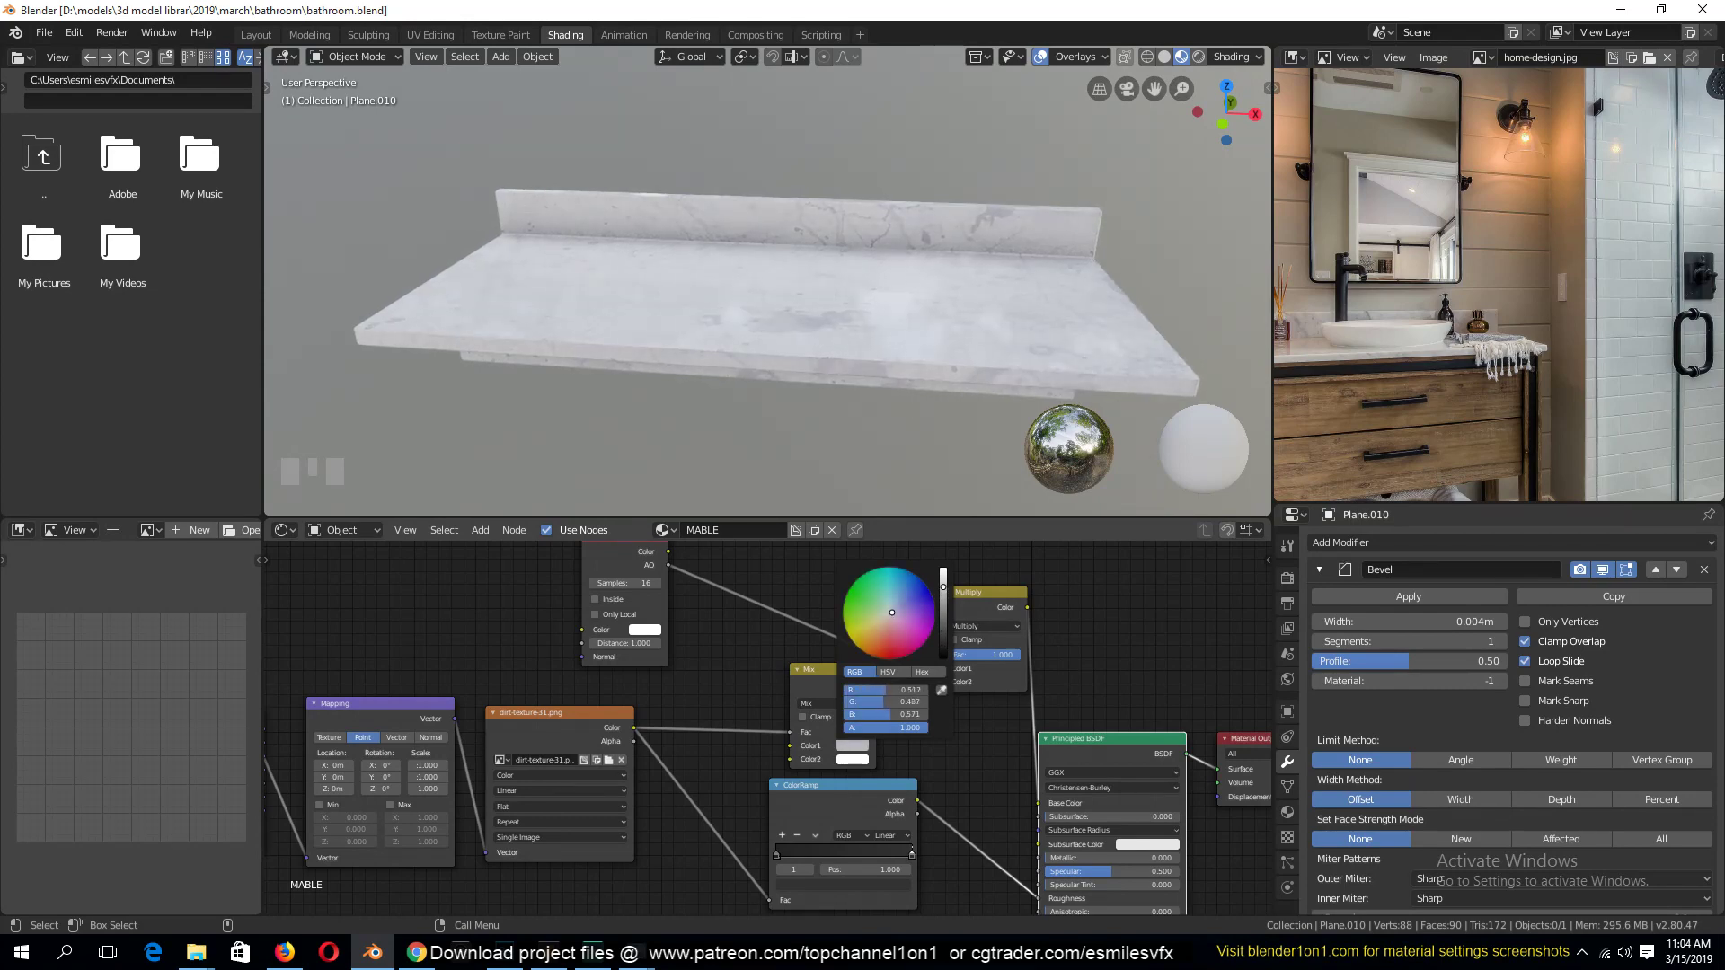
Set the marble's Principled BSDF Clearcoat to 1 and save the file
{"action": "middle_click_drag", "start_coordinate": [858, 338], "coordinate": [947, 484]}
{"action": "middle_click_drag", "start_coordinate": [1109, 745], "coordinate": [985, 850]}
{"action": "scroll", "coordinate": [988, 708], "scroll_direction": "up", "scroll_amount": 3}
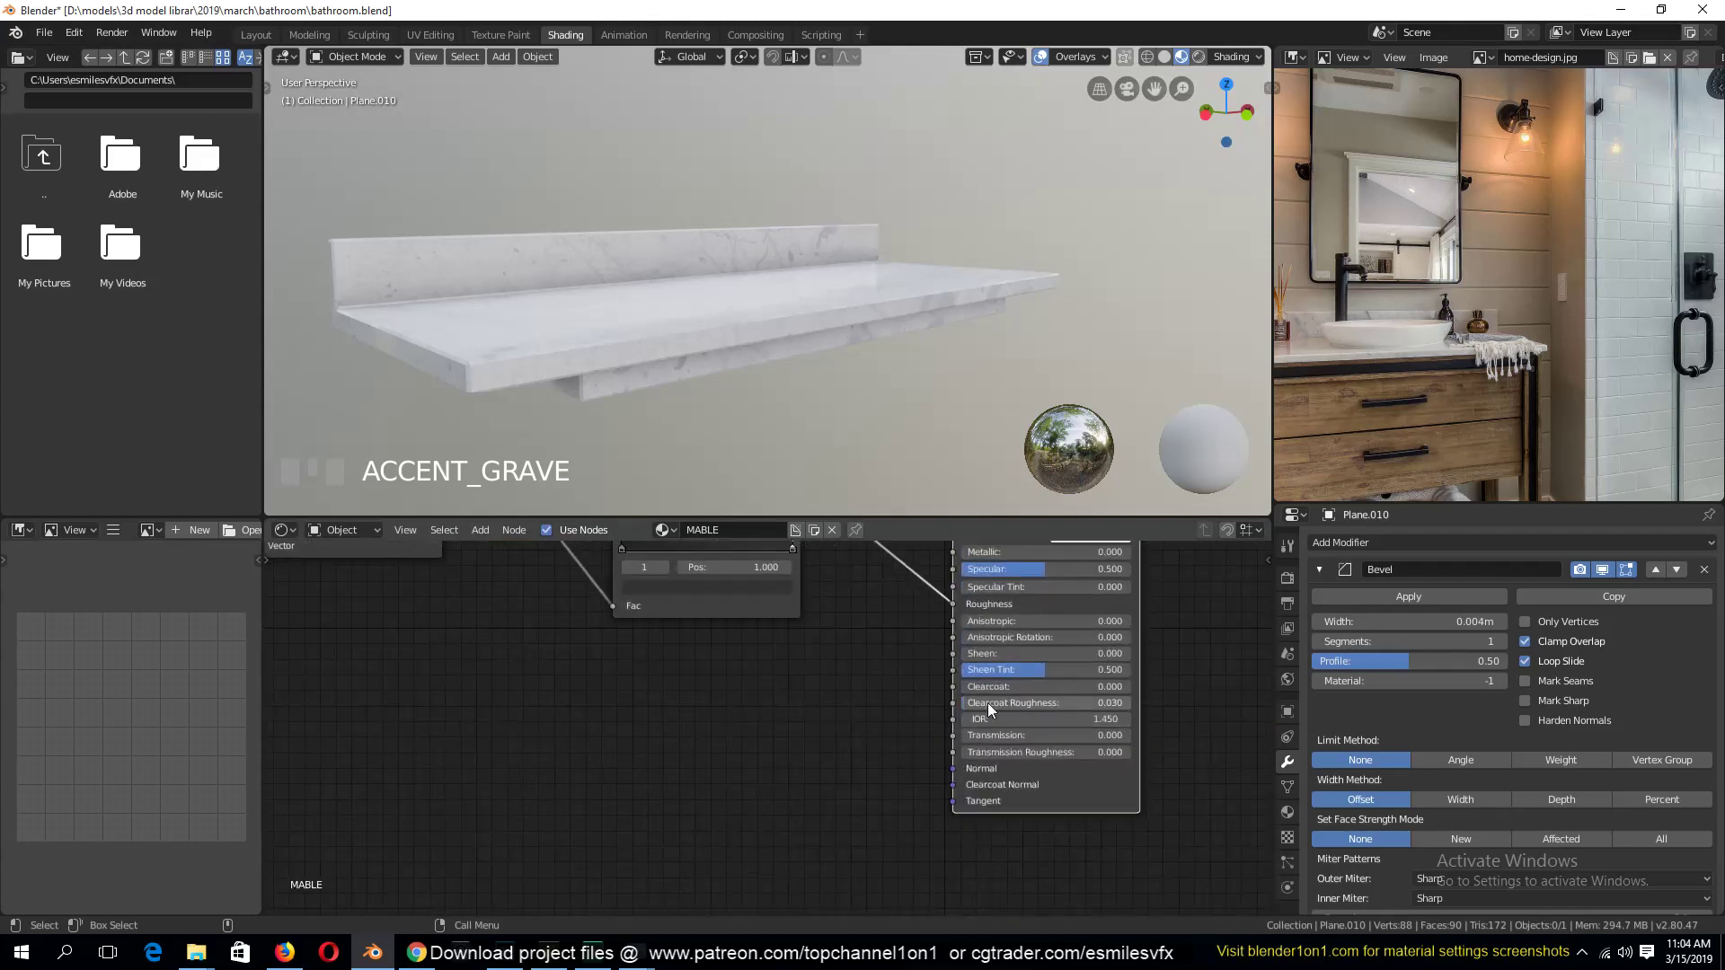
{"action": "type", "text": "1"}
{"action": "left_click", "coordinate": [885, 704]}
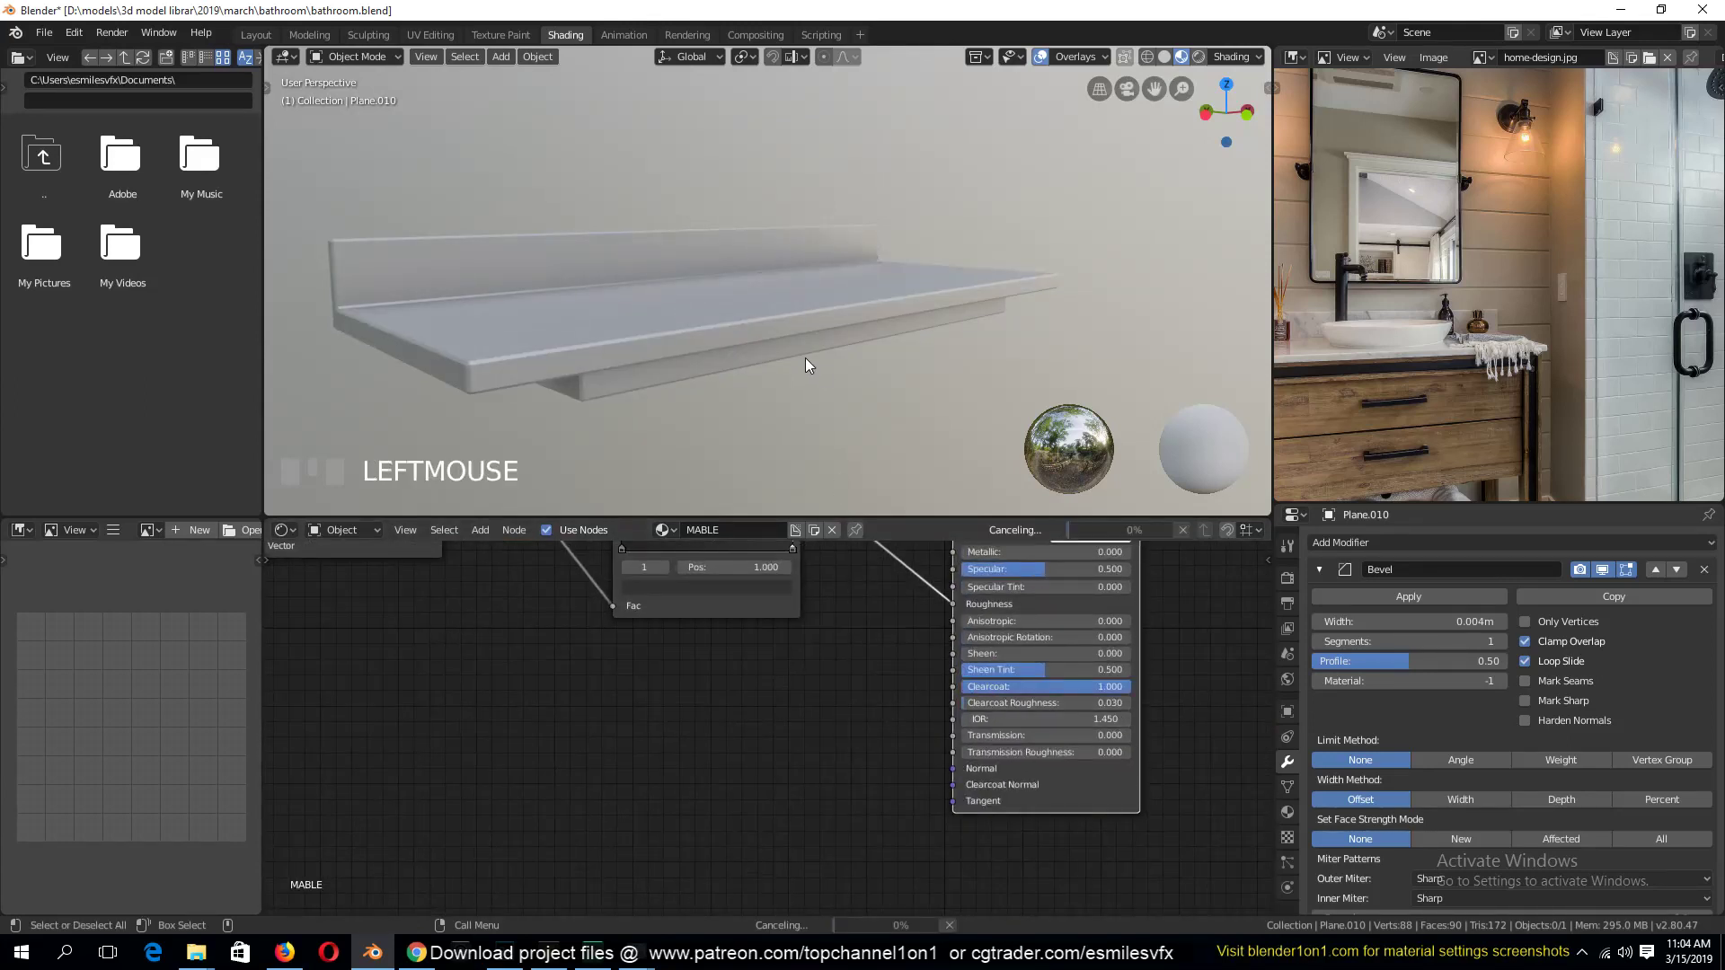
{"action": "key", "text": "ctrl+s"}
Unhide all hidden objects in the scene, deselect everything and save the file
{"action": "middle_click_drag", "start_coordinate": [805, 364], "coordinate": [854, 399]}
{"action": "key", "text": "alt+h"}
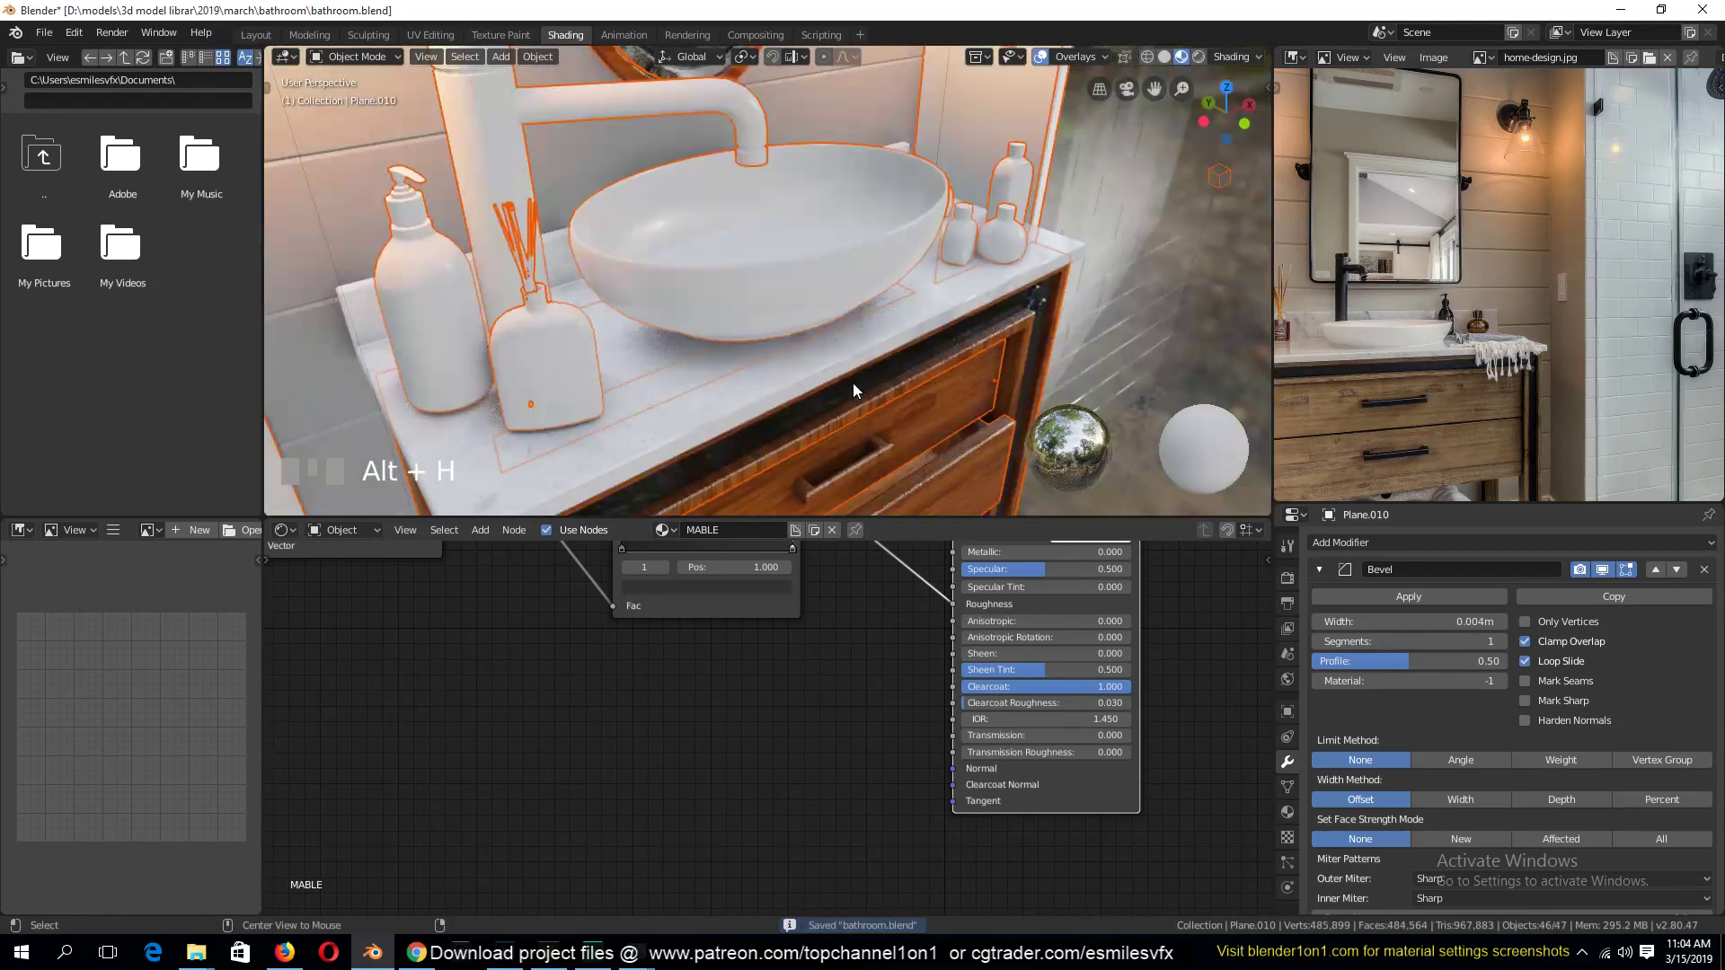
{"action": "key", "text": "a"}
{"action": "key", "text": "ctrl+s"}
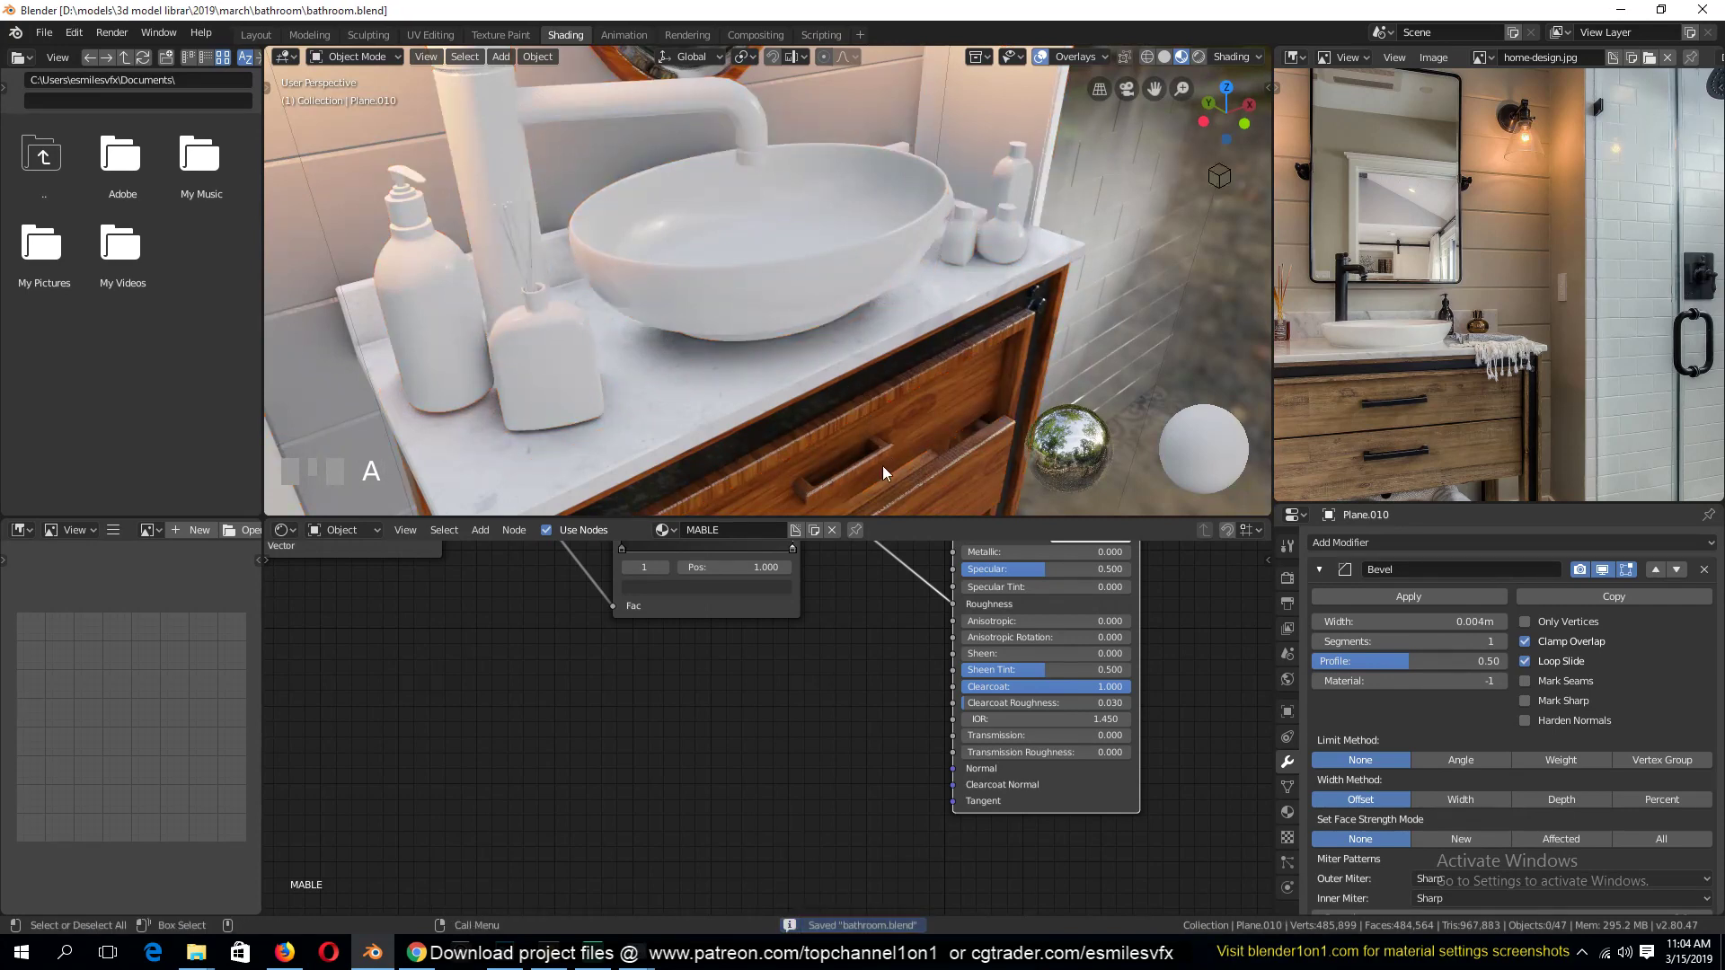
Select the sink basin on the countertop and assign the existing WHITE material to it
{"action": "left_click", "coordinate": [855, 288]}
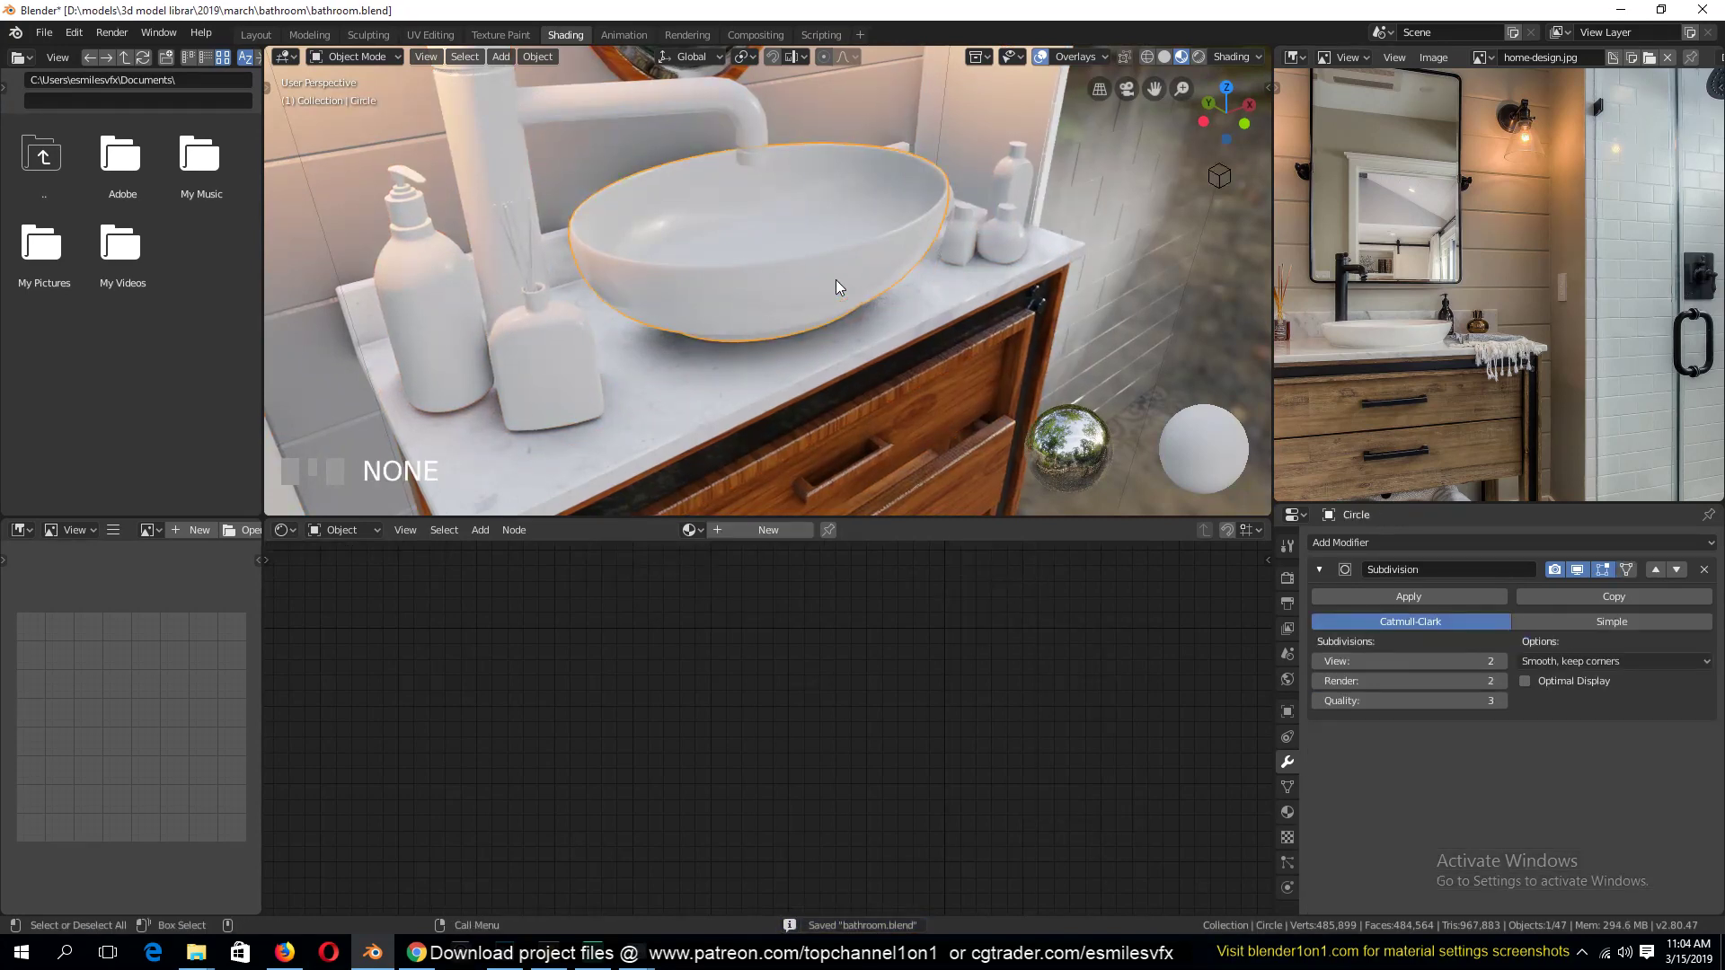
{"action": "key", "text": "grave"}
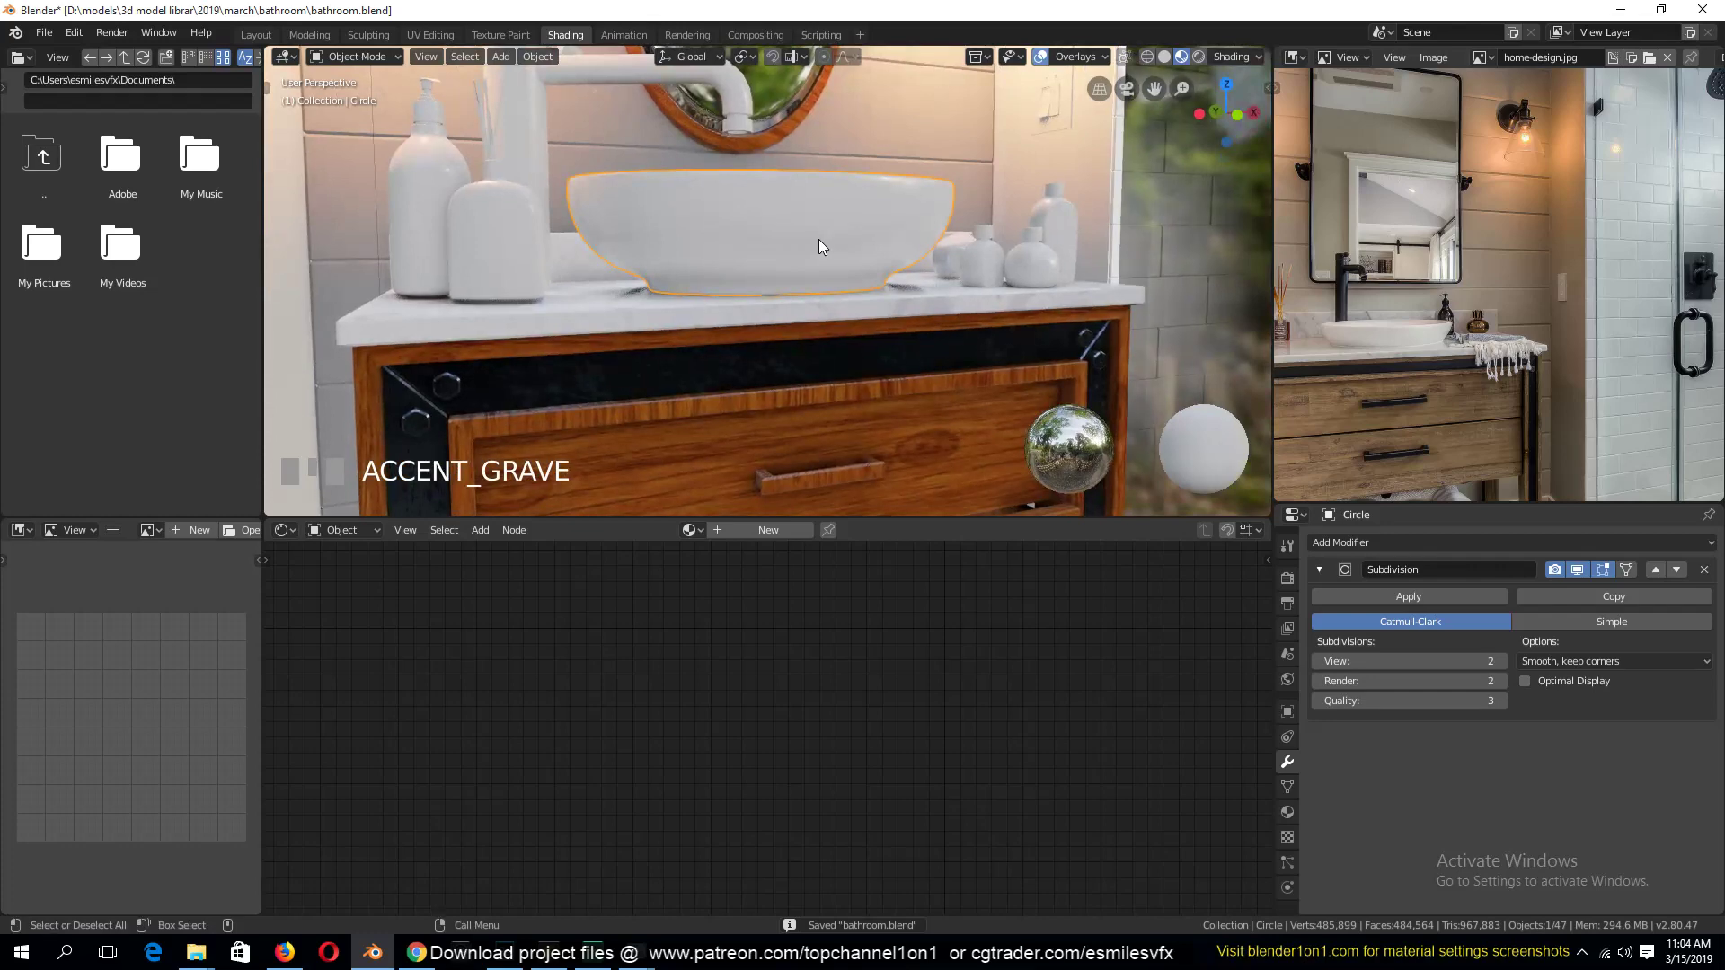
{"action": "left_click", "coordinate": [690, 530]}
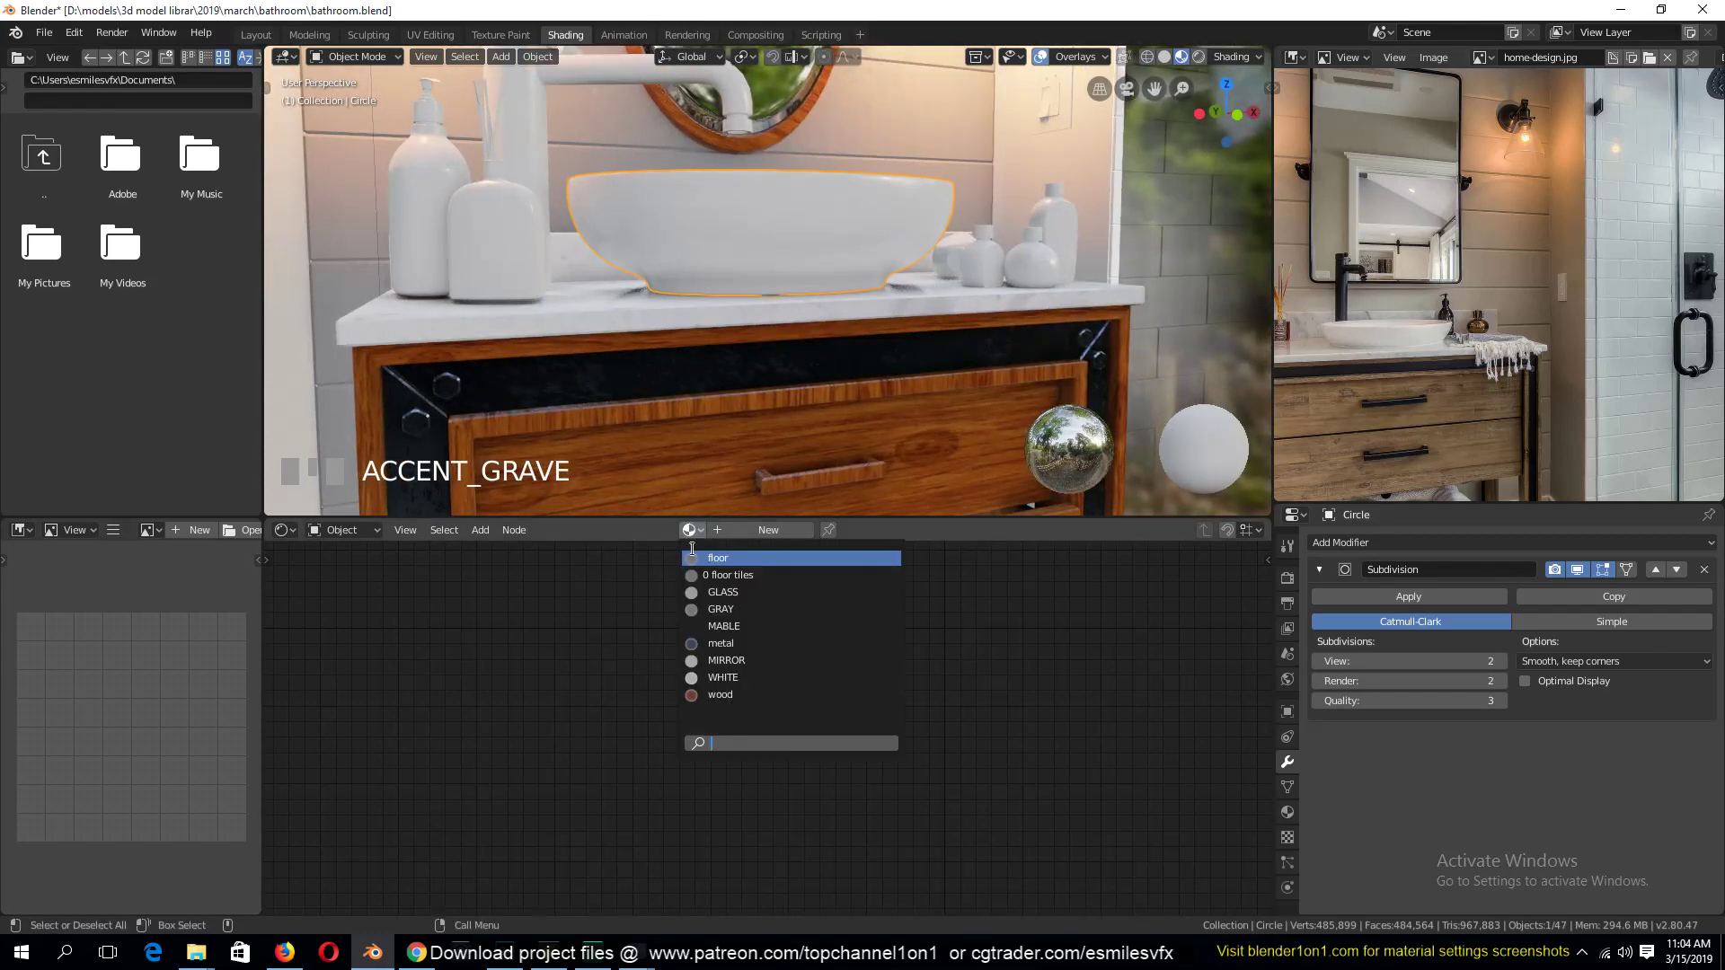
{"action": "left_click", "coordinate": [711, 676]}
In Edit Mode, mark seams along the sink basin's bottom edge loop and its rim edge loop
{"action": "key", "text": "Tab"}
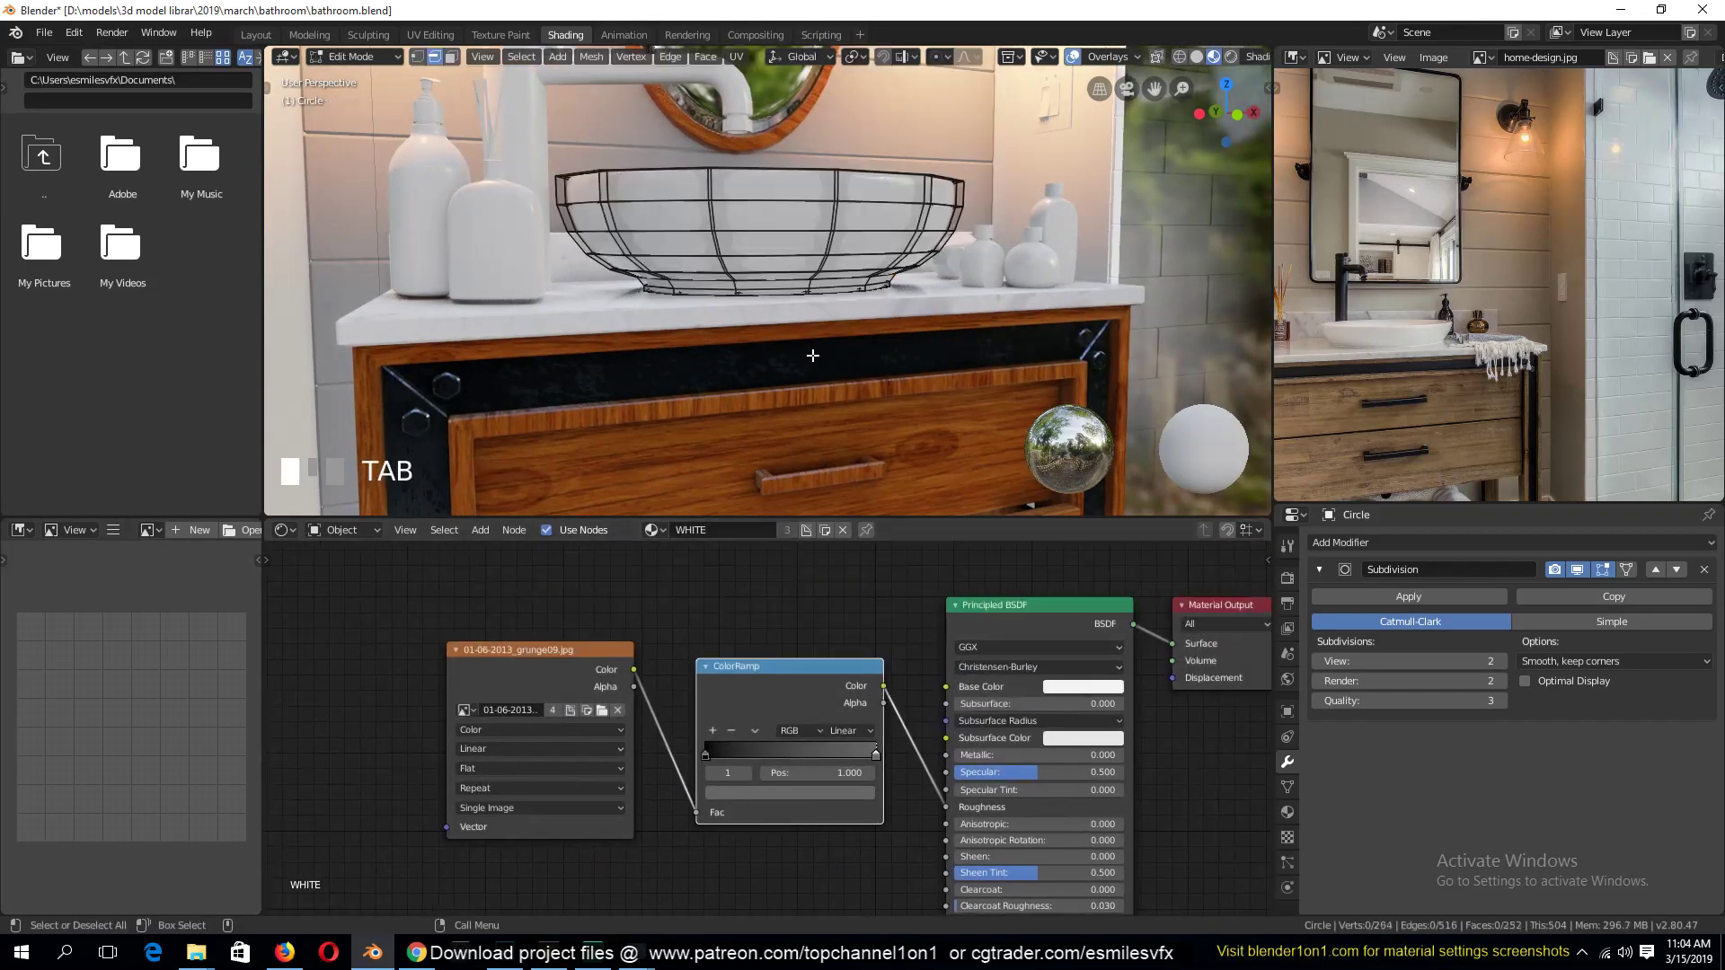
{"action": "key", "text": "a"}
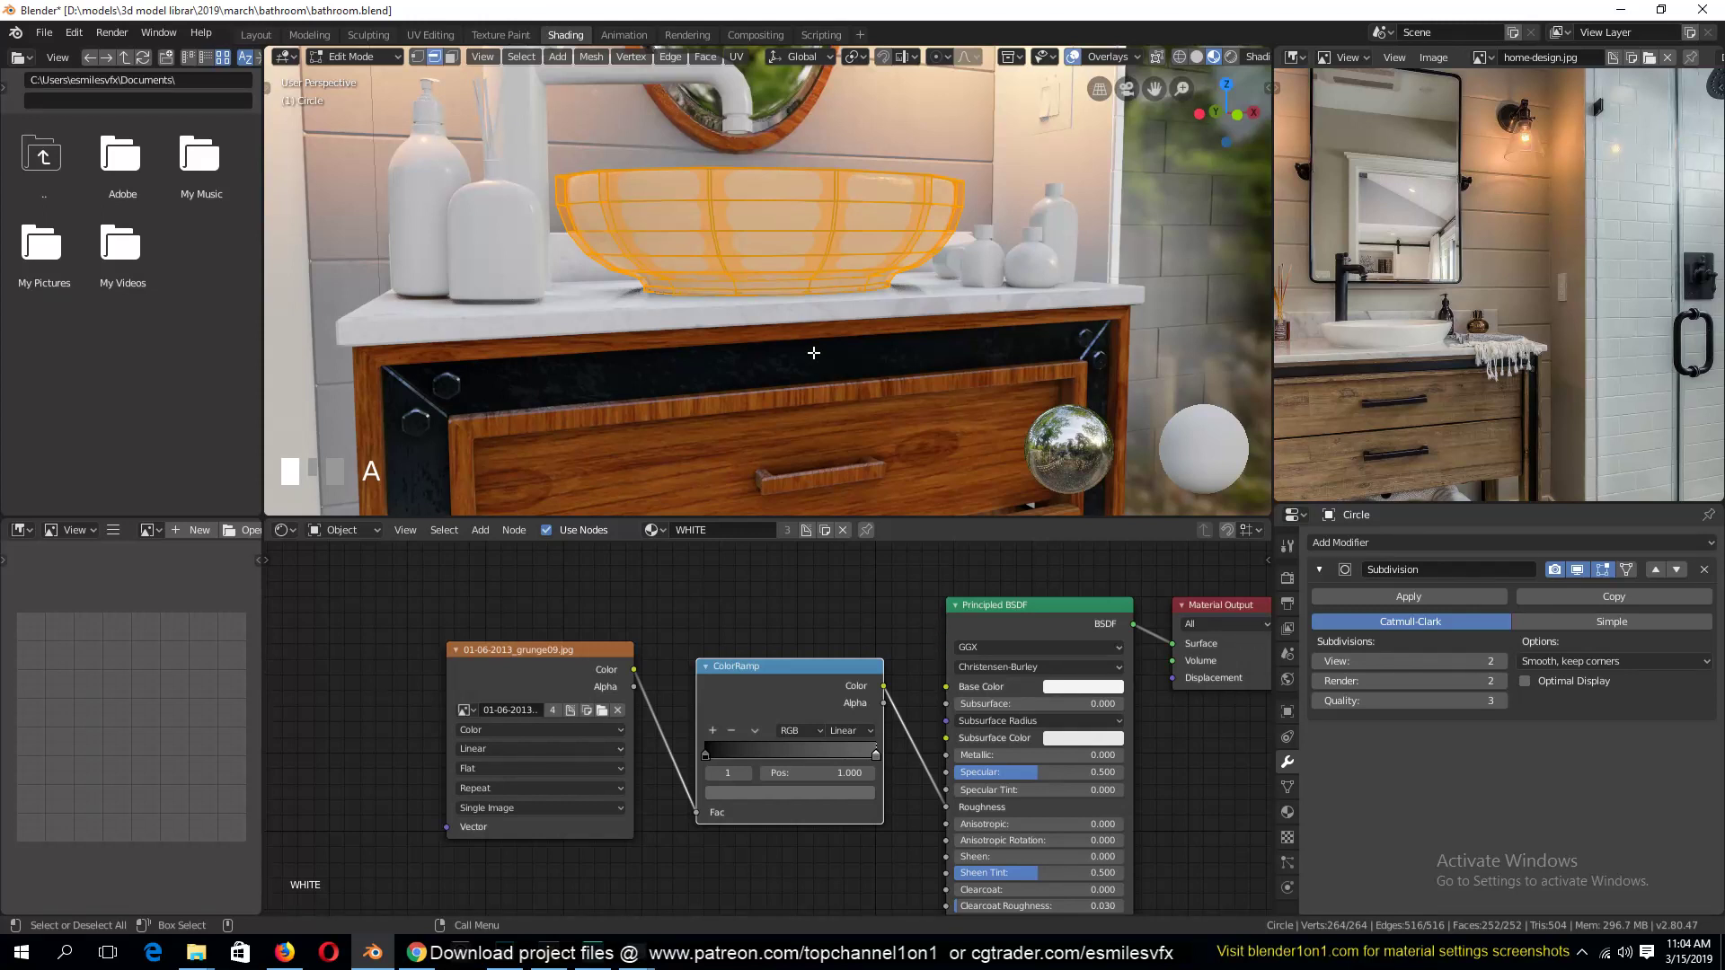
{"action": "right_click", "coordinate": [719, 335]}
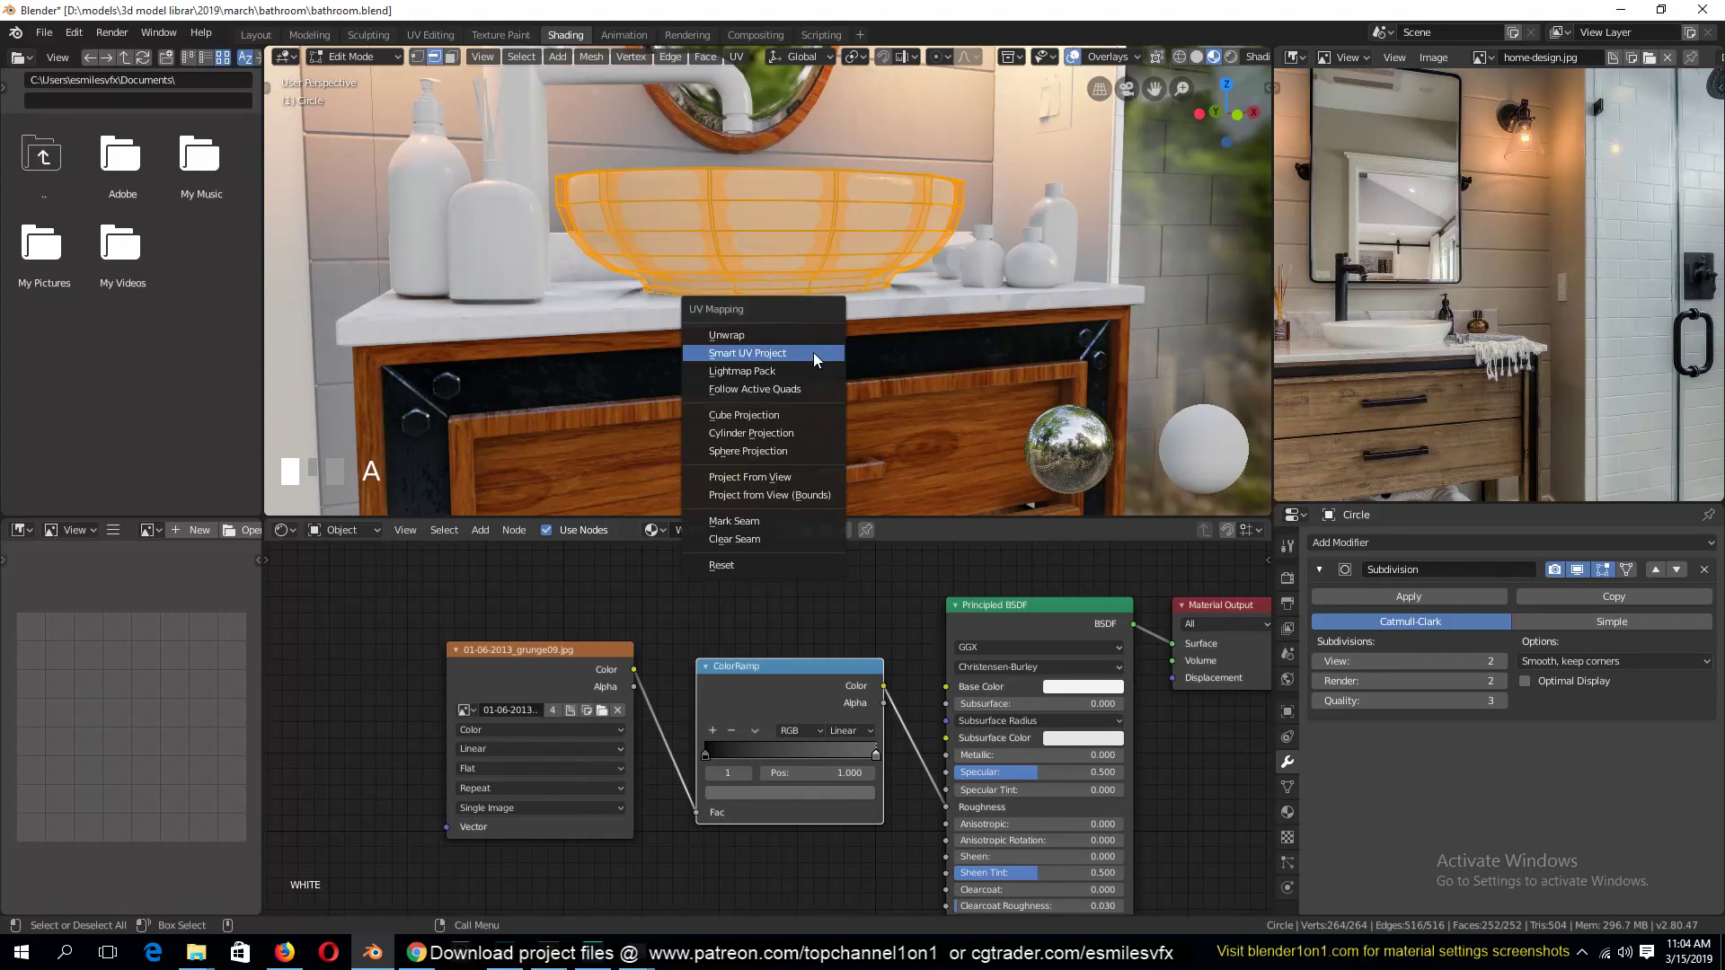
{"action": "left_click", "coordinate": [860, 287], "text": "alt"}
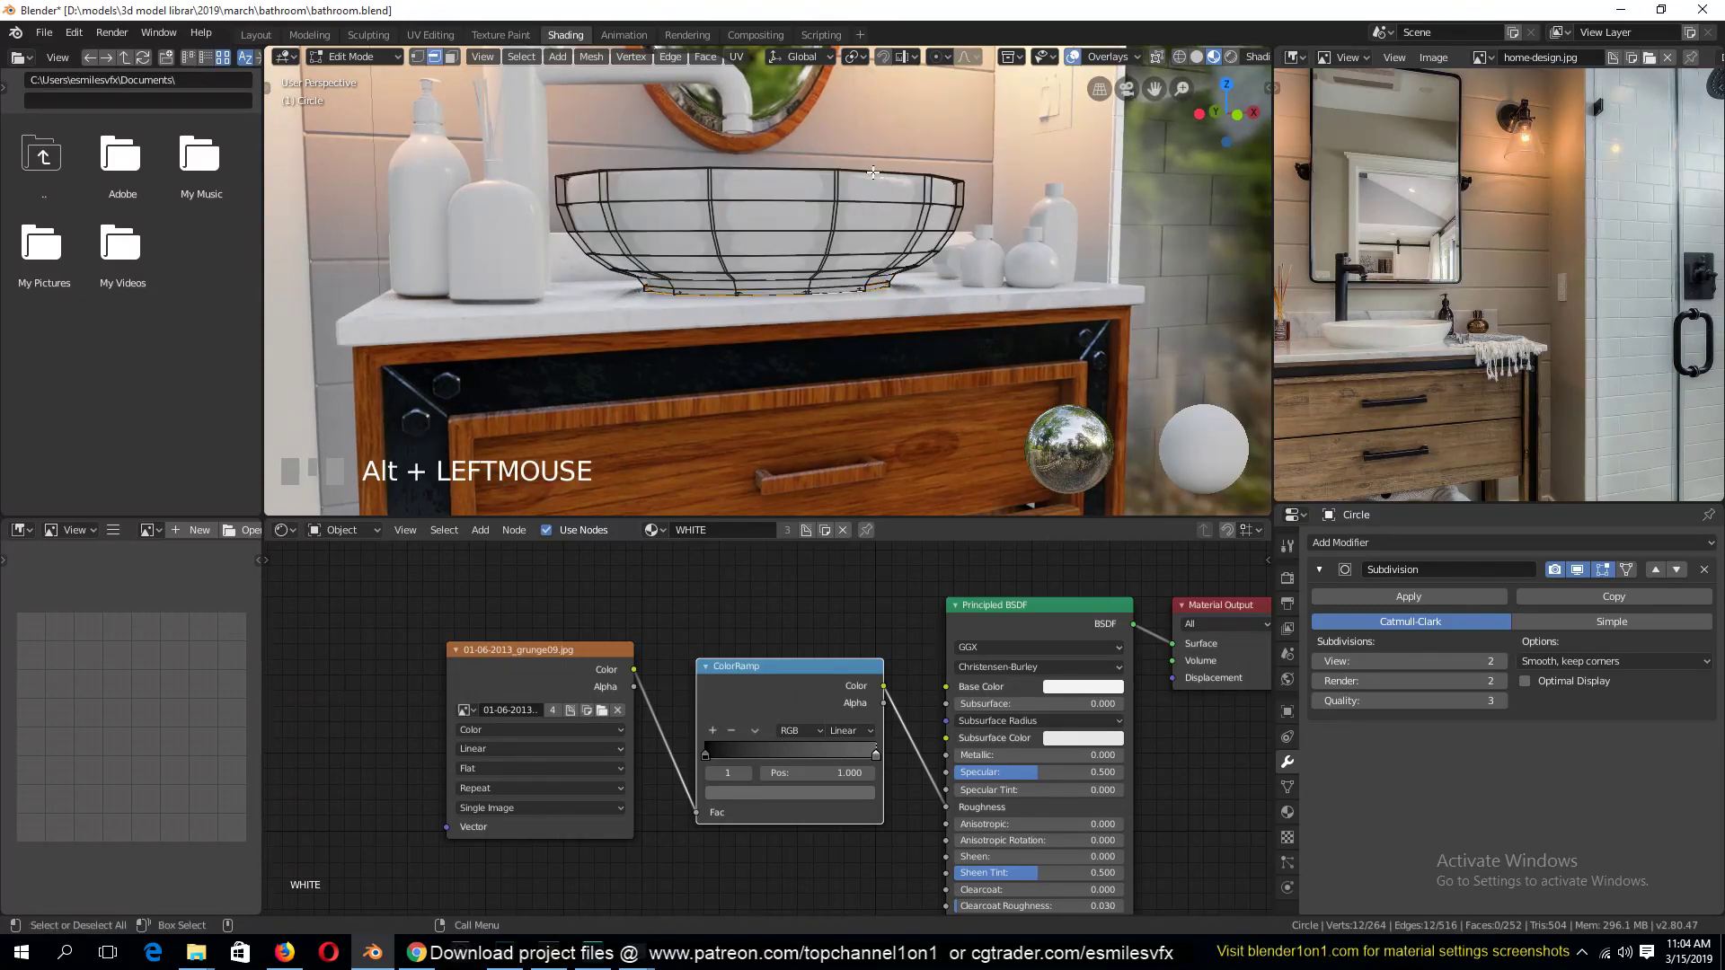
{"action": "middle_click_drag", "start_coordinate": [874, 172], "coordinate": [874, 244]}
{"action": "left_click", "coordinate": [918, 175], "text": "alt+shift"}
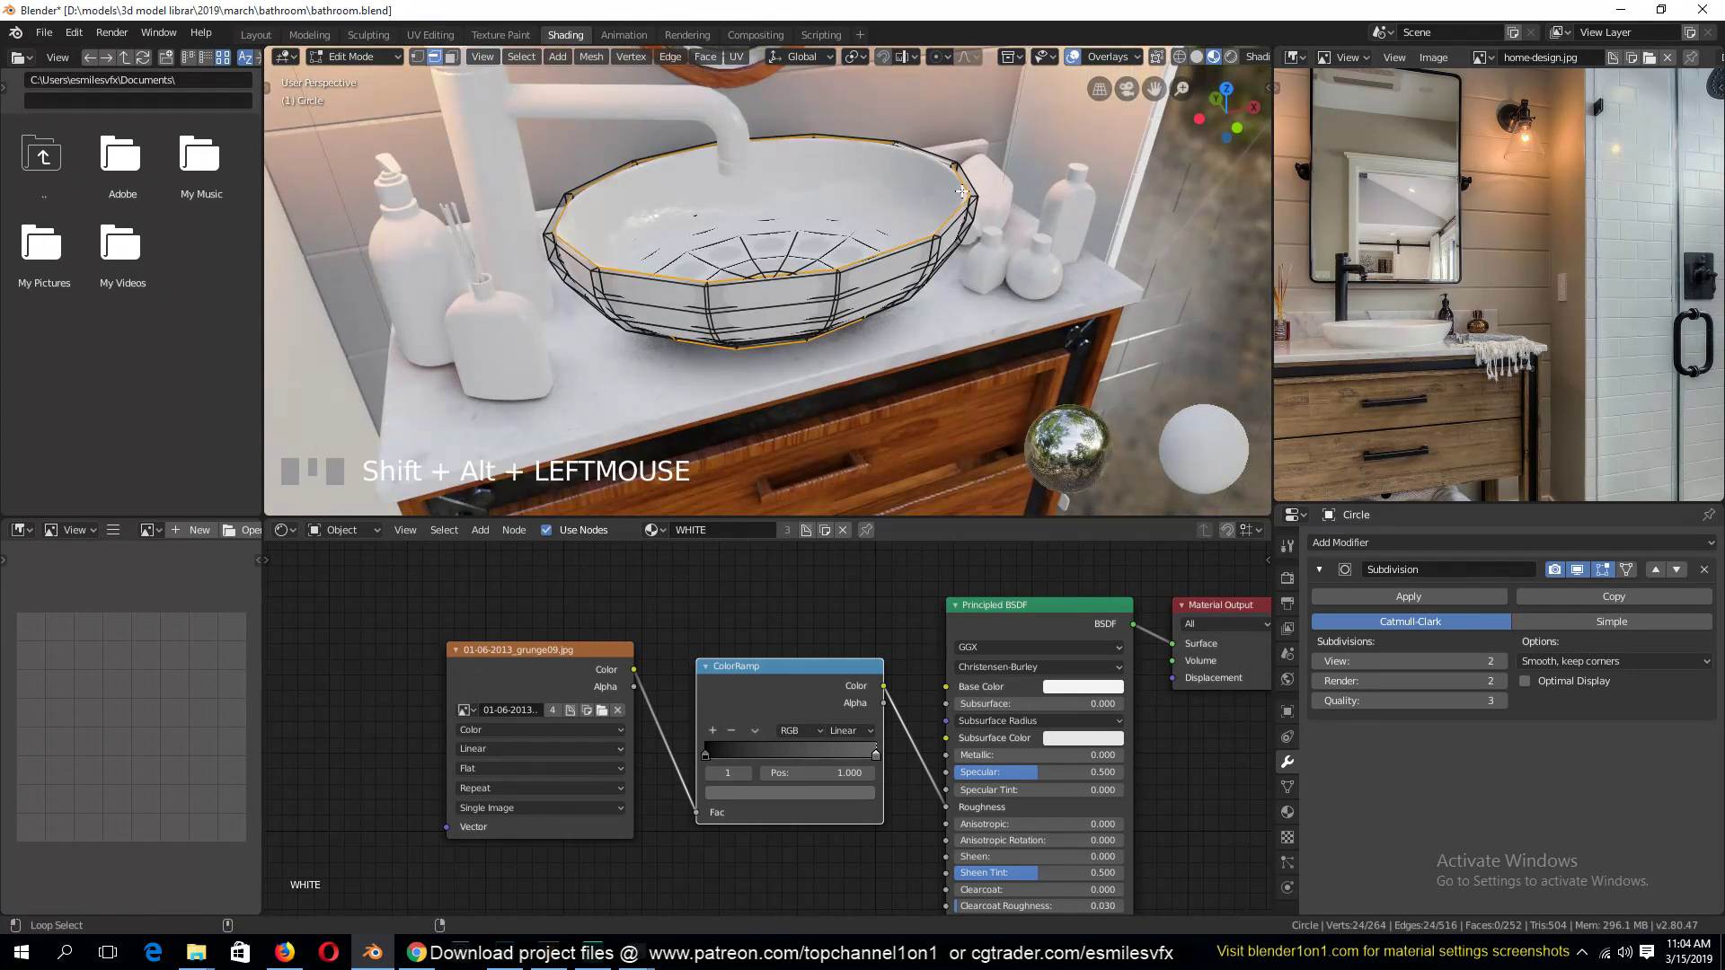
{"action": "key", "text": "ctrl+e"}
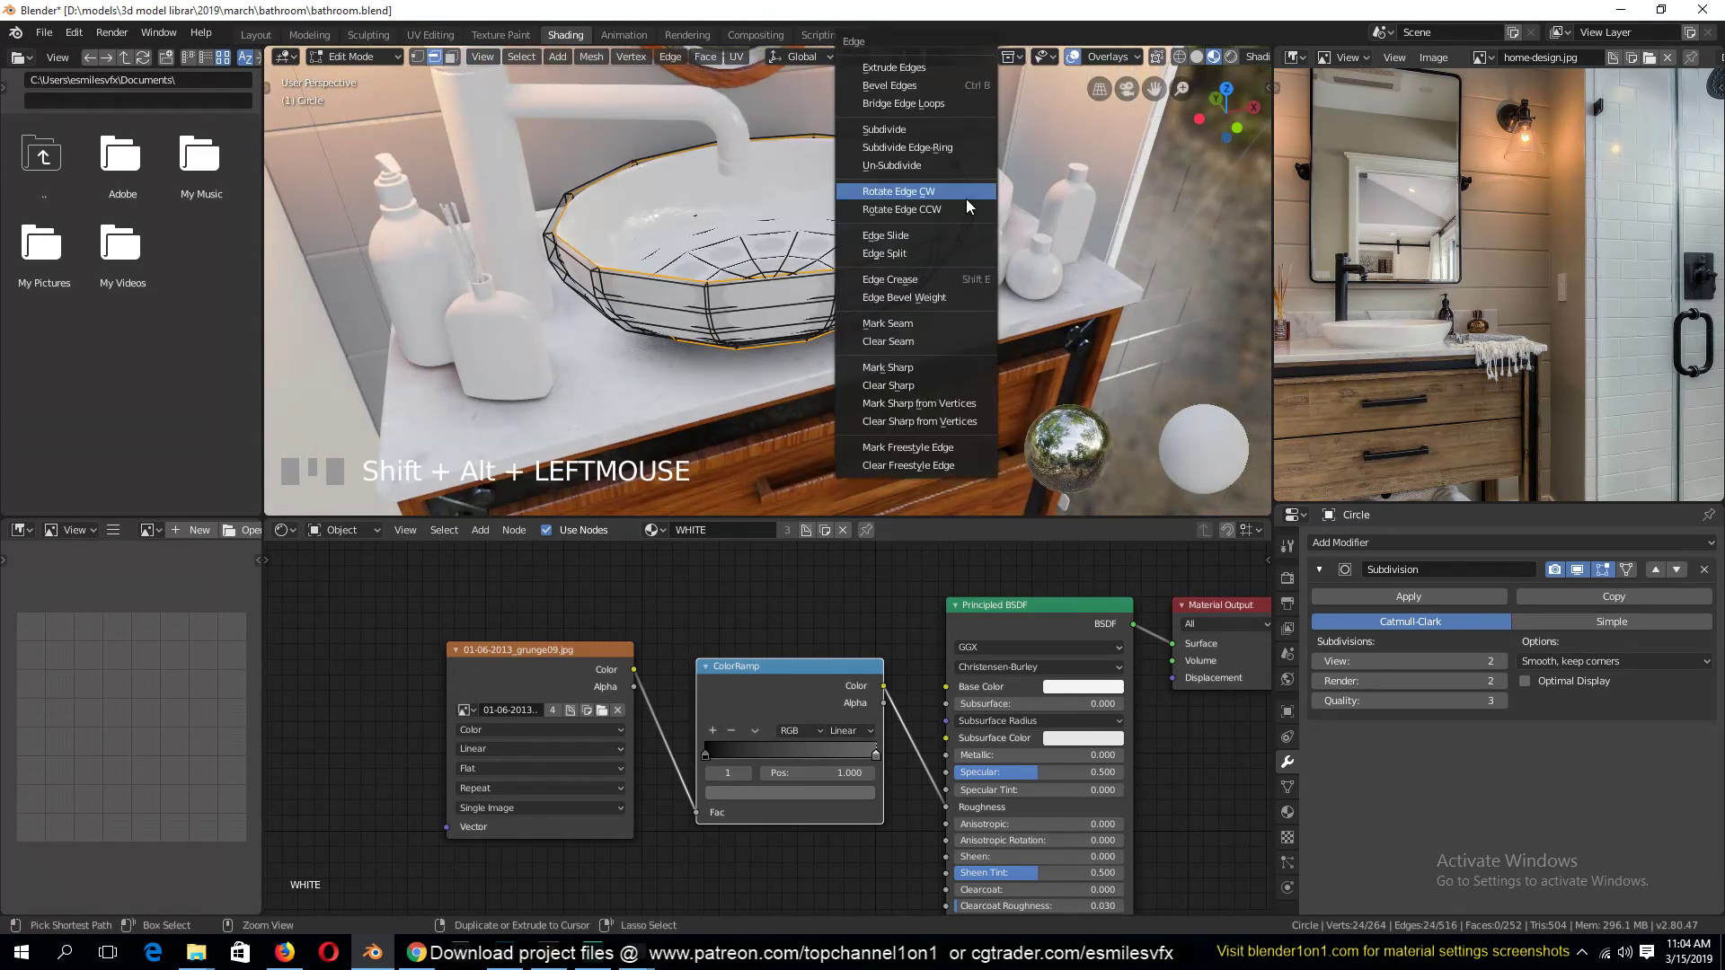
{"action": "left_click", "coordinate": [931, 326]}
Unwrap the entire basin mesh along its marked seams and return to Object Mode
{"action": "key", "text": "a"}
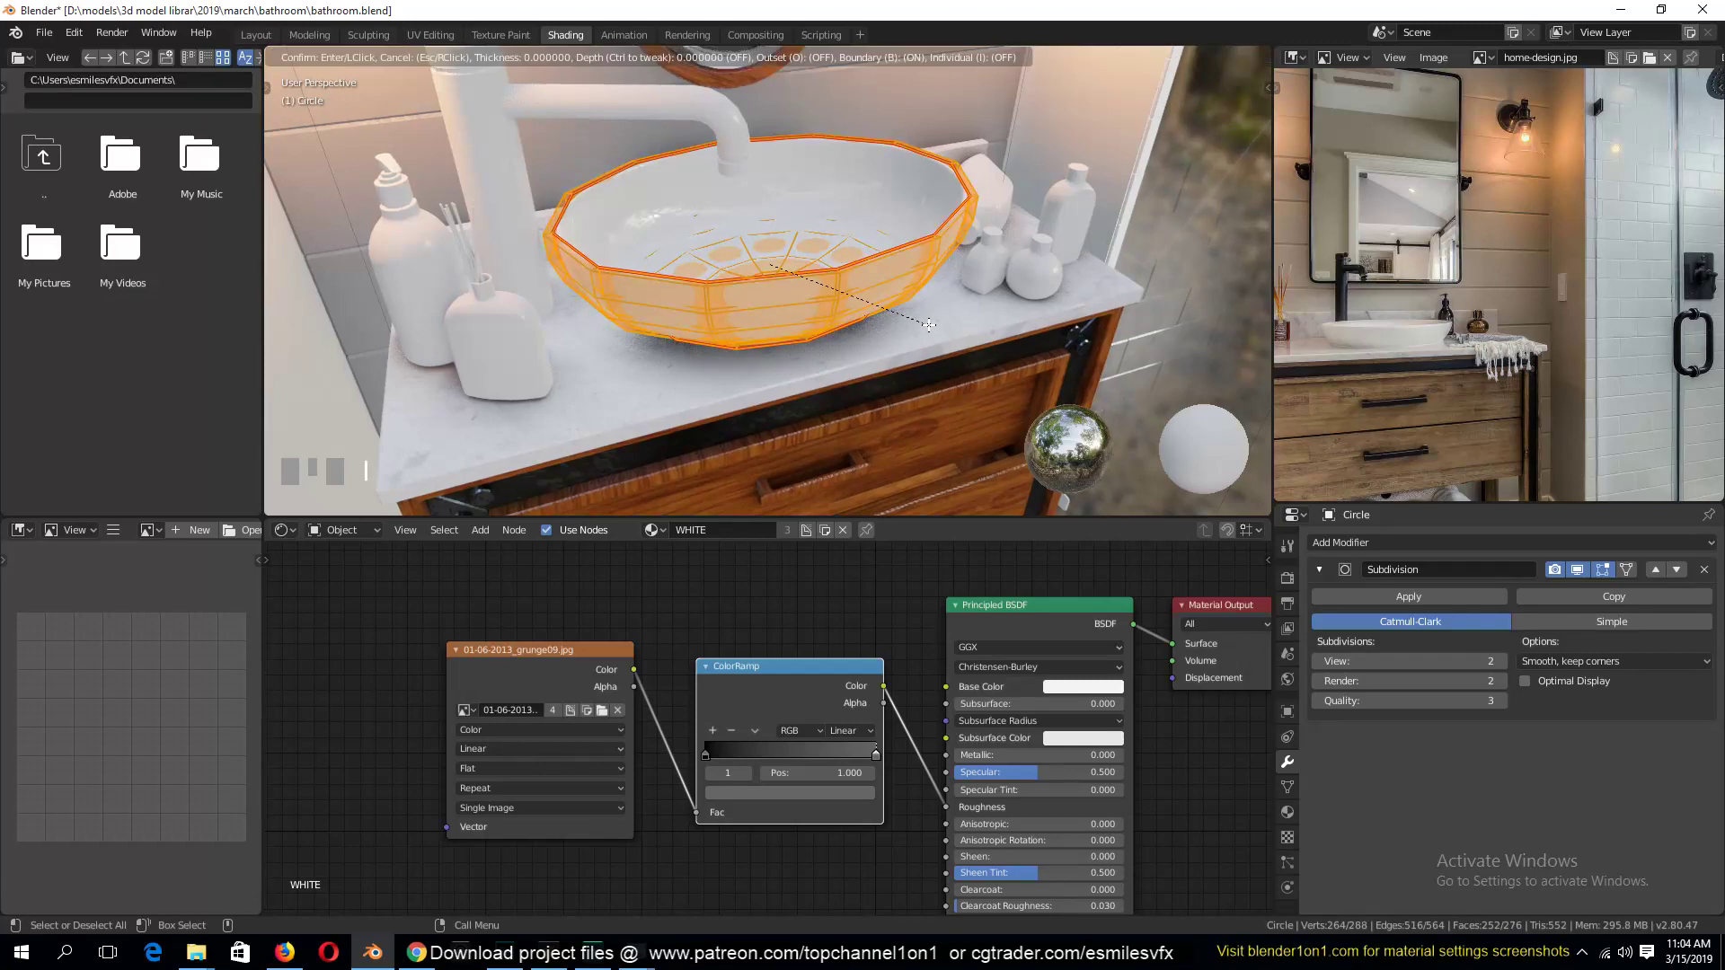
{"action": "right_click", "coordinate": [924, 310]}
{"action": "left_click", "coordinate": [924, 309]}
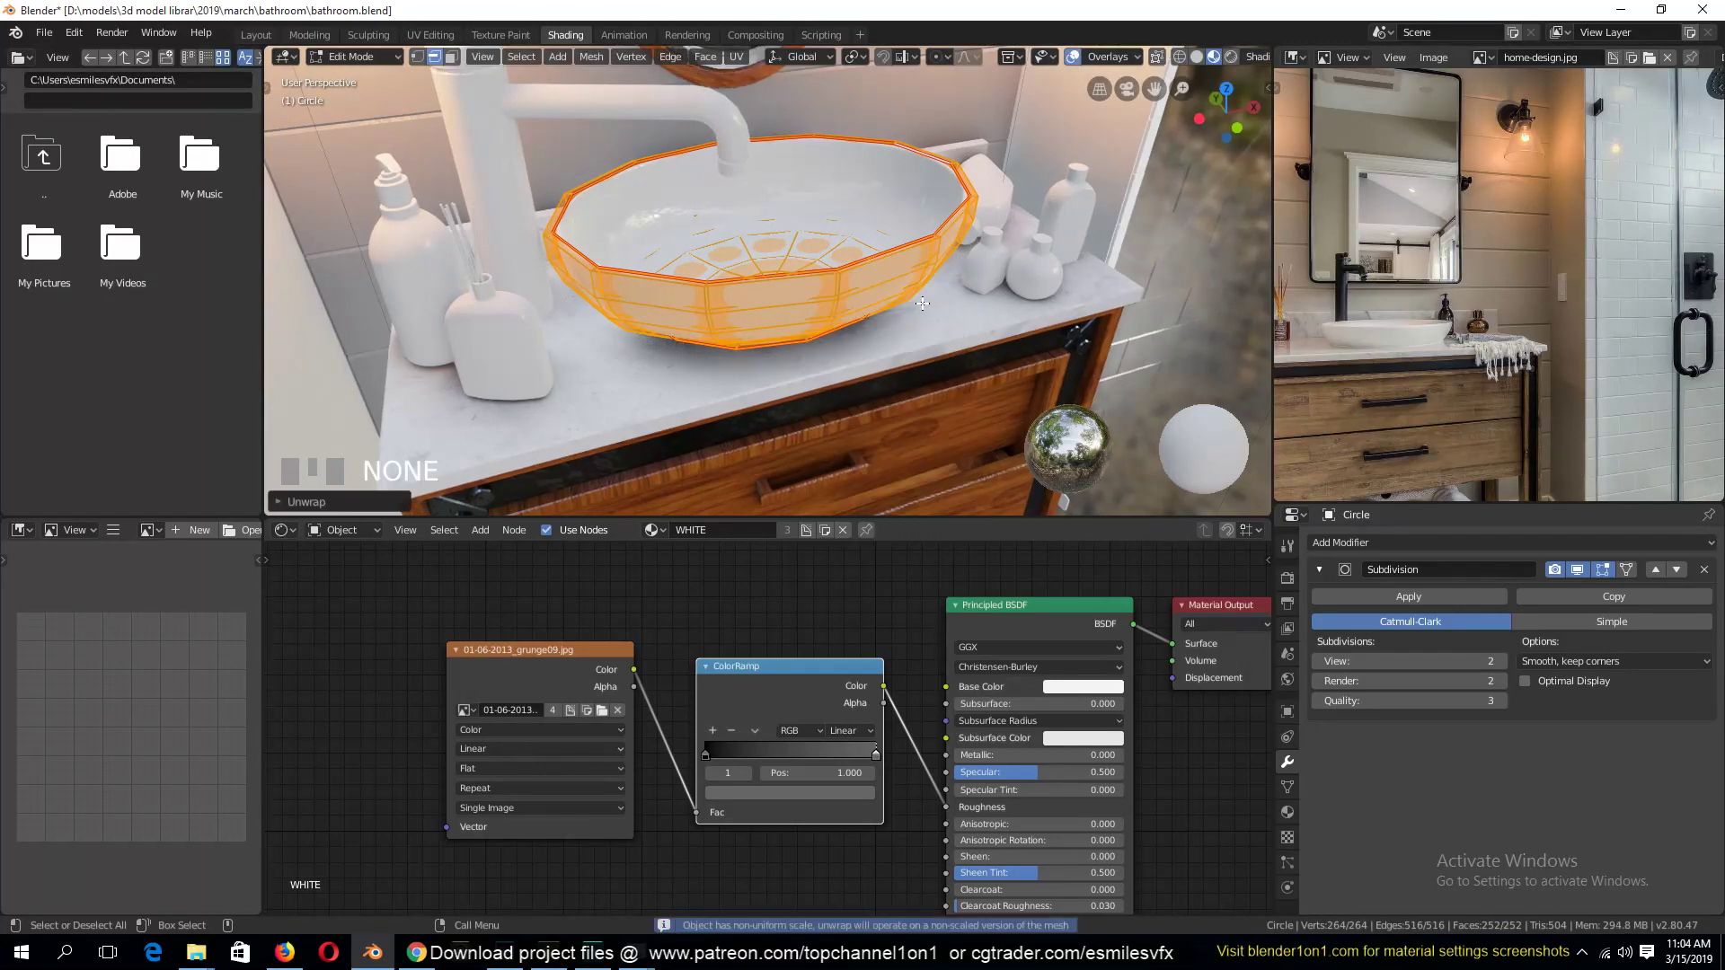
{"action": "key", "text": "Tab"}
Isolate the basin, check its surface and its UV layout in the UV Editing workspace, and return to the Shading workspace
{"action": "key", "text": "grave"}
{"action": "key", "text": "shift+h"}
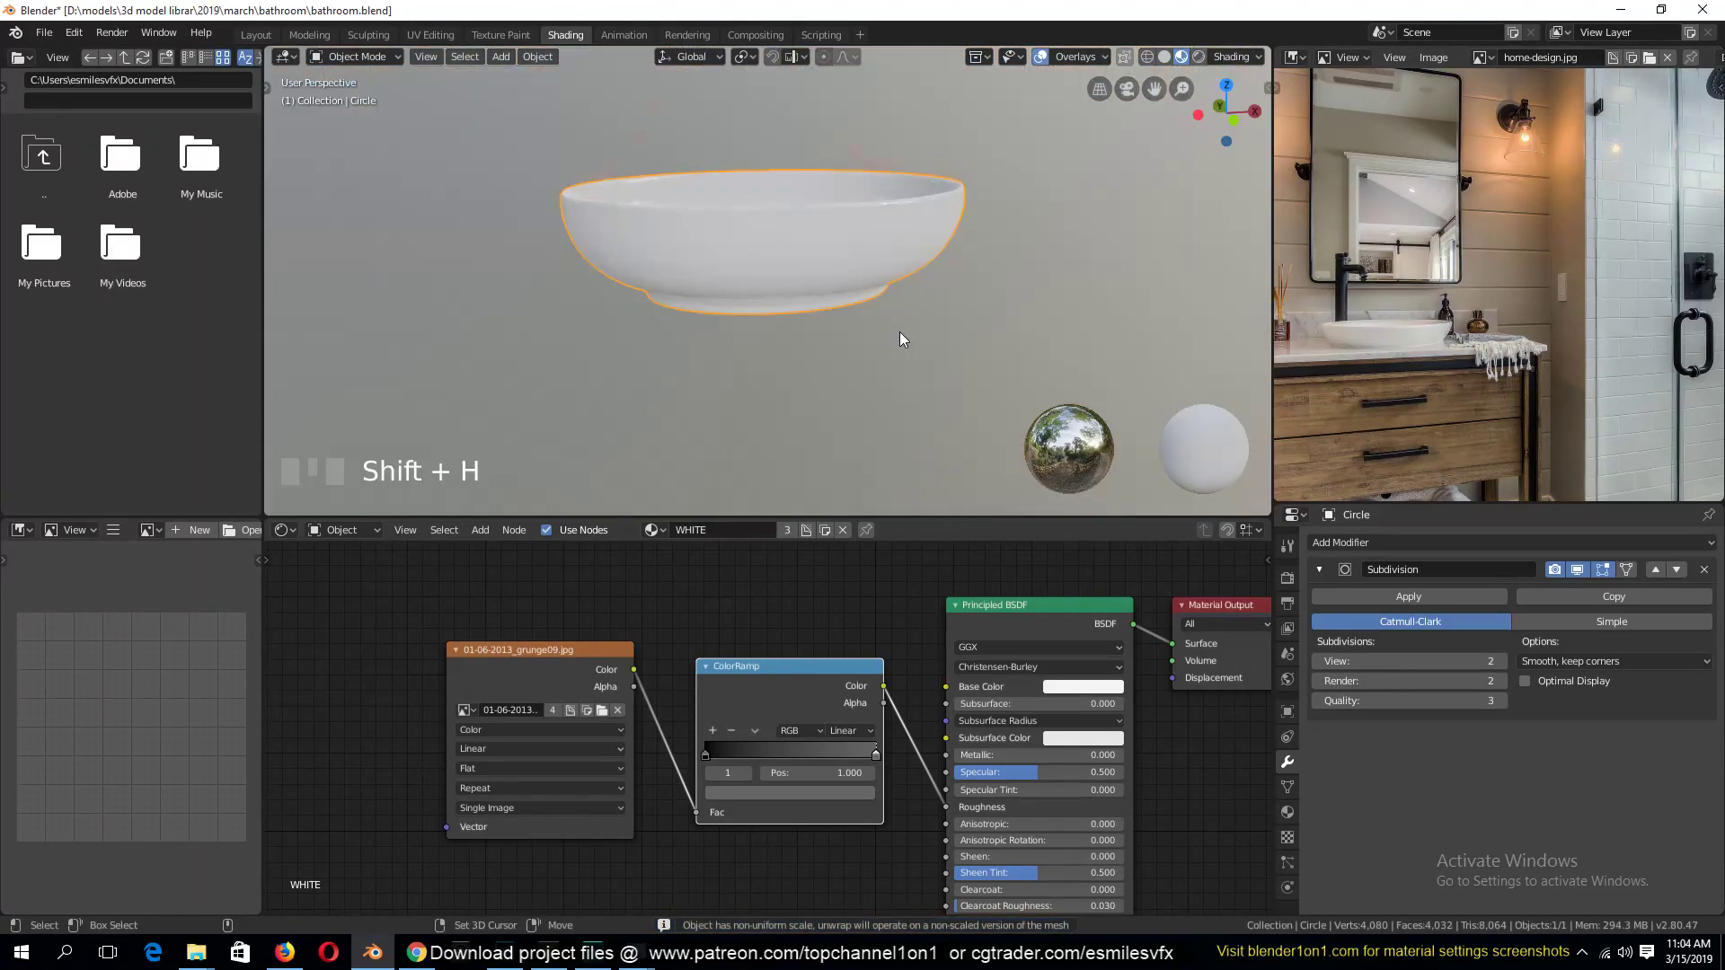
{"action": "scroll", "coordinate": [913, 352], "scroll_direction": "up", "scroll_amount": 3}
{"action": "middle_click_drag", "start_coordinate": [912, 348], "coordinate": [941, 416]}
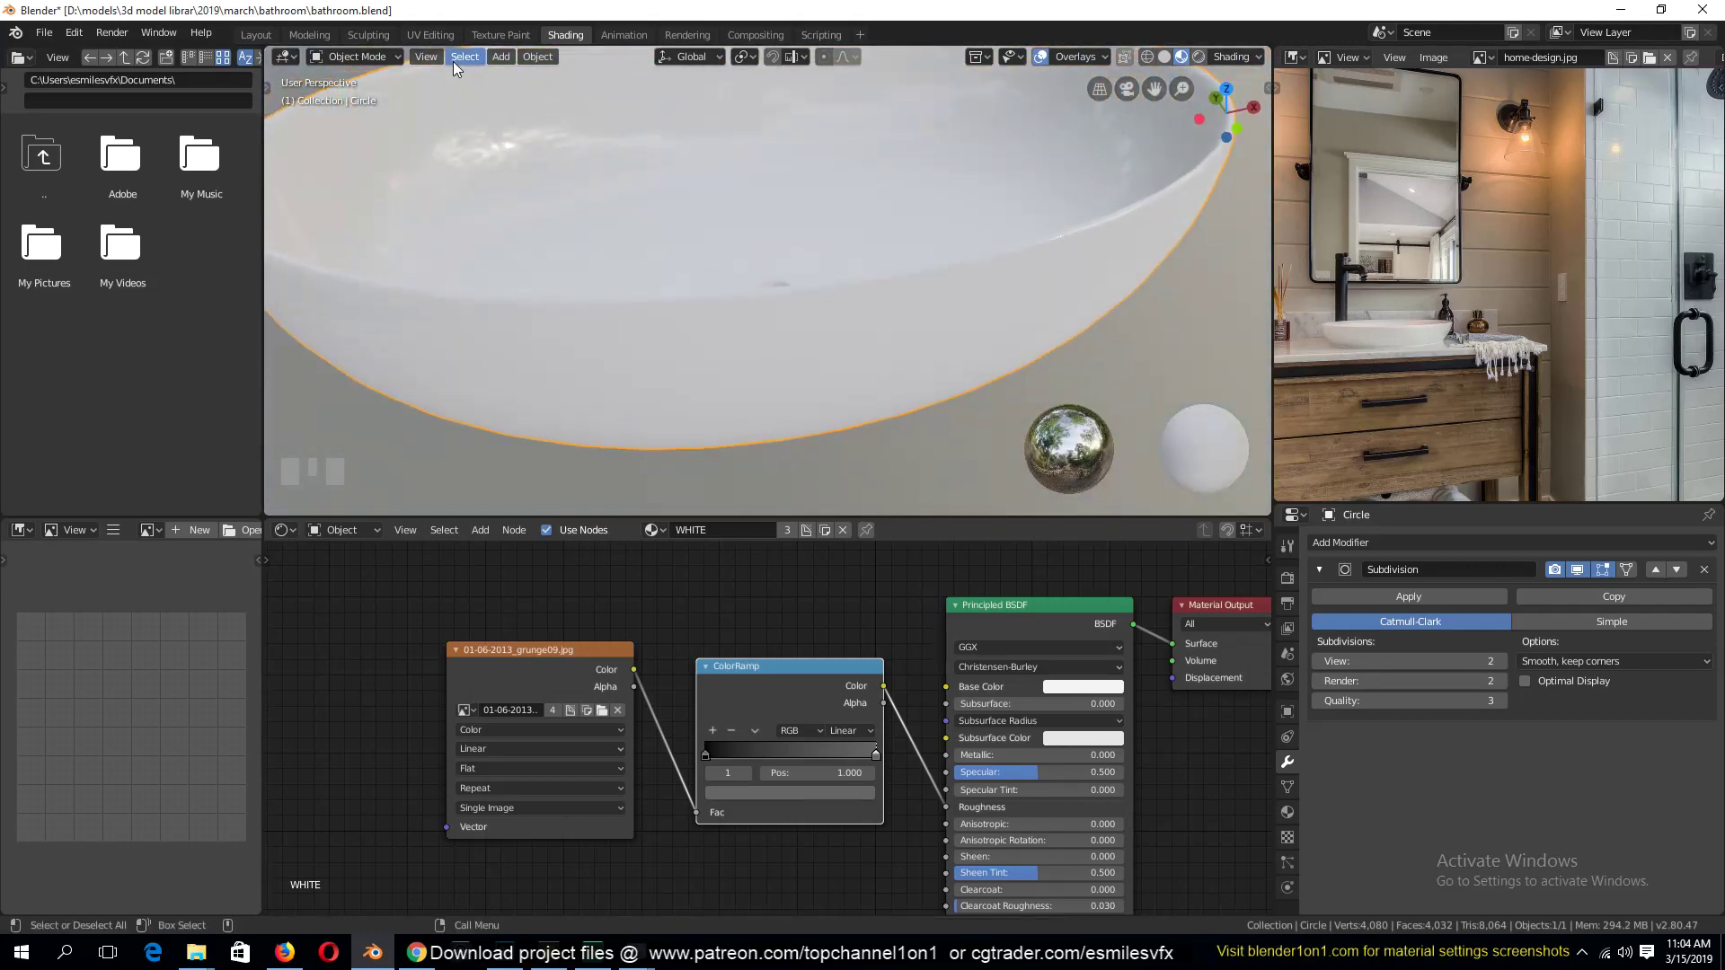
{"action": "left_click", "coordinate": [430, 34]}
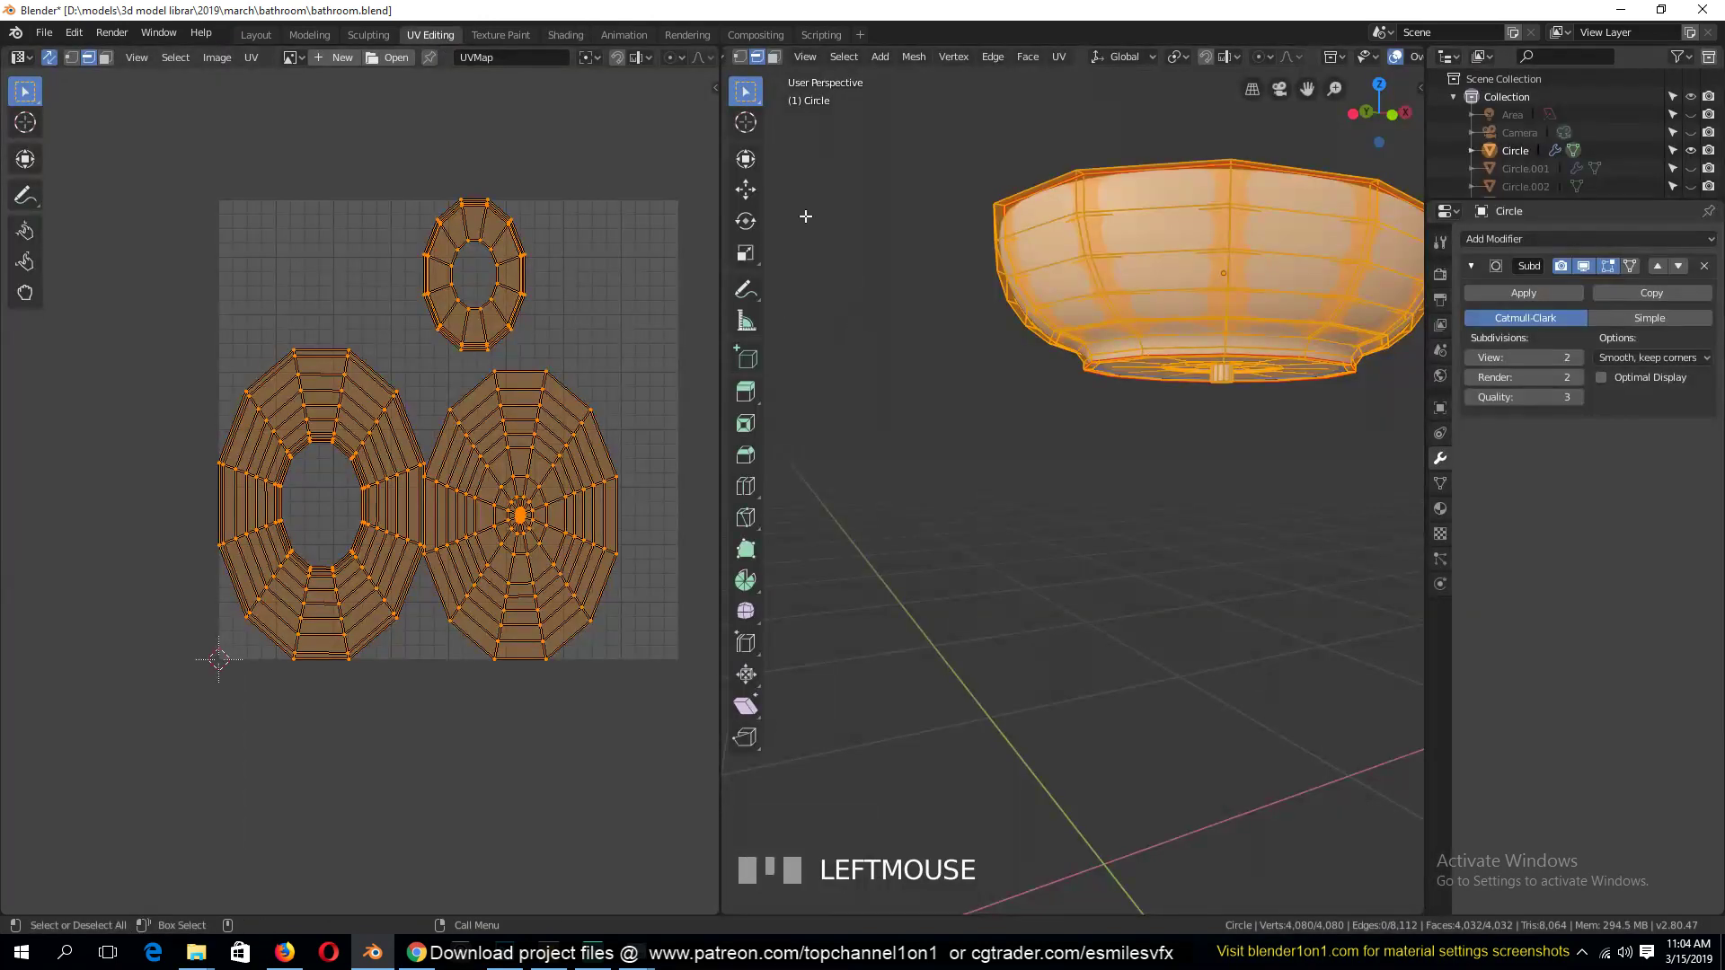
{"action": "left_click", "coordinate": [544, 34]}
{"action": "key", "text": "Tab"}
{"action": "key", "text": "Tab"}
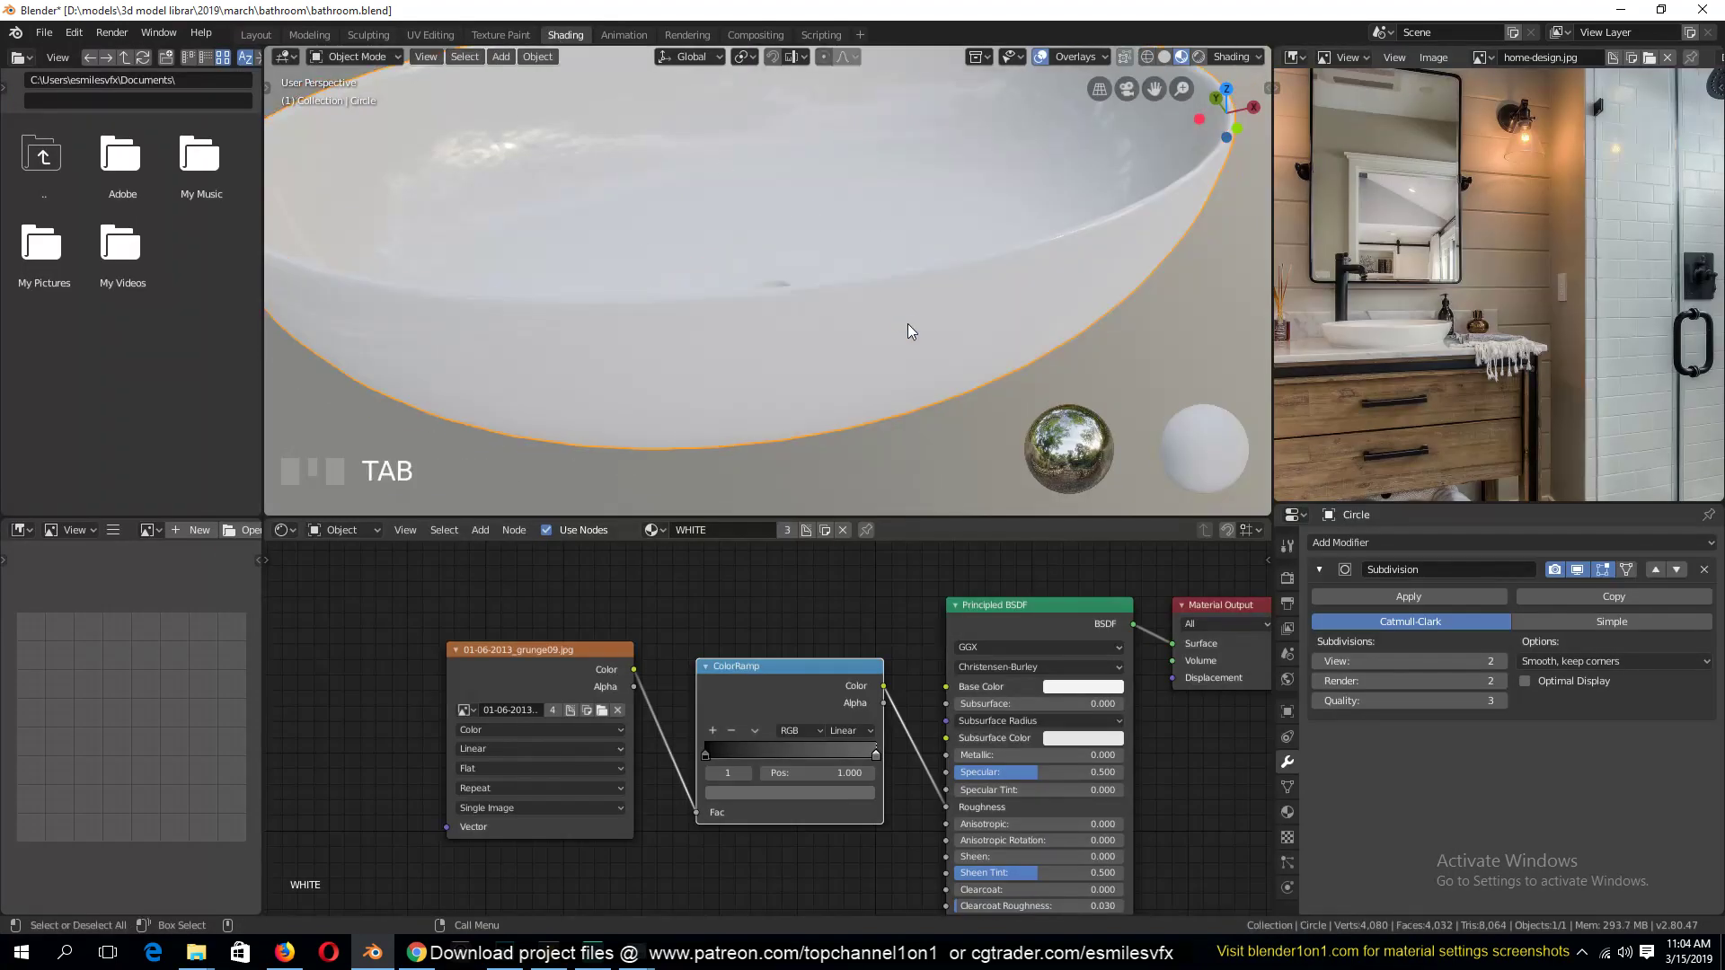
Unhide the rest of the scene, deselect everything and examine the drain inside the basin
{"action": "key", "text": "alt+h"}
{"action": "scroll", "coordinate": [899, 358], "scroll_direction": "down", "scroll_amount": 3}
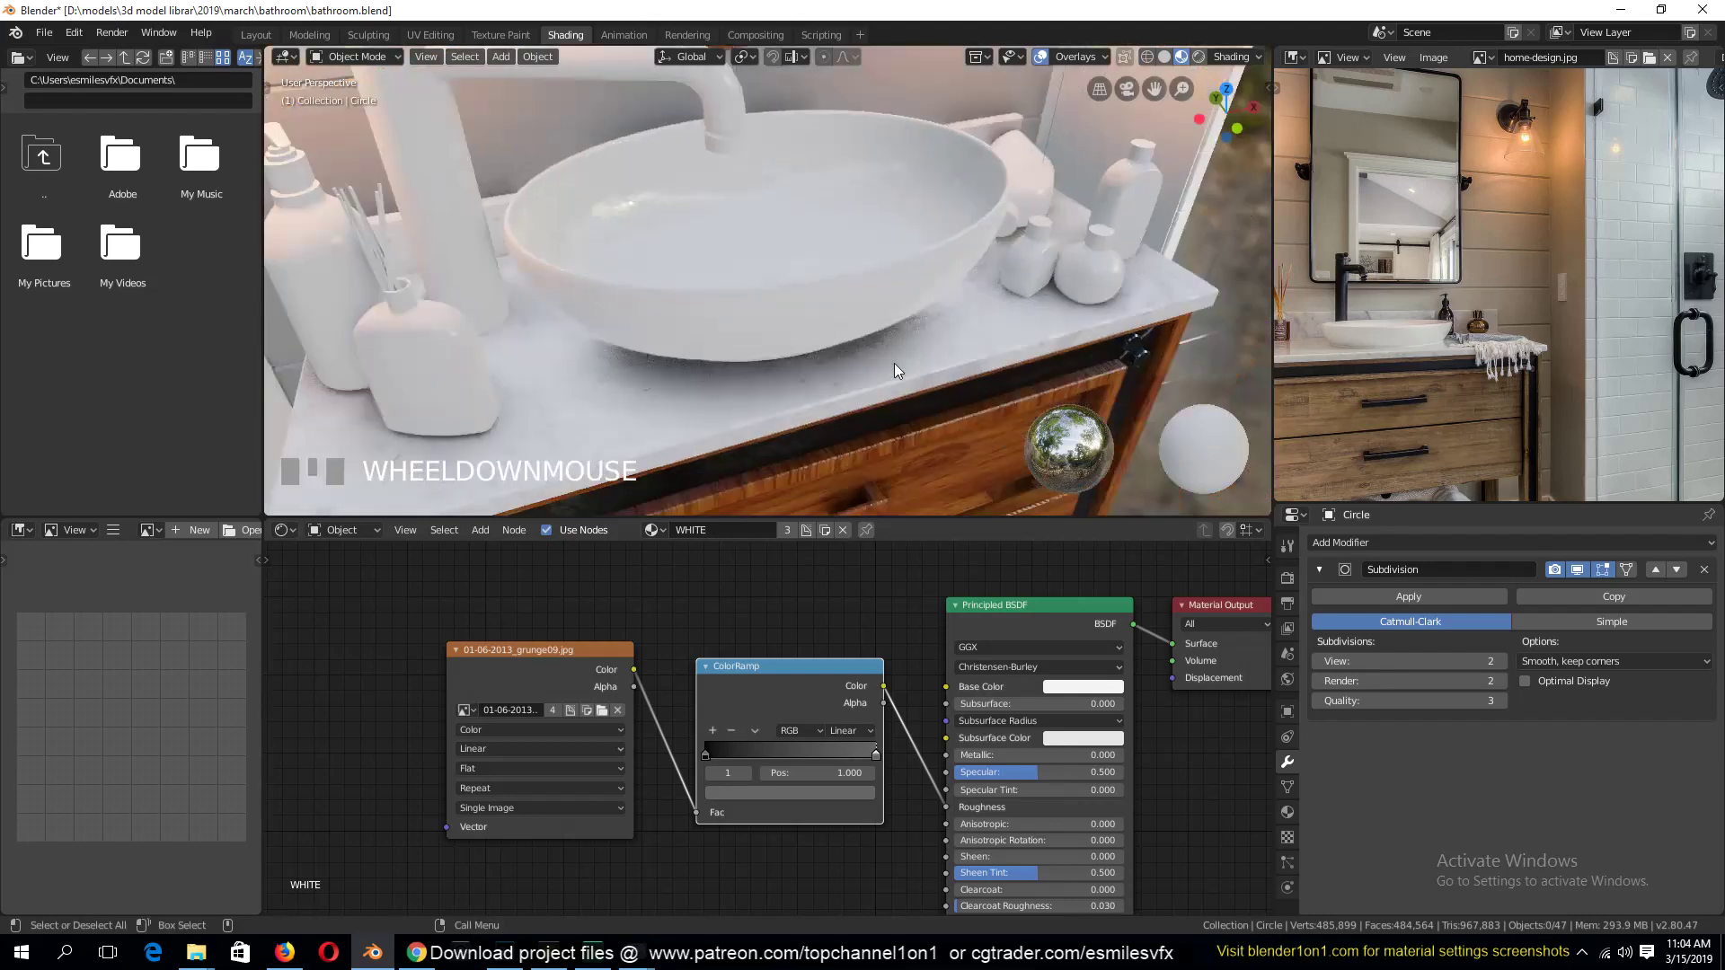
{"action": "key", "text": "grave"}
{"action": "scroll", "coordinate": [863, 320], "scroll_direction": "up", "scroll_amount": 5}
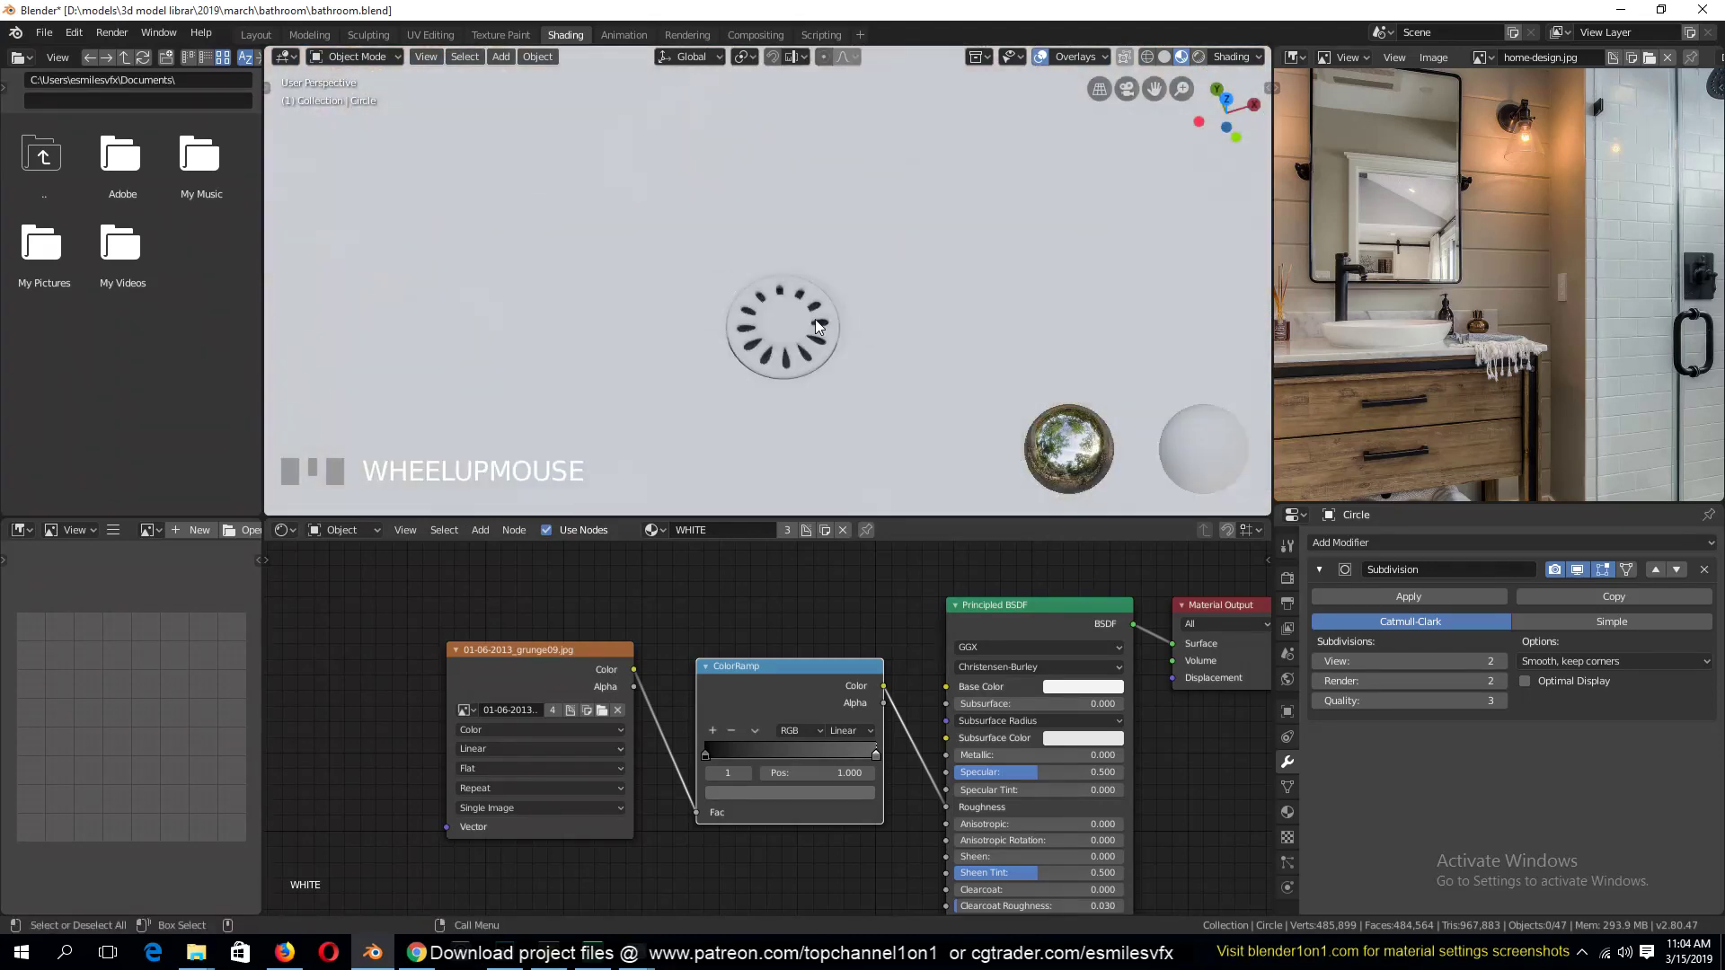
Unwrap the entire drain cover mesh and return to Object Mode
{"action": "left_click", "coordinate": [795, 329]}
{"action": "key", "text": "Tab"}
{"action": "left_click", "coordinate": [796, 329]}
{"action": "key", "text": "Tab"}
{"action": "left_click", "coordinate": [795, 329]}
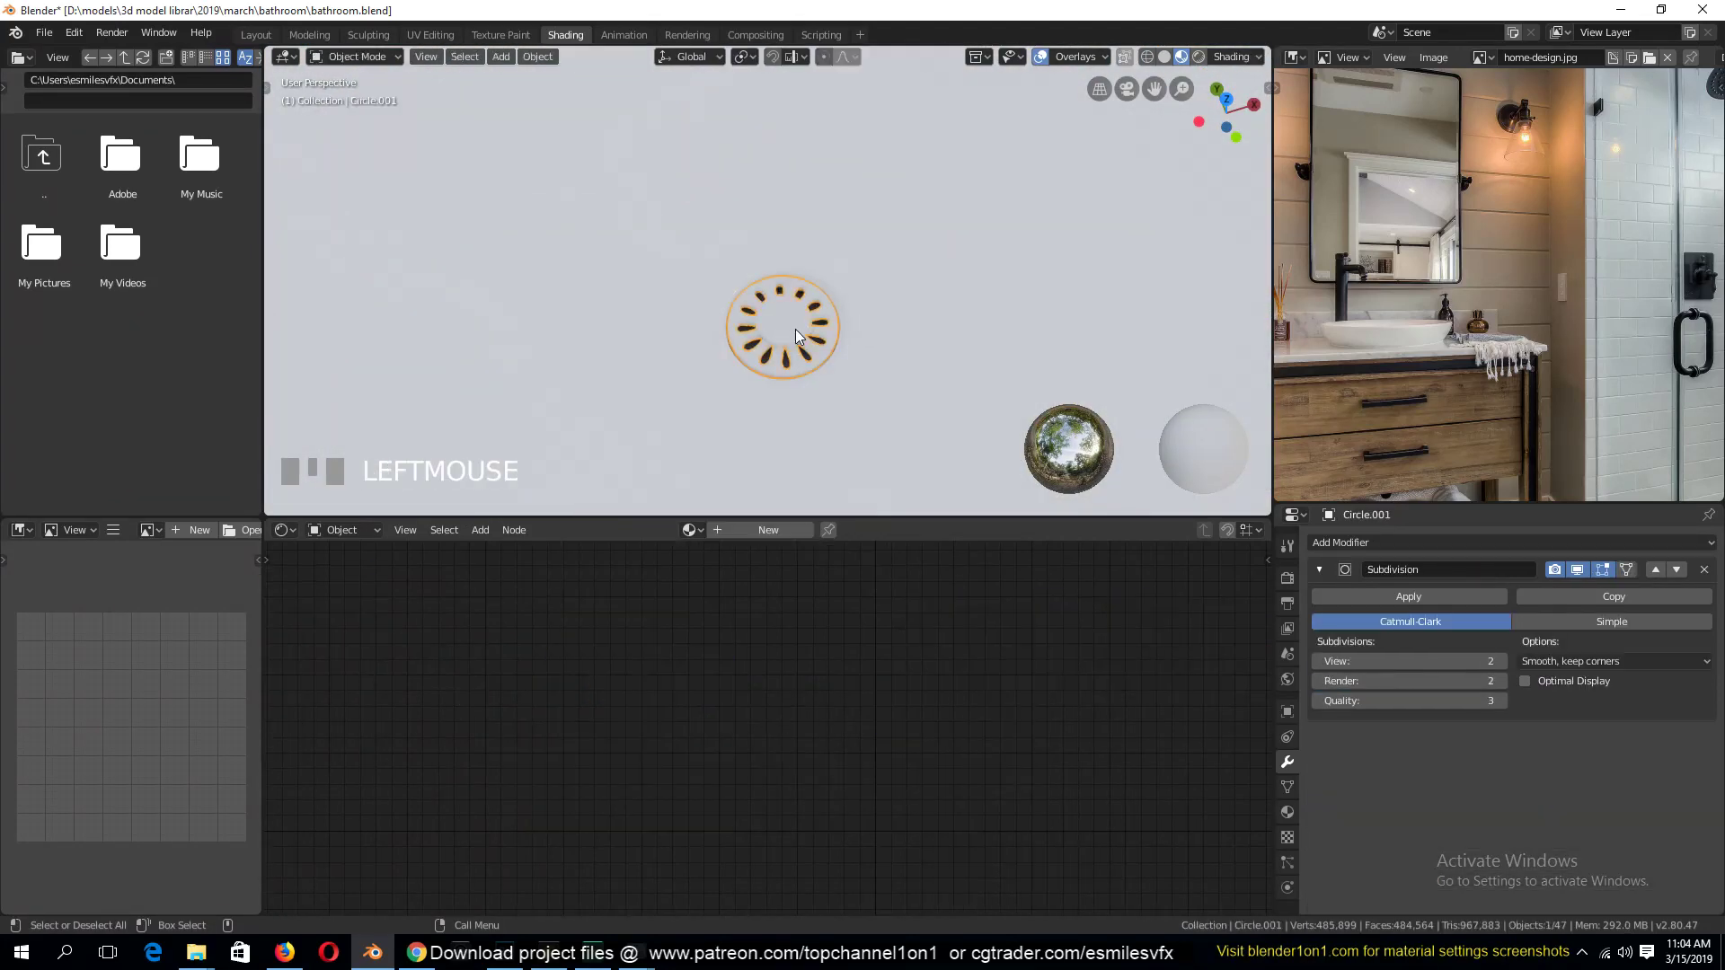
{"action": "key", "text": "Tab"}
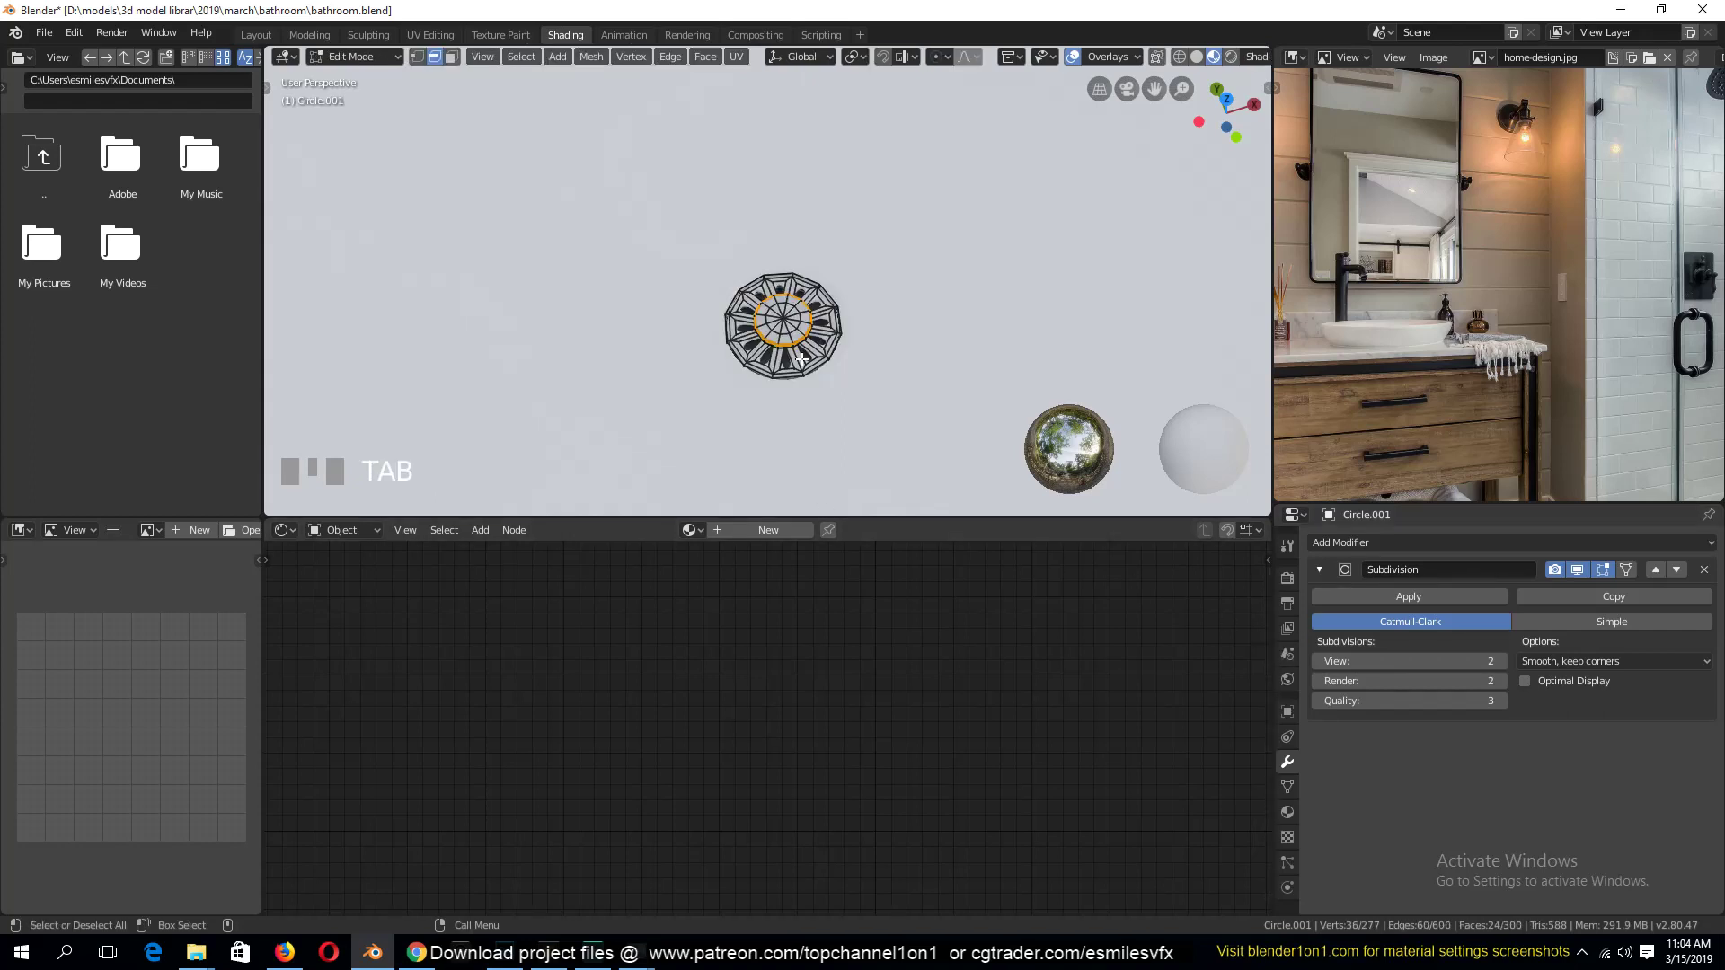
{"action": "key", "text": "a"}
{"action": "key", "text": "u"}
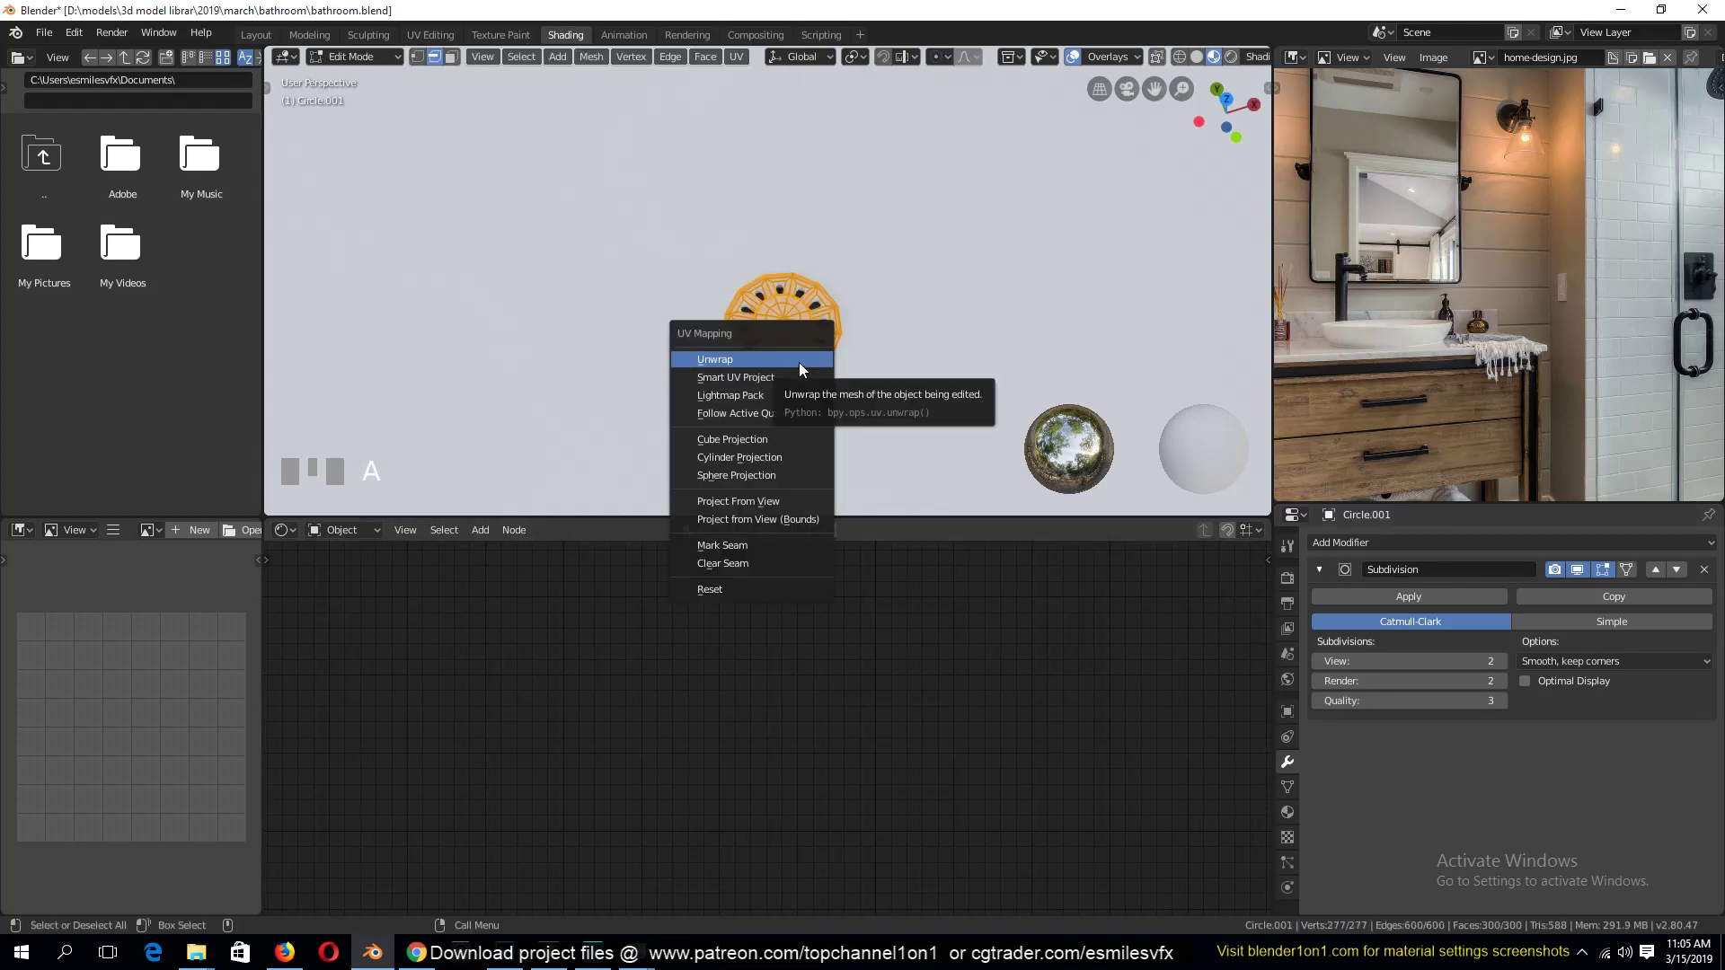
{"action": "left_click", "coordinate": [799, 363]}
{"action": "key", "text": "Tab"}
Isolate the drain cover and enter Edit Mode with vertex selection to work on its underside
{"action": "key", "text": "shift+h"}
{"action": "key", "text": "grave"}
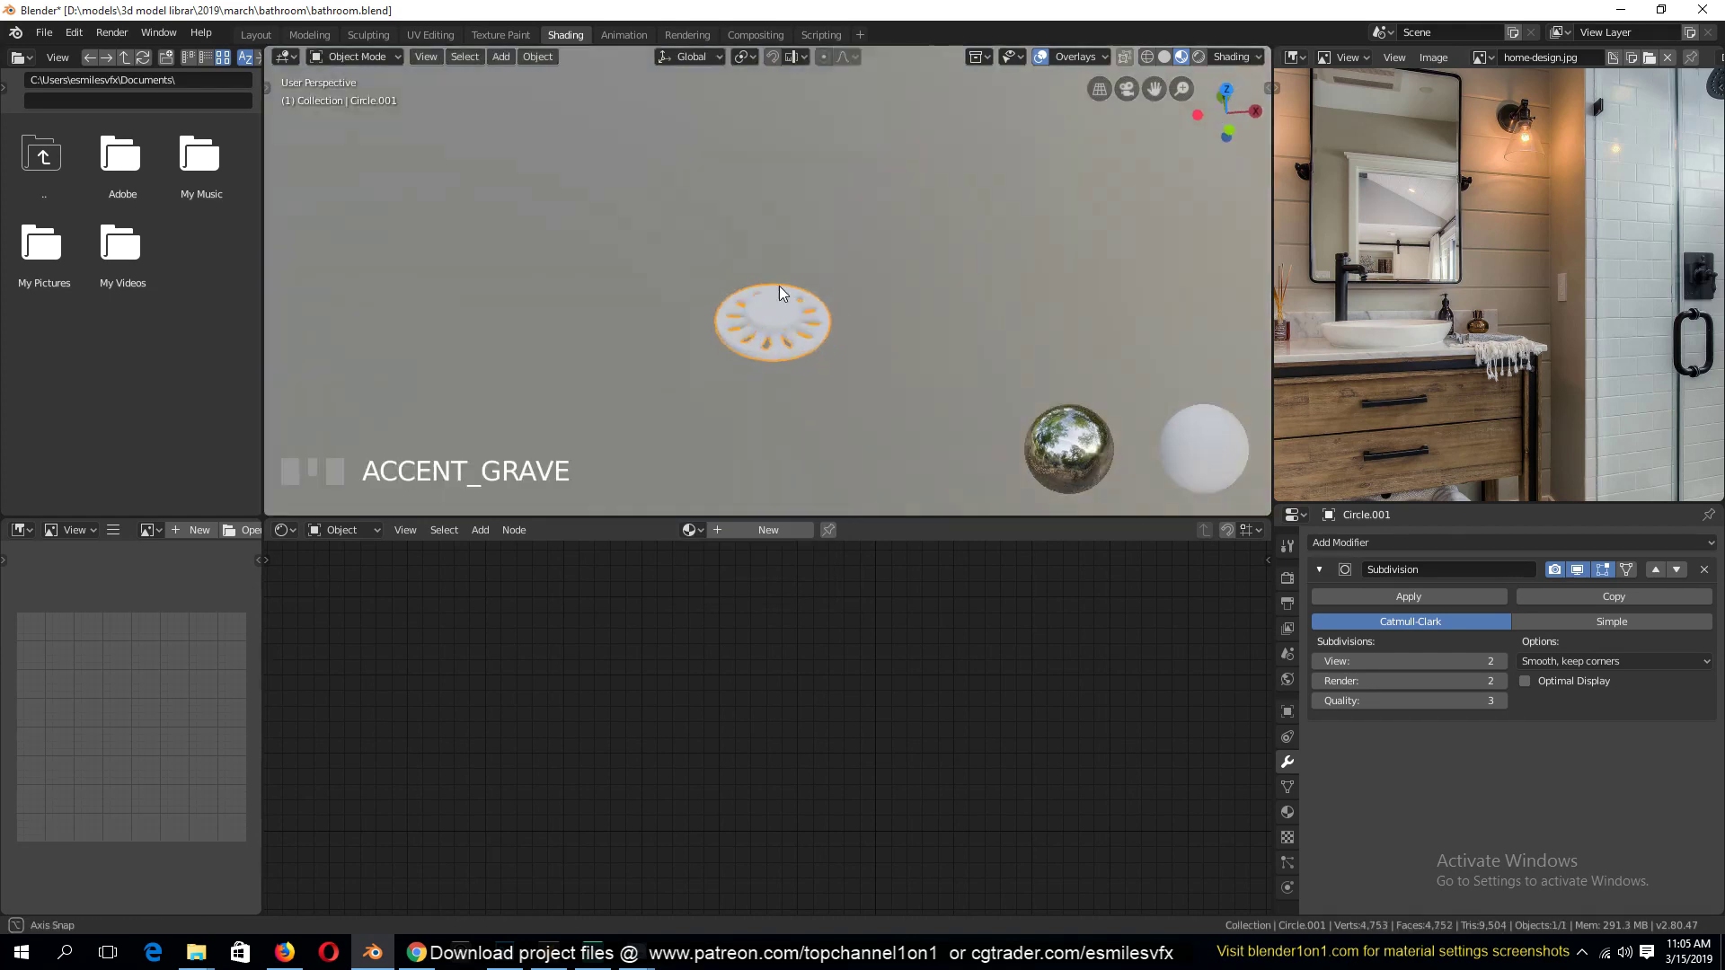
{"action": "scroll", "coordinate": [721, 183], "scroll_direction": "up", "scroll_amount": 4}
{"action": "key", "text": "Tab"}
{"action": "key", "text": "grave"}
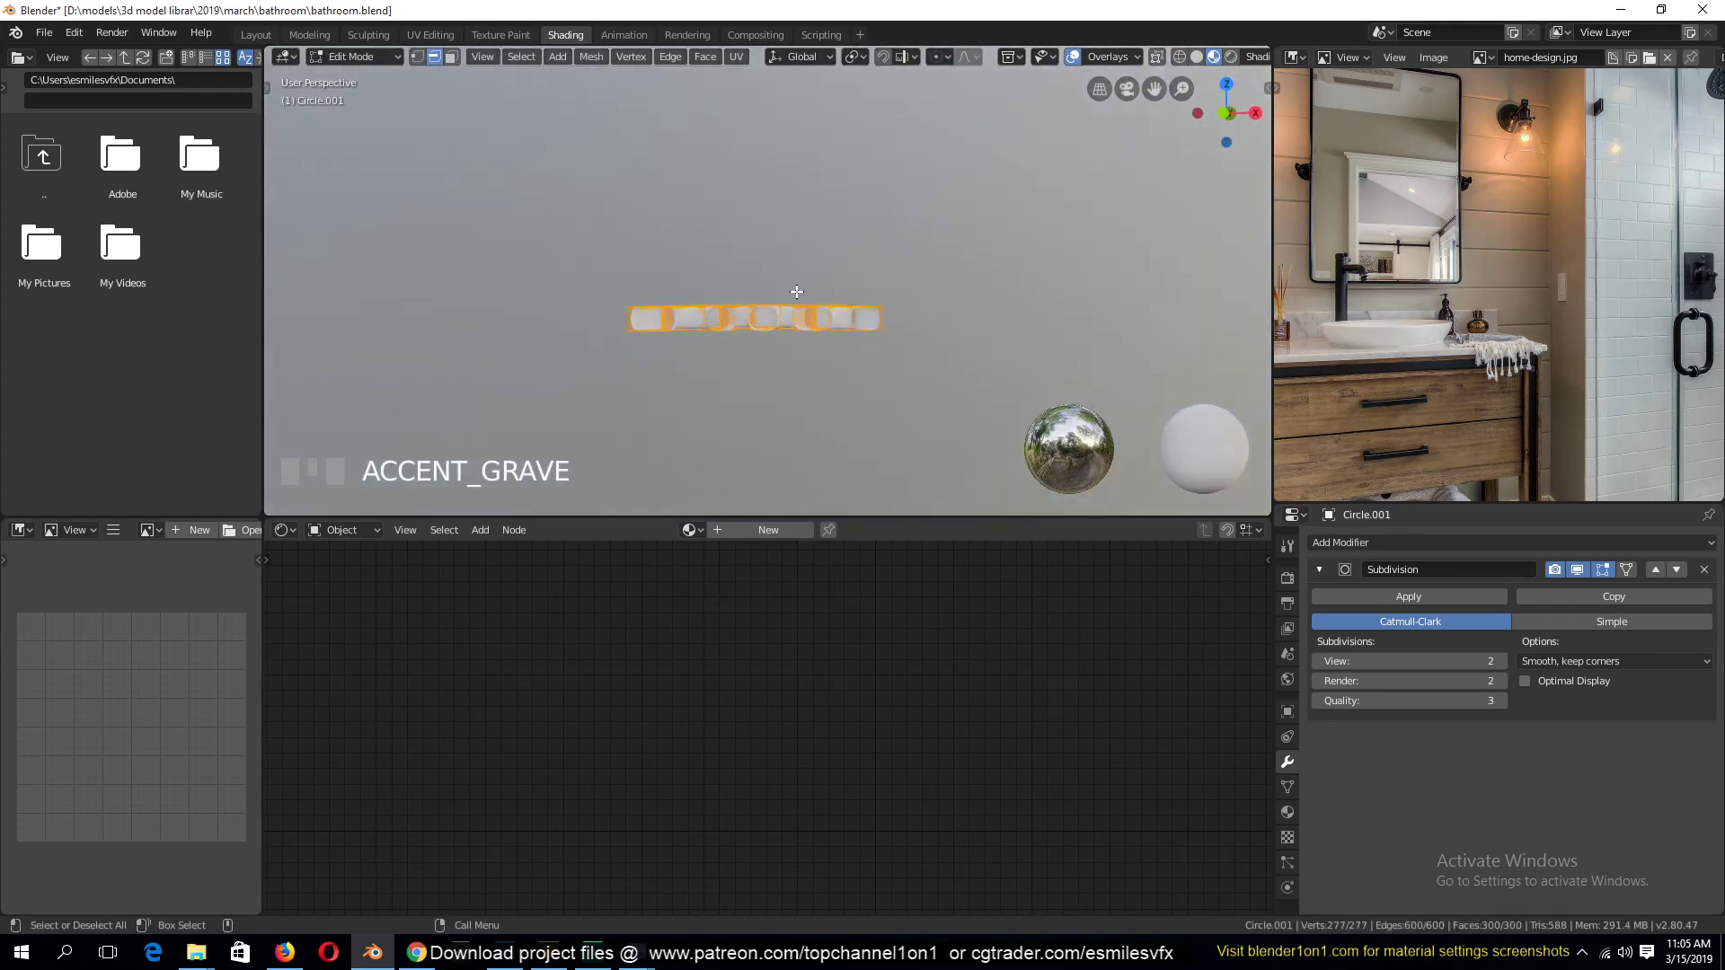
{"action": "middle_click_drag", "start_coordinate": [796, 292], "coordinate": [825, 299]}
{"action": "key", "text": "1"}
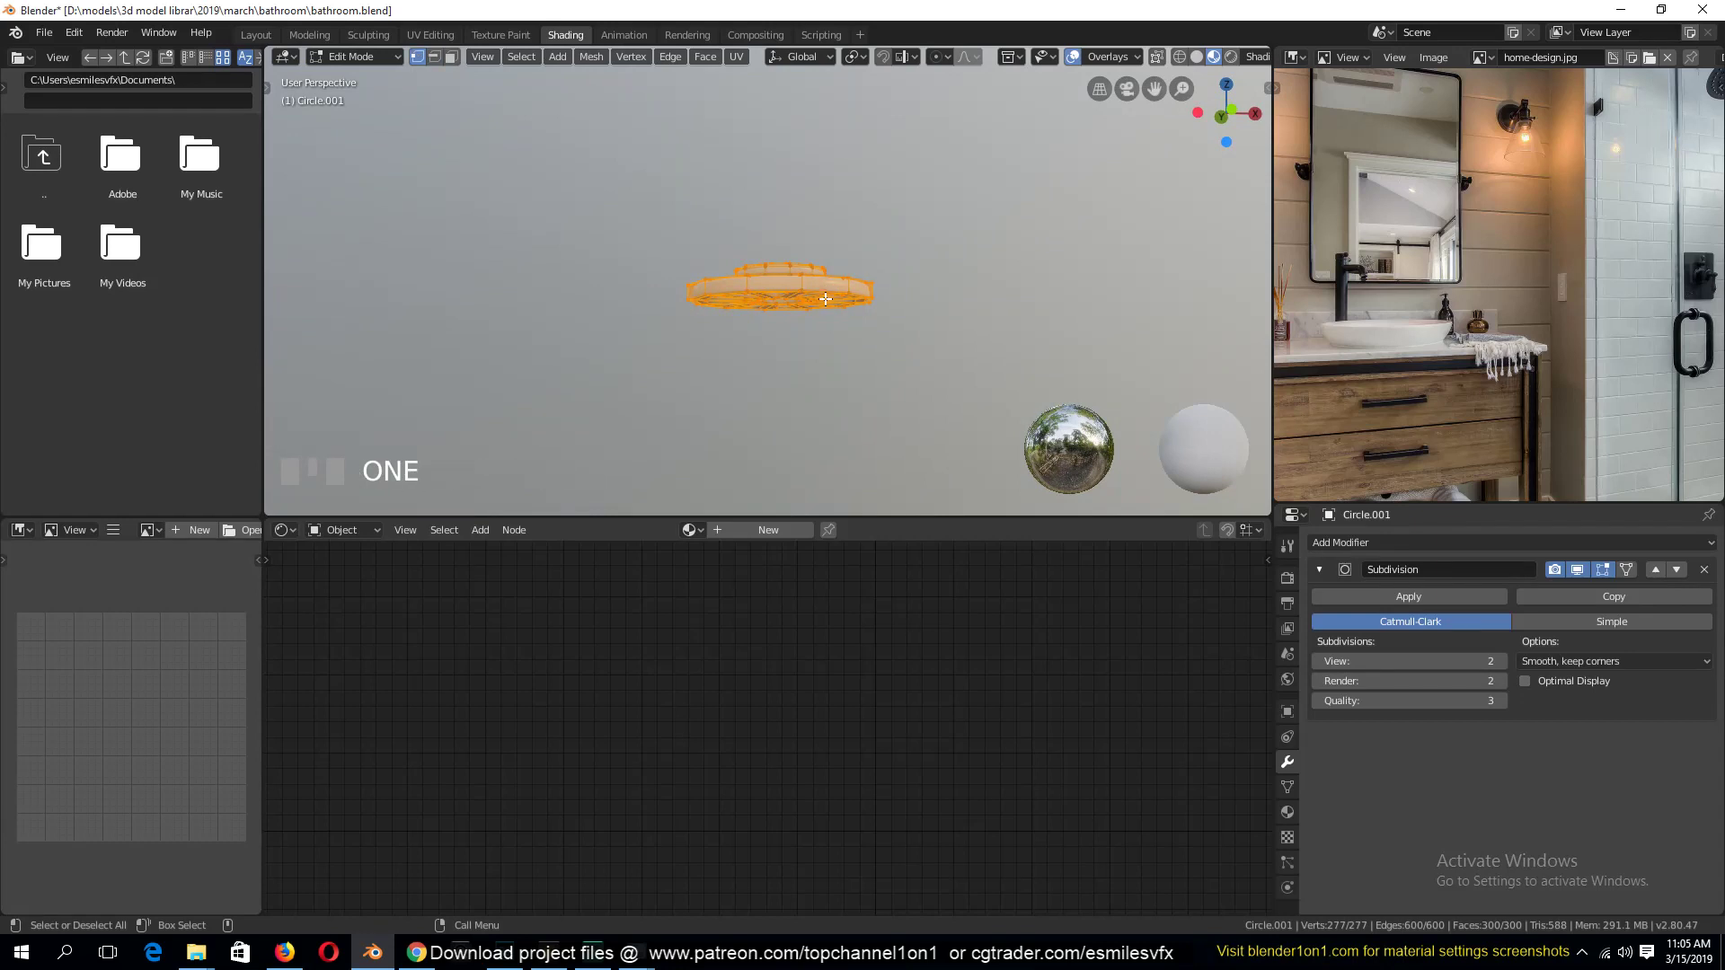
In a front wireframe view, delete the faces along the drain cover's bottom and return to solid shading
{"action": "key", "text": "KP_1"}
{"action": "scroll", "coordinate": [808, 349], "scroll_direction": "up", "scroll_amount": 1}
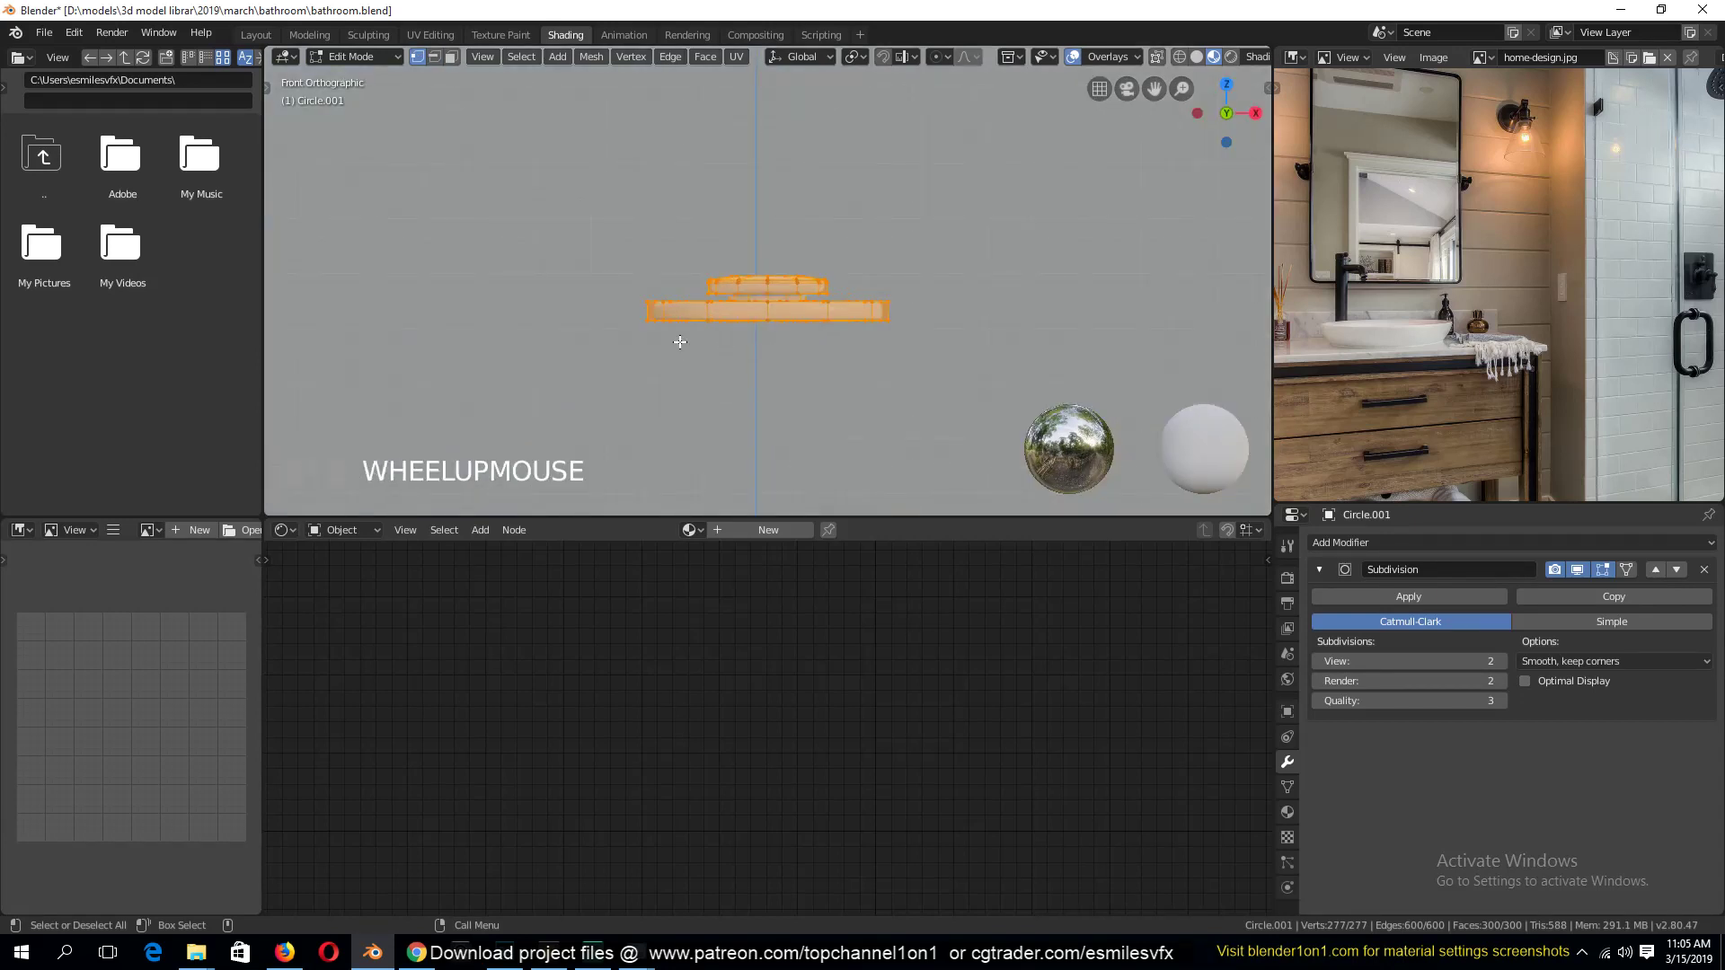
{"action": "key", "text": "shift+z"}
{"action": "key", "text": "alt+a"}
{"action": "key", "text": "b"}
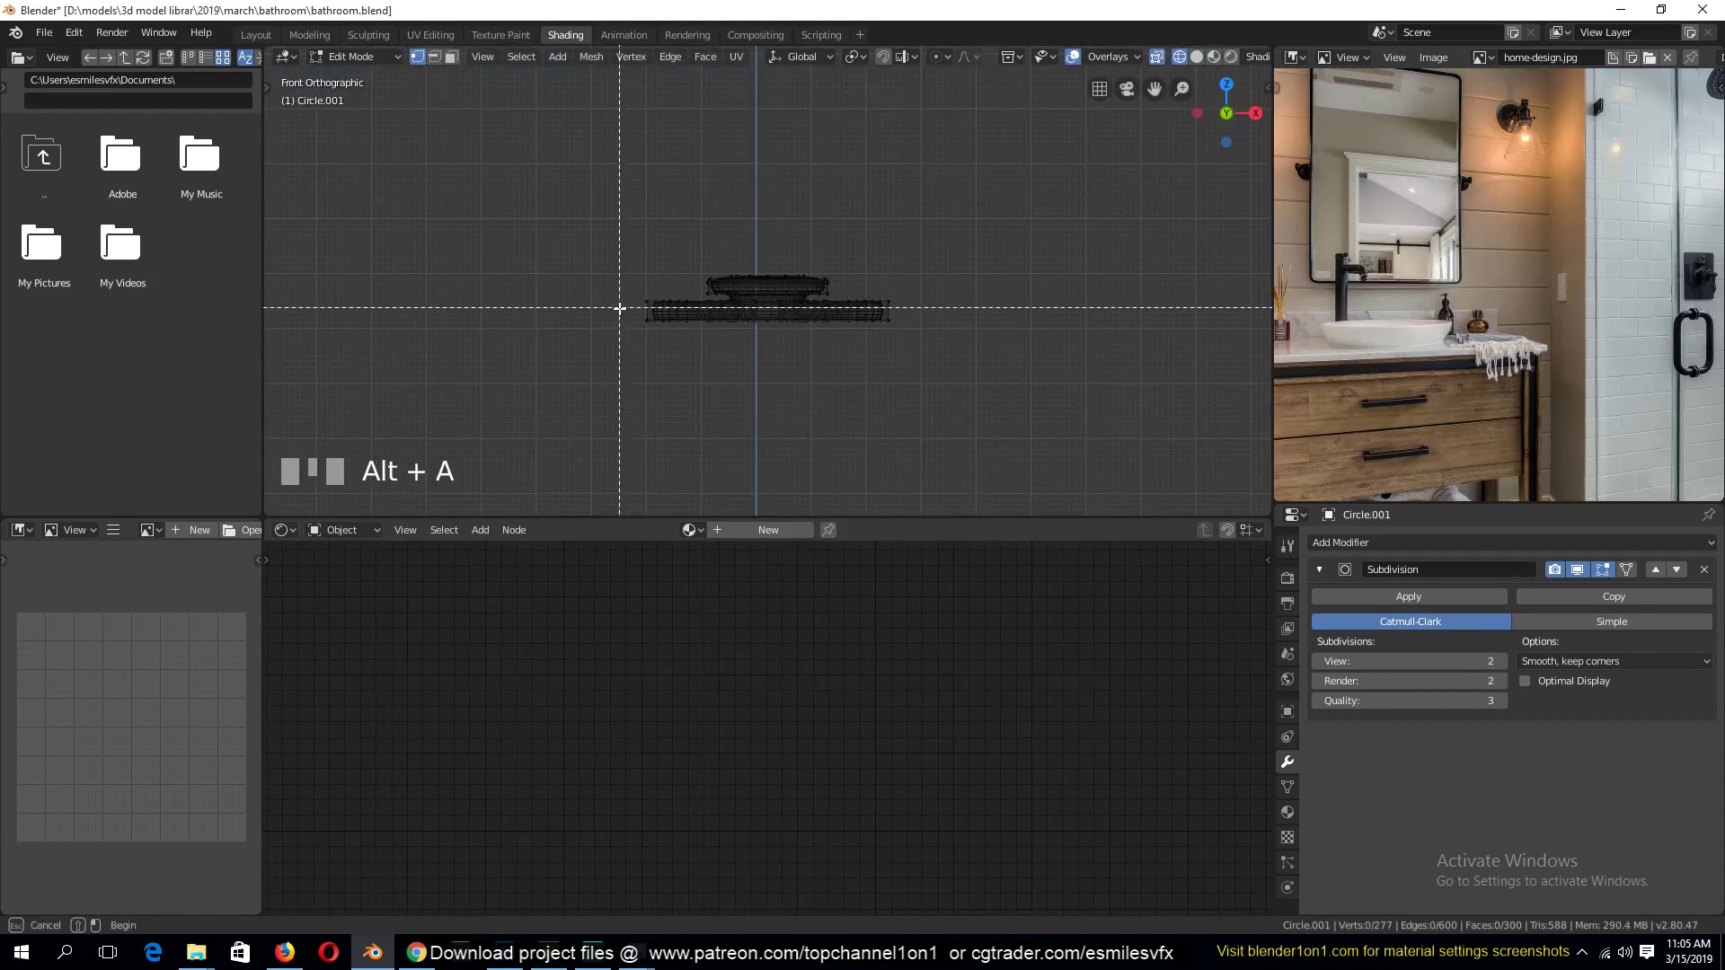
{"action": "left_click_drag", "start_coordinate": [619, 308], "coordinate": [982, 362]}
{"action": "key", "text": "x"}
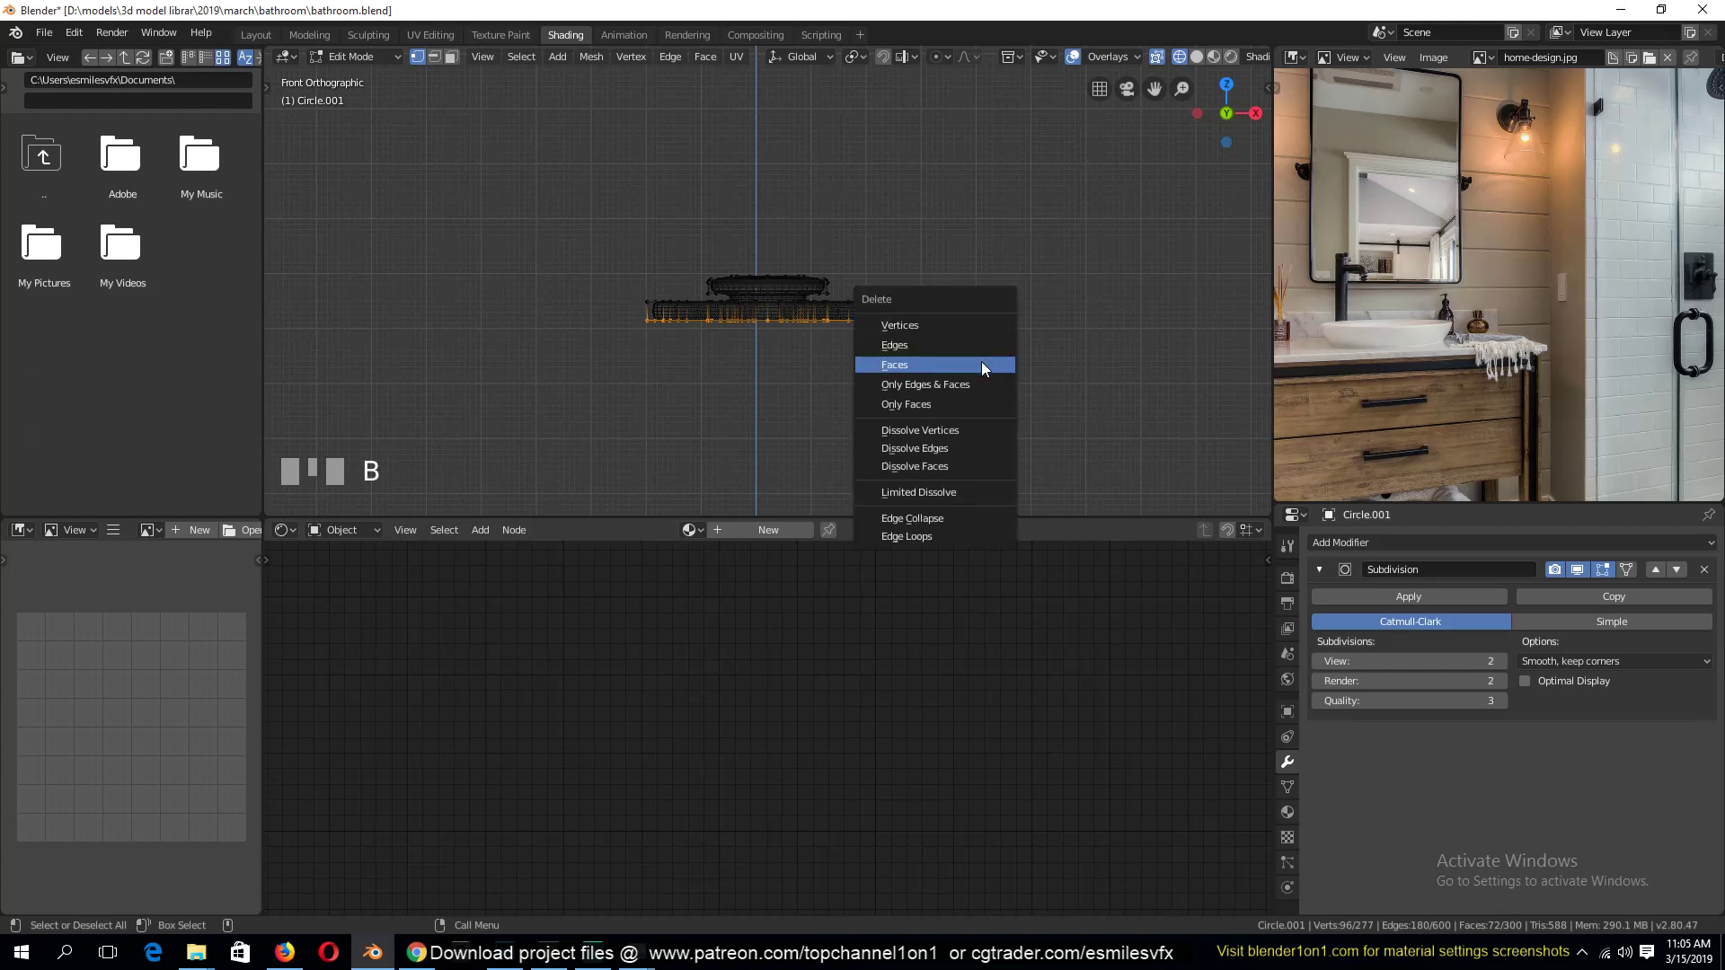
{"action": "left_click", "coordinate": [981, 363]}
{"action": "middle_click_drag", "start_coordinate": [982, 362], "coordinate": [940, 274]}
{"action": "key", "text": "z"}
{"action": "left_click", "coordinate": [1029, 321]}
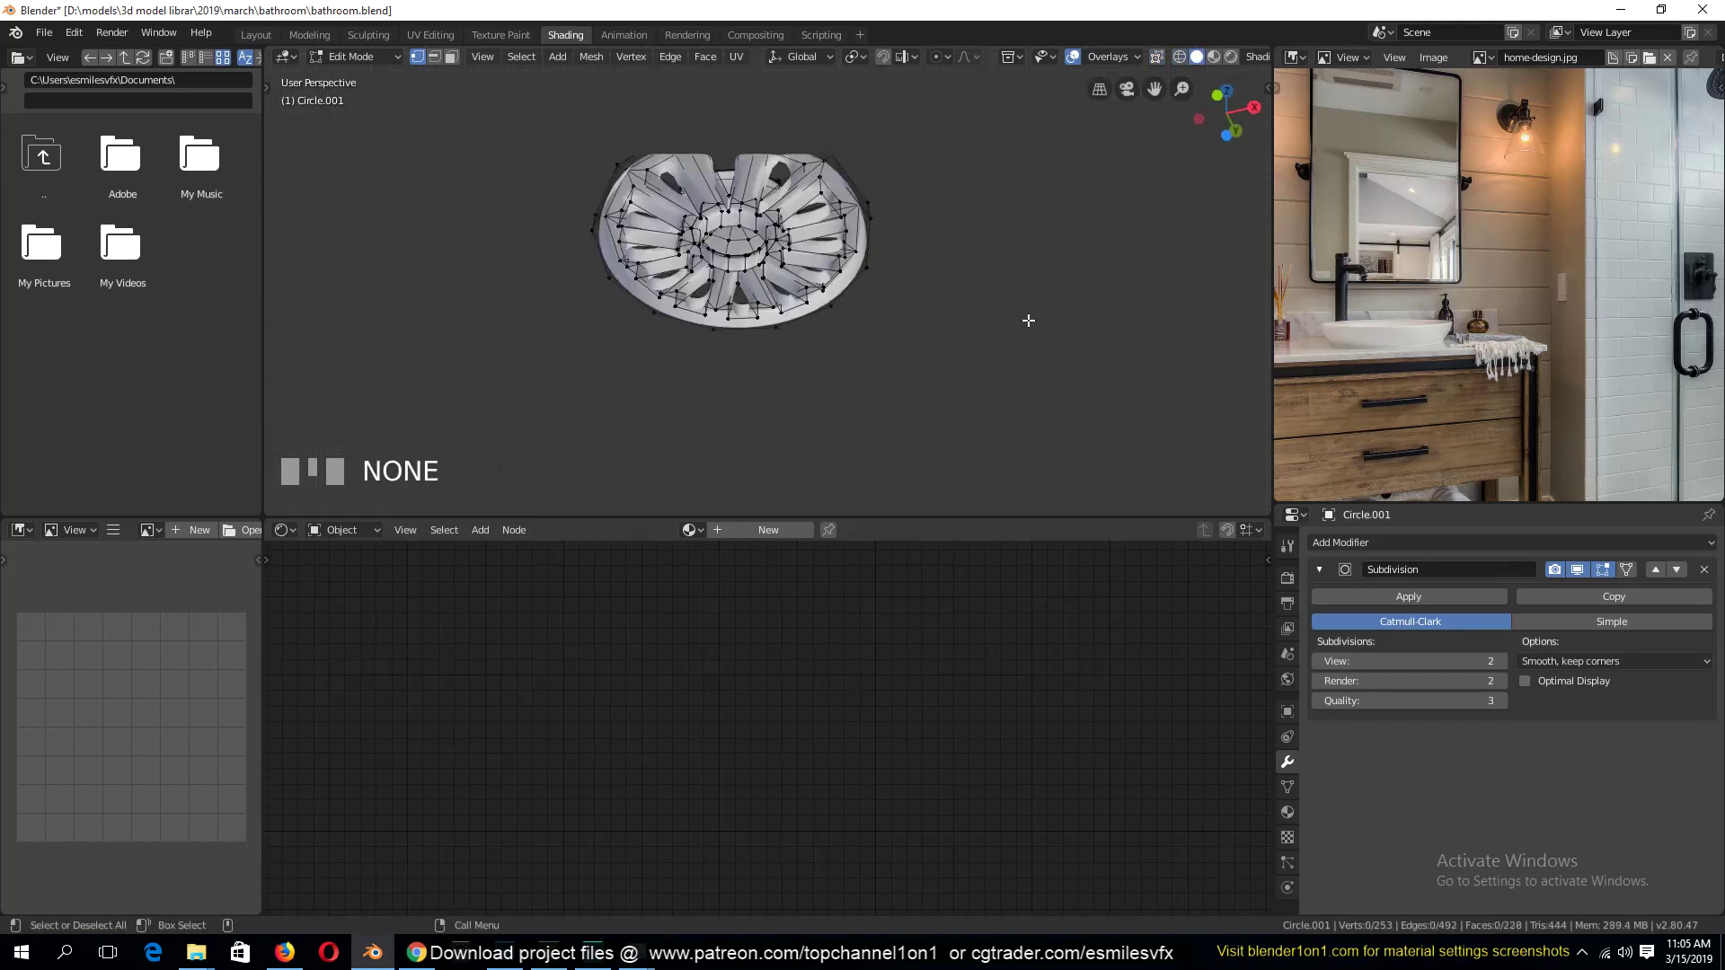
Unwrap all remaining faces of the opened drain cover and leave Edit Mode
{"action": "key", "text": "grave"}
{"action": "key", "text": "a"}
{"action": "key", "text": "u"}
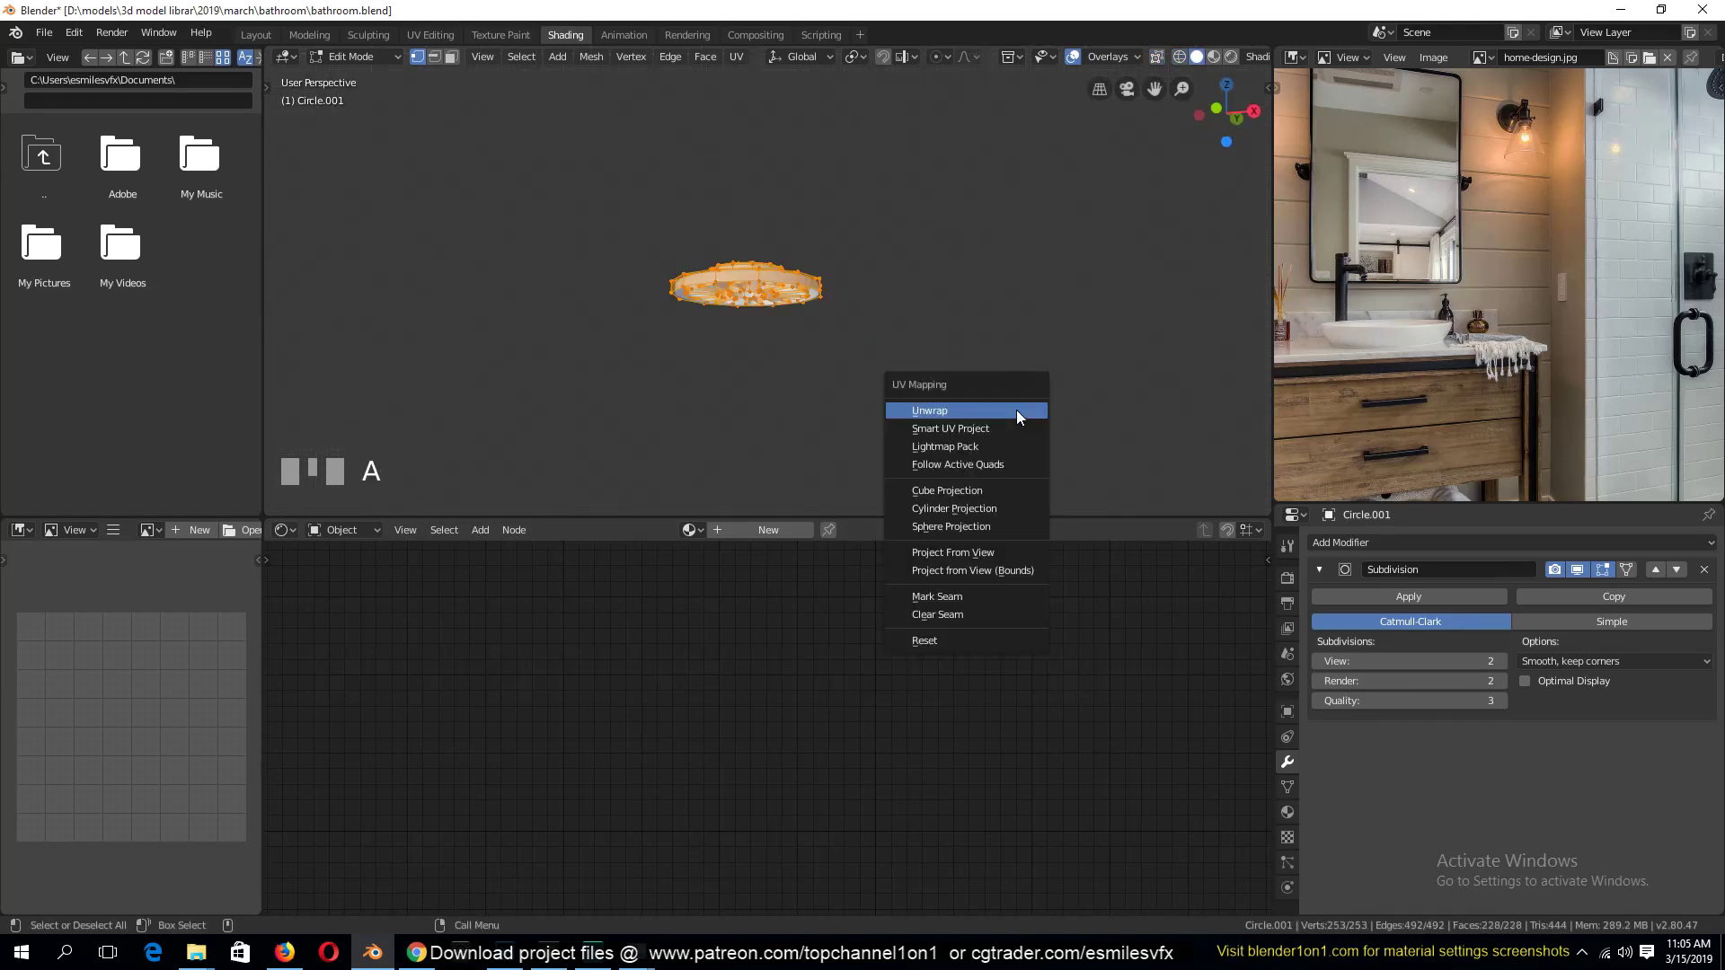
{"action": "left_click", "coordinate": [1016, 409]}
{"action": "key", "text": "Tab"}
Check the drain cover's UV layout in the UV Editing workspace and return to the Shading workspace in Object Mode
{"action": "left_click", "coordinate": [432, 35]}
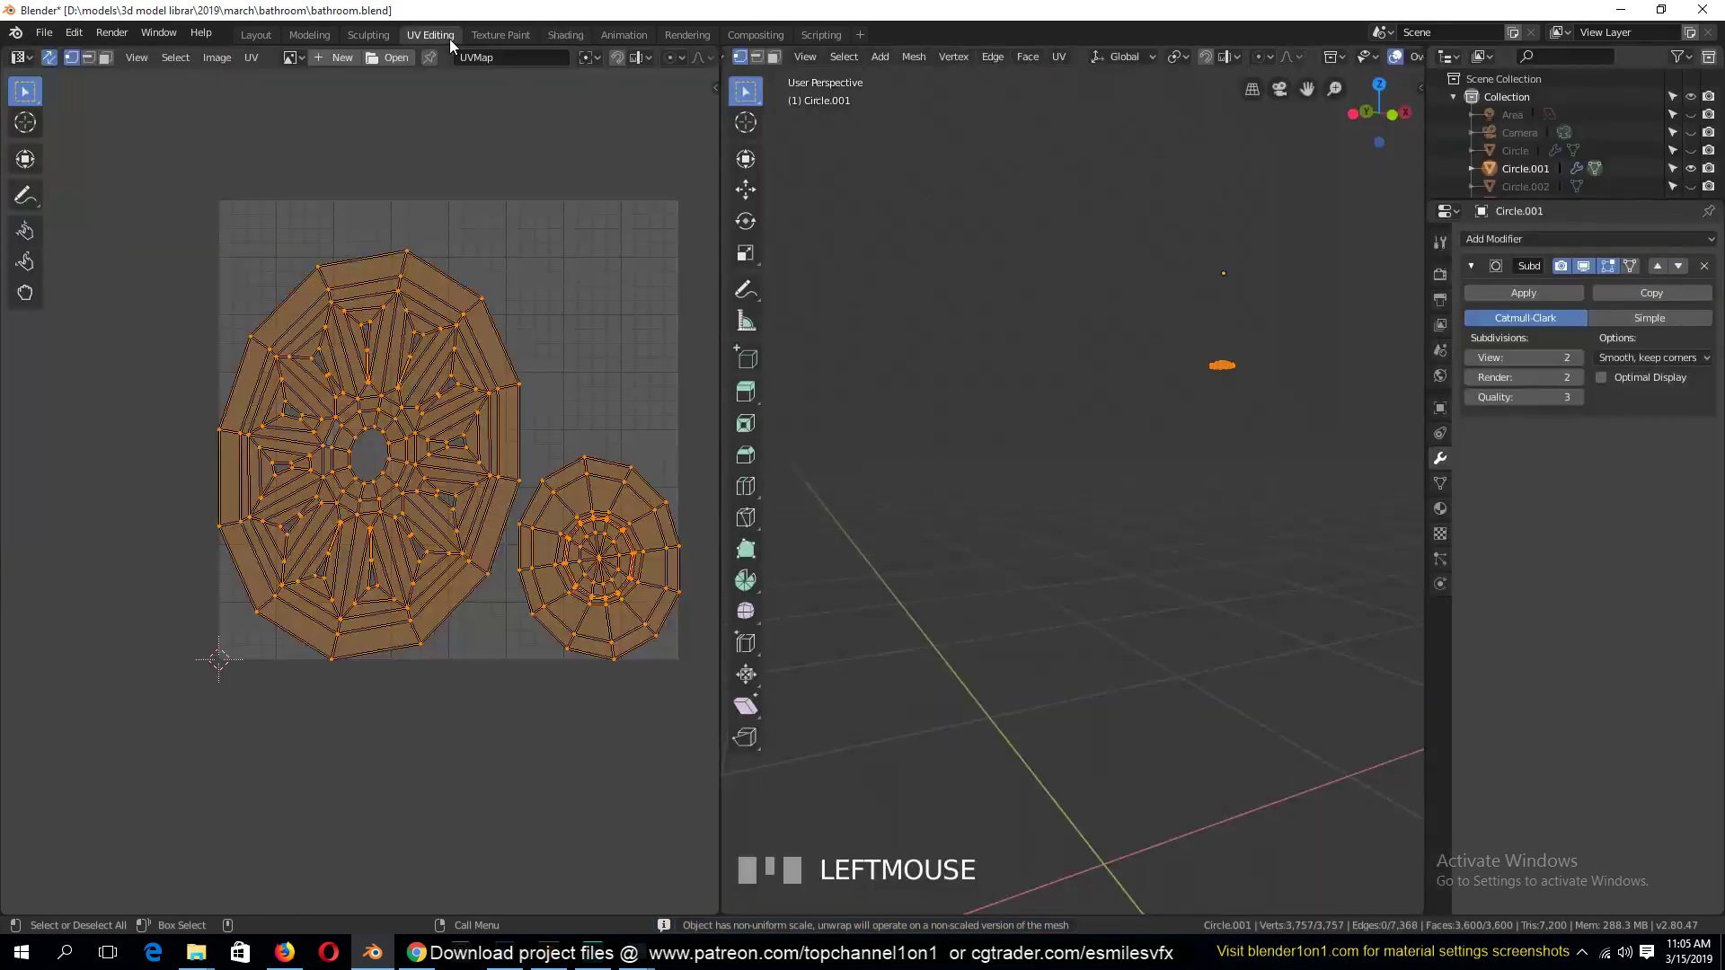
{"action": "left_click", "coordinate": [555, 34]}
{"action": "key", "text": "Tab"}
{"action": "key", "text": "grave"}
{"action": "key", "text": "Tab"}
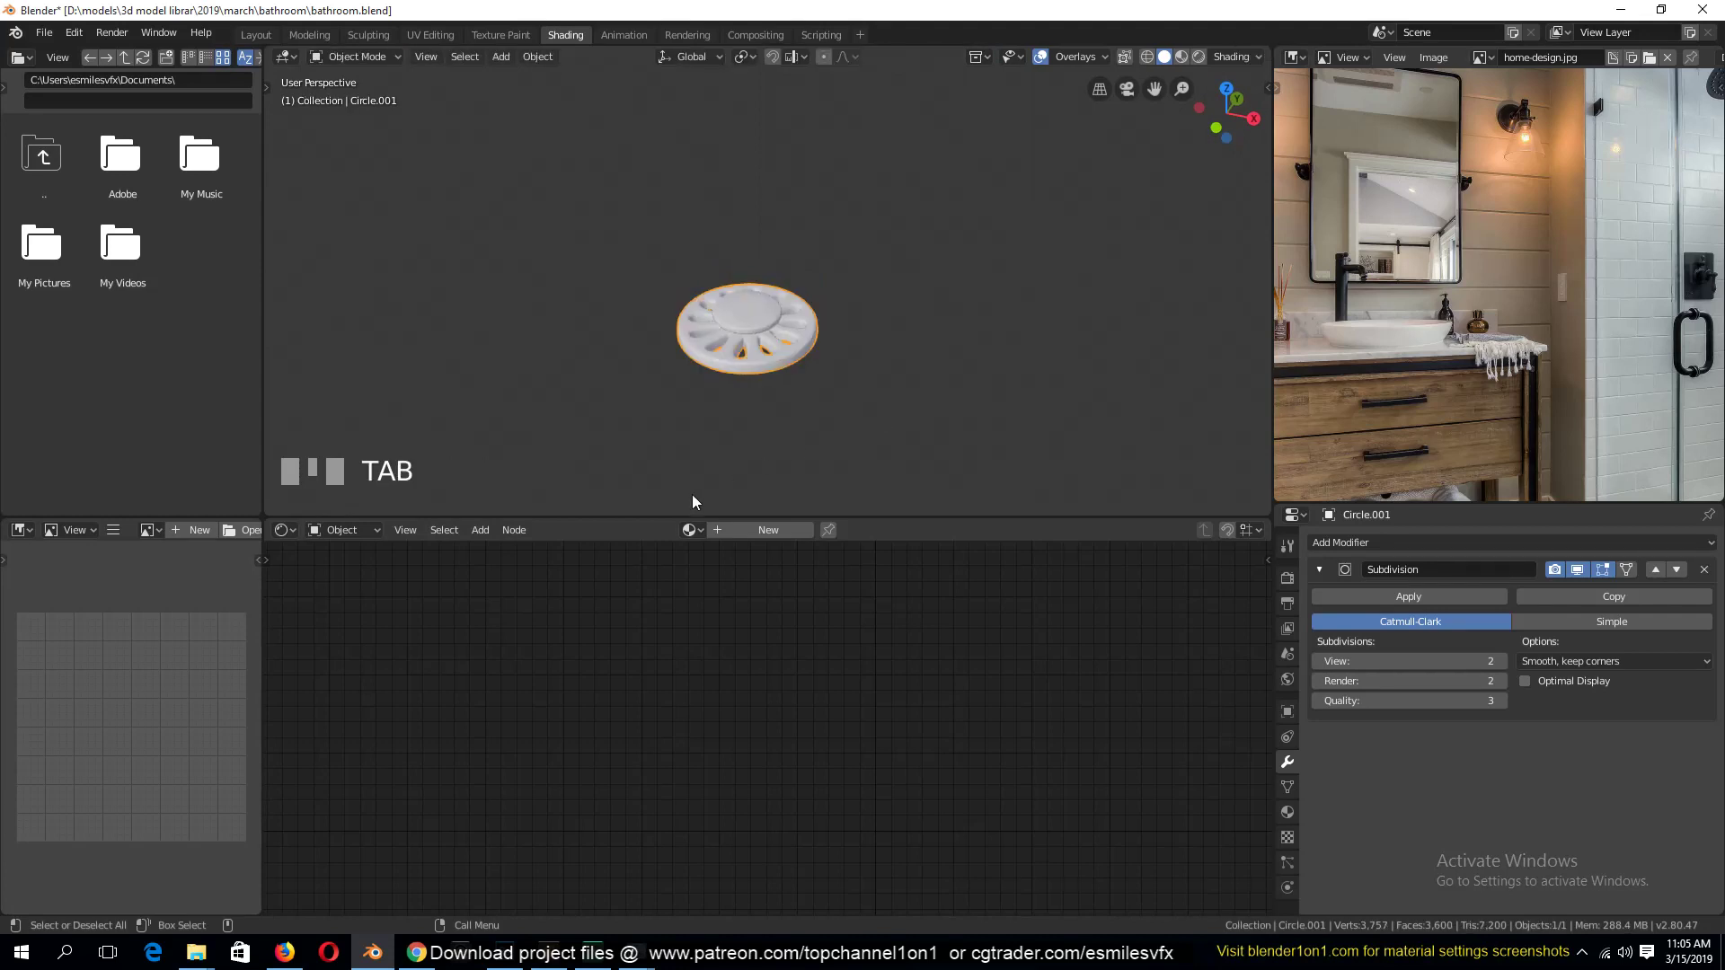
{"action": "left_click", "coordinate": [690, 531]}
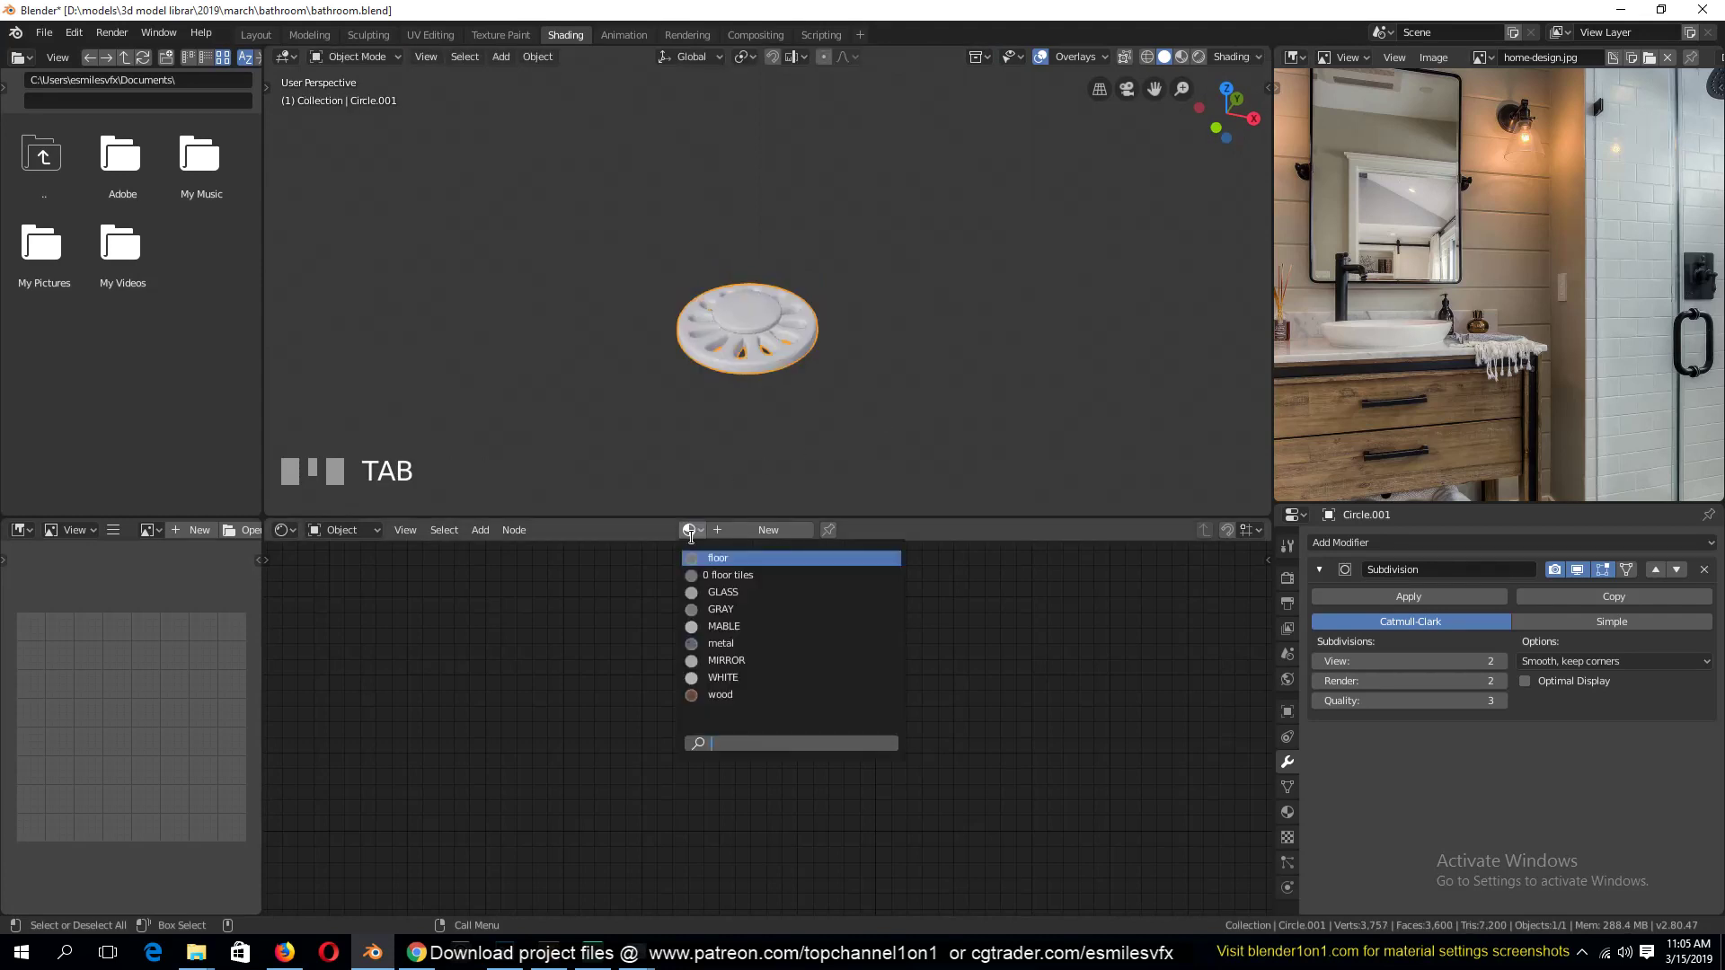
{"action": "left_click", "coordinate": [713, 644]}
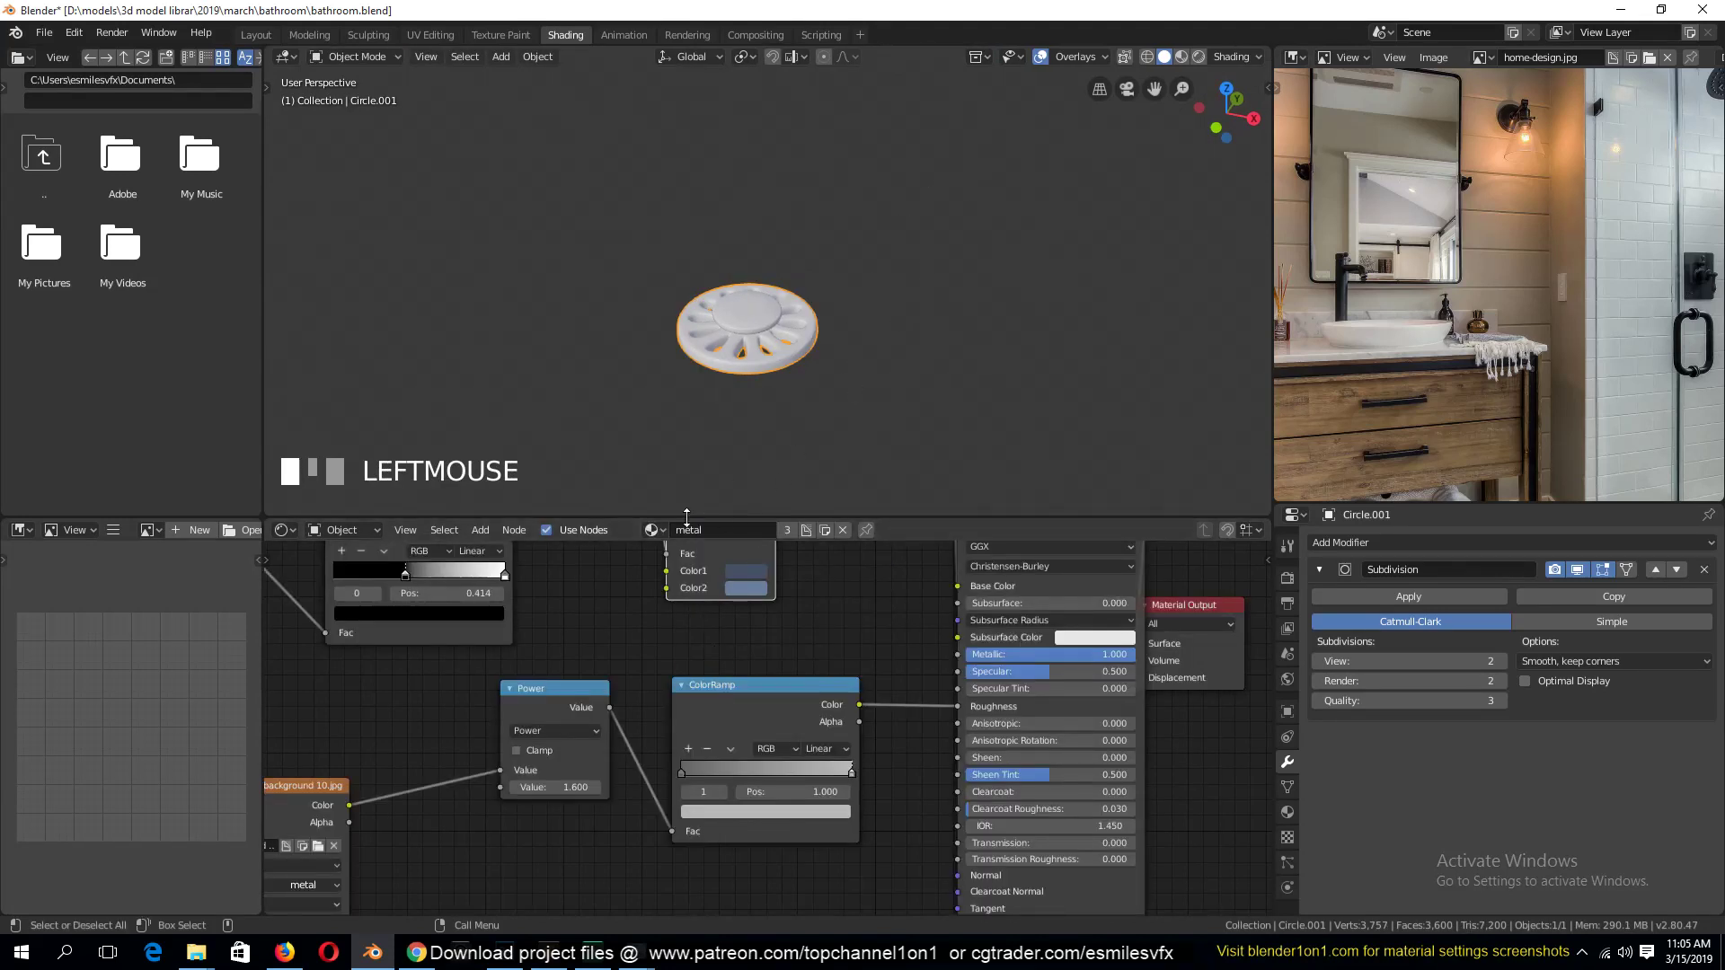
{"action": "left_click", "coordinate": [653, 529]}
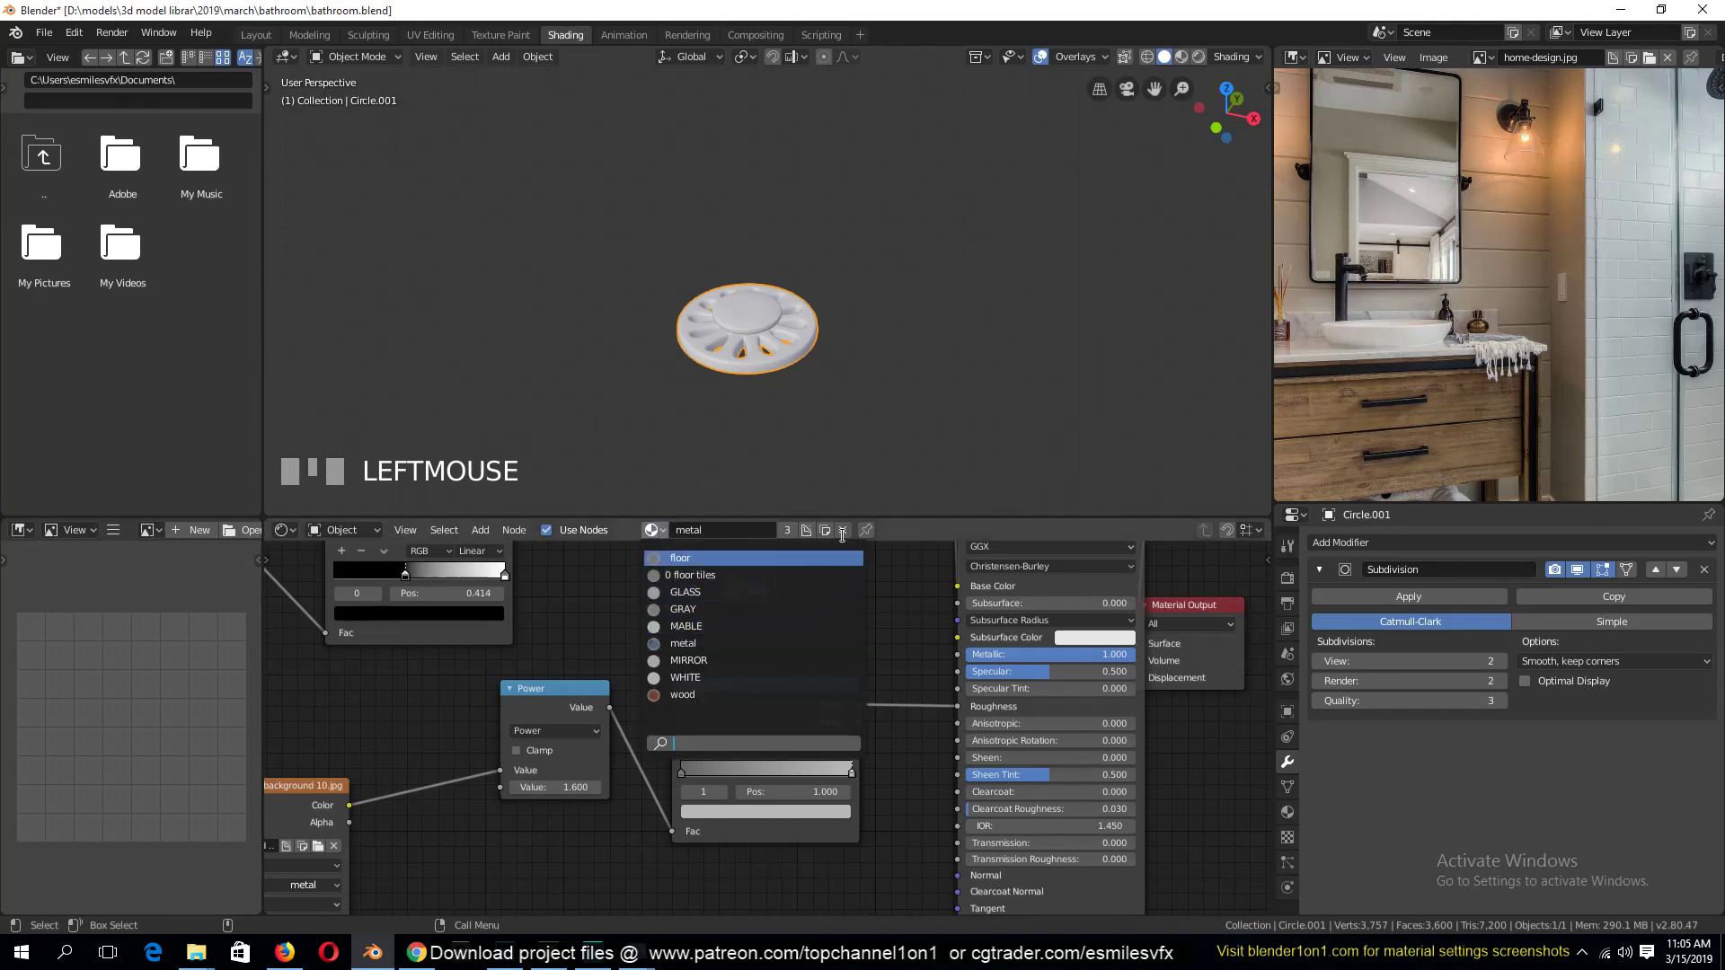
{"action": "left_click", "coordinate": [843, 530]}
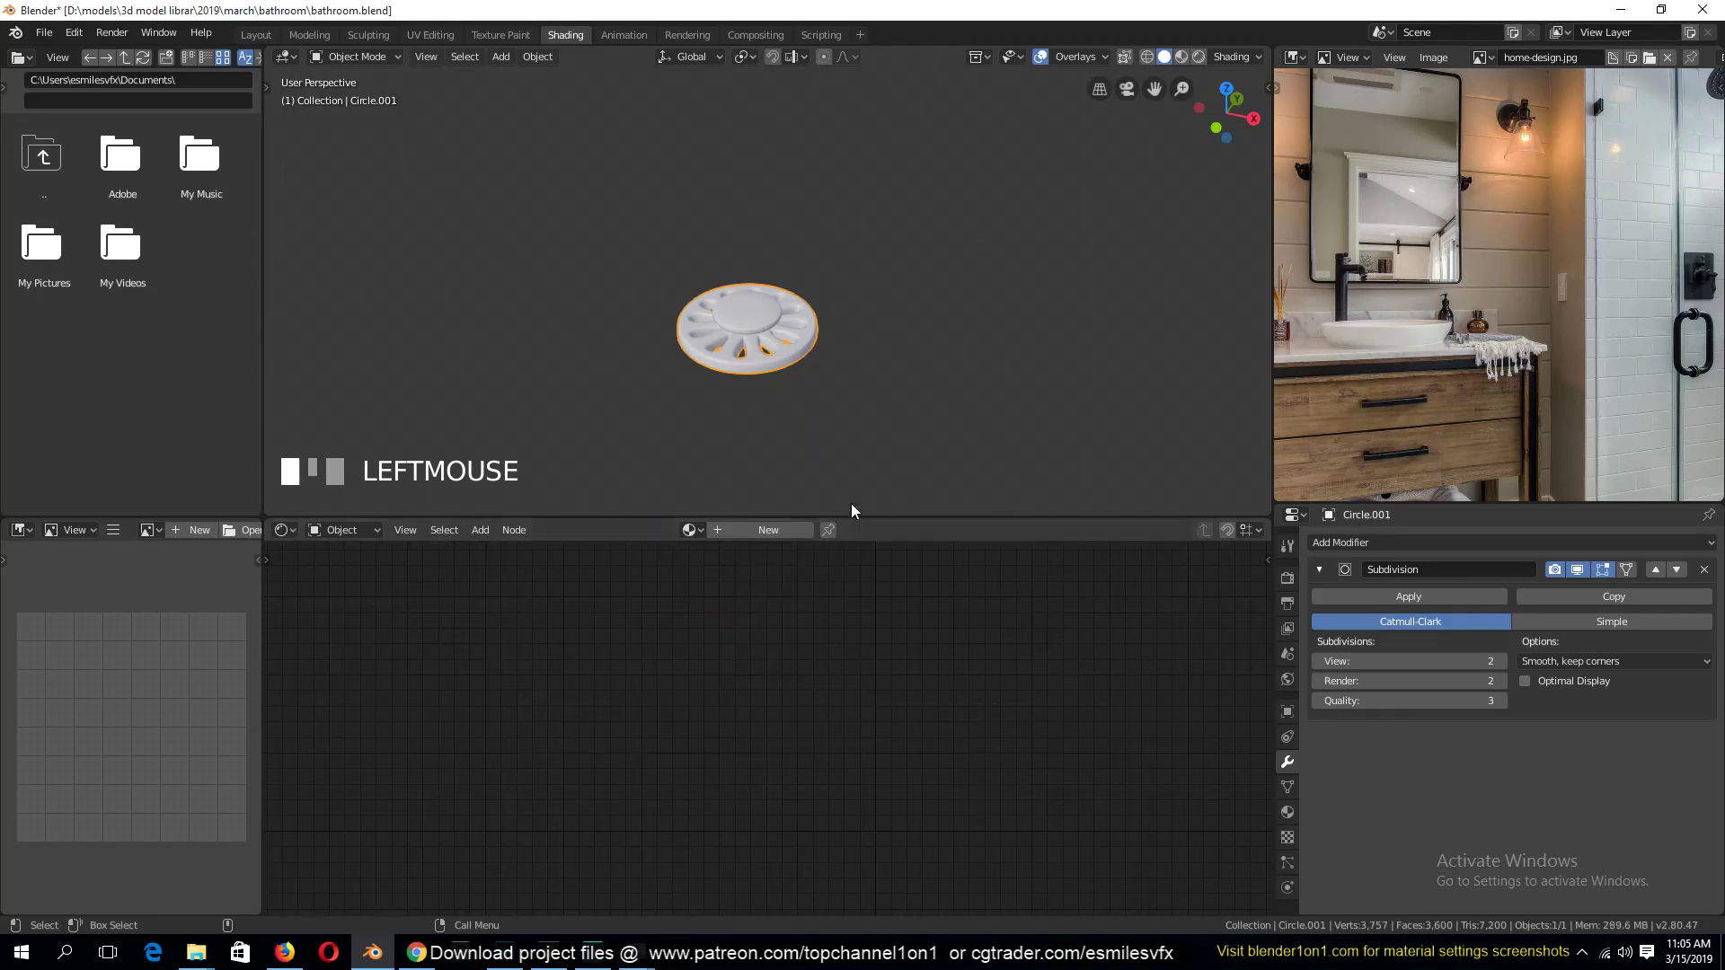
Show the viewport in material preview and create a new material named ROUGH_METAL on the drain cover
{"action": "left_click", "coordinate": [1183, 57]}
{"action": "left_click", "coordinate": [751, 531]}
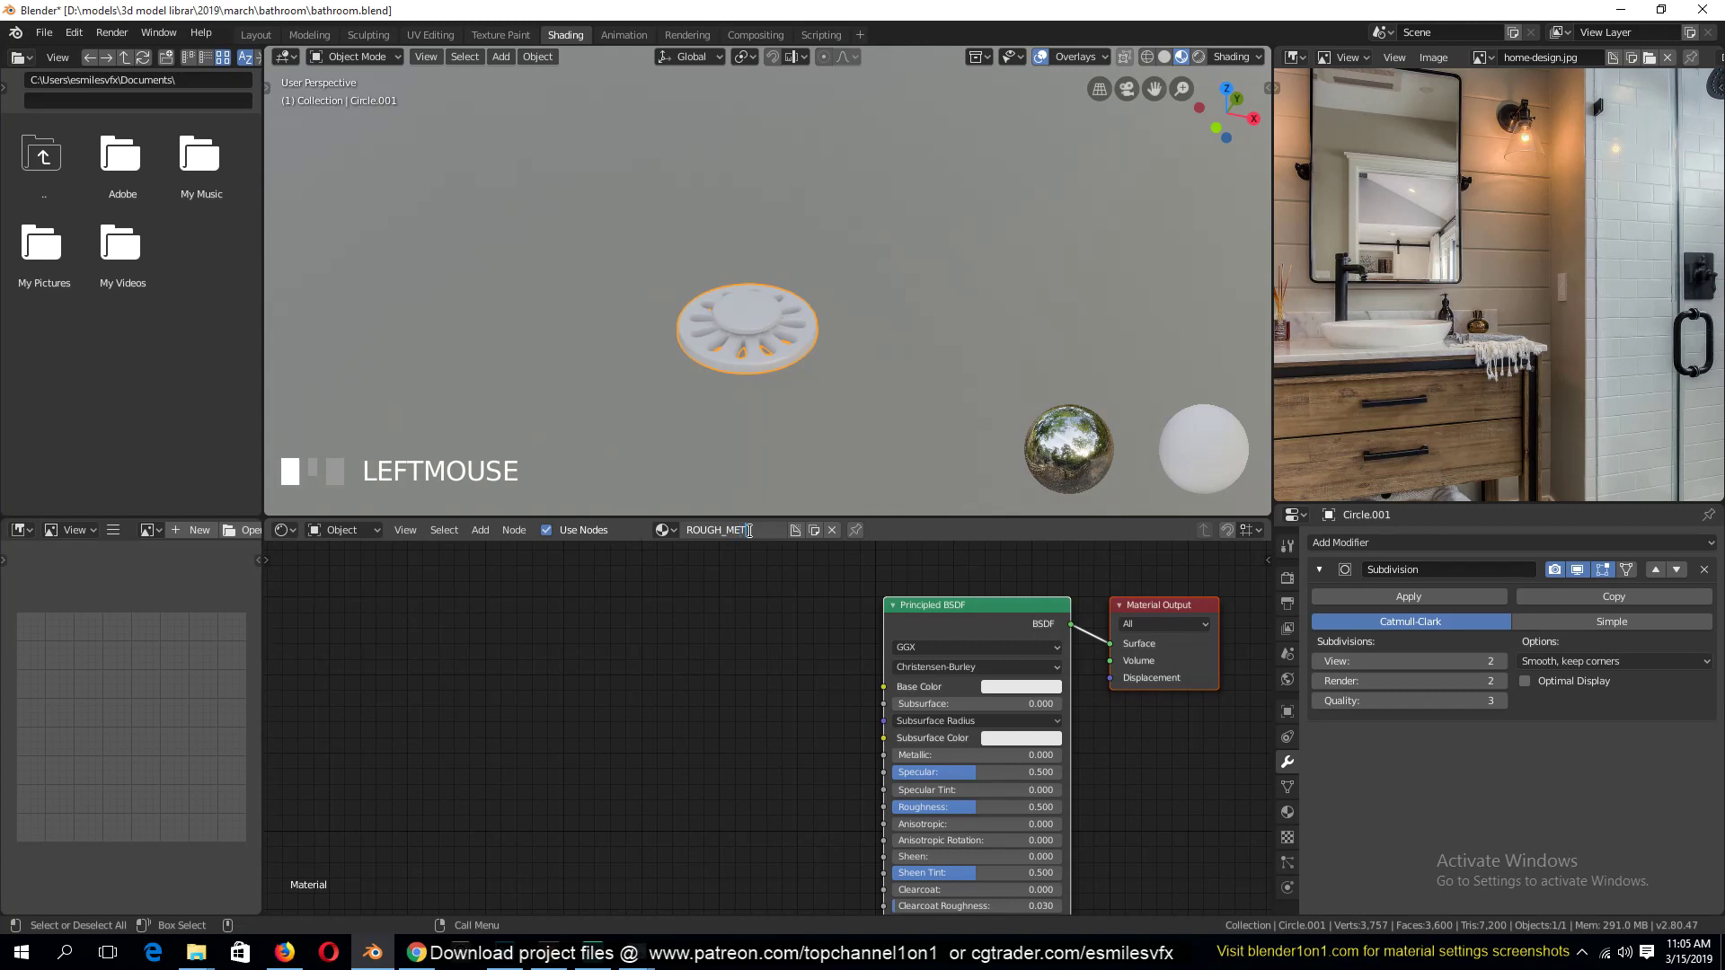
{"action": "left_click", "coordinate": [714, 698]}
Set the ROUGH_METAL shader's Metallic to 1 and Roughness to 0.248, and save the file
{"action": "left_click", "coordinate": [954, 755]}
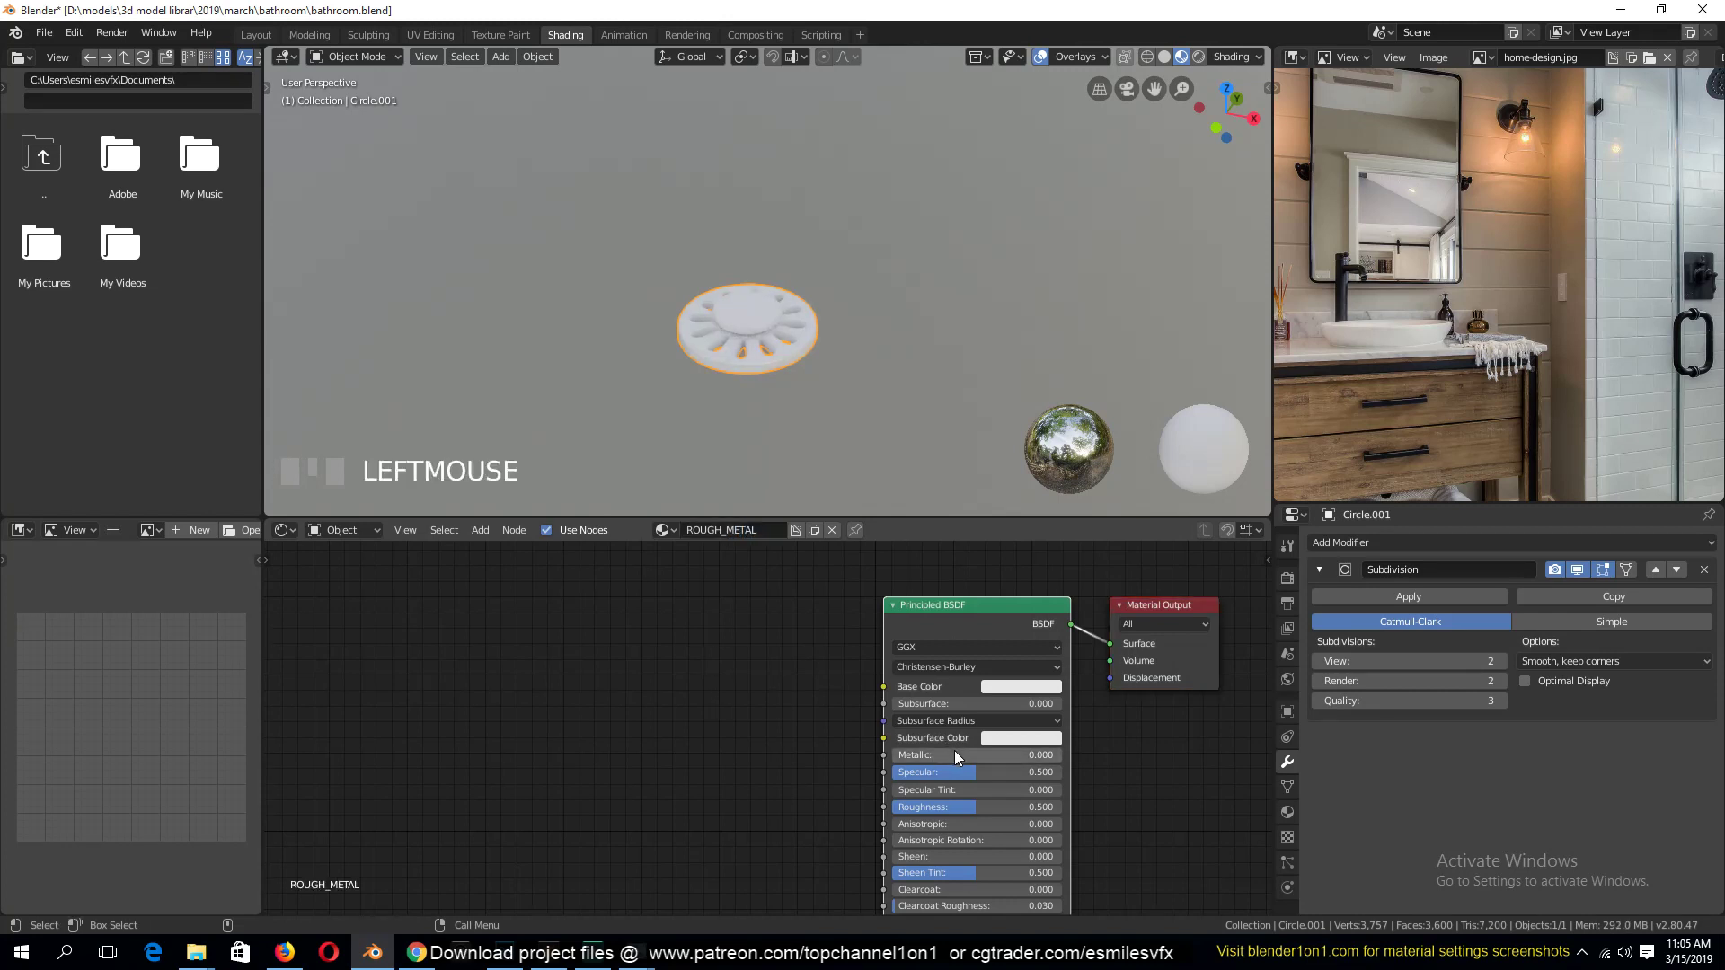
{"action": "type", "text": "1"}
{"action": "key", "text": "Return"}
{"action": "left_click_drag", "start_coordinate": [994, 802], "coordinate": [935, 807]}
{"action": "middle_click_drag", "start_coordinate": [787, 370], "coordinate": [827, 439]}
{"action": "key", "text": "grave"}
{"action": "scroll", "coordinate": [817, 442], "scroll_direction": "up", "scroll_amount": 3}
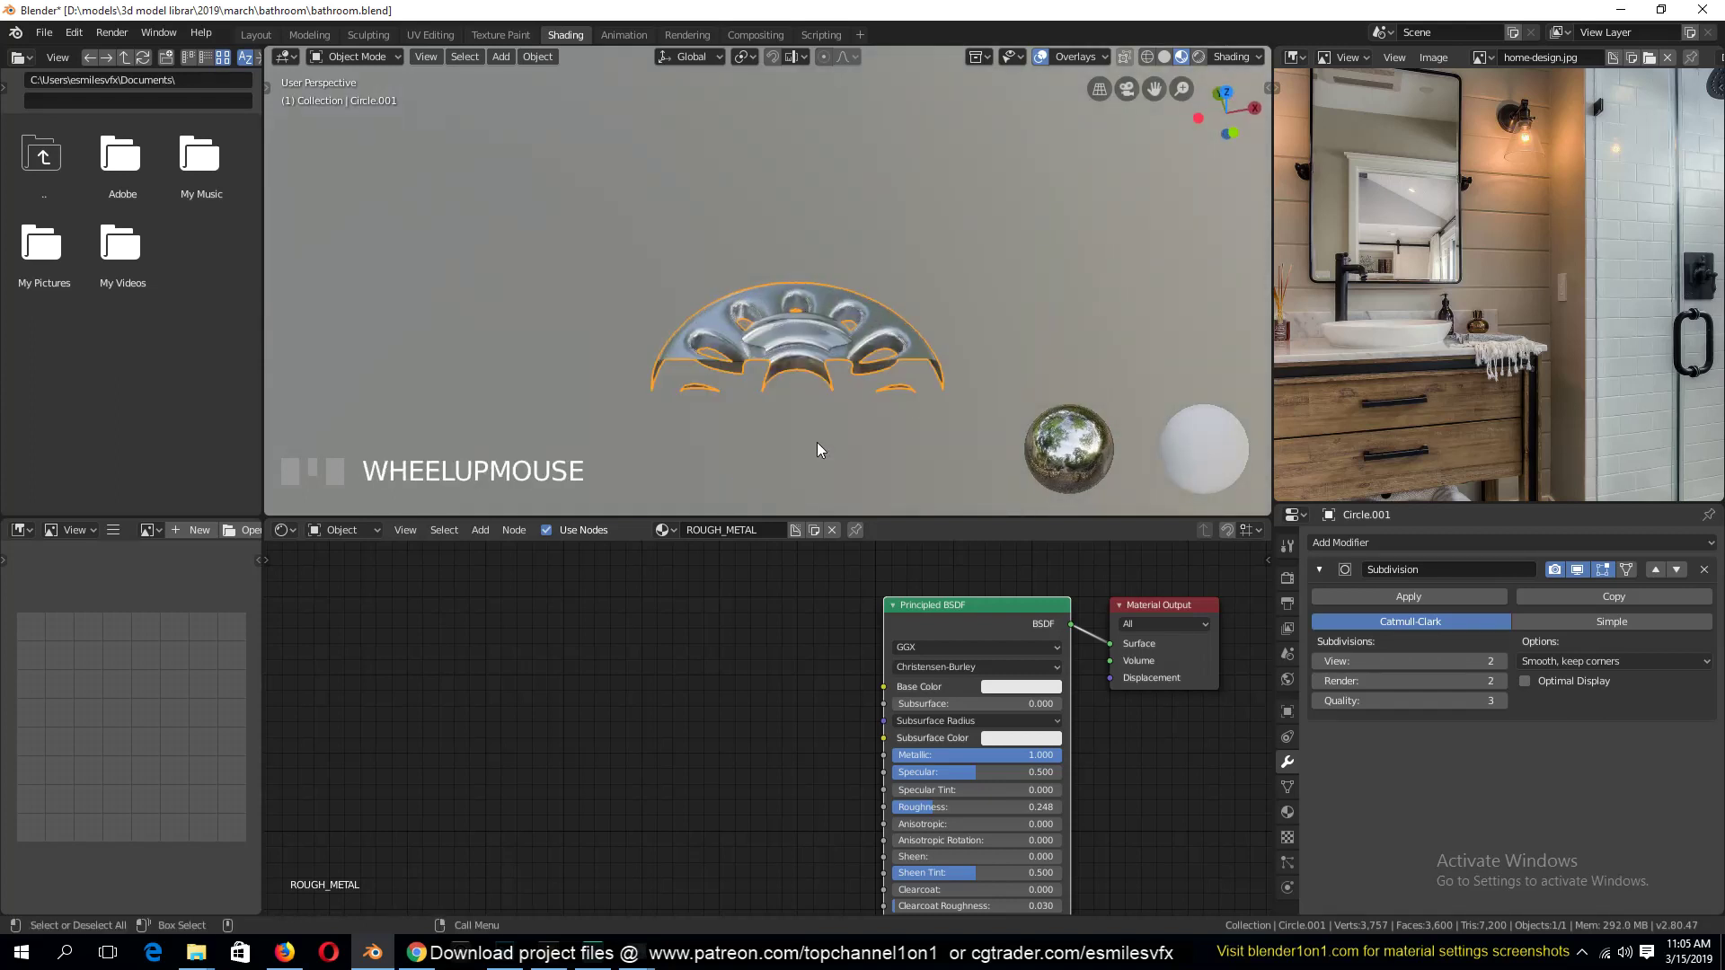
{"action": "scroll", "coordinate": [817, 450], "scroll_direction": "down", "scroll_amount": 3}
{"action": "key", "text": "ctrl+s"}
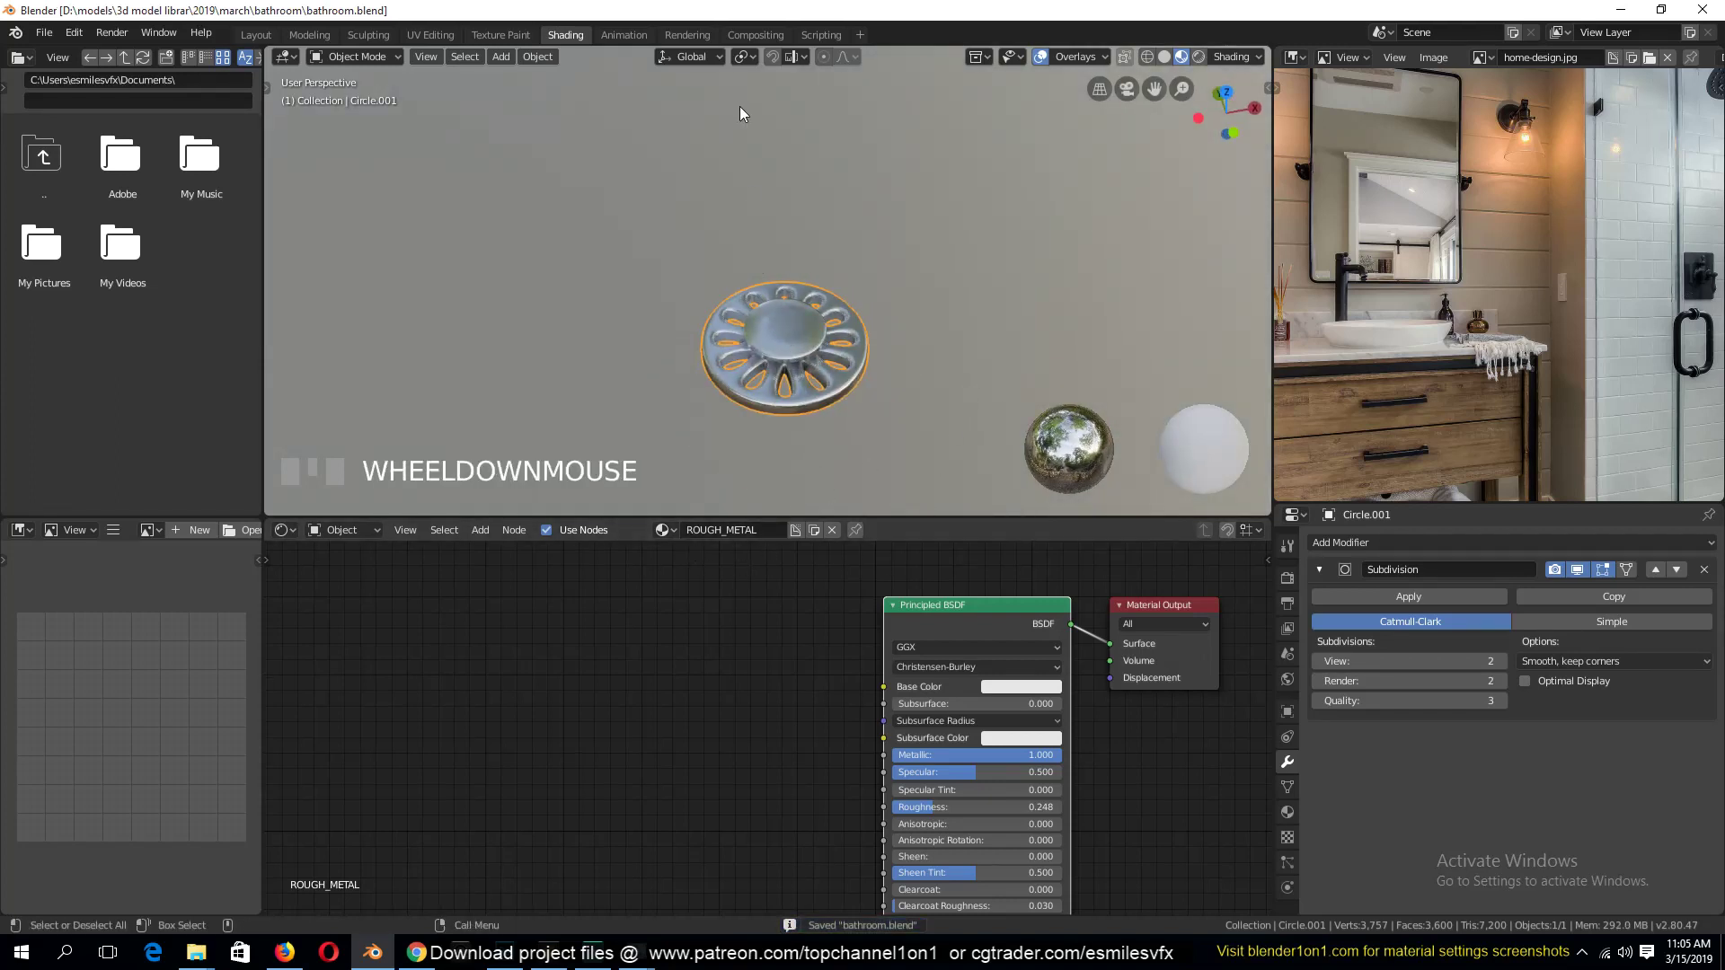
Unhide the rest of the scene, select the faucet beside the basin and isolate it in Object Mode
{"action": "key", "text": "alt+h"}
{"action": "scroll", "coordinate": [812, 334], "scroll_direction": "down", "scroll_amount": 8}
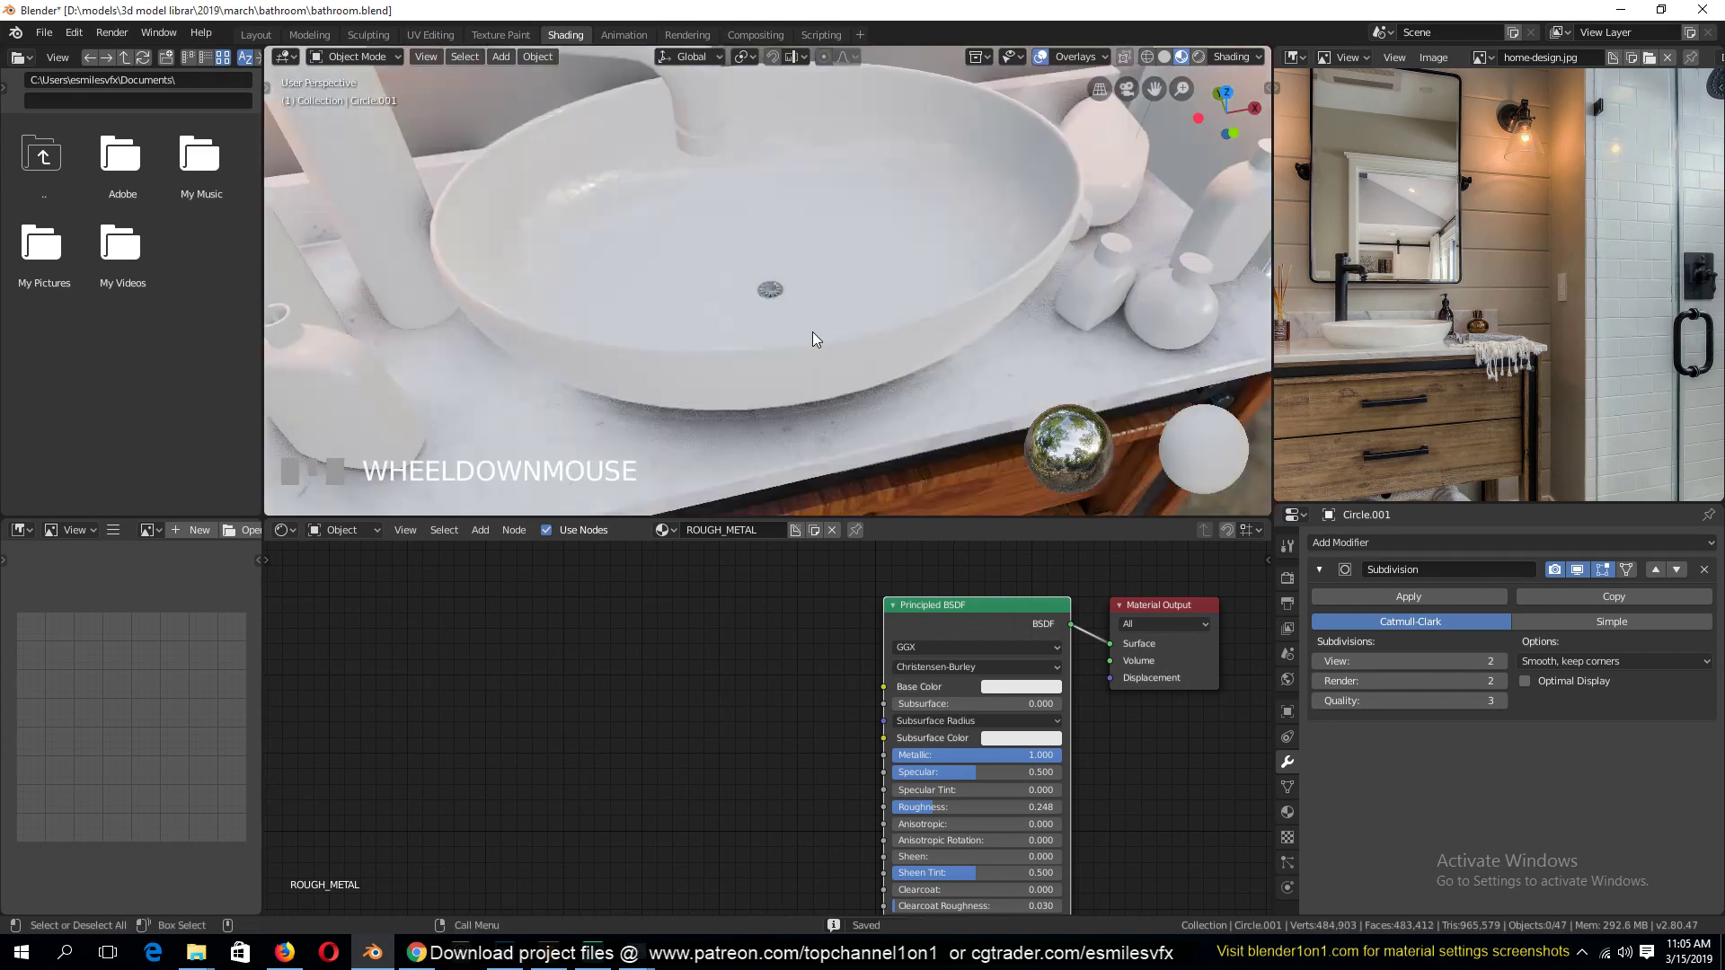
{"action": "middle_click_drag", "start_coordinate": [807, 408], "coordinate": [762, 370]}
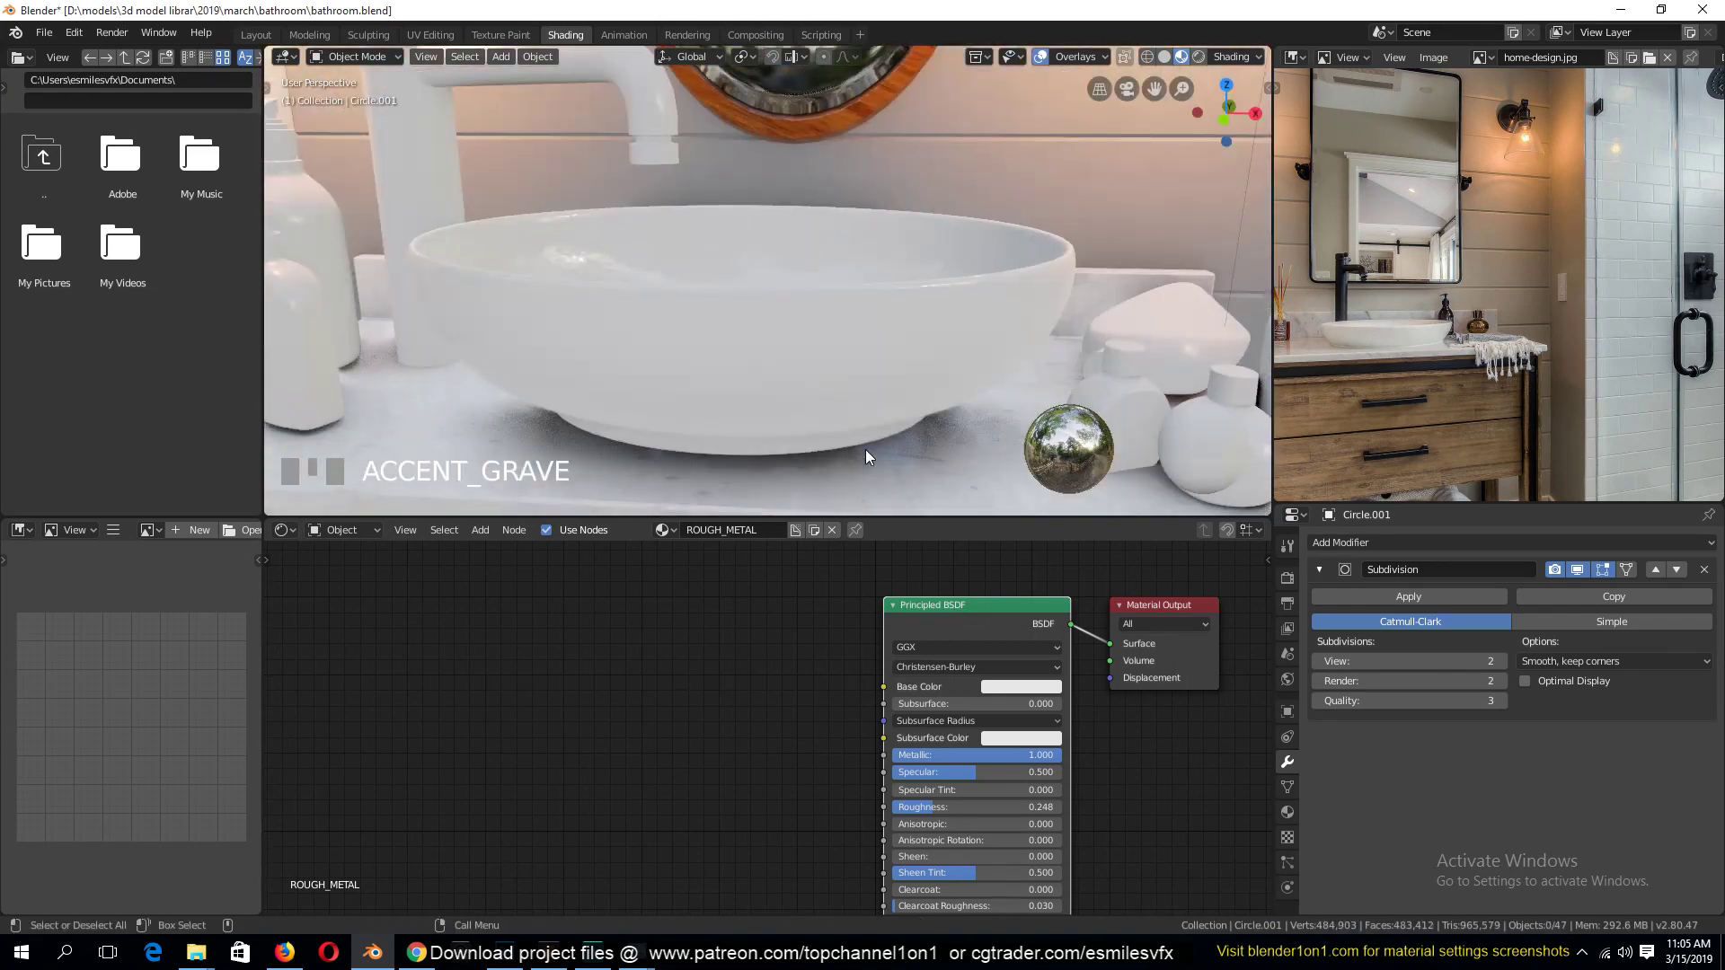
{"action": "scroll", "coordinate": [699, 164], "scroll_direction": "up", "scroll_amount": 3}
{"action": "left_click", "coordinate": [556, 153]}
{"action": "key", "text": "Tab"}
{"action": "key", "text": "a"}
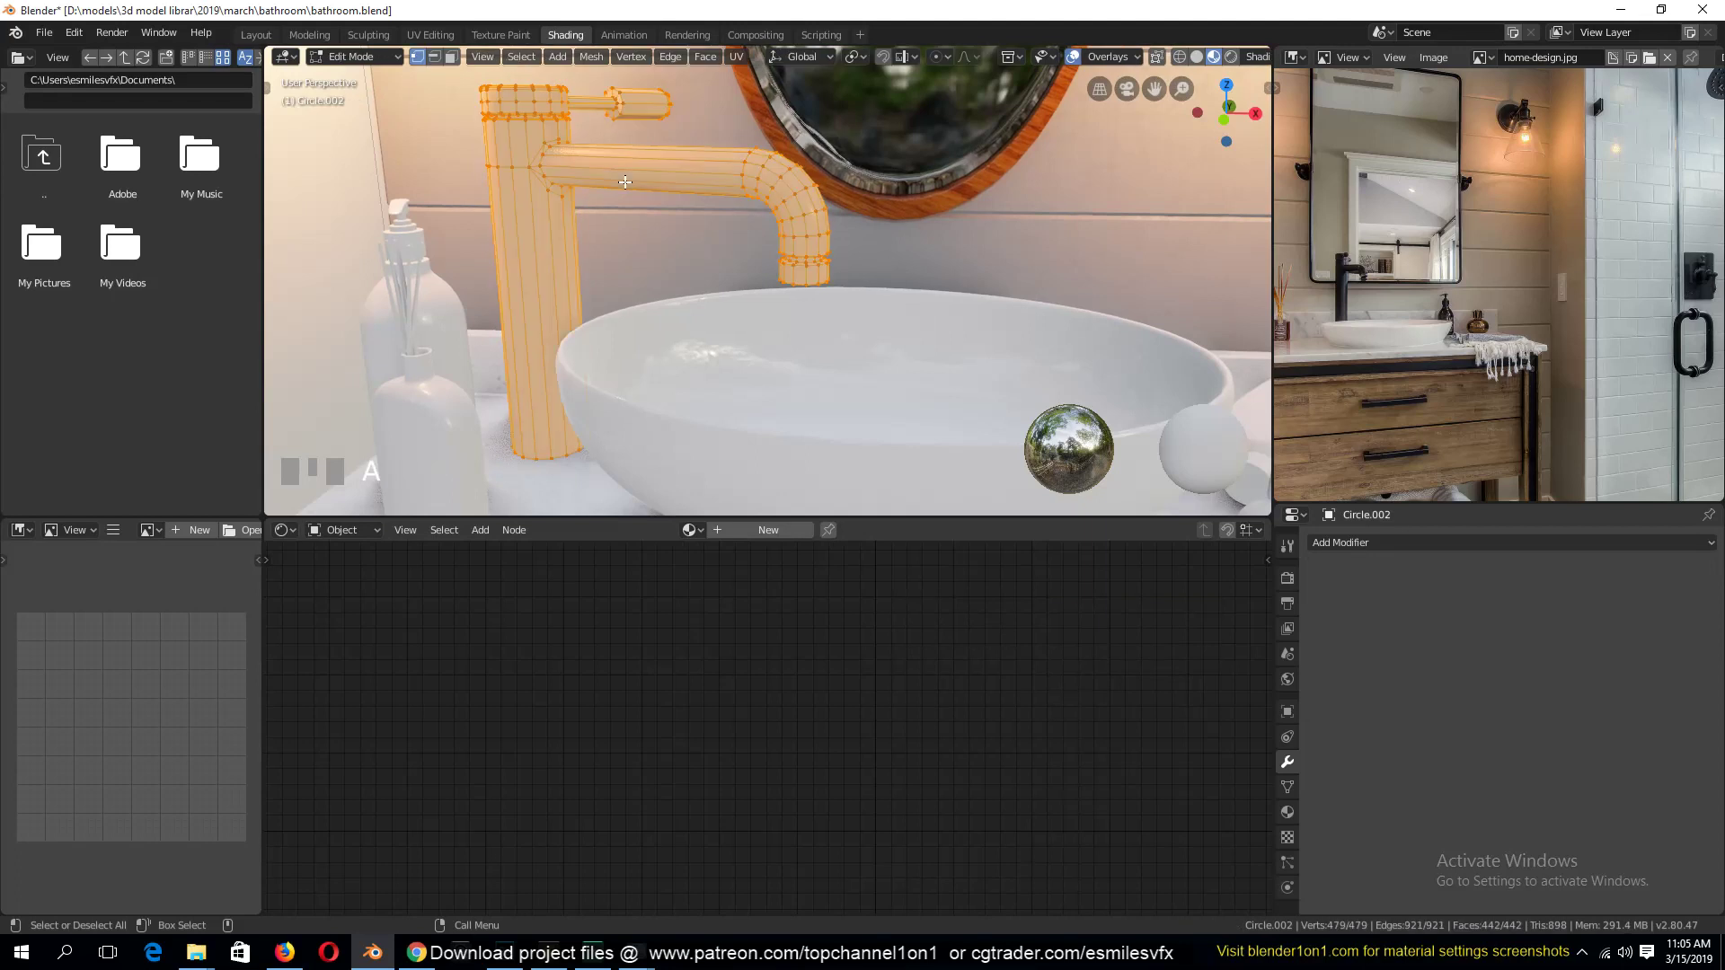
{"action": "key", "text": "Tab"}
{"action": "key", "text": "shift+h"}
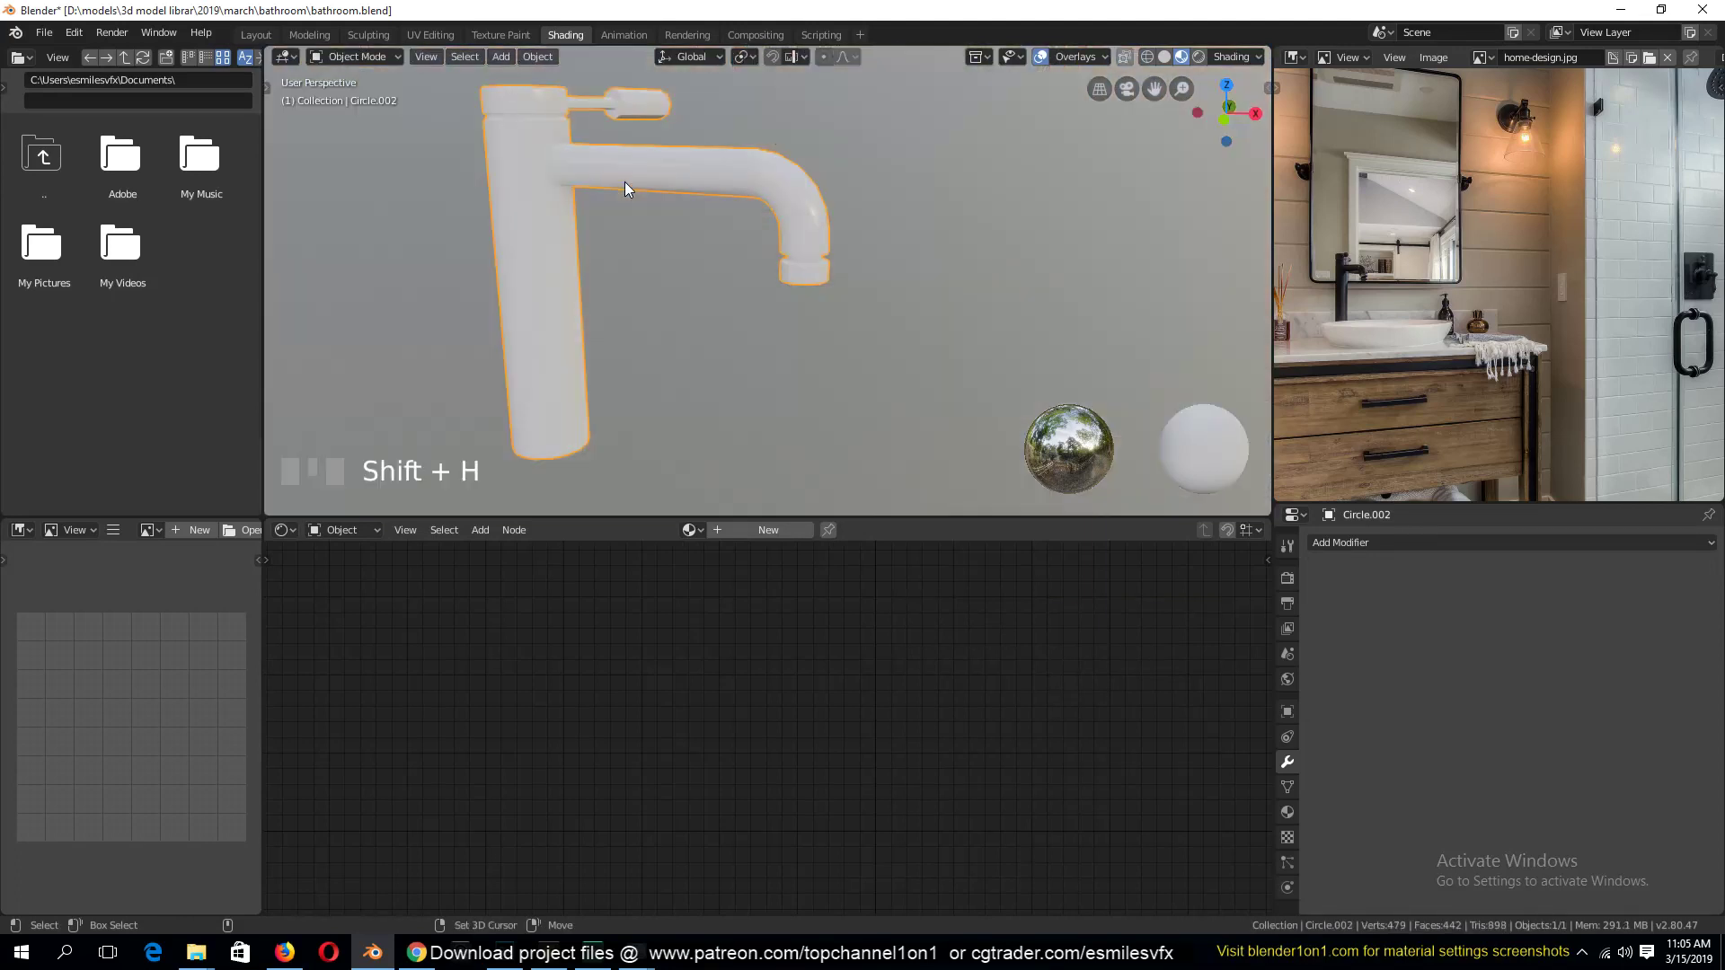
In Edit Mode, mark seams along the spout's underside edge line and down the adjoining vertical edge of the faucet column
{"action": "middle_click_drag", "start_coordinate": [624, 182], "coordinate": [725, 304]}
{"action": "key", "text": "Tab"}
{"action": "left_click", "coordinate": [532, 243], "text": "alt"}
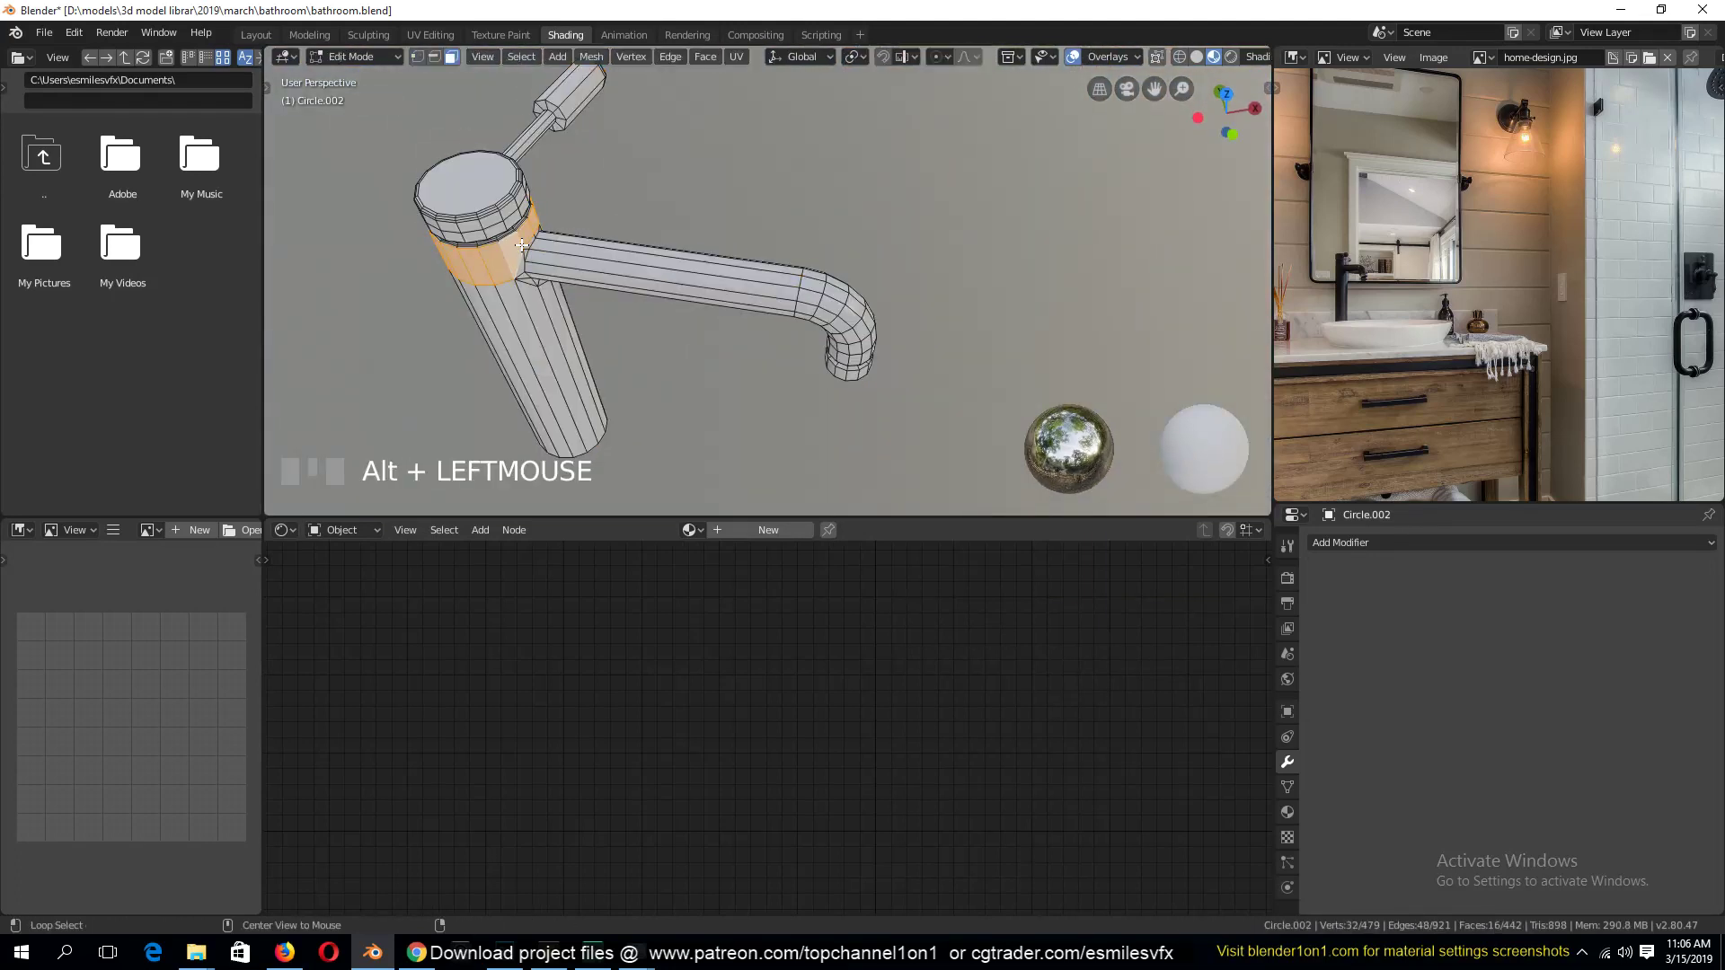
{"action": "key", "text": "2"}
{"action": "left_click", "coordinate": [555, 323], "text": "alt"}
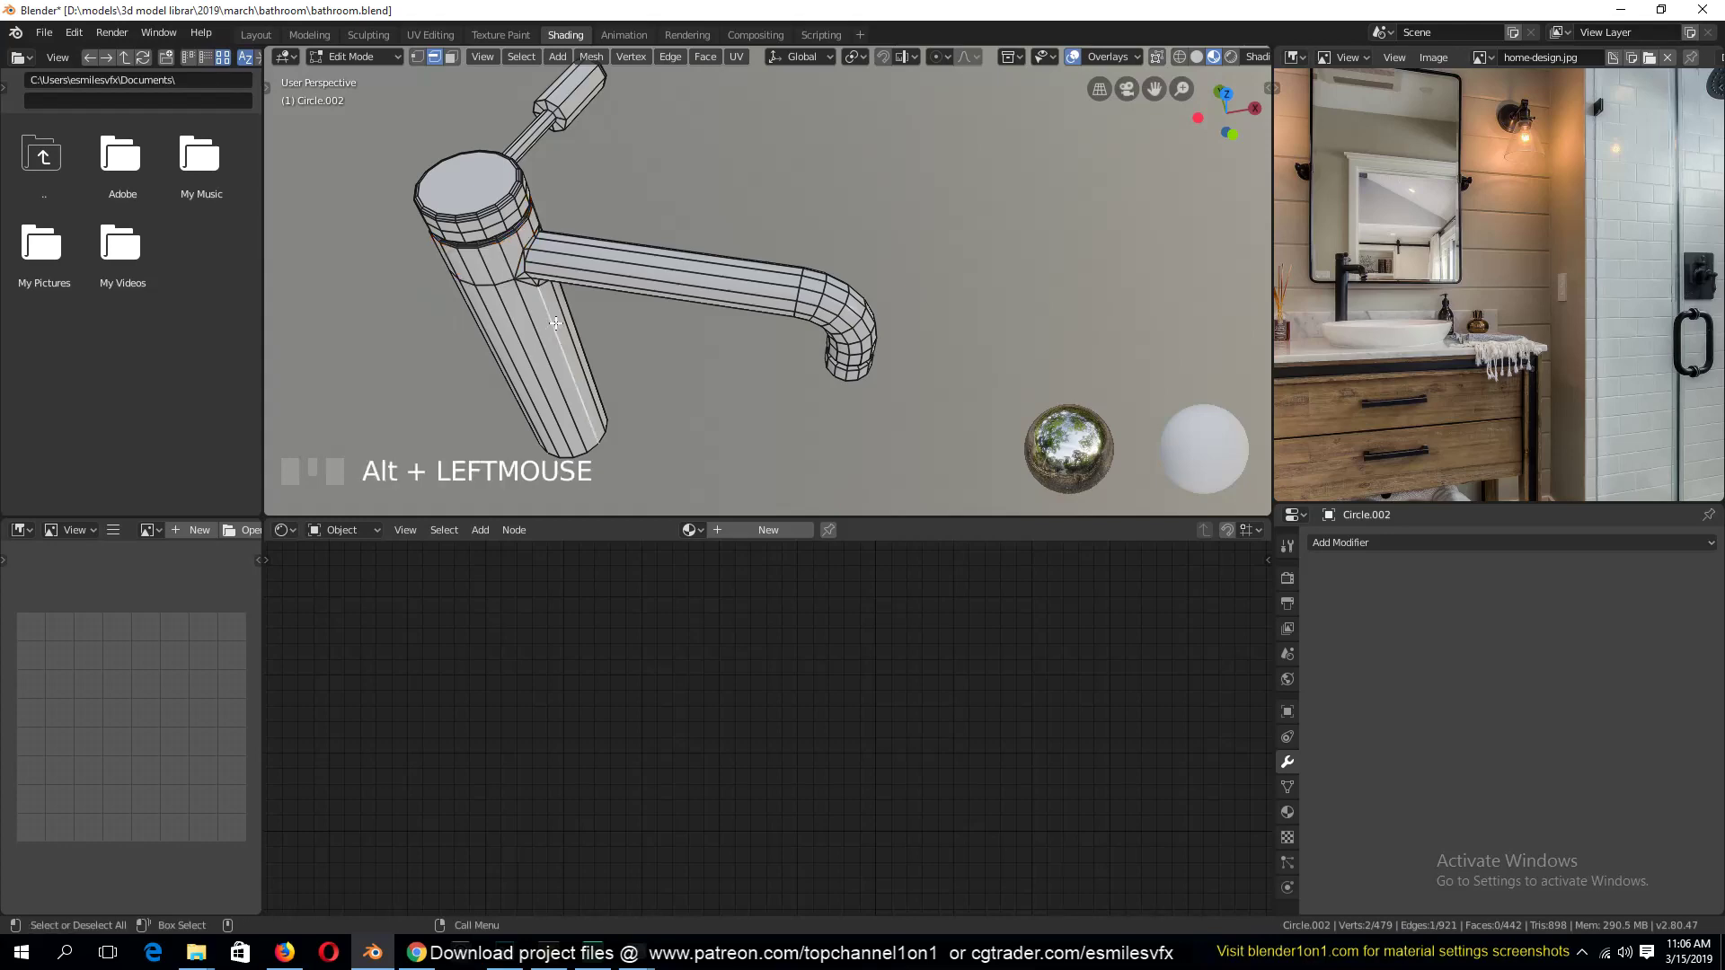
{"action": "left_click", "coordinate": [732, 280], "text": "alt+shift"}
{"action": "key", "text": "grave"}
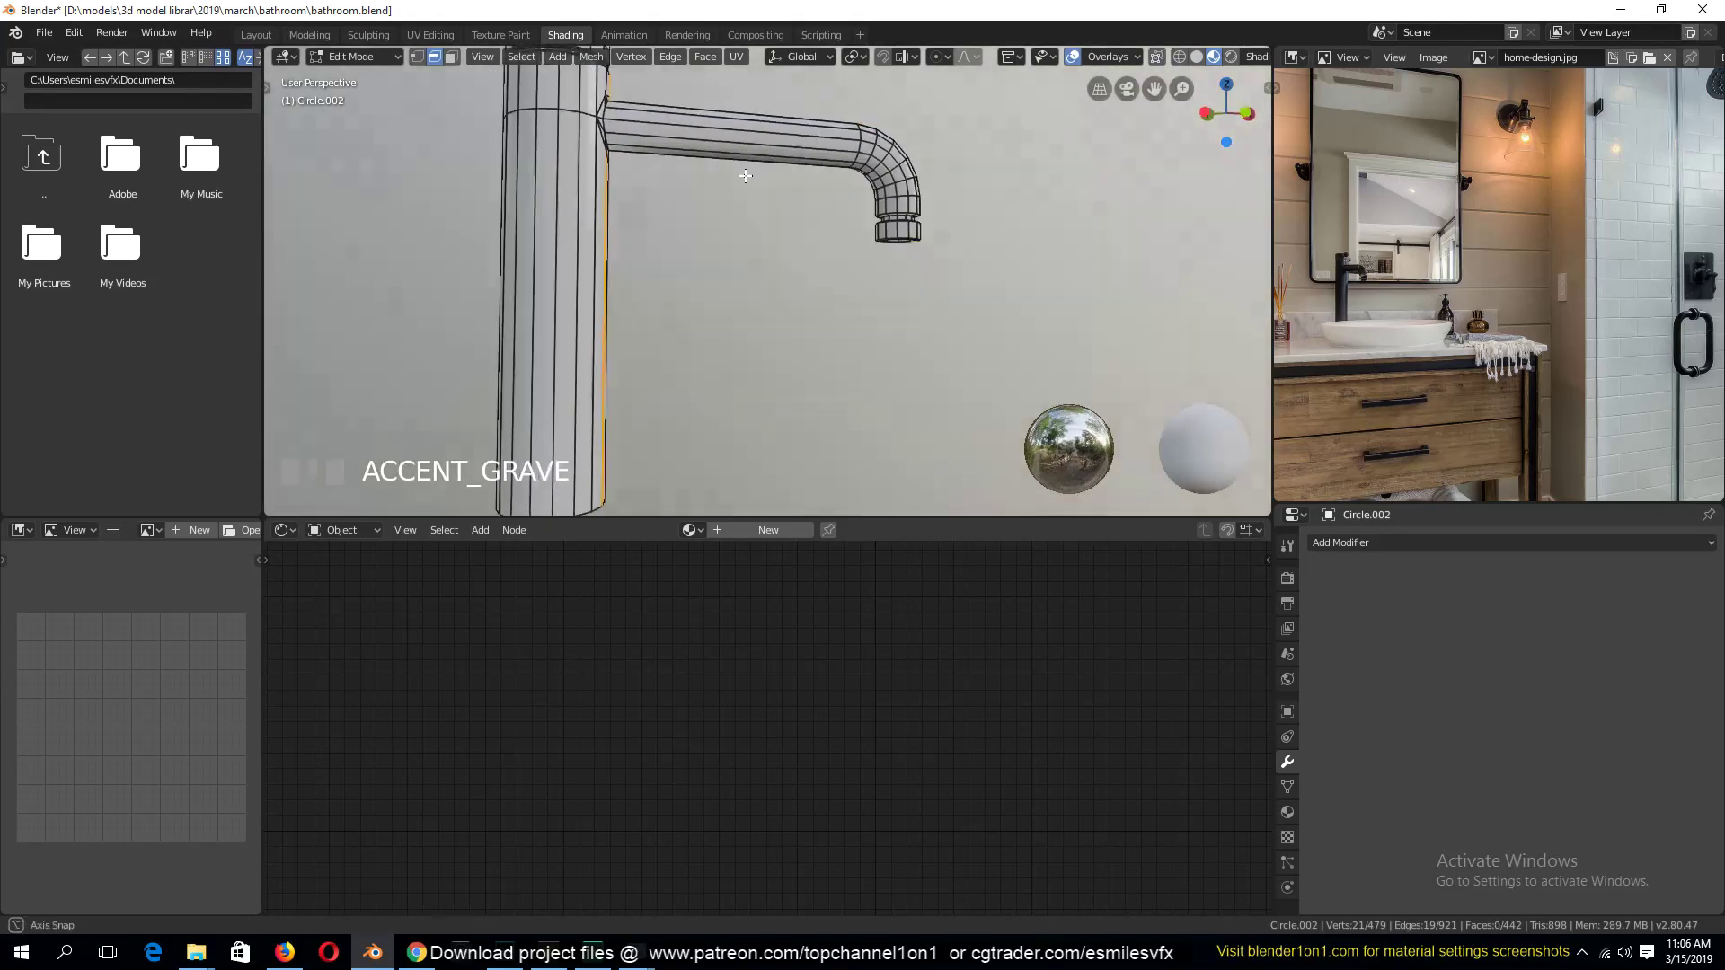
{"action": "left_click", "coordinate": [838, 166], "text": "alt"}
{"action": "key", "text": "grave"}
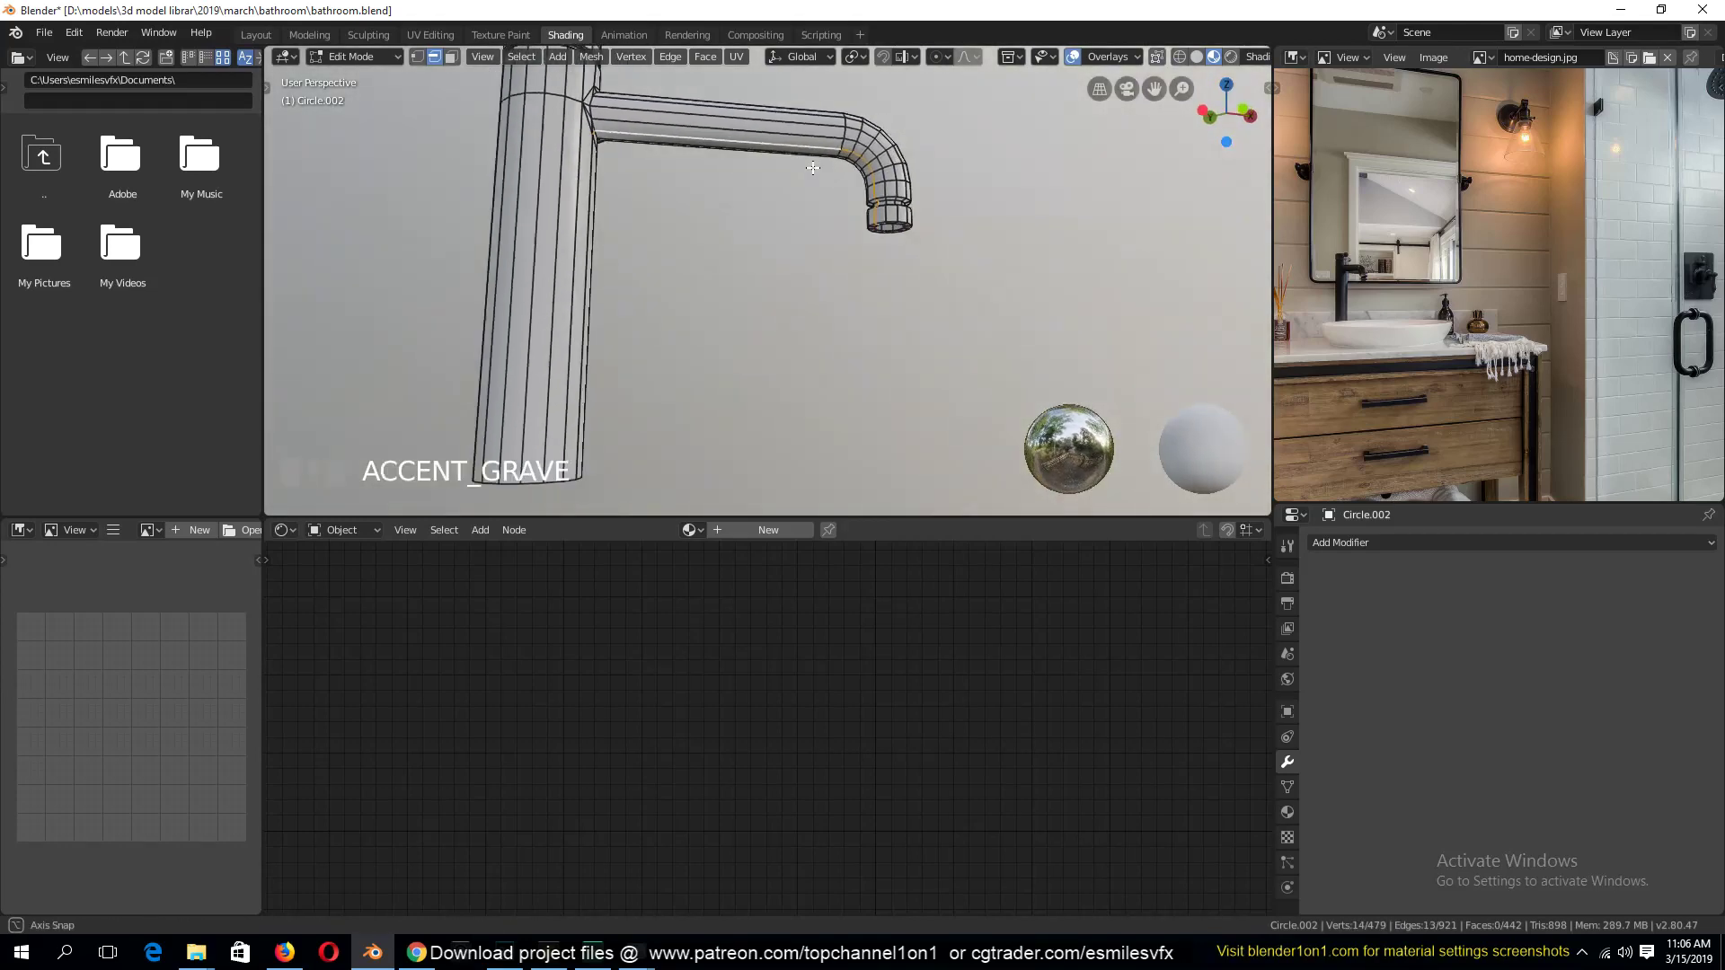
{"action": "left_click", "coordinate": [660, 232], "text": "alt"}
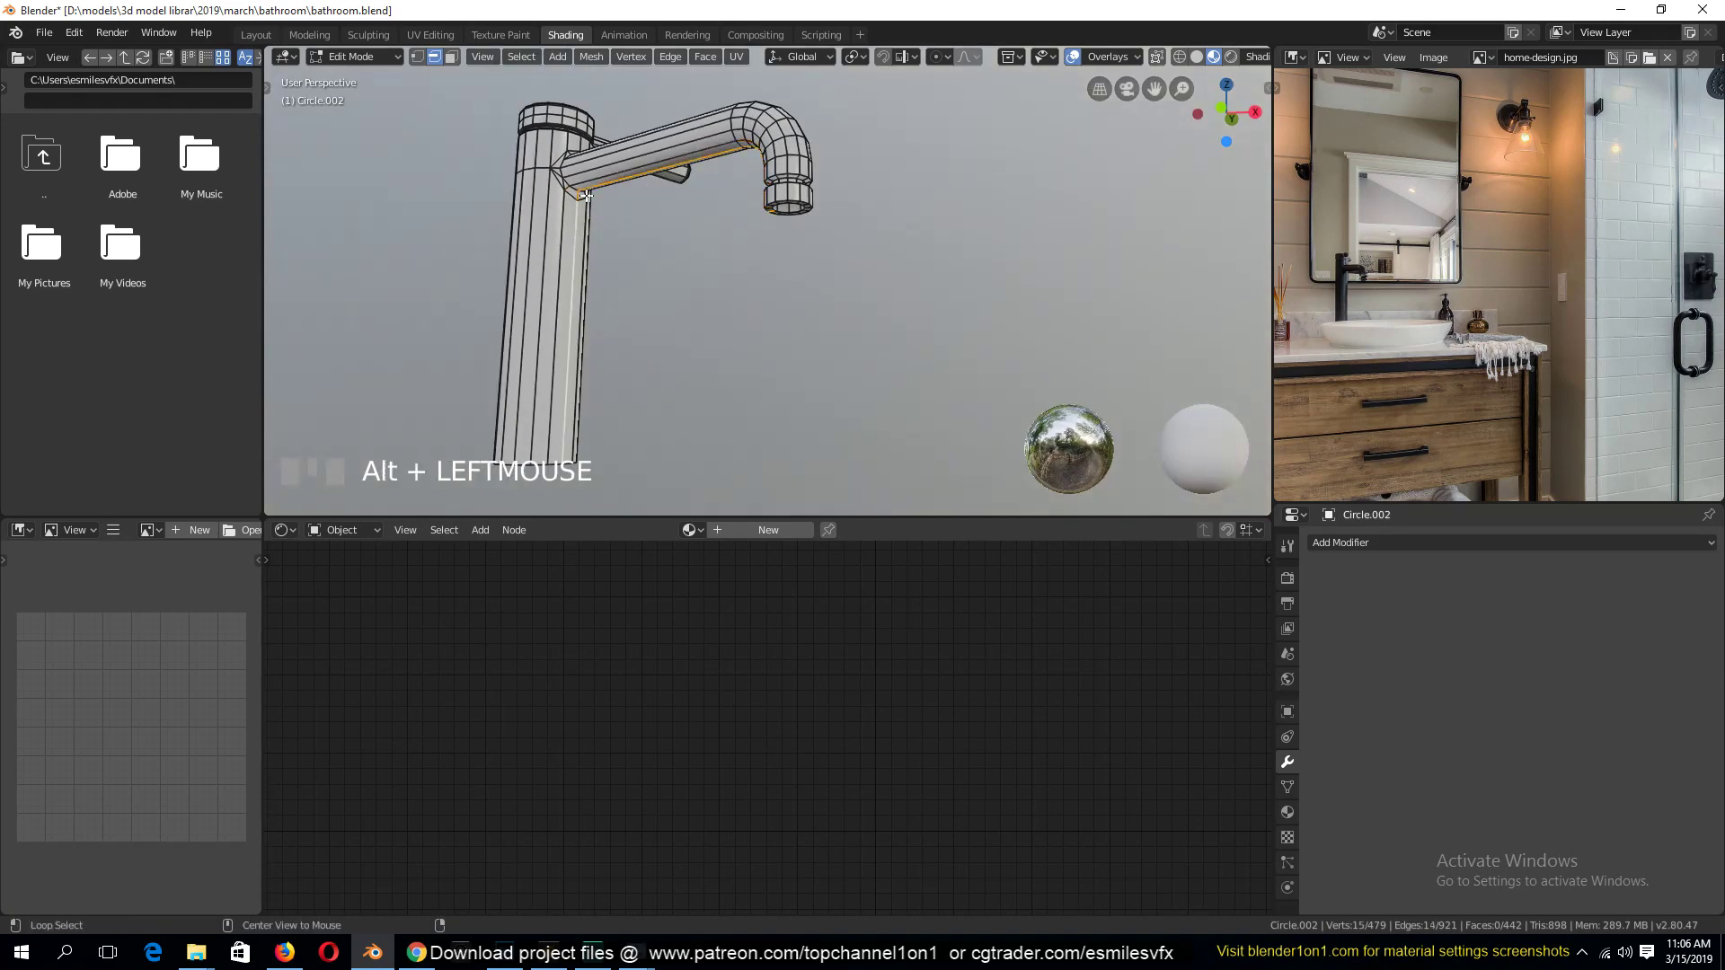
{"action": "key", "text": "ctrl+e"}
{"action": "left_click", "coordinate": [660, 234]}
{"action": "right_click", "coordinate": [660, 233]}
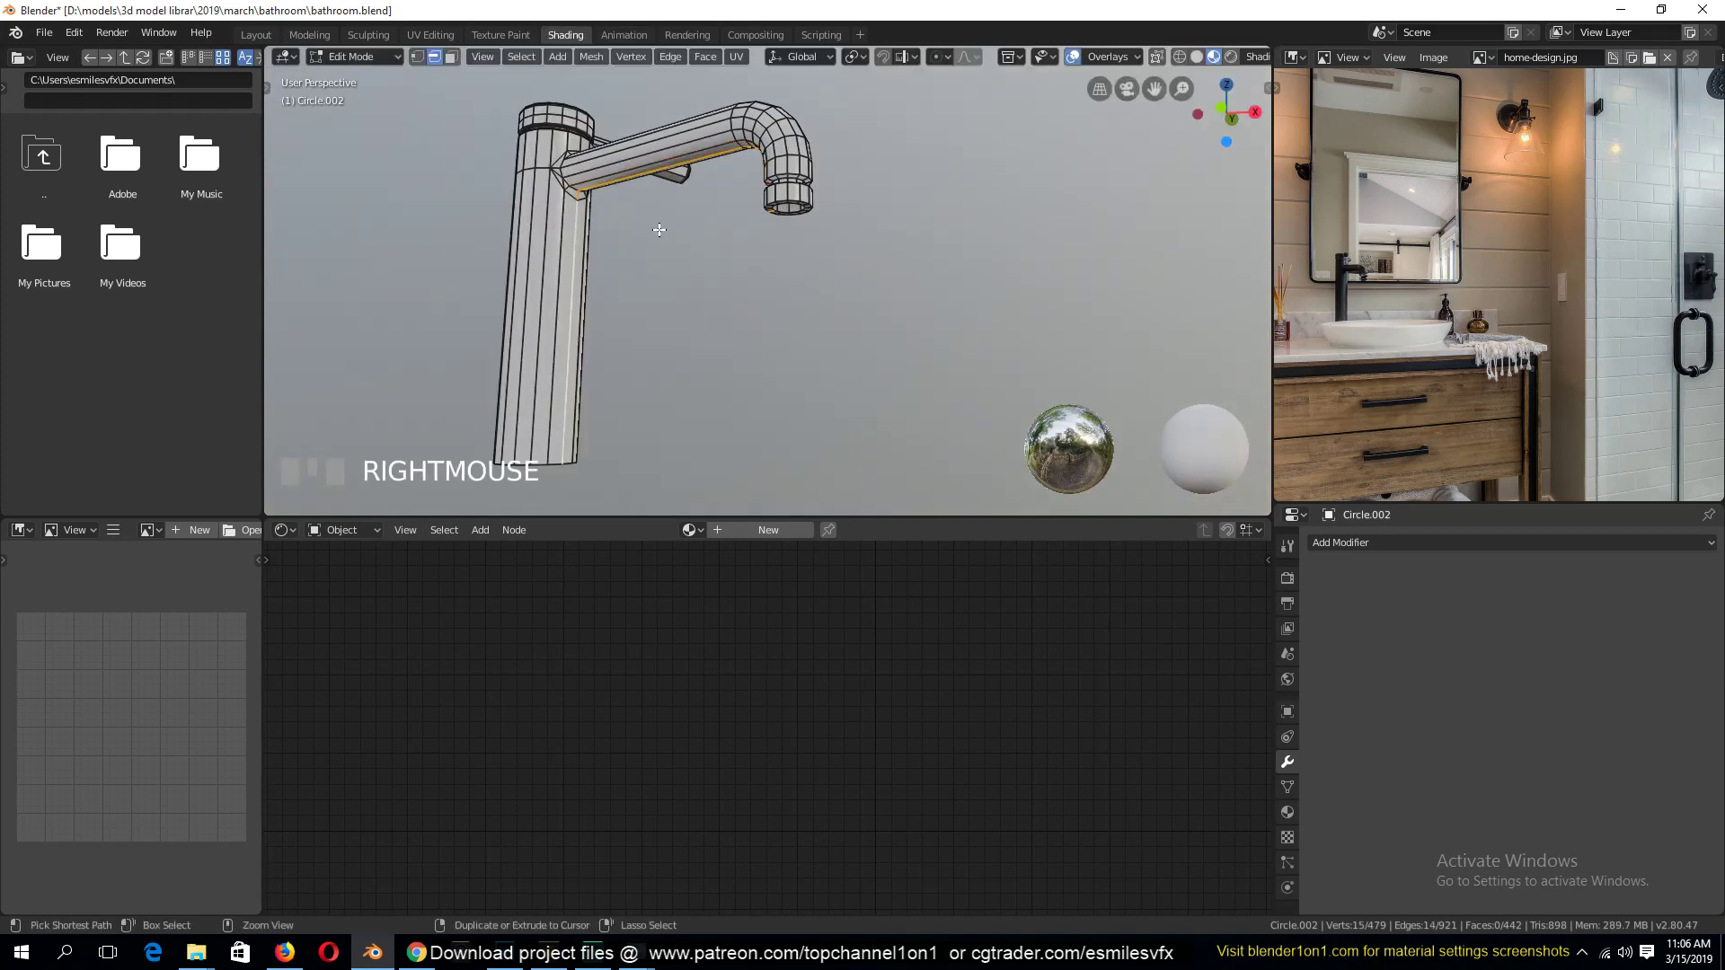
{"action": "right_click", "coordinate": [661, 234]}
{"action": "left_click", "coordinate": [654, 316]}
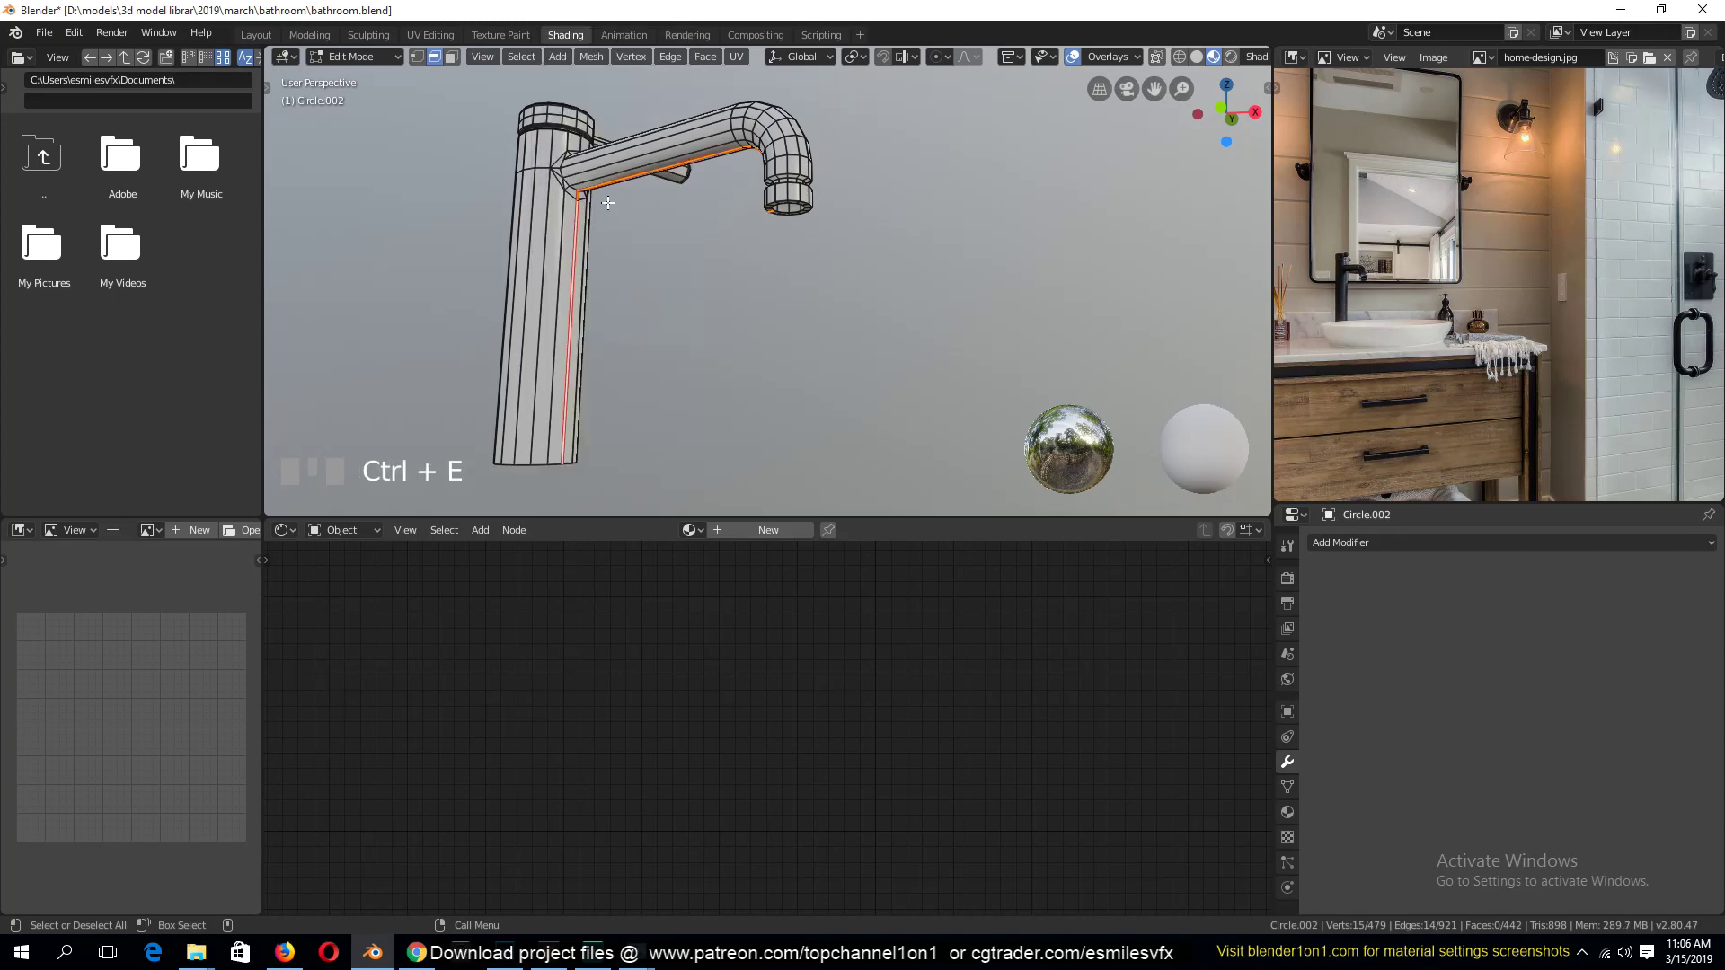
Mark a seam on the edge loop where the spout joins the faucet column
{"action": "left_click", "coordinate": [571, 178], "text": "alt"}
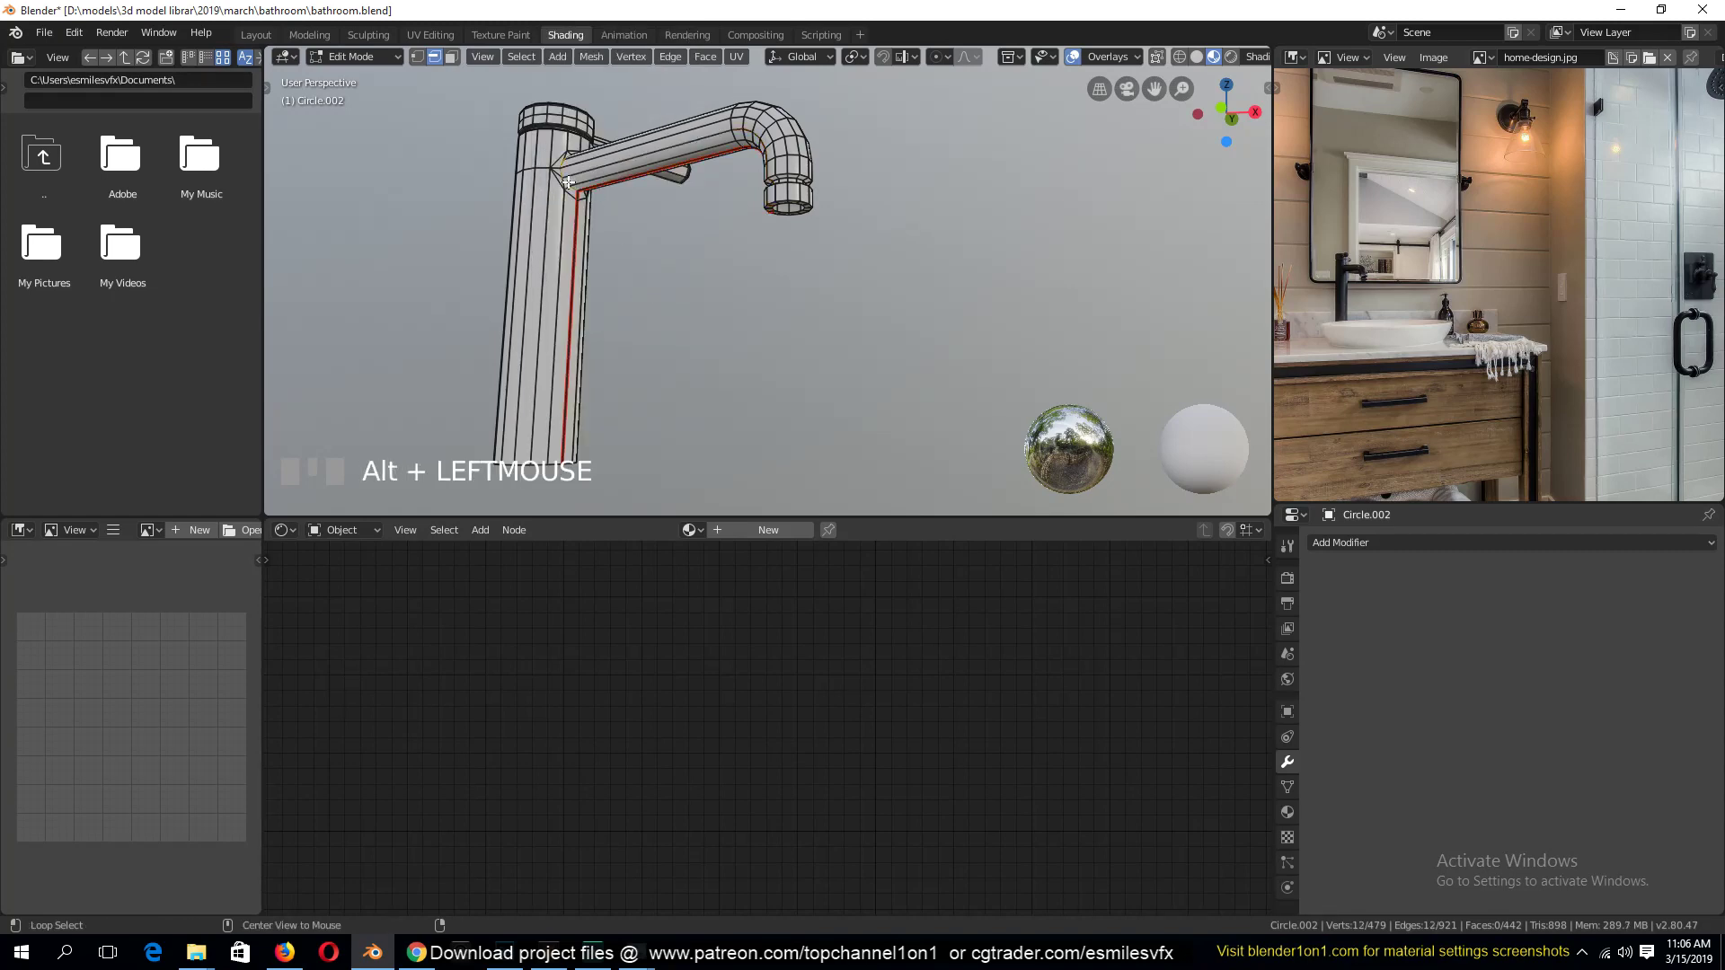
{"action": "key", "text": "KP_Decimal"}
{"action": "scroll", "coordinate": [568, 182], "scroll_direction": "down", "scroll_amount": 2}
{"action": "middle_click_drag", "start_coordinate": [568, 183], "coordinate": [539, 295]}
{"action": "key", "text": "ctrl+e"}
{"action": "left_click", "coordinate": [543, 317]}
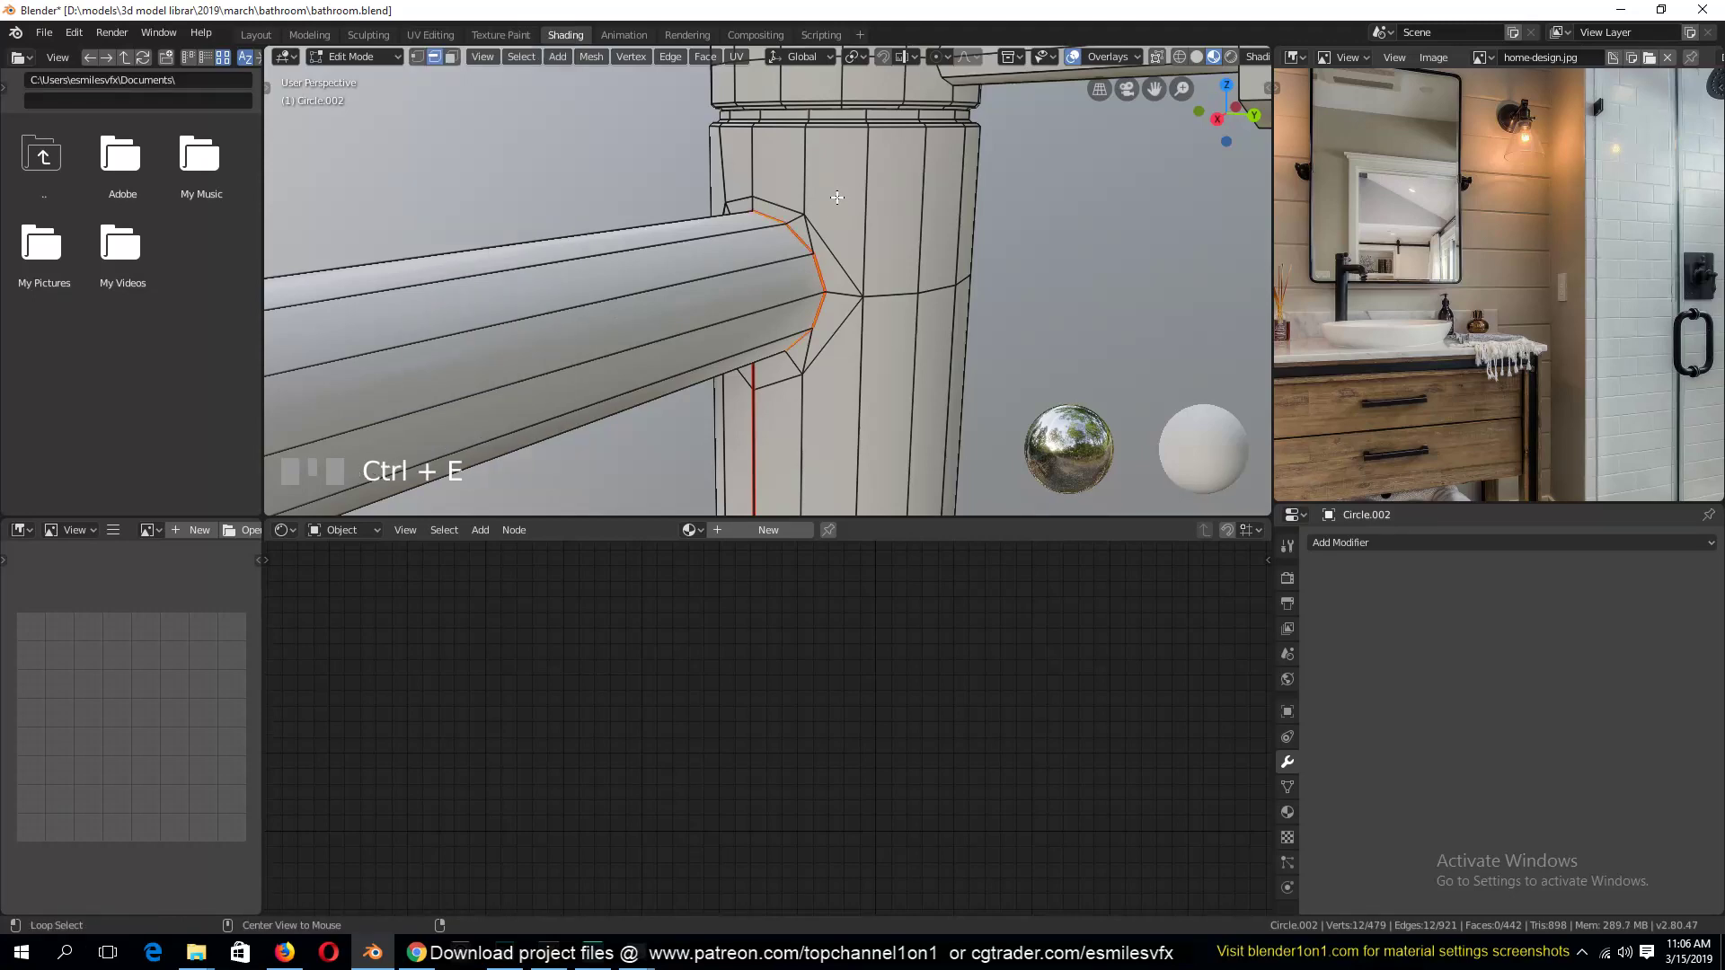
Mark a seam on the edge loop where the thin handle rod joins the faucet's cap
{"action": "key", "text": "alt+a"}
{"action": "left_click", "coordinate": [861, 118], "text": "alt"}
{"action": "scroll", "coordinate": [862, 116], "scroll_direction": "down", "scroll_amount": 4}
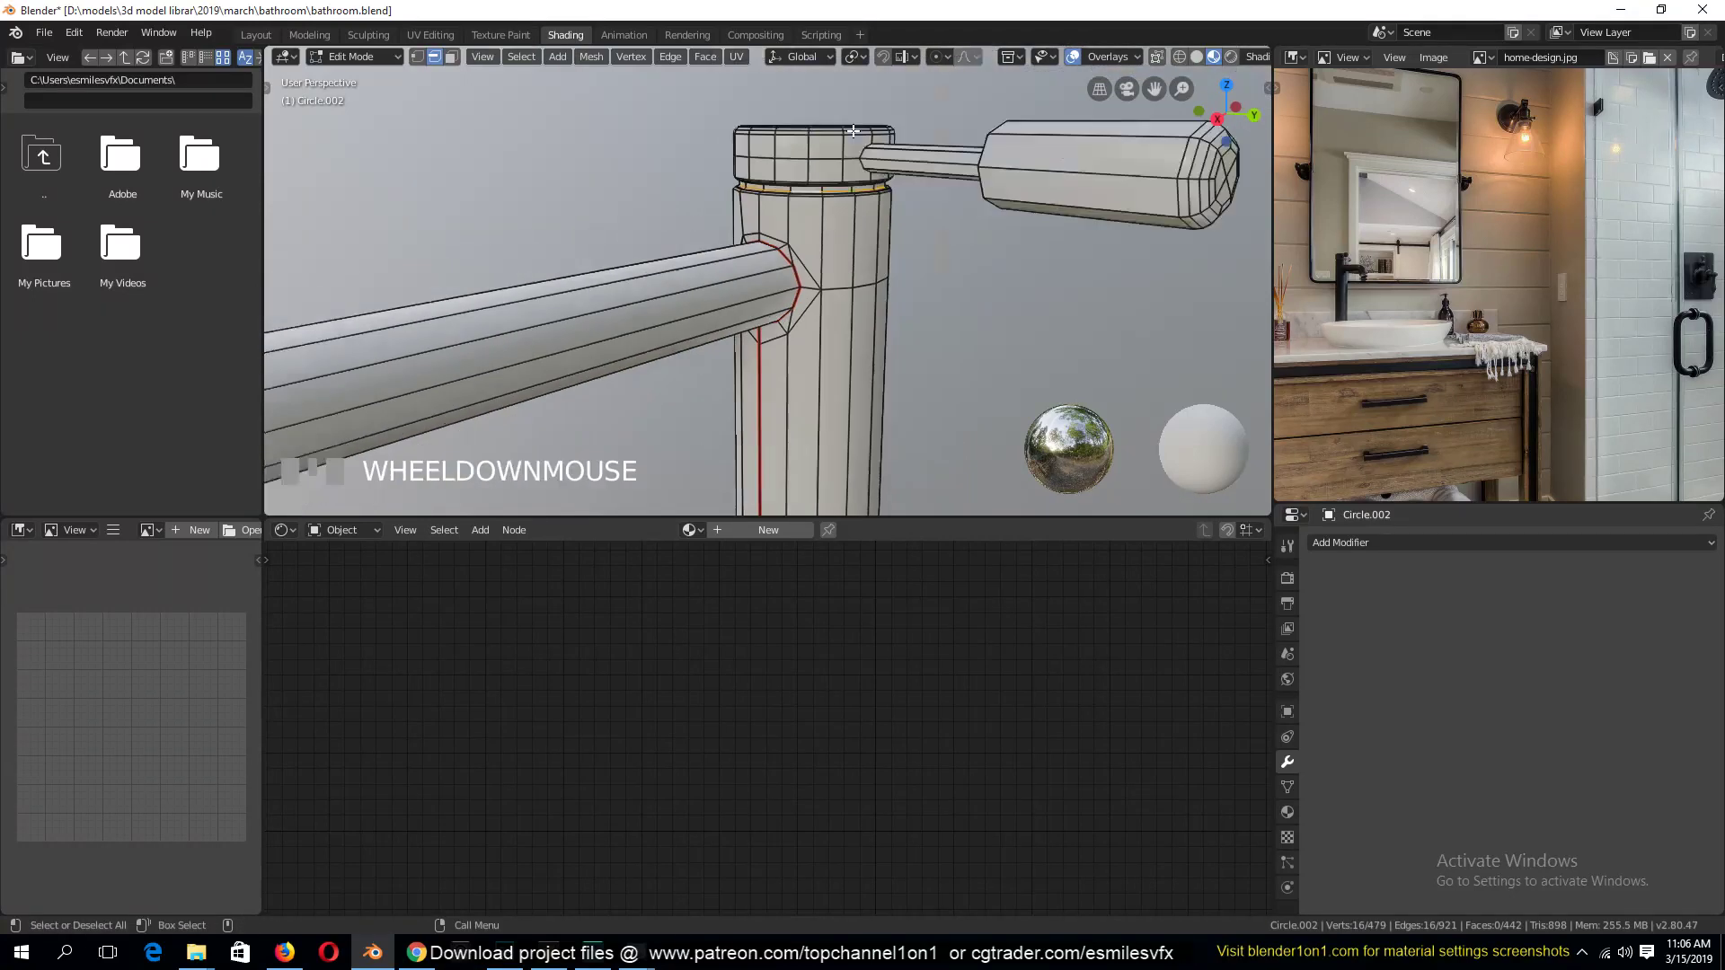
{"action": "middle_click_drag", "start_coordinate": [861, 116], "coordinate": [889, 239]}
{"action": "scroll", "coordinate": [881, 237], "scroll_direction": "up", "scroll_amount": 3}
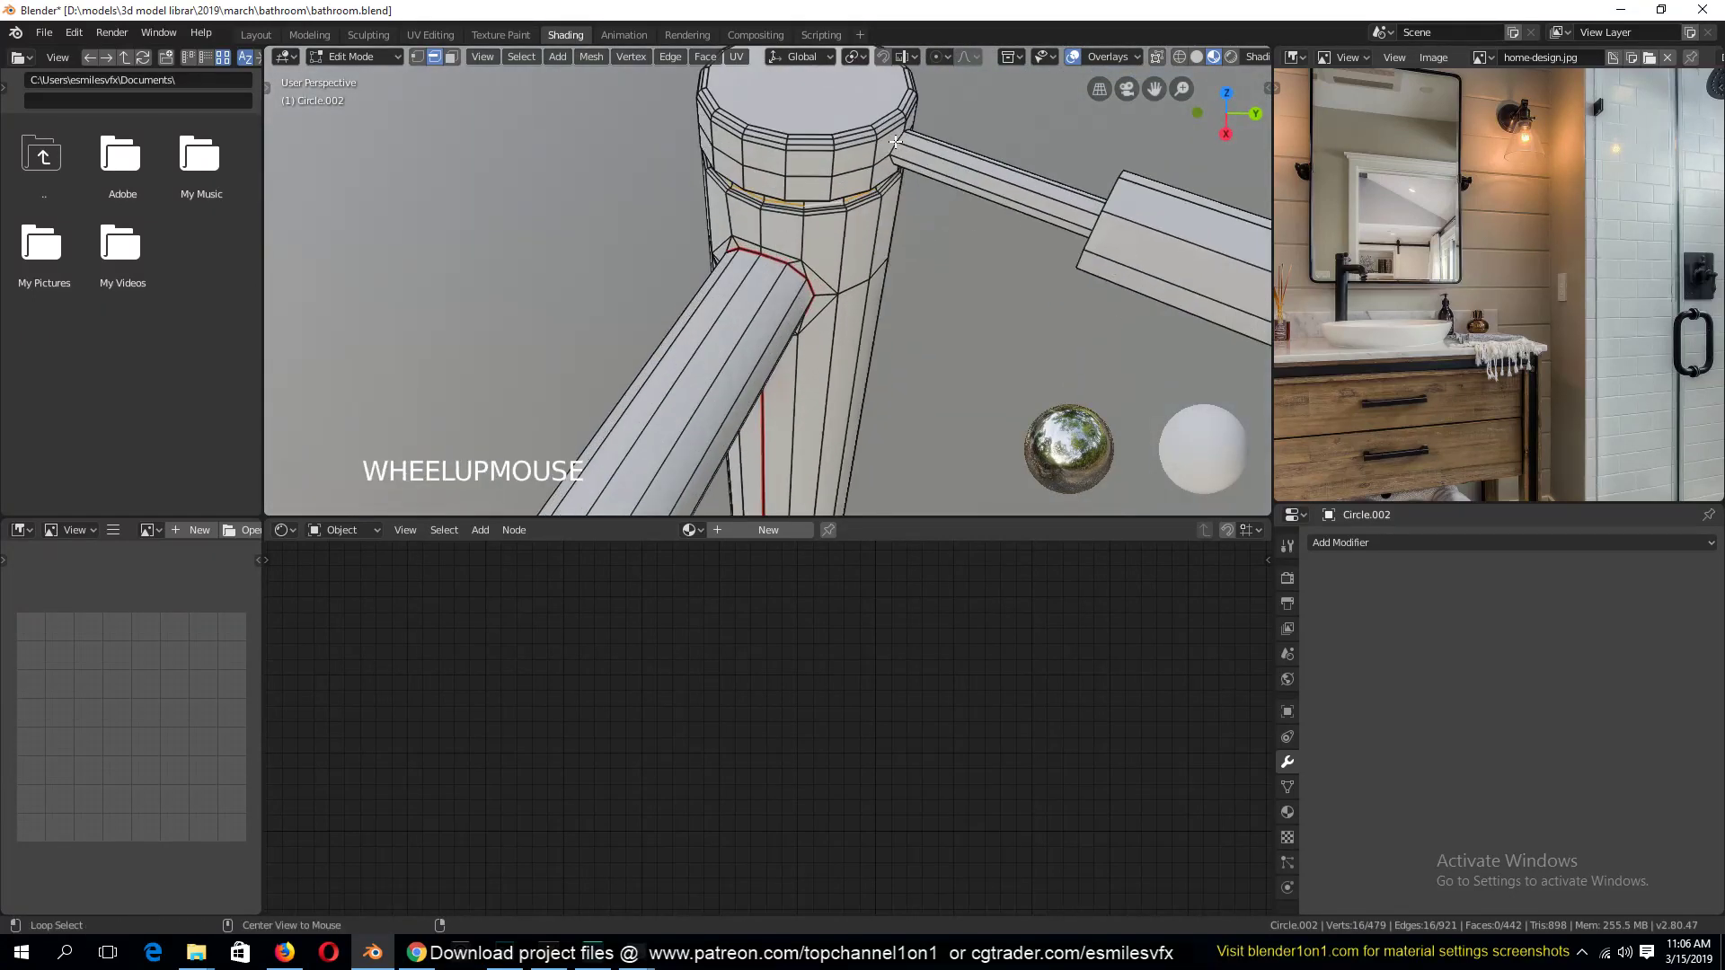
{"action": "middle_click_drag", "start_coordinate": [895, 142], "coordinate": [656, 89]}
{"action": "left_click", "coordinate": [756, 153], "text": "alt+shift"}
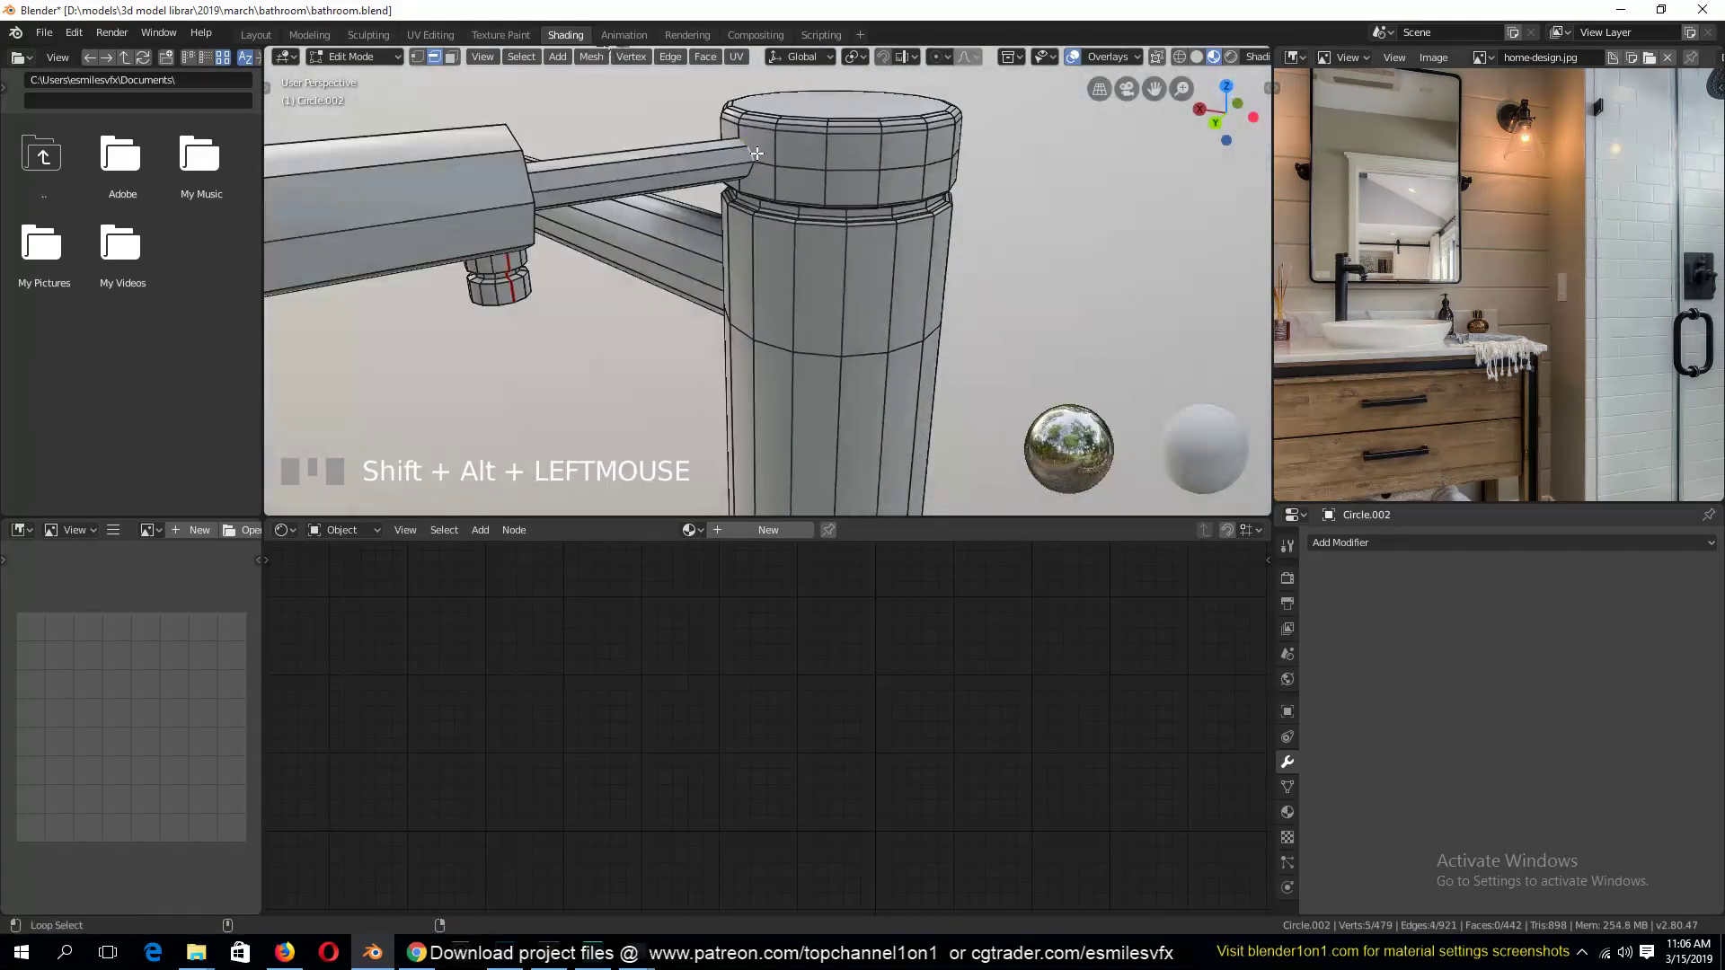
{"action": "key", "text": "grave"}
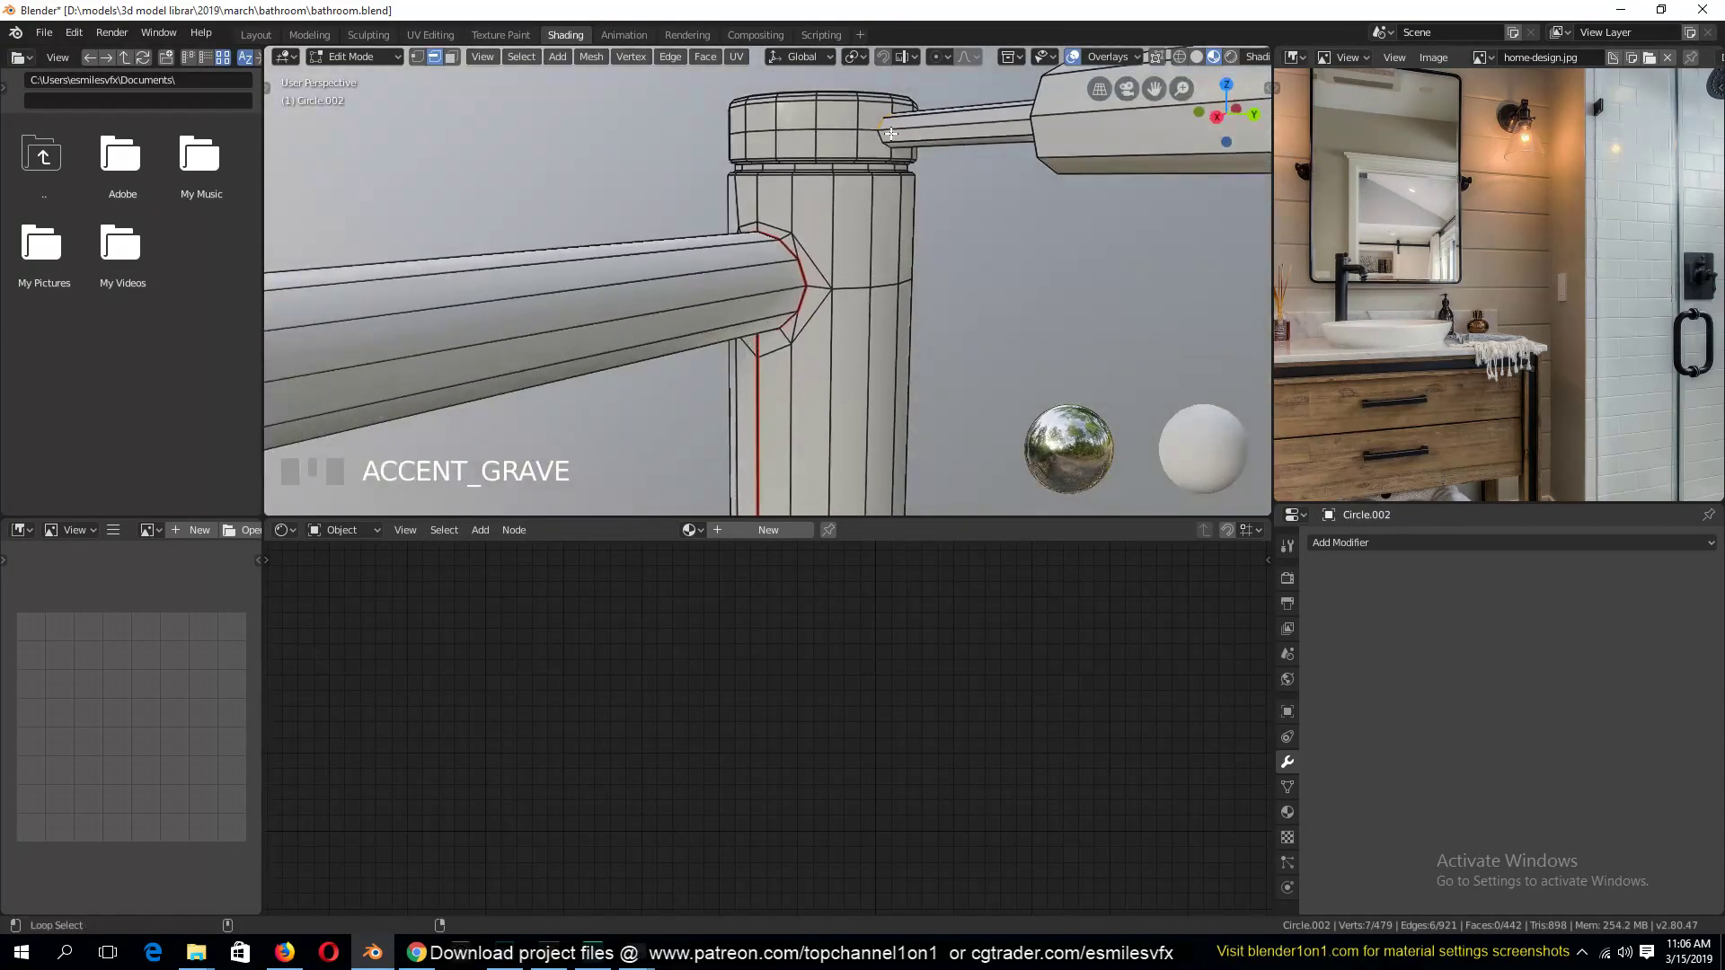
{"action": "left_click", "coordinate": [890, 133], "text": "alt+shift"}
{"action": "key", "text": "ctrl+e"}
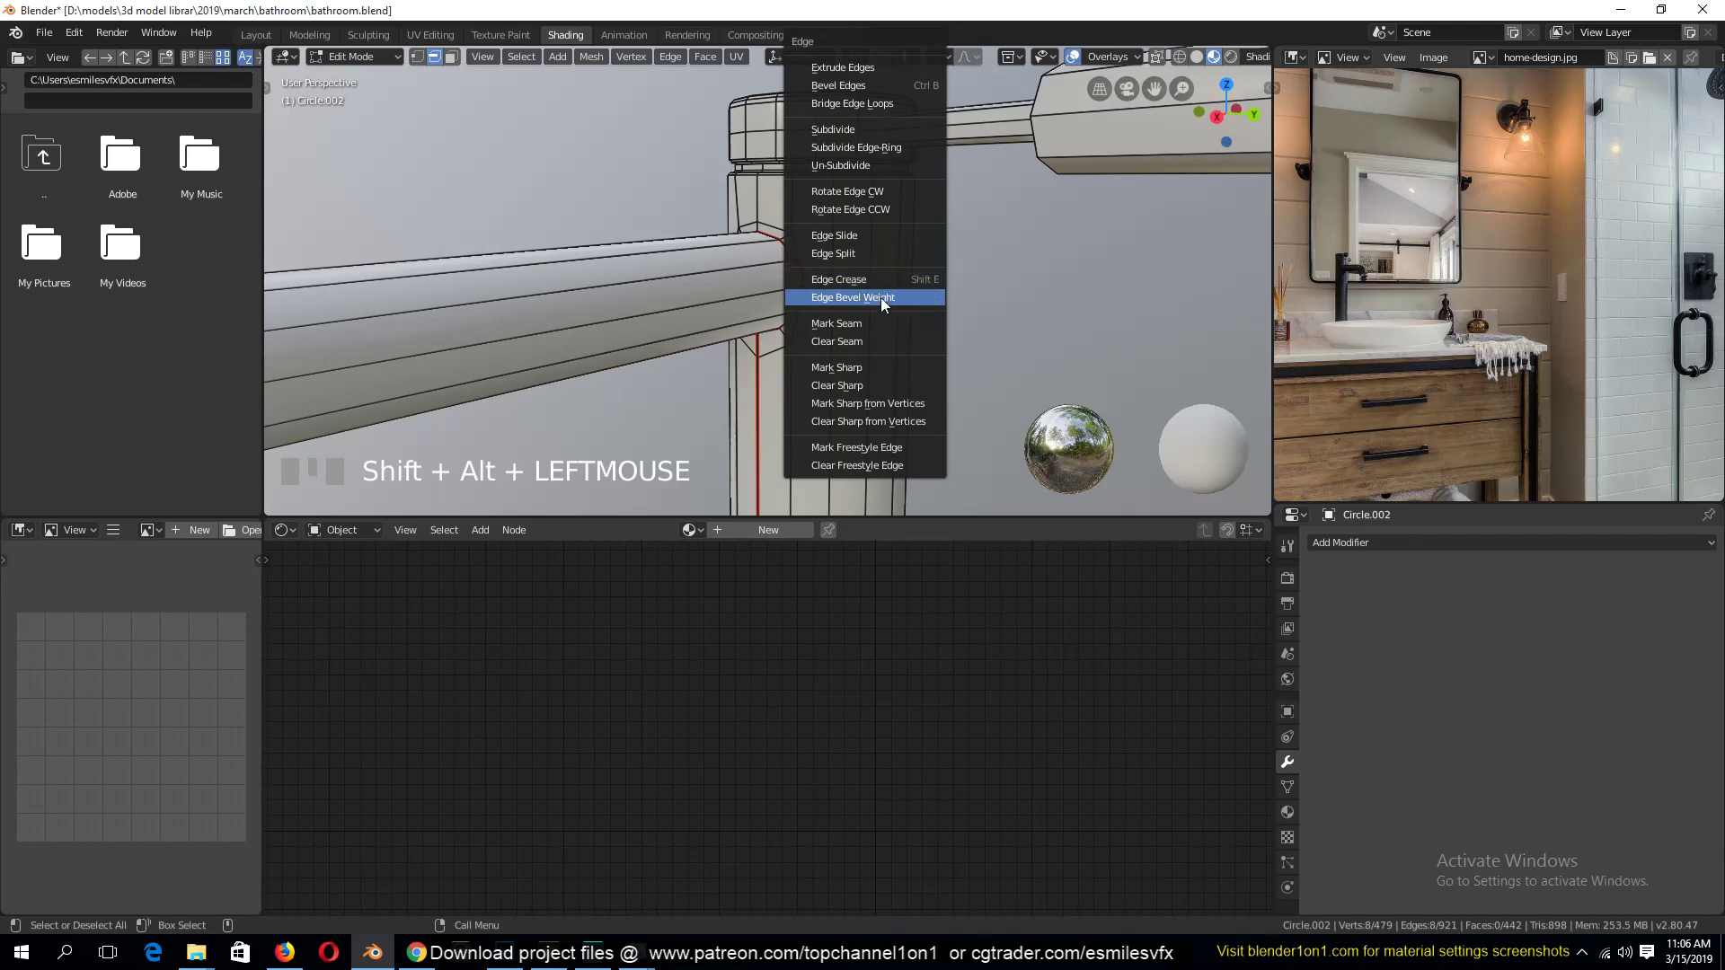
{"action": "left_click", "coordinate": [880, 321]}
Mark a seam along the lengthwise edge line on the underside of the faucet handle
{"action": "key", "text": "grave"}
{"action": "left_click", "coordinate": [890, 106], "text": "alt"}
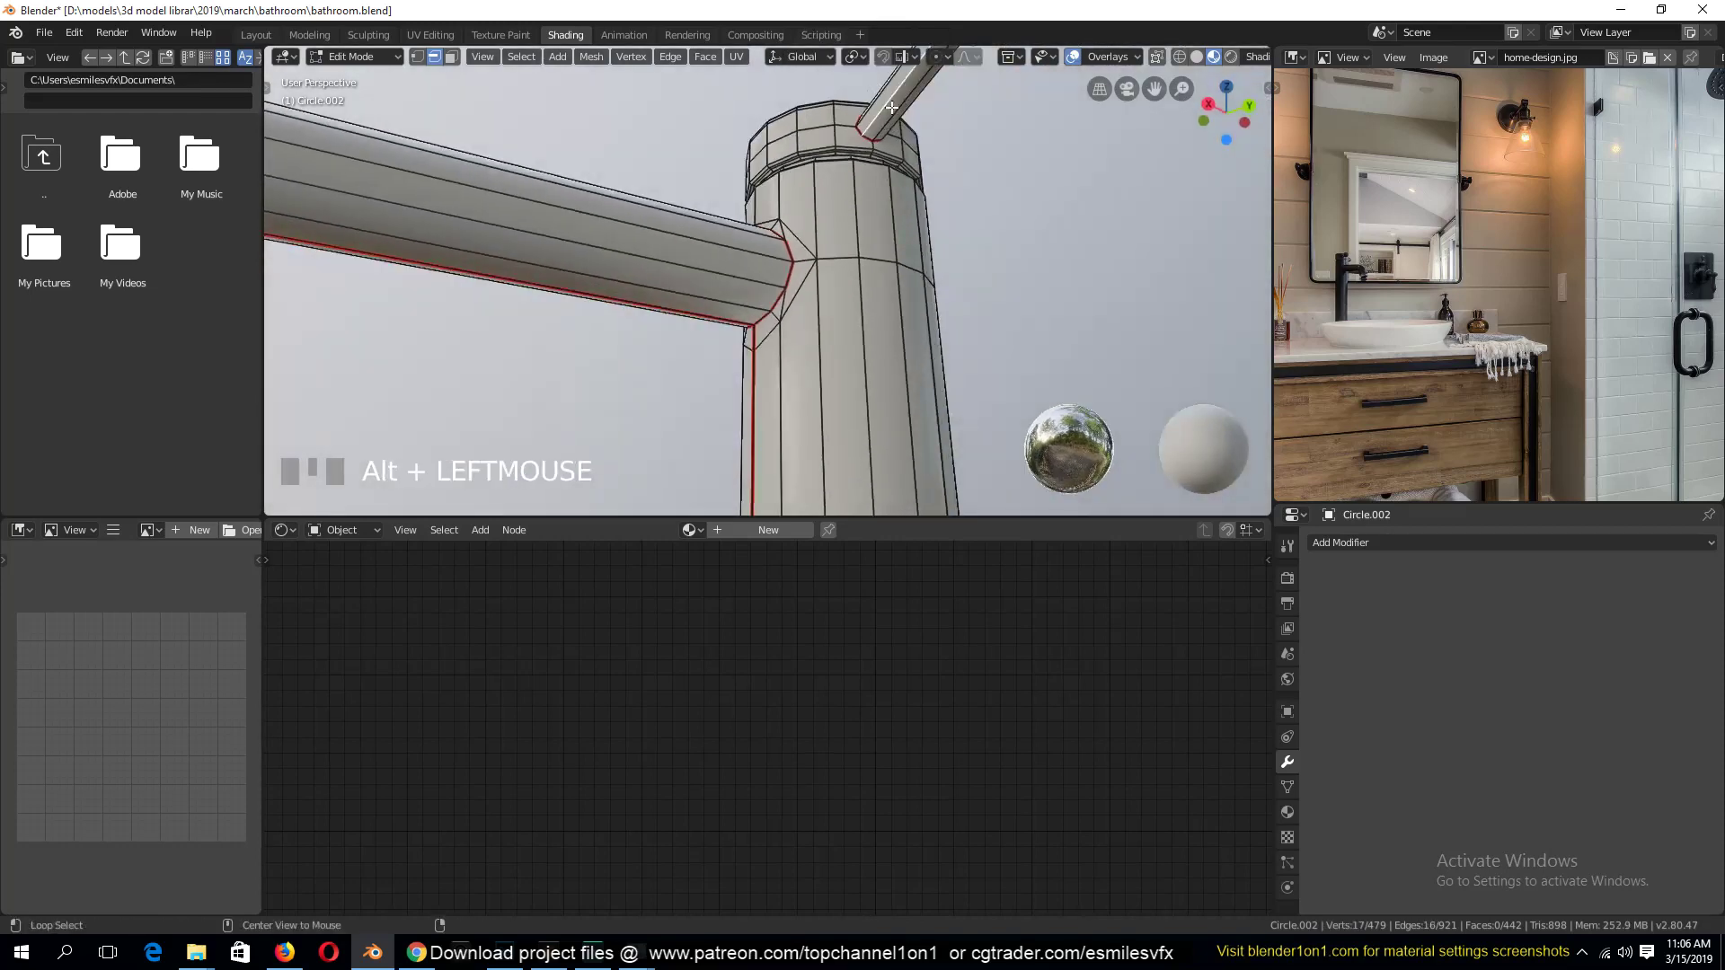
{"action": "scroll", "coordinate": [893, 115], "scroll_direction": "down", "scroll_amount": 3}
{"action": "key", "text": "grave"}
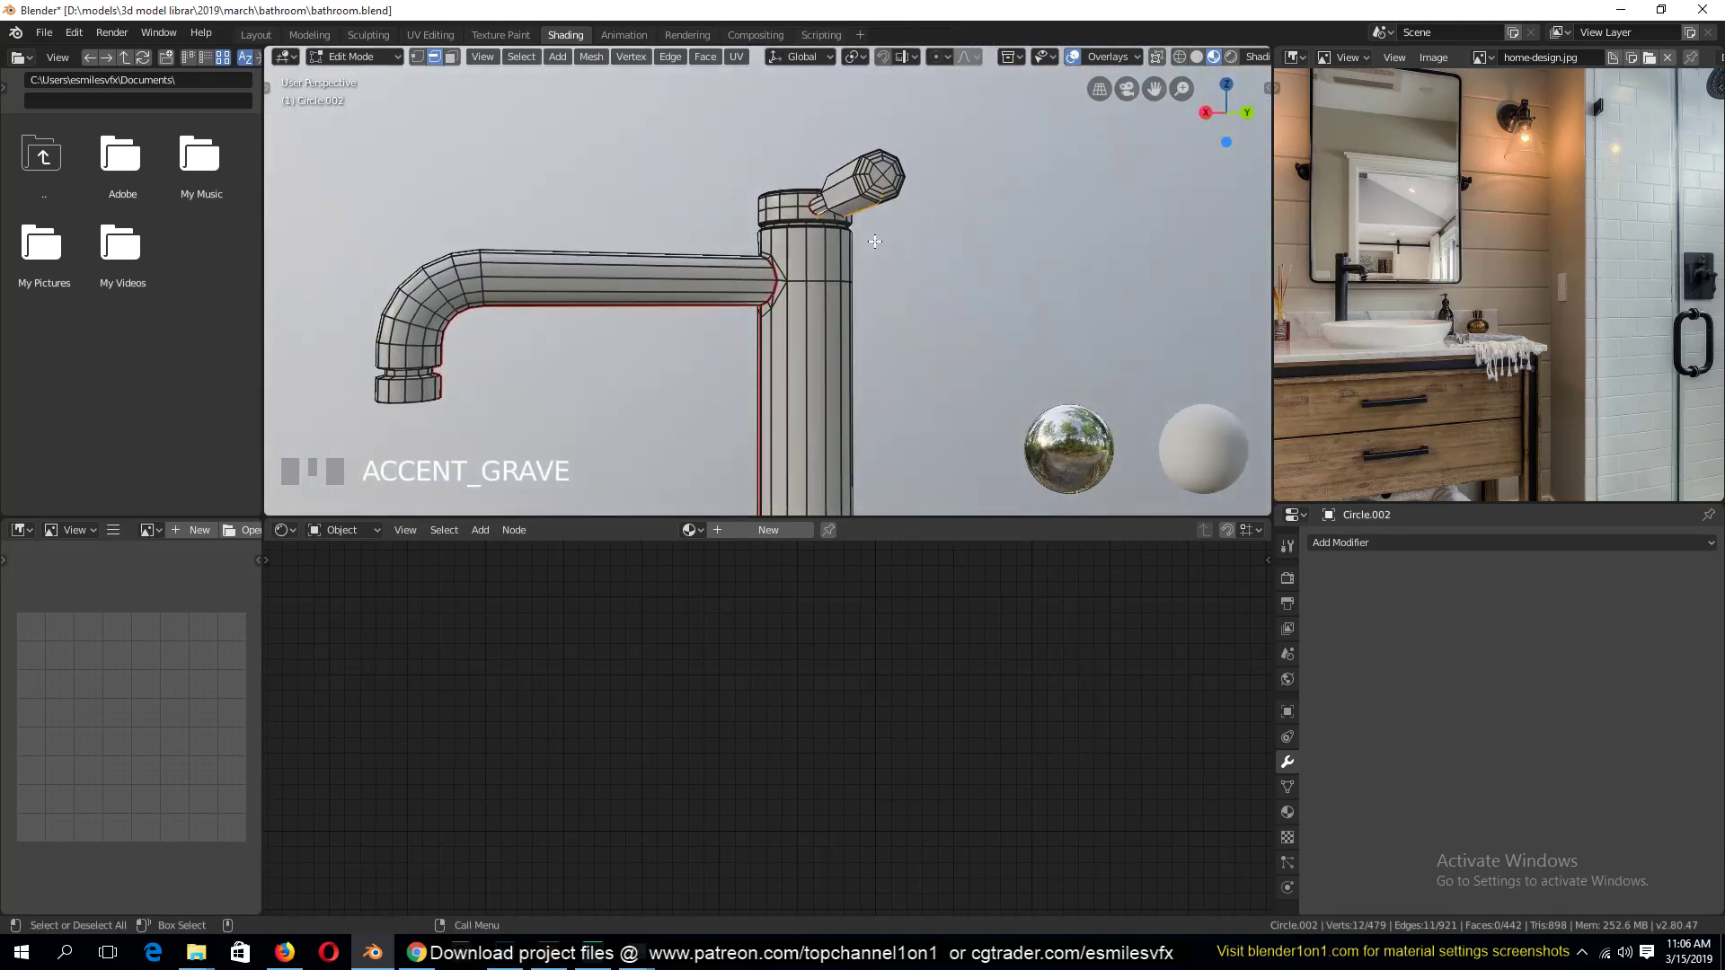
{"action": "key", "text": "ctrl+e"}
{"action": "left_click", "coordinate": [875, 235]}
{"action": "right_click", "coordinate": [877, 239]}
{"action": "key", "text": "ctrl+e"}
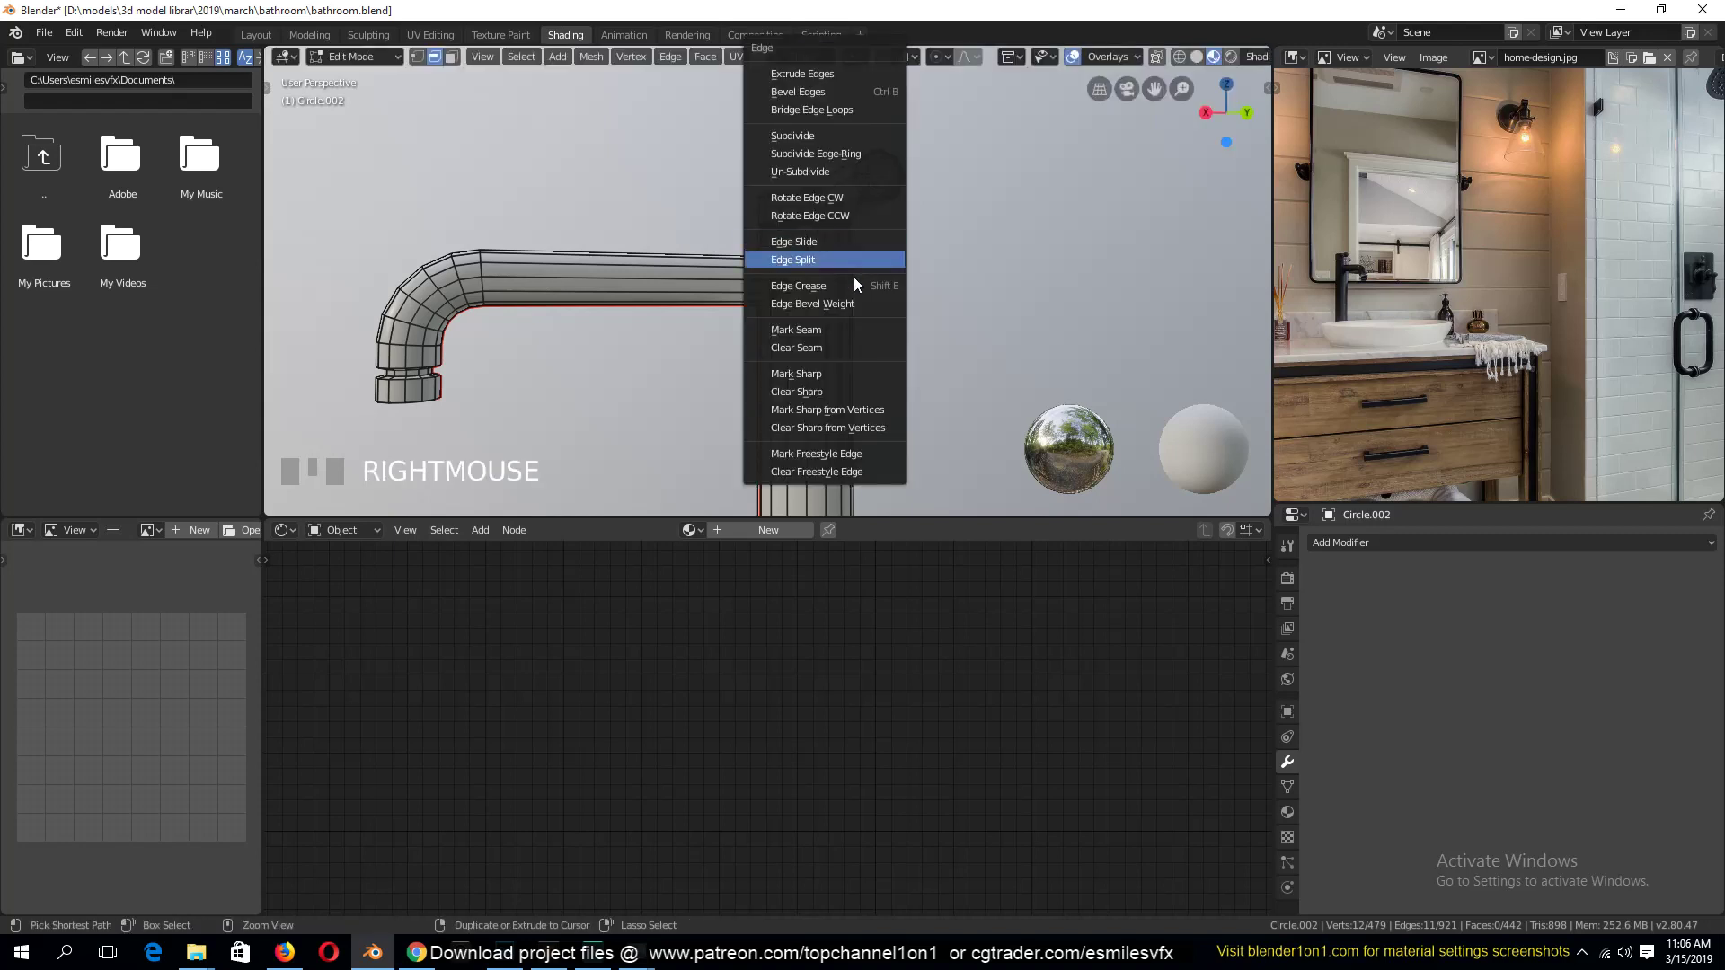
{"action": "left_click", "coordinate": [847, 332]}
Mark a seam on the edge loop around the outer end of the handle grip, and clear the selection
{"action": "left_click", "coordinate": [858, 184], "text": "alt"}
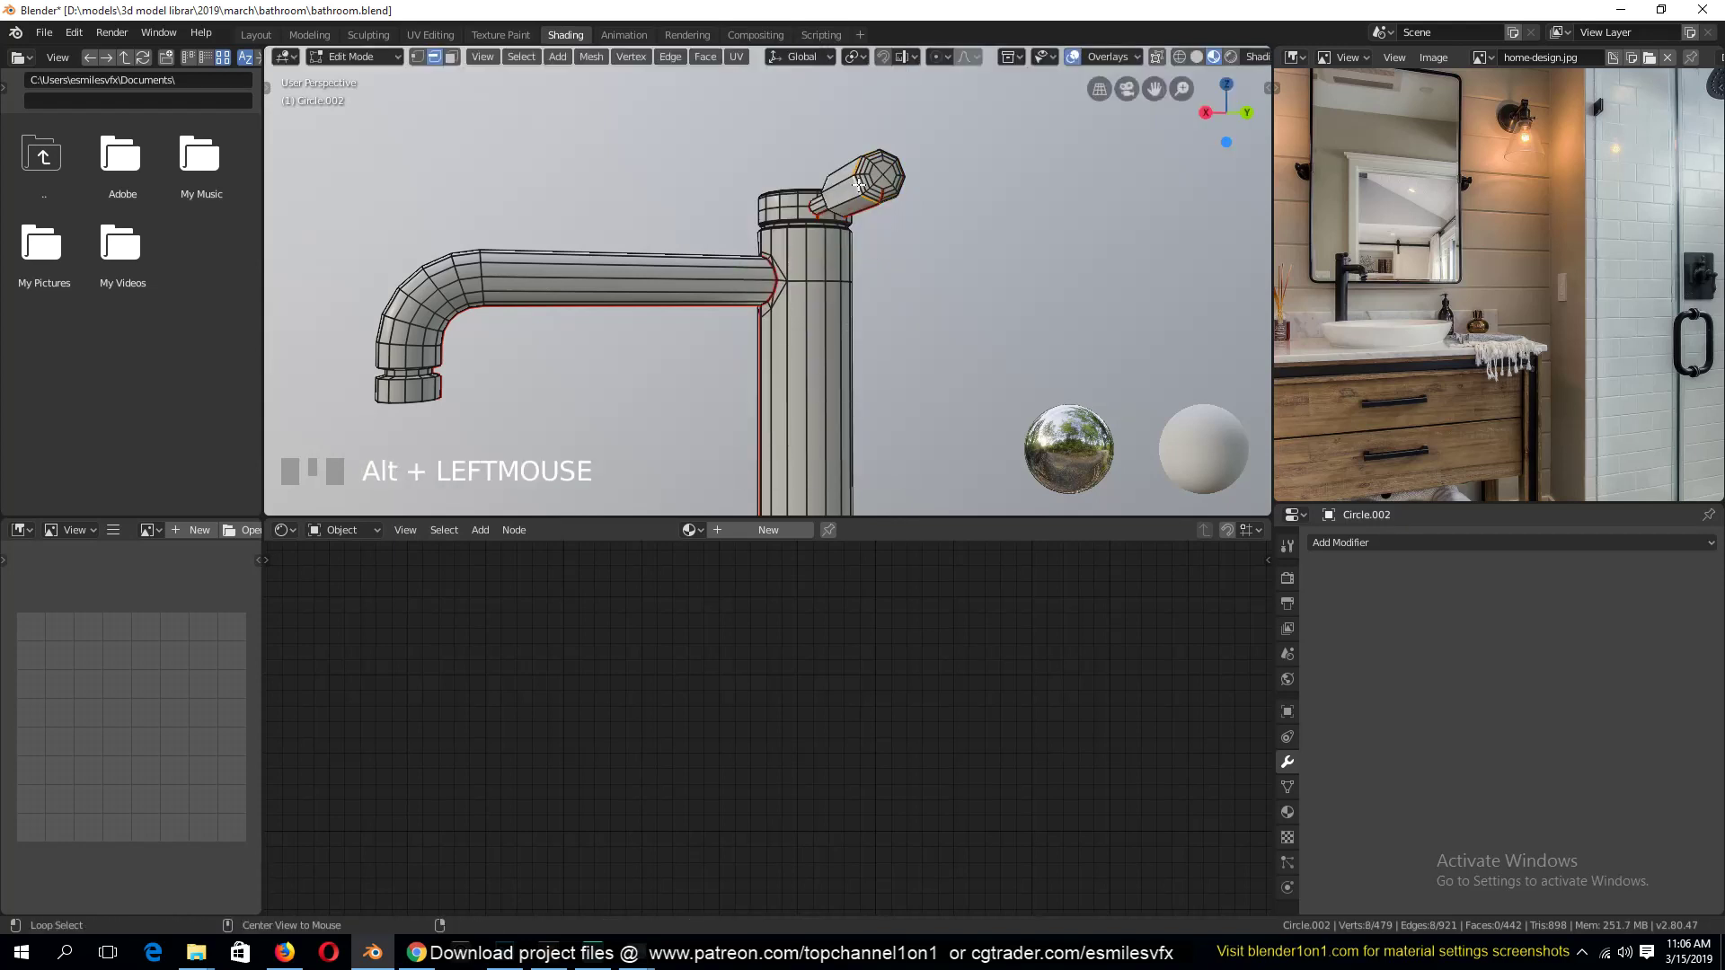
{"action": "key", "text": "ctrl+e"}
{"action": "left_click", "coordinate": [823, 320]}
{"action": "key", "text": "a"}
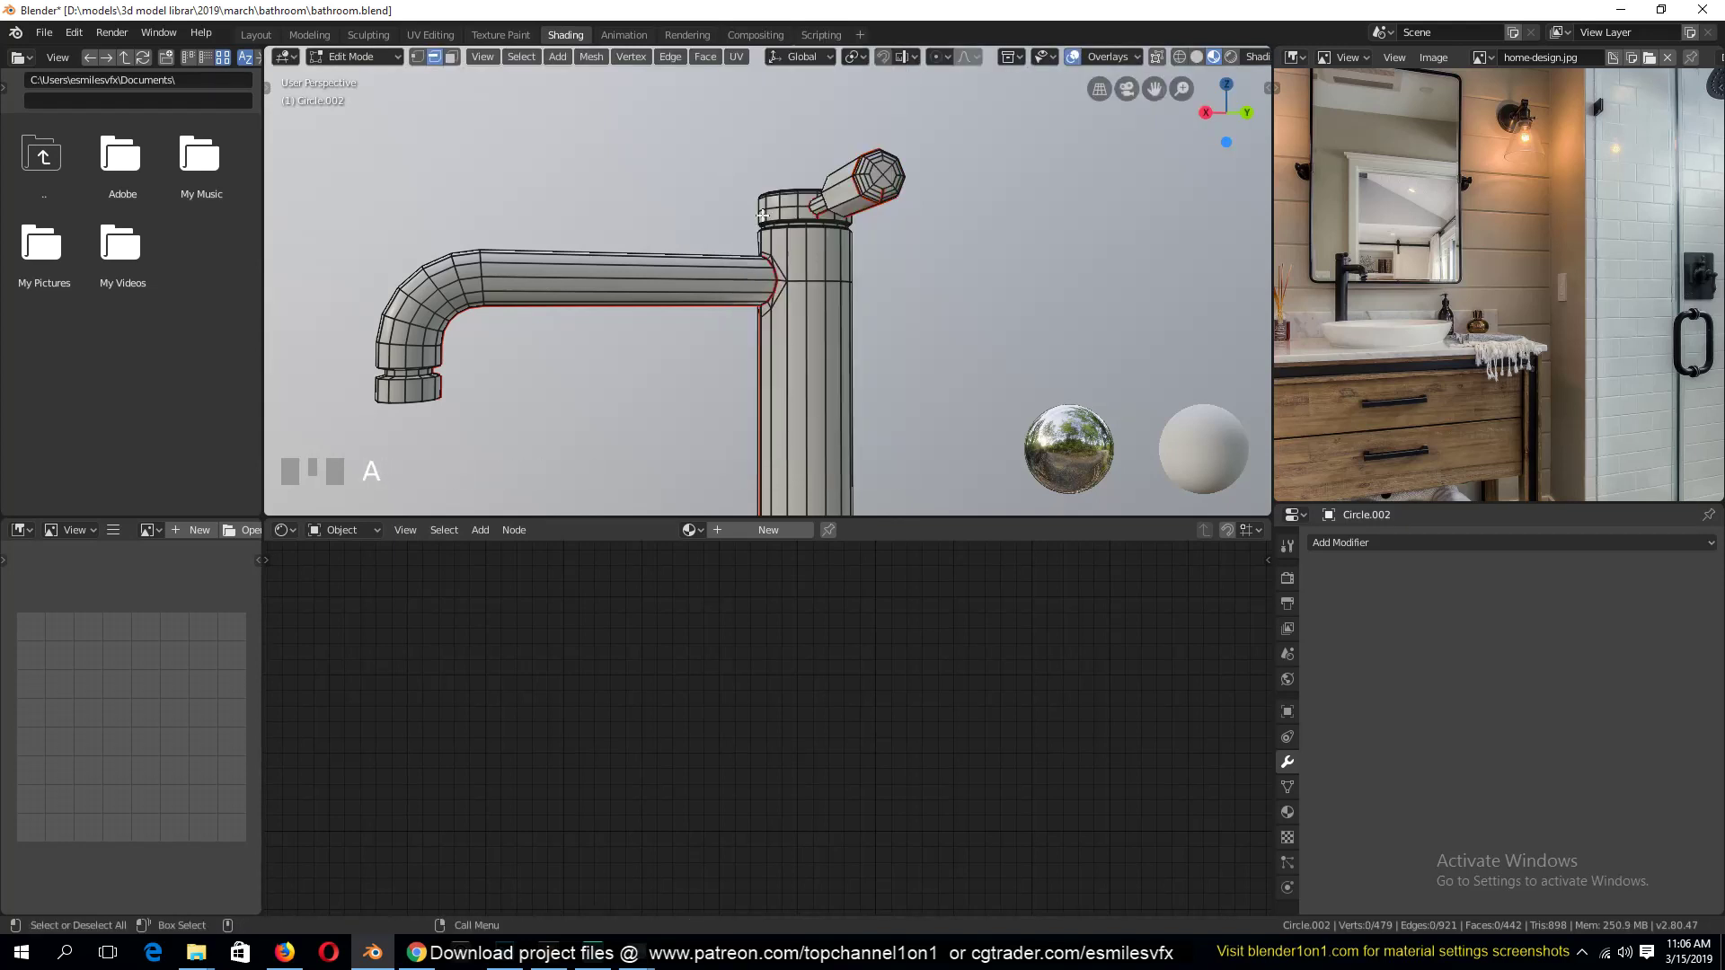
Select the whole faucet mesh and unwrap it along the marked seams
{"action": "middle_click_drag", "start_coordinate": [766, 244], "coordinate": [835, 343]}
{"action": "scroll", "coordinate": [836, 343], "scroll_direction": "up", "scroll_amount": 3}
{"action": "key", "text": "a"}
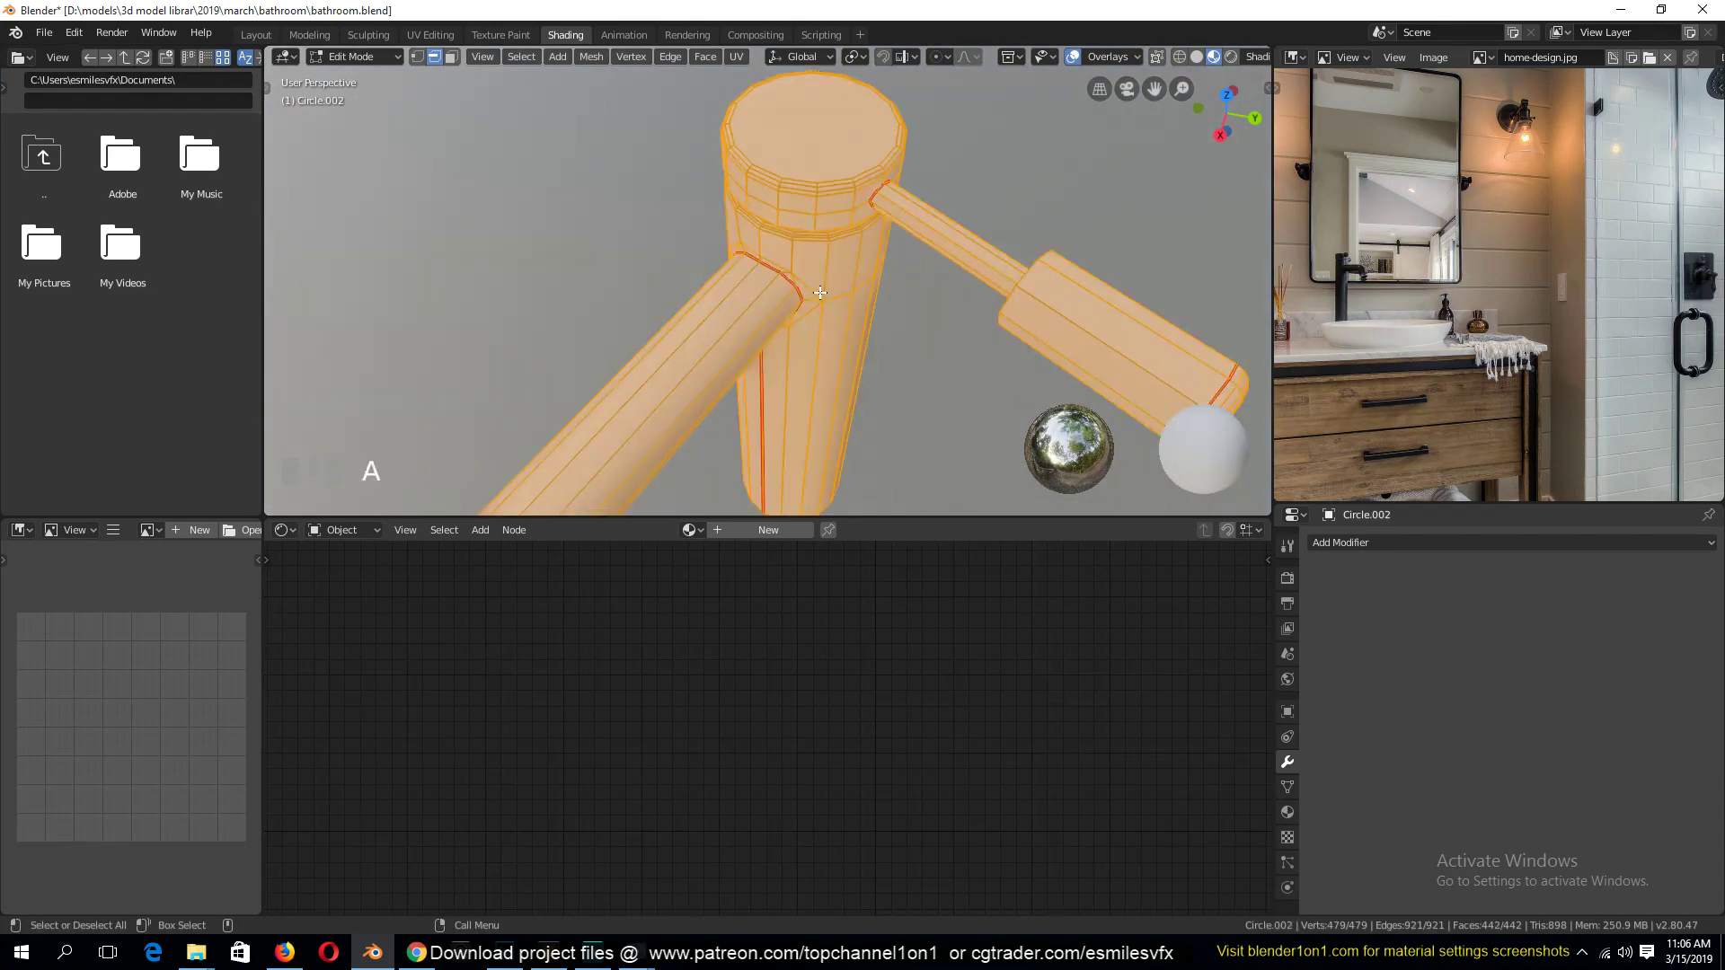
{"action": "key", "text": "u"}
{"action": "left_click", "coordinate": [820, 292]}
{"action": "key", "text": "grave"}
{"action": "middle_click_drag", "start_coordinate": [820, 292], "coordinate": [775, 321]}
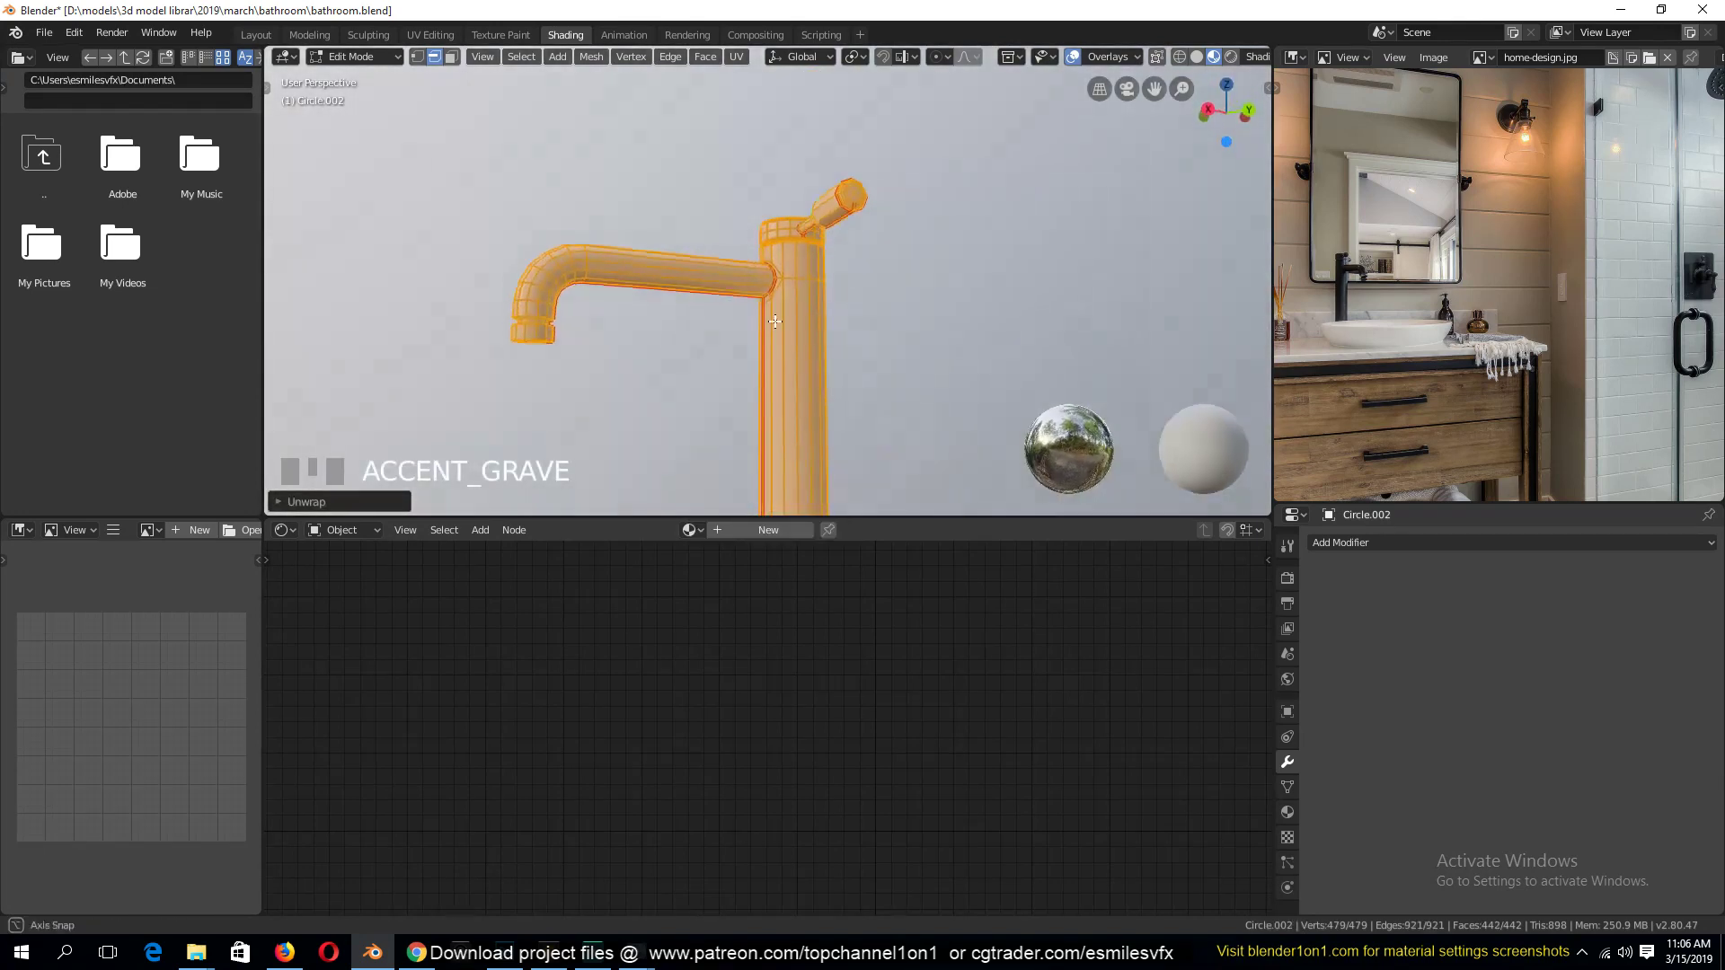
Switch to the UV Editing workspace and select the outer edge loop of the ring around the hole in the column's UV island
{"action": "left_click", "coordinate": [430, 34]}
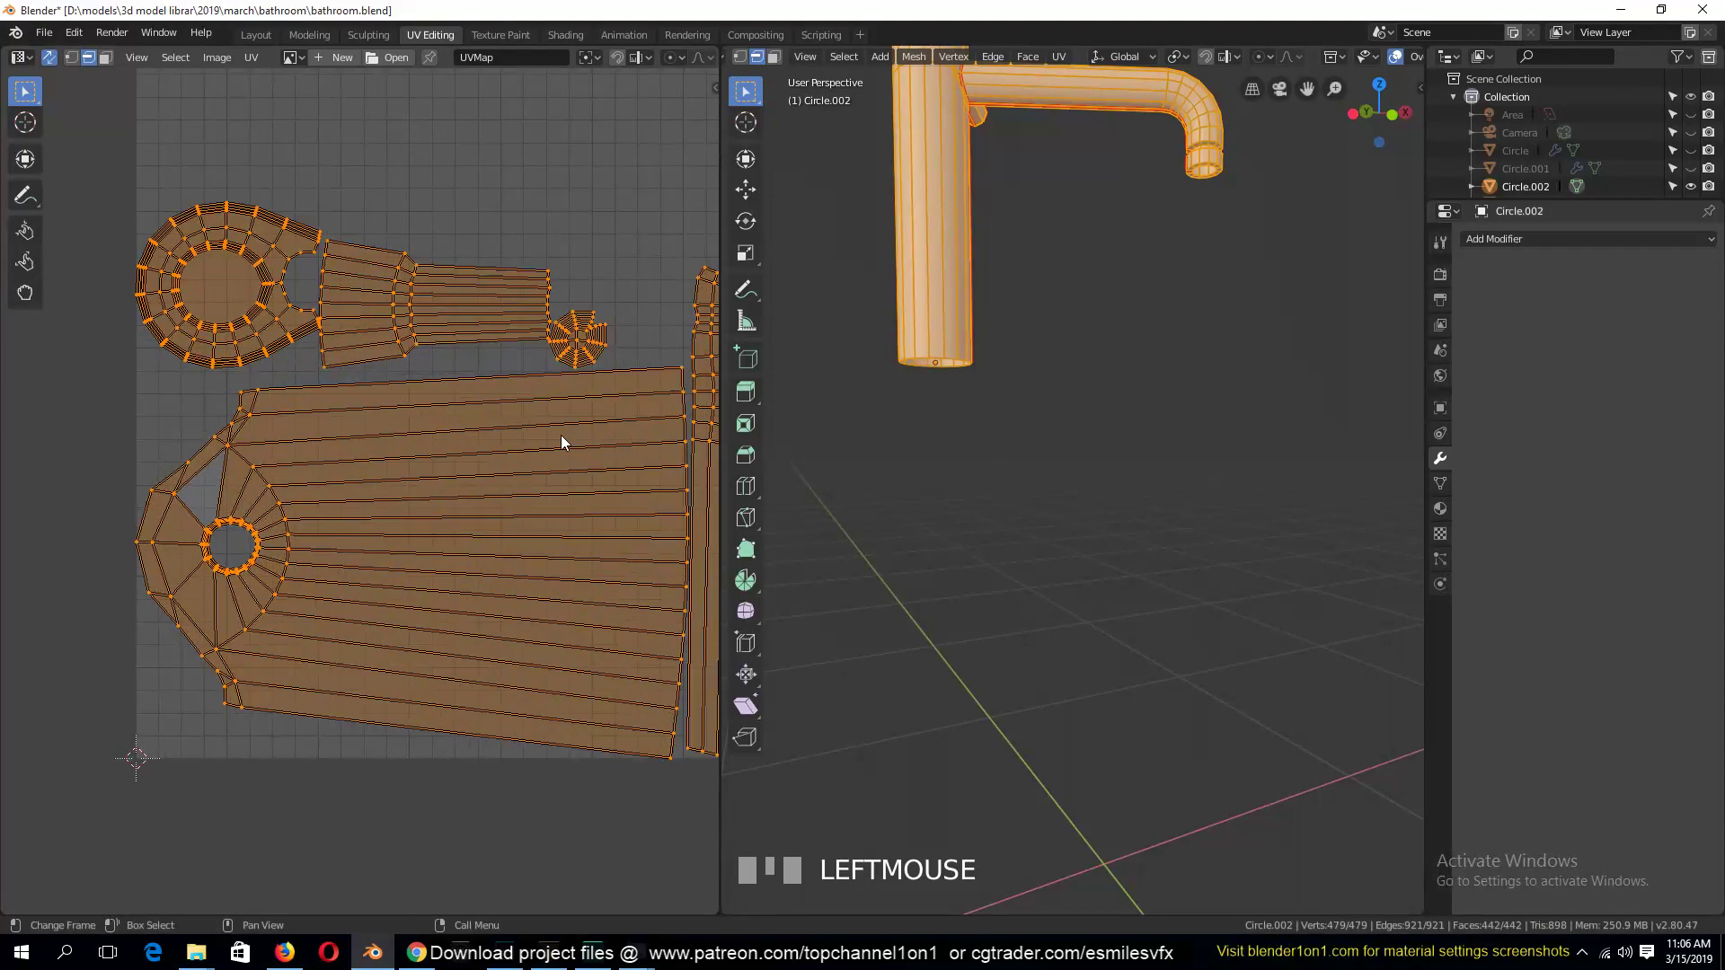
{"action": "scroll", "coordinate": [364, 490], "scroll_direction": "up", "scroll_amount": 1}
{"action": "scroll", "coordinate": [361, 541], "scroll_direction": "up", "scroll_amount": 5}
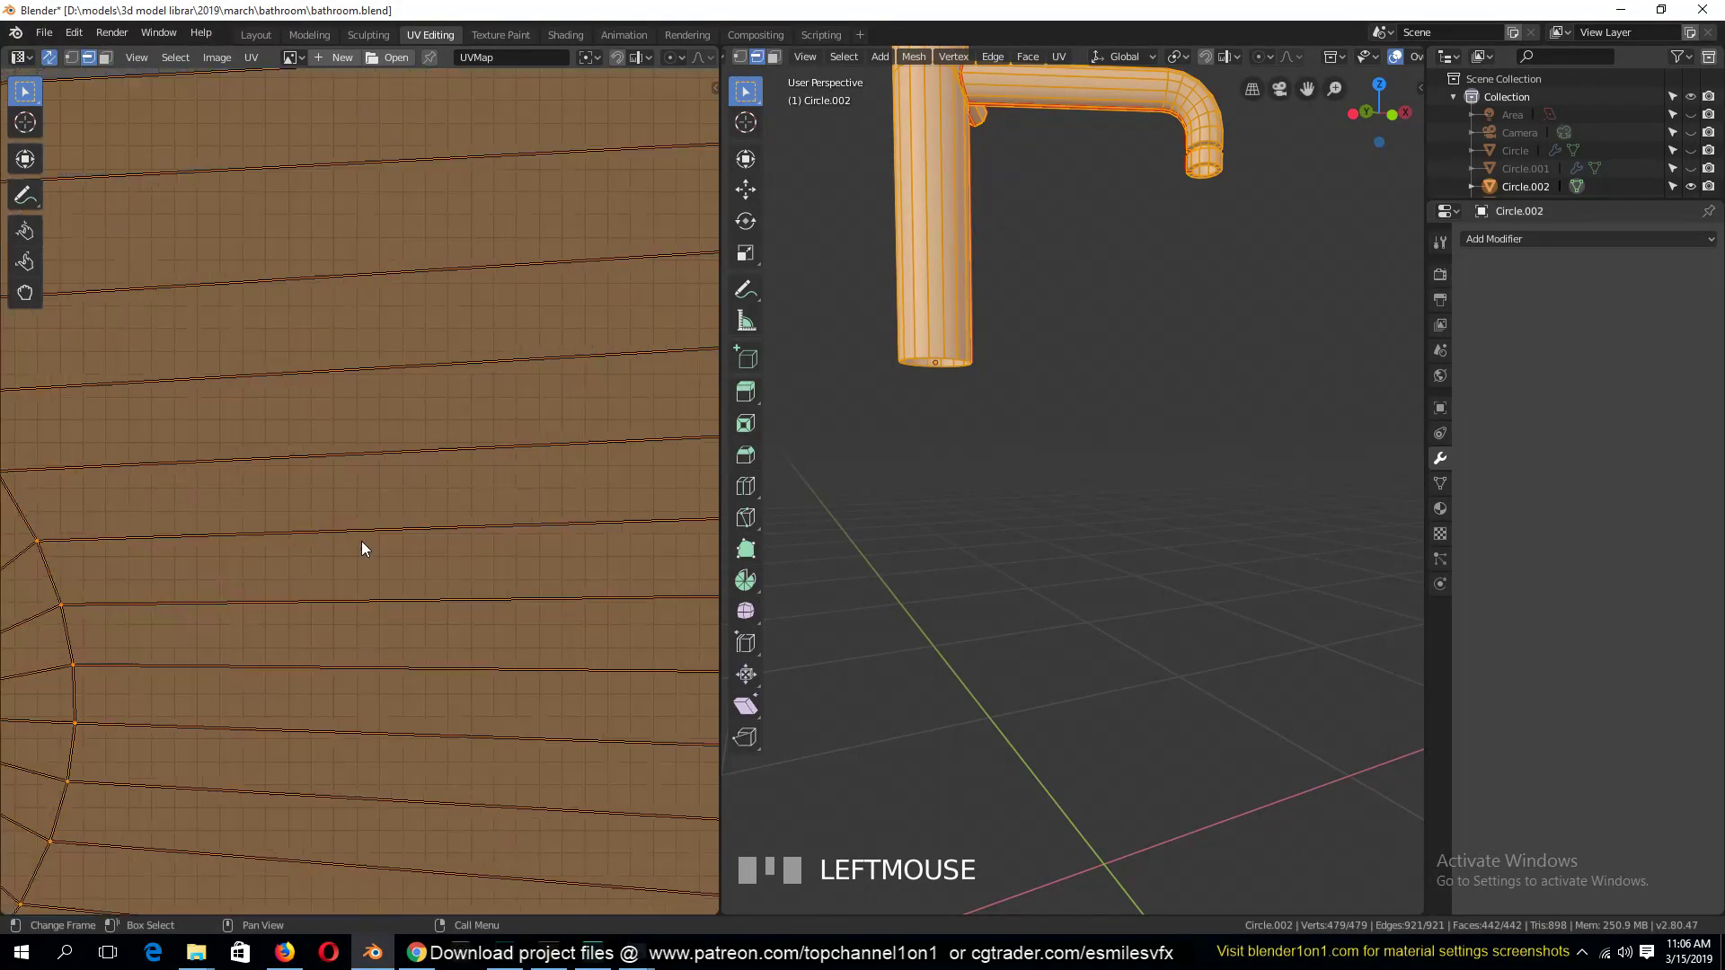
{"action": "middle_click_drag", "start_coordinate": [399, 475], "coordinate": [227, 238]}
{"action": "scroll", "coordinate": [347, 374], "scroll_direction": "down", "scroll_amount": 1}
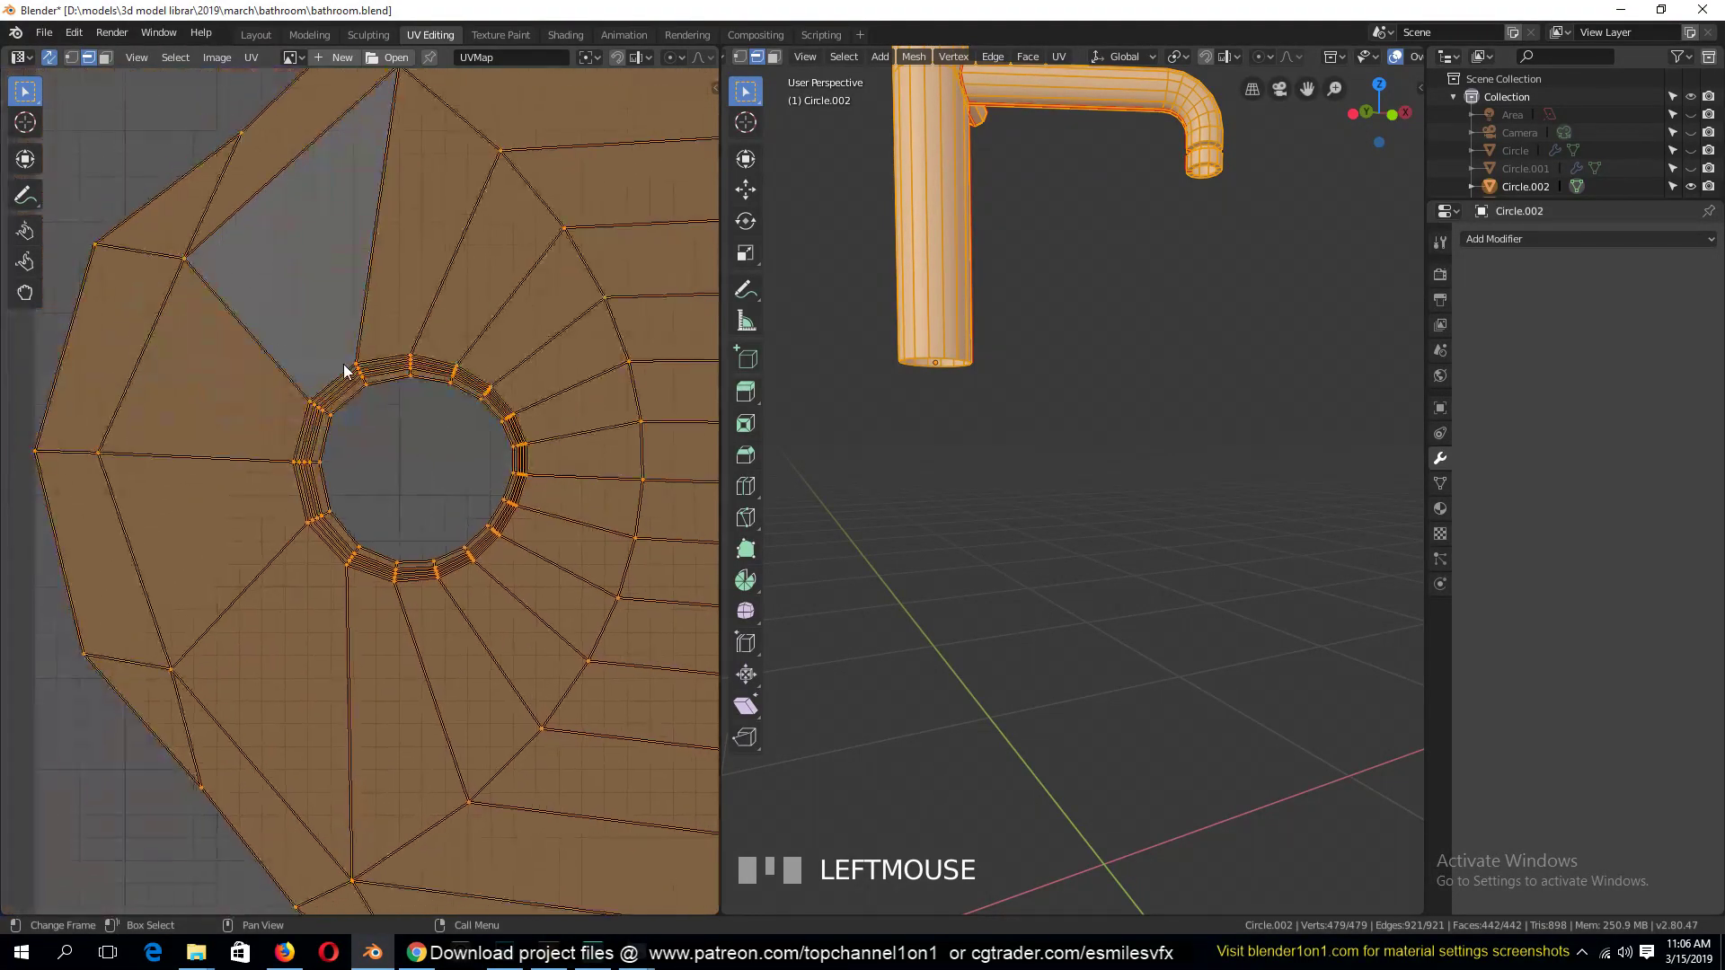
{"action": "scroll", "coordinate": [339, 373], "scroll_direction": "up", "scroll_amount": 3}
{"action": "left_click", "coordinate": [299, 342], "text": "alt"}
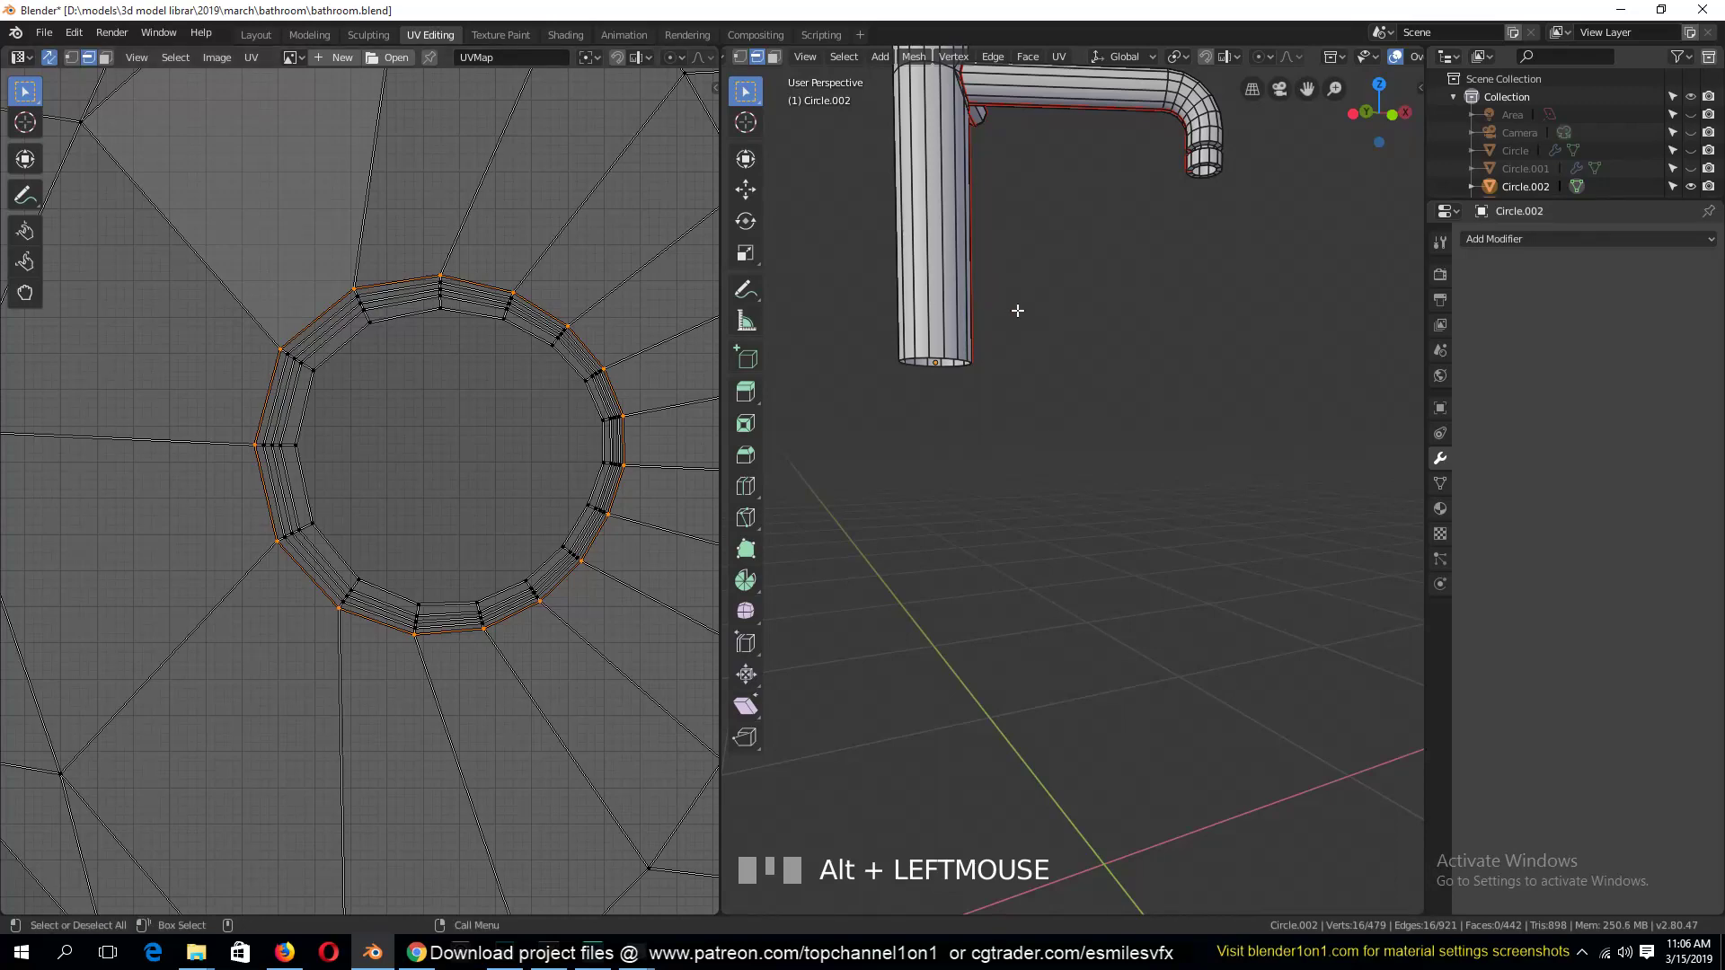
Mark a seam on the edge loop inside the groove below the faucet's cap and unwrap the whole mesh again
{"action": "key", "text": "KP_Decimal"}
{"action": "scroll", "coordinate": [1193, 494], "scroll_direction": "down", "scroll_amount": 2}
{"action": "key", "text": "grave"}
{"action": "scroll", "coordinate": [1193, 494], "scroll_direction": "up", "scroll_amount": 2}
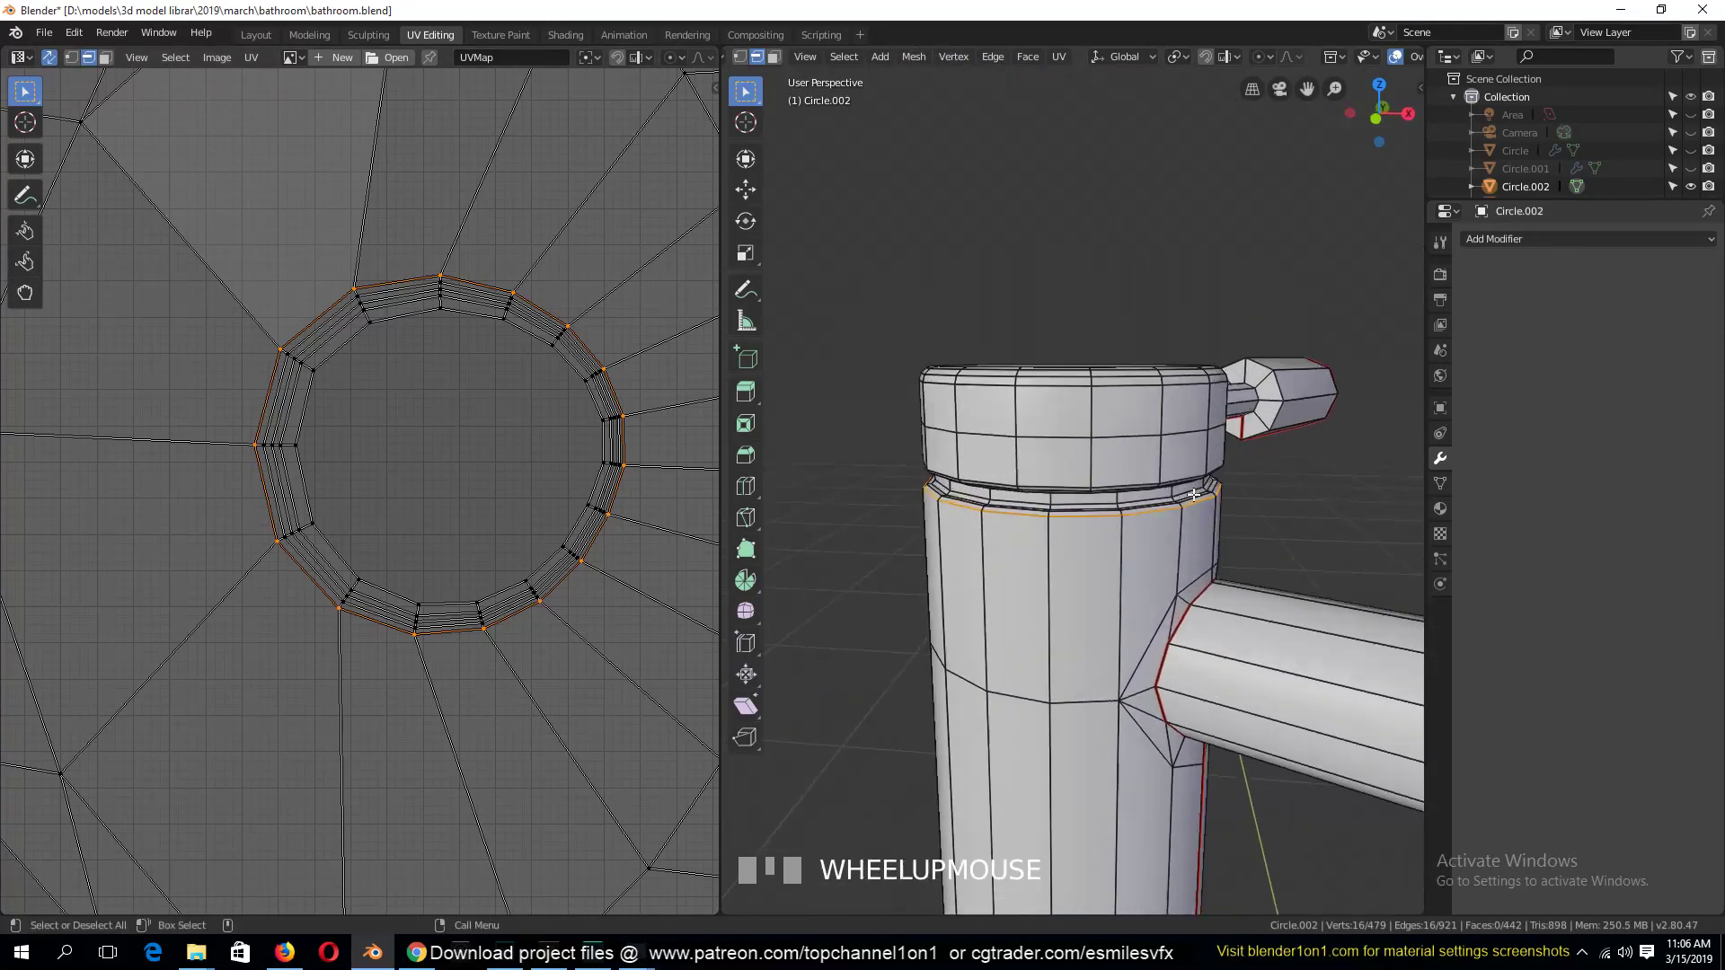
{"action": "scroll", "coordinate": [1193, 494], "scroll_direction": "up", "scroll_amount": 1}
{"action": "key", "text": "ctrl+e"}
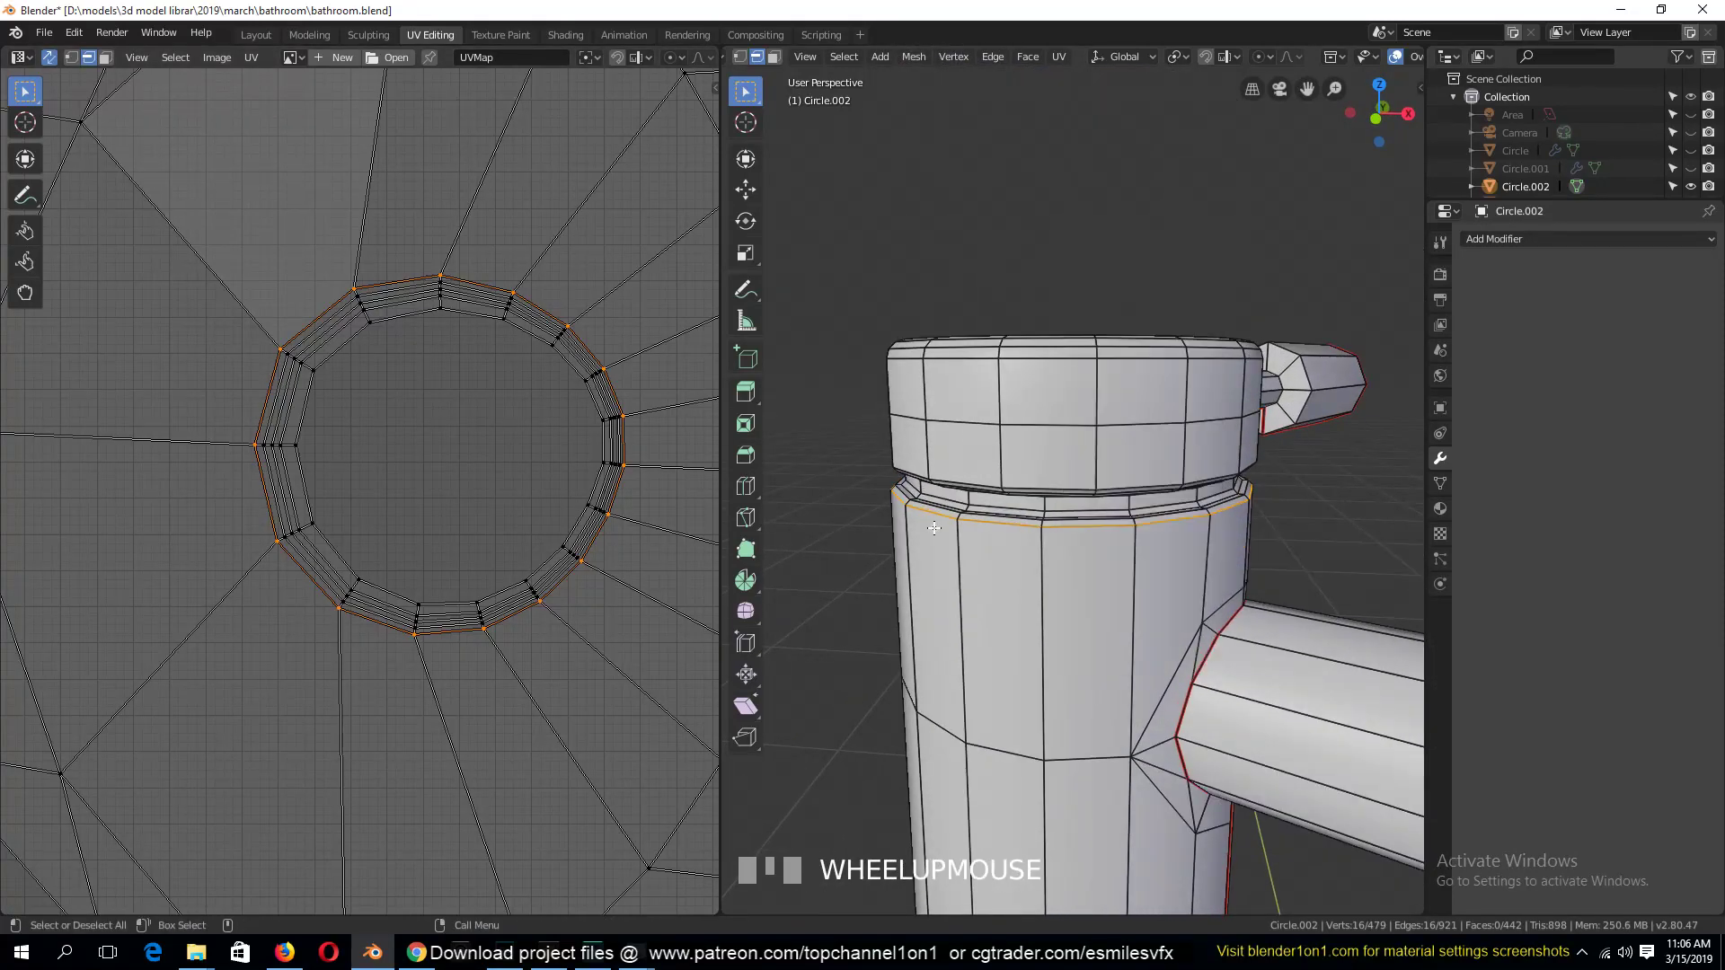
{"action": "left_click", "coordinate": [973, 511], "text": "alt"}
{"action": "left_click", "coordinate": [957, 508], "text": "alt"}
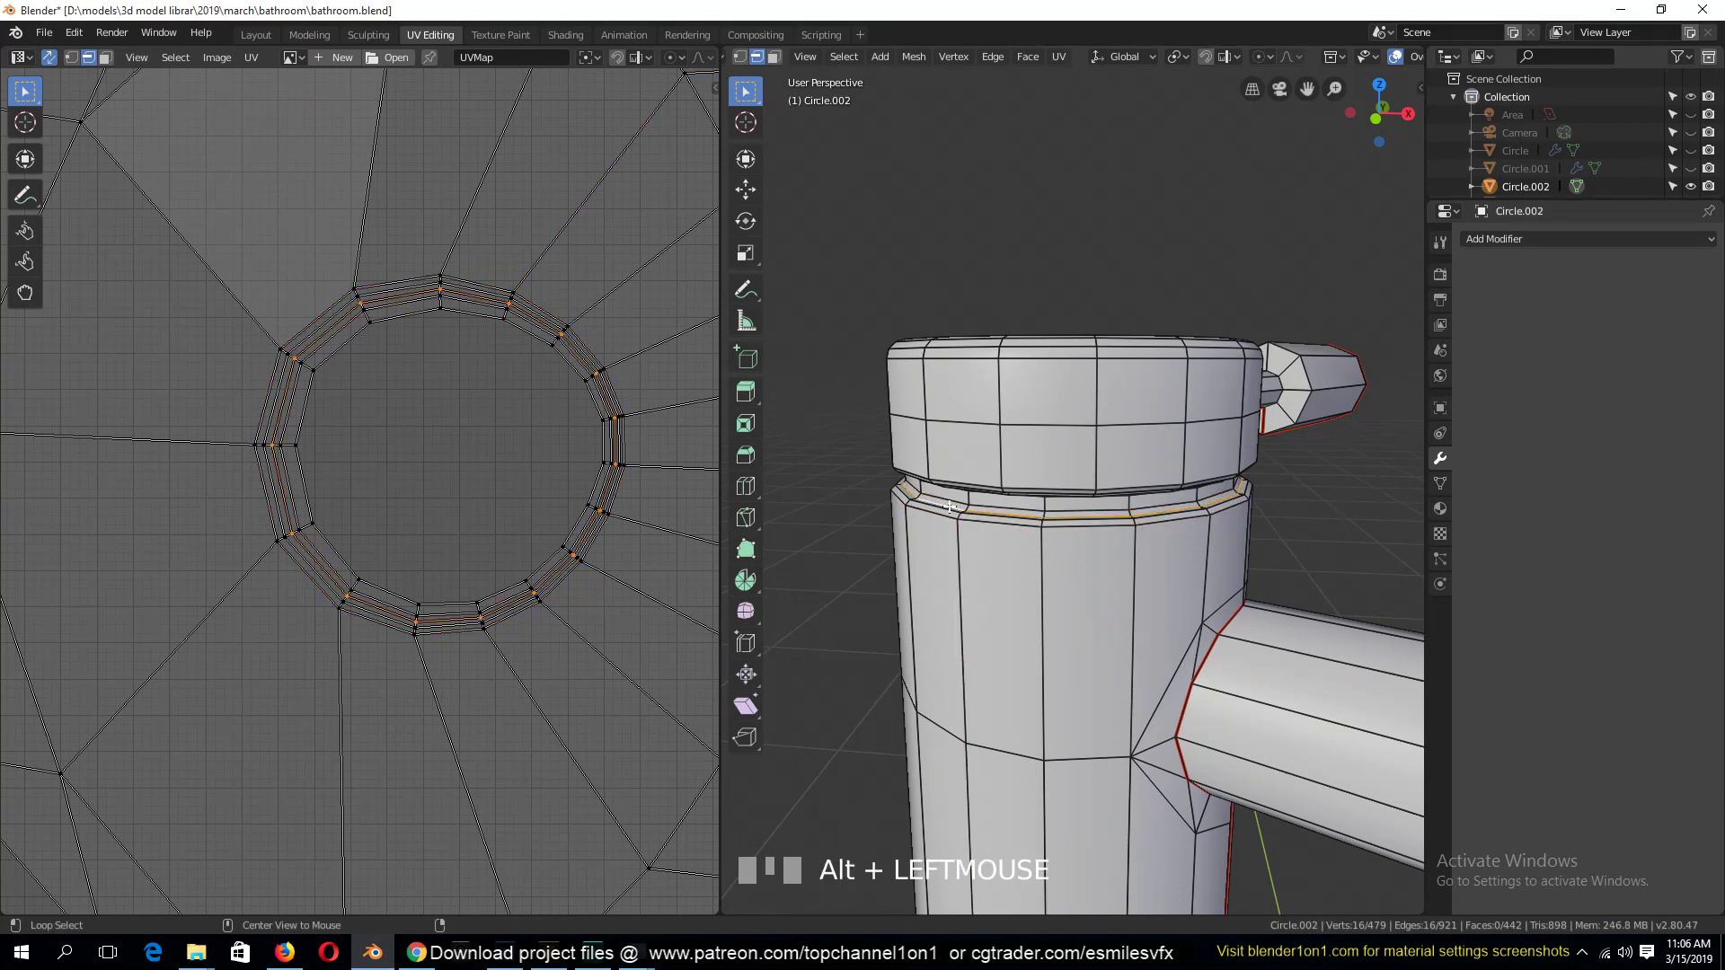
{"action": "key", "text": "ctrl+e"}
{"action": "left_click", "coordinate": [949, 505]}
{"action": "key", "text": "a"}
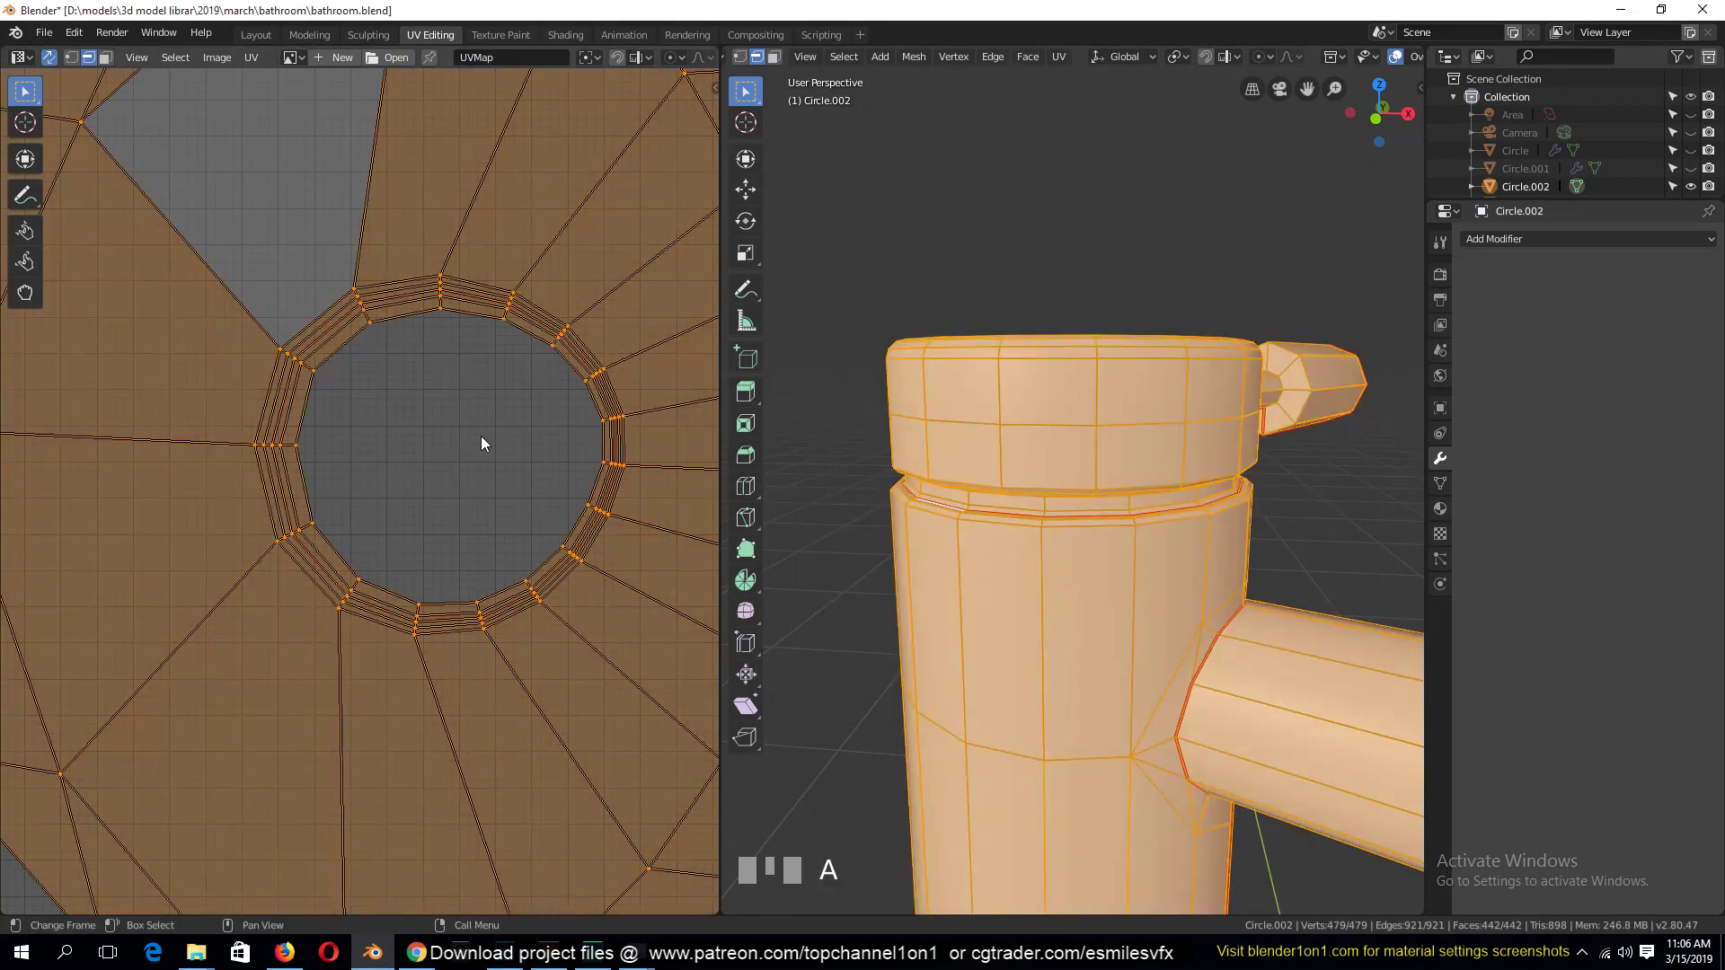
{"action": "scroll", "coordinate": [482, 435], "scroll_direction": "down", "scroll_amount": 5}
Select linked parts of the column and spout to see which UV islands they correspond to
{"action": "key", "text": "alt+a"}
{"action": "left_click", "coordinate": [464, 415], "text": "alt"}
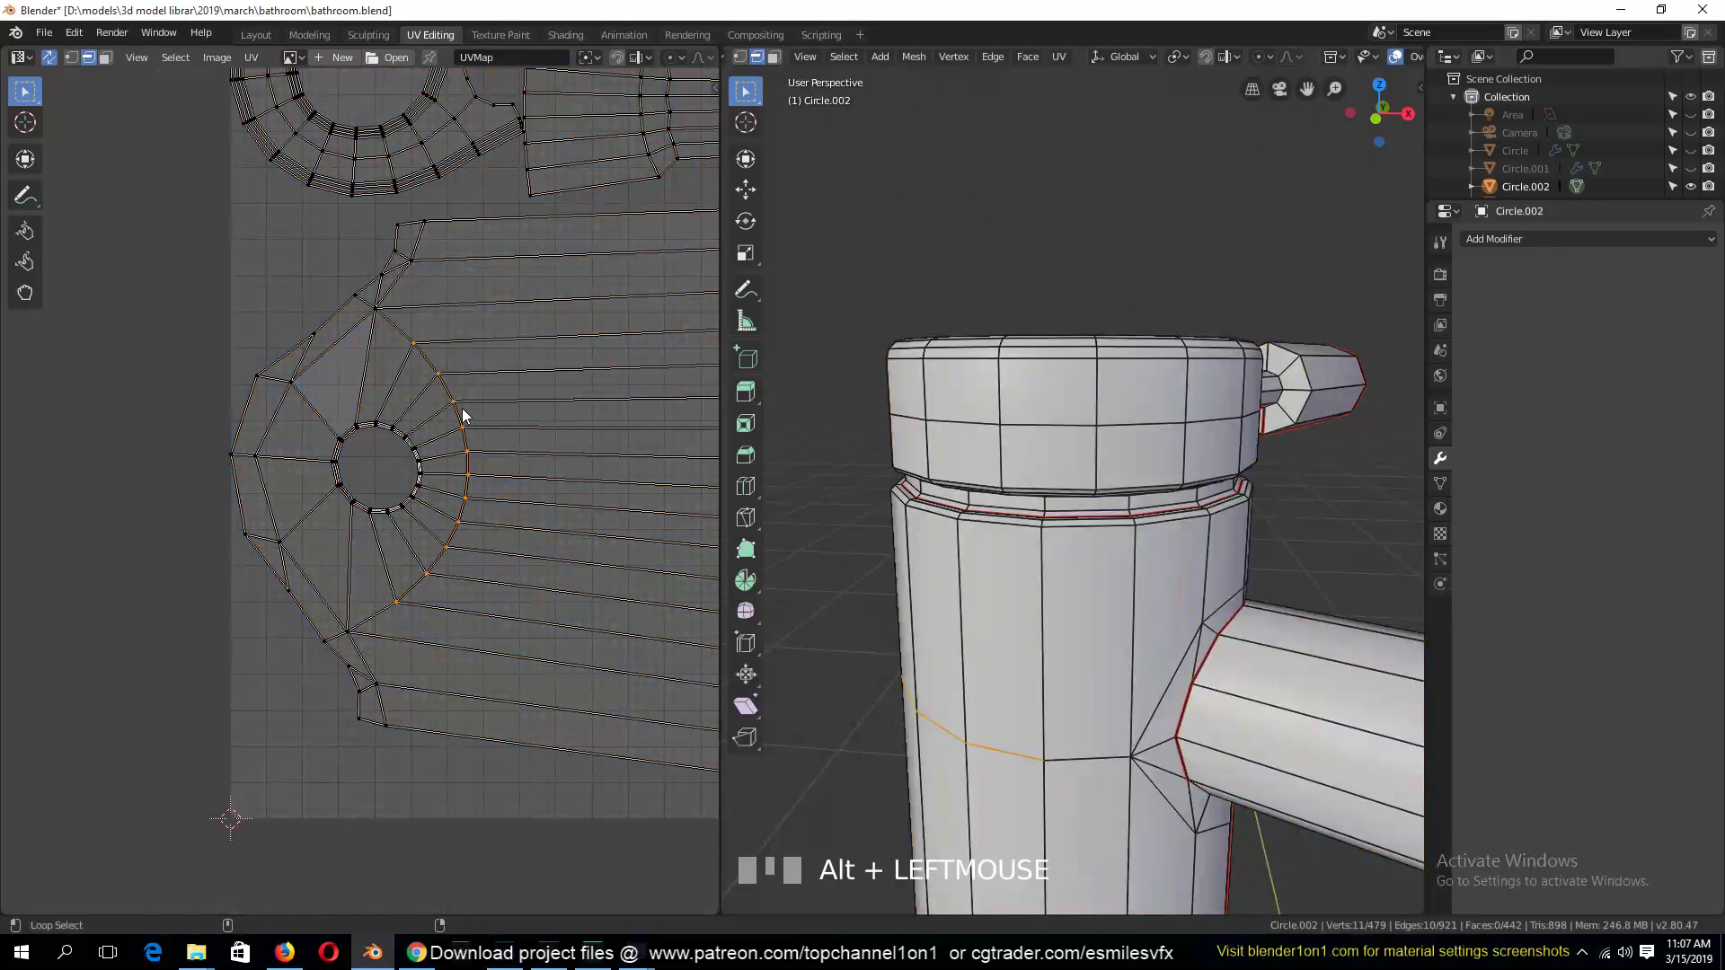
{"action": "middle_click_drag", "start_coordinate": [799, 584], "coordinate": [1168, 736]}
{"action": "left_click", "coordinate": [1277, 759]}
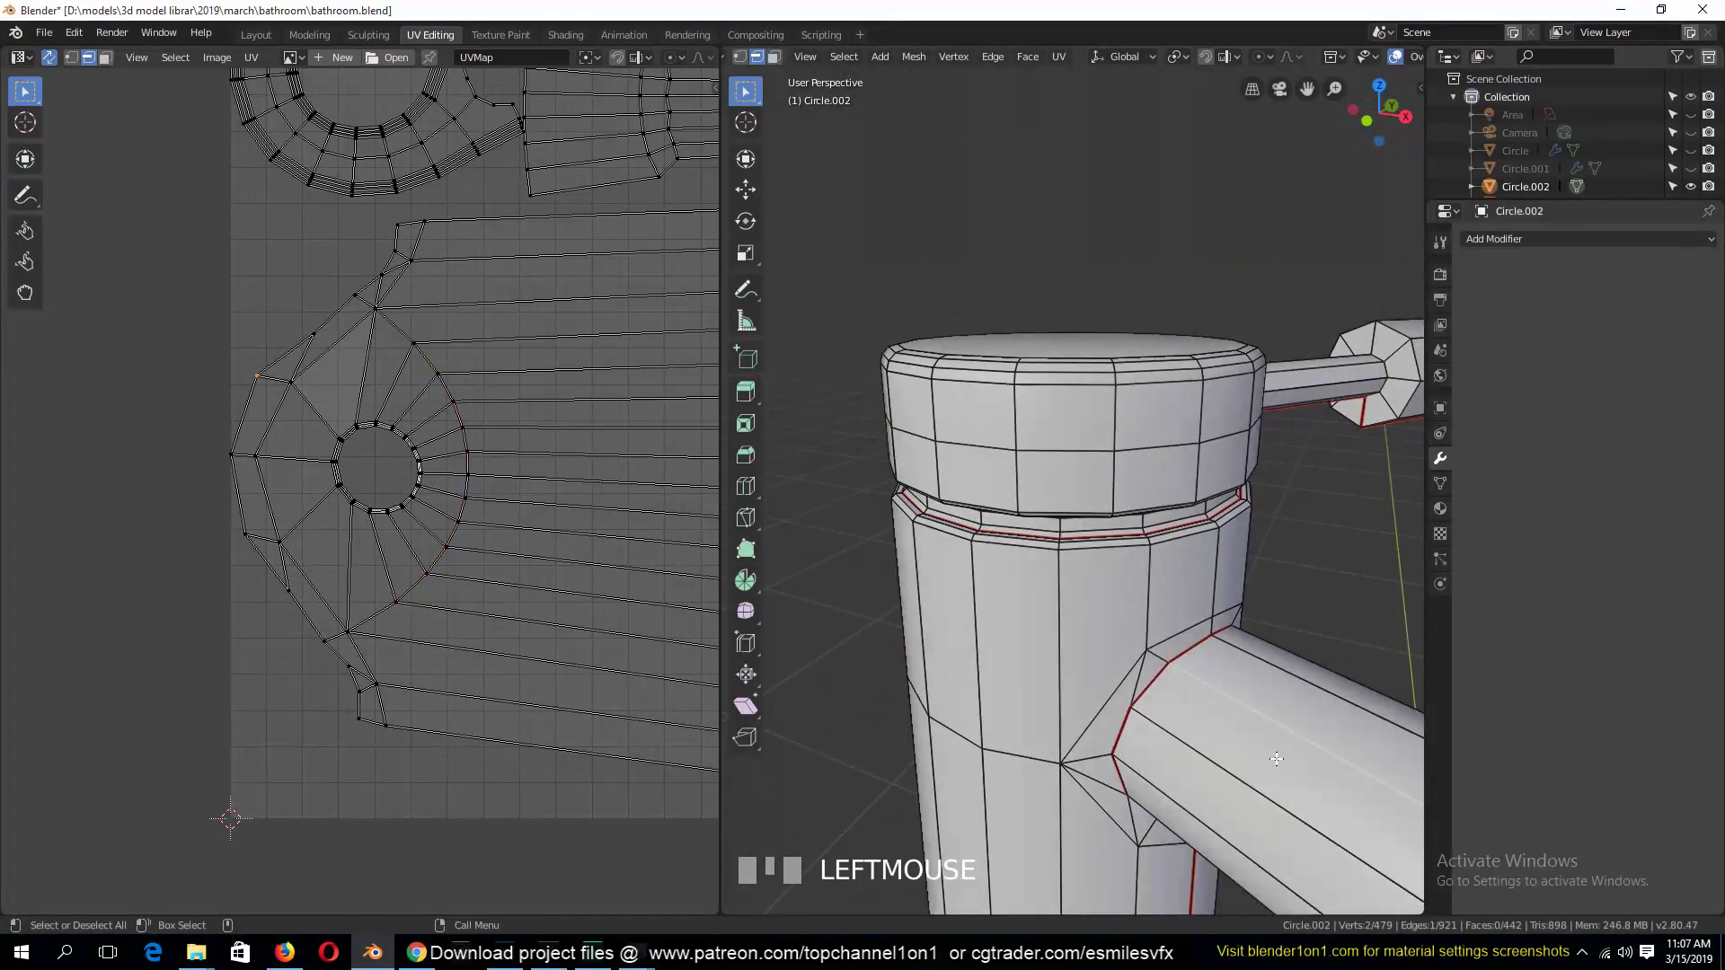
{"action": "key", "text": "l"}
{"action": "scroll", "coordinate": [1271, 759], "scroll_direction": "down", "scroll_amount": 3}
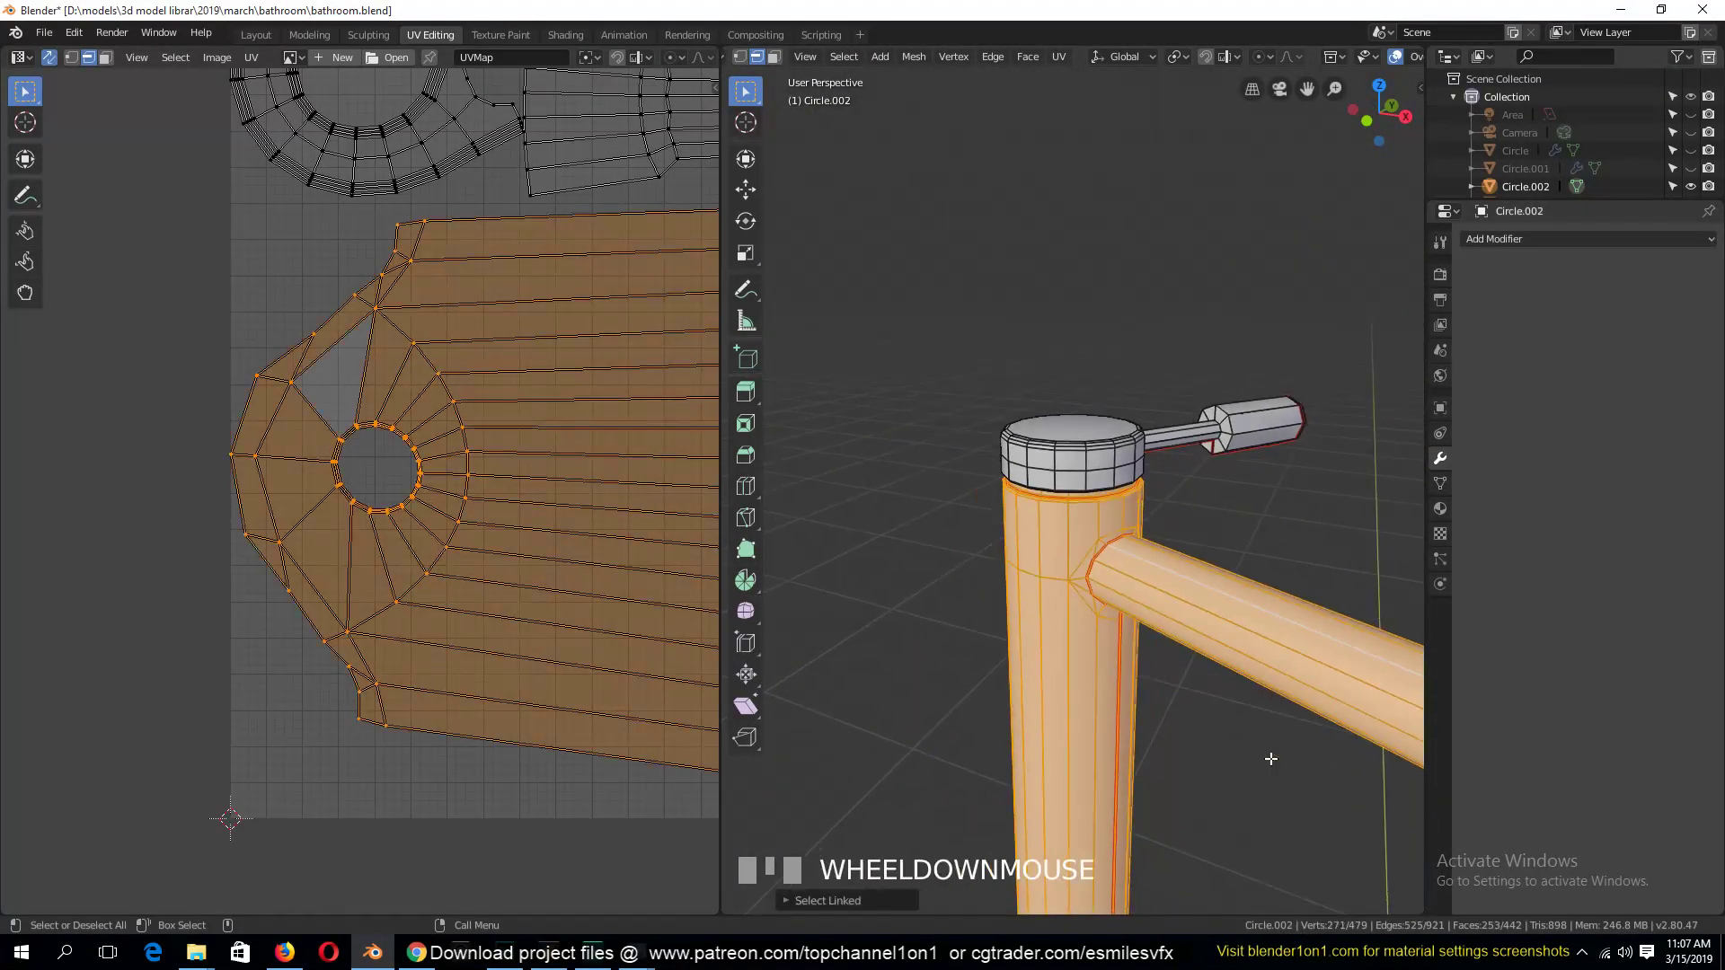
{"action": "key", "text": "3"}
{"action": "left_click", "coordinate": [1271, 639]}
{"action": "key", "text": "l"}
{"action": "scroll", "coordinate": [588, 478], "scroll_direction": "down", "scroll_amount": 3}
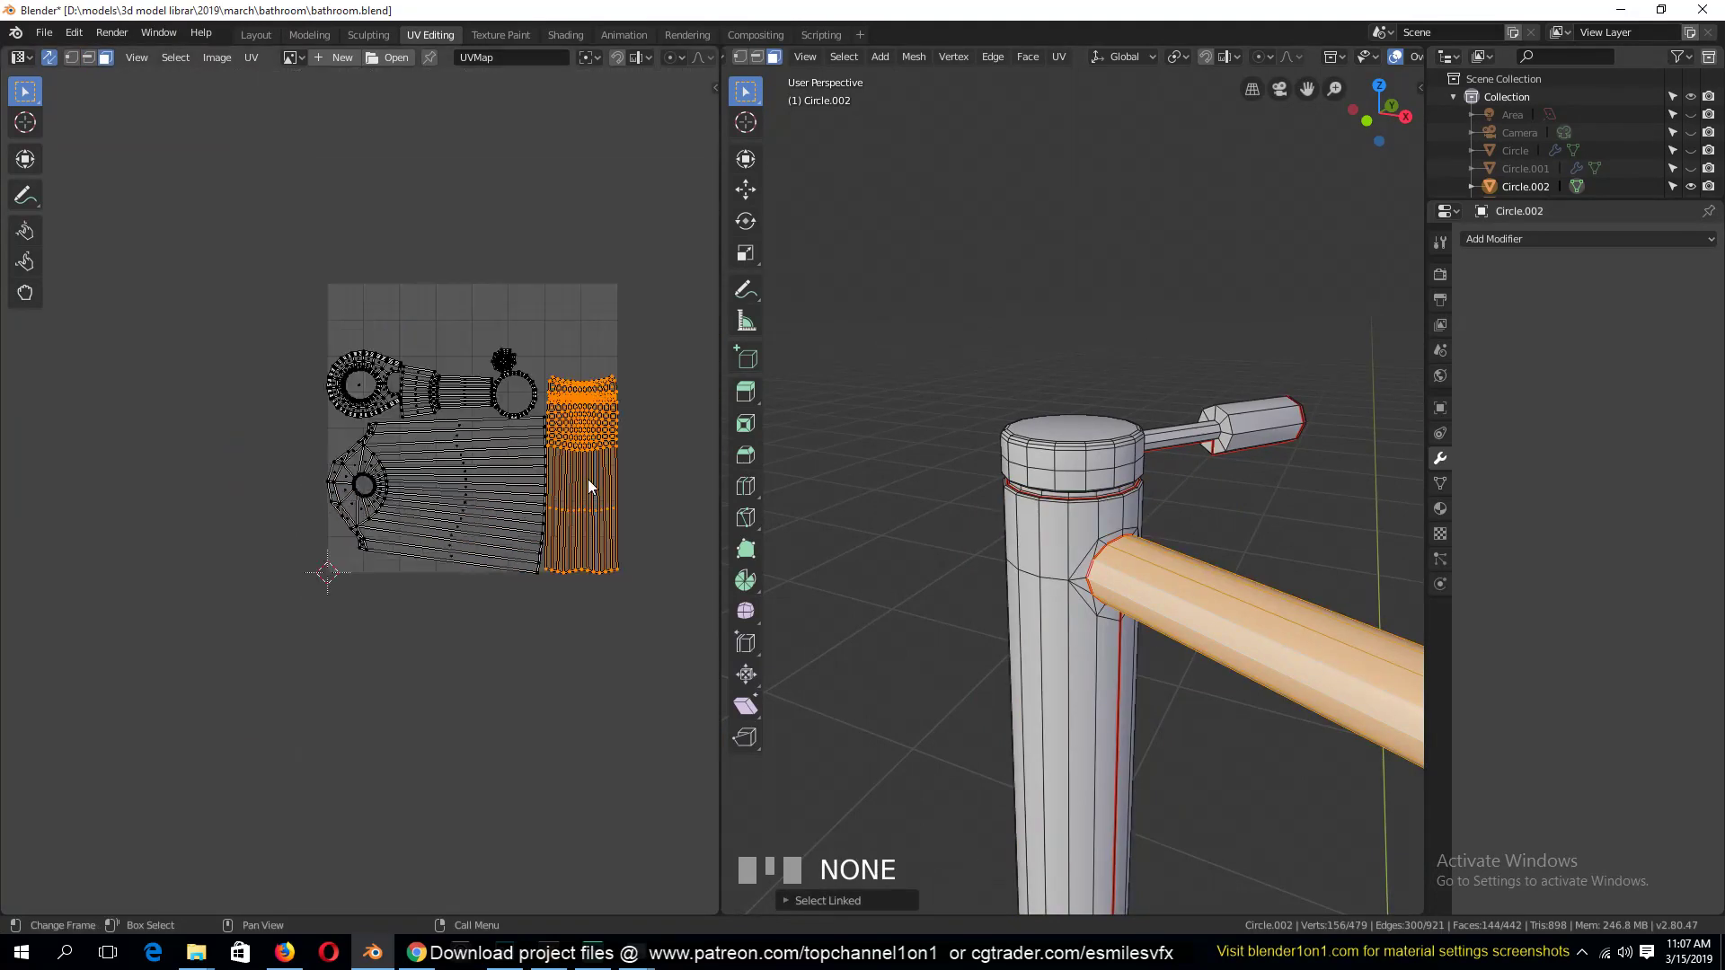
{"action": "scroll", "coordinate": [586, 480], "scroll_direction": "up", "scroll_amount": 3}
{"action": "scroll", "coordinate": [430, 459], "scroll_direction": "up", "scroll_amount": 2}
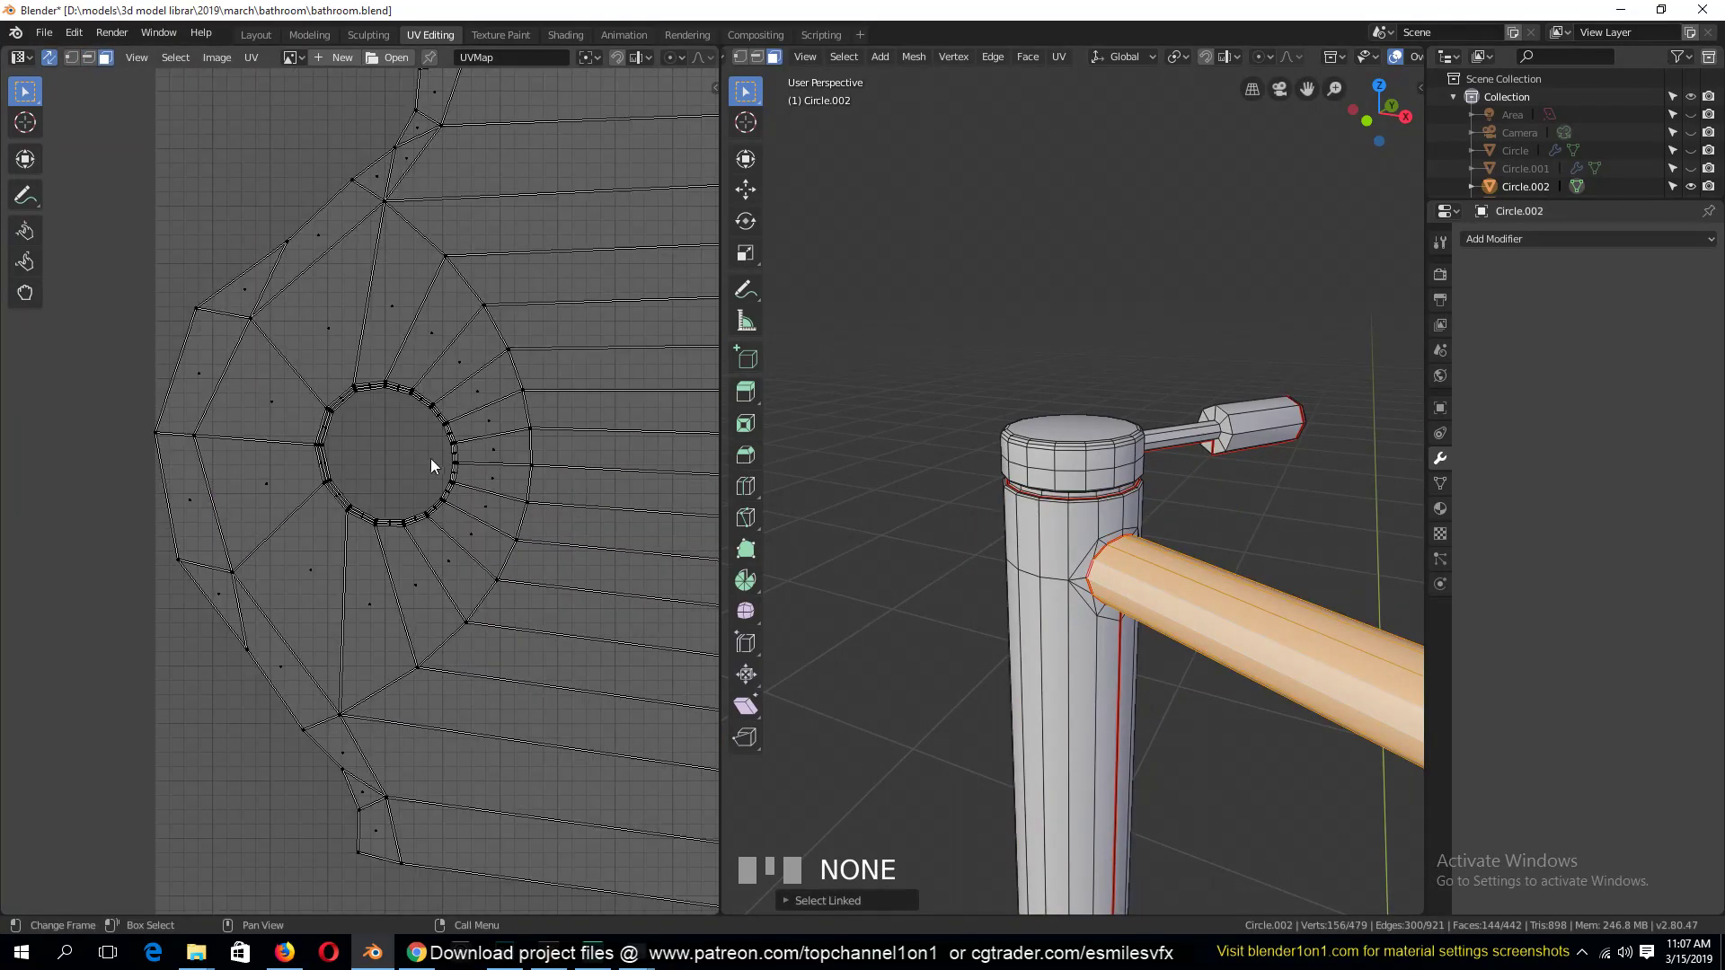
Select face loops around the hole in the column's UV island to locate them on the model
{"action": "left_click", "coordinate": [514, 418]}
{"action": "left_click", "coordinate": [487, 367], "text": "alt"}
{"action": "left_click", "coordinate": [446, 316], "text": "alt"}
{"action": "left_click", "coordinate": [401, 294], "text": "alt"}
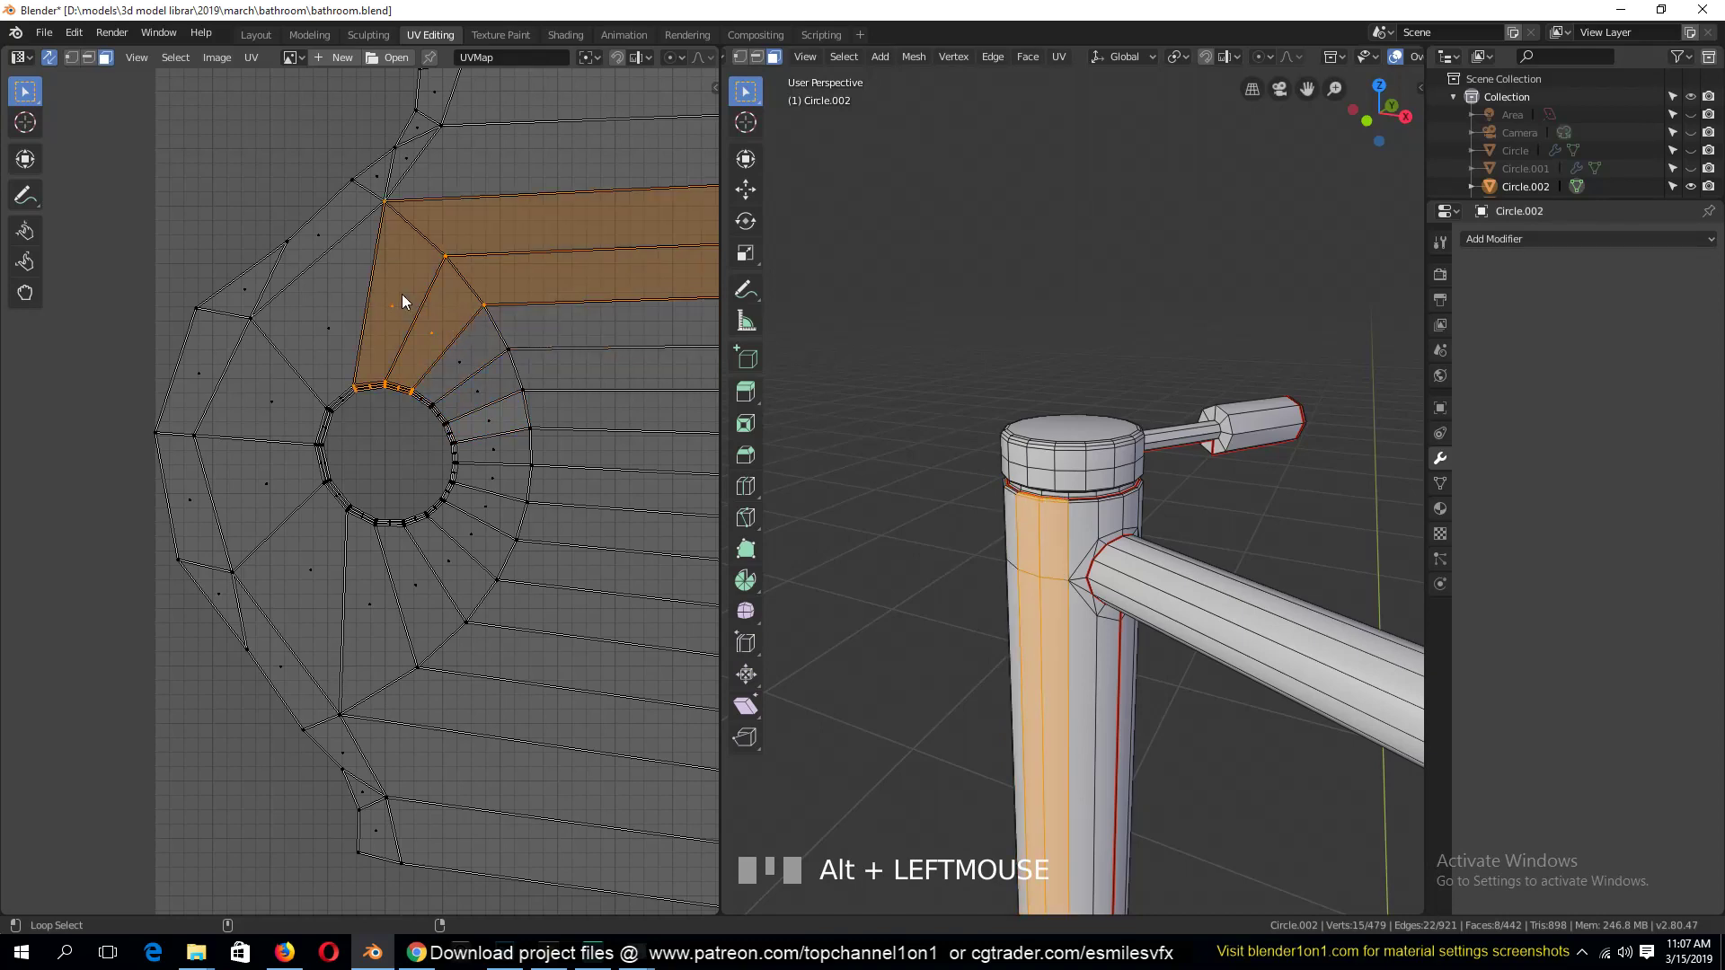
{"action": "left_click", "coordinate": [1062, 499], "text": "alt"}
{"action": "left_click", "coordinate": [1098, 519], "text": "alt"}
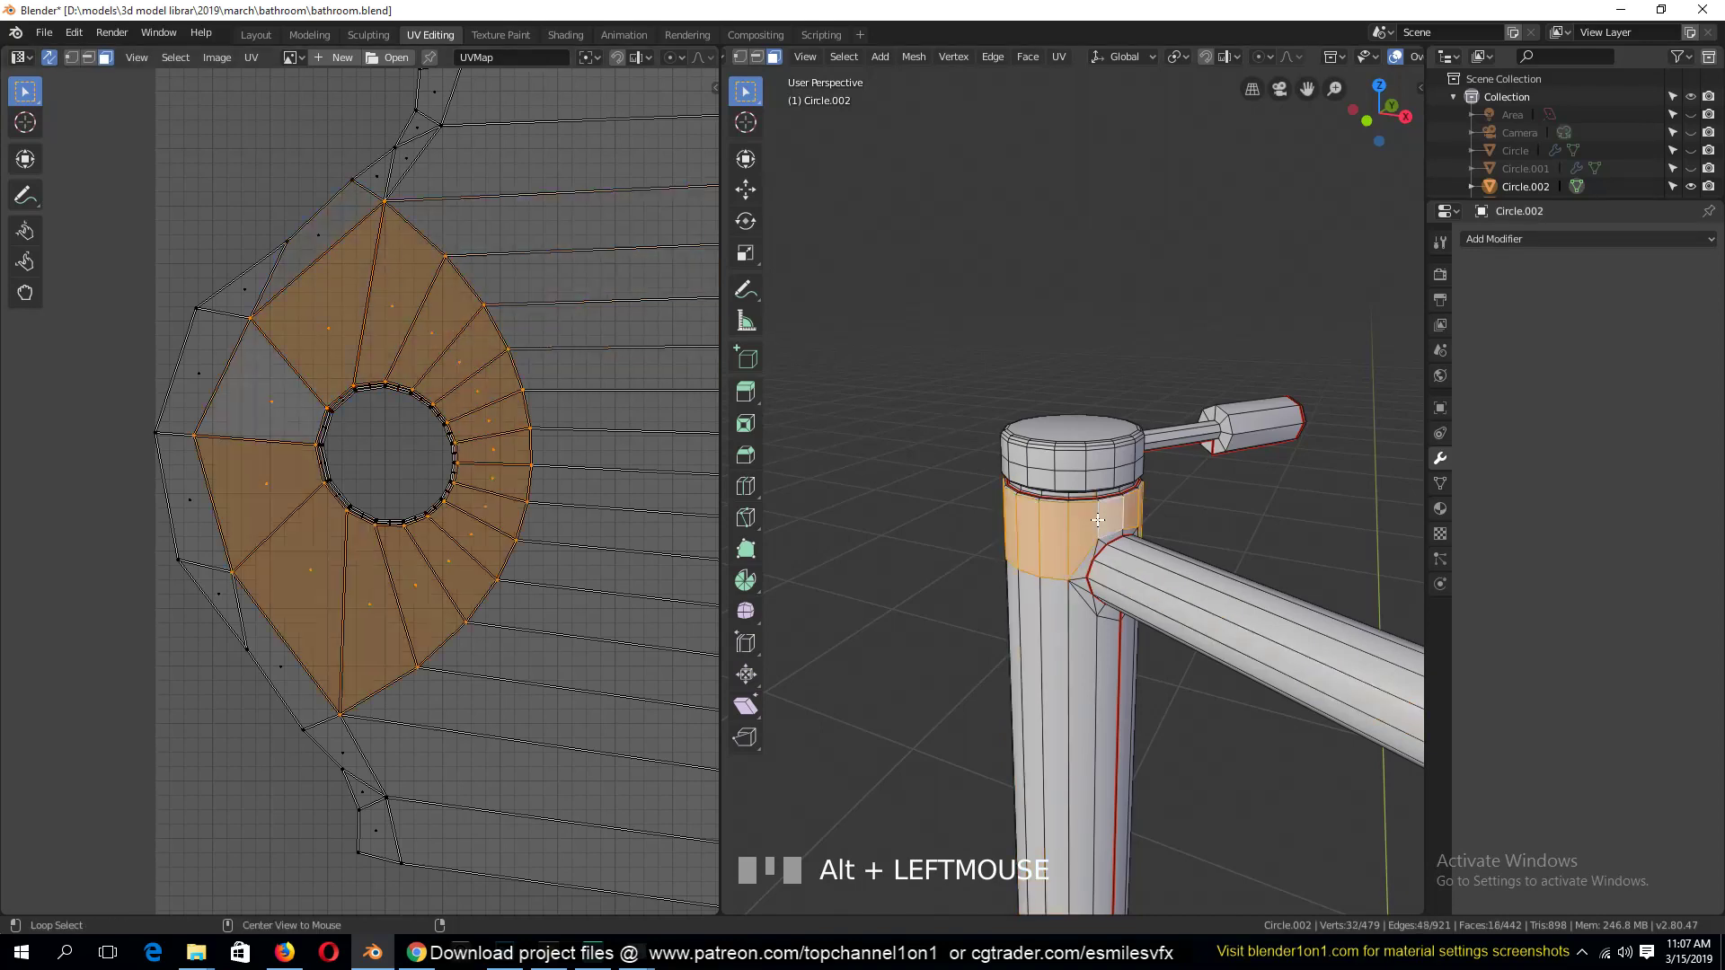
Mark a seam on the short vertical edge path between the groove seam and the top of the spout joint
{"action": "key", "text": "alt+a"}
{"action": "key", "text": "grave"}
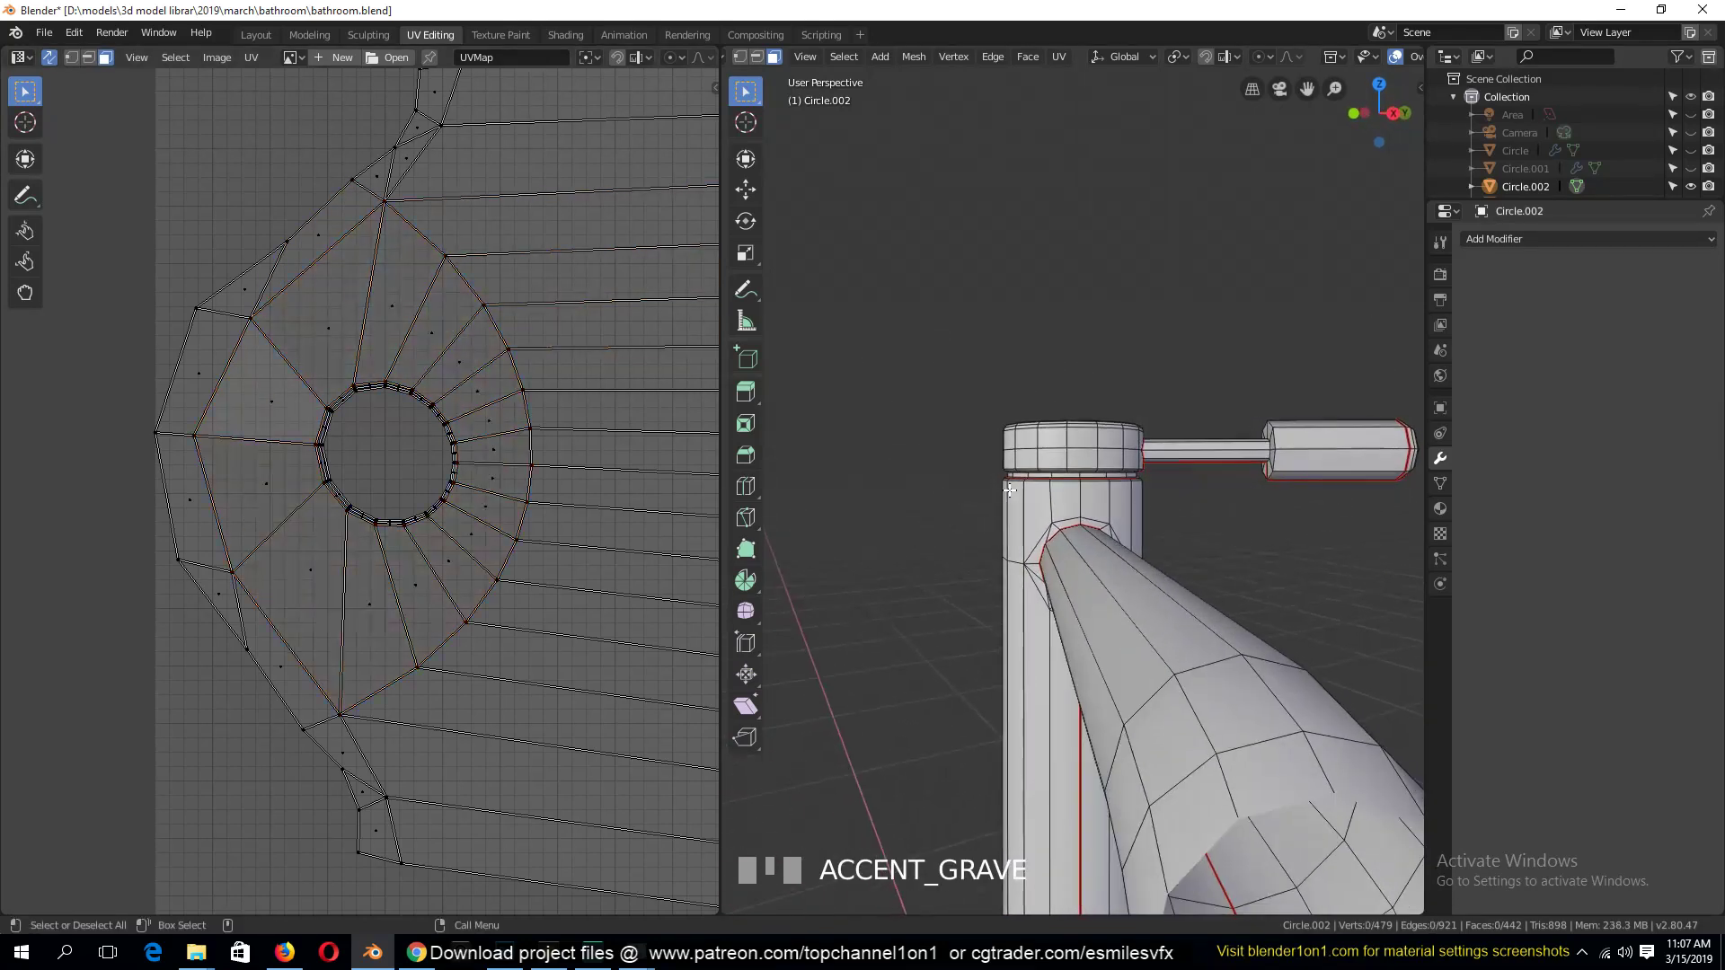
{"action": "scroll", "coordinate": [1106, 521], "scroll_direction": "up", "scroll_amount": 3}
{"action": "left_click", "coordinate": [1098, 528], "text": "alt"}
{"action": "key", "text": "grave"}
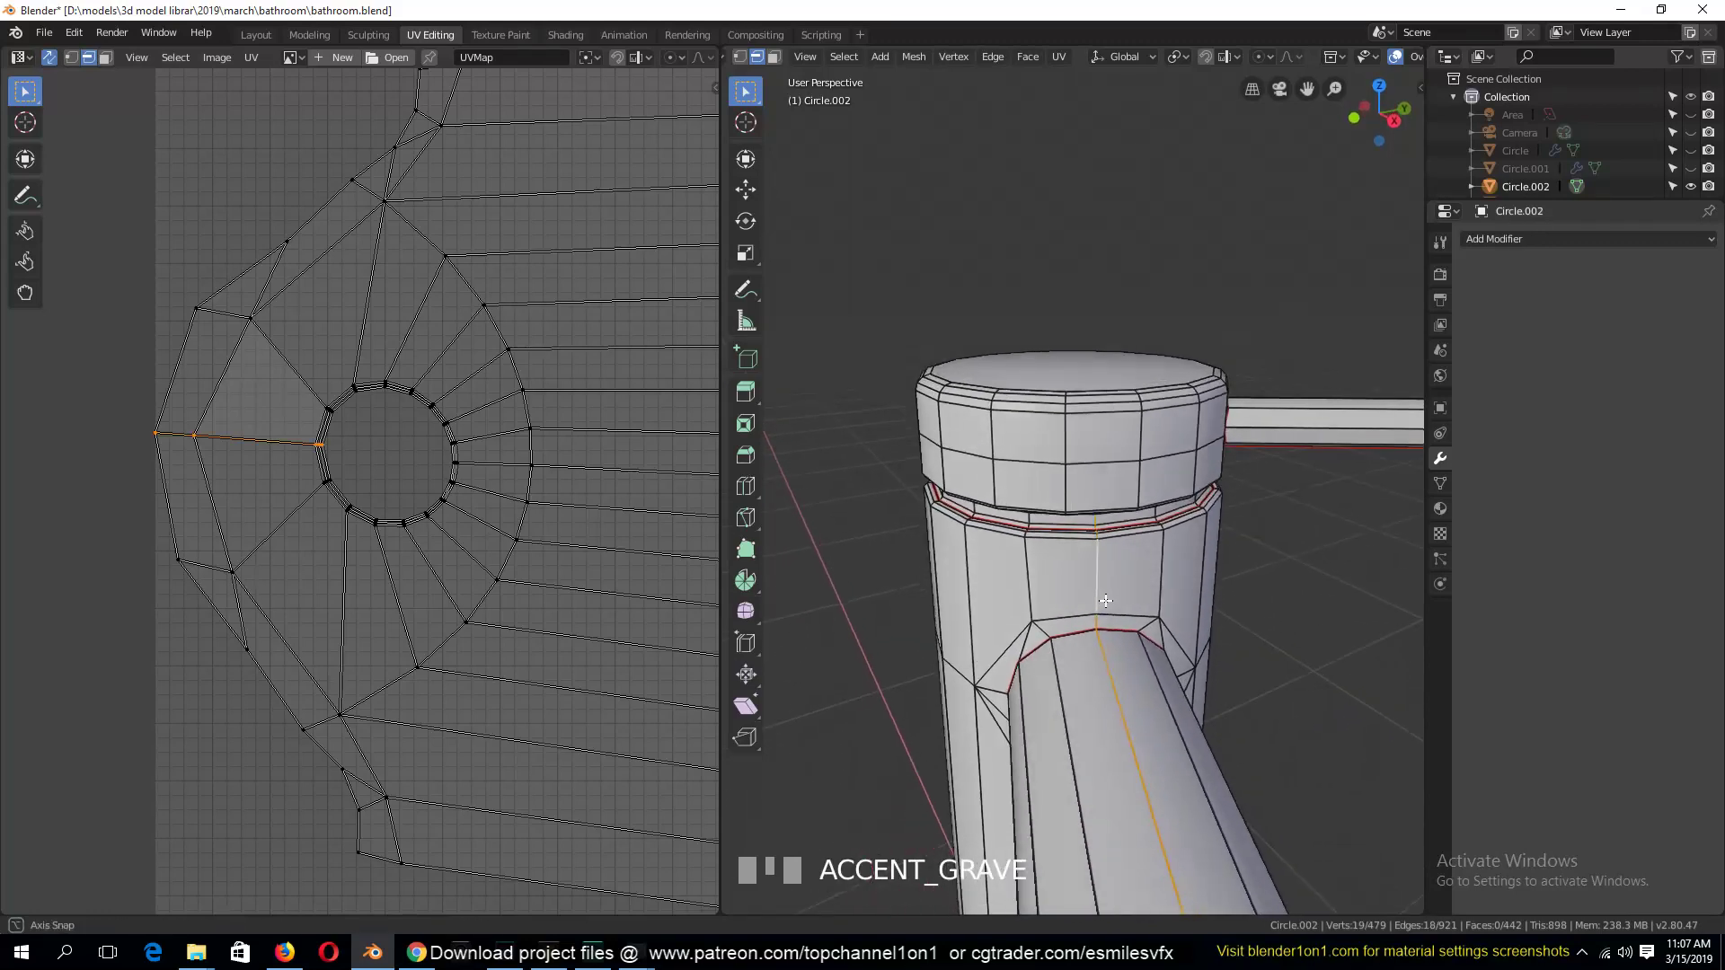
{"action": "left_click", "coordinate": [1102, 627]}
{"action": "scroll", "coordinate": [1105, 595], "scroll_direction": "up", "scroll_amount": 3}
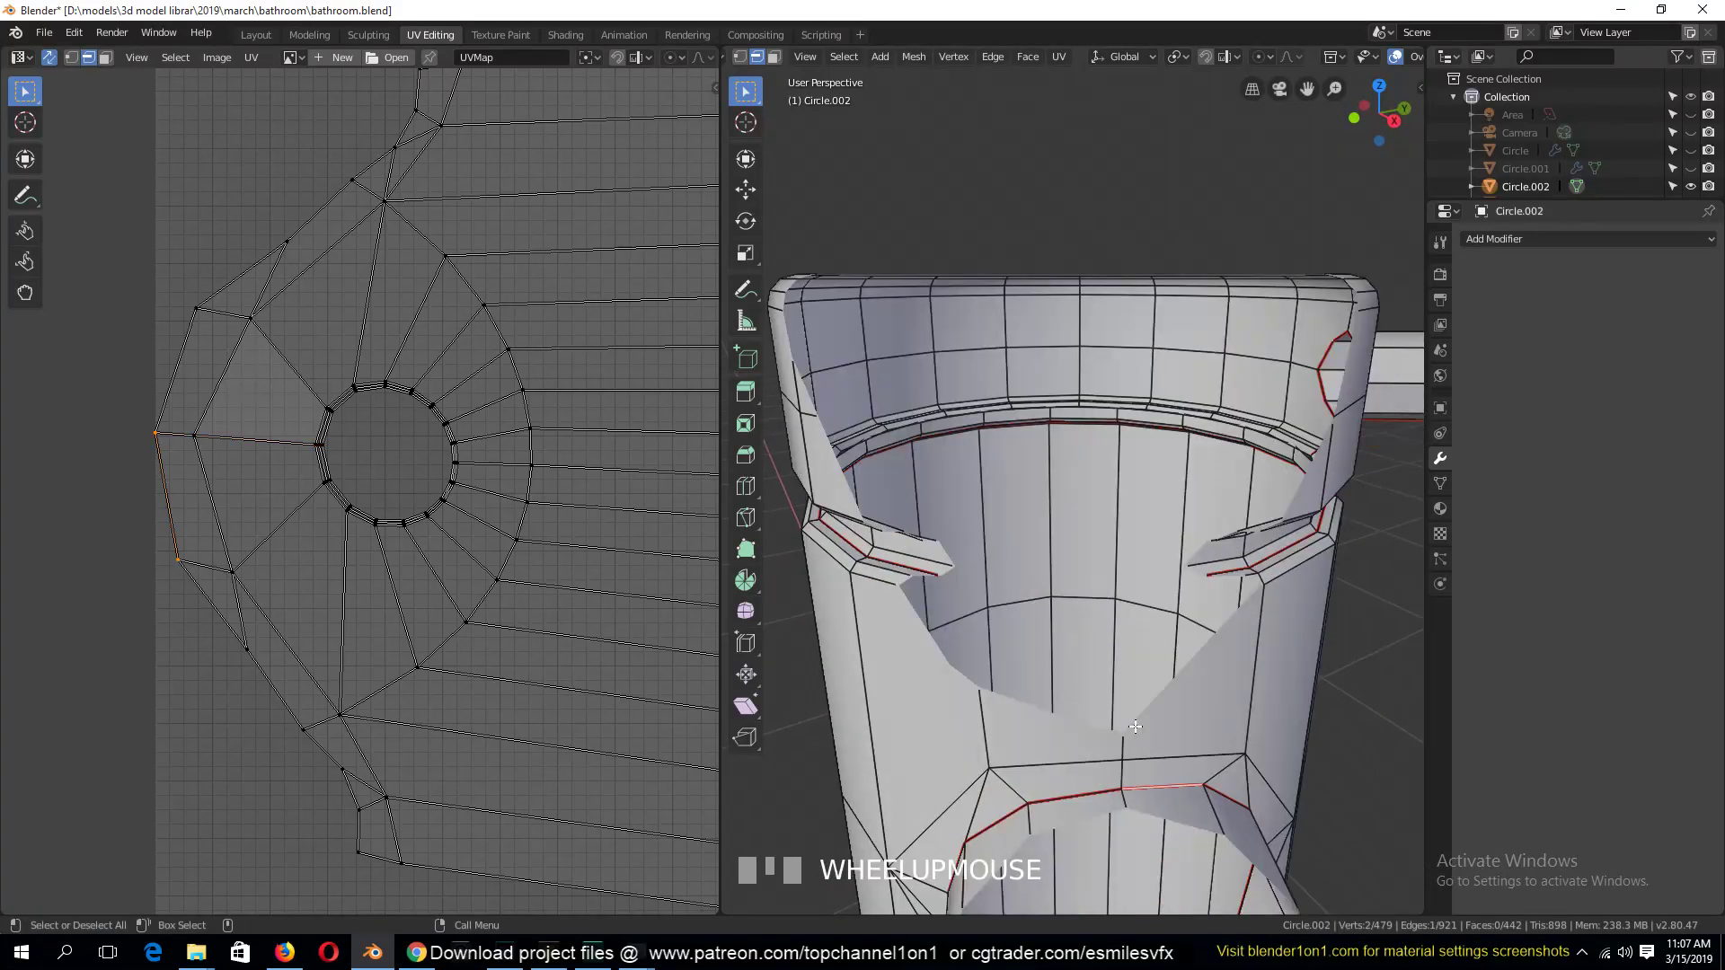
{"action": "scroll", "coordinate": [1135, 726], "scroll_direction": "down", "scroll_amount": 3}
{"action": "left_click", "coordinate": [1109, 661]}
{"action": "left_click", "coordinate": [1109, 556], "text": "ctrl"}
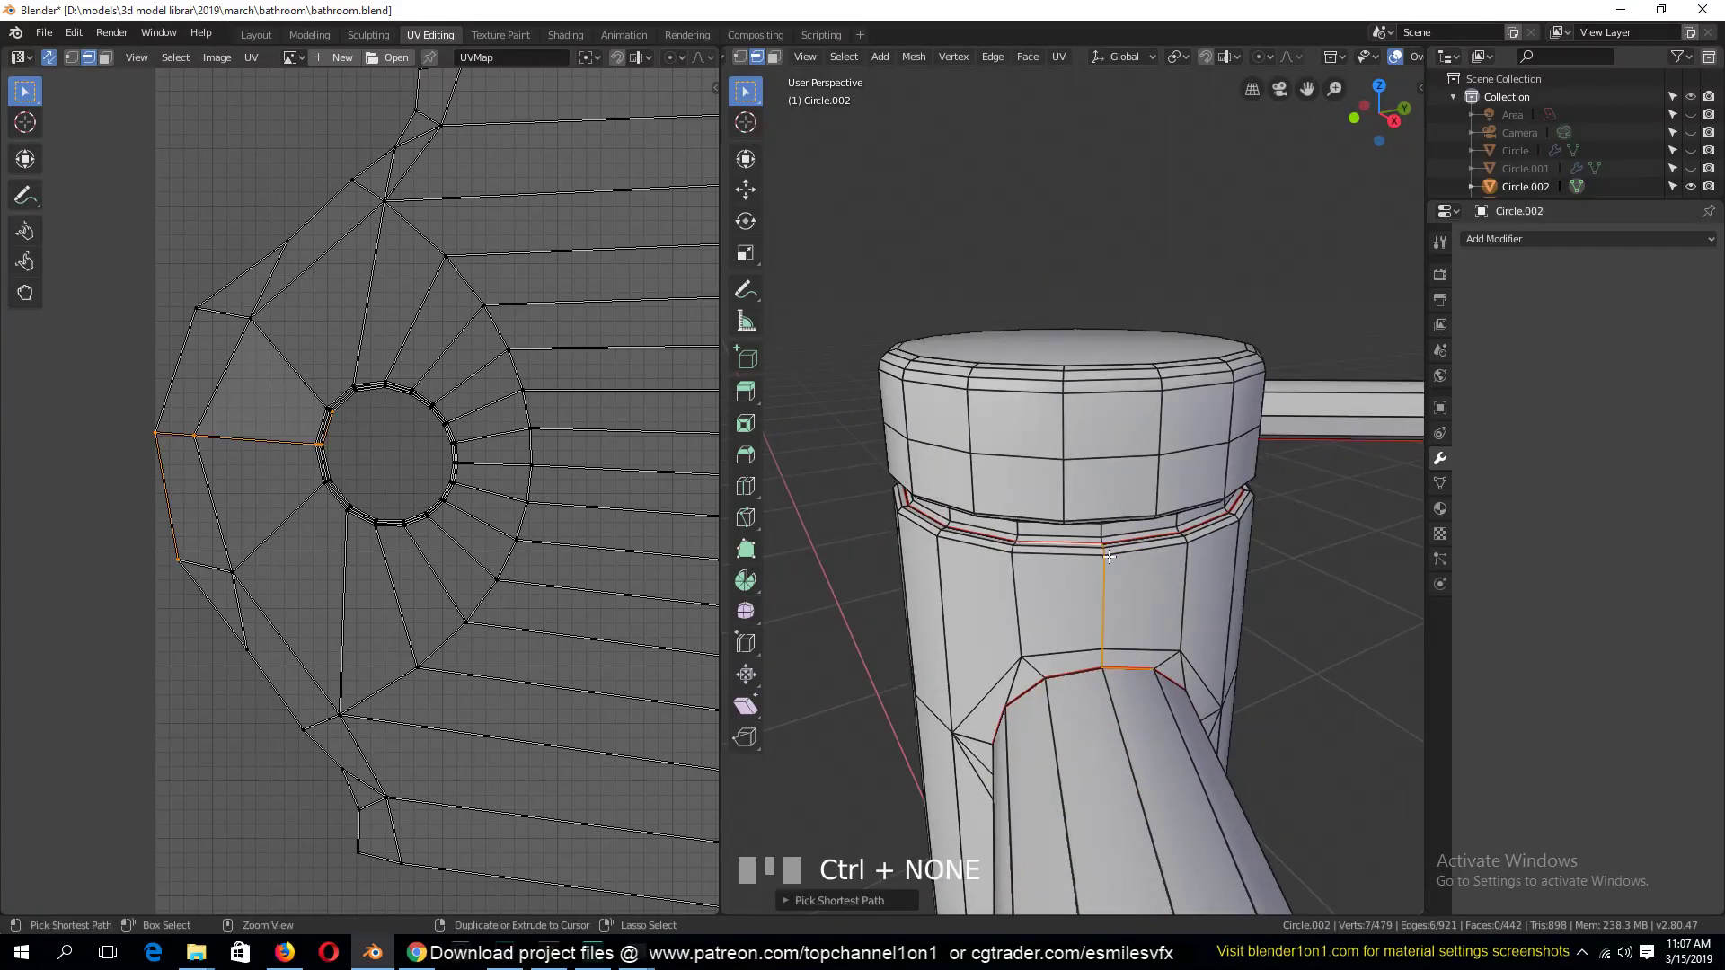
{"action": "key", "text": "ctrl+e"}
{"action": "left_click", "coordinate": [1113, 566]}
Select the whole faucet mesh and unwrap it again with the added column seam
{"action": "key", "text": "a"}
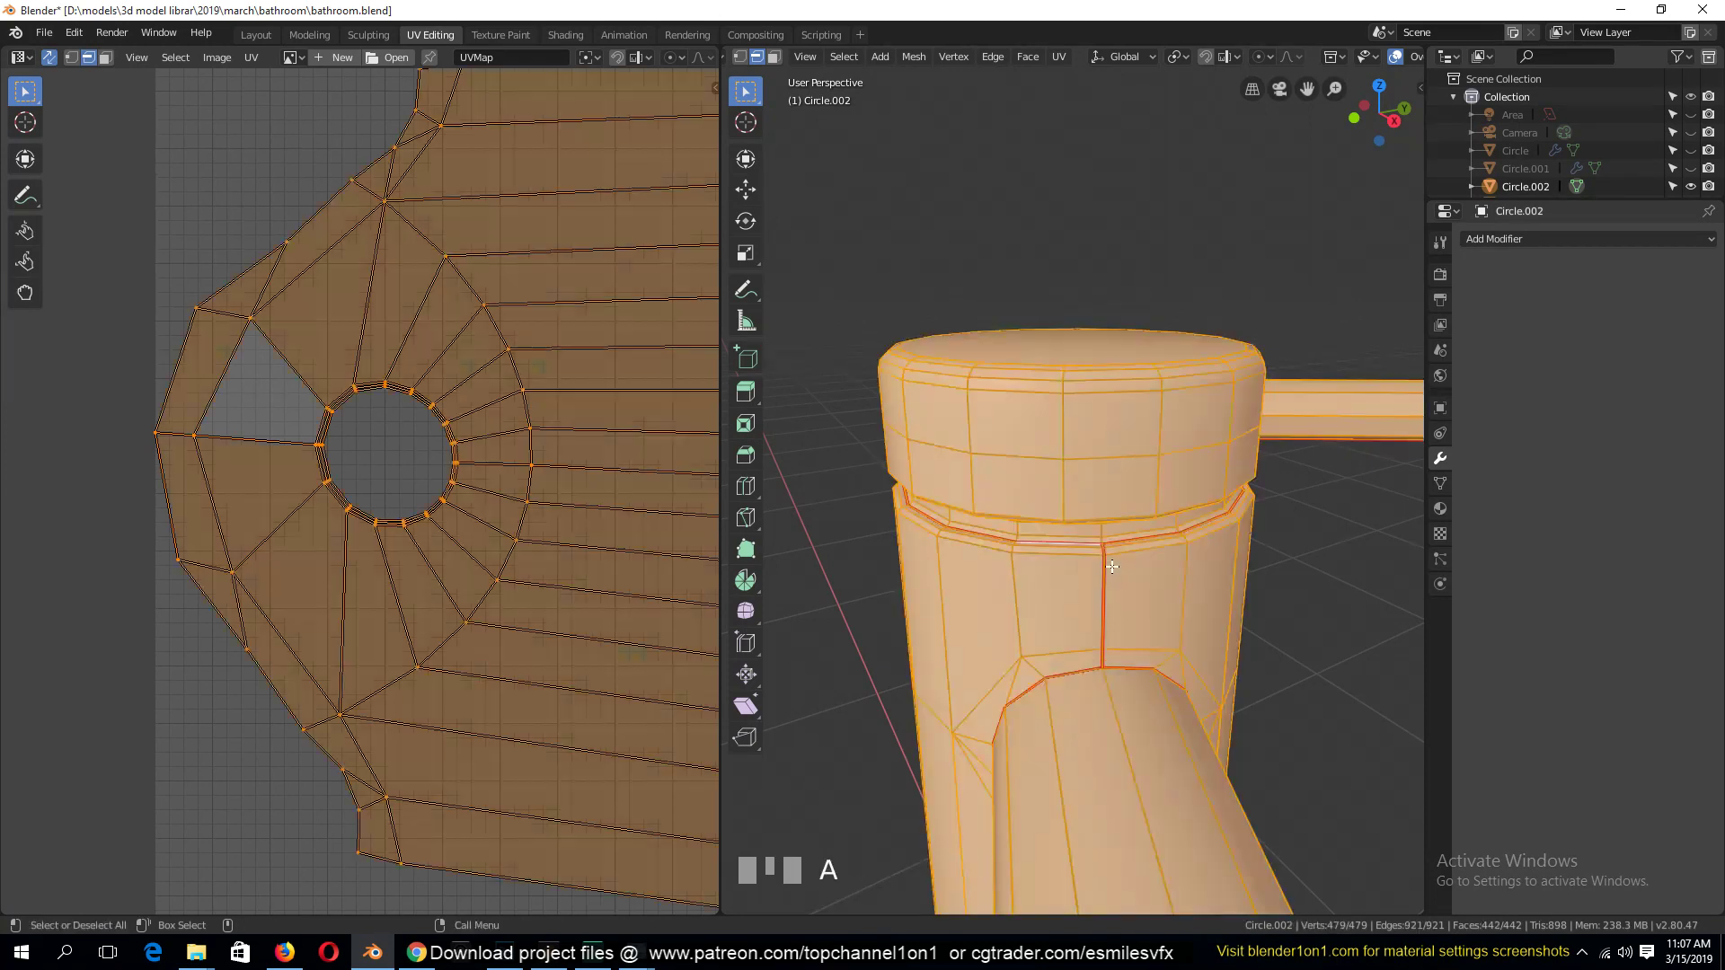
{"action": "key", "text": "u"}
{"action": "left_click", "coordinate": [1111, 566]}
{"action": "scroll", "coordinate": [334, 514], "scroll_direction": "down", "scroll_amount": 6}
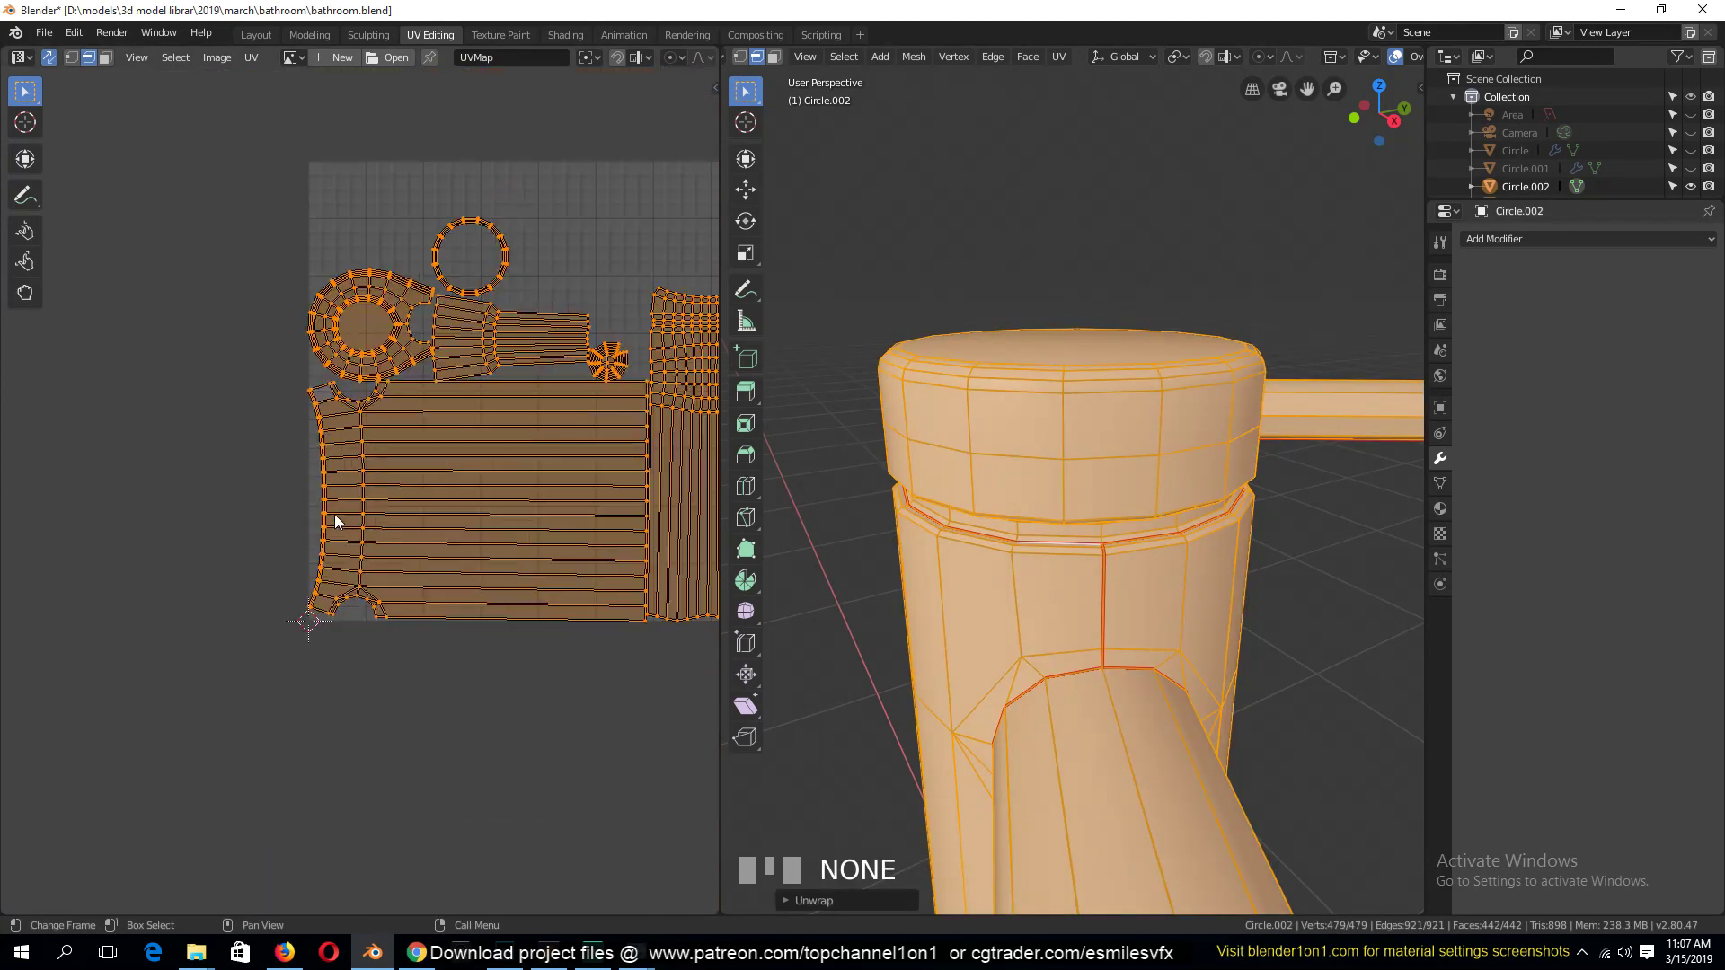
Mark a seam along the edge next to the handle hole in the cap's UV island and unwrap the whole faucet mesh again
{"action": "key", "text": "a"}
{"action": "scroll", "coordinate": [474, 502], "scroll_direction": "up", "scroll_amount": 5}
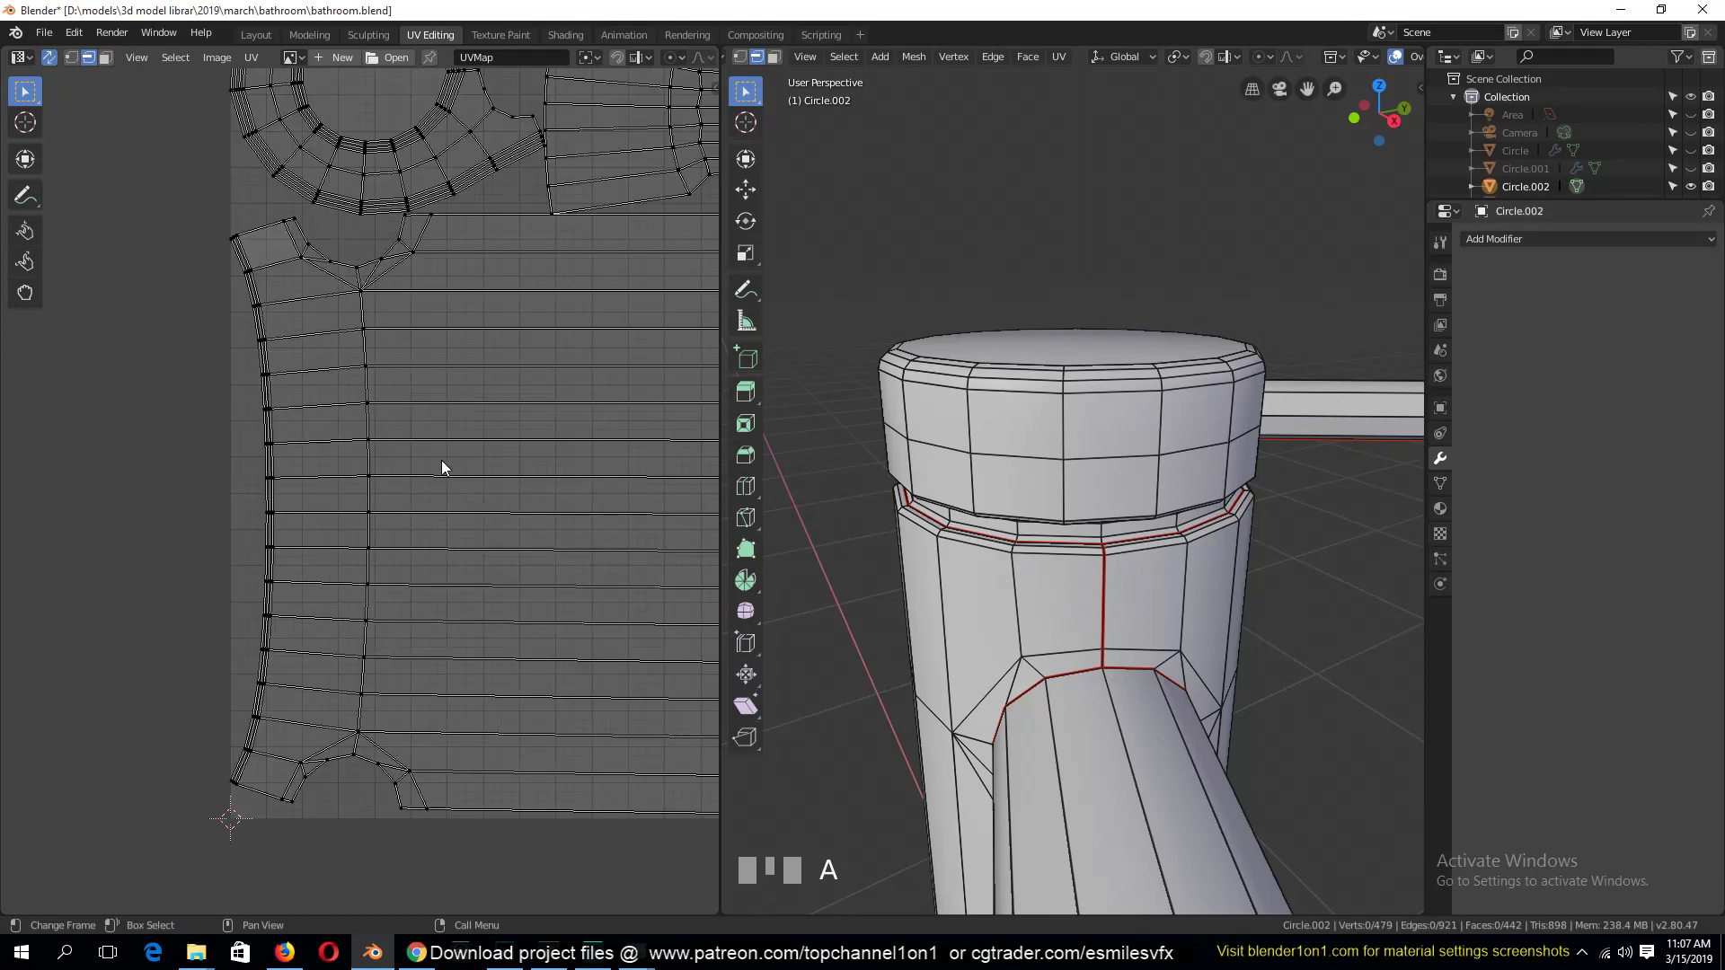
{"action": "middle_click_drag", "start_coordinate": [444, 459], "coordinate": [361, 883]}
{"action": "scroll", "coordinate": [443, 434], "scroll_direction": "up", "scroll_amount": 6}
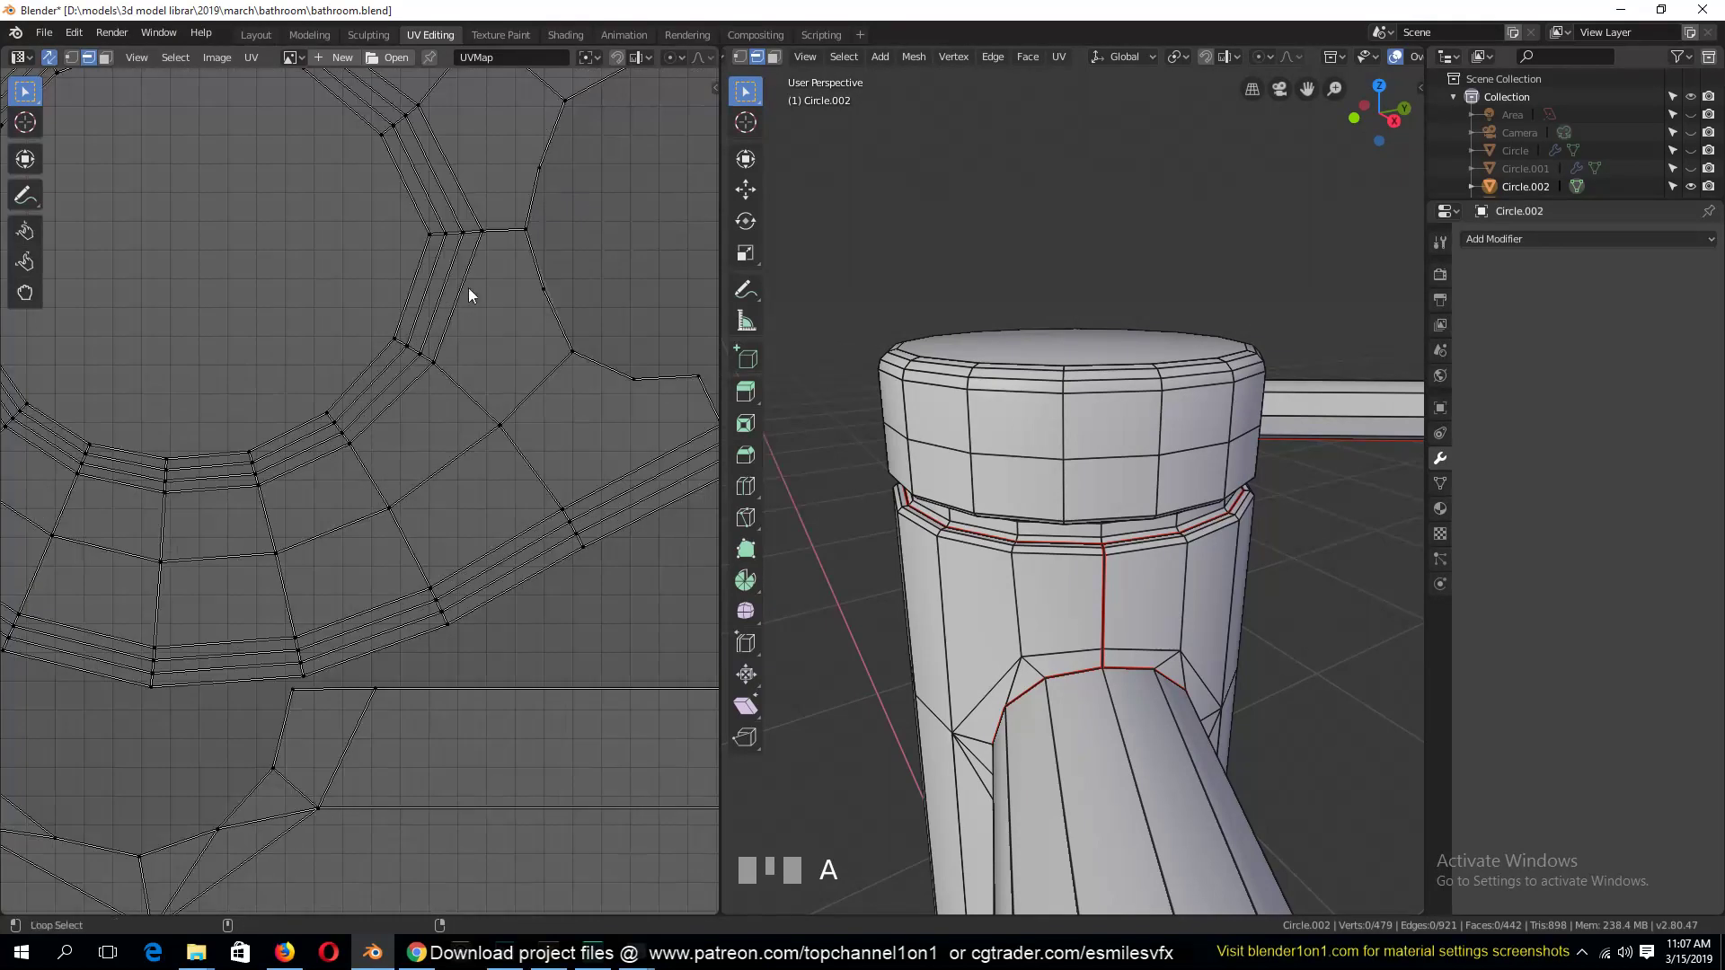
{"action": "left_click", "coordinate": [494, 238], "text": "alt"}
{"action": "key", "text": "ctrl+e"}
{"action": "left_click", "coordinate": [546, 293]}
{"action": "key", "text": "a"}
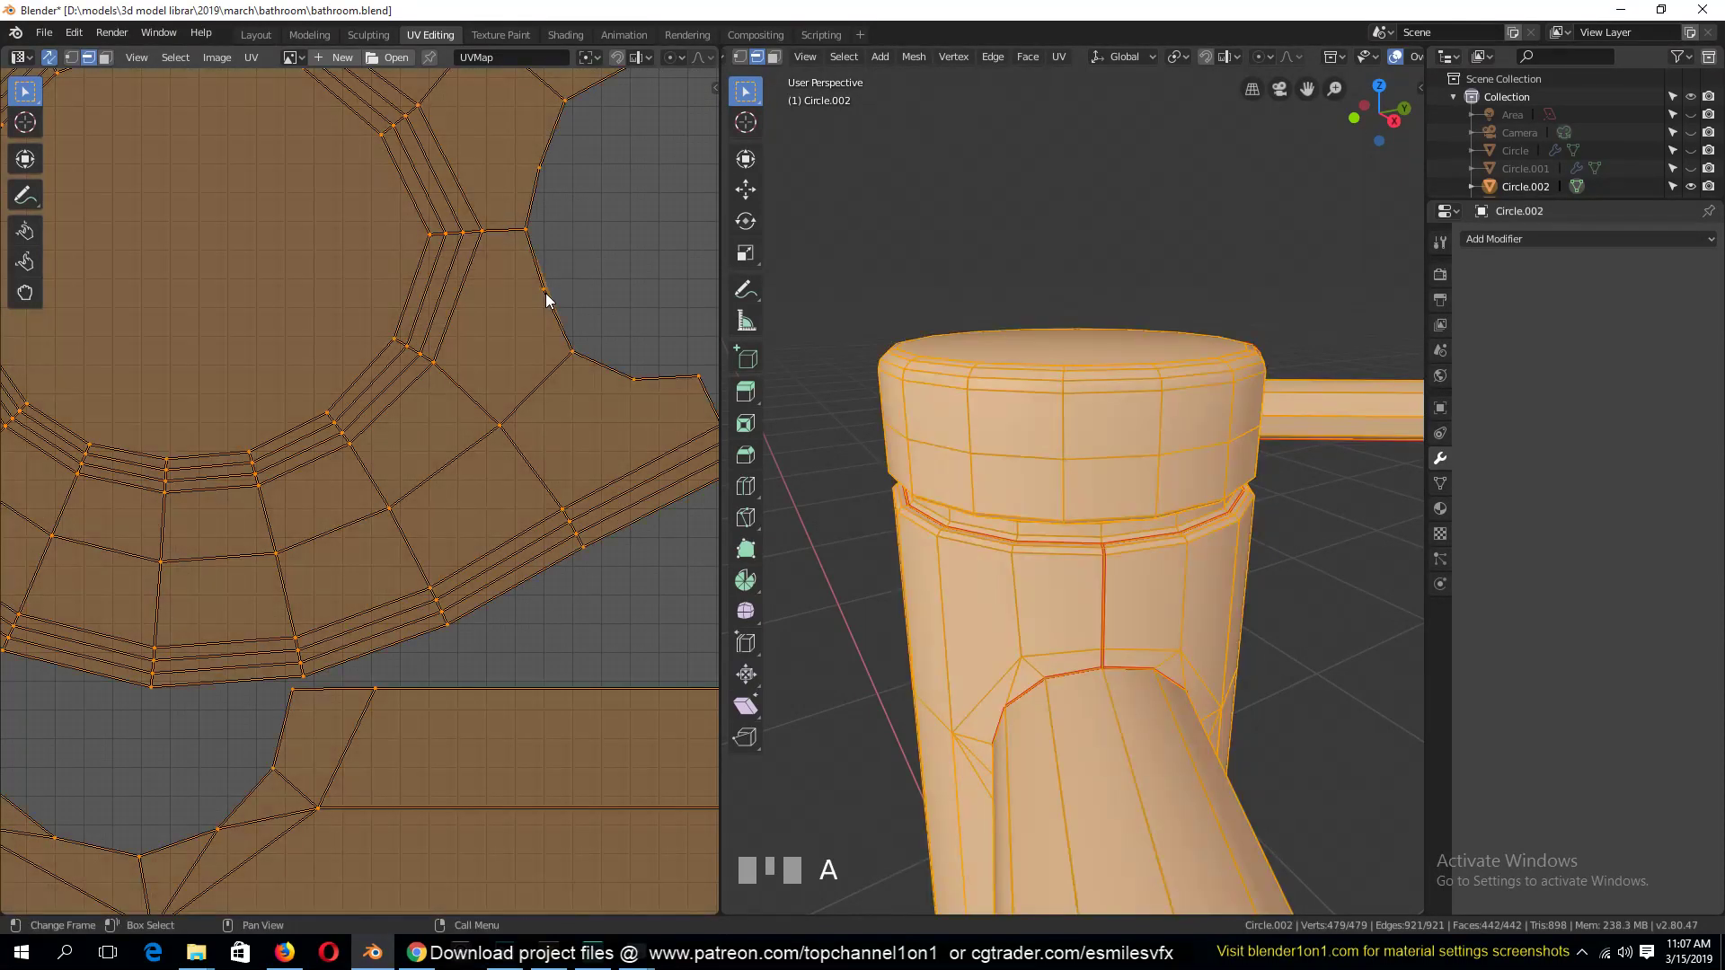
{"action": "scroll", "coordinate": [546, 297], "scroll_direction": "down", "scroll_amount": 7}
{"action": "key", "text": "alt+a"}
{"action": "scroll", "coordinate": [575, 503], "scroll_direction": "up", "scroll_amount": 4}
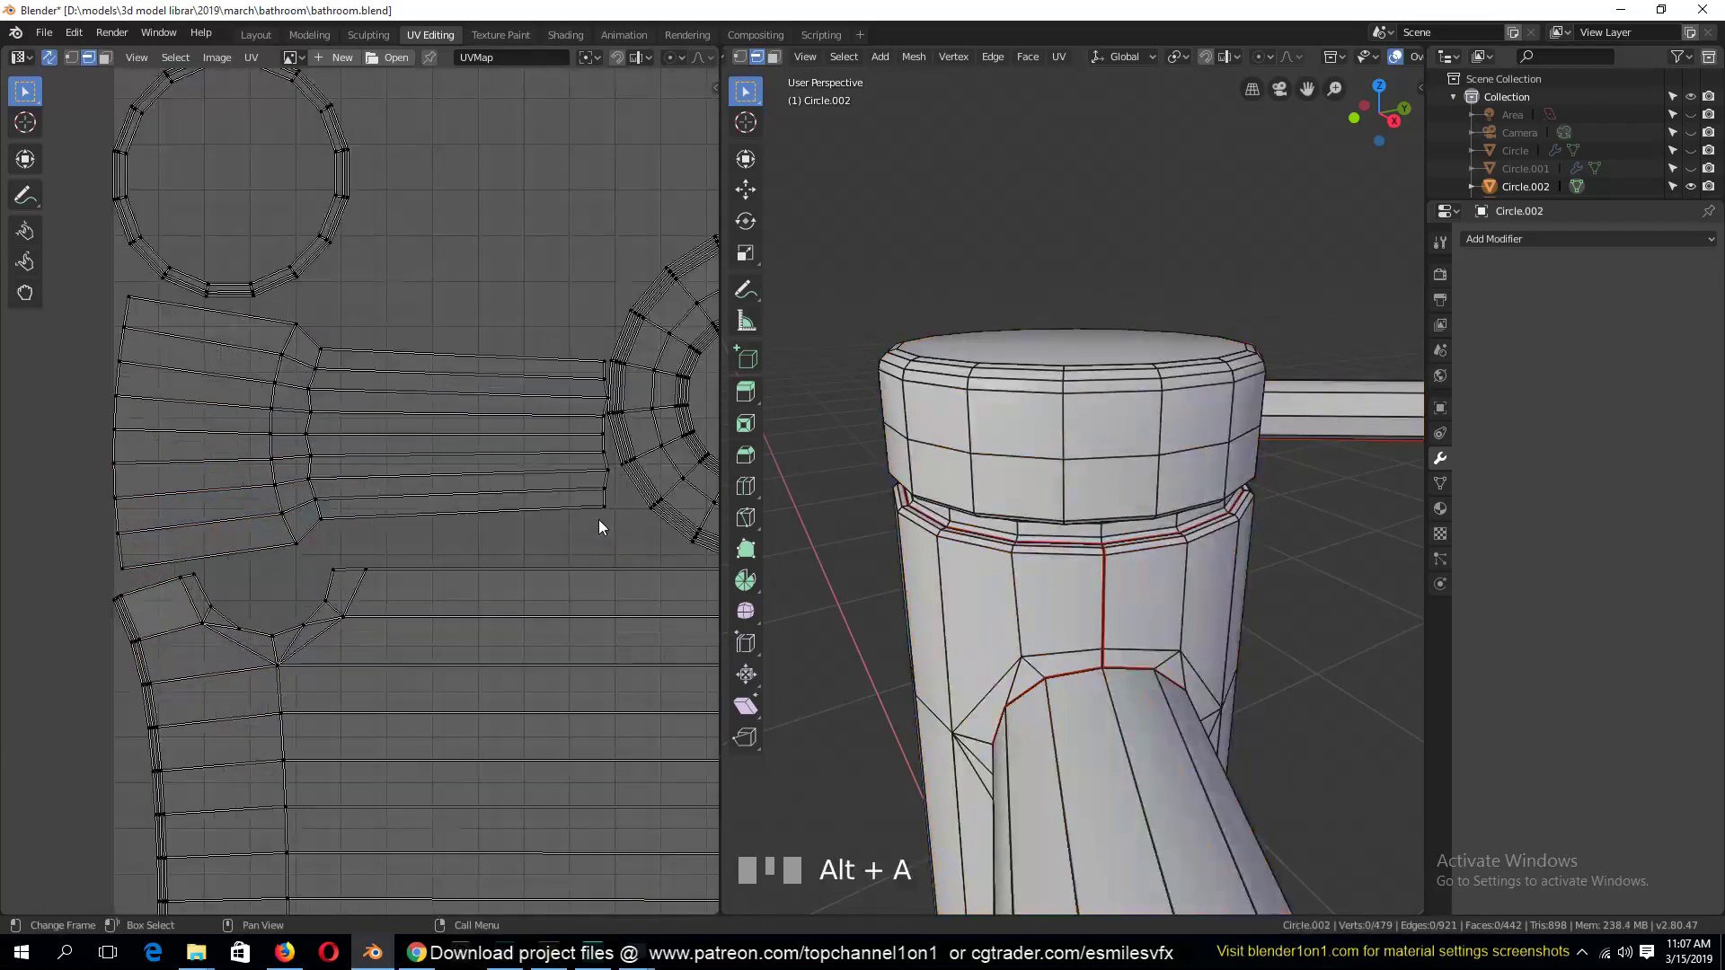
Mark a seam around the rim of the faucet cap's flat top face
{"action": "left_click", "coordinate": [967, 363], "text": "alt"}
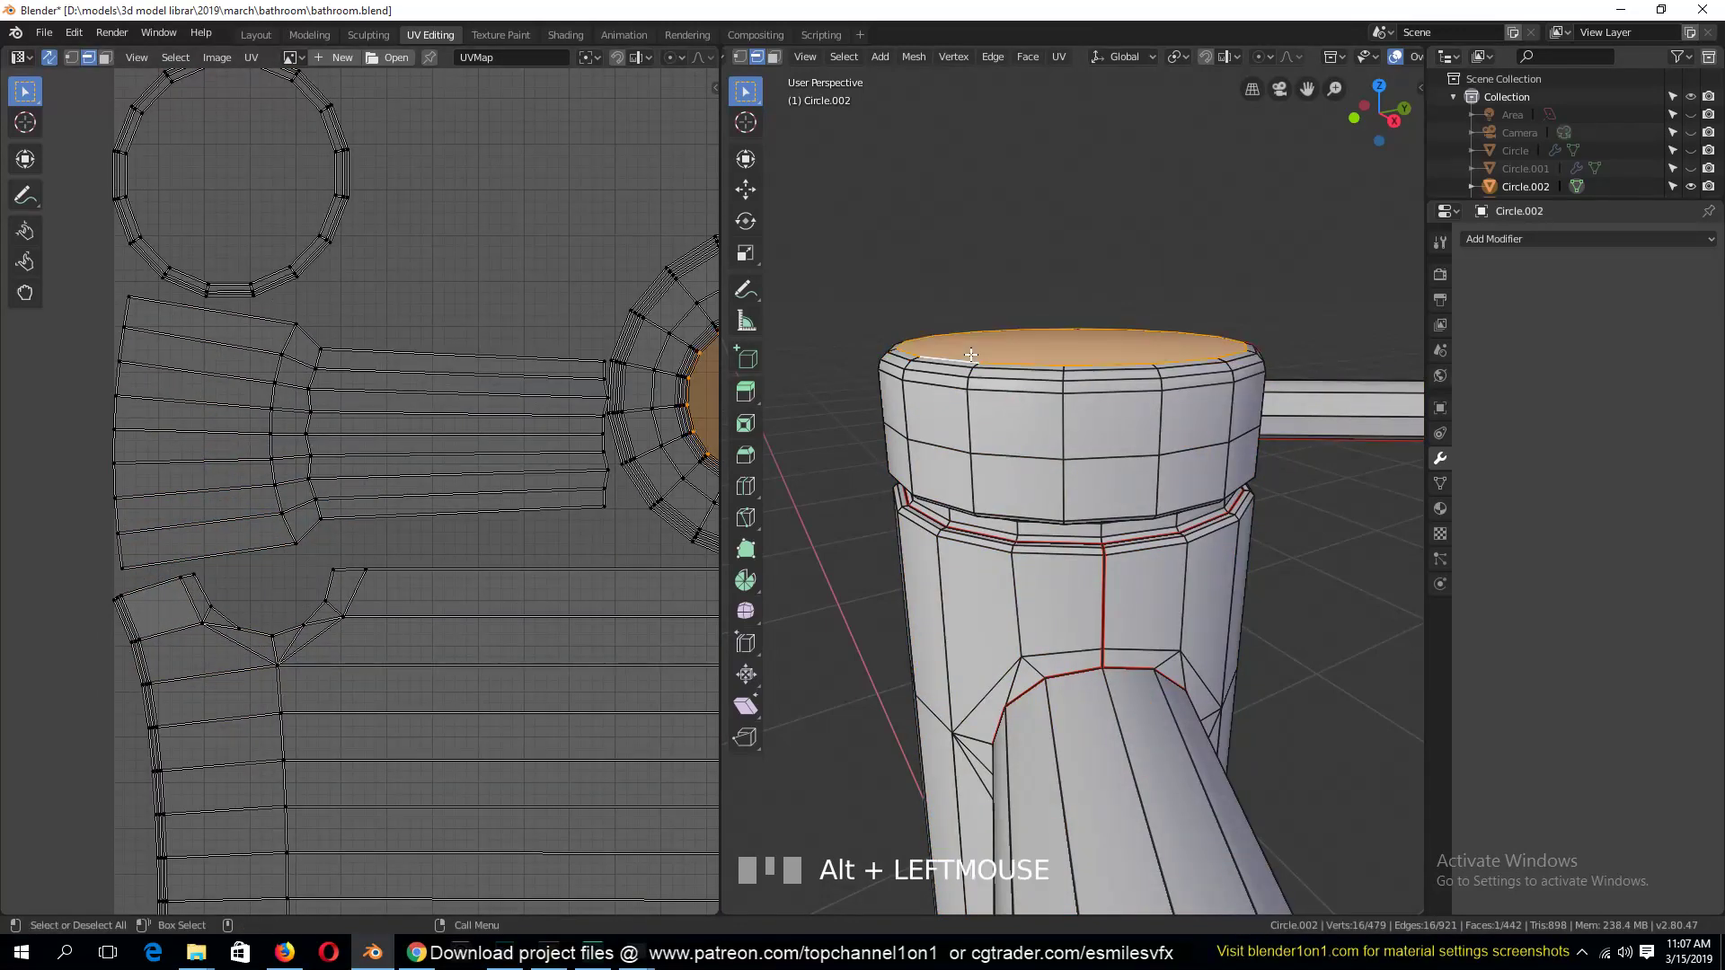
{"action": "key", "text": "ctrl+e"}
{"action": "left_click", "coordinate": [971, 356]}
Unwrap the whole faucet mesh with the cap rim seam included, return to Object Mode and save the file
{"action": "key", "text": "a"}
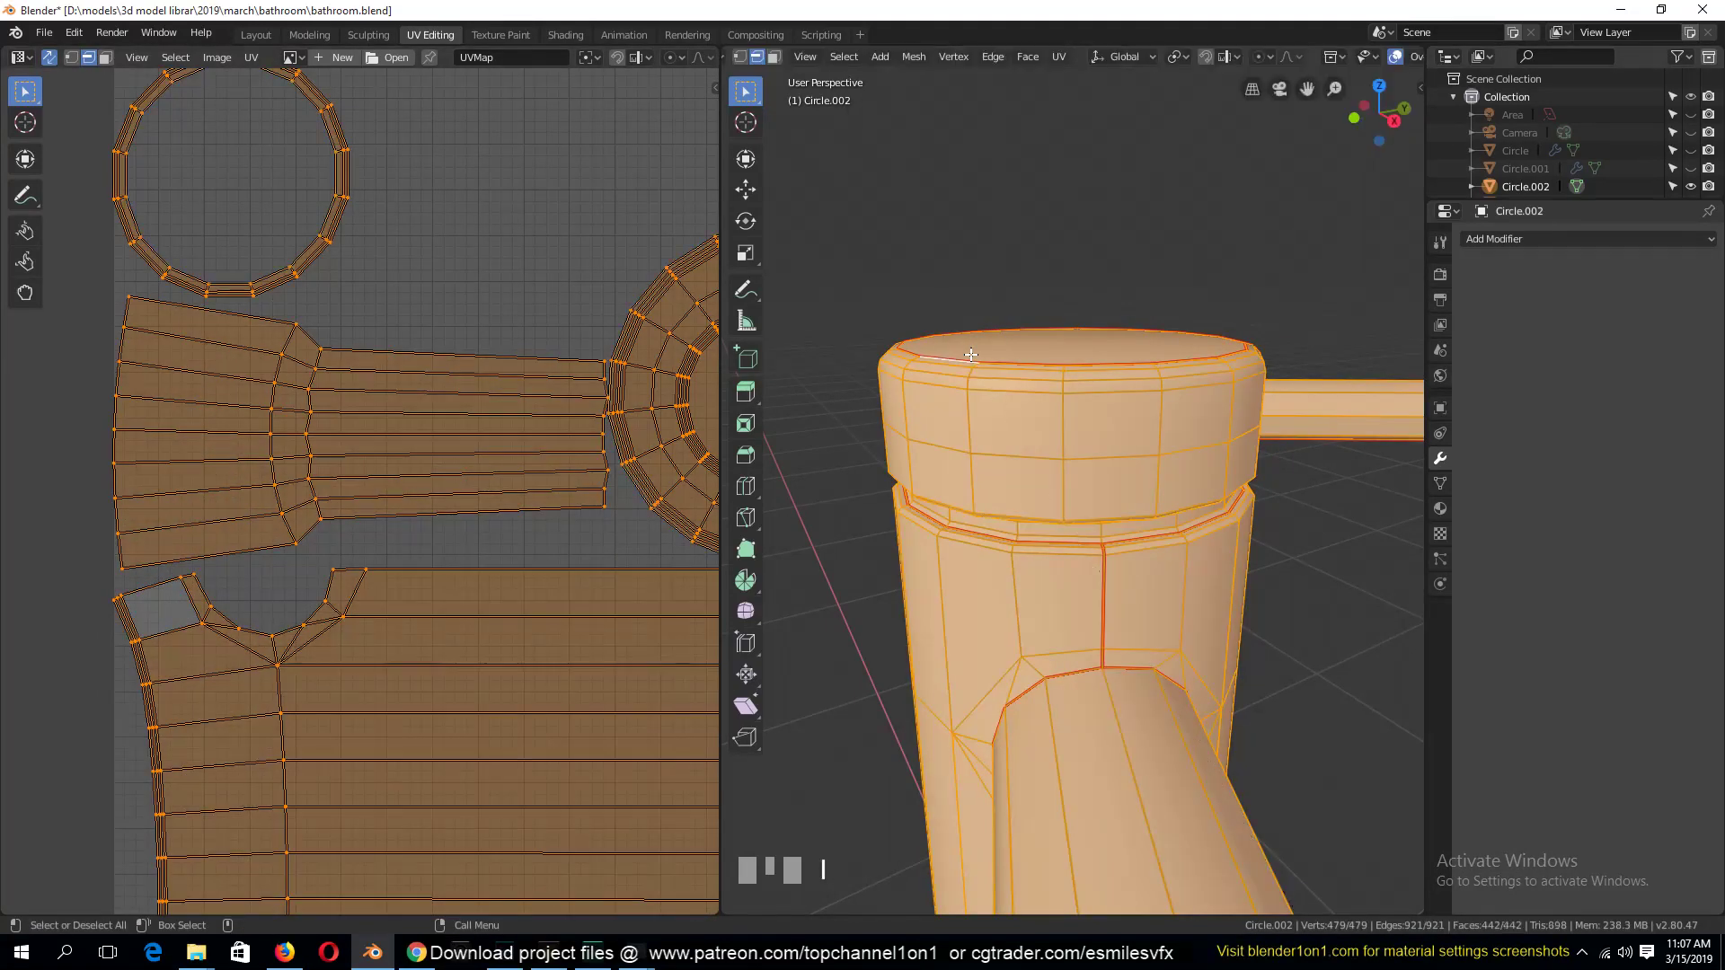
{"action": "key", "text": "u"}
{"action": "left_click", "coordinate": [972, 353]}
{"action": "key", "text": "Tab"}
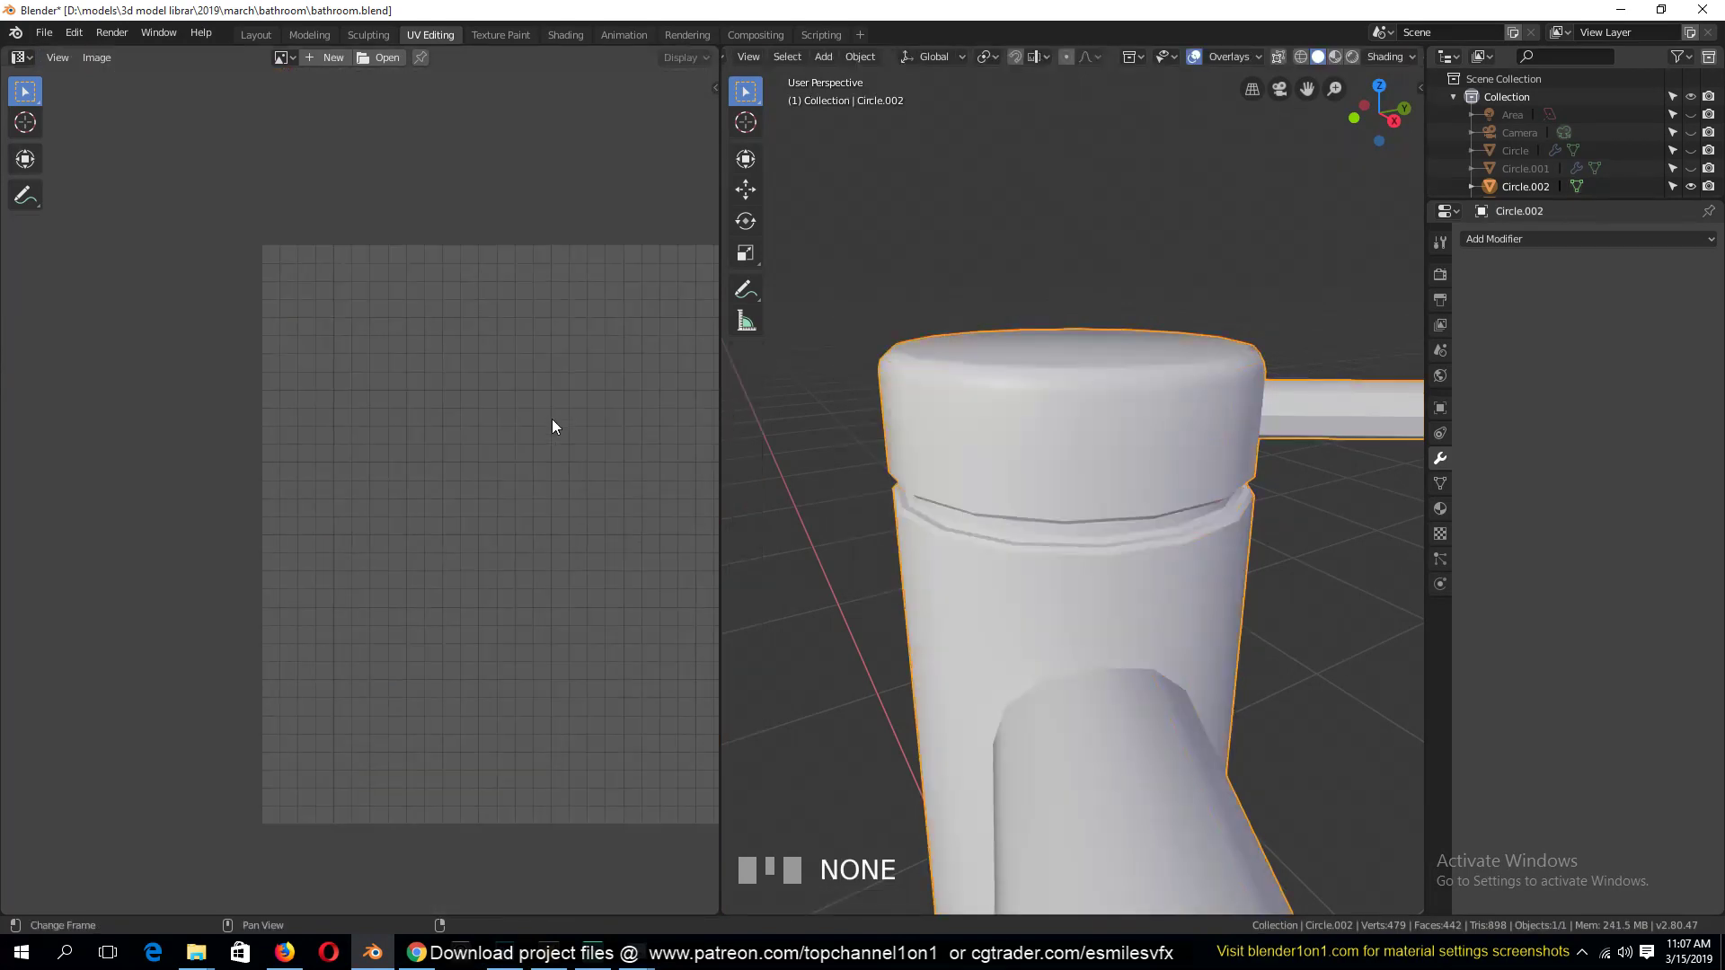
{"action": "key", "text": "ctrl+s"}
Assign the existing "metal" material to the faucet in the Shading workspace and save the file
{"action": "left_click", "coordinate": [566, 35]}
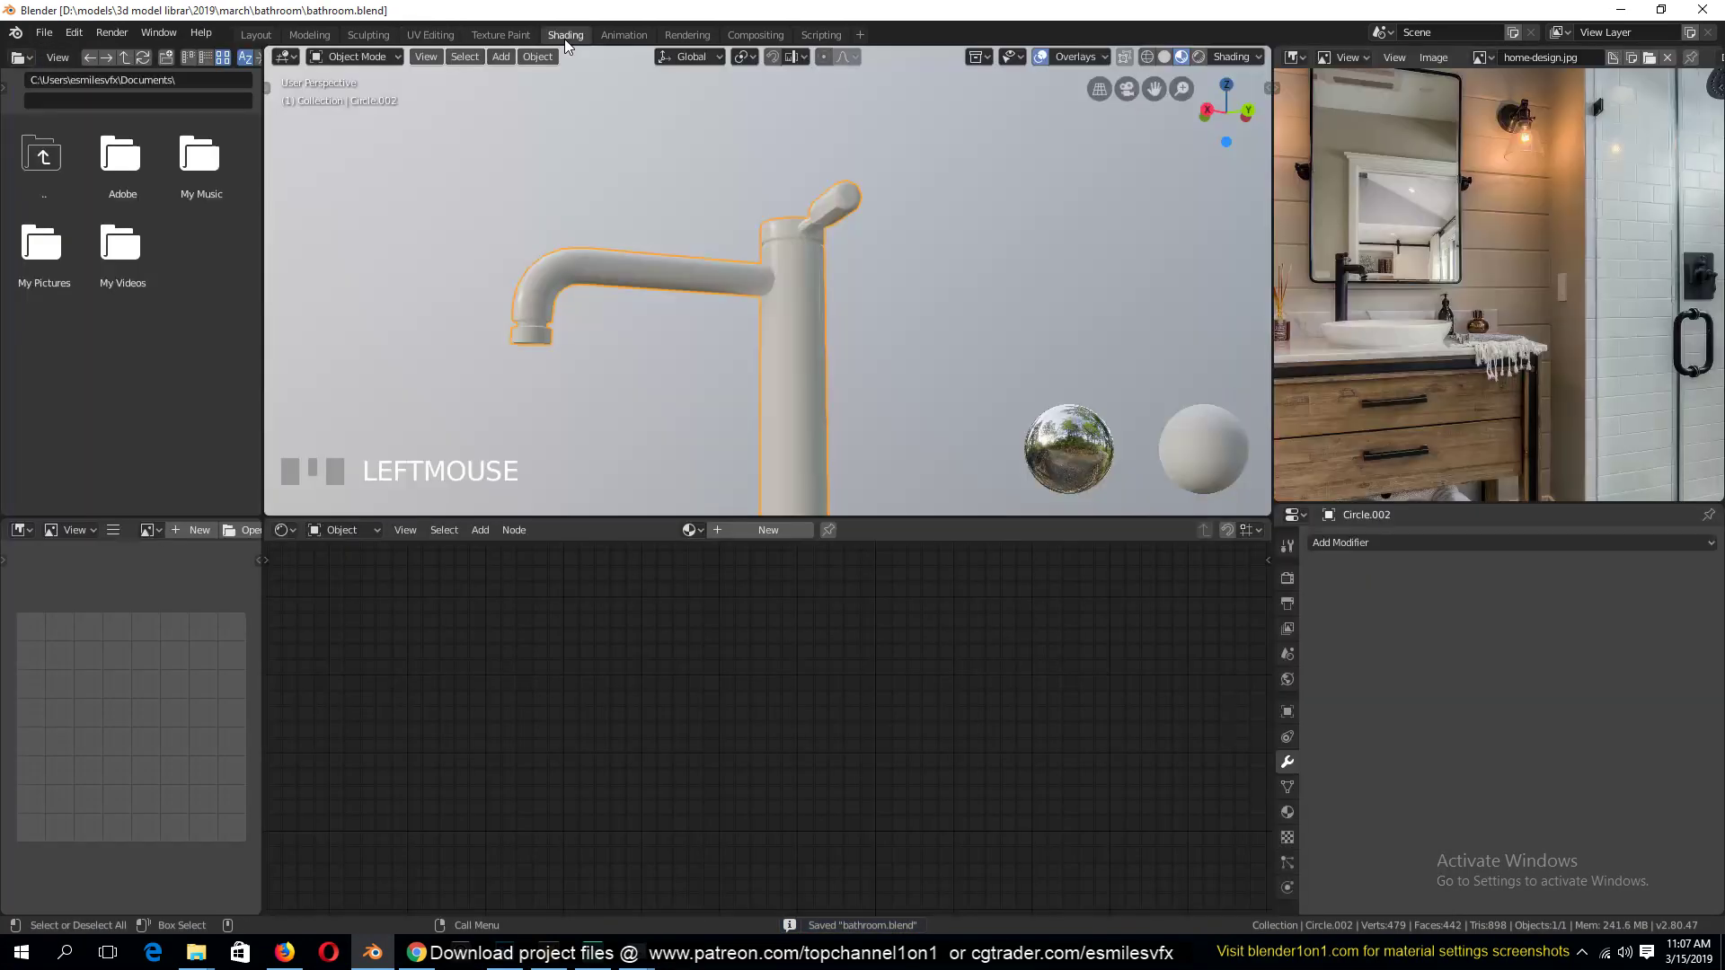
{"action": "left_click", "coordinate": [689, 530]}
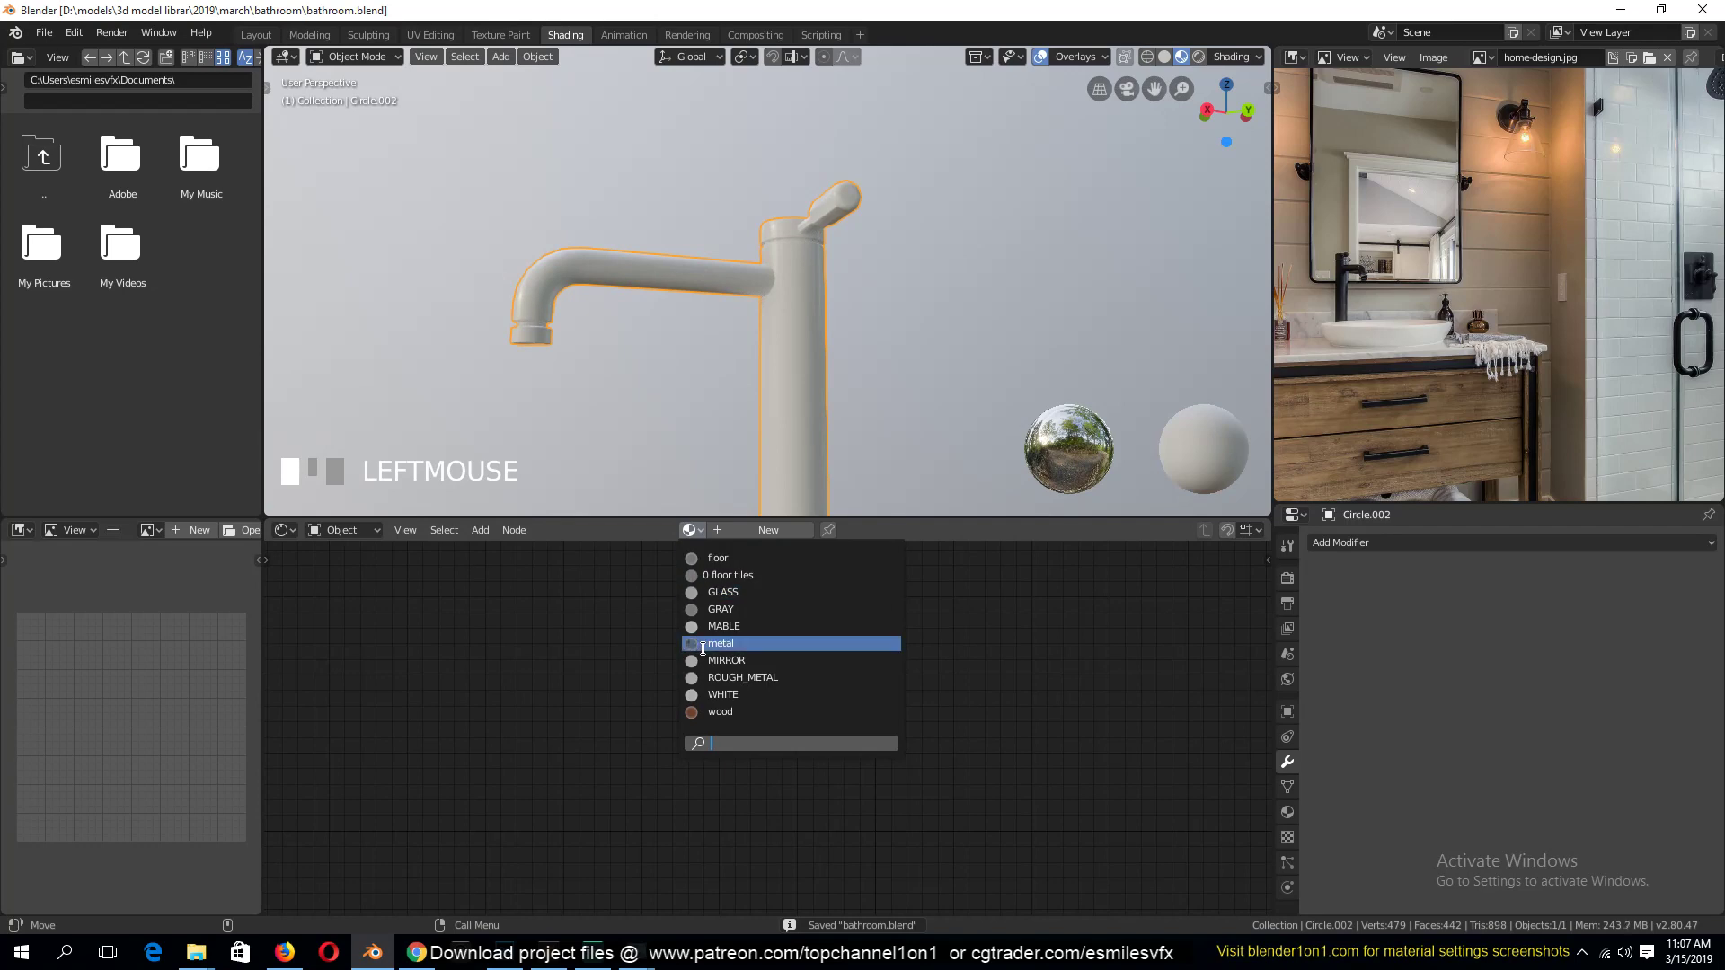
{"action": "left_click", "coordinate": [736, 647]}
{"action": "left_click", "coordinate": [650, 357]}
{"action": "middle_click_drag", "start_coordinate": [649, 357], "coordinate": [816, 309]}
{"action": "scroll", "coordinate": [799, 334], "scroll_direction": "up", "scroll_amount": 3}
{"action": "key", "text": "ctrl+s"}
{"action": "scroll", "coordinate": [1437, 332], "scroll_direction": "up", "scroll_amount": 3}
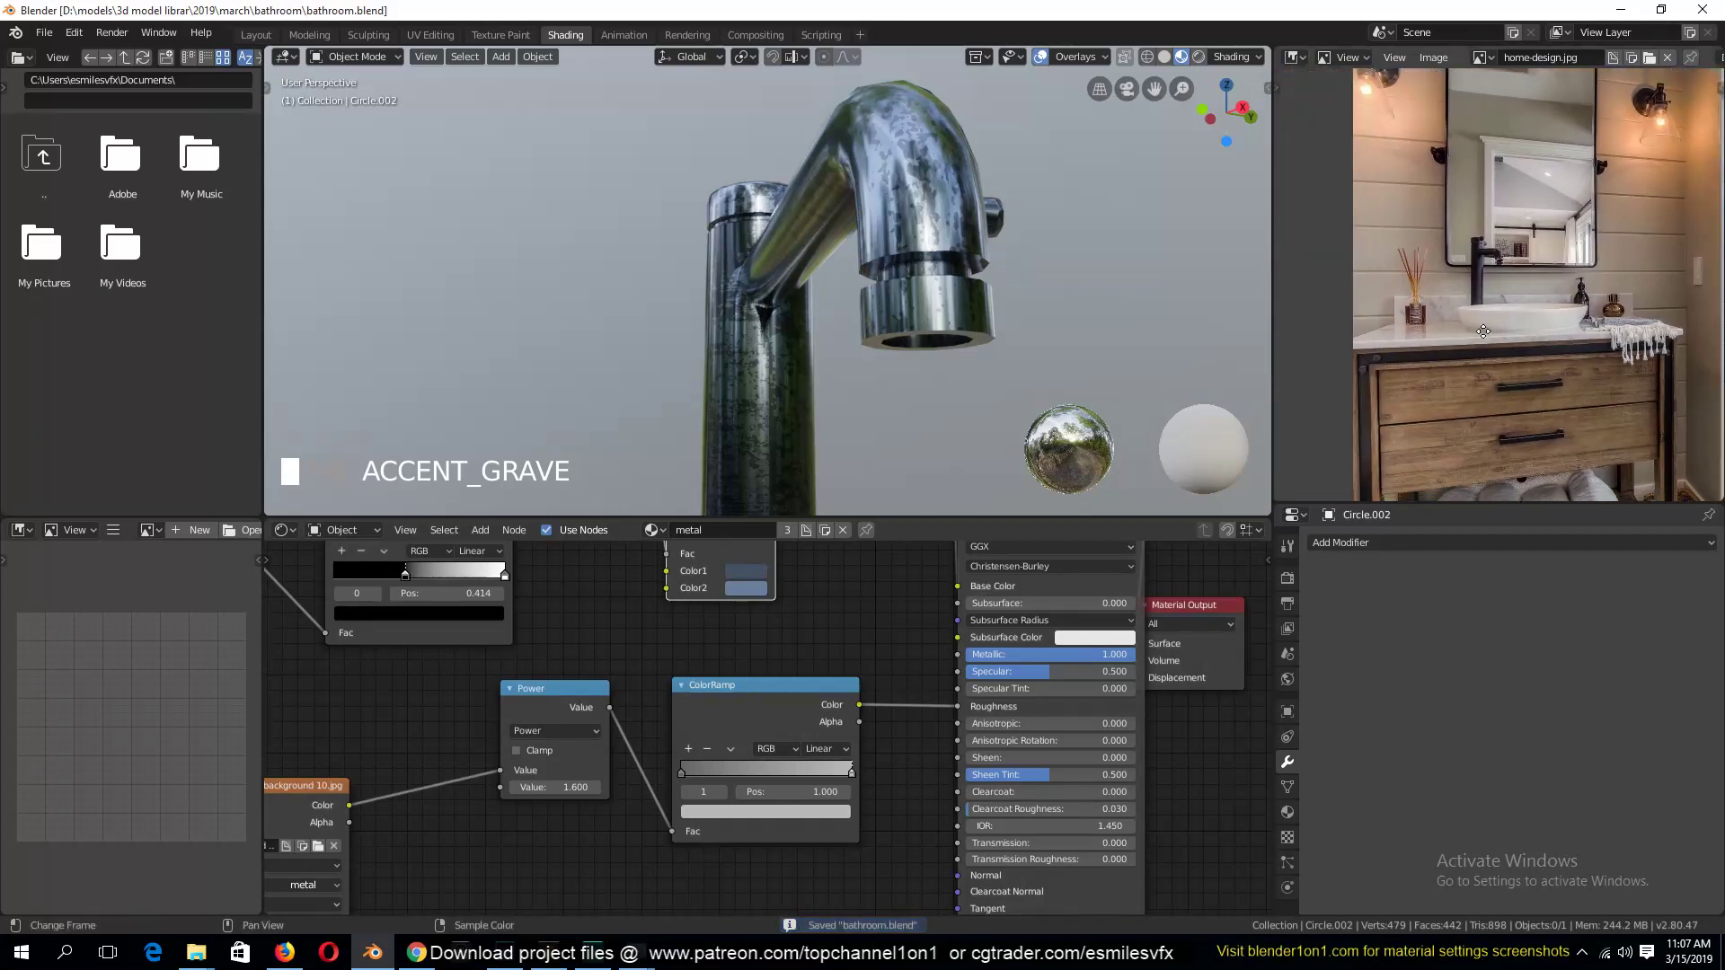
Reveal all hidden objects of the bathroom scene around the faucet and save the file
{"action": "middle_click_drag", "start_coordinate": [1441, 332], "coordinate": [1571, 329]}
{"action": "scroll", "coordinate": [823, 384], "scroll_direction": "down", "scroll_amount": 3}
{"action": "key", "text": "alt+h"}
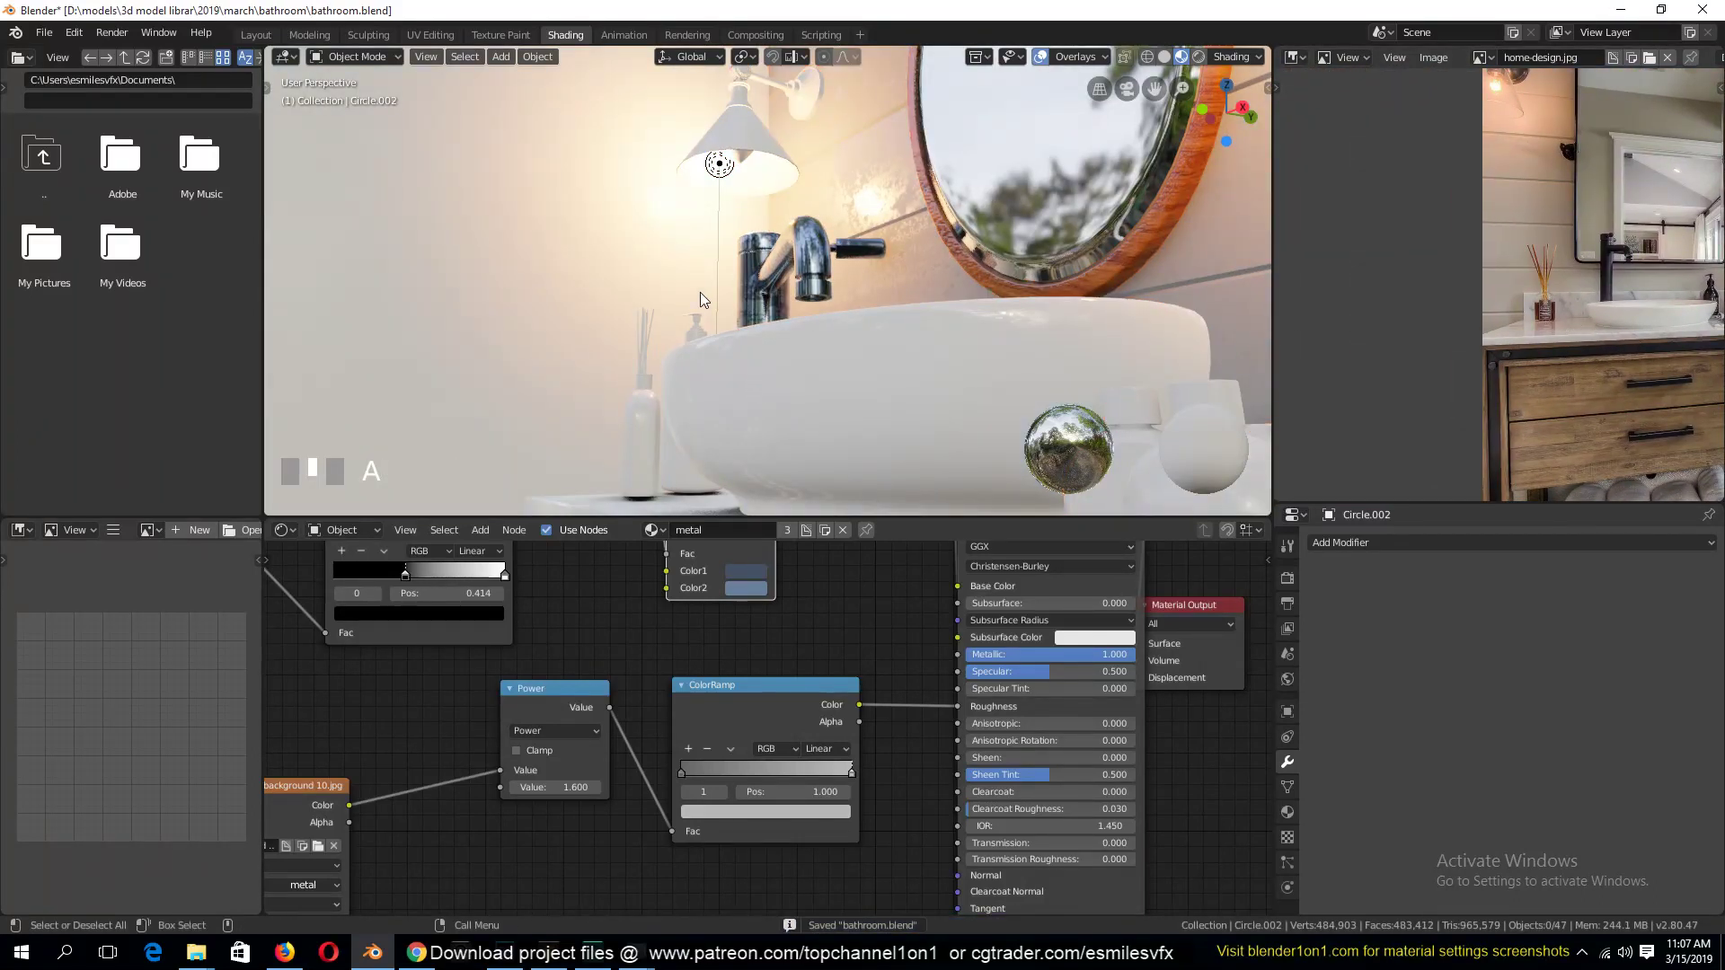
{"action": "key", "text": "ctrl+s"}
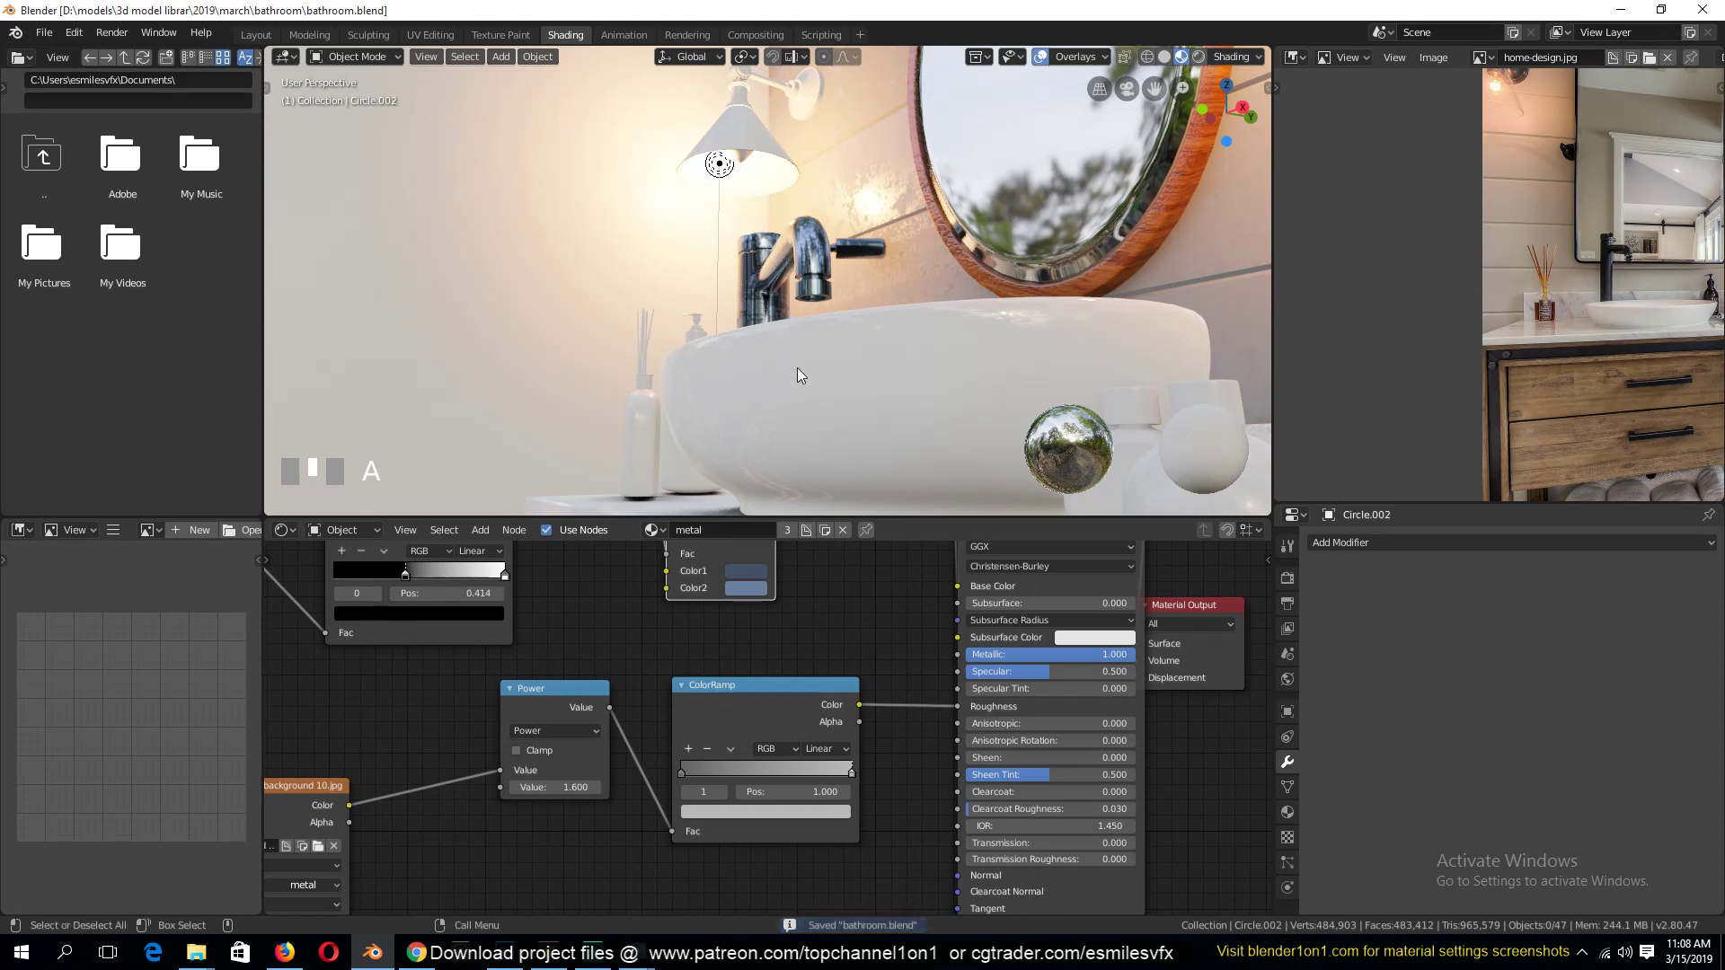
{"action": "left_click", "coordinate": [593, 953]}
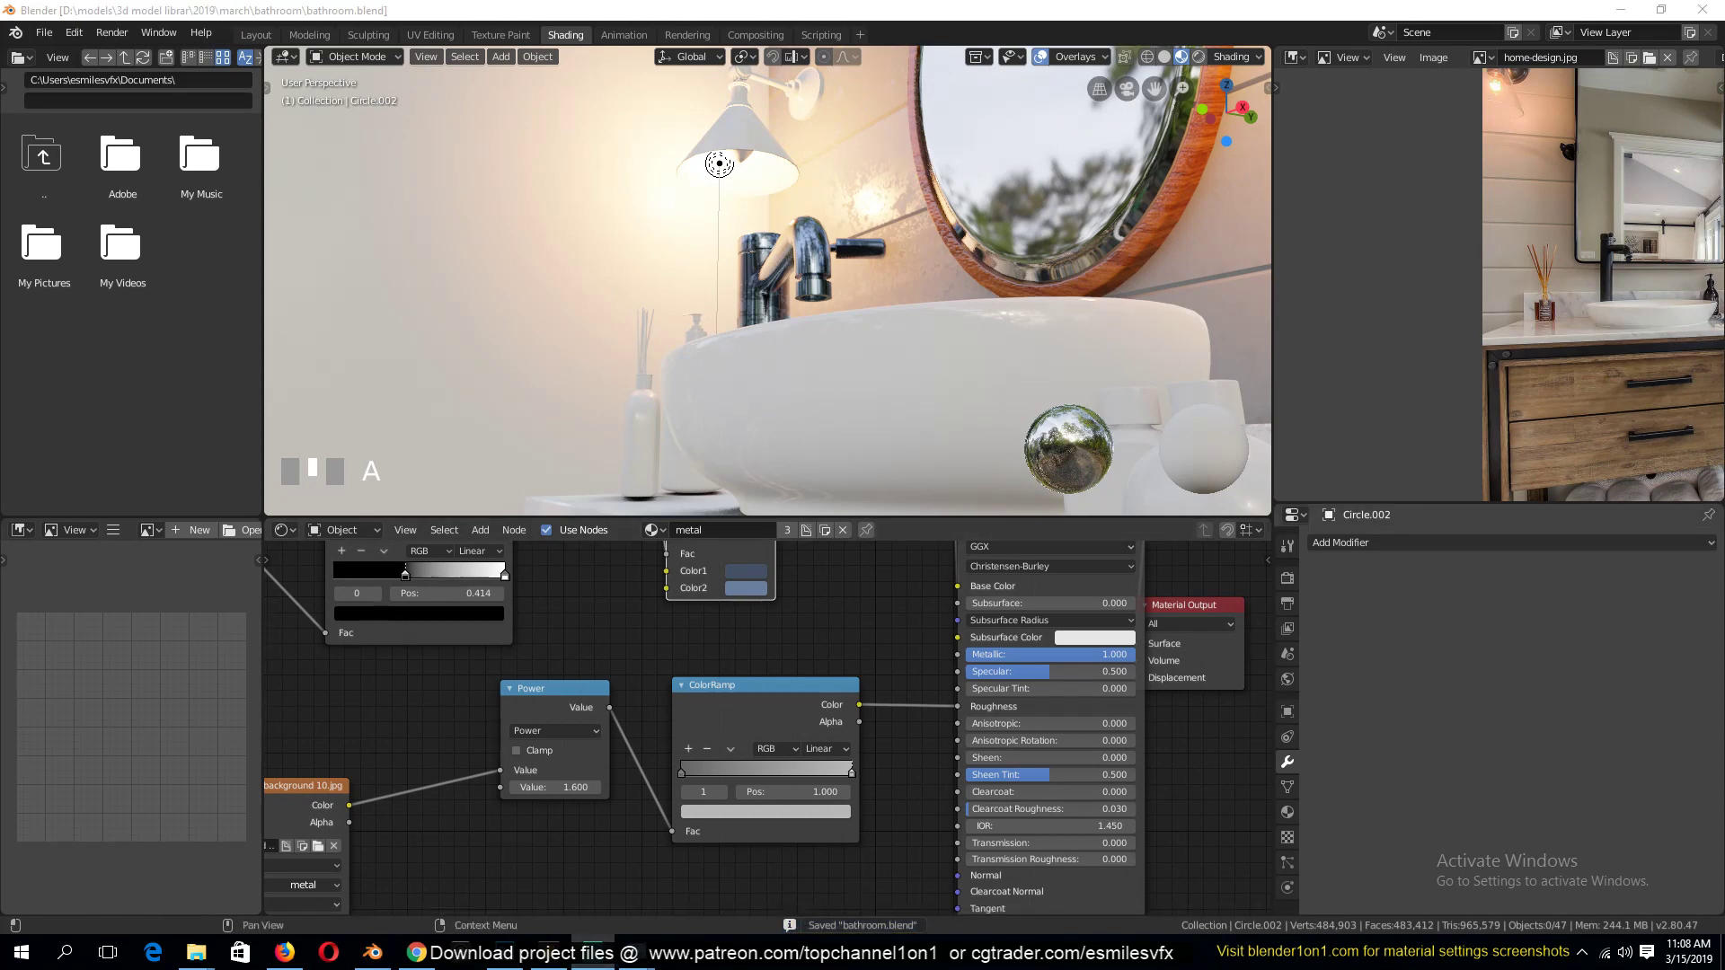